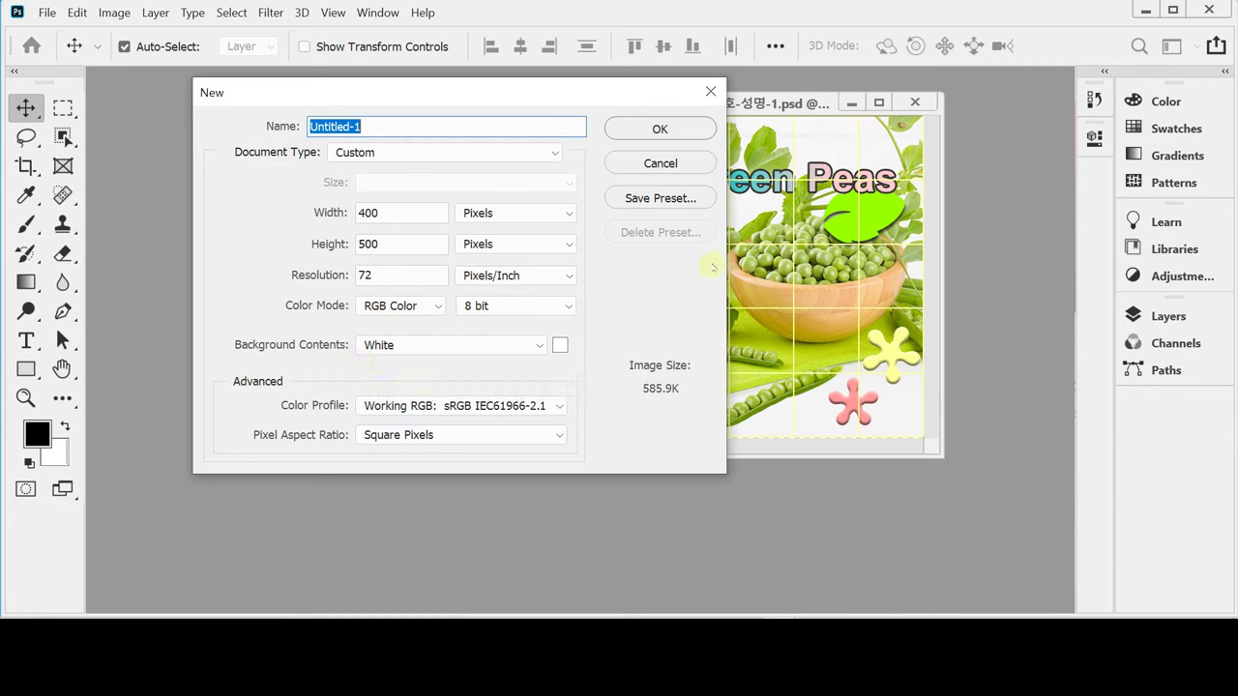
Create a 400 × 500 pixel, 72 ppi RGB document with a white background and float it beside the reference image.
{"action": "left_click", "coordinate": [638, 129]}
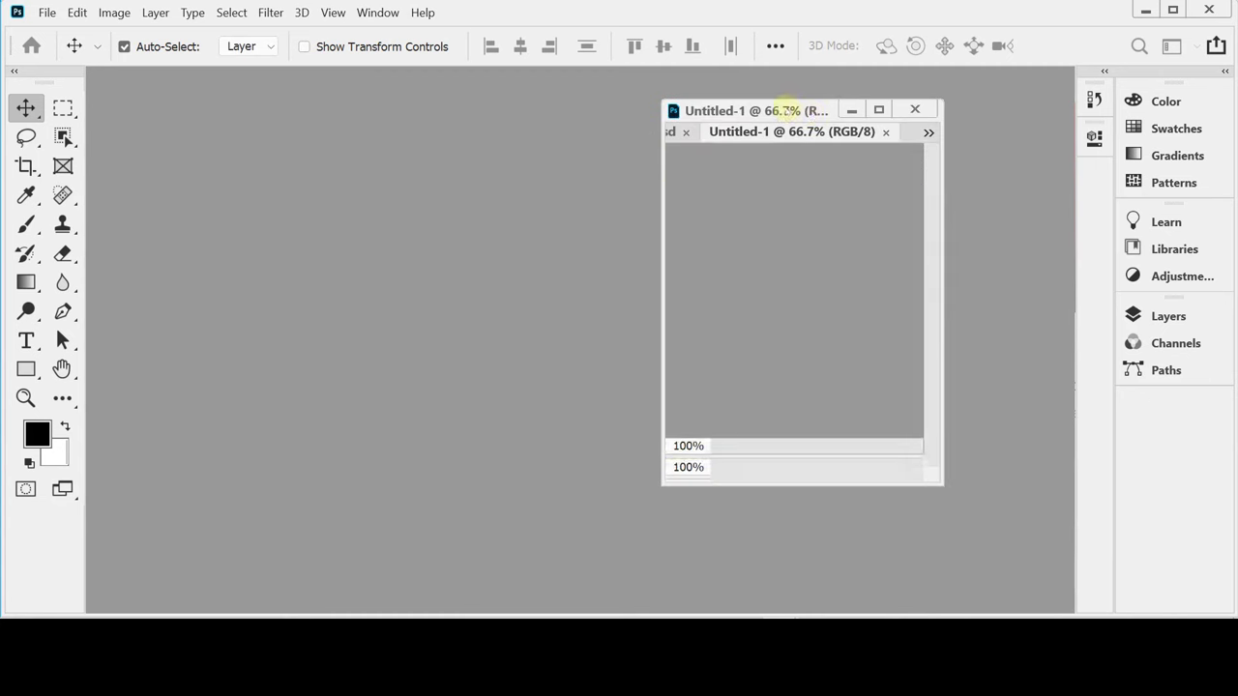
{"action": "left_click_drag", "start_coordinate": [801, 129], "coordinate": [317, 95]}
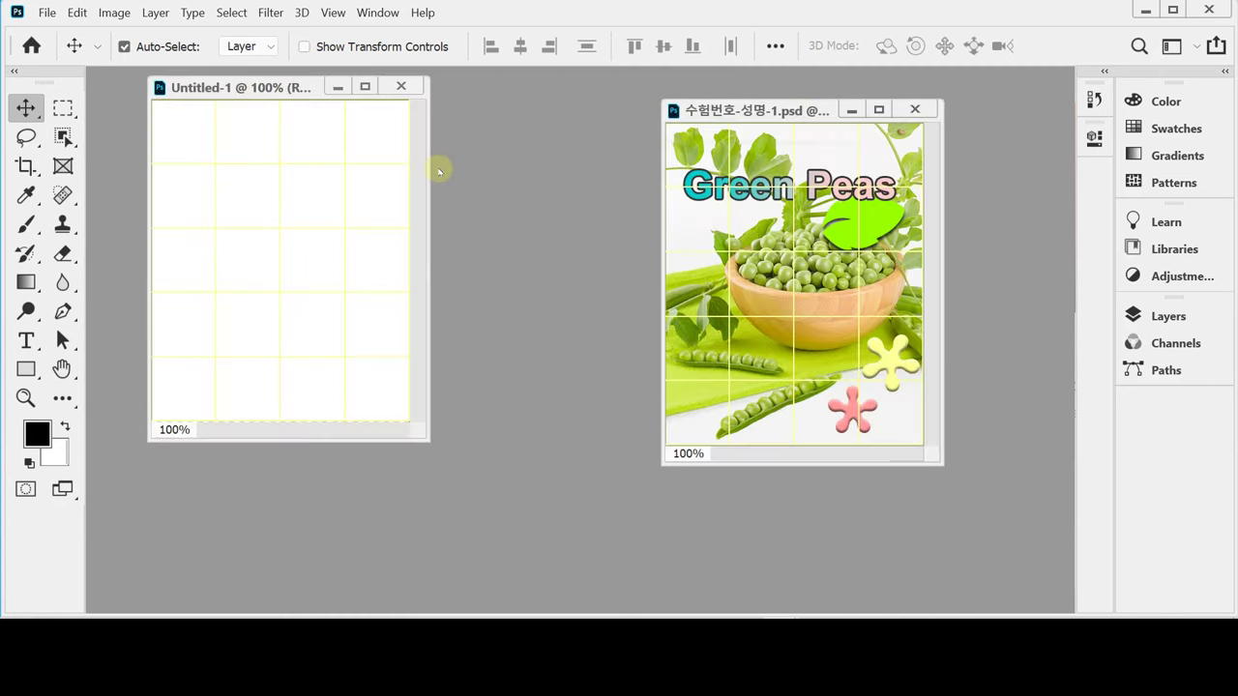
Show the rulers with the grid on in the new document and enlarge its window to fit the whole canvas.
{"action": "key", "text": "ctrl"}
{"action": "key", "text": "ctrl+r"}
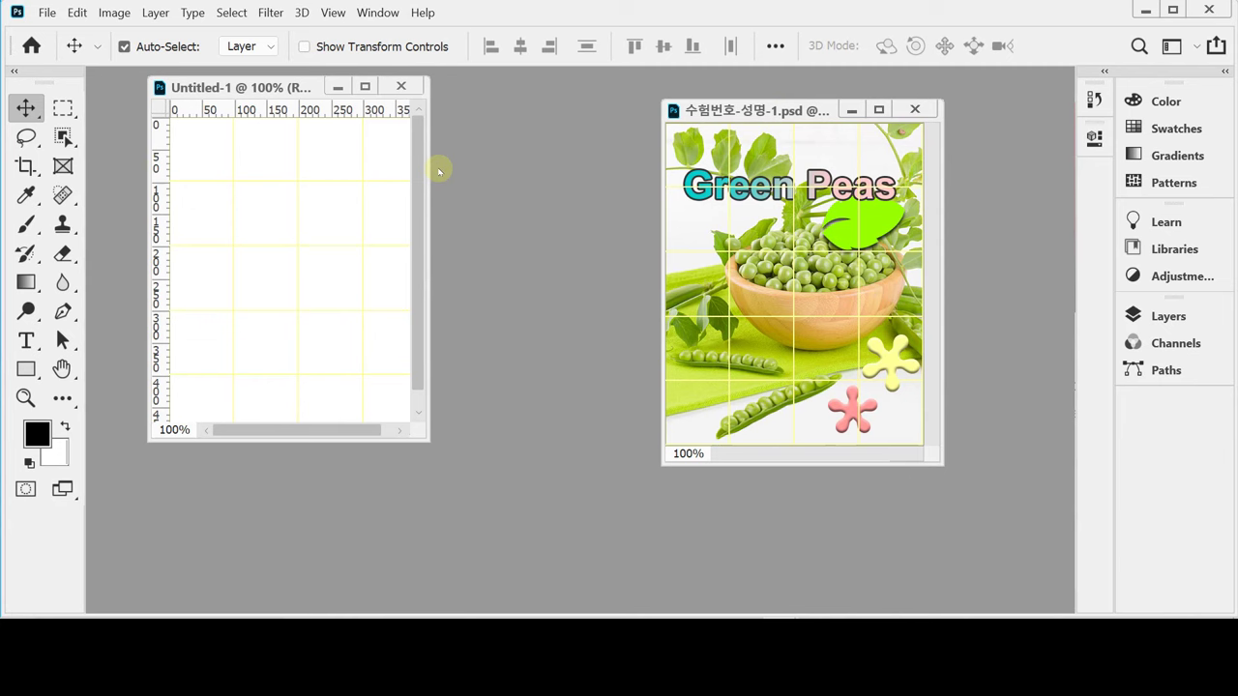
{"action": "key", "text": "ctrl+apostrophe"}
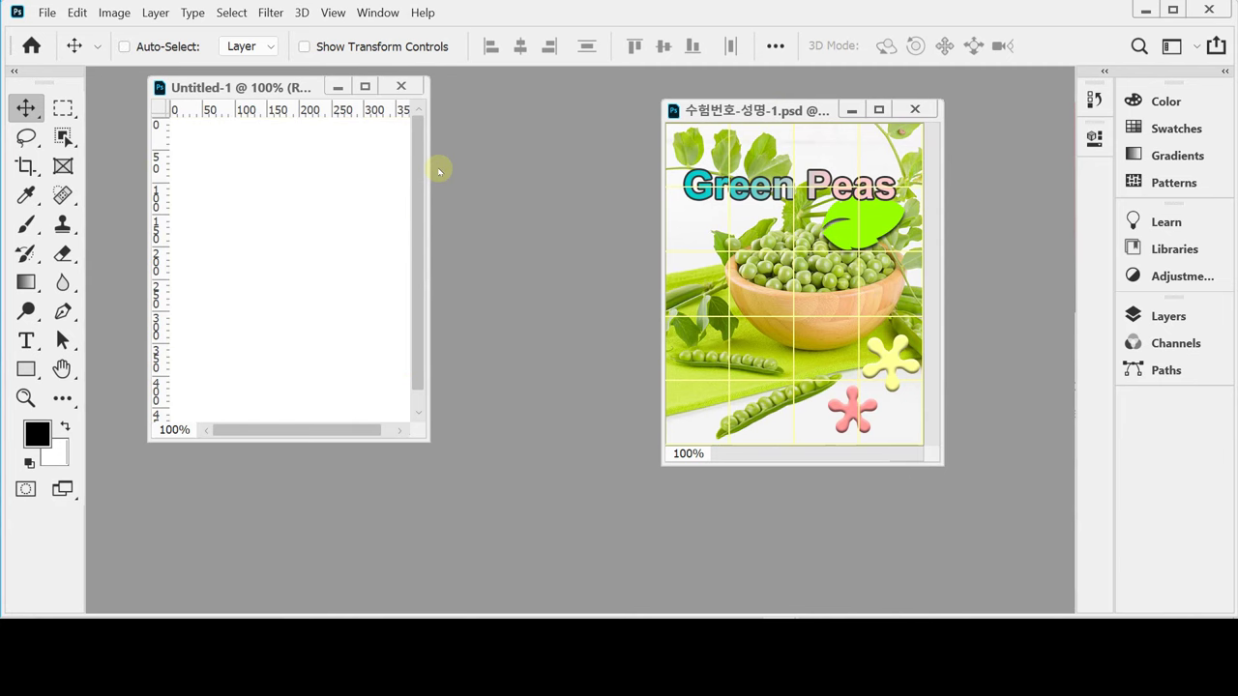
{"action": "key", "text": "ctrl+apostrophe"}
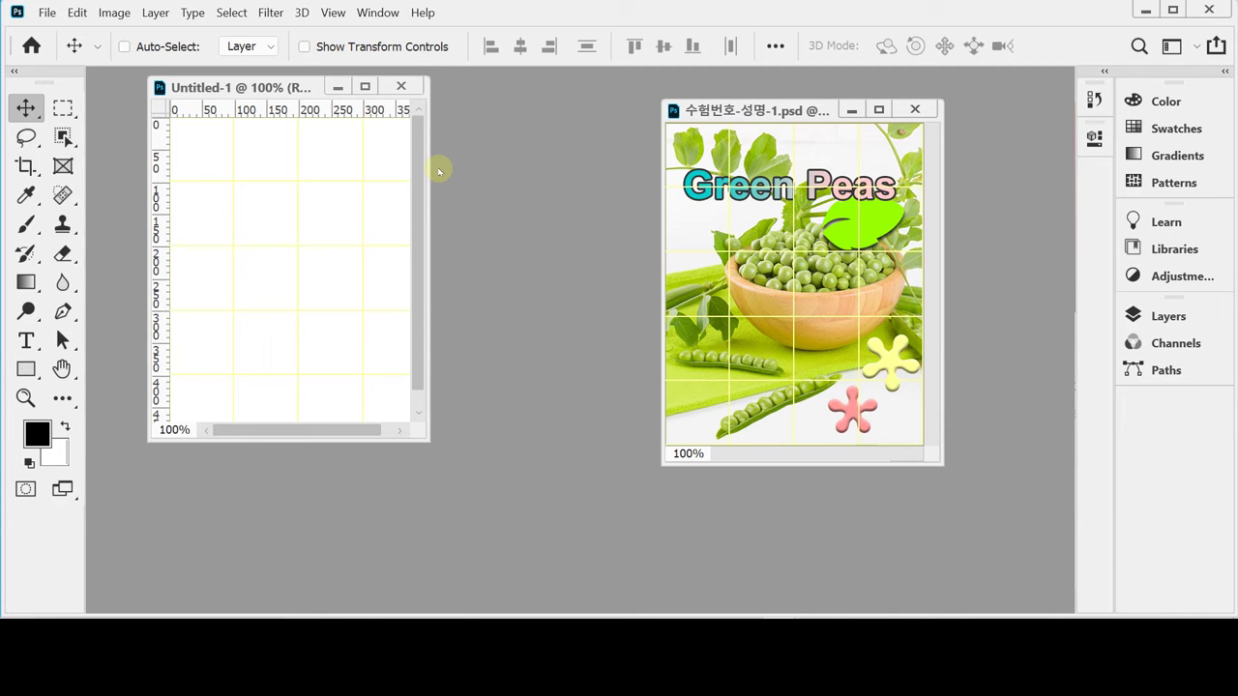
{"action": "key", "text": "ctrl+apostrophe"}
{"action": "key", "text": "ctrl+apostrophe"}
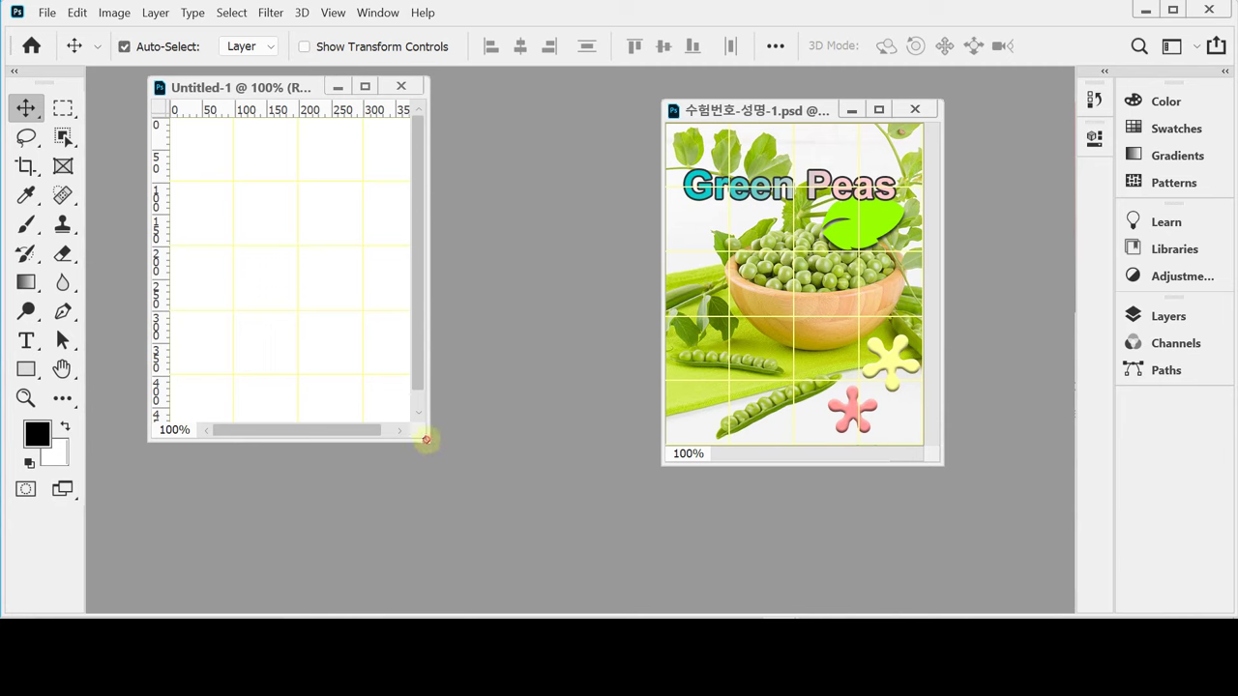
{"action": "left_click_drag", "start_coordinate": [427, 445], "coordinate": [495, 506]}
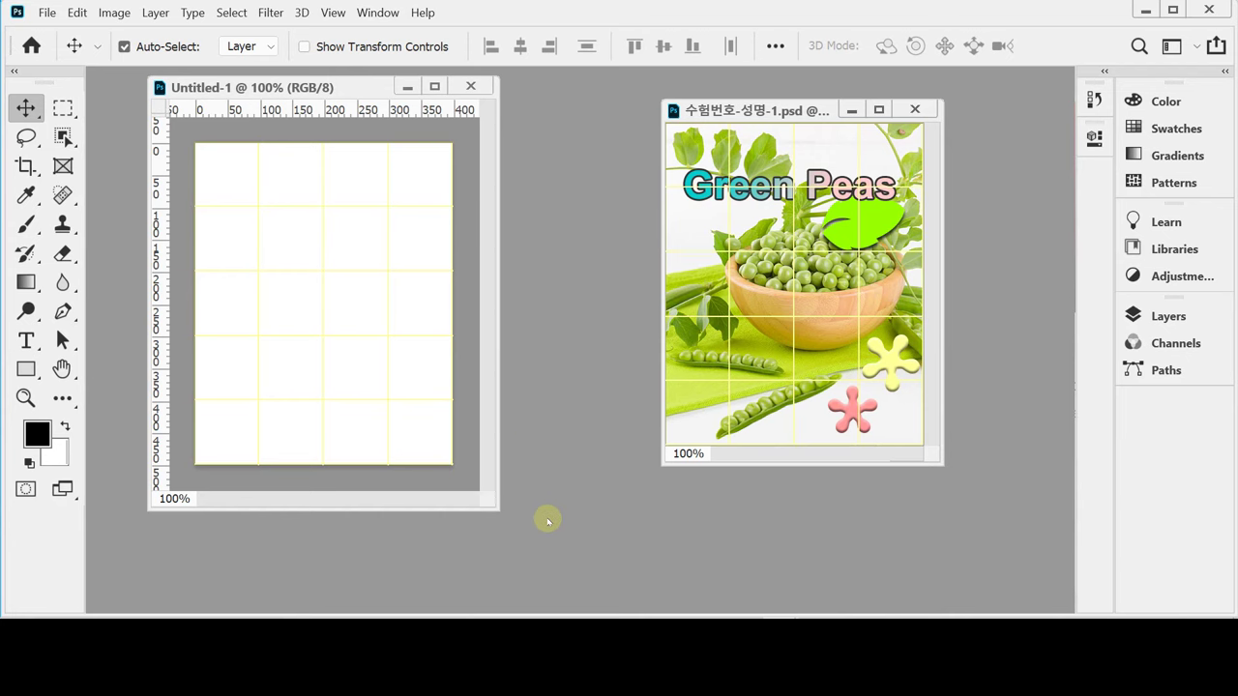
Open 2급-1.jpg from the GTQ Image folder in its own floating window and hide its grid.
{"action": "left_click", "coordinate": [345, 606]}
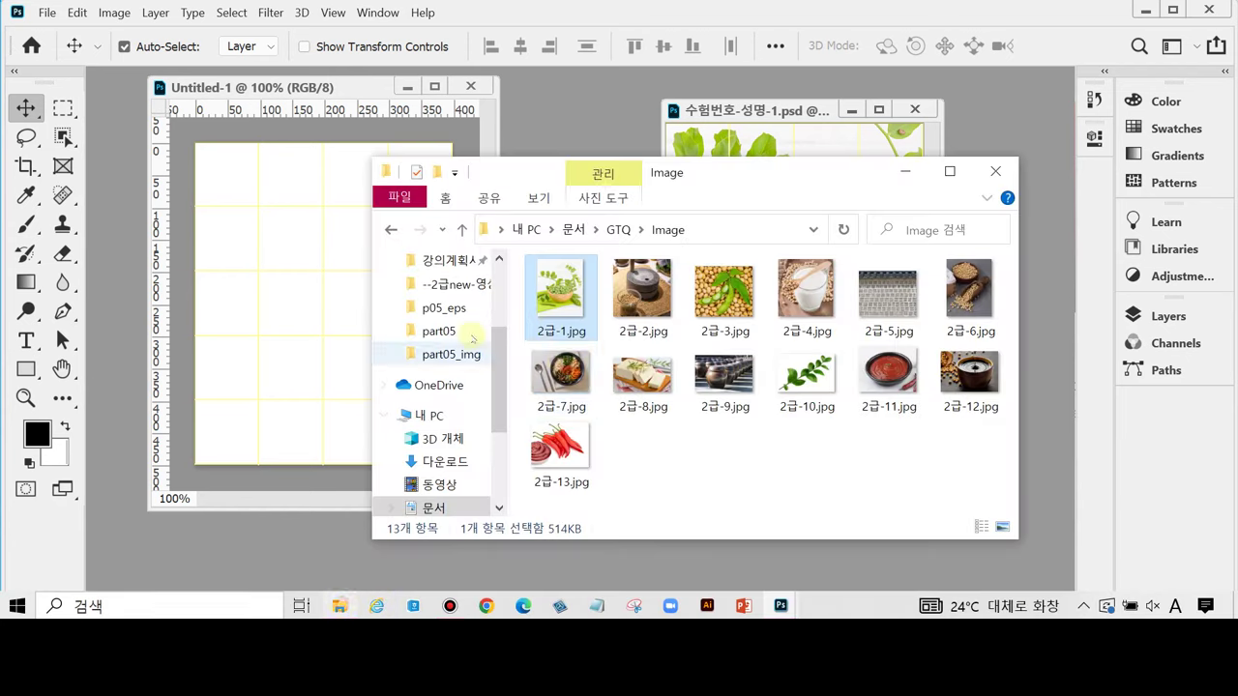
{"action": "left_click_drag", "start_coordinate": [765, 174], "coordinate": [761, 168]}
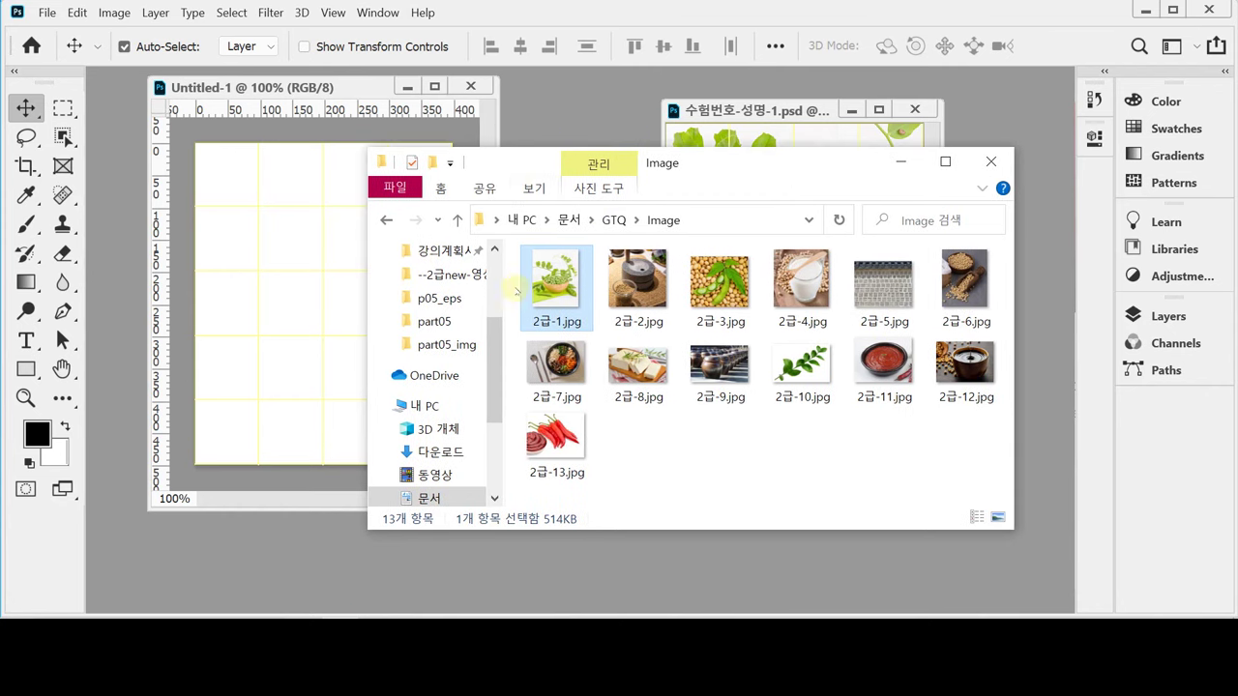
{"action": "scroll", "coordinate": [495, 329], "scroll_direction": "up", "scroll_amount": 3}
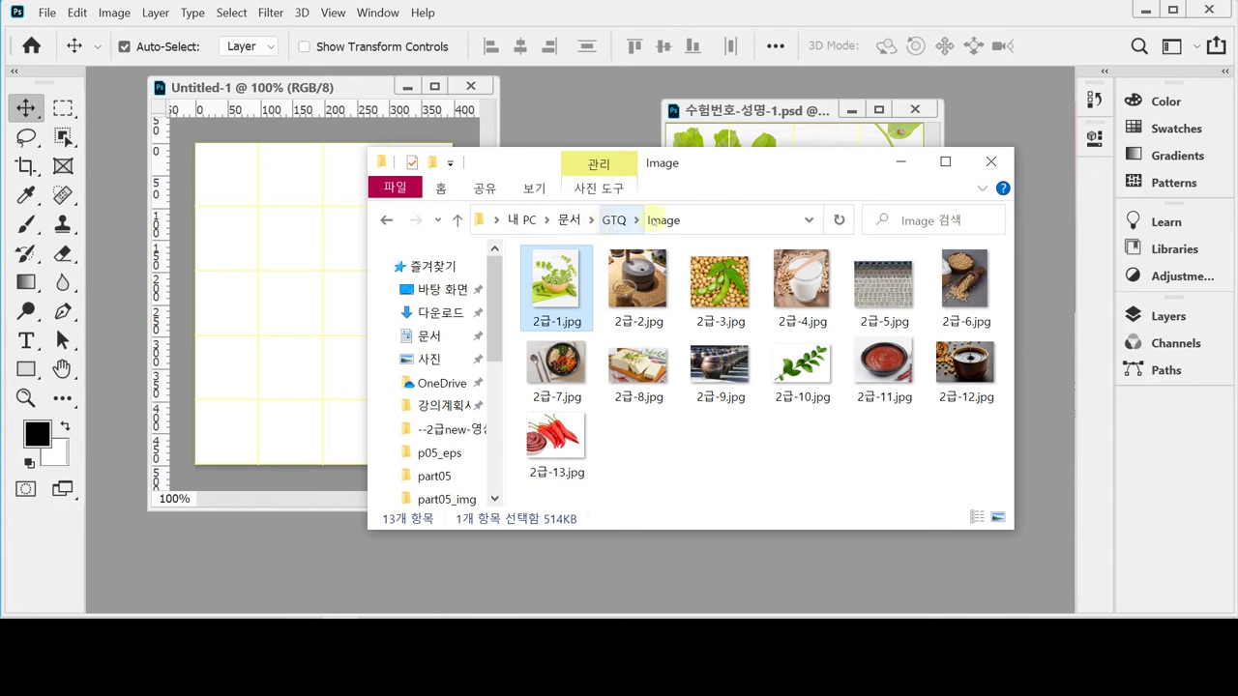
{"action": "left_click", "coordinate": [614, 220]}
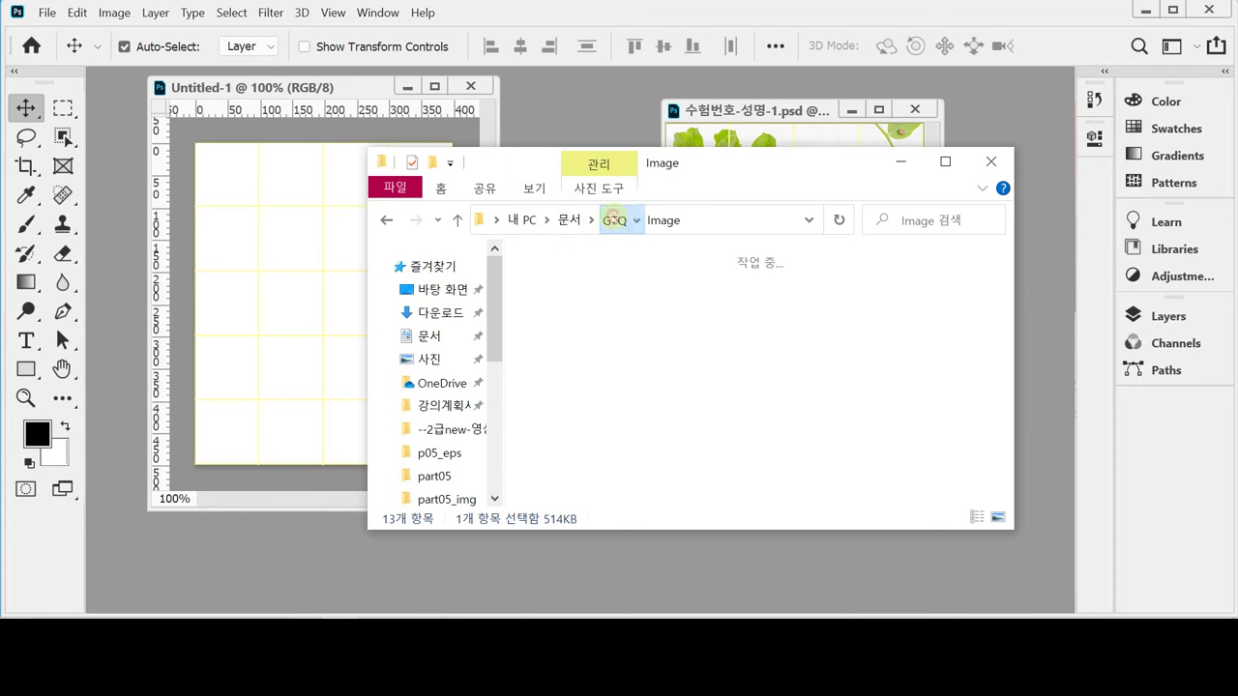
{"action": "double_click", "coordinate": [589, 320]}
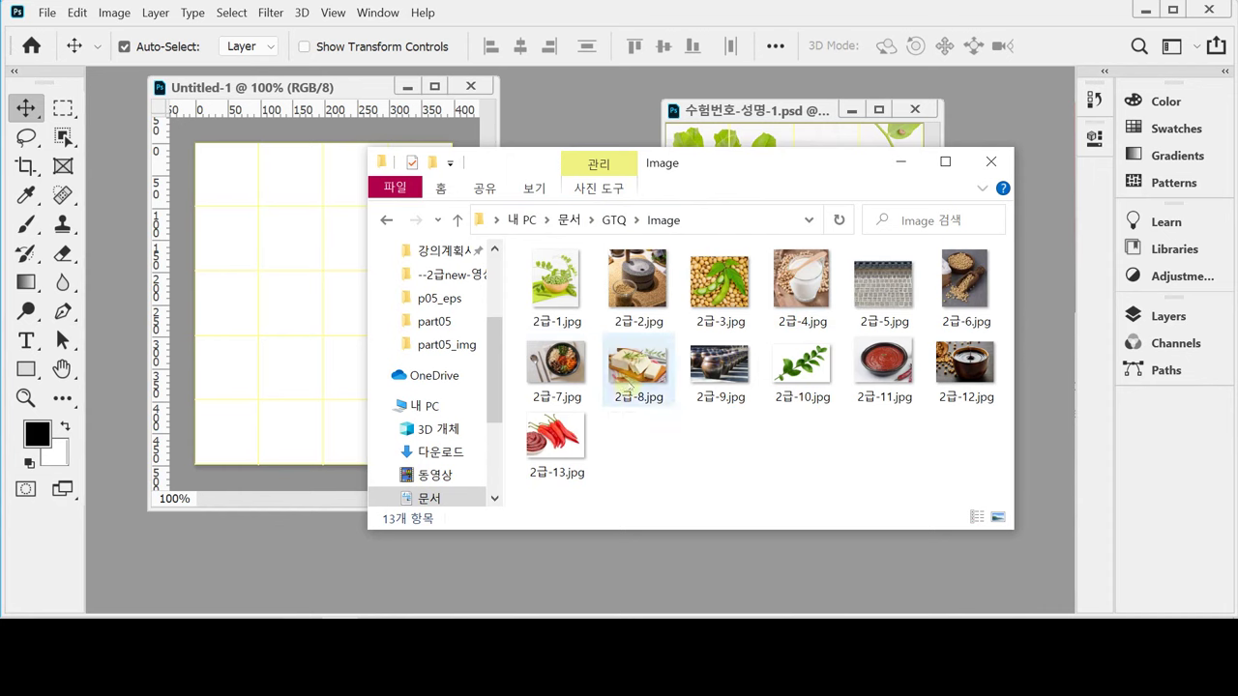
{"action": "left_click_drag", "start_coordinate": [551, 287], "coordinate": [573, 72]}
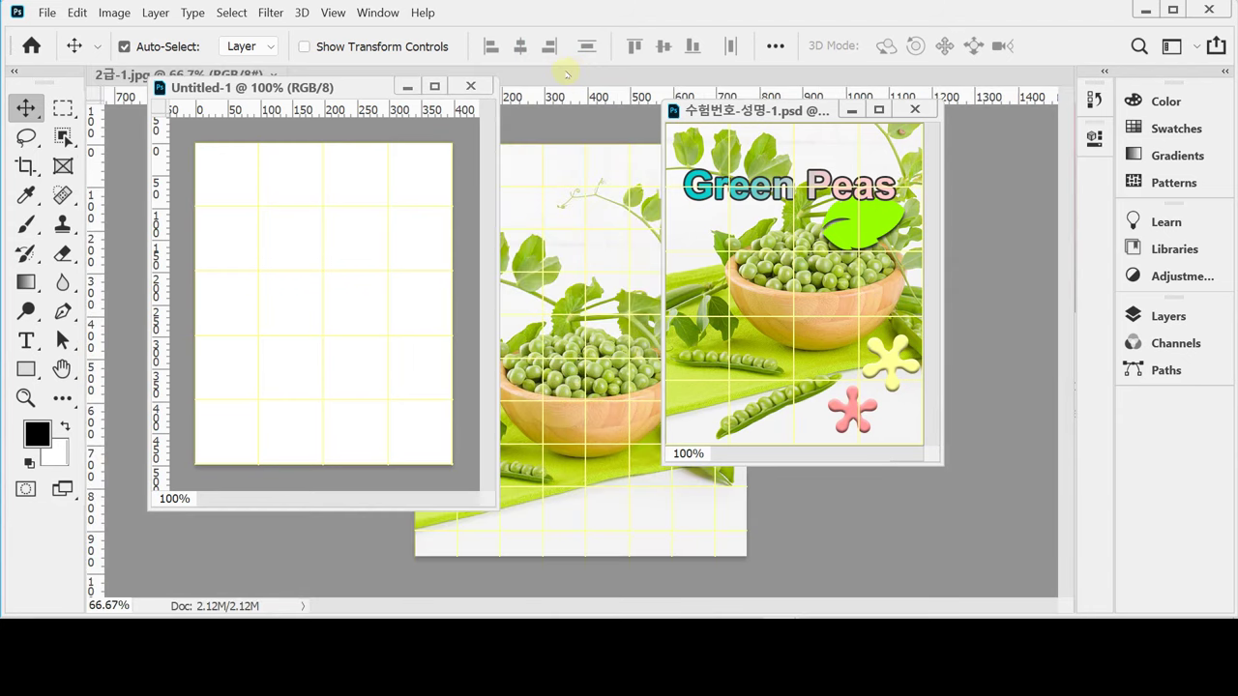
{"action": "left_click_drag", "start_coordinate": [120, 77], "coordinate": [428, 147]}
{"action": "key", "text": "ctrl+apostrophe"}
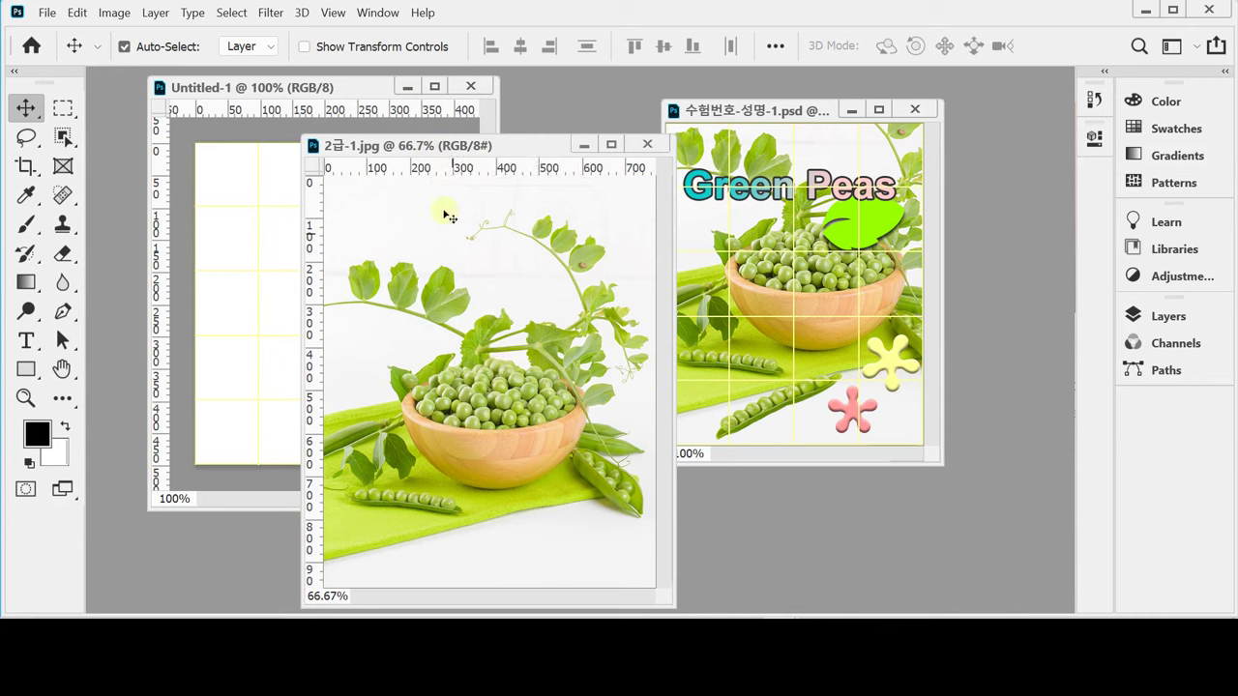
Arrange the two windows side by side, copy the entire pea photo into the blank document, and close the source photo.
{"action": "left_click", "coordinate": [271, 87]}
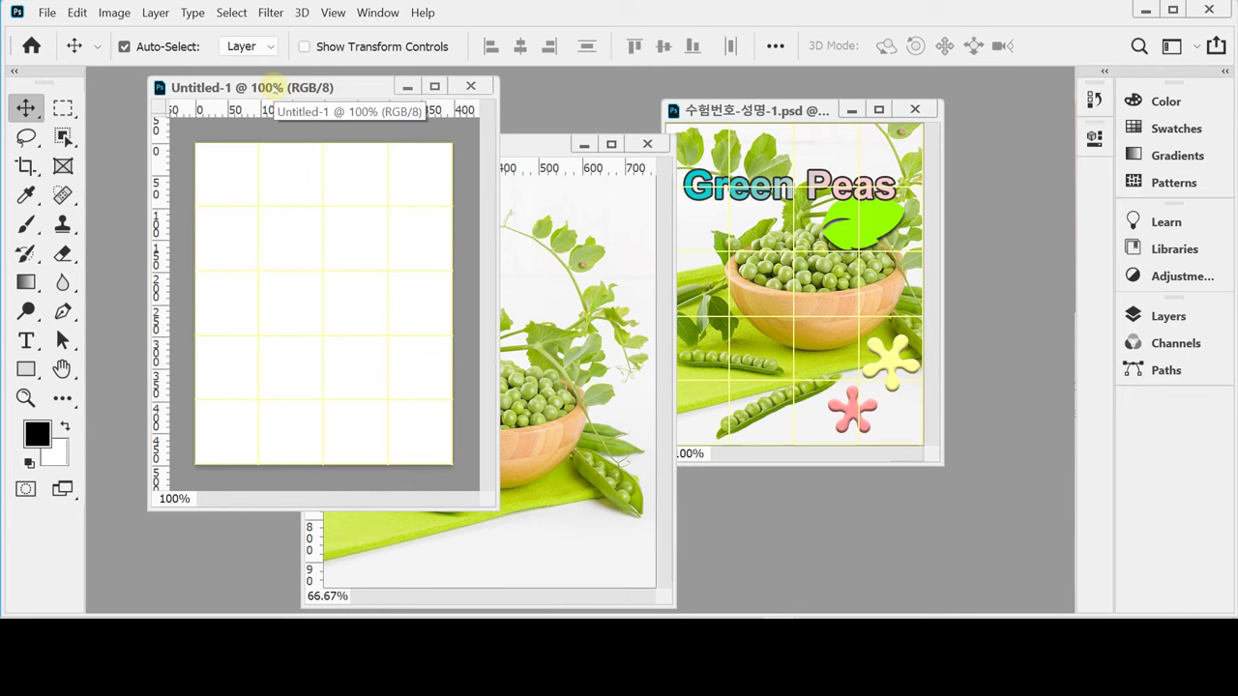
{"action": "left_click_drag", "start_coordinate": [271, 87], "coordinate": [257, 93]}
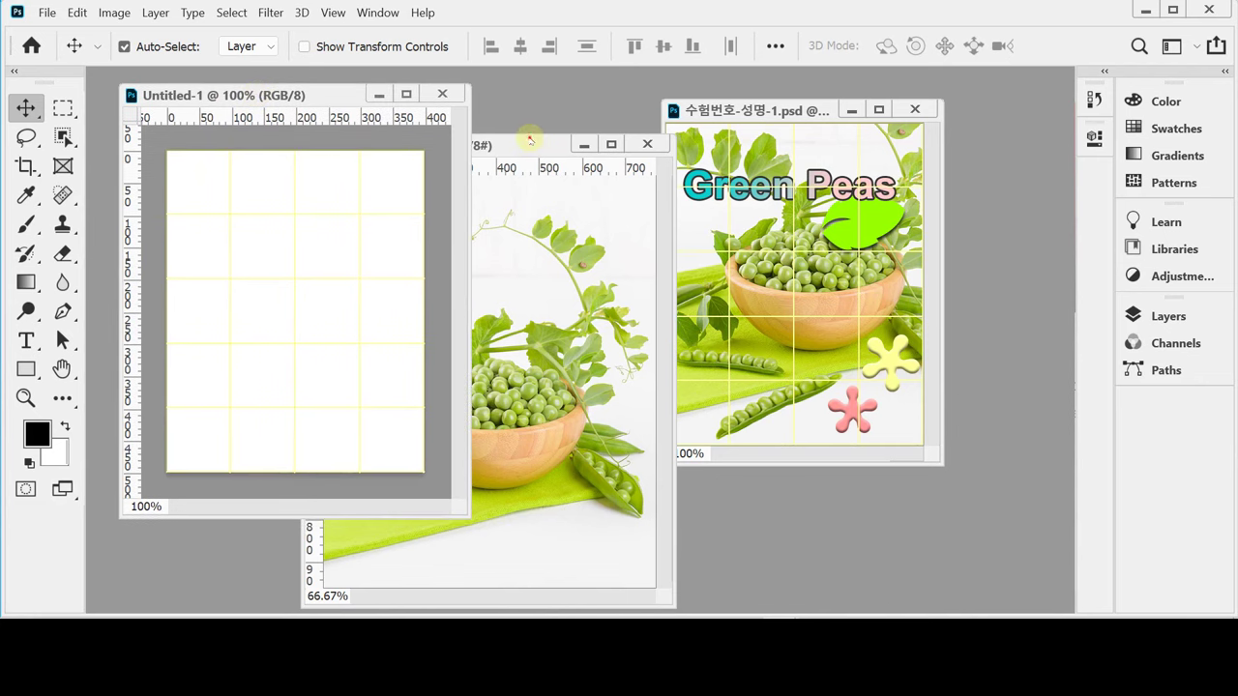
{"action": "left_click_drag", "start_coordinate": [530, 140], "coordinate": [608, 125]}
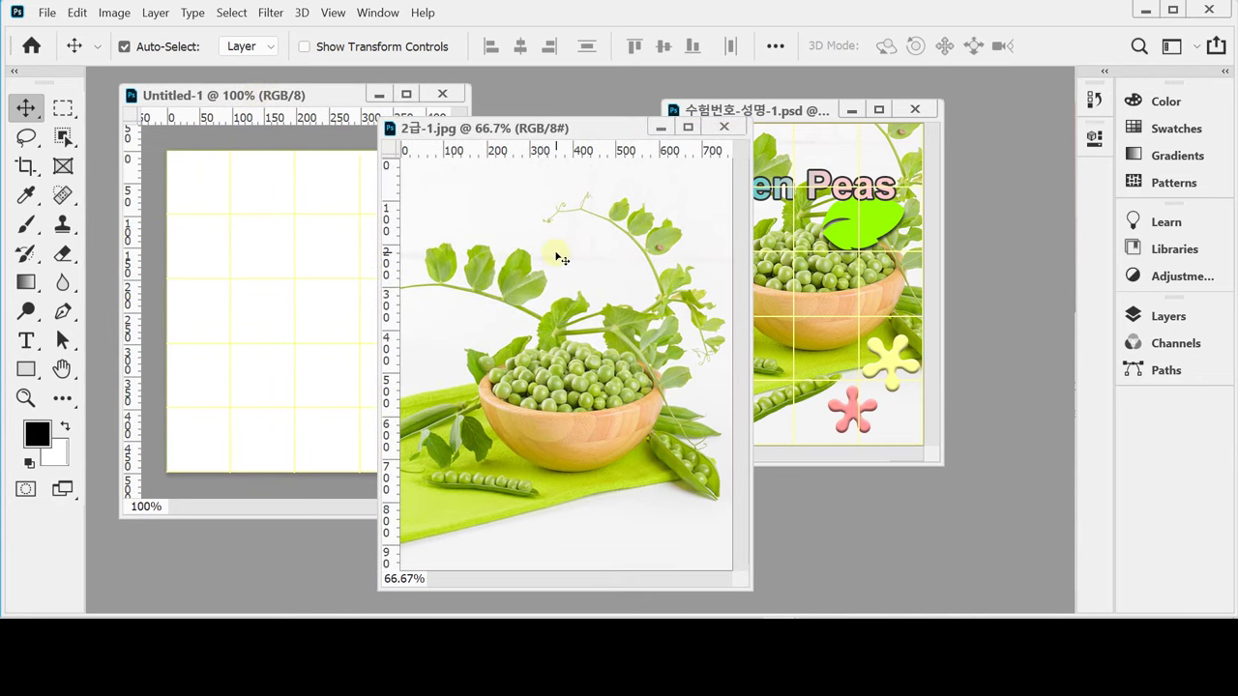
{"action": "key", "text": "ctrl"}
{"action": "key", "text": "ctrl+a"}
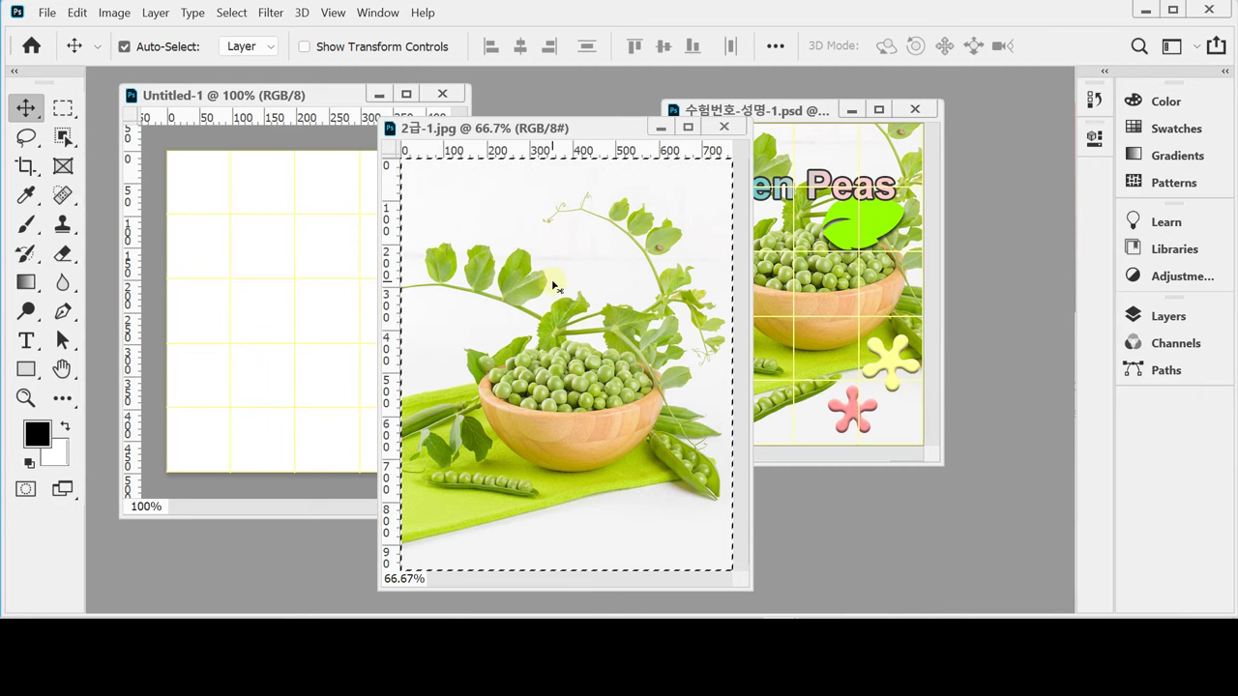
{"action": "left_click_drag", "start_coordinate": [556, 287], "coordinate": [262, 254]}
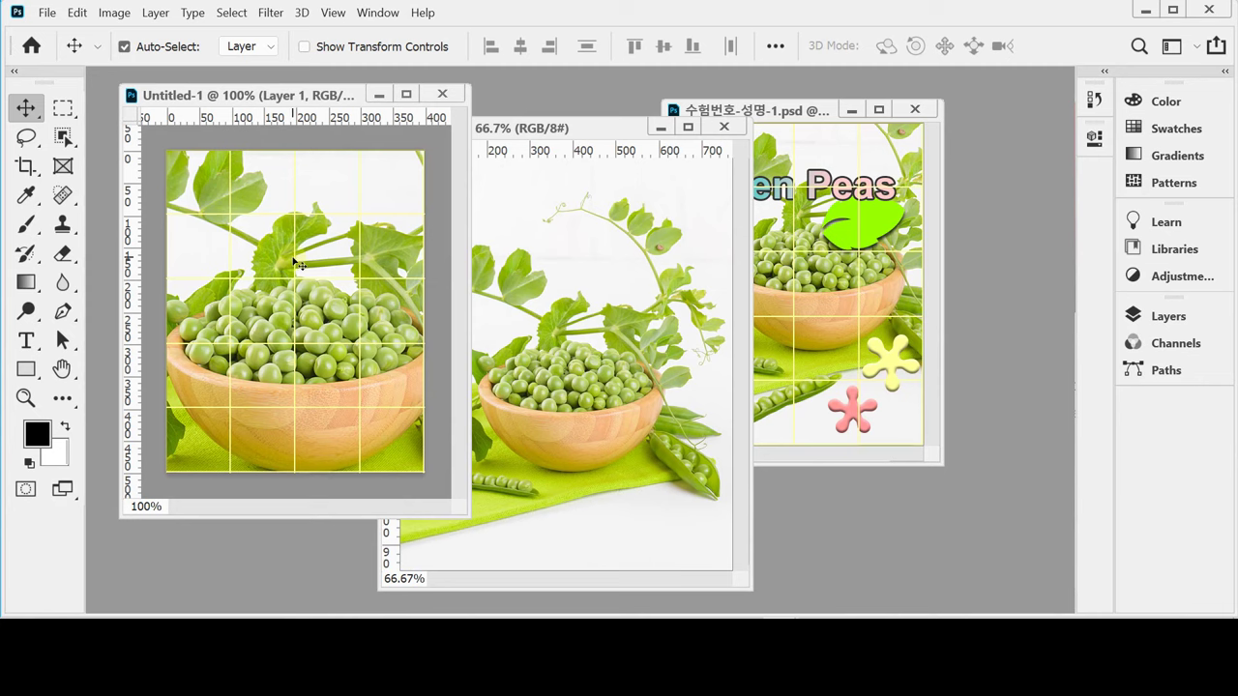
{"action": "left_click", "coordinate": [724, 127]}
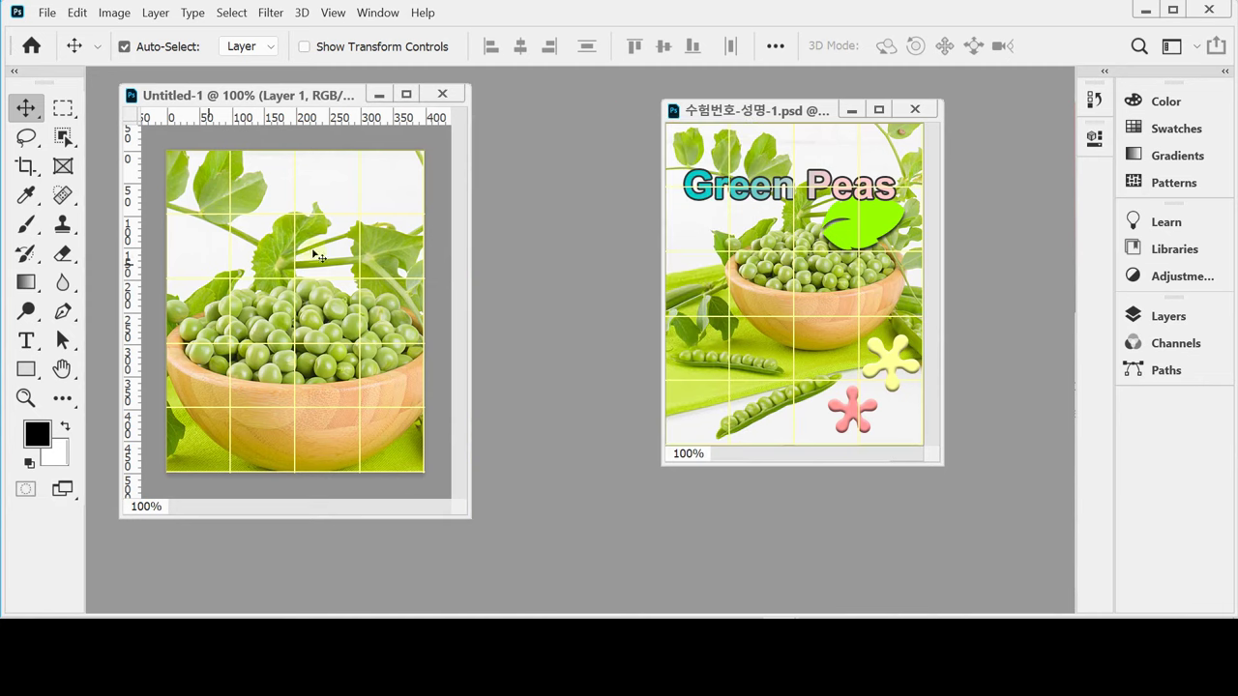
Free-transform the pasted pea photo with linked proportions, scaling it to 67% in a window enlarged around the canvas.
{"action": "key", "text": "ctrl+t"}
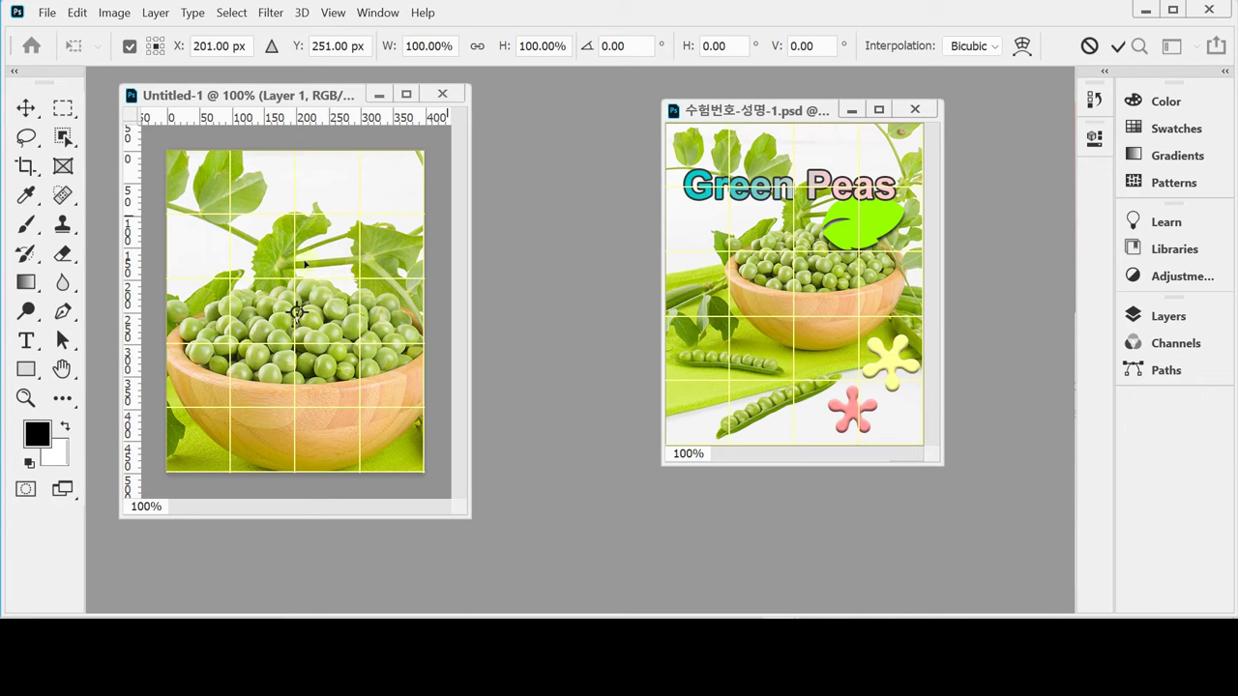
{"action": "left_click", "coordinate": [477, 46]}
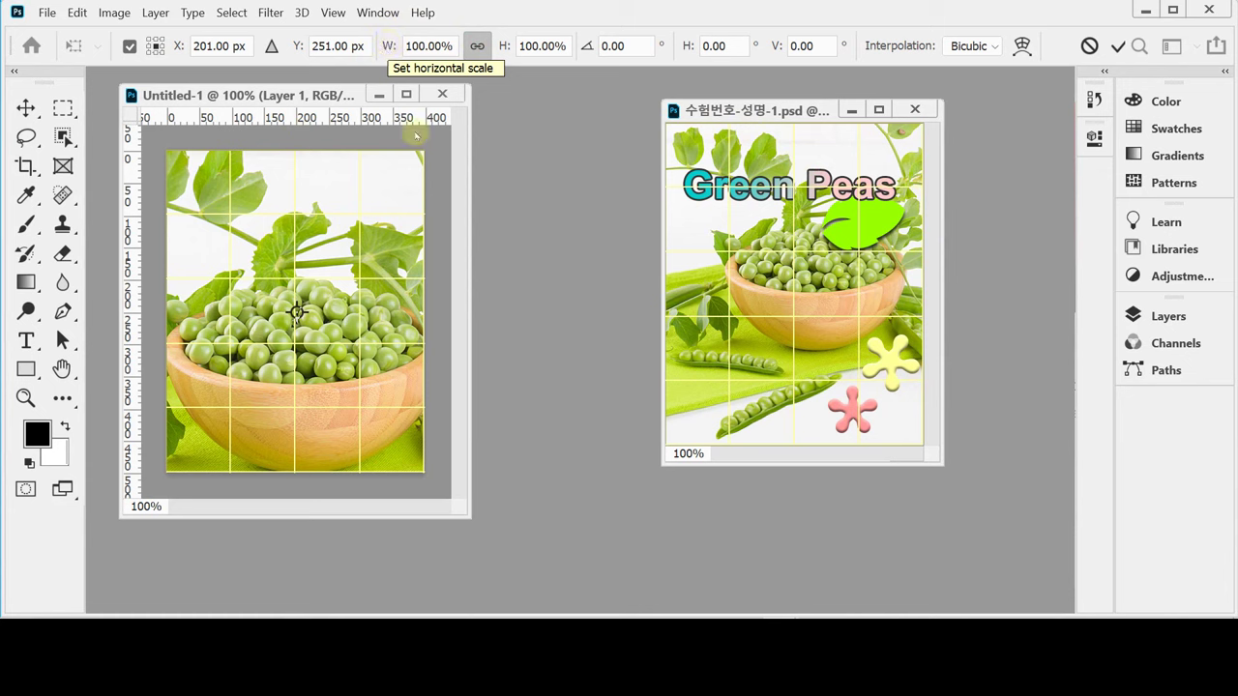
{"action": "left_click_drag", "start_coordinate": [469, 519], "coordinate": [585, 570]}
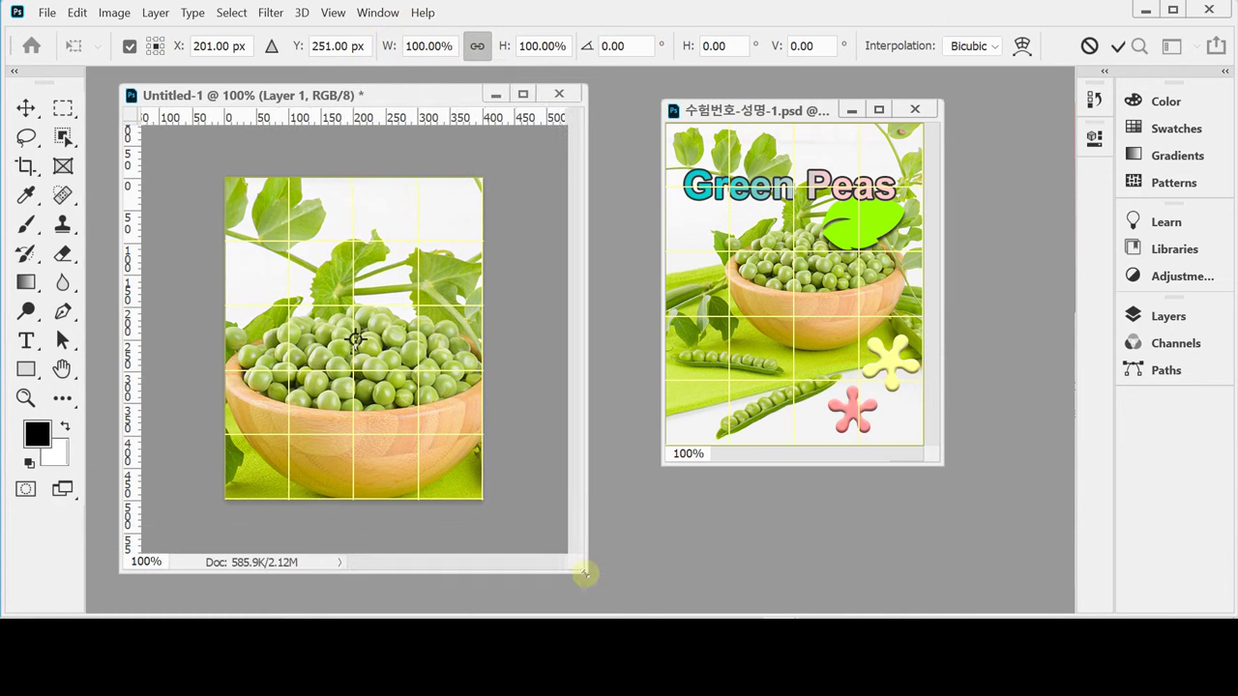
{"action": "mouse_move", "coordinate": [388, 49]}
{"action": "left_mouse_down"}
{"action": "mouse_move", "coordinate": [355, 48]}
{"action": "mouse_move", "coordinate": [381, 48]}
{"action": "left_mouse_up"}
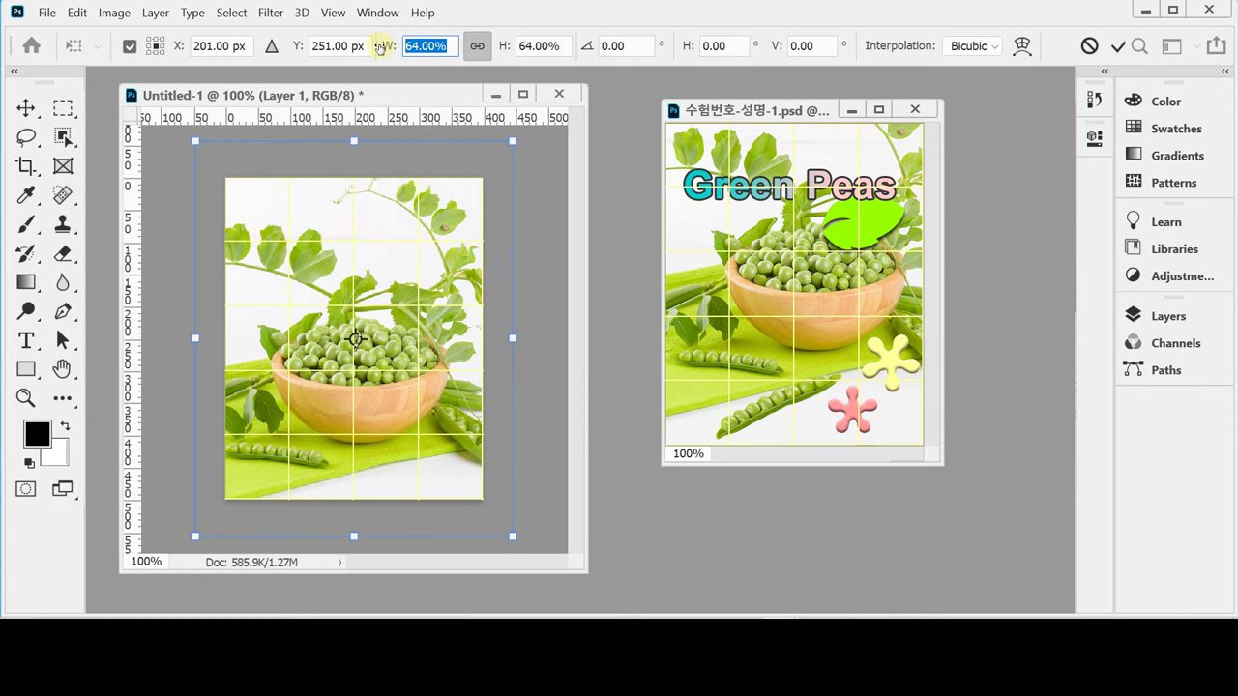
{"action": "left_click_drag", "start_coordinate": [381, 47], "coordinate": [385, 48]}
Position the scaled pea photo at about X 227 px, Y 195 px to match the reference, and apply the transform.
{"action": "left_click_drag", "start_coordinate": [425, 313], "coordinate": [428, 278]}
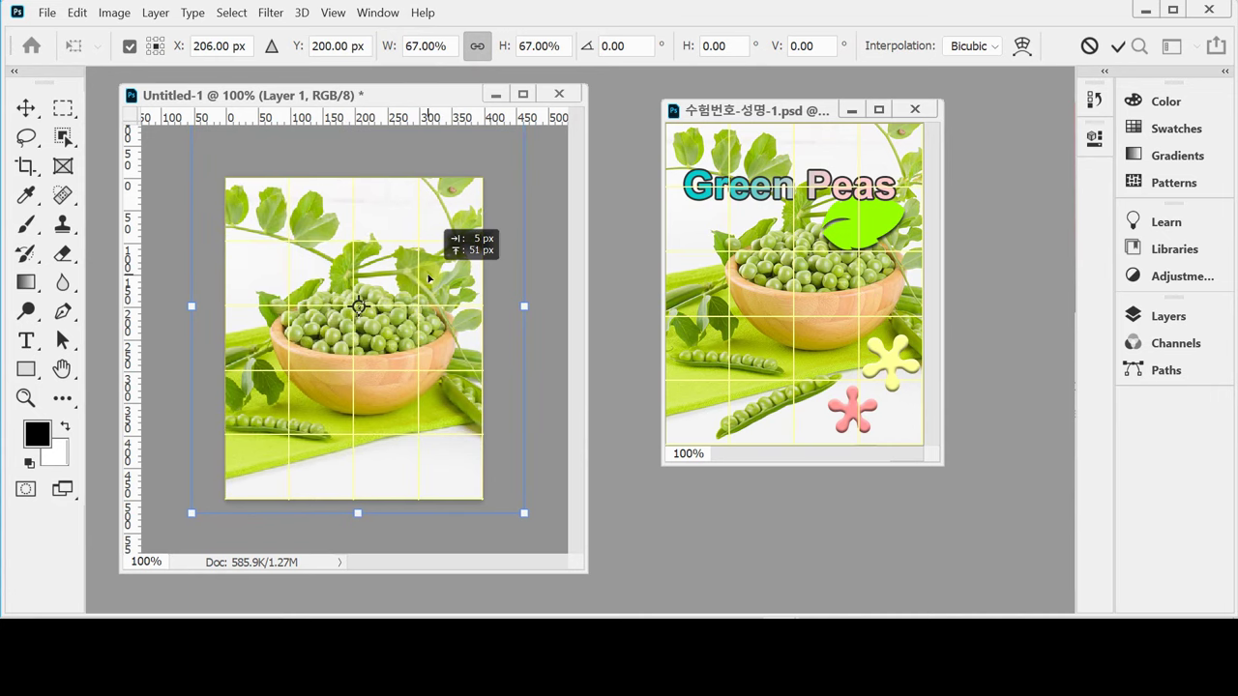
{"action": "left_click_drag", "start_coordinate": [428, 279], "coordinate": [429, 275]}
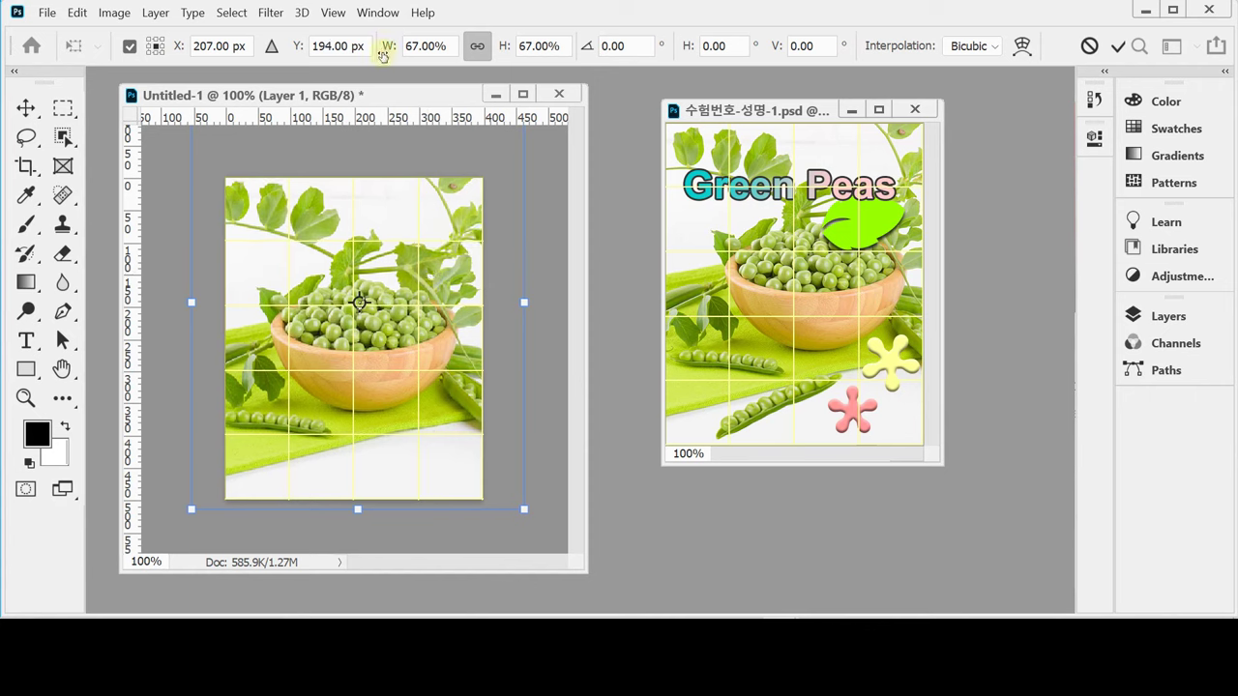
{"action": "left_click_drag", "start_coordinate": [394, 203], "coordinate": [400, 207]}
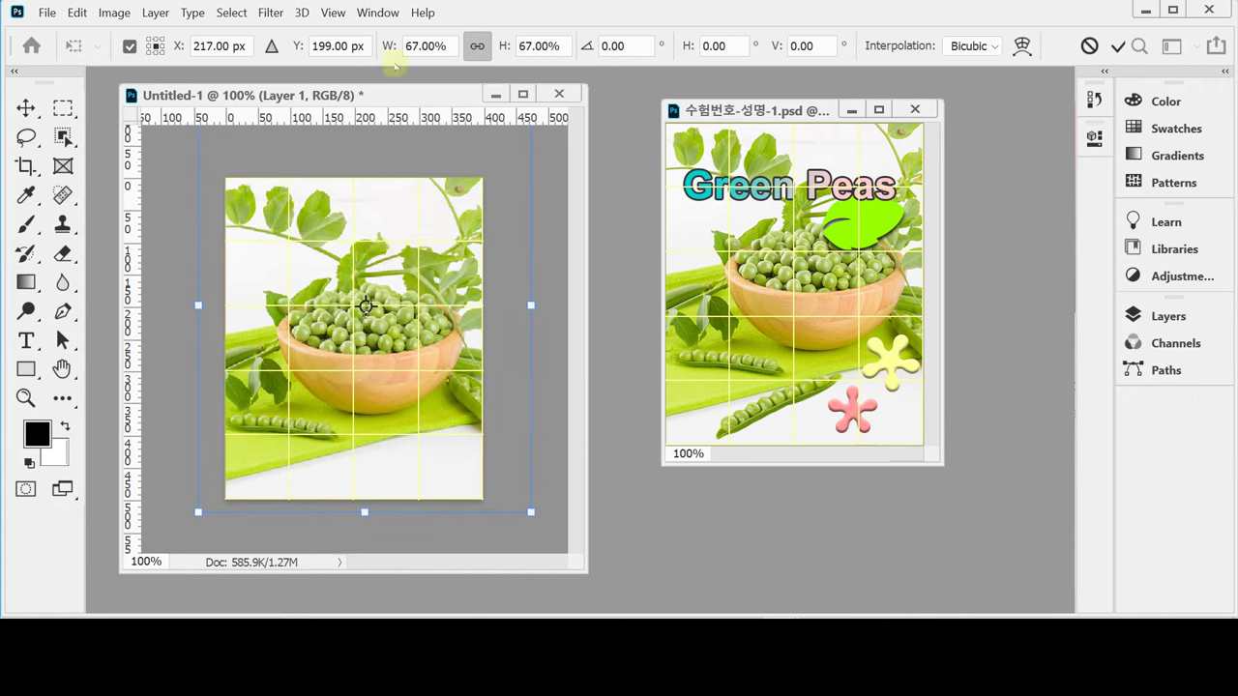
{"action": "left_click_drag", "start_coordinate": [390, 46], "coordinate": [393, 45]}
{"action": "left_click_drag", "start_coordinate": [402, 279], "coordinate": [410, 278]}
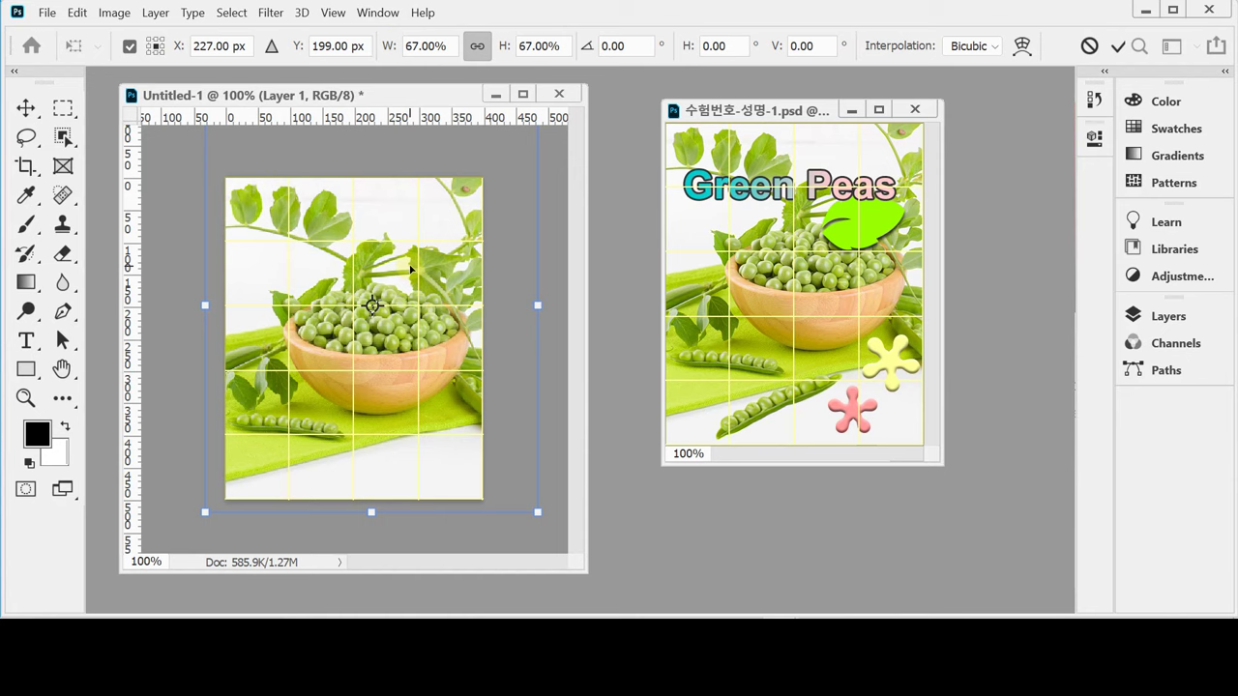
{"action": "left_click_drag", "start_coordinate": [411, 269], "coordinate": [411, 265]}
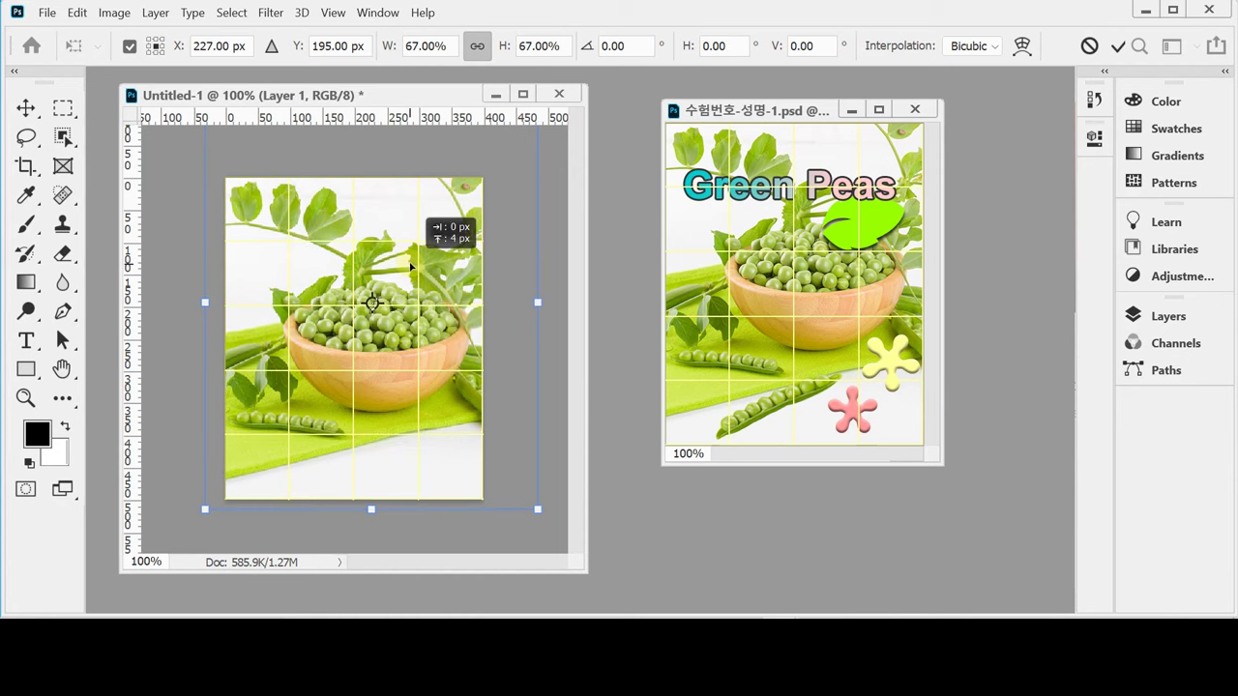
{"action": "key", "text": "Return"}
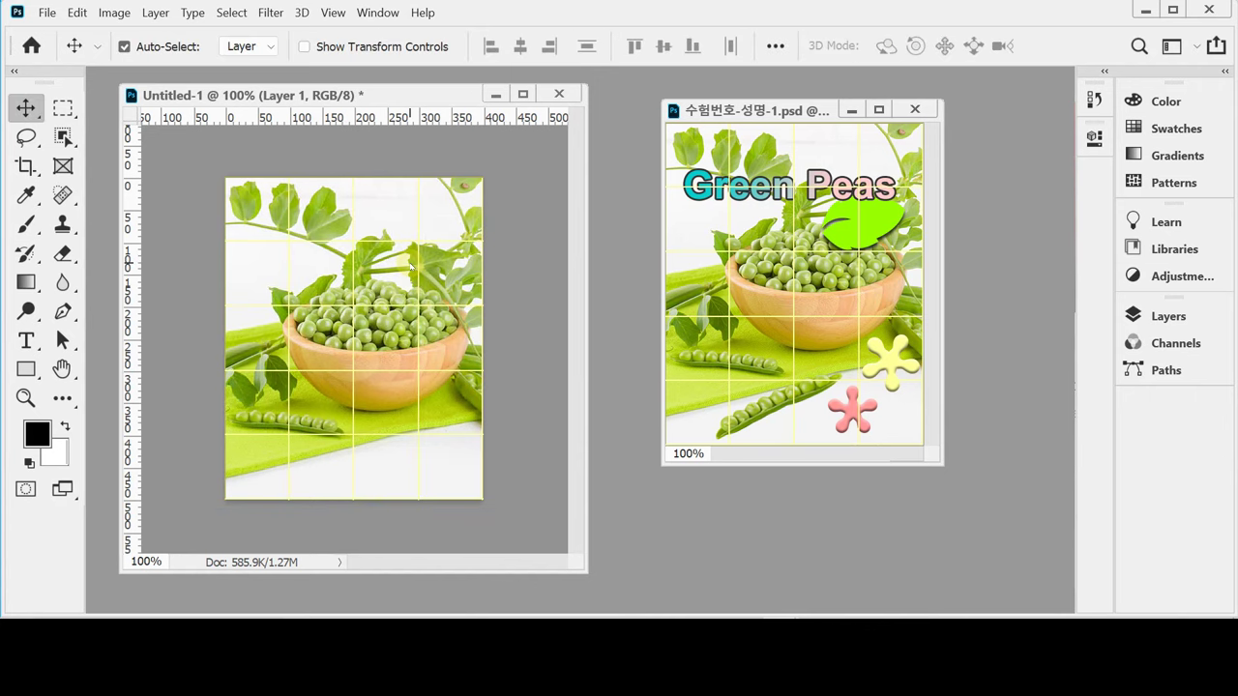
Save the composition to the desktop as a Photoshop file named 수험번호-성명-1.
{"action": "key", "text": "ctrl"}
{"action": "key", "text": "ctrl+s"}
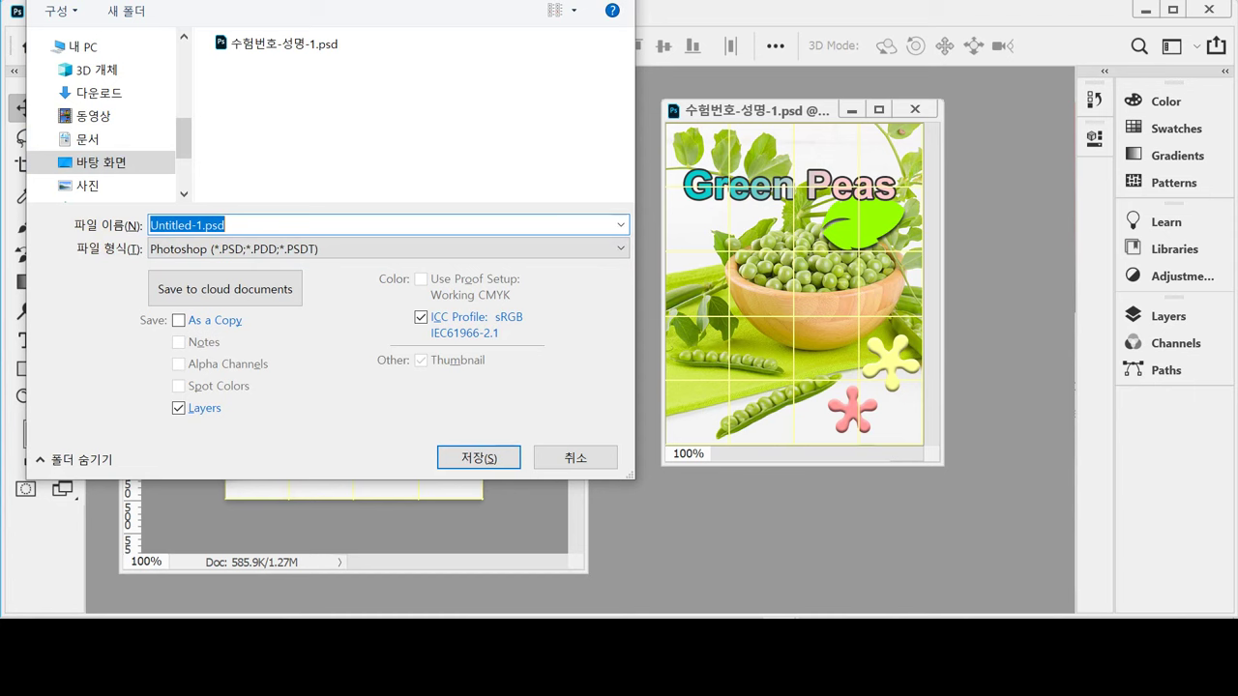
{"action": "left_click", "coordinate": [70, 164]}
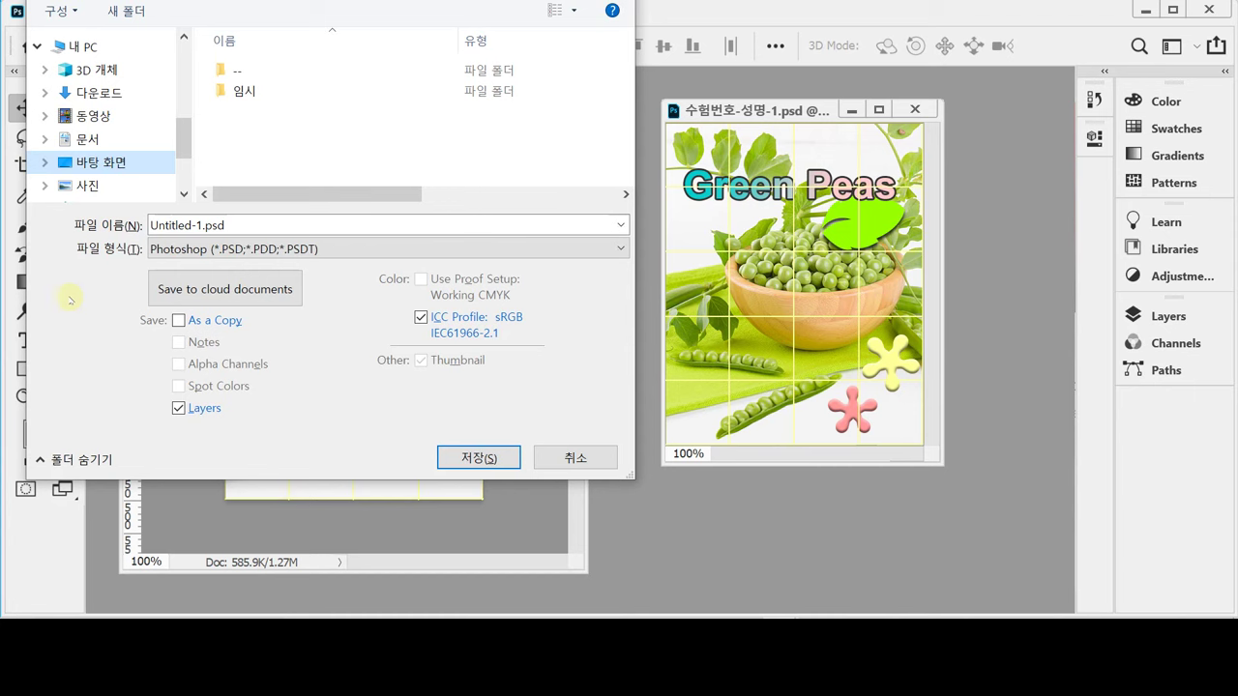
{"action": "left_click", "coordinate": [191, 225]}
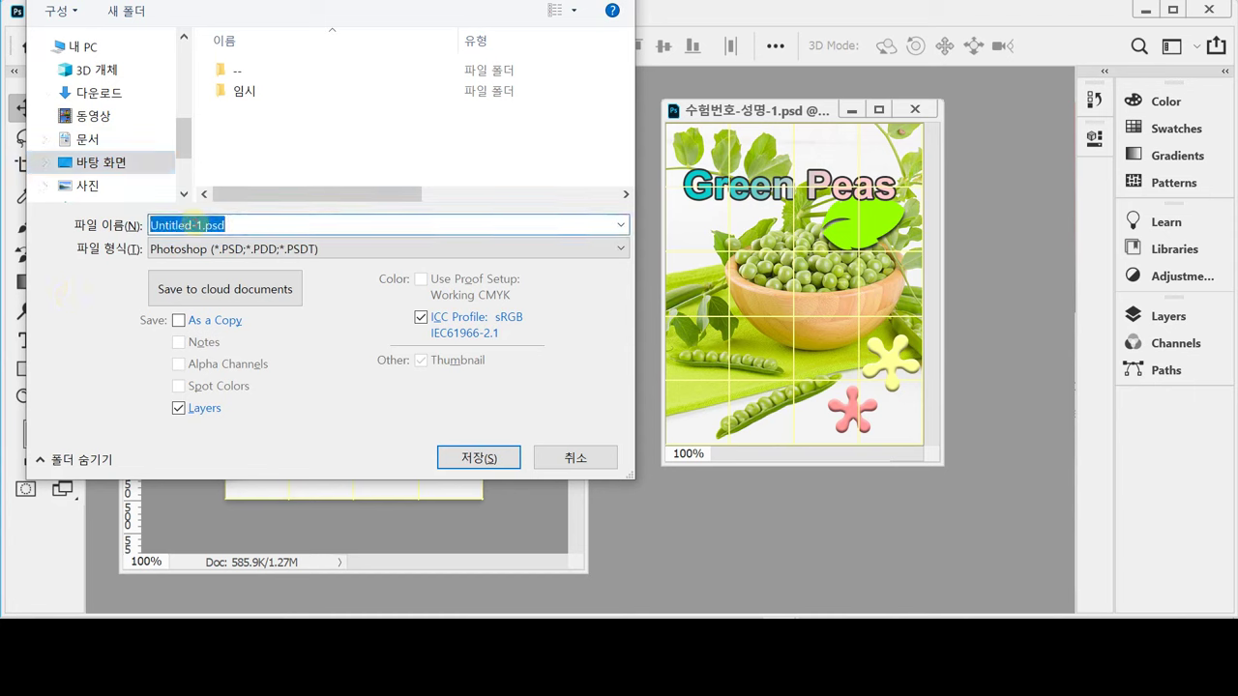
{"action": "type", "text": "수"}
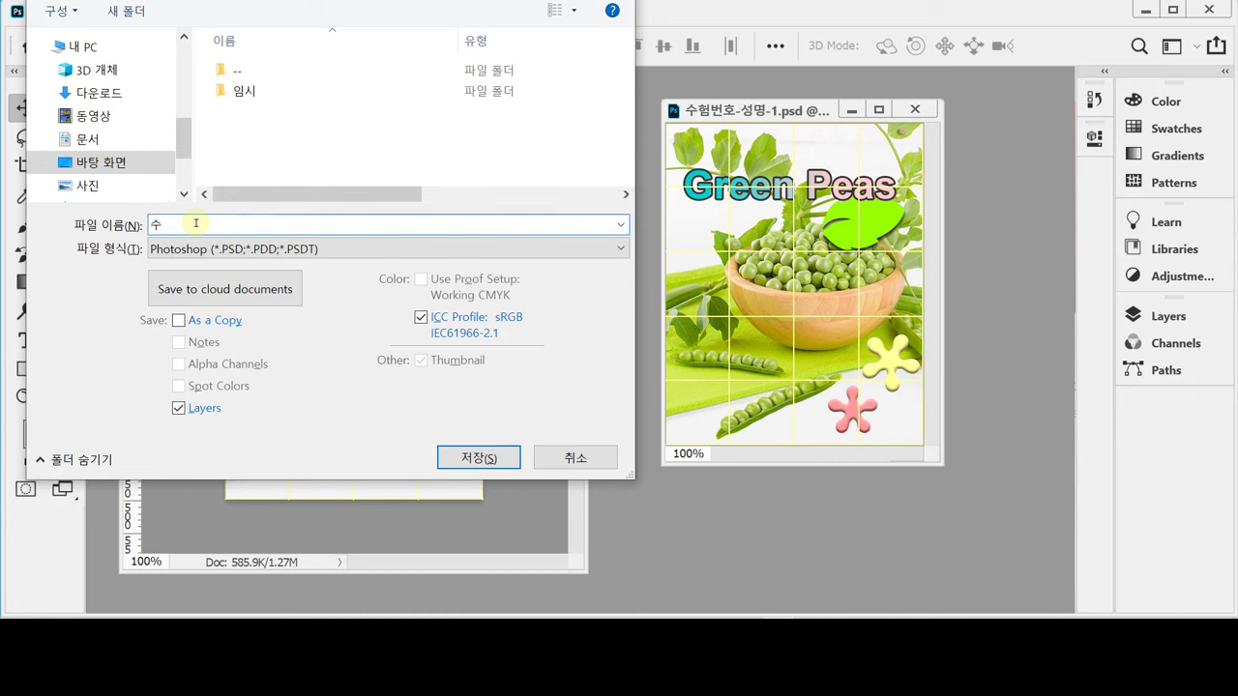
{"action": "type", "text": "험번호"}
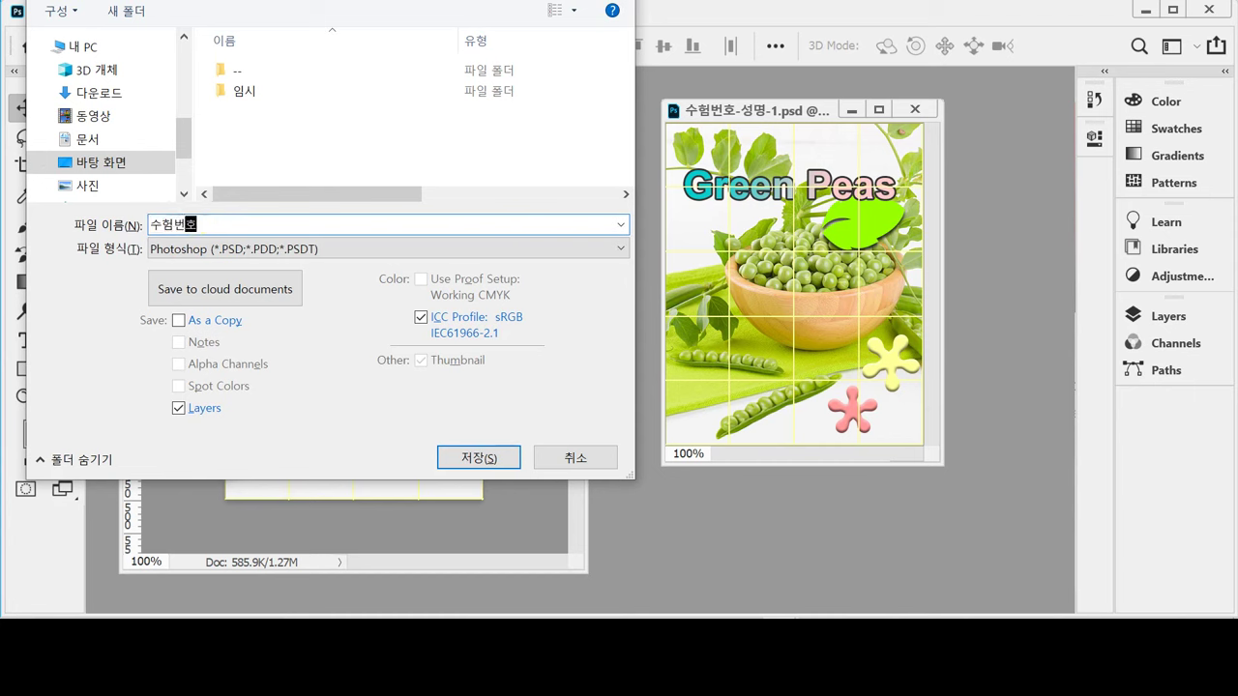
{"action": "type", "text": "-"}
{"action": "type", "text": "성ㅁ명"}
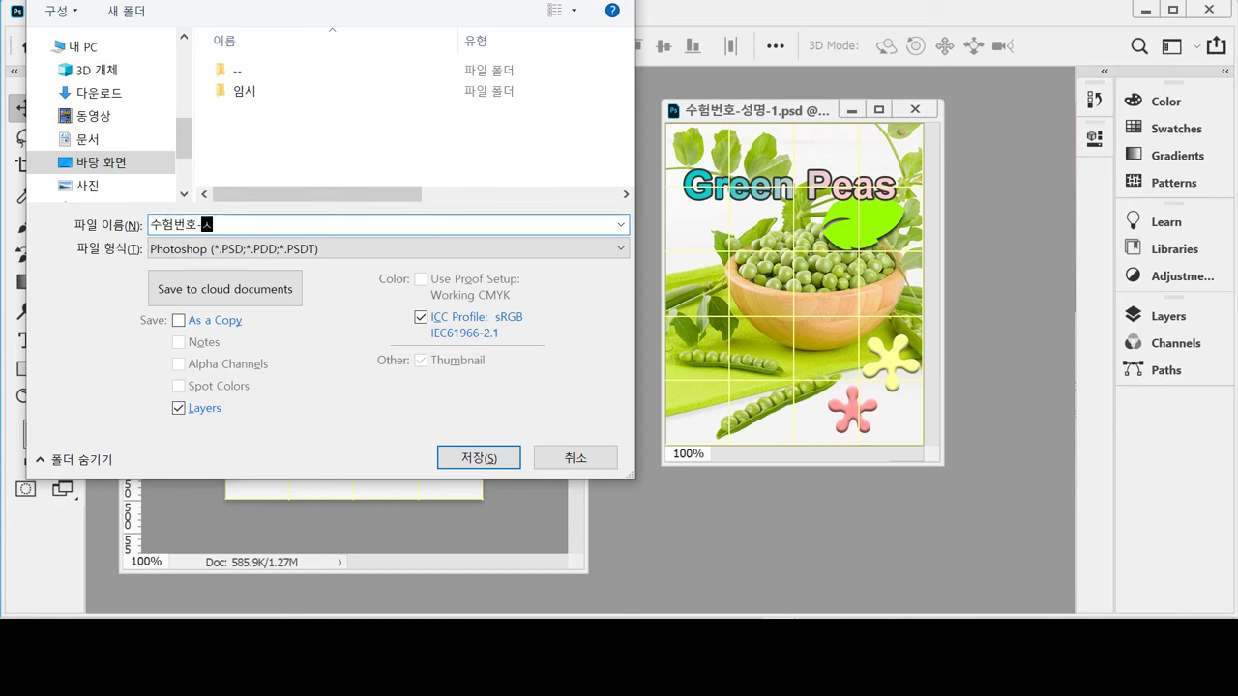
{"action": "key", "text": "BackSpace"}
{"action": "key", "text": "BackSpace"}
{"action": "key", "text": "BackSpace"}
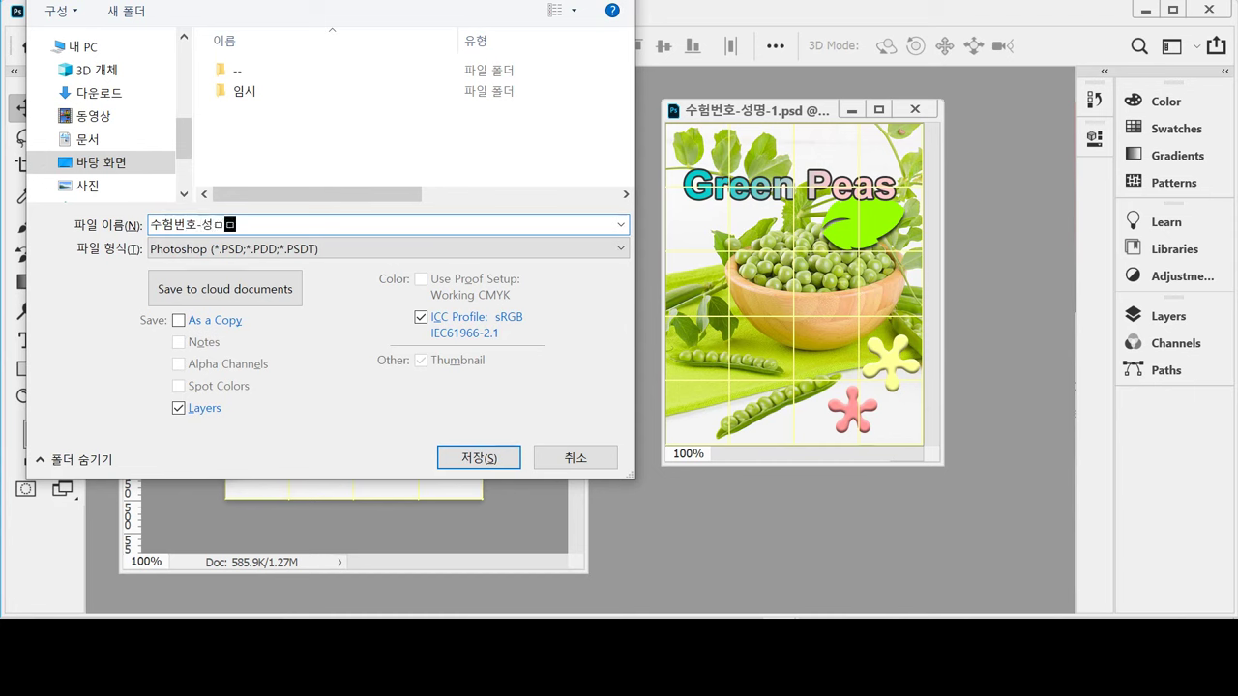
{"action": "type", "text": "명-1"}
{"action": "key", "text": "Escape"}
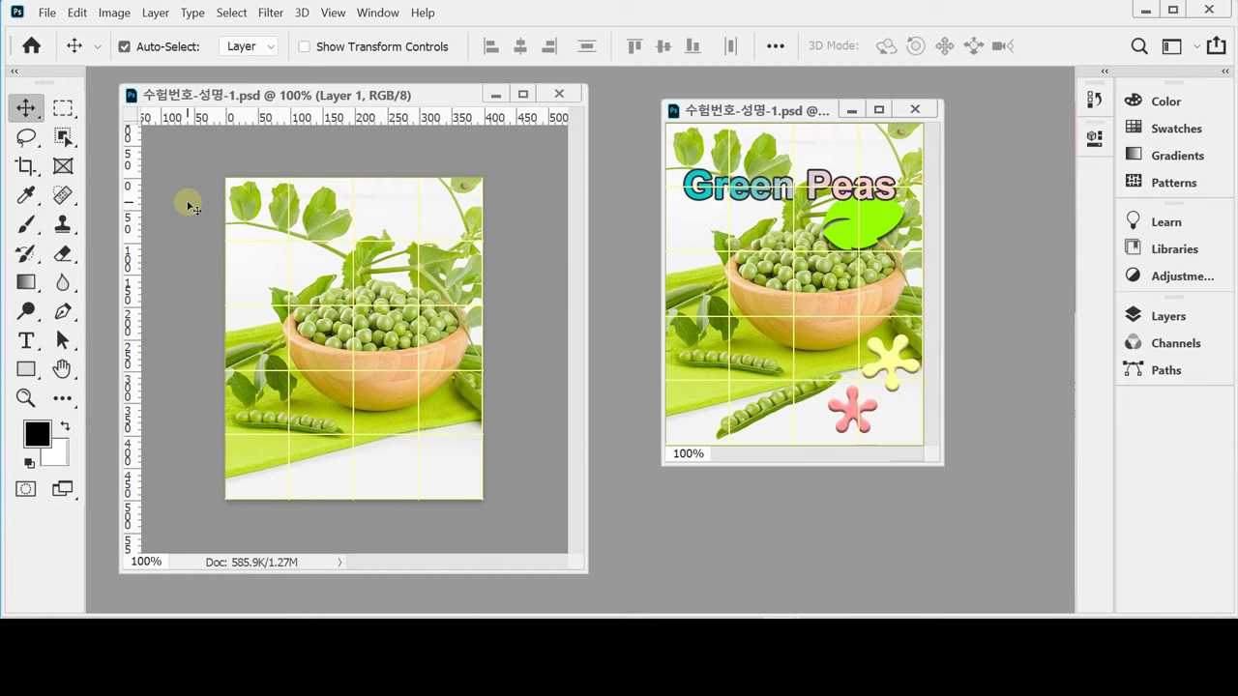
{"action": "left_click", "coordinate": [63, 107]}
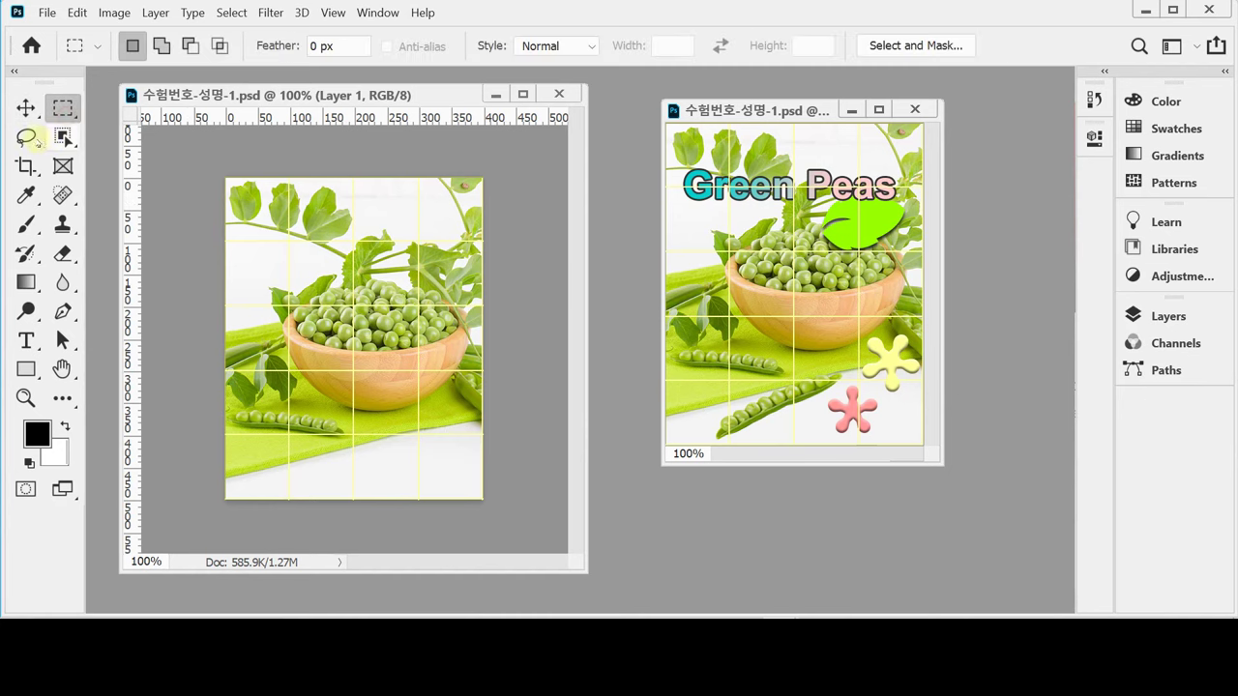
{"action": "left_click", "coordinate": [27, 138]}
{"action": "left_click", "coordinate": [63, 136]}
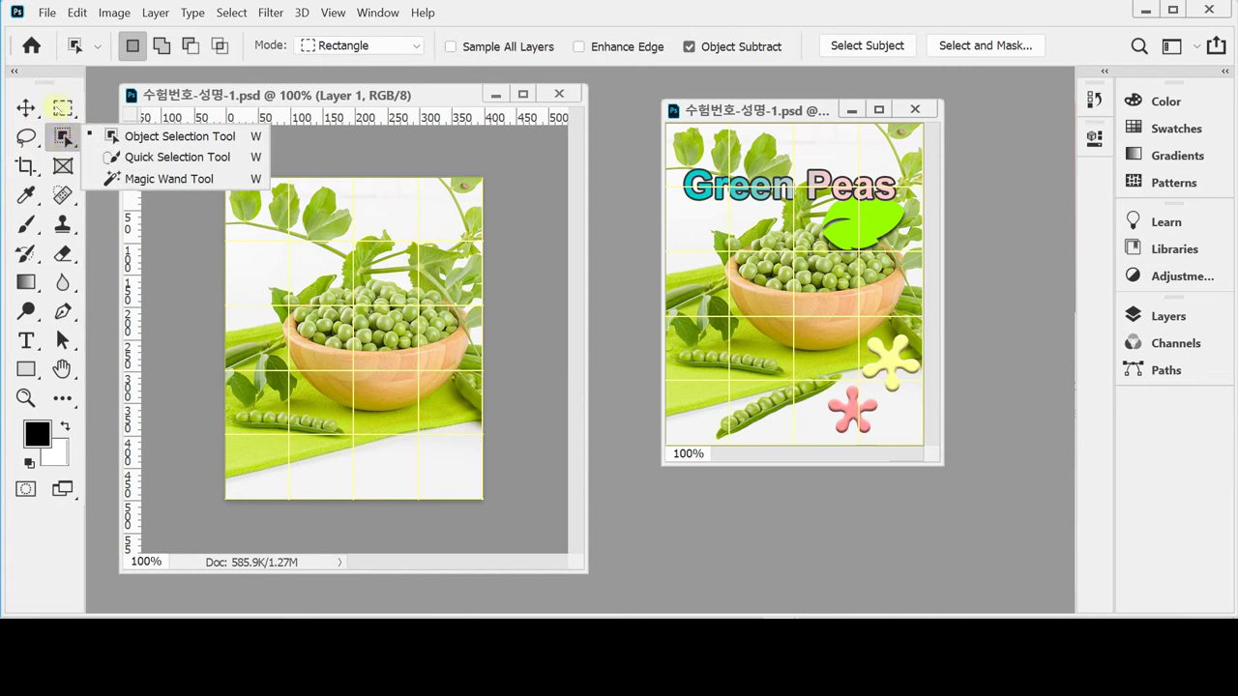
{"action": "left_click", "coordinate": [63, 107]}
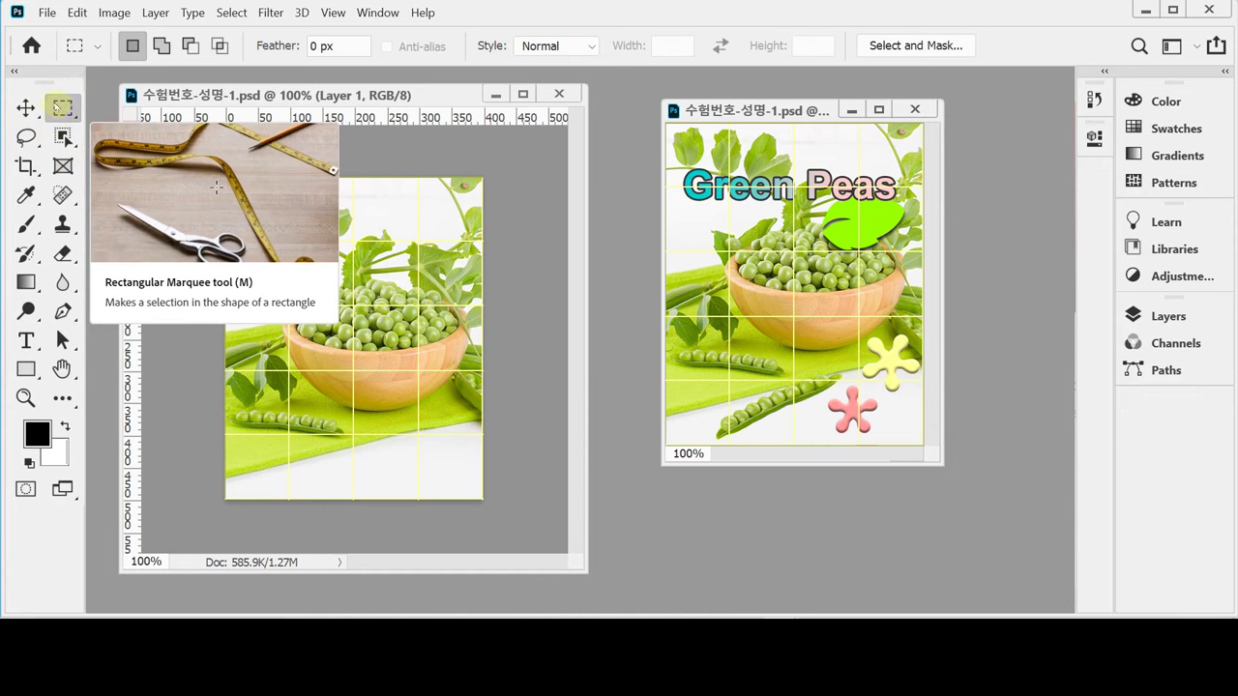
{"action": "left_click", "coordinate": [63, 136]}
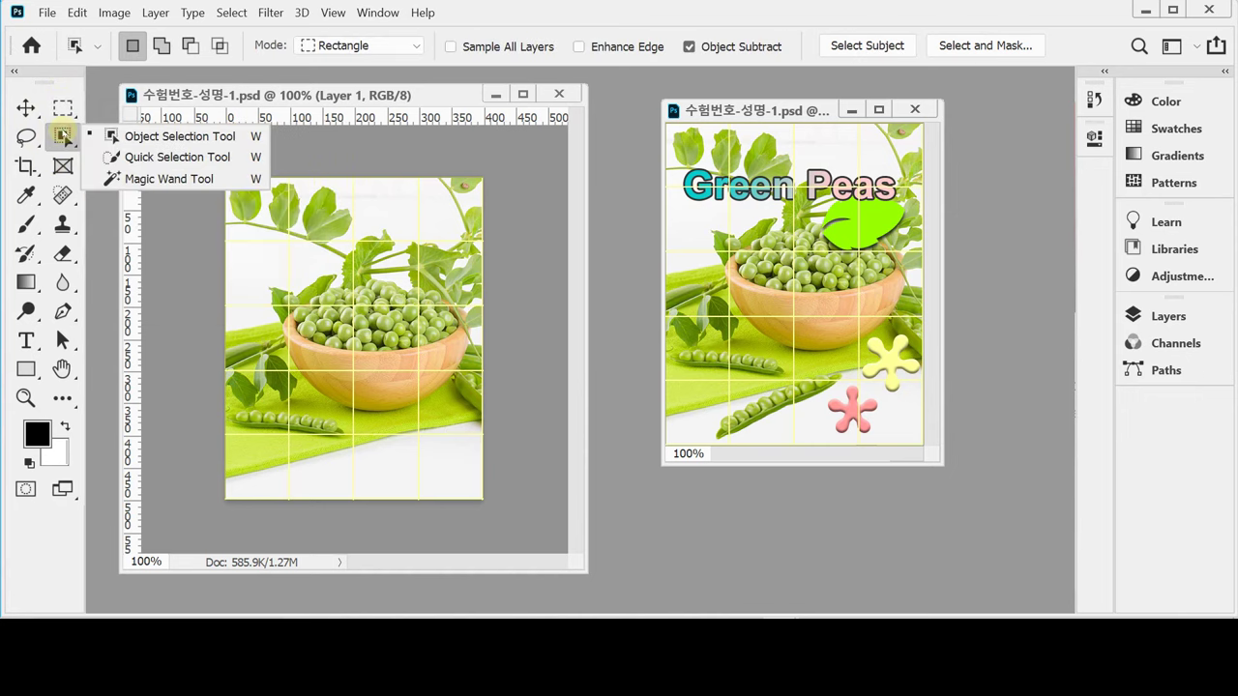
{"action": "left_click", "coordinate": [63, 136]}
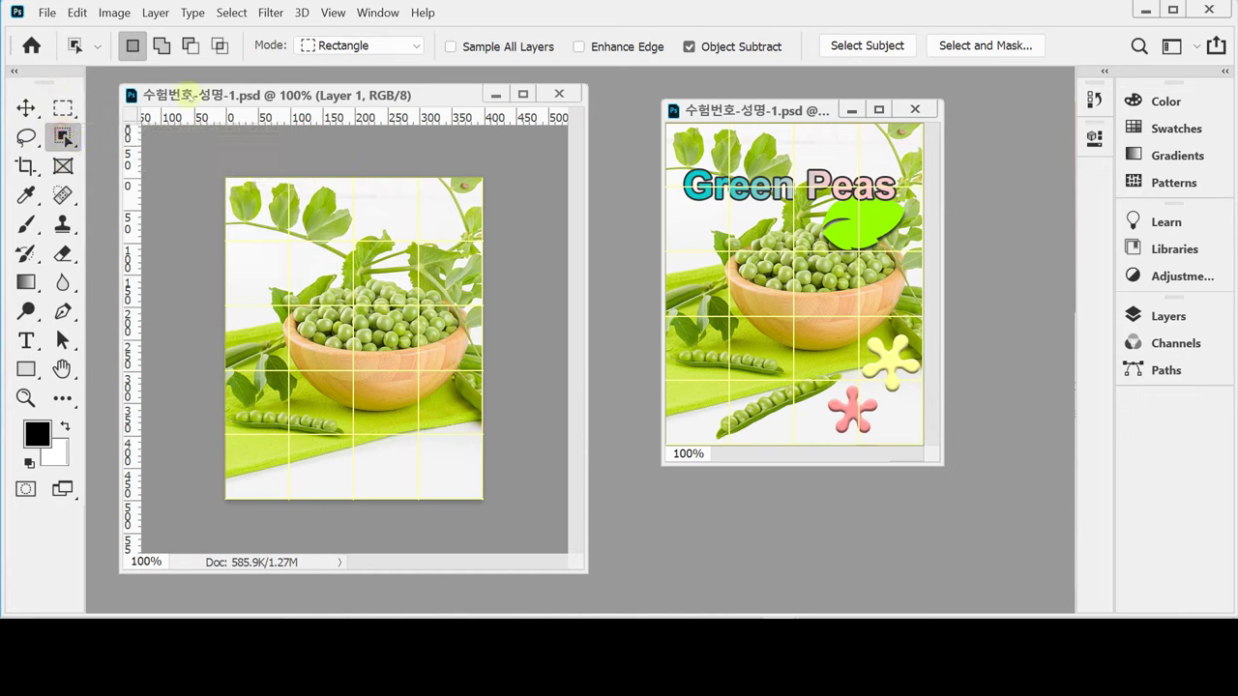
Zoom to 400% on the pea pod below the bowl, widening the working window and moving the reference window aside.
{"action": "left_click", "coordinate": [368, 365], "text": "ctrl"}
{"action": "scroll", "coordinate": [353, 387], "scroll_direction": "down", "scroll_amount": 3}
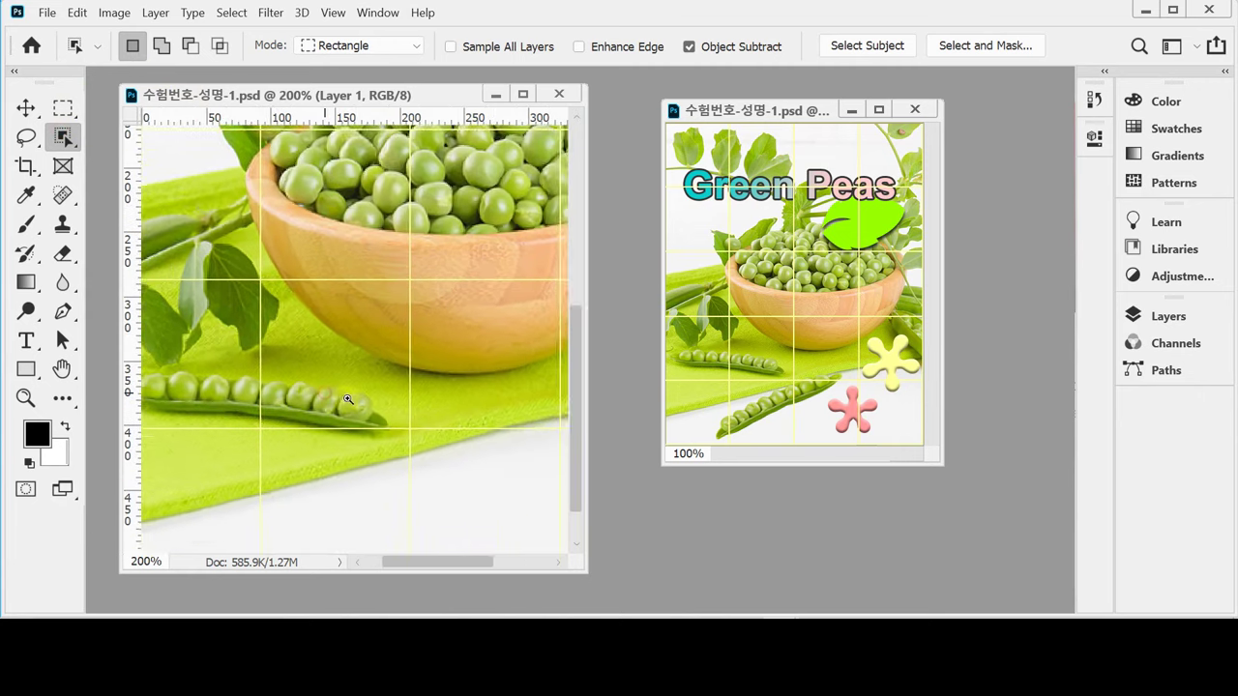
{"action": "left_click", "coordinate": [348, 399], "text": "ctrl"}
{"action": "scroll", "coordinate": [387, 324], "scroll_direction": "down", "scroll_amount": 2}
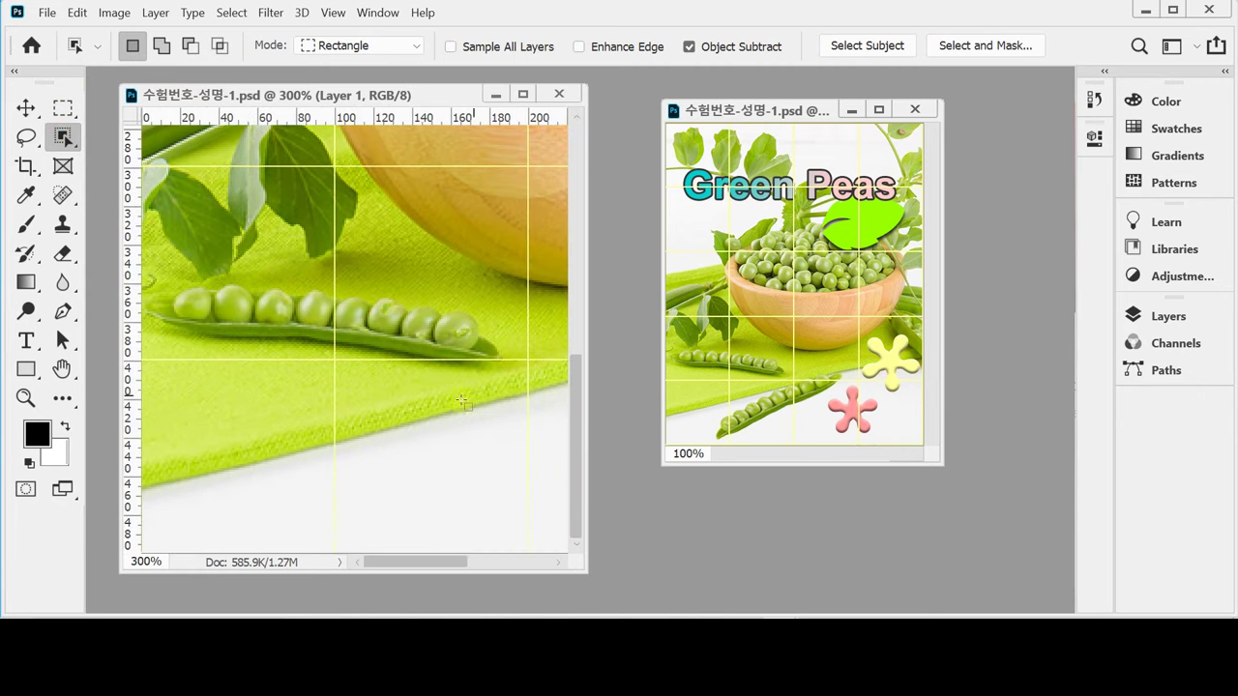
{"action": "left_click_drag", "start_coordinate": [425, 98], "coordinate": [424, 87]}
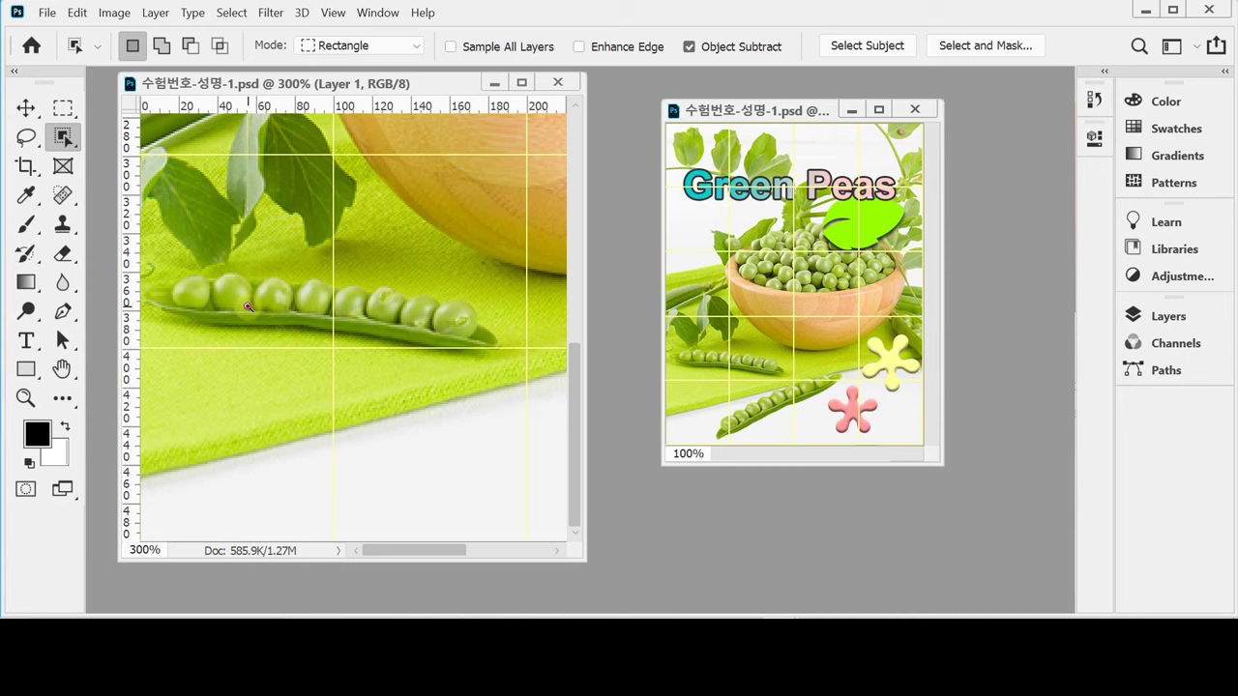
{"action": "scroll", "coordinate": [252, 314], "scroll_direction": "up", "scroll_amount": 1}
{"action": "left_click_drag", "start_coordinate": [576, 375], "coordinate": [653, 373]}
{"action": "left_click_drag", "start_coordinate": [755, 109], "coordinate": [883, 110]}
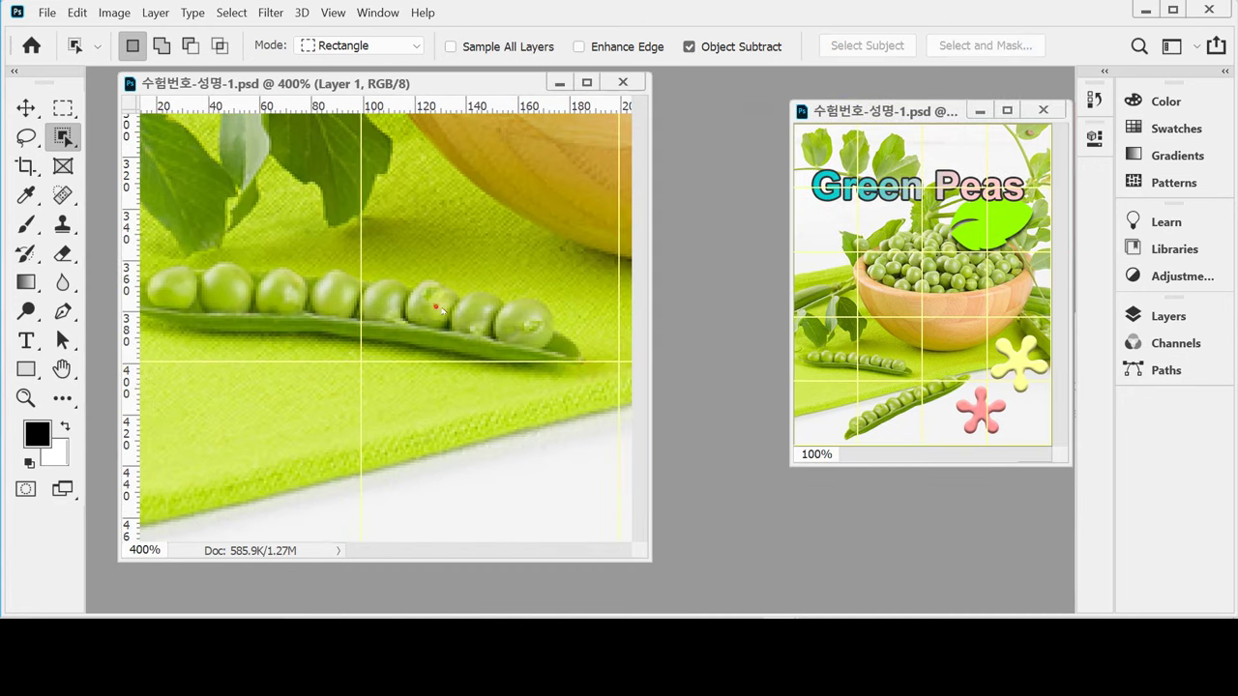
{"action": "left_click_drag", "start_coordinate": [450, 303], "coordinate": [487, 308]}
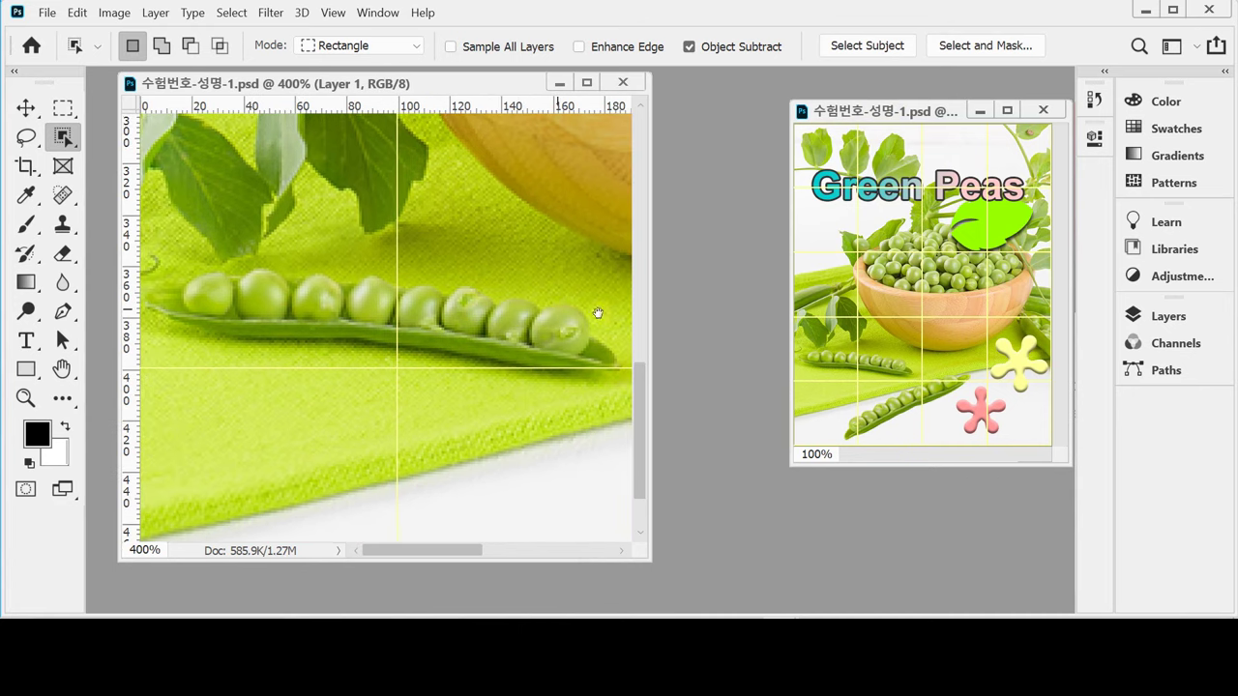
{"action": "left_click_drag", "start_coordinate": [651, 319], "coordinate": [676, 320]}
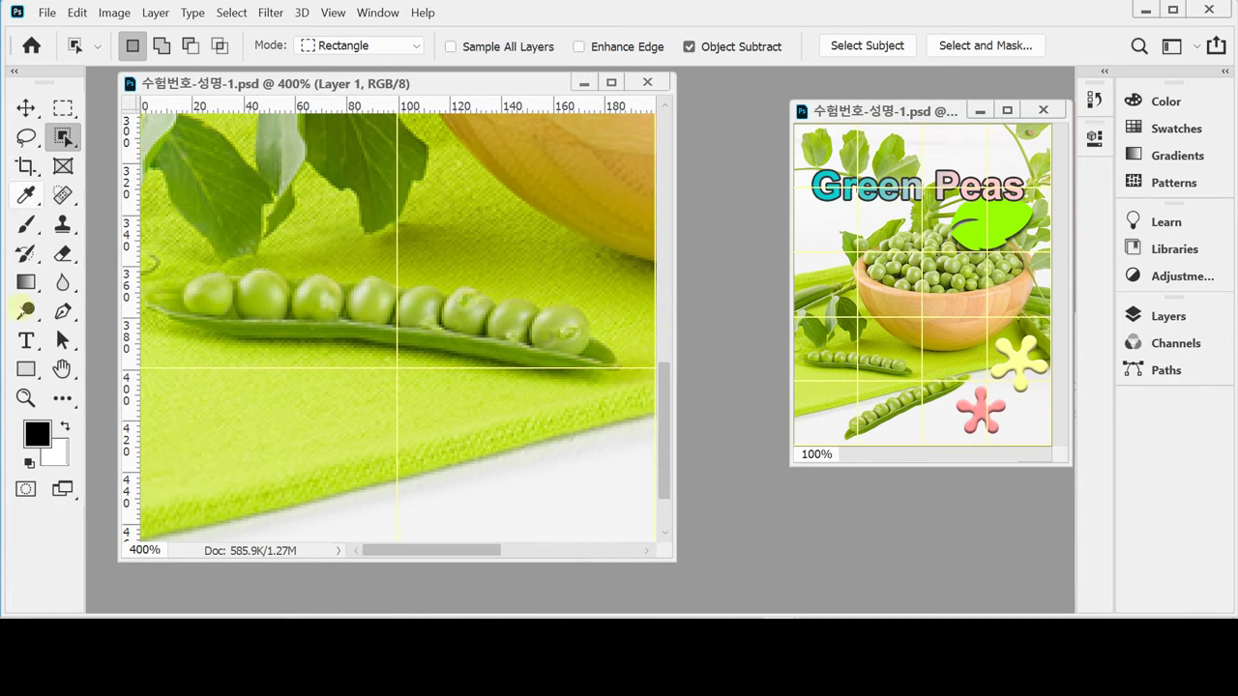
Activate the Pen tool and check that it uses Path mode with Exclude Overlapping Shapes.
{"action": "left_click", "coordinate": [63, 310]}
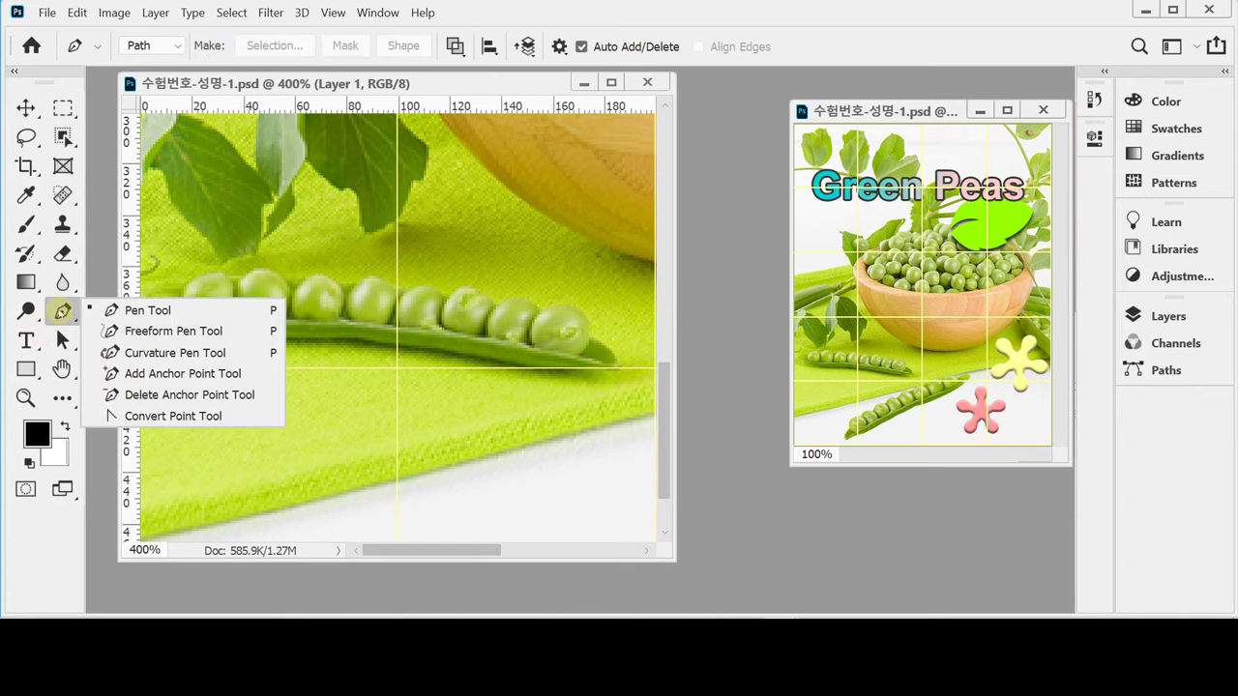
{"action": "left_click", "coordinate": [158, 311]}
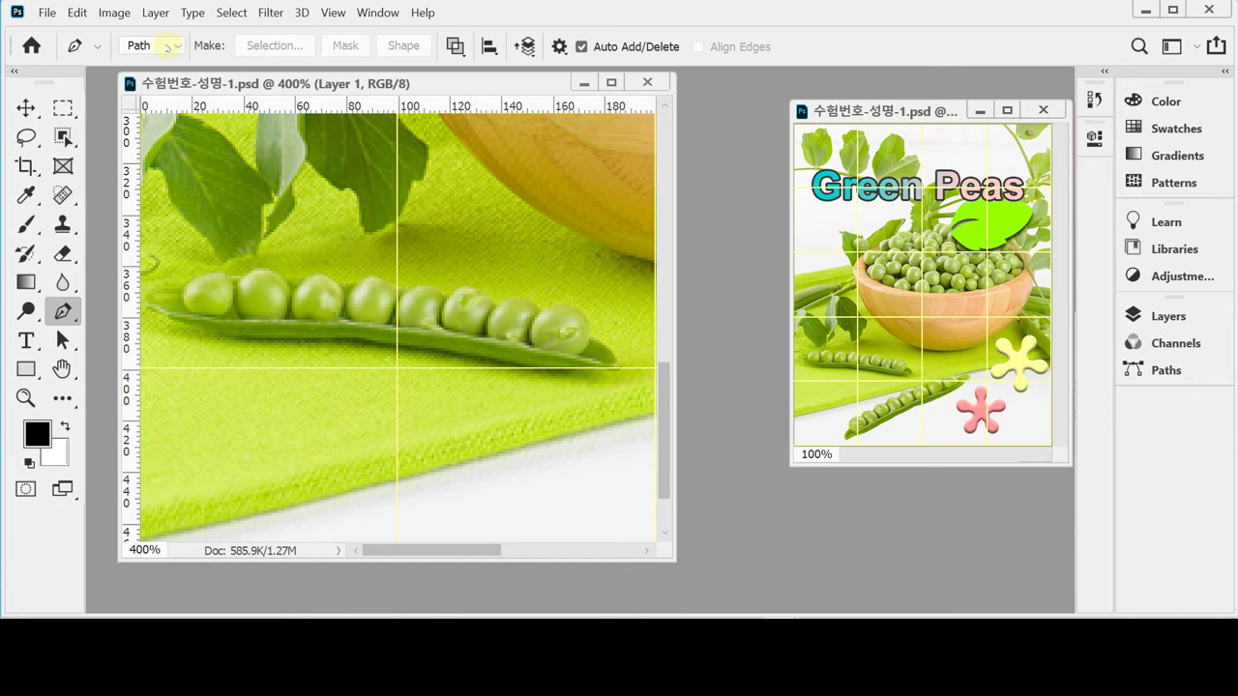
{"action": "left_click", "coordinate": [167, 47]}
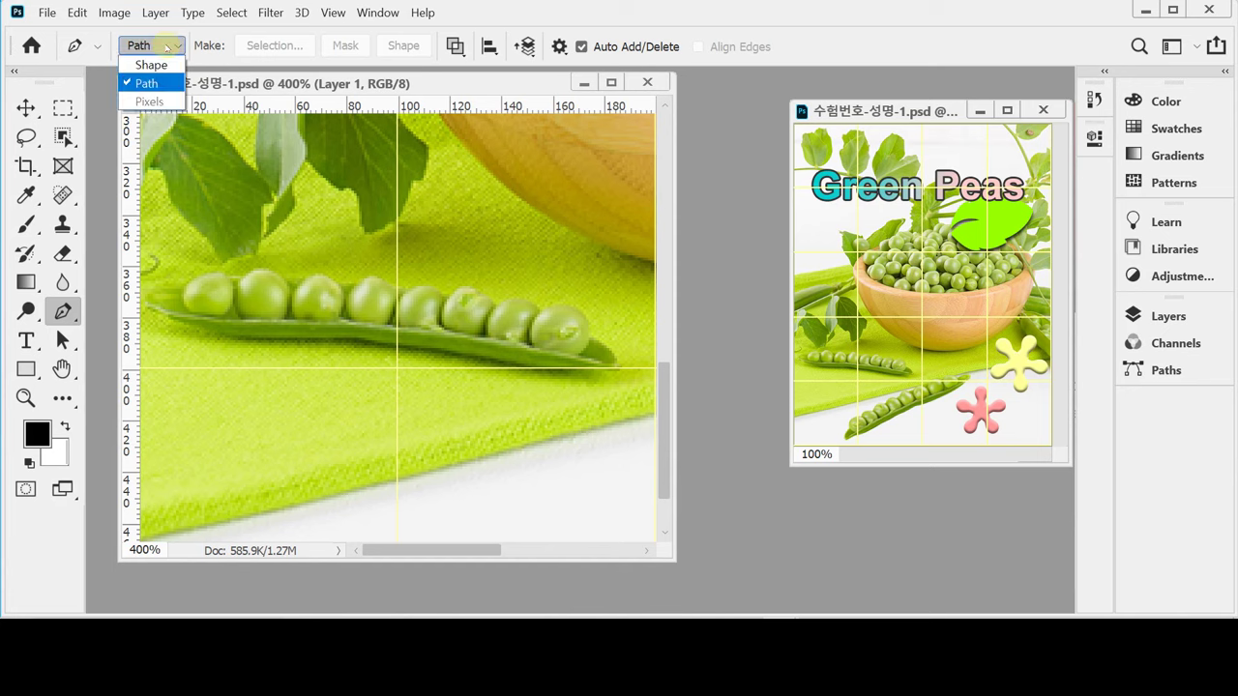
{"action": "left_click", "coordinate": [169, 47]}
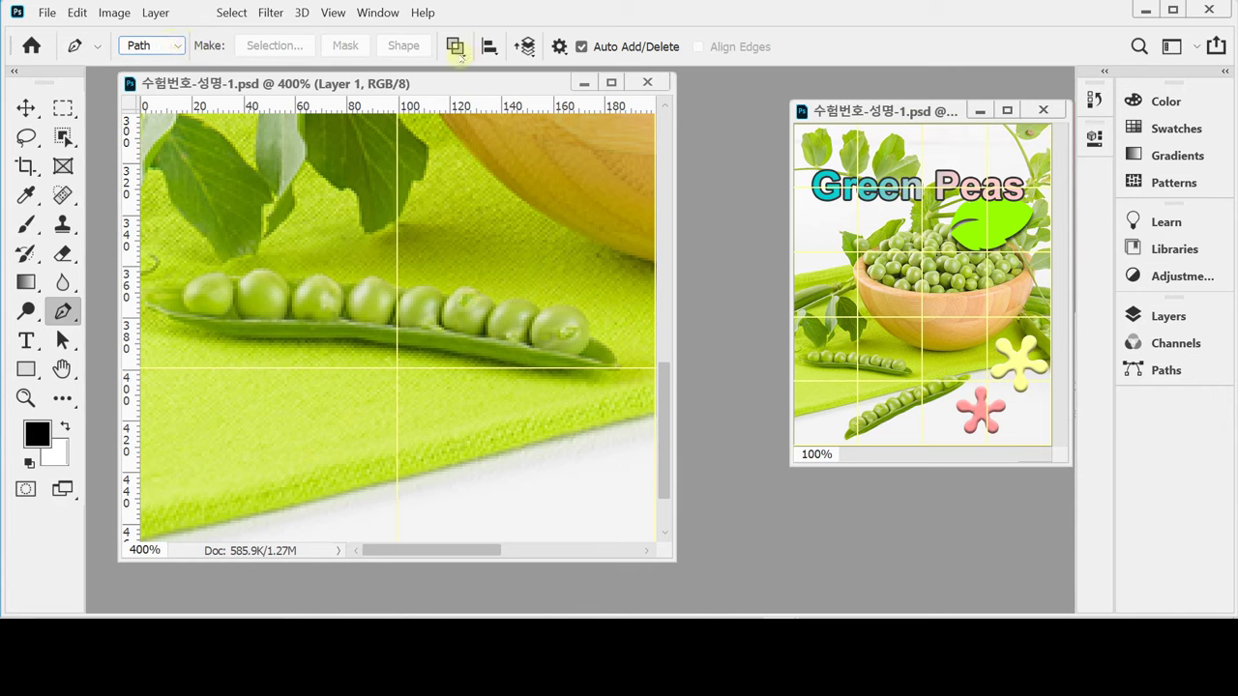
{"action": "left_click", "coordinate": [455, 47]}
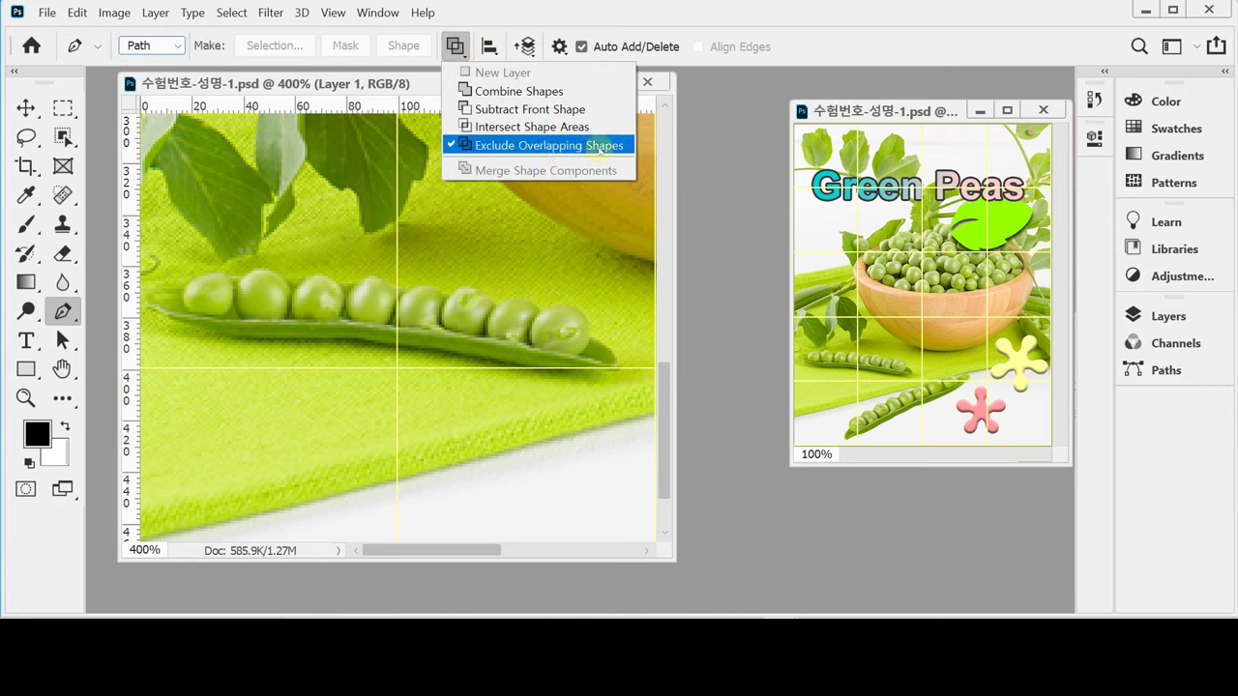
{"action": "left_click", "coordinate": [742, 20]}
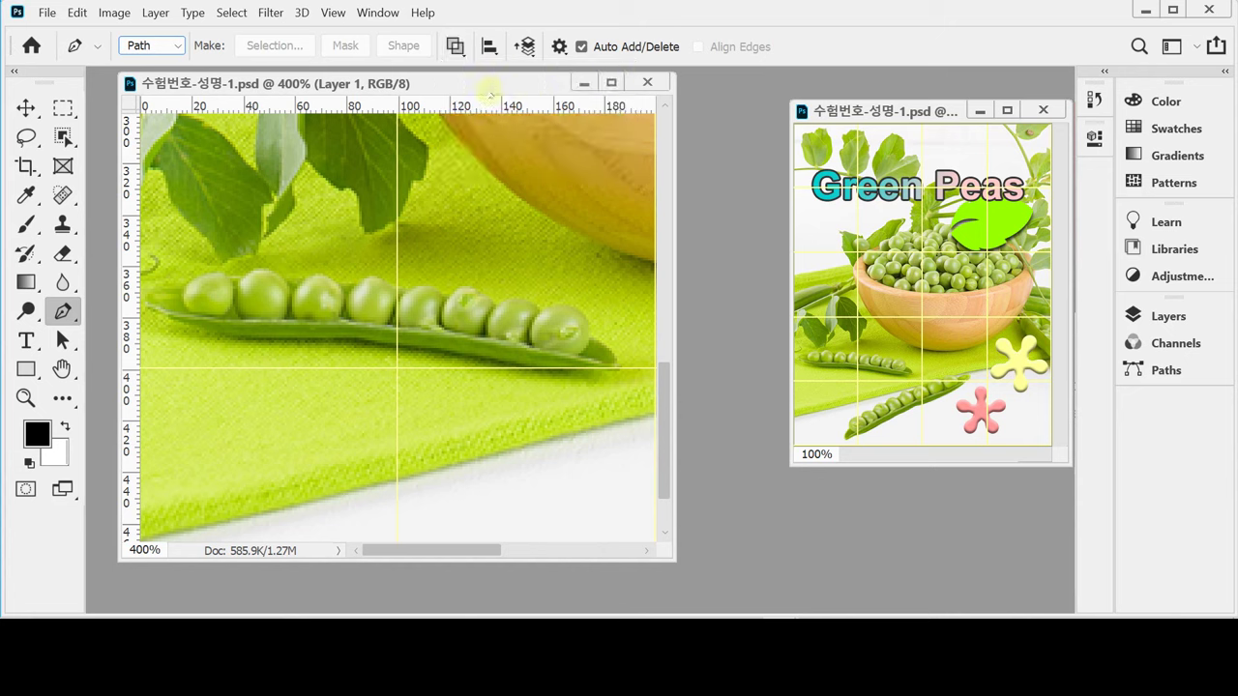
Reset all tools to their default settings.
{"action": "right_click", "coordinate": [74, 46]}
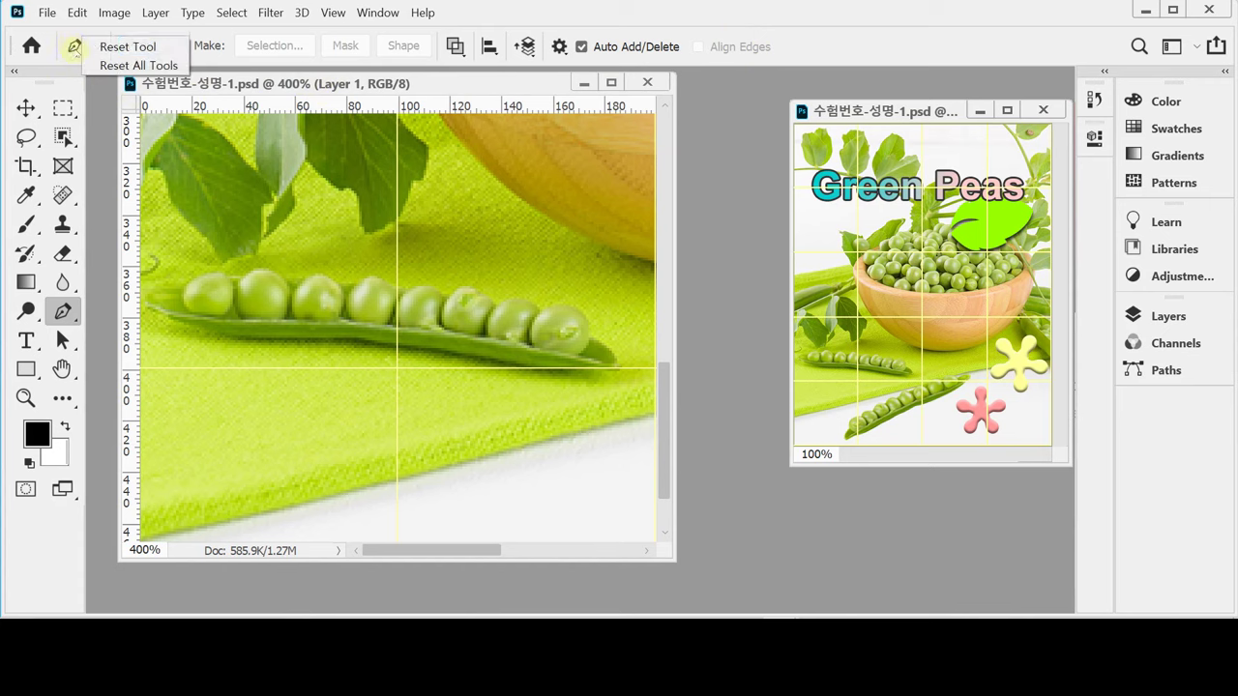
{"action": "left_click", "coordinate": [106, 66]}
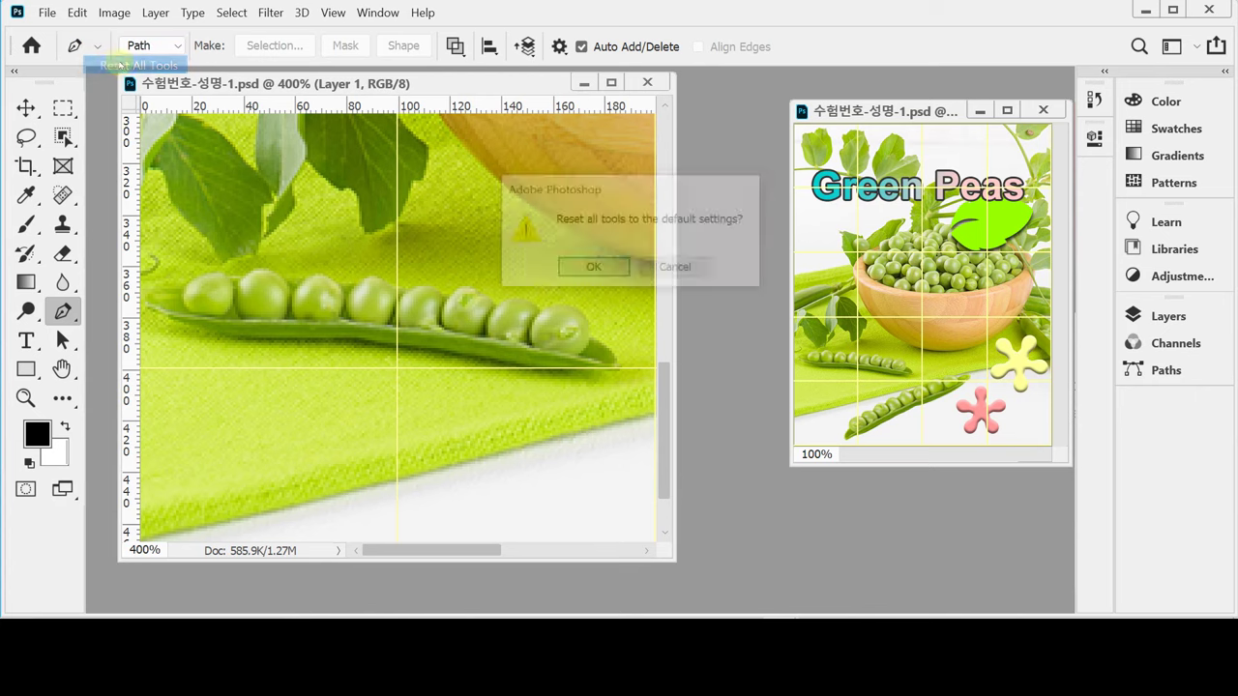
{"action": "left_click", "coordinate": [571, 270]}
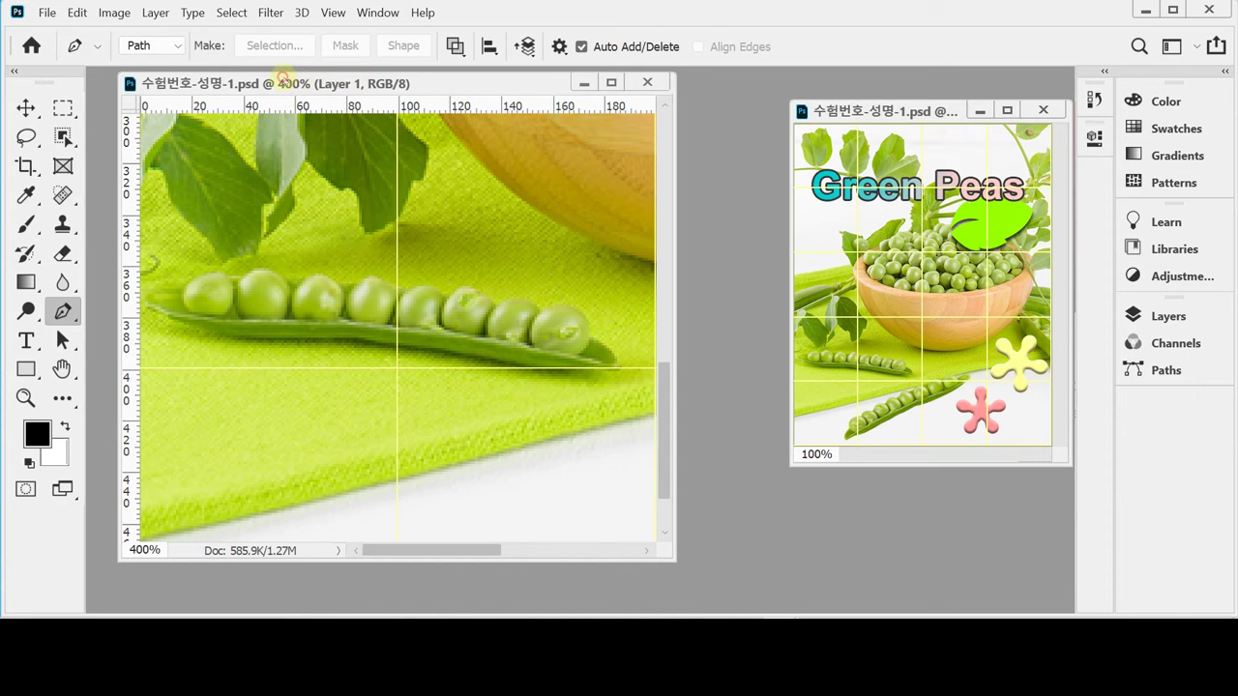
Begin a Pen path at the first pea's outer edge and trace curved segments over the tops of the first two peas.
{"action": "left_click_drag", "start_coordinate": [282, 76], "coordinate": [286, 80]}
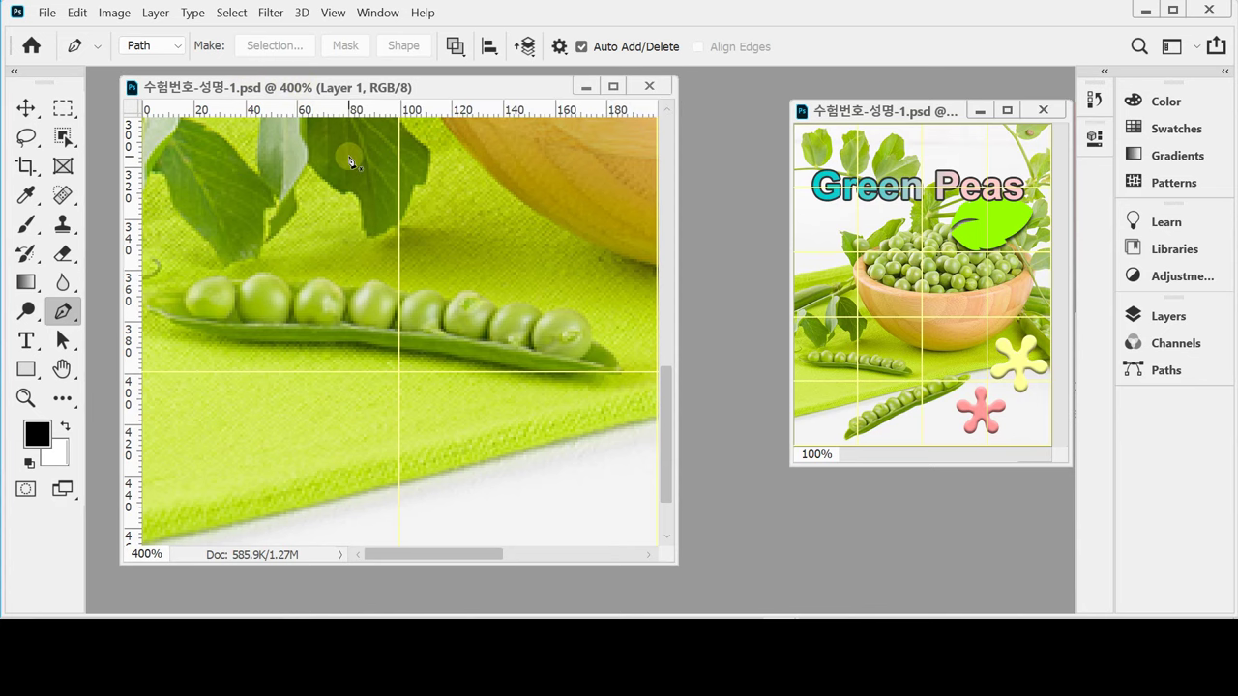
{"action": "left_click_drag", "start_coordinate": [303, 317], "coordinate": [302, 320]}
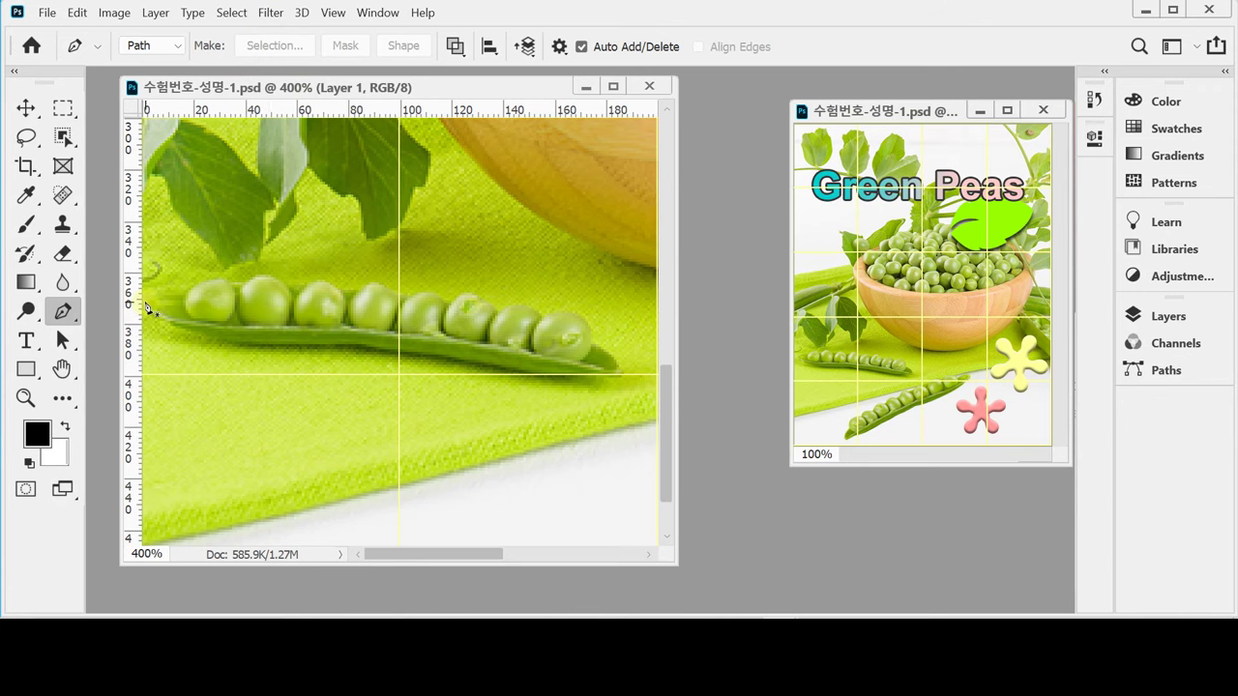
{"action": "scroll", "coordinate": [234, 312], "scroll_direction": "up", "scroll_amount": 1}
{"action": "left_click_drag", "start_coordinate": [234, 312], "coordinate": [253, 309]}
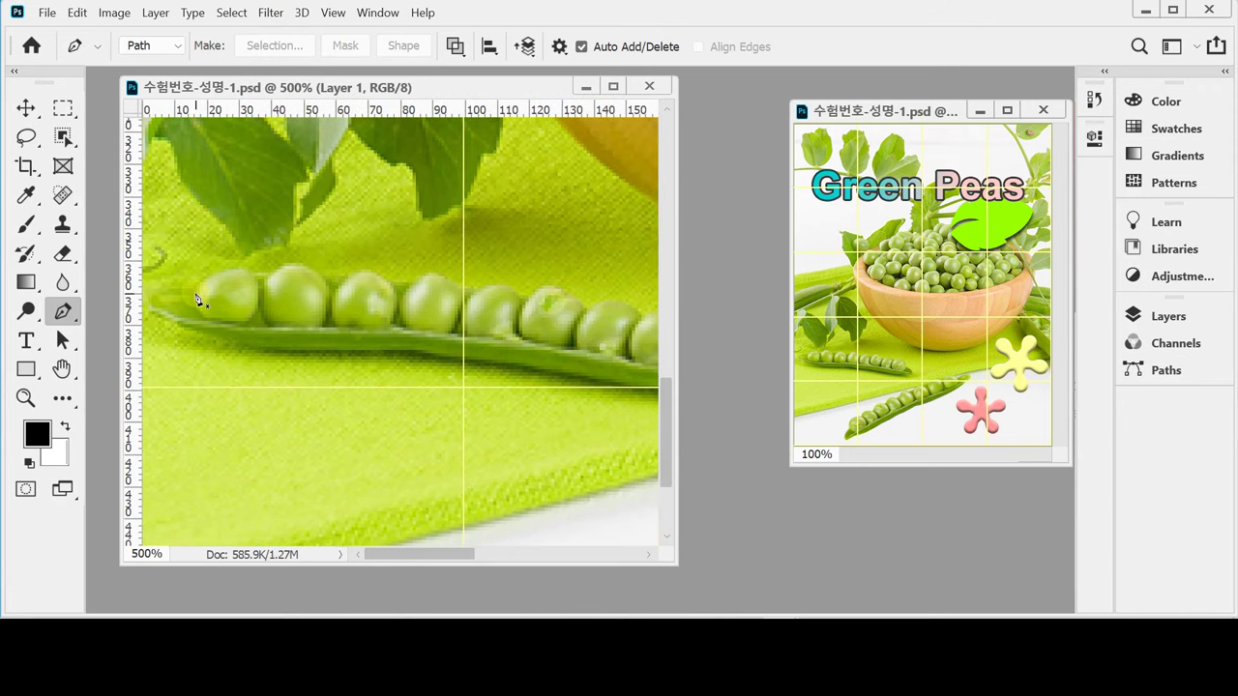
{"action": "key", "text": "Caps_Lock"}
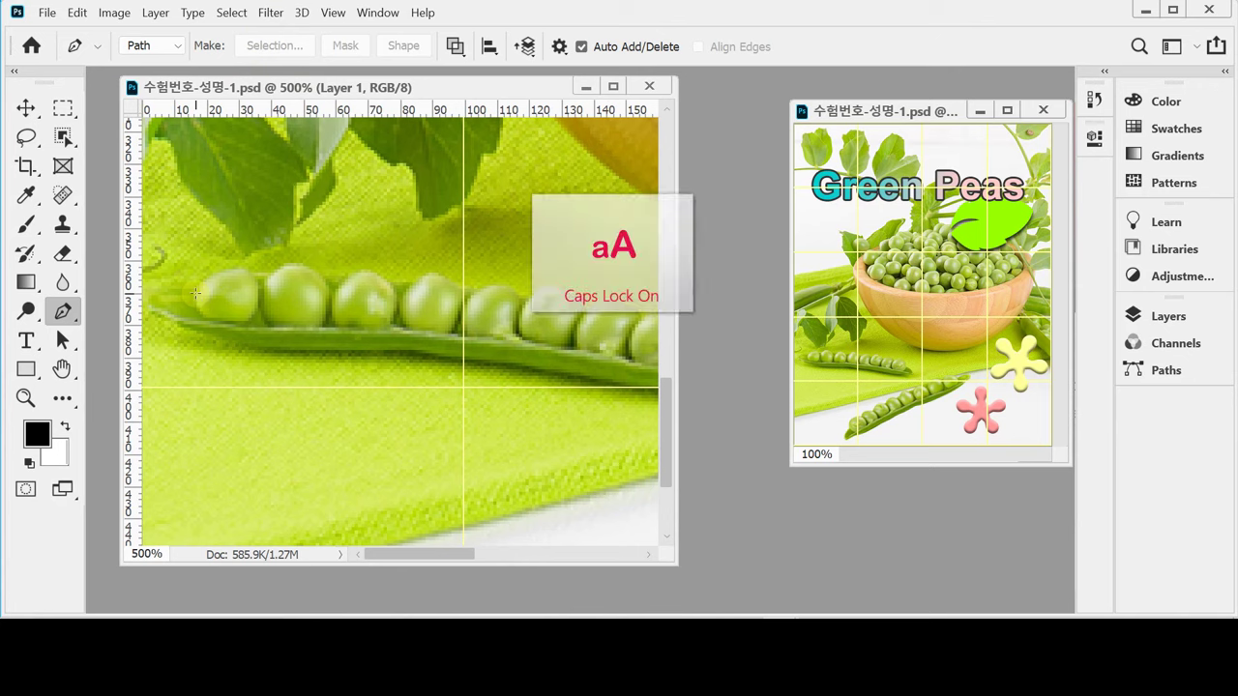
{"action": "key", "text": "Caps_Lock"}
{"action": "left_click", "coordinate": [194, 292]}
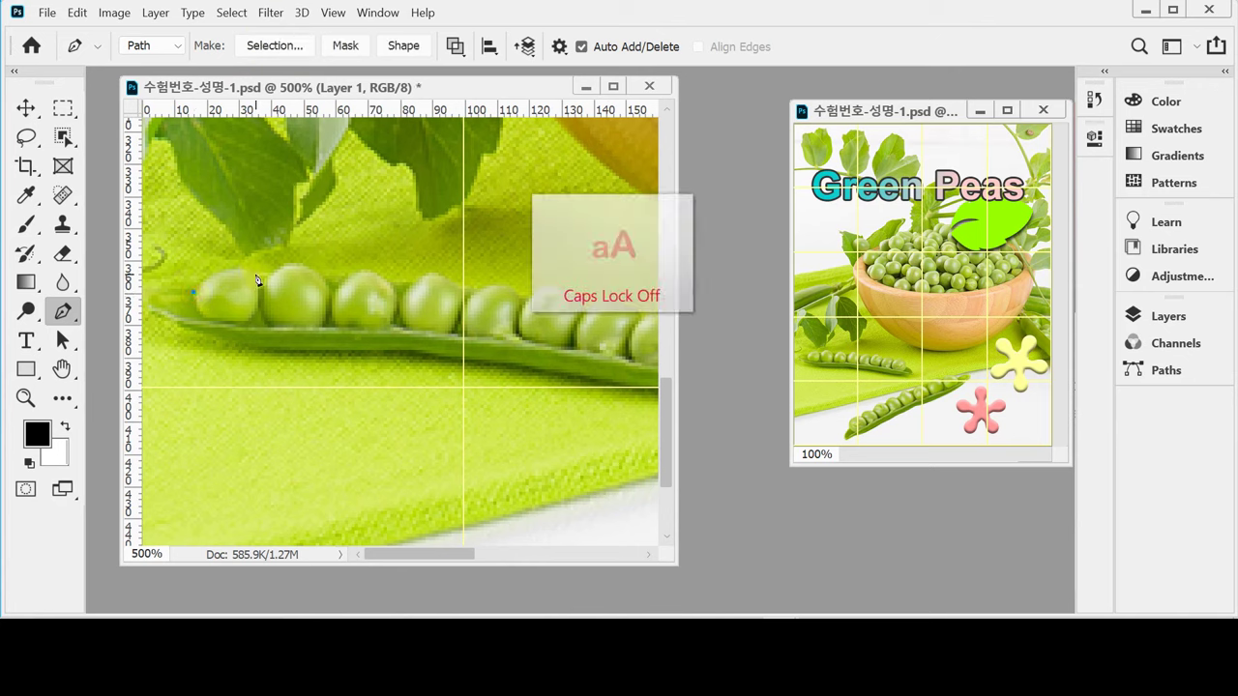
{"action": "left_click_drag", "start_coordinate": [249, 273], "coordinate": [273, 290]}
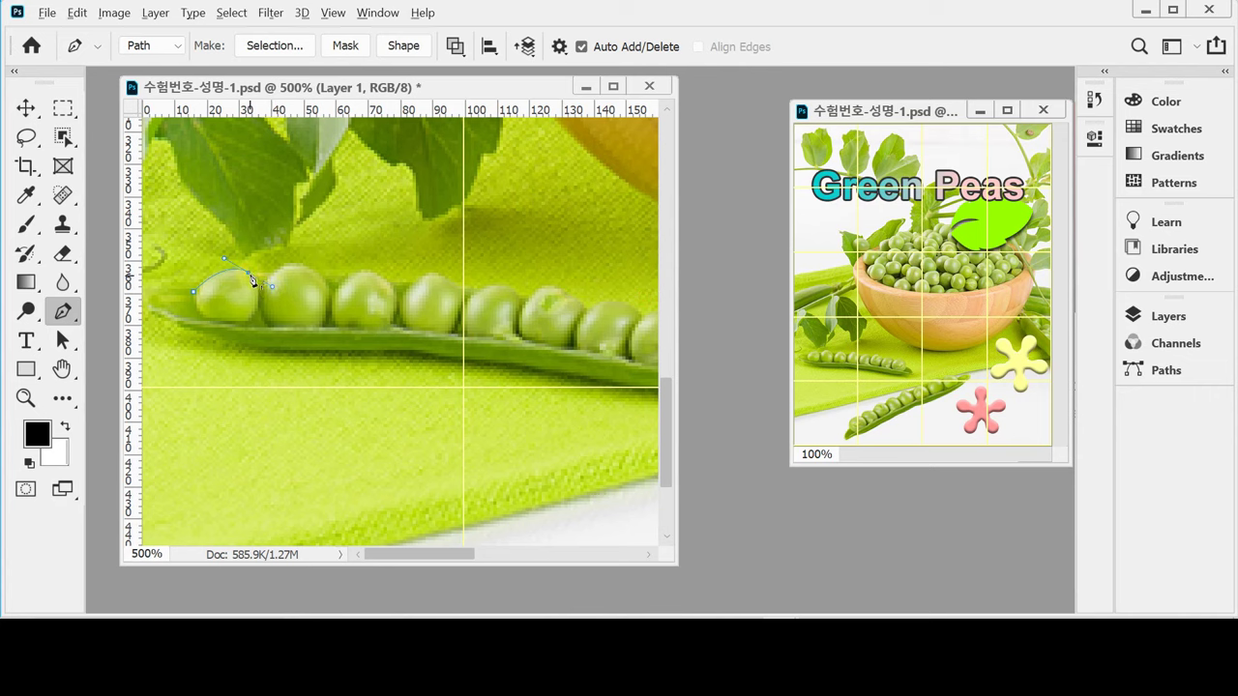
{"action": "left_click", "coordinate": [249, 275]}
{"action": "left_click", "coordinate": [268, 274]}
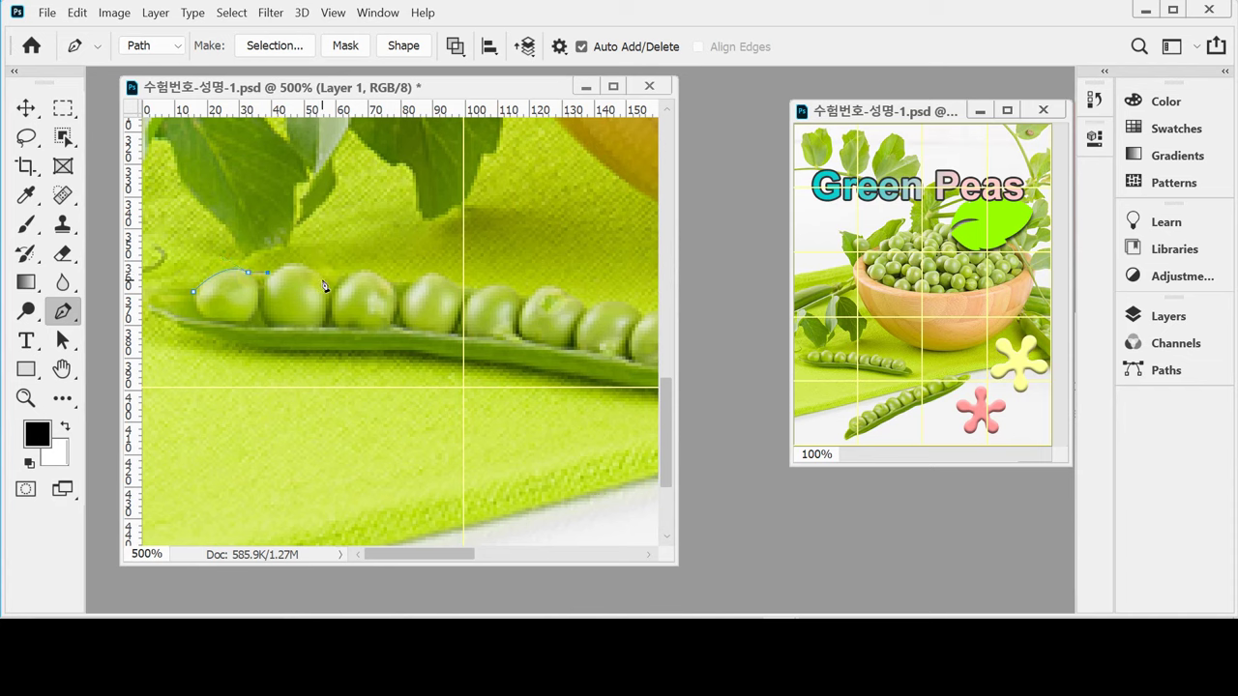
{"action": "left_click_drag", "start_coordinate": [322, 276], "coordinate": [346, 299]}
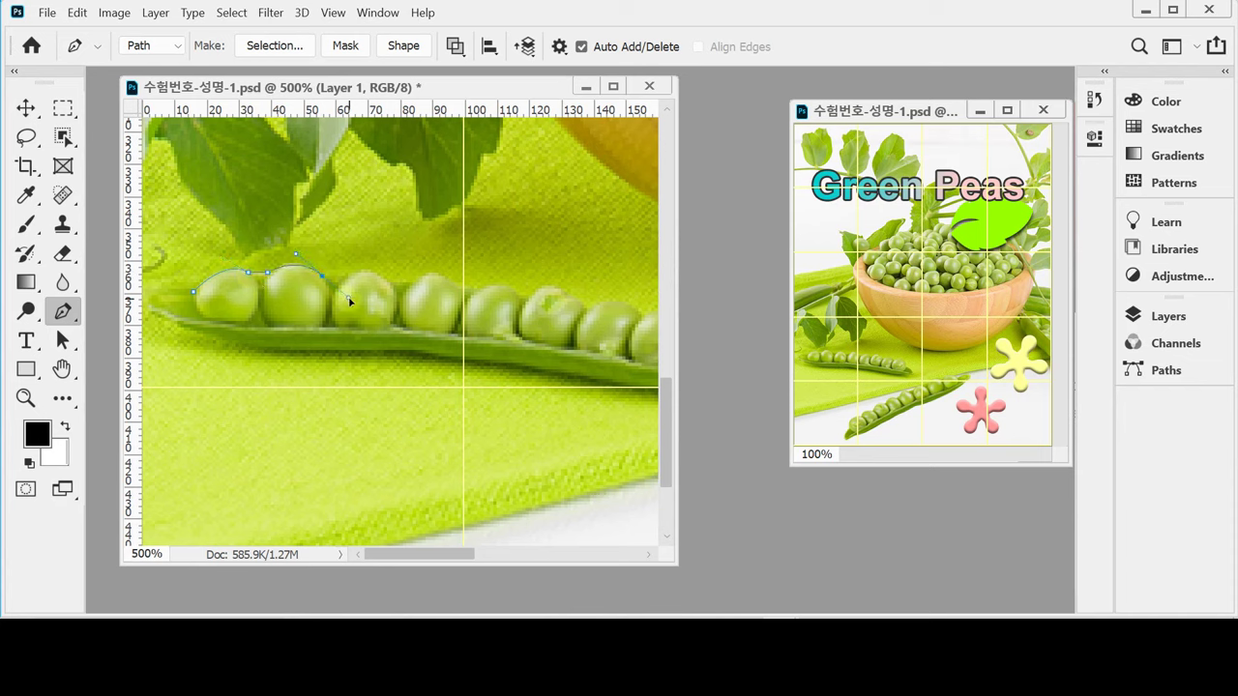
{"action": "left_click", "coordinate": [323, 277], "text": "alt"}
Continue the Pen path with curved segments over the tops of the third to sixth peas.
{"action": "left_click_drag", "start_coordinate": [386, 283], "coordinate": [483, 318]}
{"action": "left_click", "coordinate": [410, 282]}
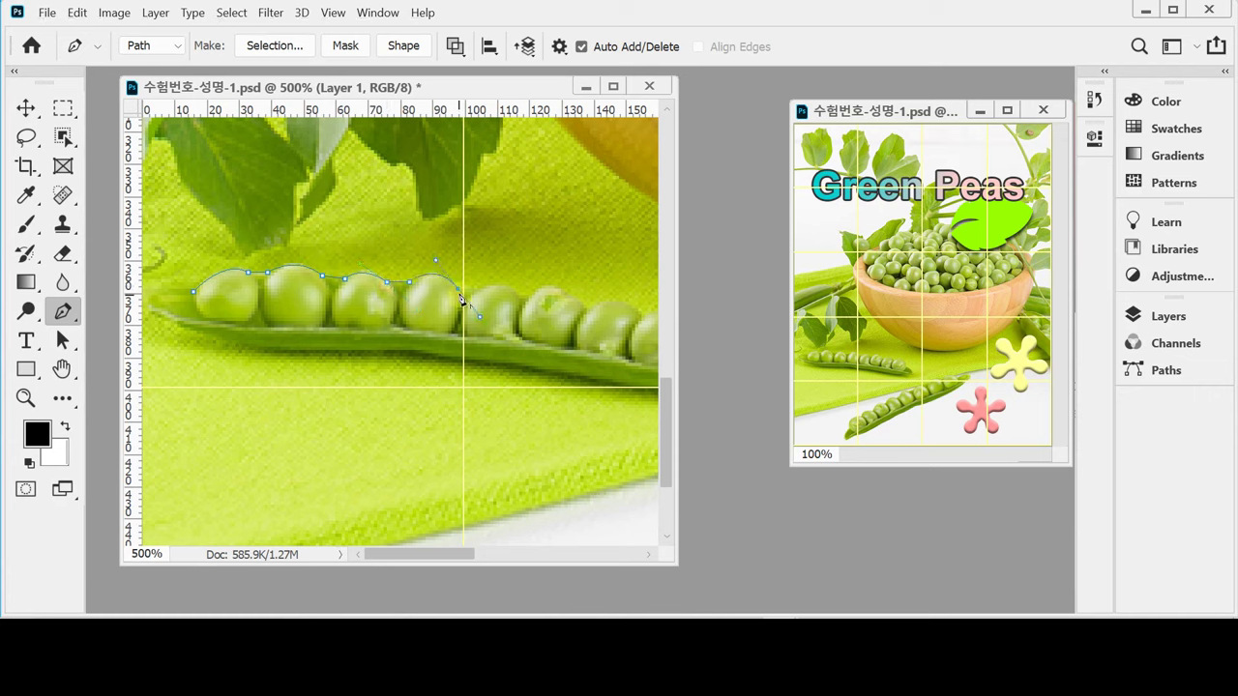
{"action": "left_click", "coordinate": [461, 290], "text": "alt"}
{"action": "left_click", "coordinate": [471, 292]}
{"action": "mouse_move", "coordinate": [523, 300]}
{"action": "left_mouse_down"}
{"action": "mouse_move", "coordinate": [548, 324]}
{"action": "mouse_move", "coordinate": [529, 307]}
{"action": "left_mouse_up"}
{"action": "left_click_drag", "start_coordinate": [584, 308], "coordinate": [363, 306]}
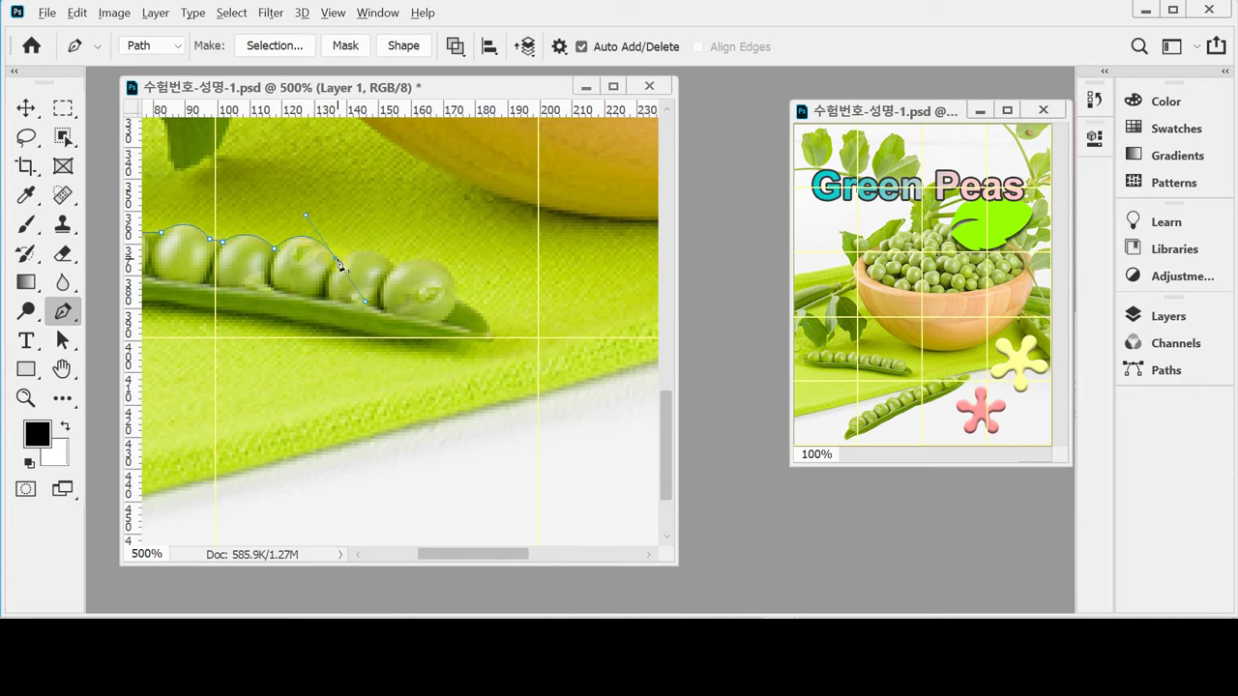
Trace the last two peas, the pod's tips and its underside, and close the path at its starting point.
{"action": "left_click", "coordinate": [334, 258], "text": "alt"}
{"action": "left_click_drag", "start_coordinate": [394, 268], "coordinate": [411, 304]}
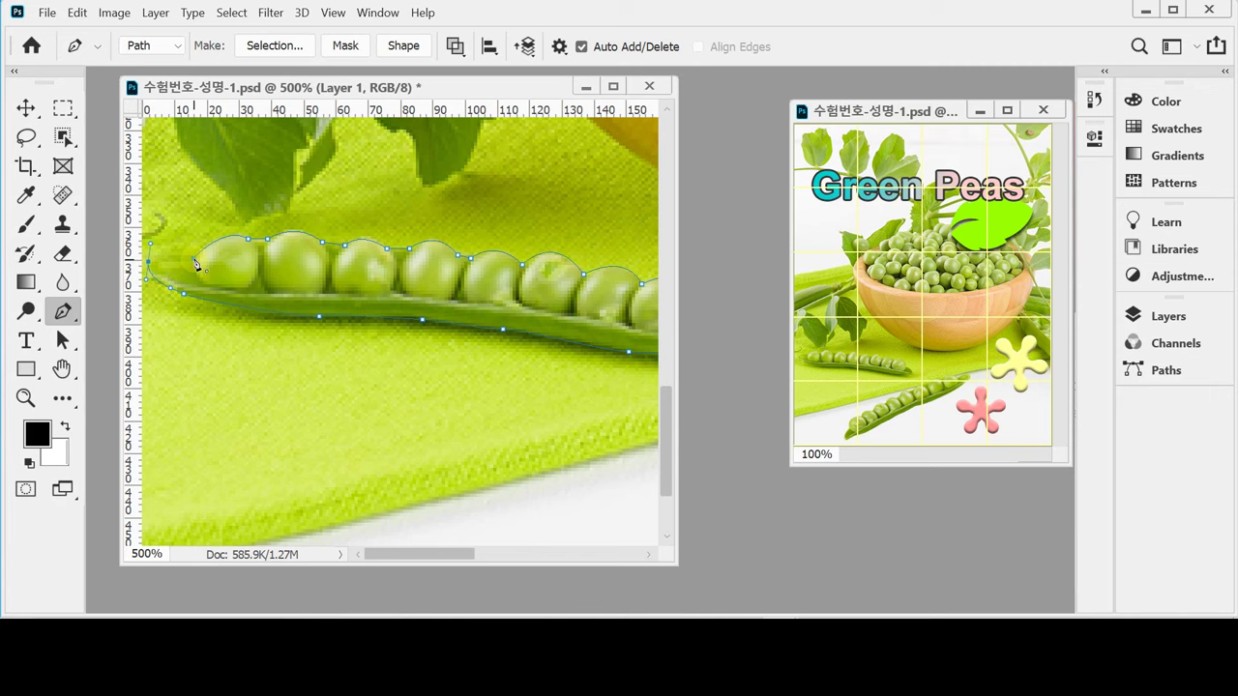
{"action": "left_click", "coordinate": [195, 262]}
{"action": "left_click", "coordinate": [536, 354], "text": "alt"}
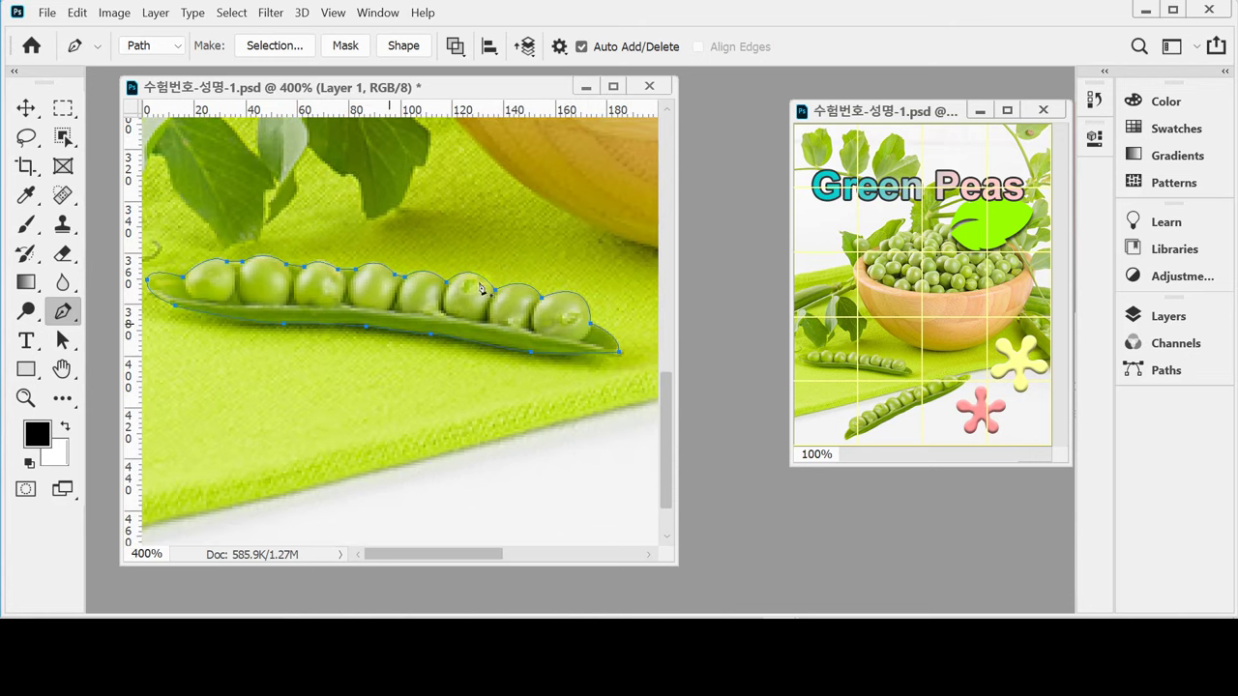
Check the pod's Work Path and convert the path into a selection.
{"action": "left_click", "coordinate": [1174, 370]}
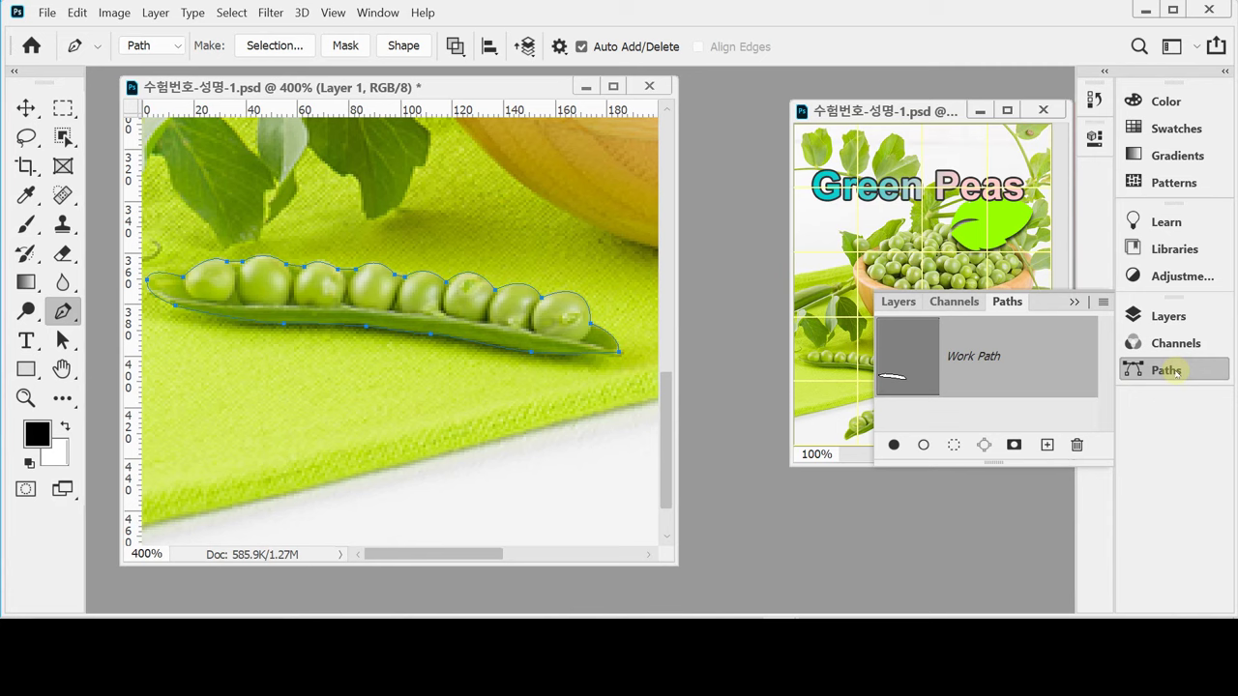
{"action": "left_click", "coordinate": [1170, 370]}
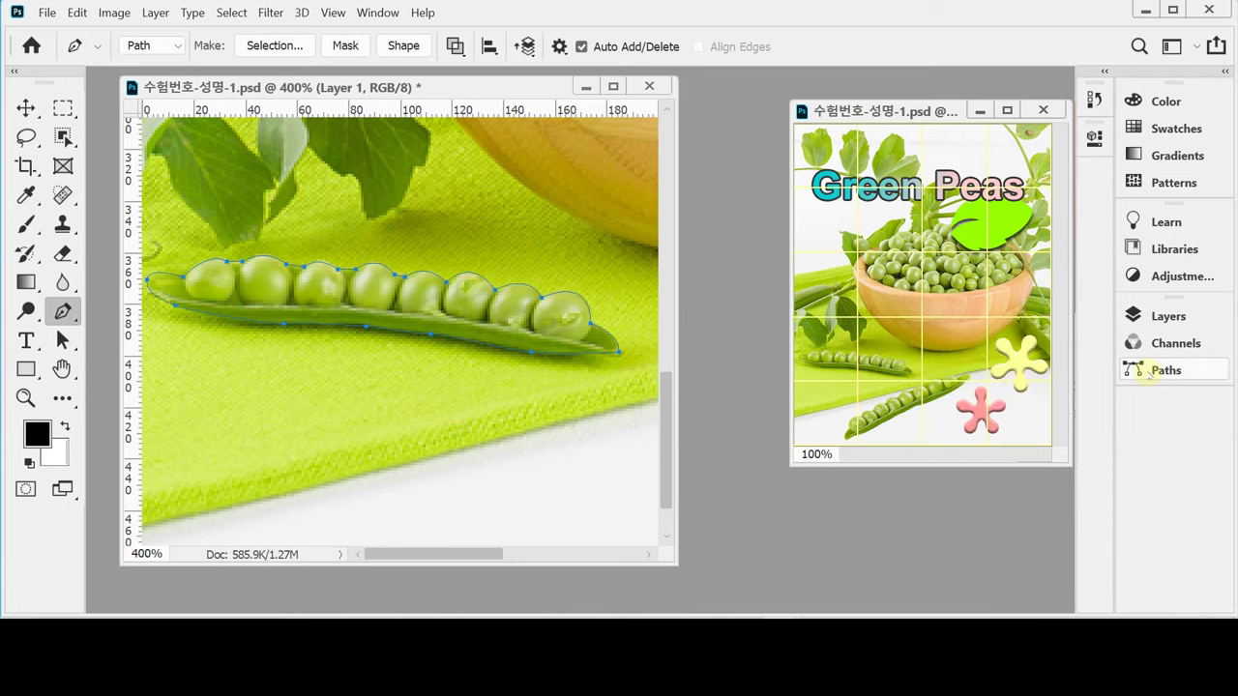
{"action": "key", "text": "ctrl+Return"}
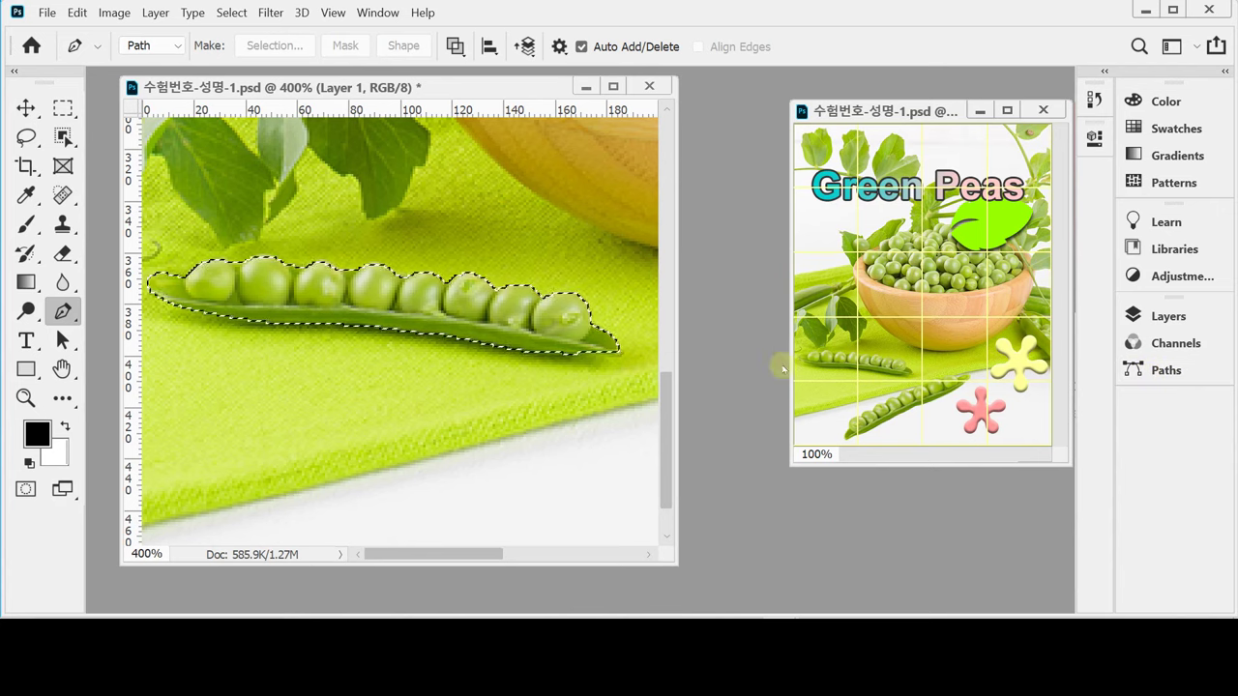
{"action": "left_click", "coordinate": [535, 372], "text": "alt"}
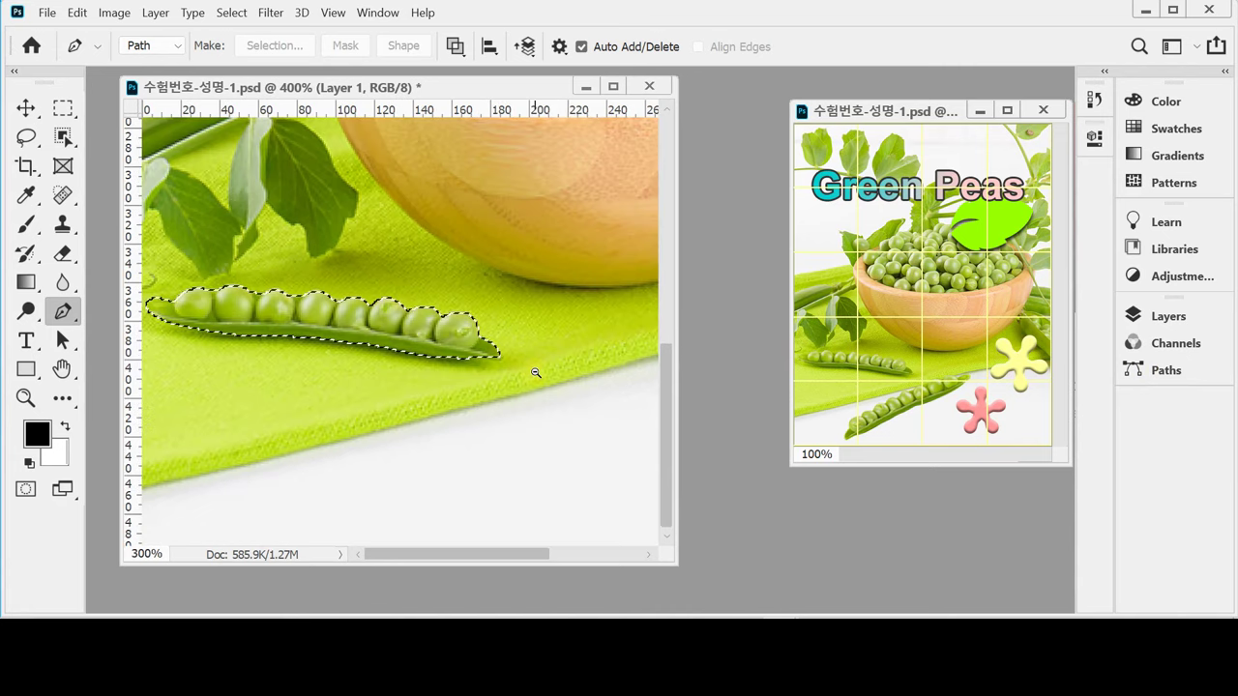
{"action": "left_click", "coordinate": [534, 368], "text": "alt"}
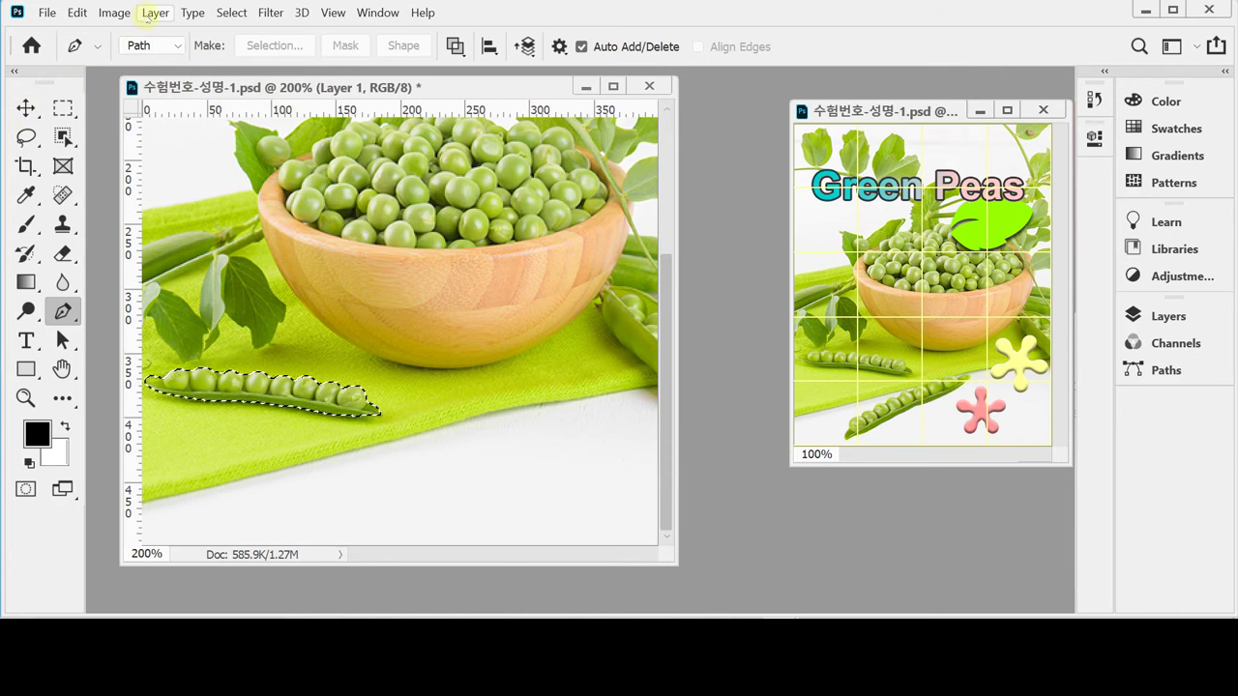
Copy the selected pea pod to a new layer, activate the Move tool and show the grid.
{"action": "left_click", "coordinate": [153, 12]}
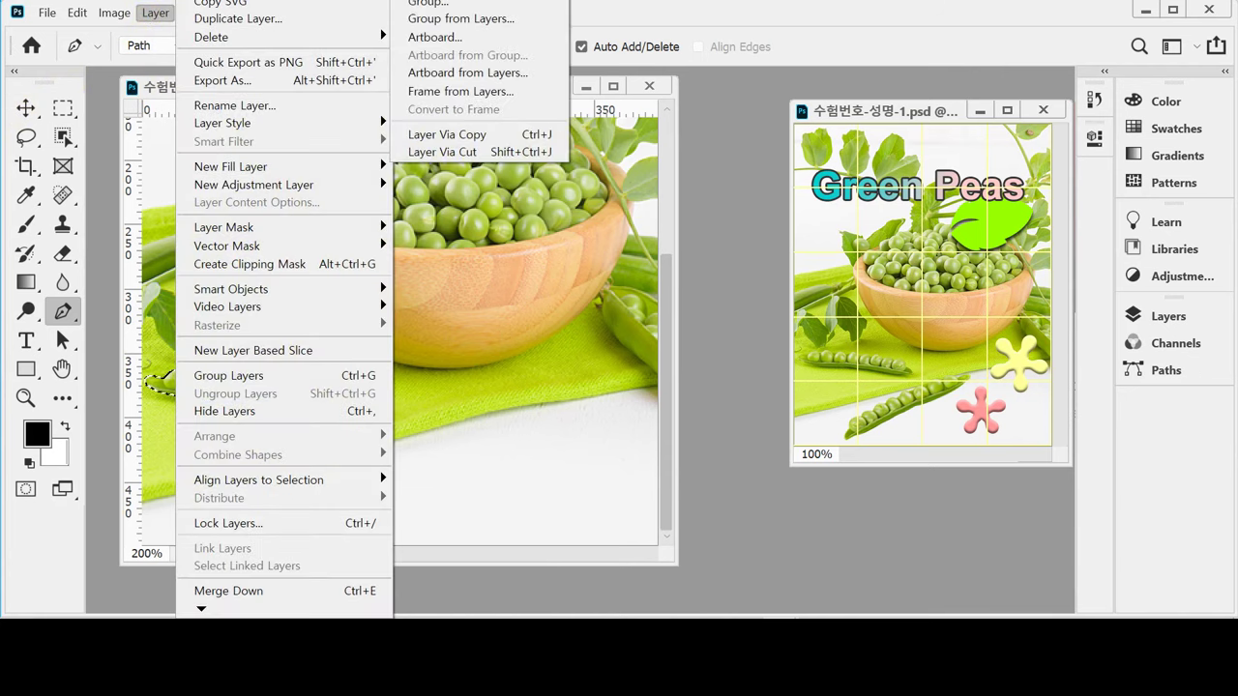
{"action": "left_click", "coordinate": [483, 136]}
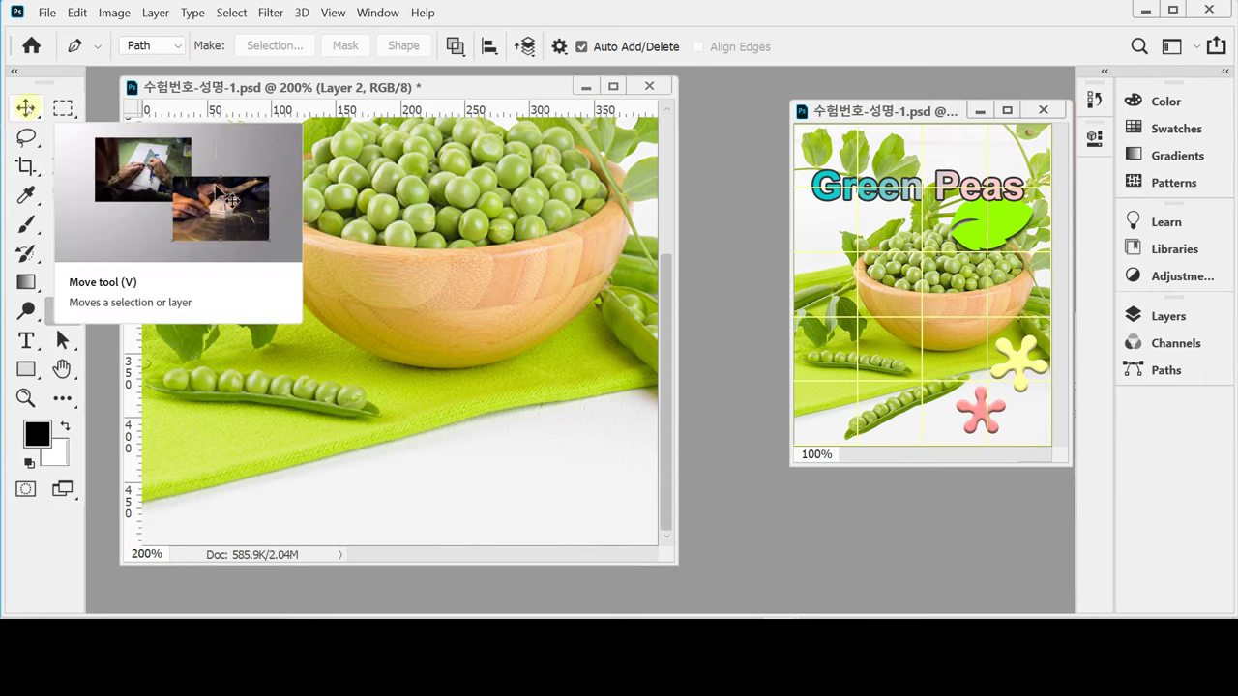
{"action": "left_click", "coordinate": [25, 107]}
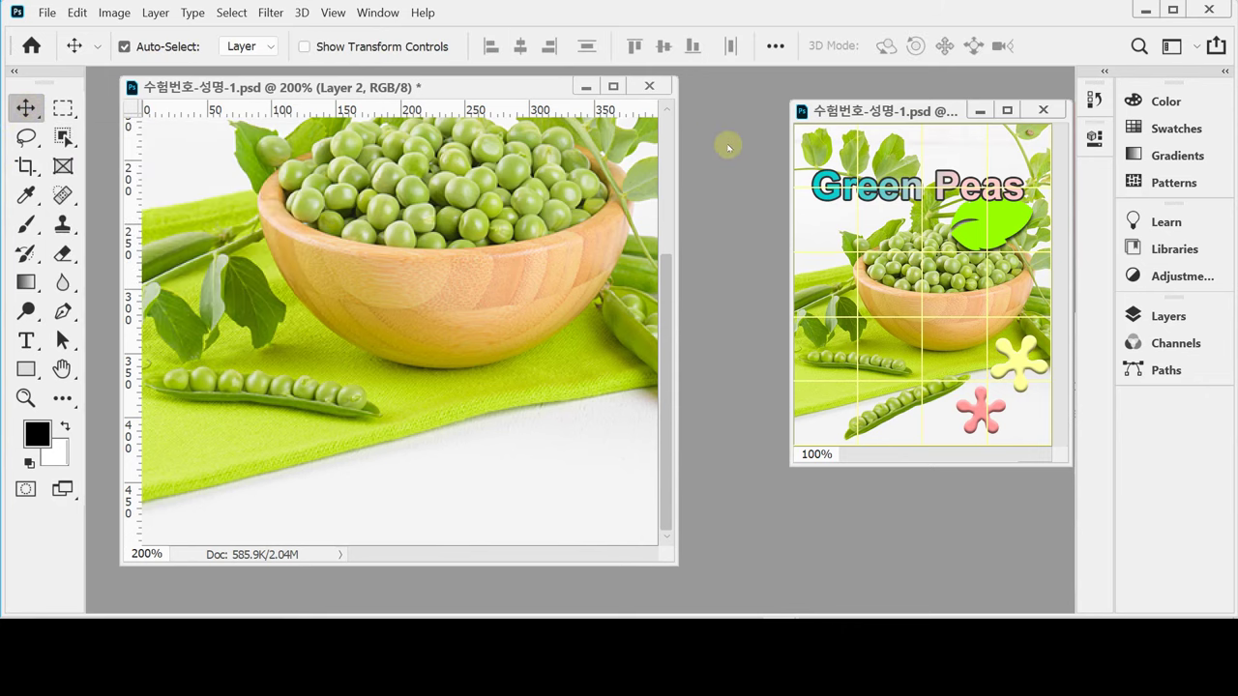
{"action": "key", "text": "ctrl"}
{"action": "key", "text": "ctrl+apostrophe"}
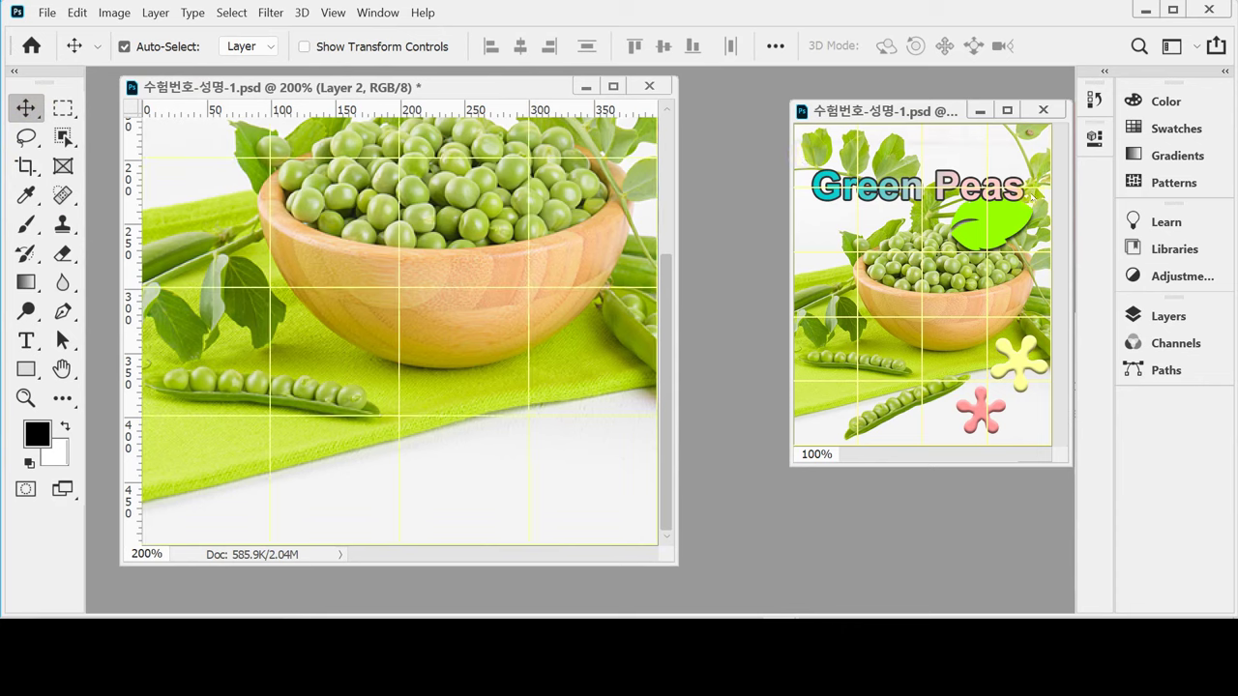
Float the Layers panel and temporarily hide Layer 1 and Background to inspect the copied pod on its own.
{"action": "left_click_drag", "start_coordinate": [1139, 311], "coordinate": [711, 308]}
{"action": "double_click", "coordinate": [702, 294]}
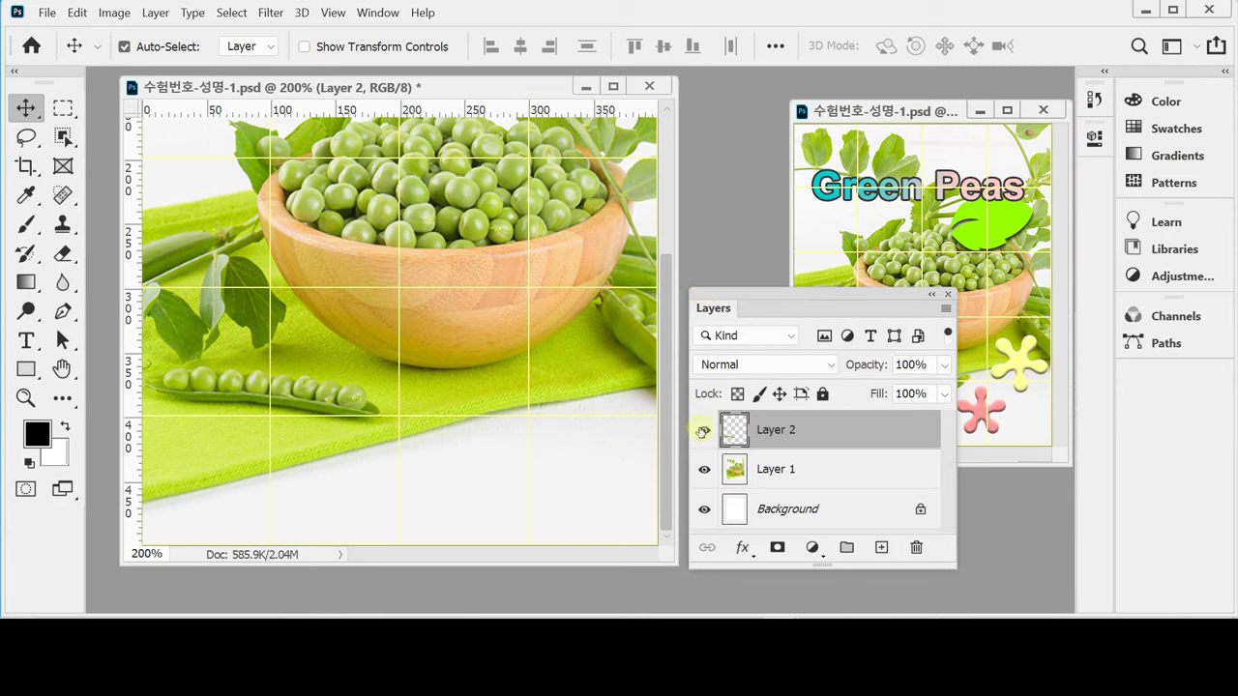
{"action": "left_click_drag", "start_coordinate": [703, 469], "coordinate": [709, 513]}
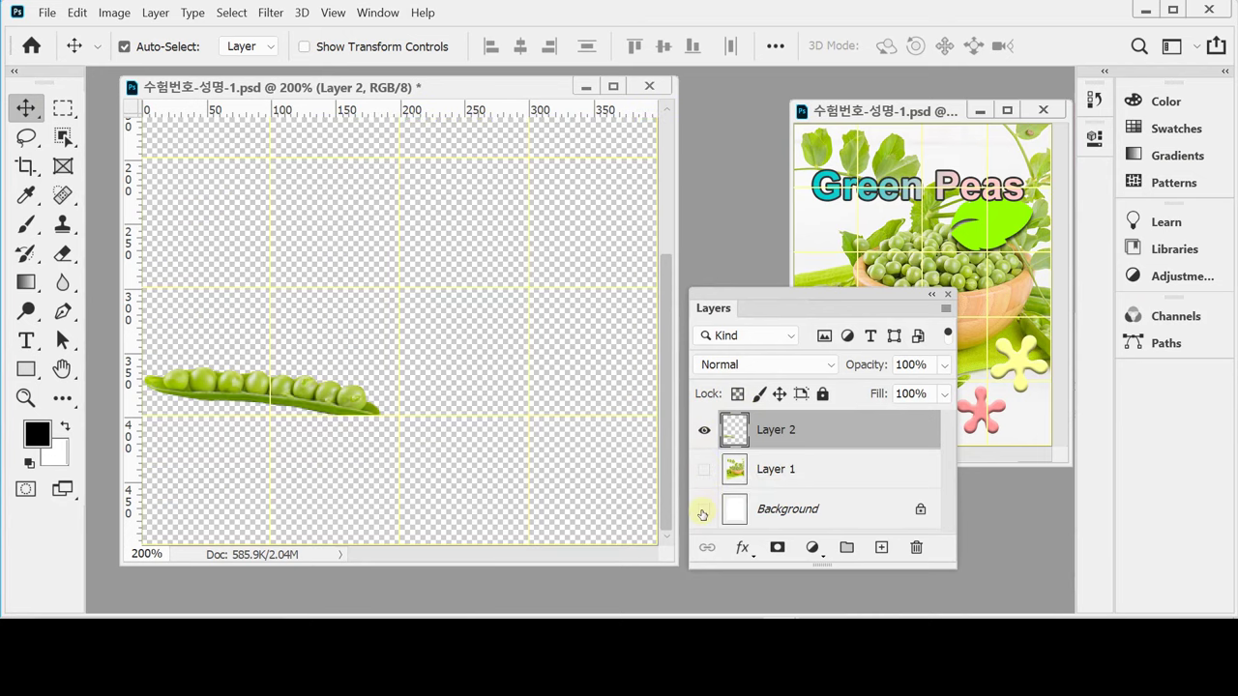
{"action": "left_click_drag", "start_coordinate": [702, 513], "coordinate": [698, 475]}
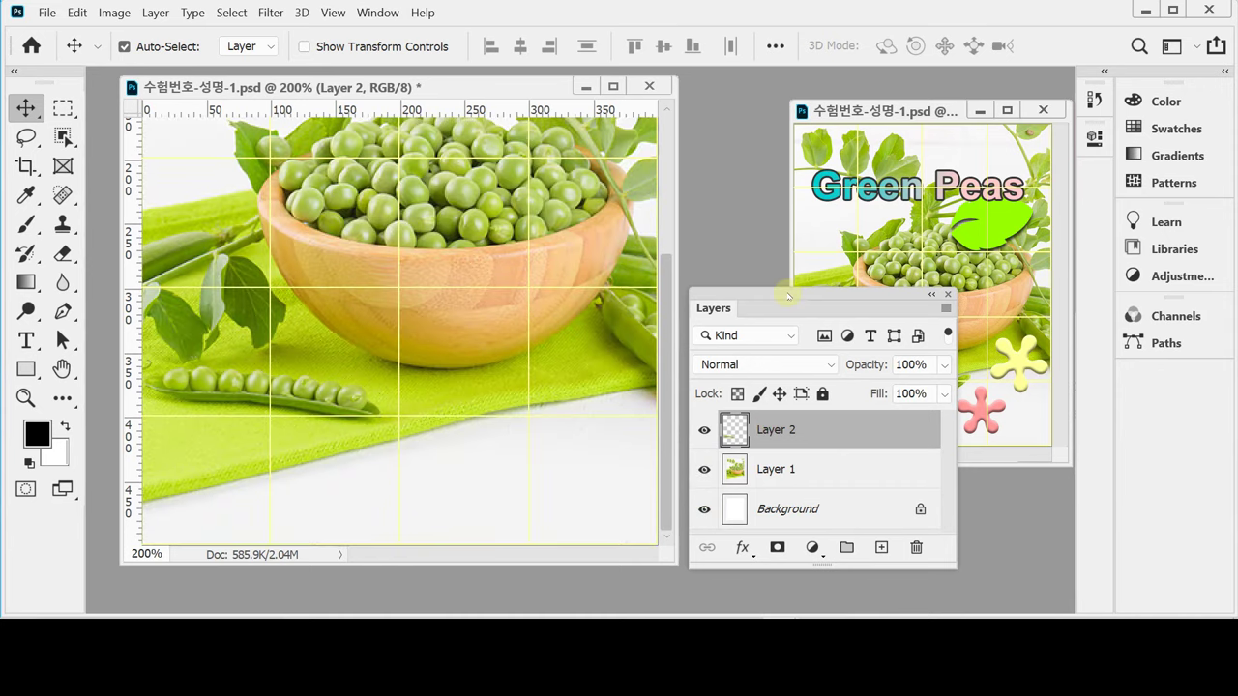
{"action": "left_click_drag", "start_coordinate": [792, 303], "coordinate": [867, 475]}
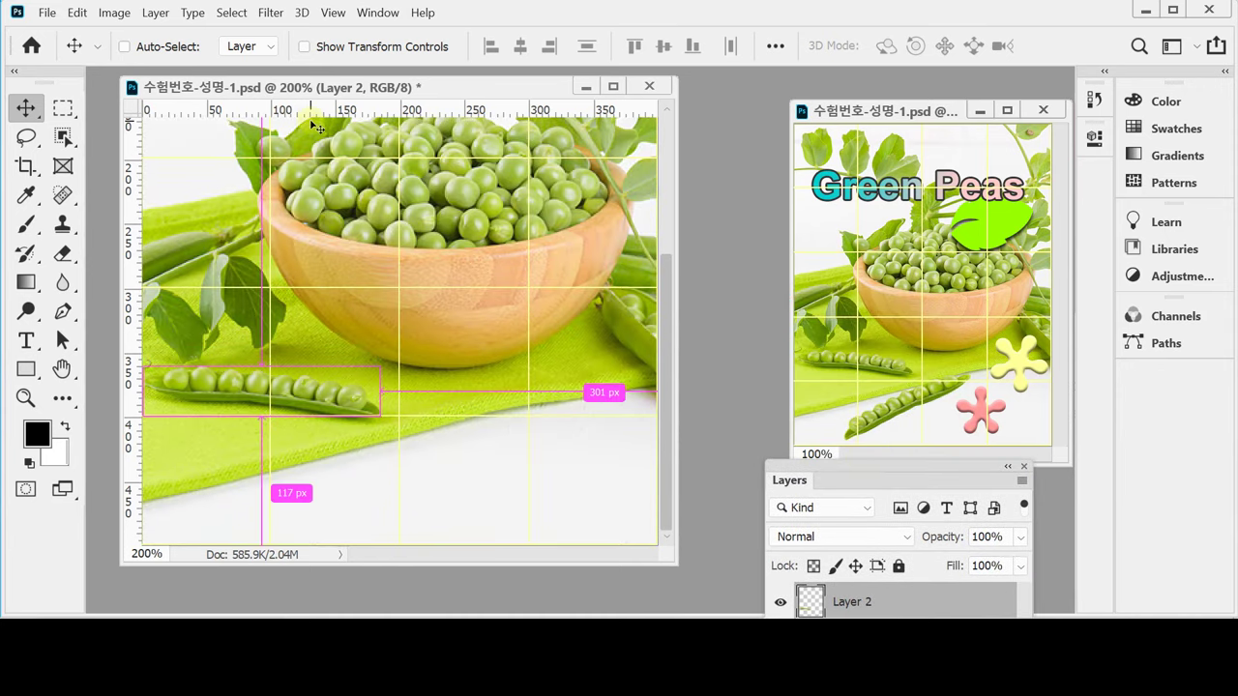
Free-transform the copied pod, moving it below the original to X 209, Y 437.5 px and flipping it horizontally.
{"action": "key", "text": "ctrl+t"}
{"action": "left_click_drag", "start_coordinate": [300, 389], "coordinate": [451, 460]}
{"action": "key", "text": "ctrl+minus"}
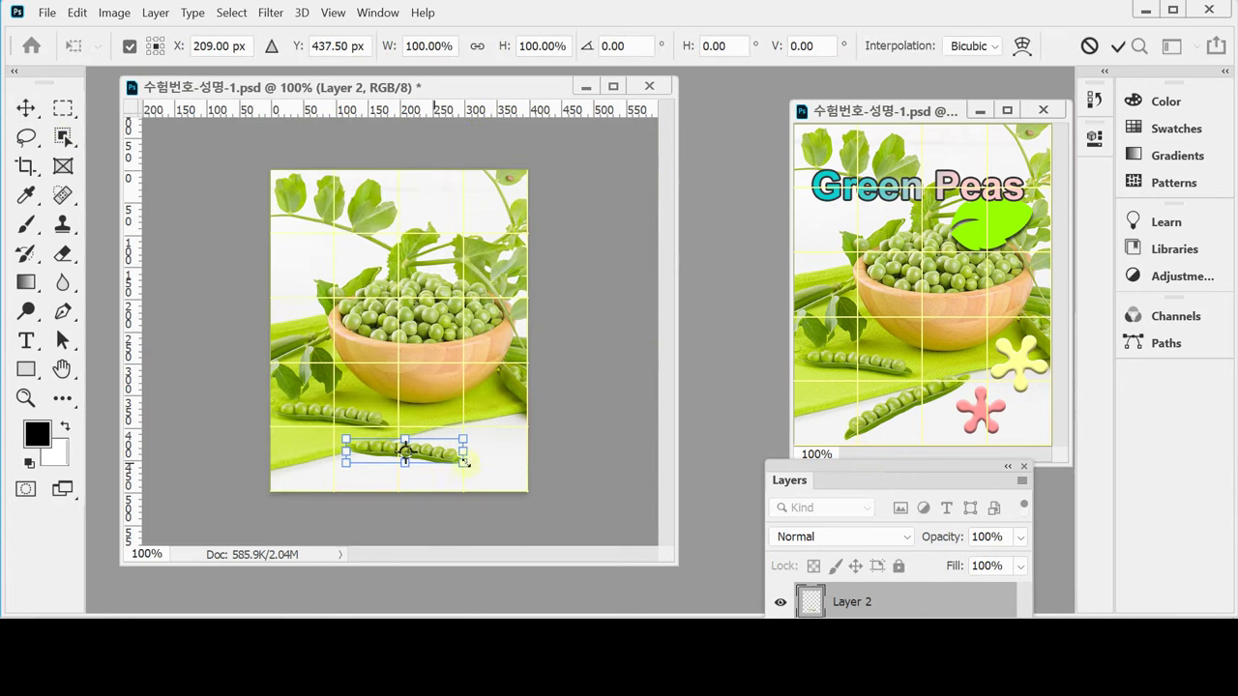
{"action": "key", "text": "ctrl+plus"}
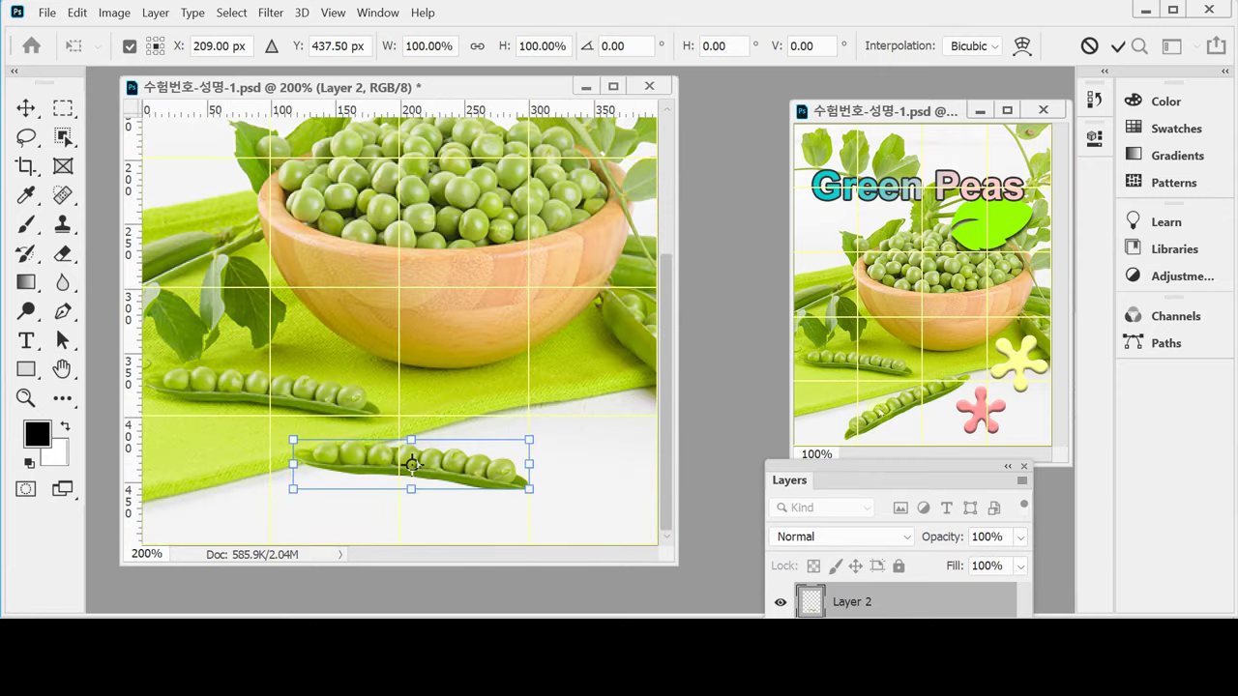
{"action": "right_click", "coordinate": [458, 465]}
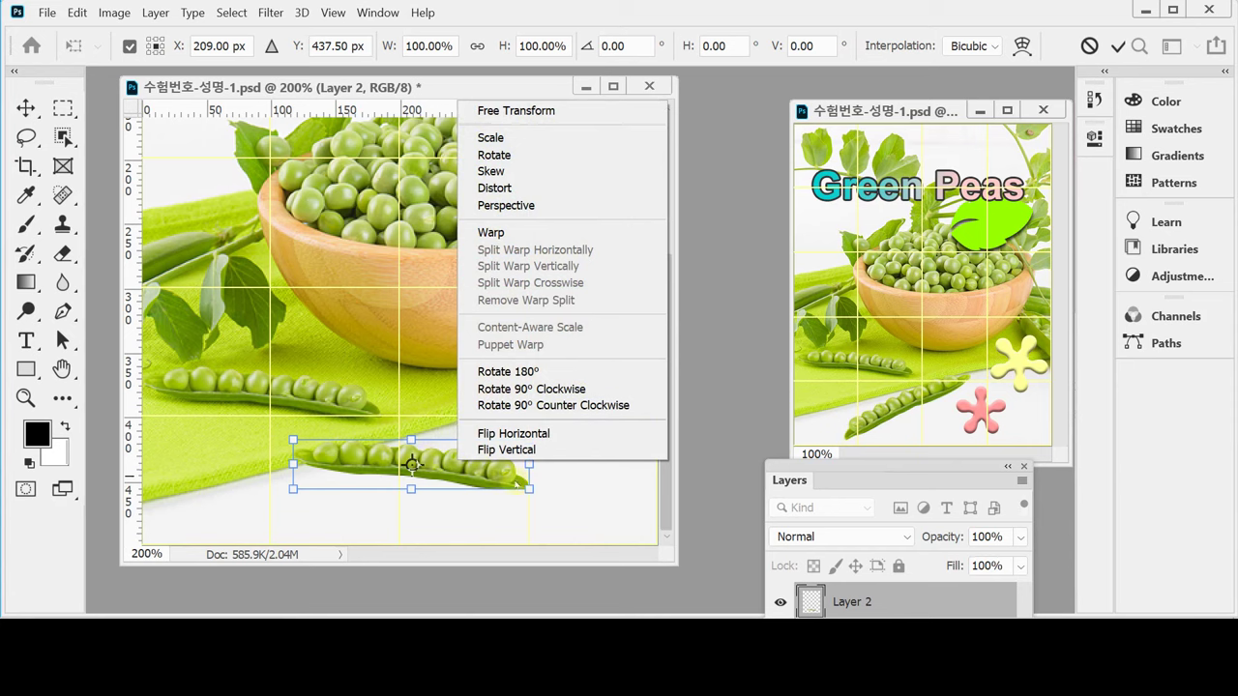
{"action": "left_click", "coordinate": [525, 436]}
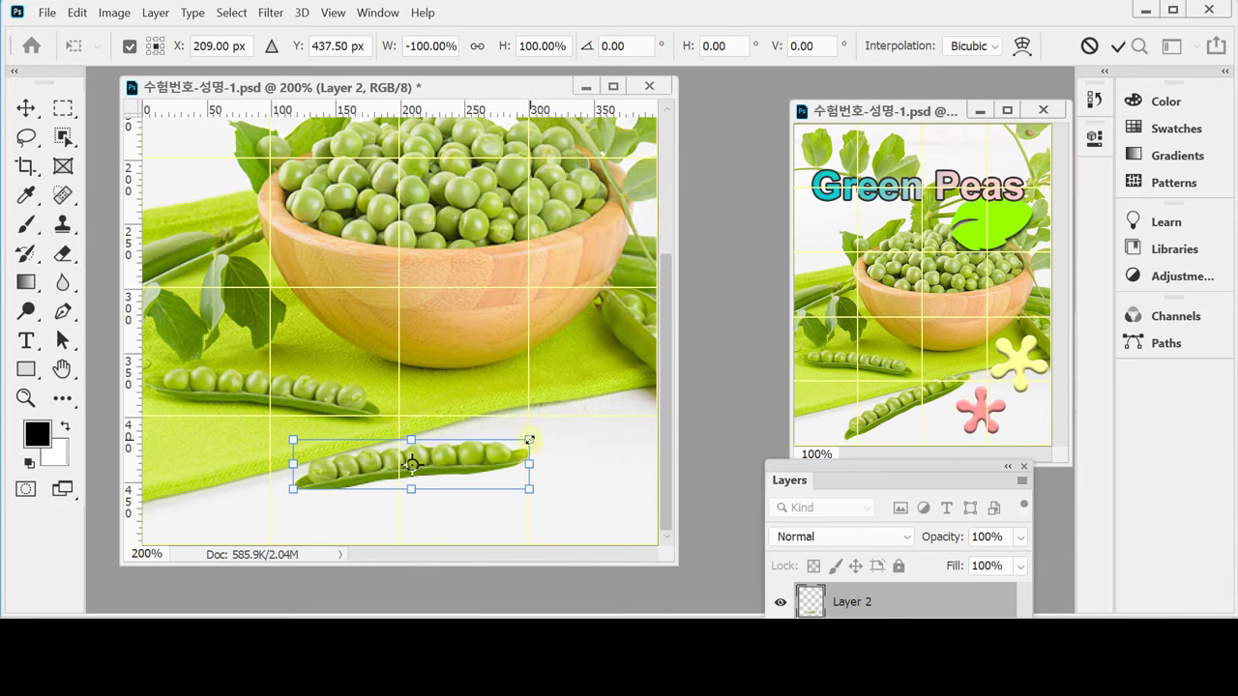
Enlarge the flipped pod to about 120%, tilt it to a 163.2° rotation value and place it at about X 185, Y 440 px.
{"action": "left_click_drag", "start_coordinate": [529, 440], "coordinate": [597, 412]}
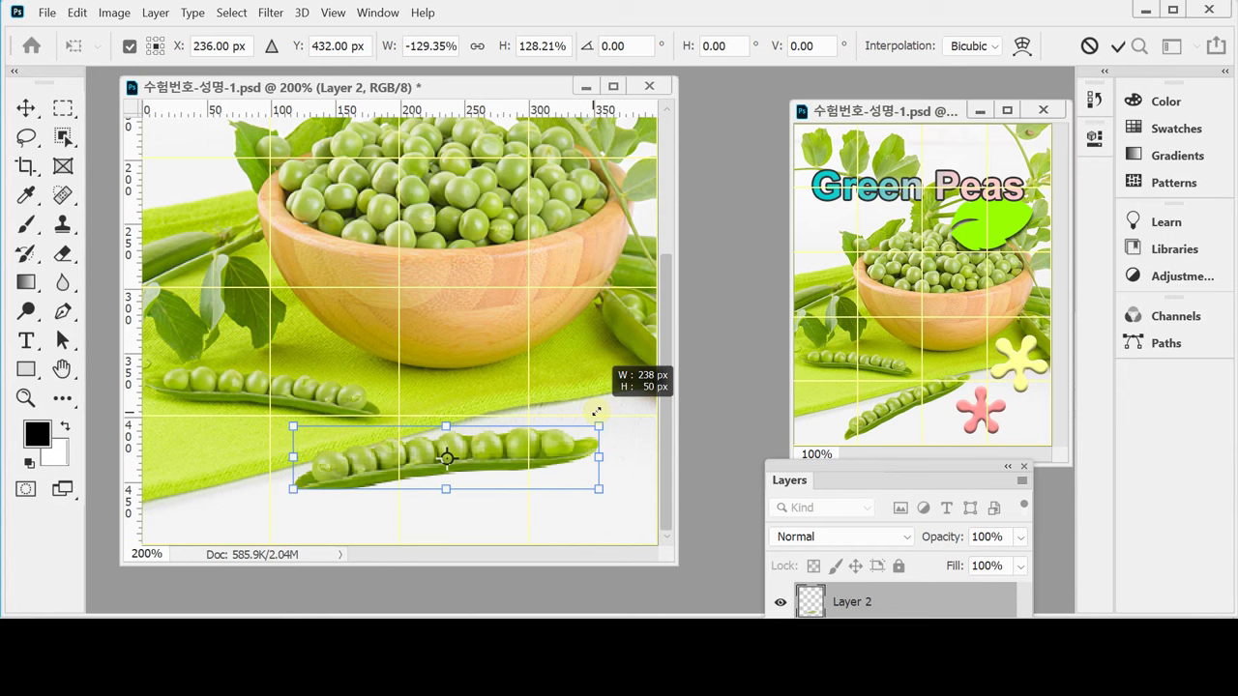
{"action": "mouse_move", "coordinate": [597, 412]}
{"action": "left_mouse_down"}
{"action": "mouse_move", "coordinate": [580, 414]}
{"action": "mouse_move", "coordinate": [597, 392]}
{"action": "left_mouse_up"}
{"action": "key", "text": "ctrl+minus"}
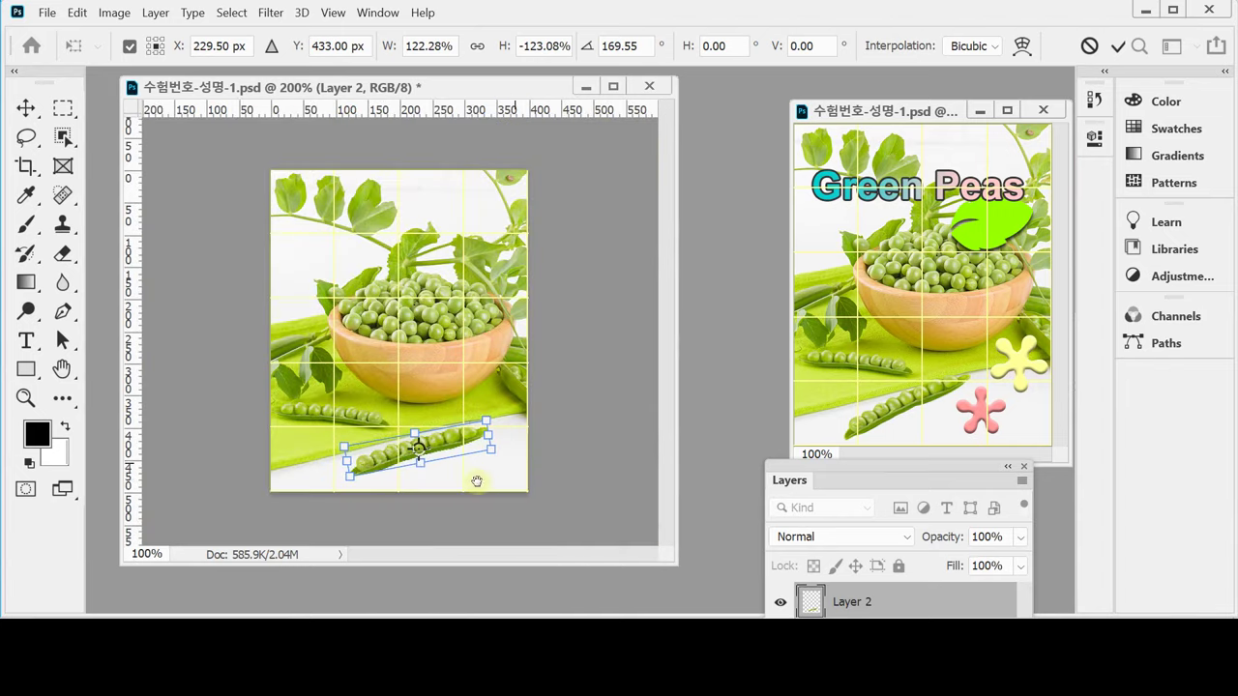
{"action": "mouse_move", "coordinate": [468, 439]}
{"action": "left_mouse_down"}
{"action": "mouse_move", "coordinate": [428, 445]}
{"action": "mouse_move", "coordinate": [489, 426]}
{"action": "mouse_move", "coordinate": [459, 452]}
{"action": "left_mouse_up"}
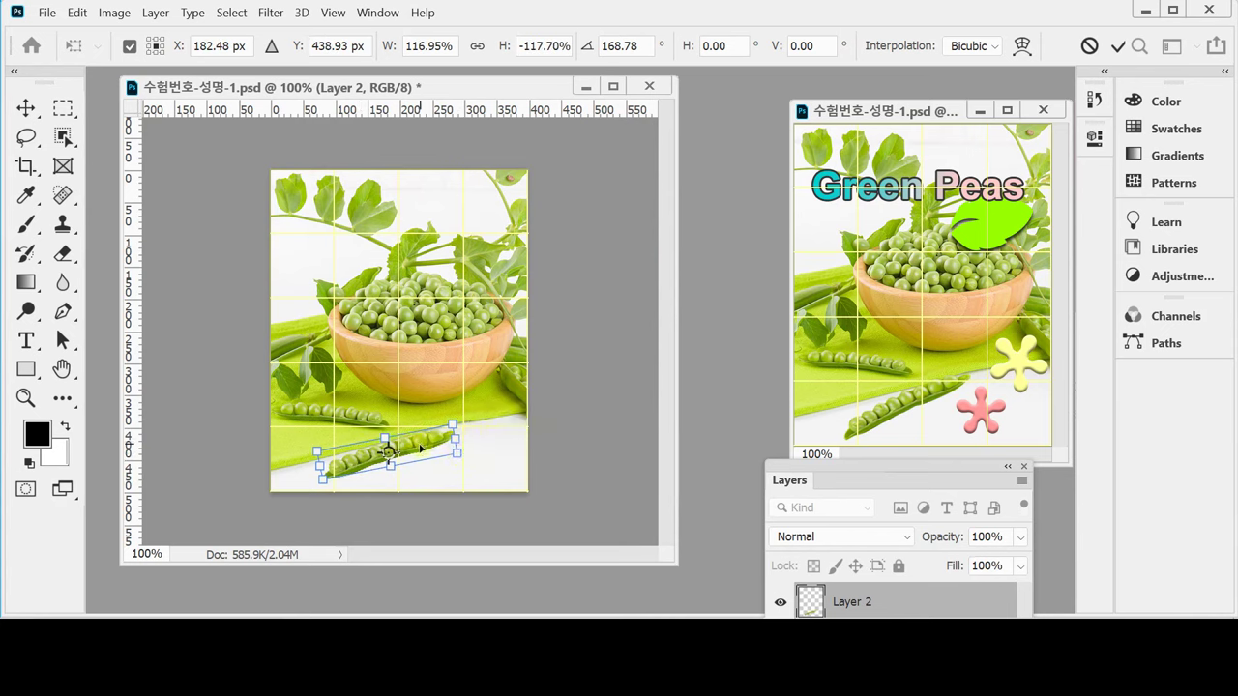
{"action": "left_click_drag", "start_coordinate": [480, 435], "coordinate": [474, 413]}
{"action": "left_click_drag", "start_coordinate": [412, 449], "coordinate": [413, 446]}
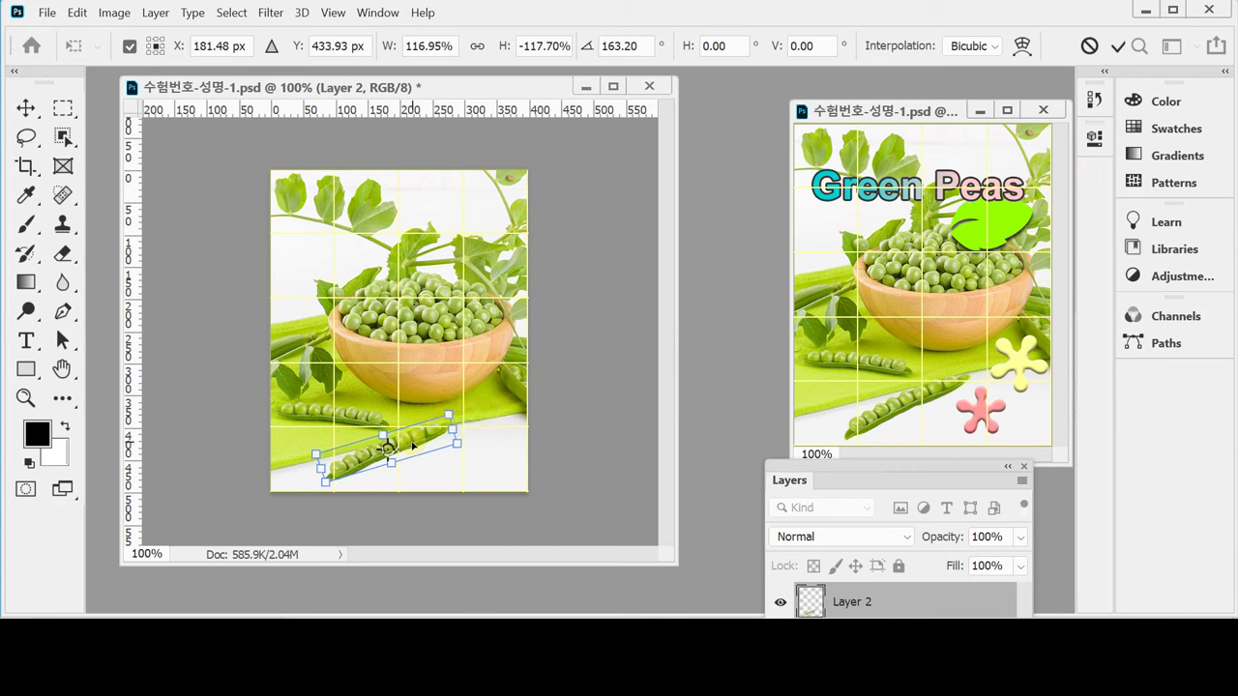
{"action": "left_click_drag", "start_coordinate": [413, 446], "coordinate": [454, 416]}
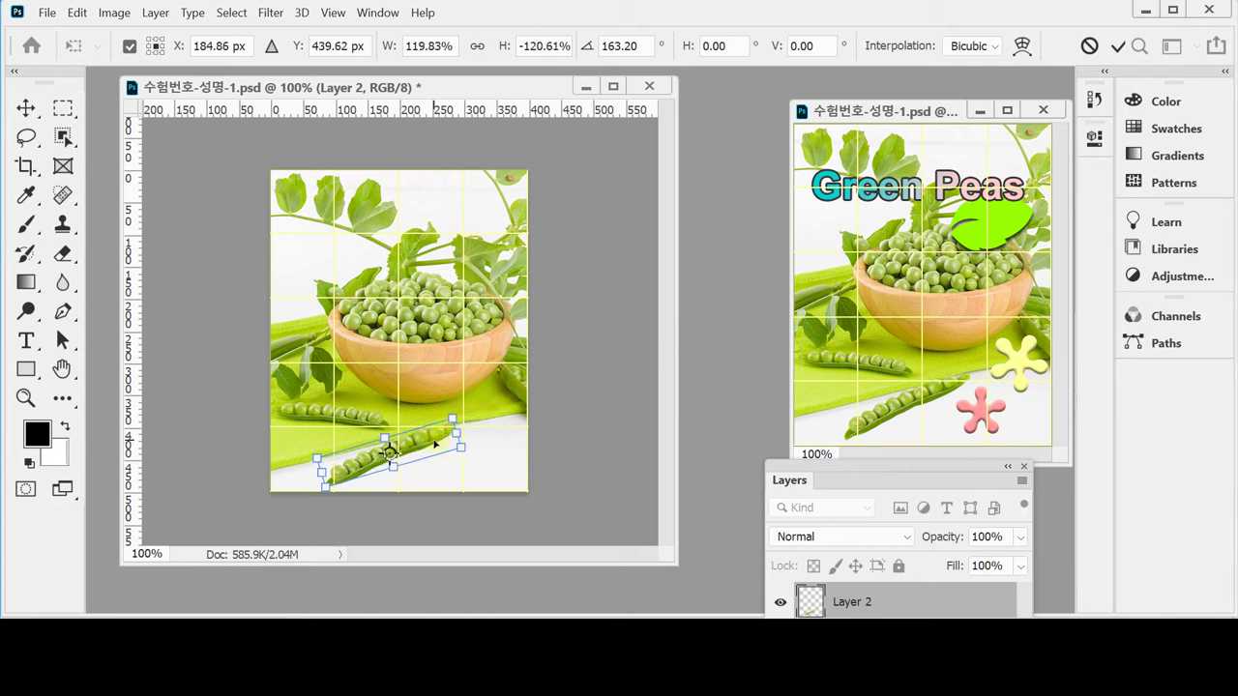
{"action": "key", "text": "Return"}
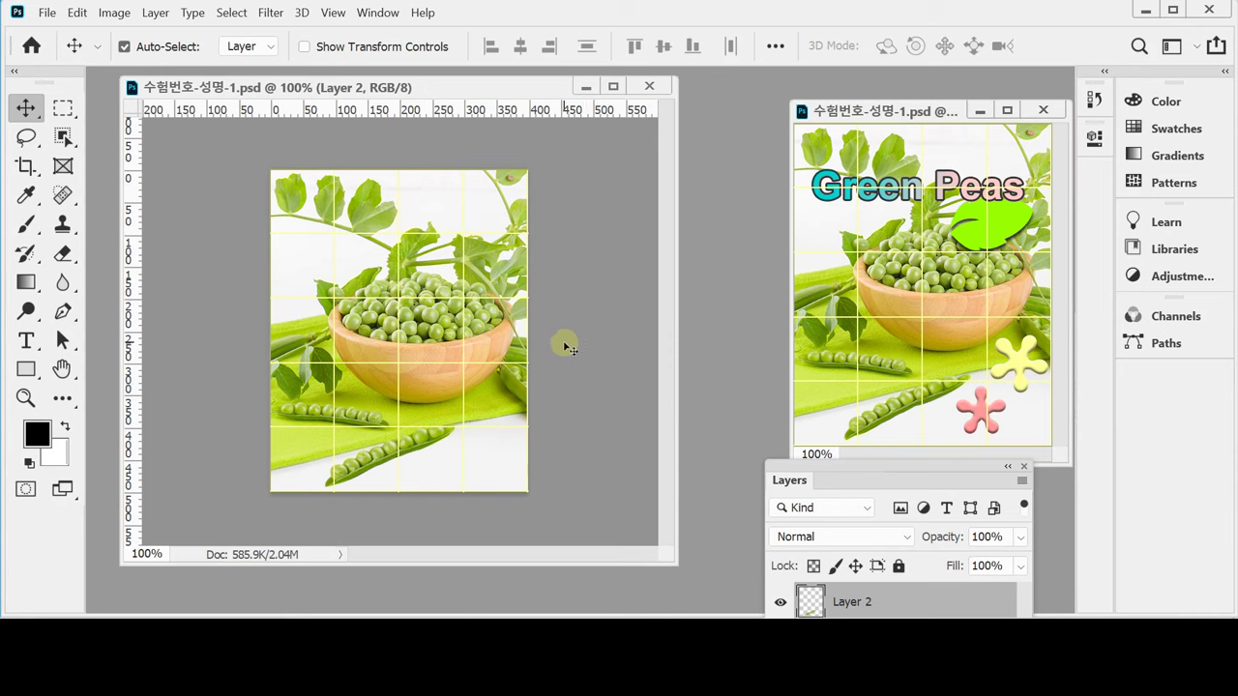
Nudge the bowl photo on Layer 1 slightly upward and place the flipped pod at about X 182, Y 440.5 px.
{"action": "left_click", "coordinate": [498, 398]}
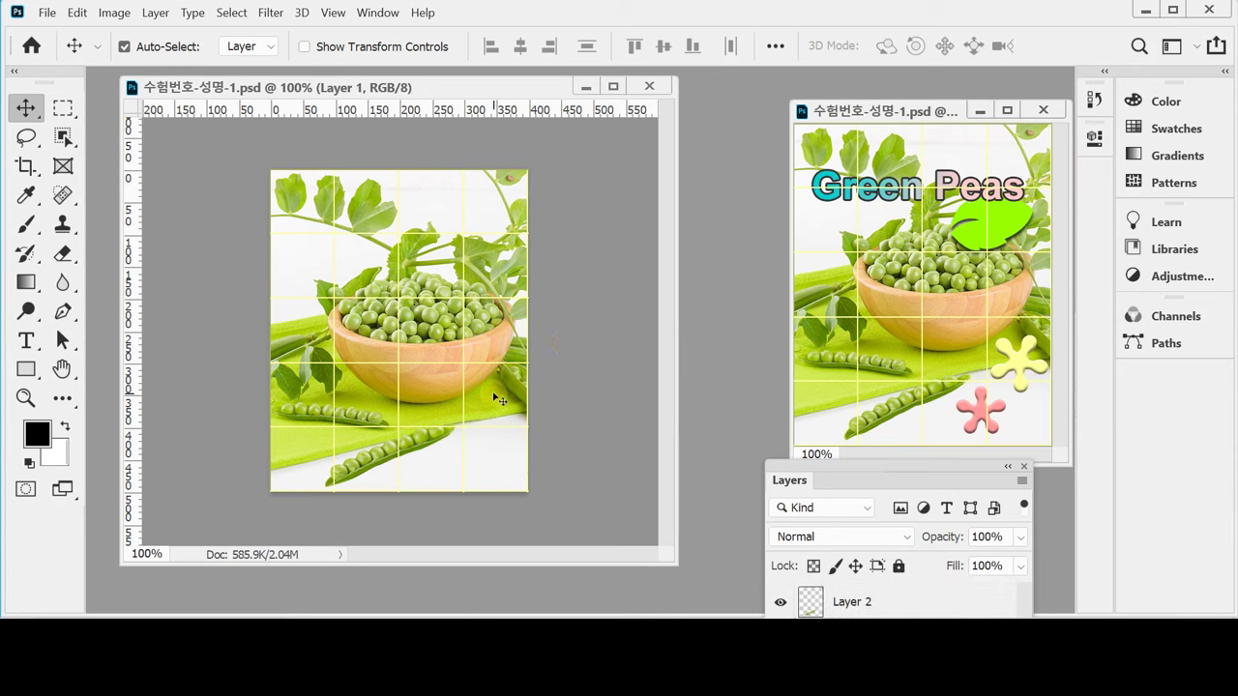
{"action": "left_click_drag", "start_coordinate": [499, 400], "coordinate": [493, 394]}
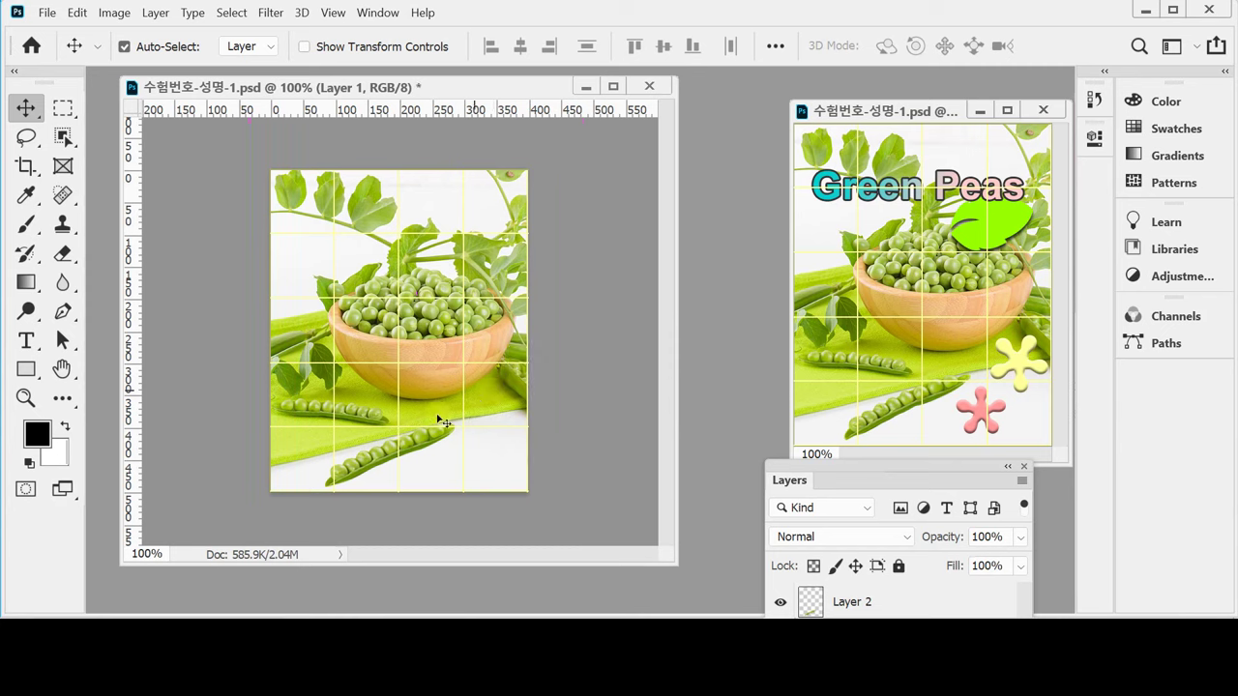
{"action": "left_click_drag", "start_coordinate": [428, 437], "coordinate": [423, 435]}
{"action": "key", "text": "ctrl+t"}
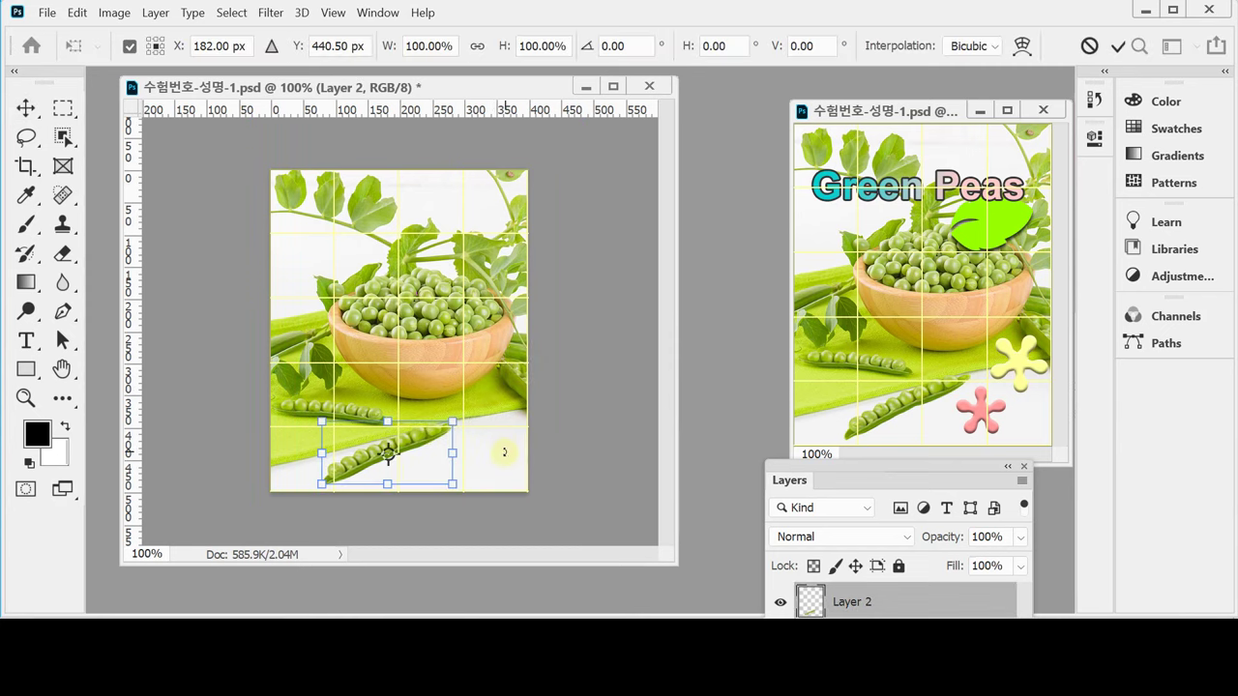
{"action": "left_click_drag", "start_coordinate": [504, 452], "coordinate": [429, 445]}
{"action": "key", "text": "Return"}
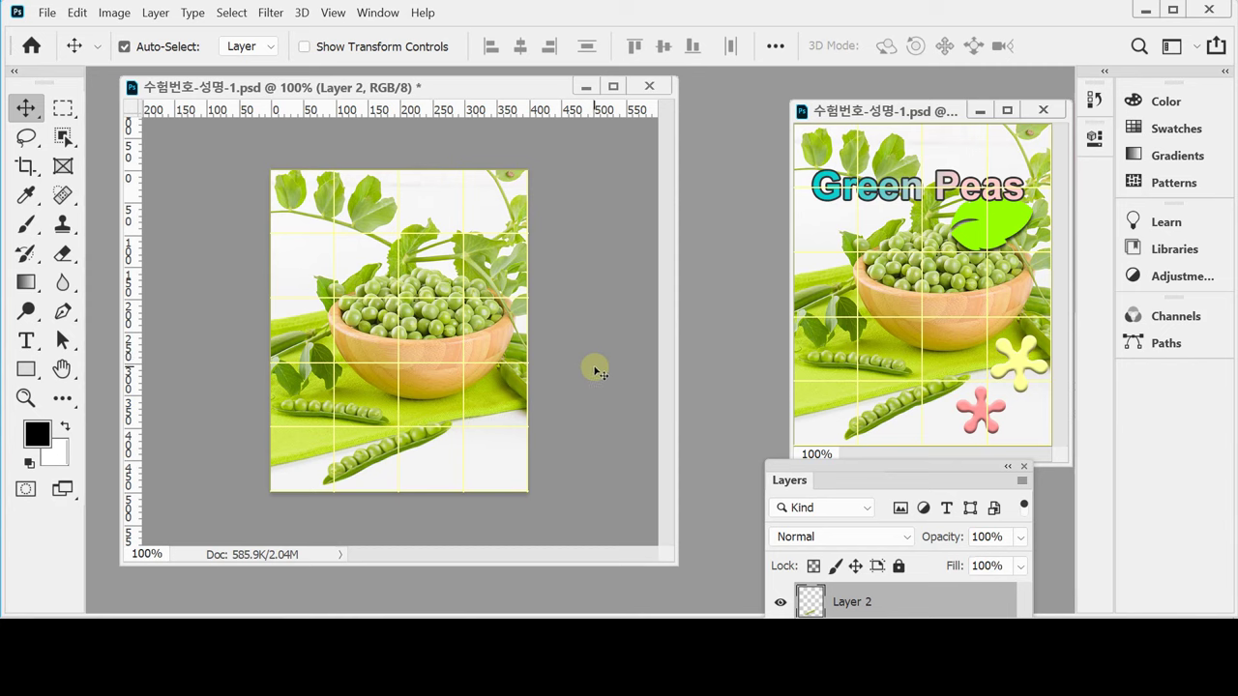
Activate the Custom Shape tool and open its shape picker.
{"action": "left_click", "coordinate": [26, 368]}
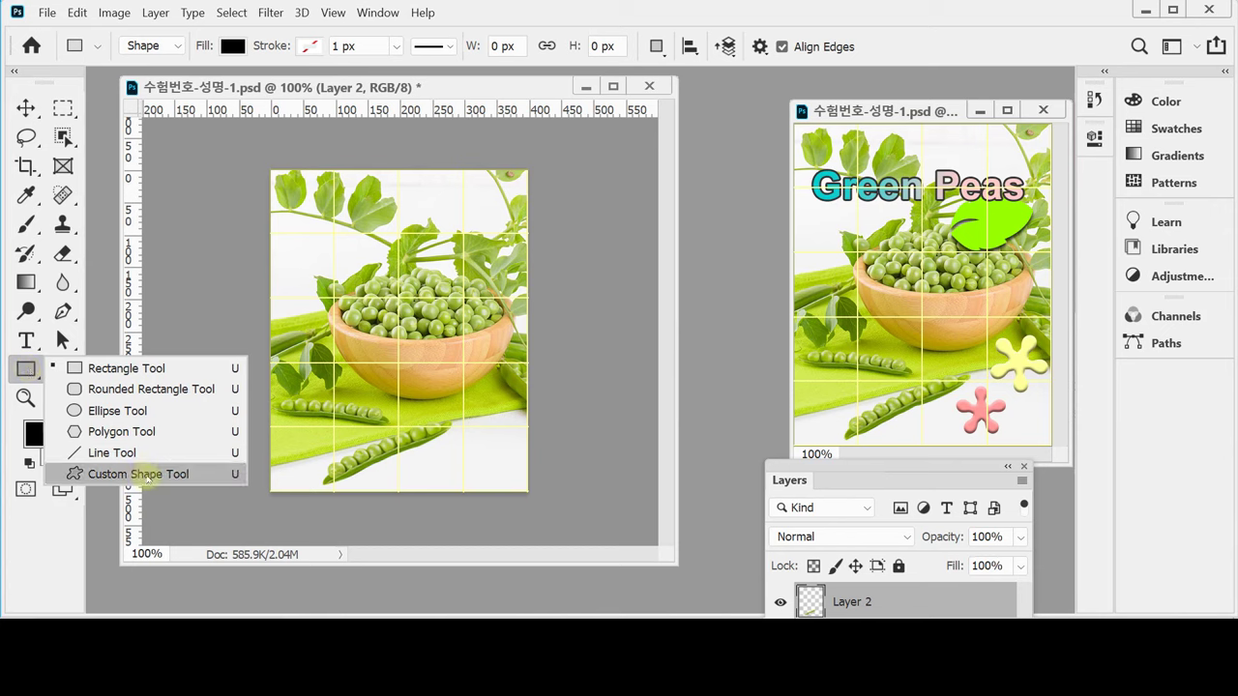
{"action": "left_click", "coordinate": [140, 474]}
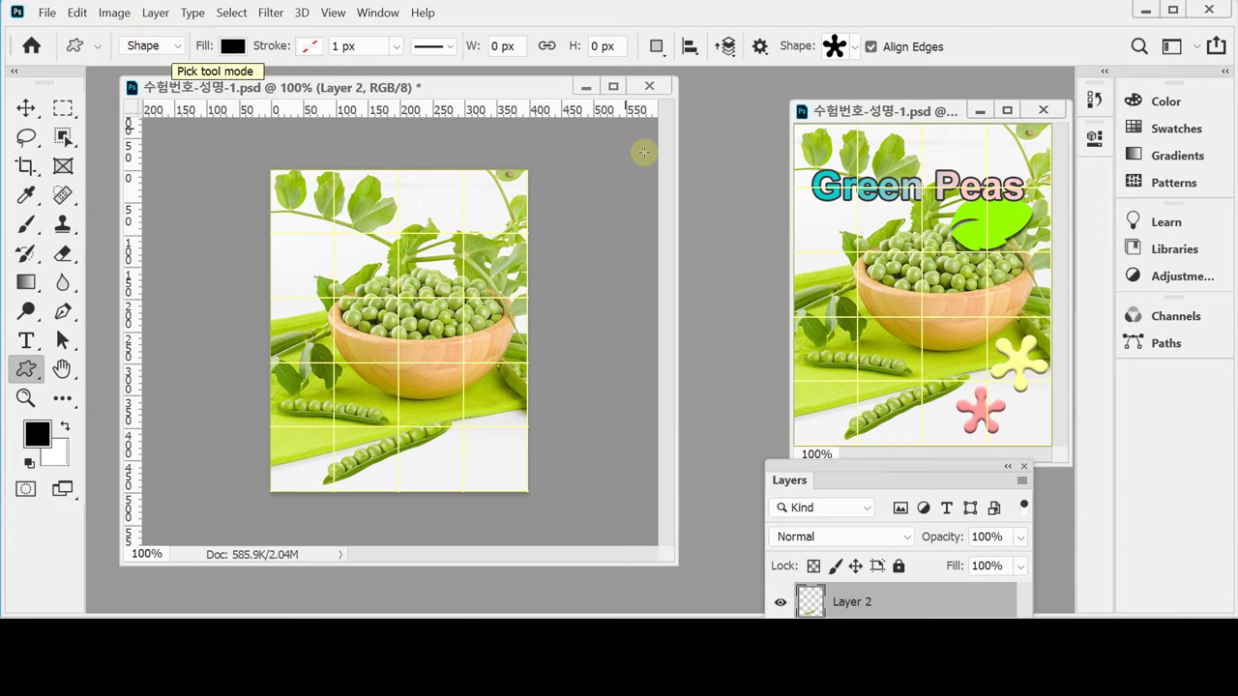
{"action": "left_click", "coordinate": [855, 48]}
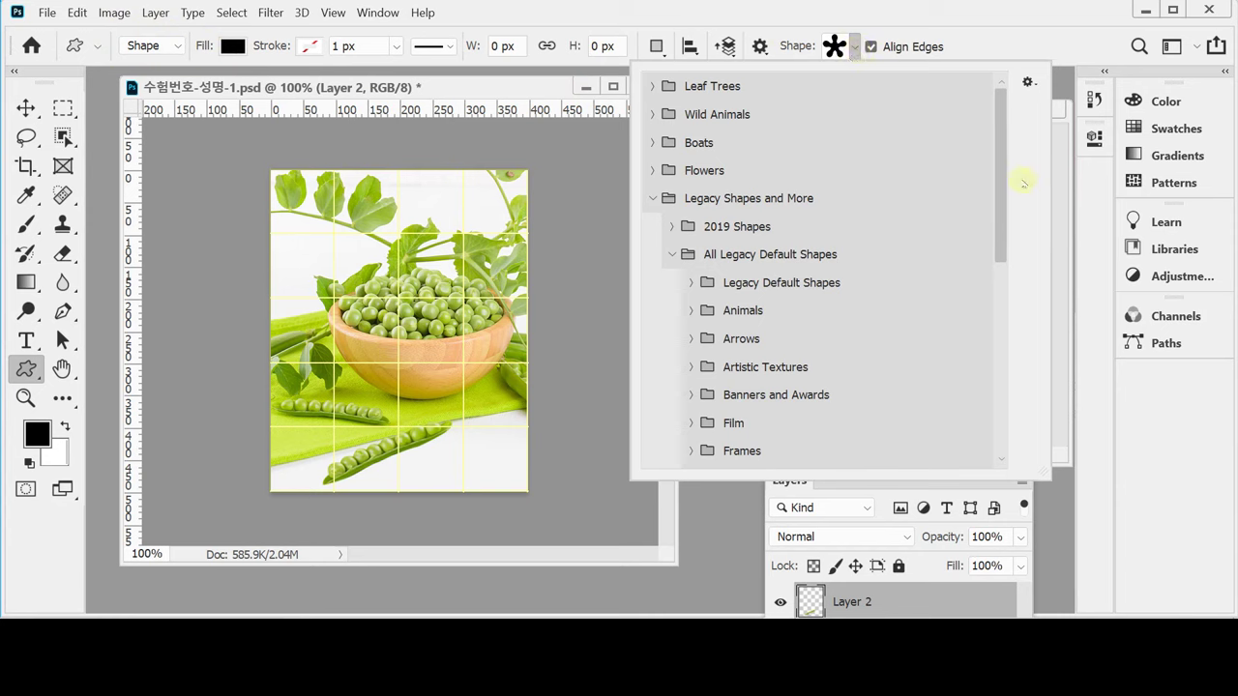
Examine the shape groups under All Legacy Default Shapes, including Animals, Arrows, Artistic Textures and Shapes.
{"action": "left_click_drag", "start_coordinate": [1000, 194], "coordinate": [1003, 248]}
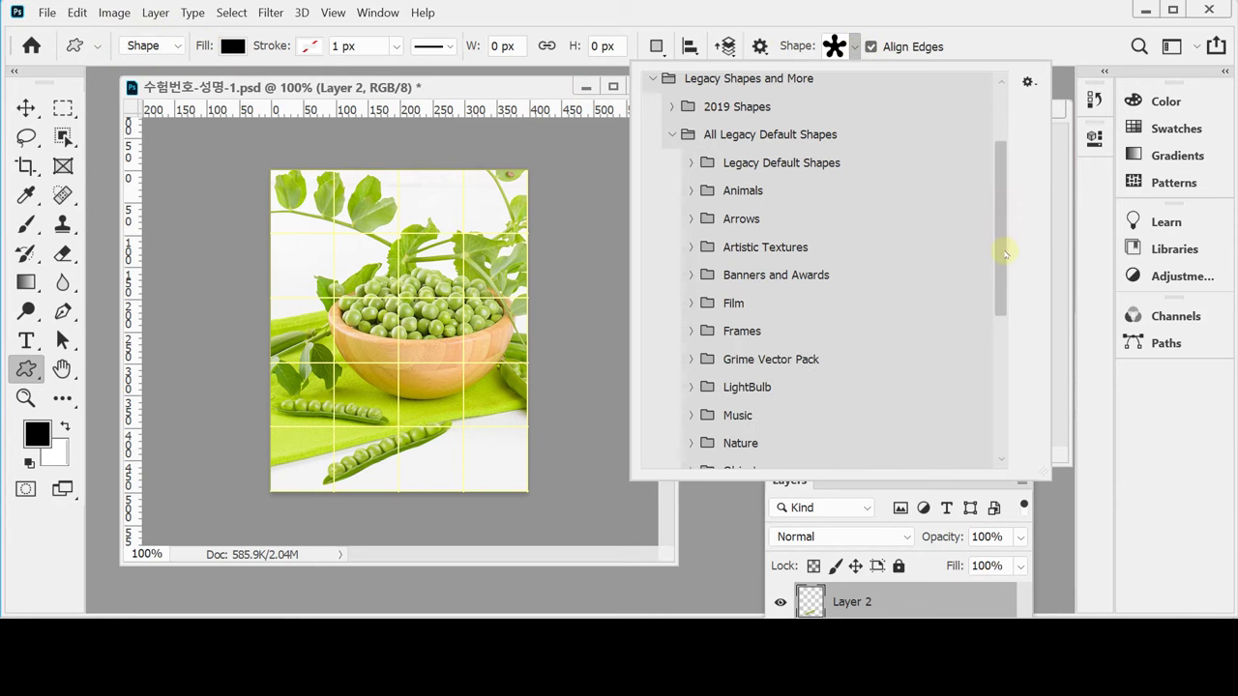
{"action": "left_click", "coordinate": [690, 162]}
{"action": "left_click", "coordinate": [691, 163]}
{"action": "left_click", "coordinate": [690, 191]}
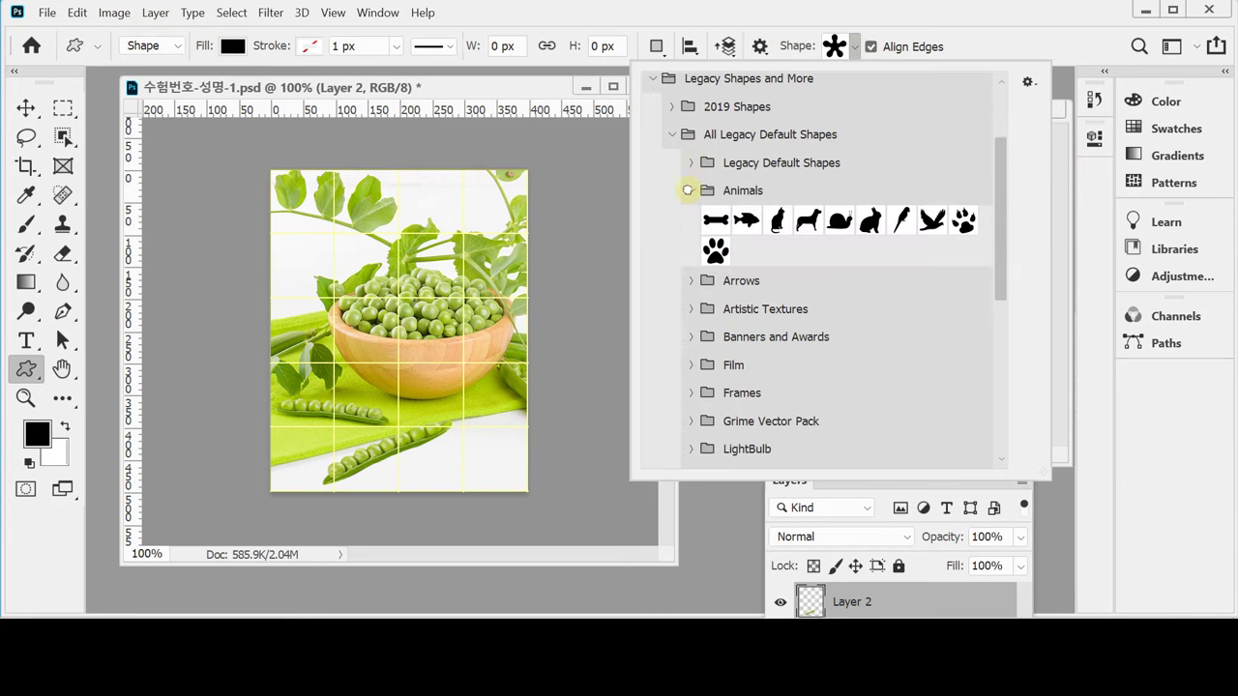
{"action": "left_click", "coordinate": [689, 191]}
{"action": "left_click", "coordinate": [689, 219]}
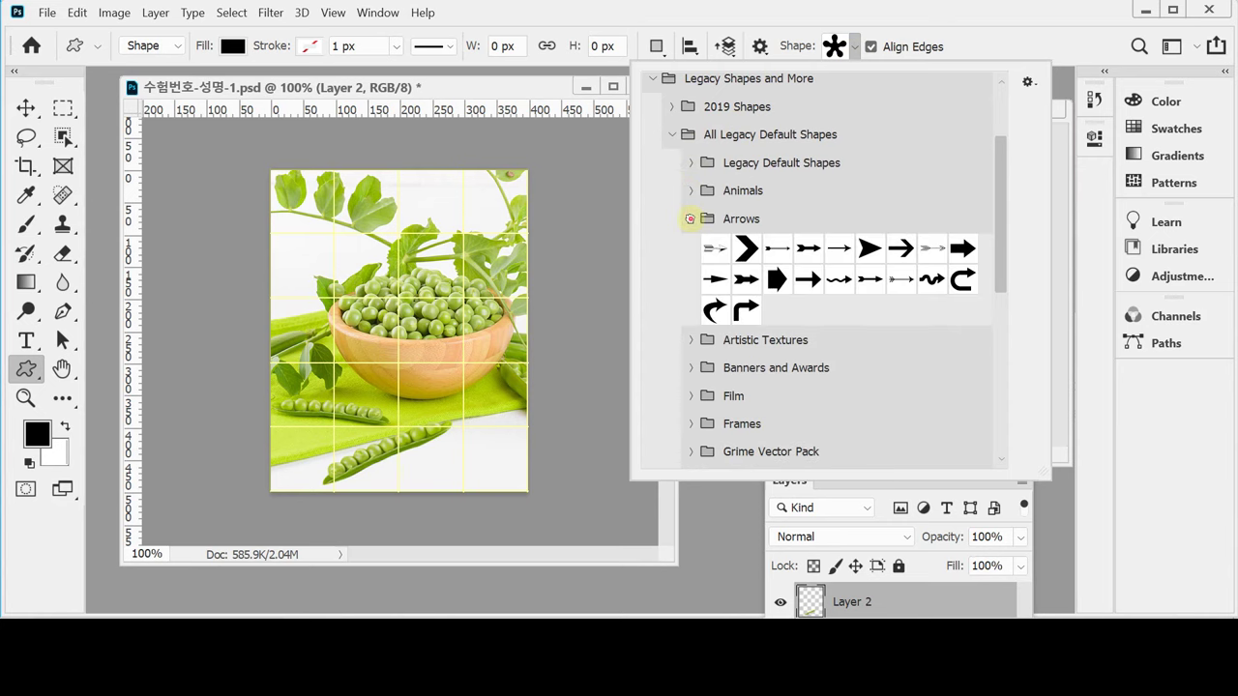
{"action": "left_click", "coordinate": [690, 219]}
{"action": "left_click", "coordinate": [690, 246]}
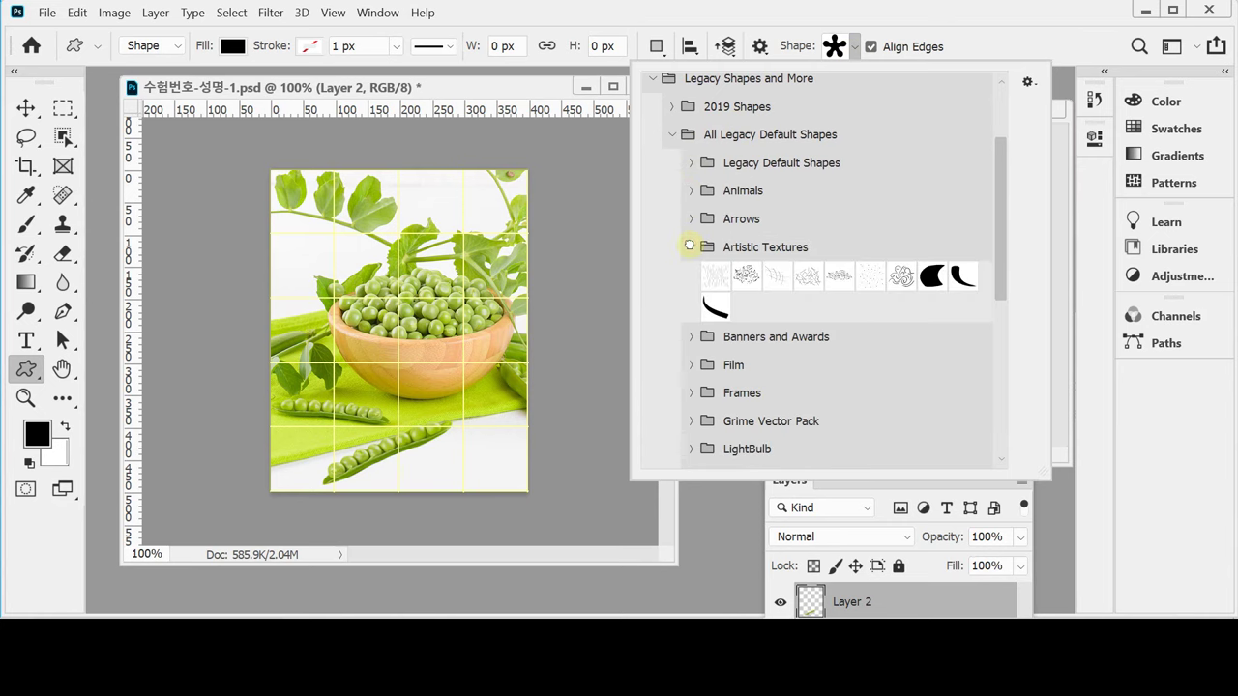
{"action": "left_click", "coordinate": [690, 246]}
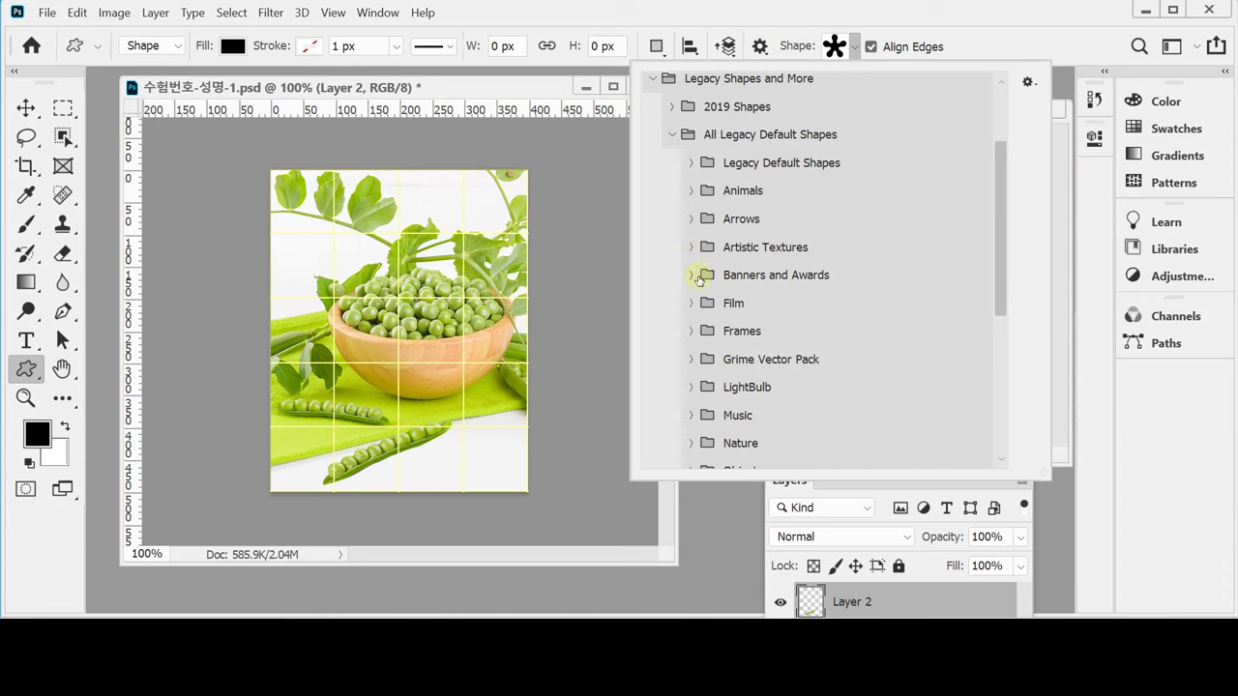
{"action": "scroll", "coordinate": [698, 280], "scroll_direction": "down", "scroll_amount": 5}
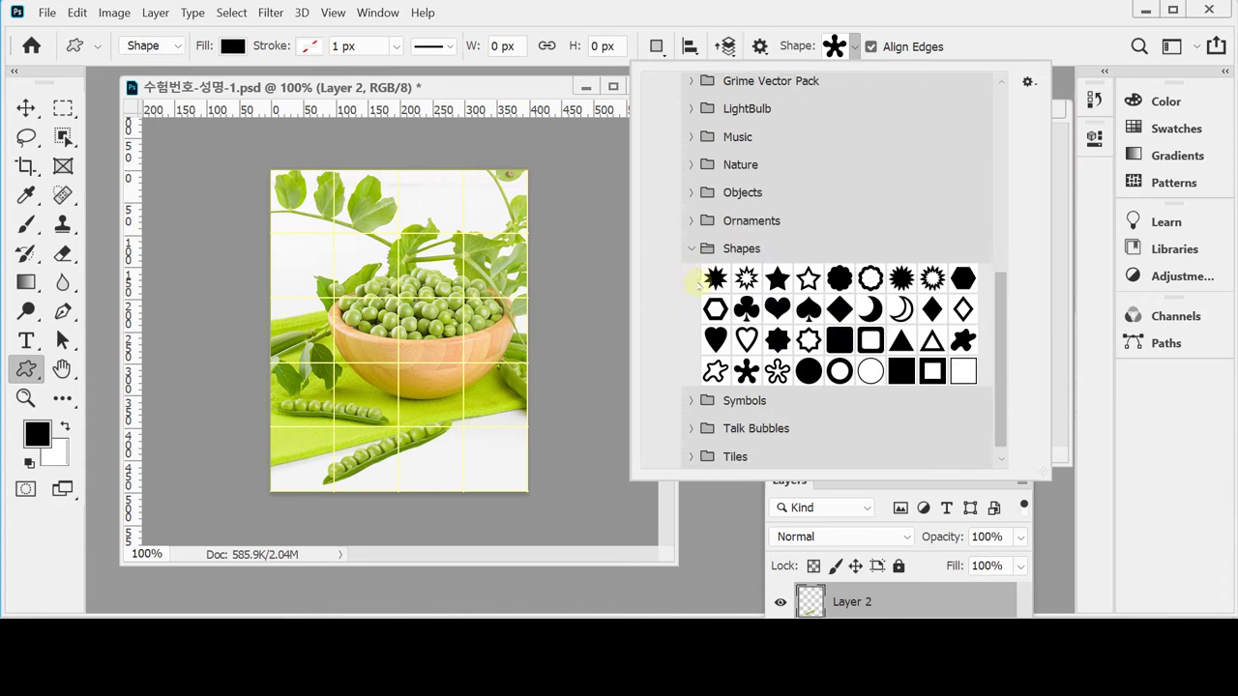
{"action": "scroll", "coordinate": [697, 283], "scroll_direction": "down", "scroll_amount": 1}
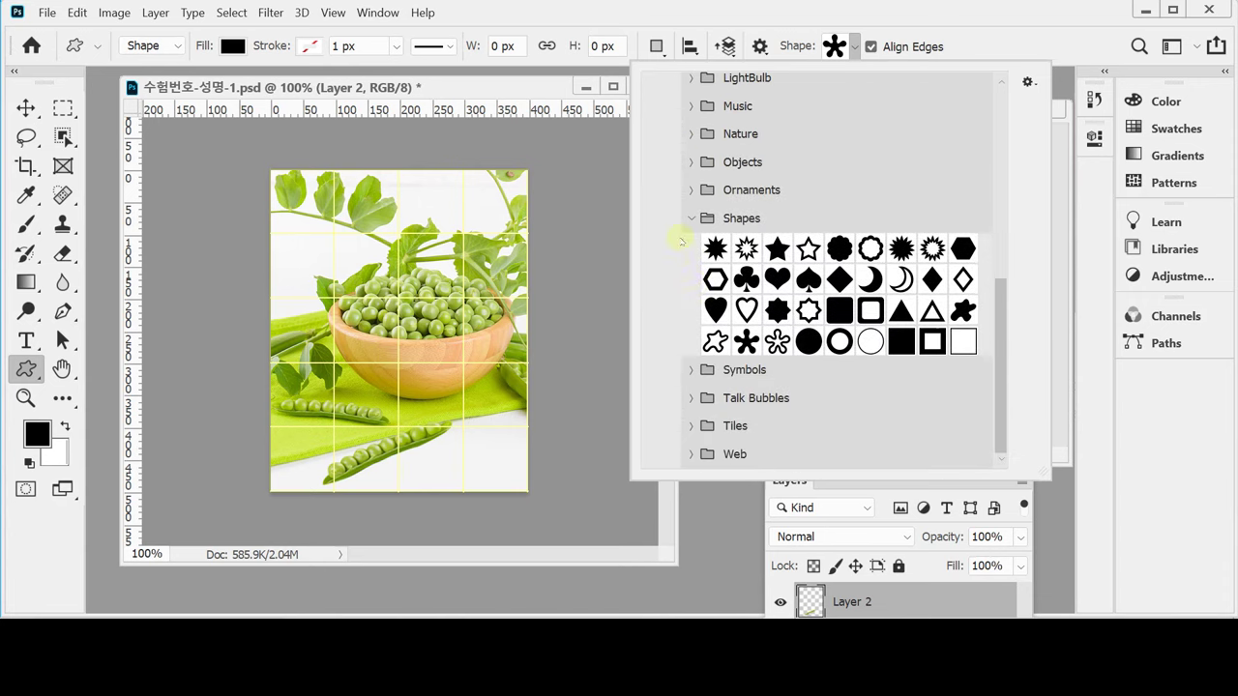
{"action": "scroll", "coordinate": [687, 238], "scroll_direction": "up", "scroll_amount": 5}
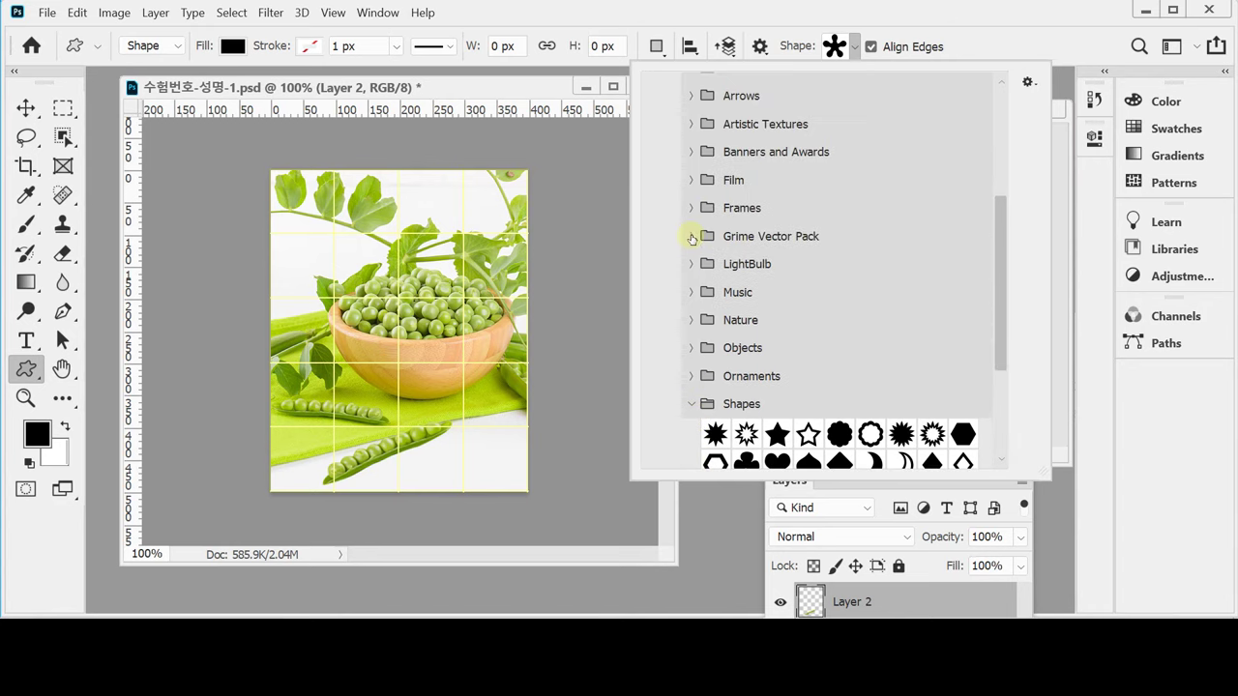
{"action": "scroll", "coordinate": [690, 241], "scroll_direction": "up", "scroll_amount": 1}
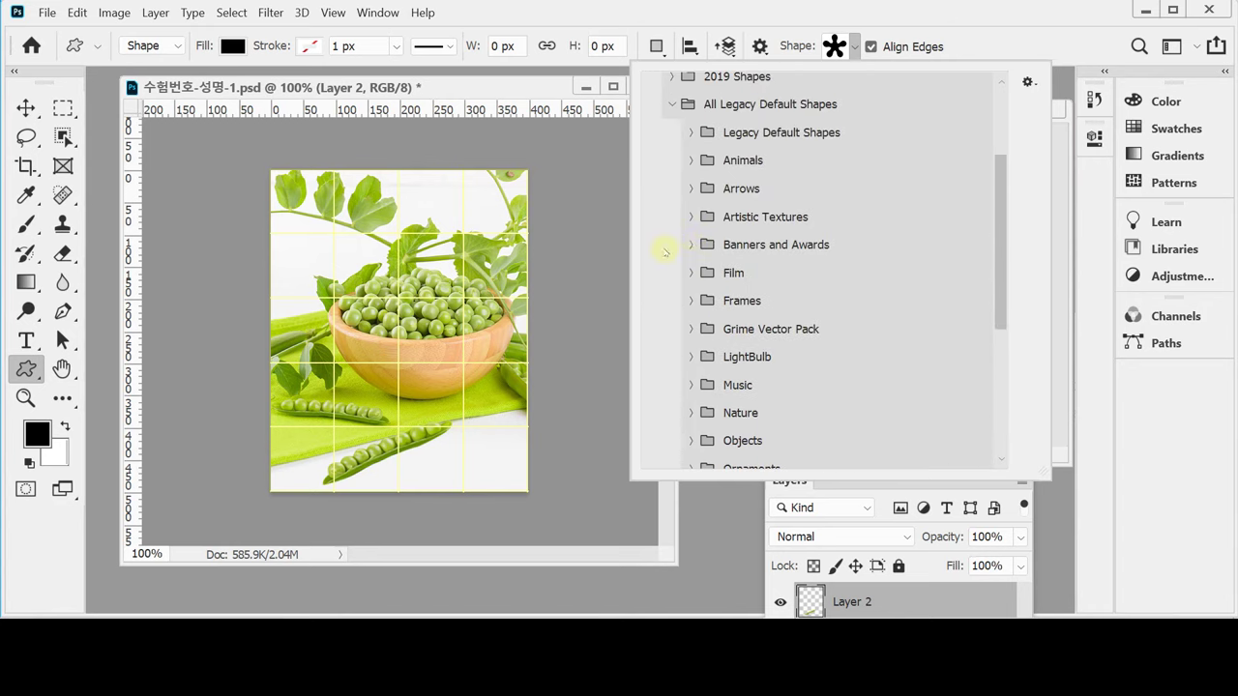
{"action": "scroll", "coordinate": [691, 295], "scroll_direction": "up", "scroll_amount": 3}
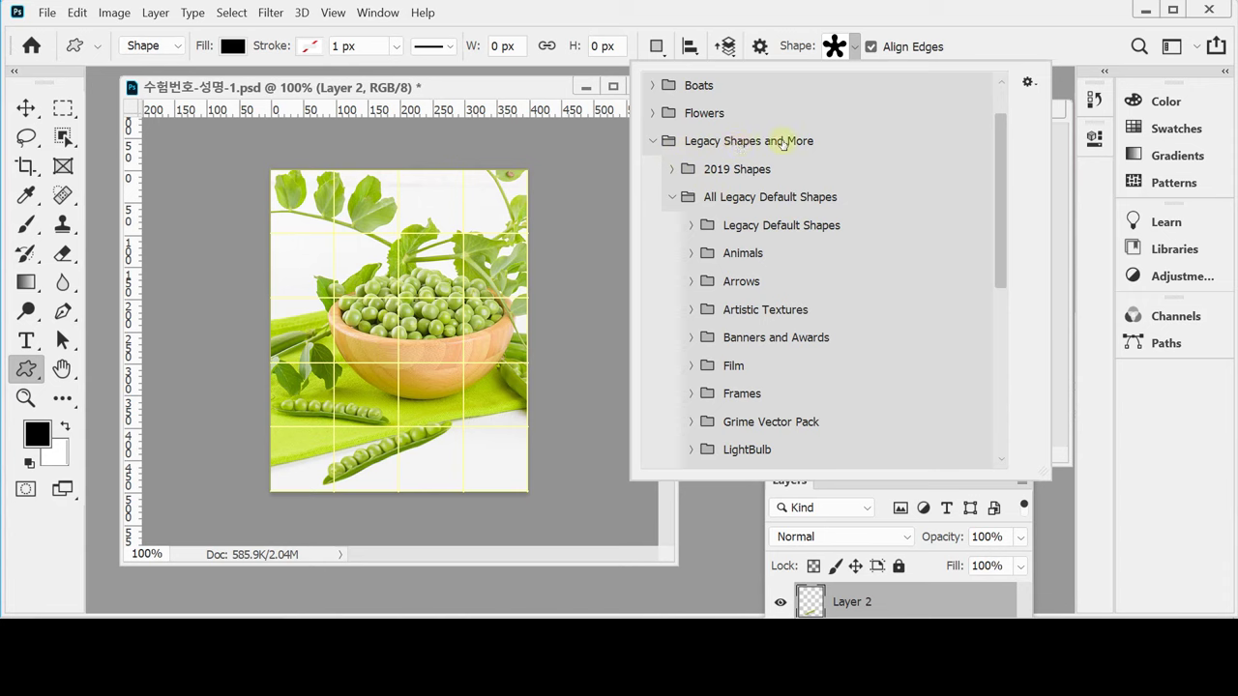
Choose the solid five-armed Blob 2 shape from the Shapes group of All Legacy Default Shapes.
{"action": "left_click", "coordinate": [651, 141]}
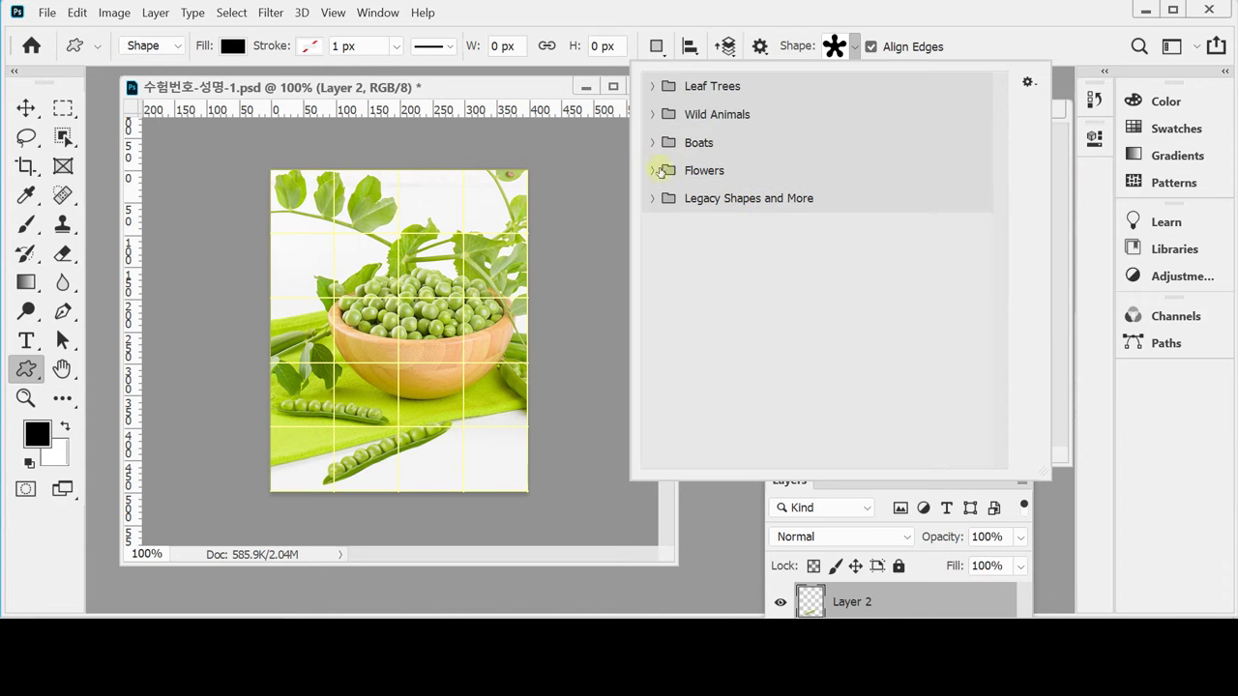
{"action": "left_click", "coordinate": [648, 199]}
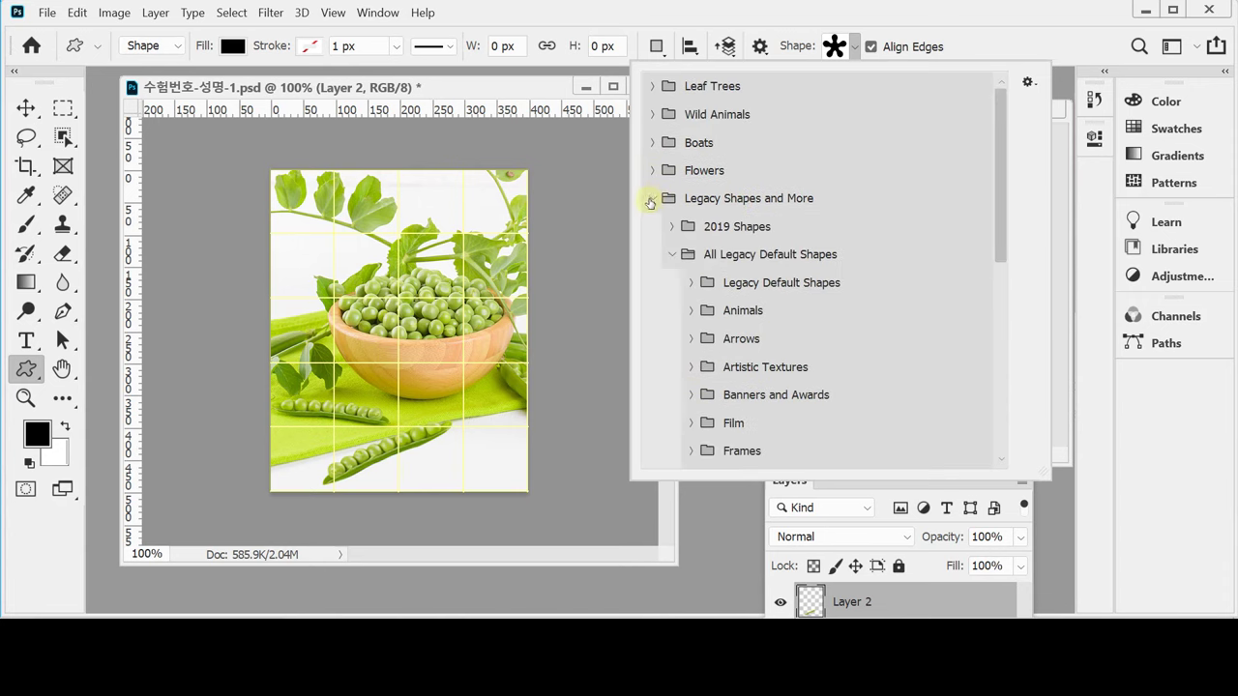
{"action": "left_click", "coordinate": [673, 254]}
{"action": "left_click", "coordinate": [673, 255]}
{"action": "scroll", "coordinate": [799, 353], "scroll_direction": "down", "scroll_amount": 1}
{"action": "scroll", "coordinate": [801, 359], "scroll_direction": "down", "scroll_amount": 5}
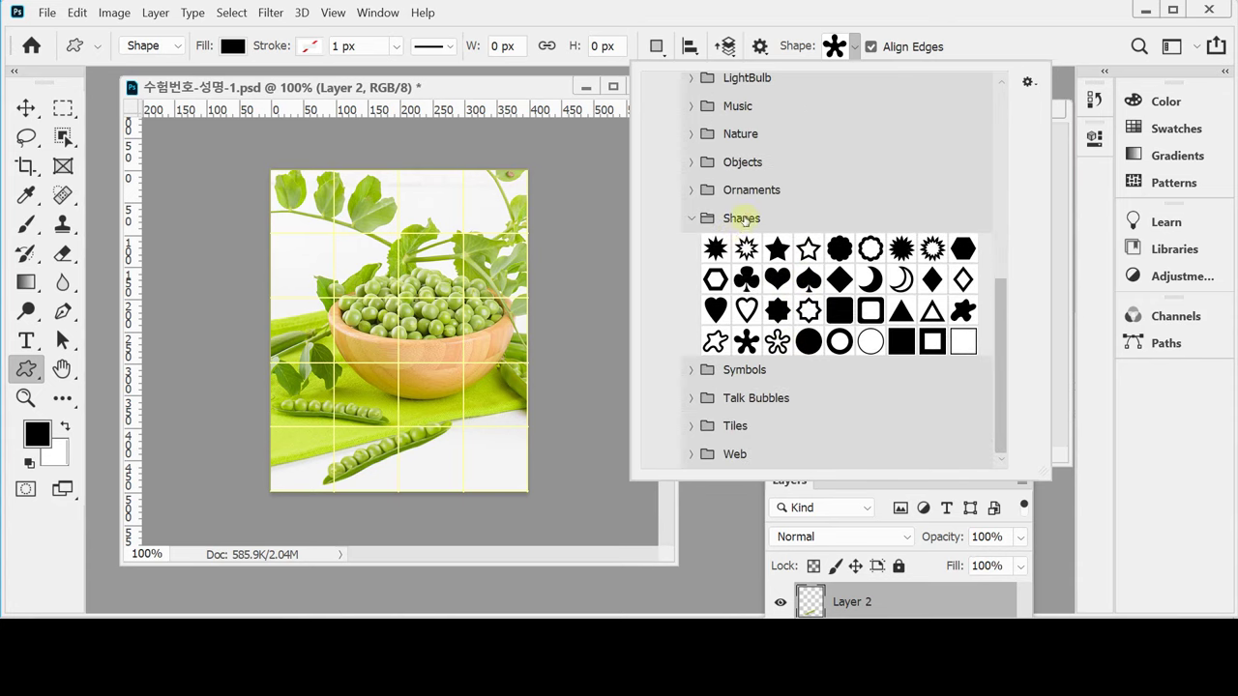
{"action": "left_click", "coordinate": [744, 345]}
{"action": "left_click", "coordinate": [794, 10]}
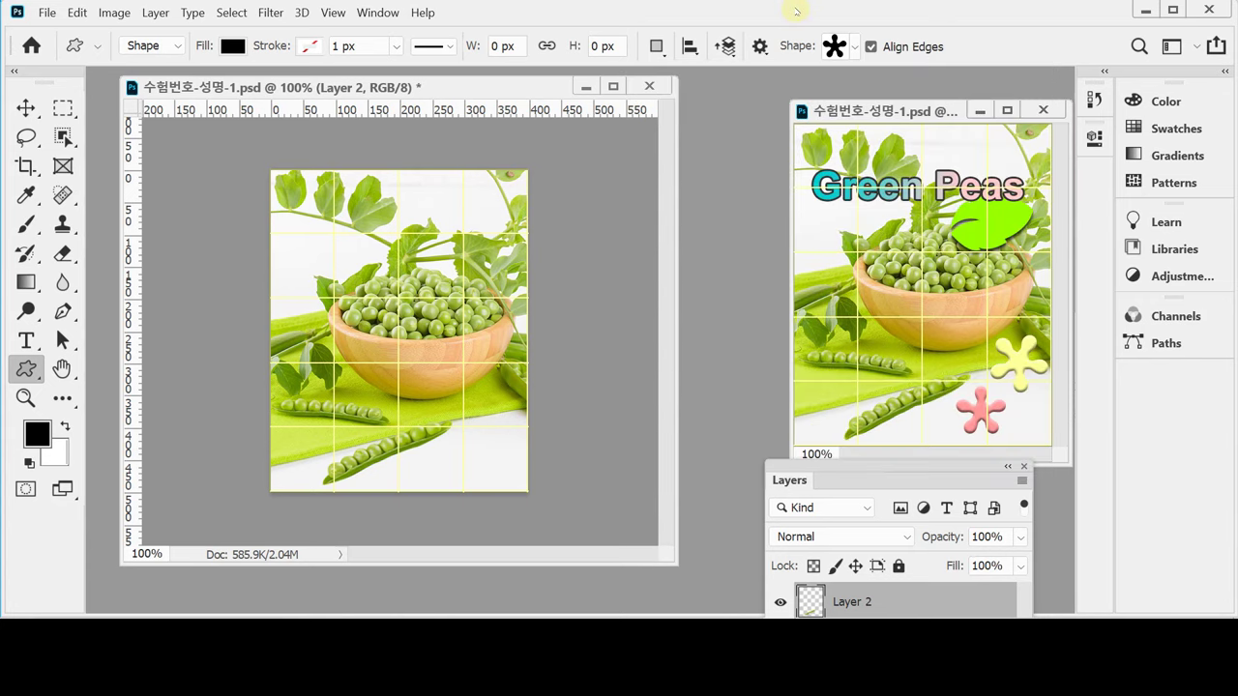
Review the Legacy Shapes and More group in the shape picker and the option that loads it in the Shapes panel.
{"action": "left_click", "coordinate": [854, 48]}
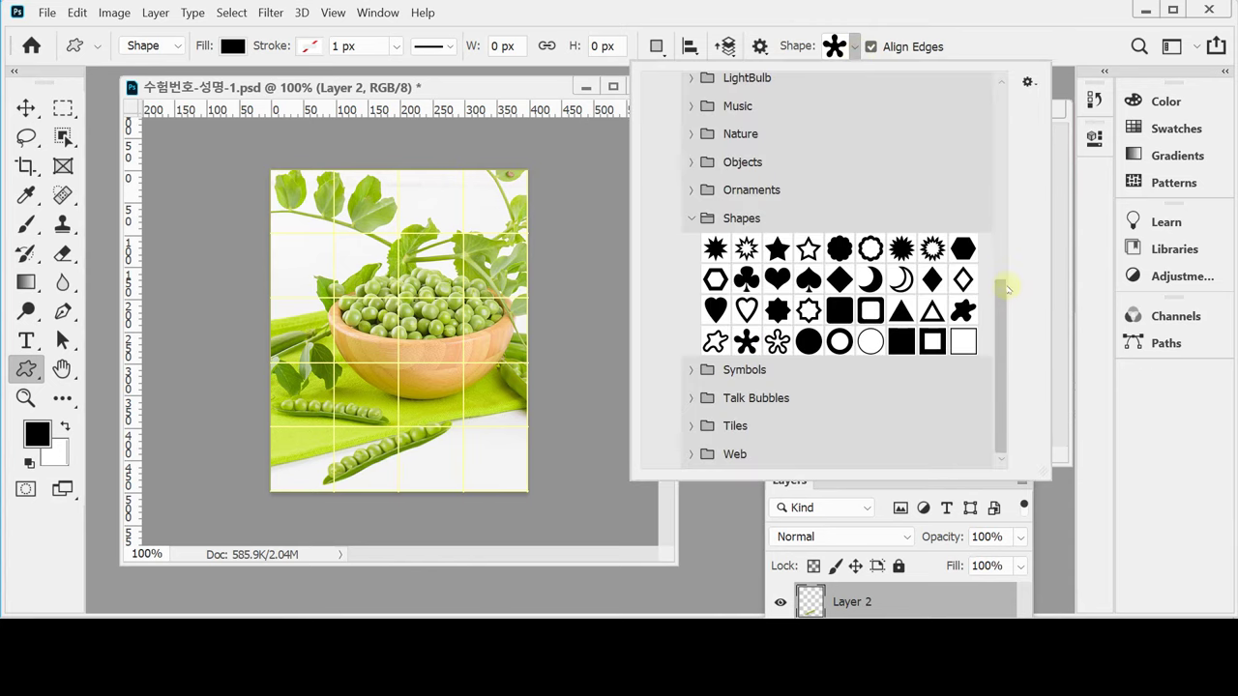
{"action": "left_click_drag", "start_coordinate": [1007, 288], "coordinate": [1018, 75]}
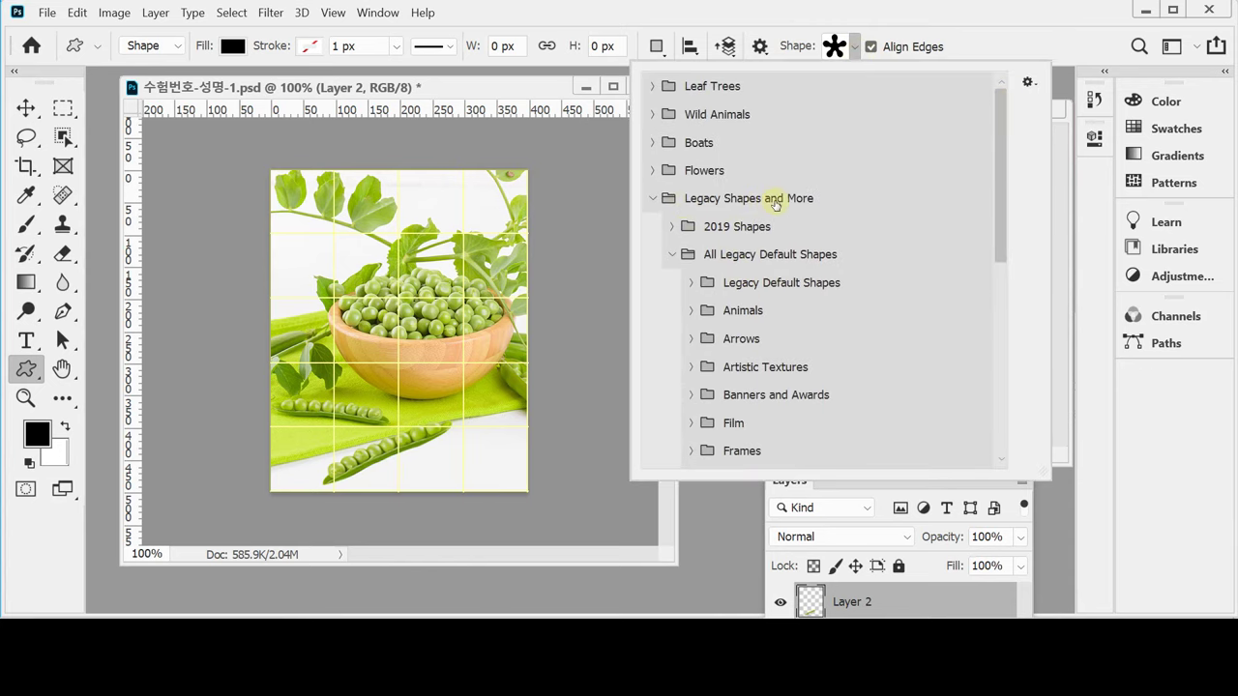
{"action": "left_click", "coordinate": [892, 22]}
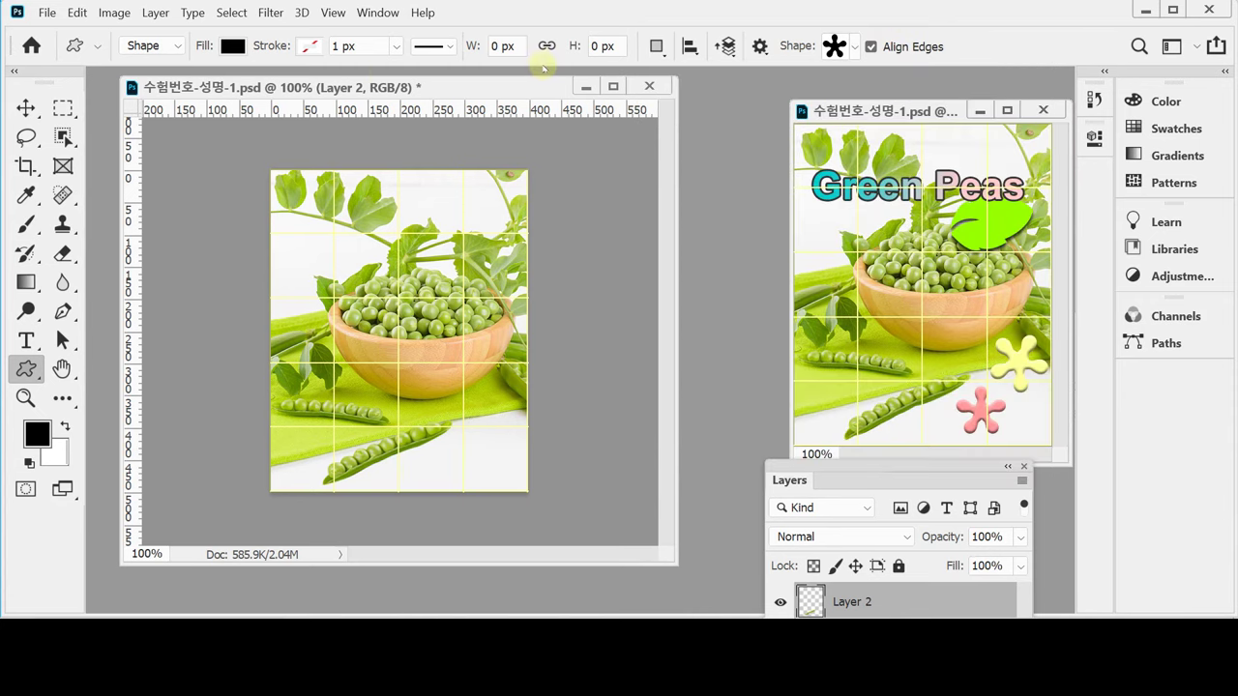
{"action": "left_click", "coordinate": [368, 12]}
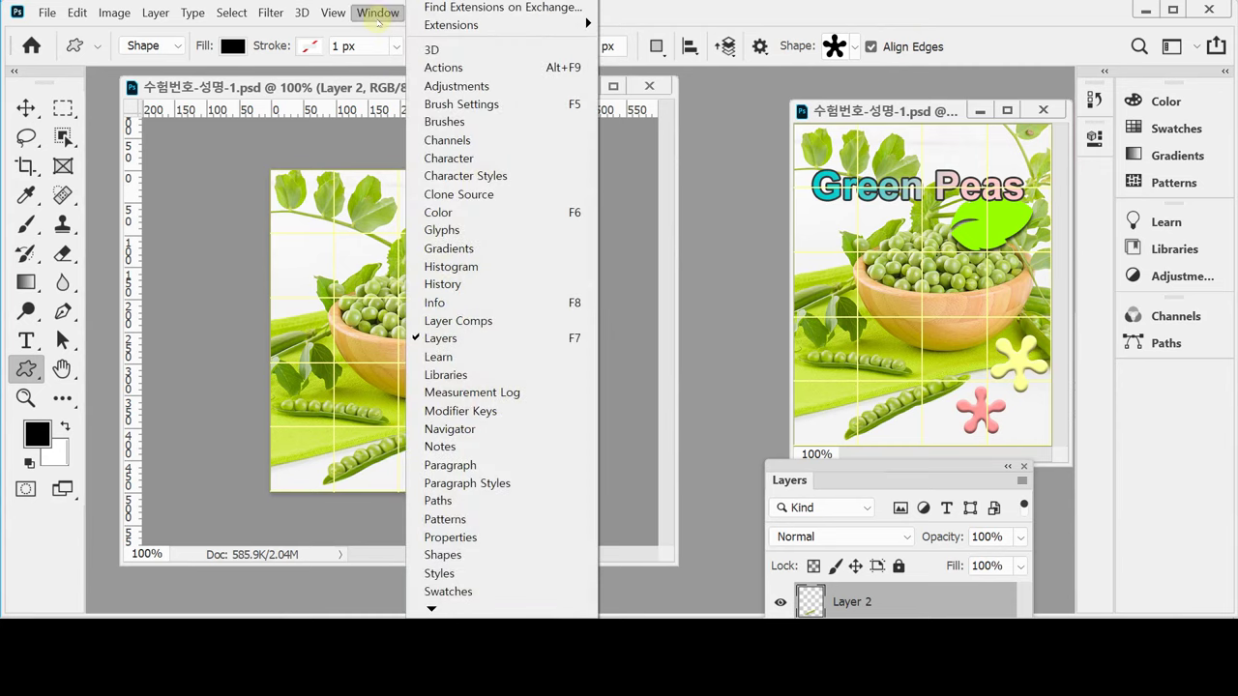
{"action": "left_click", "coordinate": [545, 555]}
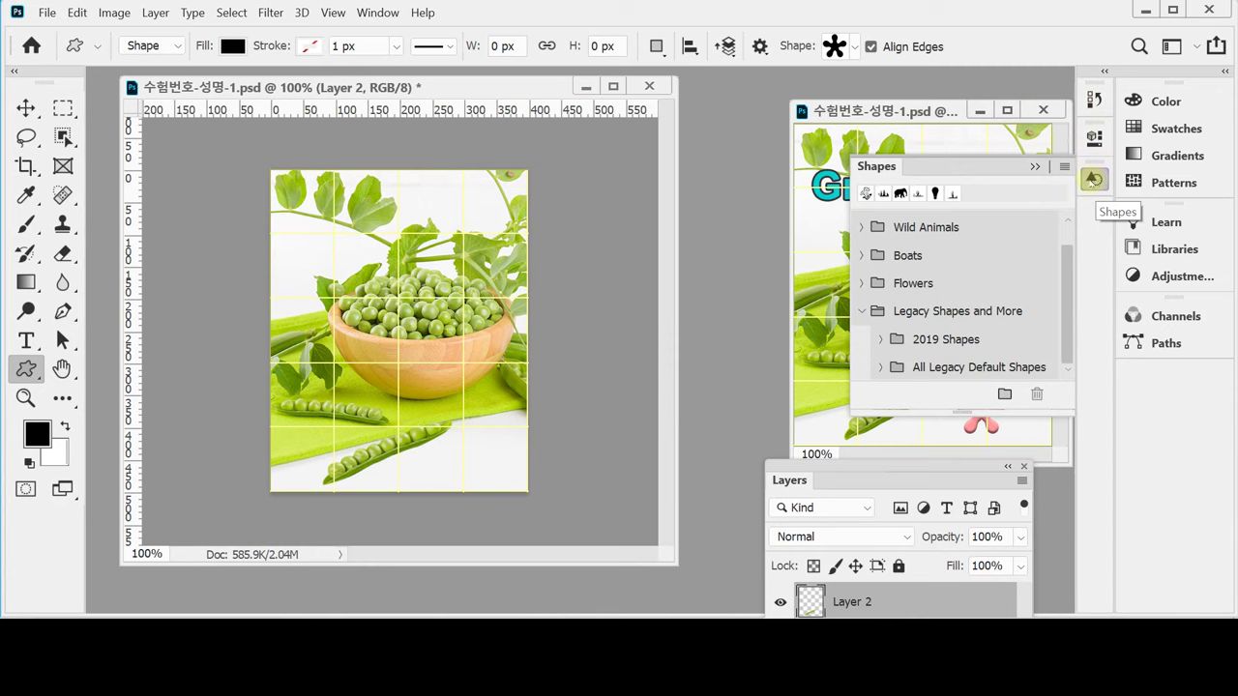
{"action": "left_click_drag", "start_coordinate": [1068, 256], "coordinate": [1068, 233]}
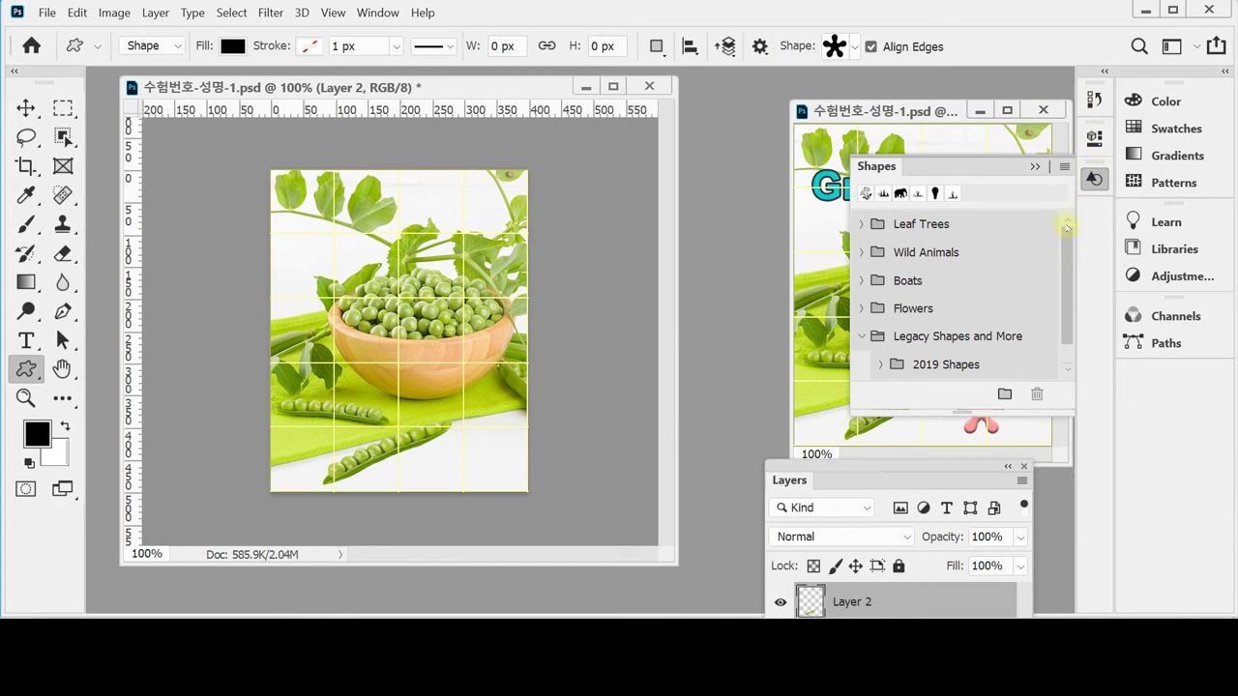
{"action": "left_click", "coordinate": [1063, 167]}
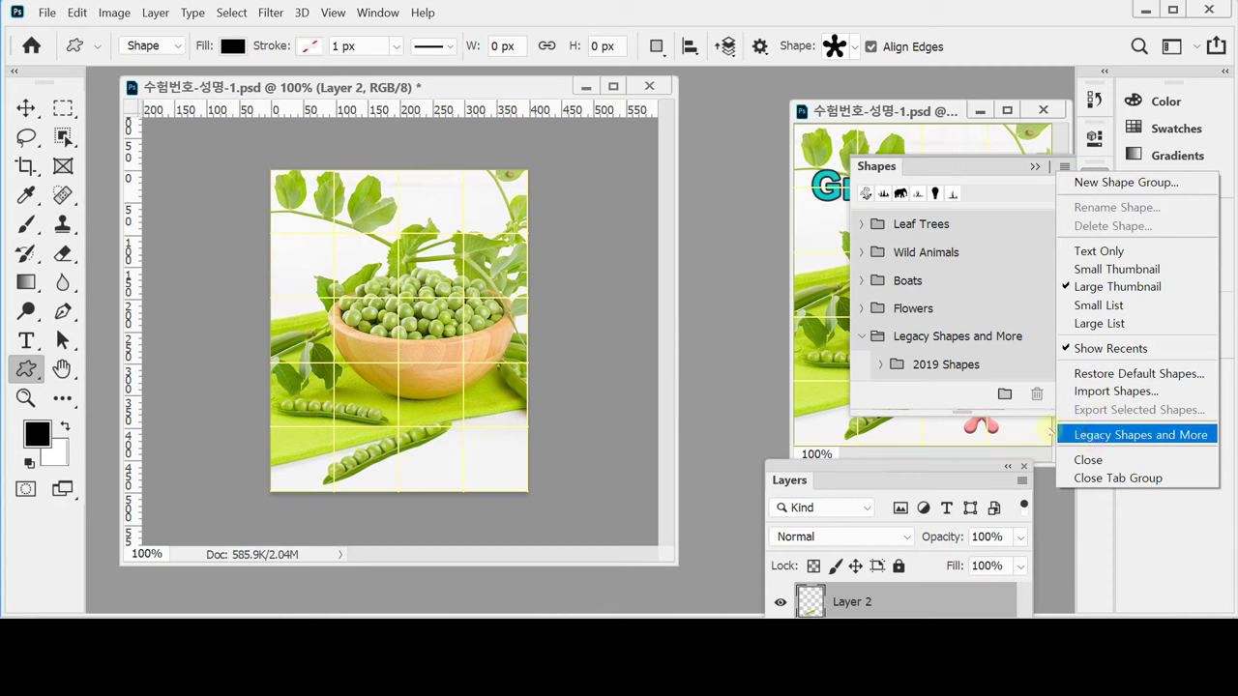
{"action": "left_click", "coordinate": [1025, 46]}
{"action": "left_click", "coordinate": [1094, 178]}
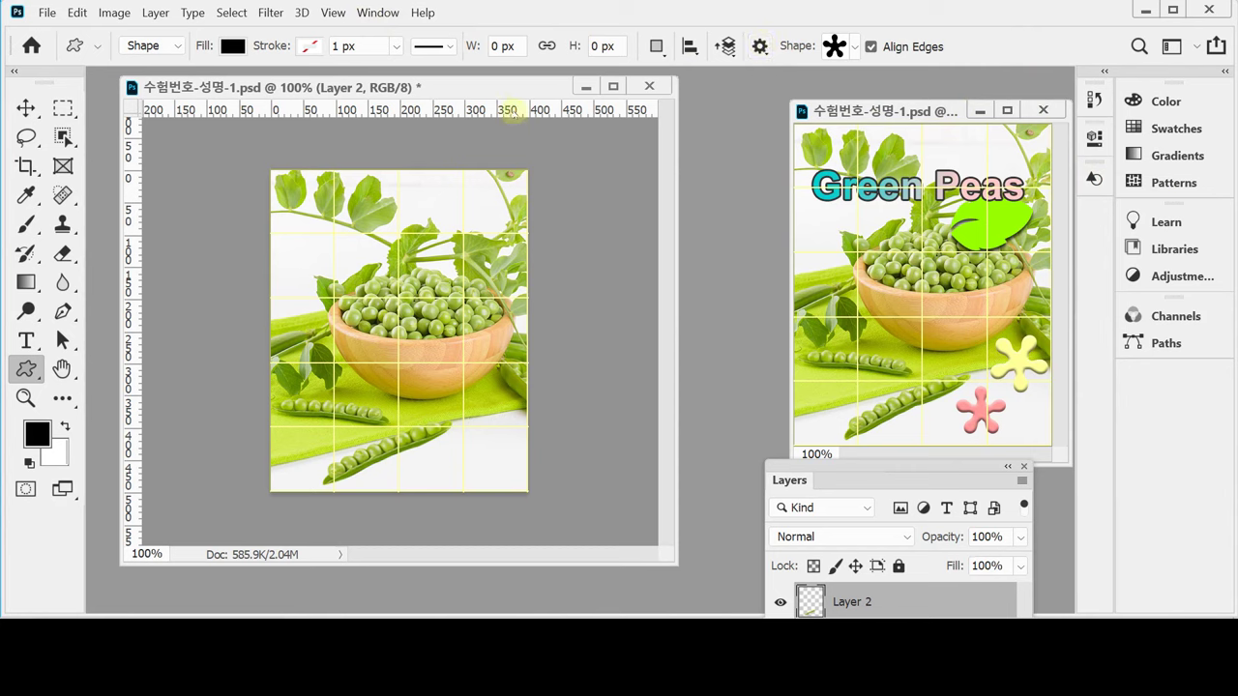
Draw a black Blob 2 shape about 71 × 68 px on the white area below the bowl, beside the flipped pod.
{"action": "left_click", "coordinate": [489, 463], "text": "ctrl"}
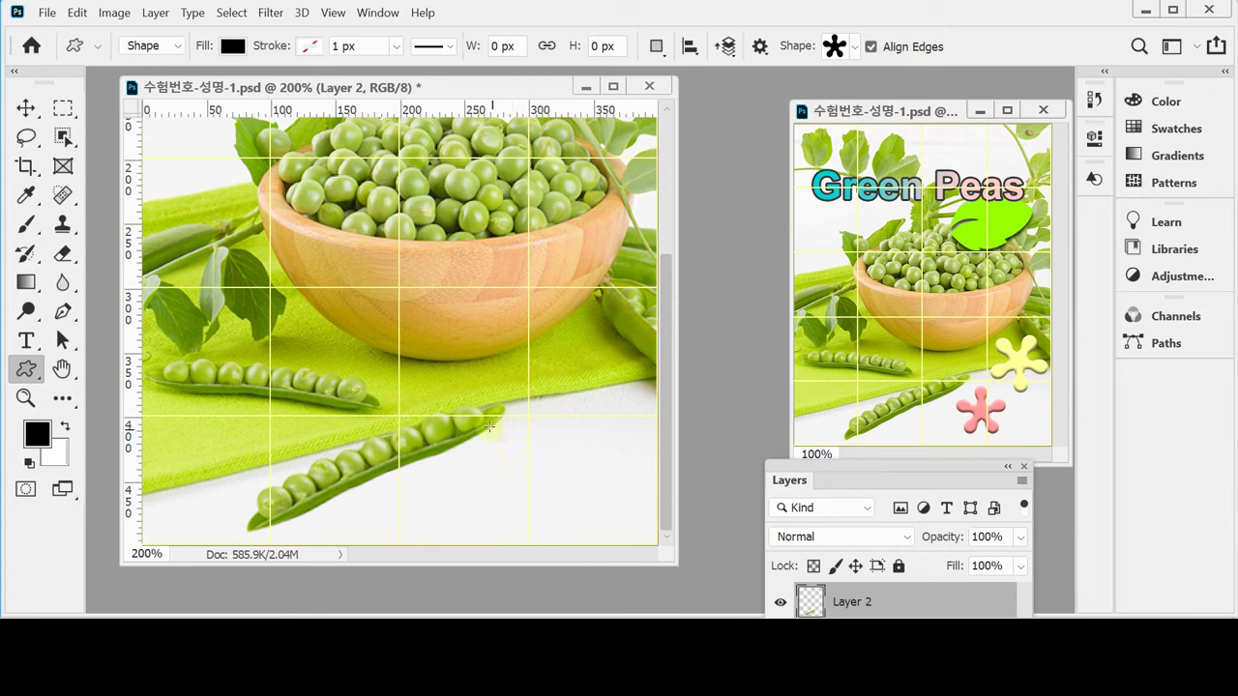
{"action": "left_click_drag", "start_coordinate": [486, 425], "coordinate": [576, 528]}
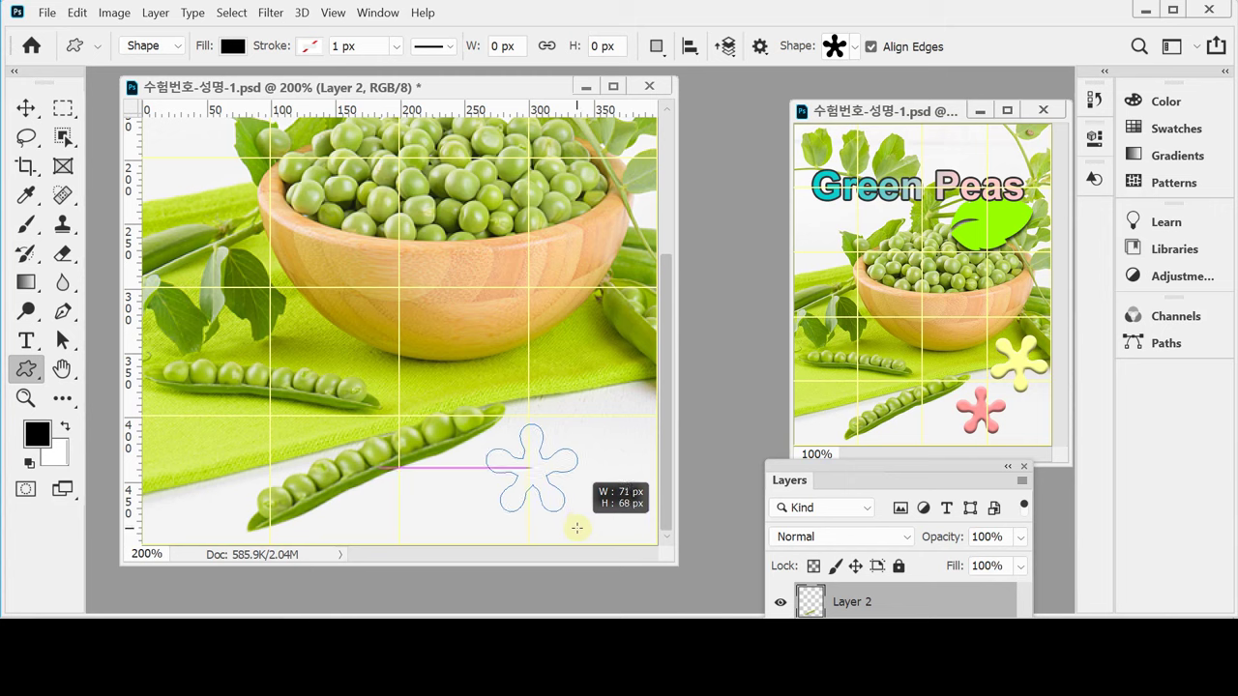
{"action": "left_click_drag", "start_coordinate": [576, 528], "coordinate": [576, 528]}
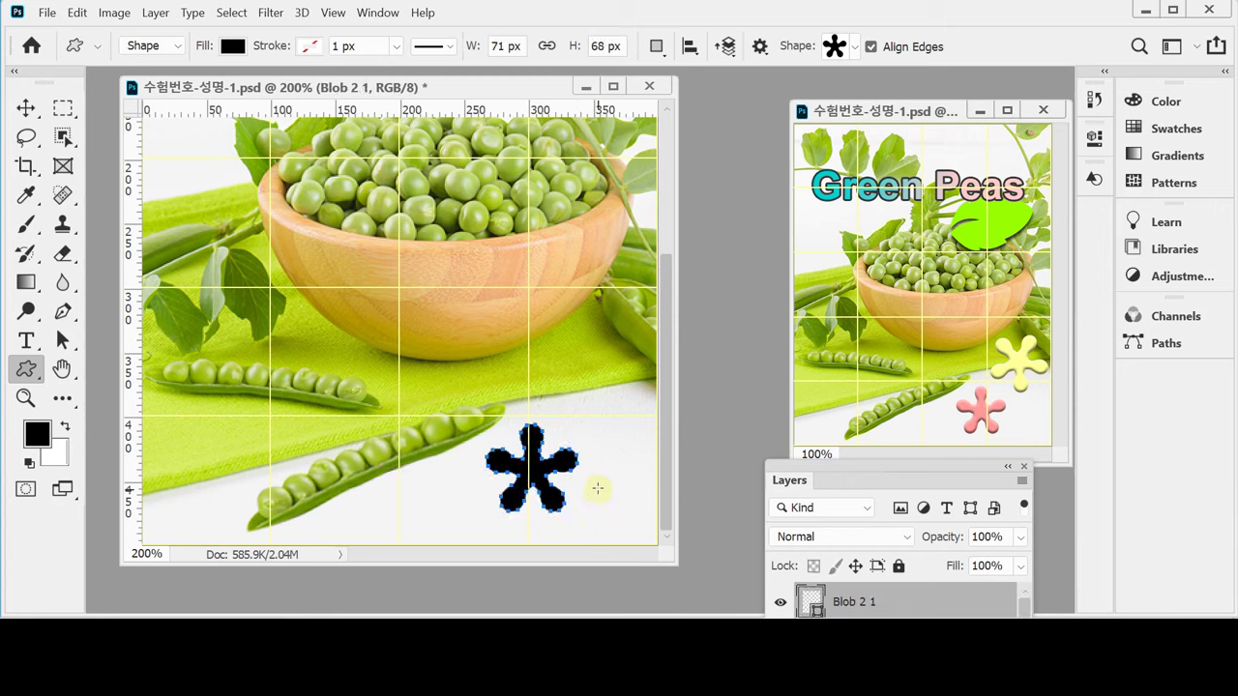
Shift the blob slightly toward the pod and enlarge it to about 74 × 70 px at about X 296, Y 440 px.
{"action": "left_click_drag", "start_coordinate": [537, 473], "coordinate": [568, 480]}
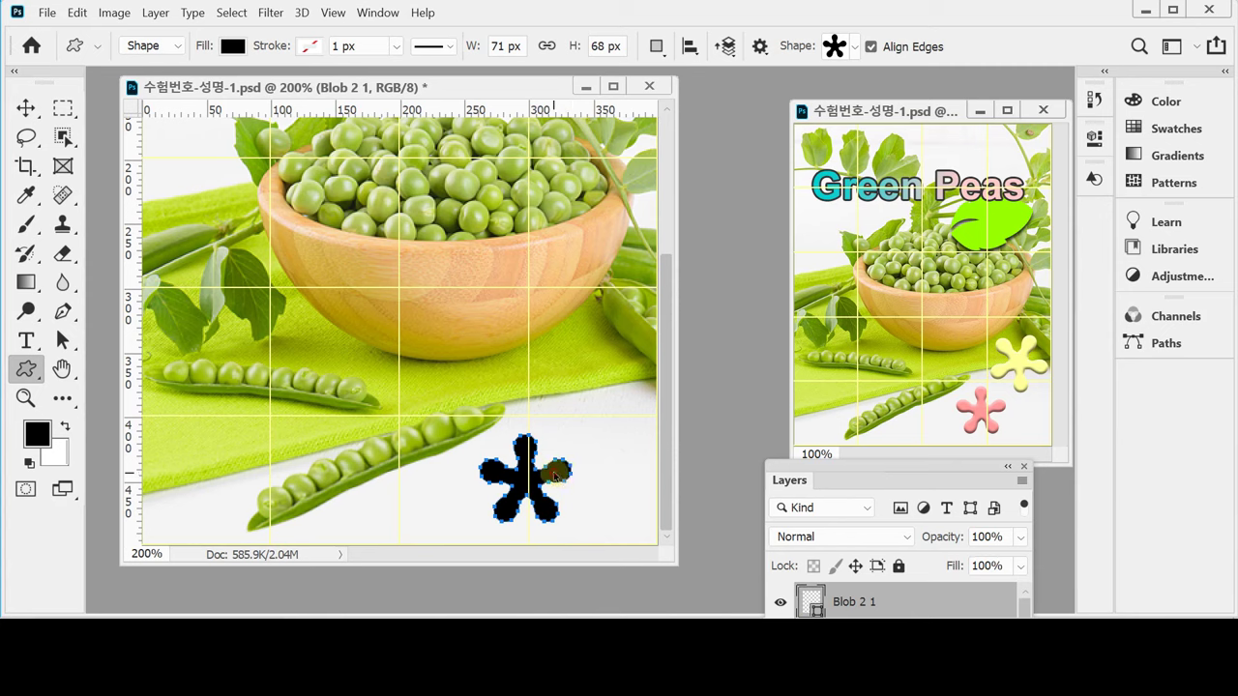
{"action": "left_click_drag", "start_coordinate": [554, 474], "coordinate": [568, 422]}
{"action": "key", "text": "ctrl+t"}
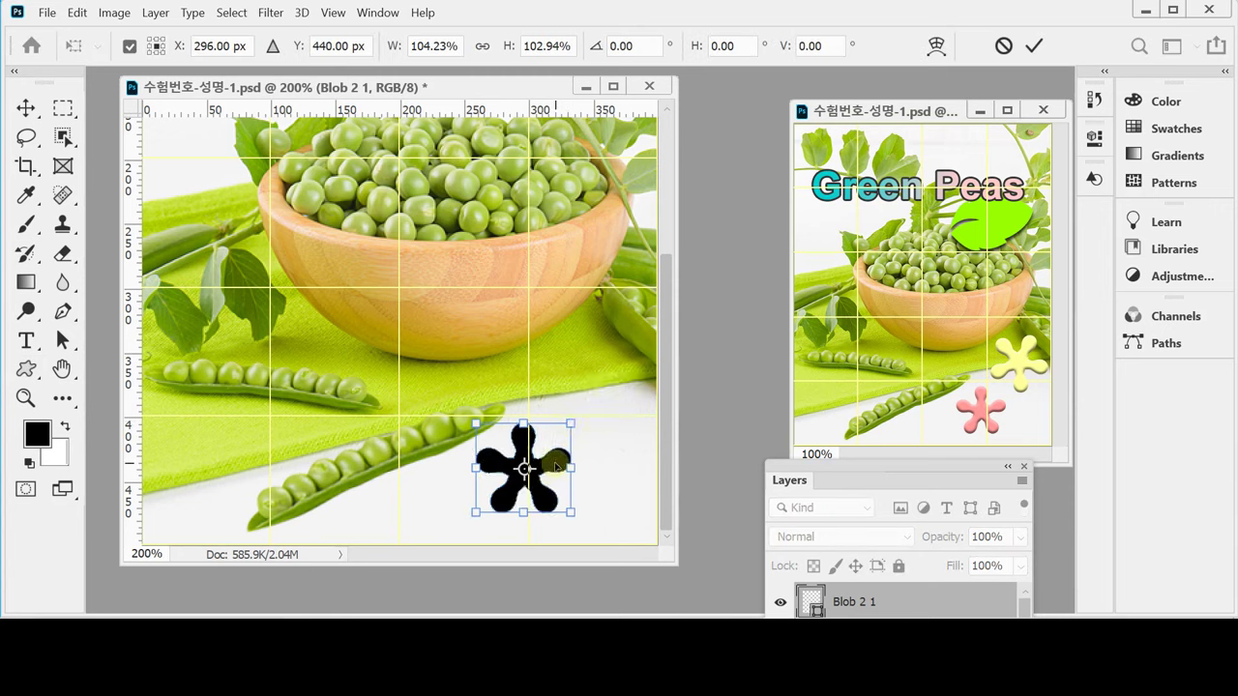
{"action": "left_click_drag", "start_coordinate": [557, 467], "coordinate": [556, 463]}
{"action": "key", "text": "Return"}
{"action": "key", "text": "u"}
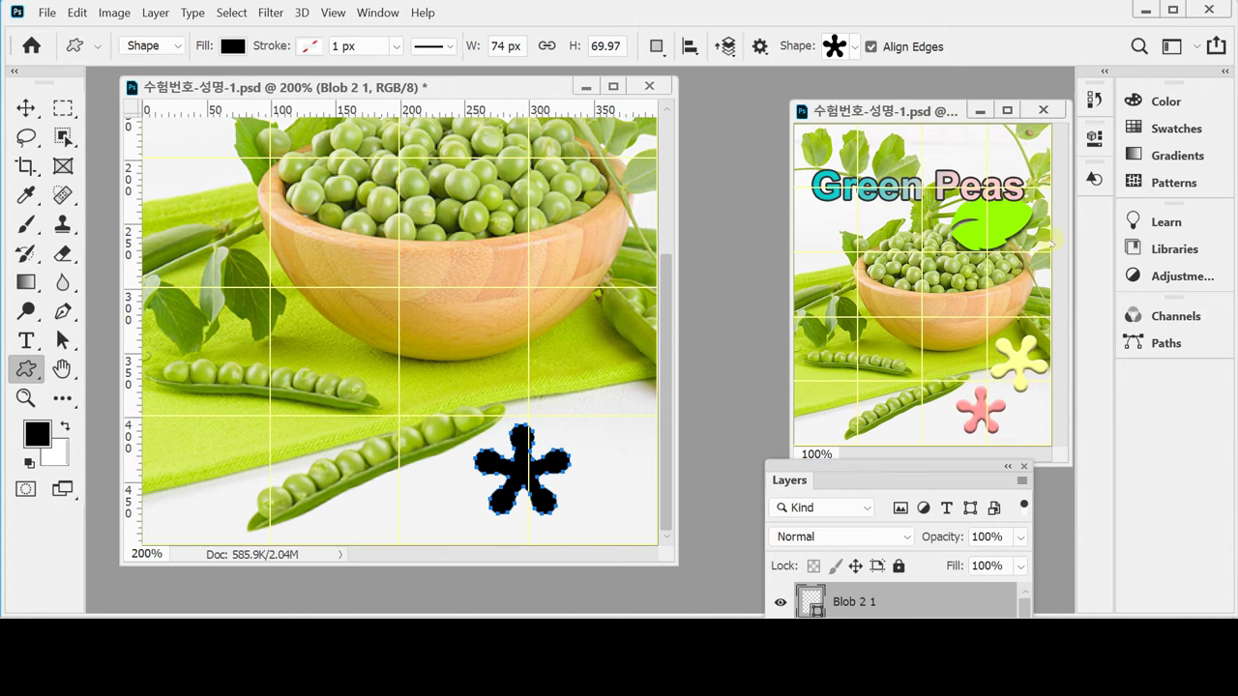
Change the black blob's fill color to #ff9999, with the color picker's Only Web Colors restriction turned off.
{"action": "left_click_drag", "start_coordinate": [833, 464], "coordinate": [753, 210]}
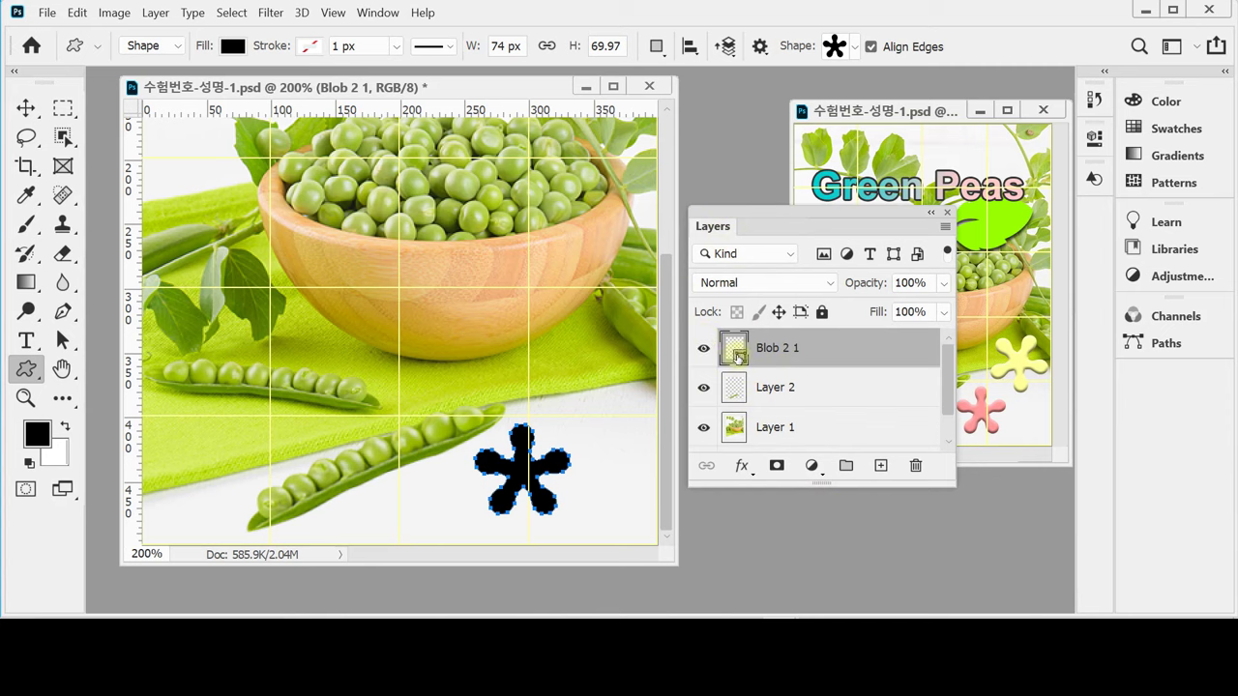
{"action": "double_click", "coordinate": [739, 360]}
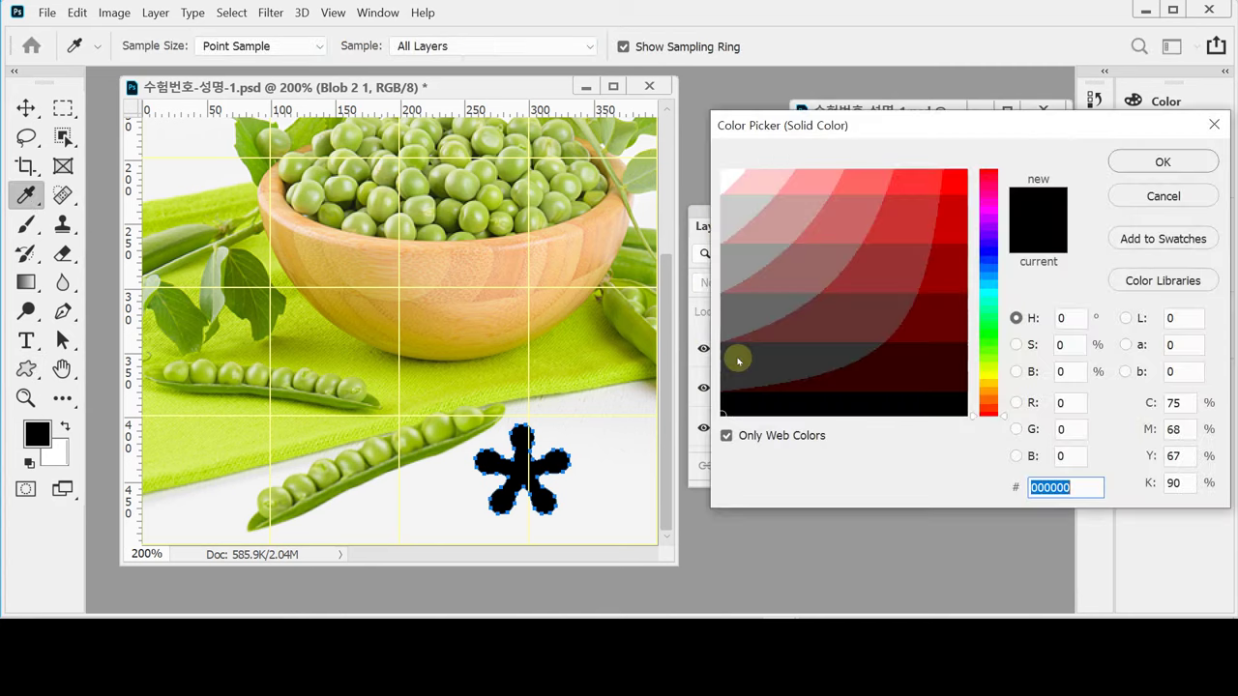
{"action": "left_click", "coordinate": [727, 436]}
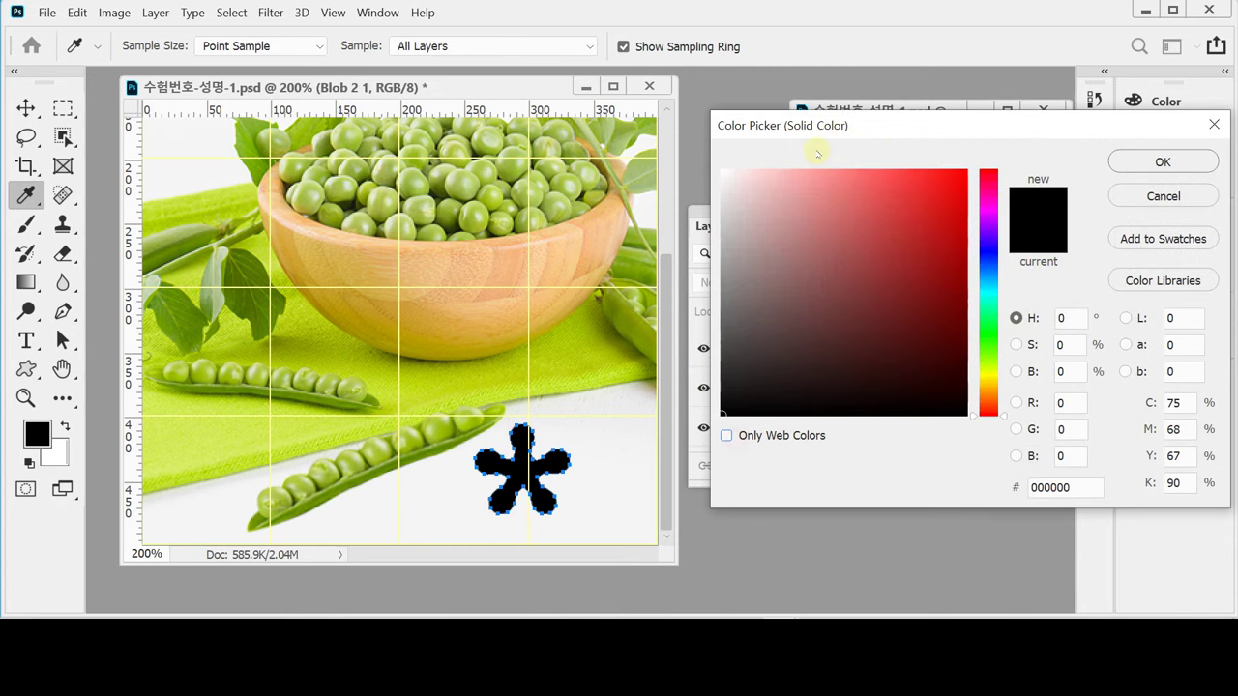
{"action": "left_click_drag", "start_coordinate": [814, 129], "coordinate": [735, 145]}
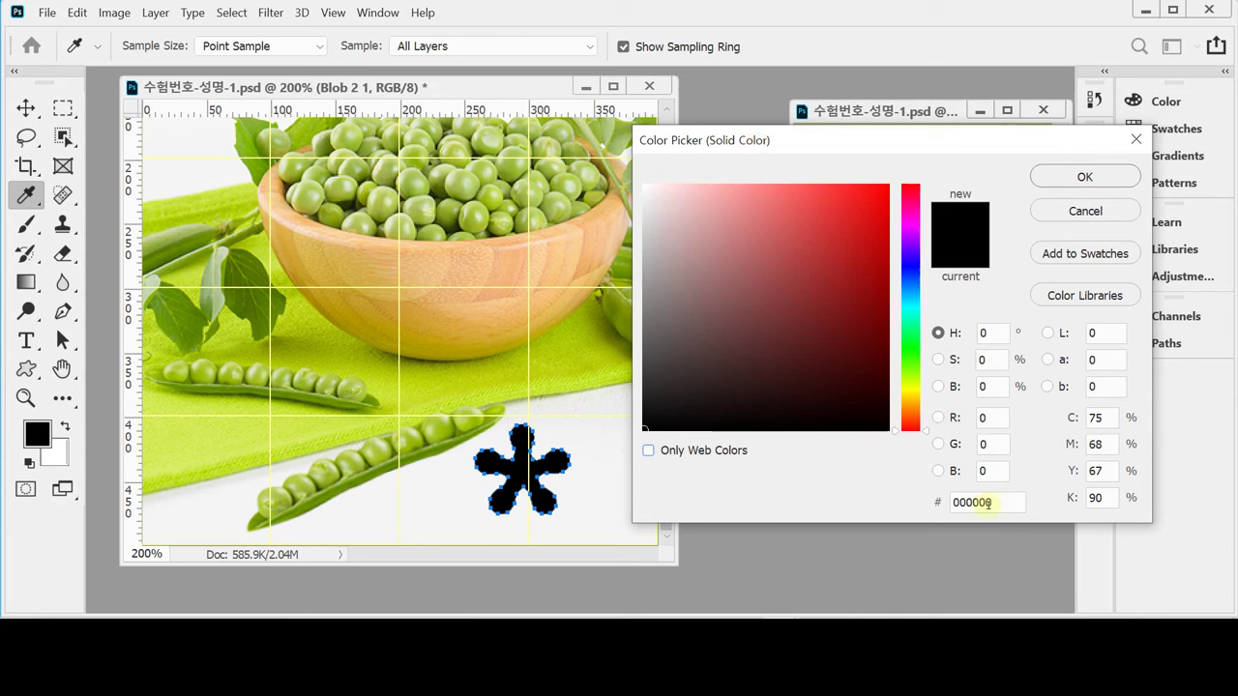
{"action": "left_click_drag", "start_coordinate": [1007, 503], "coordinate": [919, 500]}
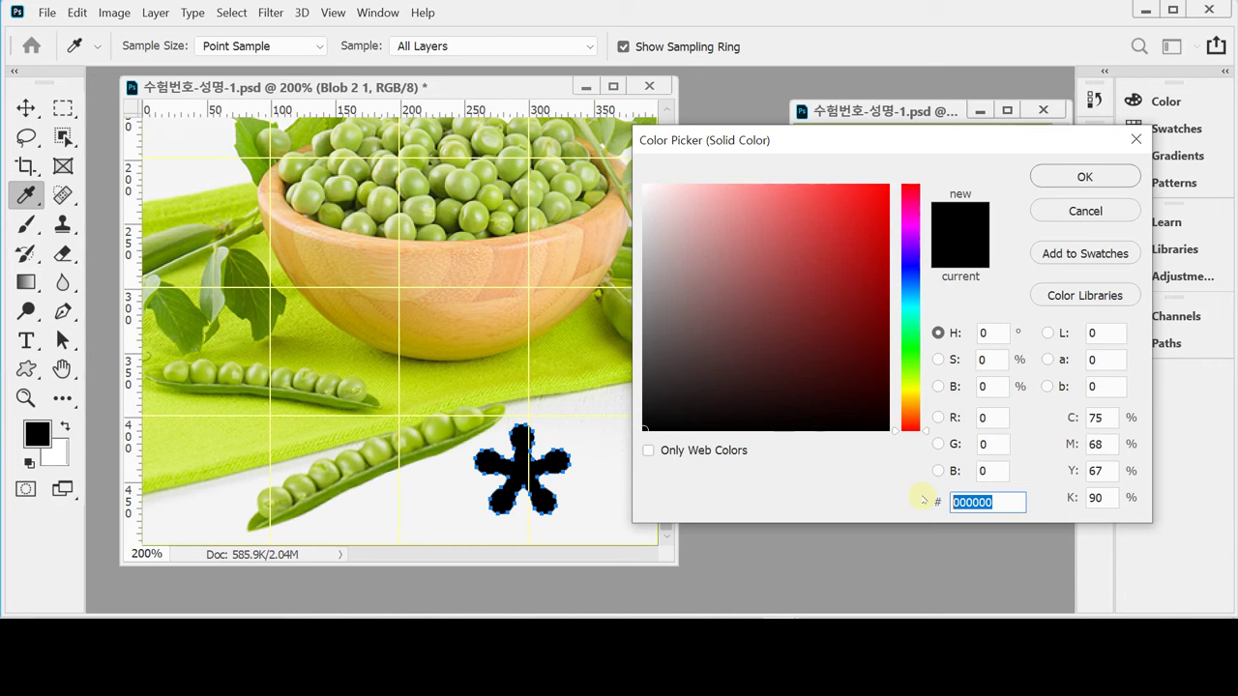
{"action": "left_click", "coordinate": [522, 469]}
{"action": "type", "text": "f"}
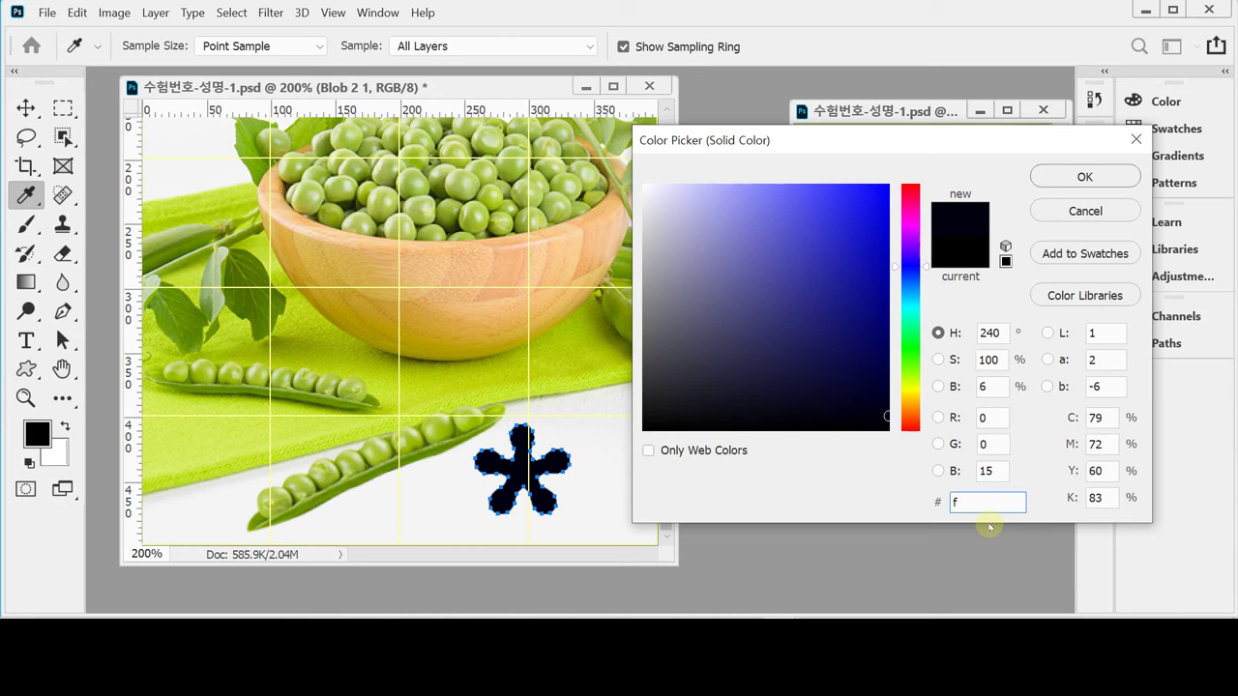
{"action": "type", "text": "99"}
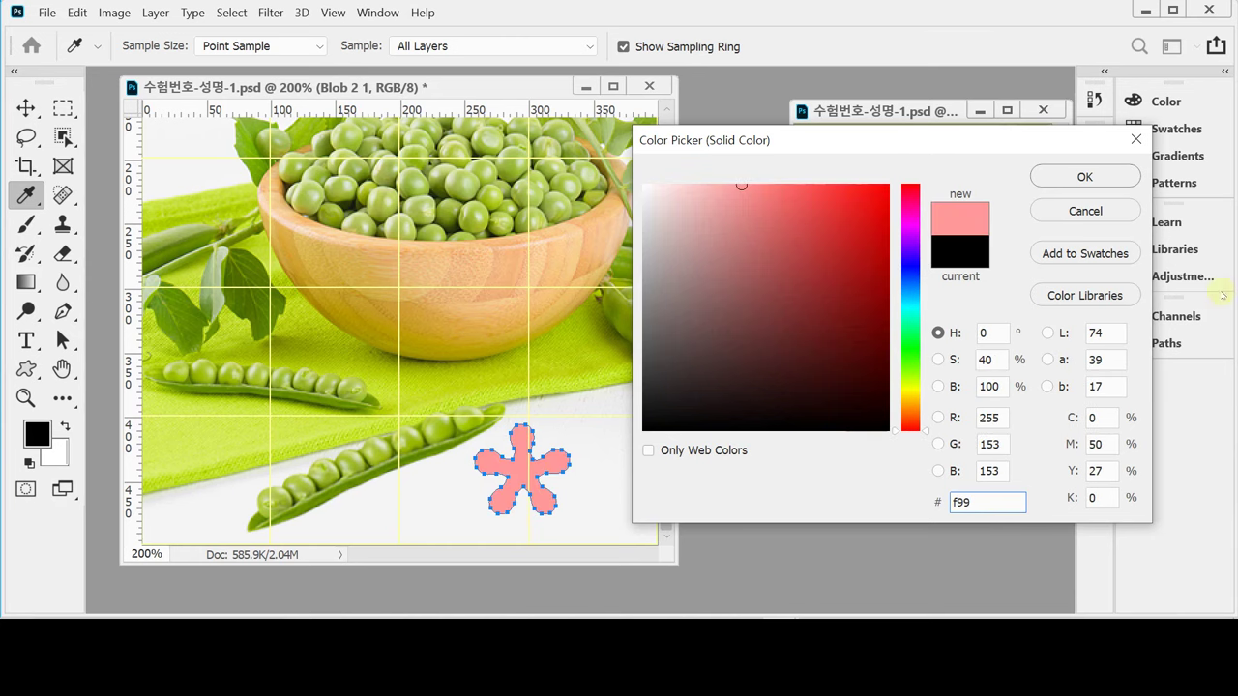
{"action": "key", "text": "Return"}
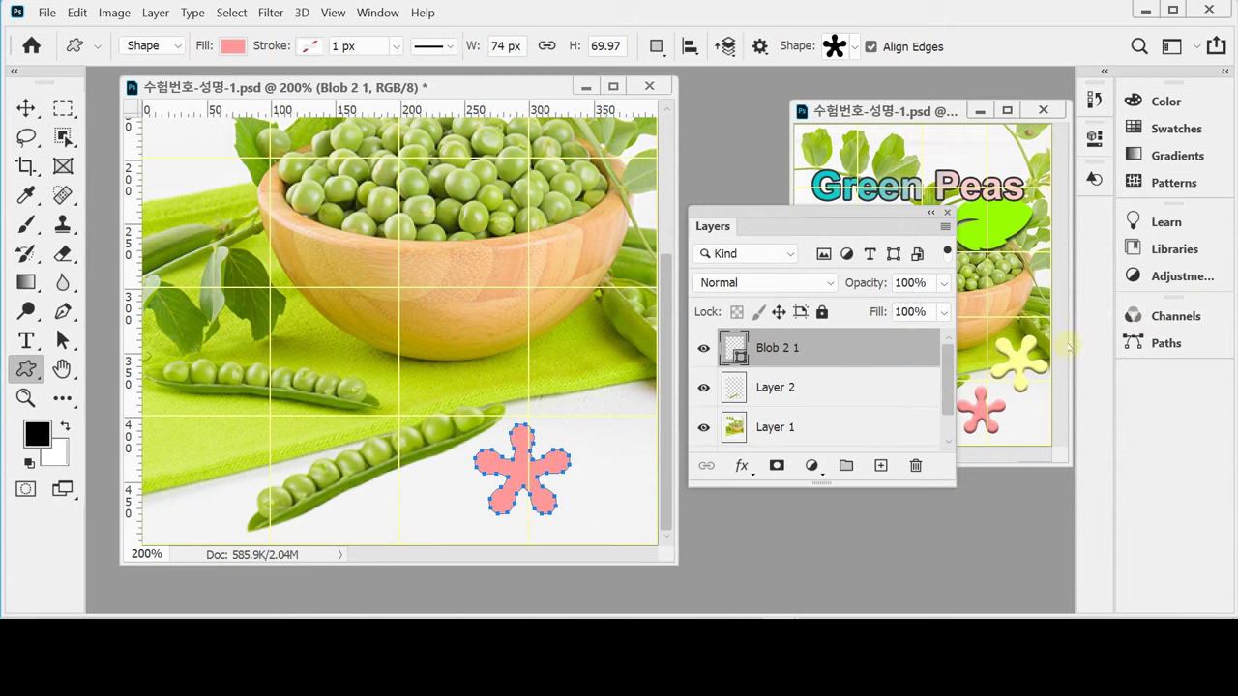
Add a Bevel & Emboss effect to the pink blob, Inner Bevel style with a size of 5 px and soften 0.
{"action": "left_click", "coordinate": [739, 469]}
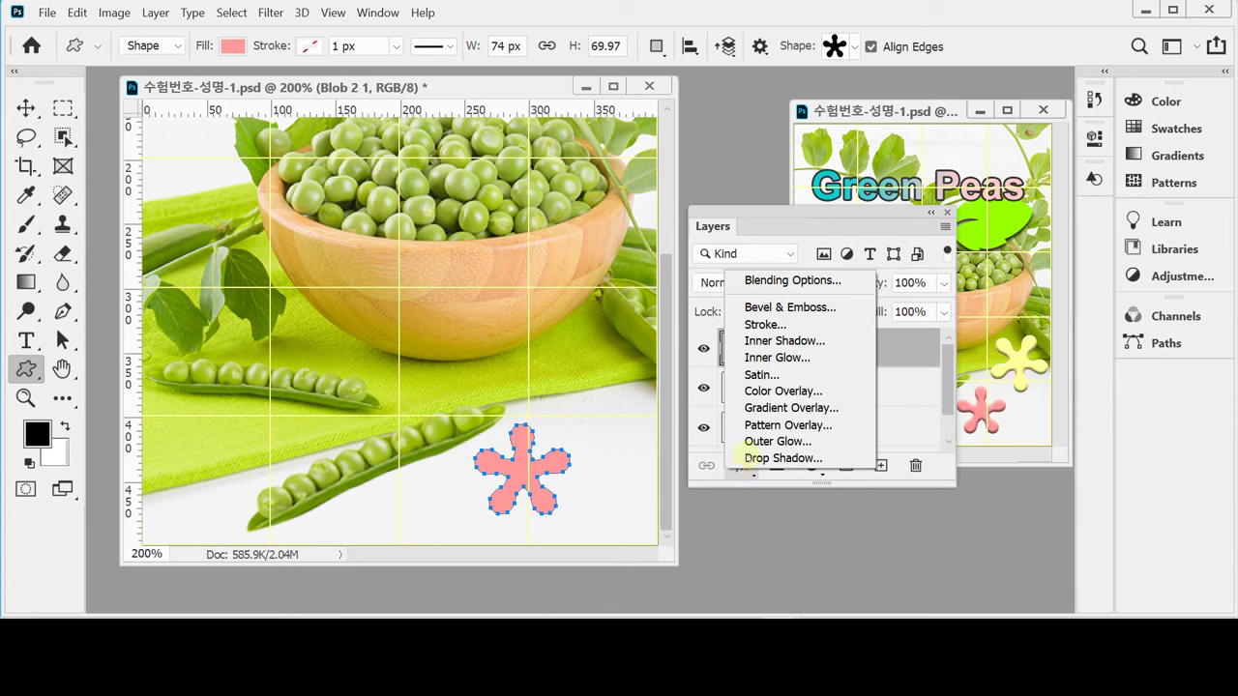
{"action": "left_click", "coordinate": [757, 307]}
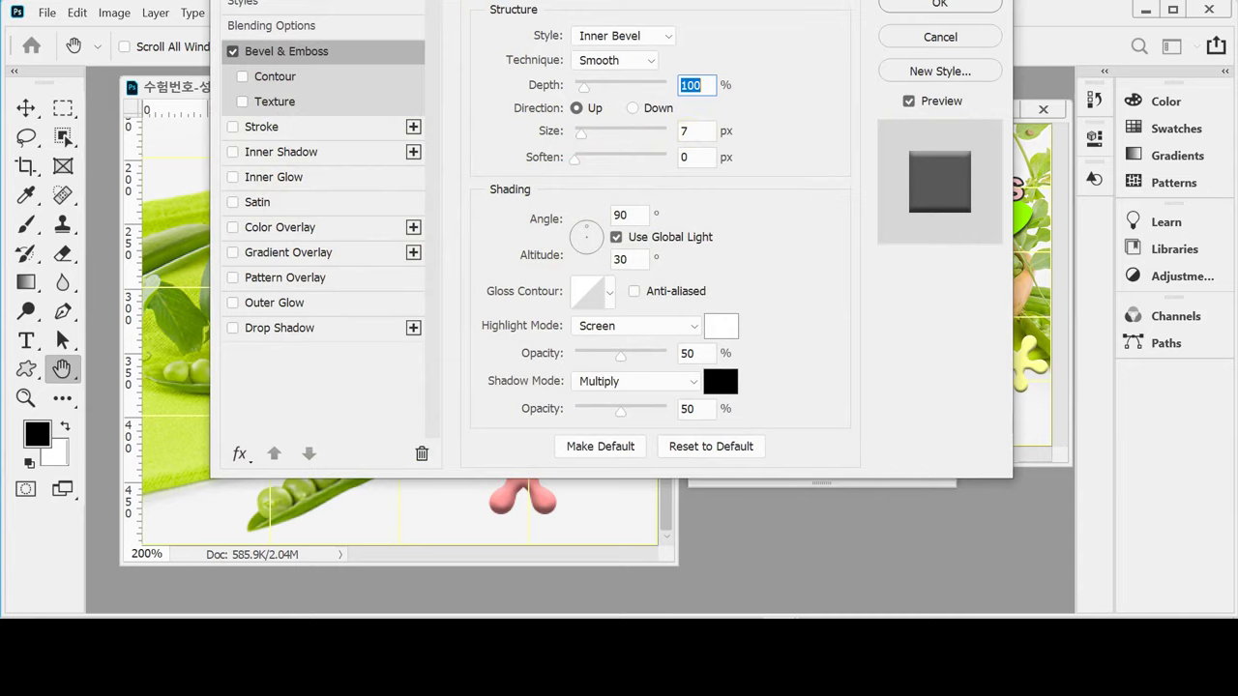
{"action": "left_click_drag", "start_coordinate": [731, 1], "coordinate": [1028, 55]}
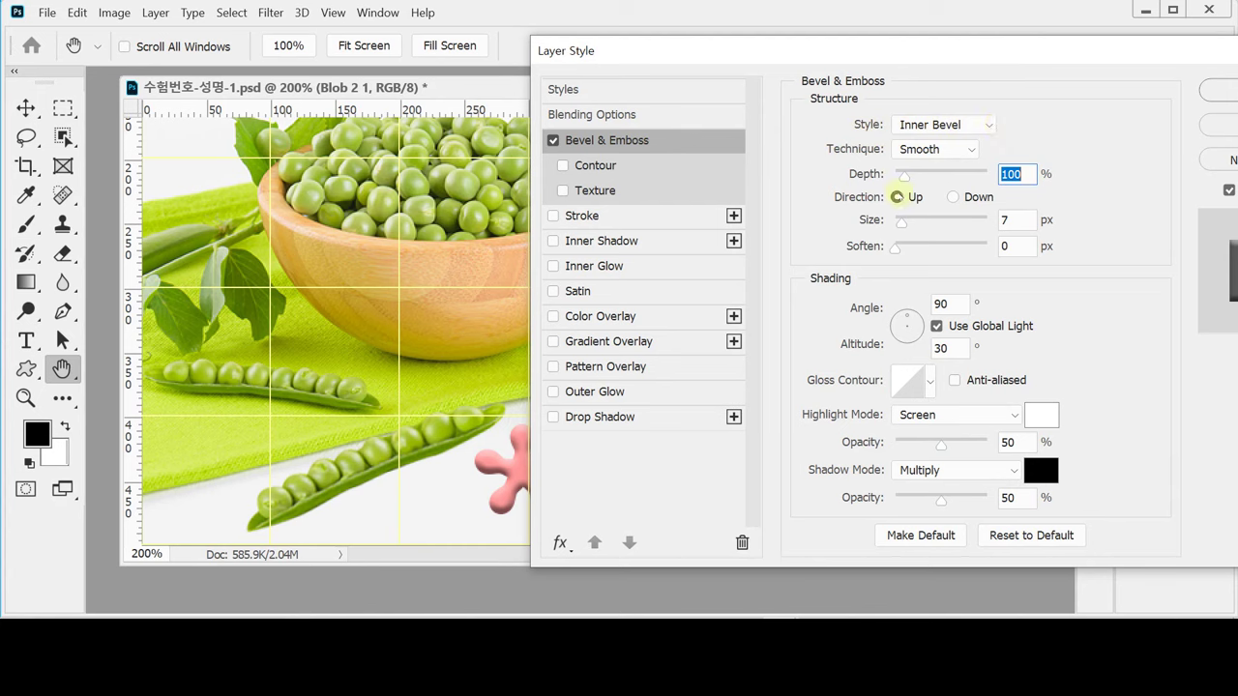
{"action": "left_click", "coordinate": [1020, 221]}
{"action": "type", "text": "5"}
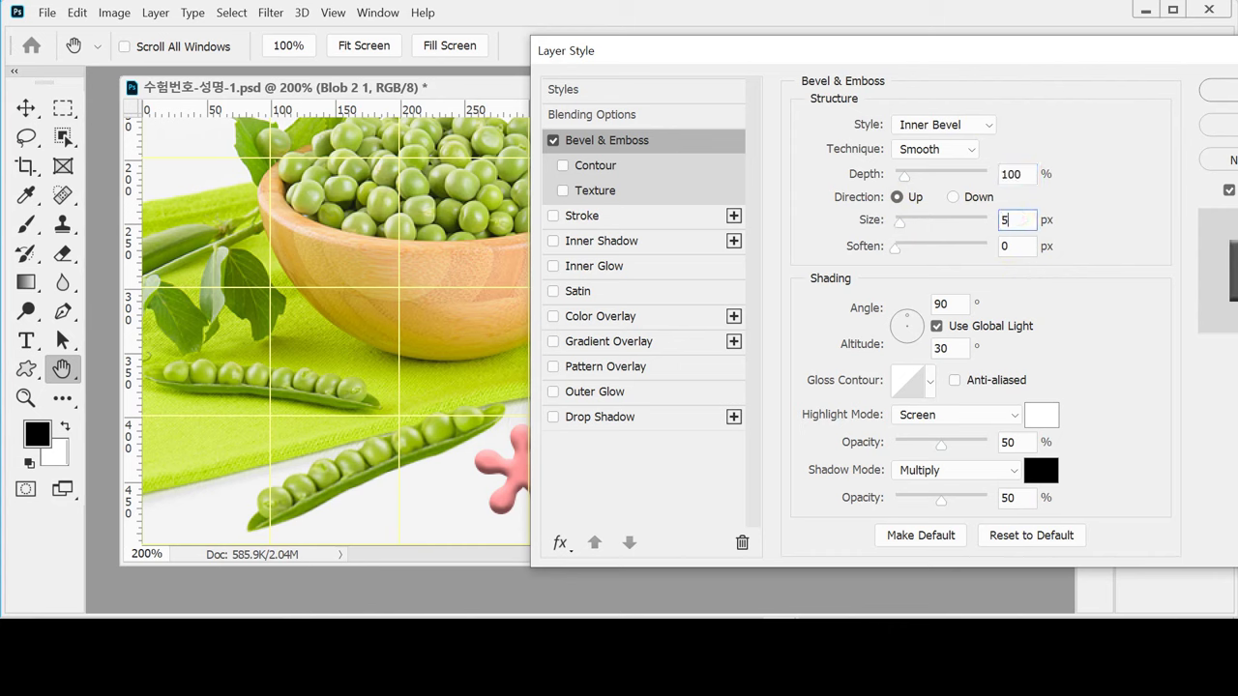
{"action": "left_click", "coordinate": [1031, 248]}
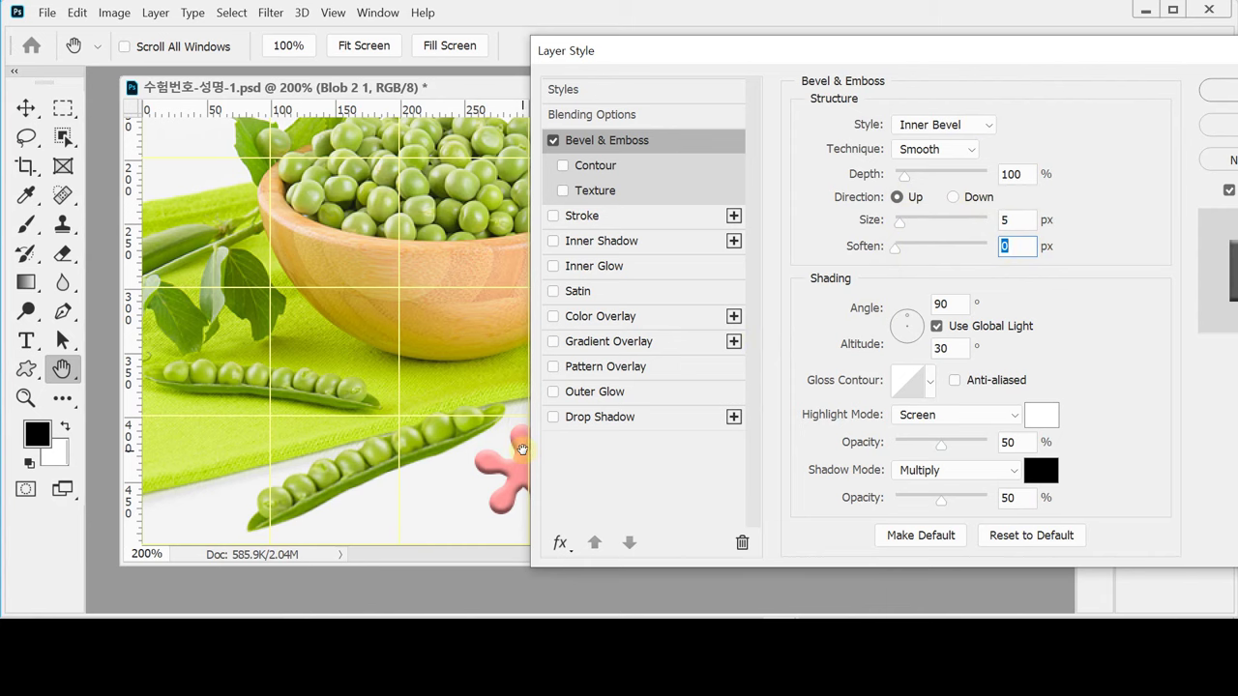
{"action": "left_click_drag", "start_coordinate": [895, 50], "coordinate": [838, 46]}
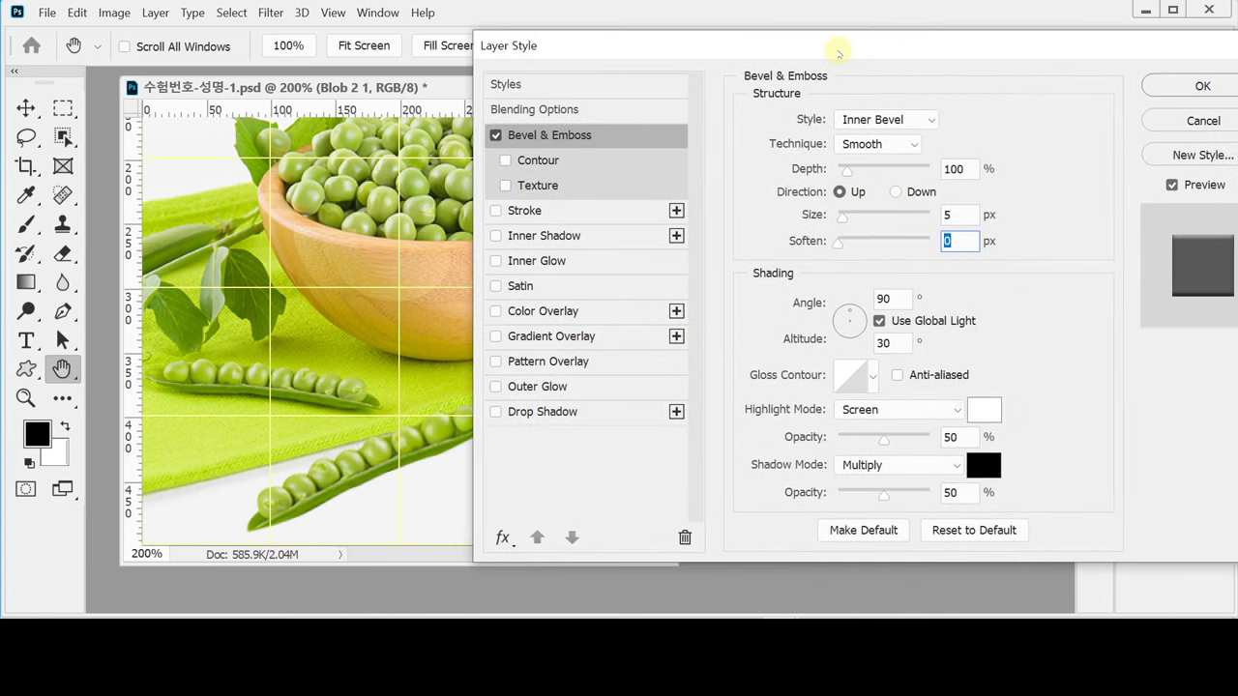
{"action": "left_click", "coordinate": [1171, 184]}
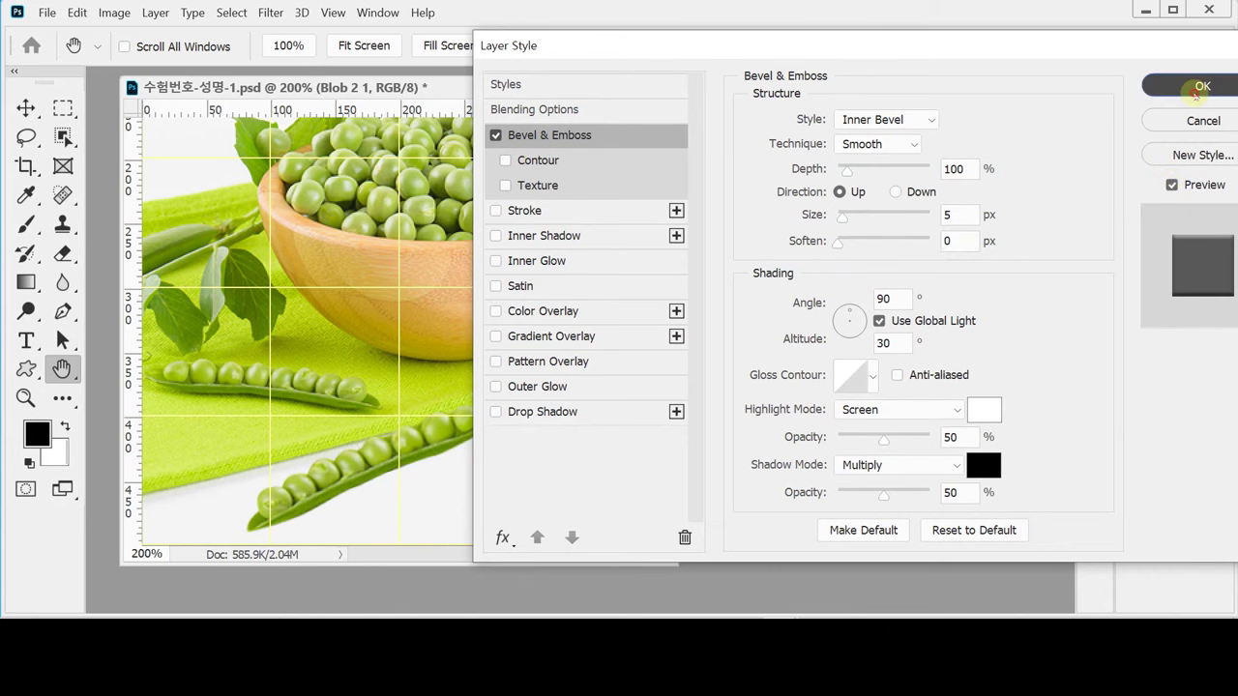
{"action": "key", "text": "Return"}
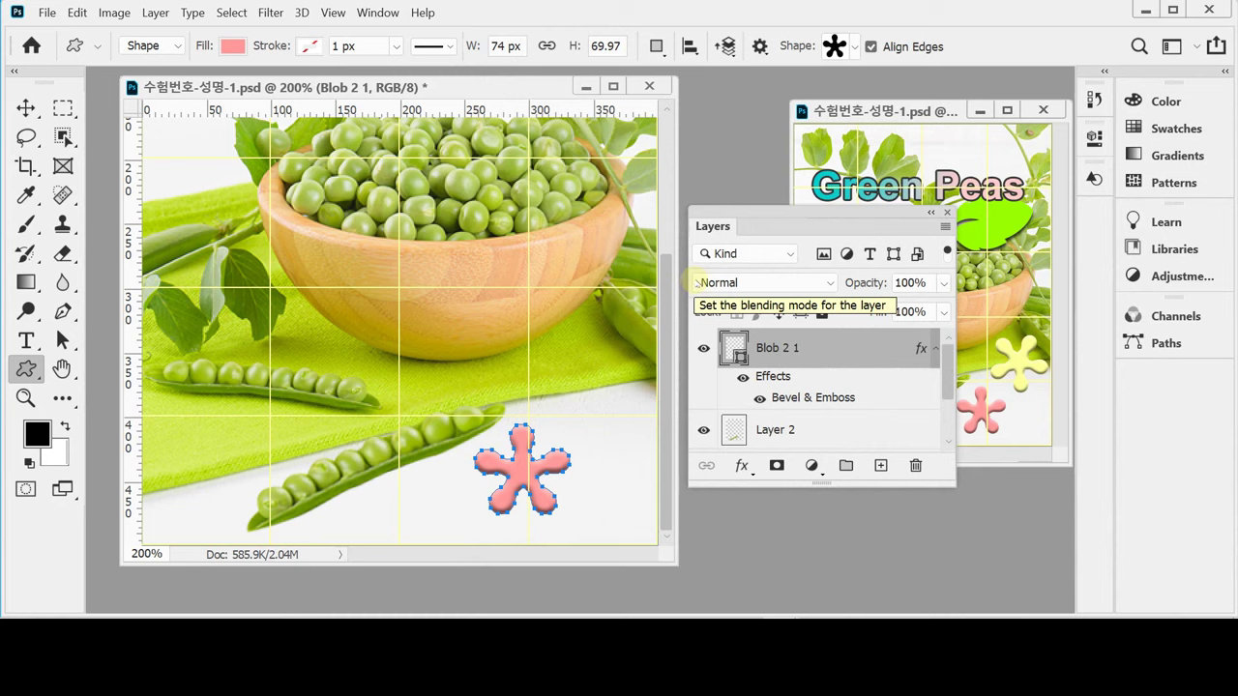
Duplicate the blob layer, move the copy up beside the bowl's lower edge, enlarge it to about 119% and rotate it about -36°.
{"action": "left_click_drag", "start_coordinate": [737, 212], "coordinate": [708, 432]}
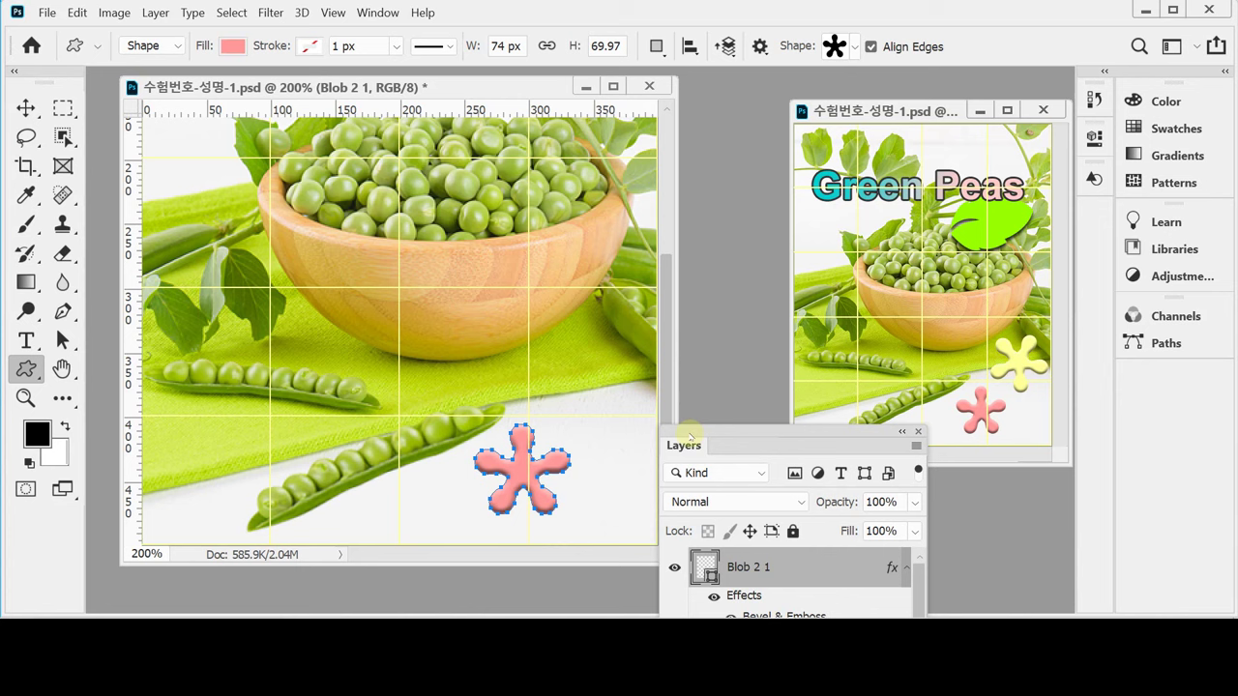
{"action": "left_click_drag", "start_coordinate": [689, 437], "coordinate": [686, 418]}
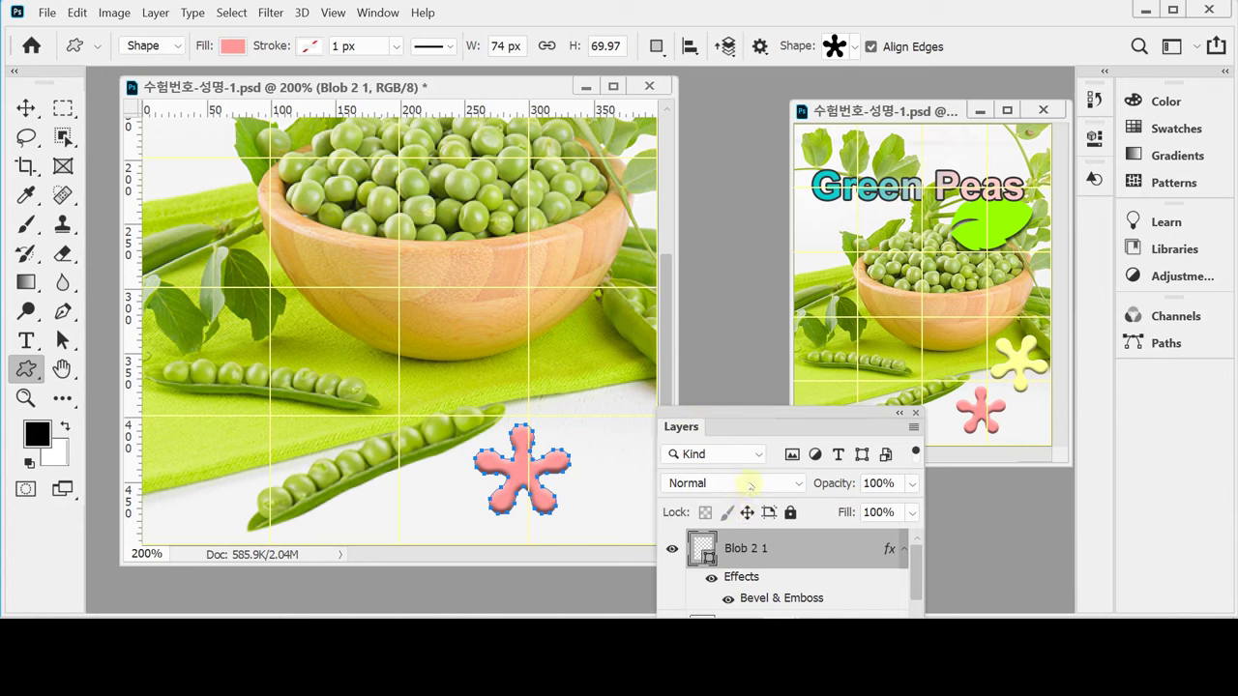
{"action": "key", "text": "ctrl+j"}
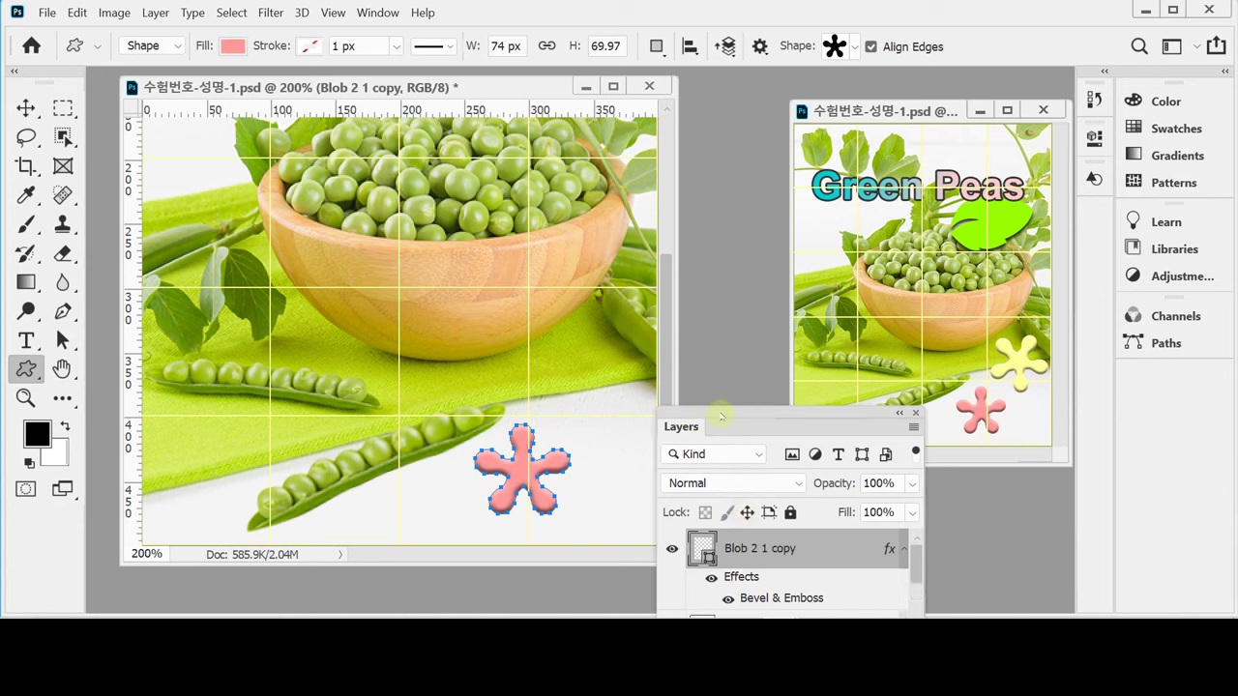
{"action": "left_click_drag", "start_coordinate": [720, 406], "coordinate": [721, 340]}
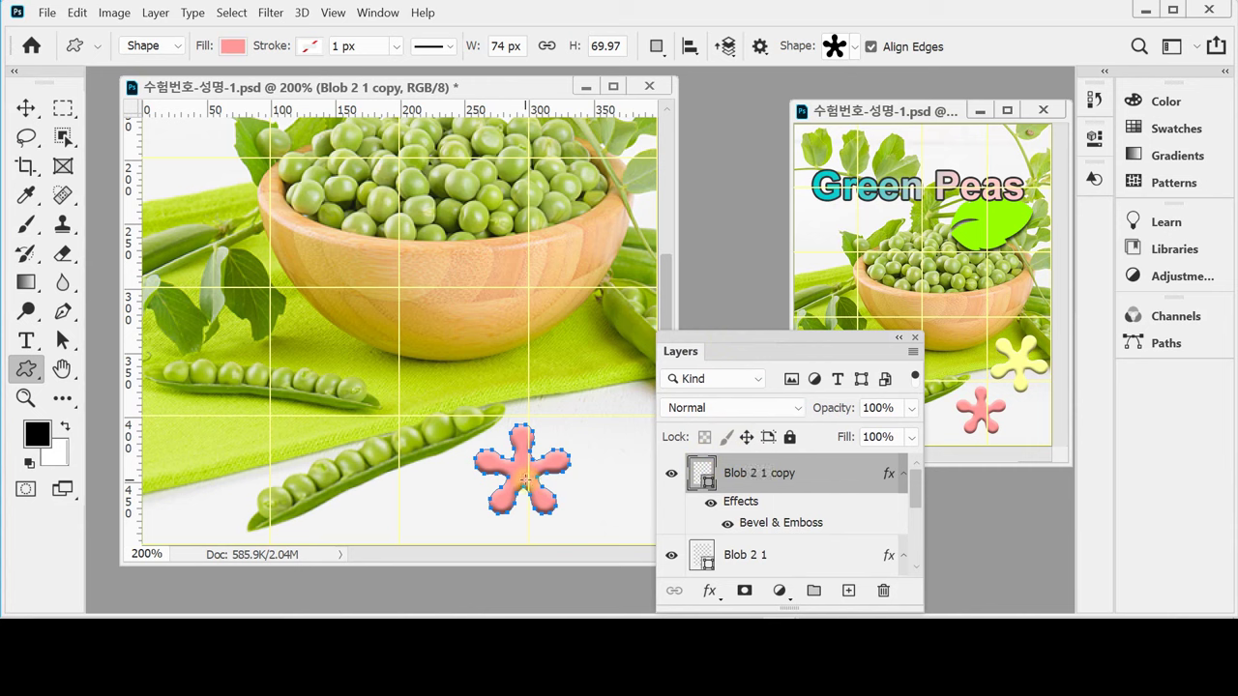
{"action": "key", "text": "ctrl+alt+t"}
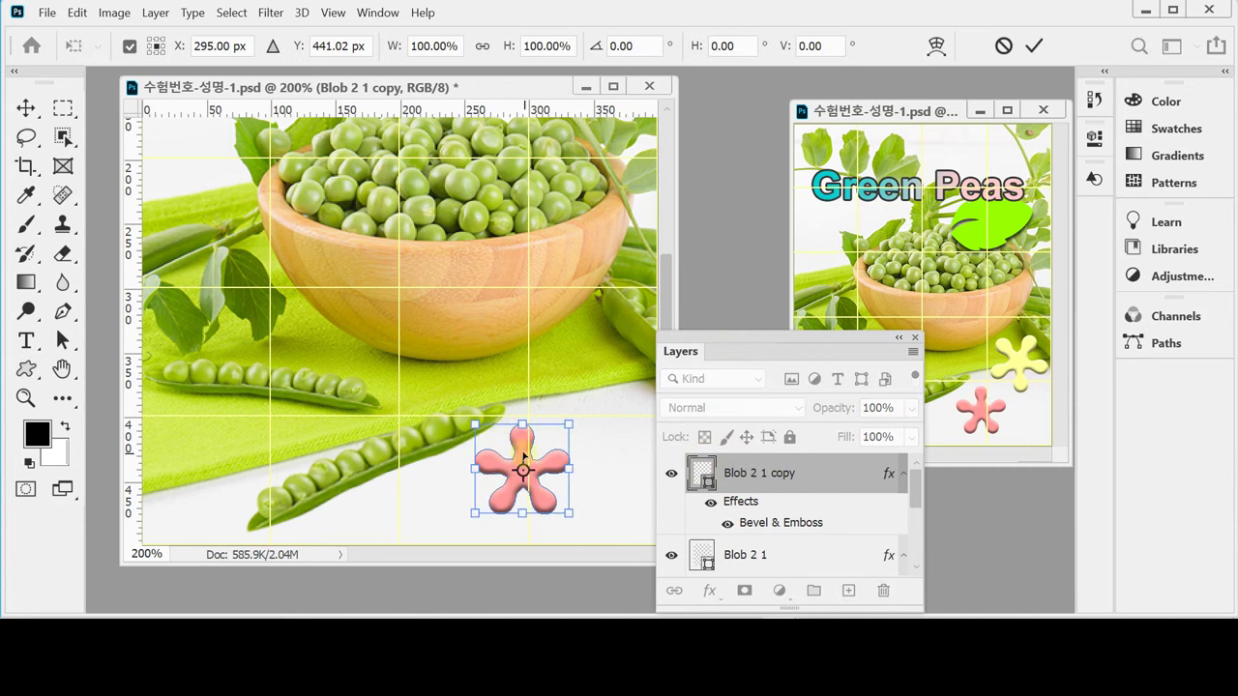
{"action": "left_click_drag", "start_coordinate": [522, 459], "coordinate": [479, 354]}
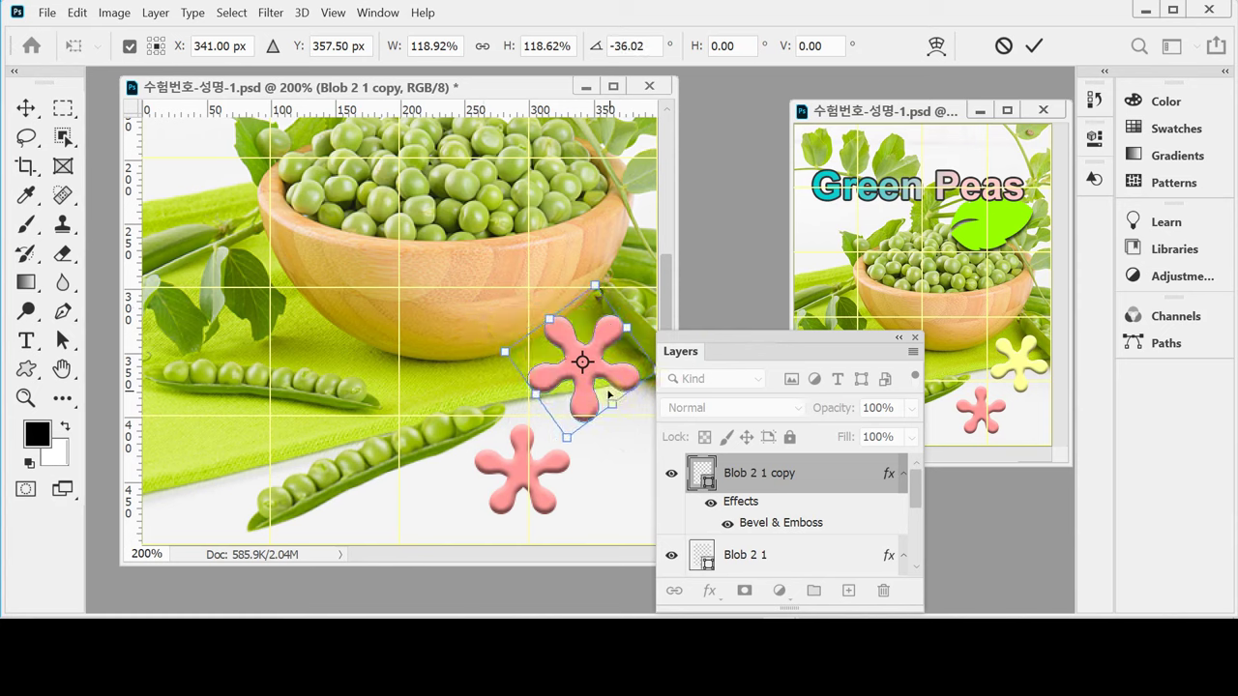
Refine the copied blob's transform to about 110% scale and -40° rotation, centered at about X 353, Y 366 px.
{"action": "left_click_drag", "start_coordinate": [583, 414], "coordinate": [604, 430]}
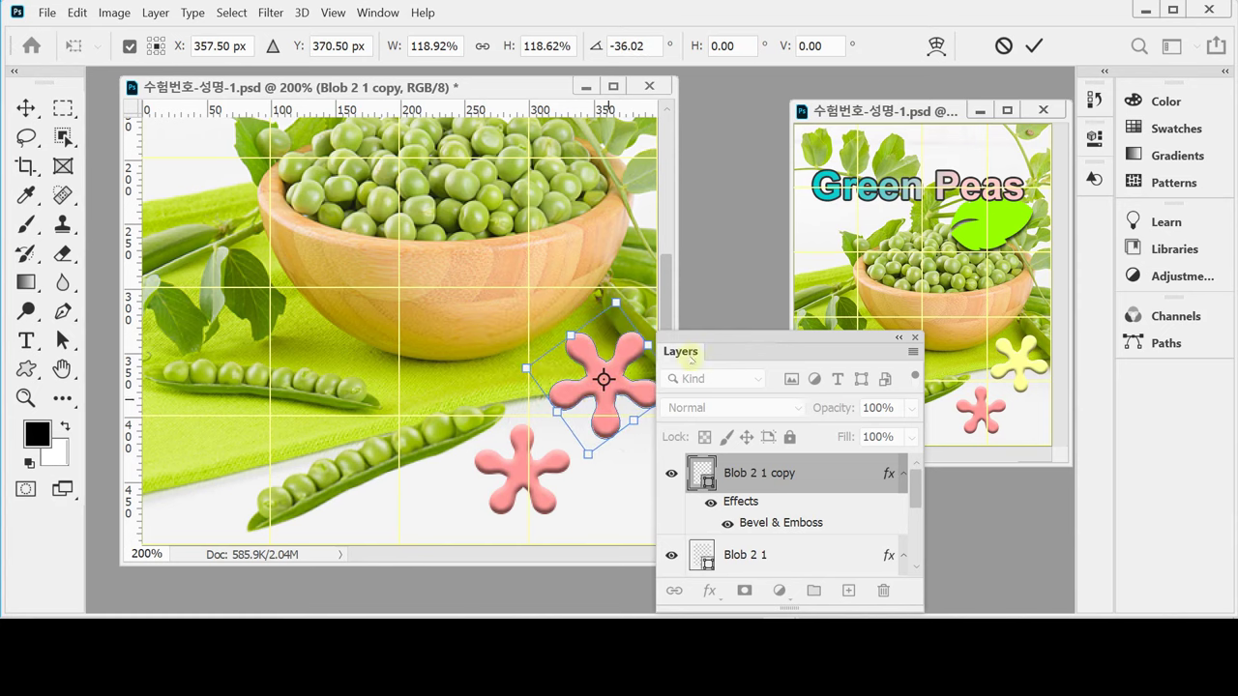
{"action": "left_click_drag", "start_coordinate": [690, 358], "coordinate": [732, 391]}
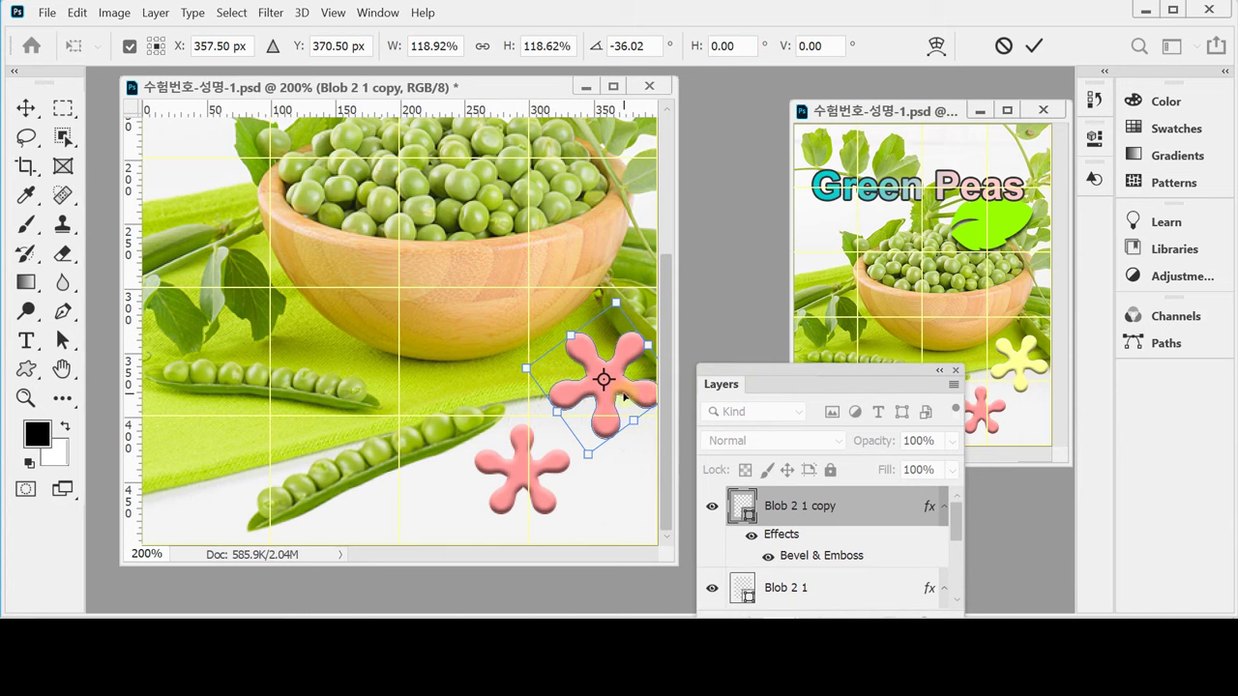
{"action": "left_click_drag", "start_coordinate": [624, 396], "coordinate": [616, 391]}
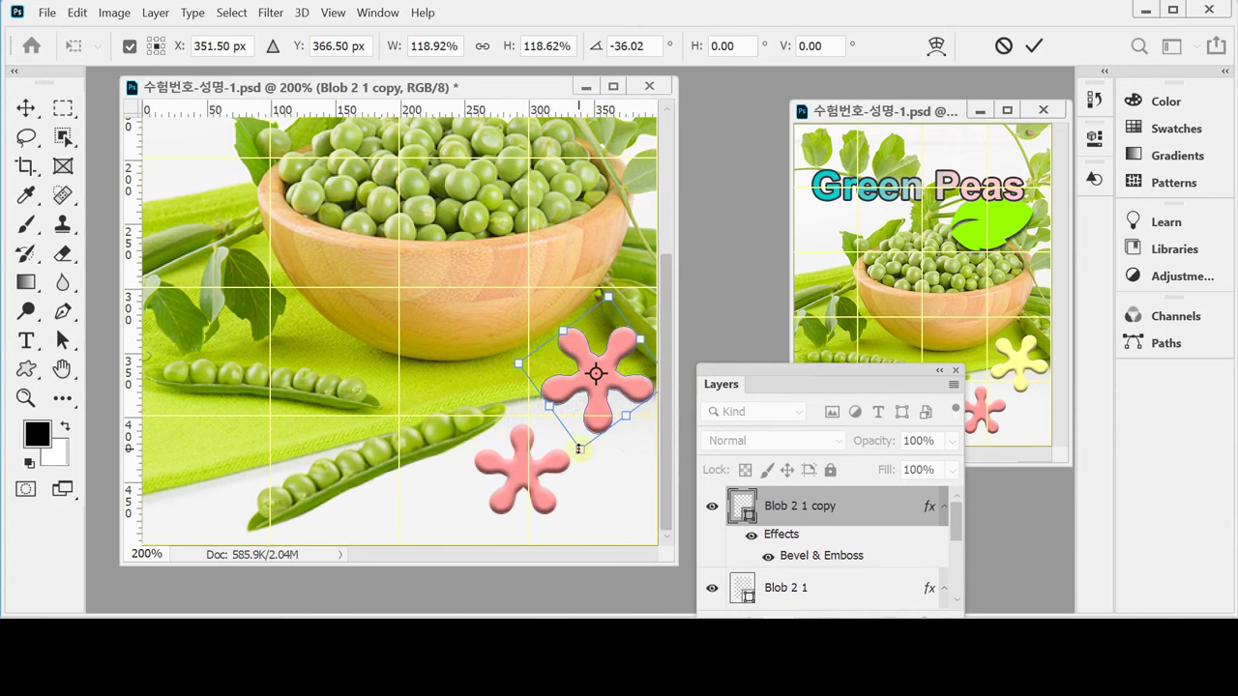
{"action": "left_click_drag", "start_coordinate": [580, 448], "coordinate": [583, 437]}
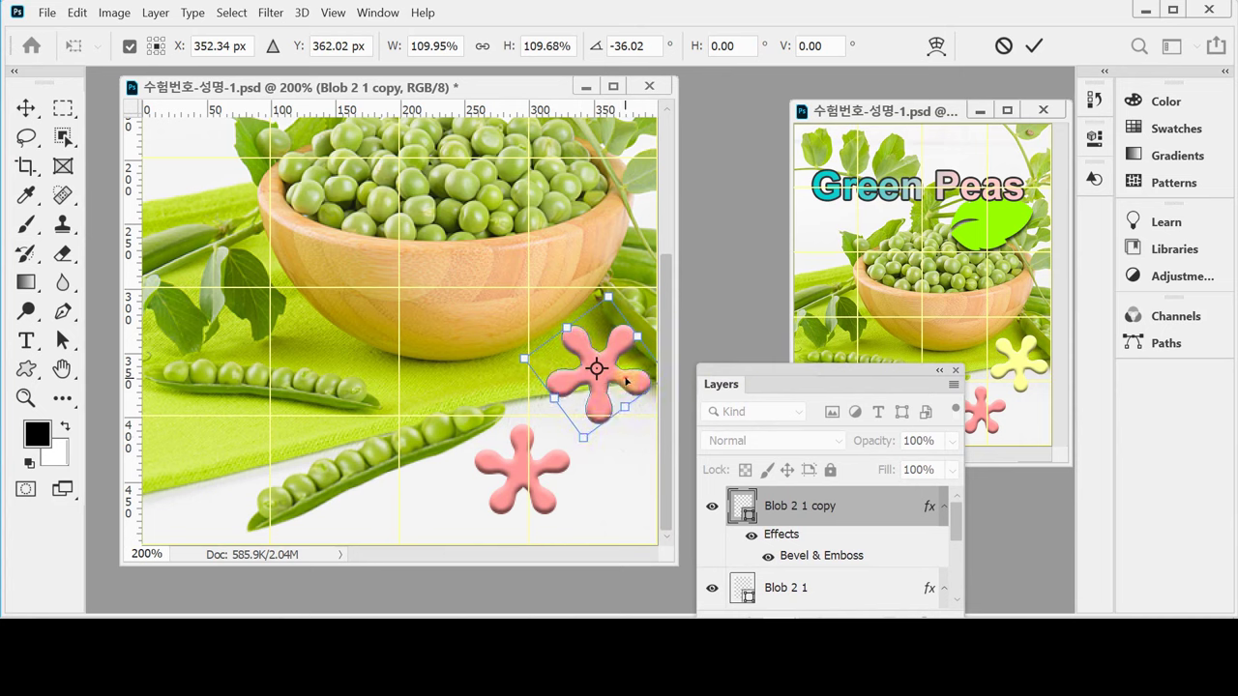
{"action": "left_click_drag", "start_coordinate": [625, 380], "coordinate": [626, 383]}
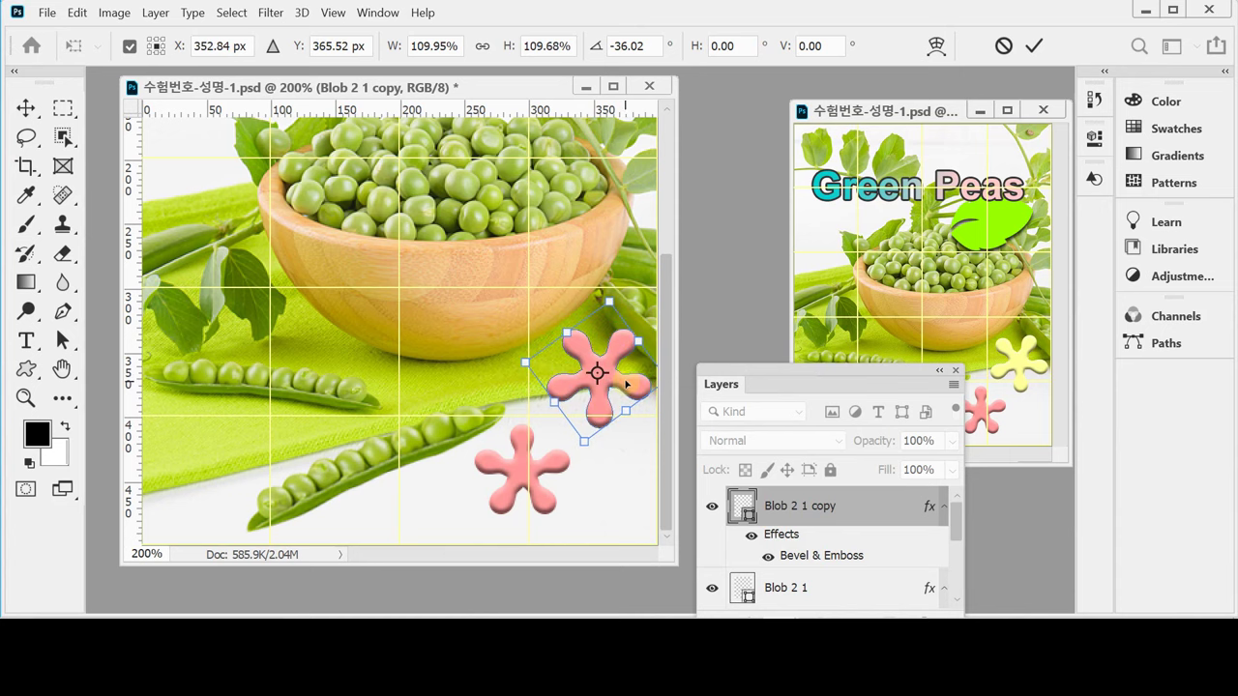
{"action": "left_click_drag", "start_coordinate": [618, 287], "coordinate": [601, 293]}
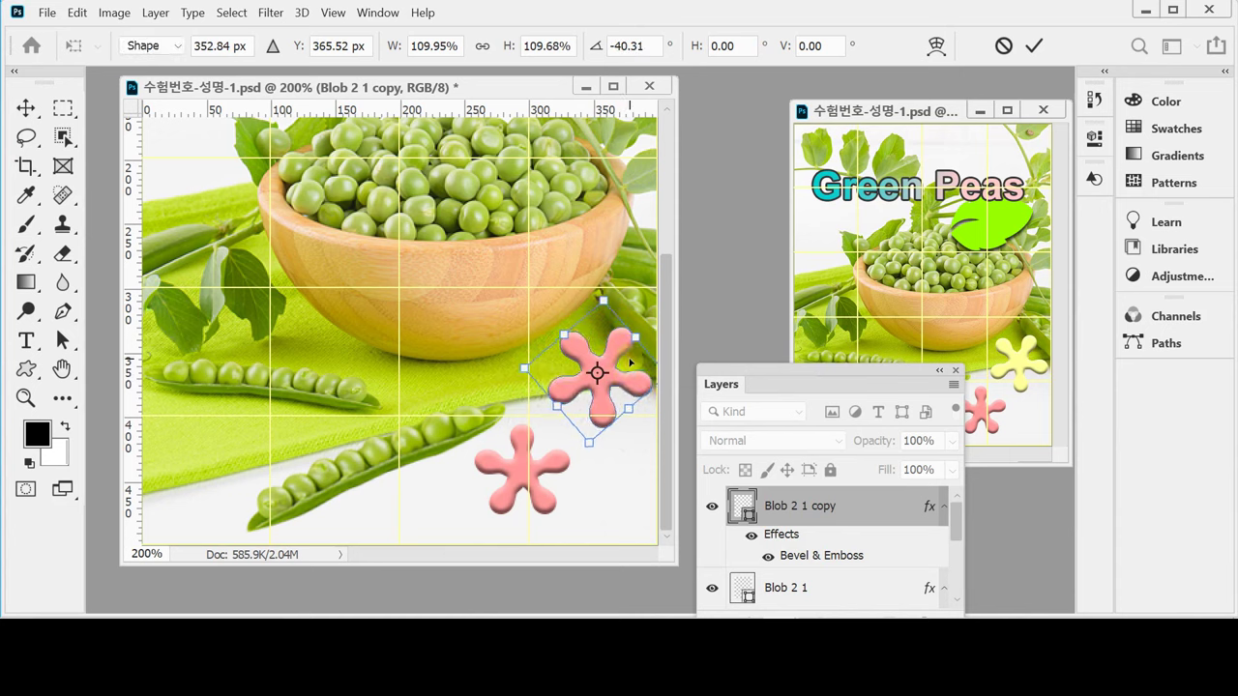
{"action": "key", "text": "Return"}
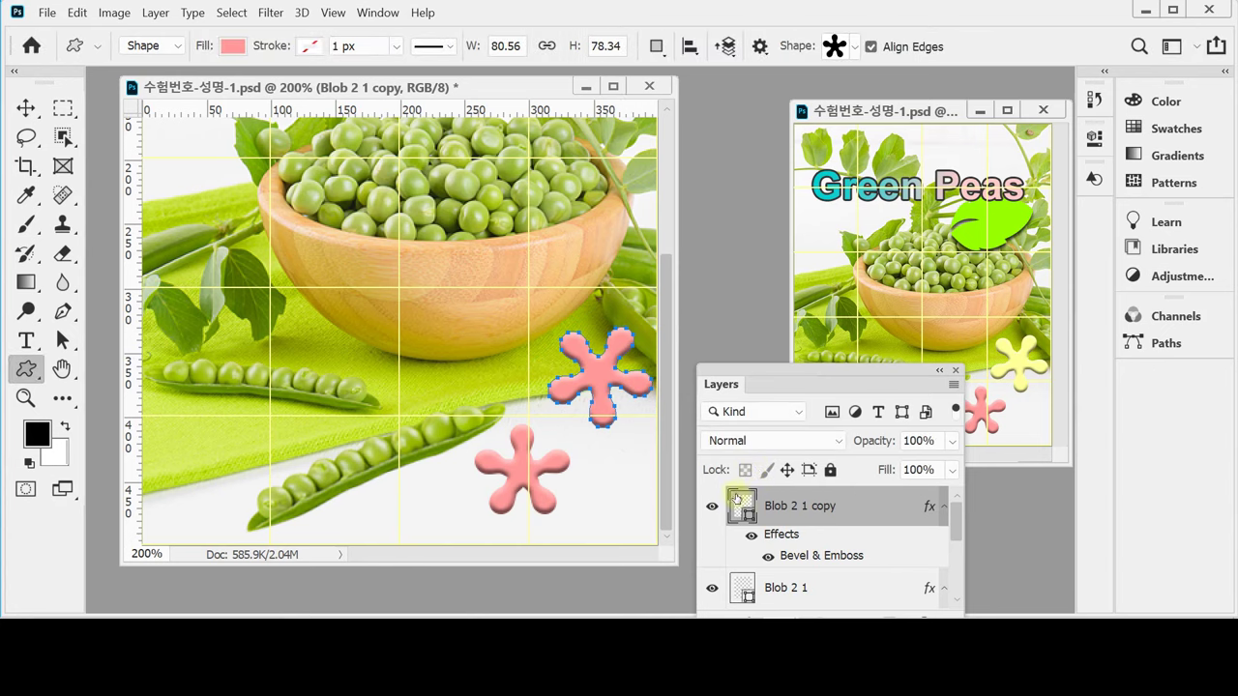
Change the copied blob's fill color to light yellow, #ff9.
{"action": "double_click", "coordinate": [740, 505]}
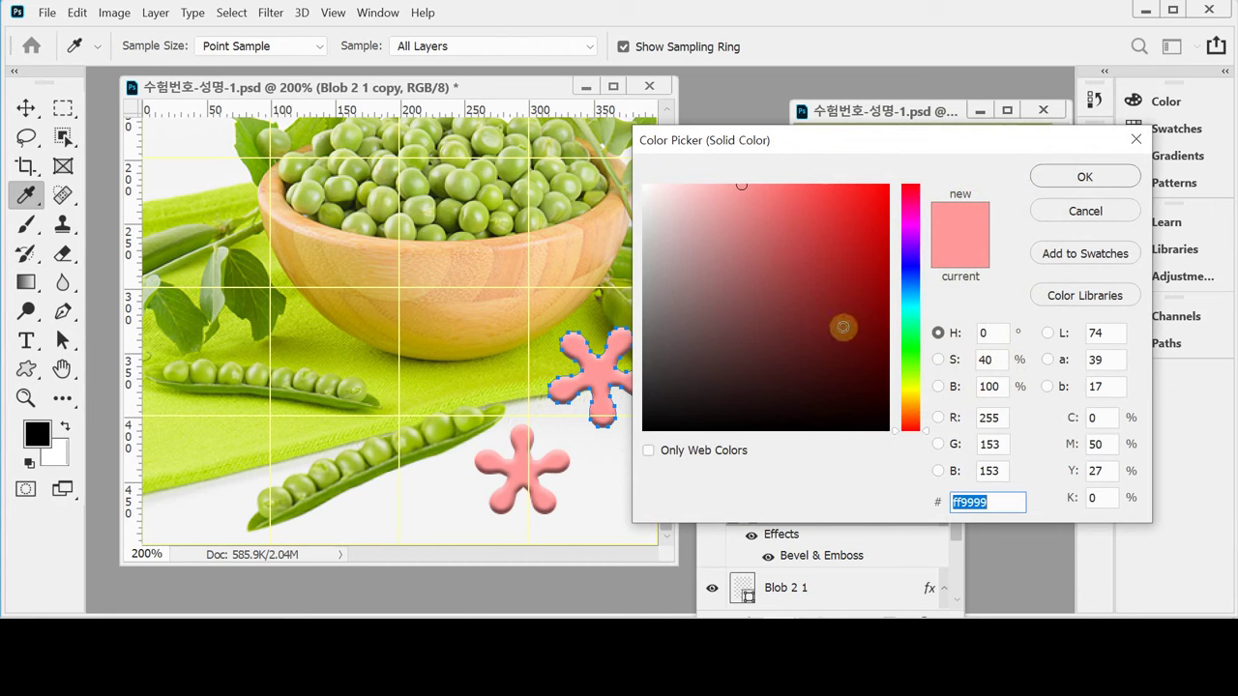
{"action": "type", "text": "ff9"}
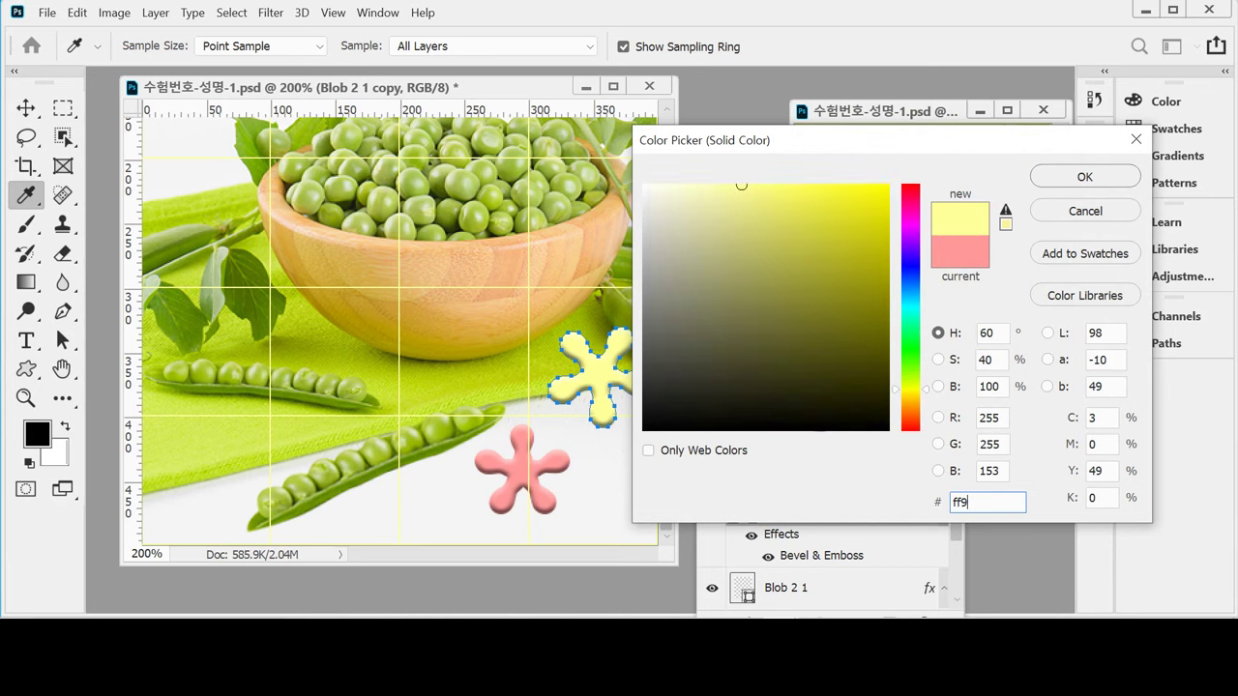
{"action": "key", "text": "Return"}
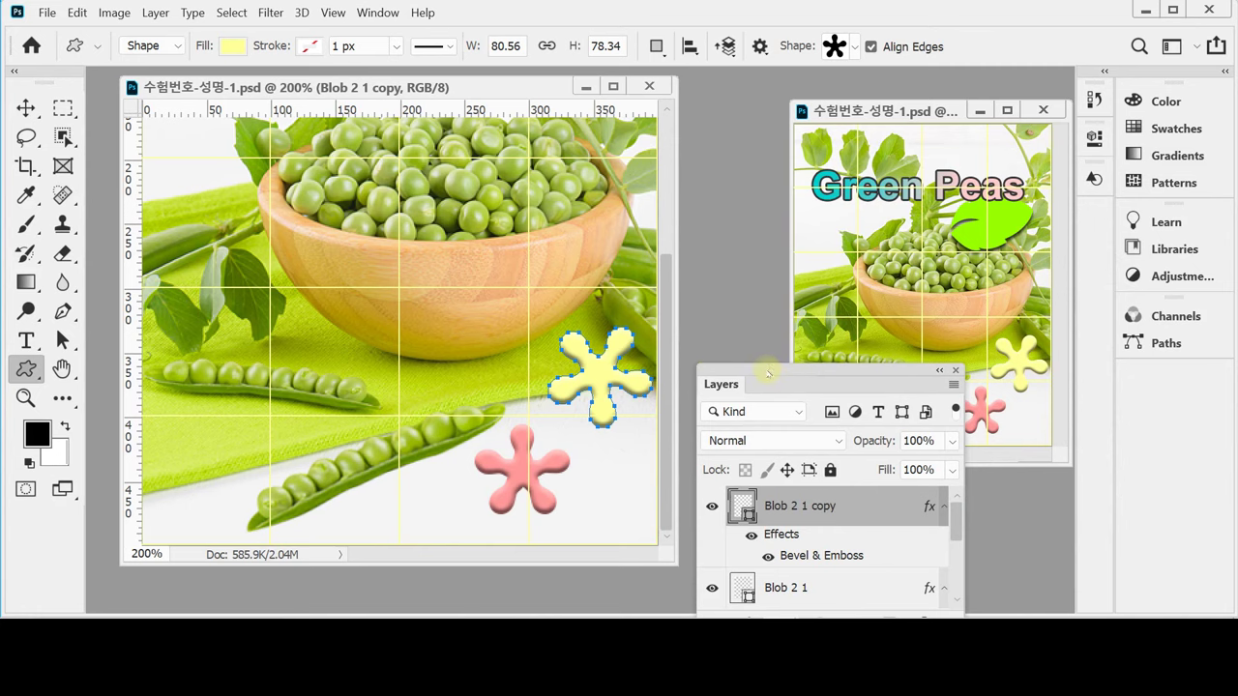
Choose the Leaf 1 custom shape from the Nature set of the legacy default shapes.
{"action": "scroll", "coordinate": [517, 274], "scroll_direction": "up", "scroll_amount": 5}
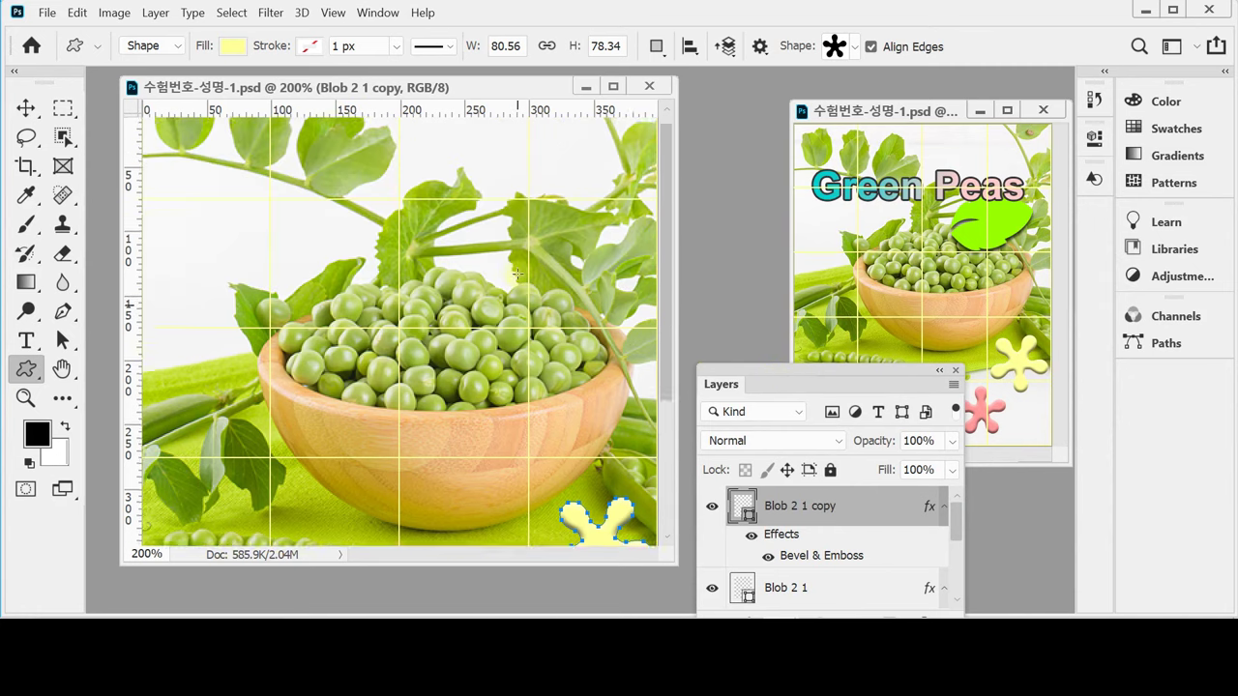
{"action": "scroll", "coordinate": [517, 273], "scroll_direction": "up", "scroll_amount": 2}
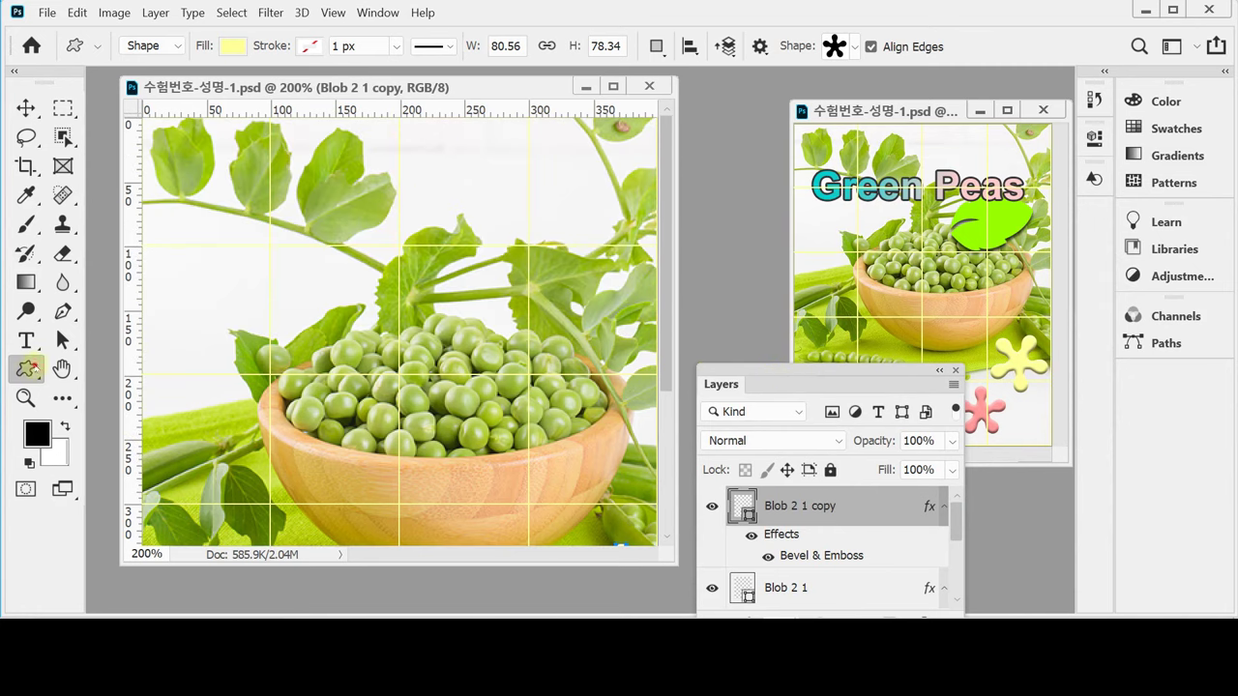
{"action": "left_click", "coordinate": [853, 50]}
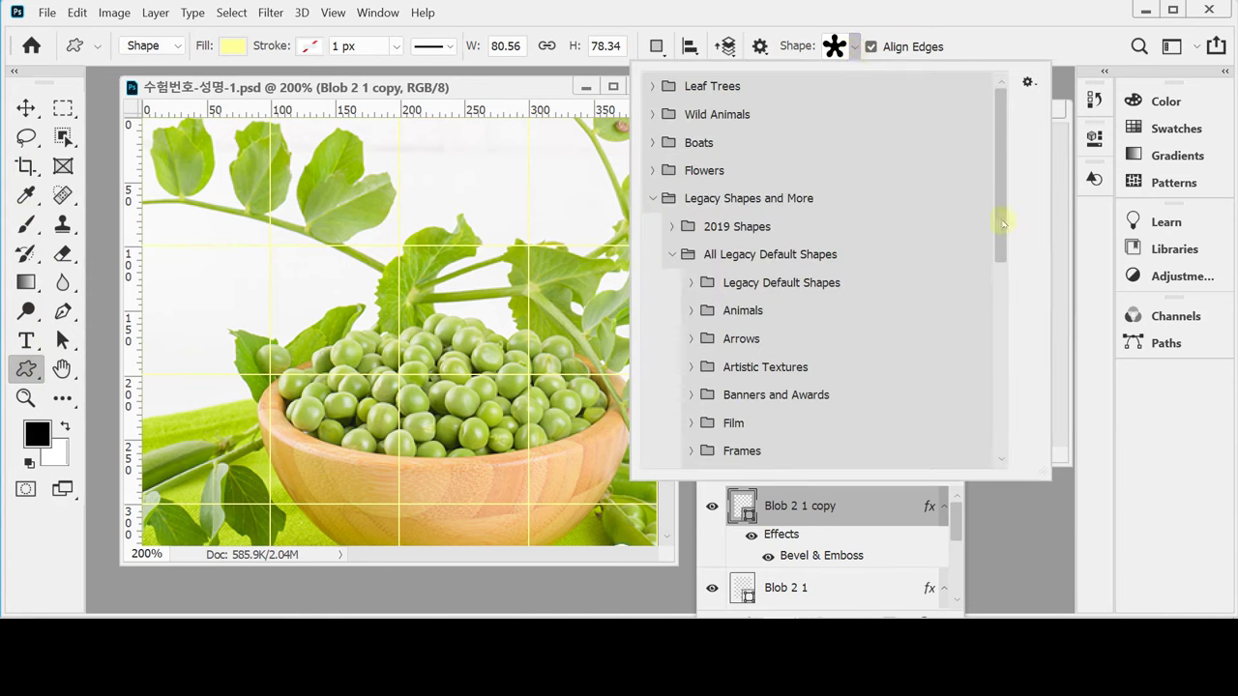
{"action": "left_click_drag", "start_coordinate": [1000, 221], "coordinate": [997, 322]}
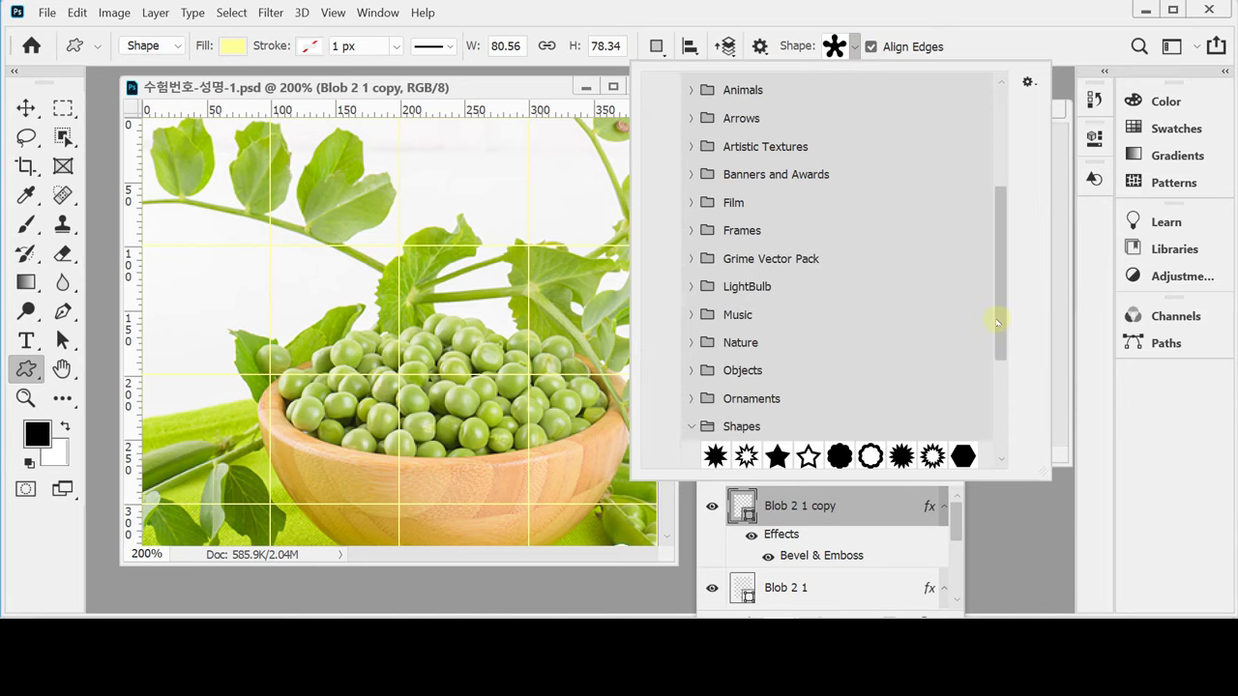
{"action": "left_click_drag", "start_coordinate": [997, 323], "coordinate": [996, 360]}
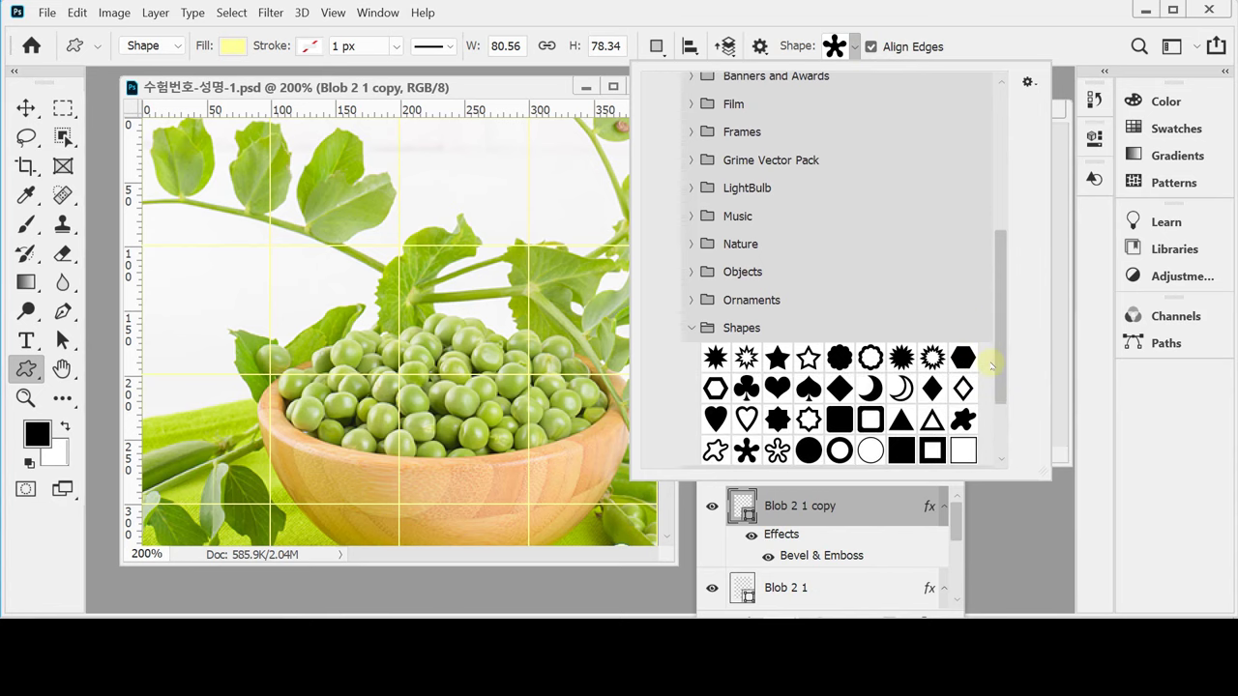
{"action": "left_click", "coordinate": [692, 250]}
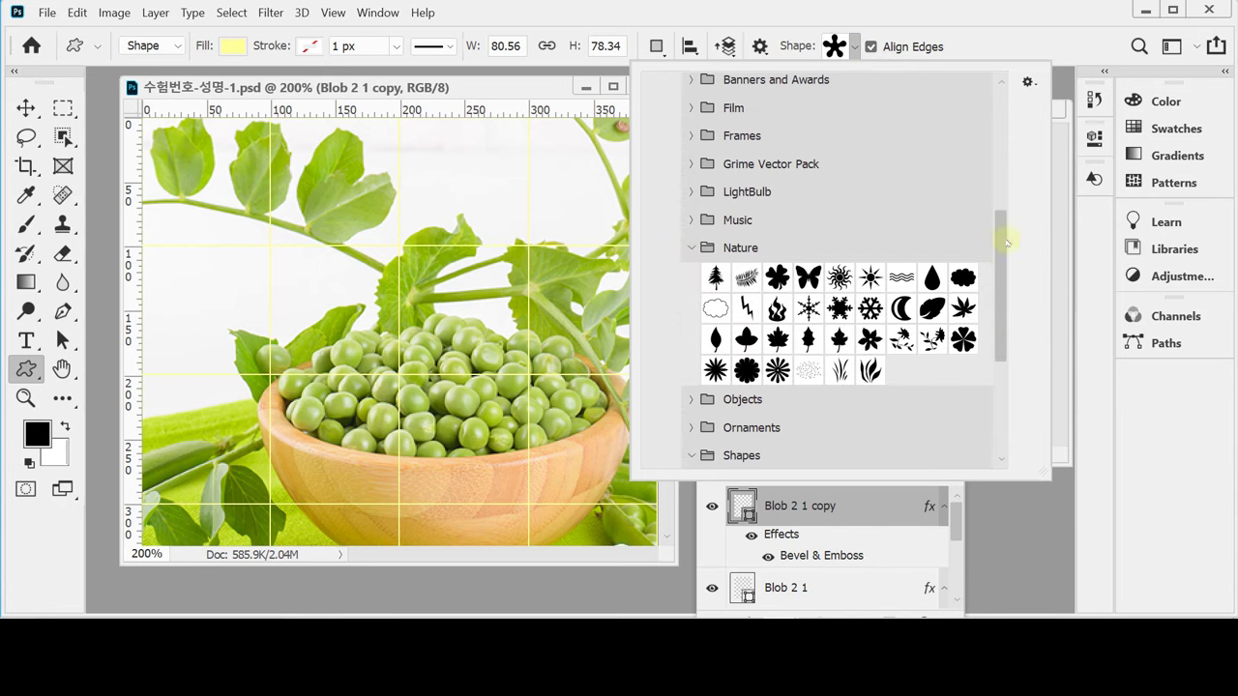
{"action": "left_click_drag", "start_coordinate": [1004, 242], "coordinate": [1009, 284]}
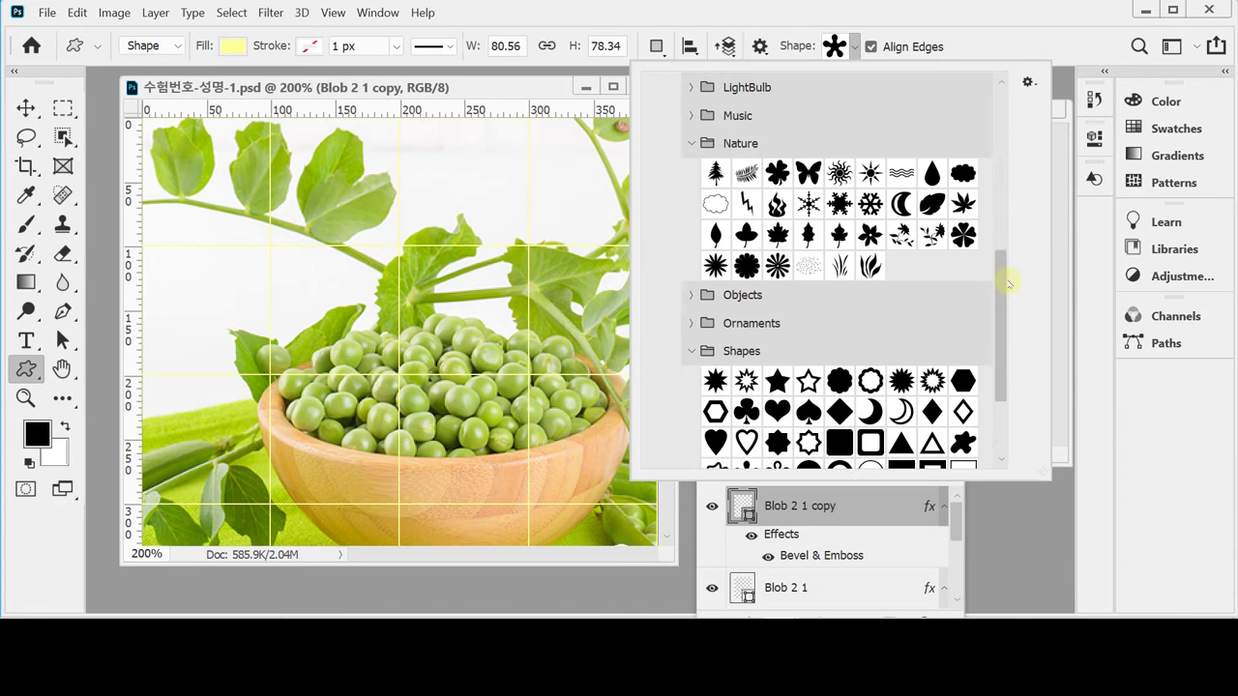
{"action": "left_click", "coordinate": [930, 204]}
{"action": "left_click", "coordinate": [958, 27]}
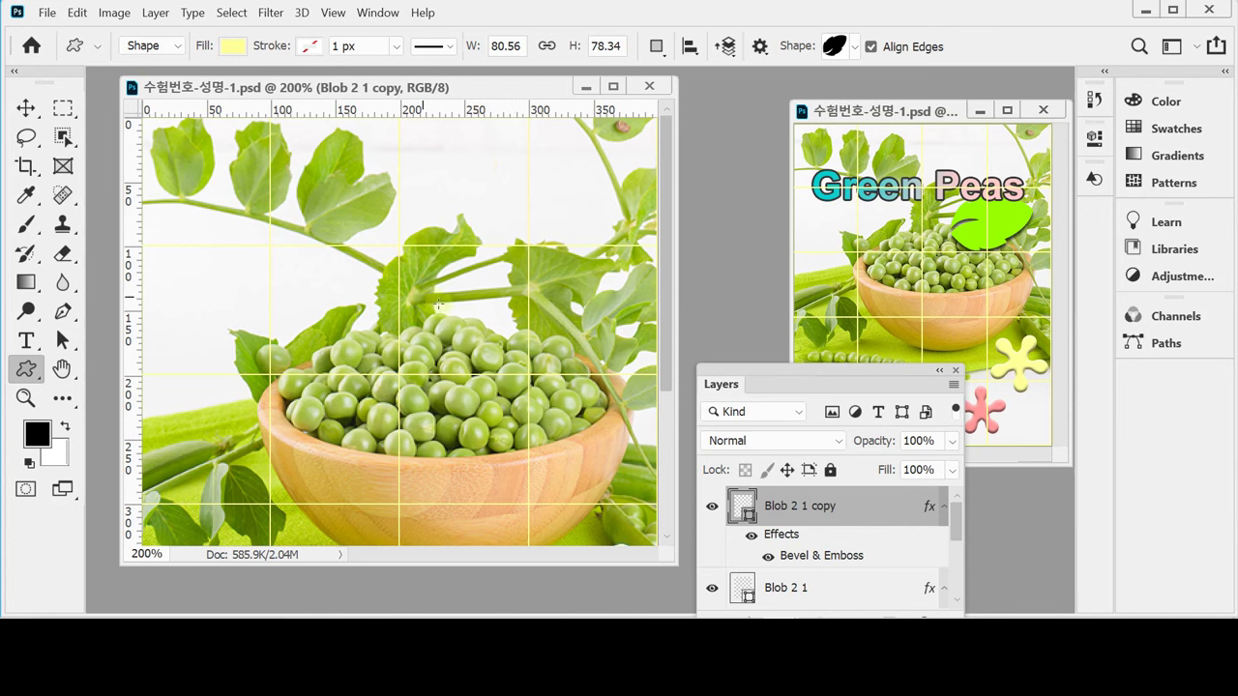
Draw a leaf shape about 112 × 97 px over the upper right part of the pea bowl.
{"action": "scroll", "coordinate": [455, 242], "scroll_direction": "down", "scroll_amount": 3}
{"action": "scroll", "coordinate": [419, 271], "scroll_direction": "up", "scroll_amount": 2}
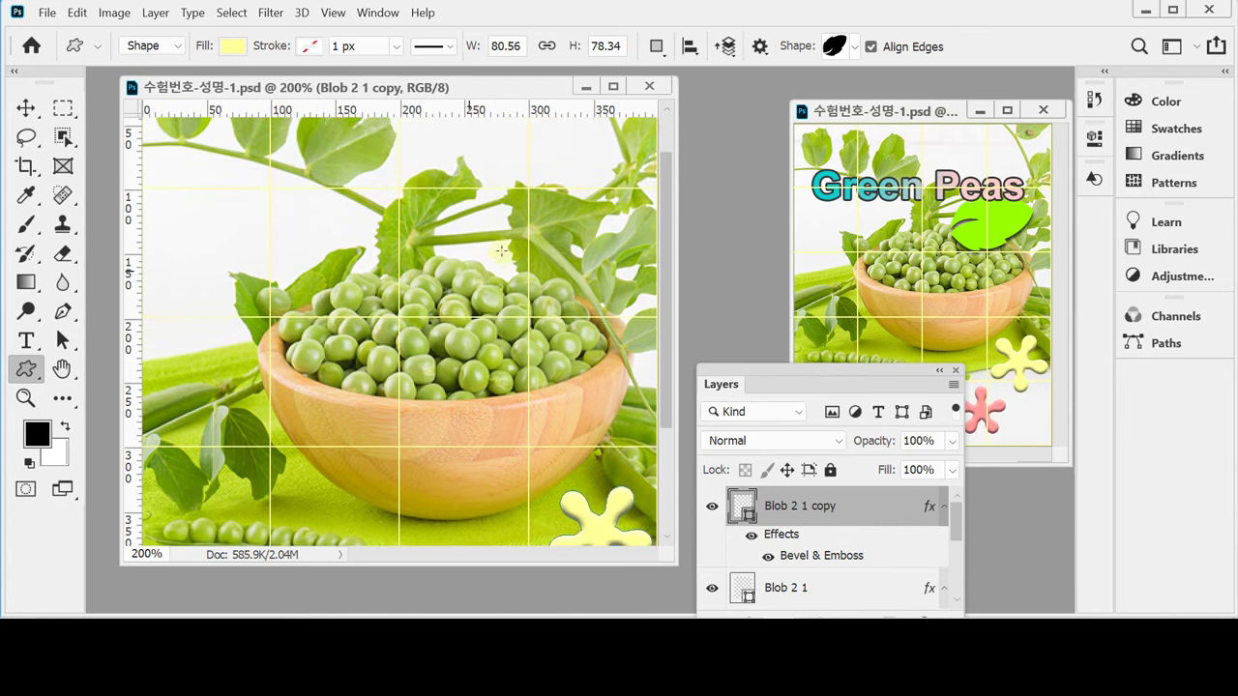
{"action": "left_click_drag", "start_coordinate": [451, 183], "coordinate": [612, 322]}
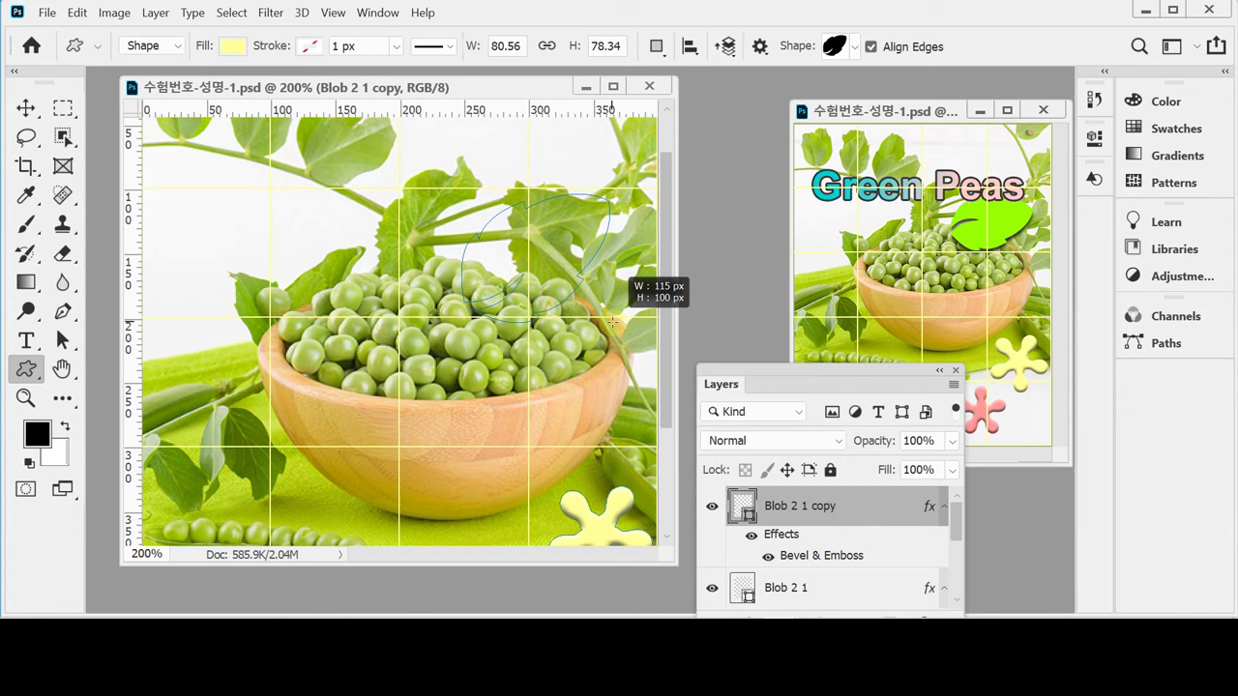
{"action": "left_click_drag", "start_coordinate": [612, 322], "coordinate": [609, 317]}
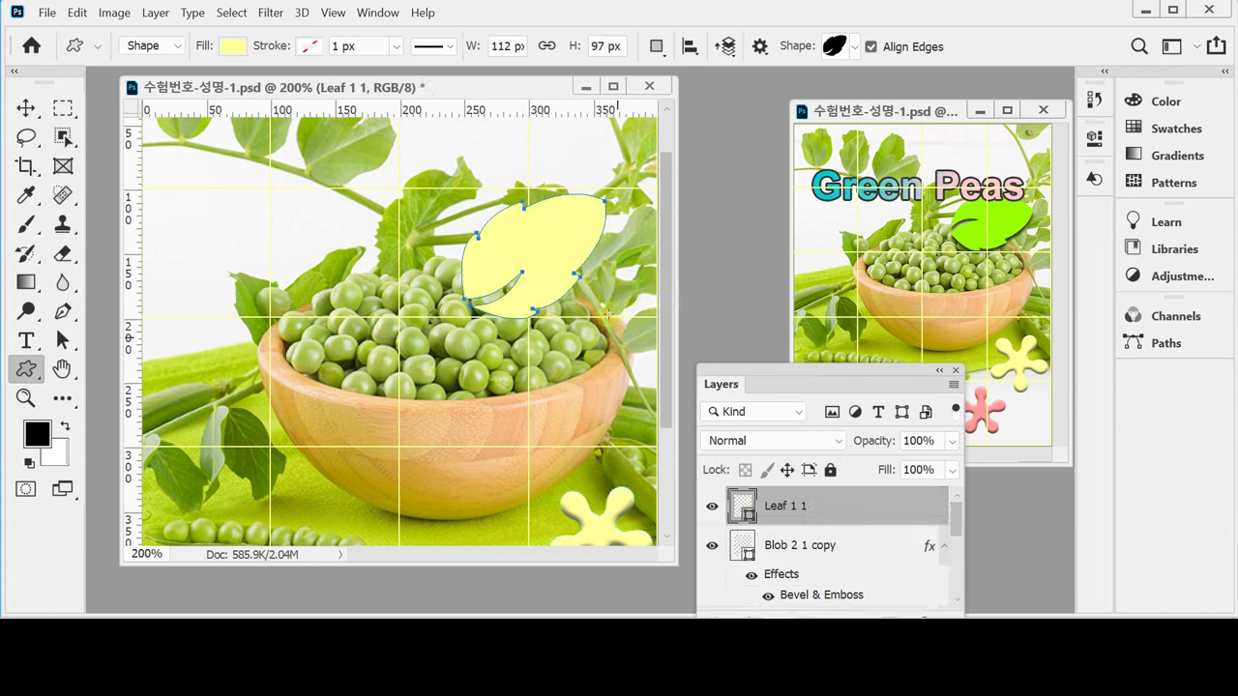
Change the leaf shape's fill color to bright green, #99ff00.
{"action": "double_click", "coordinate": [743, 507]}
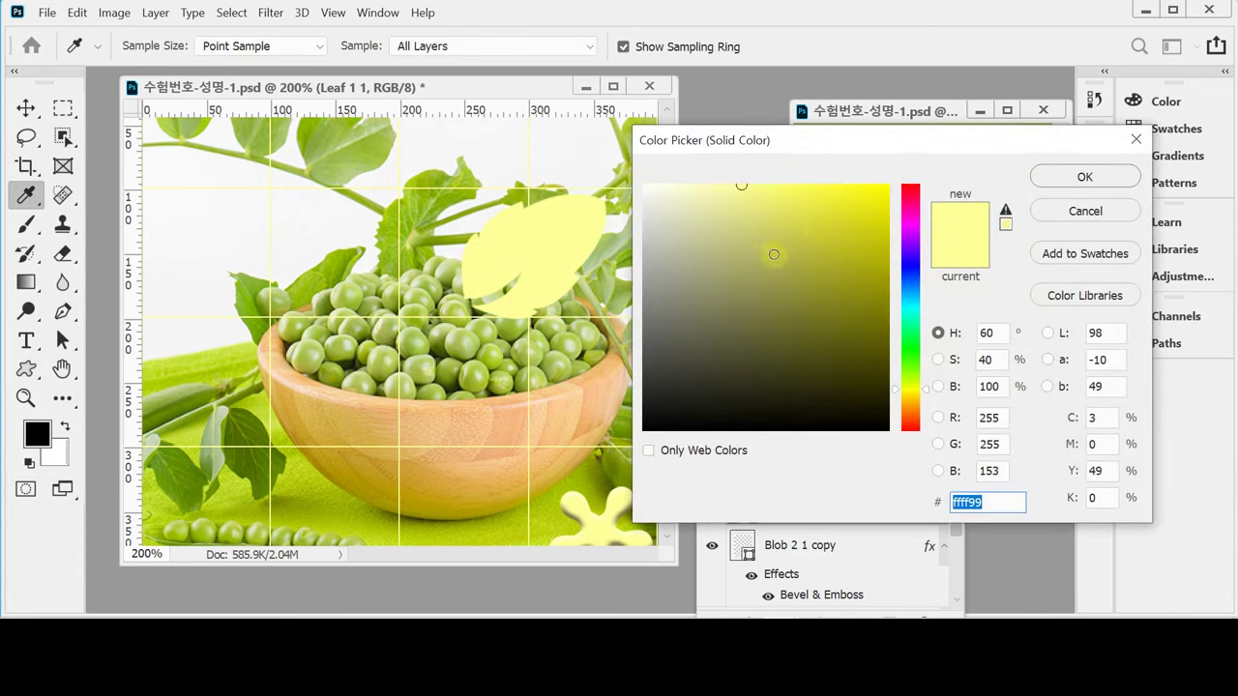
{"action": "type", "text": "99ff00"}
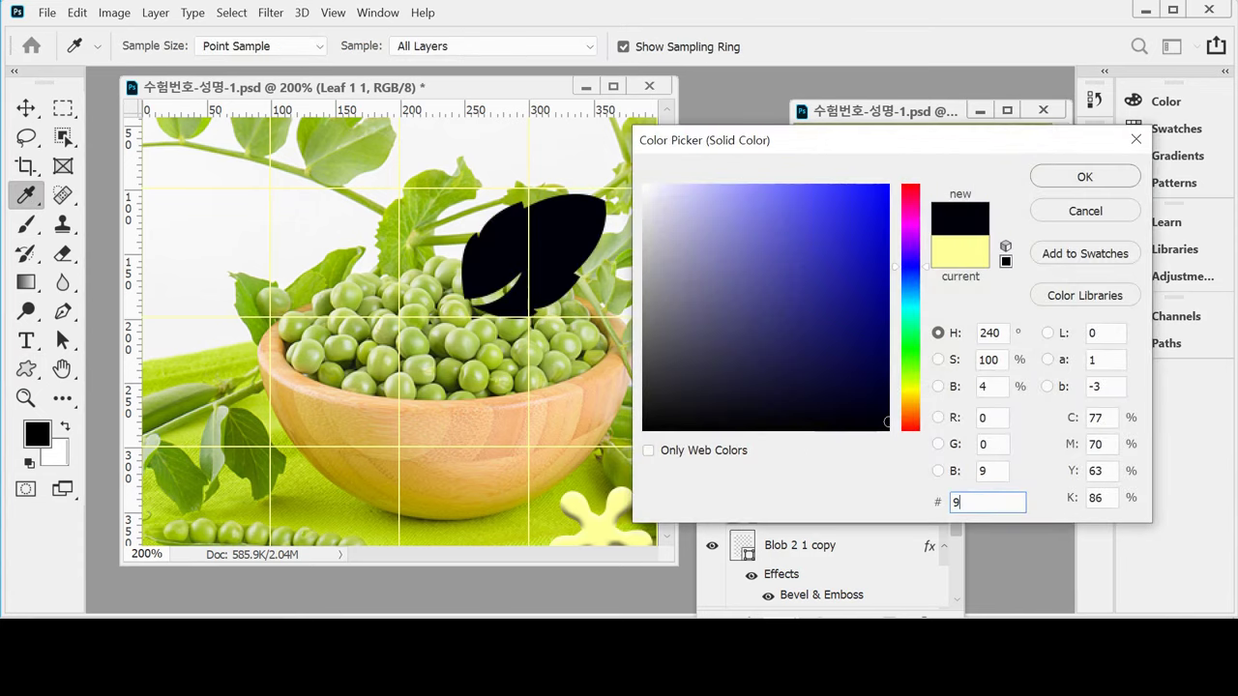
{"action": "key", "text": "Return"}
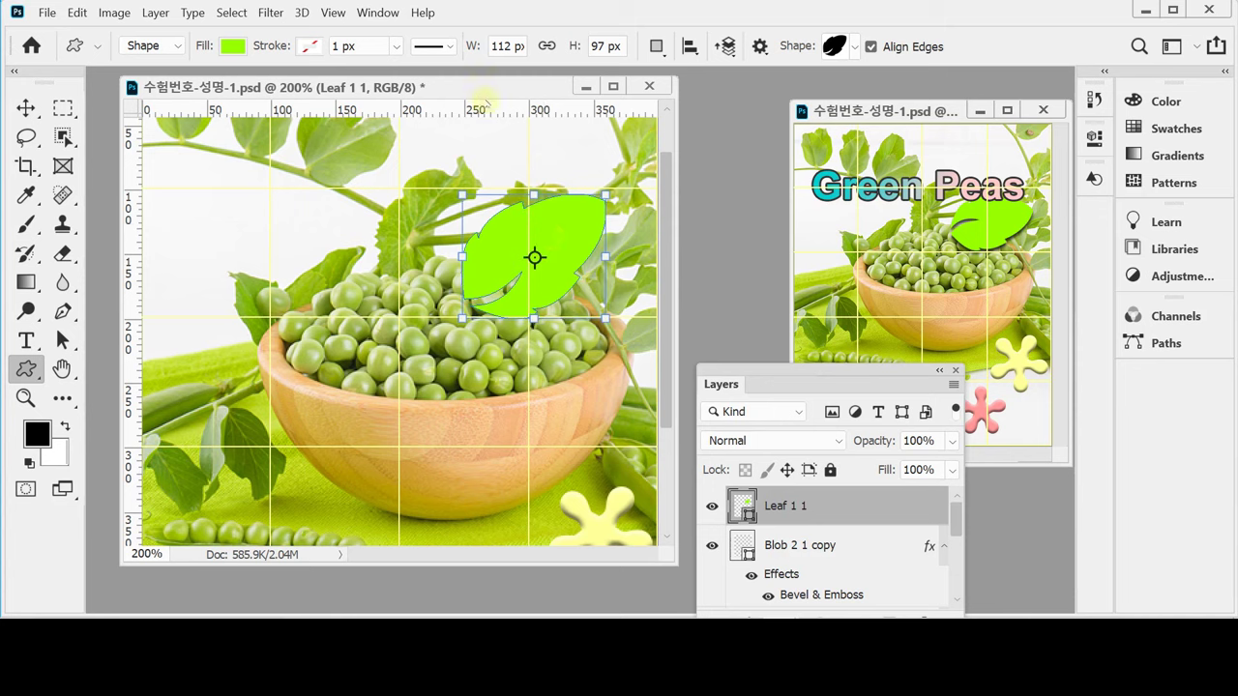
Flip the leaf vertically, rotate it to about -58.3° and center it at about X 305, Y 150 px.
{"action": "key", "text": "ctrl+t"}
{"action": "right_click", "coordinate": [528, 213]}
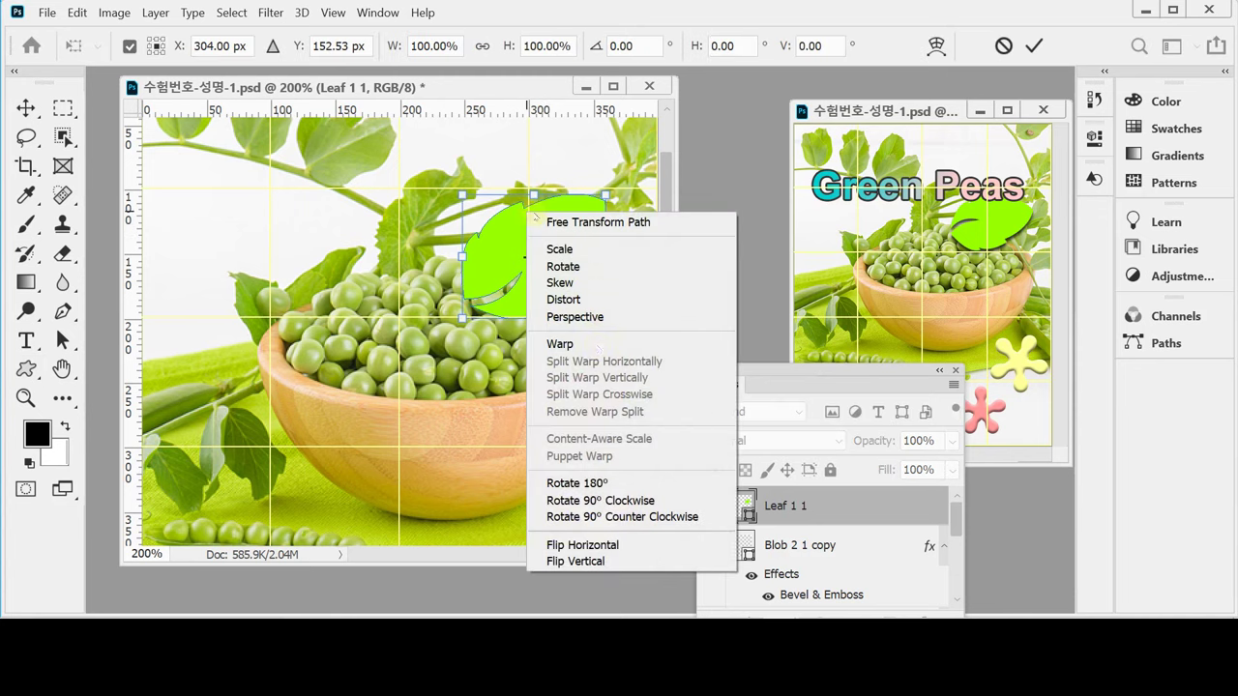
{"action": "left_click", "coordinate": [601, 561]}
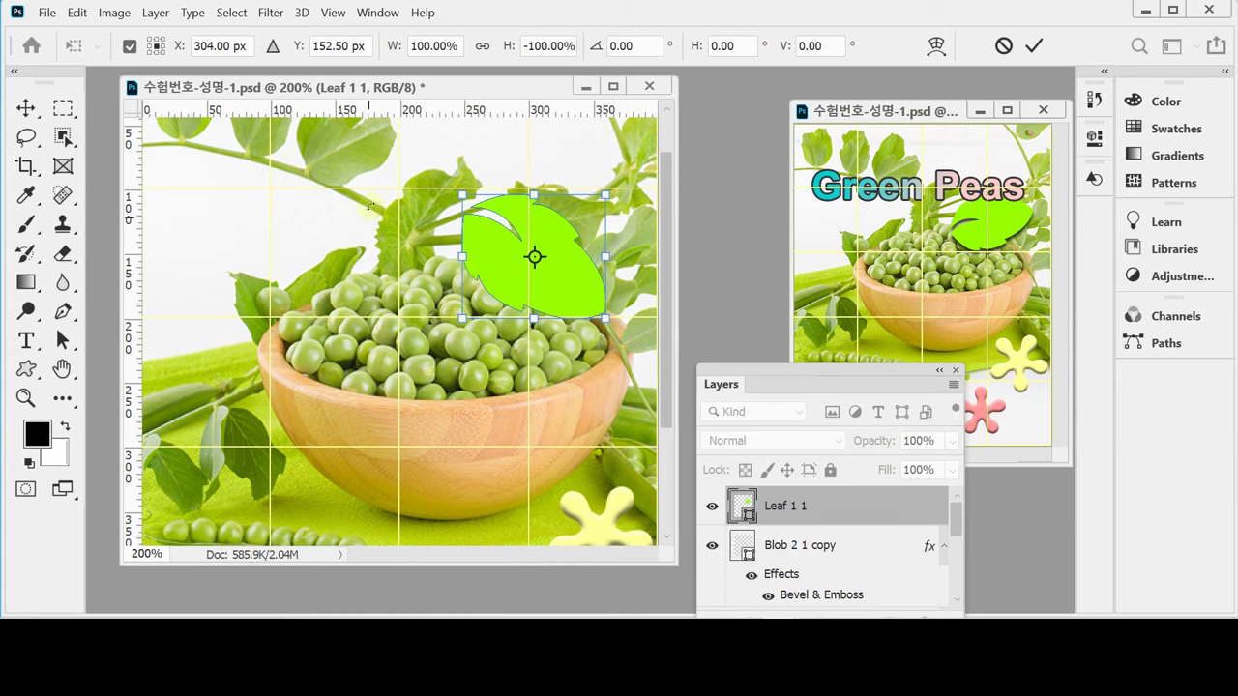
{"action": "left_click_drag", "start_coordinate": [384, 172], "coordinate": [402, 348]}
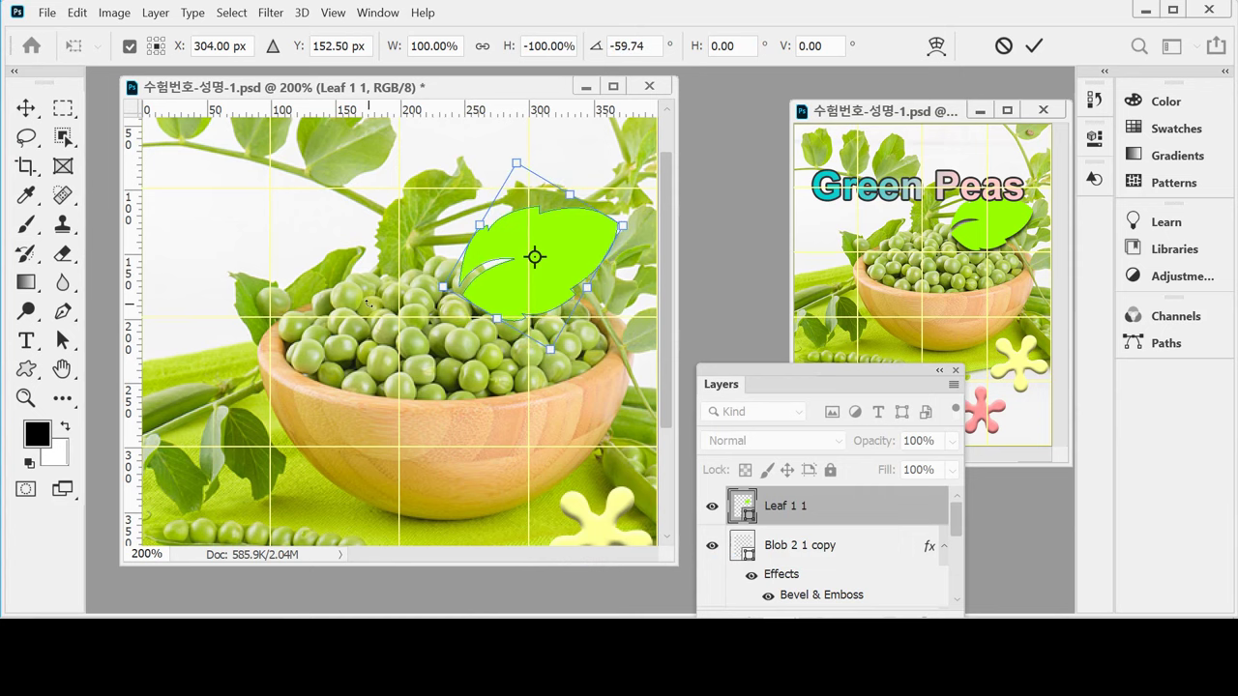
{"action": "mouse_move", "coordinate": [384, 301]}
{"action": "left_mouse_down"}
{"action": "mouse_move", "coordinate": [383, 312]}
{"action": "mouse_move", "coordinate": [382, 289]}
{"action": "left_mouse_up"}
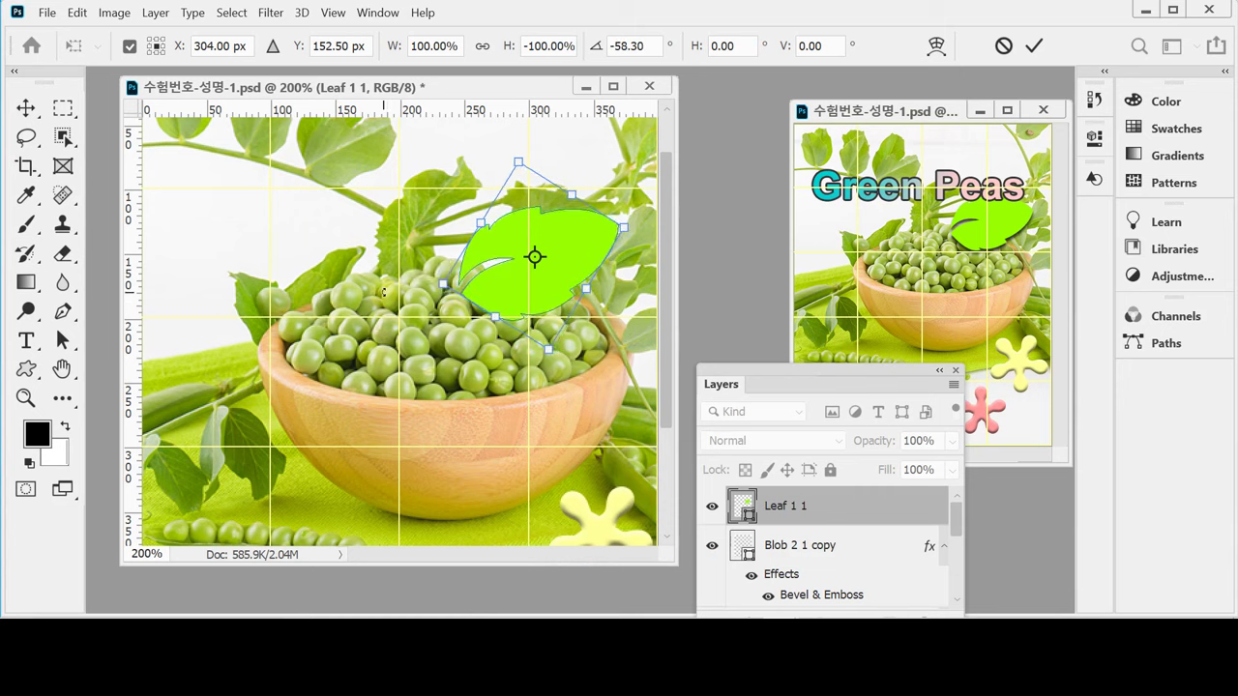
{"action": "left_click_drag", "start_coordinate": [536, 292], "coordinate": [539, 287]}
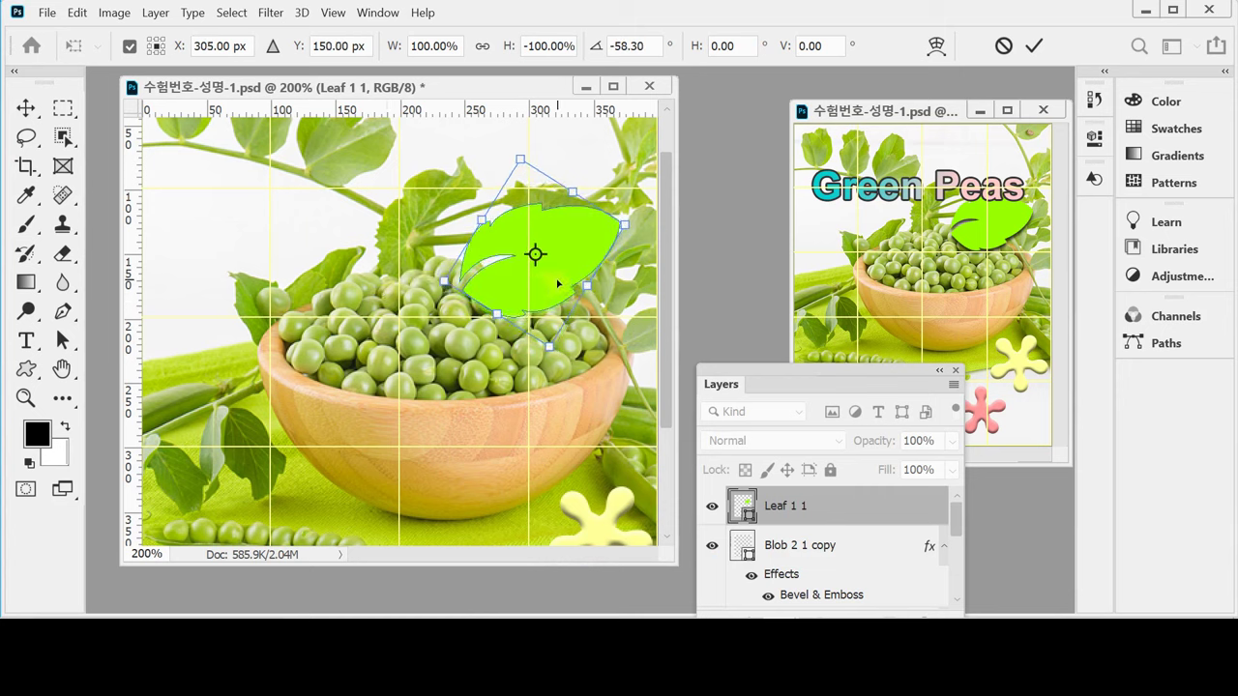
{"action": "key", "text": "Return"}
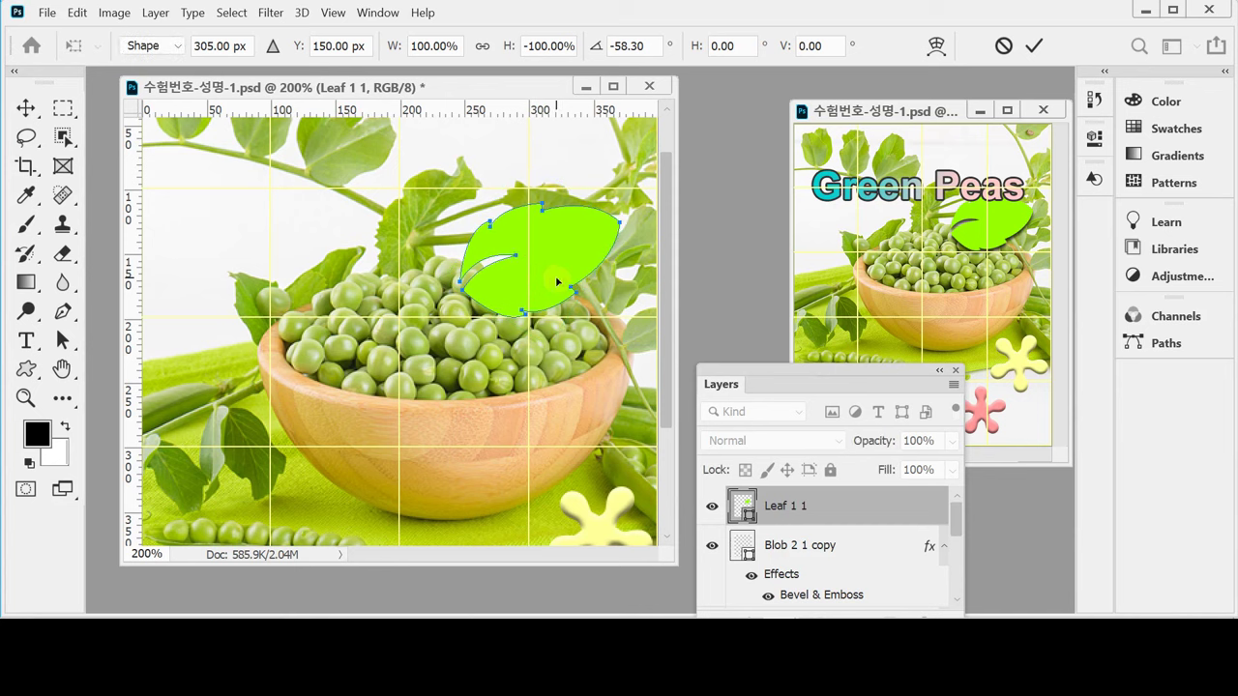
{"action": "key", "text": "u"}
{"action": "left_click", "coordinate": [557, 281]}
{"action": "left_click", "coordinate": [671, 213]}
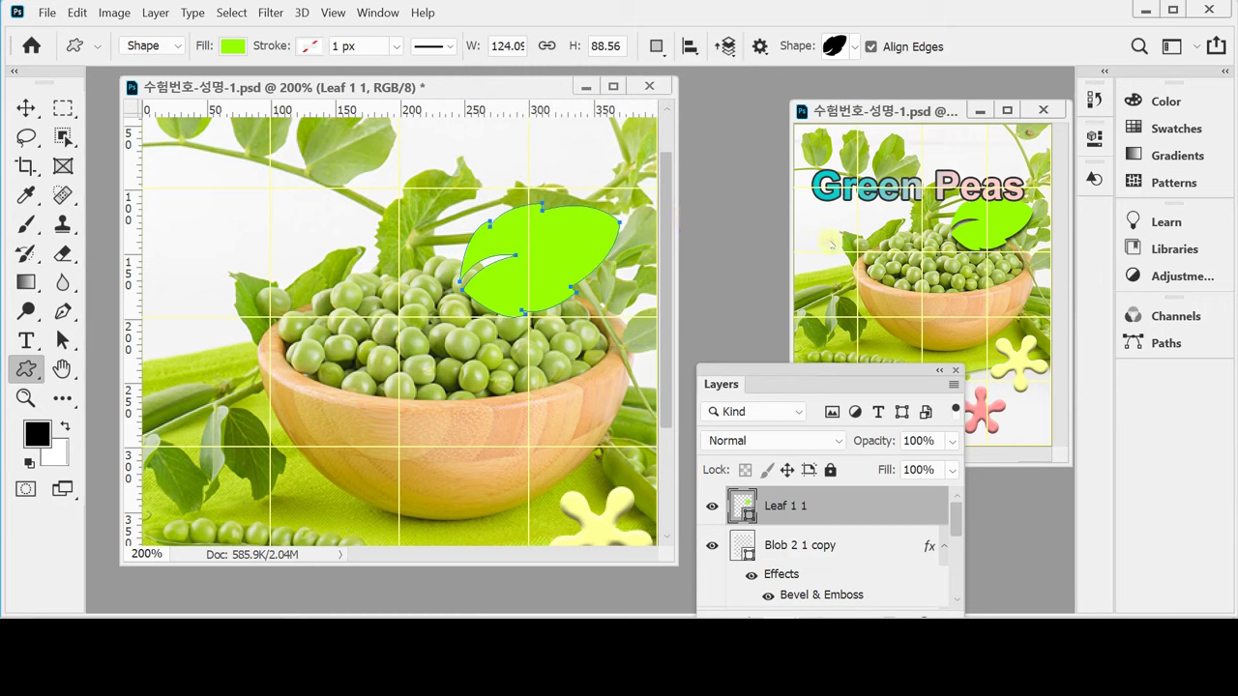
Add a Drop Shadow effect to the leaf with a distance of 5 px and size of 5 px, and save the file.
{"action": "left_click_drag", "start_coordinate": [732, 375], "coordinate": [722, 303]}
{"action": "left_click", "coordinate": [747, 557]}
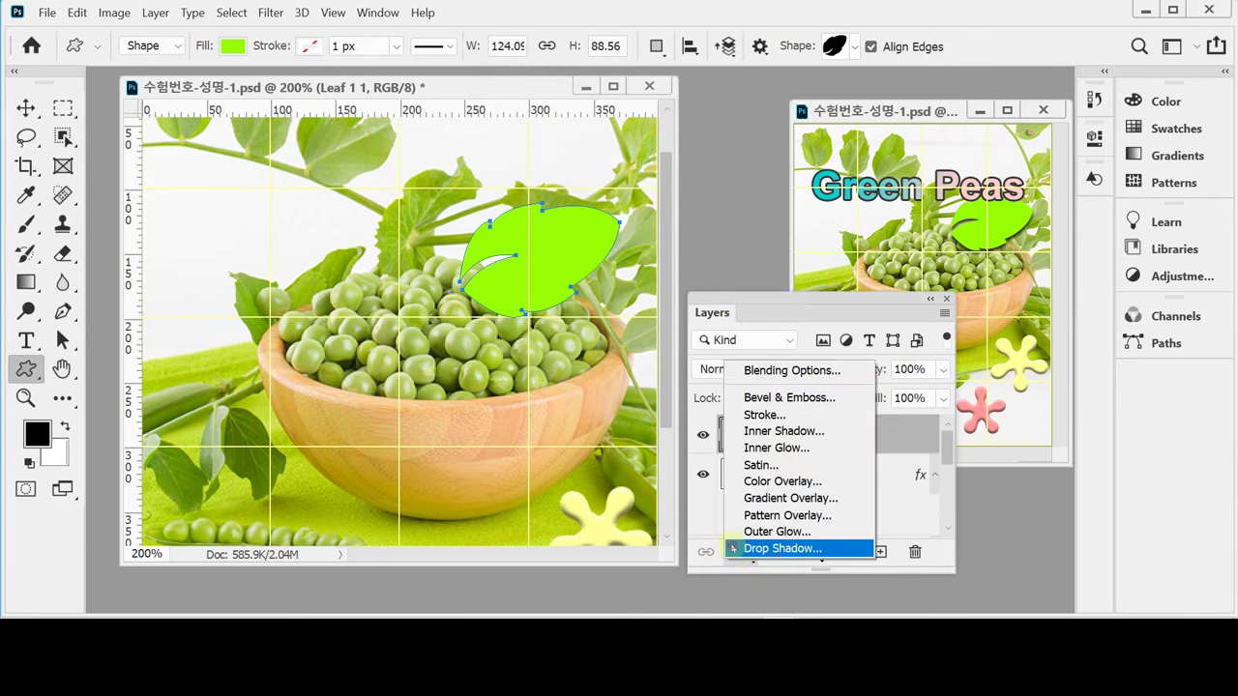
{"action": "left_click", "coordinate": [778, 545]}
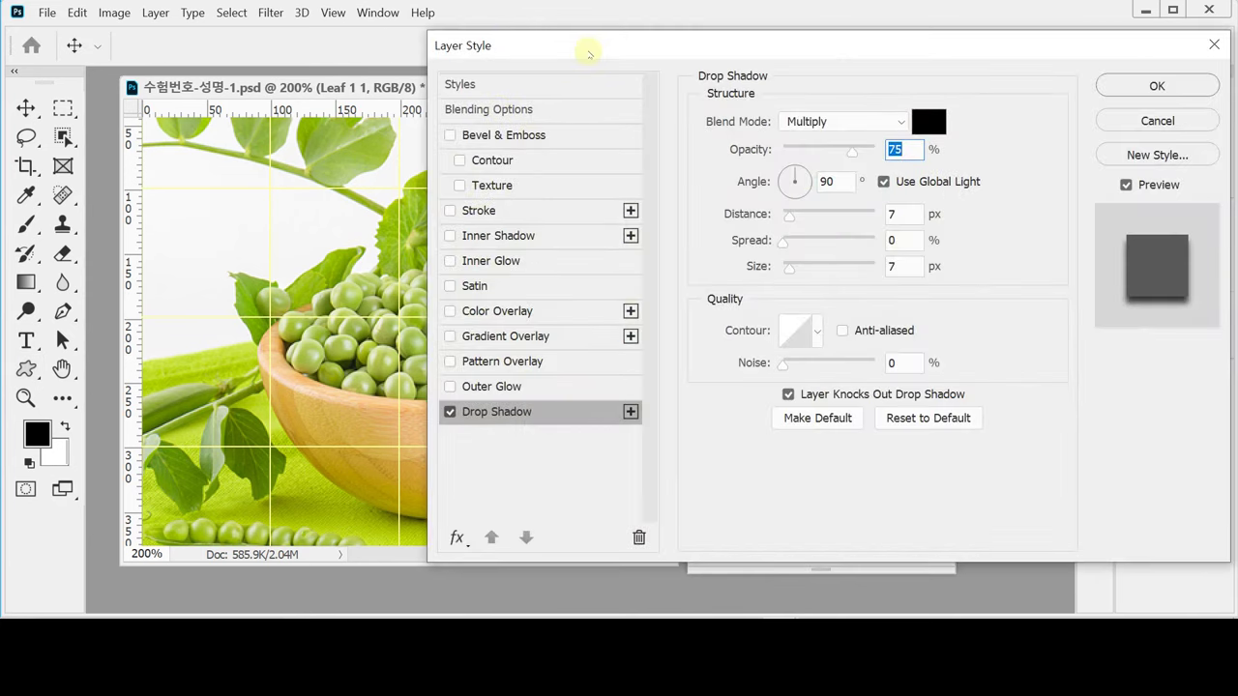
{"action": "left_click_drag", "start_coordinate": [589, 53], "coordinate": [658, 161]}
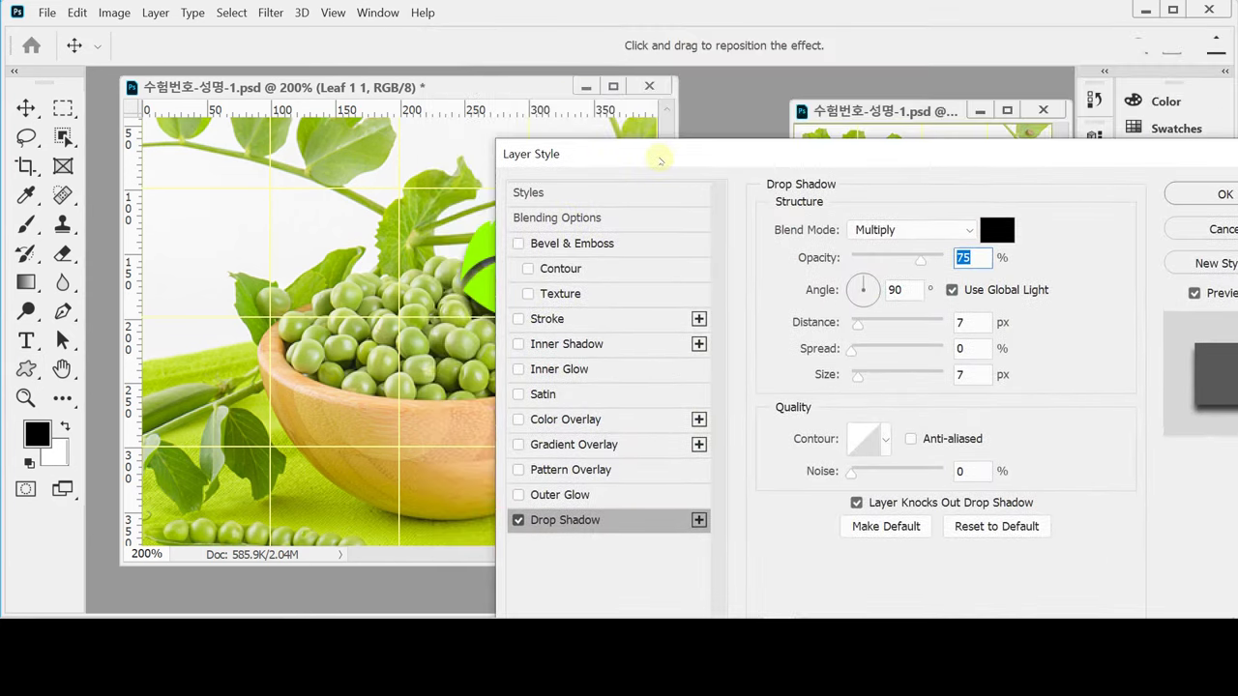
{"action": "left_click_drag", "start_coordinate": [886, 154], "coordinate": [928, 157]}
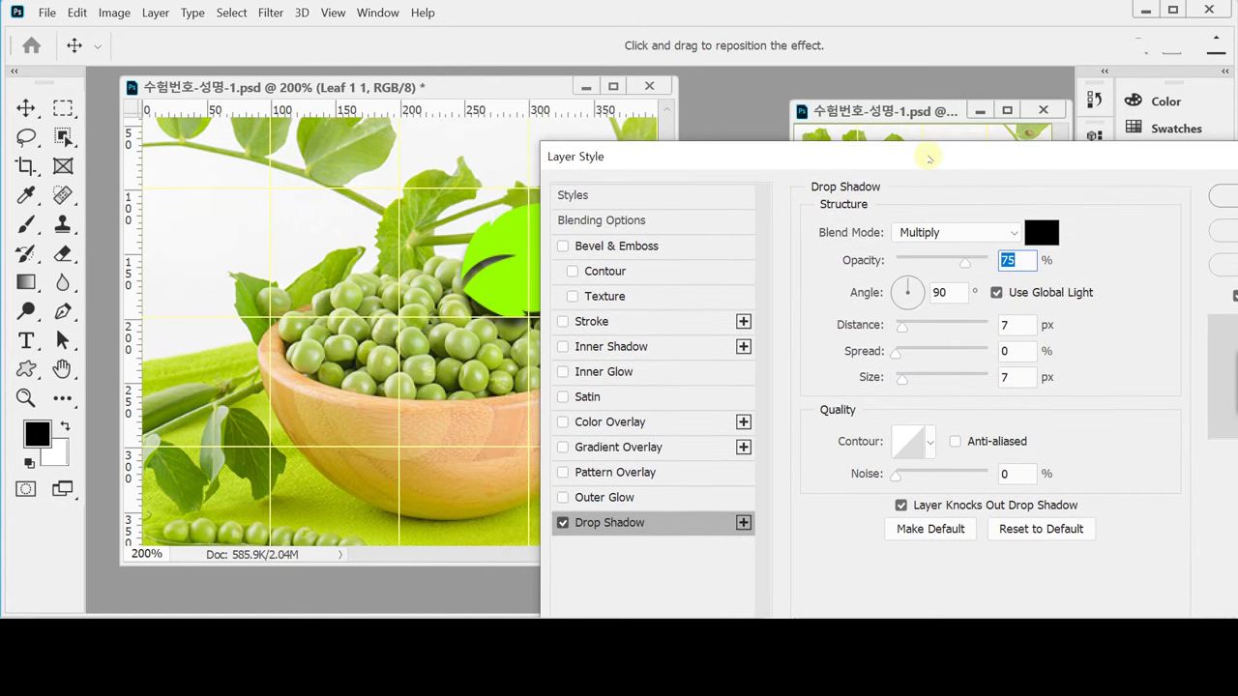
{"action": "double_click", "coordinate": [1014, 325]}
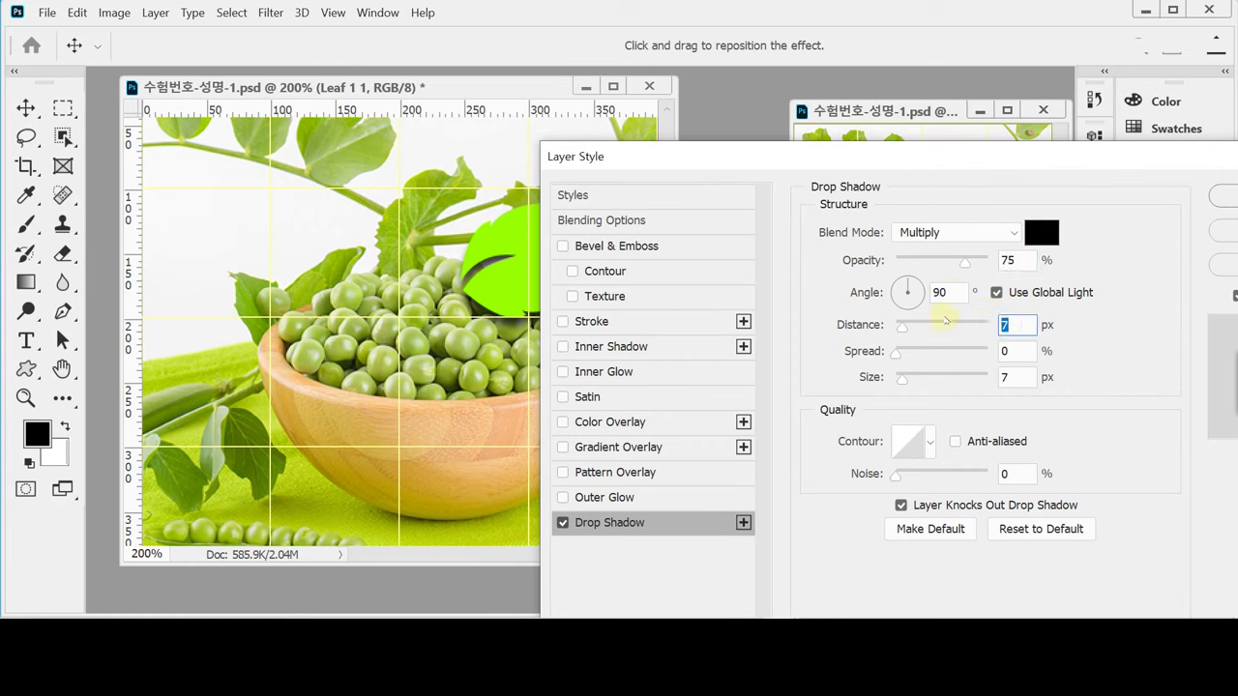
{"action": "type", "text": "5"}
{"action": "key", "text": "Tab"}
{"action": "key", "text": "Tab"}
{"action": "type", "text": "5"}
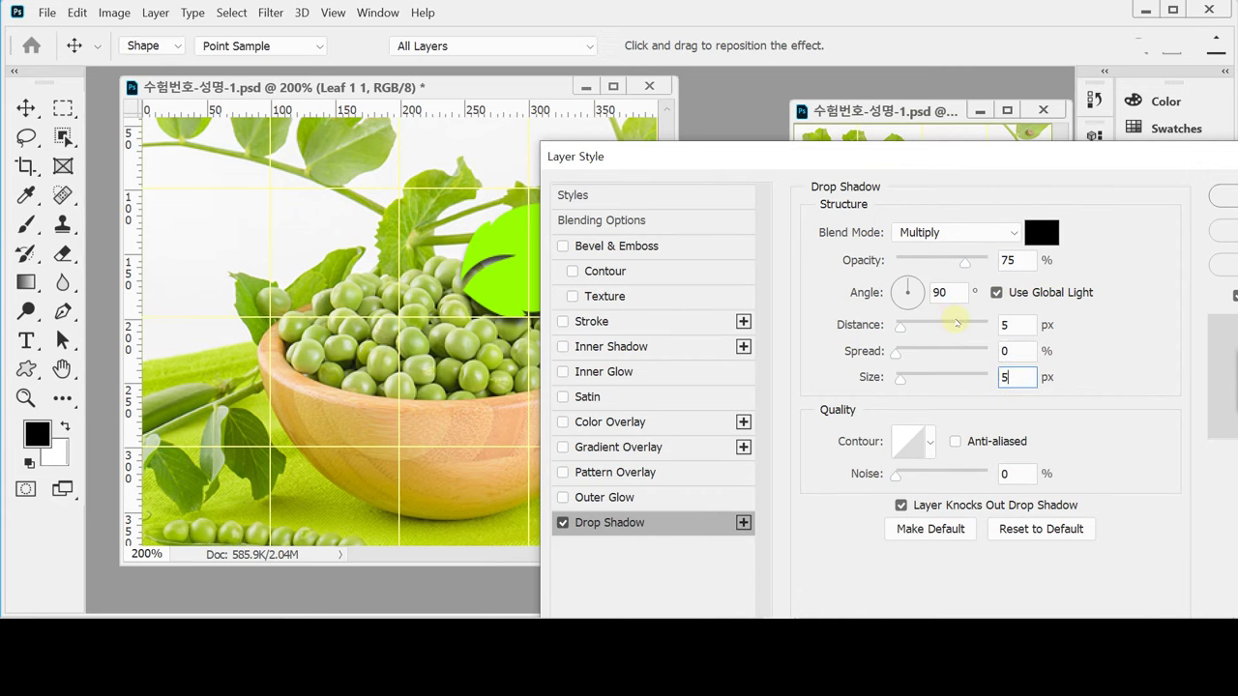
{"action": "key", "text": "Return"}
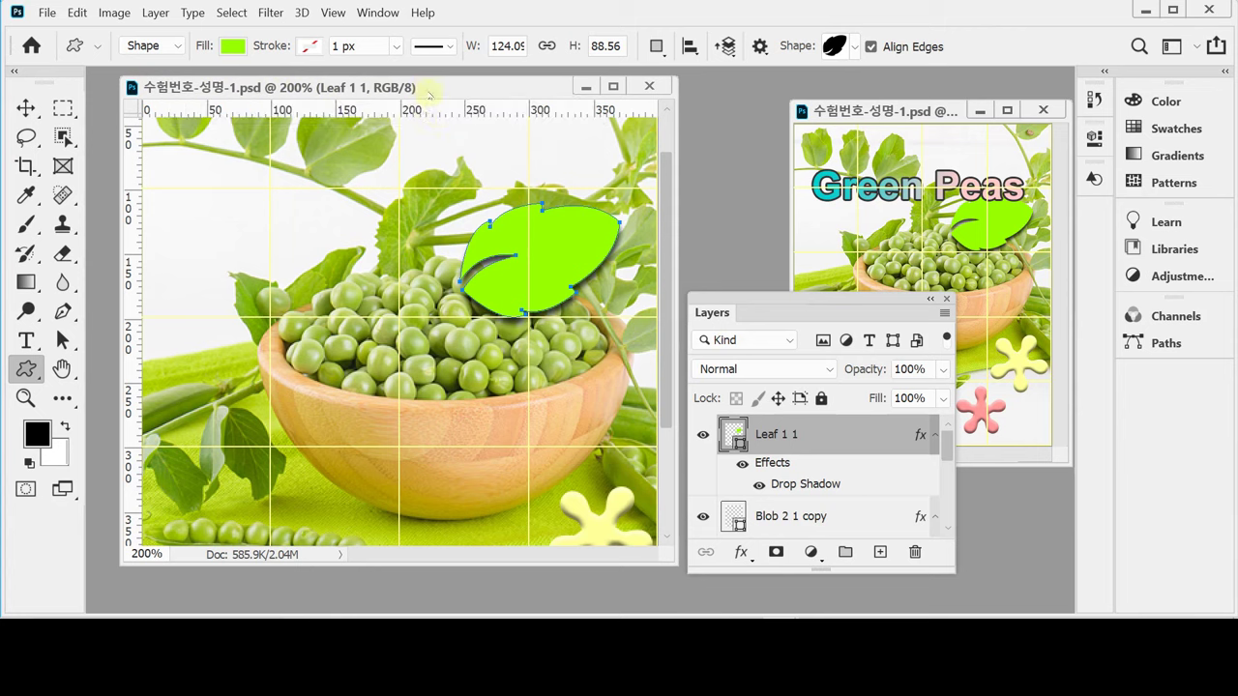
{"action": "key", "text": "ctrl+s"}
Start a horizontal text layer in the white area above and left of the bowl and set its font to Arial Bold.
{"action": "left_click", "coordinate": [27, 343]}
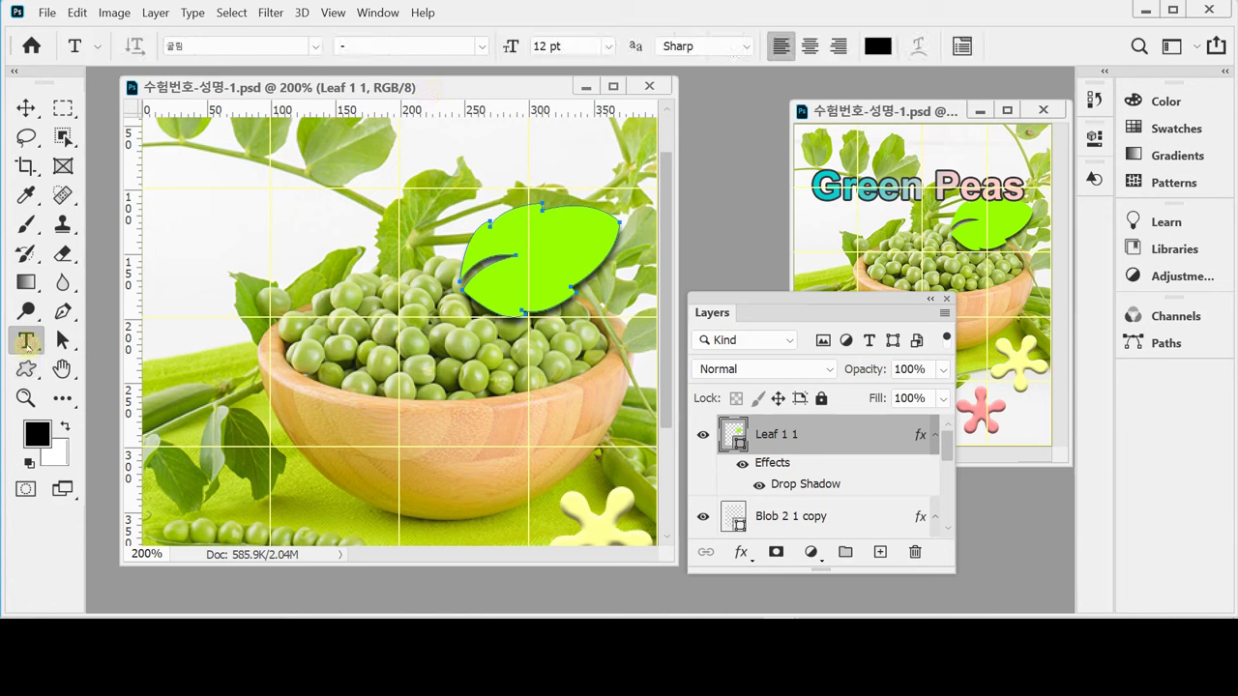
{"action": "left_click", "coordinate": [27, 345]}
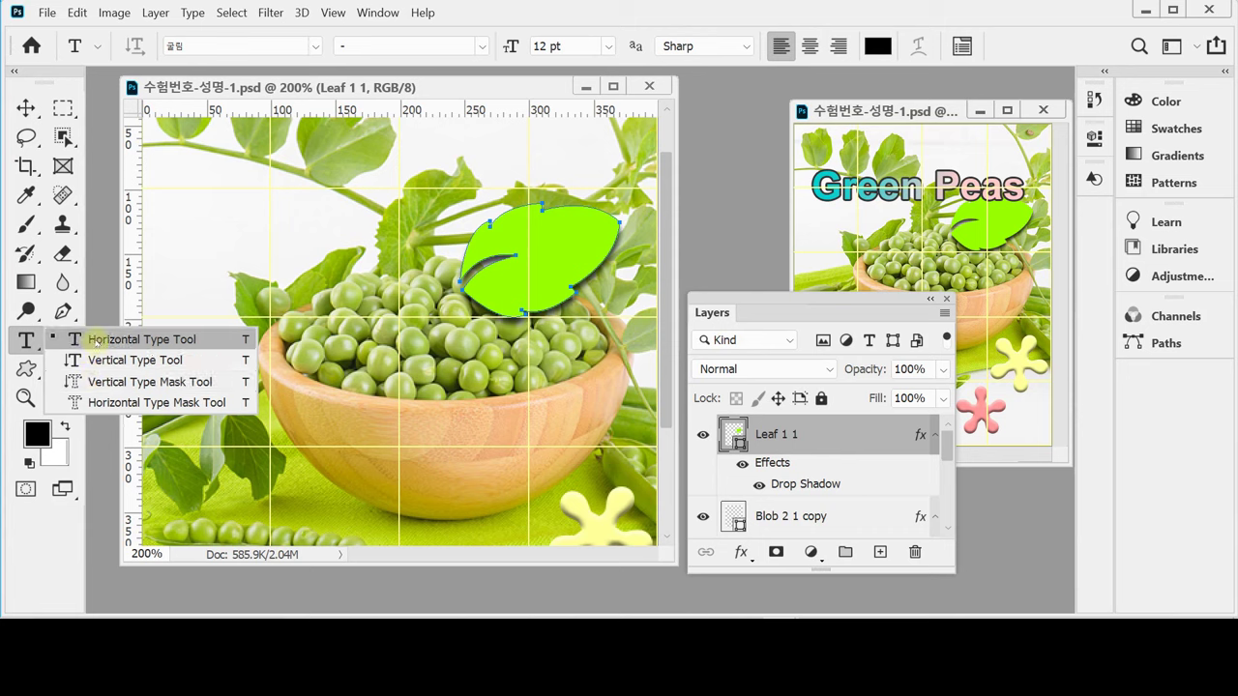
{"action": "left_click", "coordinate": [96, 339]}
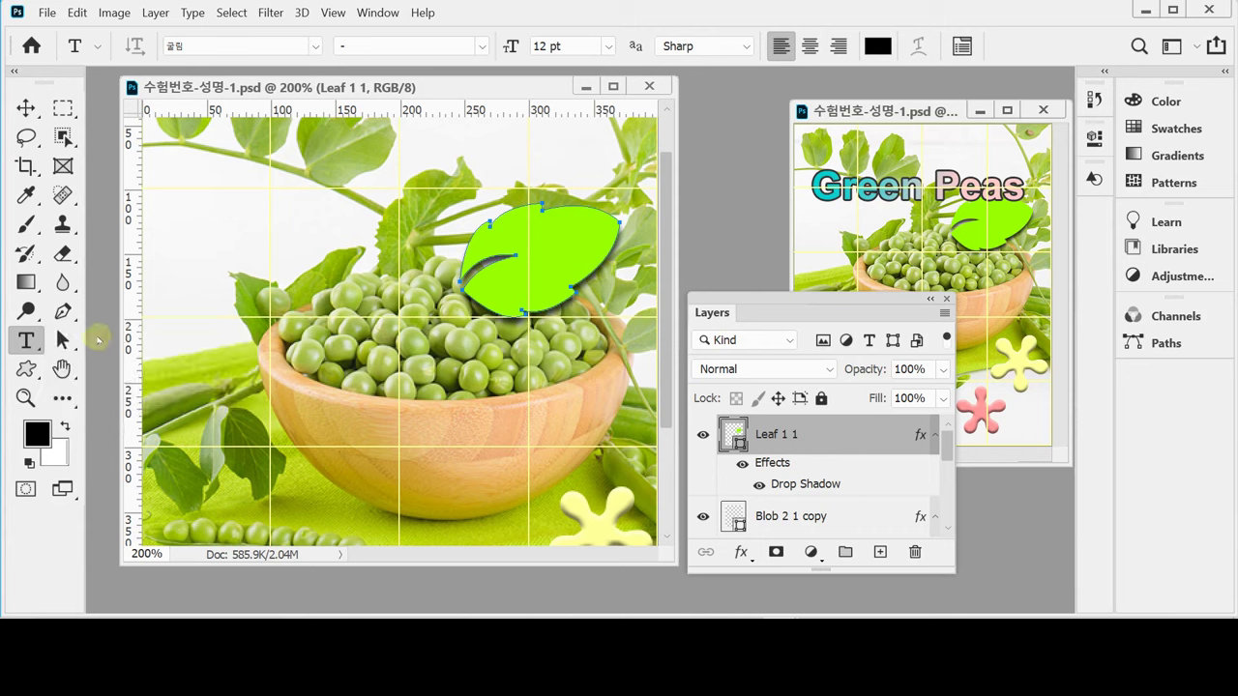
{"action": "left_click", "coordinate": [176, 205]}
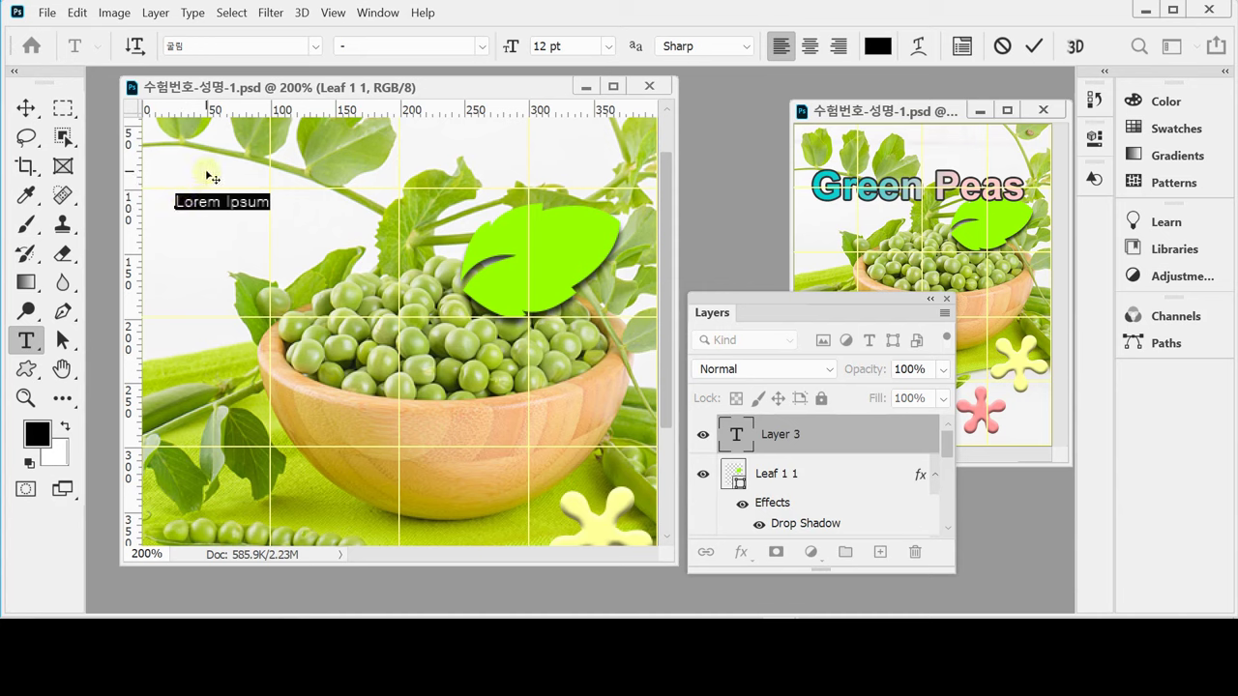
{"action": "left_click", "coordinate": [187, 45]}
{"action": "type", "text": "ar"}
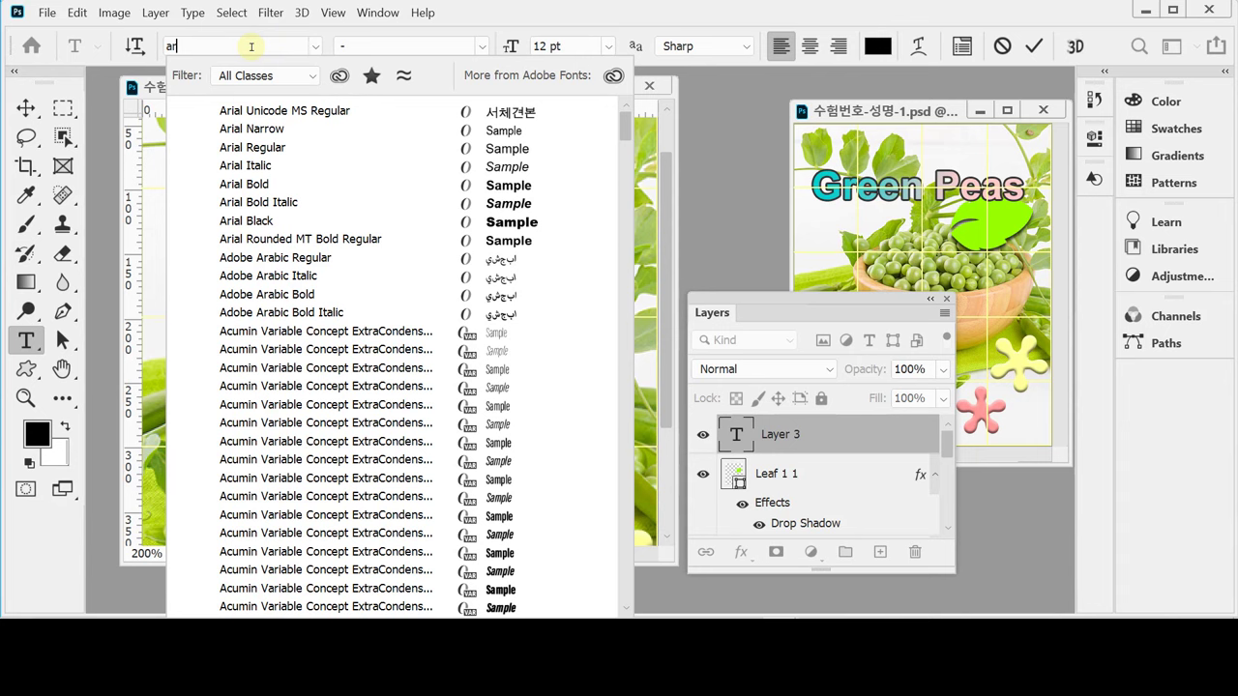
{"action": "left_click", "coordinate": [248, 186]}
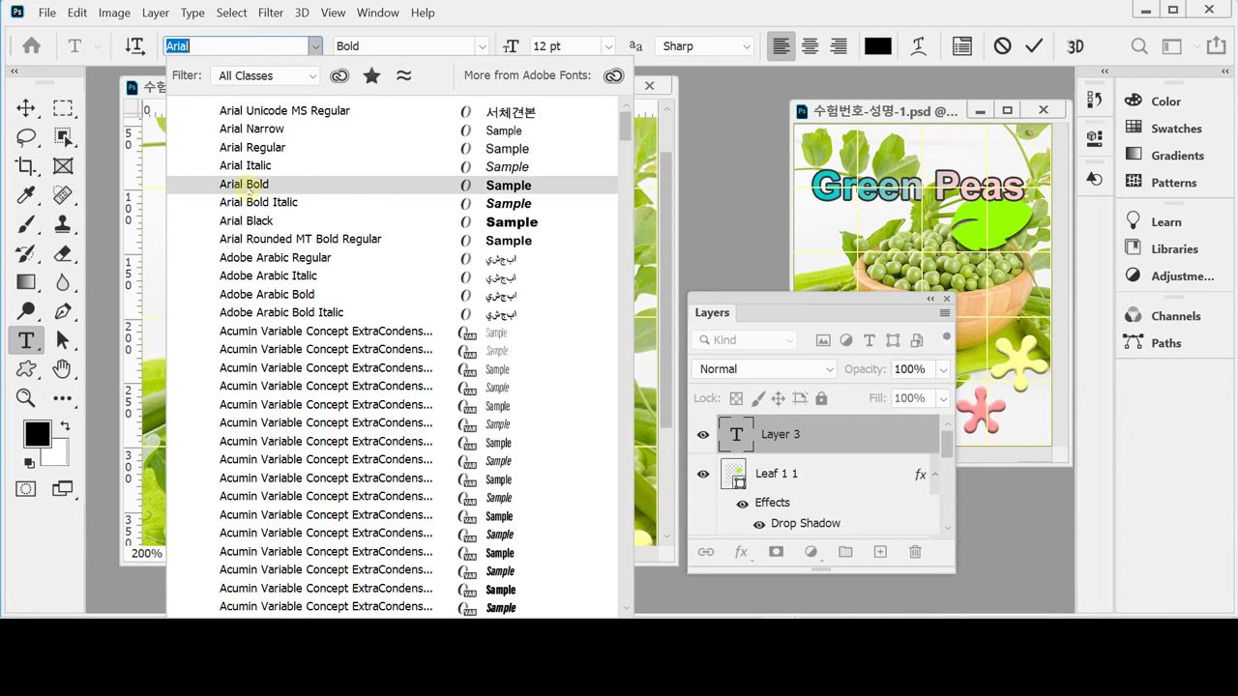
{"action": "left_click", "coordinate": [248, 186]}
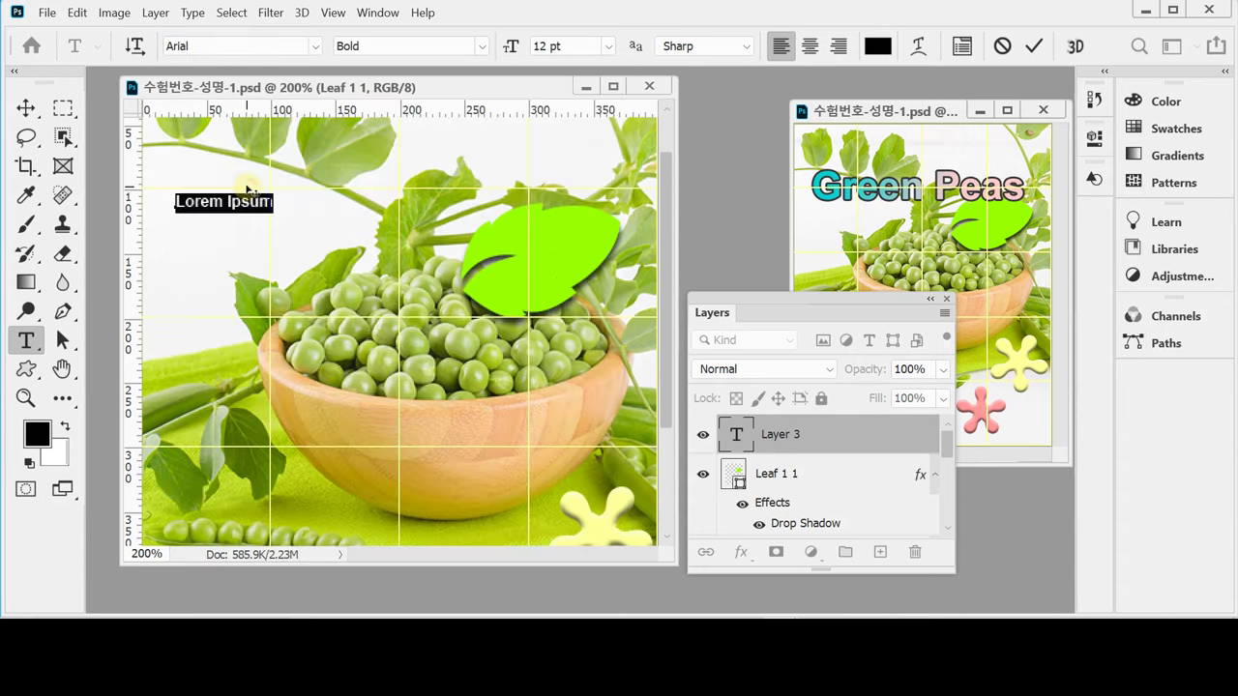
Set the text size to 60 pt, enter the title "Green Peas", and nudge it slightly to the right.
{"action": "left_click", "coordinate": [607, 45]}
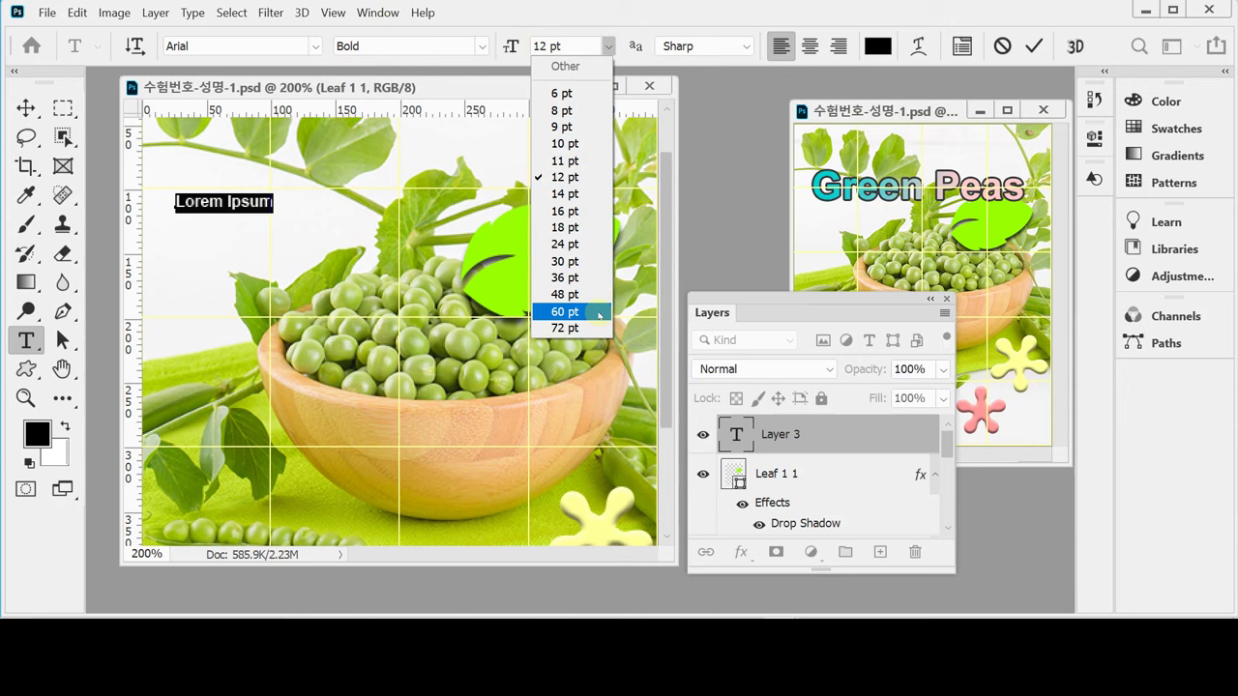
{"action": "left_click", "coordinate": [565, 312]}
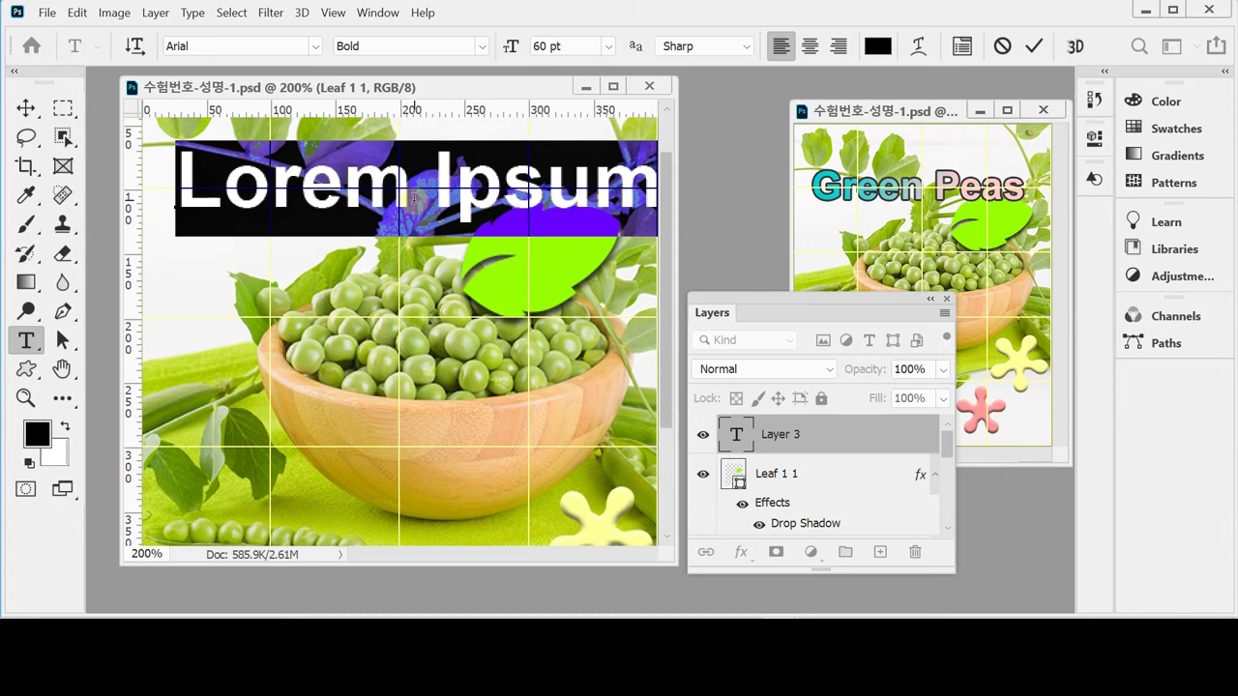
{"action": "type", "text": "Gr"}
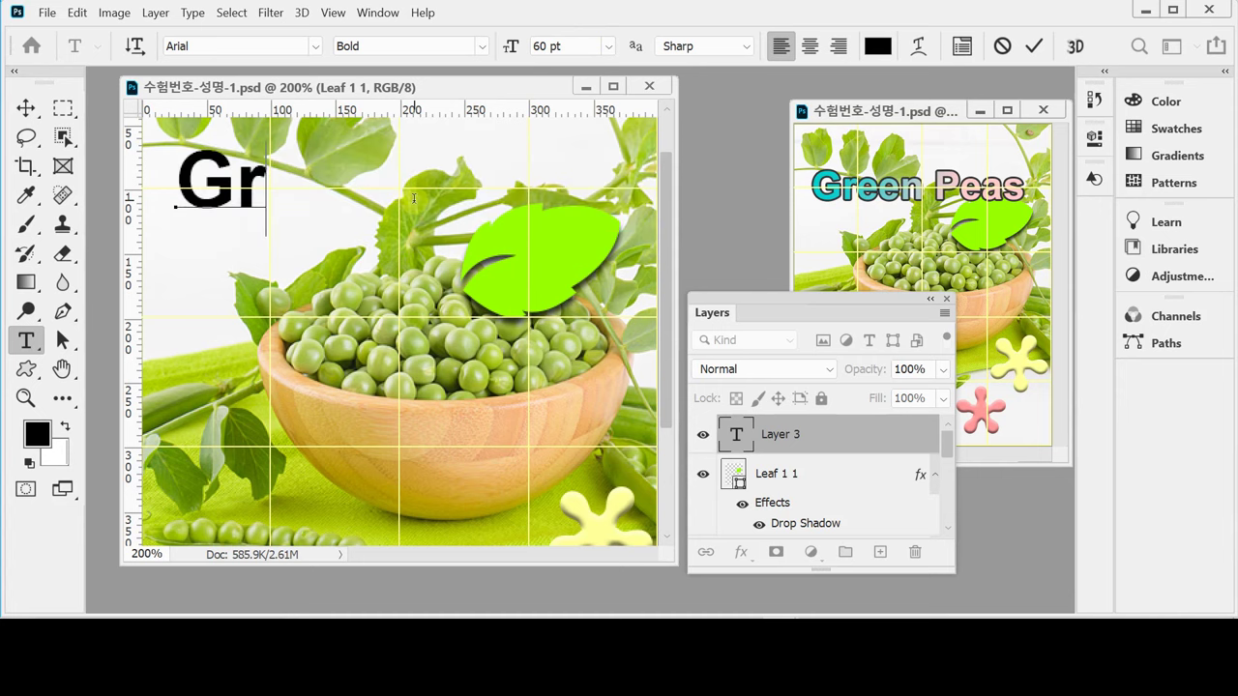
{"action": "type", "text": "een Pea"}
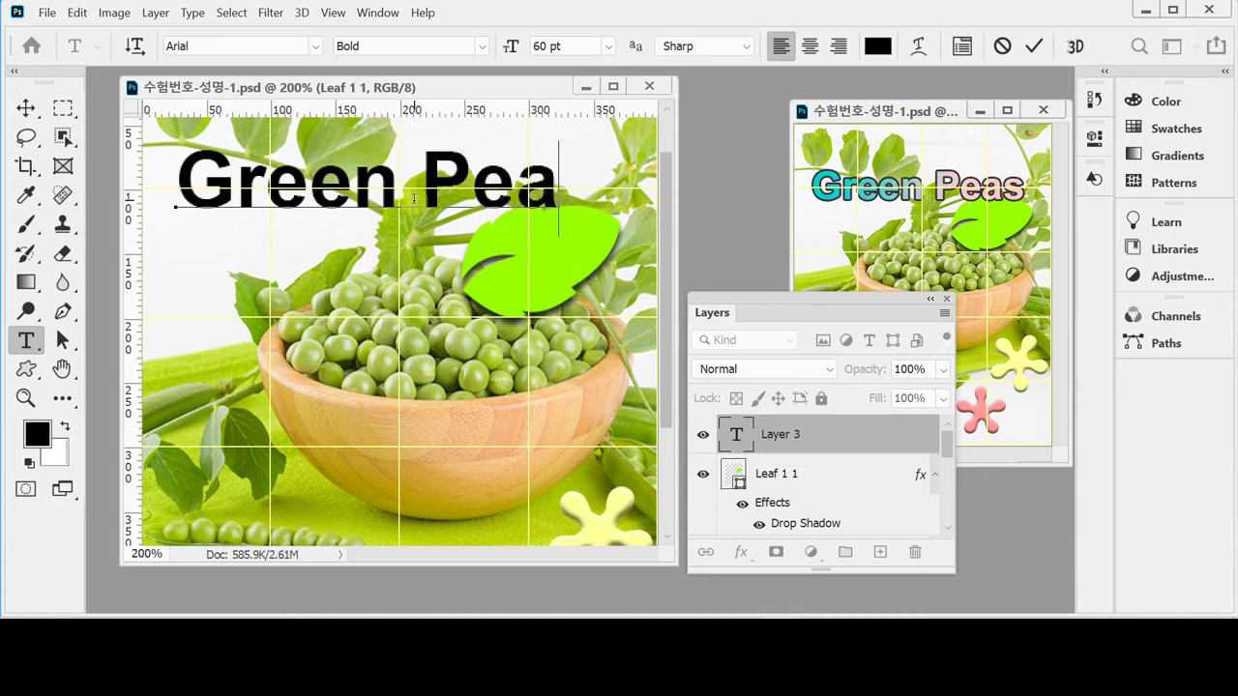
{"action": "type", "text": "d"}
{"action": "key", "text": "BackSpace"}
{"action": "type", "text": "s"}
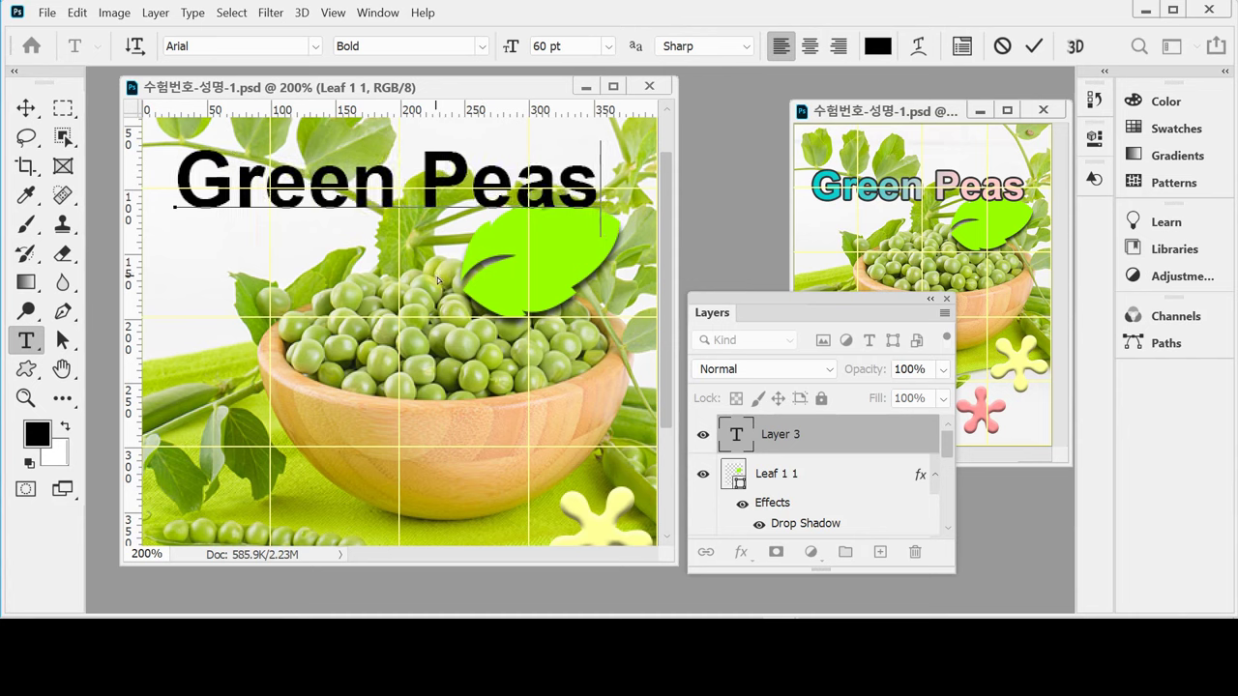
{"action": "left_click_drag", "start_coordinate": [438, 280], "coordinate": [444, 282]}
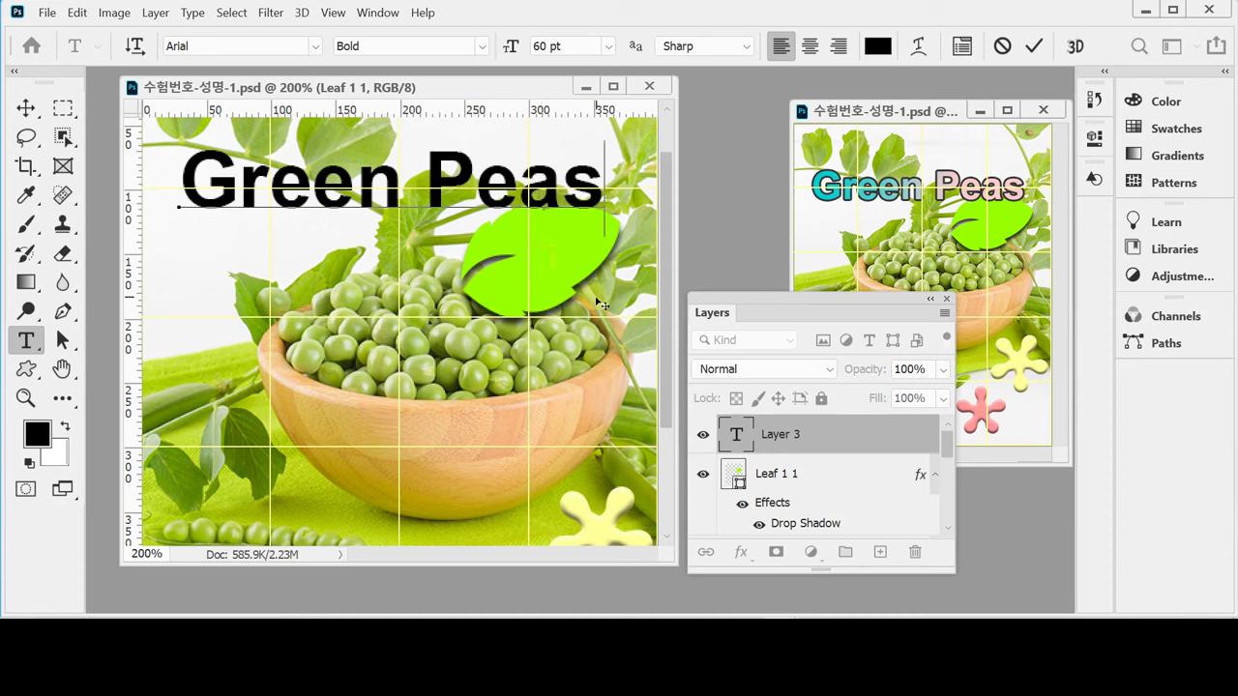
Commit the title and add a Stroke effect with a size of 3 px in dark gray, #333333.
{"action": "left_click", "coordinate": [740, 552]}
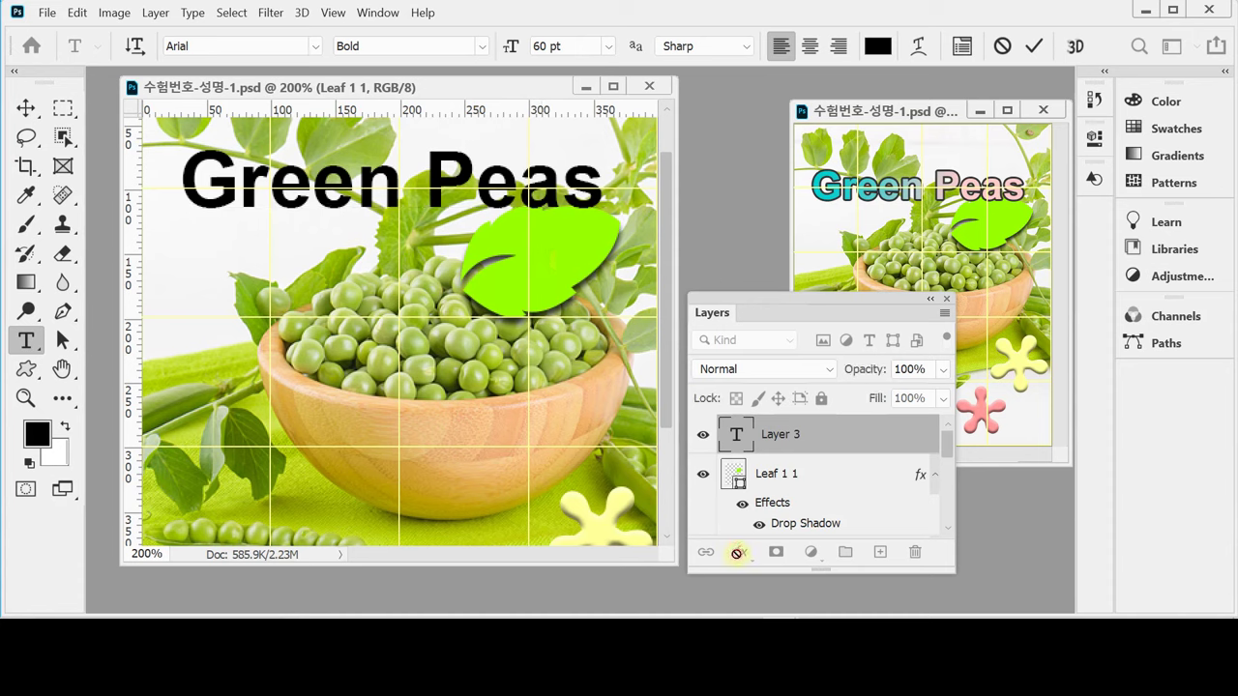
{"action": "left_click", "coordinate": [740, 553]}
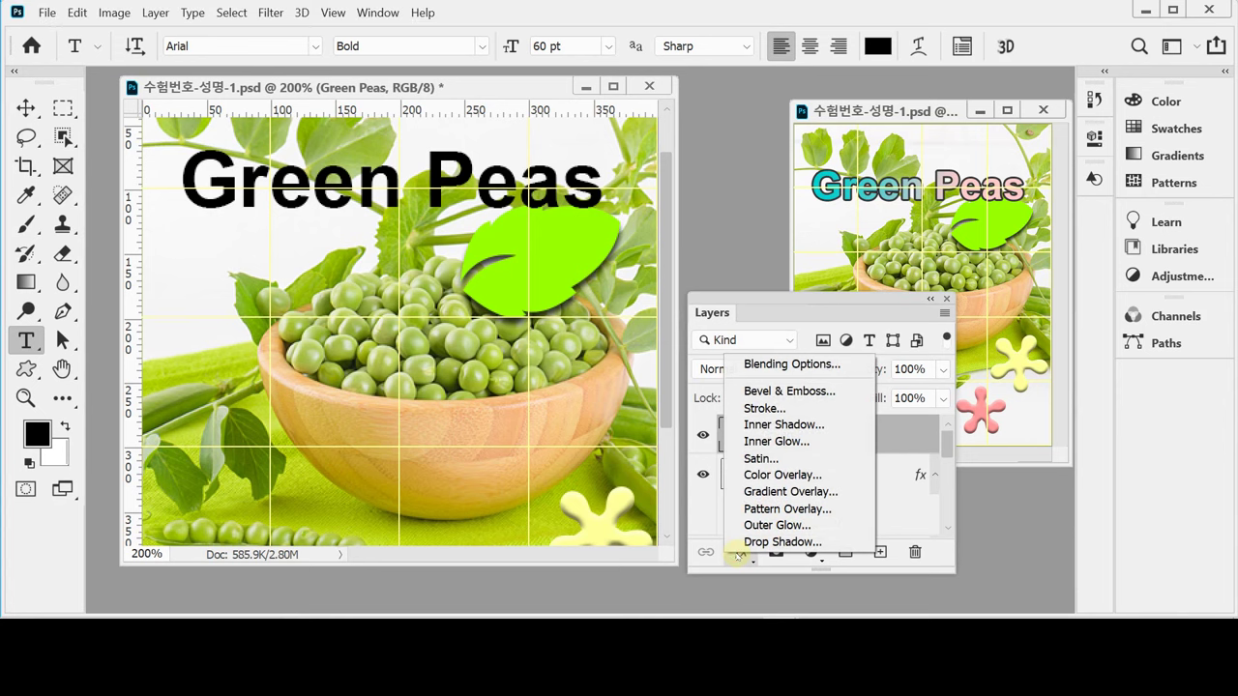
{"action": "key", "text": "Escape"}
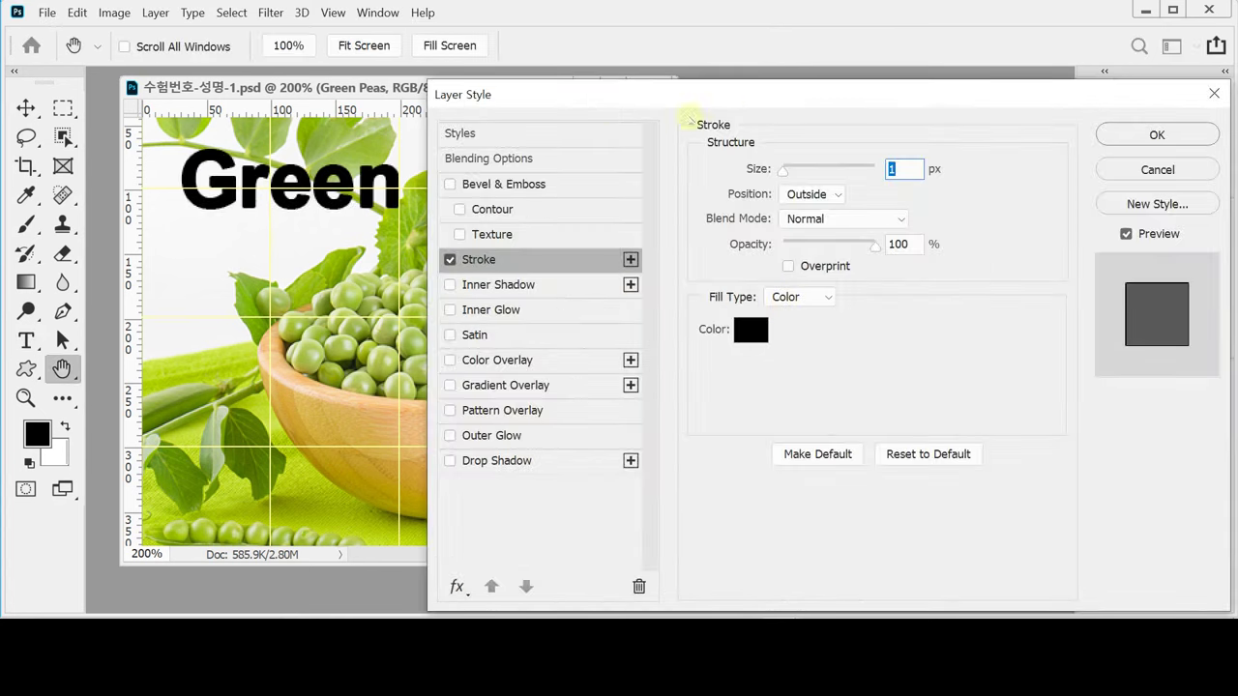
{"action": "left_click_drag", "start_coordinate": [660, 96], "coordinate": [657, 147]}
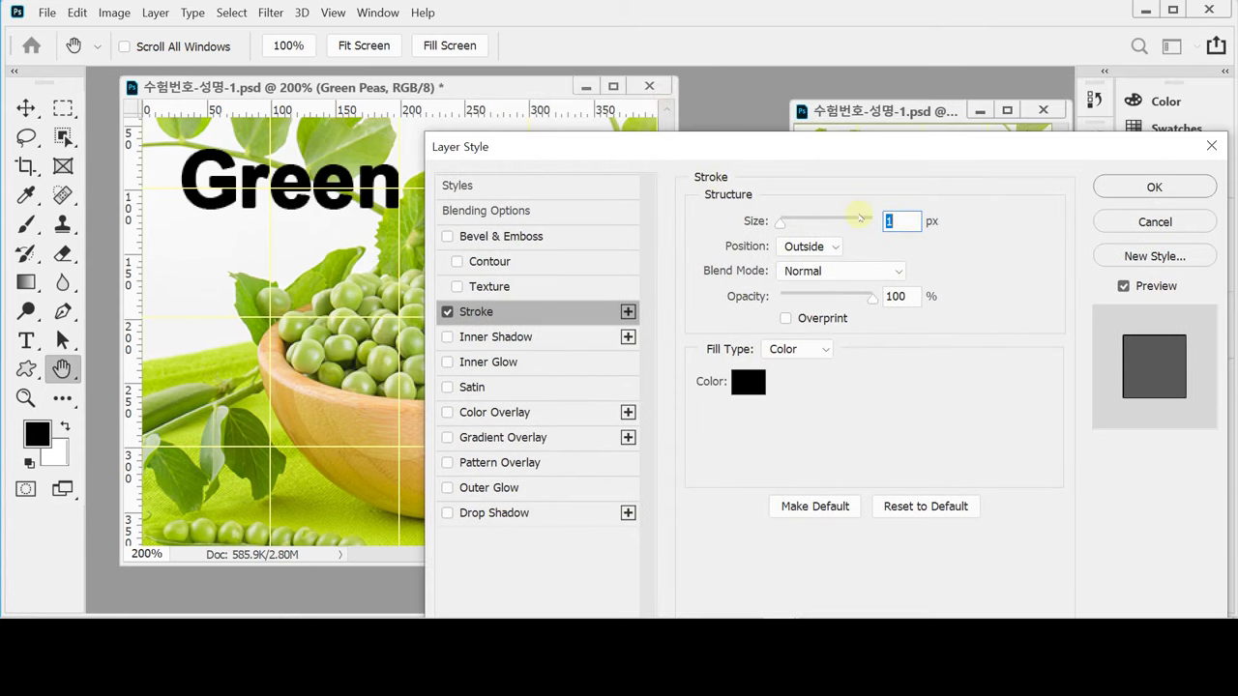
{"action": "type", "text": "3"}
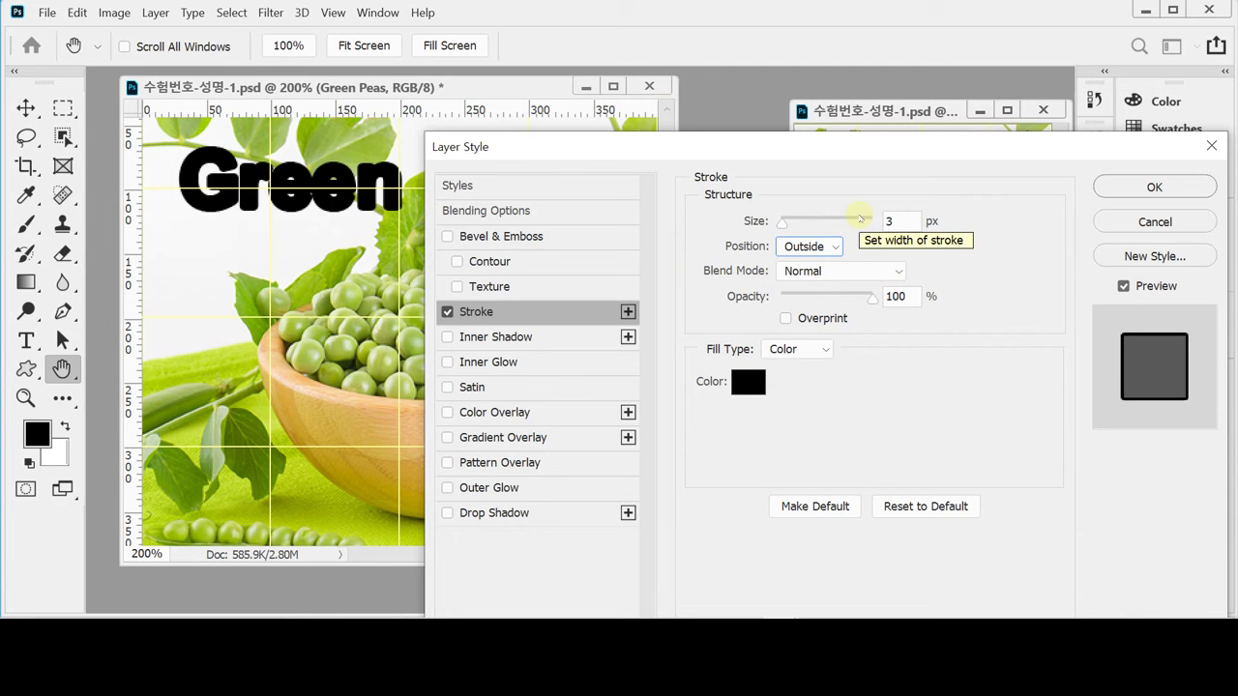
{"action": "left_click", "coordinate": [748, 381]}
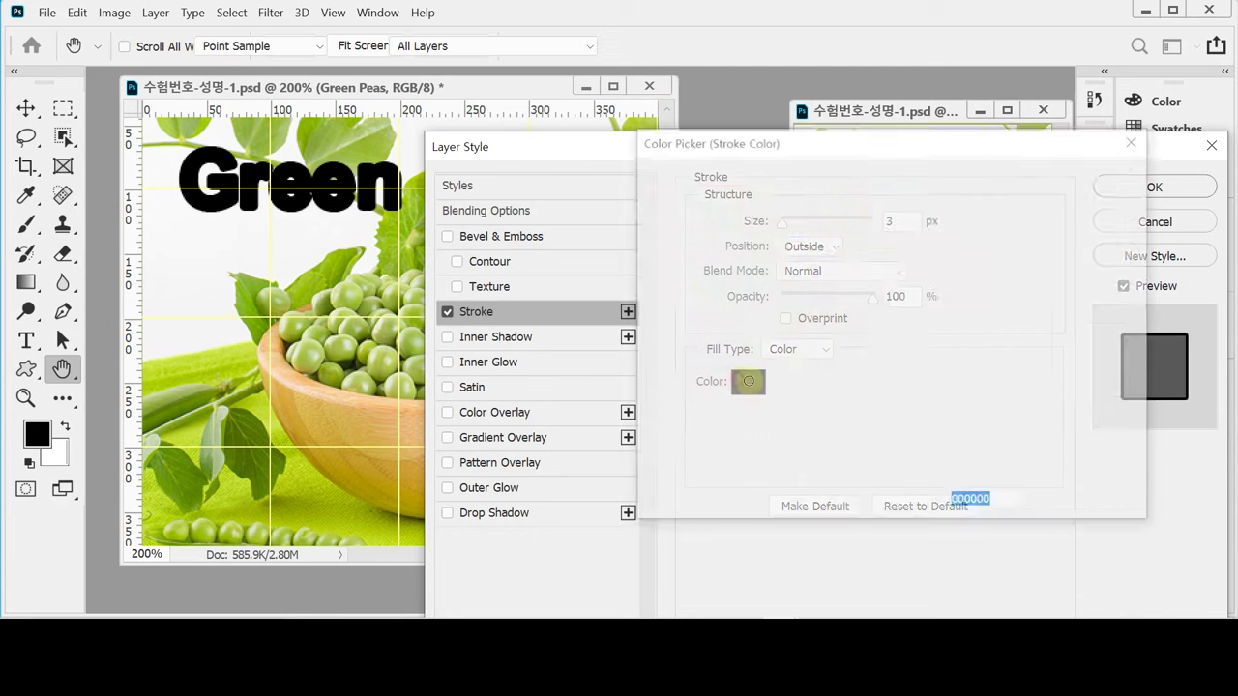
{"action": "type", "text": "333"}
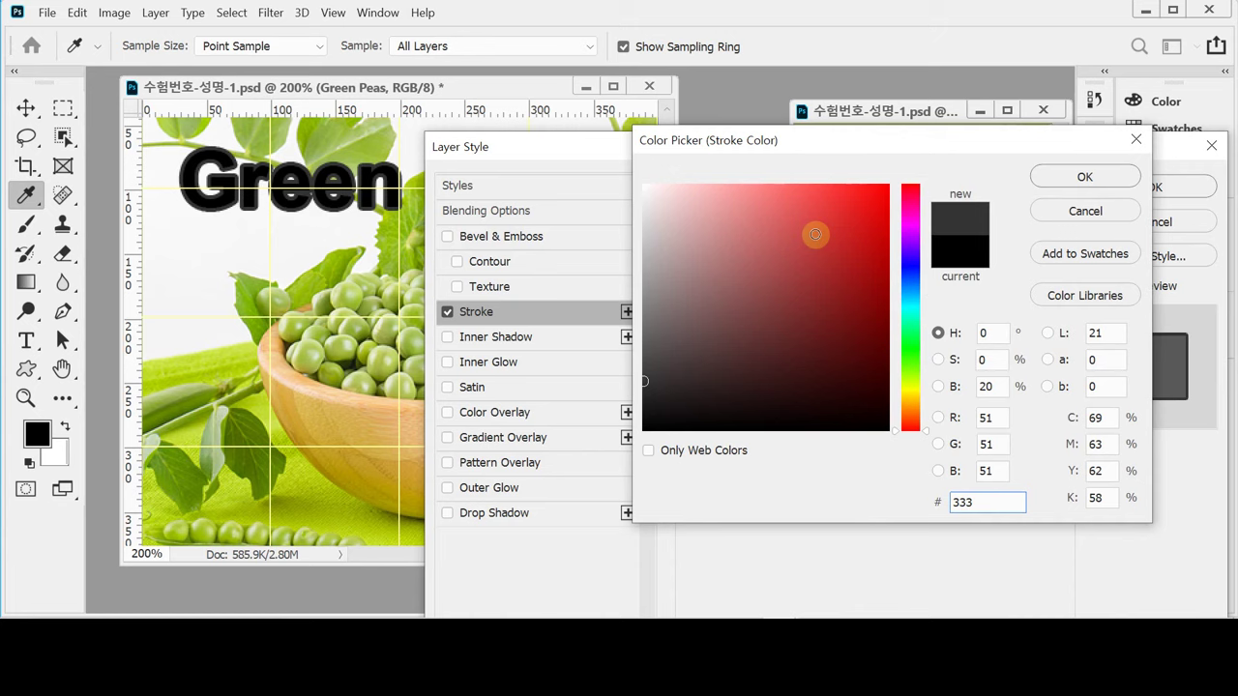
{"action": "key", "text": "Return"}
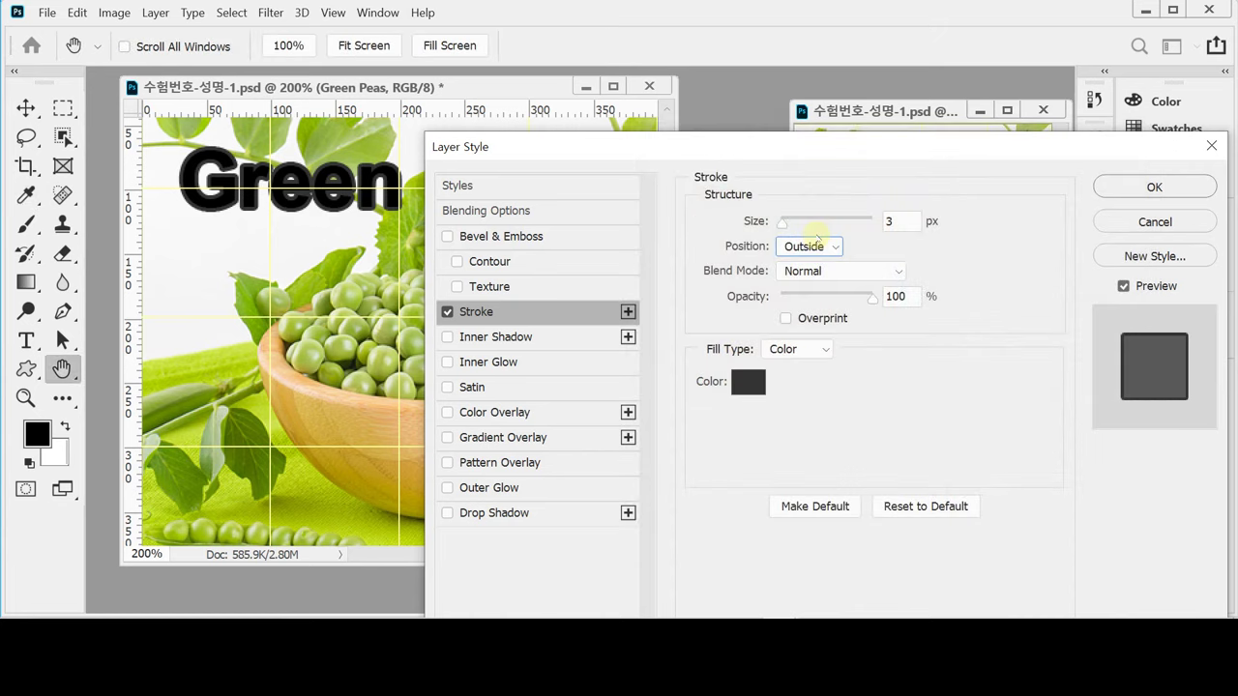
{"action": "left_click", "coordinate": [748, 380]}
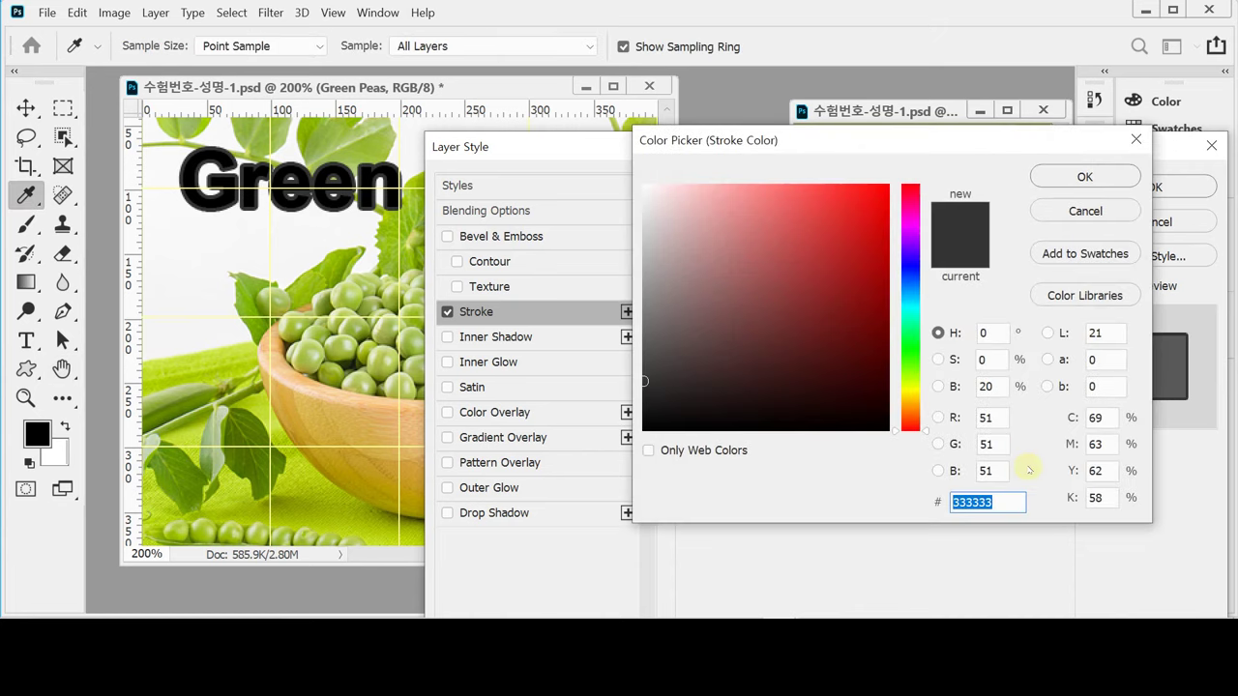
{"action": "key", "text": "Return"}
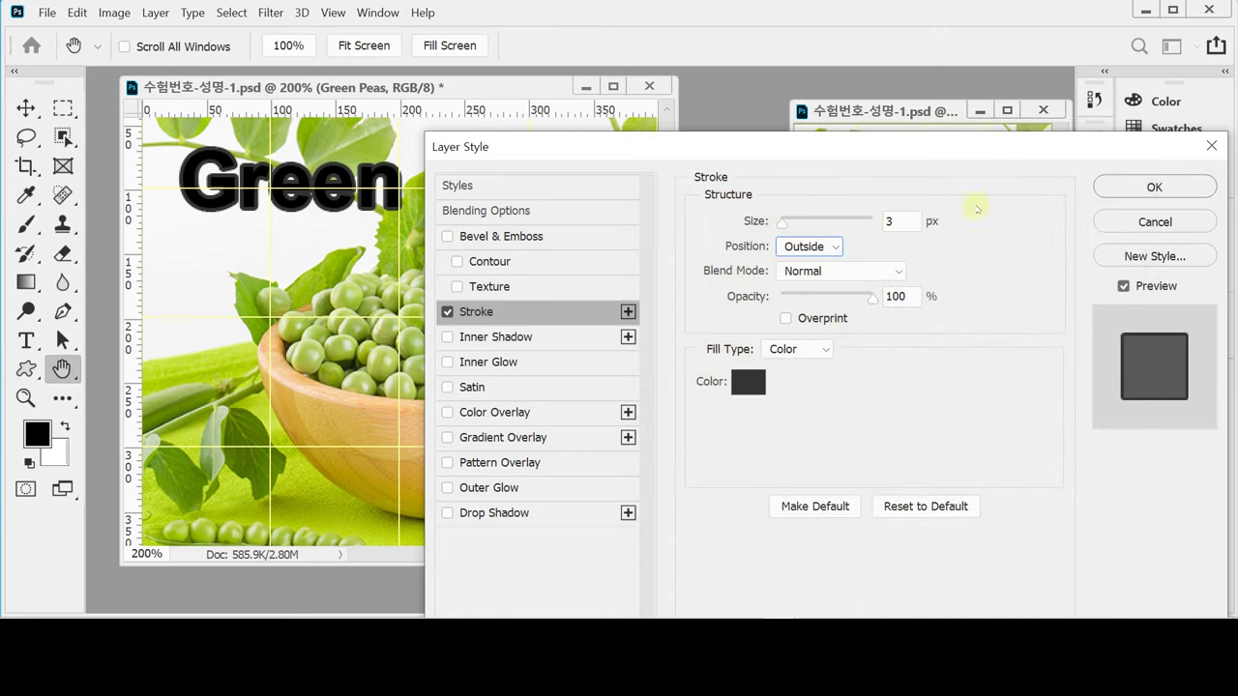
{"action": "left_click", "coordinate": [828, 350]}
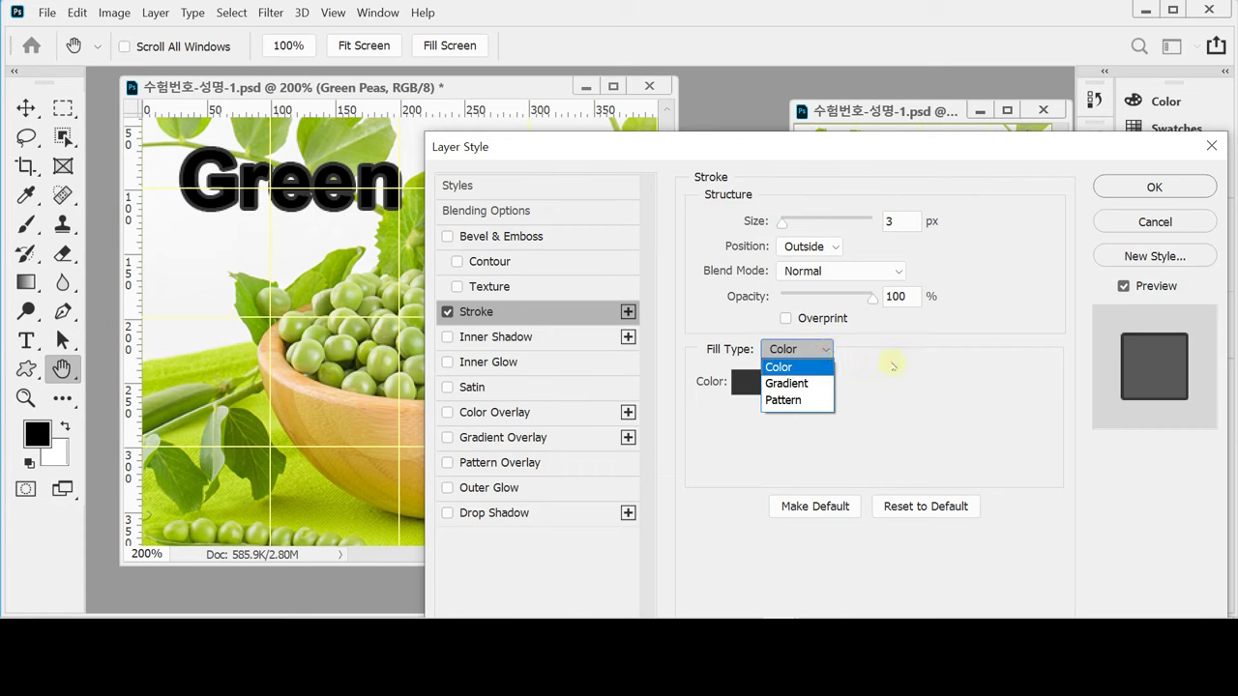
{"action": "left_click", "coordinate": [931, 363]}
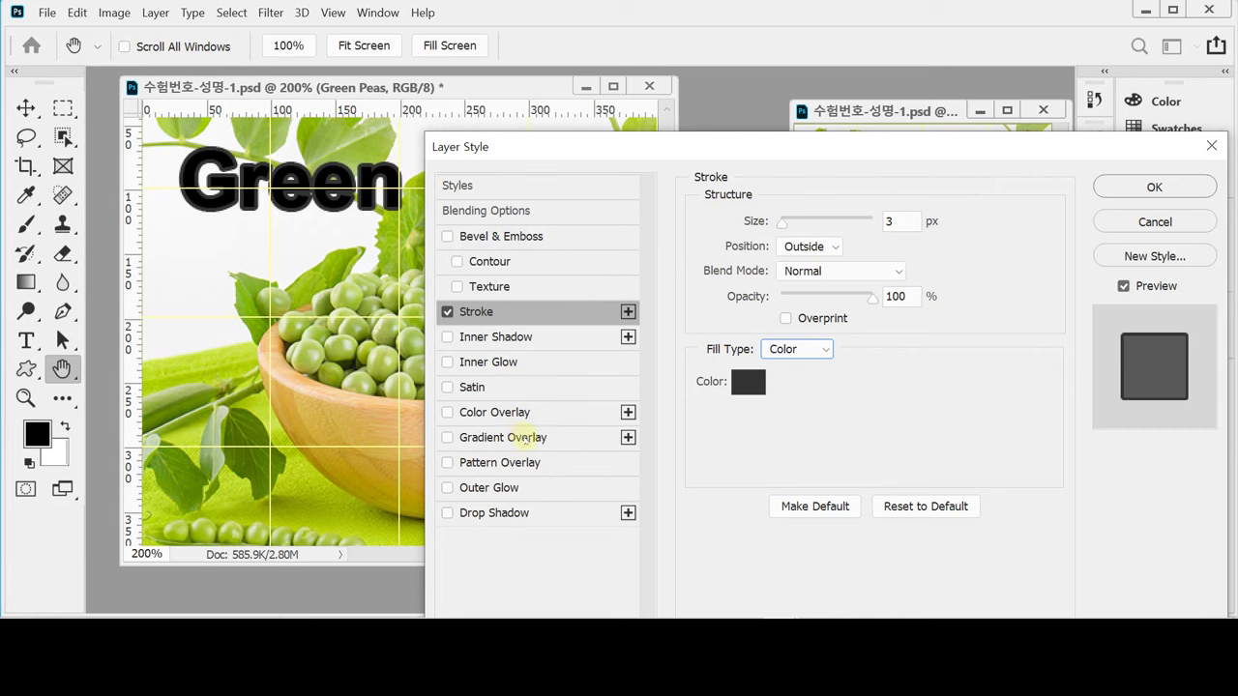
Add a Gradient Overlay effect to the title and set the gradient's starting color stop to #00cccc.
{"action": "left_click", "coordinate": [446, 438]}
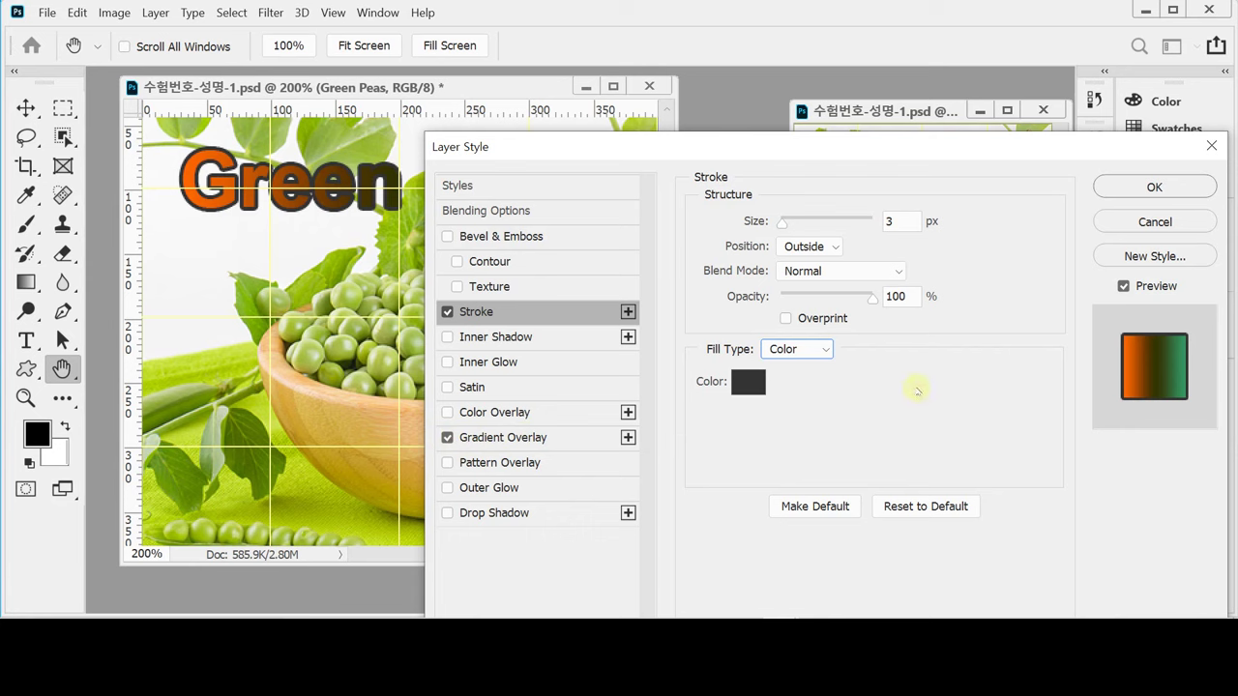
{"action": "left_click", "coordinate": [447, 439]}
{"action": "left_click", "coordinate": [506, 441]}
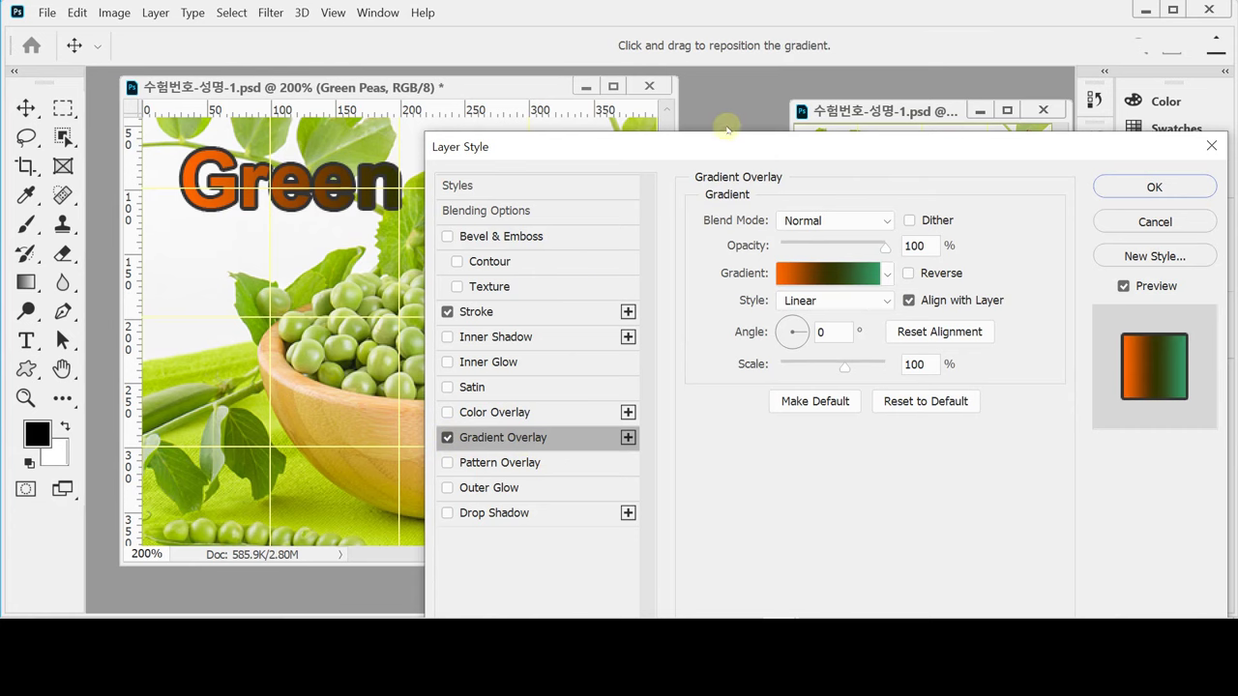
{"action": "left_click_drag", "start_coordinate": [723, 148], "coordinate": [693, 107]}
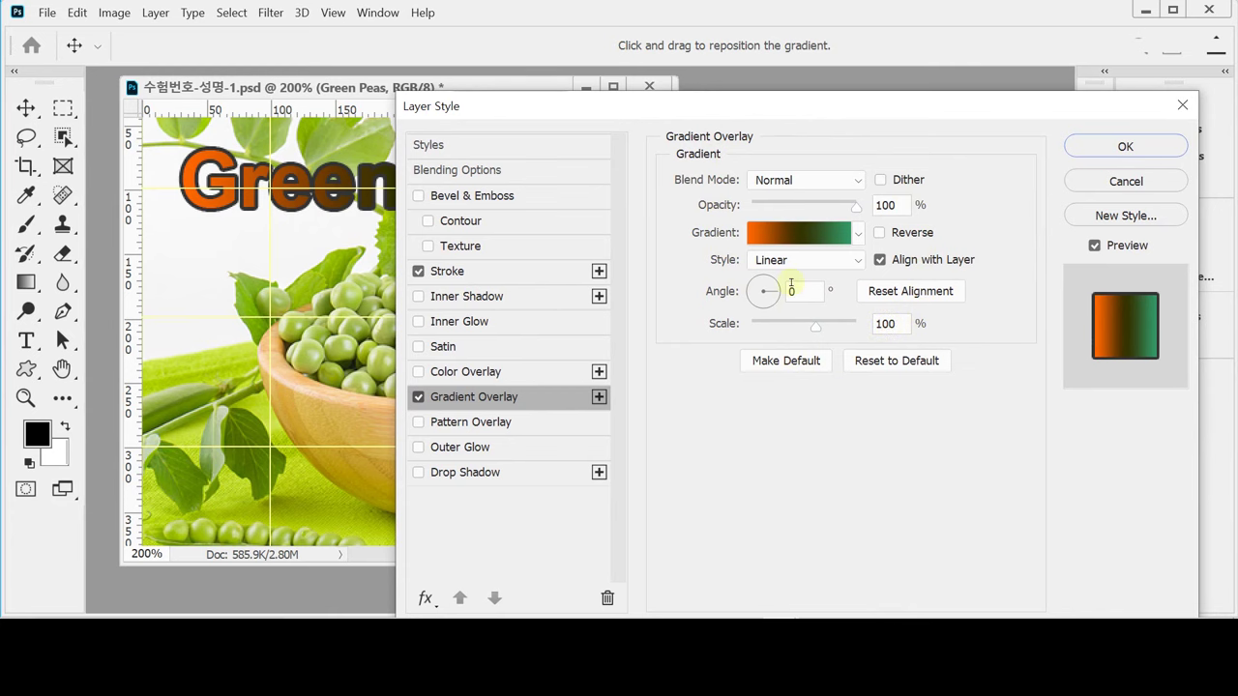
{"action": "left_click", "coordinate": [799, 233]}
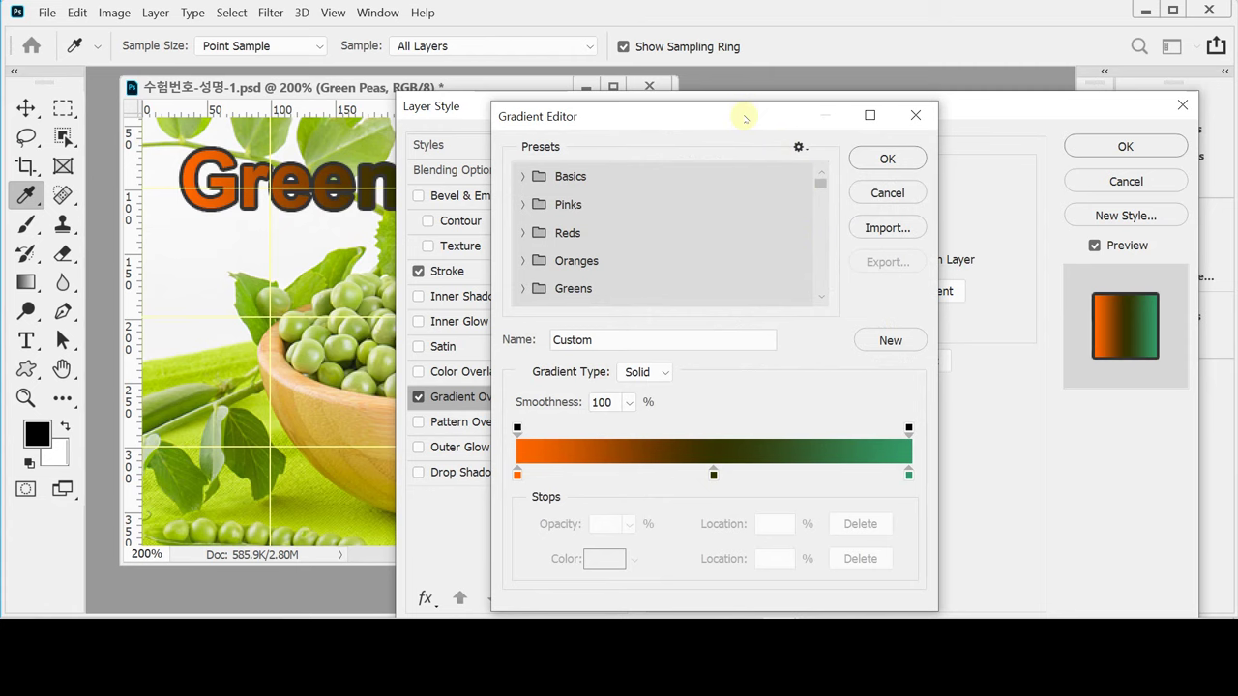
{"action": "left_click_drag", "start_coordinate": [745, 116], "coordinate": [751, 88]}
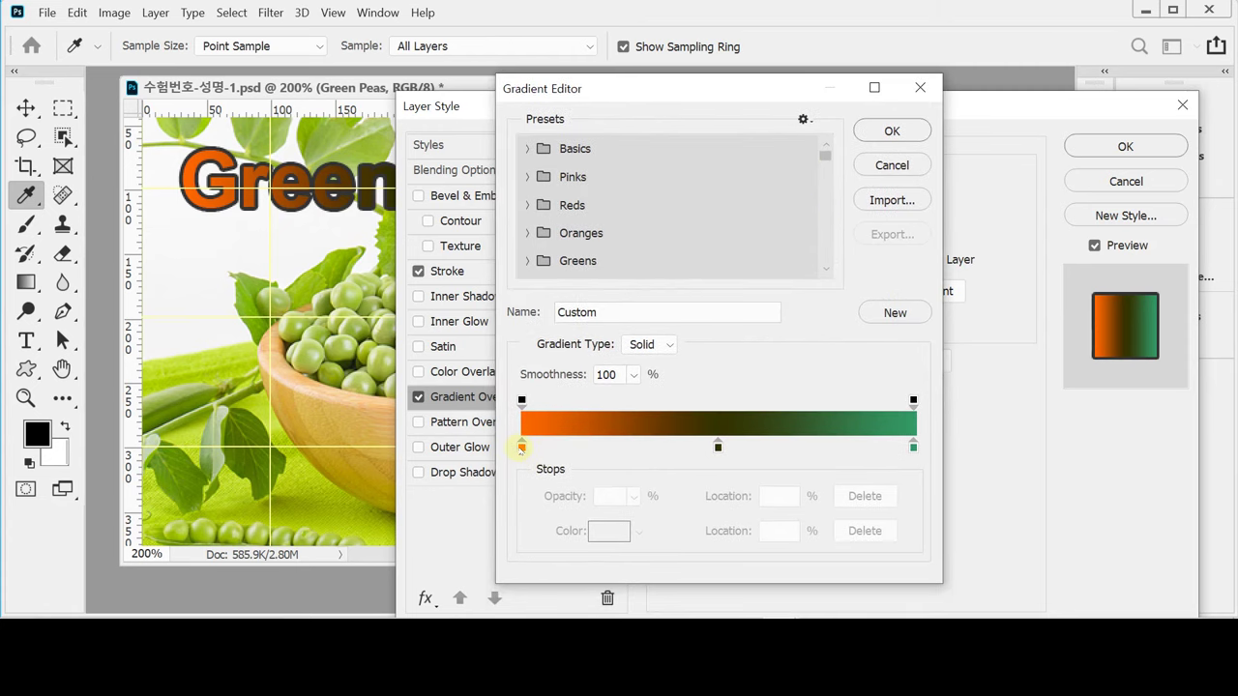
{"action": "double_click", "coordinate": [521, 447]}
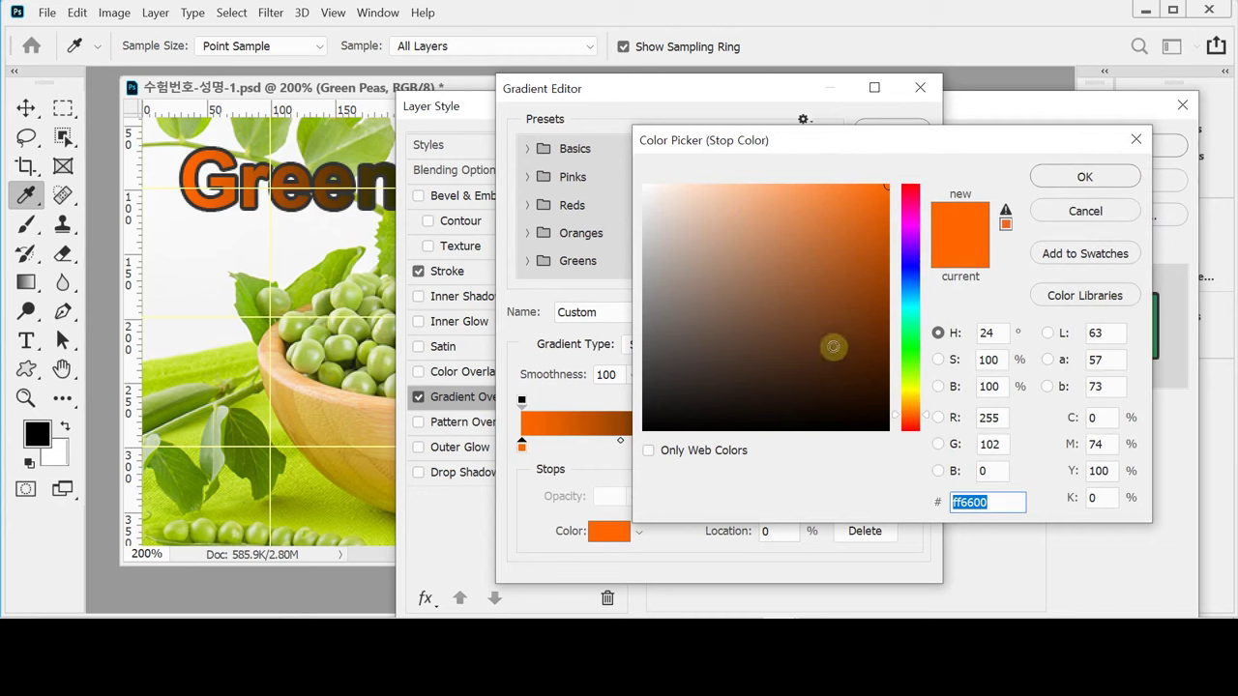
{"action": "type", "text": "0cc"}
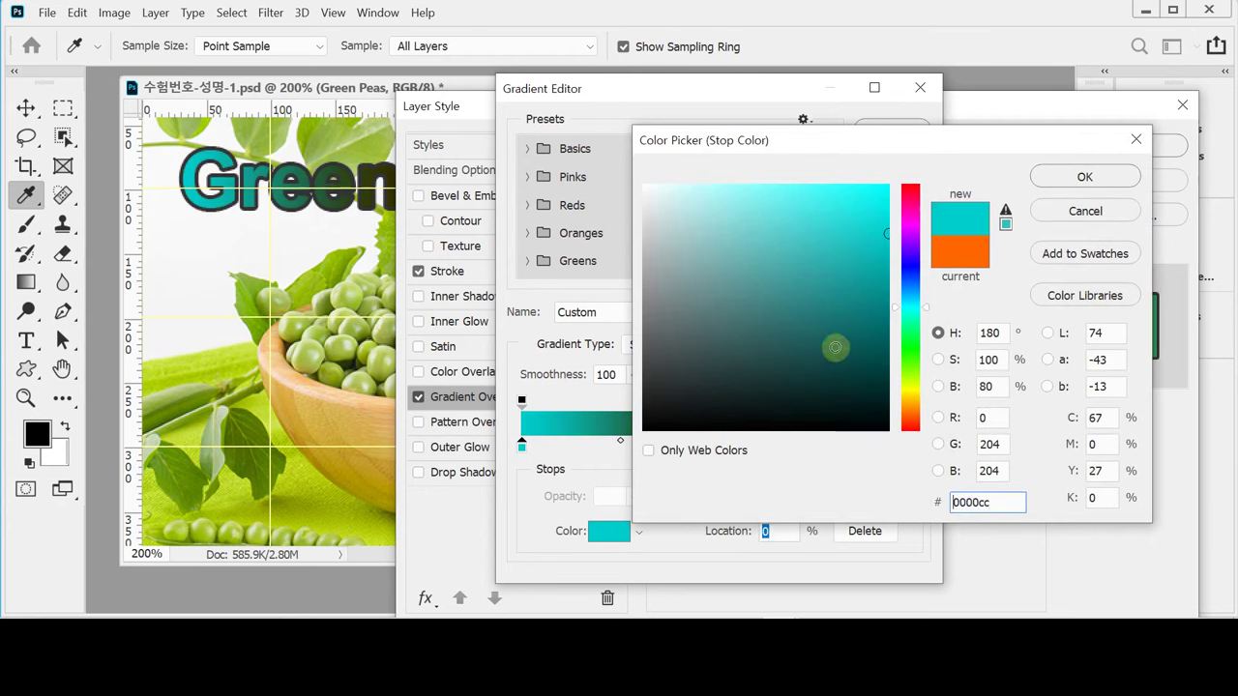
{"action": "key", "text": "Return"}
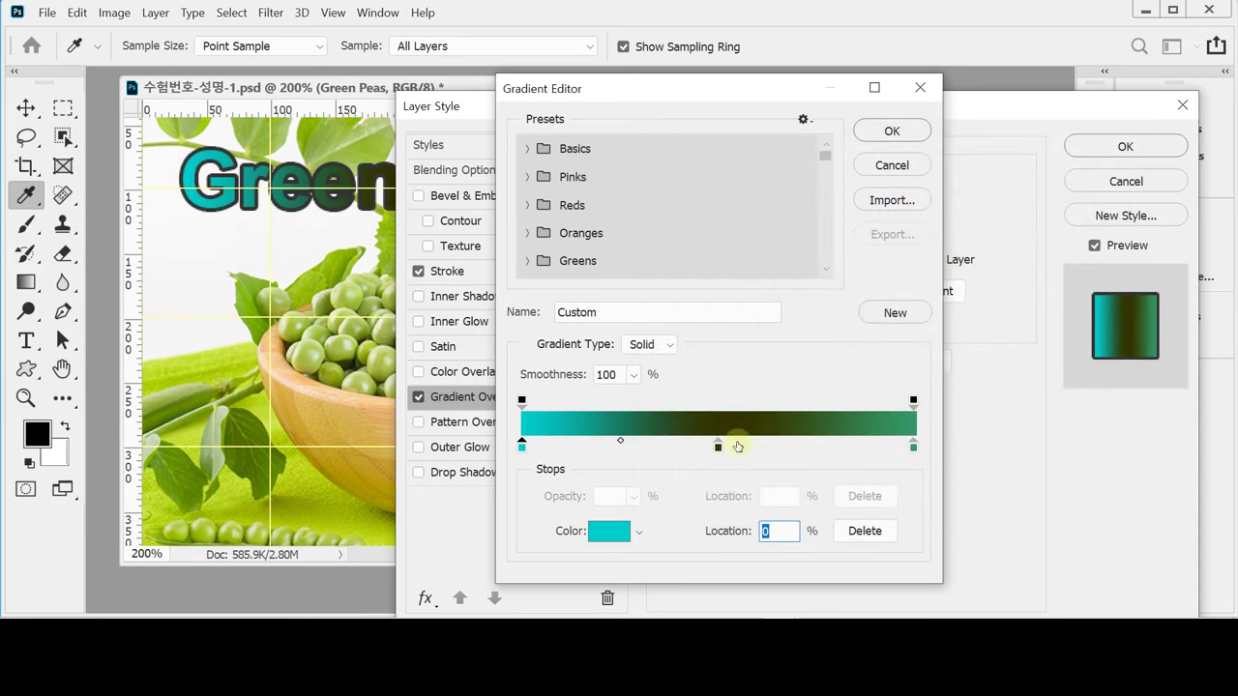
Remove the gradient's middle color stop and set the ending color stop to #ffcccc.
{"action": "left_click_drag", "start_coordinate": [717, 447], "coordinate": [732, 507]}
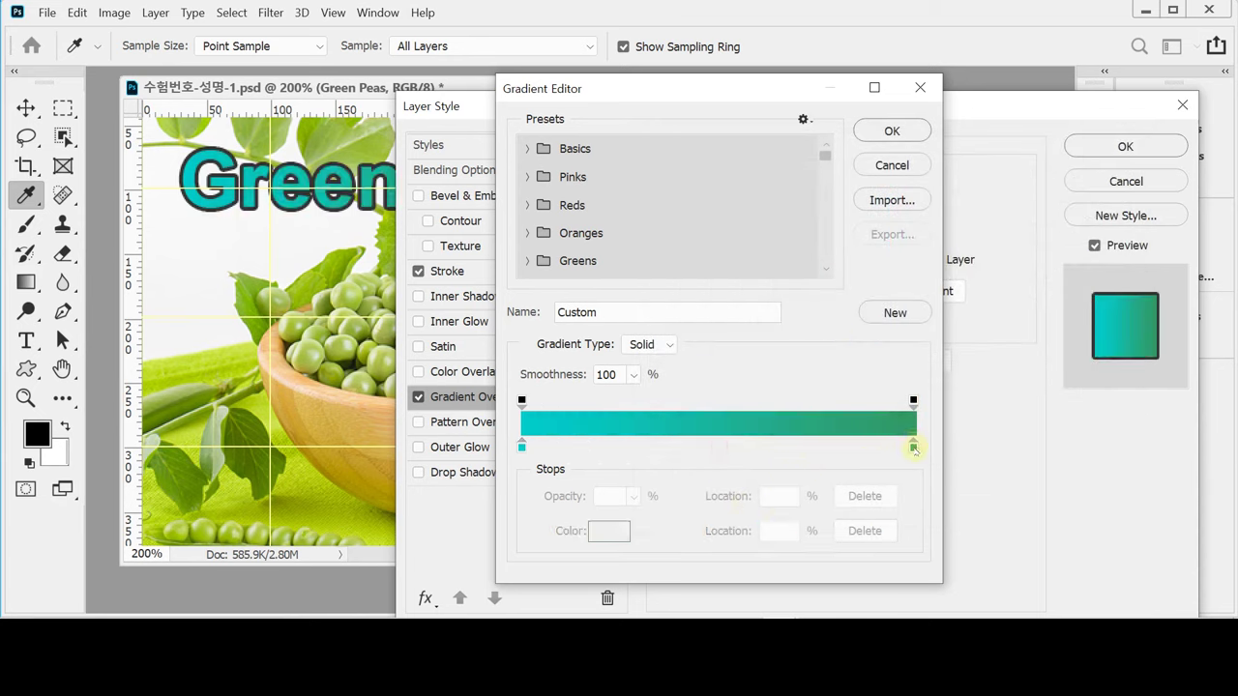
{"action": "double_click", "coordinate": [913, 447]}
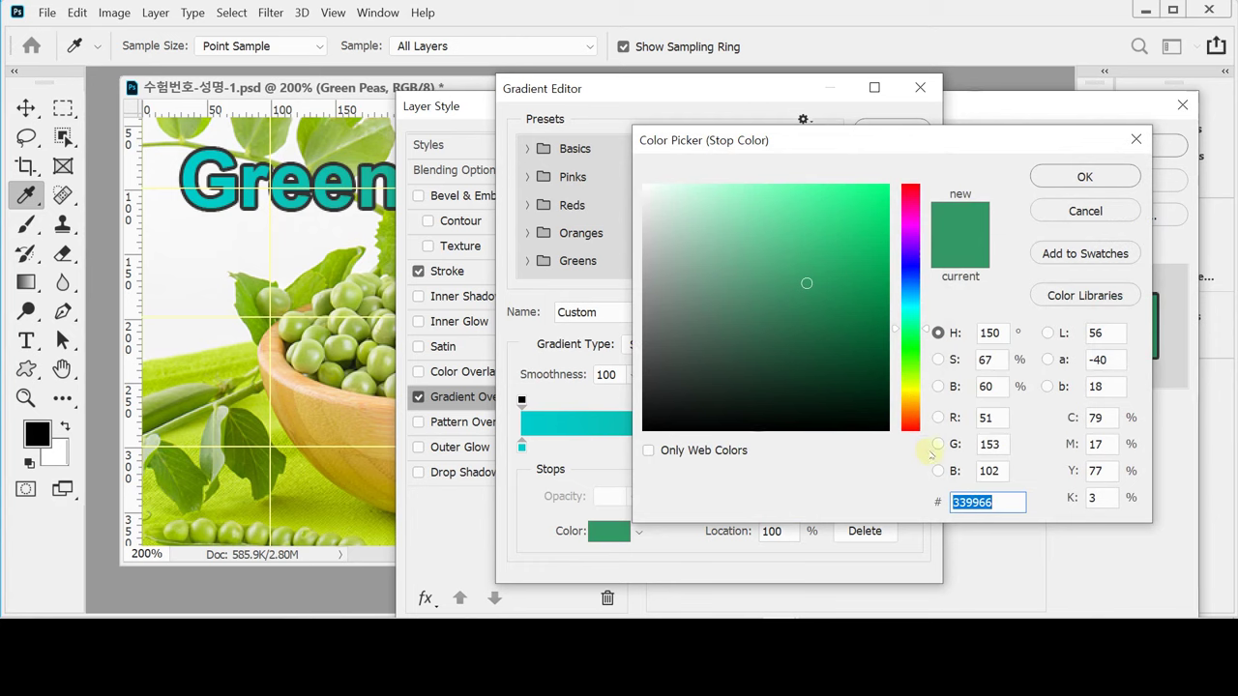
{"action": "type", "text": "fcc"}
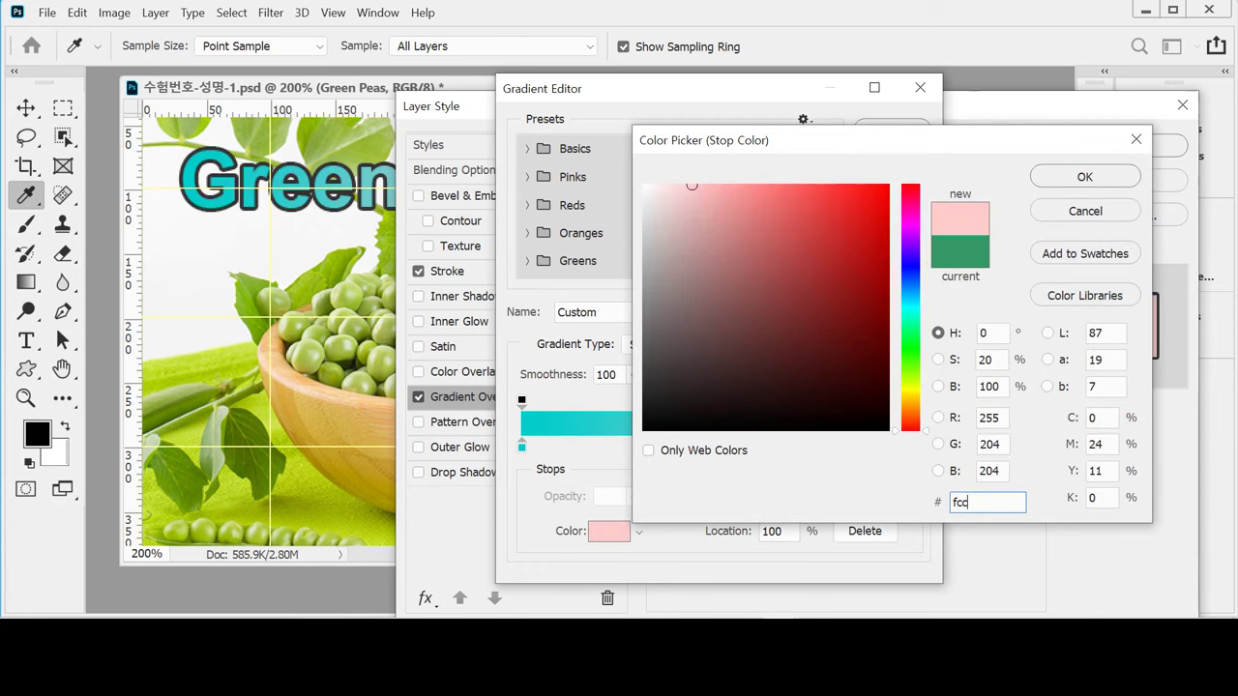
{"action": "key", "text": "Return"}
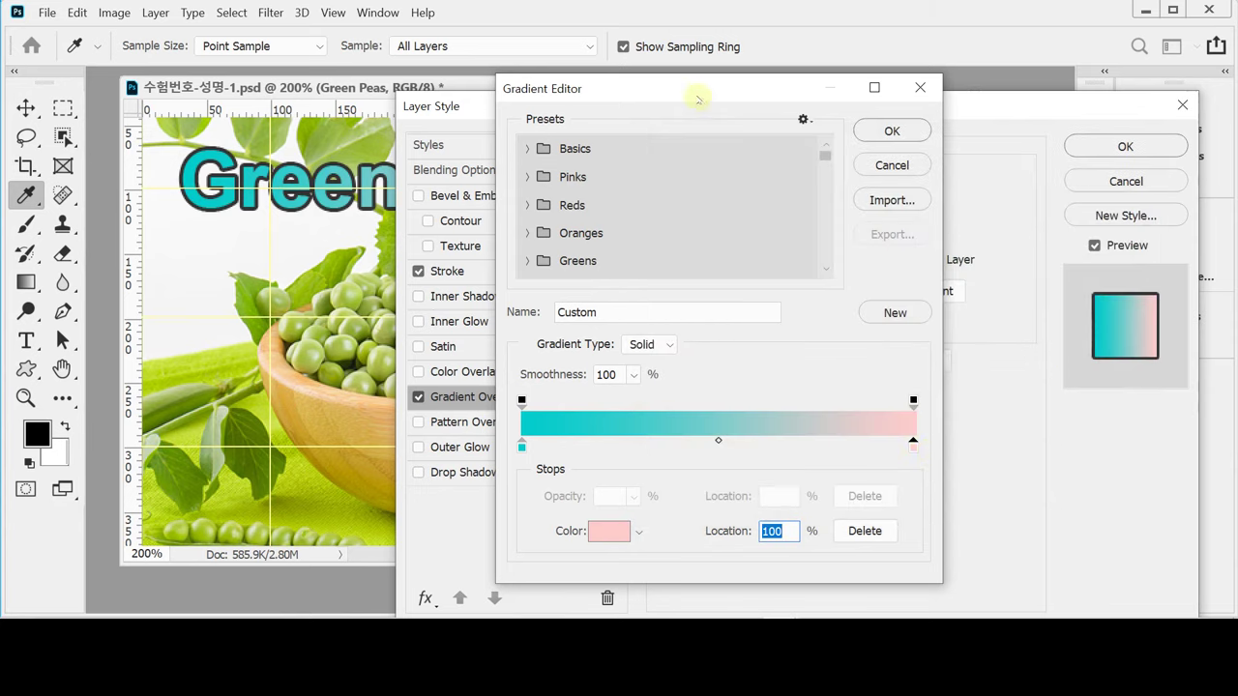
Move the gradient's pink ending color stop to a location of 67%.
{"action": "left_click", "coordinate": [913, 443]}
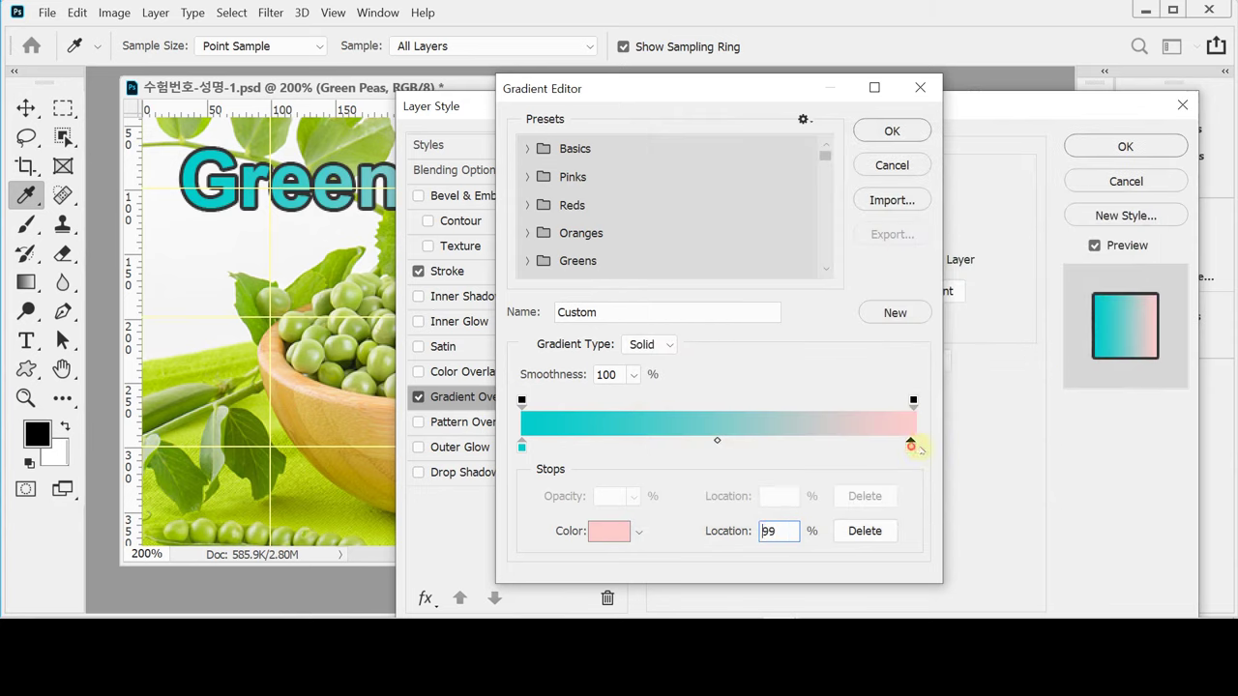
{"action": "left_click", "coordinate": [521, 446]}
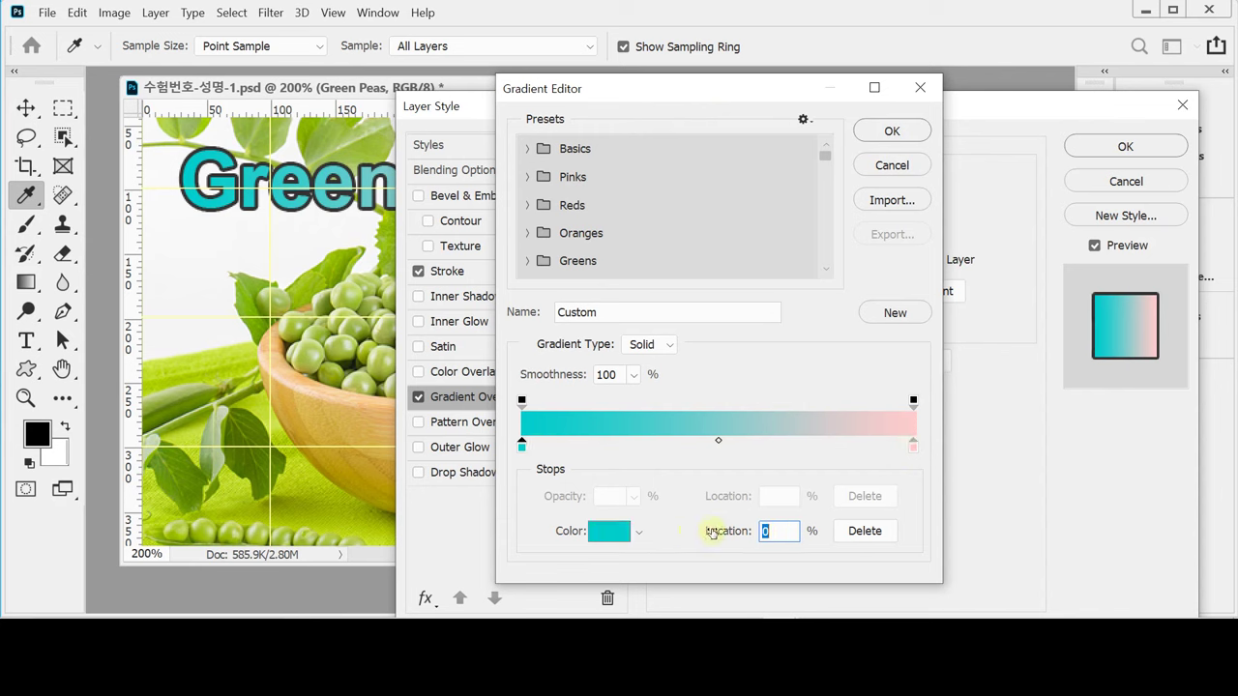
{"action": "left_click", "coordinate": [913, 445]}
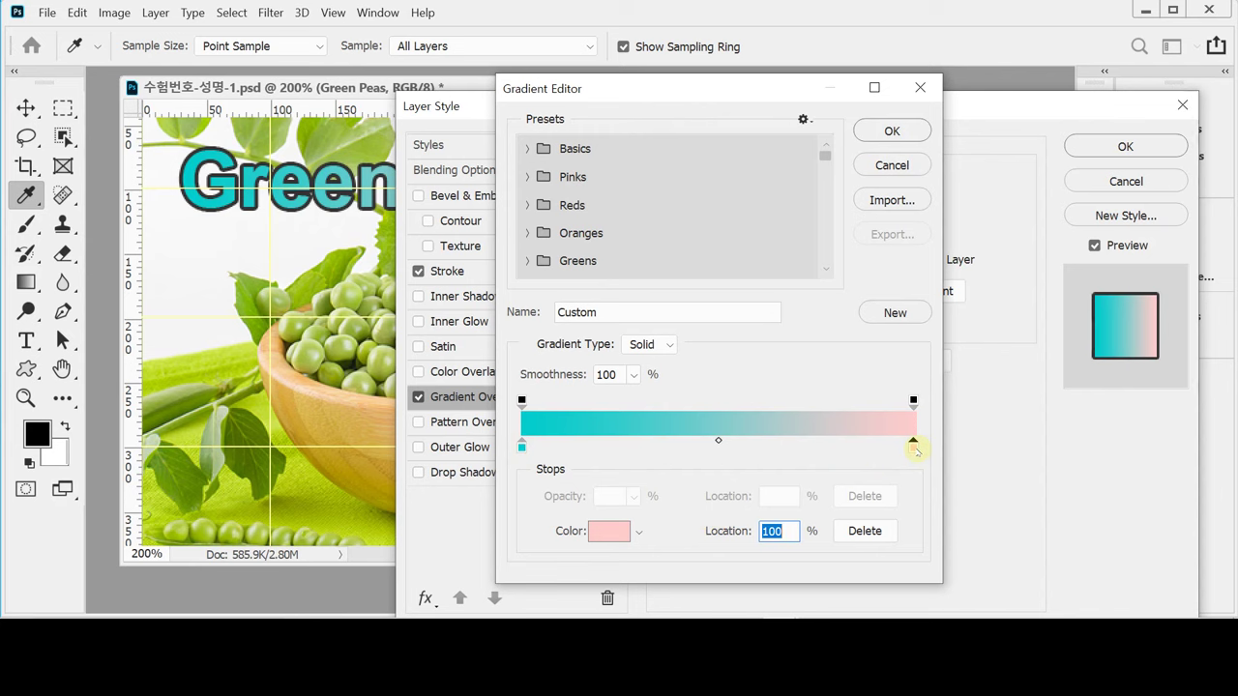
{"action": "left_click_drag", "start_coordinate": [914, 448], "coordinate": [785, 448]}
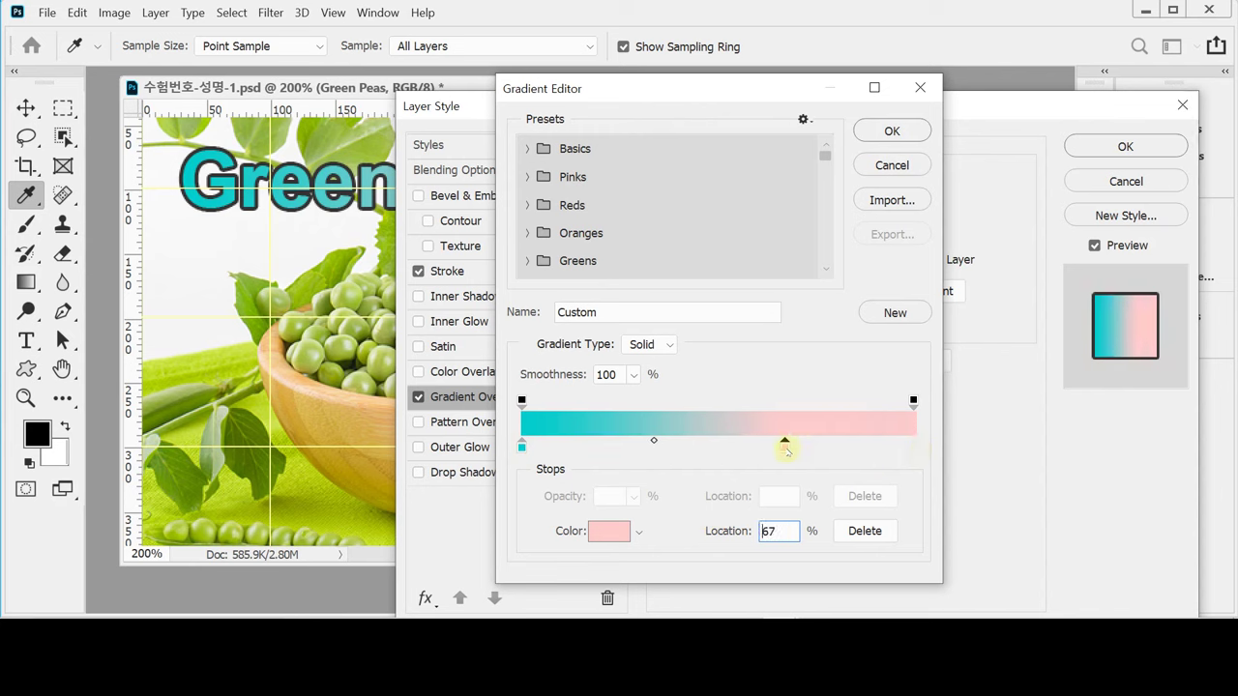
{"action": "left_click", "coordinate": [785, 448]}
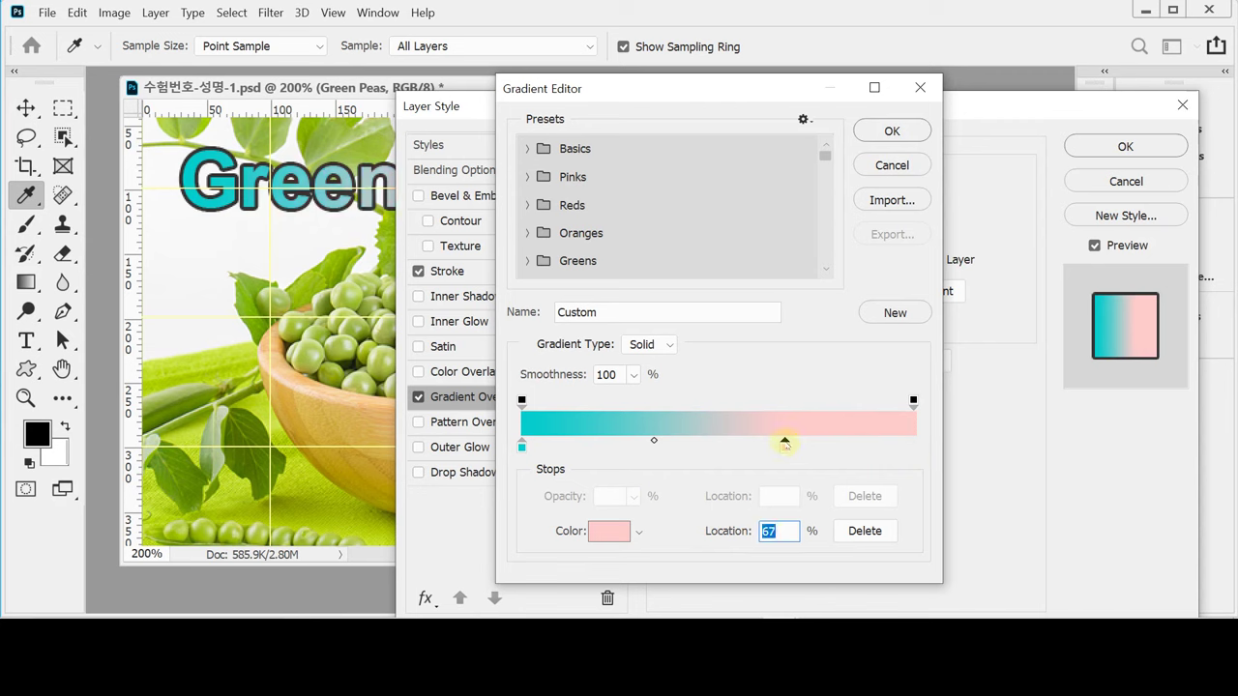
Set the location of the gradient's pink ending color stop to 70% and accept the gradient.
{"action": "mouse_move", "coordinate": [785, 447]}
{"action": "left_mouse_down"}
{"action": "mouse_move", "coordinate": [844, 448]}
{"action": "mouse_move", "coordinate": [766, 447]}
{"action": "left_mouse_up"}
{"action": "left_click_drag", "start_coordinate": [764, 447], "coordinate": [792, 449]}
{"action": "left_click", "coordinate": [792, 449]}
{"action": "type", "text": "70"}
{"action": "key", "text": "Return"}
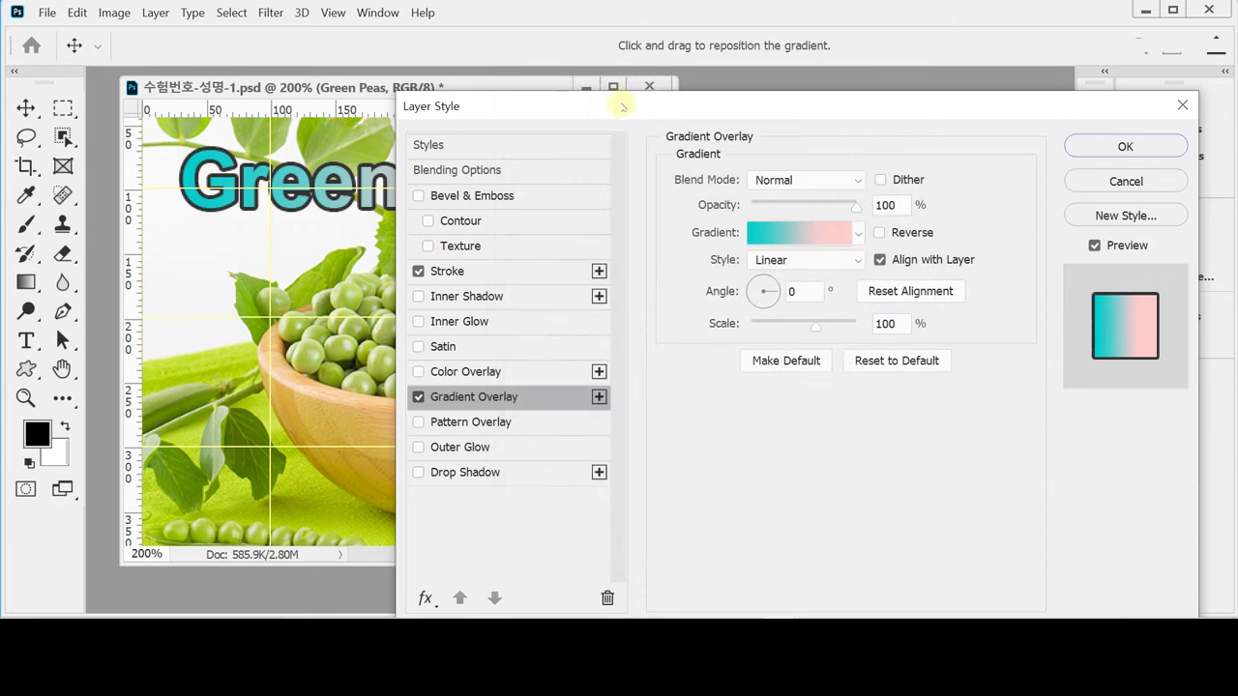
Try gradient overlay angles of -89°, 177°, 79°, 16° and 3° on the title.
{"action": "left_click_drag", "start_coordinate": [623, 107], "coordinate": [640, 228]}
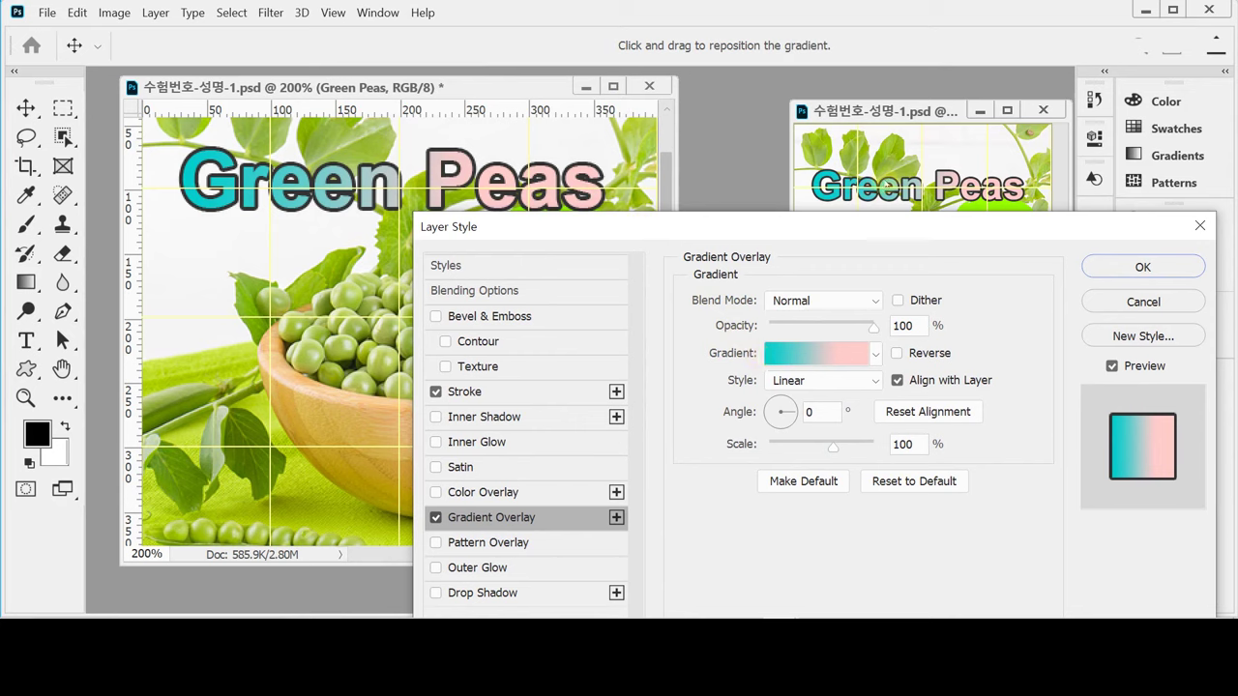
{"action": "left_click", "coordinate": [781, 427]}
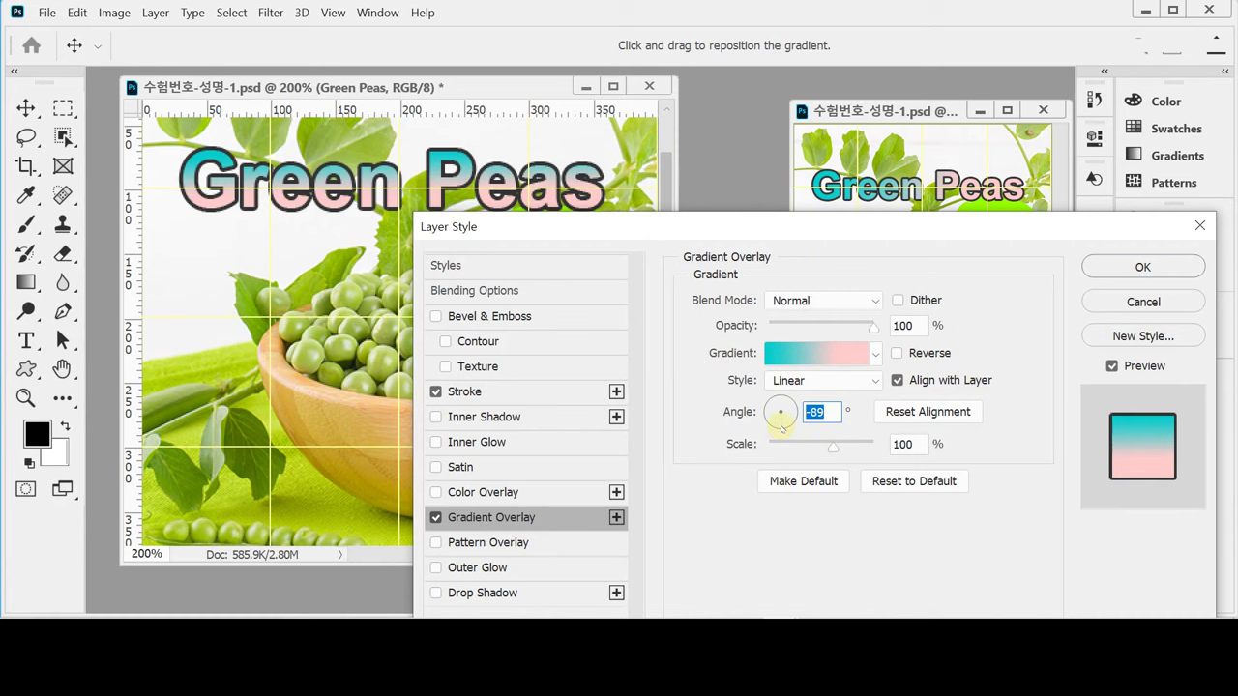
{"action": "left_click", "coordinate": [767, 413]}
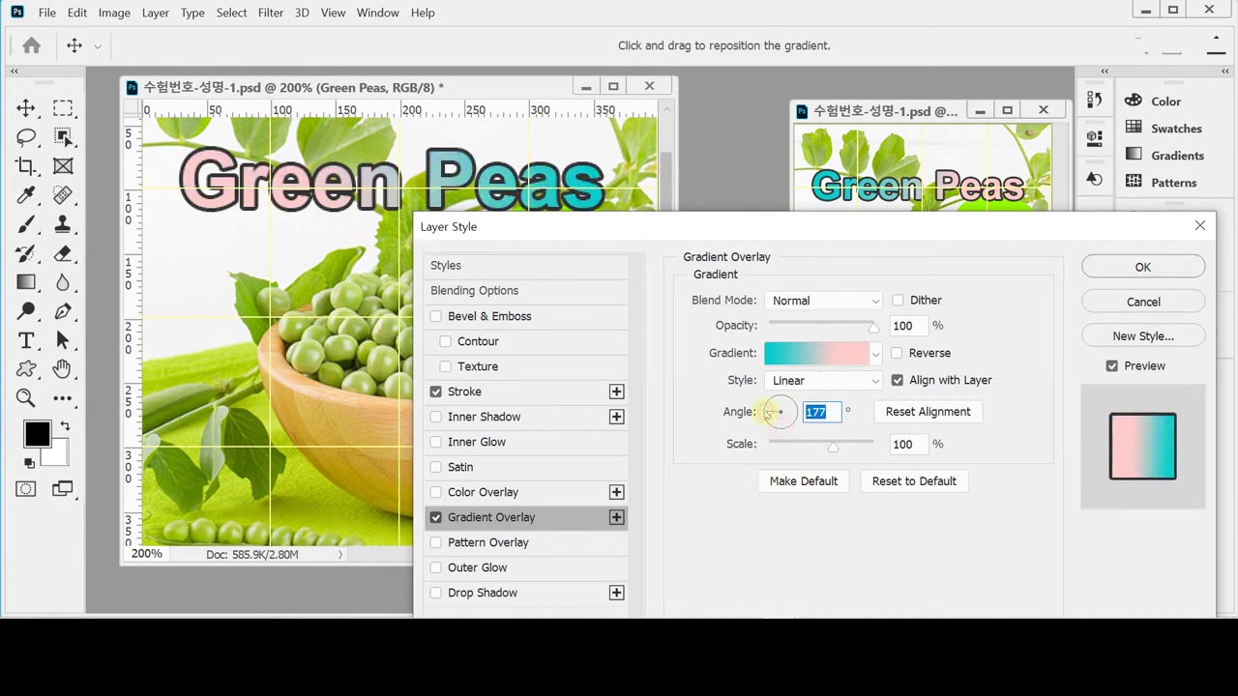
{"action": "left_click", "coordinate": [783, 401]}
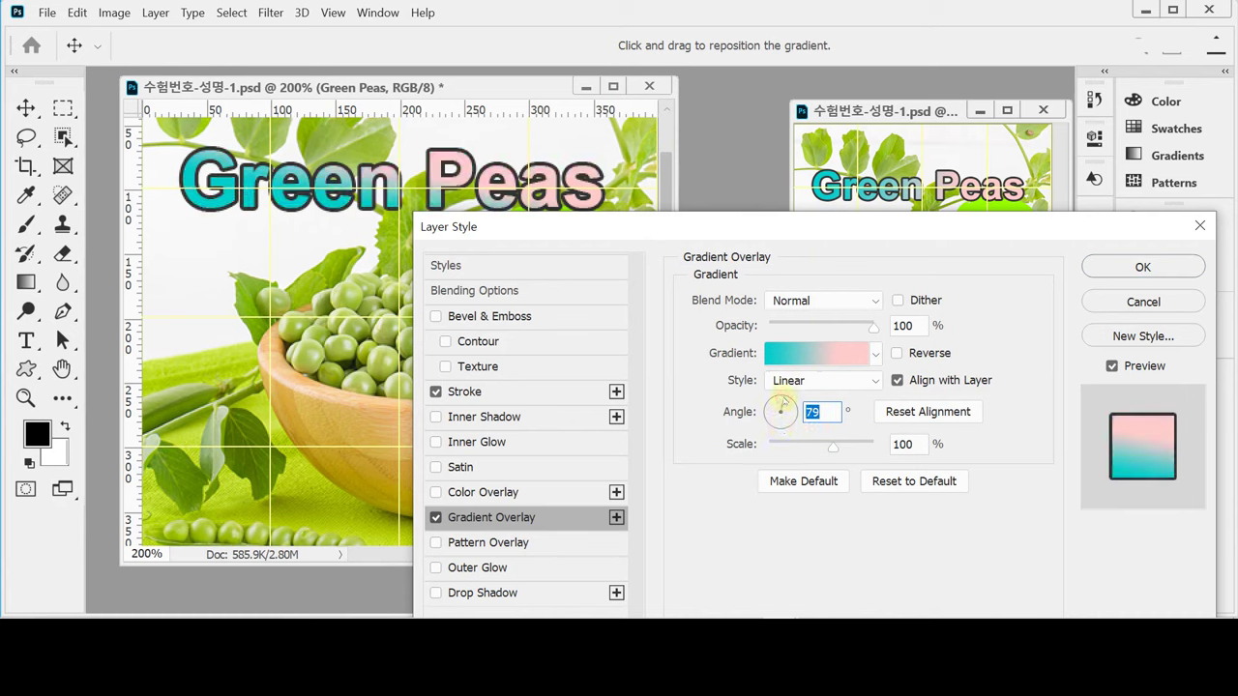
{"action": "left_click", "coordinate": [795, 405]}
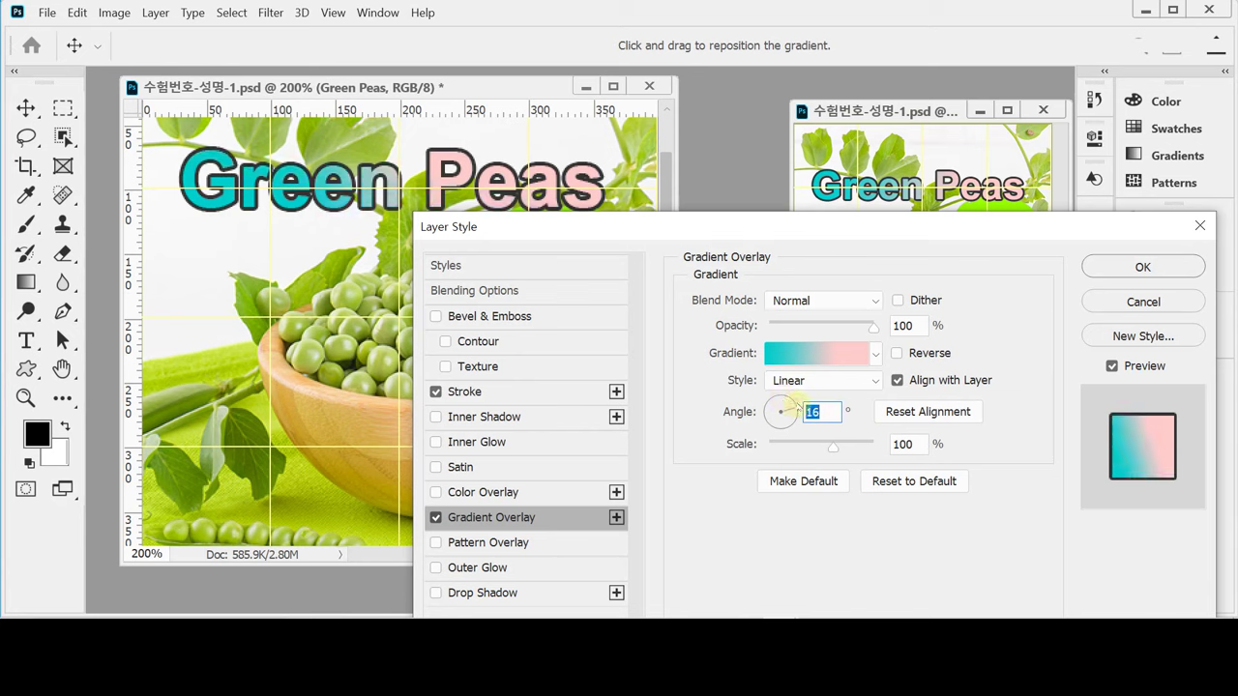
{"action": "left_click", "coordinate": [795, 411]}
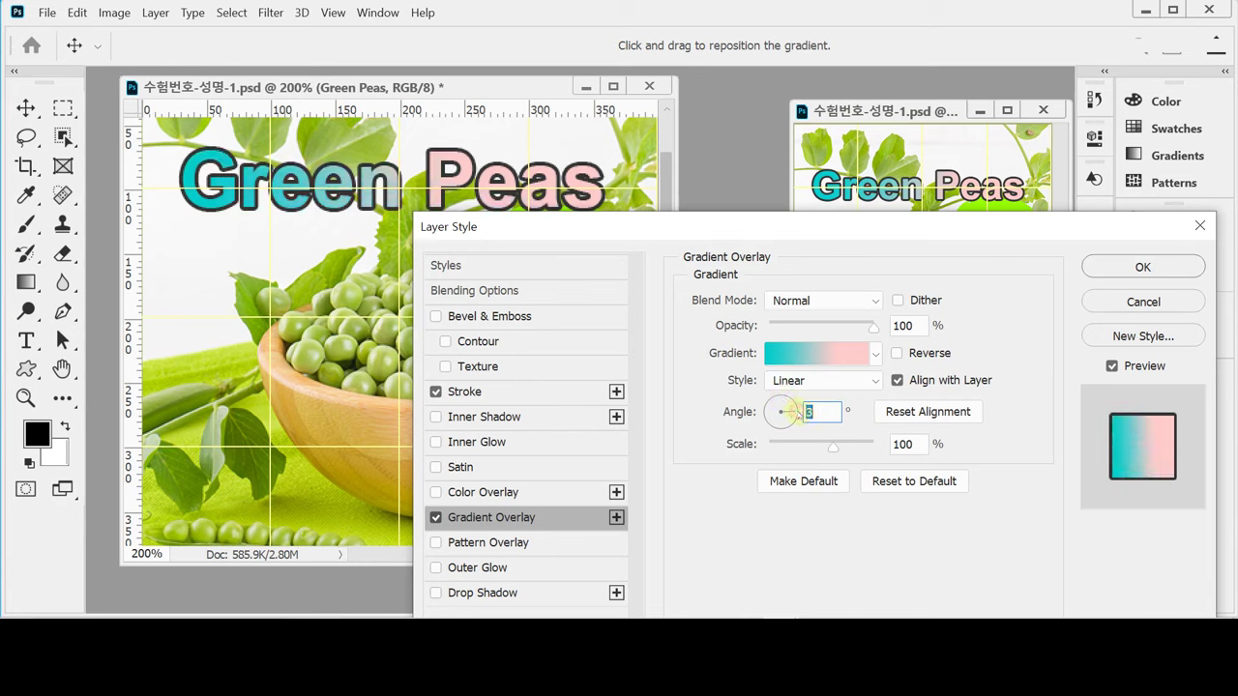
Set the gradient overlay's angle to 0°, apply the title's layer style and save the document.
{"action": "type", "text": "0"}
{"action": "left_click", "coordinate": [1142, 267]}
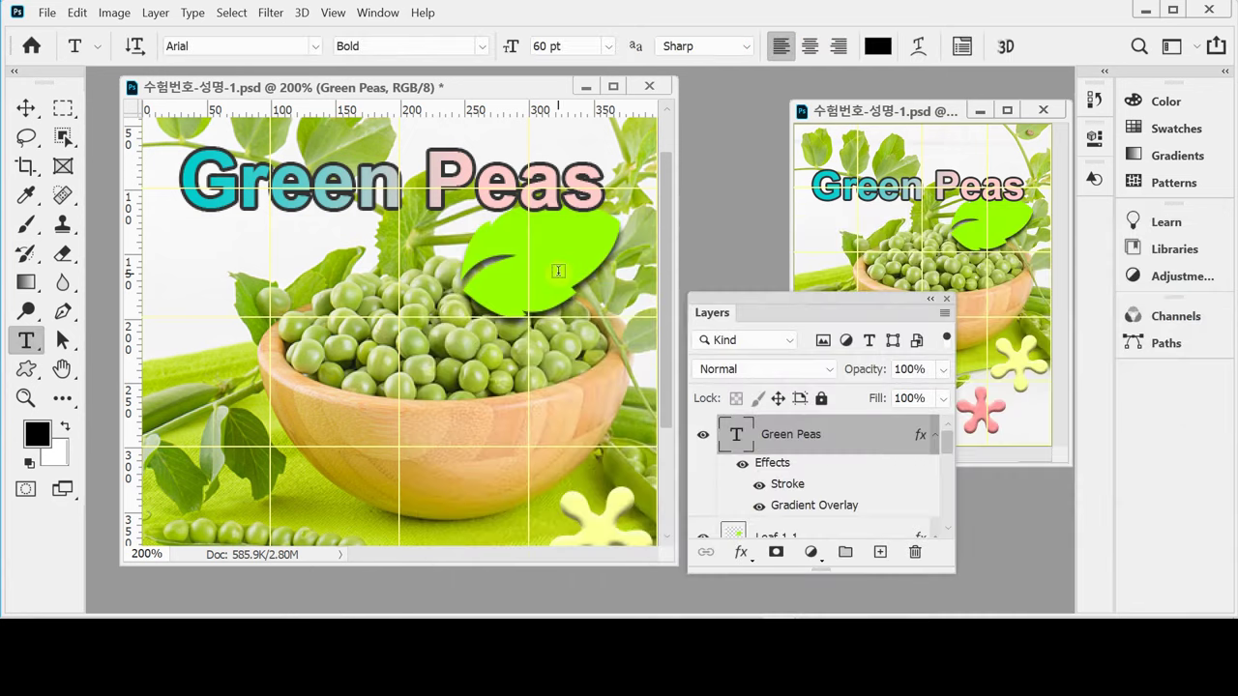
{"action": "key", "text": "ctrl+s"}
Select the yellow blob with the Move tool and start a Free Transform on it.
{"action": "left_click", "coordinate": [26, 108]}
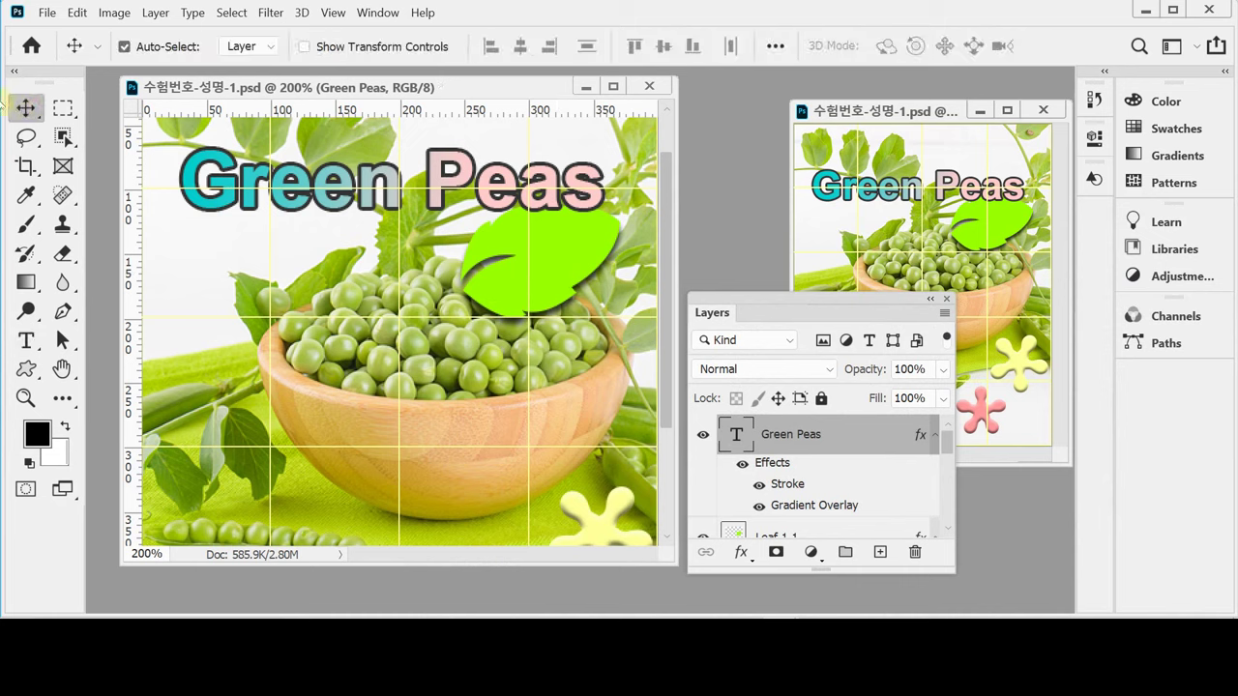
{"action": "key", "text": "ctrl+minus"}
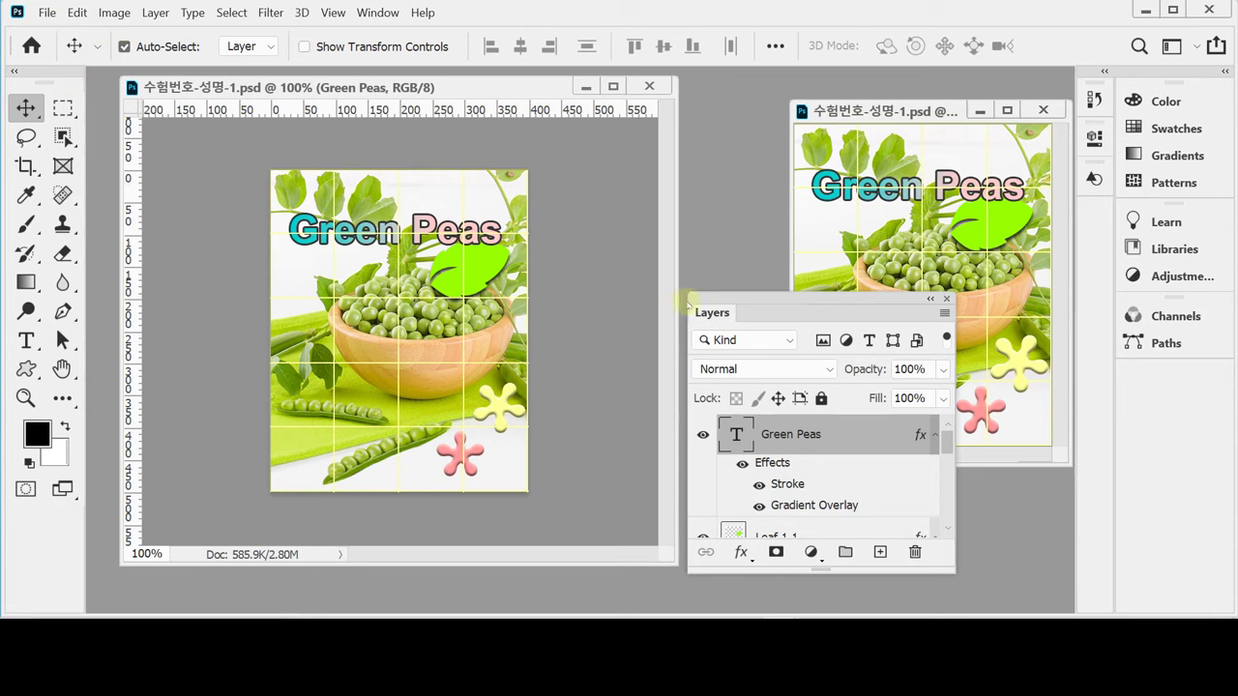
{"action": "double_click", "coordinate": [707, 311]}
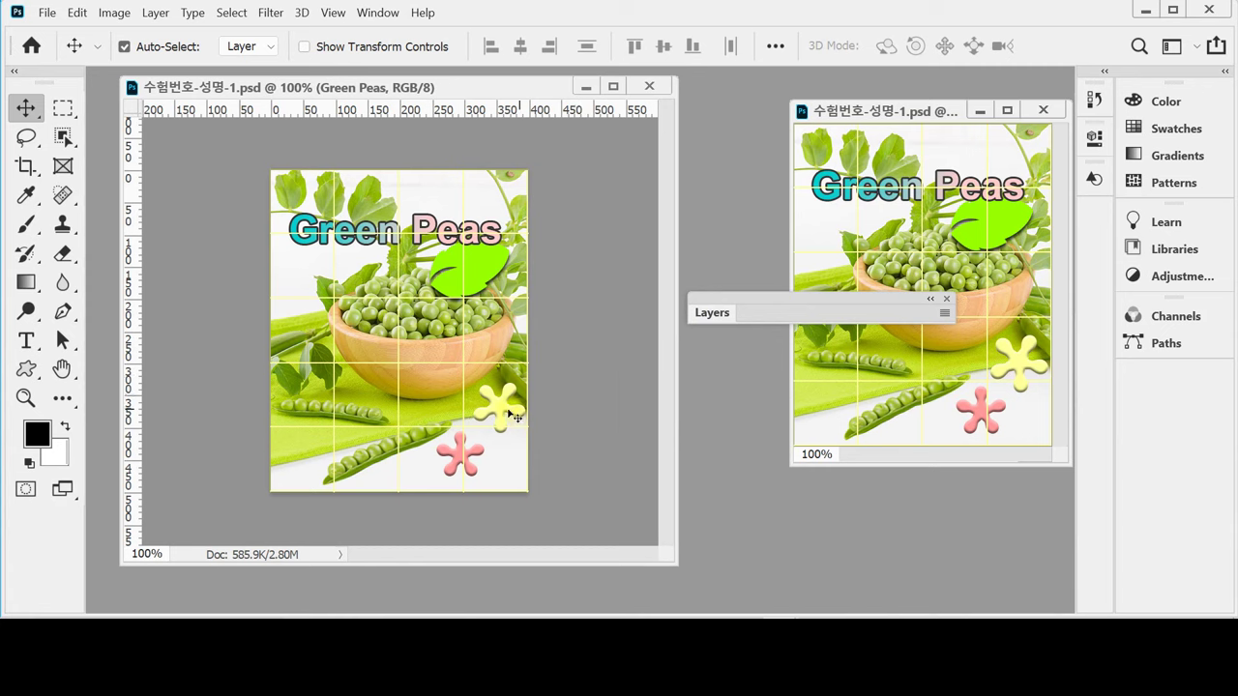
{"action": "left_click_drag", "start_coordinate": [517, 417], "coordinate": [499, 410]}
{"action": "key", "text": "ctrl+t"}
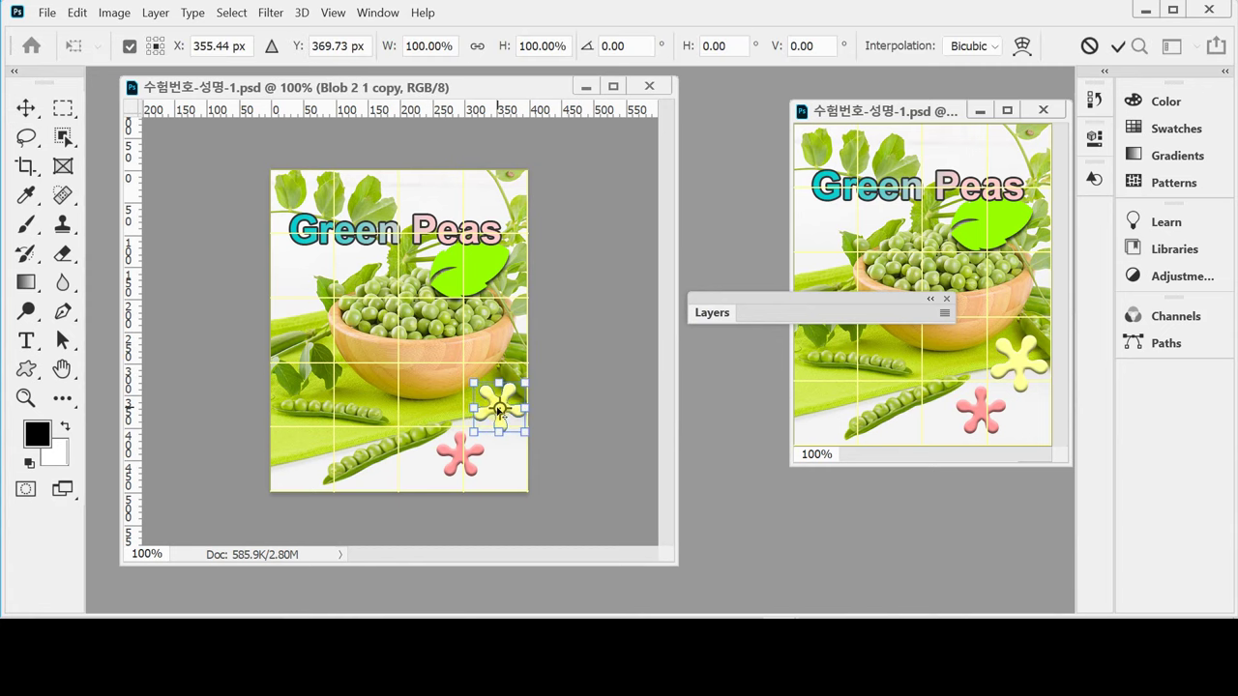
{"action": "key", "text": "Return"}
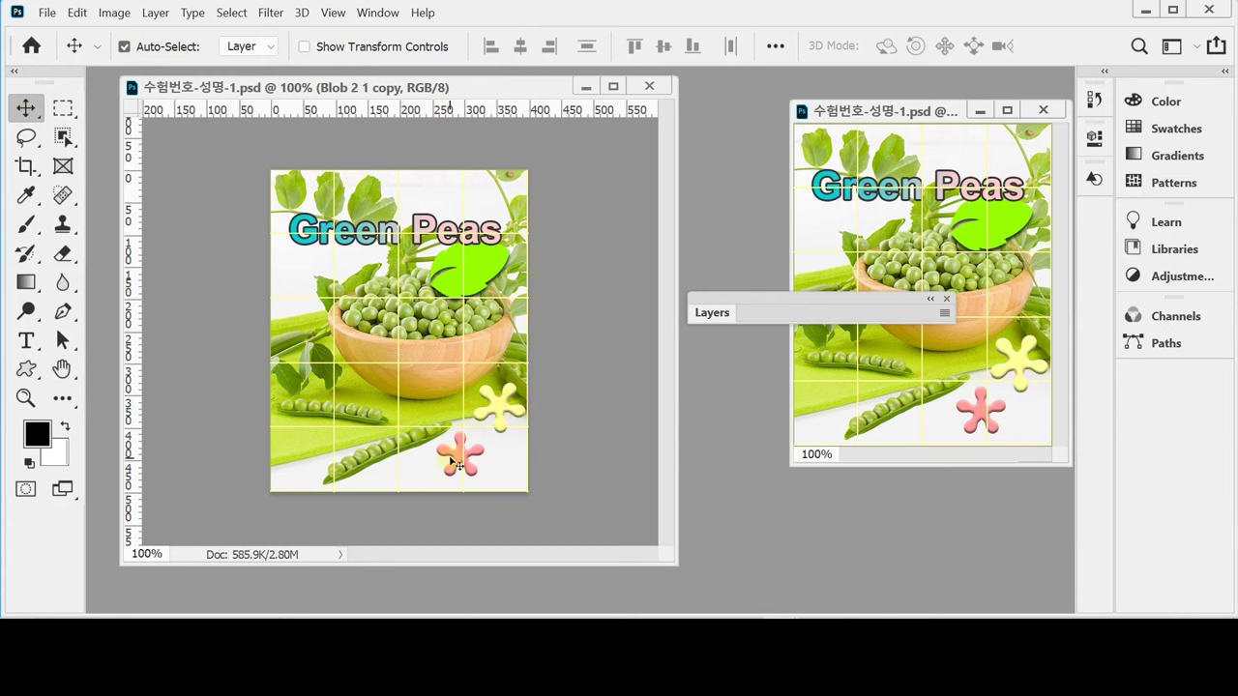
Check which layers the leaf, the title and the background photo belong to by selecting each on the canvas.
{"action": "left_click", "coordinate": [503, 432]}
{"action": "left_click", "coordinate": [505, 414]}
{"action": "left_click", "coordinate": [576, 374]}
{"action": "left_click", "coordinate": [712, 312]}
{"action": "left_click", "coordinate": [363, 245]}
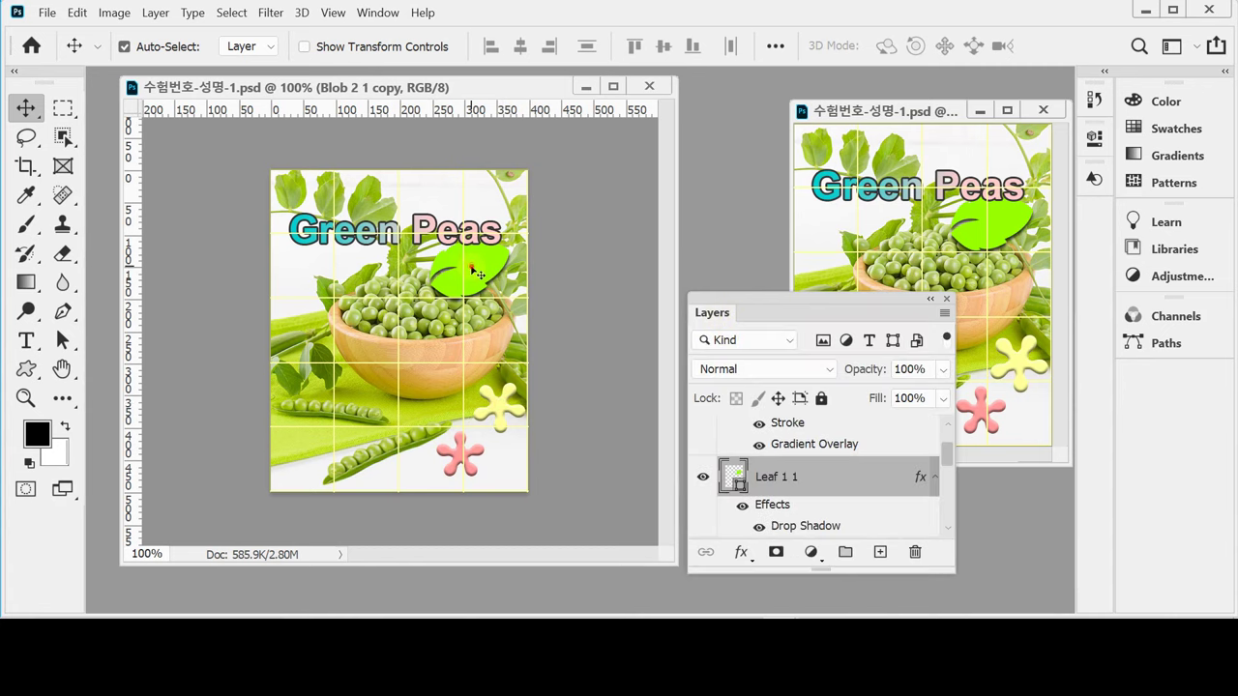
{"action": "left_click", "coordinate": [315, 244]}
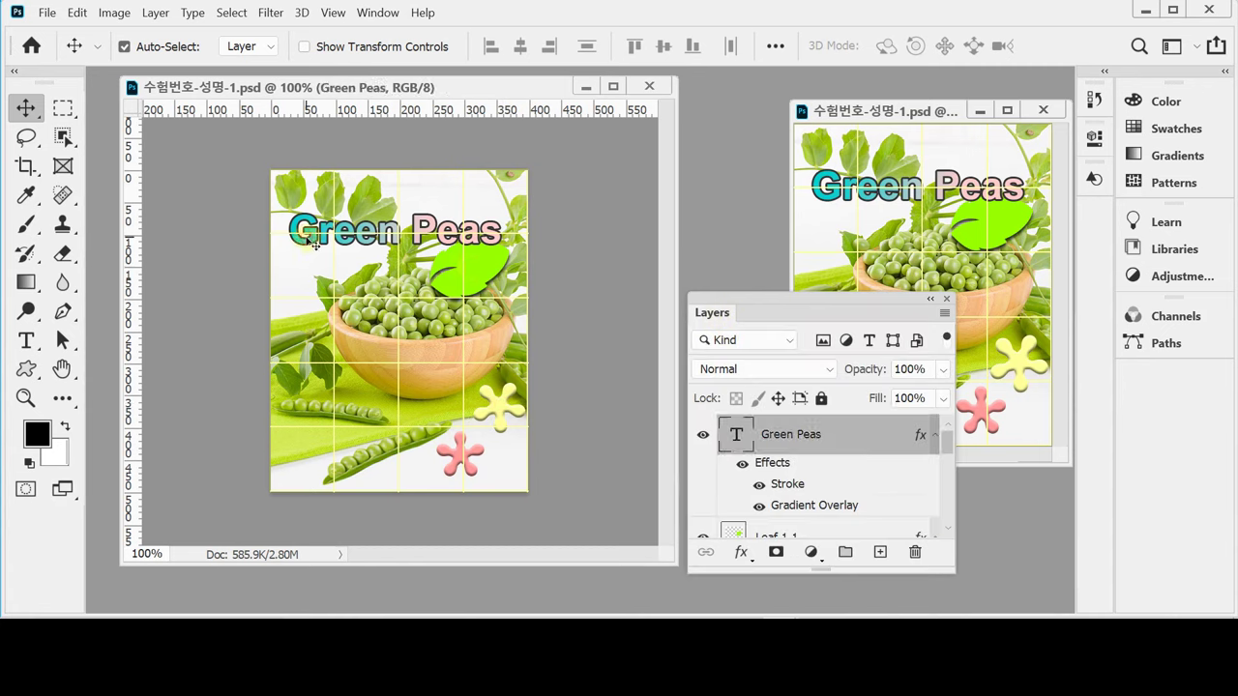
{"action": "left_click", "coordinate": [326, 346]}
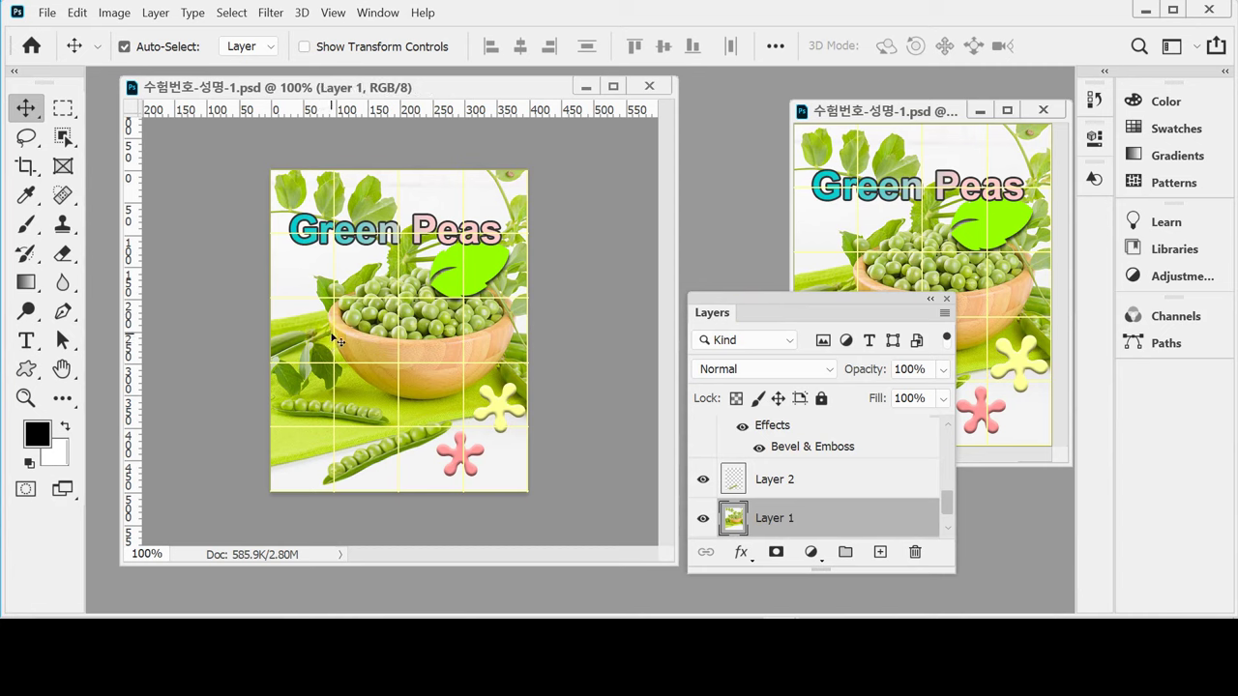
Scale the yellow blob proportionally to 114.64% with Free Transform and move it slightly down.
{"action": "left_click", "coordinate": [500, 415]}
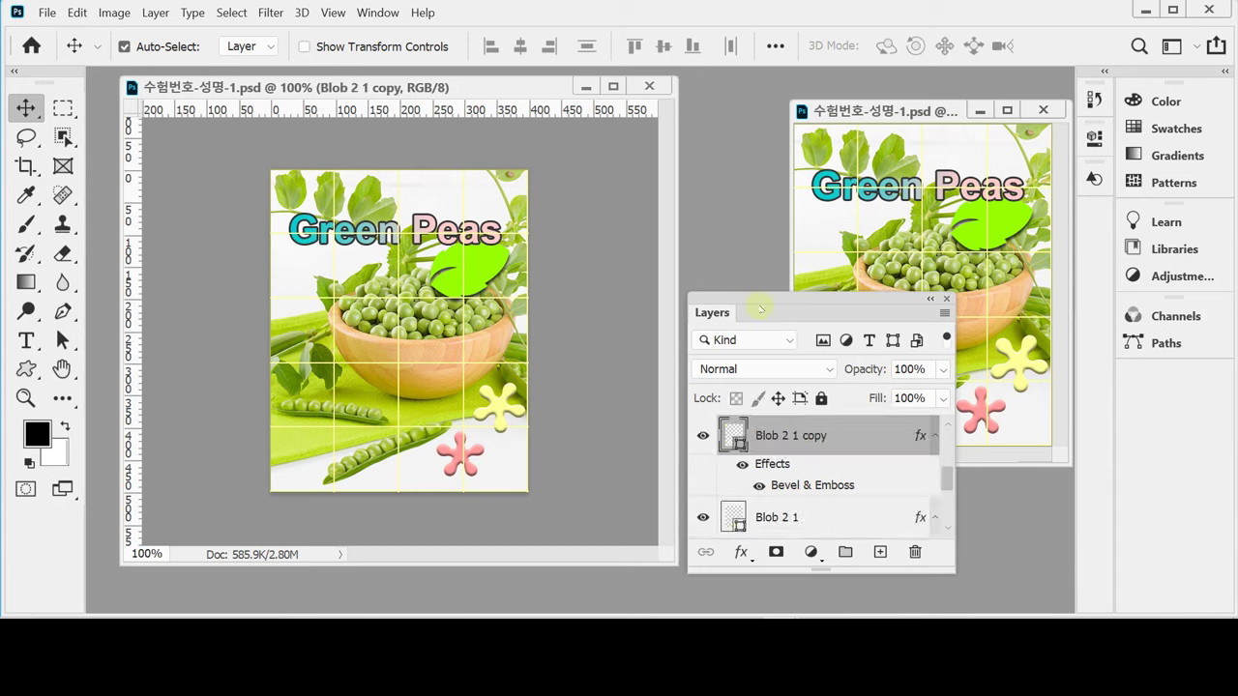
{"action": "left_click_drag", "start_coordinate": [725, 296], "coordinate": [712, 480]}
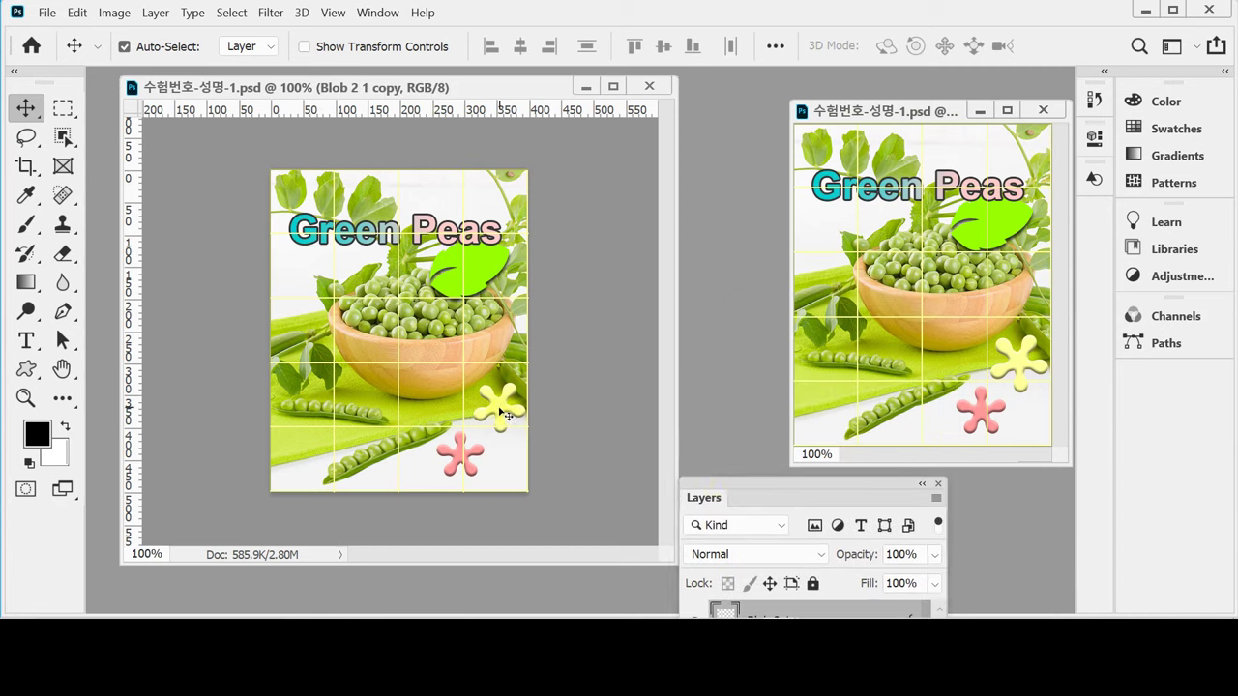
{"action": "key", "text": "ctrl+t"}
{"action": "left_click_drag", "start_coordinate": [473, 383], "coordinate": [462, 371]}
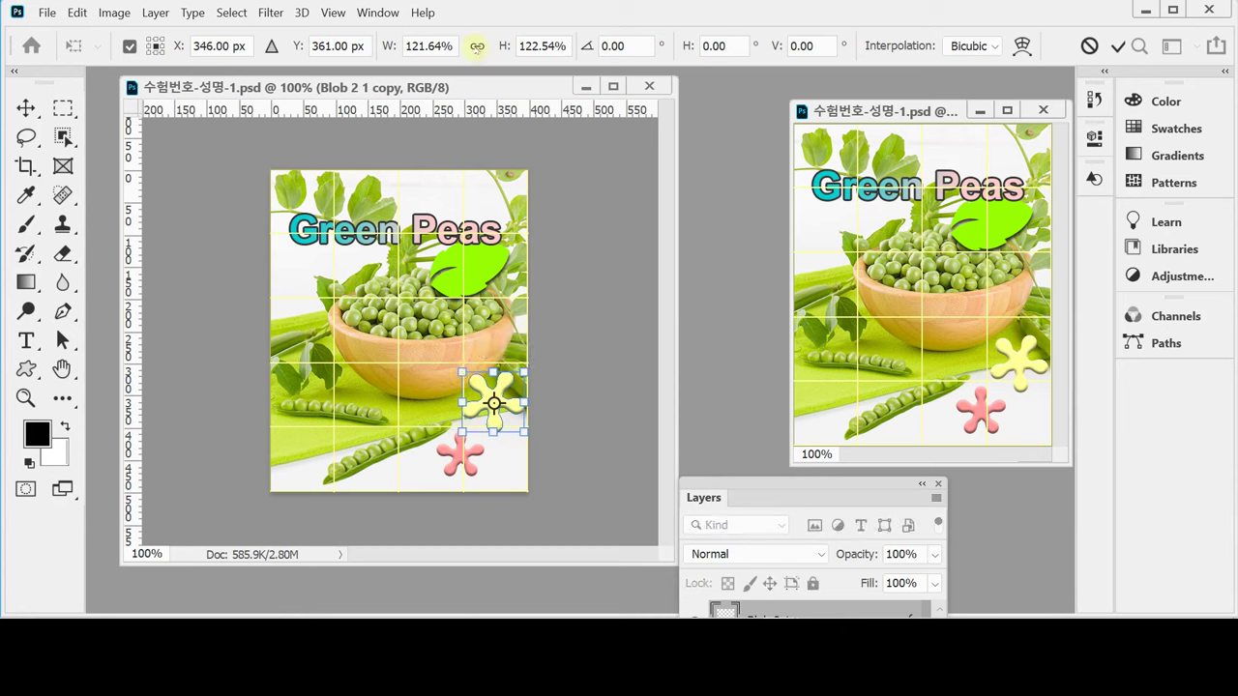
{"action": "left_click", "coordinate": [476, 45]}
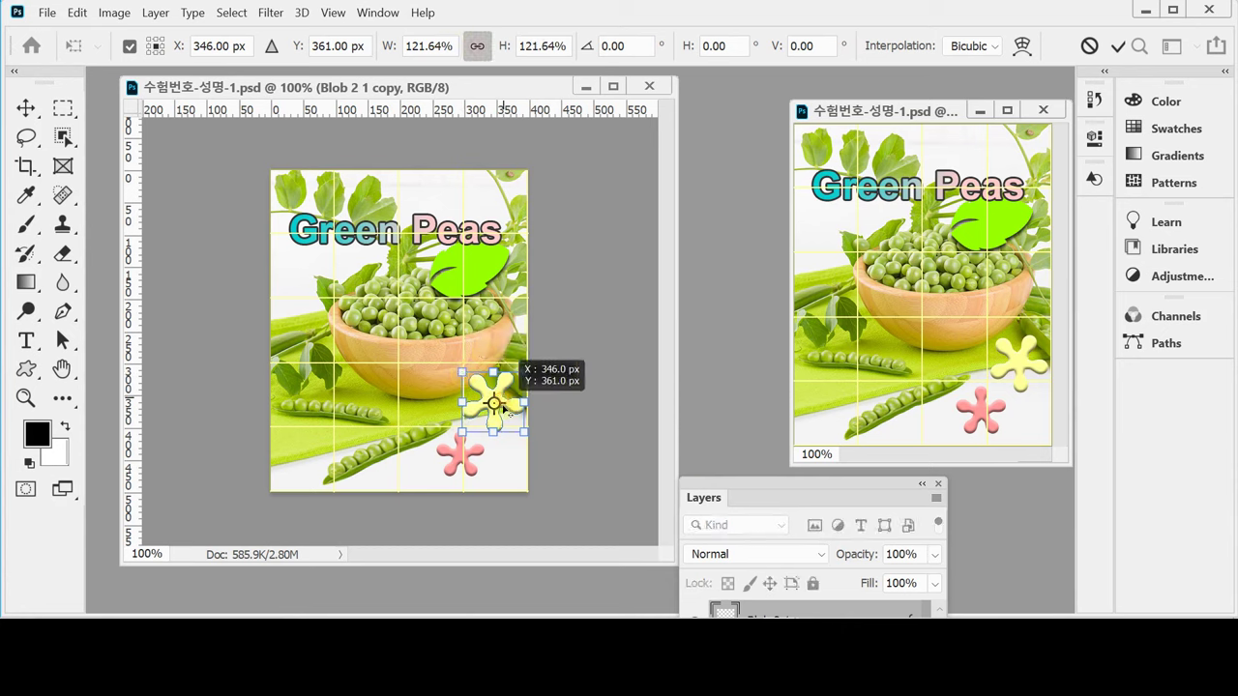
{"action": "left_click_drag", "start_coordinate": [388, 47], "coordinate": [377, 51]}
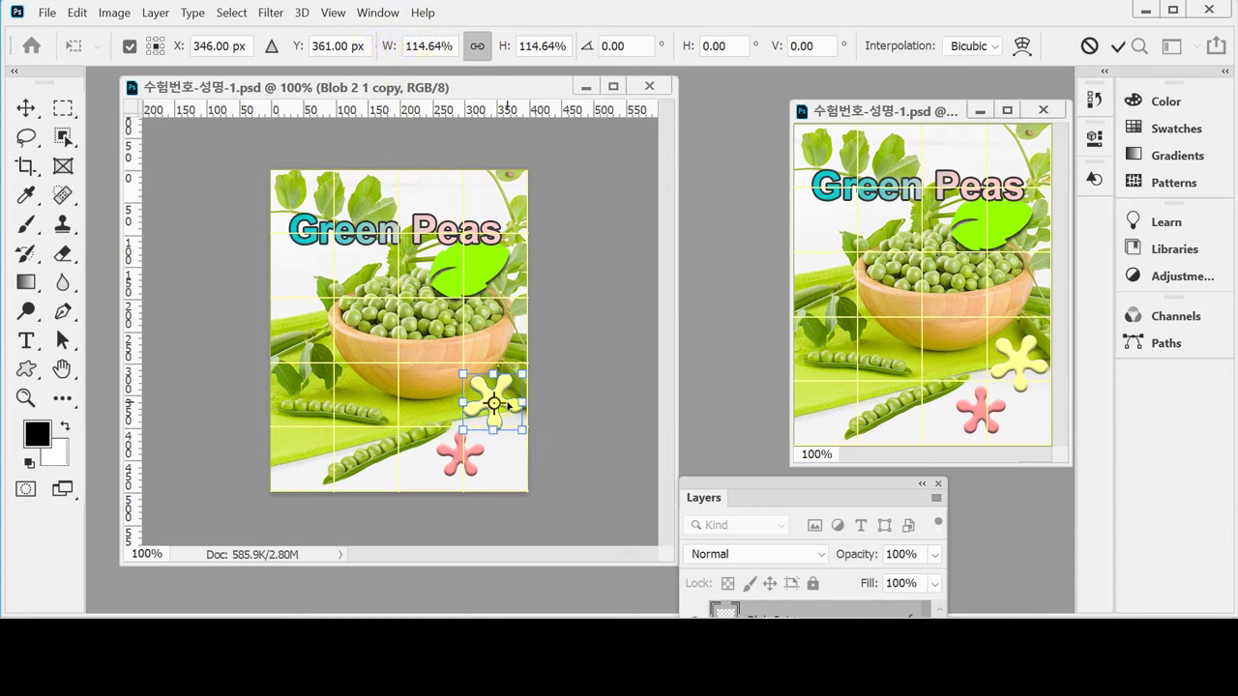
{"action": "left_click_drag", "start_coordinate": [509, 407], "coordinate": [509, 418]}
{"action": "key", "text": "Return"}
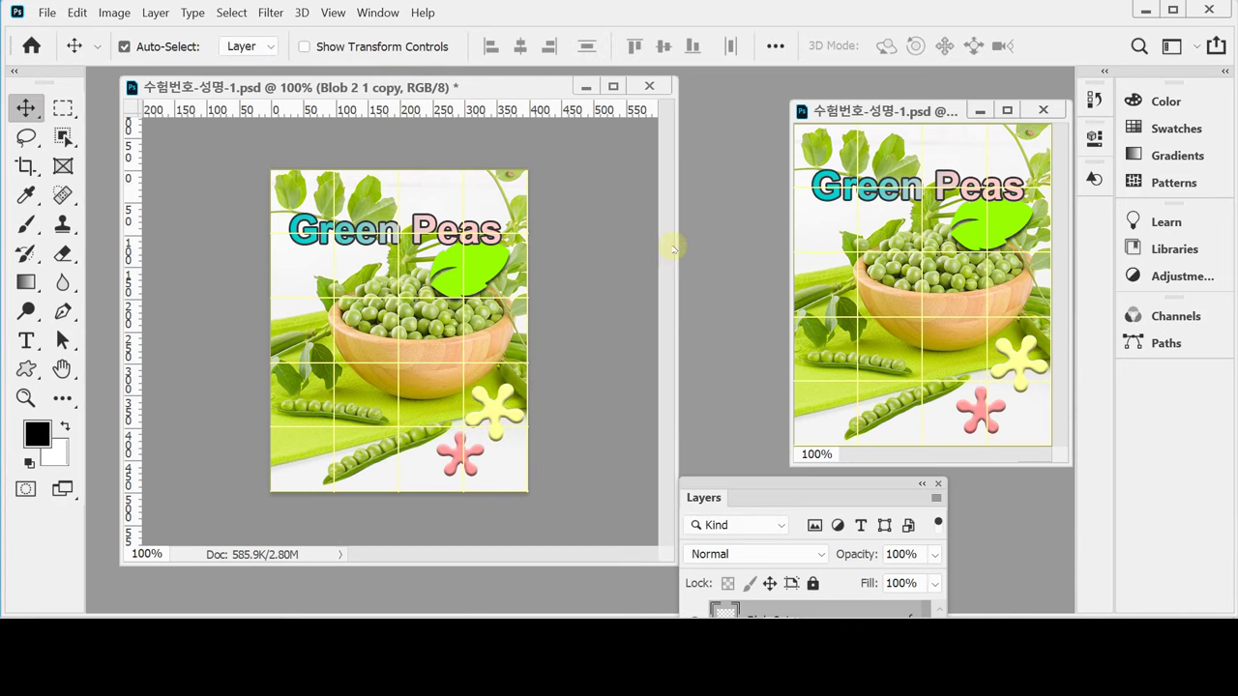
Save the document and remove the guides from the canvas.
{"action": "key", "text": "ctrl+s"}
{"action": "key", "text": "ctrl"}
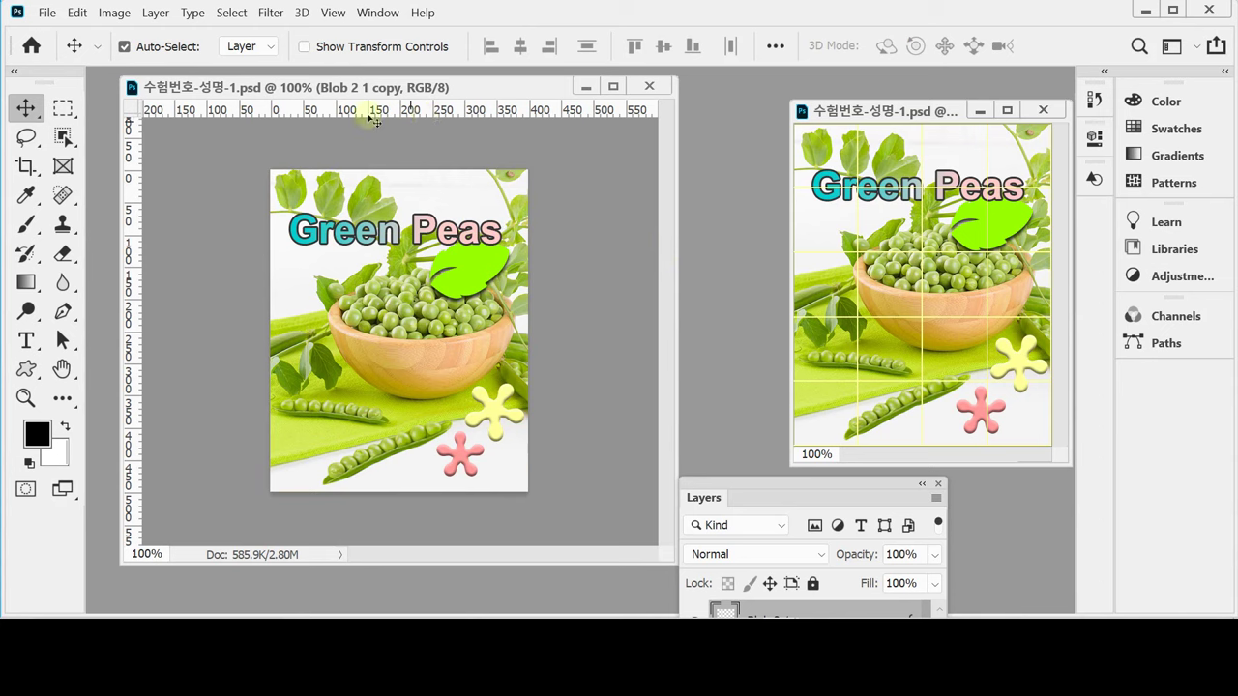
{"action": "left_click", "coordinate": [333, 13]}
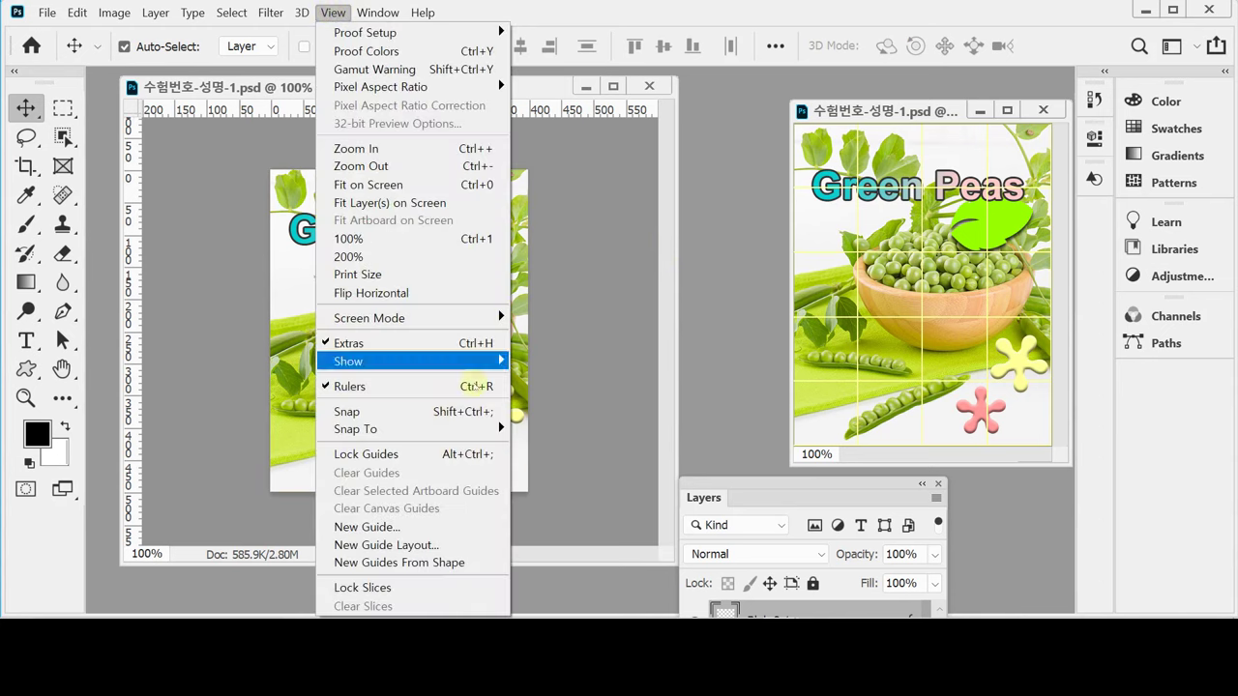
{"action": "mouse_move", "coordinate": [484, 362]}
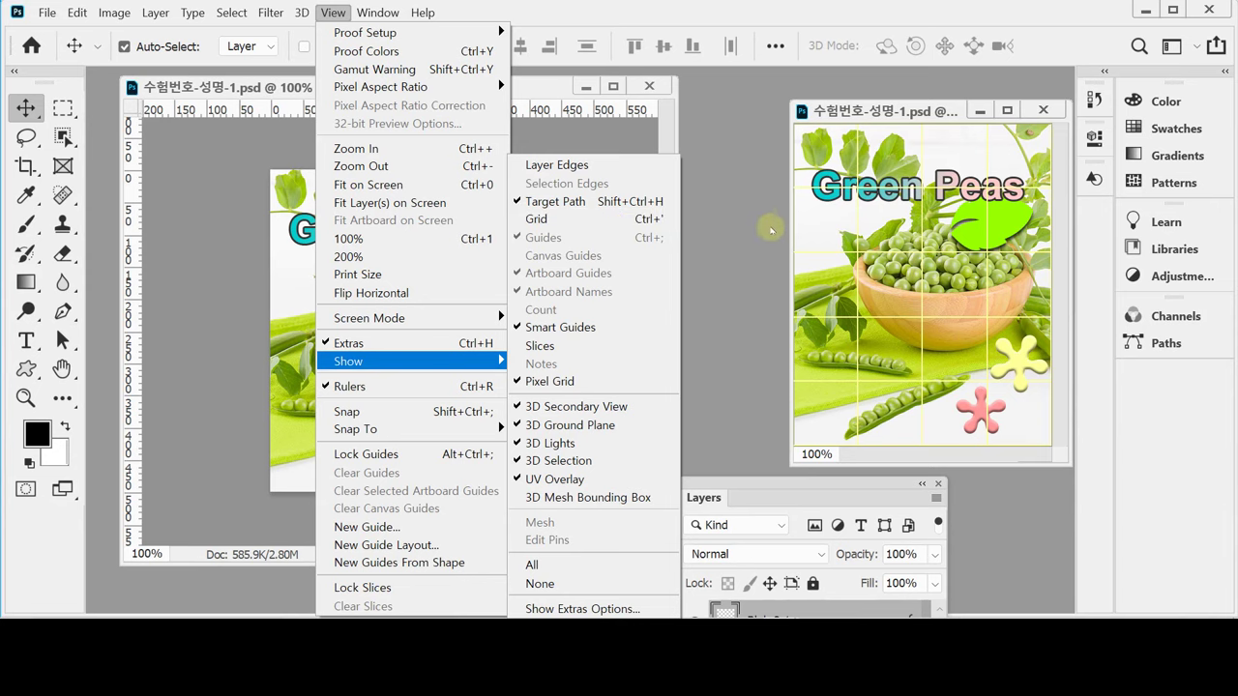
{"action": "left_click", "coordinate": [771, 26]}
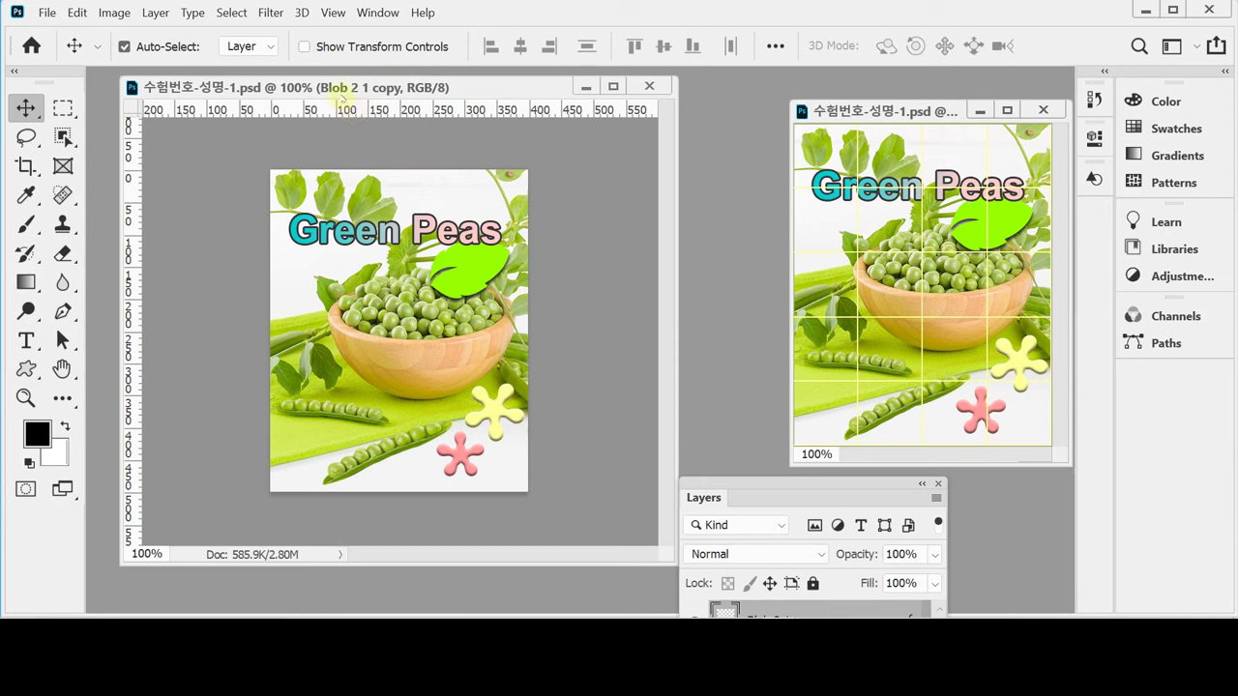
Save the document, start a Save As, and open the folder in Documents that contains the Image folder.
{"action": "key", "text": "ctrl+s"}
{"action": "left_click", "coordinate": [47, 13]}
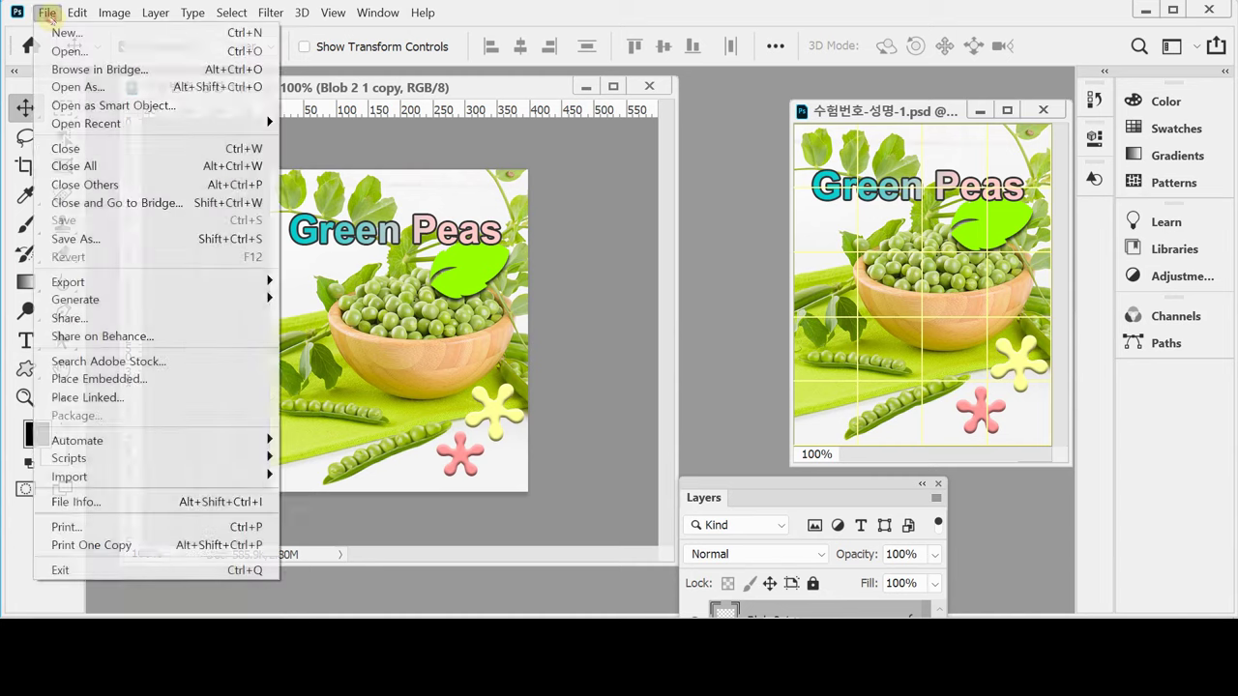
{"action": "left_click", "coordinate": [96, 242]}
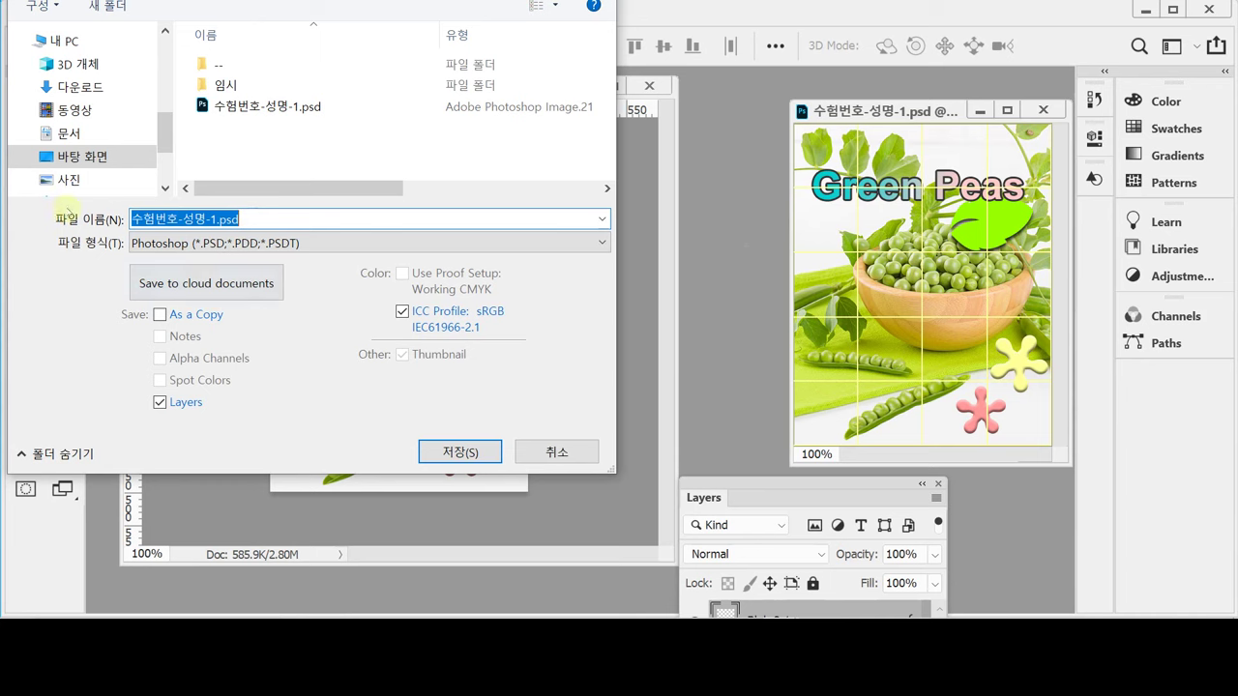
{"action": "left_click", "coordinate": [69, 132]}
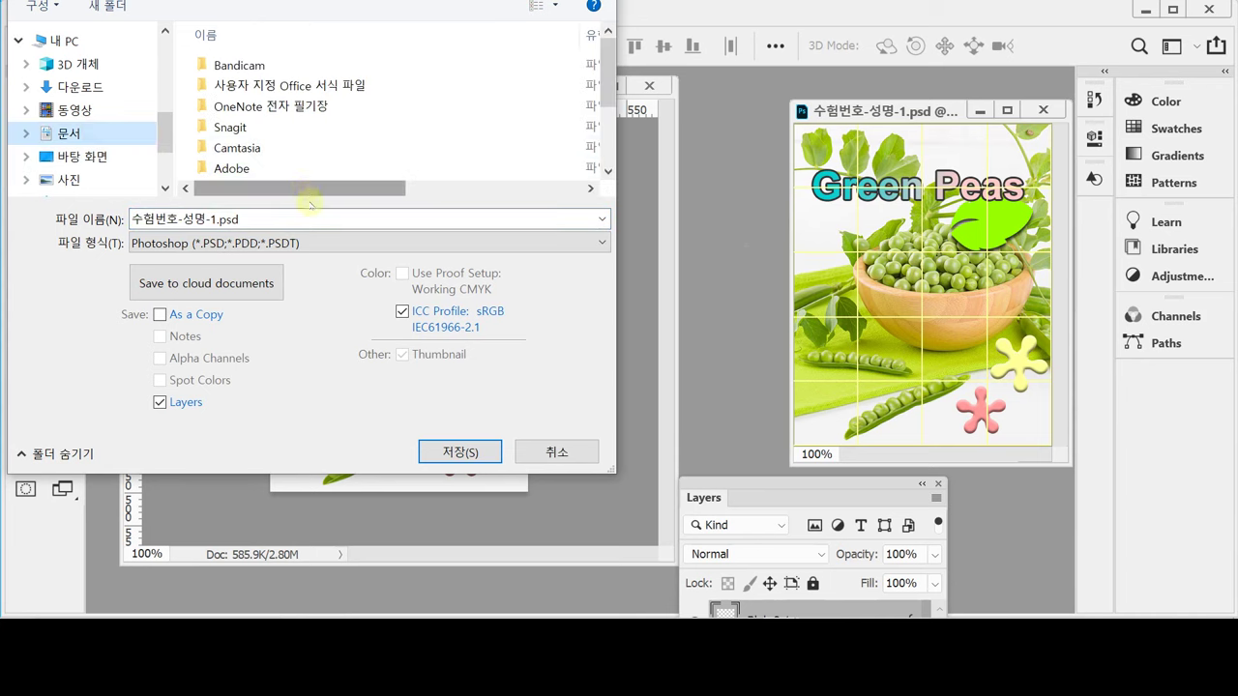
{"action": "scroll", "coordinate": [264, 179], "scroll_direction": "down", "scroll_amount": 2}
{"action": "double_click", "coordinate": [228, 166]}
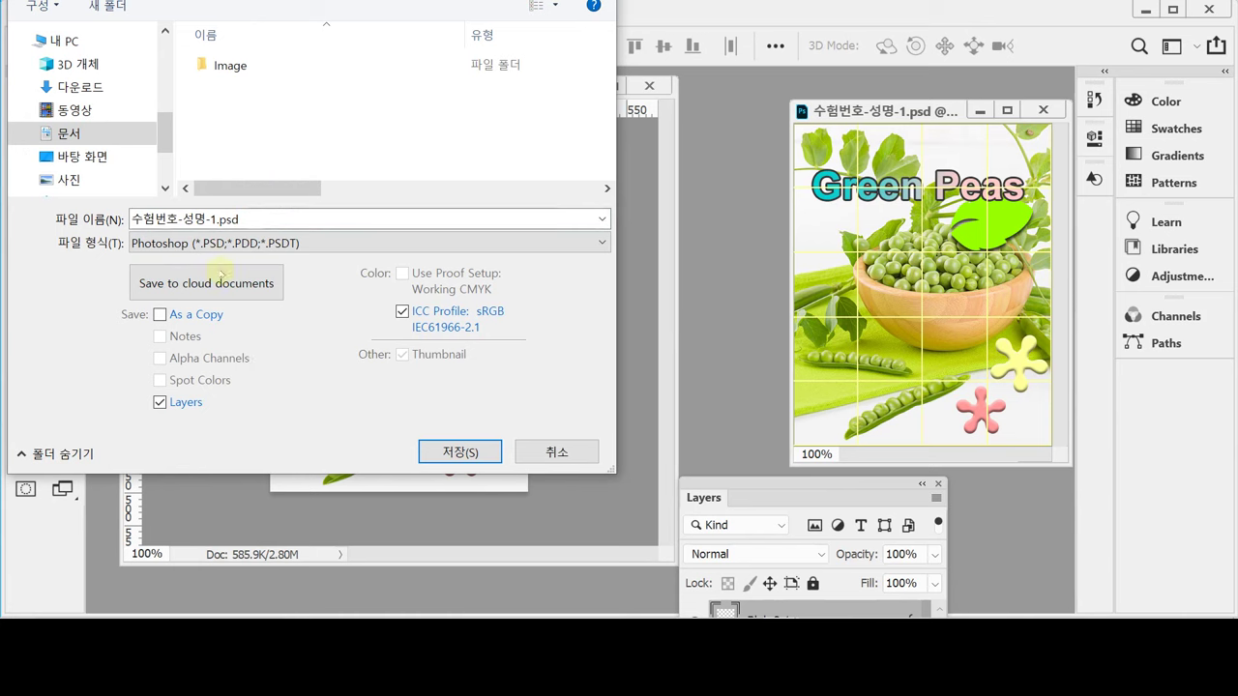
Keep the file name 수험번호-성명-1 and choose JPEG as the file format.
{"action": "left_click", "coordinate": [145, 221]}
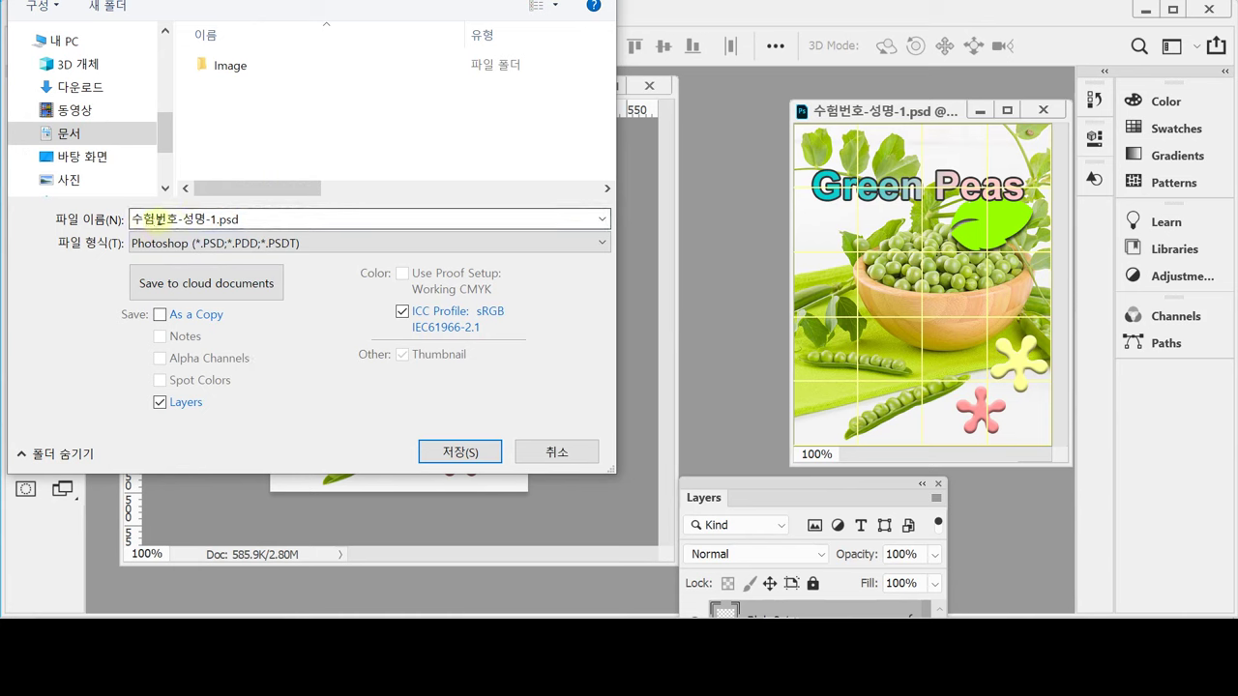
{"action": "double_click", "coordinate": [171, 219]}
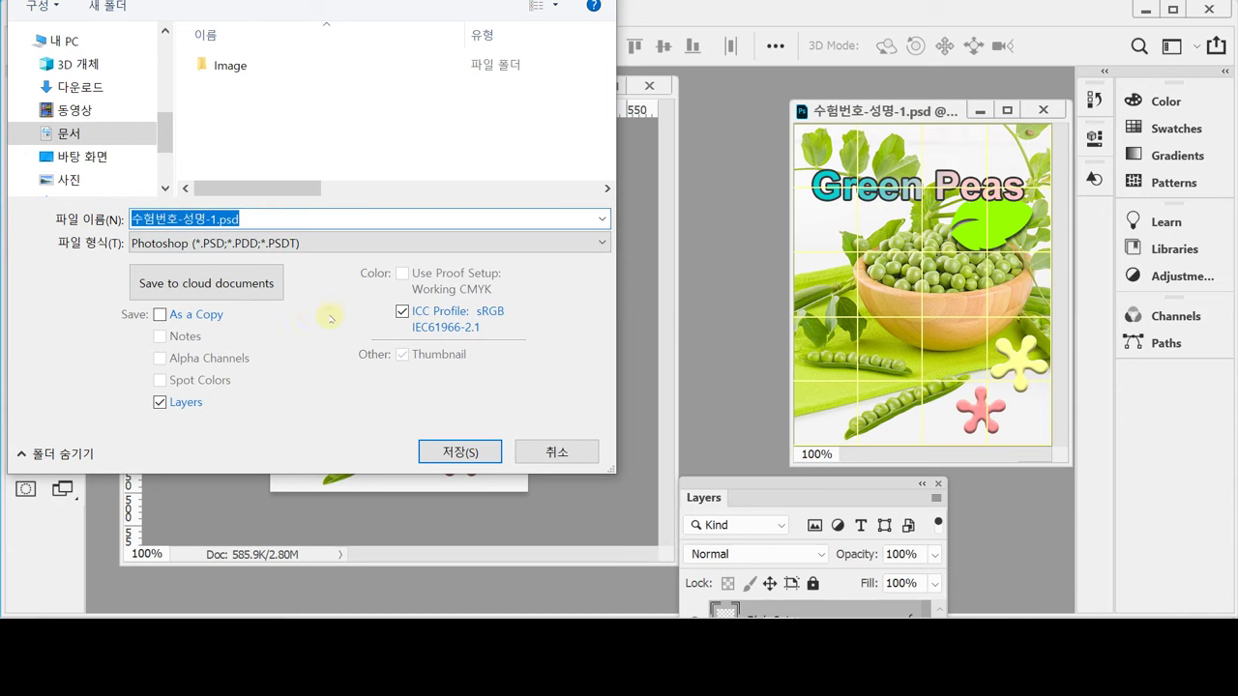
{"action": "left_click", "coordinate": [322, 248]}
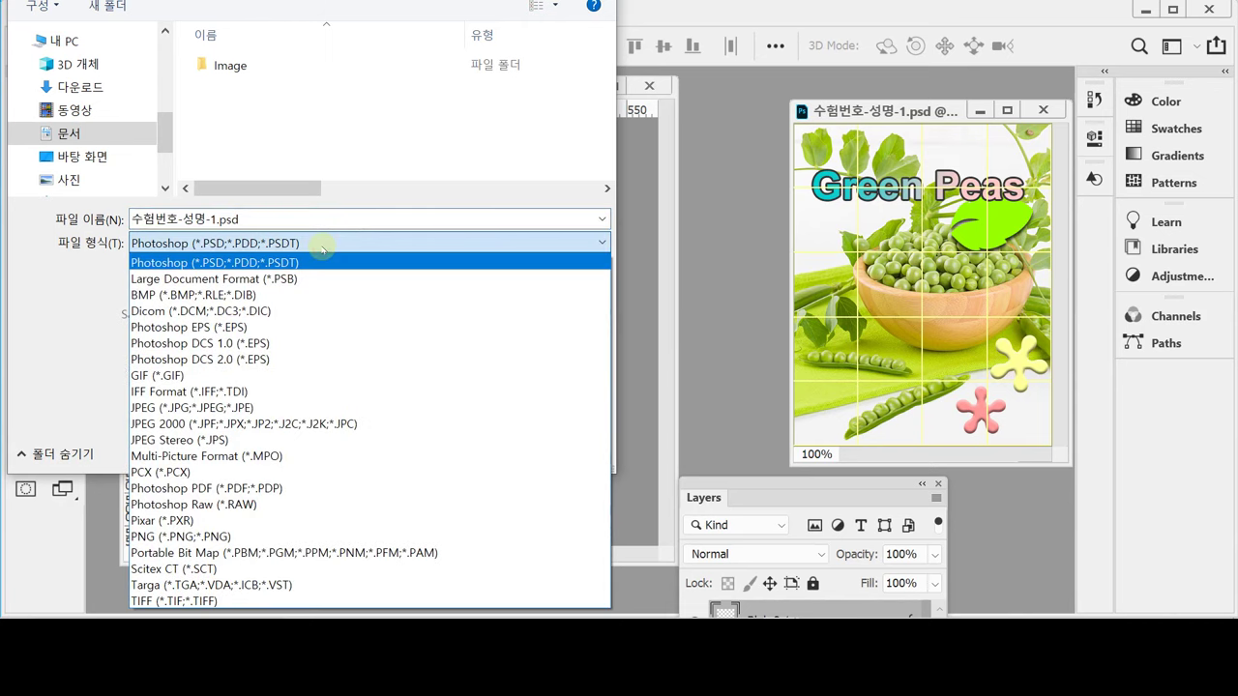
{"action": "left_click", "coordinate": [260, 406]}
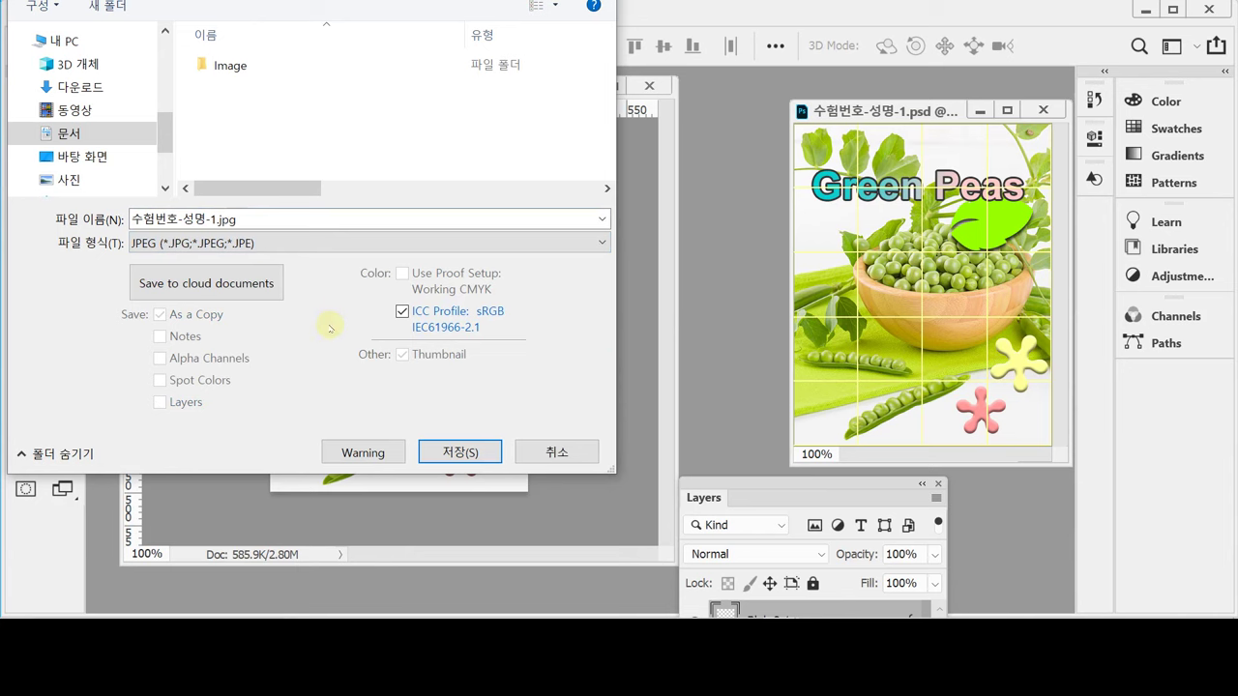
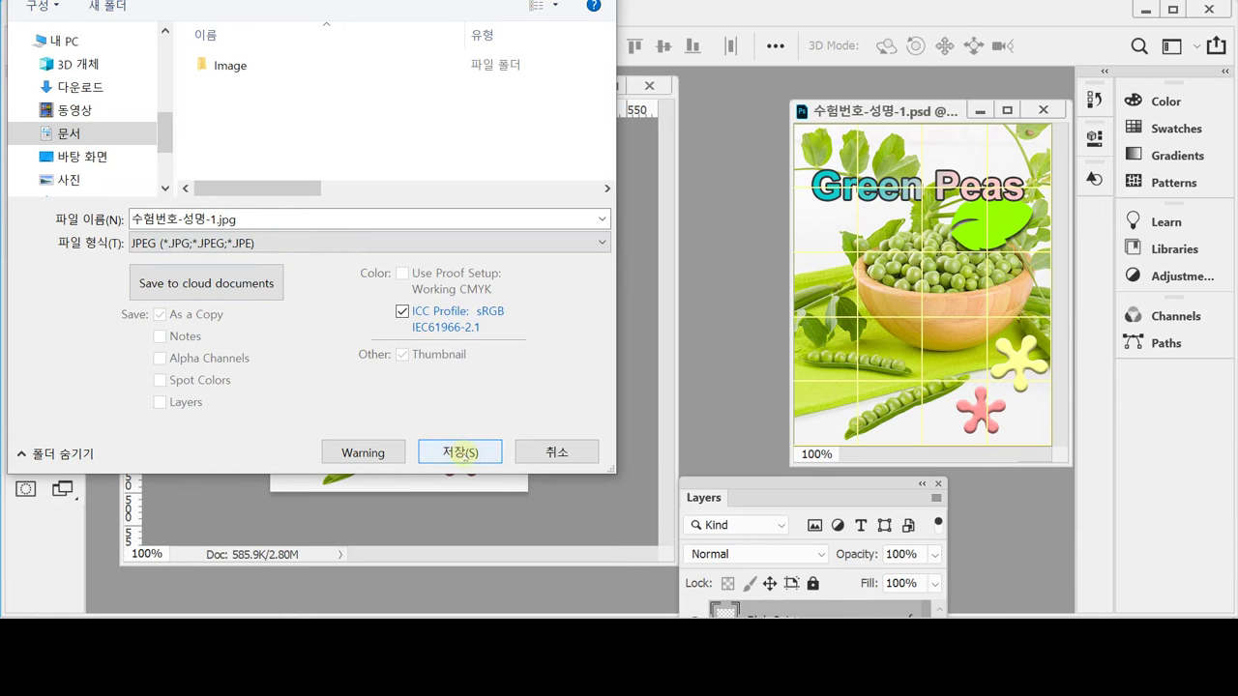
Save the JPEG copy with image quality High (8) and the Baseline ("Standard") format option.
{"action": "left_click", "coordinate": [460, 453]}
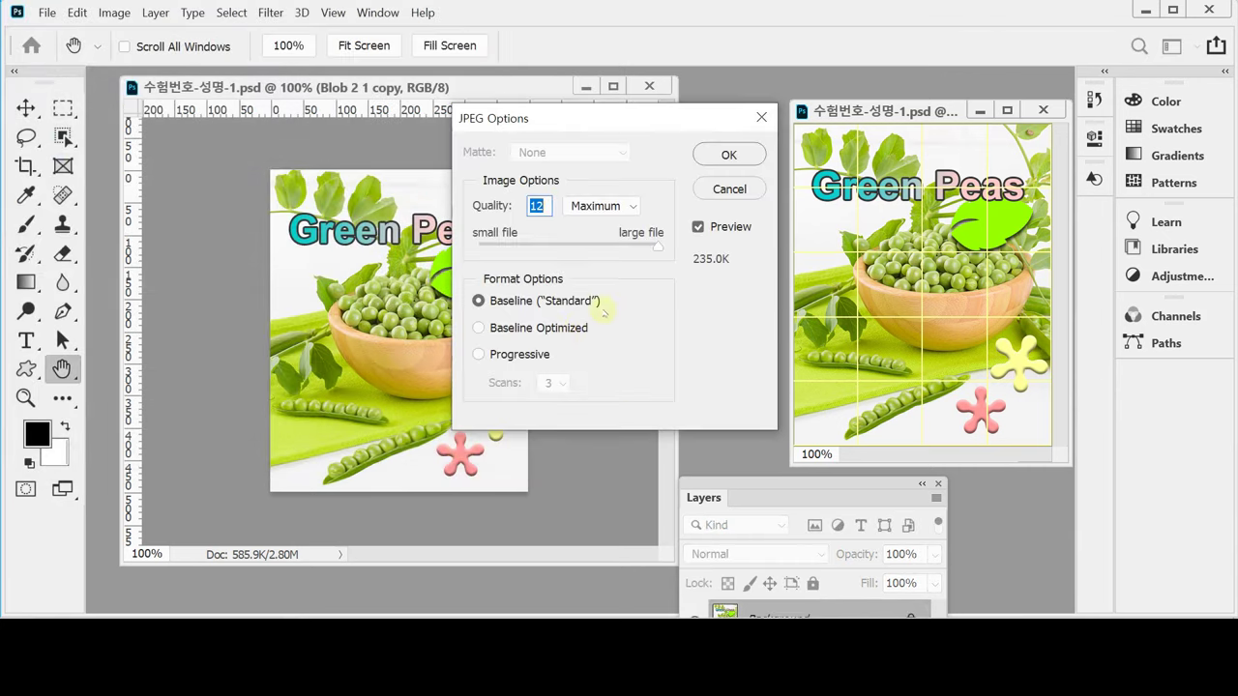
{"action": "left_click_drag", "start_coordinate": [551, 121], "coordinate": [506, 123]}
{"action": "left_click", "coordinate": [574, 209]}
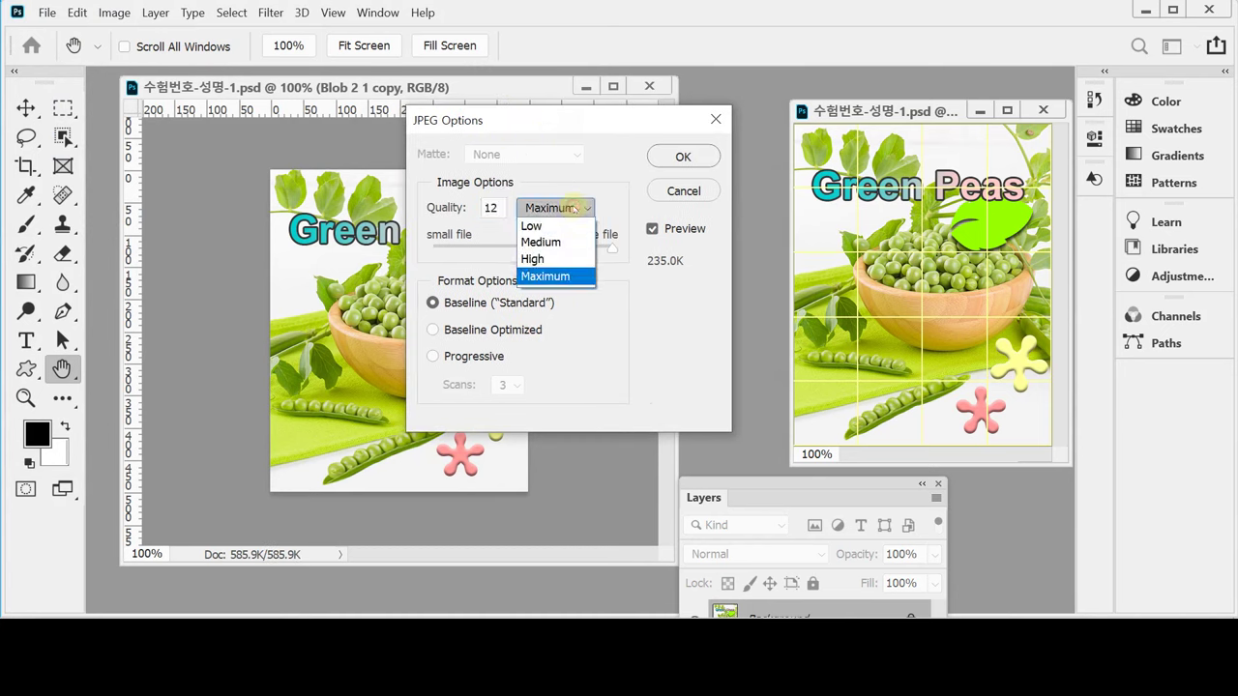
{"action": "left_click", "coordinate": [555, 259]}
{"action": "left_click", "coordinate": [555, 259]}
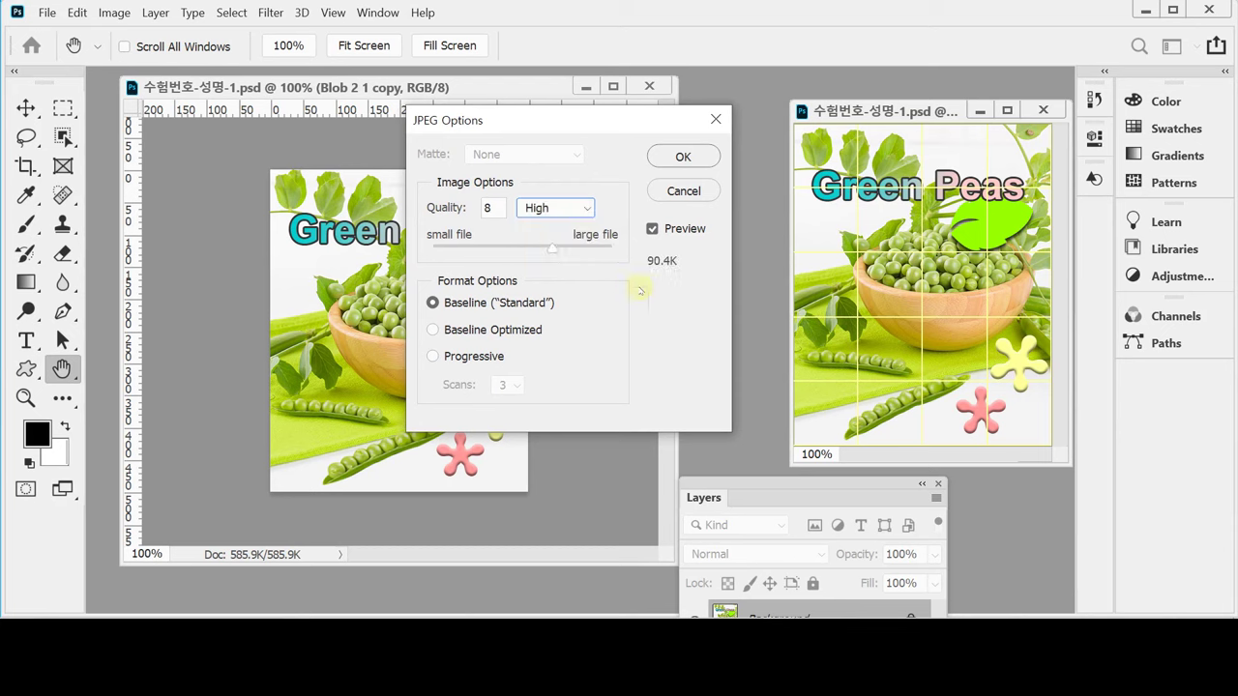
{"action": "left_click", "coordinate": [694, 159]}
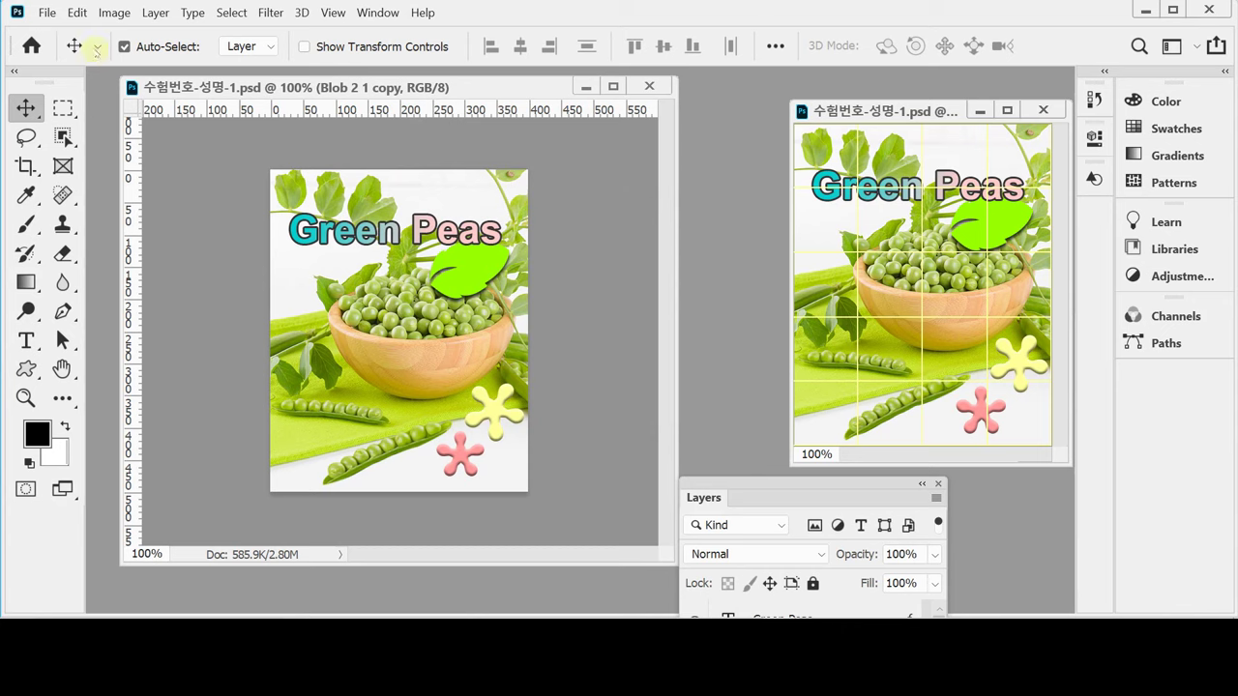
Resize the Green Peas image to 40 × 50 pixels with proportions linked, and move the Layers panel up beside the canvas.
{"action": "left_click", "coordinate": [114, 12]}
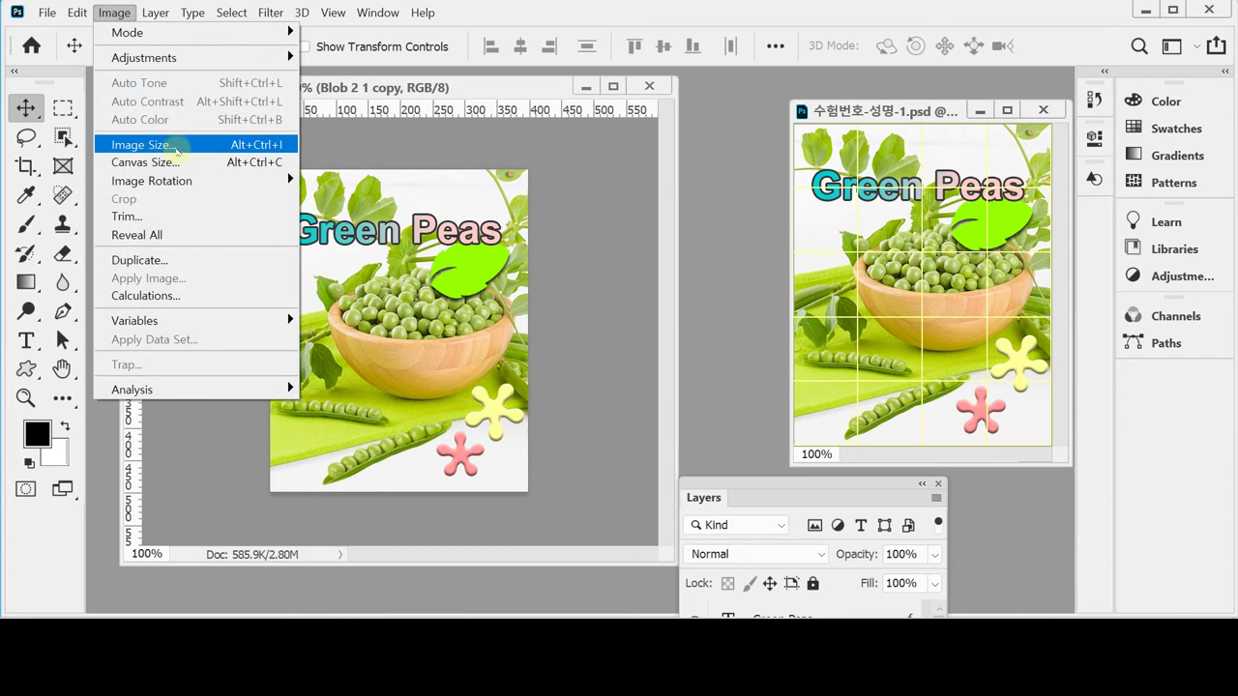
{"action": "left_click", "coordinate": [177, 147]}
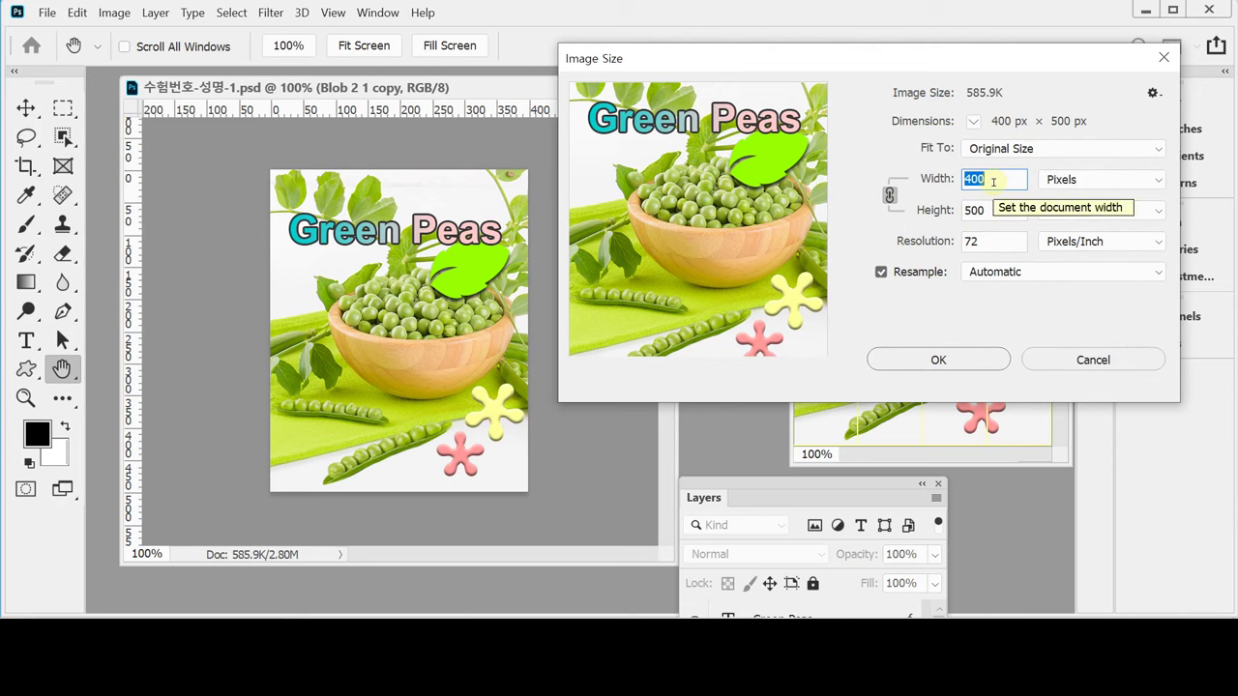
{"action": "type", "text": "40"}
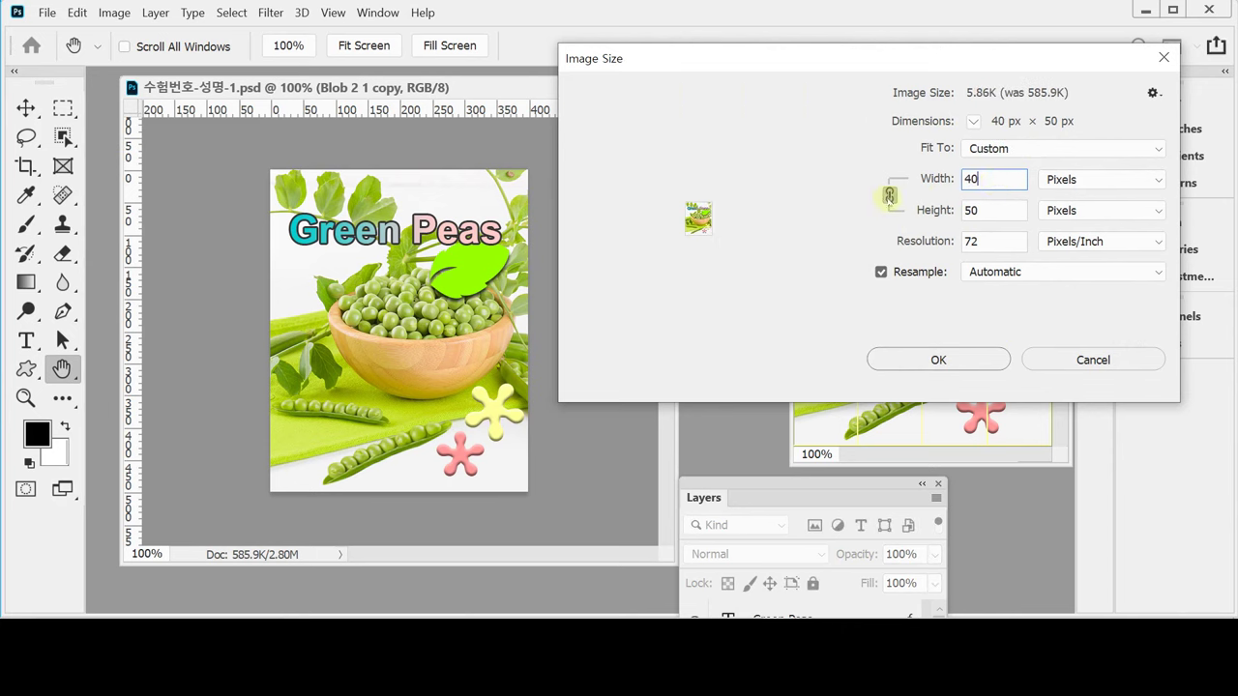
{"action": "left_click", "coordinate": [997, 210]}
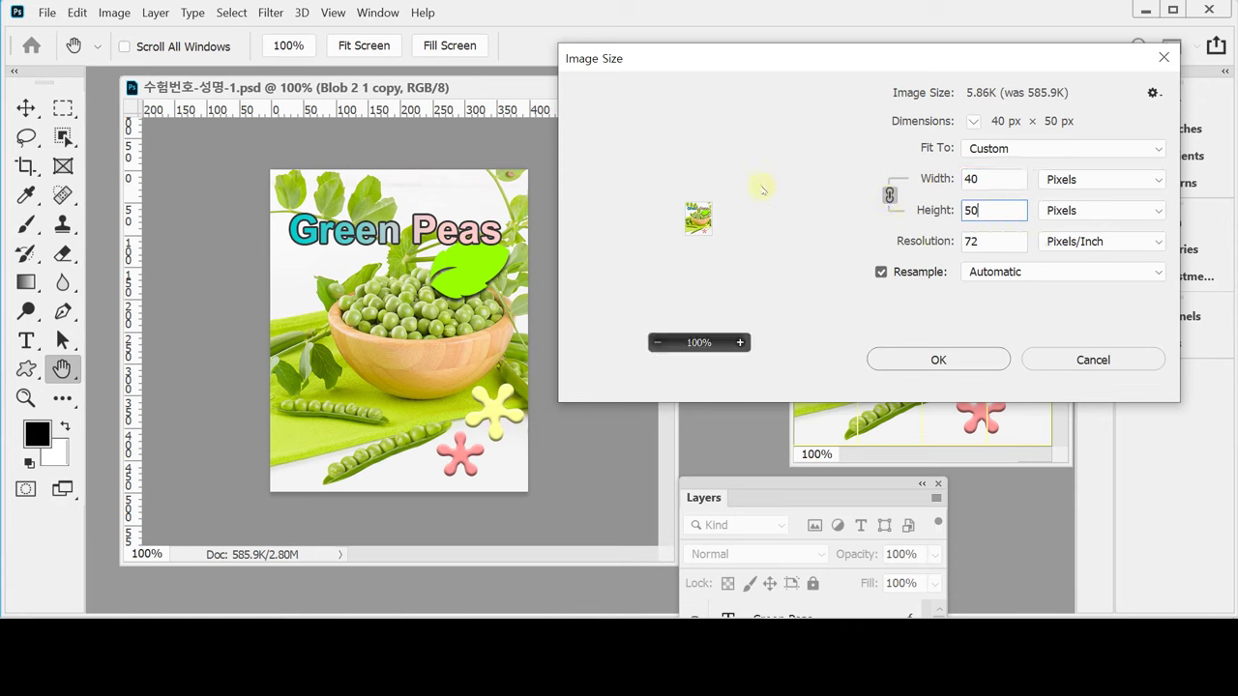
{"action": "left_click", "coordinate": [922, 365]}
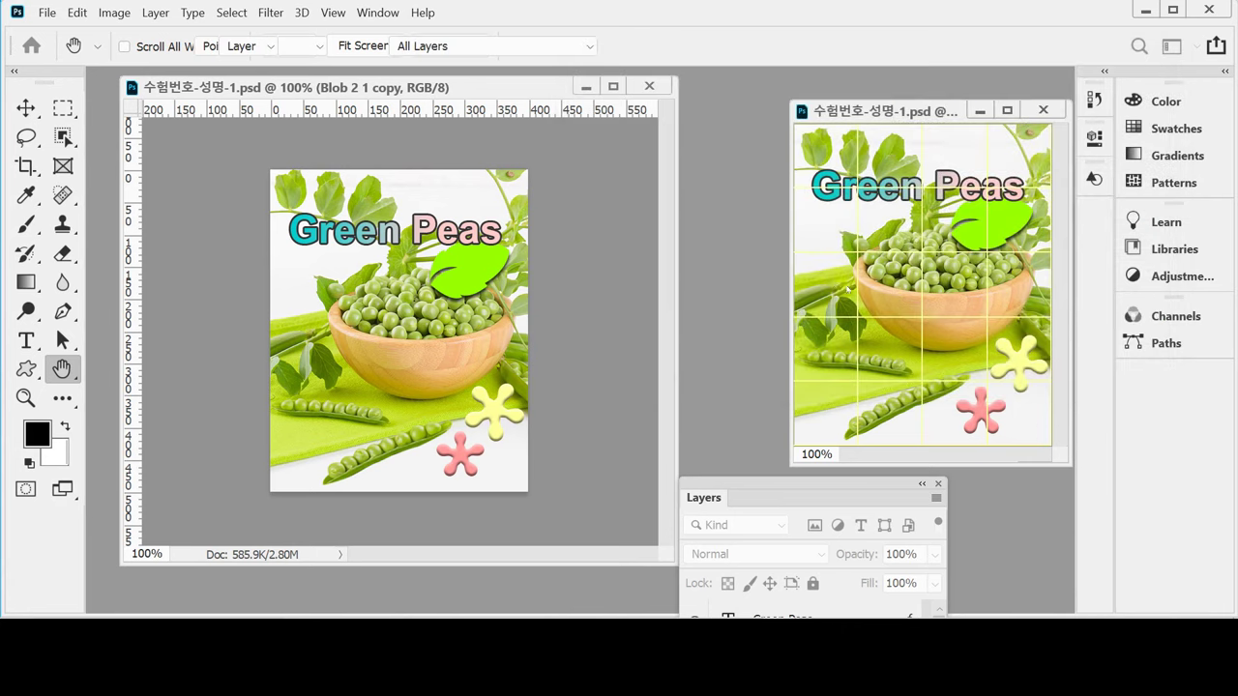
{"action": "key", "text": "v"}
{"action": "left_click_drag", "start_coordinate": [738, 494], "coordinate": [679, 228]}
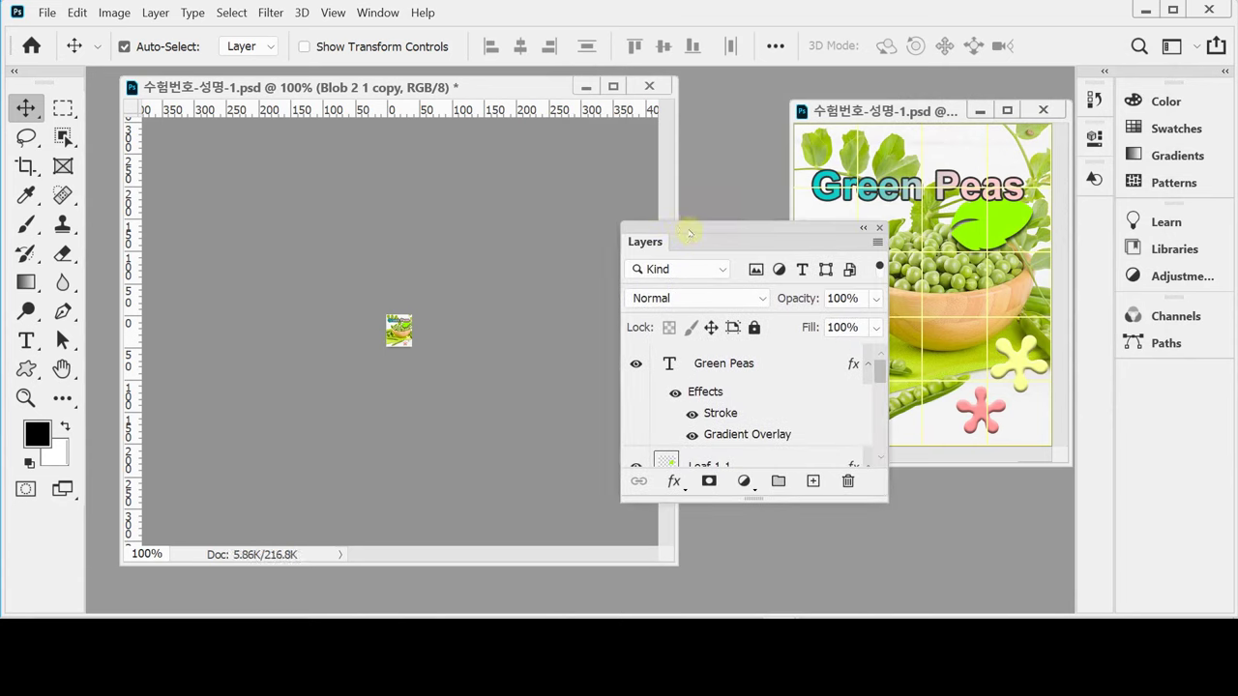
{"action": "left_click_drag", "start_coordinate": [691, 233], "coordinate": [704, 284]}
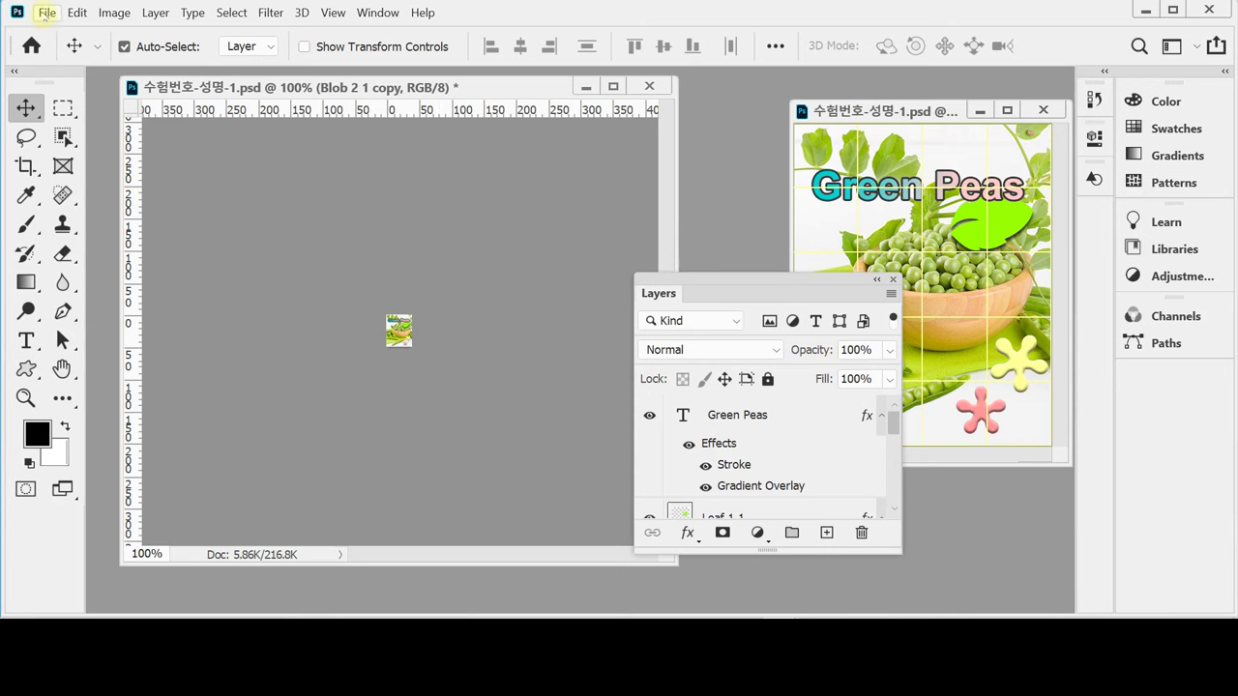
Save the reduced document as 수험번호-성명-1.psd in the GTQ folder in Documents, keeping its layers.
{"action": "left_click", "coordinate": [46, 13]}
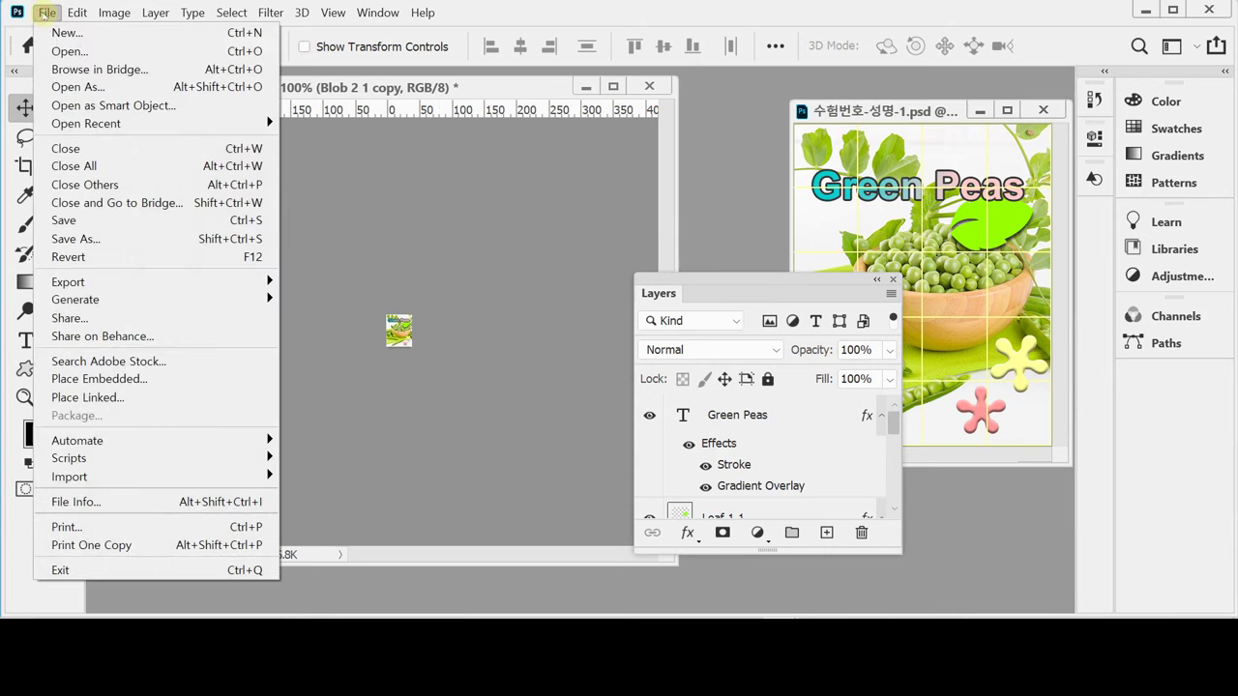
{"action": "left_click", "coordinate": [143, 239]}
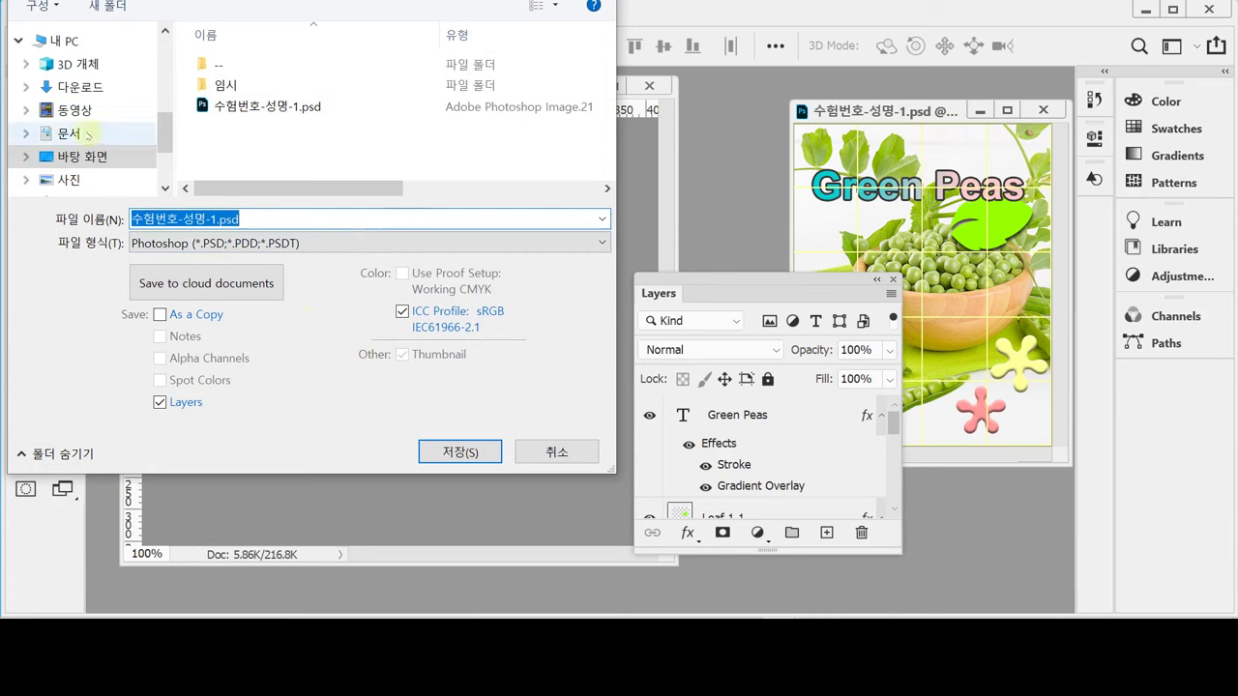
{"action": "left_click", "coordinate": [70, 134]}
{"action": "scroll", "coordinate": [290, 145], "scroll_direction": "down", "scroll_amount": 2}
{"action": "left_click", "coordinate": [225, 170]}
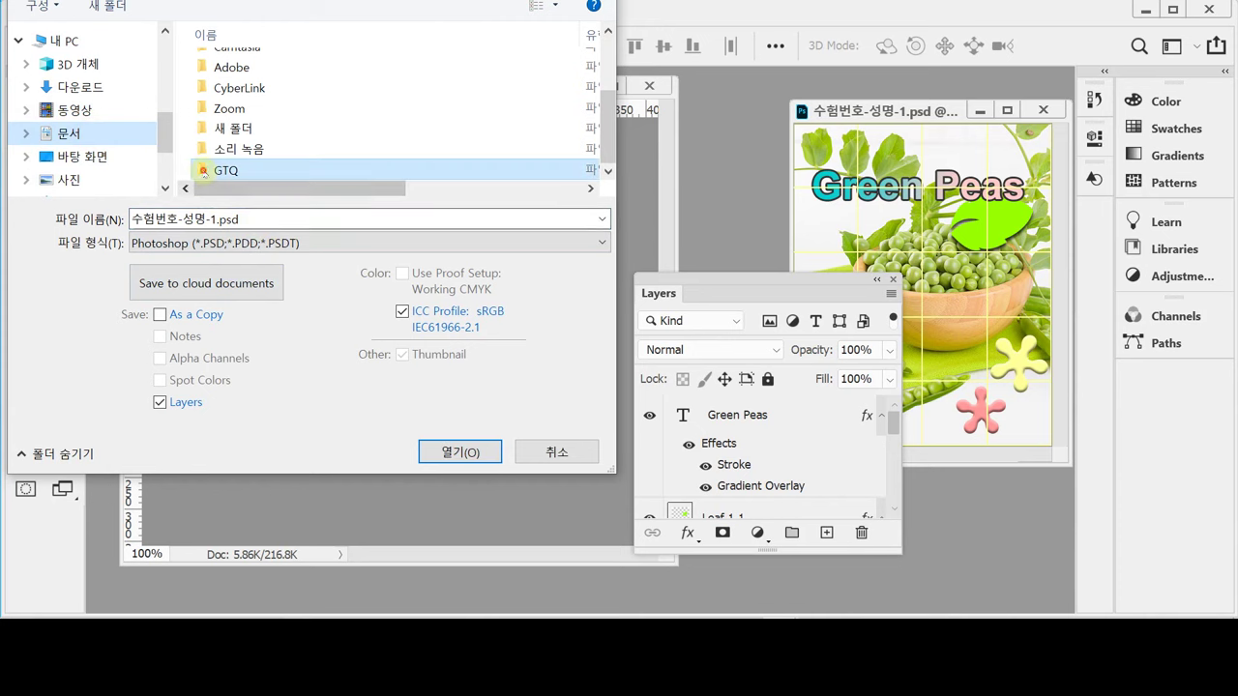
{"action": "double_click", "coordinate": [204, 171]}
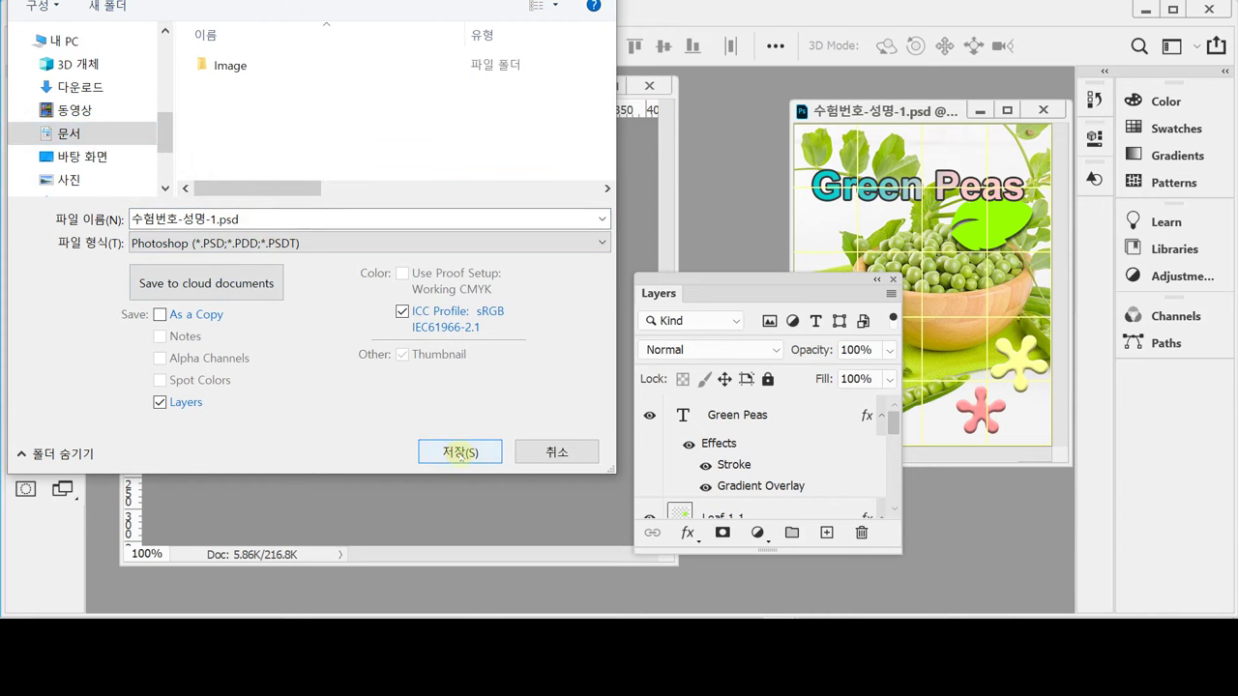
{"action": "left_click", "coordinate": [460, 453]}
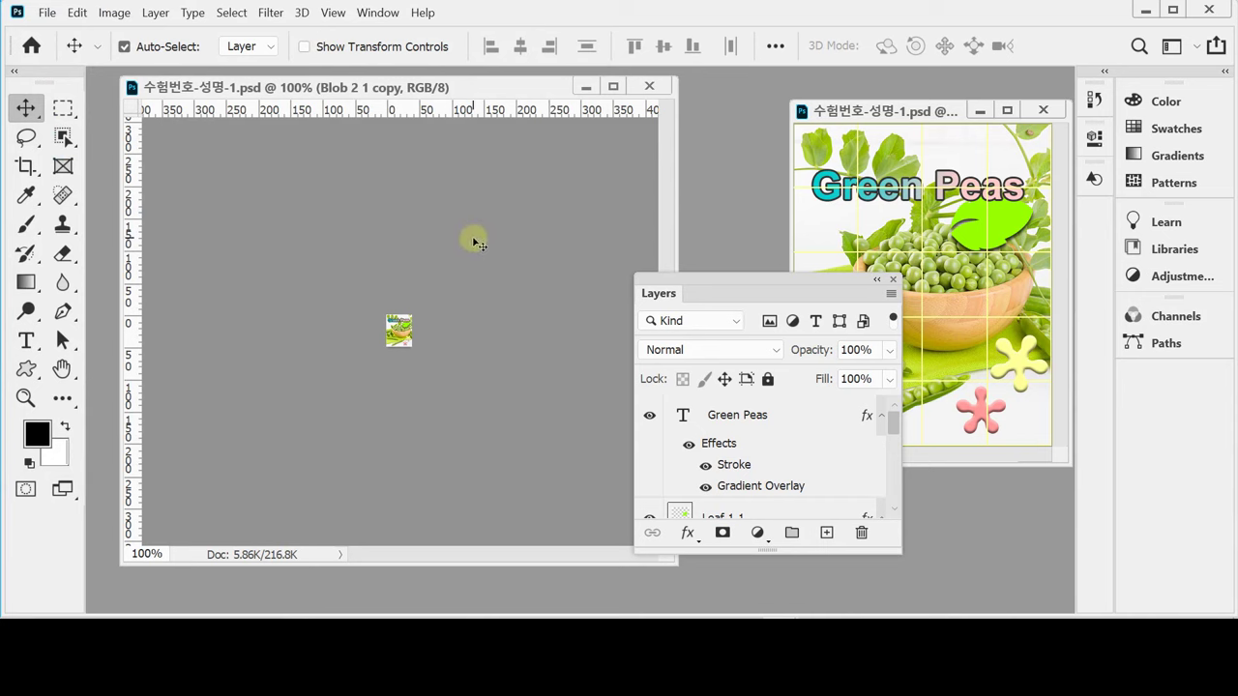
In File Explorer, open the GTQ folder and check the file sizes of 수험번호-성명-1.jpg and 수험번호-성명-1.psd.
{"action": "left_click", "coordinate": [344, 605]}
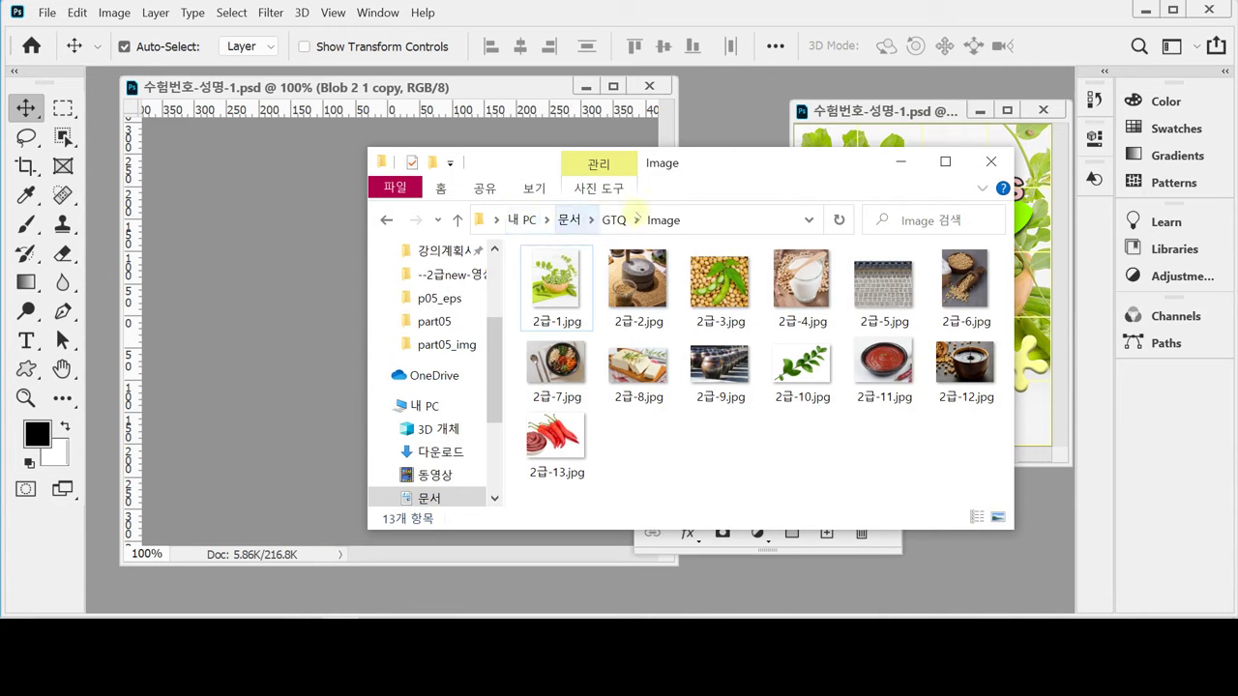
{"action": "left_click", "coordinate": [617, 219]}
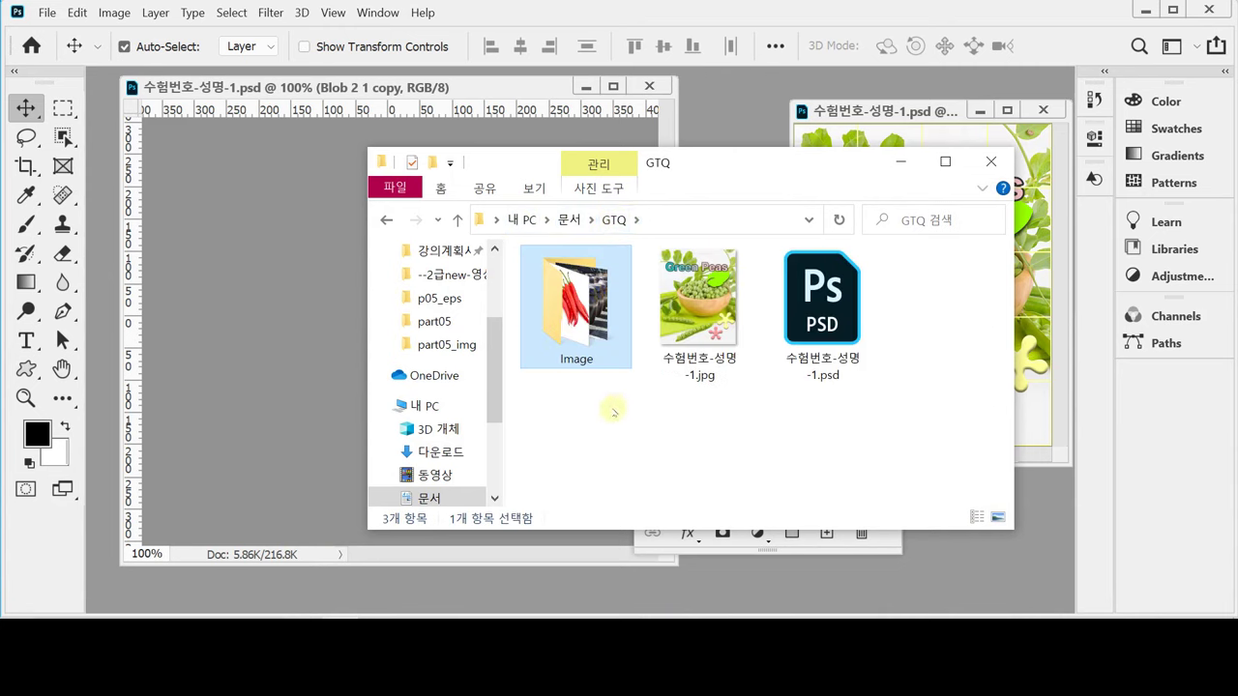
{"action": "left_click", "coordinate": [713, 414]}
{"action": "left_click", "coordinate": [718, 298]}
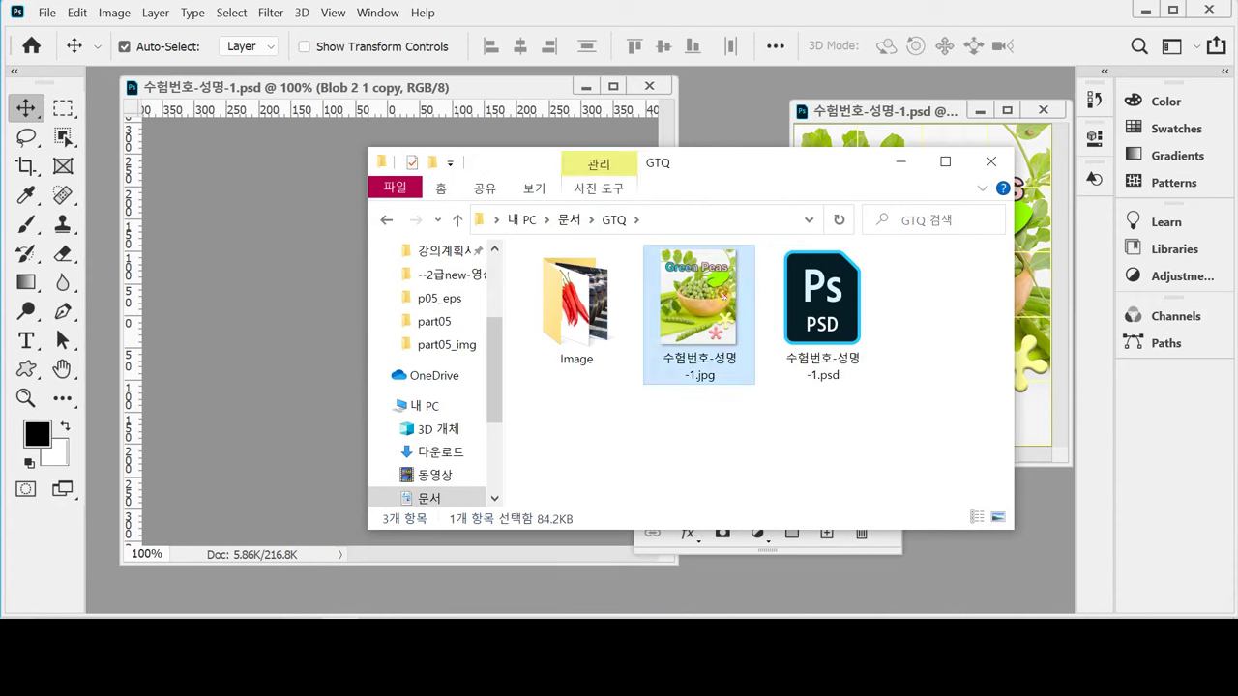
{"action": "left_click", "coordinate": [832, 283]}
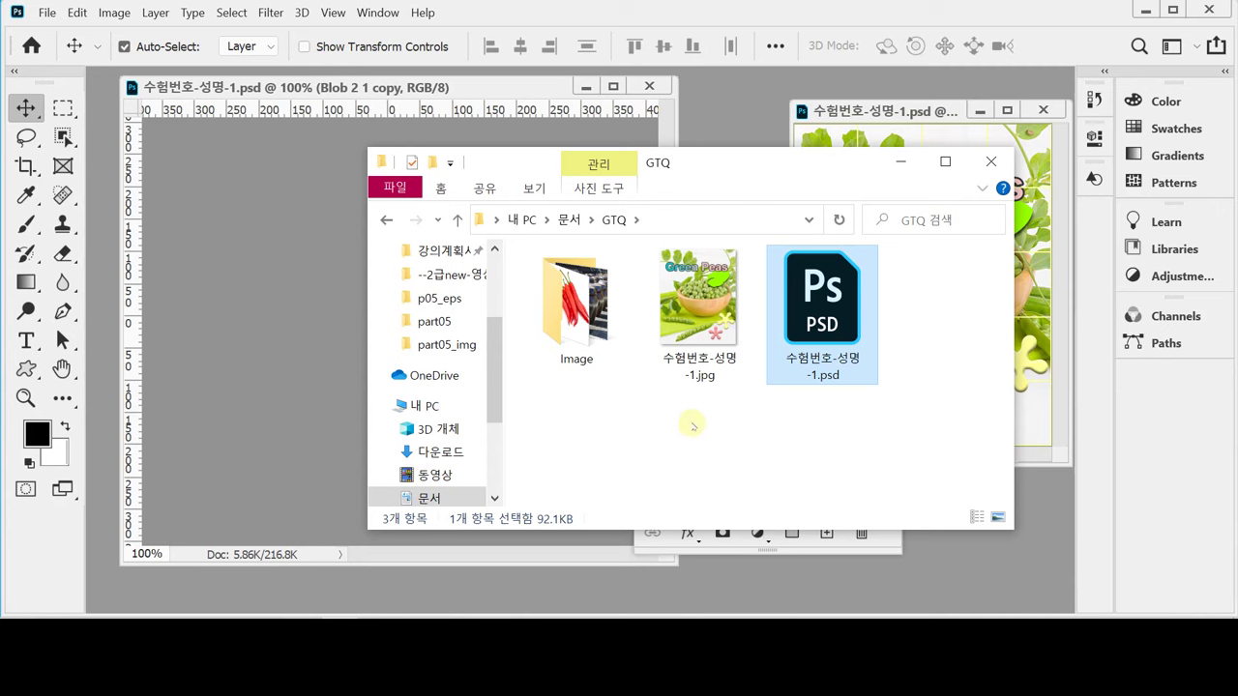
In Photoshop, create a new 400 × 500 pixel document at 72 pixels/inch, RGB Color, white background, and place it beside the Soybean Milk reference.
{"action": "left_click", "coordinate": [221, 152]}
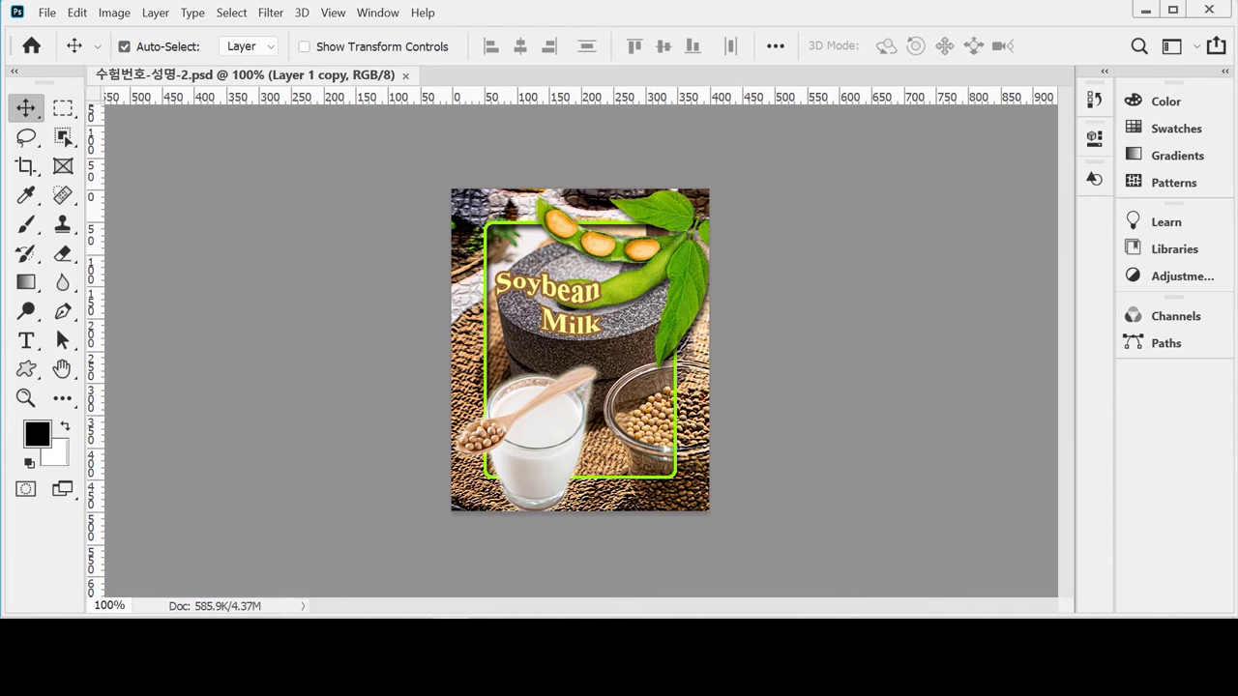
{"action": "left_click", "coordinate": [201, 229]}
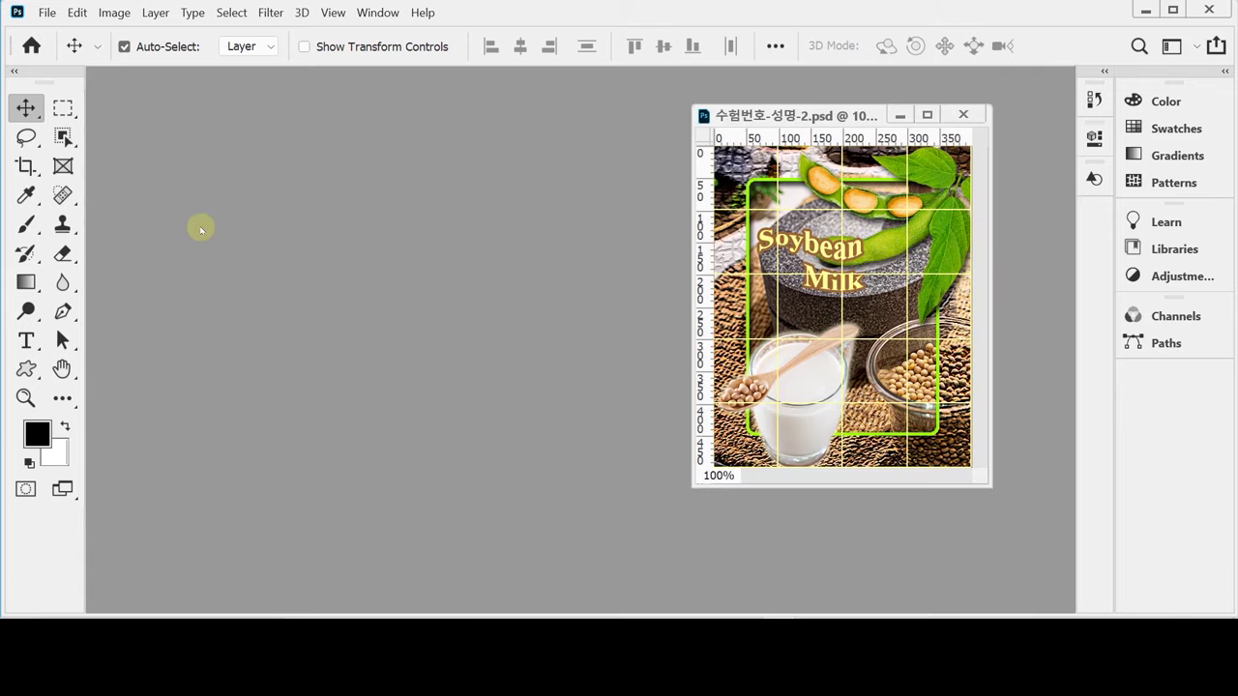
{"action": "key", "text": "ctrl"}
{"action": "key", "text": "ctrl+n"}
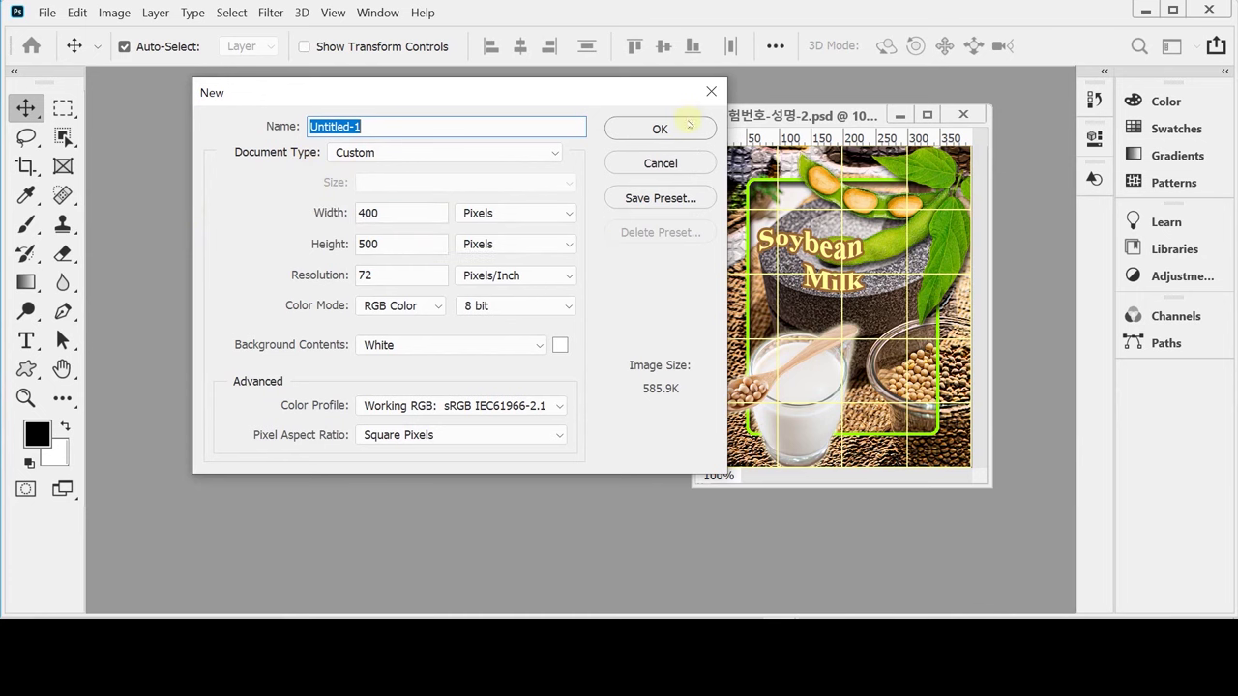
{"action": "left_click", "coordinate": [659, 129]}
{"action": "left_click_drag", "start_coordinate": [764, 145], "coordinate": [159, 72]}
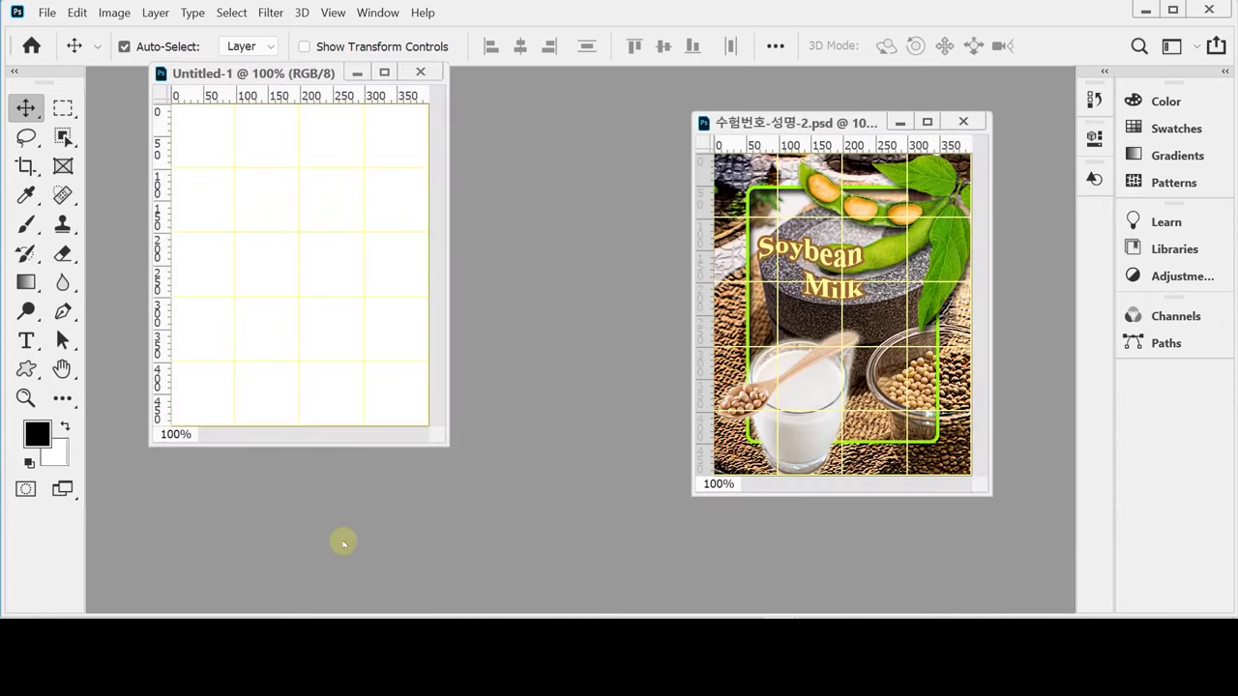
Open 2급-2.jpg from the GTQ Image folder and float it in its own window.
{"action": "left_click", "coordinate": [340, 605]}
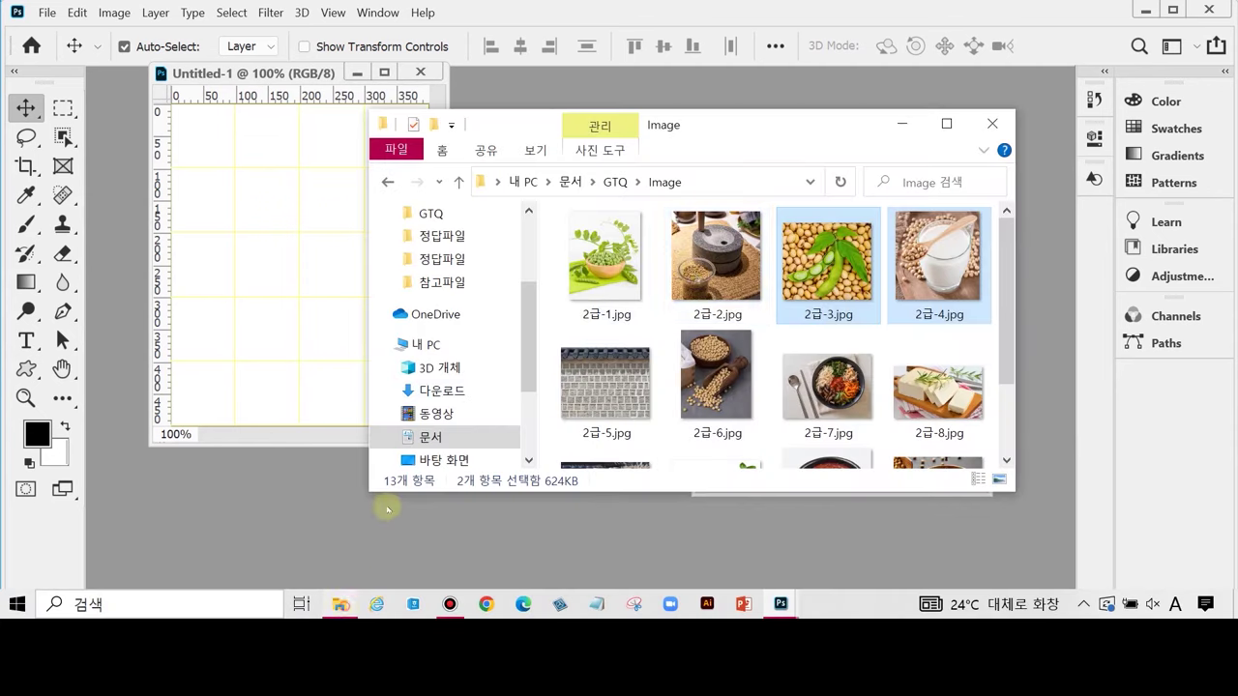
{"action": "left_click_drag", "start_coordinate": [765, 127], "coordinate": [778, 155]}
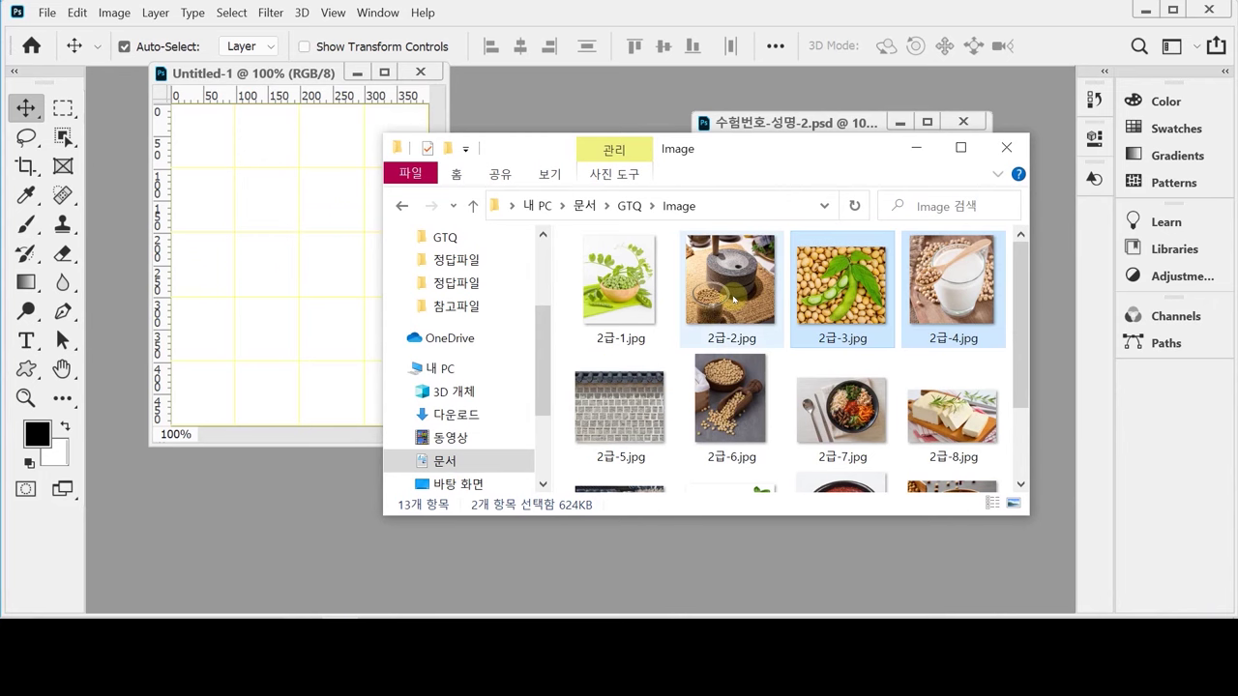
{"action": "left_click_drag", "start_coordinate": [734, 303], "coordinate": [600, 77]}
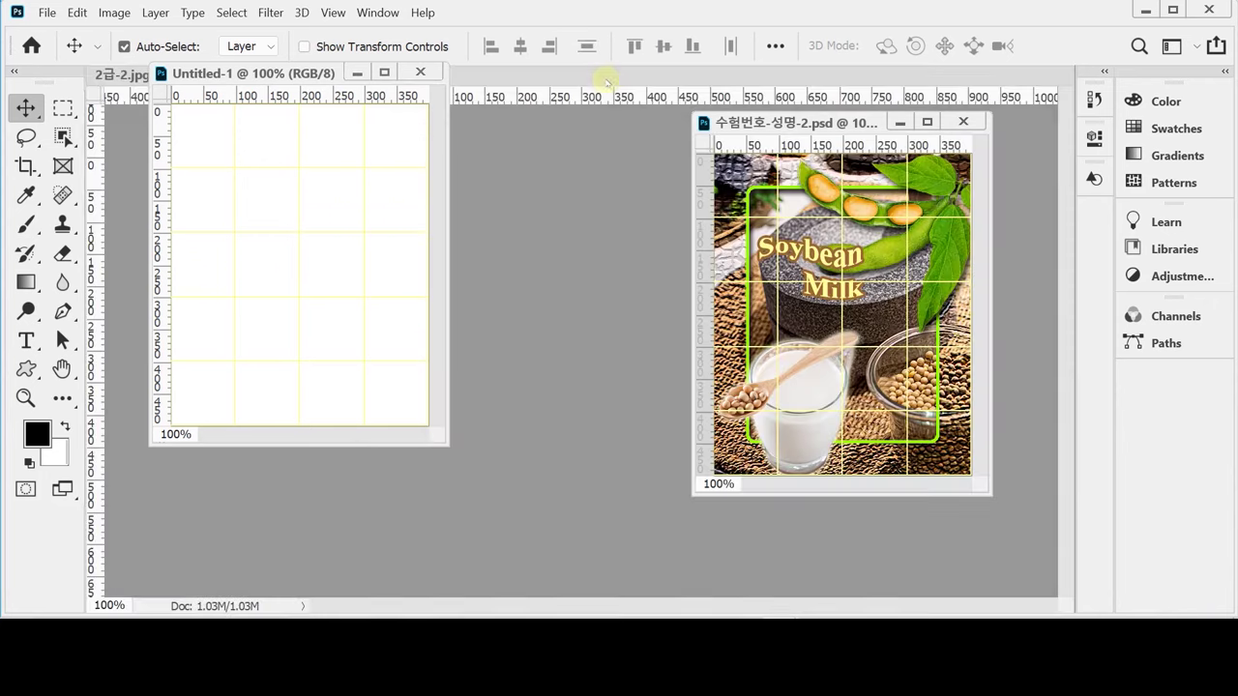
{"action": "left_click_drag", "start_coordinate": [128, 80], "coordinate": [549, 205]}
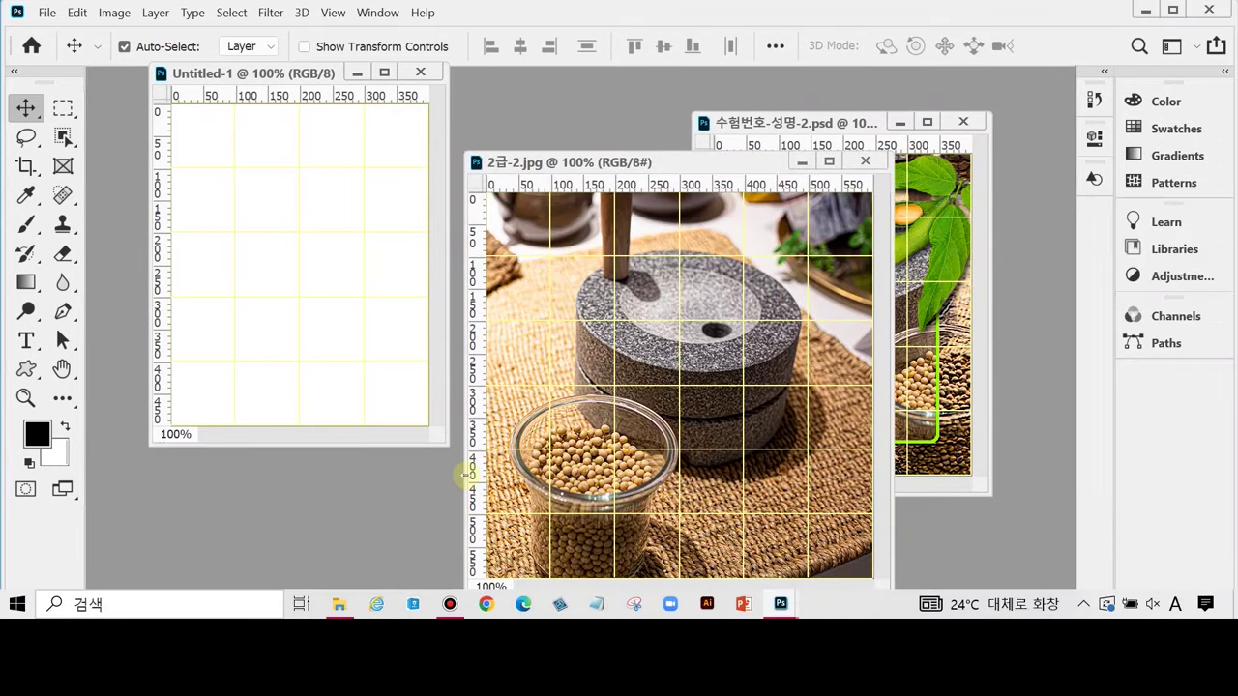
Hide the grid on 2급-2.jpg, copy the whole picture into the new document as a layer, and minimize the source window.
{"action": "key", "text": "ctrl+apostrophe"}
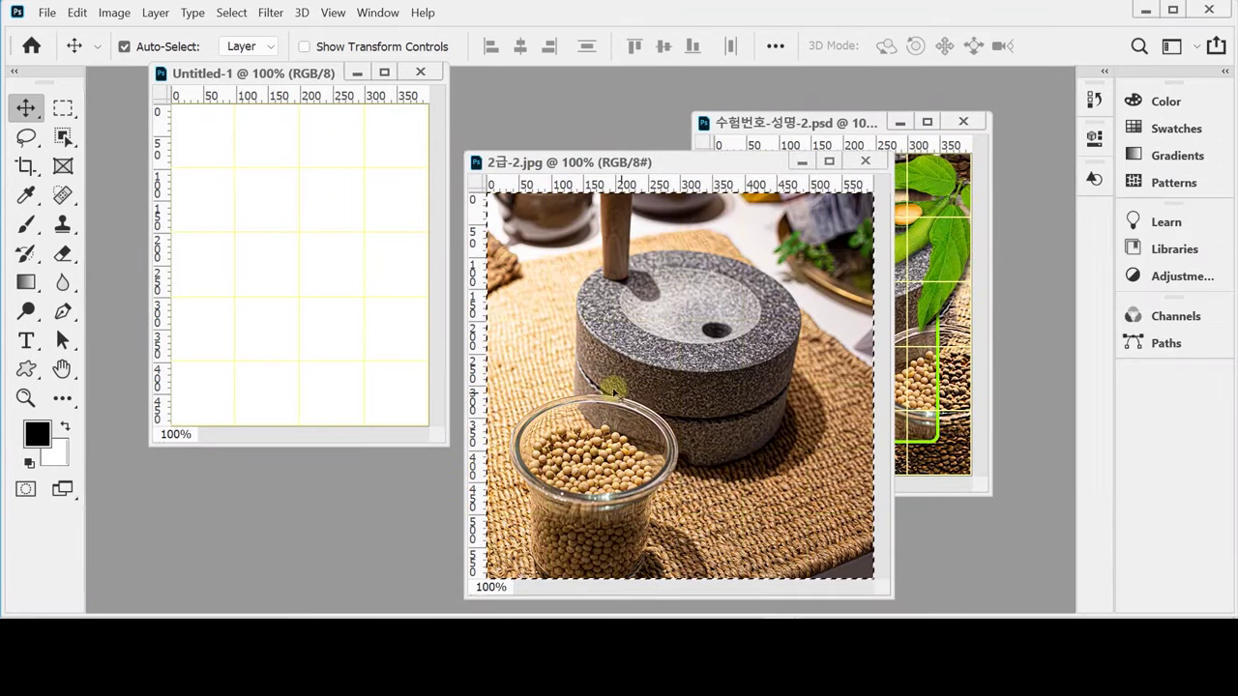
{"action": "key", "text": "ctrl+a"}
{"action": "left_click_drag", "start_coordinate": [593, 358], "coordinate": [325, 269]}
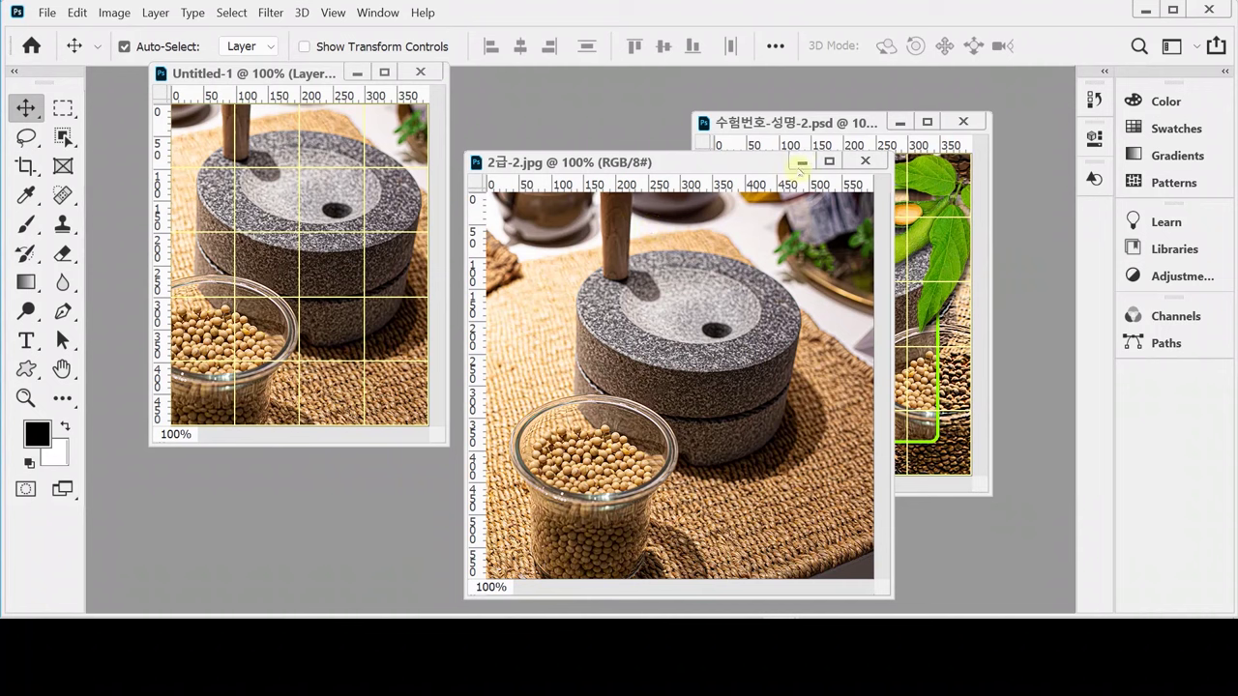
{"action": "left_click", "coordinate": [801, 162]}
{"action": "left_click_drag", "start_coordinate": [223, 74], "coordinate": [227, 114]}
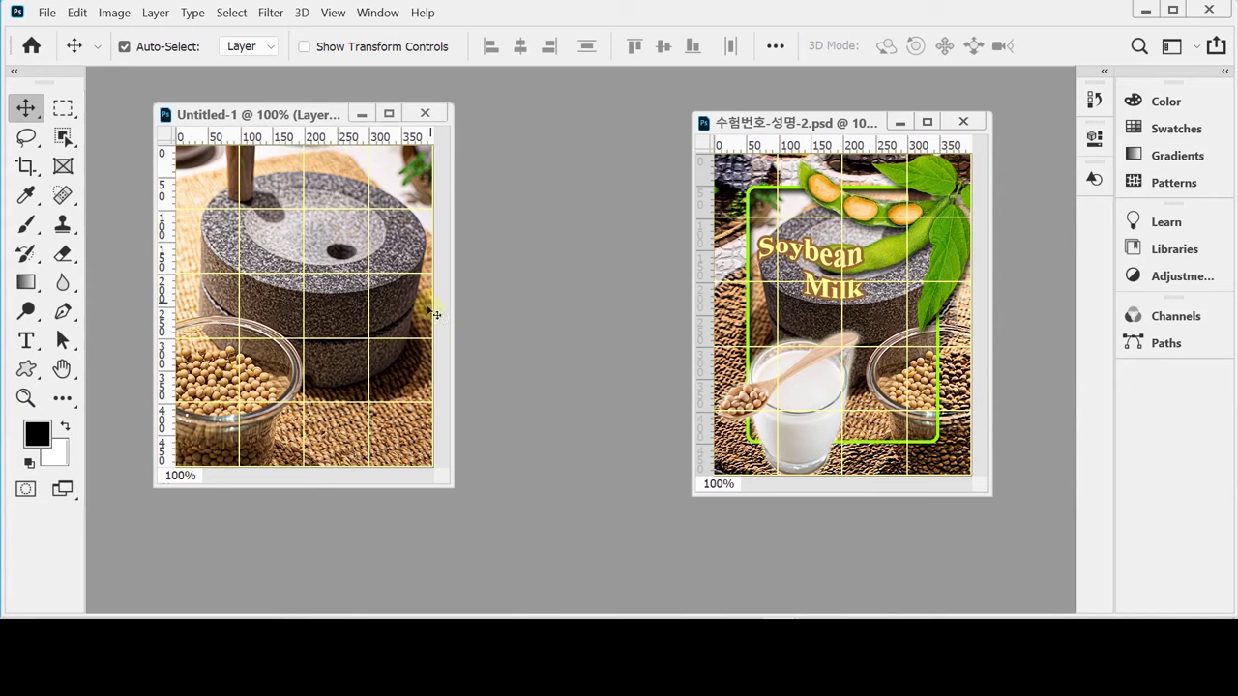
Flip the stone mill picture layer horizontally so the soybean bowl sits on the same side as in the reference.
{"action": "key", "text": "ctrl+t"}
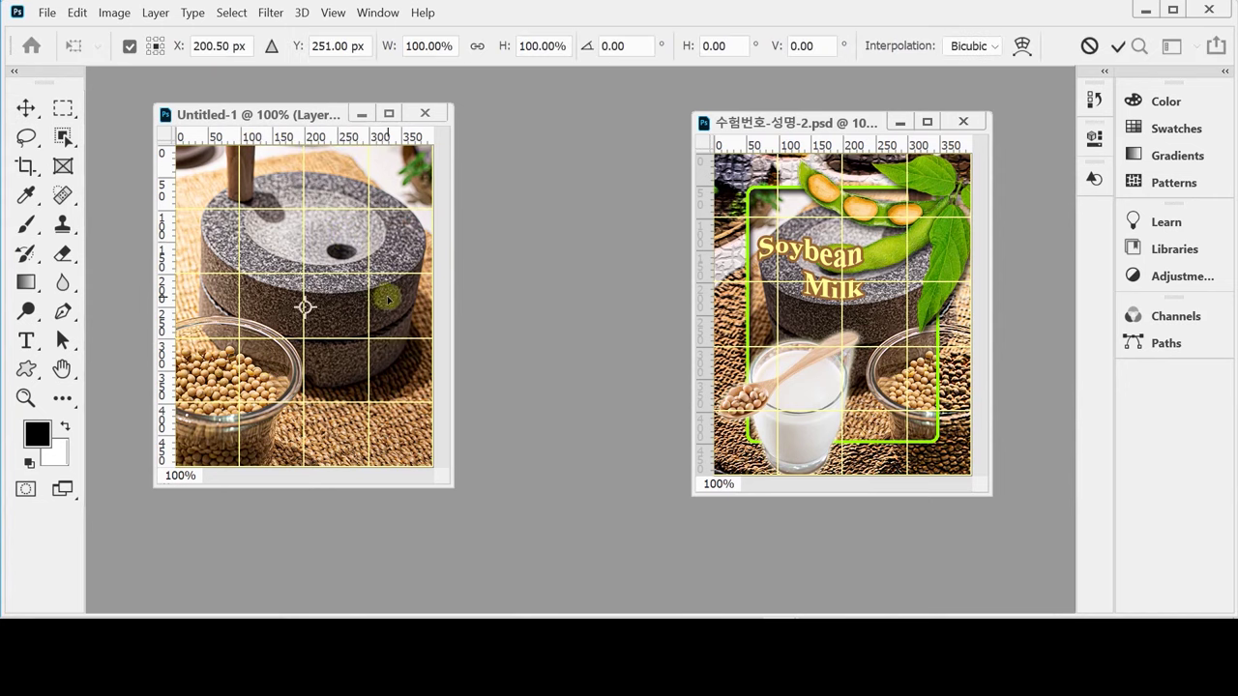
{"action": "right_click", "coordinate": [285, 216]}
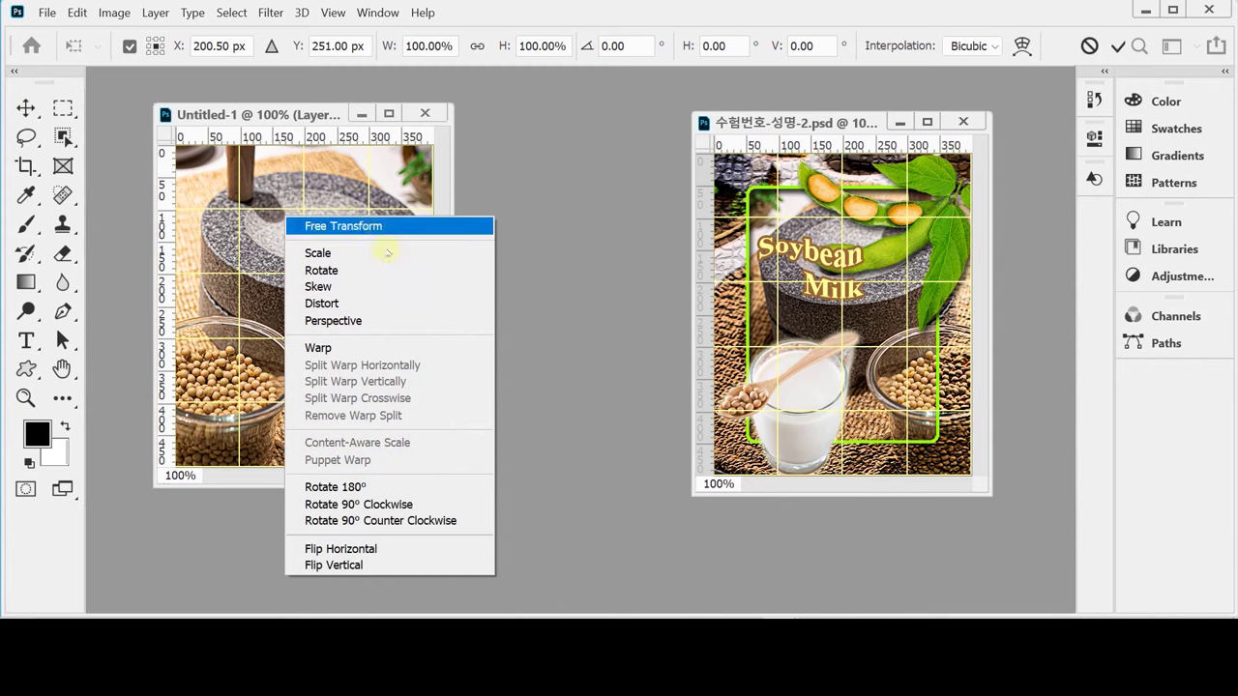
{"action": "left_click", "coordinate": [408, 551]}
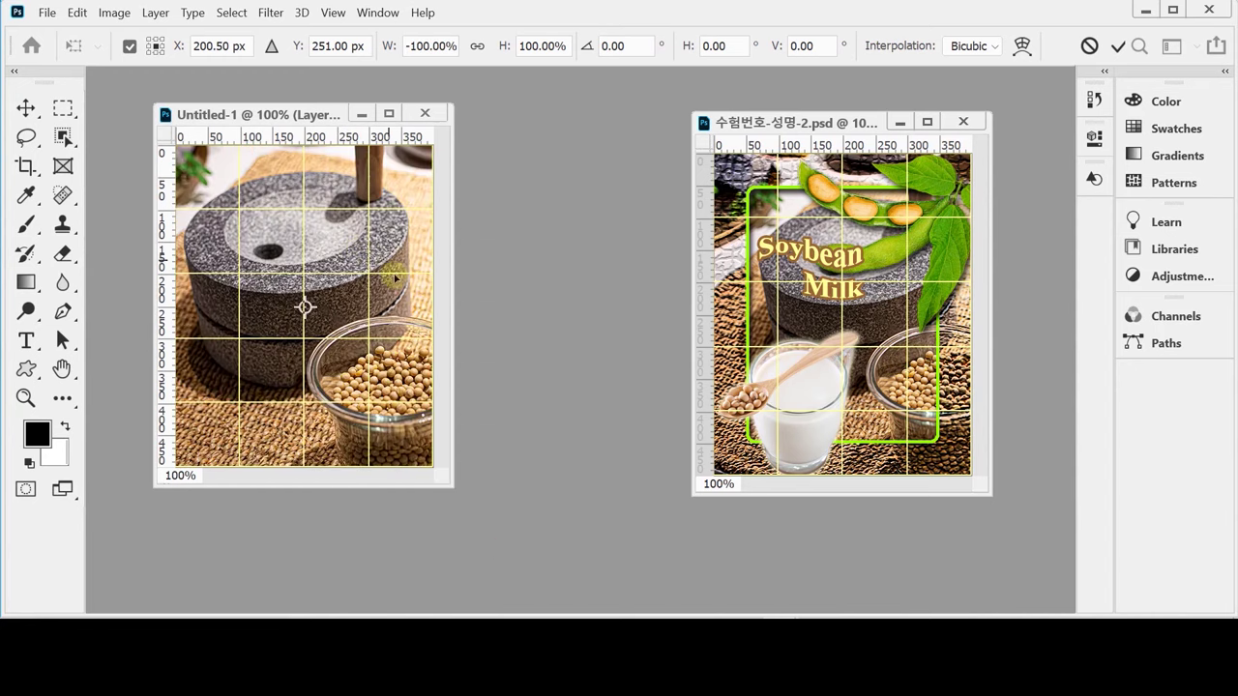
Scale the flipped picture proportionally to about 86% and position the stone mill and soybean bowl to match the reference.
{"action": "left_click_drag", "start_coordinate": [451, 490], "coordinate": [584, 584]}
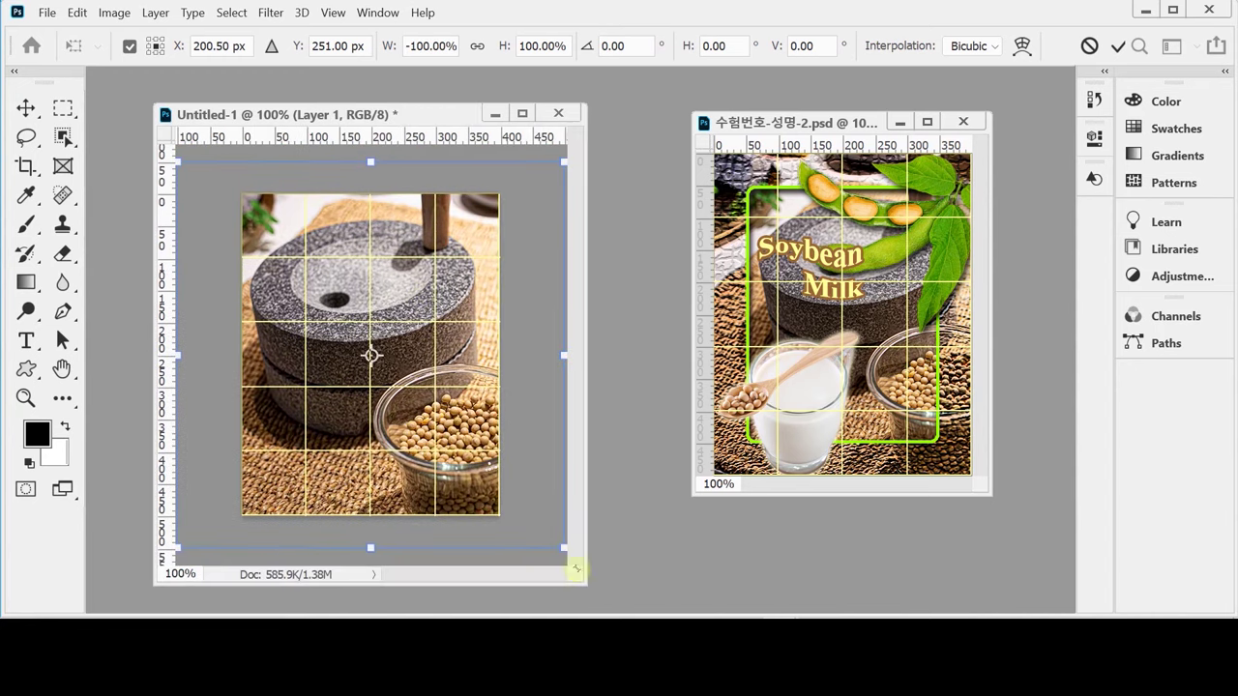
{"action": "left_click", "coordinate": [475, 47]}
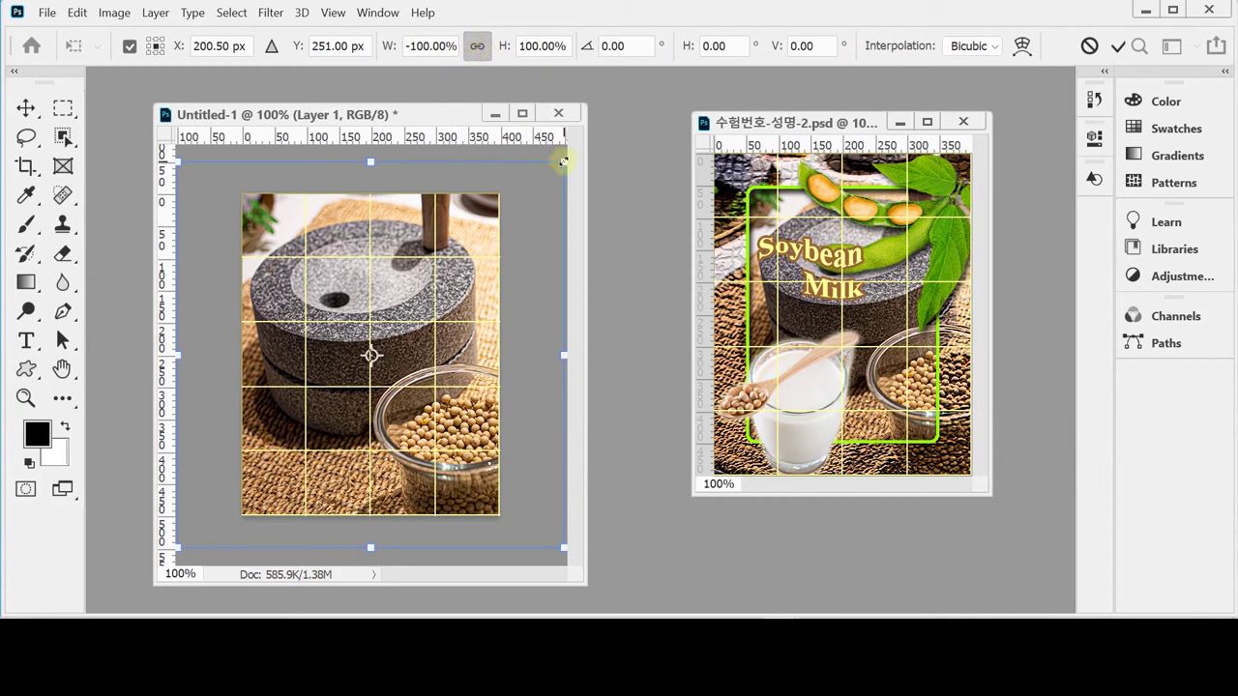
{"action": "left_click_drag", "start_coordinate": [563, 162], "coordinate": [523, 196]}
{"action": "left_click_drag", "start_coordinate": [462, 276], "coordinate": [503, 247]}
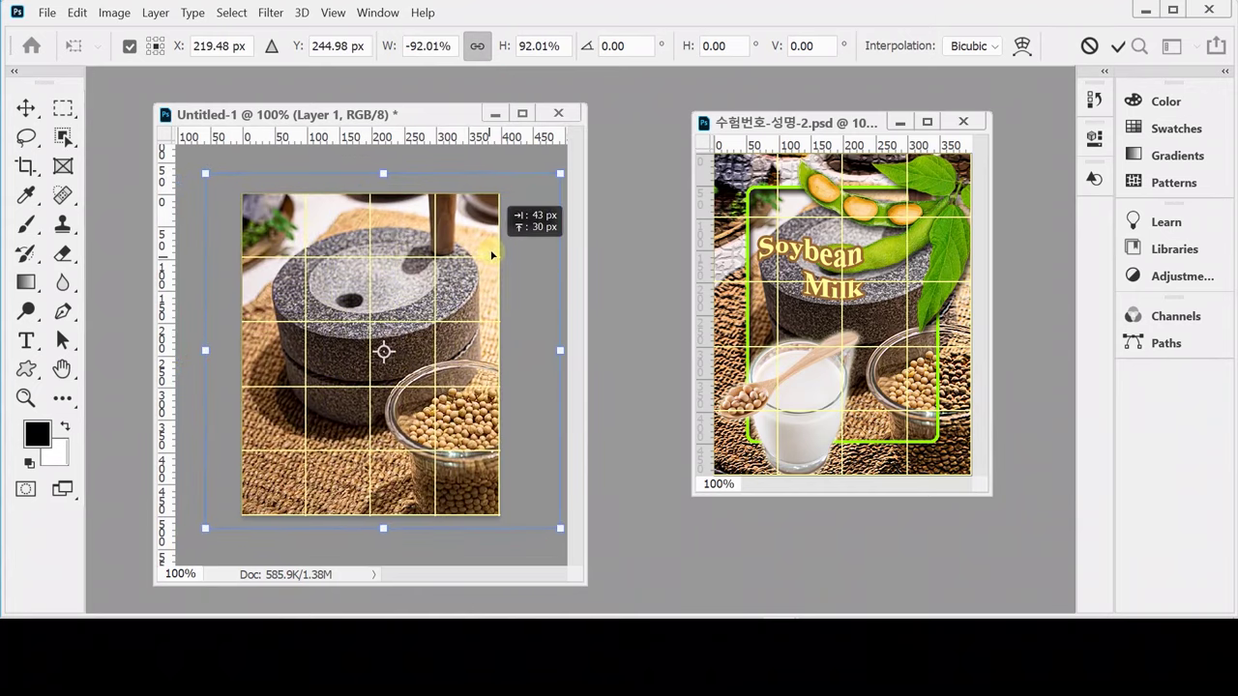
{"action": "left_click_drag", "start_coordinate": [559, 171], "coordinate": [544, 183]}
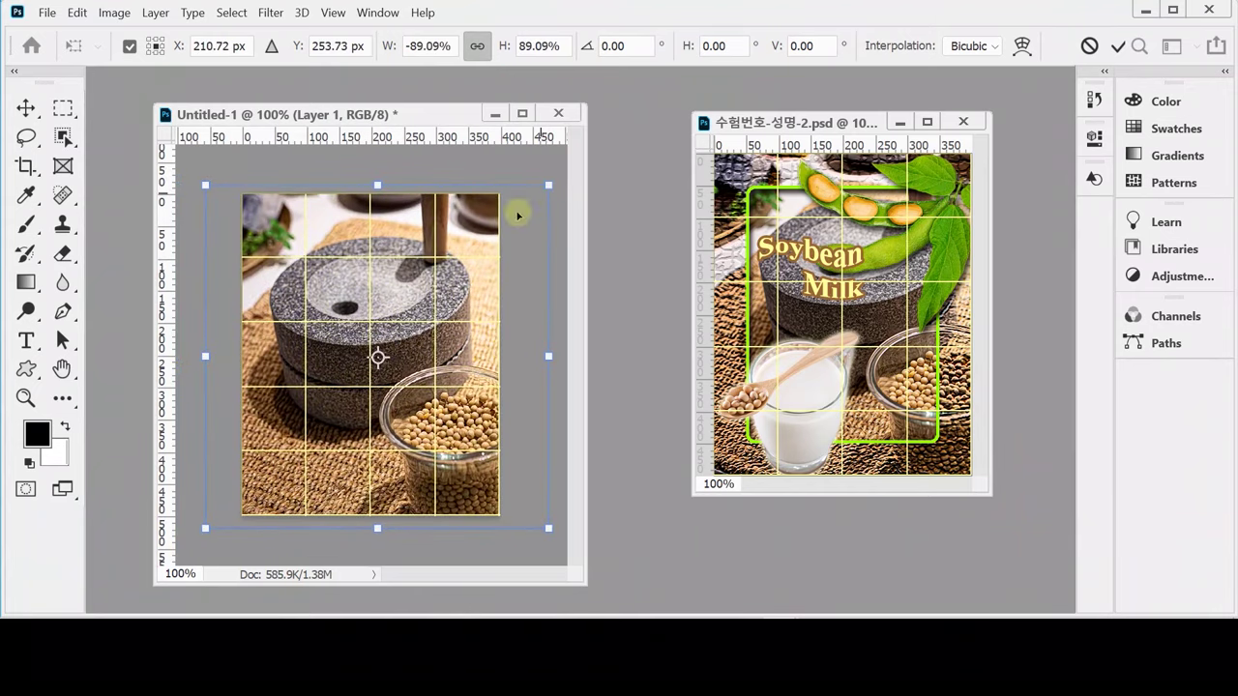
{"action": "left_click_drag", "start_coordinate": [486, 232], "coordinate": [497, 221]}
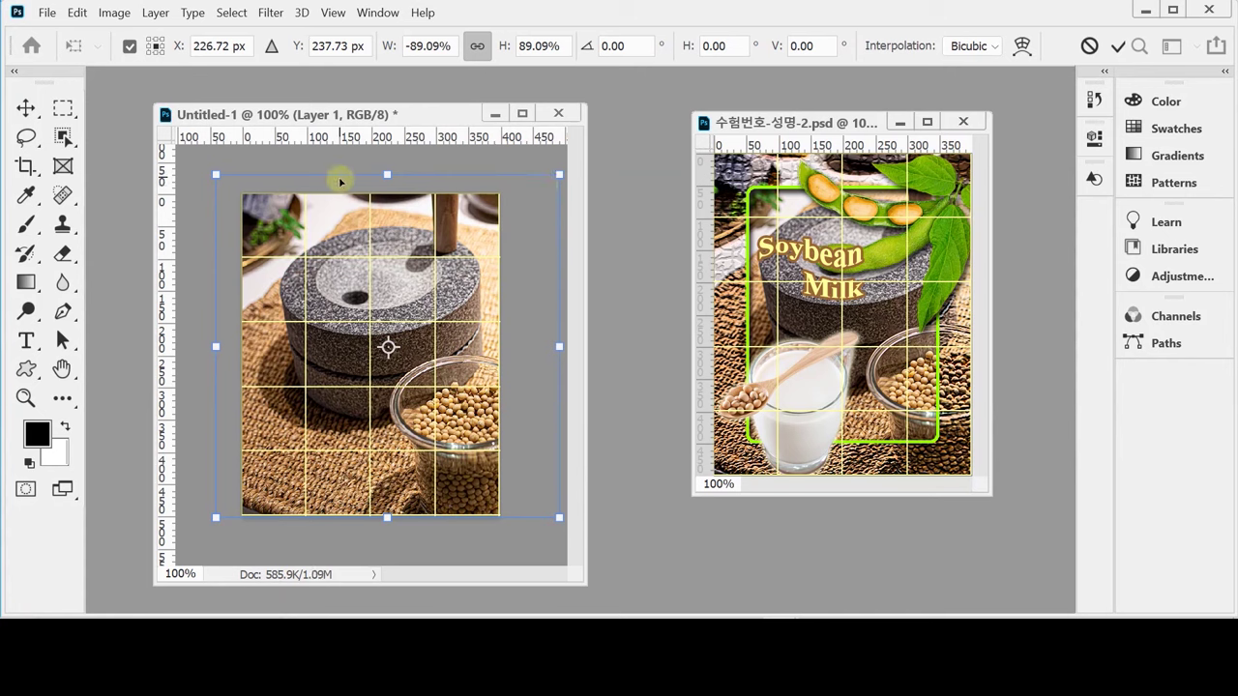
{"action": "left_click_drag", "start_coordinate": [217, 174], "coordinate": [231, 181]}
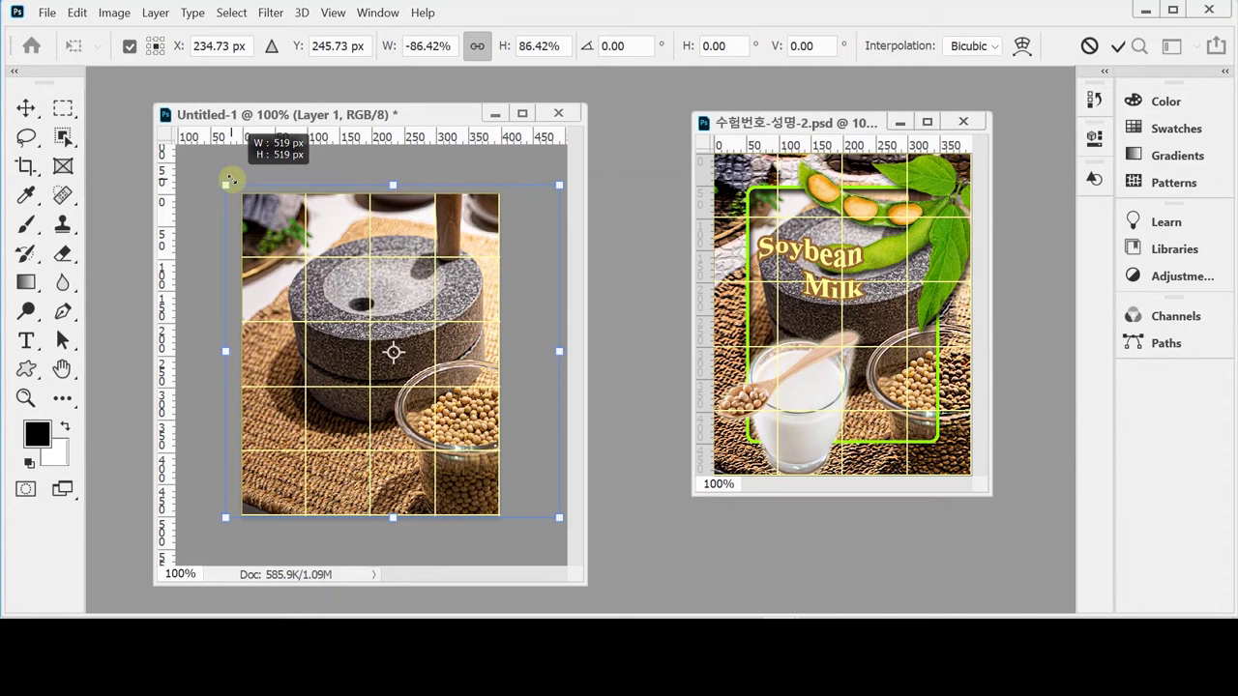
{"action": "left_click_drag", "start_coordinate": [231, 180], "coordinate": [237, 182]}
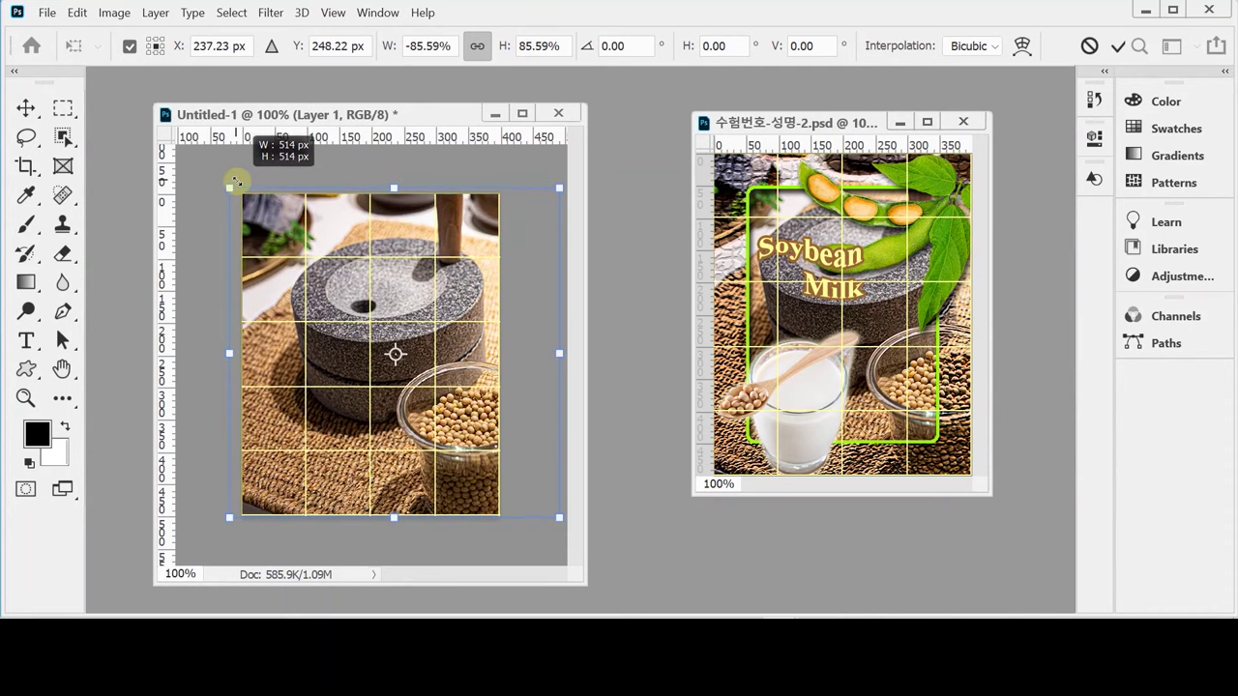
{"action": "double_click", "coordinate": [403, 306]}
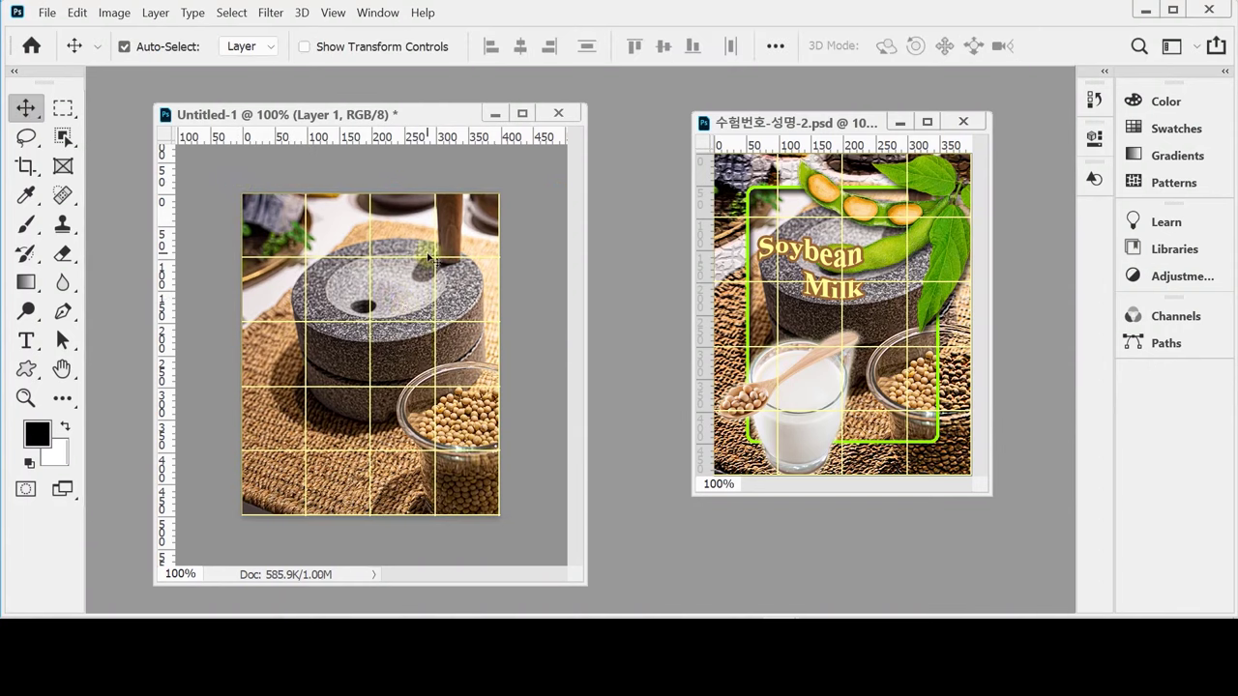
Save the composition to the desktop as 수험번호-성명-2 in Photoshop format, and duplicate the stone mill picture layer.
{"action": "key", "text": "ctrl+s"}
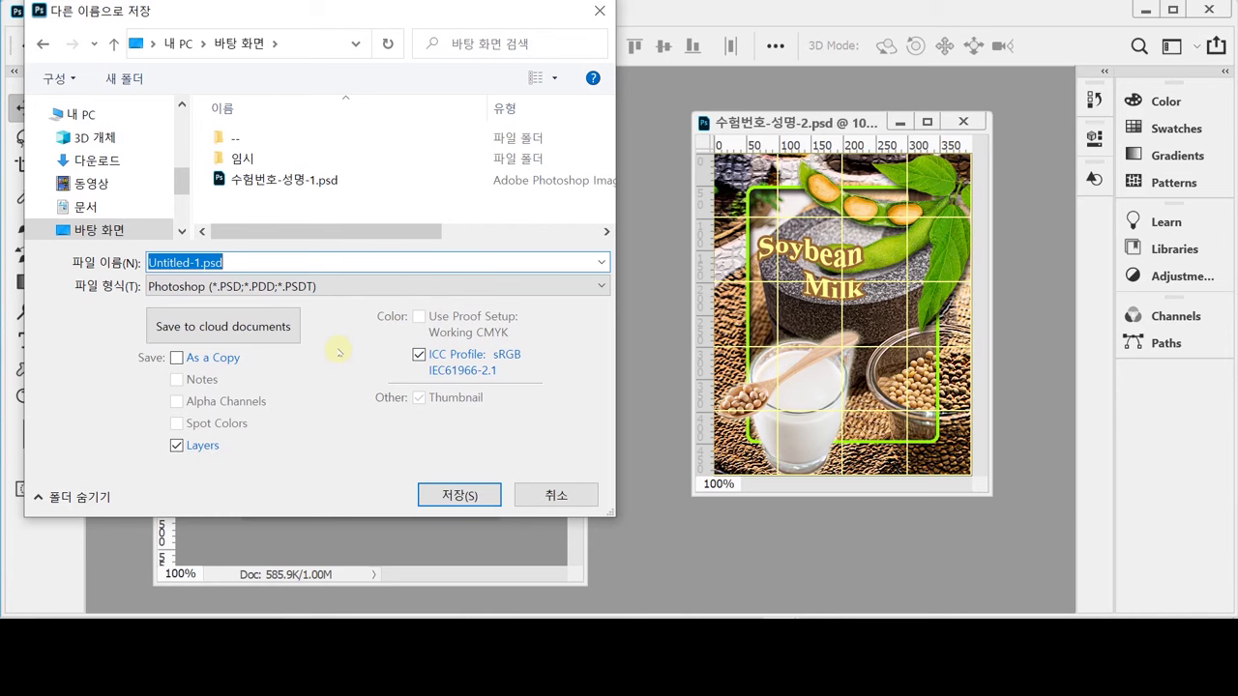
{"action": "left_click", "coordinate": [290, 179]}
{"action": "left_click_drag", "start_coordinate": [226, 262], "coordinate": [309, 263]}
{"action": "type", "text": "2"}
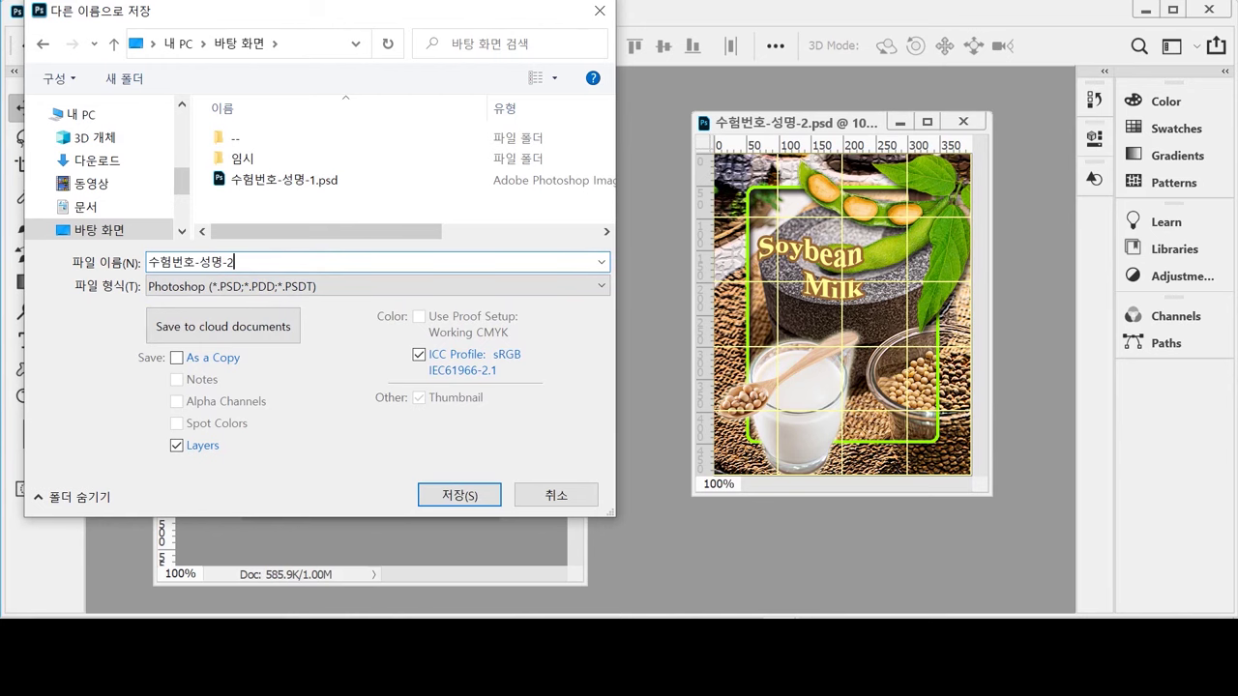
{"action": "key", "text": "Return"}
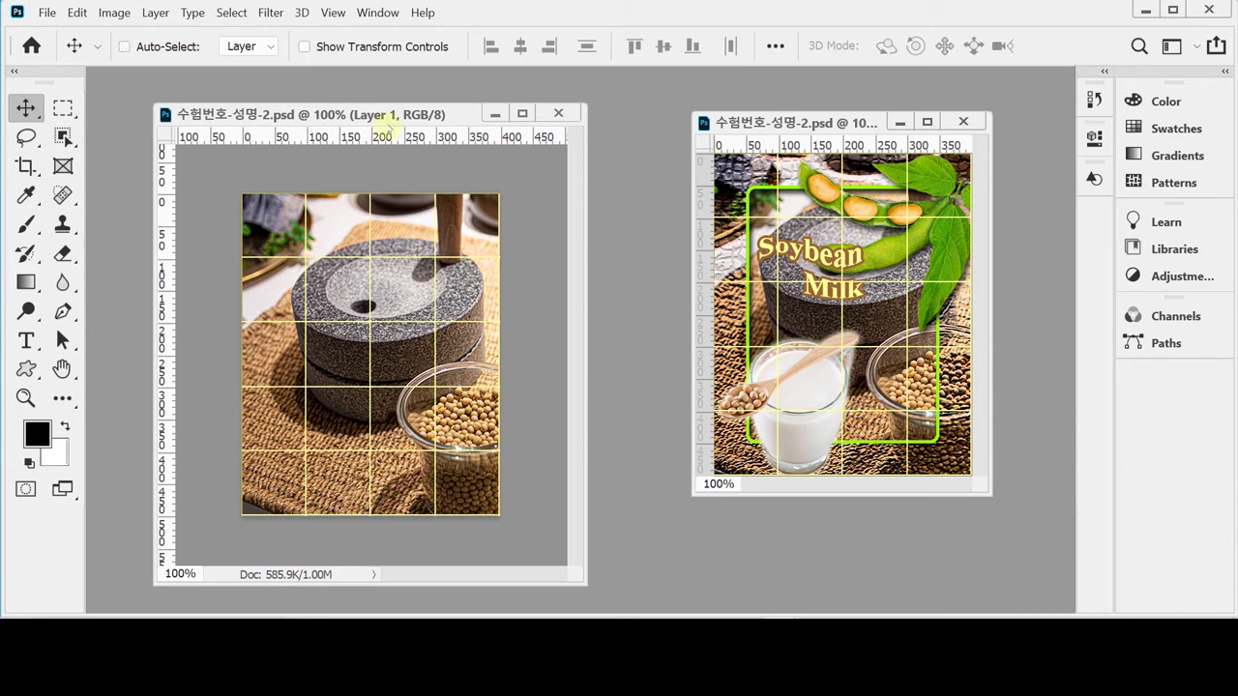
{"action": "key", "text": "ctrl+j"}
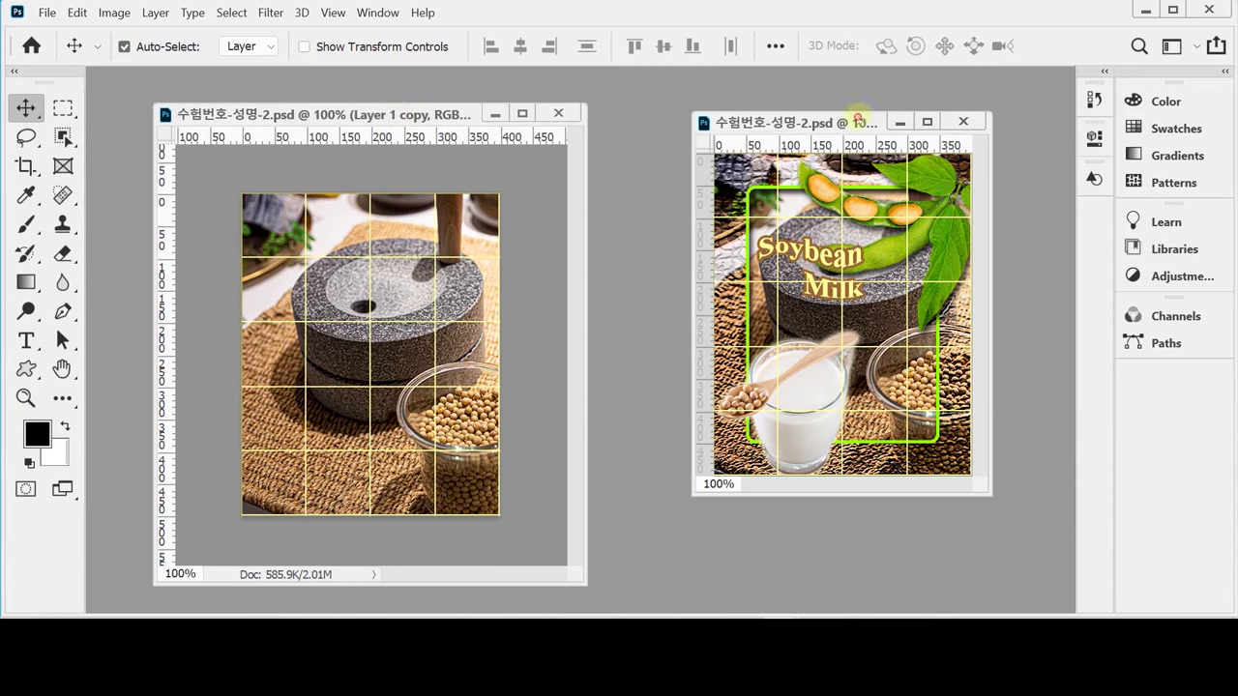
Try the Mosaic Tiles filter with tile size 12, grout width 3 and lighten grout 9 on the Soybean Milk reference, and undo it.
{"action": "left_click_drag", "start_coordinate": [862, 121], "coordinate": [860, 104]}
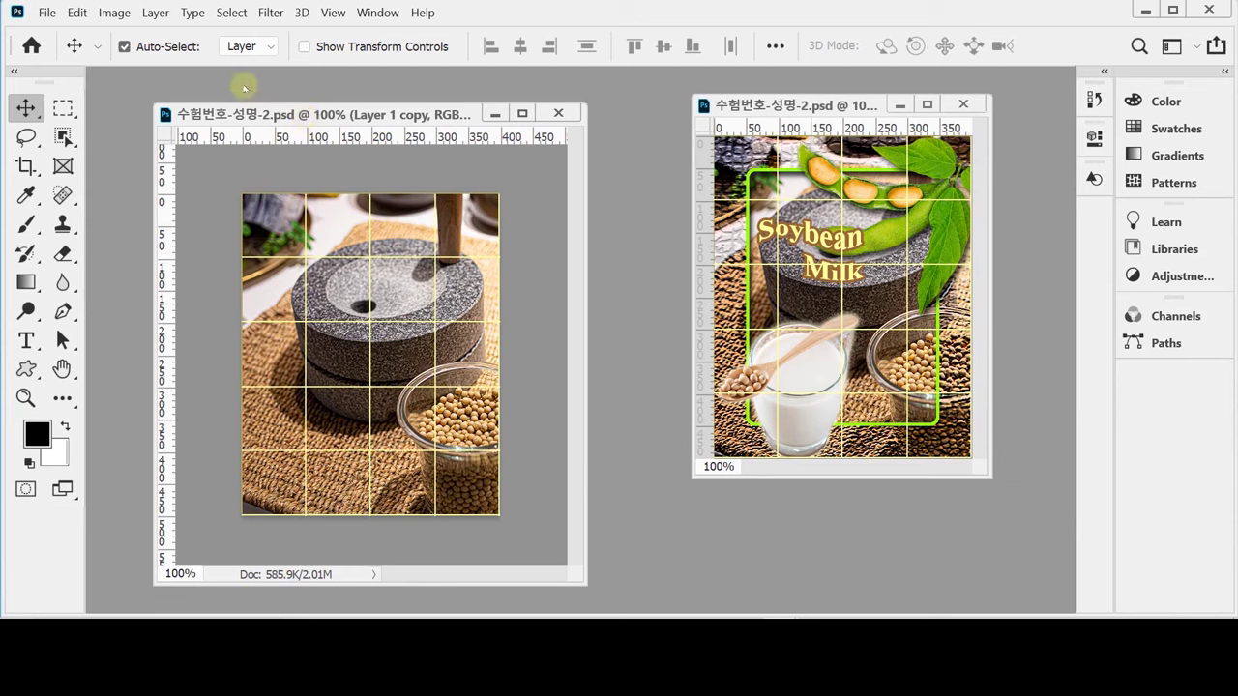
{"action": "left_click", "coordinate": [266, 13]}
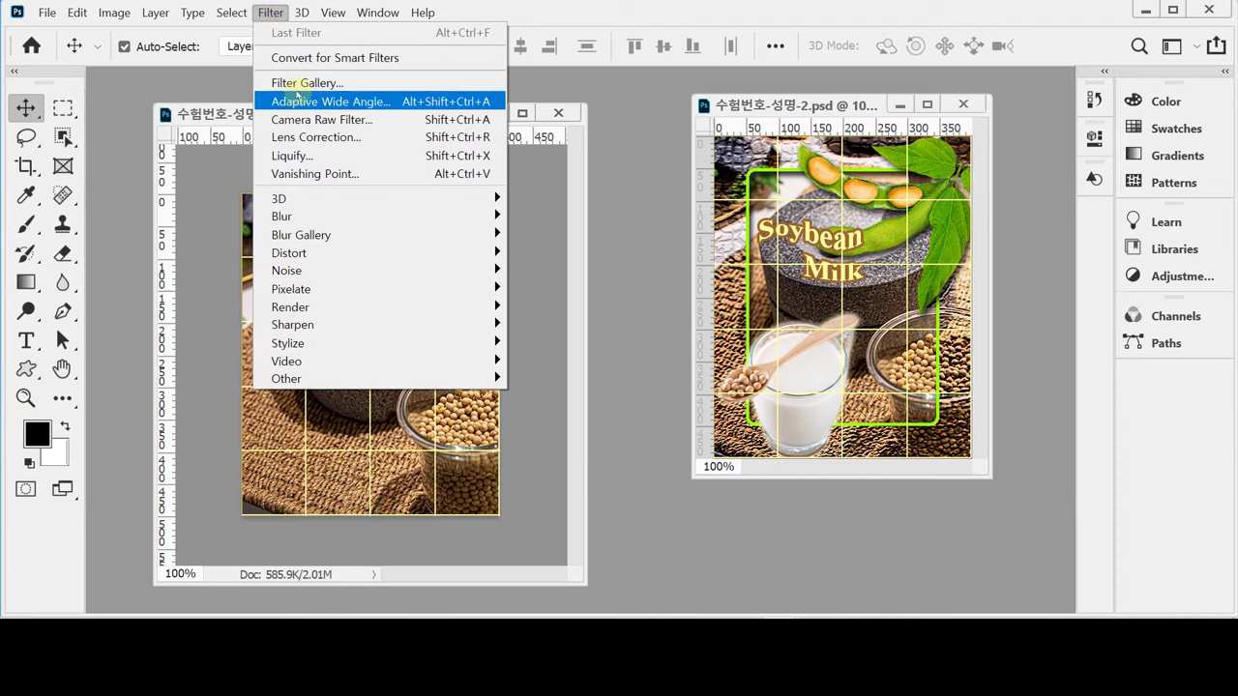
{"action": "left_click", "coordinate": [287, 84]}
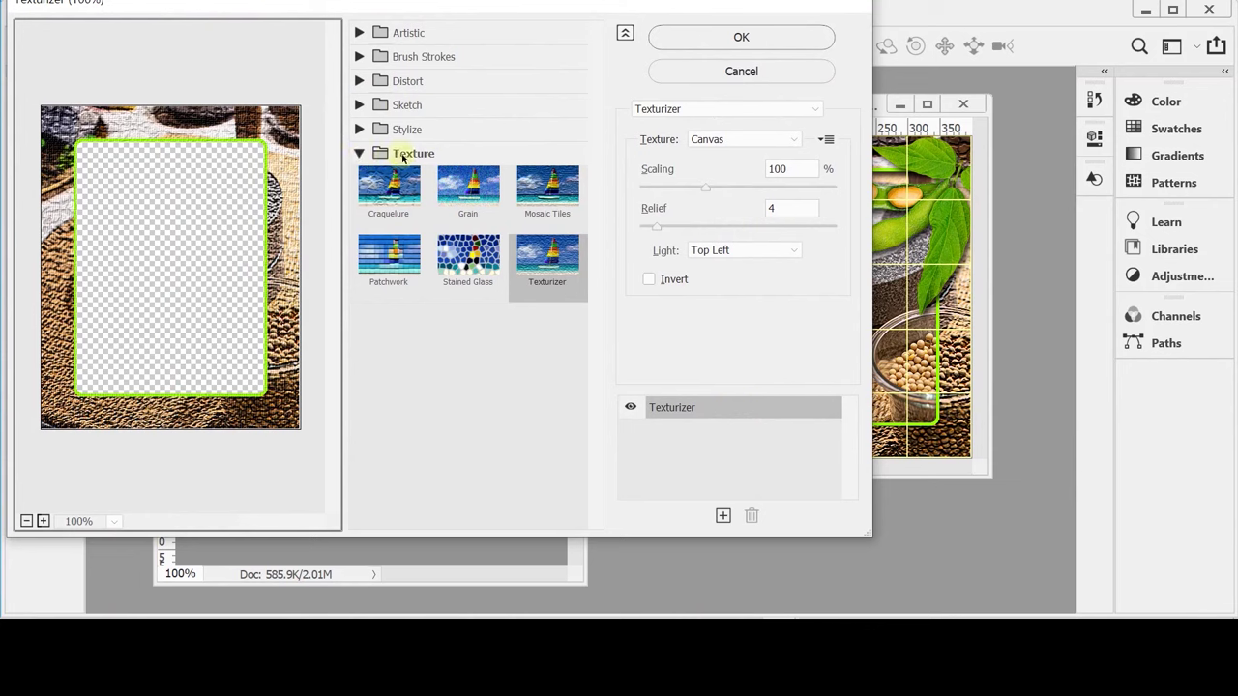
{"action": "left_click", "coordinate": [549, 198]}
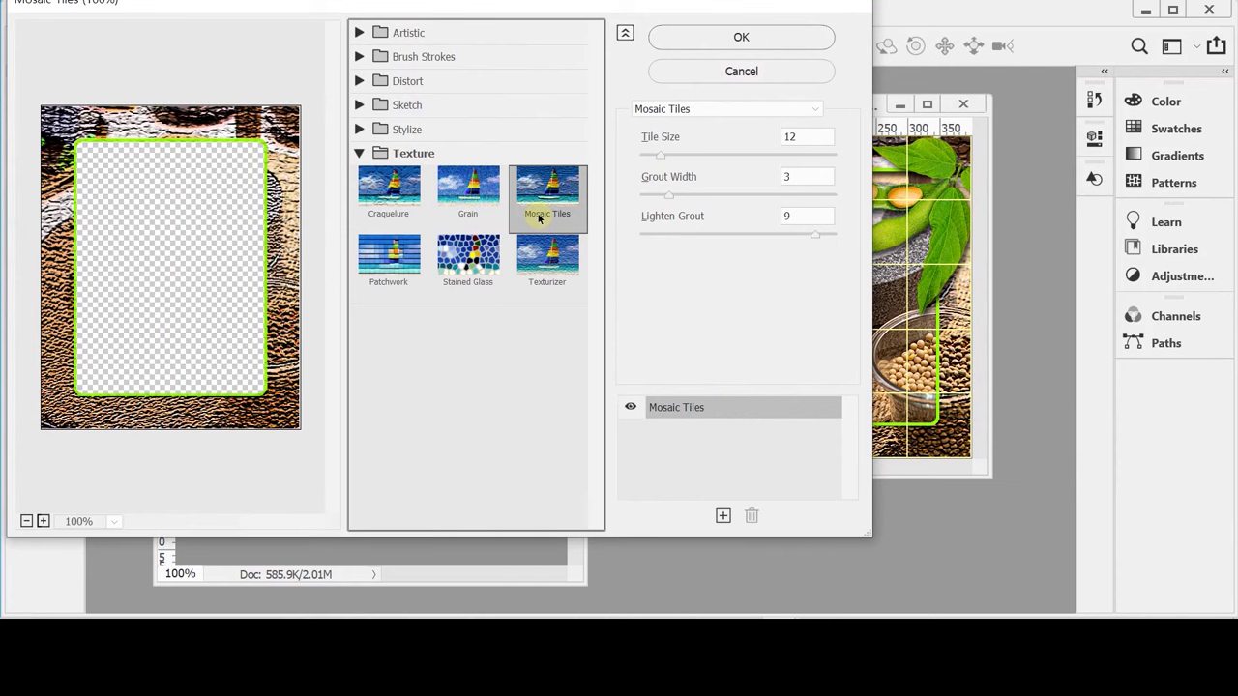
{"action": "left_click", "coordinate": [726, 39]}
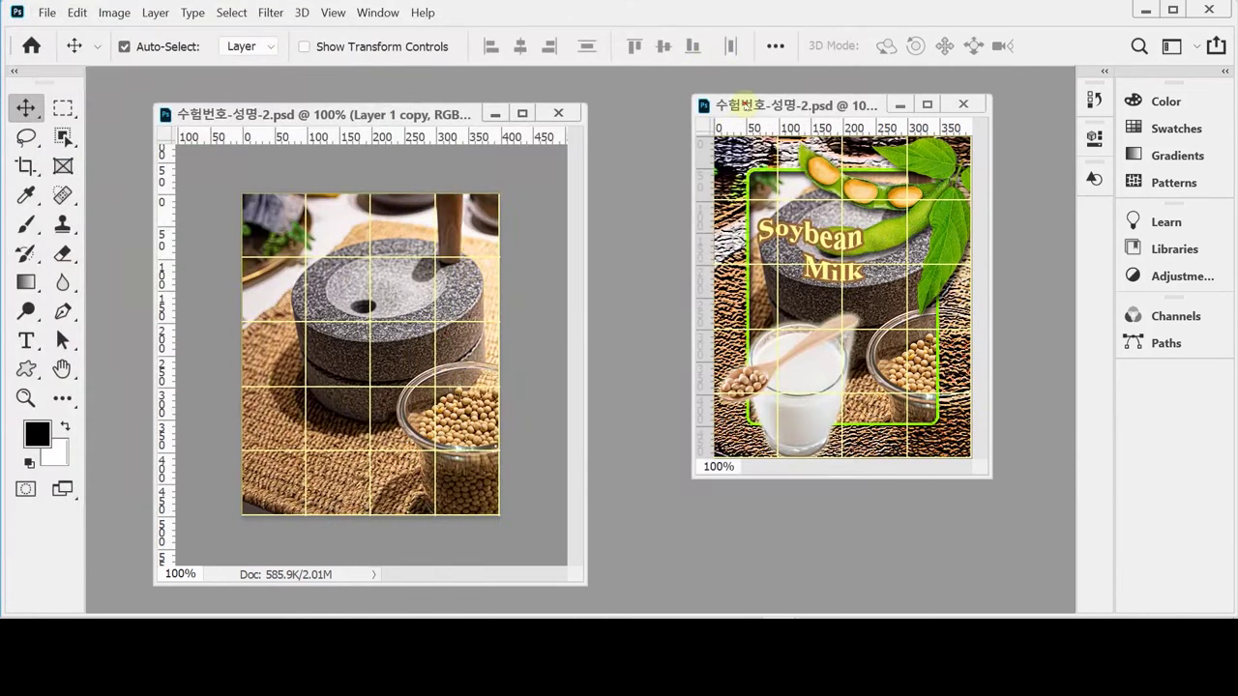
{"action": "key", "text": "ctrl+z"}
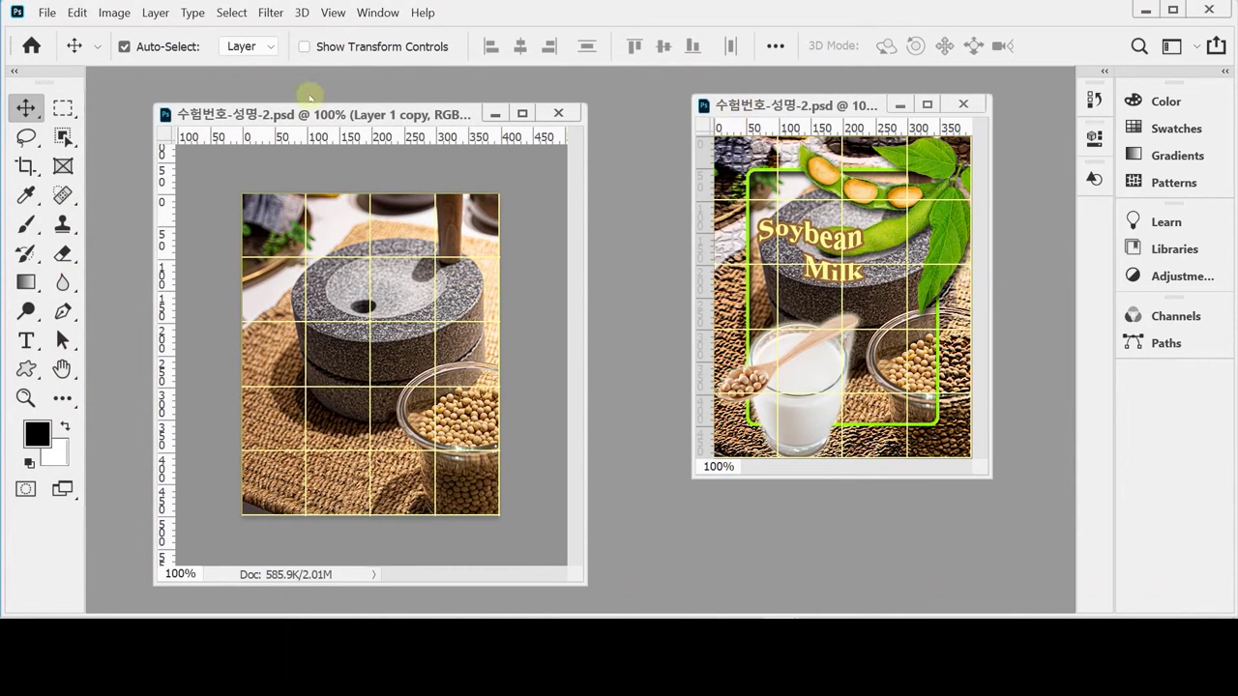
Apply the last Filter Gallery effect, Mosaic Tiles, to the duplicated picture layer in the working document.
{"action": "left_click", "coordinate": [269, 13]}
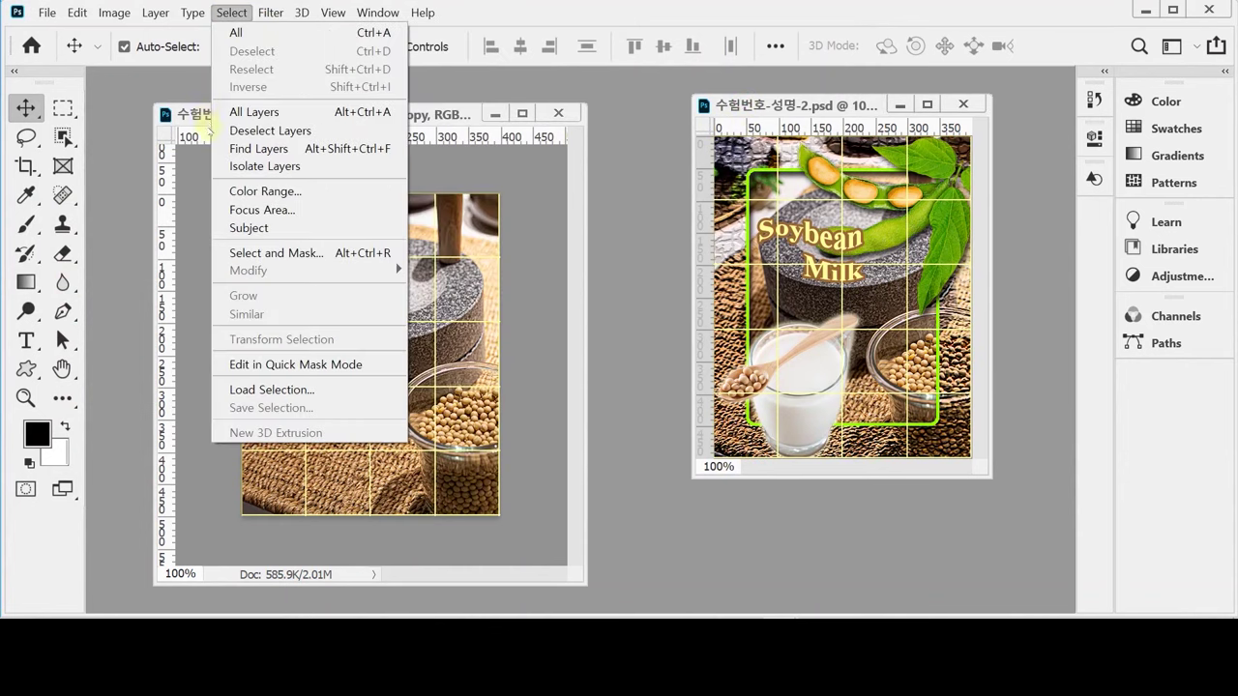
{"action": "left_click", "coordinate": [194, 117]}
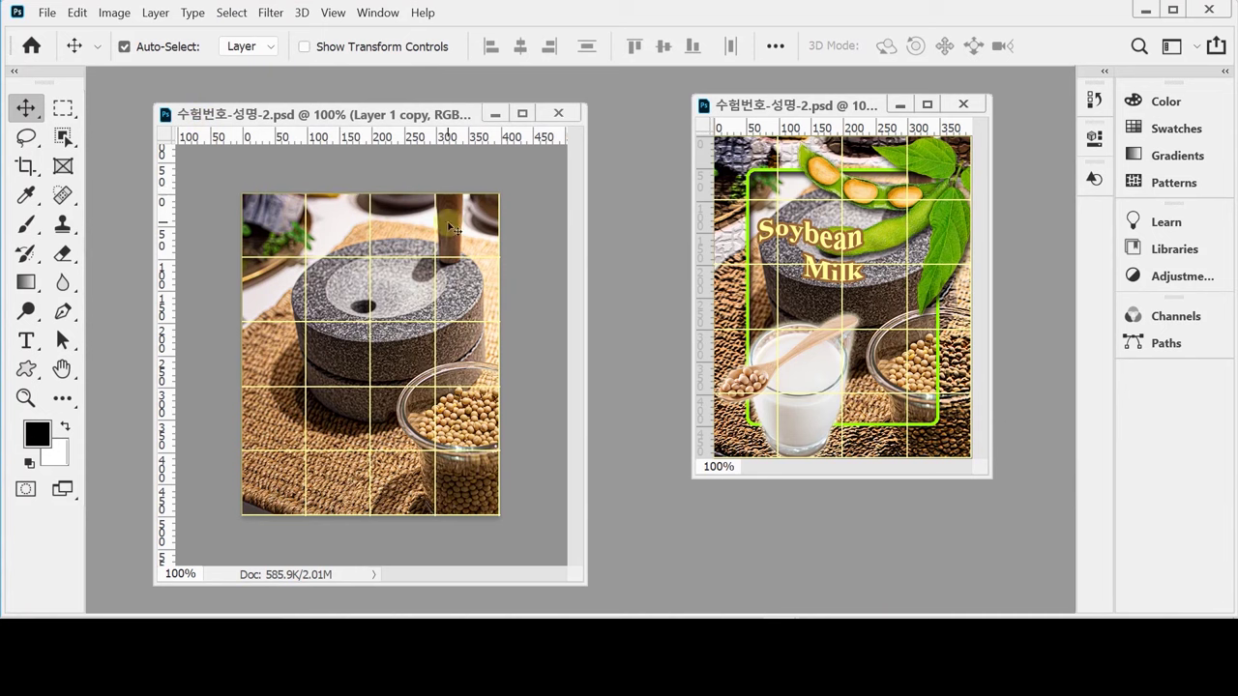
{"action": "left_click", "coordinate": [270, 12]}
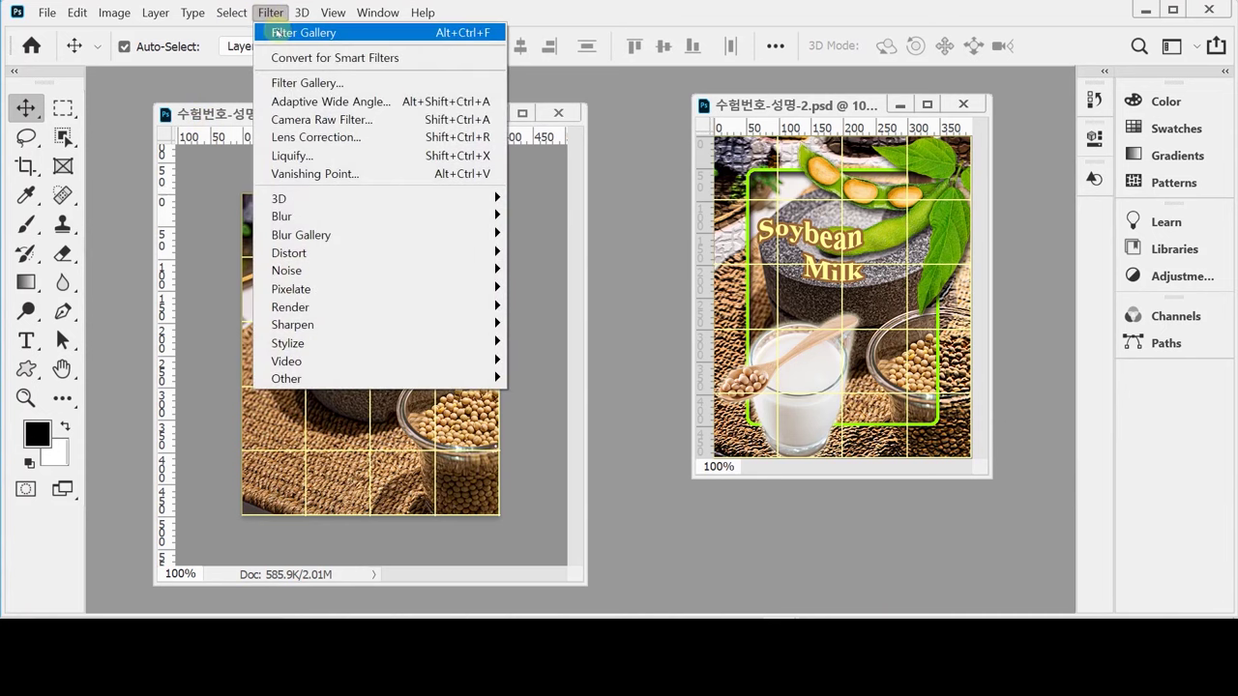
{"action": "left_click", "coordinate": [275, 32]}
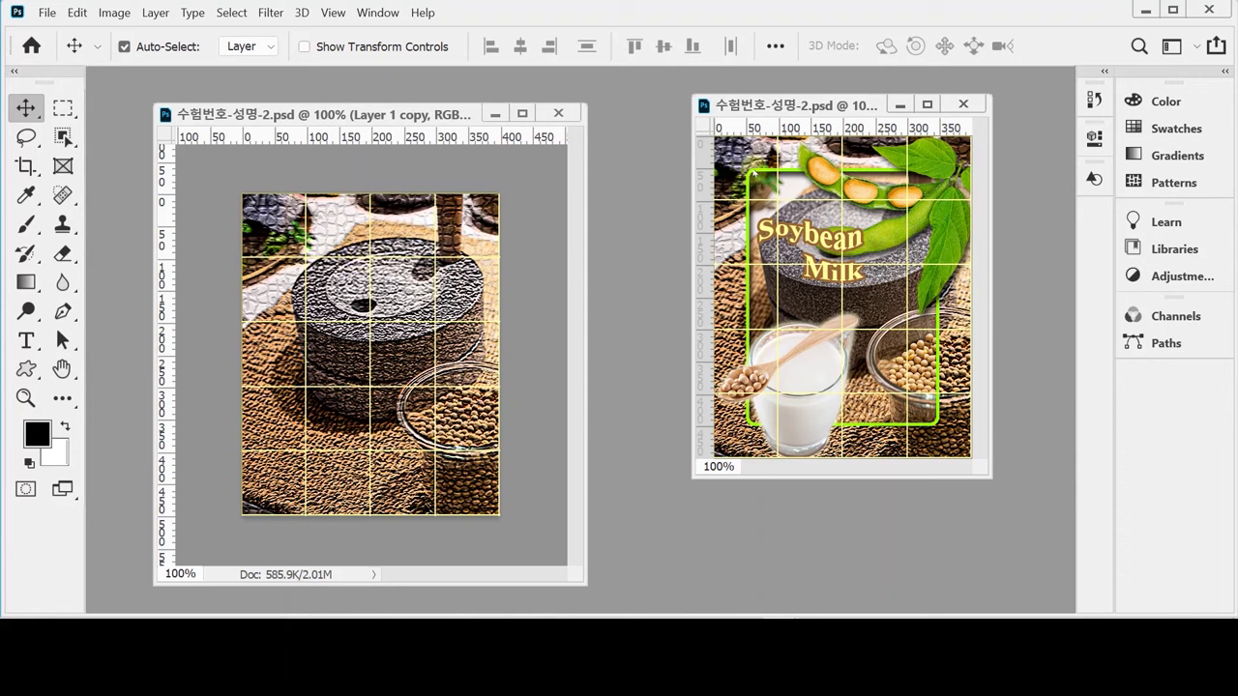
{"action": "key", "text": "ctrl+e"}
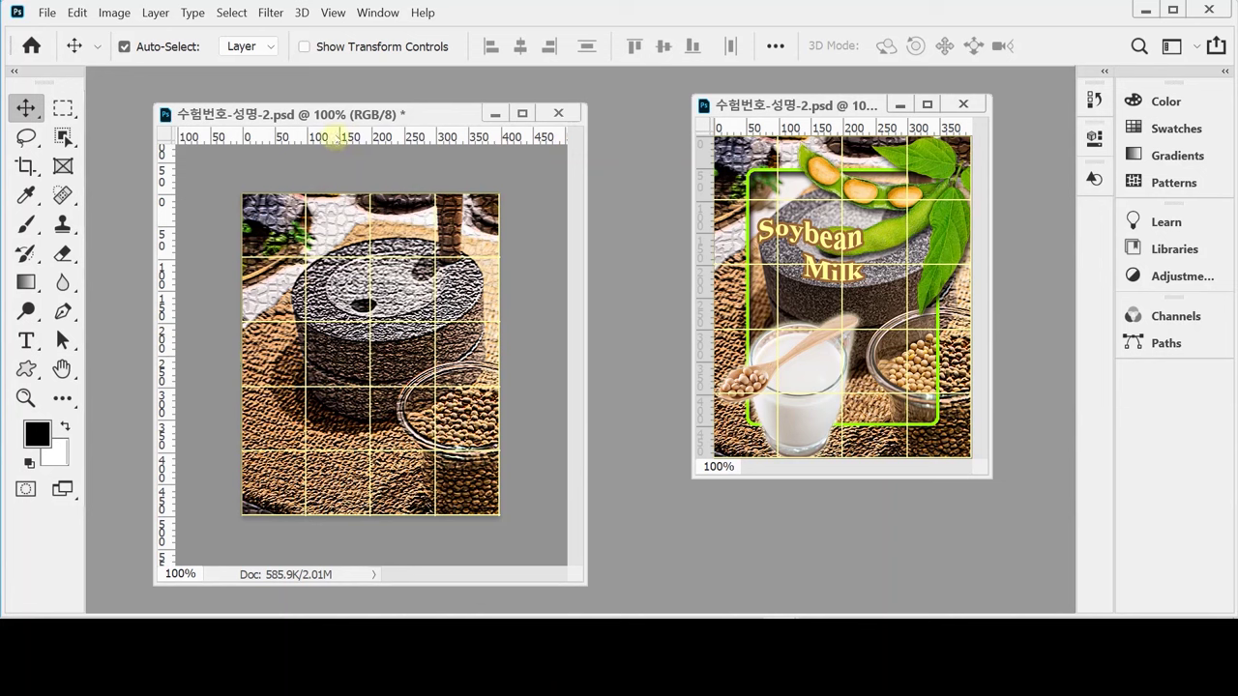
Place a horizontal guide across the middle of the canvas at about 250 px, and choose the Rectangular Marquee tool.
{"action": "left_click_drag", "start_coordinate": [336, 137], "coordinate": [339, 356]}
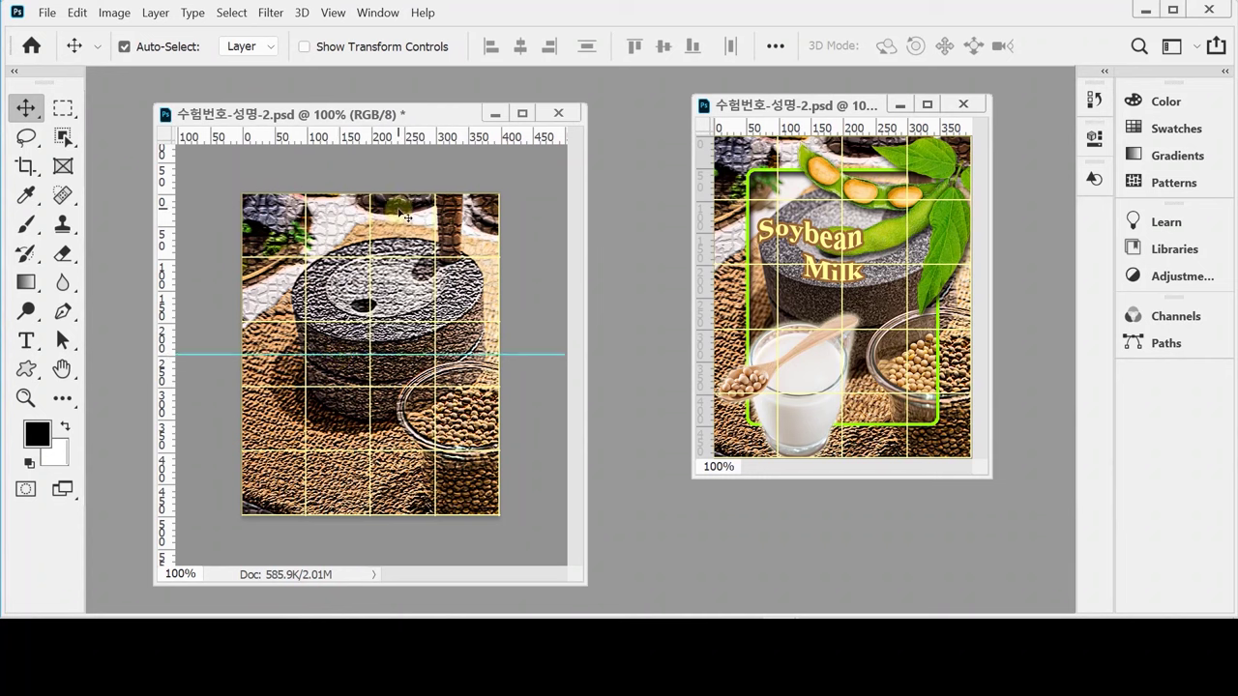
{"action": "left_click", "coordinate": [61, 109]}
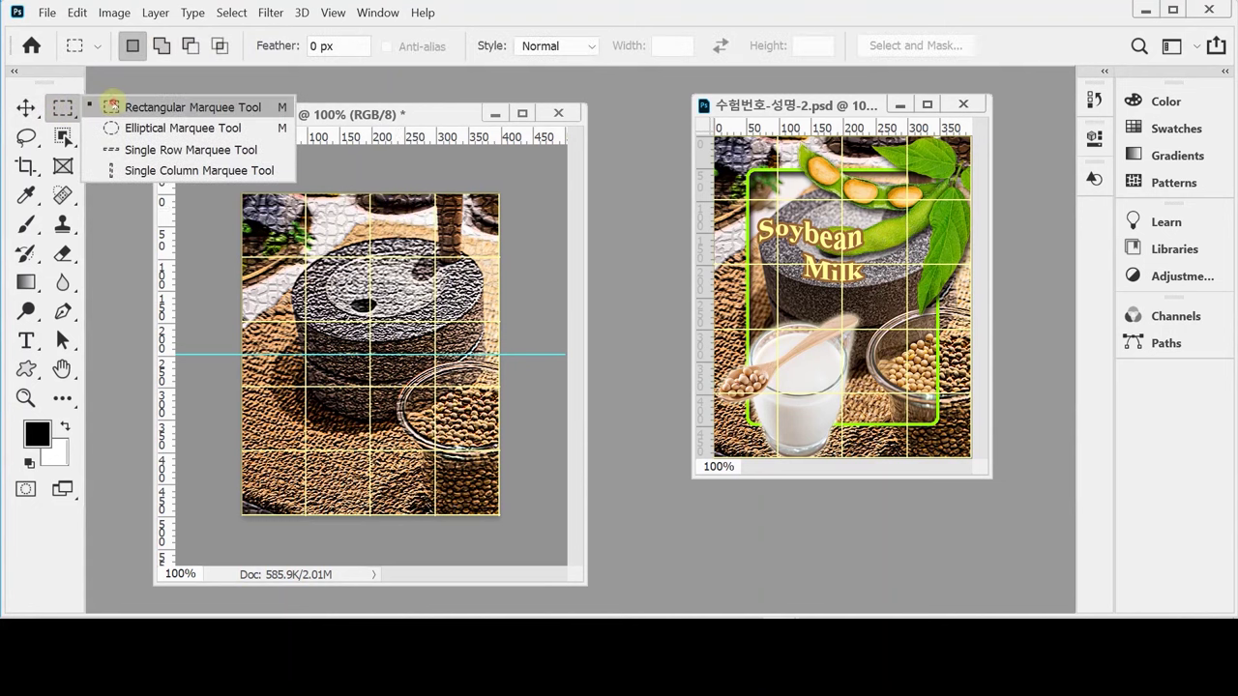
{"action": "left_click", "coordinate": [109, 106]}
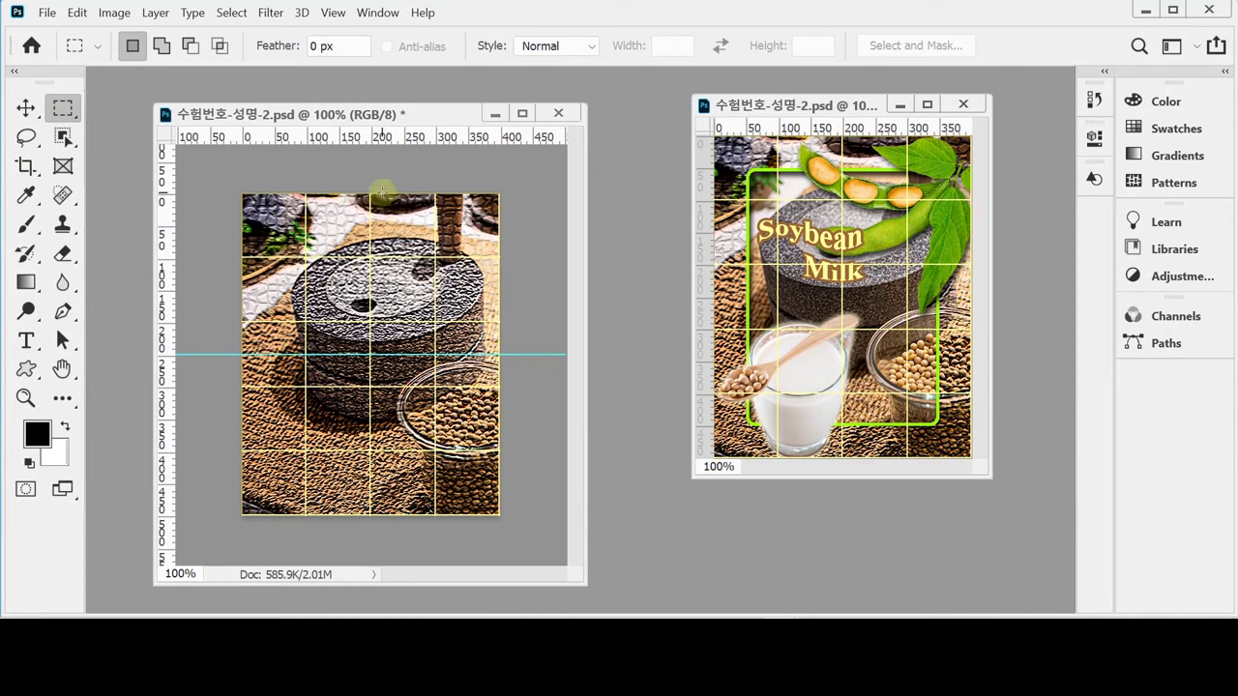
{"action": "left_click", "coordinate": [763, 104]}
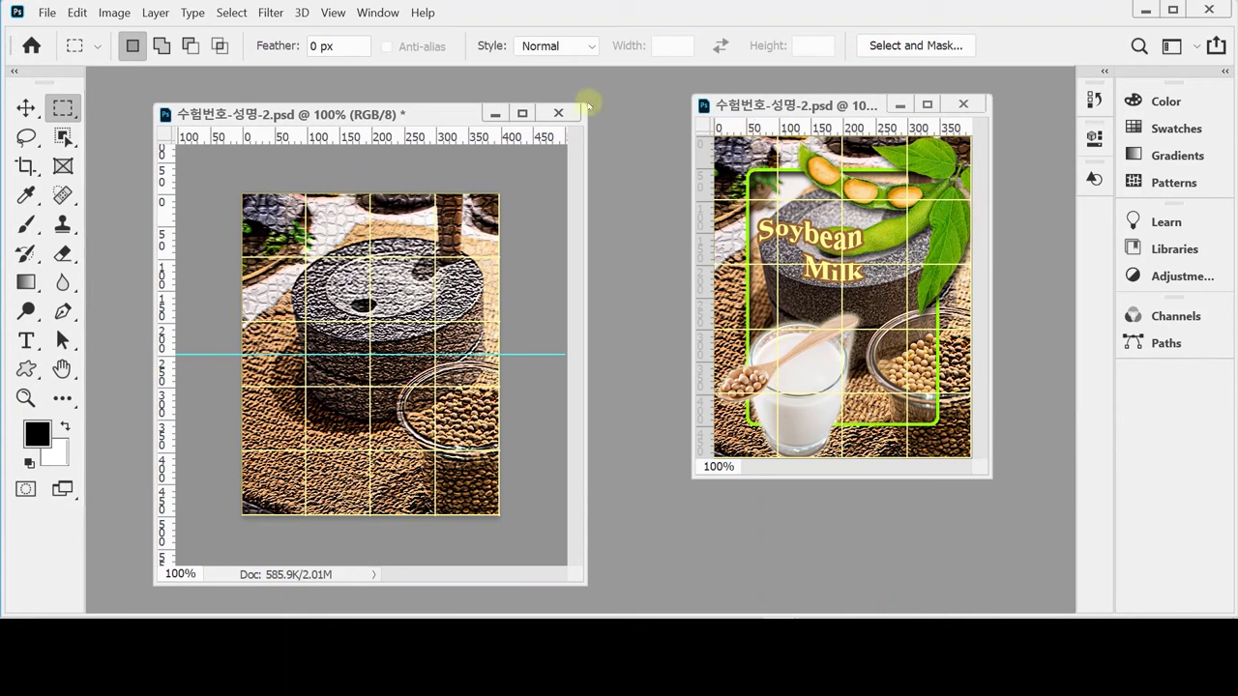
{"action": "left_click", "coordinate": [387, 110]}
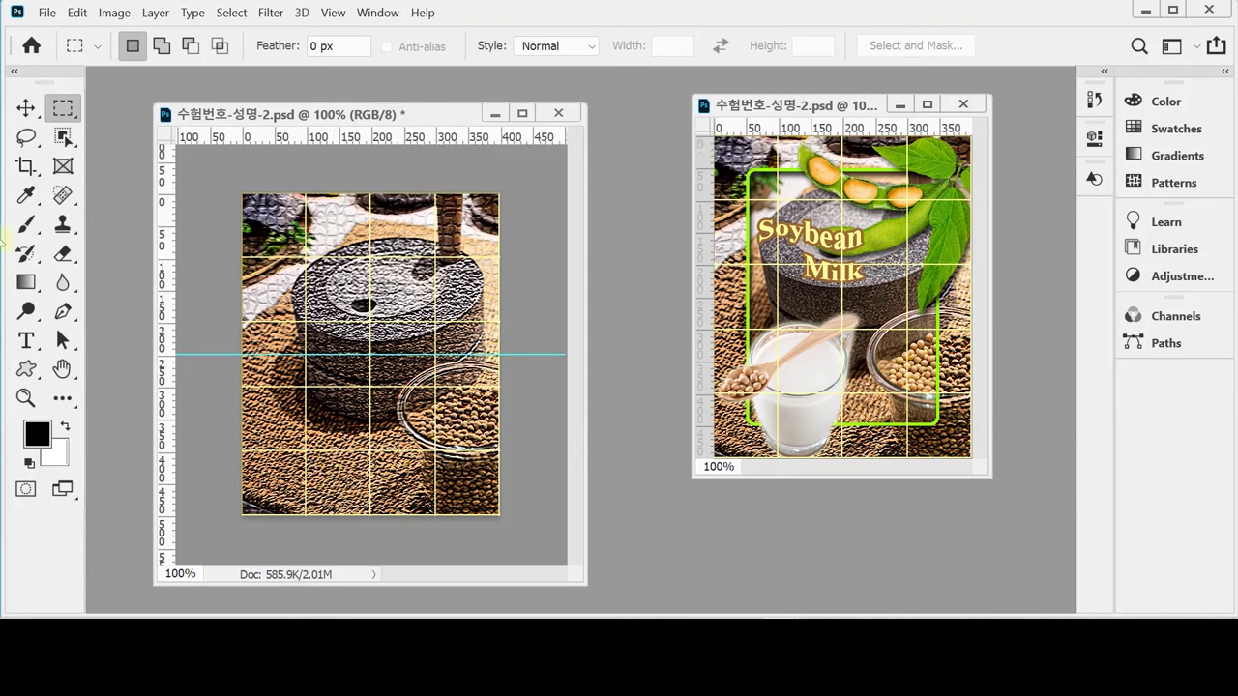
{"action": "right_click", "coordinate": [60, 106]}
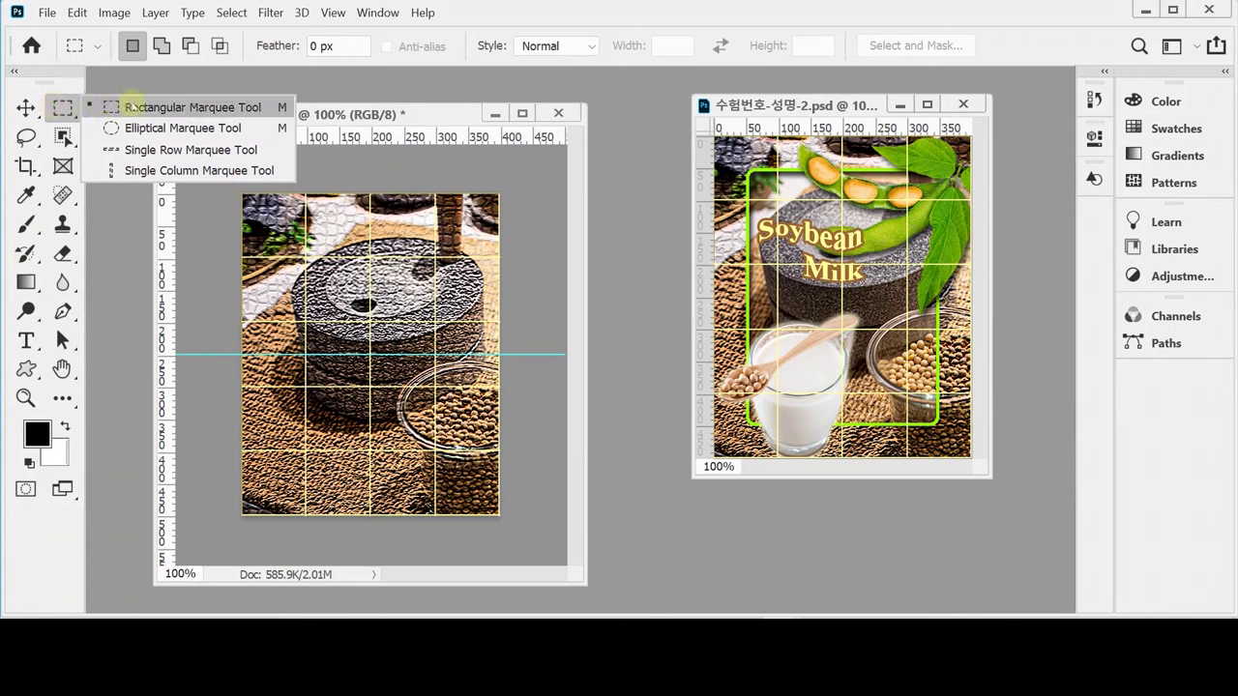
{"action": "left_click", "coordinate": [132, 105]}
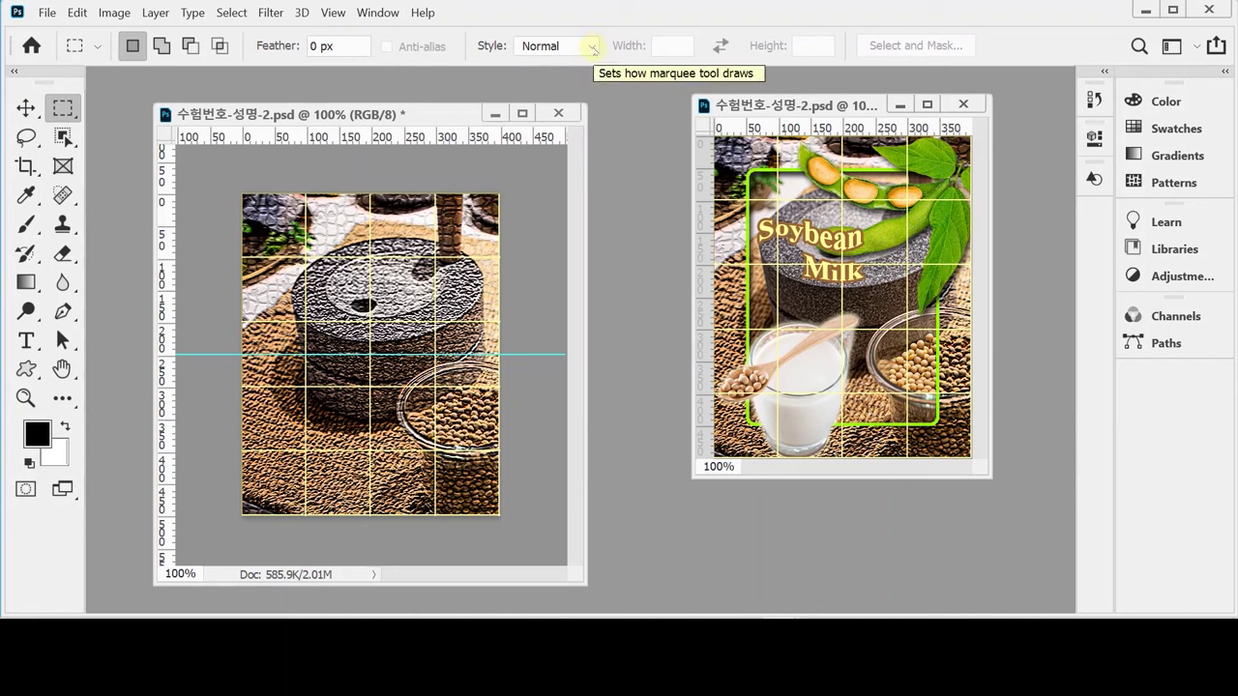
{"action": "mouse_move", "coordinate": [293, 233]}
{"action": "left_mouse_down"}
{"action": "mouse_move", "coordinate": [456, 317]}
{"action": "mouse_move", "coordinate": [480, 312]}
{"action": "left_mouse_up"}
{"action": "left_click", "coordinate": [476, 295]}
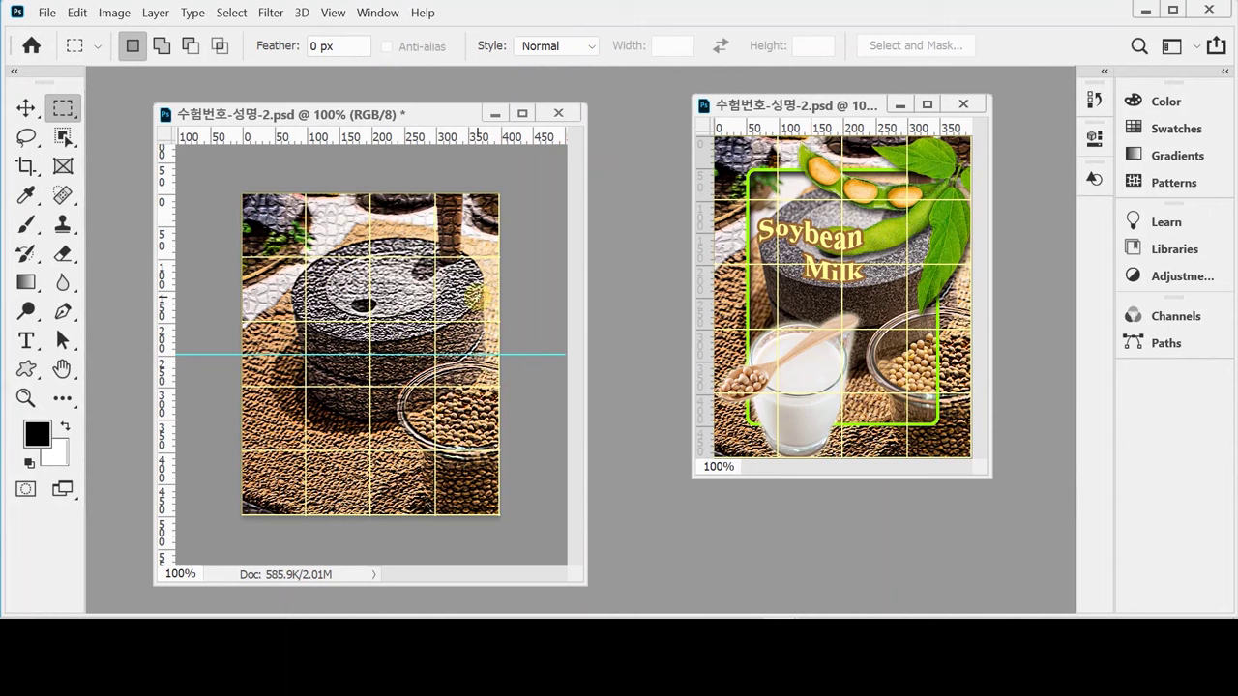
Make a fixed-size 300 × 400 px rectangular selection centred on the canvas where the horizontal guide meets the middle grid line.
{"action": "left_click", "coordinate": [589, 46]}
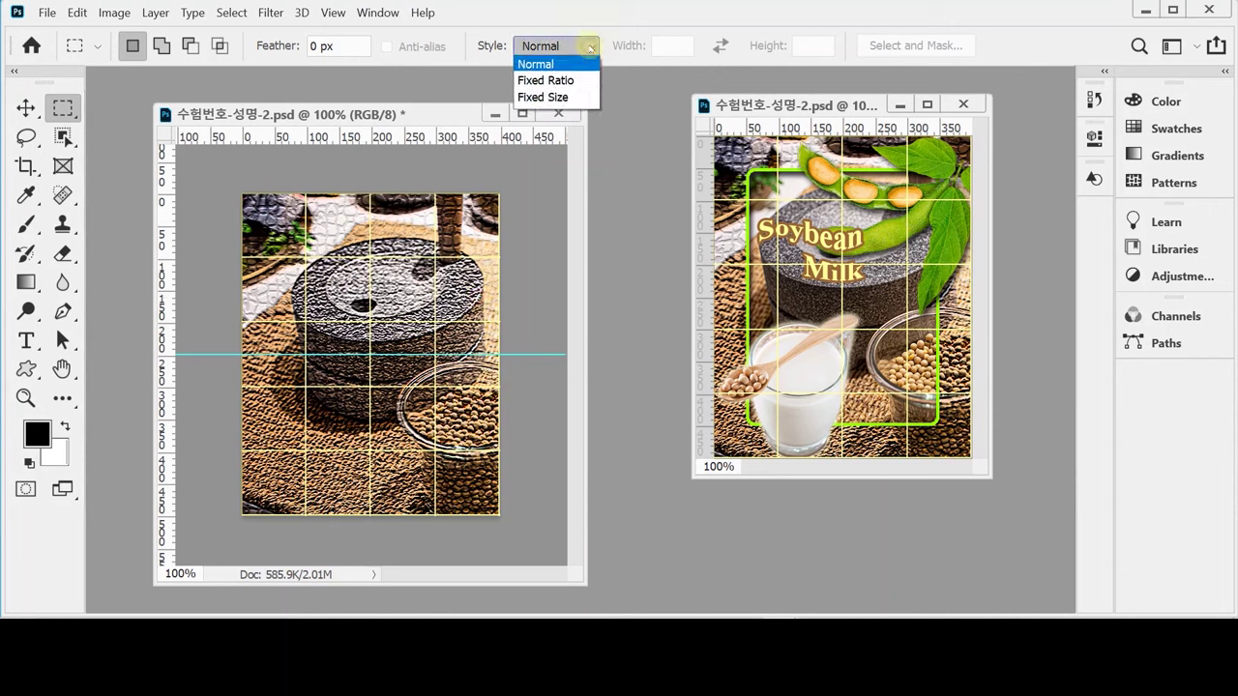
{"action": "left_click", "coordinate": [556, 96]}
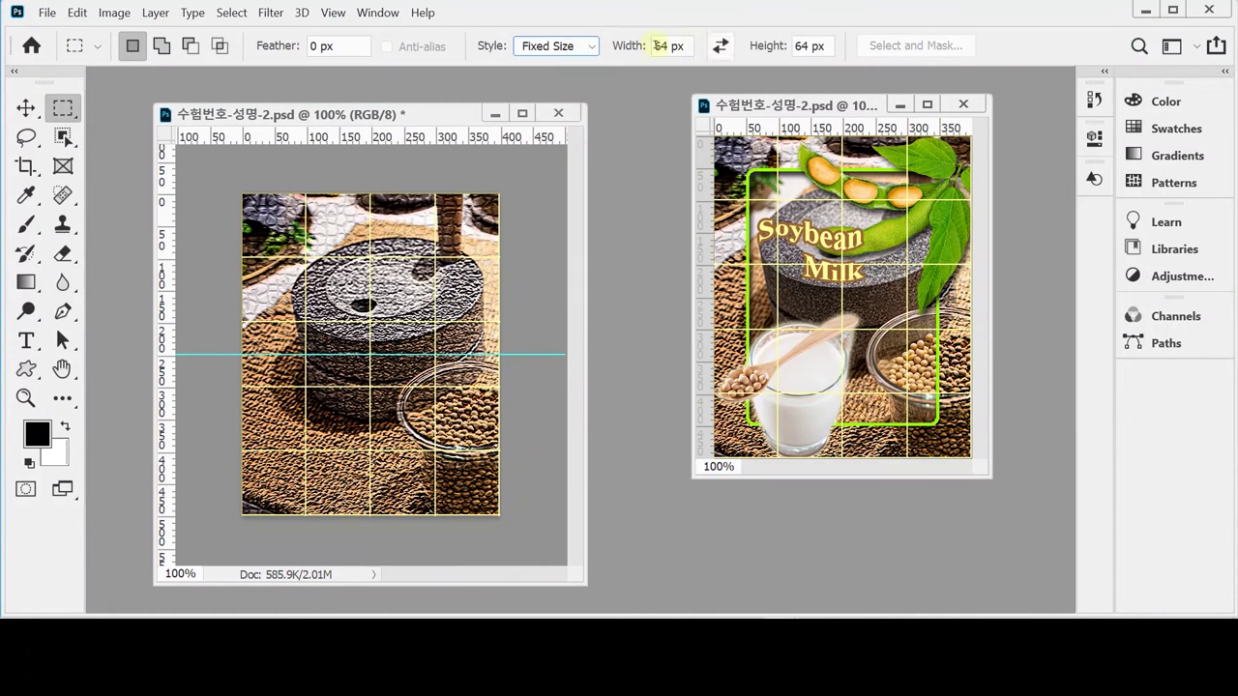
{"action": "double_click", "coordinate": [665, 46]}
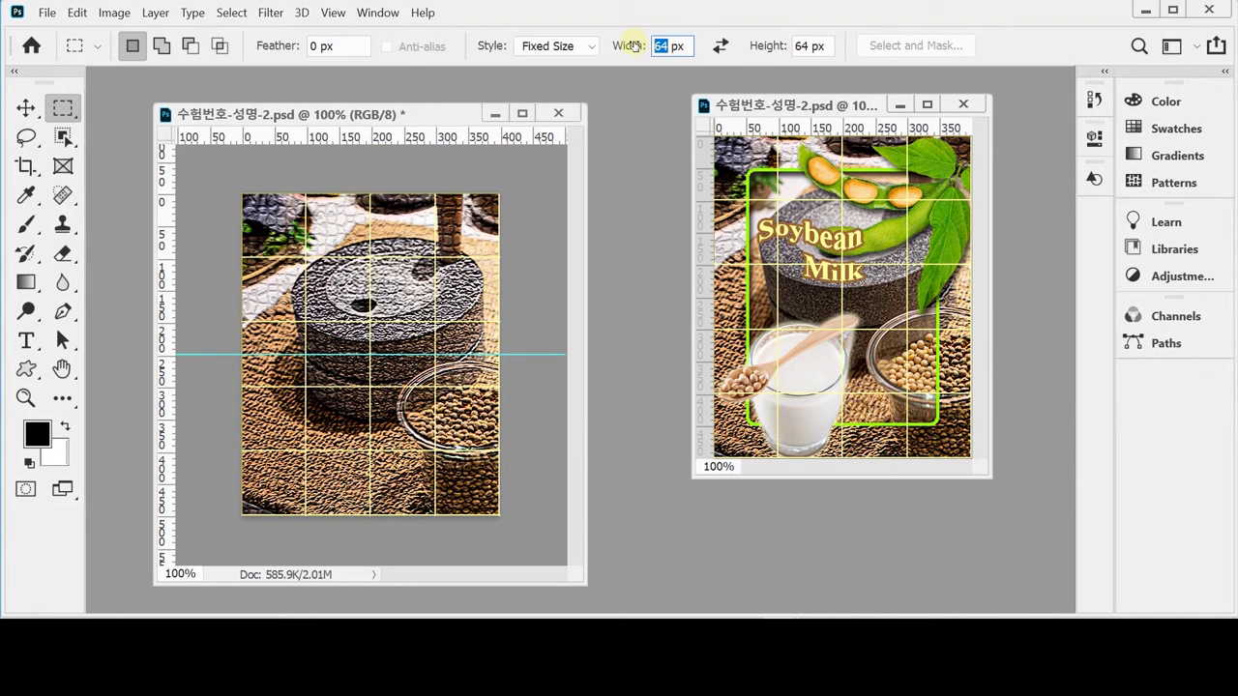
{"action": "type", "text": "300"}
{"action": "key", "text": "Tab"}
{"action": "type", "text": "400"}
{"action": "key", "text": "Tab"}
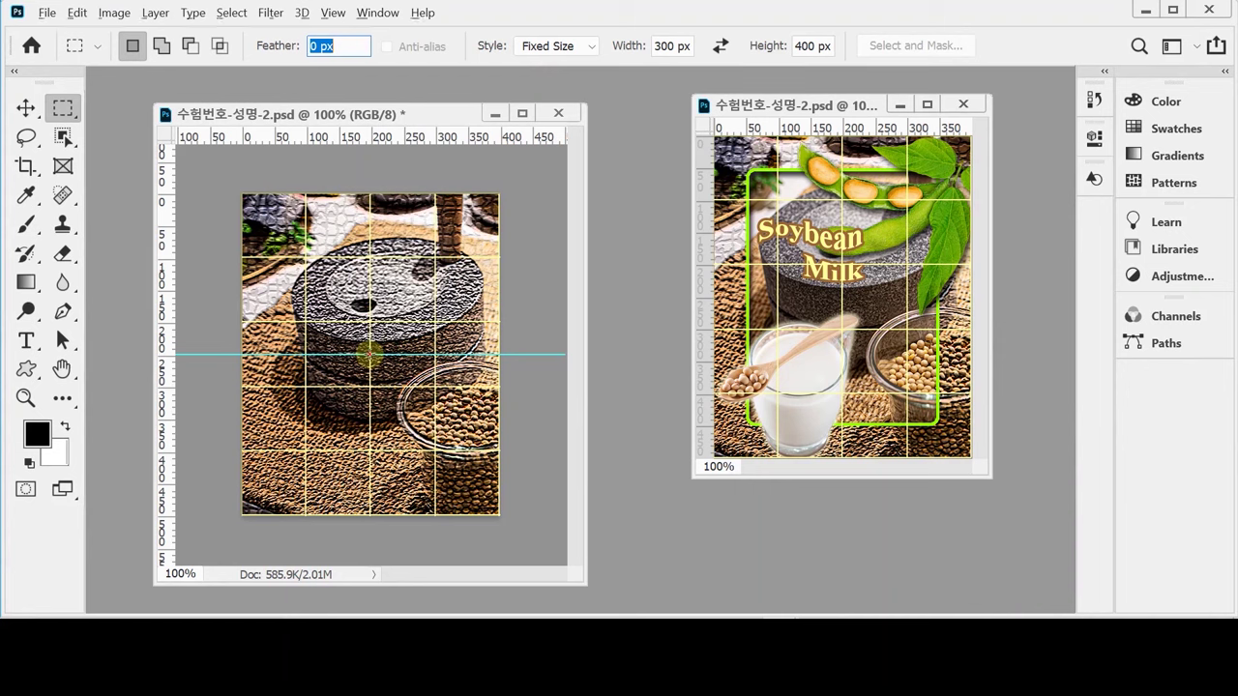
{"action": "left_click", "coordinate": [370, 354]}
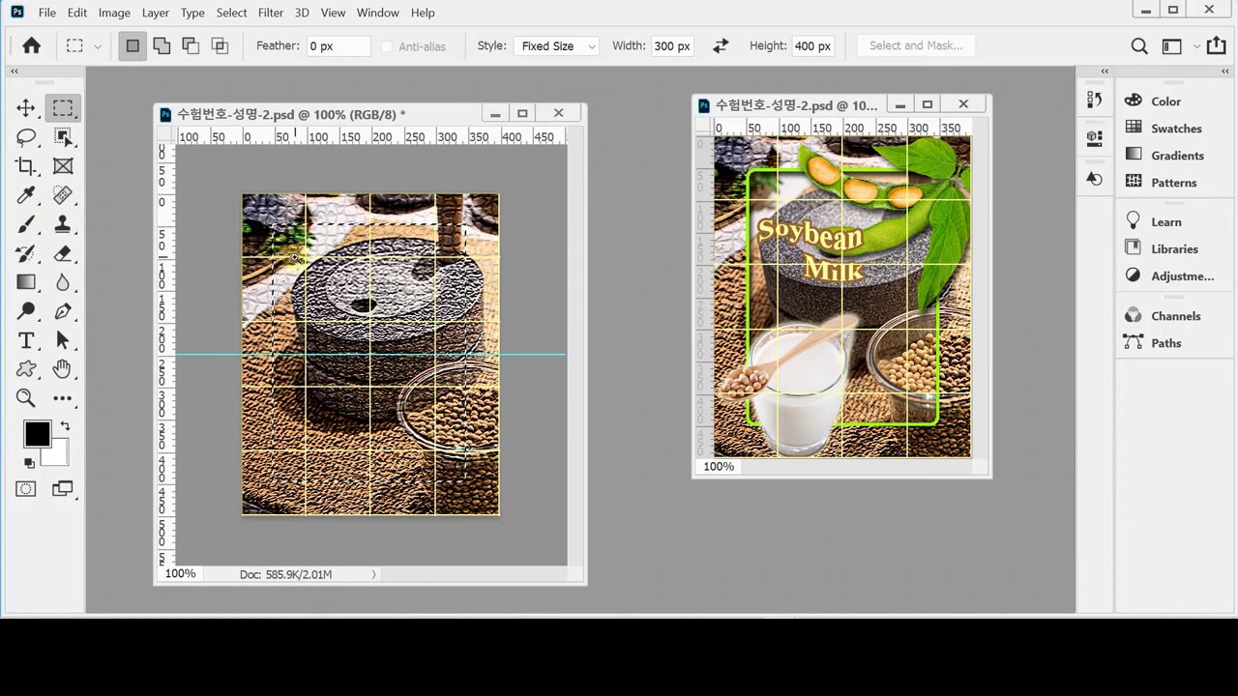
Compare the selection's corners with the reference frame, and smooth the selection with a sample radius of 10 pixels.
{"action": "scroll", "coordinate": [308, 240], "scroll_direction": "up", "scroll_amount": 1}
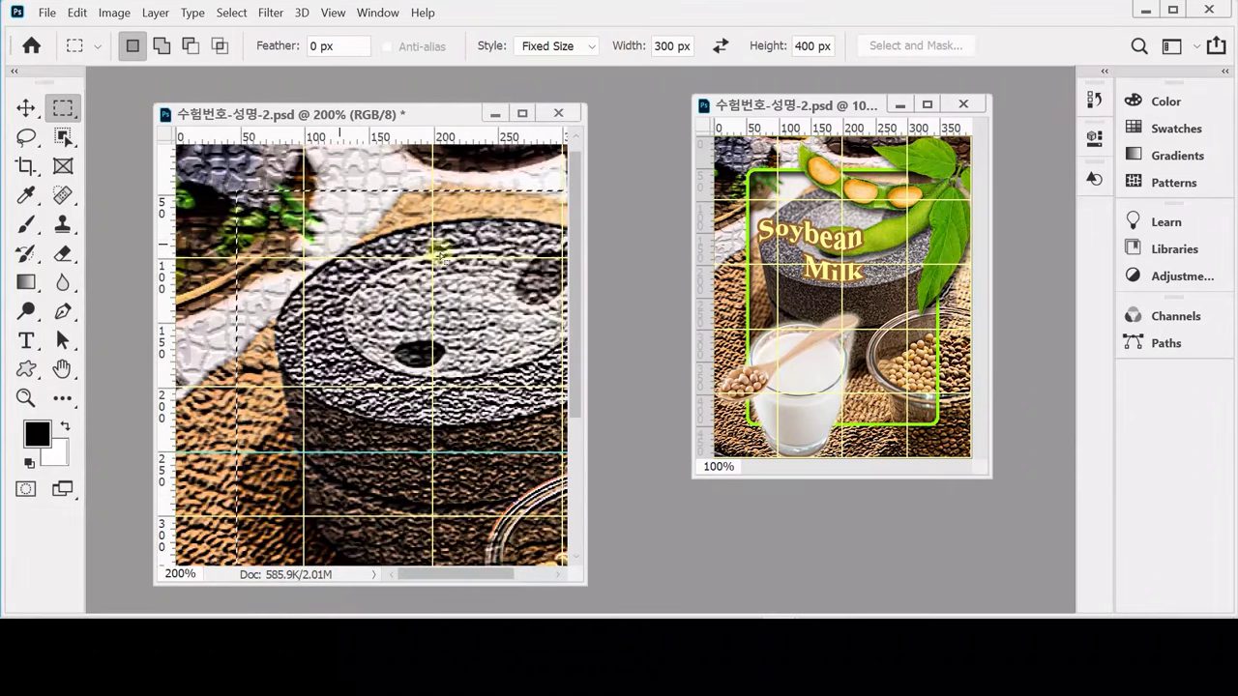
{"action": "scroll", "coordinate": [440, 251], "scroll_direction": "right", "scroll_amount": 3}
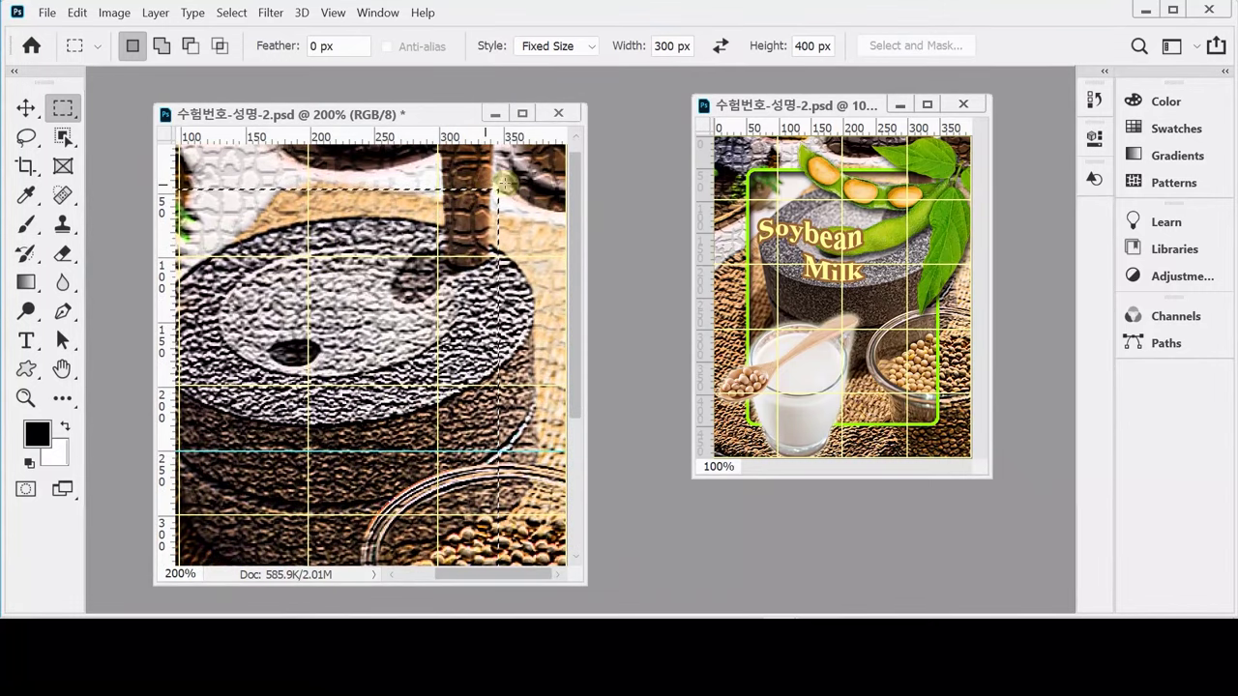
{"action": "left_click", "coordinate": [497, 189]}
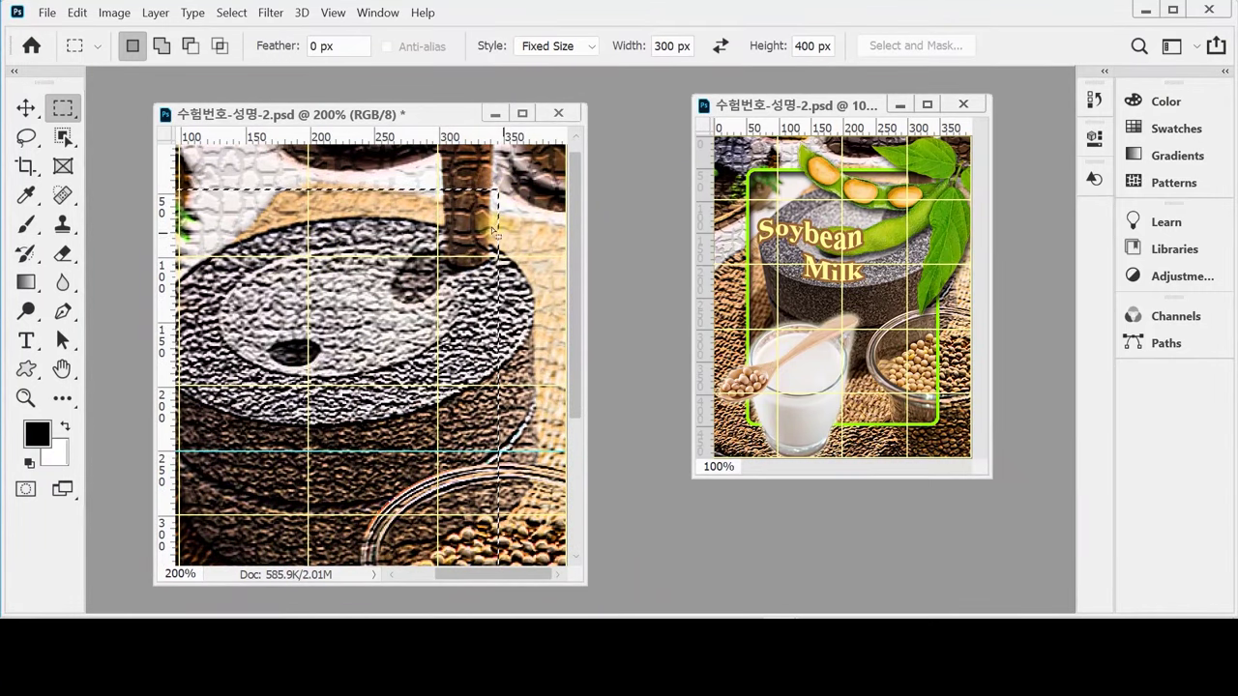
{"action": "left_click", "coordinate": [763, 100]}
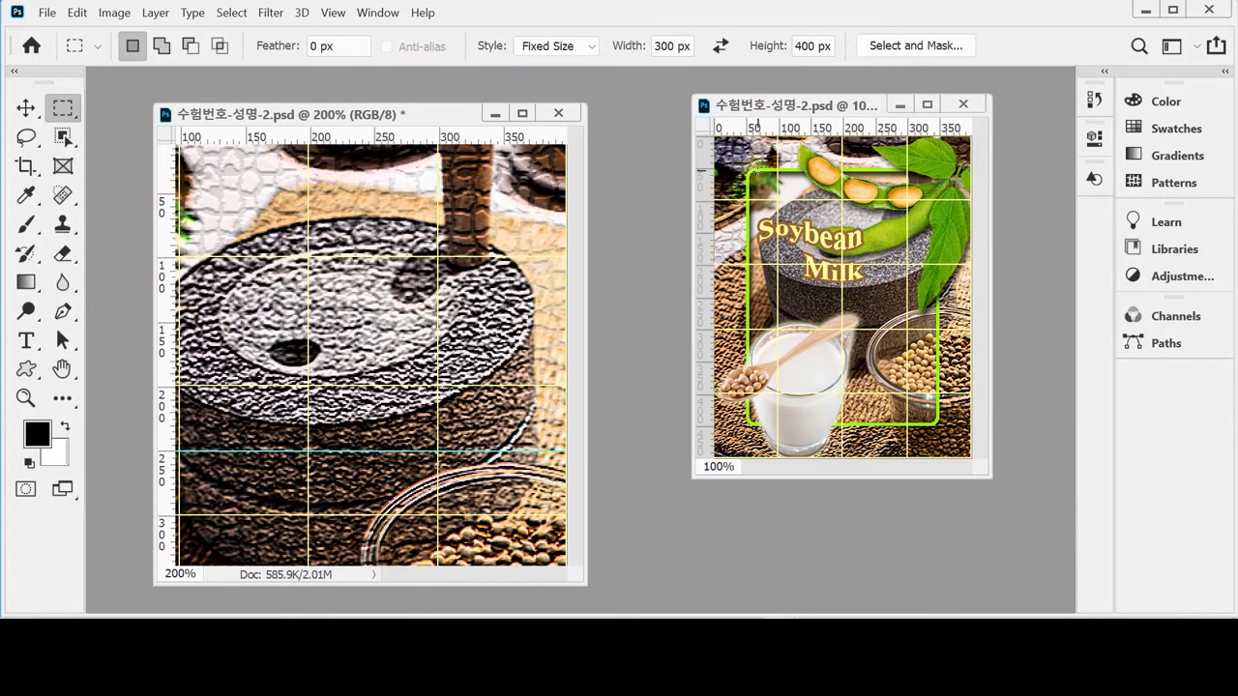
{"action": "left_click", "coordinate": [317, 114]}
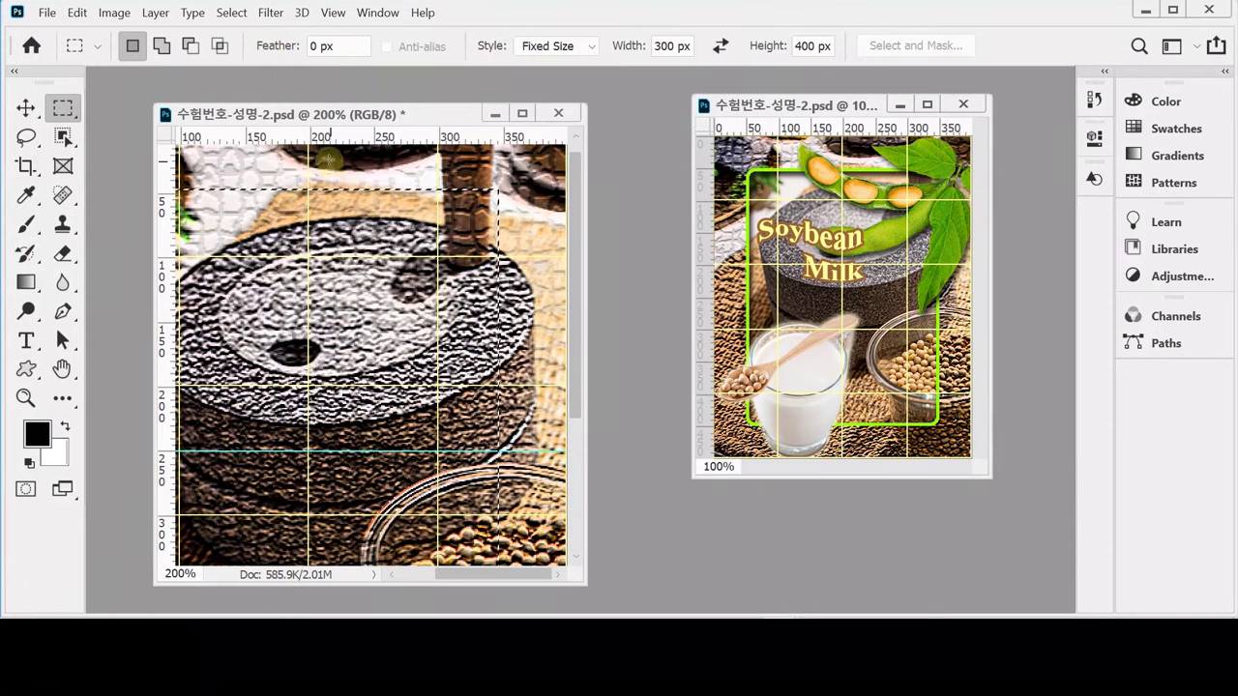
{"action": "left_click", "coordinate": [232, 13]}
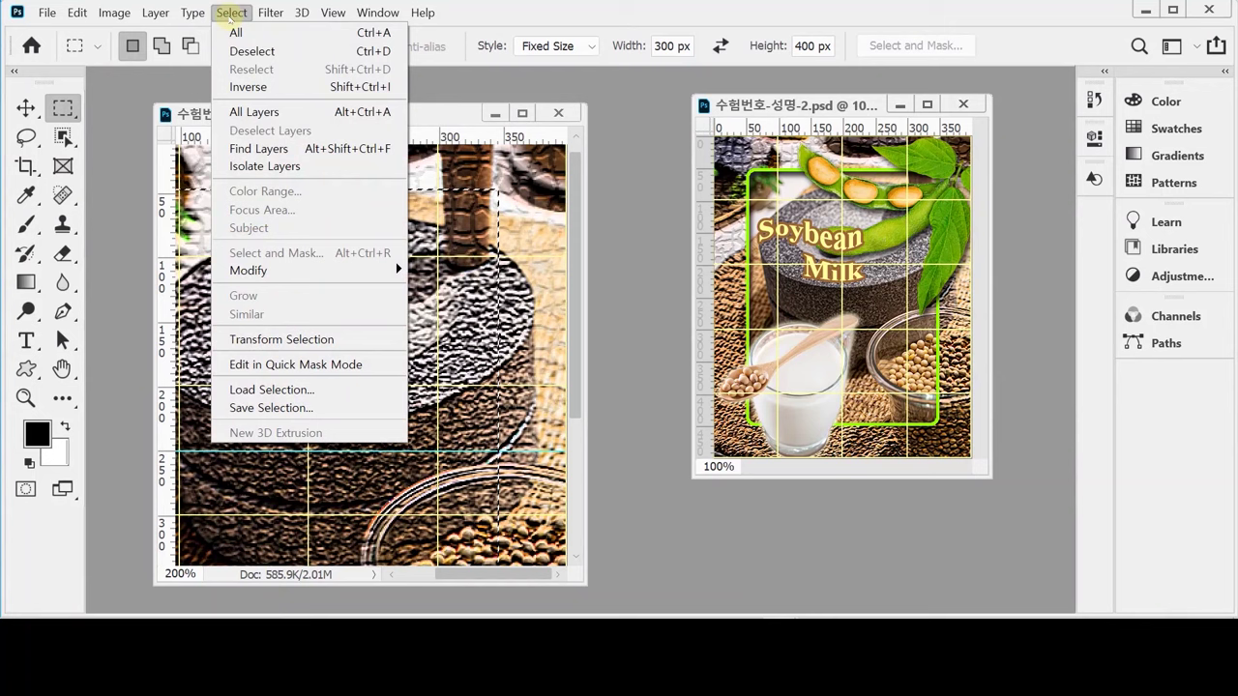
{"action": "mouse_move", "coordinate": [372, 271]}
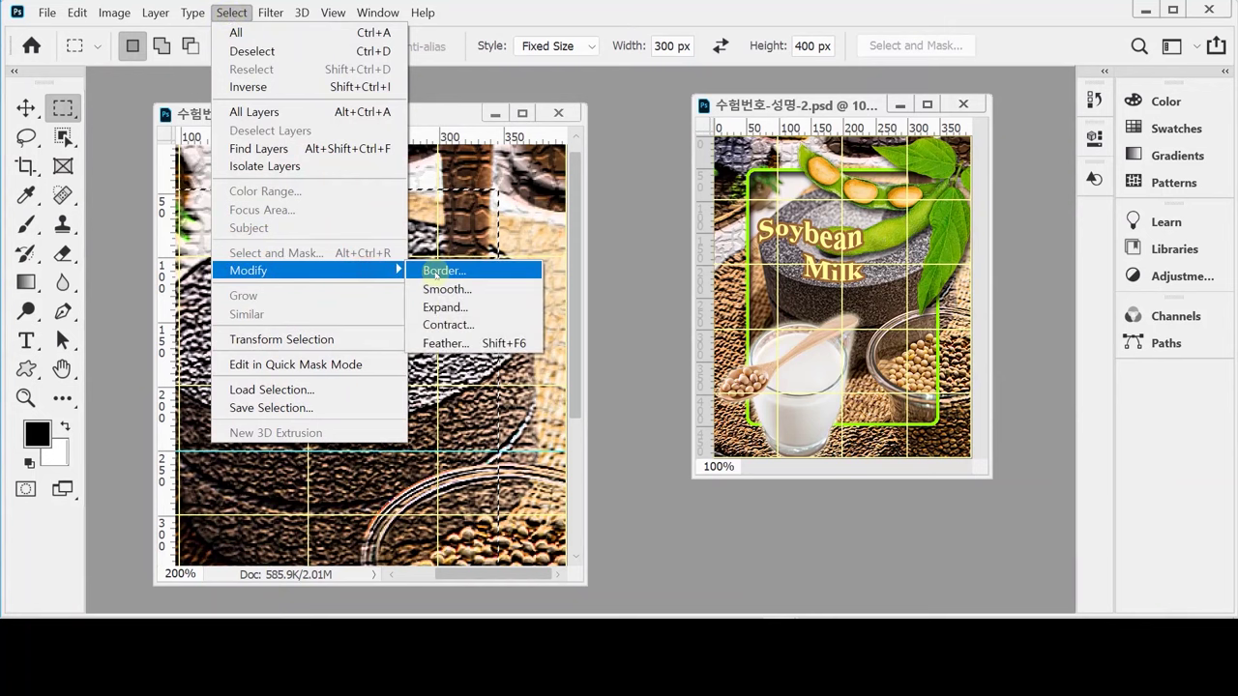
{"action": "left_click", "coordinate": [508, 291]}
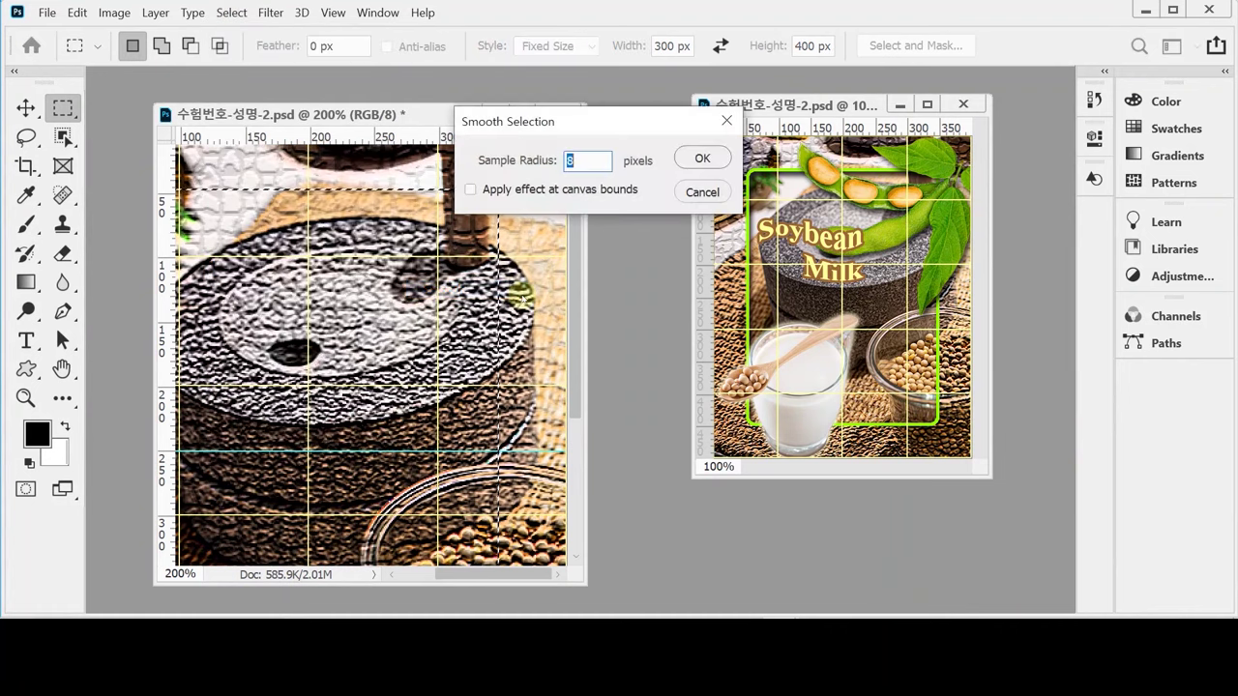
{"action": "left_click_drag", "start_coordinate": [605, 126], "coordinate": [697, 210]}
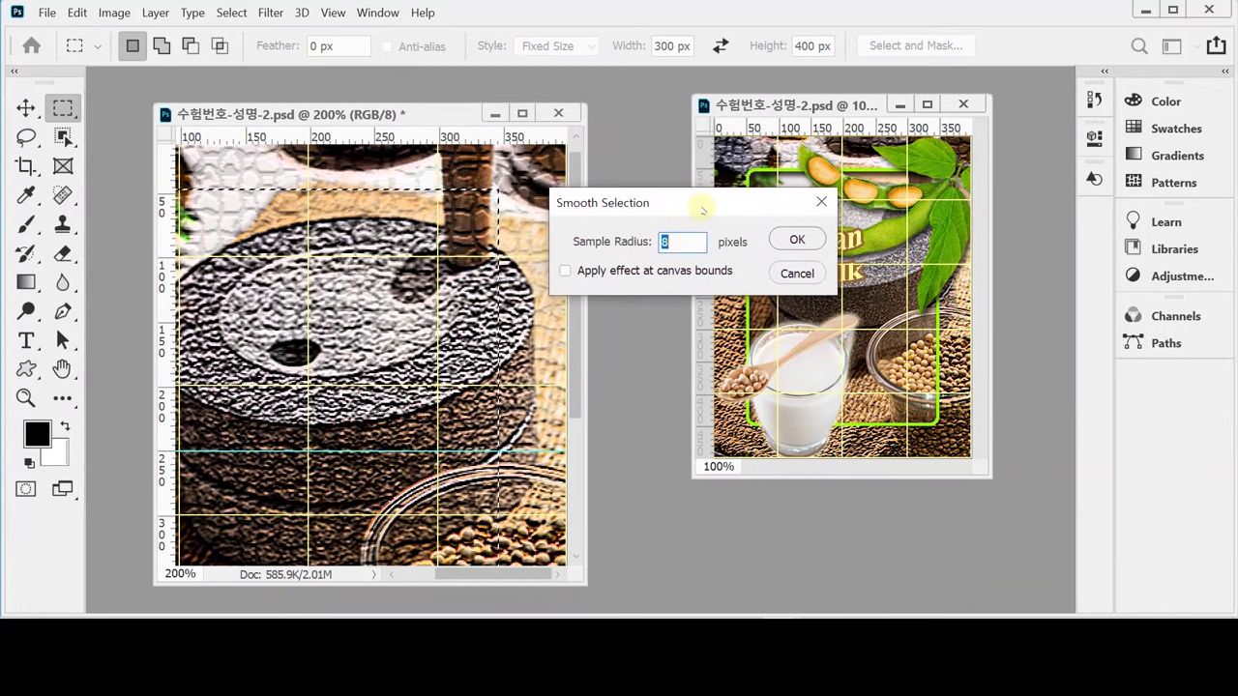
{"action": "type", "text": "10"}
{"action": "key", "text": "Return"}
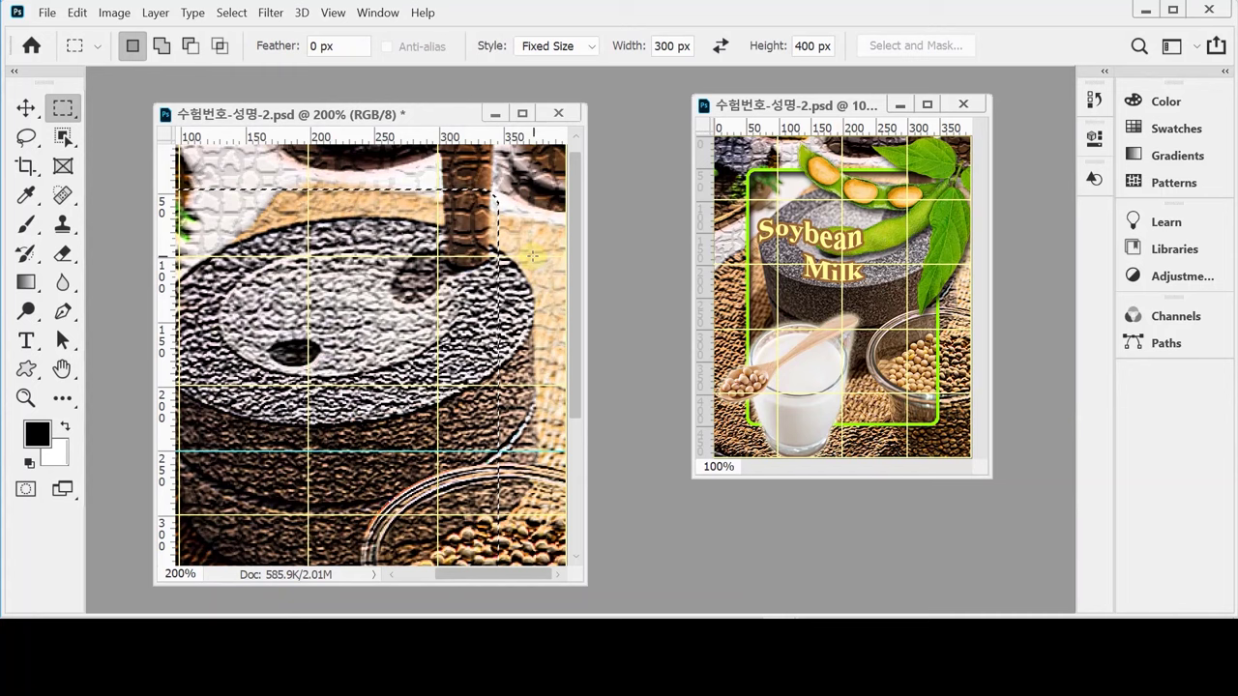
Delete the selected area from the Layer 1 copy layer, and check the cutout by toggling the visibility of the layers beneath.
{"action": "key", "text": "ctrl+minus"}
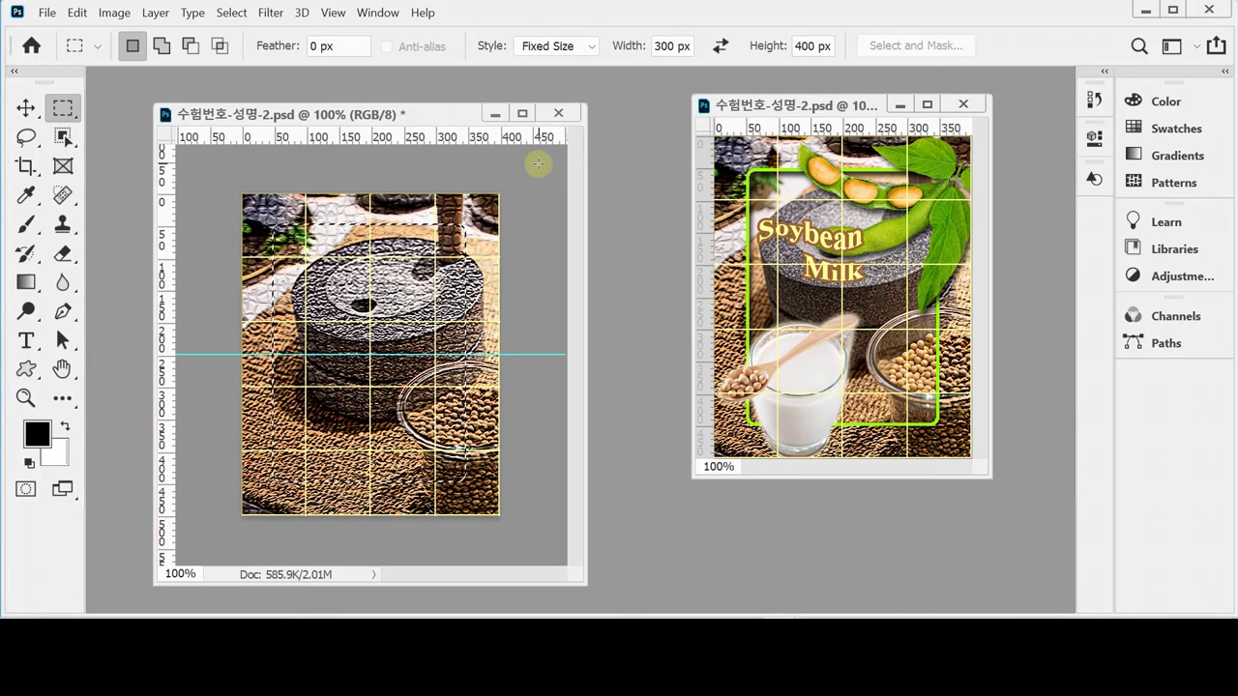
{"action": "key", "text": "F7"}
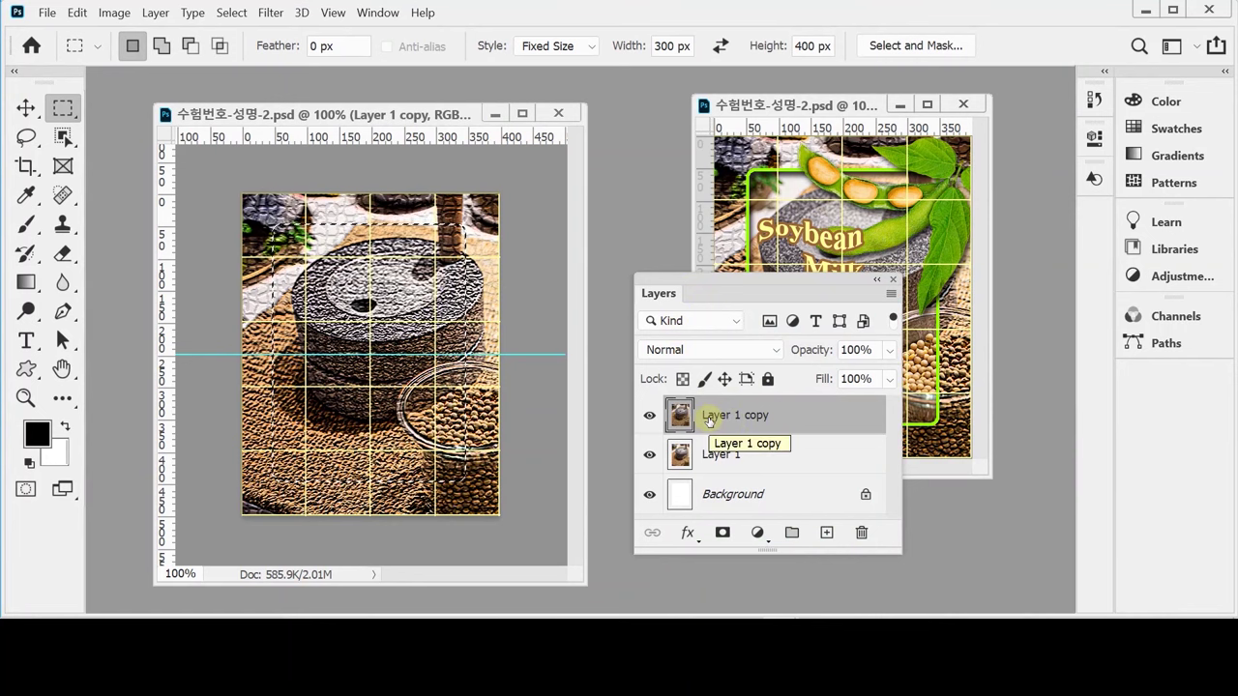
{"action": "key", "text": "Delete"}
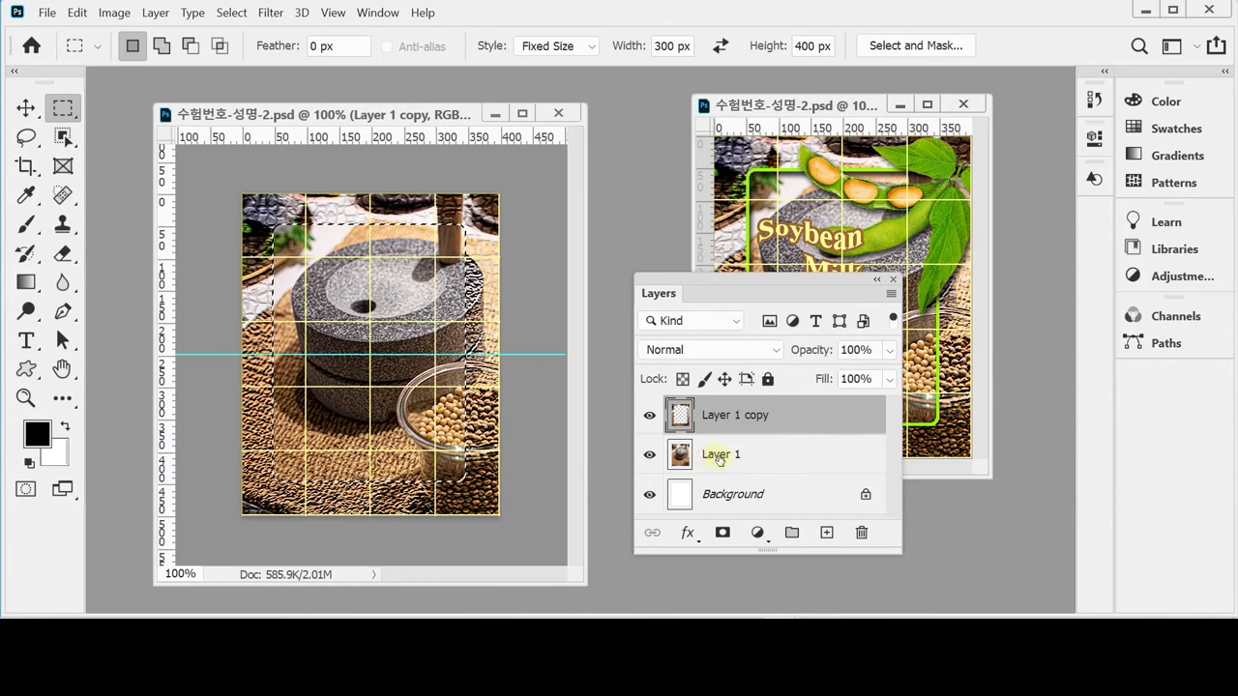
{"action": "left_click", "coordinate": [649, 455]}
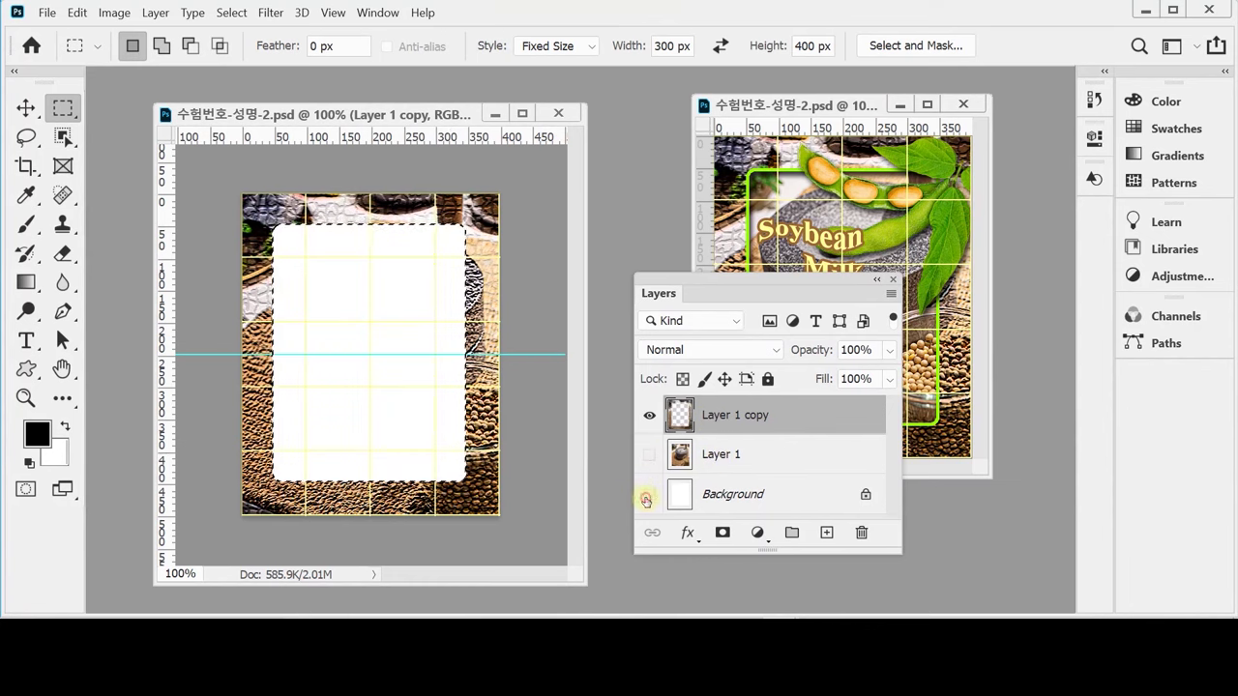
{"action": "left_click", "coordinate": [648, 494]}
{"action": "left_click", "coordinate": [648, 496]}
{"action": "left_click", "coordinate": [649, 455]}
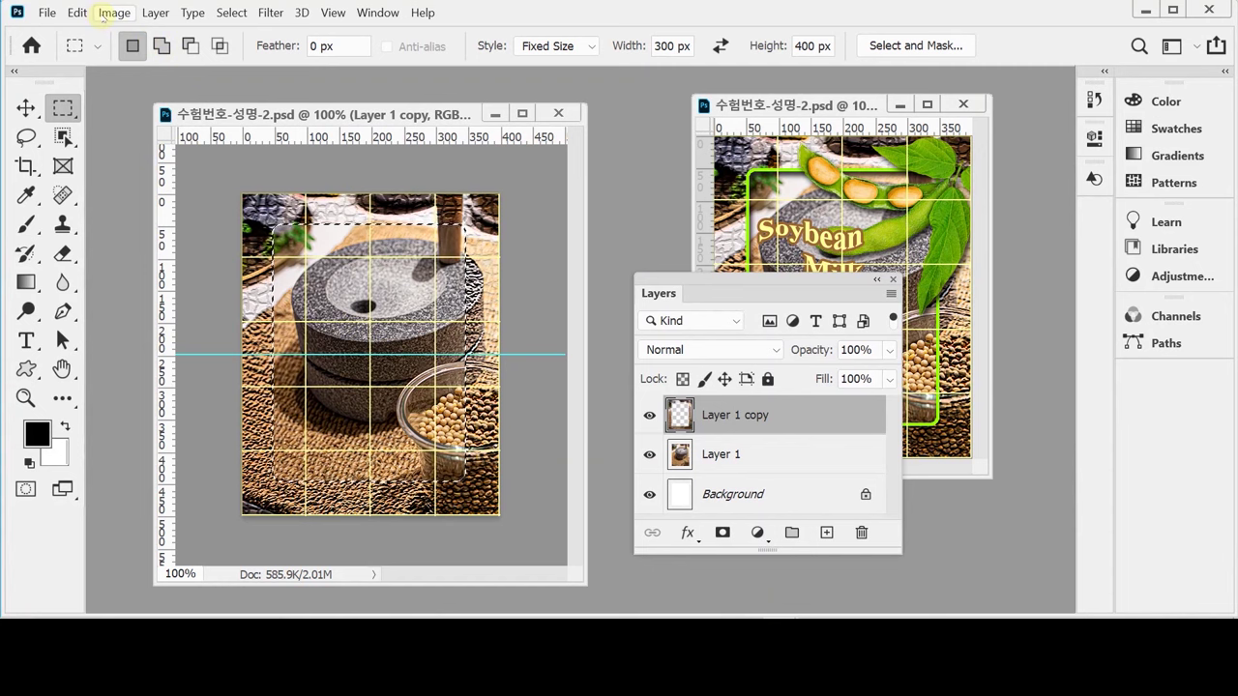
Start a Stroke on the rounded selection of the Layer 1 copy layer and open its stroke colour for editing.
{"action": "left_click", "coordinate": [74, 12]}
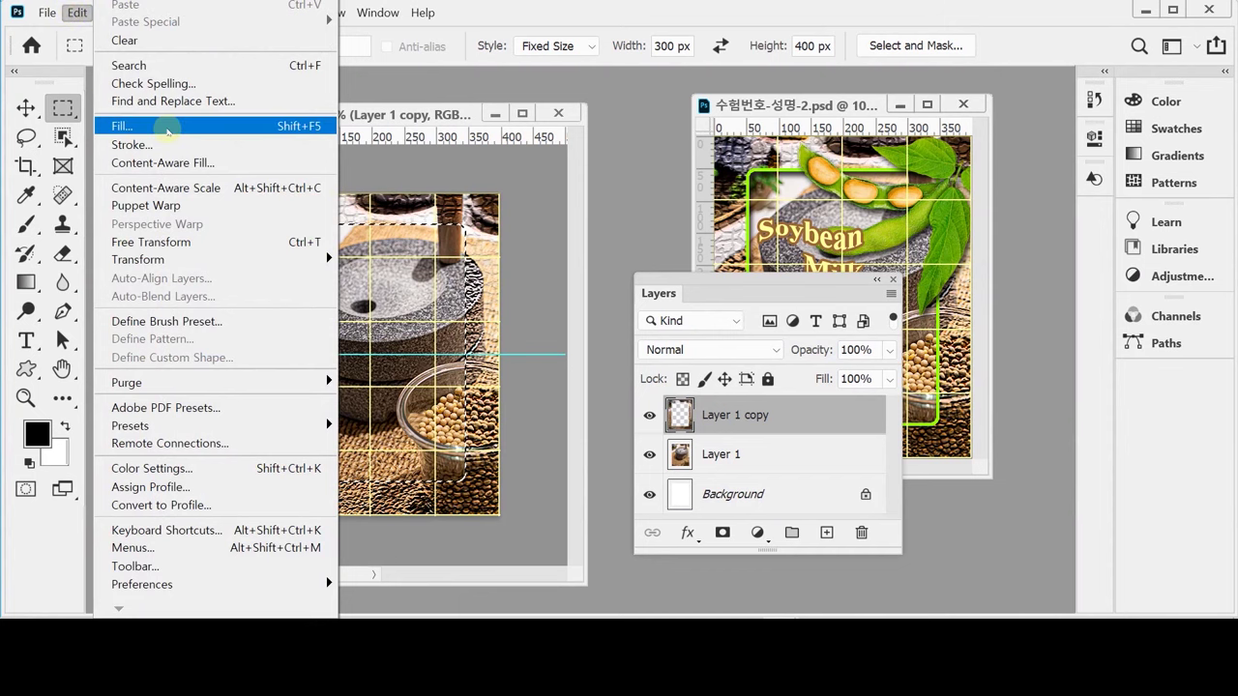
{"action": "left_click", "coordinate": [177, 151]}
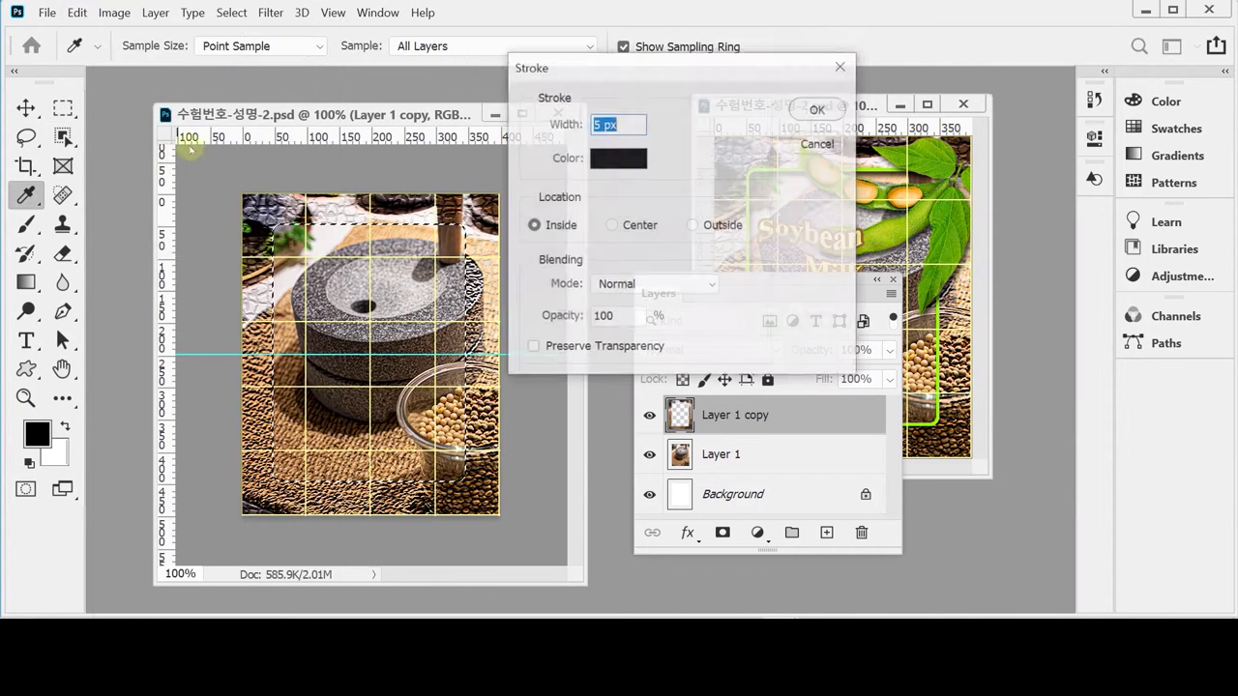
{"action": "left_click_drag", "start_coordinate": [583, 69], "coordinate": [612, 167]}
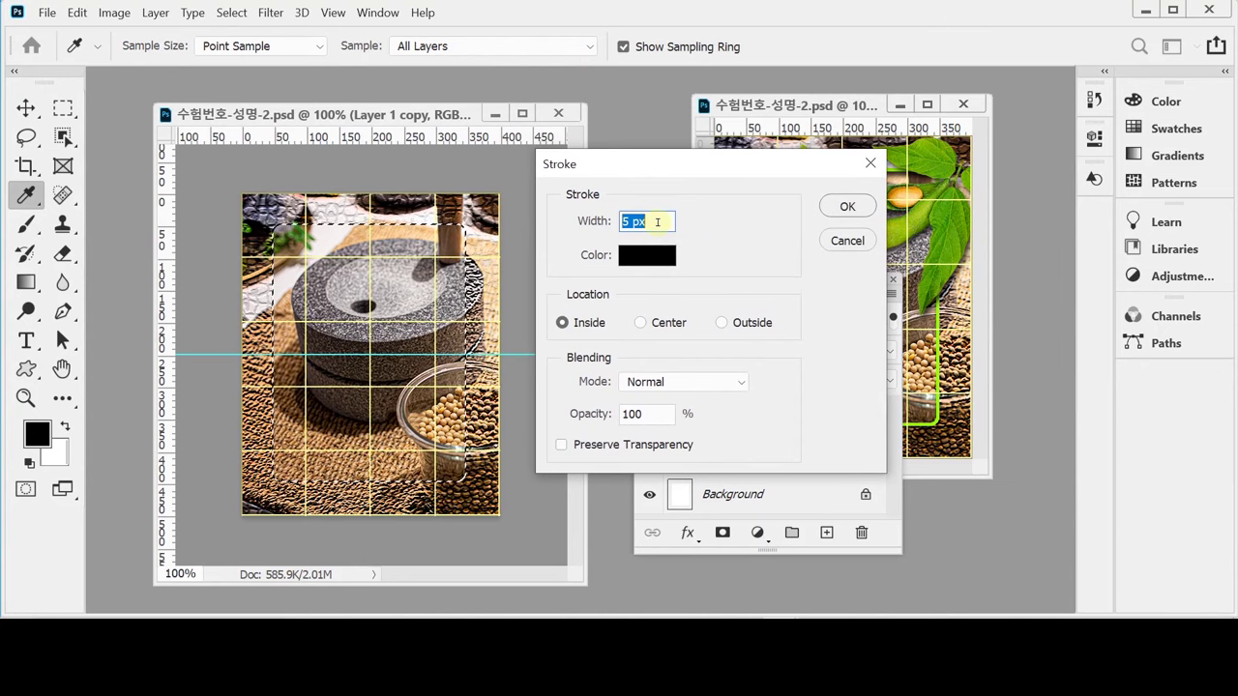
{"action": "left_click", "coordinate": [652, 265]}
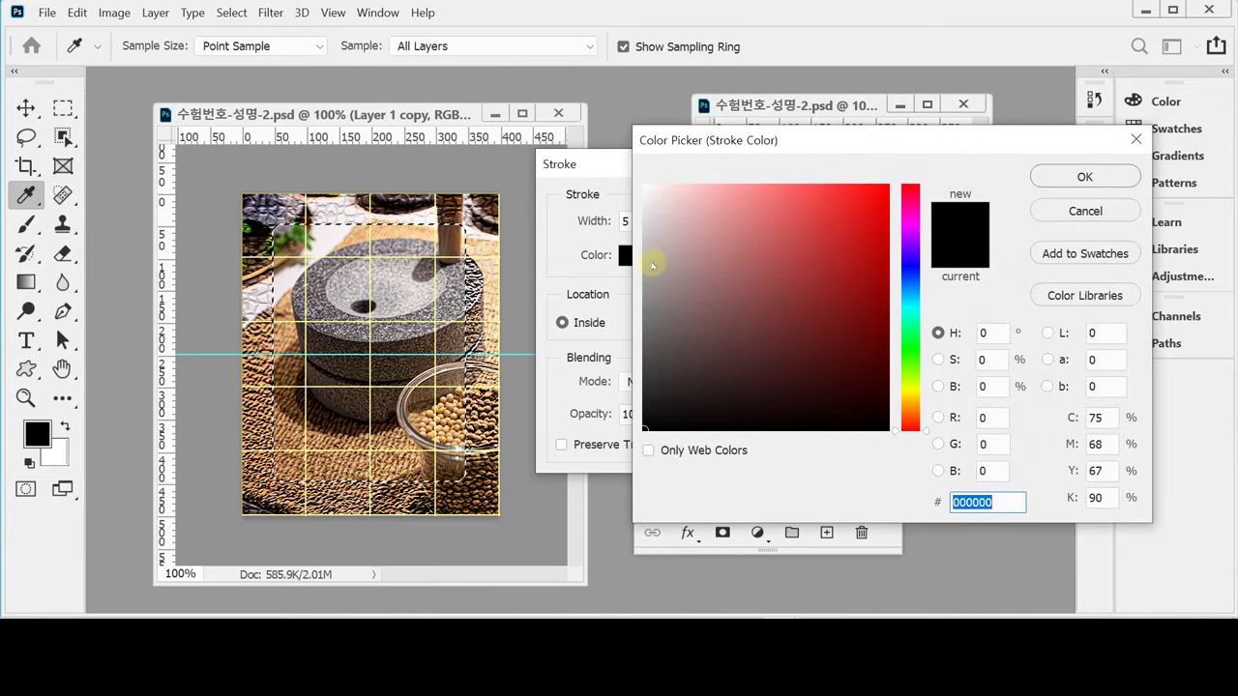
Stroke the rounded rectangle selection on Layer 1 copy with a 5 px lime-green line positioned inside, and clear the selection.
{"action": "left_click", "coordinate": [653, 264]}
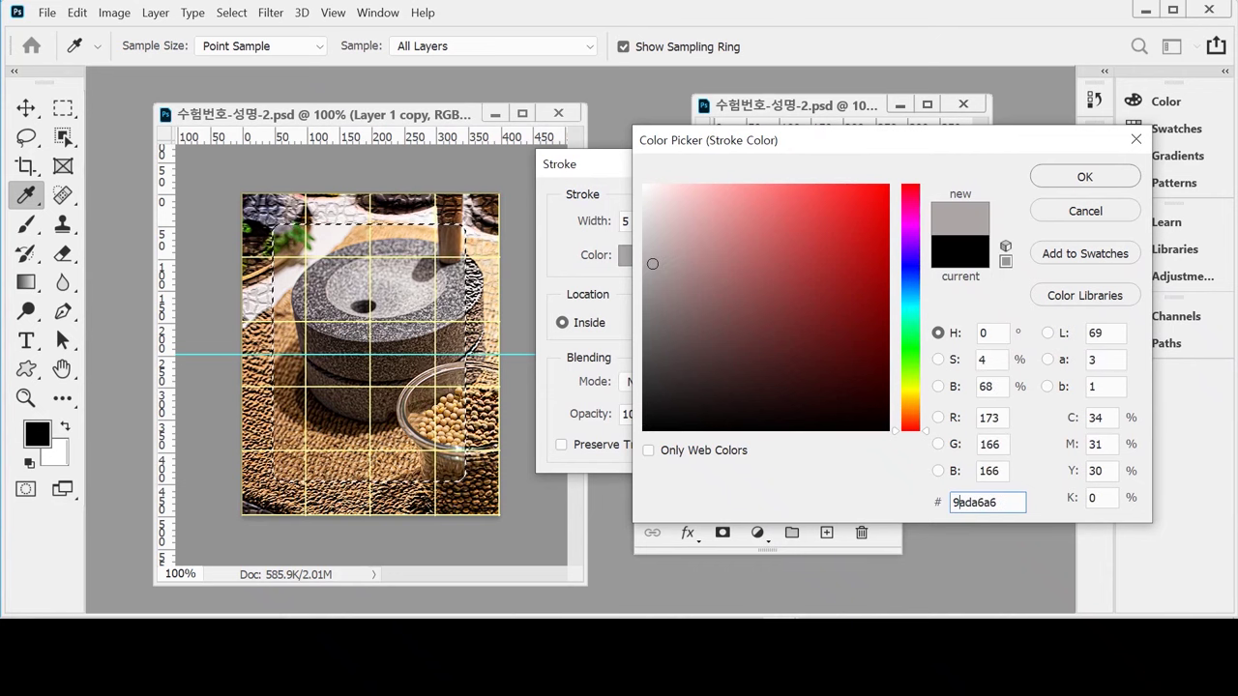
{"action": "left_click_drag", "start_coordinate": [1006, 502], "coordinate": [911, 498]}
{"action": "type", "text": "9f"}
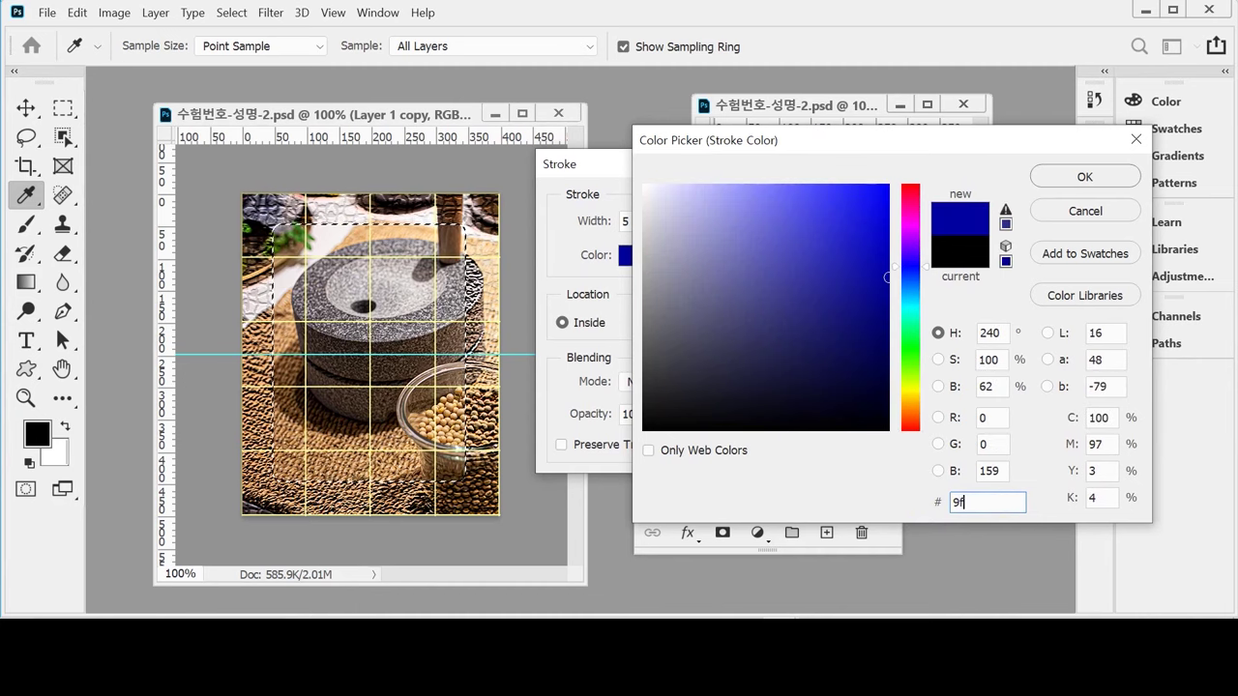
{"action": "type", "text": "009f0"}
{"action": "key", "text": "Return"}
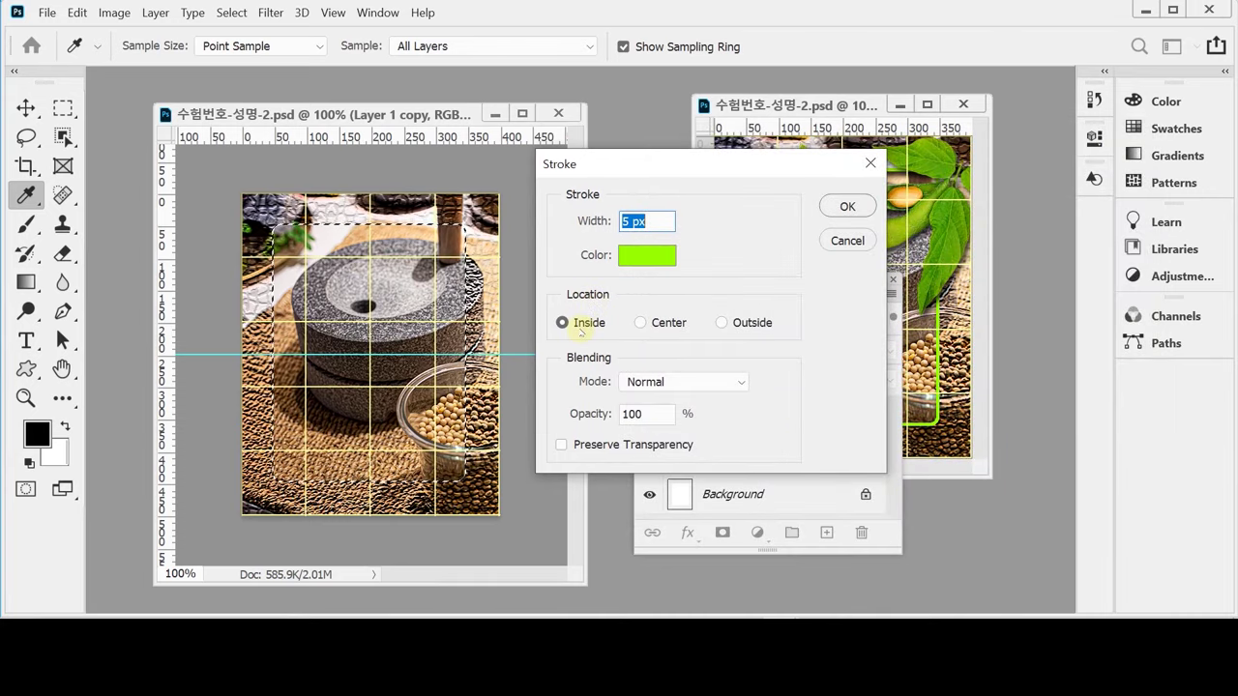
{"action": "left_click", "coordinate": [848, 206]}
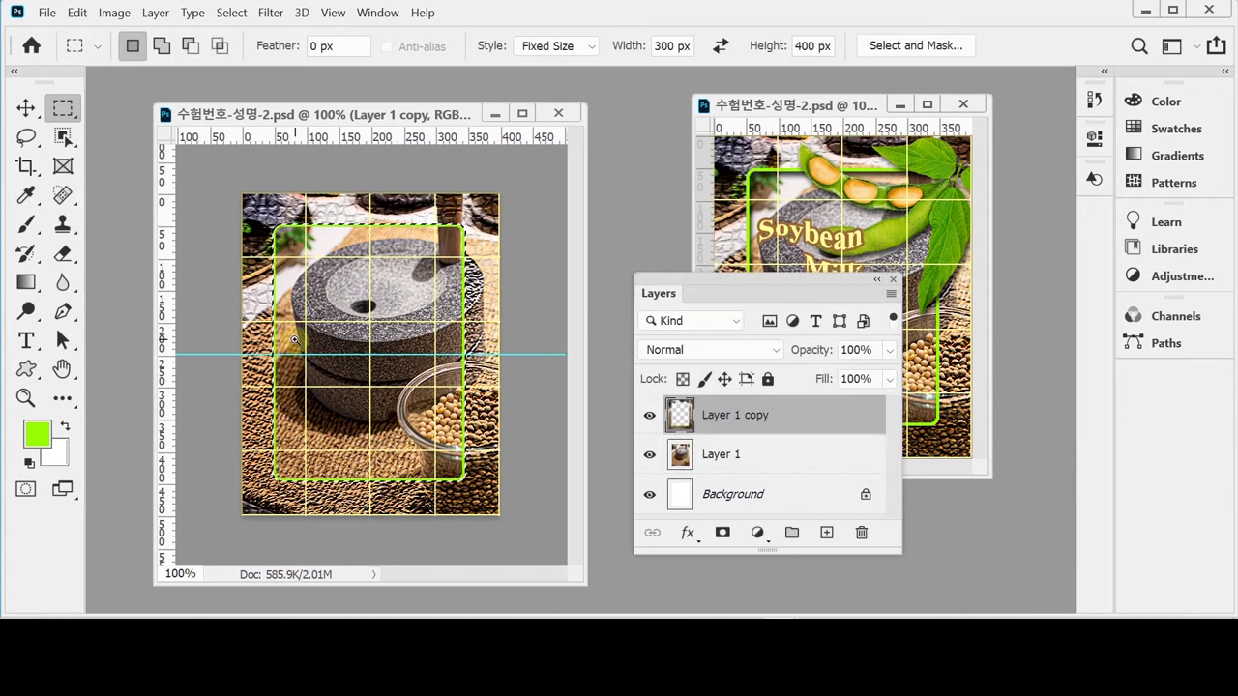
{"action": "scroll", "coordinate": [285, 338], "scroll_direction": "up", "scroll_amount": 1}
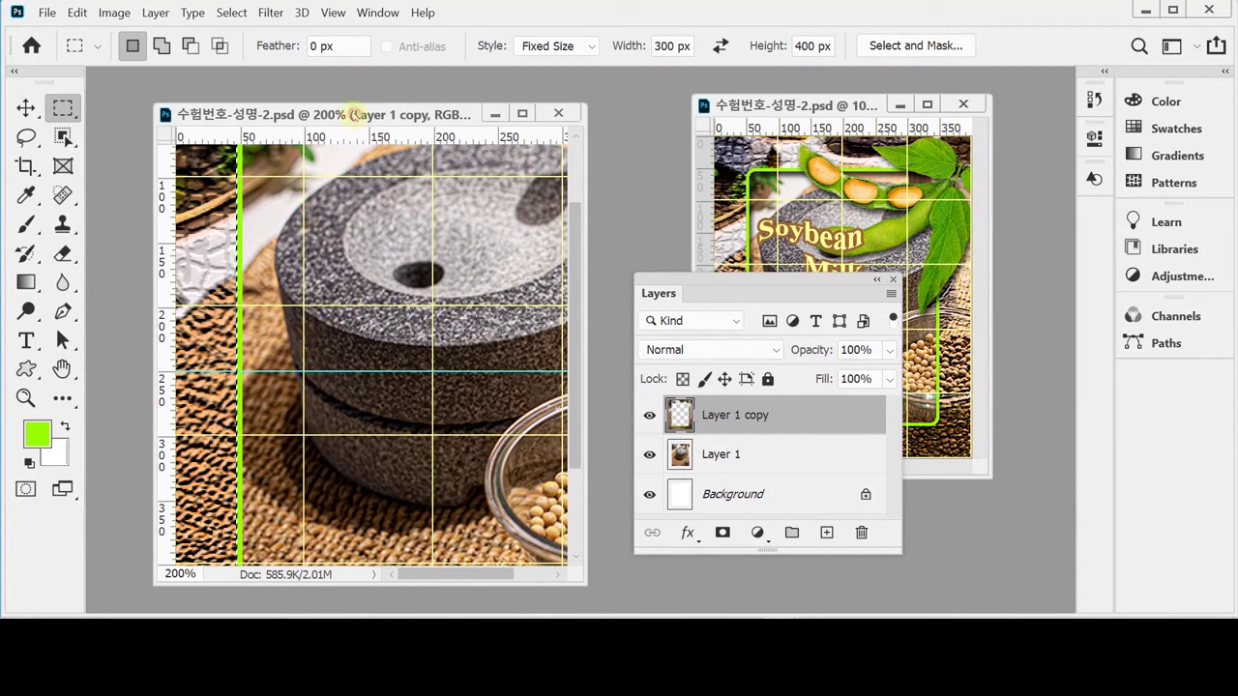
{"action": "key", "text": "ctrl+s"}
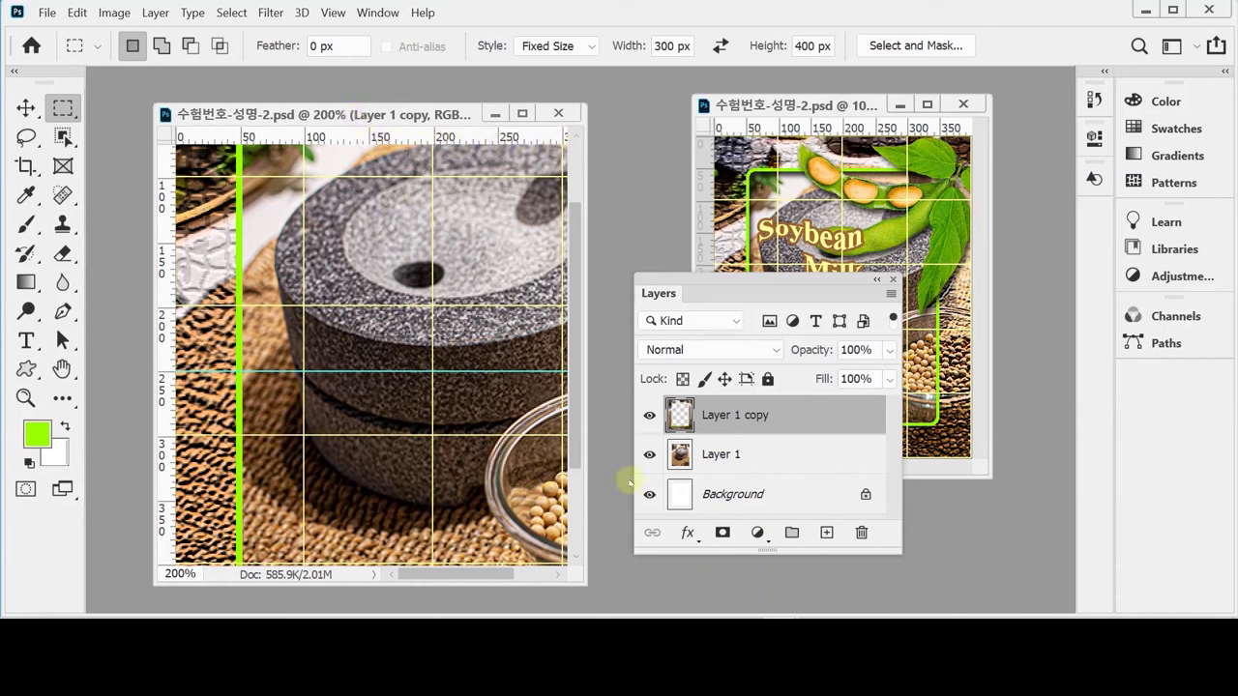
Add a Drop Shadow effect to Layer 1 copy and set its angle to 120°.
{"action": "mouse_move", "coordinate": [648, 454]}
{"action": "left_mouse_down"}
{"action": "mouse_move", "coordinate": [649, 503]}
{"action": "mouse_move", "coordinate": [649, 455]}
{"action": "left_mouse_up"}
{"action": "left_click", "coordinate": [687, 533]}
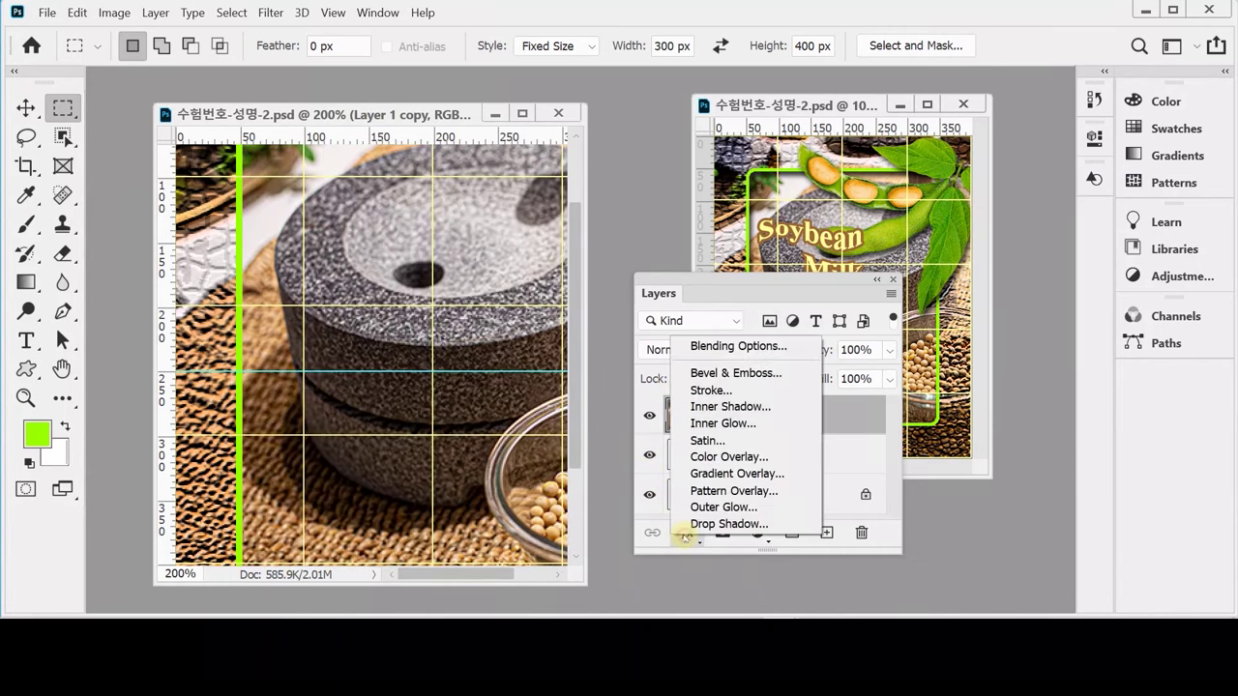
{"action": "left_click", "coordinate": [698, 535]}
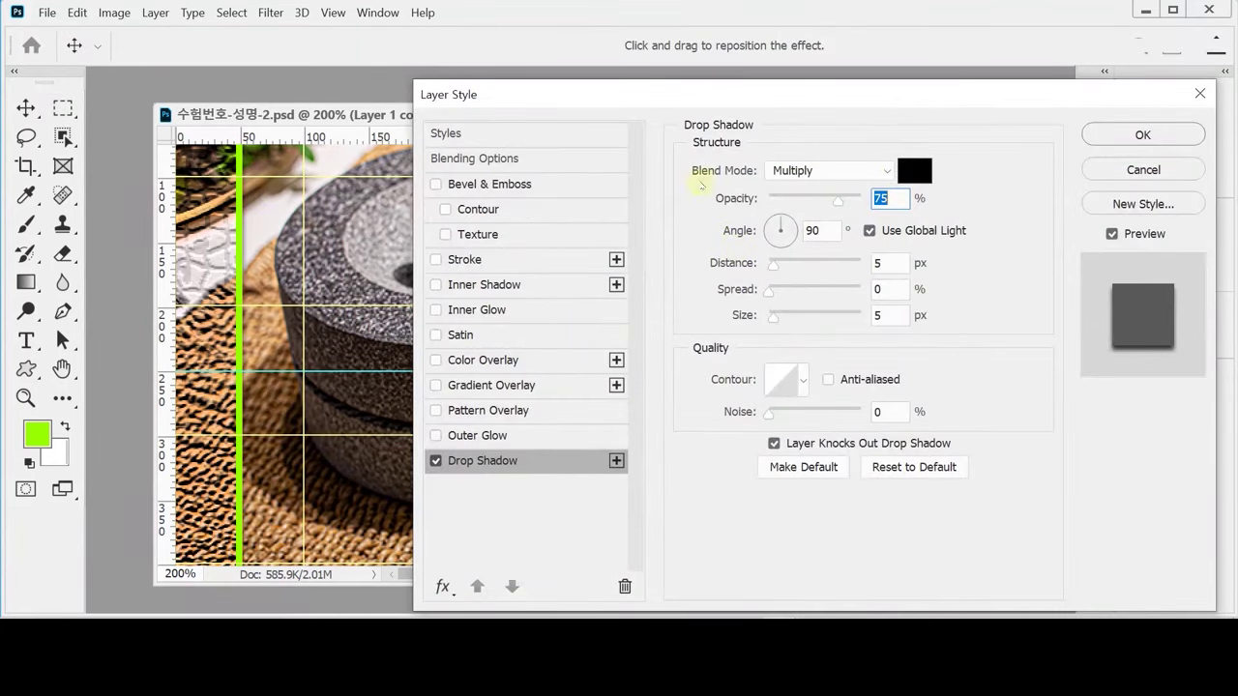
{"action": "left_click_drag", "start_coordinate": [720, 100], "coordinate": [814, 102]}
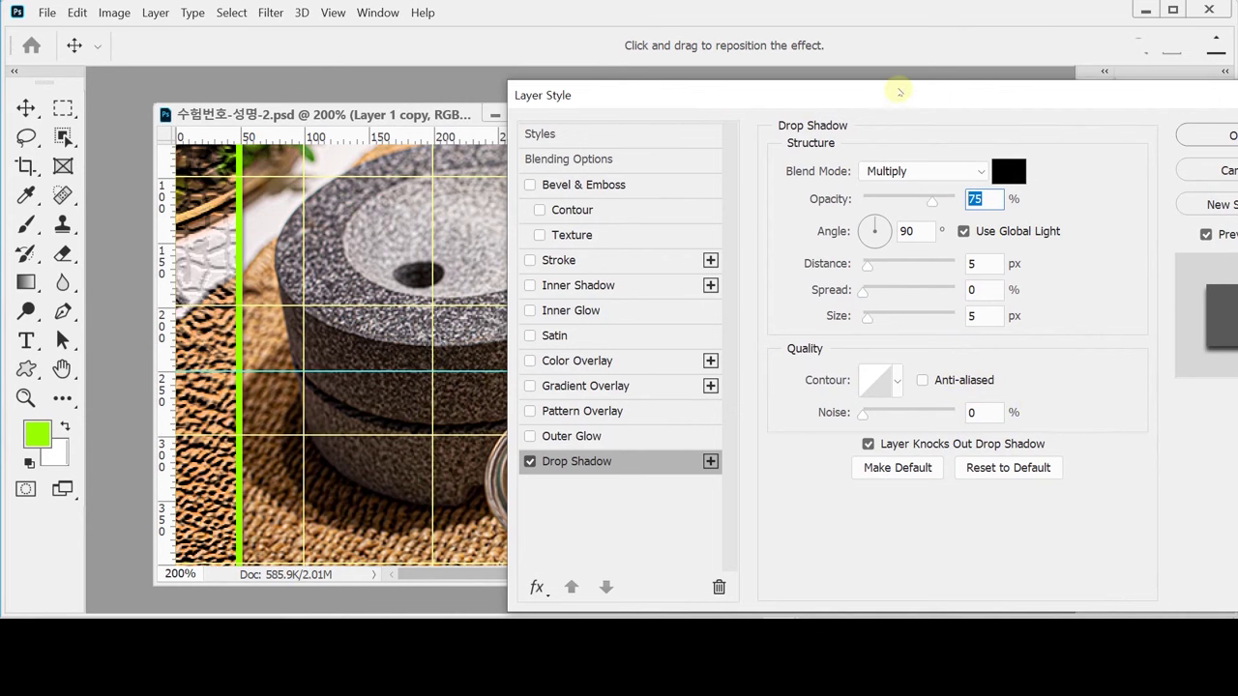
{"action": "left_click_drag", "start_coordinate": [899, 93], "coordinate": [935, 97]}
{"action": "double_click", "coordinate": [943, 232]}
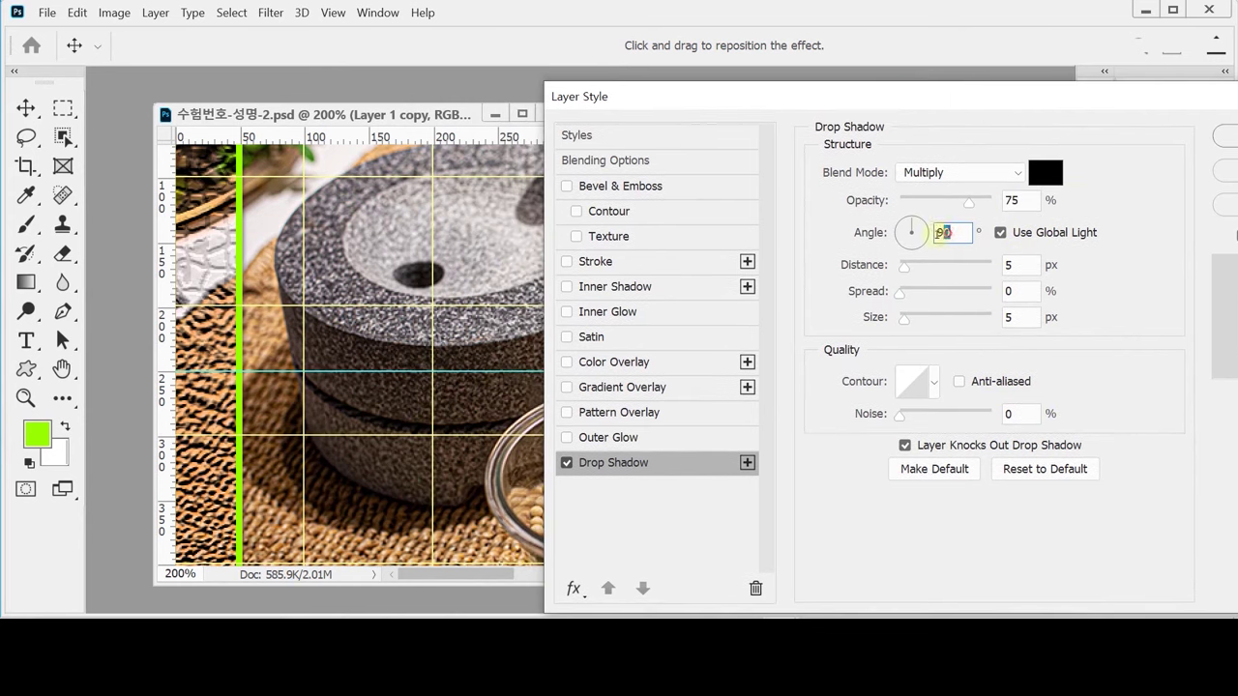
{"action": "type", "text": "120"}
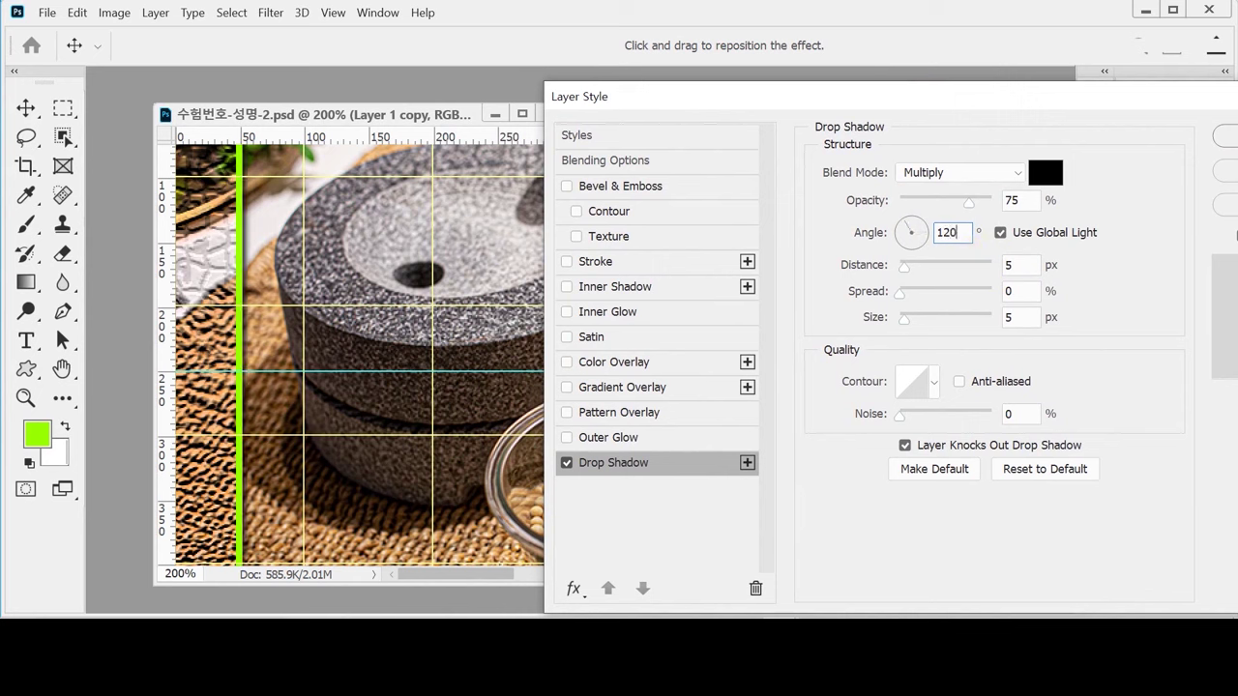
{"action": "key", "text": "Caps_Lock"}
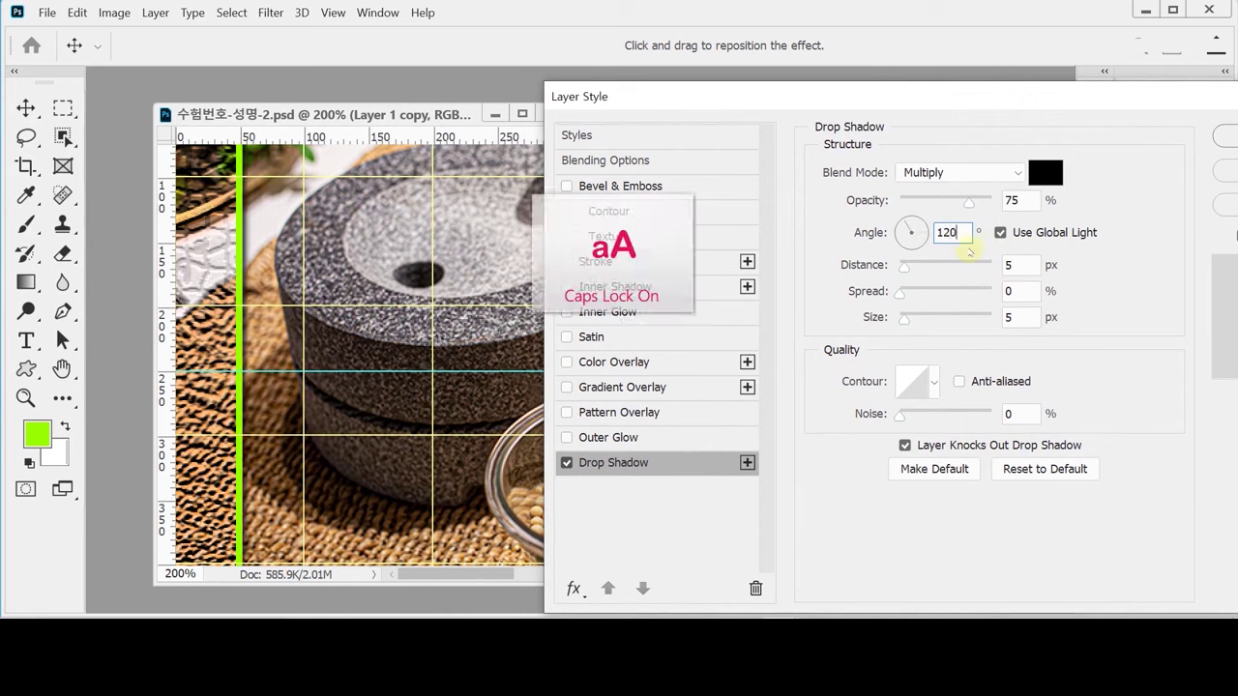
{"action": "key", "text": "Caps_Lock"}
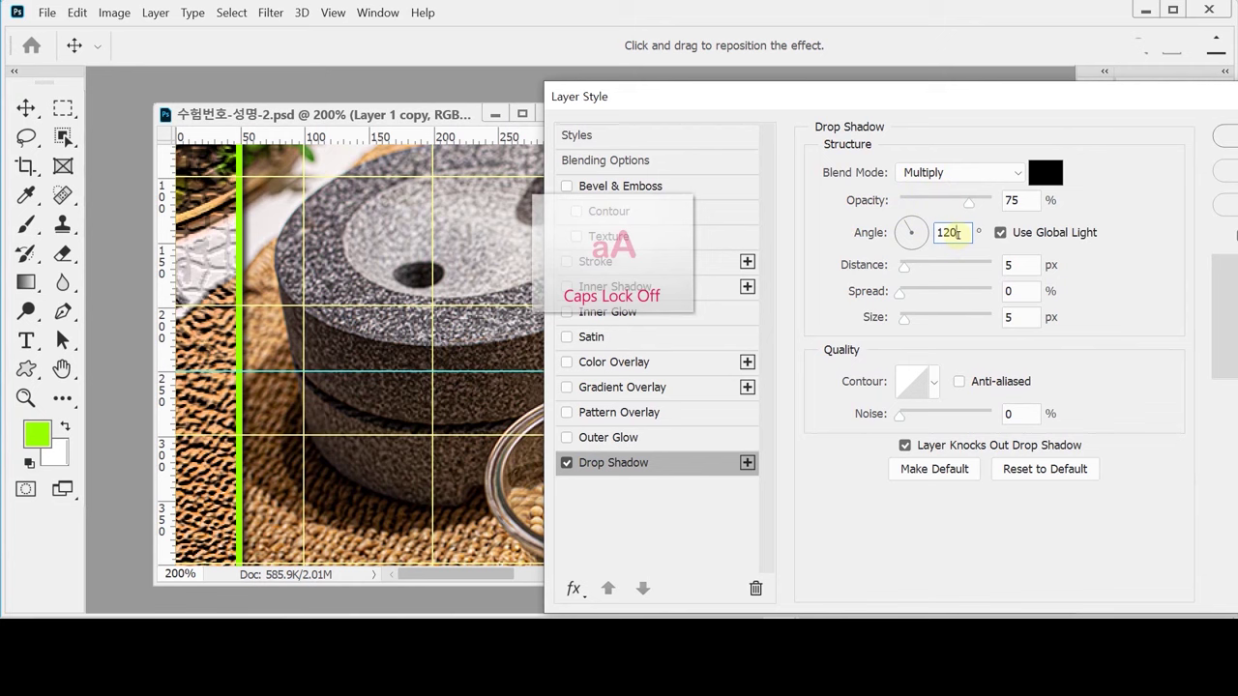
Set the drop shadow's distance to 8 px and size to 8 px, and apply the layer style.
{"action": "left_click", "coordinate": [1022, 265]}
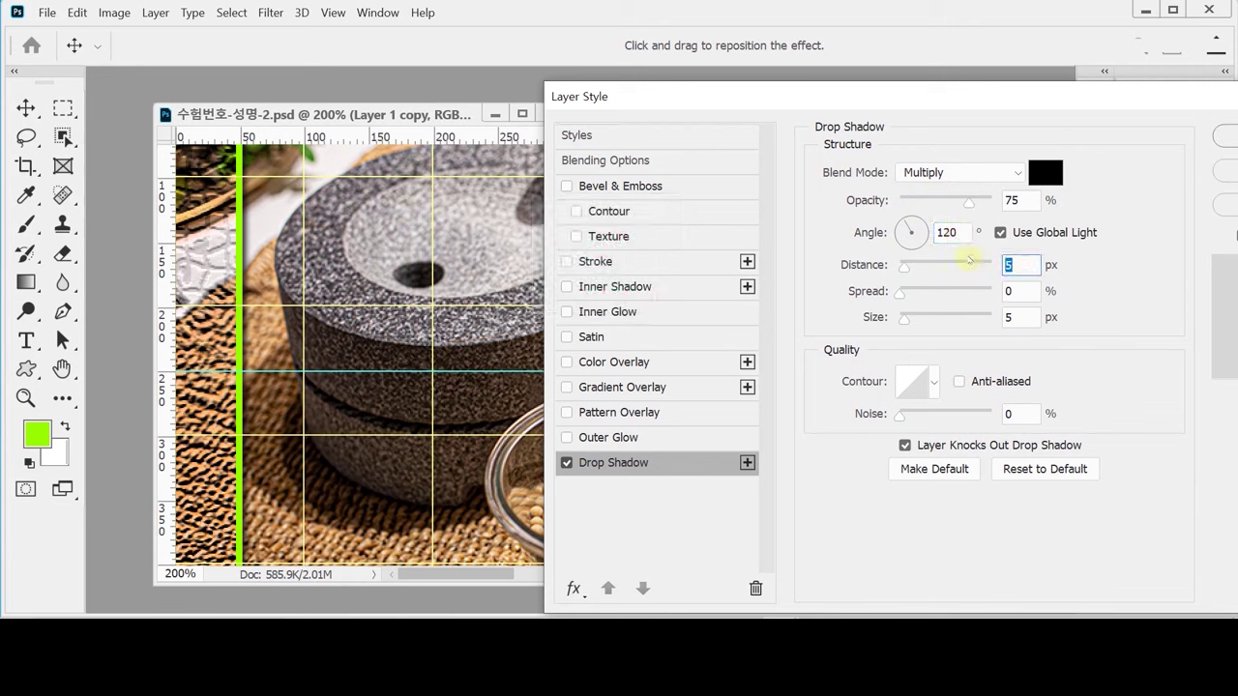
{"action": "type", "text": "8"}
{"action": "key", "text": "Tab"}
{"action": "key", "text": "Tab"}
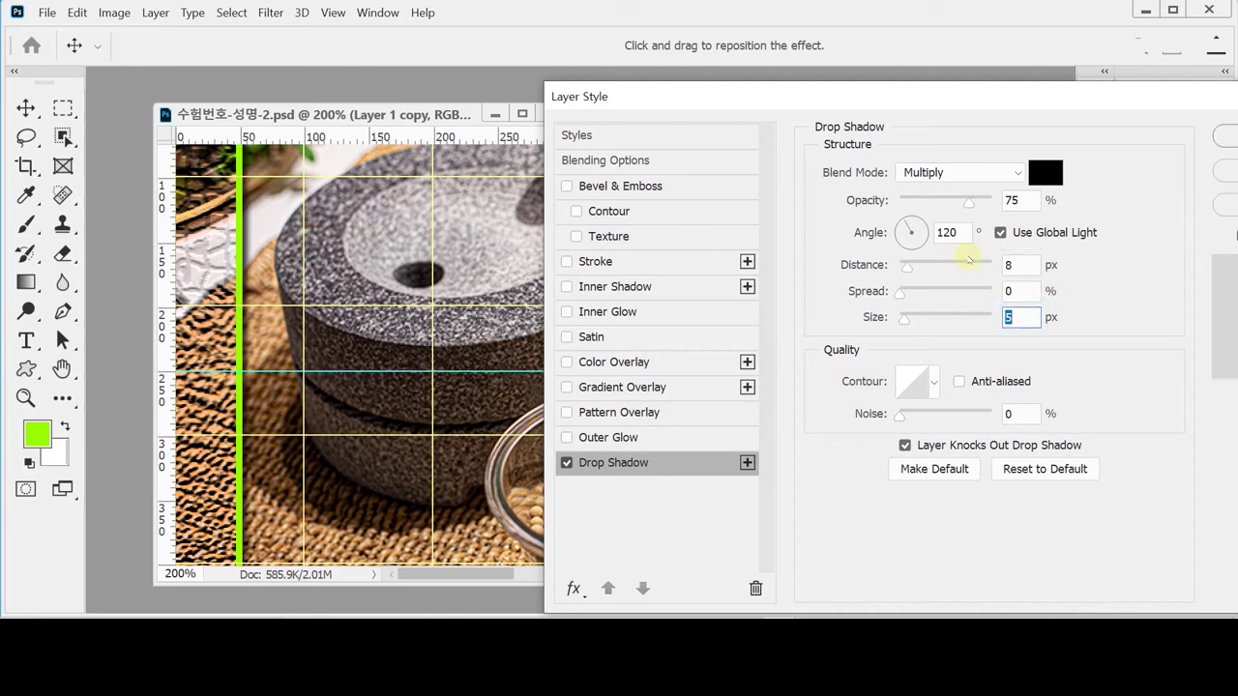
{"action": "type", "text": "8"}
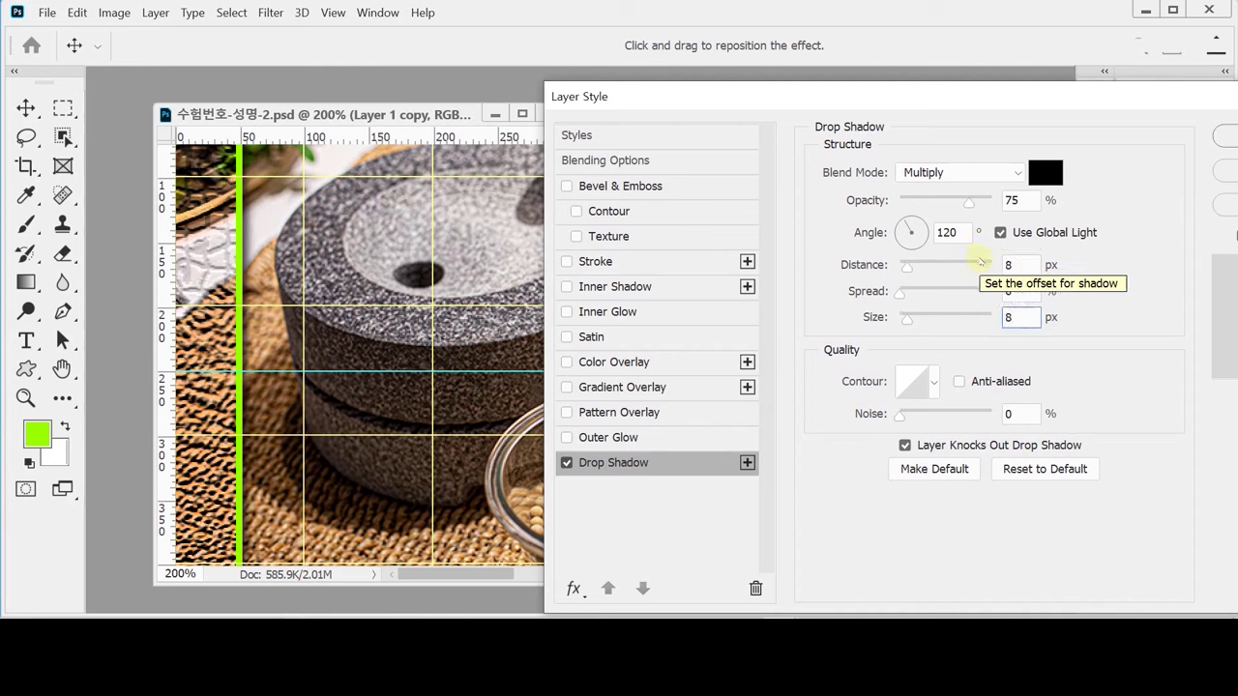
{"action": "key", "text": "Return"}
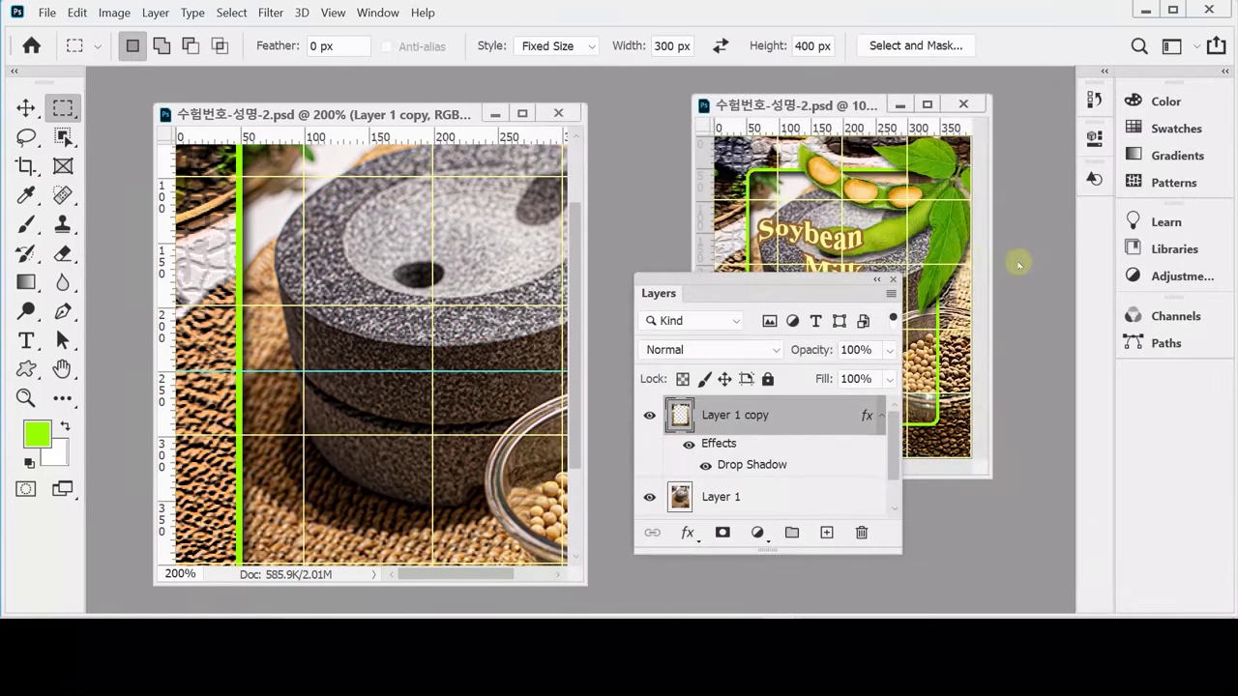
{"action": "key", "text": "ctrl+minus"}
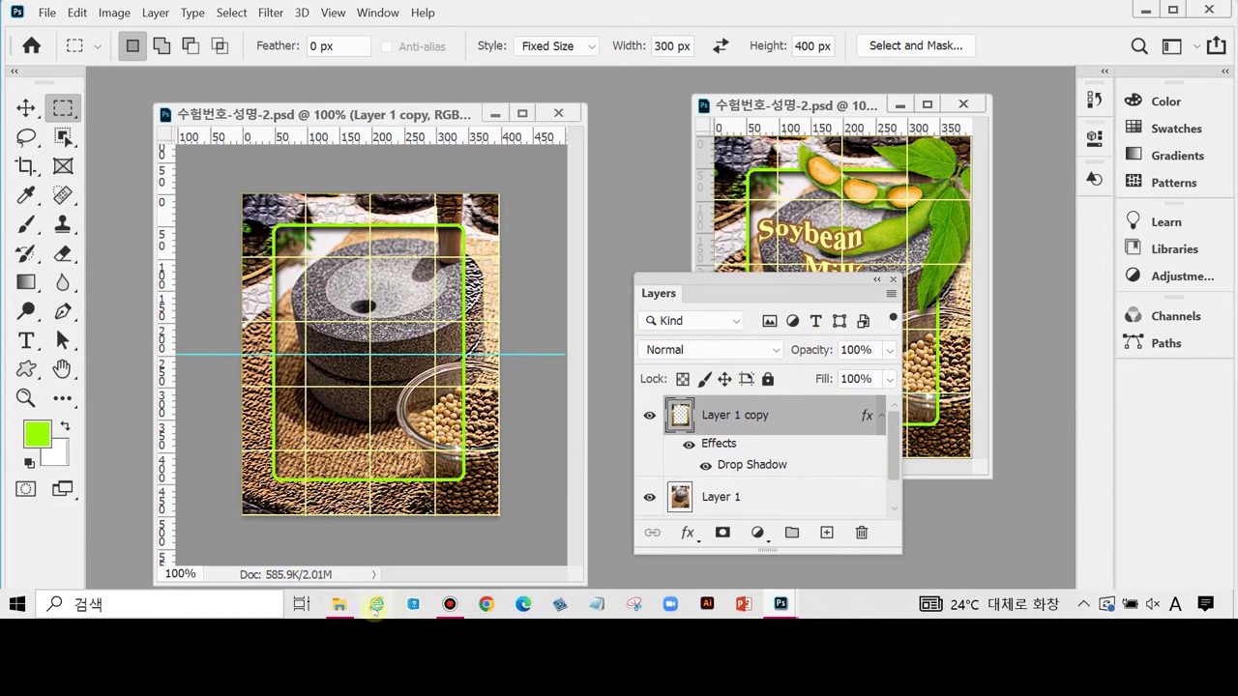
Open the images 2급-3.jpg and 2급-4.jpg from the GTQ Image folder in Photoshop.
{"action": "left_click", "coordinate": [377, 611]}
{"action": "left_click", "coordinate": [843, 284]}
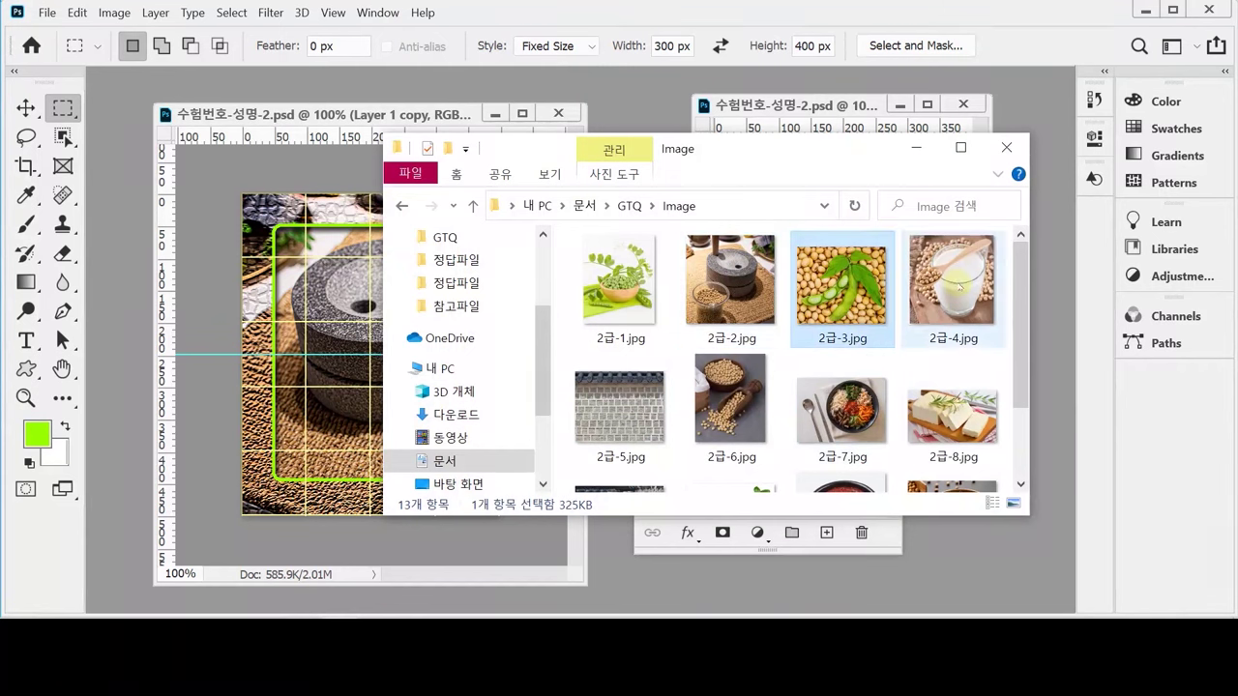
{"action": "left_click", "coordinate": [958, 282], "text": "ctrl"}
{"action": "left_click_drag", "start_coordinate": [838, 300], "coordinate": [662, 96]}
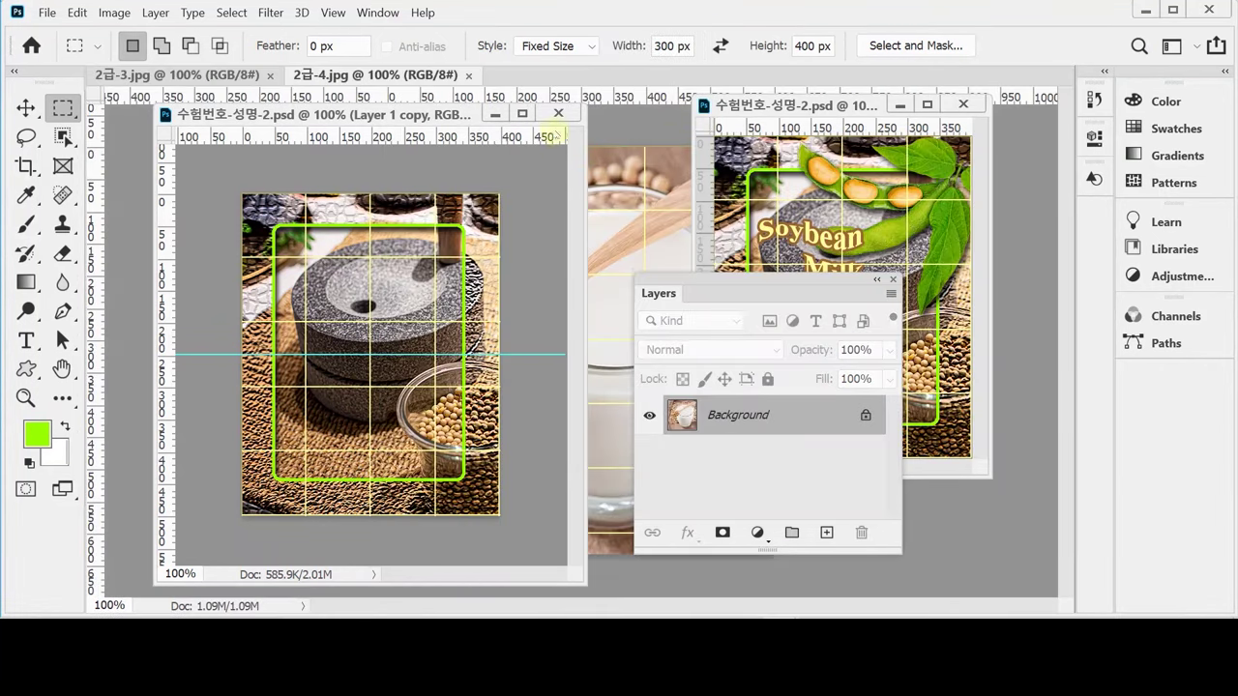
Float both opened images in a separate window, clear space around it, and bring 2급-3.jpg to the front.
{"action": "left_click_drag", "start_coordinate": [216, 75], "coordinate": [693, 190]}
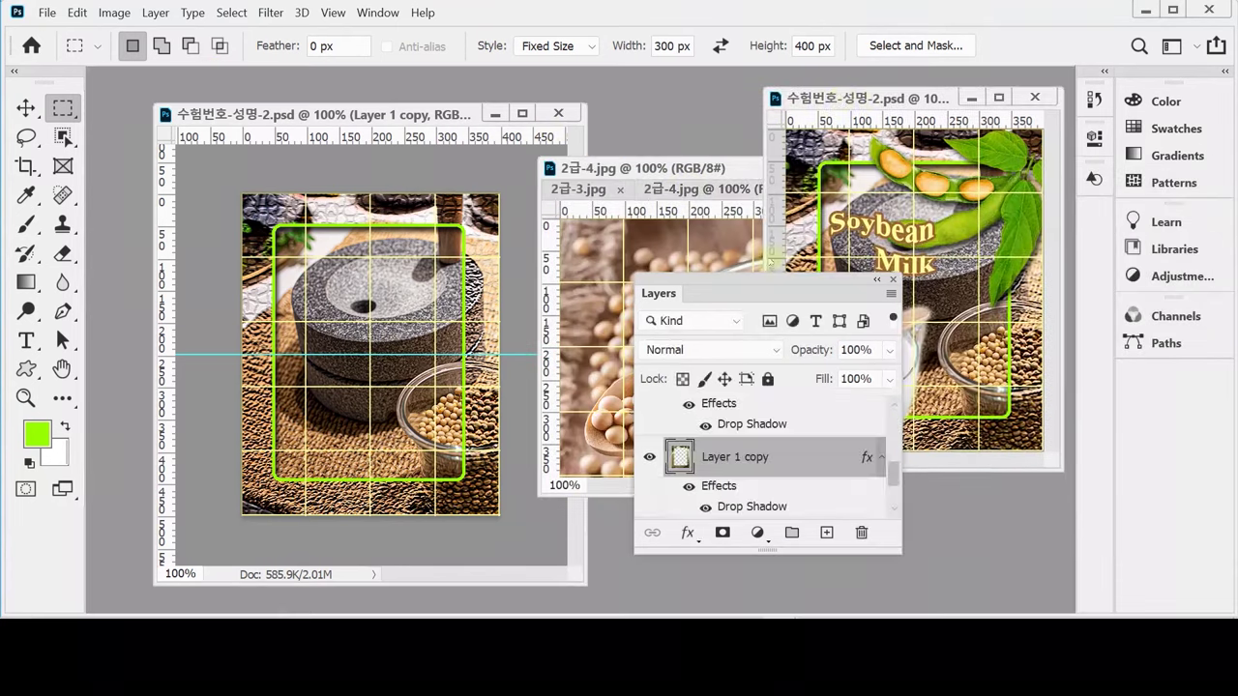
{"action": "left_click_drag", "start_coordinate": [759, 104], "coordinate": [831, 98]}
{"action": "left_click_drag", "start_coordinate": [716, 283], "coordinate": [954, 437]}
{"action": "left_click", "coordinate": [630, 159]}
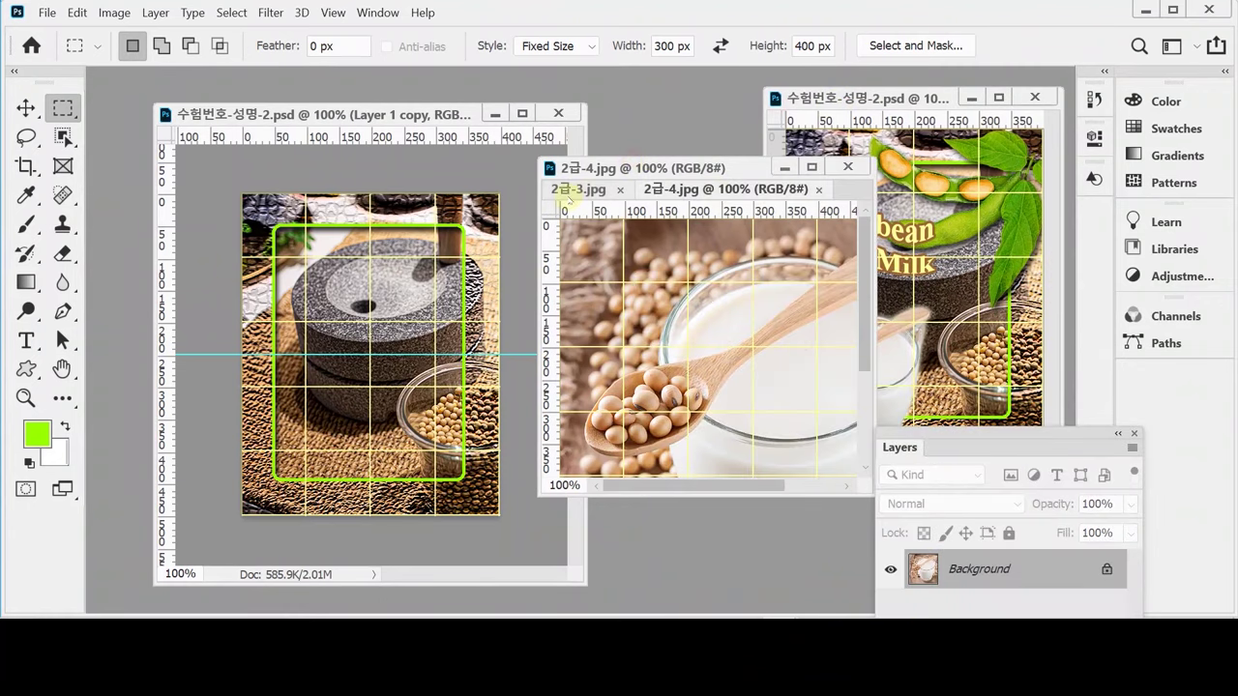
{"action": "left_click", "coordinate": [578, 188]}
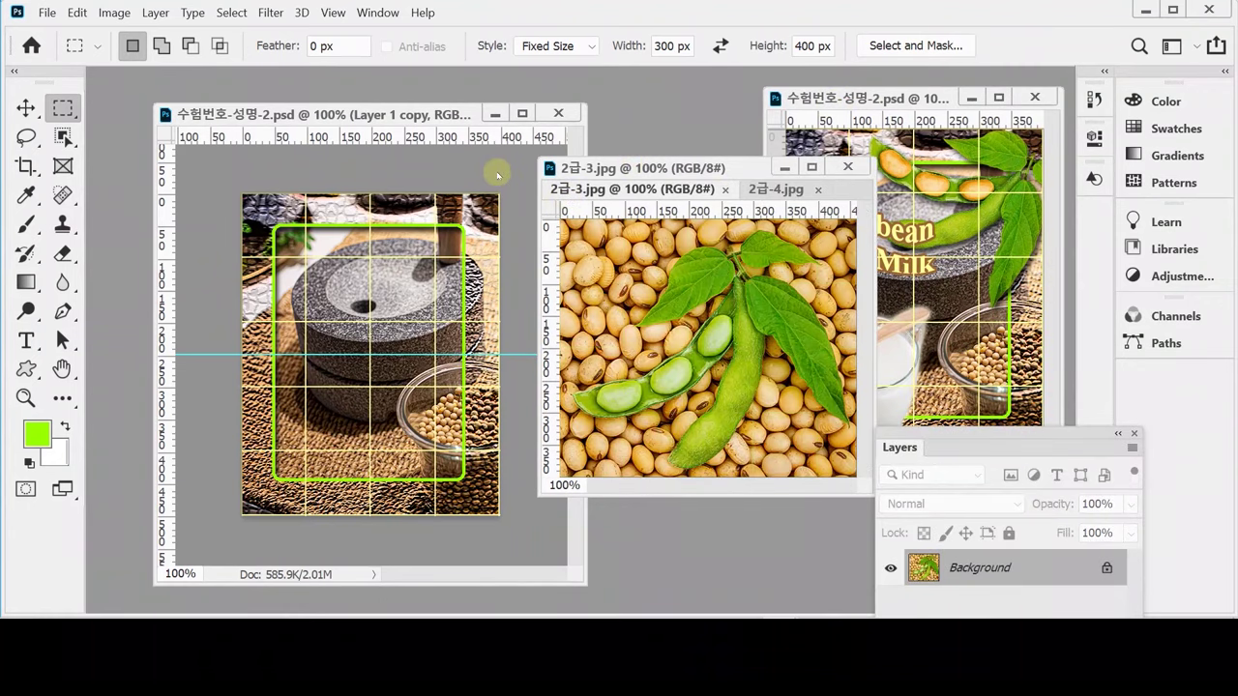
Shift the working document aside, and place the floating 2급-3.jpg window over it and enlarge it.
{"action": "left_click_drag", "start_coordinate": [413, 116], "coordinate": [337, 100]}
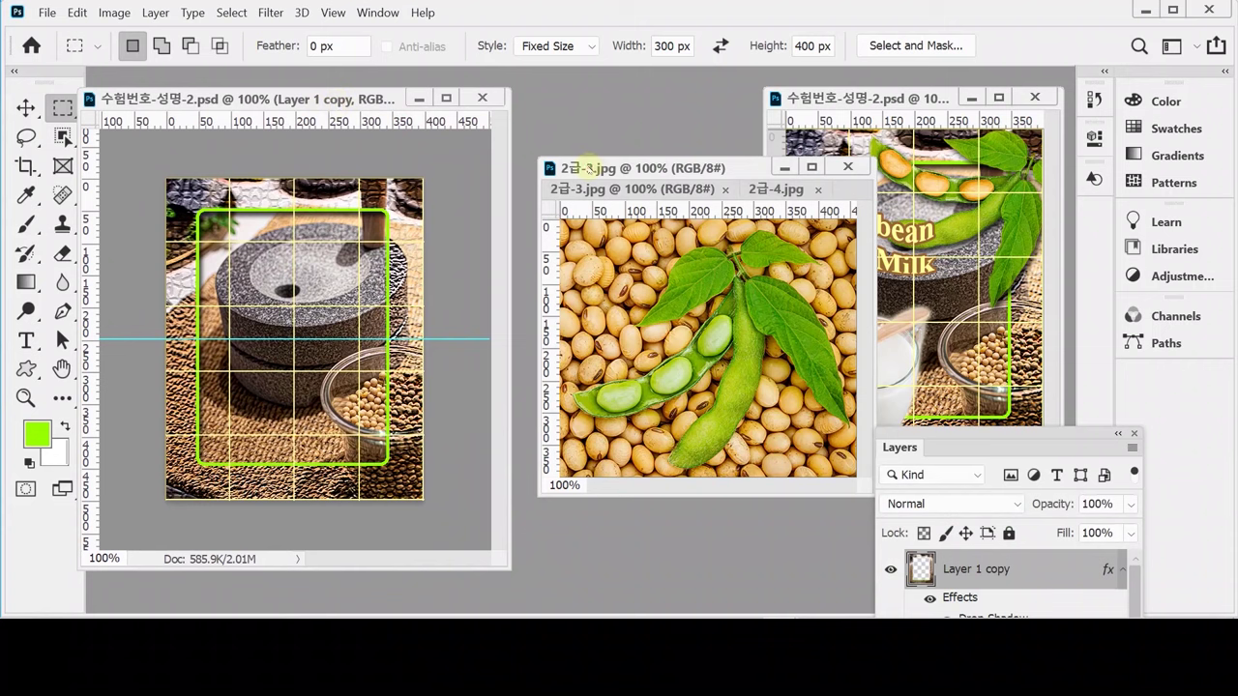
{"action": "left_click_drag", "start_coordinate": [648, 168], "coordinate": [327, 98]}
{"action": "key", "text": "ctrl+plus"}
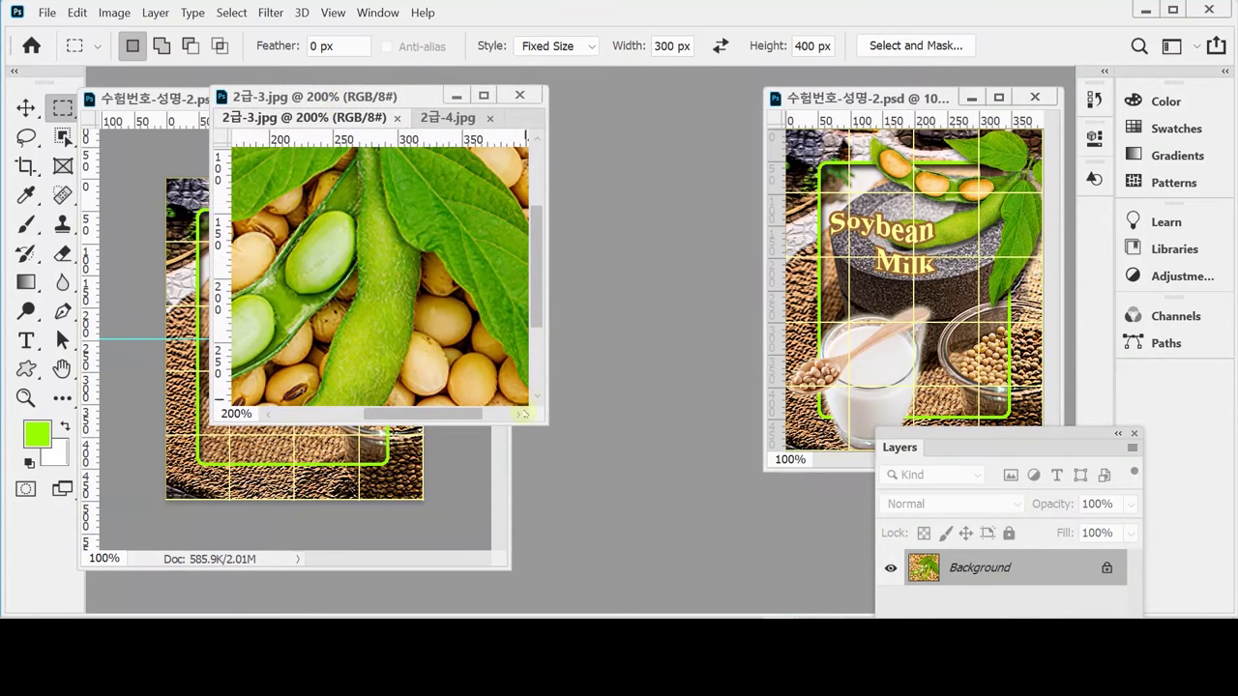
{"action": "left_click_drag", "start_coordinate": [545, 423], "coordinate": [824, 592]}
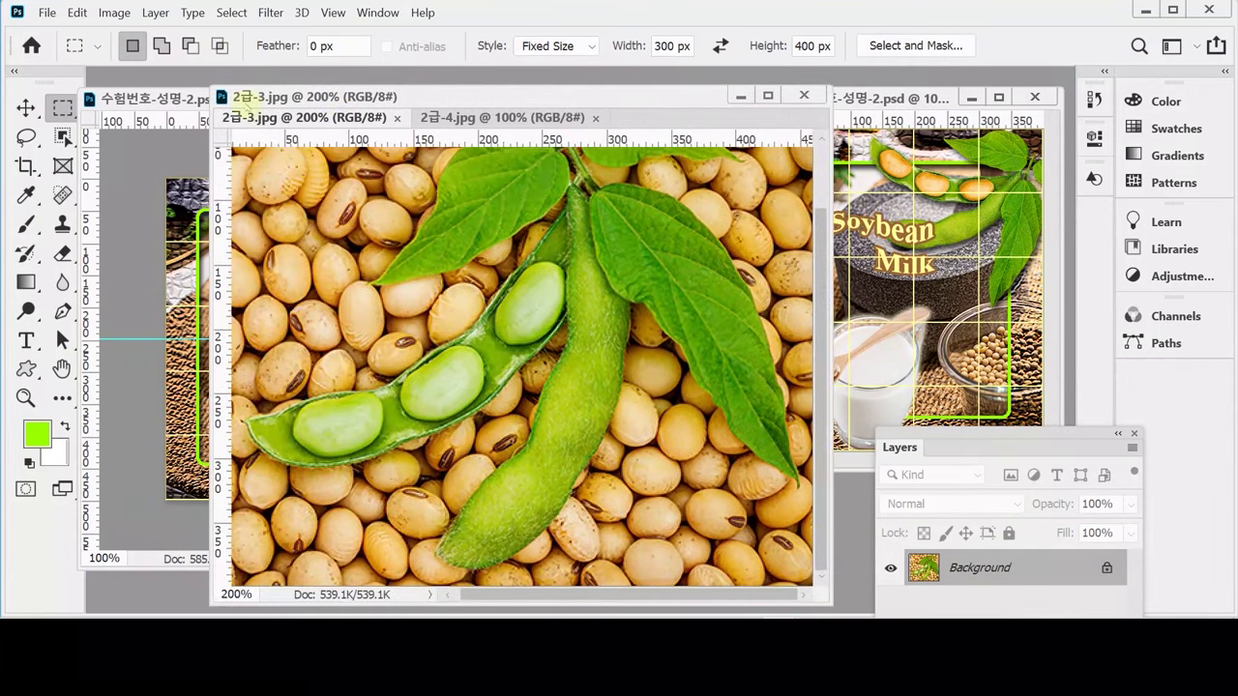
{"action": "left_click_drag", "start_coordinate": [483, 255], "coordinate": [480, 326]}
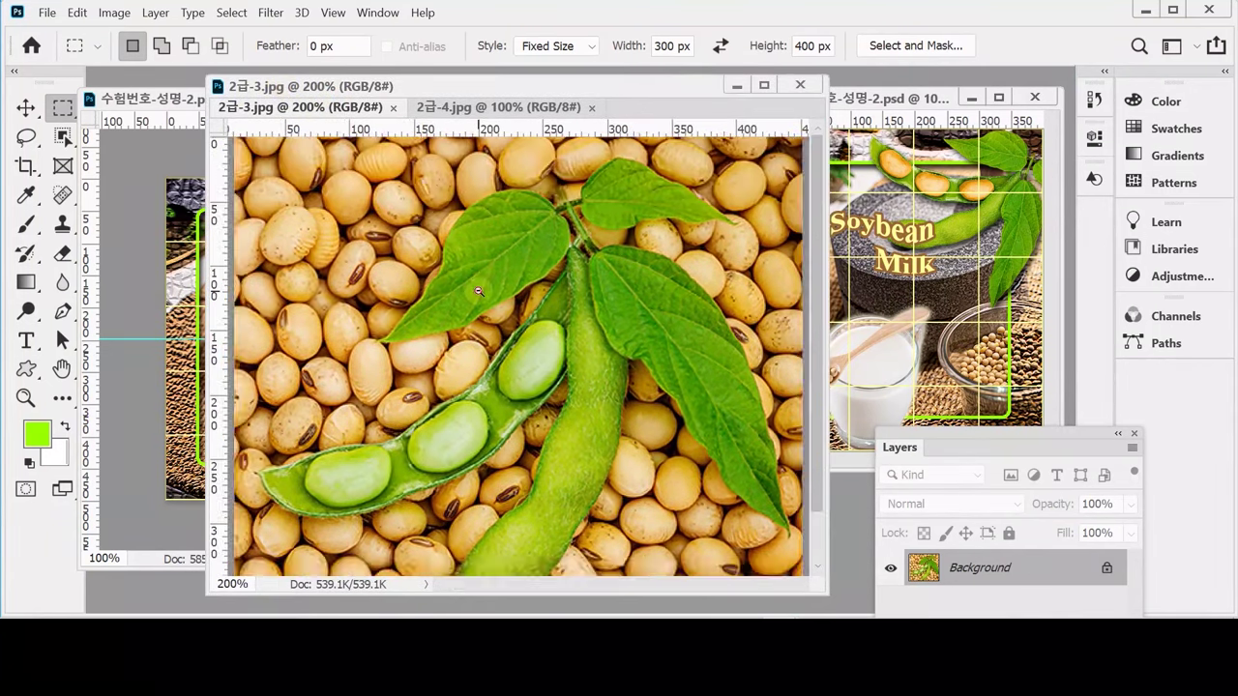
{"action": "key", "text": "ctrl+minus"}
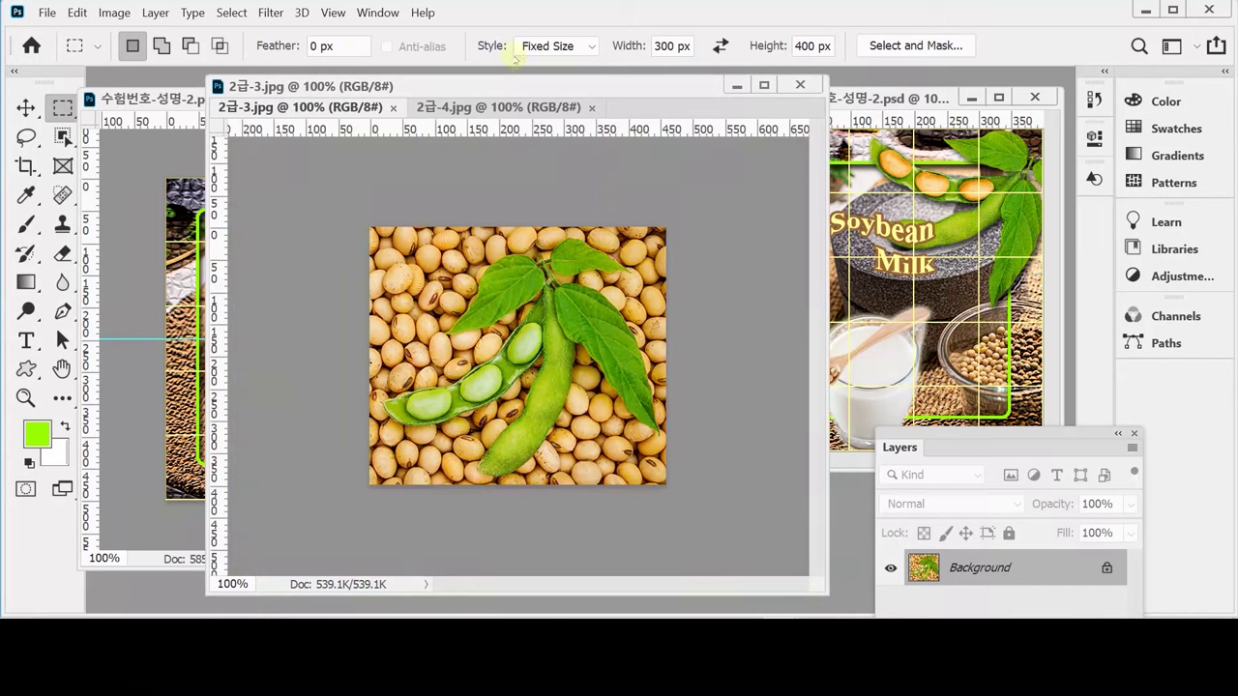
Select two of the soybean leaves and parts of the pods in 2급-3.jpg with the Quick Selection Tool.
{"action": "left_click", "coordinate": [63, 139]}
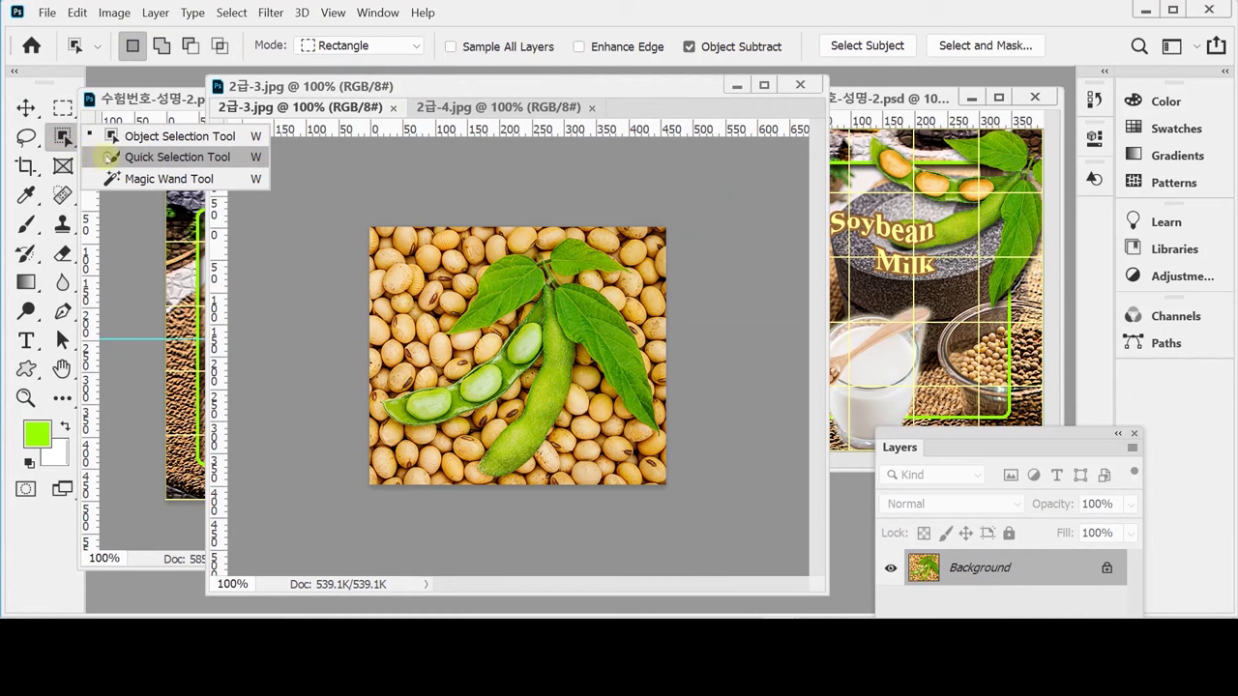
{"action": "left_click", "coordinate": [110, 157]}
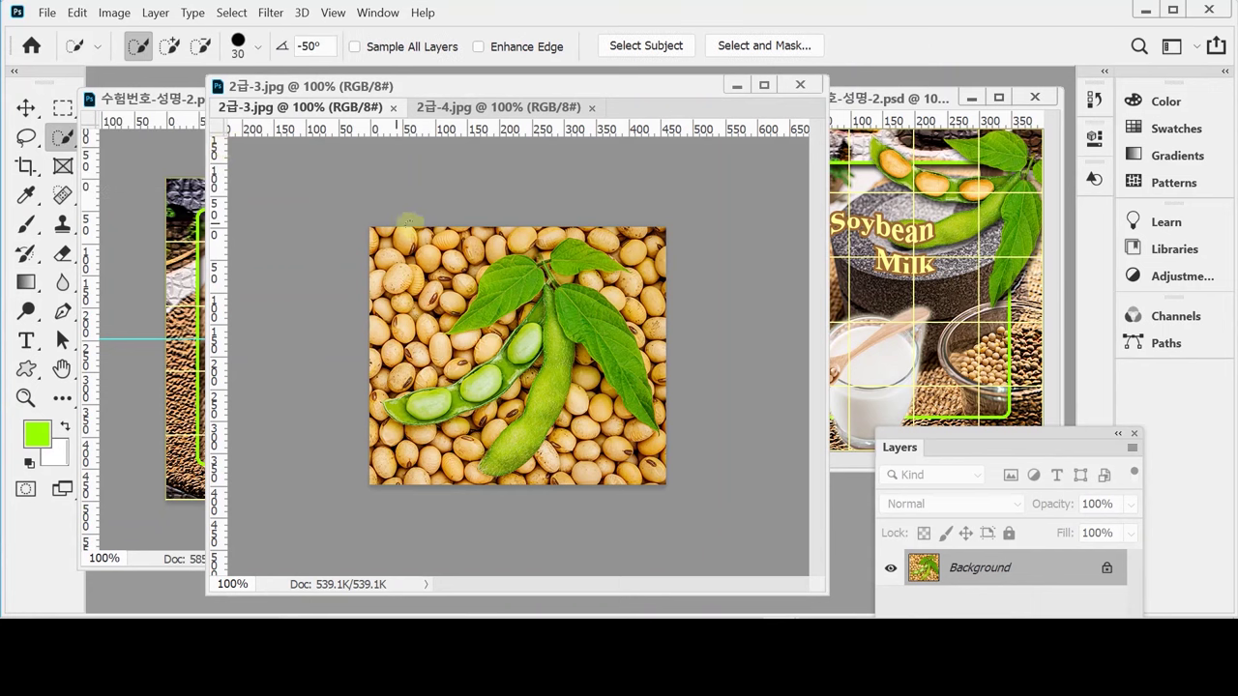
{"action": "mouse_move", "coordinate": [530, 281]}
{"action": "left_mouse_down"}
{"action": "mouse_move", "coordinate": [487, 293]}
{"action": "mouse_move", "coordinate": [504, 293]}
{"action": "left_mouse_up"}
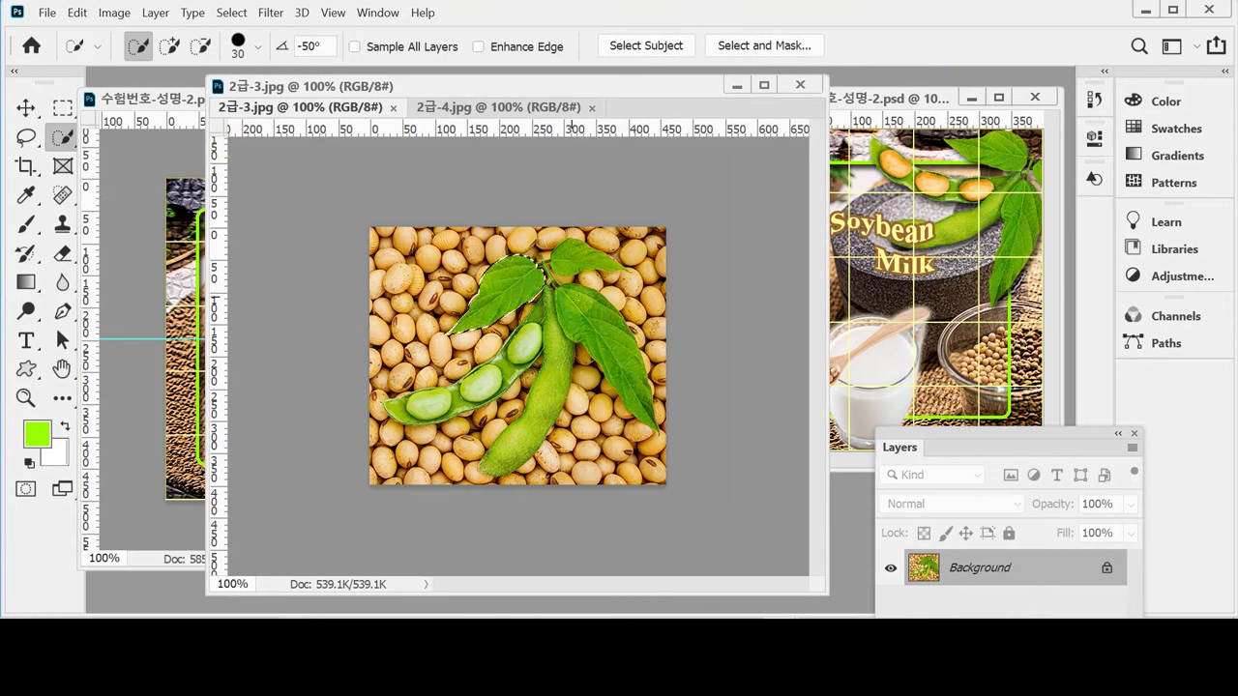
{"action": "mouse_move", "coordinate": [583, 306]}
{"action": "left_mouse_down"}
{"action": "mouse_move", "coordinate": [606, 347]}
{"action": "mouse_move", "coordinate": [539, 323]}
{"action": "mouse_move", "coordinate": [548, 360]}
{"action": "left_mouse_up"}
{"action": "key", "text": "ctrl+plus"}
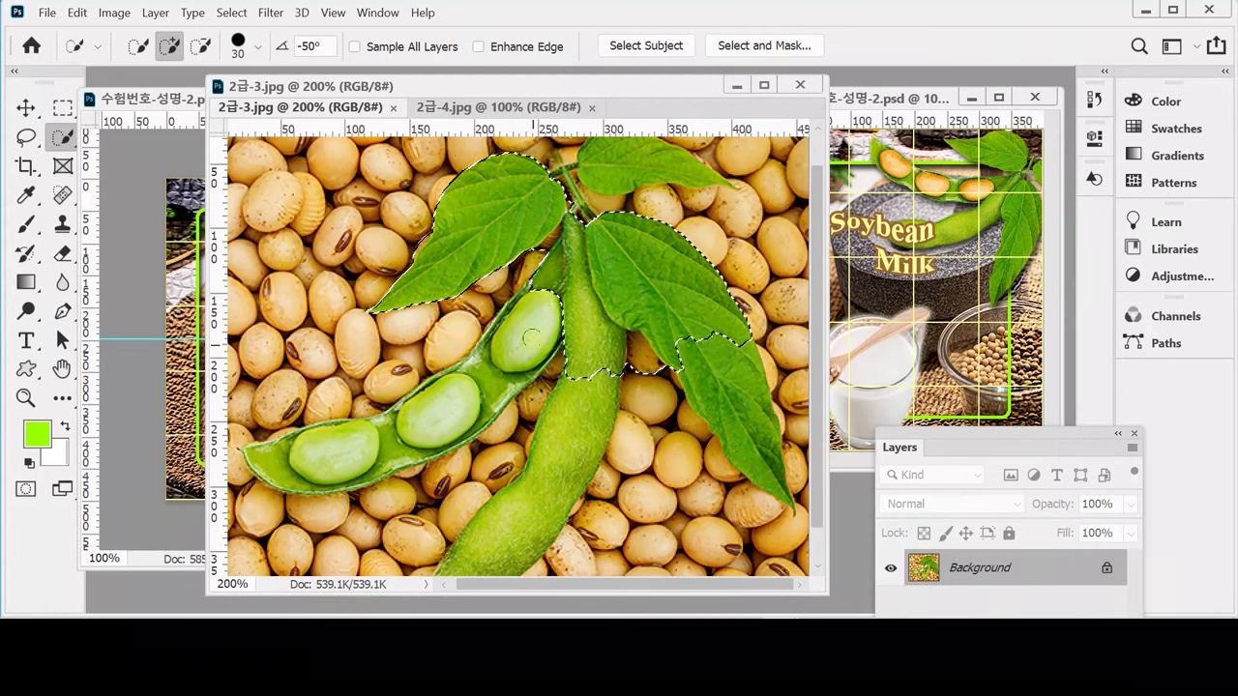
{"action": "left_click_drag", "start_coordinate": [530, 338], "coordinate": [517, 335]}
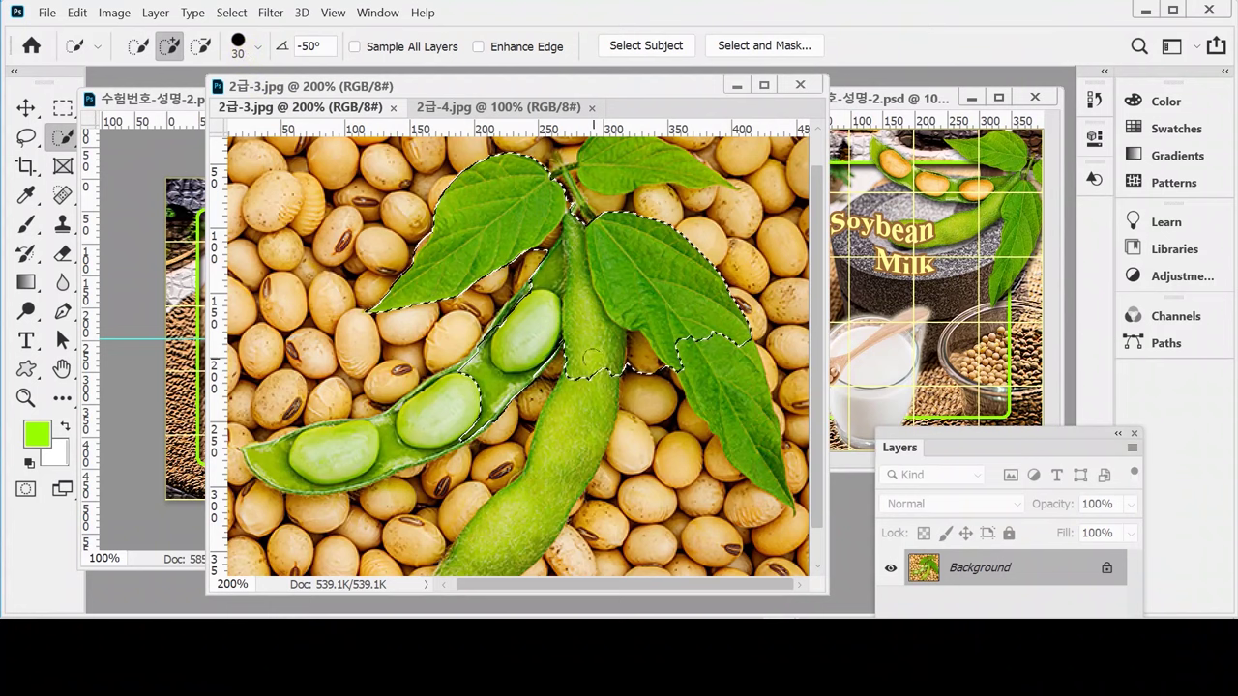
Extend the selection further down the closed soybean pod with the Quick Selection Tool, adjusting the brush size.
{"action": "key", "text": "bracketleft"}
{"action": "key", "text": "bracketleft"}
{"action": "key", "text": "bracketleft"}
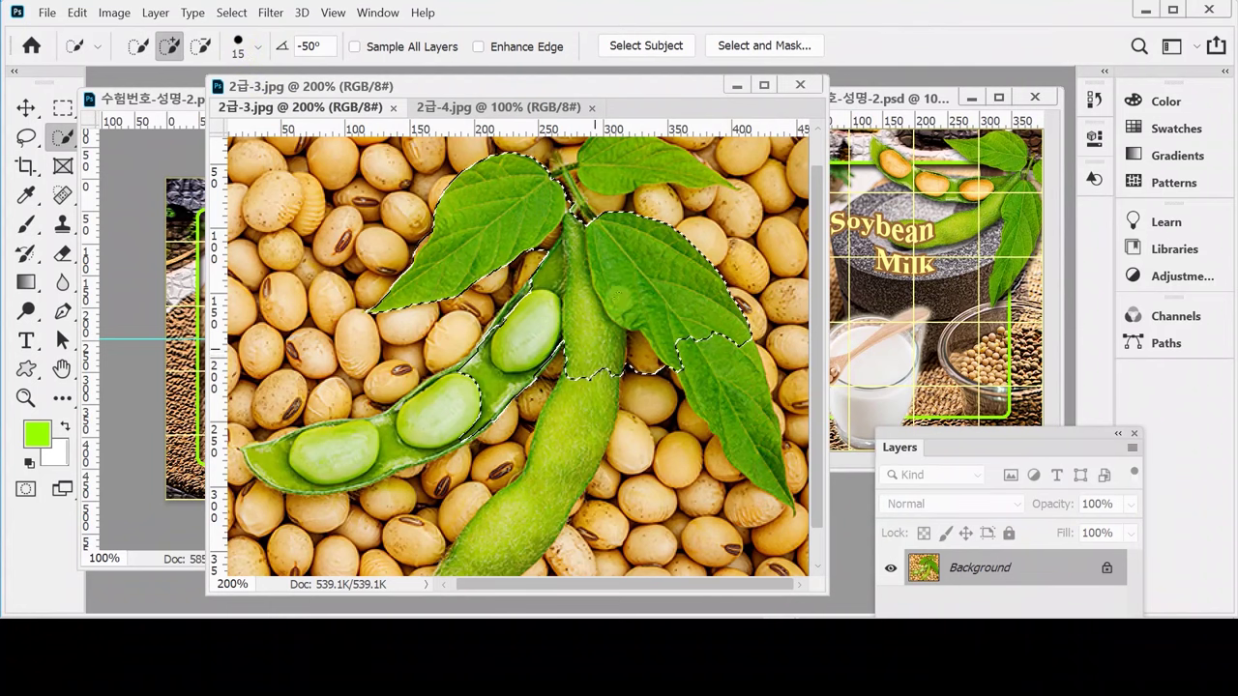
{"action": "key", "text": "bracketleft"}
{"action": "key", "text": "bracketleft"}
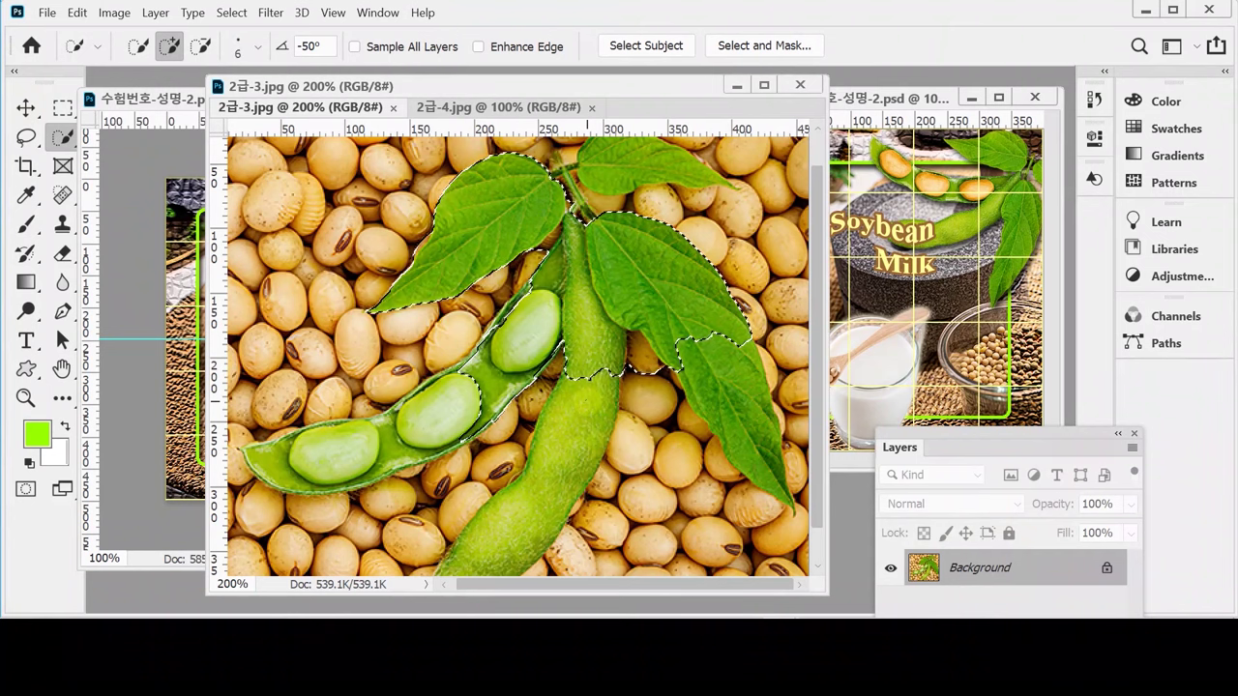
{"action": "key", "text": "bracketright"}
{"action": "key", "text": "bracketright"}
{"action": "key", "text": "bracketright"}
{"action": "key", "text": "bracketright"}
{"action": "key", "text": "bracketright"}
{"action": "key", "text": "bracketright"}
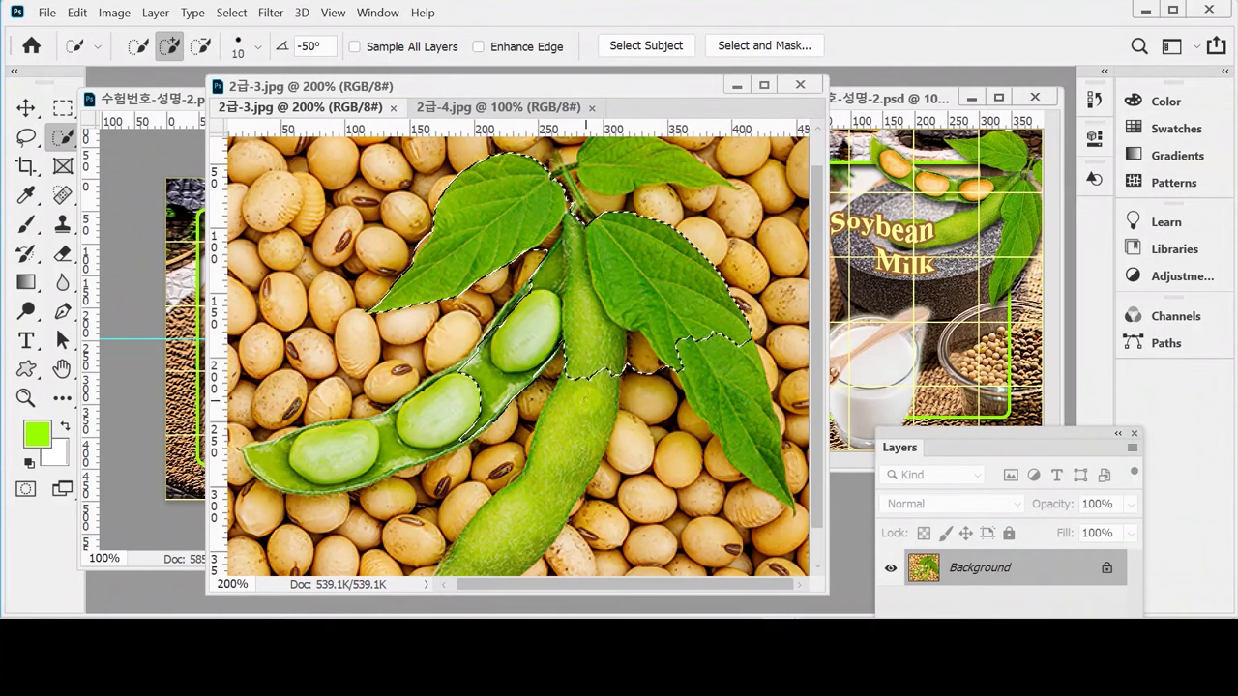
{"action": "key", "text": "bracketleft"}
{"action": "key", "text": "bracketleft"}
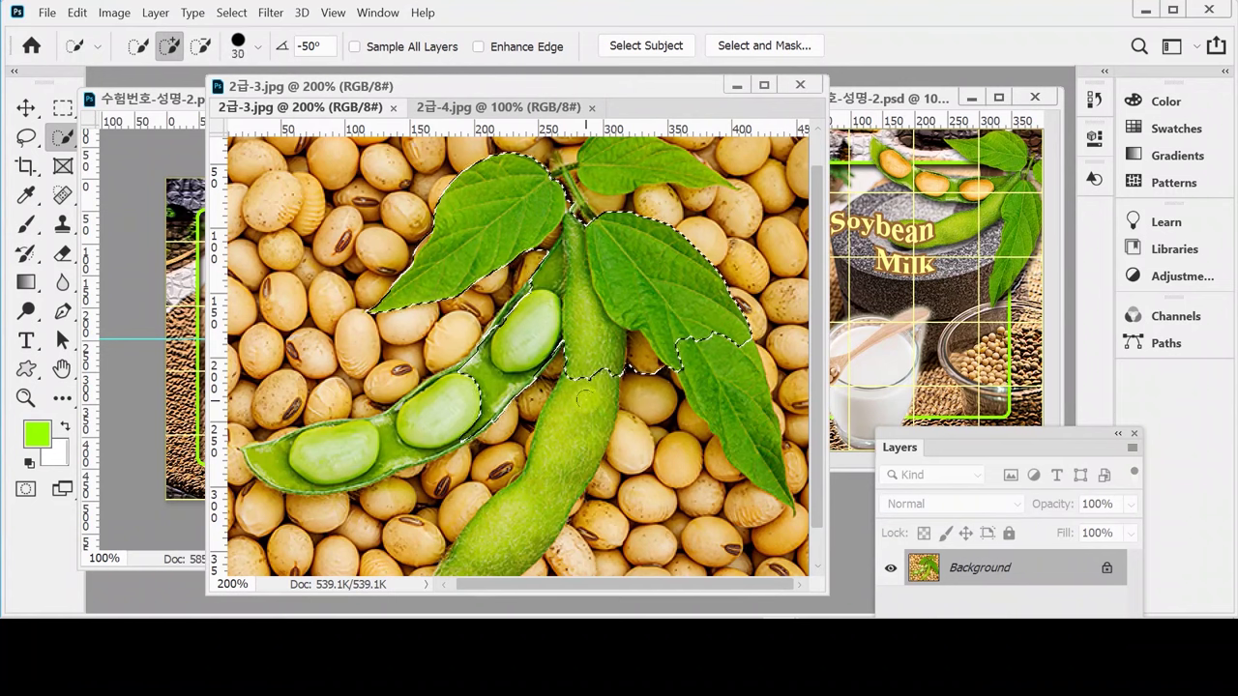
{"action": "scroll", "coordinate": [585, 399], "scroll_direction": "down", "scroll_amount": 1}
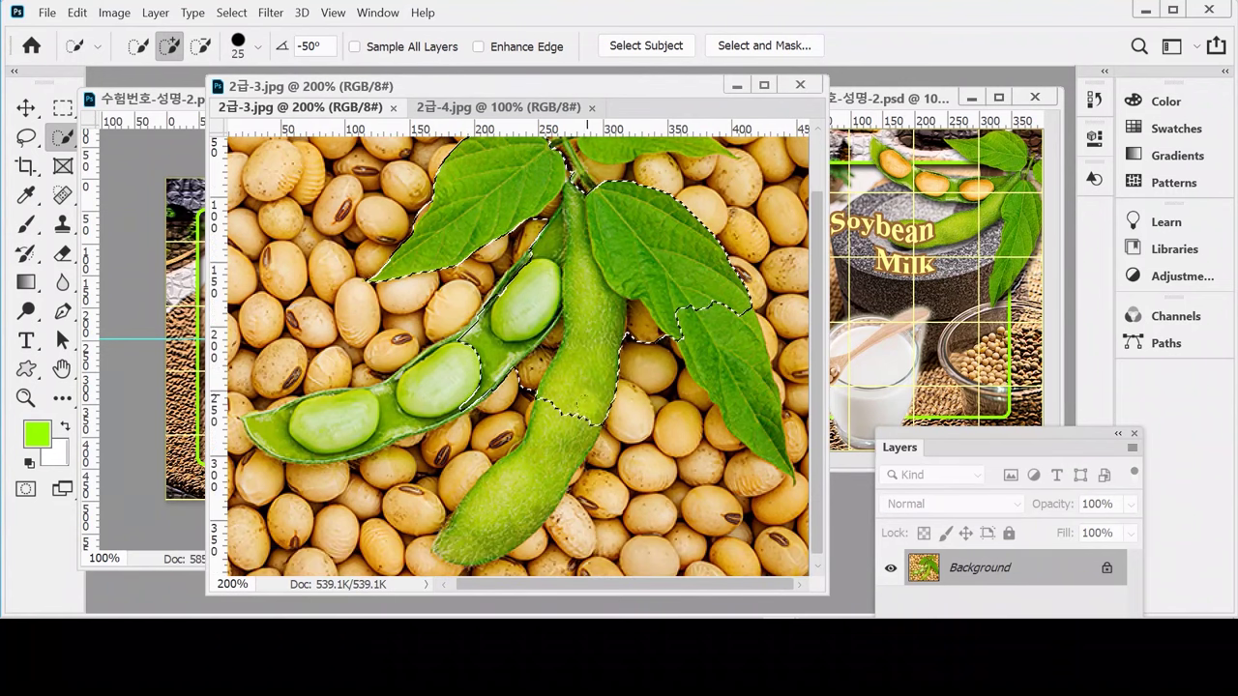
Reduce the Quick Selection brush to size 9 and subtract both pods from the selection, keeping the leaves selected.
{"action": "left_click", "coordinate": [566, 431]}
{"action": "key", "text": "bracketleft"}
{"action": "key", "text": "bracketleft"}
{"action": "key", "text": "bracketleft"}
{"action": "key", "text": "bracketleft"}
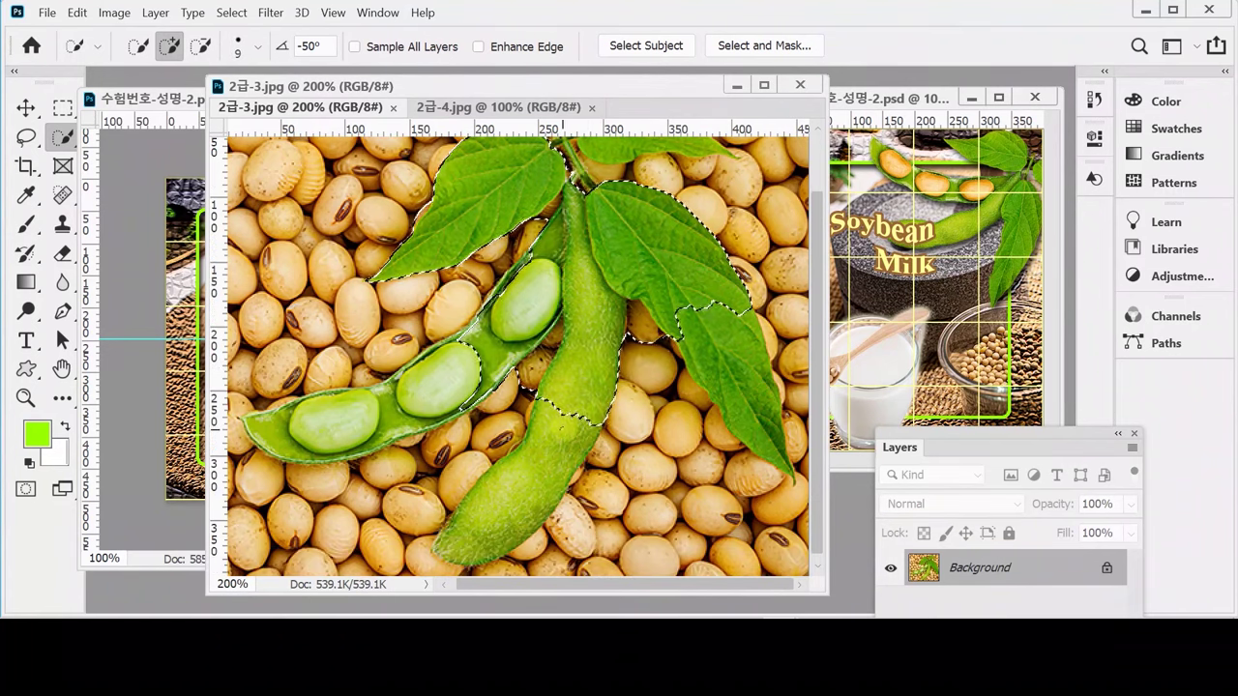
{"action": "left_click", "coordinate": [566, 433], "text": "alt"}
{"action": "left_click", "coordinate": [605, 261], "text": "alt"}
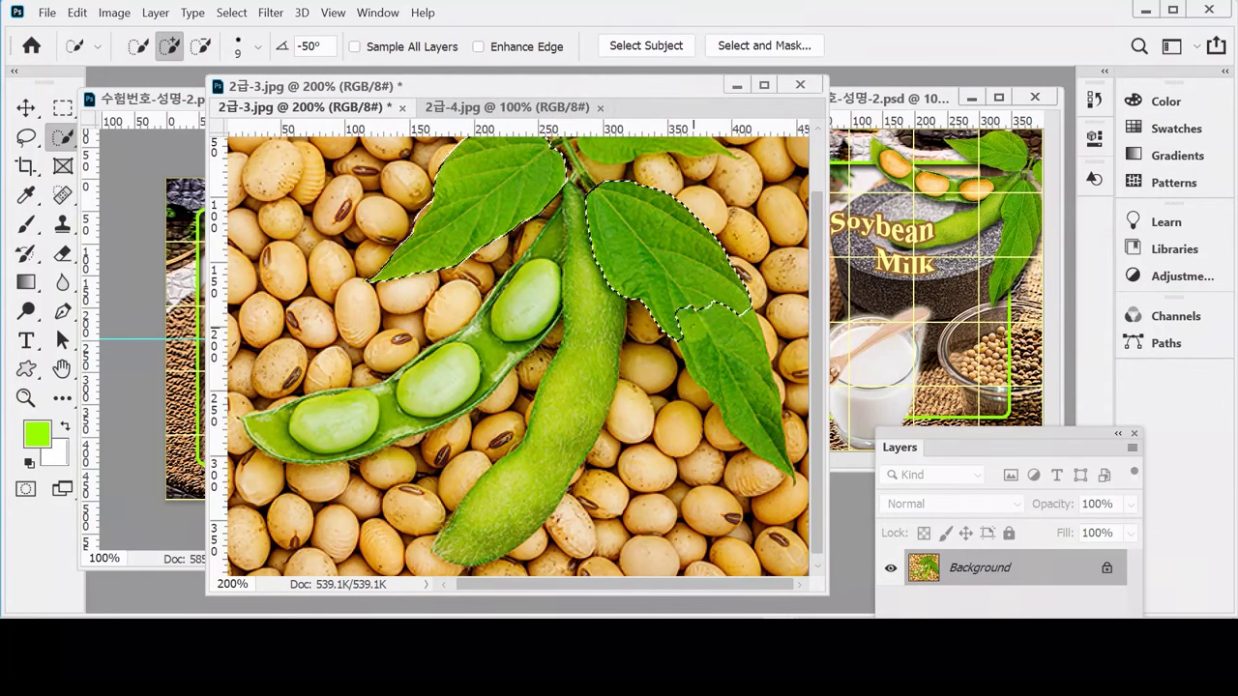
Add the rest of the large leaf, both soybean pods and the small upper leaf to the selection.
{"action": "left_click", "coordinate": [735, 381]}
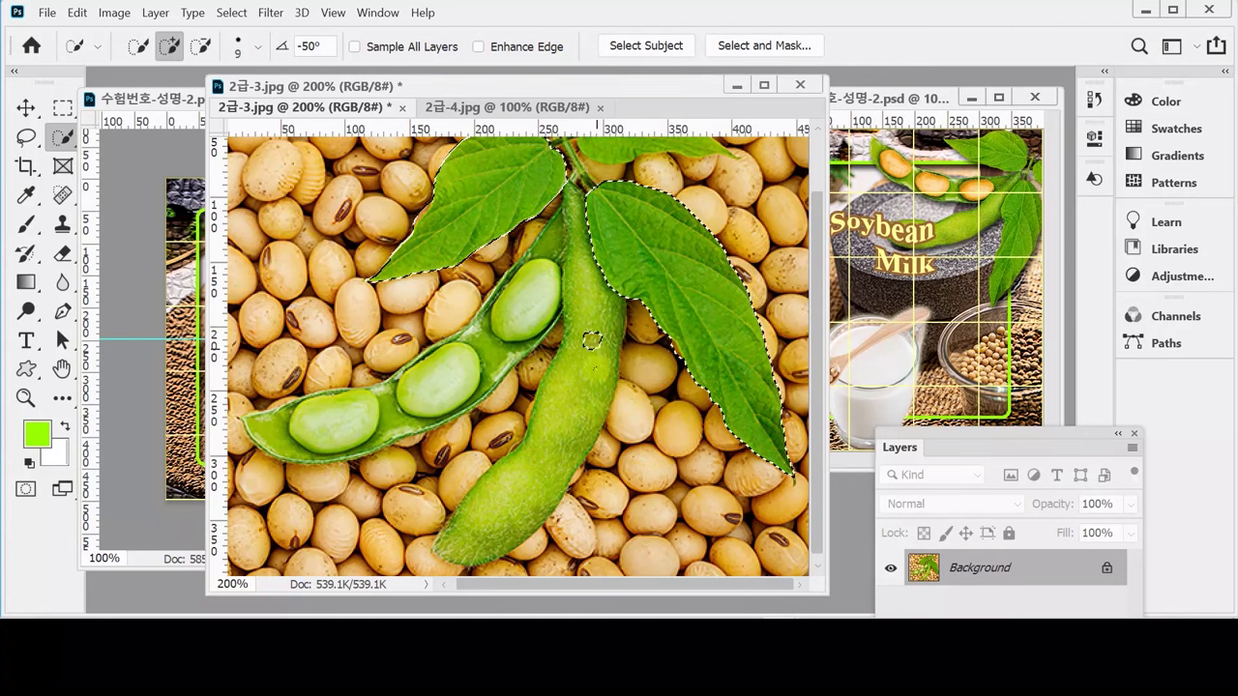
{"action": "mouse_move", "coordinate": [592, 340]}
{"action": "left_mouse_down"}
{"action": "mouse_move", "coordinate": [595, 286]}
{"action": "mouse_move", "coordinate": [576, 329]}
{"action": "mouse_move", "coordinate": [533, 348]}
{"action": "left_mouse_up"}
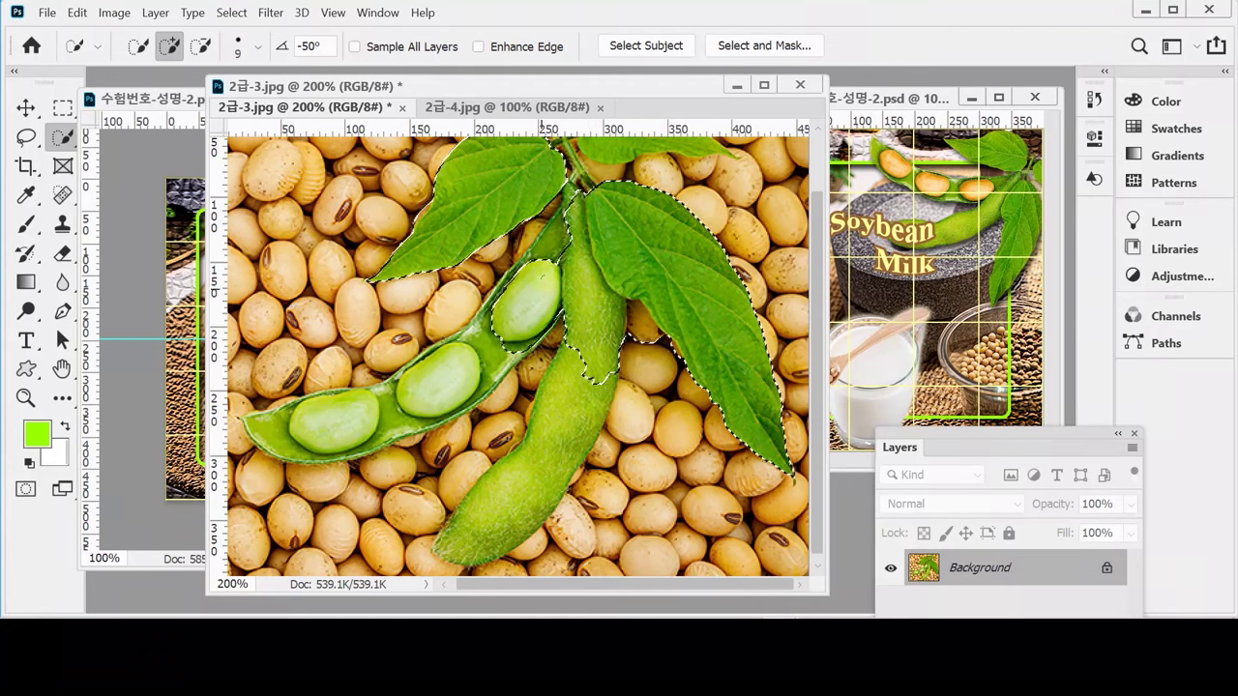
{"action": "mouse_move", "coordinate": [397, 405]}
{"action": "left_mouse_down"}
{"action": "mouse_move", "coordinate": [261, 440]}
{"action": "mouse_move", "coordinate": [425, 372]}
{"action": "mouse_move", "coordinate": [451, 346]}
{"action": "mouse_move", "coordinate": [534, 328]}
{"action": "mouse_move", "coordinate": [580, 377]}
{"action": "mouse_move", "coordinate": [488, 541]}
{"action": "left_mouse_up"}
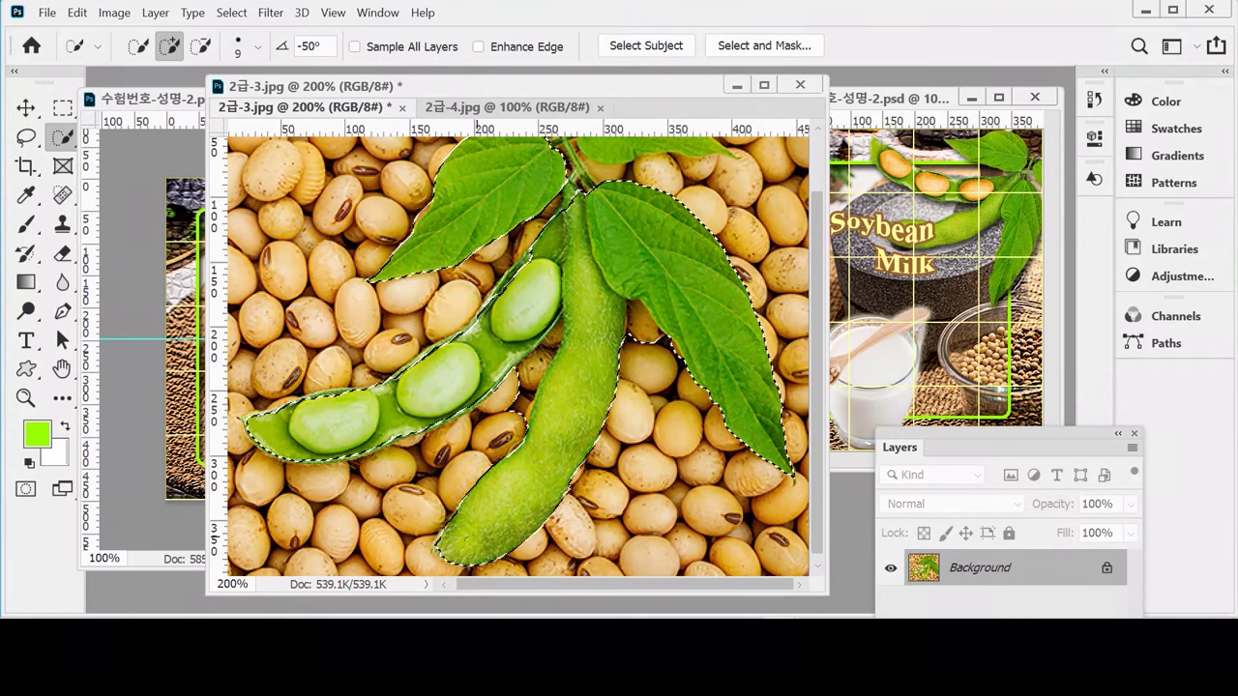
{"action": "scroll", "coordinate": [580, 290], "scroll_direction": "up", "scroll_amount": 2}
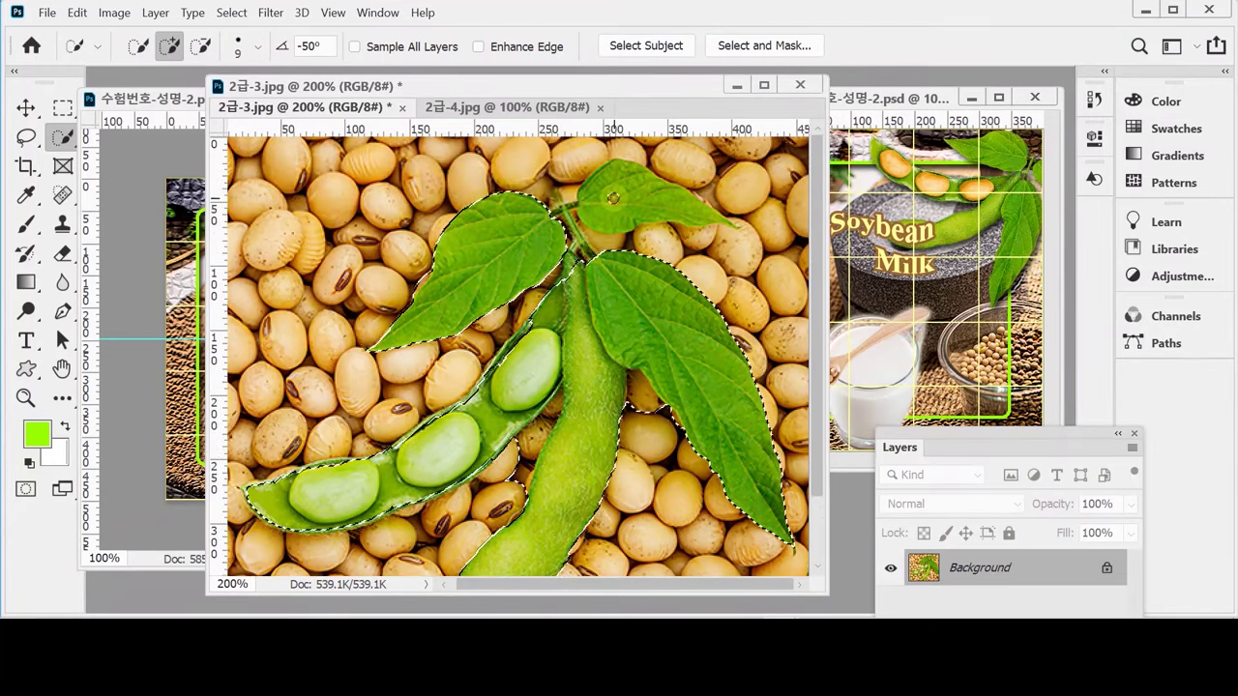
{"action": "left_click", "coordinate": [613, 198]}
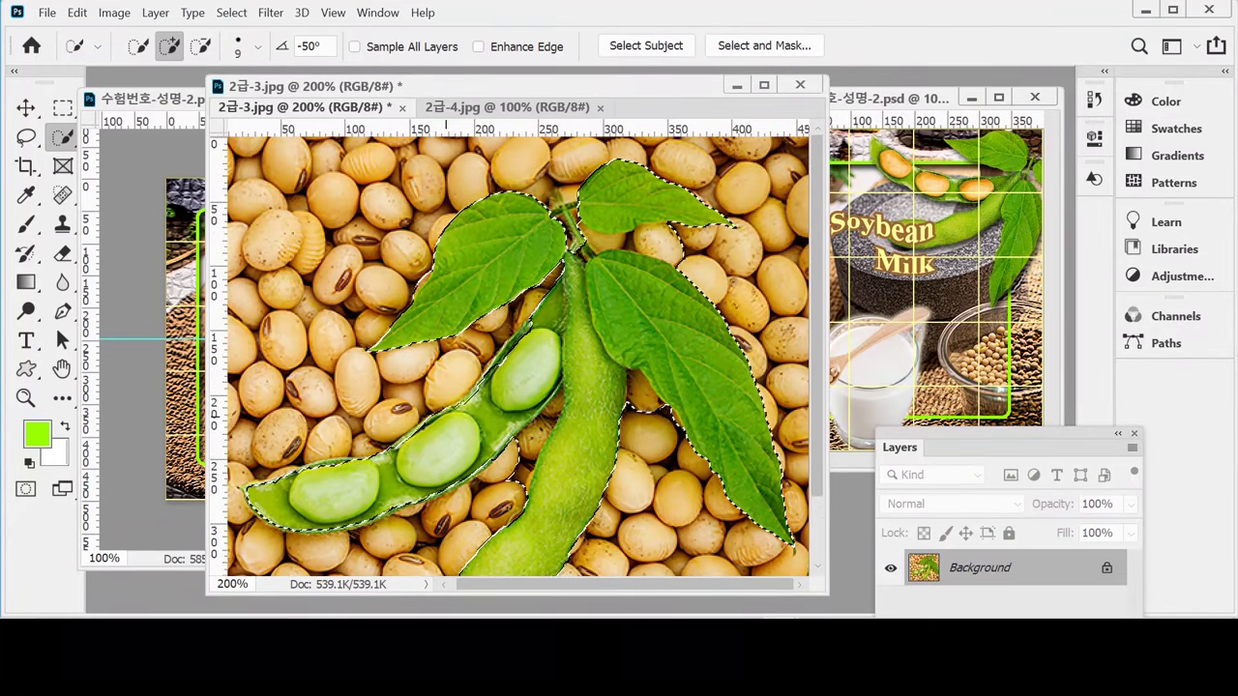
Subtract the stray beans beside the pods and leaves from the selection with a size 4 brush.
{"action": "scroll", "coordinate": [648, 406], "scroll_direction": "down", "scroll_amount": 2}
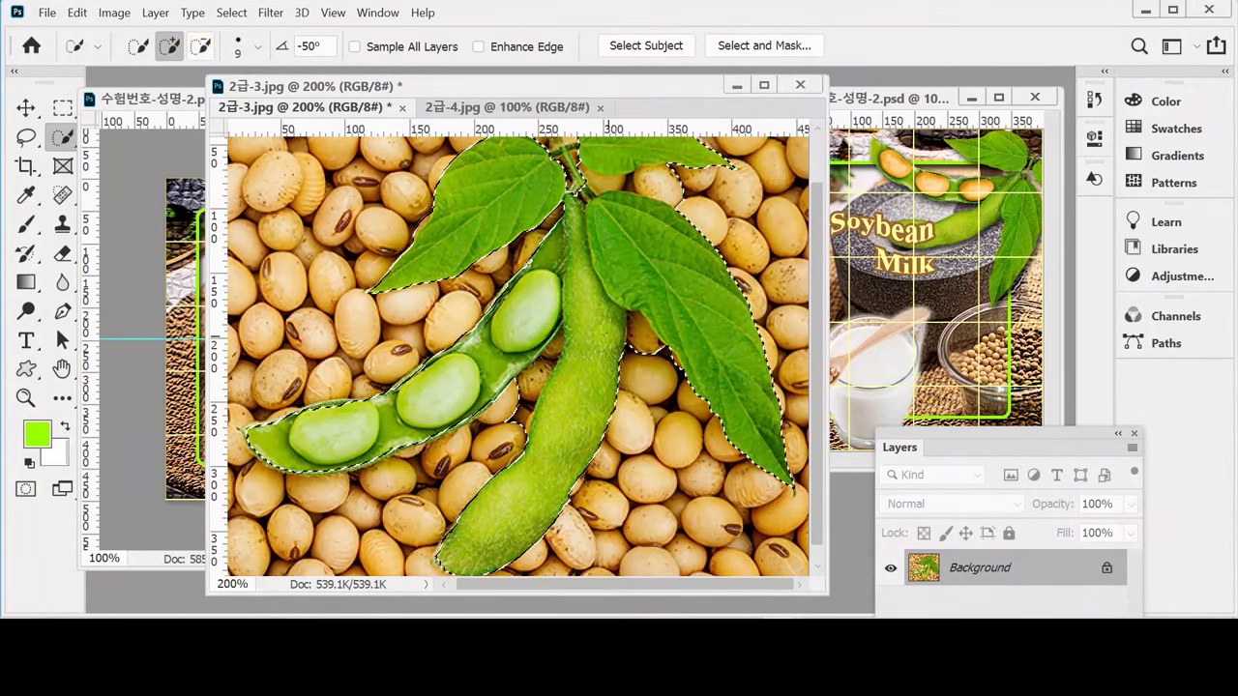
{"action": "left_click", "coordinate": [200, 45]}
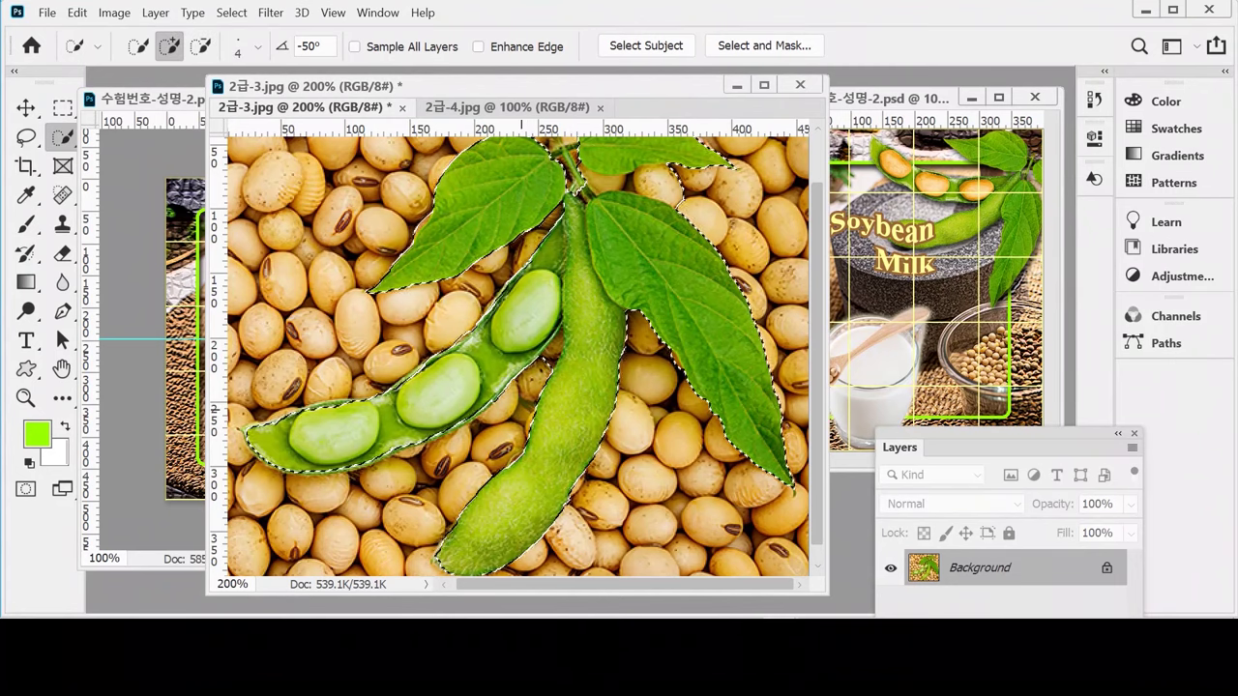
{"action": "key", "text": "alt"}
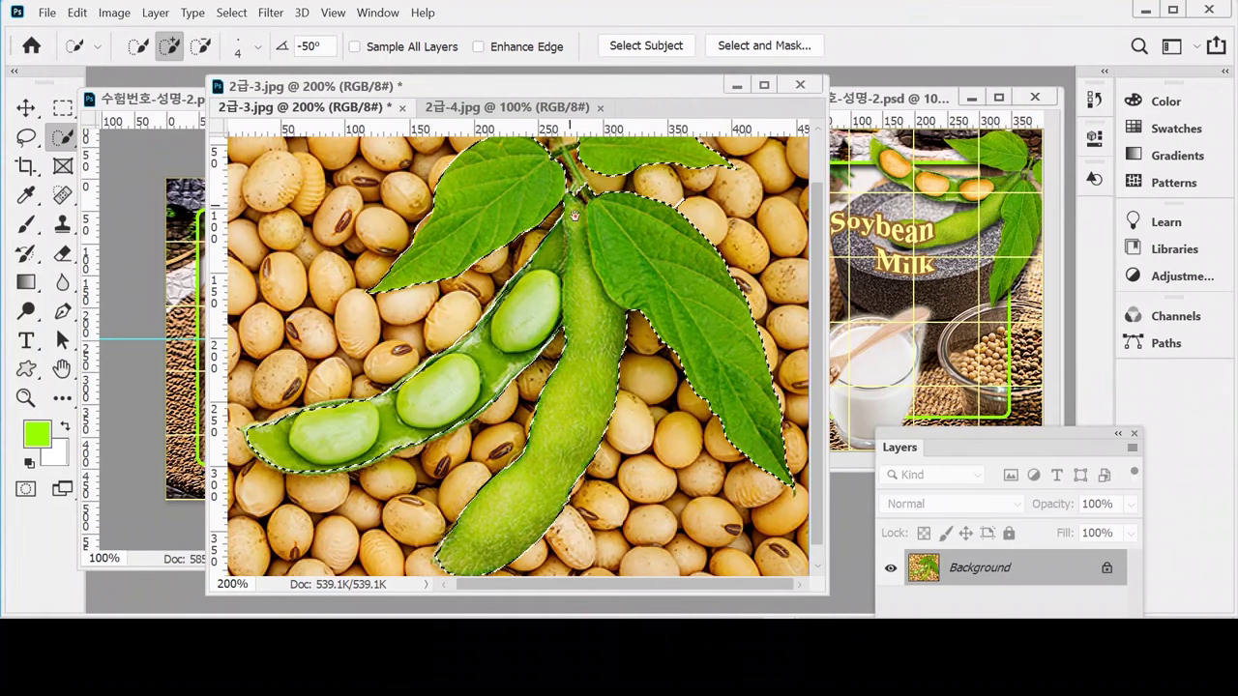
Reduce the Quick Selection brush to size 1 and add the thin stems joining the leaves to the selection.
{"action": "scroll", "coordinate": [517, 358], "scroll_direction": "up", "scroll_amount": 2}
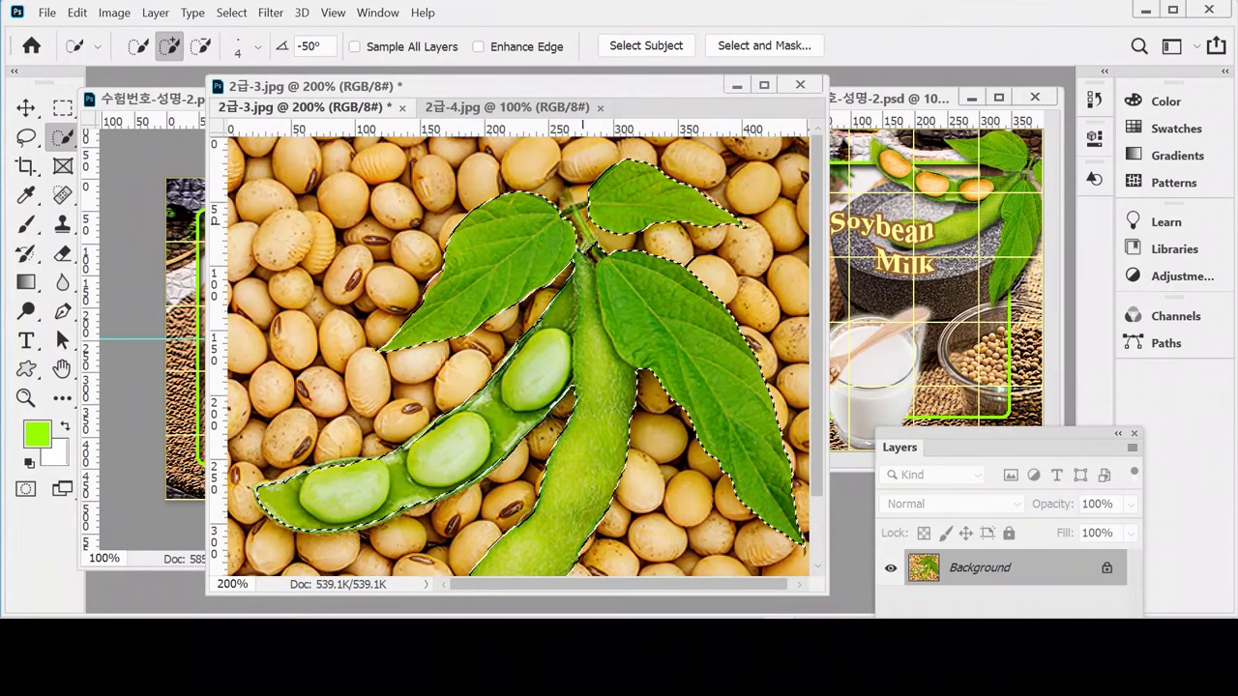
{"action": "key", "text": "bracketleft"}
{"action": "key", "text": "bracketleft"}
{"action": "key", "text": "bracketleft"}
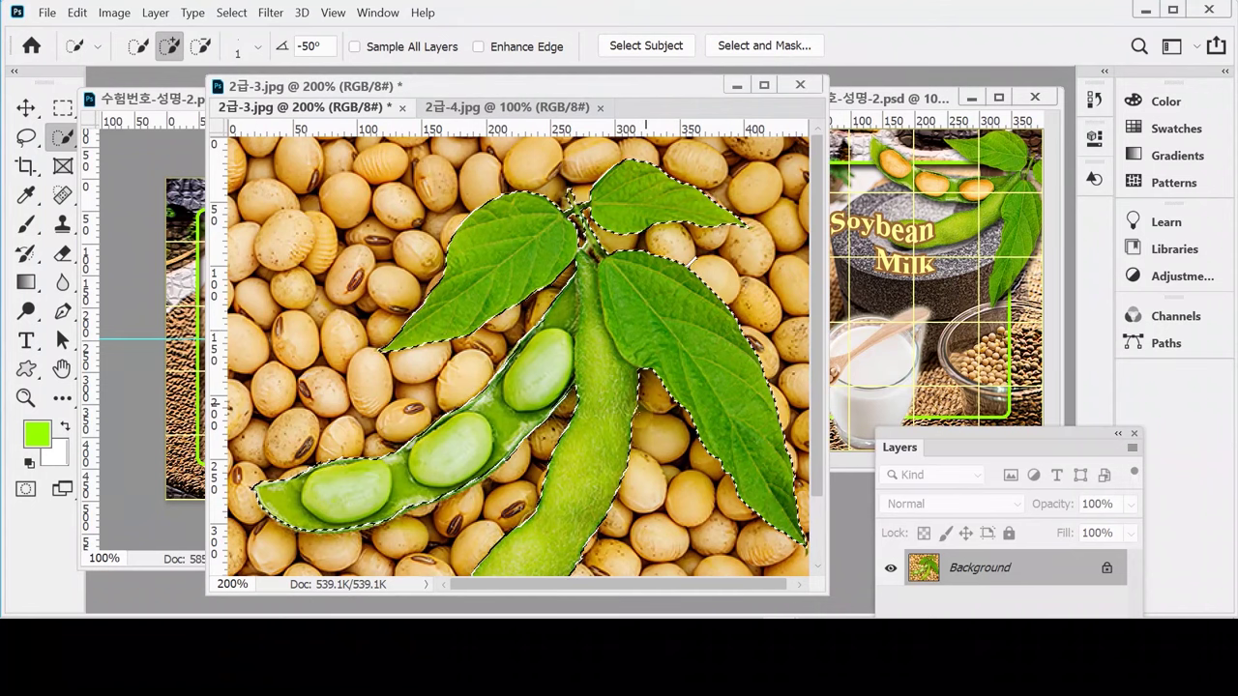
Refine the selection around the stem junction with the Polygonal Lasso Tool, adding missed stem parts and subtracting stray background.
{"action": "scroll", "coordinate": [632, 248], "scroll_direction": "up", "scroll_amount": 3}
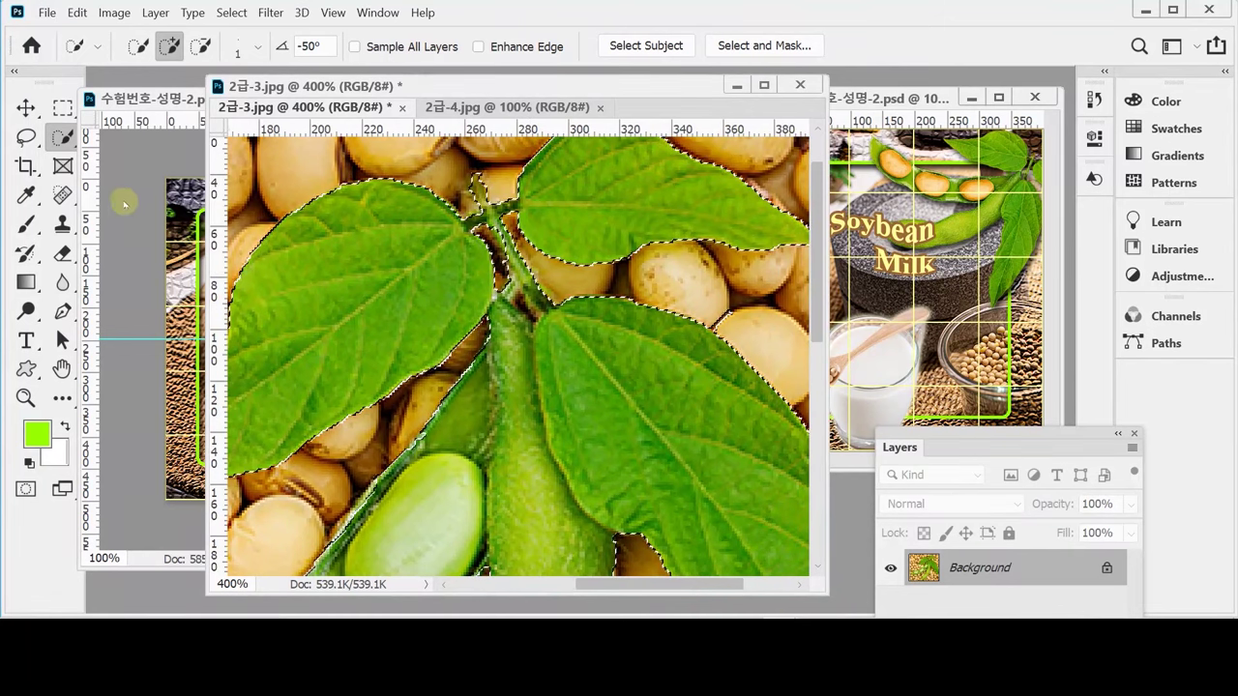
{"action": "left_click", "coordinate": [26, 137]}
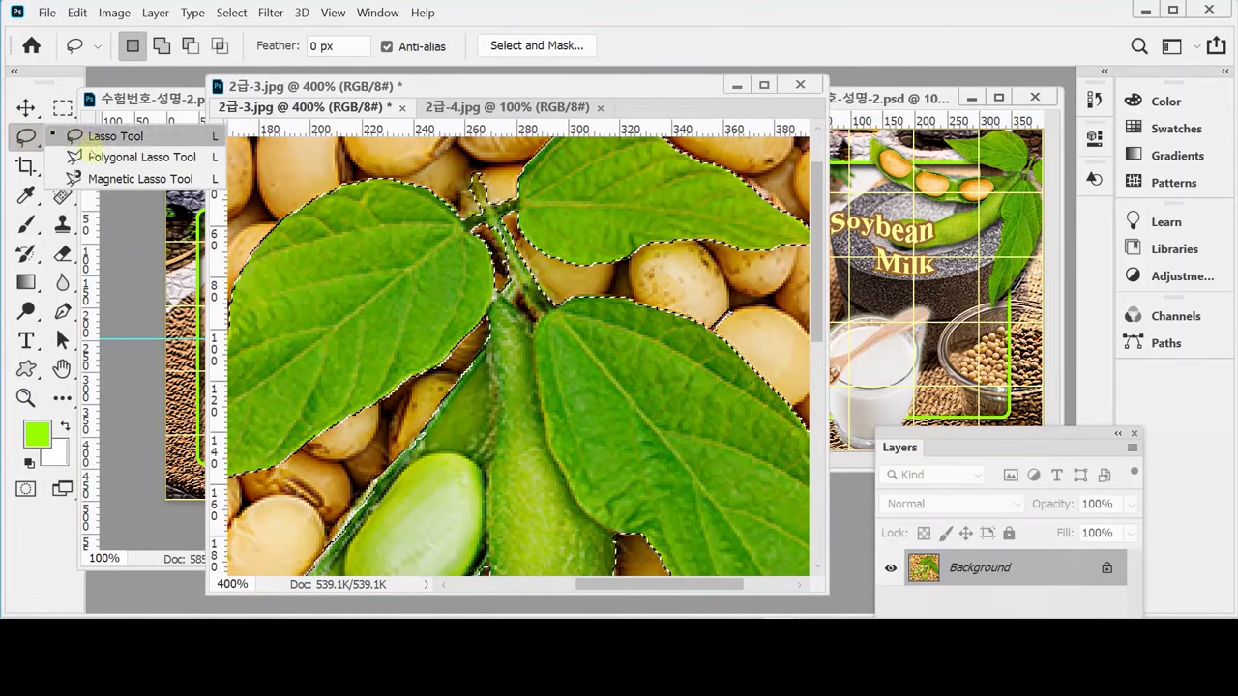
{"action": "left_click", "coordinate": [89, 158]}
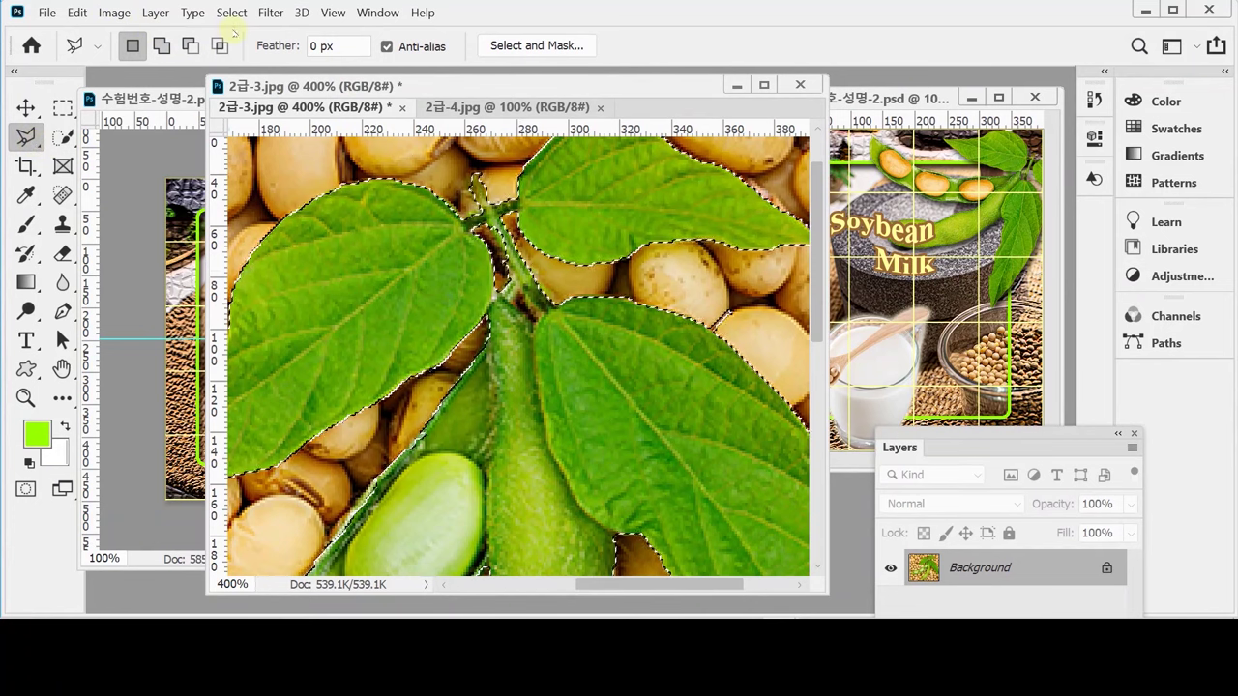
{"action": "left_click", "coordinate": [162, 48]}
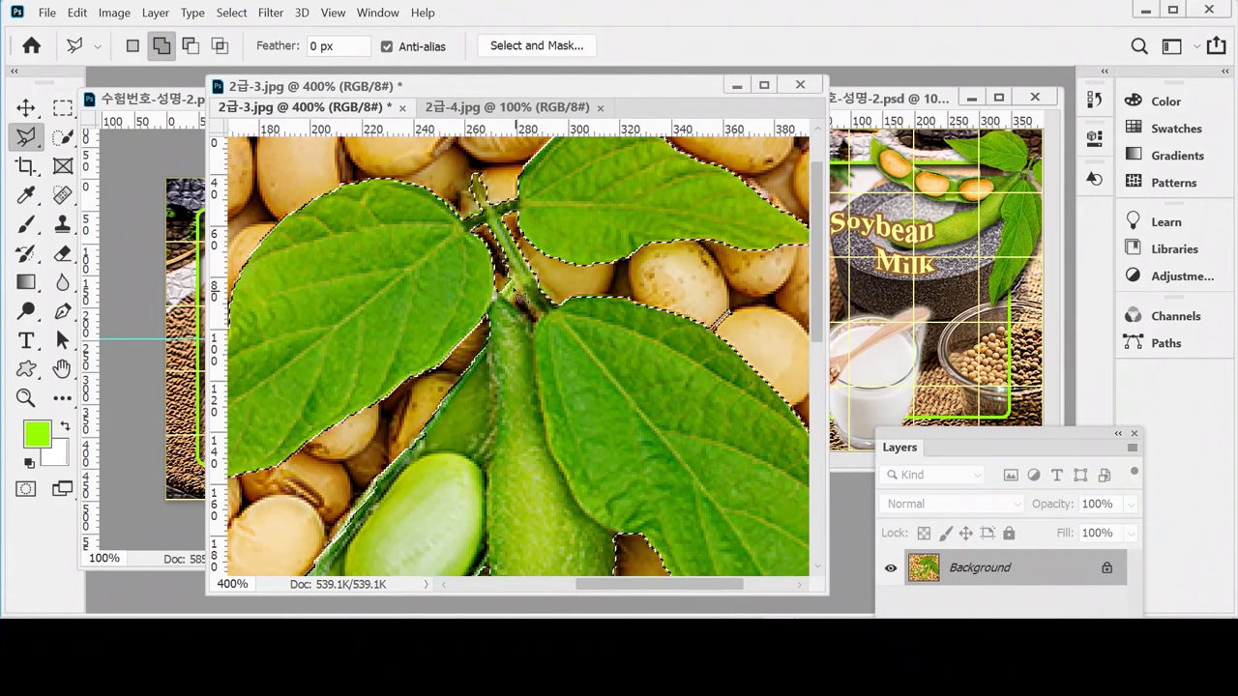
{"action": "left_click", "coordinate": [522, 283], "text": "alt"}
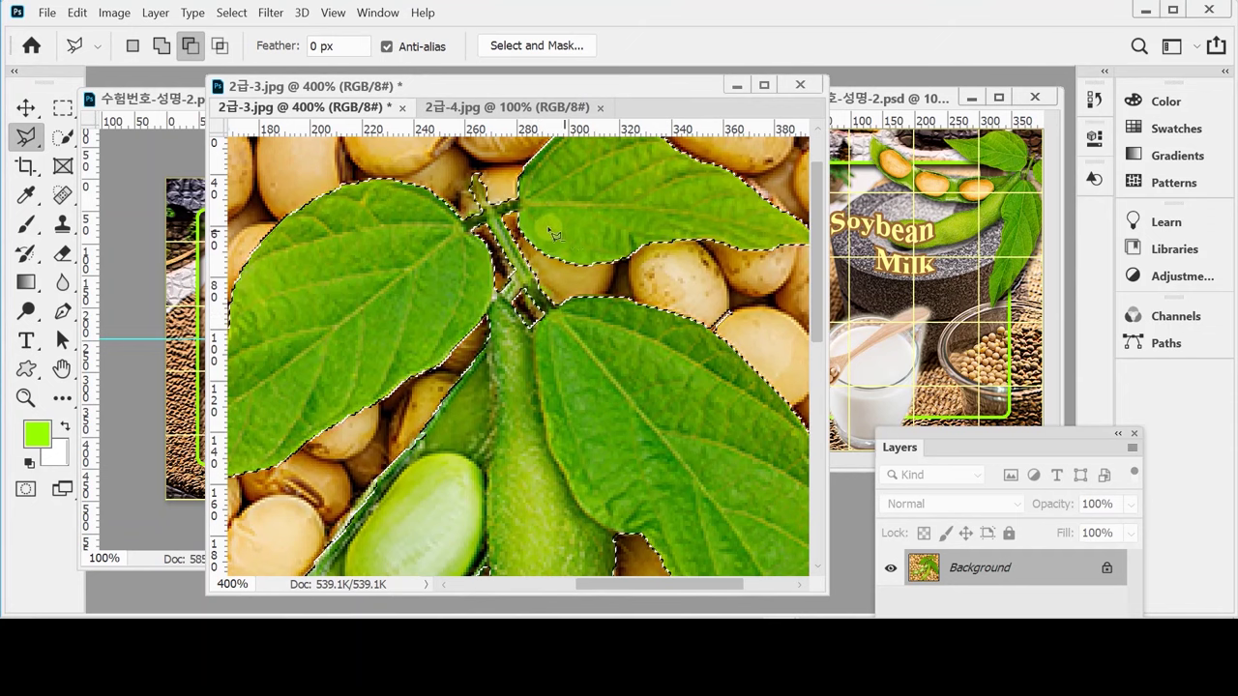
{"action": "left_click_drag", "start_coordinate": [637, 223], "coordinate": [513, 290]}
{"action": "left_click", "coordinate": [511, 293], "text": "alt"}
{"action": "left_click", "coordinate": [511, 293], "text": "alt"}
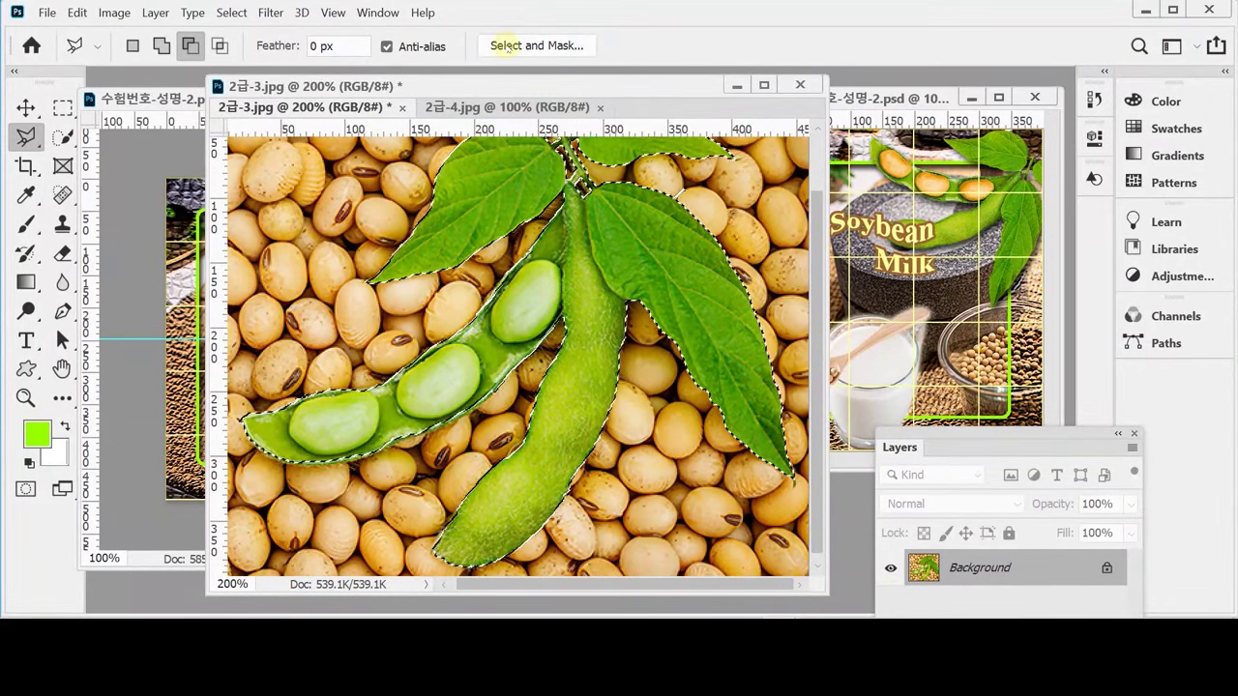
Refine the pod selection's edge in Select and Mask with an edge radius of 1 px and Smooth 1.
{"action": "left_click", "coordinate": [507, 46]}
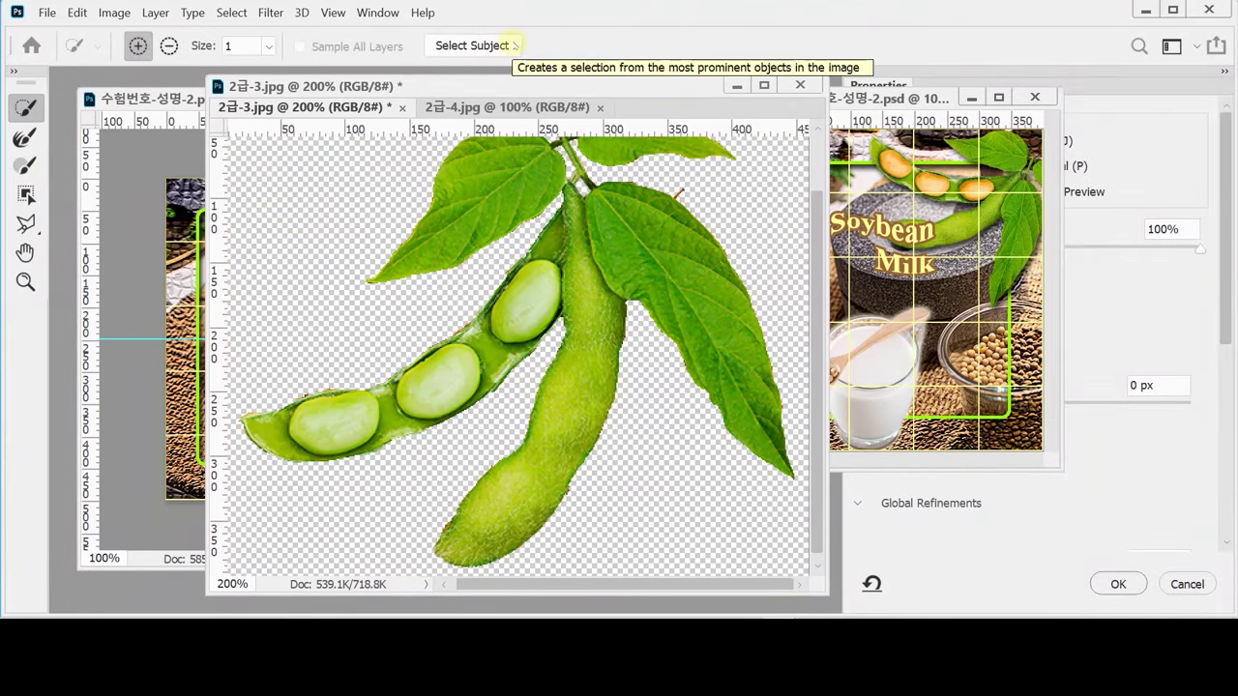
{"action": "left_click_drag", "start_coordinate": [564, 84], "coordinate": [450, 90]}
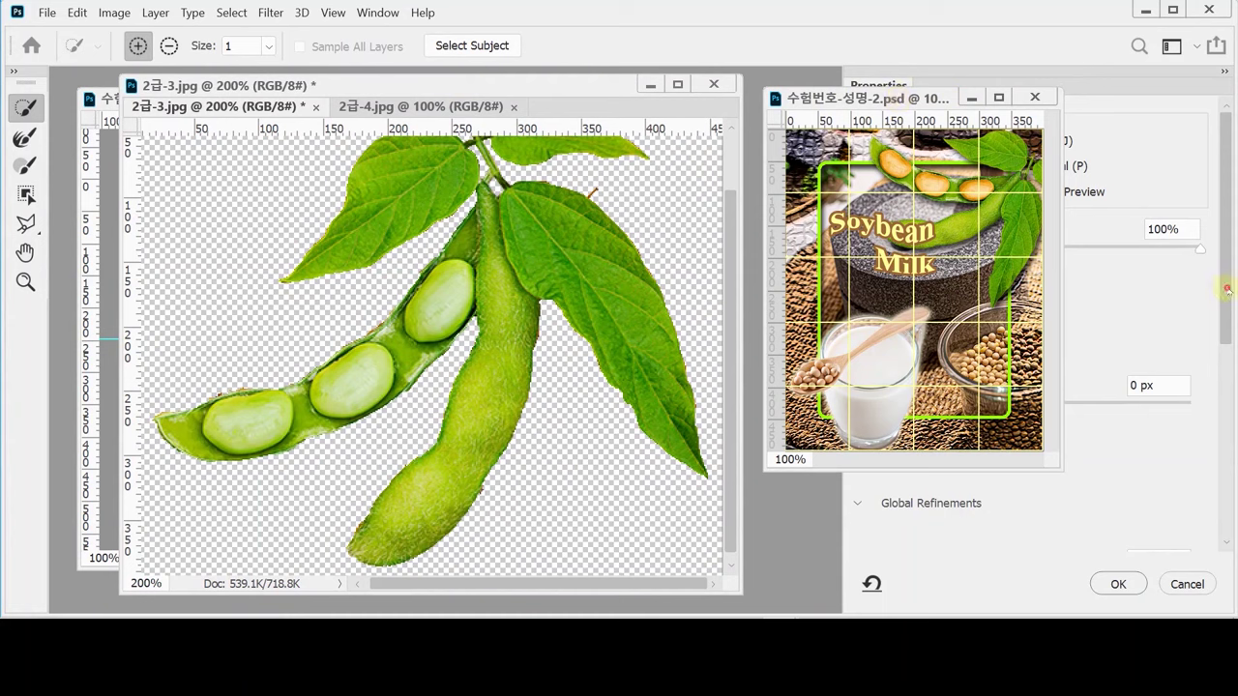
{"action": "scroll", "coordinate": [1227, 288], "scroll_direction": "down", "scroll_amount": 3}
{"action": "left_click", "coordinate": [1171, 229]}
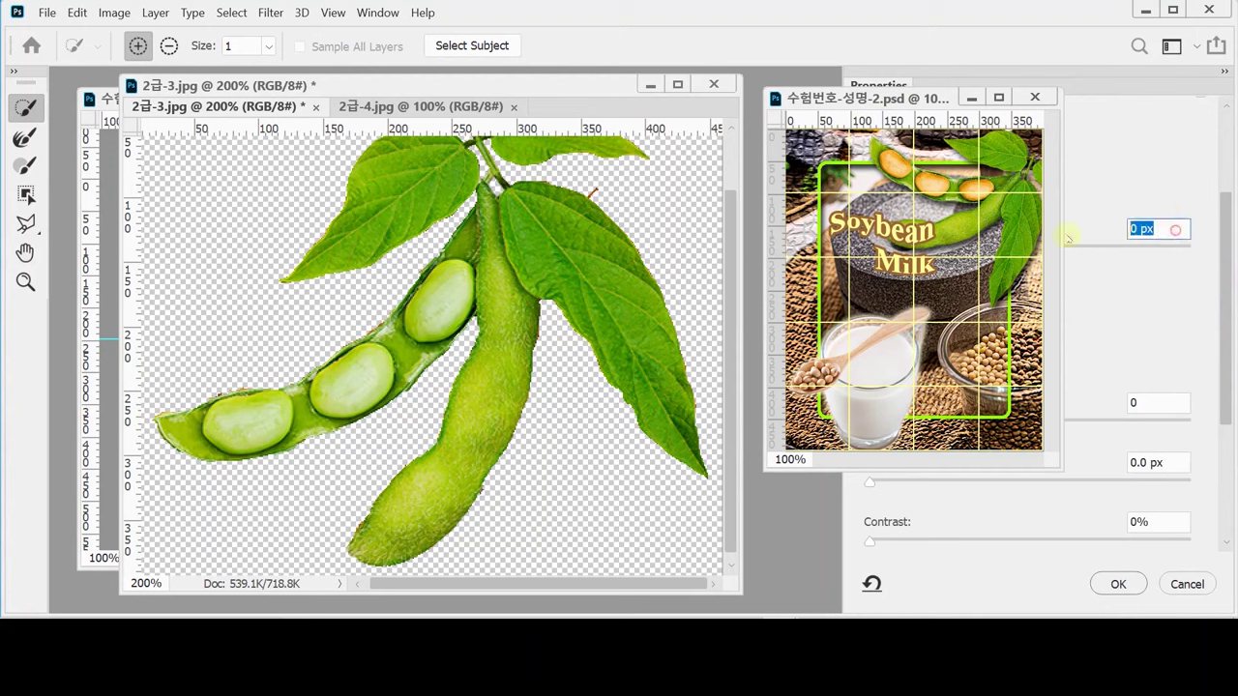
{"action": "type", "text": "1"}
{"action": "key", "text": "Tab"}
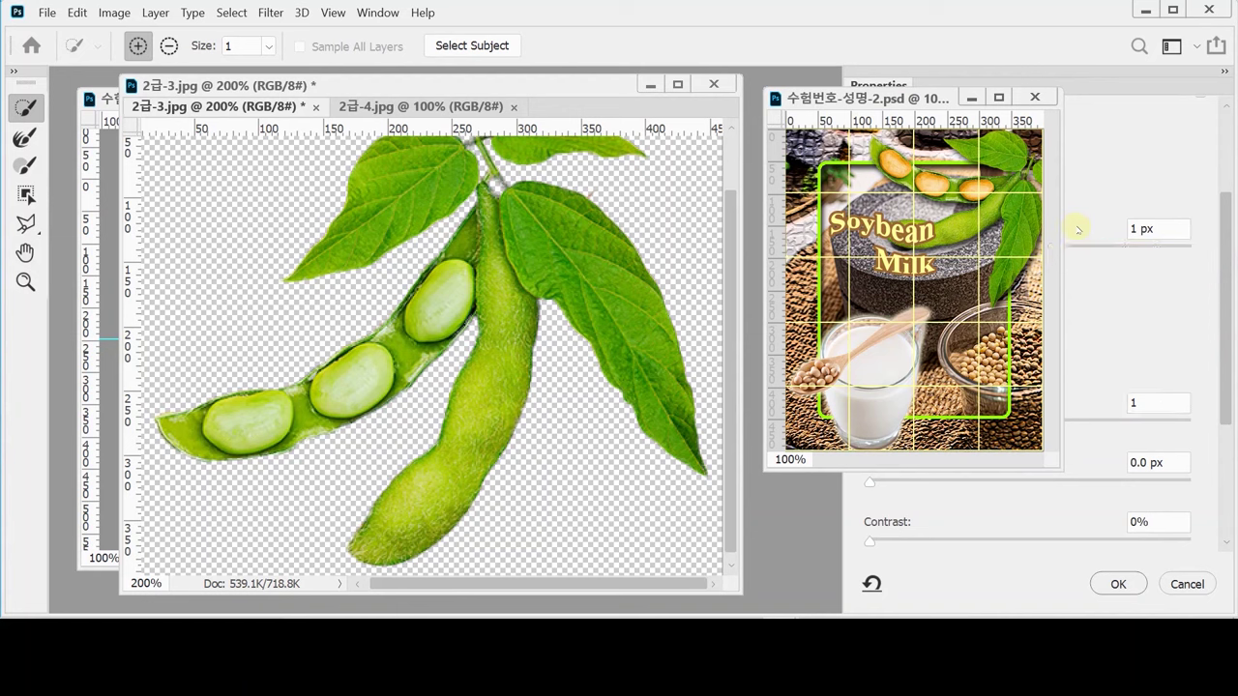
{"action": "left_click", "coordinate": [1117, 584]}
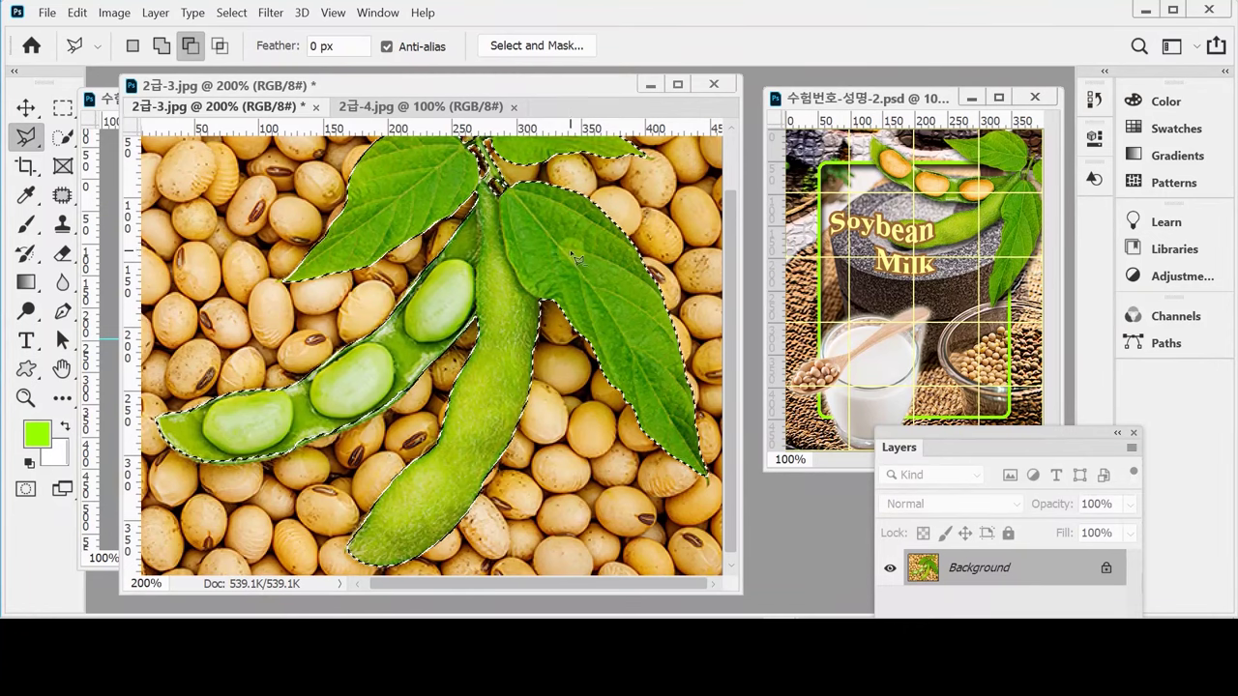
Try to copy the selected soybean pods into the finished Soybean Milk reference document, and undo the copy.
{"action": "left_click_drag", "start_coordinate": [558, 278], "coordinate": [870, 240]}
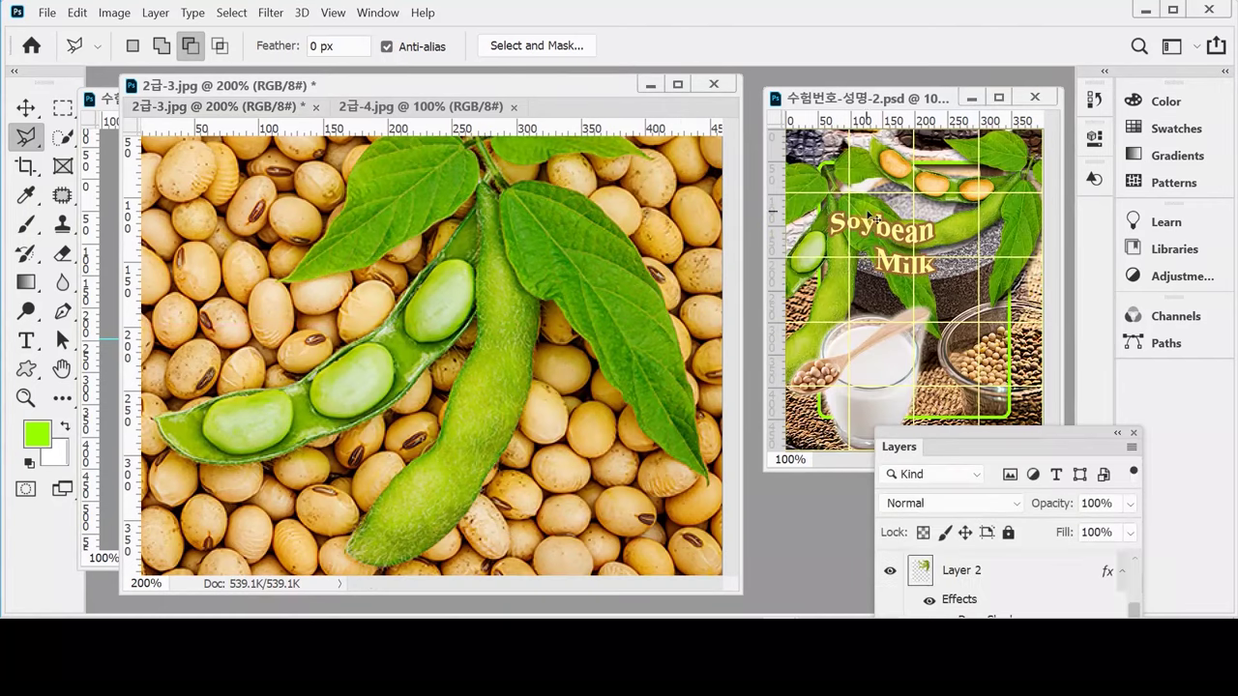
{"action": "key", "text": "ctrl+z"}
Float 2급-3.jpg in its own window and copy the selected soybean pods into the working document with the green frame.
{"action": "left_click_drag", "start_coordinate": [395, 89], "coordinate": [467, 74]}
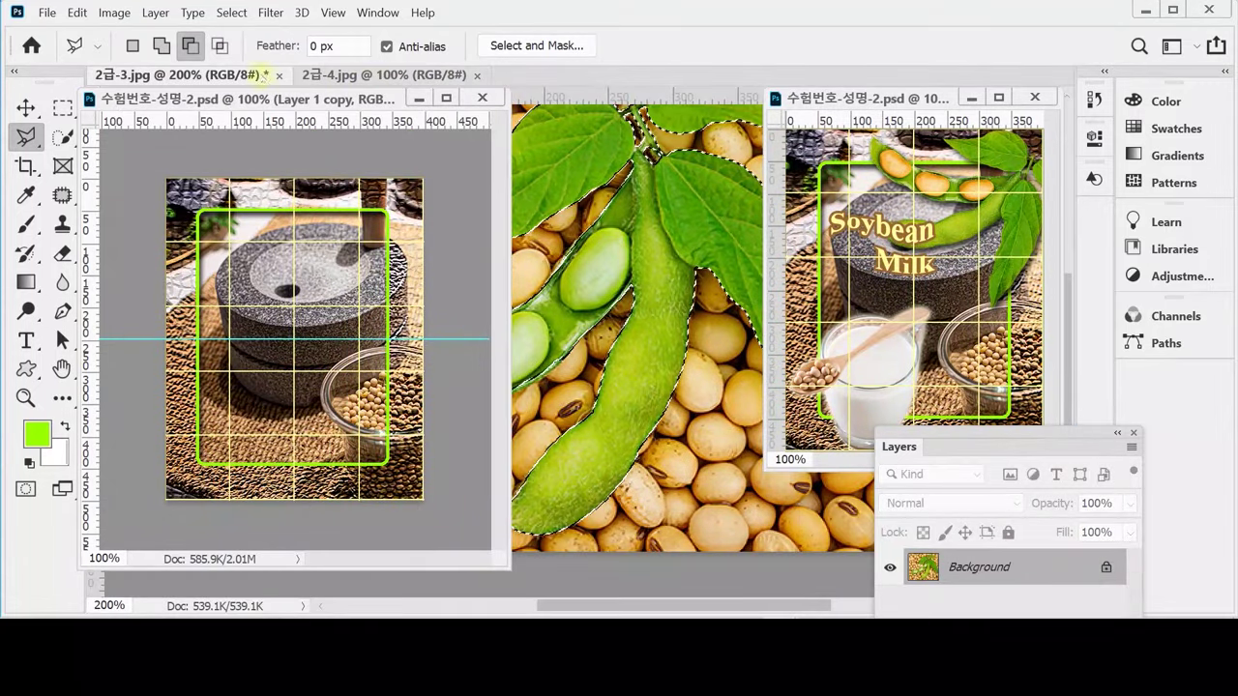
{"action": "left_click_drag", "start_coordinate": [184, 74], "coordinate": [619, 162]}
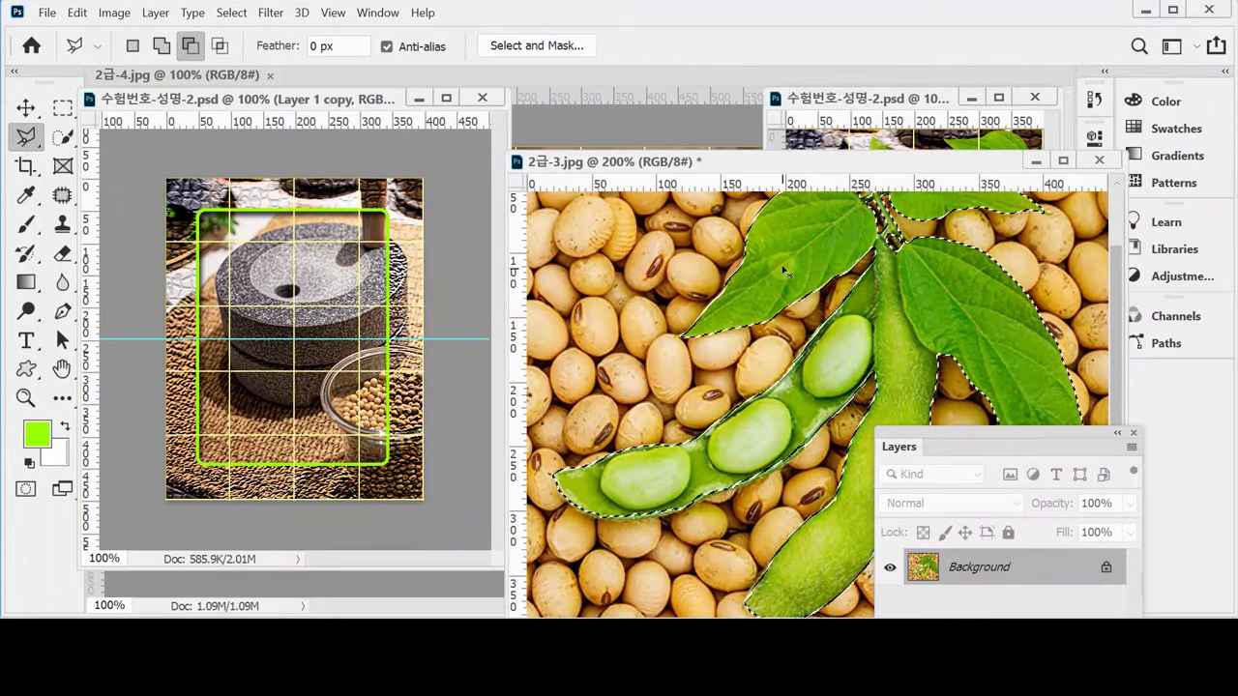
{"action": "left_click_drag", "start_coordinate": [785, 290], "coordinate": [290, 242]}
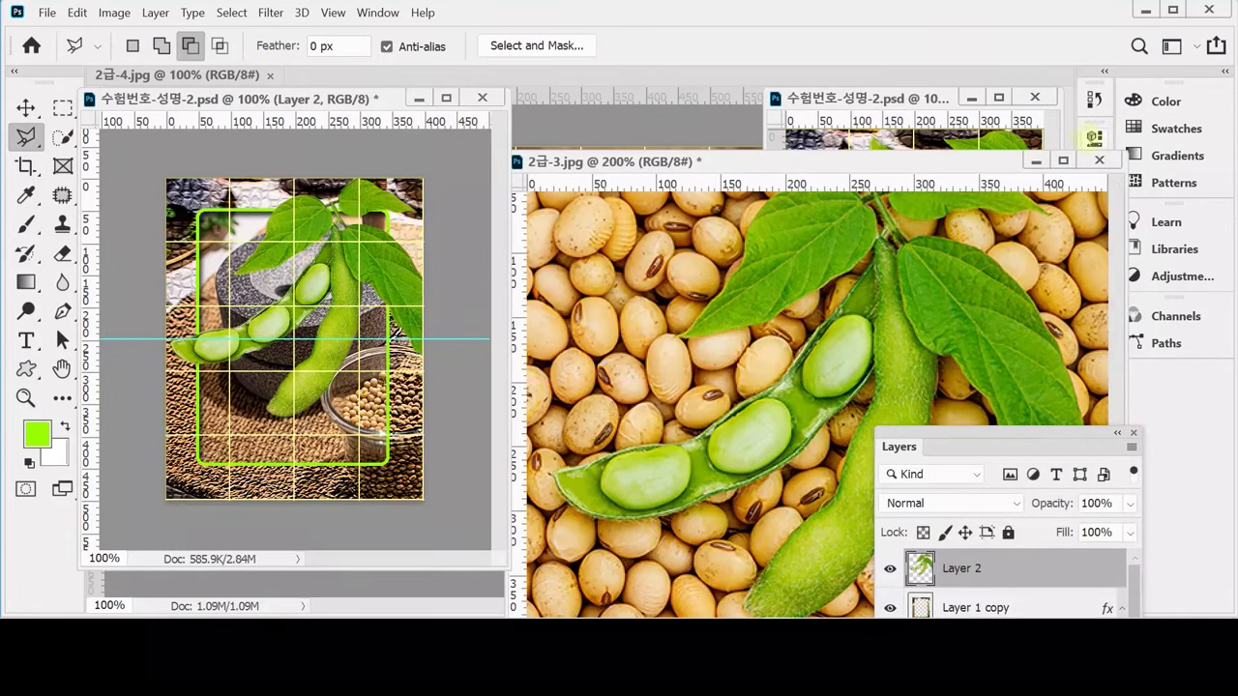
Close 2급-3.jpg without saving, and float 2급-4.jpg in its own window beside the repositioned working document.
{"action": "left_click", "coordinate": [1098, 159]}
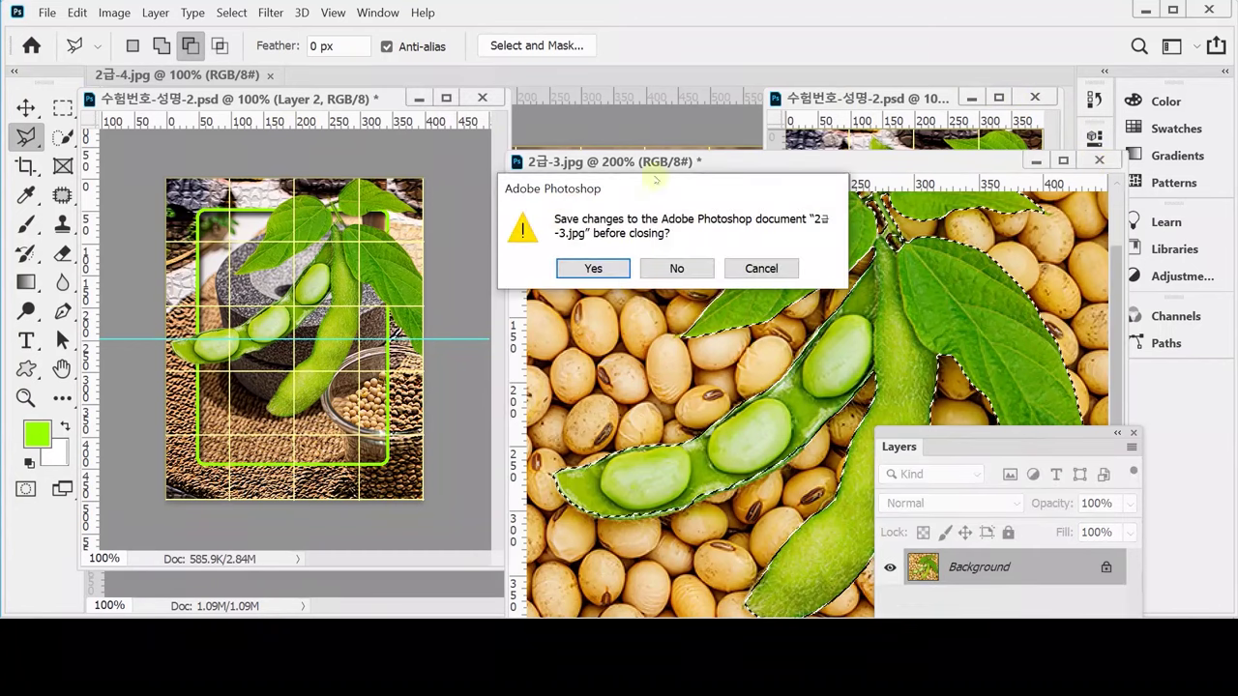
{"action": "left_click", "coordinate": [676, 268]}
{"action": "left_click_drag", "start_coordinate": [229, 75], "coordinate": [696, 321]}
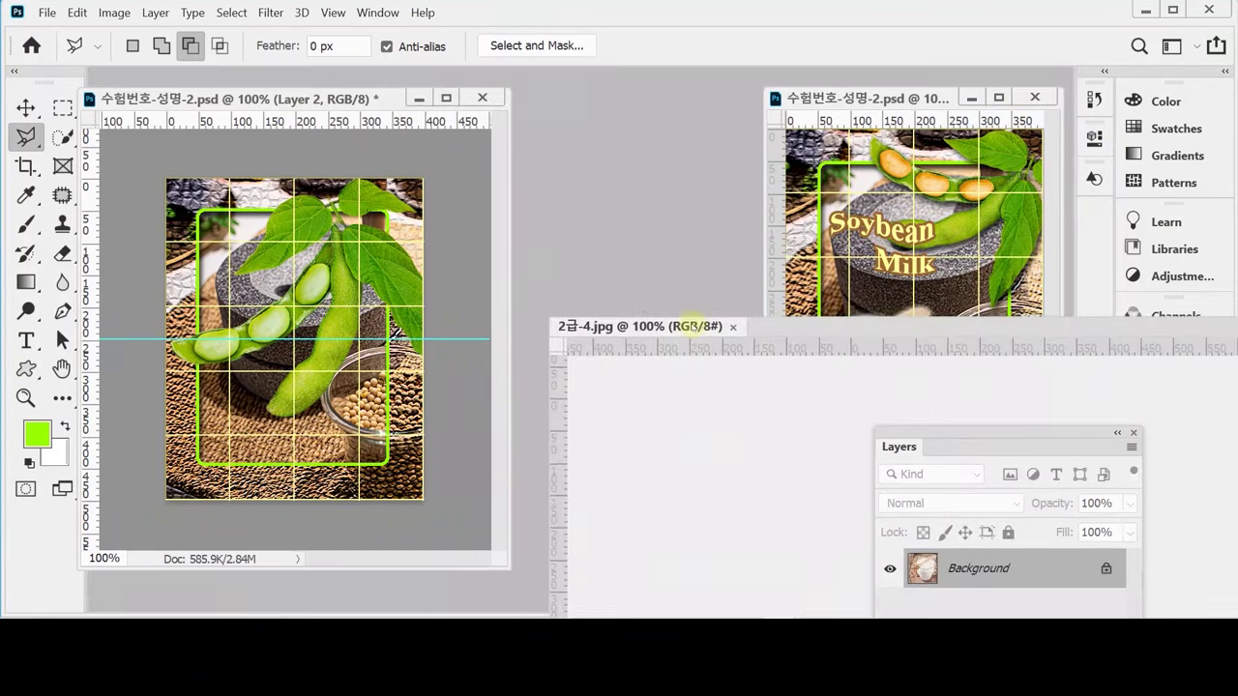
{"action": "left_click_drag", "start_coordinate": [287, 93], "coordinate": [337, 79]}
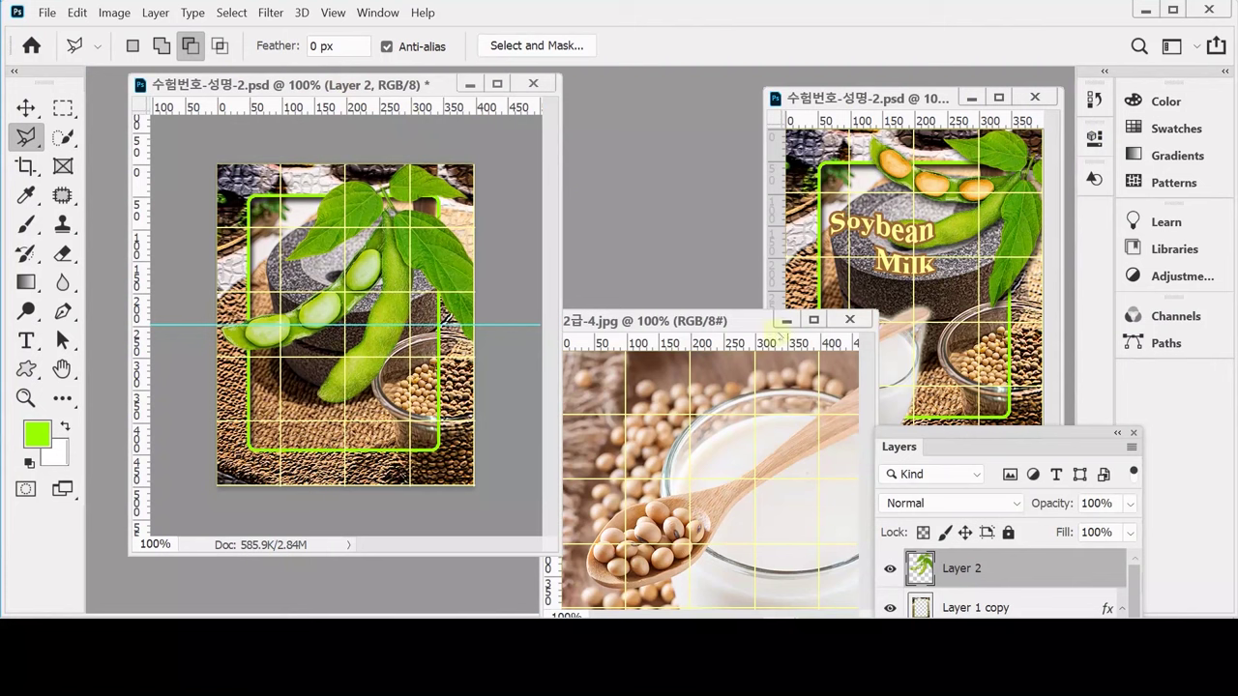
Free Transform the soybean pods layer to about 79% scale with about 39° rotation near the green frame's upper-right corner.
{"action": "left_click_drag", "start_coordinate": [767, 320], "coordinate": [818, 527]}
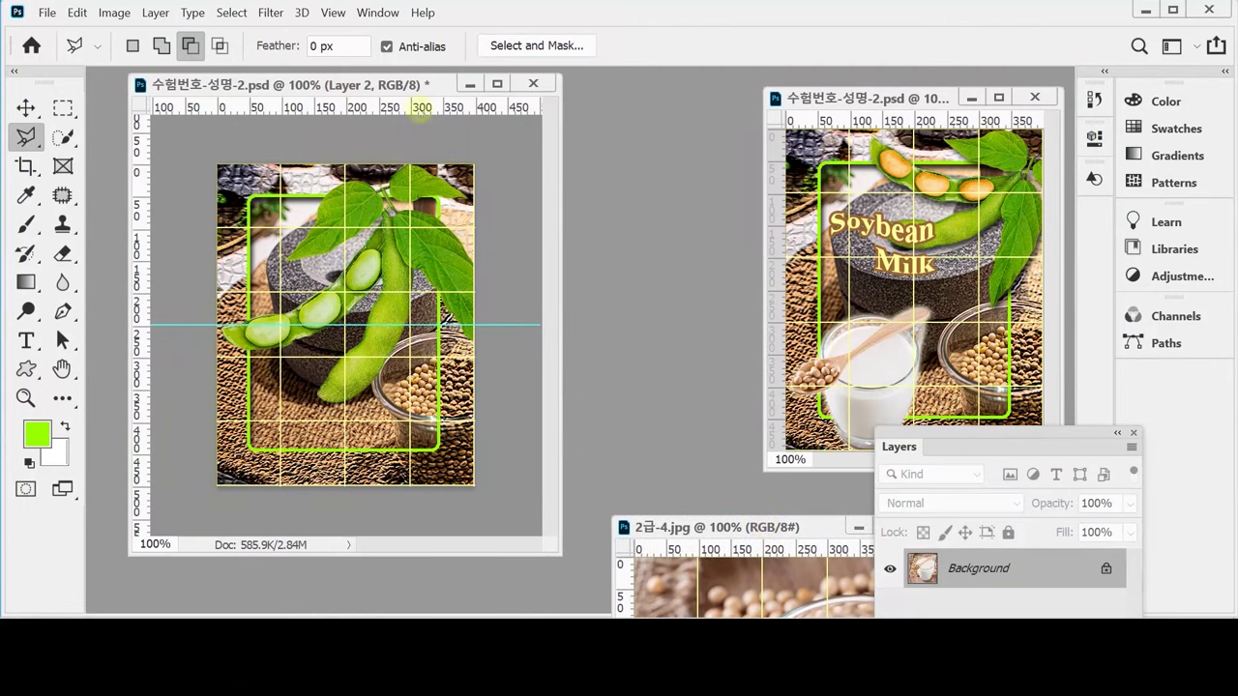
{"action": "left_click", "coordinate": [406, 85]}
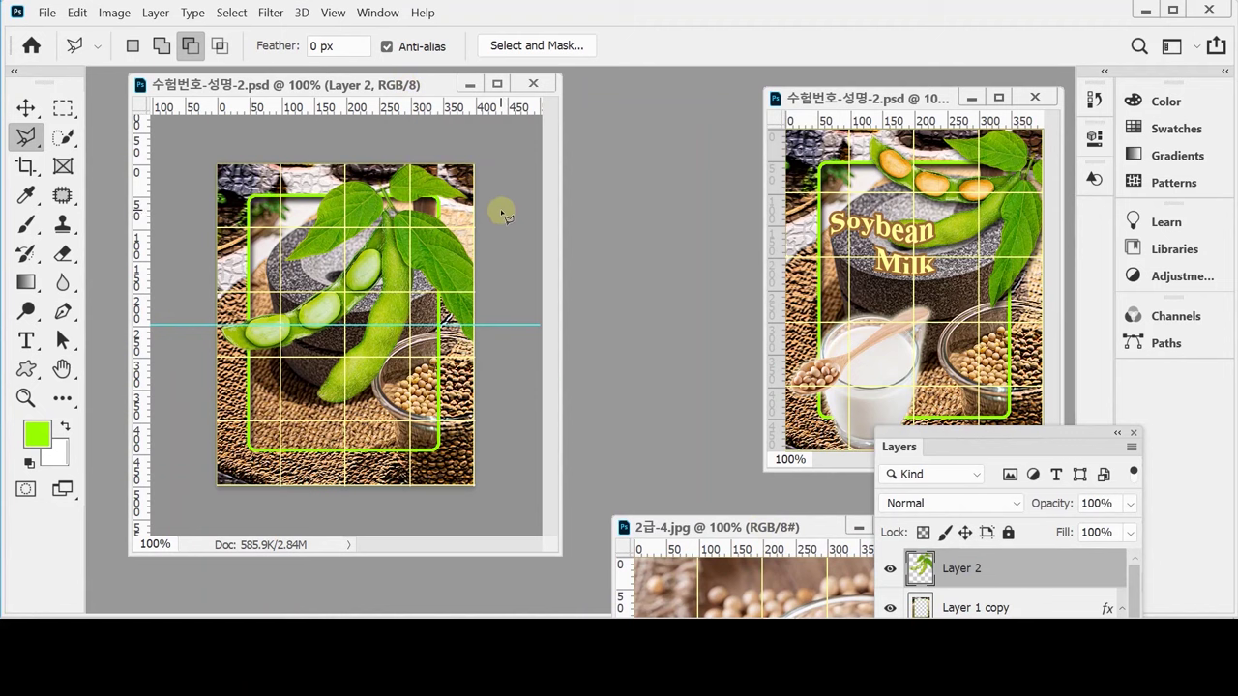
{"action": "key", "text": "ctrl+t"}
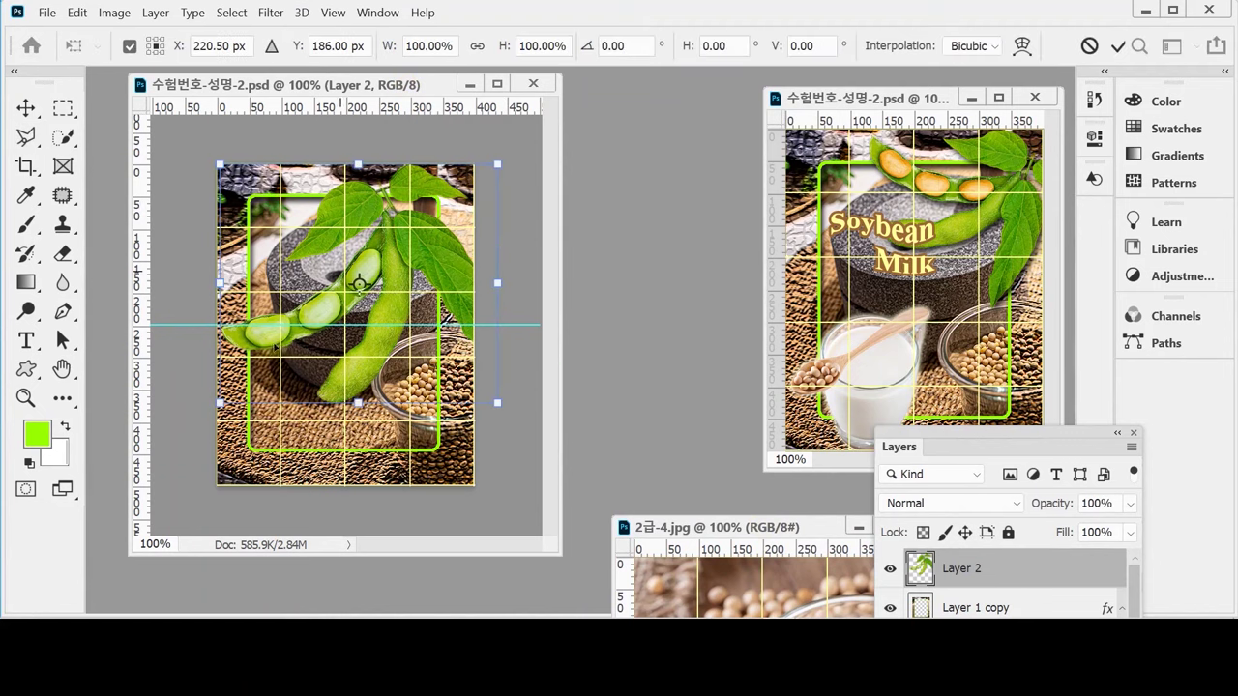
{"action": "left_click_drag", "start_coordinate": [219, 404], "coordinate": [257, 278]}
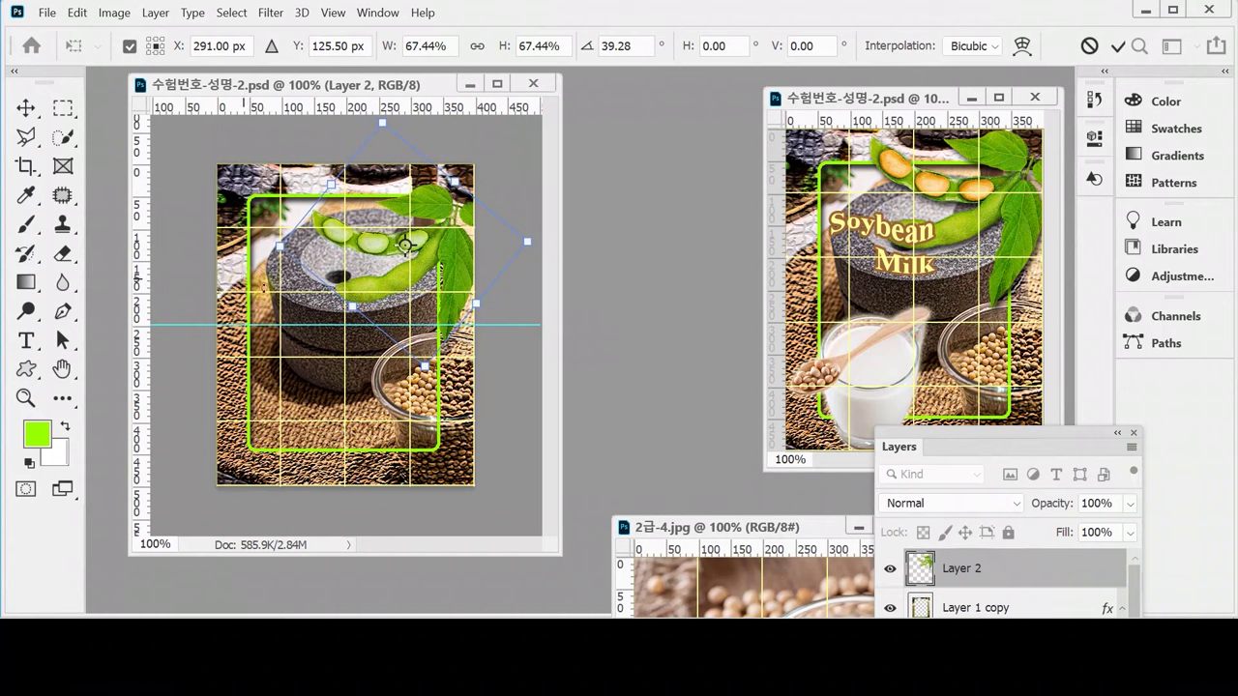
{"action": "left_click_drag", "start_coordinate": [404, 269], "coordinate": [379, 245]}
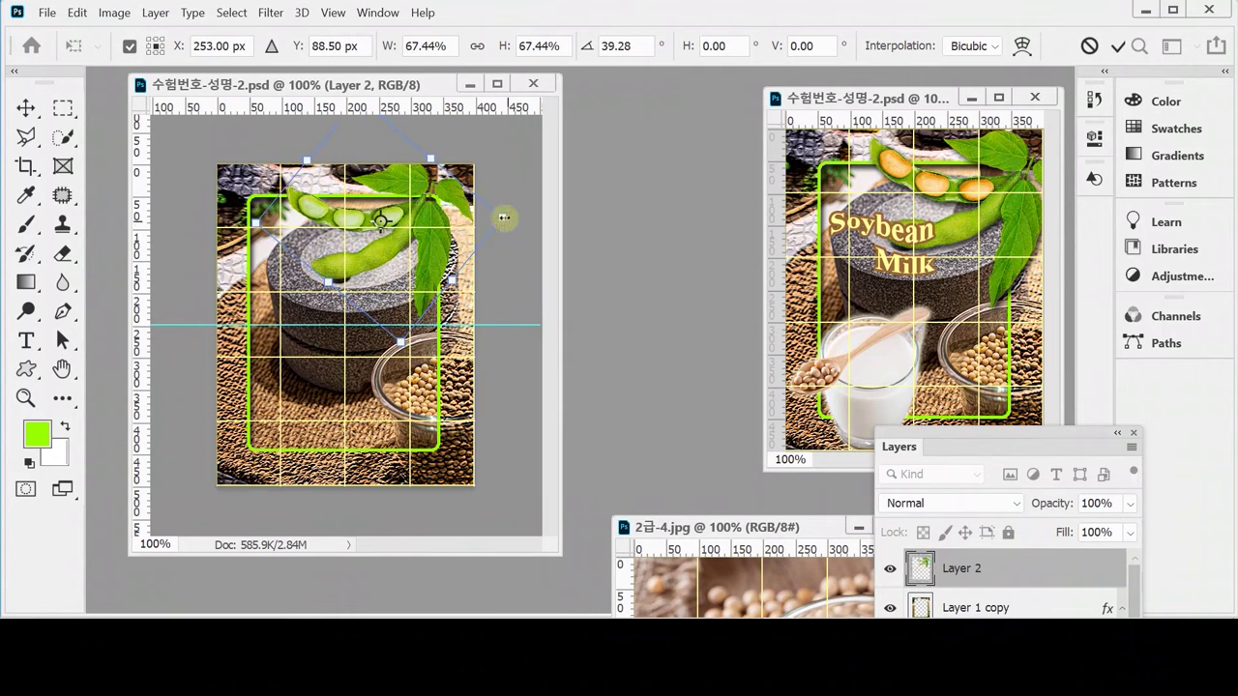
{"action": "left_click_drag", "start_coordinate": [501, 217], "coordinate": [549, 224]}
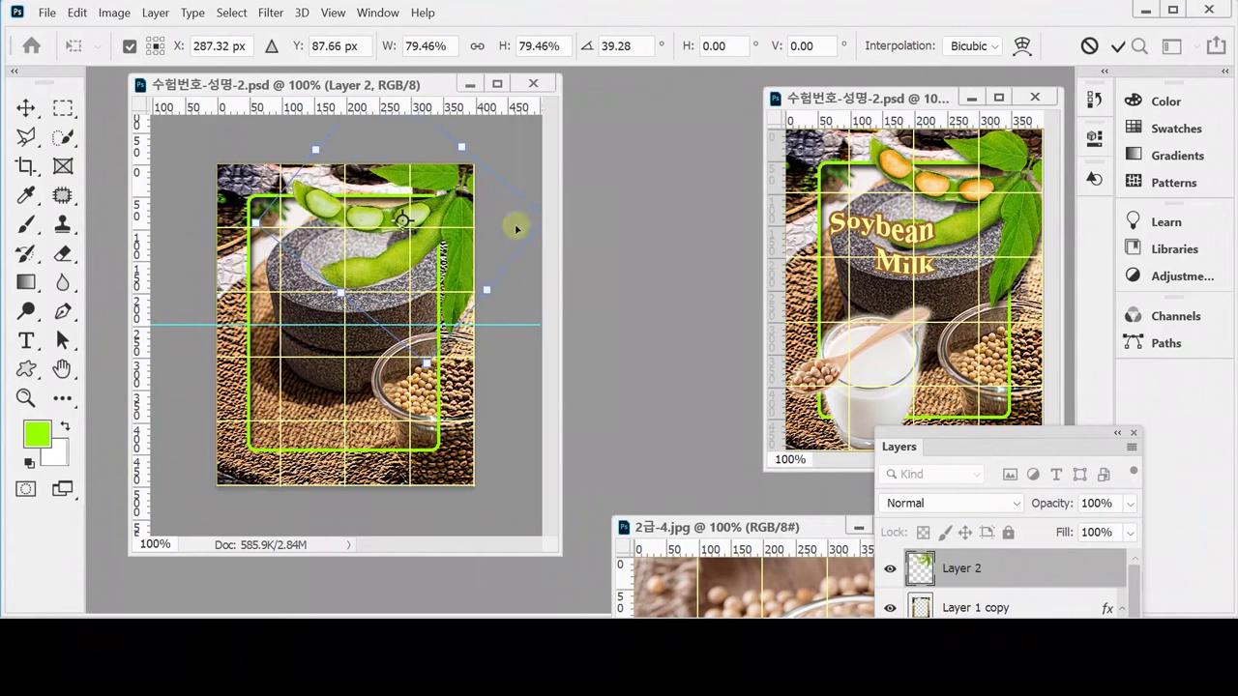
{"action": "left_click_drag", "start_coordinate": [461, 257], "coordinate": [453, 285]}
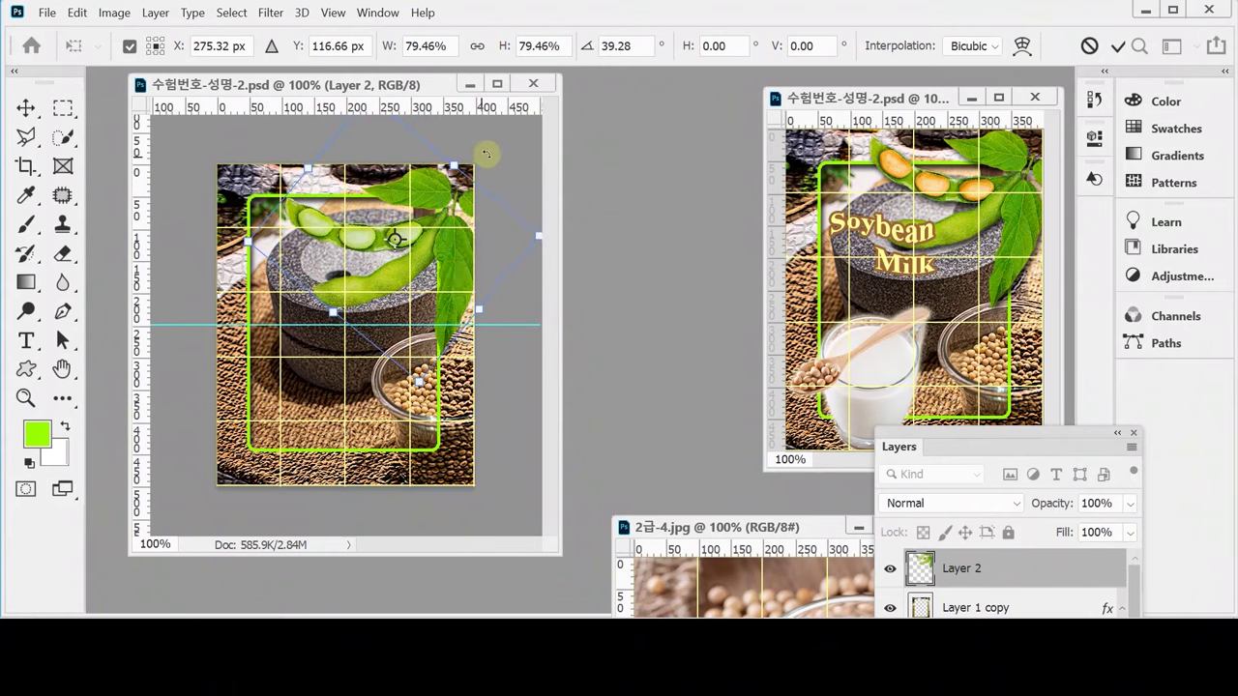
Rotate the soybean pods further to about 52°, fine-tune their position over the frame's upper-right corner, and apply the transformation.
{"action": "left_click_drag", "start_coordinate": [486, 154], "coordinate": [504, 166]}
{"action": "left_click_drag", "start_coordinate": [425, 293], "coordinate": [450, 278]}
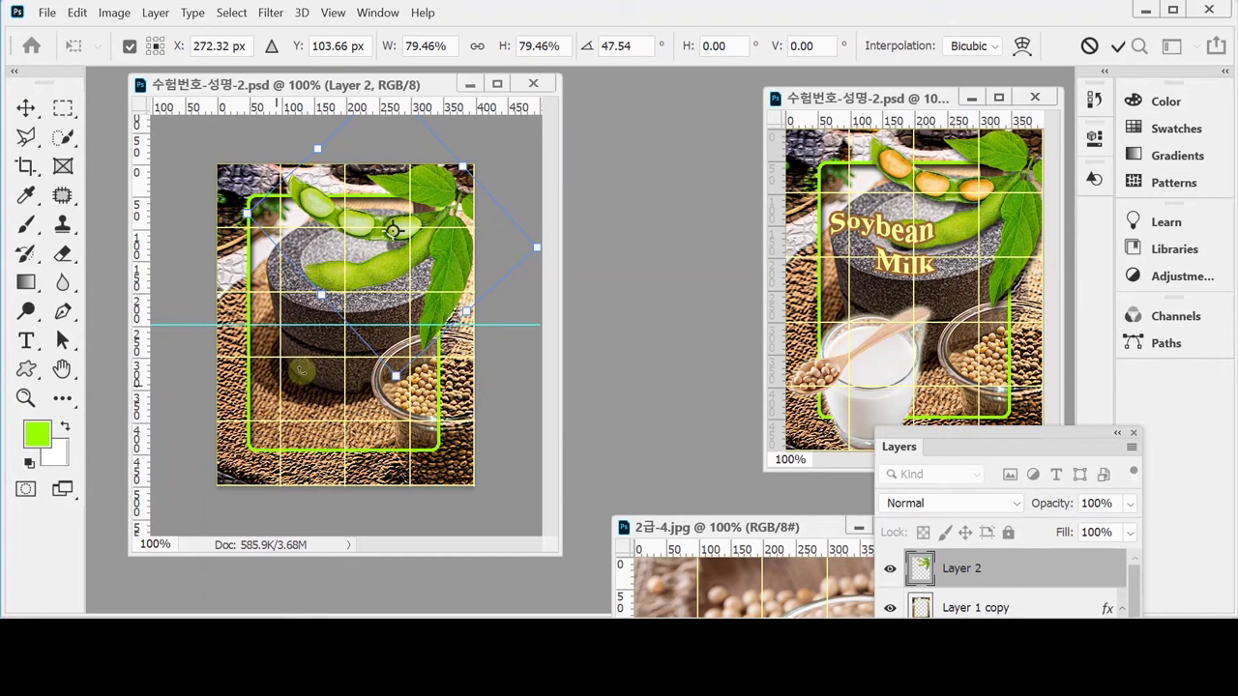
{"action": "mouse_move", "coordinate": [489, 406]}
{"action": "left_mouse_down"}
{"action": "mouse_move", "coordinate": [497, 415]}
{"action": "mouse_move", "coordinate": [480, 416]}
{"action": "left_mouse_up"}
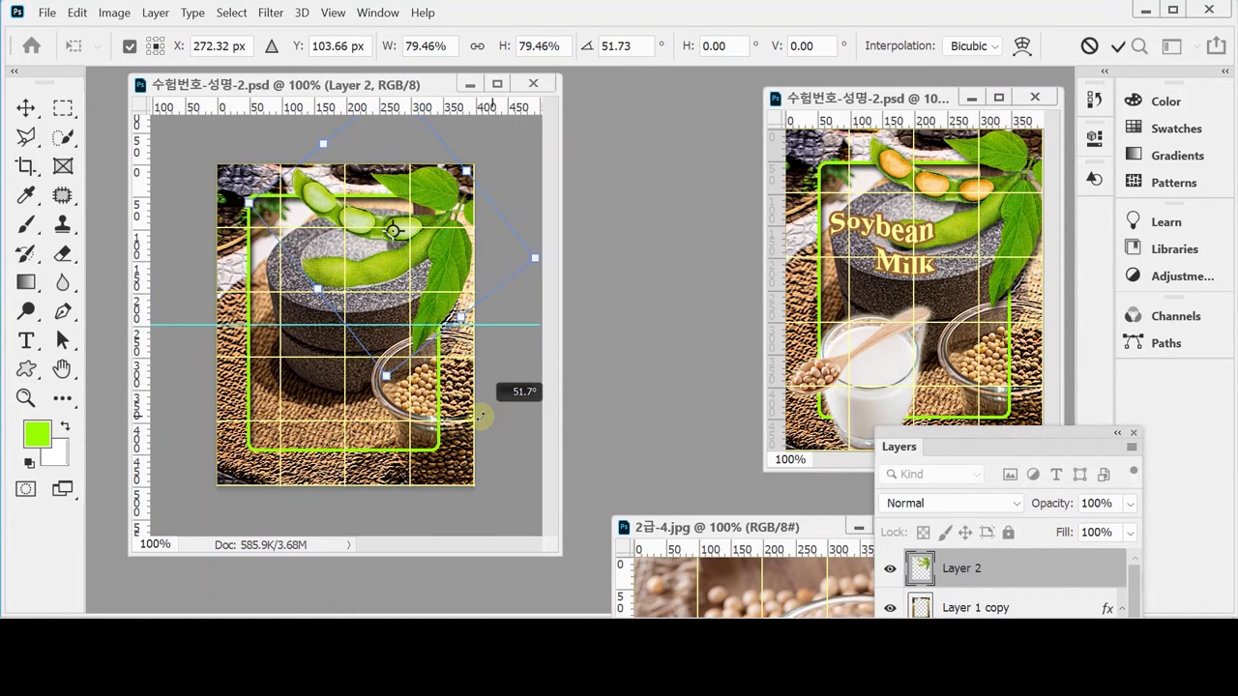
{"action": "left_click_drag", "start_coordinate": [404, 273], "coordinate": [417, 270]}
{"action": "mouse_move", "coordinate": [399, 375]}
{"action": "left_mouse_down"}
{"action": "mouse_move", "coordinate": [399, 354]}
{"action": "mouse_move", "coordinate": [396, 363]}
{"action": "left_mouse_up"}
{"action": "left_click_drag", "start_coordinate": [428, 240], "coordinate": [423, 246]}
{"action": "key", "text": "Return"}
{"action": "key", "text": "l"}
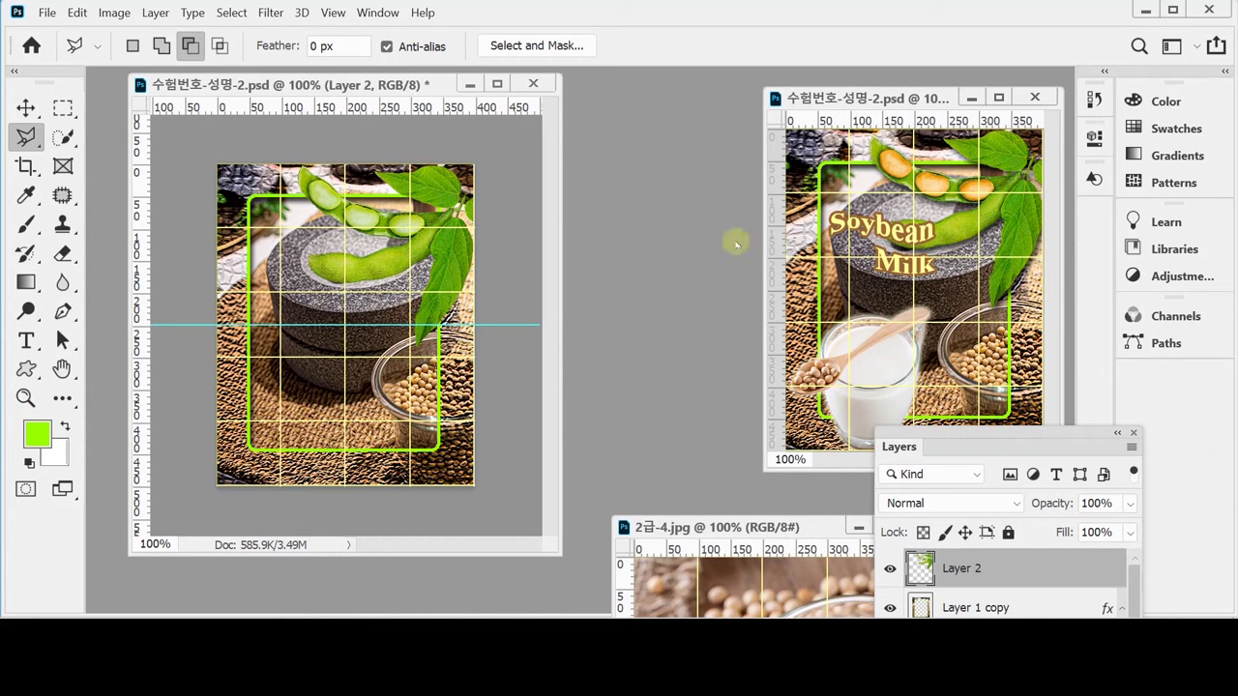
Add a Drop Shadow to the soybean pods layer with a distance of 7 px and a size of 10 px.
{"action": "left_click_drag", "start_coordinate": [909, 428], "coordinate": [598, 217]}
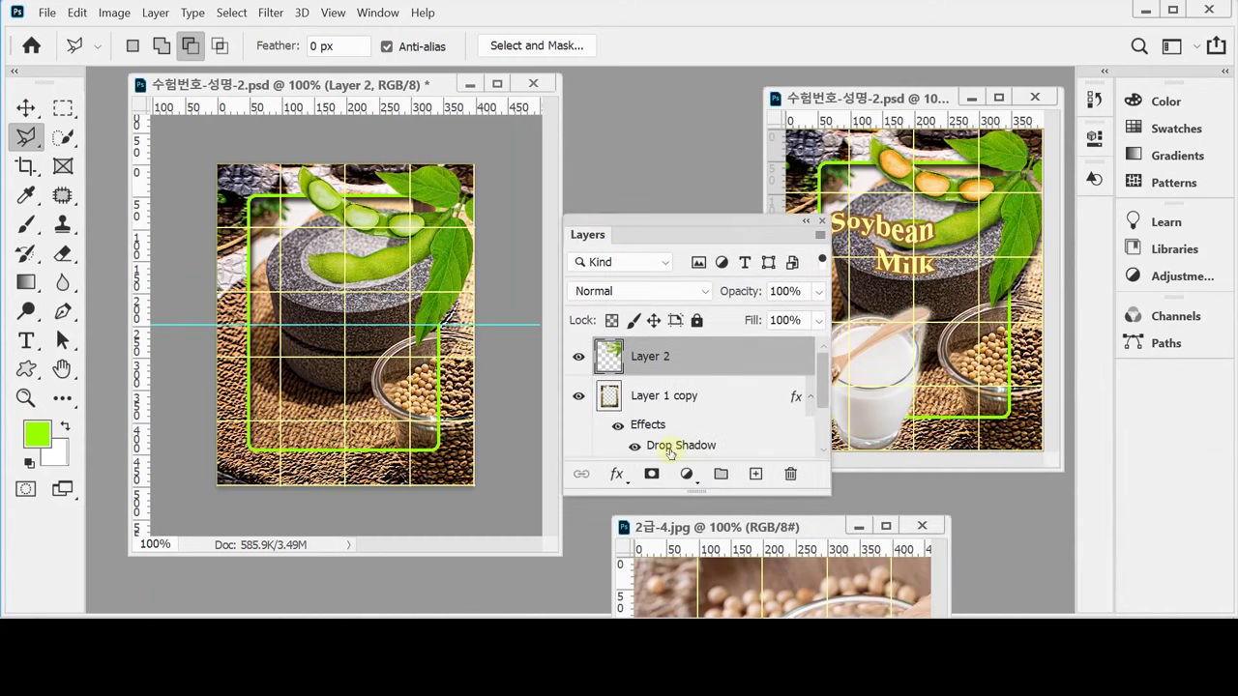
{"action": "left_click", "coordinate": [616, 474]}
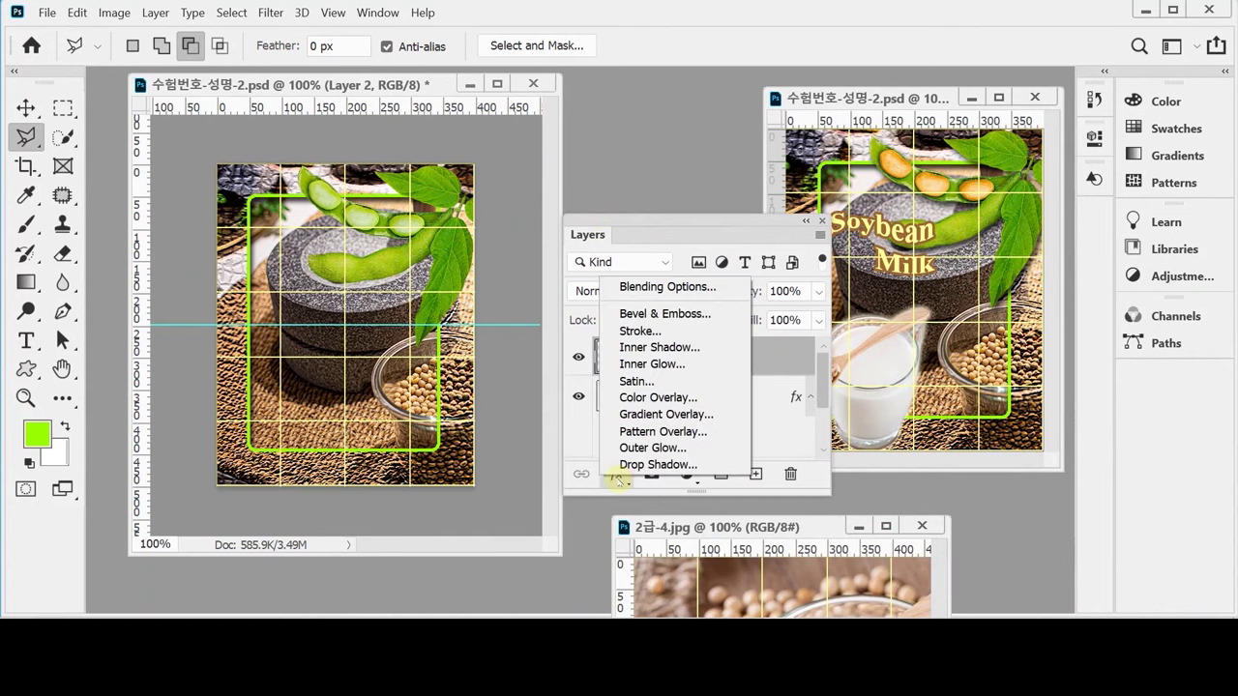
{"action": "left_click", "coordinate": [635, 465]}
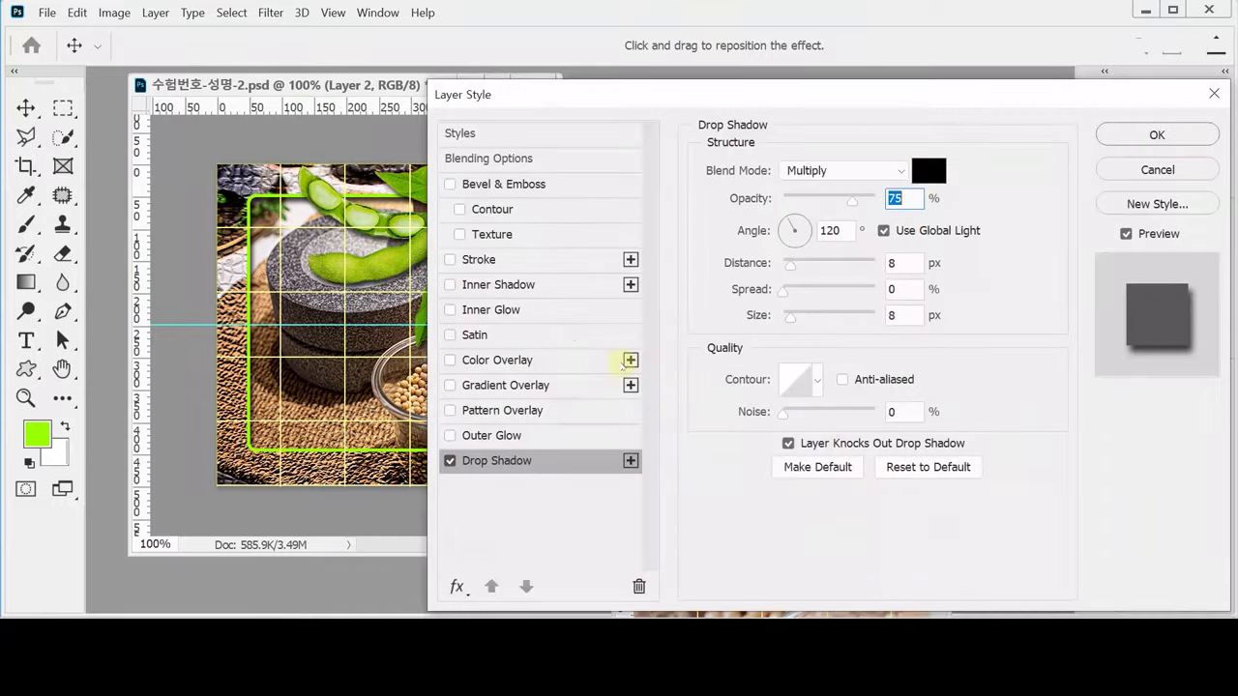
{"action": "left_click_drag", "start_coordinate": [558, 94], "coordinate": [657, 175]}
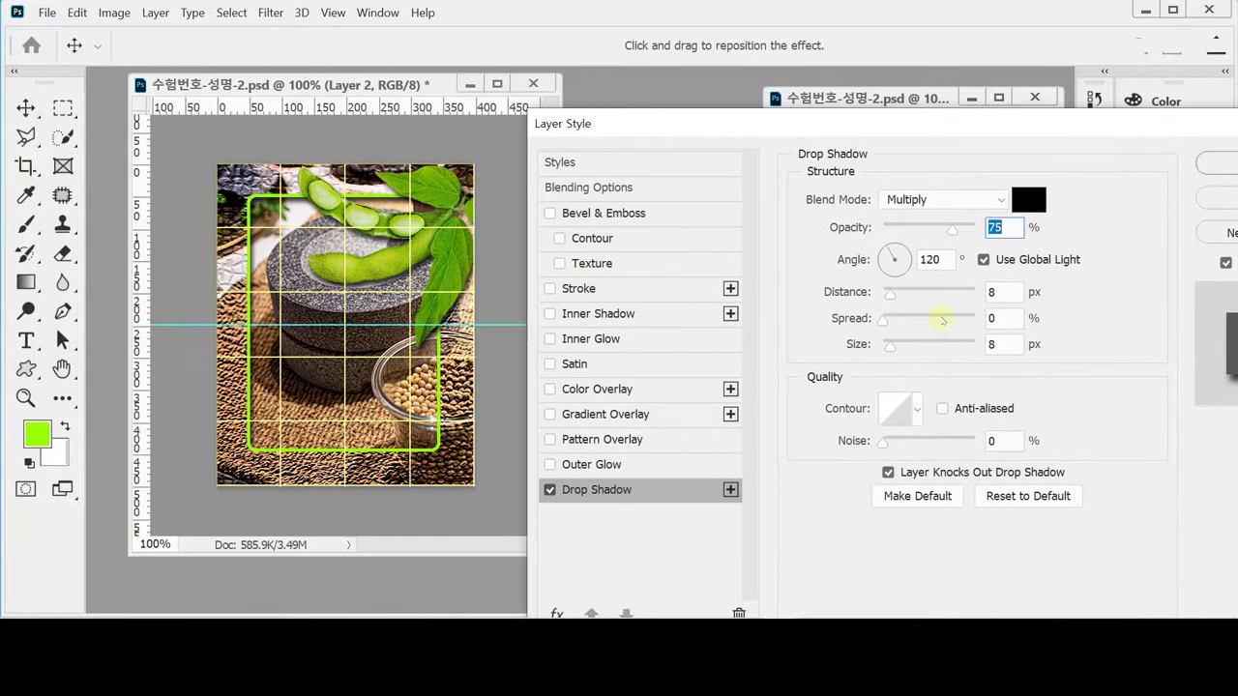
{"action": "left_click", "coordinate": [1002, 292]}
{"action": "type", "text": "7"}
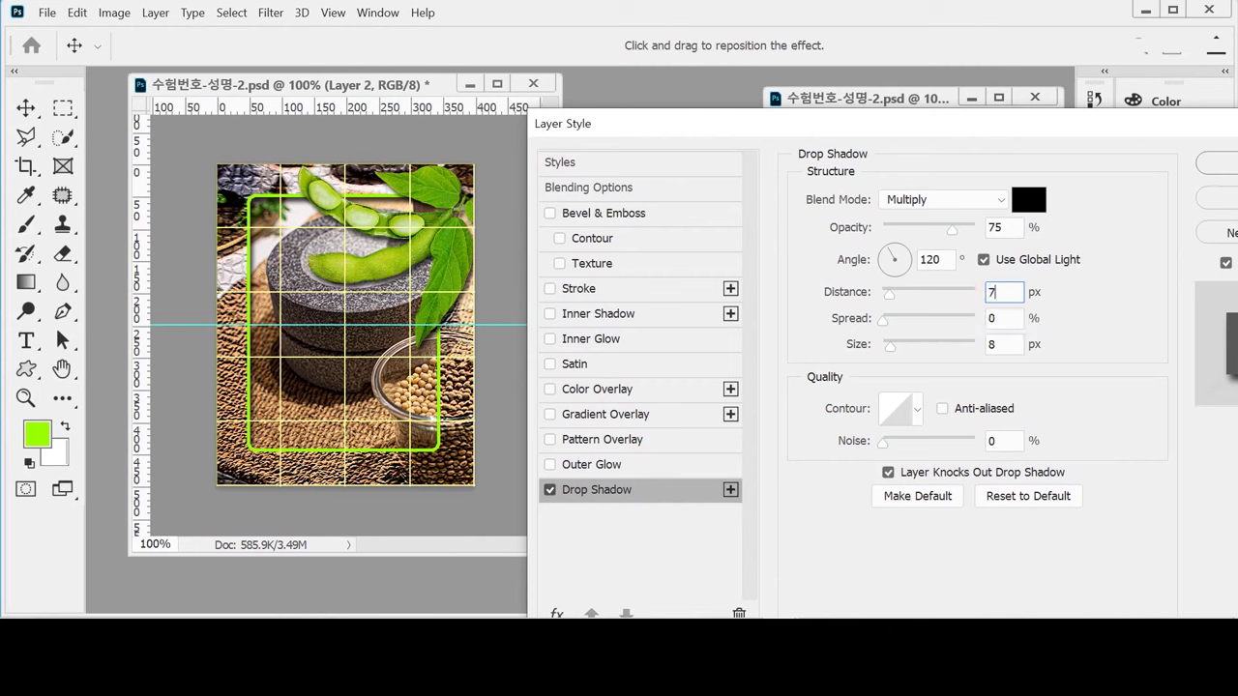
{"action": "key", "text": "Tab"}
{"action": "key", "text": "Tab"}
{"action": "type", "text": "10"}
{"action": "key", "text": "Return"}
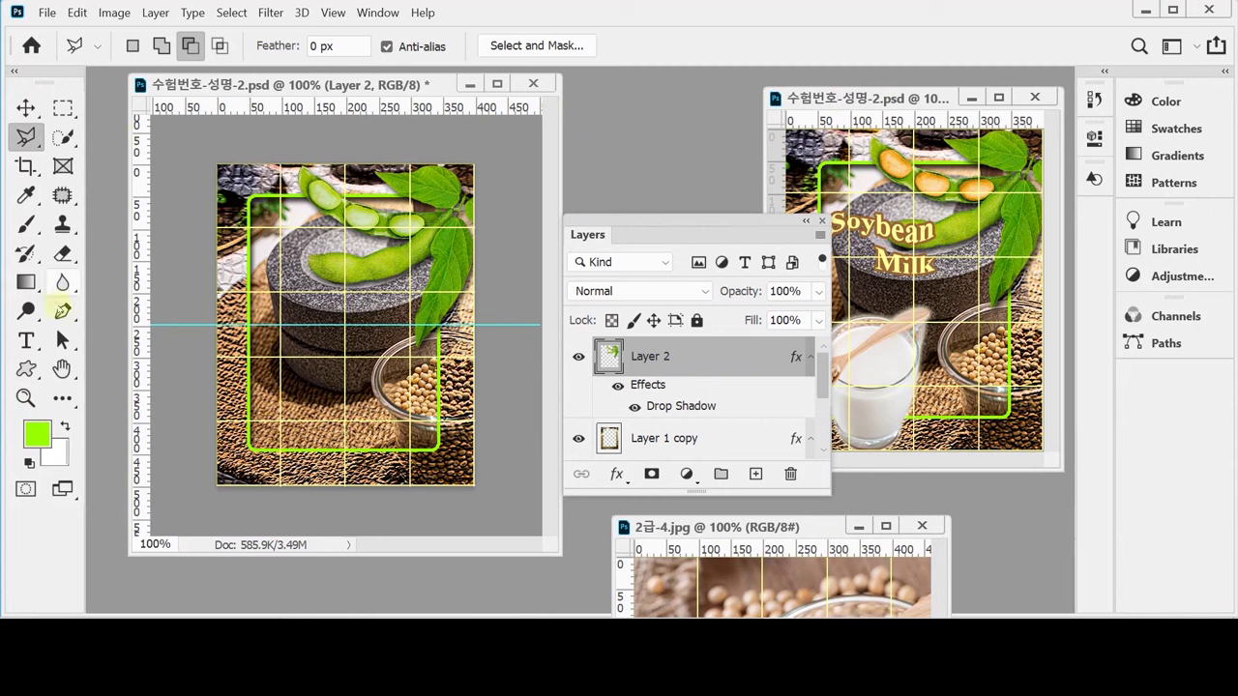
Select the three exposed beans in the open pod with the Quick Selection tool.
{"action": "left_click", "coordinate": [63, 136]}
{"action": "key", "text": "ctrl+plus"}
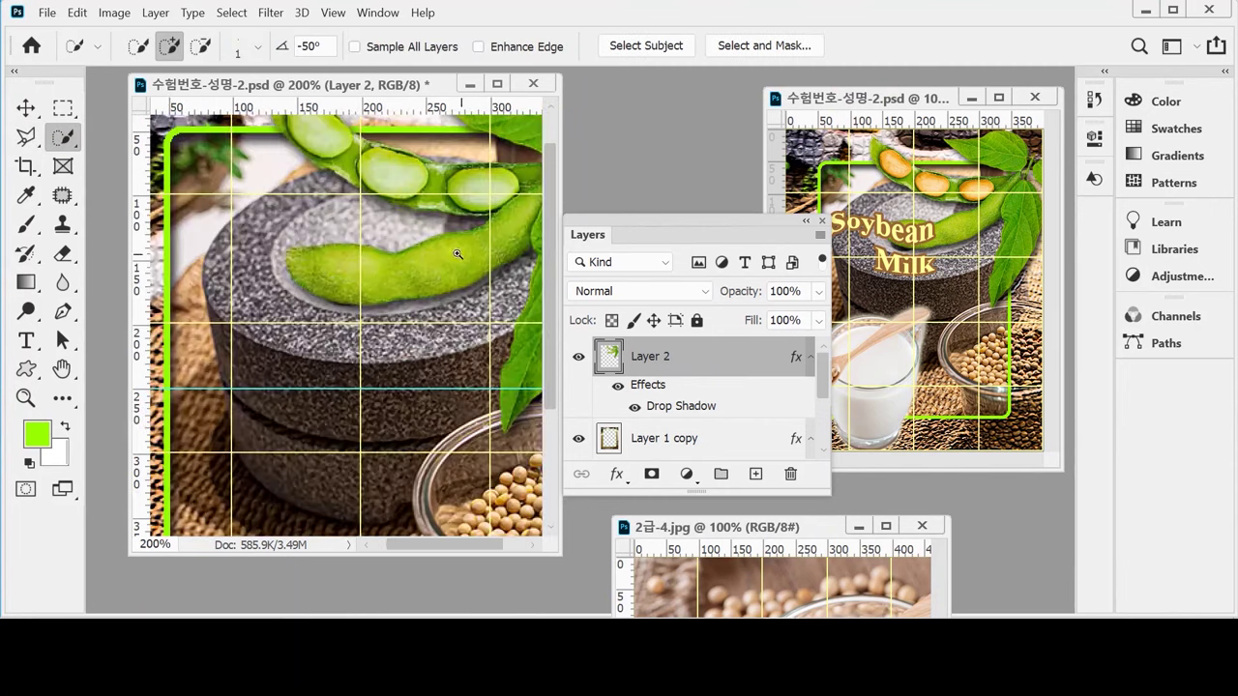
{"action": "left_click_drag", "start_coordinate": [396, 193], "coordinate": [325, 254]}
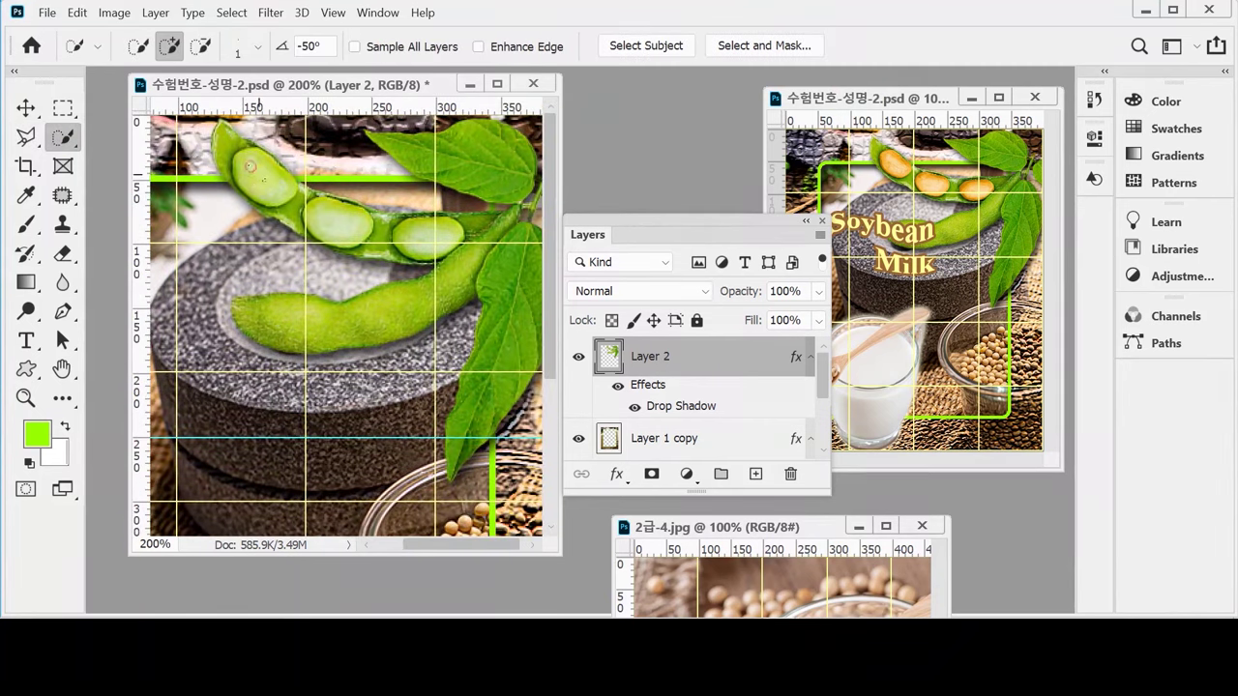
{"action": "left_click", "coordinate": [339, 223]}
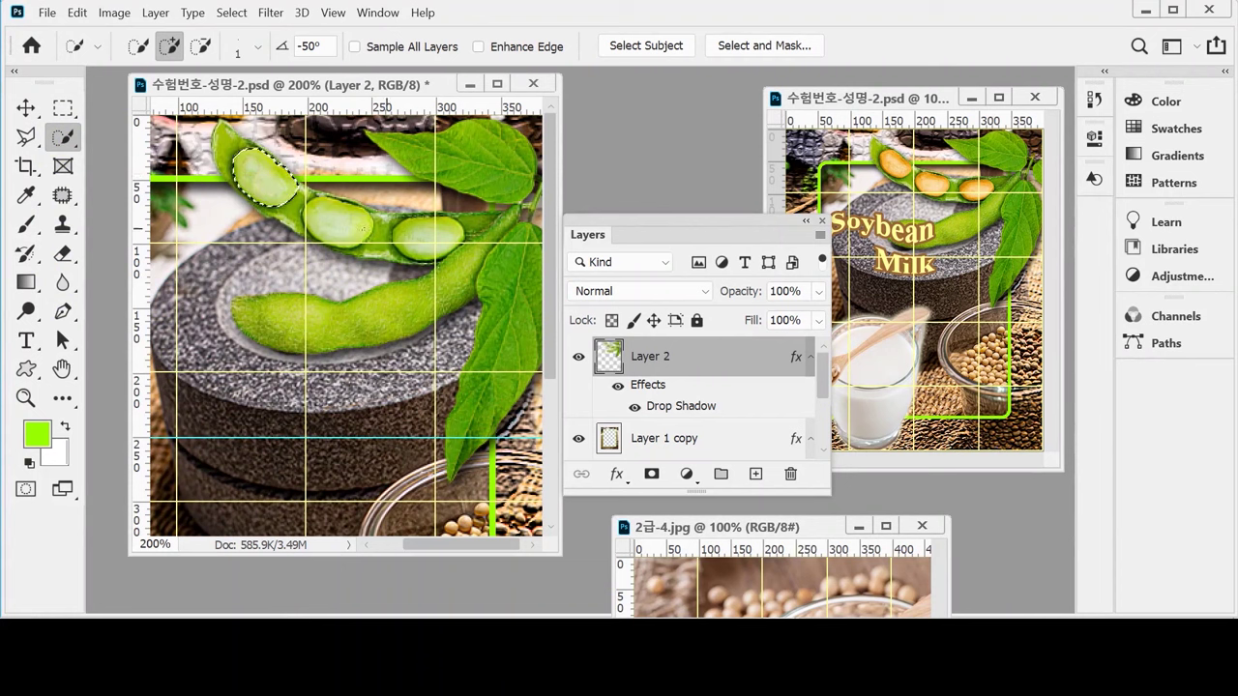
{"action": "left_click", "coordinate": [435, 235]}
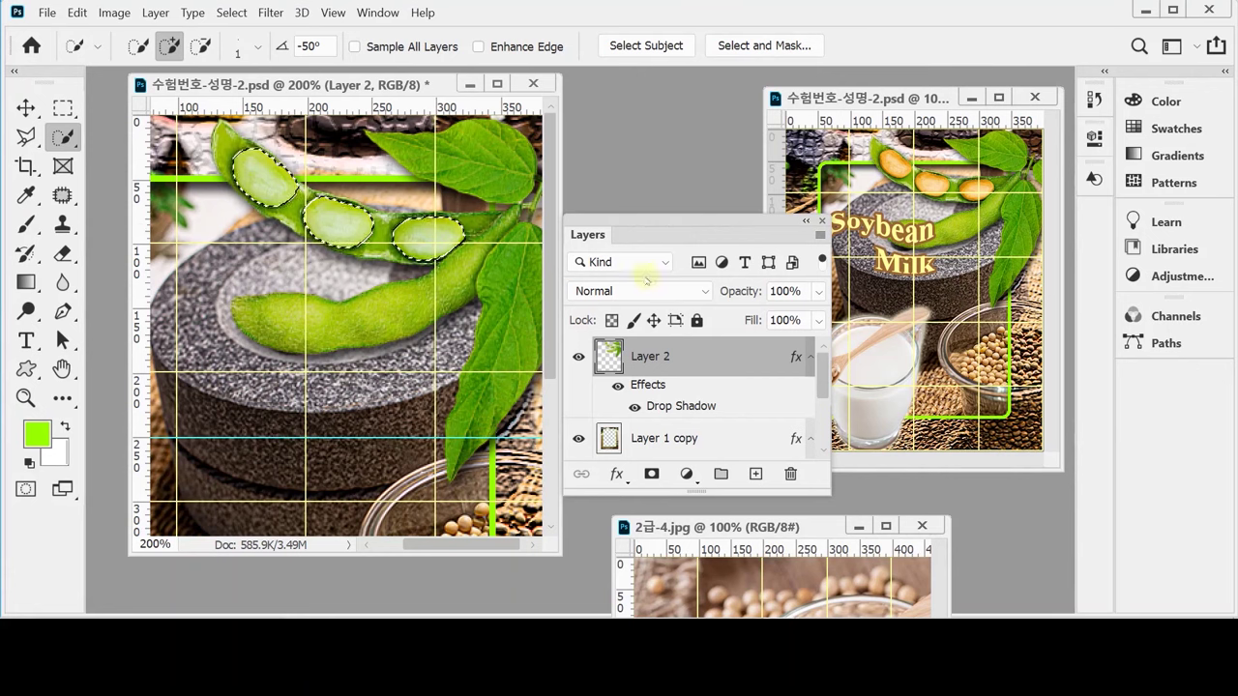
Add a Hue/Saturation adjustment layer limited to the three selected beans, and enable Colorize.
{"action": "left_click_drag", "start_coordinate": [635, 221], "coordinate": [617, 123]}
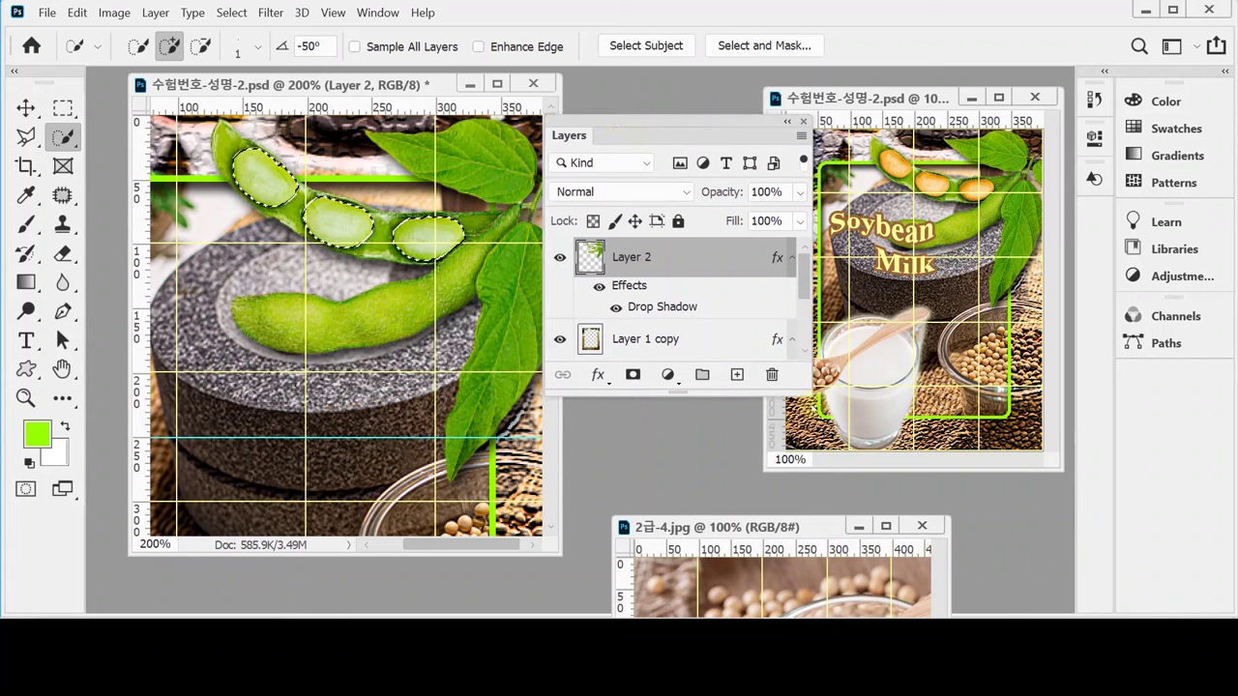
{"action": "left_click_drag", "start_coordinate": [813, 396], "coordinate": [829, 468]}
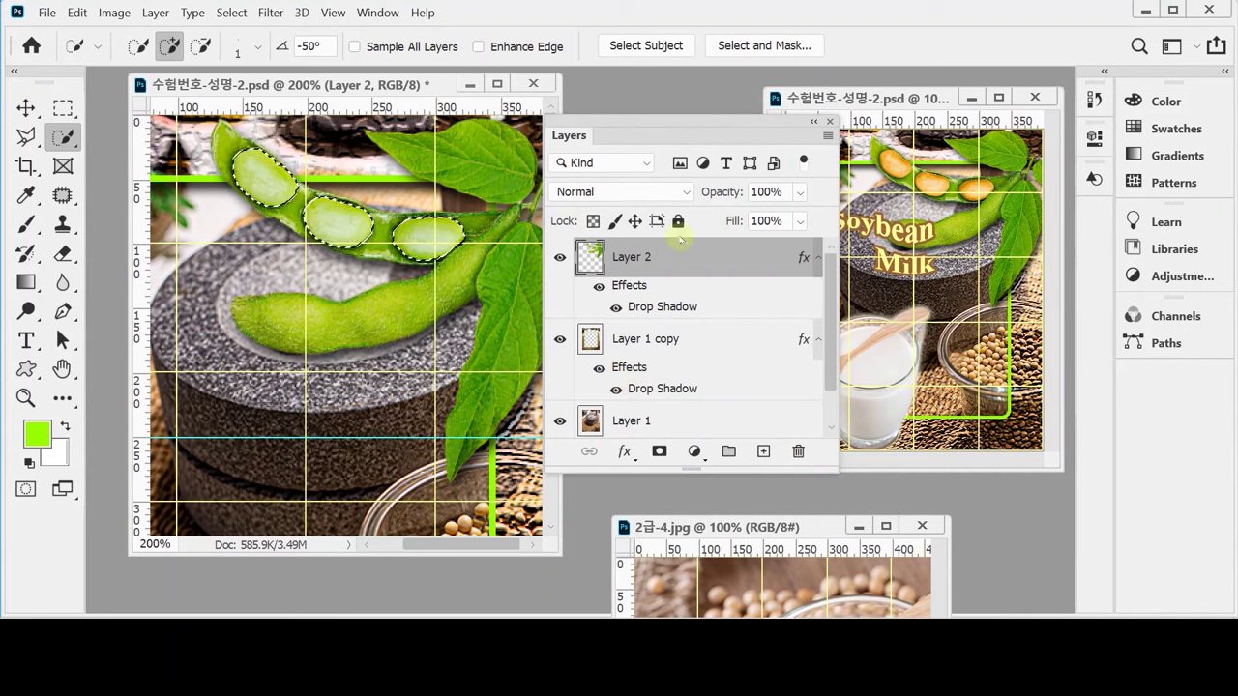
{"action": "left_click", "coordinate": [692, 452]}
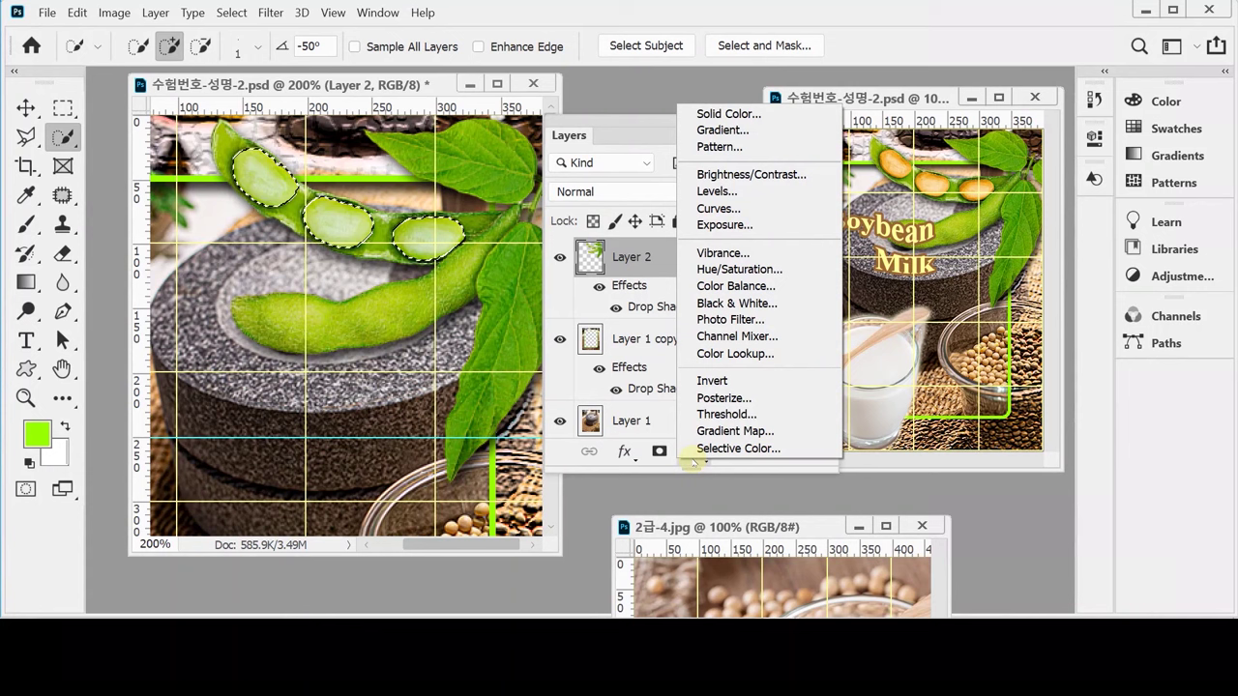
{"action": "left_click", "coordinate": [782, 271]}
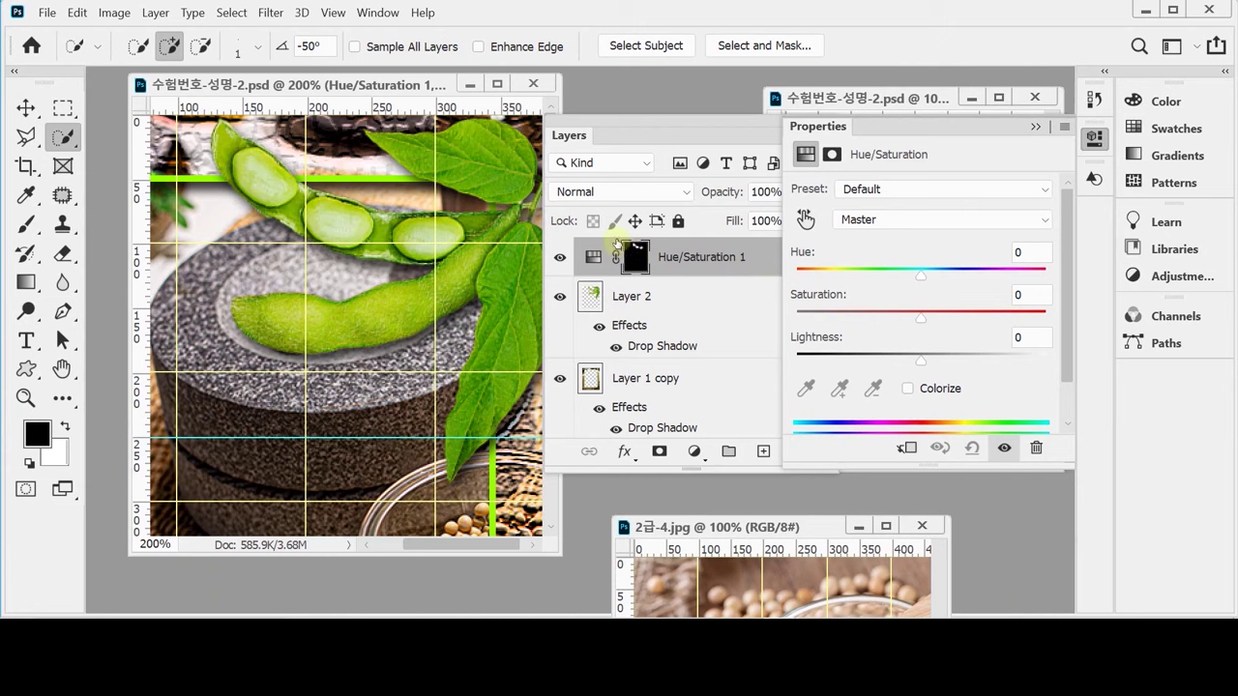
{"action": "left_click_drag", "start_coordinate": [650, 278], "coordinate": [634, 252]}
{"action": "left_click", "coordinate": [926, 388]}
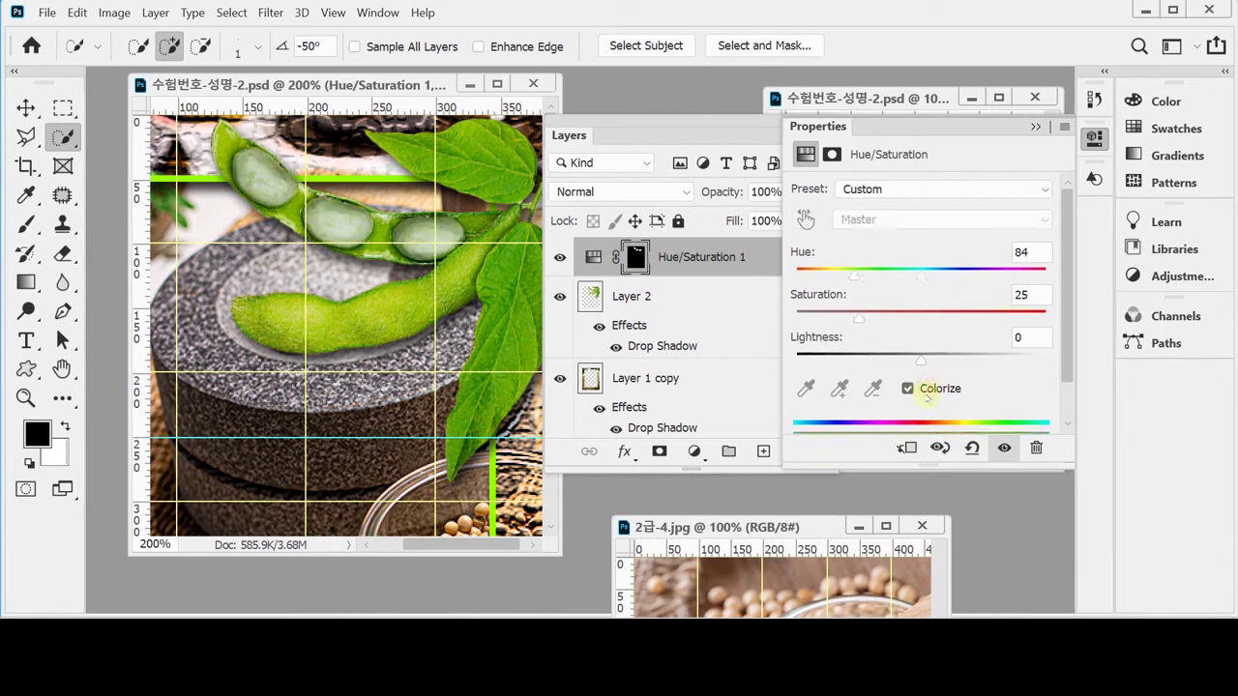
Try recolouring the beans with hue 66, saturation 72 and lightness +9.
{"action": "mouse_move", "coordinate": [856, 275]}
{"action": "left_mouse_down"}
{"action": "mouse_move", "coordinate": [1006, 275]}
{"action": "mouse_move", "coordinate": [812, 274]}
{"action": "mouse_move", "coordinate": [936, 276]}
{"action": "mouse_move", "coordinate": [843, 275]}
{"action": "mouse_move", "coordinate": [899, 277]}
{"action": "mouse_move", "coordinate": [873, 276]}
{"action": "left_mouse_up"}
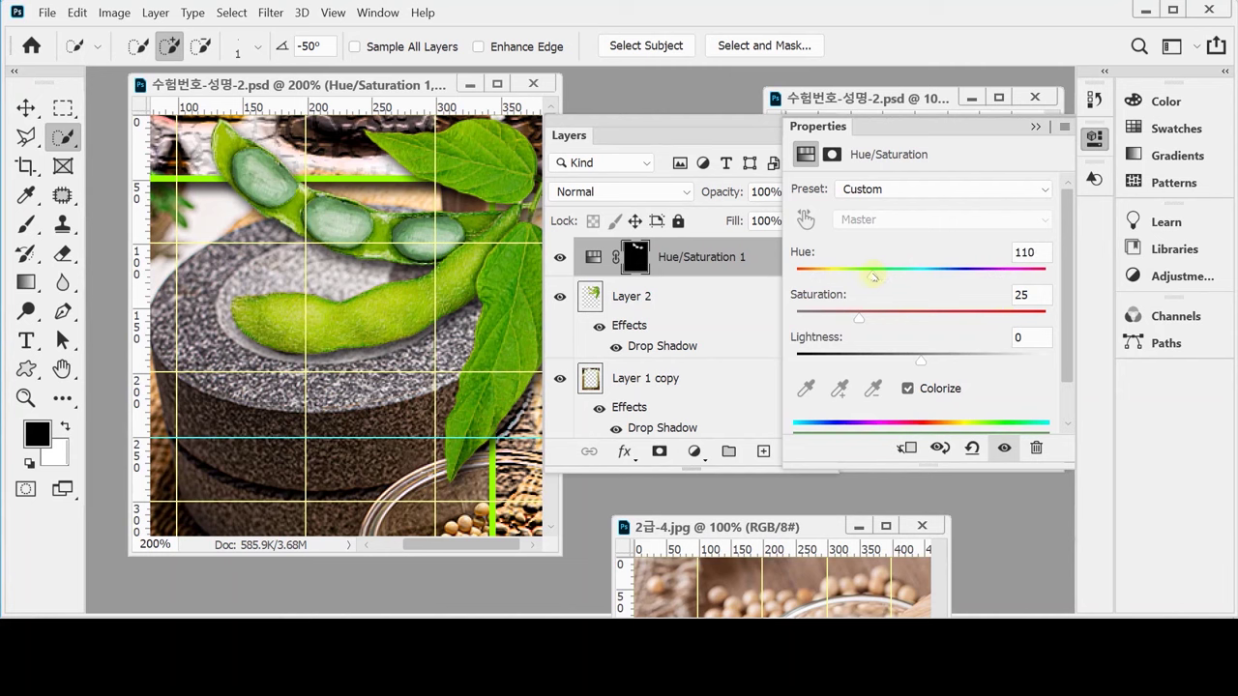
{"action": "left_click_drag", "start_coordinate": [860, 318], "coordinate": [975, 317]}
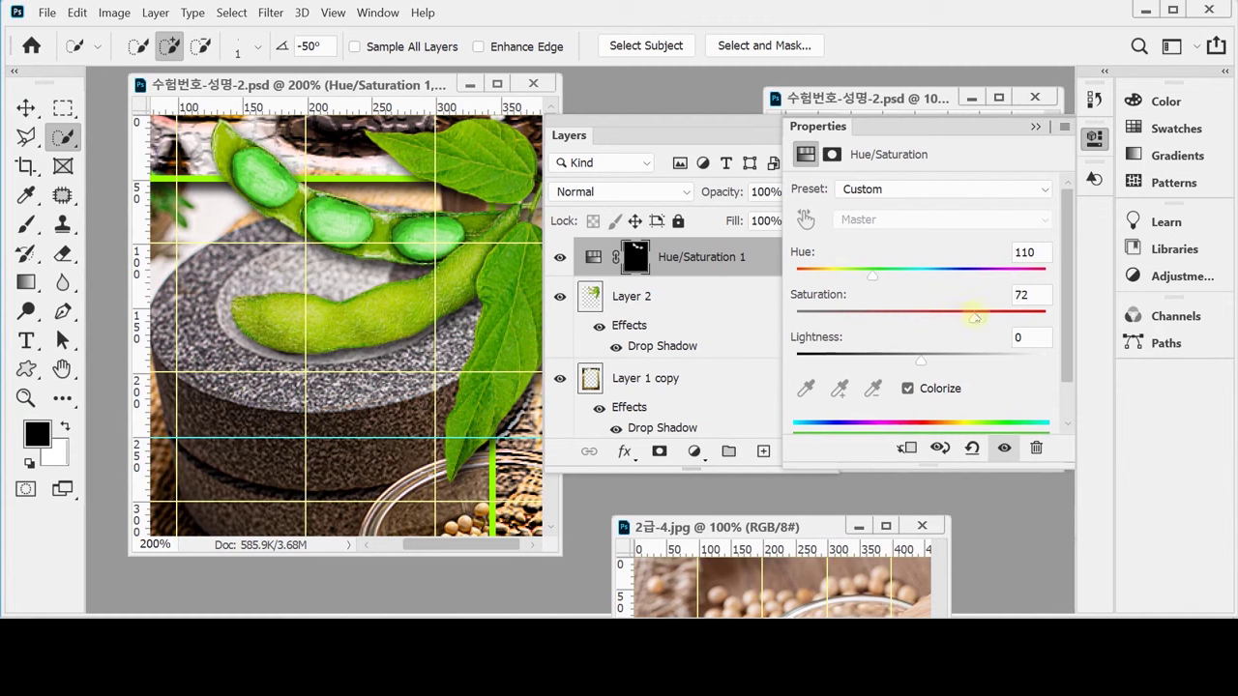
{"action": "left_click_drag", "start_coordinate": [873, 279], "coordinate": [844, 279]}
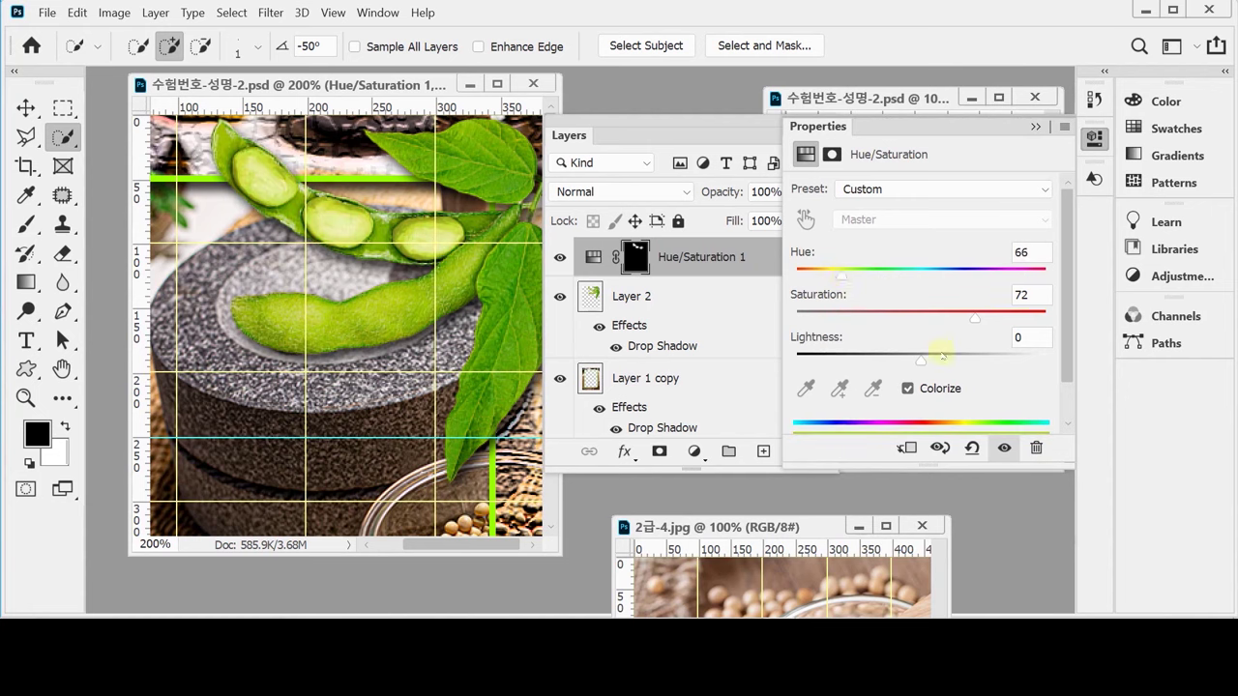
{"action": "left_click_drag", "start_coordinate": [921, 360], "coordinate": [935, 358]}
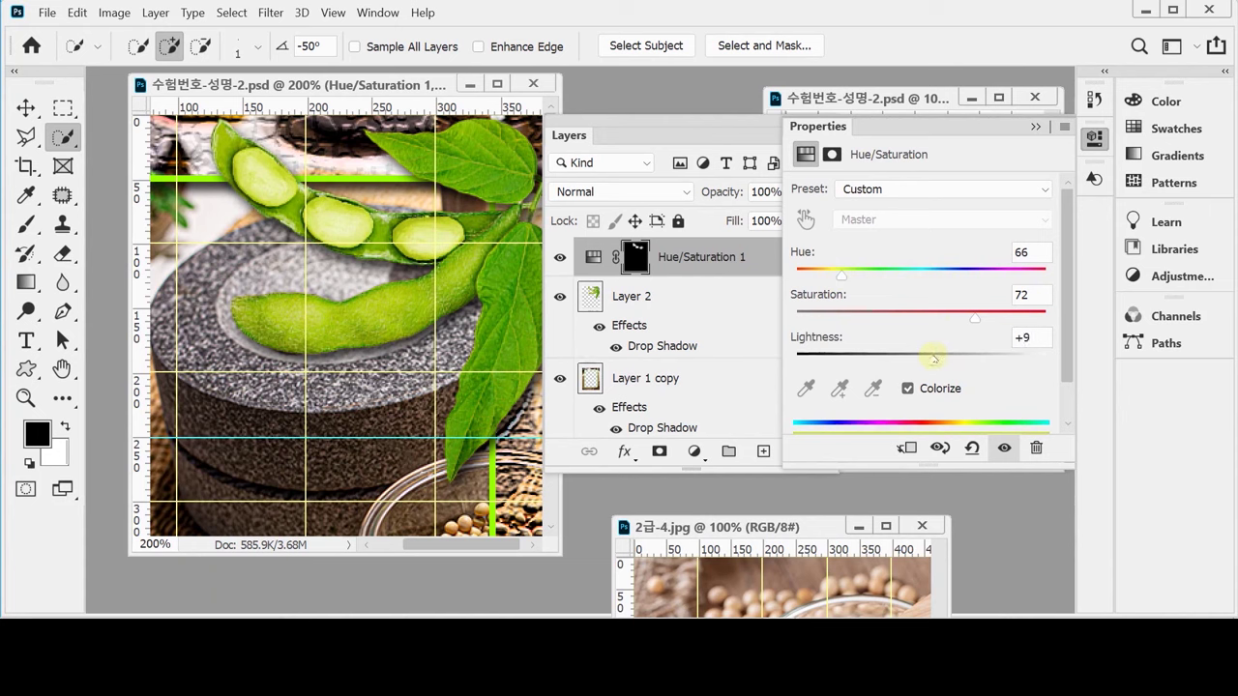
Colour the beans orange with hue 40, saturation 90 and lightness 5, and toggle the adjustment layer's visibility to compare.
{"action": "left_click_drag", "start_coordinate": [1041, 249], "coordinate": [987, 251]}
{"action": "type", "text": "40"}
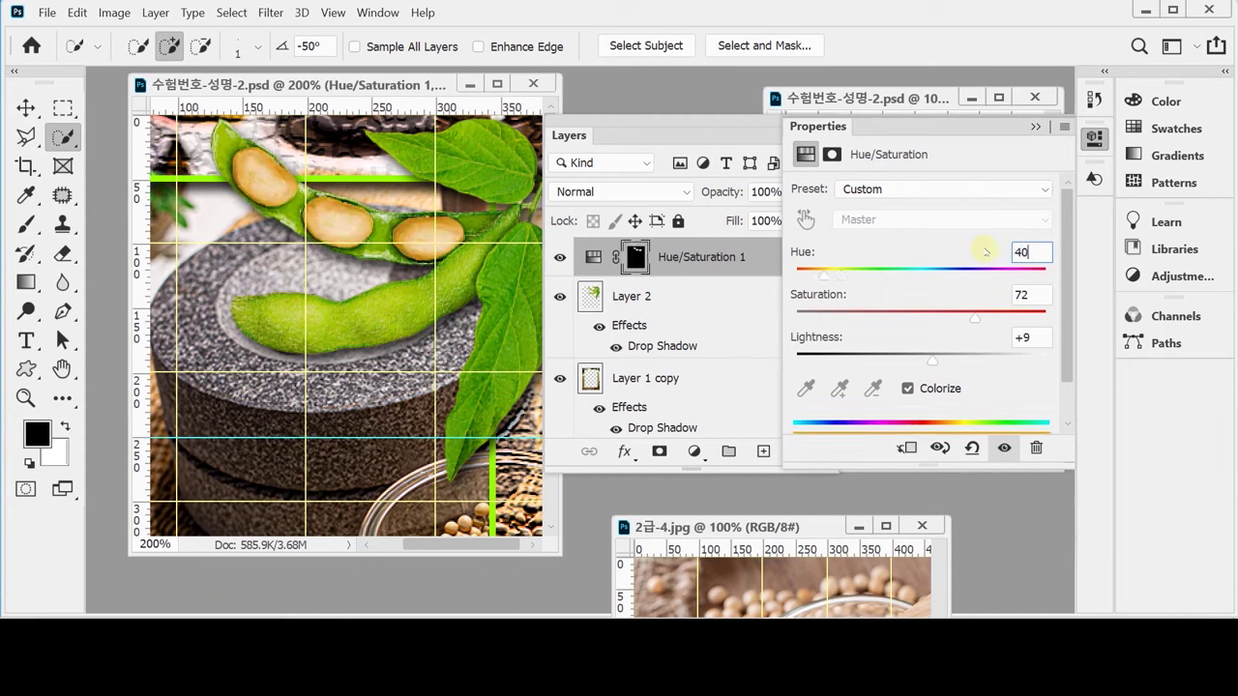
{"action": "key", "text": "Tab"}
{"action": "type", "text": "90"}
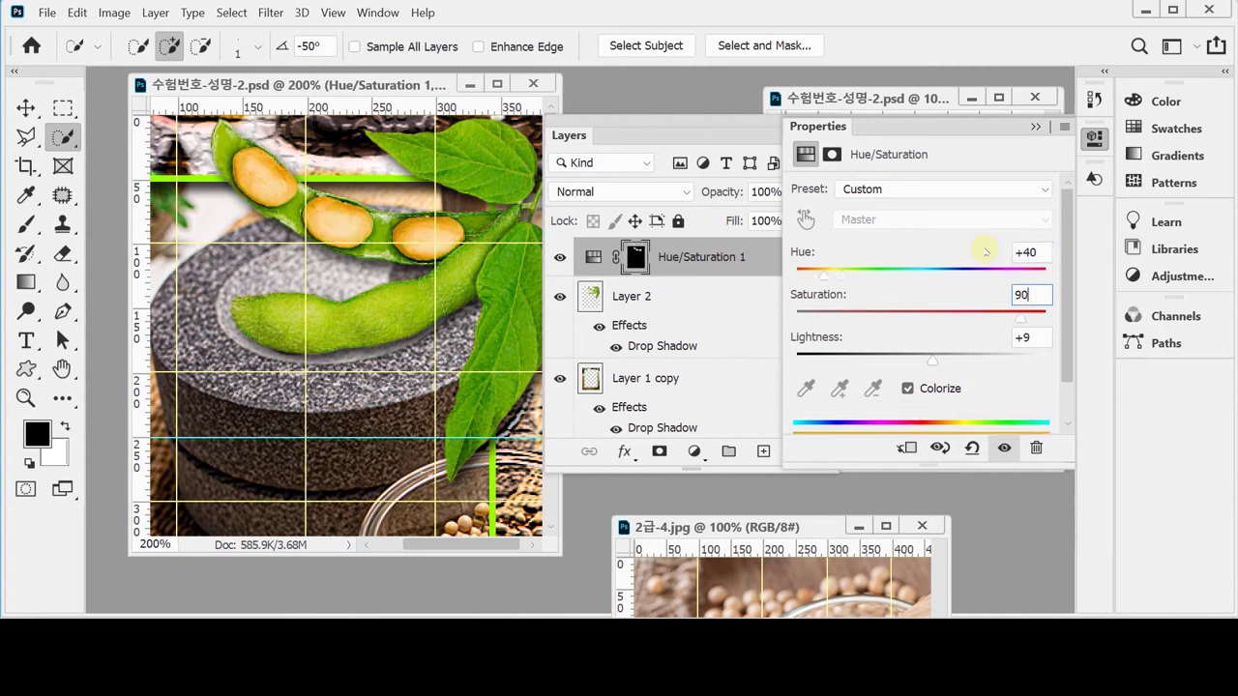
{"action": "key", "text": "Tab"}
{"action": "type", "text": "5"}
{"action": "key", "text": "Tab"}
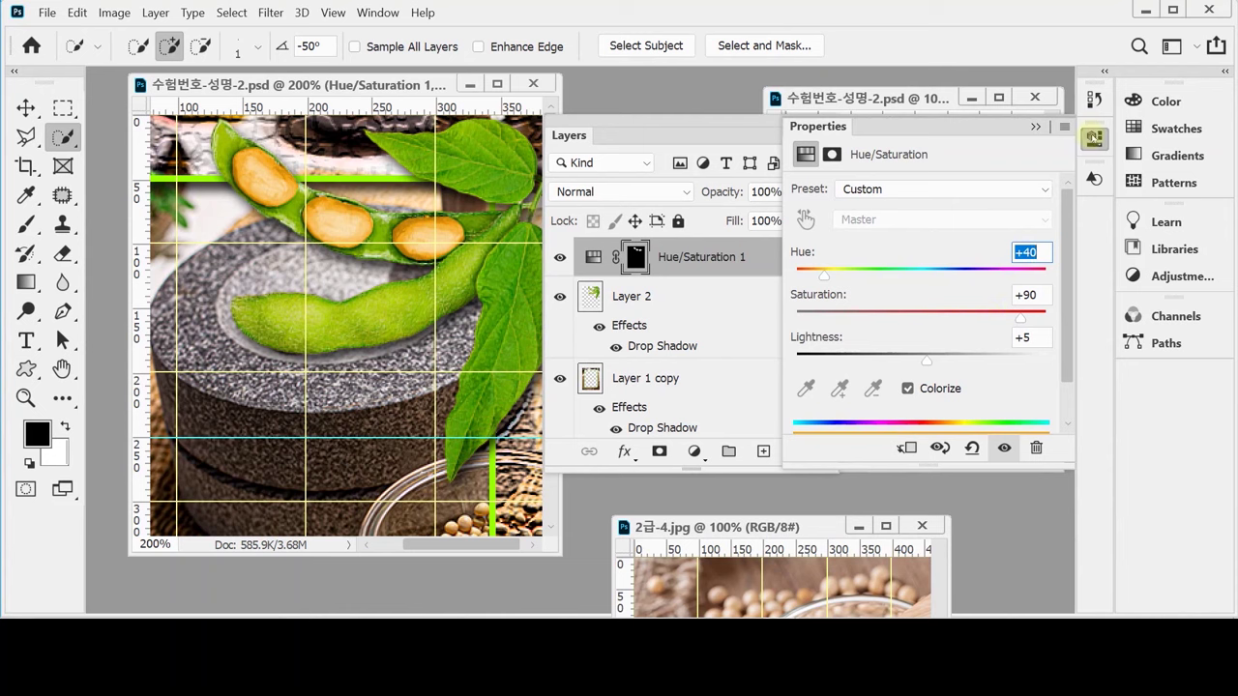
{"action": "left_click", "coordinate": [1094, 137]}
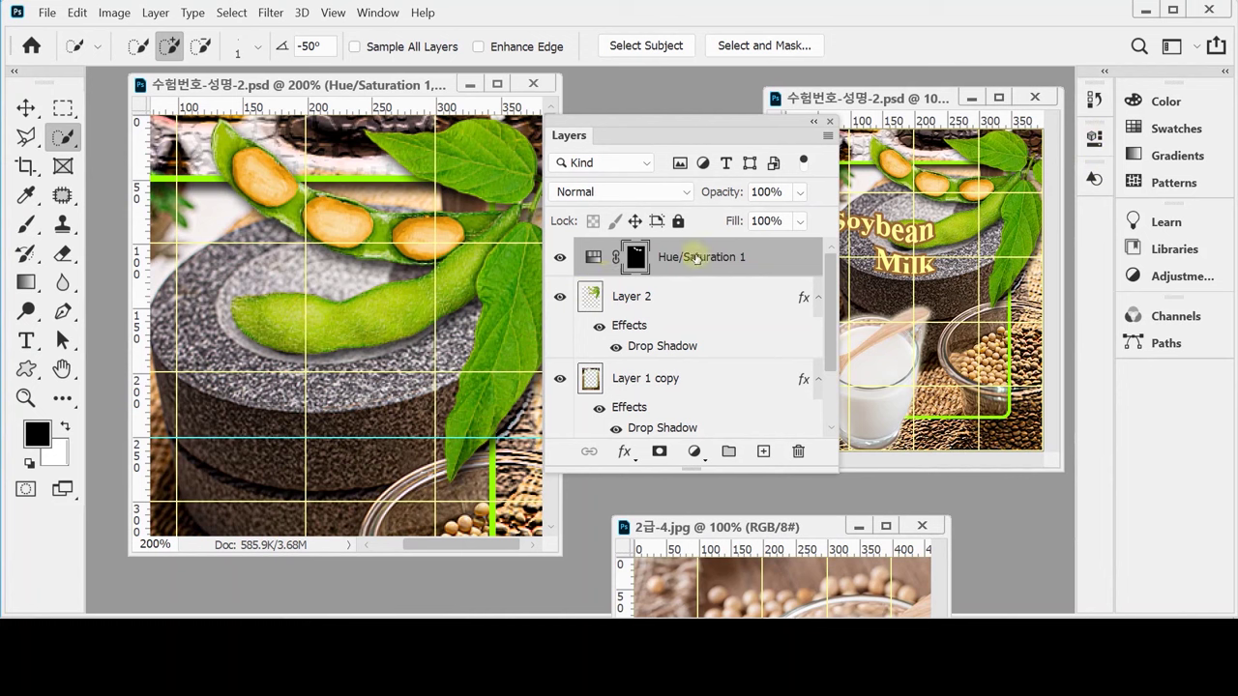
{"action": "left_click", "coordinate": [559, 257]}
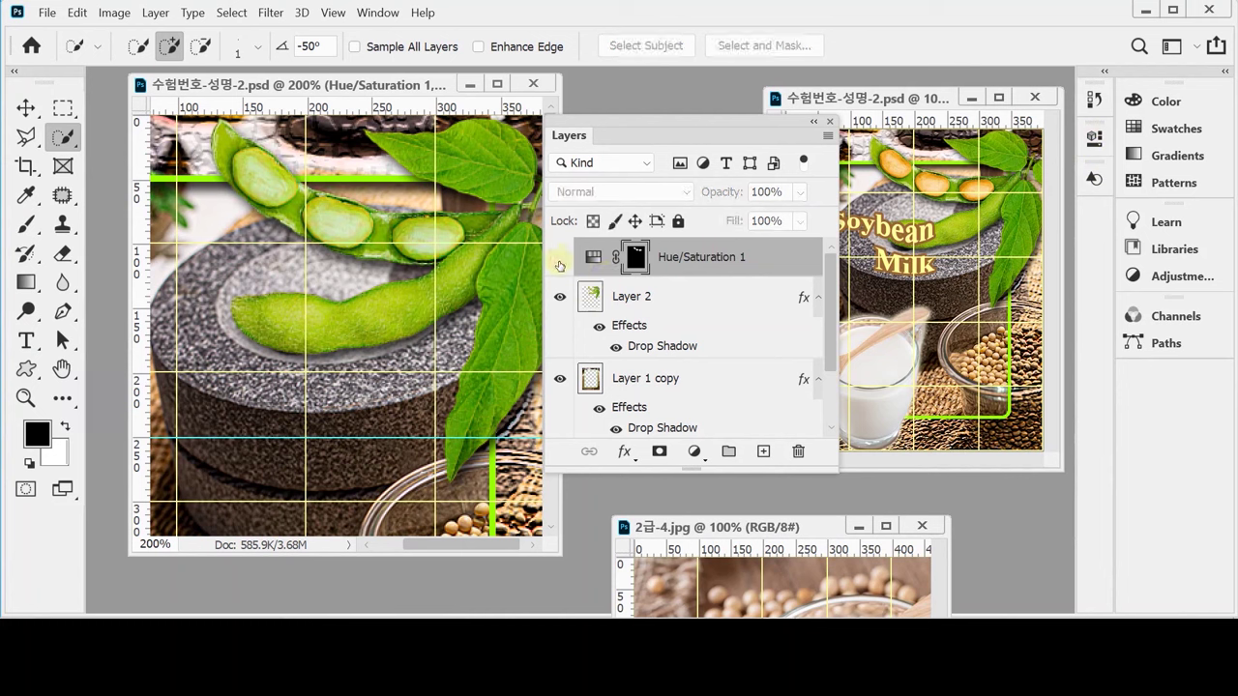
{"action": "left_click", "coordinate": [559, 259]}
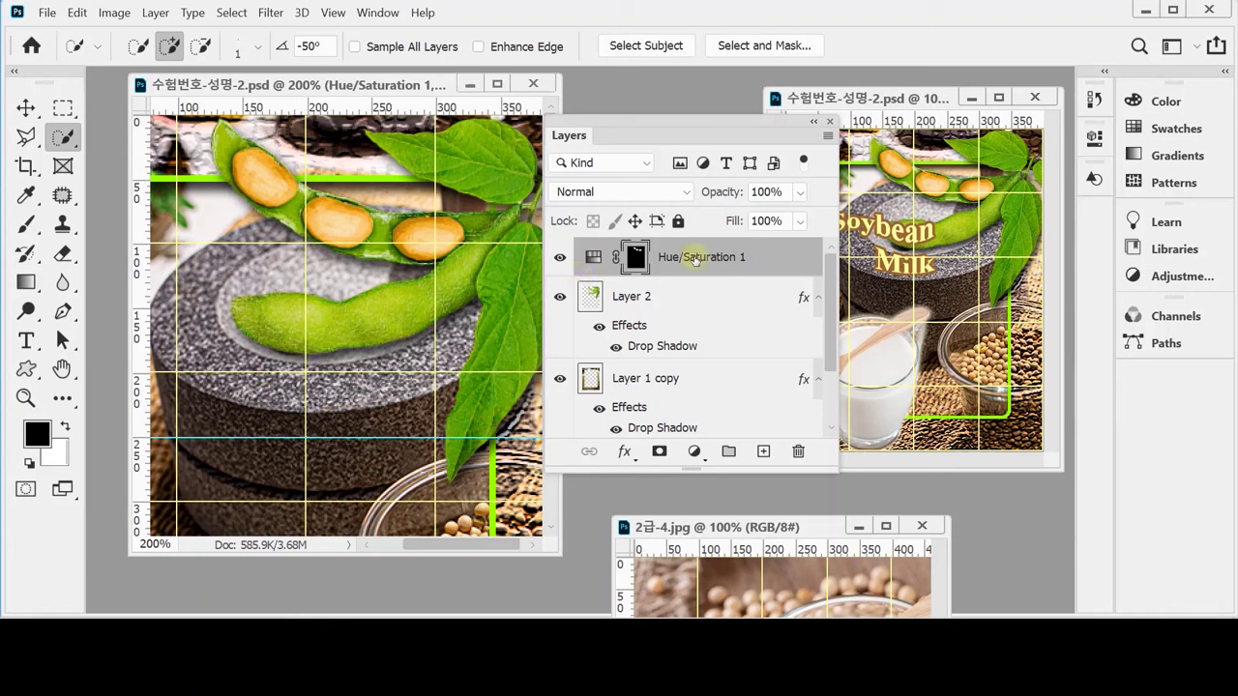
Try hue 39 in the orange beans' Hue/Saturation adjustment and undo the change.
{"action": "left_click", "coordinate": [593, 259]}
{"action": "double_click", "coordinate": [593, 259]}
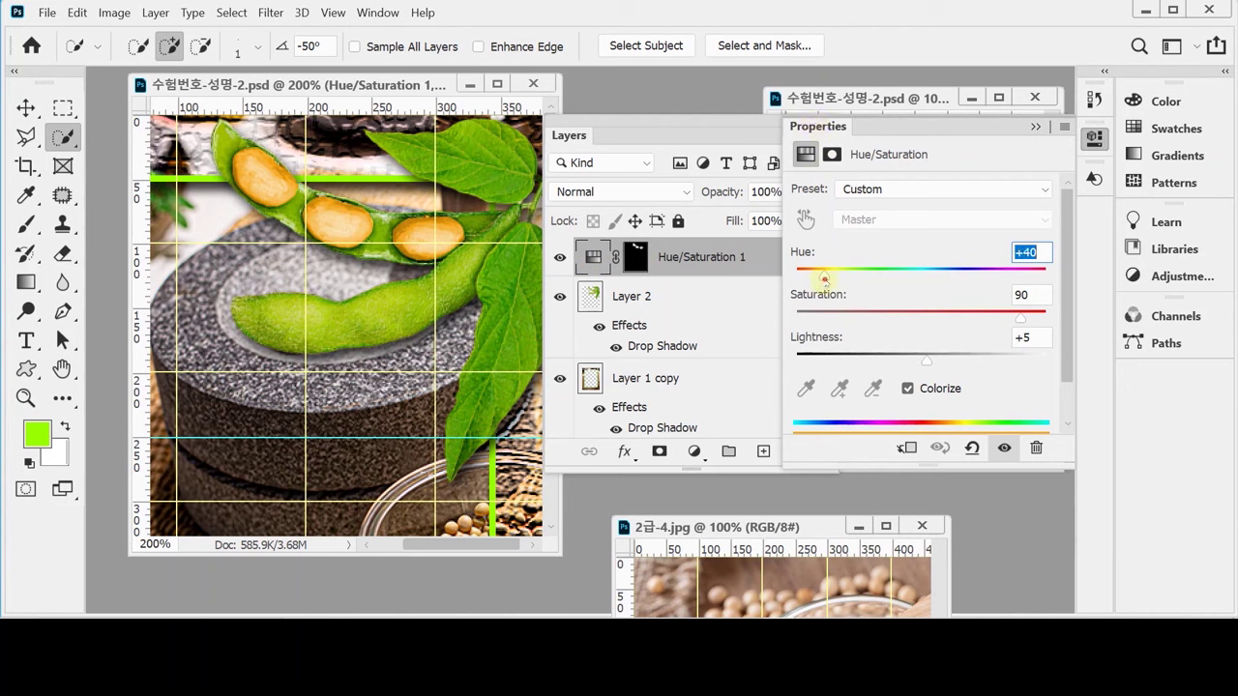
{"action": "left_click_drag", "start_coordinate": [821, 278], "coordinate": [822, 278]}
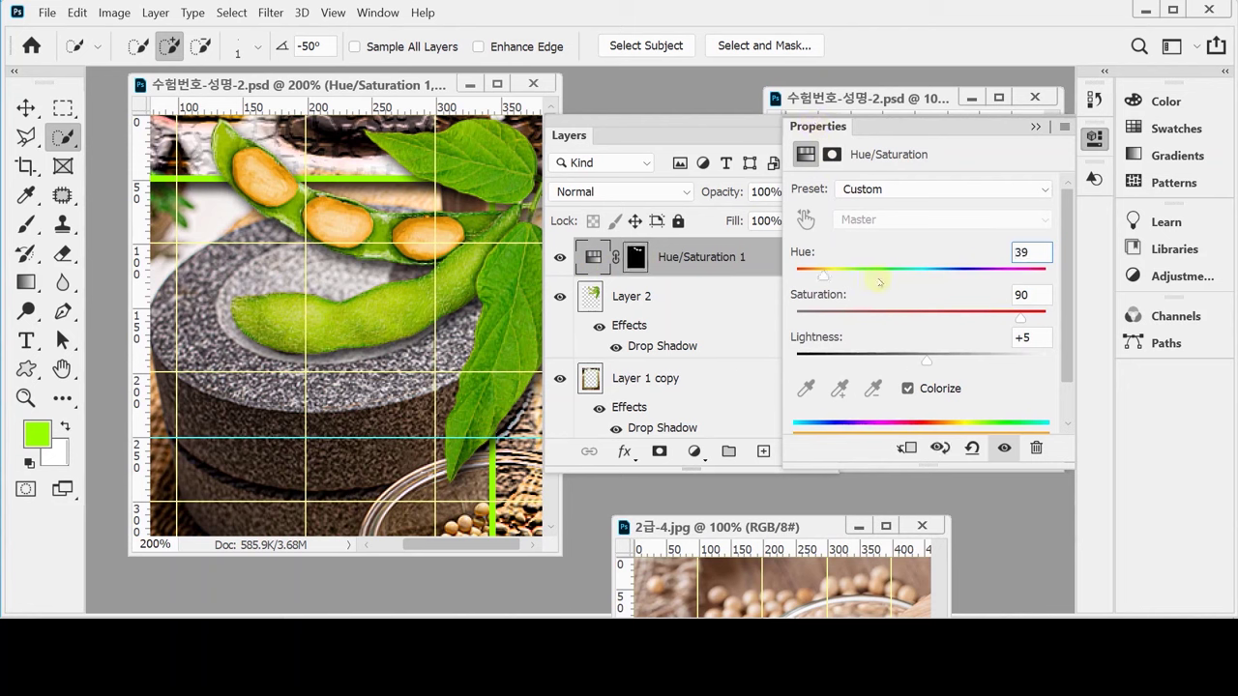
{"action": "key", "text": "ctrl+z"}
{"action": "key", "text": "ctrl+z"}
{"action": "left_click", "coordinate": [1099, 141]}
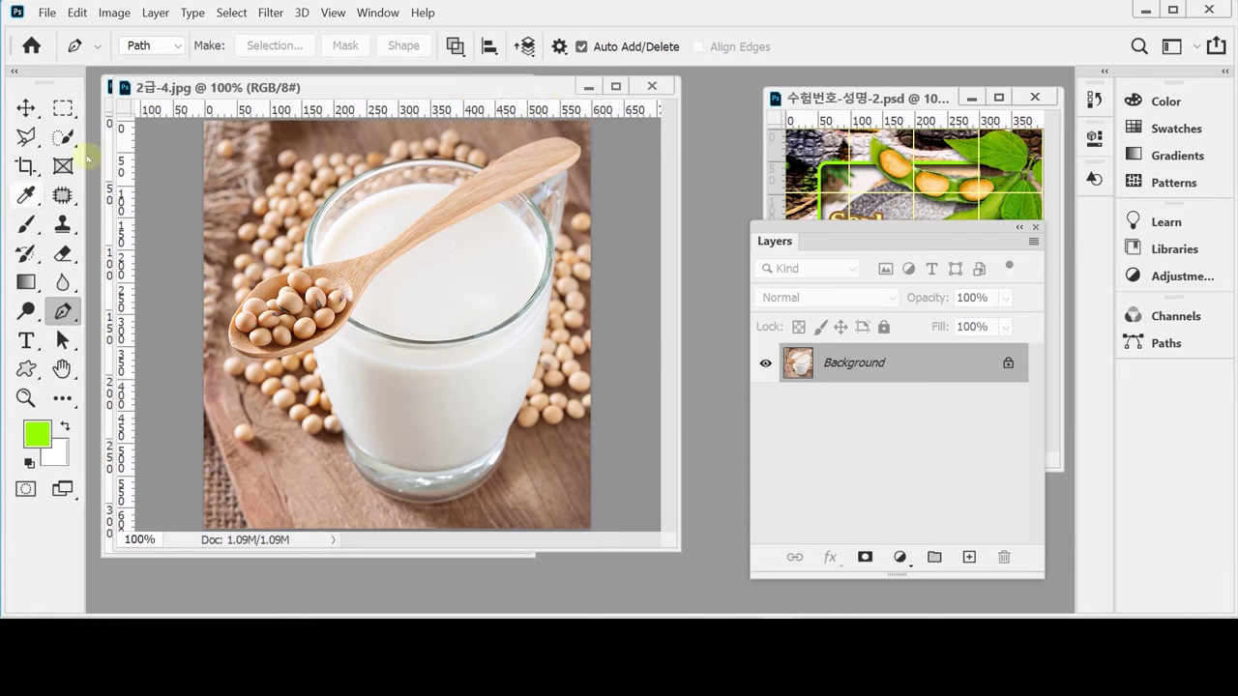
Choose the Pen tool in Path mode for 2급-4.jpg and reset its options to the defaults.
{"action": "left_click", "coordinate": [62, 311]}
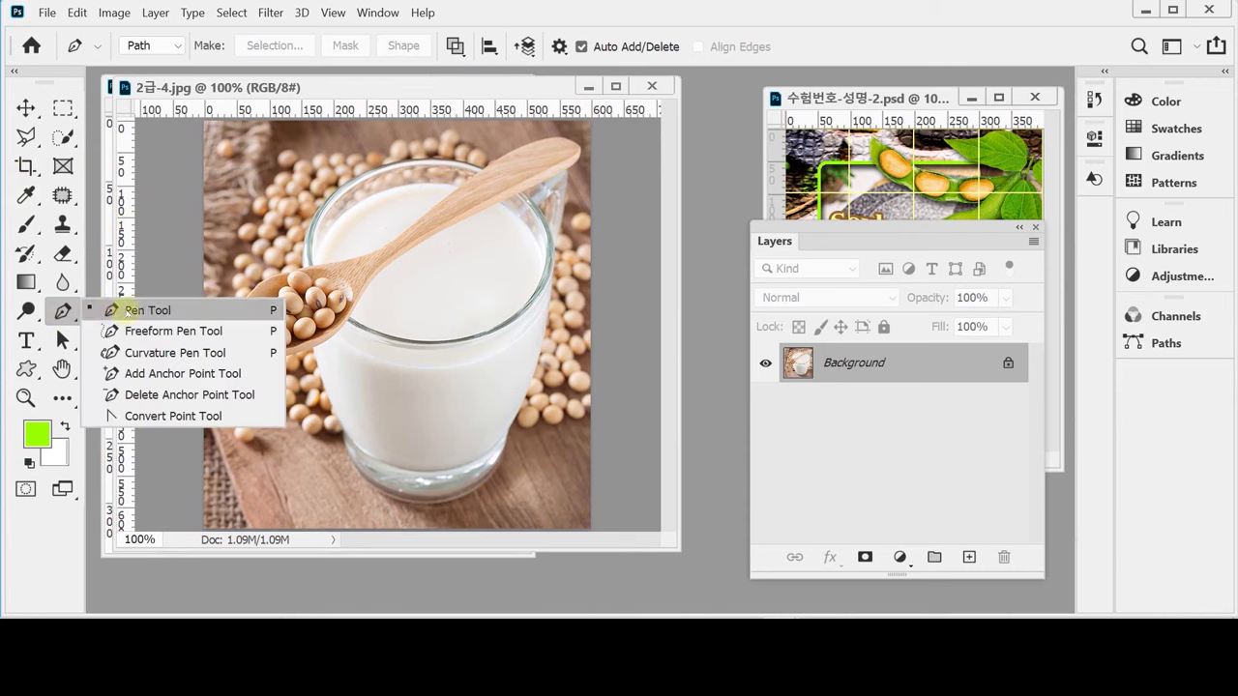
{"action": "left_click", "coordinate": [126, 310]}
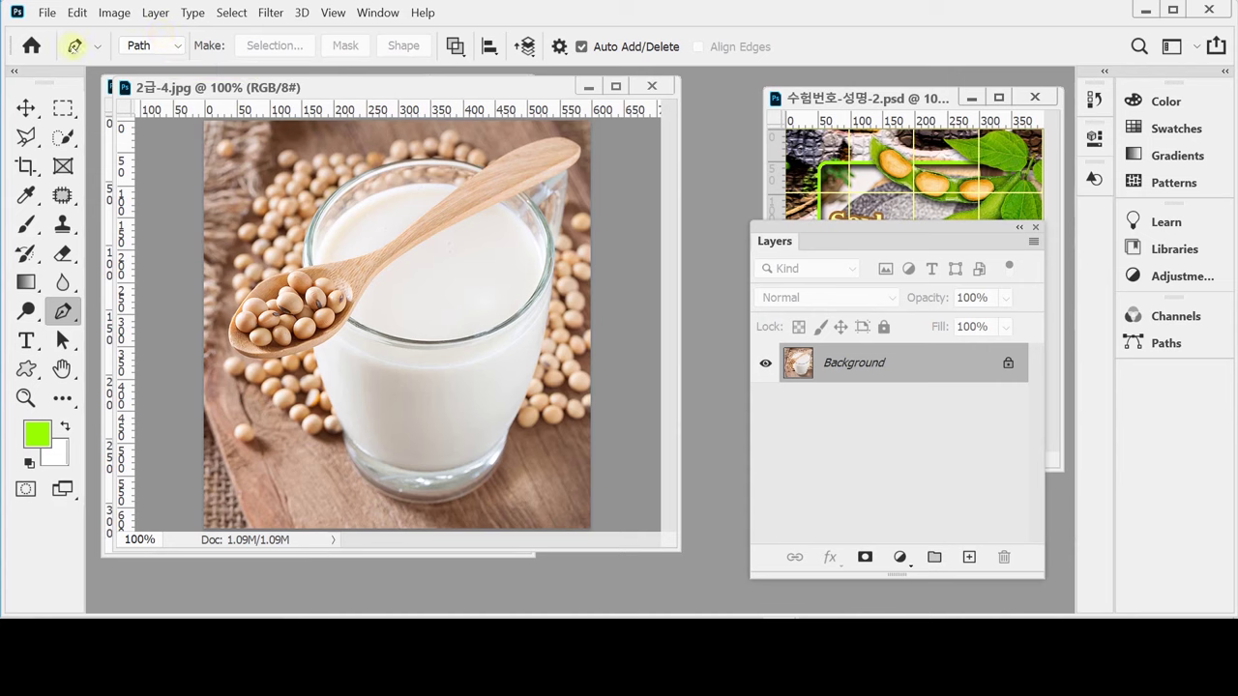
{"action": "right_click", "coordinate": [74, 45]}
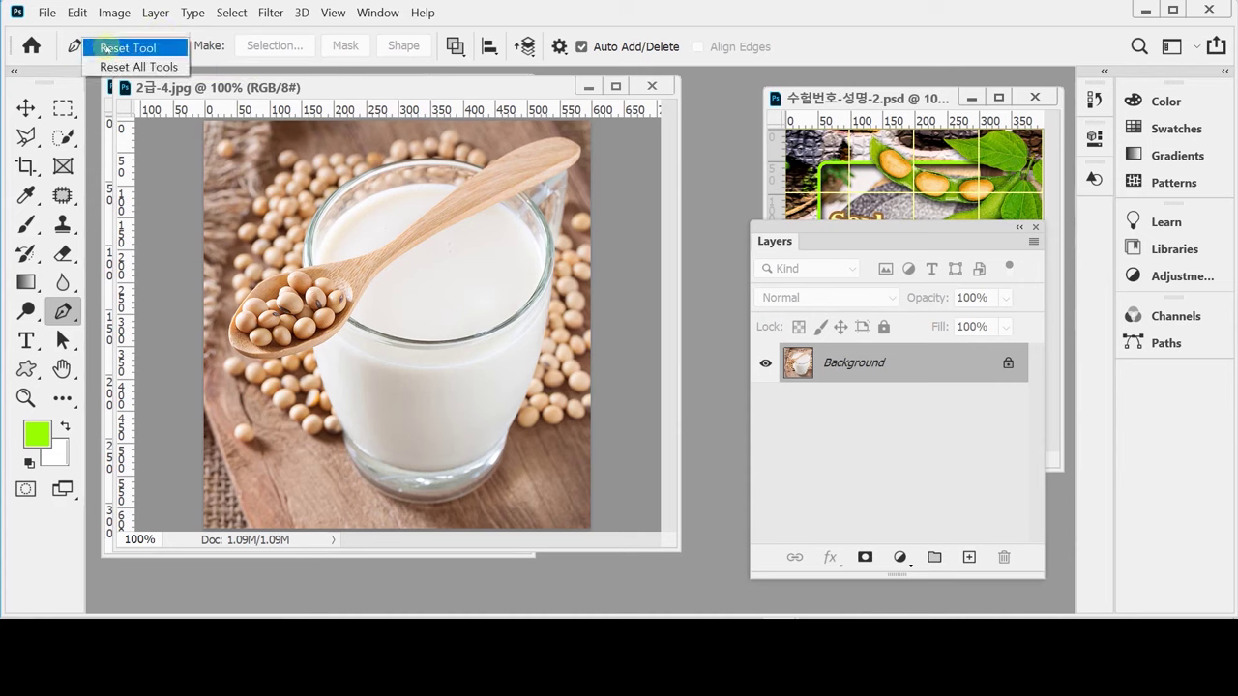
{"action": "left_click", "coordinate": [145, 47]}
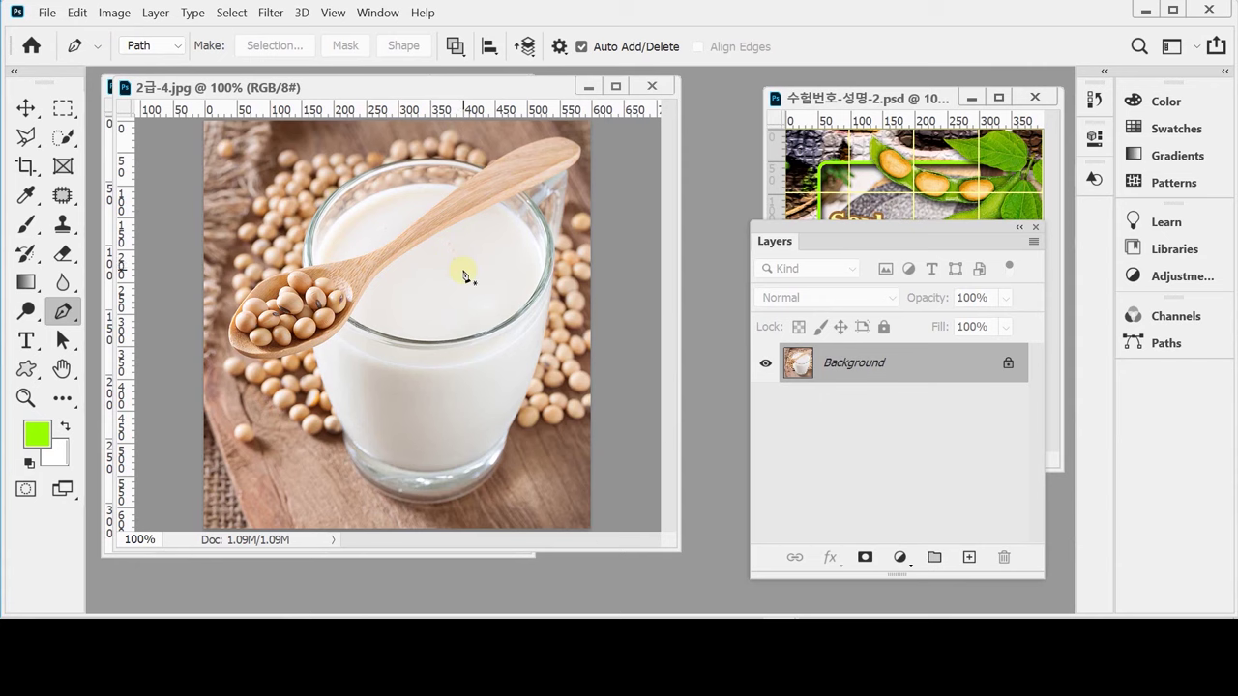
{"action": "key", "text": "Caps_Lock"}
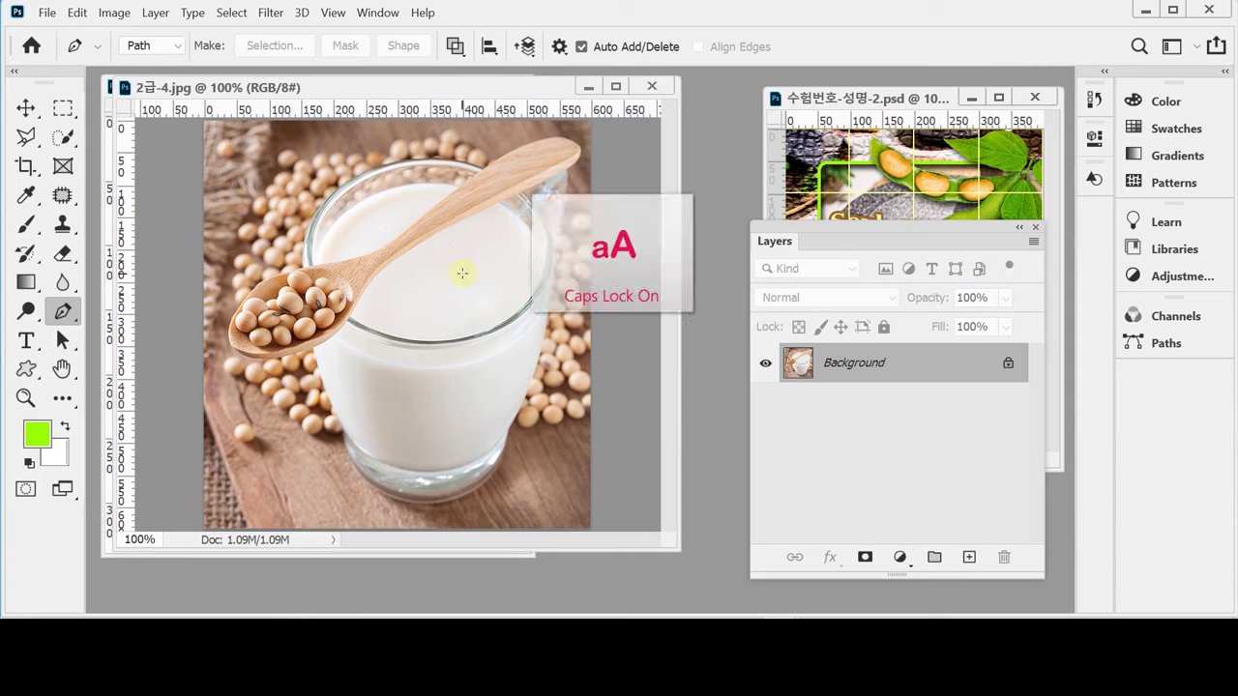
{"action": "key", "text": "Caps_Lock"}
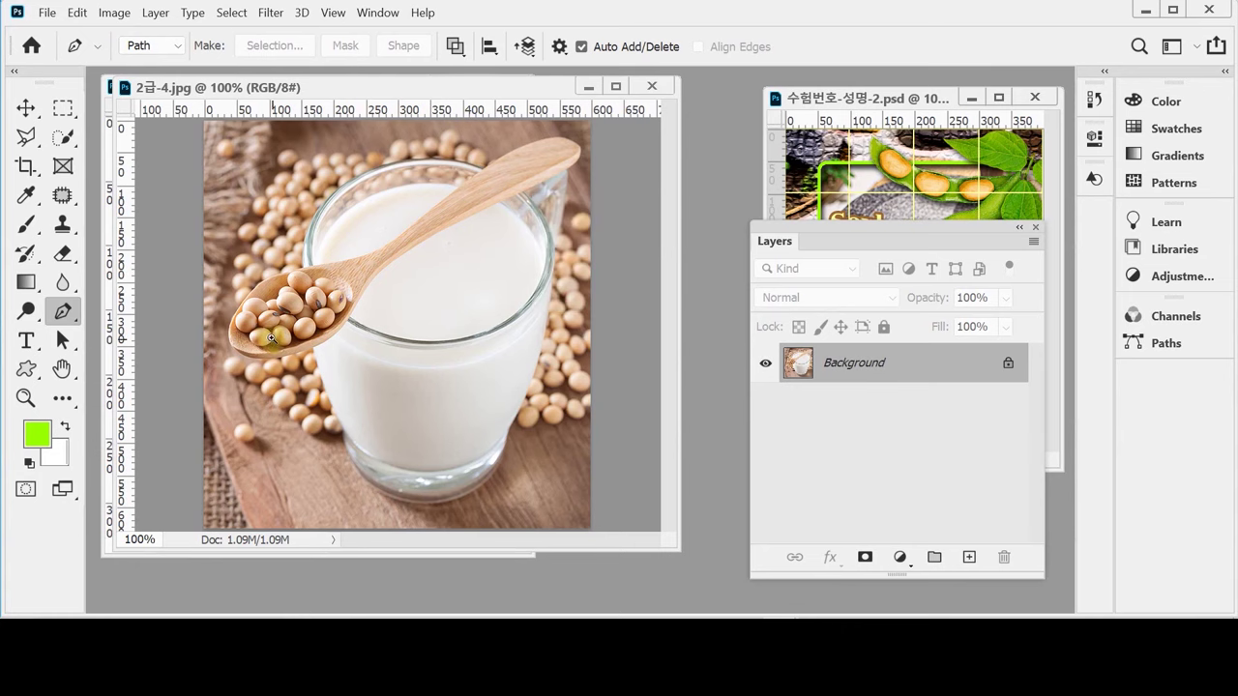
Trace a path along the glass's outer upper rim, from the spoon bowl's edge up to the spoon handle.
{"action": "scroll", "coordinate": [273, 337], "scroll_direction": "up", "scroll_amount": 1}
{"action": "scroll", "coordinate": [245, 311], "scroll_direction": "up", "scroll_amount": 3}
{"action": "scroll", "coordinate": [245, 311], "scroll_direction": "right", "scroll_amount": 1}
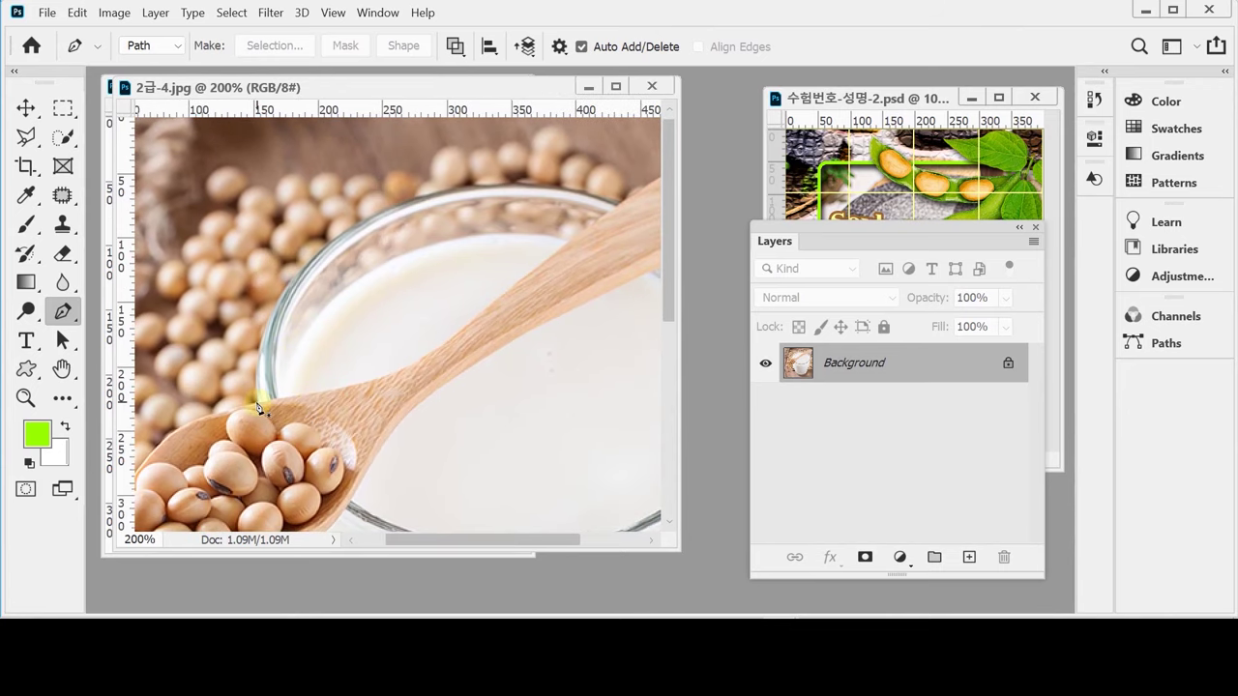
{"action": "left_click", "coordinate": [256, 404]}
{"action": "left_click_drag", "start_coordinate": [376, 212], "coordinate": [507, 171]}
{"action": "left_click_drag", "start_coordinate": [487, 229], "coordinate": [435, 254]}
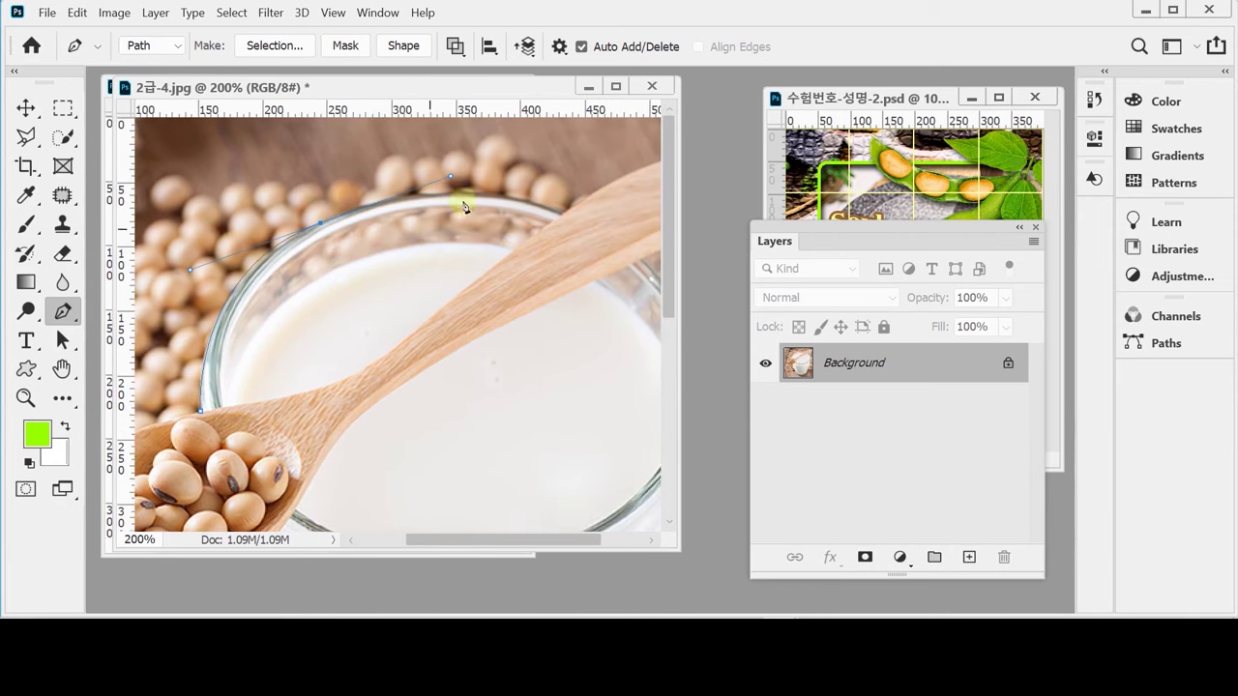
{"action": "left_click_drag", "start_coordinate": [566, 219], "coordinate": [594, 231]}
{"action": "left_click_drag", "start_coordinate": [479, 311], "coordinate": [362, 342]}
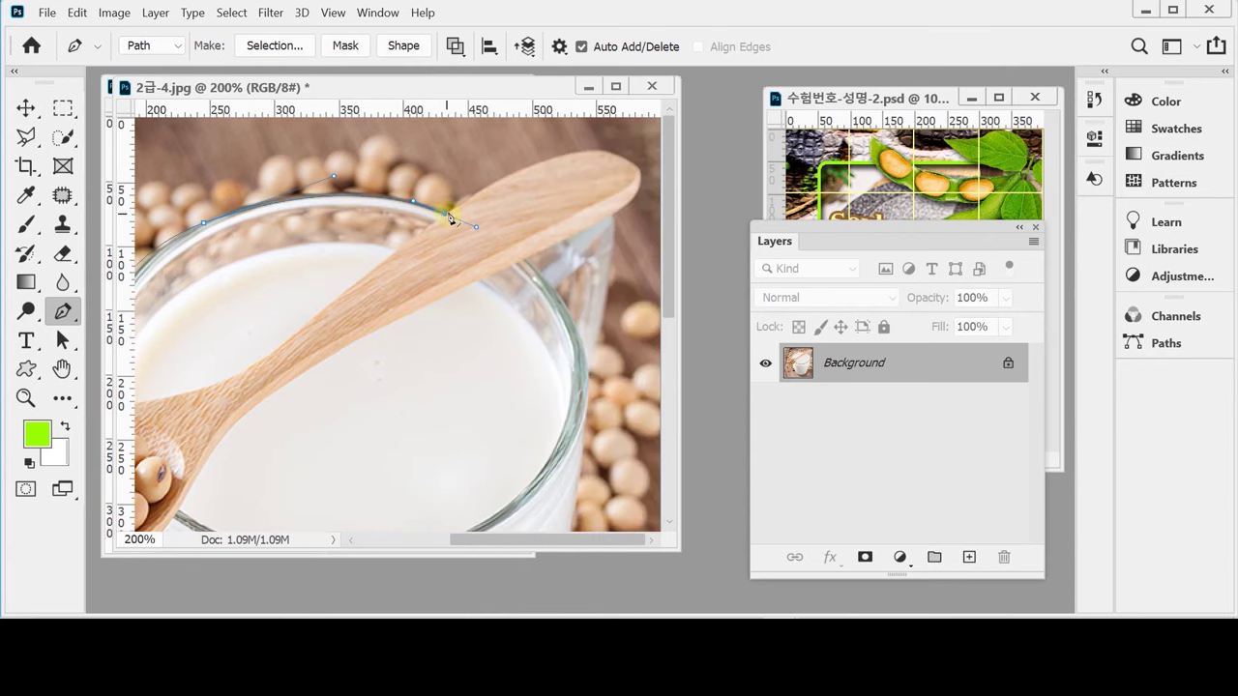
Continue the path along the wooden spoon's handle and around its rounded tip.
{"action": "left_click_drag", "start_coordinate": [592, 144], "coordinate": [639, 166]}
{"action": "key", "text": "ctrl+z"}
{"action": "key", "text": "ctrl+minus"}
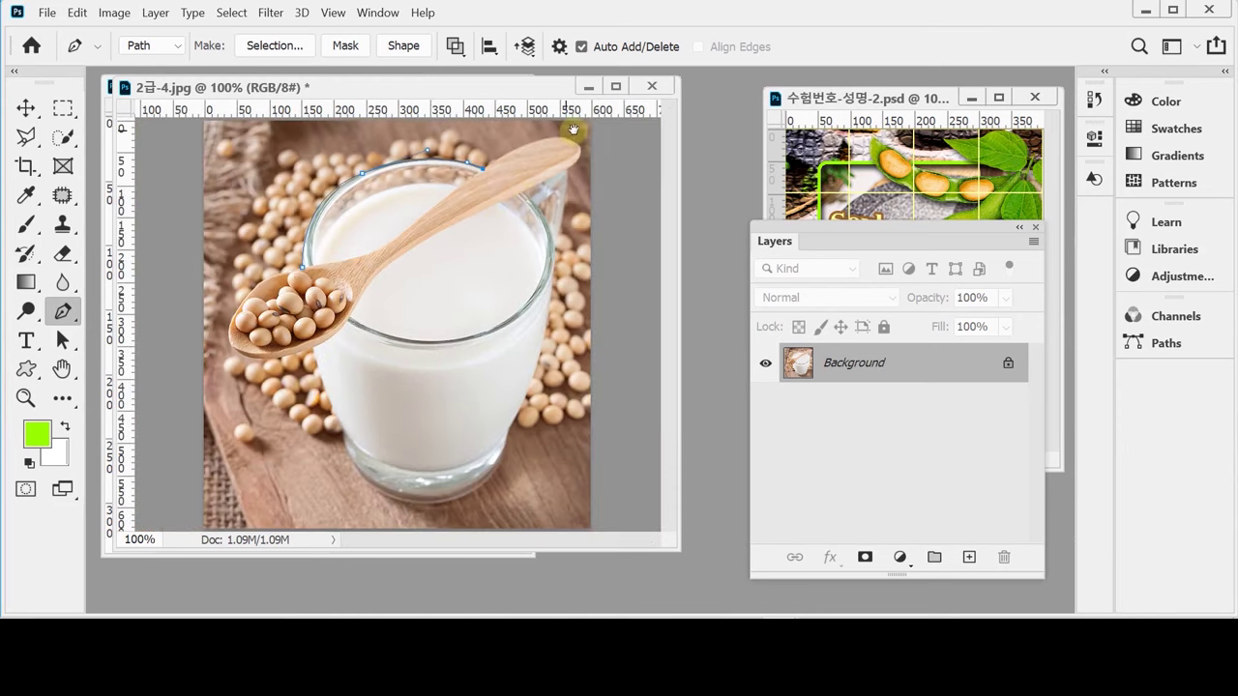
{"action": "left_click_drag", "start_coordinate": [542, 143], "coordinate": [576, 132]}
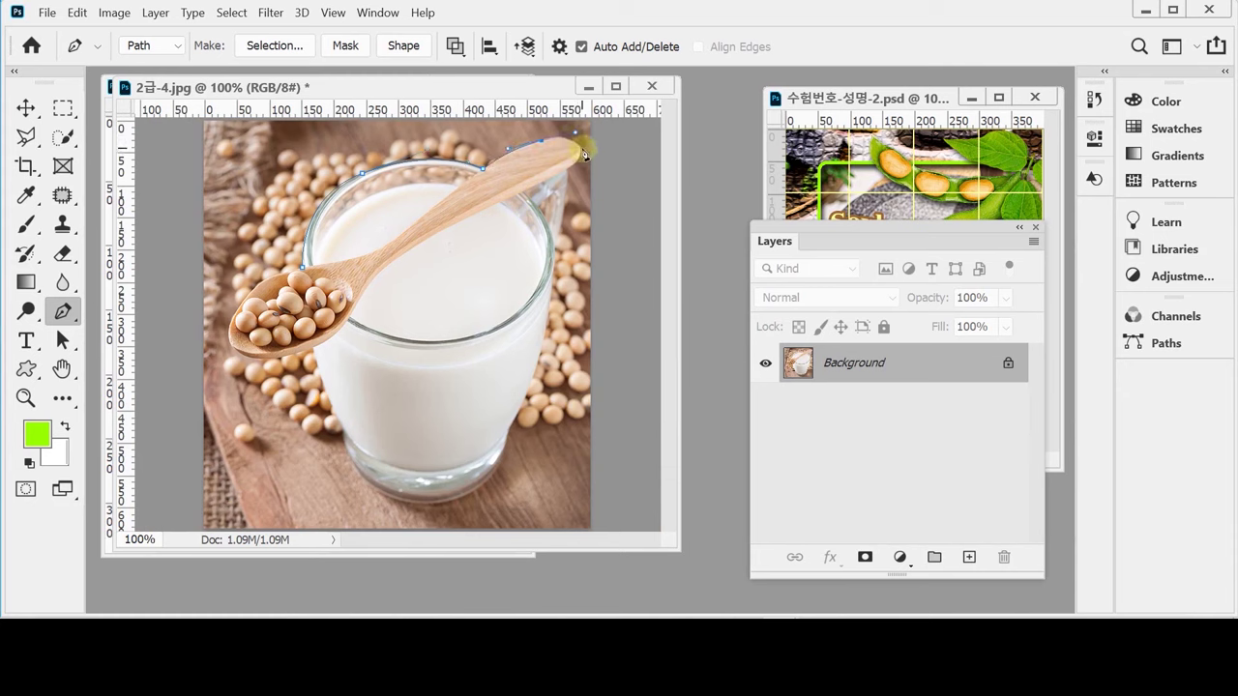
{"action": "left_click", "coordinate": [581, 149]}
{"action": "left_click_drag", "start_coordinate": [584, 154], "coordinate": [564, 153]}
Finish the path along the spoon bowl's upper edge and close it where the bowl meets the glass.
{"action": "scroll", "coordinate": [397, 251], "scroll_direction": "up", "scroll_amount": 3}
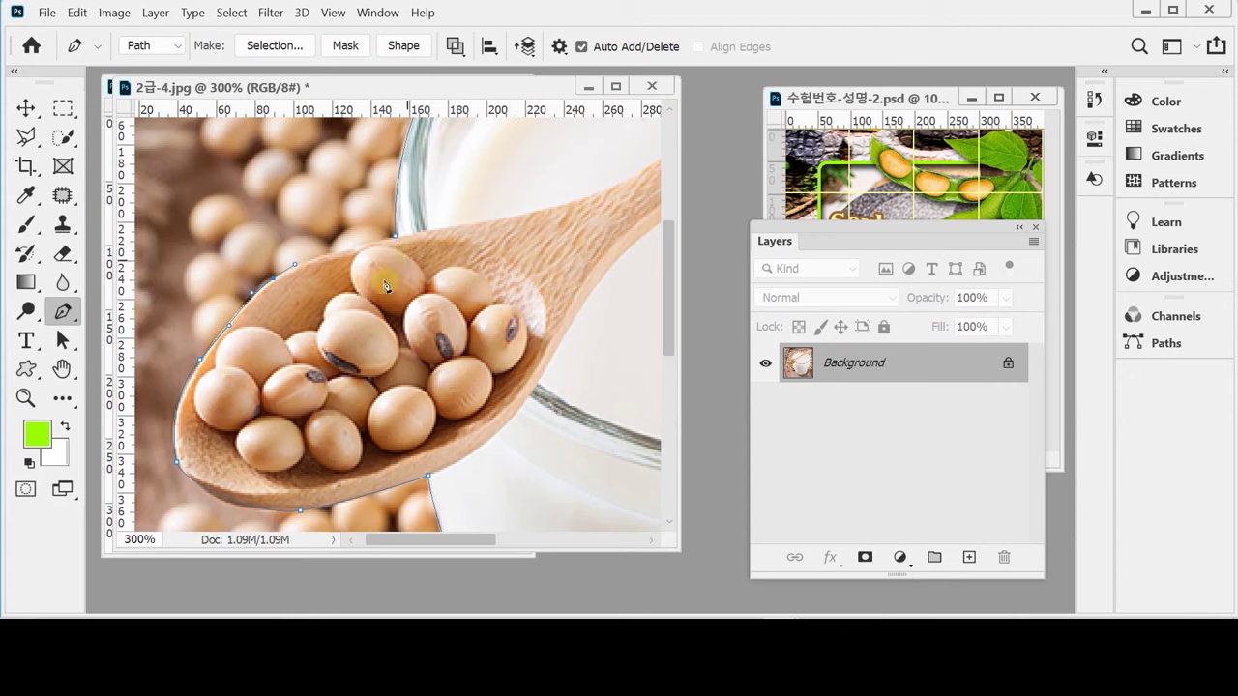
{"action": "left_click", "coordinate": [272, 291]}
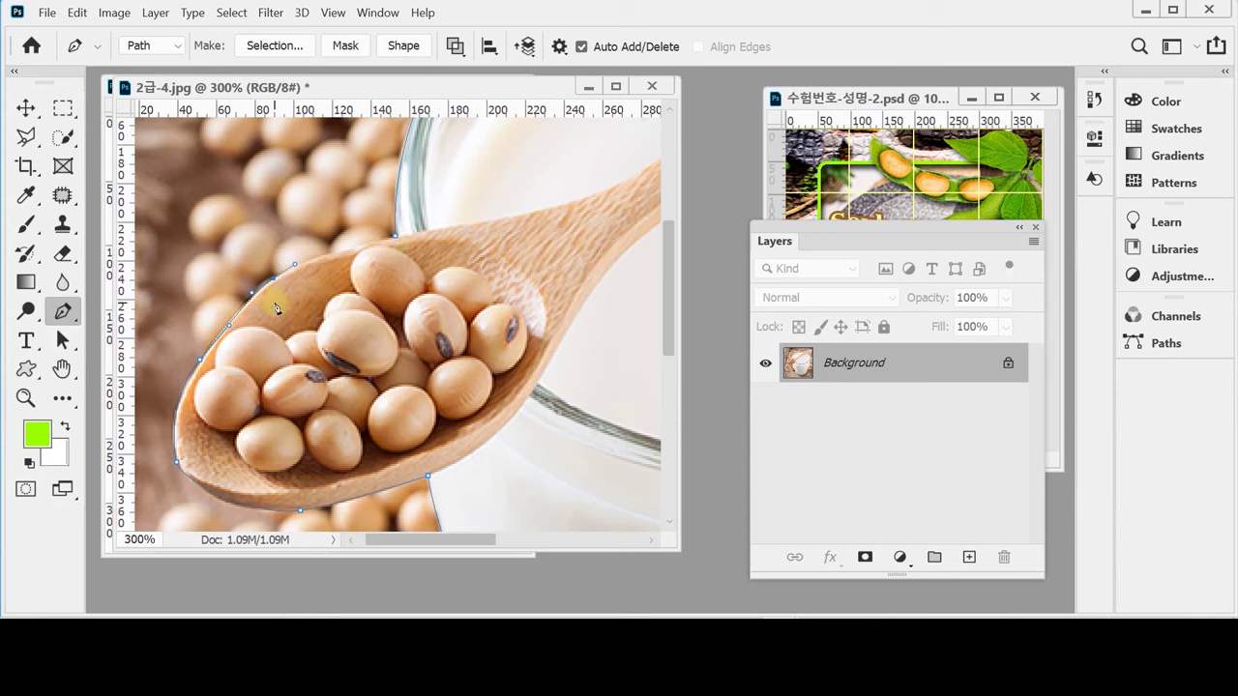
{"action": "left_click", "coordinate": [251, 293]}
{"action": "left_click", "coordinate": [397, 240]}
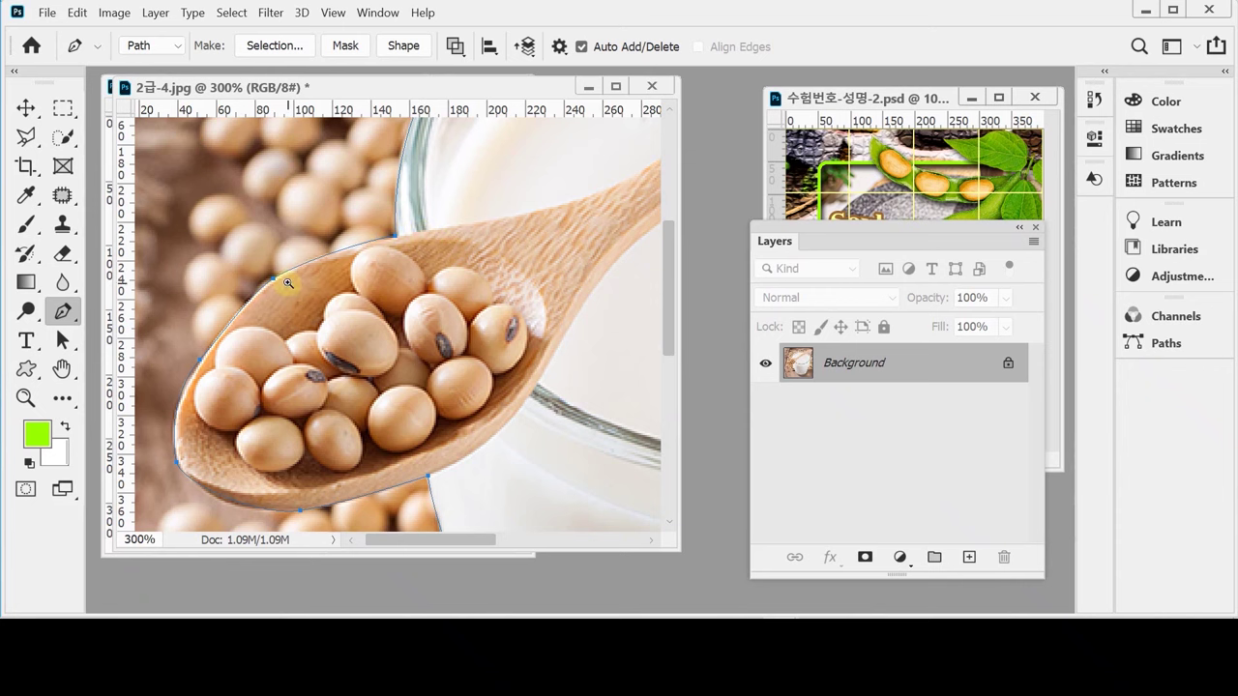
Examine how closely the closed path follows the upper edge of the spoon bowl.
{"action": "scroll", "coordinate": [288, 284], "scroll_direction": "up", "scroll_amount": 1}
{"action": "scroll", "coordinate": [277, 276], "scroll_direction": "up", "scroll_amount": 3}
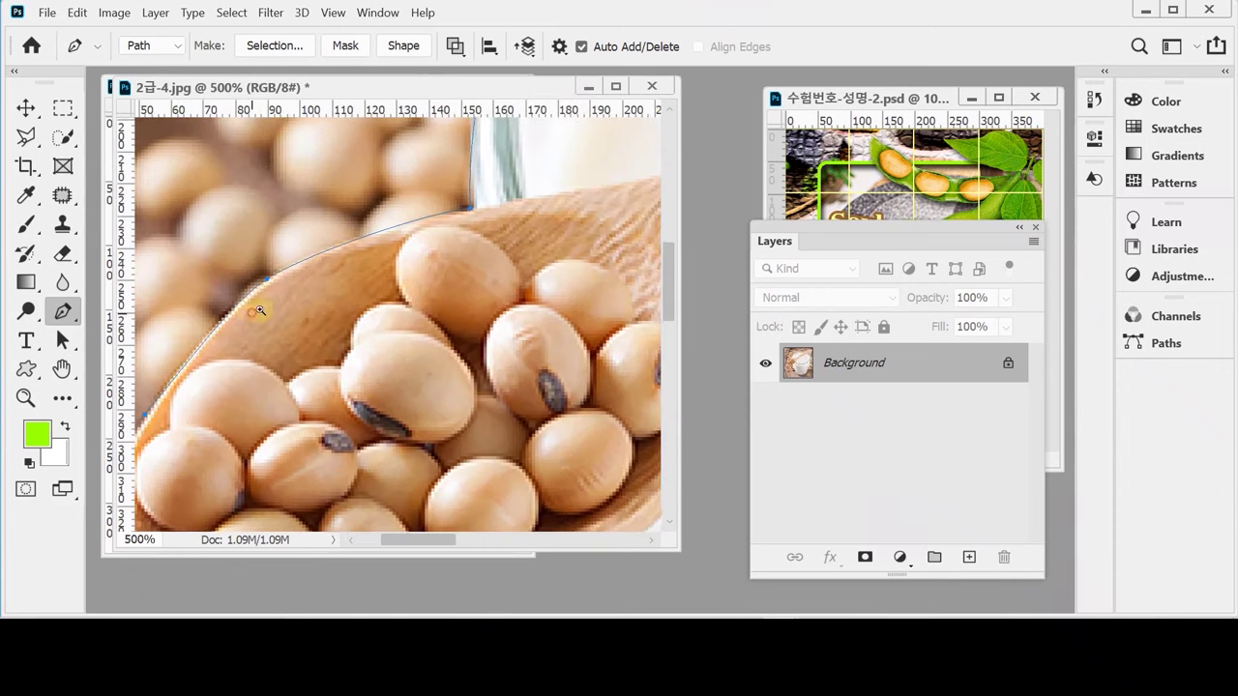
{"action": "scroll", "coordinate": [267, 287], "scroll_direction": "up", "scroll_amount": 2}
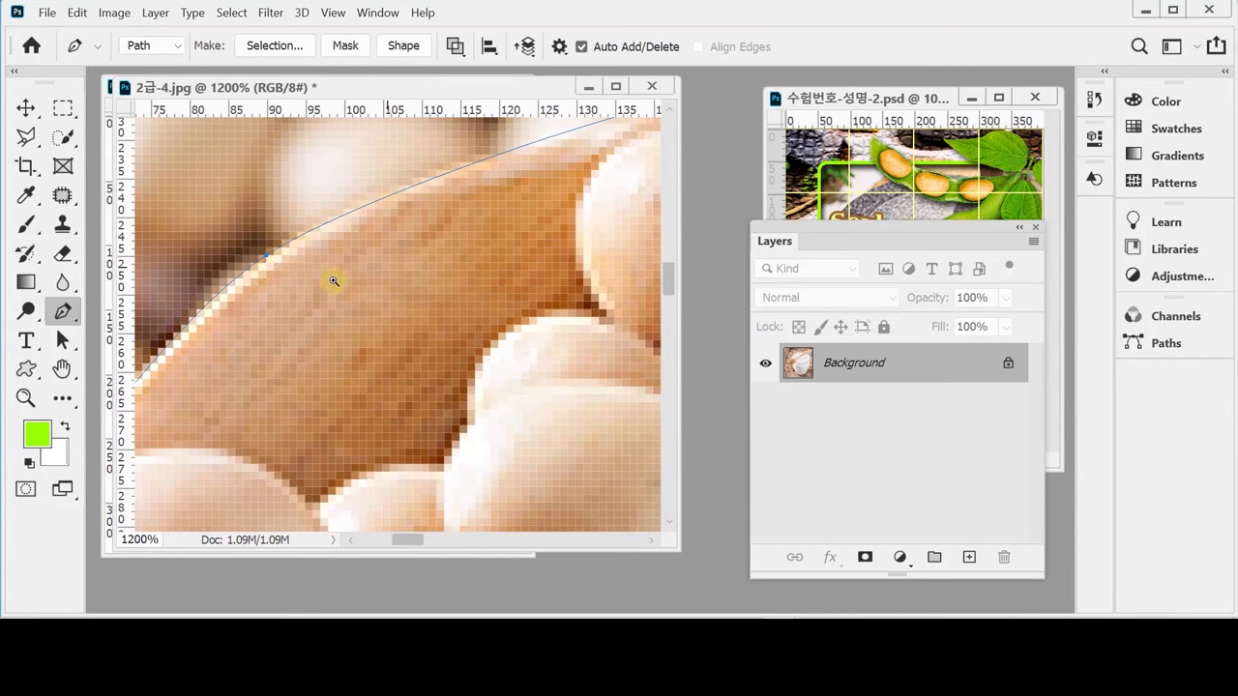
{"action": "scroll", "coordinate": [320, 284], "scroll_direction": "down", "scroll_amount": 3}
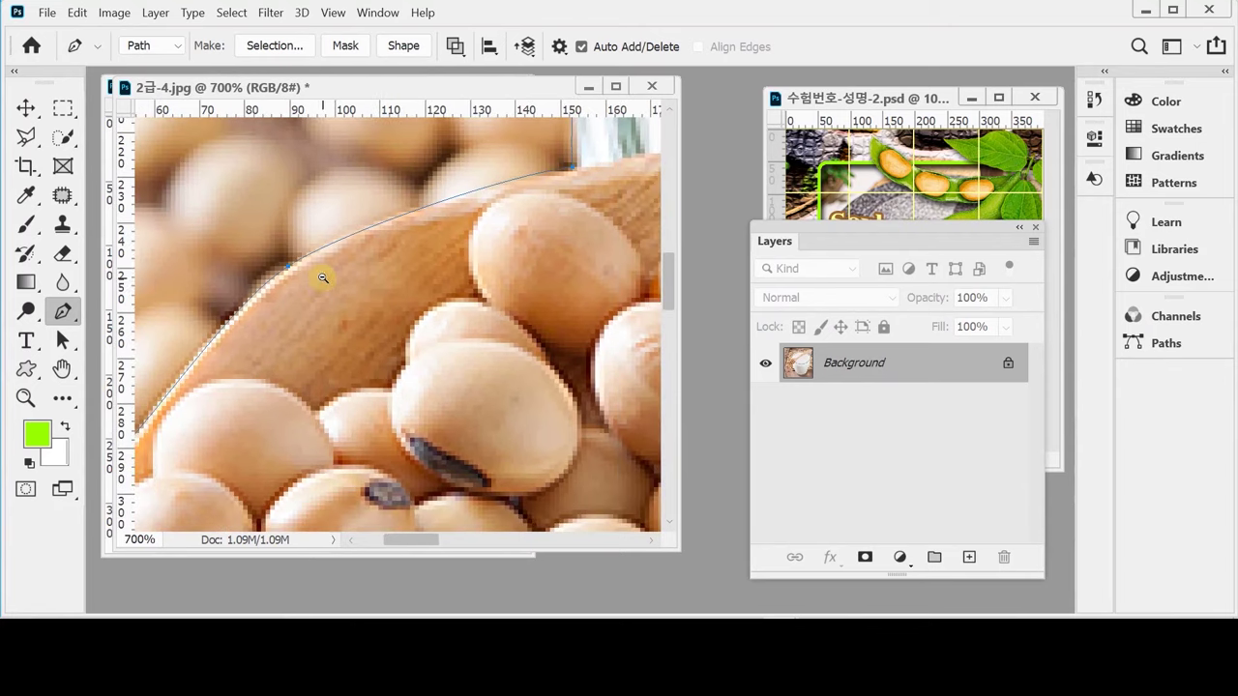
{"action": "scroll", "coordinate": [366, 270], "scroll_direction": "down", "scroll_amount": 1}
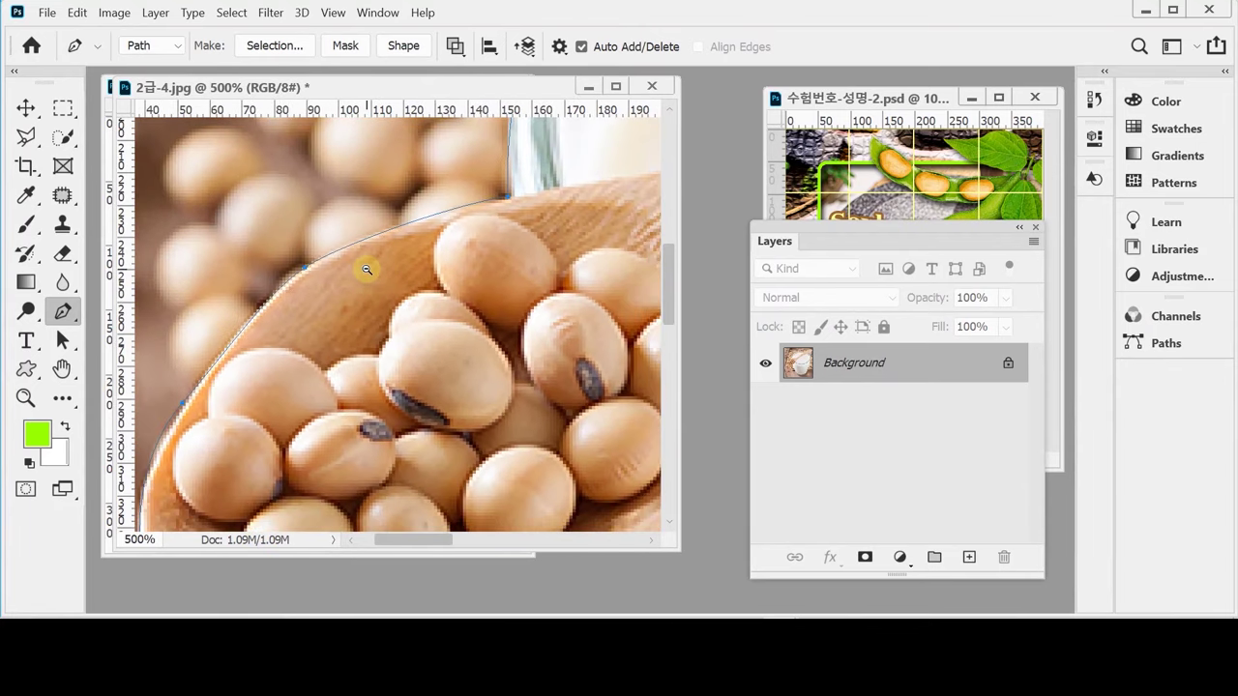
{"action": "scroll", "coordinate": [366, 270], "scroll_direction": "down", "scroll_amount": 1}
{"action": "scroll", "coordinate": [364, 274], "scroll_direction": "down", "scroll_amount": 1}
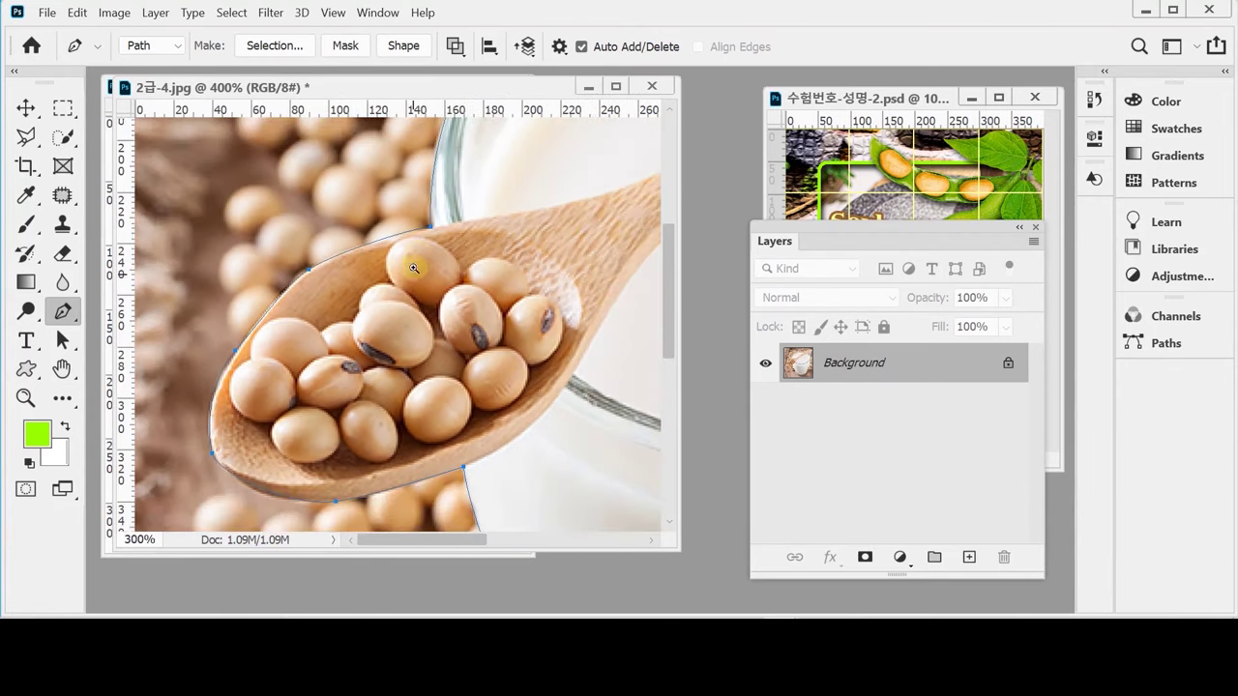
Refine the curve at the anchor point on the glass's upper rim by adjusting its direction handle.
{"action": "left_click_drag", "start_coordinate": [414, 242], "coordinate": [296, 287]}
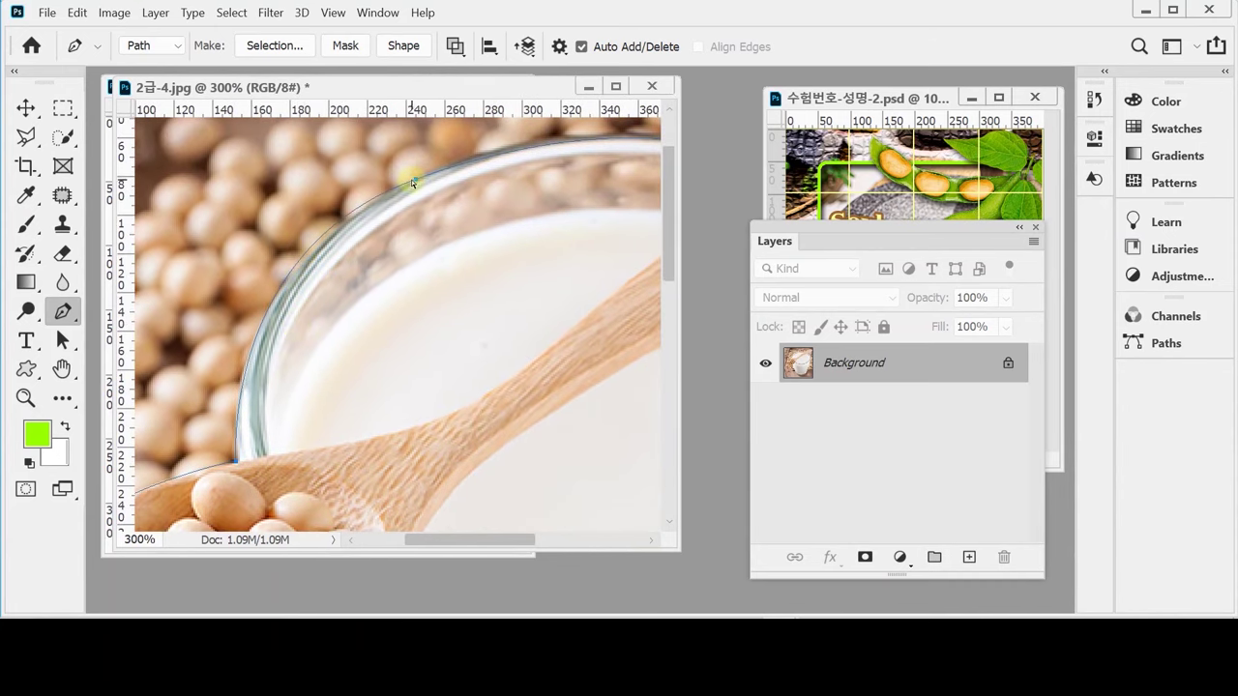
{"action": "left_click_drag", "start_coordinate": [414, 180], "coordinate": [216, 263]}
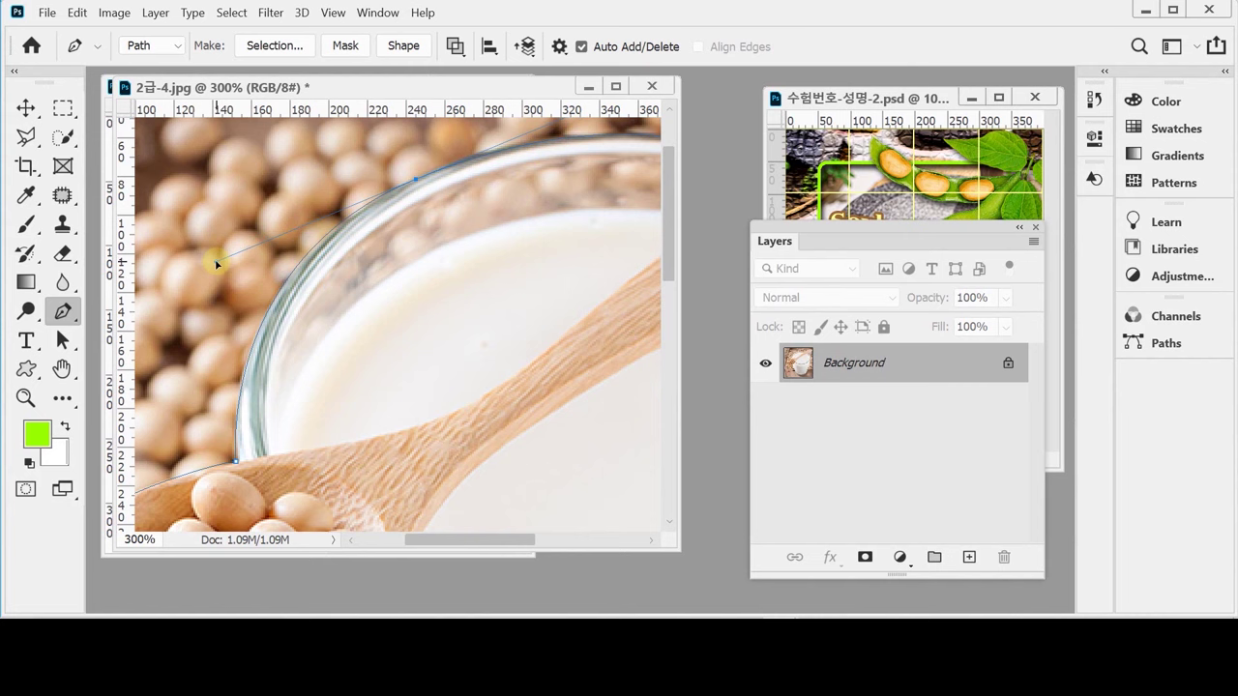
{"action": "left_click_drag", "start_coordinate": [403, 274], "coordinate": [338, 312]}
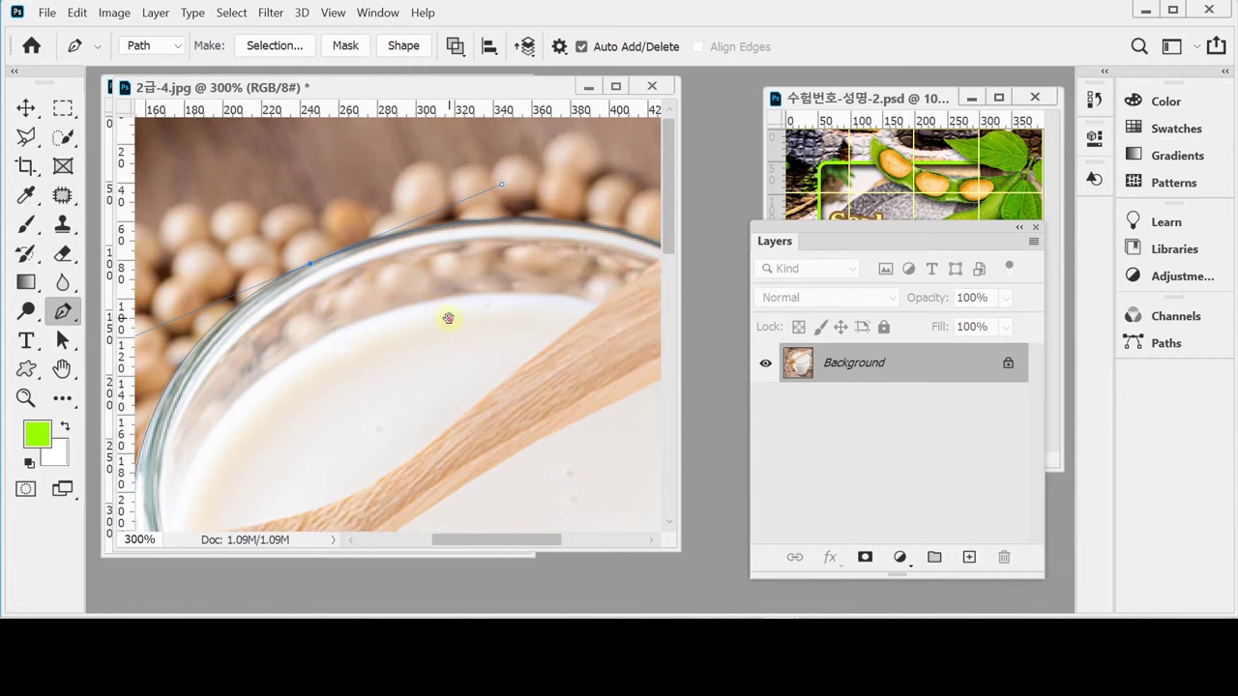
{"action": "left_click_drag", "start_coordinate": [444, 318], "coordinate": [453, 227]}
{"action": "scroll", "coordinate": [474, 253], "scroll_direction": "down", "scroll_amount": 1}
{"action": "left_click_drag", "start_coordinate": [473, 334], "coordinate": [464, 254]}
{"action": "scroll", "coordinate": [467, 265], "scroll_direction": "down", "scroll_amount": 1}
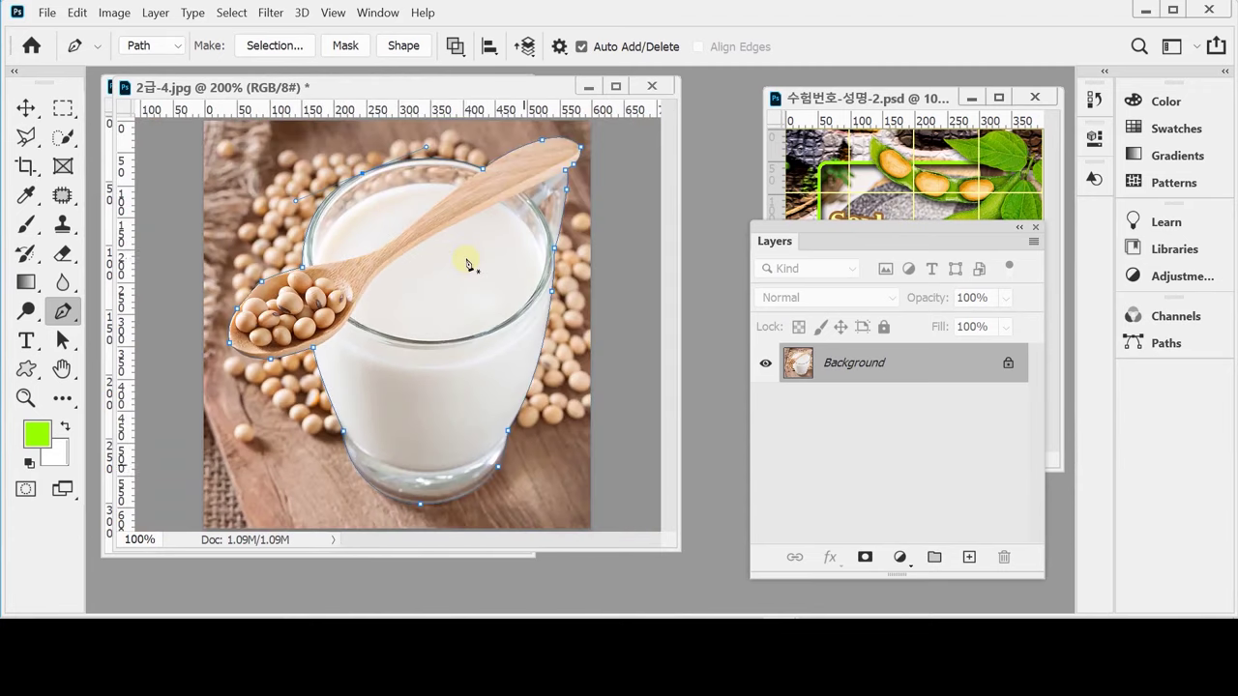
Convert the path to a selection and move the selected glass and spoon into the green-framed composite document.
{"action": "key", "text": "ctrl+Return"}
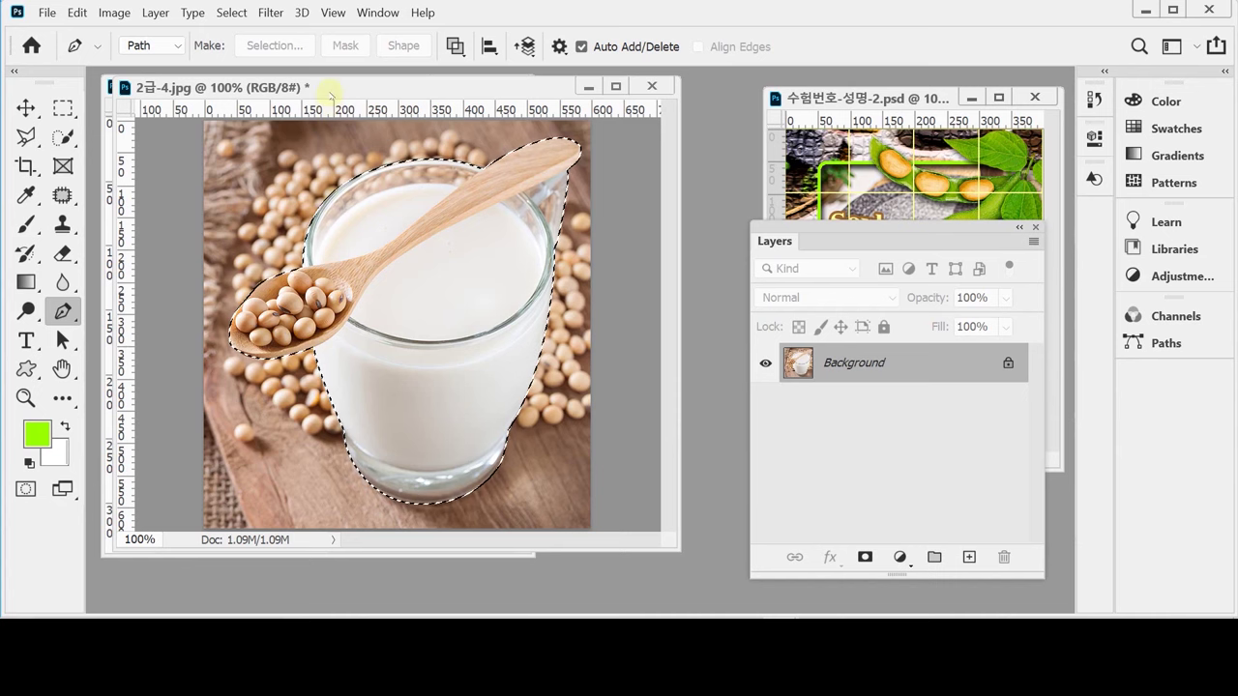
{"action": "left_click_drag", "start_coordinate": [330, 89], "coordinate": [675, 184]}
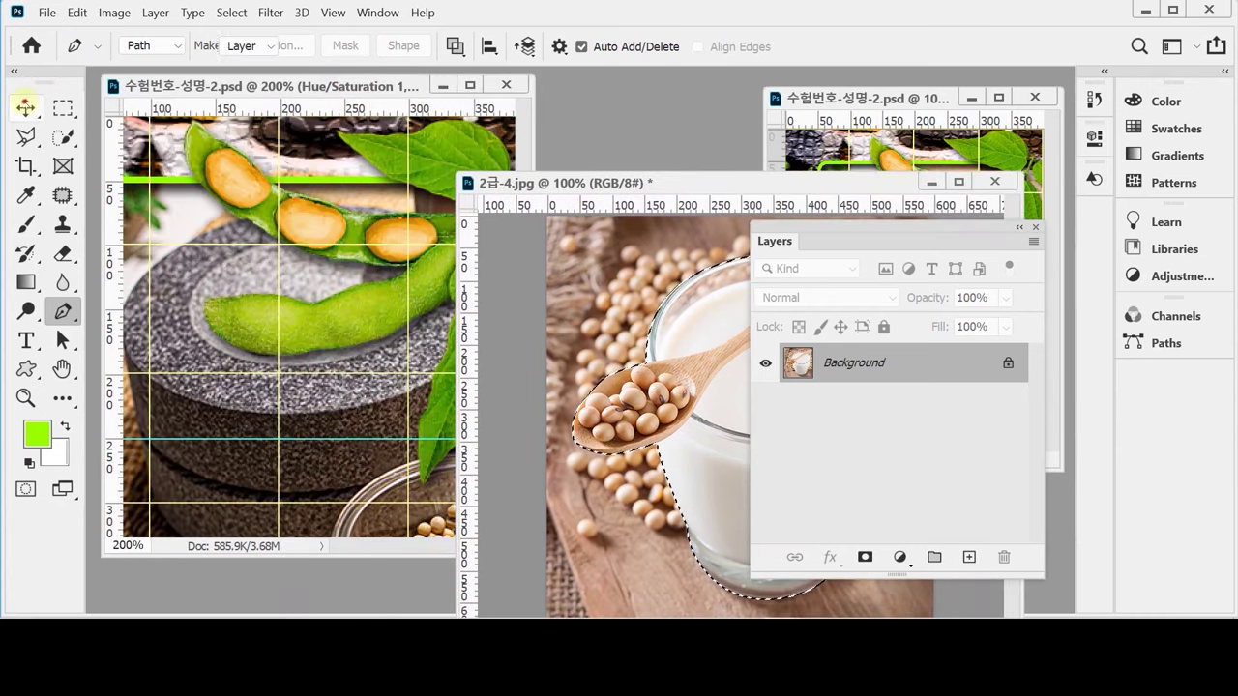
{"action": "key", "text": "v"}
{"action": "left_click_drag", "start_coordinate": [670, 385], "coordinate": [332, 309]}
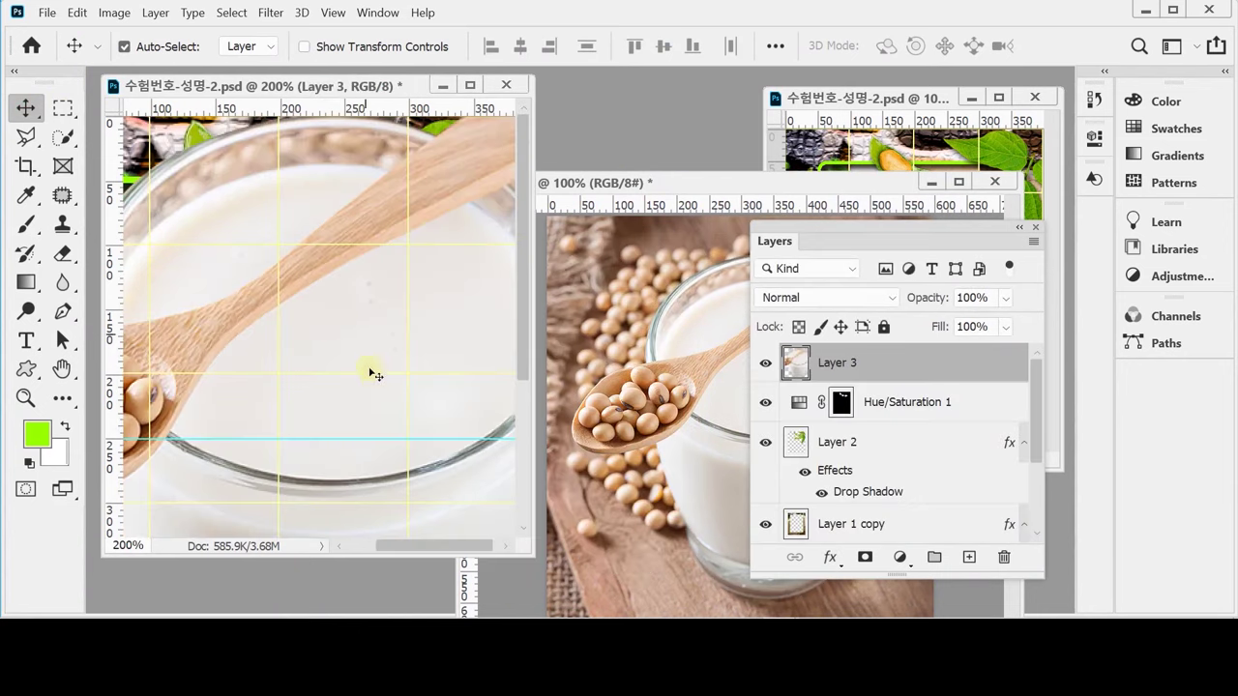
Scale the glass-and-spoon layer down to about 39% and place it in the lower-left part of the green-framed composite.
{"action": "key", "text": "ctrl+space"}
{"action": "key", "text": "ctrl+minus"}
{"action": "key", "text": "ctrl+minus"}
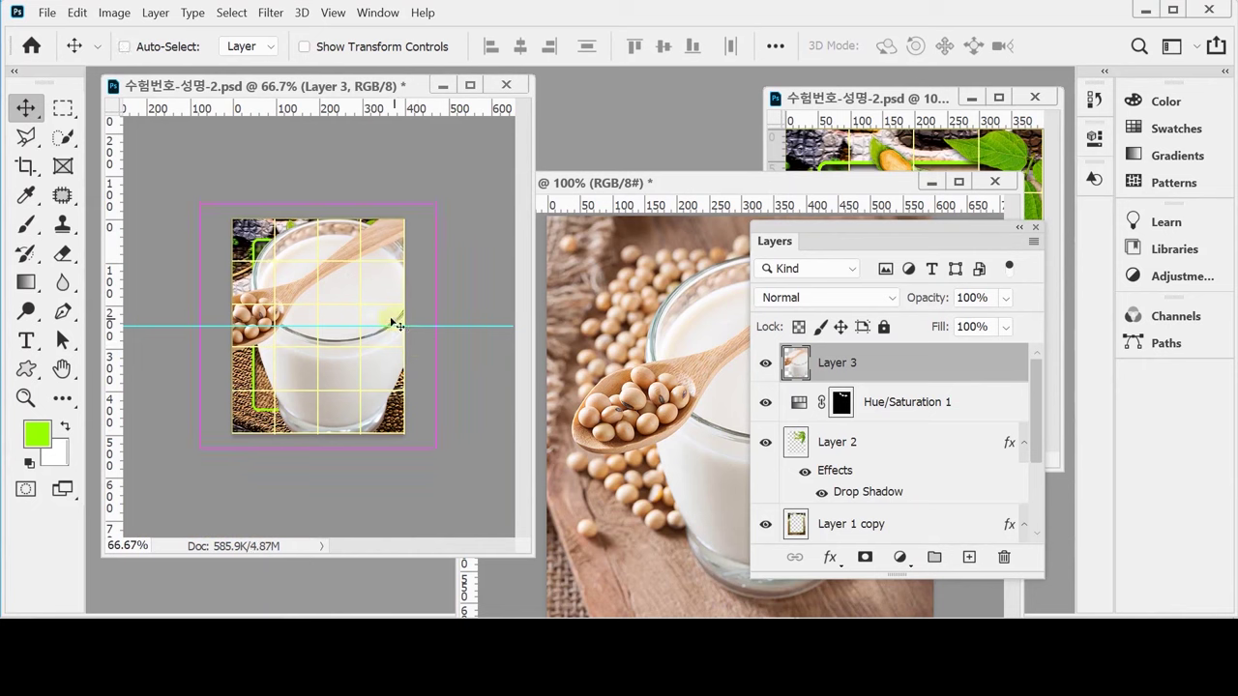
{"action": "key", "text": "ctrl+t"}
{"action": "left_click_drag", "start_coordinate": [435, 203], "coordinate": [314, 330]}
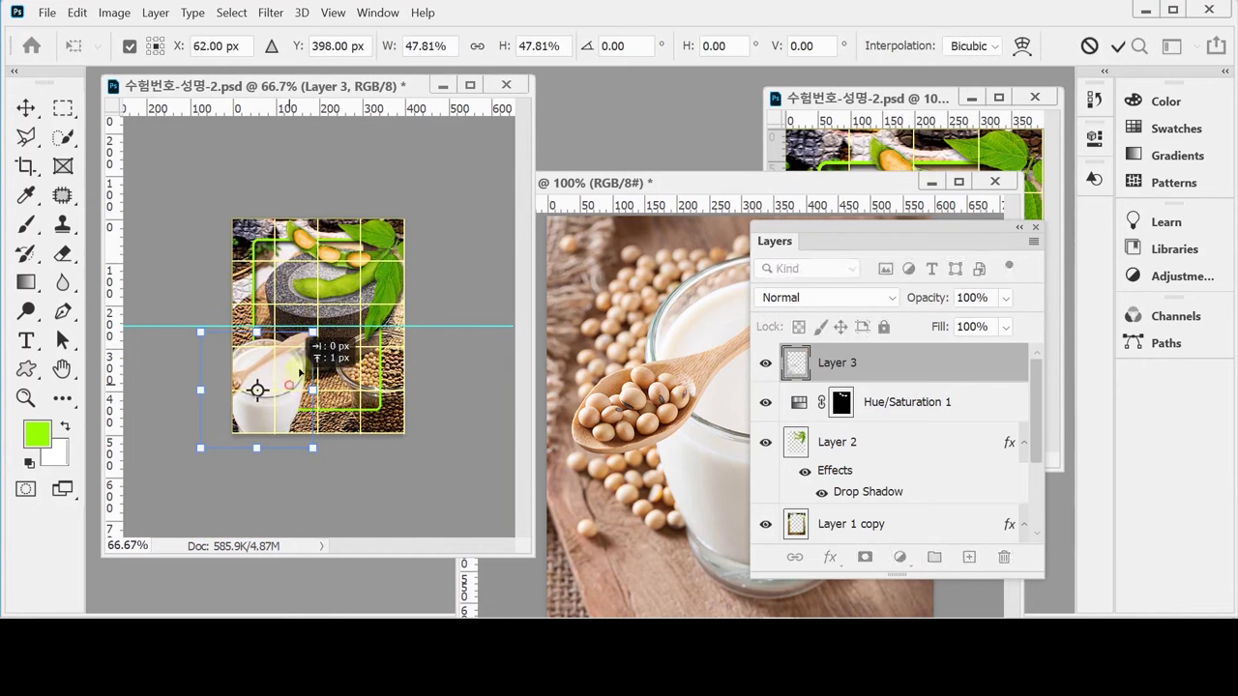
{"action": "left_click_drag", "start_coordinate": [283, 400], "coordinate": [309, 370]}
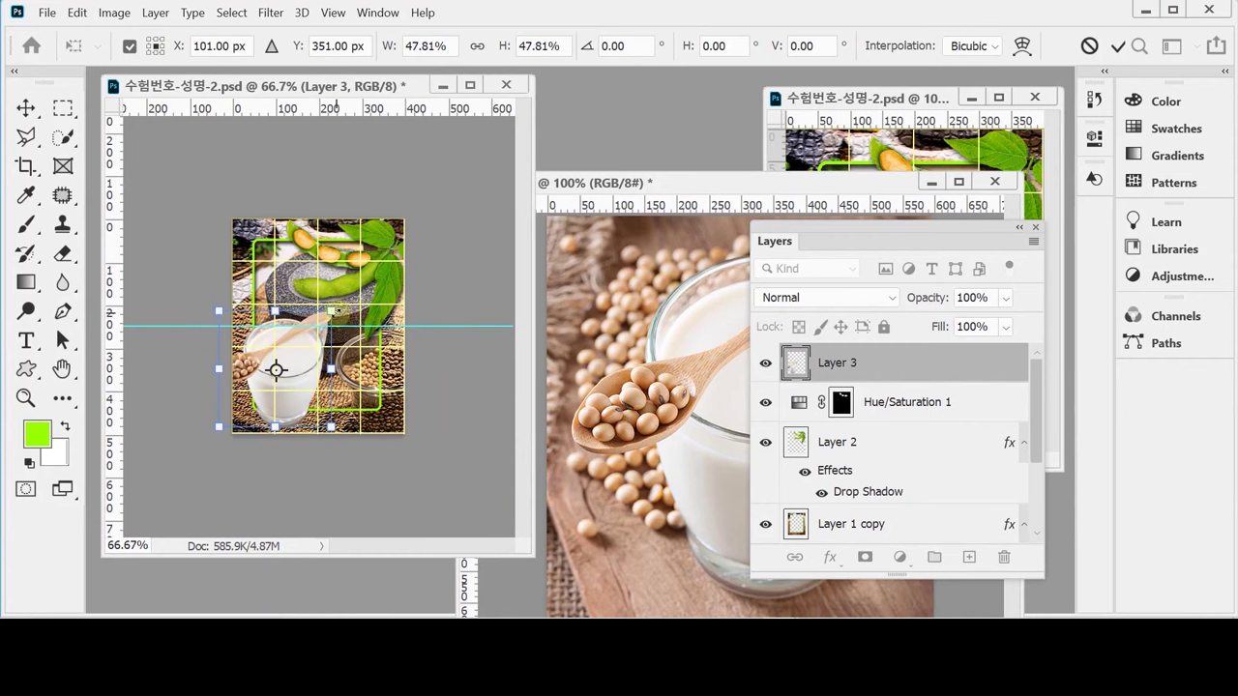
{"action": "left_click_drag", "start_coordinate": [334, 312], "coordinate": [310, 335]}
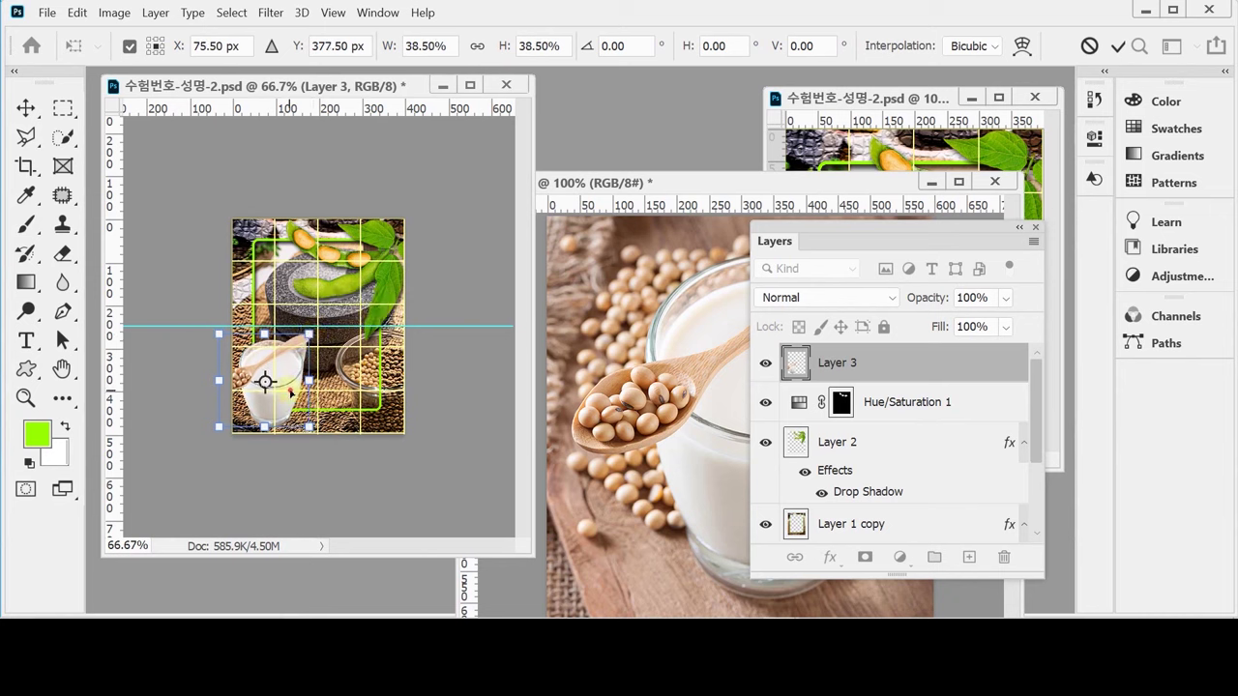
{"action": "left_click_drag", "start_coordinate": [291, 393], "coordinate": [302, 395]}
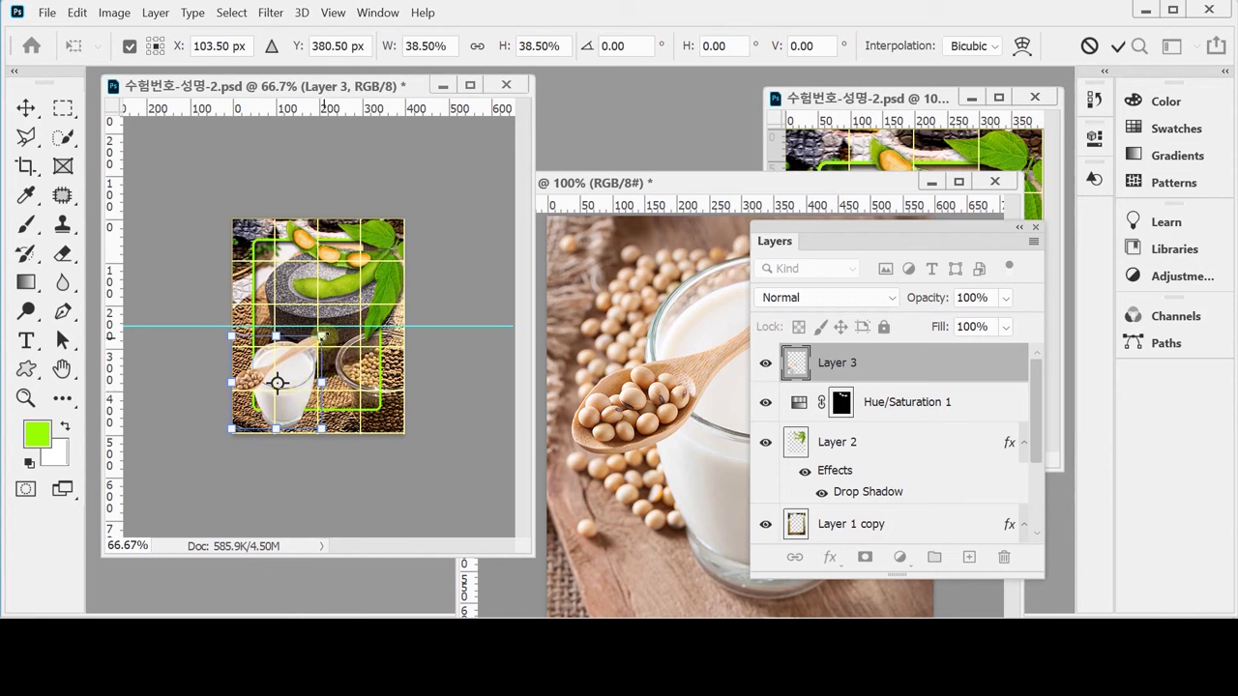
{"action": "left_click_drag", "start_coordinate": [321, 336], "coordinate": [325, 332]}
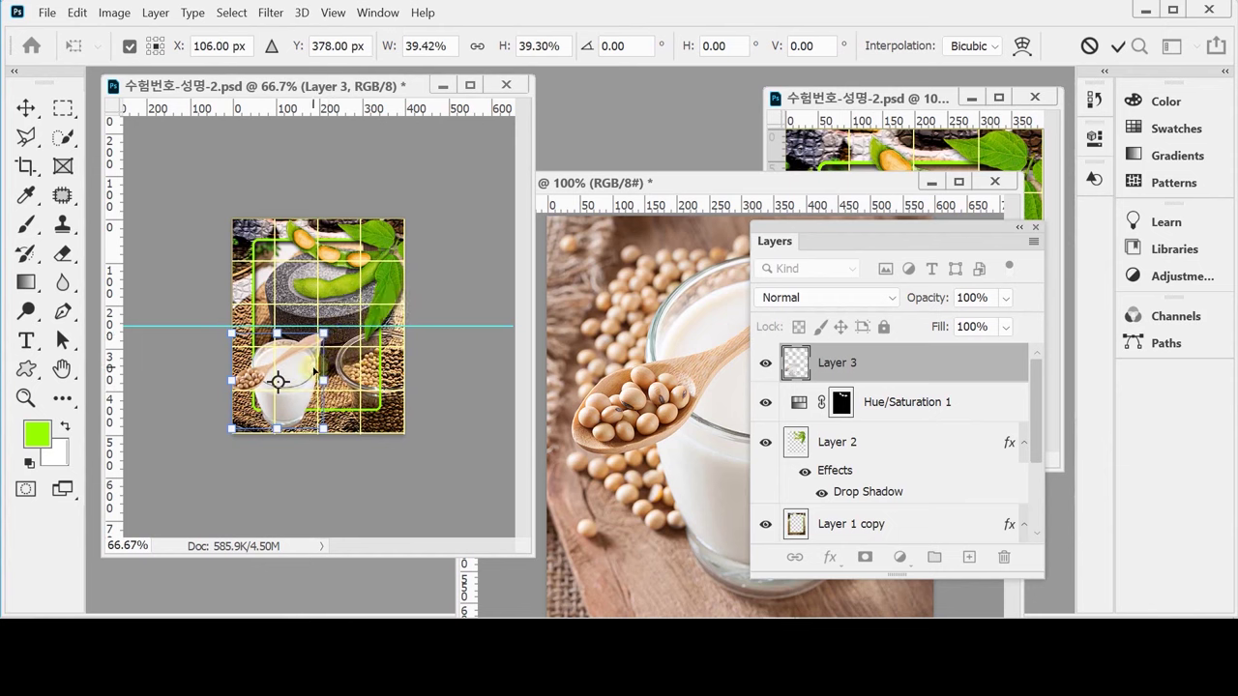
{"action": "key", "text": "Return"}
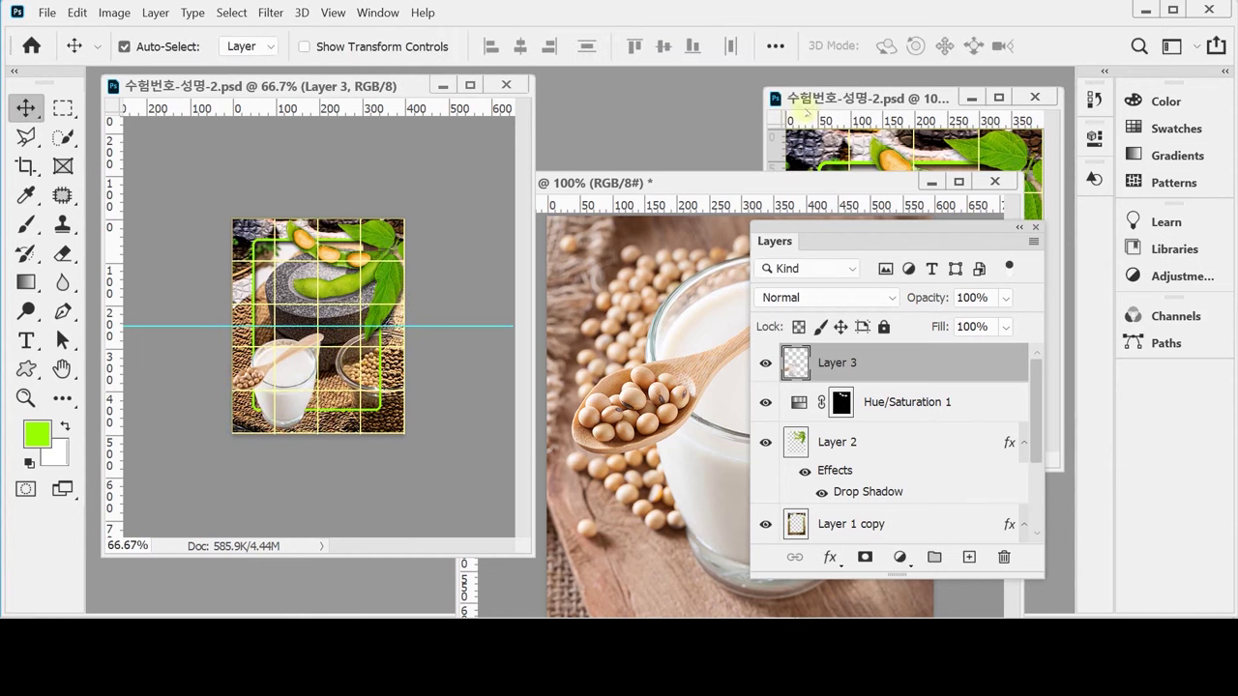
Close 2급-4.jpg without saving its changes and uncover the reference composite.
{"action": "left_click", "coordinate": [995, 182]}
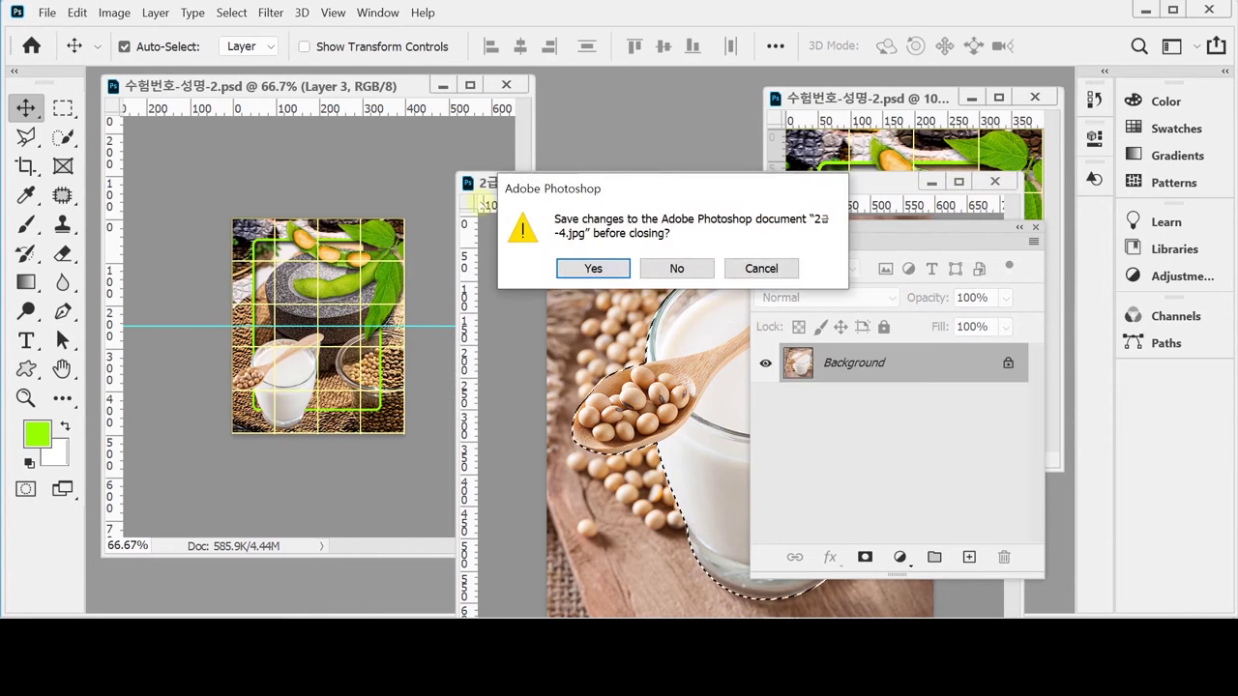
{"action": "left_click", "coordinate": [689, 271]}
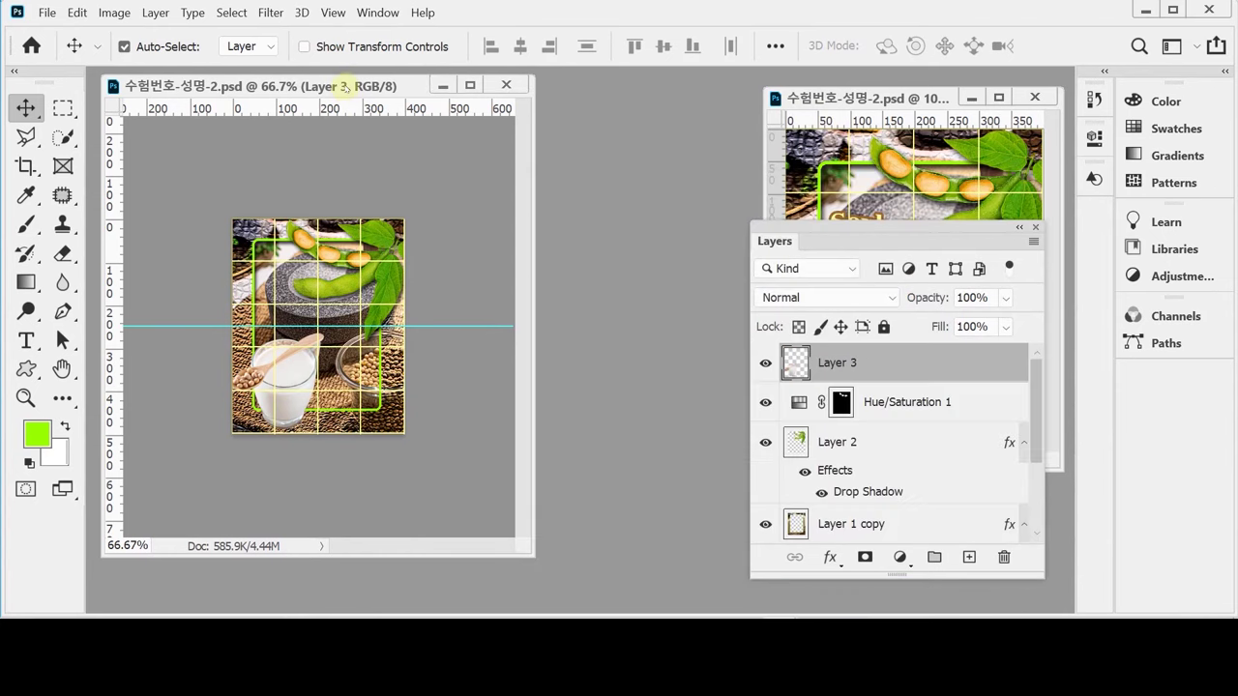
{"action": "left_click_drag", "start_coordinate": [812, 240], "coordinate": [633, 274]}
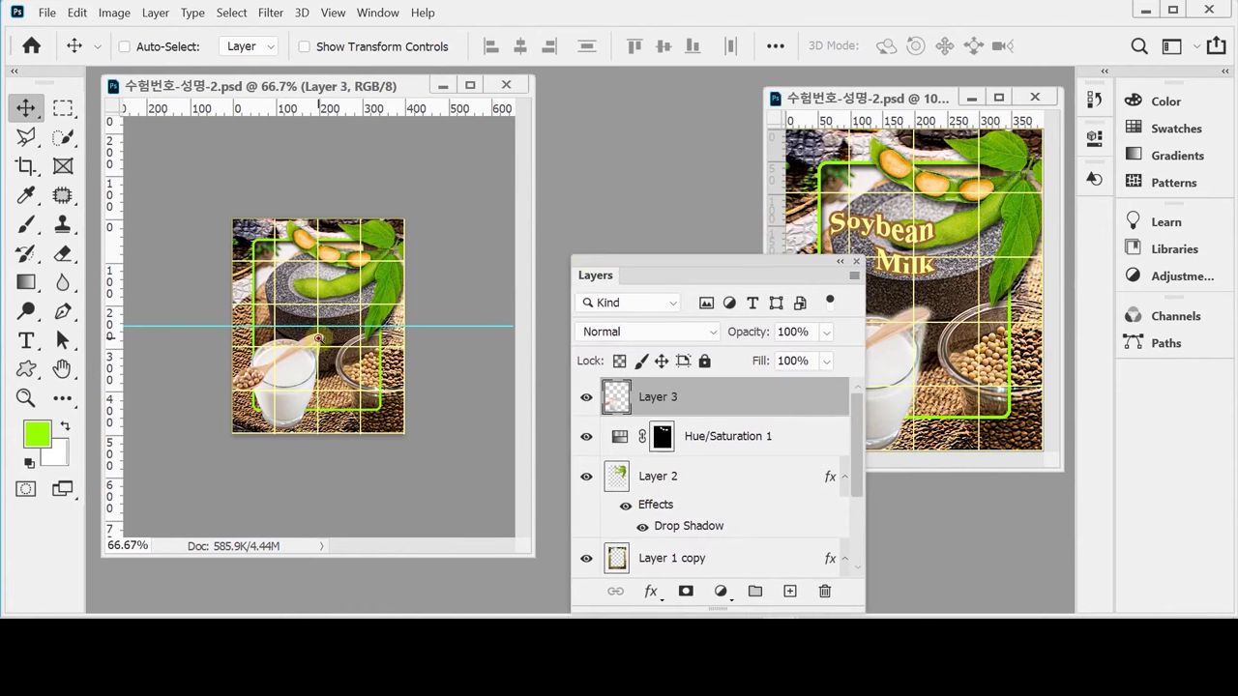
Nudge the glass-and-spoon layer into its final place and give it an Outer Glow with a size of 10 px.
{"action": "key", "text": "ctrl+1"}
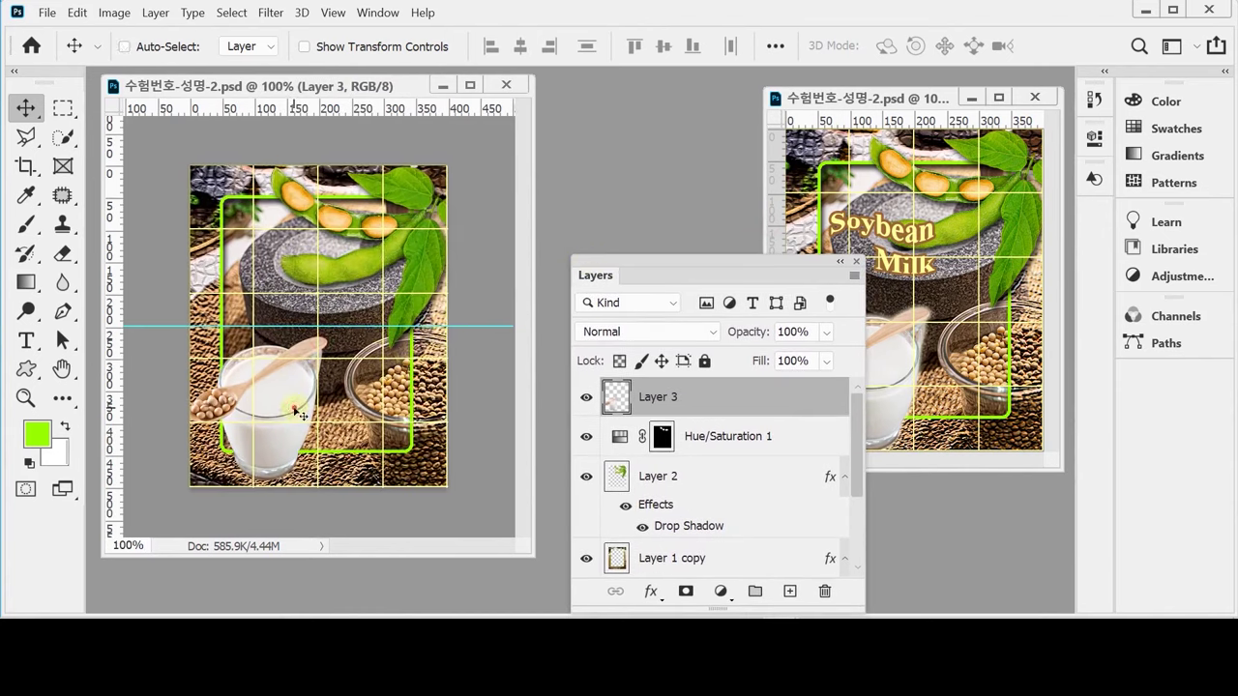
{"action": "left_click_drag", "start_coordinate": [295, 411], "coordinate": [338, 379]}
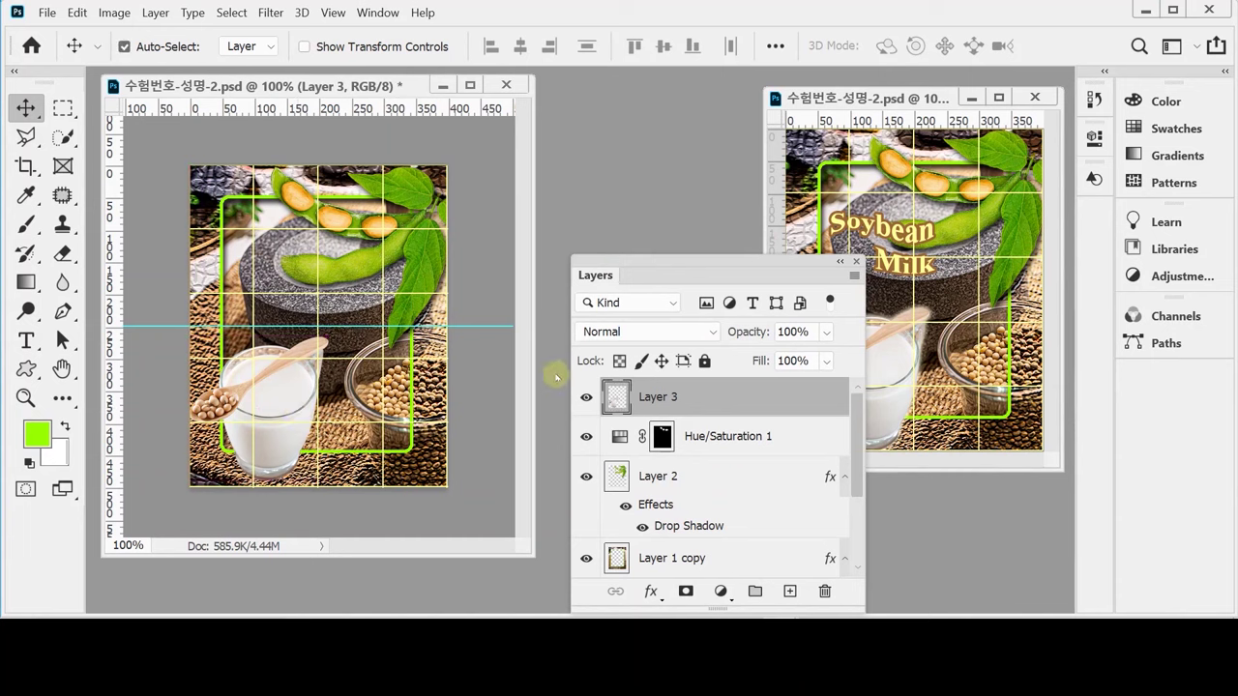
{"action": "left_click", "coordinate": [651, 591]}
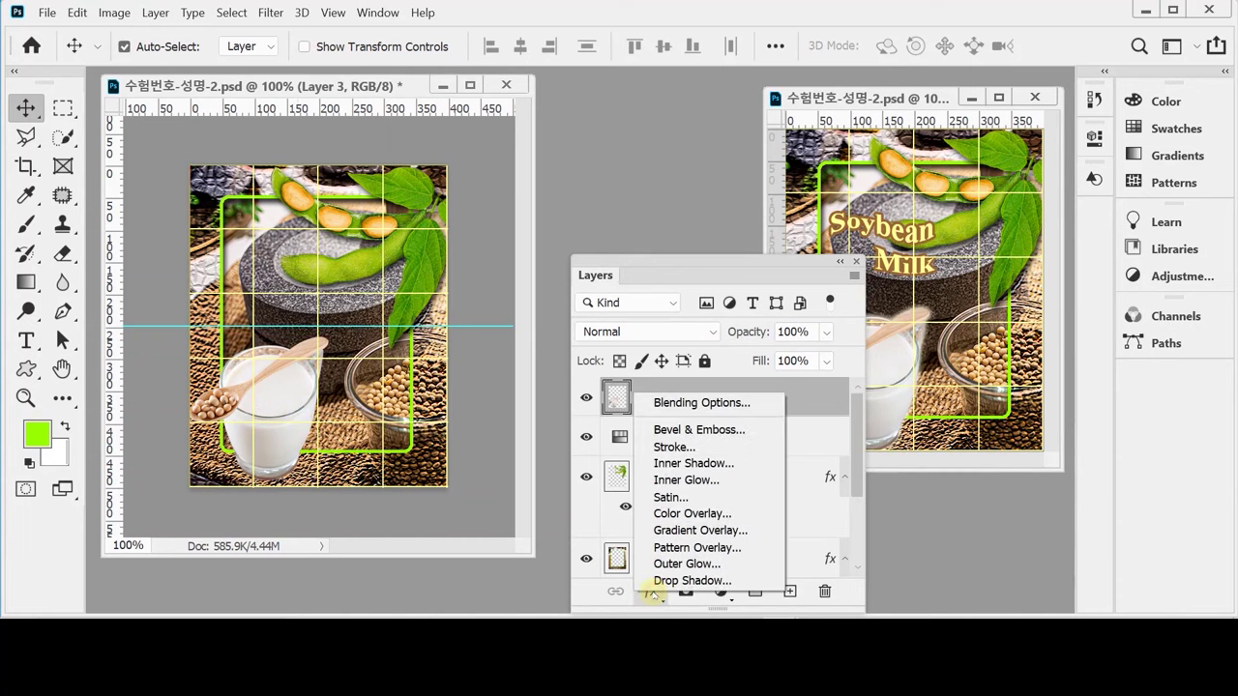
{"action": "left_click", "coordinate": [692, 581]}
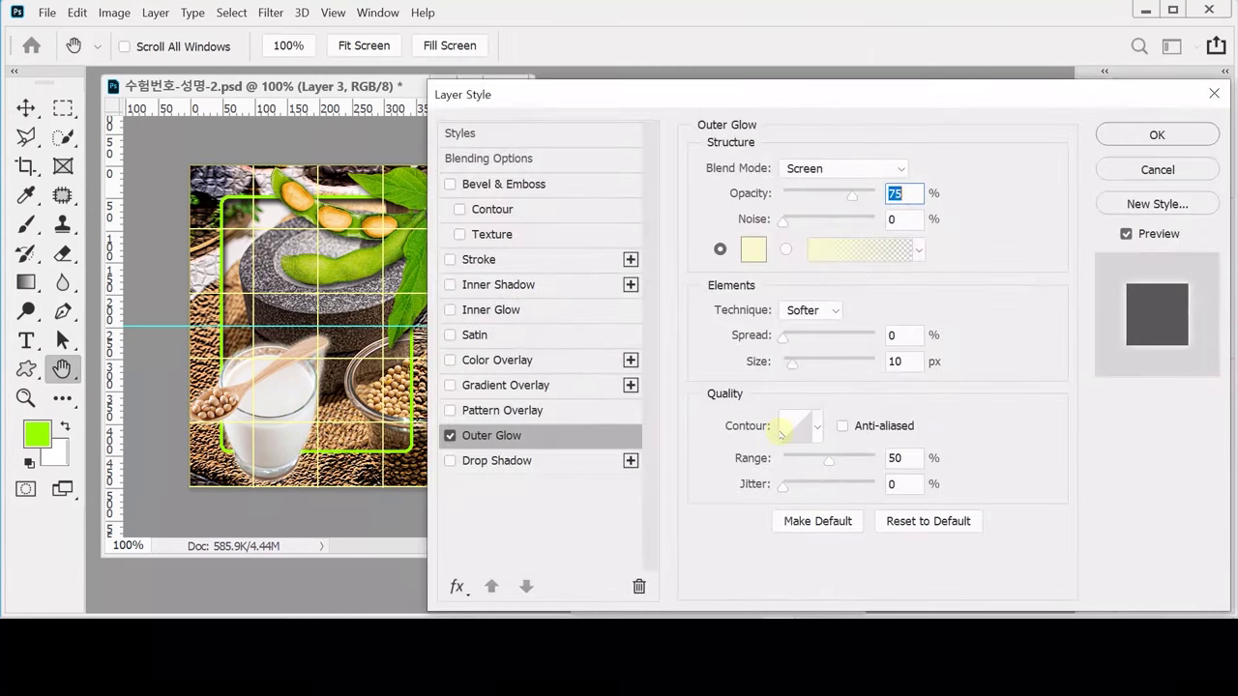
{"action": "left_click", "coordinate": [912, 359]}
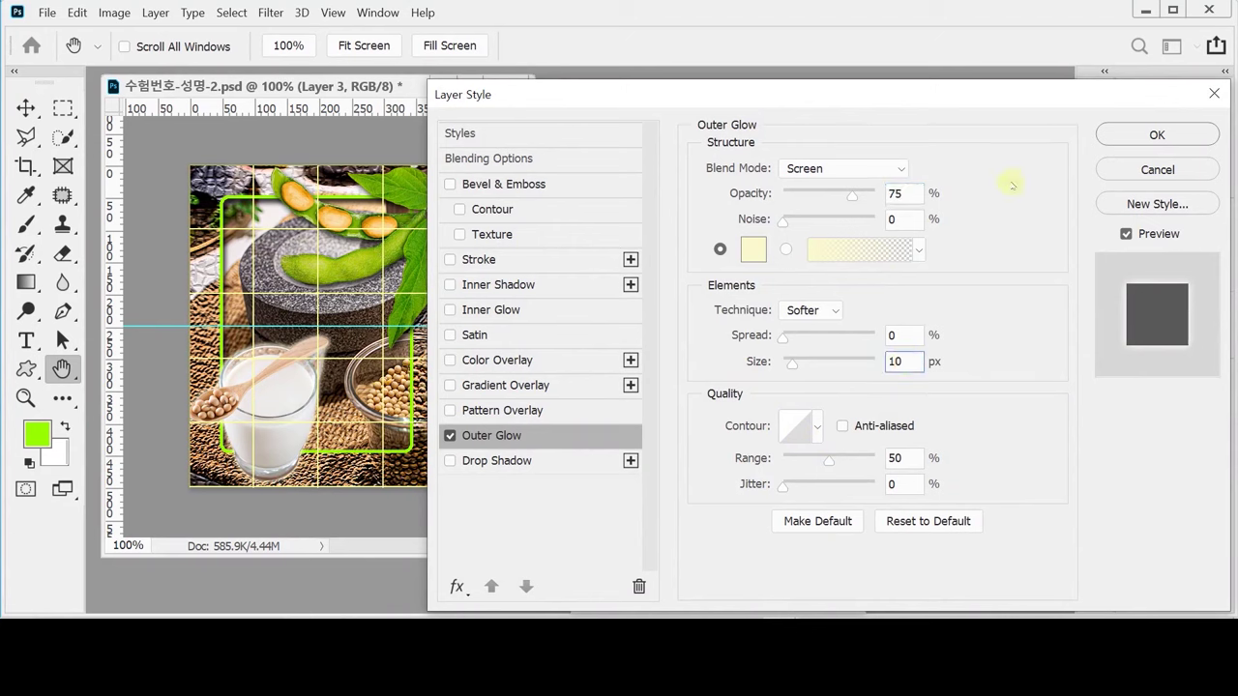
{"action": "left_click", "coordinate": [1136, 133]}
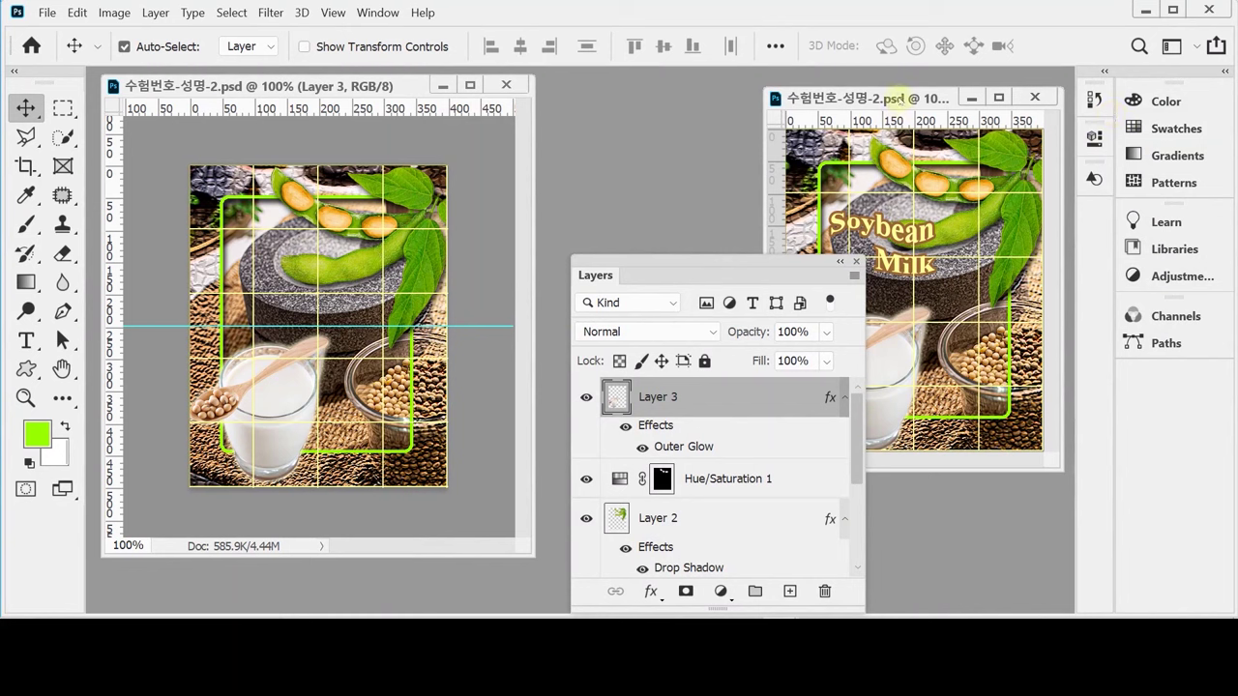
Start a horizontal text over the stone mortar and set its font to Times New Roman Bold.
{"action": "left_click_drag", "start_coordinate": [735, 261], "coordinate": [705, 320]}
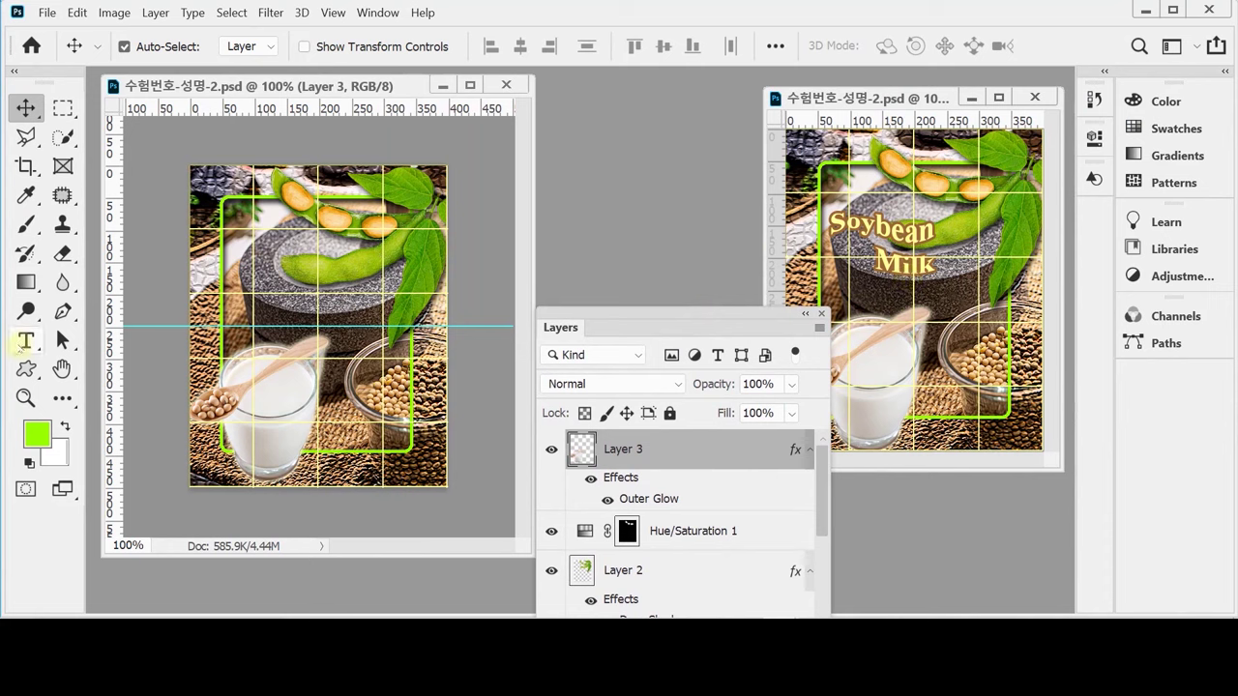
{"action": "left_click", "coordinate": [25, 340]}
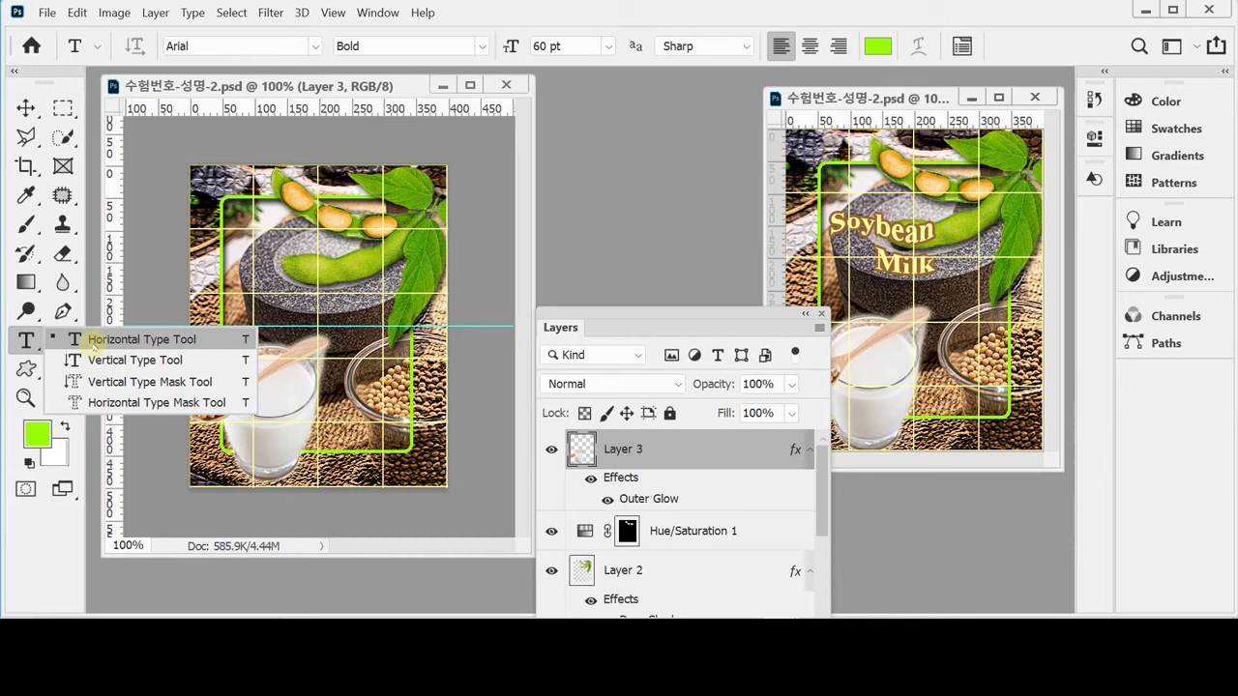
{"action": "left_click", "coordinate": [94, 341]}
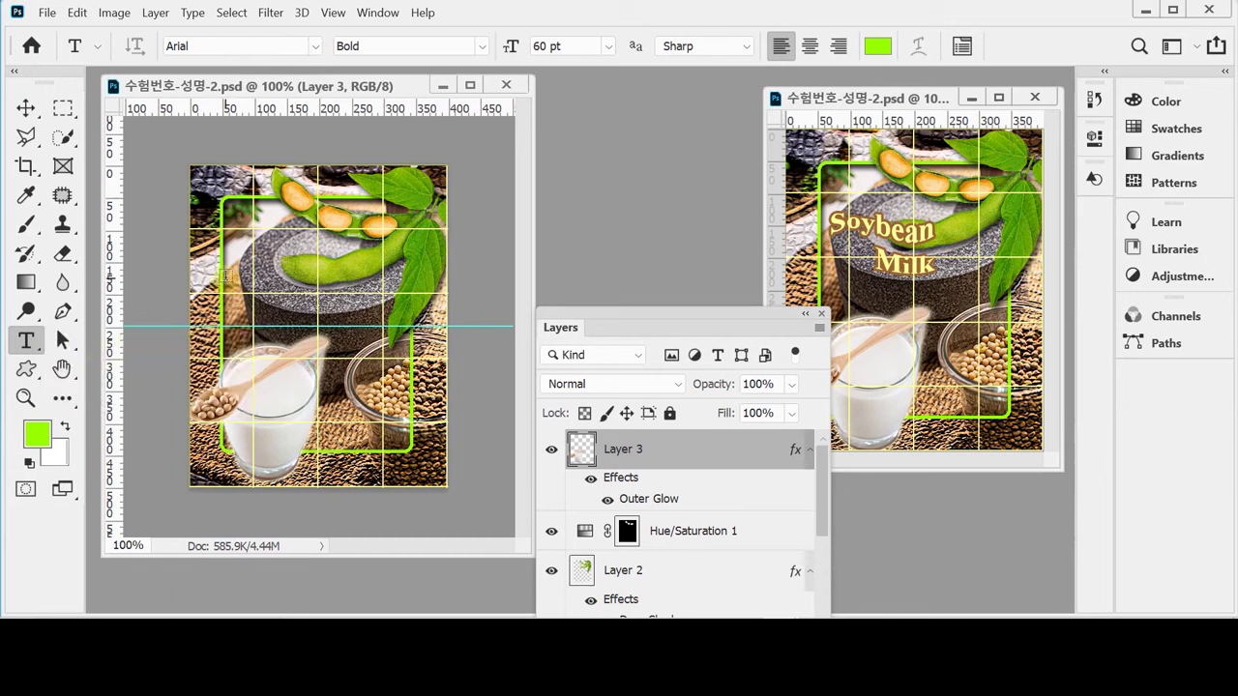
{"action": "left_click", "coordinate": [224, 277]}
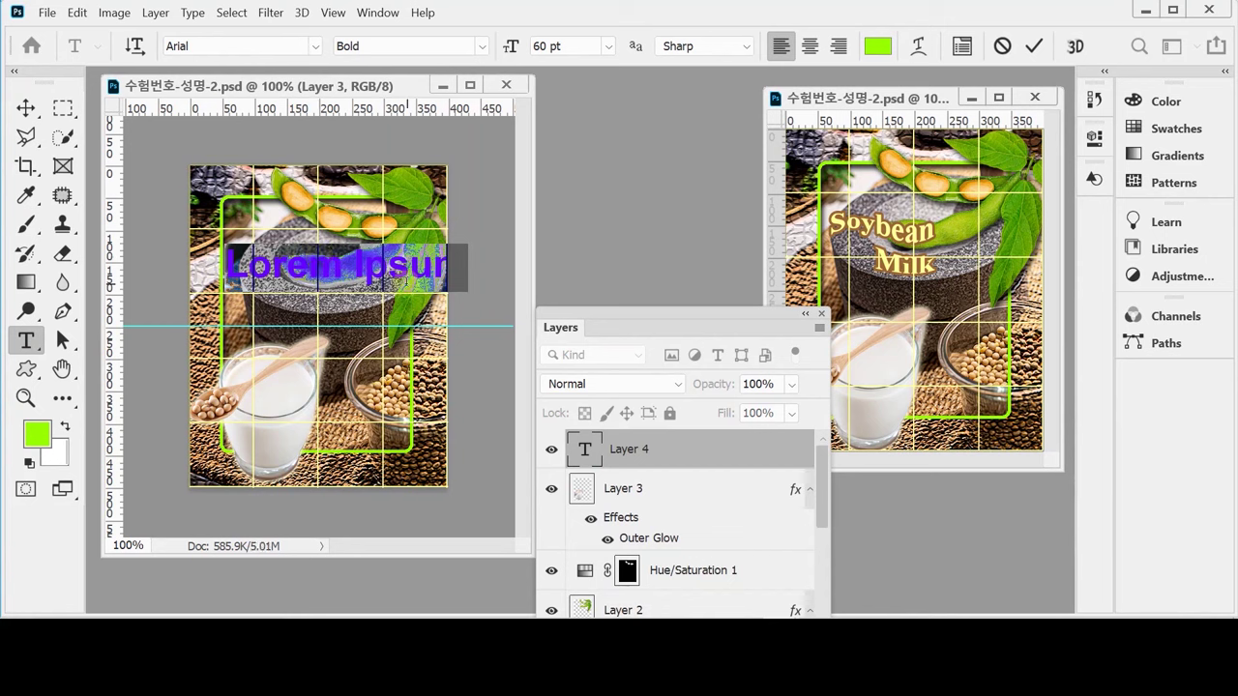
{"action": "left_click", "coordinate": [203, 44]}
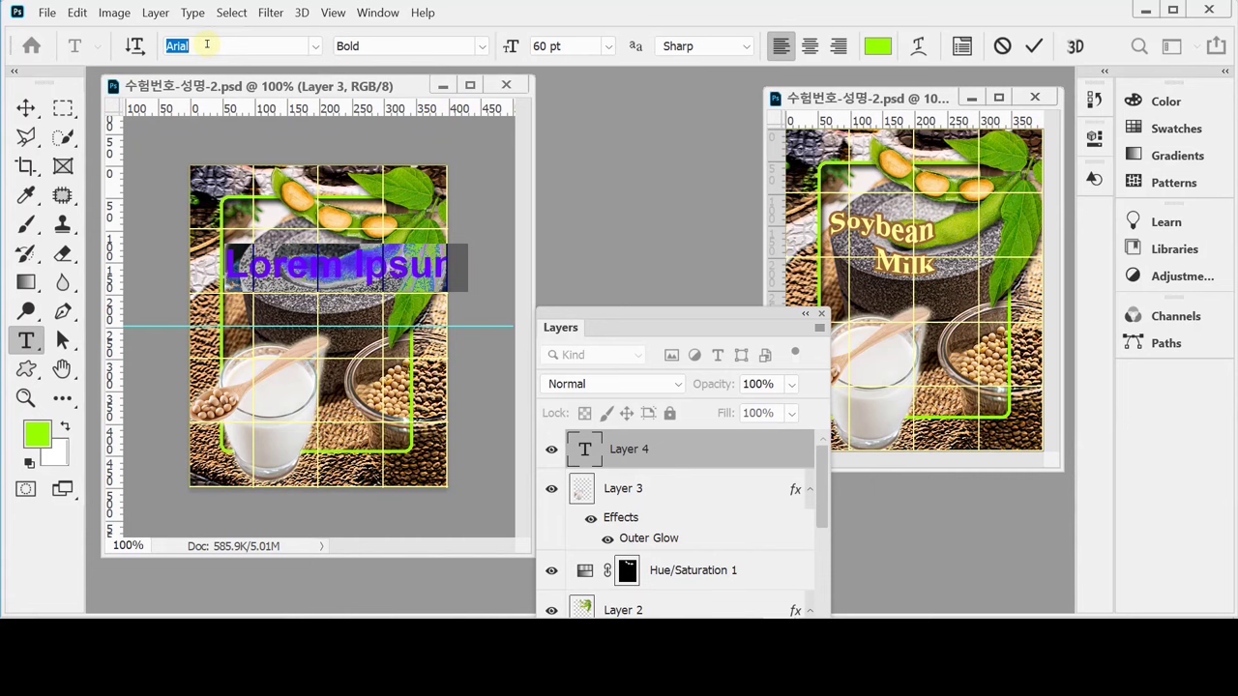
{"action": "type", "text": "tim"}
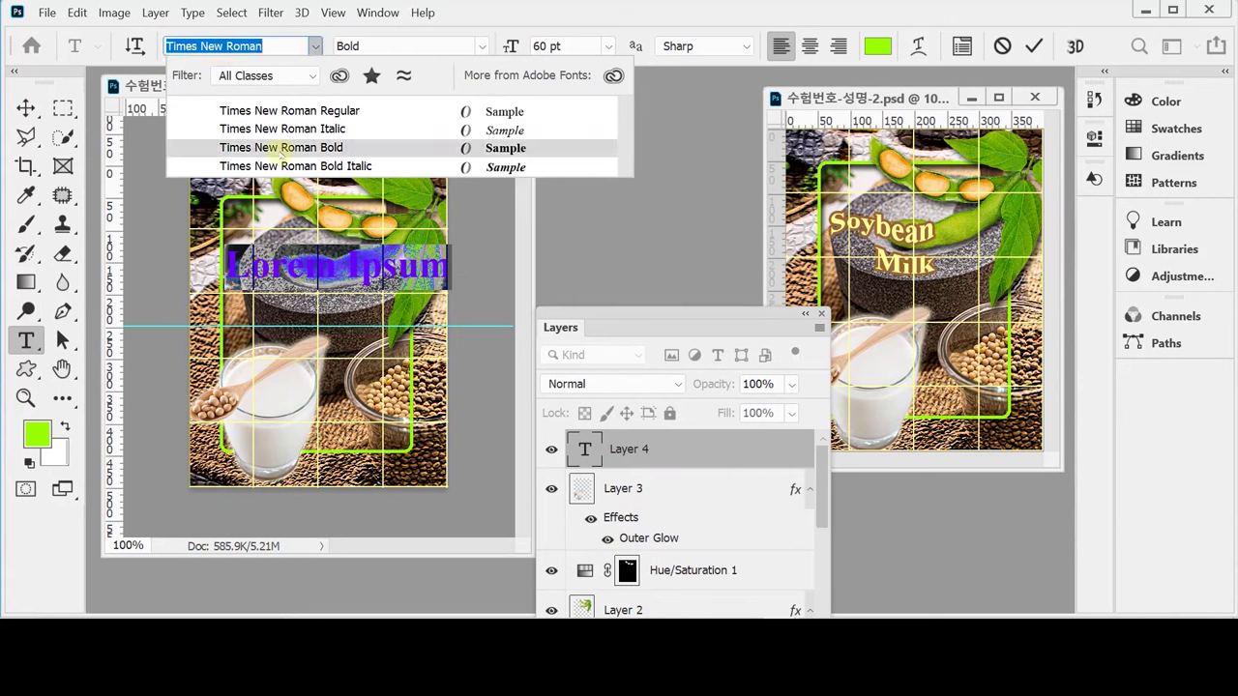
{"action": "left_click", "coordinate": [281, 151]}
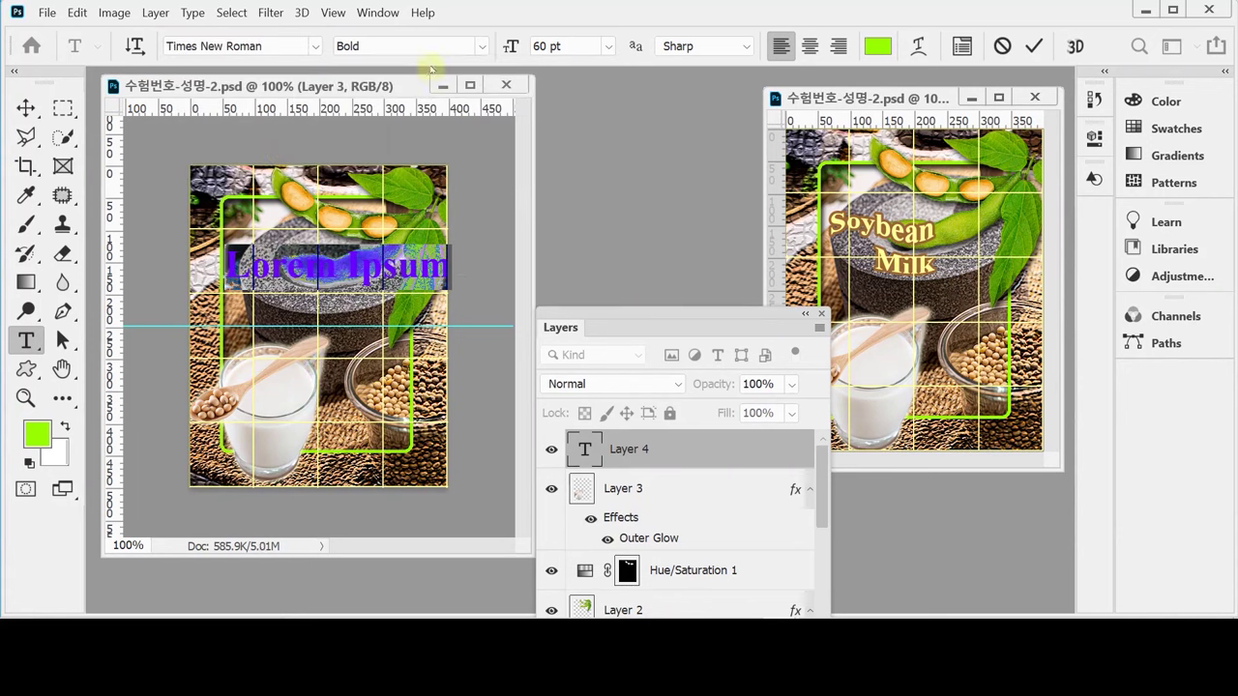
Set the text size to 45 pt and right-align the text across the mortar.
{"action": "left_click", "coordinate": [546, 46]}
{"action": "left_click", "coordinate": [512, 45]}
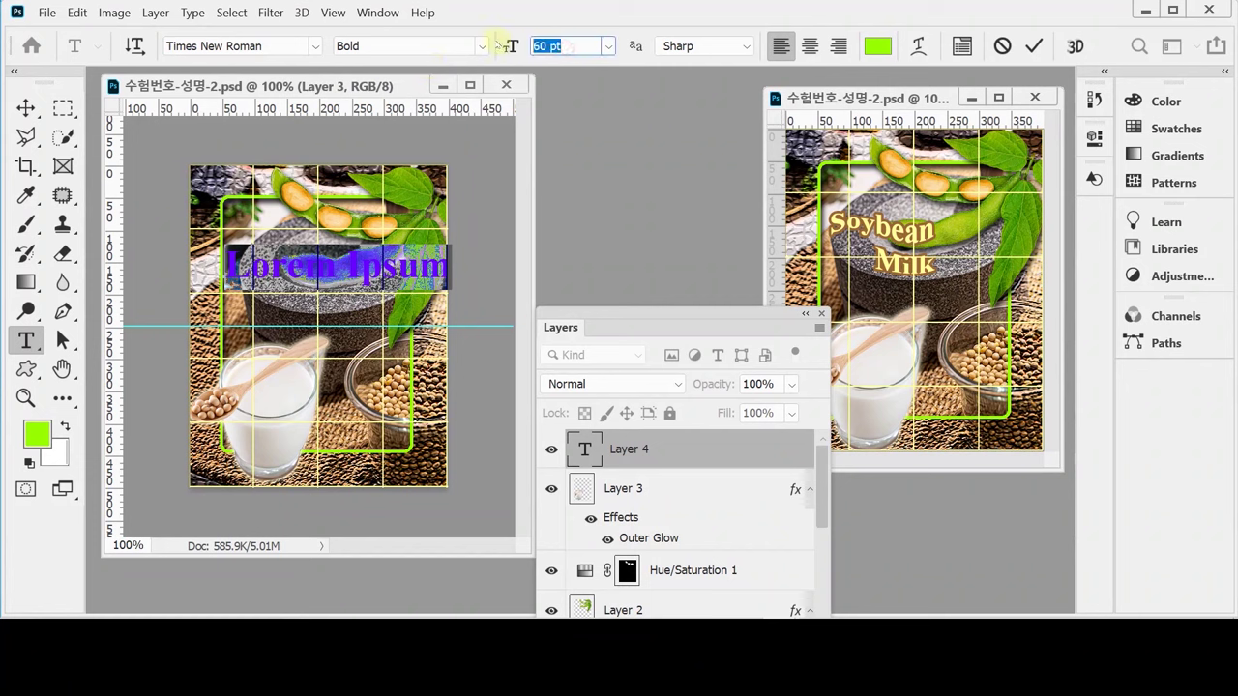
{"action": "type", "text": "45"}
{"action": "key", "text": "Tab"}
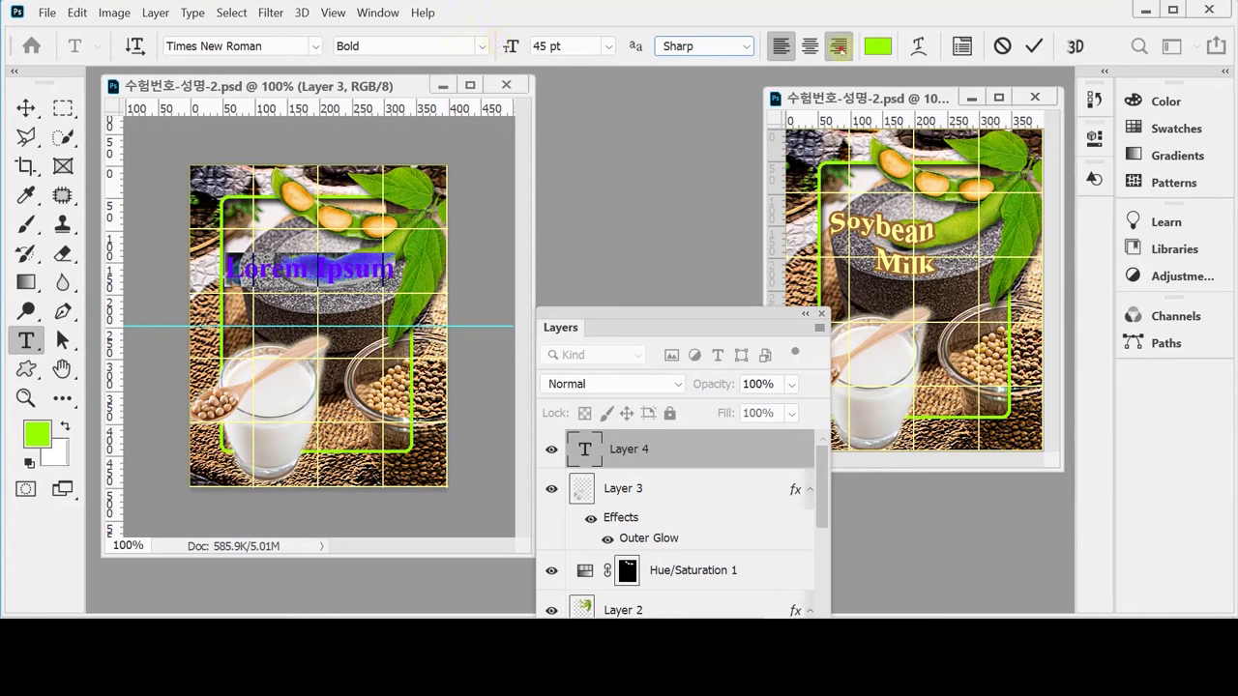
{"action": "left_click", "coordinate": [839, 46]}
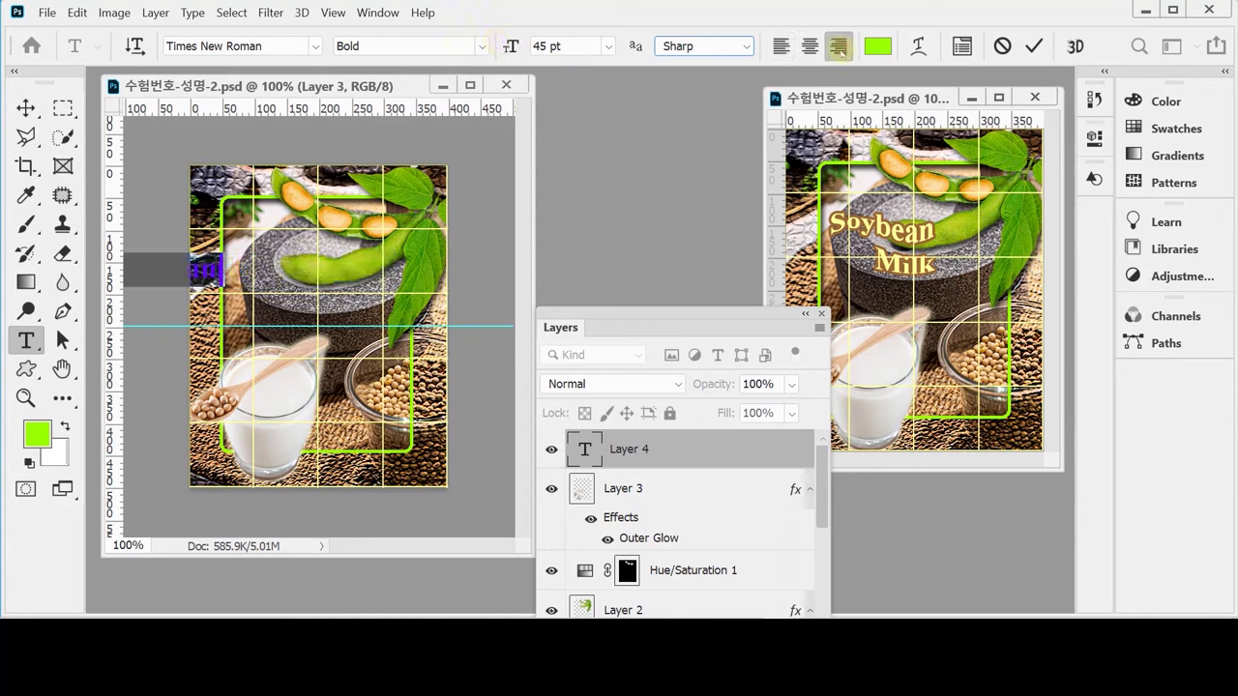
{"action": "left_click_drag", "start_coordinate": [262, 308], "coordinate": [429, 315]}
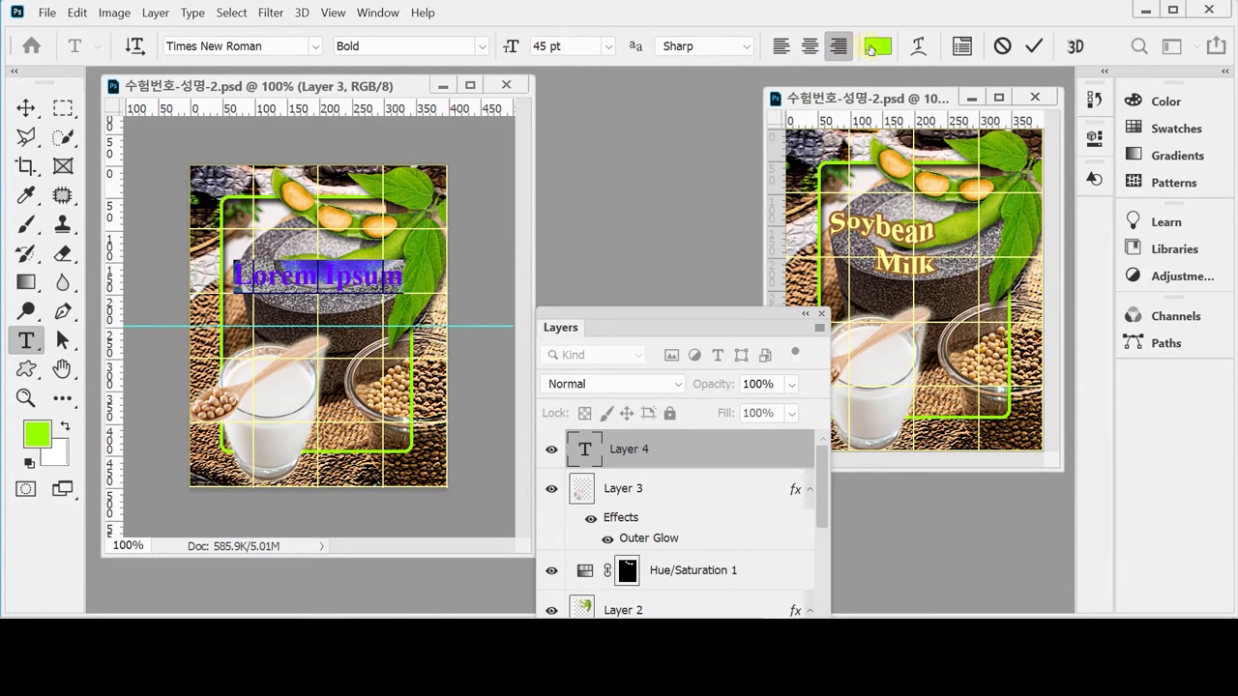
Set the text colour to #ffff99.
{"action": "left_click", "coordinate": [870, 49]}
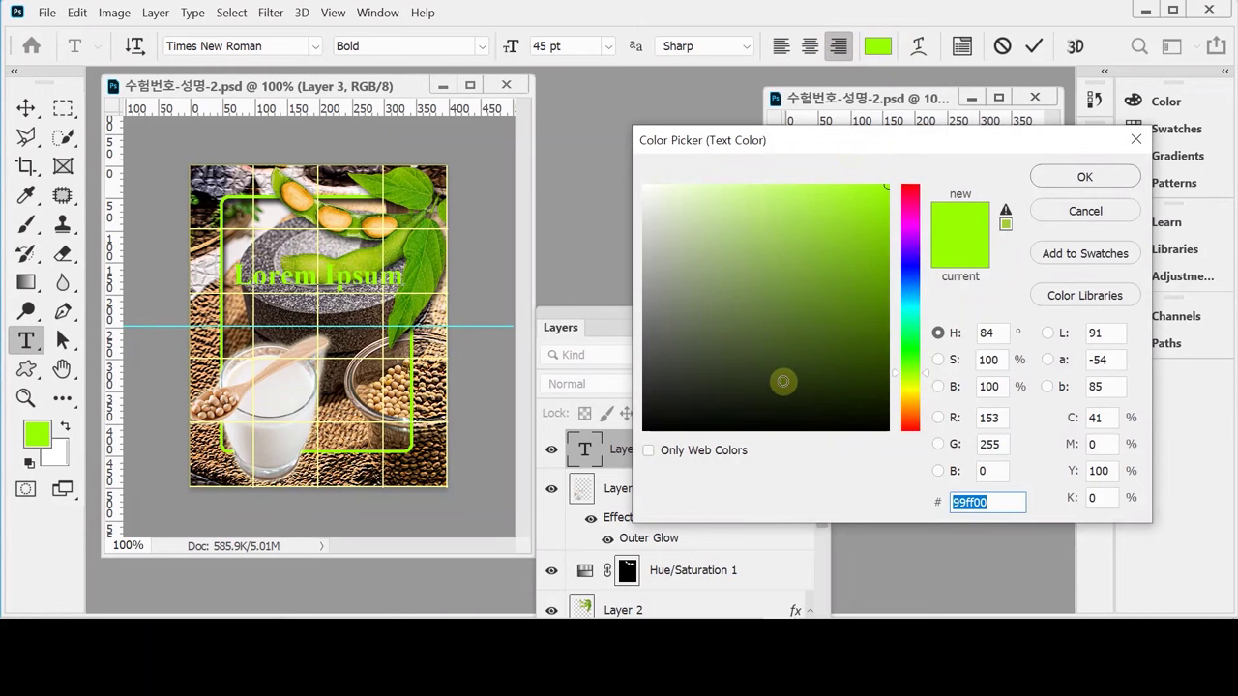
{"action": "type", "text": "ffff99"}
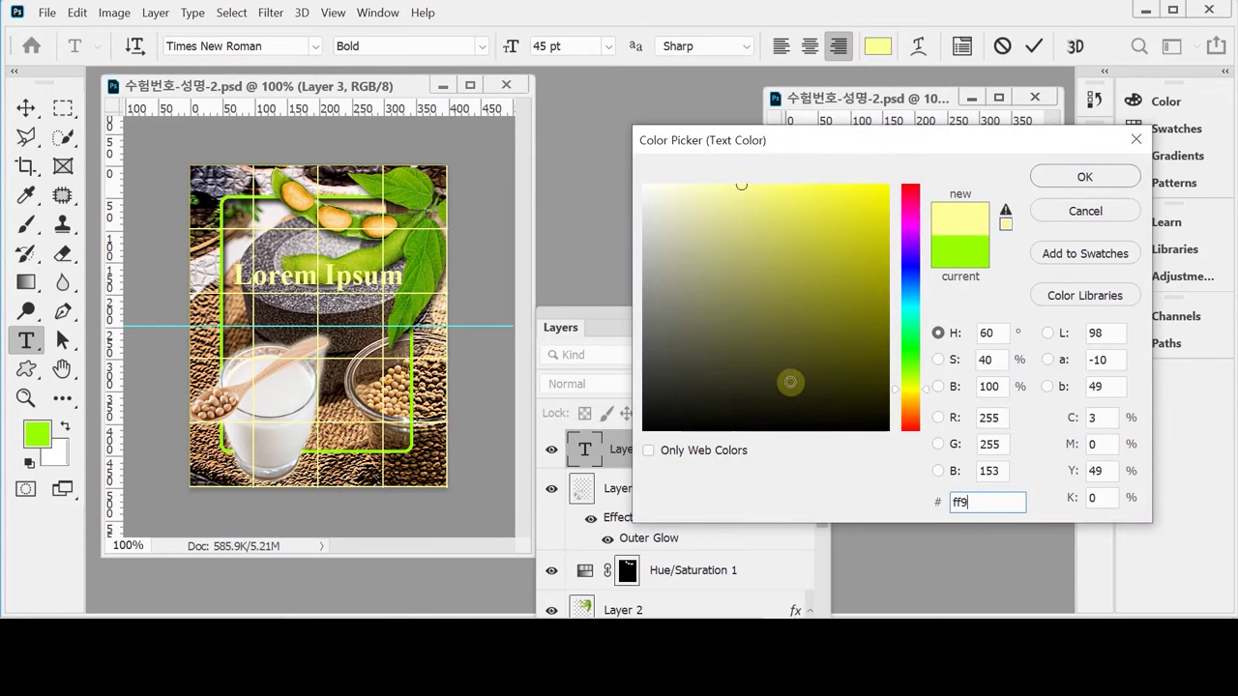
{"action": "key", "text": "Return"}
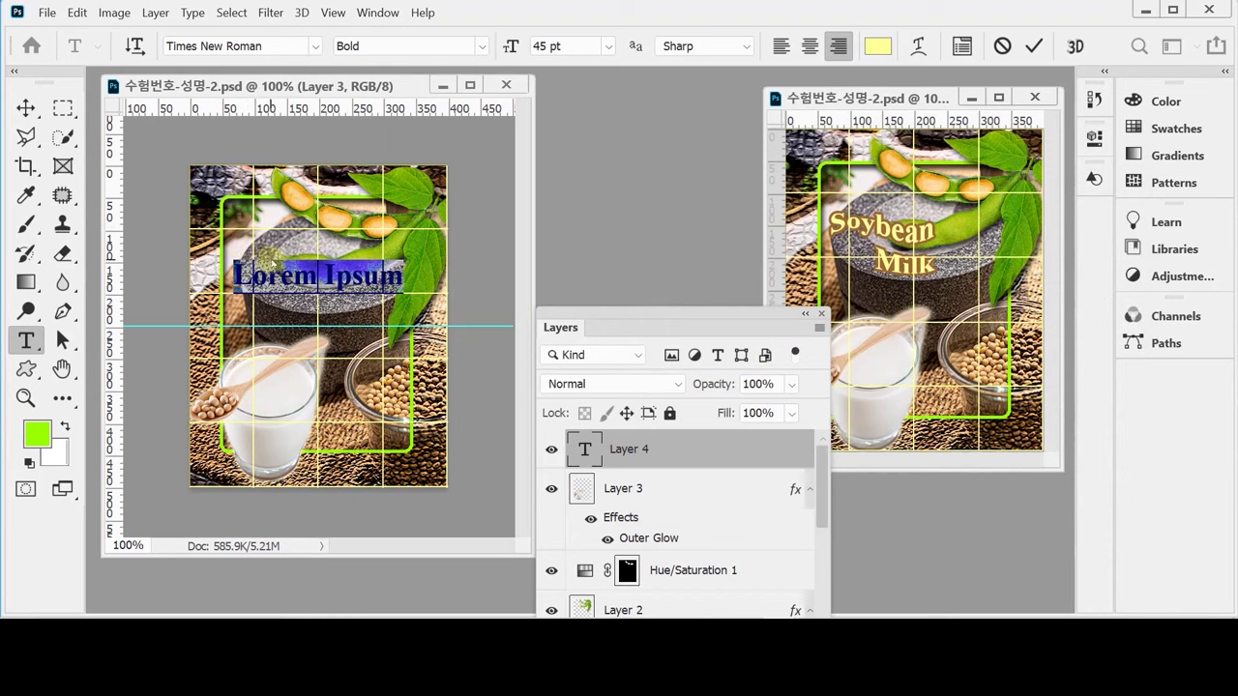
Enter "Soybean" and "Milk" on two lines and move the text over the left part of the mortar, above the glass.
{"action": "type", "text": "Soy"}
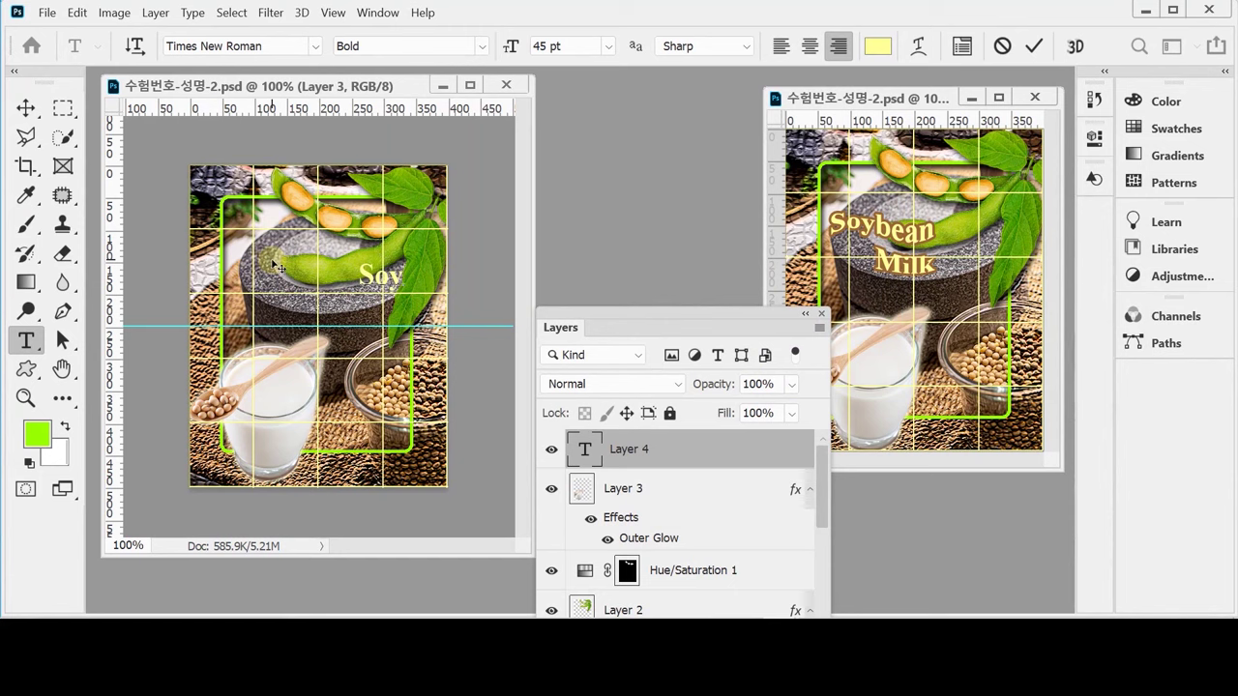
{"action": "type", "text": "bean"}
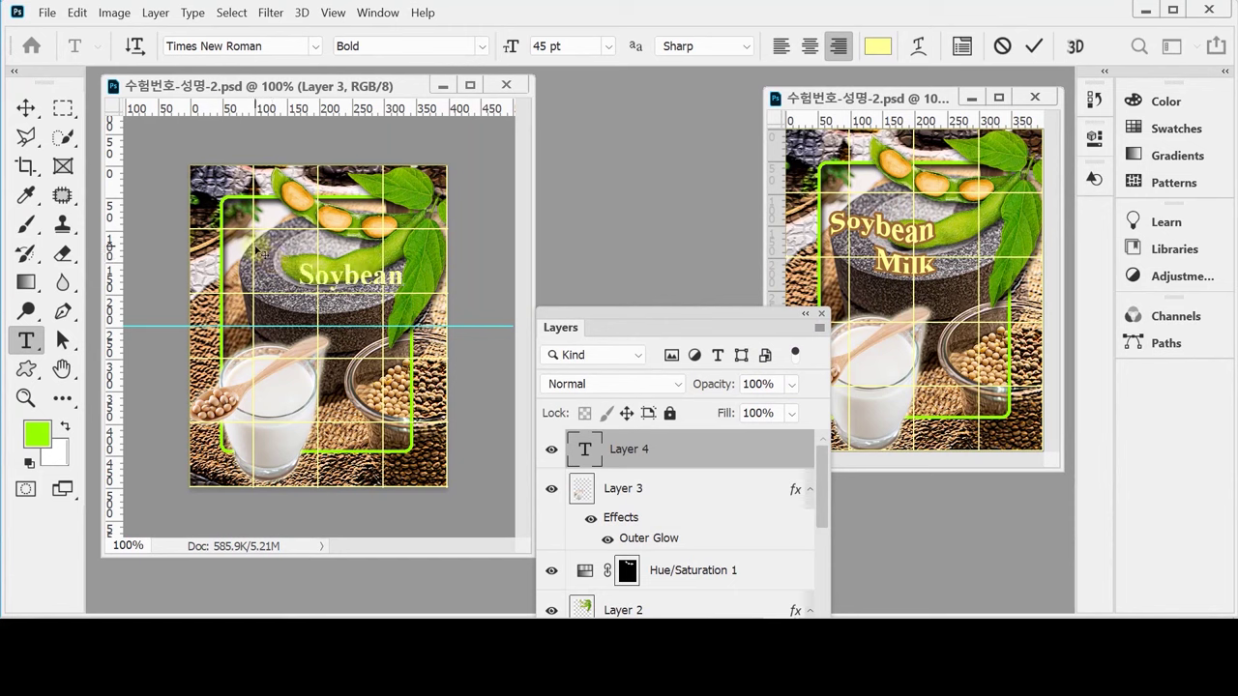
{"action": "key", "text": "Return"}
{"action": "type", "text": "Milk"}
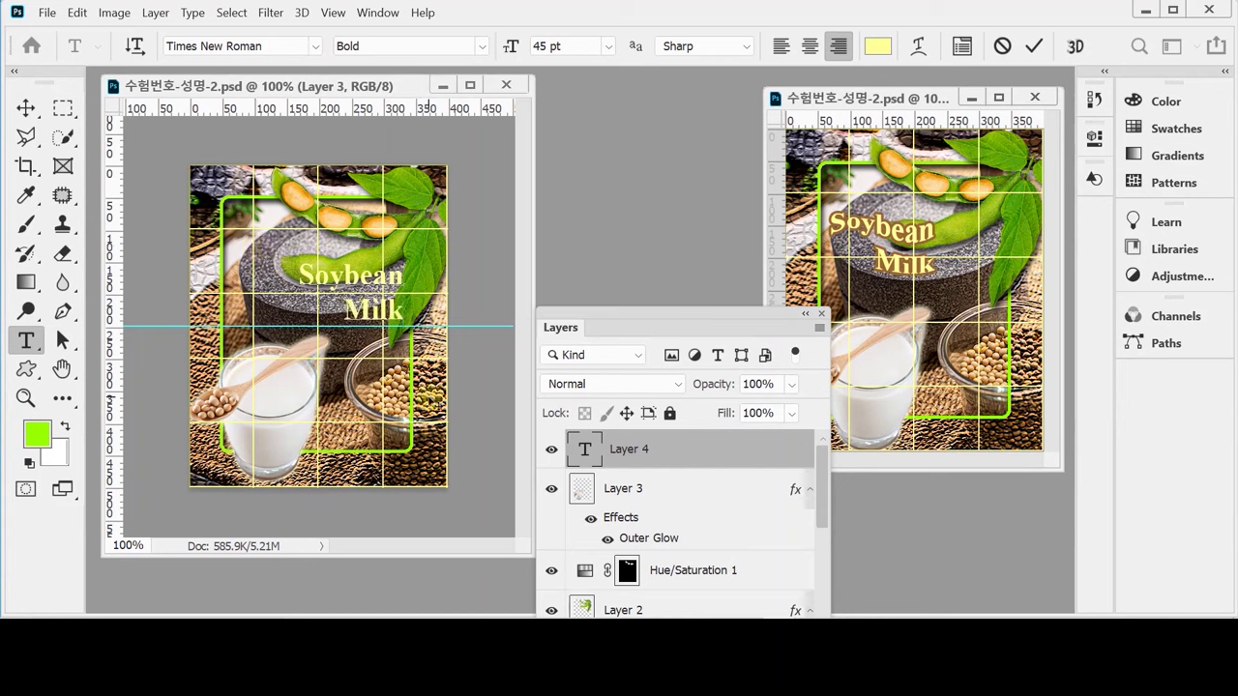
{"action": "mouse_move", "coordinate": [399, 385]}
{"action": "left_mouse_down"}
{"action": "mouse_move", "coordinate": [363, 382]}
{"action": "mouse_move", "coordinate": [375, 385]}
{"action": "left_mouse_up"}
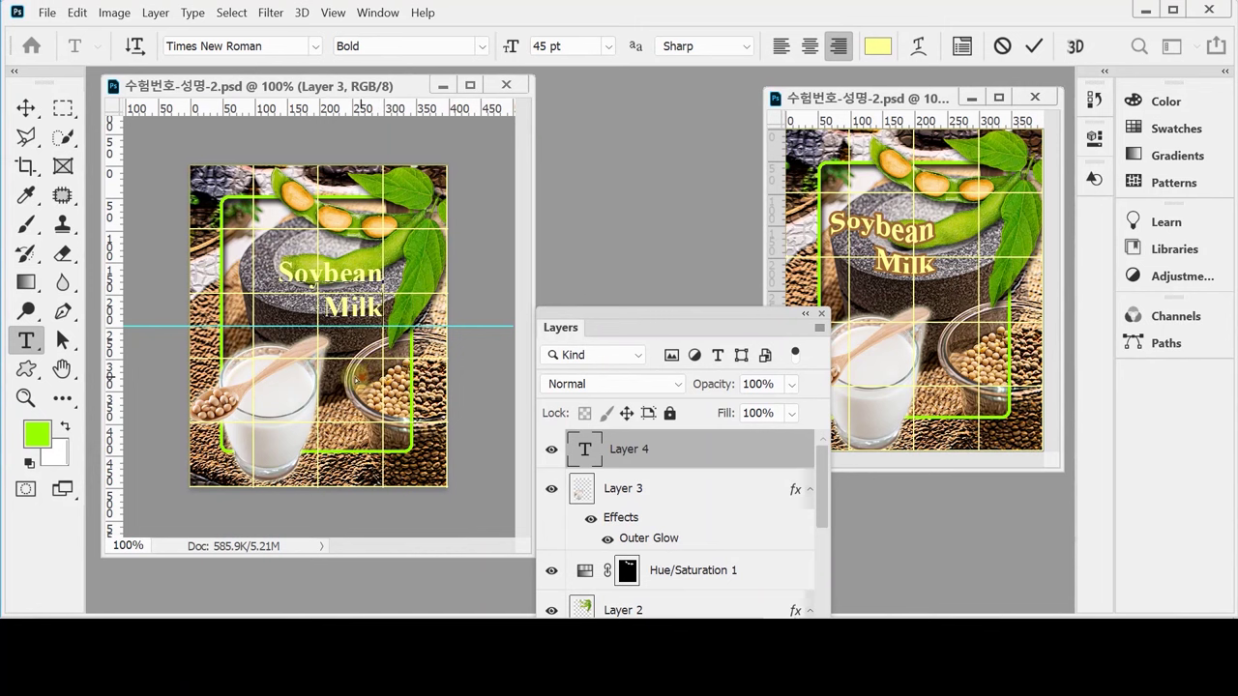
{"action": "left_click_drag", "start_coordinate": [371, 382], "coordinate": [321, 381]}
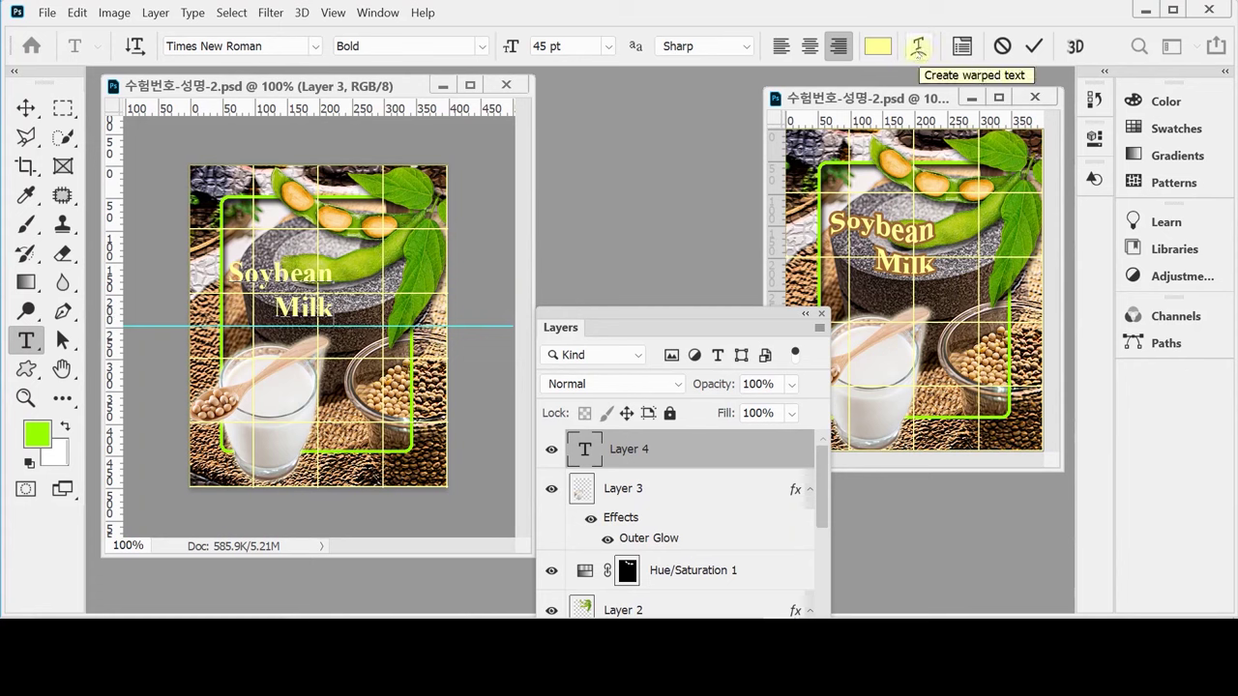
Warp the "Soybean Milk" text with the Wave style.
{"action": "left_click", "coordinate": [915, 46]}
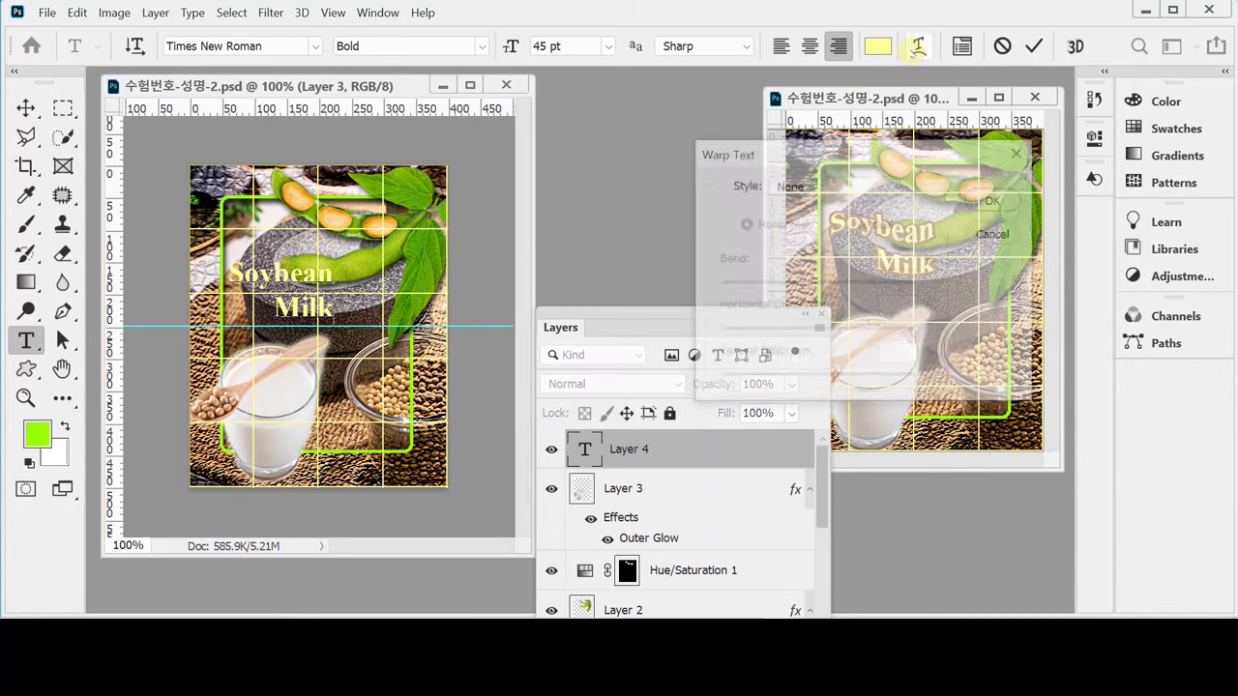
{"action": "left_click_drag", "start_coordinate": [838, 155], "coordinate": [750, 161]}
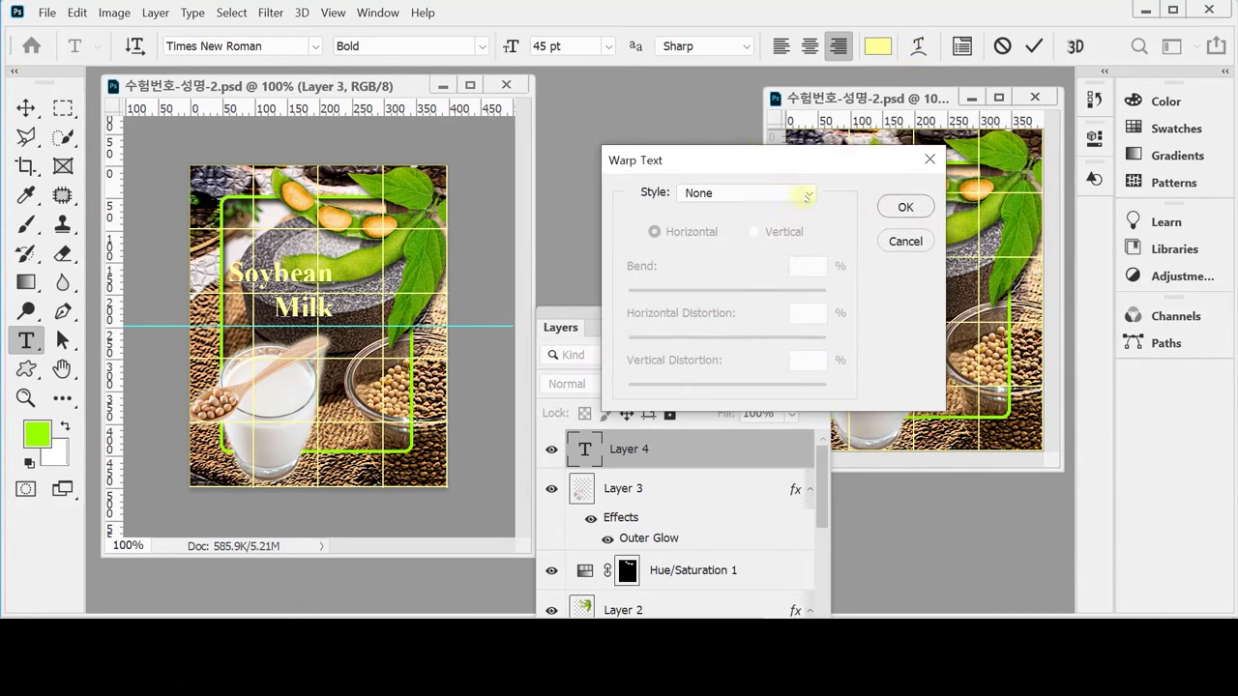
{"action": "left_click", "coordinate": [805, 197]}
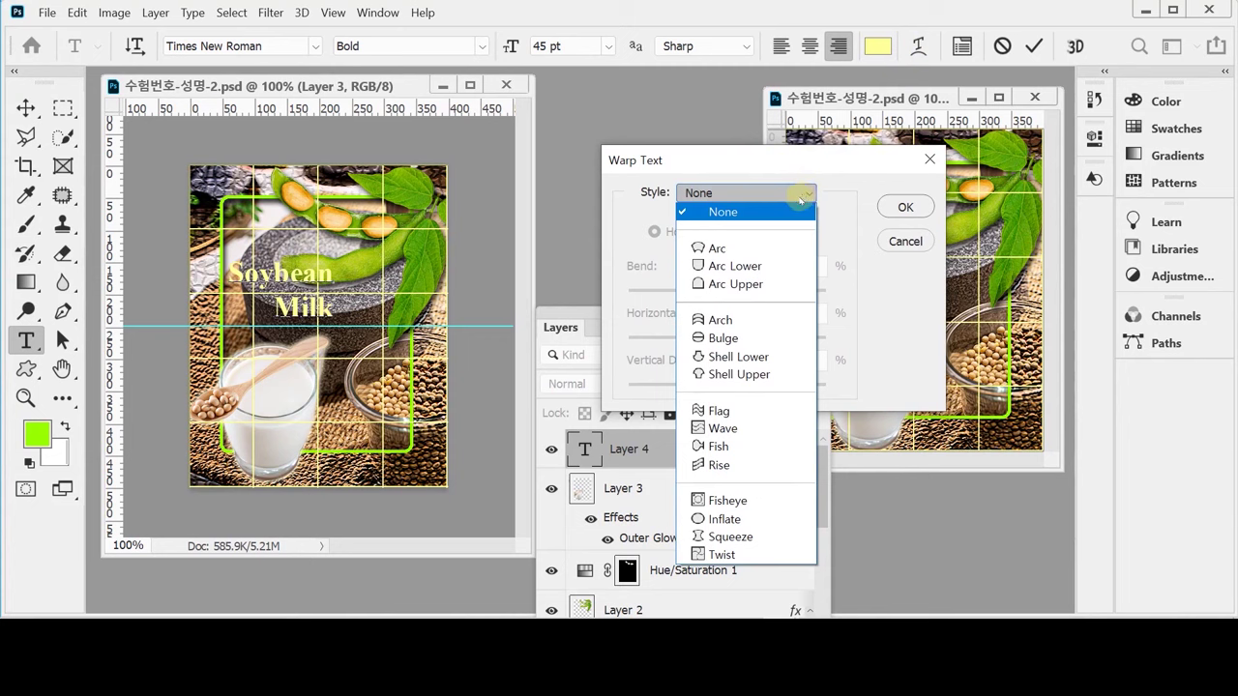
{"action": "left_click", "coordinate": [776, 165]}
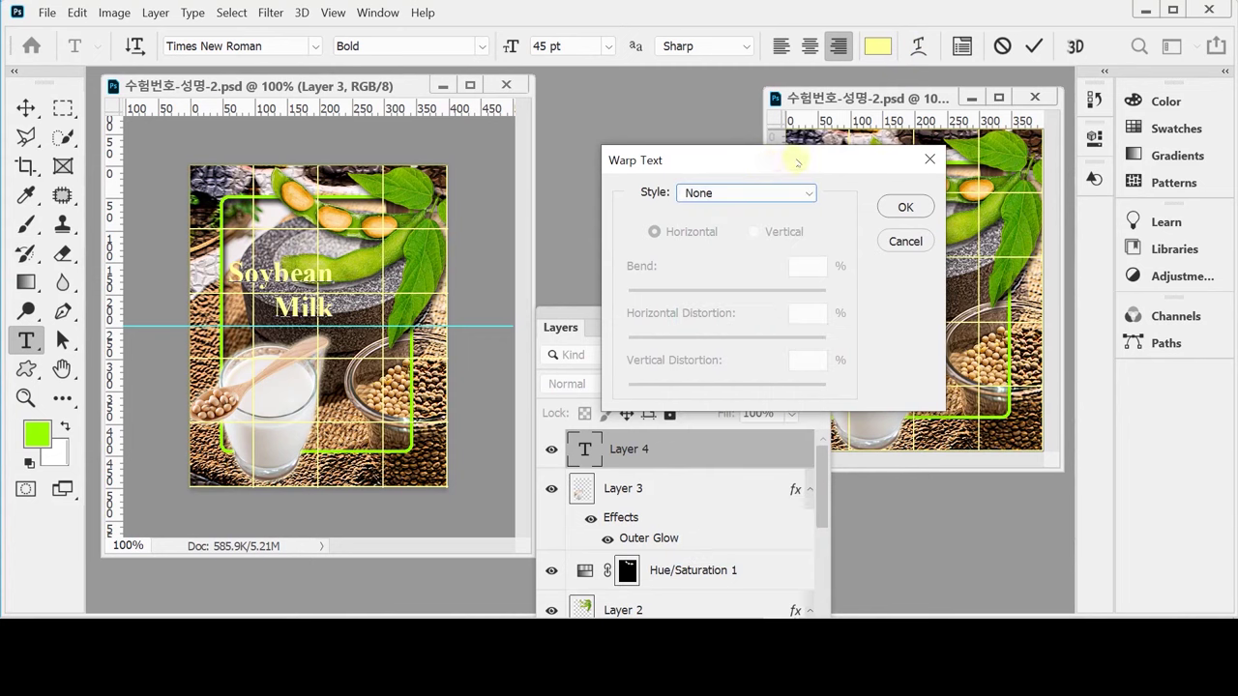
{"action": "left_click_drag", "start_coordinate": [775, 165], "coordinate": [611, 121]}
{"action": "left_click", "coordinate": [640, 150]}
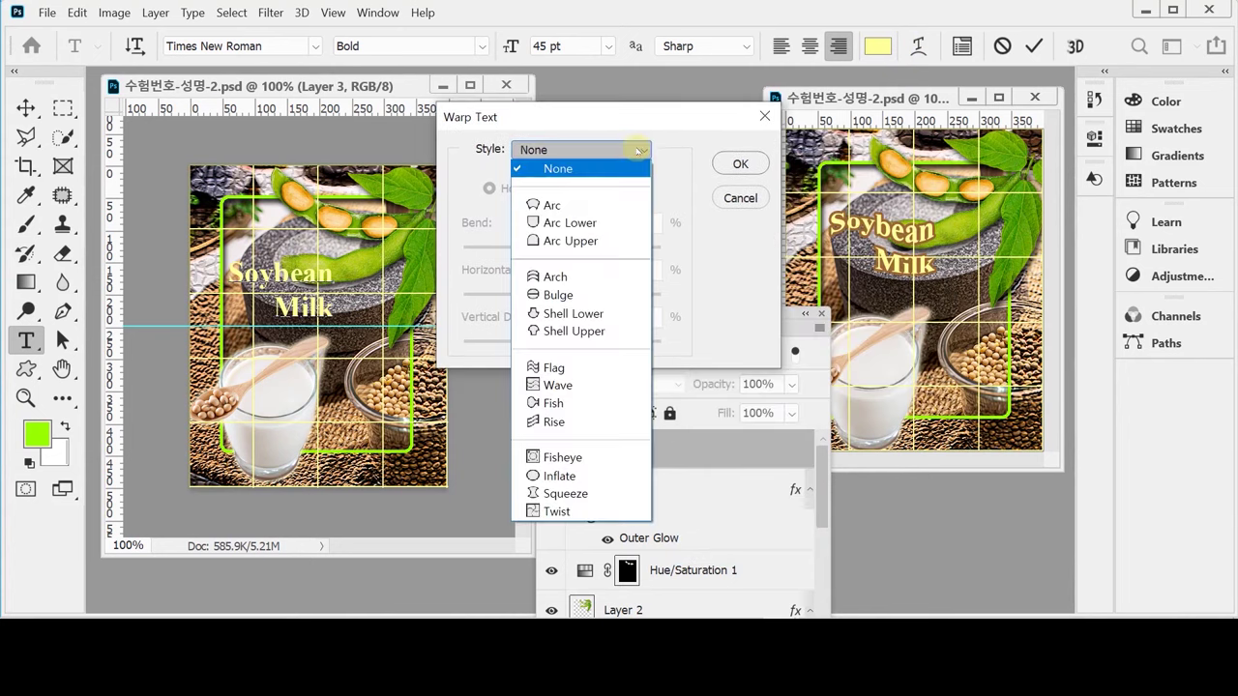
{"action": "left_click", "coordinate": [621, 369]}
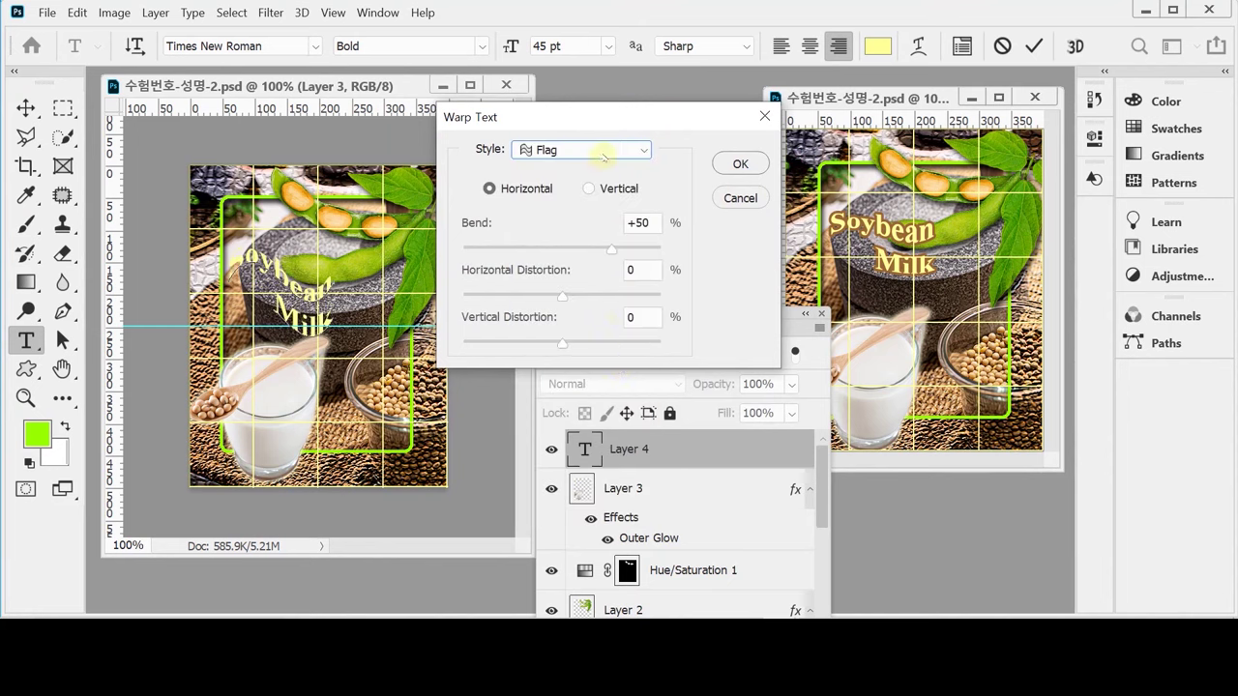
{"action": "left_click", "coordinate": [603, 156]}
{"action": "left_click", "coordinate": [600, 386]}
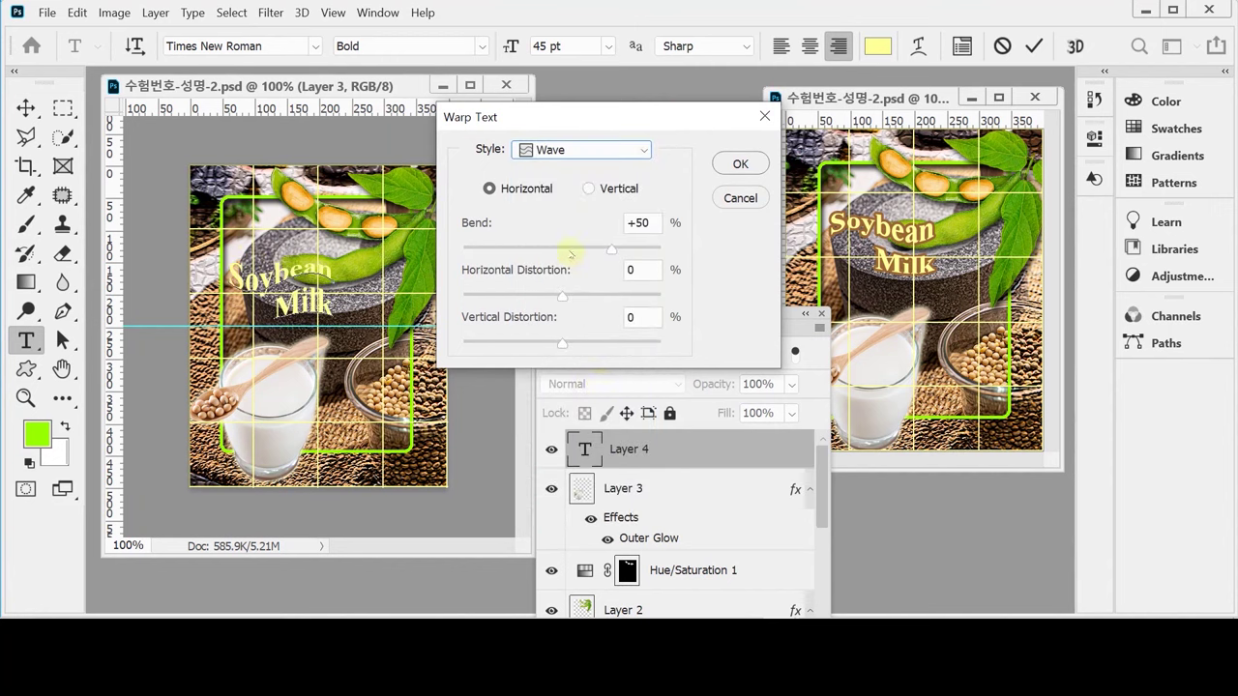
Try a -33% bend on the text's wave warp, comparing horizontal and vertical orientation.
{"action": "left_click_drag", "start_coordinate": [570, 255], "coordinate": [546, 249]}
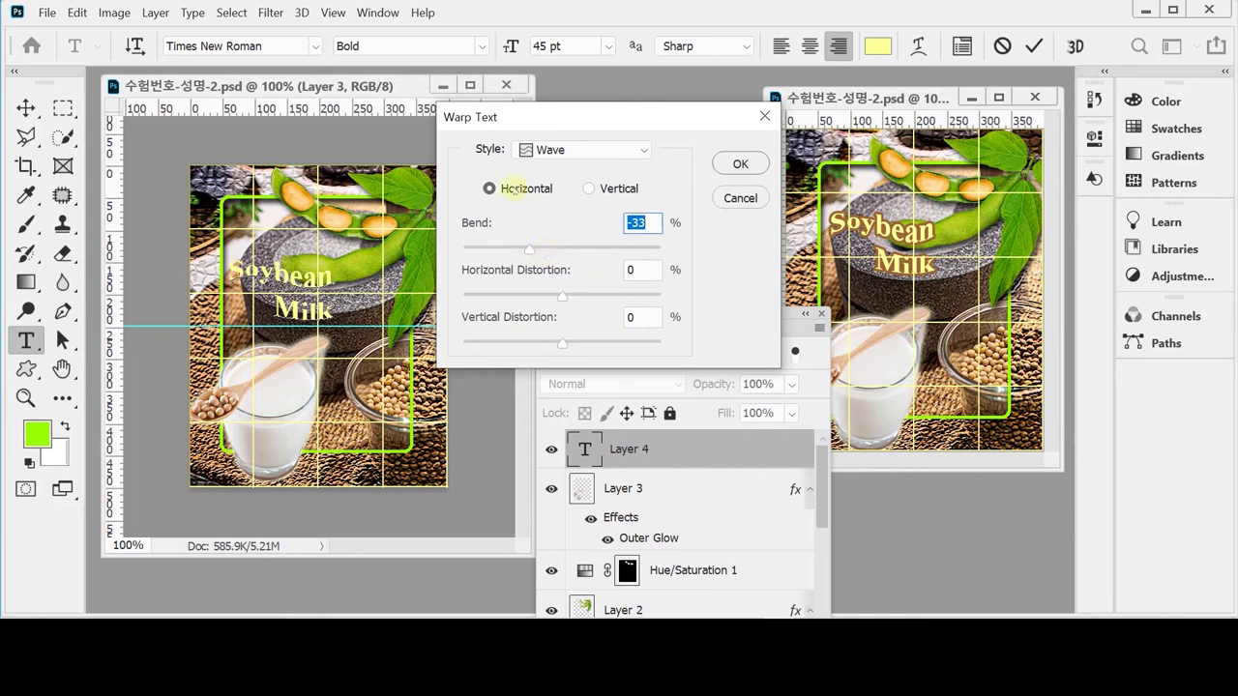
{"action": "left_click", "coordinate": [512, 188]}
{"action": "left_click", "coordinate": [620, 190]}
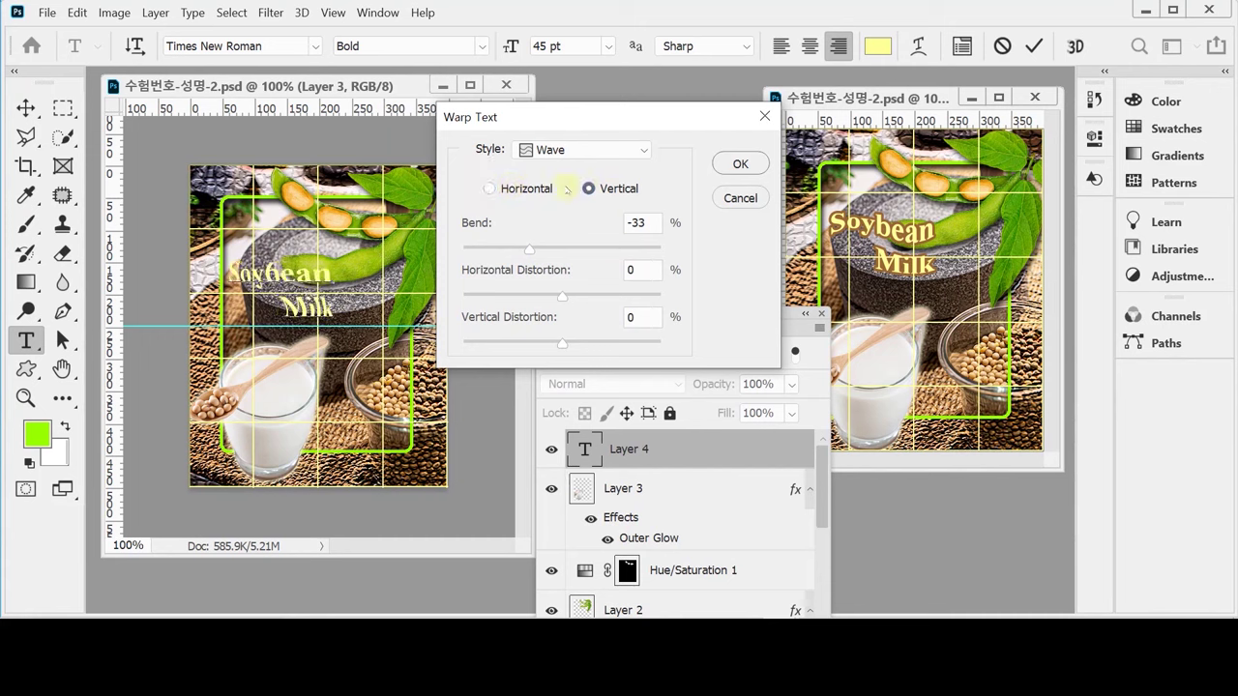
{"action": "left_click", "coordinate": [523, 191]}
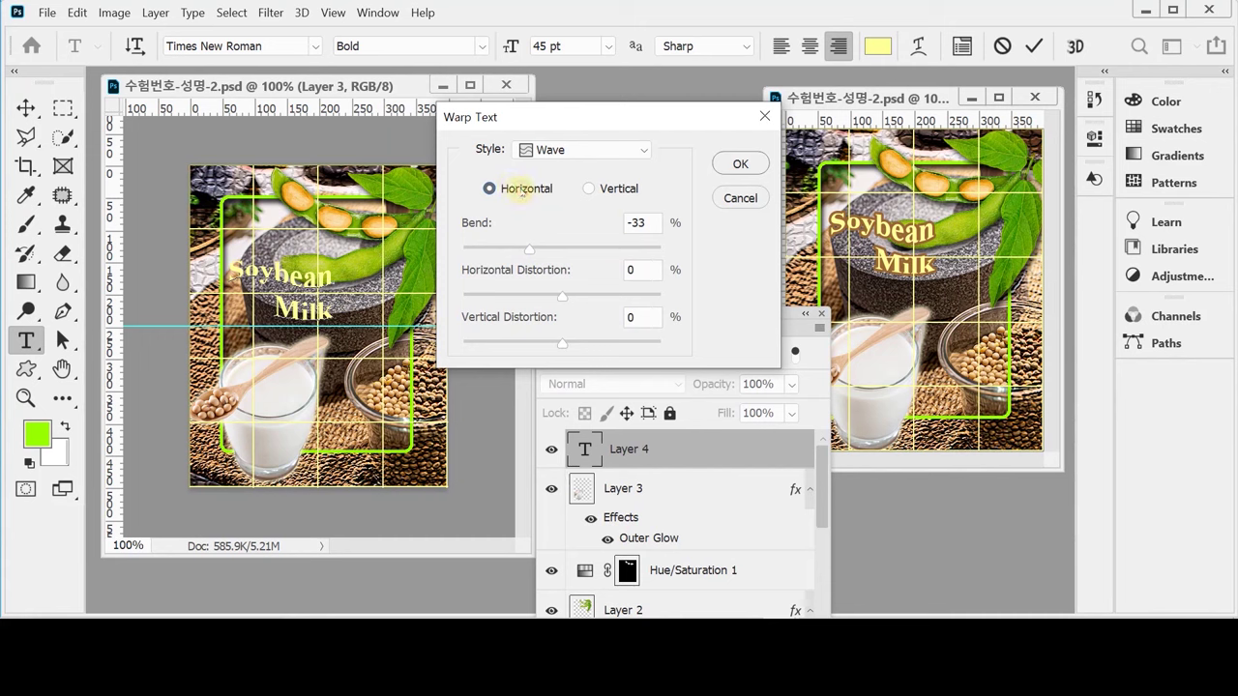
Set the horizontal wave warp's bend to -40% and apply it to the text.
{"action": "double_click", "coordinate": [640, 223]}
{"action": "type", "text": "-40"}
{"action": "key", "text": "Tab"}
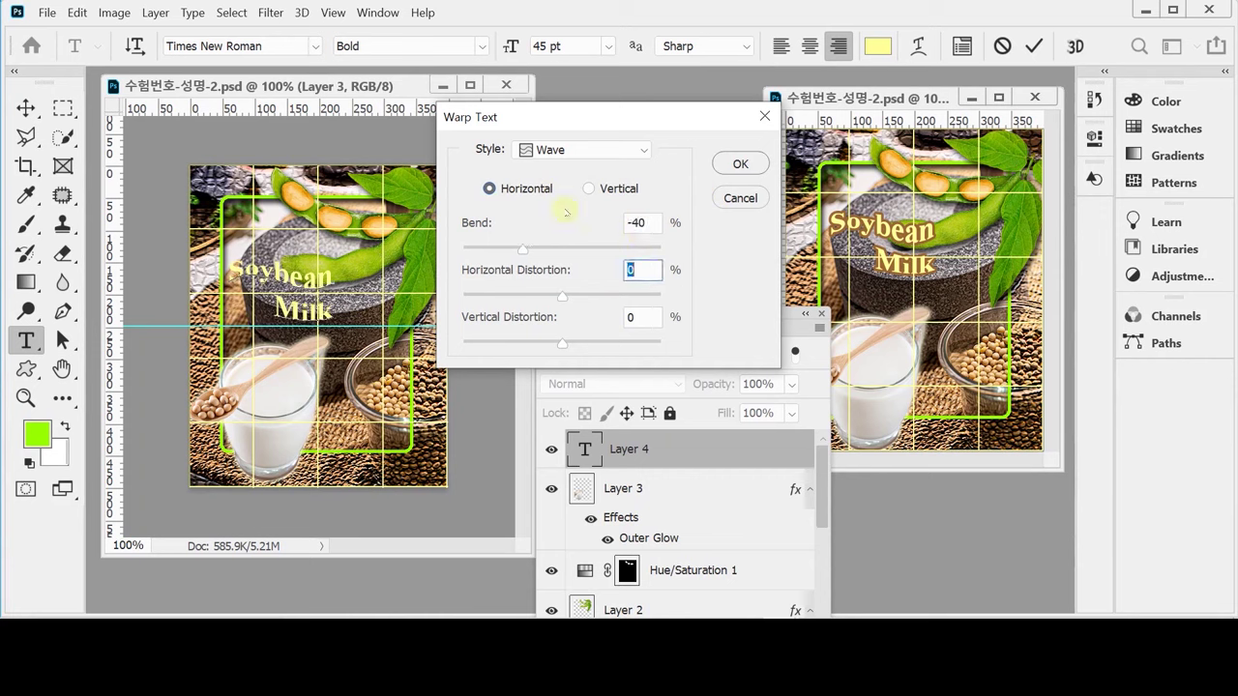
{"action": "key", "text": "Return"}
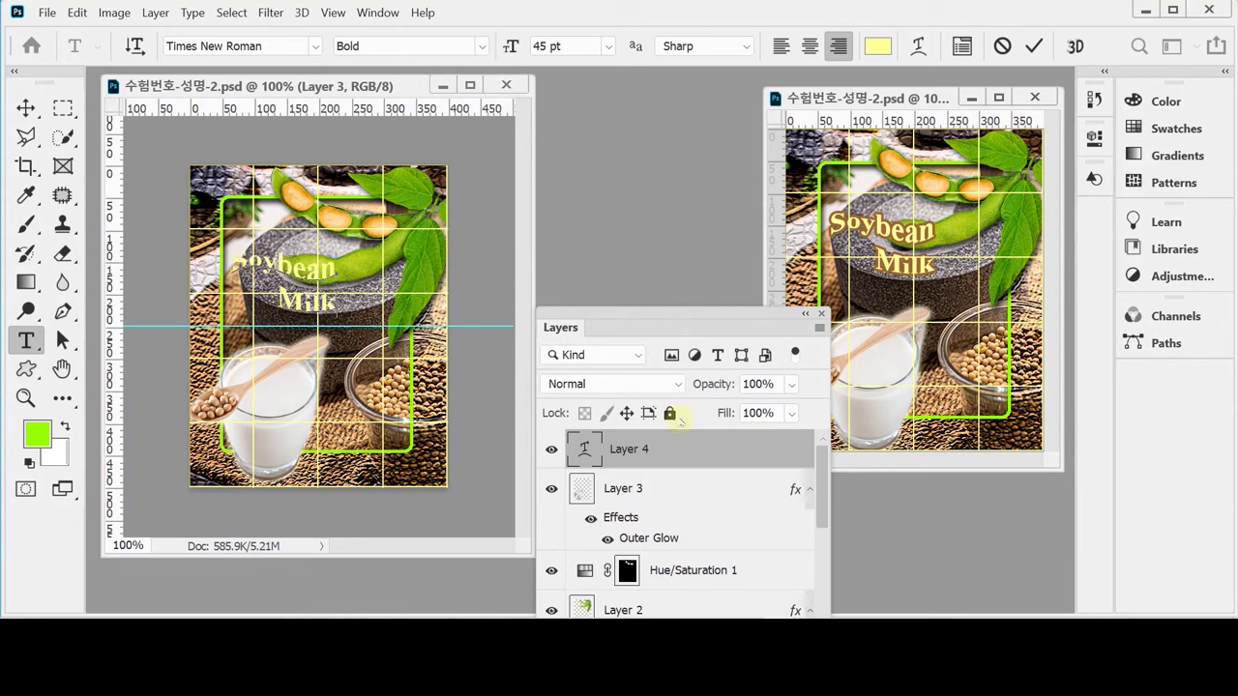
Add a 4 px outside stroke in brown #963 (RGB 153, 102, 51) to the "Soybean Milk" text layer.
{"action": "left_click_drag", "start_coordinate": [630, 314], "coordinate": [643, 118]}
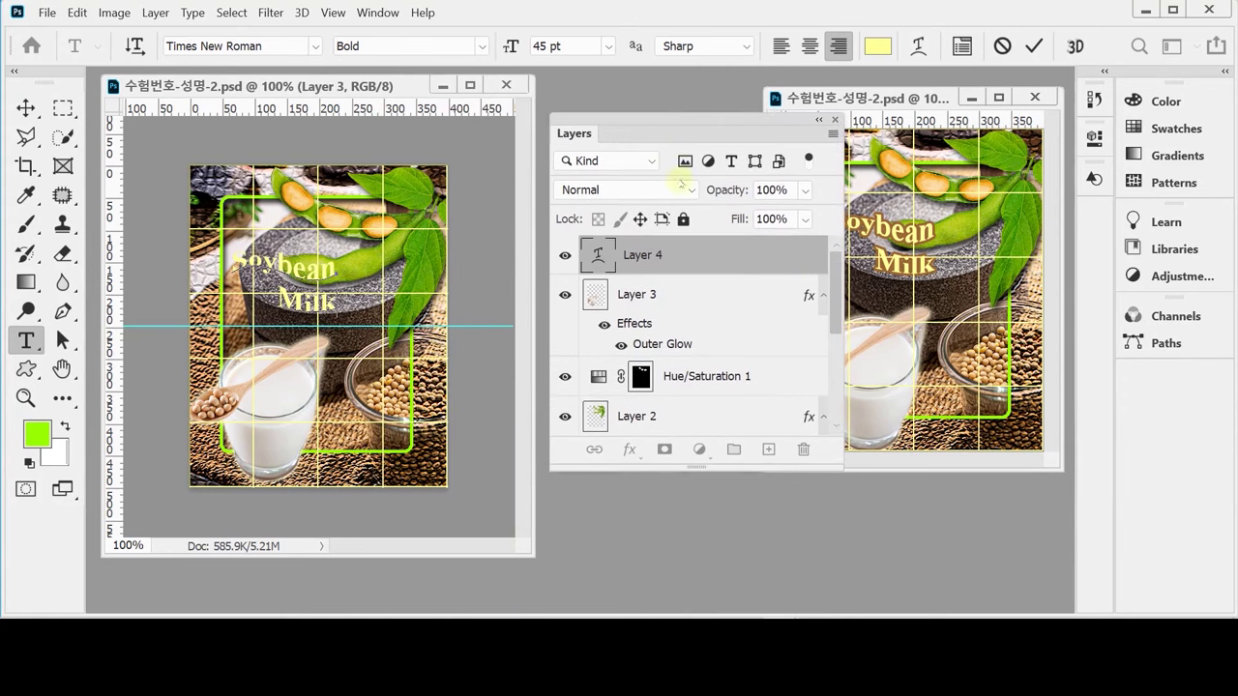
{"action": "left_click", "coordinate": [628, 451]}
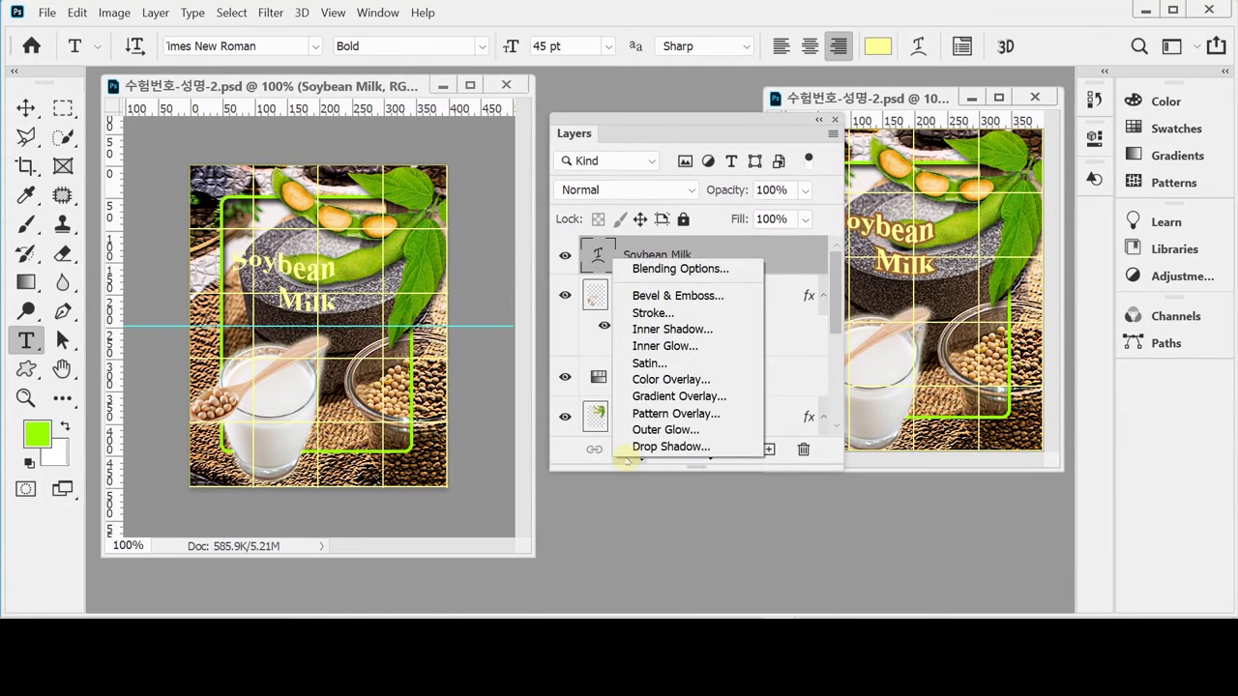
{"action": "left_click", "coordinate": [681, 315]}
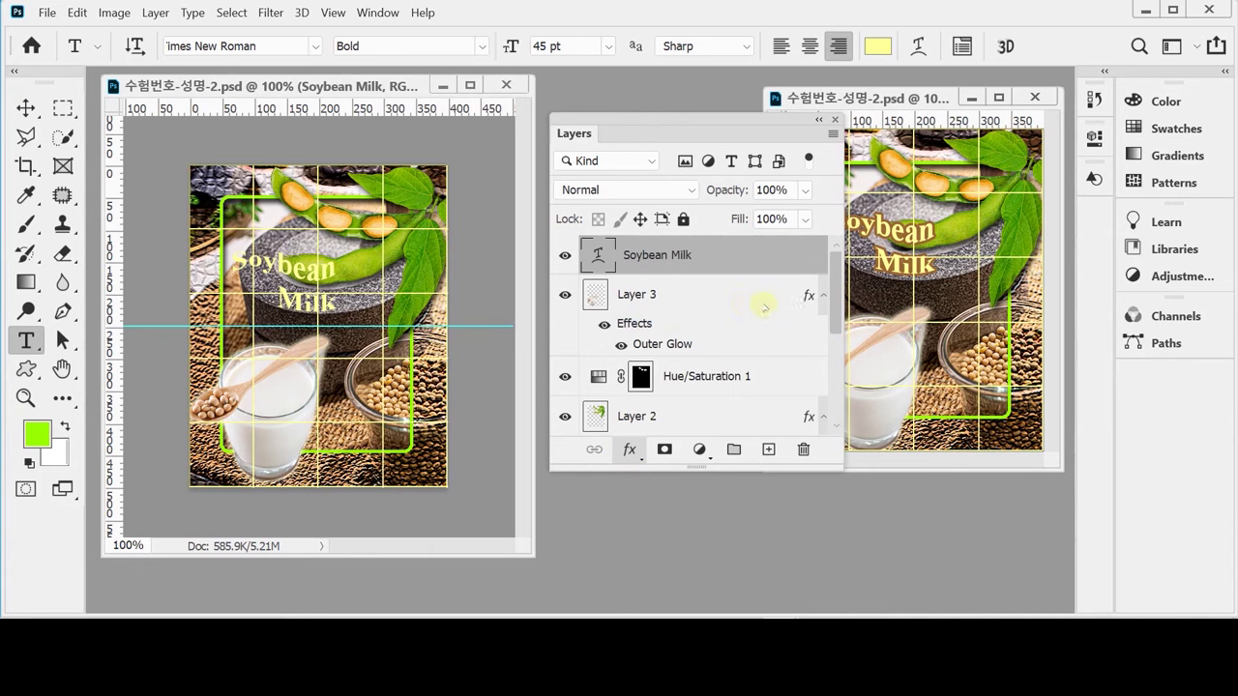
{"action": "type", "text": "4"}
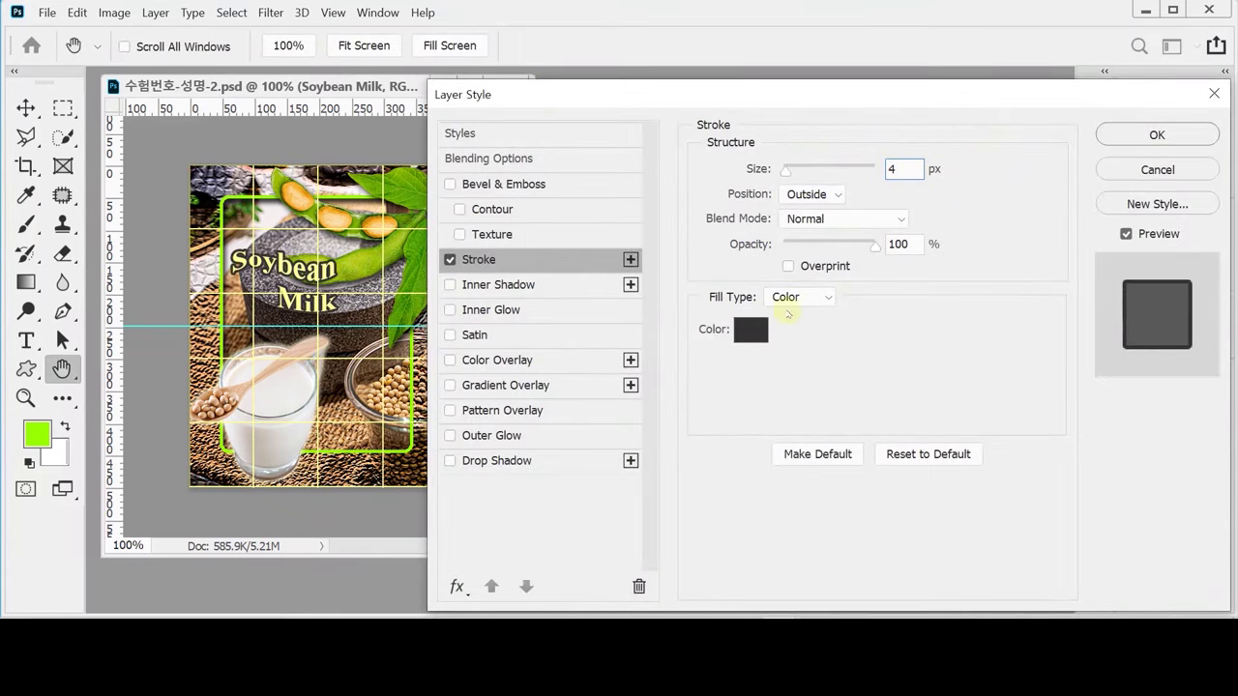
{"action": "left_click", "coordinate": [750, 330]}
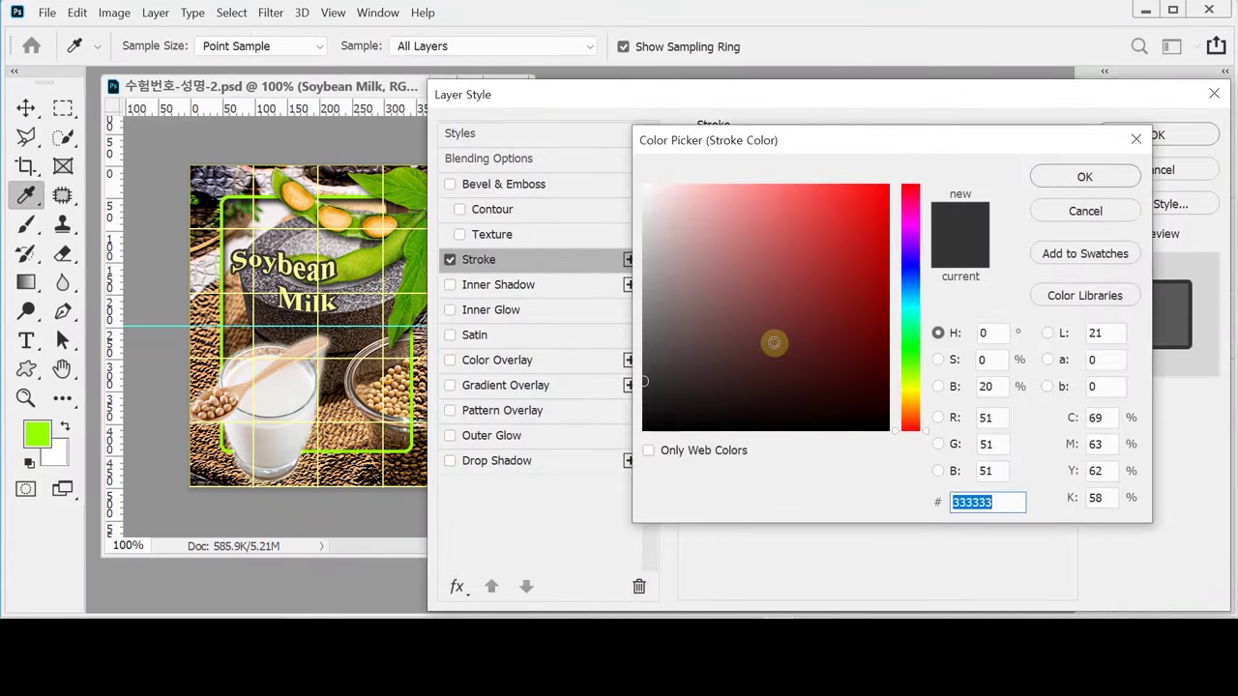
{"action": "type", "text": "963"}
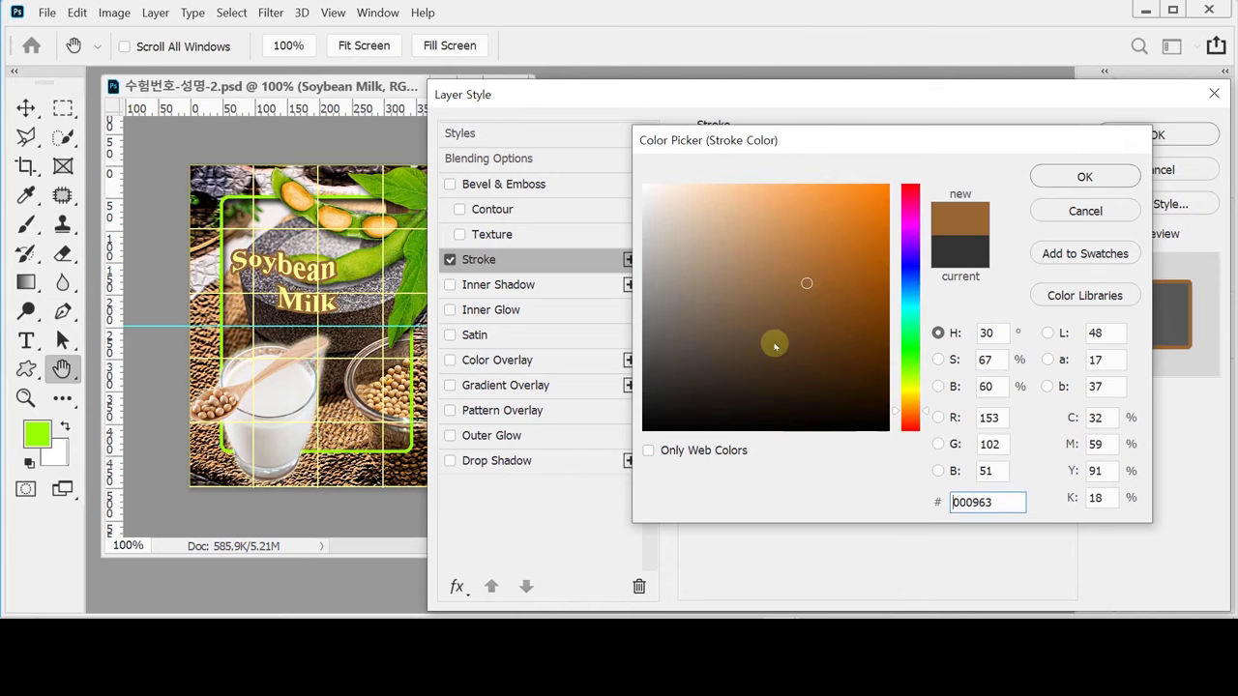
{"action": "key", "text": "Return"}
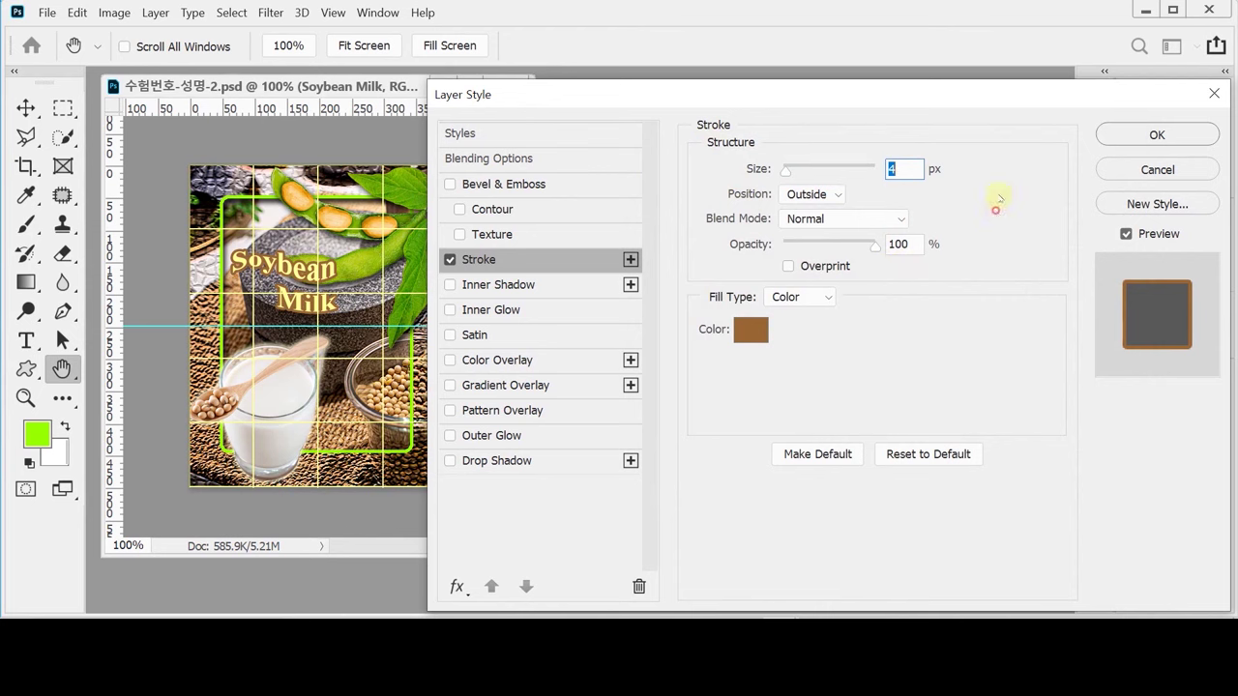
{"action": "left_click", "coordinate": [1156, 135]}
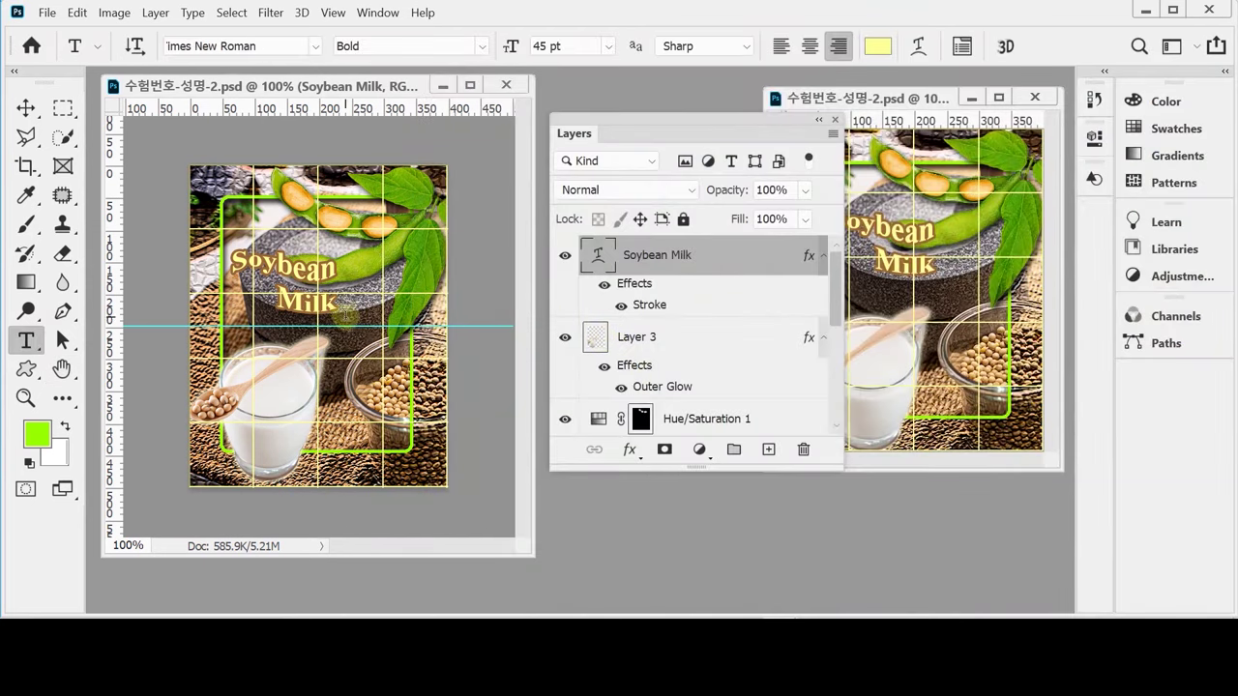
Shift the "Soybean Milk" text slightly up and to the right over the mortar and commit it.
{"action": "left_click_drag", "start_coordinate": [572, 134], "coordinate": [537, 411]}
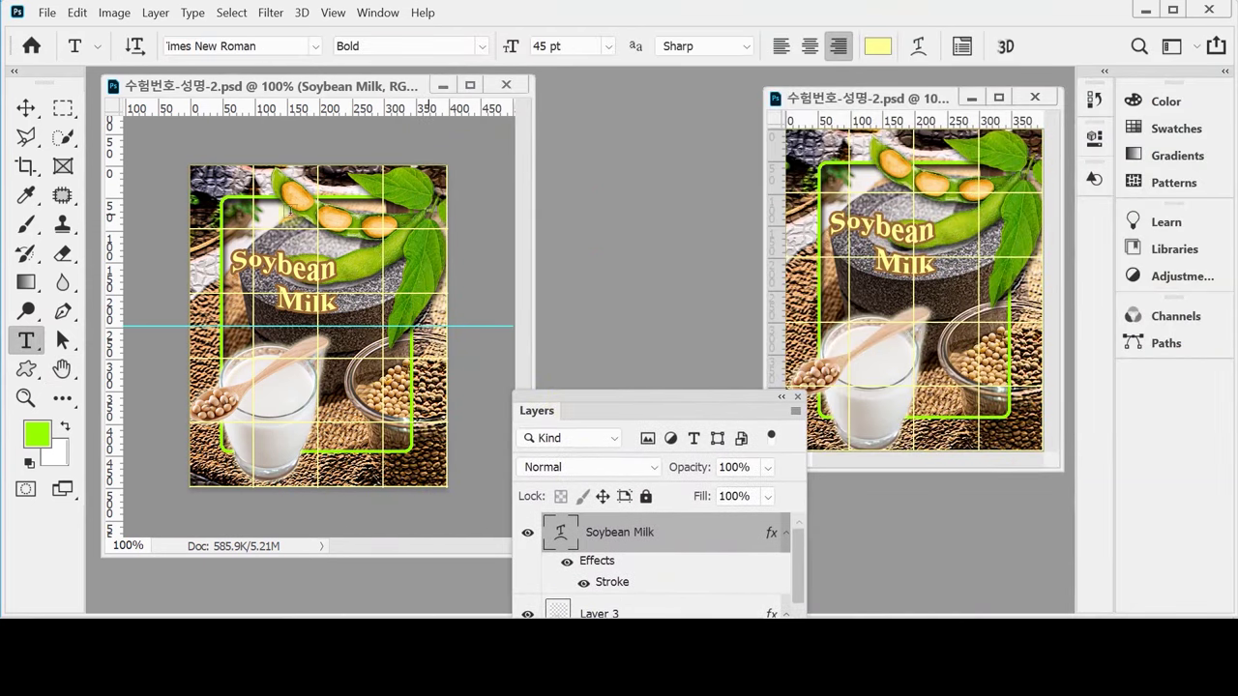
{"action": "left_click", "coordinate": [375, 368]}
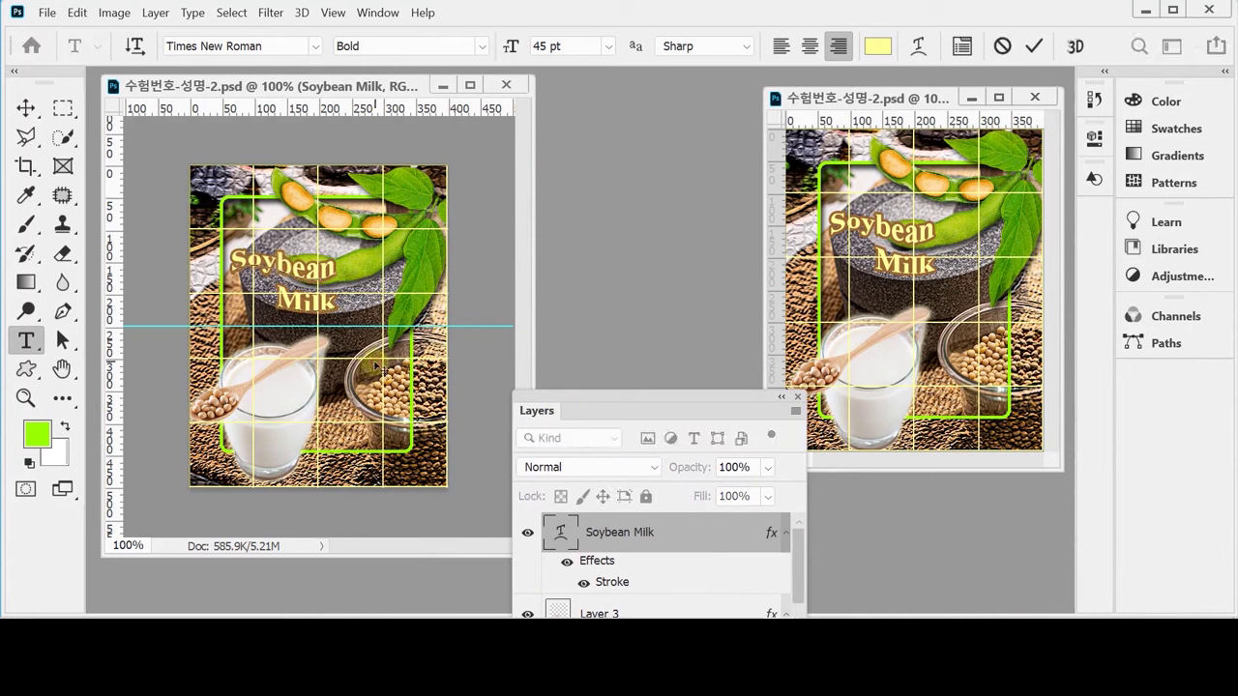
{"action": "left_click_drag", "start_coordinate": [375, 366], "coordinate": [378, 357]}
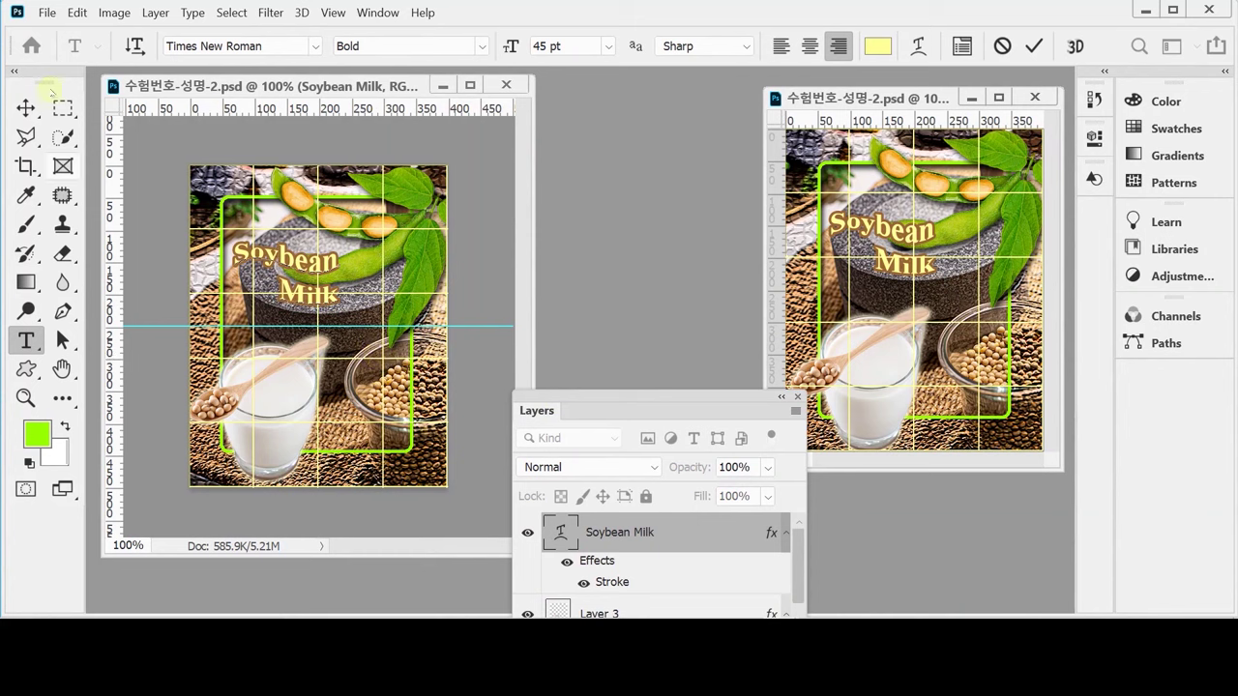
{"action": "left_click", "coordinate": [26, 108]}
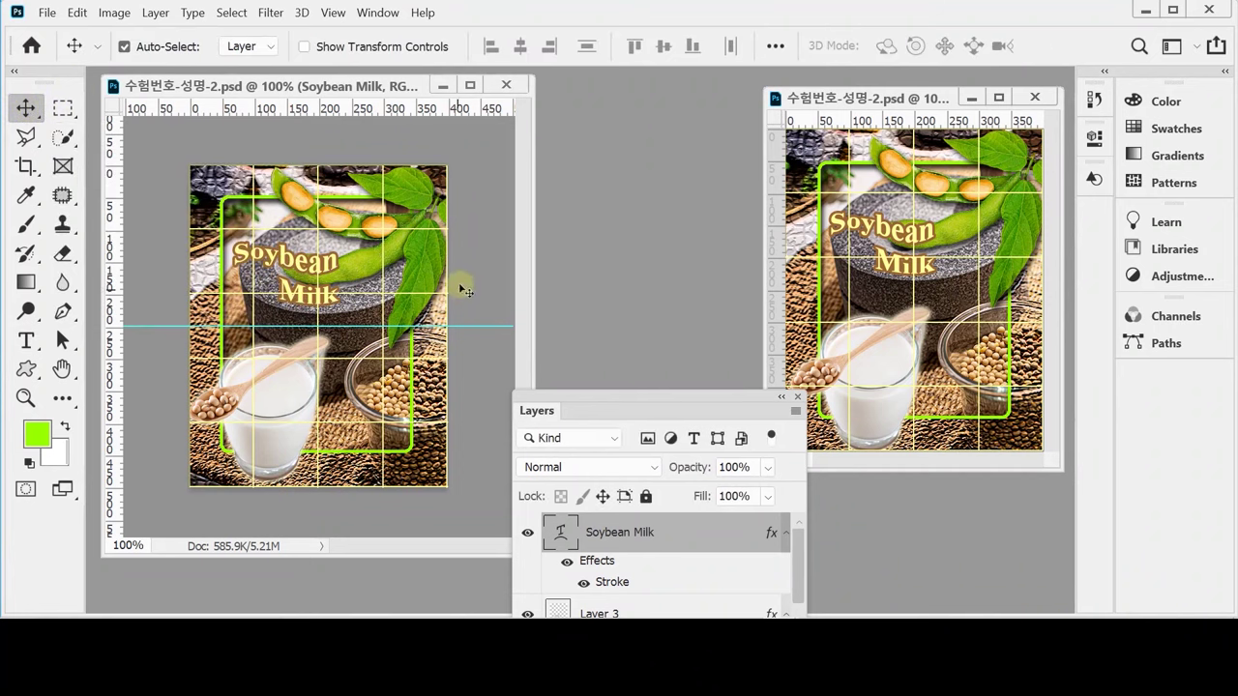
Close the finished reference document and save the working composite.
{"action": "left_click", "coordinate": [967, 100]}
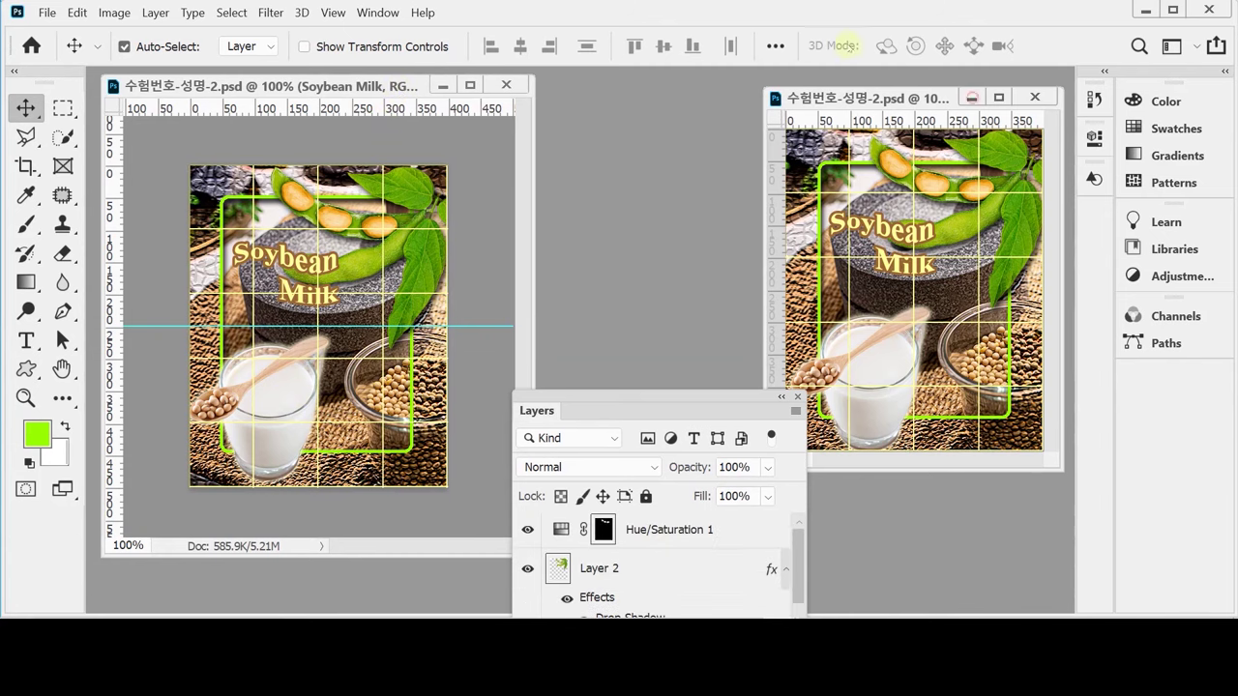
{"action": "left_click", "coordinate": [1034, 97]}
{"action": "key", "text": "ctrl+s"}
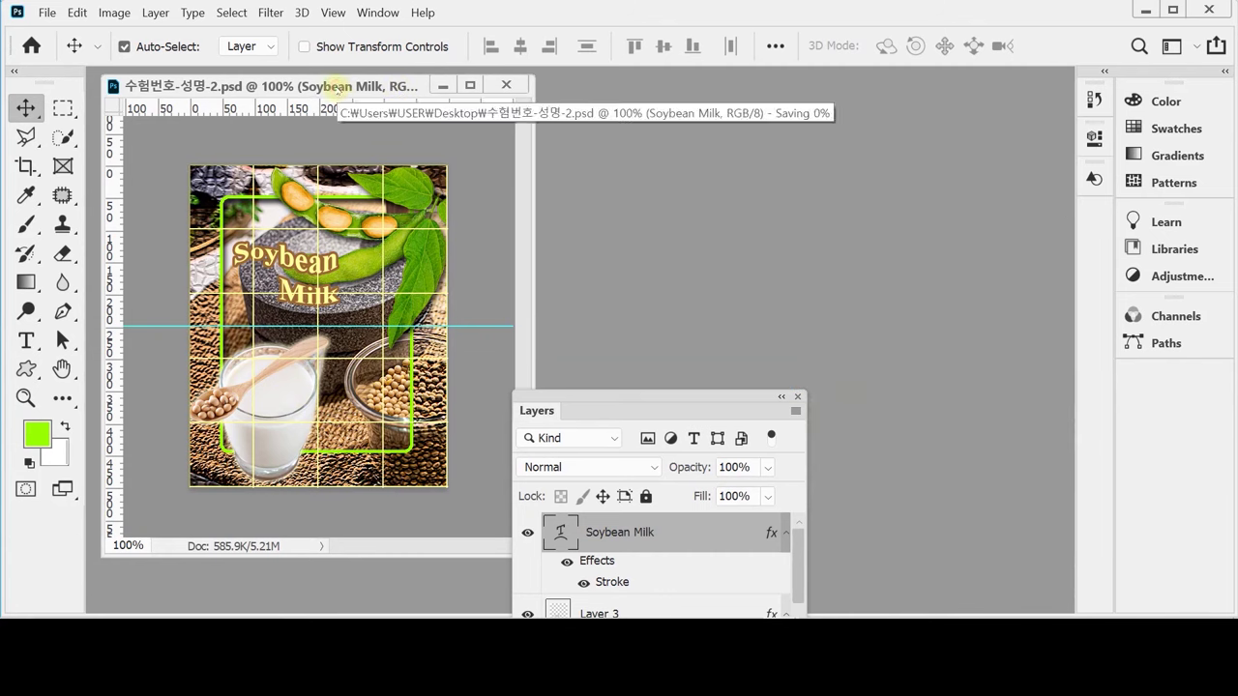
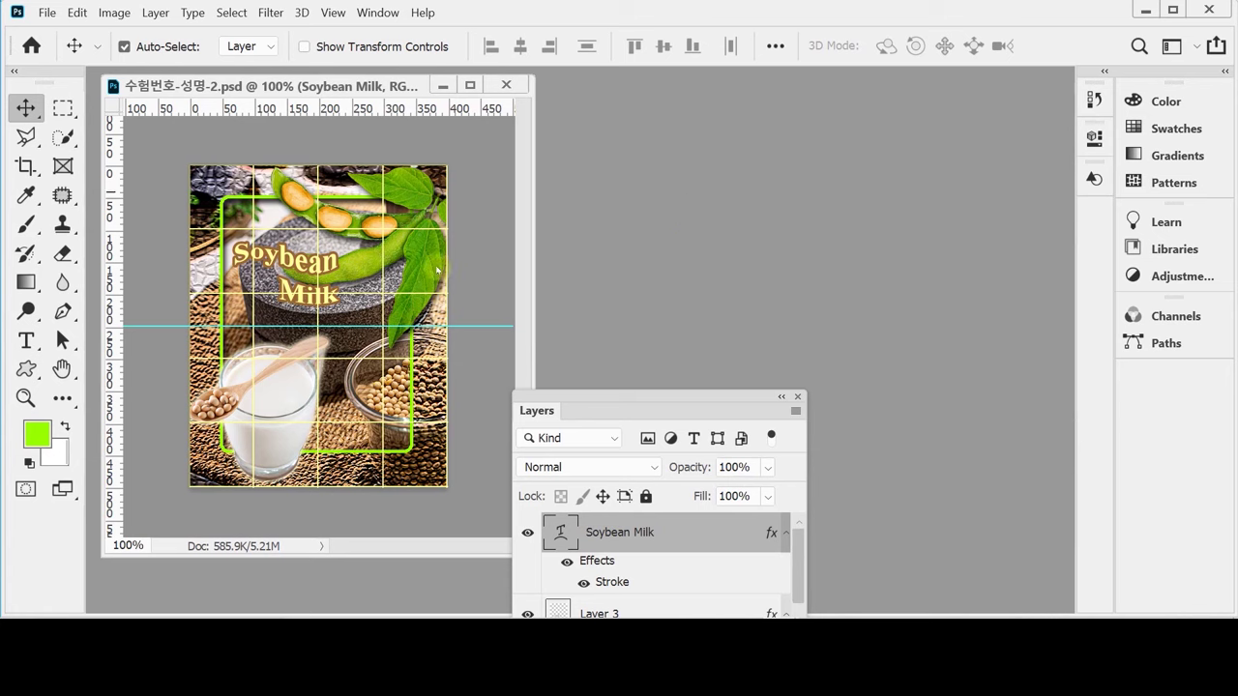
Hide the grid and the guides on the composite.
{"action": "key", "text": "ctrl+apostrophe"}
{"action": "key", "text": "ctrl+semicolon"}
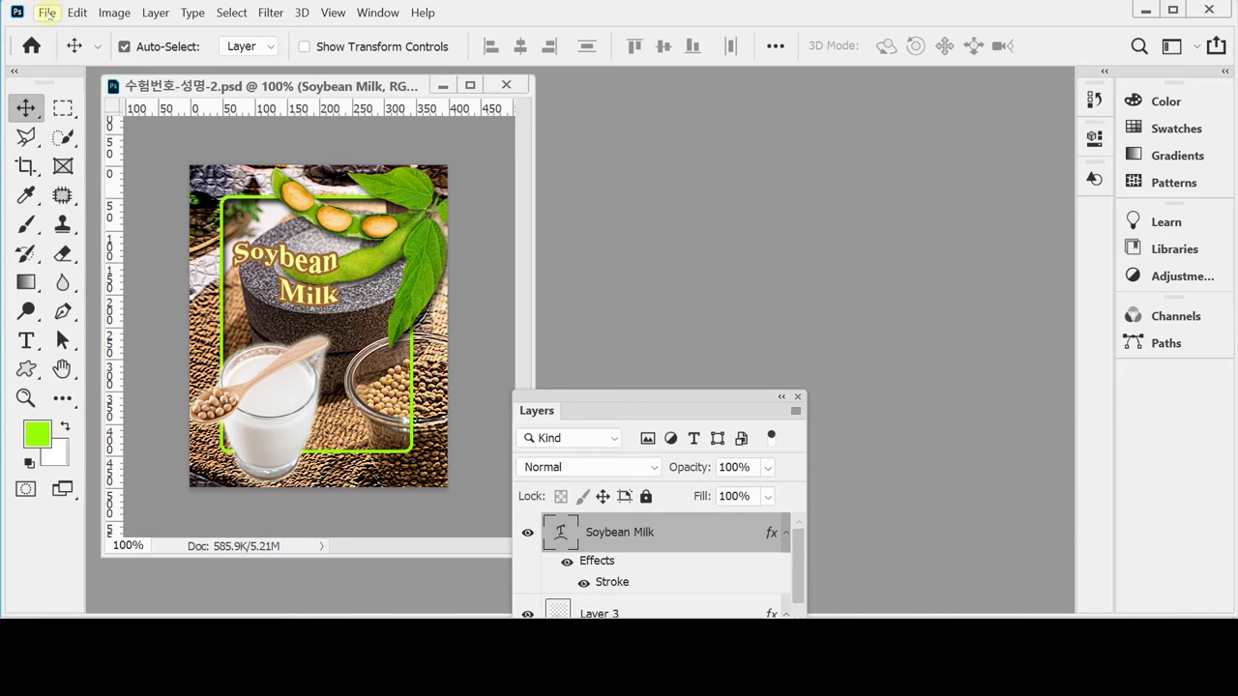
Save a JPEG copy of the composite as 수험번호-성명-2.jpg in the Documents GTQ folder with High quality.
{"action": "key", "text": "ctrl+shift+s"}
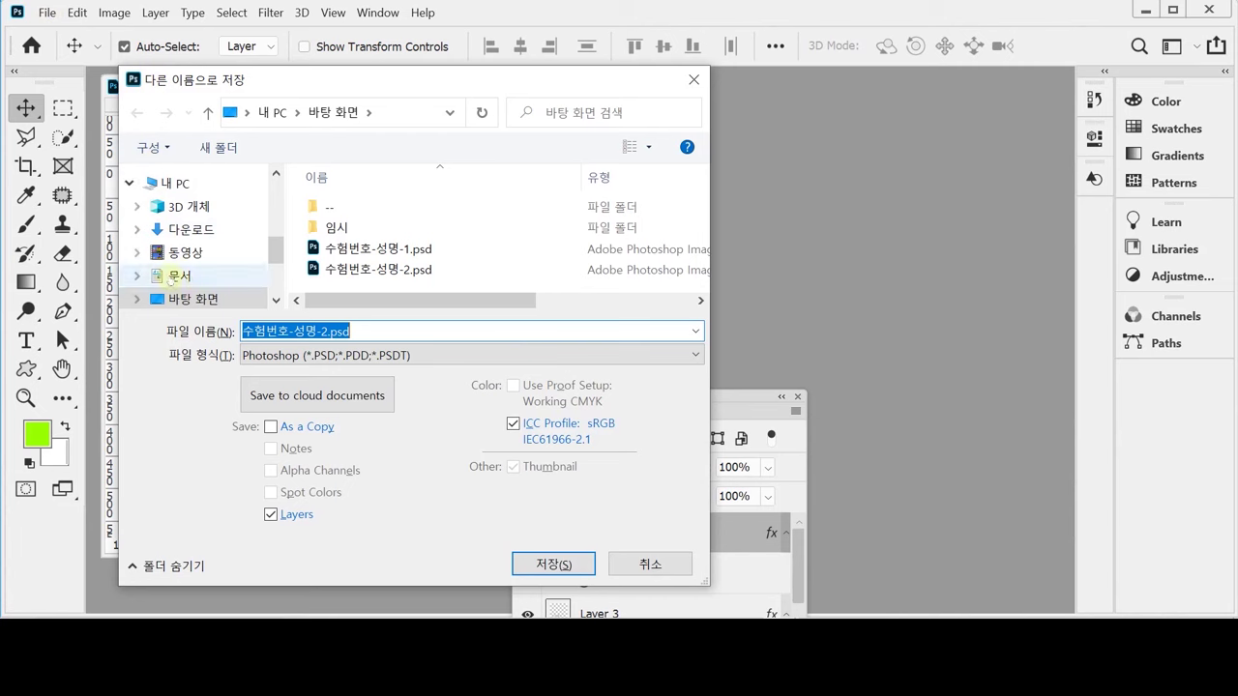
{"action": "left_click", "coordinate": [179, 276]}
{"action": "scroll", "coordinate": [641, 235], "scroll_direction": "down", "scroll_amount": 3}
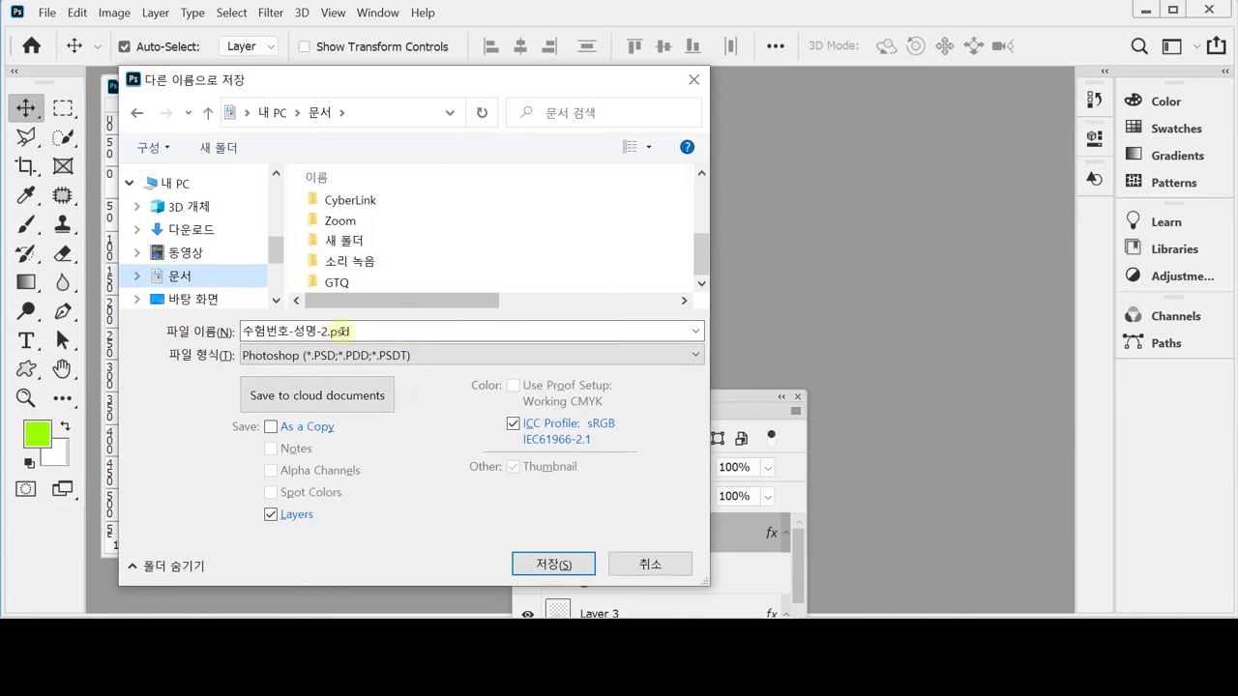
{"action": "double_click", "coordinate": [336, 282]}
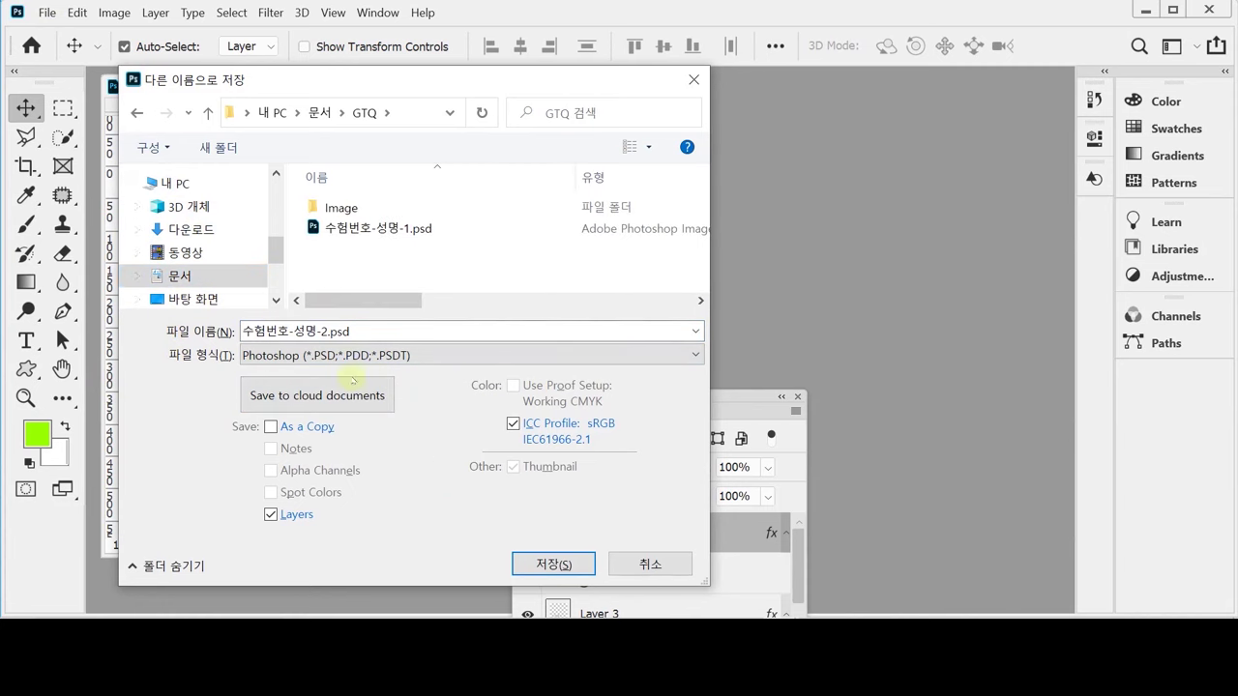
{"action": "left_click", "coordinate": [339, 360]}
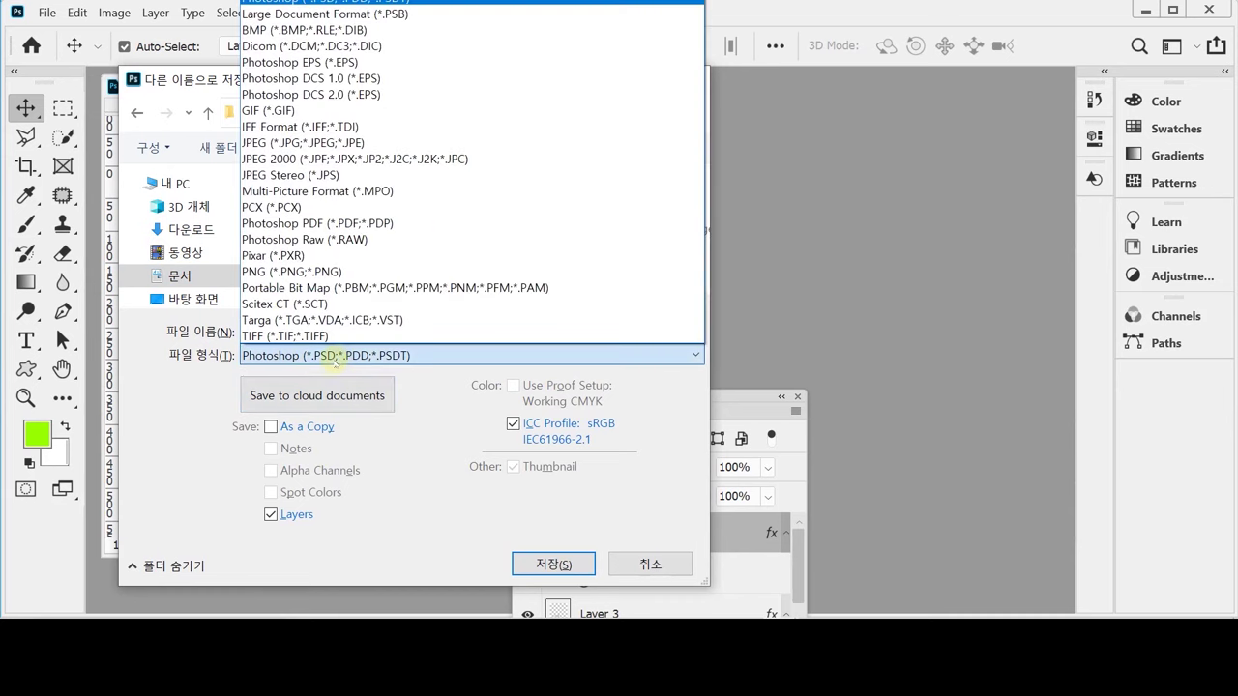
{"action": "left_click", "coordinate": [306, 142]}
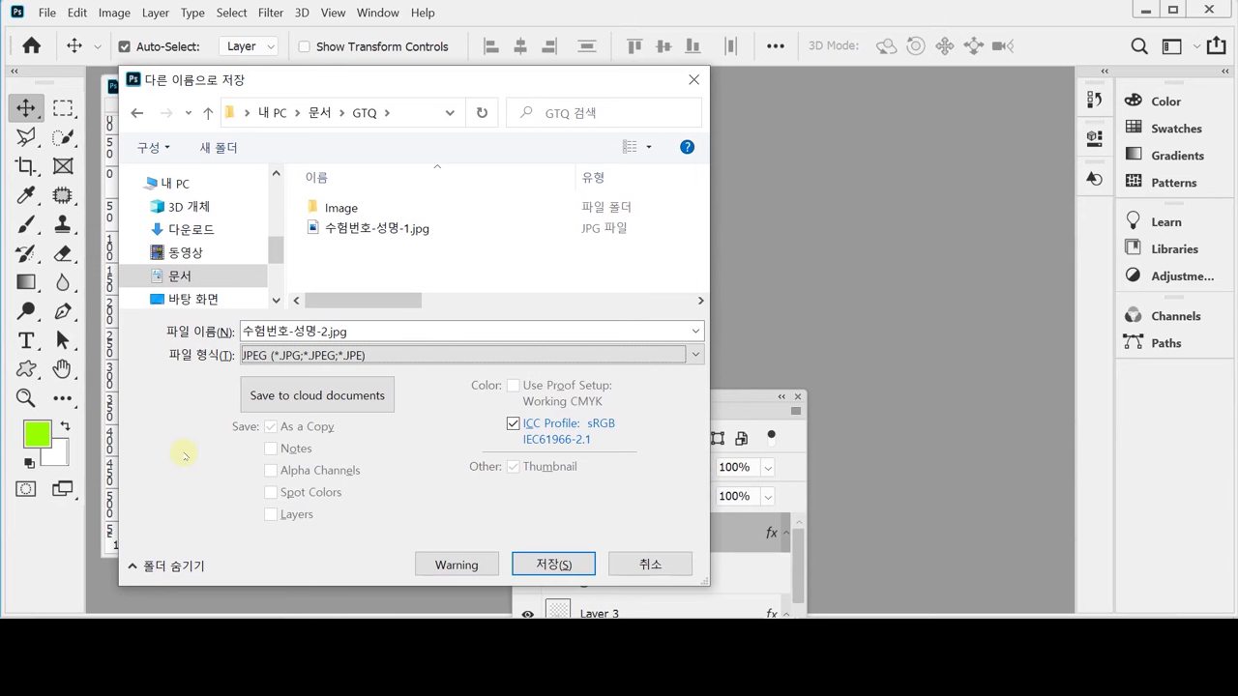
{"action": "key", "text": "Return"}
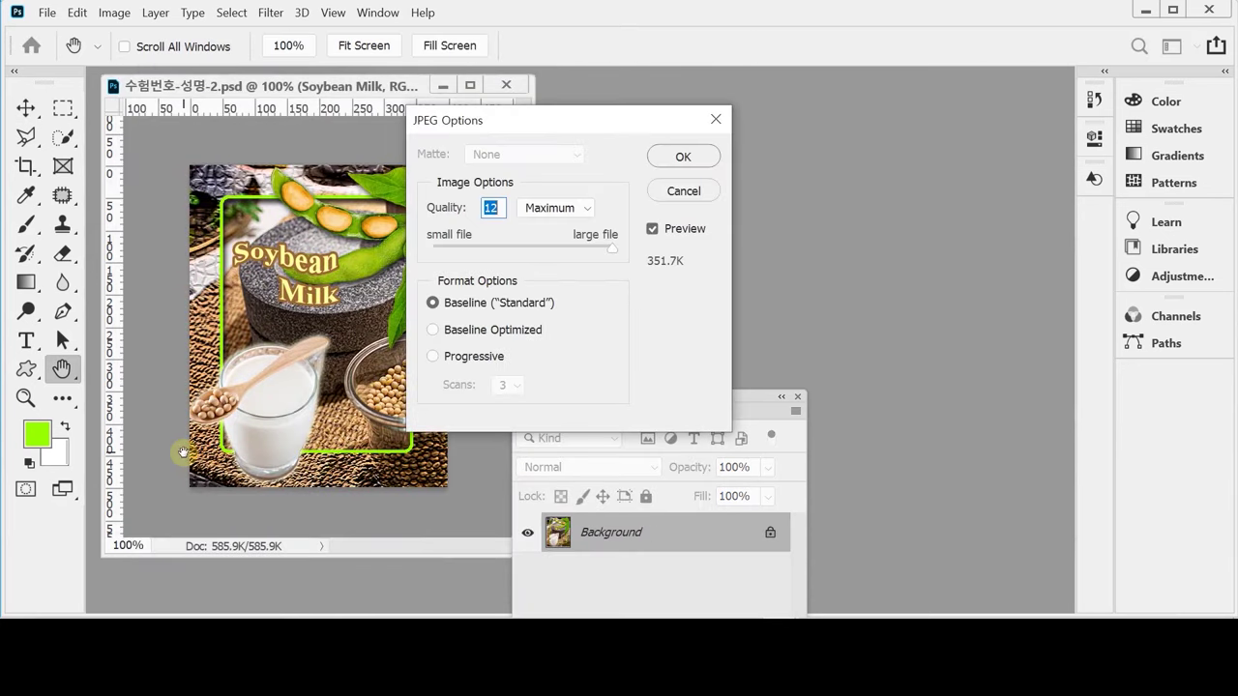
{"action": "left_click", "coordinate": [553, 208]}
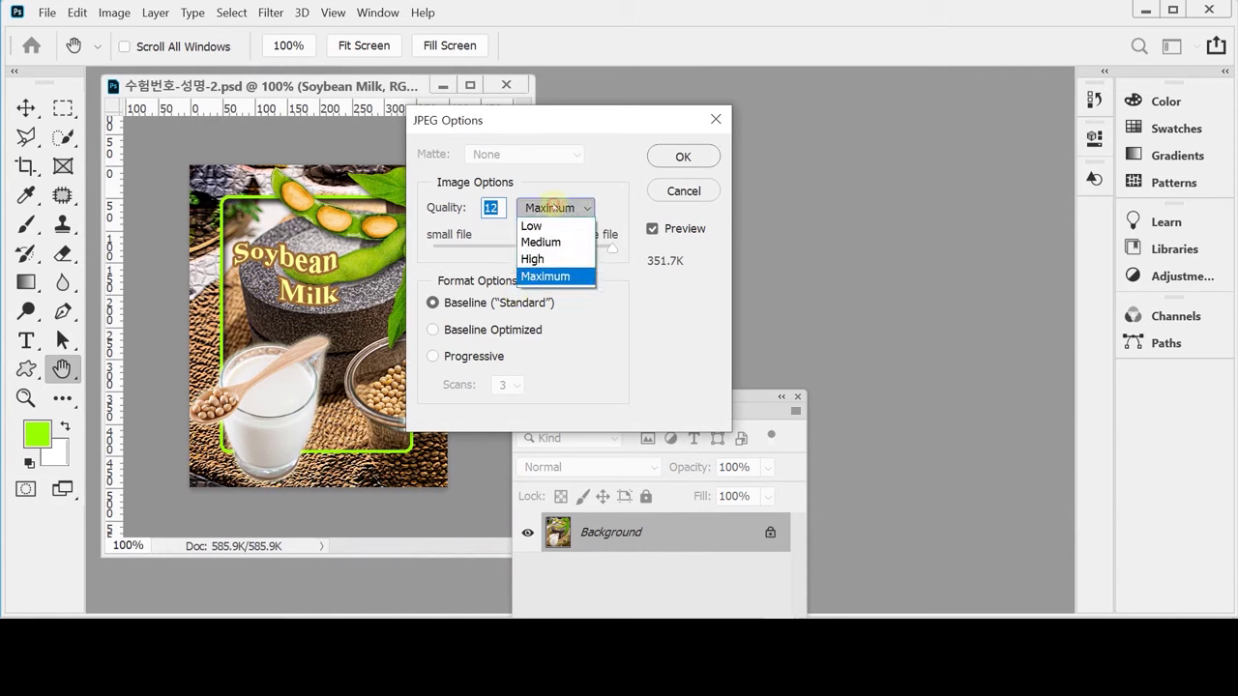
{"action": "left_click", "coordinate": [546, 254]}
{"action": "left_click", "coordinate": [680, 156]}
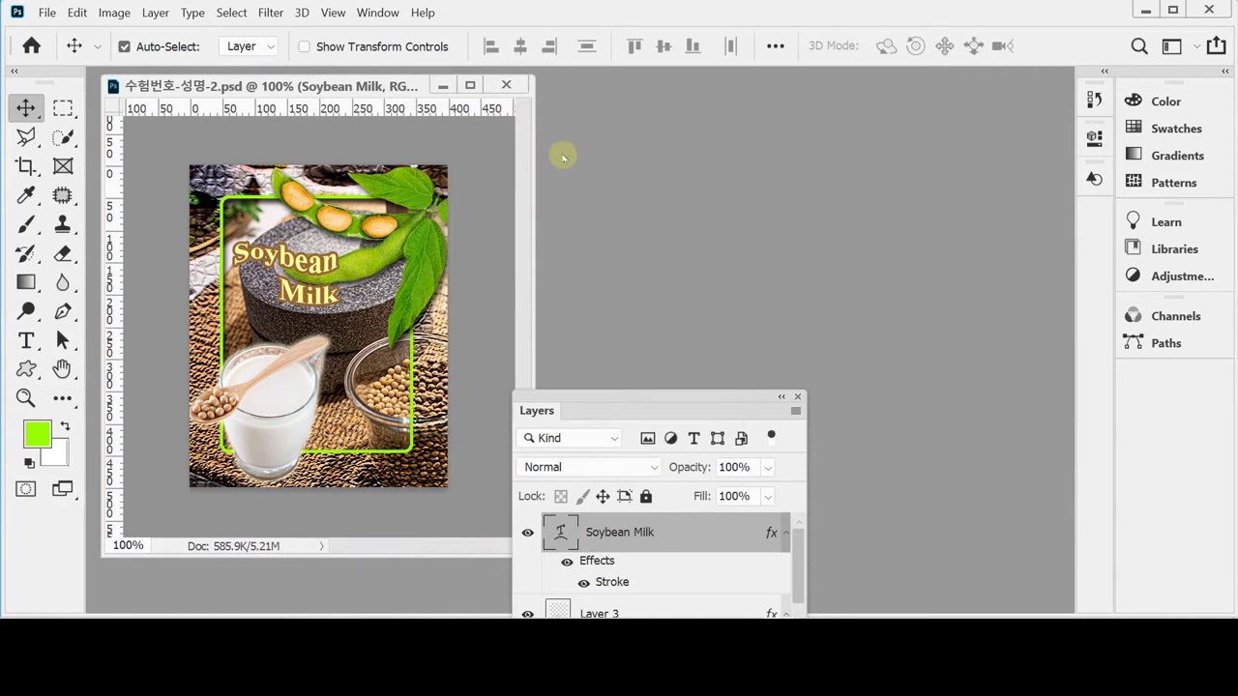
Resize the composite to 40 px wide with its proportions kept.
{"action": "left_click", "coordinate": [114, 13]}
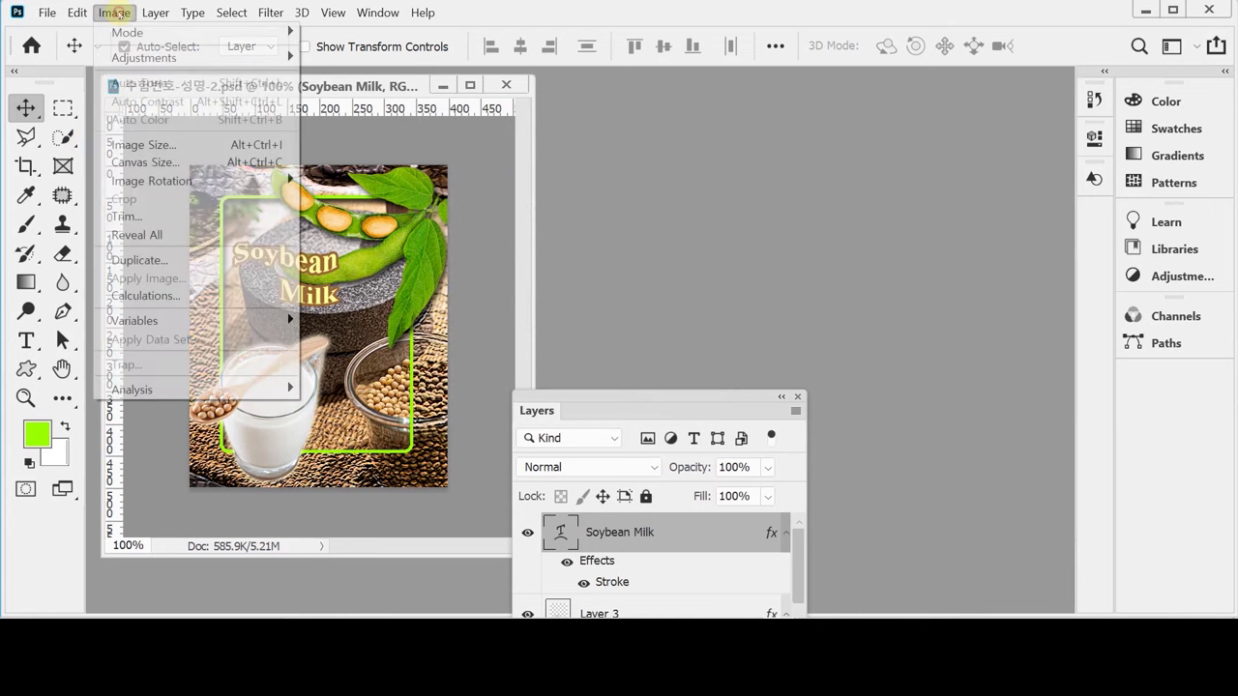
{"action": "left_click", "coordinate": [168, 145]}
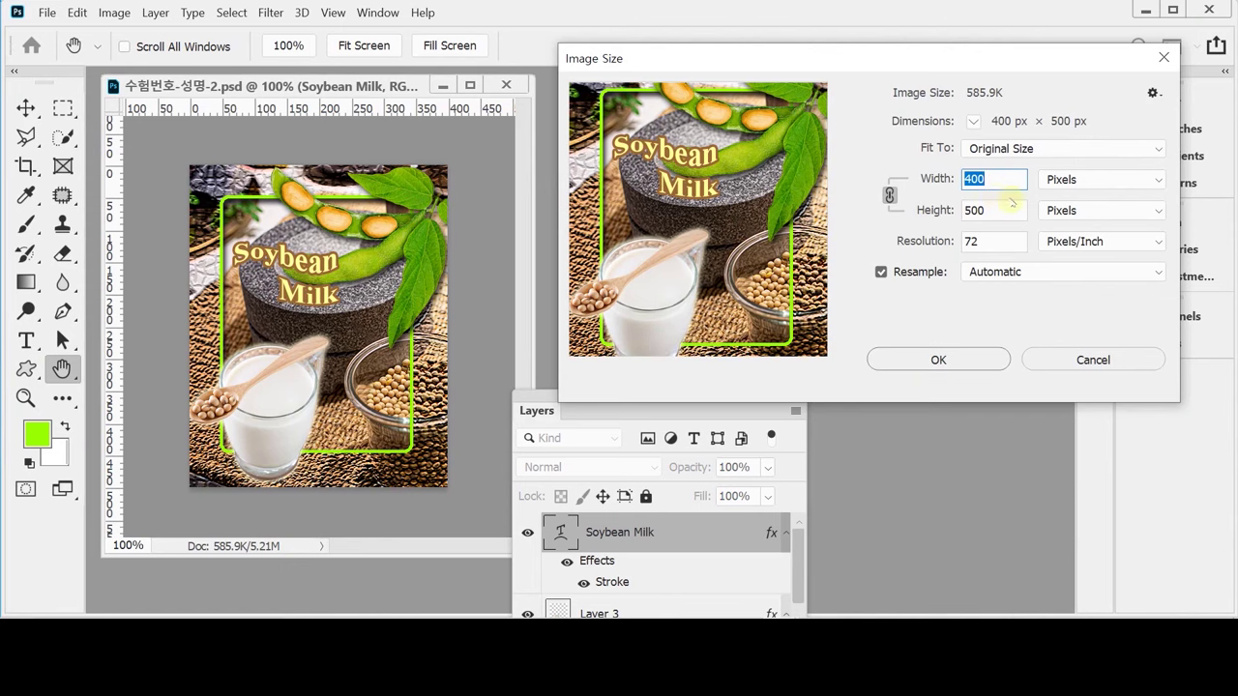
{"action": "type", "text": "40"}
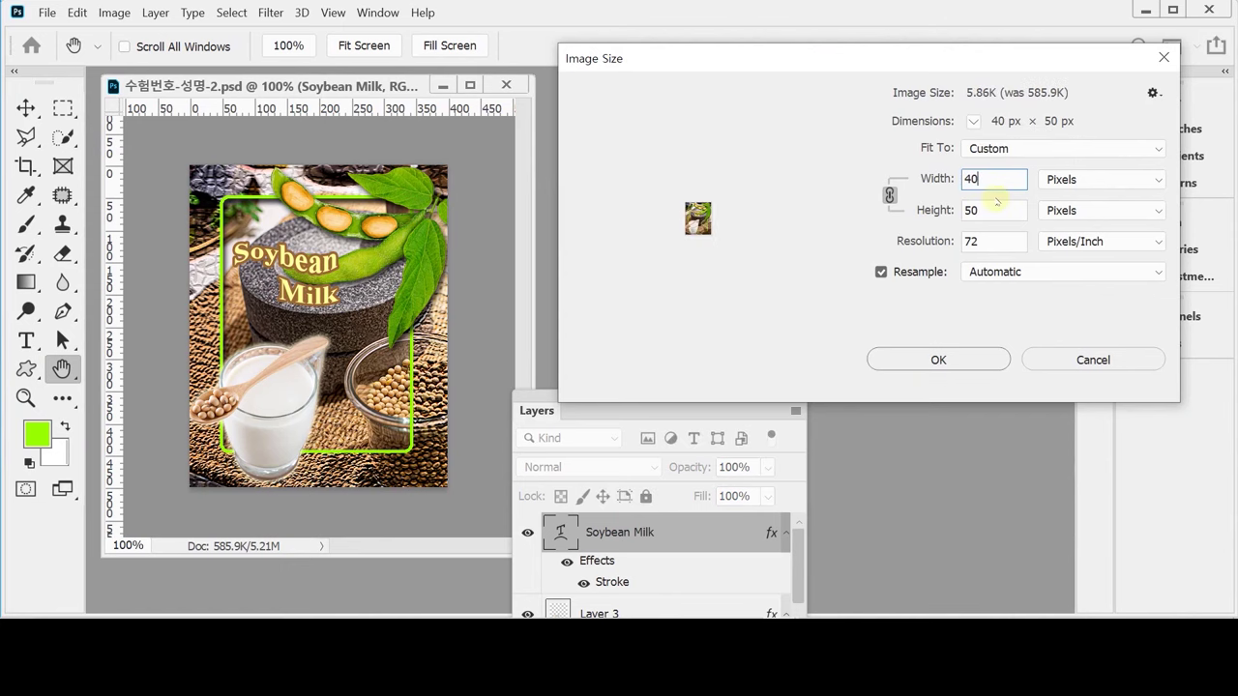
{"action": "key", "text": "Return"}
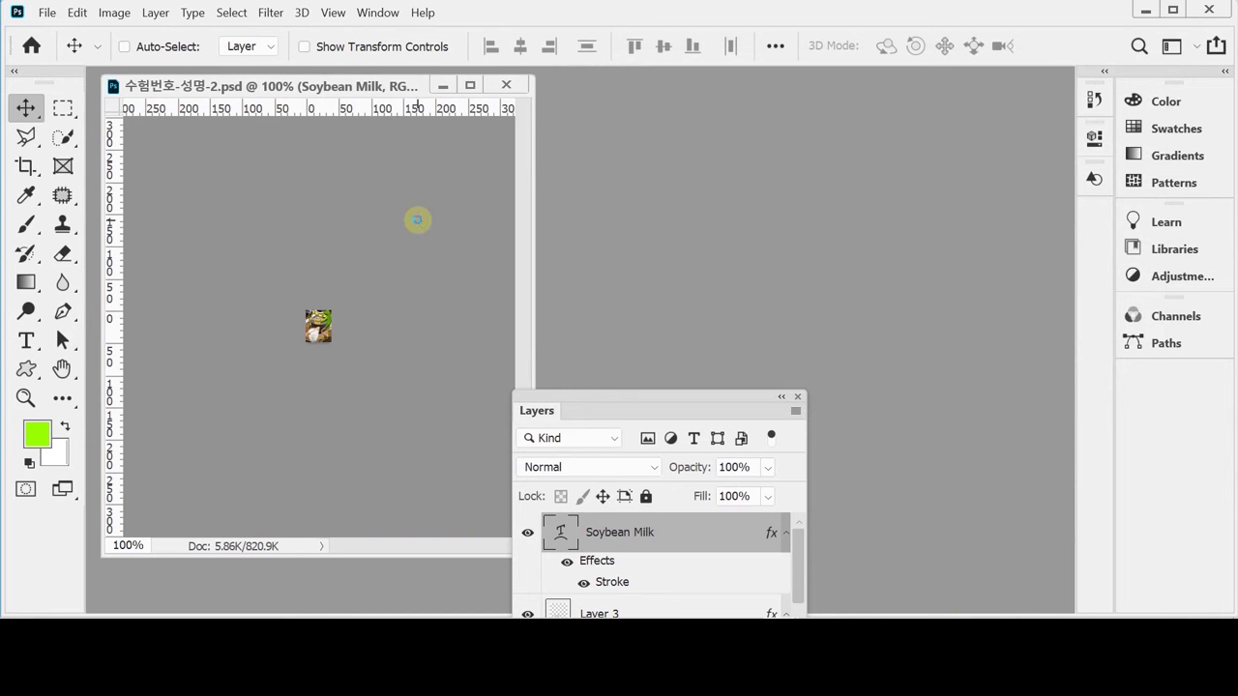
Save the reduced composite as the layered Photoshop file 수험번호-성명-2.psd in the Documents GTQ folder.
{"action": "key", "text": "ctrl+shift+s"}
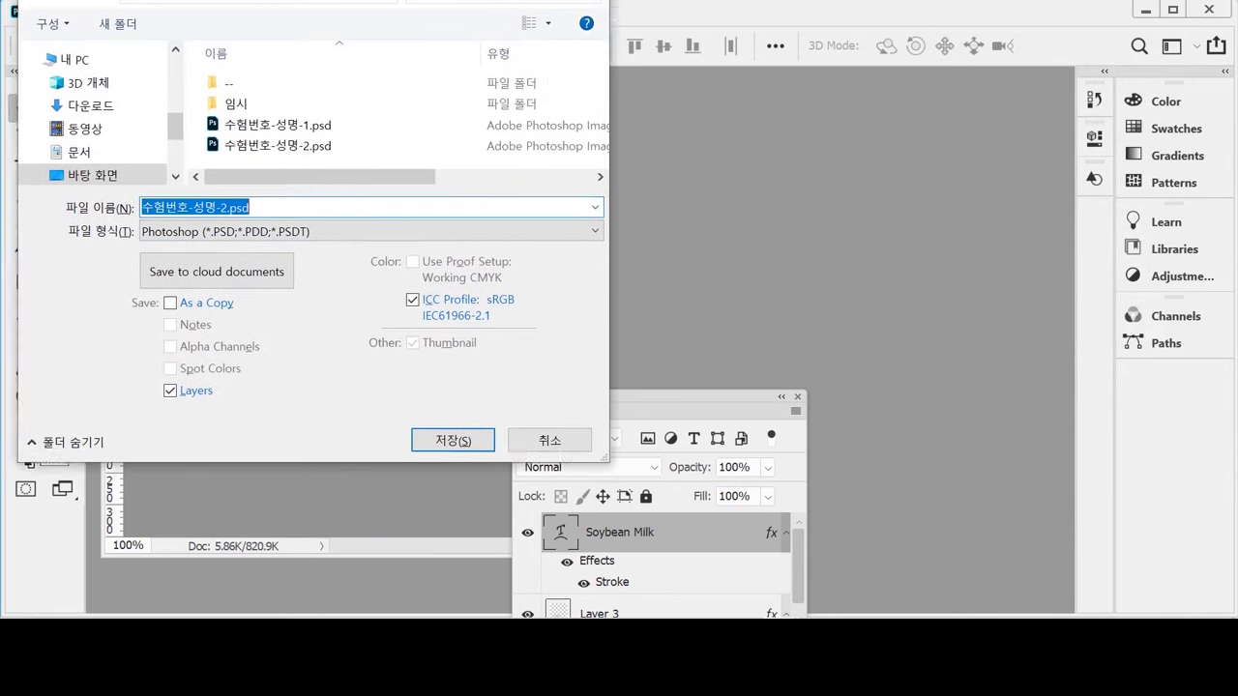
{"action": "left_click", "coordinate": [171, 239]}
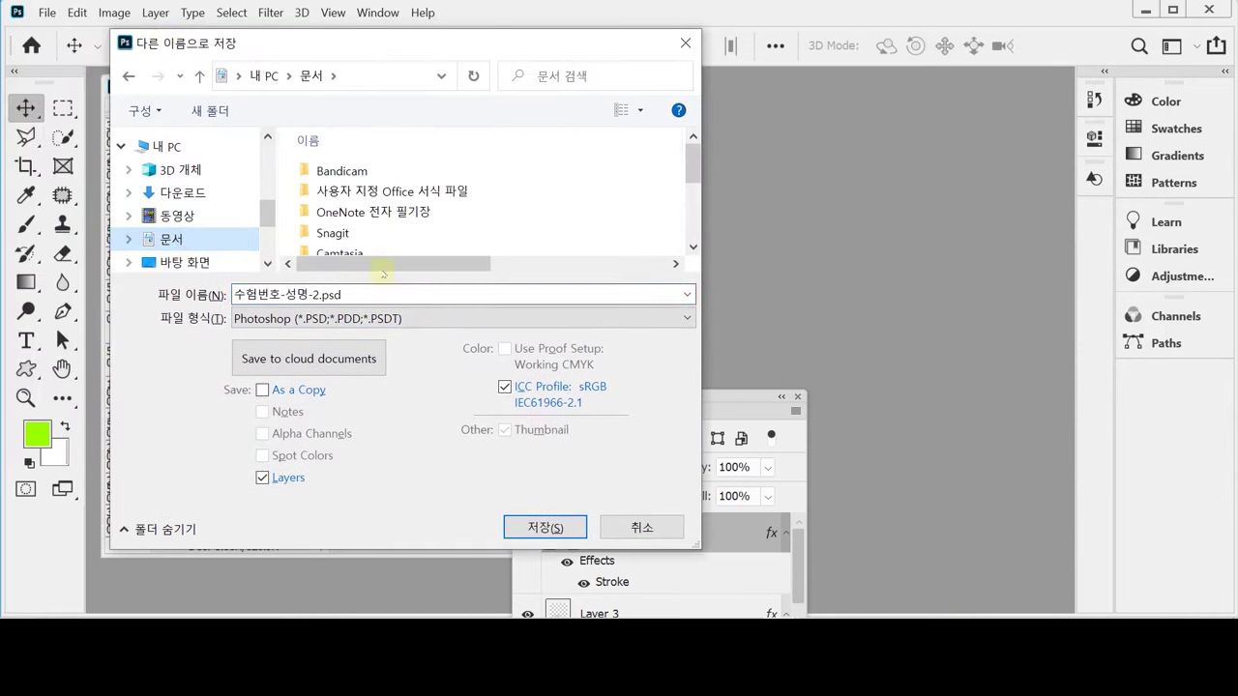
{"action": "scroll", "coordinate": [348, 223], "scroll_direction": "down", "scroll_amount": 5}
{"action": "double_click", "coordinate": [310, 248]}
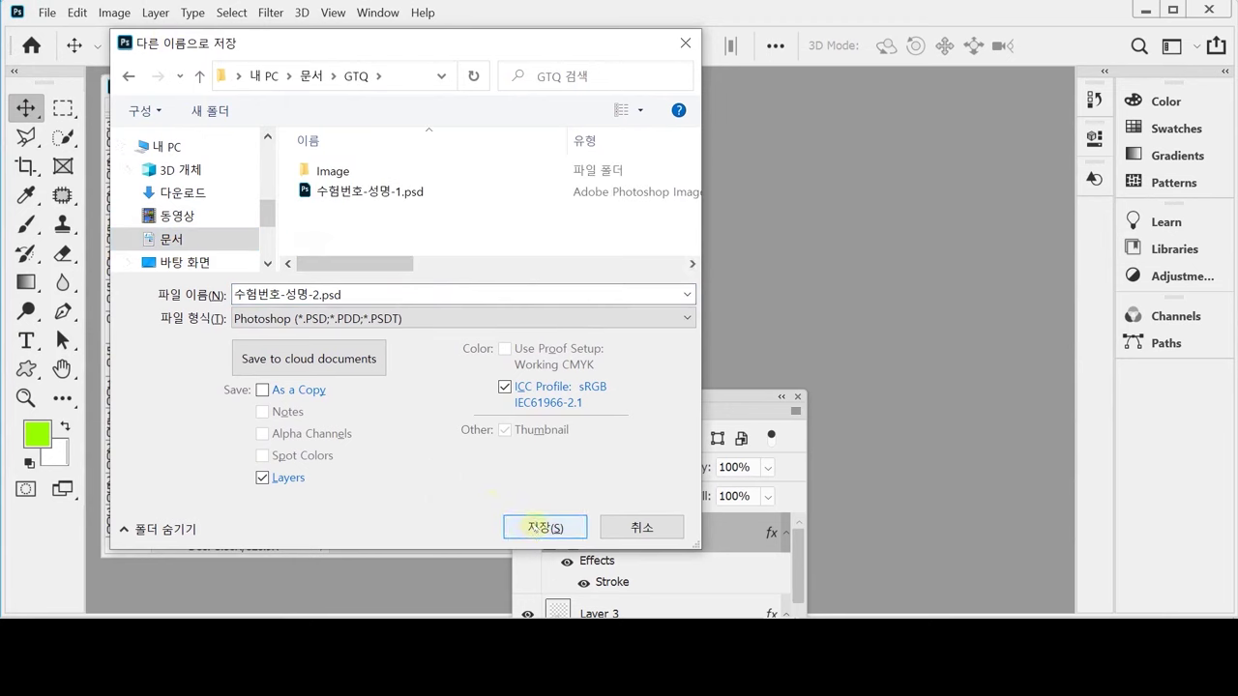
{"action": "left_click", "coordinate": [535, 526]}
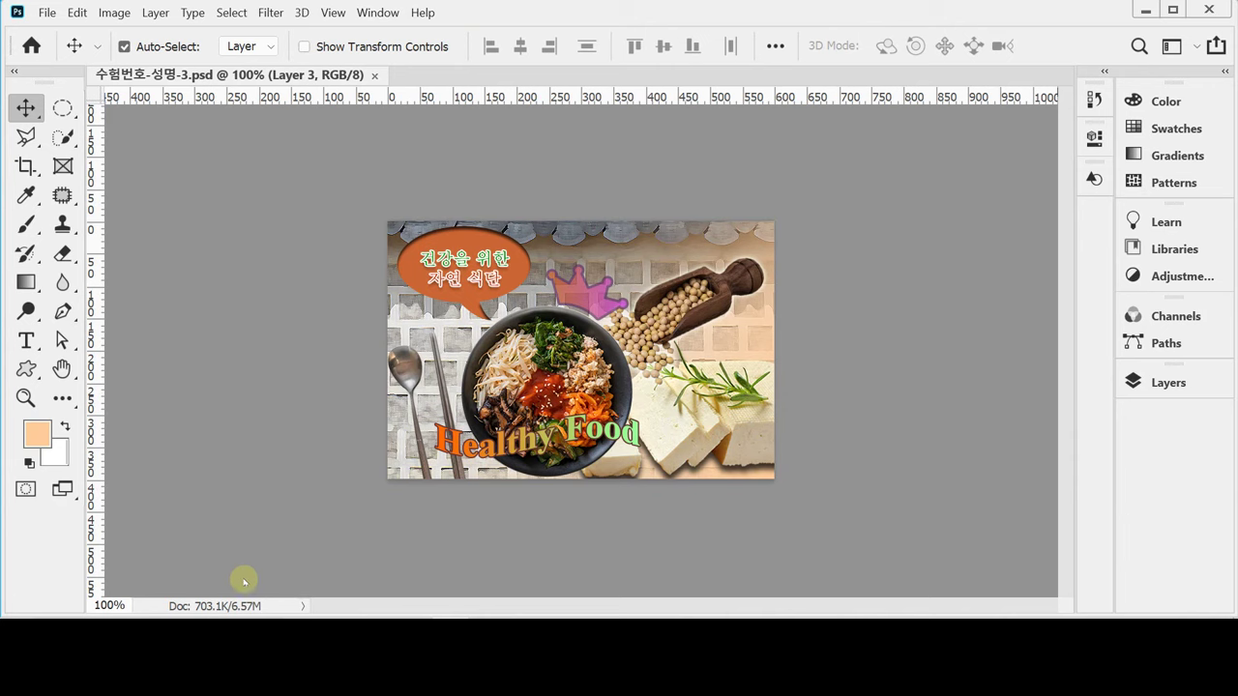
Look over the source images 2급-5.jpg to 2급-8.jpg in the GTQ Image folder.
{"action": "mouse_move", "coordinate": [249, 611]}
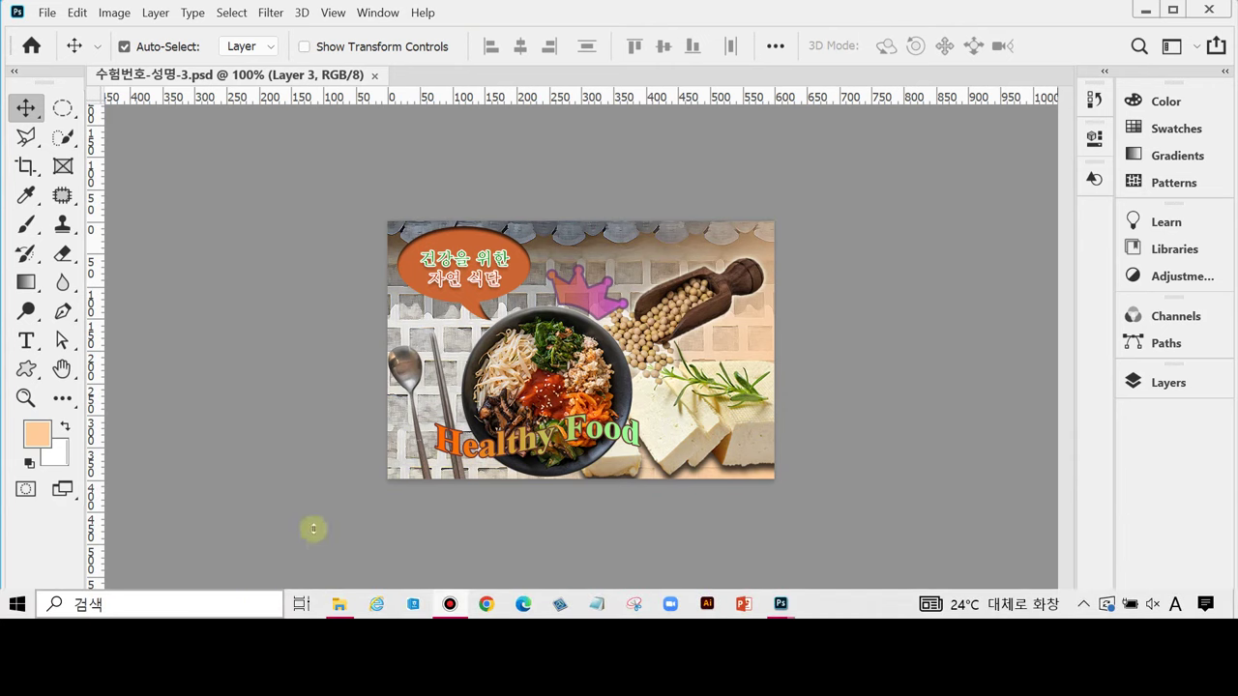
{"action": "left_click", "coordinate": [335, 607]}
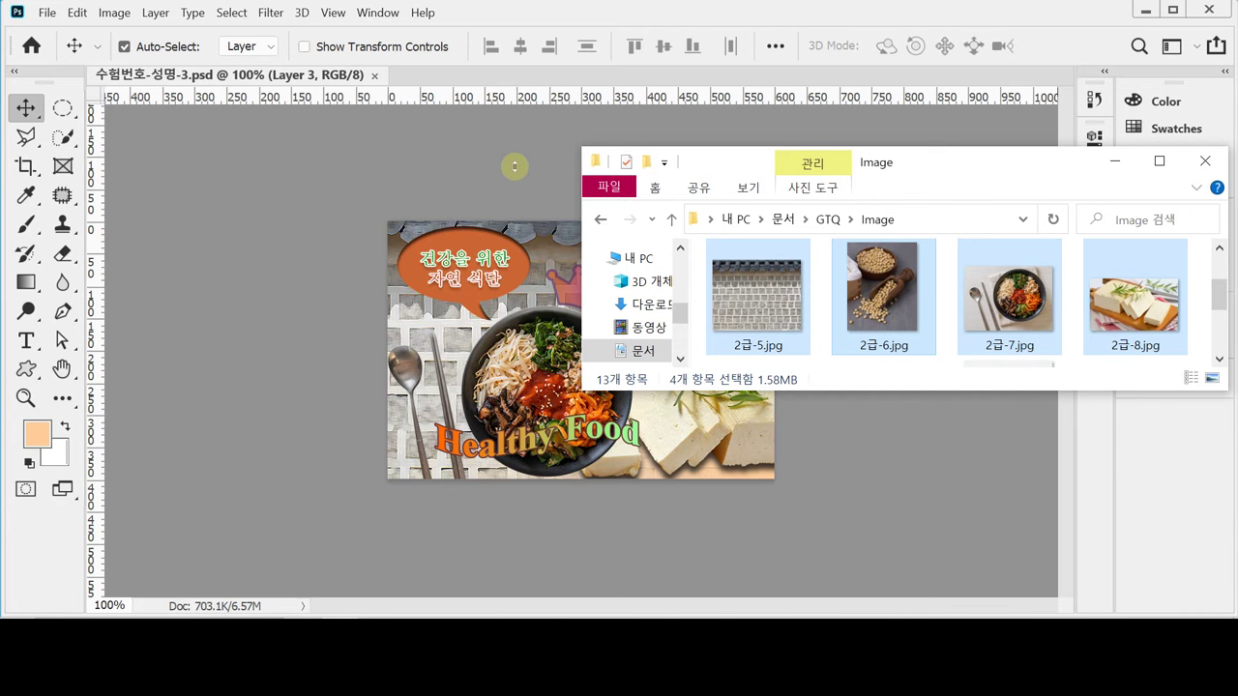
{"action": "left_click", "coordinate": [454, 146]}
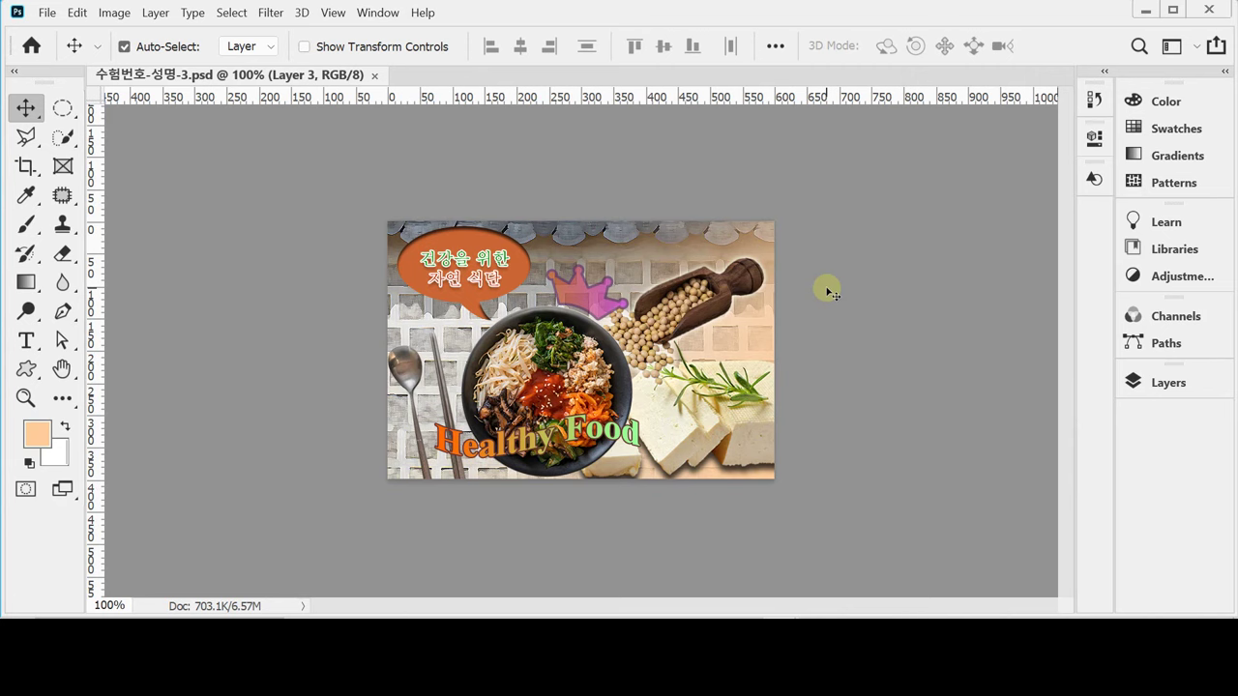
Create a white 600 × 400 px RGB document at 72 pixels/inch and float it in an enlarged window beside the reference.
{"action": "key", "text": "ctrl+n"}
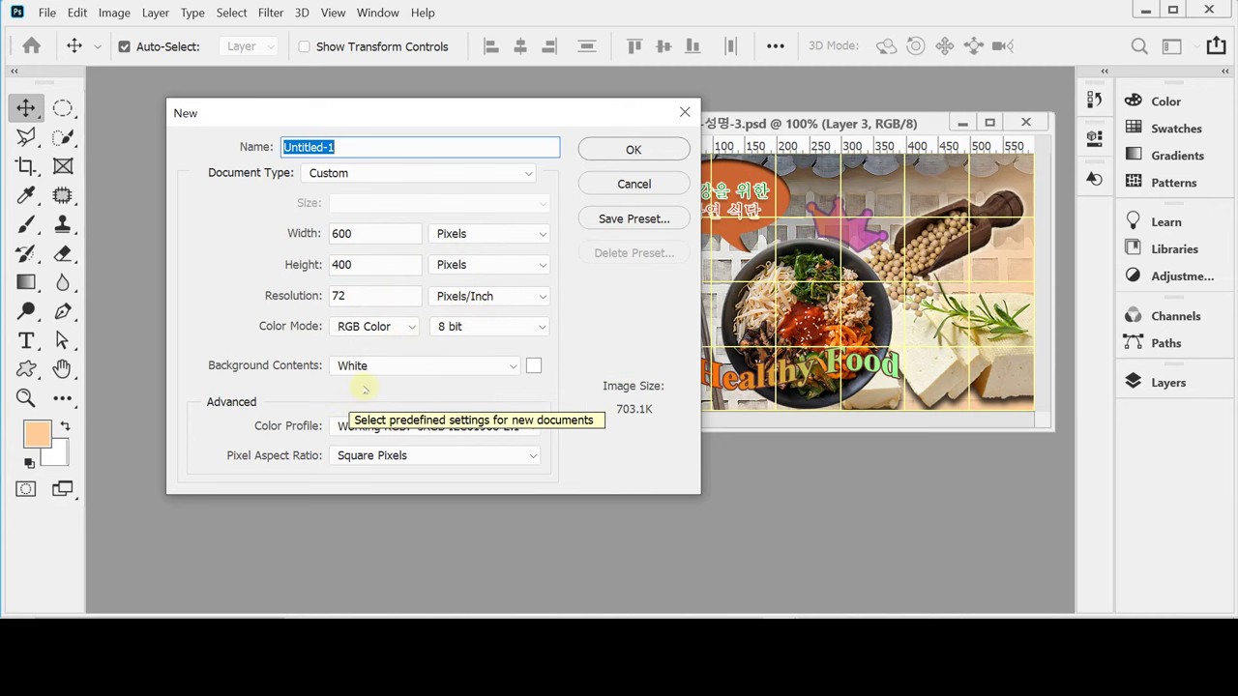
{"action": "left_click", "coordinate": [633, 149]}
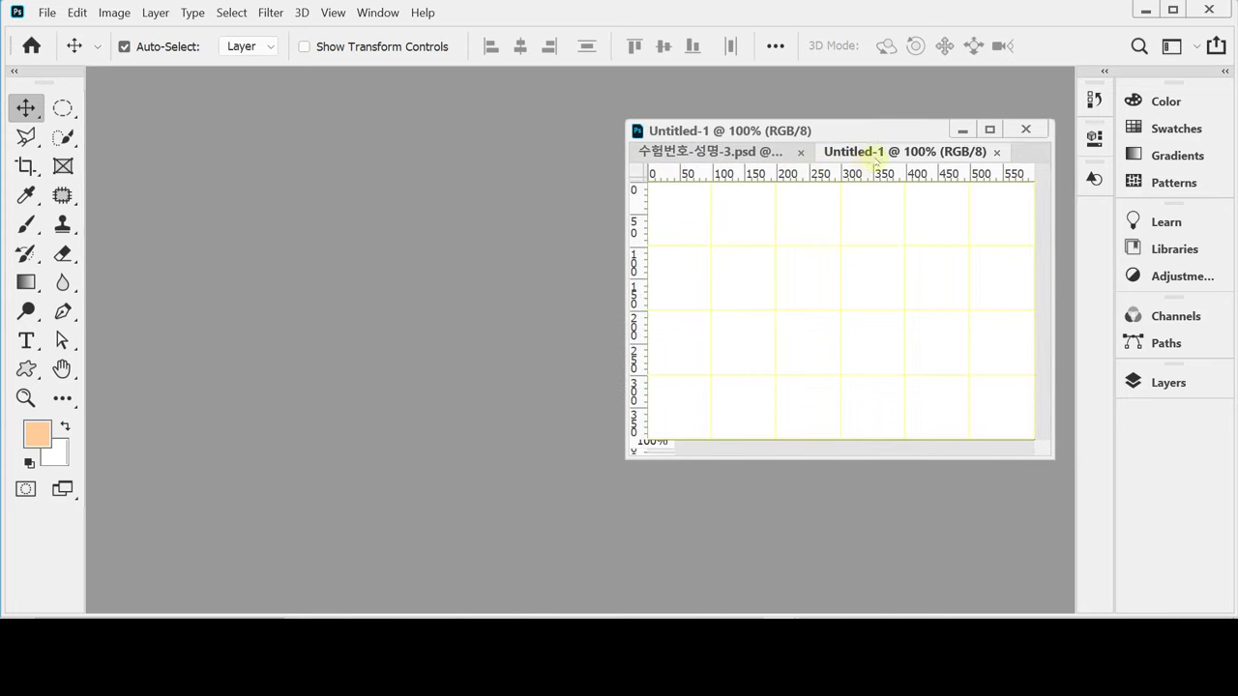
{"action": "left_click_drag", "start_coordinate": [871, 155], "coordinate": [199, 107]}
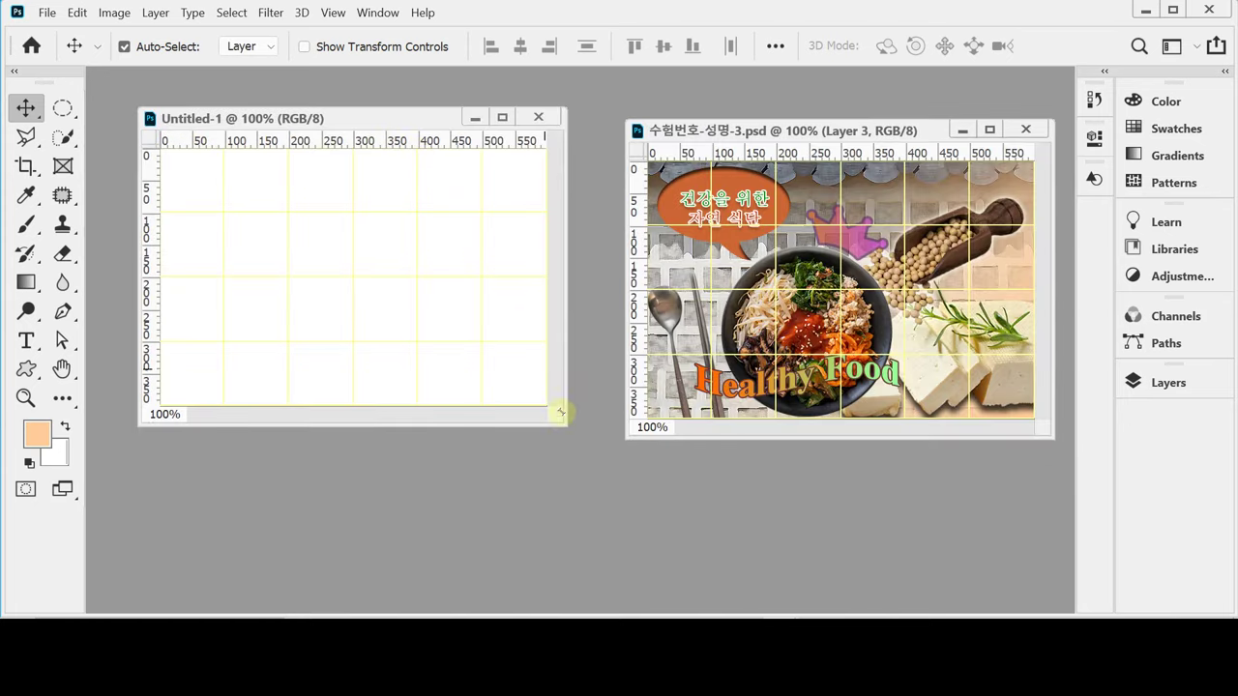
{"action": "left_click_drag", "start_coordinate": [561, 418], "coordinate": [589, 450]}
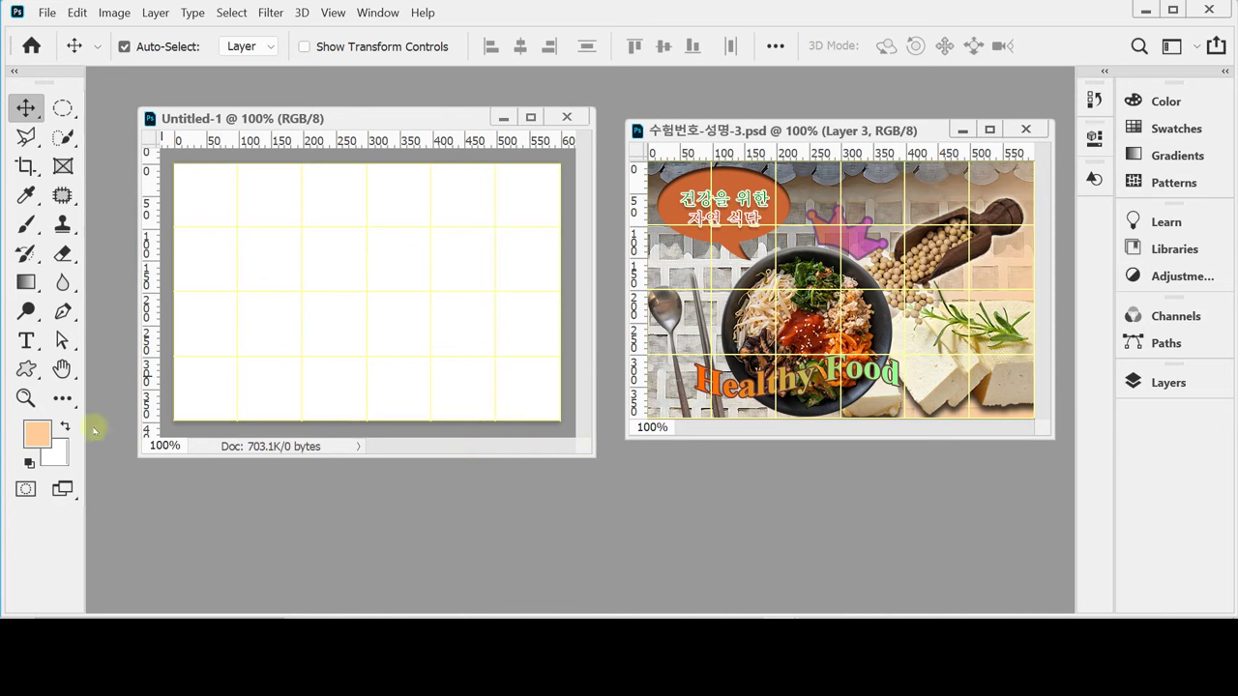
Confirm #ffcc99 as the foreground colour and fill the new document's background with it.
{"action": "left_click", "coordinate": [39, 435]}
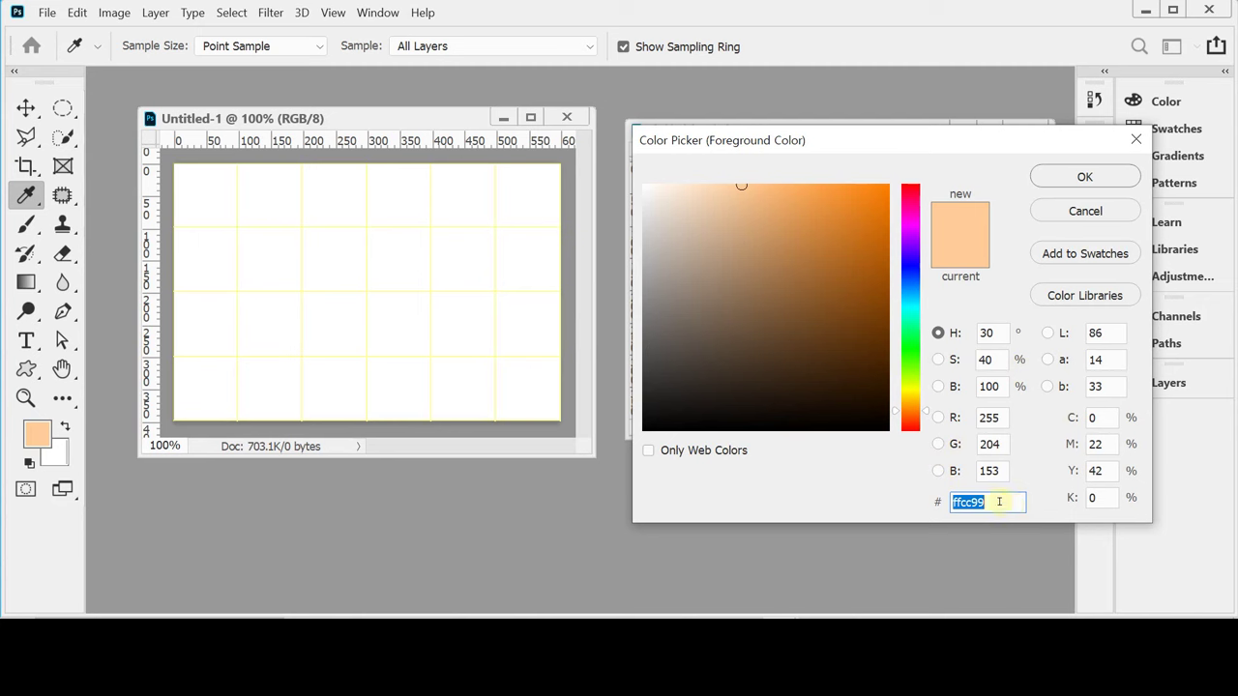
{"action": "left_click_drag", "start_coordinate": [1008, 503], "coordinate": [955, 502]}
{"action": "left_click", "coordinate": [987, 502]}
{"action": "double_click", "coordinate": [986, 502]}
{"action": "key", "text": "Return"}
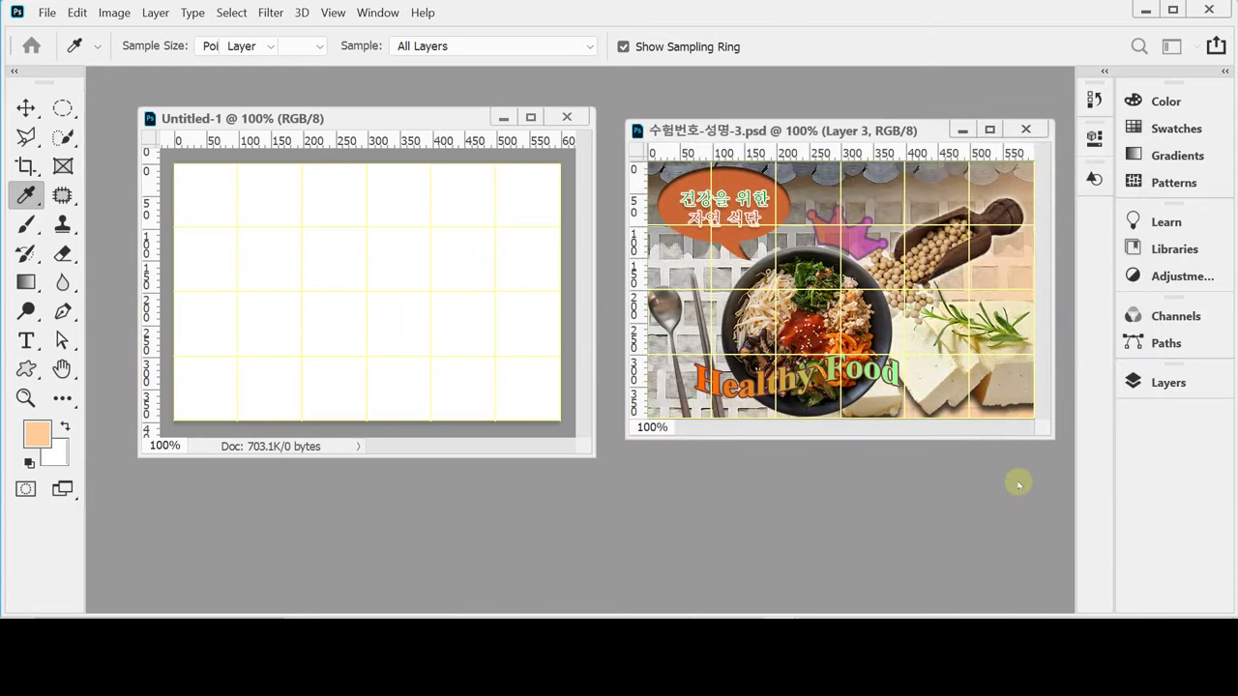
{"action": "key", "text": "v"}
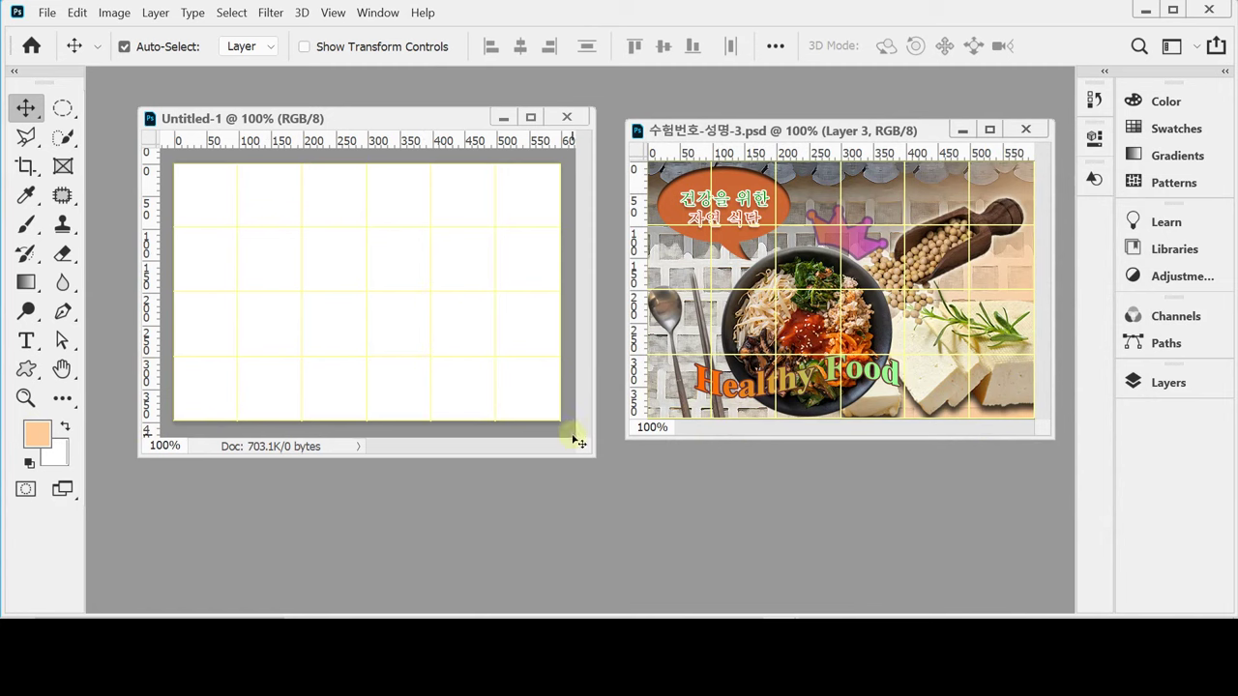
{"action": "key", "text": "alt+BackSpace"}
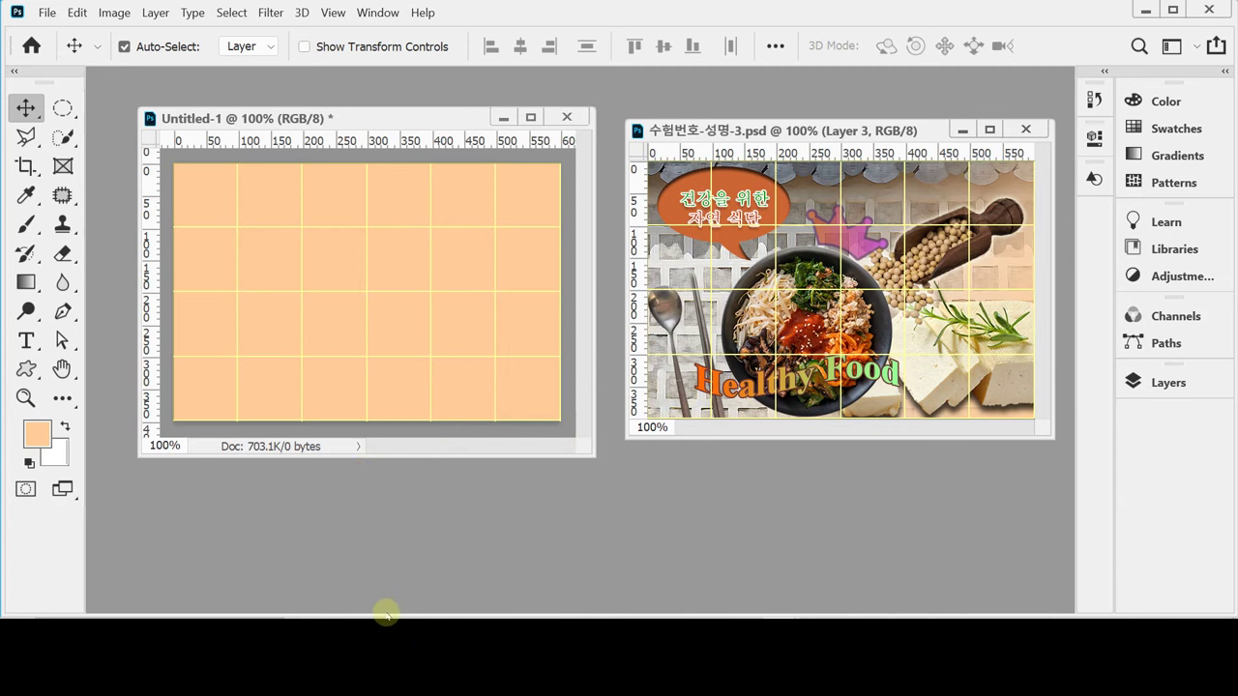
Open the images 2급-5.jpg, 2급-6.jpg, 2급-7.jpg and 2급-8.jpg from the GTQ Image folder in Photoshop.
{"action": "mouse_move", "coordinate": [387, 613]}
{"action": "left_click", "coordinate": [337, 604]}
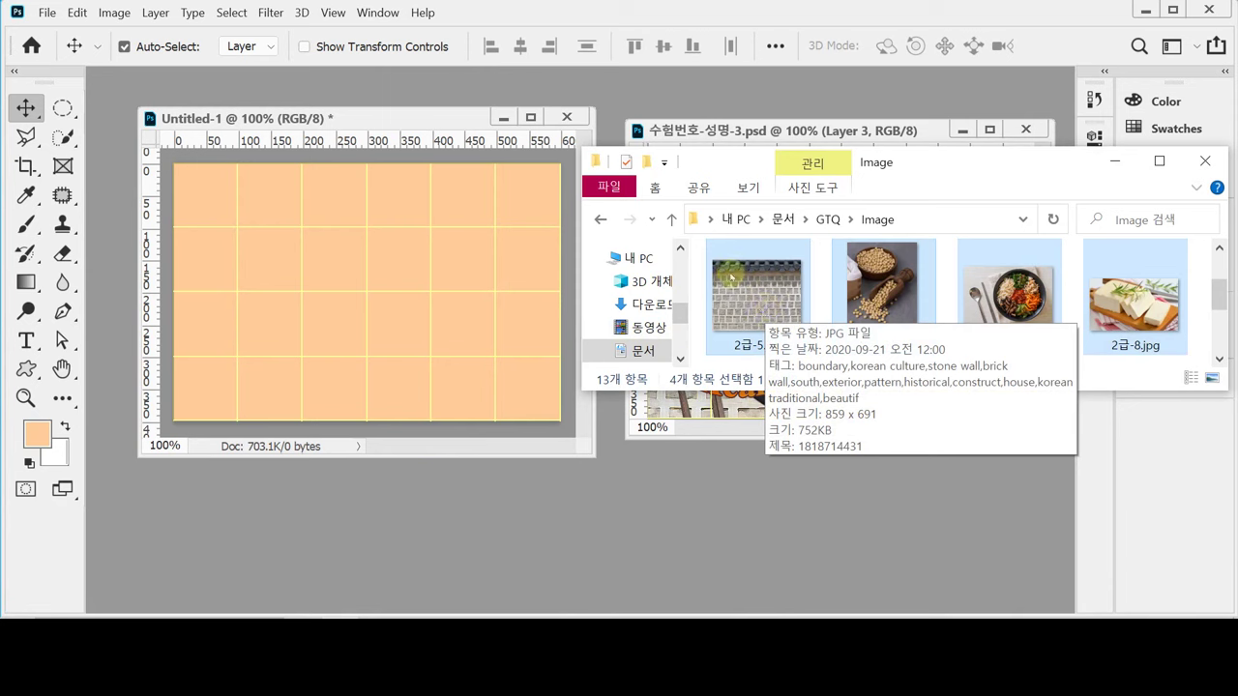
{"action": "left_click_drag", "start_coordinate": [735, 280], "coordinate": [640, 79]}
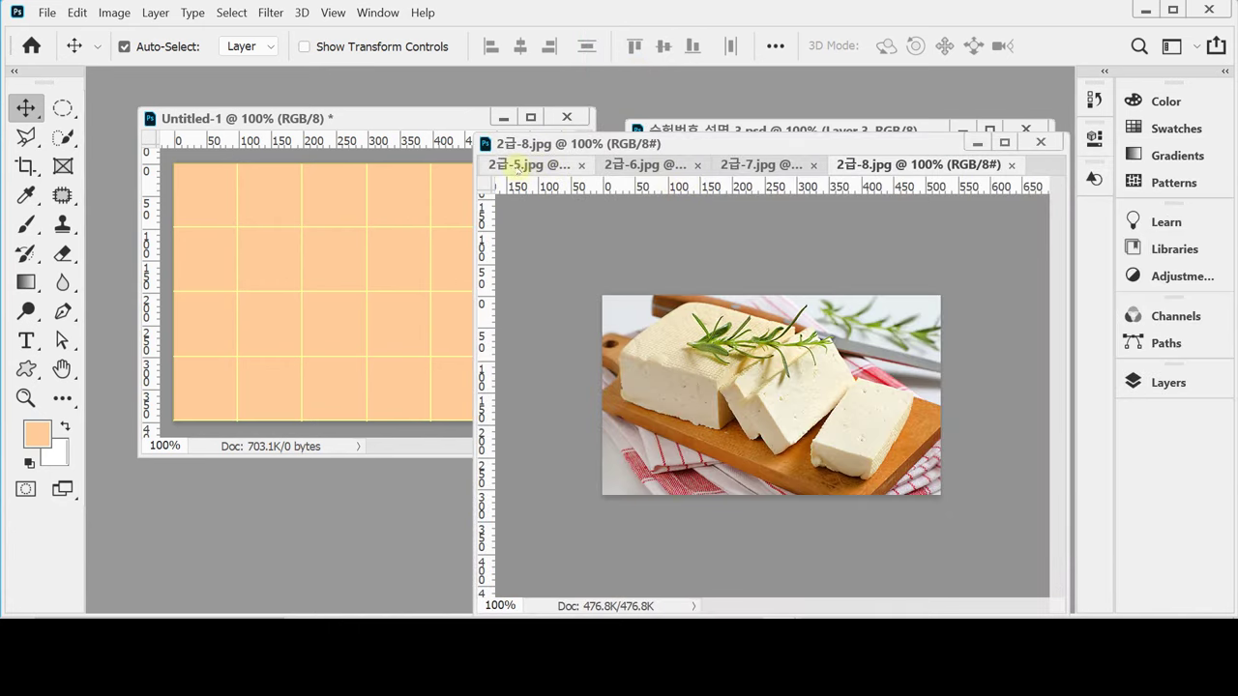
Copy the stone wall image 2급-5.jpg into the new document and move the source window below both documents.
{"action": "left_click", "coordinate": [517, 167]}
{"action": "left_click_drag", "start_coordinate": [624, 143], "coordinate": [653, 167]}
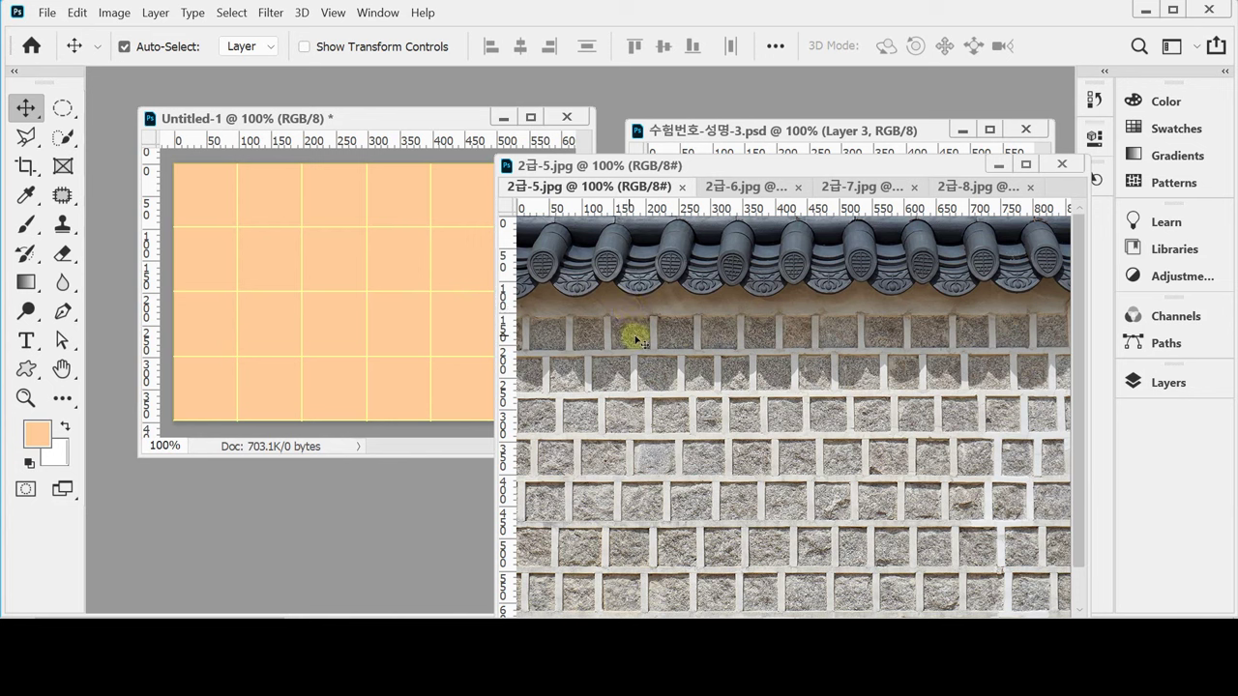
{"action": "left_click_drag", "start_coordinate": [556, 307], "coordinate": [440, 263]}
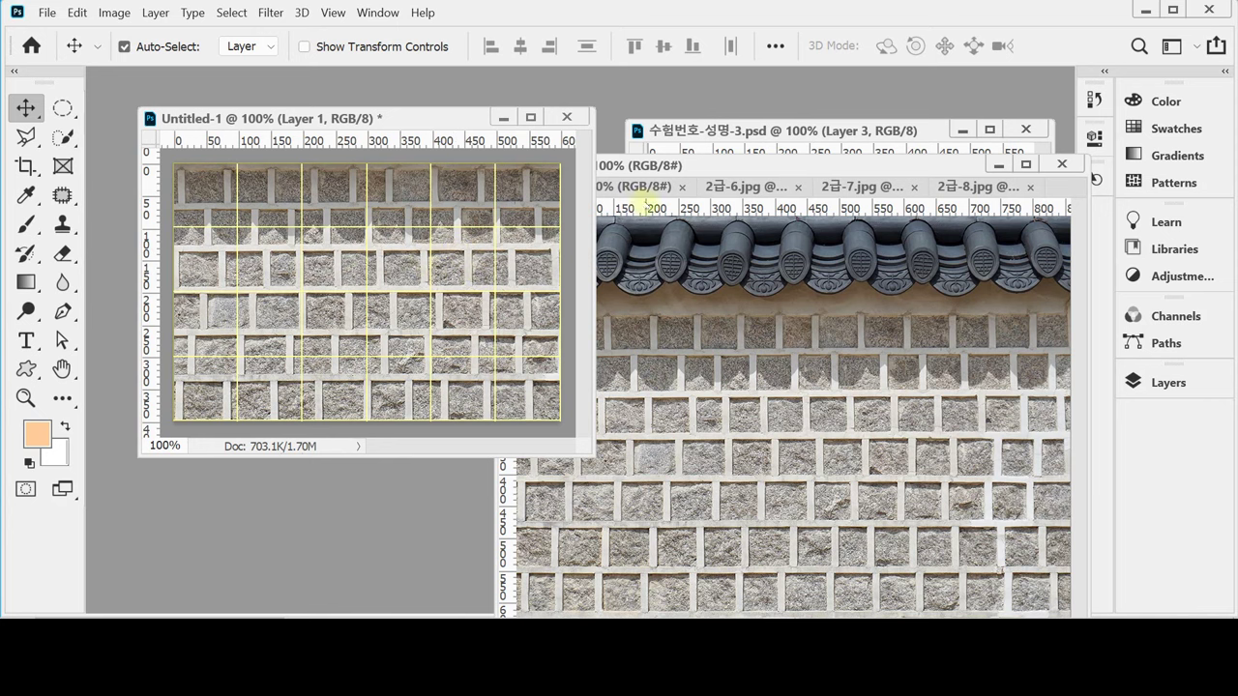
{"action": "mouse_move", "coordinate": [869, 165]}
{"action": "left_mouse_down"}
{"action": "mouse_move", "coordinate": [846, 327]}
{"action": "mouse_move", "coordinate": [779, 478]}
{"action": "left_mouse_up"}
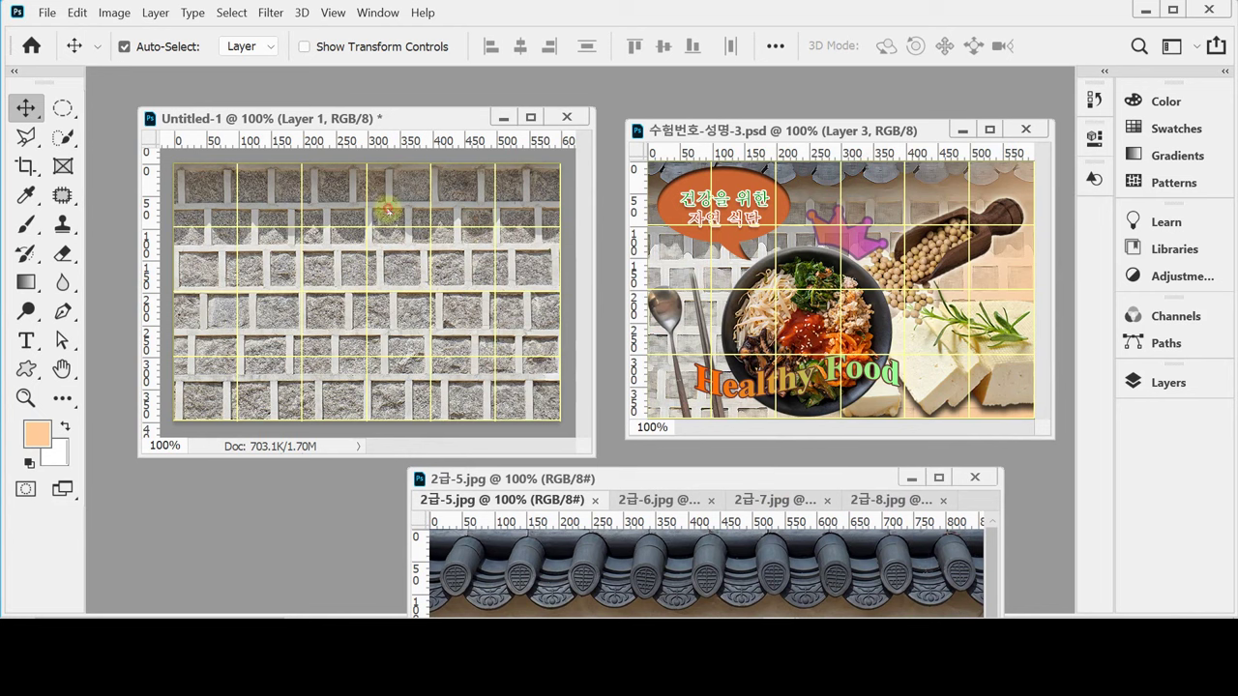
Scale the stone wall layer proportionally to 79% and lower it so the roof tiles fill the canvas's upper edge.
{"action": "key", "text": "ctrl+t"}
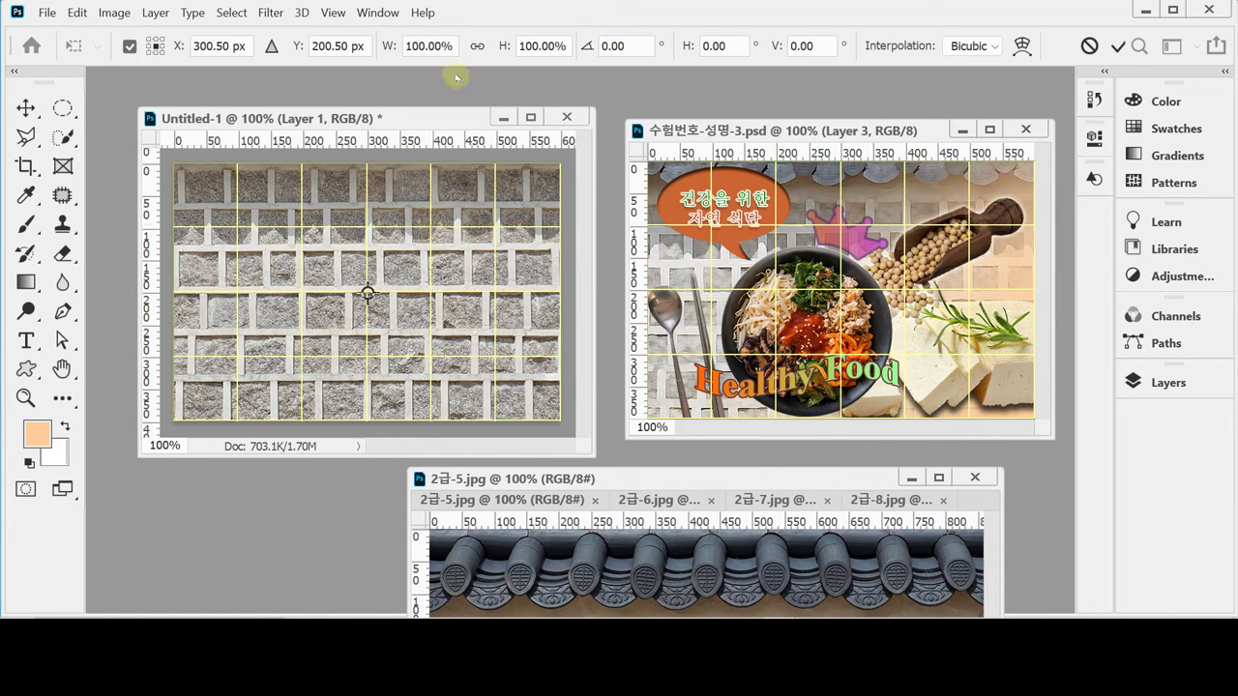
{"action": "left_click", "coordinate": [477, 45]}
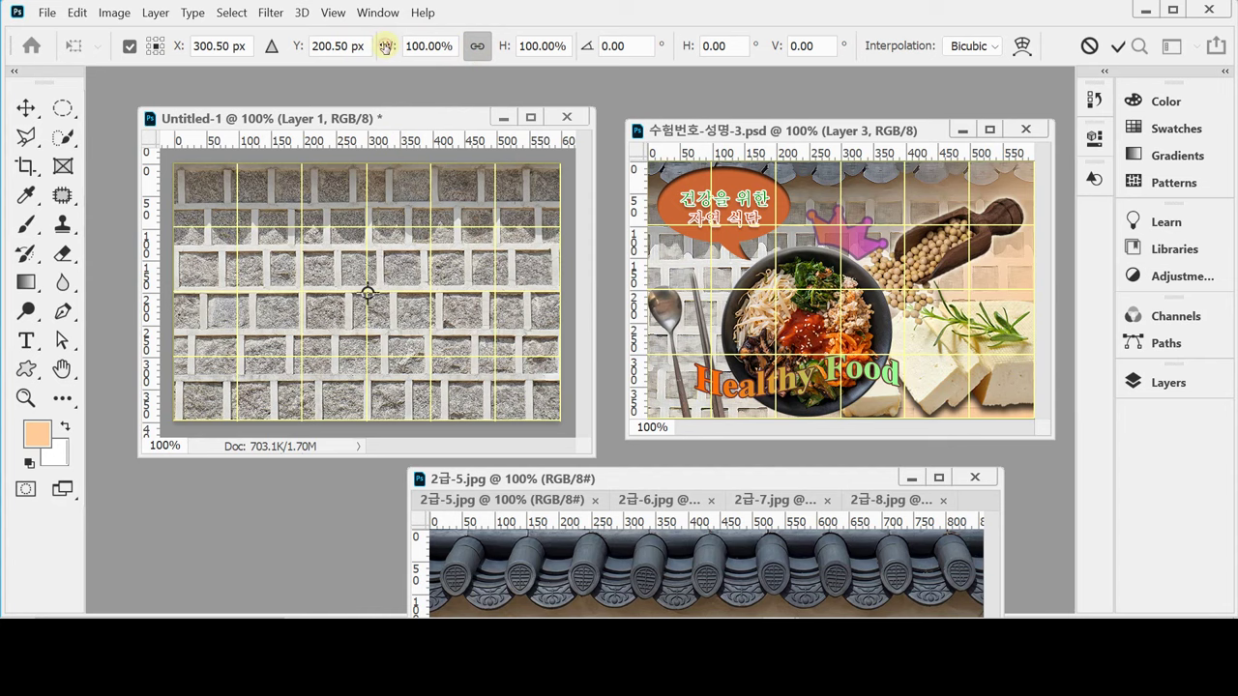
{"action": "left_click_drag", "start_coordinate": [385, 46], "coordinate": [364, 49]}
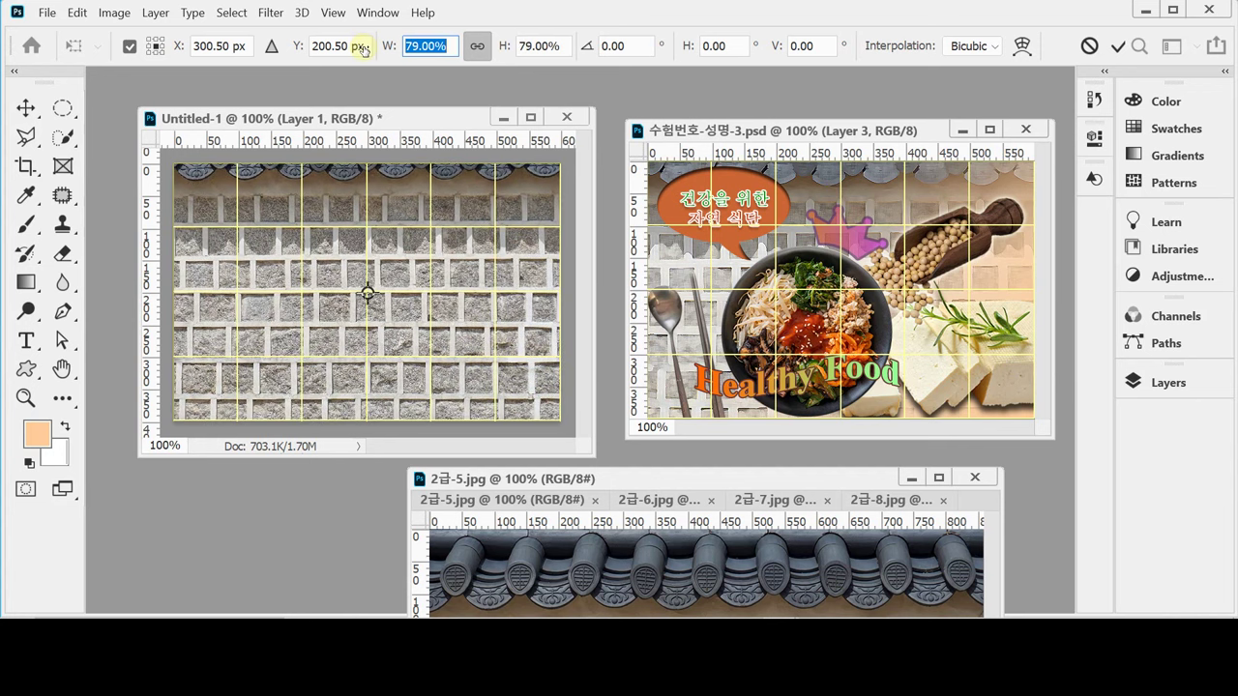
{"action": "mouse_move", "coordinate": [383, 198]}
{"action": "left_mouse_down"}
{"action": "mouse_move", "coordinate": [393, 225]}
{"action": "mouse_move", "coordinate": [395, 215]}
{"action": "left_mouse_up"}
{"action": "key", "text": "Return"}
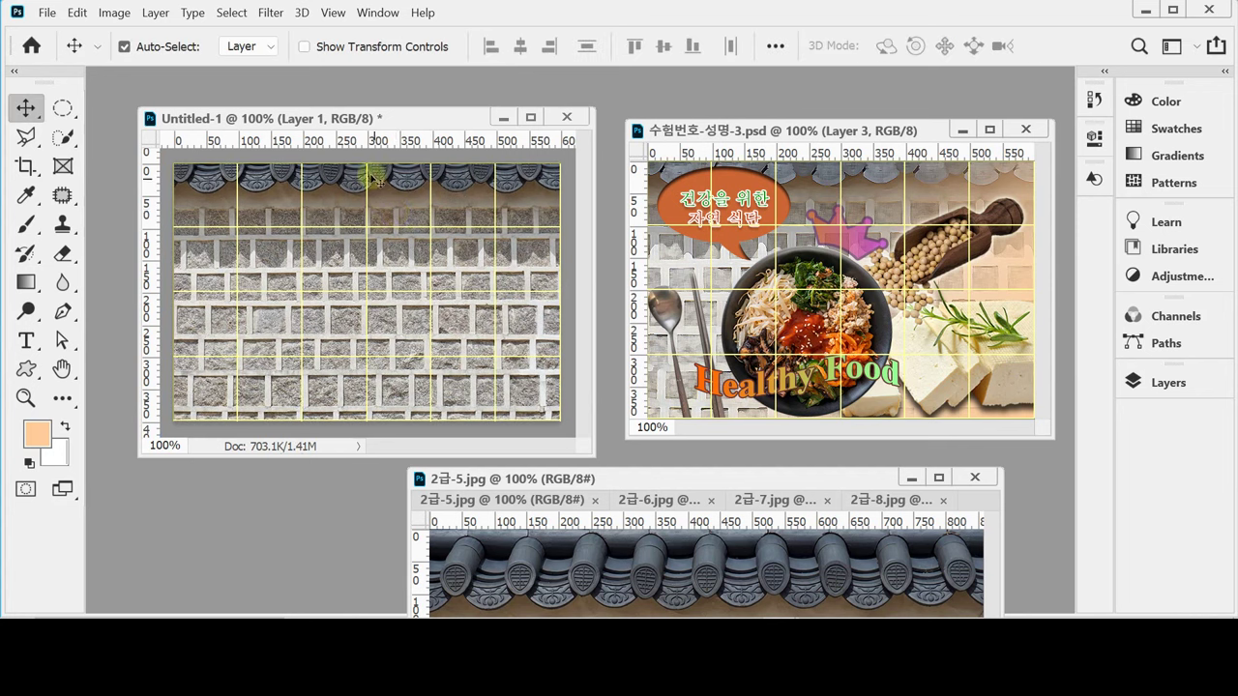
Save the new document to the desktop in Photoshop format as 수험번호-성명-3.
{"action": "key", "text": "ctrl"}
{"action": "key", "text": "ctrl"}
{"action": "key", "text": "ctrl+s"}
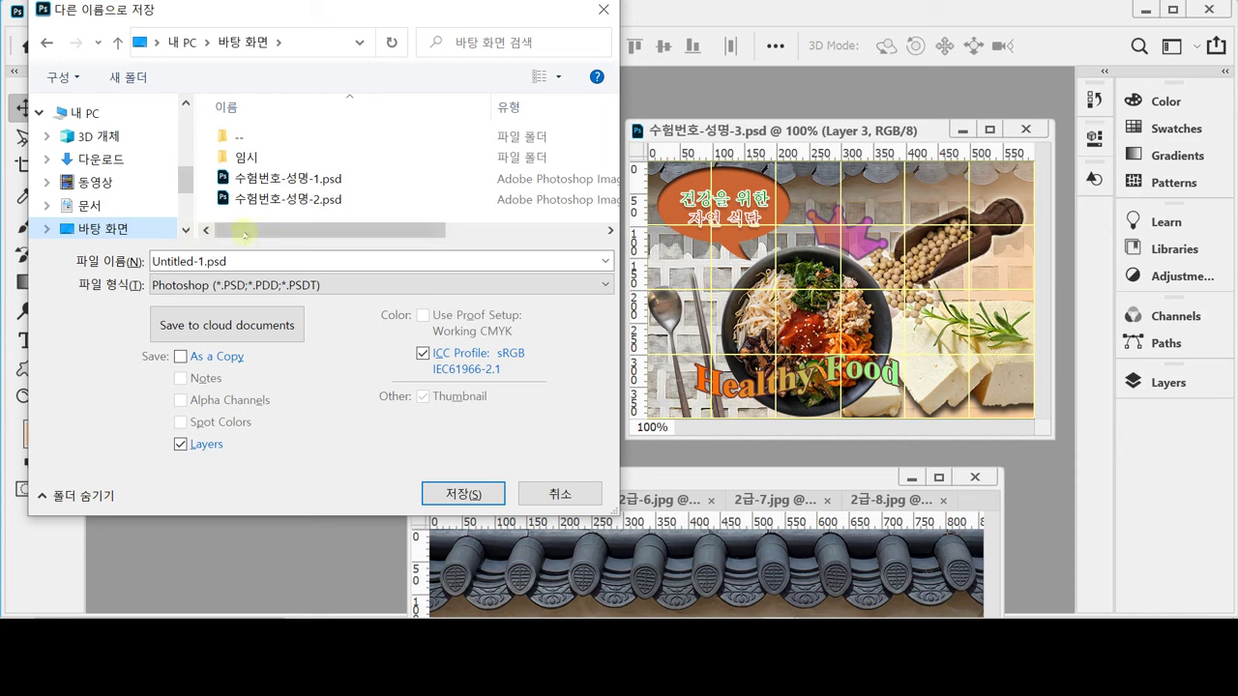
{"action": "left_click", "coordinate": [280, 198]}
{"action": "double_click", "coordinate": [235, 260]}
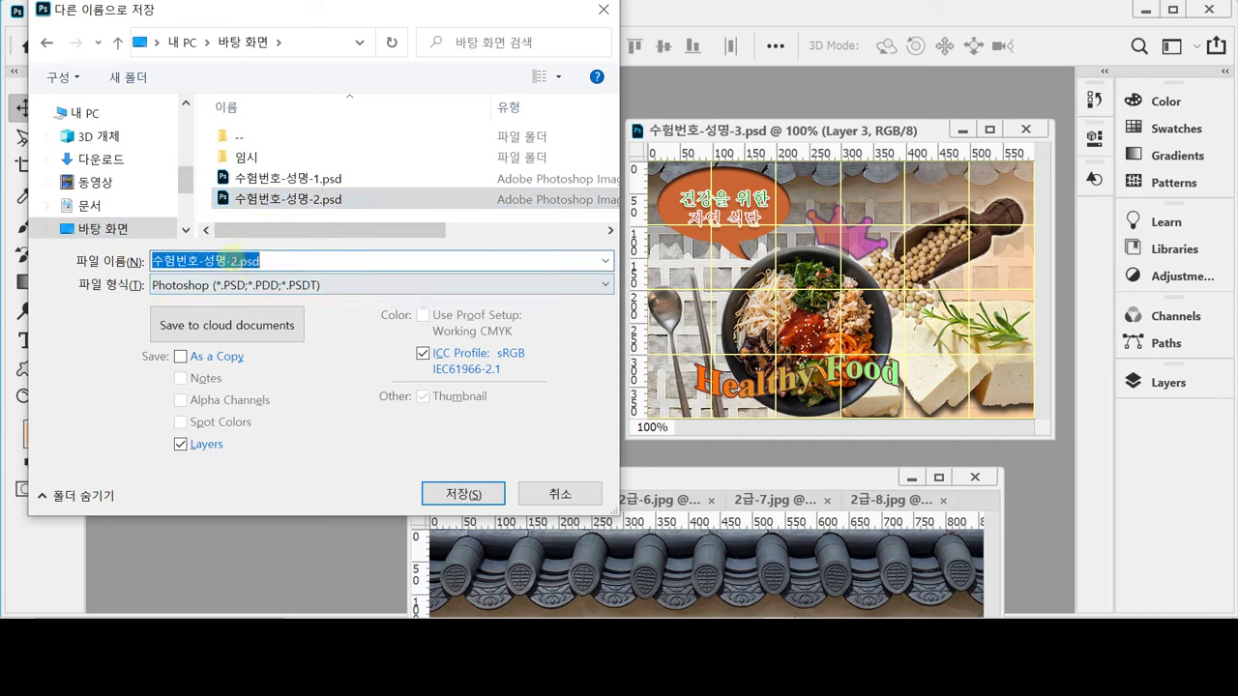
{"action": "left_click", "coordinate": [281, 260]}
{"action": "key", "text": "shift+Left"}
{"action": "key", "text": "shift+Left"}
{"action": "key", "text": "shift+Left"}
{"action": "key", "text": "shift+Left"}
{"action": "key", "text": "shift+Left"}
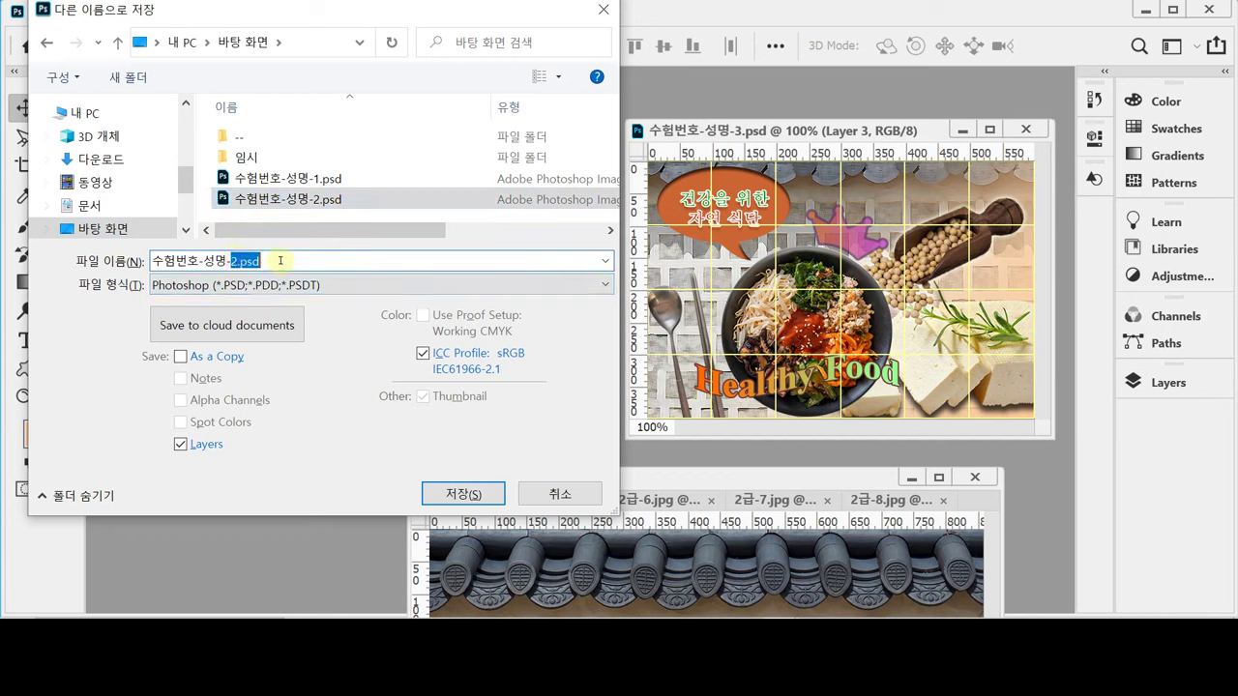
{"action": "type", "text": "3"}
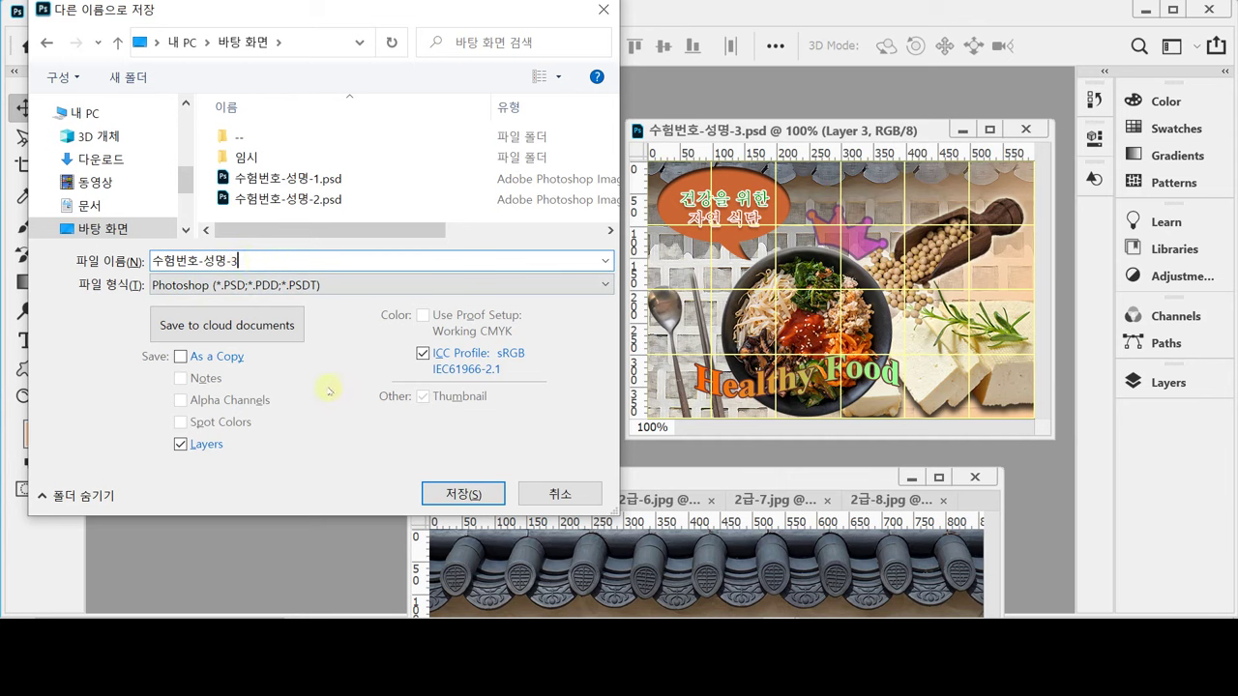
{"action": "left_click", "coordinate": [179, 286]}
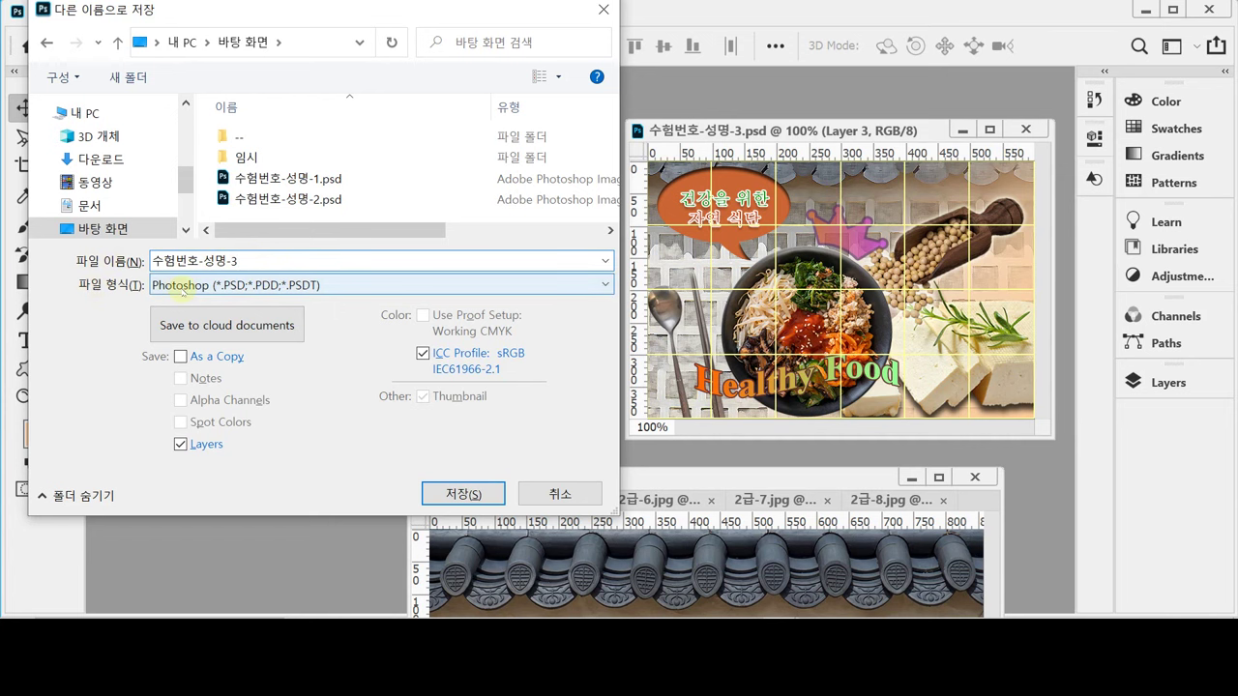
{"action": "left_click", "coordinate": [431, 492]}
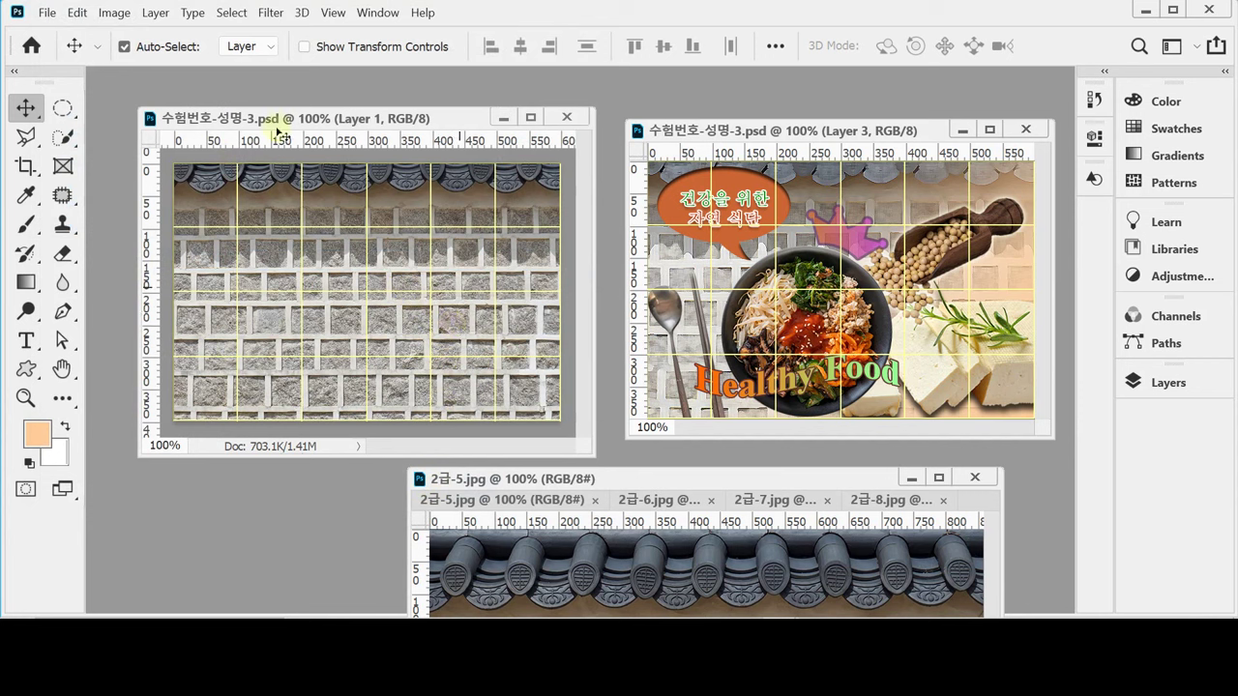
Apply the Paint Daubs filter to the wall layer with brush size 8, sharpness 7 and the Simple brush, and save.
{"action": "left_click", "coordinate": [267, 12]}
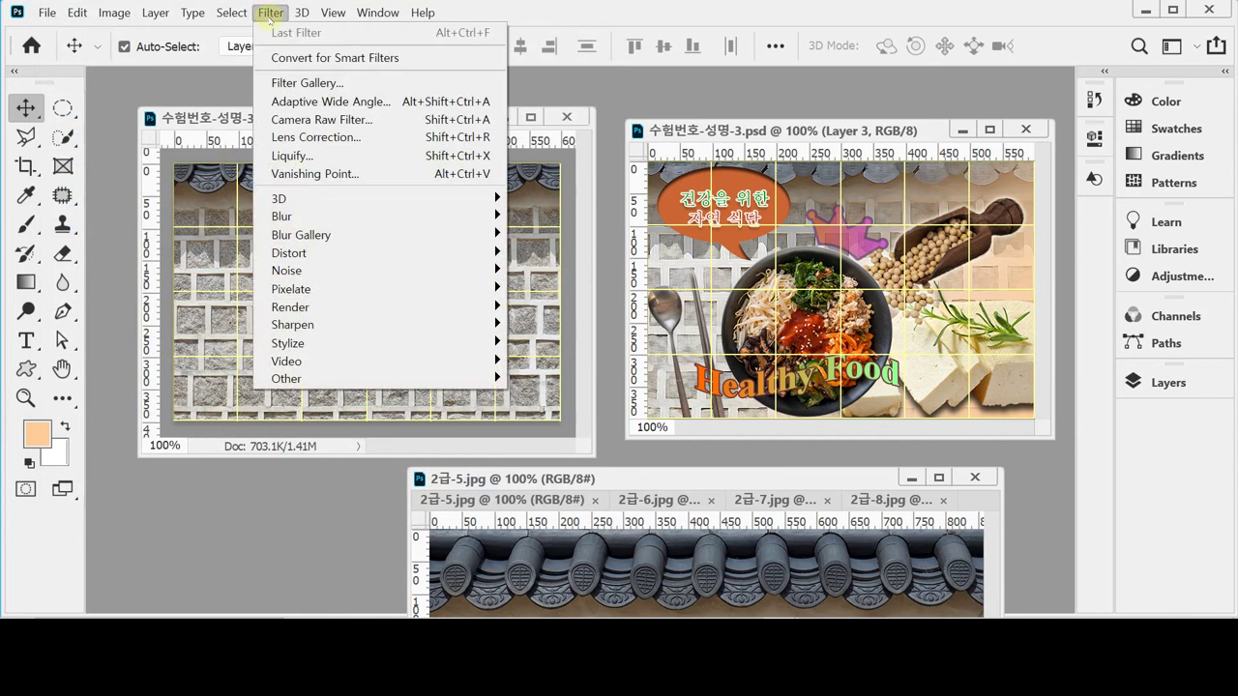
{"action": "left_click", "coordinate": [295, 83]}
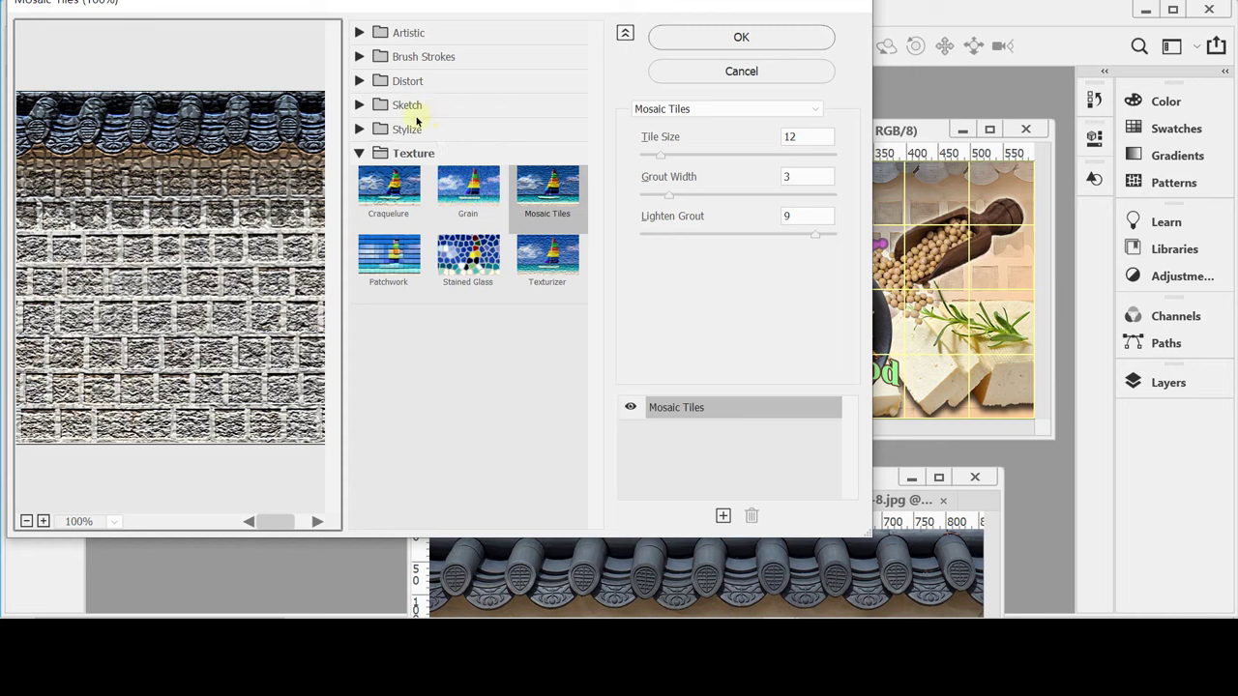
{"action": "left_click", "coordinate": [359, 33]}
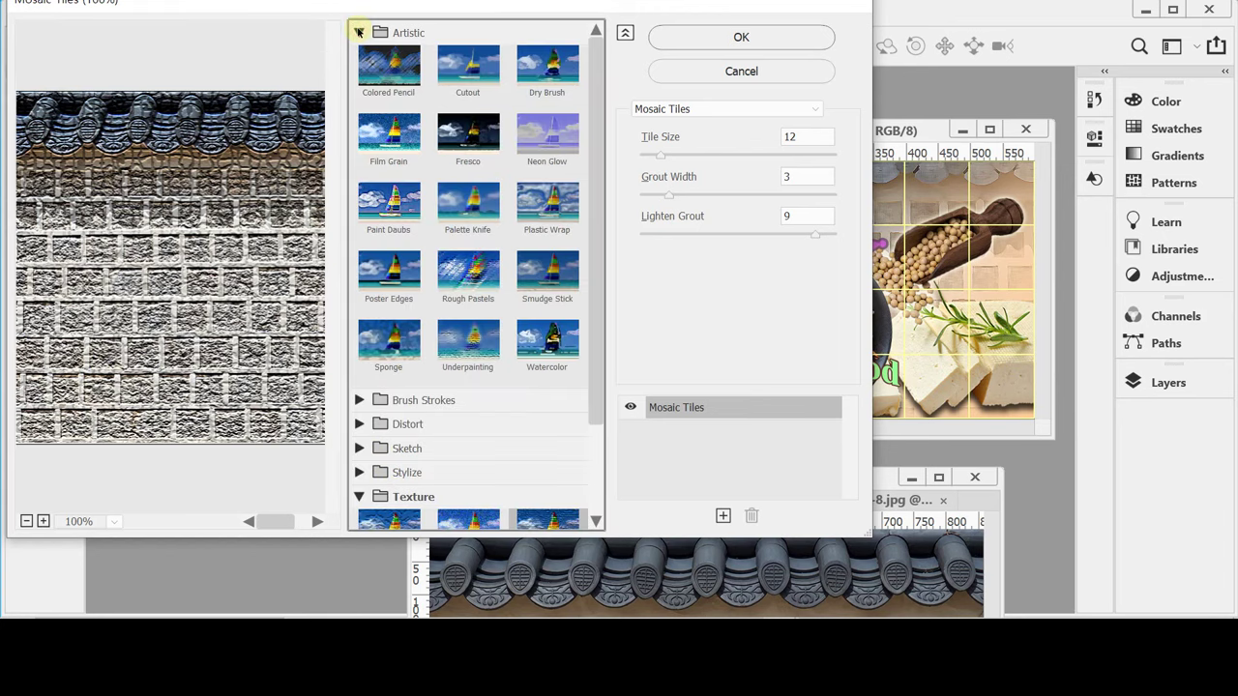
{"action": "left_click", "coordinate": [399, 201]}
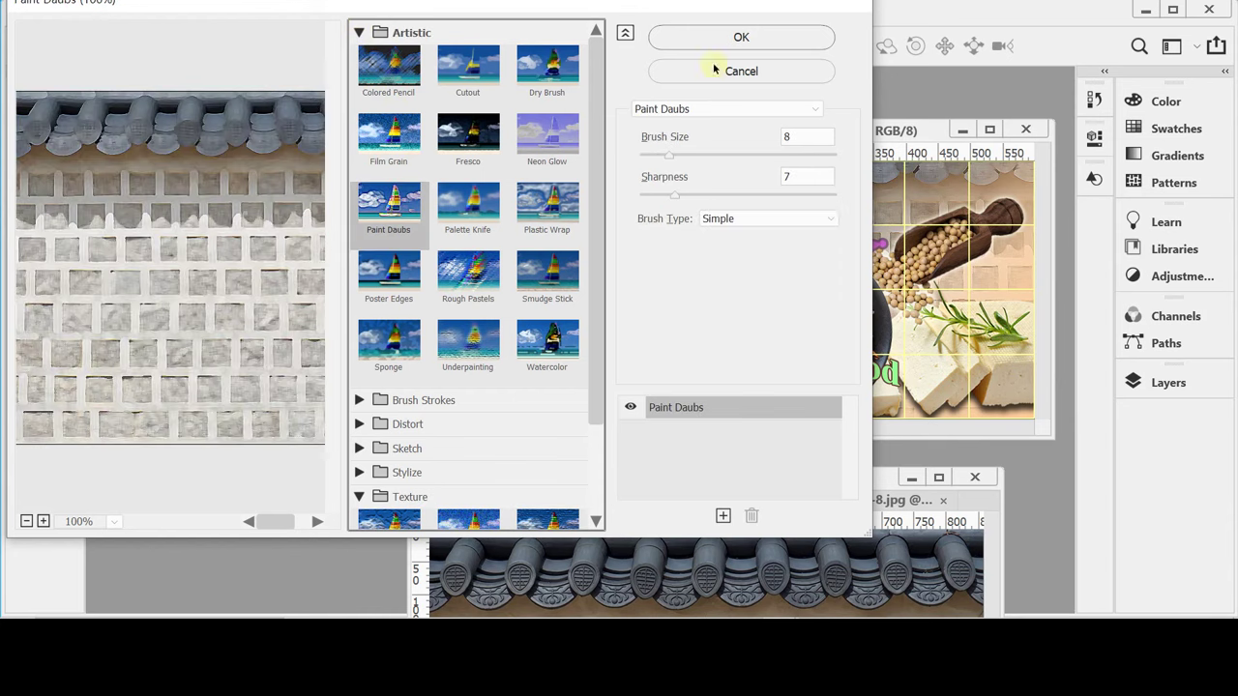
{"action": "left_click", "coordinate": [735, 39]}
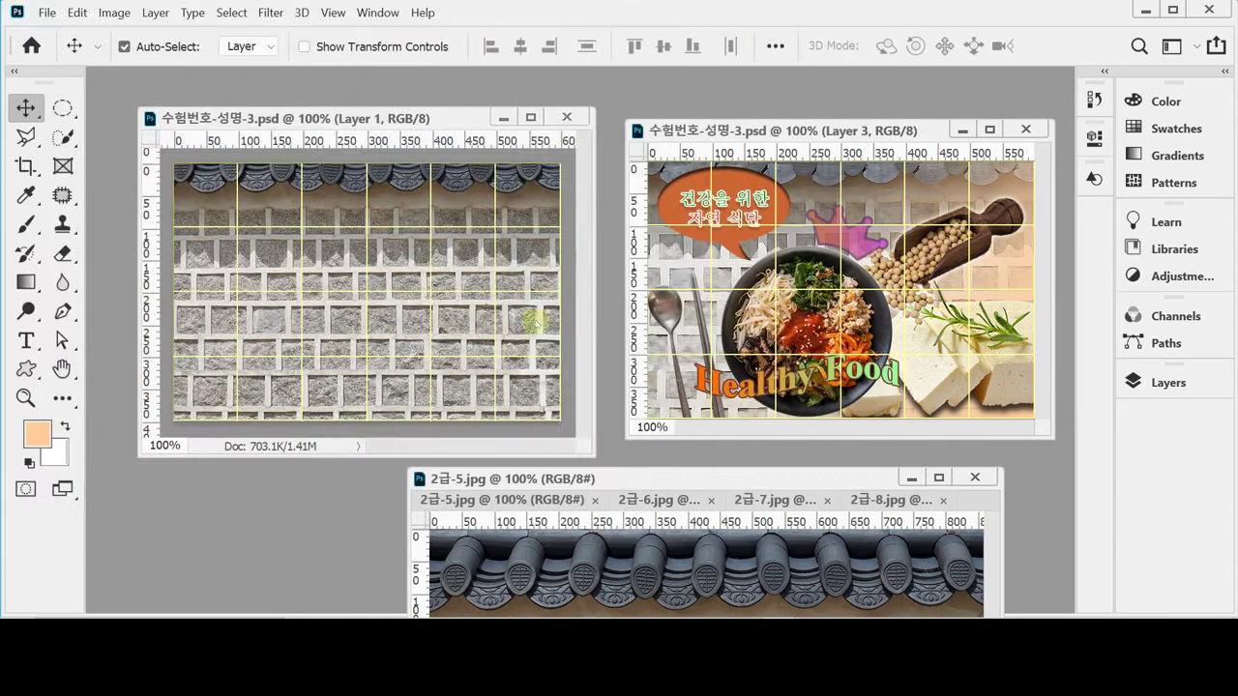
{"action": "key", "text": "ctrl+s"}
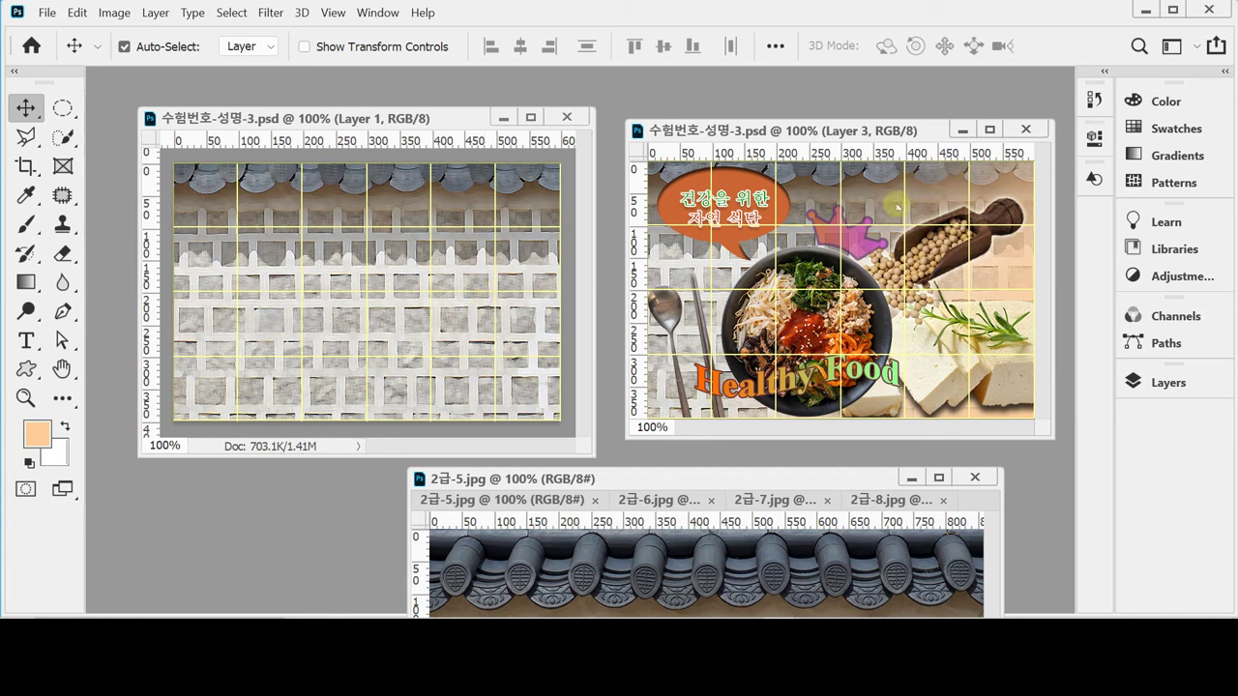
Add a layer mask to the stone wall layer.
{"action": "left_click", "coordinate": [1139, 384]}
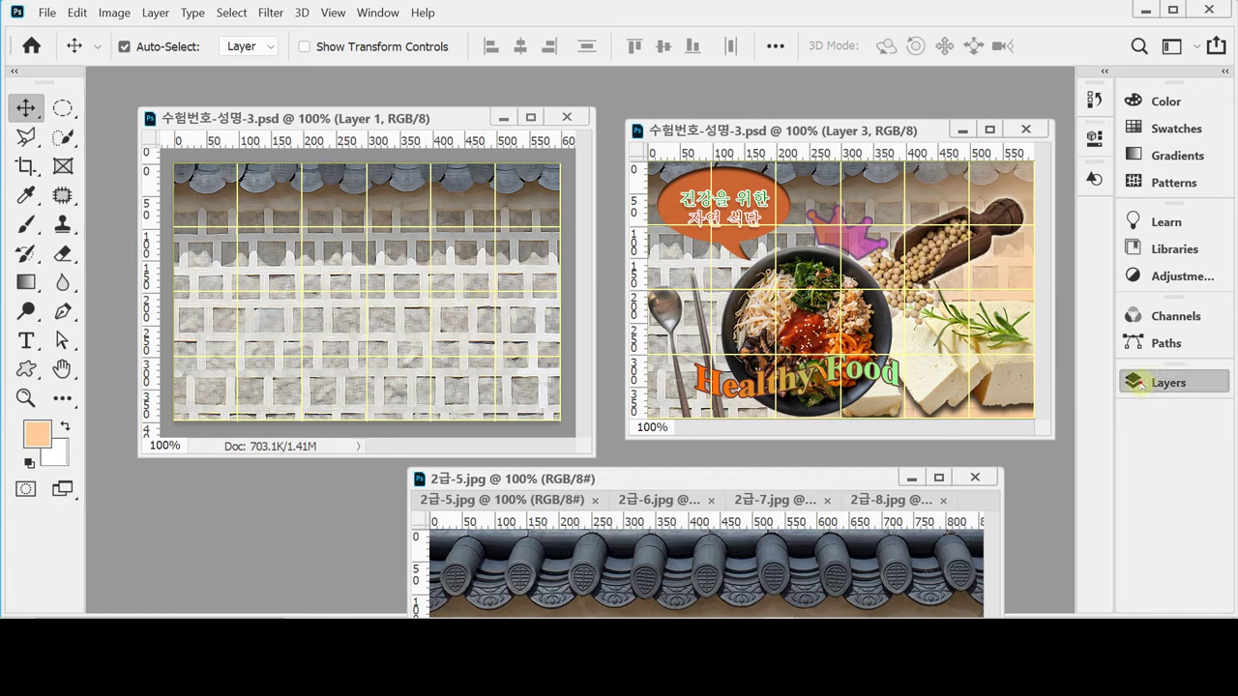
{"action": "left_click", "coordinate": [1139, 384]}
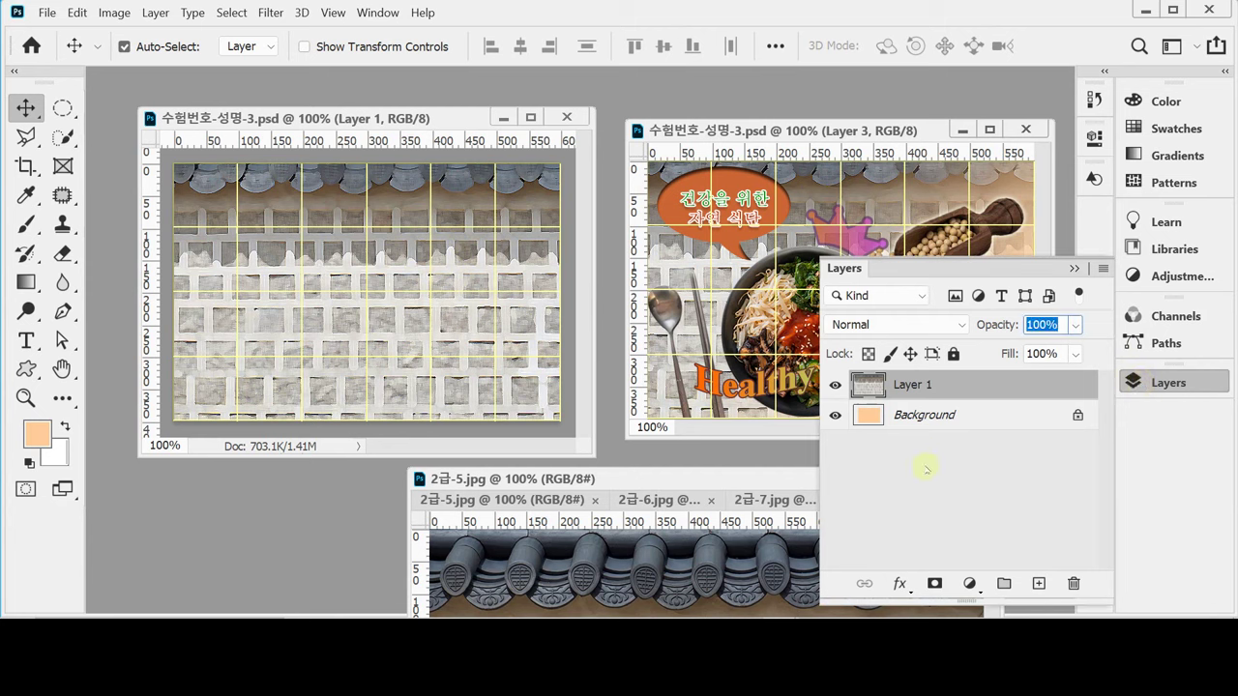
{"action": "left_click", "coordinate": [933, 584]}
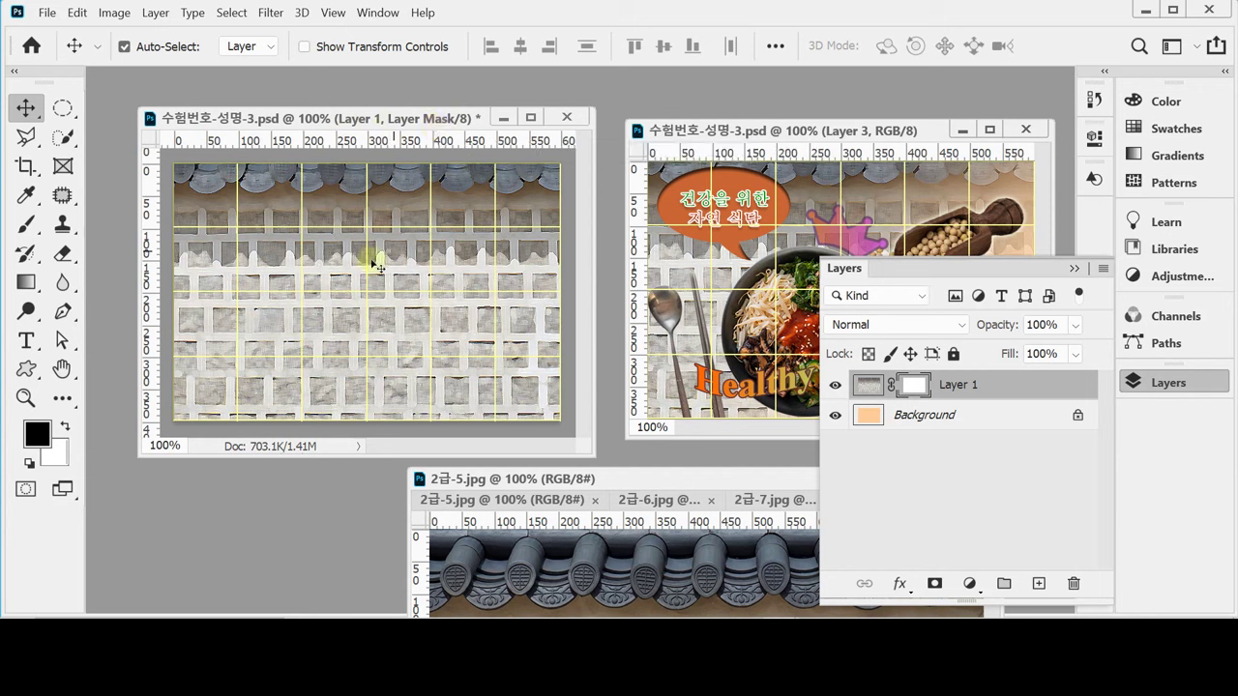
Fade the wall with a linear black-to-white gradient on its mask, drawn diagonally from the canvas's lower-right corner to just beyond the centre.
{"action": "left_click", "coordinate": [28, 287]}
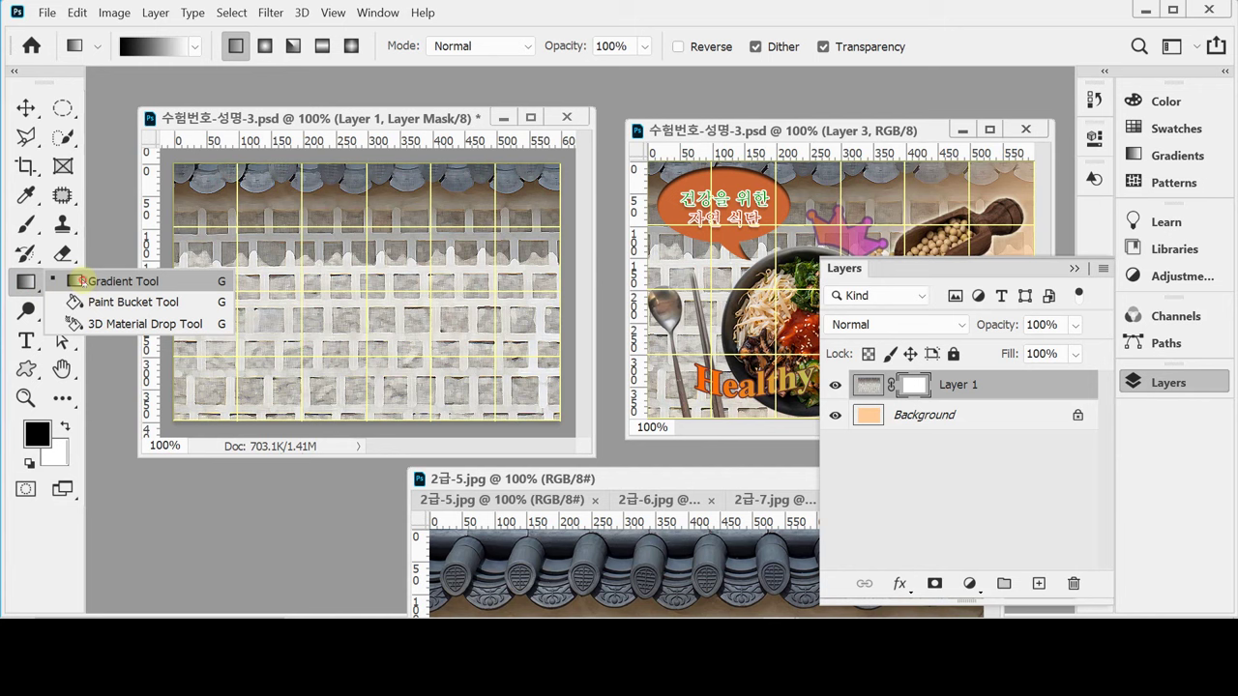
{"action": "left_click", "coordinate": [84, 280]}
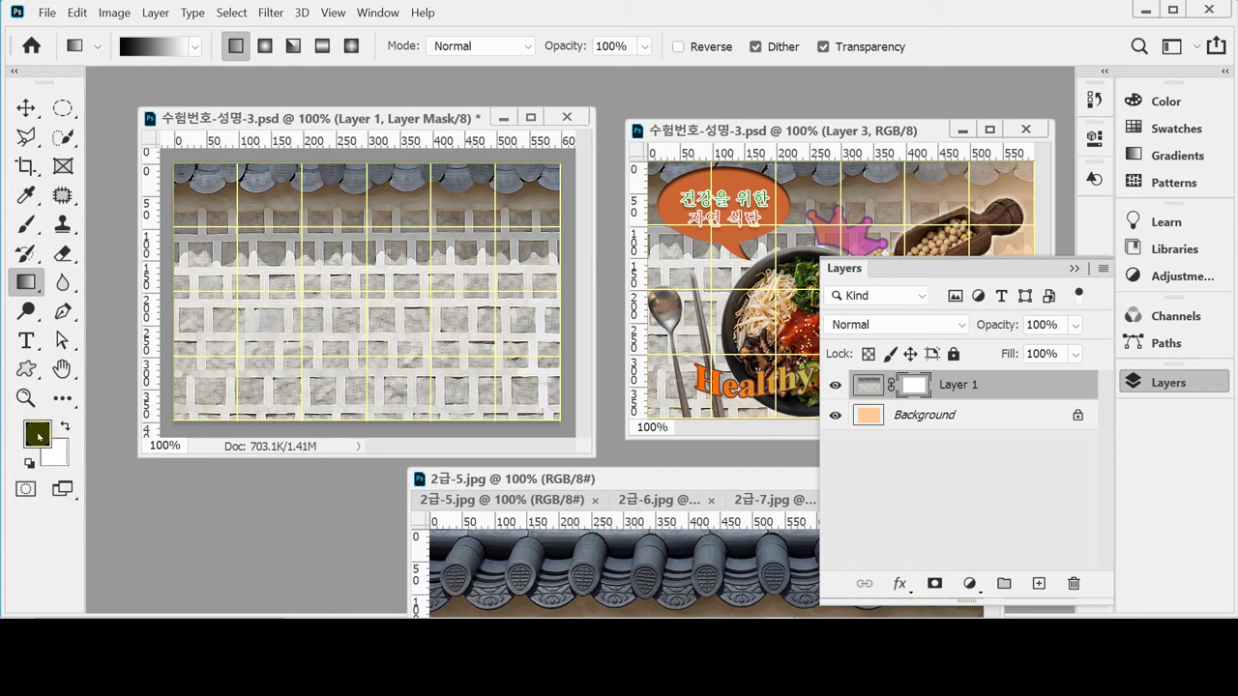
{"action": "key", "text": "d"}
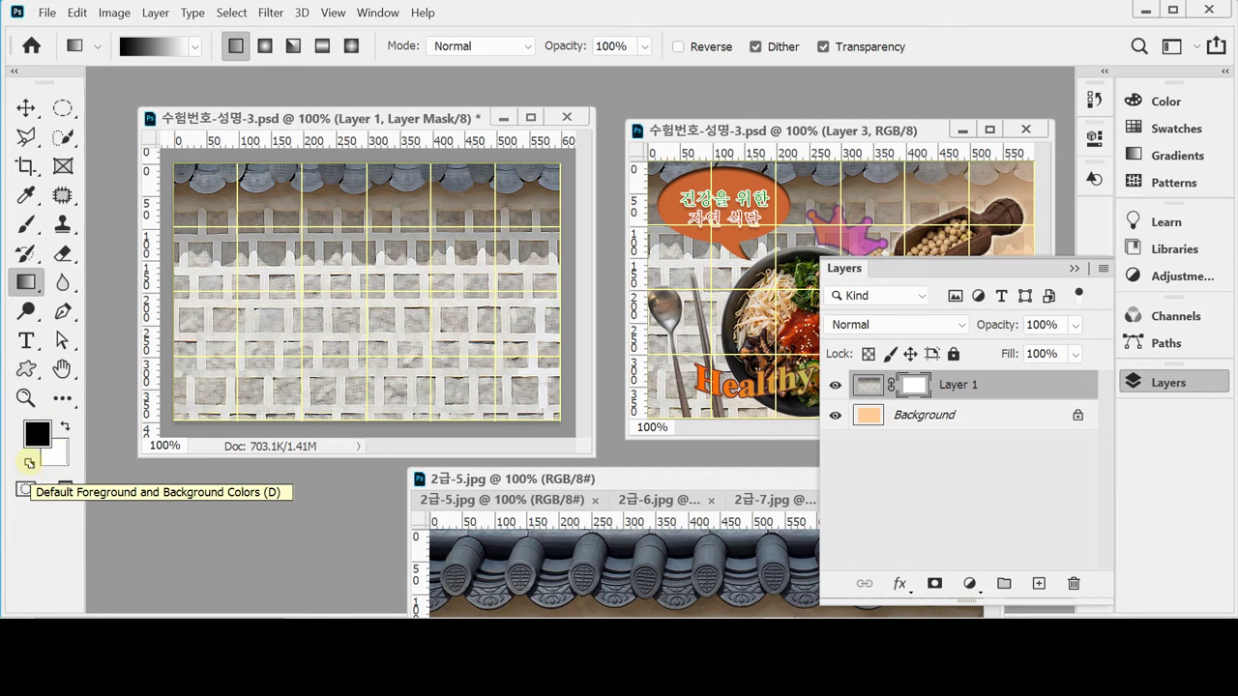
{"action": "key", "text": "x"}
{"action": "left_click", "coordinate": [66, 425]}
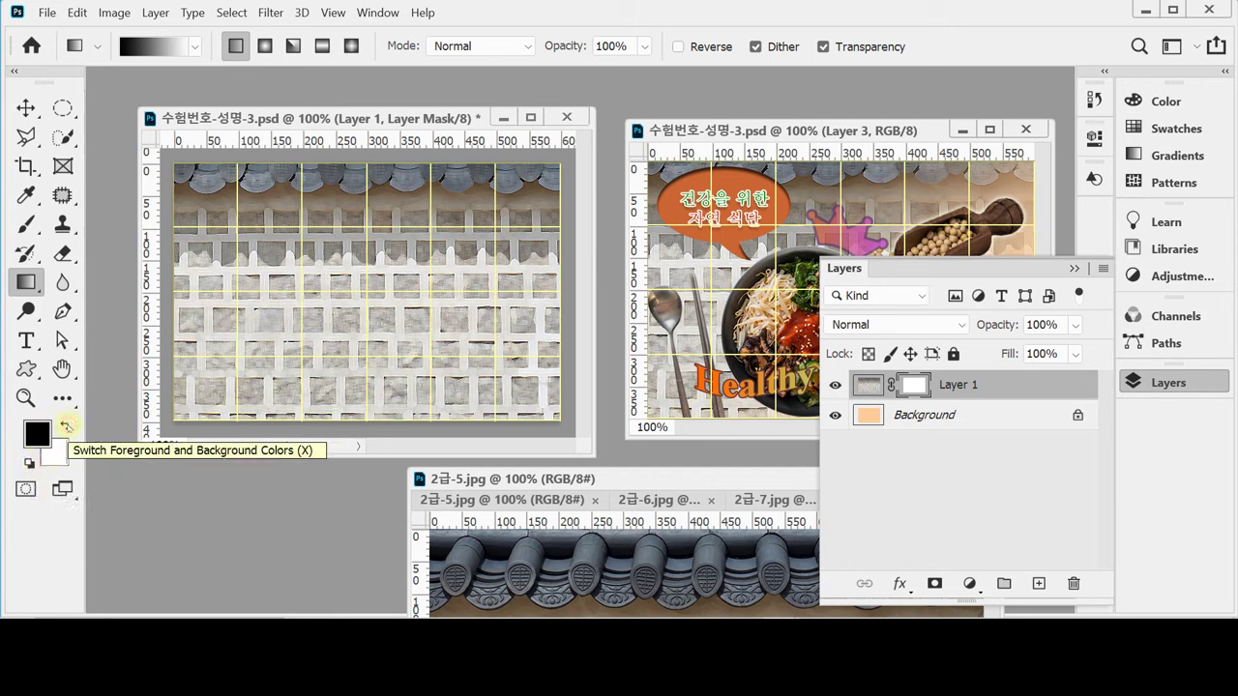
{"action": "left_click", "coordinate": [65, 426]}
{"action": "left_click", "coordinate": [66, 426]}
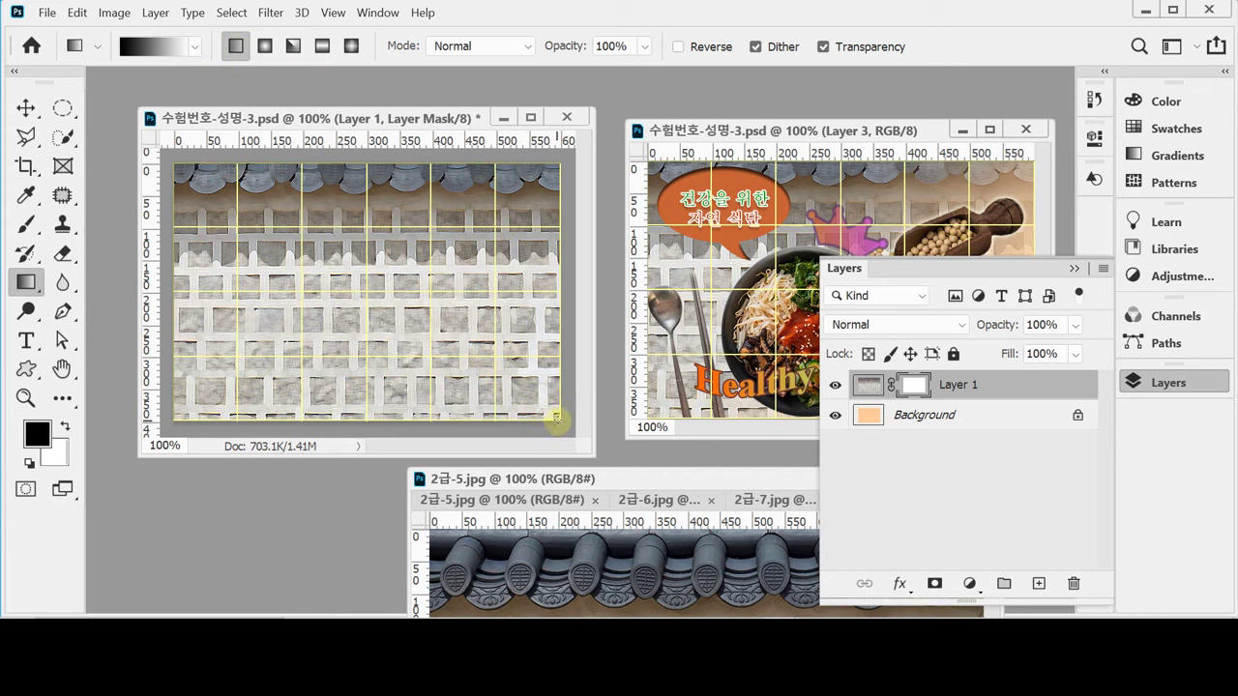
{"action": "left_click_drag", "start_coordinate": [556, 417], "coordinate": [312, 239]}
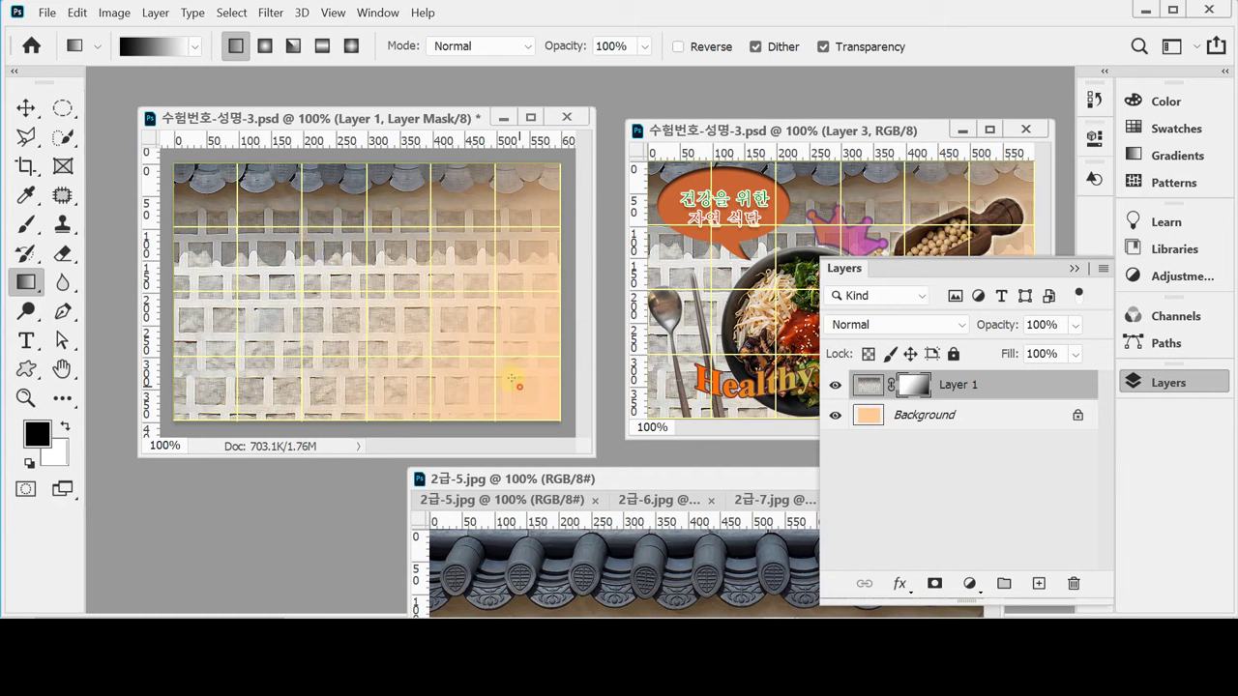
{"action": "mouse_move", "coordinate": [518, 385]}
{"action": "left_mouse_down"}
{"action": "mouse_move", "coordinate": [475, 339]}
{"action": "mouse_move", "coordinate": [511, 390]}
{"action": "mouse_move", "coordinate": [183, 157]}
{"action": "left_mouse_up"}
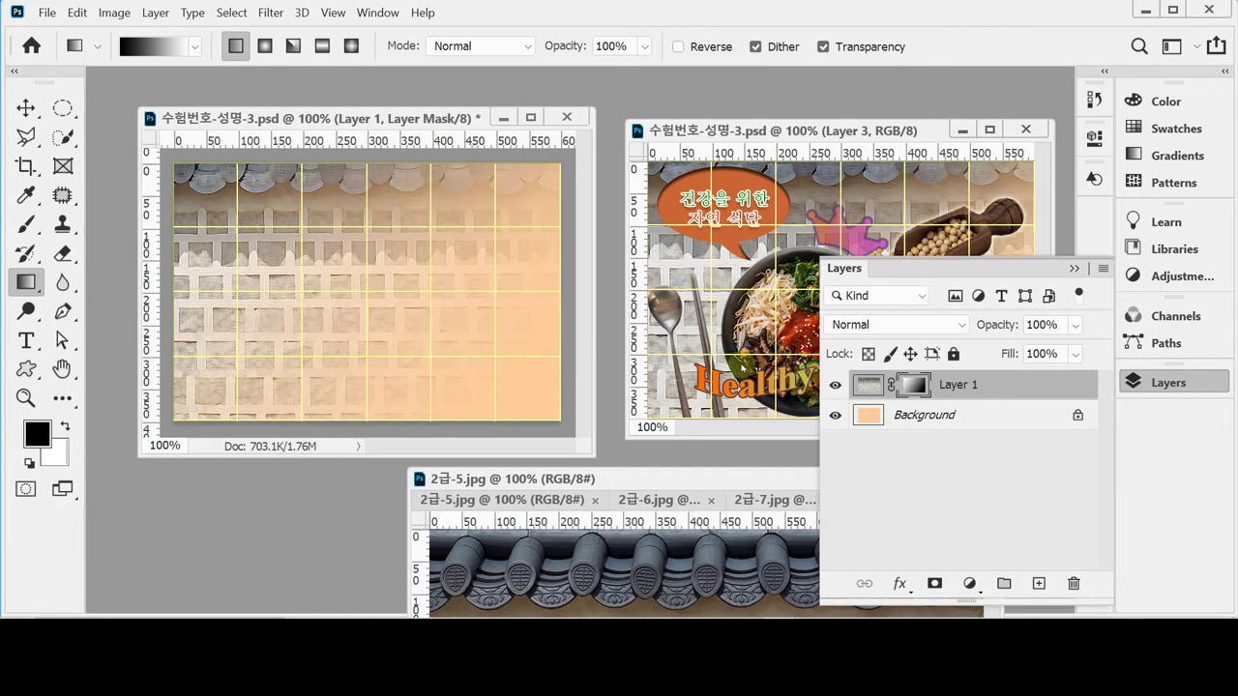
{"action": "left_click_drag", "start_coordinate": [914, 387], "coordinate": [918, 392]}
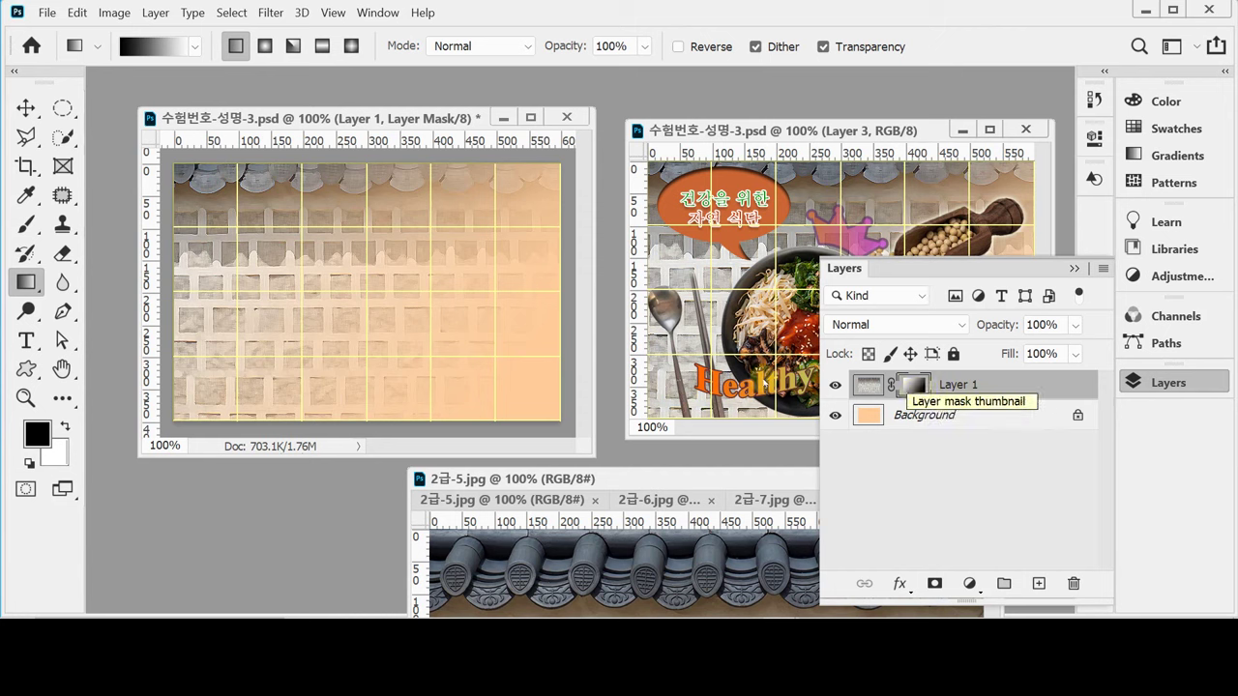
{"action": "left_click_drag", "start_coordinate": [556, 418], "coordinate": [430, 332]}
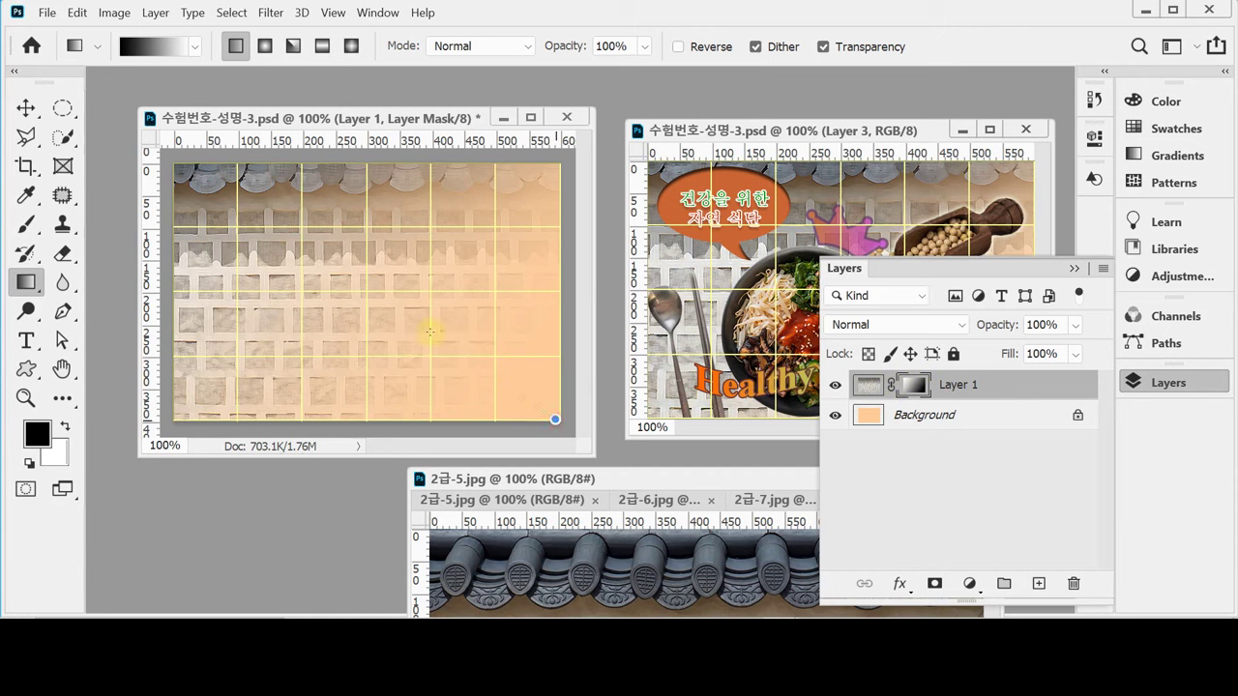
{"action": "left_click_drag", "start_coordinate": [355, 288], "coordinate": [305, 245]}
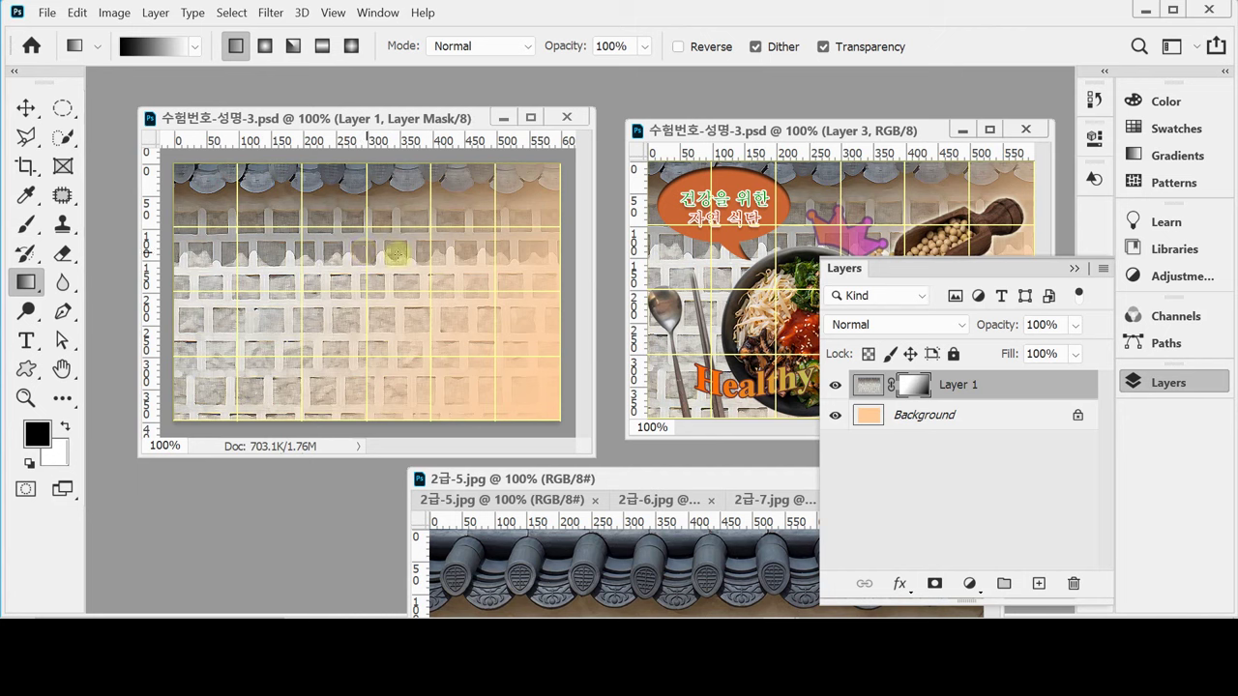
Bring the soybean scoop image 2급-6.jpg in front of the other documents and show it at 100% zoom.
{"action": "left_click_drag", "start_coordinate": [669, 475], "coordinate": [683, 242]}
{"action": "left_click", "coordinate": [1137, 385]}
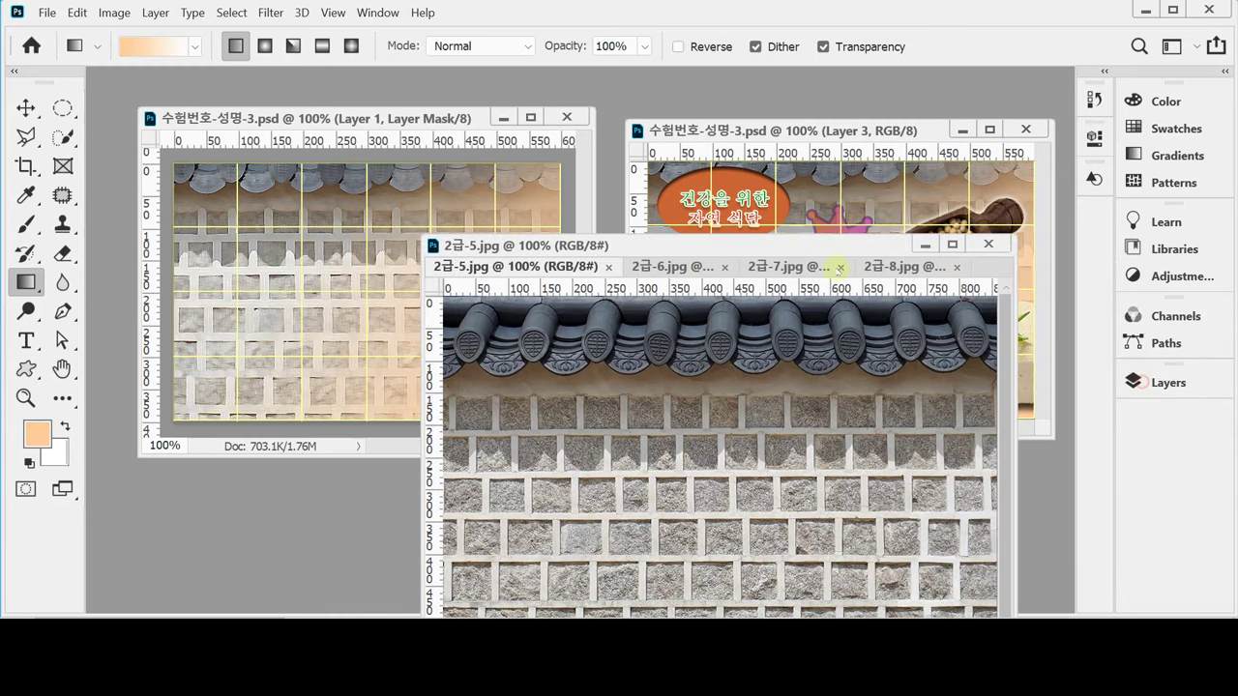
{"action": "left_click", "coordinate": [650, 268]}
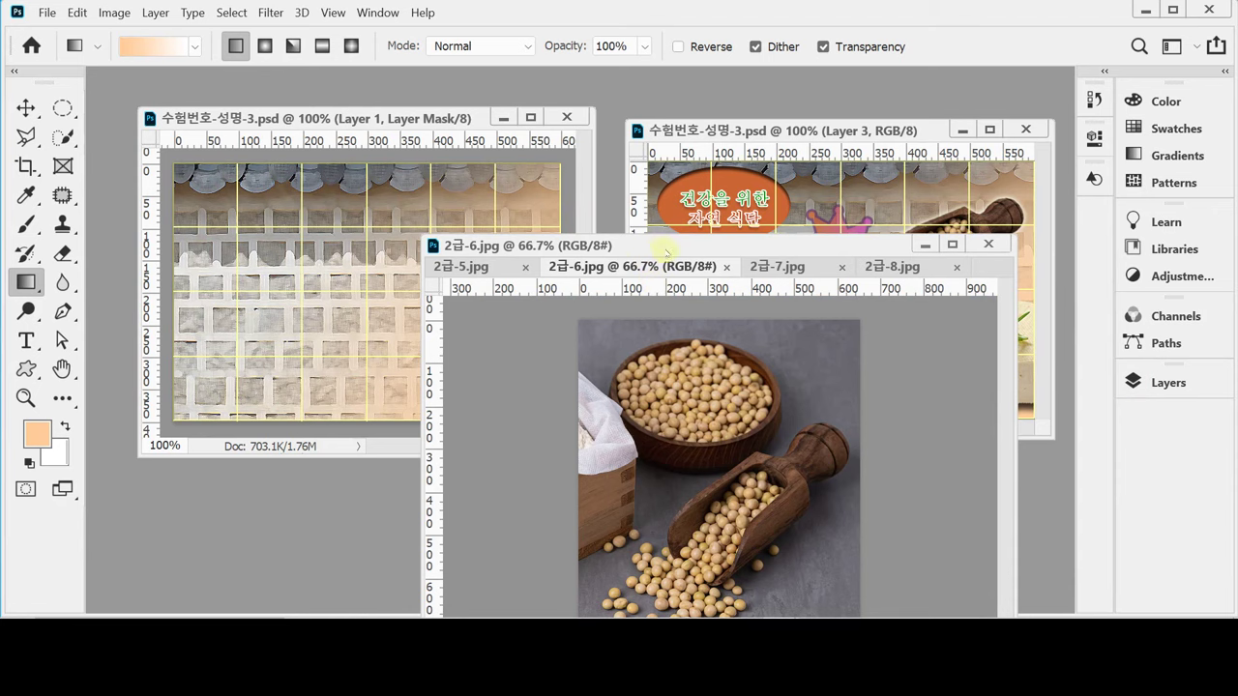
{"action": "left_click_drag", "start_coordinate": [666, 254], "coordinate": [463, 302]}
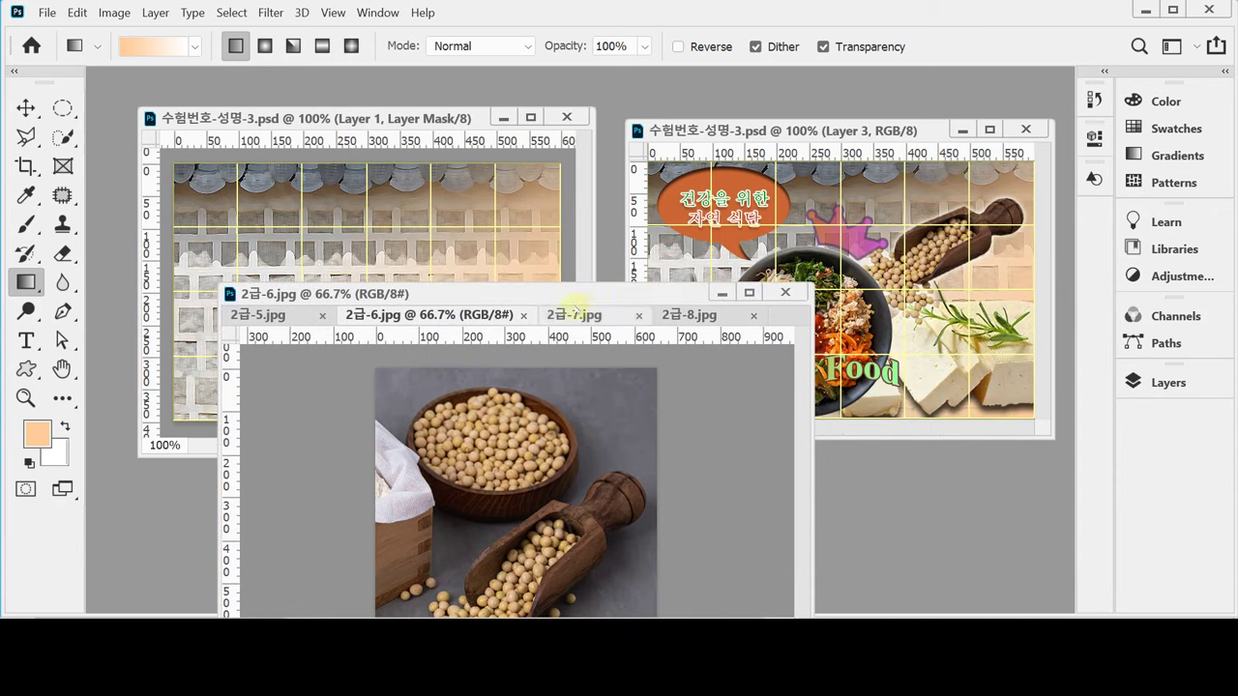
{"action": "left_click_drag", "start_coordinate": [580, 295], "coordinate": [689, 103]}
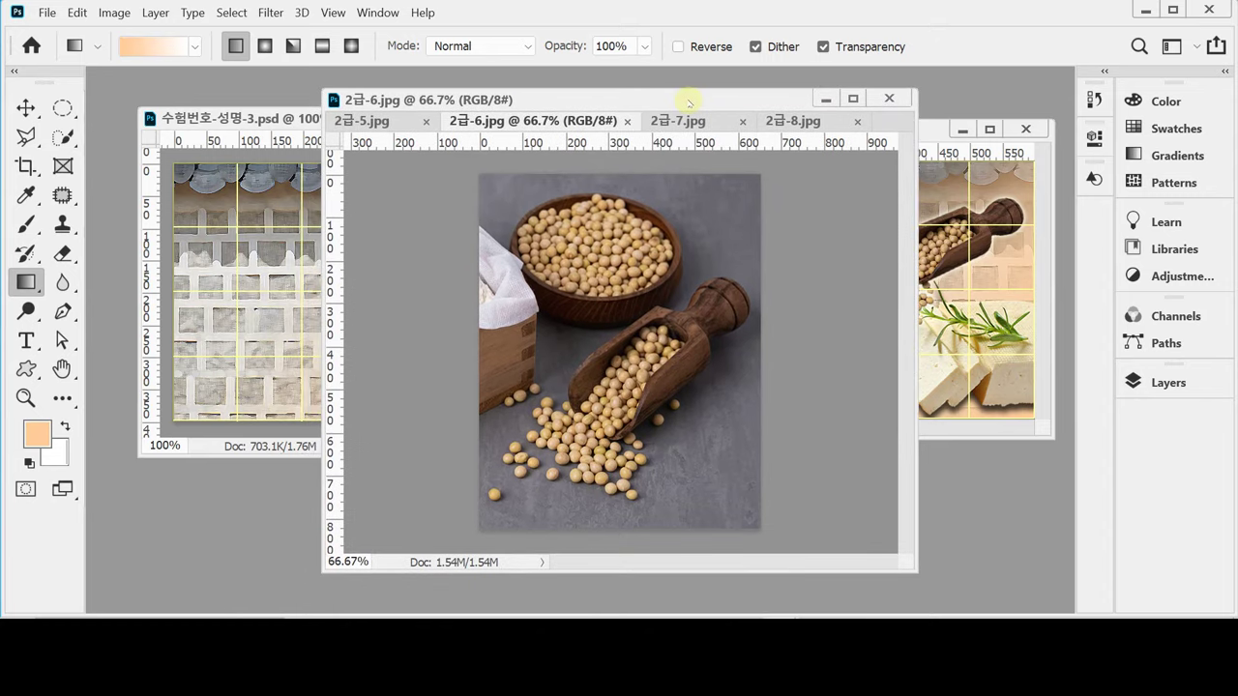
{"action": "key", "text": "ctrl+plus"}
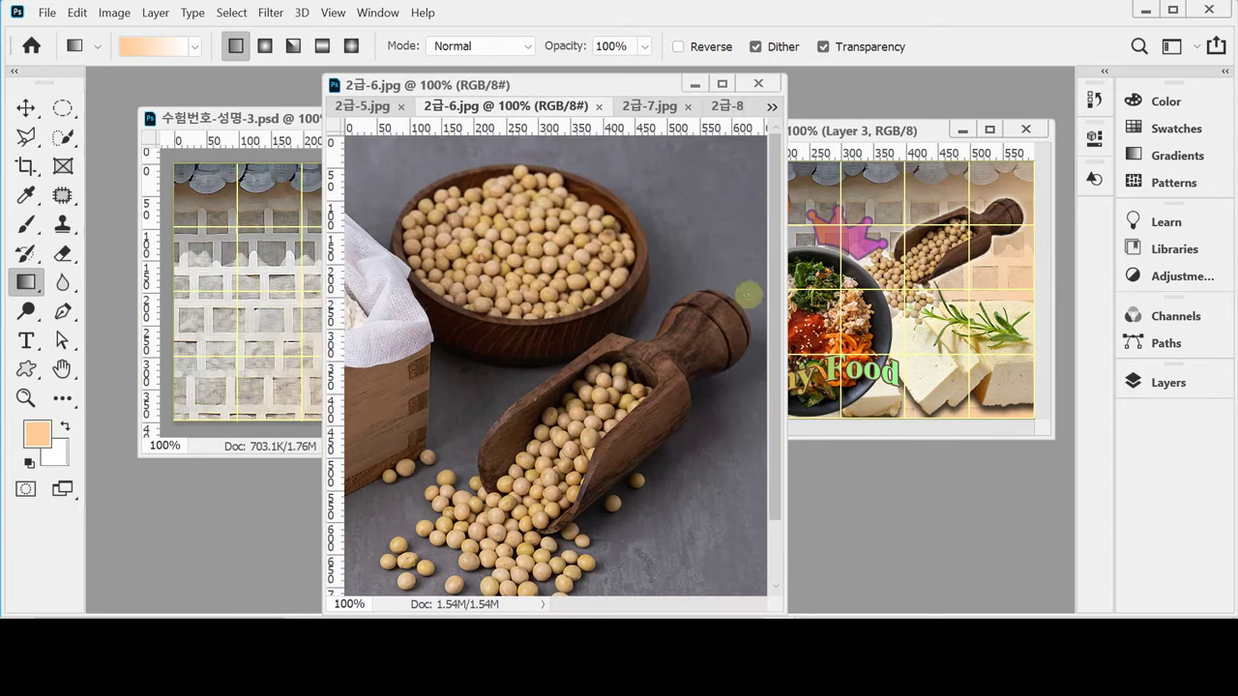
{"action": "left_click_drag", "start_coordinate": [633, 83], "coordinate": [643, 75]}
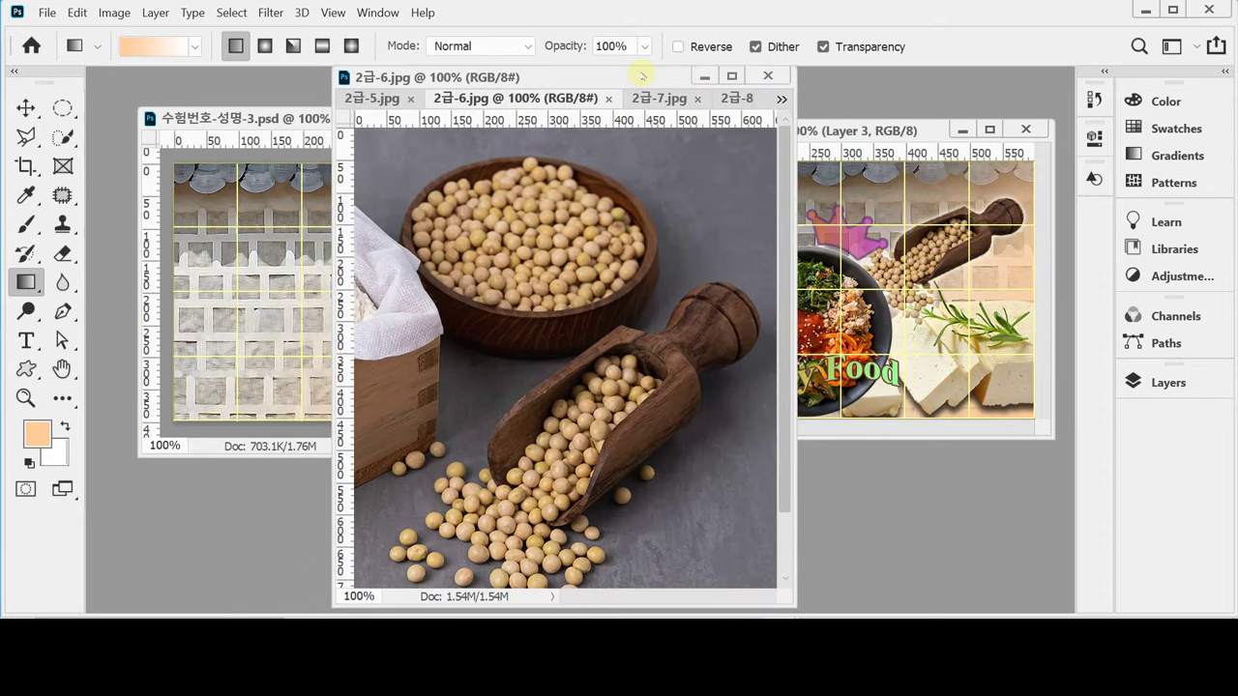
Select the wooden scoop and most of the soybeans spilling from it using the Quick Selection tool at brush size 45.
{"action": "scroll", "coordinate": [772, 373], "scroll_direction": "down", "scroll_amount": 3}
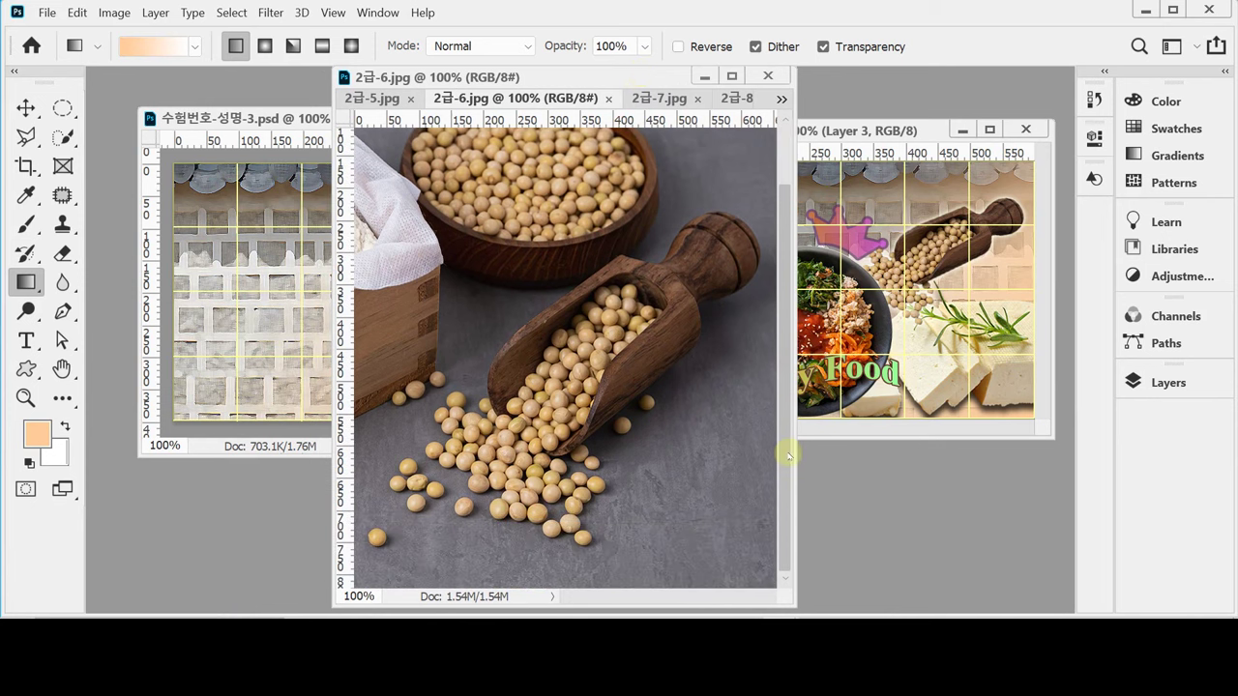
{"action": "left_click", "coordinate": [62, 107]}
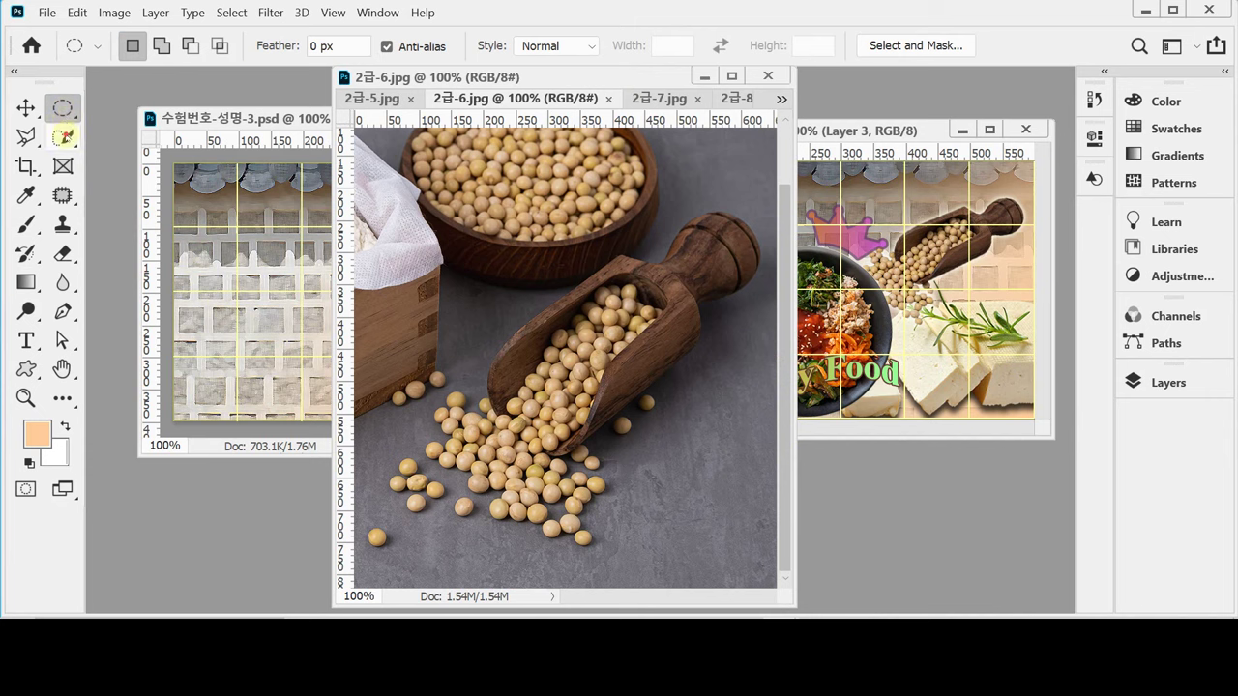
{"action": "left_click", "coordinate": [63, 136]}
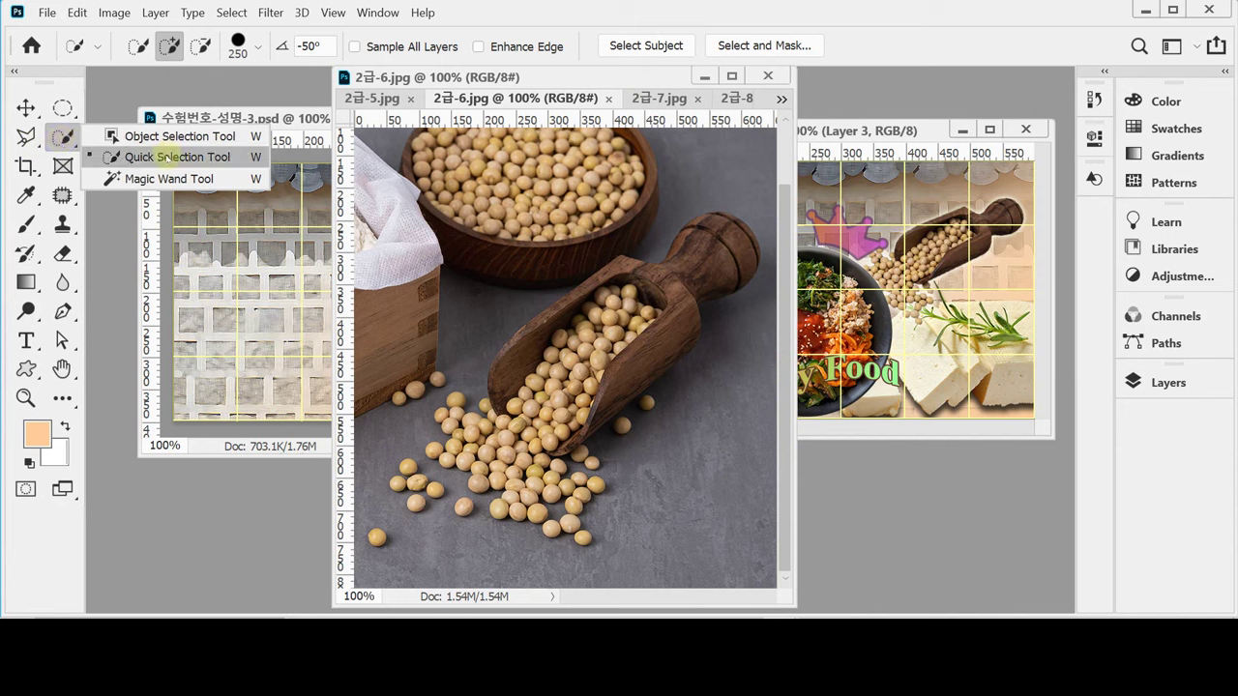
{"action": "left_click", "coordinate": [167, 157]}
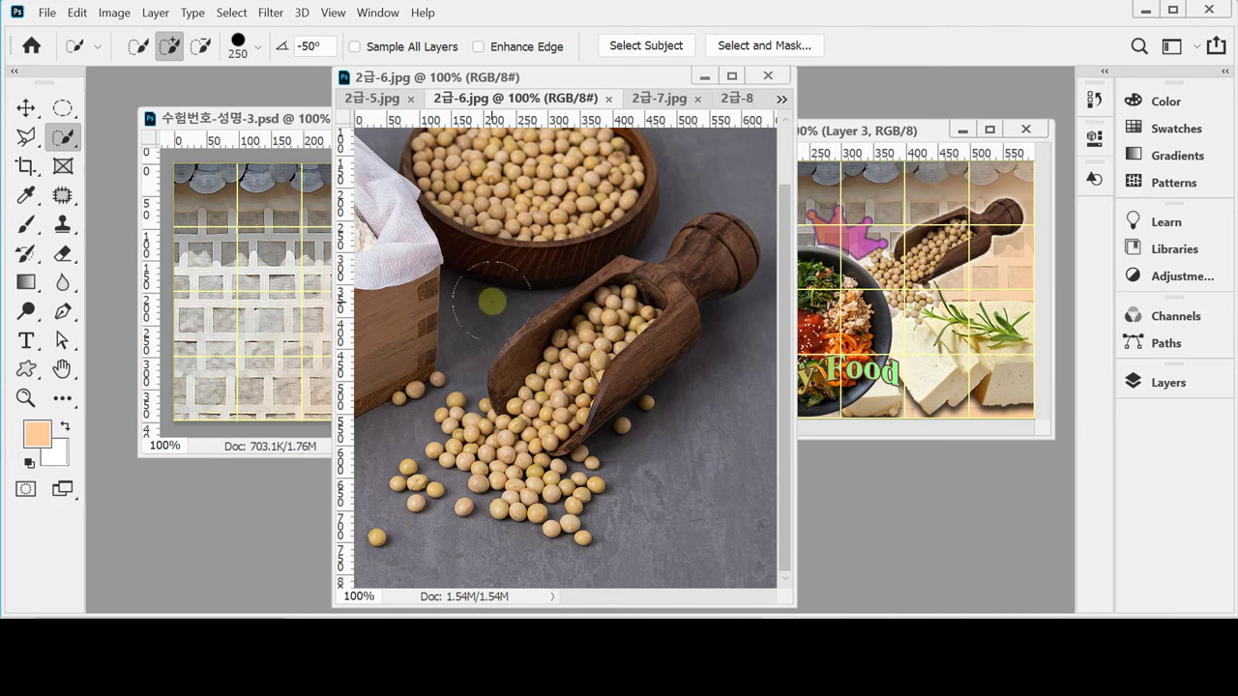
{"action": "key", "text": "bracketleft"}
{"action": "key", "text": "bracketleft"}
{"action": "key", "text": "bracketleft"}
{"action": "key", "text": "bracketleft"}
{"action": "key", "text": "bracketleft"}
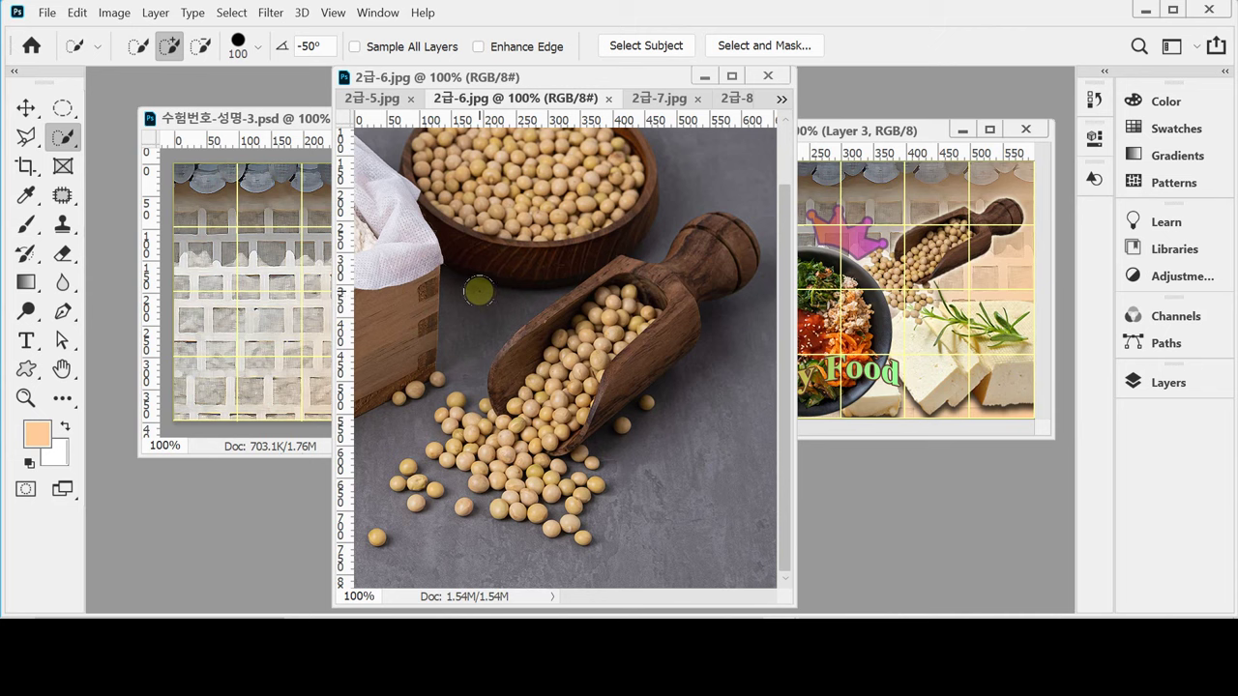
{"action": "key", "text": "bracketleft"}
{"action": "key", "text": "bracketleft"}
{"action": "key", "text": "bracketleft"}
{"action": "key", "text": "bracketleft"}
{"action": "key", "text": "bracketleft"}
{"action": "key", "text": "bracketleft"}
{"action": "key", "text": "bracketleft"}
{"action": "key", "text": "bracketright"}
{"action": "key", "text": "bracketright"}
{"action": "key", "text": "bracketright"}
{"action": "key", "text": "bracketleft"}
{"action": "key", "text": "bracketleft"}
{"action": "key", "text": "bracketleft"}
{"action": "key", "text": "bracketleft"}
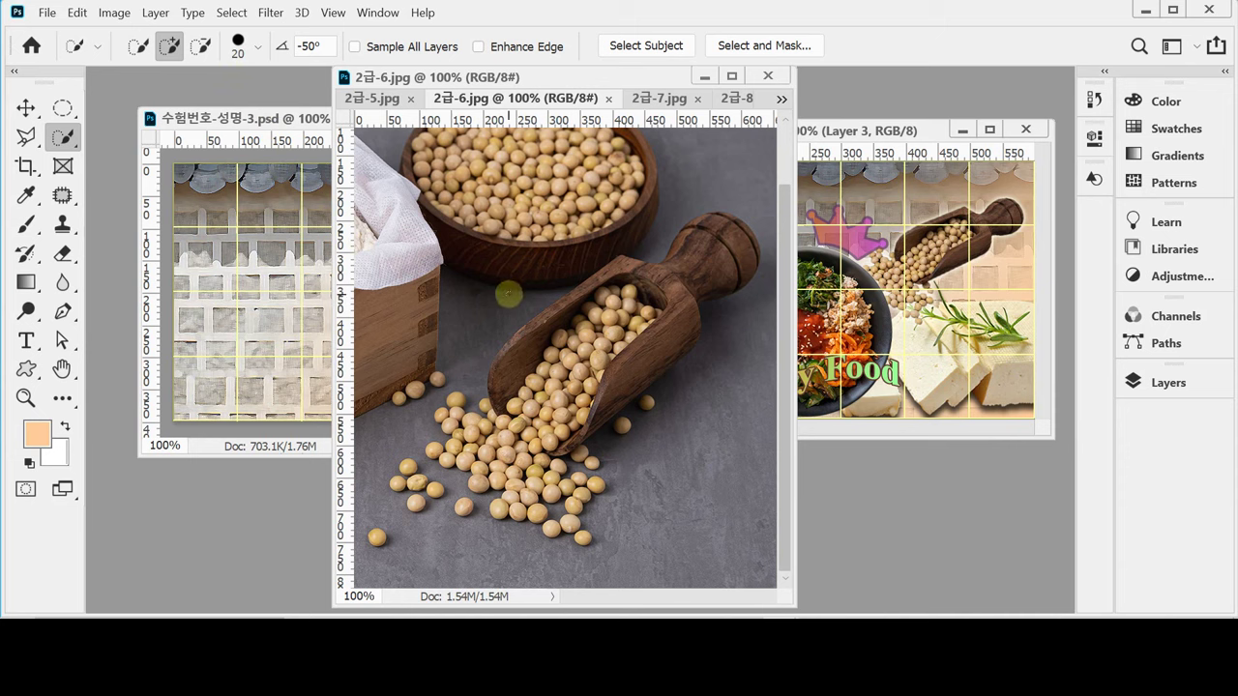
{"action": "key", "text": "bracketright"}
{"action": "key", "text": "bracketright"}
{"action": "key", "text": "bracketright"}
{"action": "key", "text": "bracketright"}
{"action": "key", "text": "Caps_Lock"}
{"action": "key", "text": "Caps_Lock"}
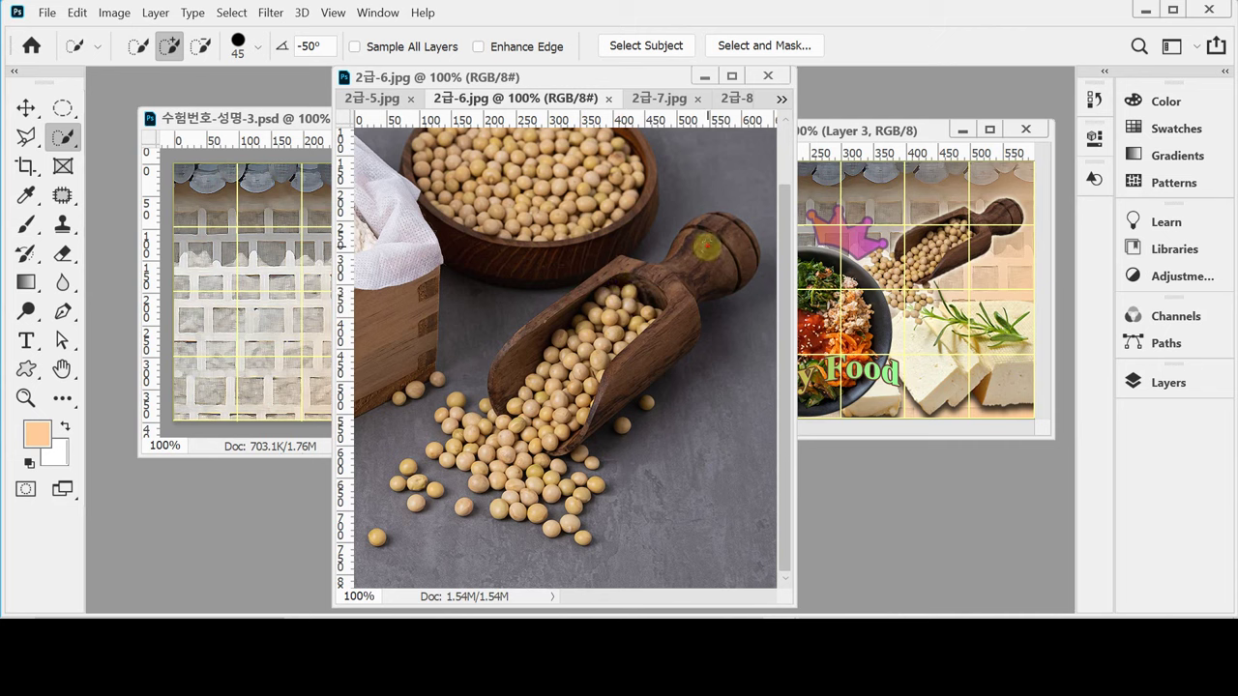
{"action": "mouse_move", "coordinate": [707, 248]}
{"action": "left_mouse_down"}
{"action": "mouse_move", "coordinate": [587, 330]}
{"action": "mouse_move", "coordinate": [621, 280]}
{"action": "mouse_move", "coordinate": [524, 354]}
{"action": "mouse_move", "coordinate": [519, 376]}
{"action": "mouse_move", "coordinate": [615, 336]}
{"action": "mouse_move", "coordinate": [610, 361]}
{"action": "mouse_move", "coordinate": [596, 364]}
{"action": "mouse_move", "coordinate": [702, 268]}
{"action": "mouse_move", "coordinate": [719, 237]}
{"action": "mouse_move", "coordinate": [701, 234]}
{"action": "mouse_move", "coordinate": [741, 245]}
{"action": "mouse_move", "coordinate": [736, 233]}
{"action": "mouse_move", "coordinate": [706, 228]}
{"action": "mouse_move", "coordinate": [654, 311]}
{"action": "mouse_move", "coordinate": [670, 304]}
{"action": "mouse_move", "coordinate": [667, 336]}
{"action": "mouse_move", "coordinate": [587, 412]}
{"action": "mouse_move", "coordinate": [667, 338]}
{"action": "mouse_move", "coordinate": [654, 355]}
{"action": "mouse_move", "coordinate": [663, 342]}
{"action": "mouse_move", "coordinate": [584, 370]}
{"action": "mouse_move", "coordinate": [486, 453]}
{"action": "mouse_move", "coordinate": [534, 474]}
{"action": "mouse_move", "coordinate": [513, 499]}
{"action": "mouse_move", "coordinate": [532, 444]}
{"action": "mouse_move", "coordinate": [466, 436]}
{"action": "mouse_move", "coordinate": [507, 439]}
{"action": "mouse_move", "coordinate": [559, 479]}
{"action": "left_mouse_up"}
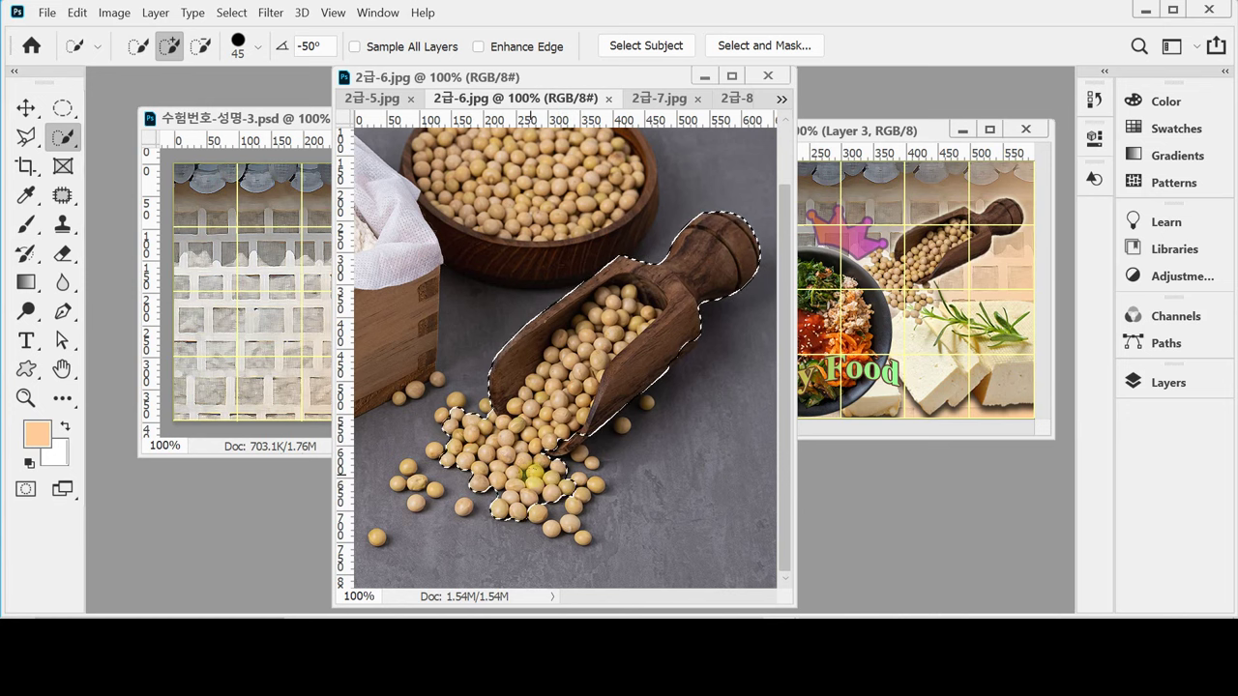
Extend the selection to the outlying soybeans around the scoop's spill using brush size 20.
{"action": "key", "text": "bracketleft"}
{"action": "key", "text": "bracketleft"}
{"action": "key", "text": "bracketleft"}
{"action": "key", "text": "bracketleft"}
{"action": "mouse_move", "coordinate": [530, 472]}
{"action": "left_mouse_down"}
{"action": "mouse_move", "coordinate": [455, 483]}
{"action": "mouse_move", "coordinate": [580, 532]}
{"action": "left_mouse_up"}
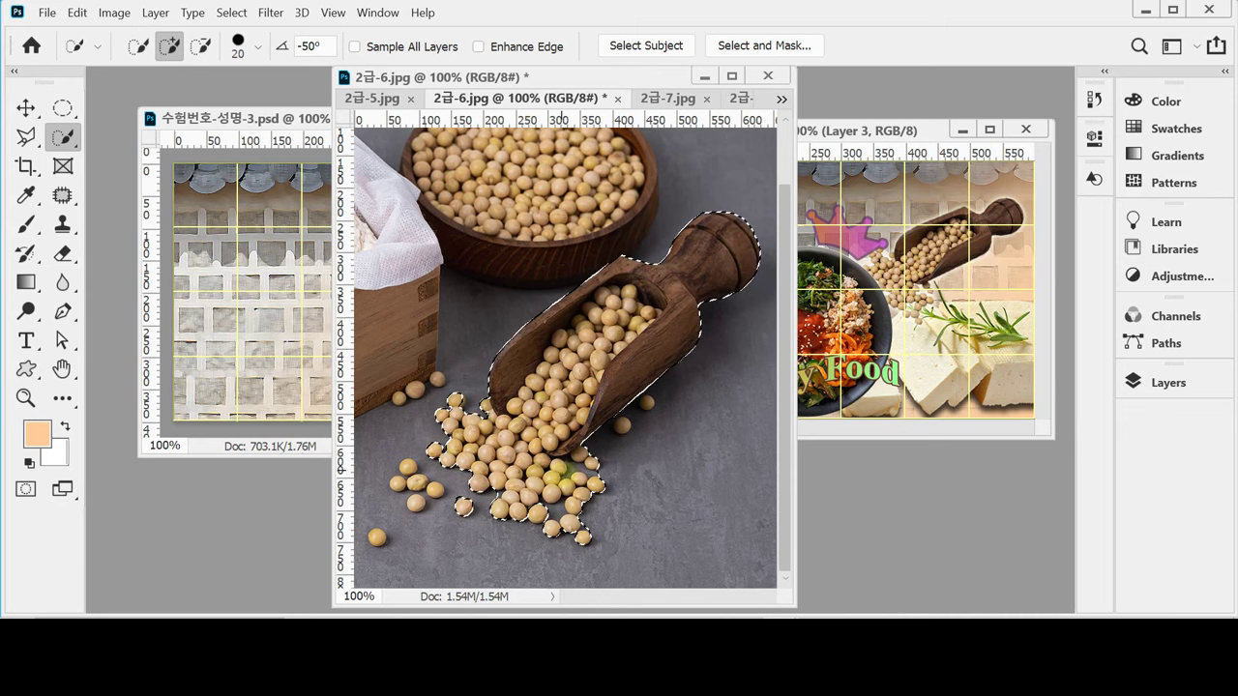
{"action": "key", "text": "ctrl+plus"}
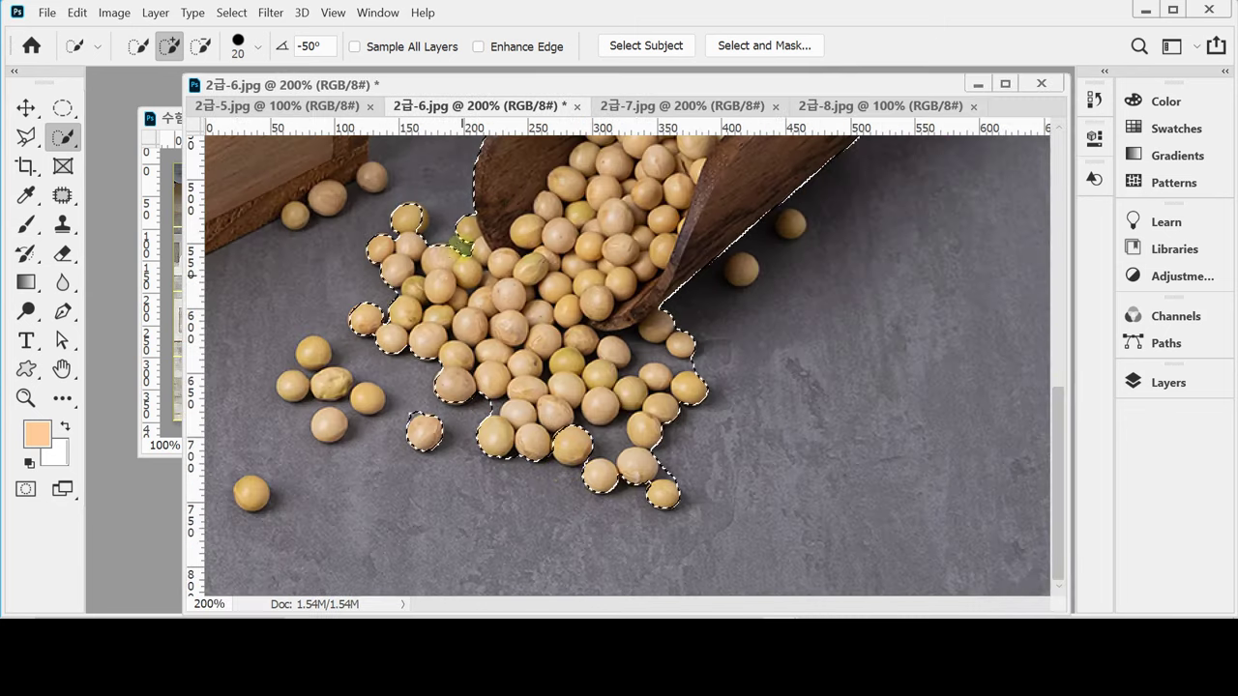
{"action": "left_click", "coordinate": [410, 217]}
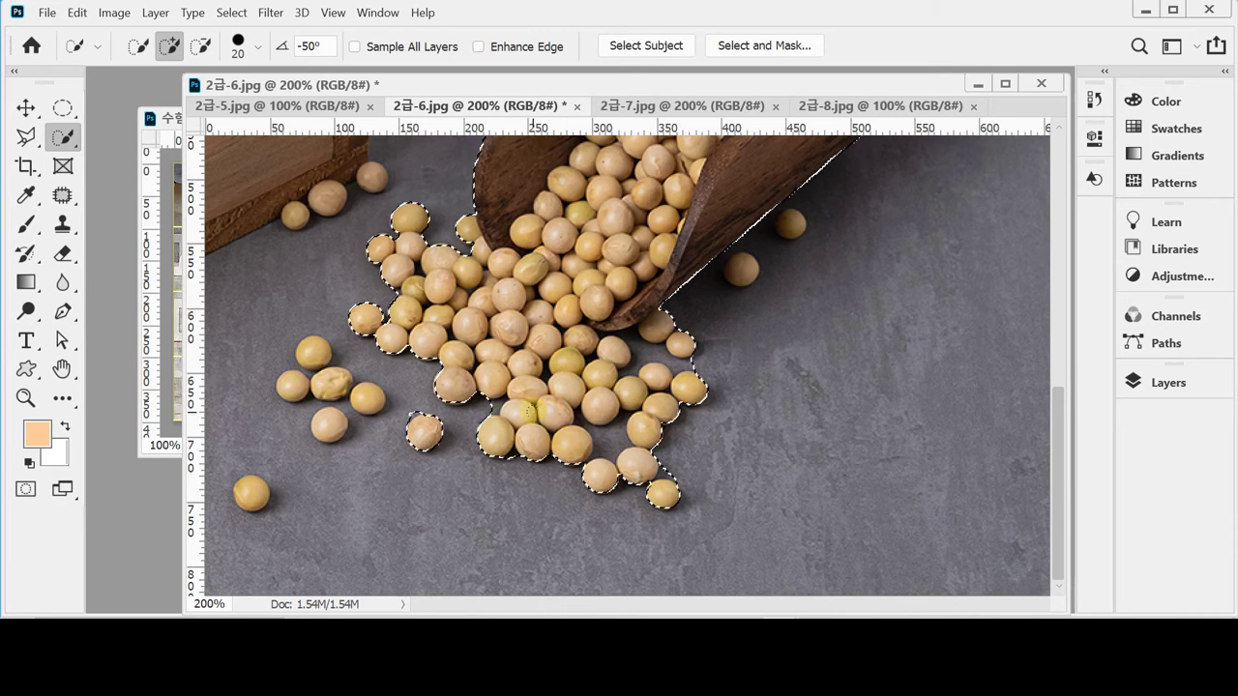
Subtract the grey background gaps between the spilled soybeans from the selection using brush size 6.
{"action": "key", "text": "alt"}
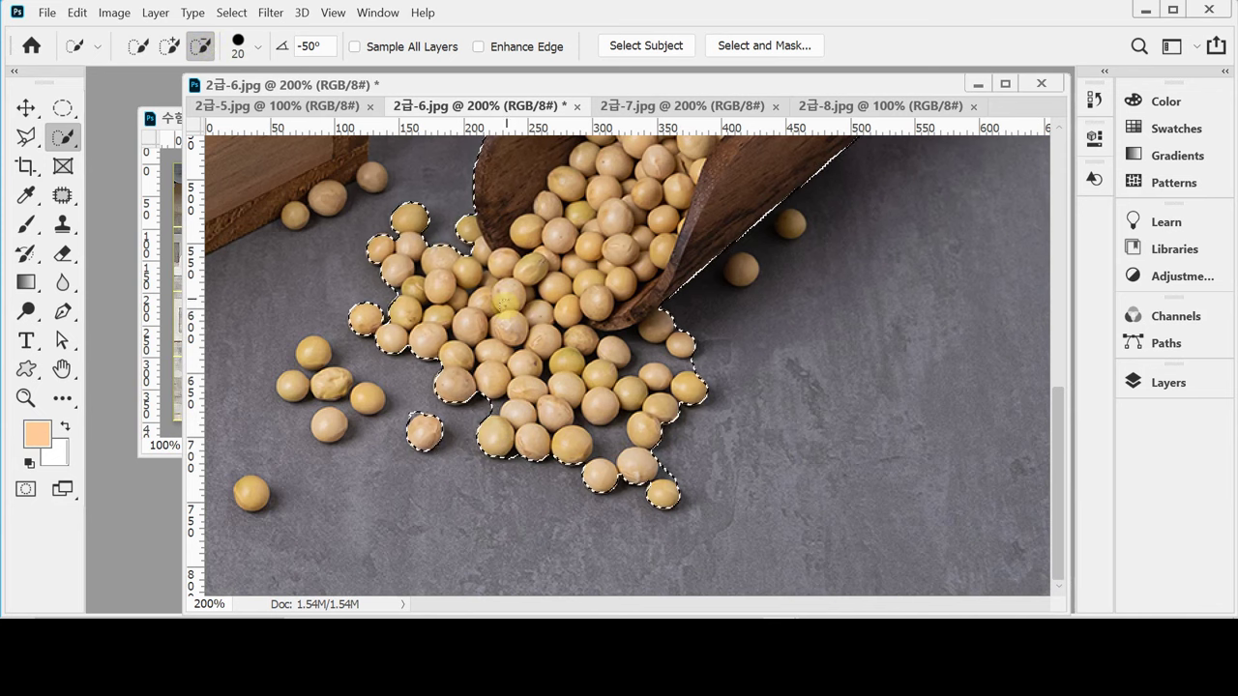
{"action": "left_click", "coordinate": [169, 46]}
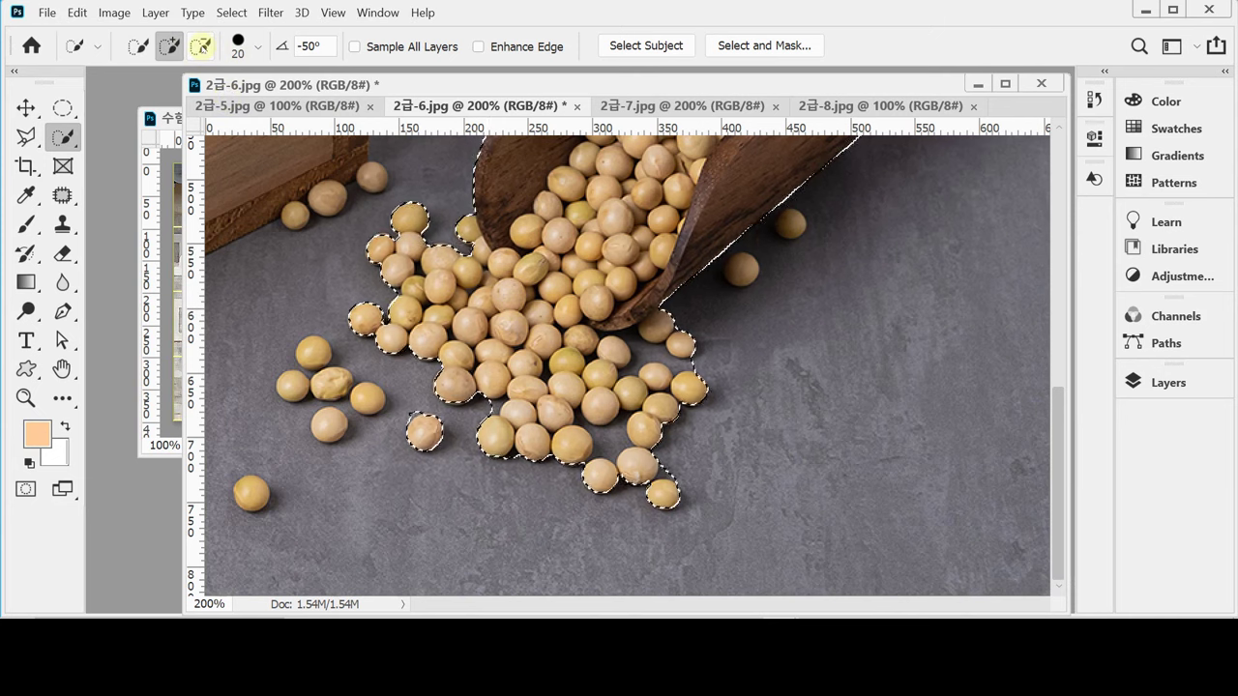
{"action": "key", "text": "alt"}
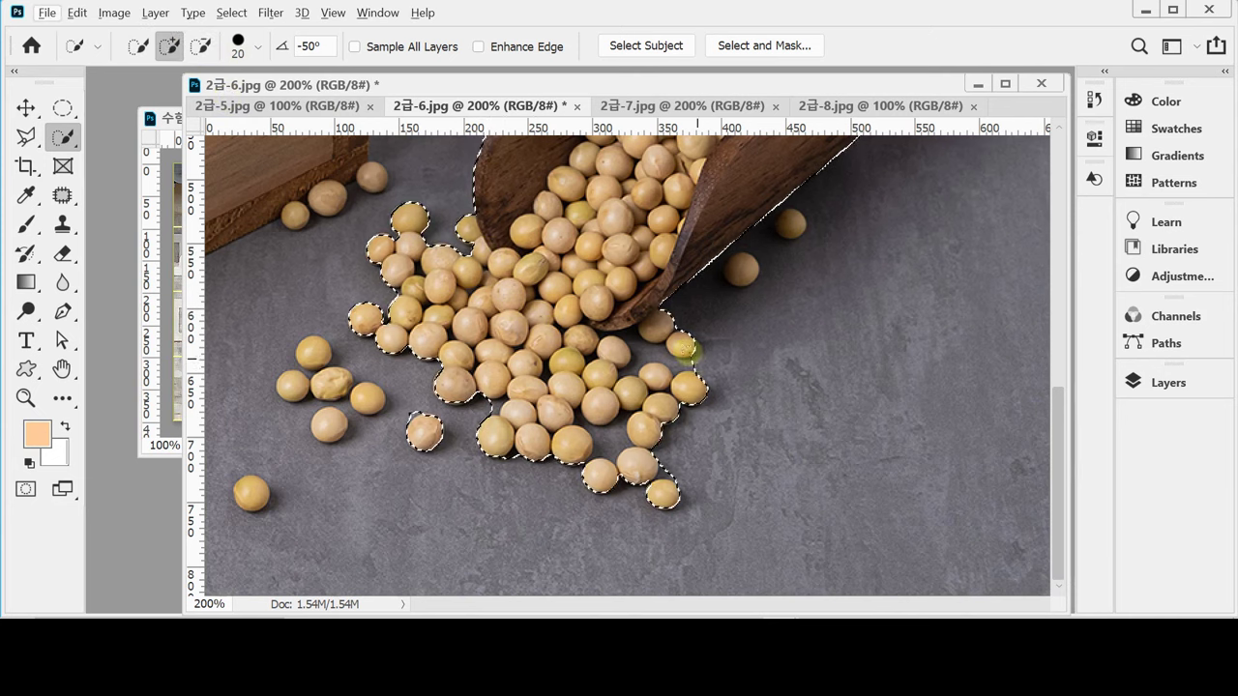
{"action": "key", "text": "bracketleft"}
{"action": "key", "text": "bracketleft"}
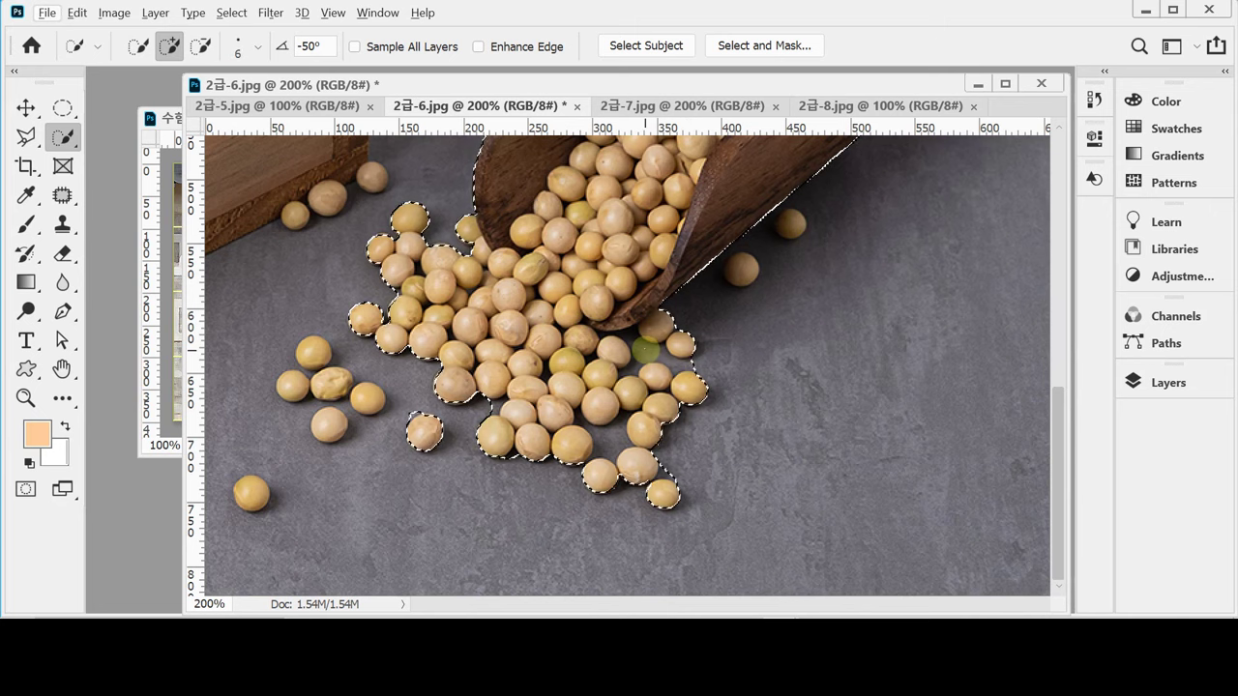
{"action": "left_click", "coordinate": [648, 351], "text": "alt"}
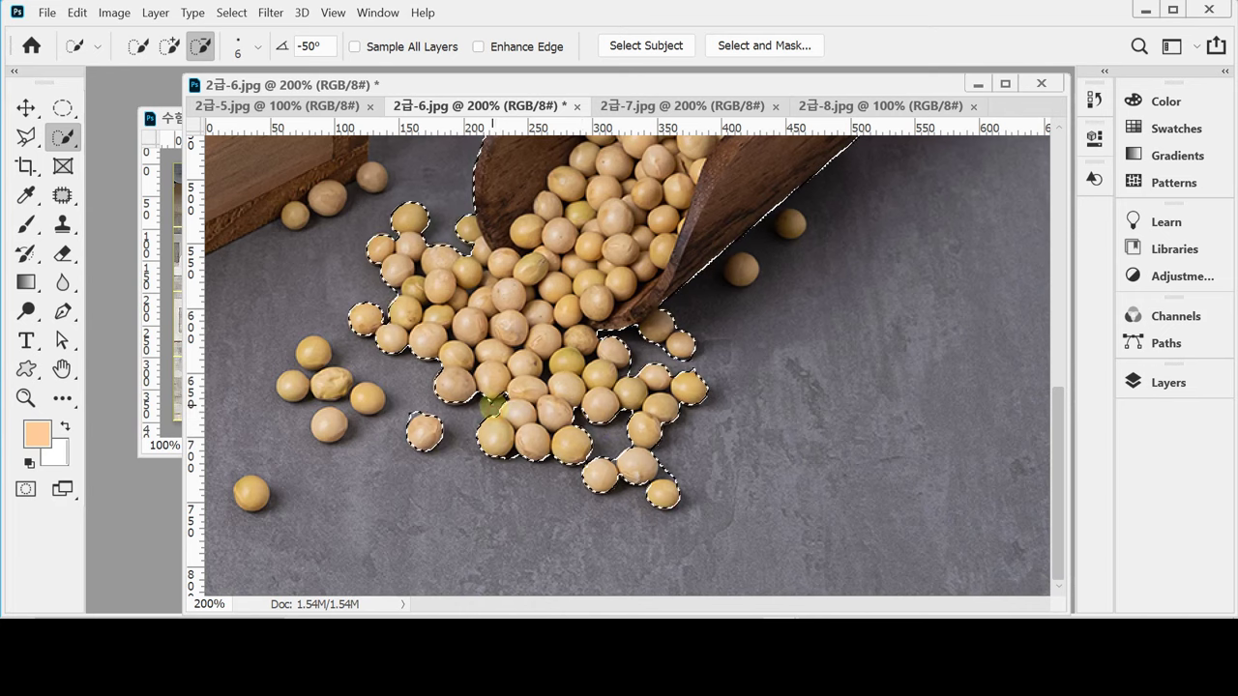
{"action": "left_click_drag", "start_coordinate": [491, 406], "coordinate": [509, 411]}
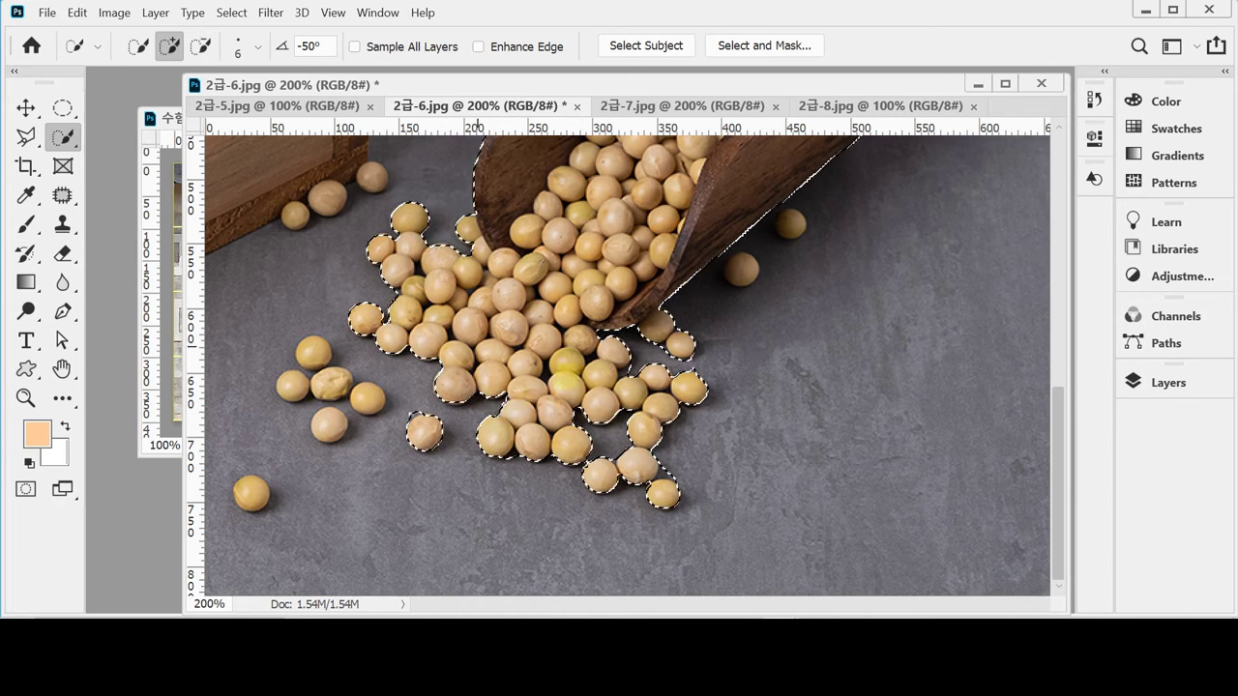
{"action": "key", "text": "alt"}
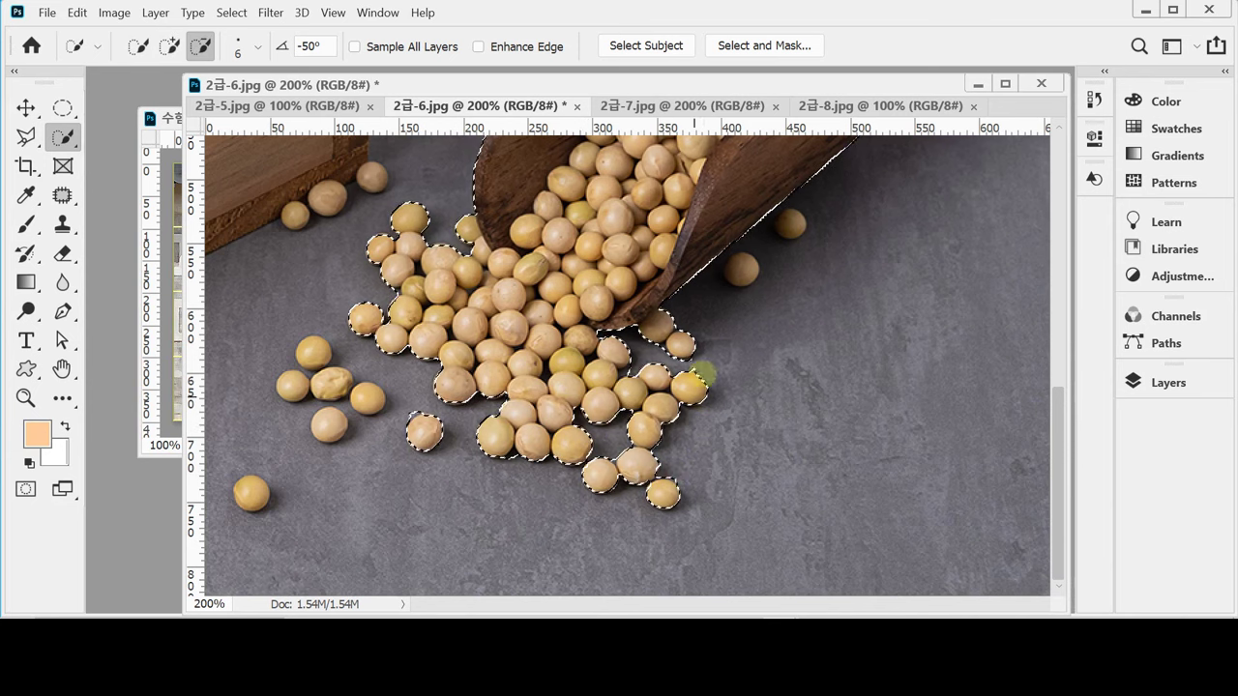
{"action": "key", "text": "ctrl+minus"}
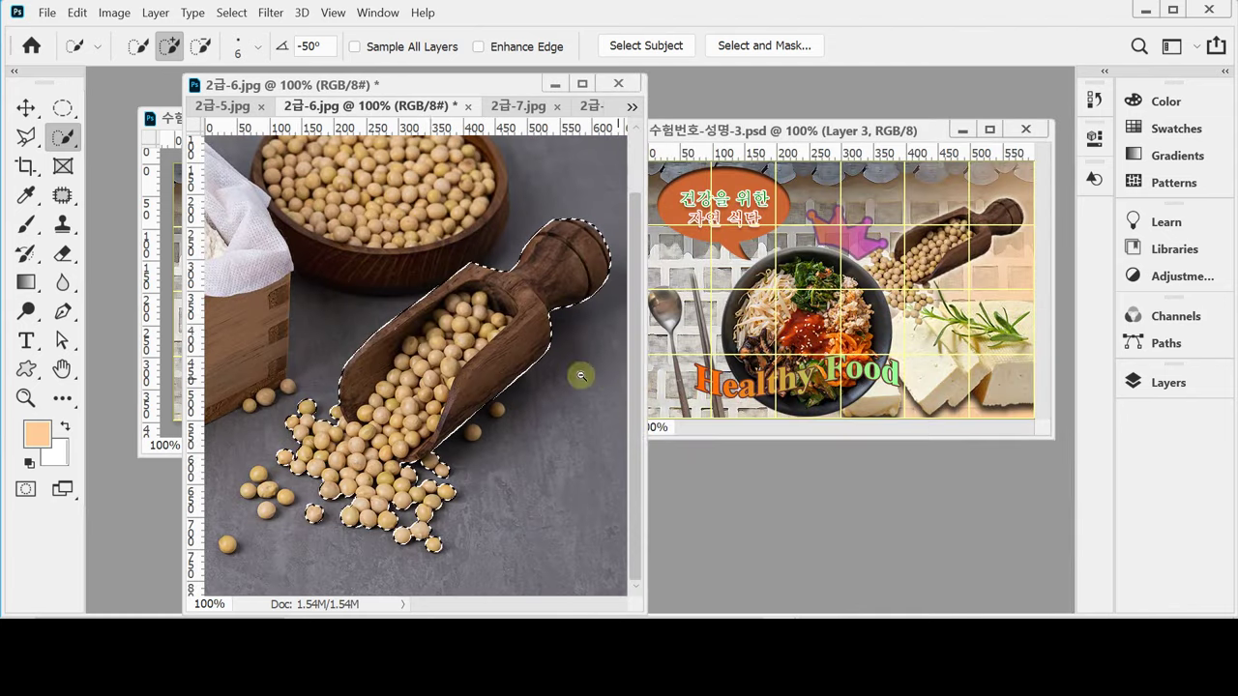
Copy the selected scoop and beans into the wall composite 수험번호-성명-3.psd and move the source image clear of it.
{"action": "left_click_drag", "start_coordinate": [375, 84], "coordinate": [747, 88]}
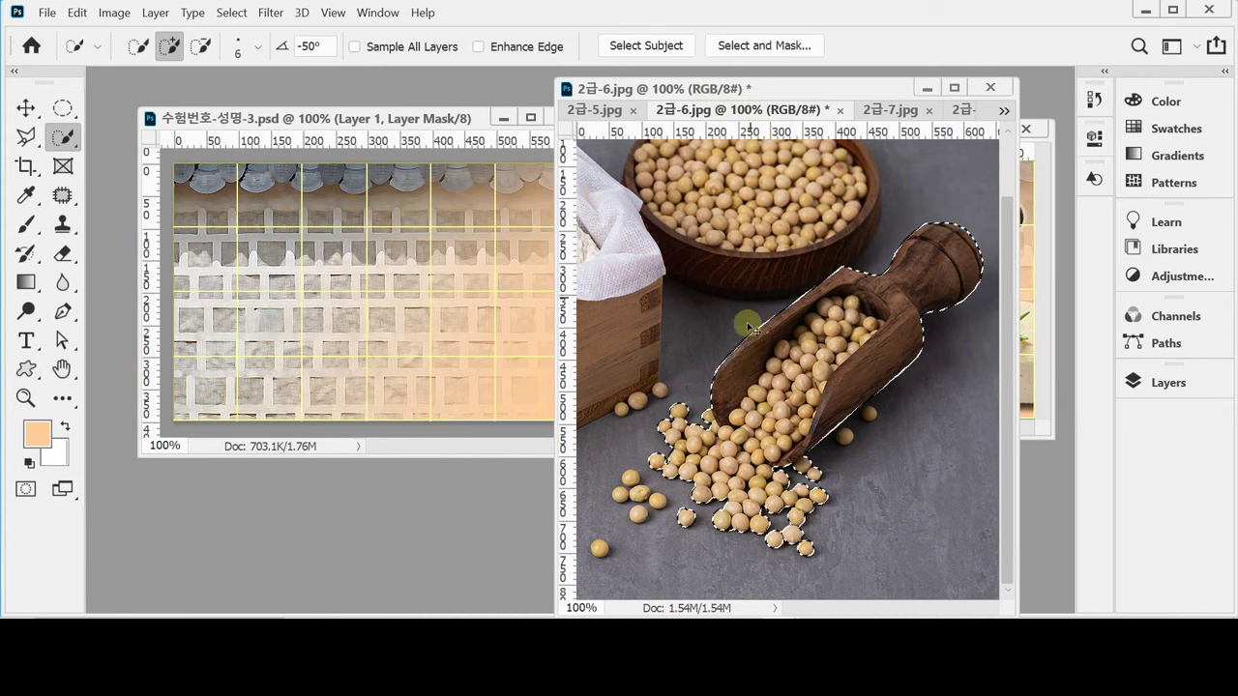
{"action": "left_click_drag", "start_coordinate": [746, 322], "coordinate": [519, 259]}
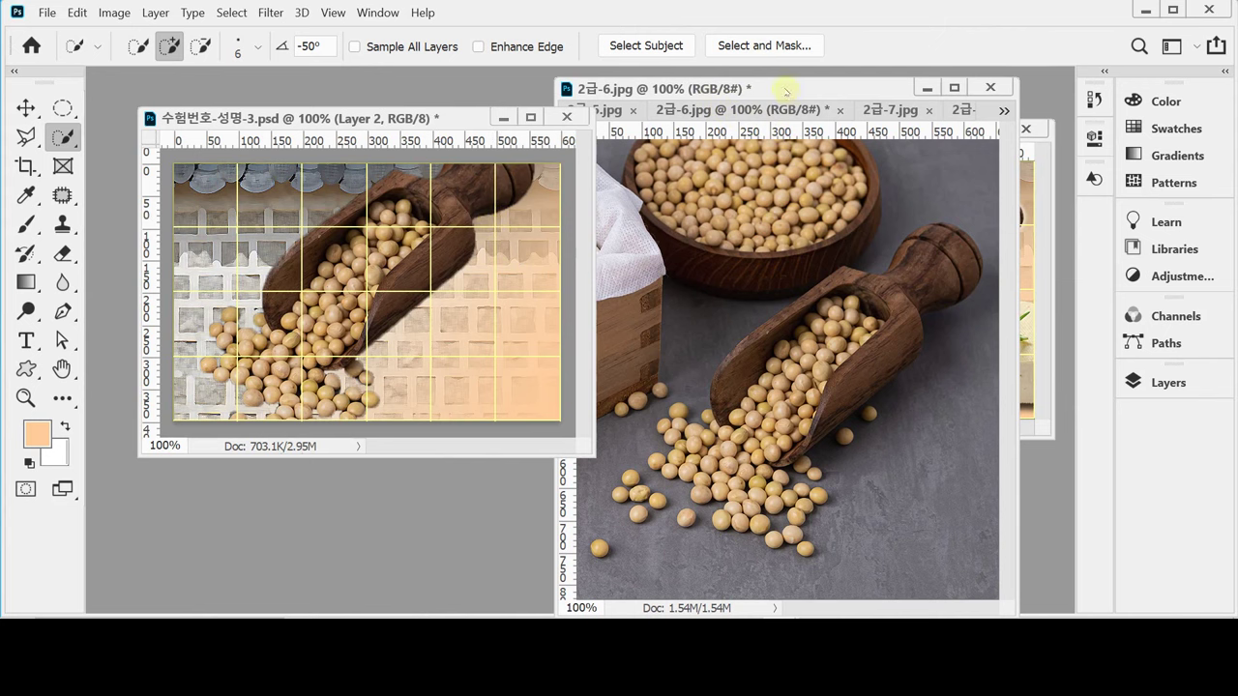
{"action": "left_click_drag", "start_coordinate": [786, 89], "coordinate": [736, 455]}
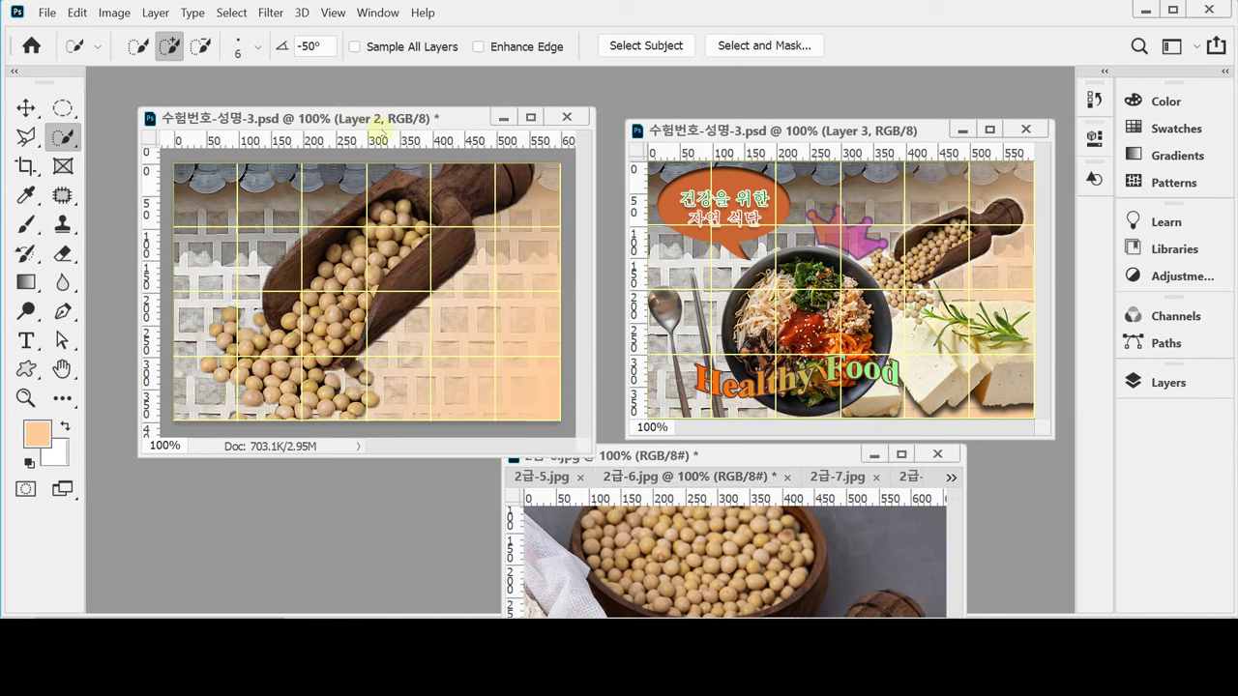
Scale the scoop layer proportionally to 43% and move it to the upper-right part of the canvas.
{"action": "key", "text": "ctrl+t"}
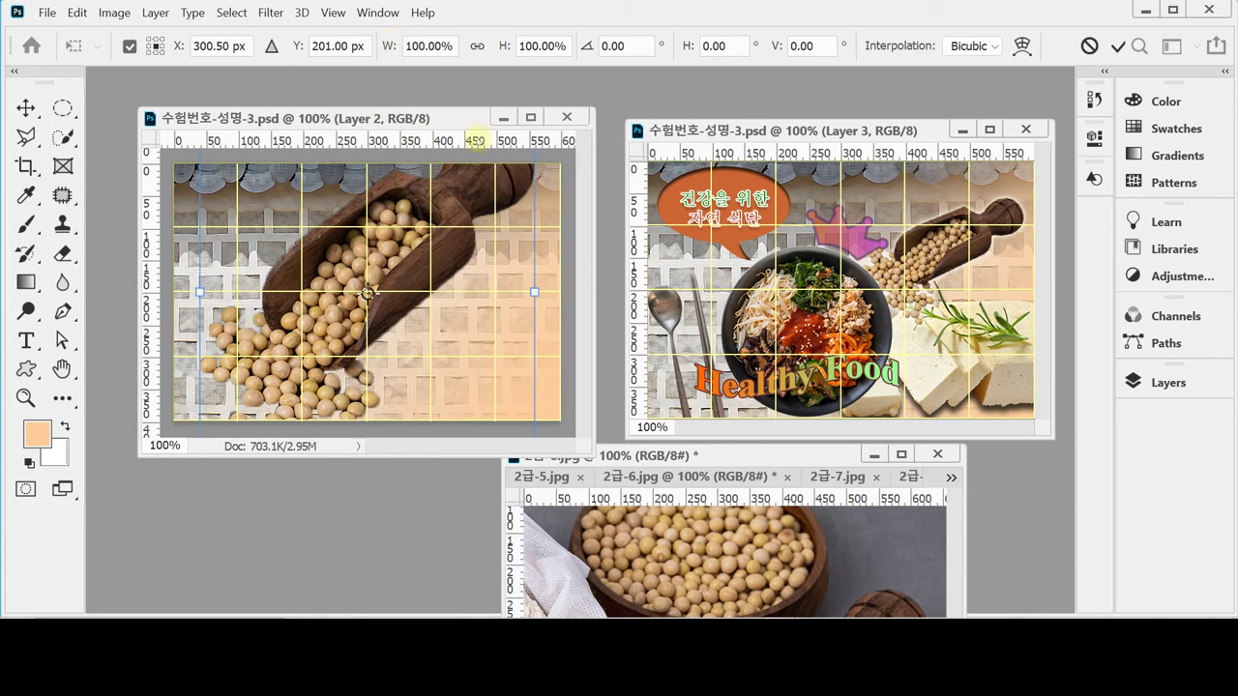
{"action": "left_click", "coordinate": [477, 47]}
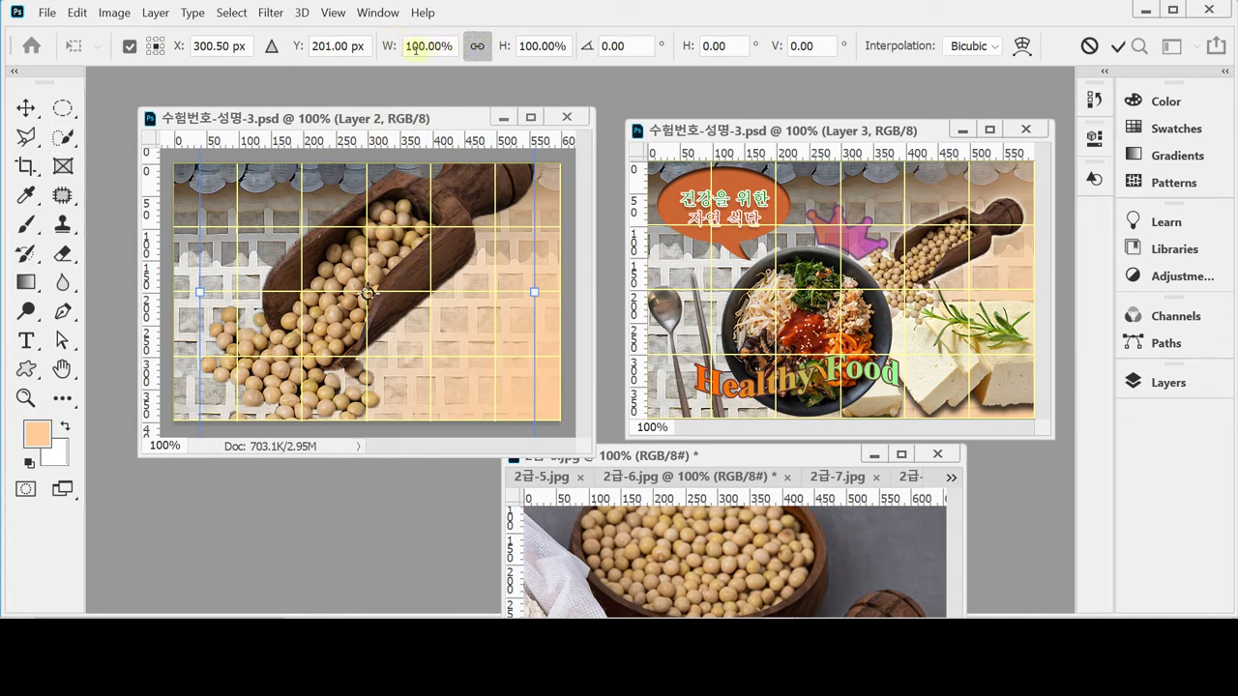
{"action": "left_click_drag", "start_coordinate": [386, 46], "coordinate": [329, 45]}
{"action": "left_click_drag", "start_coordinate": [355, 296], "coordinate": [478, 257]}
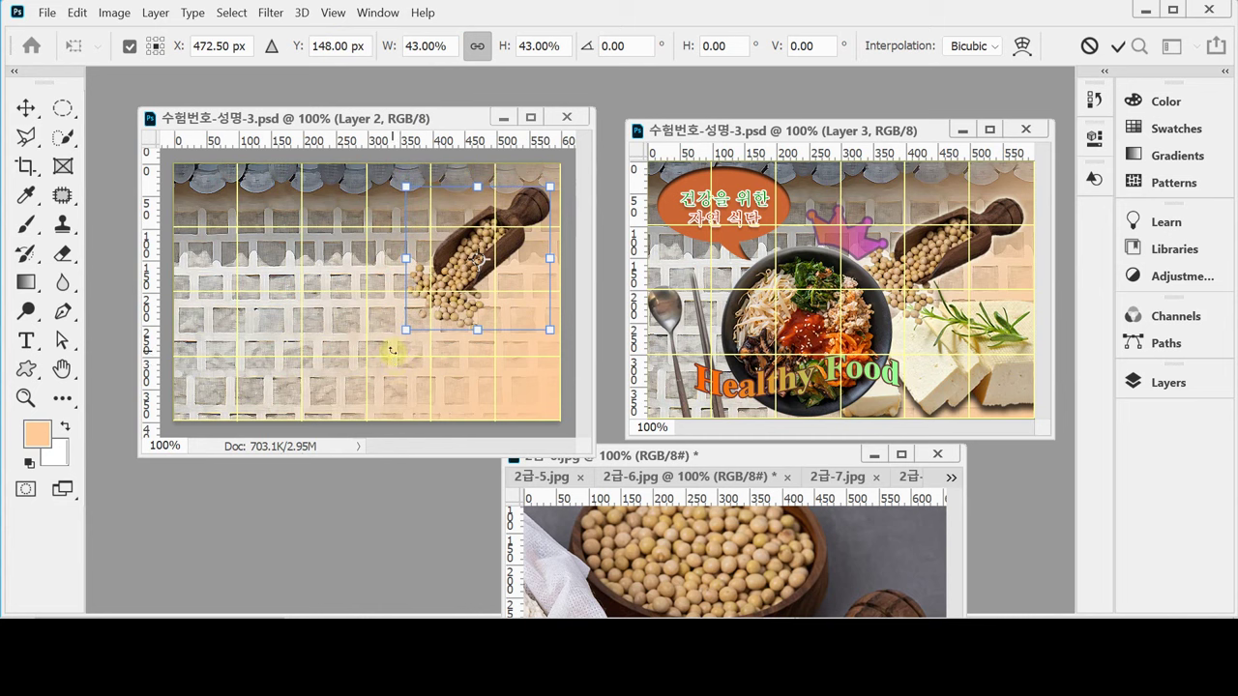
Rotate the scoop about 12° clockwise, position its centre at about X 456.5, Y 145 px, apply the transform and save.
{"action": "left_click_drag", "start_coordinate": [392, 350], "coordinate": [379, 322]}
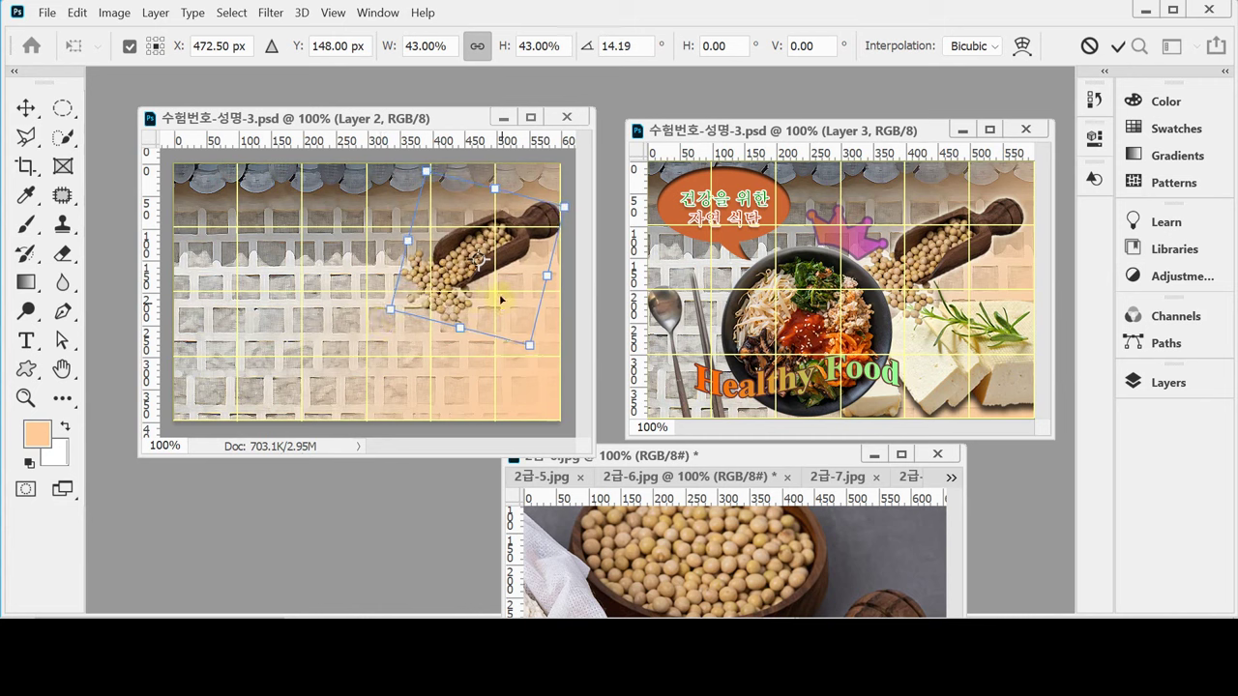
{"action": "left_click_drag", "start_coordinate": [538, 224], "coordinate": [551, 189]}
{"action": "mouse_move", "coordinate": [470, 261]}
{"action": "left_mouse_down"}
{"action": "mouse_move", "coordinate": [493, 257]}
{"action": "mouse_move", "coordinate": [468, 256]}
{"action": "left_mouse_up"}
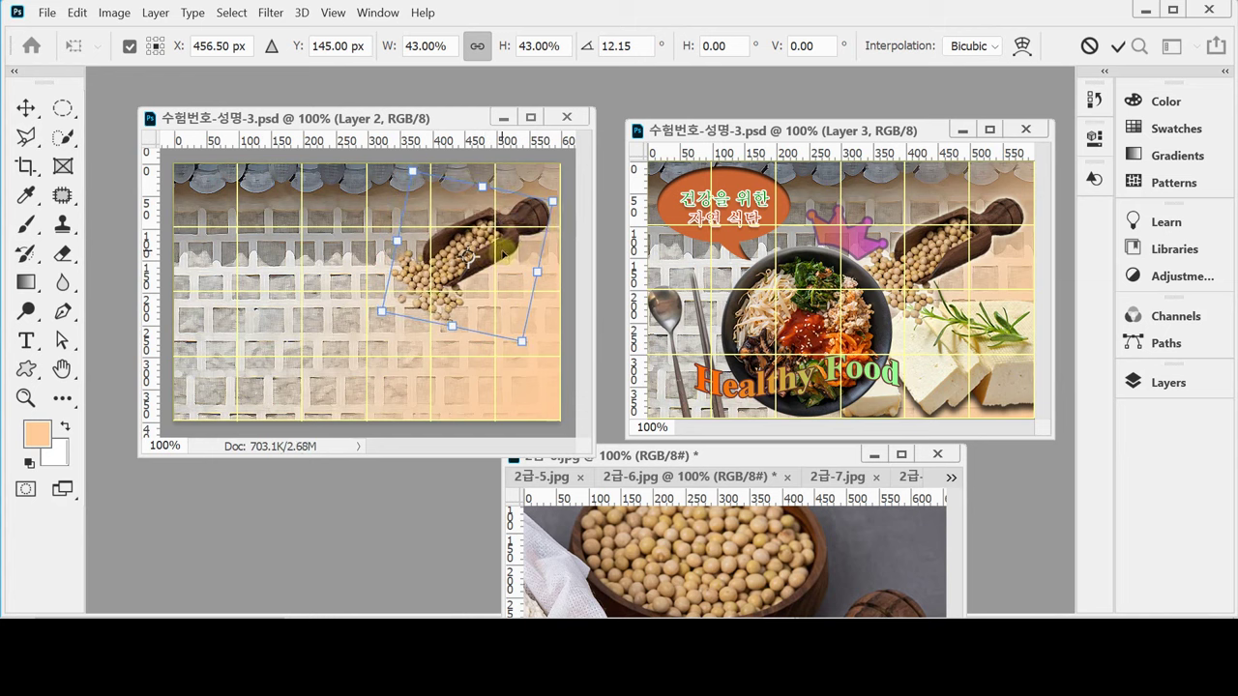
{"action": "key", "text": "Return"}
{"action": "key", "text": "w"}
{"action": "key", "text": "ctrl+s"}
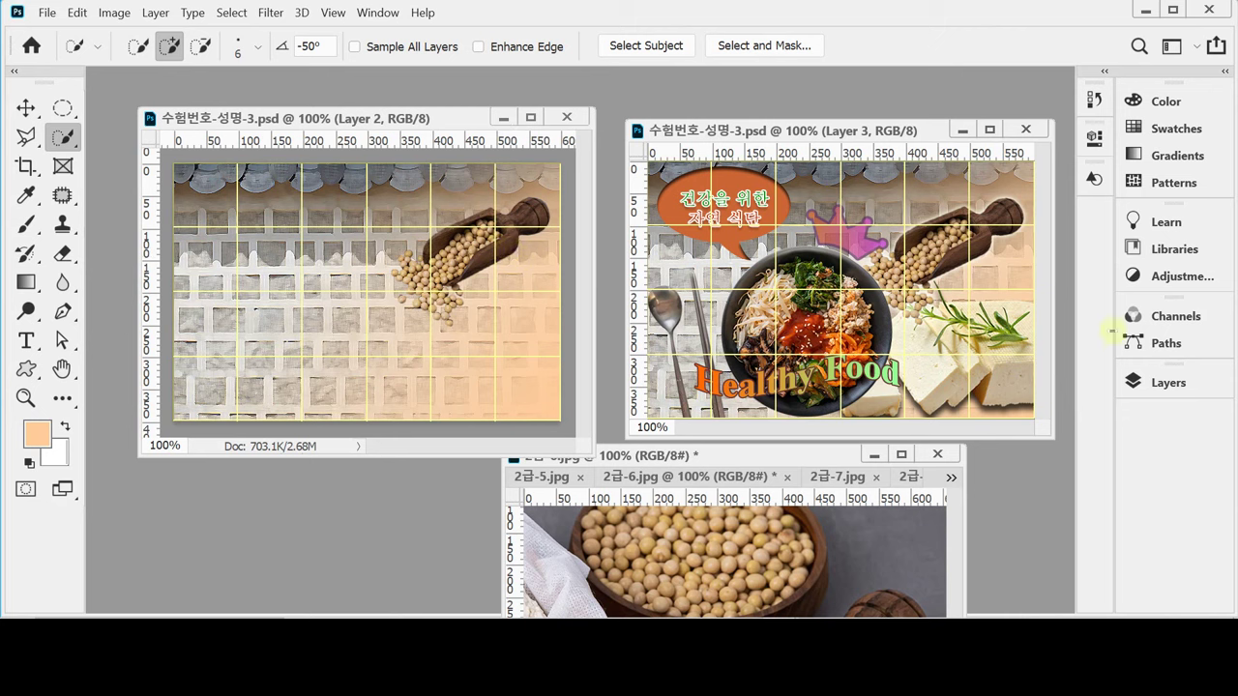
Add an Outer Glow to the scoop layer with Screen blend mode, 75% opacity and 10 px size.
{"action": "left_click", "coordinate": [1146, 382]}
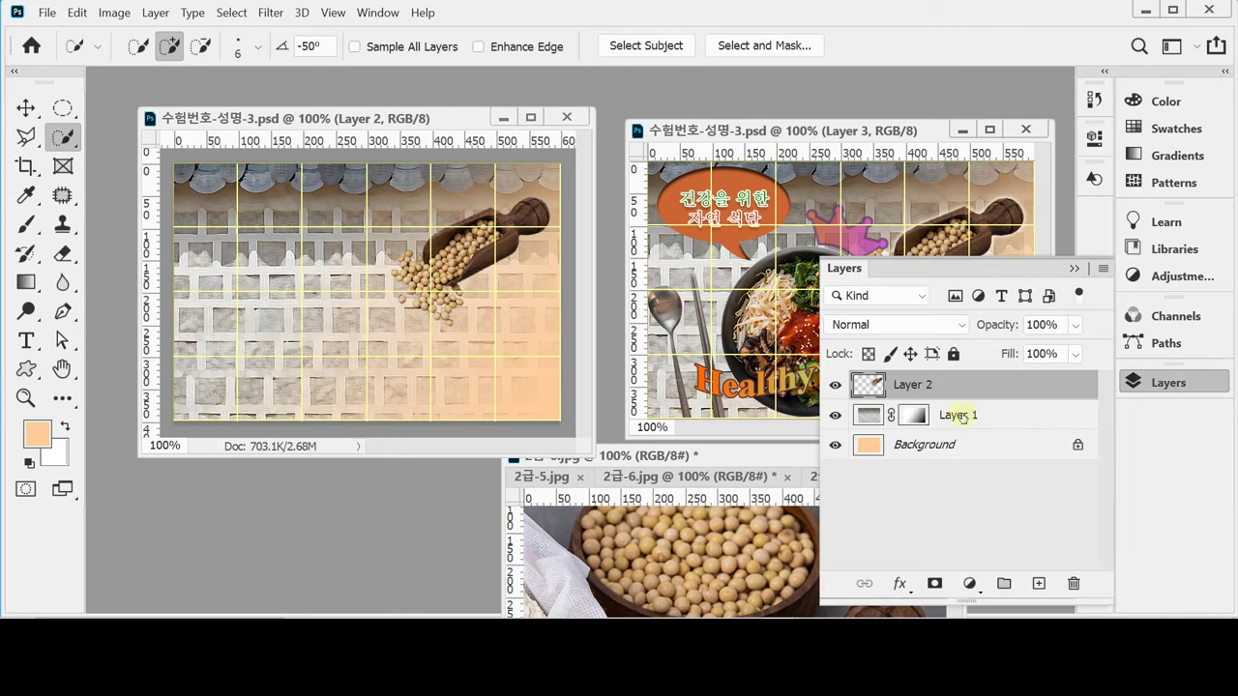
{"action": "left_click", "coordinate": [899, 584]}
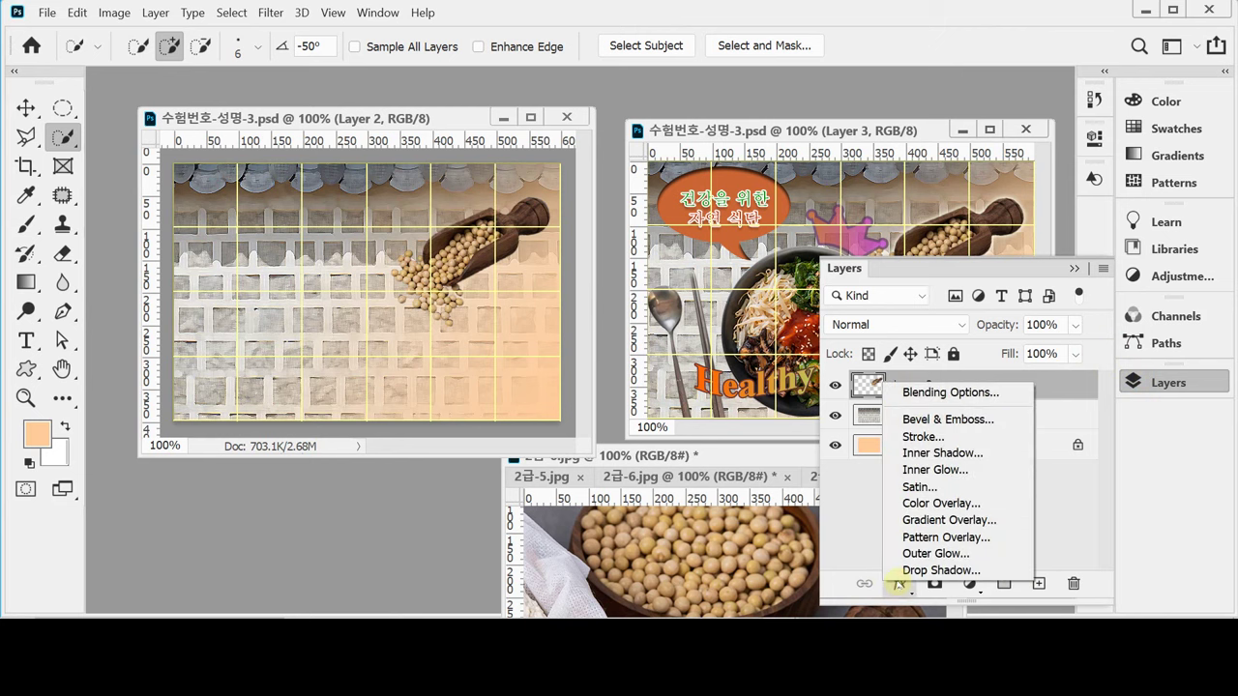
{"action": "left_click", "coordinate": [916, 555]}
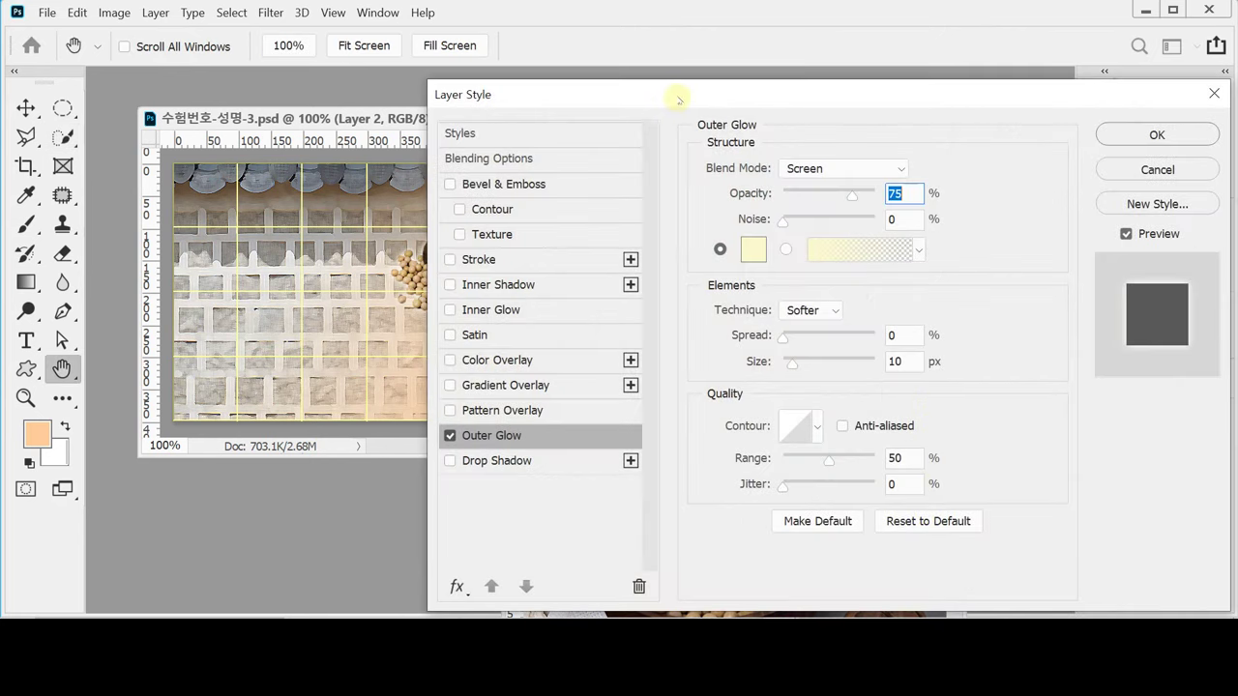
{"action": "left_click_drag", "start_coordinate": [677, 100], "coordinate": [806, 93]}
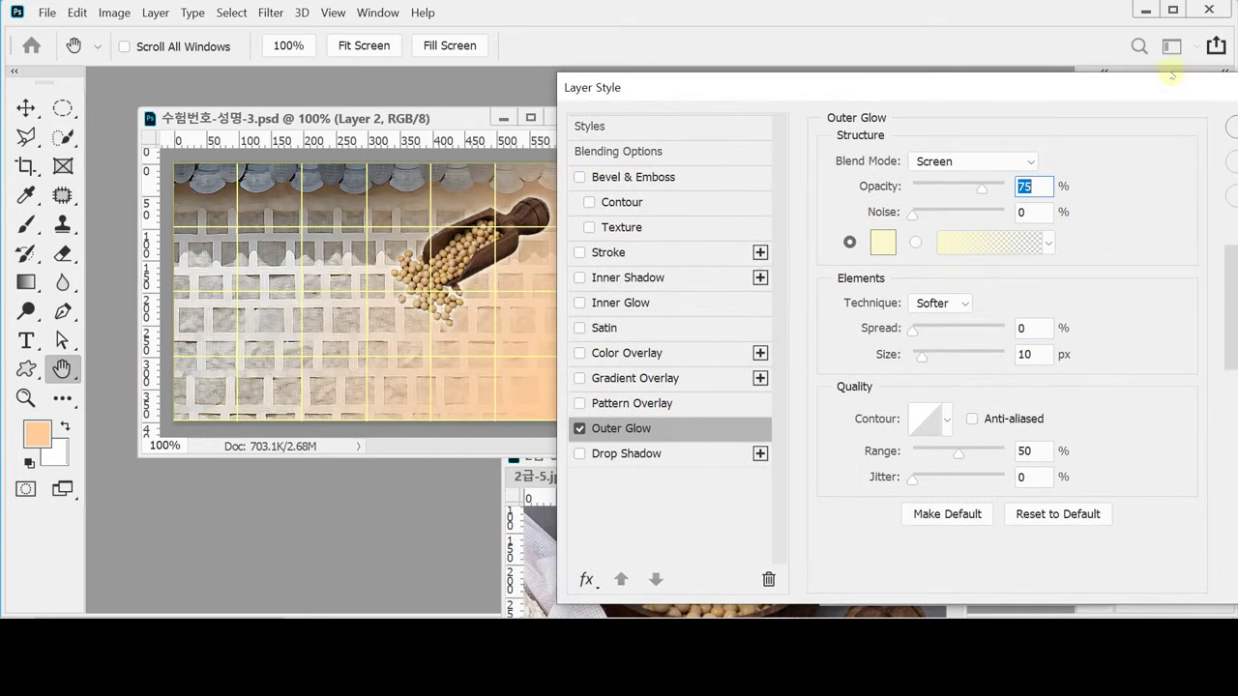
{"action": "left_click_drag", "start_coordinate": [1159, 86], "coordinate": [1088, 91]}
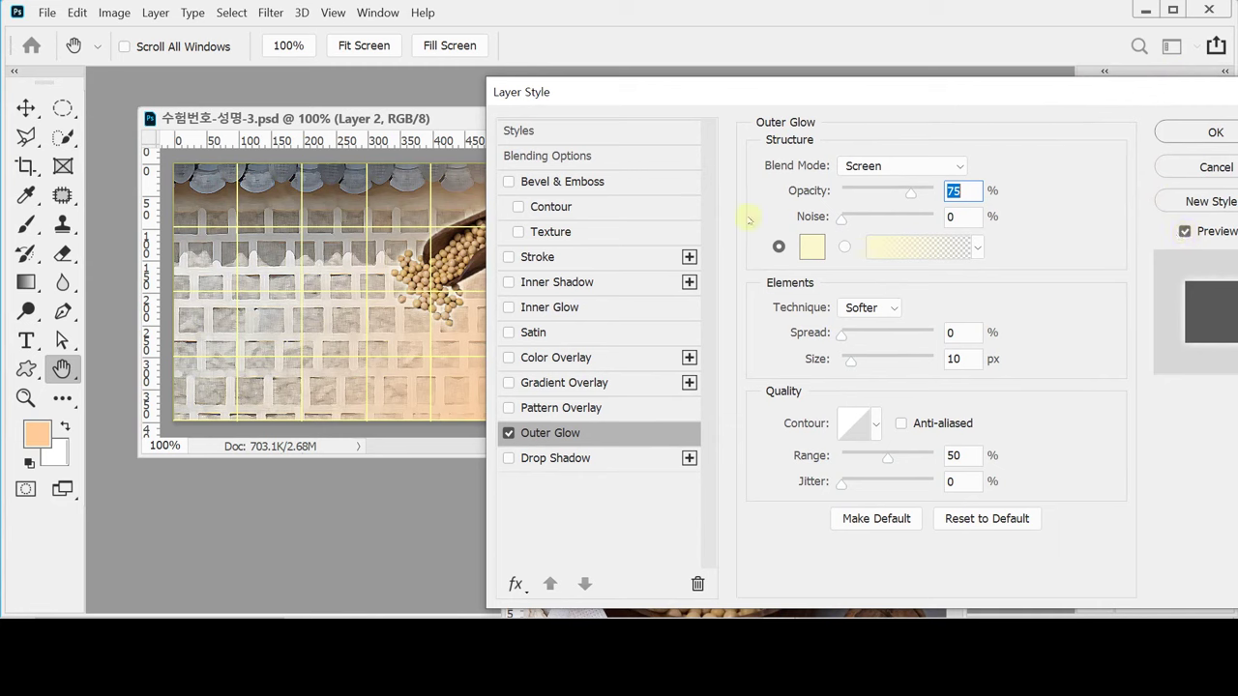
{"action": "left_click_drag", "start_coordinate": [726, 92], "coordinate": [752, 97]}
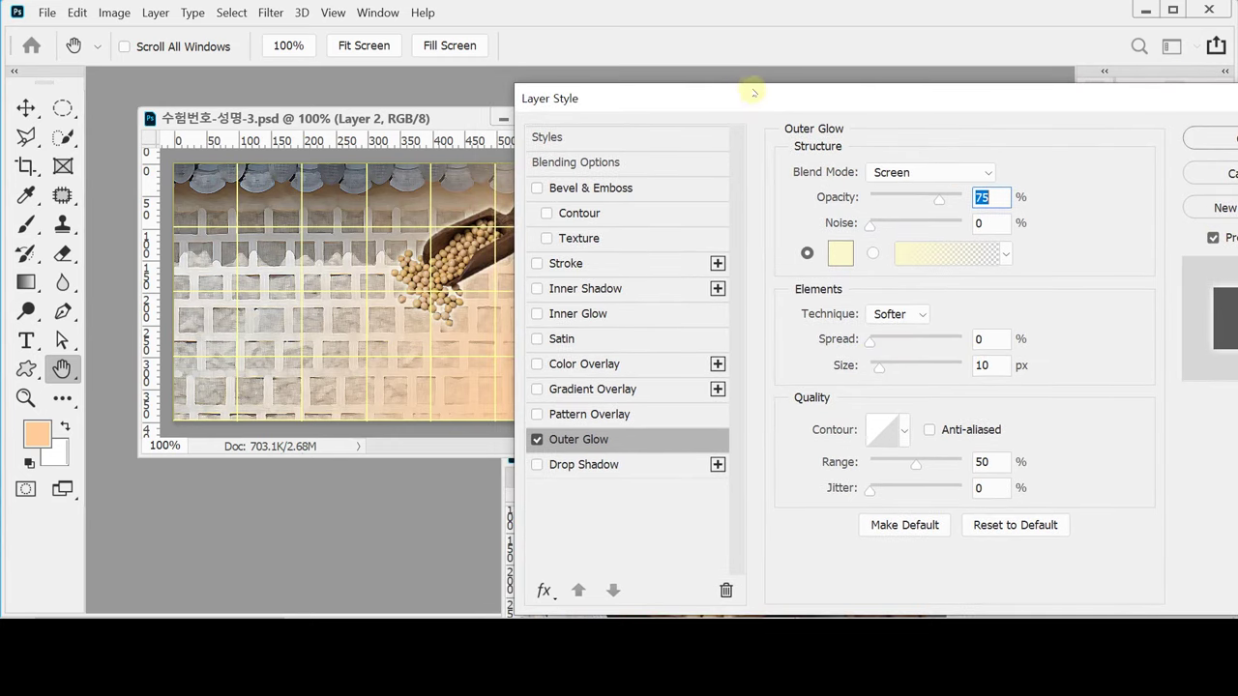
{"action": "key", "text": "Return"}
{"action": "key", "text": "w"}
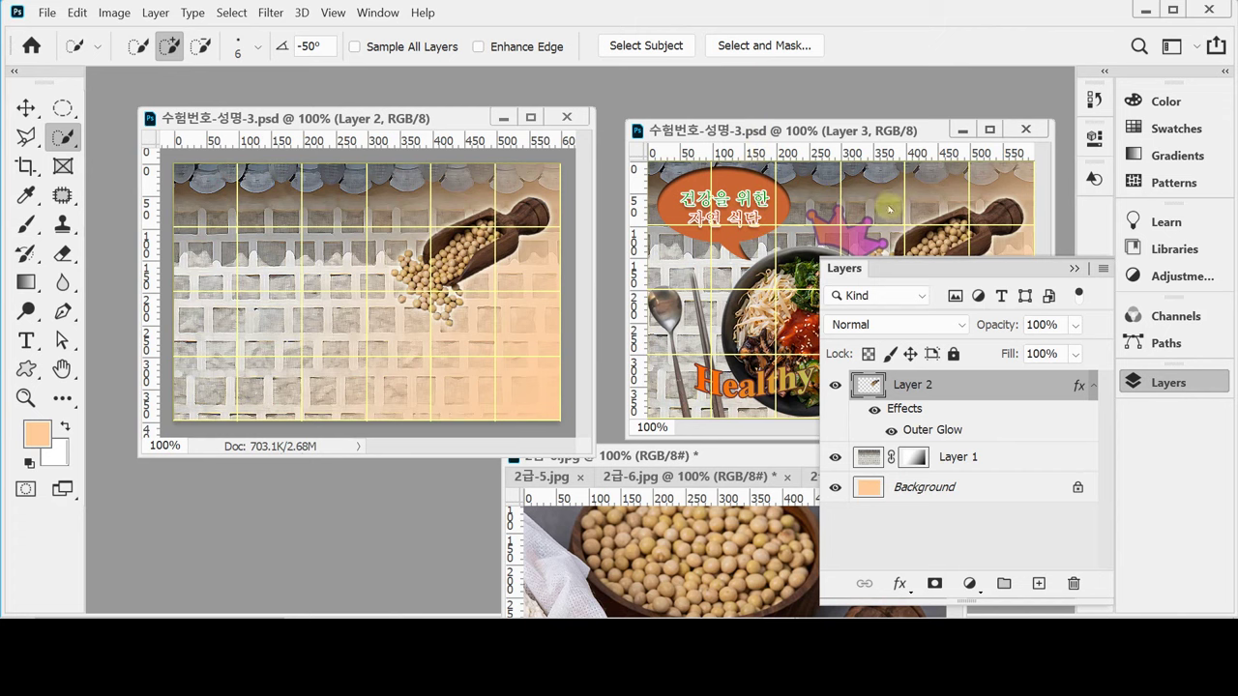
Put the Layers panel away, bring up source image 2급-7.jpg and widen its window to show the bowl and cutlery.
{"action": "left_click", "coordinate": [1134, 382]}
{"action": "left_click_drag", "start_coordinate": [684, 454], "coordinate": [683, 118]}
{"action": "left_click", "coordinate": [816, 140]}
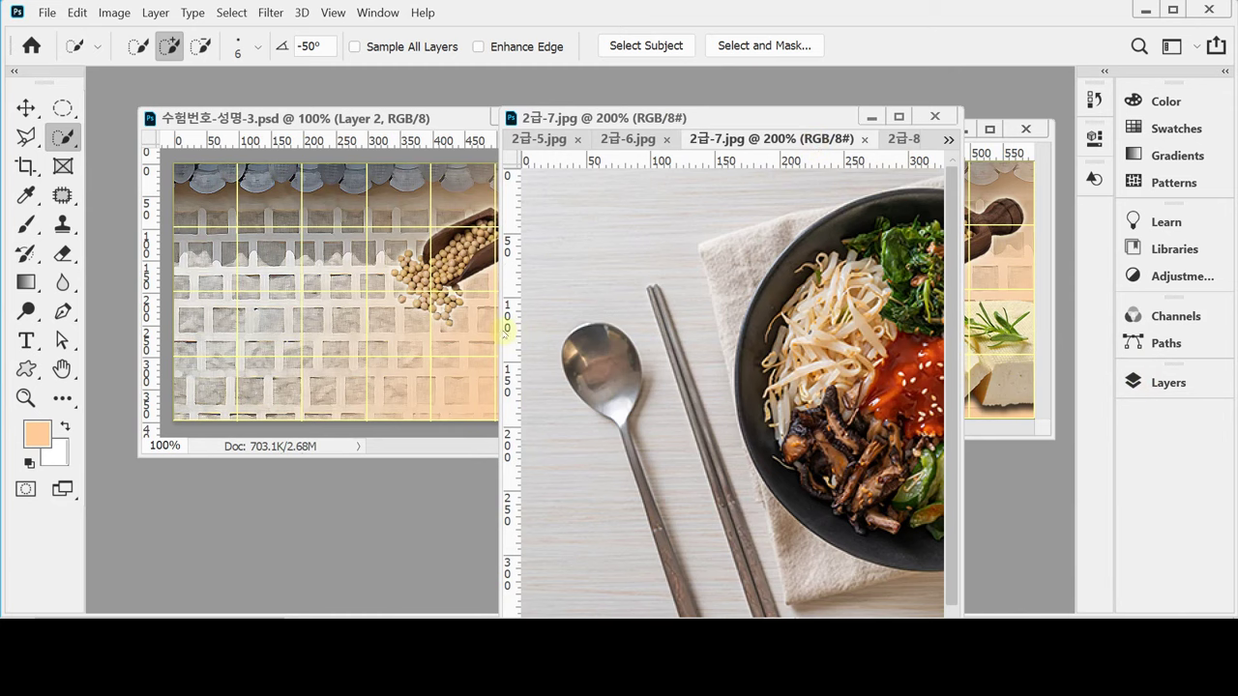
{"action": "left_click_drag", "start_coordinate": [503, 329], "coordinate": [214, 329]}
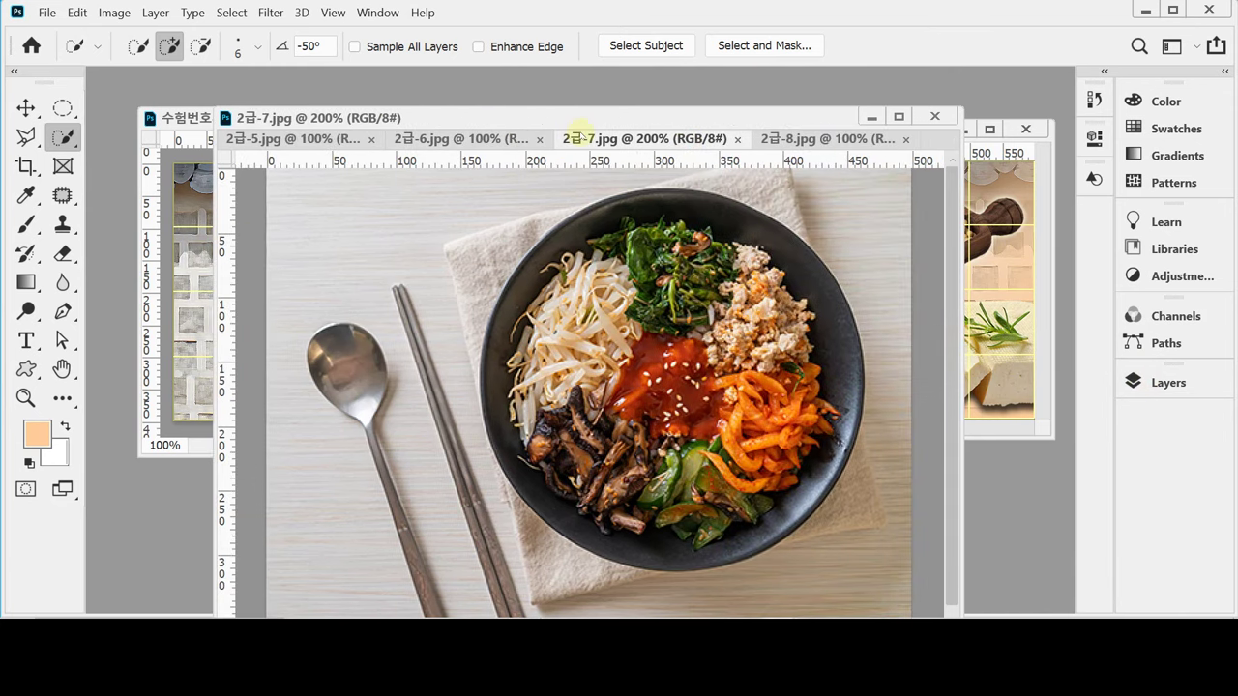
{"action": "left_click_drag", "start_coordinate": [585, 124], "coordinate": [607, 89]}
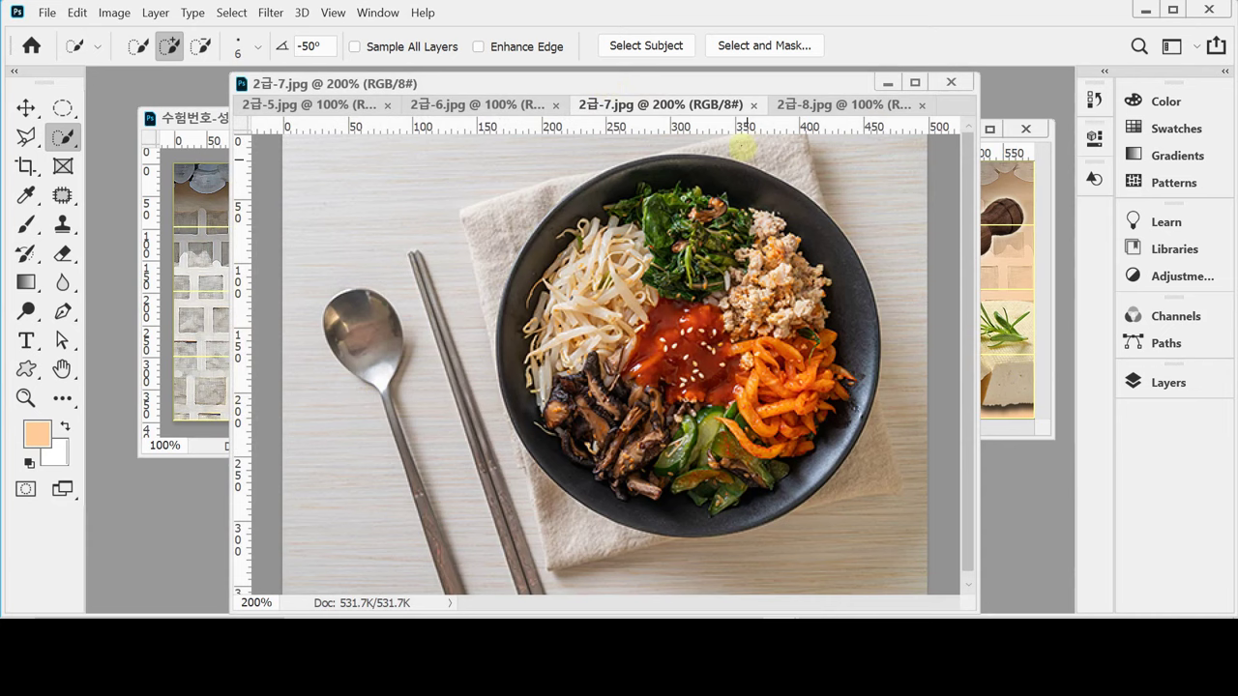
{"action": "scroll", "coordinate": [965, 197], "scroll_direction": "down", "scroll_amount": 1}
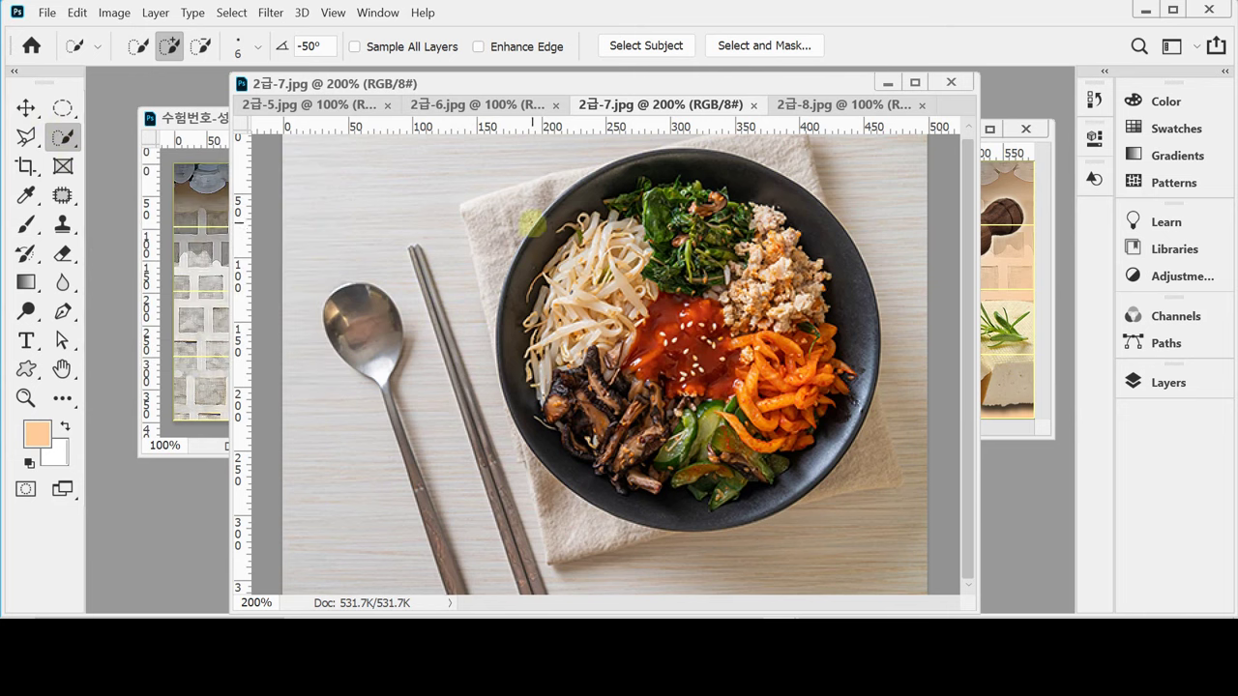
Choose the Elliptical Marquee and place guides at the bowl's upper and left edges, at about Y 16 px and X 166 px.
{"action": "left_click", "coordinate": [61, 109]}
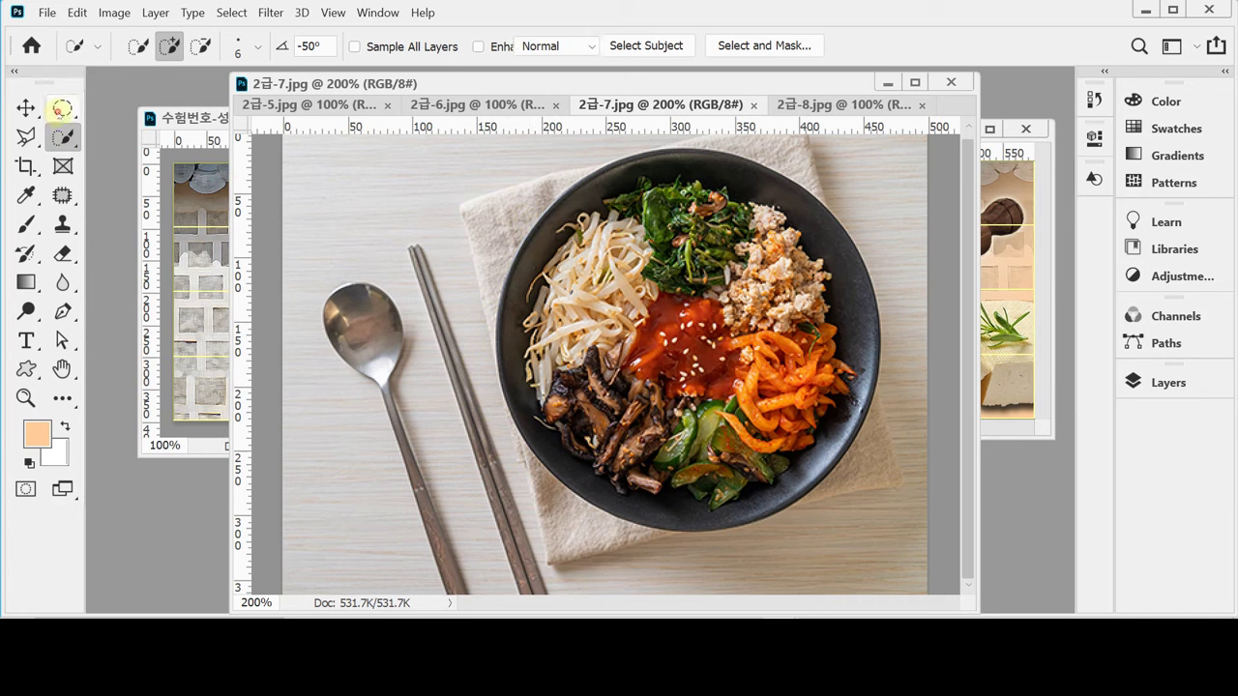
{"action": "left_click_drag", "start_coordinate": [61, 109], "coordinate": [116, 127]}
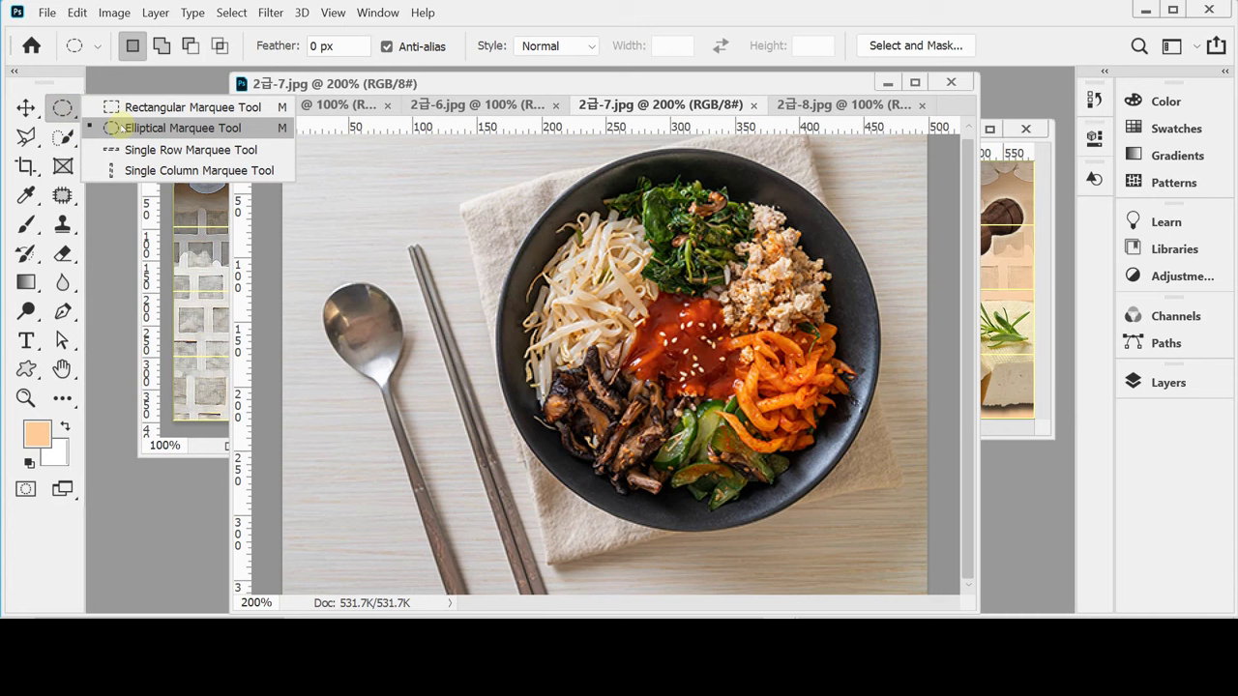
{"action": "mouse_move", "coordinate": [120, 129]}
{"action": "left_mouse_down"}
{"action": "mouse_move", "coordinate": [127, 108]}
{"action": "mouse_move", "coordinate": [128, 127]}
{"action": "left_mouse_up"}
{"action": "left_click_drag", "start_coordinate": [128, 128], "coordinate": [129, 127]}
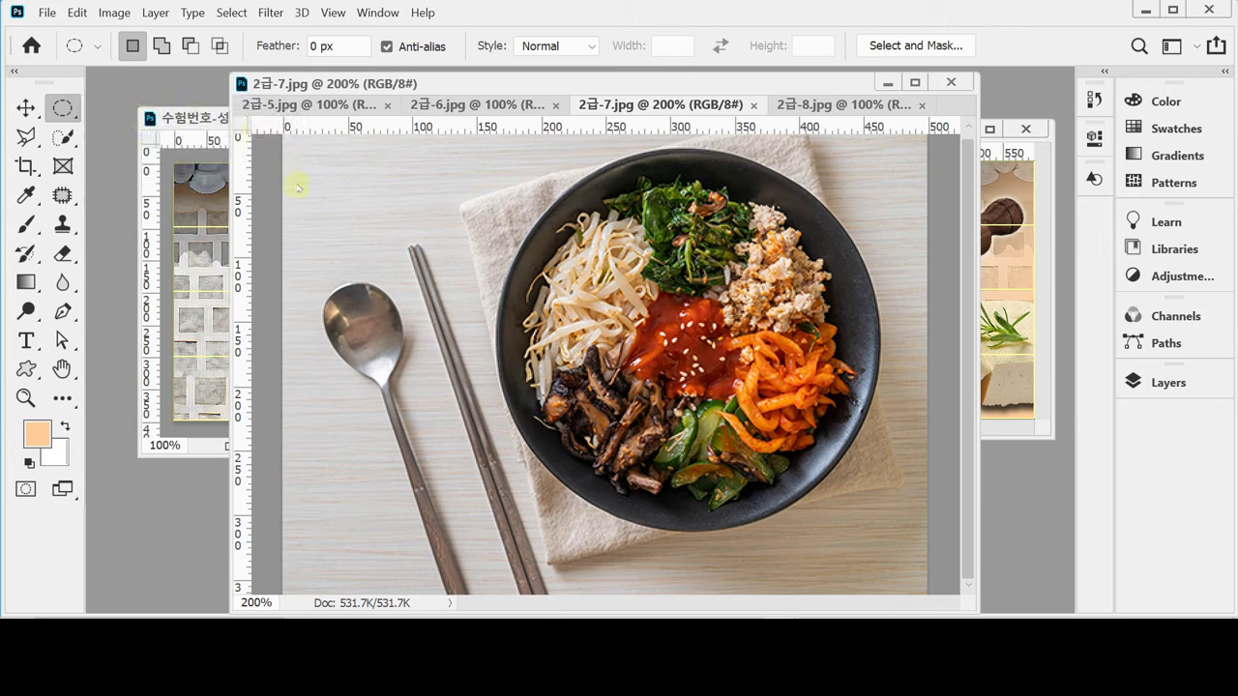
{"action": "left_click_drag", "start_coordinate": [545, 126], "coordinate": [544, 148]}
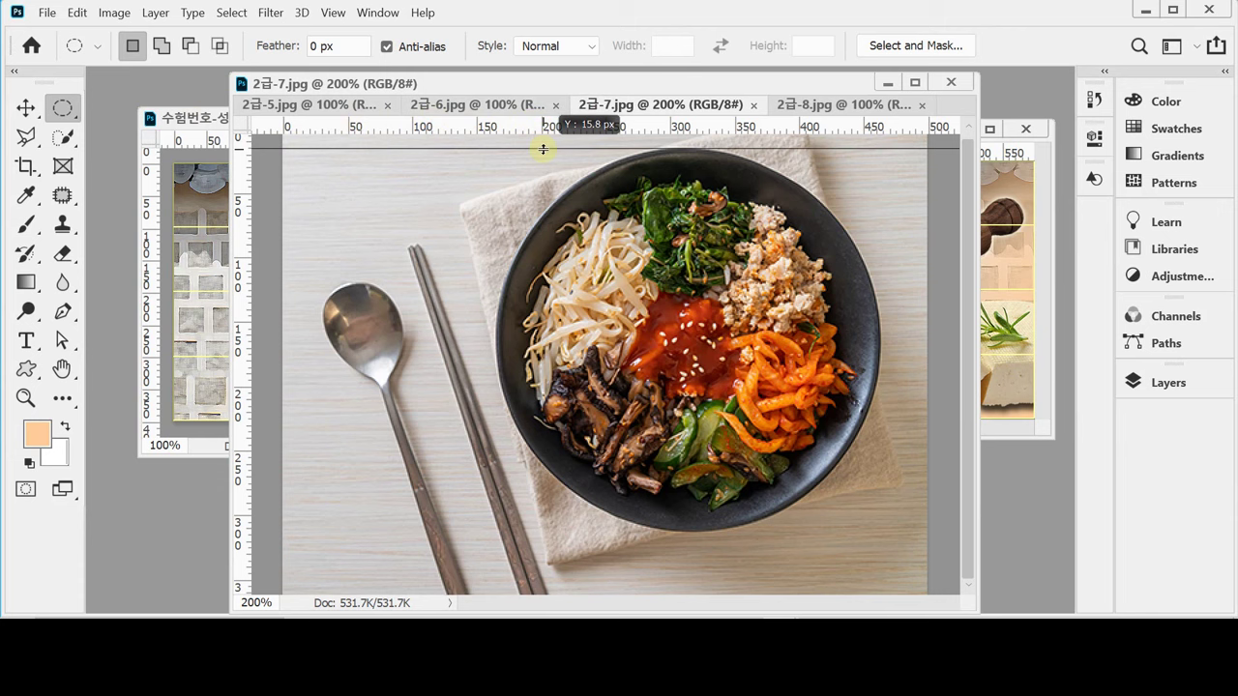
{"action": "left_click_drag", "start_coordinate": [543, 148], "coordinate": [543, 148]}
{"action": "left_click_drag", "start_coordinate": [243, 193], "coordinate": [498, 158]}
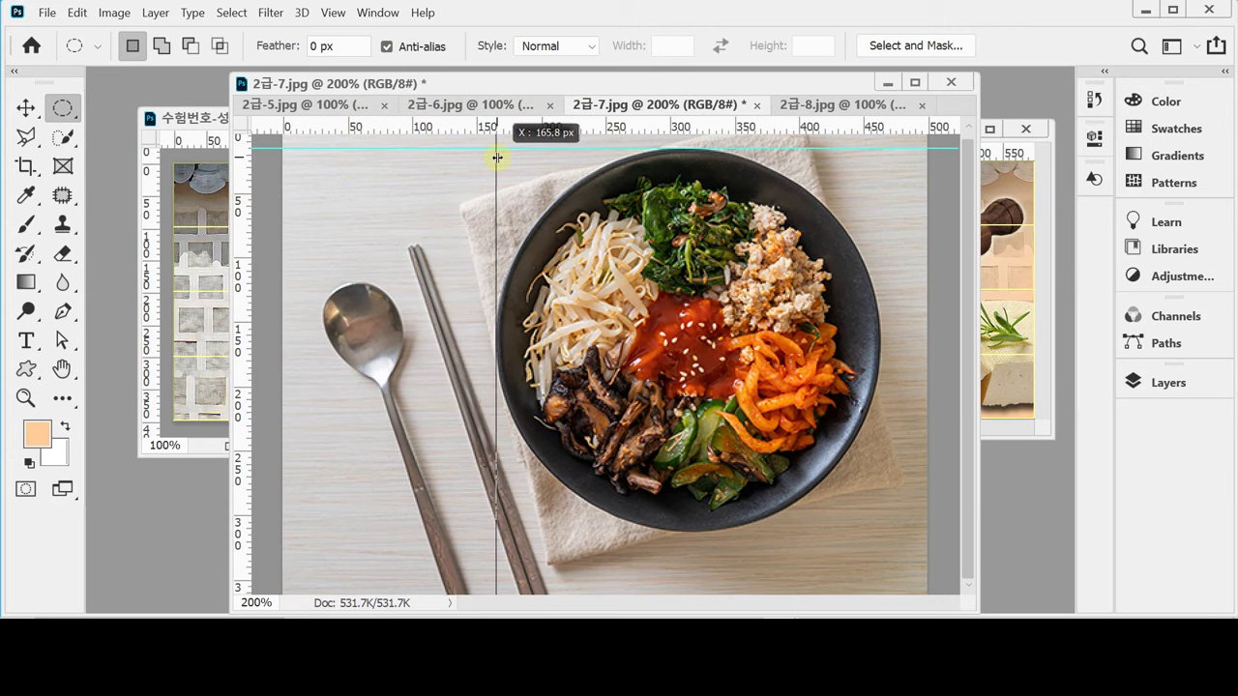
{"action": "left_click_drag", "start_coordinate": [497, 158], "coordinate": [497, 158]}
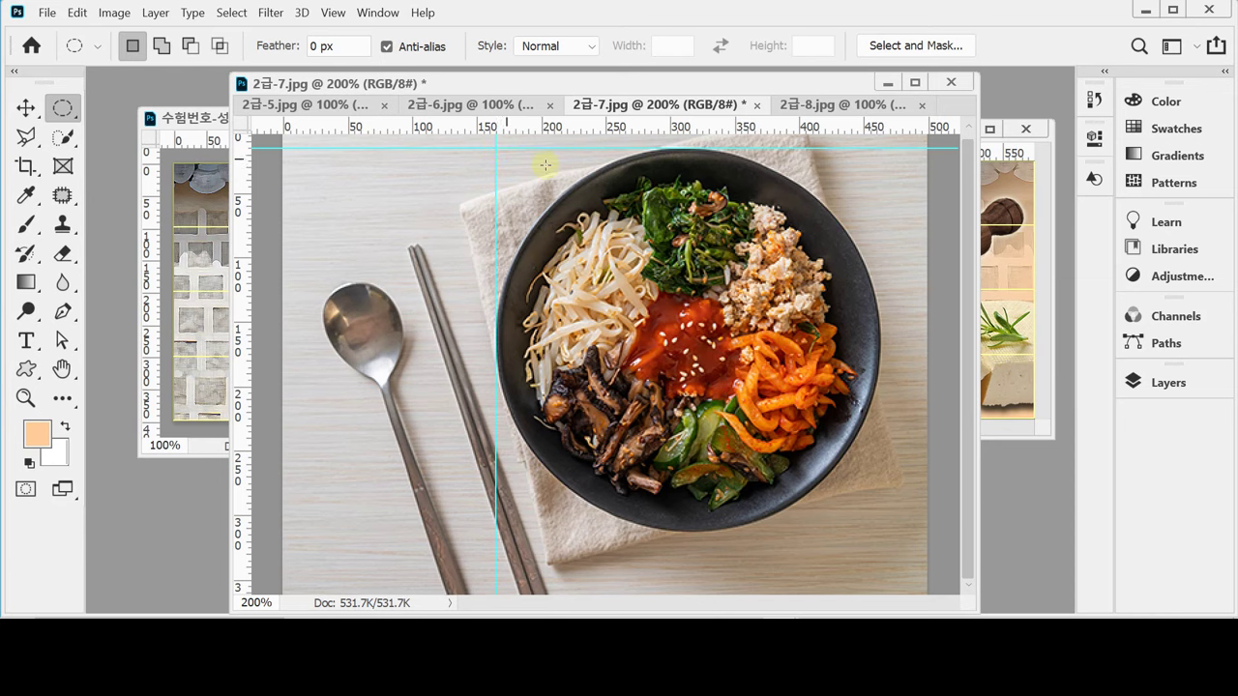
Make an elliptical selection about 299 × 295 px around the bowl from the guide intersection and shift it to fit the rim.
{"action": "key", "text": "ctrl+minus"}
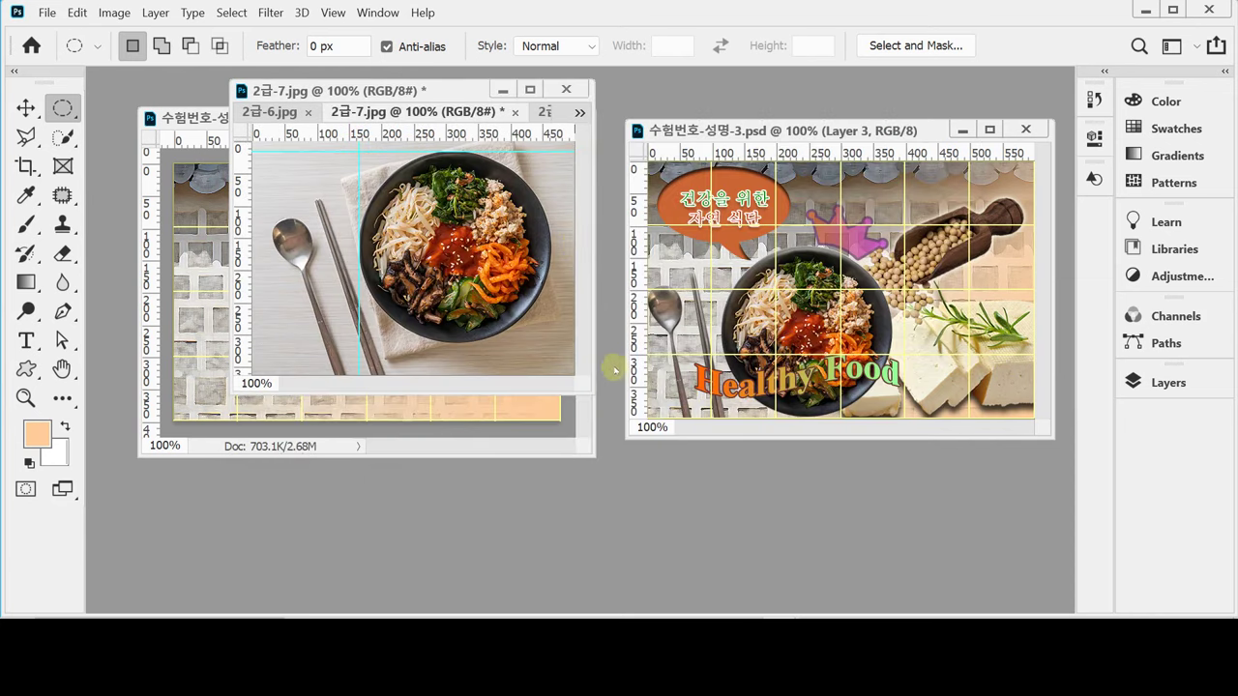
{"action": "left_click_drag", "start_coordinate": [595, 391], "coordinate": [747, 522]}
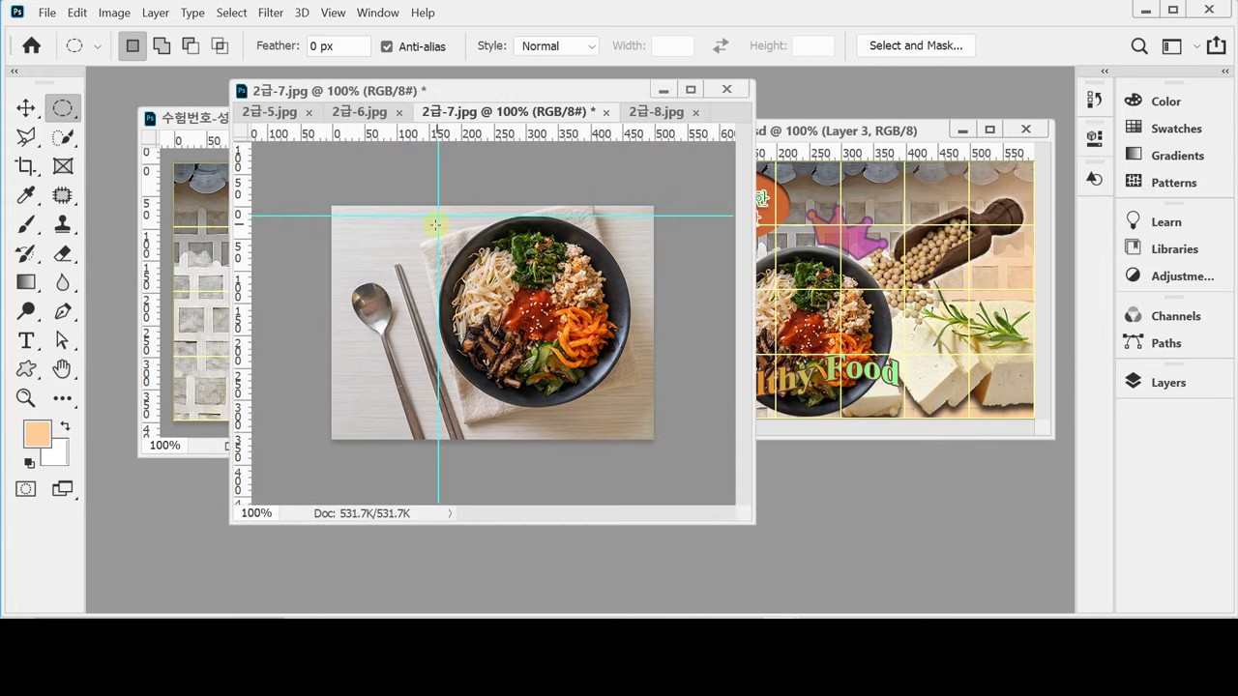
{"action": "left_click_drag", "start_coordinate": [438, 216], "coordinate": [629, 406]}
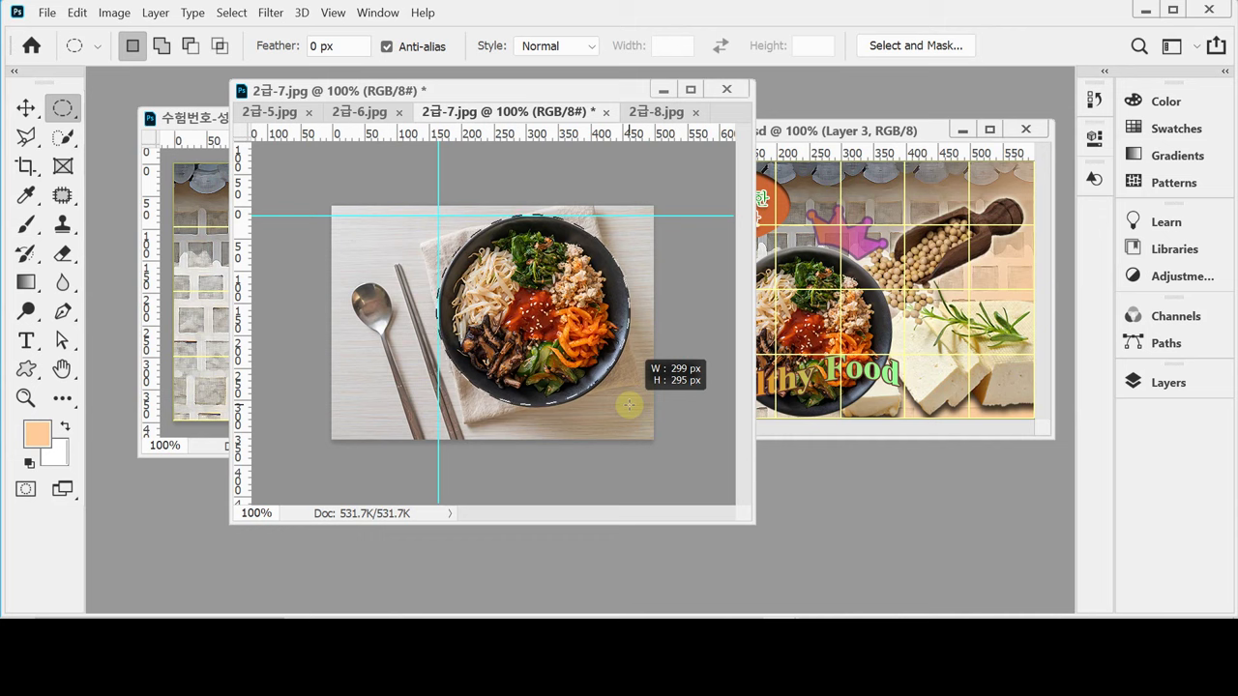
{"action": "left_click_drag", "start_coordinate": [629, 404], "coordinate": [629, 405]}
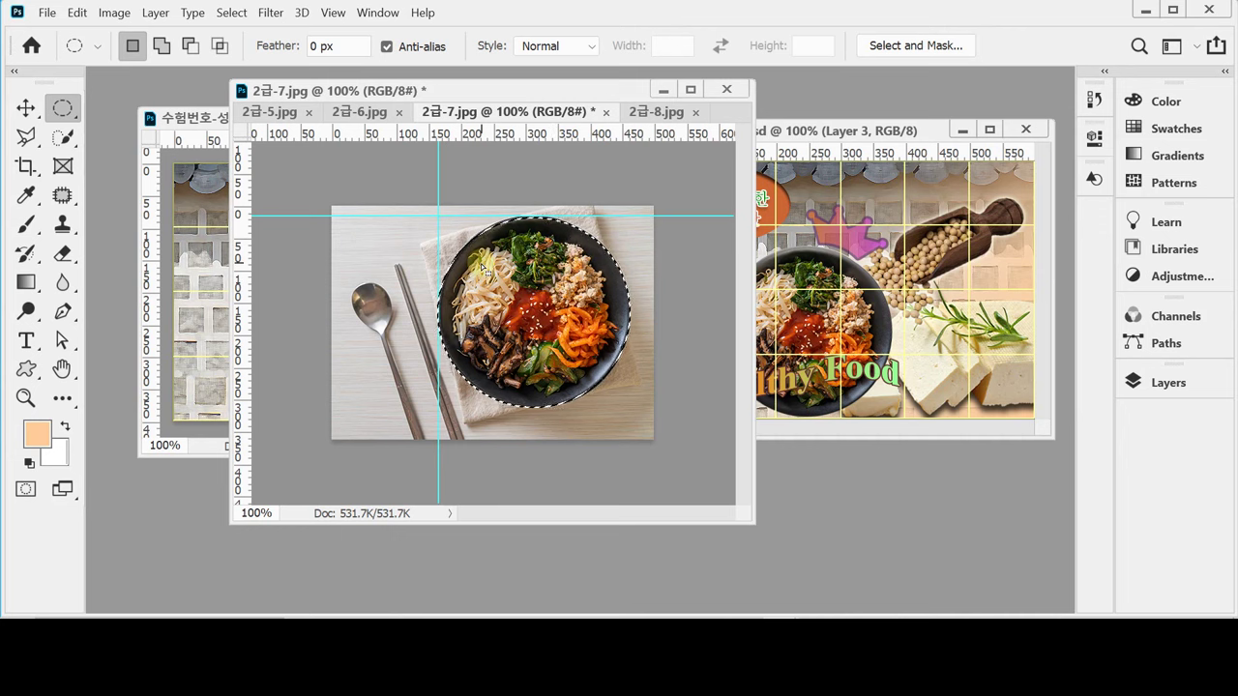
{"action": "left_click_drag", "start_coordinate": [484, 268], "coordinate": [501, 277]}
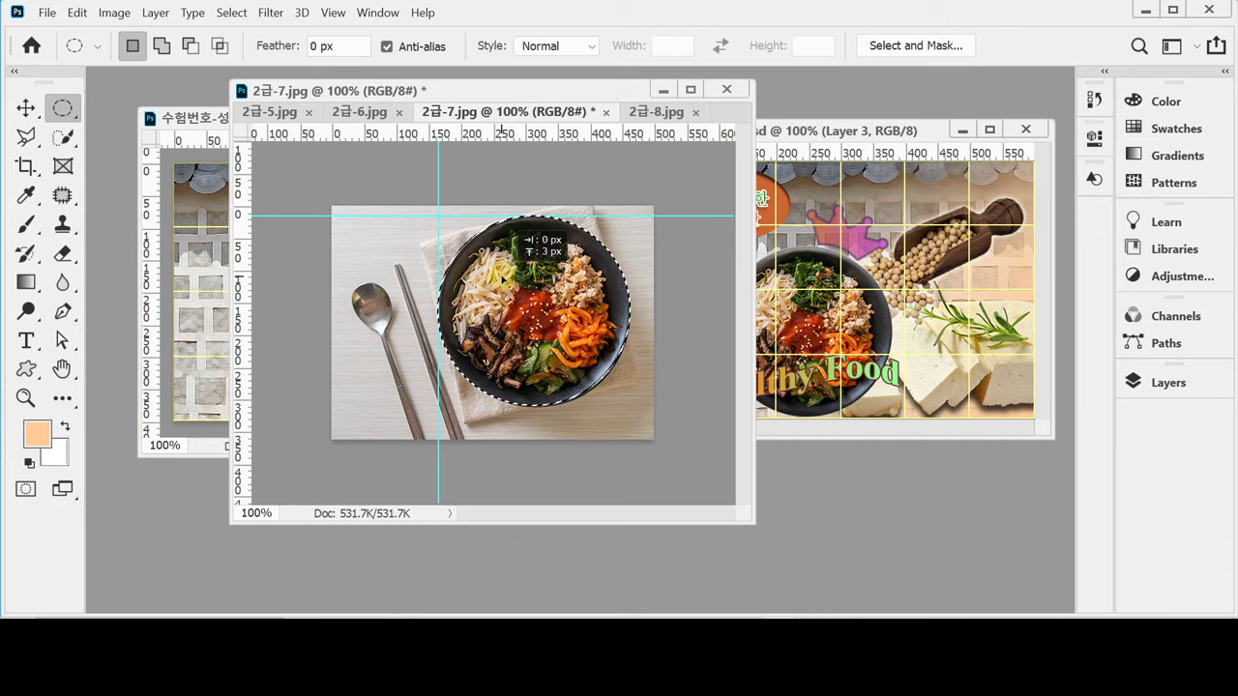
{"action": "left_click_drag", "start_coordinate": [505, 281], "coordinate": [505, 281]}
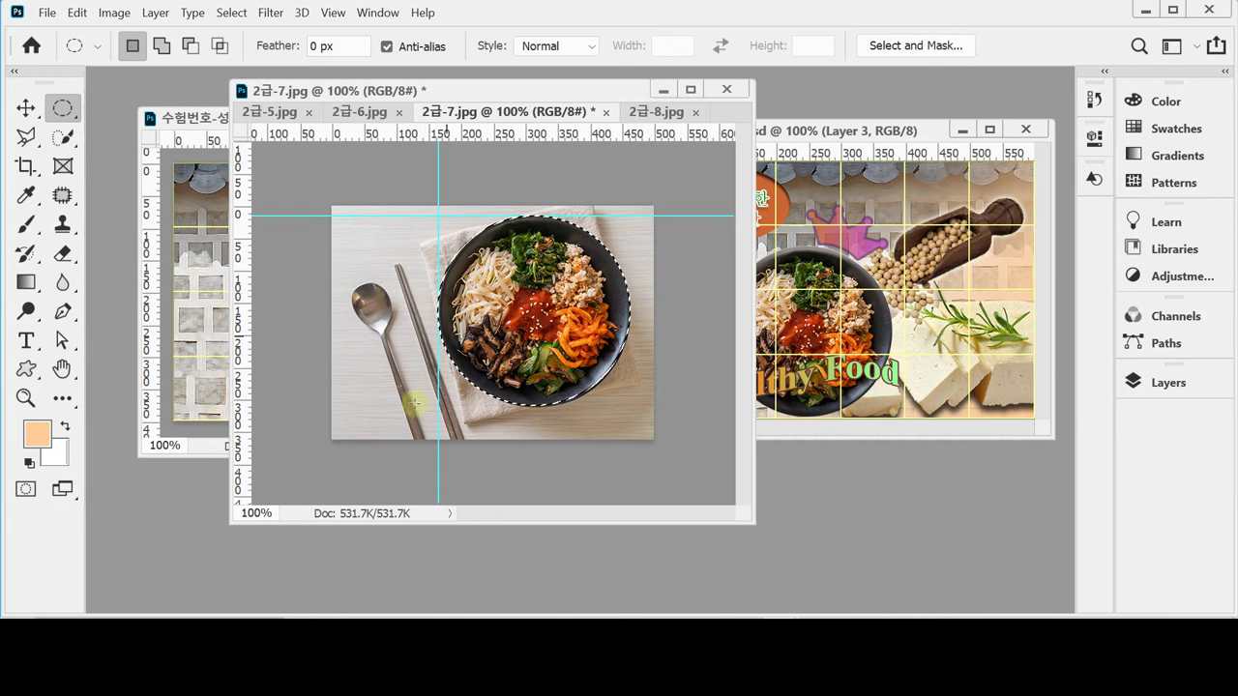
Choose the Pen tool in Path mode, check its path operation is Exclude Overlapping Shapes, and reset the tool.
{"action": "left_click", "coordinate": [413, 345]}
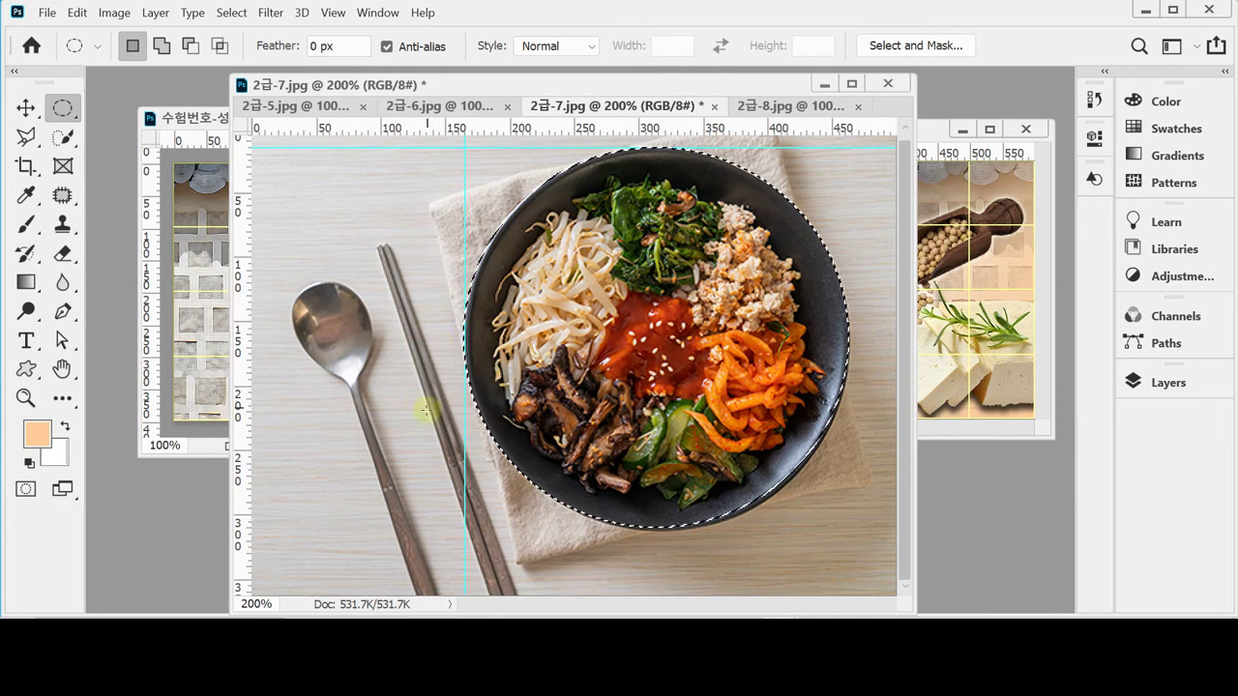
{"action": "left_click_drag", "start_coordinate": [455, 81], "coordinate": [467, 48]}
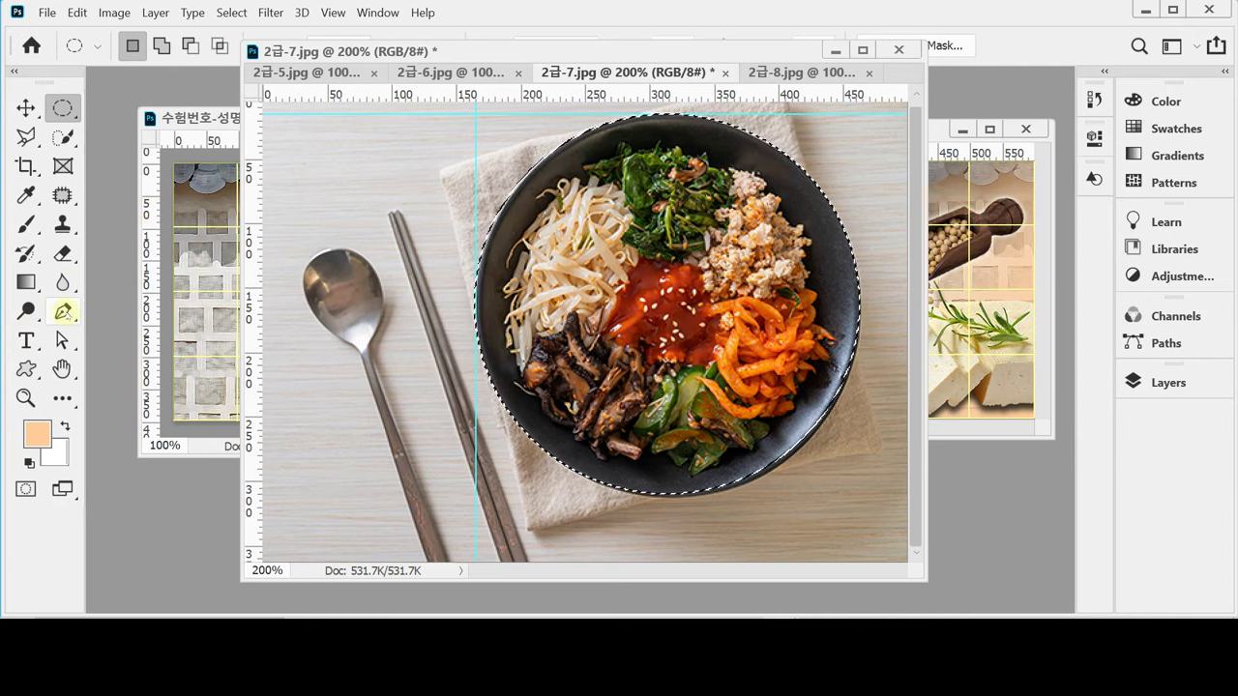
{"action": "left_click", "coordinate": [63, 310]}
{"action": "right_click", "coordinate": [63, 310]}
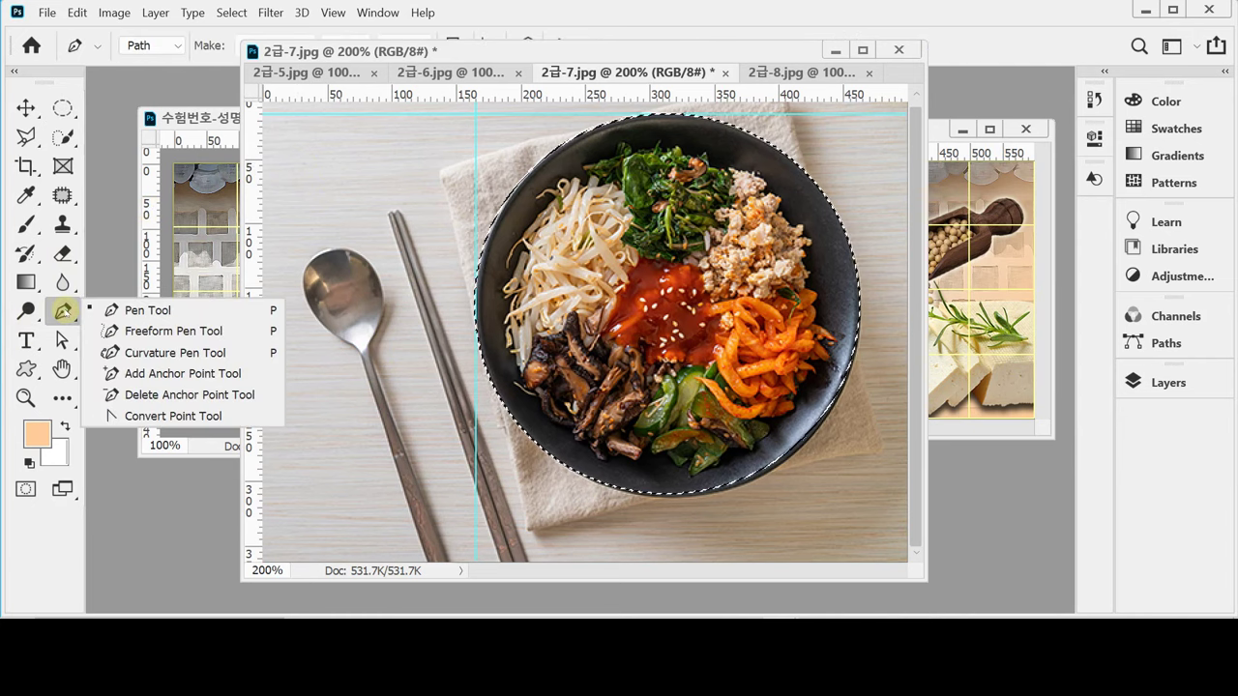
{"action": "left_click", "coordinate": [153, 311]}
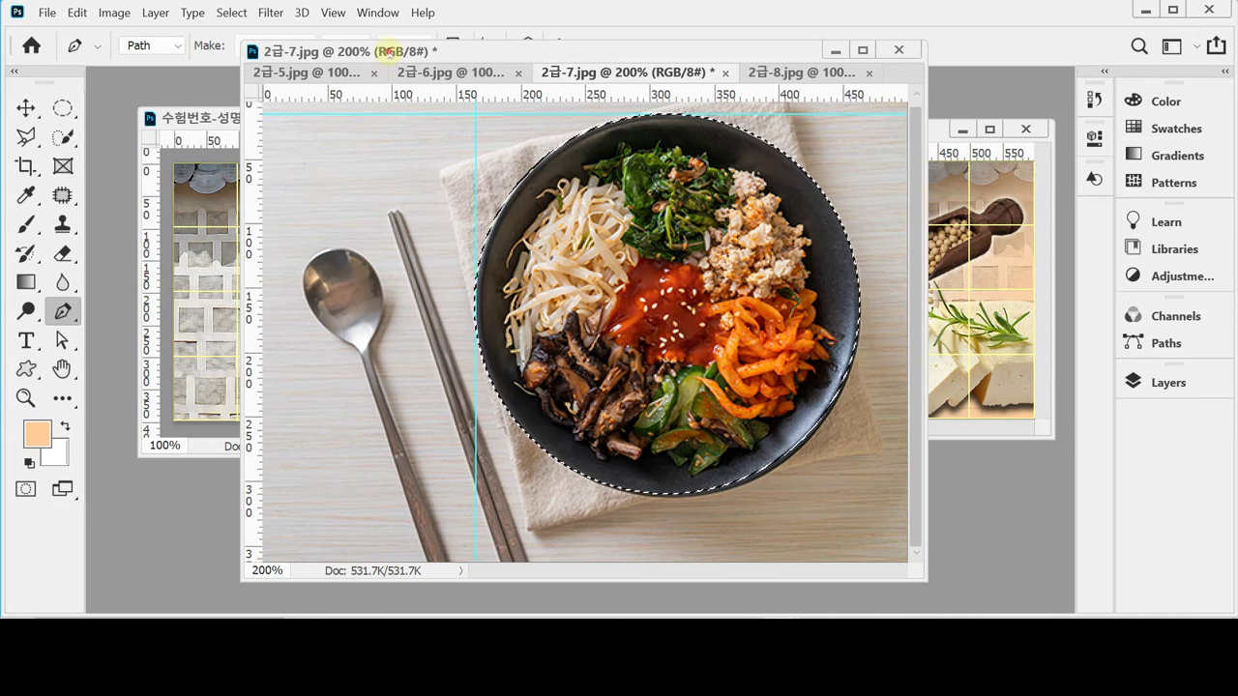
{"action": "left_click_drag", "start_coordinate": [389, 65], "coordinate": [397, 73]}
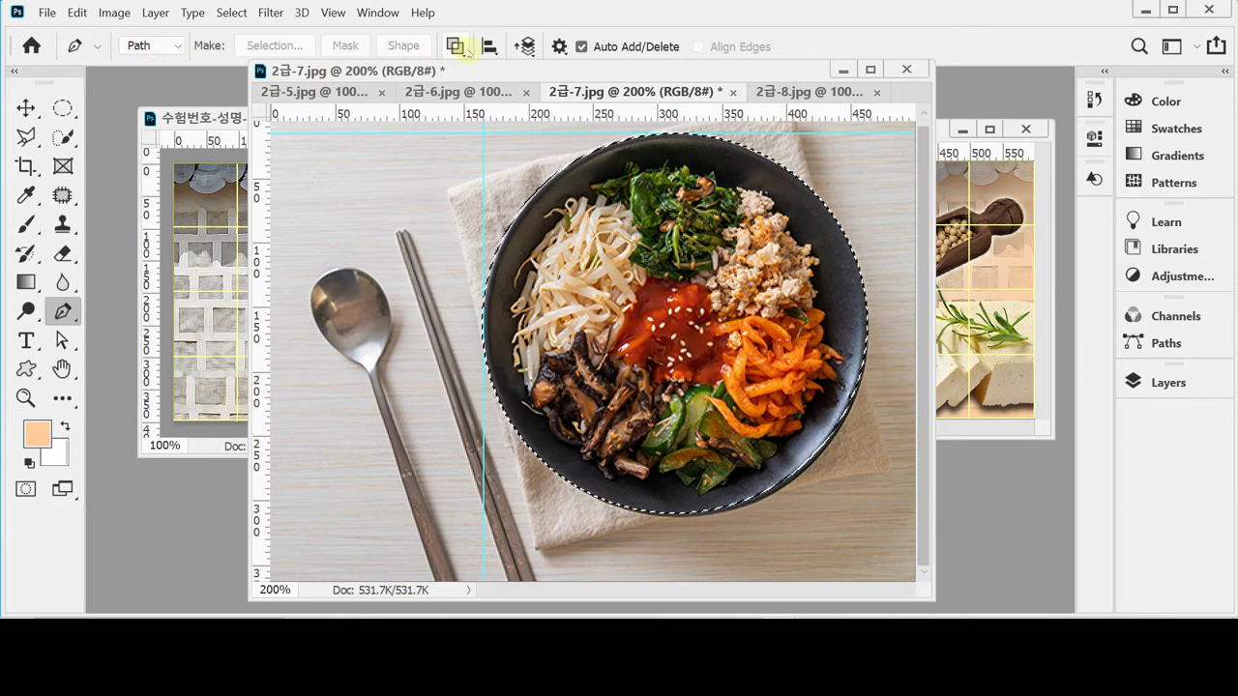
{"action": "left_click", "coordinate": [456, 46]}
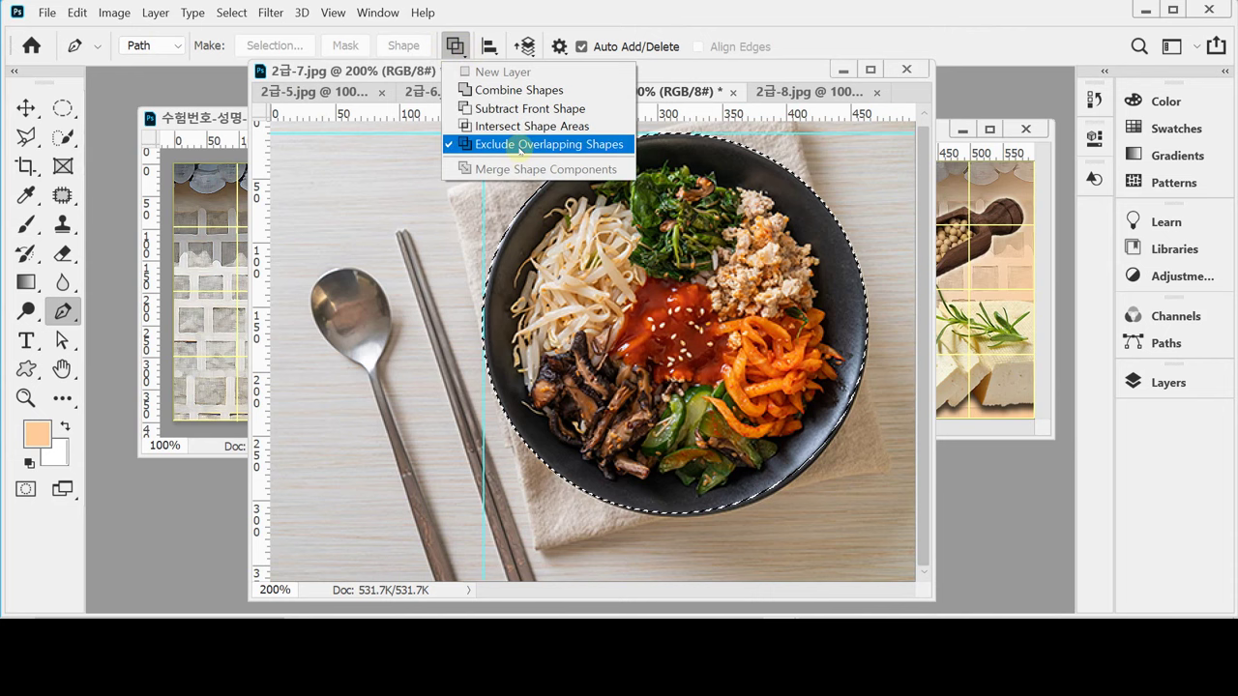
{"action": "left_click", "coordinate": [491, 13]}
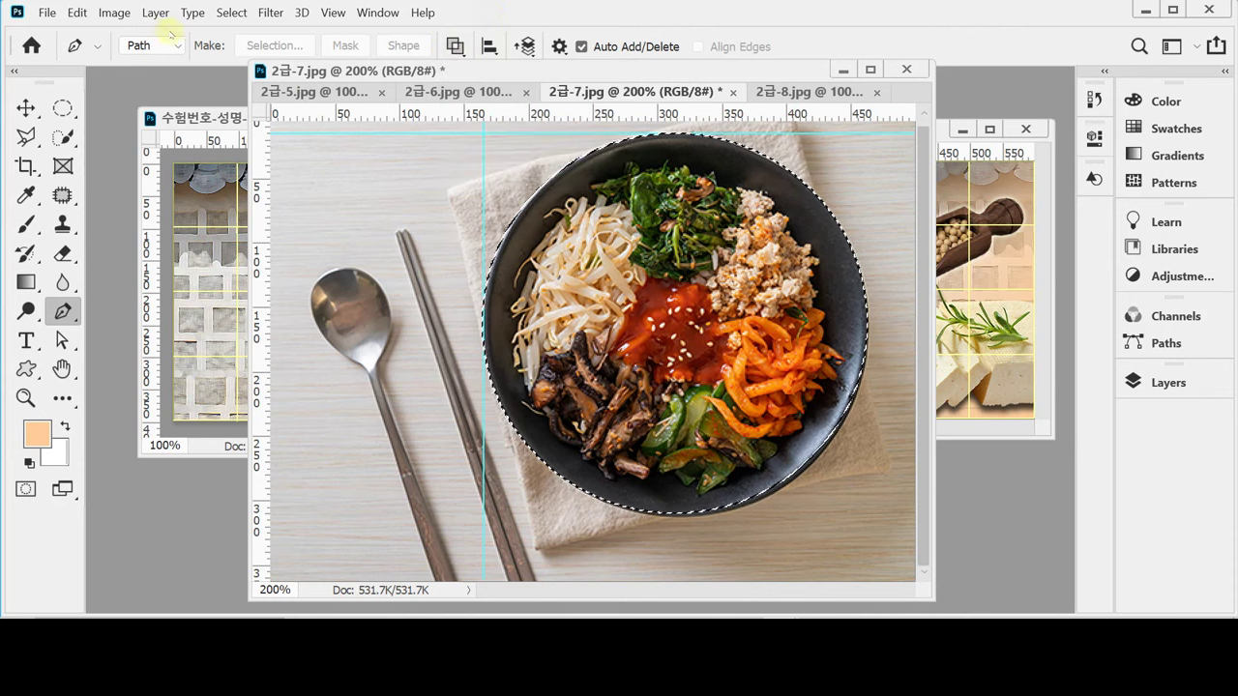
{"action": "right_click", "coordinate": [77, 43]}
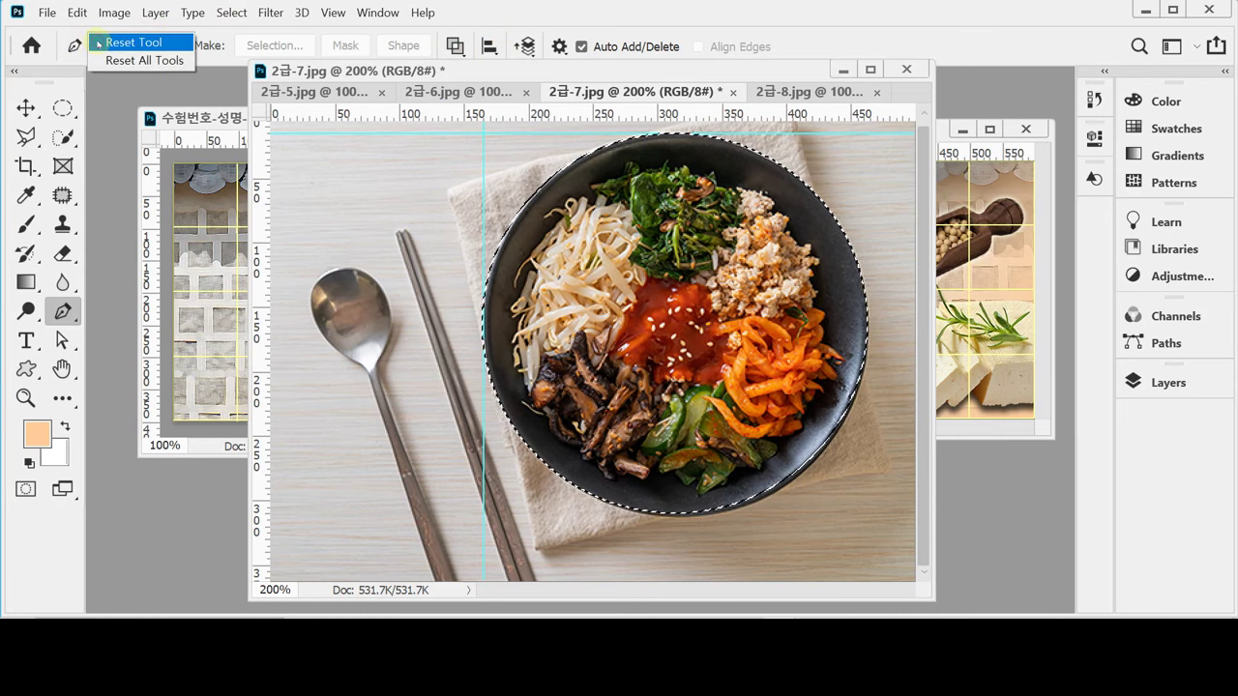
{"action": "left_click", "coordinate": [98, 43]}
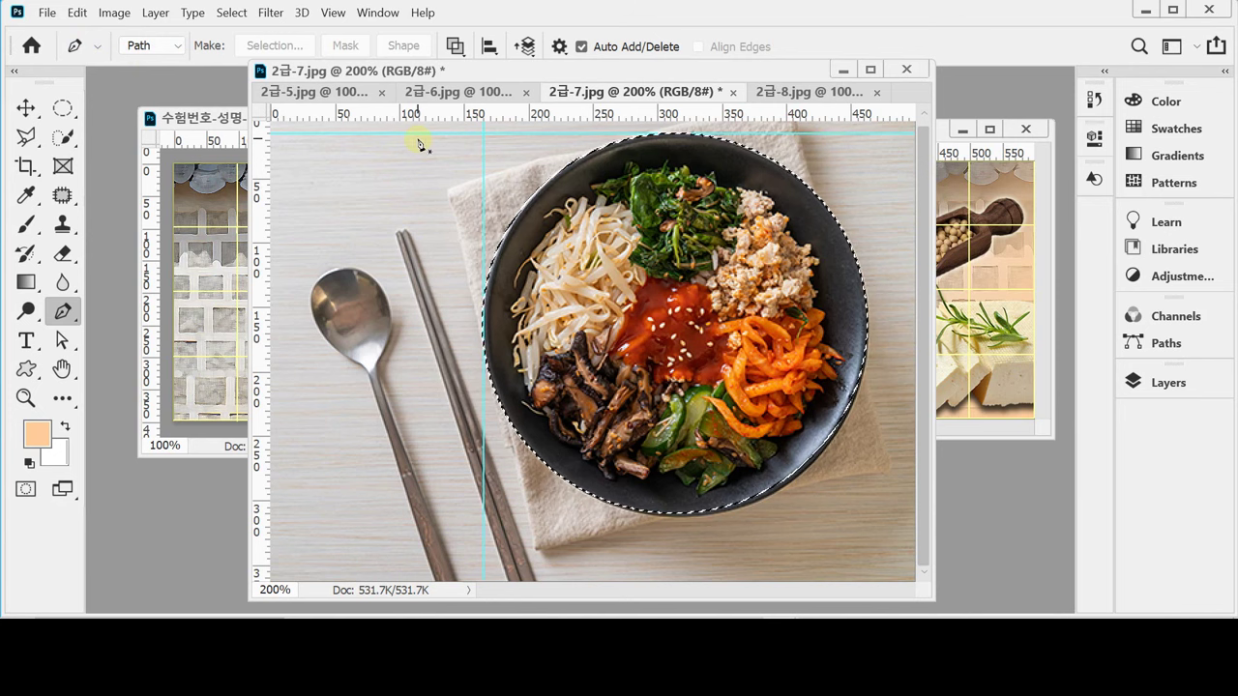
{"action": "left_click", "coordinate": [538, 236]}
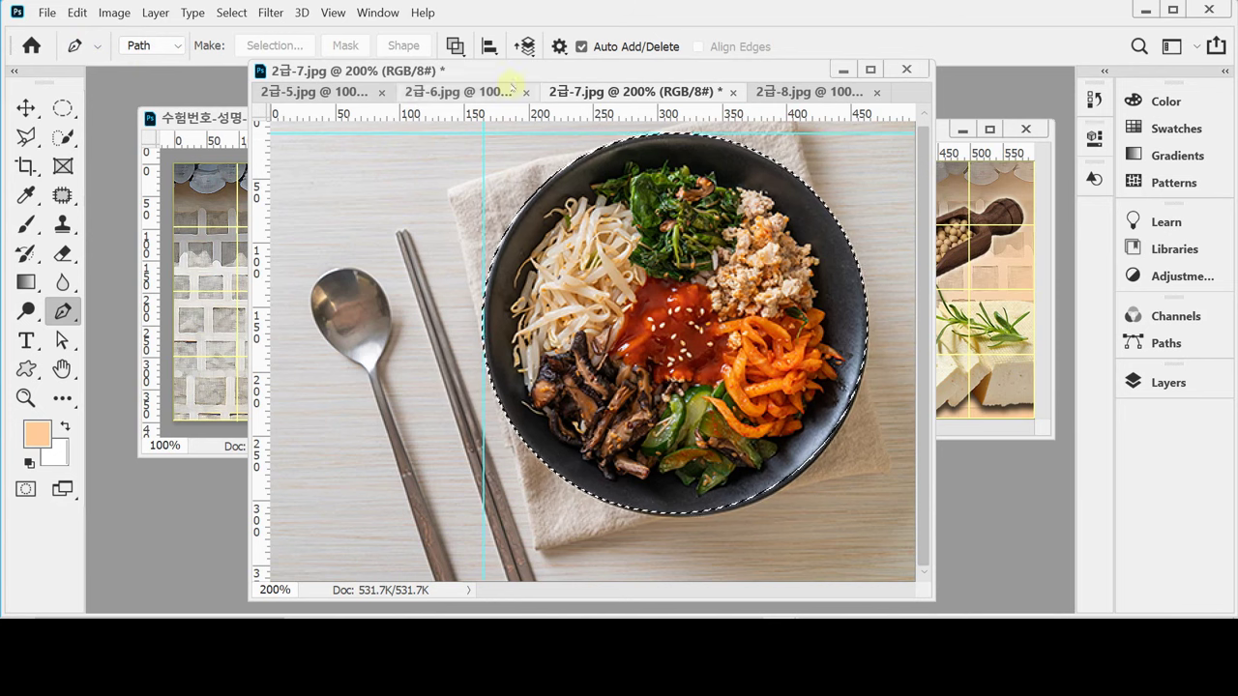
Trace a pen path around both chopsticks, from the image's lower edge up around the tips and back down.
{"action": "left_click_drag", "start_coordinate": [509, 72], "coordinate": [509, 40]}
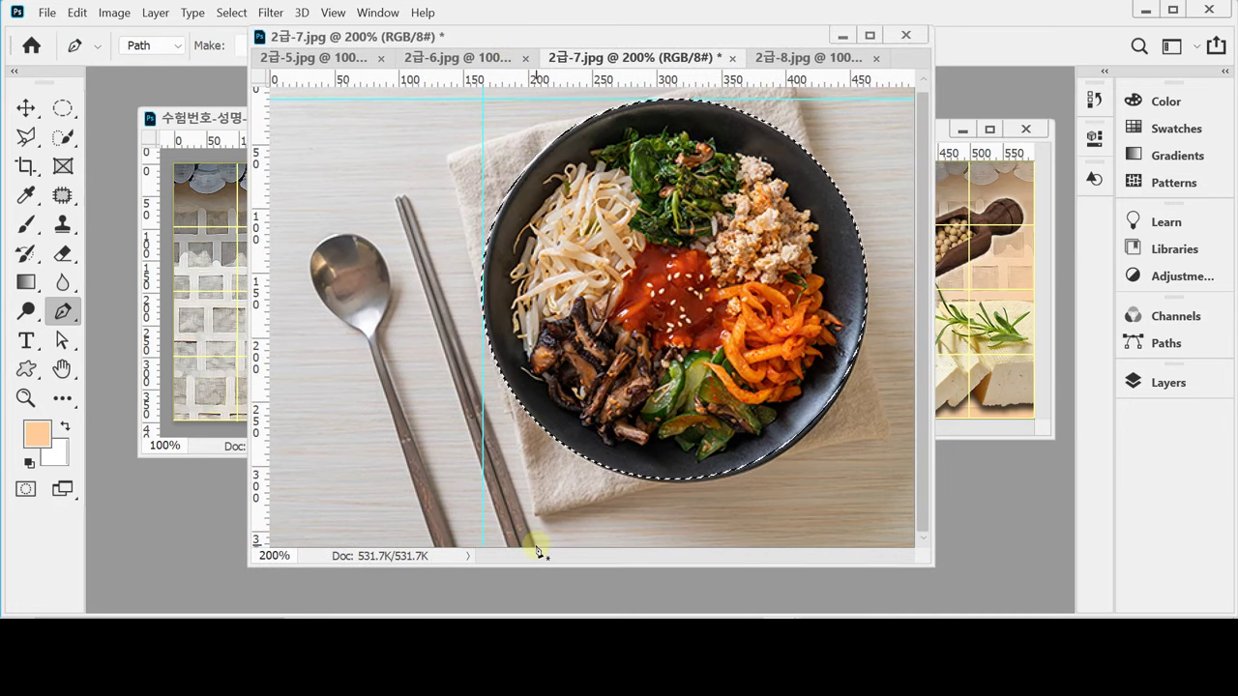
{"action": "left_click_drag", "start_coordinate": [538, 568], "coordinate": [545, 584]}
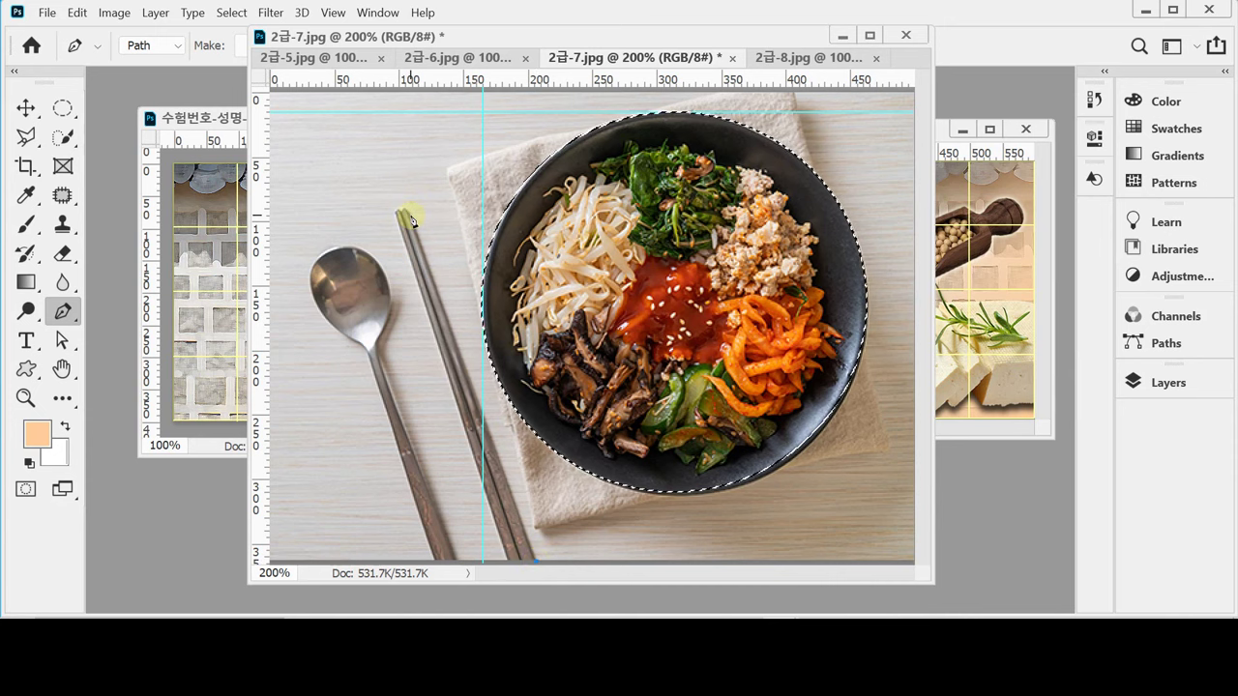
{"action": "key", "text": "ctrl+plus"}
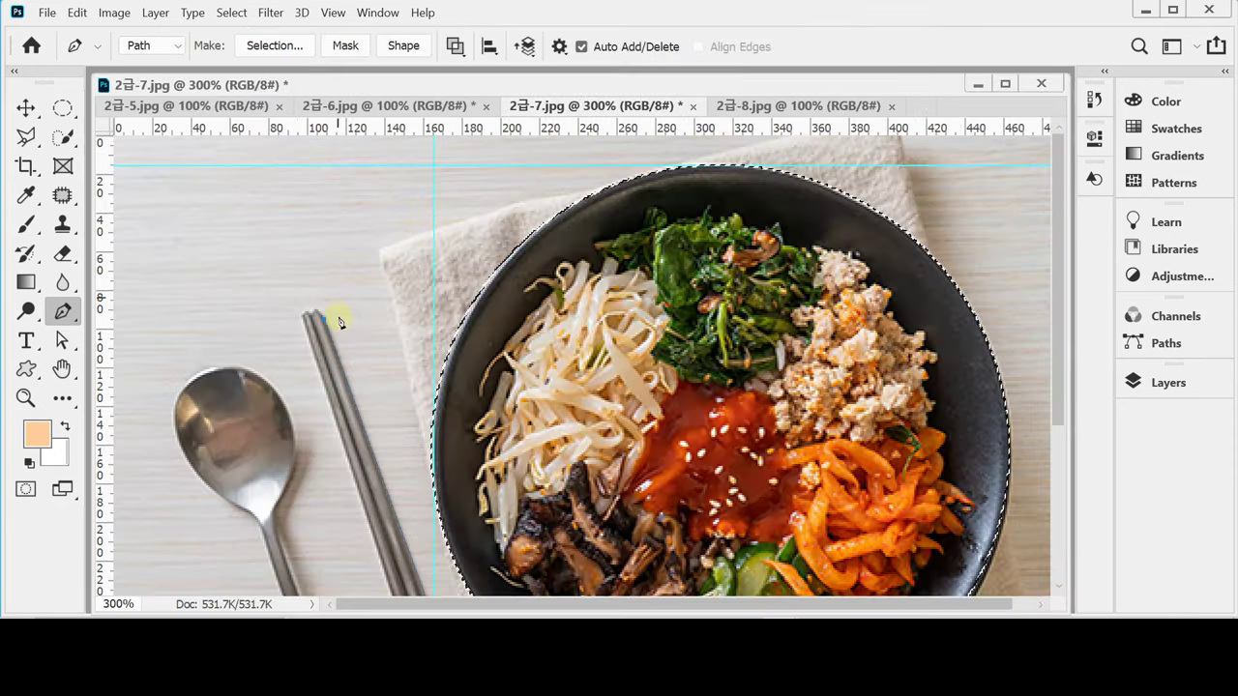
{"action": "left_click_drag", "start_coordinate": [337, 316], "coordinate": [368, 253]}
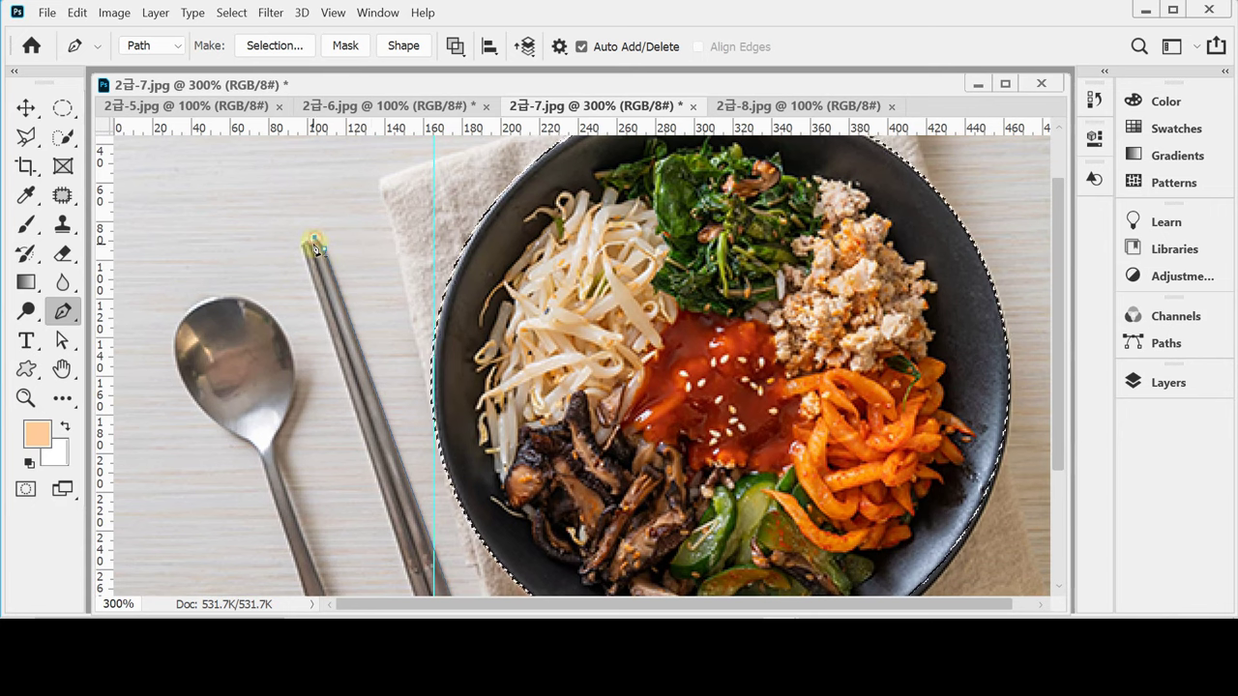
{"action": "left_click", "coordinate": [312, 244]}
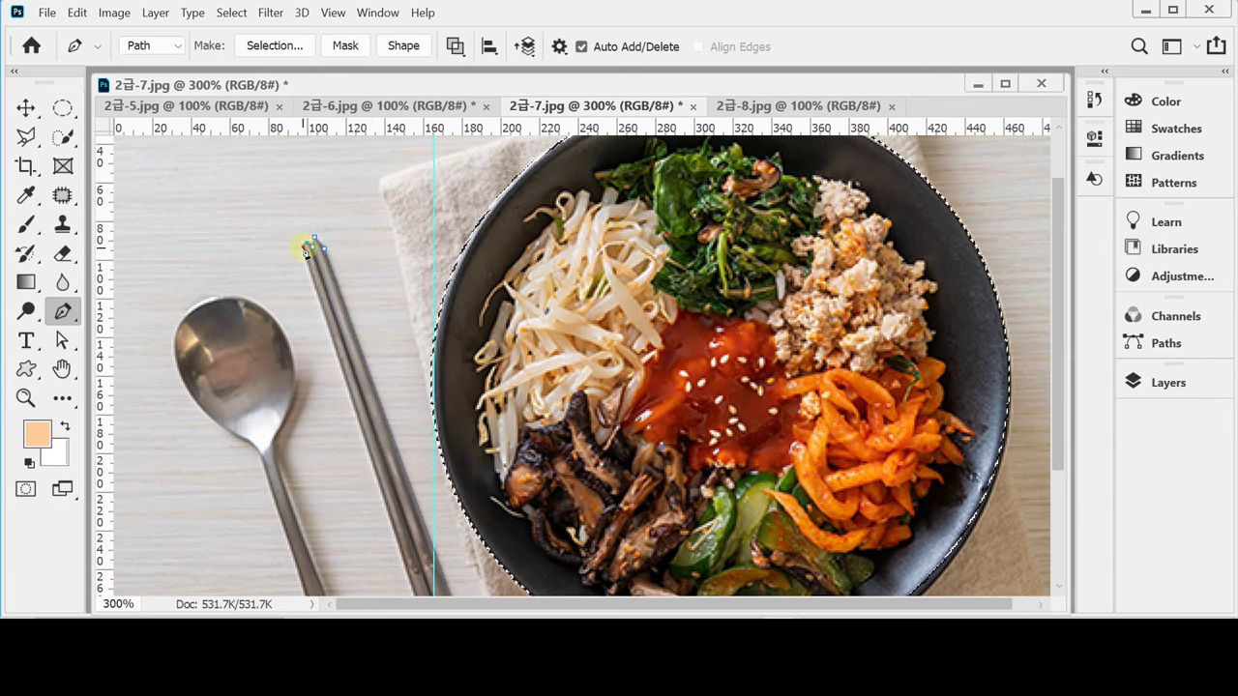
{"action": "scroll", "coordinate": [375, 427], "scroll_direction": "down", "scroll_amount": 3}
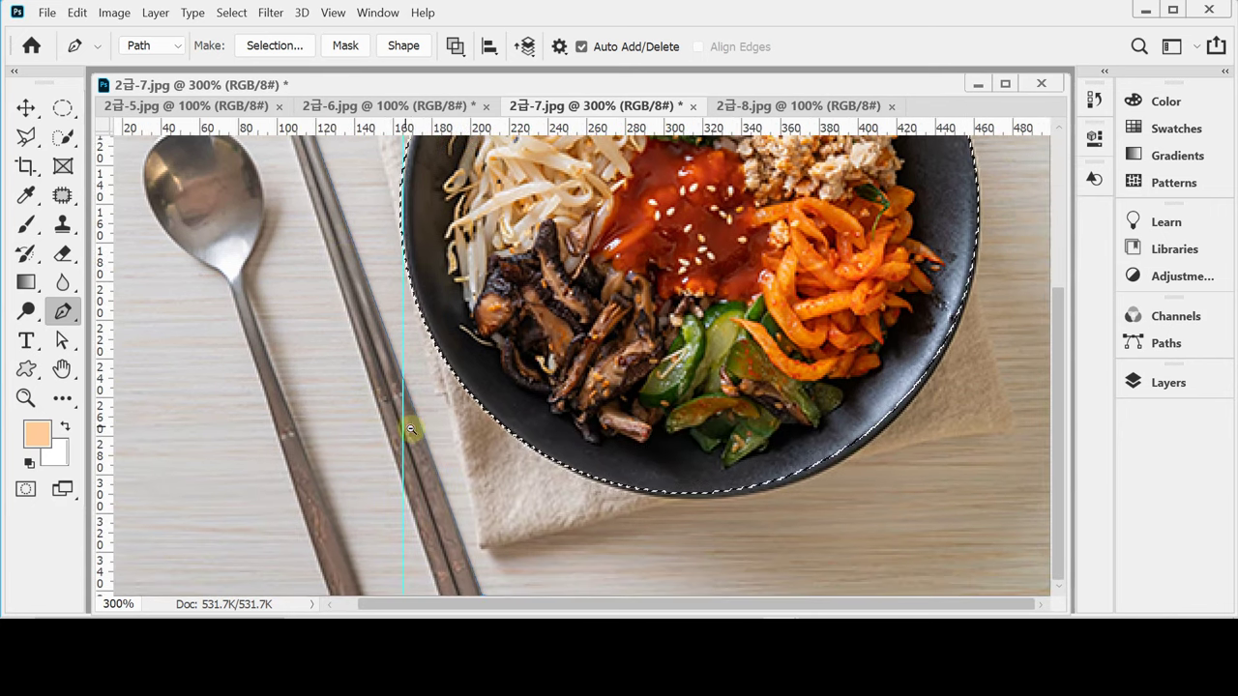
{"action": "key", "text": "ctrl+minus"}
{"action": "key", "text": "ctrl+minus"}
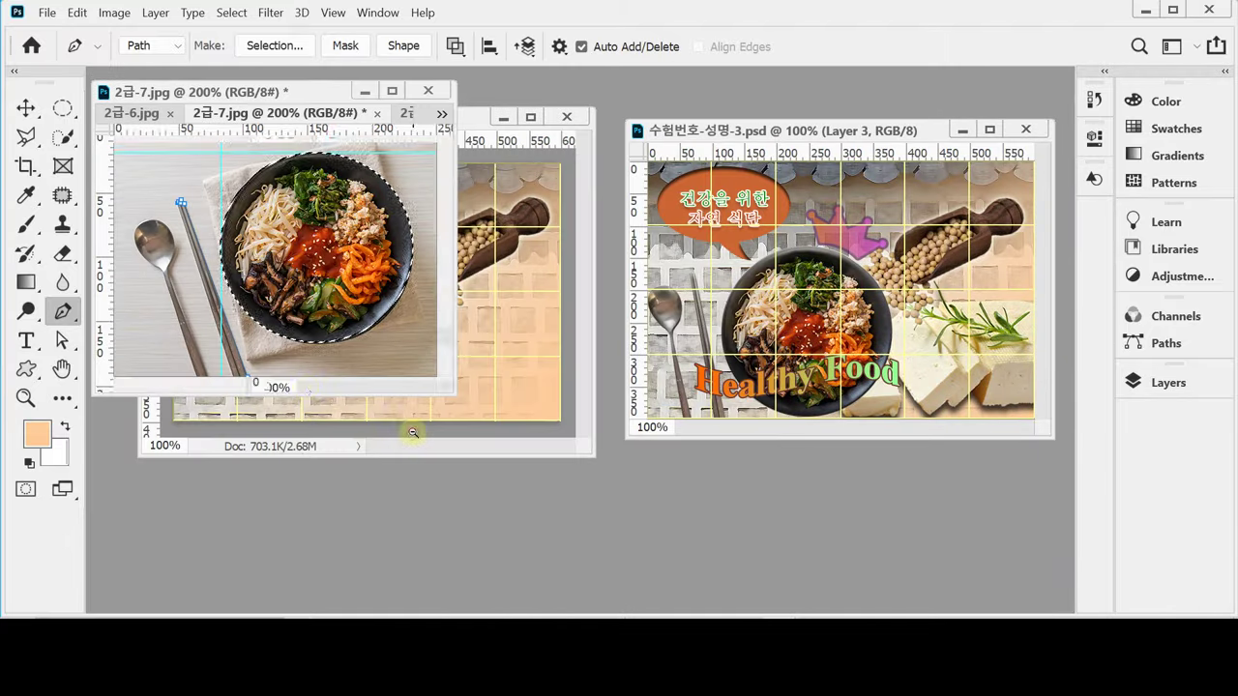
{"action": "left_click_drag", "start_coordinate": [453, 392], "coordinate": [641, 513]}
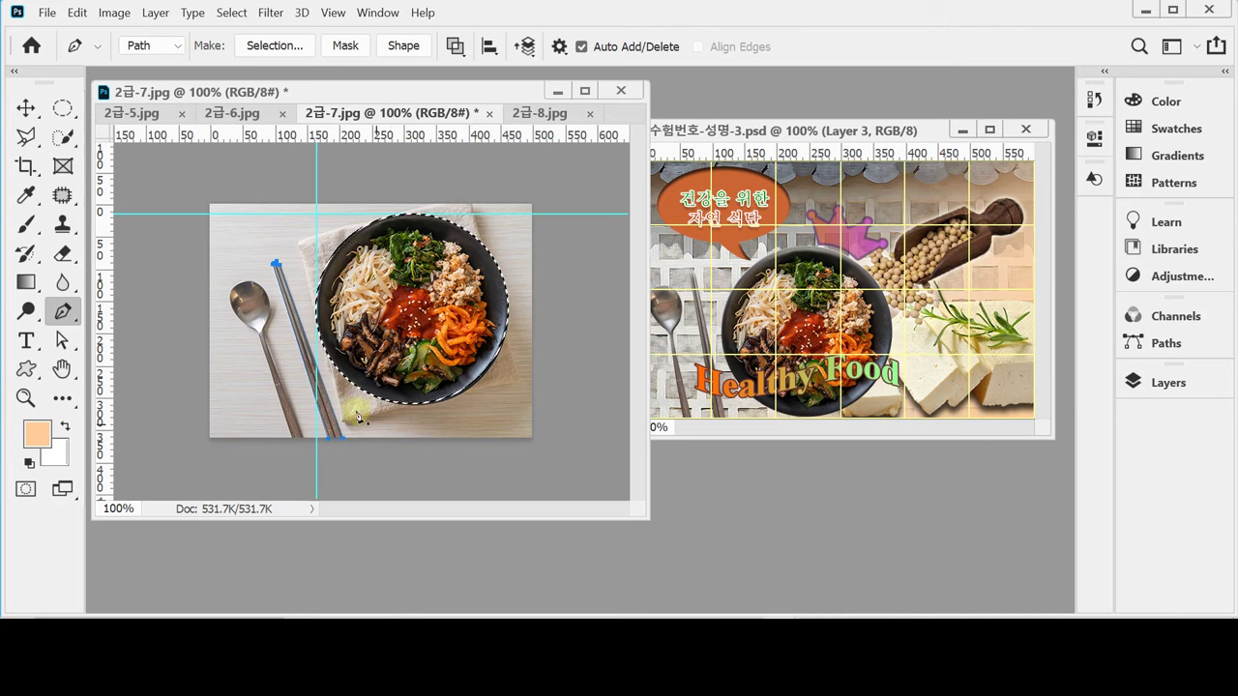
Trace a closed pen path around the spoon, from the handle at the image's lower edge up around the bowl of the spoon and back down.
{"action": "left_click", "coordinate": [291, 438]}
{"action": "left_click", "coordinate": [267, 359]}
{"action": "key", "text": "ctrl+plus"}
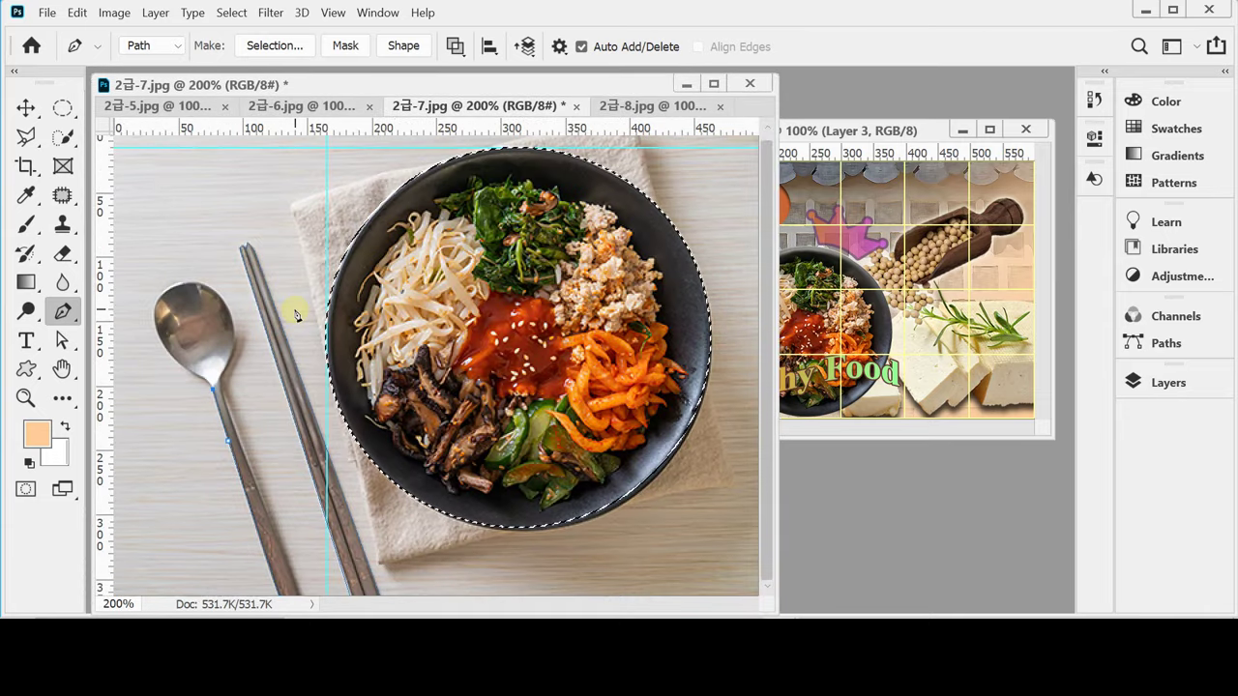
{"action": "left_click", "coordinate": [180, 368]}
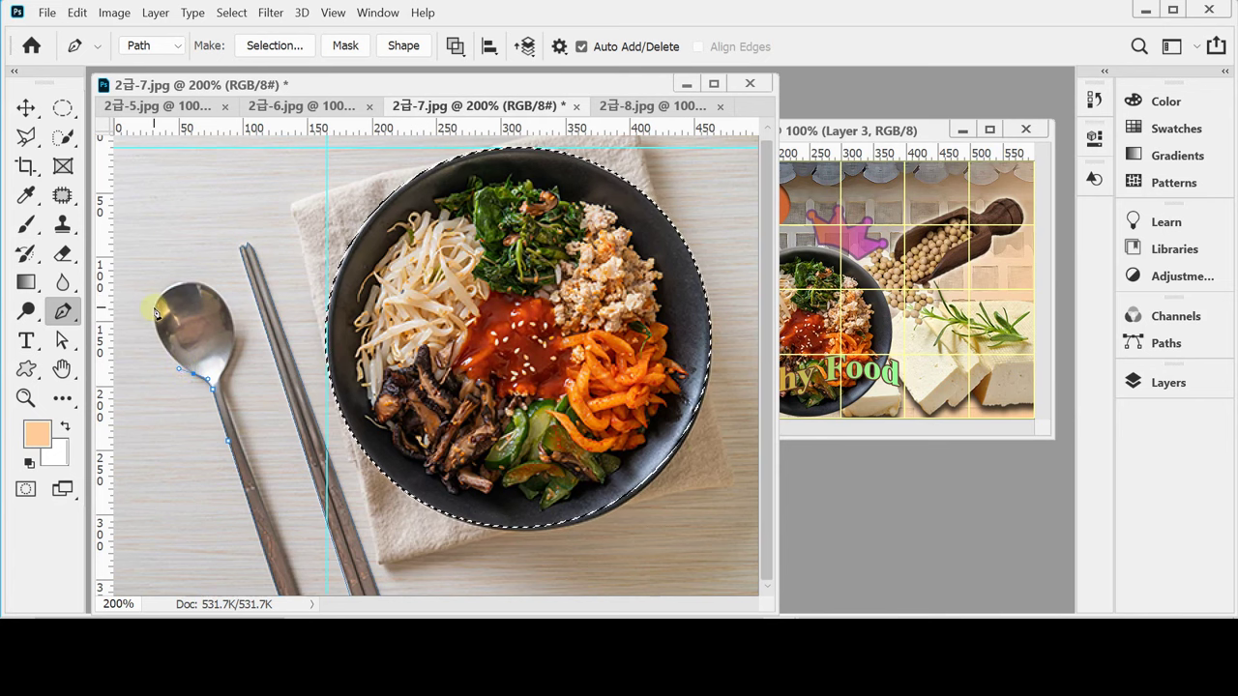
{"action": "left_click_drag", "start_coordinate": [155, 310], "coordinate": [157, 278]}
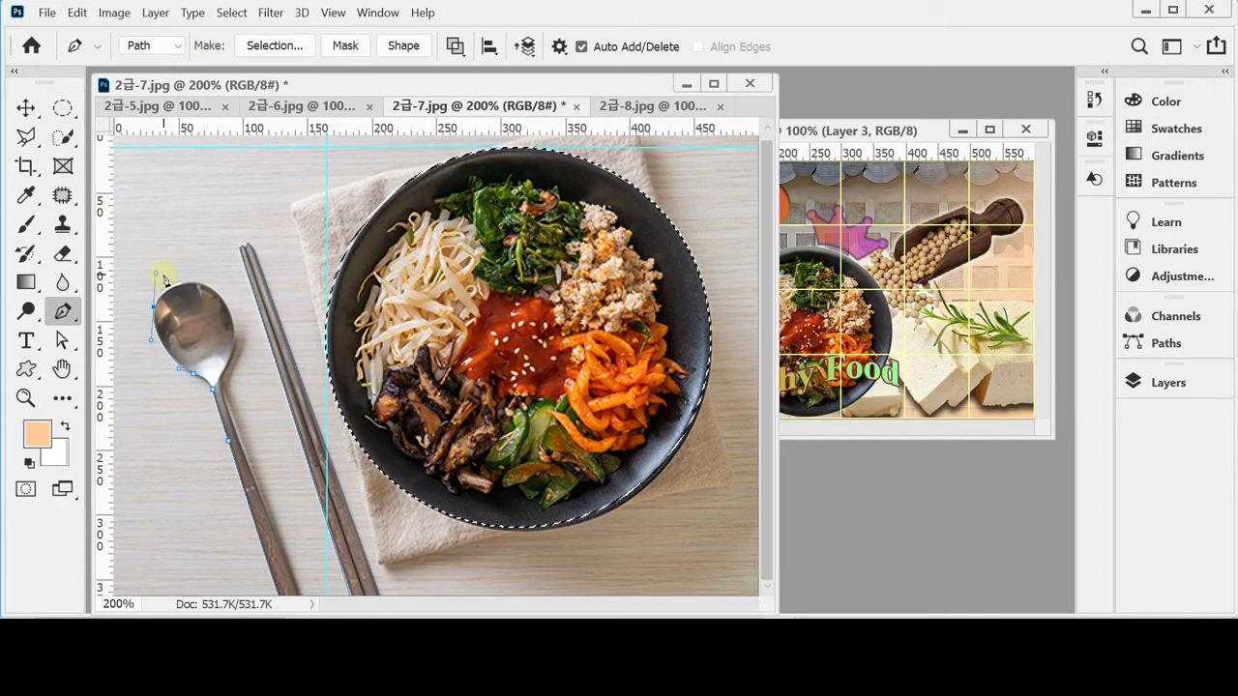
{"action": "left_click", "coordinate": [157, 276]}
Examine the Work Path holding the spoon and chopsticks outlines by deselecting and reselecting it, leaving it active.
{"action": "left_click", "coordinate": [1133, 339]}
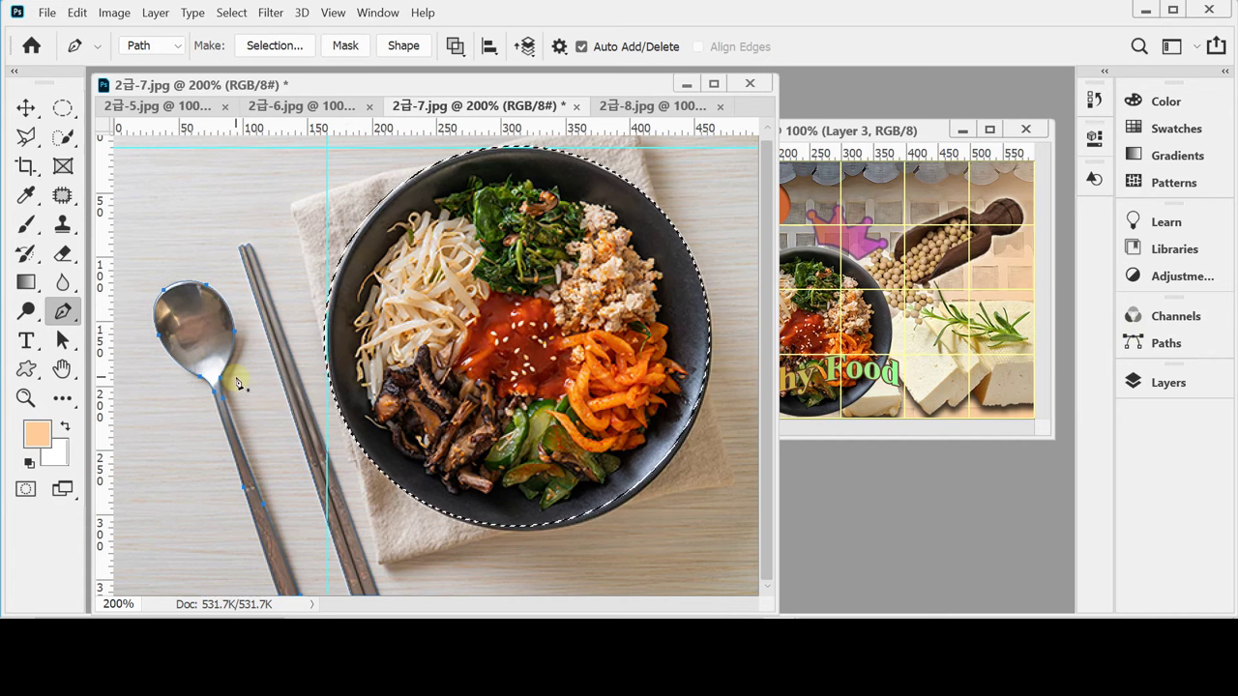
{"action": "left_click", "coordinate": [1141, 343]}
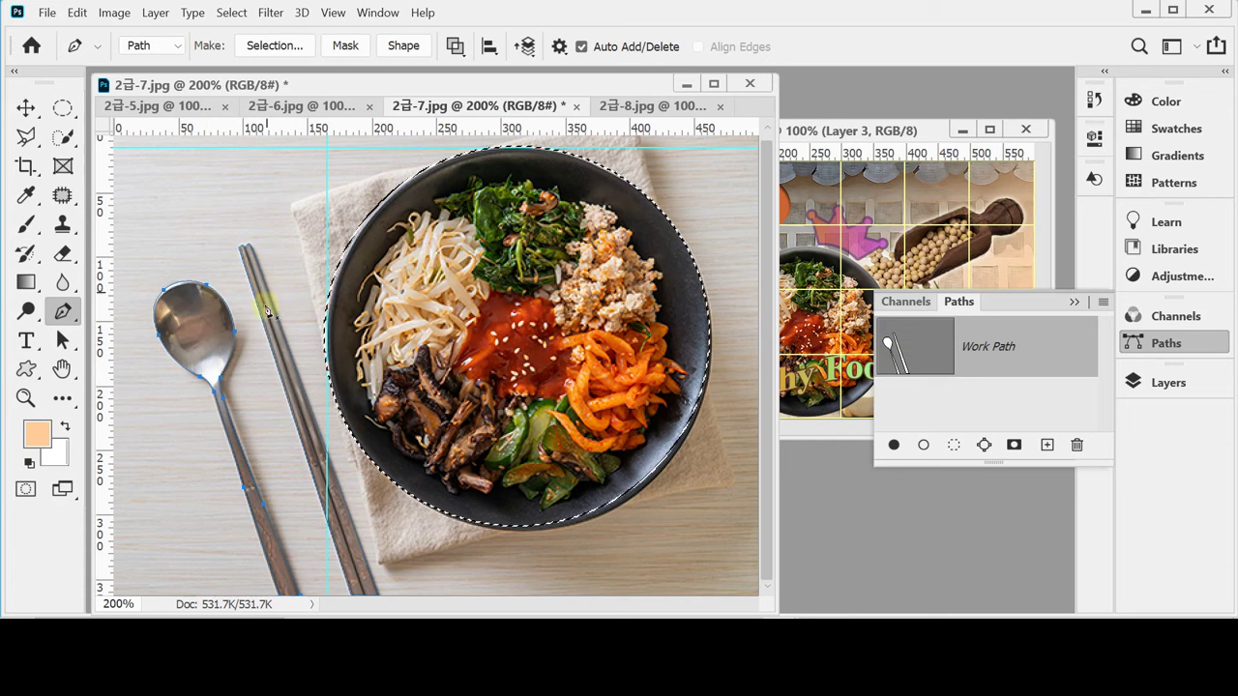
{"action": "left_click", "coordinate": [942, 406]}
{"action": "left_click", "coordinate": [899, 351]}
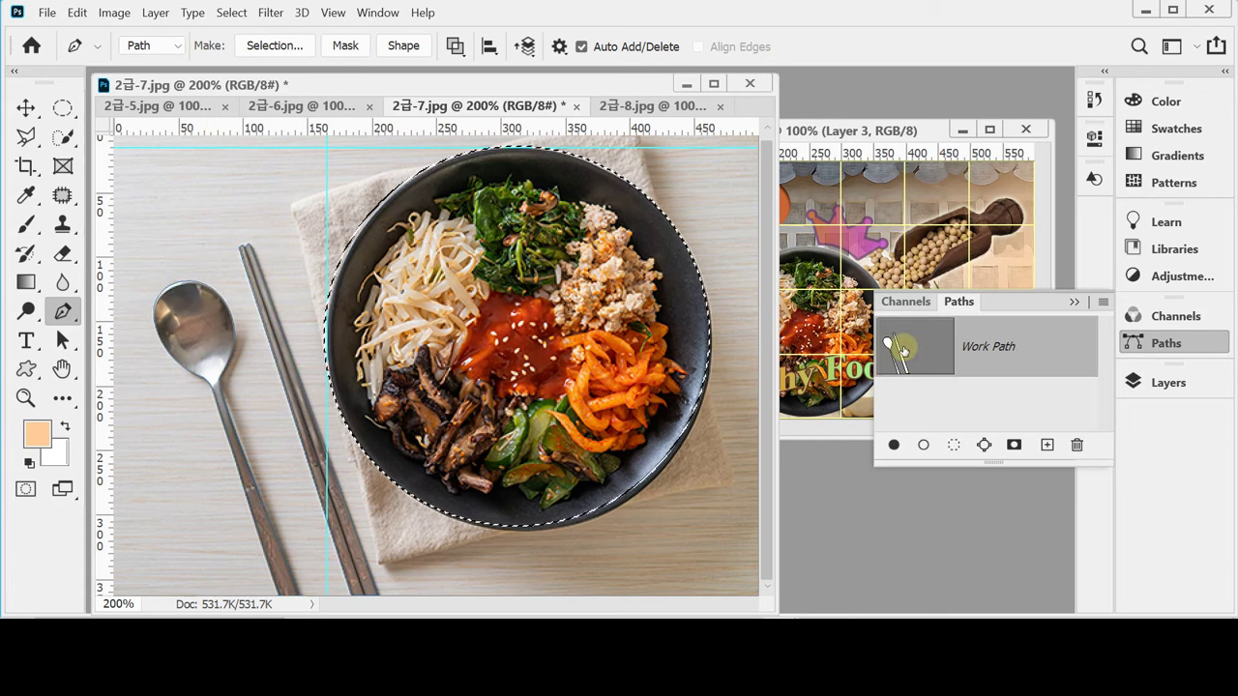
{"action": "key", "text": "ctrl+plus"}
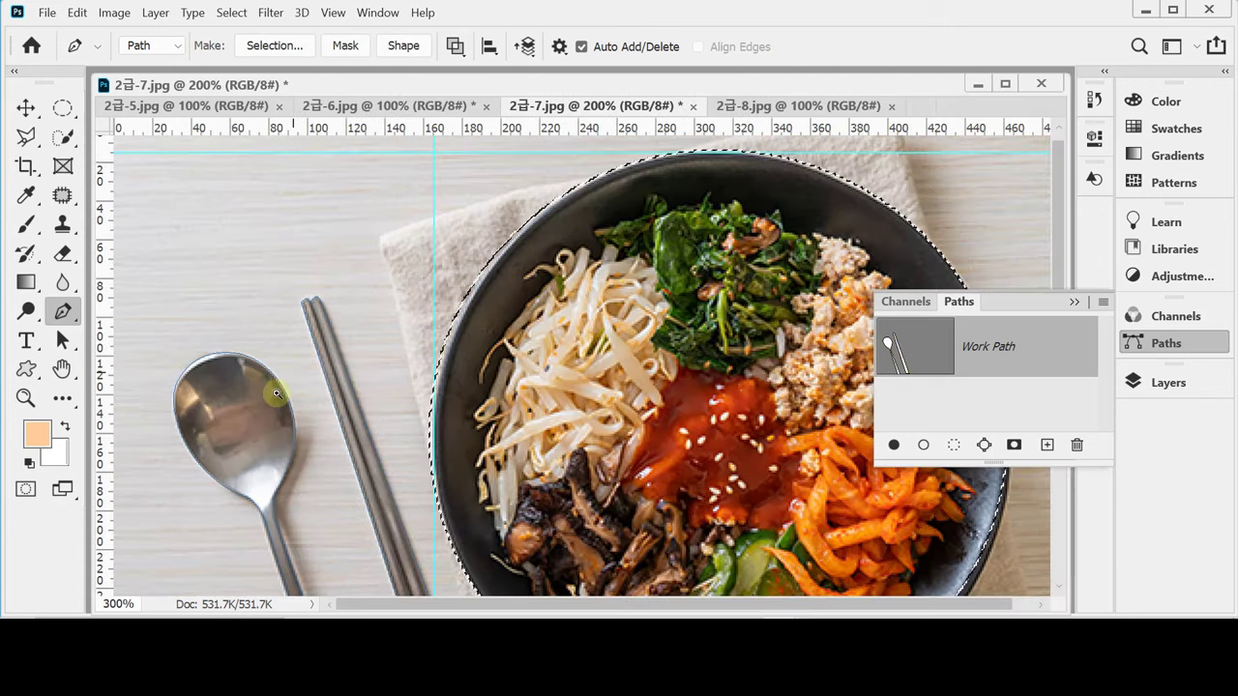
{"action": "key", "text": "ctrl+plus"}
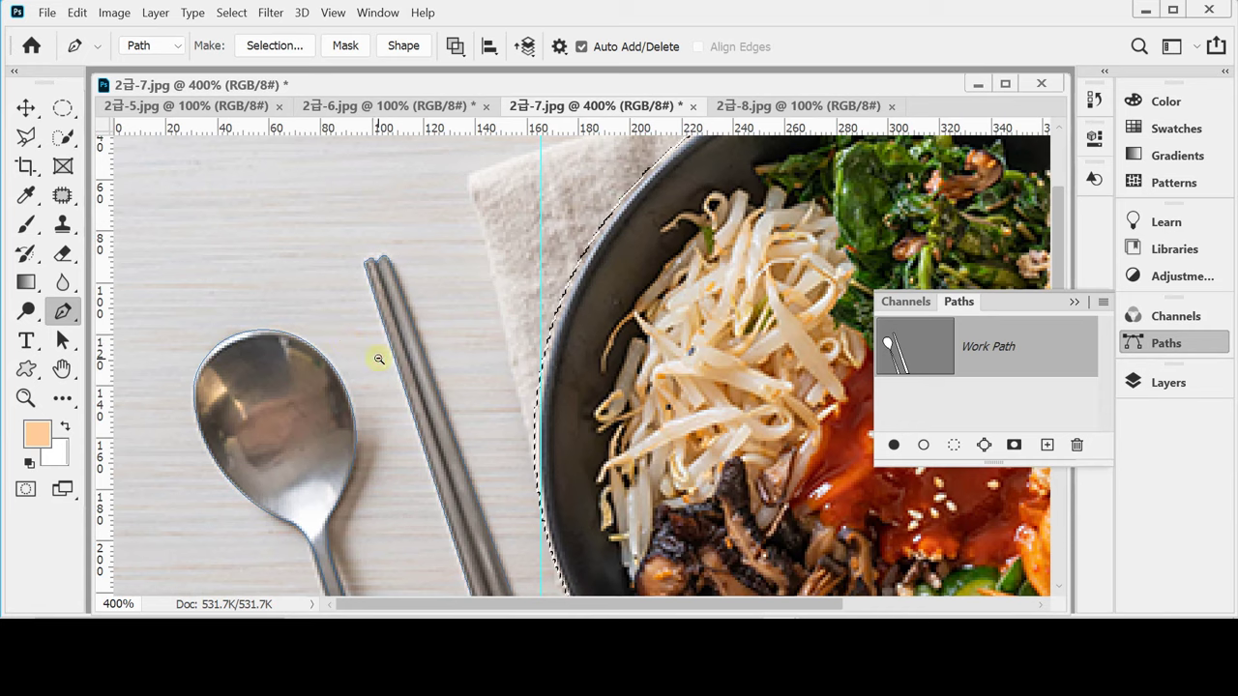
{"action": "key", "text": "ctrl+minus"}
{"action": "key", "text": "ctrl+minus"}
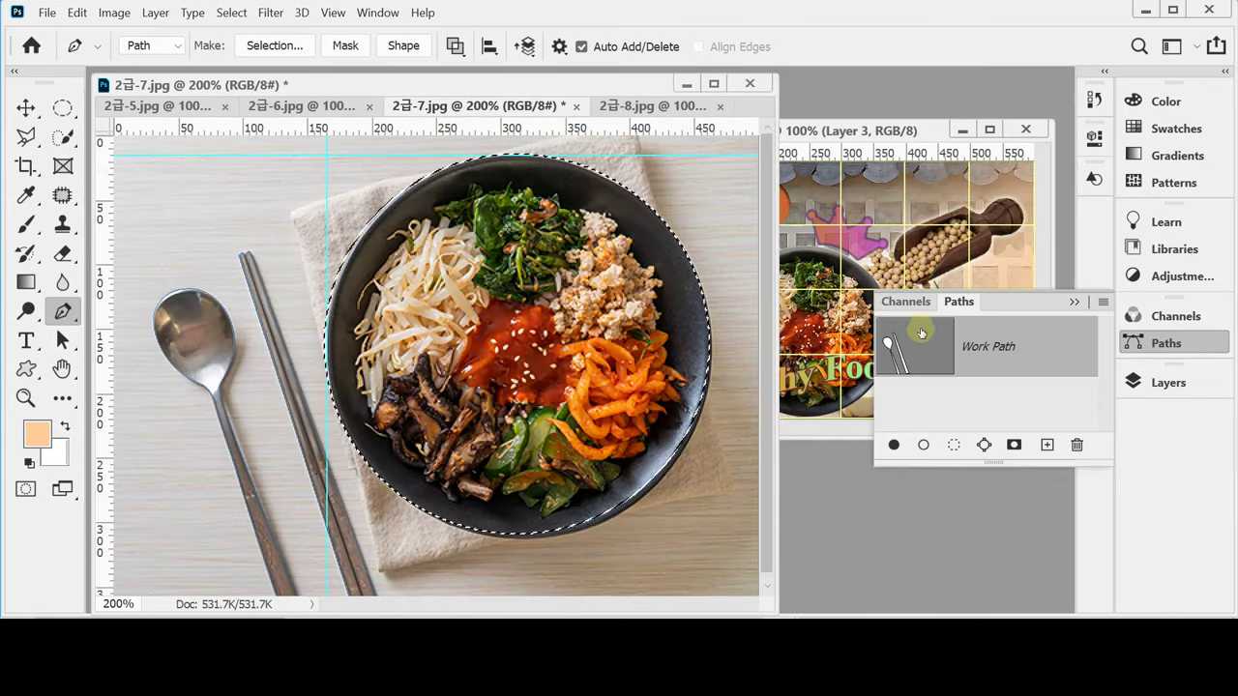
{"action": "left_click", "coordinate": [953, 392]}
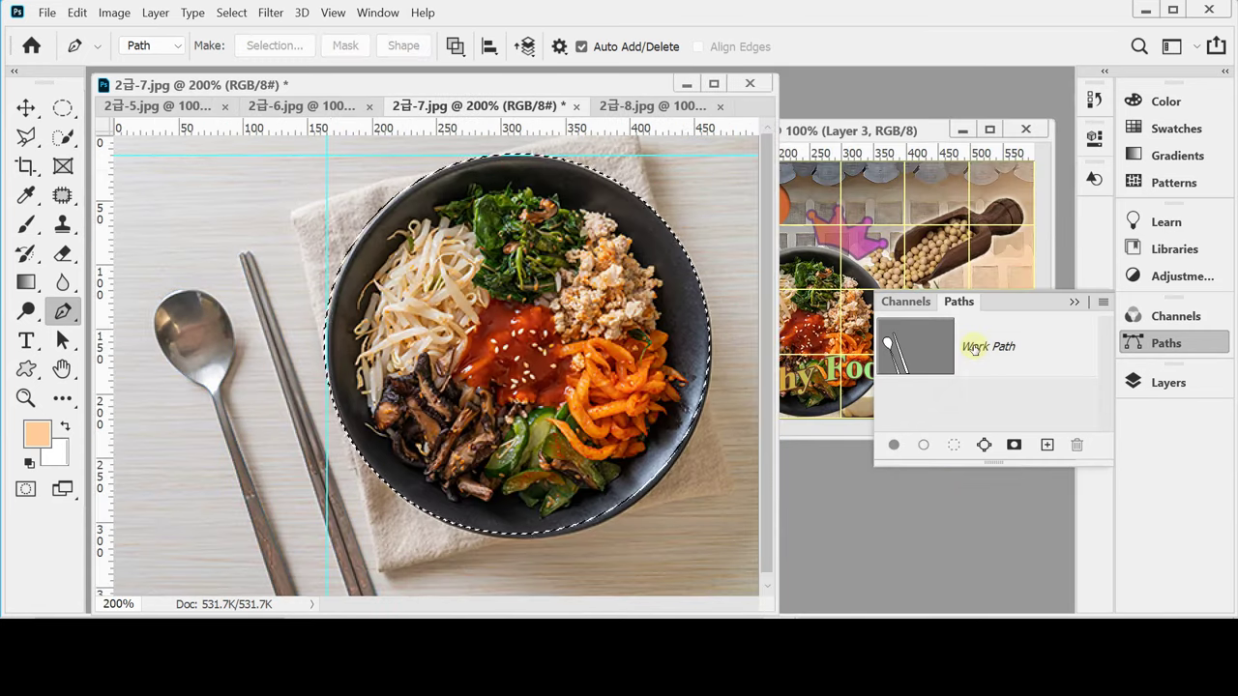
{"action": "left_click", "coordinate": [975, 346]}
{"action": "left_click", "coordinate": [925, 406]}
{"action": "left_click", "coordinate": [901, 354]}
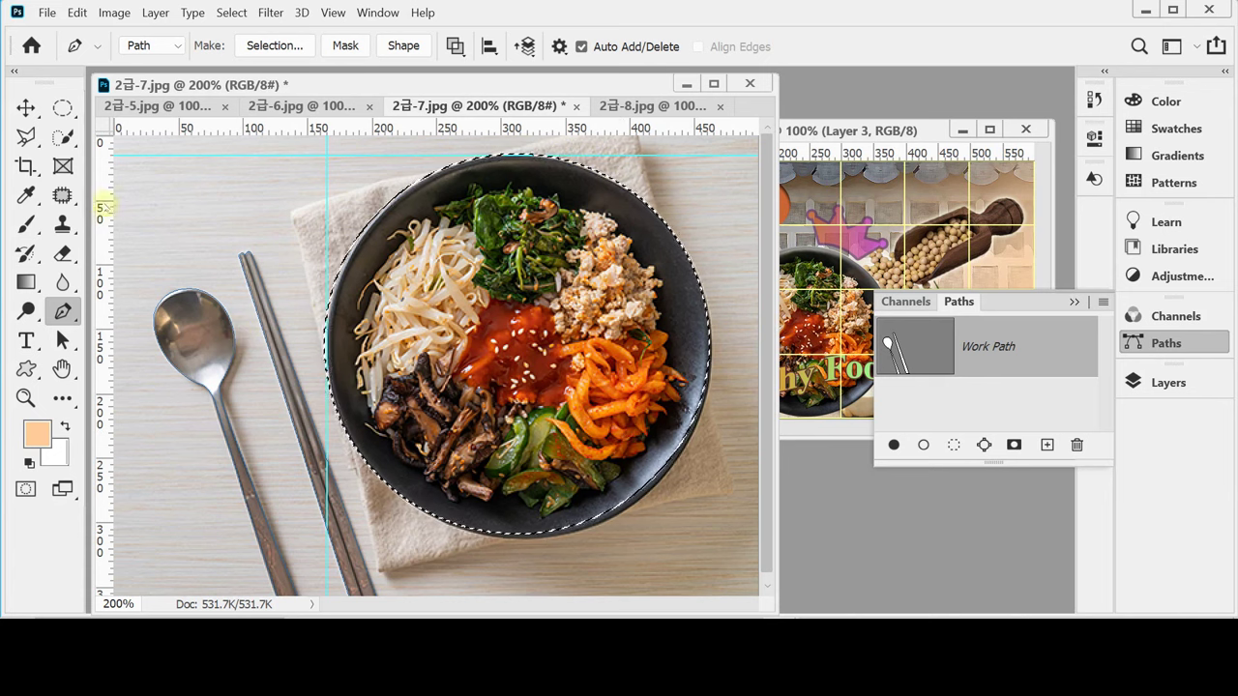
Shift the elliptical selection slightly to fit the bowl's rim and load the Work Path into it with the Add to Selection operation.
{"action": "left_click", "coordinate": [58, 106]}
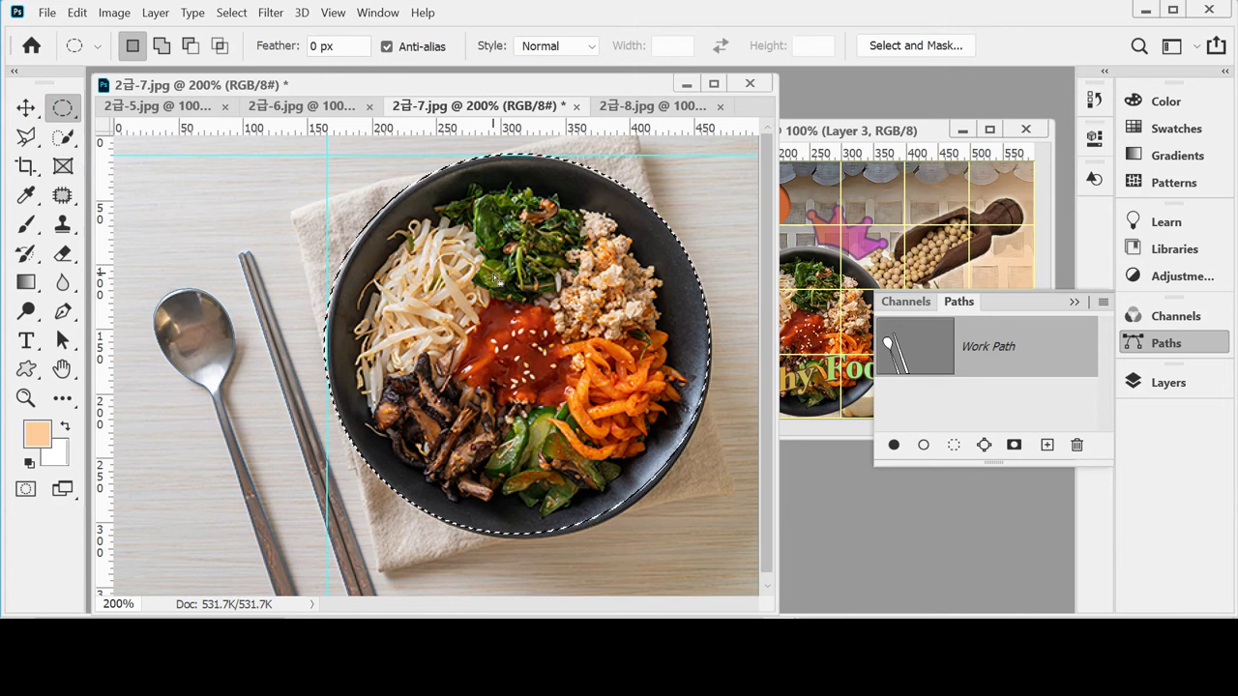
{"action": "left_click_drag", "start_coordinate": [495, 278], "coordinate": [496, 280]}
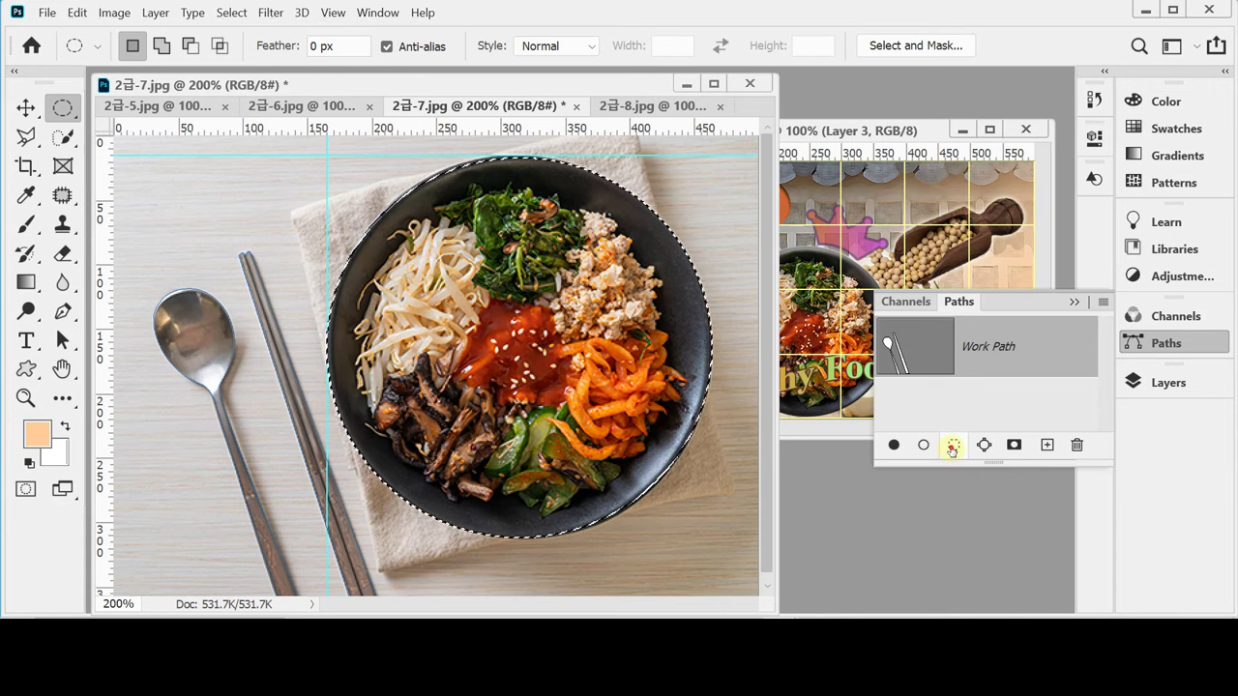
{"action": "left_click", "coordinate": [952, 450], "text": "alt"}
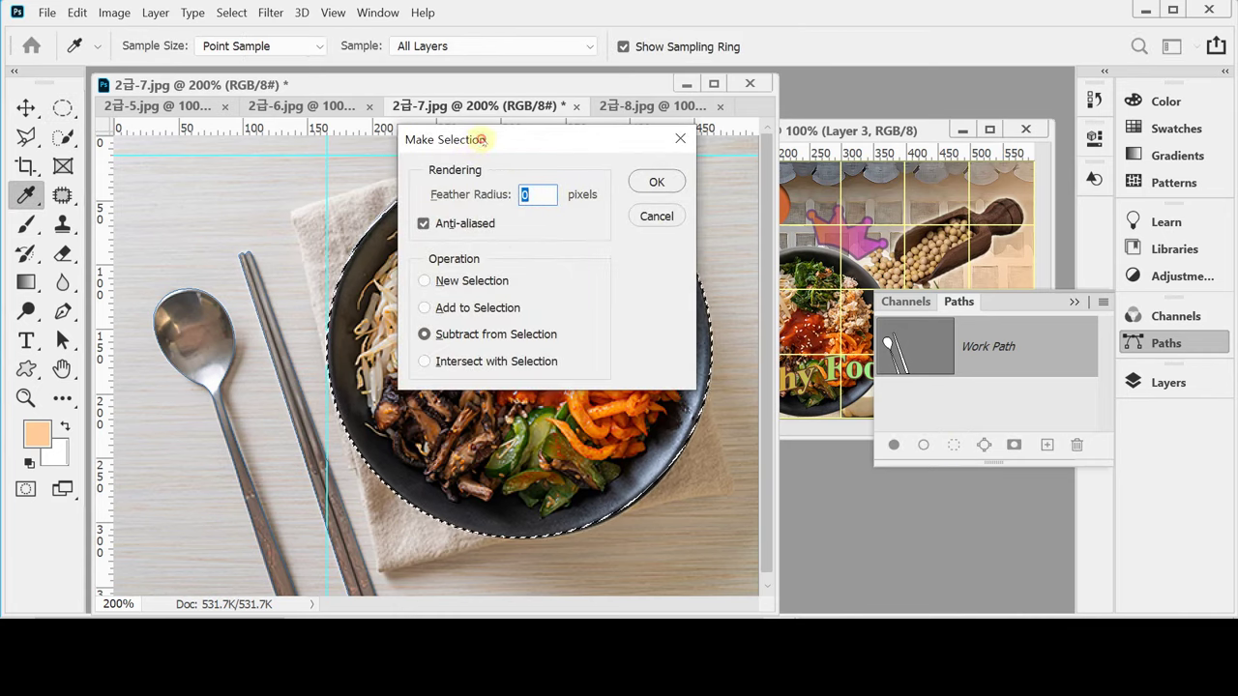
{"action": "left_click_drag", "start_coordinate": [482, 139], "coordinate": [590, 136]}
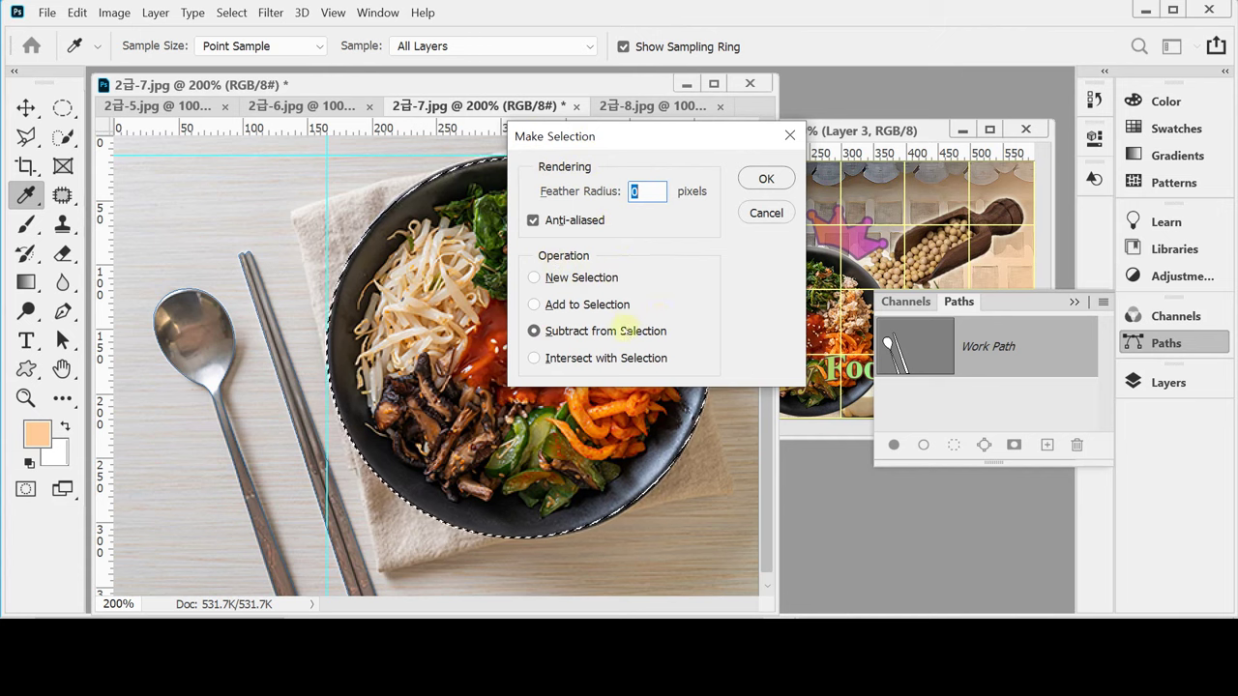
{"action": "left_click", "coordinate": [607, 305]}
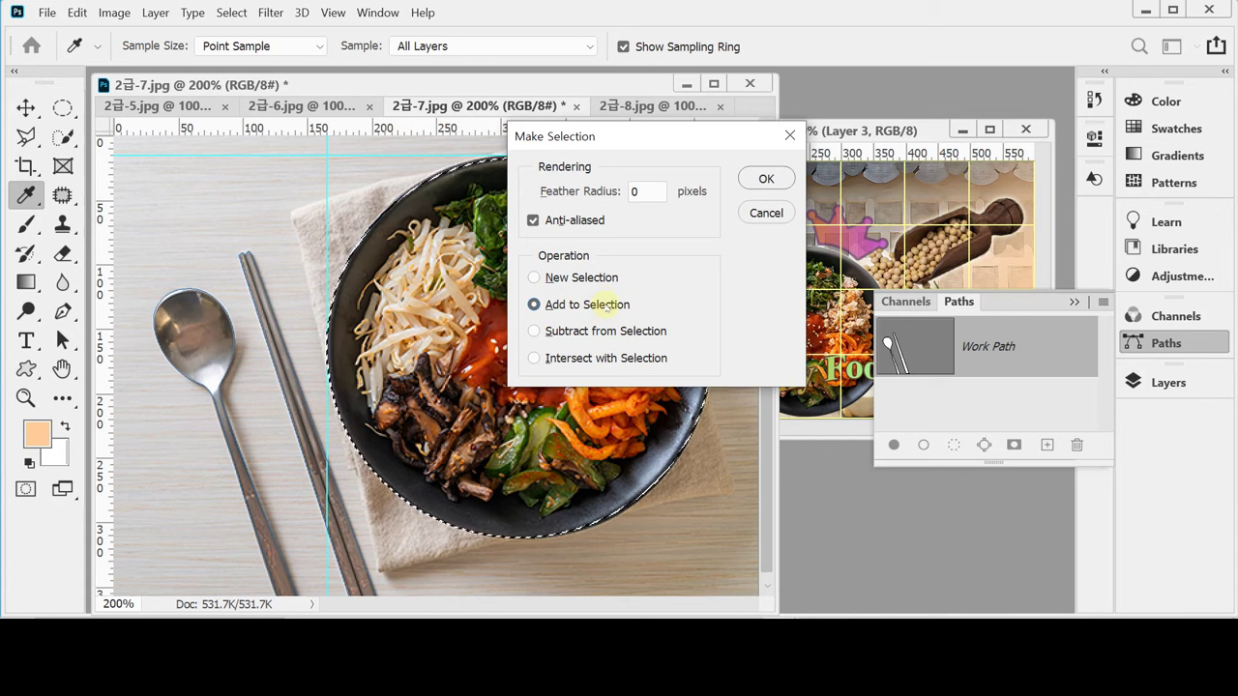
{"action": "left_click", "coordinate": [765, 177]}
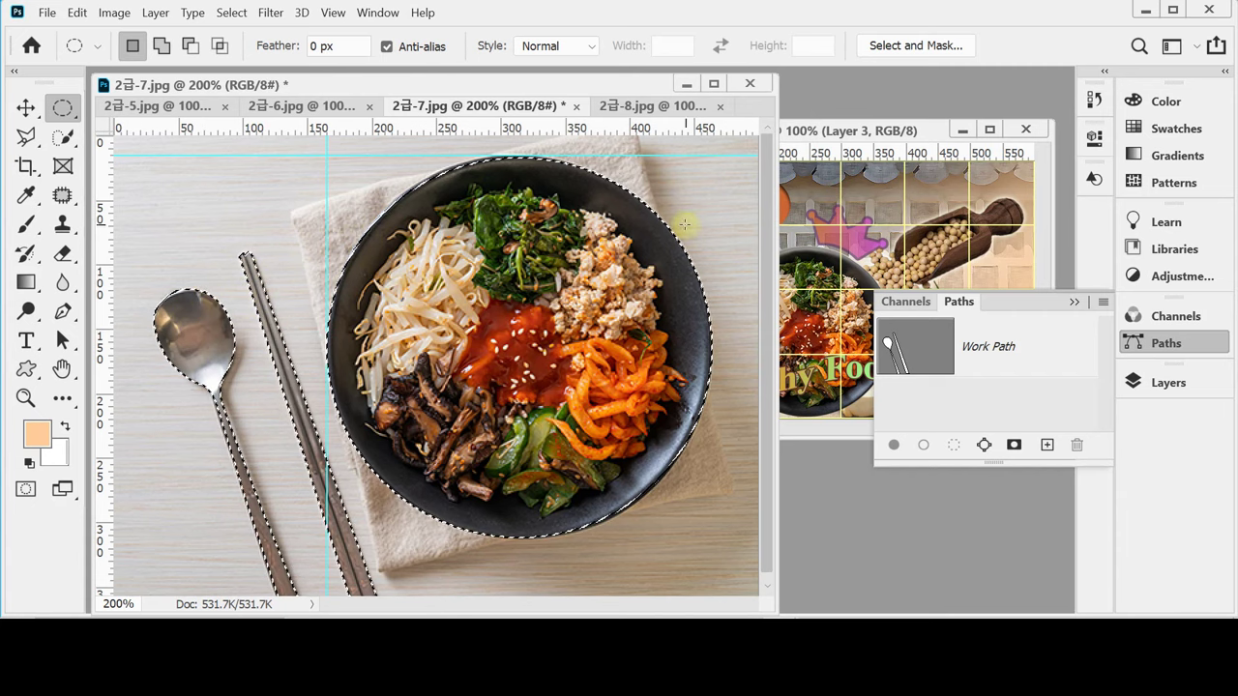
{"action": "left_click", "coordinate": [803, 209]}
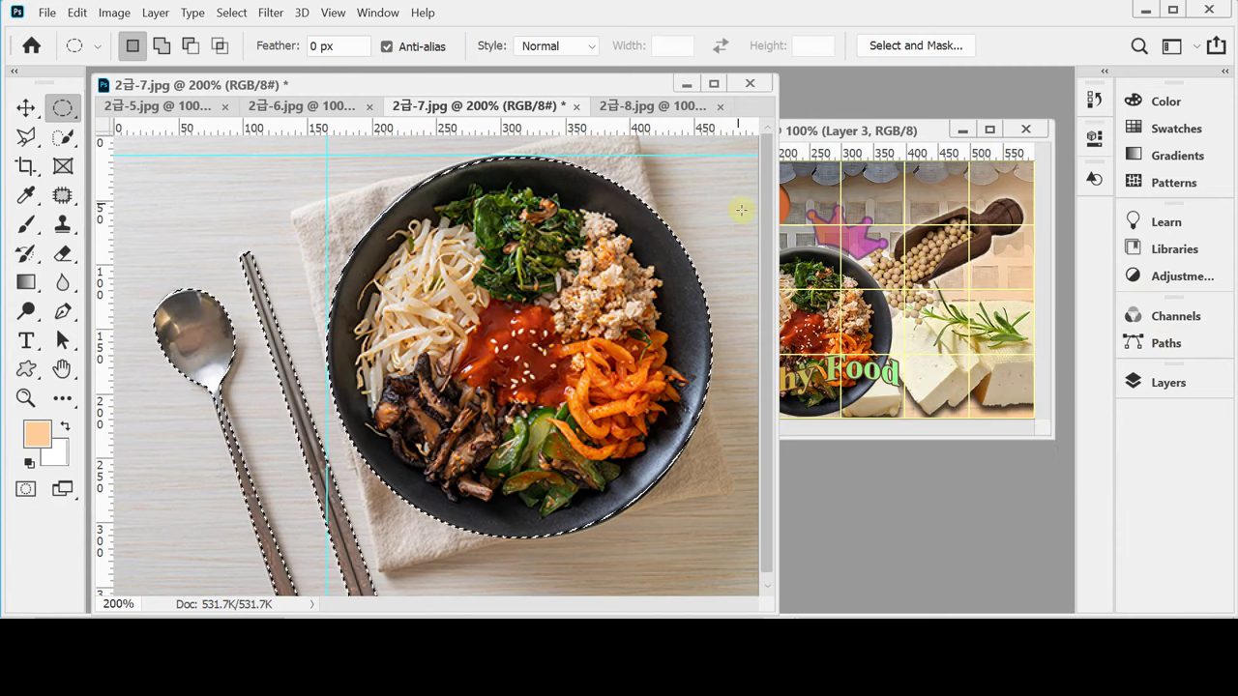
Move the selected bowl, chopsticks and spoon into the 수험번호-성명-3.psd composite with the Move tool and save the file.
{"action": "left_click_drag", "start_coordinate": [455, 86], "coordinate": [742, 89]}
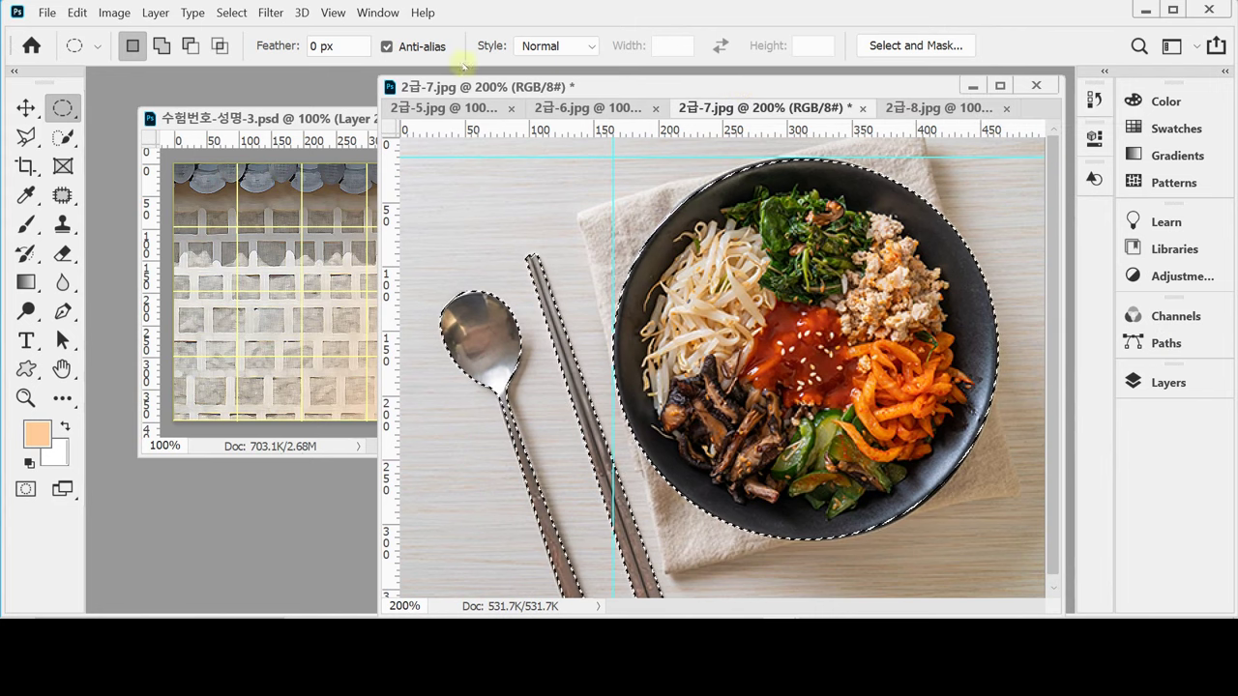
{"action": "left_click", "coordinate": [28, 109]}
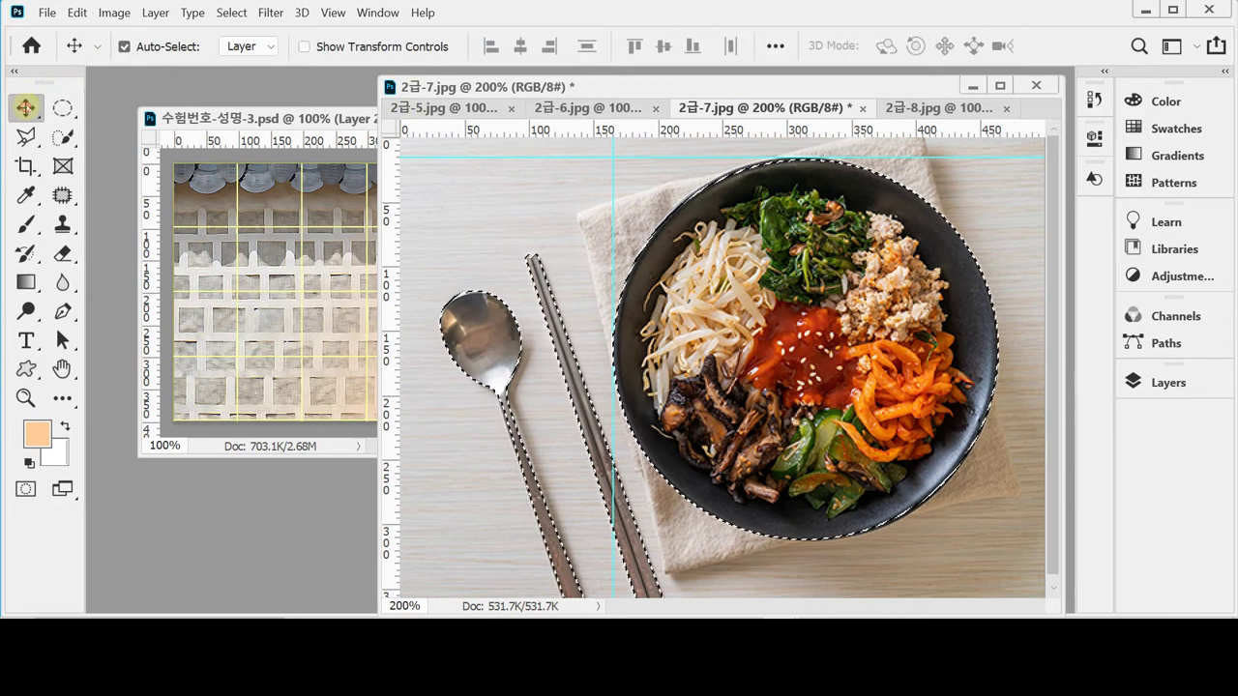
{"action": "left_click_drag", "start_coordinate": [687, 306], "coordinate": [296, 254]}
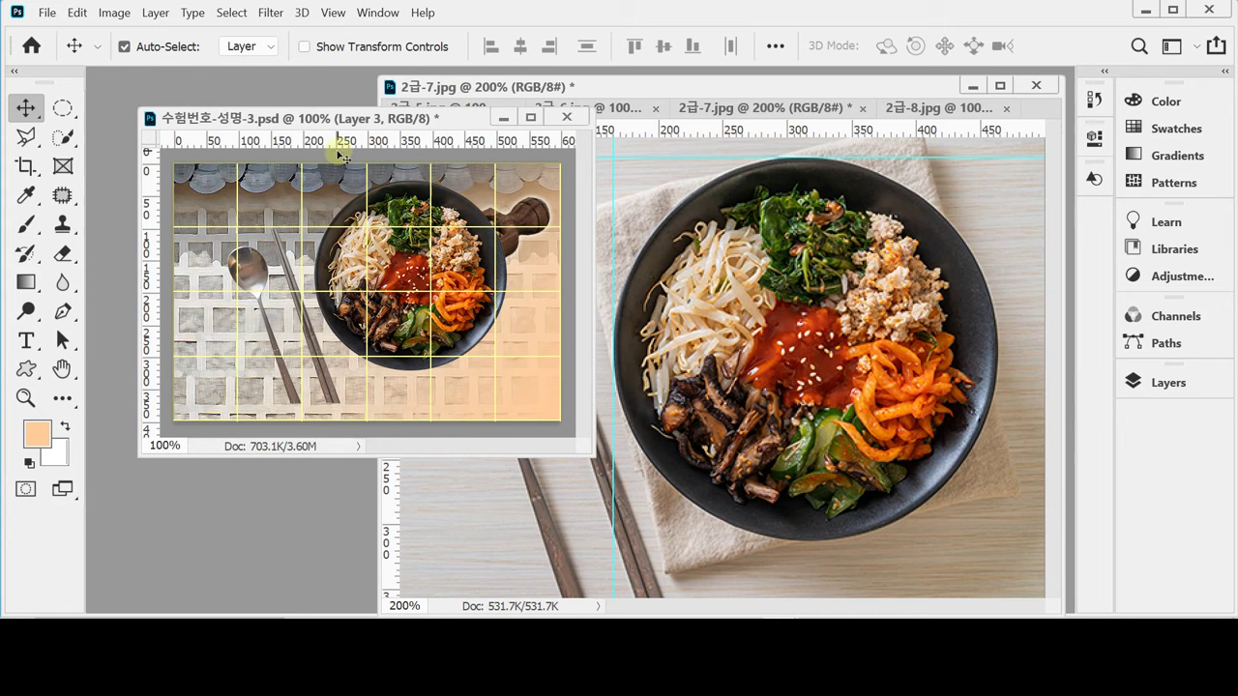
{"action": "key", "text": "ctrl+s"}
{"action": "key", "text": "ctrl"}
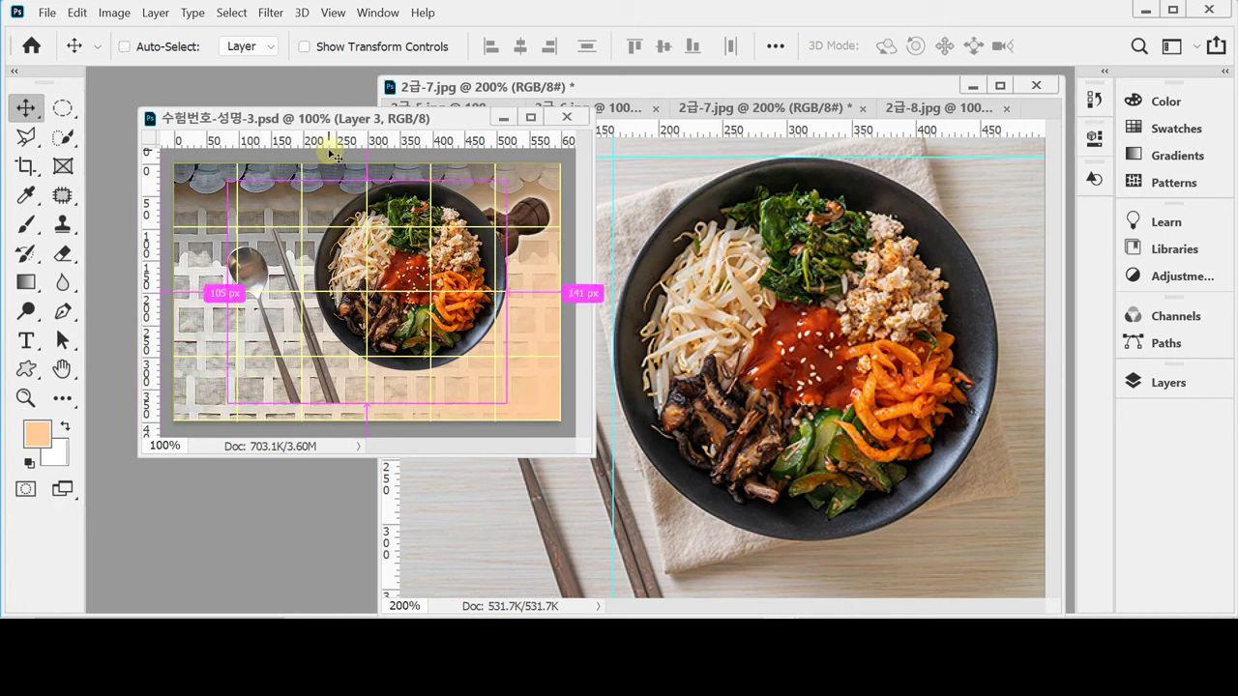
Move the 2급-7.jpg window below the reference image and start Free Transform on the bowl, chopsticks and spoon layer.
{"action": "left_click_drag", "start_coordinate": [904, 99], "coordinate": [797, 476]}
{"action": "left_click", "coordinate": [529, 205]}
{"action": "key", "text": "ctrl+t"}
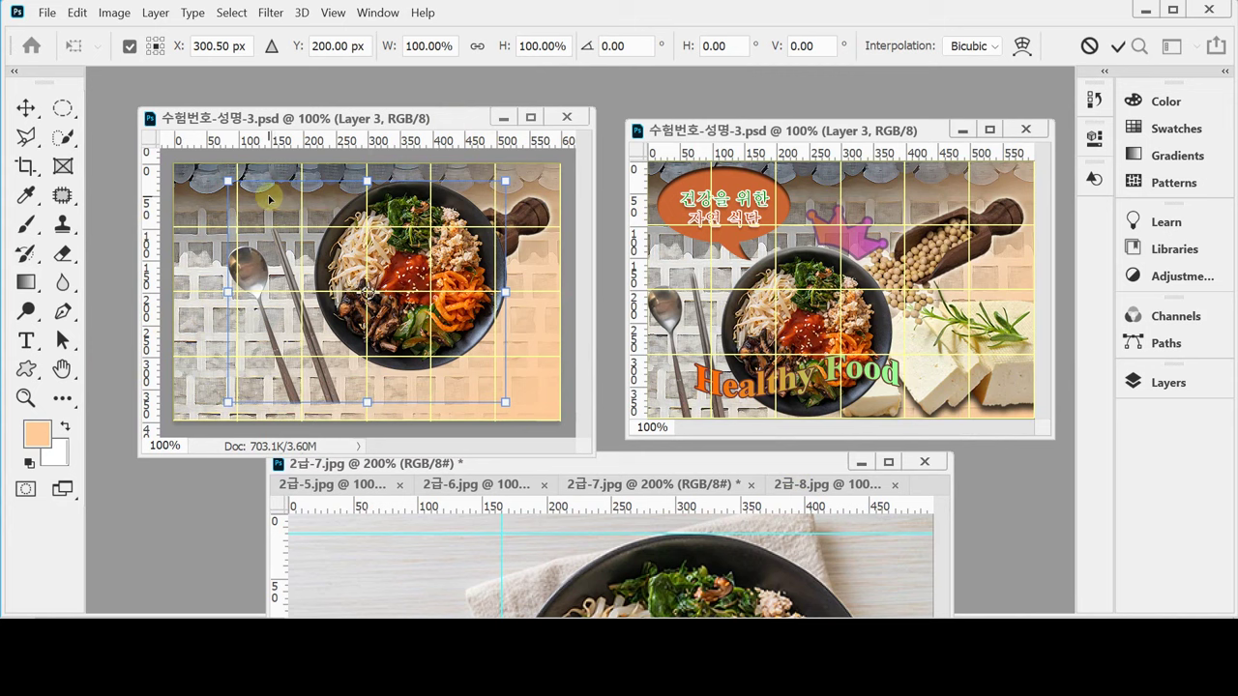
Scale the bowl and cutlery layer proportionally to about 89% and move it to the lower-left area of the composition.
{"action": "left_click", "coordinate": [477, 45]}
{"action": "left_click_drag", "start_coordinate": [385, 47], "coordinate": [367, 49]}
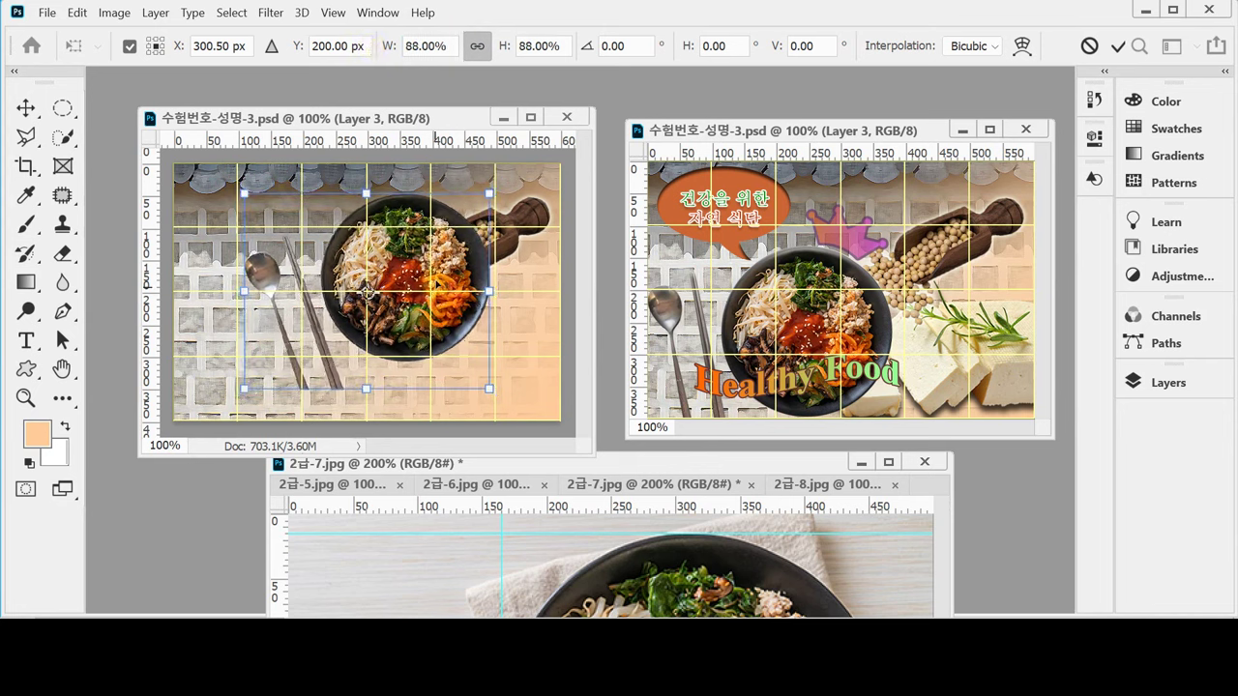
{"action": "left_click_drag", "start_coordinate": [479, 254], "coordinate": [359, 319]}
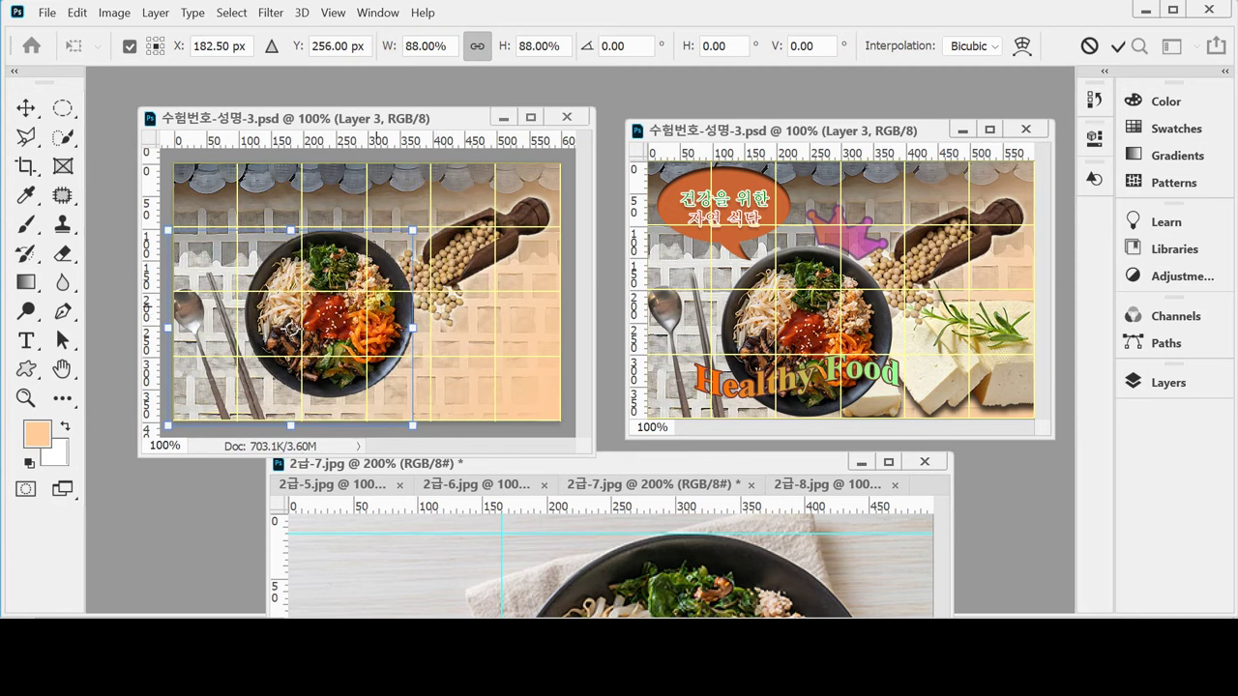
{"action": "left_click", "coordinate": [388, 49]}
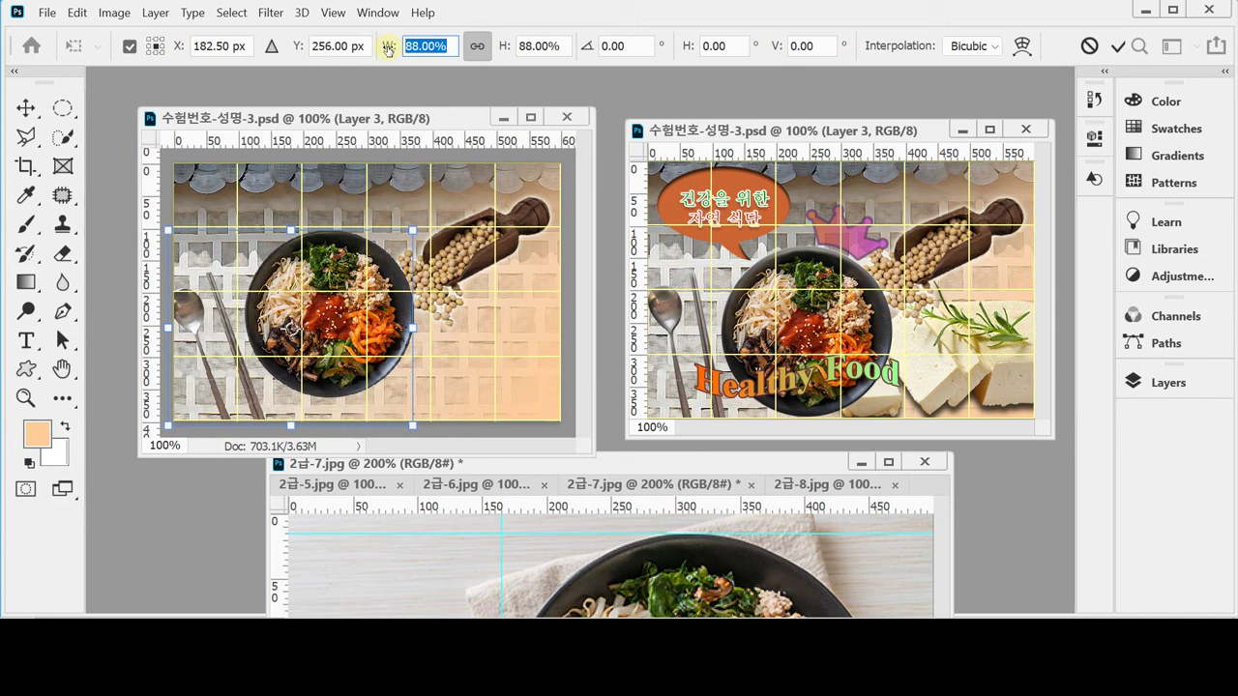
{"action": "left_click_drag", "start_coordinate": [413, 231], "coordinate": [415, 226]}
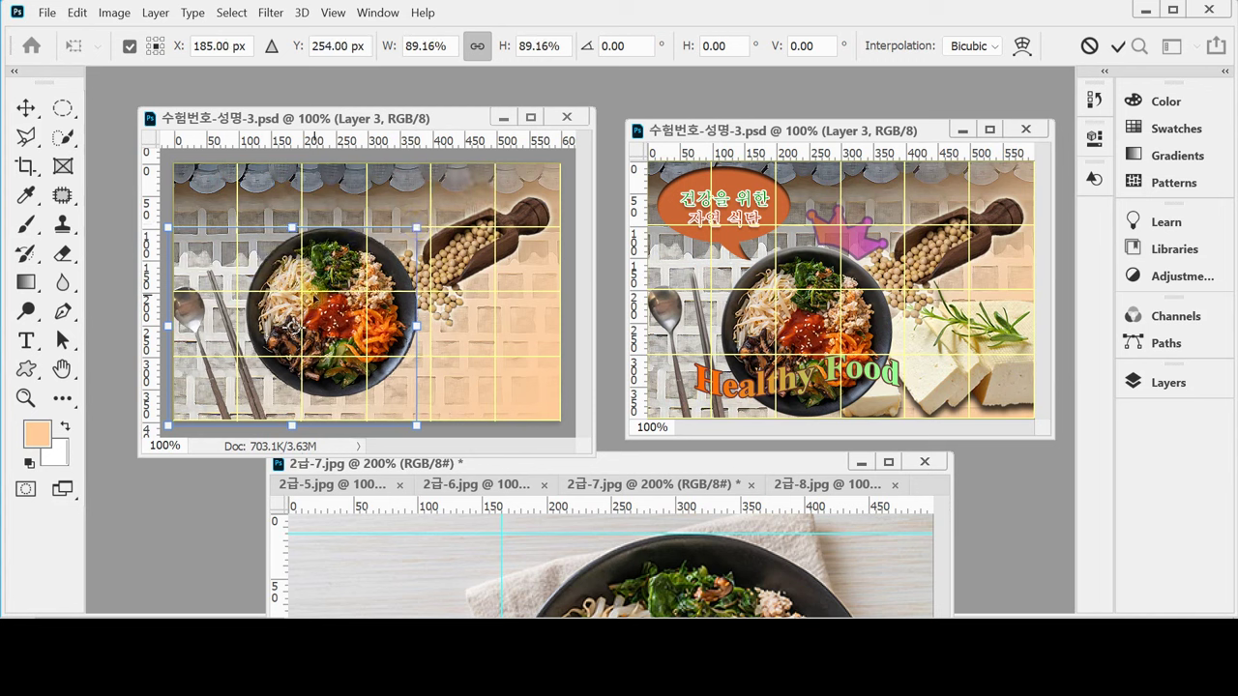
{"action": "left_click_drag", "start_coordinate": [294, 327], "coordinate": [311, 330]}
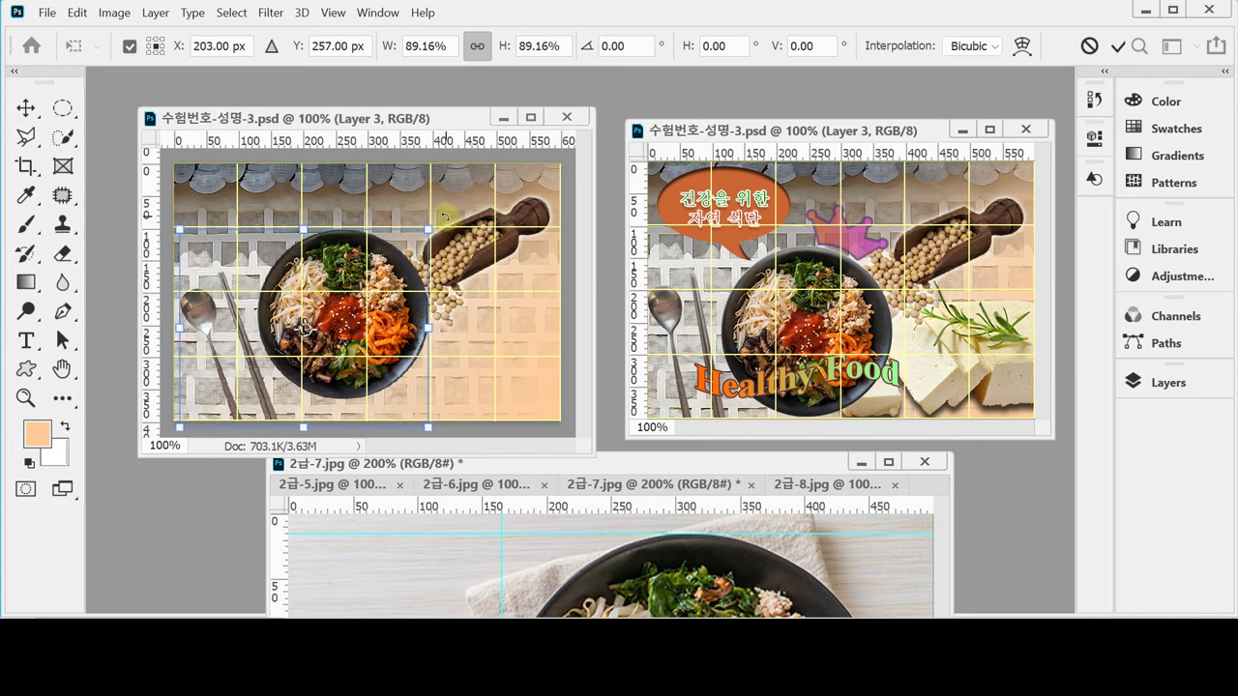
Rotate the bowl layer slightly clockwise, shift it a little to the left and apply the transform.
{"action": "left_click_drag", "start_coordinate": [448, 216], "coordinate": [463, 242]}
{"action": "mouse_move", "coordinate": [351, 272]}
{"action": "left_mouse_down"}
{"action": "mouse_move", "coordinate": [337, 300]}
{"action": "mouse_move", "coordinate": [339, 272]}
{"action": "left_mouse_up"}
{"action": "key", "text": "Return"}
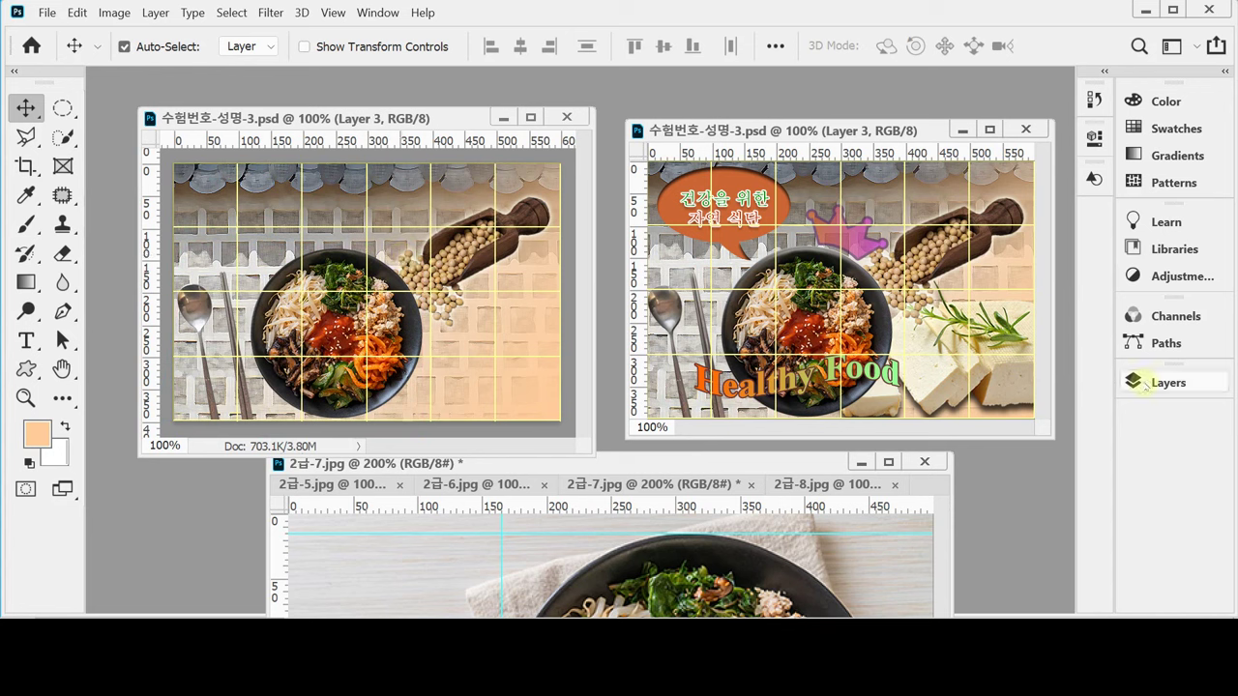
Add a Bevel & Emboss effect with a size of 10 px to the bowl layer.
{"action": "left_click", "coordinate": [1166, 382]}
{"action": "left_click", "coordinate": [899, 583]}
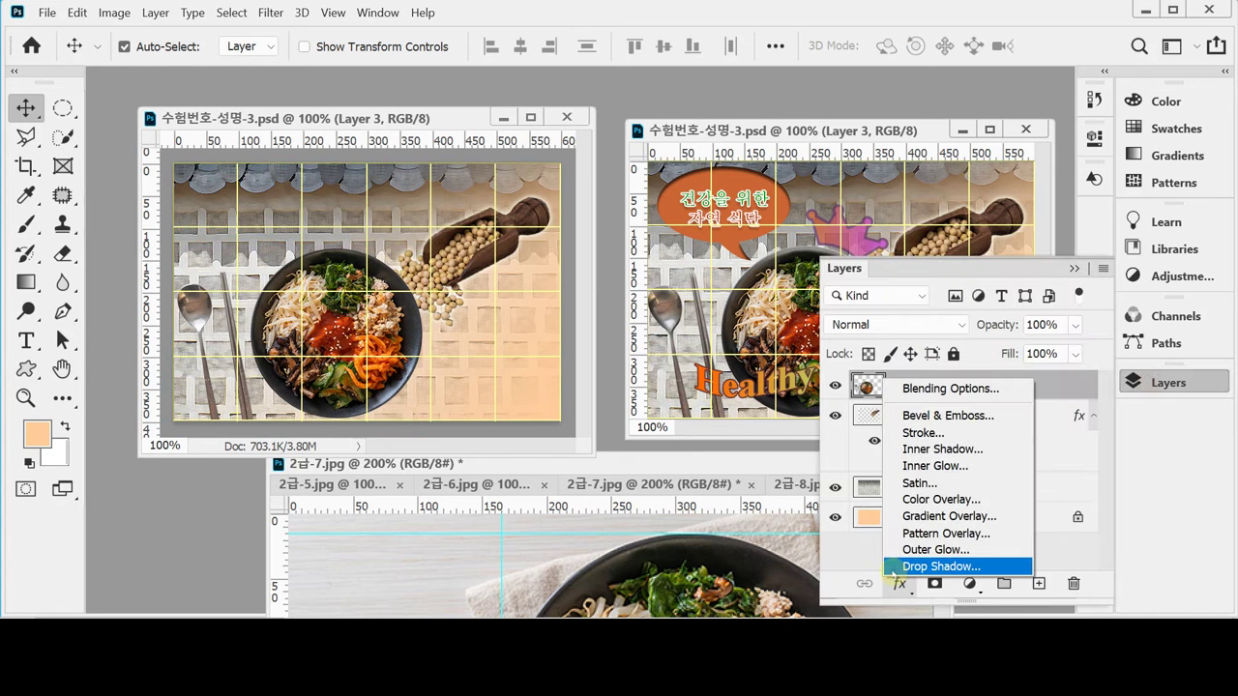
{"action": "left_click", "coordinate": [948, 416]}
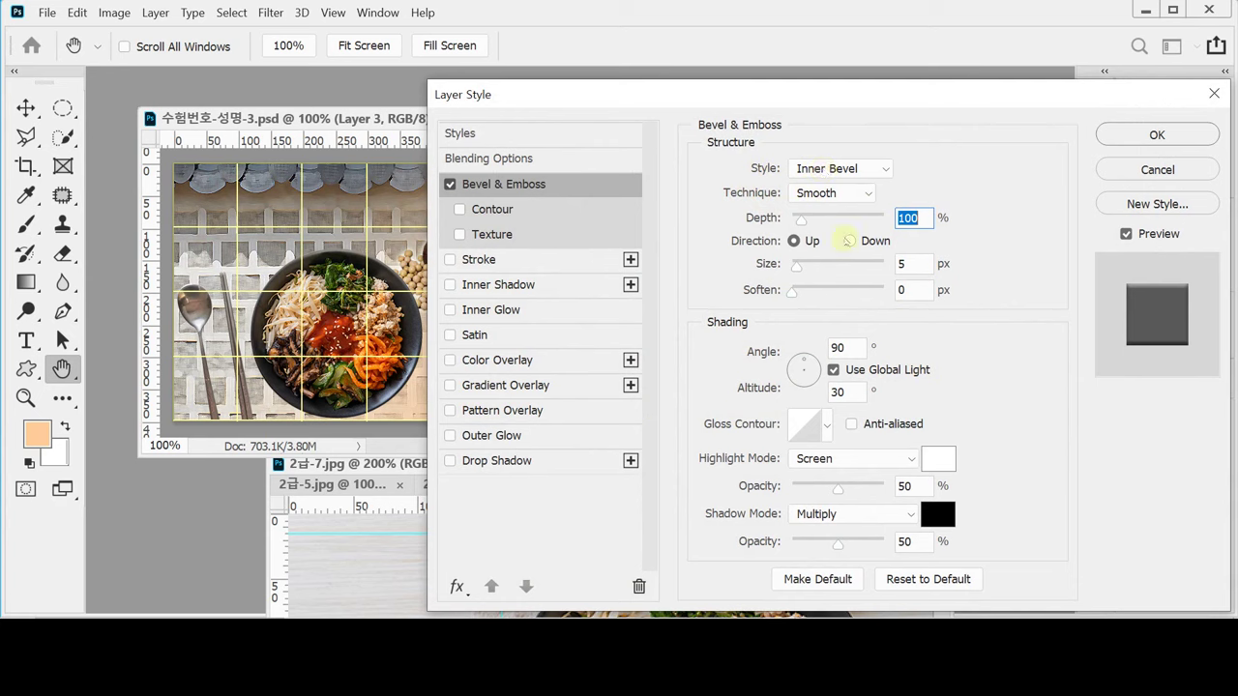
{"action": "double_click", "coordinate": [911, 263]}
{"action": "type", "text": "10"}
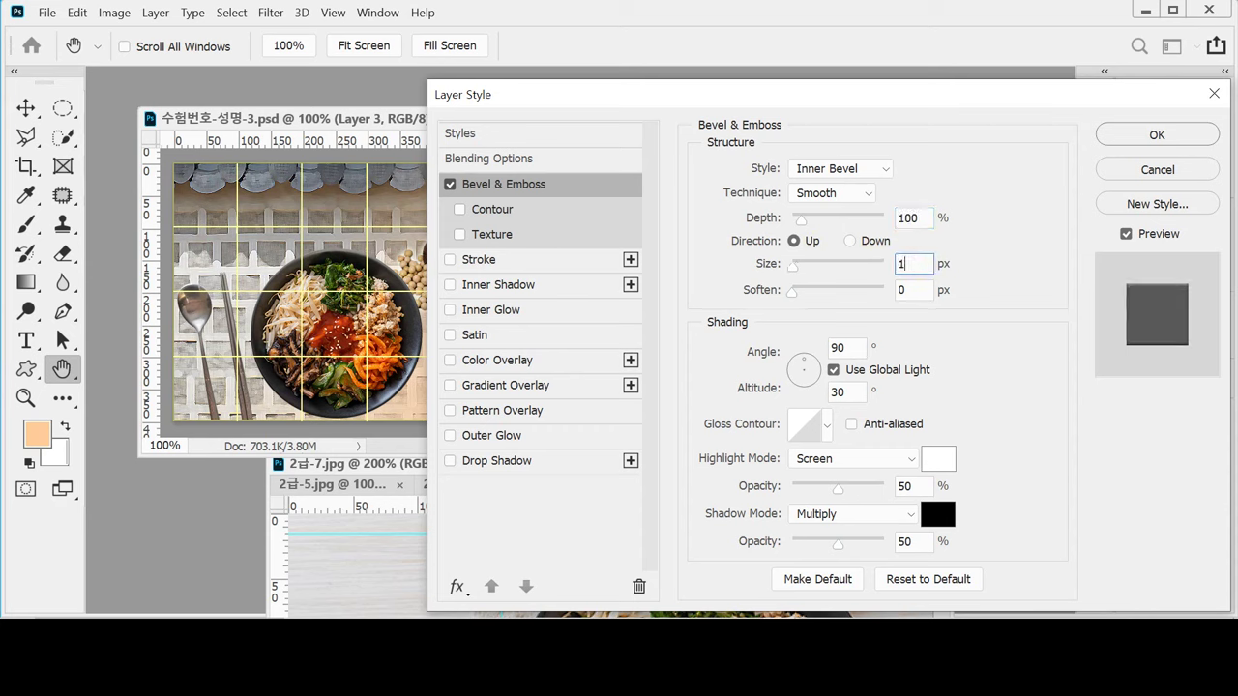
{"action": "left_click", "coordinate": [971, 251]}
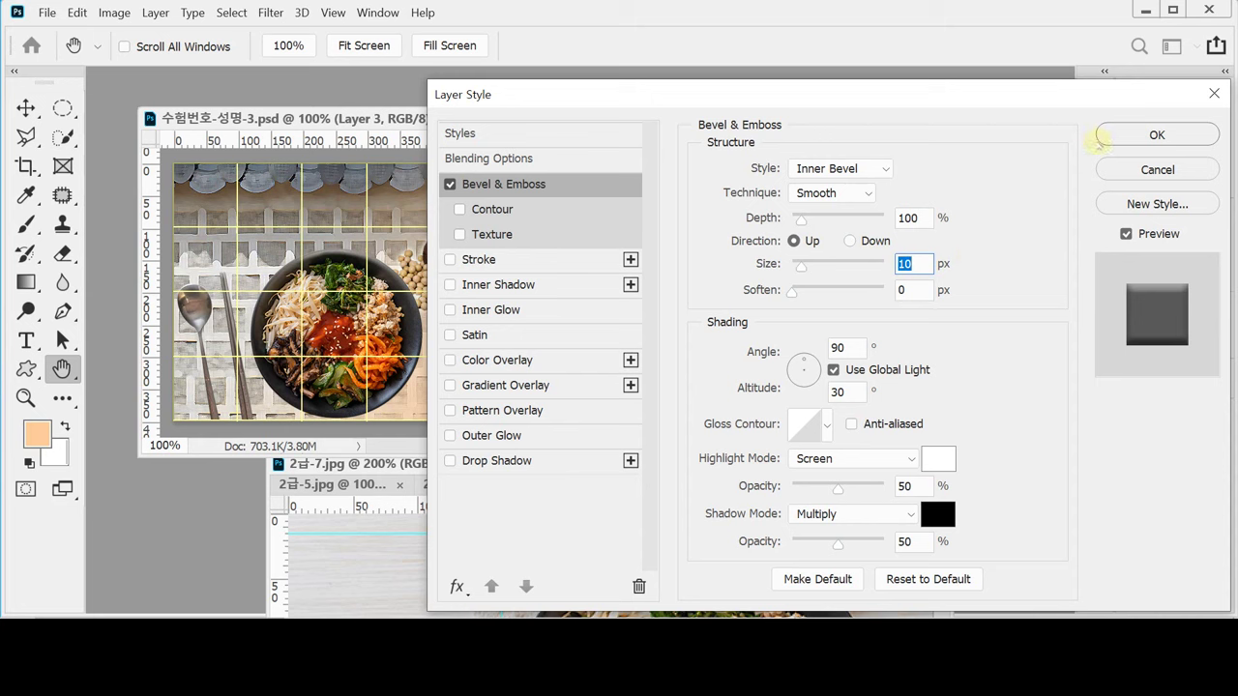
{"action": "left_click", "coordinate": [1103, 137]}
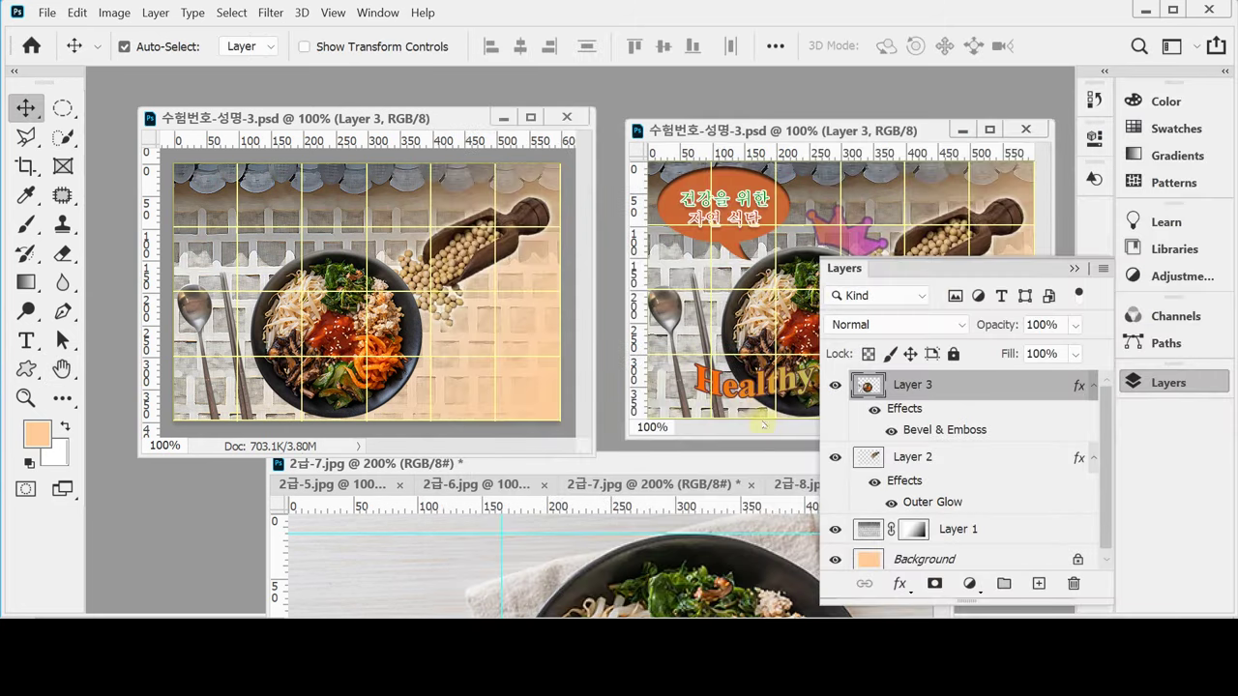
Bring the source photo window to the front and display the tofu image 2급-8.jpg.
{"action": "left_click", "coordinate": [646, 463]}
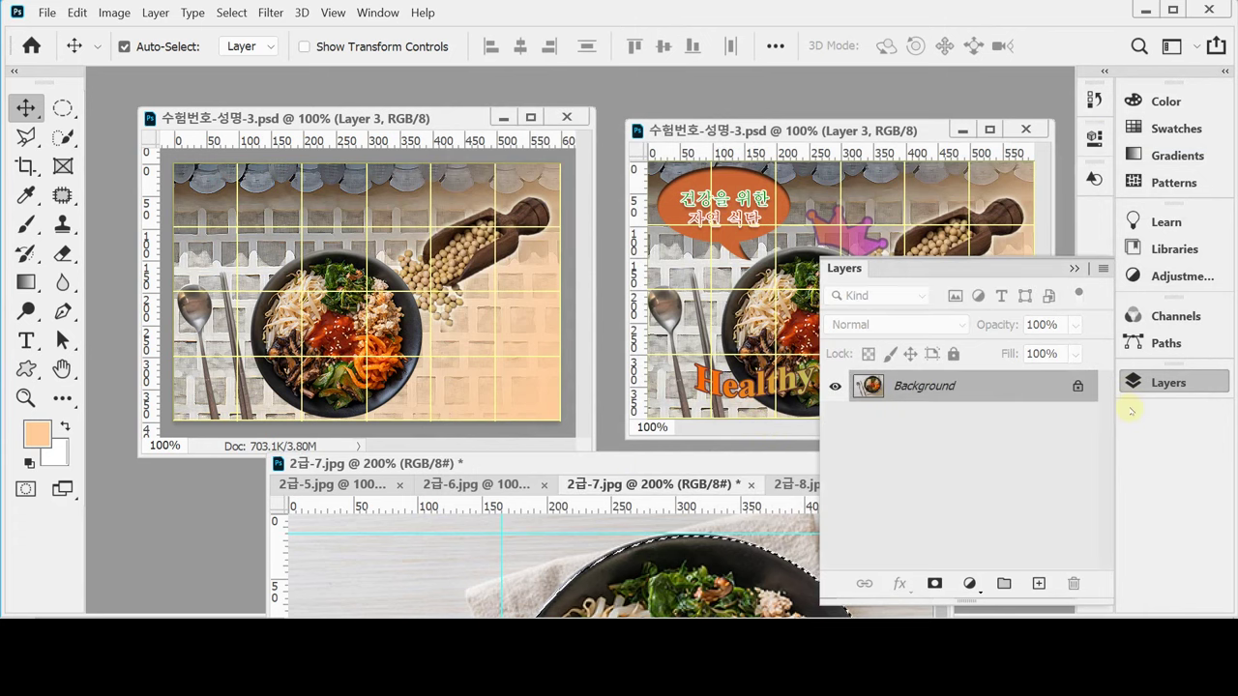
{"action": "left_click", "coordinate": [1141, 383]}
{"action": "left_click_drag", "start_coordinate": [663, 469], "coordinate": [704, 122]}
{"action": "left_click", "coordinate": [764, 216]}
{"action": "left_click", "coordinate": [689, 219]}
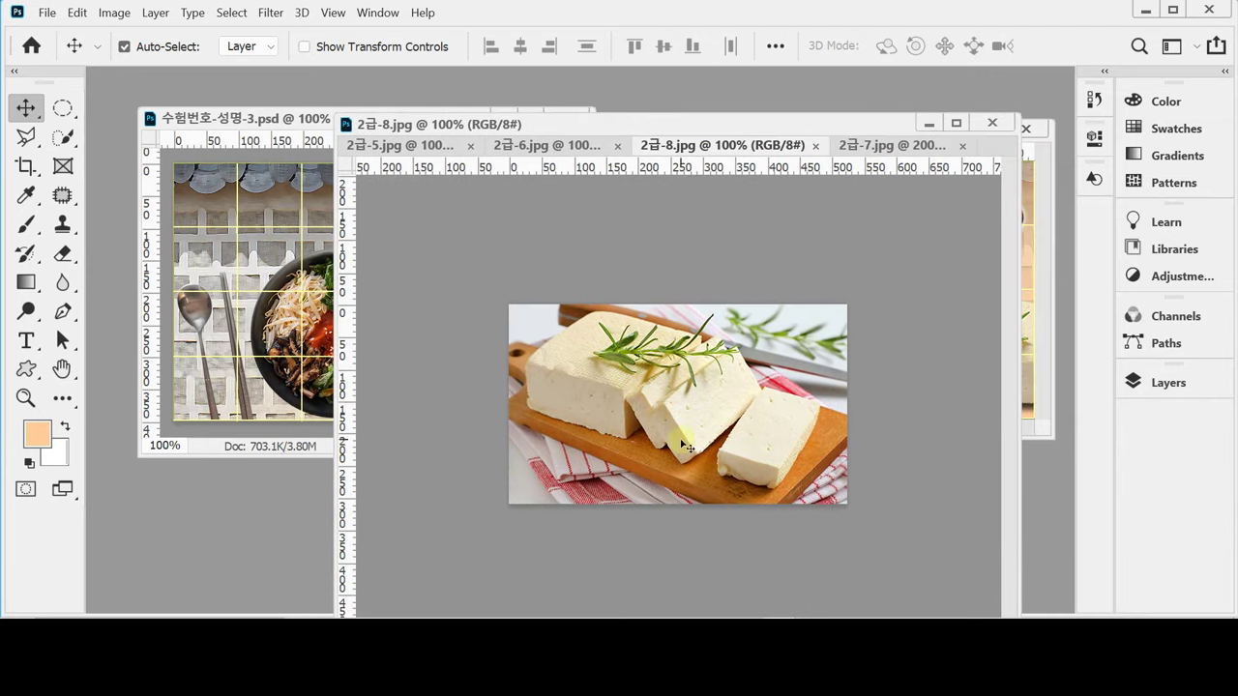
{"action": "left_click", "coordinate": [682, 411], "text": "ctrl"}
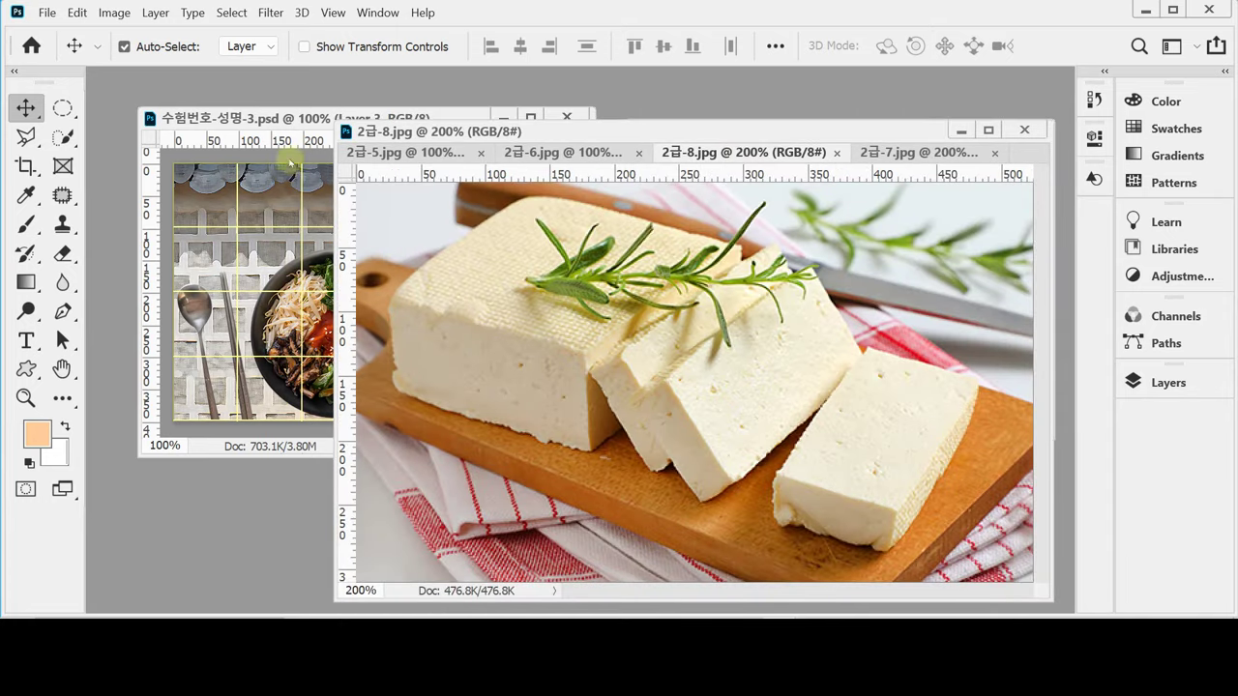
Select the tofu block, its slices and the separate piece with the Quick Selection tool at brush size 35.
{"action": "left_click", "coordinate": [61, 138]}
{"action": "right_click", "coordinate": [60, 140]}
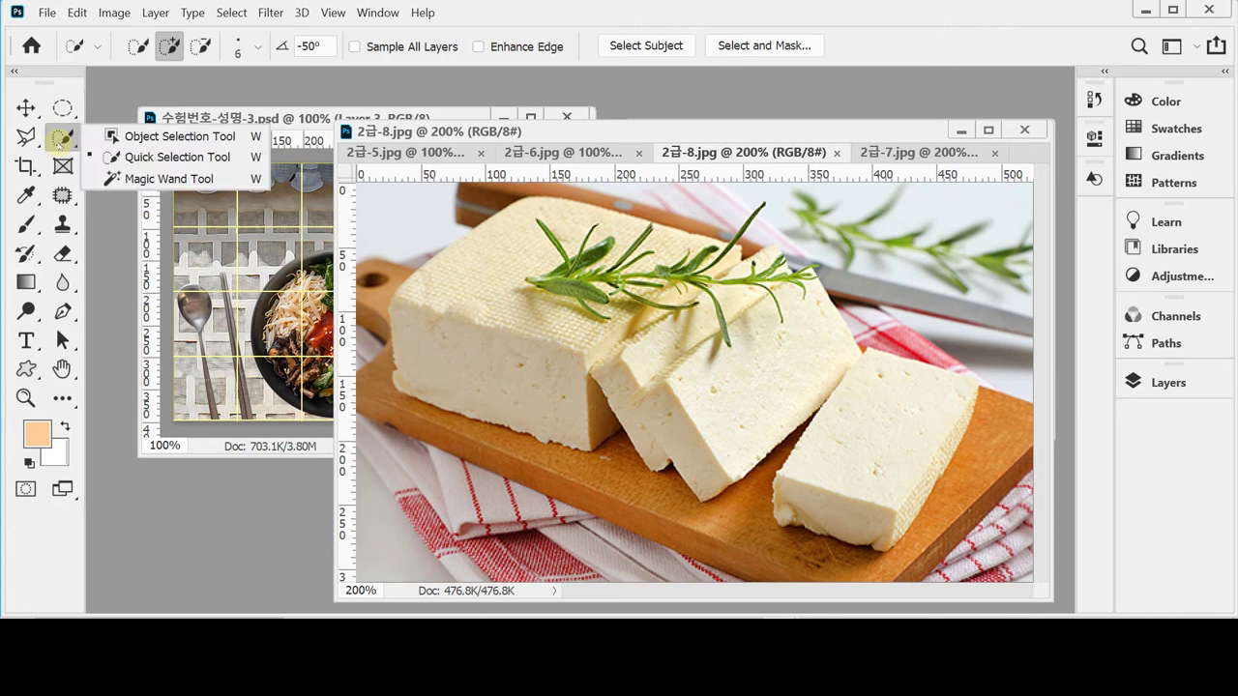
{"action": "left_click", "coordinate": [145, 154]}
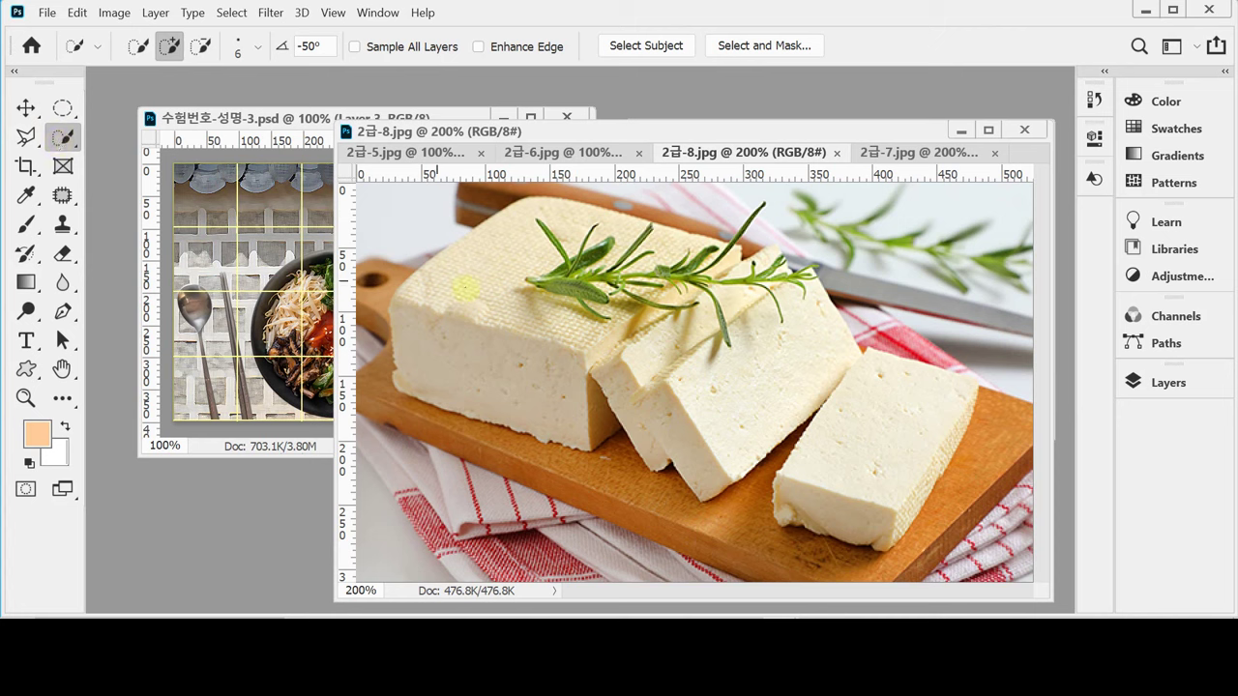
{"action": "key", "text": "bracketright"}
{"action": "key", "text": "bracketright"}
{"action": "mouse_move", "coordinate": [541, 285]}
{"action": "left_mouse_down"}
{"action": "mouse_move", "coordinate": [491, 328]}
{"action": "mouse_move", "coordinate": [621, 320]}
{"action": "mouse_move", "coordinate": [807, 358]}
{"action": "mouse_move", "coordinate": [628, 396]}
{"action": "mouse_move", "coordinate": [617, 373]}
{"action": "mouse_move", "coordinate": [745, 316]}
{"action": "mouse_move", "coordinate": [749, 299]}
{"action": "mouse_move", "coordinate": [673, 261]}
{"action": "left_mouse_up"}
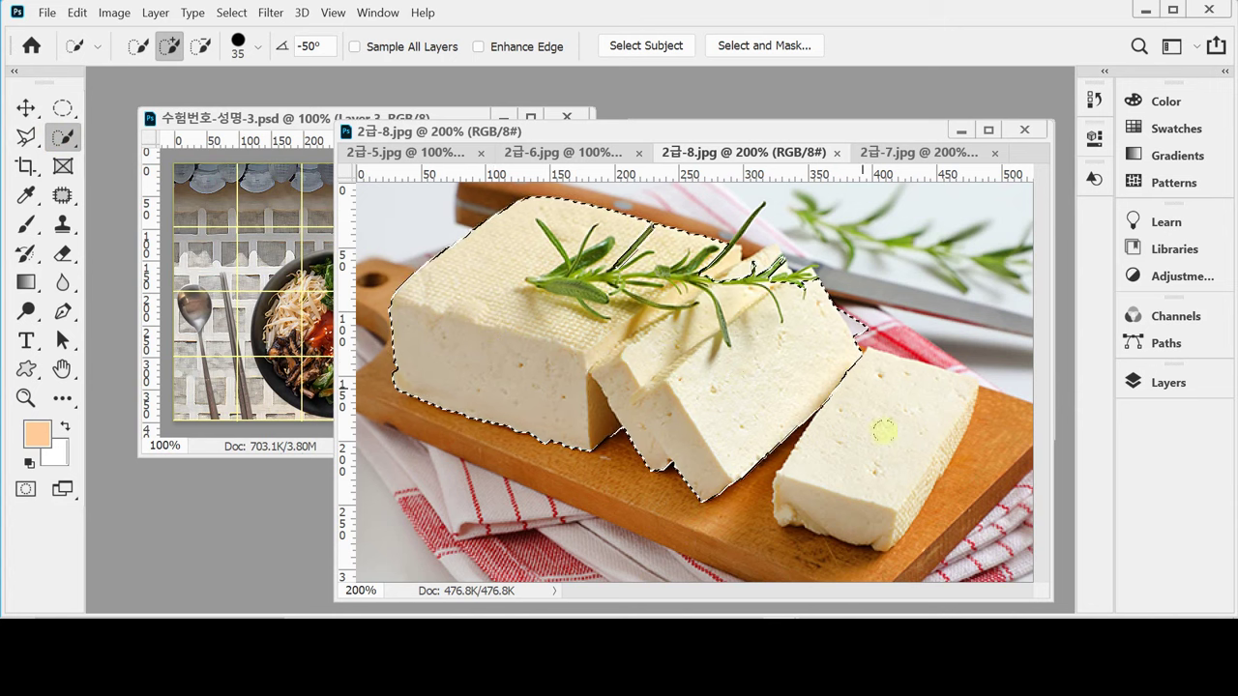
{"action": "left_click_drag", "start_coordinate": [919, 420], "coordinate": [805, 503]}
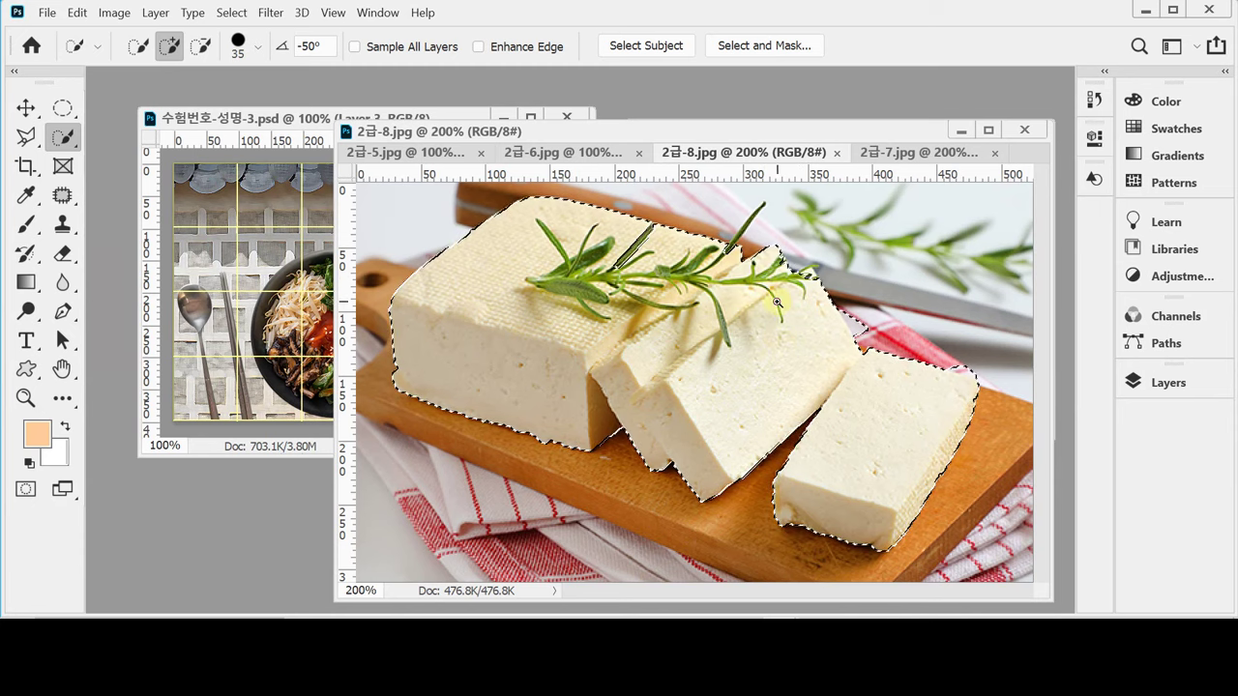
Shrink the selection brush to 1 px, add the long rosemary leaf above the tofu and trim the excess beside it.
{"action": "left_click", "coordinate": [712, 375], "text": "ctrl"}
{"action": "left_click", "coordinate": [703, 326], "text": "ctrl"}
{"action": "key", "text": "bracketleft"}
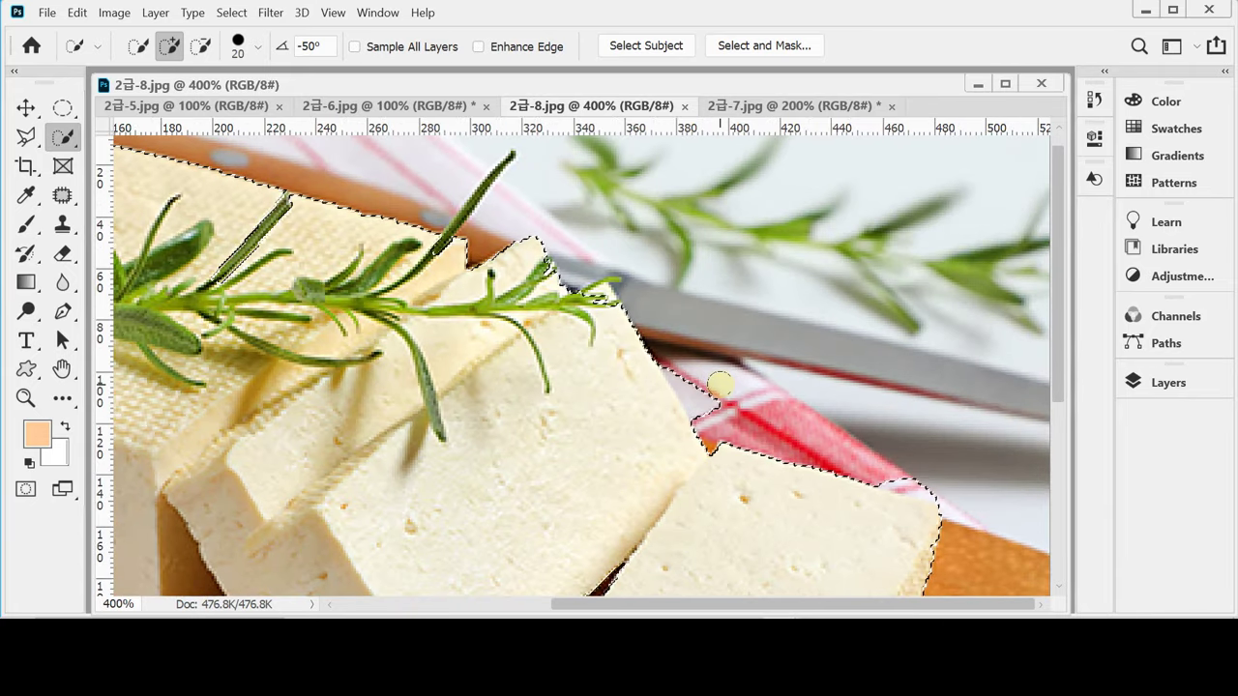
{"action": "key", "text": "bracketleft"}
{"action": "key", "text": "bracketleft"}
{"action": "key", "text": "bracketleft"}
{"action": "key", "text": "bracketleft"}
{"action": "key", "text": "bracketleft"}
{"action": "key", "text": "bracketleft"}
{"action": "key", "text": "bracketleft"}
{"action": "key", "text": "bracketleft"}
{"action": "key", "text": "bracketleft"}
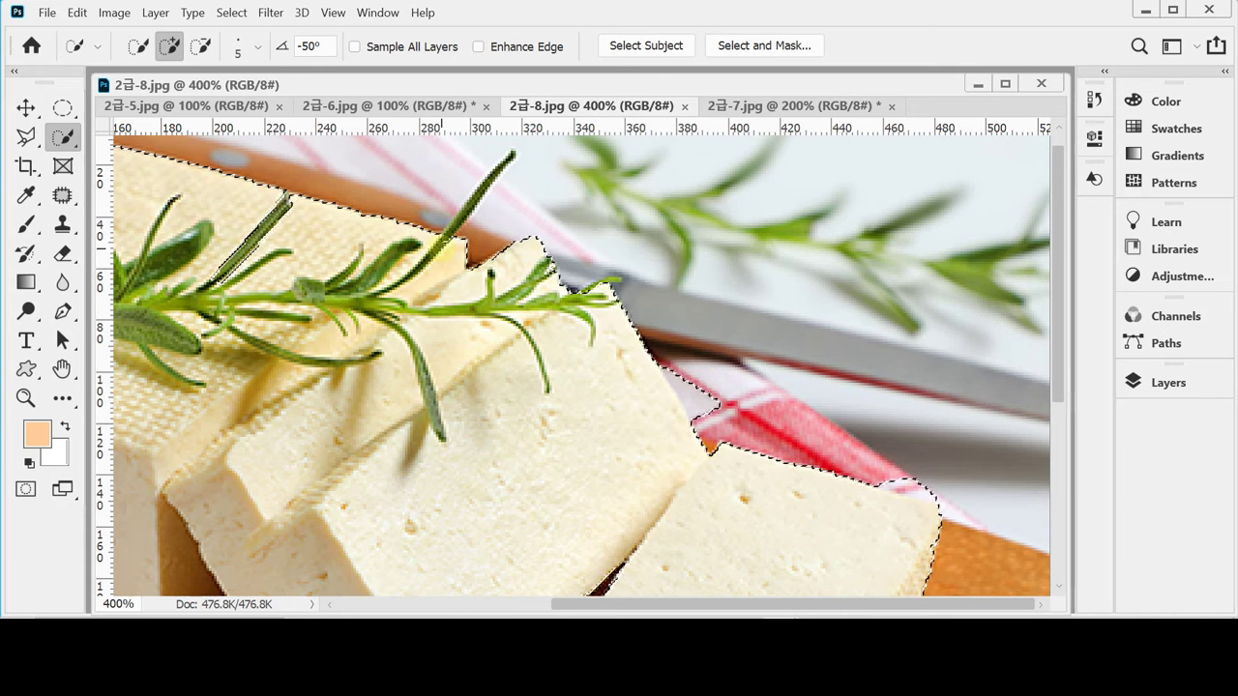
{"action": "key", "text": "bracketleft"}
{"action": "key", "text": "bracketleft"}
{"action": "key", "text": "bracketleft"}
{"action": "key", "text": "bracketleft"}
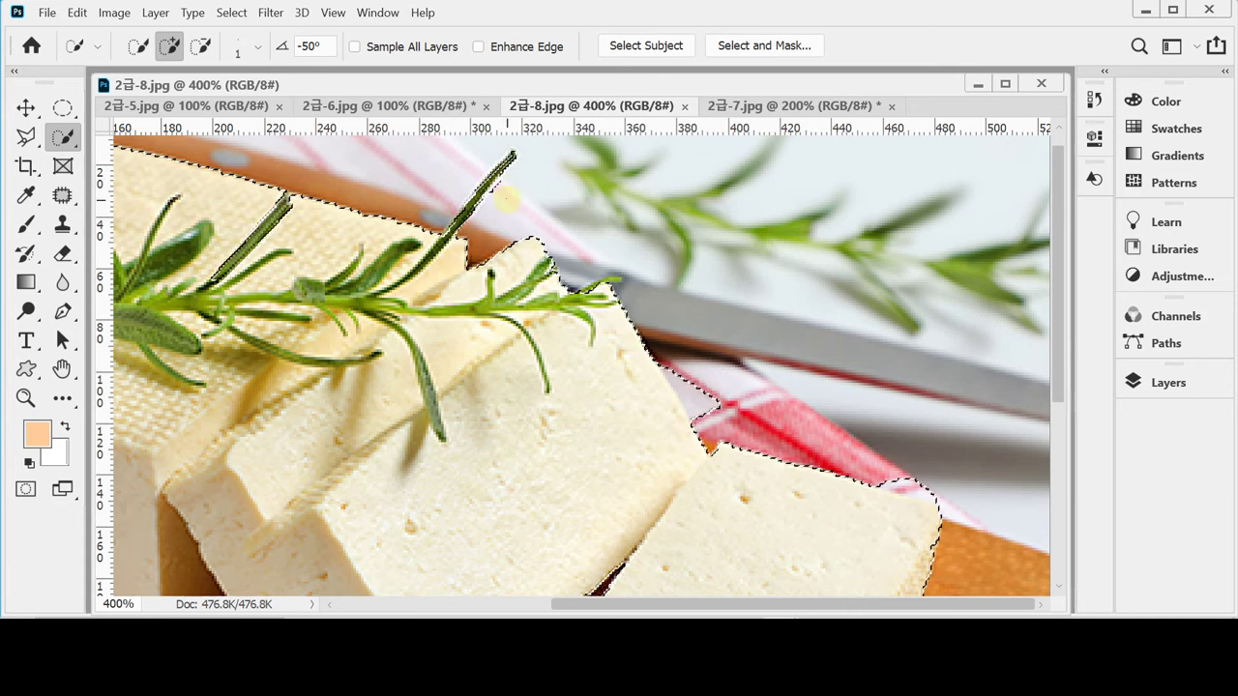
{"action": "left_click", "coordinate": [490, 201], "text": "alt"}
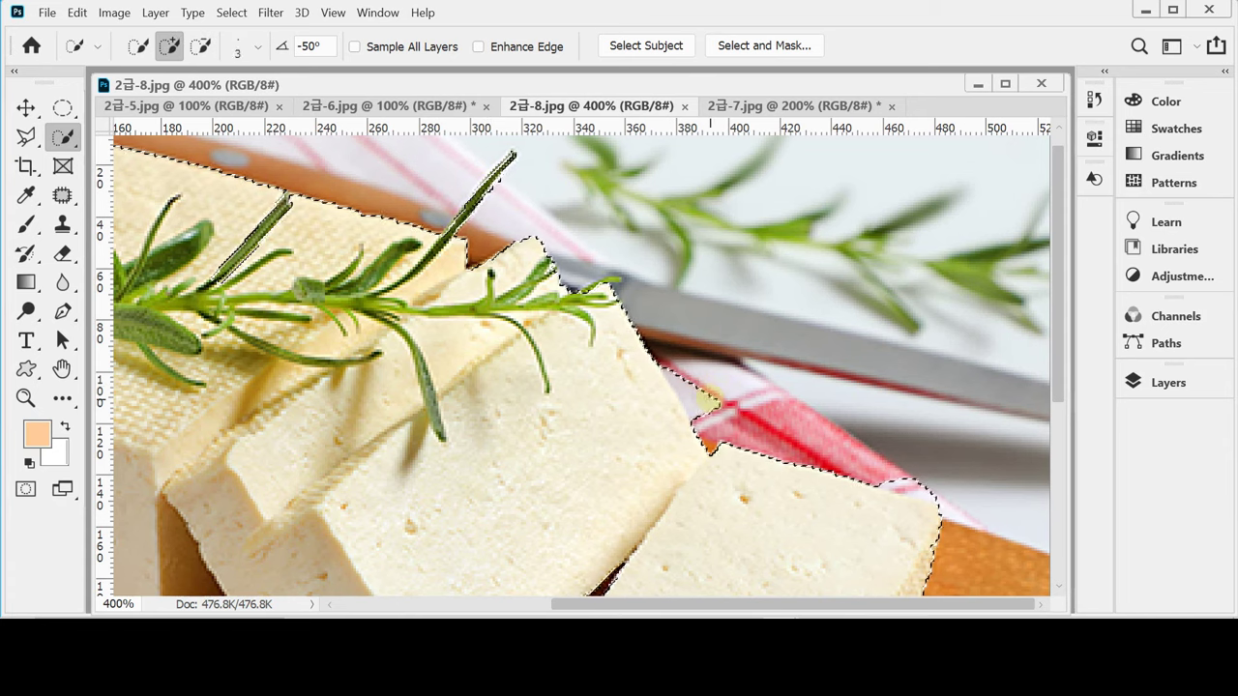
Subtract the cloth between the tofu pieces with an 8 px brush and refine the selection around the rosemary leaves.
{"action": "key", "text": "bracketright"}
{"action": "key", "text": "alt"}
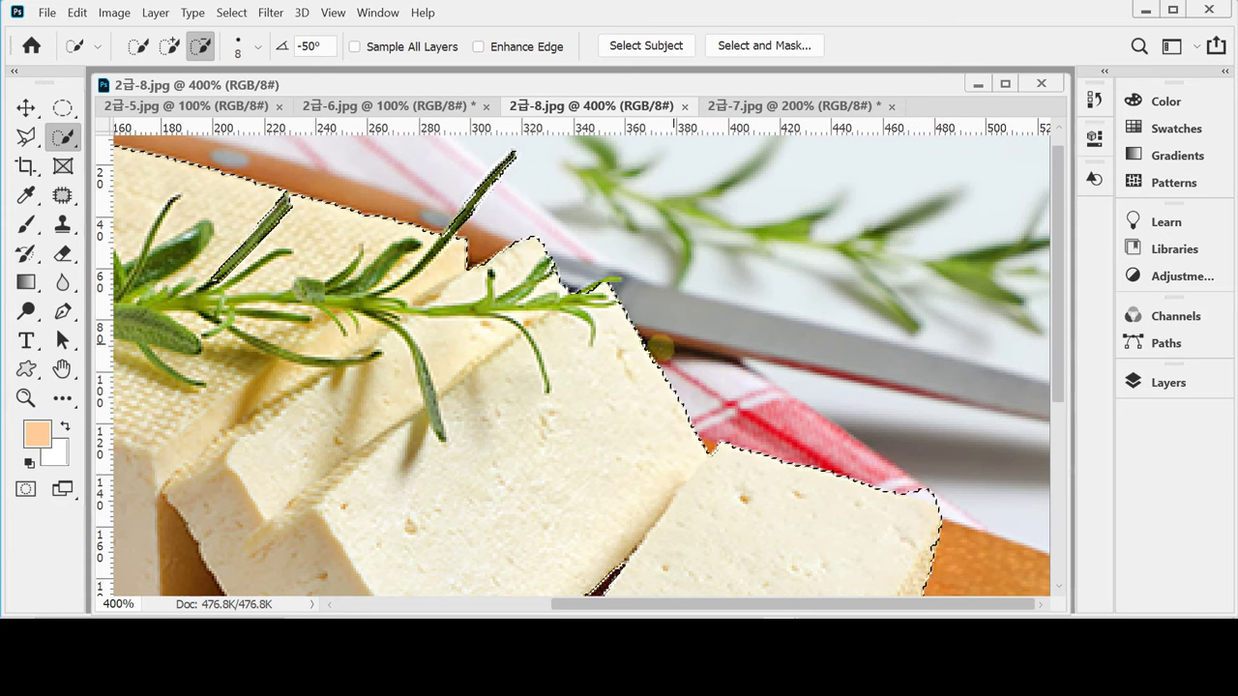
{"action": "key", "text": "alt"}
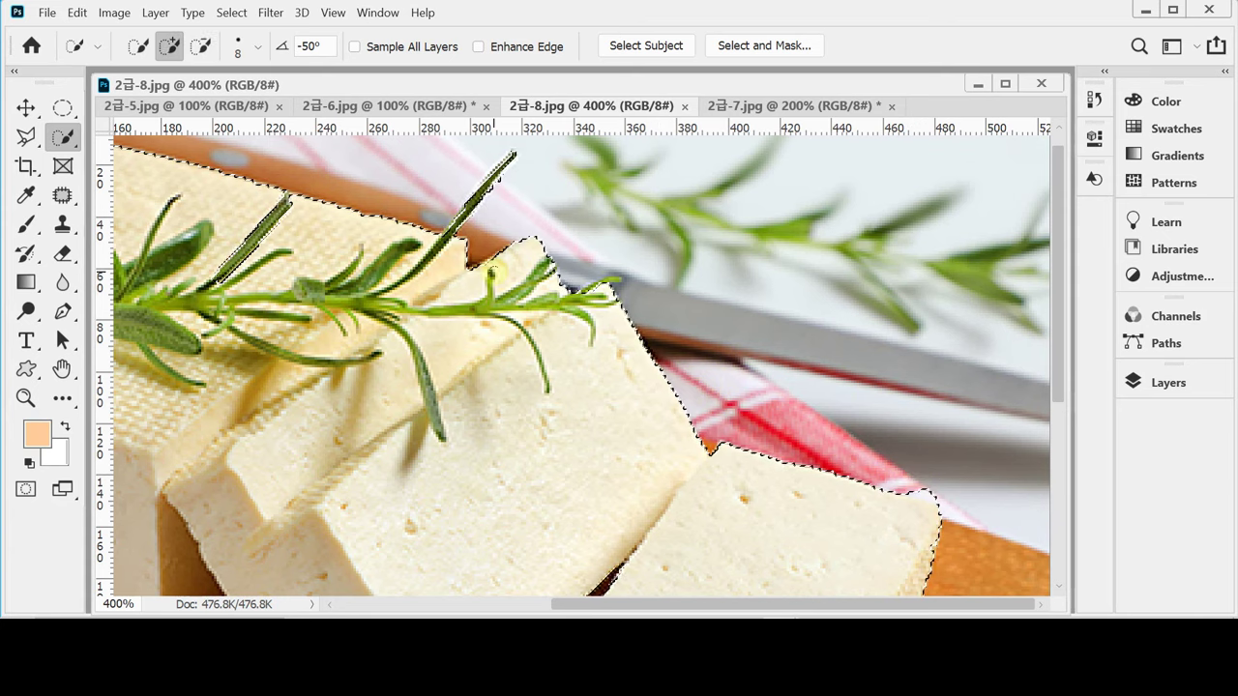
{"action": "key", "text": "alt"}
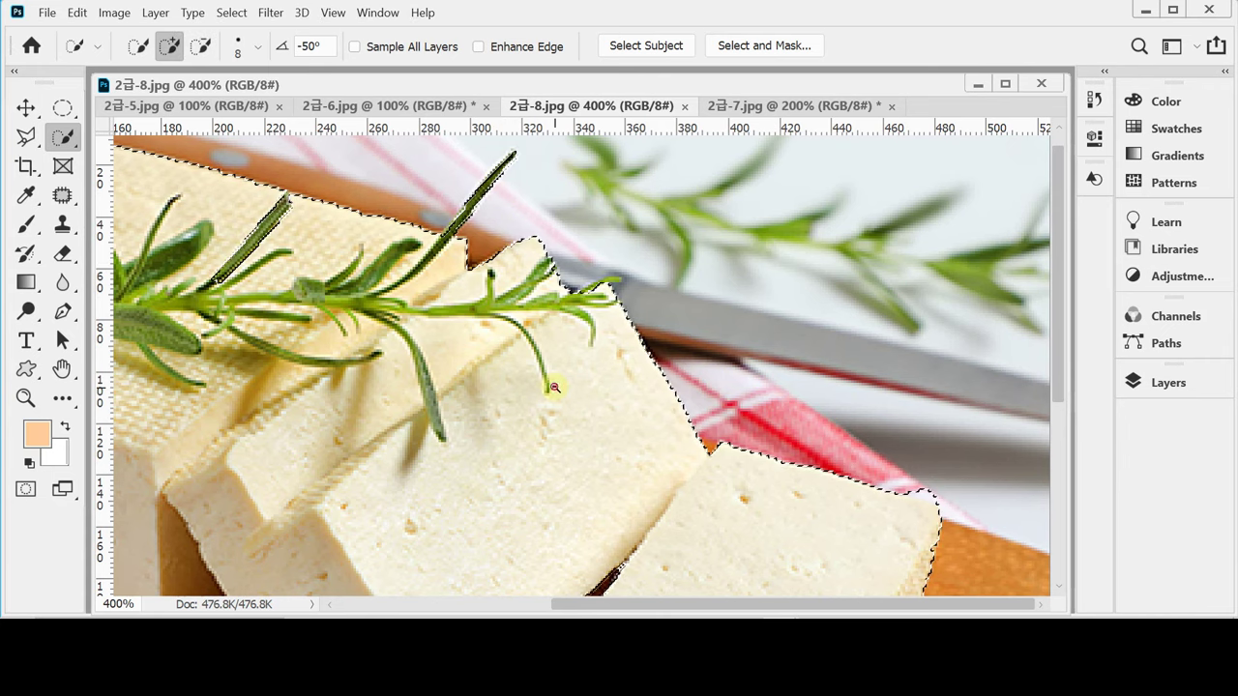
{"action": "key", "text": "ctrl+minus"}
{"action": "left_click_drag", "start_coordinate": [444, 272], "coordinate": [479, 201]}
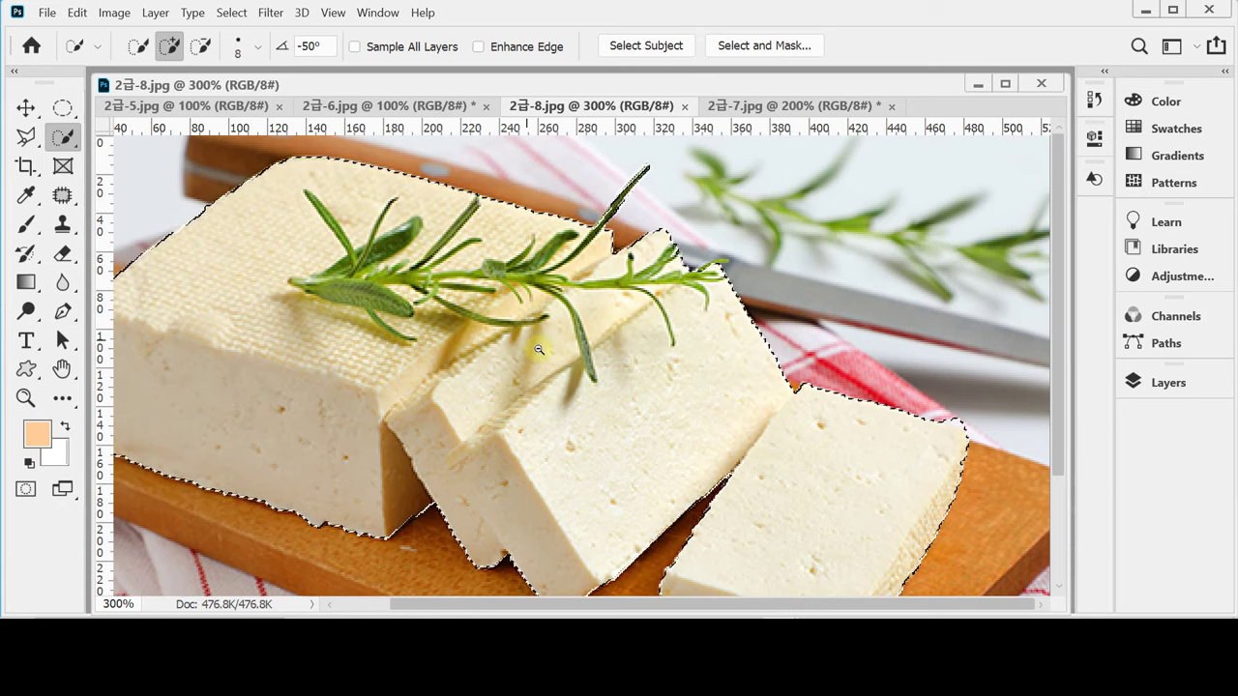
{"action": "key", "text": "ctrl+minus"}
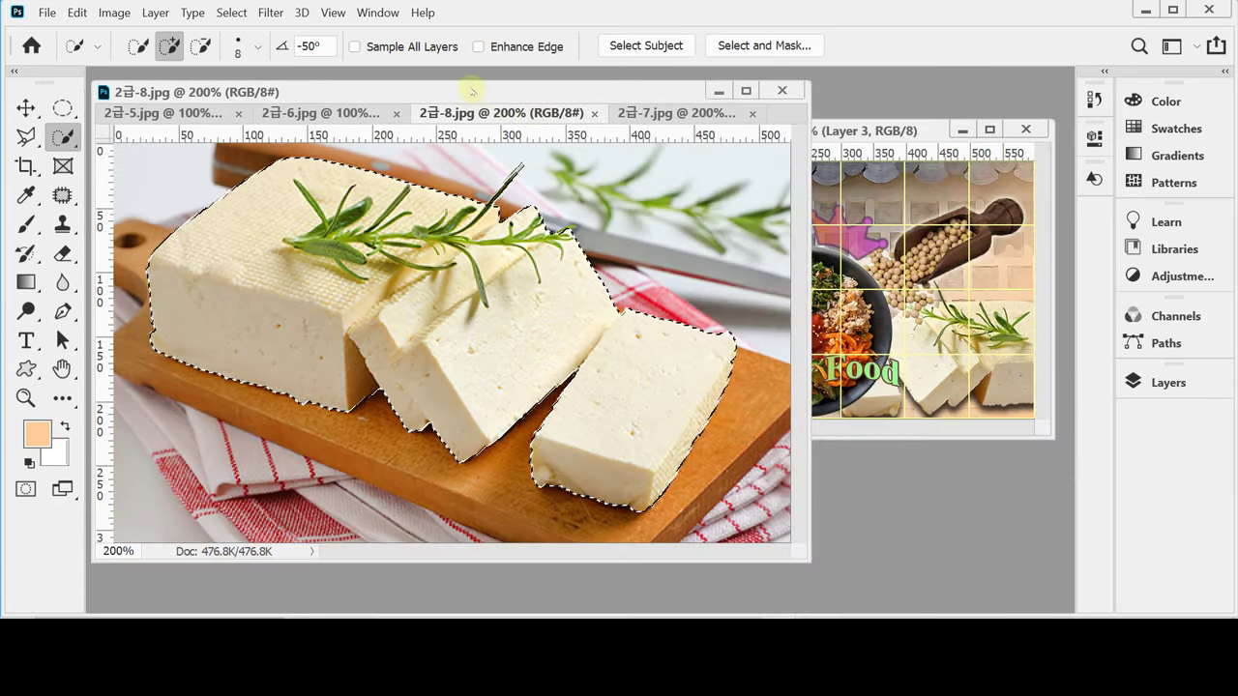
Copy the selected tofu and rosemary into the 수험번호-성명-3.psd composition as a new layer and save the document.
{"action": "left_click_drag", "start_coordinate": [472, 91], "coordinate": [910, 161]}
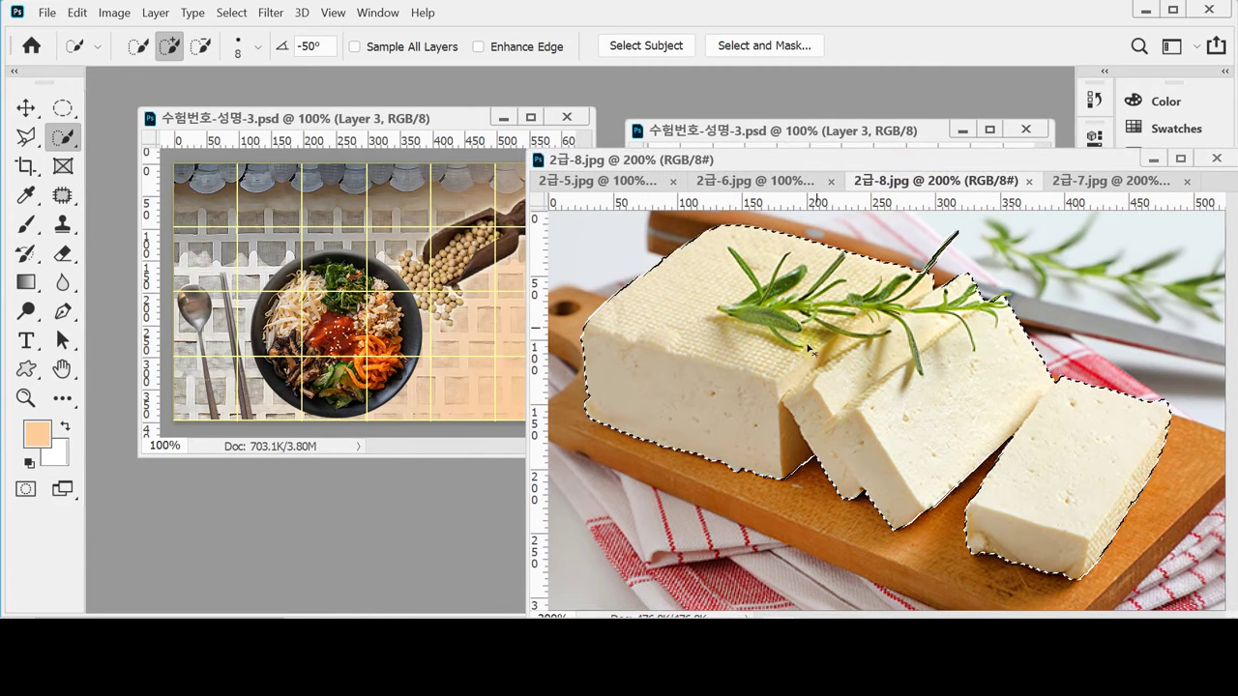
{"action": "left_click_drag", "start_coordinate": [807, 348], "coordinate": [511, 264]}
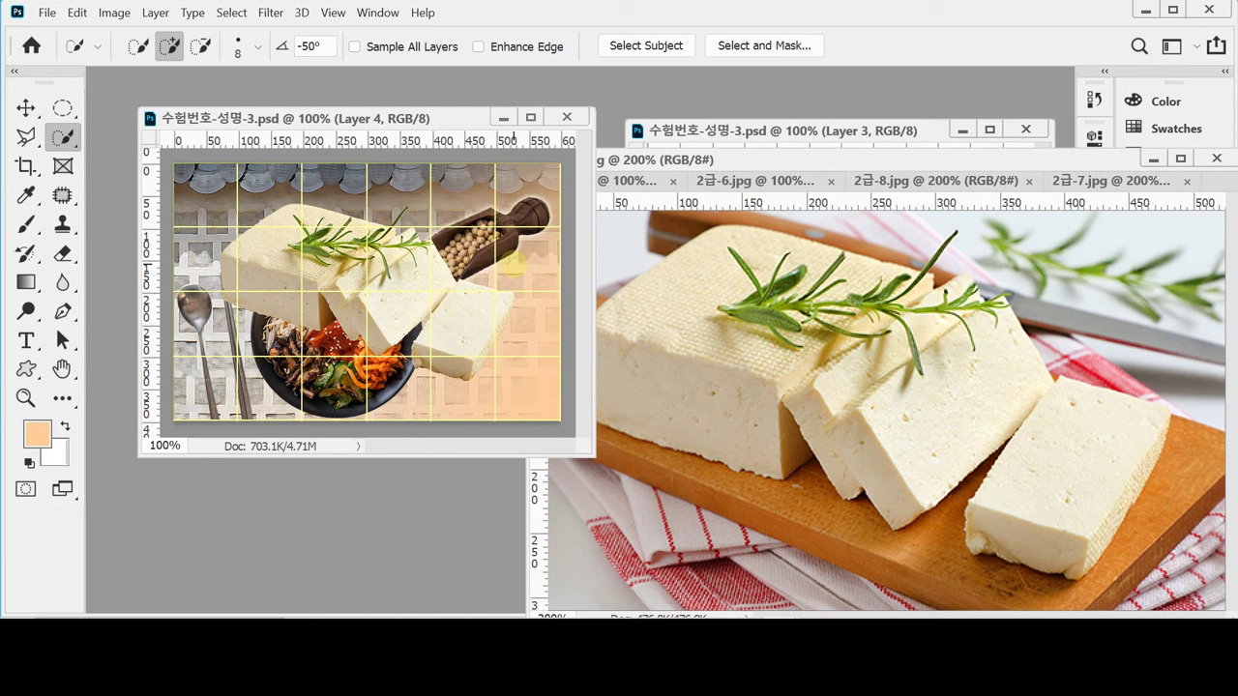
{"action": "left_click_drag", "start_coordinate": [754, 161], "coordinate": [603, 538]}
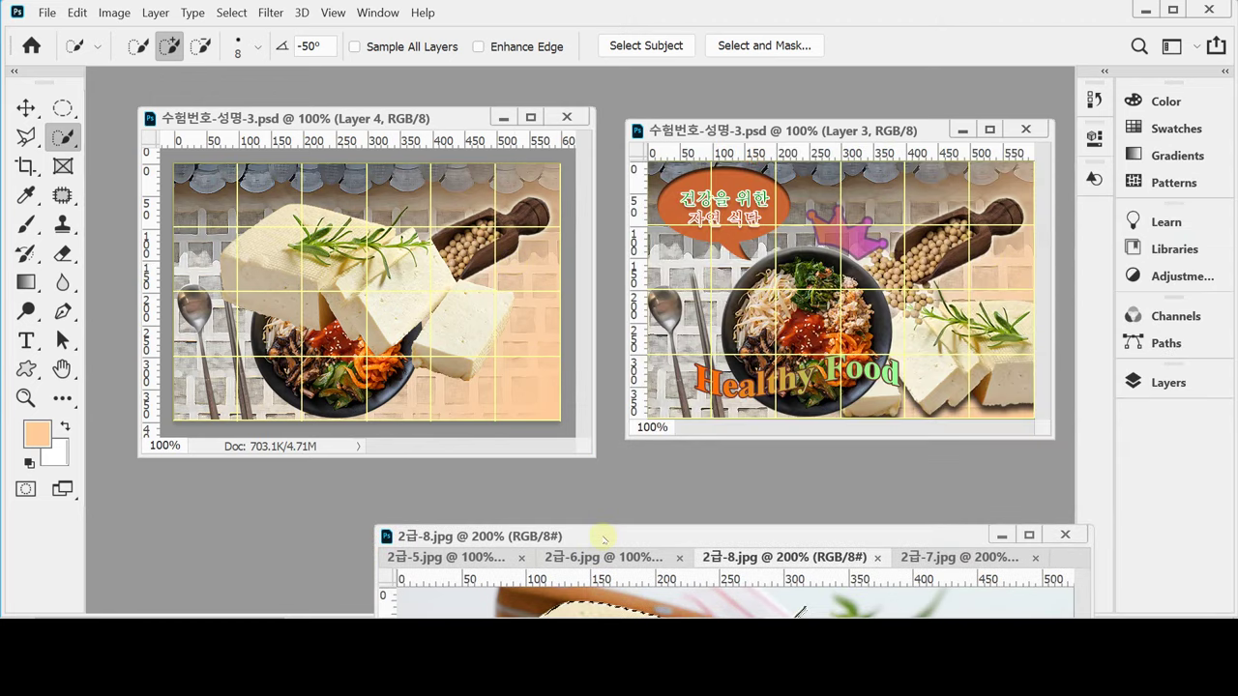
{"action": "left_click", "coordinate": [769, 130]}
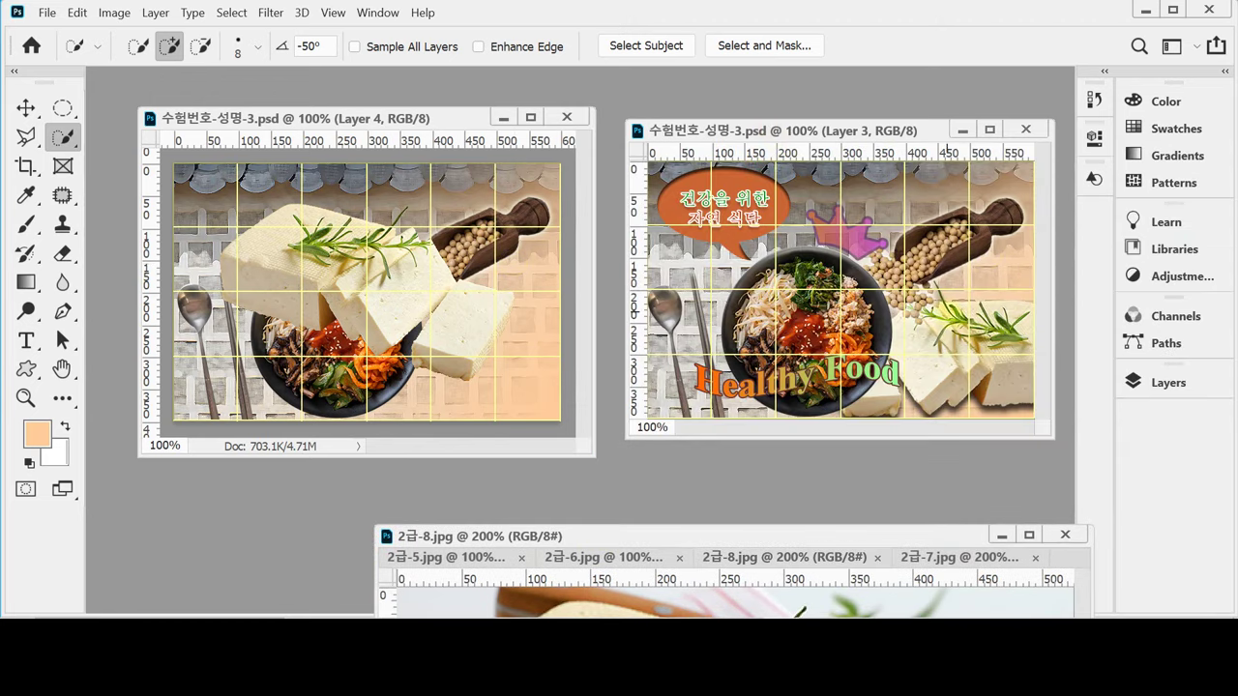
{"action": "left_click", "coordinate": [411, 124]}
{"action": "key", "text": "ctrl+s"}
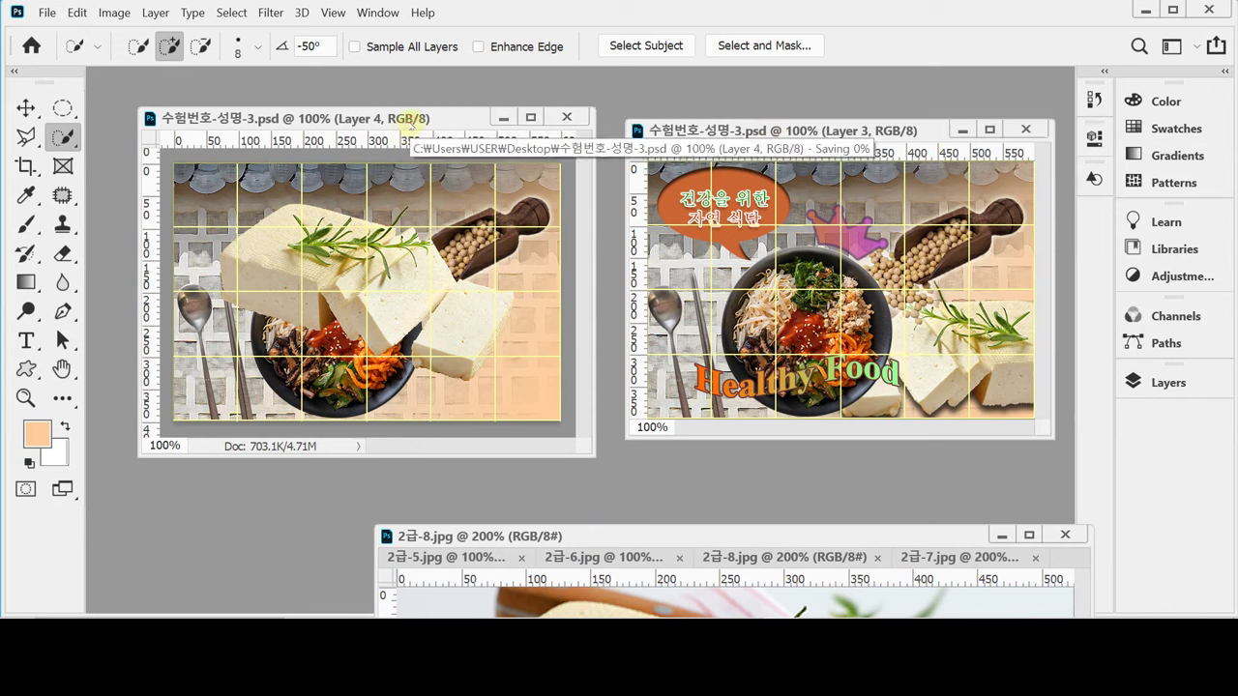
Flip the tofu layer horizontally, scale it proportionally to about 87% and move it toward the lower-right corner of the composition.
{"action": "key", "text": "ctrl+t"}
{"action": "right_click", "coordinate": [377, 259]}
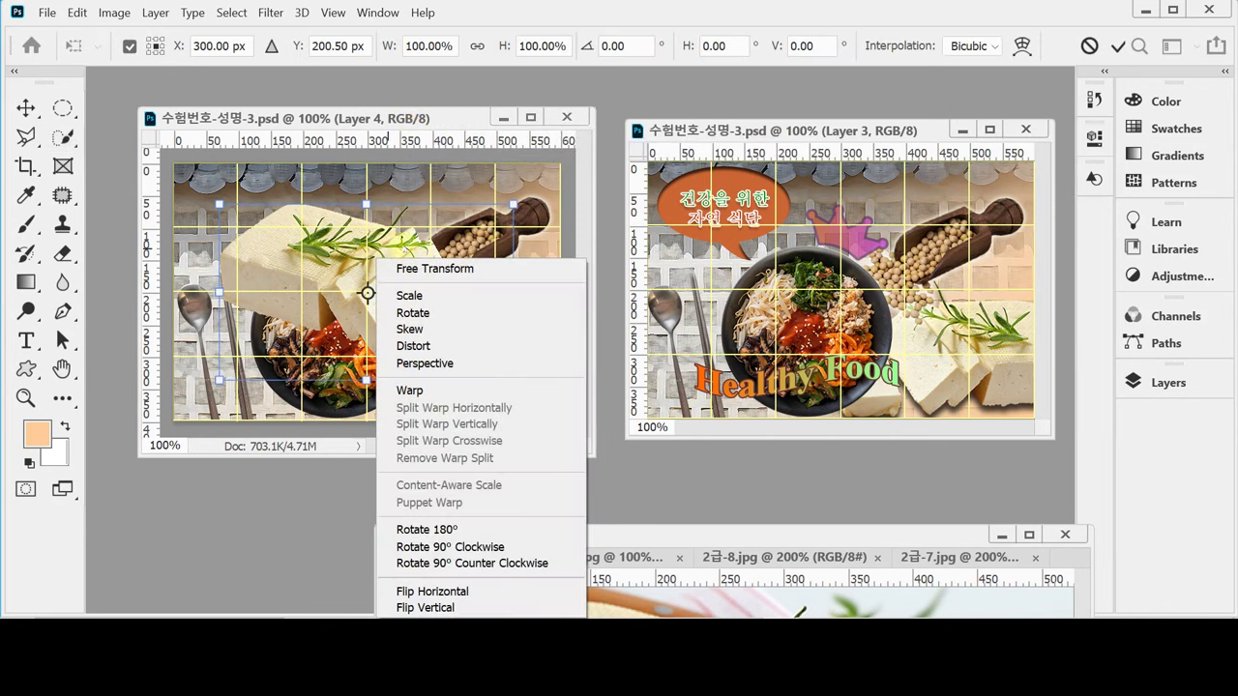
{"action": "left_click", "coordinate": [513, 591]}
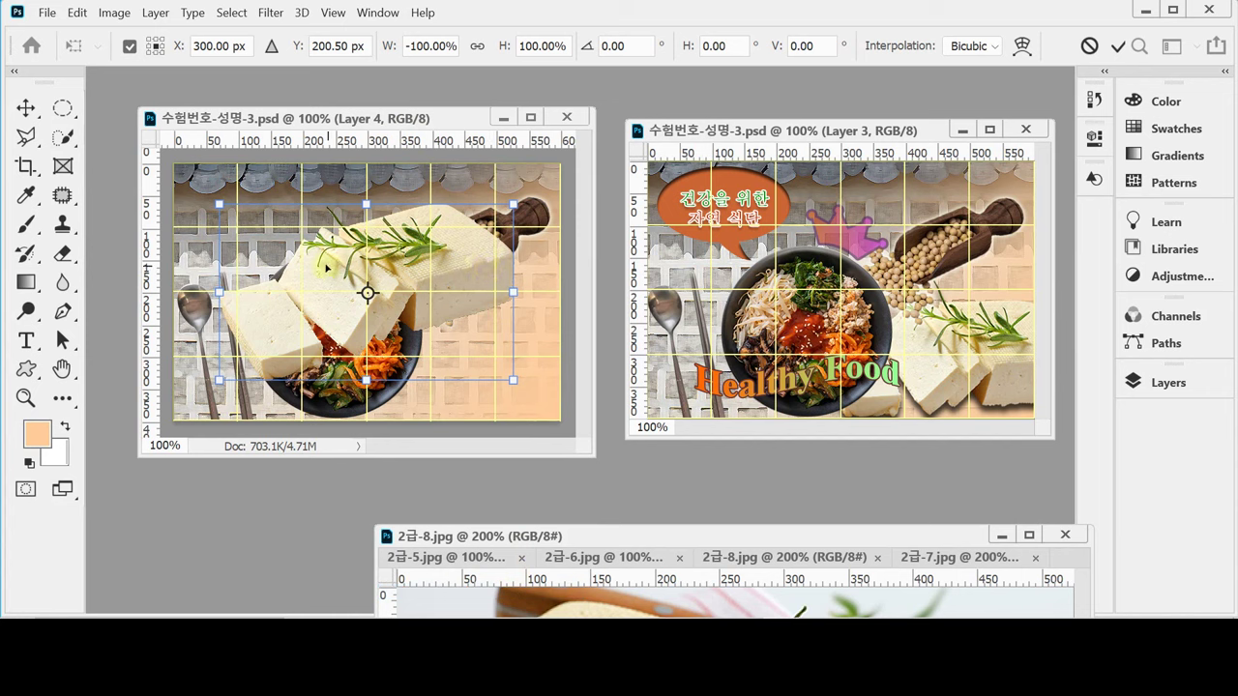
{"action": "left_click", "coordinate": [477, 46]}
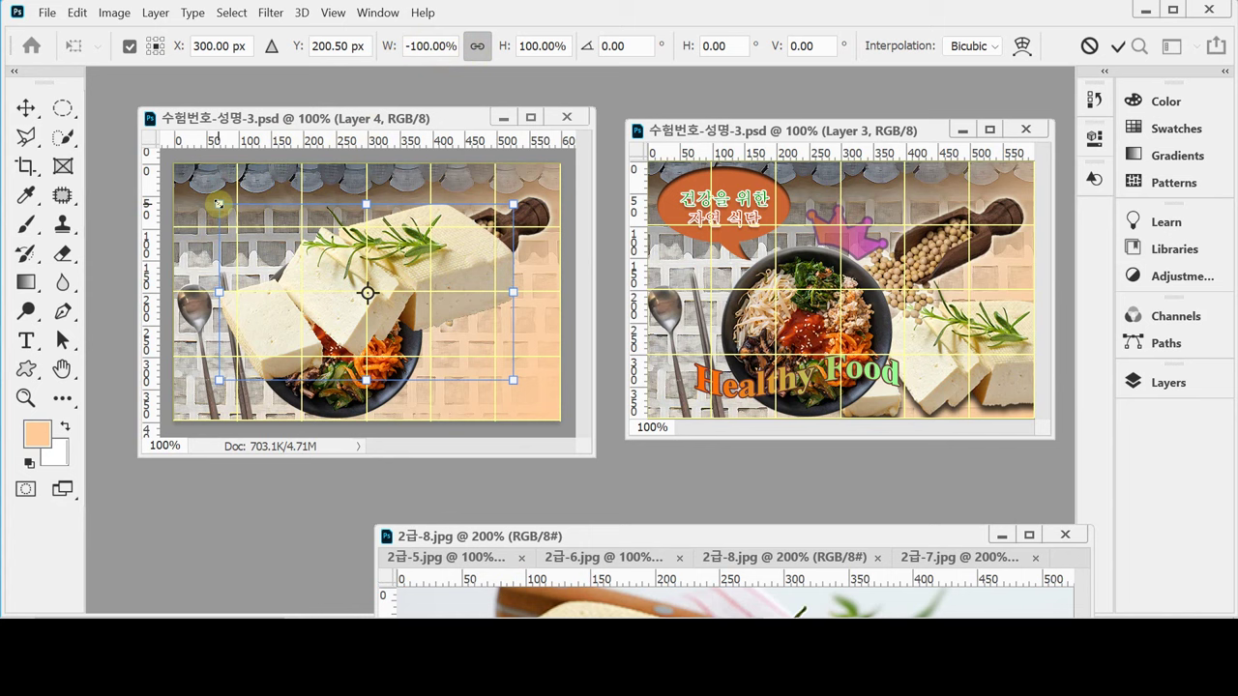
{"action": "left_click_drag", "start_coordinate": [220, 204], "coordinate": [256, 228]}
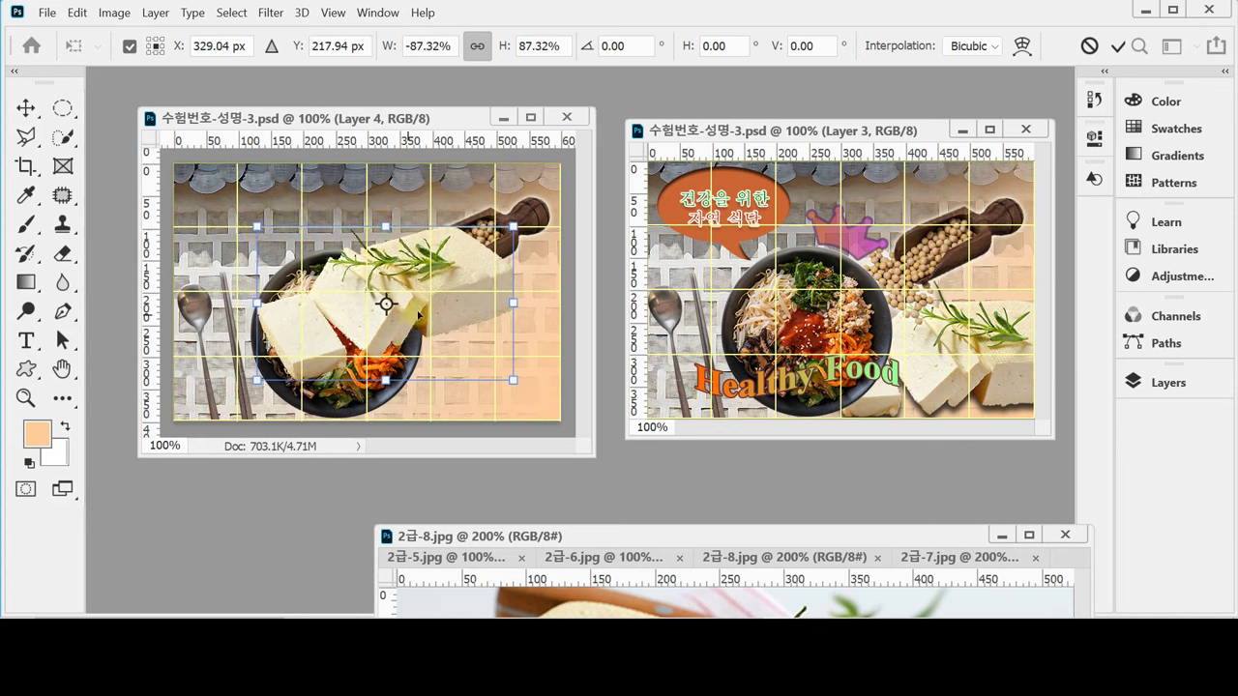
{"action": "left_click_drag", "start_coordinate": [396, 284], "coordinate": [464, 354]}
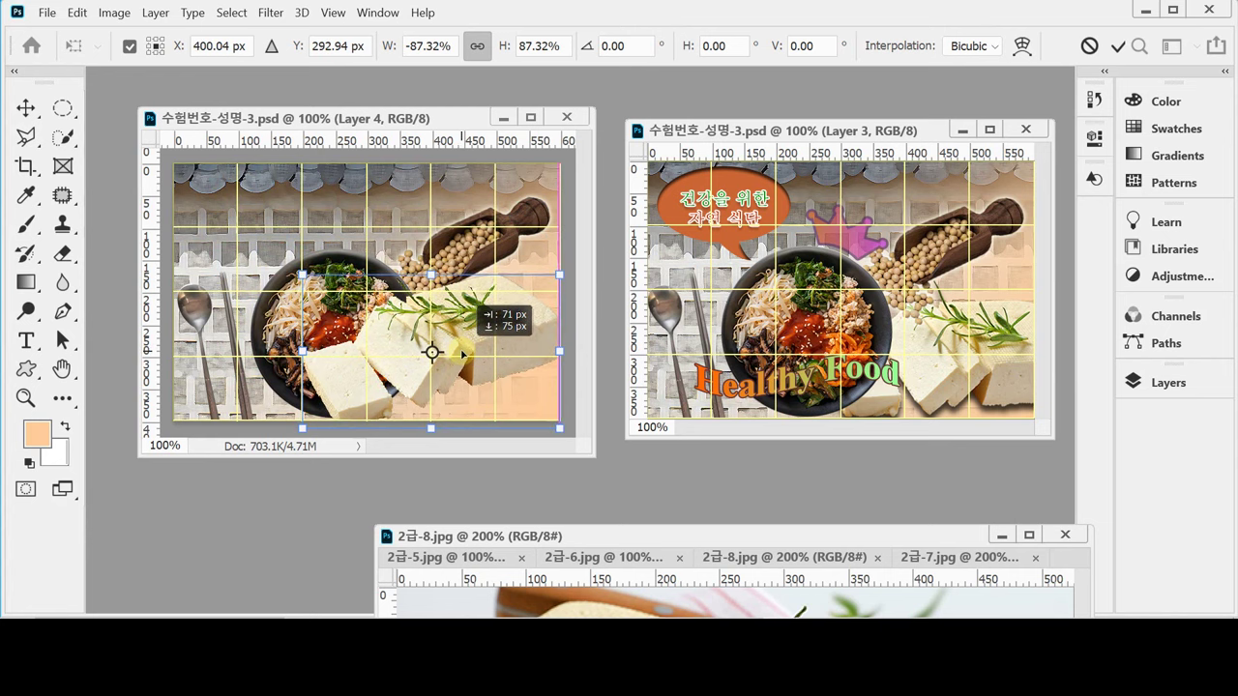
{"action": "left_click_drag", "start_coordinate": [462, 353], "coordinate": [463, 354]}
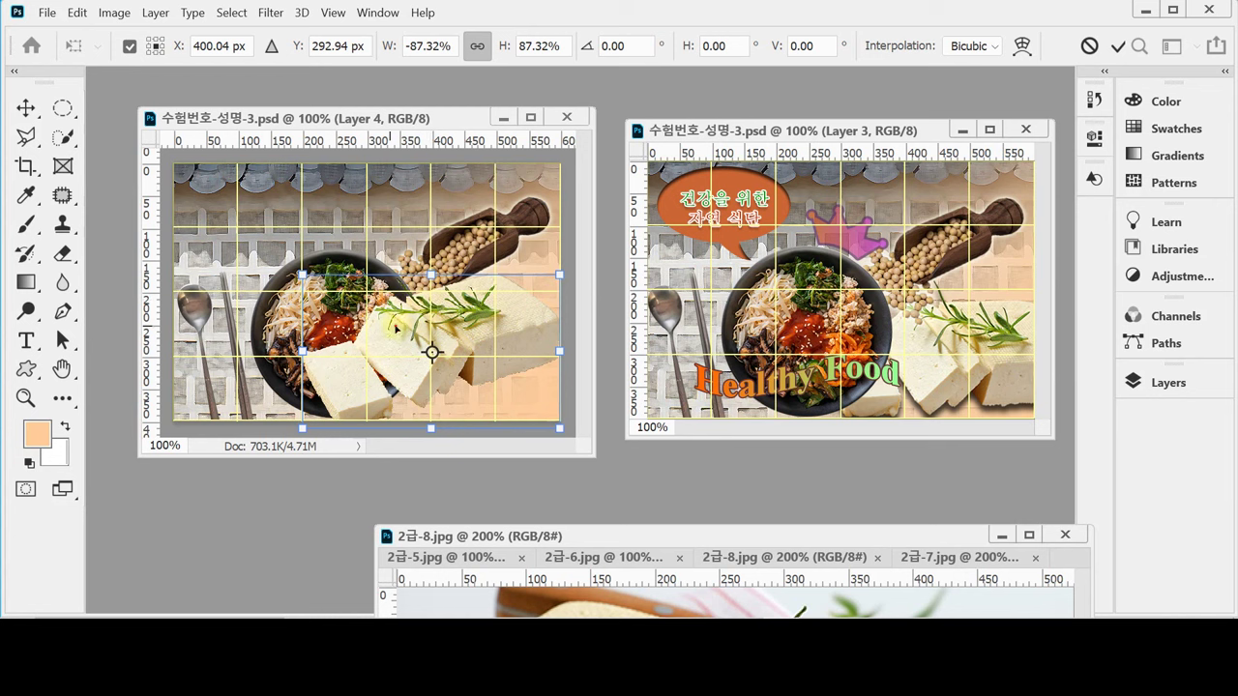
{"action": "left_click_drag", "start_coordinate": [396, 328], "coordinate": [423, 327]}
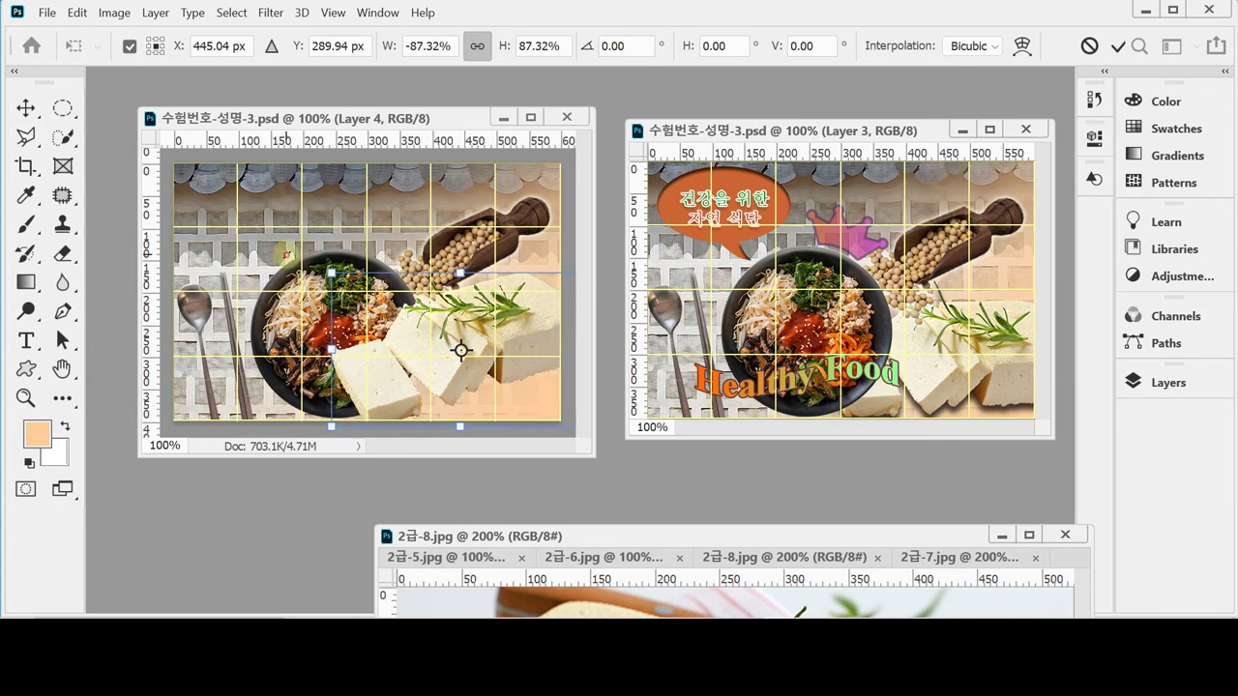
Rotate the tofu clockwise by about 17°, position it around X 473, Y 315 px, apply the transformation and save the document.
{"action": "left_click_drag", "start_coordinate": [286, 253], "coordinate": [331, 235]}
{"action": "left_click_drag", "start_coordinate": [448, 339], "coordinate": [440, 355]}
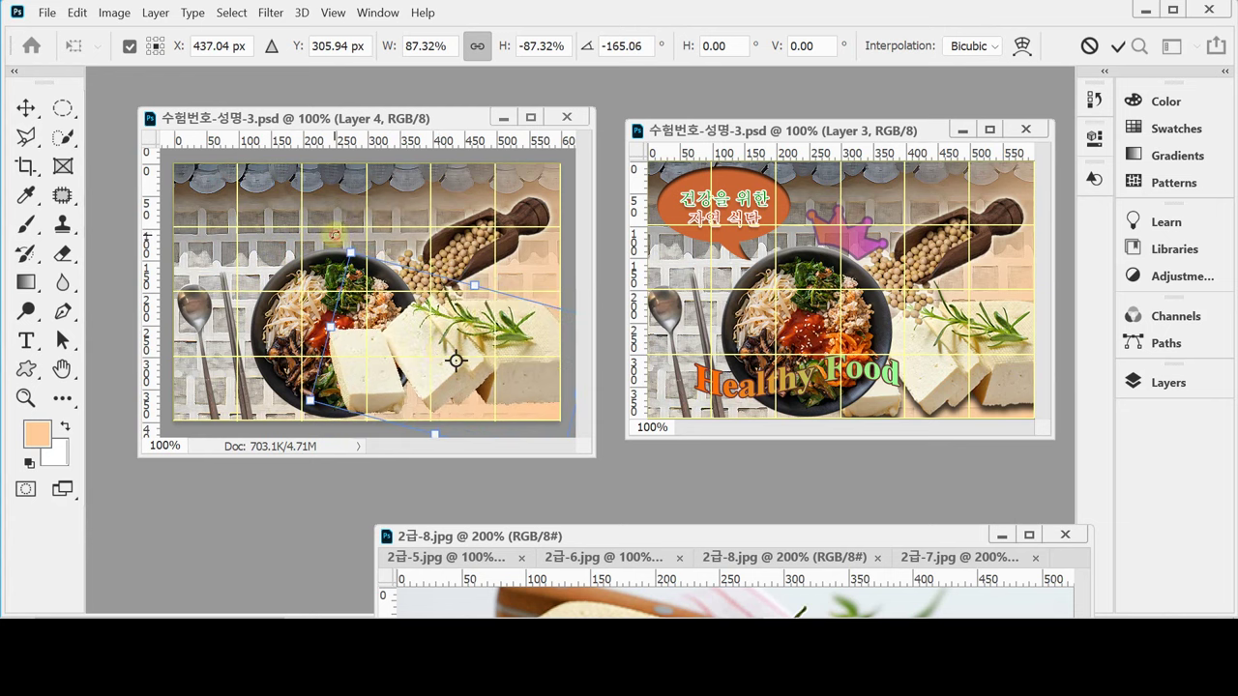
{"action": "left_click_drag", "start_coordinate": [334, 232], "coordinate": [336, 233]}
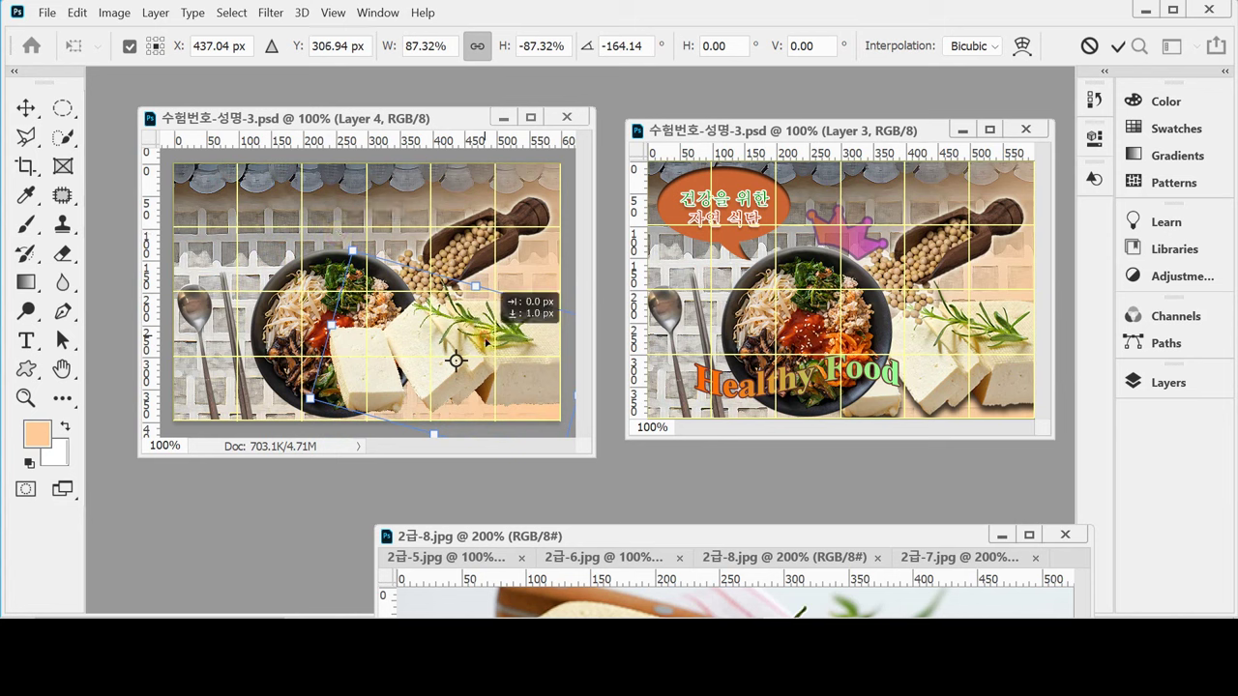
{"action": "left_click_drag", "start_coordinate": [483, 335], "coordinate": [485, 346]}
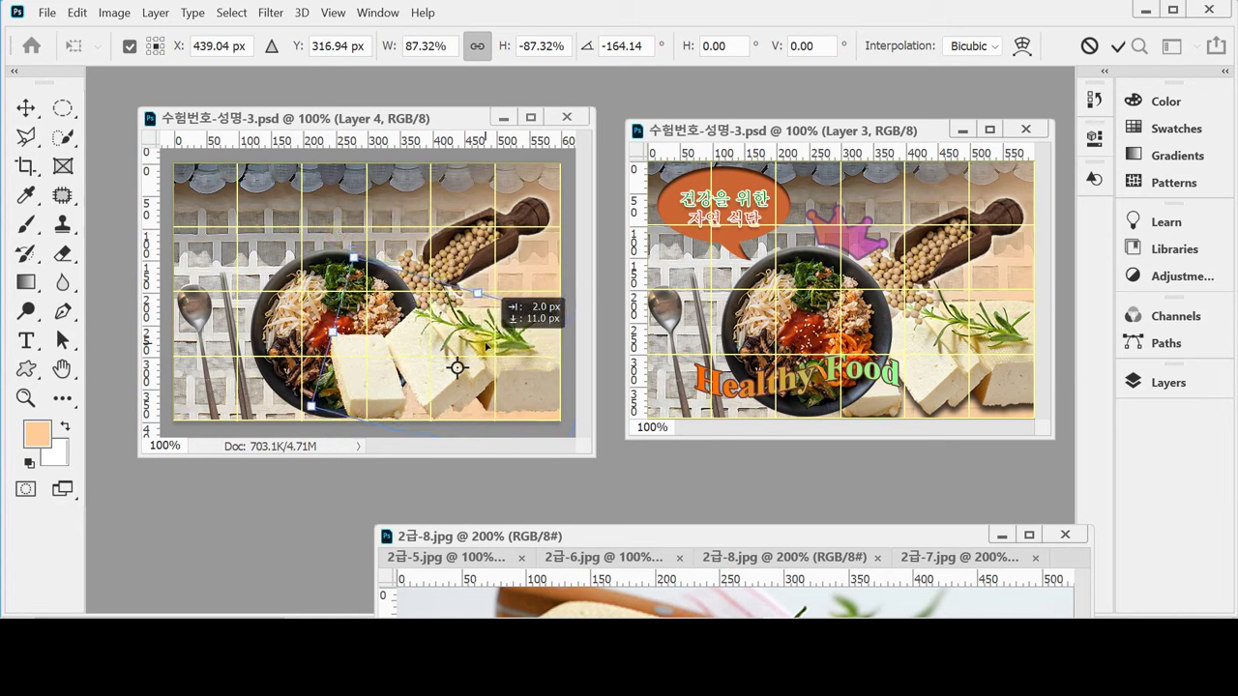
{"action": "mouse_move", "coordinate": [486, 346]}
{"action": "left_mouse_down"}
{"action": "mouse_move", "coordinate": [473, 341]}
{"action": "mouse_move", "coordinate": [477, 352]}
{"action": "left_mouse_up"}
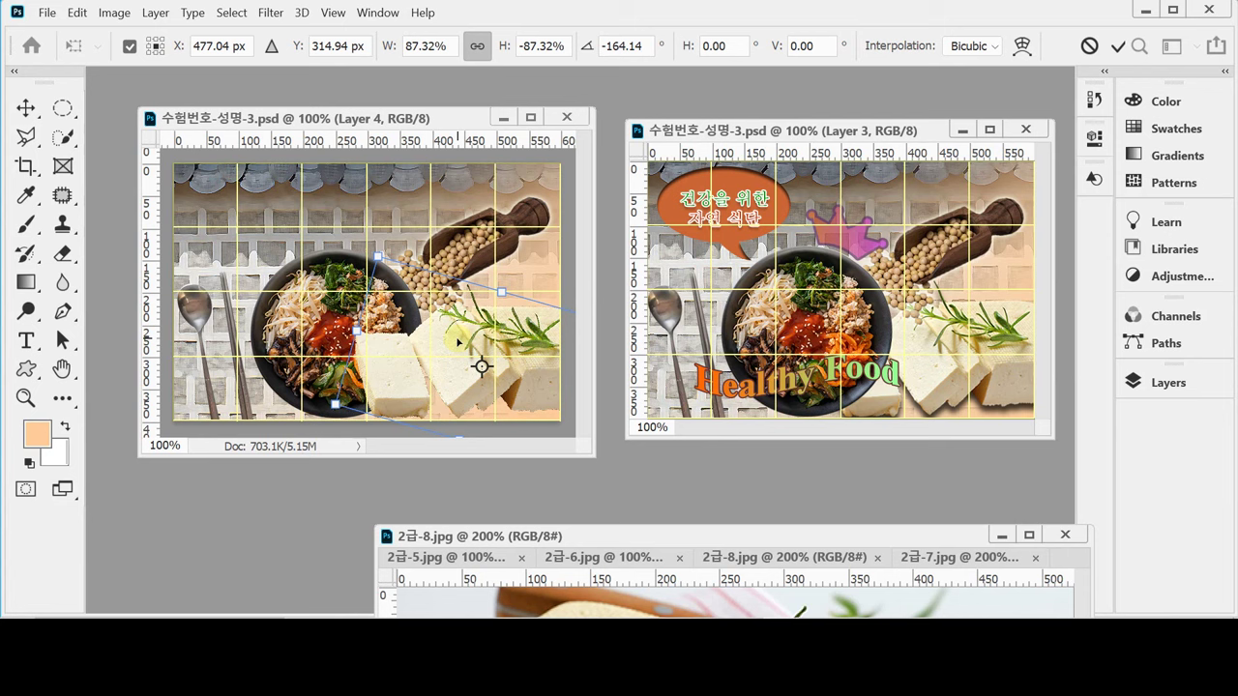
{"action": "left_click_drag", "start_coordinate": [354, 244], "coordinate": [355, 242]}
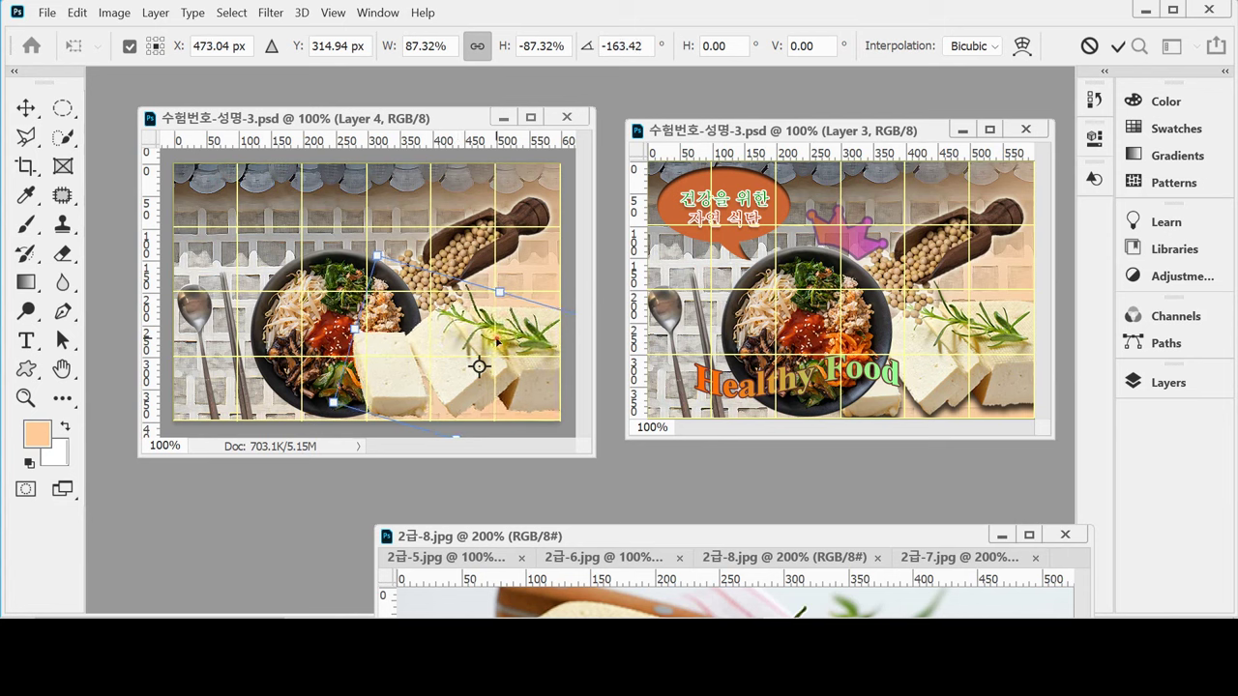
{"action": "key", "text": "Return"}
{"action": "key", "text": "w"}
{"action": "key", "text": "ctrl+s"}
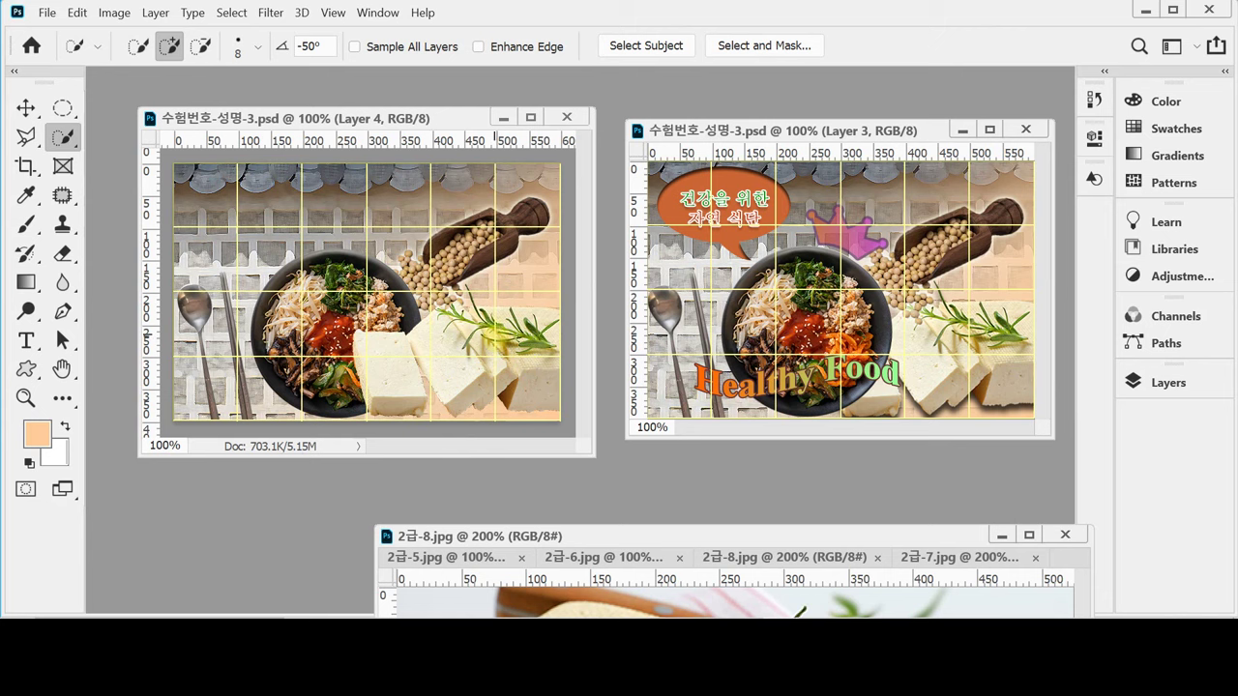
{"action": "key", "text": "ctrl+z"}
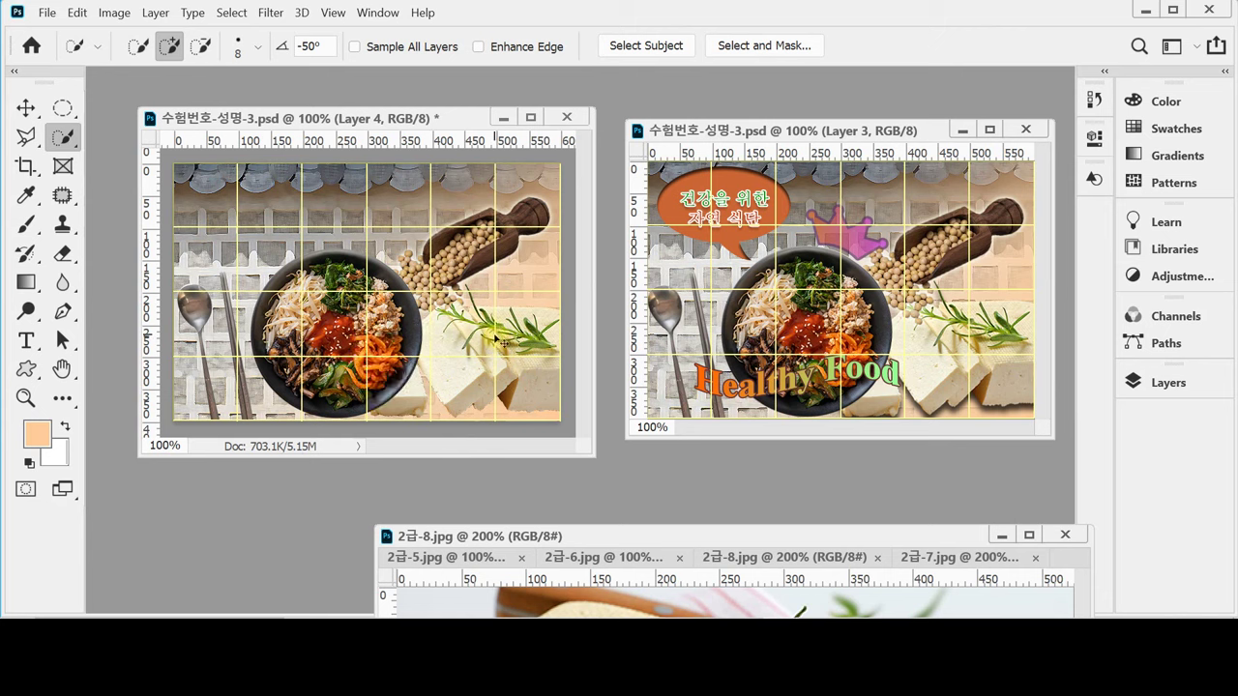
{"action": "key", "text": "ctrl+z"}
{"action": "key", "text": "ctrl+shift+z"}
{"action": "key", "text": "ctrl+shift+z"}
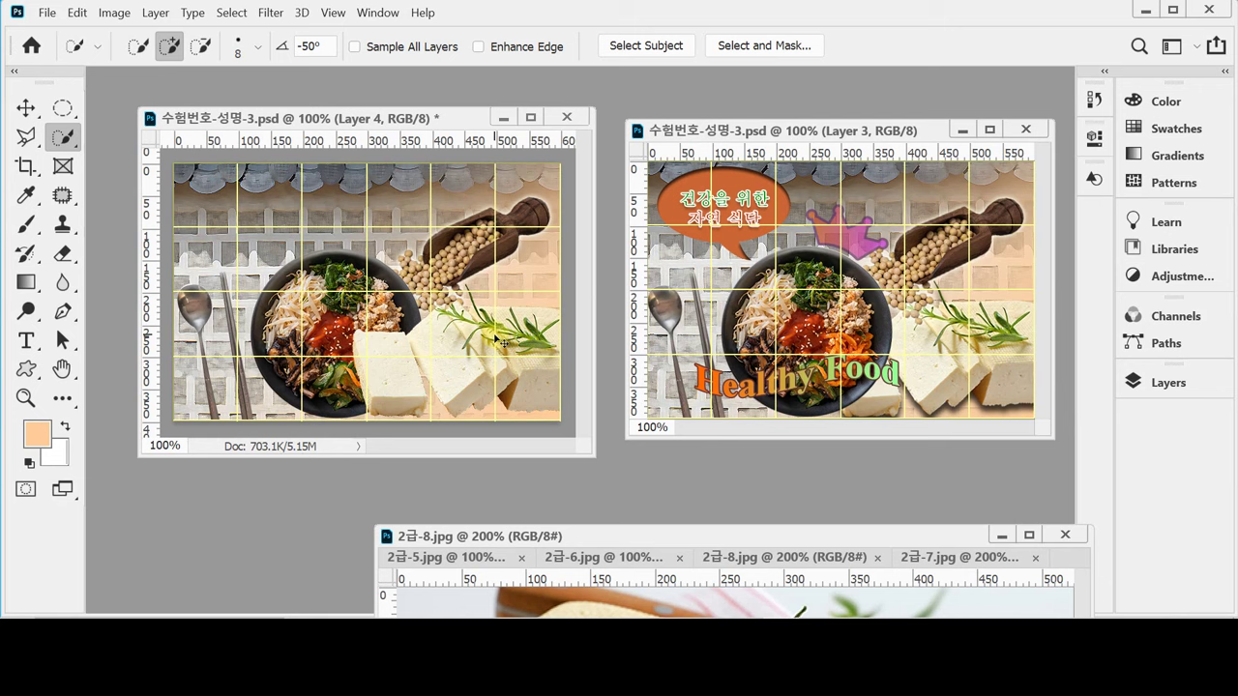
Send the tofu layer behind the bowl and the bean scoop in the stacking order and save the document.
{"action": "key", "text": "ctrl+z"}
{"action": "key", "text": "ctrl+z"}
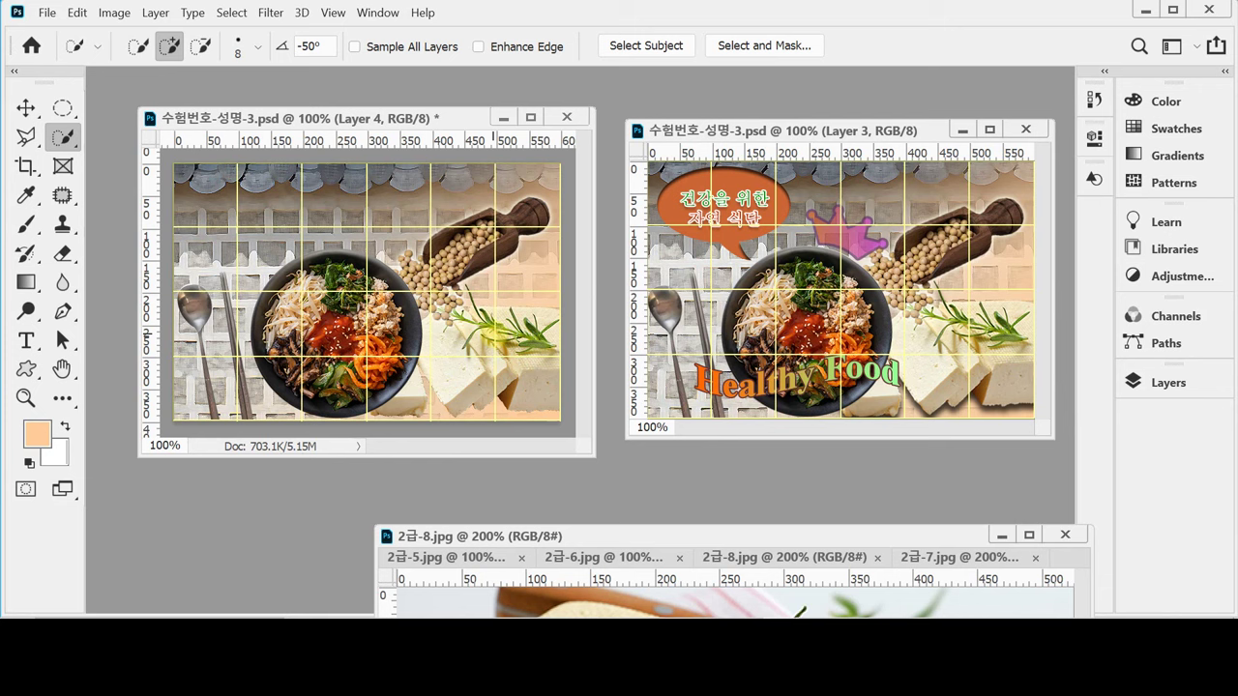
{"action": "key", "text": "ctrl+s"}
Add a Drop Shadow layer style to the tofu layer with a distance of 10 px.
{"action": "left_click", "coordinate": [1129, 379]}
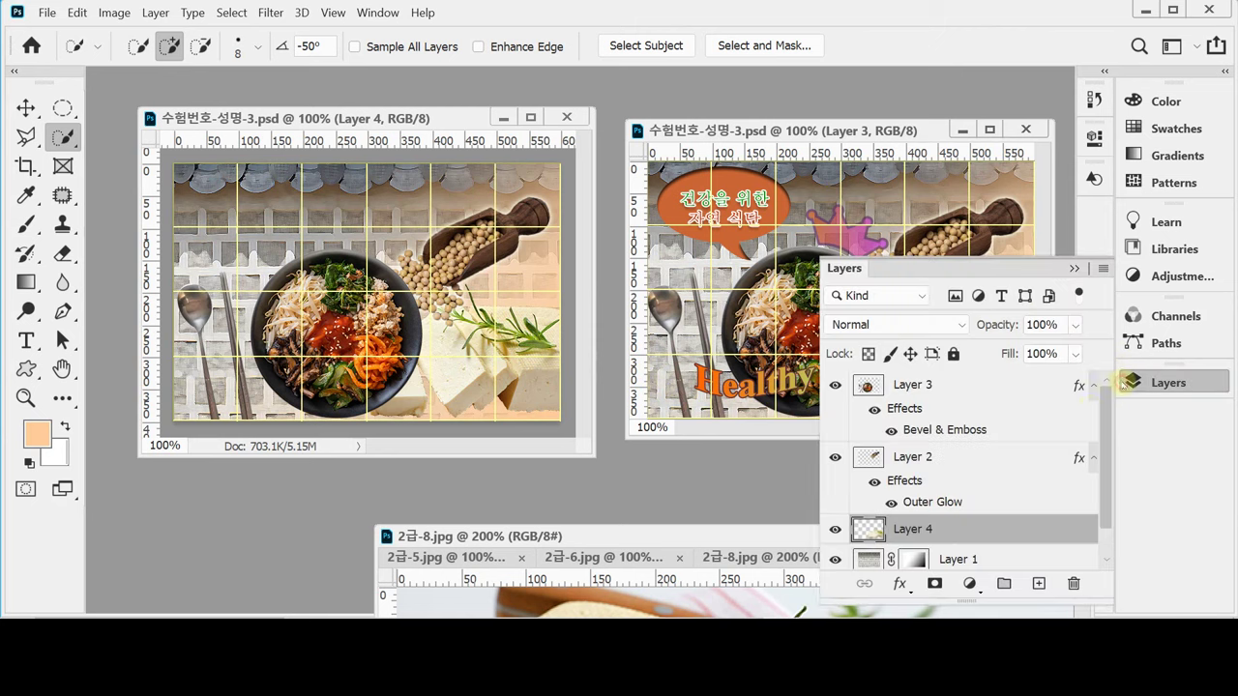
{"action": "left_click", "coordinate": [899, 584]}
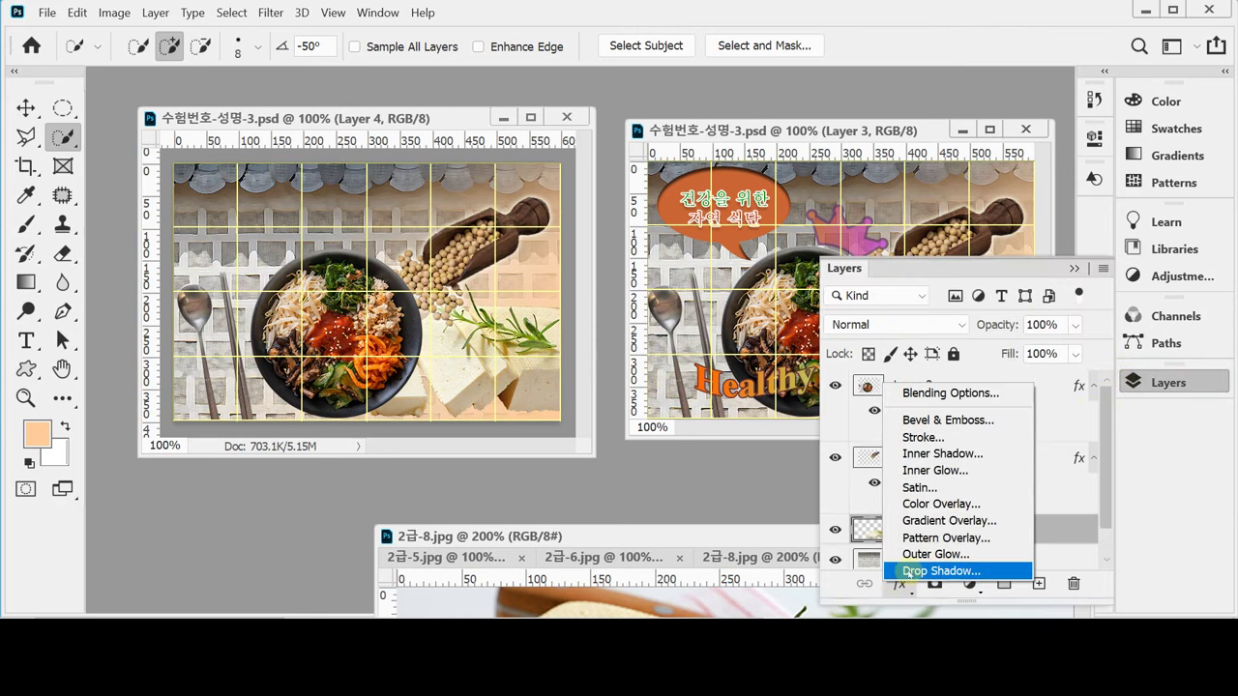
{"action": "left_click", "coordinate": [909, 571]}
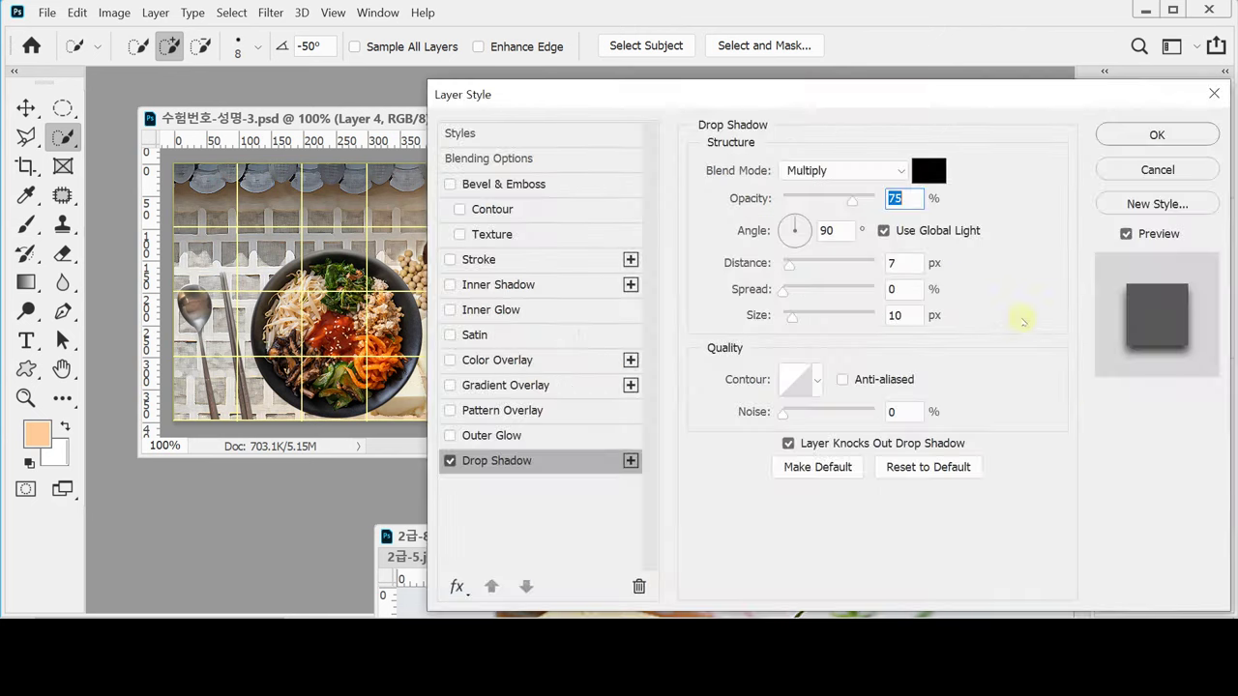
{"action": "left_click", "coordinate": [898, 263]}
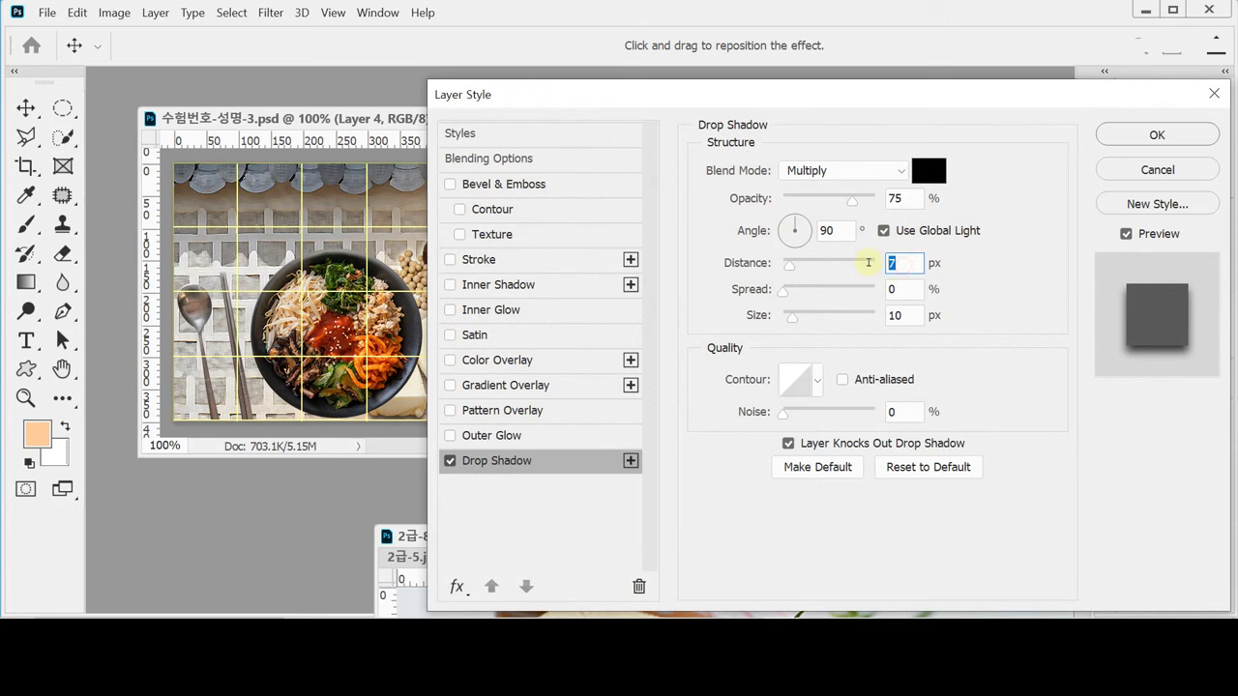
{"action": "left_click_drag", "start_coordinate": [657, 94], "coordinate": [746, 97]}
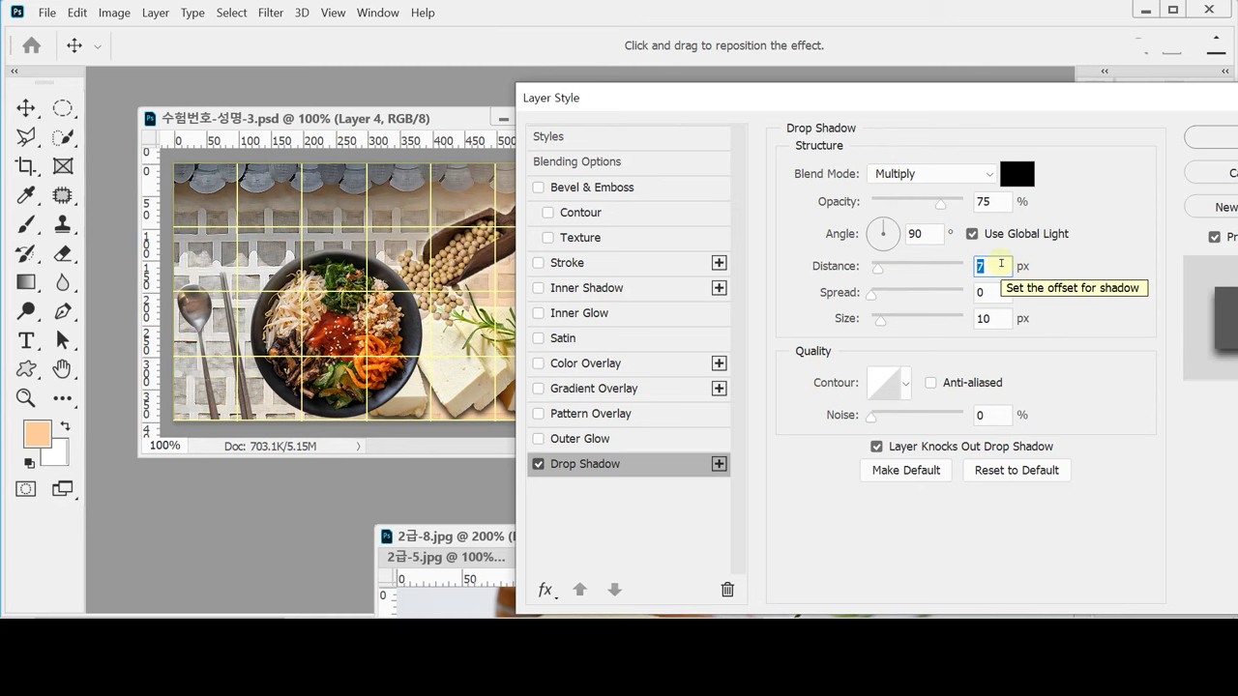
{"action": "type", "text": "10"}
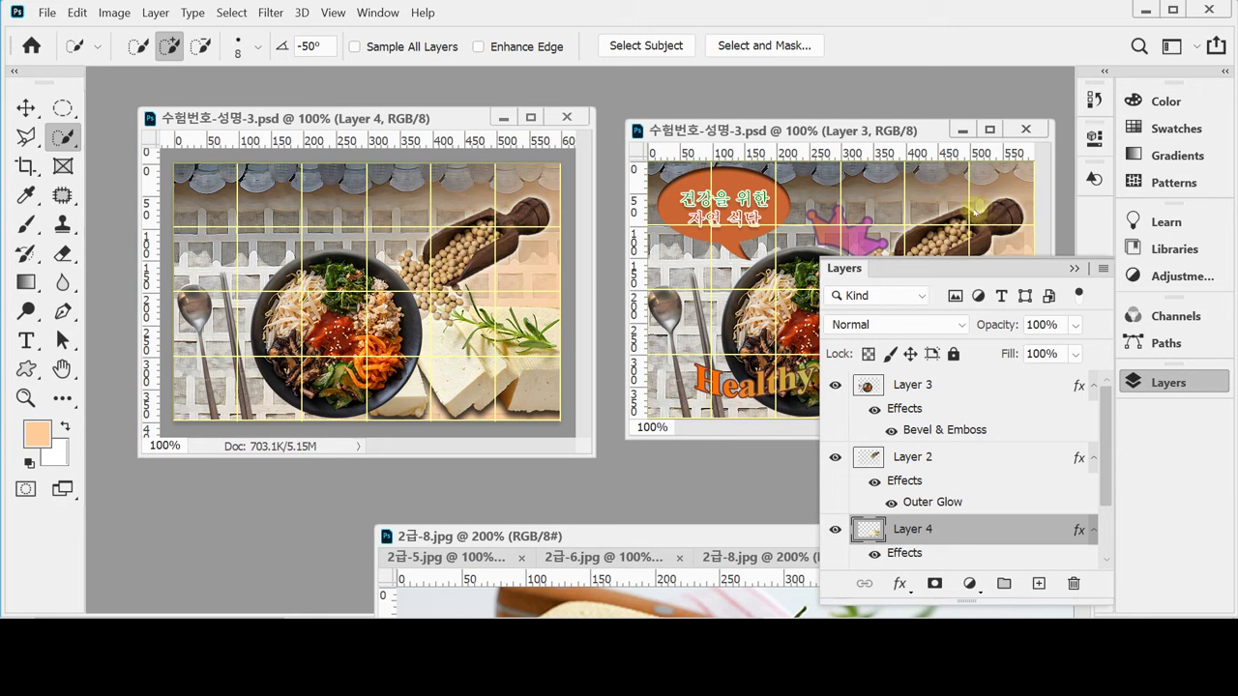
{"action": "left_click", "coordinate": [1182, 384]}
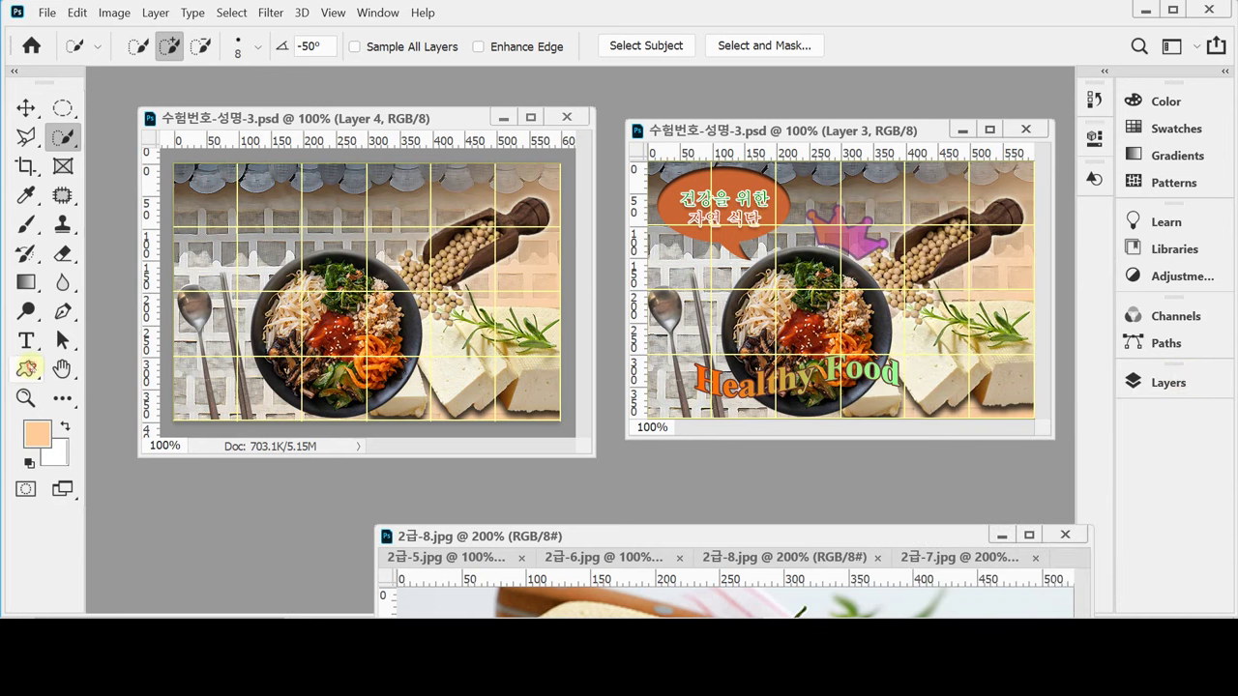
Activate the Custom Shape tool and collapse the Objects and Ornaments groups in the shape picker.
{"action": "left_click", "coordinate": [26, 368]}
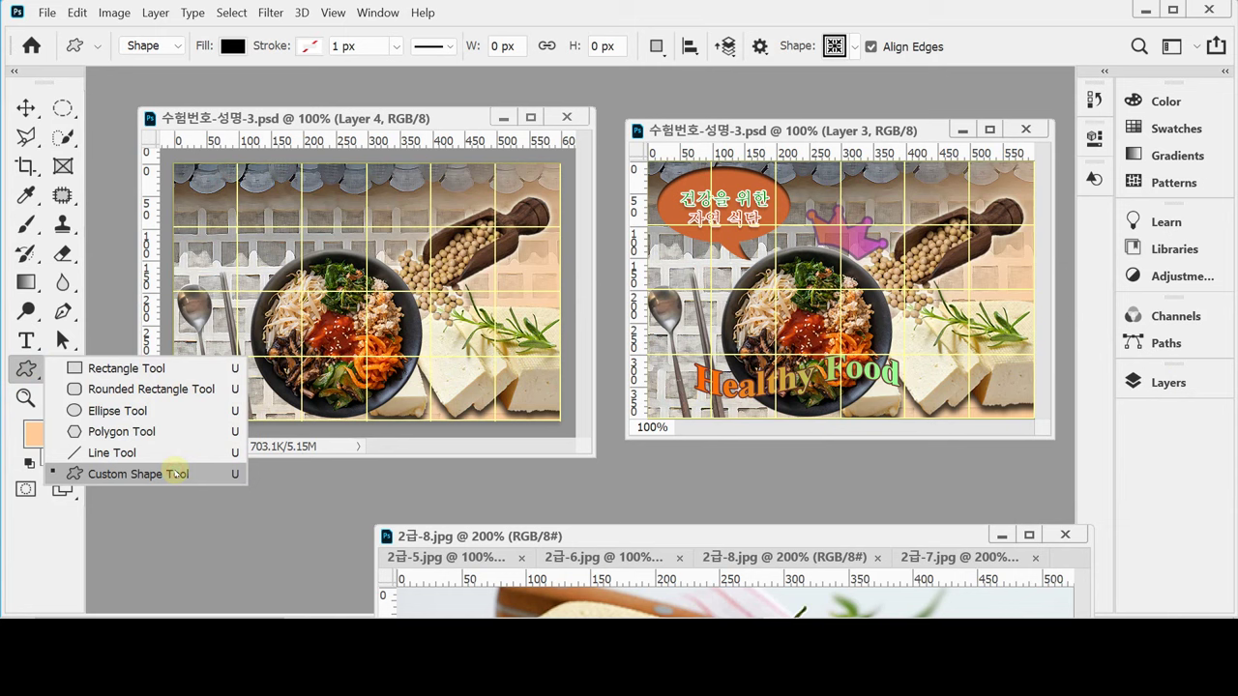
{"action": "left_click", "coordinate": [177, 472]}
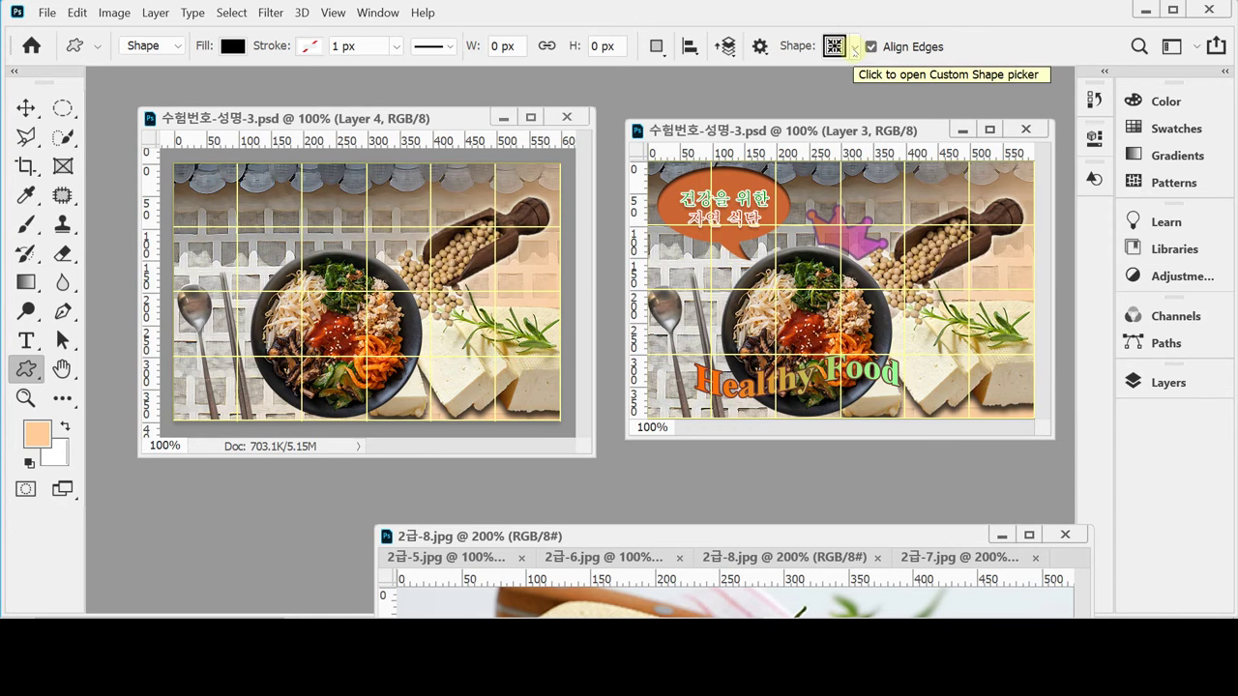
{"action": "left_click", "coordinate": [854, 49]}
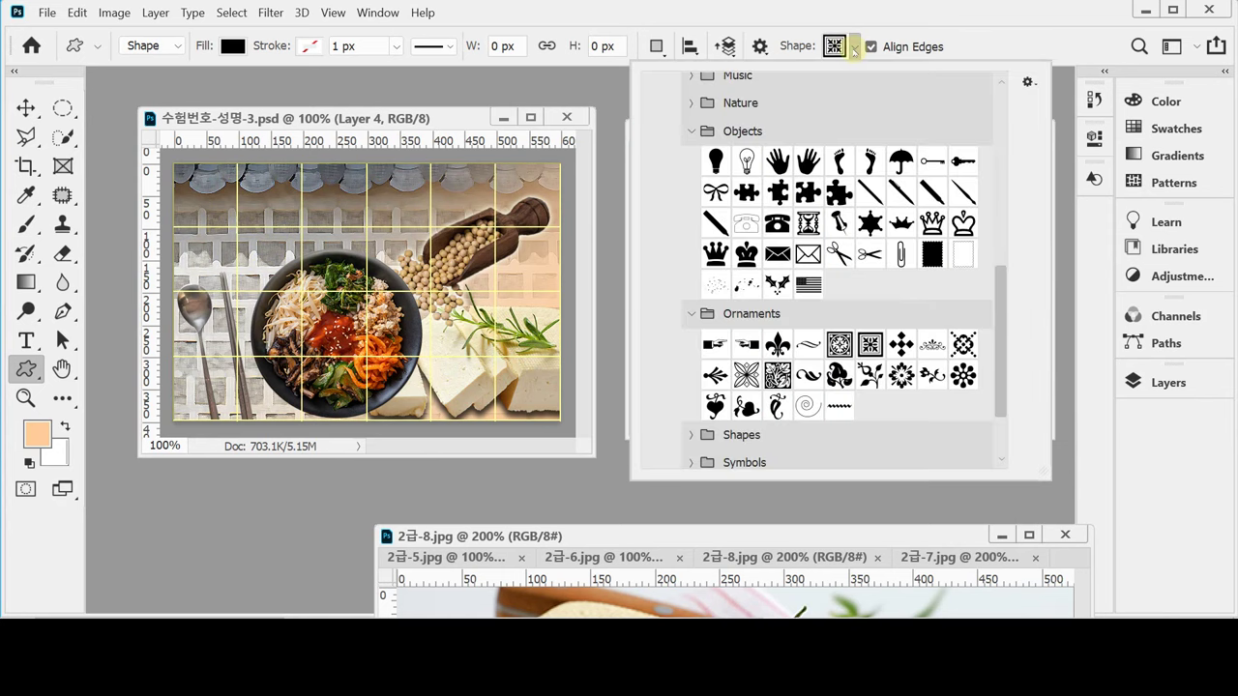
{"action": "left_click", "coordinate": [688, 134]}
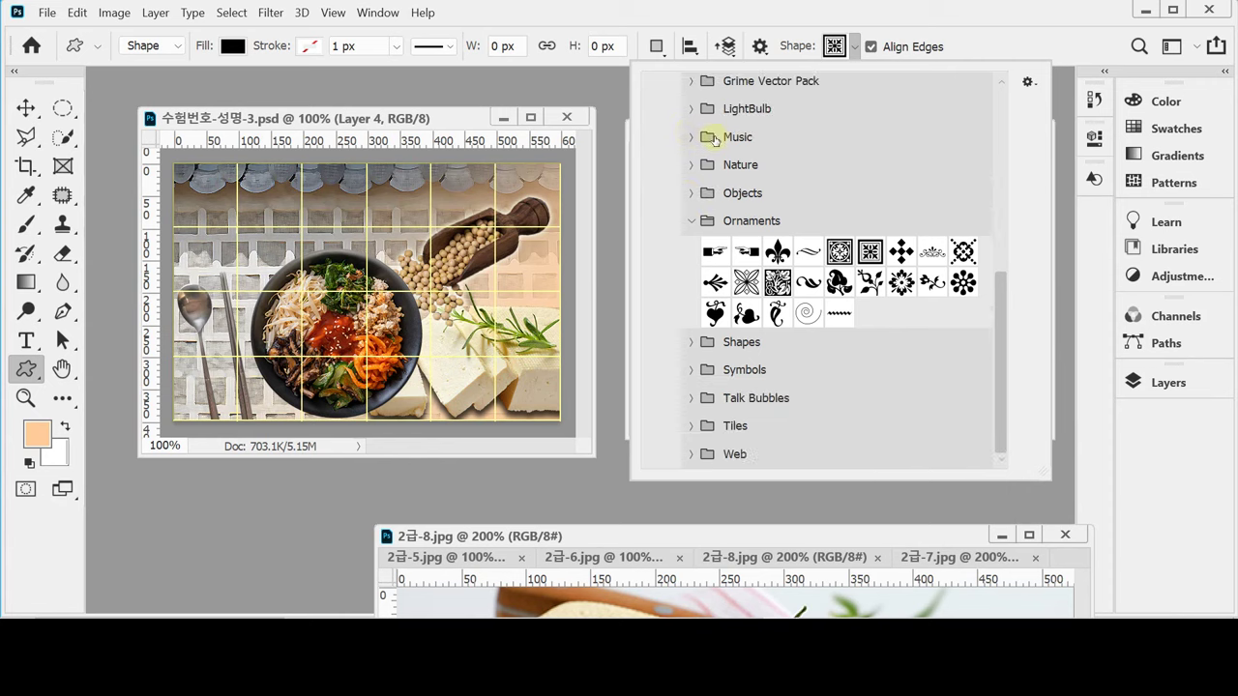
{"action": "left_click", "coordinate": [690, 225]}
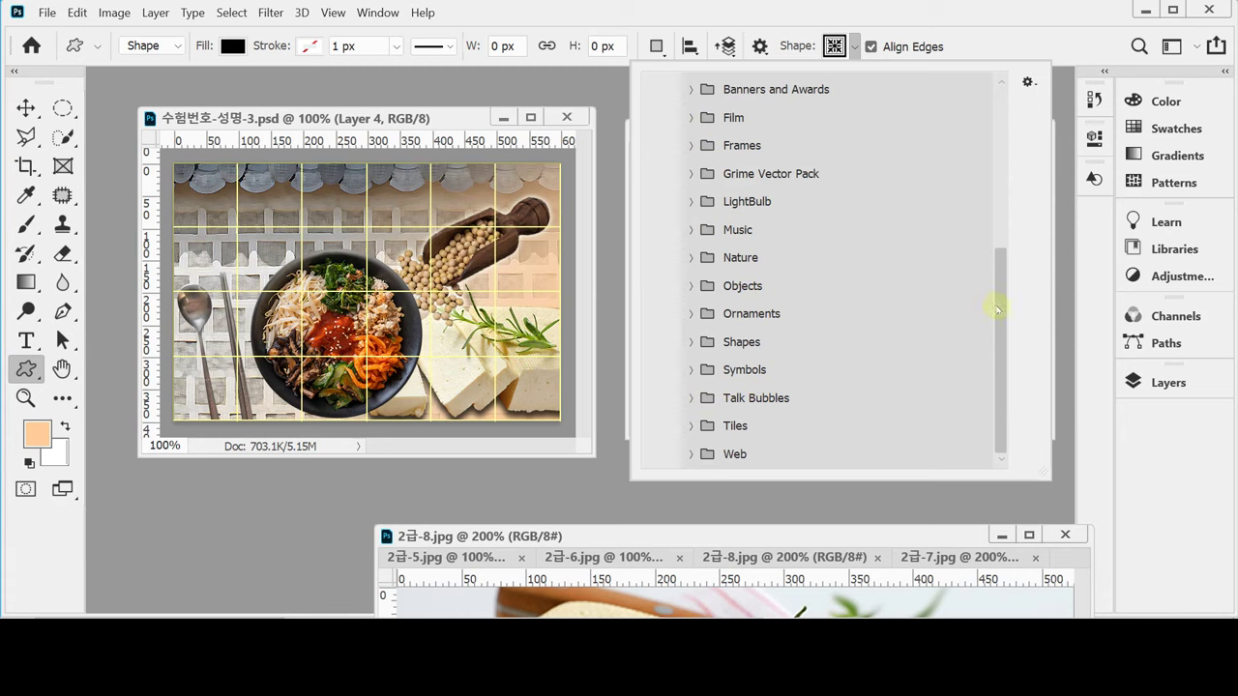
Choose the first oval speech bubble from the Talk Bubbles group of All Legacy Default Shapes.
{"action": "left_click_drag", "start_coordinate": [998, 308], "coordinate": [995, 144]}
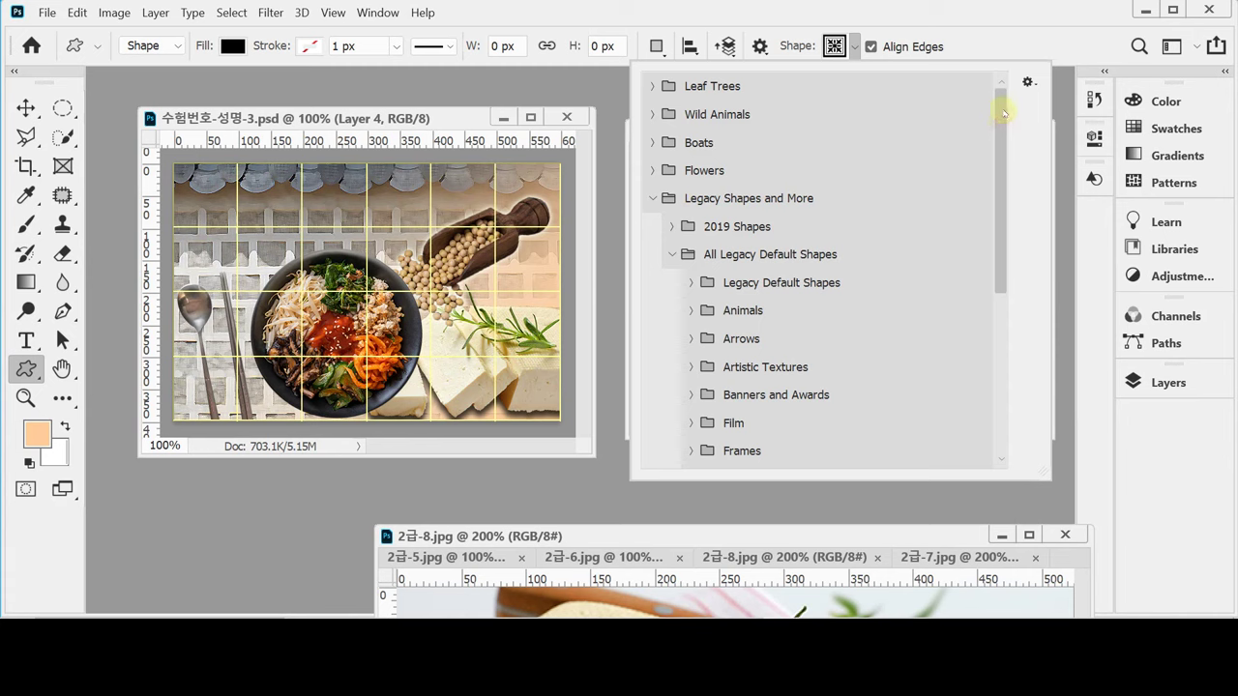
{"action": "left_click_drag", "start_coordinate": [1004, 113], "coordinate": [1007, 312]}
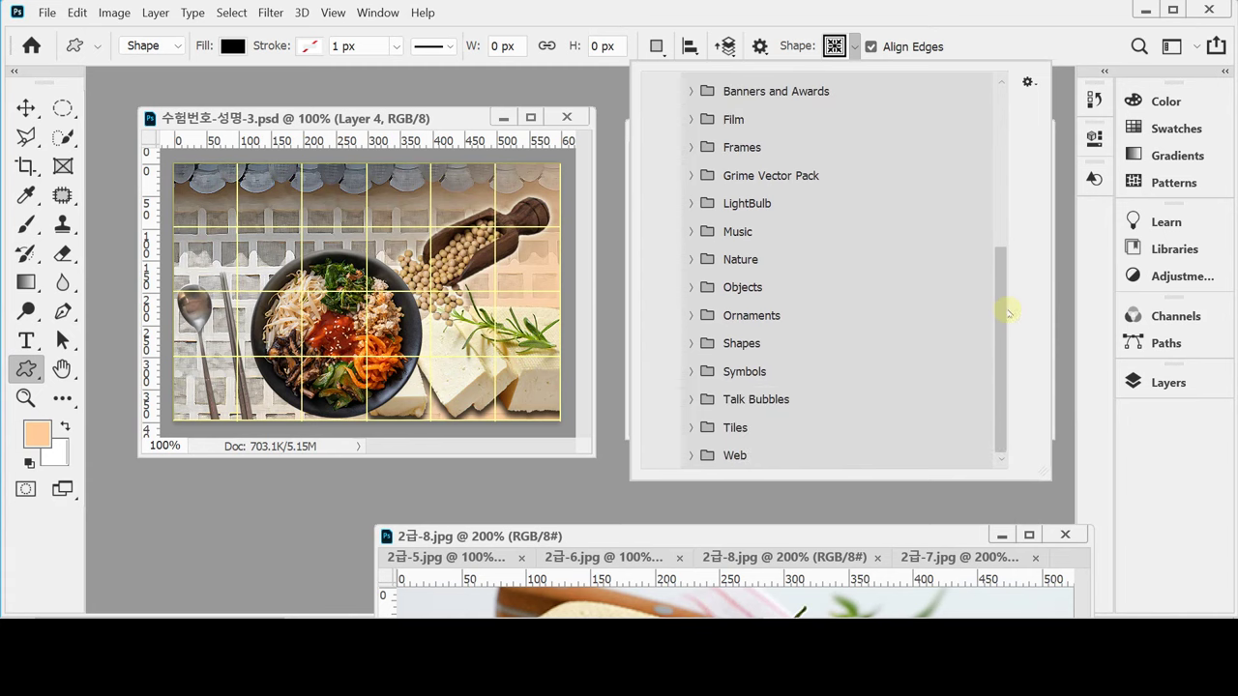
{"action": "left_click", "coordinate": [690, 401]}
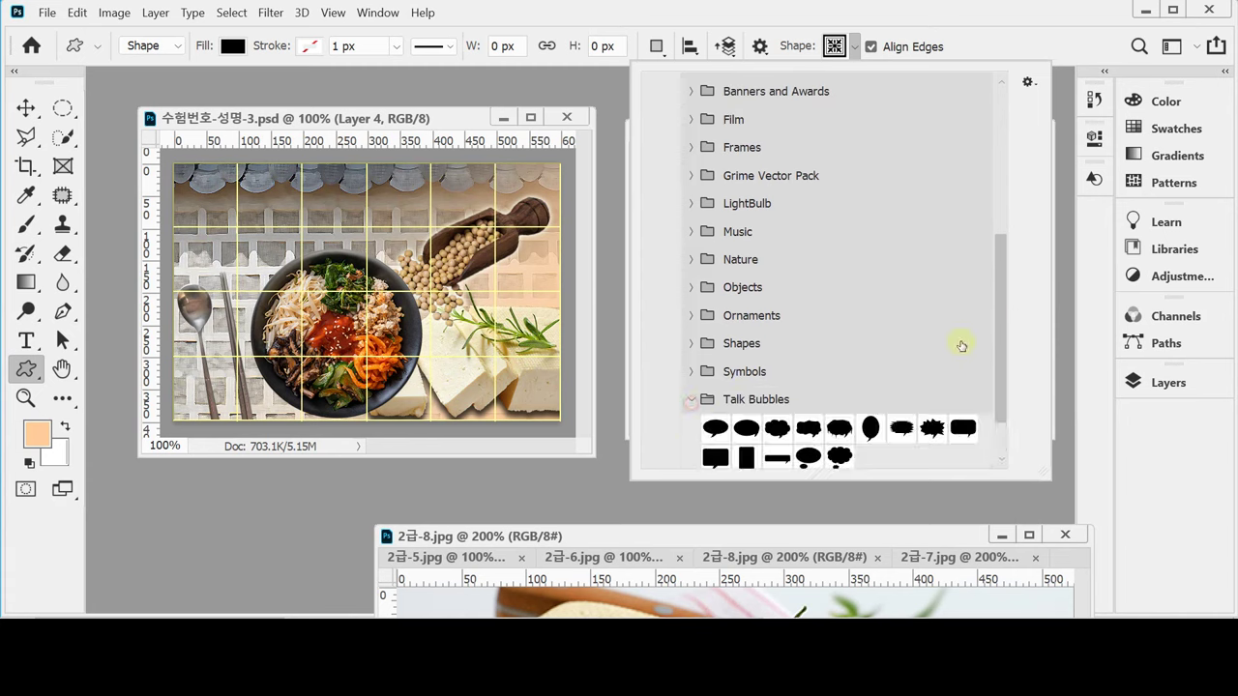
{"action": "left_click_drag", "start_coordinate": [1002, 318], "coordinate": [996, 389]}
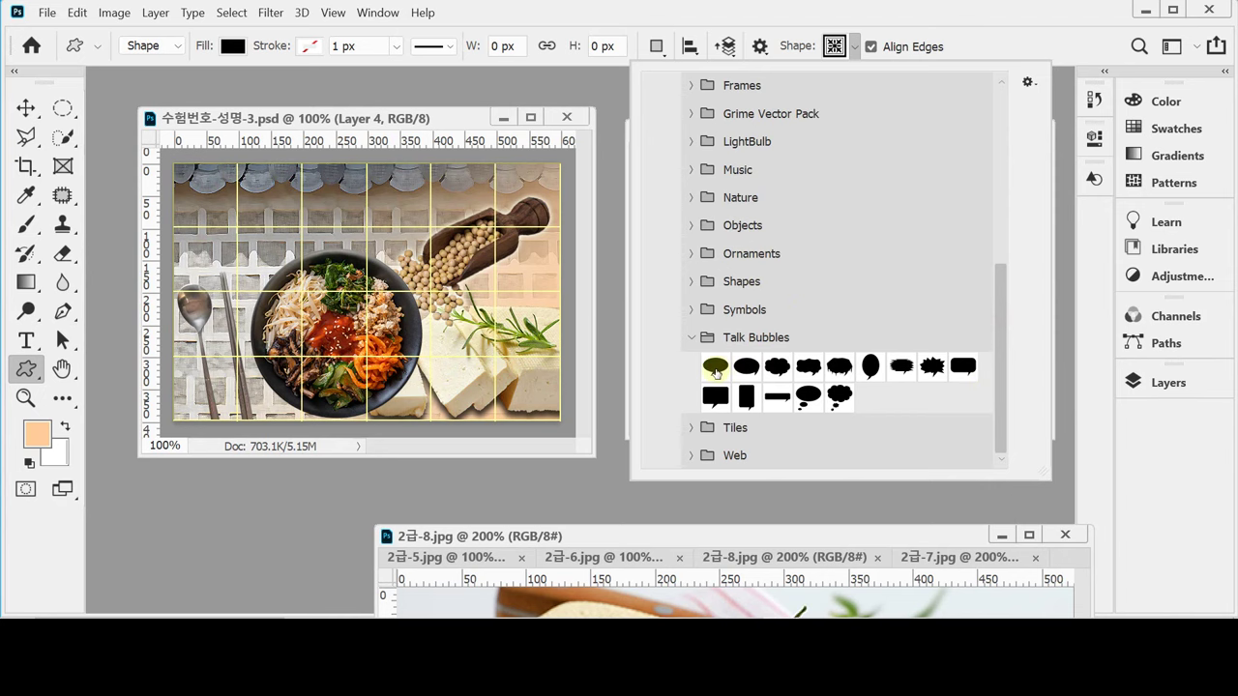
{"action": "left_click", "coordinate": [714, 366]}
{"action": "left_click", "coordinate": [929, 25]}
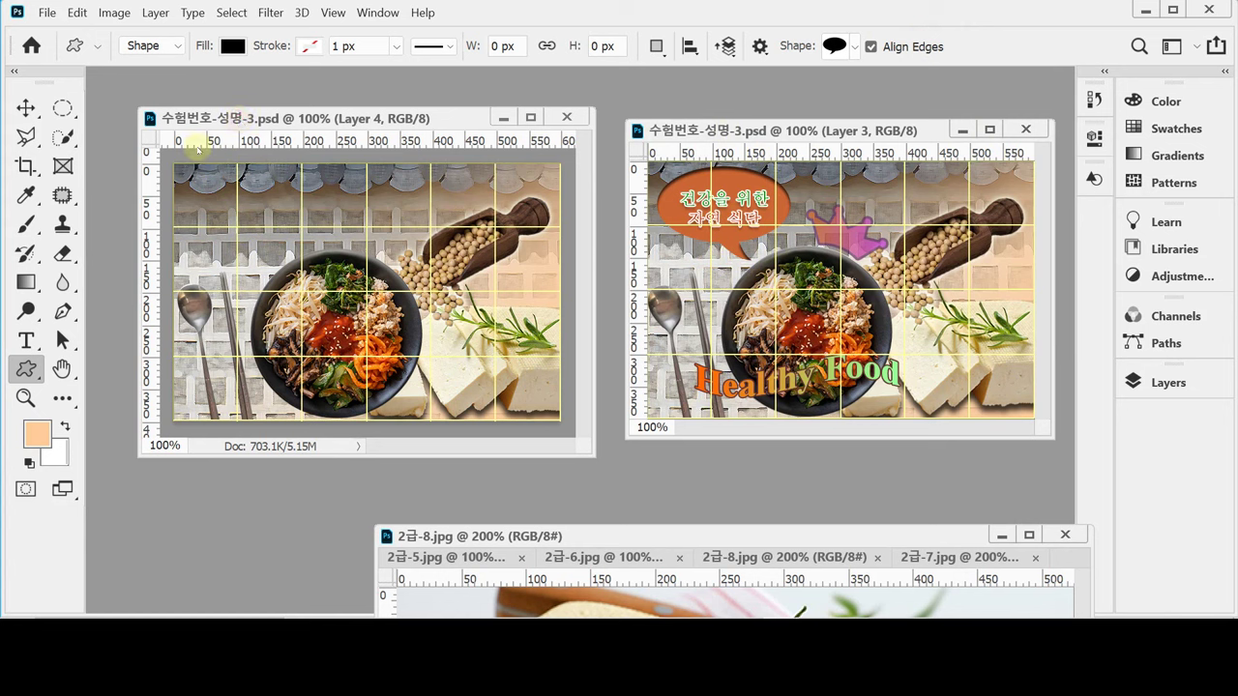
Draw the speech bubble, about 231 × 154 px, over the upper-left background above the bowl and show its layer in the layer stack.
{"action": "left_click_drag", "start_coordinate": [203, 179], "coordinate": [344, 267]}
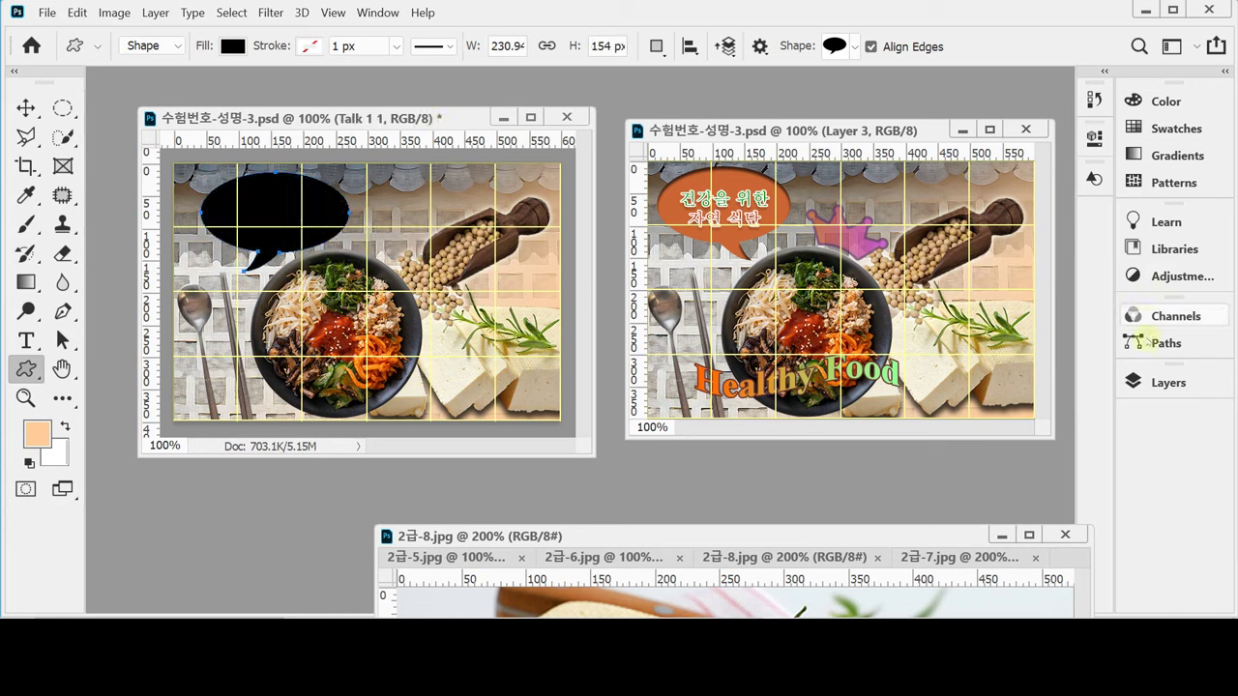
{"action": "left_click", "coordinate": [1132, 380]}
{"action": "scroll", "coordinate": [935, 462], "scroll_direction": "down", "scroll_amount": 2}
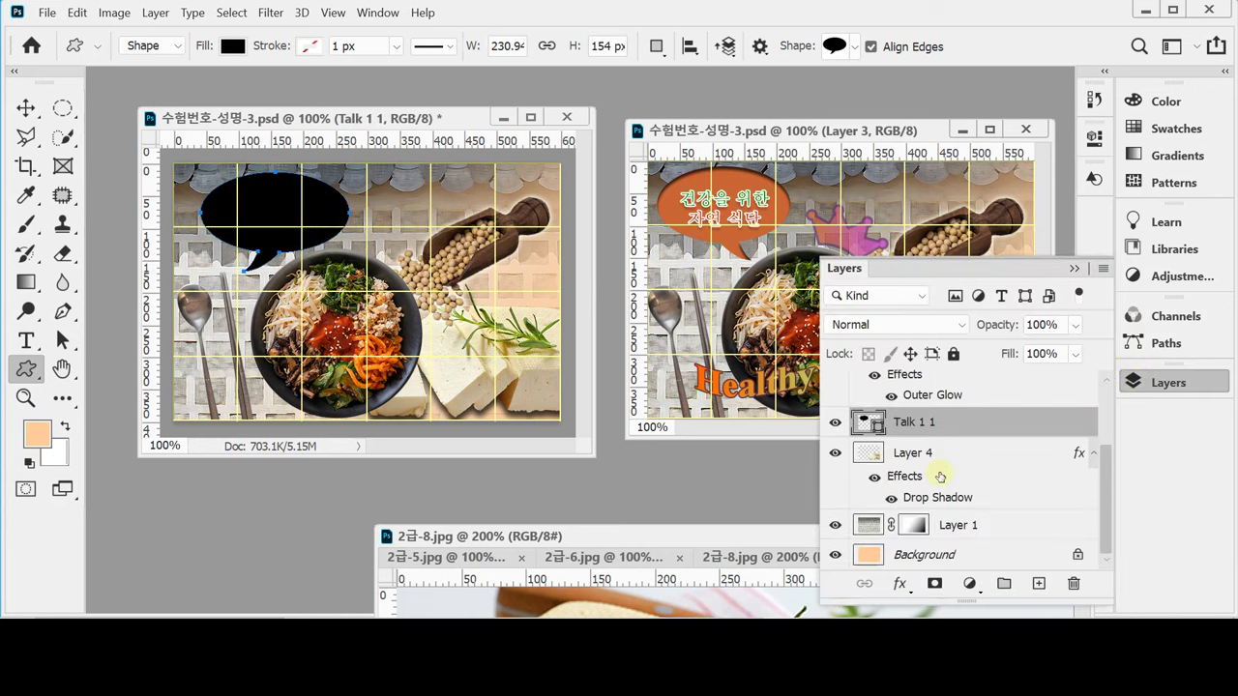
Set the speech bubble's fill color to #c63.
{"action": "double_click", "coordinate": [871, 425]}
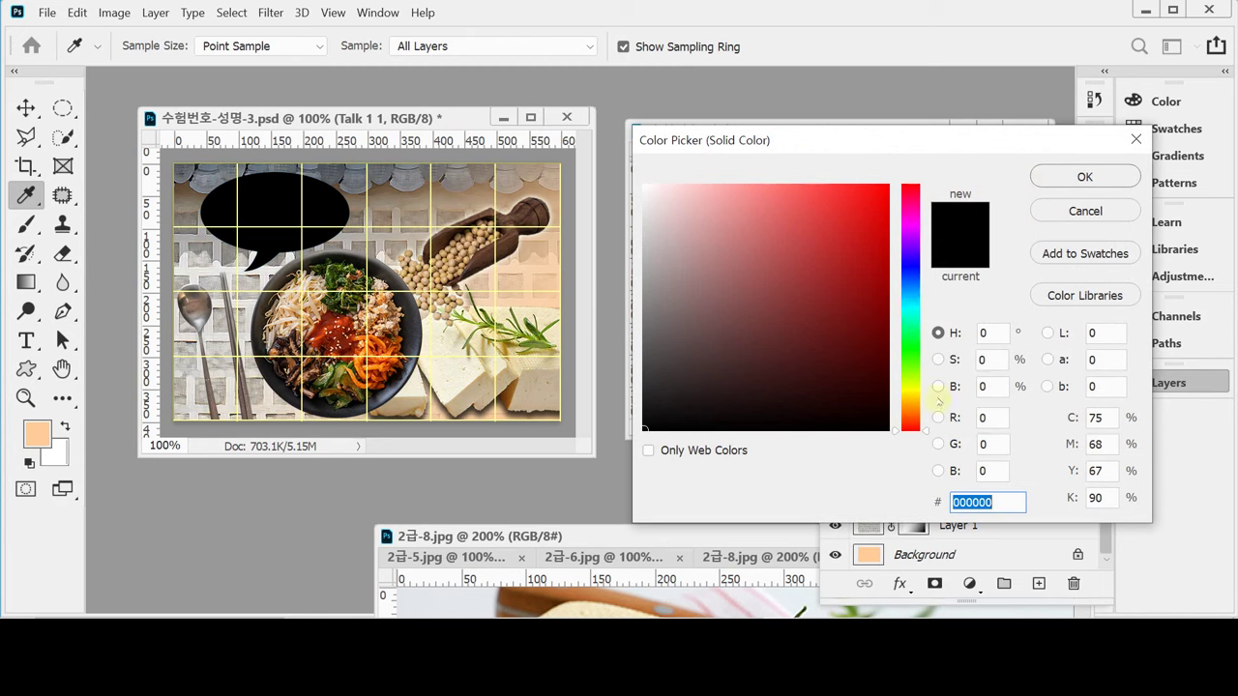
{"action": "type", "text": "c"}
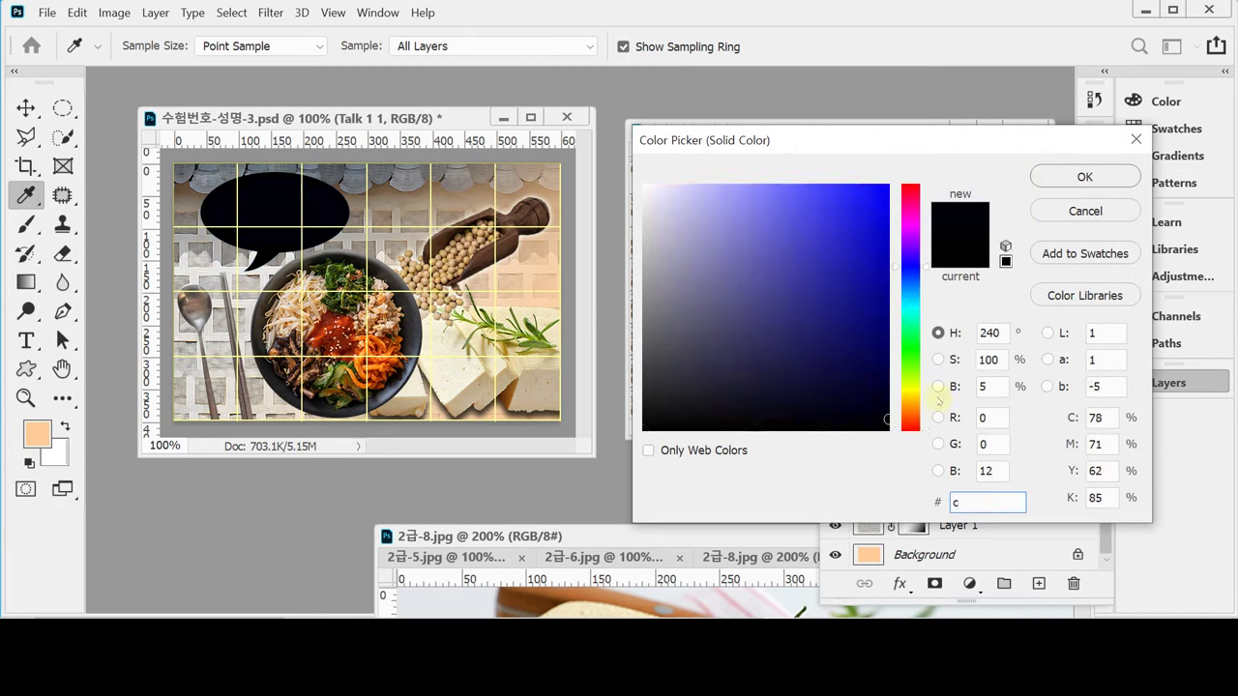
{"action": "type", "text": "63"}
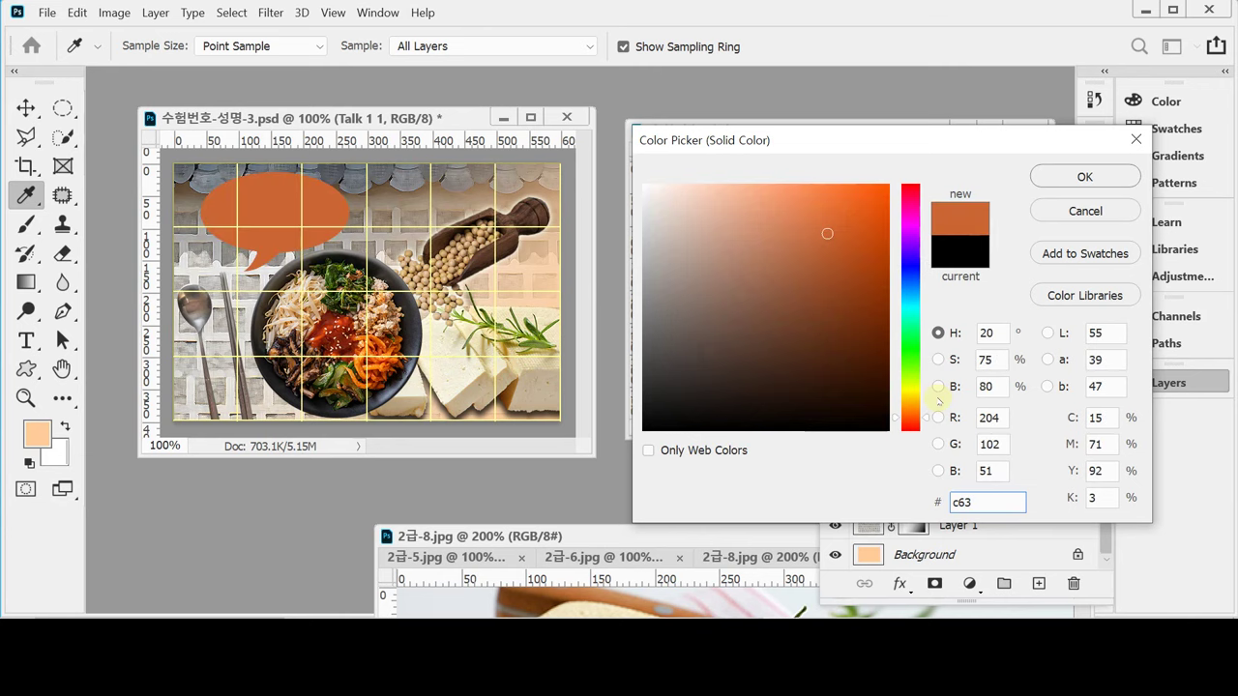
{"action": "key", "text": "Return"}
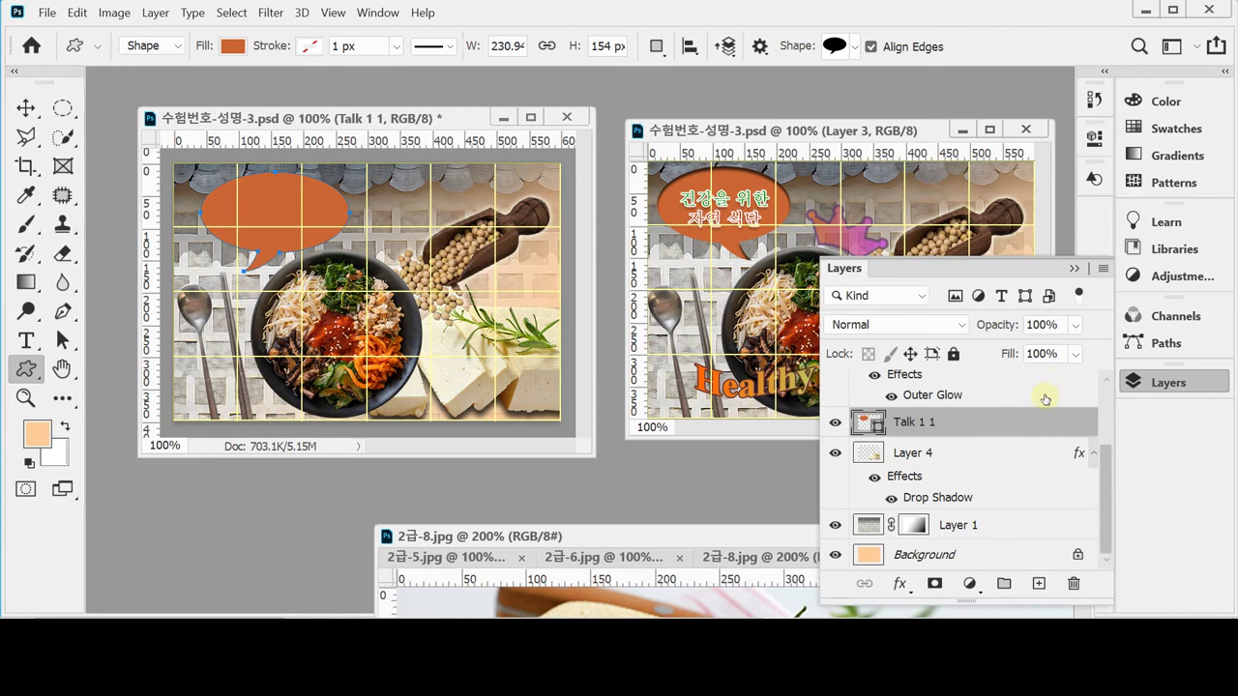
Flip the speech bubble horizontally, scale it to about 214 × 141 px and move it slightly toward the canvas's left edge.
{"action": "left_click", "coordinate": [1172, 382]}
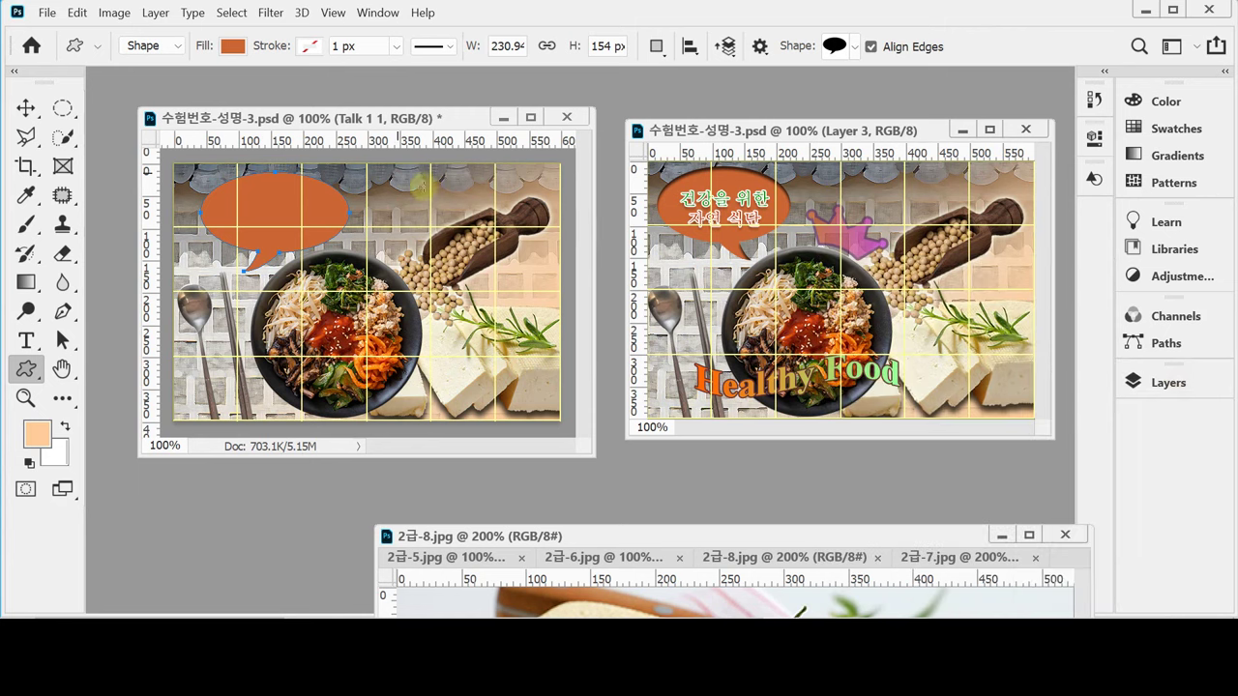
{"action": "key", "text": "ctrl+t"}
{"action": "right_click", "coordinate": [290, 199]}
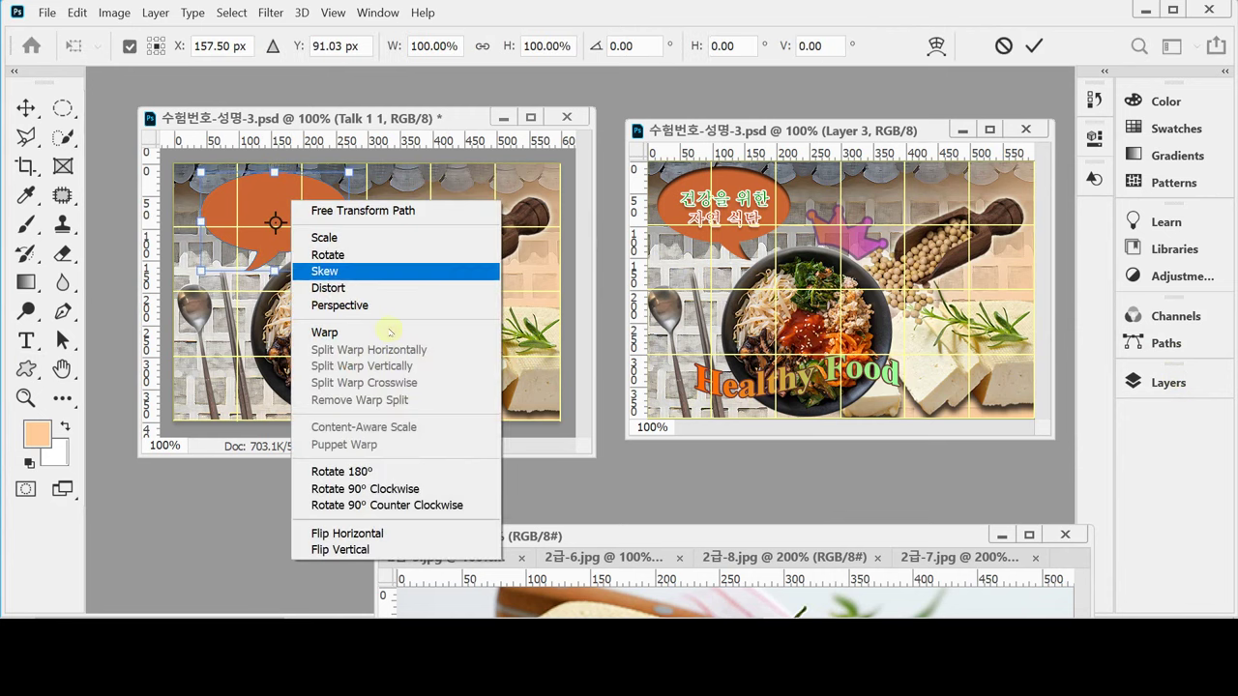
{"action": "left_click", "coordinate": [379, 533]}
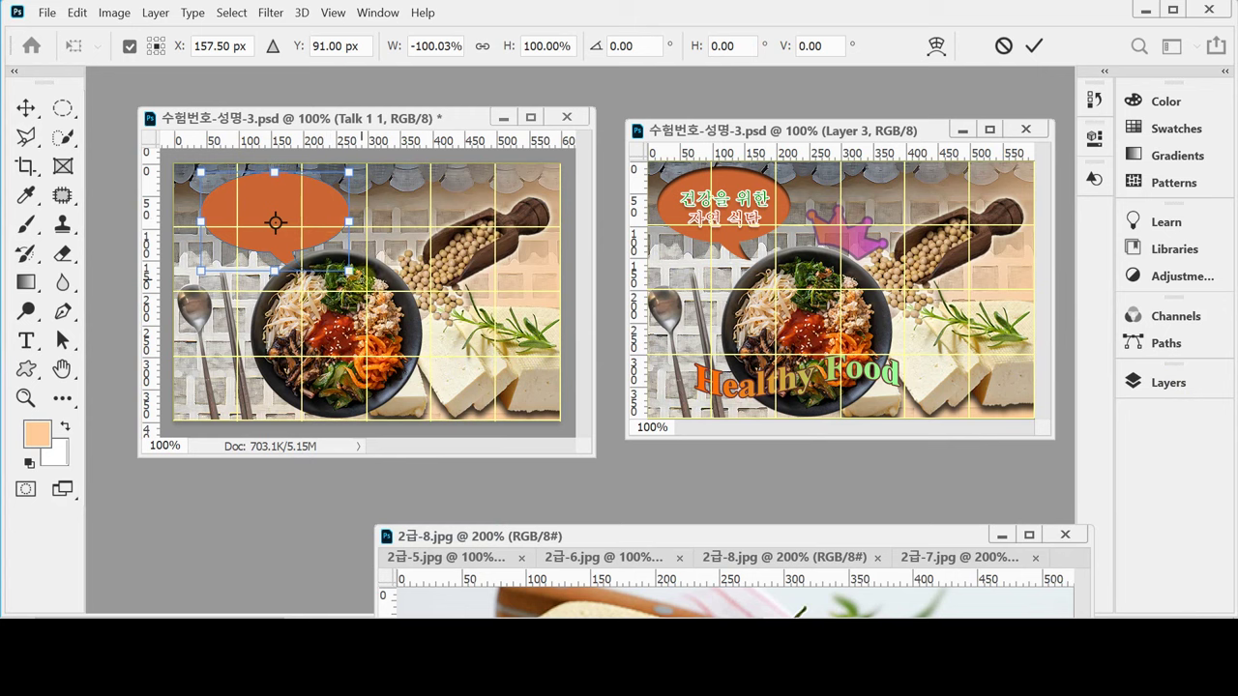
{"action": "left_click_drag", "start_coordinate": [350, 271], "coordinate": [333, 260]}
{"action": "left_click_drag", "start_coordinate": [309, 208], "coordinate": [288, 216]}
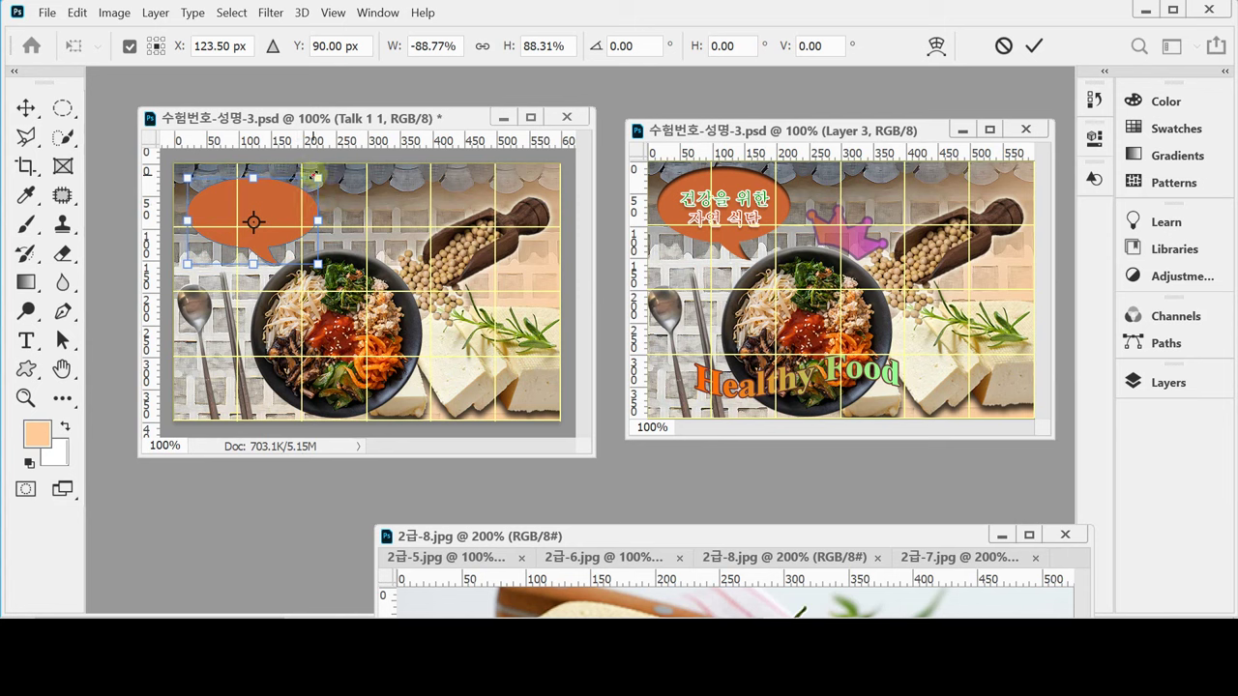
{"action": "left_click_drag", "start_coordinate": [312, 175], "coordinate": [320, 173]}
{"action": "key", "text": "Return"}
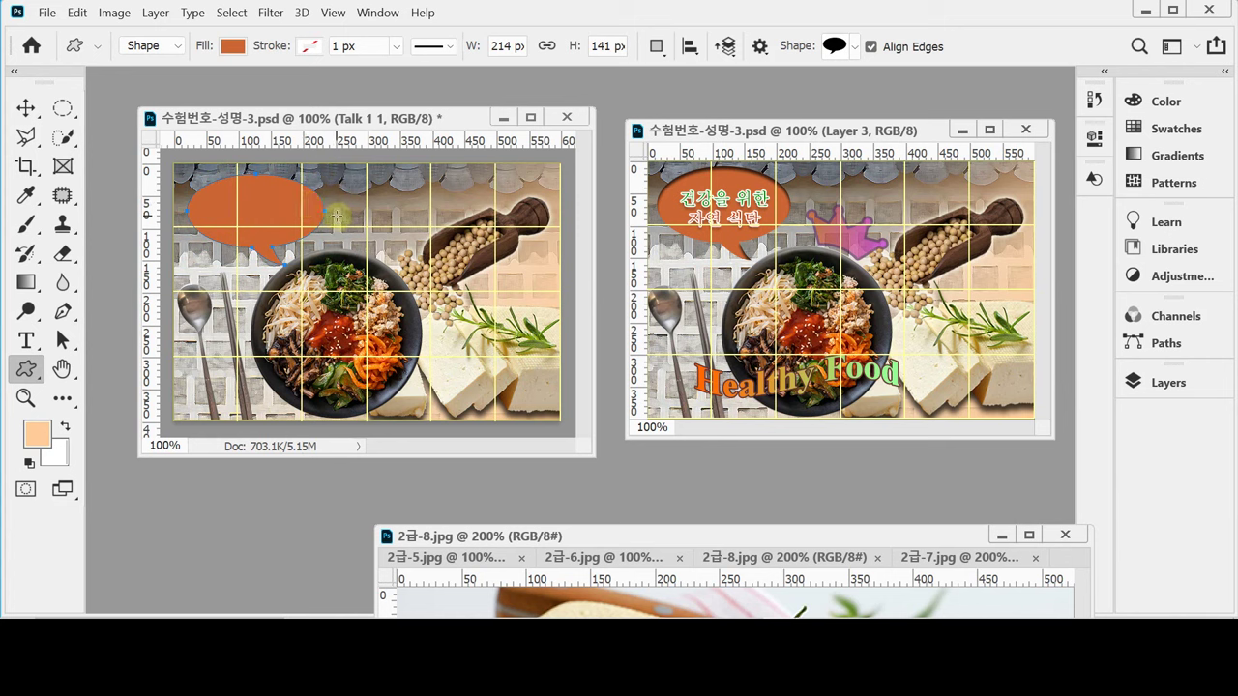
Add an Inner Shadow layer style to the speech bubble with a distance of 5 px and a size of 5 px.
{"action": "left_click", "coordinate": [1178, 387]}
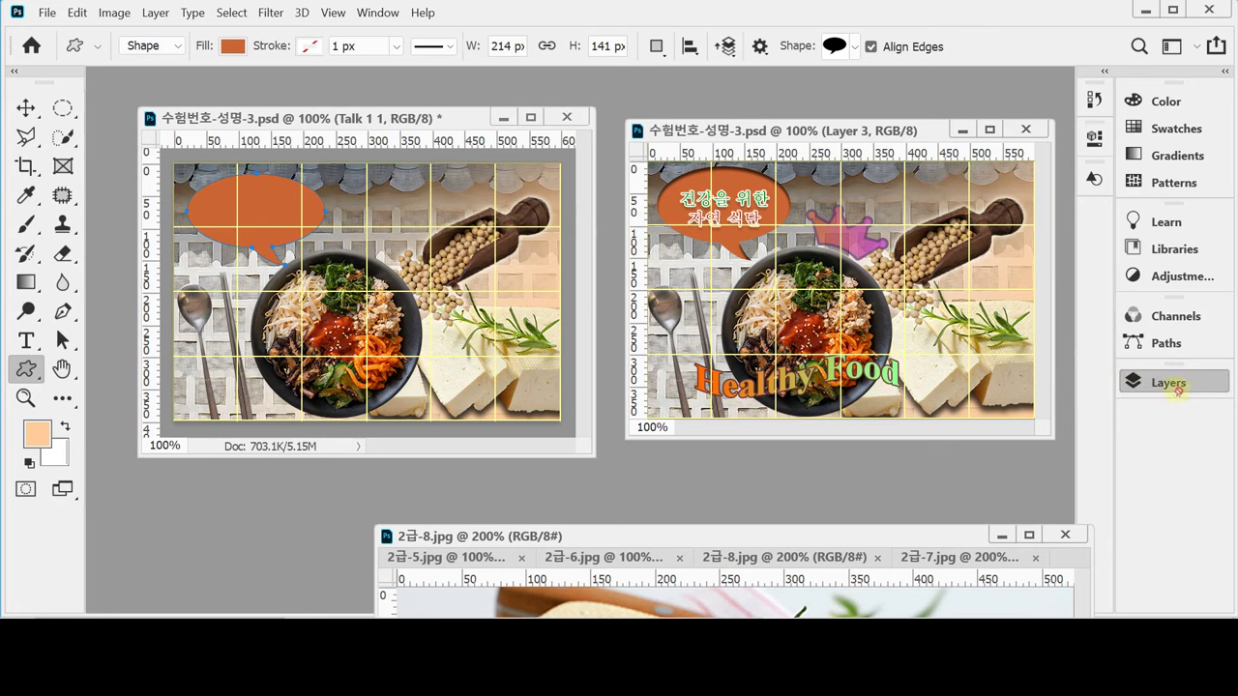
{"action": "left_click", "coordinate": [900, 584]}
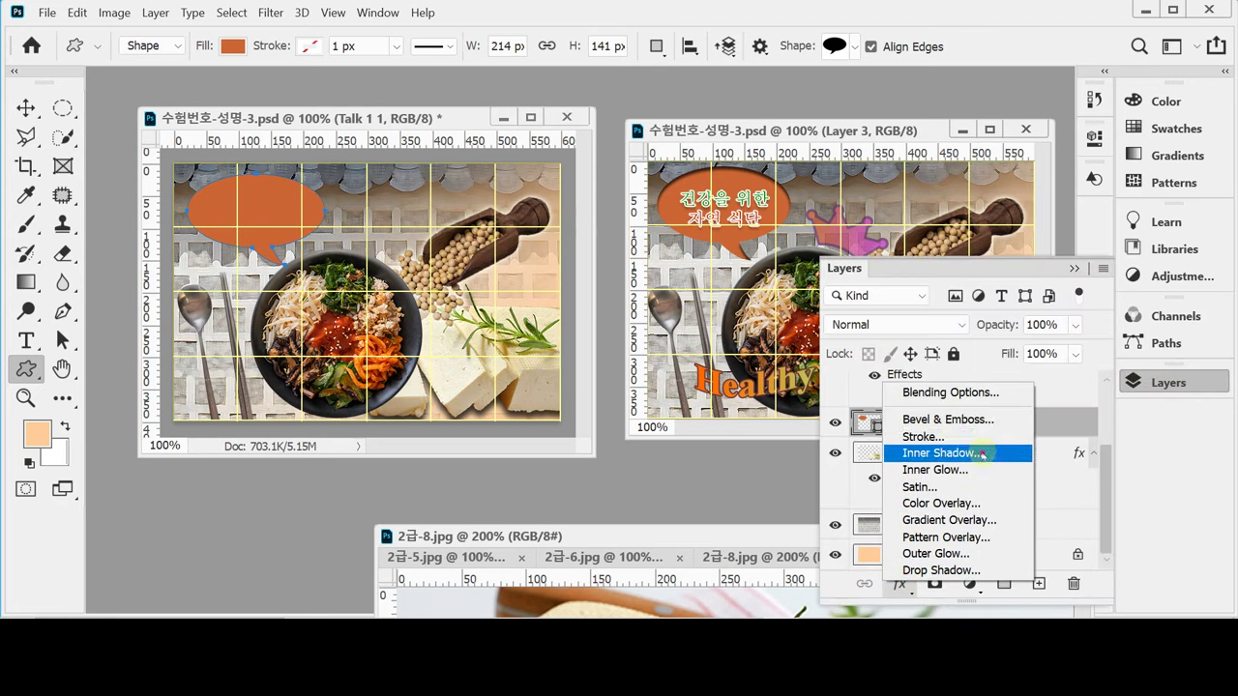
{"action": "key", "text": "Escape"}
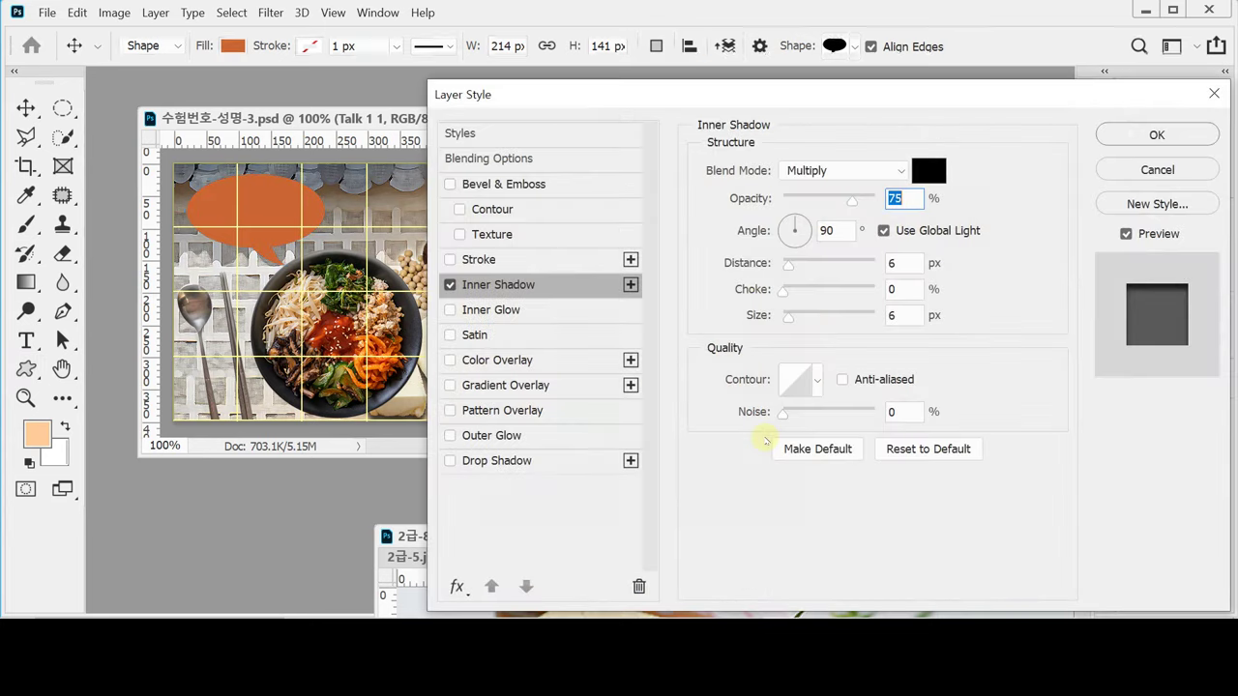
{"action": "left_click", "coordinate": [887, 263]}
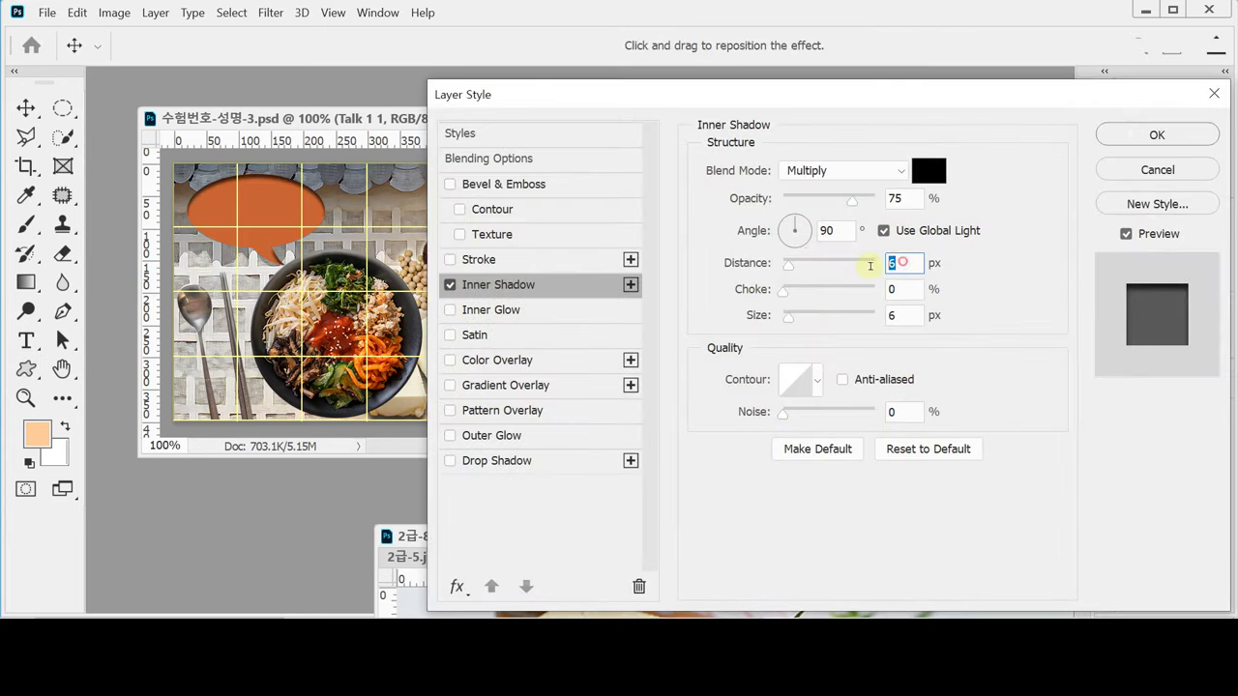
{"action": "type", "text": "5"}
{"action": "key", "text": "Tab"}
{"action": "type", "text": "5"}
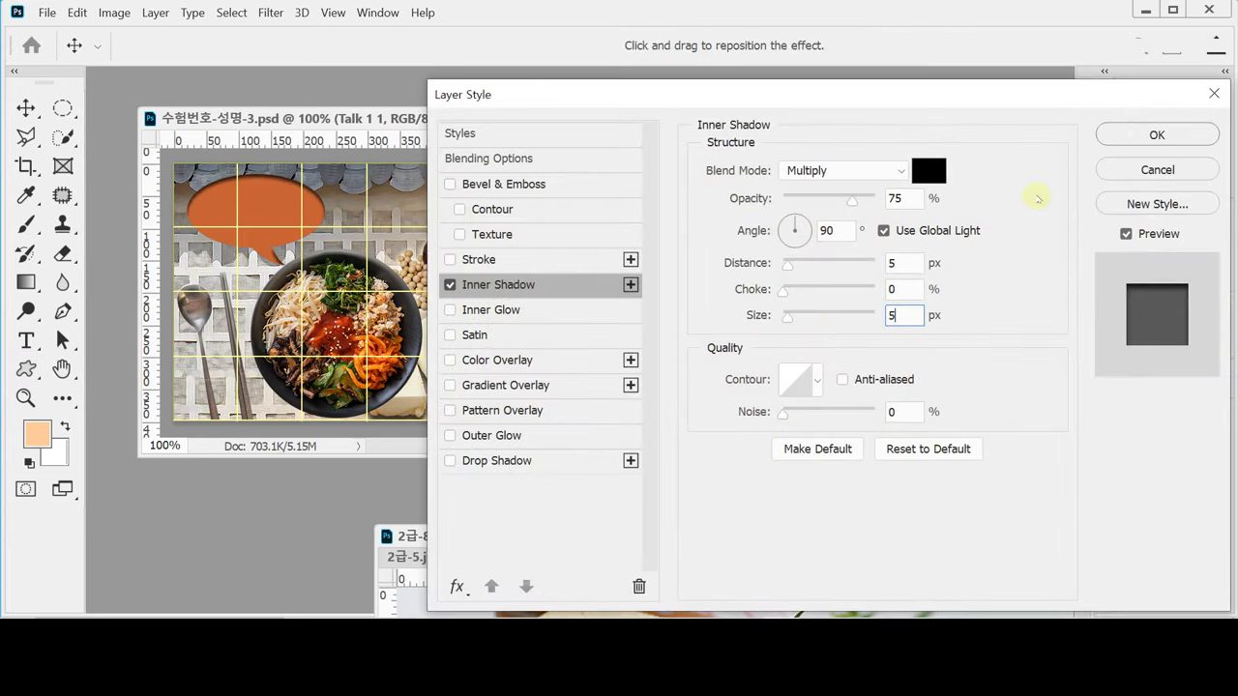
{"action": "left_click", "coordinate": [1107, 136]}
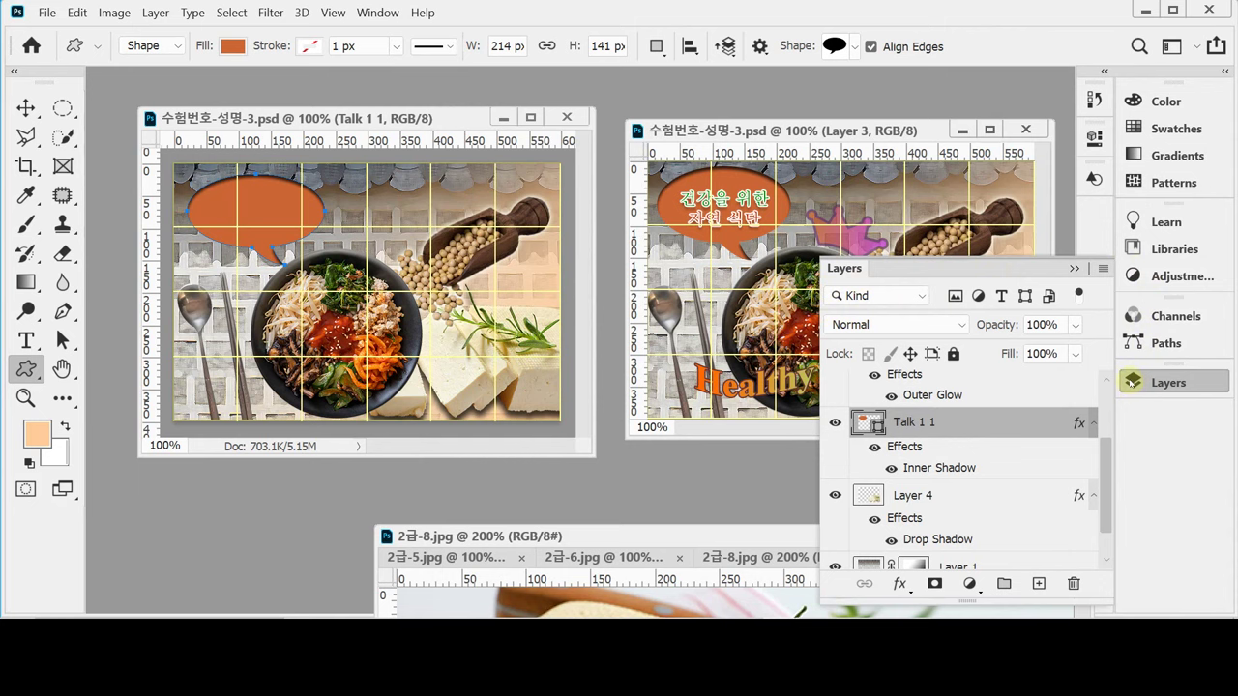
Choose the first crown from the Objects group as the custom shape.
{"action": "left_click", "coordinate": [1156, 381]}
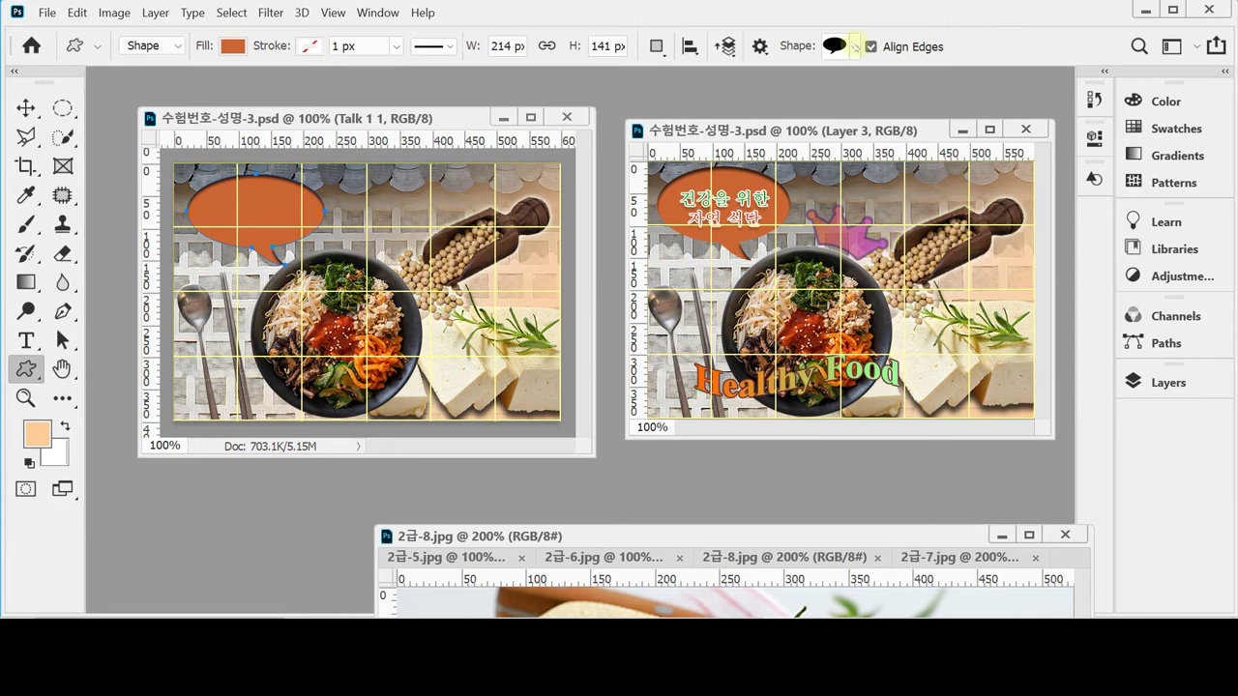
{"action": "left_click", "coordinate": [854, 46]}
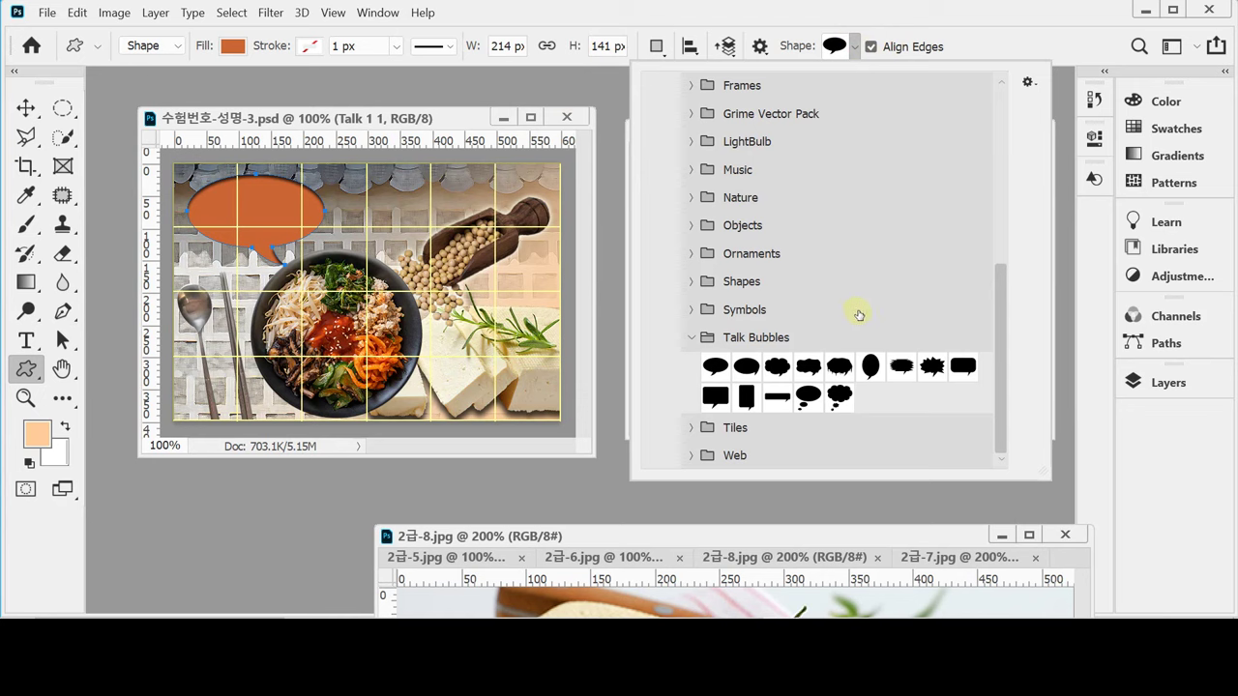
{"action": "left_click", "coordinate": [691, 227]}
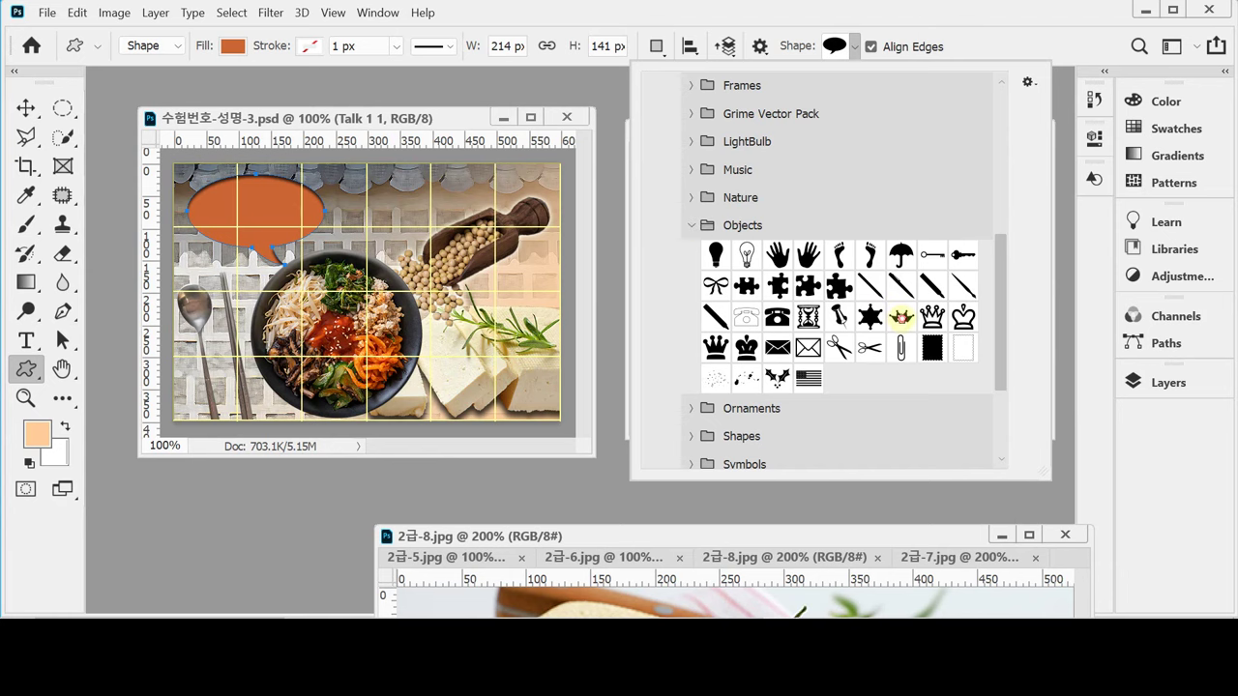
{"action": "left_click", "coordinate": [900, 315]}
{"action": "left_click", "coordinate": [961, 31]}
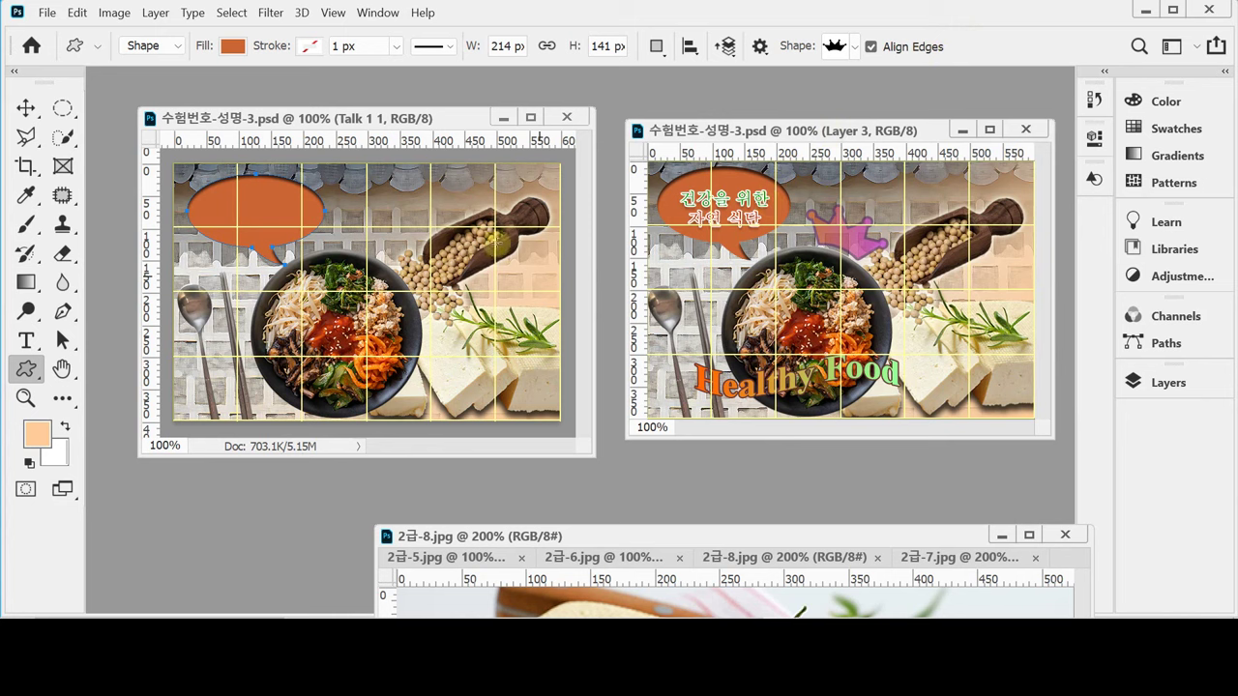
Draw the crown, about 135 × 66 px, above the bowl between the speech bubble and the bean scoop, with the reference crown in view.
{"action": "left_click_drag", "start_coordinate": [350, 205], "coordinate": [440, 250]}
{"action": "key", "text": "ctrl+plus"}
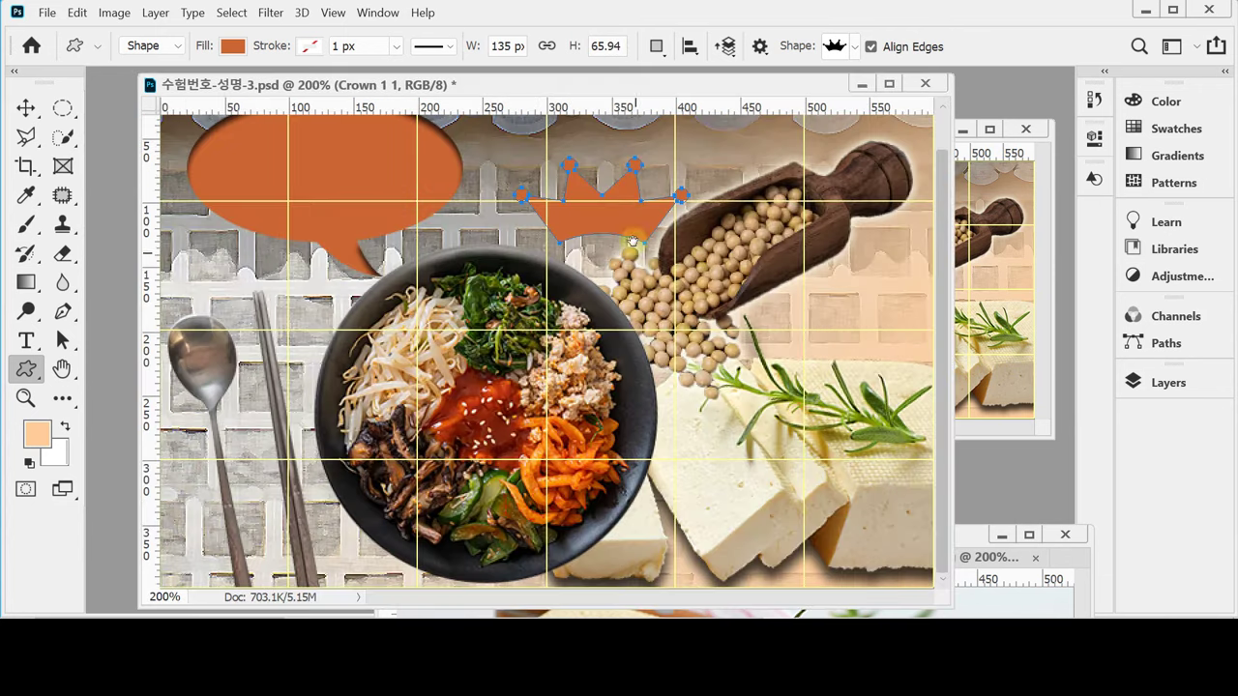
{"action": "left_click_drag", "start_coordinate": [597, 85], "coordinate": [552, 87]}
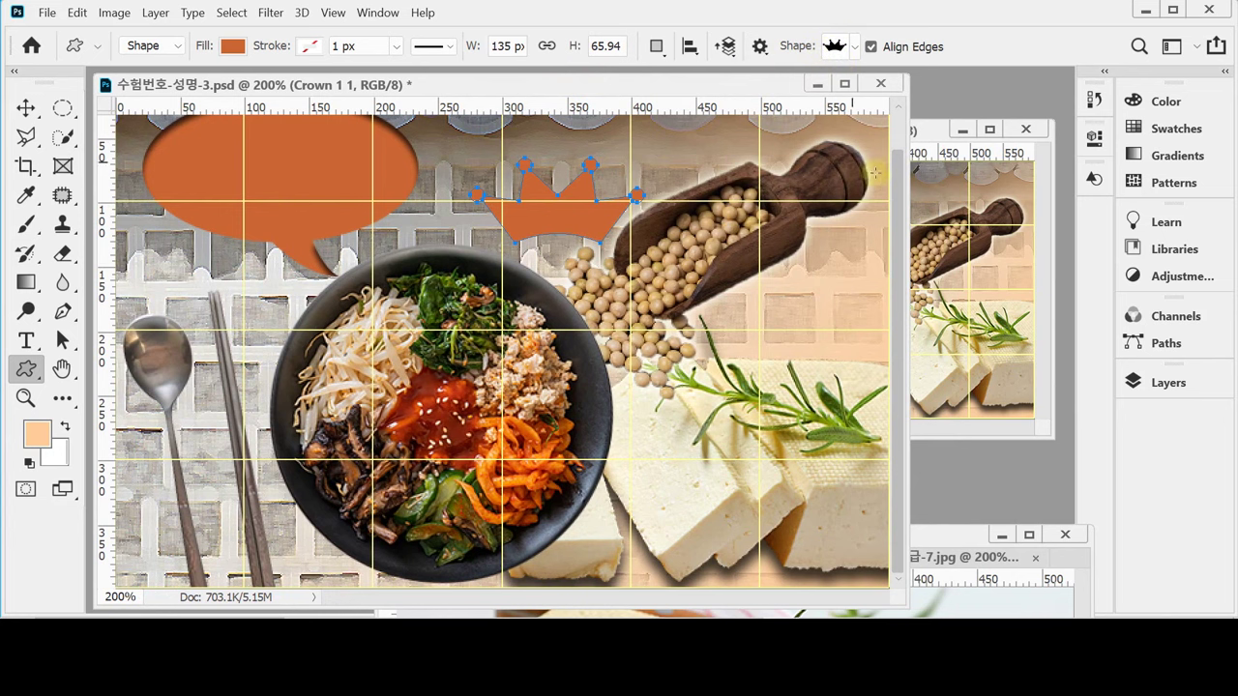
{"action": "left_click_drag", "start_coordinate": [907, 189], "coordinate": [764, 183]}
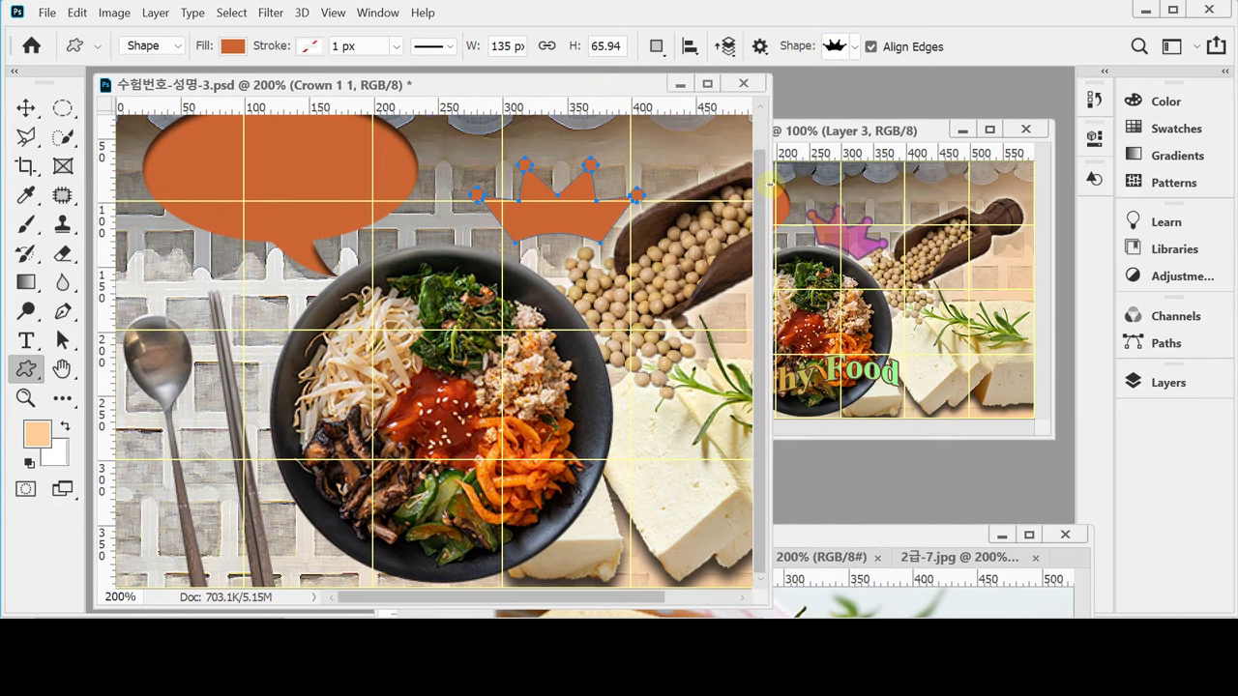
{"action": "left_click_drag", "start_coordinate": [568, 222], "coordinate": [537, 228]}
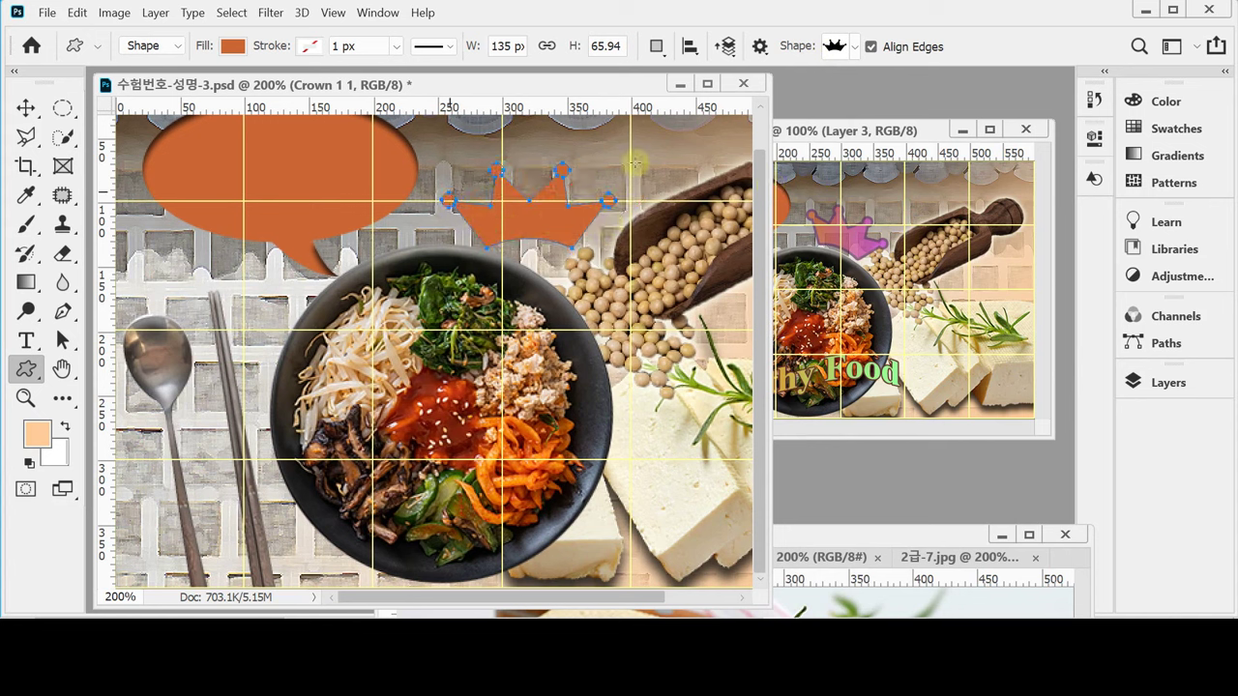
Check the crown layer's fill color and keep it as it is.
{"action": "left_click", "coordinate": [1167, 383]}
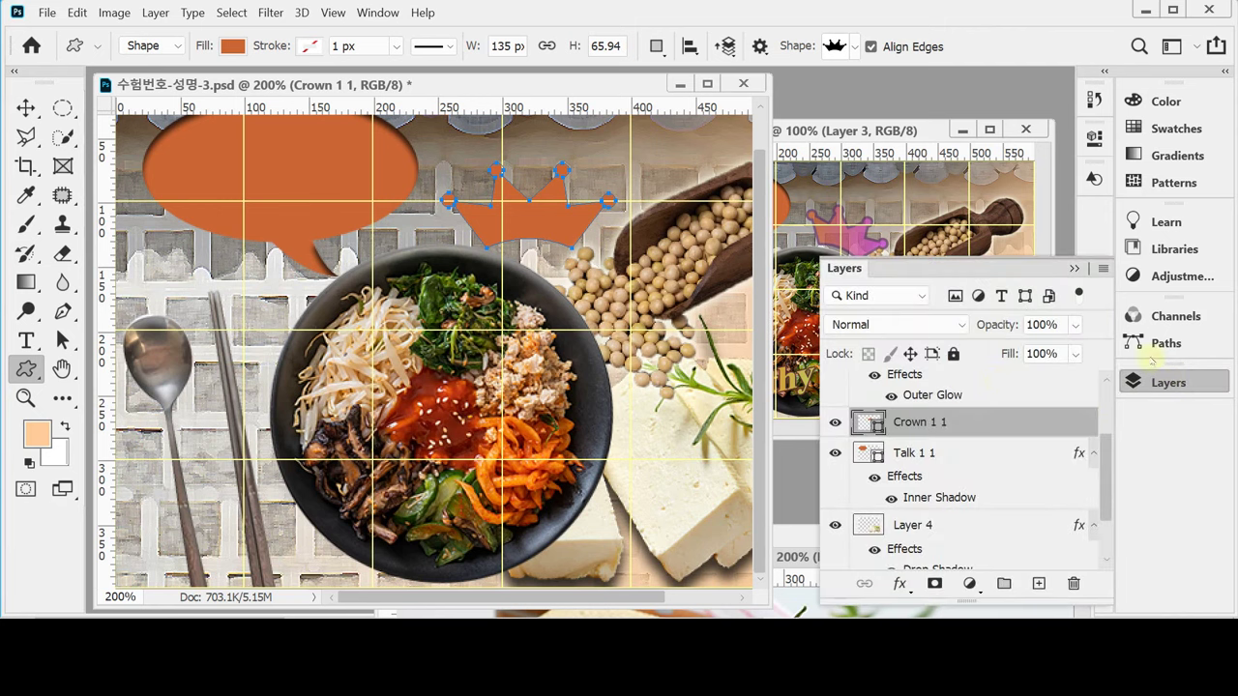
{"action": "left_click", "coordinate": [865, 453]}
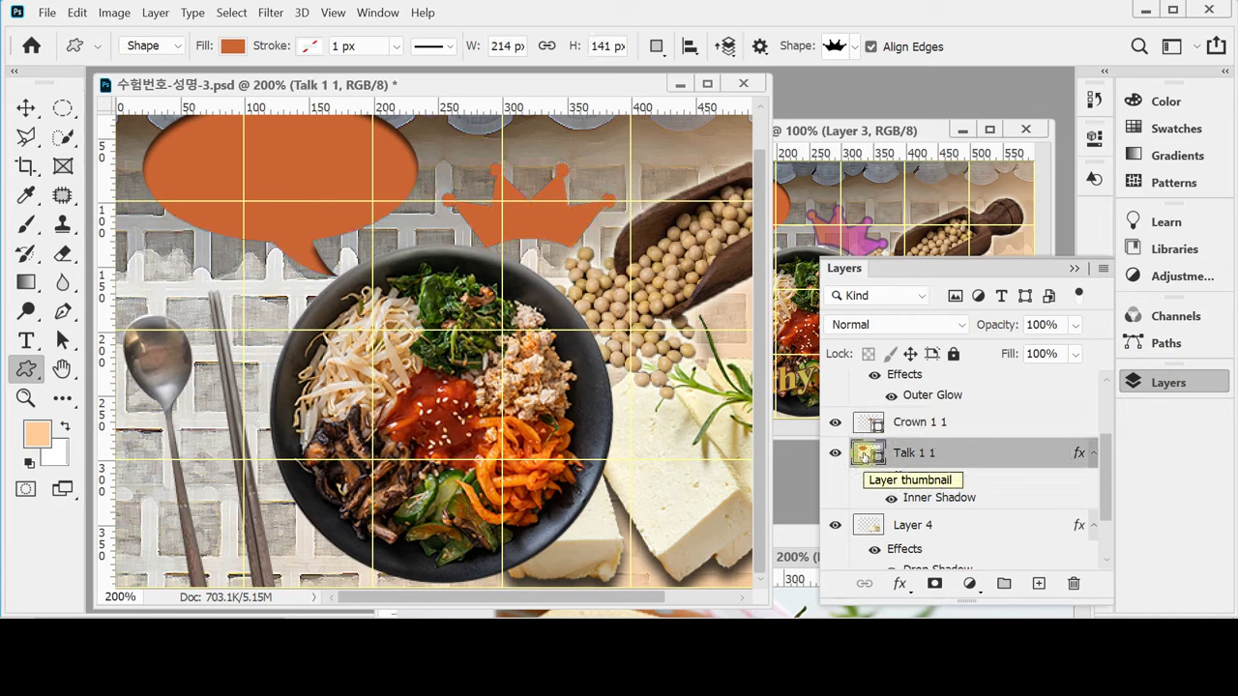
{"action": "left_click", "coordinate": [874, 423]}
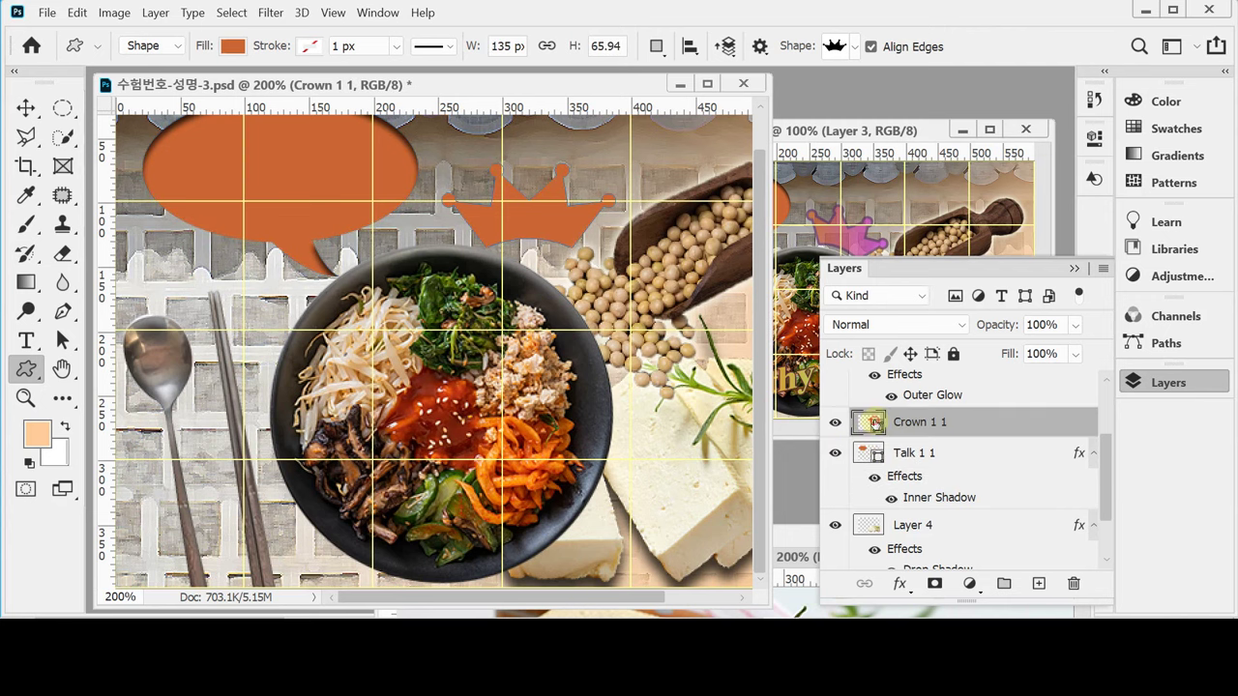
{"action": "double_click", "coordinate": [874, 424]}
{"action": "left_click_drag", "start_coordinate": [768, 138], "coordinate": [764, 162]}
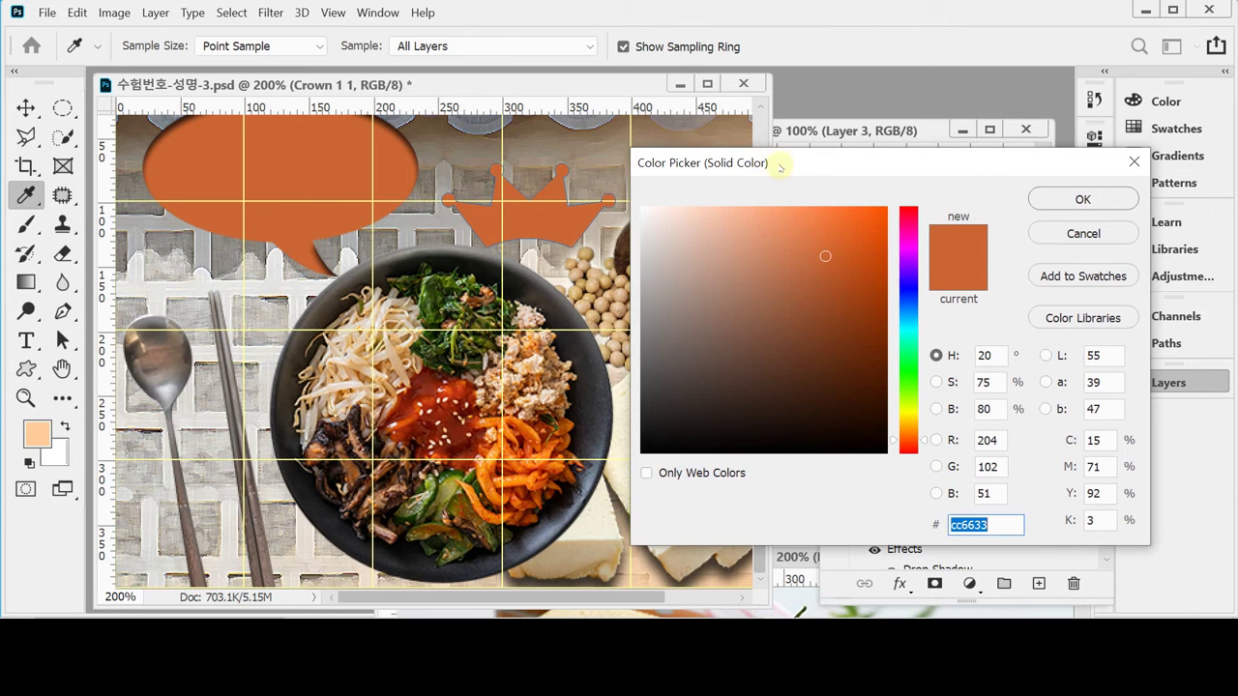
{"action": "left_click", "coordinate": [1046, 199]}
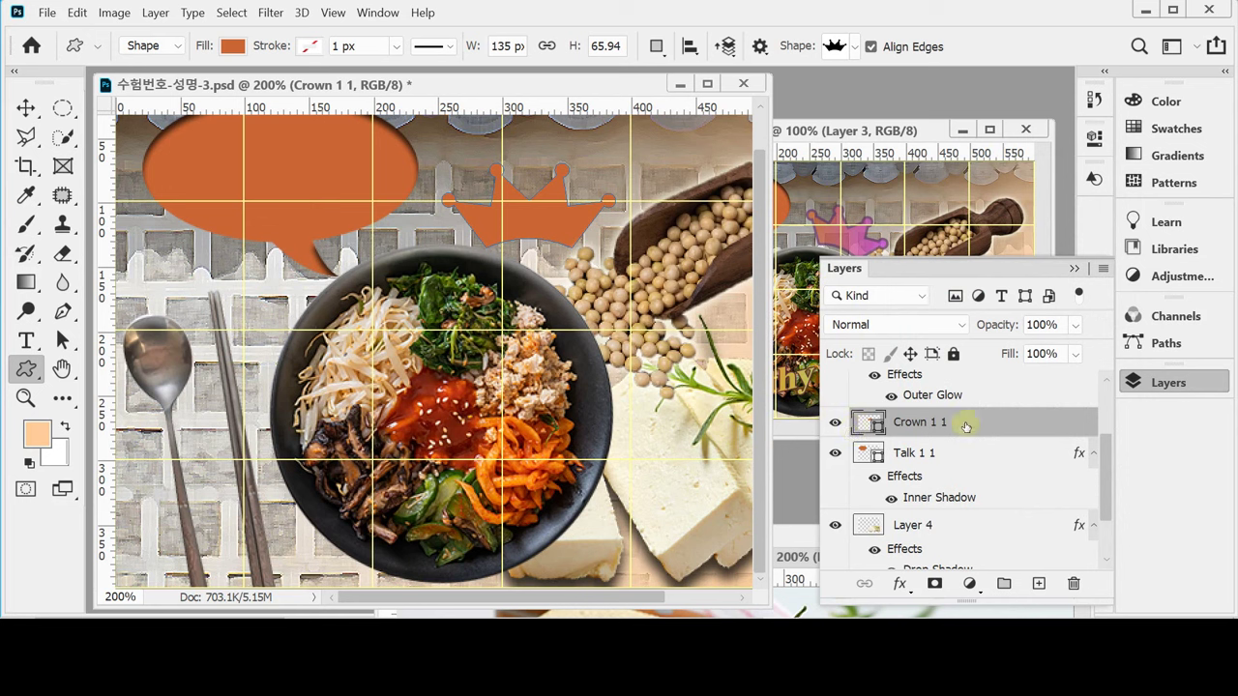
Add a 4 px outside Stroke layer style to the crown in color #636.
{"action": "left_click", "coordinate": [899, 583]}
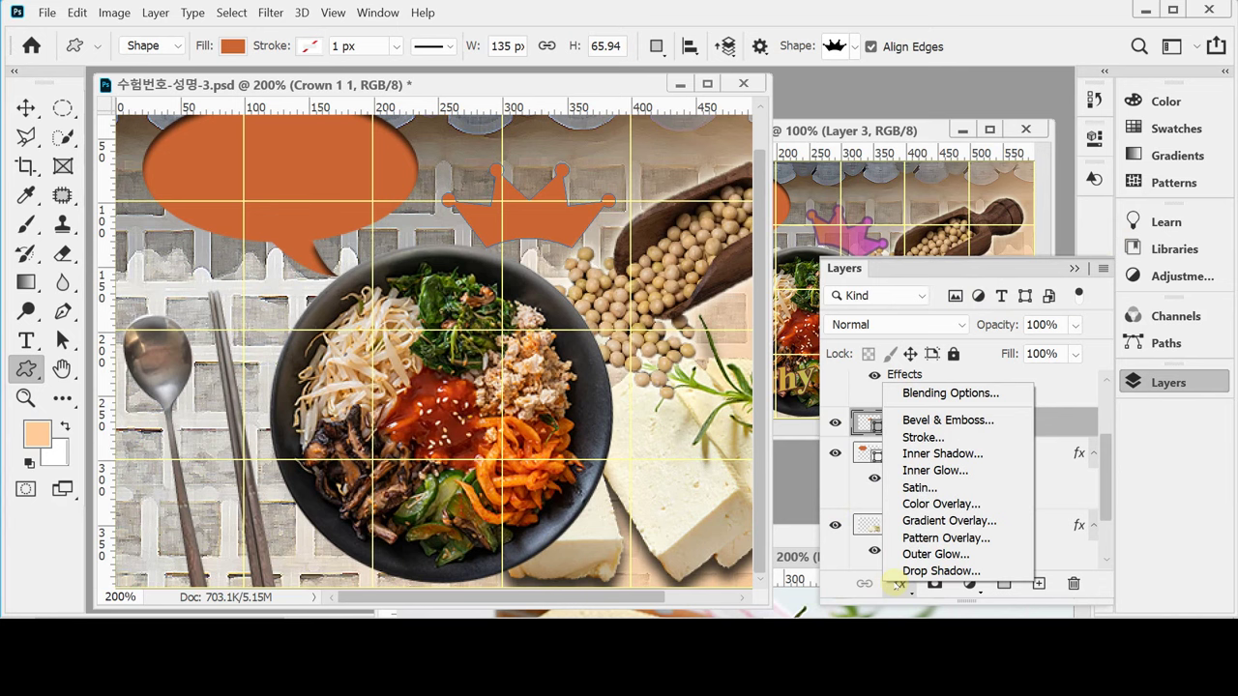
{"action": "key", "text": "Escape"}
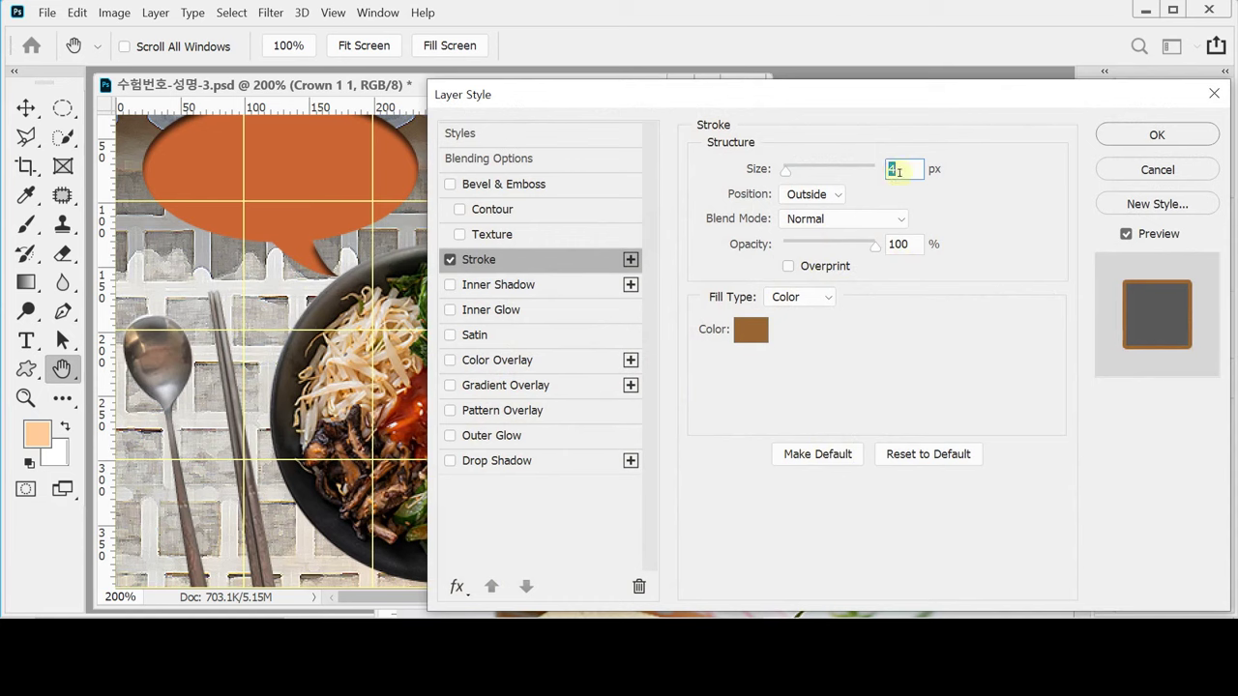
{"action": "left_click", "coordinate": [751, 330]}
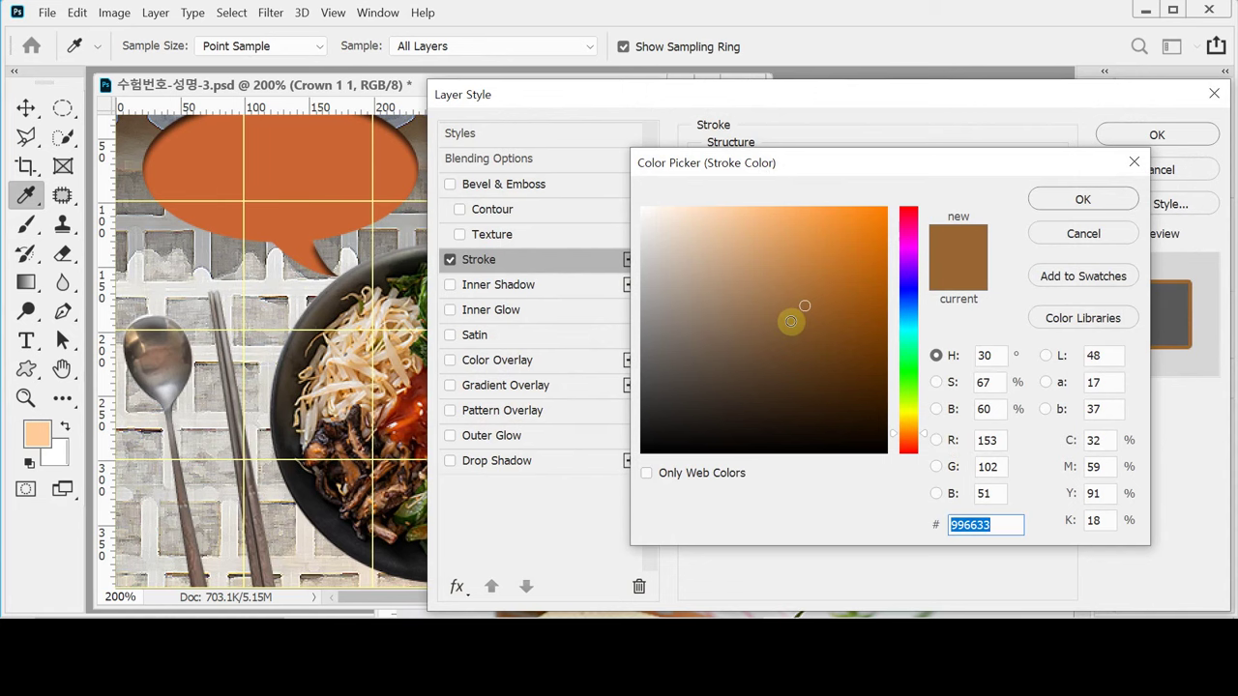
{"action": "type", "text": "000636"}
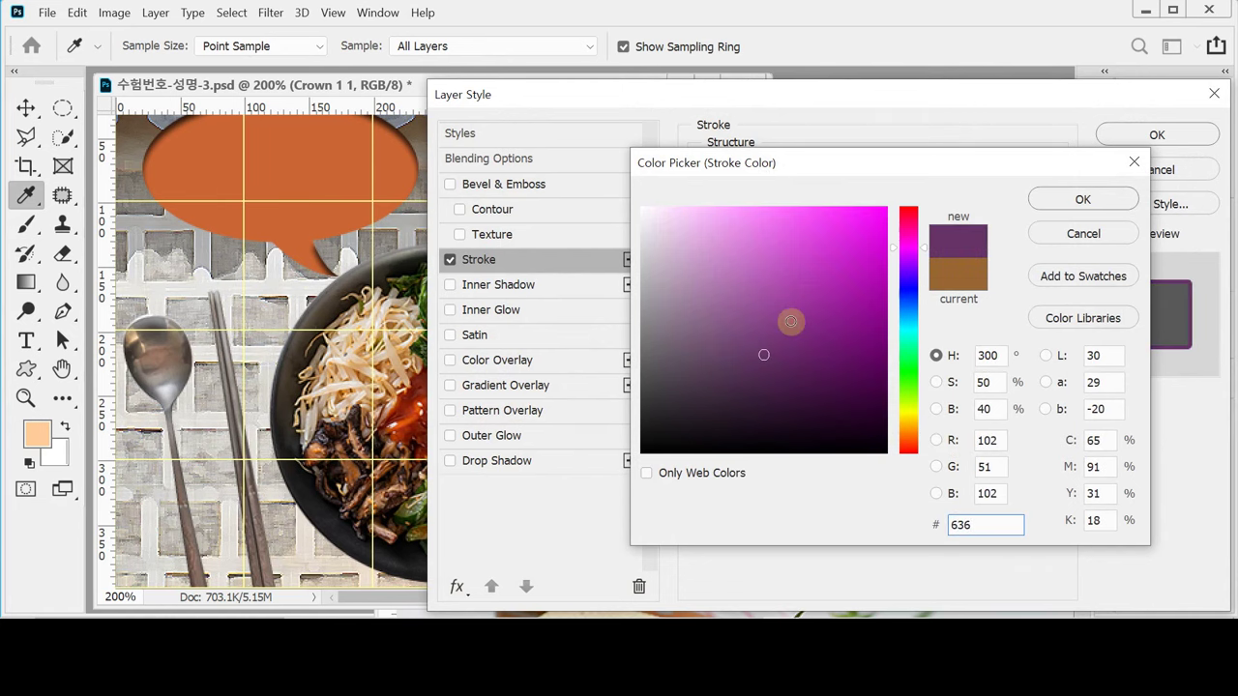
{"action": "key", "text": "Return"}
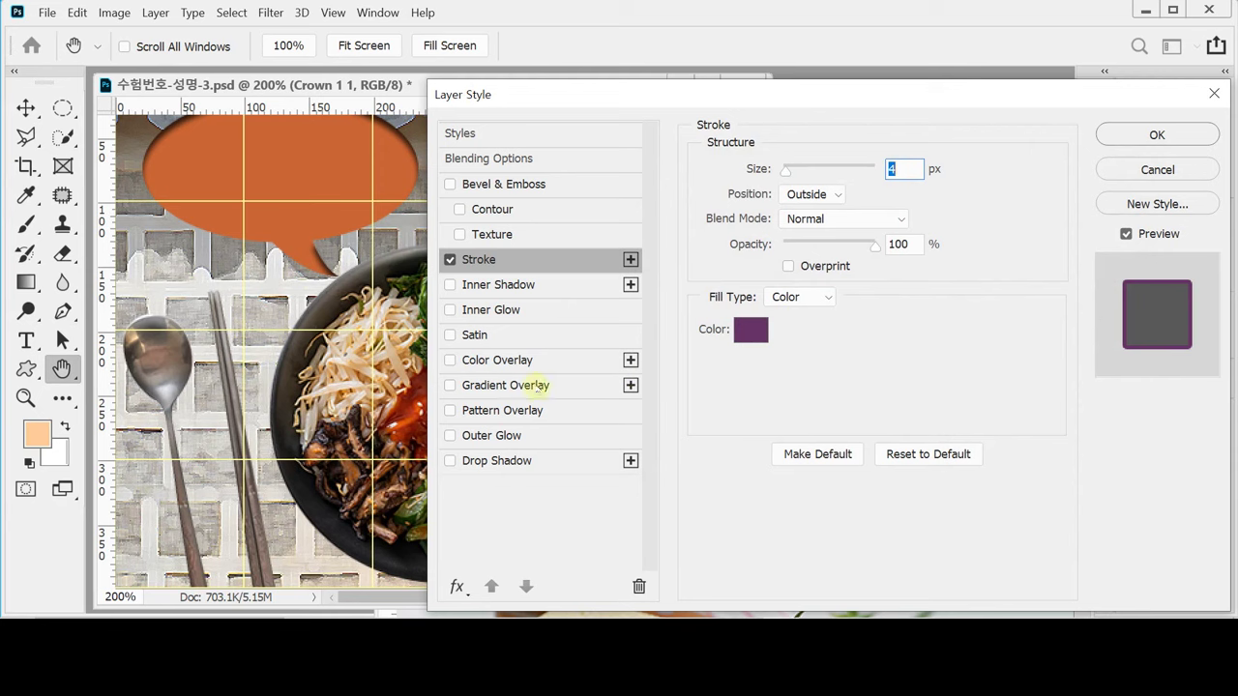
Add a Gradient Overlay to the crown and set the gradient's starting color stop to #c60.
{"action": "left_click", "coordinate": [537, 385]}
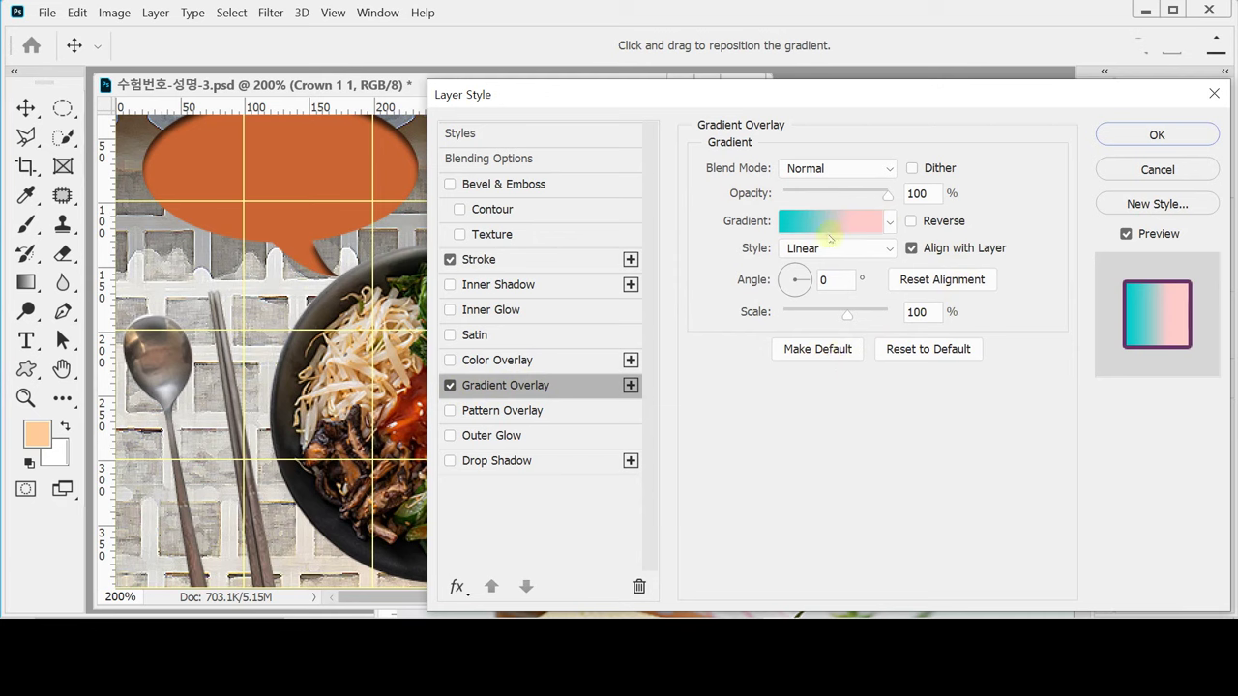
{"action": "left_click", "coordinate": [825, 224]}
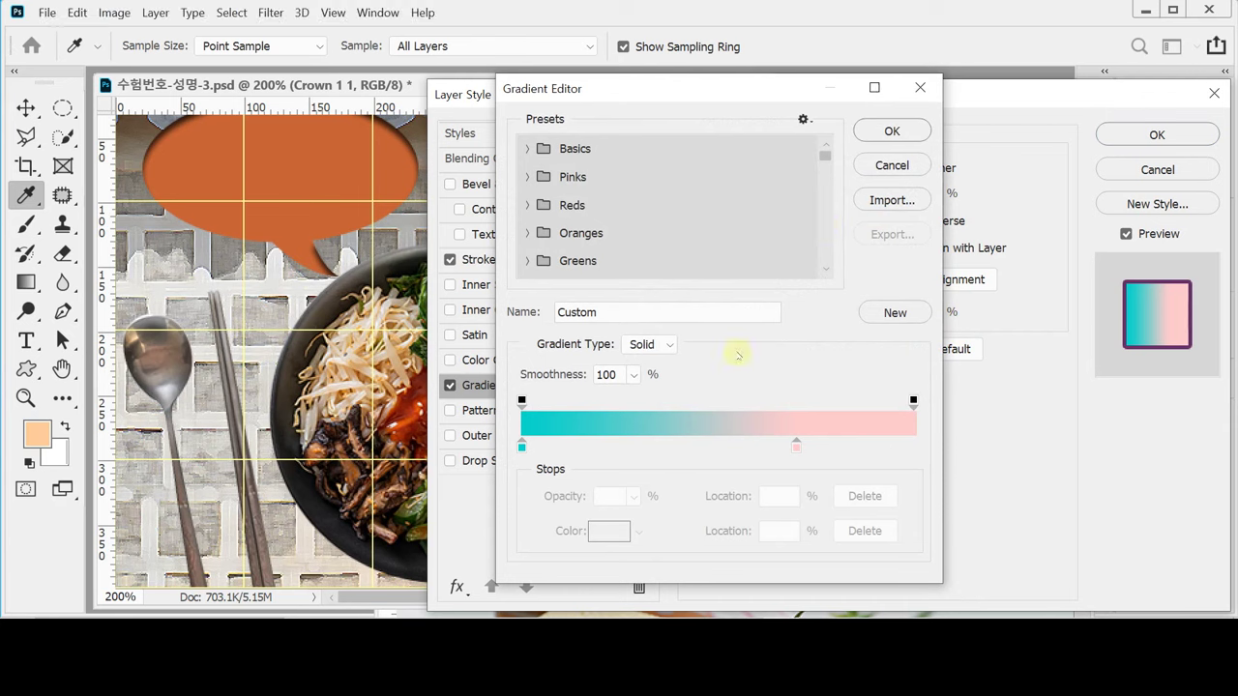
{"action": "left_click", "coordinate": [521, 444]}
{"action": "double_click", "coordinate": [521, 445]}
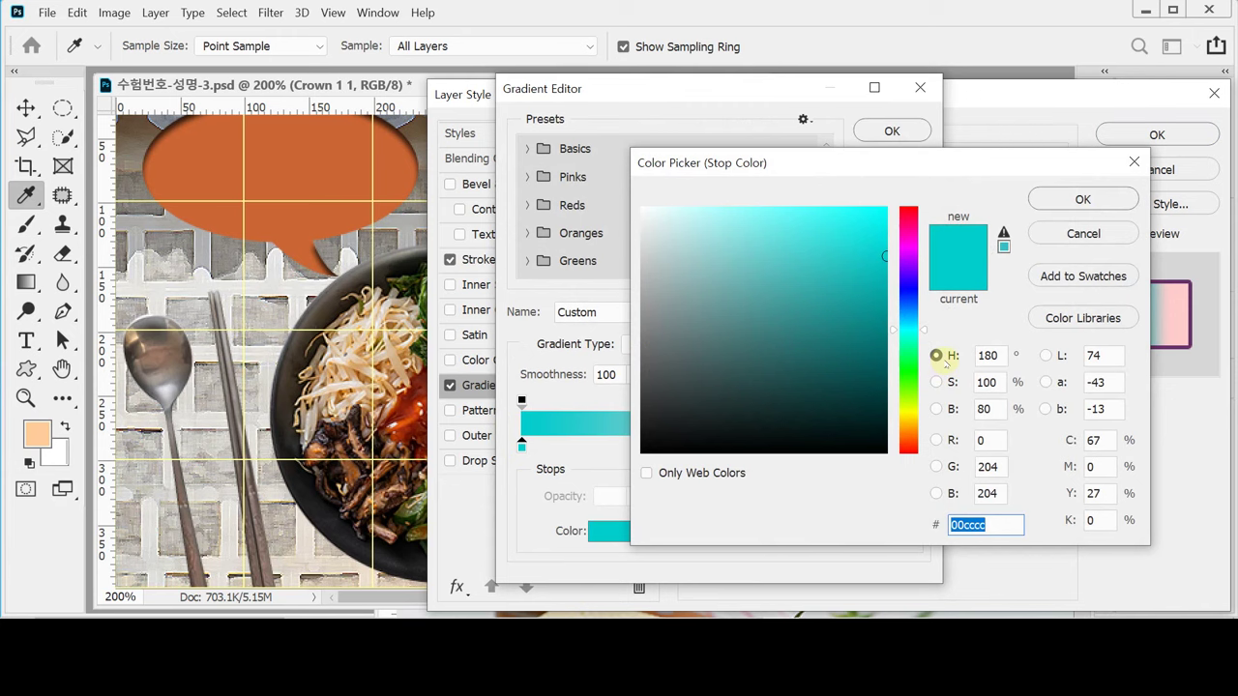
{"action": "type", "text": "c60"}
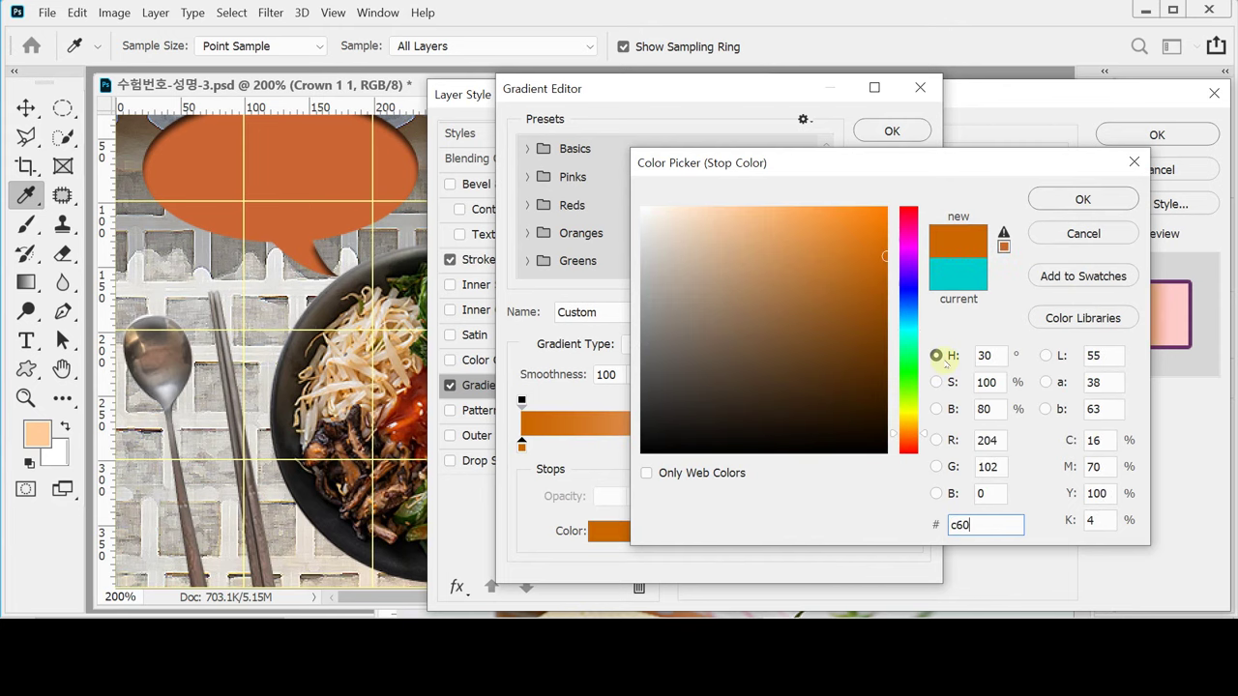
{"action": "key", "text": "Return"}
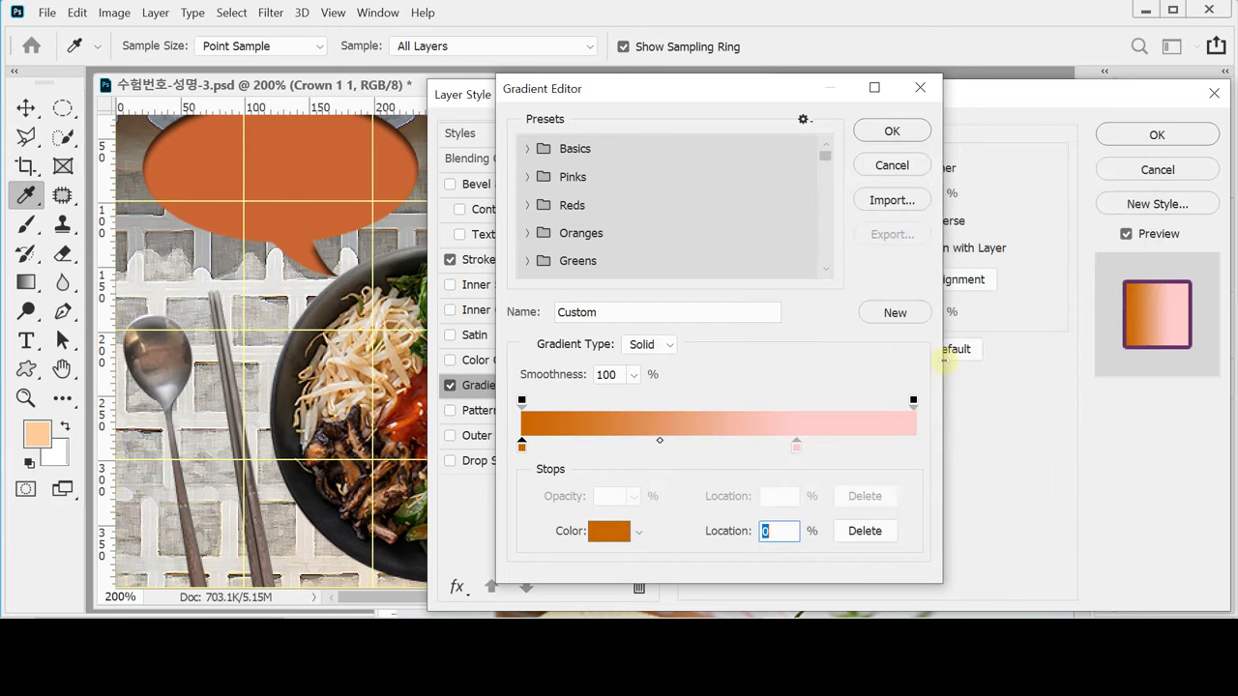
Move the gradient's end stop to location 100%, color it #c3f, and apply the layer style to the crown.
{"action": "left_click_drag", "start_coordinate": [797, 443], "coordinate": [912, 447]}
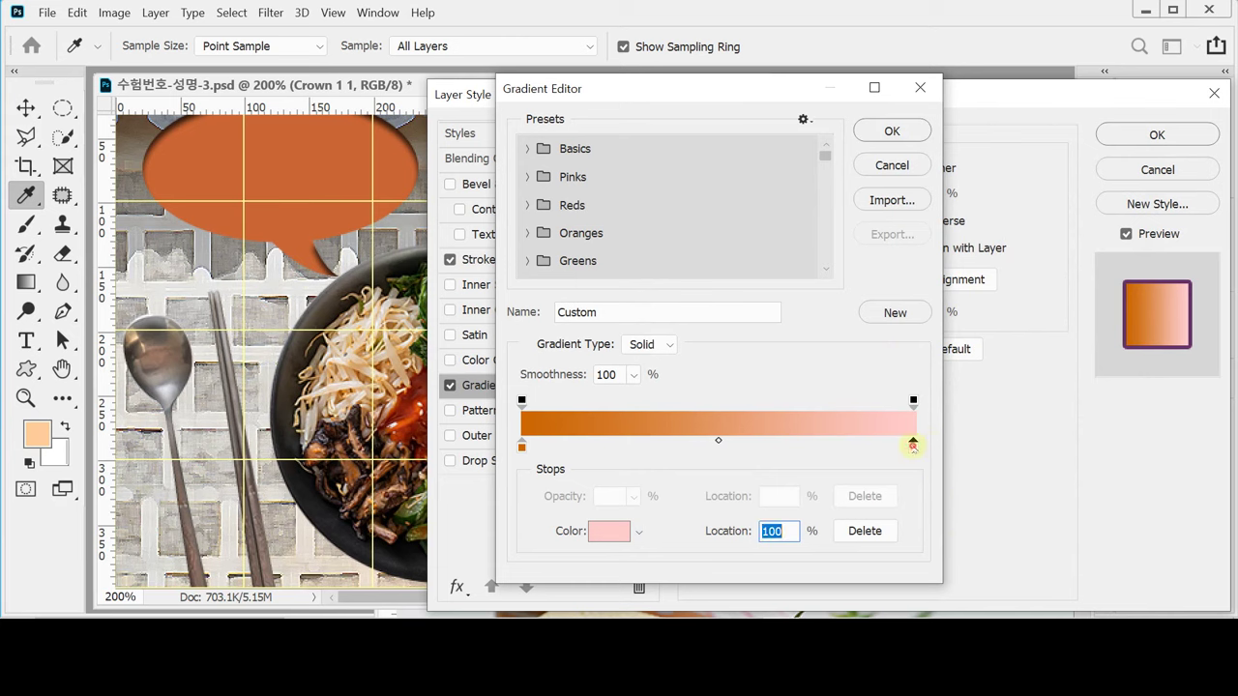
{"action": "double_click", "coordinate": [912, 446]}
{"action": "type", "text": "c"}
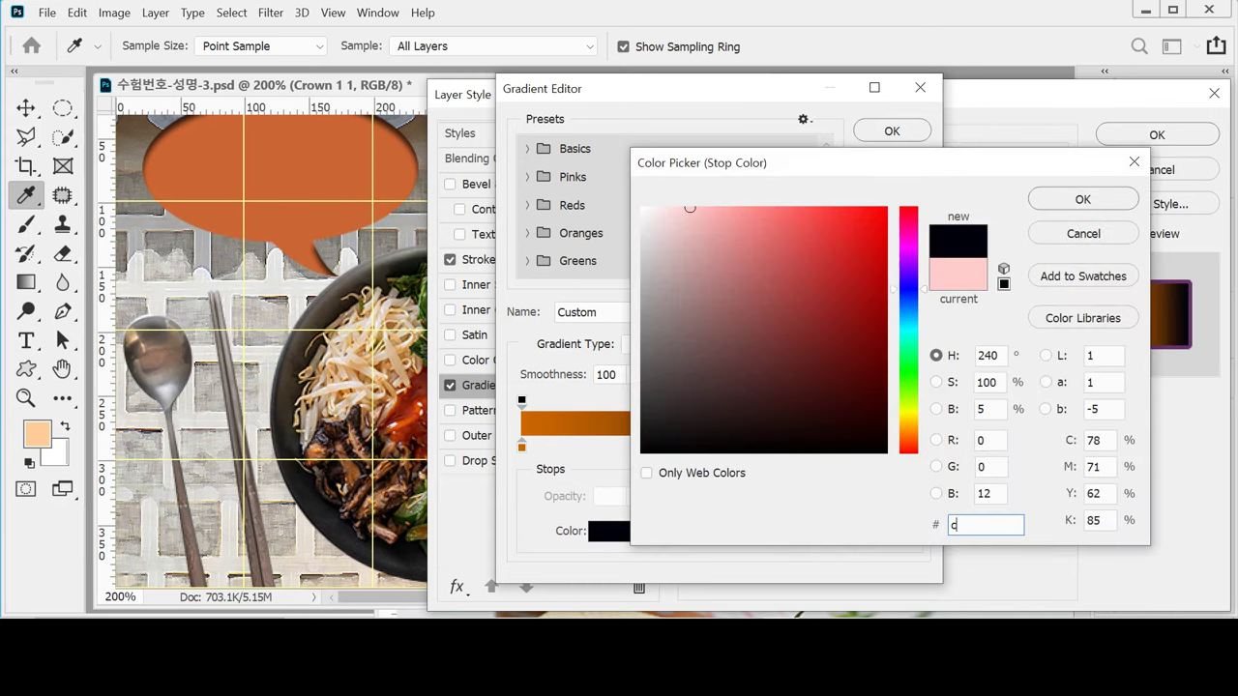
{"action": "type", "text": "3f"}
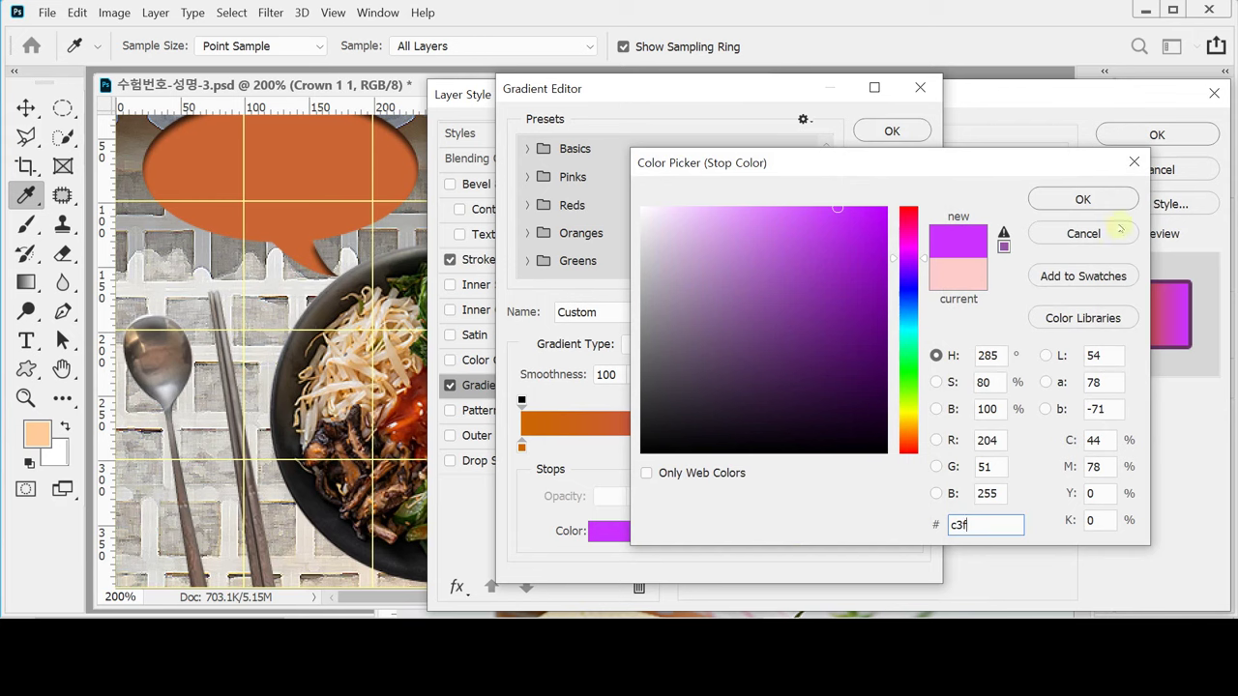
{"action": "left_click", "coordinate": [1084, 199]}
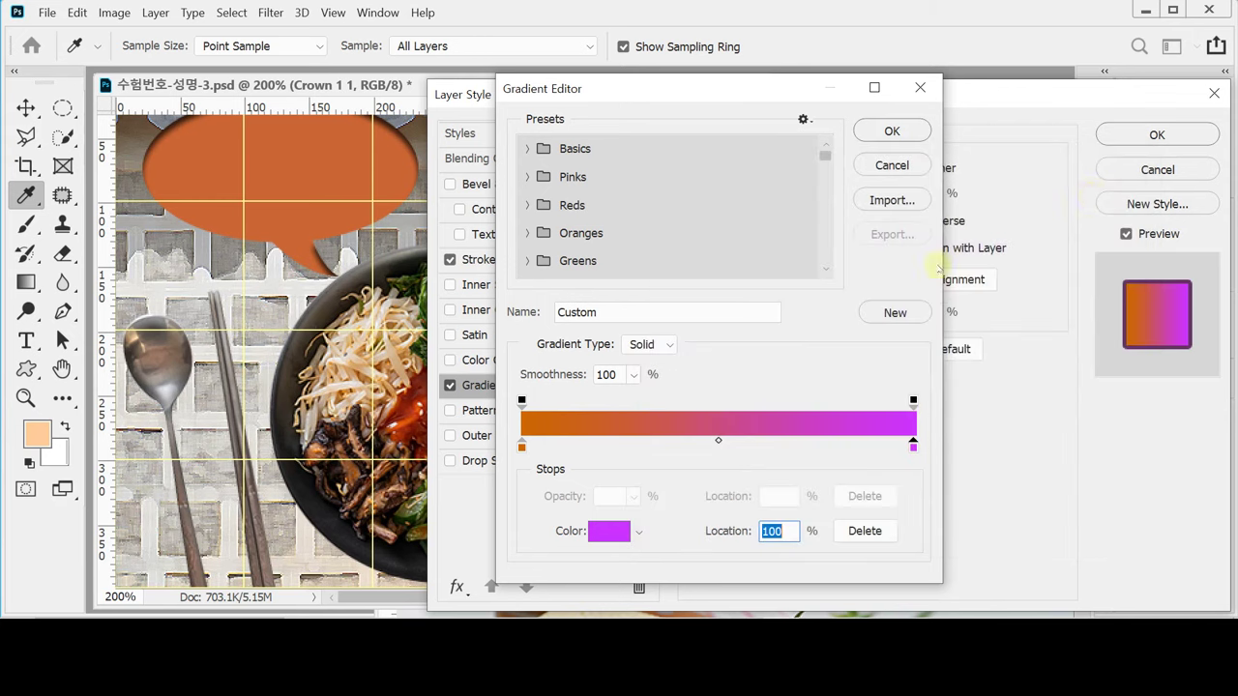
{"action": "left_click", "coordinate": [895, 132]}
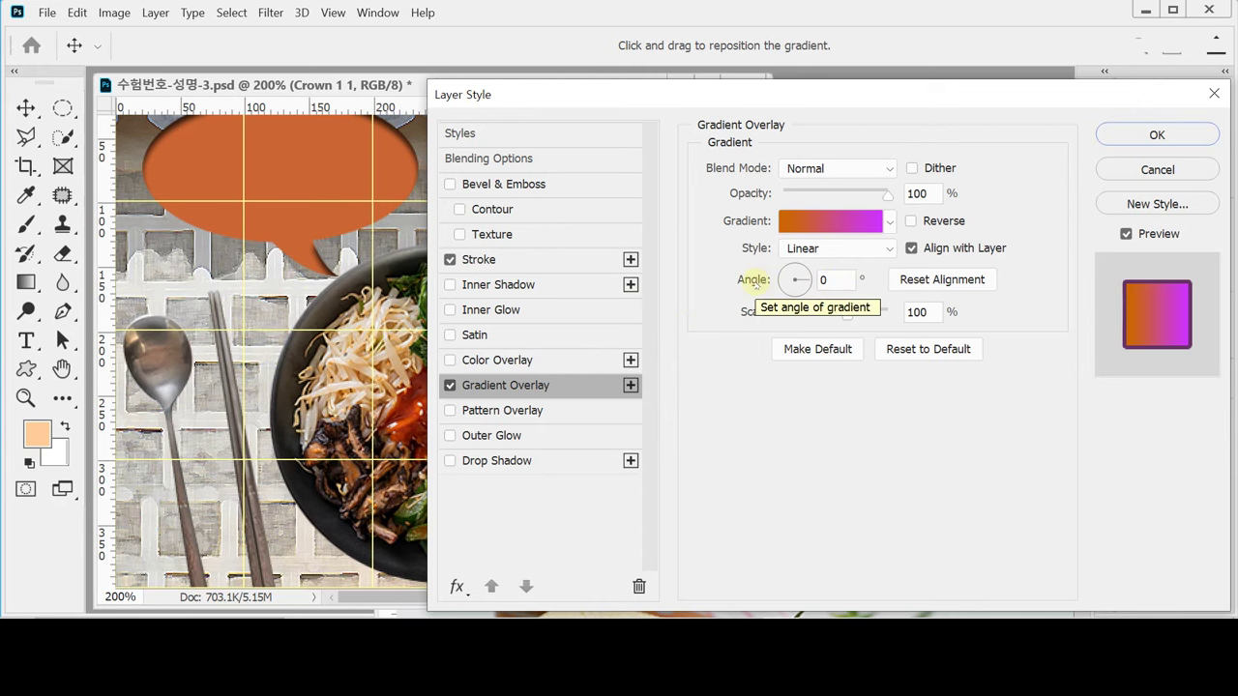
{"action": "left_click_drag", "start_coordinate": [741, 92], "coordinate": [705, 285]}
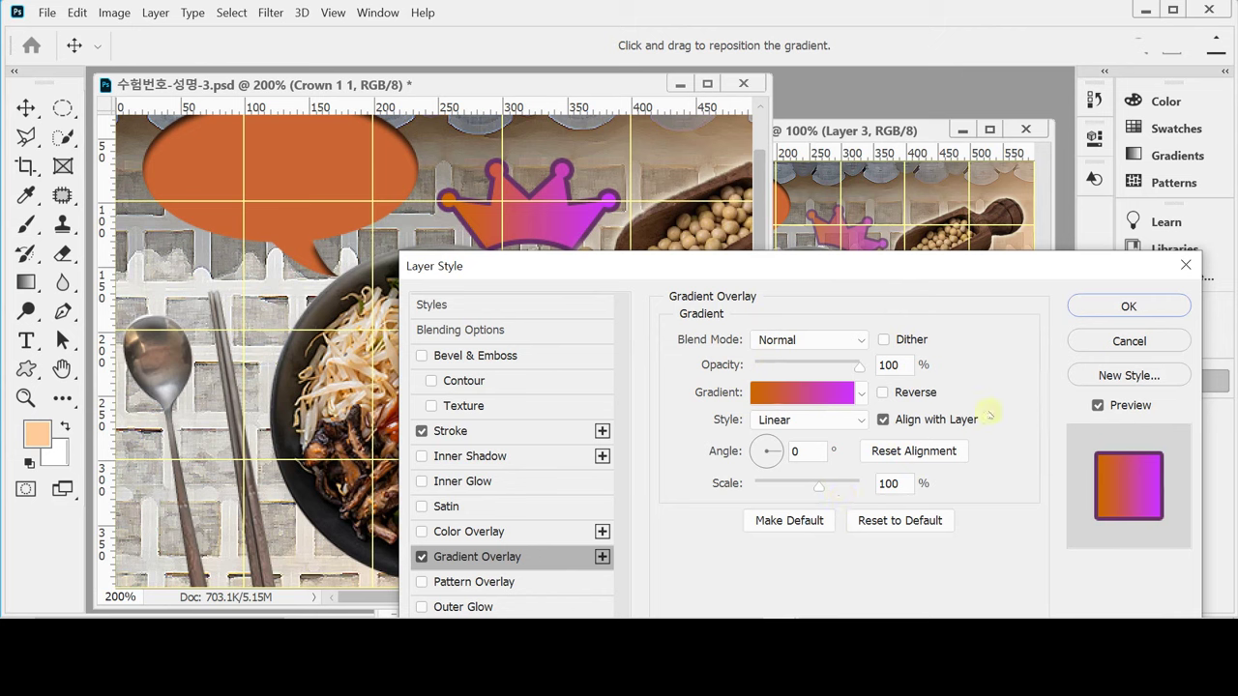
{"action": "left_click", "coordinate": [1098, 312]}
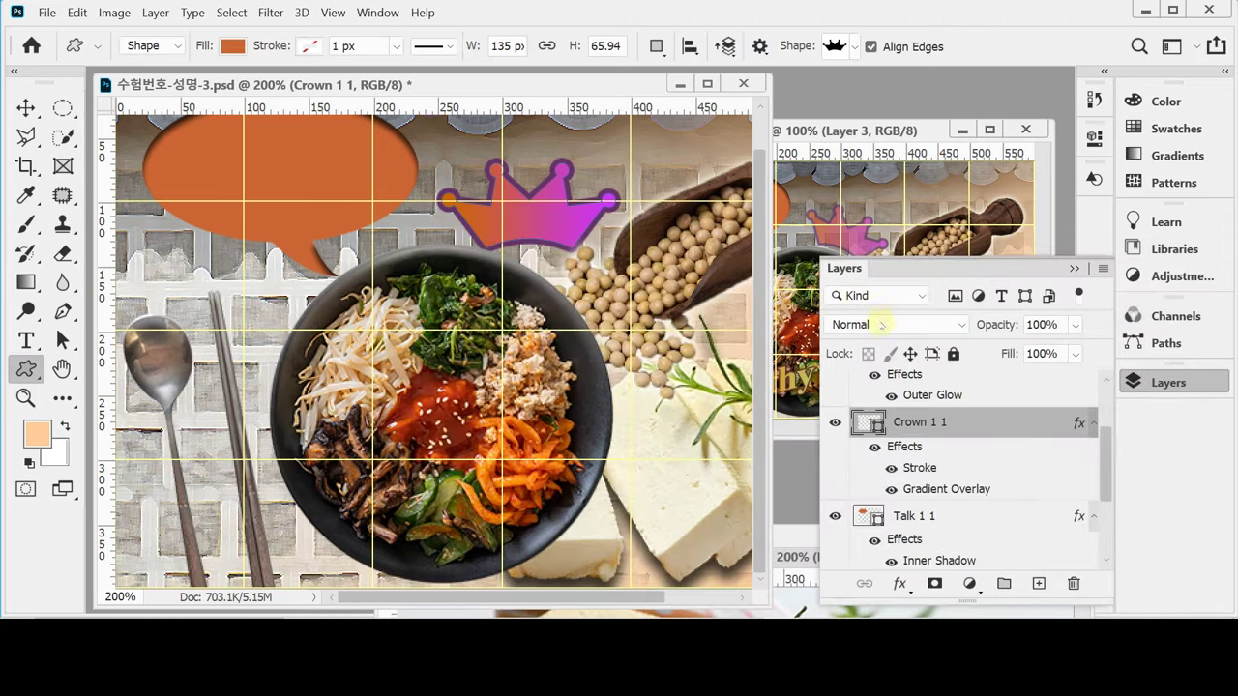
Set the crown layer's opacity to 70%.
{"action": "left_click", "coordinate": [1000, 333]}
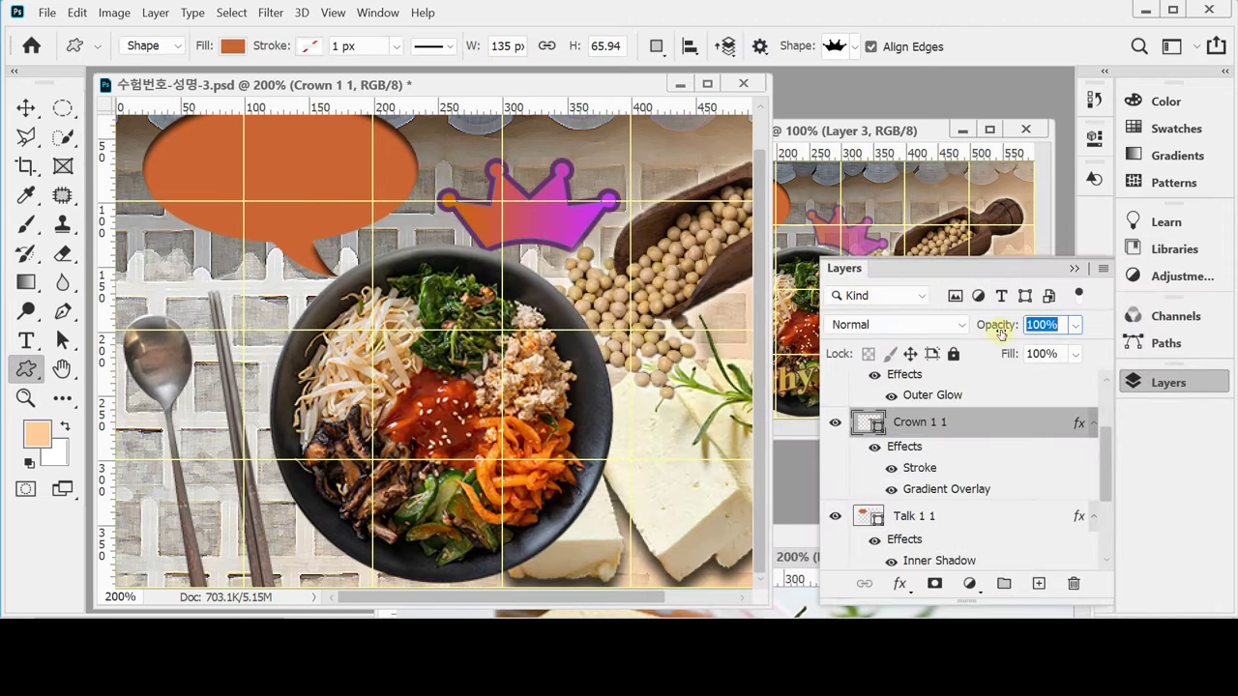
{"action": "type", "text": "70"}
{"action": "key", "text": "Return"}
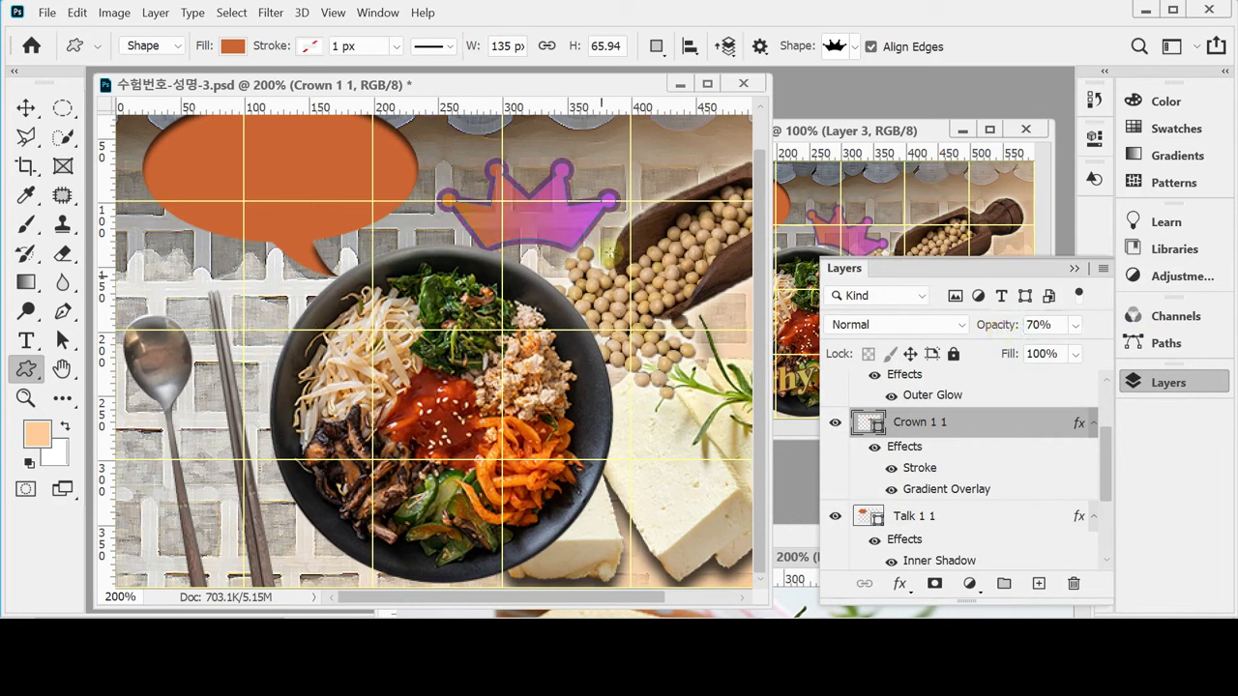
{"action": "left_click", "coordinate": [1167, 383]}
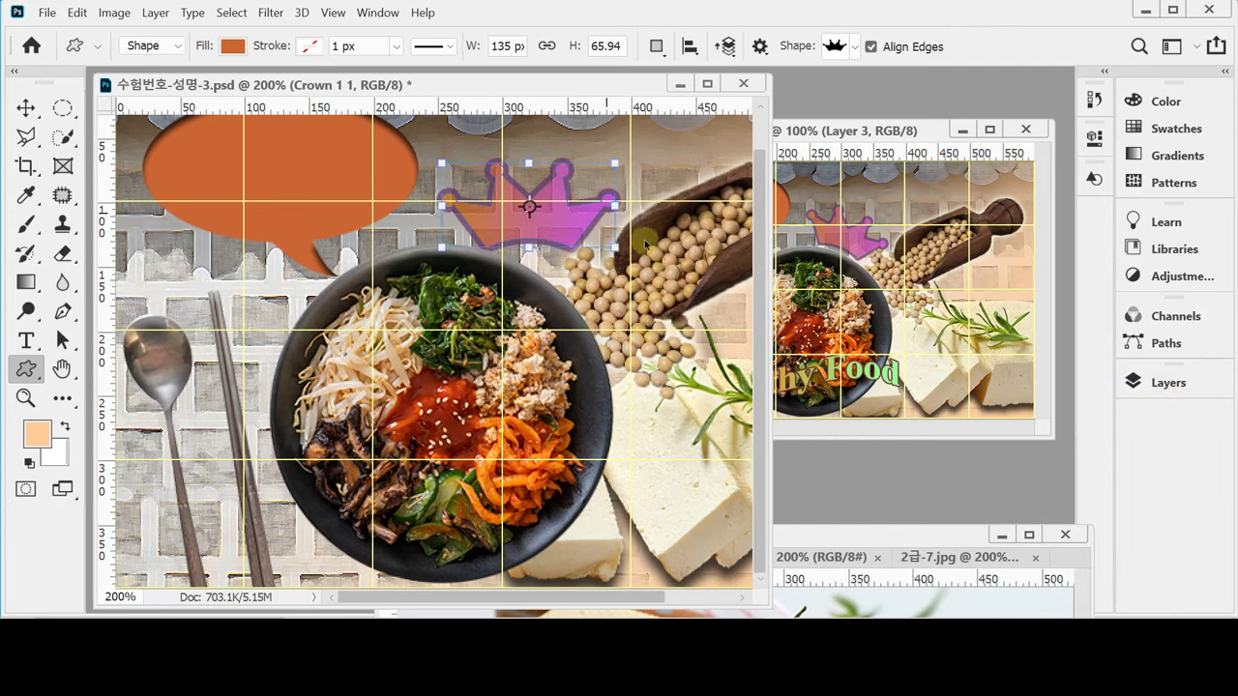
Rotate the crown about 20° clockwise, scale it to about 88%, and shift it slightly toward the speech bubble to match the reference.
{"action": "key", "text": "ctrl+t"}
{"action": "left_click_drag", "start_coordinate": [652, 166], "coordinate": [657, 205]}
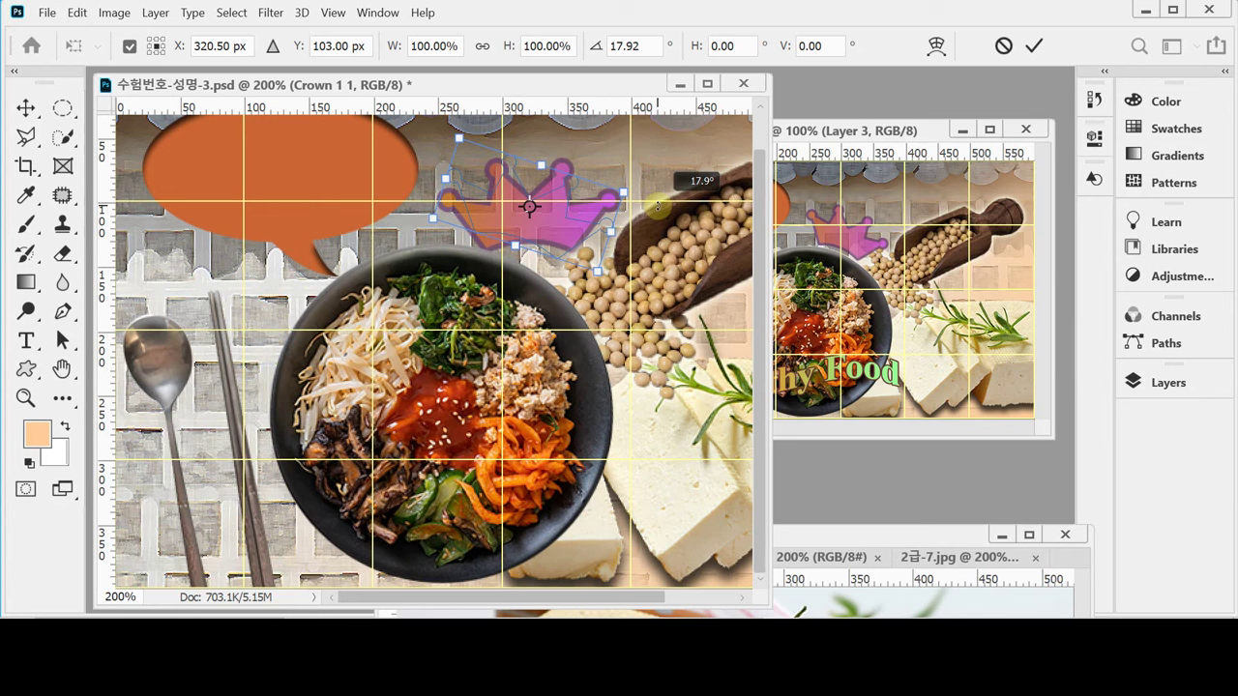
{"action": "left_click_drag", "start_coordinate": [658, 206], "coordinate": [659, 209]}
{"action": "left_click_drag", "start_coordinate": [574, 222], "coordinate": [528, 235]}
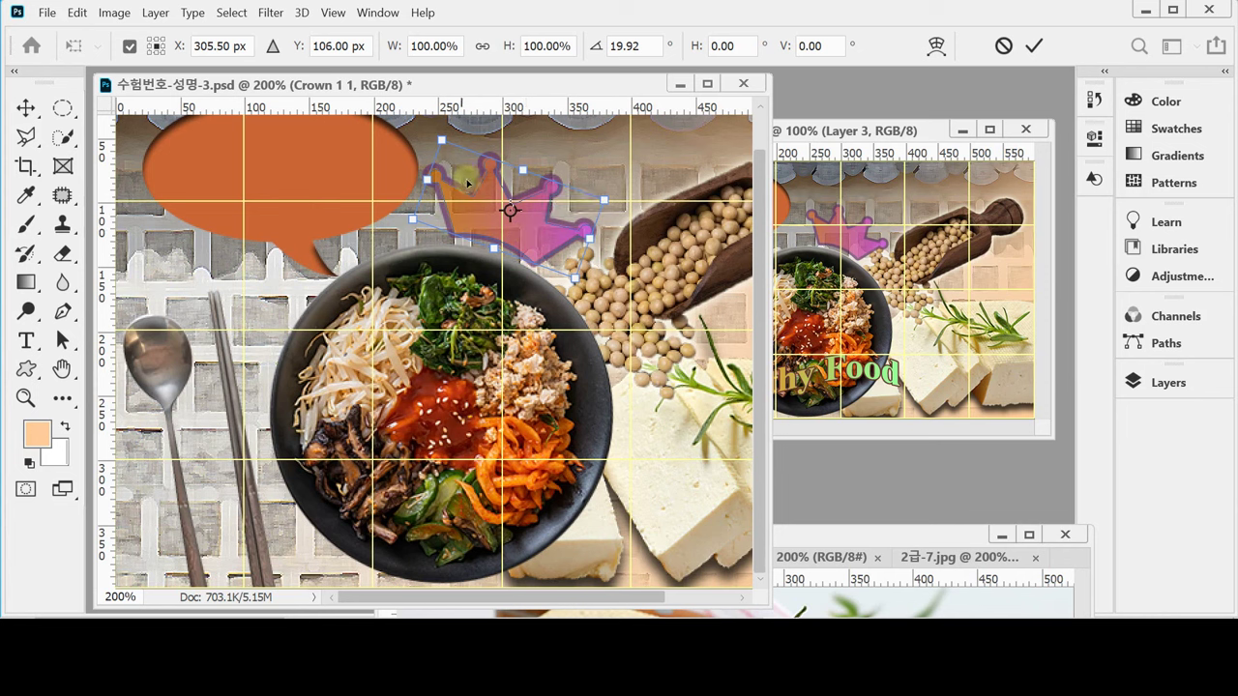
{"action": "left_click_drag", "start_coordinate": [441, 142], "coordinate": [455, 153]}
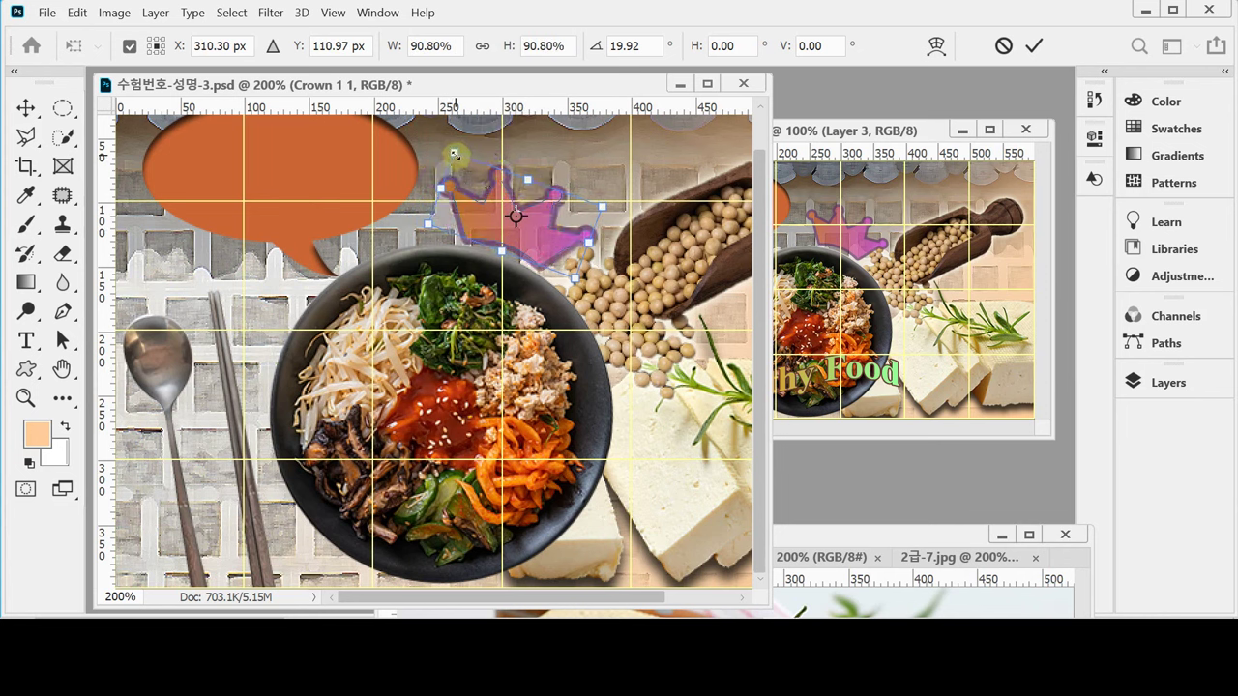
{"action": "left_click_drag", "start_coordinate": [455, 154], "coordinate": [459, 156]}
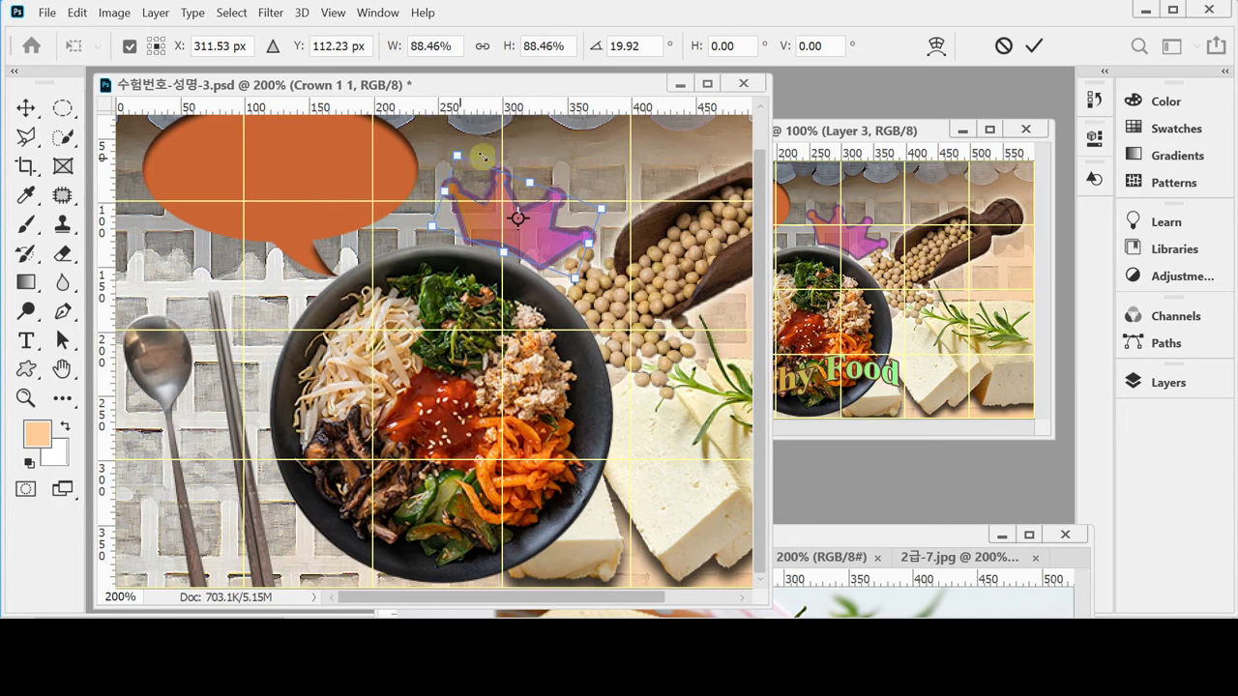
{"action": "key", "text": "Return"}
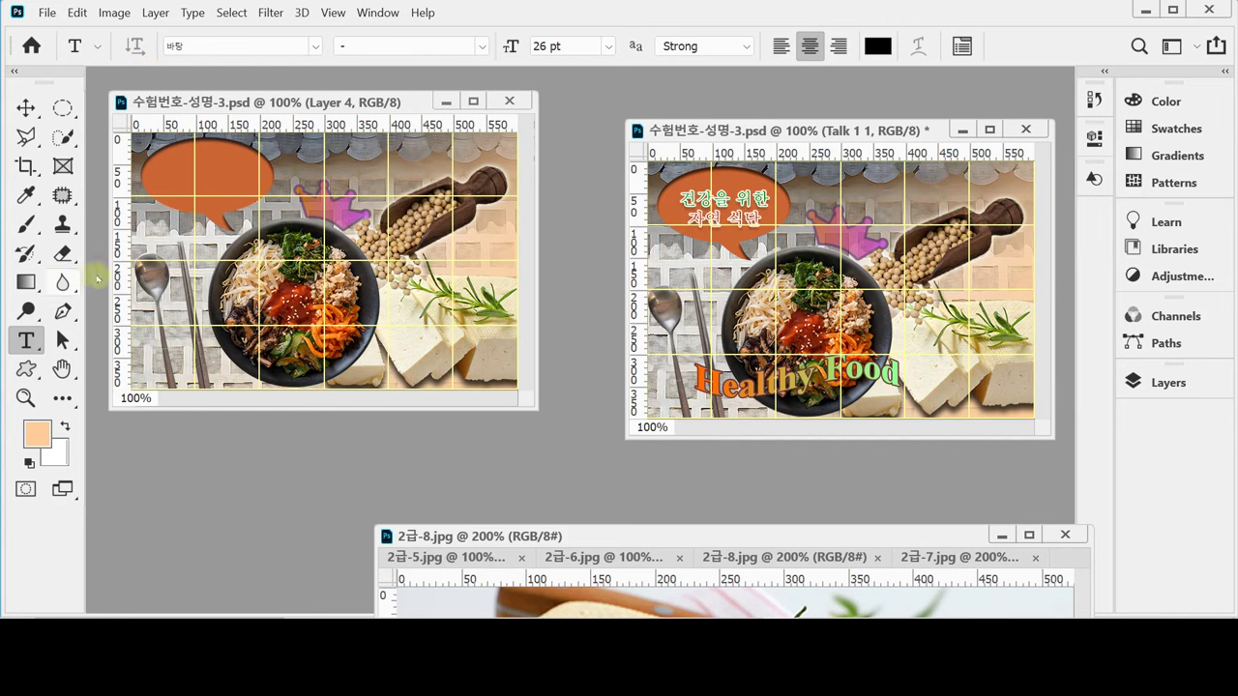
Start a text layer in the speech bubble with centered 바탕 at 26 pt in color #090.
{"action": "left_click", "coordinate": [165, 172]}
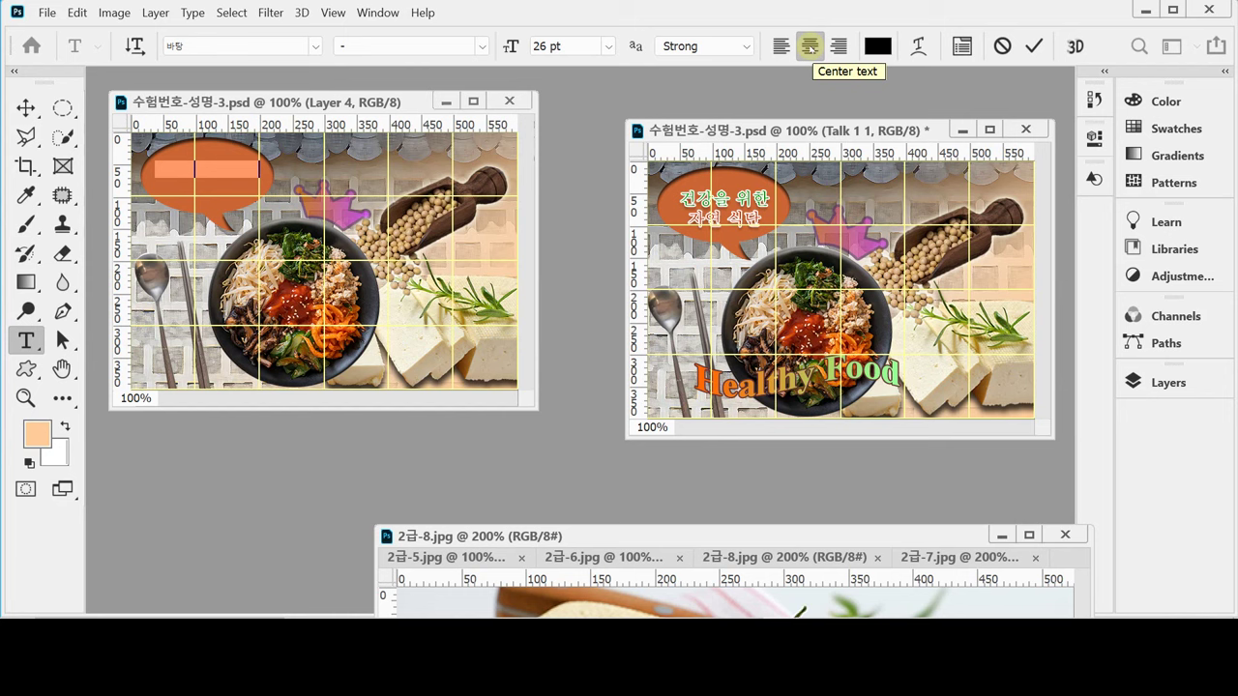
{"action": "left_click", "coordinate": [250, 46]}
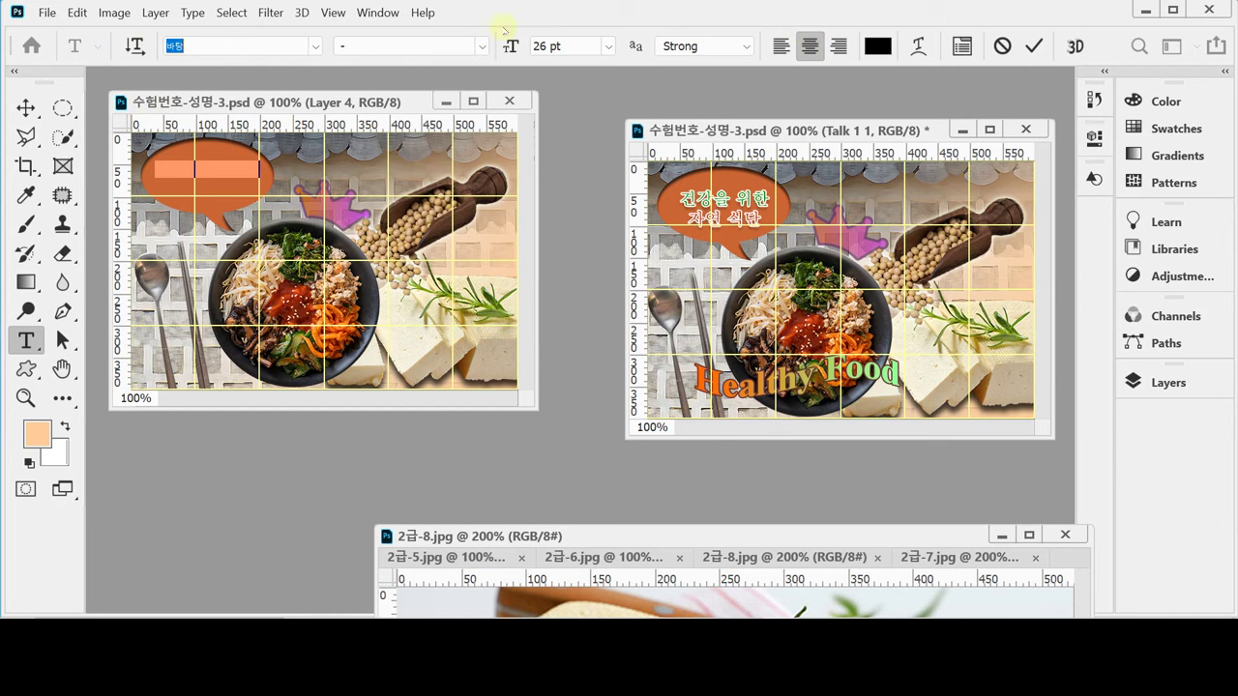
{"action": "left_click", "coordinate": [575, 46]}
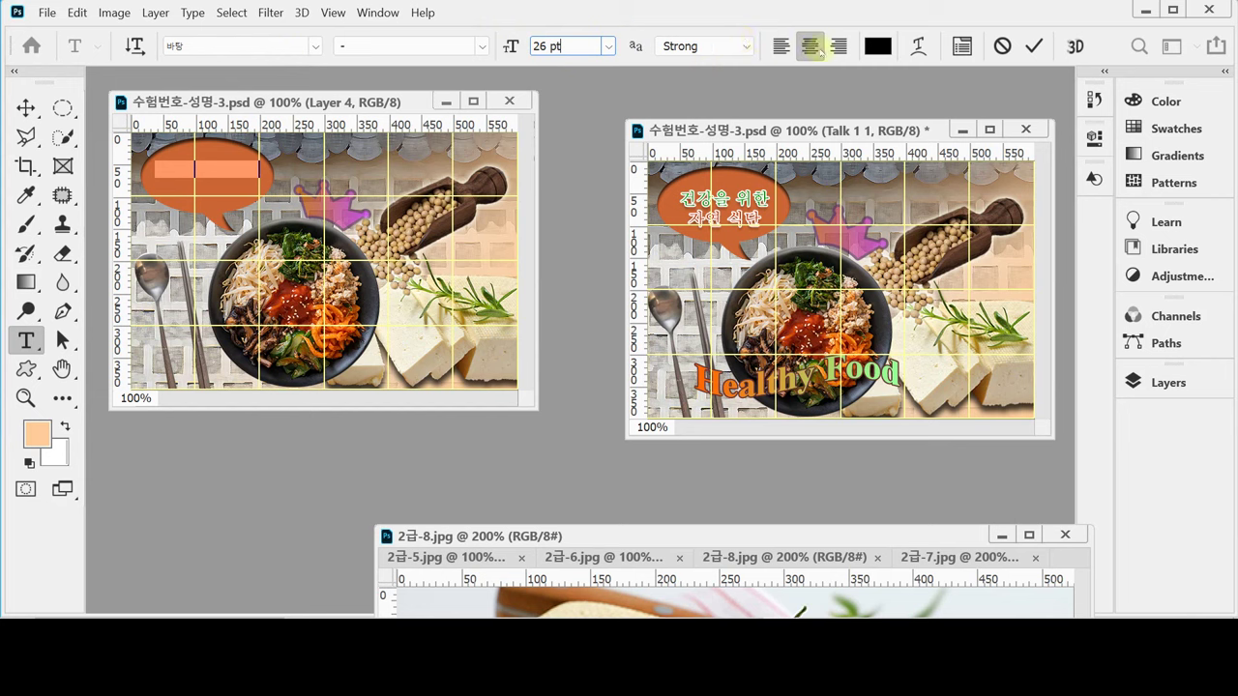
{"action": "key", "text": "Return"}
{"action": "left_click", "coordinate": [877, 45]}
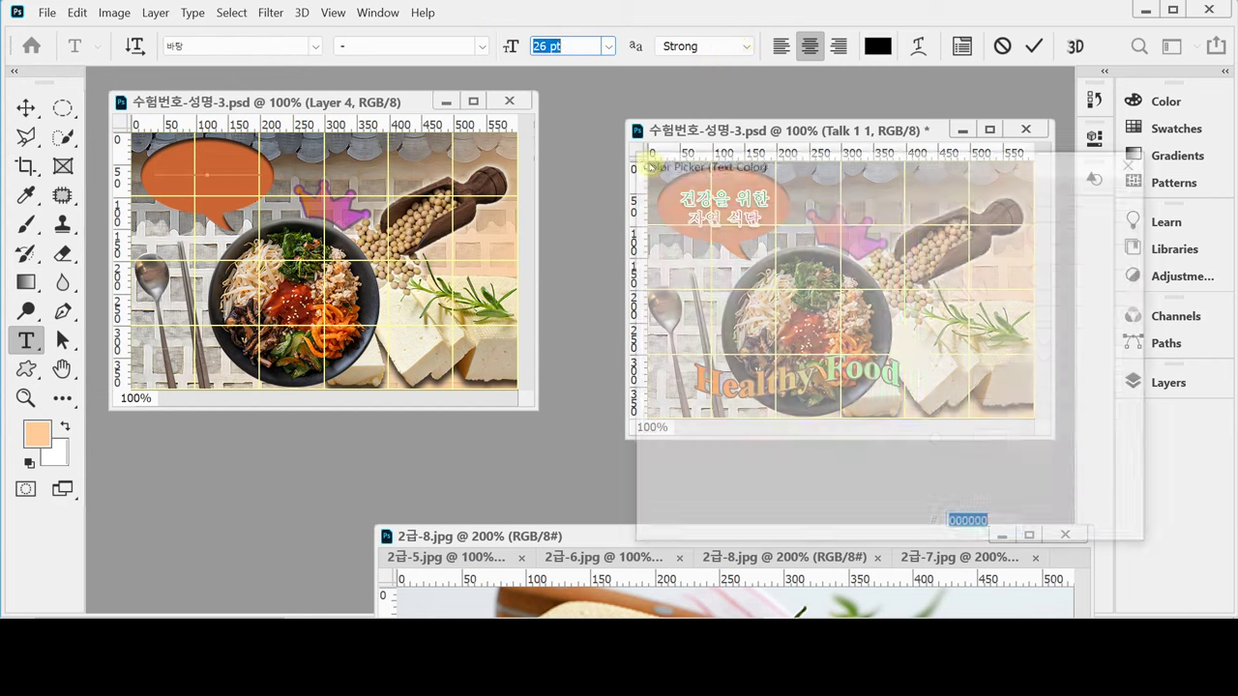
{"action": "type", "text": "090"}
{"action": "key", "text": "Return"}
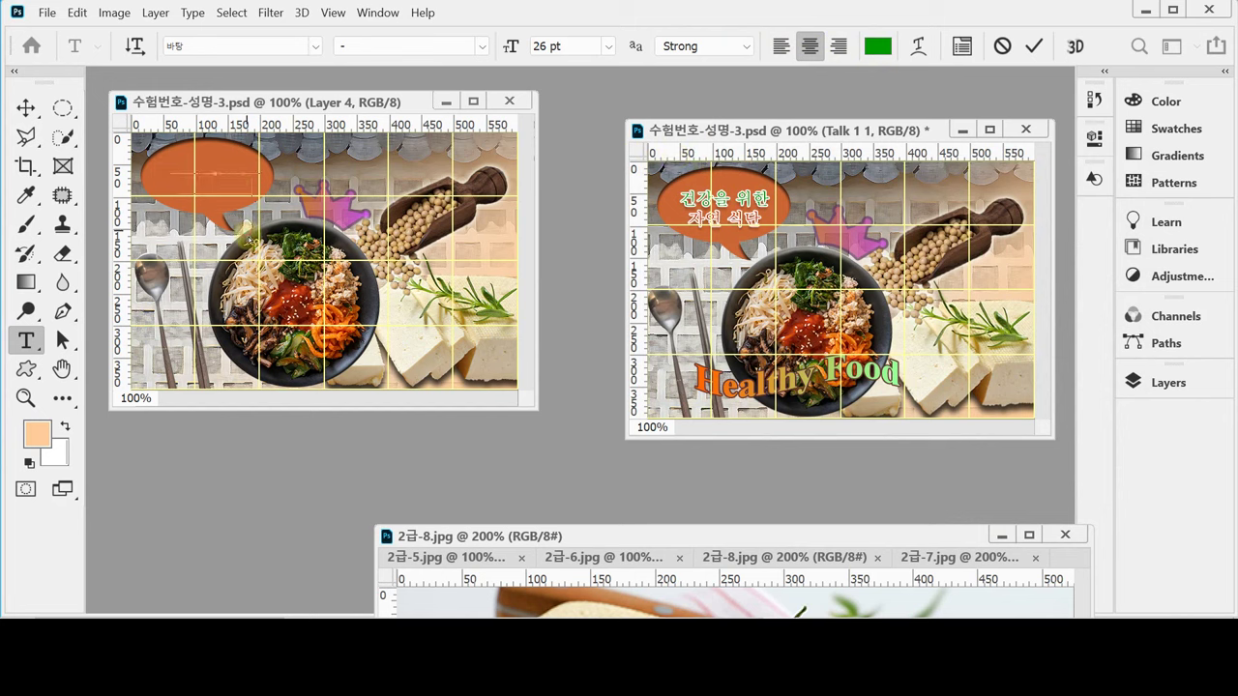
Enter "건강을 위한" and "자연 식단" on two lines in the speech bubble, keep the green color, and commit the text.
{"action": "left_click", "coordinate": [229, 190]}
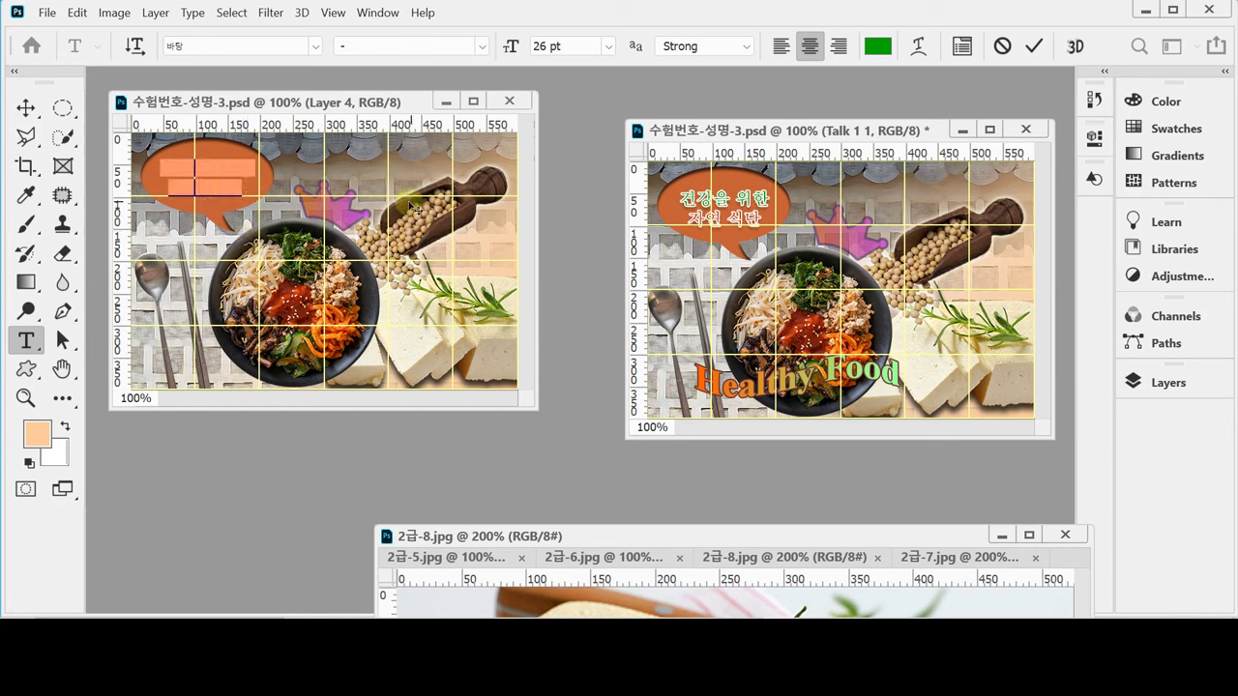
{"action": "left_click", "coordinate": [877, 47]}
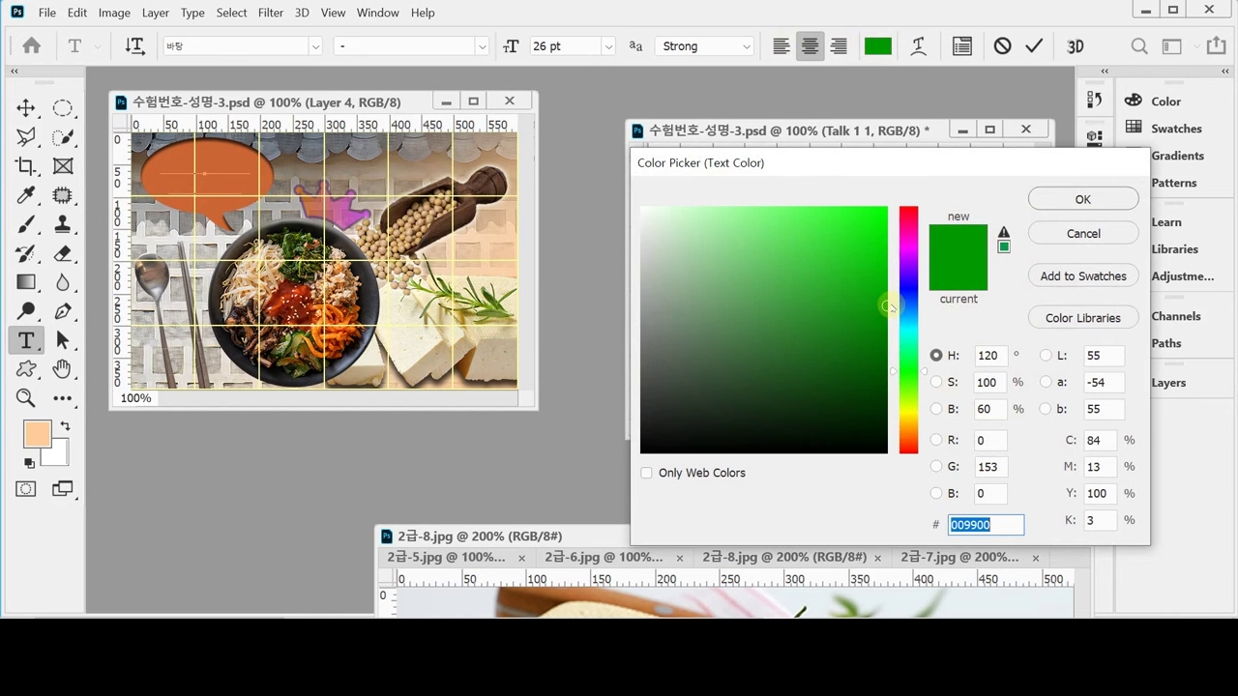
{"action": "key", "text": "Return"}
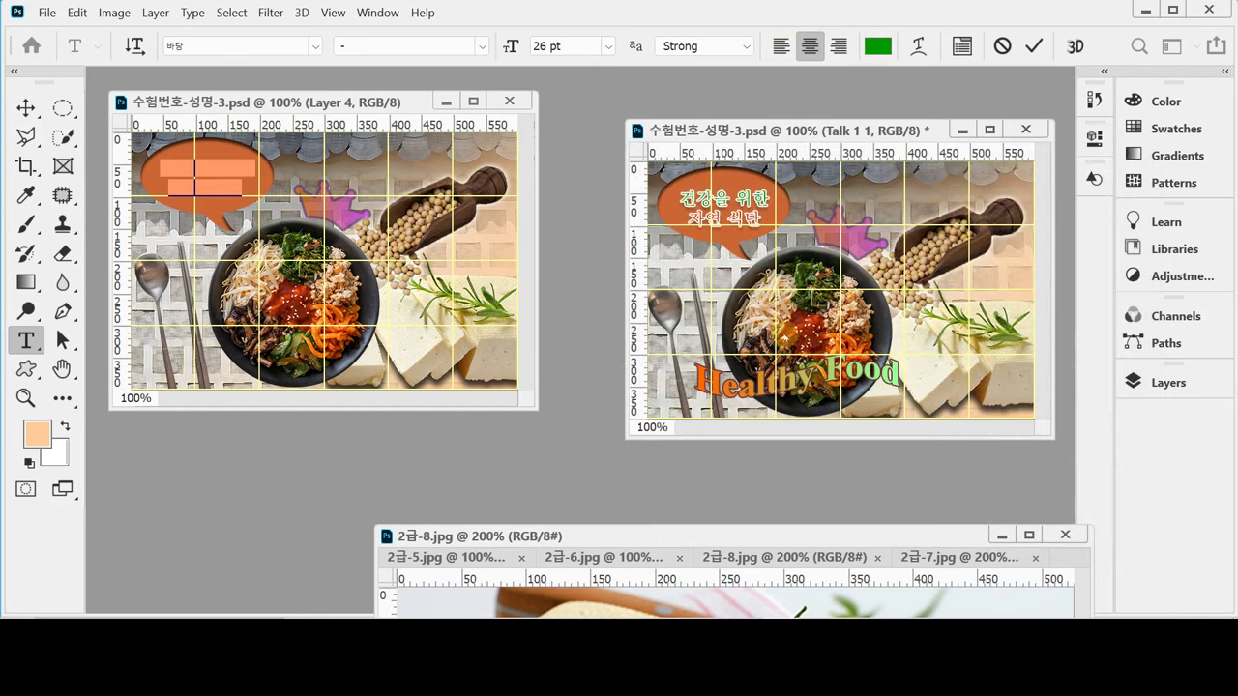
{"action": "left_click", "coordinate": [1034, 46]}
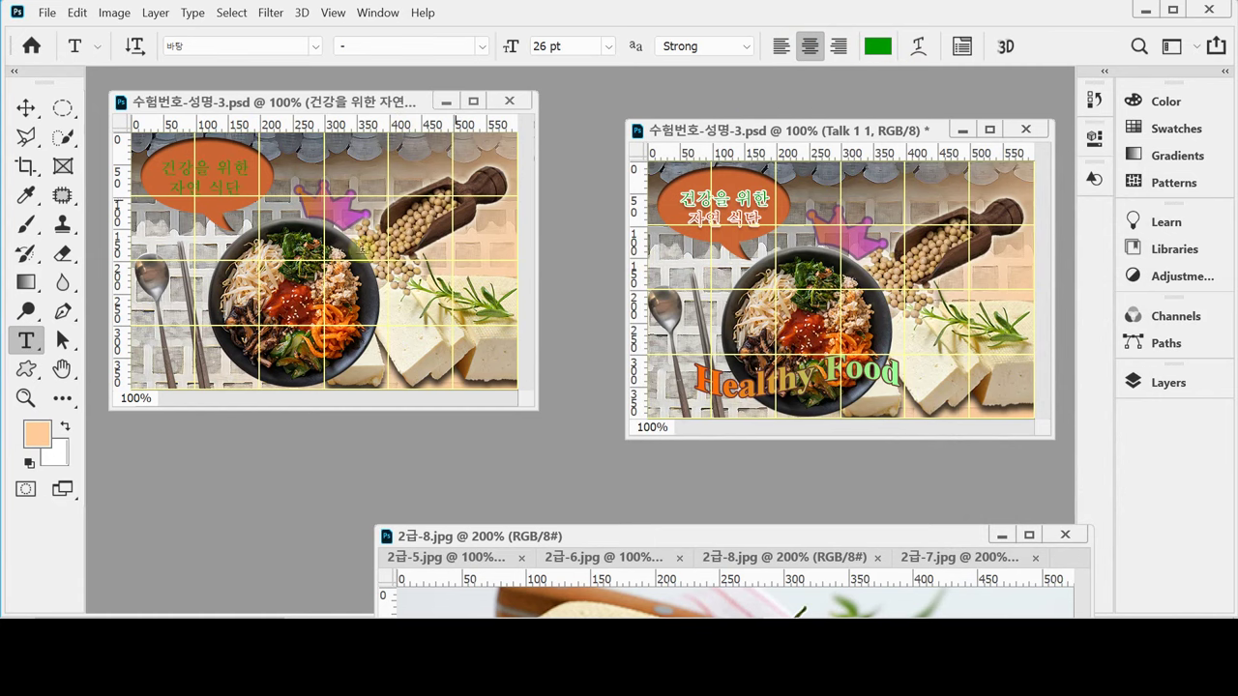
Change the color of the second text line, "자연 식단", to #cc3300.
{"action": "left_click", "coordinate": [271, 214], "text": "ctrl"}
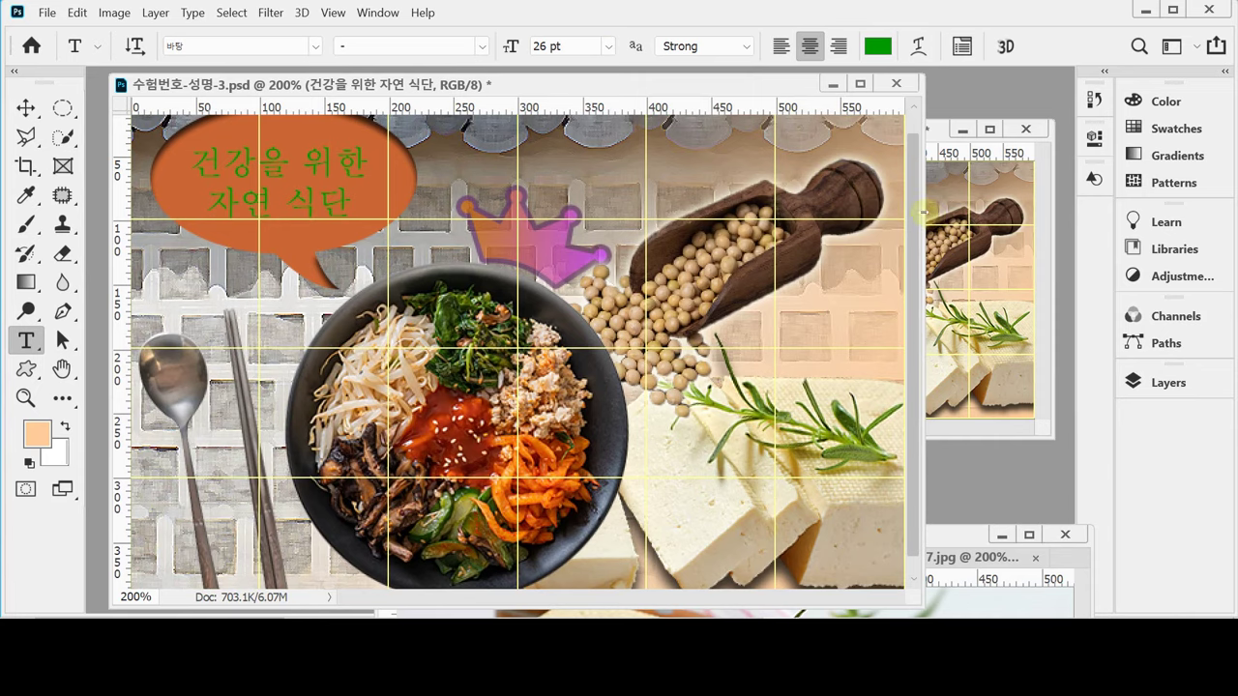
{"action": "left_click_drag", "start_coordinate": [924, 212], "coordinate": [677, 212]}
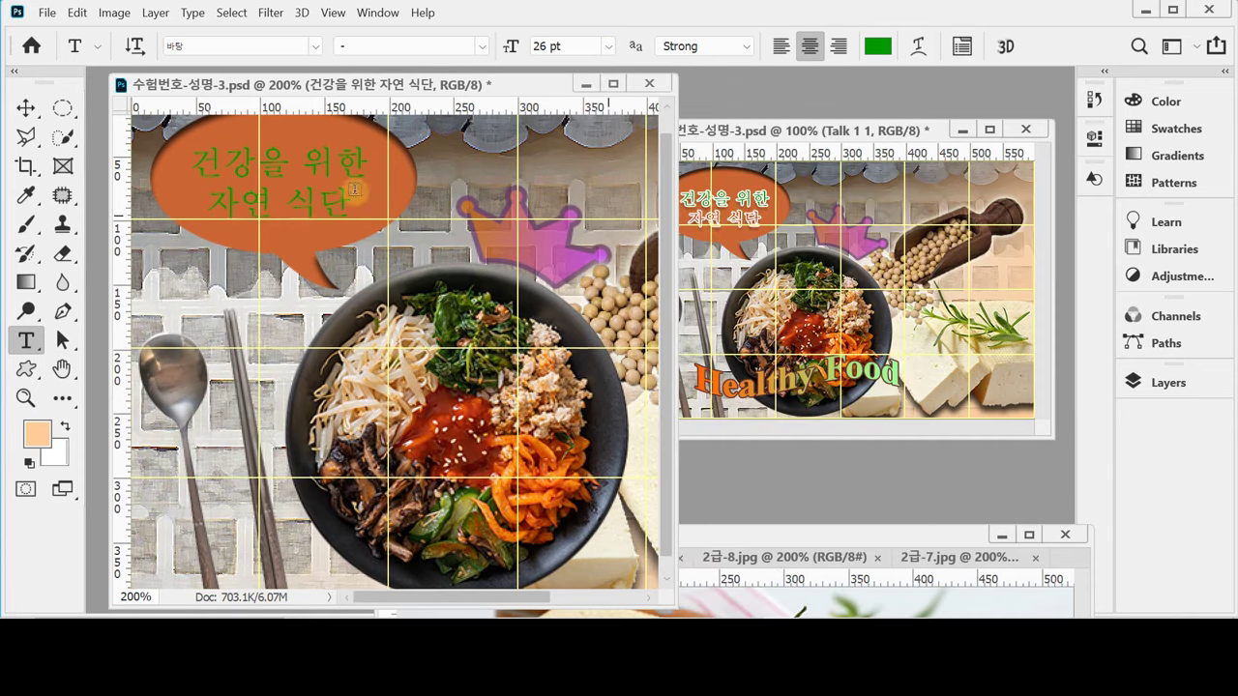
{"action": "triple_click", "coordinate": [253, 208]}
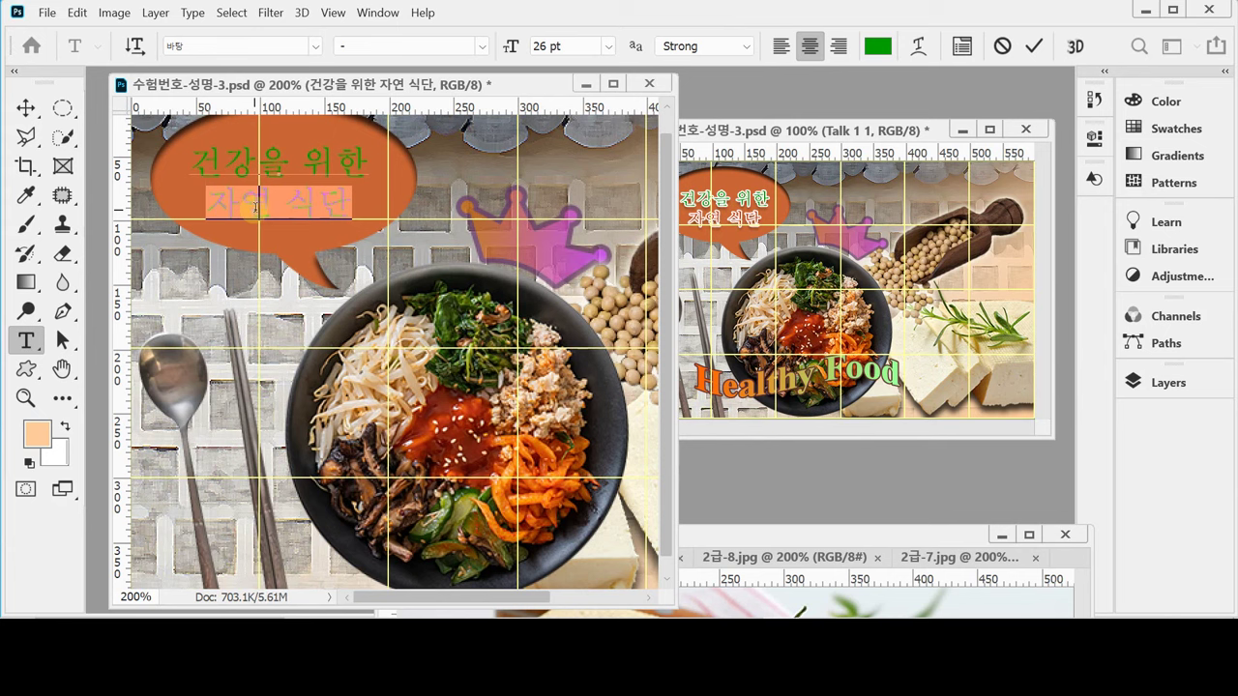
{"action": "left_click", "coordinate": [879, 49]}
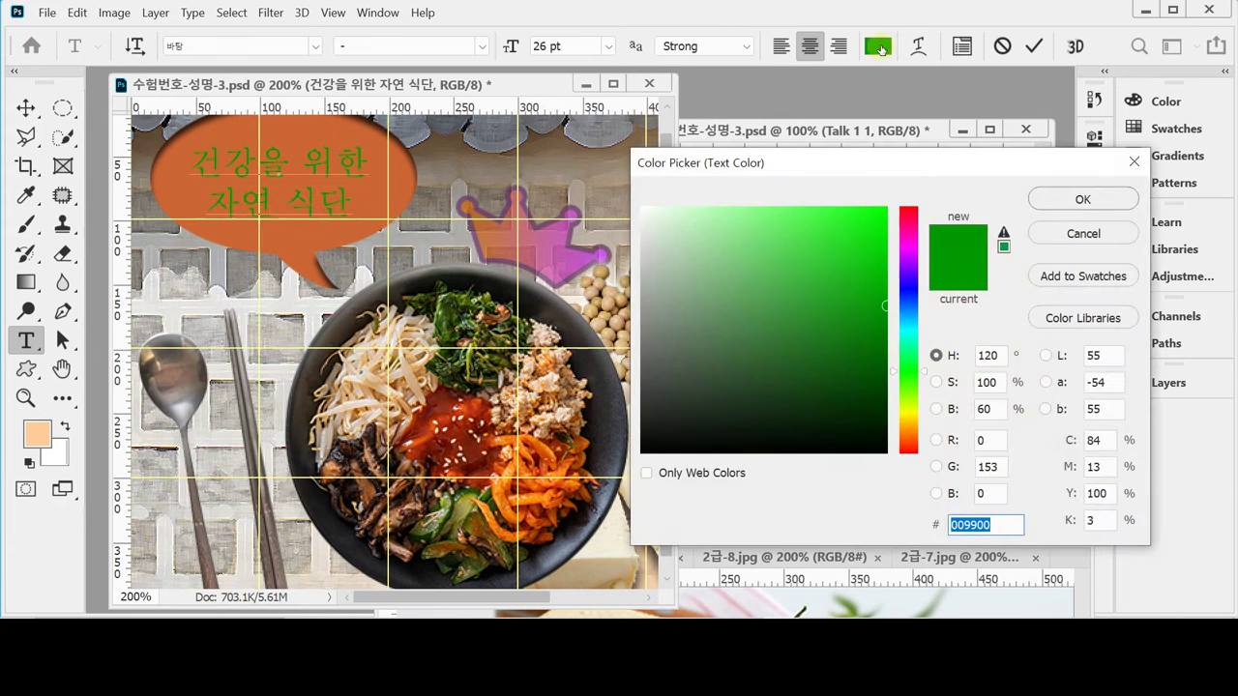
{"action": "type", "text": "c"}
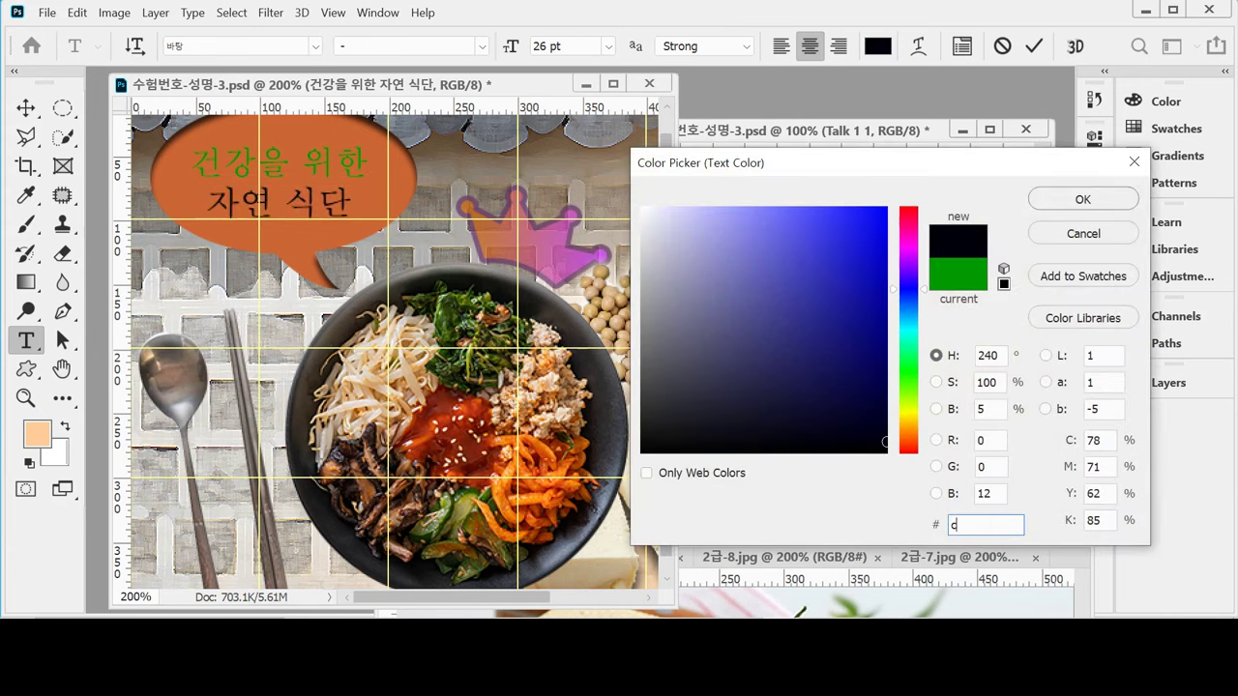
{"action": "type", "text": "c3300"}
{"action": "key", "text": "Return"}
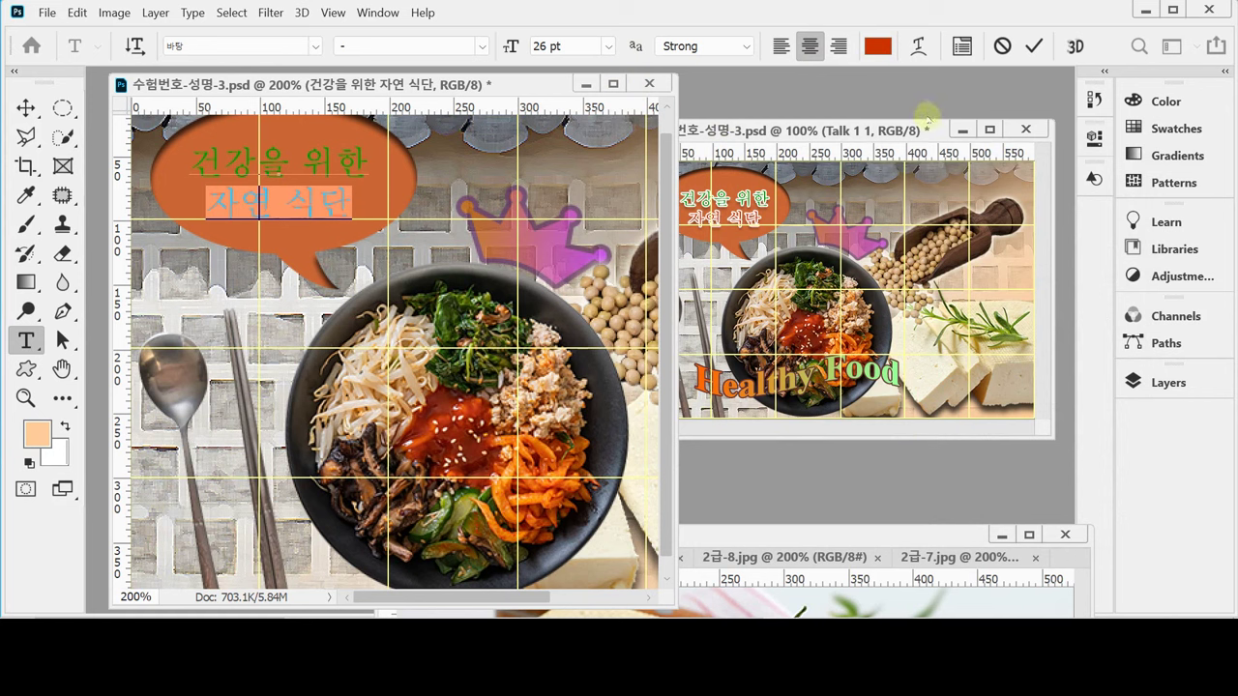
Add a 2 px outside stroke in white #ffffff to the speech-bubble slogan text layer.
{"action": "left_click", "coordinate": [1166, 382]}
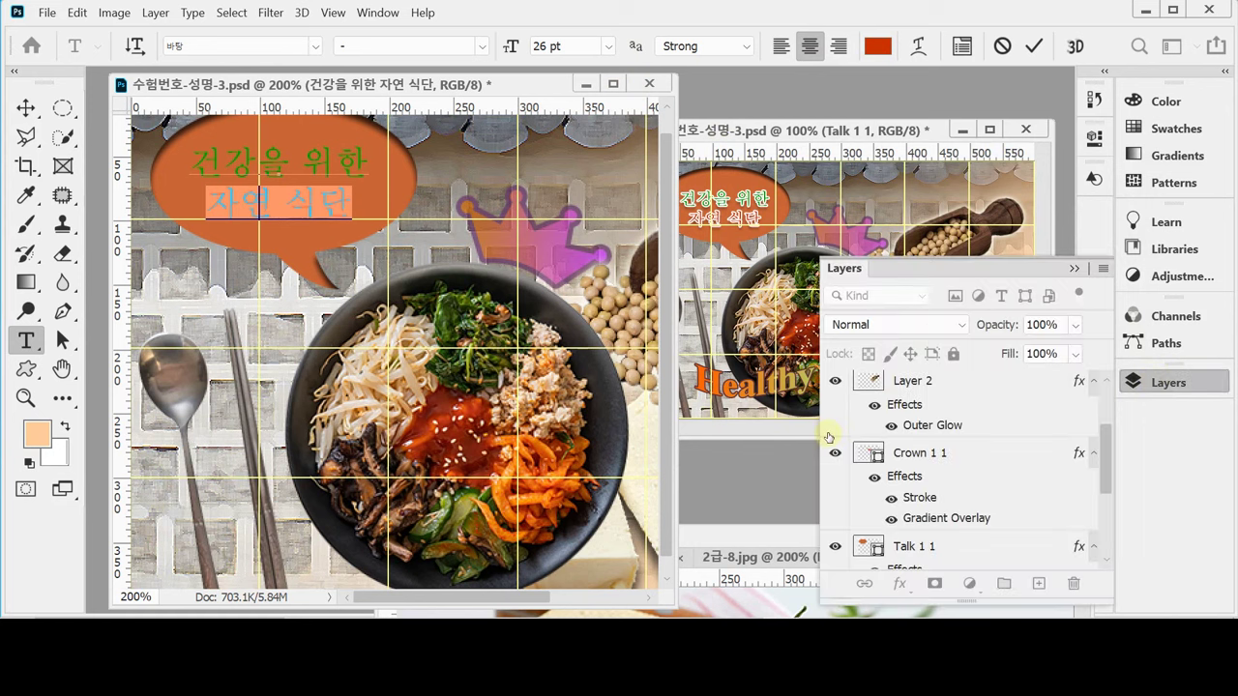
{"action": "left_click", "coordinate": [899, 584]}
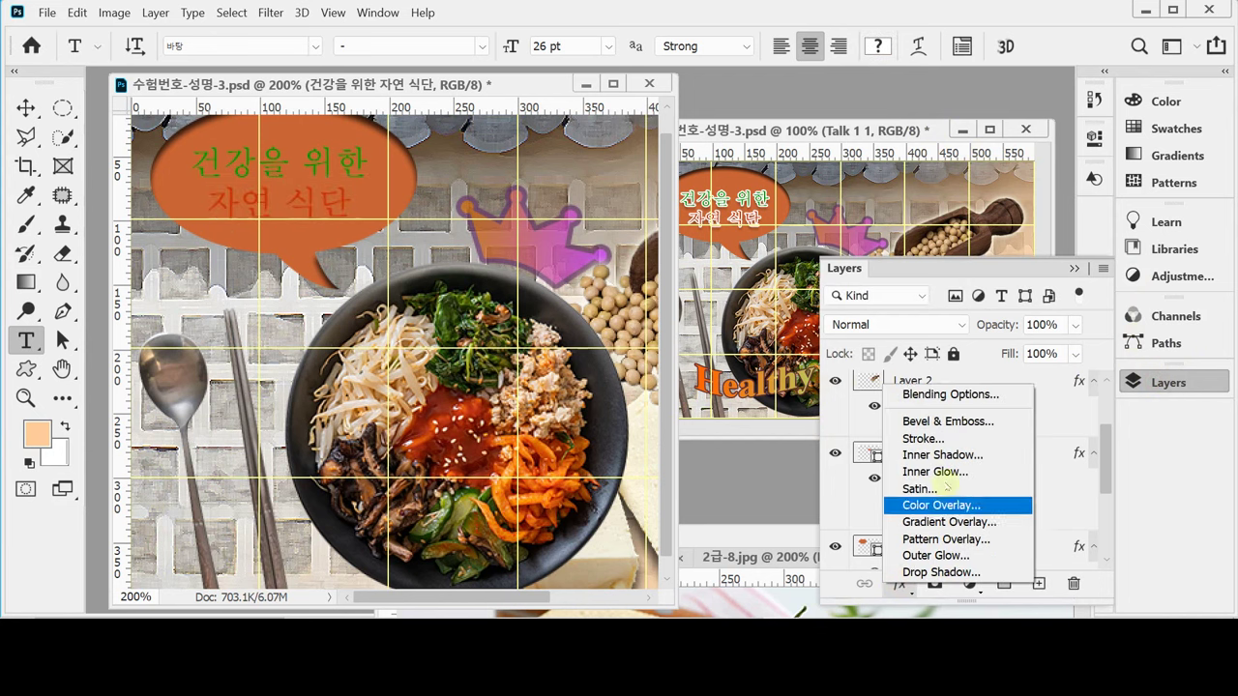
{"action": "left_click", "coordinate": [923, 440]}
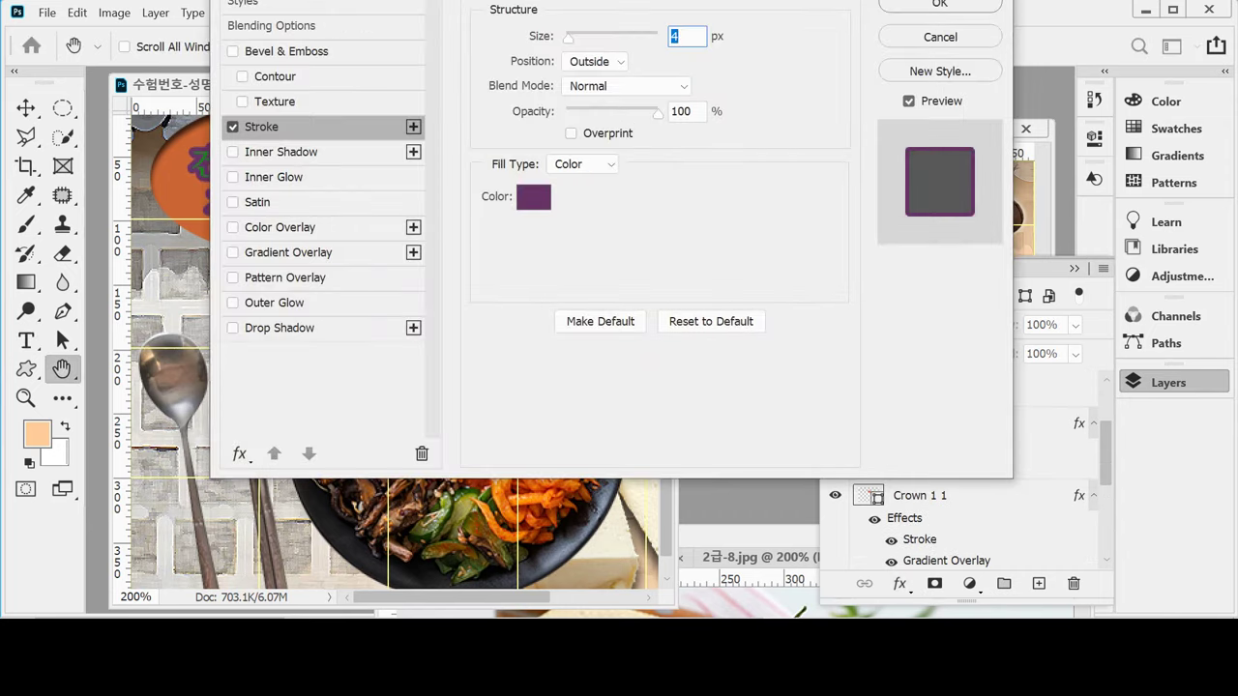
{"action": "type", "text": "2"}
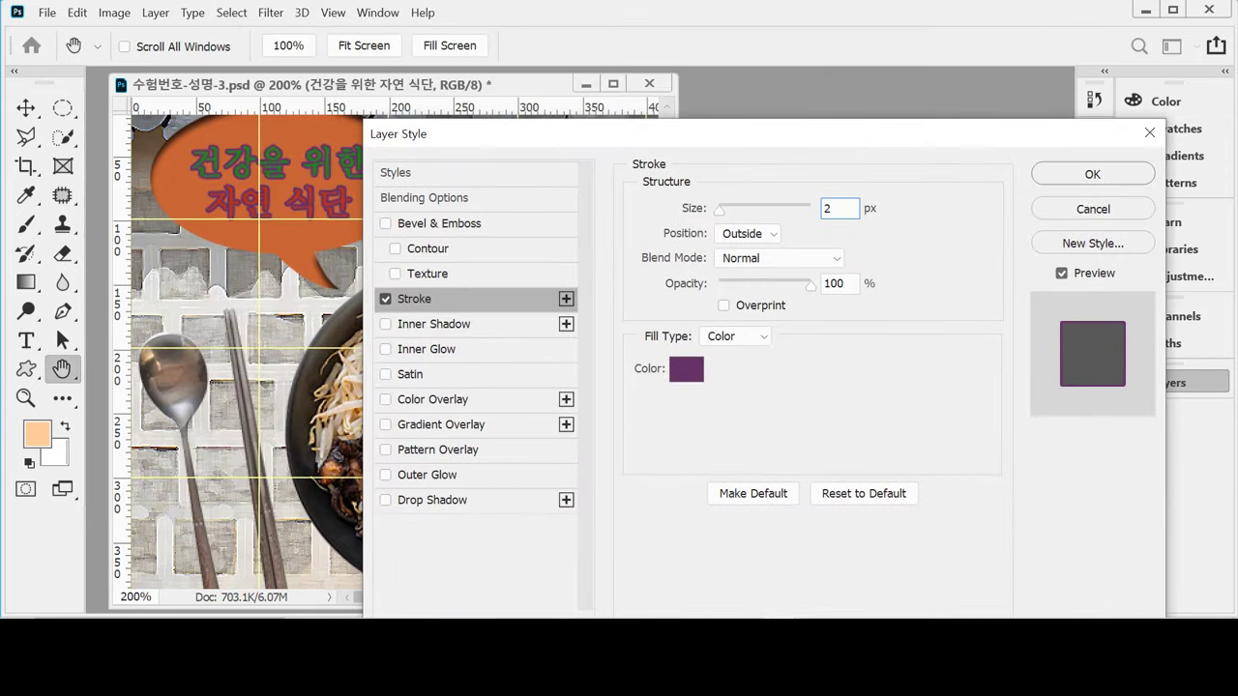
{"action": "left_click", "coordinate": [686, 369]}
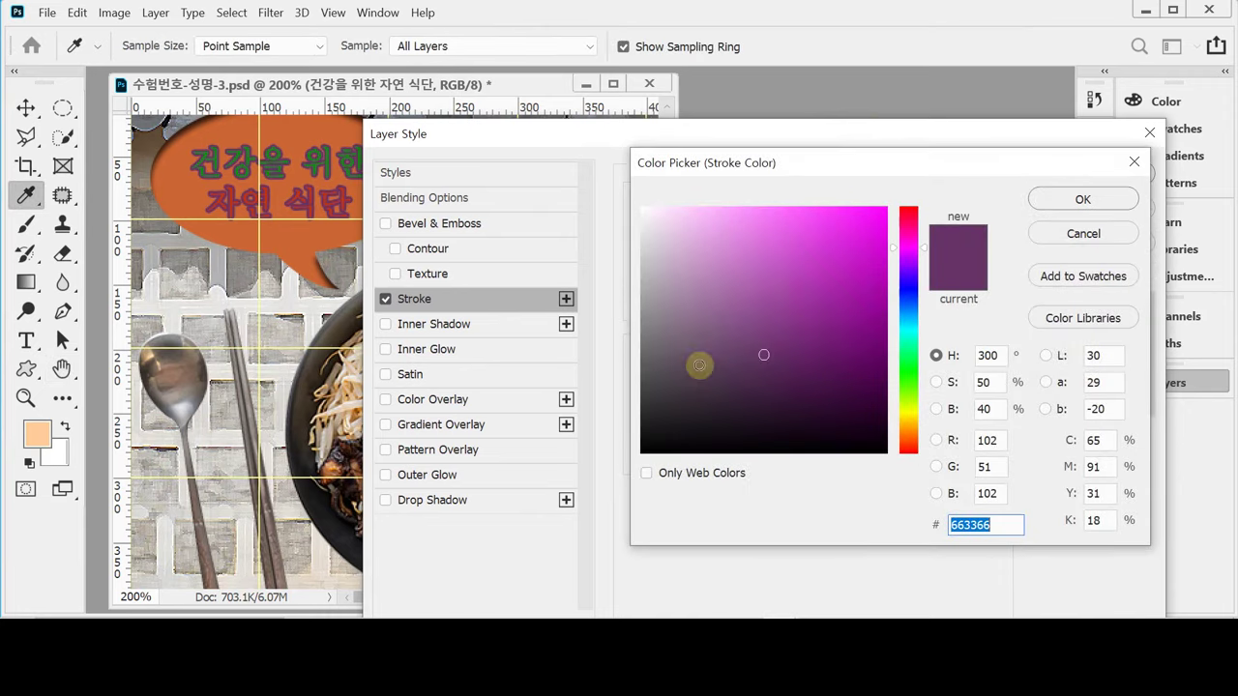
{"action": "left_click_drag", "start_coordinate": [702, 227], "coordinate": [614, 199]}
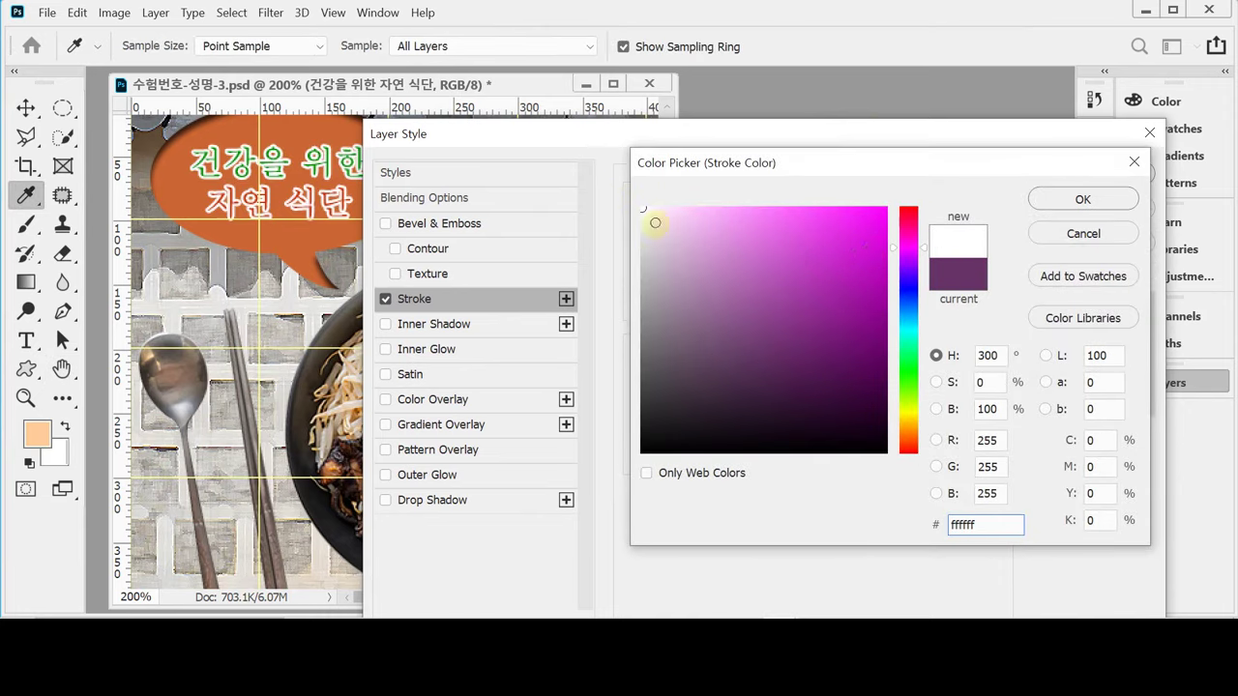
{"action": "left_click_drag", "start_coordinate": [655, 223], "coordinate": [639, 206]}
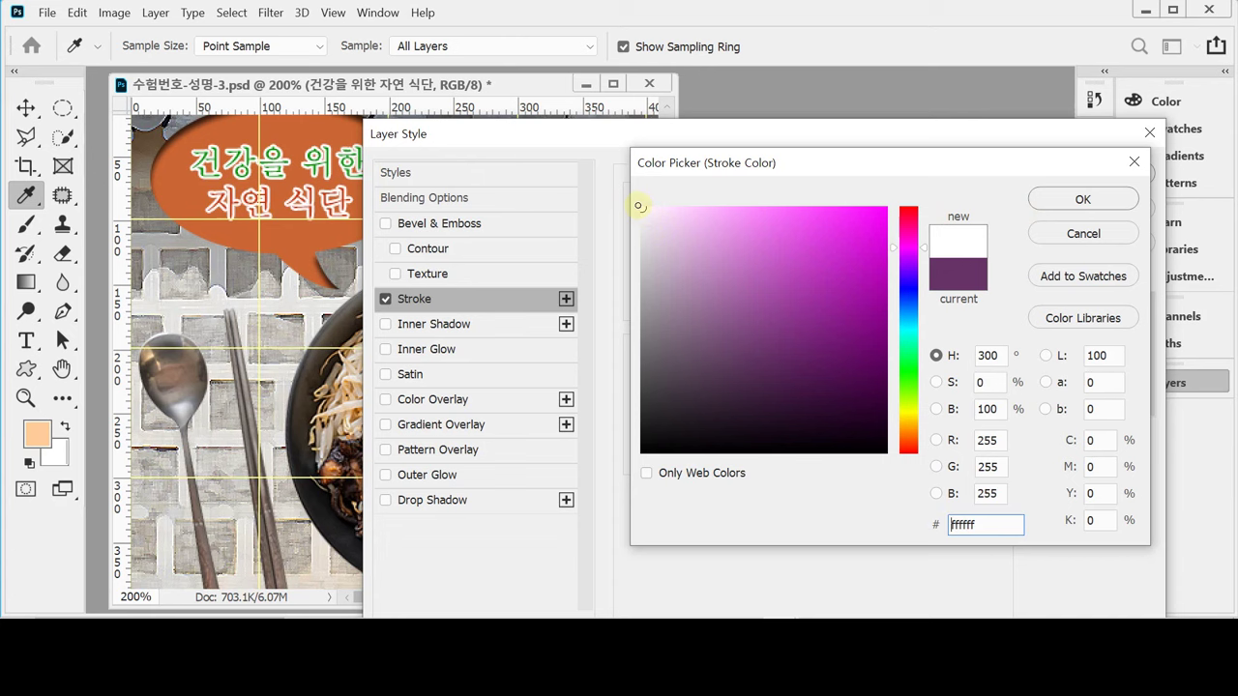
{"action": "left_click", "coordinate": [1059, 198]}
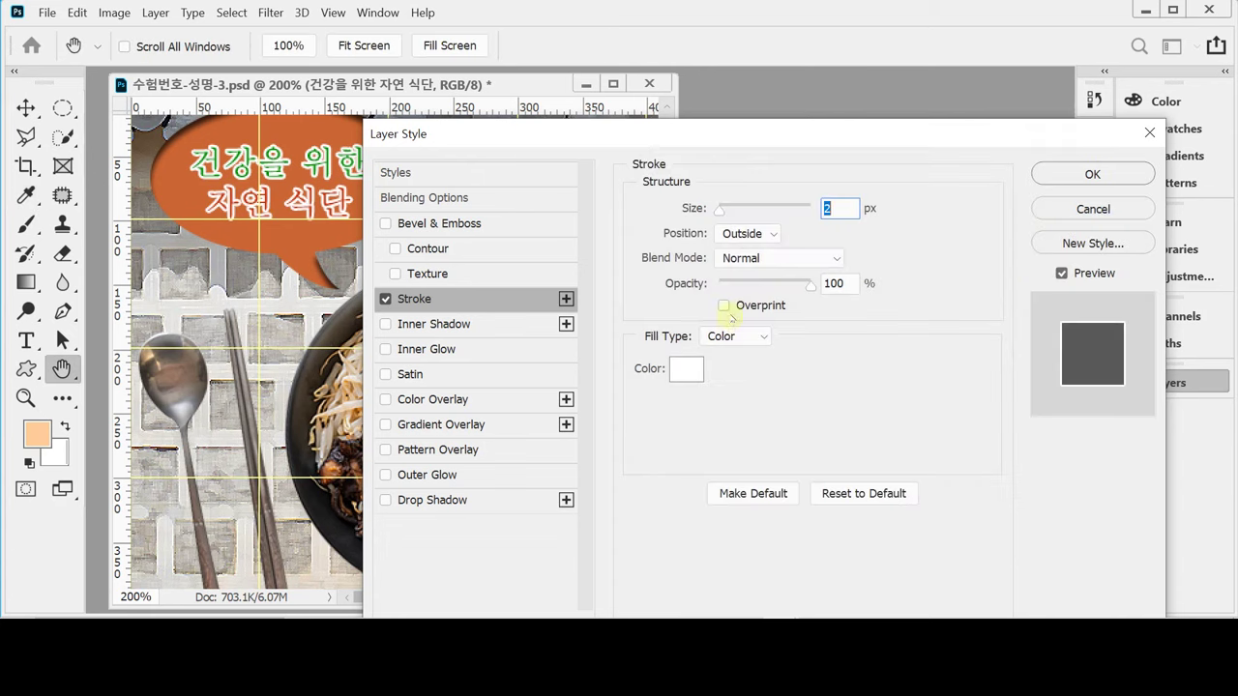
Add a drop shadow to the slogan text with 5 px distance and 5 px size, and apply the layer style.
{"action": "left_click", "coordinate": [460, 501]}
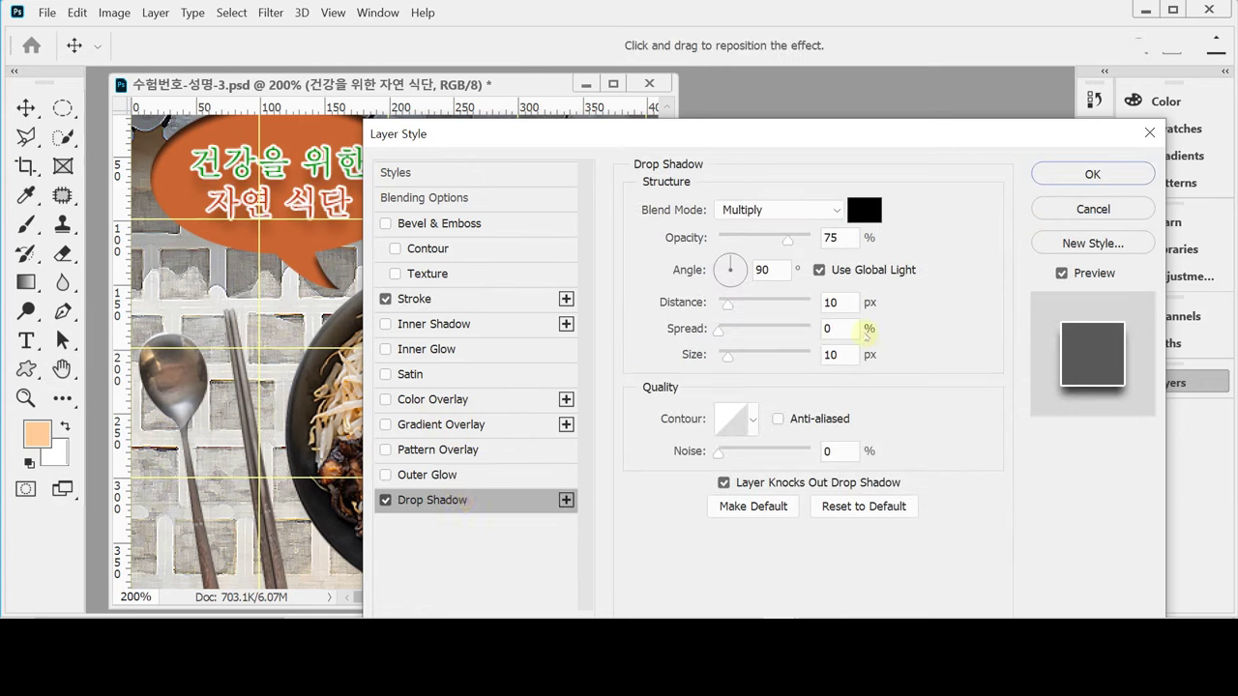
{"action": "left_click_drag", "start_coordinate": [841, 303], "coordinate": [805, 306]}
{"action": "type", "text": "5"}
{"action": "left_click_drag", "start_coordinate": [835, 358], "coordinate": [782, 358]}
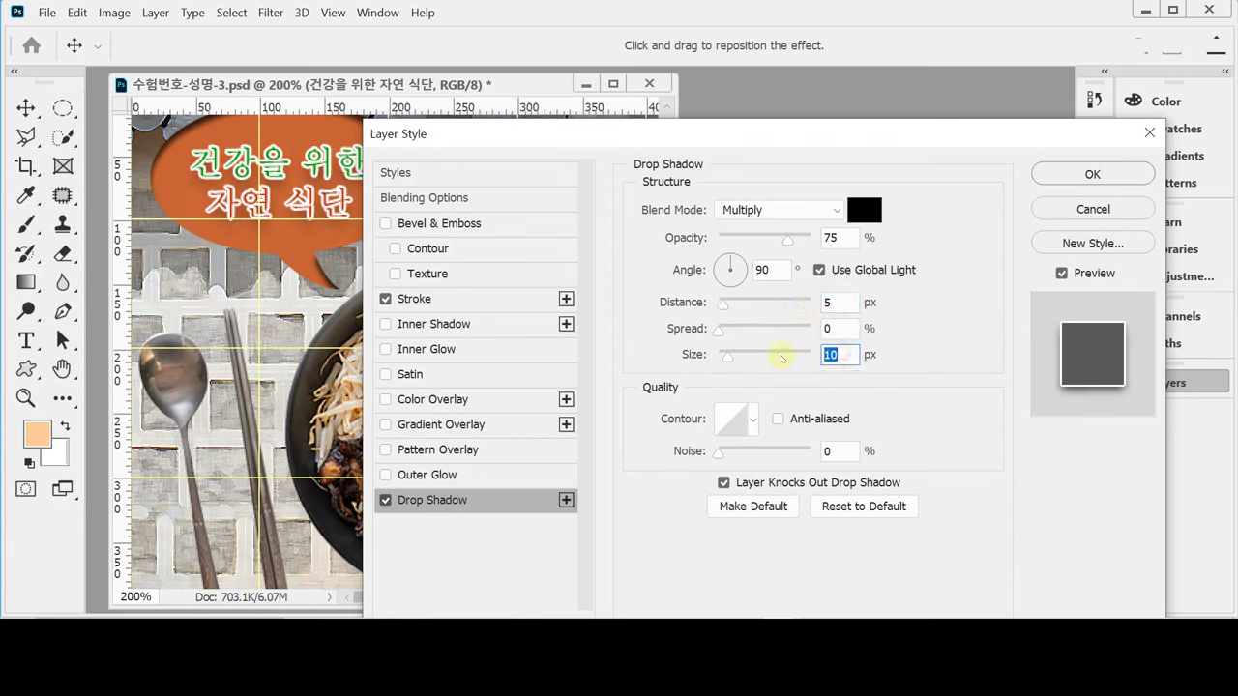
{"action": "type", "text": "5"}
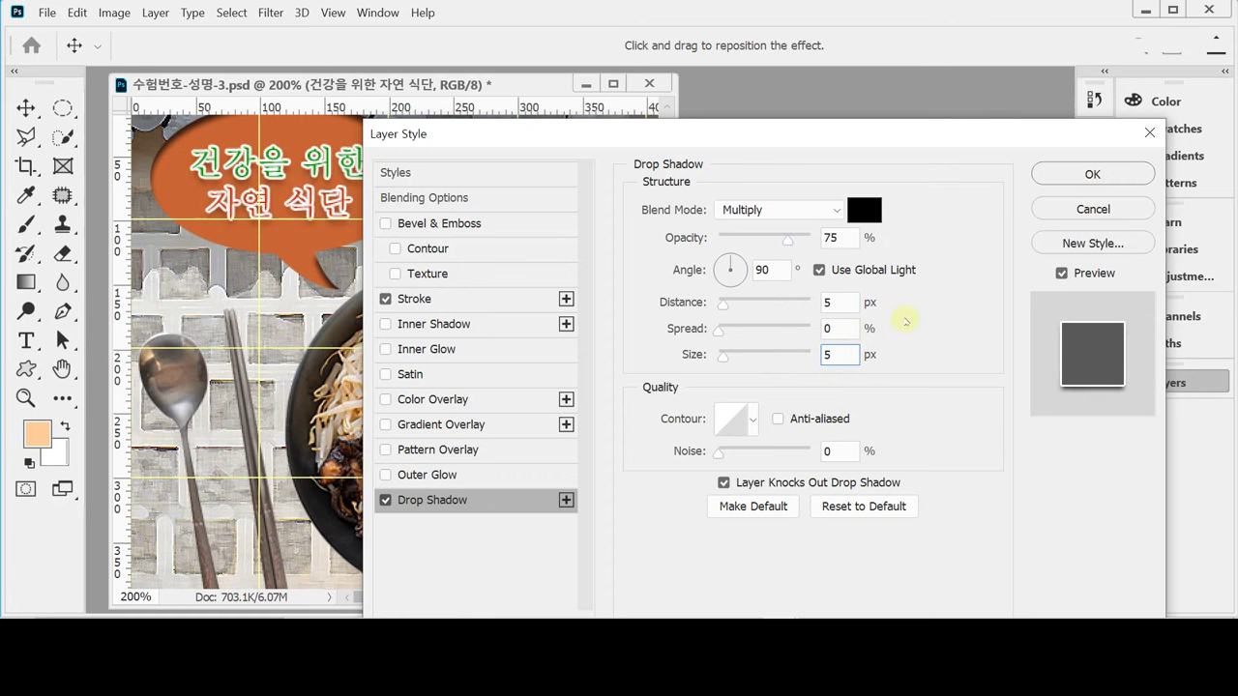
{"action": "left_click", "coordinate": [1069, 177]}
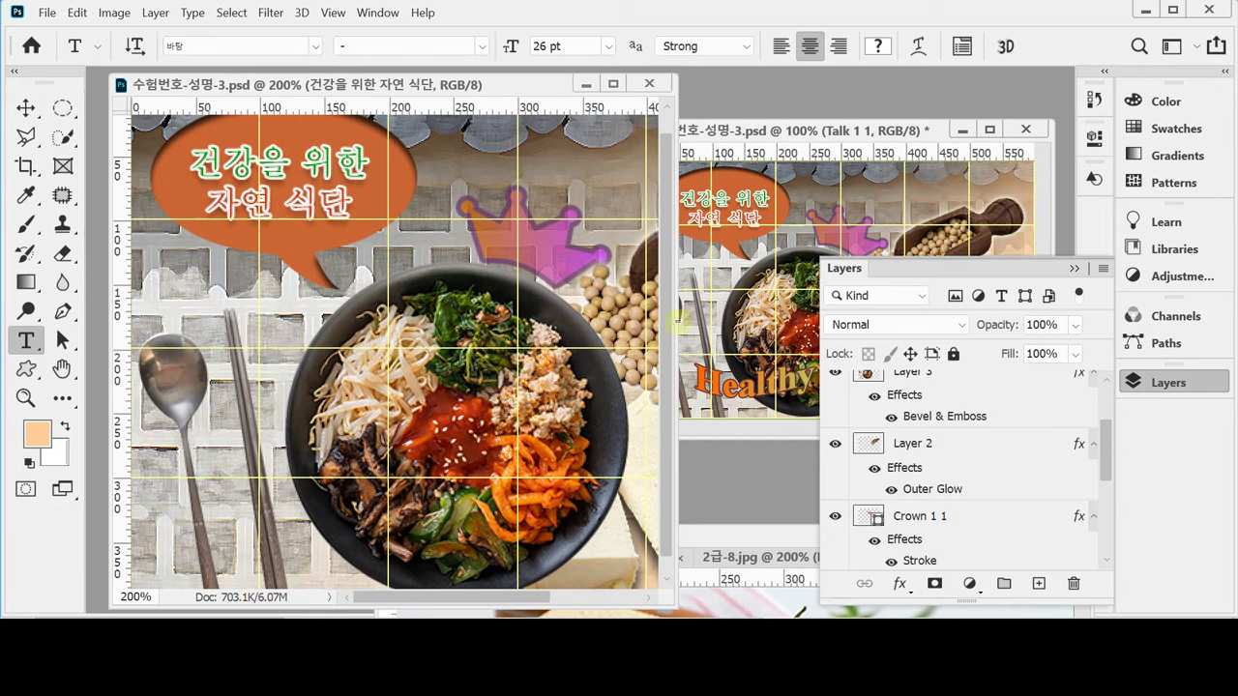
{"action": "left_click", "coordinate": [1157, 384]}
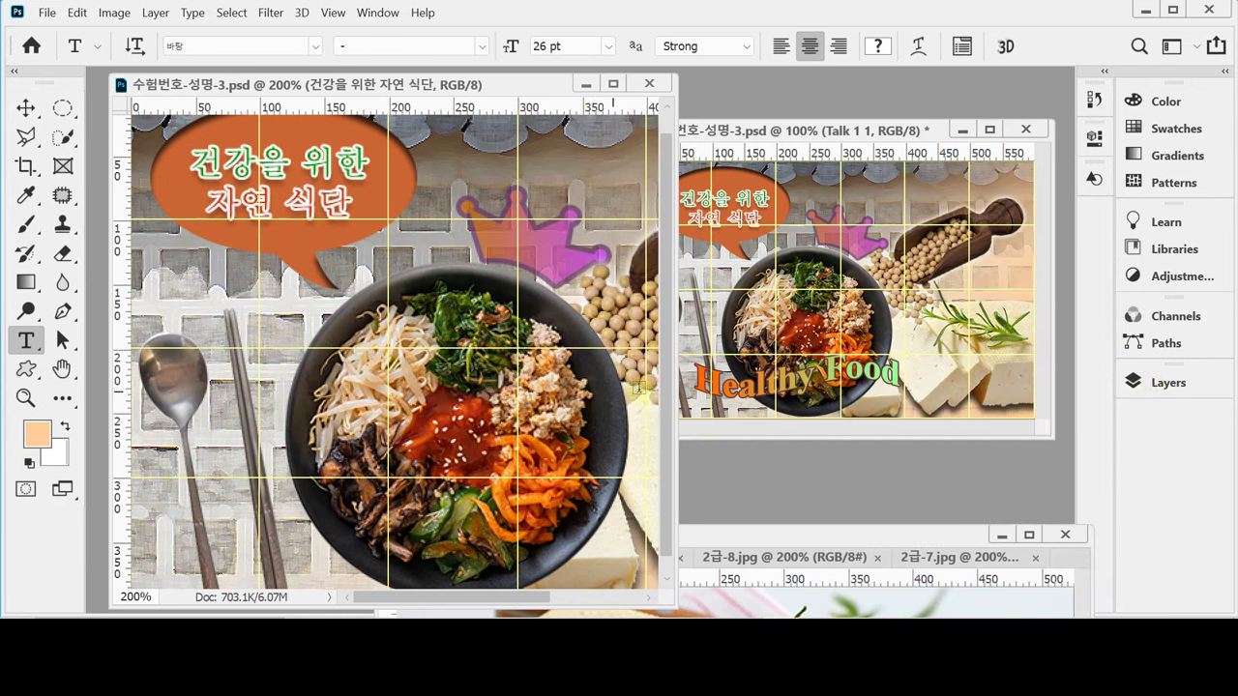
Start a text layer over the lower part of the food bowl in Times New Roman Bold at 55 pt.
{"action": "scroll", "coordinate": [448, 447], "scroll_direction": "down", "scroll_amount": 1}
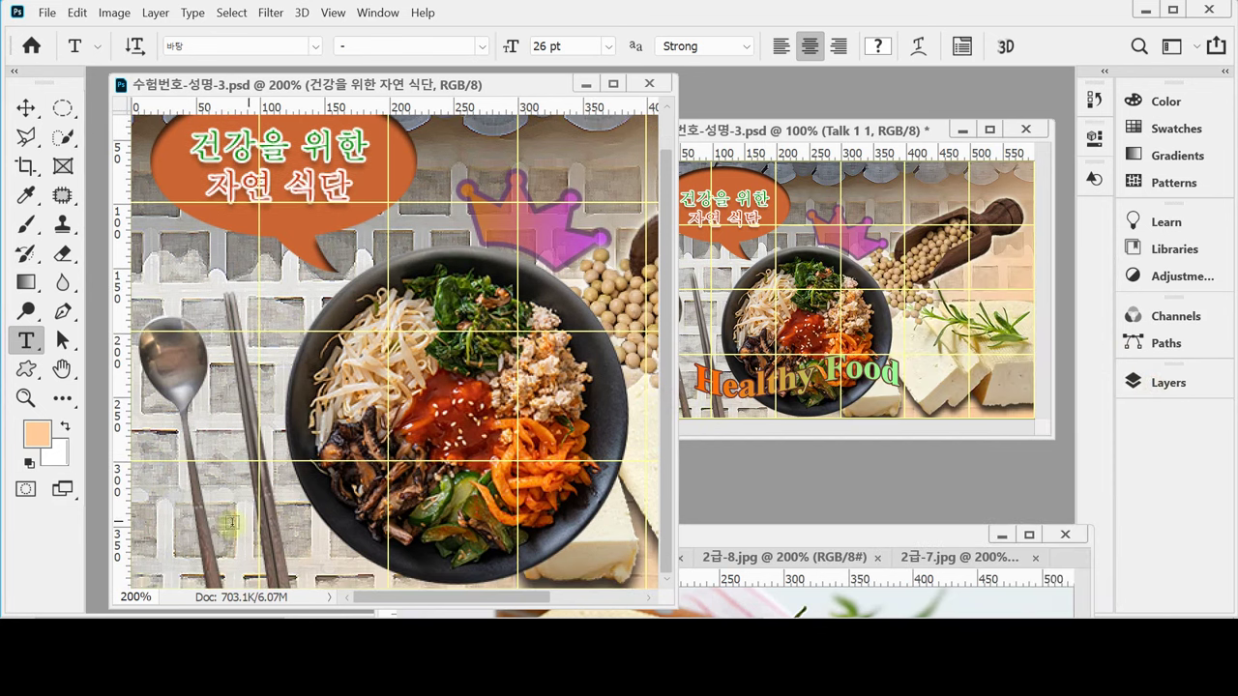
{"action": "left_click", "coordinate": [183, 525]}
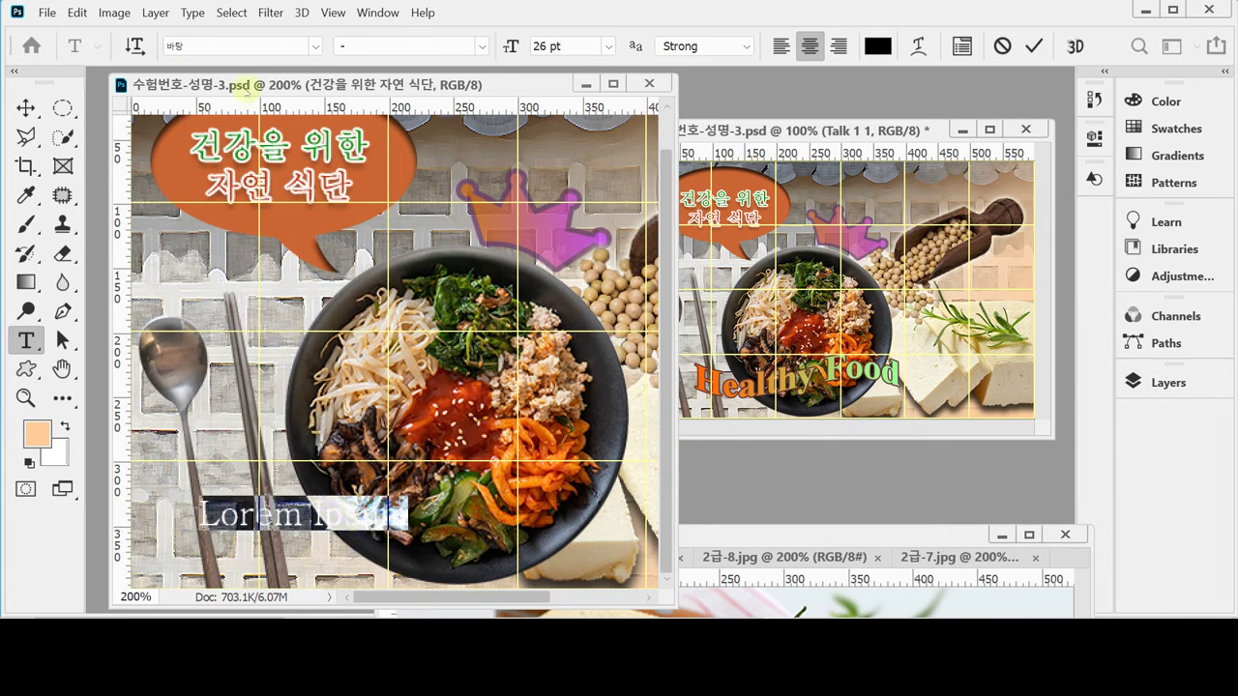
{"action": "left_click", "coordinate": [215, 49]}
{"action": "type", "text": "ㅓ"}
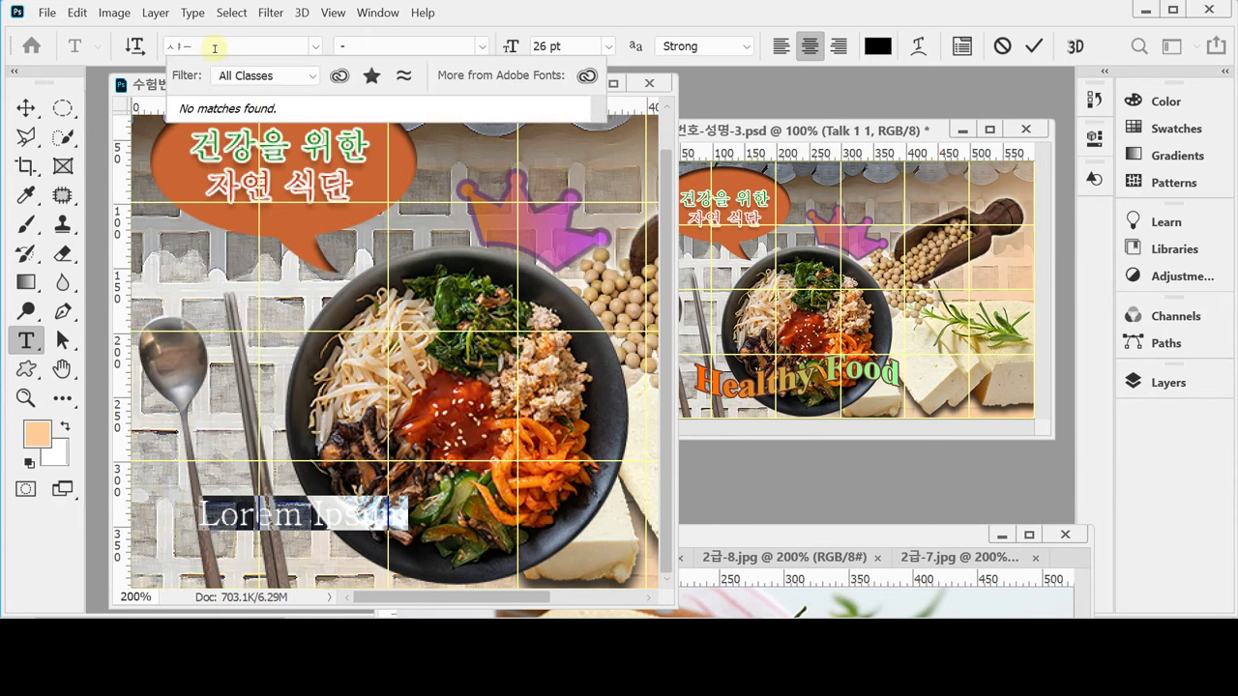
{"action": "key", "text": "BackSpace"}
{"action": "key", "text": "BackSpace"}
{"action": "type", "text": "tim"}
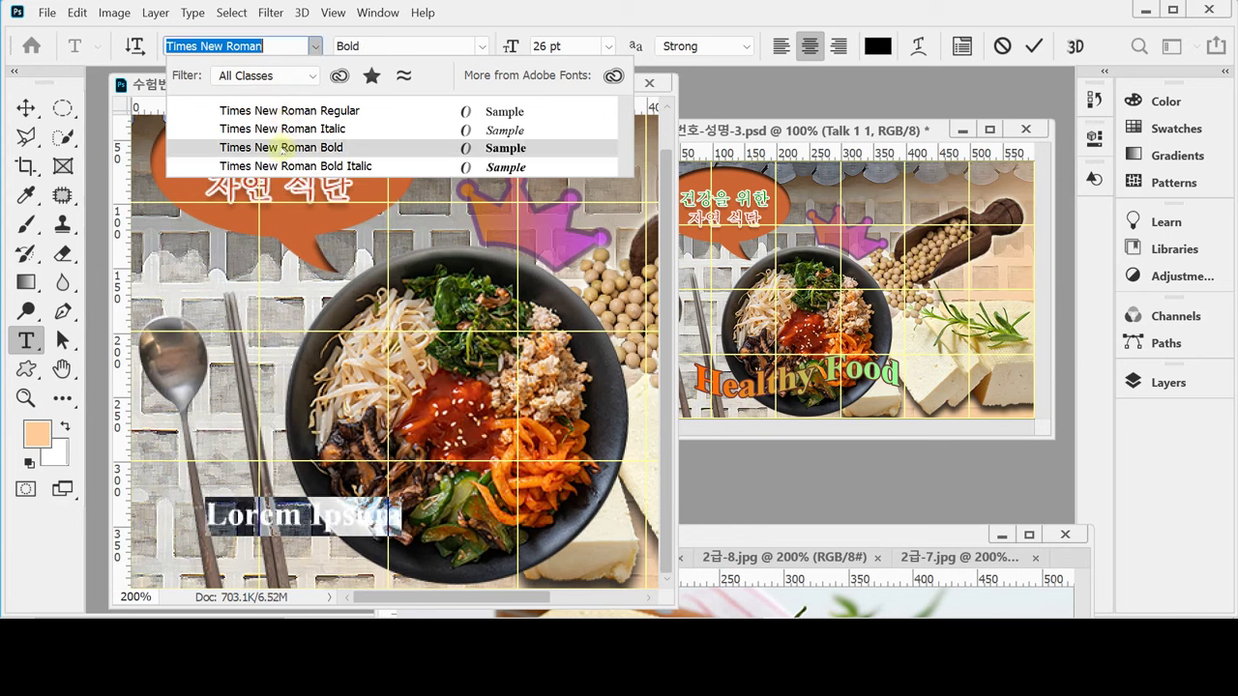
{"action": "left_click", "coordinate": [279, 147]}
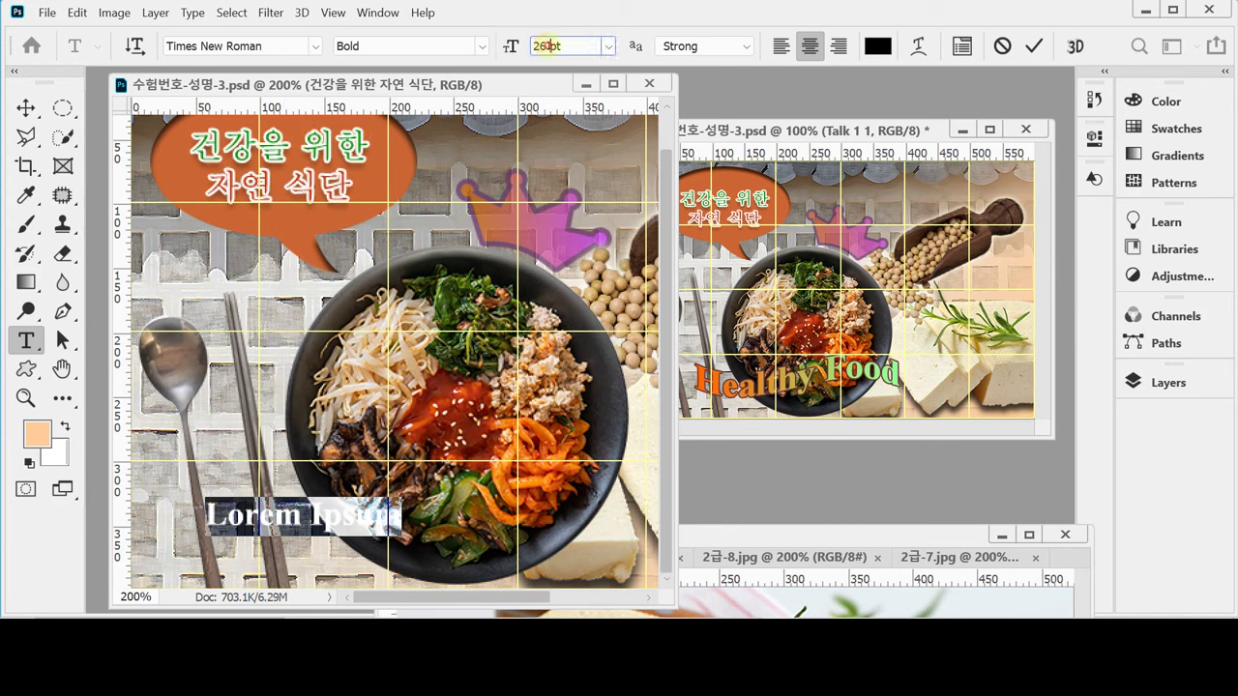
{"action": "left_click", "coordinate": [511, 45]}
{"action": "type", "text": "55"}
{"action": "key", "text": "Return"}
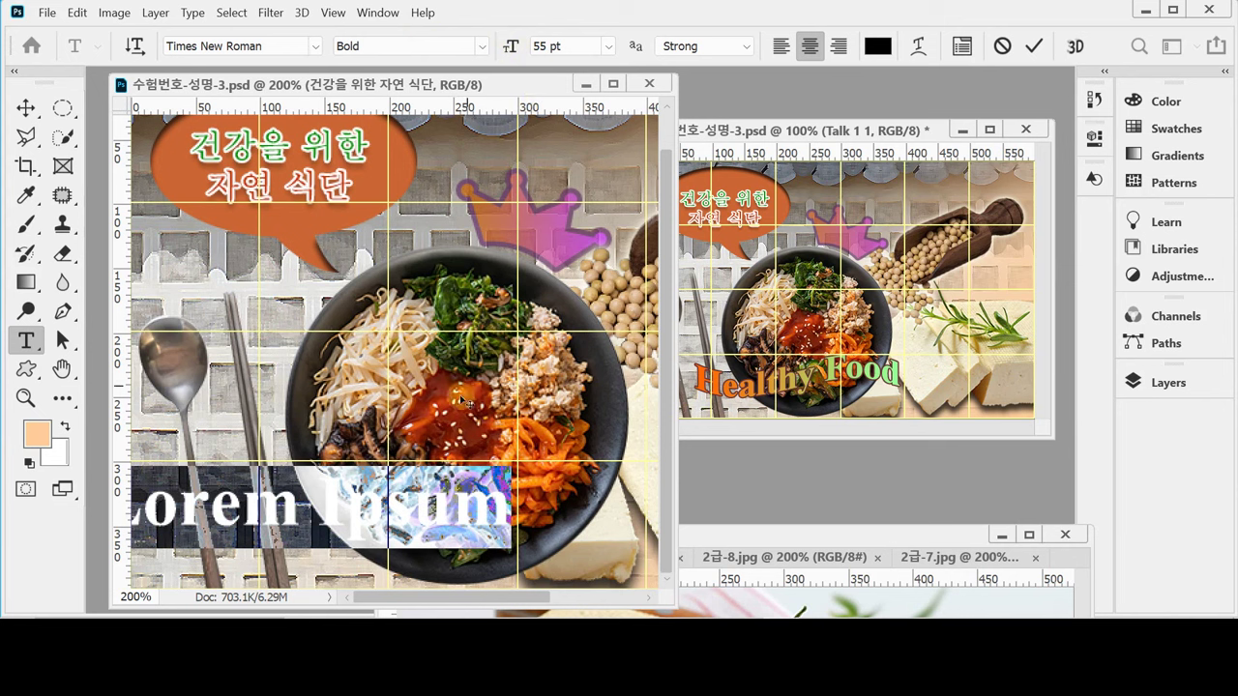
Replace the placeholder text with "Healthy Food" and move it across the lower part of the bowl to match the reference.
{"action": "left_click_drag", "start_coordinate": [414, 493], "coordinate": [441, 495]}
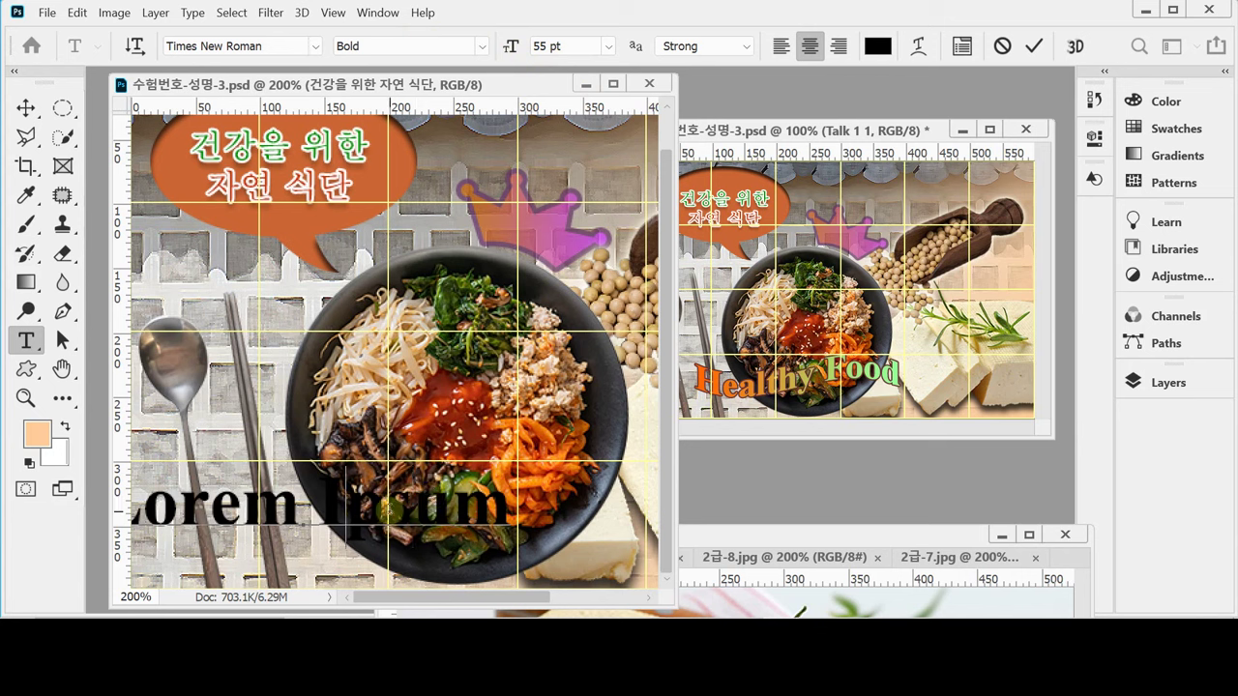
{"action": "triple_click", "coordinate": [396, 507]}
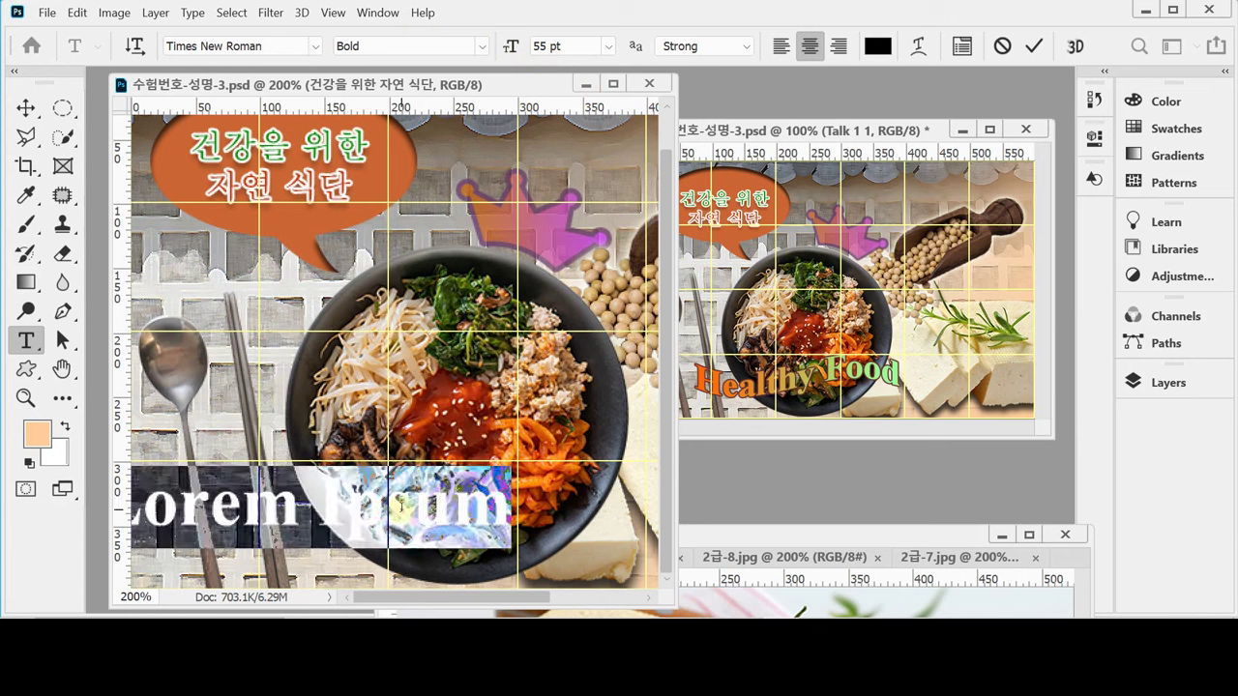
{"action": "type", "text": "Heal"}
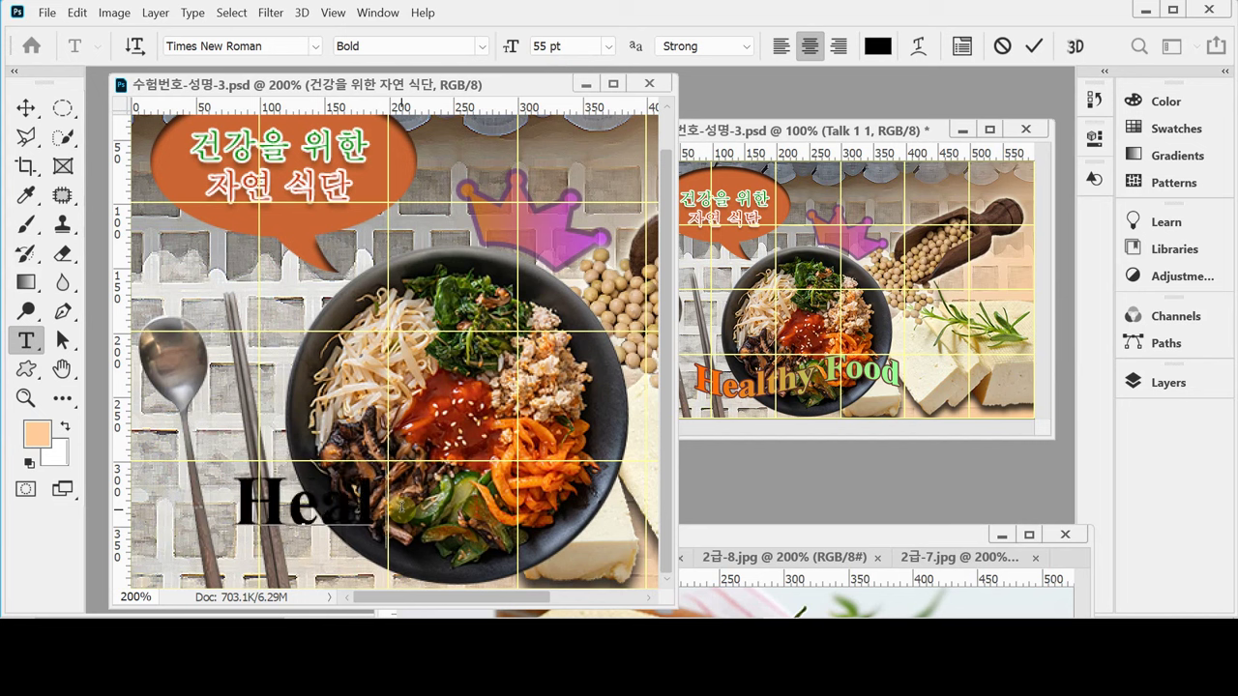
{"action": "type", "text": "thy "}
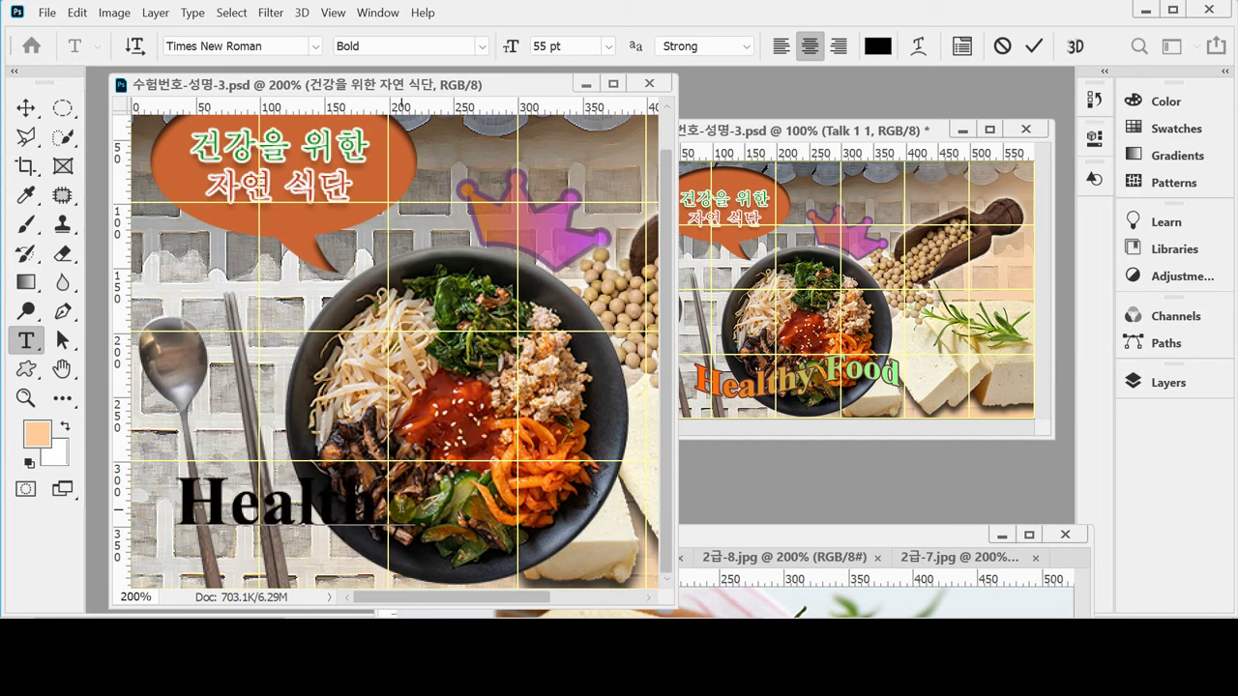
{"action": "type", "text": "Food"}
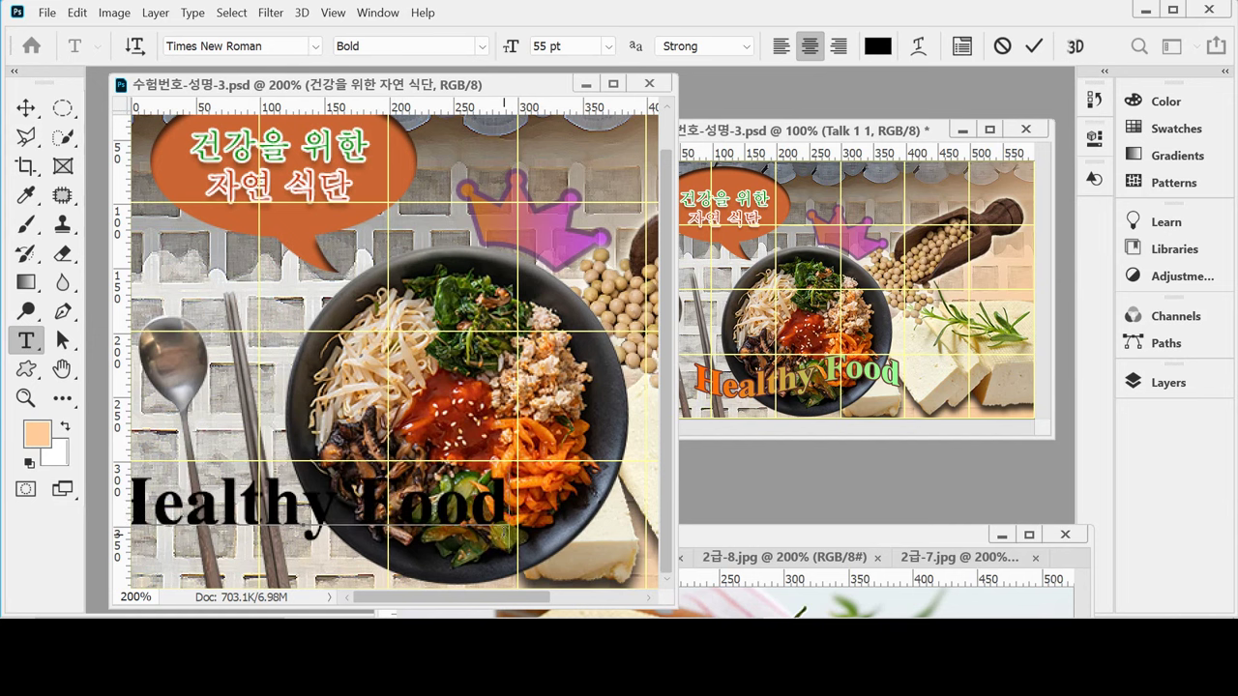
{"action": "key", "text": "ctrl+minus"}
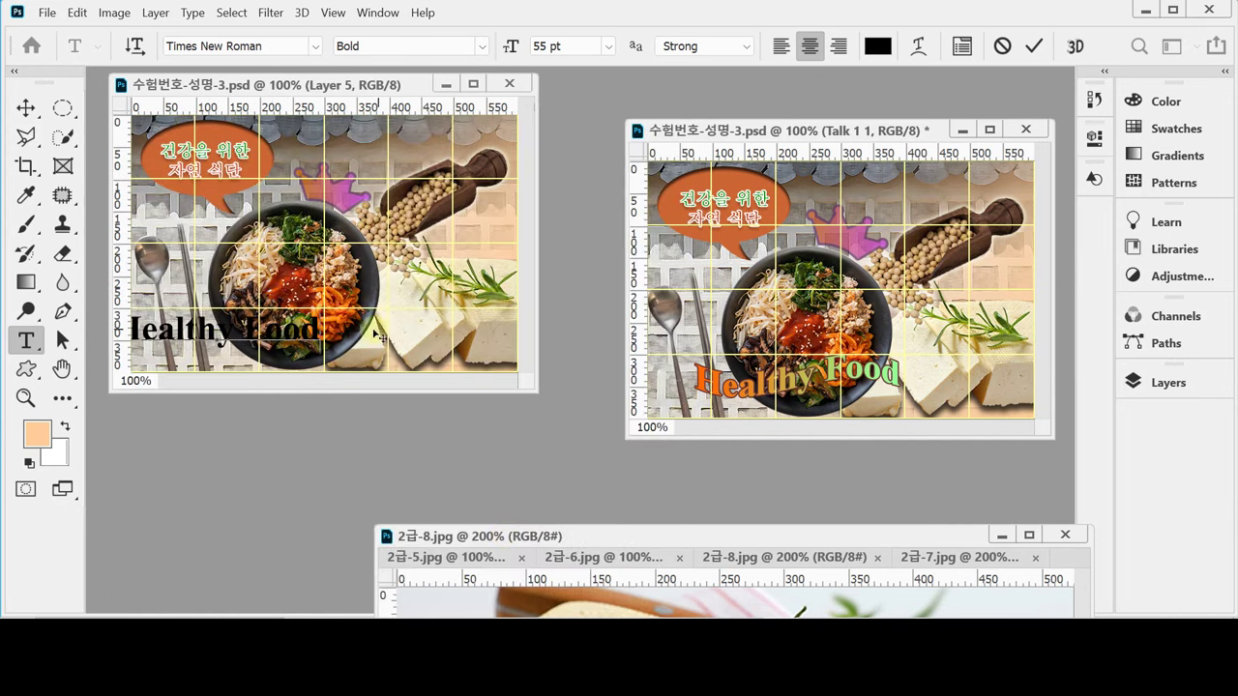
{"action": "left_click_drag", "start_coordinate": [389, 353], "coordinate": [430, 355]}
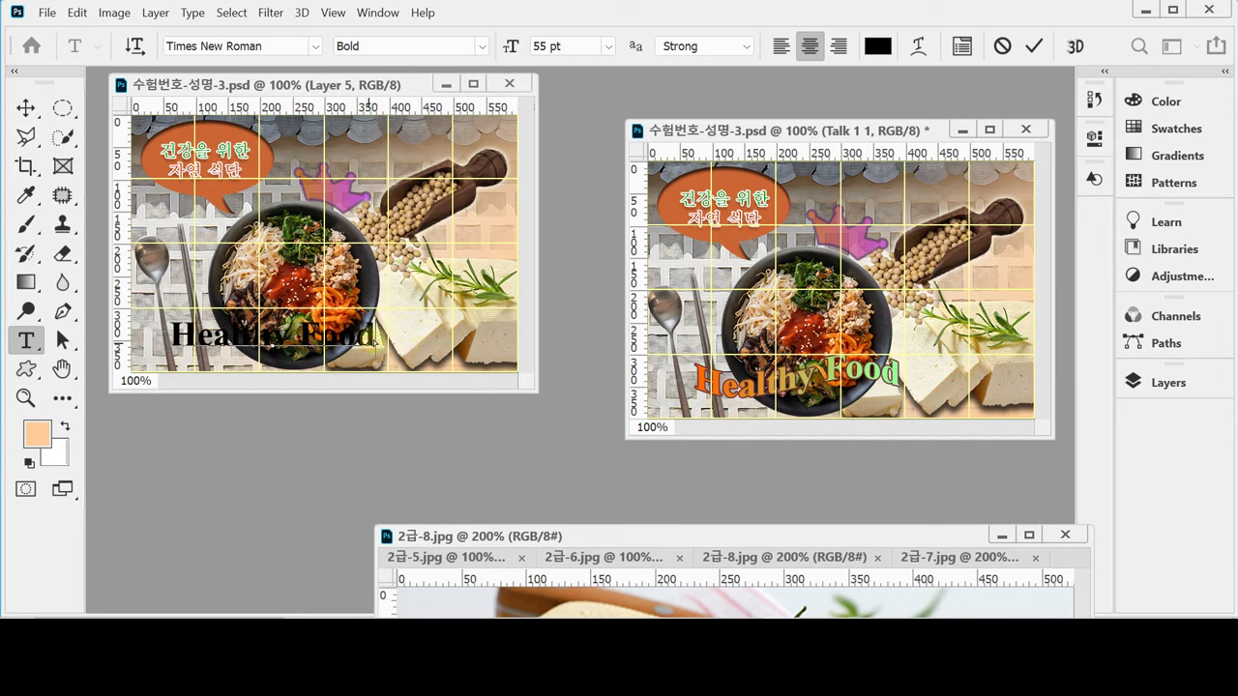
Set the color of the whole "Healthy Food" text to white #ffffff.
{"action": "left_click_drag", "start_coordinate": [379, 334], "coordinate": [169, 333]}
{"action": "left_click", "coordinate": [878, 46]}
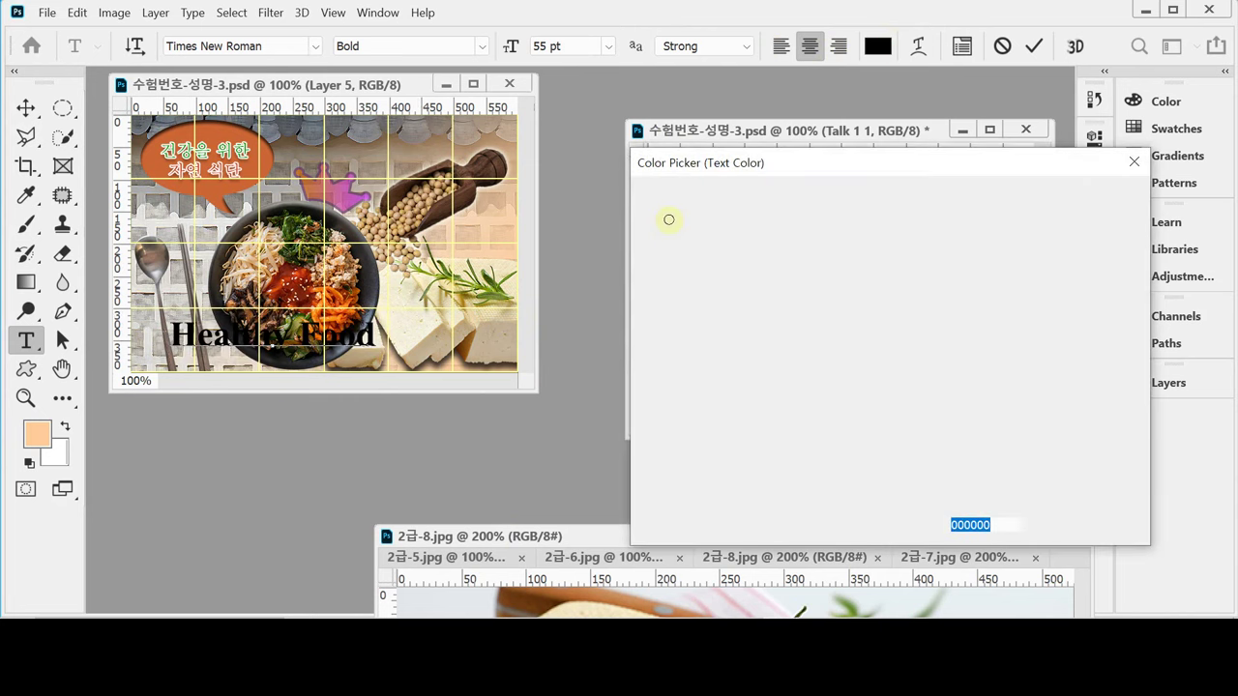
{"action": "type", "text": "ffffff"}
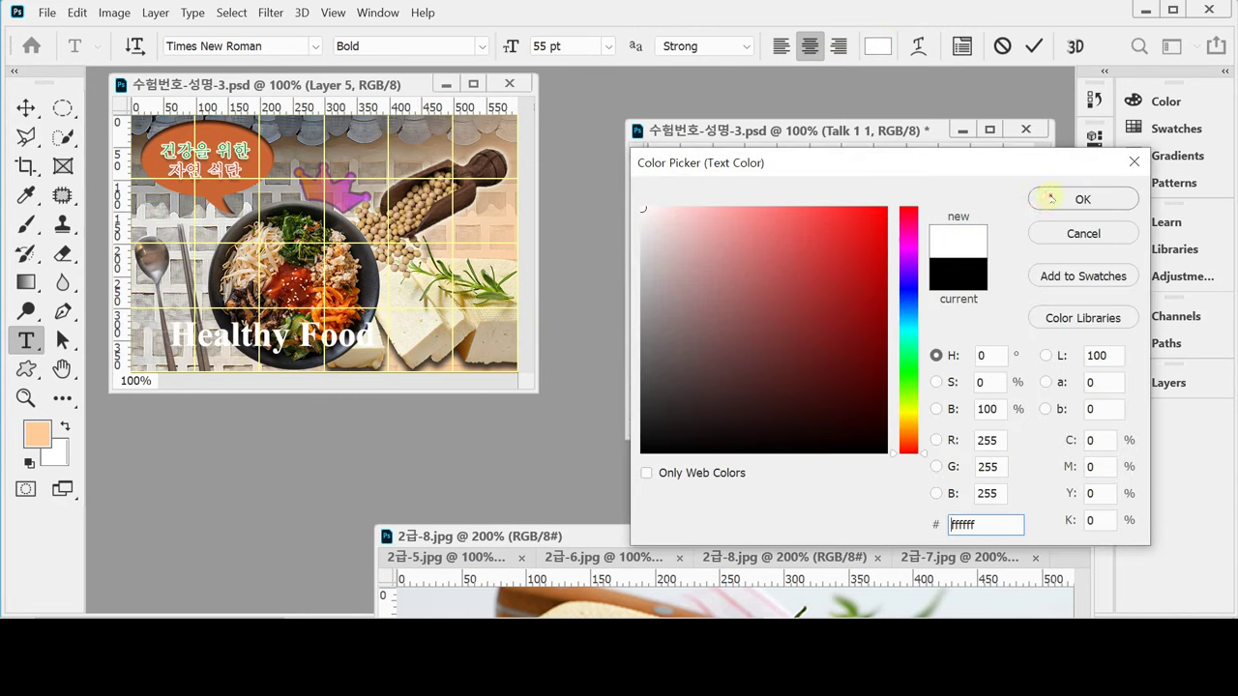
{"action": "left_click", "coordinate": [1051, 198]}
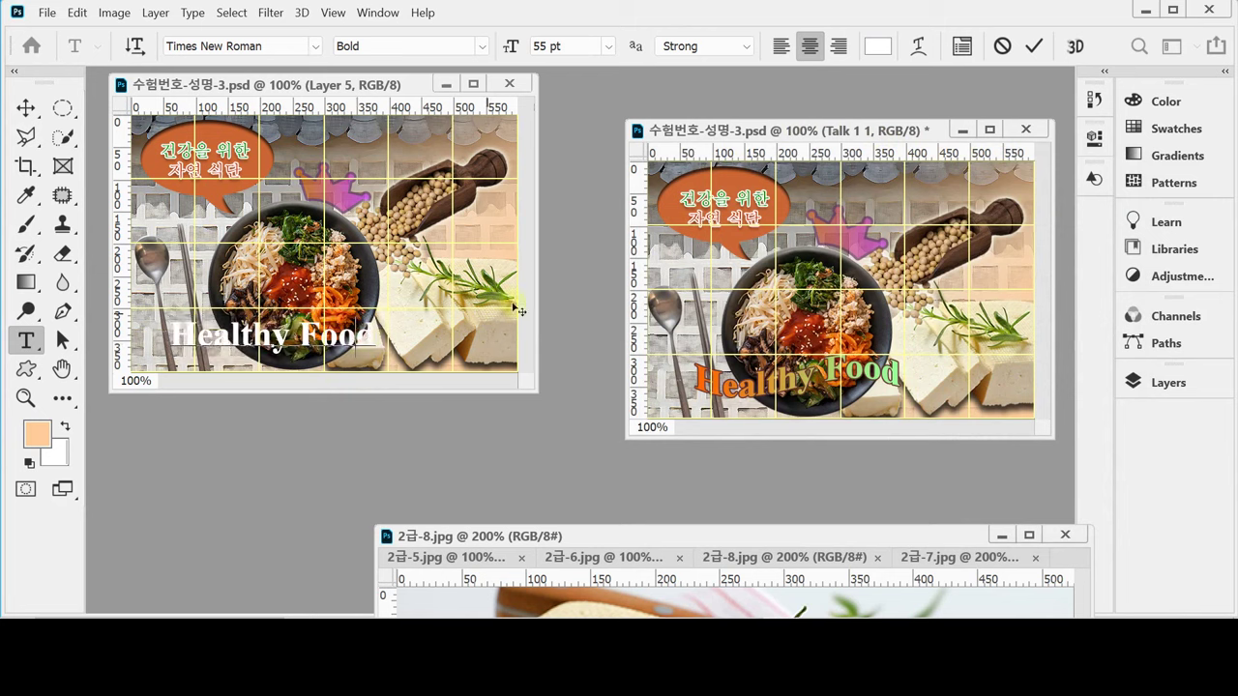
Warp the "Healthy Food" text with the horizontal Flag style, keeping the text visible for comparison with the reference.
{"action": "left_click", "coordinate": [918, 46]}
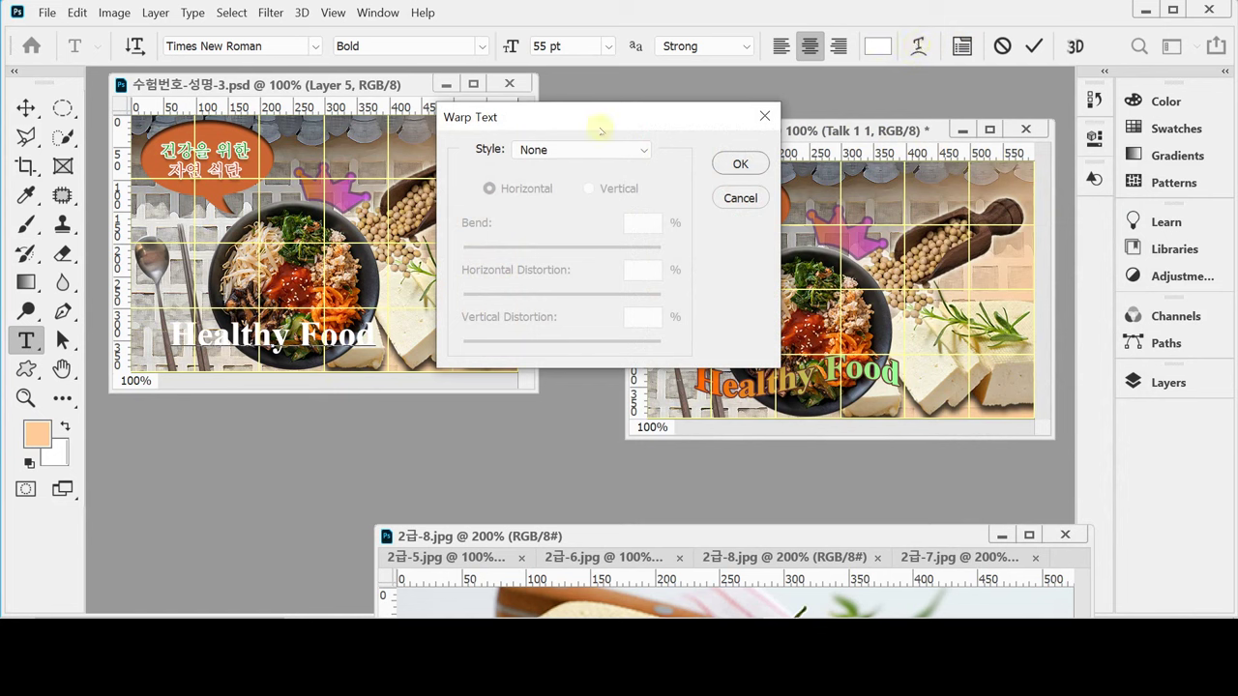
{"action": "left_click_drag", "start_coordinate": [601, 128], "coordinate": [452, 191]}
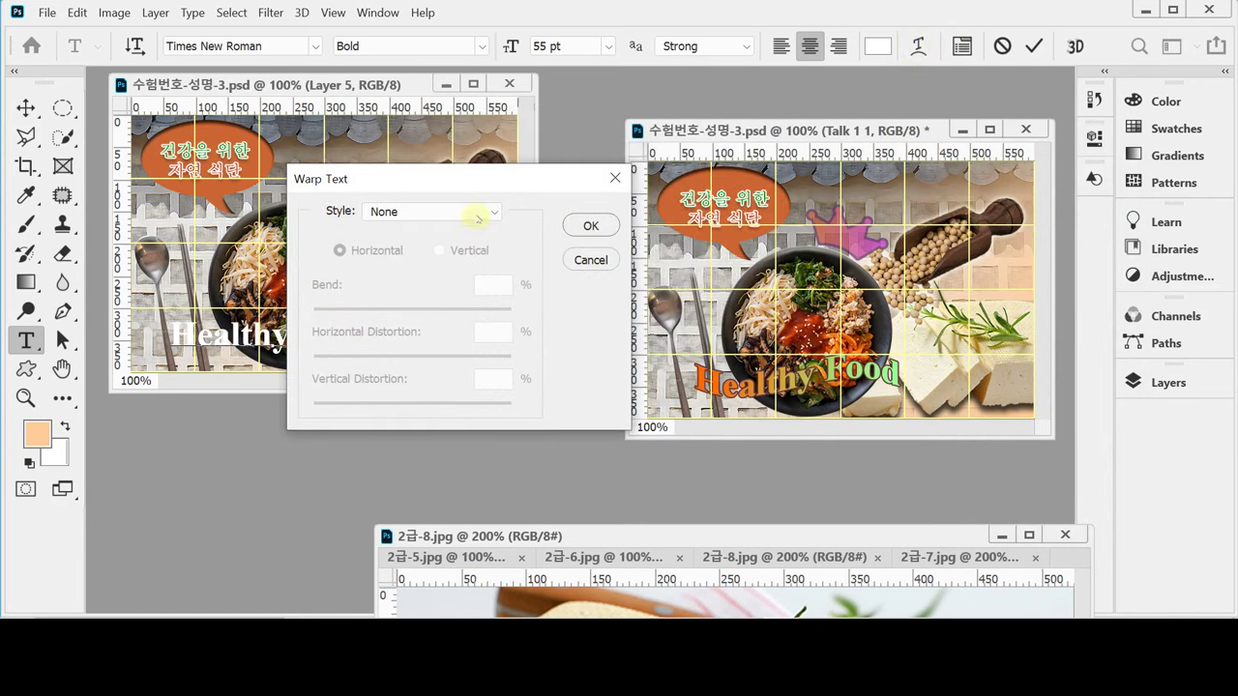
{"action": "left_click", "coordinate": [479, 214]}
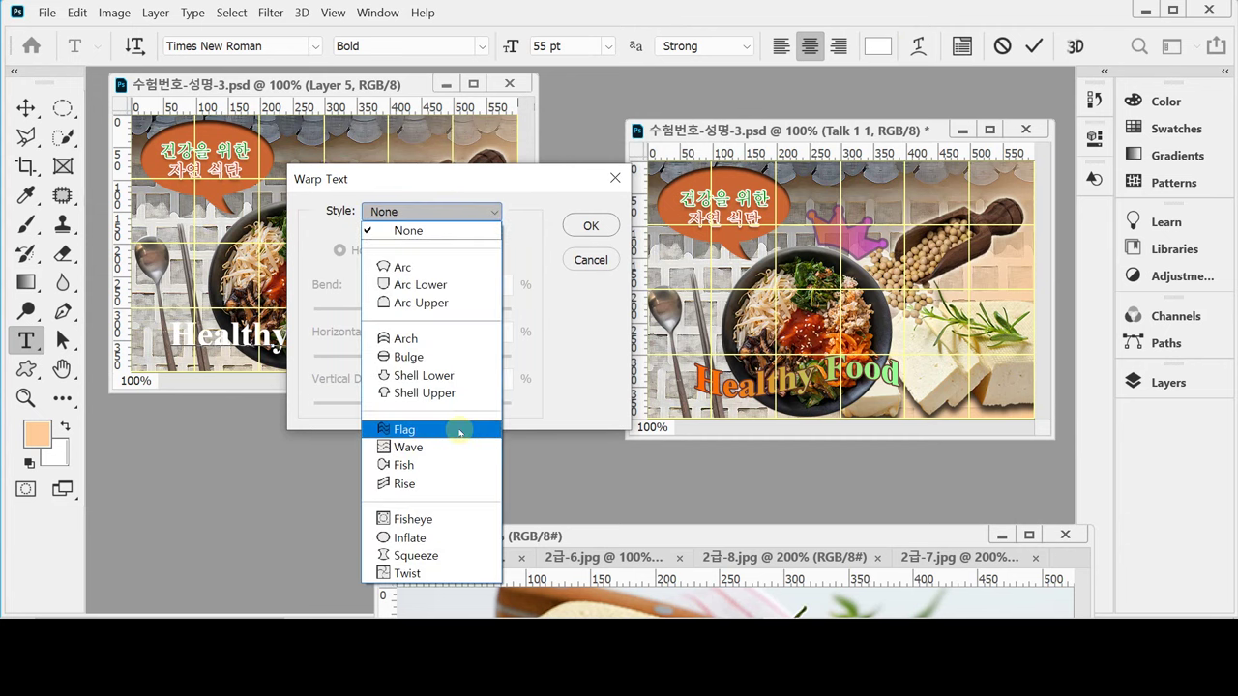
{"action": "left_click", "coordinate": [459, 432]}
{"action": "left_click_drag", "start_coordinate": [449, 182], "coordinate": [468, 355]}
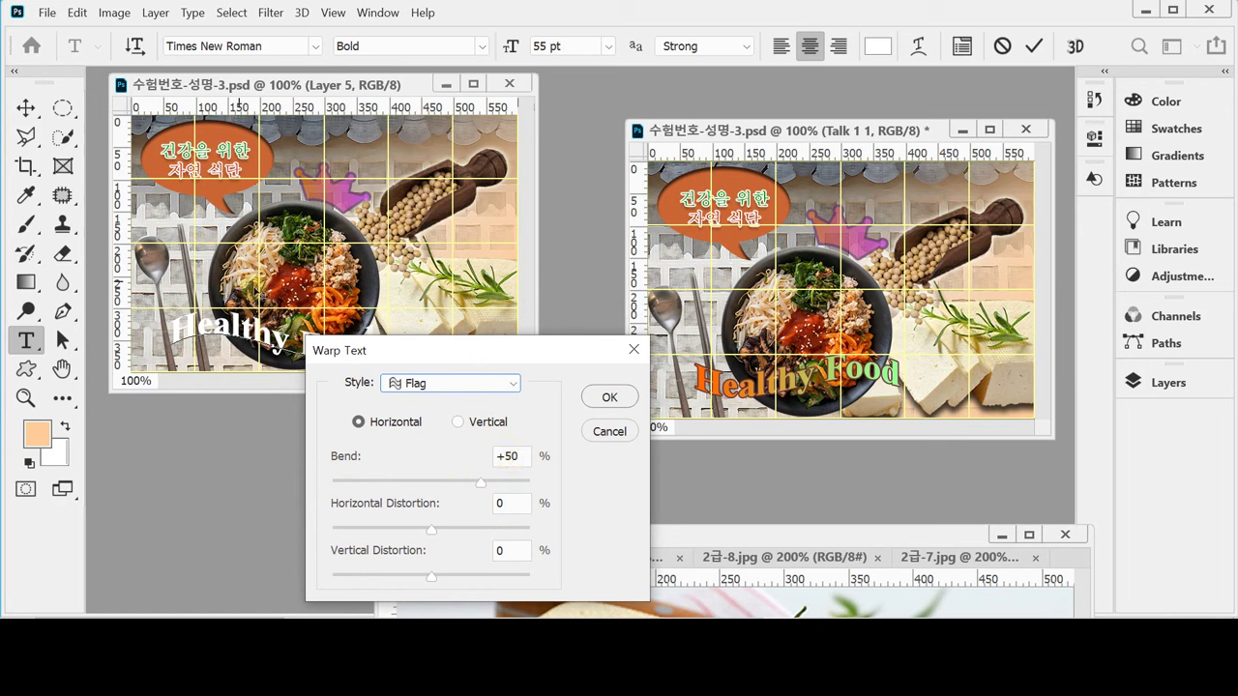
{"action": "left_click_drag", "start_coordinate": [438, 351], "coordinate": [473, 347]}
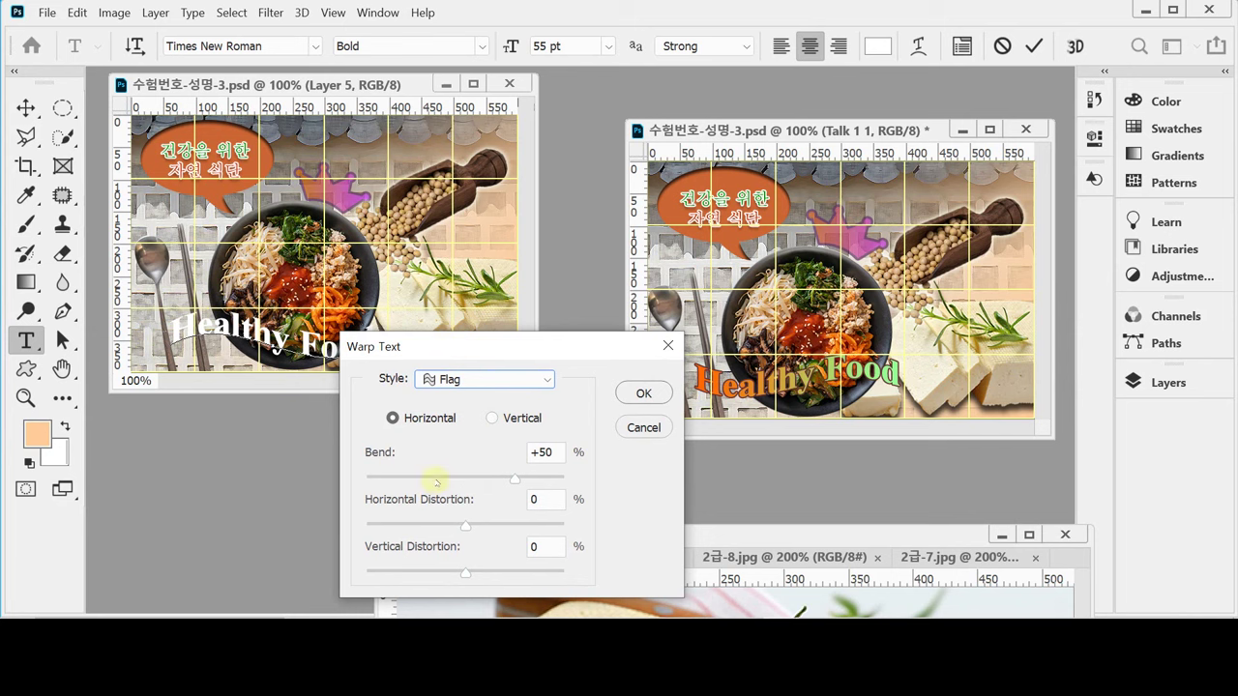
Set the Flag warp's bend to -40%, shift the text slightly upward, and apply the warp.
{"action": "left_click", "coordinate": [548, 455]}
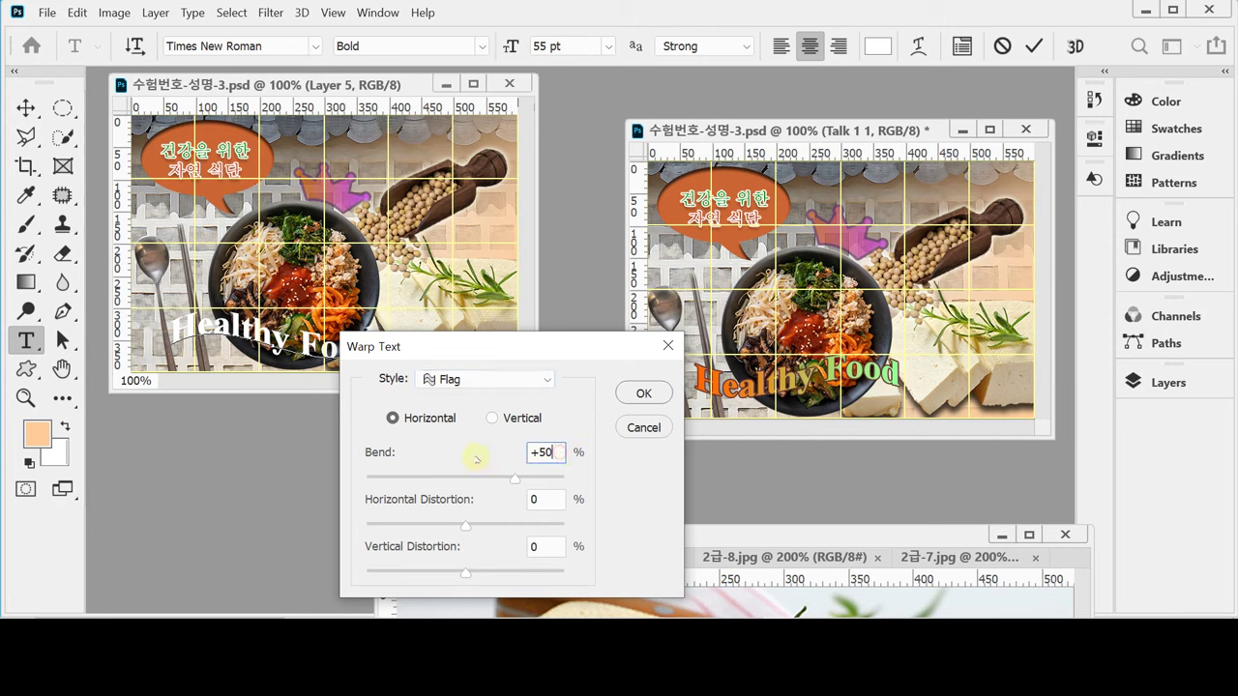
{"action": "left_click", "coordinate": [434, 476]}
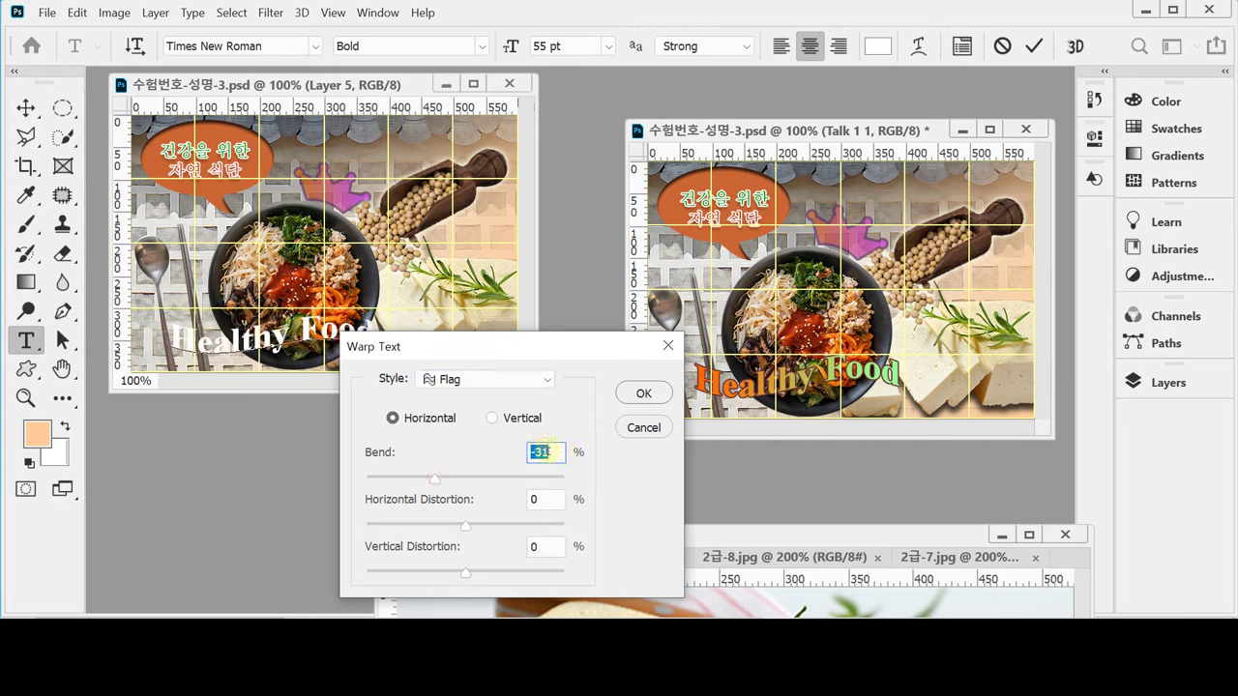
{"action": "type", "text": "-40"}
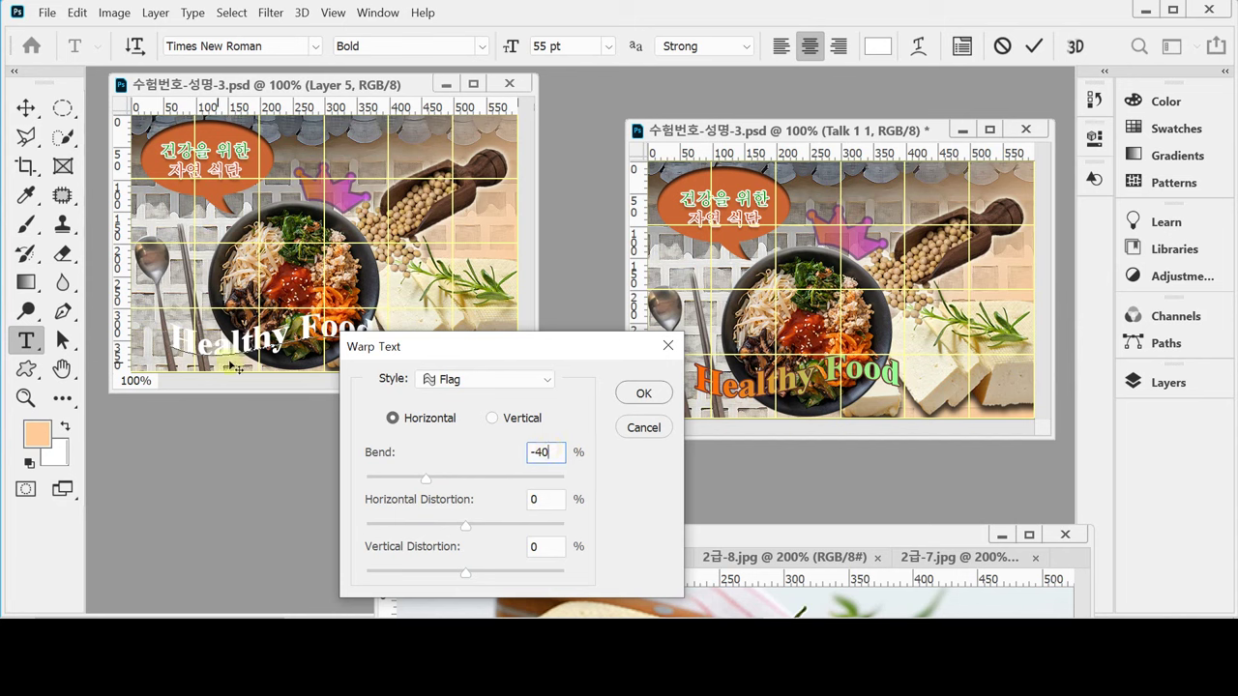
{"action": "mouse_move", "coordinate": [274, 341]}
{"action": "left_mouse_down"}
{"action": "mouse_move", "coordinate": [260, 321]}
{"action": "mouse_move", "coordinate": [269, 331]}
{"action": "left_mouse_up"}
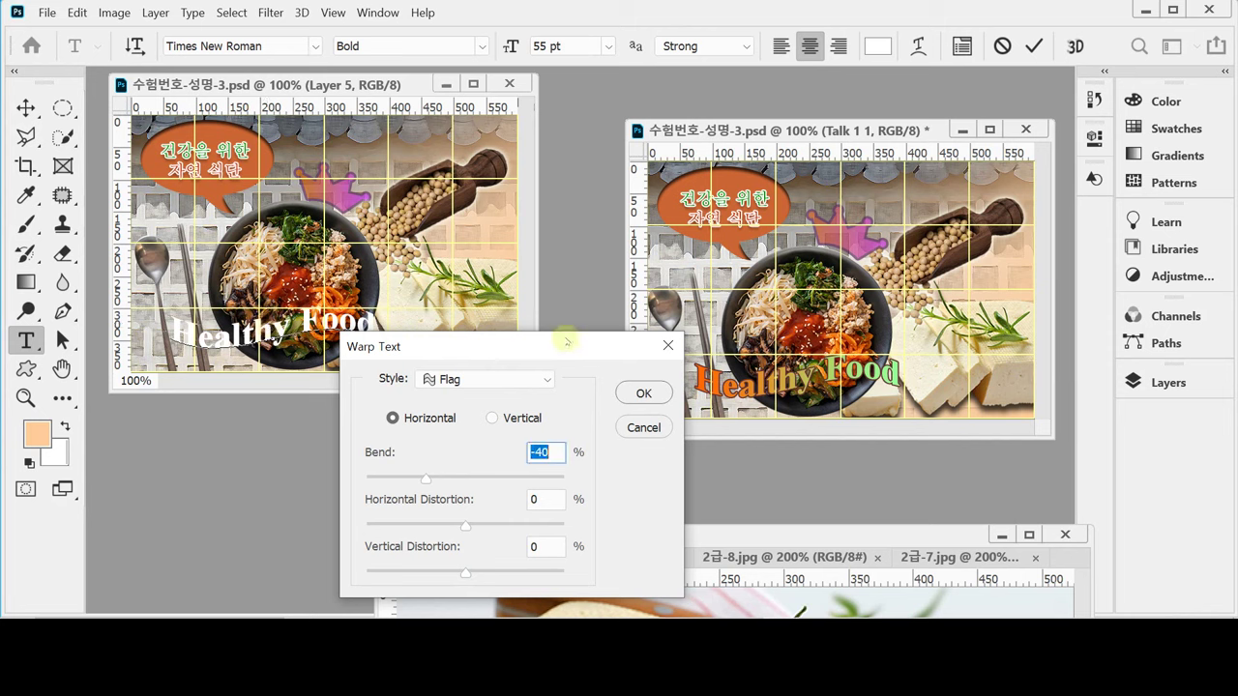
{"action": "left_click", "coordinate": [642, 392]}
Commit the "Healthy Food" text and add a 2 px outside stroke to its layer in color #663333.
{"action": "left_click", "coordinate": [1171, 382]}
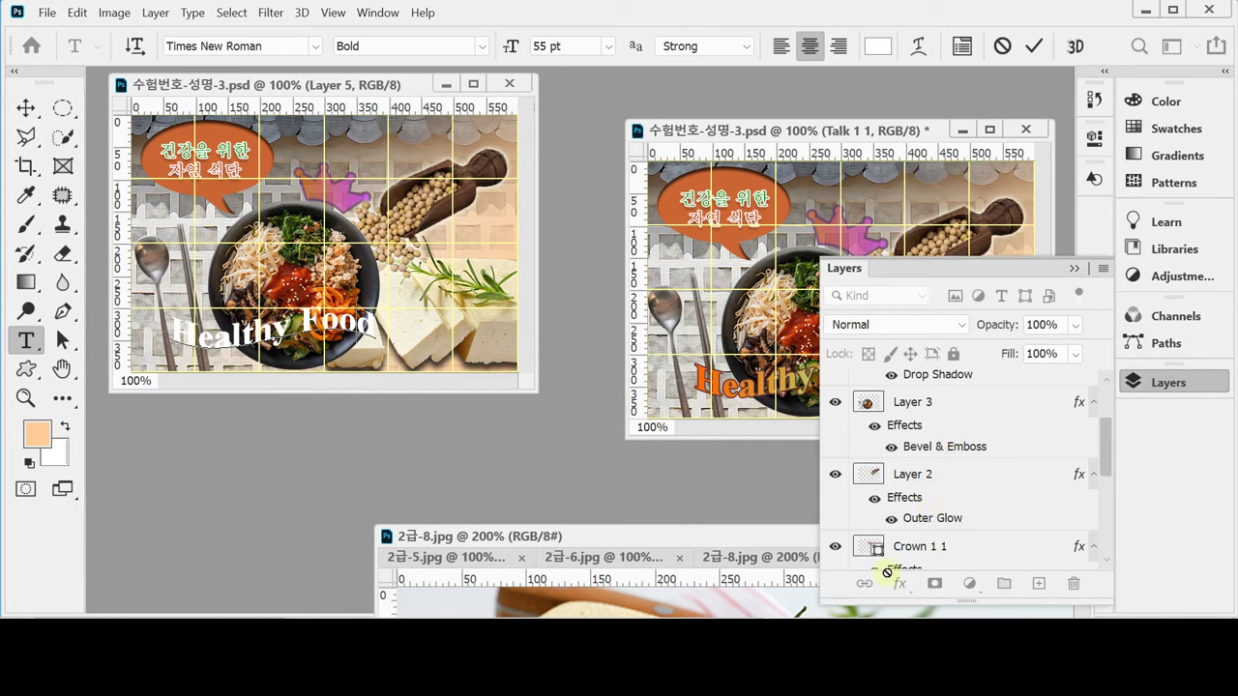
{"action": "mouse_move", "coordinate": [1107, 434]}
{"action": "left_mouse_down"}
{"action": "mouse_move", "coordinate": [1105, 396]}
{"action": "mouse_move", "coordinate": [1105, 420]}
{"action": "left_mouse_up"}
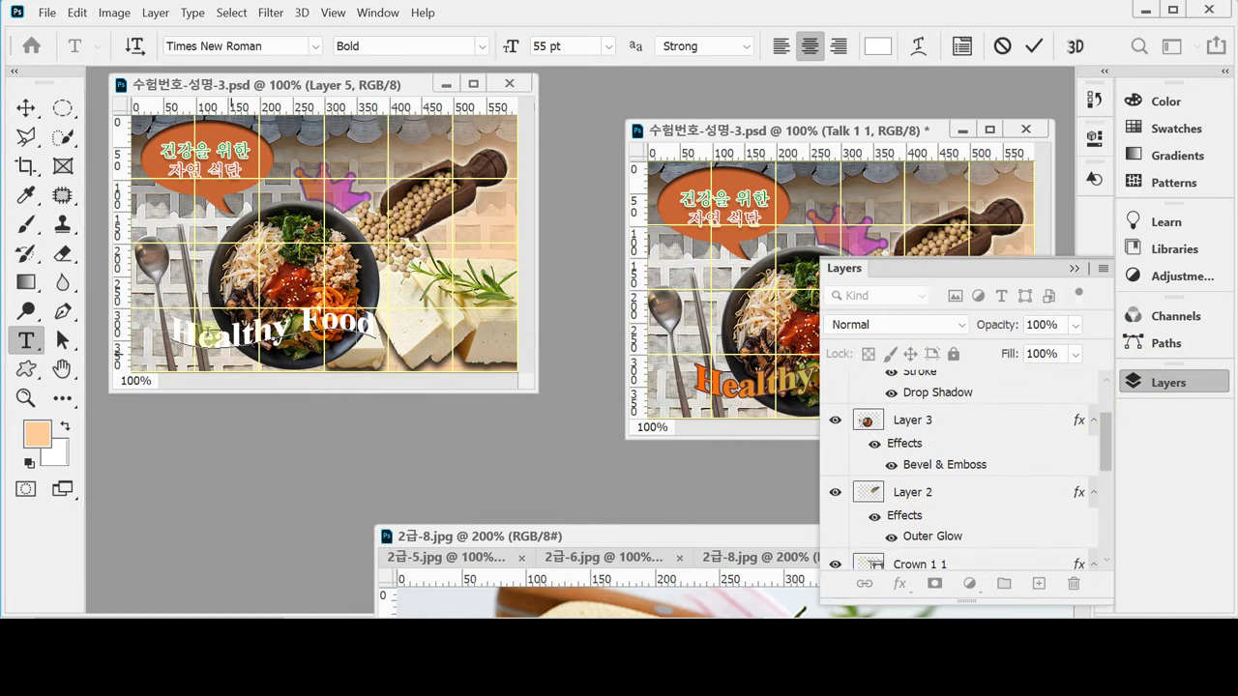
{"action": "key", "text": "alt+period"}
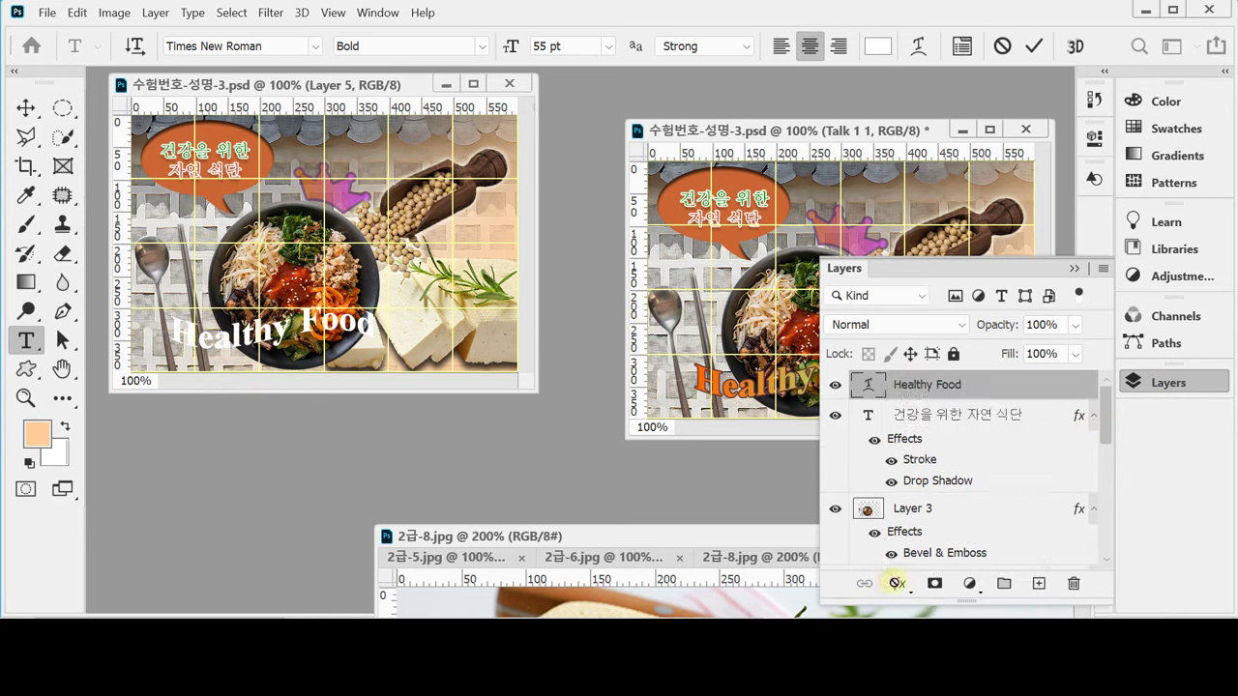
{"action": "left_click", "coordinate": [898, 584]}
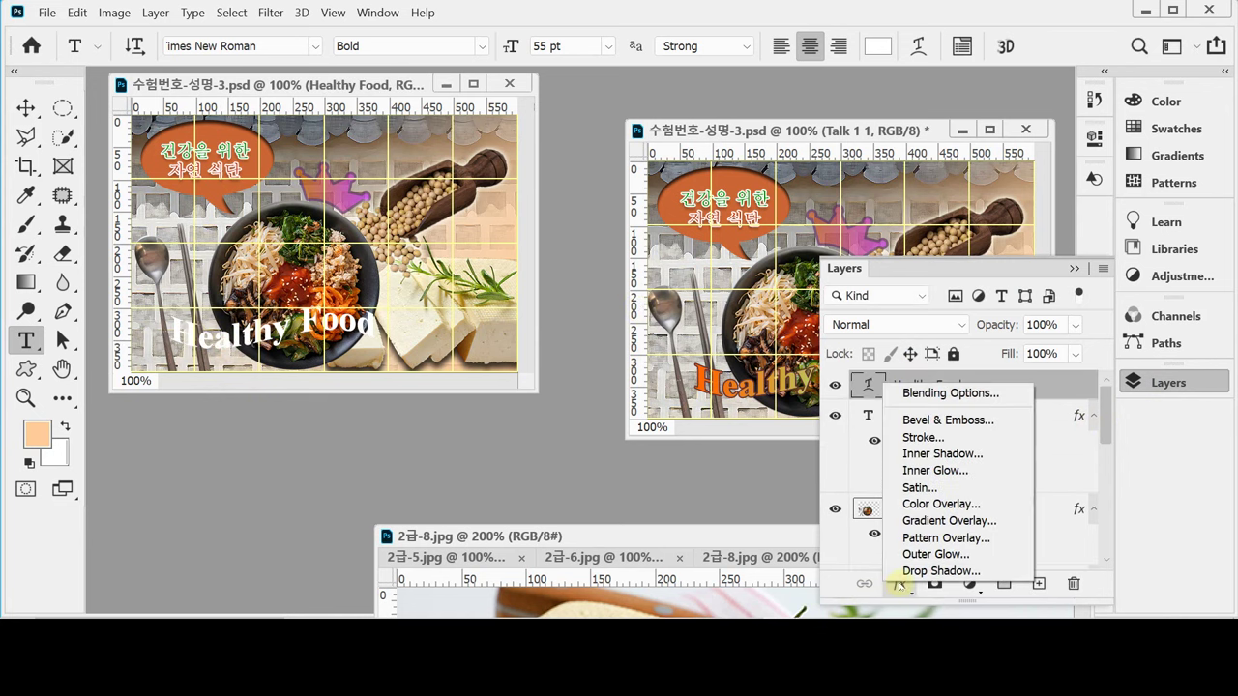
{"action": "left_click", "coordinate": [997, 437]}
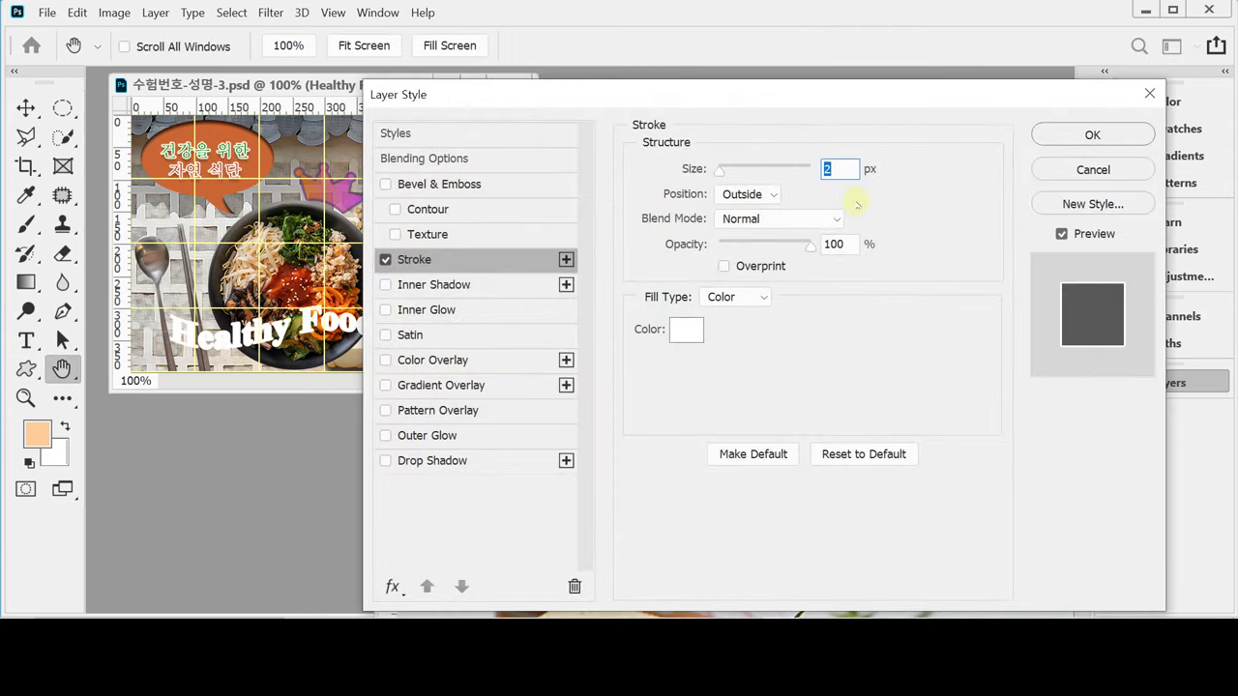
{"action": "left_click", "coordinate": [682, 330]}
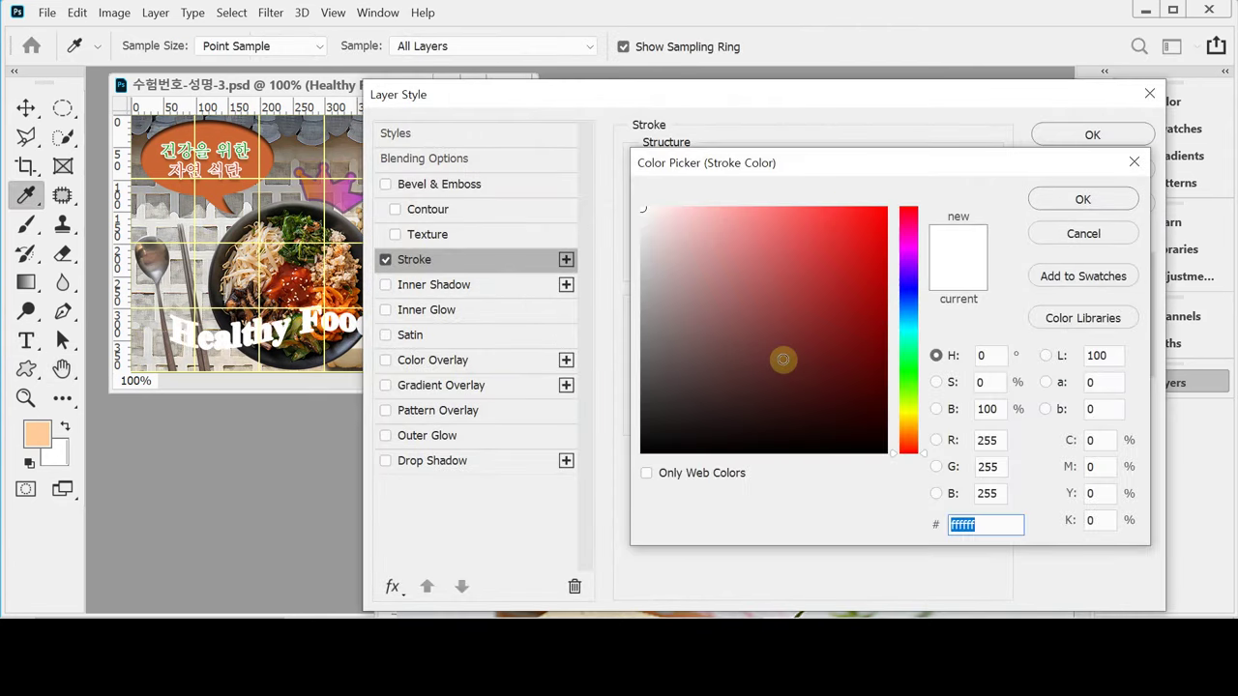
{"action": "type", "text": "663333"}
{"action": "key", "text": "Return"}
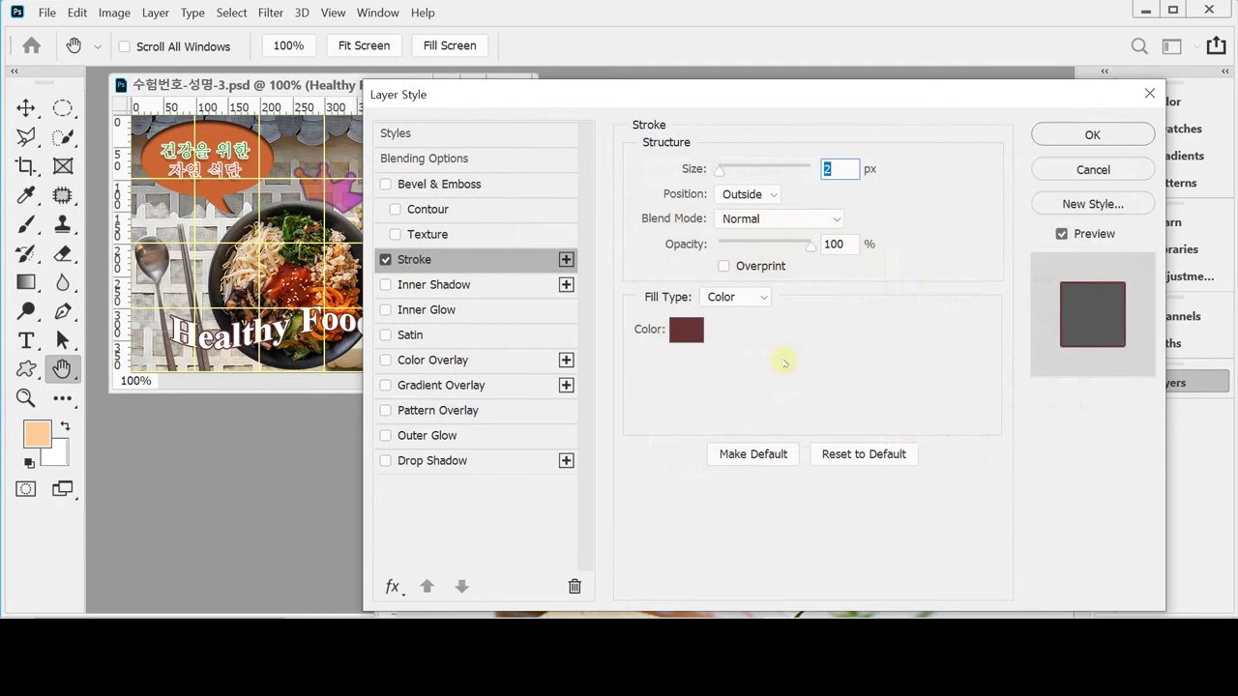
{"action": "left_click", "coordinate": [686, 329]}
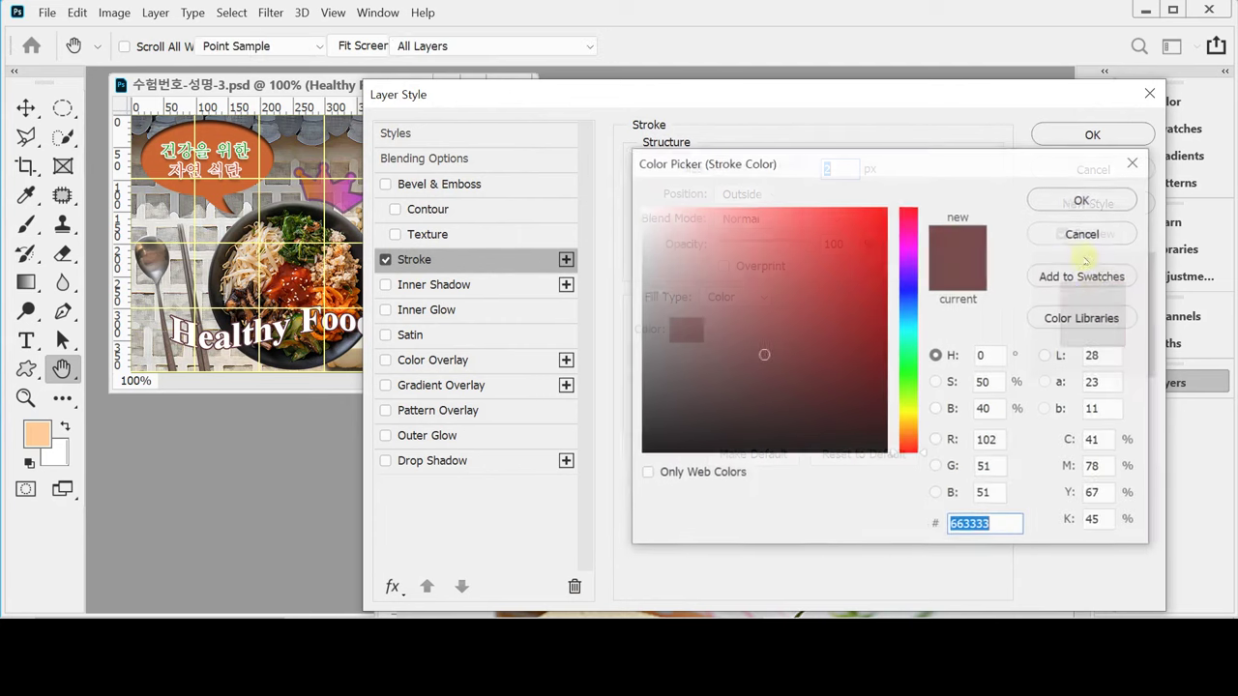
{"action": "left_click", "coordinate": [1082, 200]}
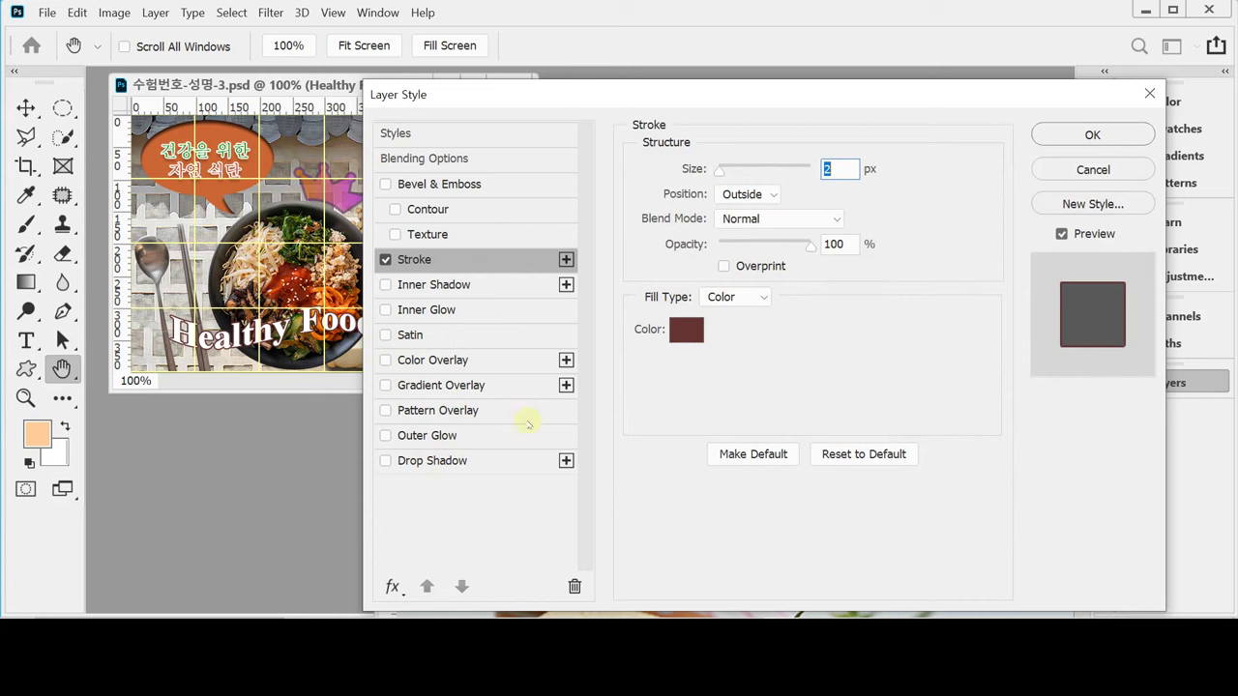
Add a gradient overlay to the "Healthy Food" layer and set the gradient's start color stop to #99ff99.
{"action": "left_click", "coordinate": [464, 386]}
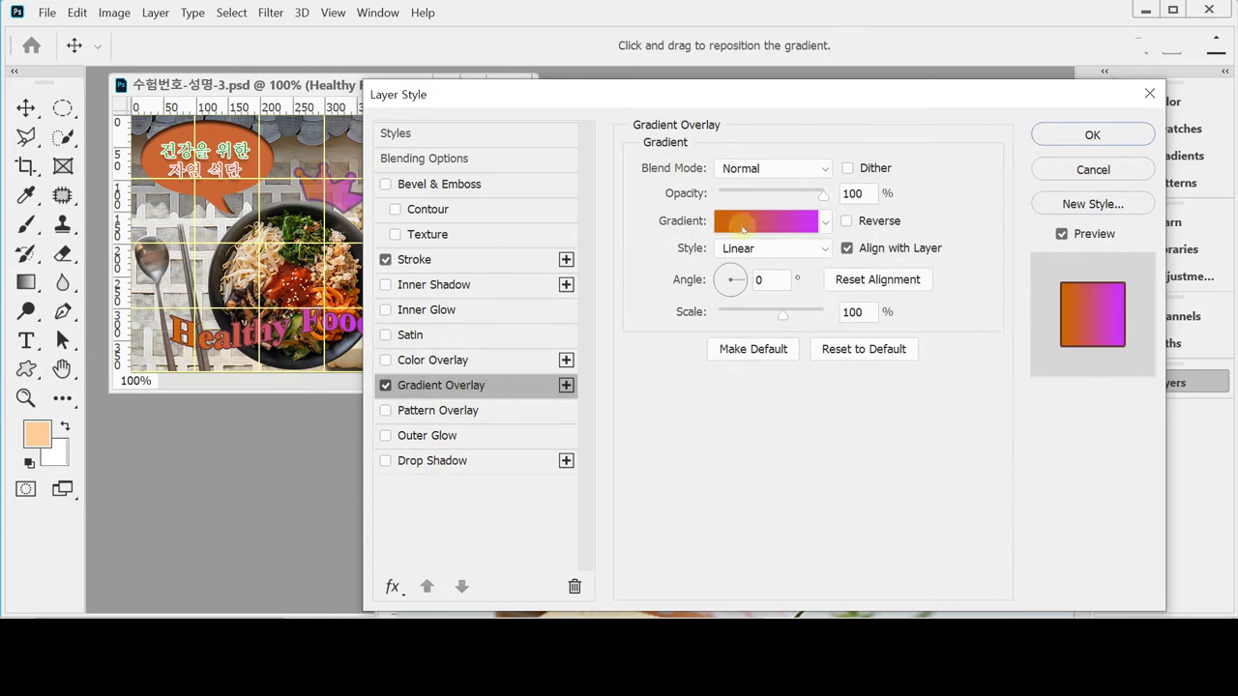
{"action": "left_click", "coordinate": [750, 230]}
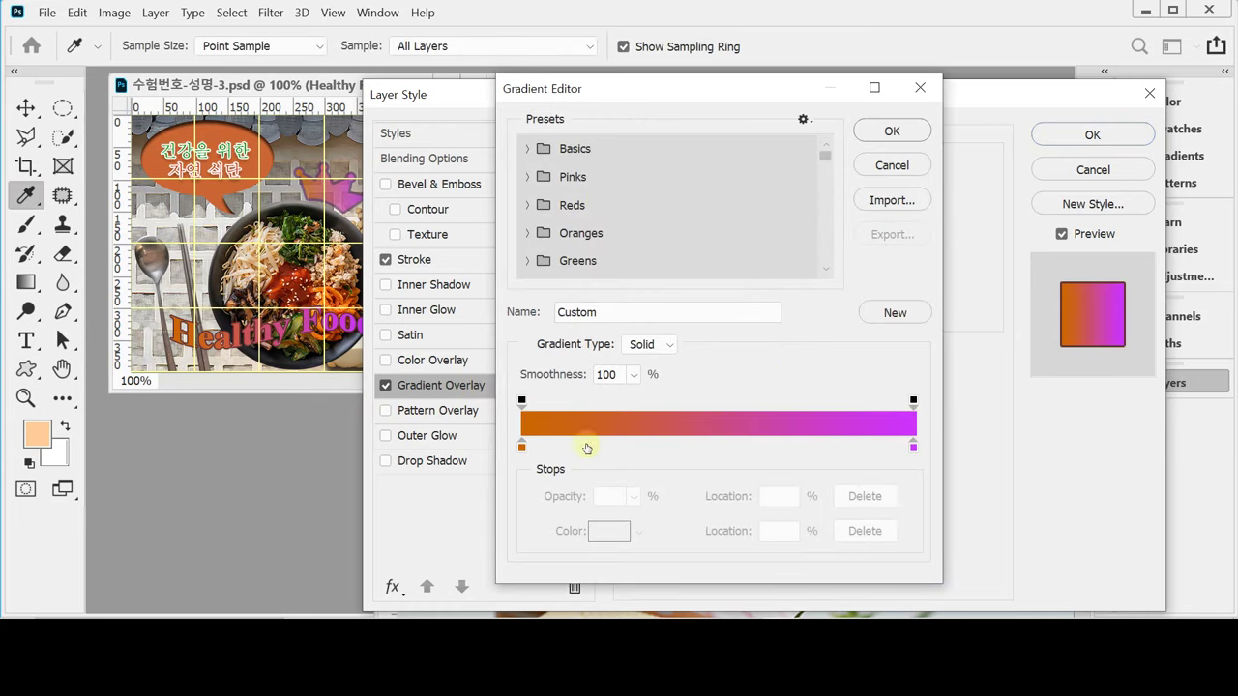
{"action": "left_click", "coordinate": [521, 447]}
{"action": "double_click", "coordinate": [522, 446]}
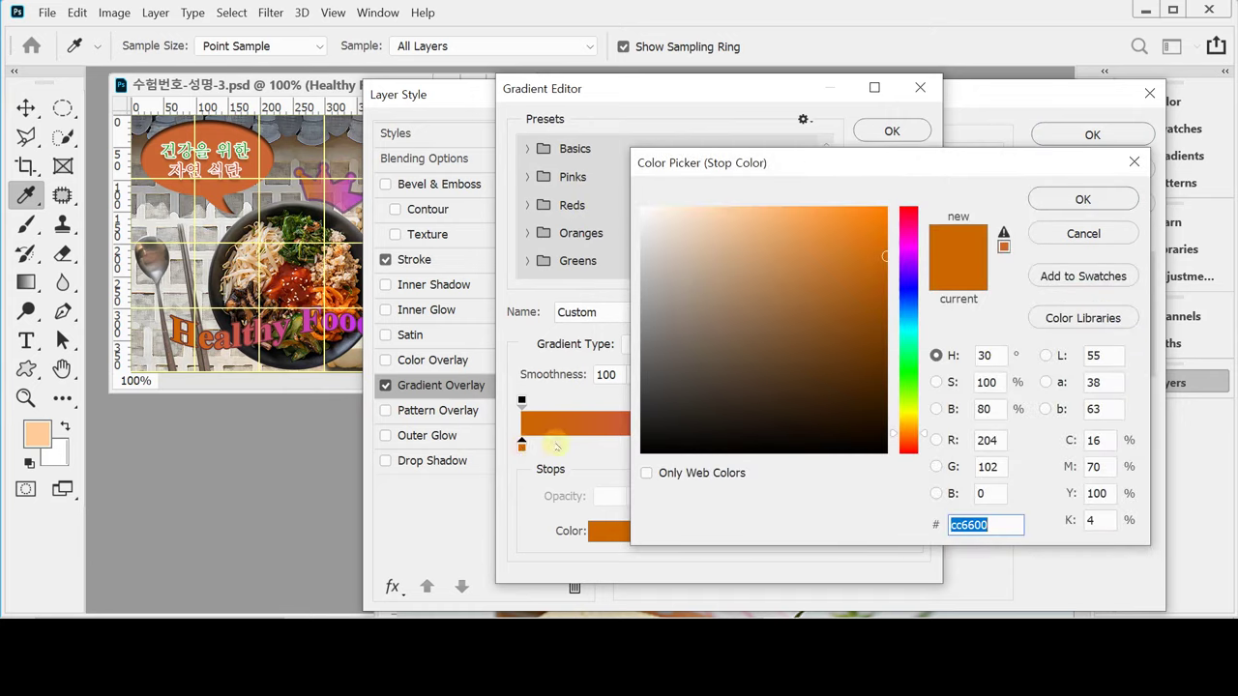
{"action": "type", "text": "9f9"}
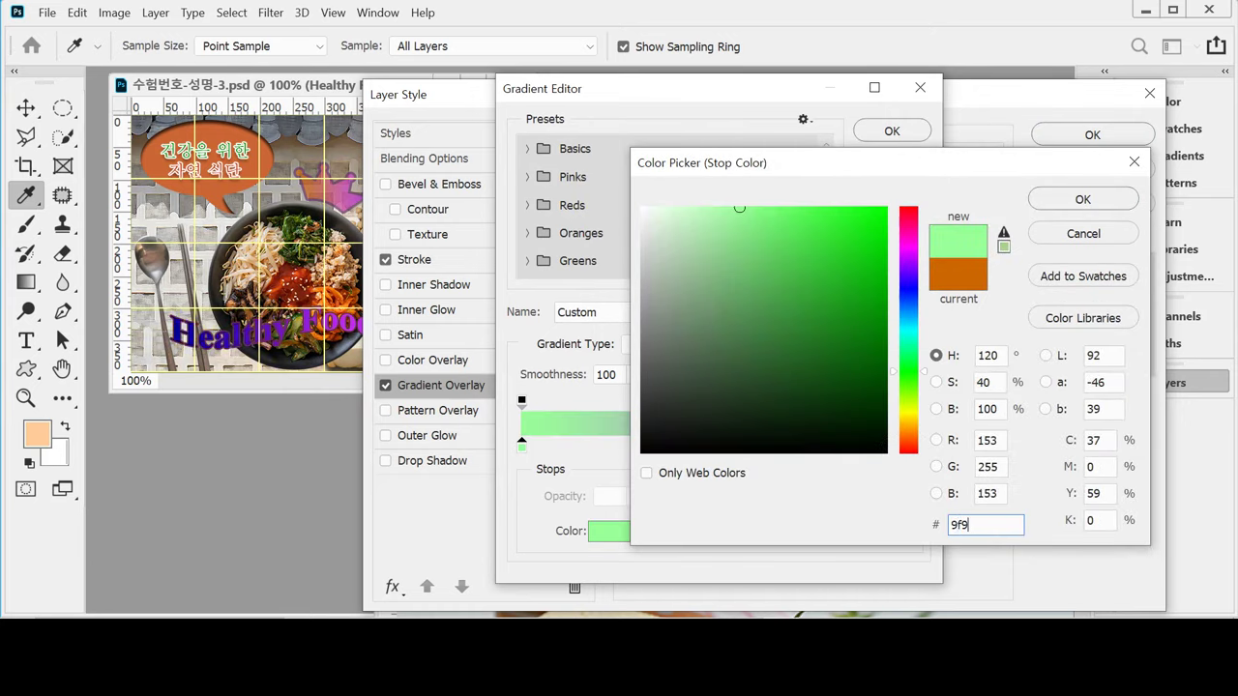
{"action": "key", "text": "Return"}
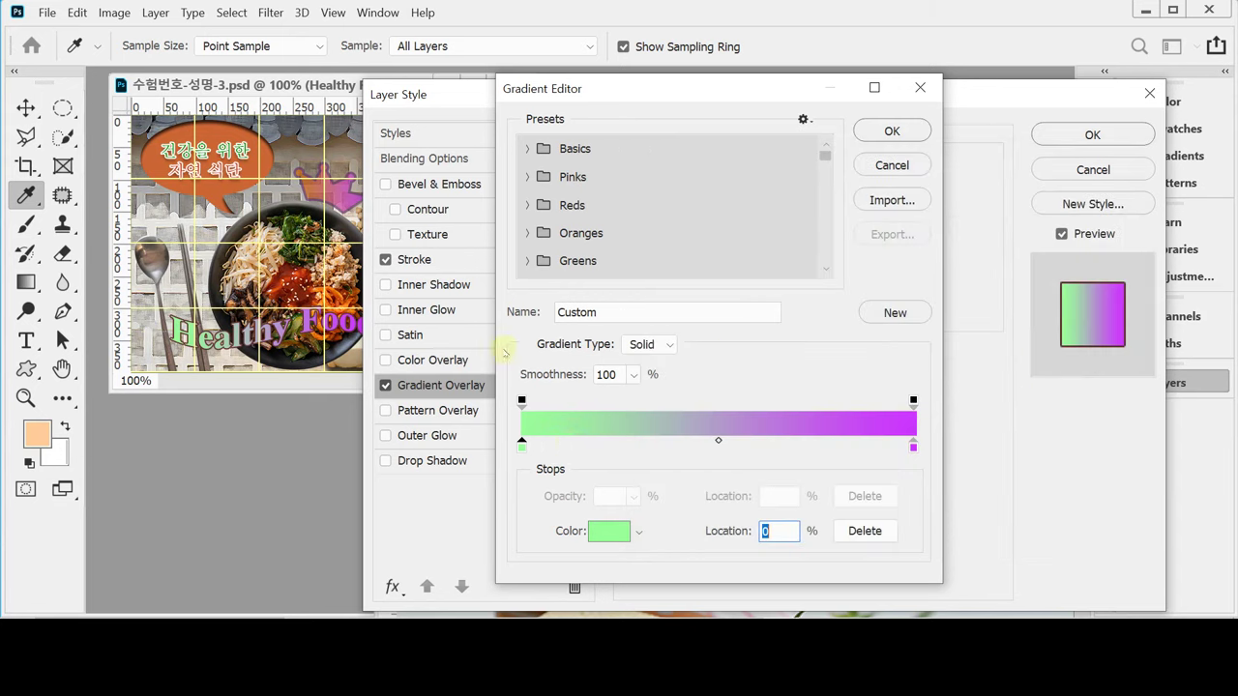
Set the gradient's end color stop to #ff6600 and accept the edited gradient.
{"action": "double_click", "coordinate": [913, 448]}
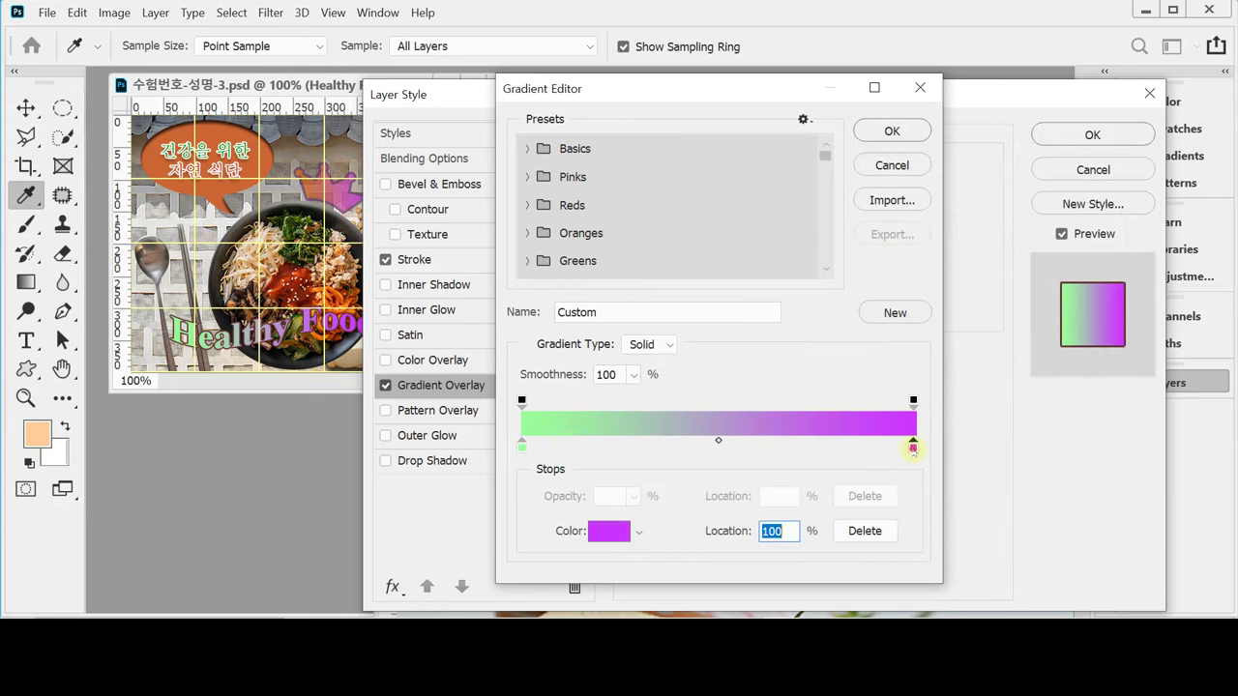
{"action": "type", "text": "f"}
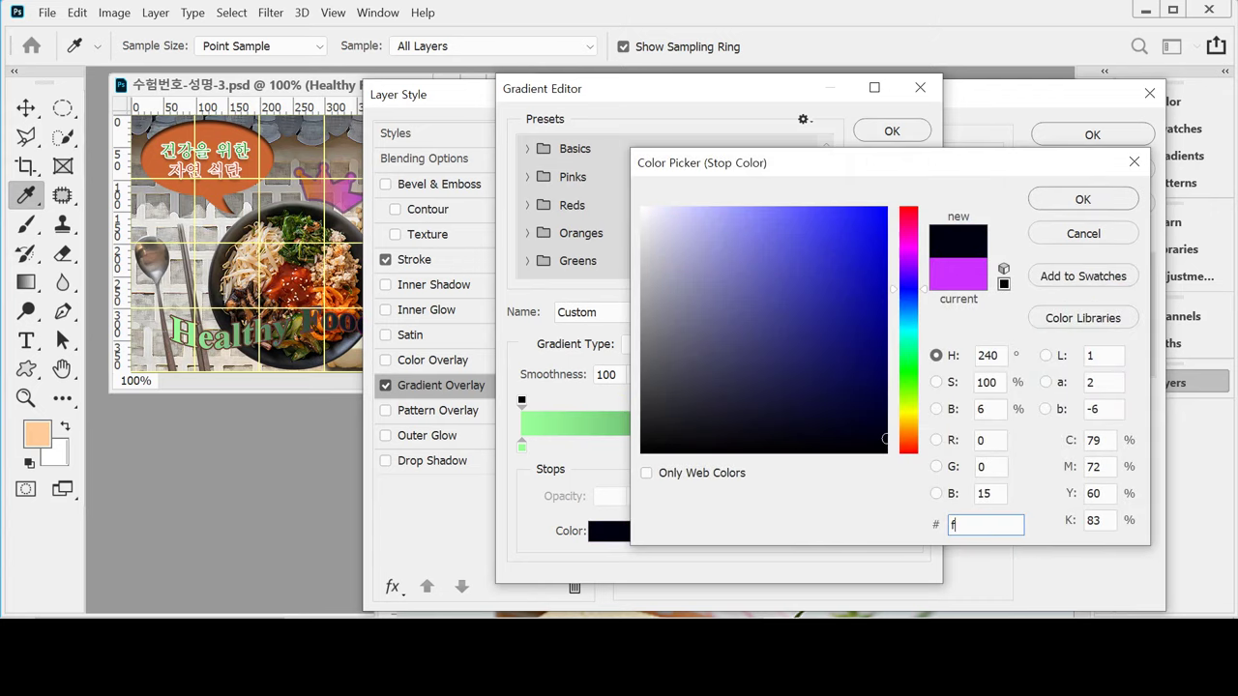
{"action": "type", "text": "60"}
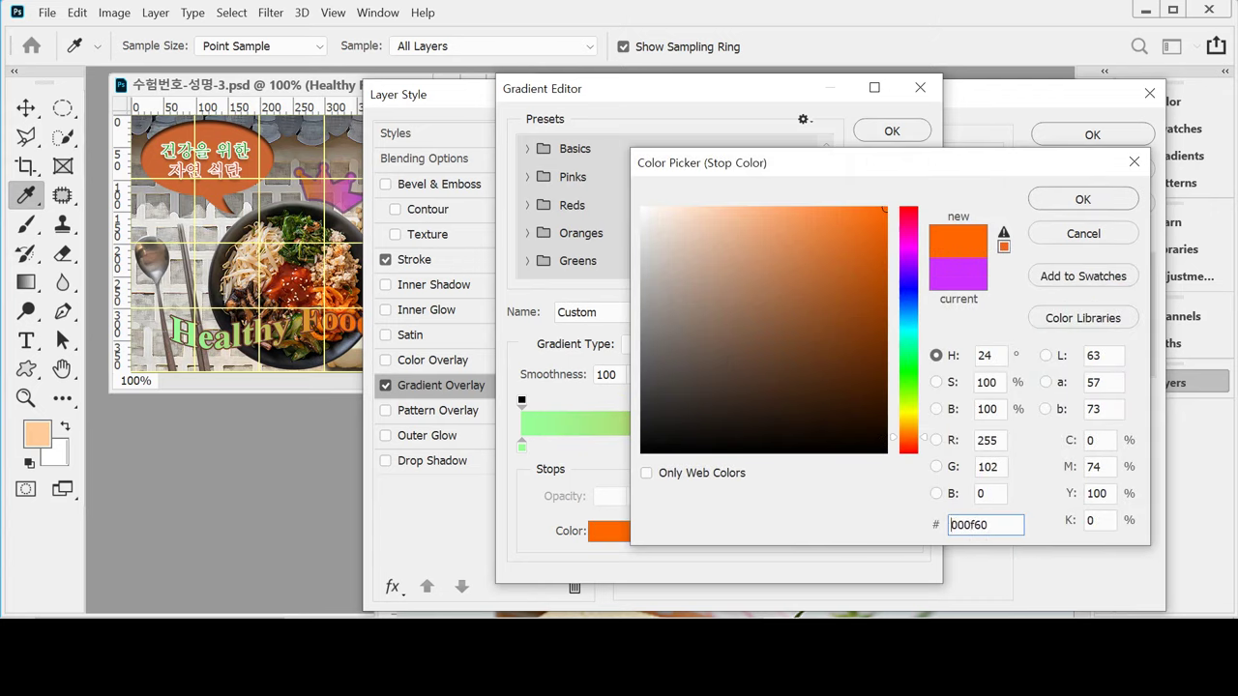
{"action": "key", "text": "Return"}
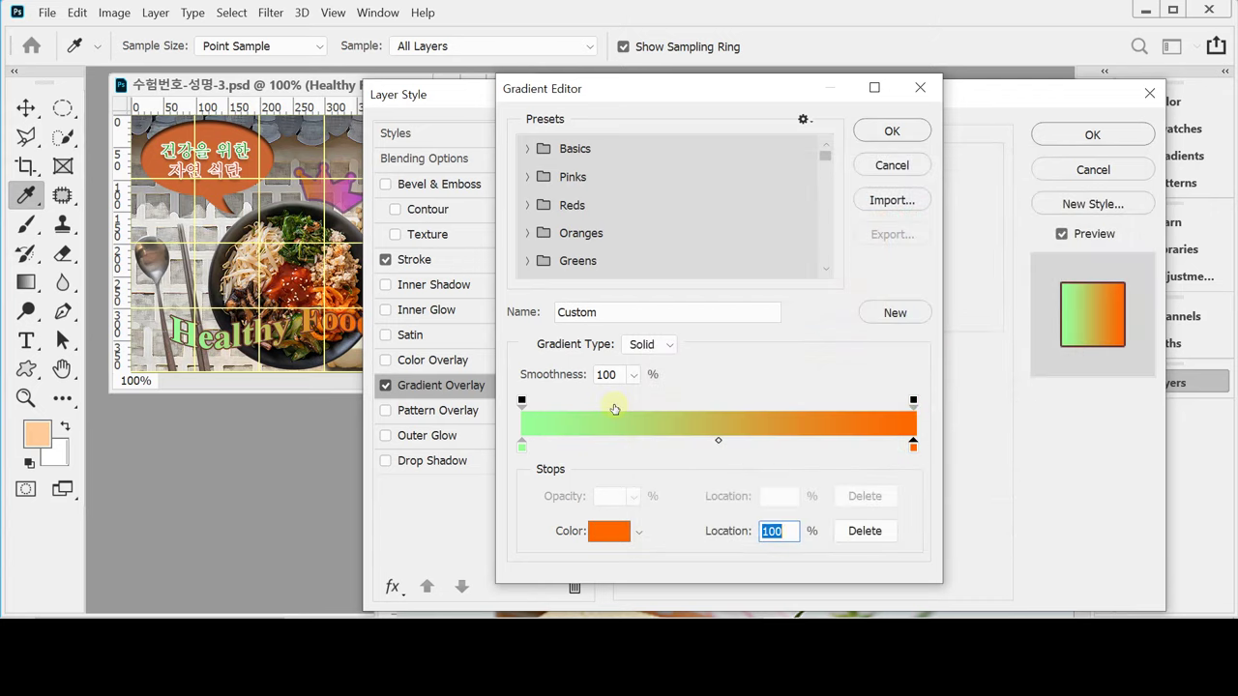
{"action": "left_click", "coordinate": [898, 131]}
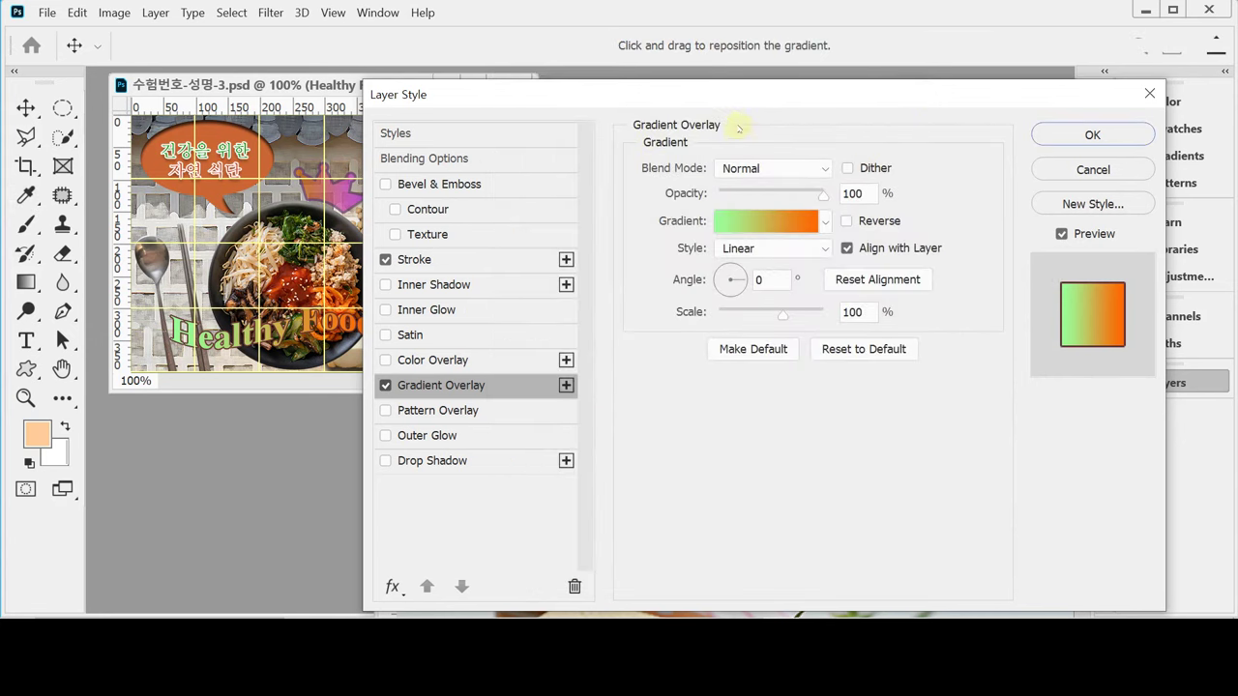
Set the gradient overlay's angle to 180° and apply the layer style.
{"action": "left_click_drag", "start_coordinate": [726, 94], "coordinate": [673, 419]}
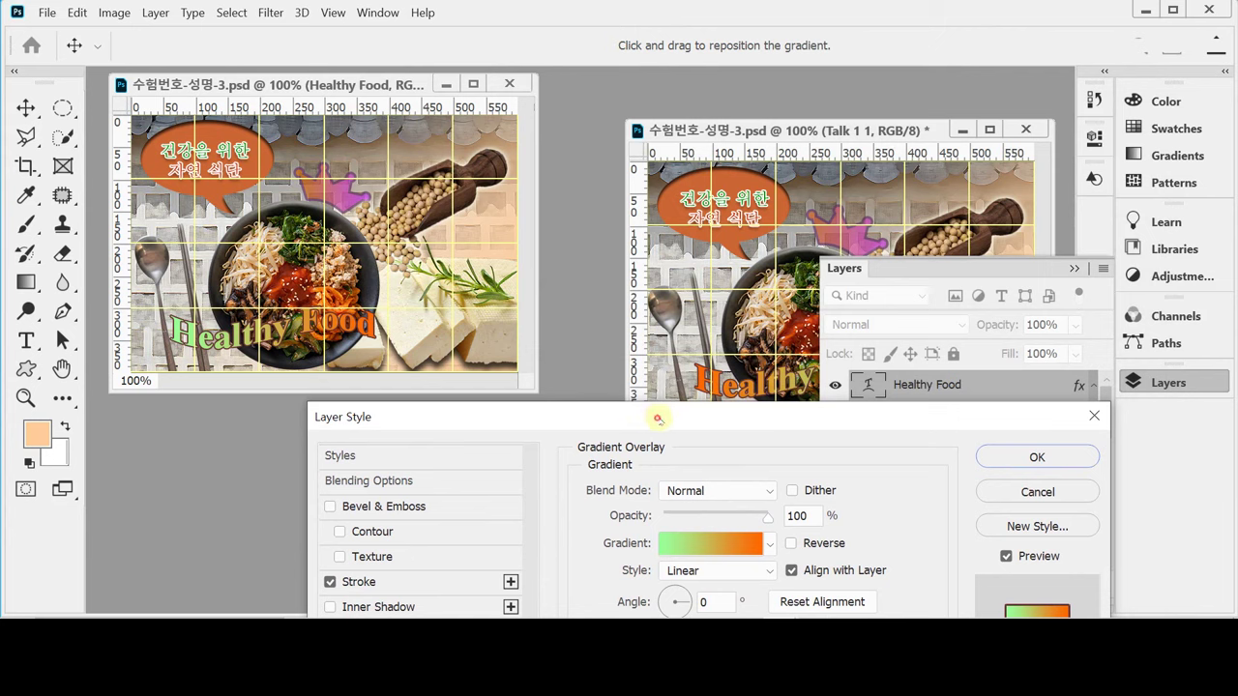
{"action": "left_click_drag", "start_coordinate": [656, 417], "coordinate": [715, 120]}
{"action": "left_click", "coordinate": [776, 308]}
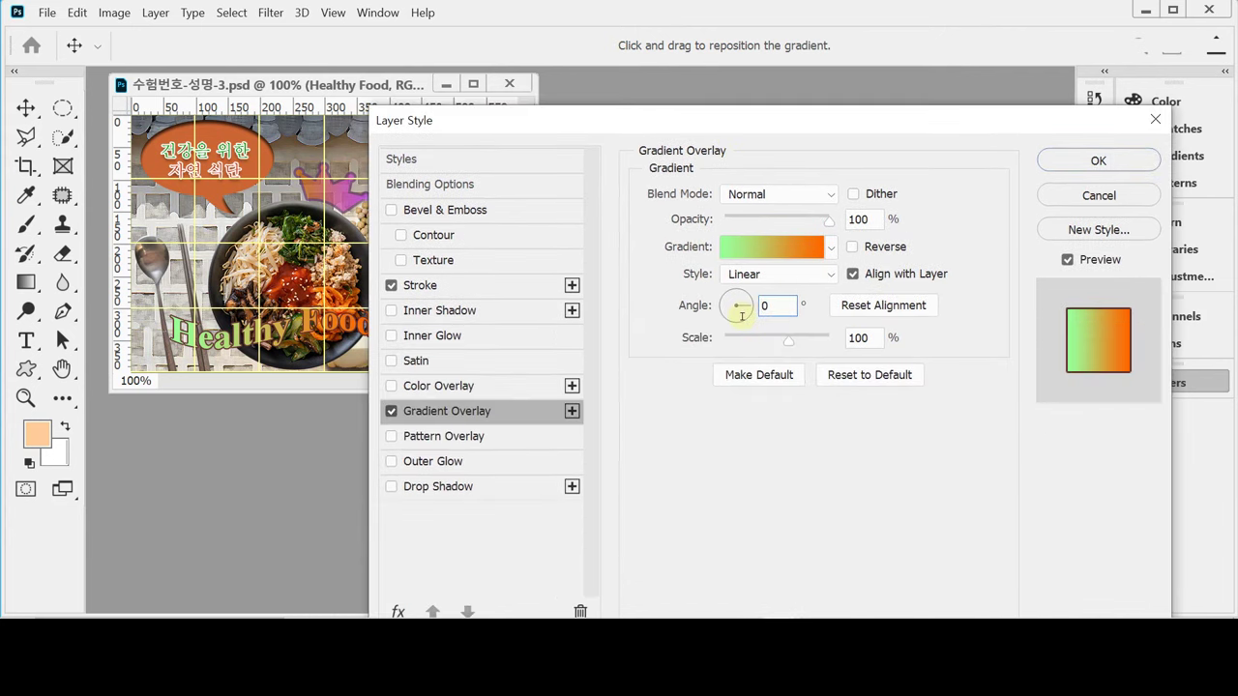
{"action": "type", "text": "180"}
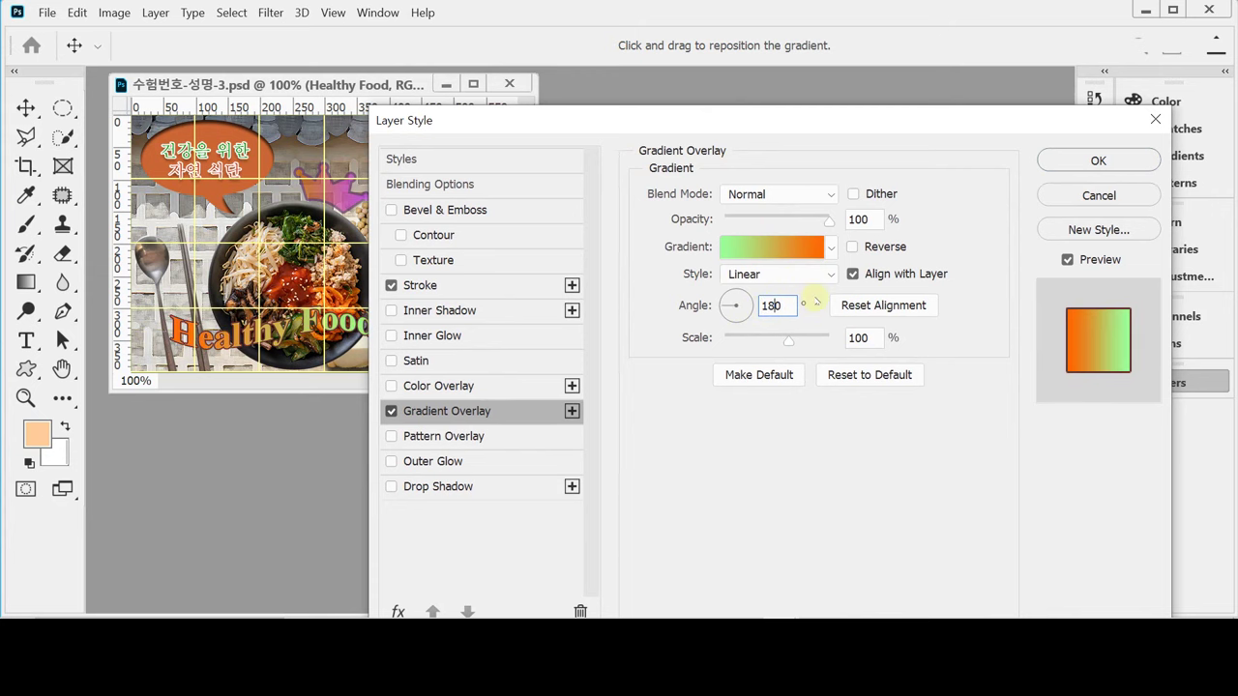
{"action": "key", "text": "Return"}
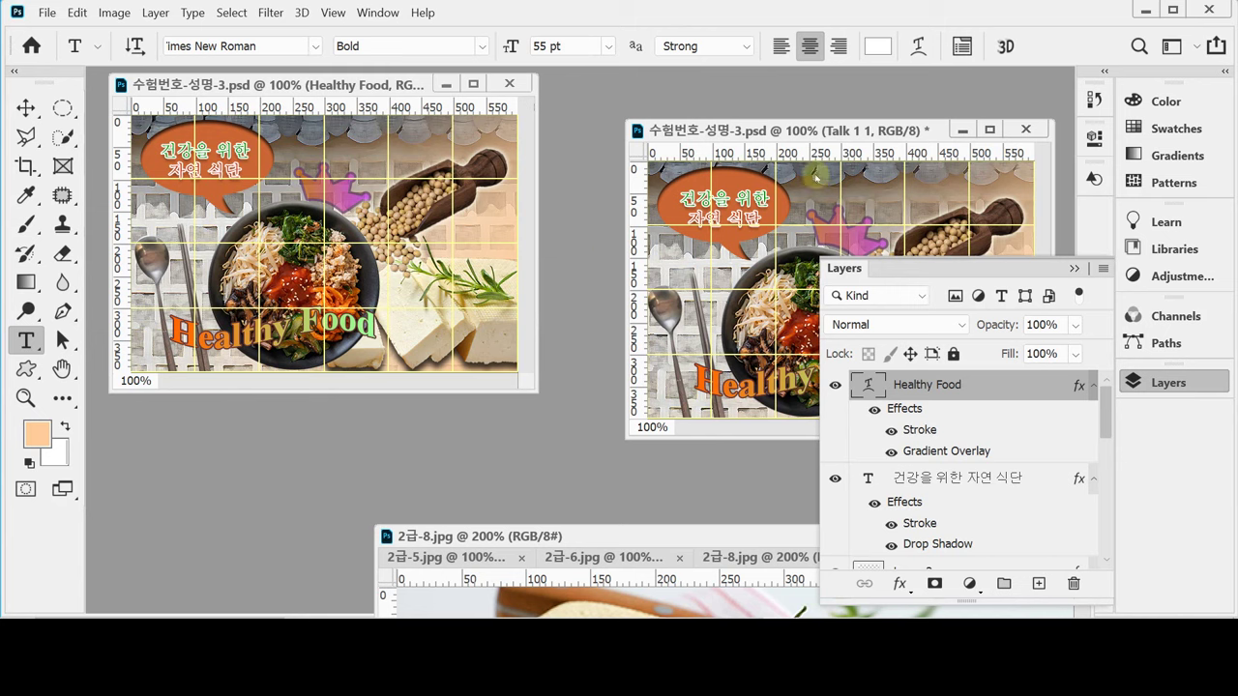
Move the warped "Healthy Food" text slightly down and to the right to match the reference placement.
{"action": "left_click", "coordinate": [1154, 384]}
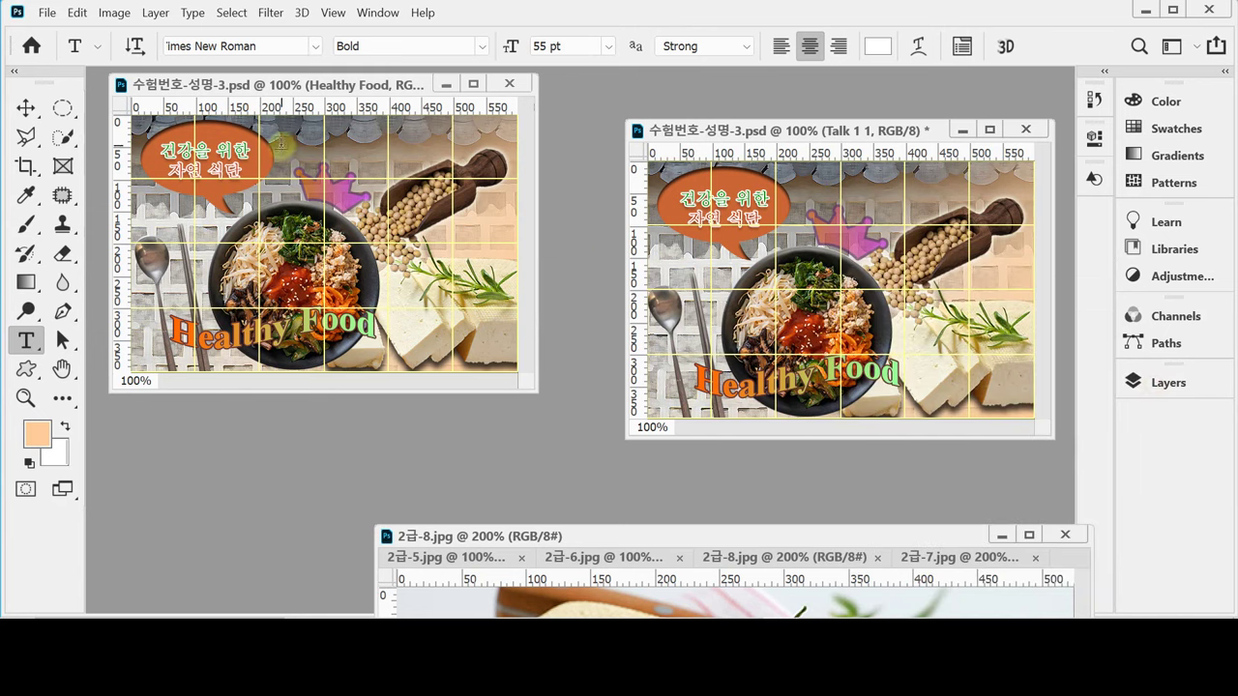
{"action": "left_click", "coordinate": [26, 107]}
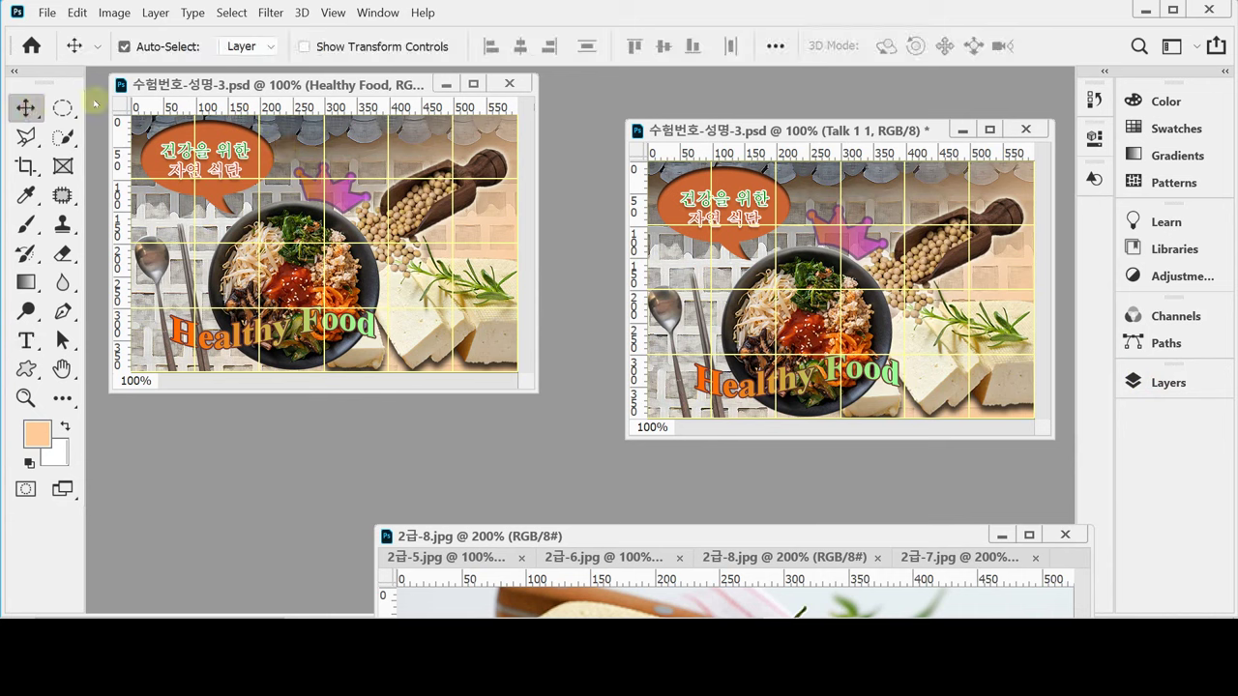
{"action": "mouse_move", "coordinate": [232, 339]}
{"action": "left_mouse_down"}
{"action": "mouse_move", "coordinate": [221, 337]}
{"action": "mouse_move", "coordinate": [233, 345]}
{"action": "left_mouse_up"}
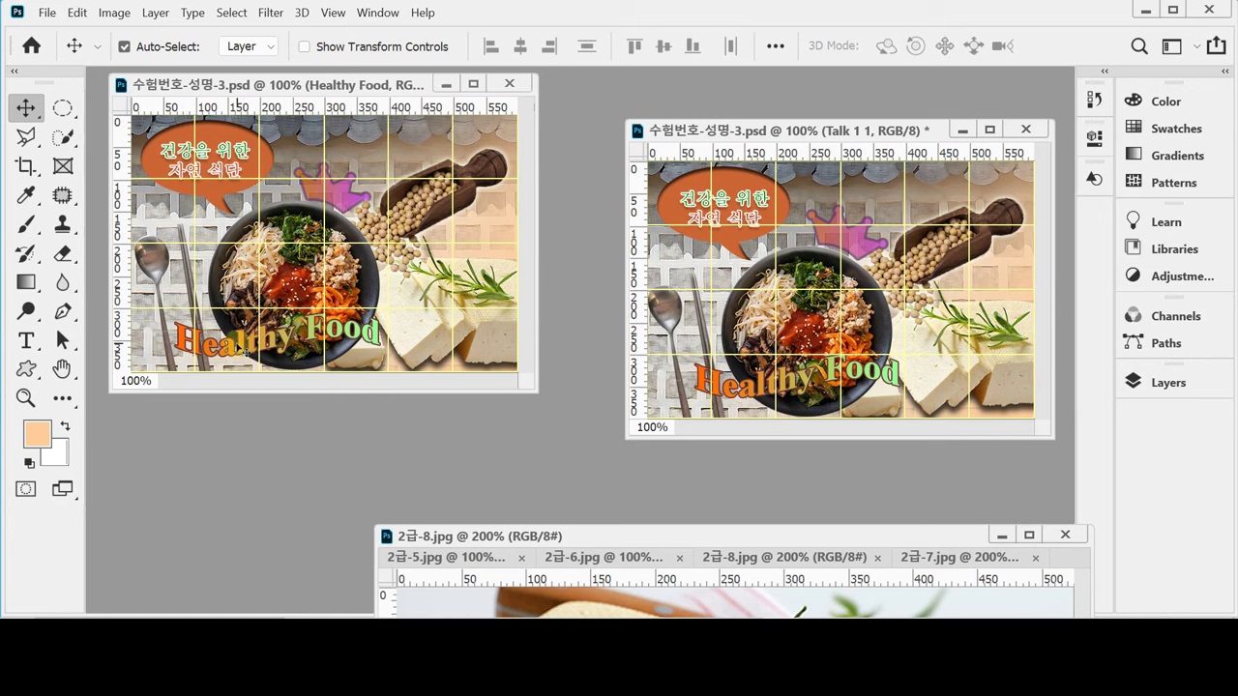
{"action": "left_click", "coordinate": [25, 340]}
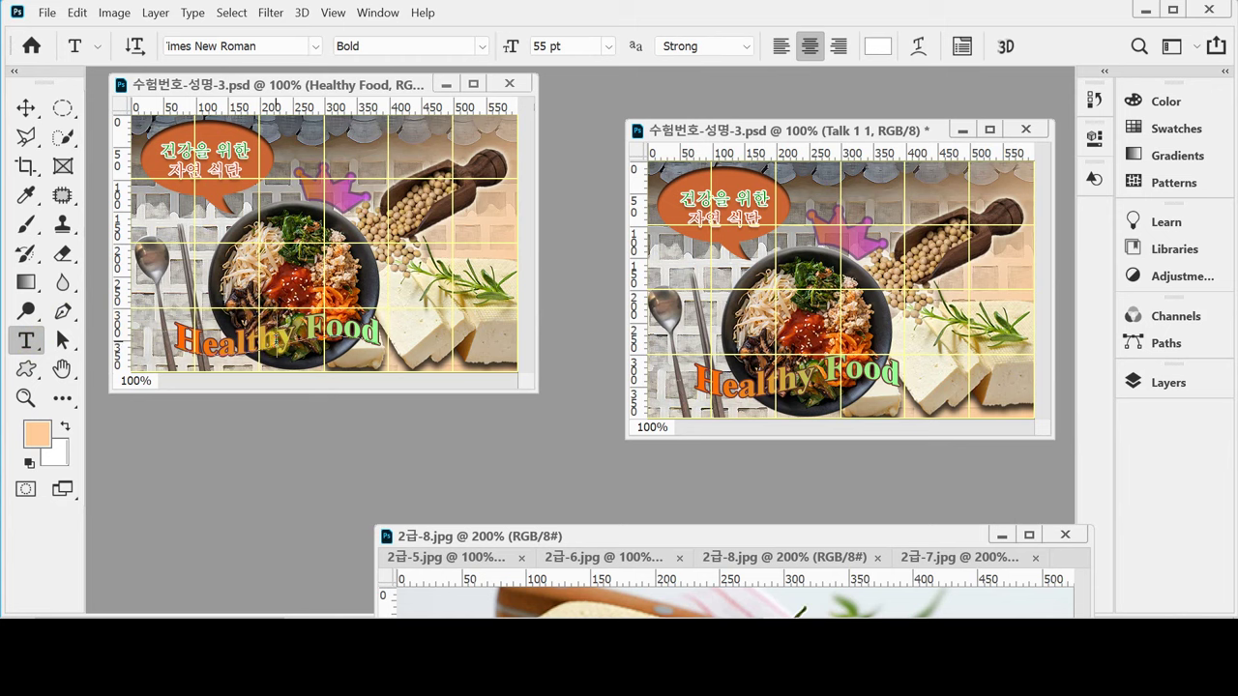
{"action": "left_click", "coordinate": [276, 338]}
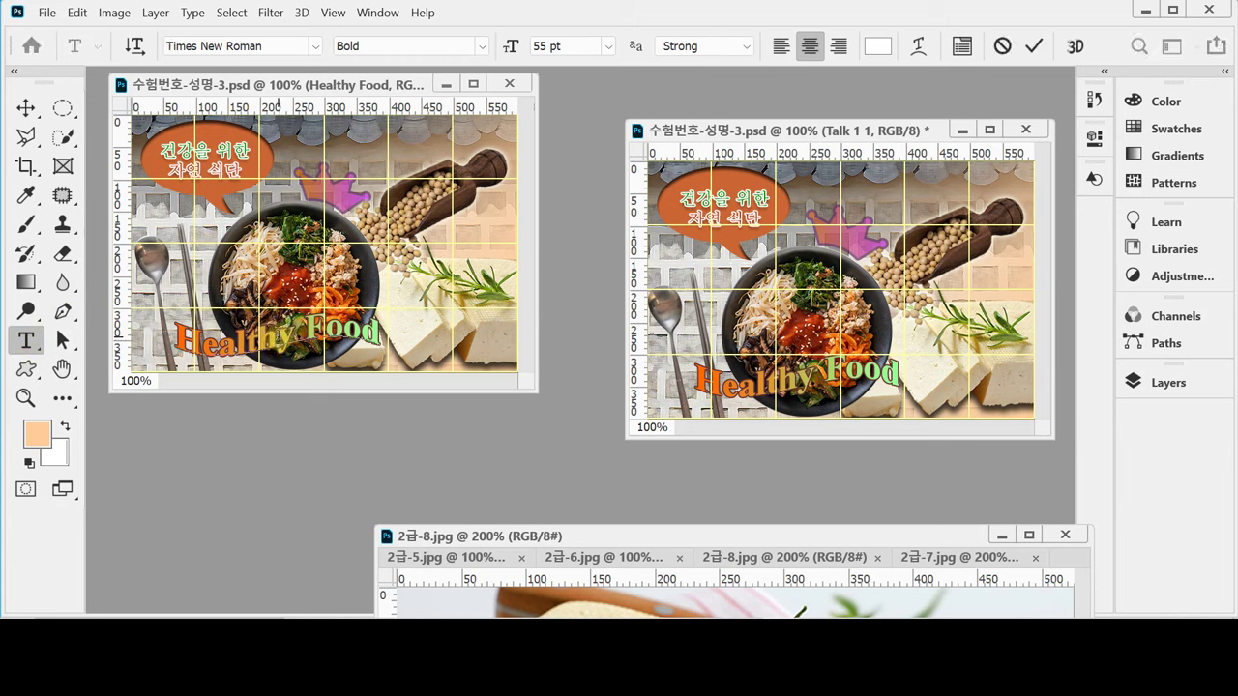
{"action": "key", "text": "ctrl+t"}
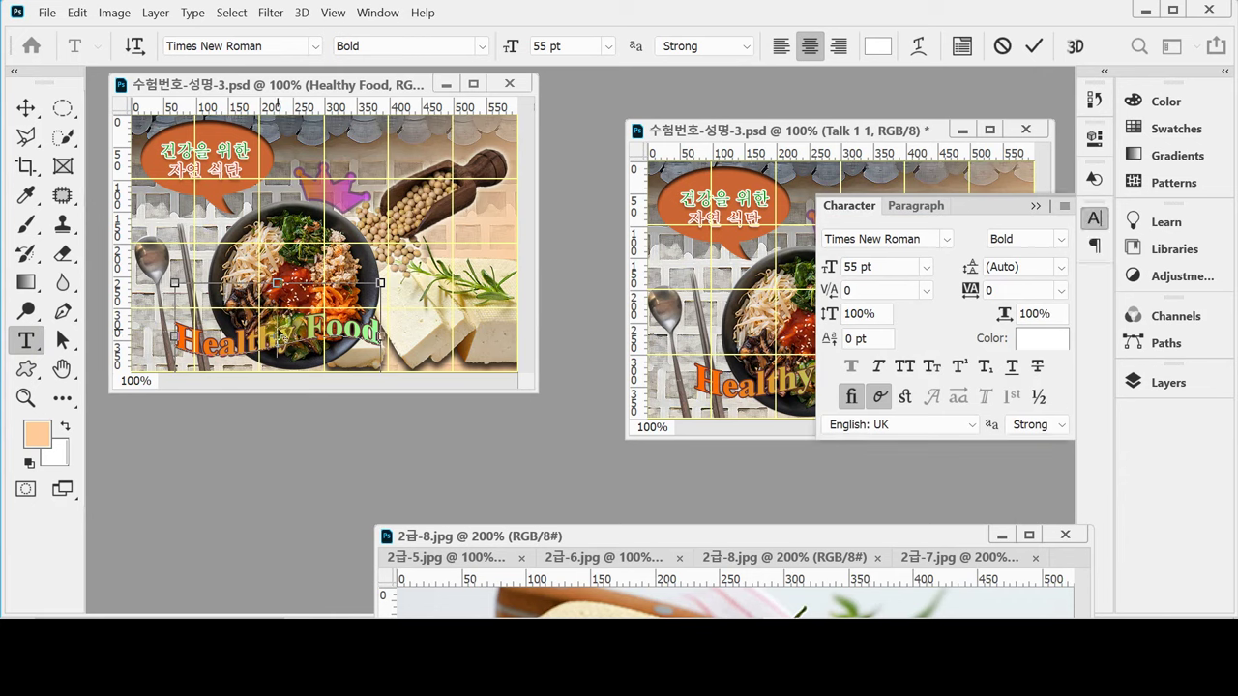
{"action": "key", "text": "ctrl+t"}
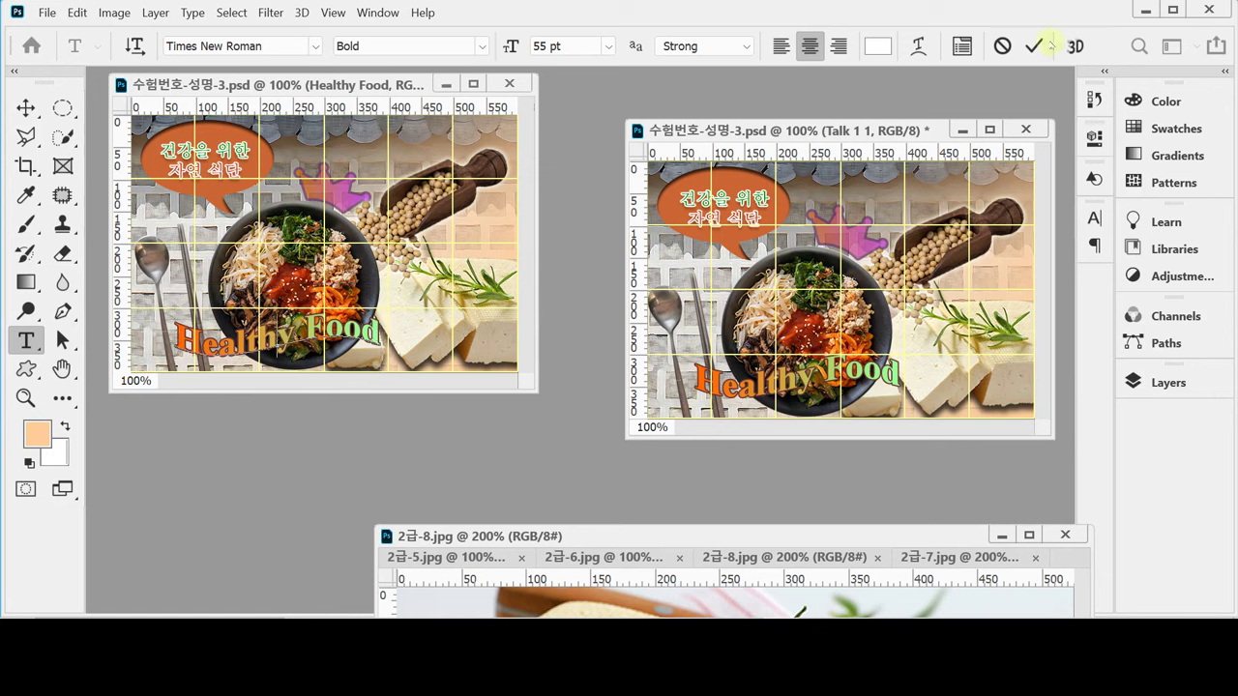
{"action": "left_click", "coordinate": [1033, 45]}
{"action": "left_click", "coordinate": [26, 108]}
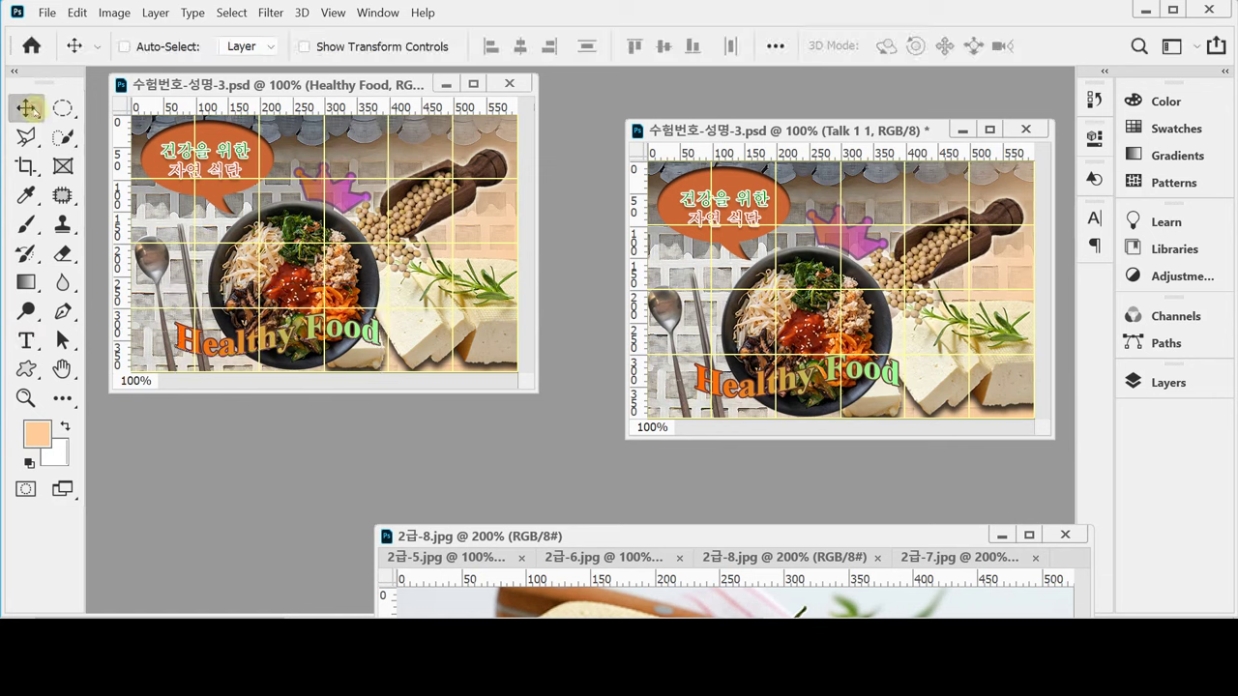
{"action": "key", "text": "ctrl+t"}
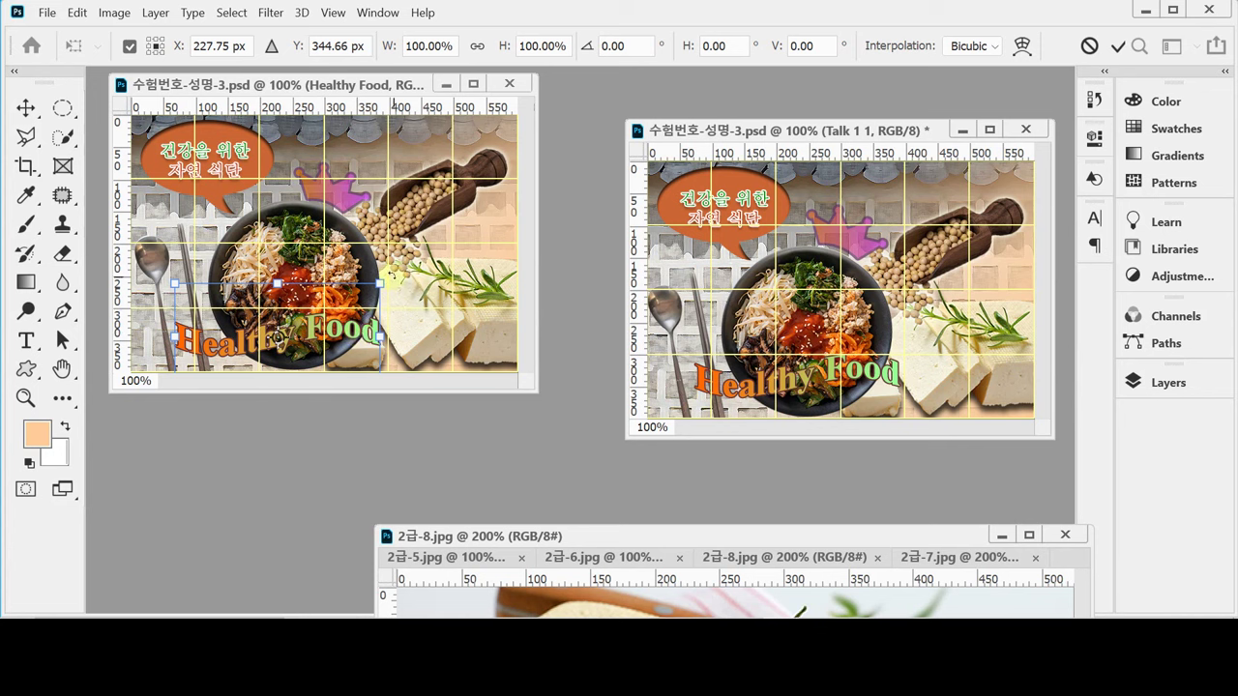
{"action": "key", "text": "Return"}
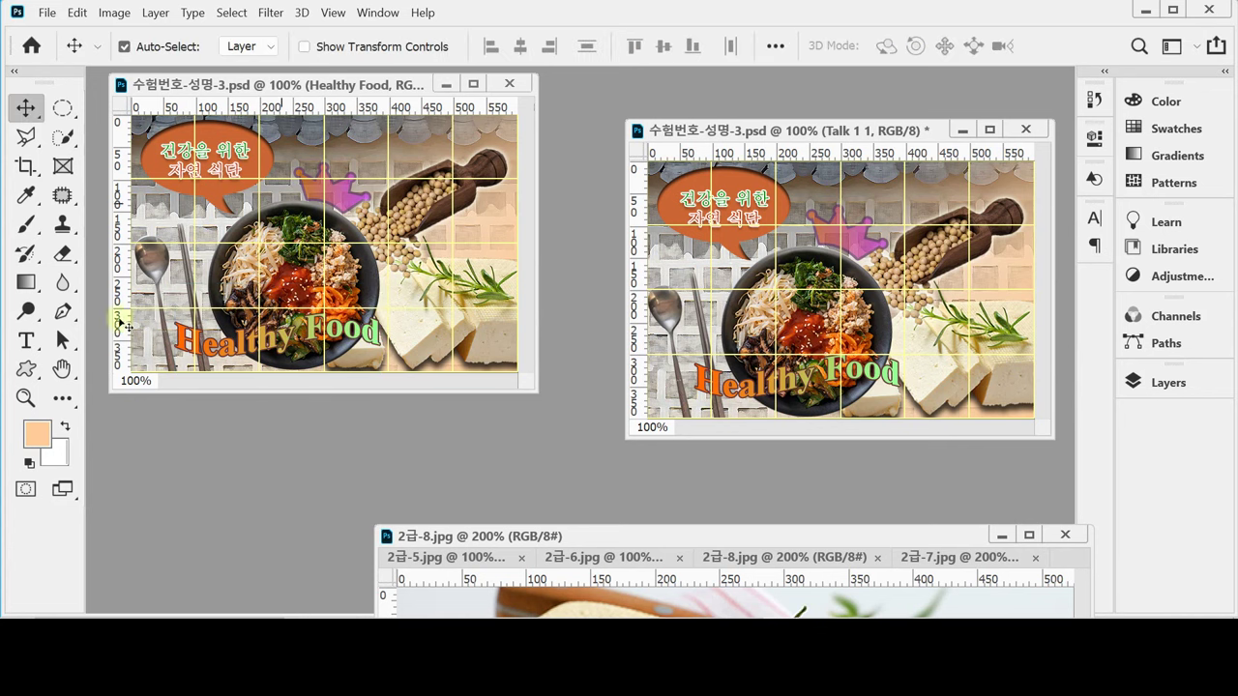
{"action": "left_click", "coordinate": [22, 343]}
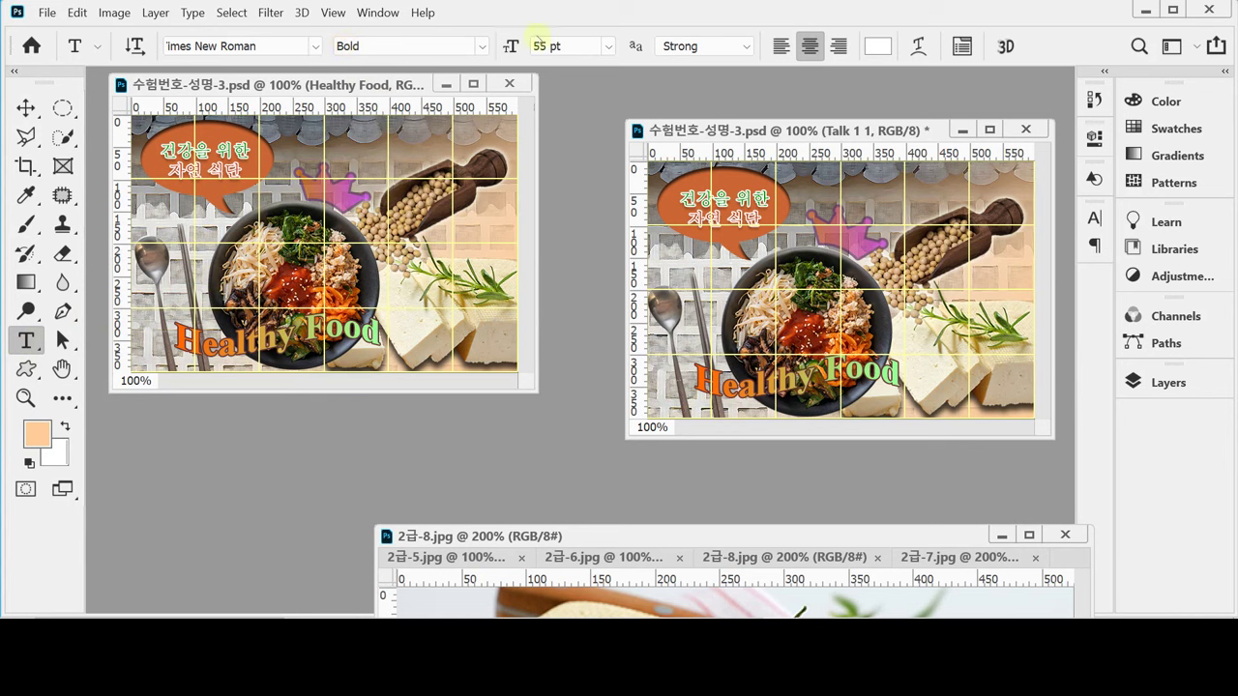
{"action": "key", "text": "ctrl+t"}
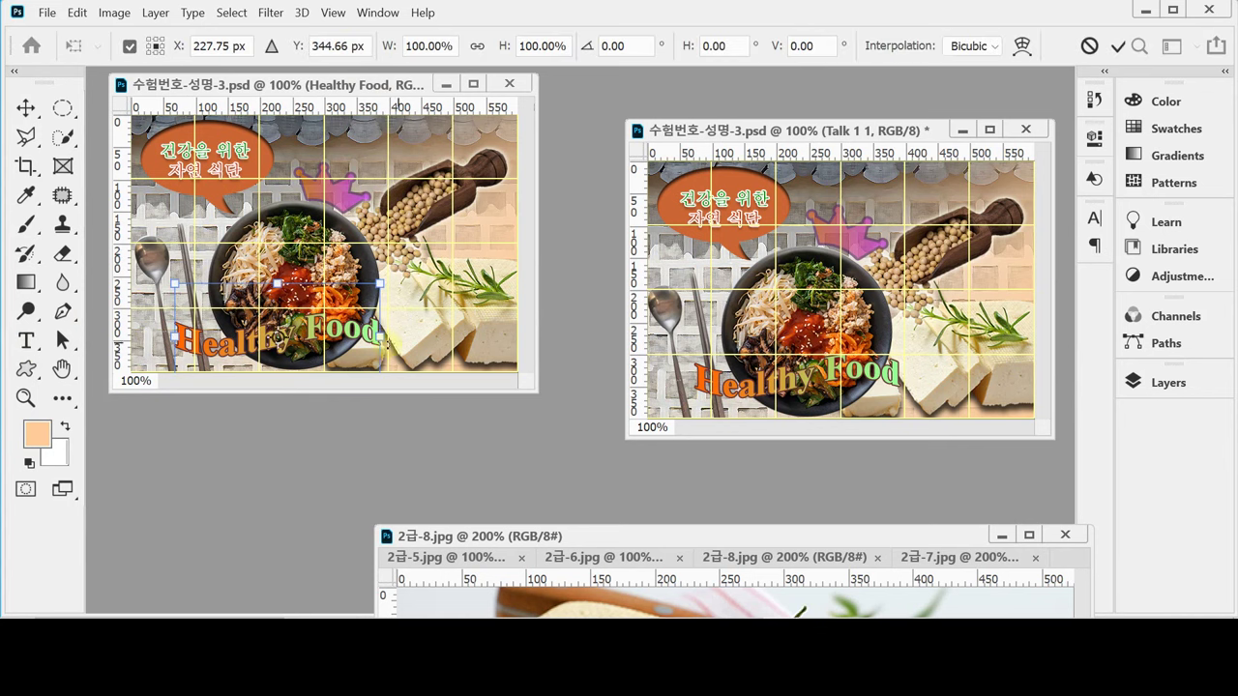
{"action": "double_click", "coordinate": [380, 337]}
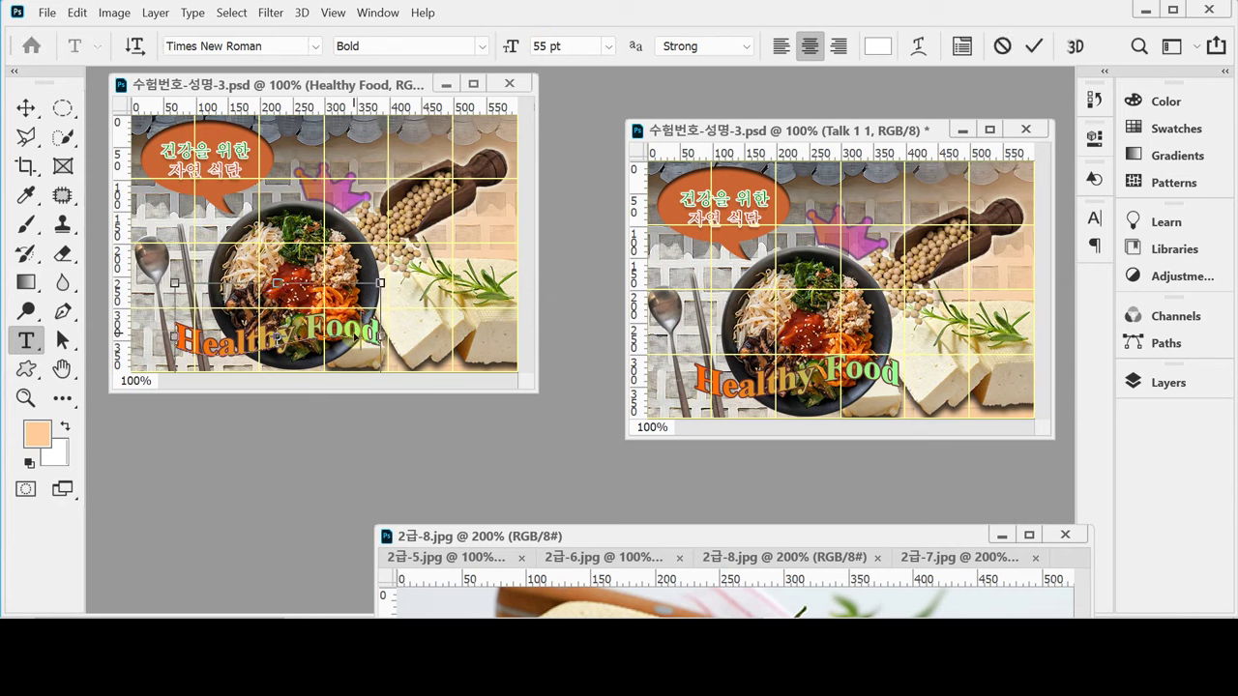
{"action": "key", "text": "ctrl+t"}
{"action": "key", "text": "ctrl+t"}
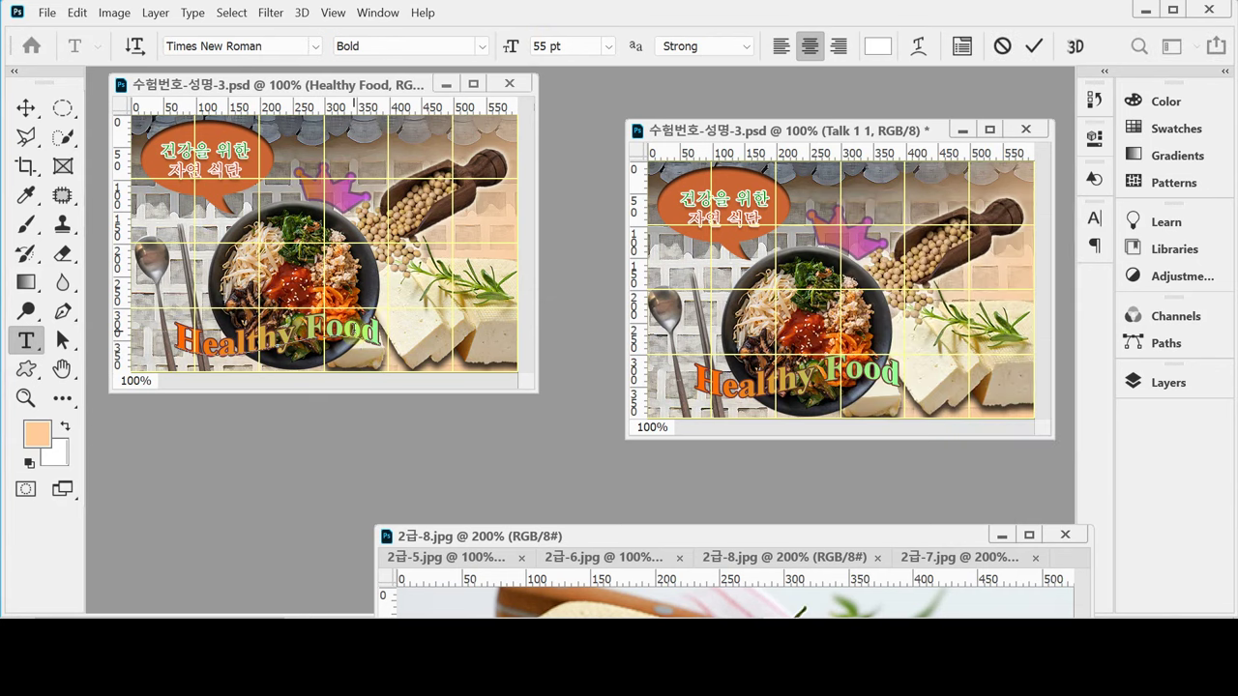
{"action": "key", "text": "ctrl+Return"}
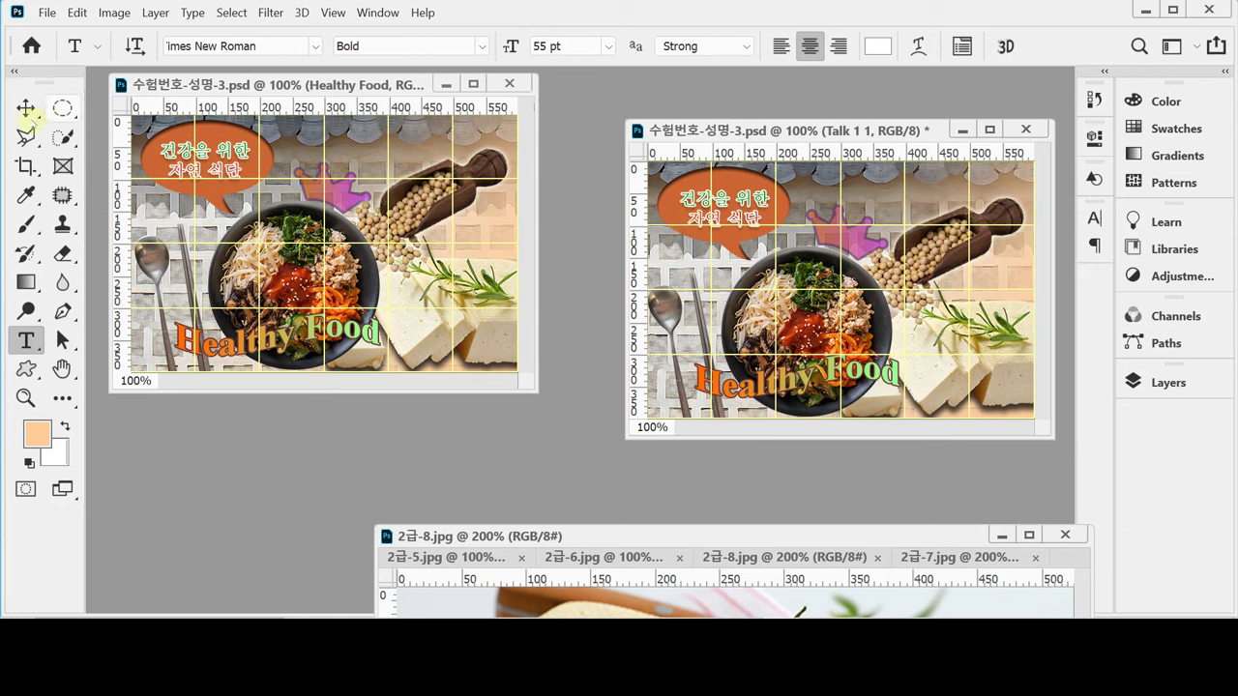
{"action": "left_click", "coordinate": [27, 110]}
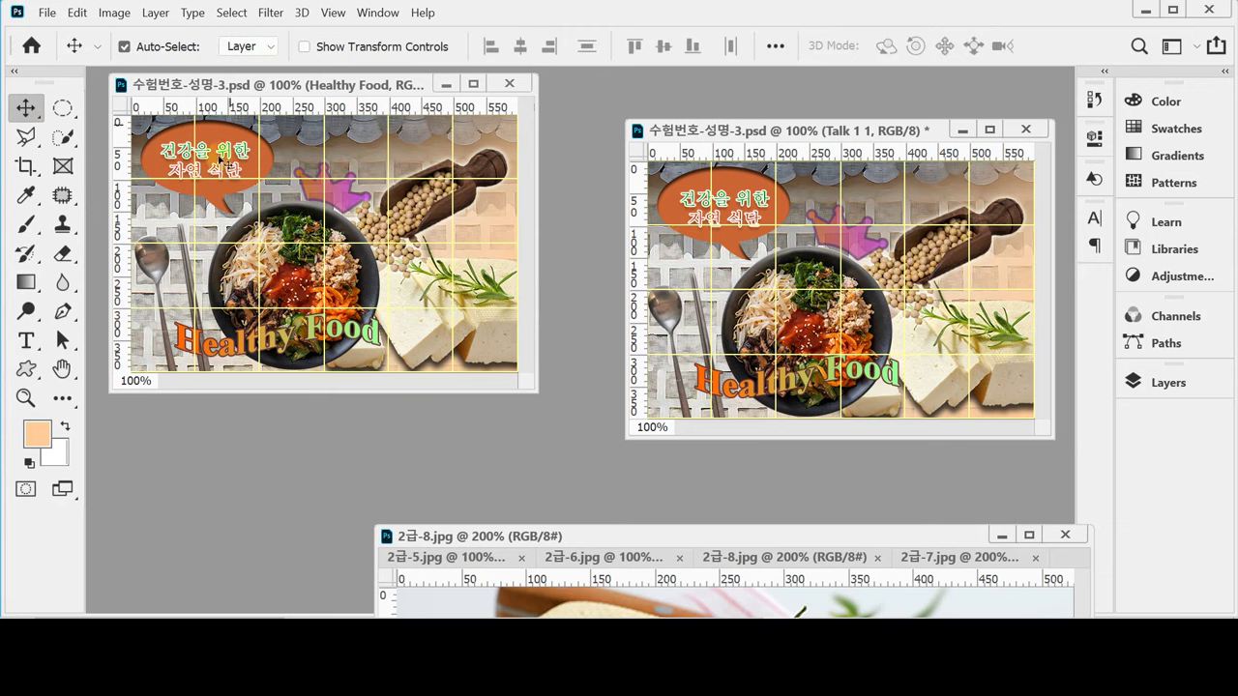
Nudge the slogan text slightly down inside the speech bubble, select the spoon and chopsticks area's layer, and save the document.
{"action": "left_click", "coordinate": [179, 155]}
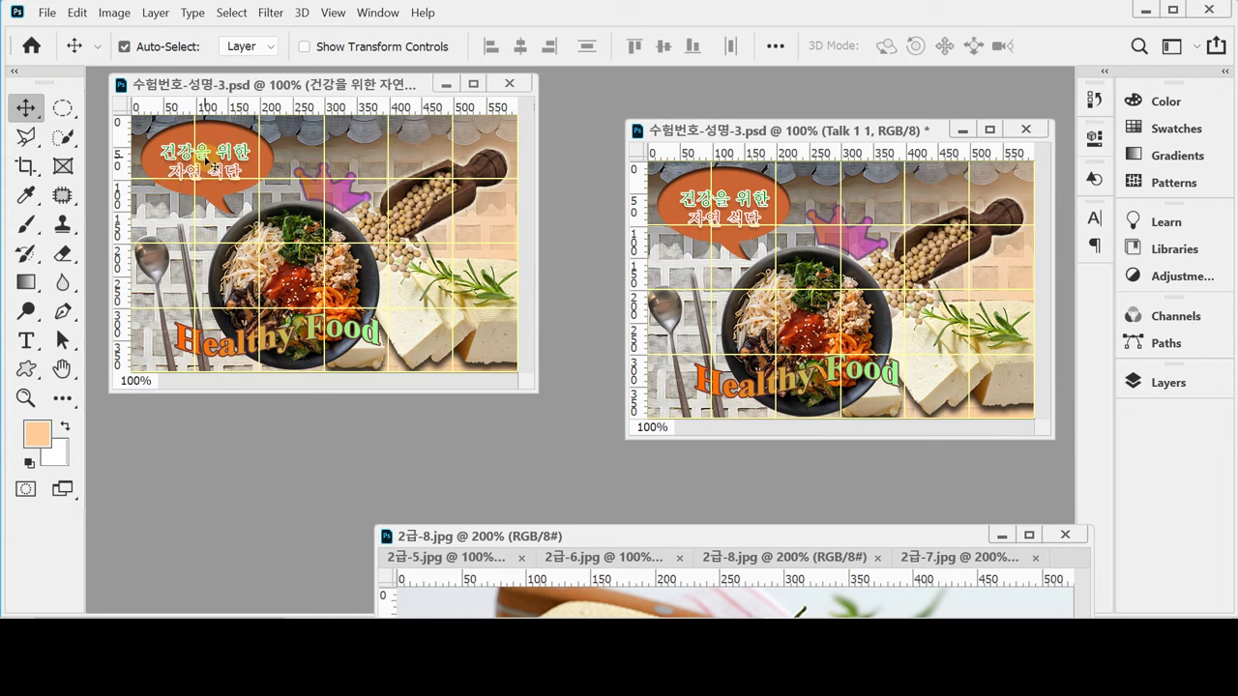
{"action": "left_click", "coordinate": [152, 271]}
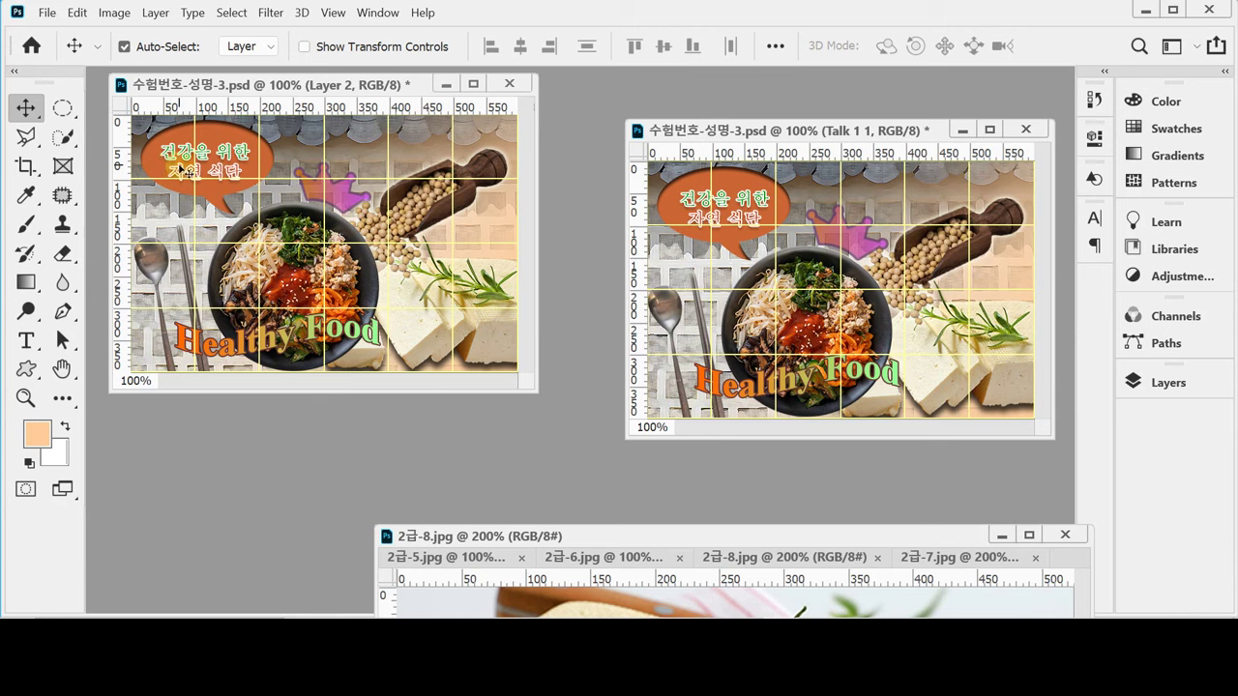
{"action": "key", "text": "ctrl"}
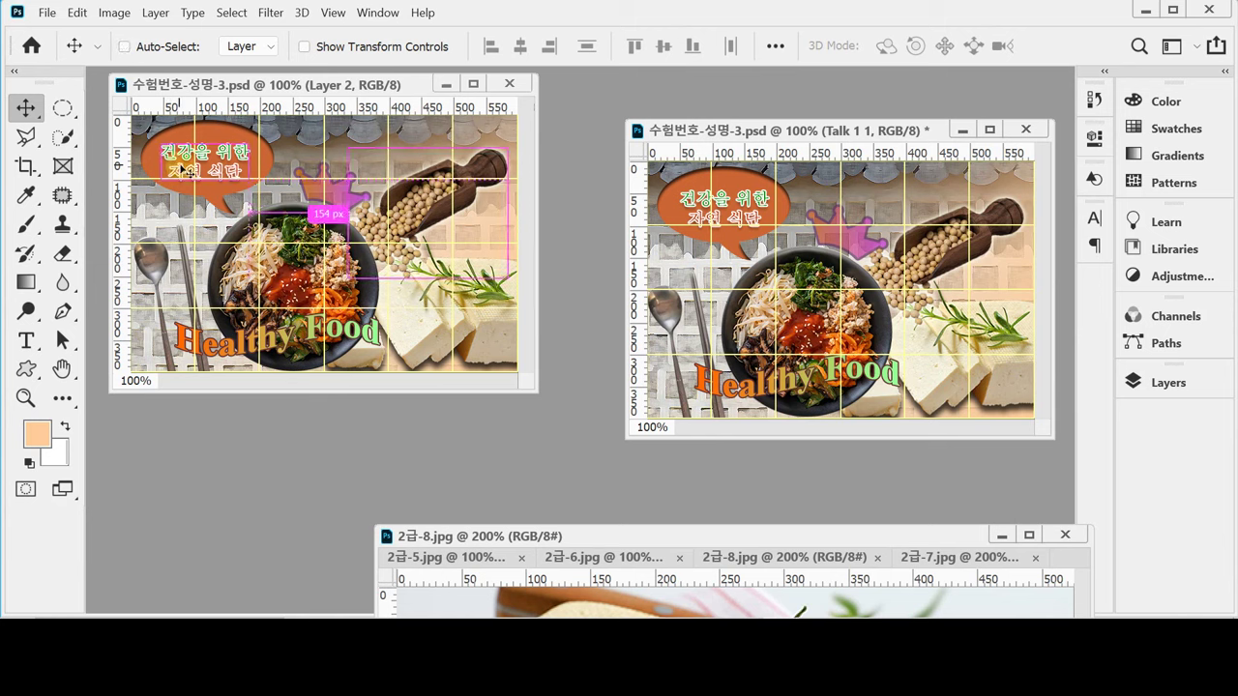
Hide the grid over the finished composition.
{"action": "key", "text": "ctrl+apostrophe"}
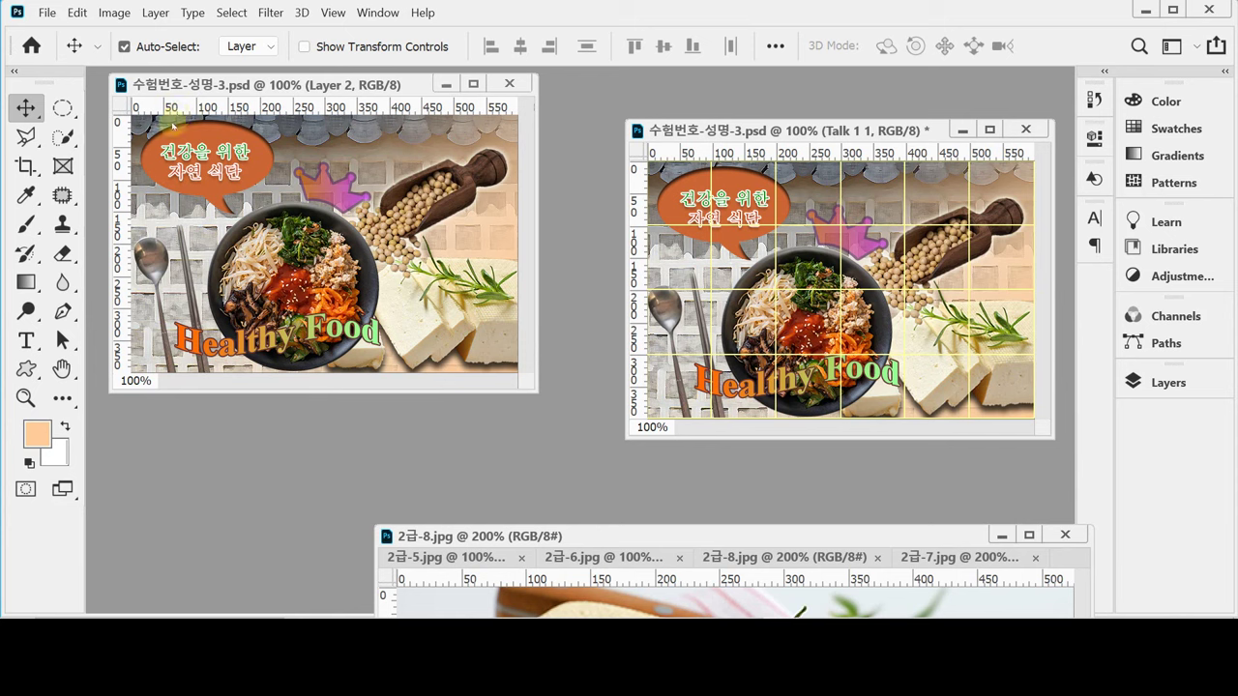
{"action": "key", "text": "ctrl"}
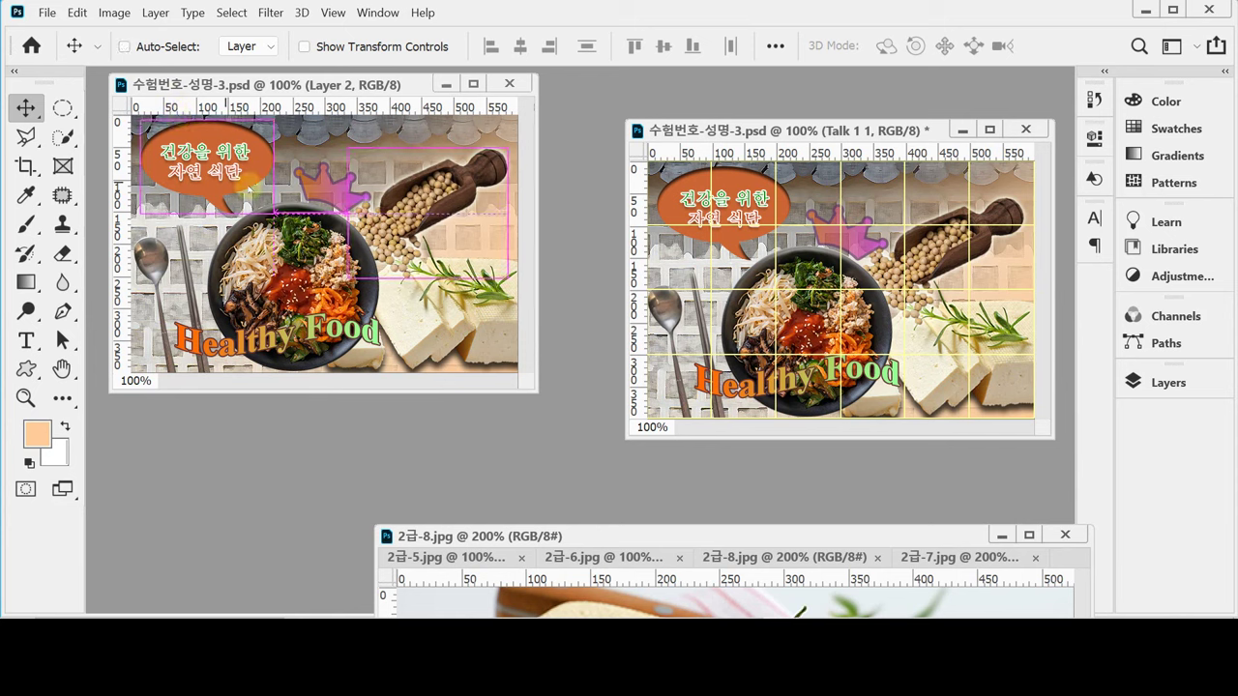
Save a JPEG copy named 수험번호-성명-3.jpg in the GTQ folder inside the Documents (문서) folder.
{"action": "key", "text": "ctrl+shift+s"}
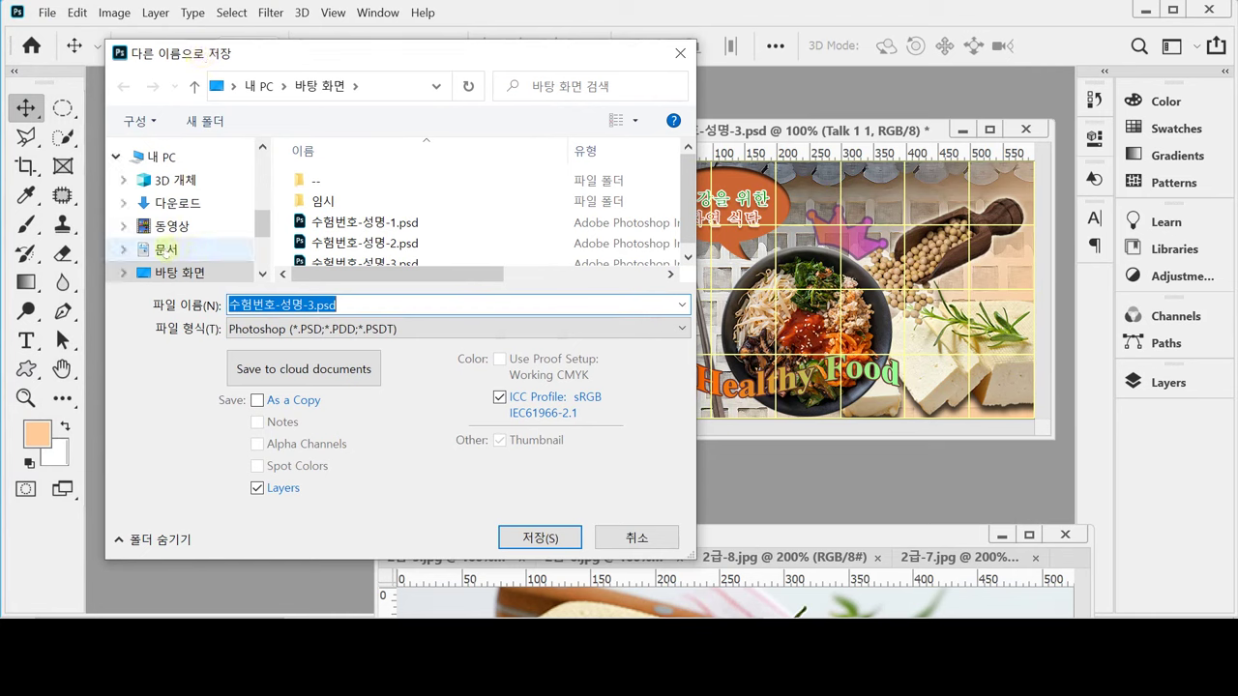
{"action": "left_click", "coordinate": [164, 250]}
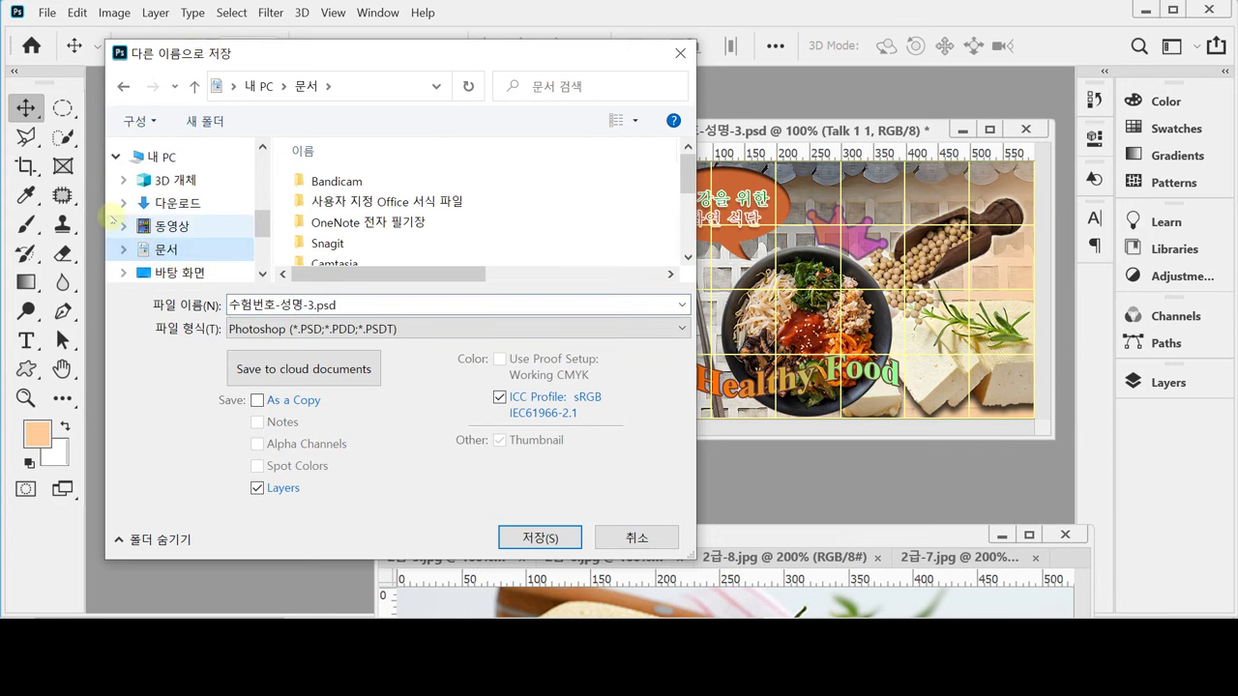
{"action": "scroll", "coordinate": [557, 217], "scroll_direction": "down", "scroll_amount": 5}
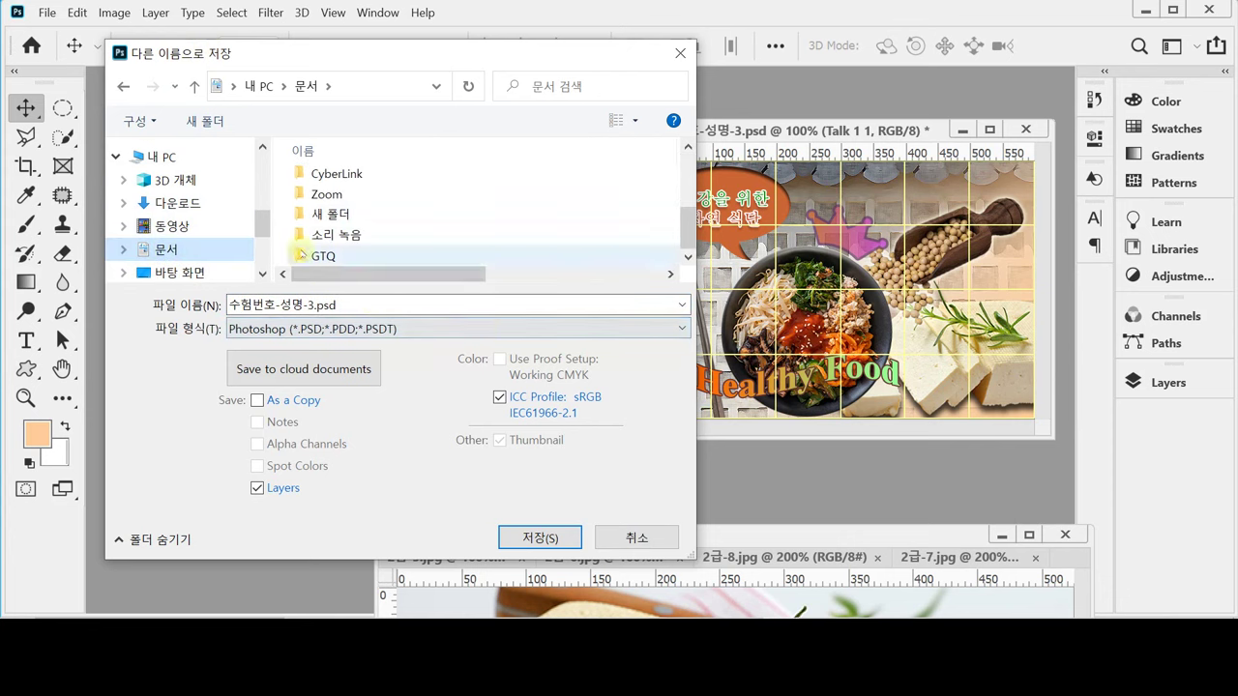
{"action": "double_click", "coordinate": [324, 257]}
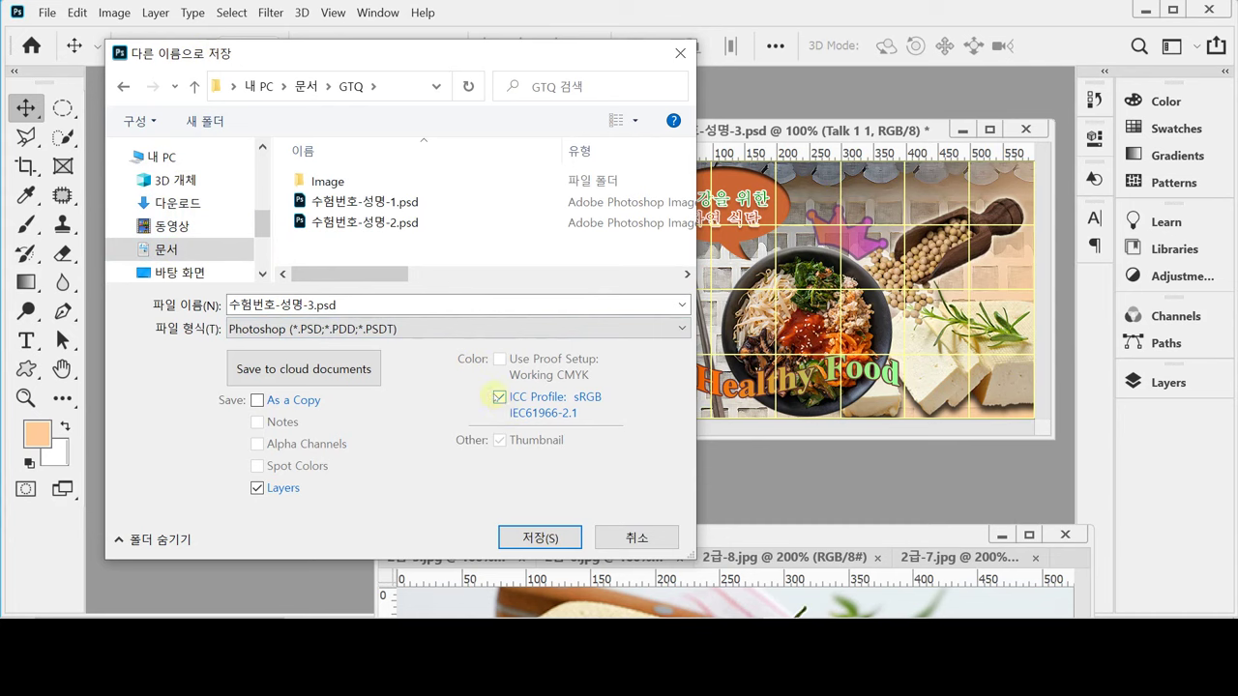
{"action": "left_click", "coordinate": [346, 329]}
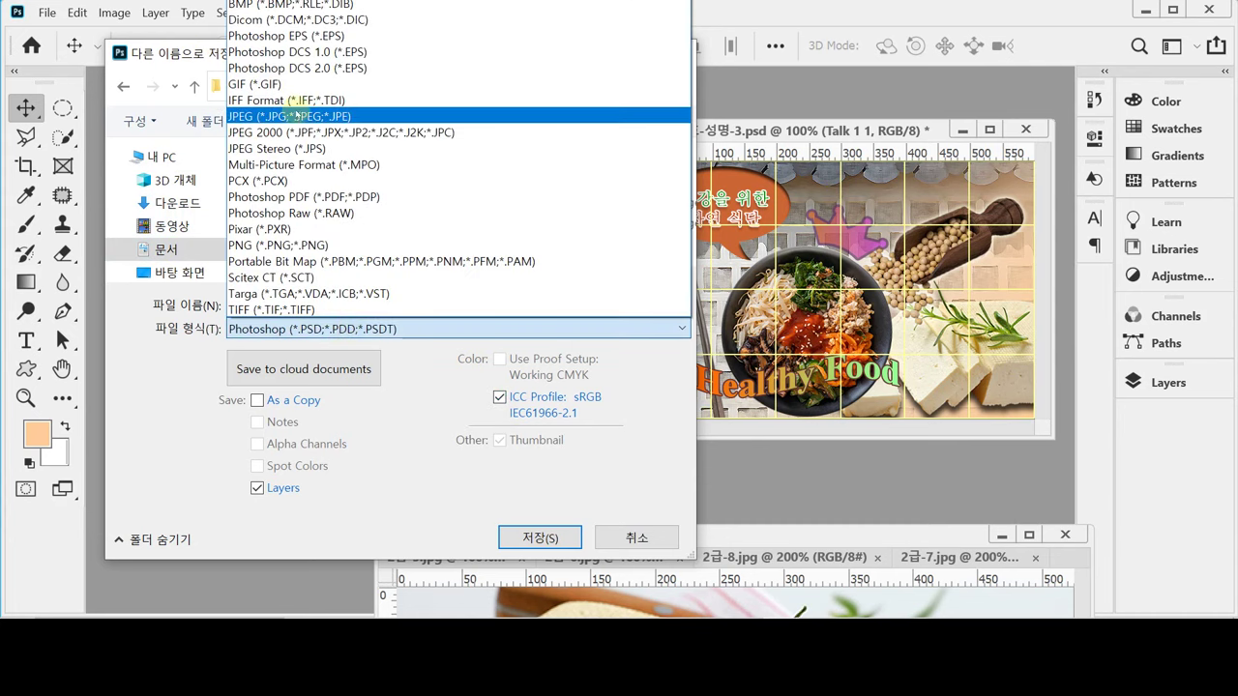
{"action": "left_click", "coordinate": [295, 116]}
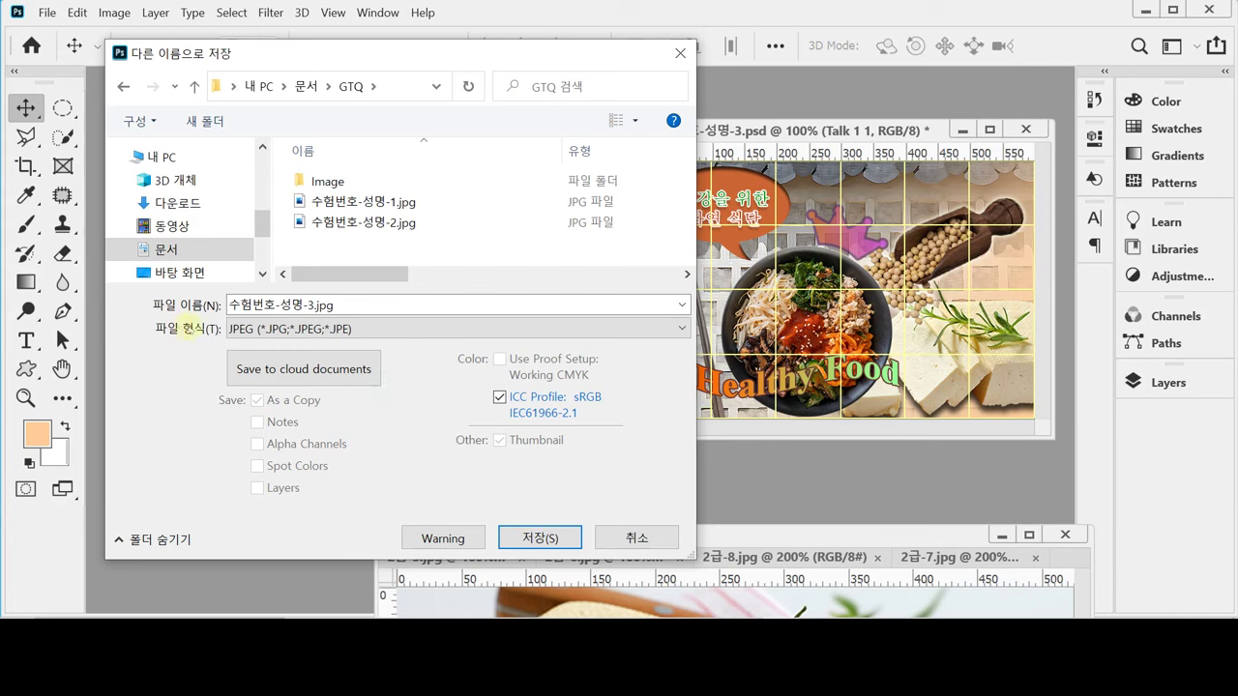
{"action": "left_click", "coordinate": [271, 330]}
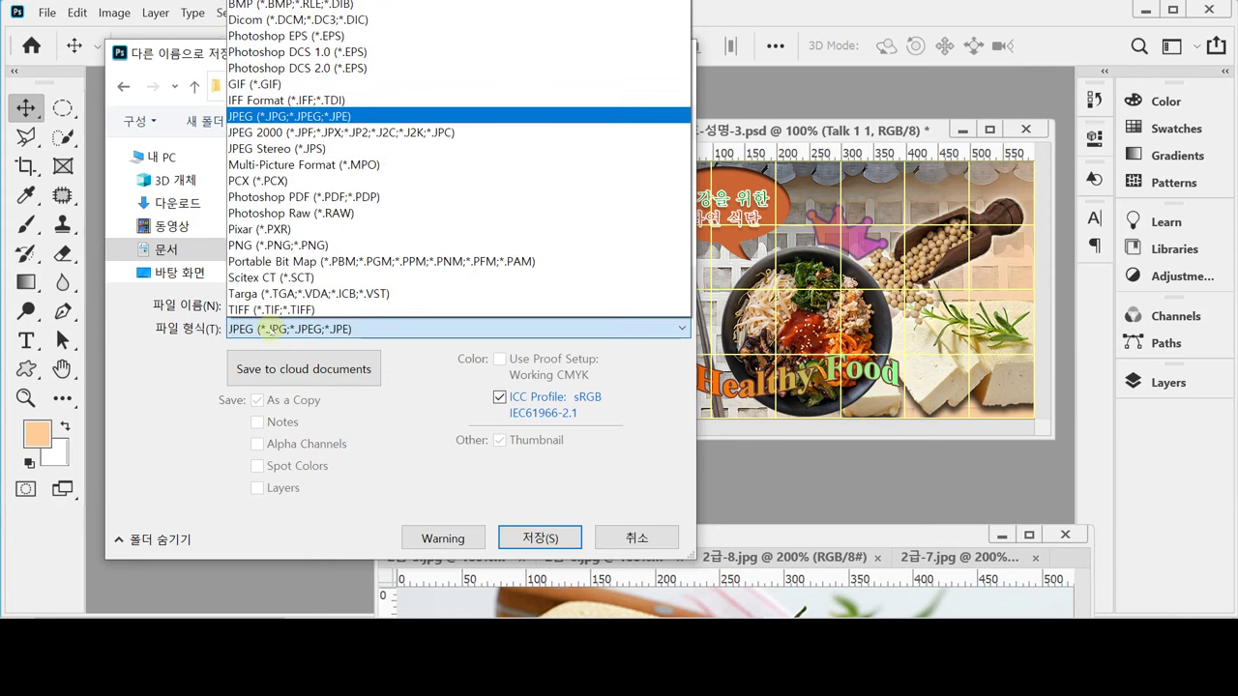
{"action": "left_click", "coordinate": [272, 330]}
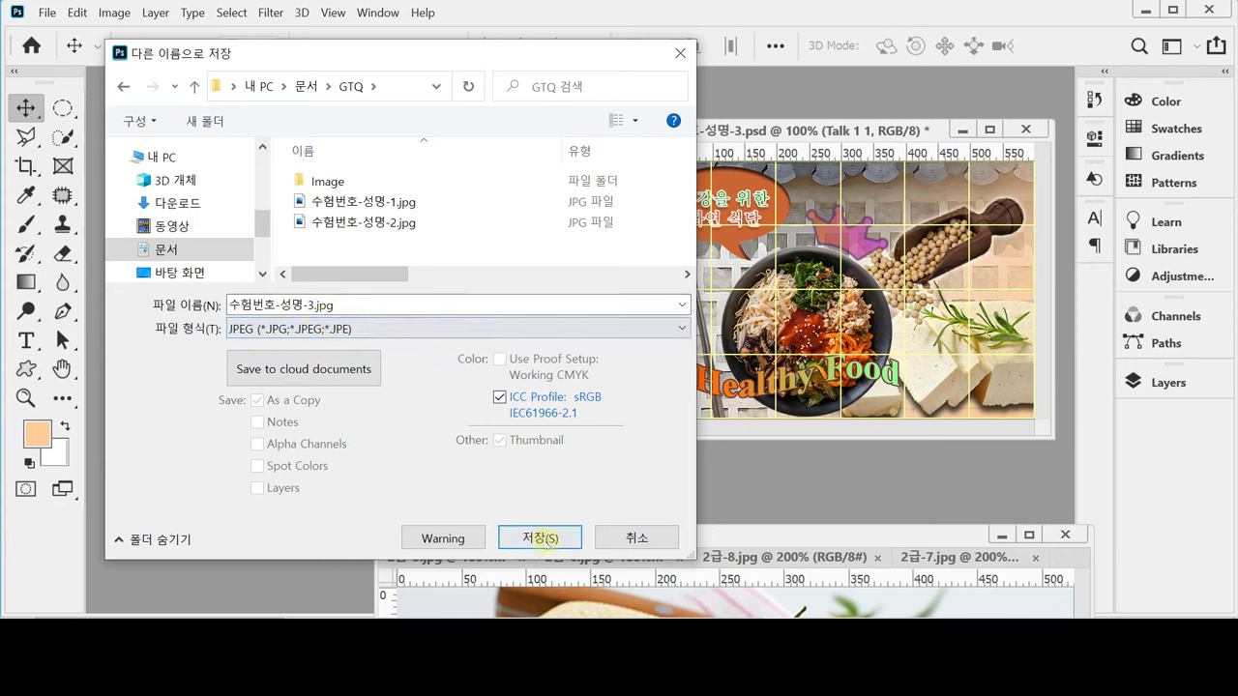
{"action": "left_click", "coordinate": [539, 538]}
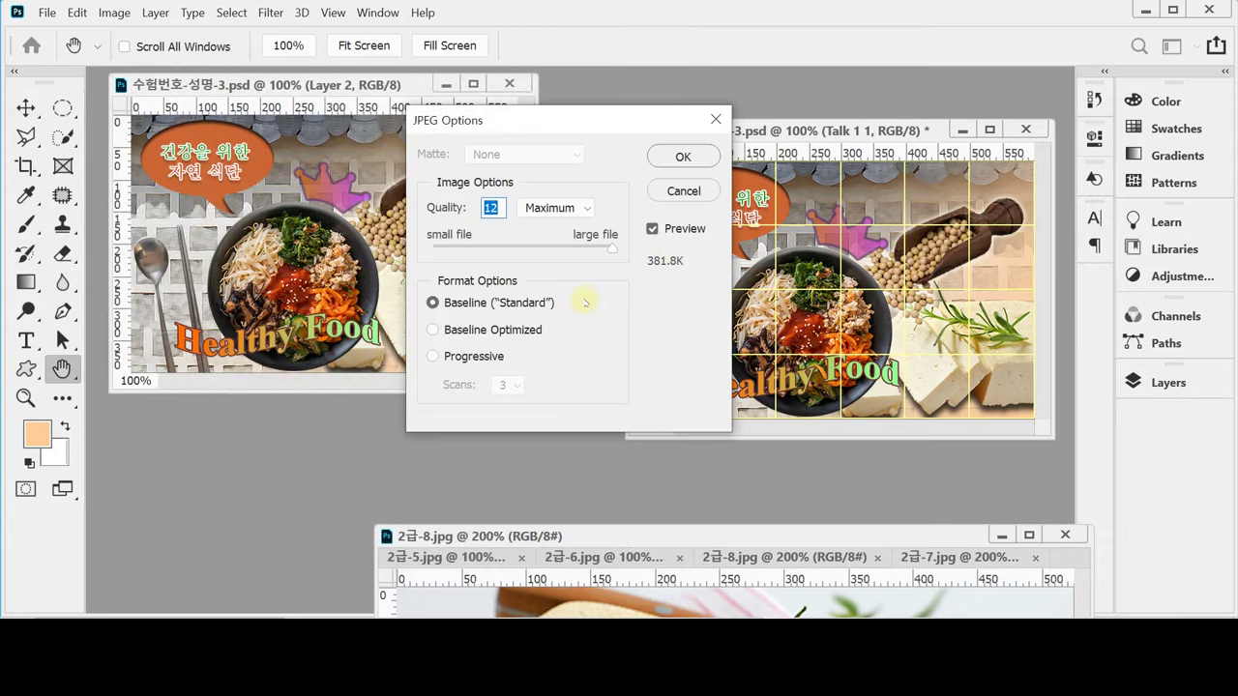
Set the JPEG quality to High (8) with the Baseline ("Standard") format and accept the JPEG options.
{"action": "left_click", "coordinate": [553, 208]}
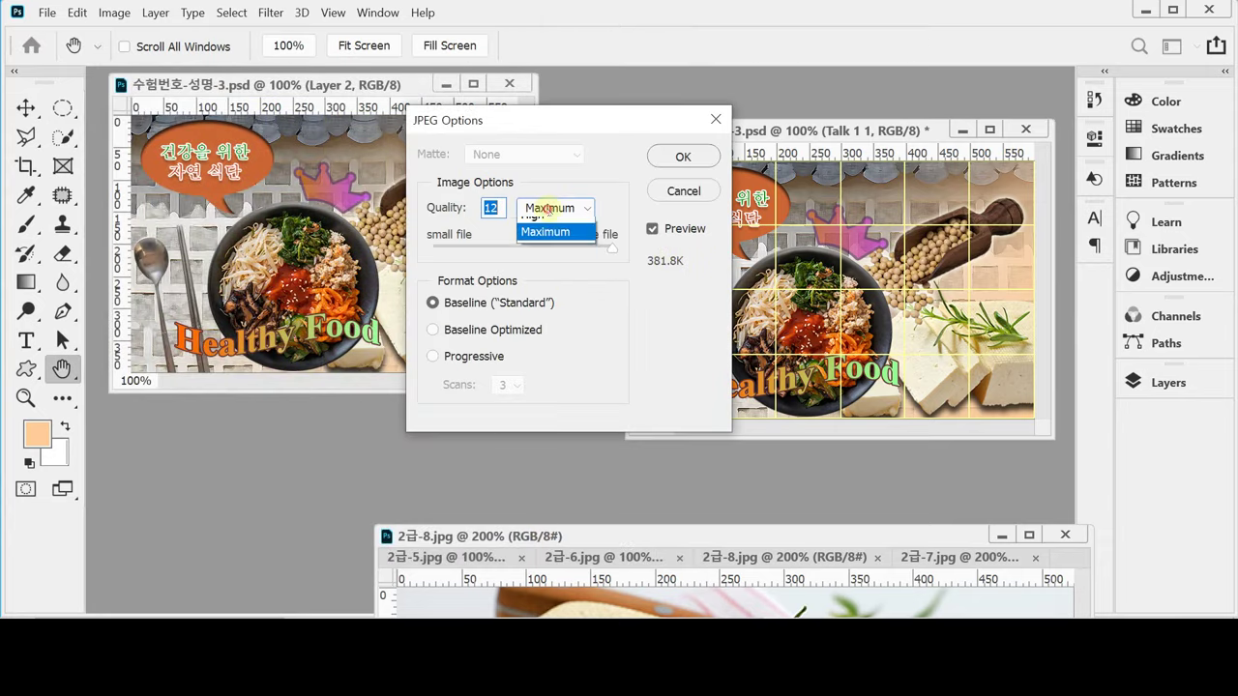
{"action": "left_click", "coordinate": [548, 259]}
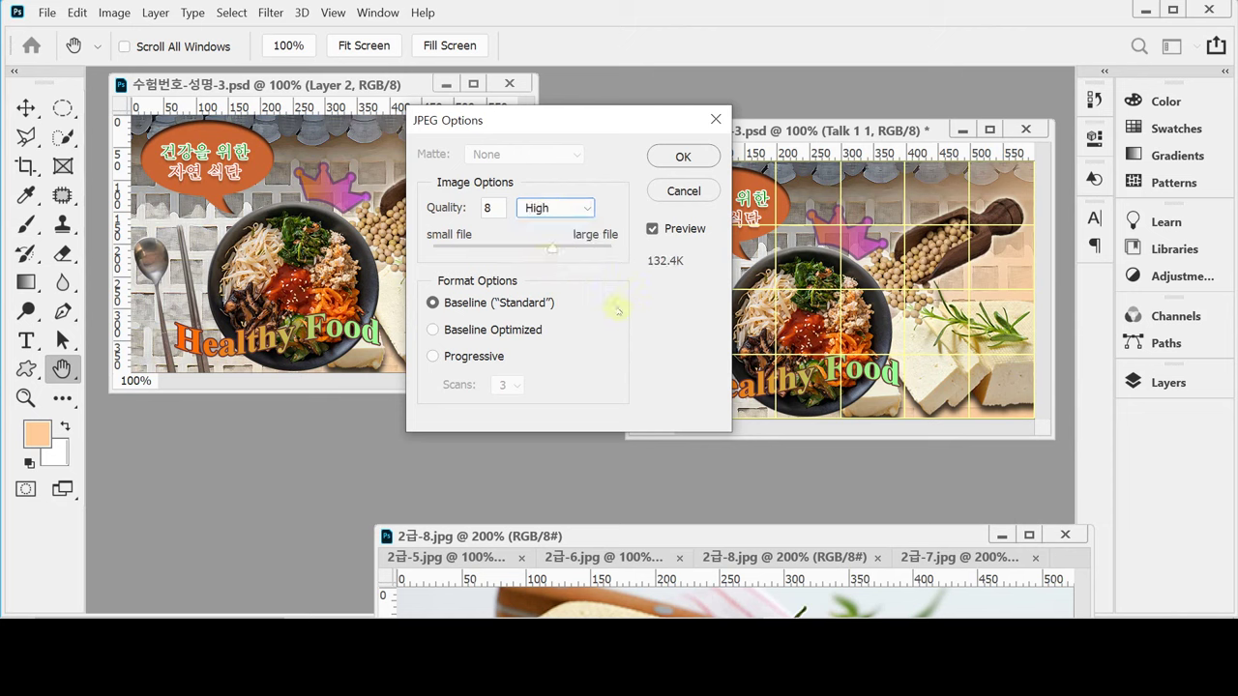
{"action": "left_click", "coordinate": [682, 157]}
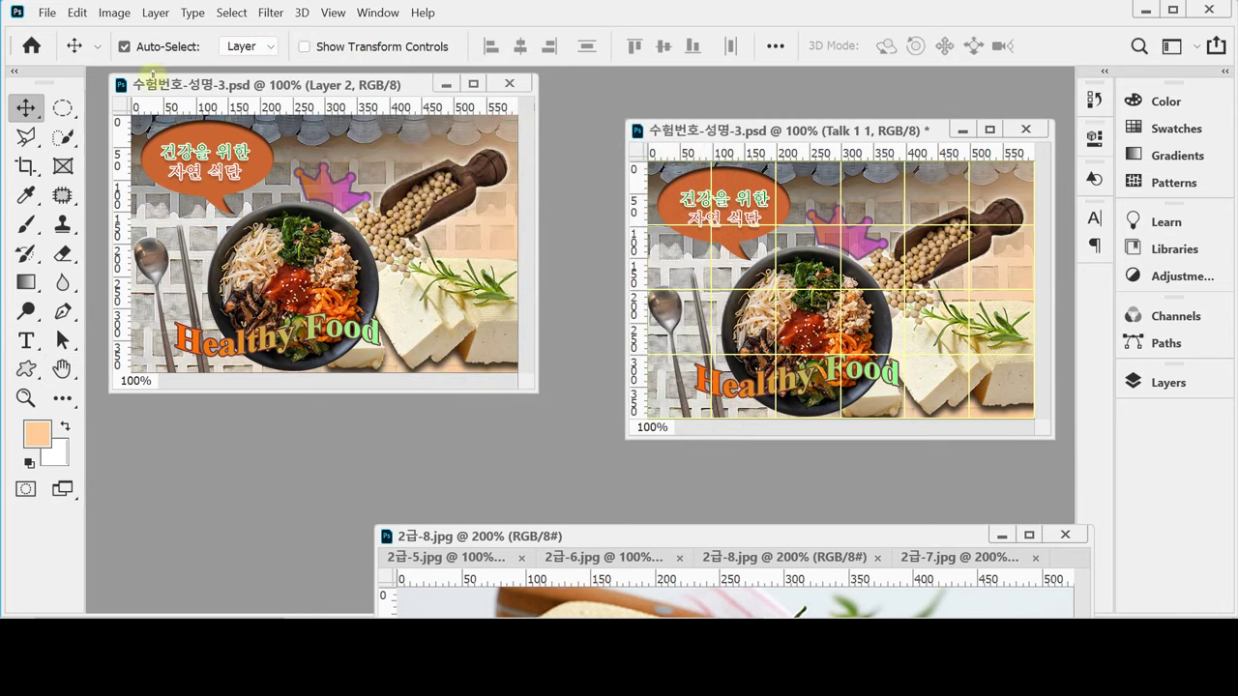
Resize the composition to 60 × 40 pixels at 72 pixels/inch.
{"action": "left_click", "coordinate": [114, 13]}
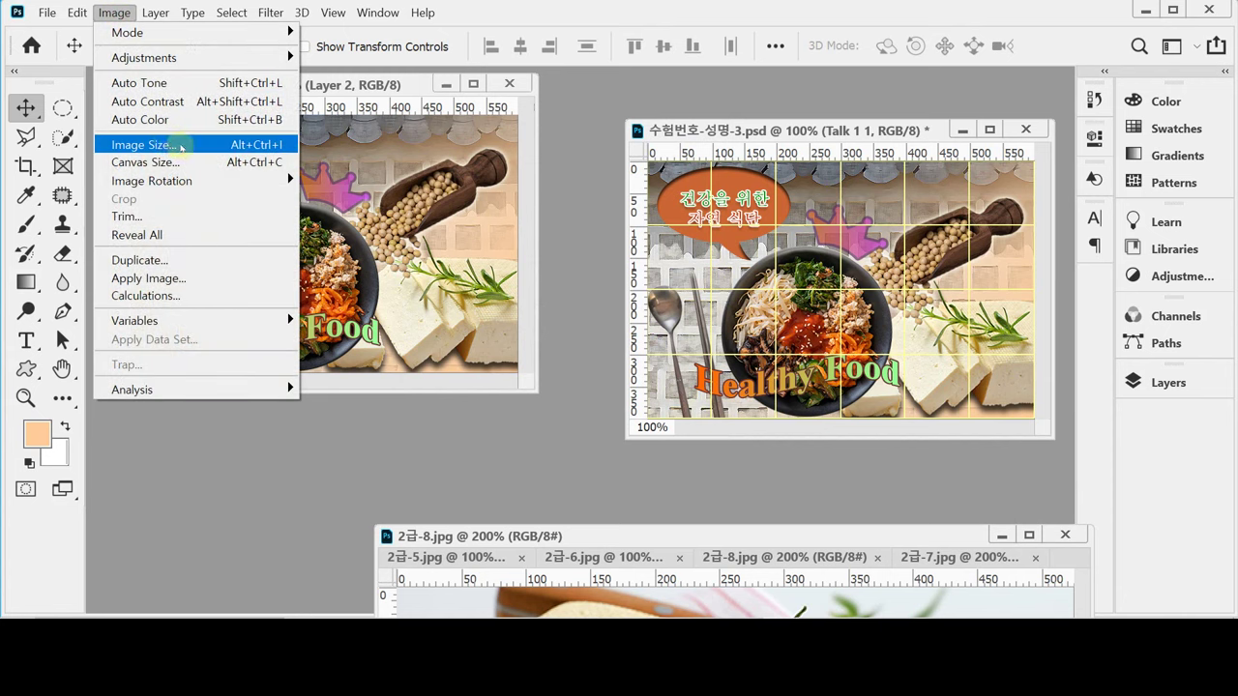
{"action": "left_click", "coordinate": [181, 147]}
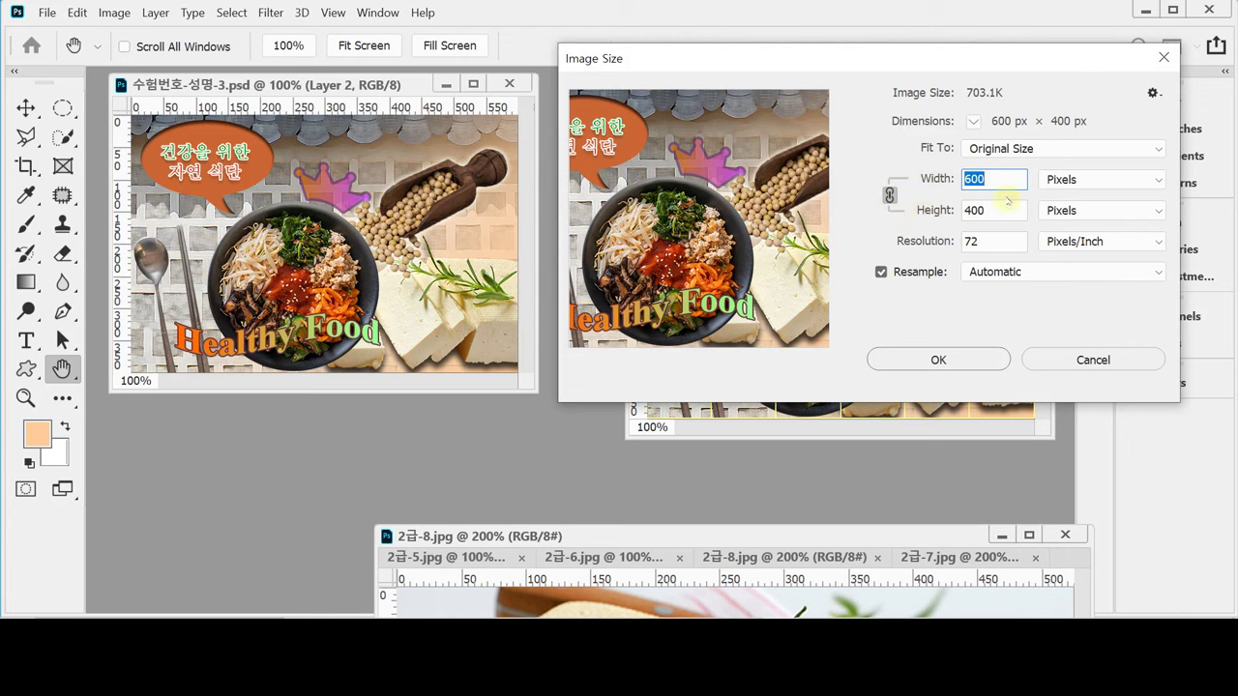
{"action": "type", "text": "60"}
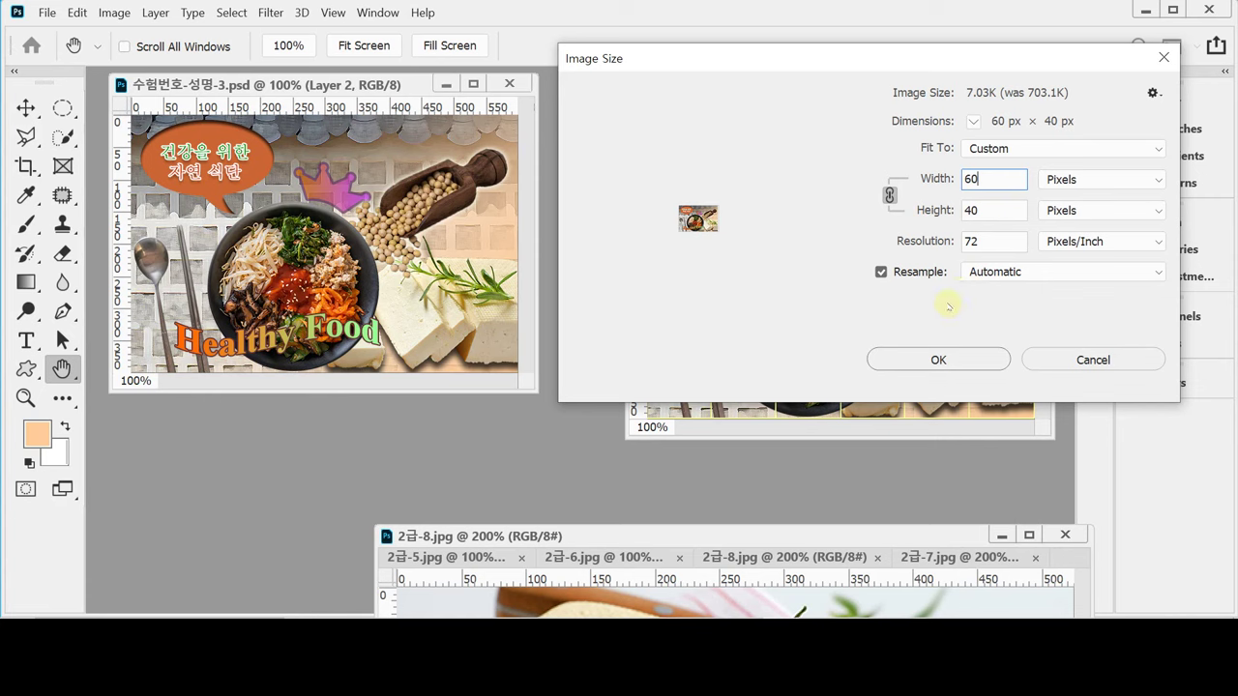
{"action": "mouse_move", "coordinate": [669, 243]}
{"action": "left_click", "coordinate": [938, 360]}
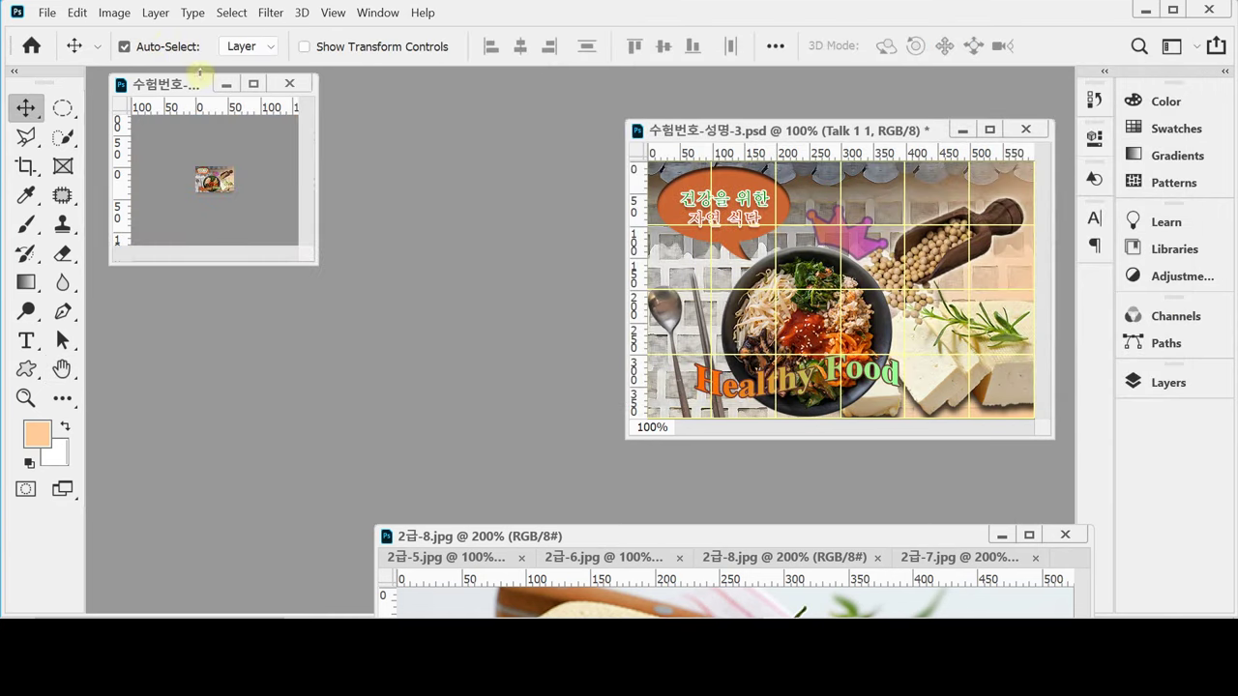
Save the reduced composition as 수험번호-성명-3.psd with layers in the GTQ folder inside the Documents (문서) folder.
{"action": "left_click", "coordinate": [50, 14]}
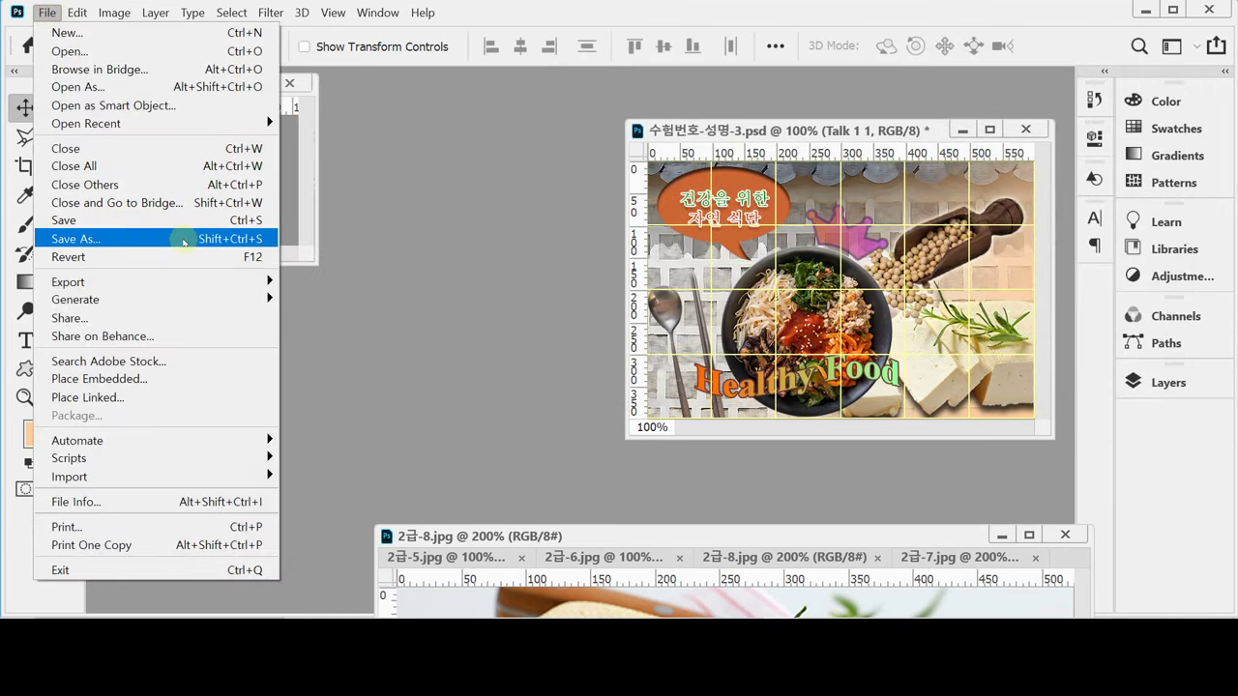
{"action": "left_click", "coordinate": [183, 238]}
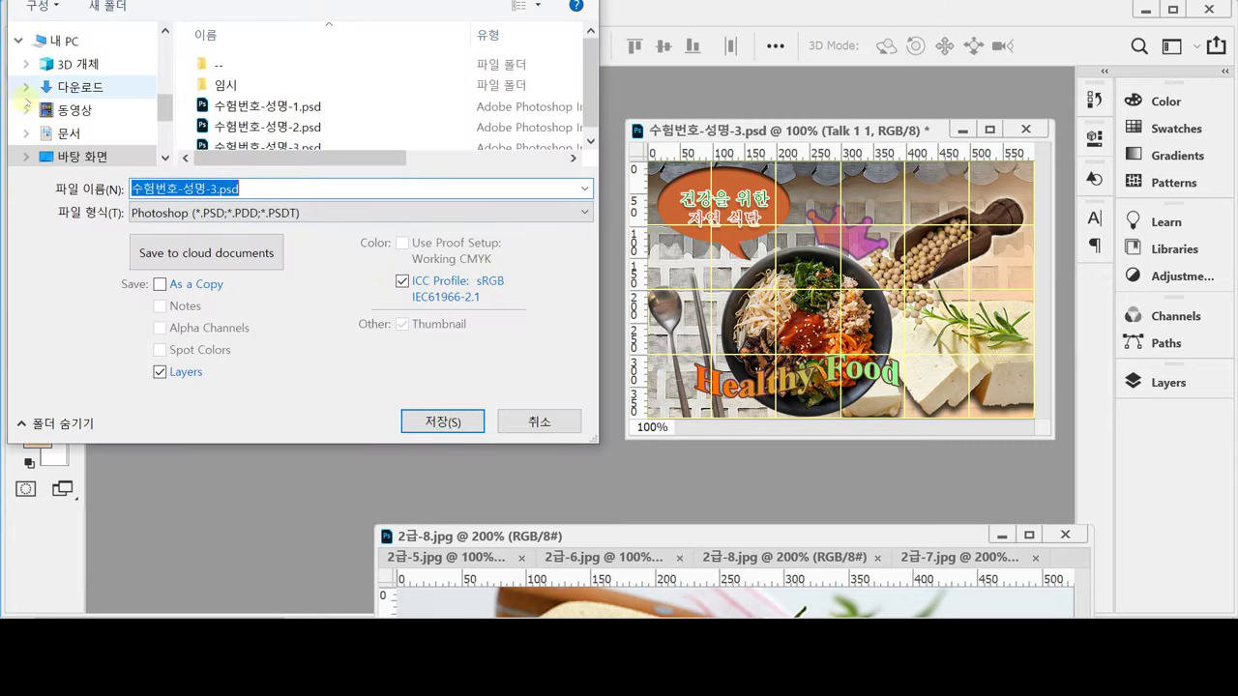
{"action": "left_click", "coordinate": [64, 134]}
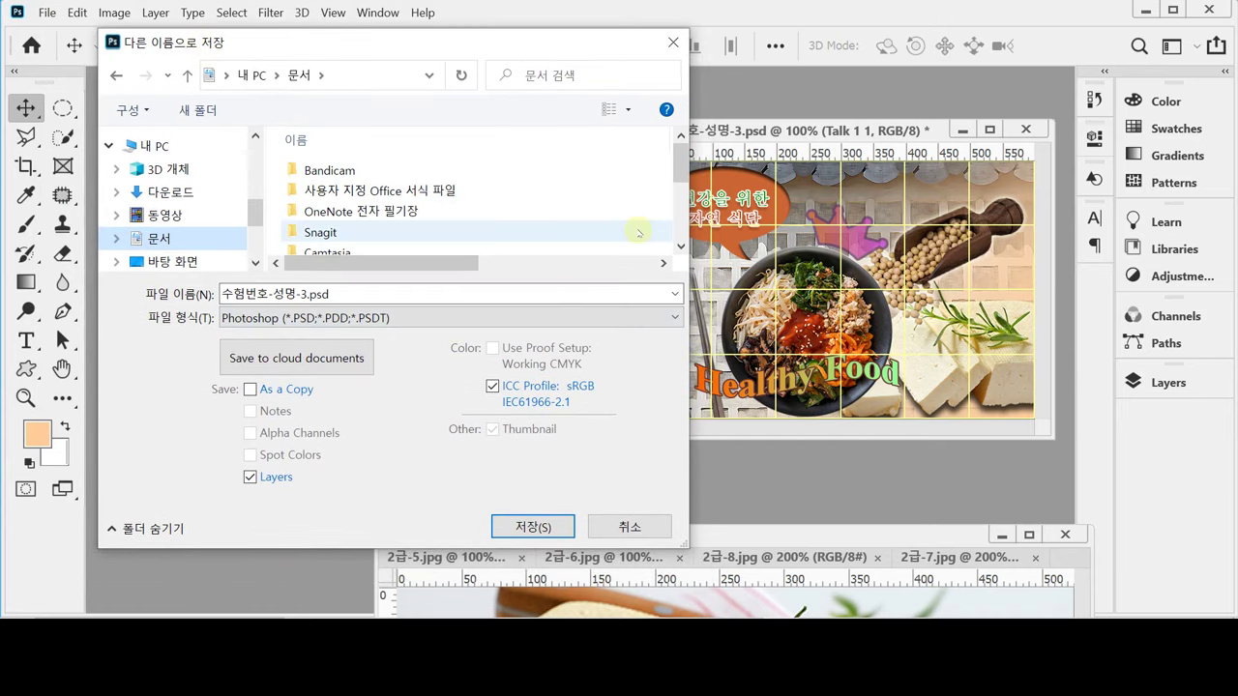
{"action": "scroll", "coordinate": [435, 213], "scroll_direction": "down", "scroll_amount": 3}
{"action": "left_click", "coordinate": [288, 244]}
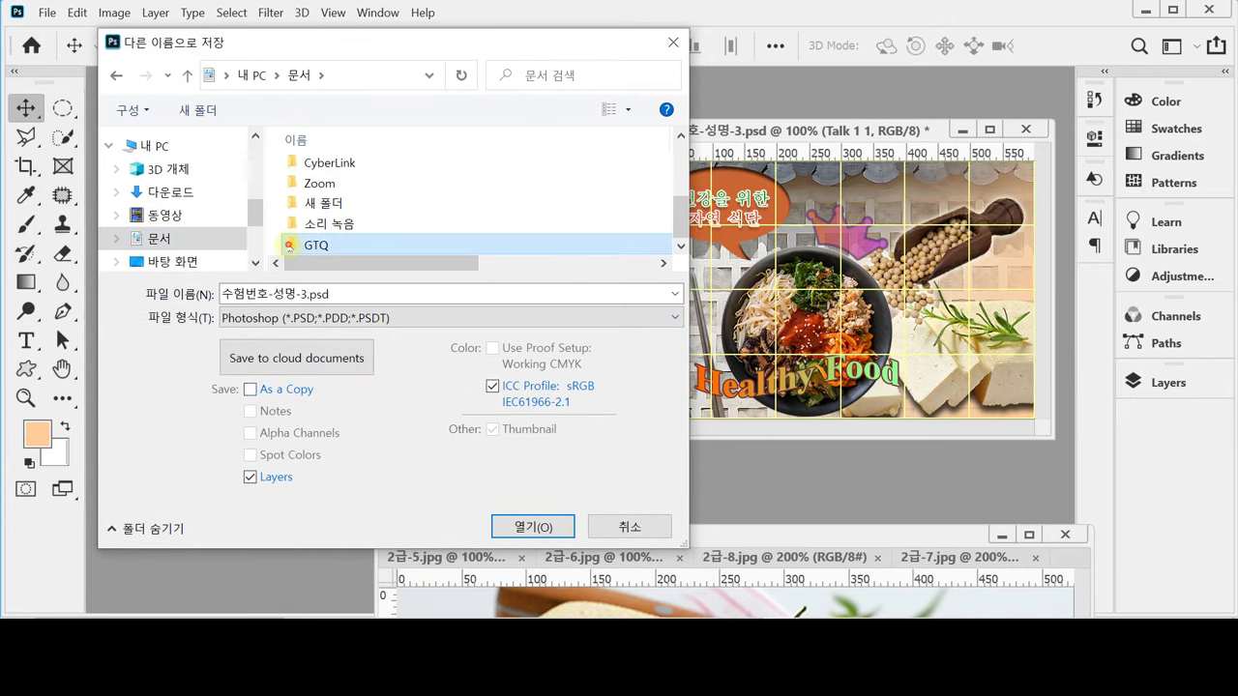
{"action": "double_click", "coordinate": [288, 244]}
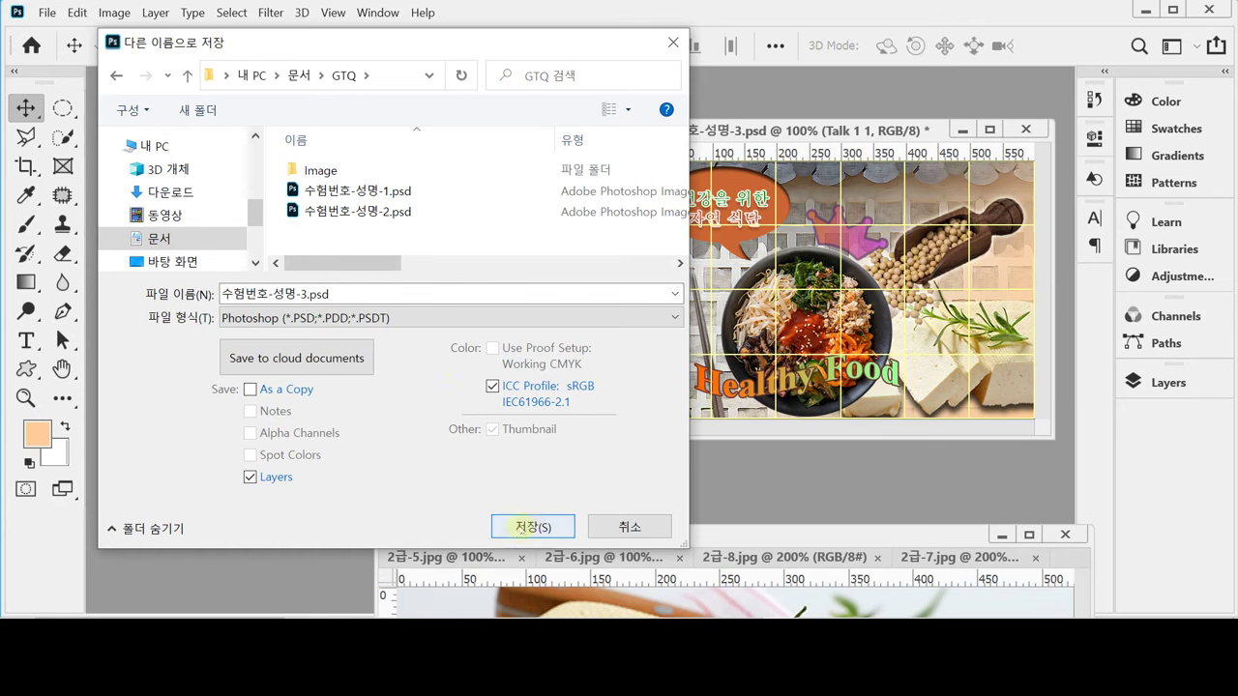
{"action": "left_click", "coordinate": [528, 528]}
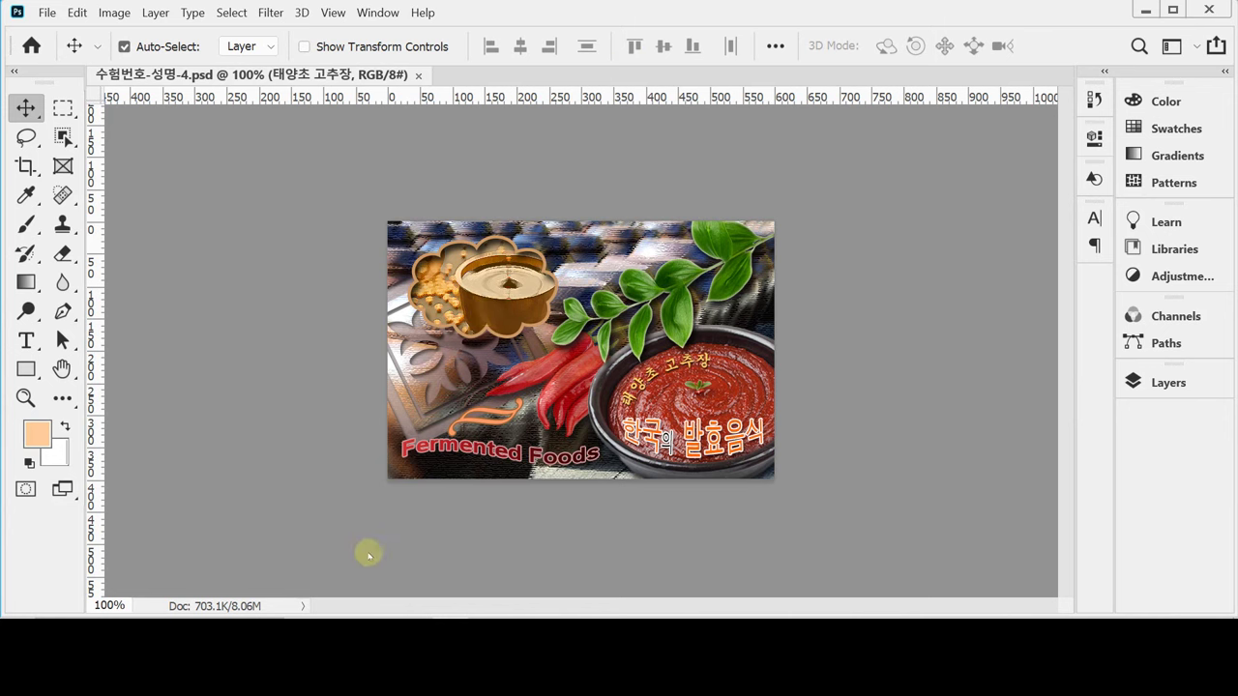
{"action": "left_click", "coordinate": [344, 605]}
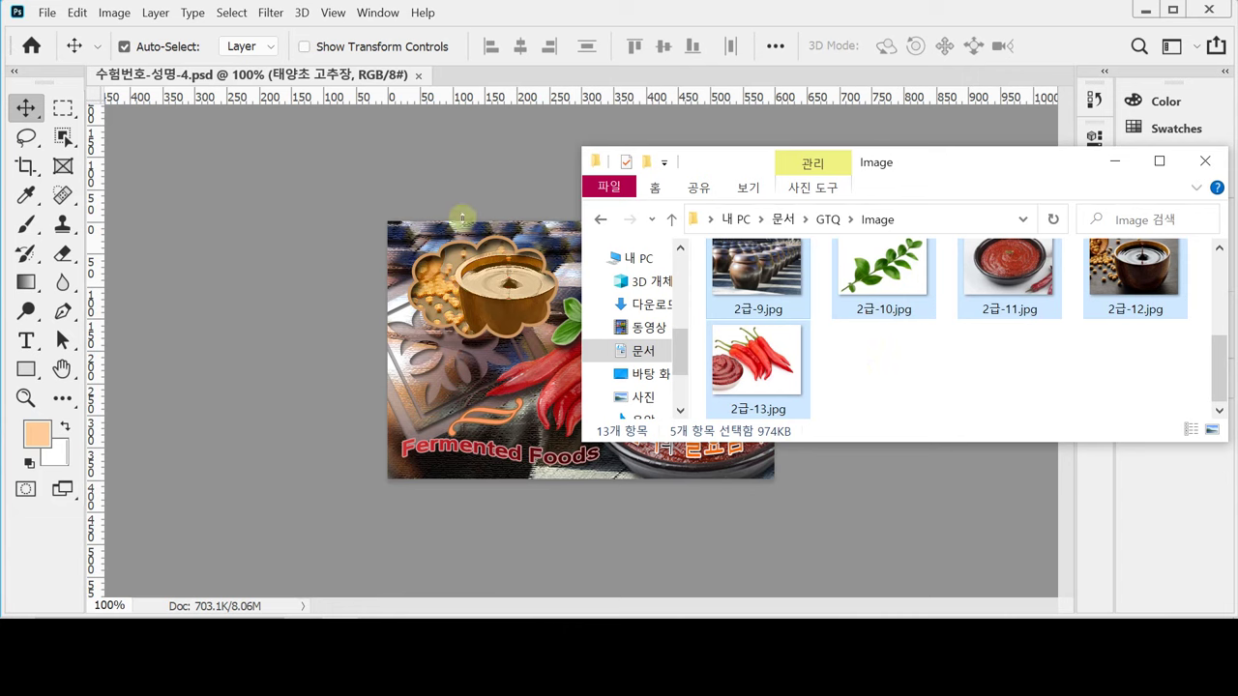
{"action": "left_click", "coordinate": [334, 184]}
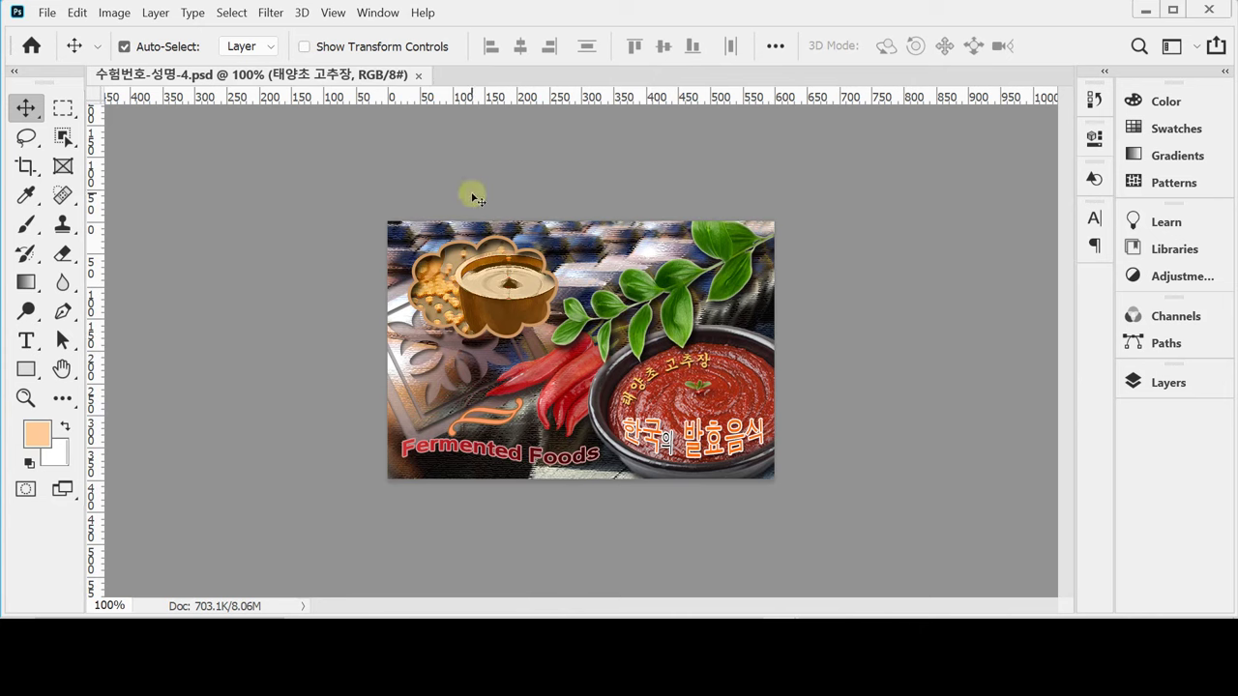
Create a white 600 × 400 px RGB document at 72 pixels/inch and float its enlarged window beside the reference composition.
{"action": "key", "text": "ctrl+n"}
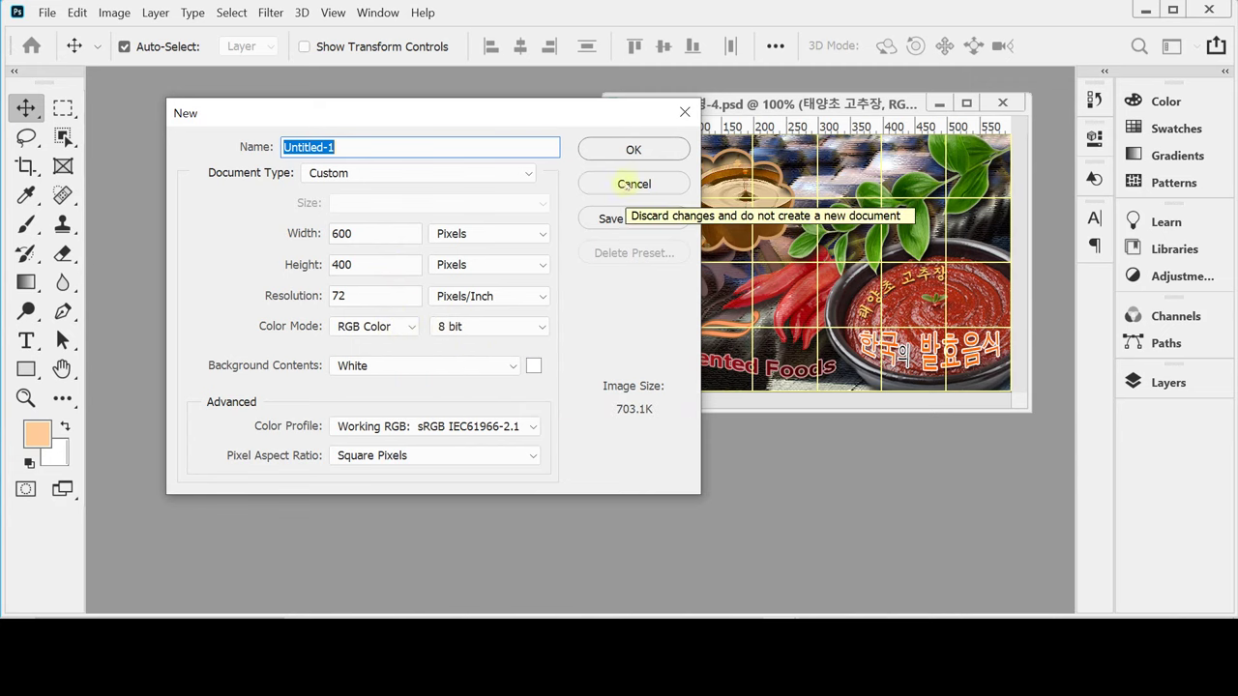
{"action": "left_click", "coordinate": [632, 150]}
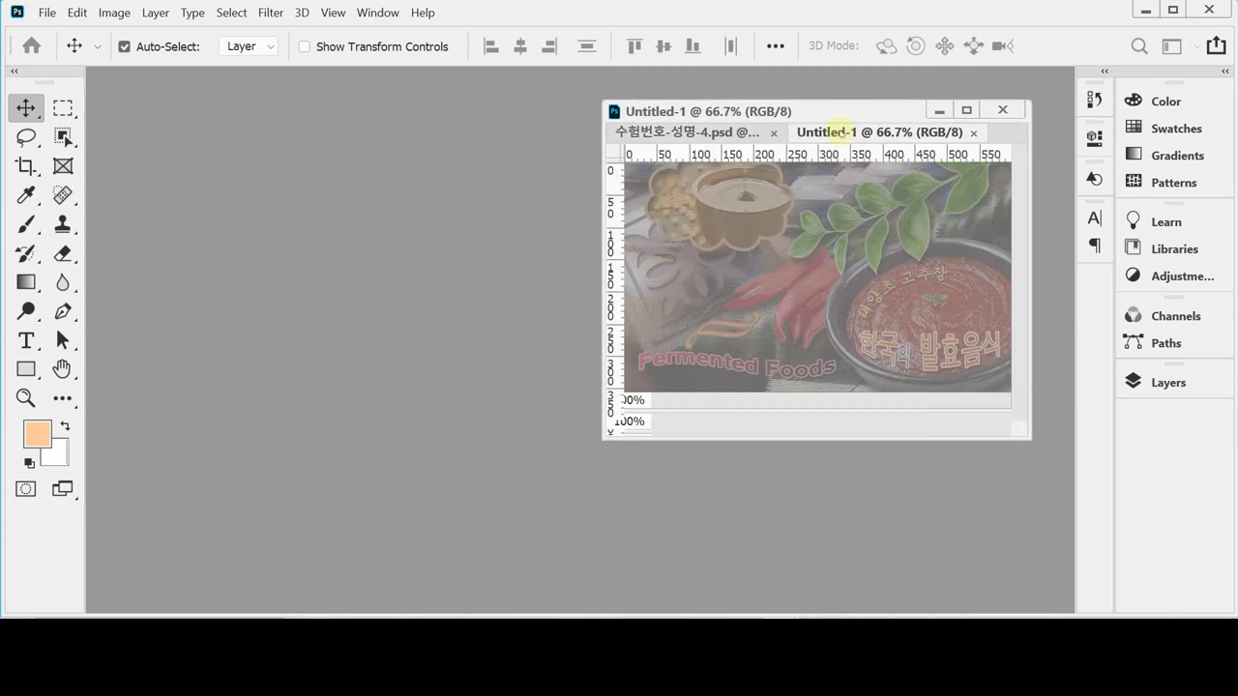
{"action": "left_click_drag", "start_coordinate": [837, 132], "coordinate": [184, 136]}
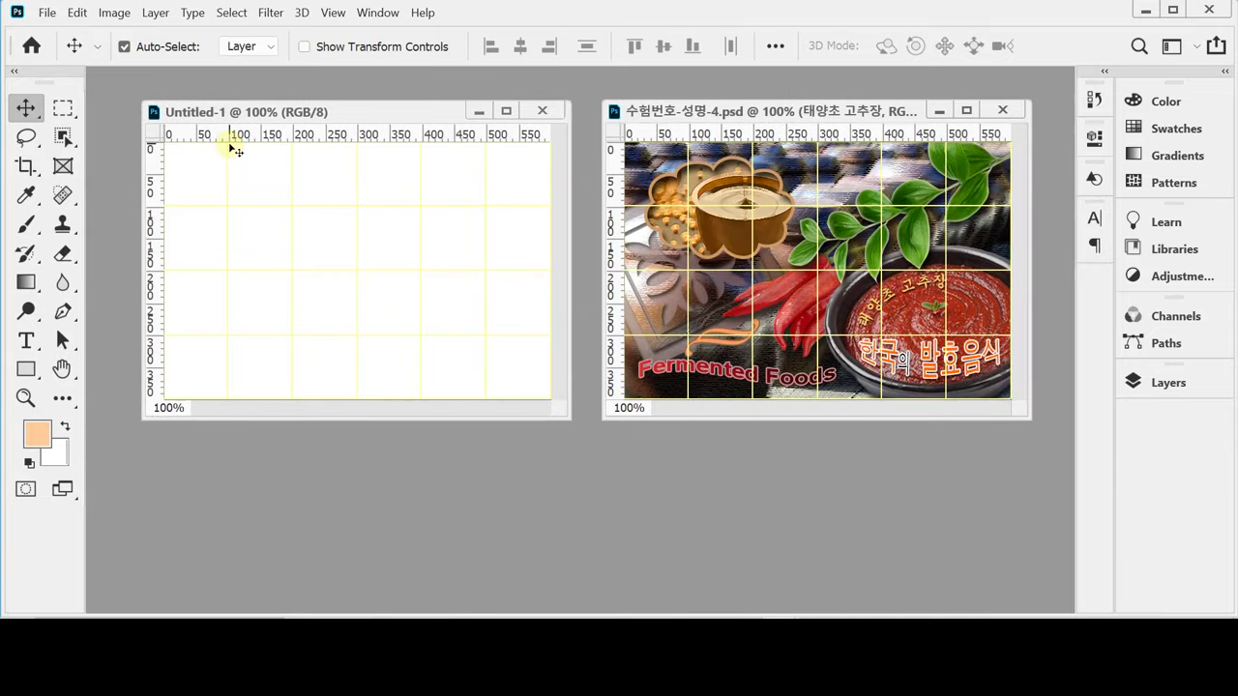
{"action": "left_click_drag", "start_coordinate": [340, 109], "coordinate": [336, 117]}
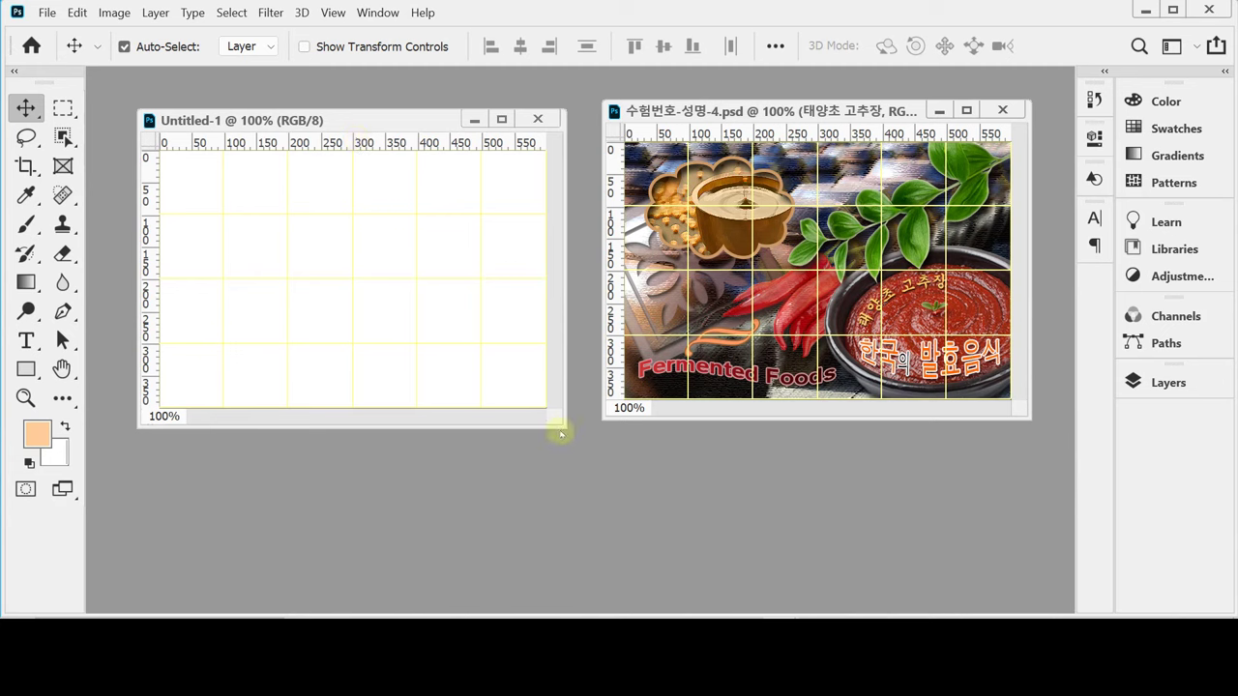
{"action": "left_click_drag", "start_coordinate": [563, 425], "coordinate": [579, 442]}
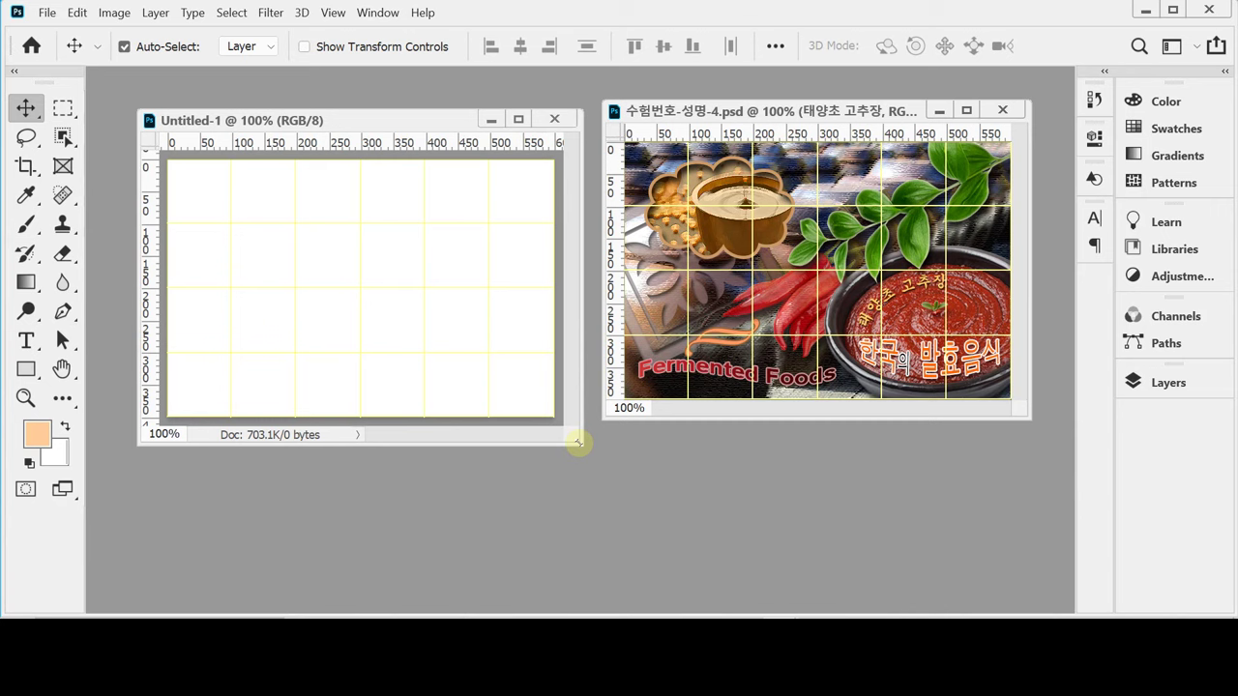
{"action": "left_click_drag", "start_coordinate": [577, 441], "coordinate": [579, 442]}
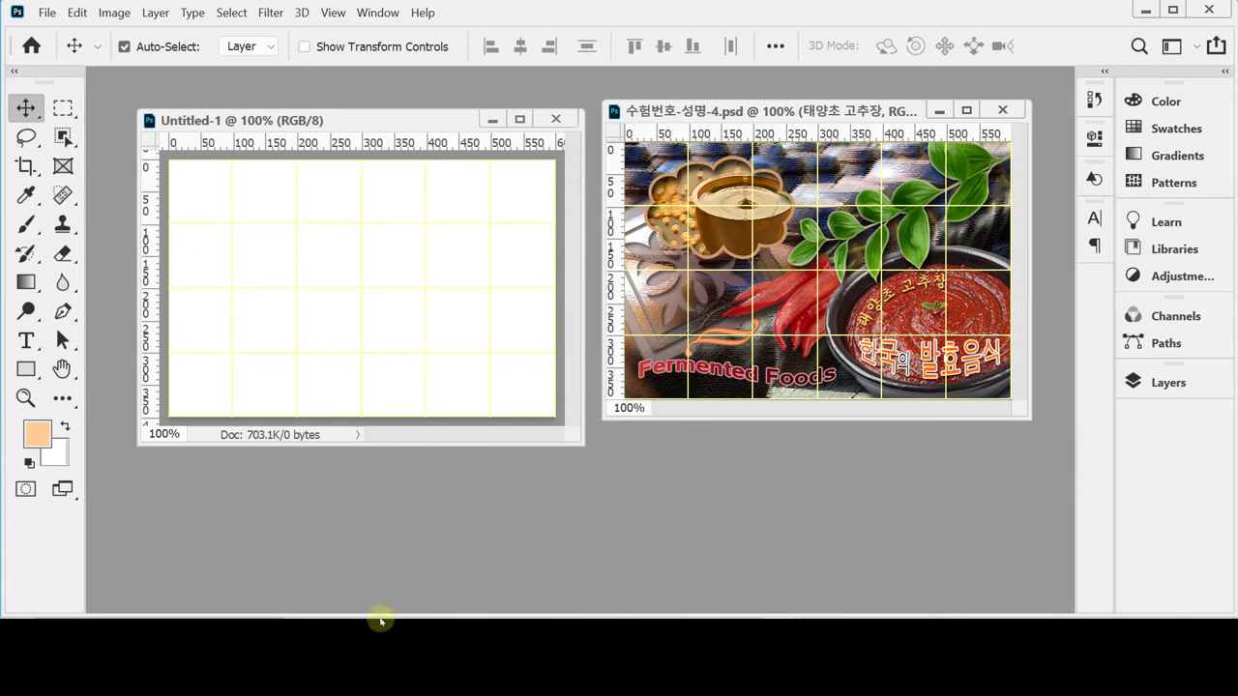
Open 2급-9.jpg to 2급-13.jpg from the GTQ Image folder in a floating window and bring 2급-9.jpg to the front.
{"action": "left_click", "coordinate": [338, 605]}
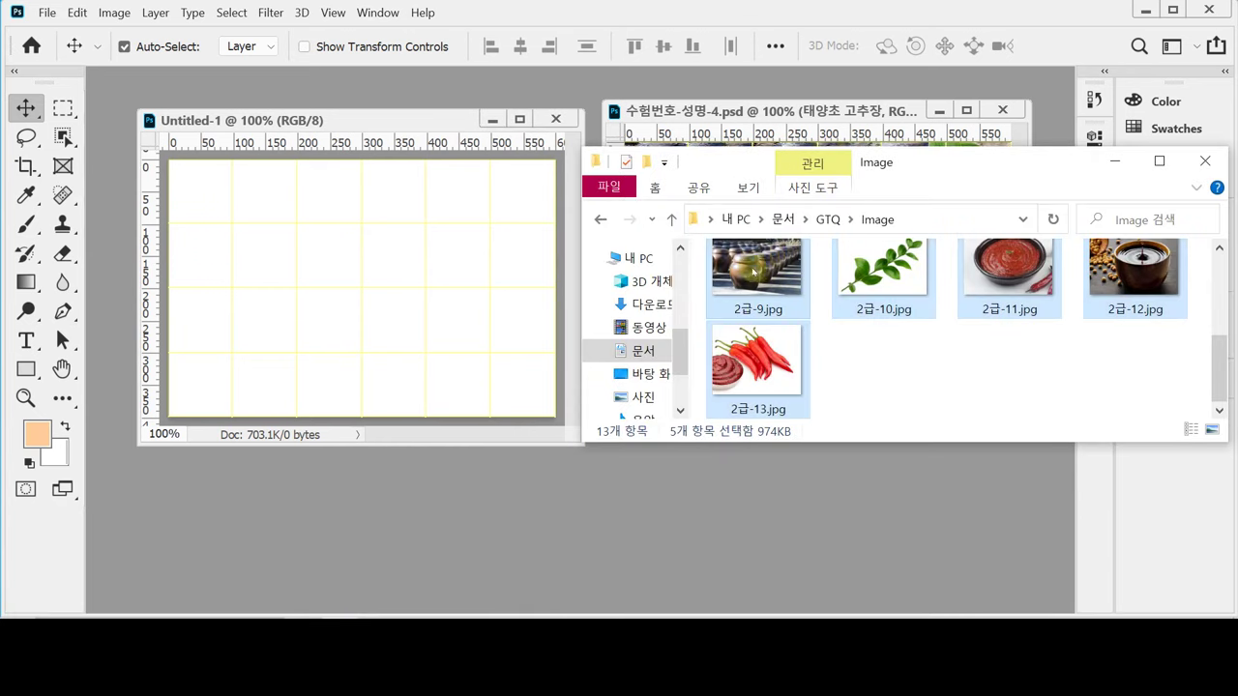
{"action": "left_click_drag", "start_coordinate": [759, 273], "coordinate": [665, 53]}
{"action": "left_click_drag", "start_coordinate": [504, 202], "coordinate": [755, 283]}
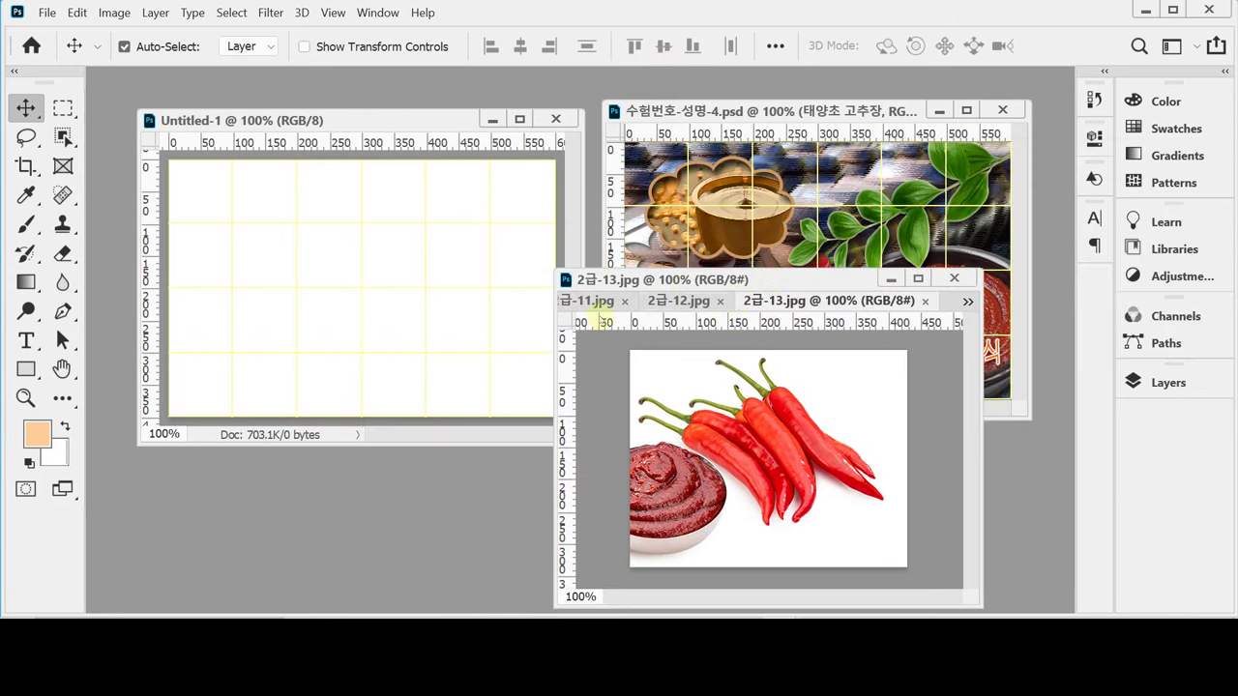
{"action": "left_click", "coordinate": [967, 302]}
{"action": "left_click", "coordinate": [1007, 307]}
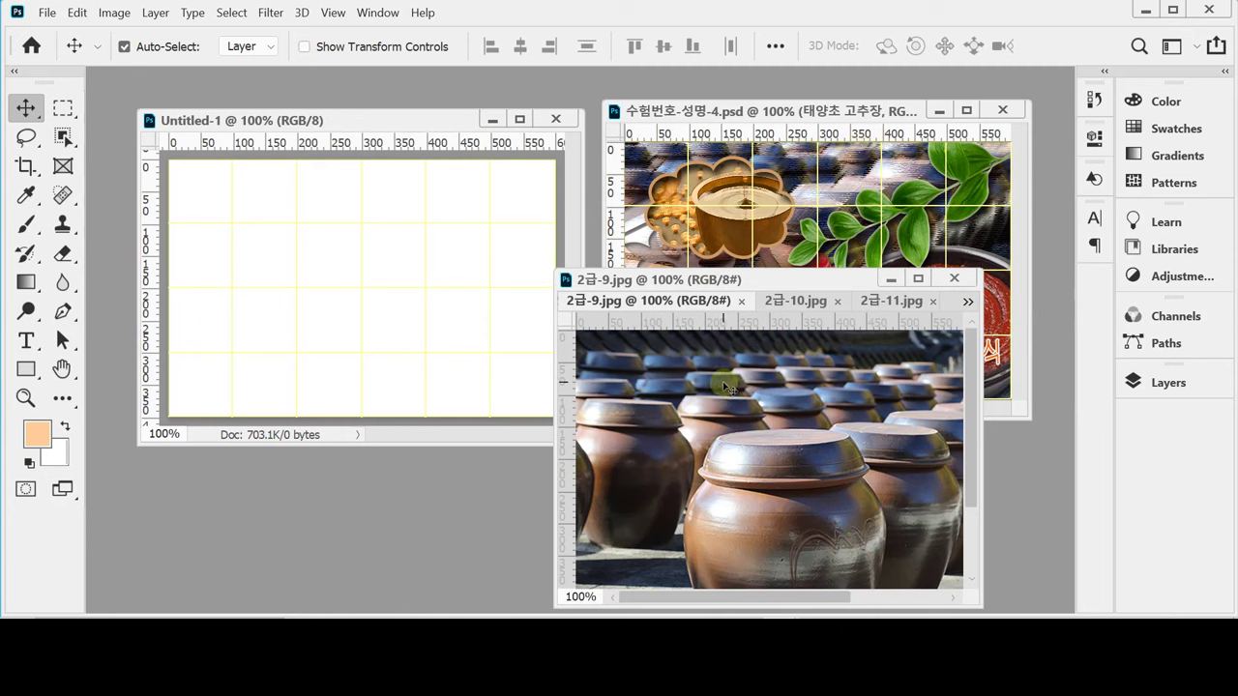
Copy the entire jar photo 2급-9.jpg into the blank document as a new layer covering the canvas.
{"action": "key", "text": "ctrl+a"}
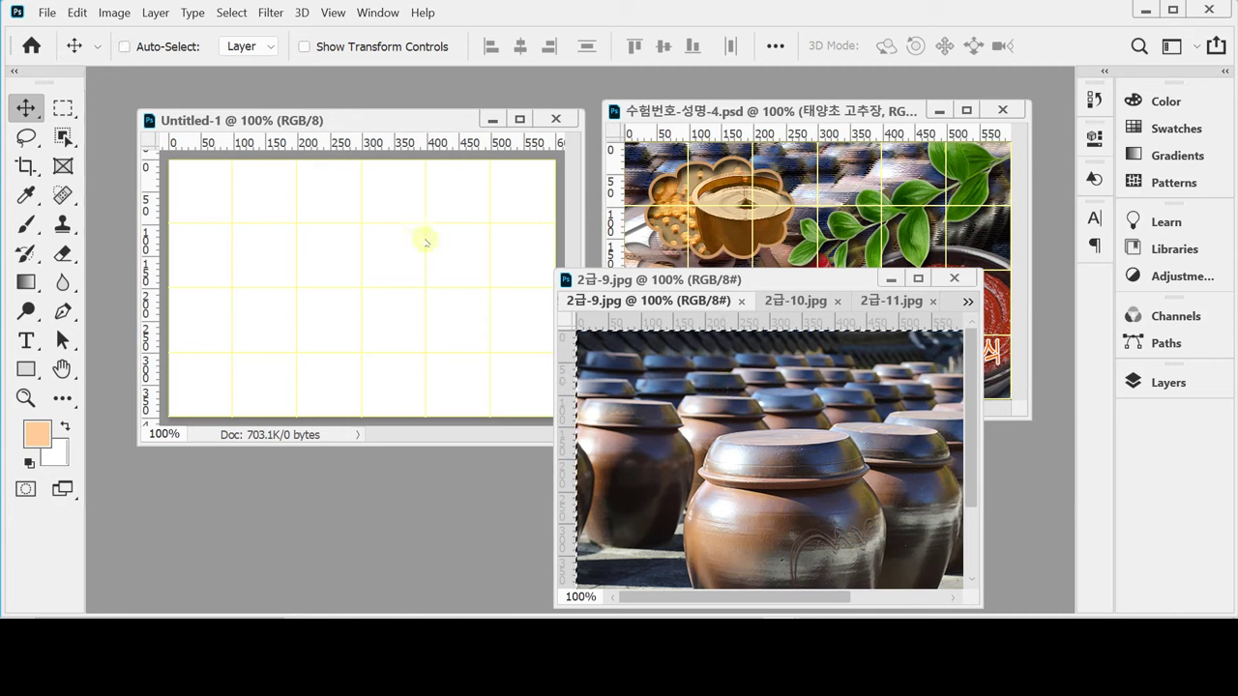
{"action": "left_click", "coordinate": [340, 127]}
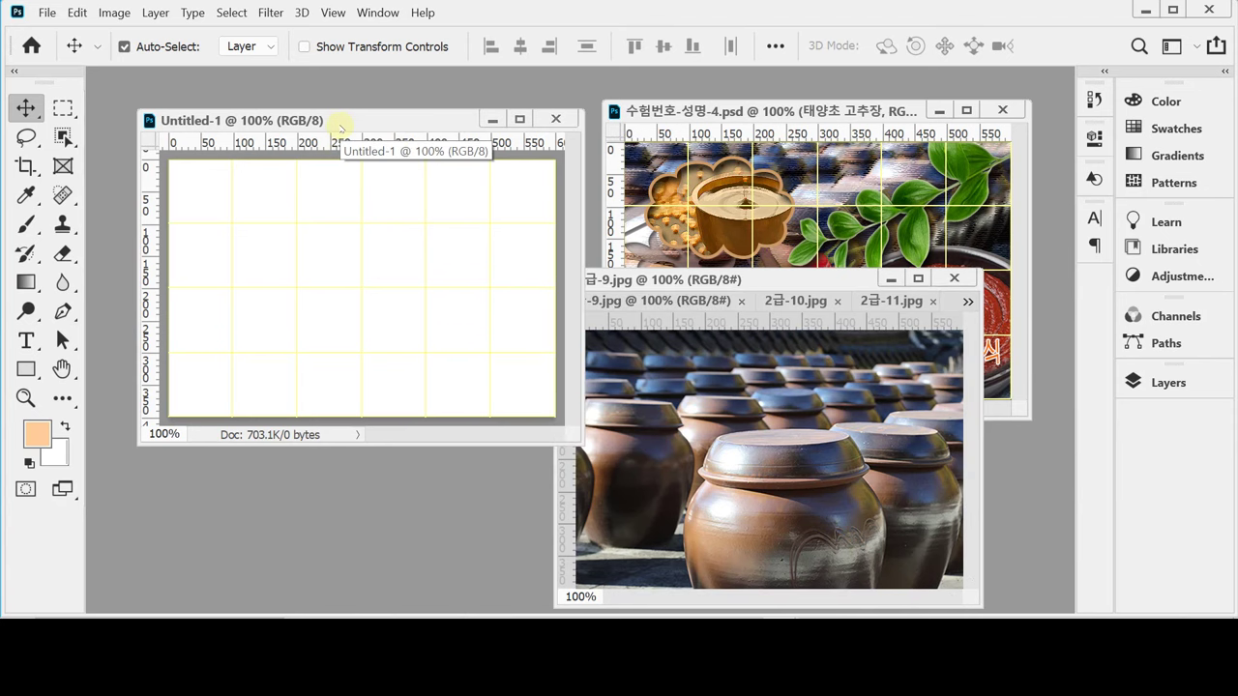
{"action": "left_click", "coordinate": [733, 399]}
{"action": "left_click_drag", "start_coordinate": [733, 399], "coordinate": [354, 309]}
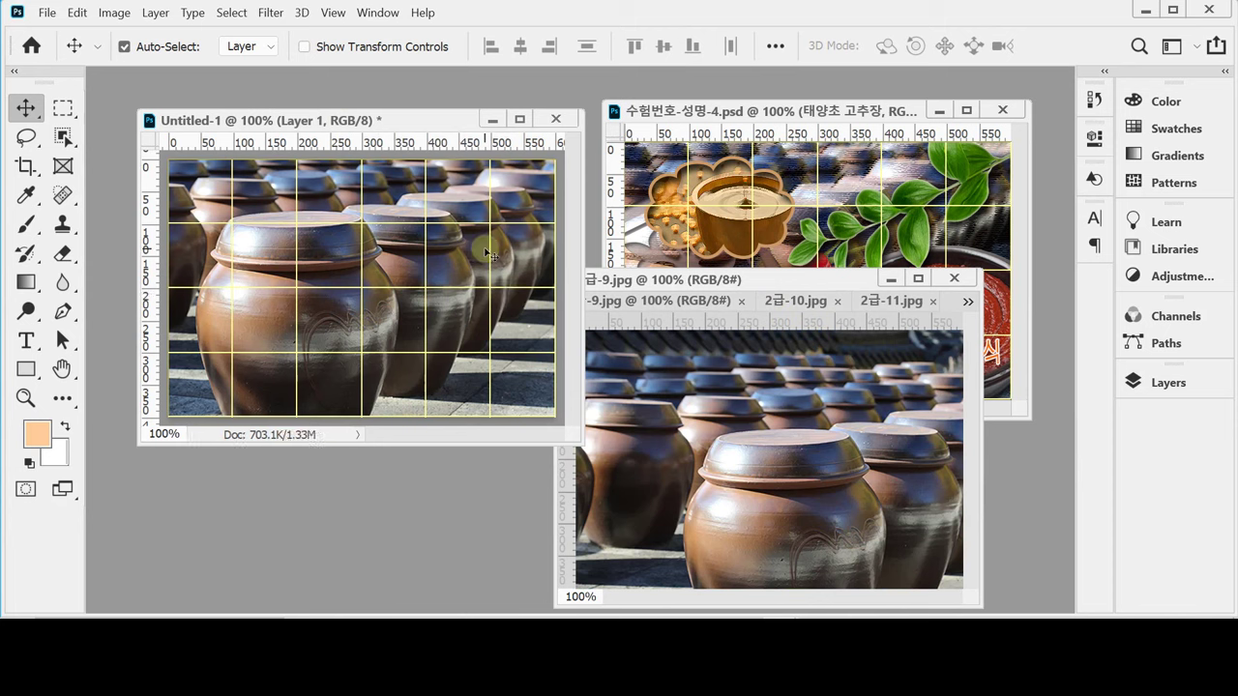
Clear the source window off the reference and shift the jar photo left and slightly down to match the reference background.
{"action": "key", "text": "ctrl+t"}
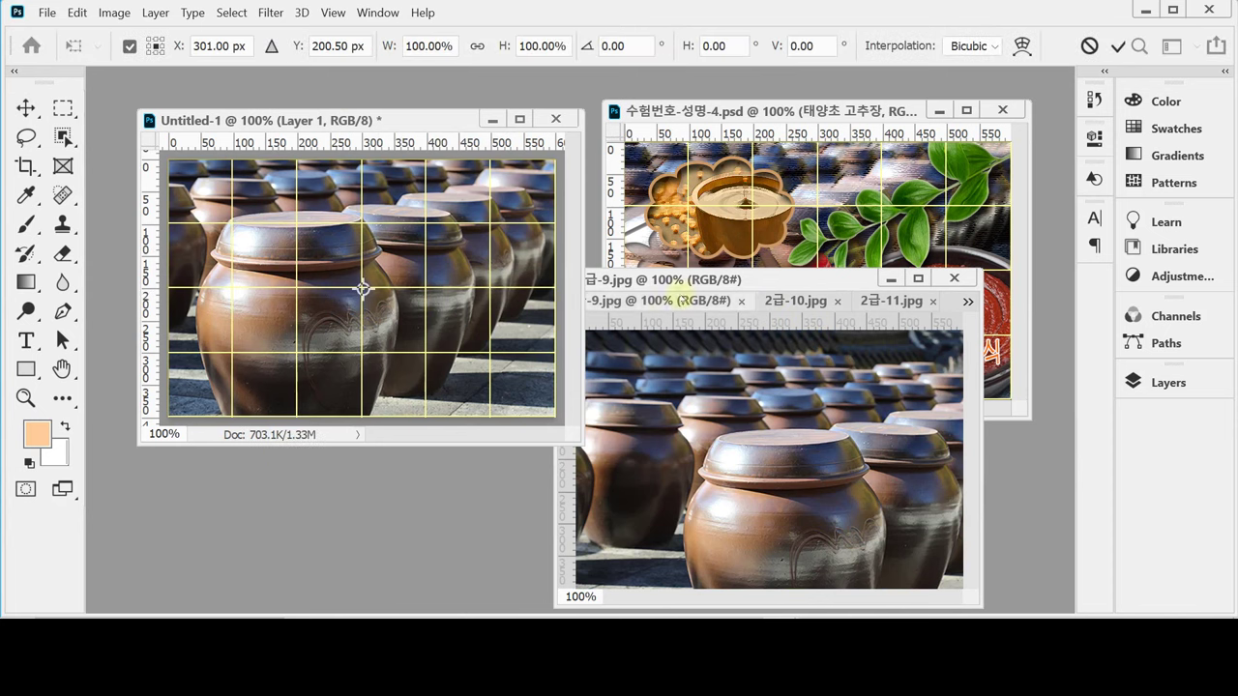
{"action": "left_click_drag", "start_coordinate": [679, 292], "coordinate": [658, 420]}
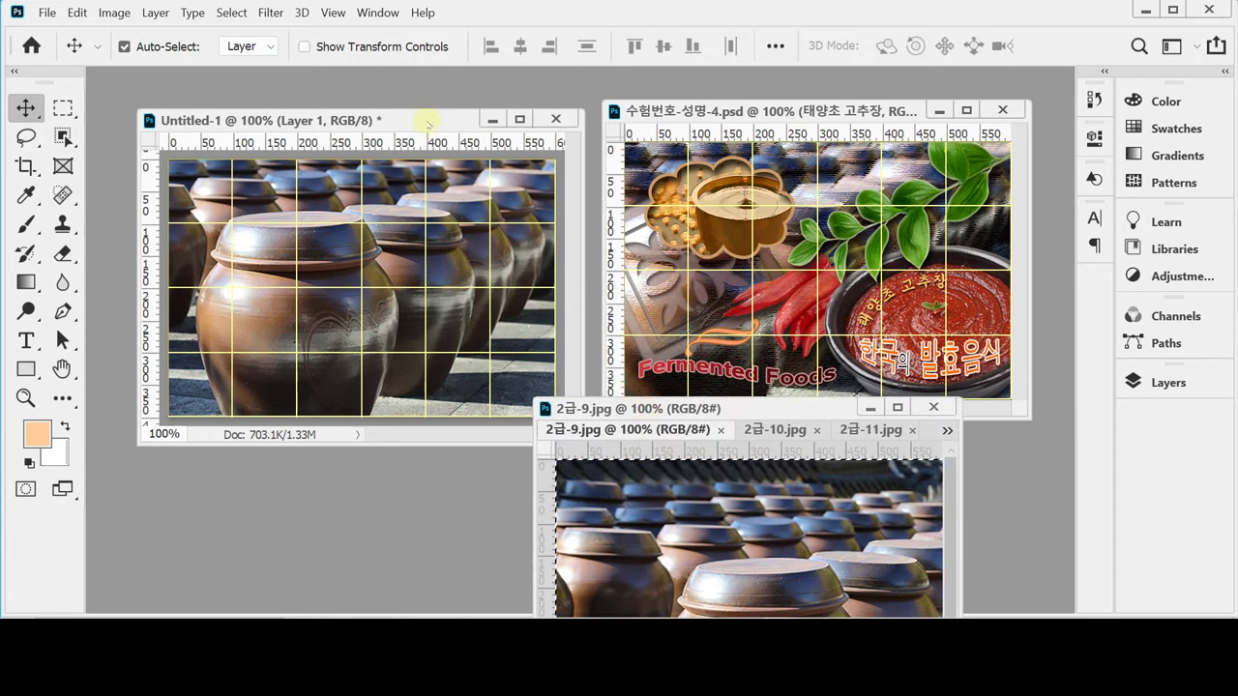
{"action": "left_click_drag", "start_coordinate": [426, 123], "coordinate": [425, 111]}
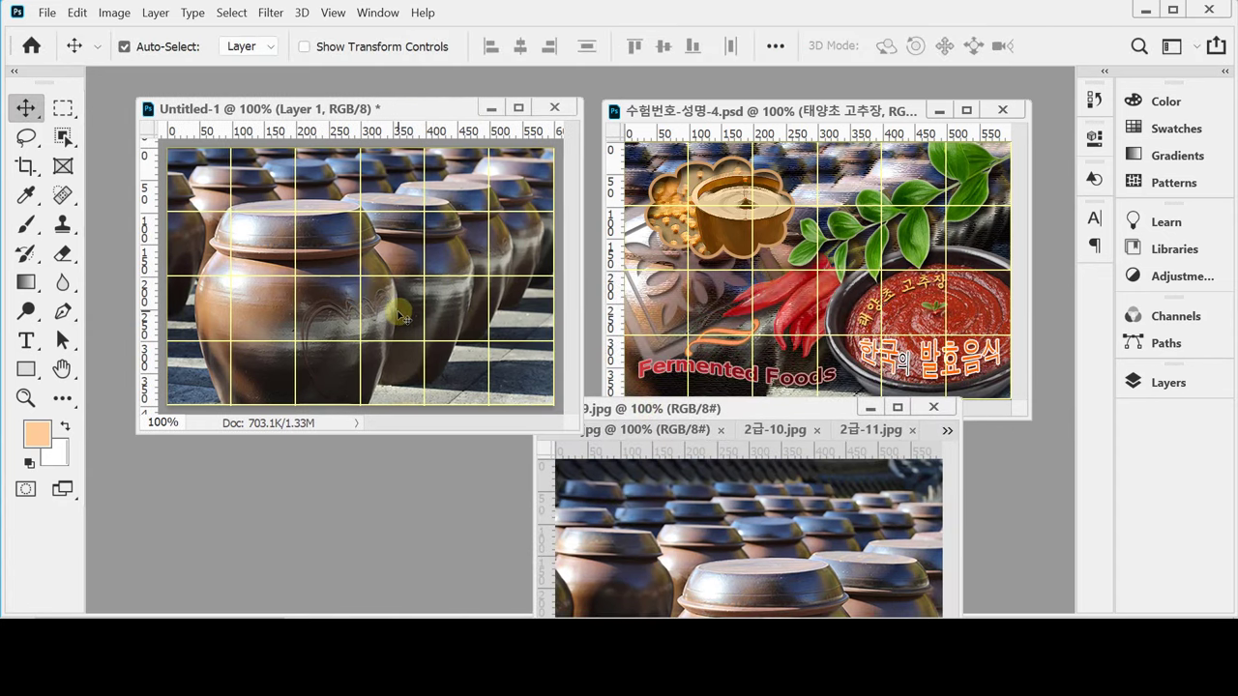
{"action": "left_click_drag", "start_coordinate": [401, 317], "coordinate": [374, 321]}
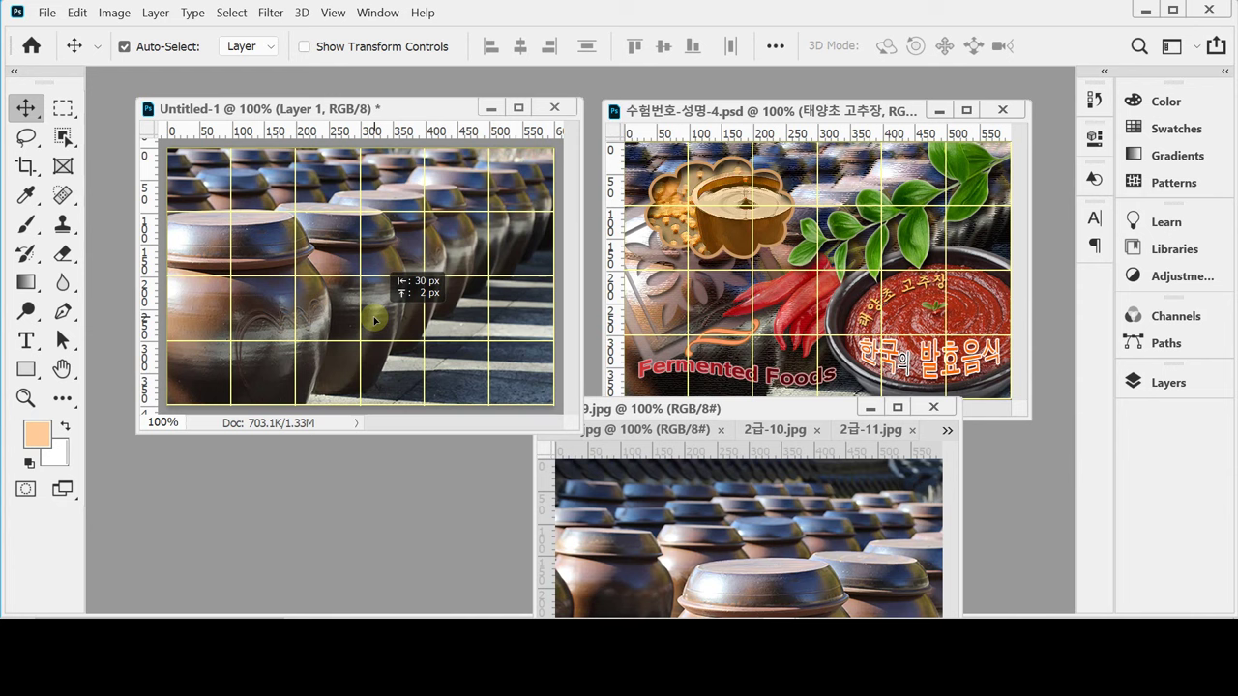
{"action": "left_click_drag", "start_coordinate": [376, 320], "coordinate": [376, 322]}
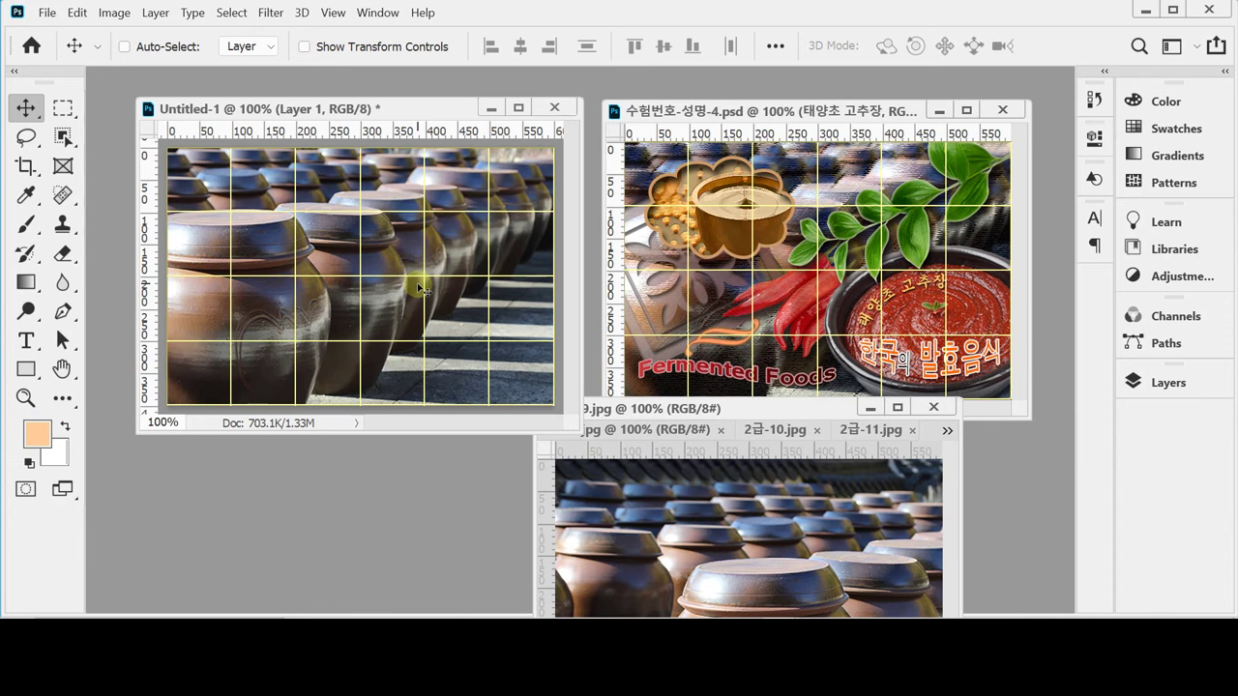
Save the new document on the desktop (바탕 화면) as the Photoshop file 수험번호-성명-4.
{"action": "key", "text": "ctrl+s"}
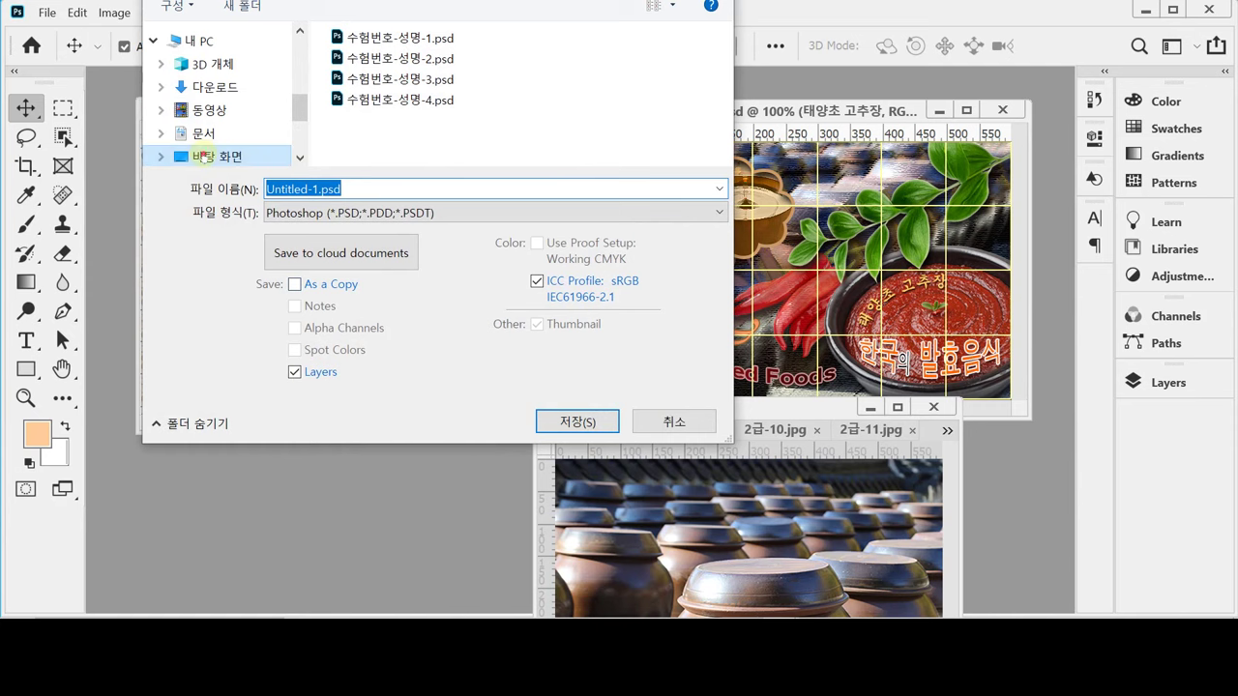
{"action": "left_click", "coordinate": [203, 156]}
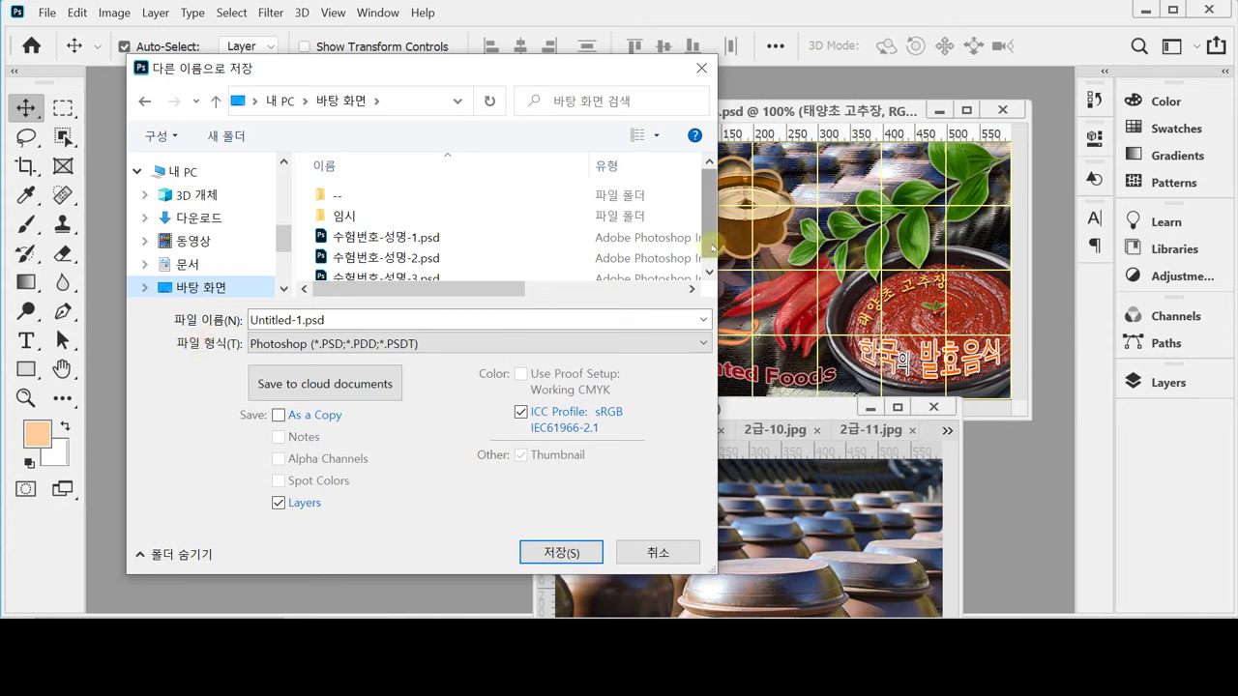
{"action": "left_click", "coordinate": [387, 276]}
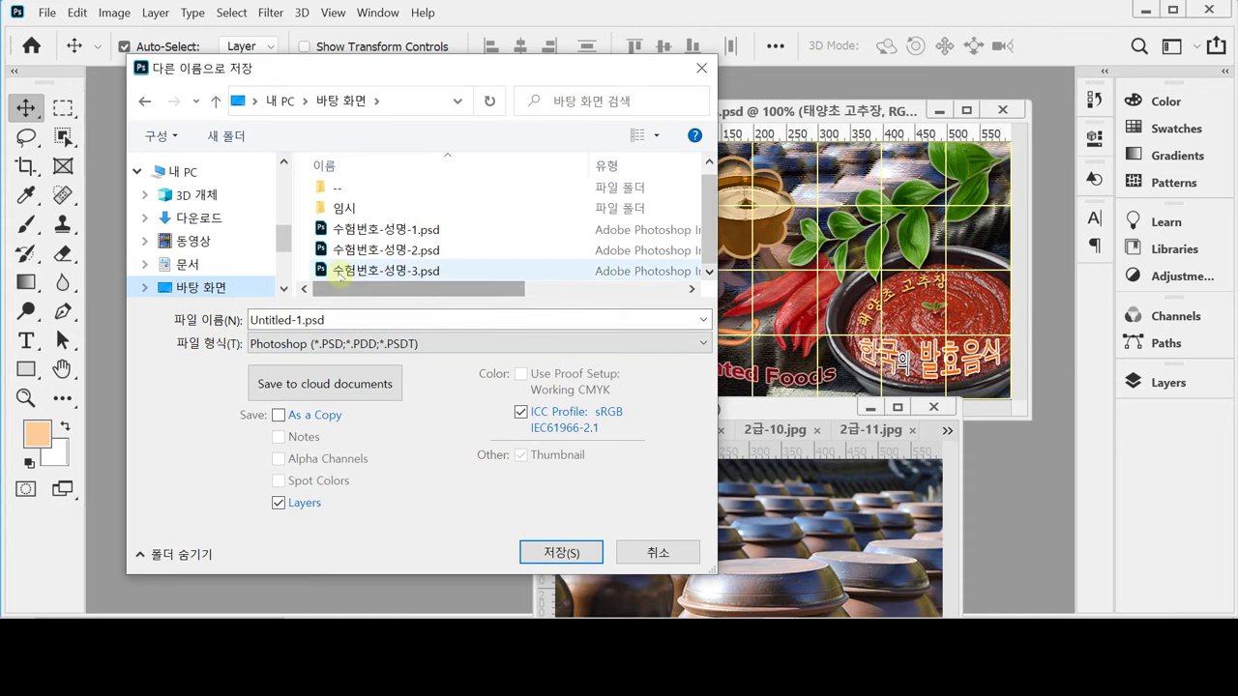
{"action": "left_click", "coordinate": [304, 322]}
{"action": "left_click_drag", "start_coordinate": [328, 320], "coordinate": [426, 323]}
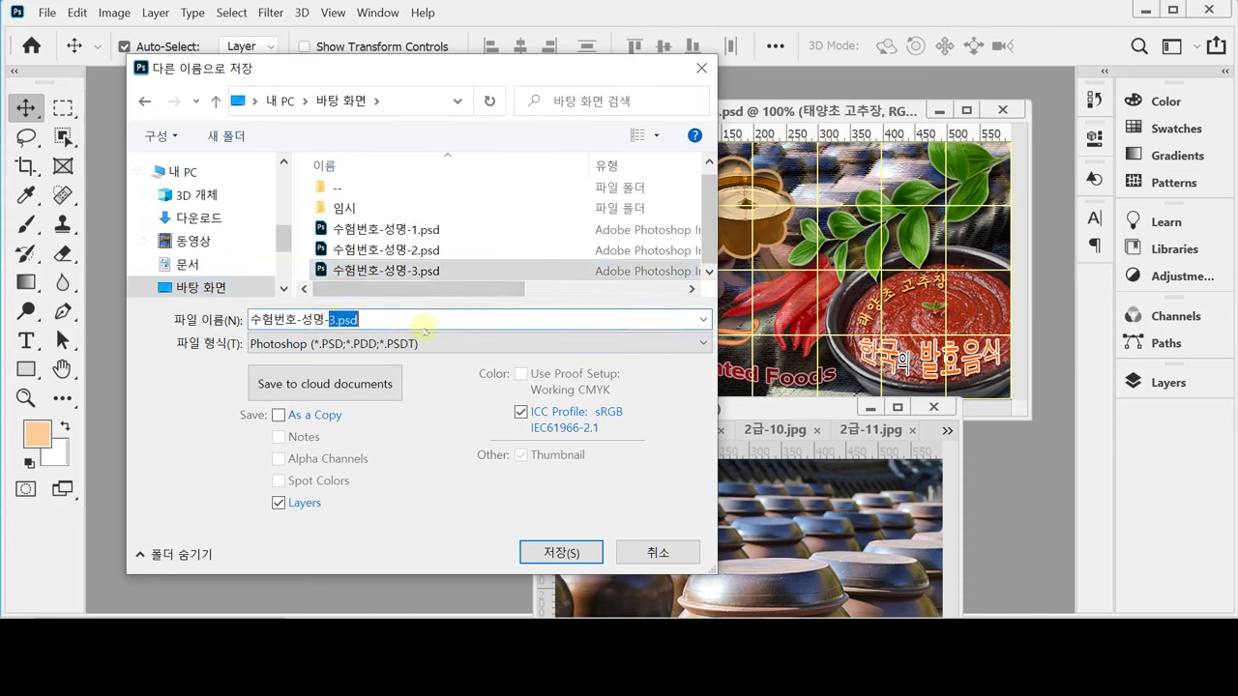
{"action": "type", "text": "4"}
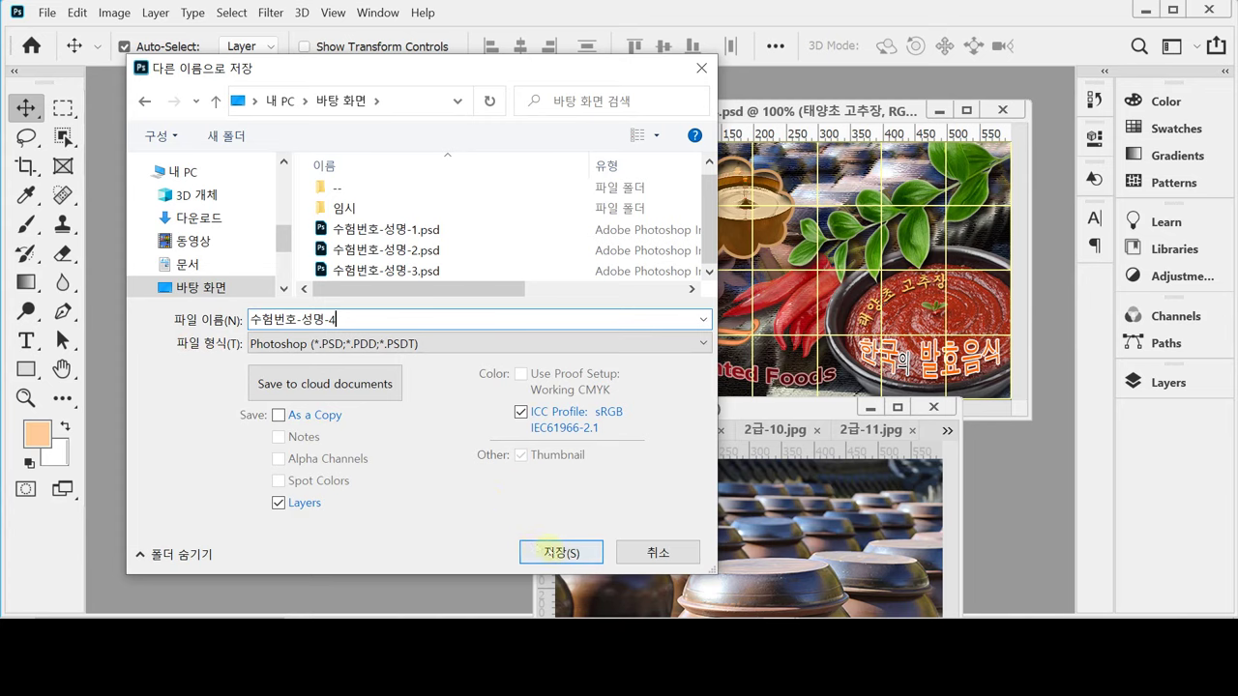
{"action": "left_click", "coordinate": [561, 553]}
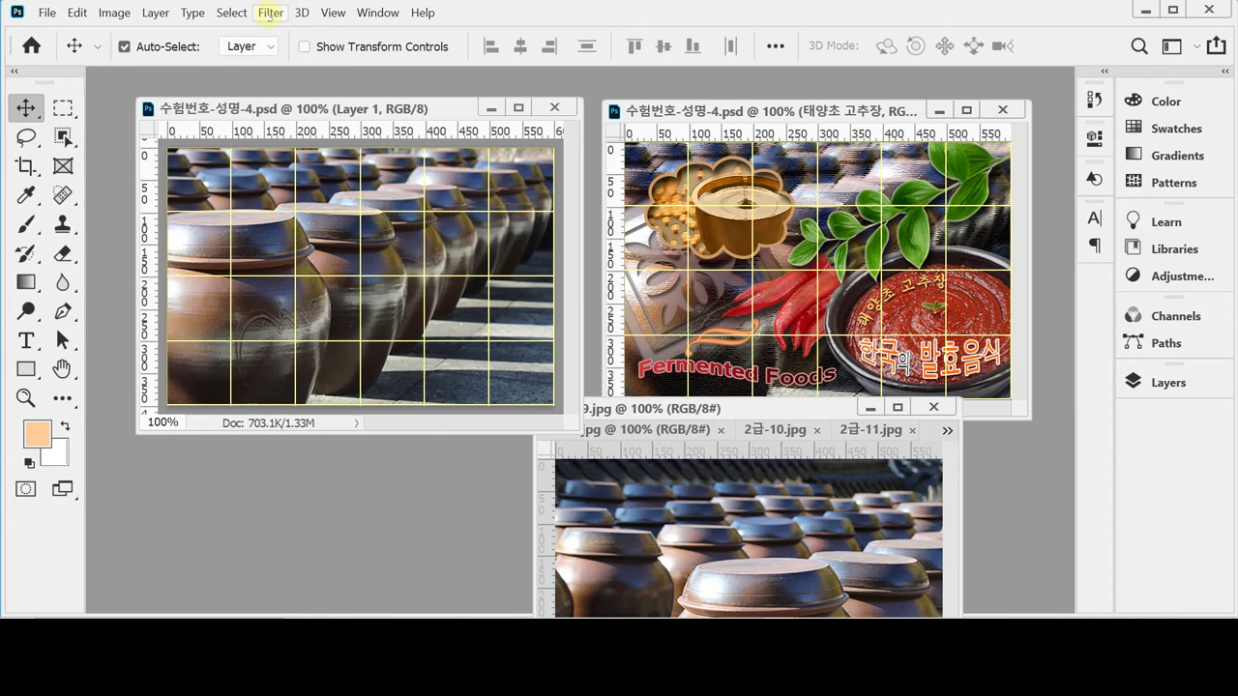
Apply the Artistic Rough Pastels filter from the Filter Gallery to the jar photo layer.
{"action": "left_click", "coordinate": [270, 13]}
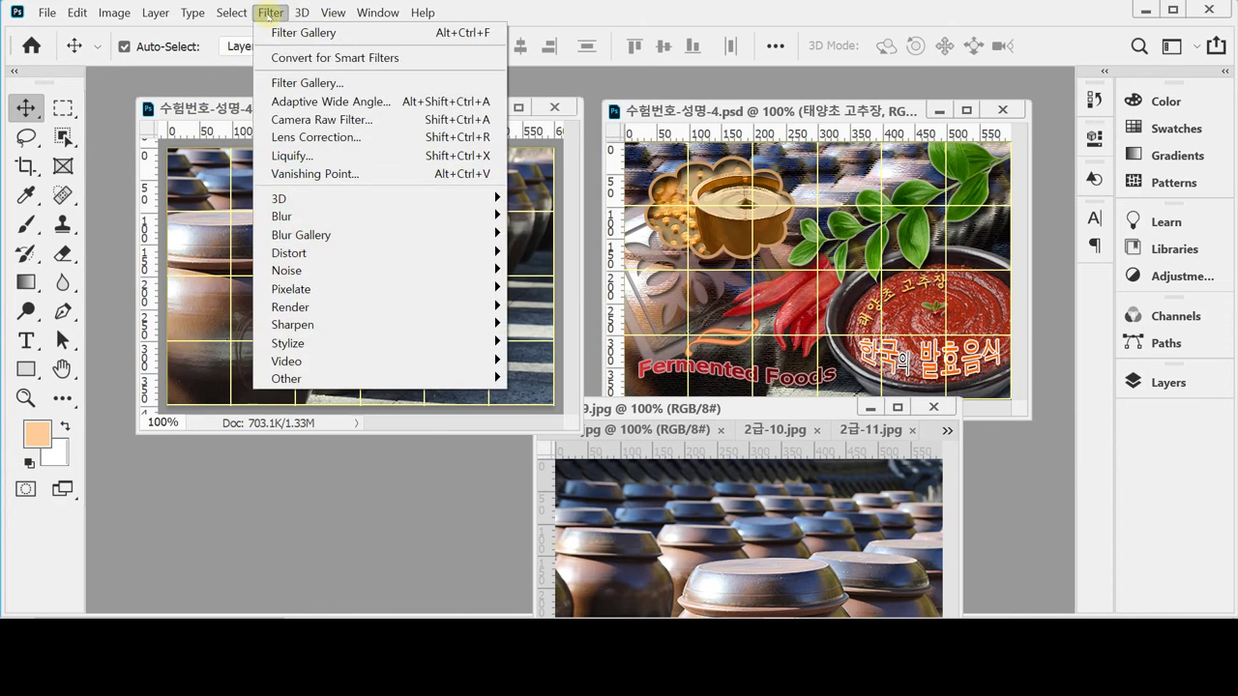
{"action": "left_click", "coordinate": [306, 84]}
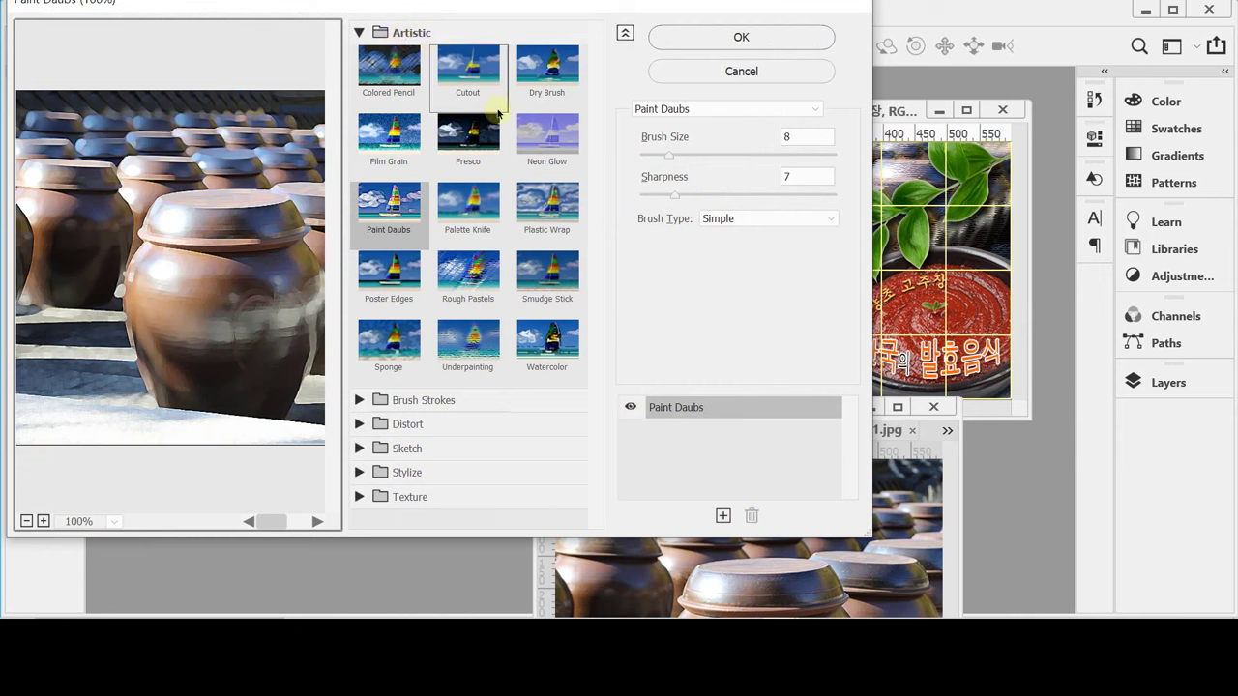
{"action": "left_click", "coordinate": [463, 293]}
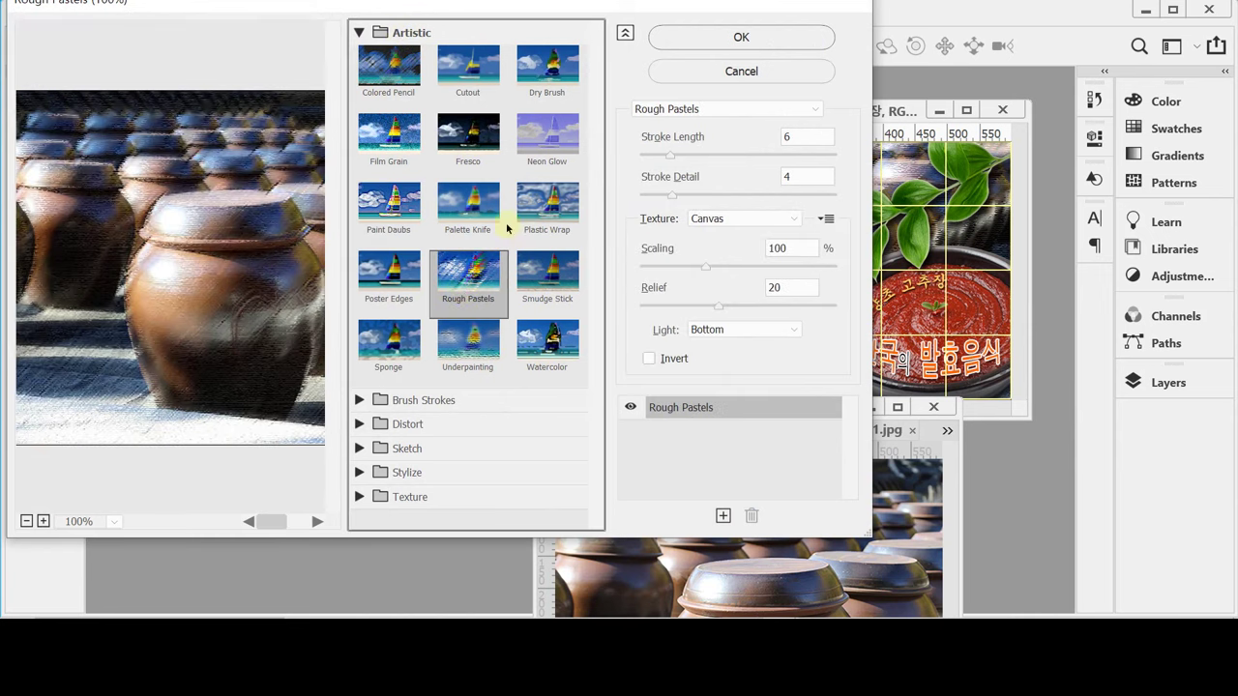
{"action": "left_click", "coordinate": [700, 36]}
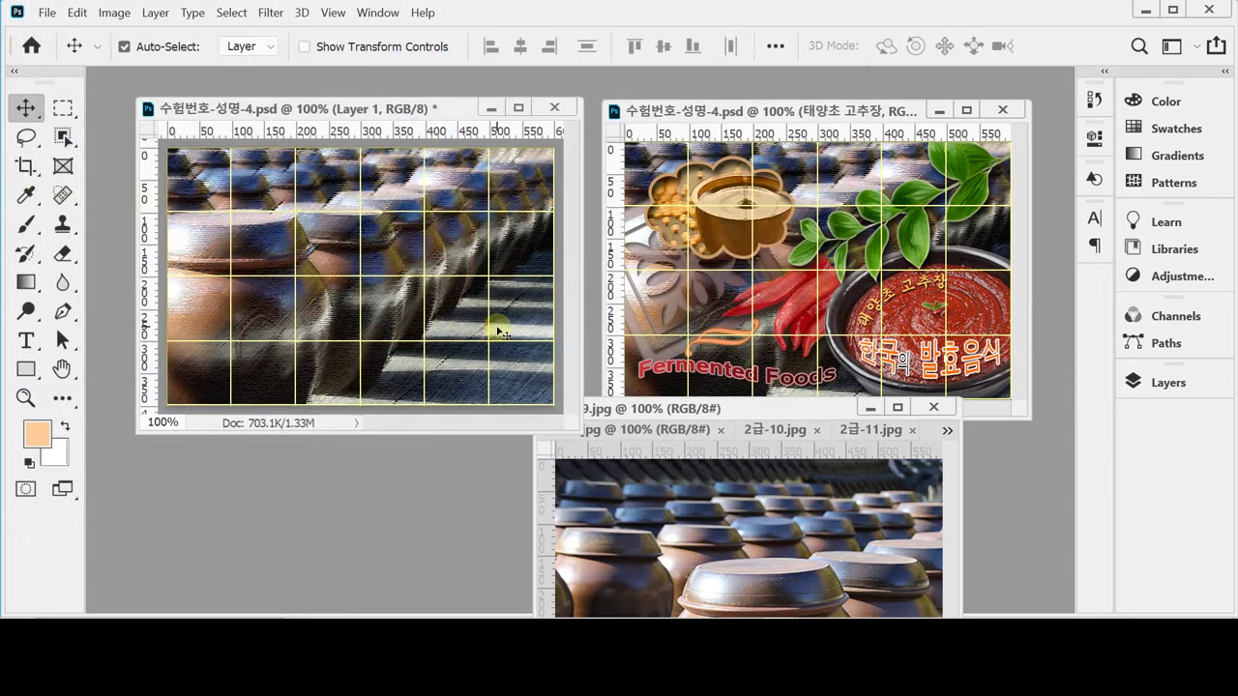
Save the composition 수험번호-성명-4 and bring up the leaf branch image 2급-10.jpg, clear of the window edge.
{"action": "key", "text": "ctrl+s"}
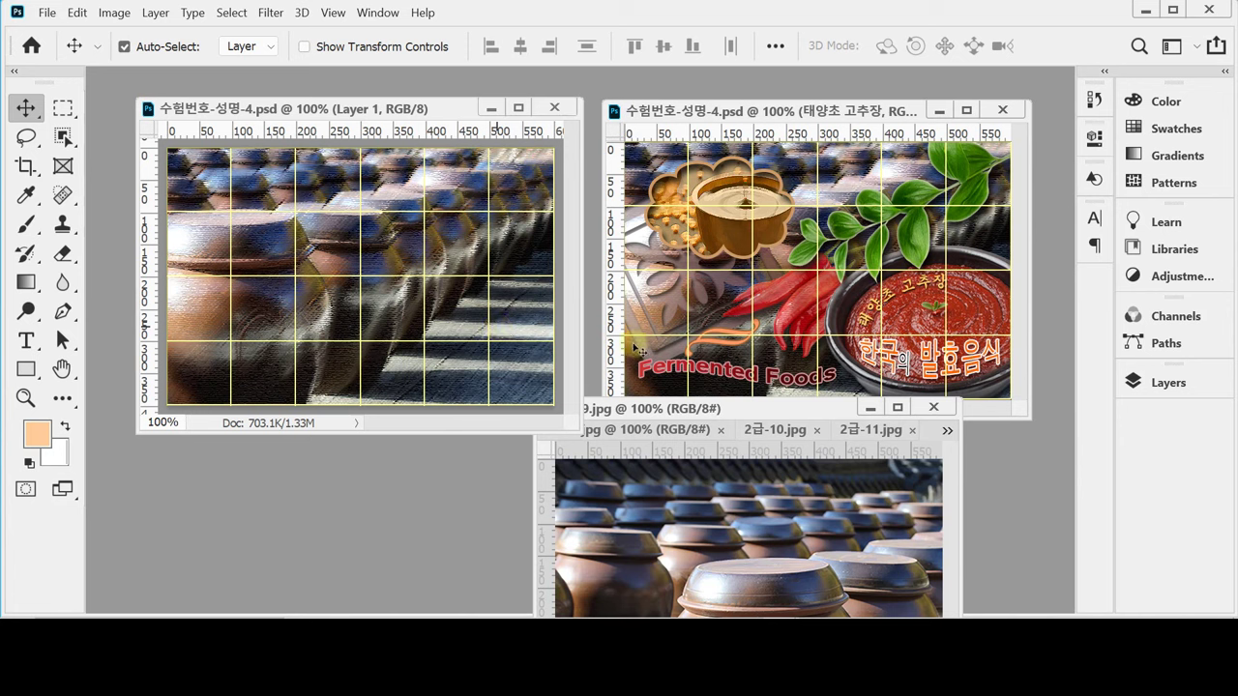
{"action": "left_click_drag", "start_coordinate": [655, 409], "coordinate": [643, 287]}
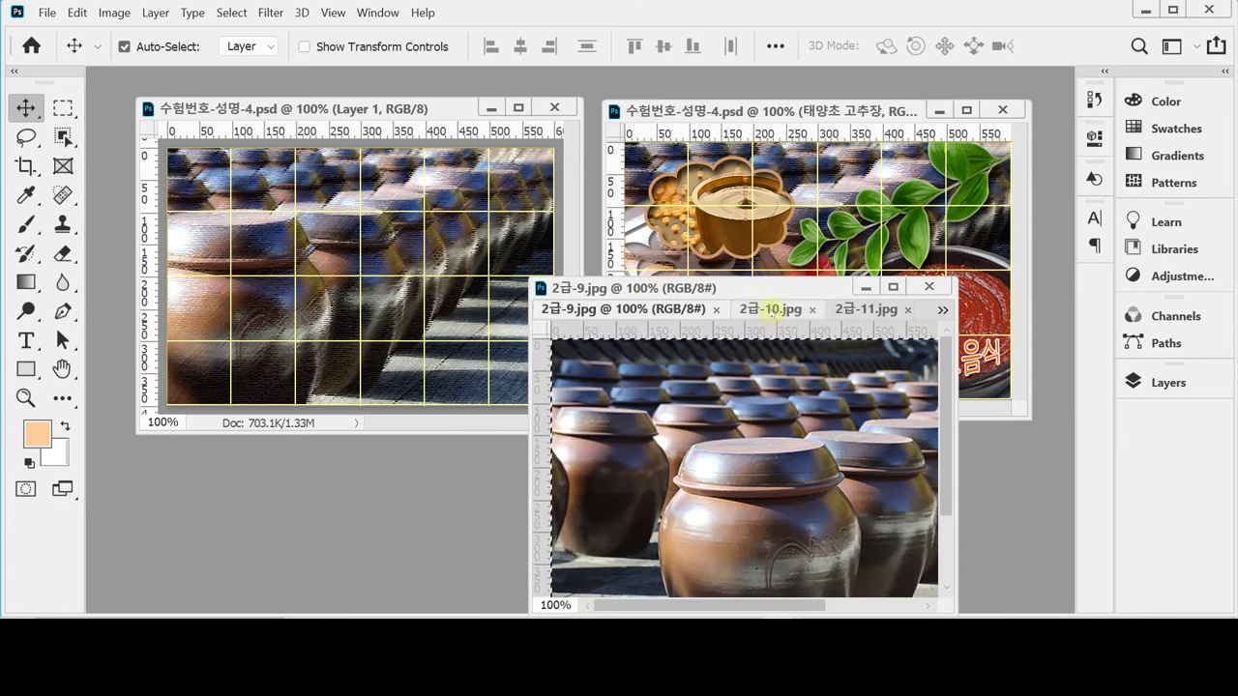
{"action": "left_click", "coordinate": [778, 310]}
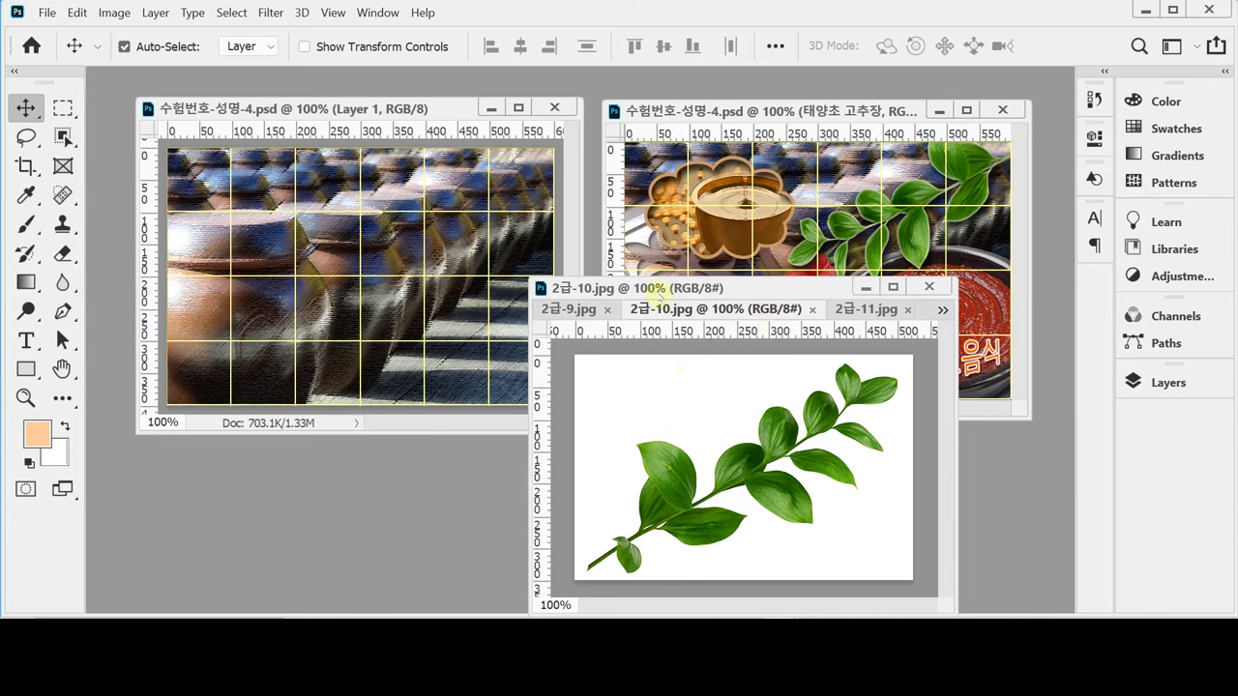
{"action": "left_click_drag", "start_coordinate": [659, 289], "coordinate": [603, 288]}
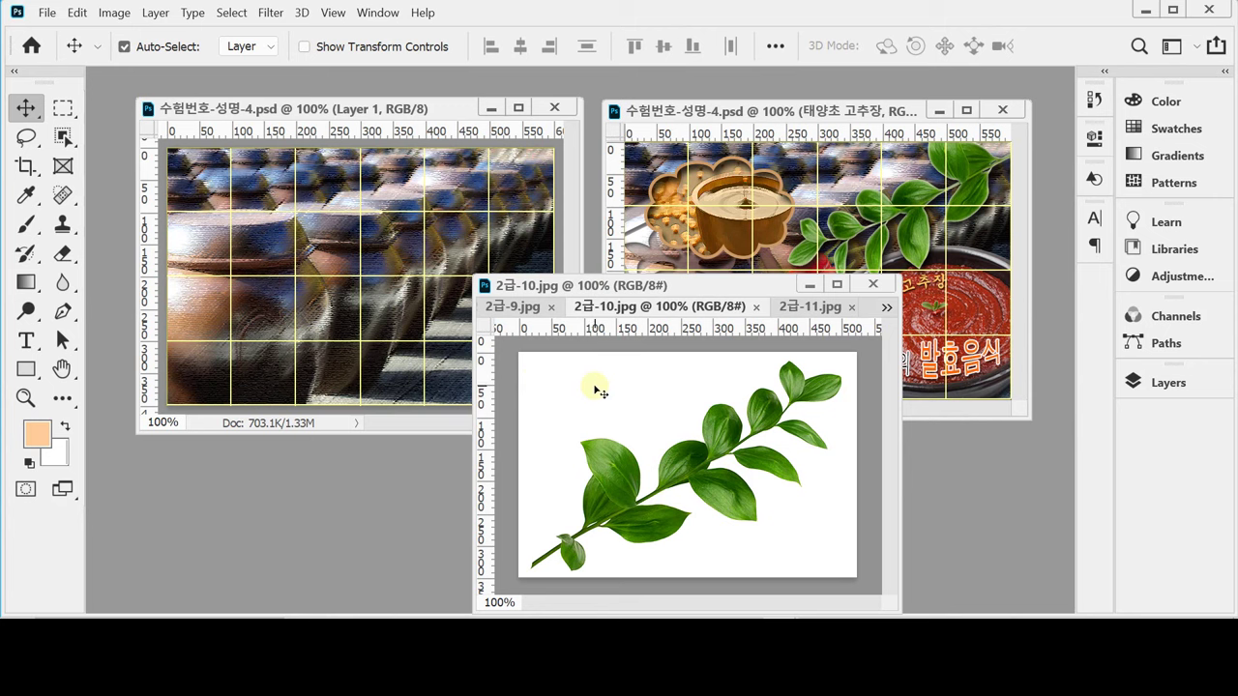
Select the white background of 2급-10.jpg with the Magic Wand tool.
{"action": "left_click", "coordinate": [62, 138]}
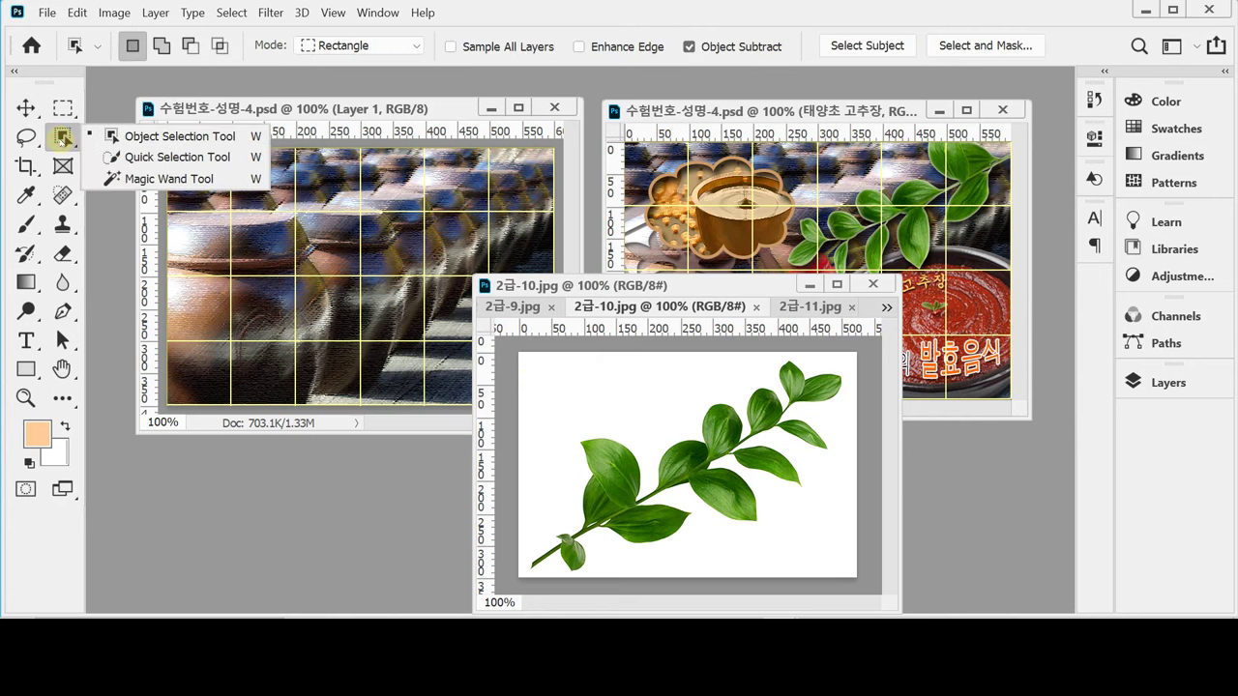
{"action": "left_click", "coordinate": [105, 178]}
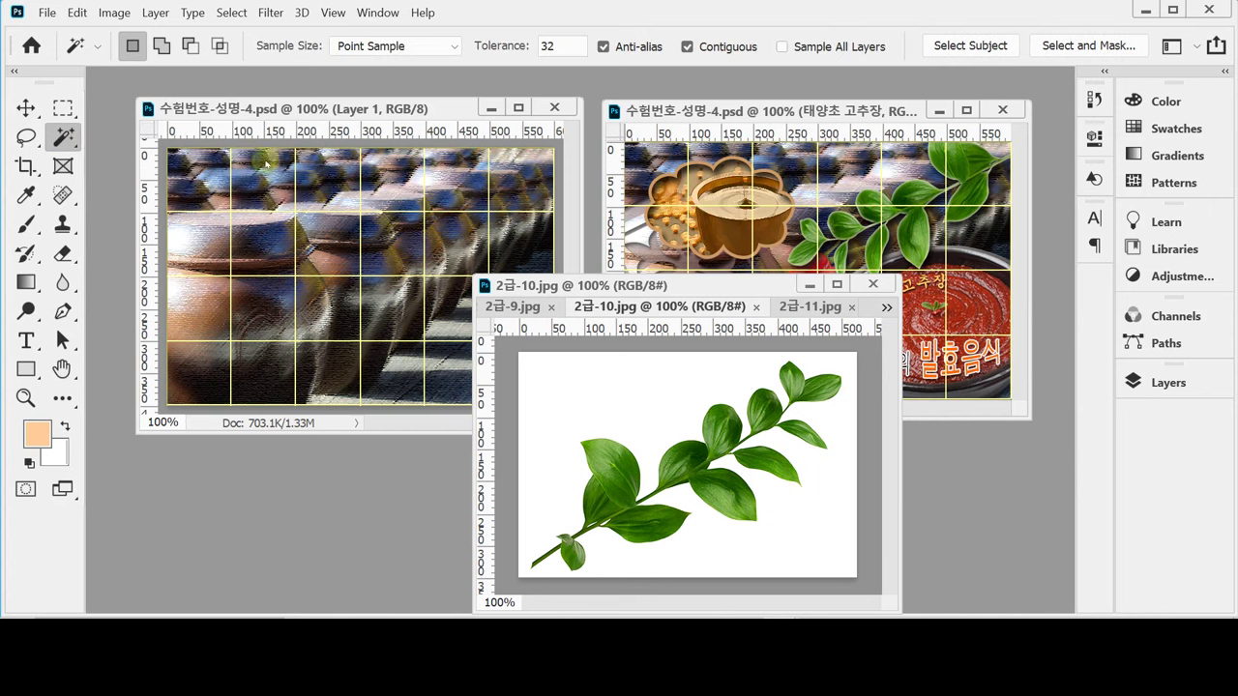
{"action": "left_click", "coordinate": [561, 385]}
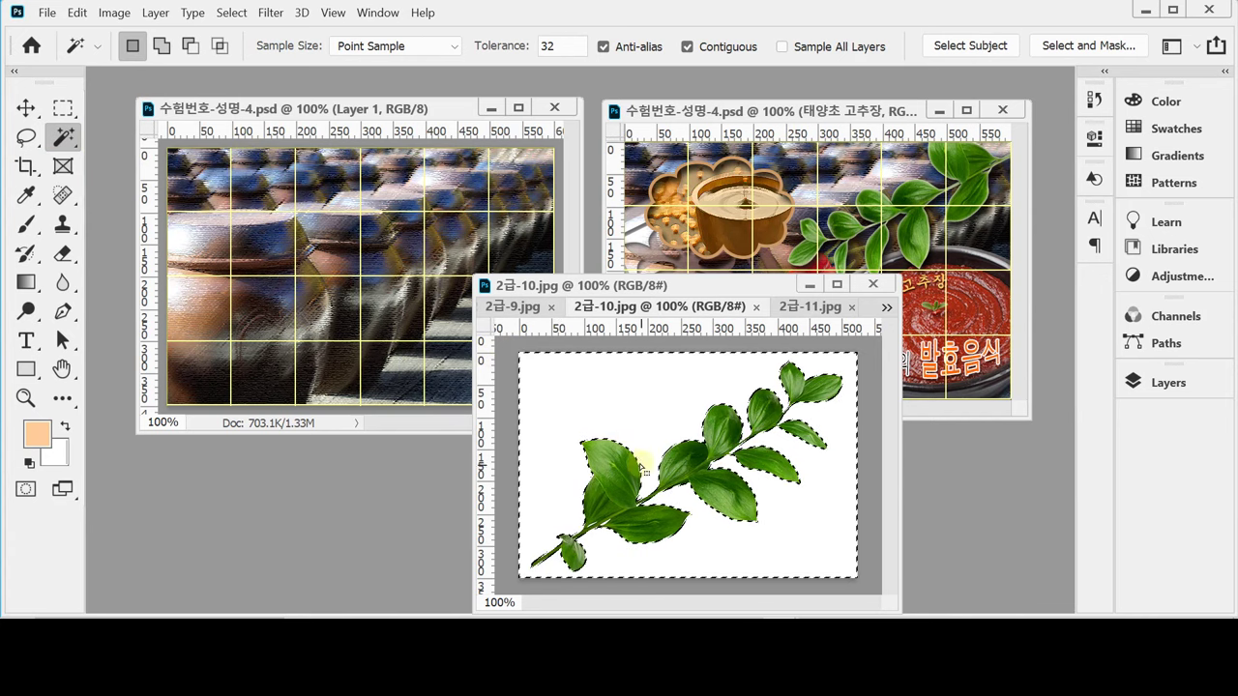
Try the Magic Wand on several individual leaves, and reselect the white background around the branch.
{"action": "left_click", "coordinate": [602, 457]}
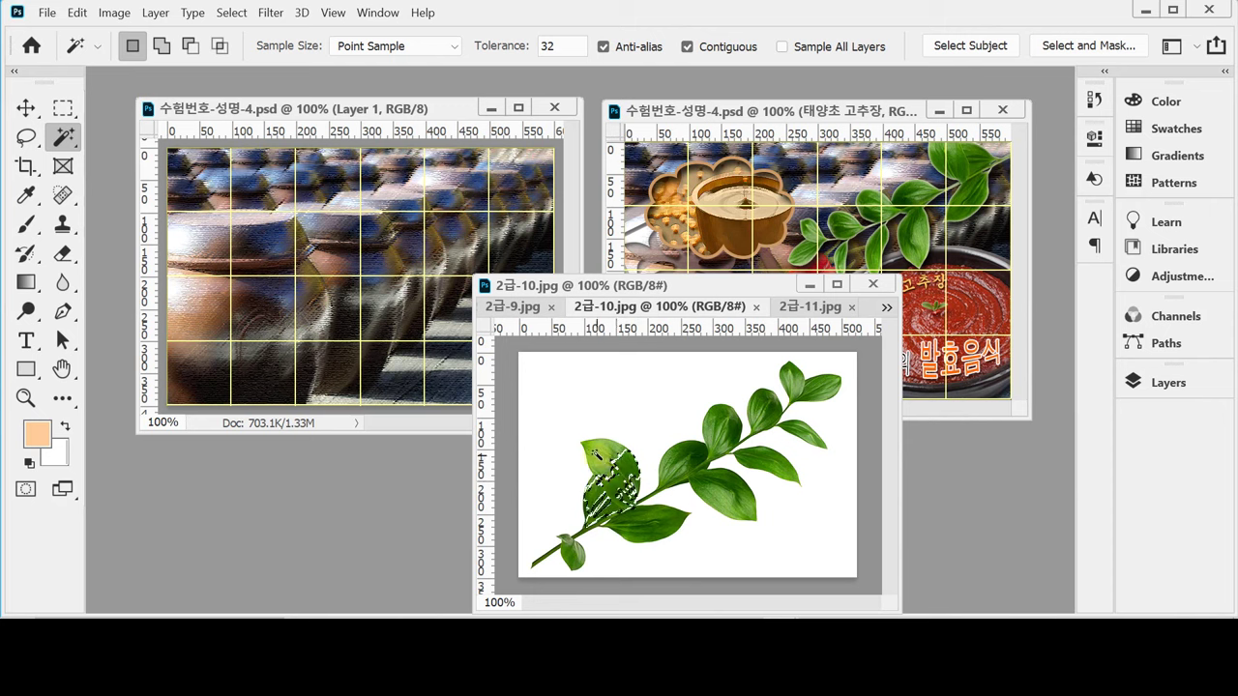
{"action": "left_click", "coordinate": [677, 460]}
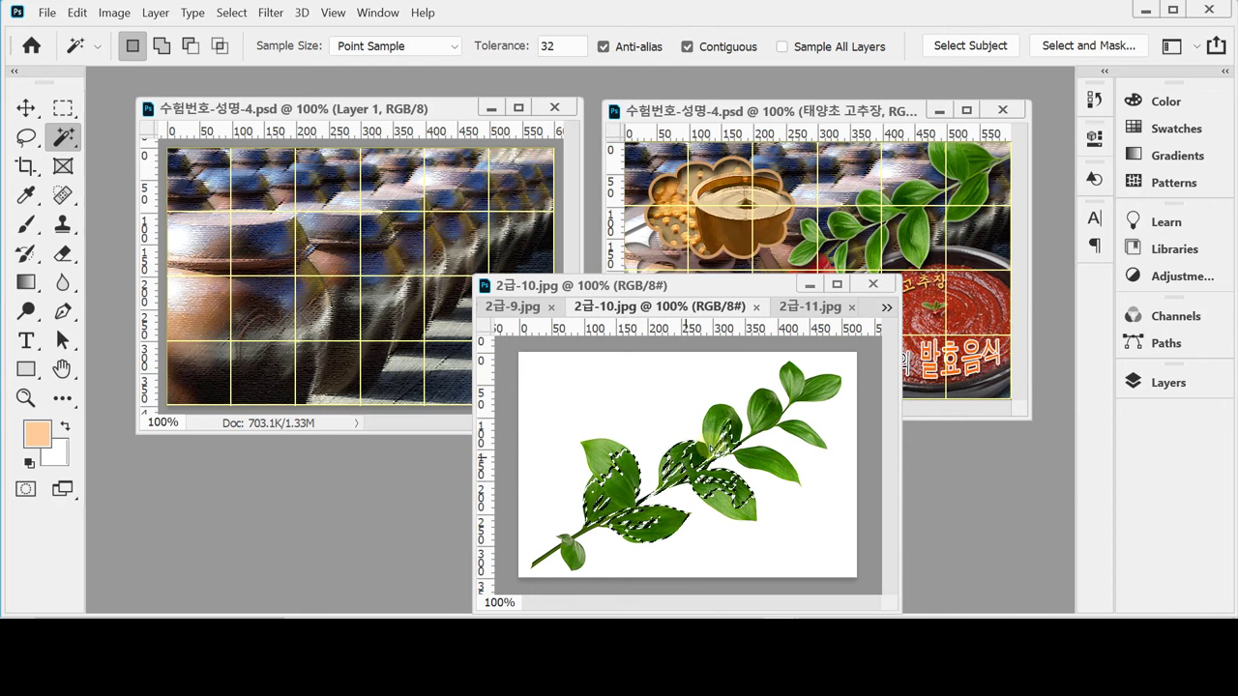
{"action": "left_click", "coordinate": [717, 423]}
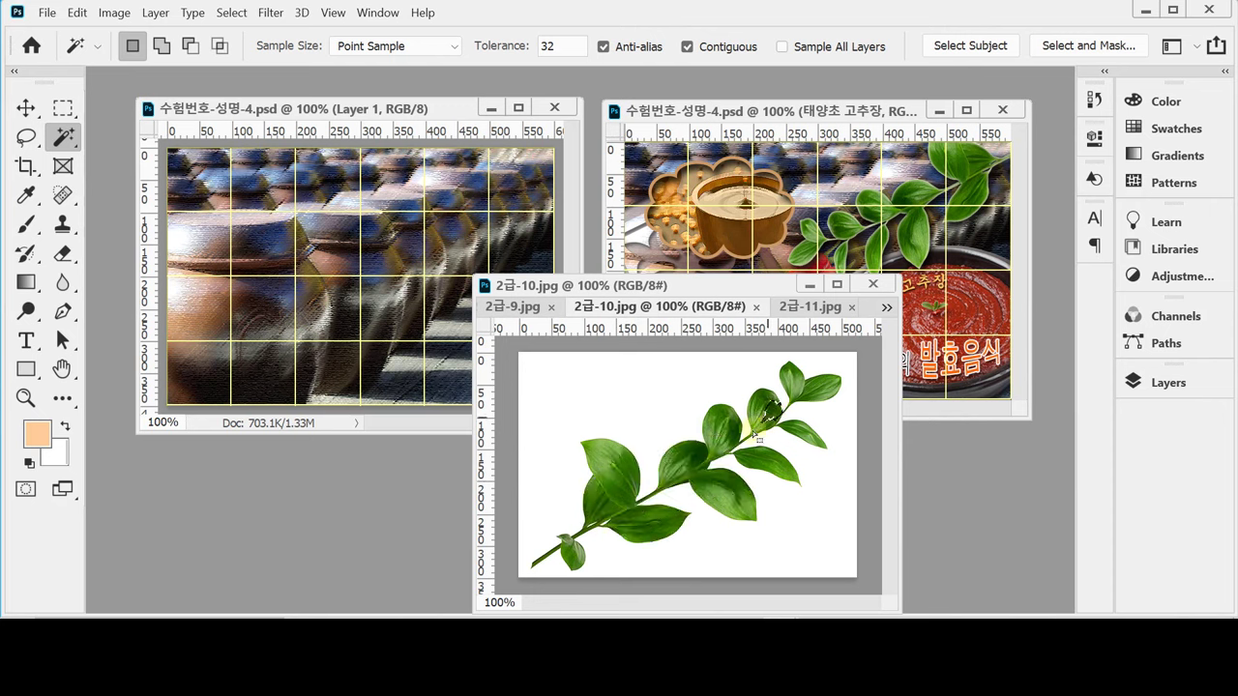
{"action": "left_click", "coordinate": [668, 441]}
{"action": "left_click", "coordinate": [581, 386]}
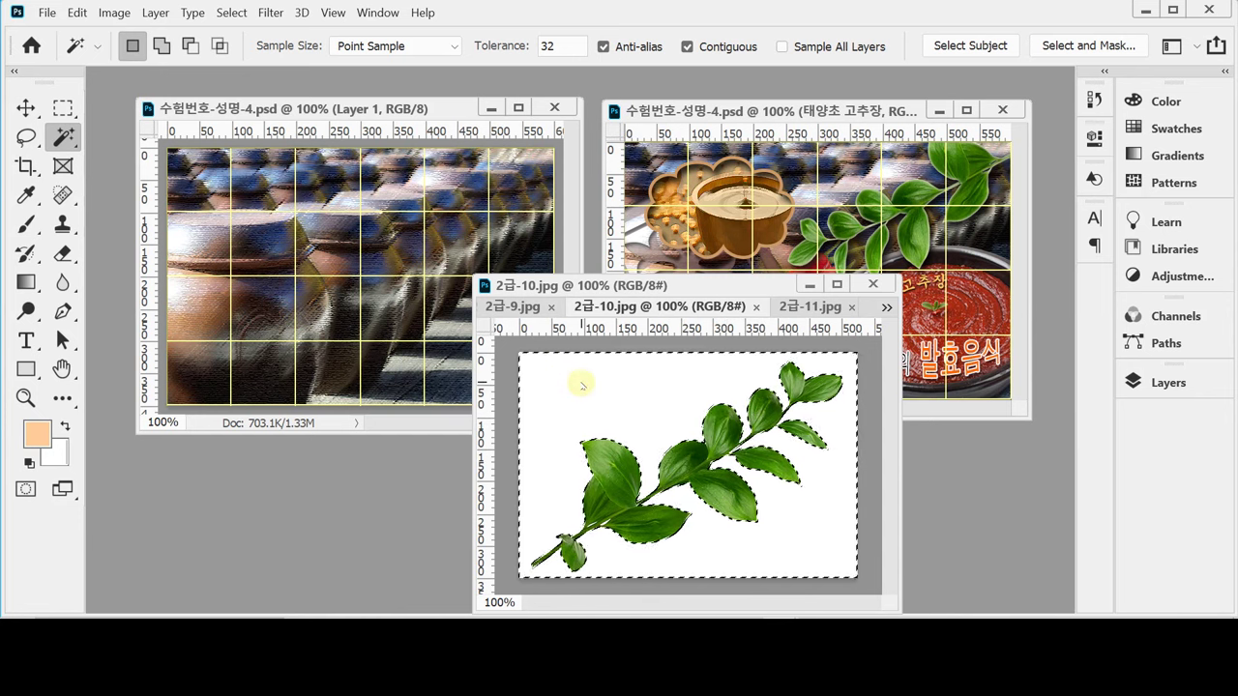
Place the 2급-10.jpg window over the composition and enlarge it to give the leaf image more working space.
{"action": "left_click_drag", "start_coordinate": [568, 286], "coordinate": [232, 104]}
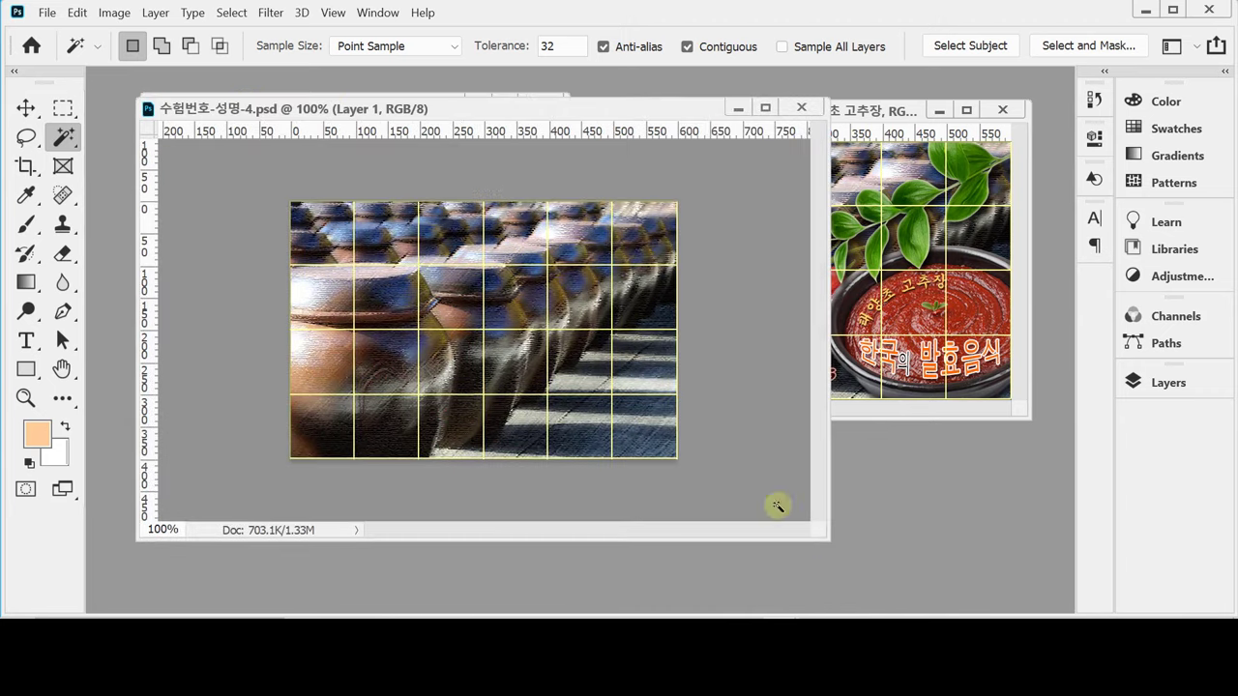
{"action": "left_click_drag", "start_coordinate": [347, 101], "coordinate": [341, 113]}
{"action": "left_click", "coordinate": [462, 104]}
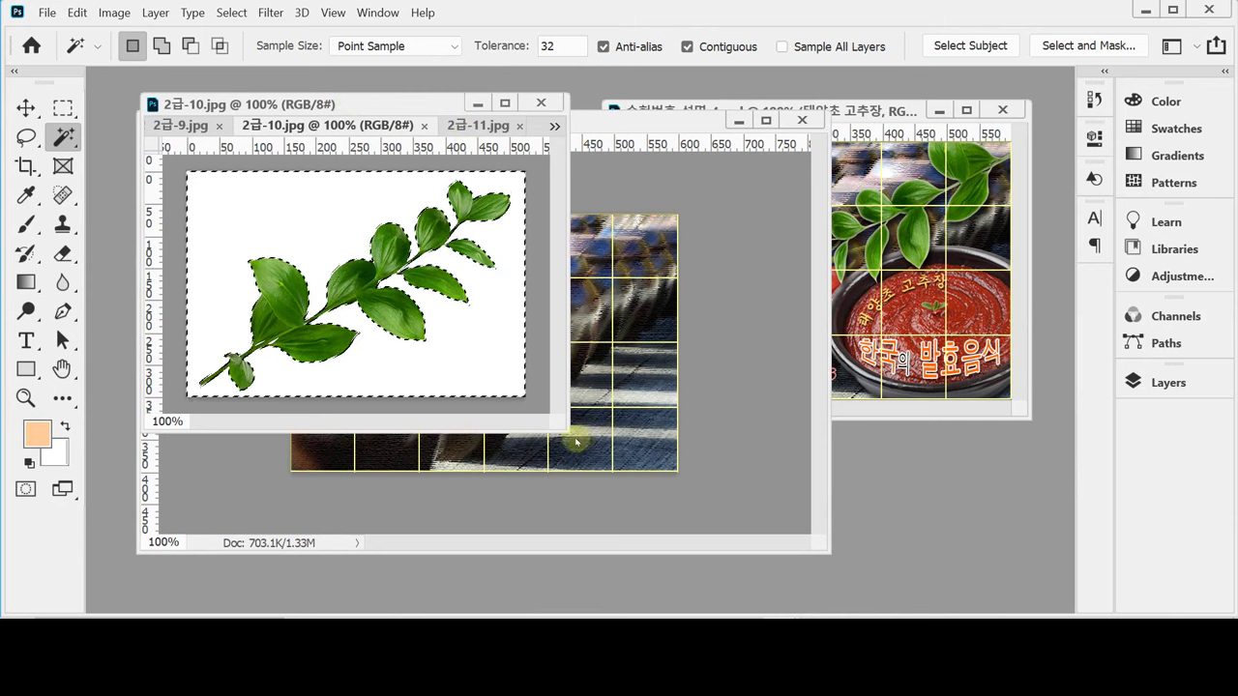
{"action": "left_click_drag", "start_coordinate": [567, 429], "coordinate": [677, 456]}
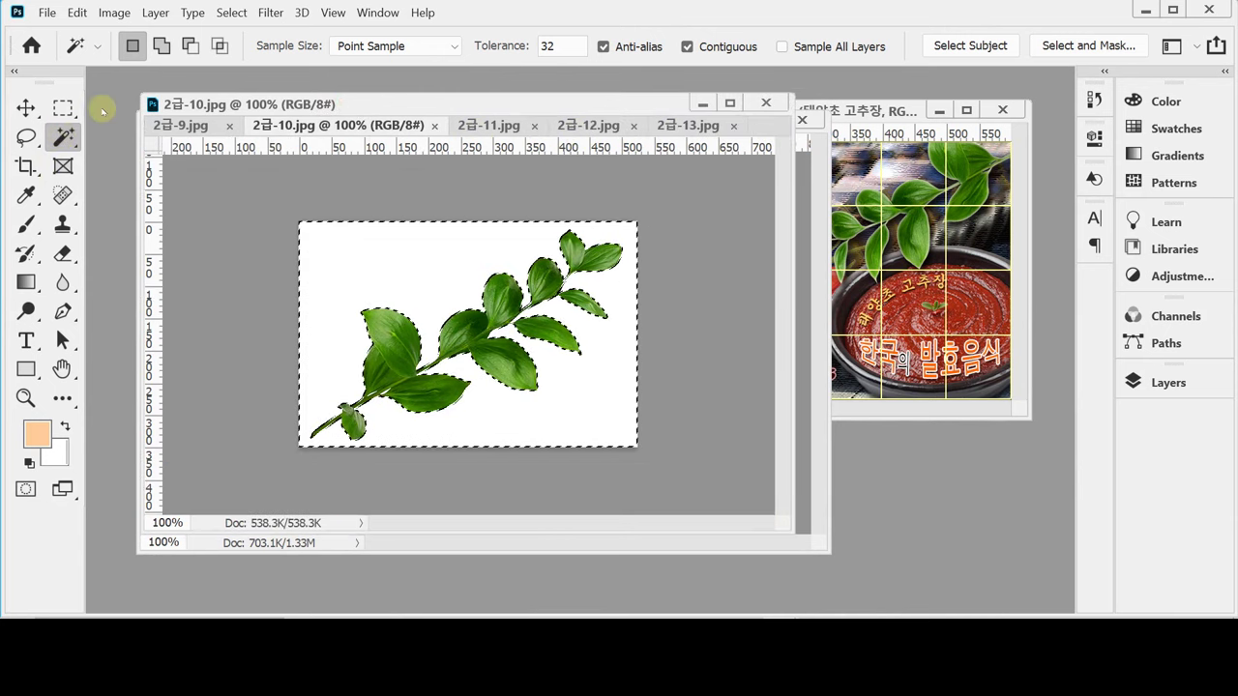
Look up the Reset Tool and Reset All Tools commands for the Magic Wand.
{"action": "right_click", "coordinate": [74, 44]}
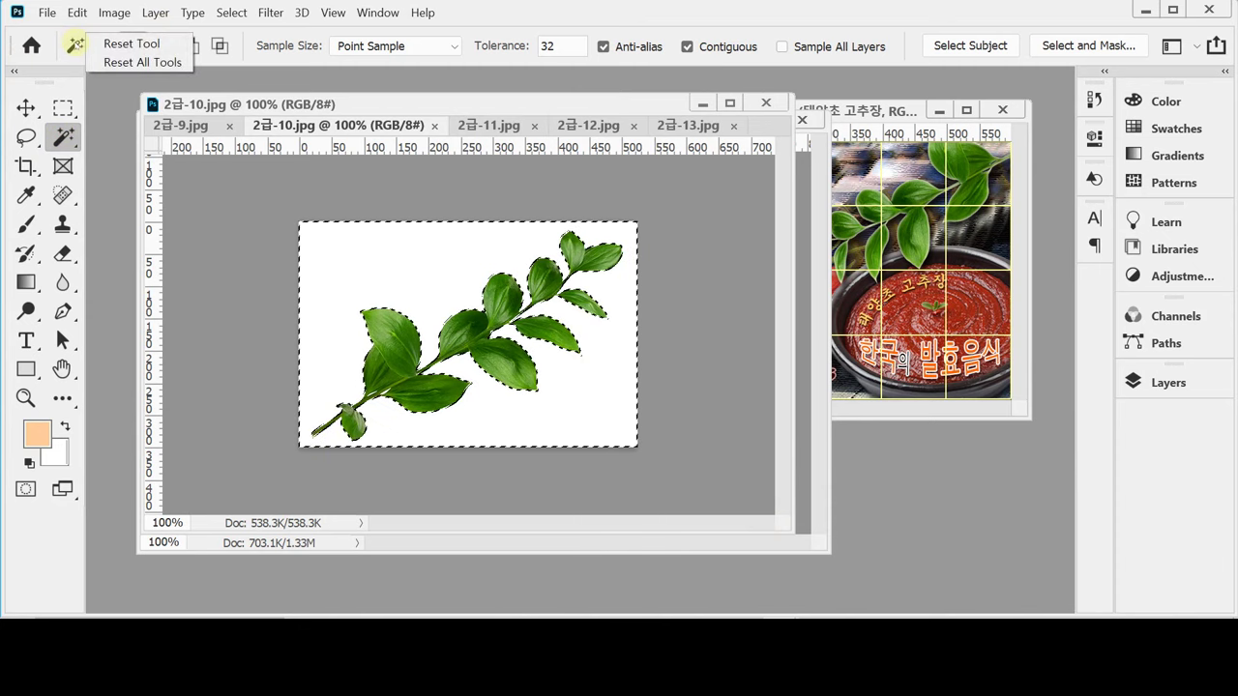
{"action": "left_click", "coordinate": [135, 62]}
{"action": "left_click", "coordinate": [594, 270]}
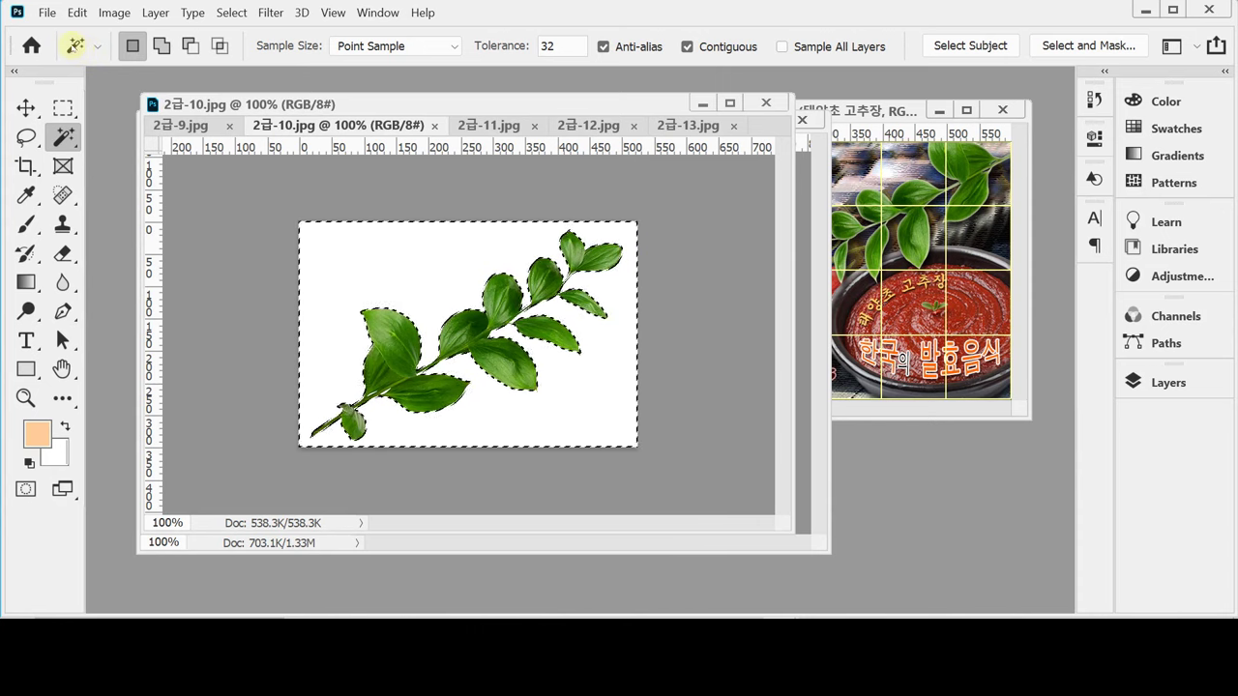
{"action": "right_click", "coordinate": [74, 46]}
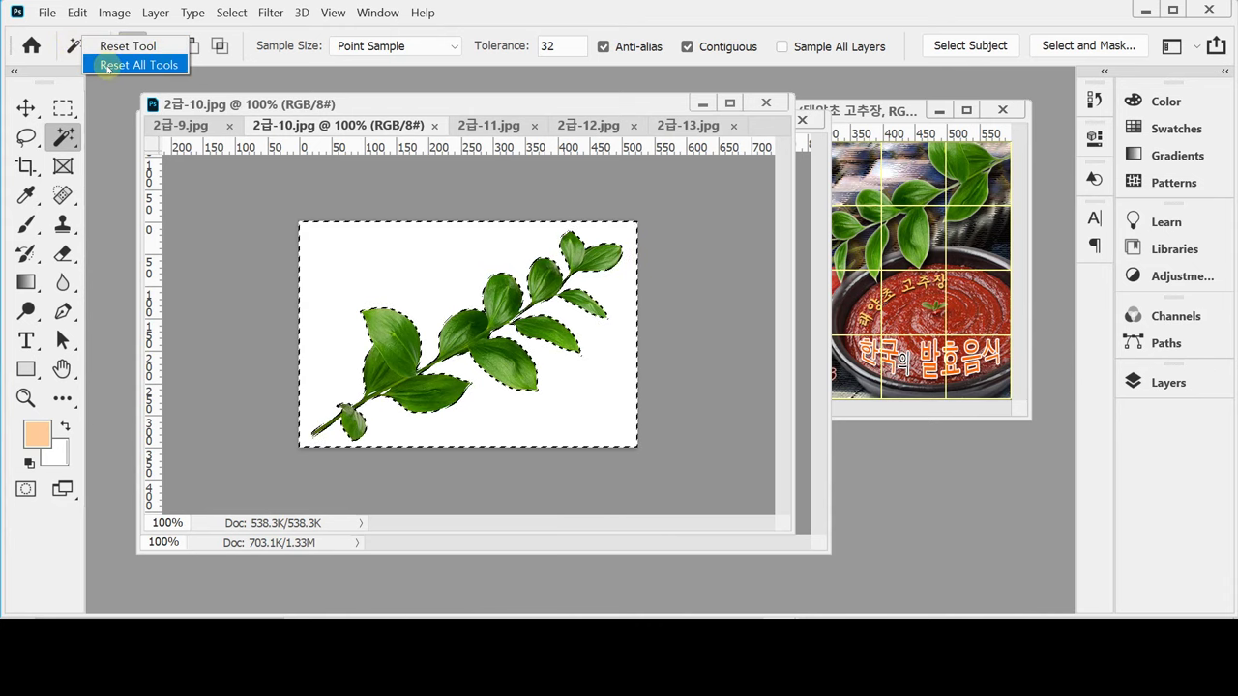
{"action": "left_click", "coordinate": [76, 65]}
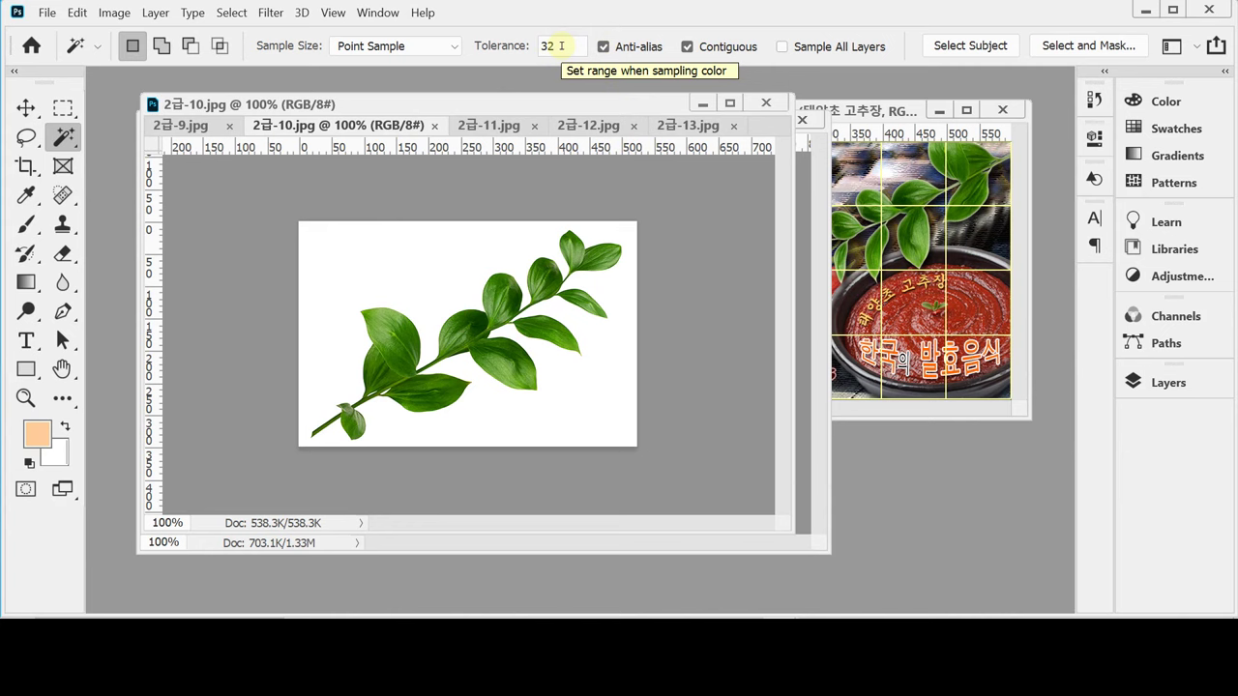
Try selecting the white background with Contiguous enabled, inspect the gaps along the stem up close, and deselect.
{"action": "left_click", "coordinate": [431, 279]}
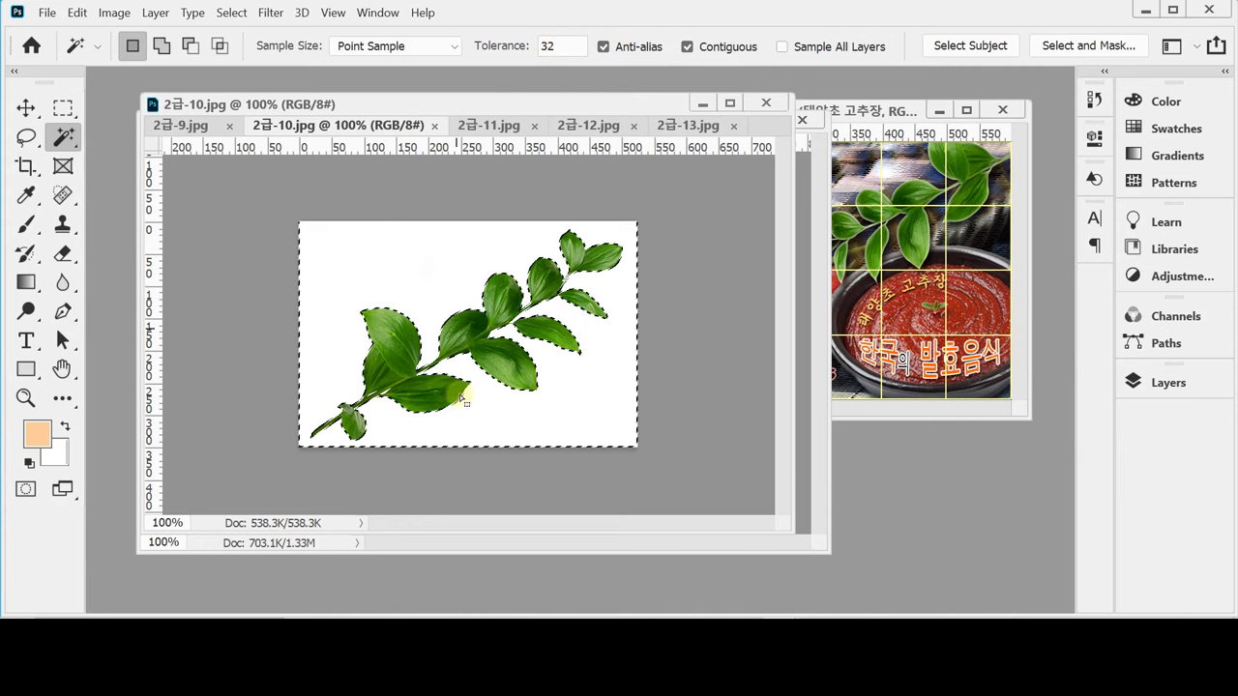
{"action": "scroll", "coordinate": [406, 404], "scroll_direction": "up", "scroll_amount": 2}
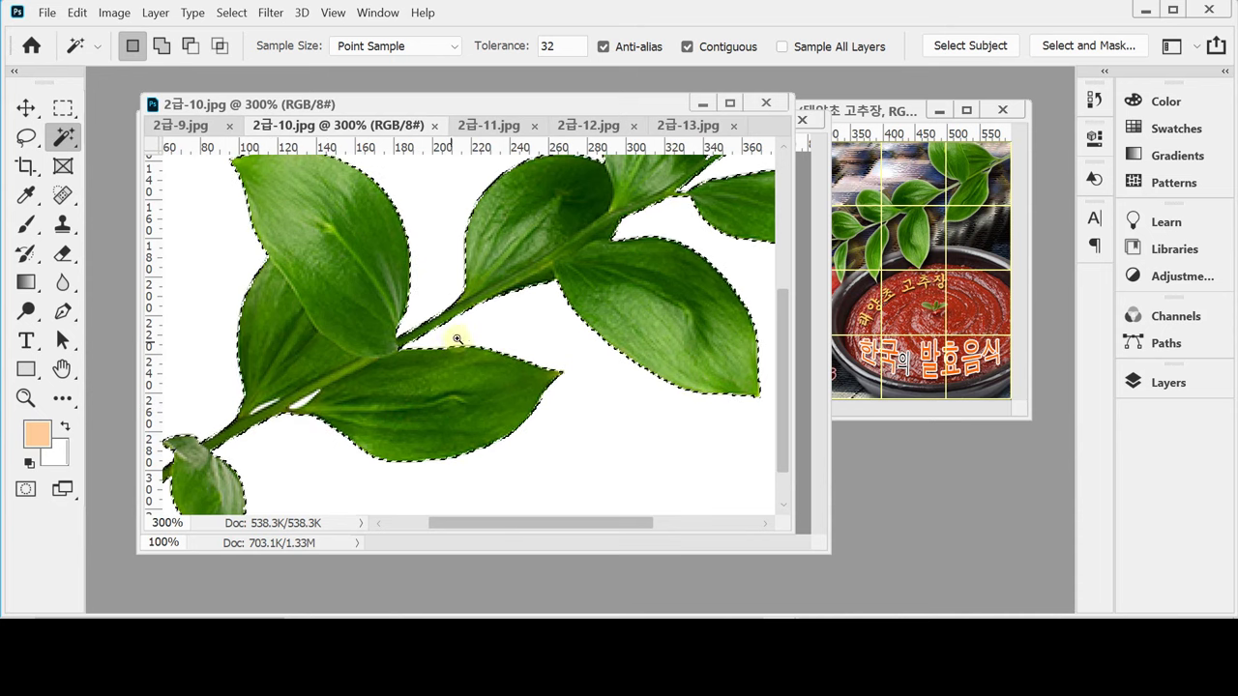
{"action": "scroll", "coordinate": [457, 338], "scroll_direction": "down", "scroll_amount": 2}
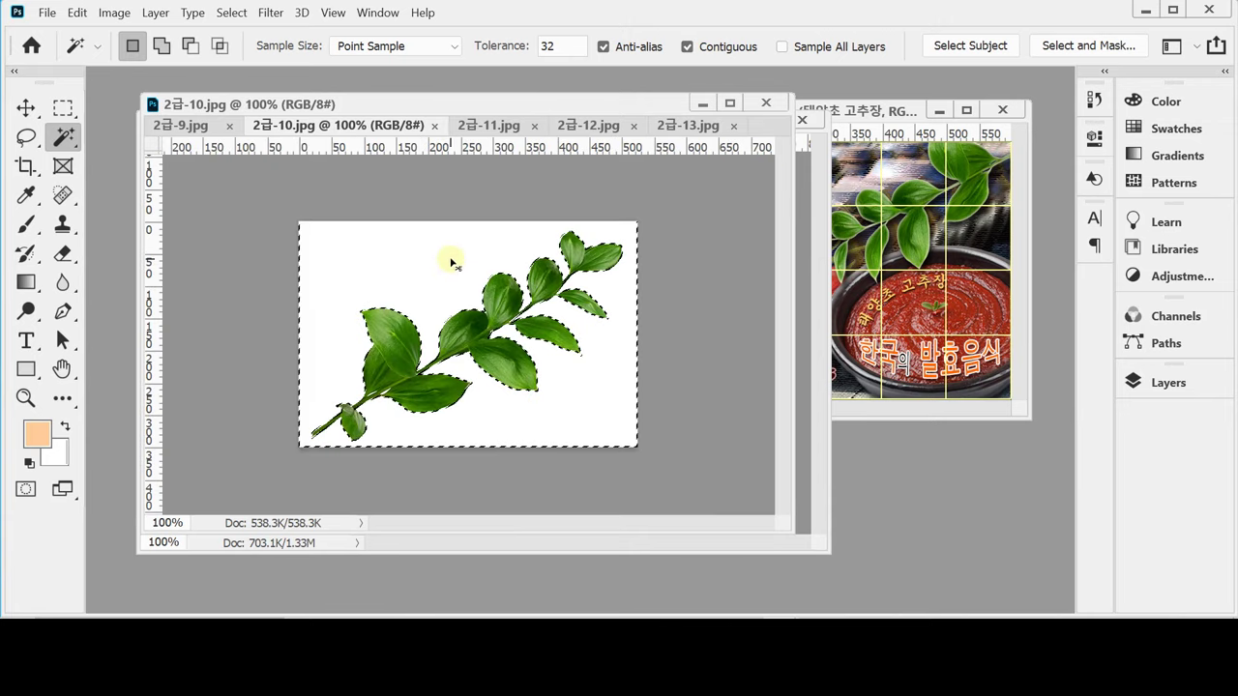
{"action": "key", "text": "ctrl+d"}
Disable Contiguous for the Magic Wand, select all white areas of 2급-10.jpg, and inspect the gaps between stem and leaves.
{"action": "left_click", "coordinate": [688, 47]}
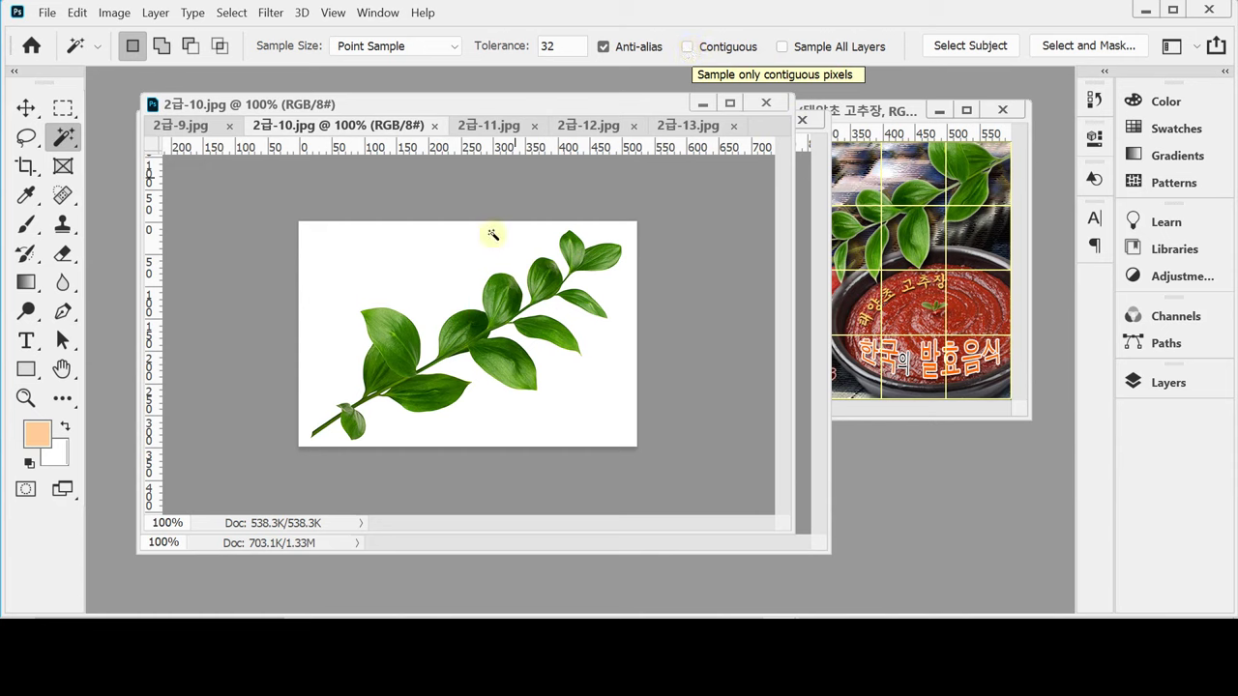
{"action": "left_click", "coordinate": [410, 259]}
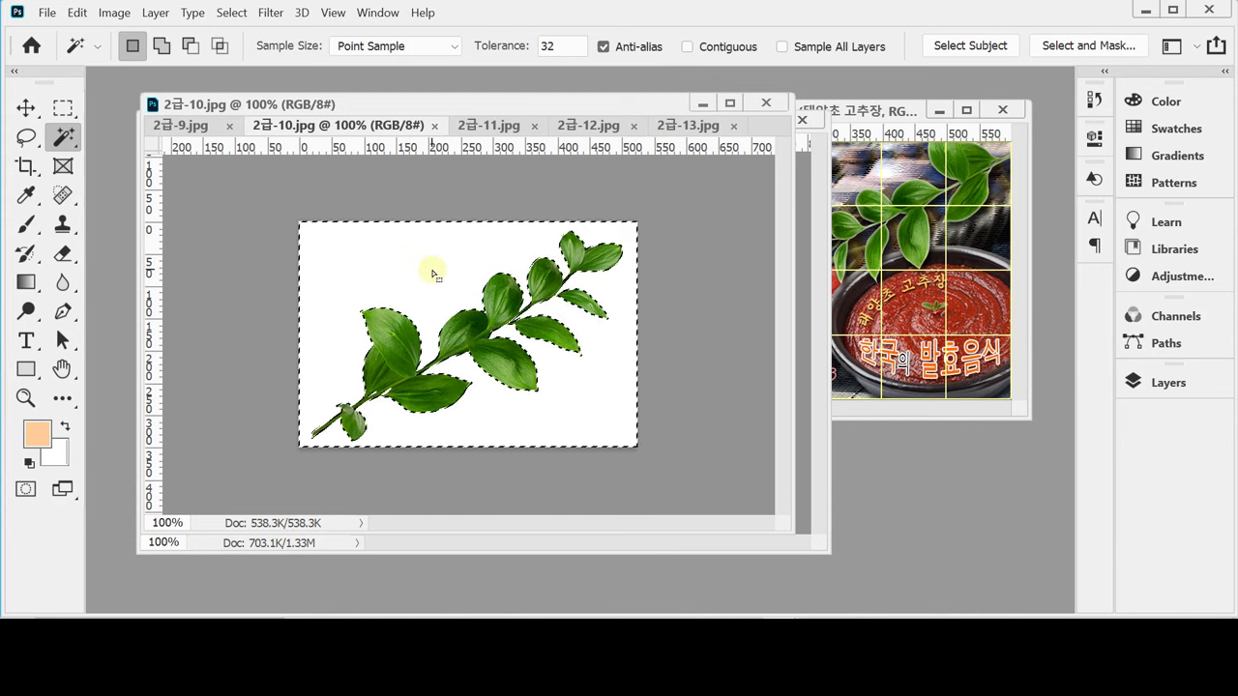
{"action": "scroll", "coordinate": [401, 397], "scroll_direction": "up", "scroll_amount": 2}
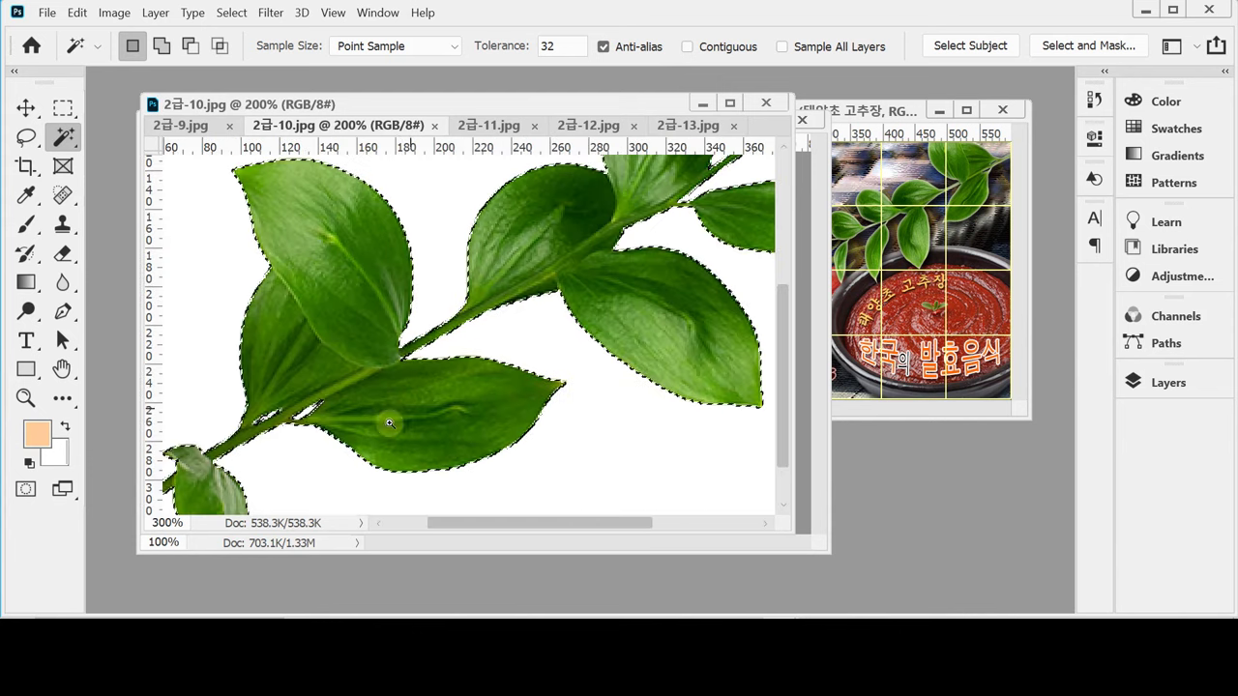
{"action": "left_click_drag", "start_coordinate": [359, 413], "coordinate": [414, 360]}
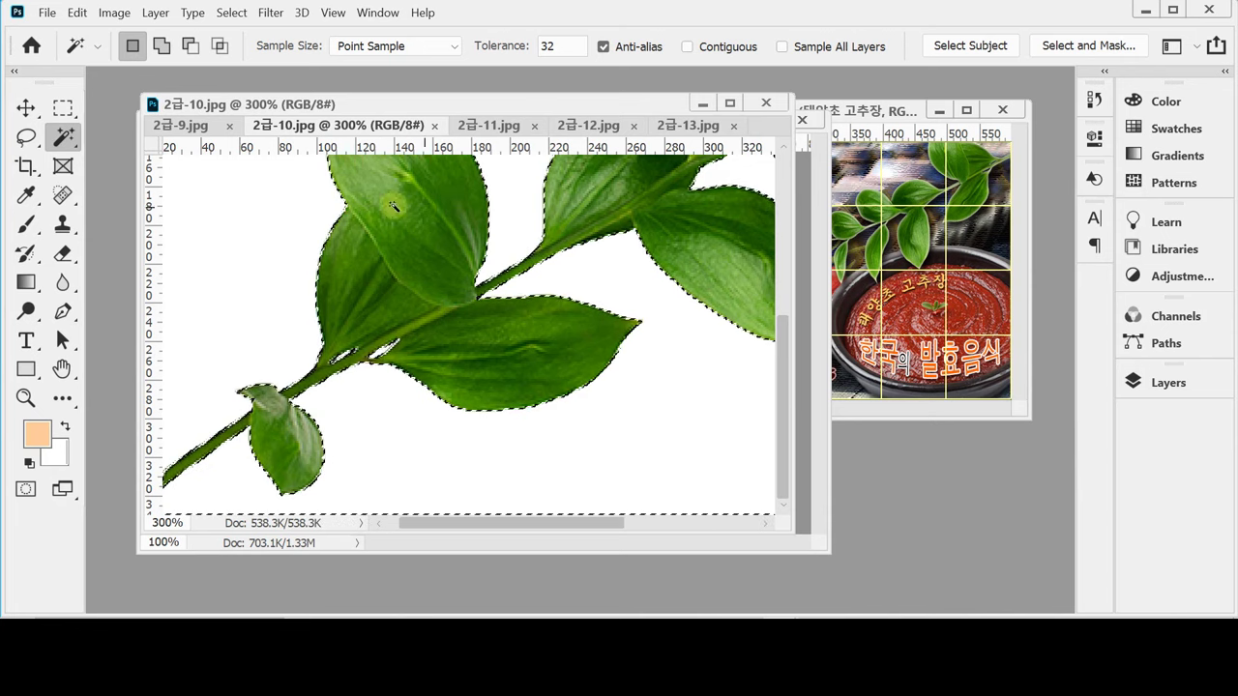
{"action": "key", "text": "ctrl+minus"}
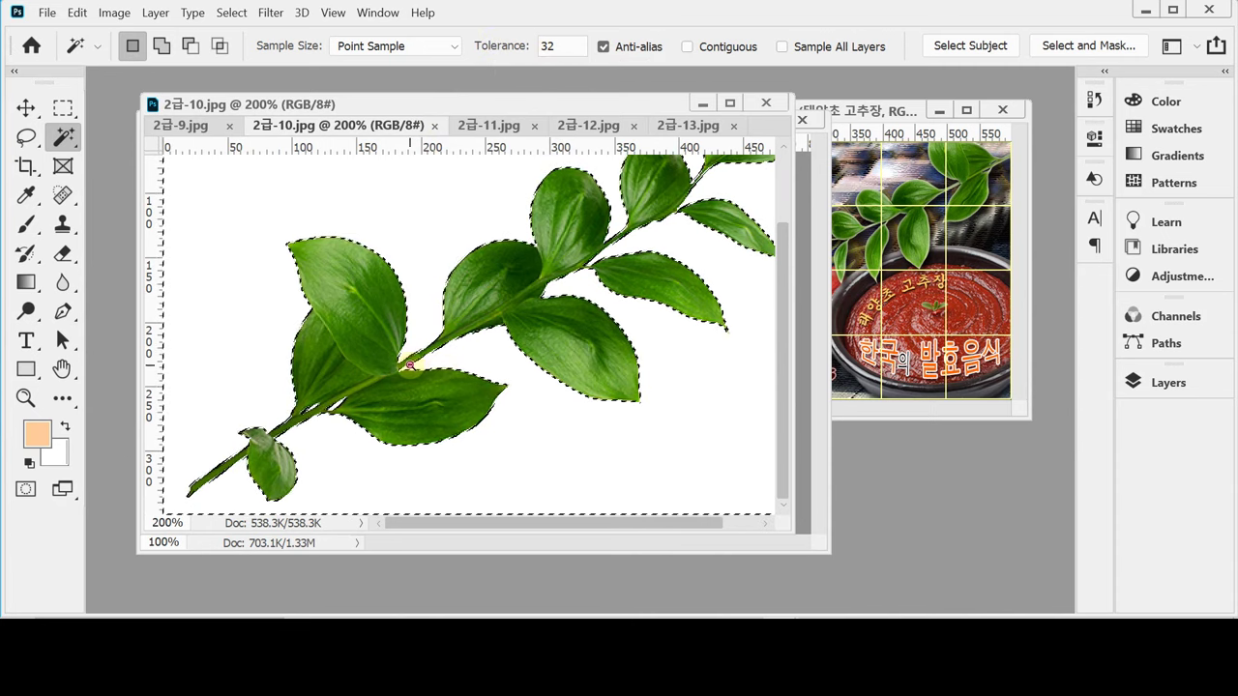
{"action": "key", "text": "ctrl+minus"}
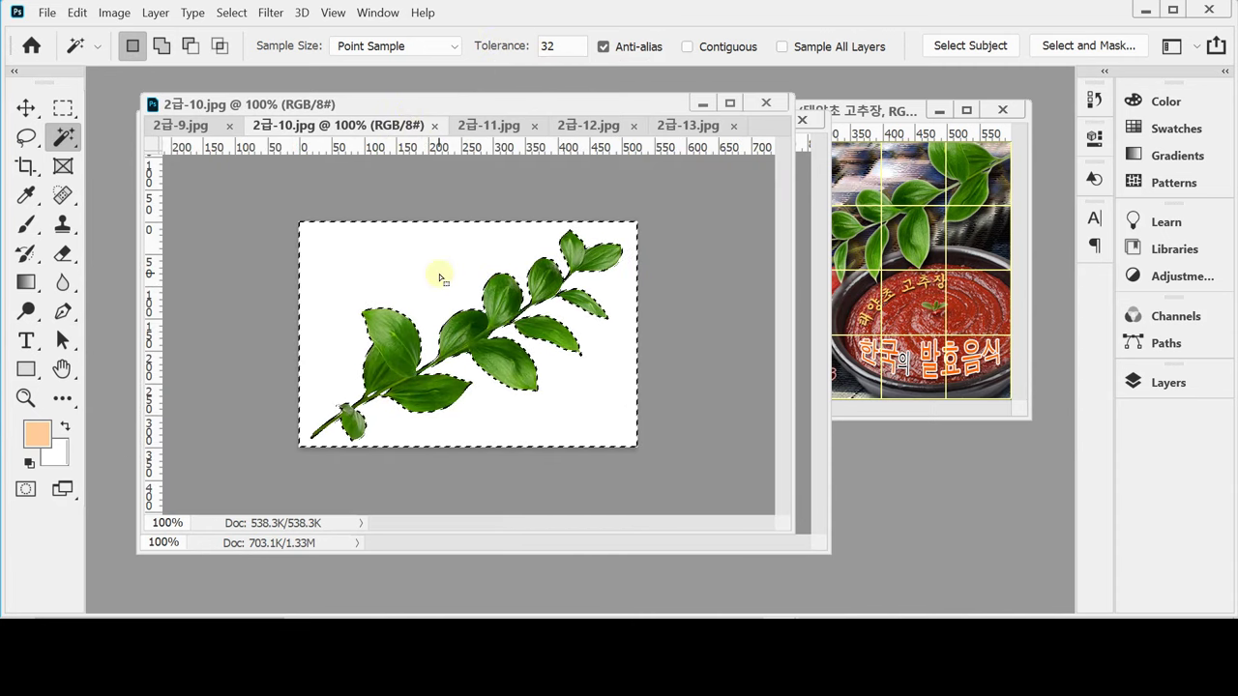
Invert the selection to the leaf branch and copy it into the composition 수험번호-성명-4 as a new layer.
{"action": "left_click", "coordinate": [232, 13]}
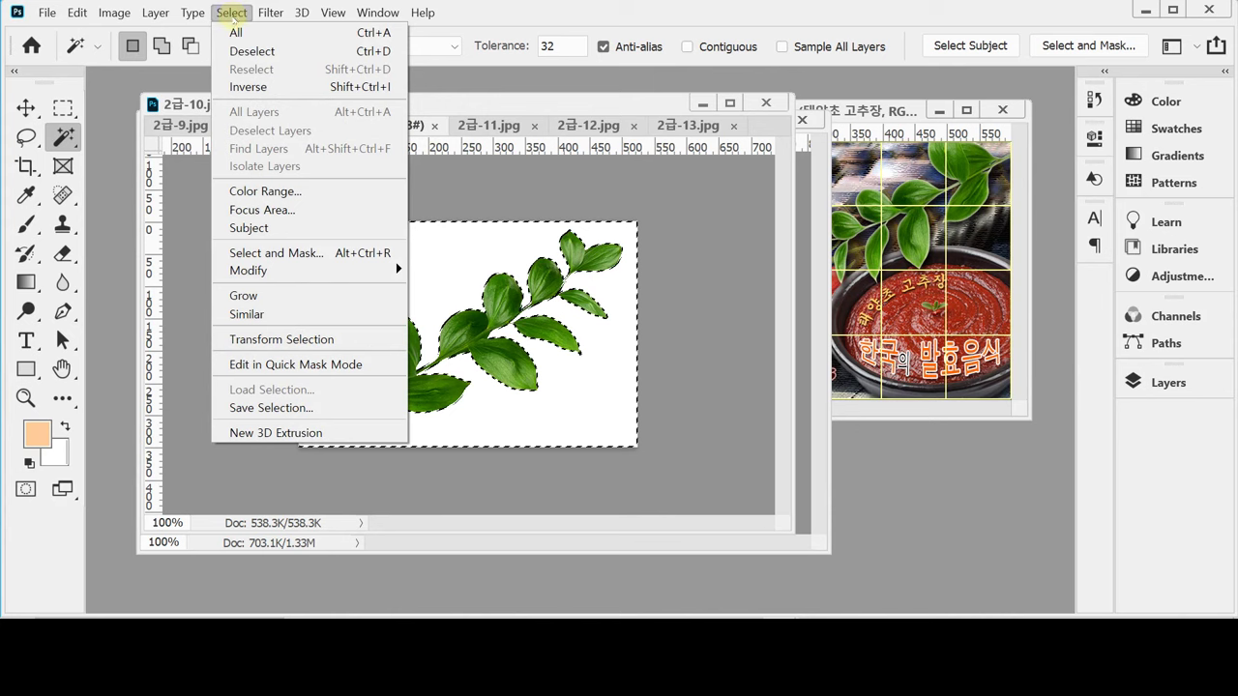
{"action": "left_click", "coordinate": [247, 87]}
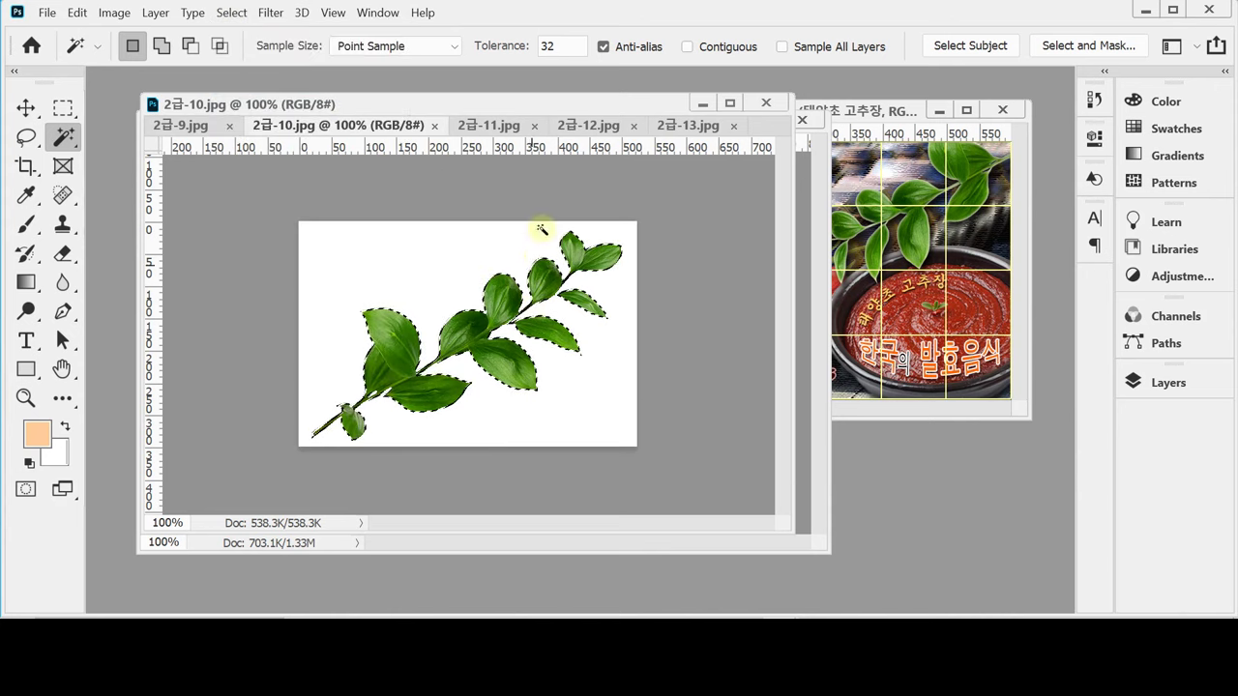
{"action": "left_click_drag", "start_coordinate": [476, 114], "coordinate": [713, 281]}
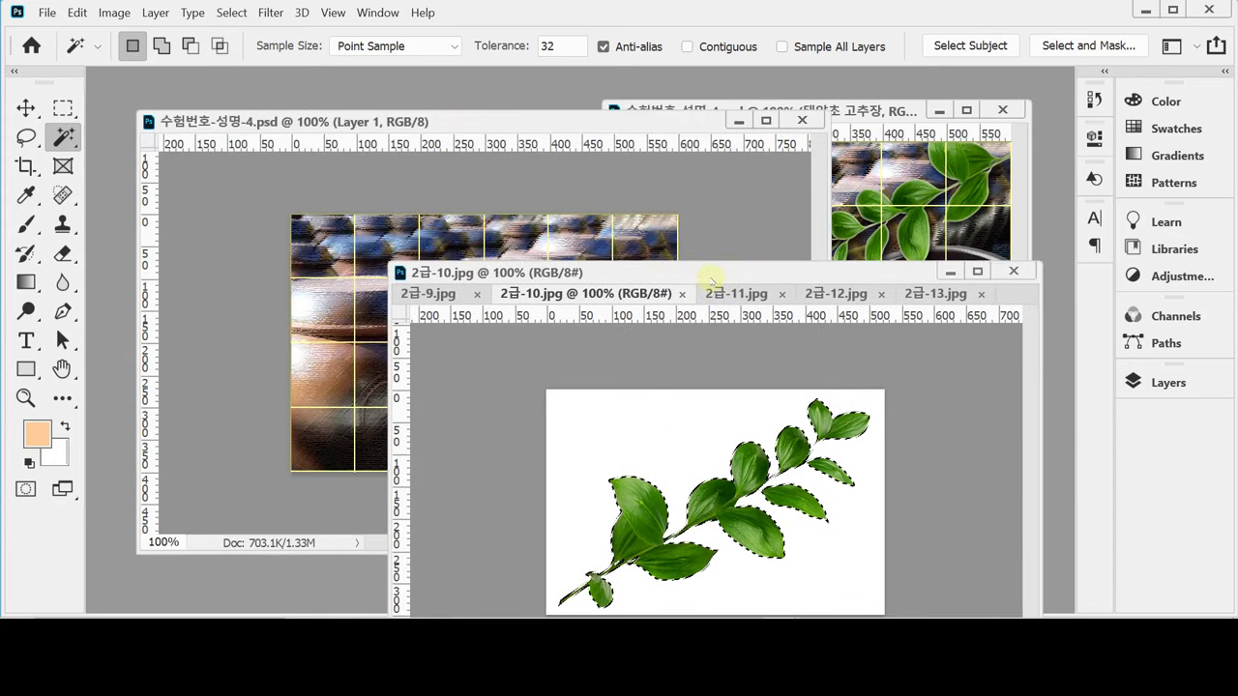
{"action": "left_click_drag", "start_coordinate": [713, 281], "coordinate": [753, 364]}
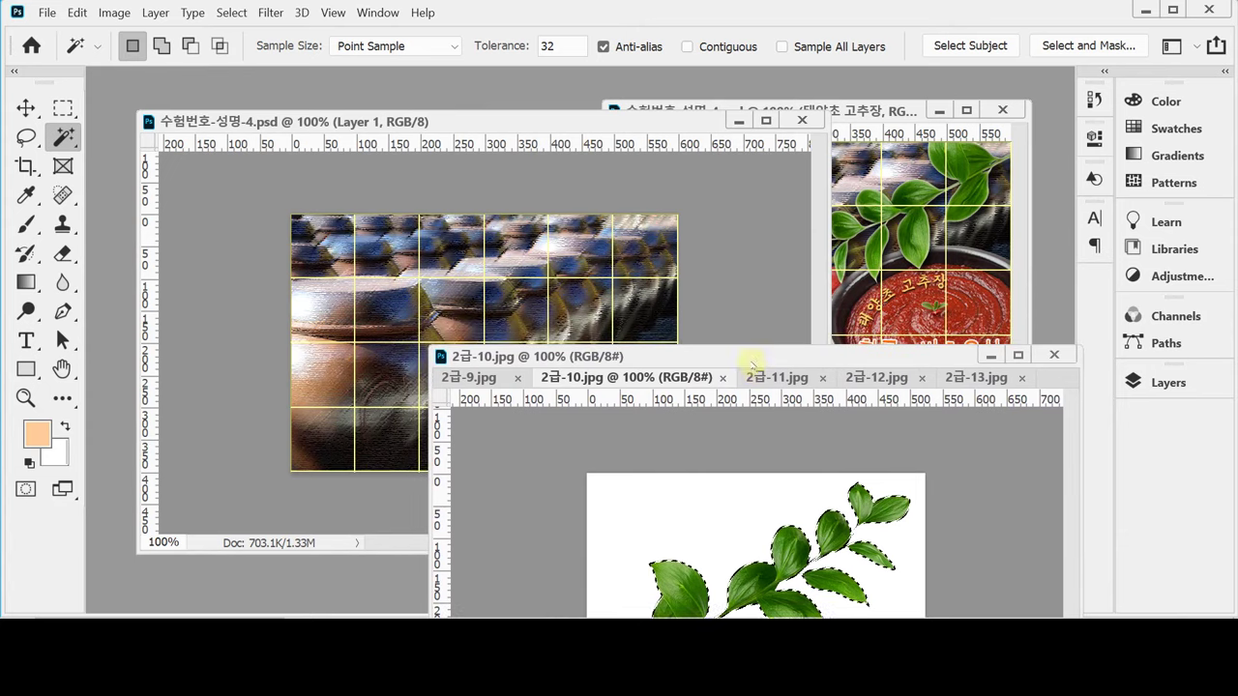
{"action": "left_click_drag", "start_coordinate": [774, 559], "coordinate": [631, 272]}
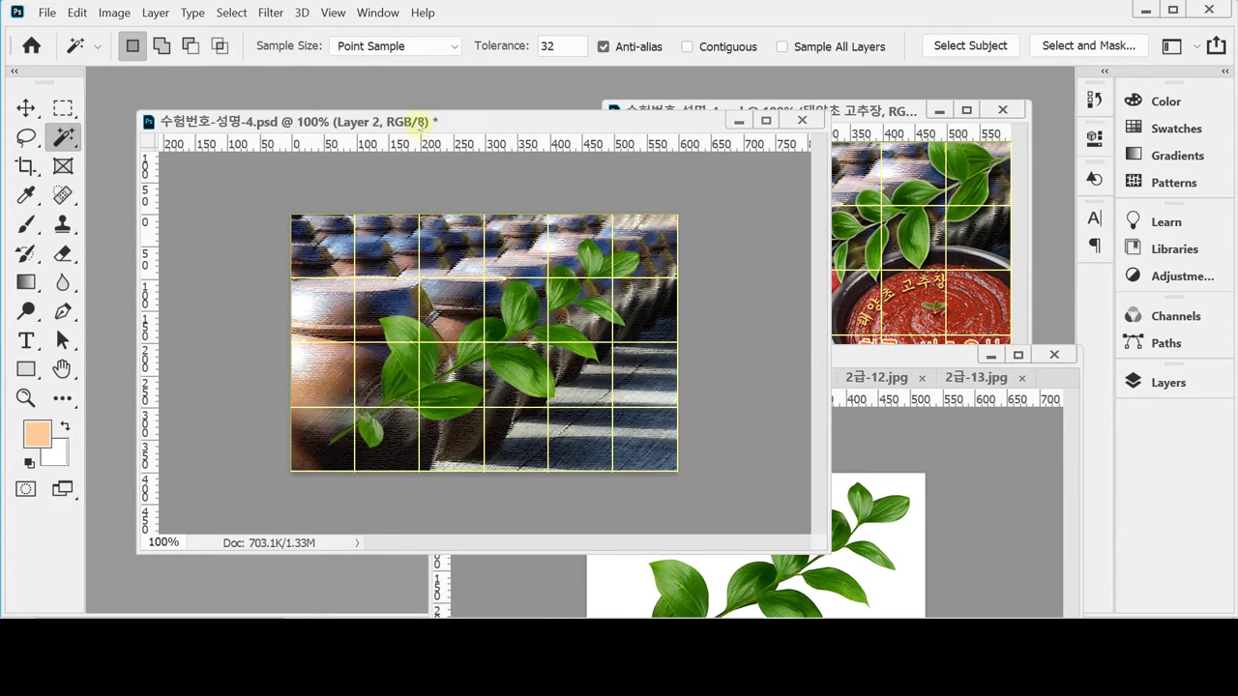
Save the composition, and move and narrow its window to uncover more of the reference image.
{"action": "left_click_drag", "start_coordinate": [416, 122], "coordinate": [387, 91]}
{"action": "key", "text": "ctrl+s"}
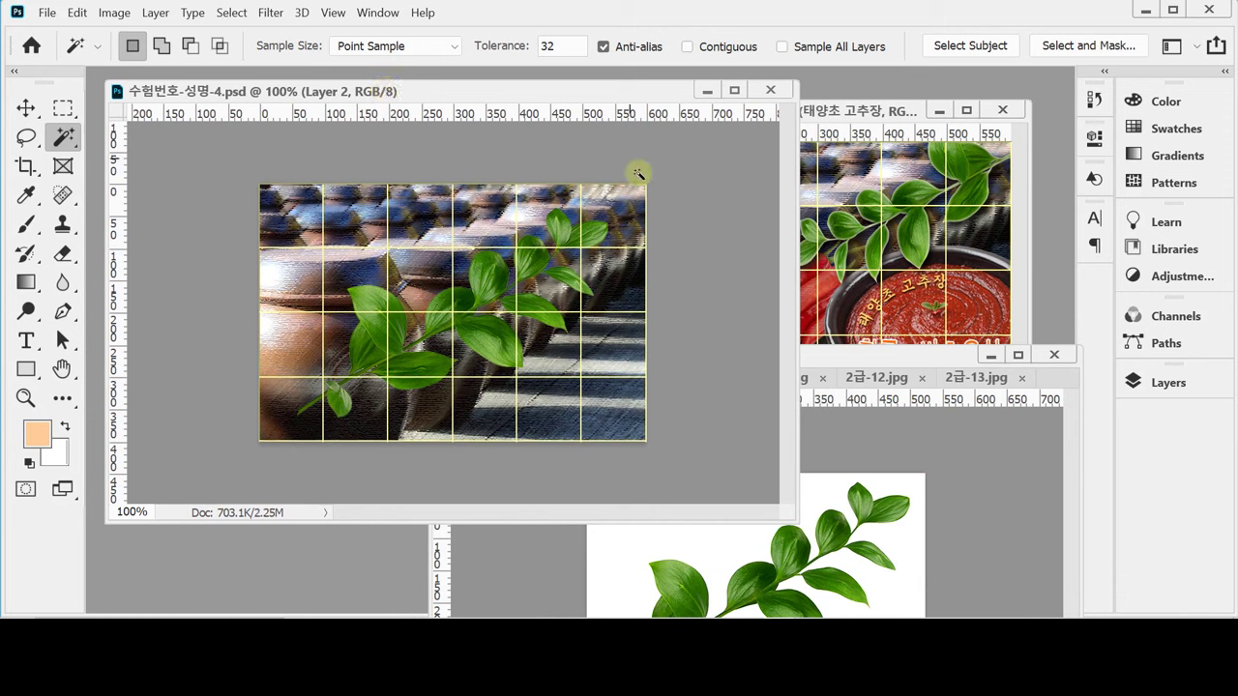
{"action": "left_click_drag", "start_coordinate": [794, 284], "coordinate": [677, 228]}
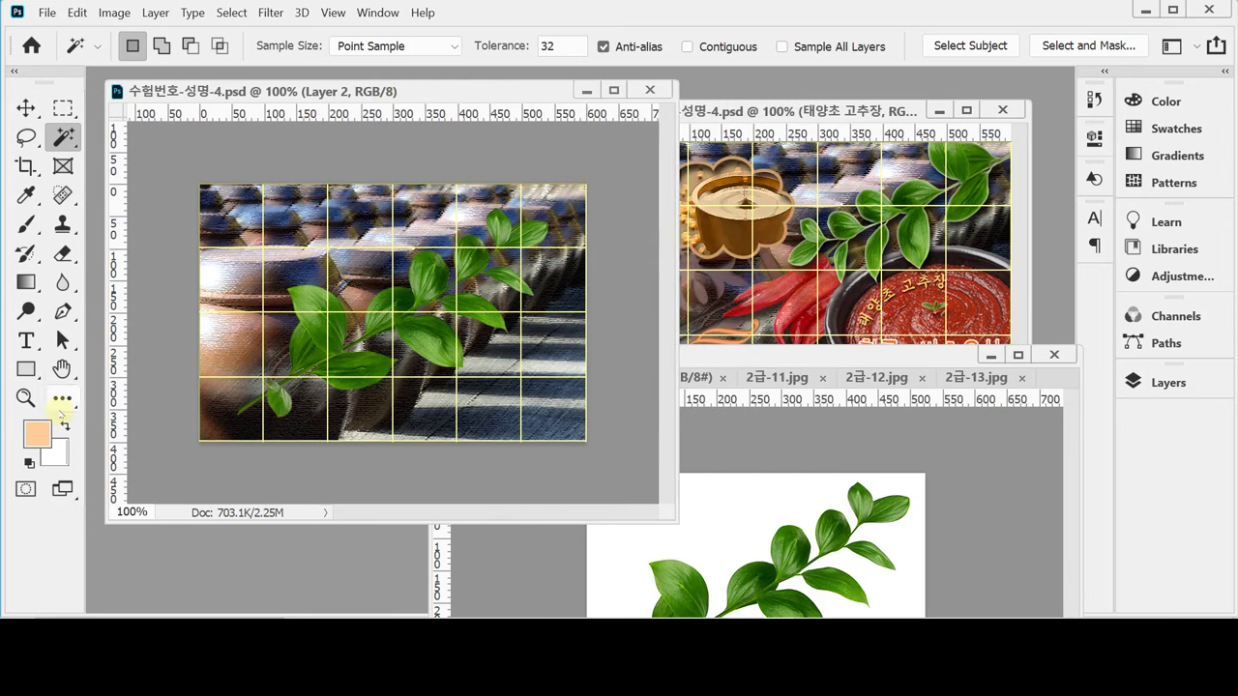
{"action": "left_click", "coordinate": [26, 398]}
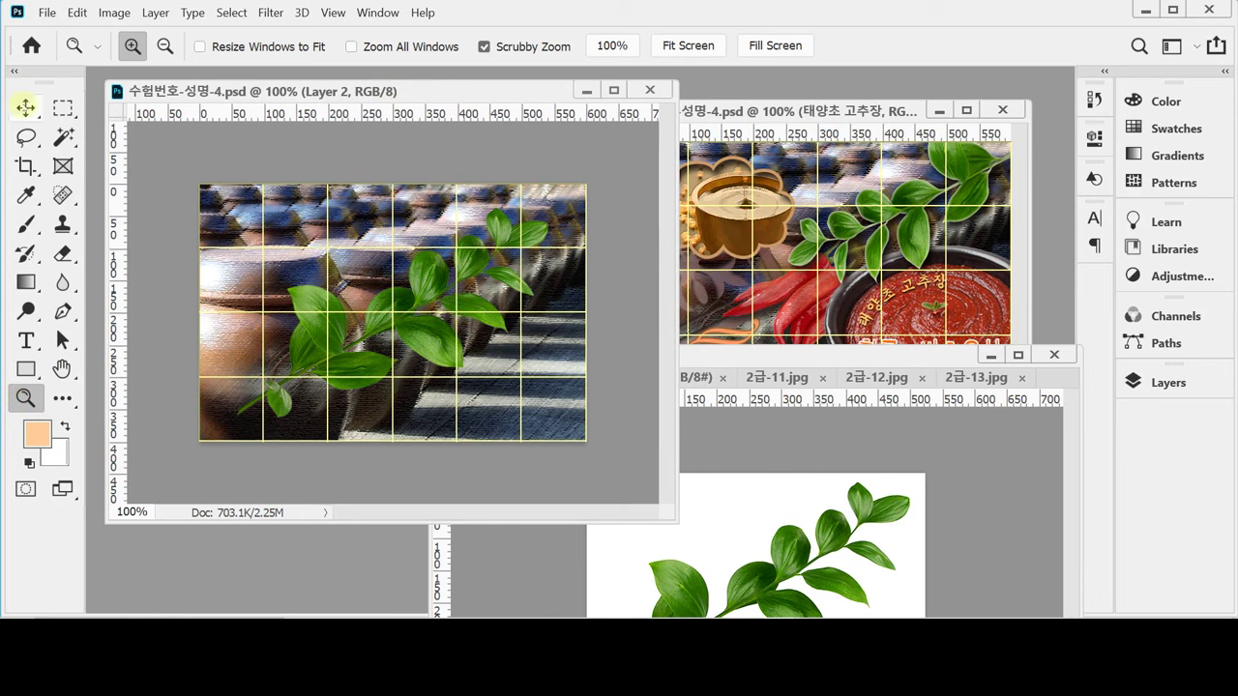
Flip the leaf branch horizontally with Free Transform, rotate it to about 128°, and move it to the composition's upper area.
{"action": "left_click", "coordinate": [26, 108]}
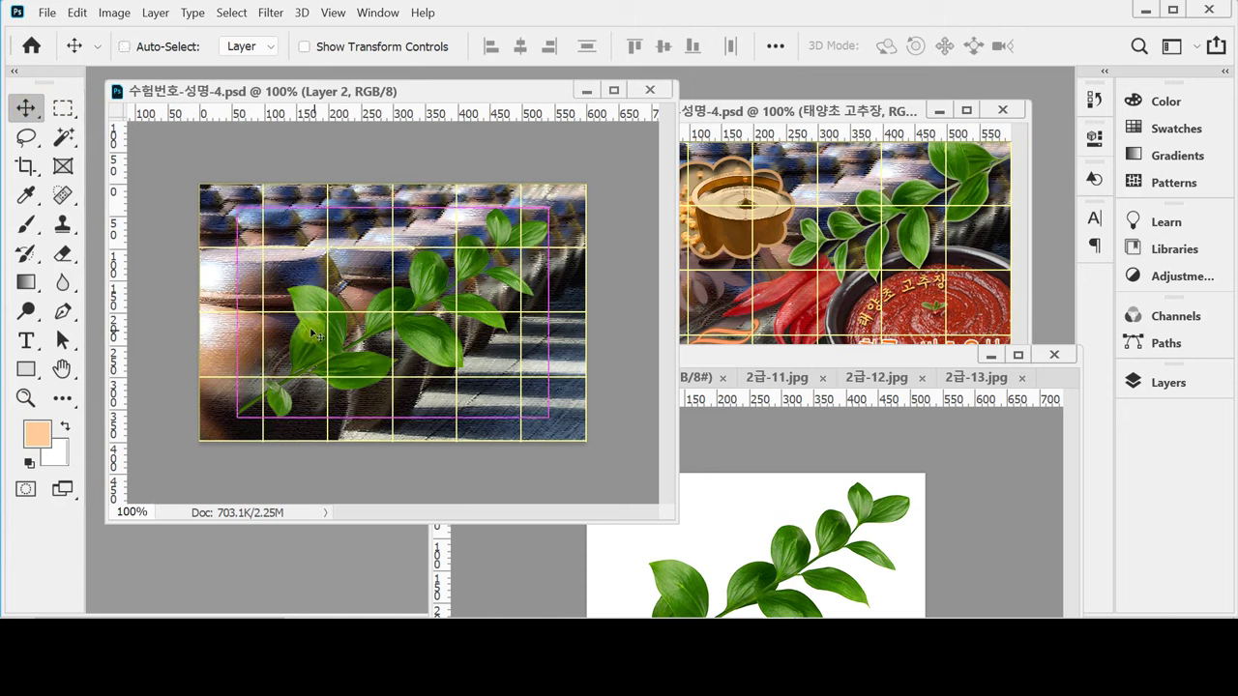
{"action": "key", "text": "ctrl+t"}
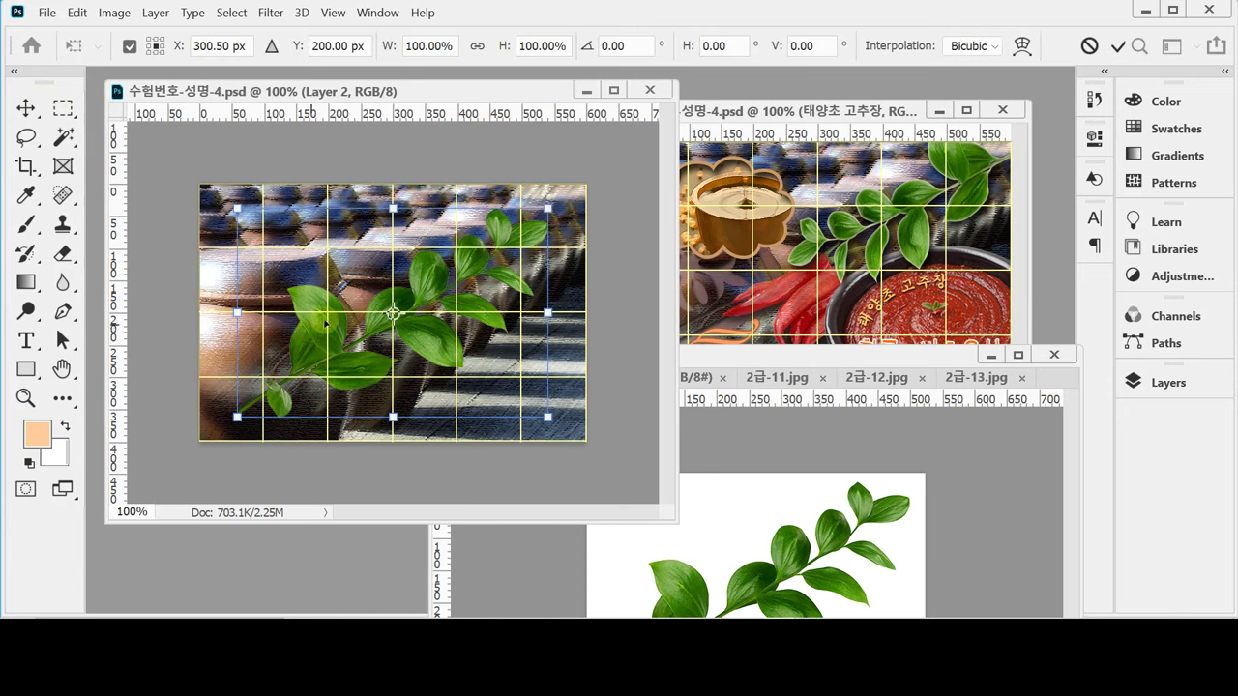
{"action": "right_click", "coordinate": [324, 300]}
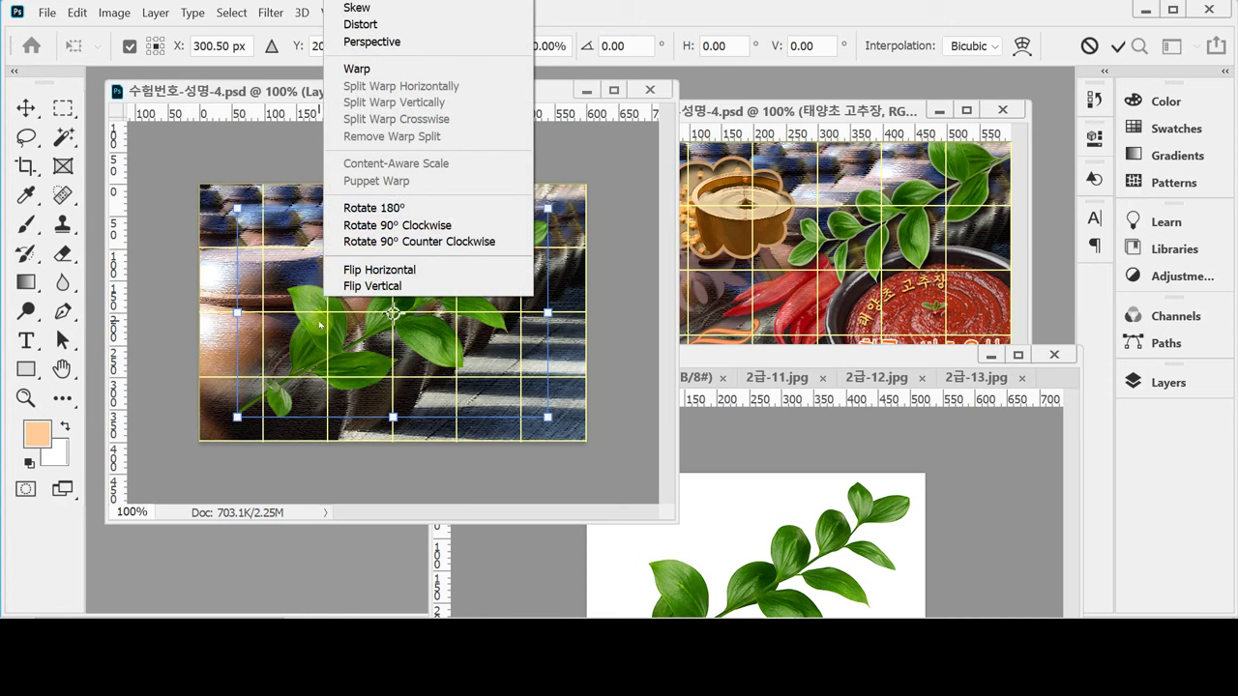
{"action": "left_click", "coordinate": [349, 272]}
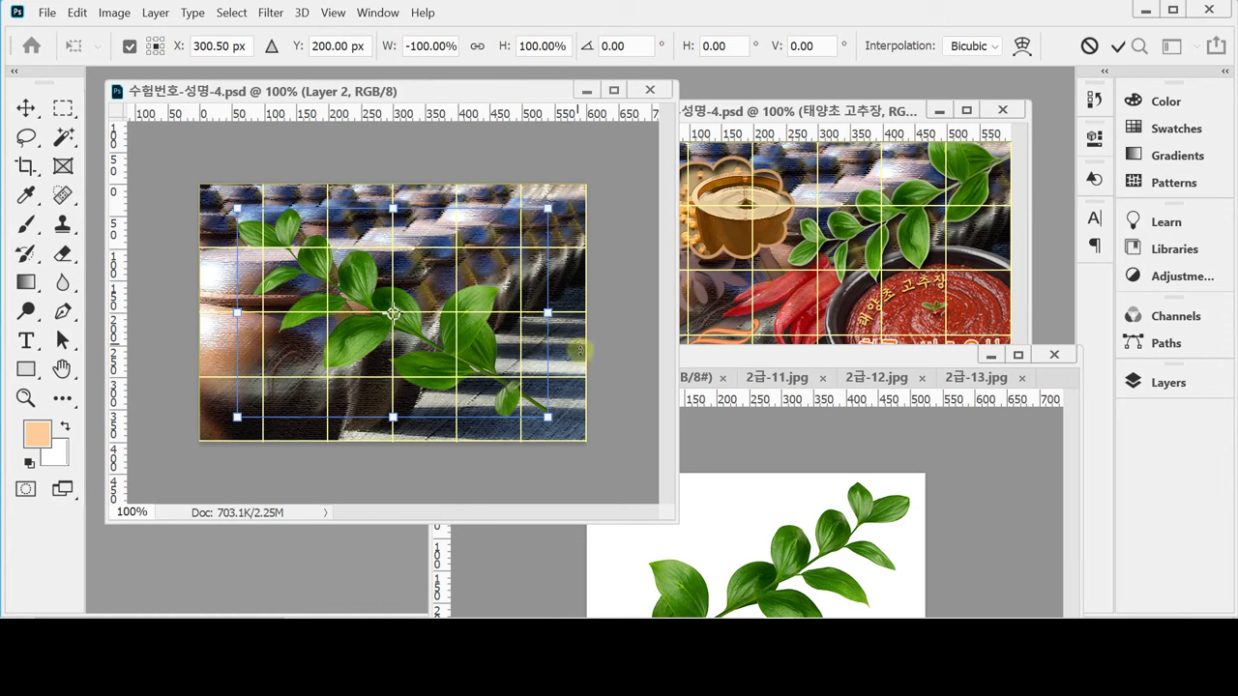
{"action": "left_click_drag", "start_coordinate": [580, 352], "coordinate": [533, 204]}
{"action": "left_click_drag", "start_coordinate": [449, 304], "coordinate": [488, 232]}
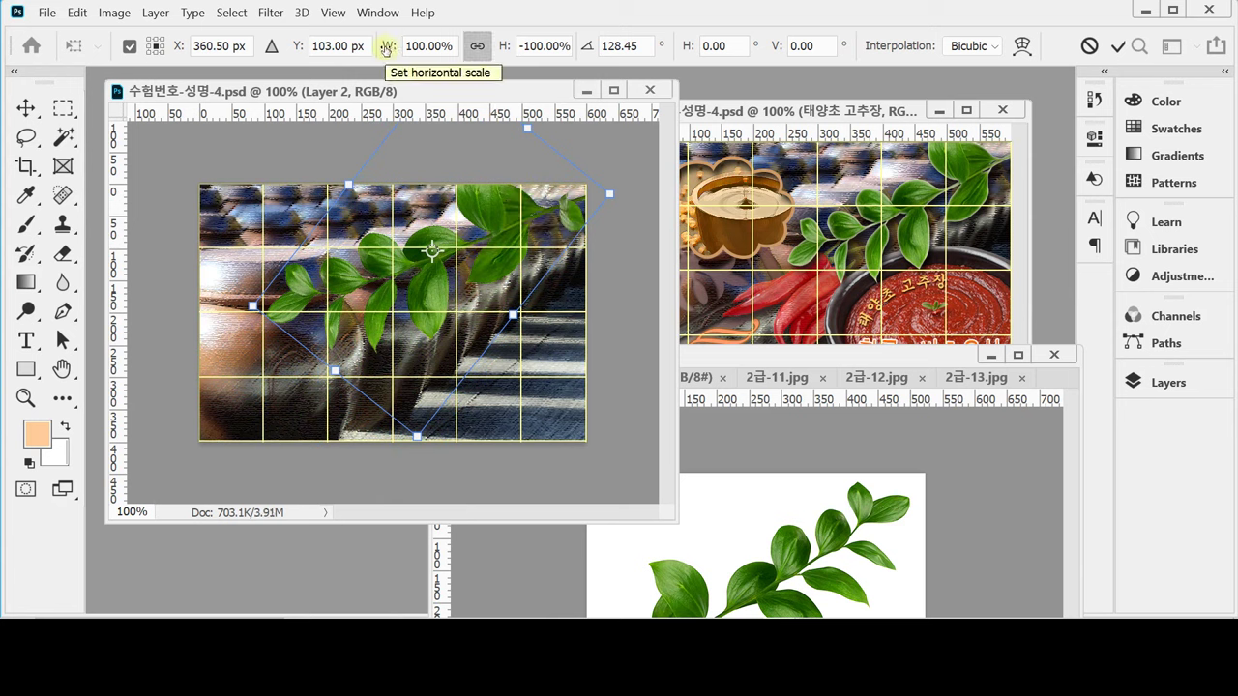
Link the width and height scales and reduce the leaf branch proportionally to 77%.
{"action": "left_click", "coordinate": [477, 46]}
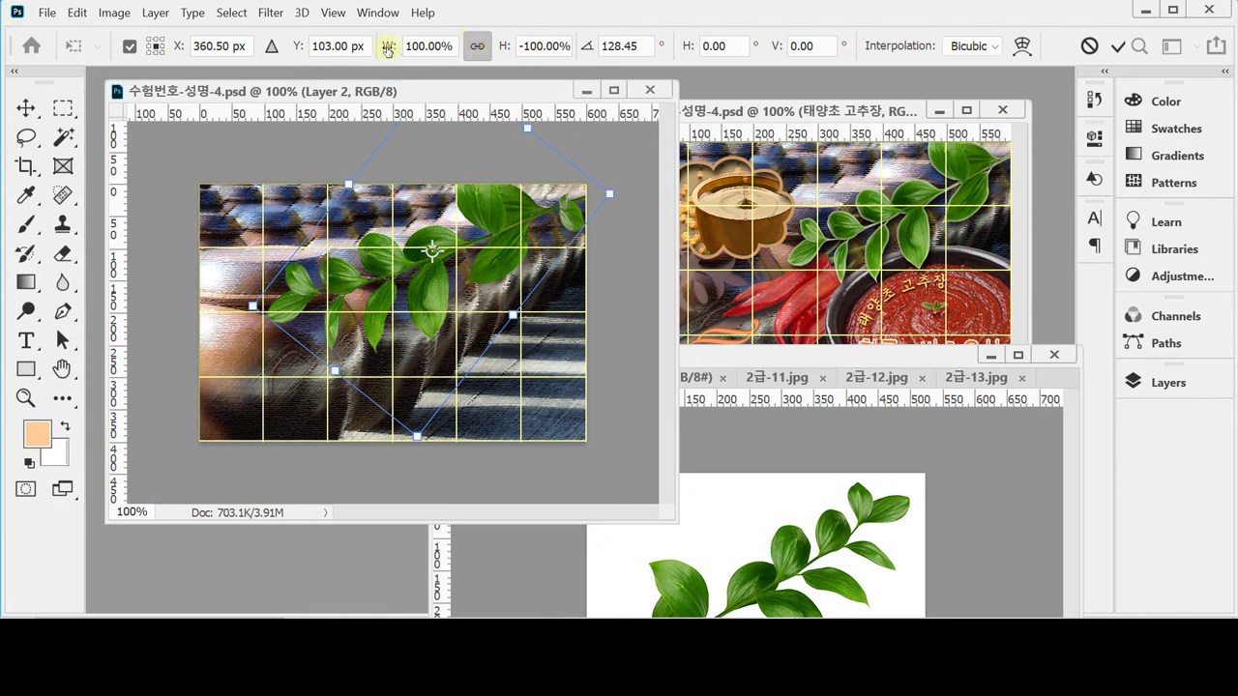
{"action": "left_click_drag", "start_coordinate": [386, 48], "coordinate": [367, 48]}
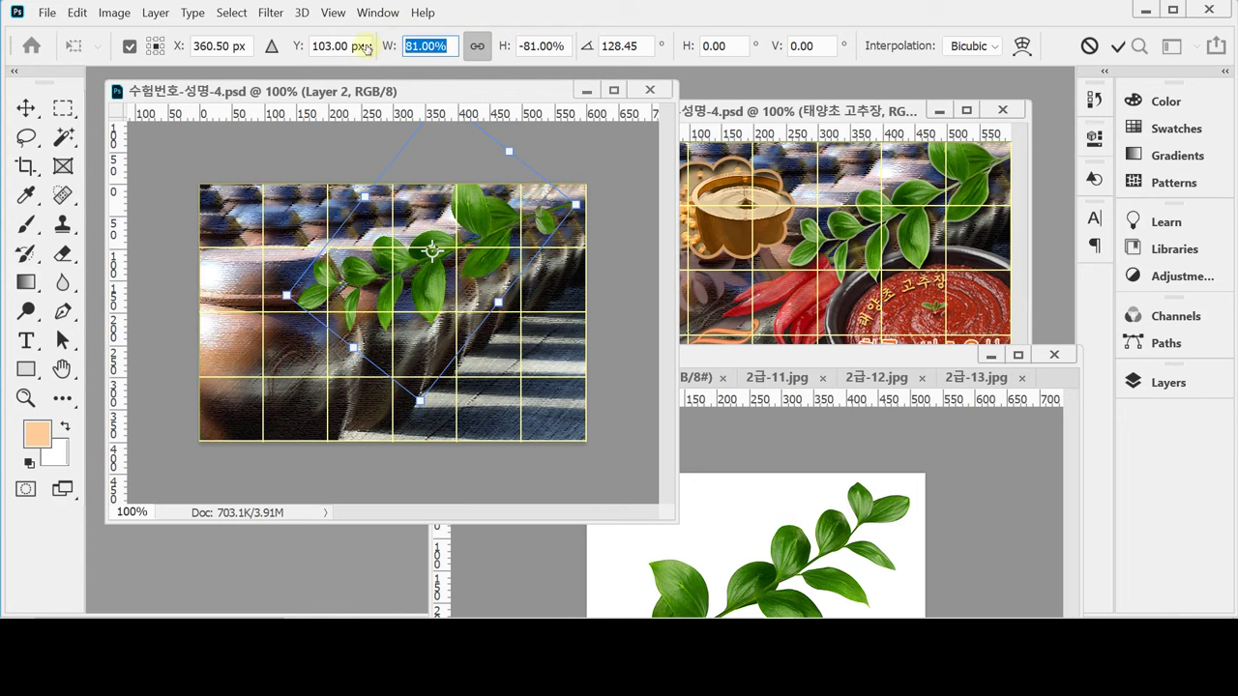
{"action": "left_click_drag", "start_coordinate": [367, 49], "coordinate": [363, 49]}
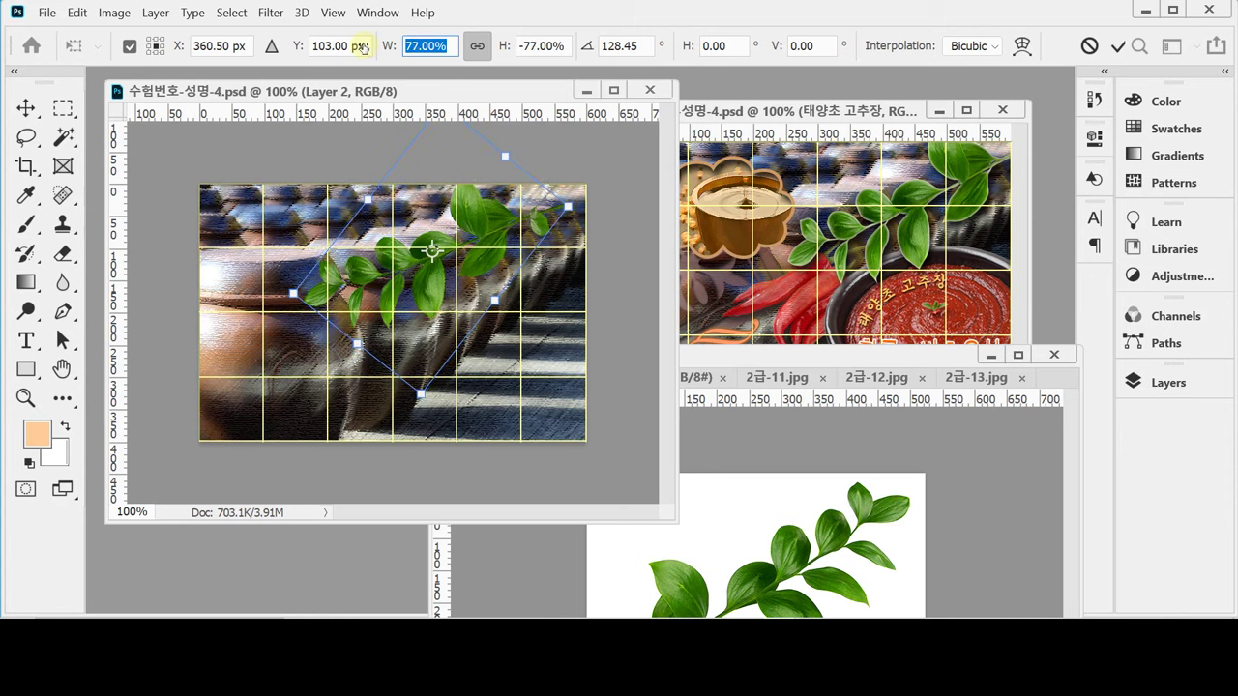
{"action": "left_click_drag", "start_coordinate": [363, 48], "coordinate": [362, 49]}
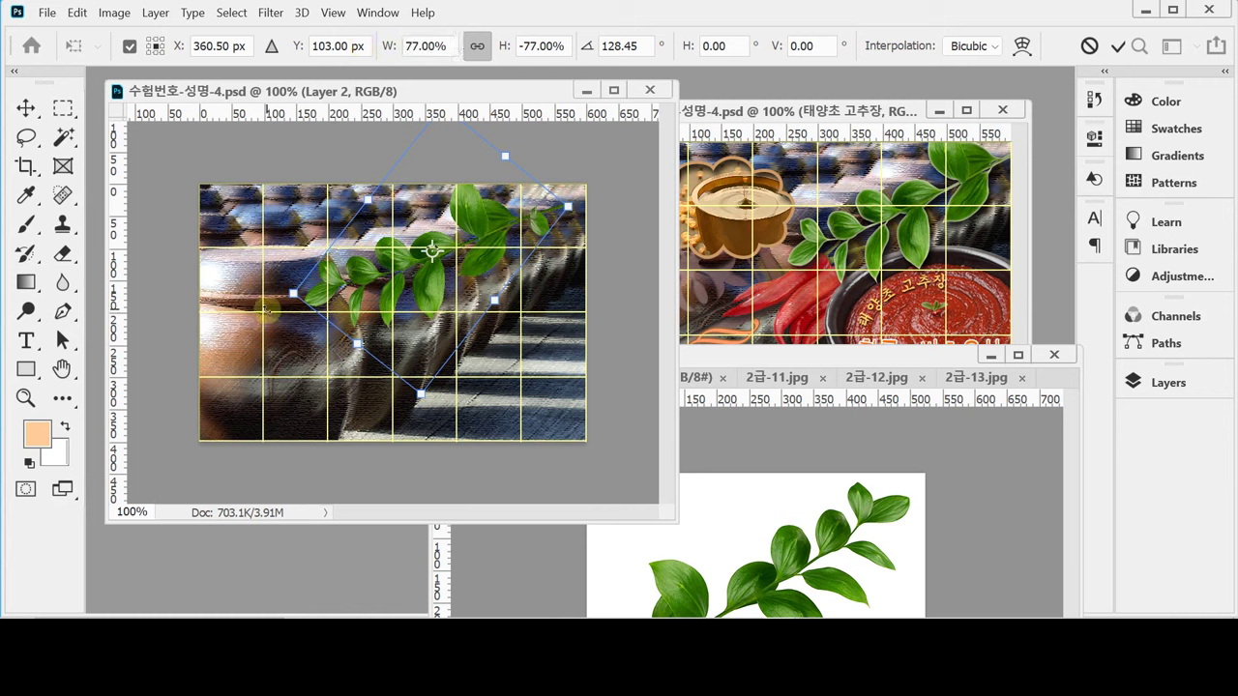
Rotate the branch to about 125°, place its centre near X 446.5, Y 102 px, apply the transform, and save.
{"action": "left_click_drag", "start_coordinate": [263, 308], "coordinate": [262, 301]}
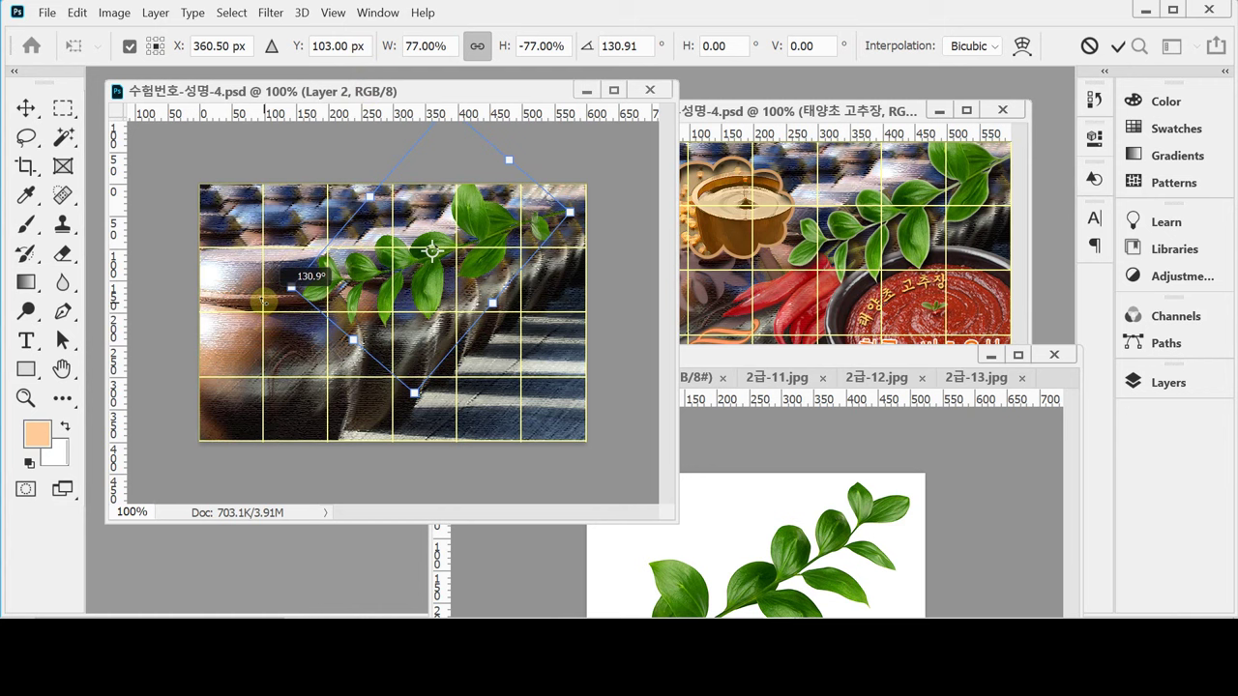
{"action": "left_click_drag", "start_coordinate": [263, 301], "coordinate": [280, 318]}
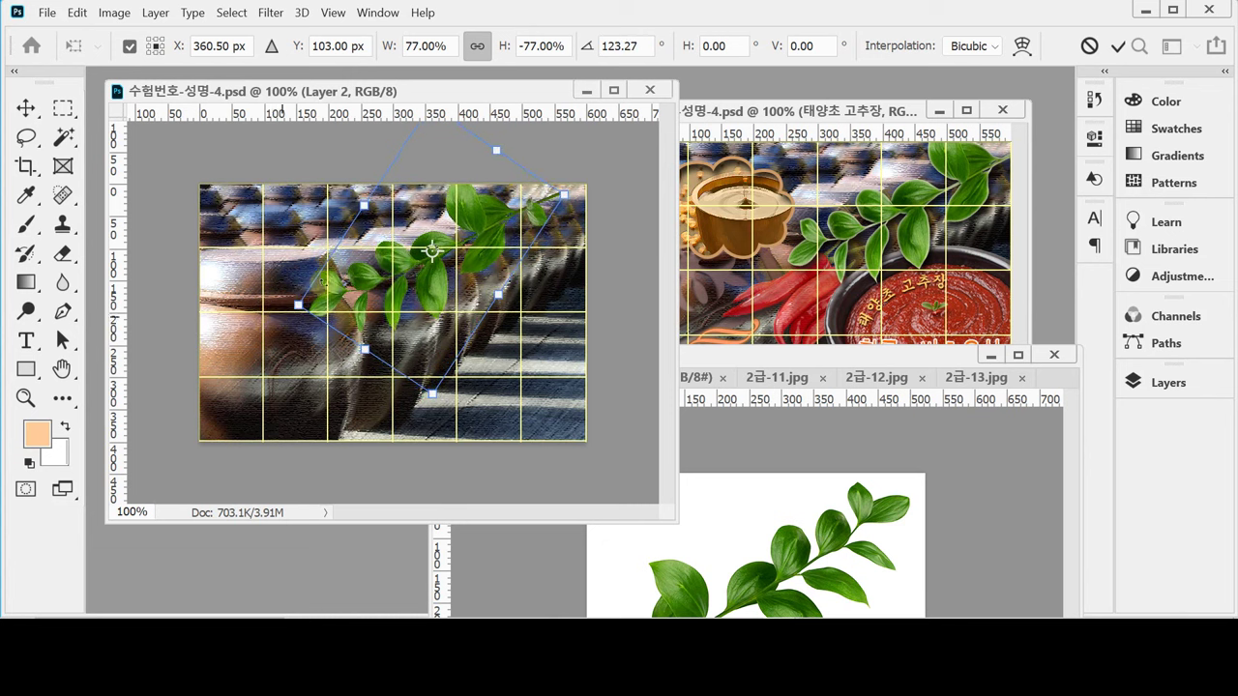
{"action": "left_click_drag", "start_coordinate": [456, 244], "coordinate": [557, 225]}
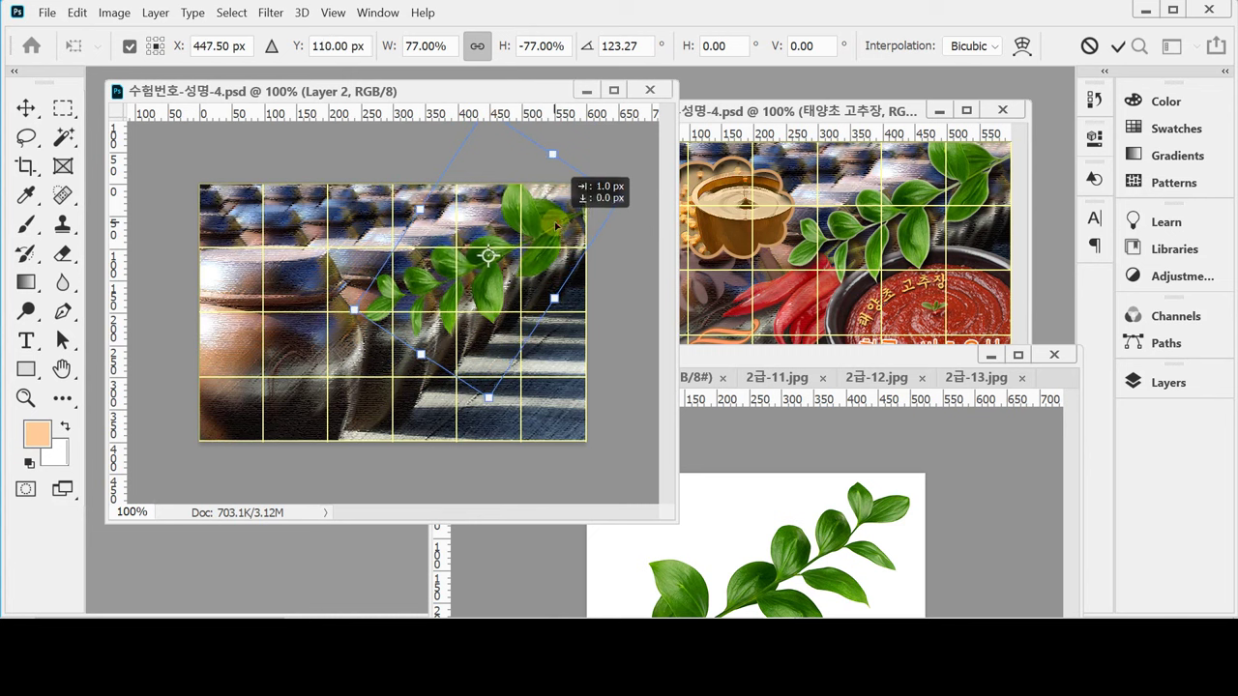
{"action": "left_click_drag", "start_coordinate": [379, 405], "coordinate": [419, 354]}
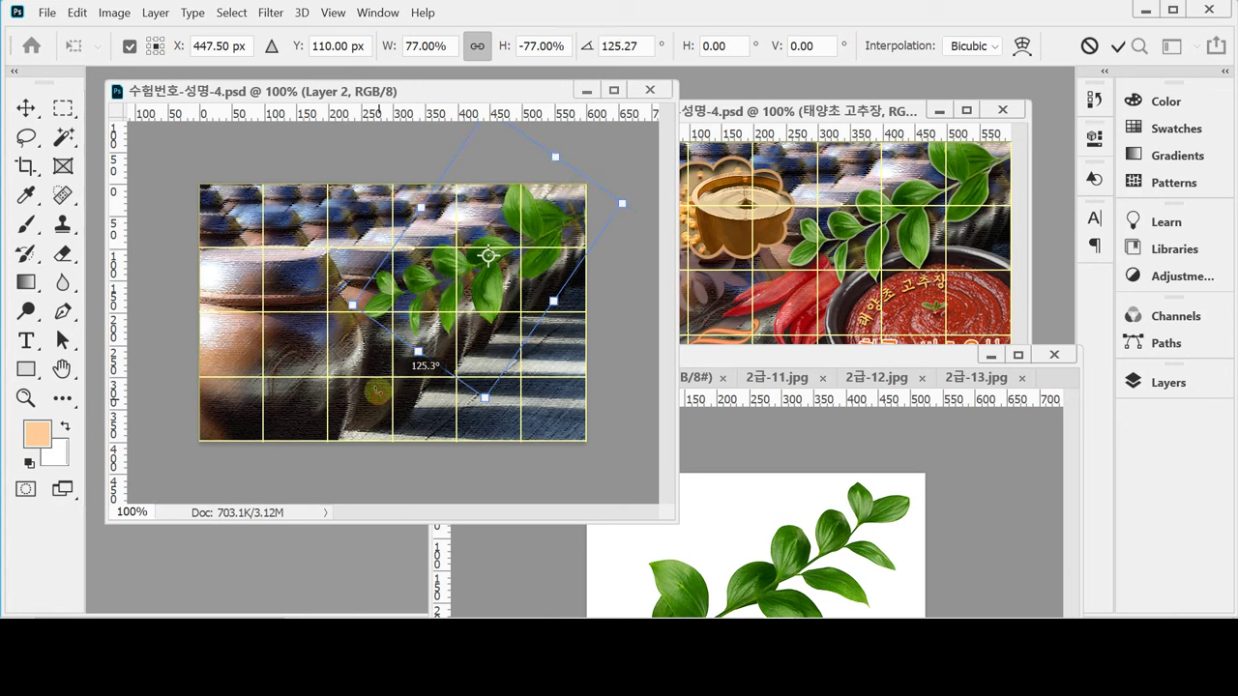
{"action": "left_click_drag", "start_coordinate": [461, 285], "coordinate": [461, 280]}
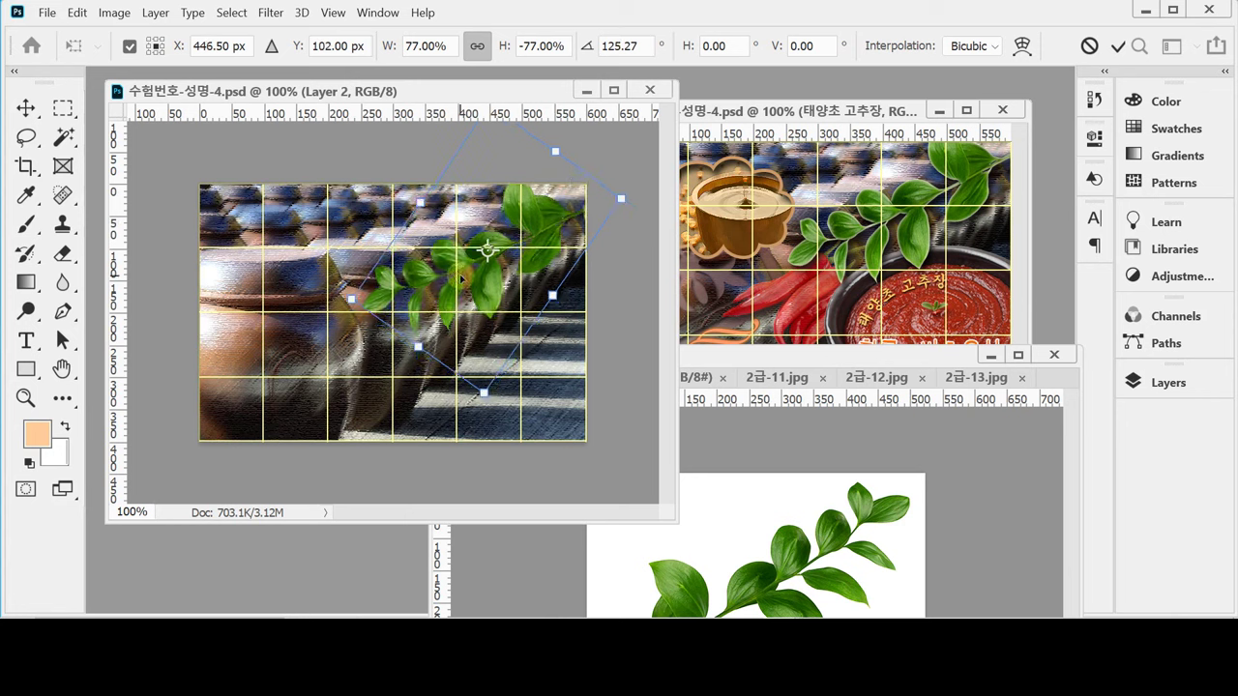
{"action": "key", "text": "Return"}
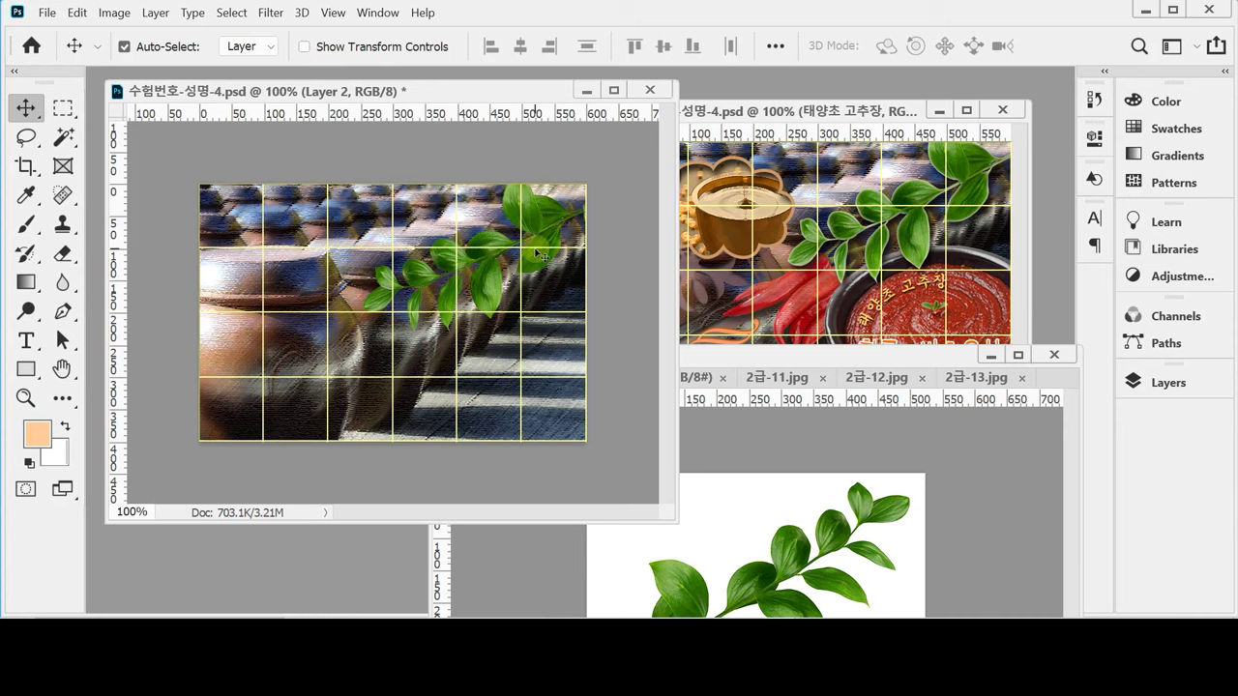
{"action": "key", "text": "ctrl"}
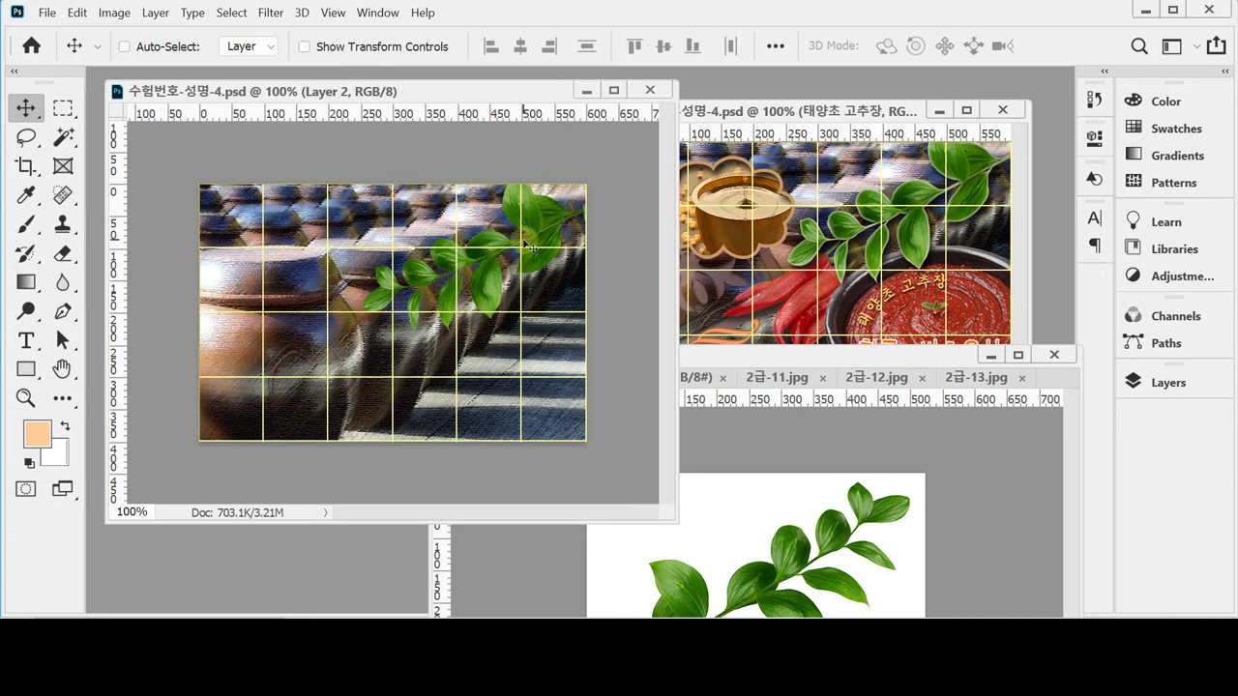
{"action": "left_click_drag", "start_coordinate": [619, 282], "coordinate": [677, 283]}
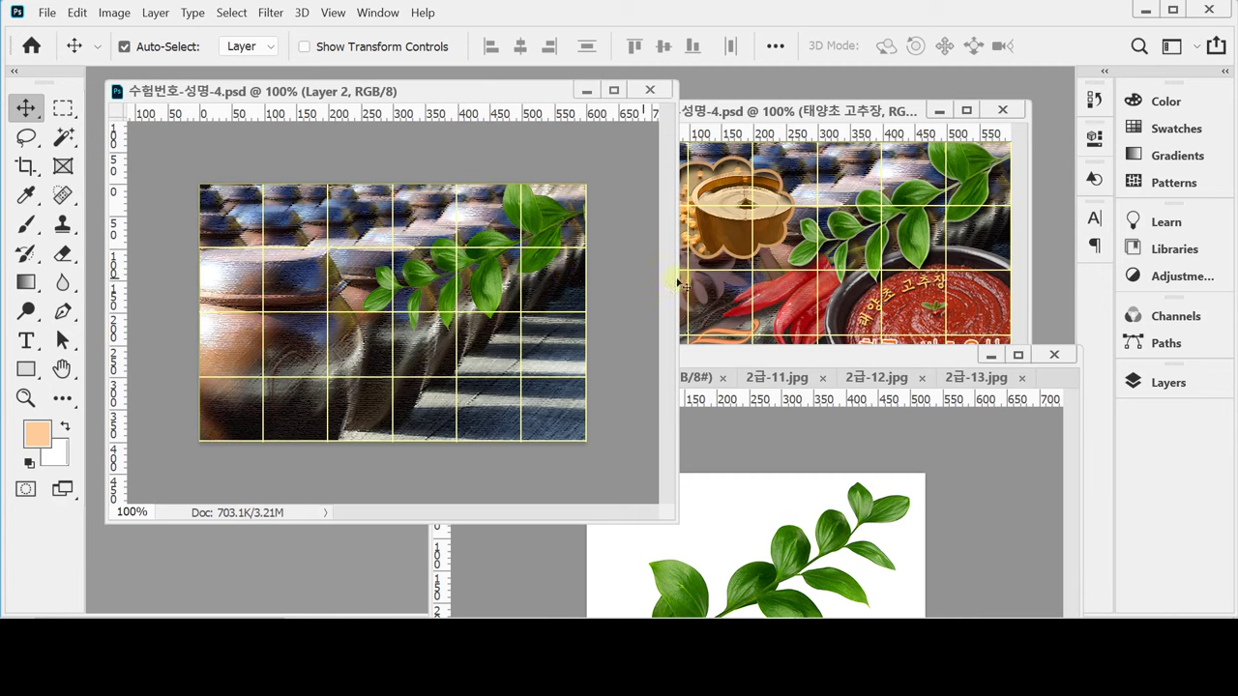
Add an Inner Glow effect with a size of 5 px to the leaf branch layer.
{"action": "left_click", "coordinate": [1137, 383]}
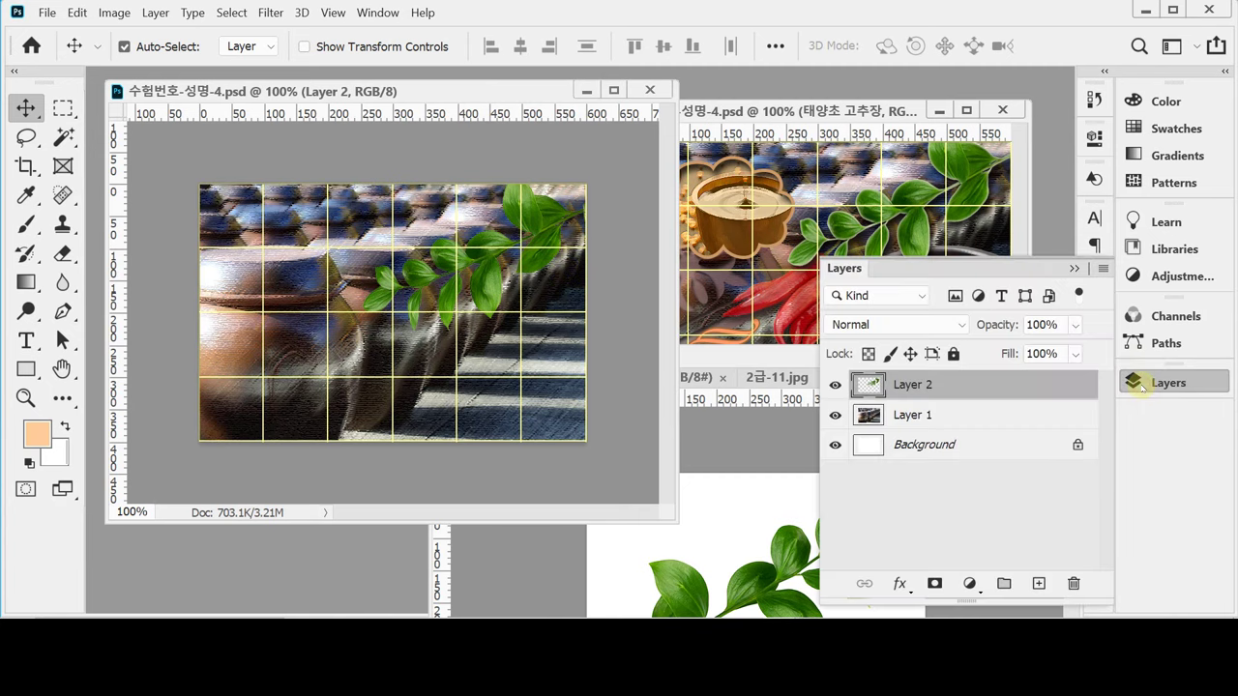
{"action": "left_click", "coordinate": [900, 585]}
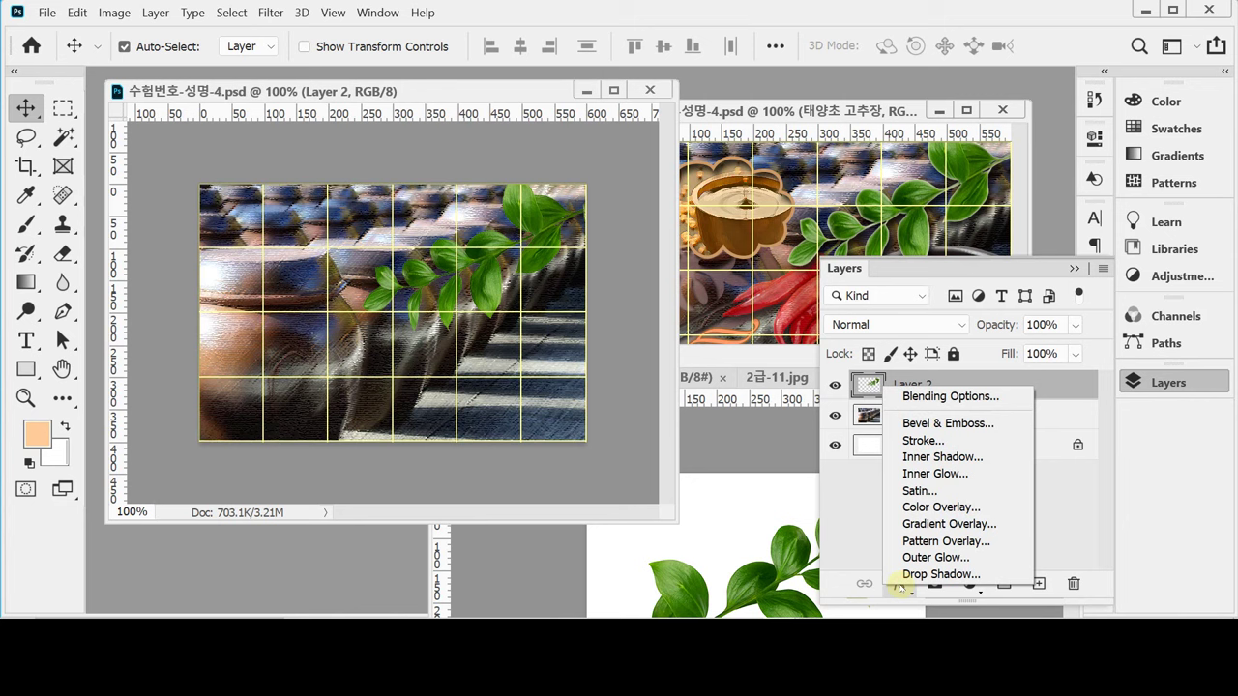
{"action": "left_click", "coordinate": [938, 474]}
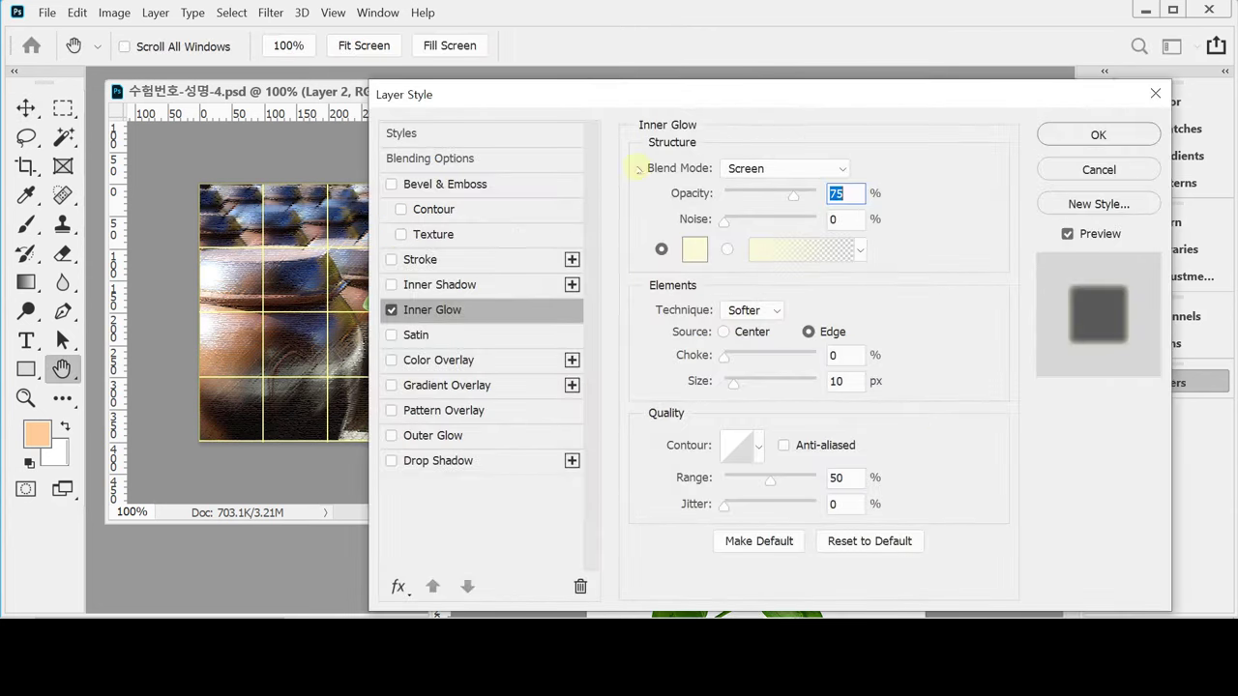
{"action": "left_click_drag", "start_coordinate": [613, 96], "coordinate": [522, 339]}
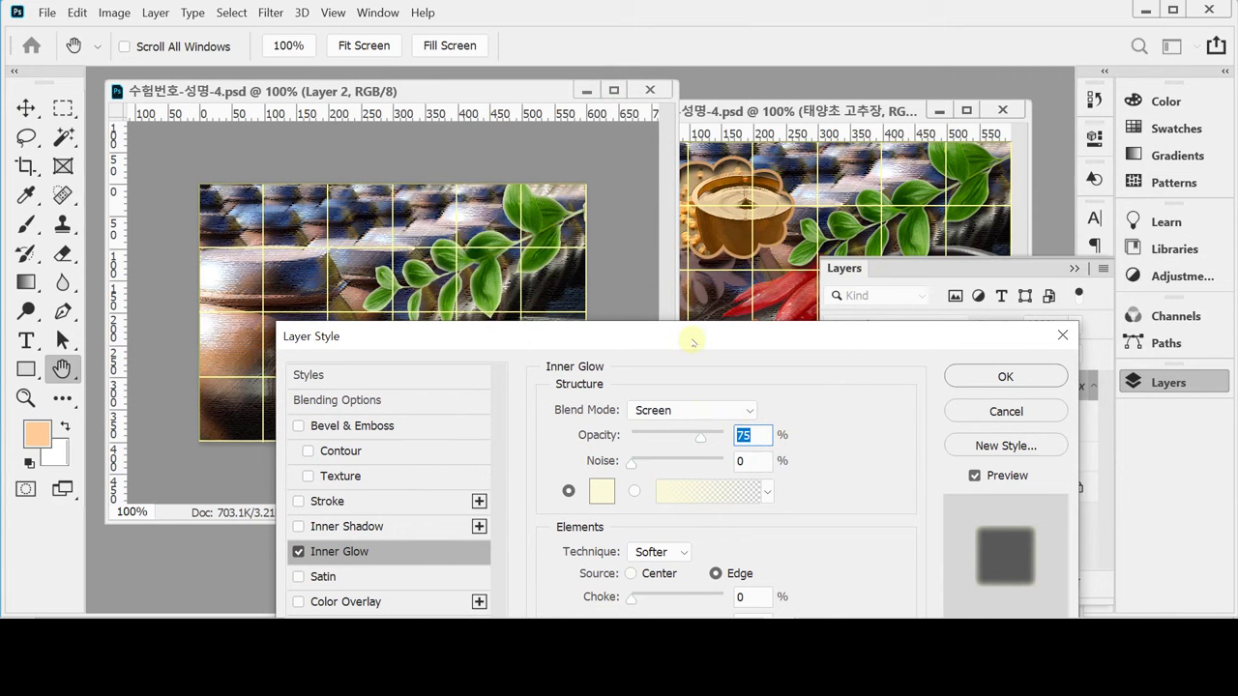
{"action": "left_click_drag", "start_coordinate": [693, 342], "coordinate": [746, 231]}
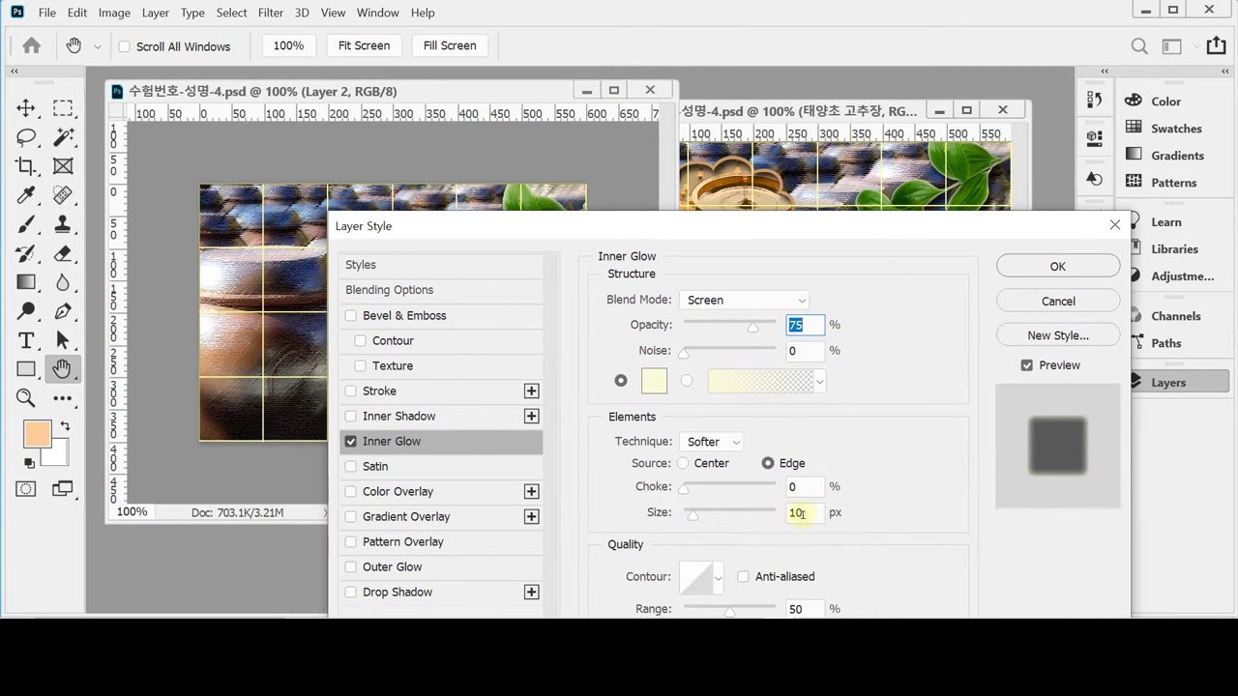
{"action": "left_click", "coordinate": [801, 513]}
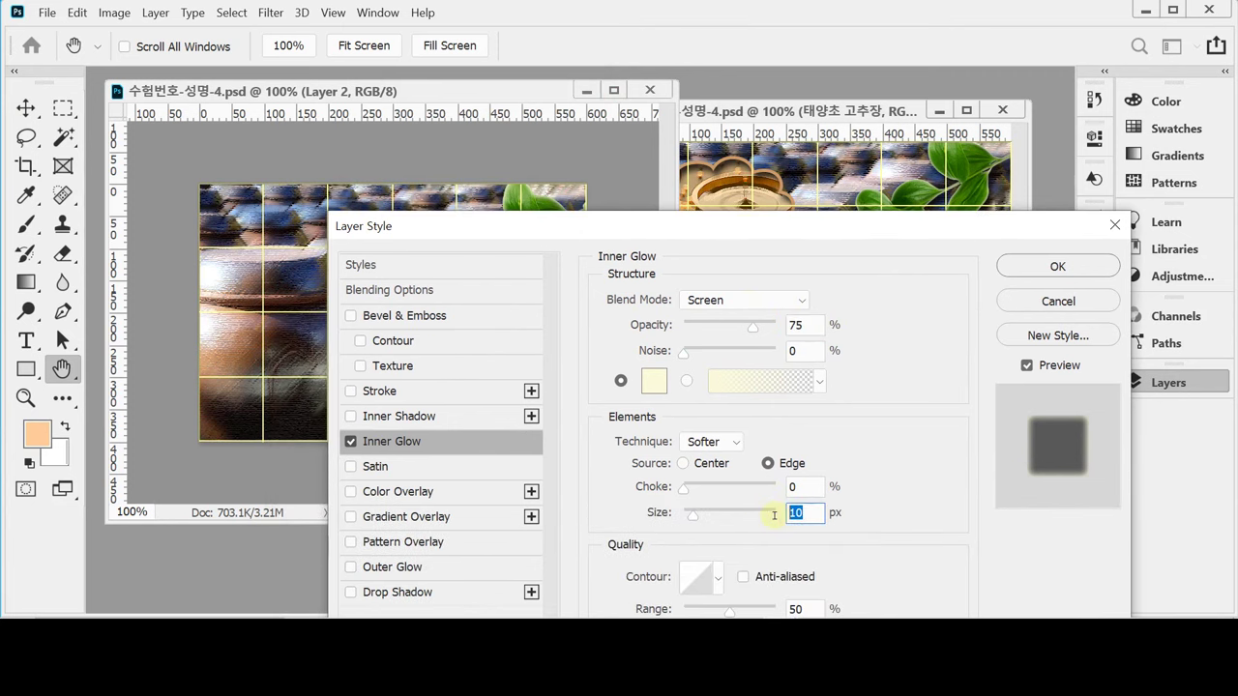
{"action": "type", "text": "5"}
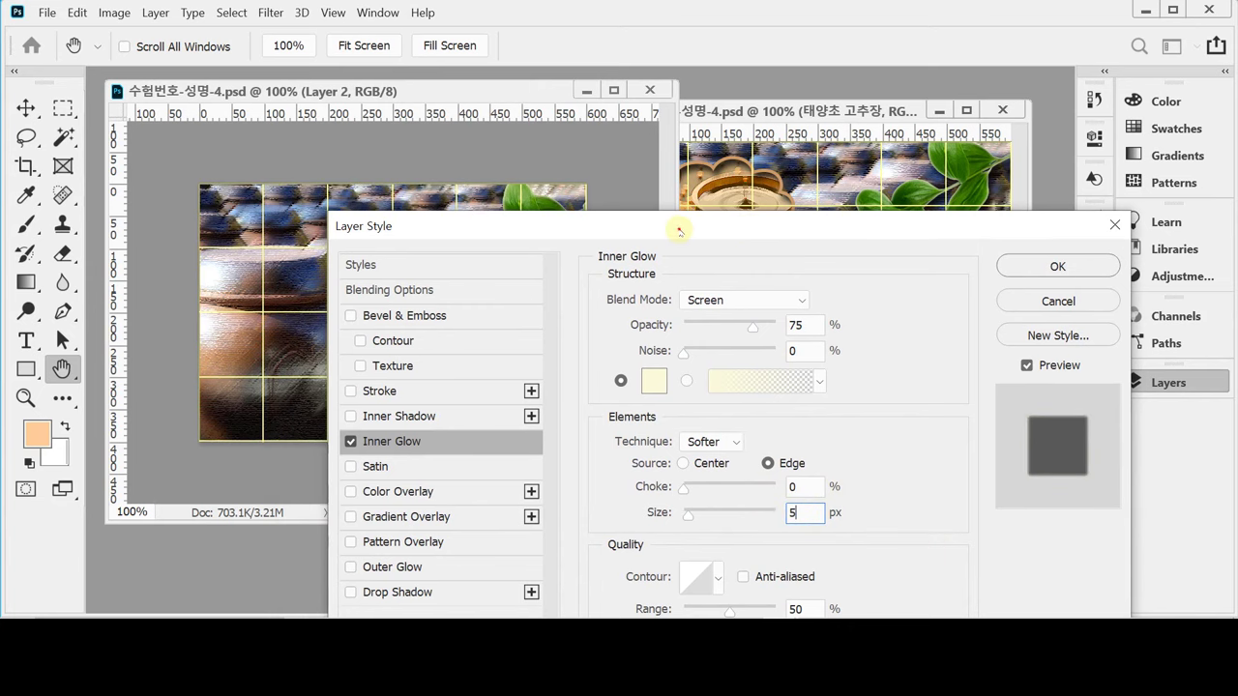
Add a Drop Shadow with distance 10 px and size 10 px to the leaf branch and apply the layer style.
{"action": "left_click_drag", "start_coordinate": [680, 231], "coordinate": [840, 296]}
{"action": "left_click_drag", "start_coordinate": [649, 289], "coordinate": [731, 159]}
{"action": "left_click", "coordinate": [618, 529]}
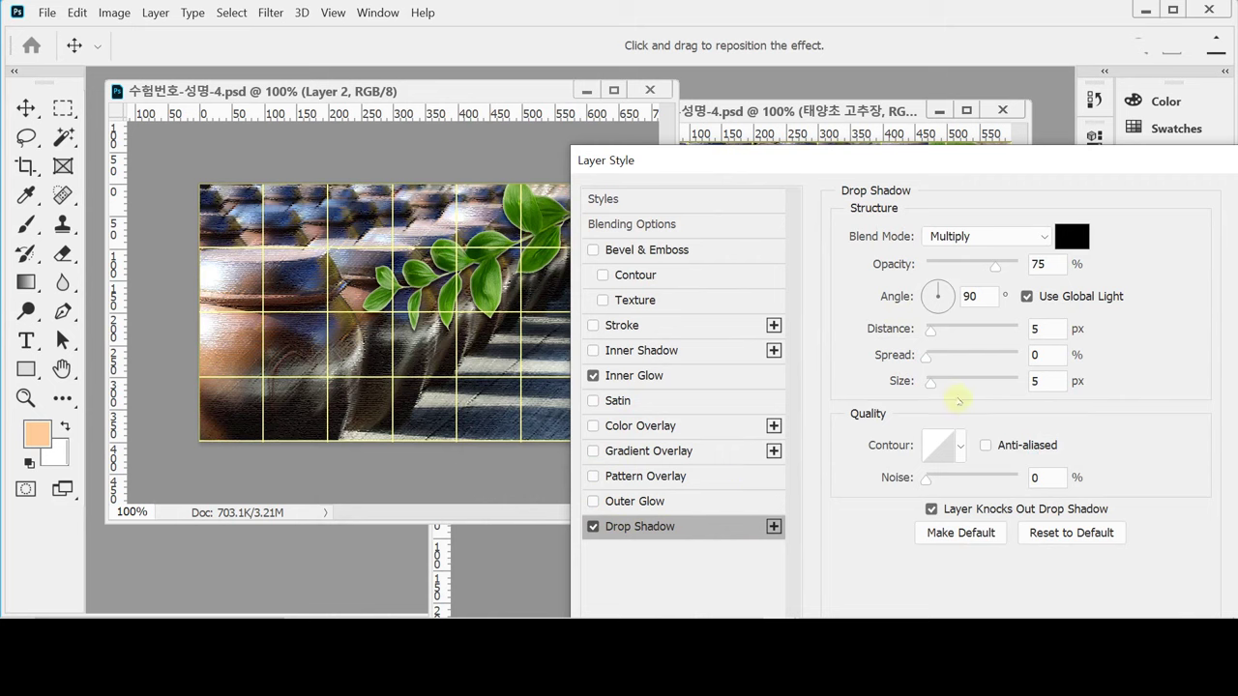
{"action": "left_click", "coordinate": [1034, 328]}
{"action": "type", "text": "10"}
{"action": "left_click", "coordinate": [1046, 381]}
{"action": "type", "text": "10"}
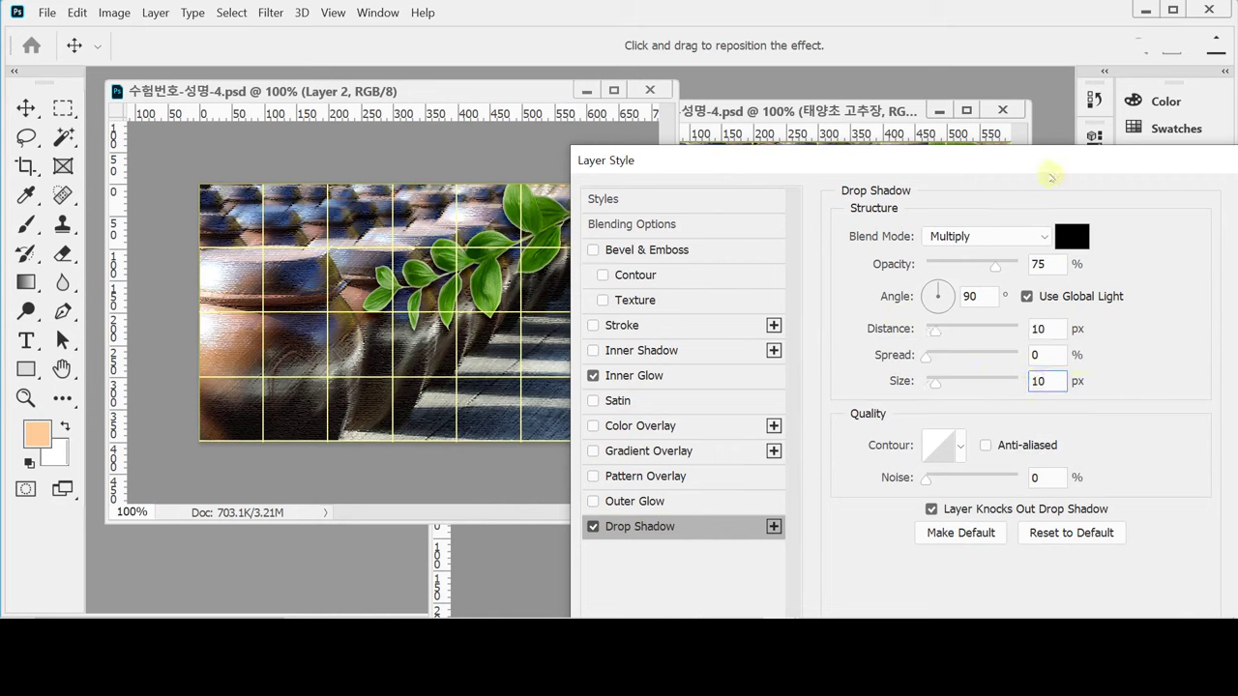
{"action": "left_click_drag", "start_coordinate": [1050, 177], "coordinate": [886, 259]}
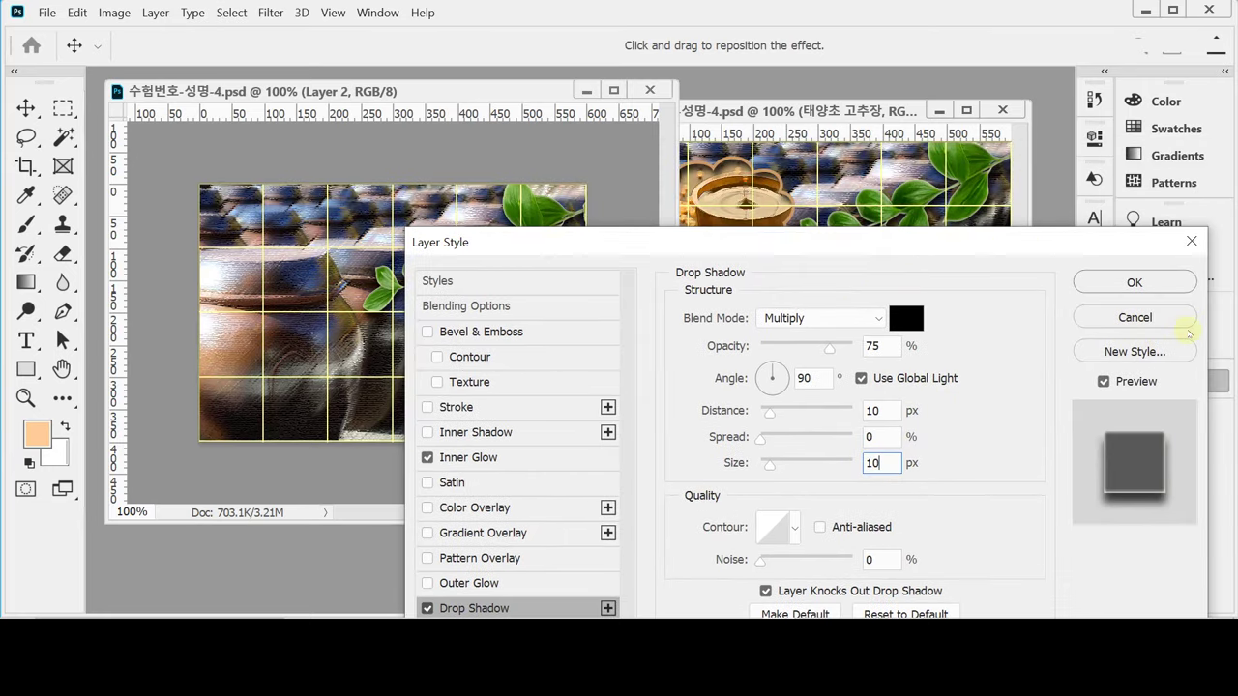
{"action": "left_click", "coordinate": [1122, 281]}
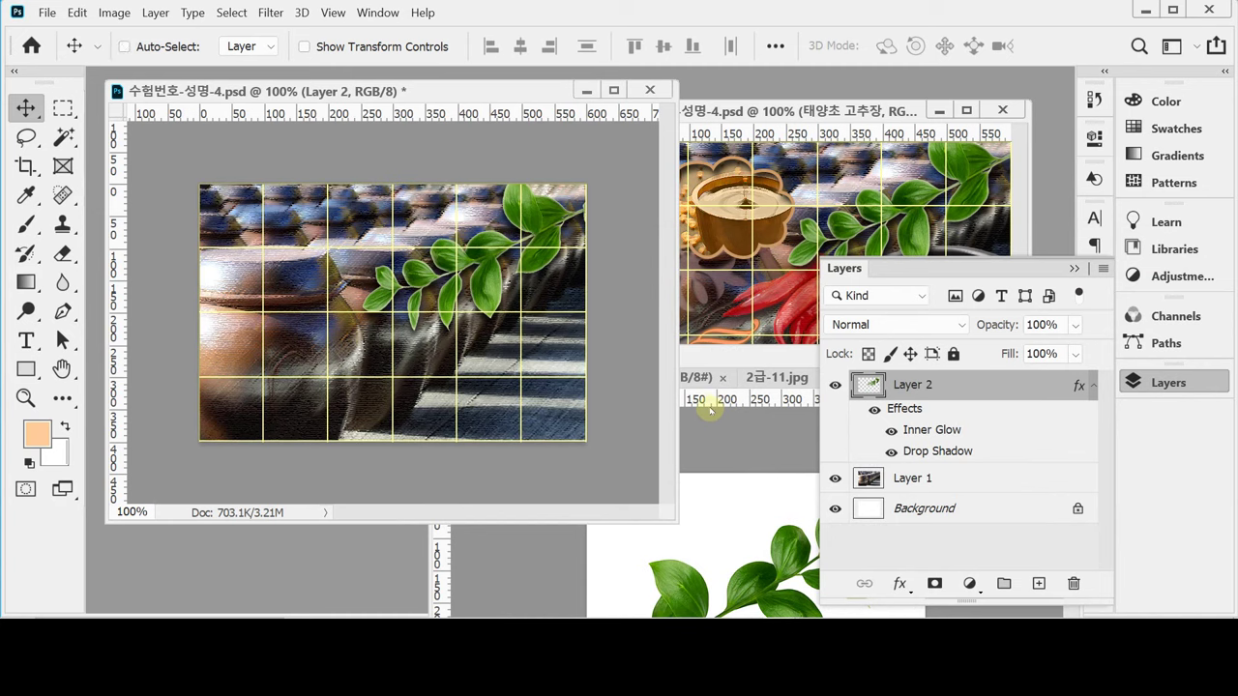
Save the composition, bring up the source image 2급-11.jpg, and move its window to uncover the whole bowl.
{"action": "key", "text": "ctrl+s"}
{"action": "left_click", "coordinate": [1133, 381]}
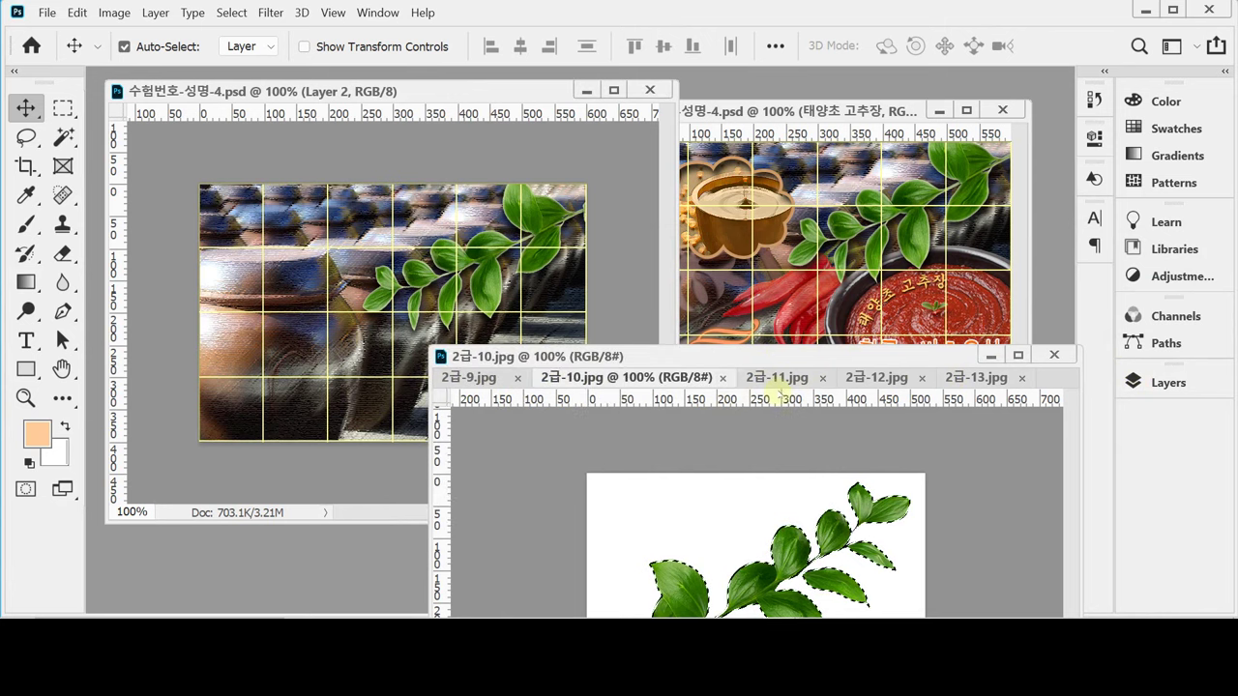
{"action": "left_click", "coordinate": [778, 379]}
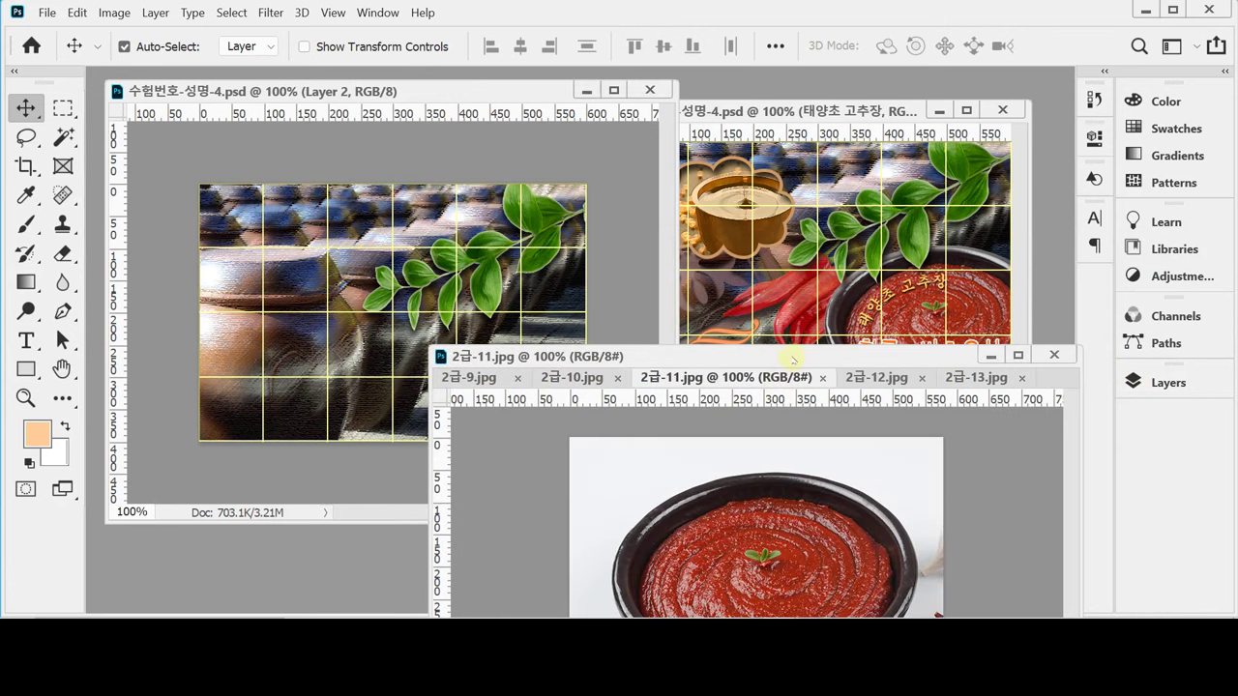
{"action": "left_click_drag", "start_coordinate": [793, 356], "coordinate": [793, 233]}
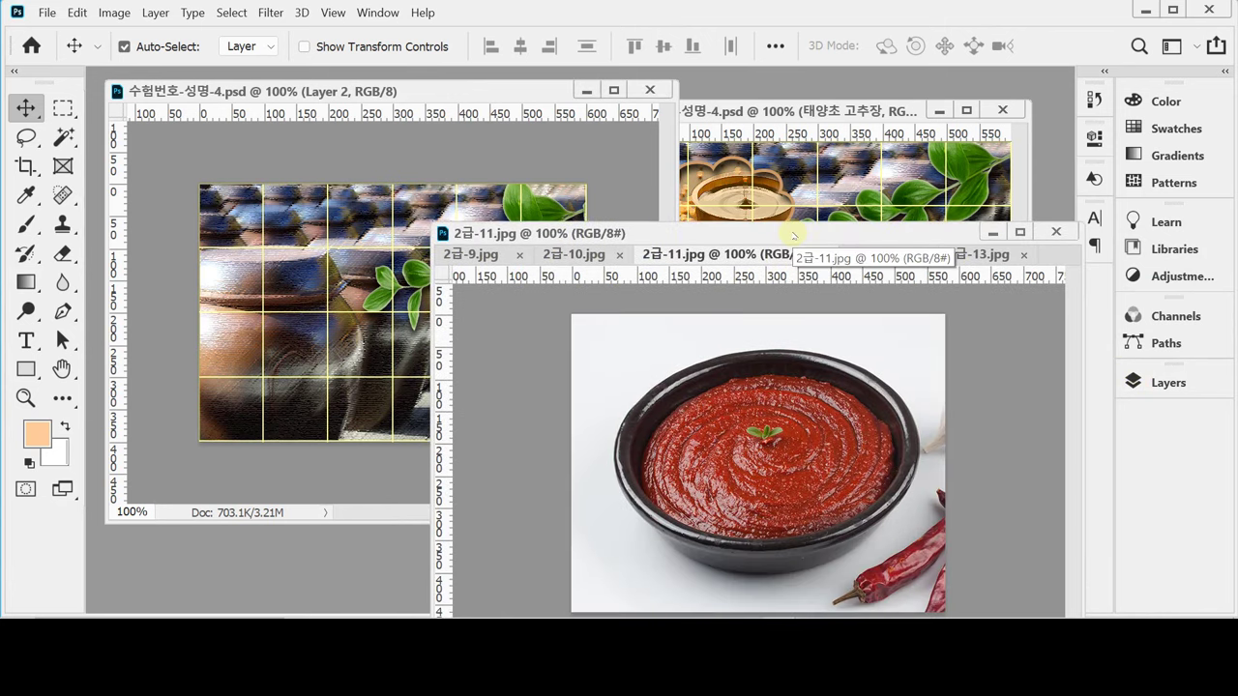
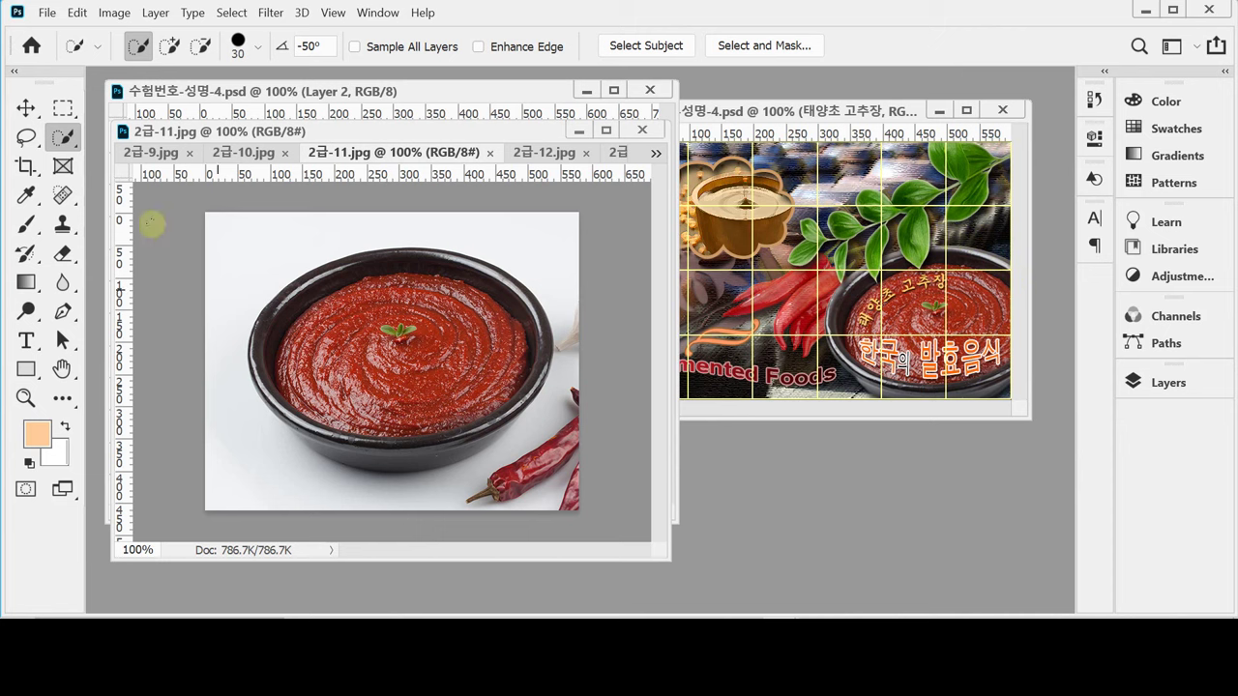
Select the whole gochujang bowl with the Quick Selection tool at brush size 70, undoing any stroke that spills into the background.
{"action": "left_click", "coordinate": [63, 137]}
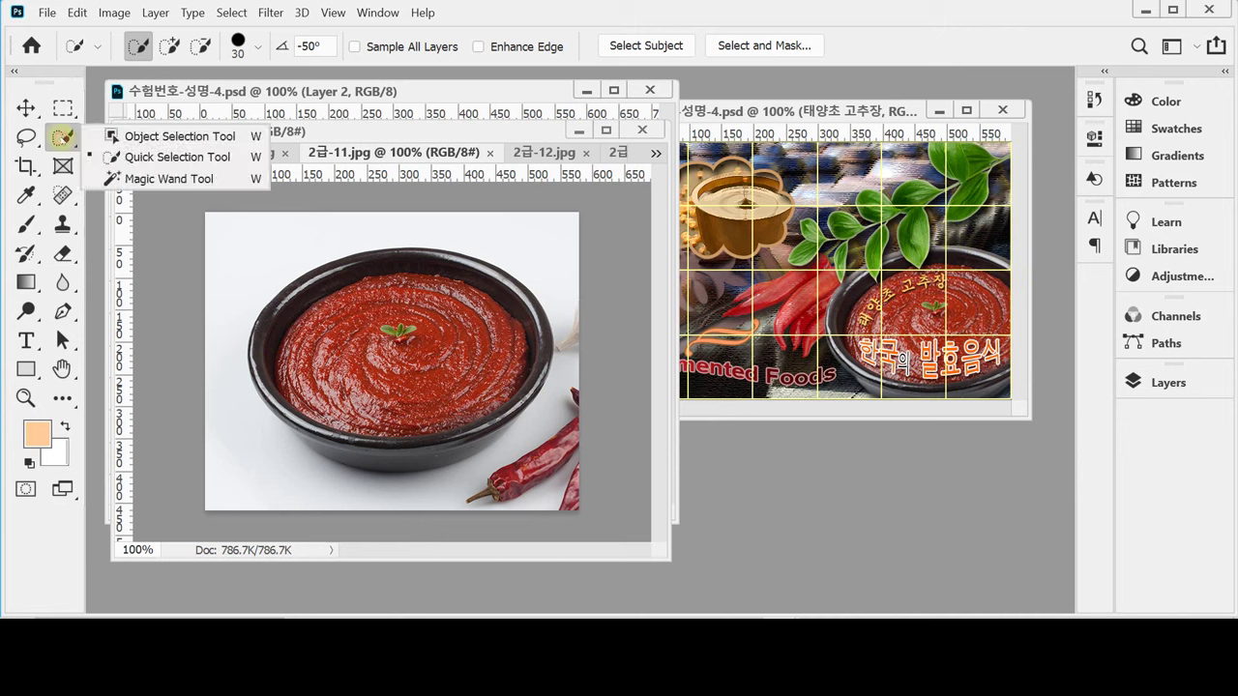
{"action": "left_click", "coordinate": [105, 157]}
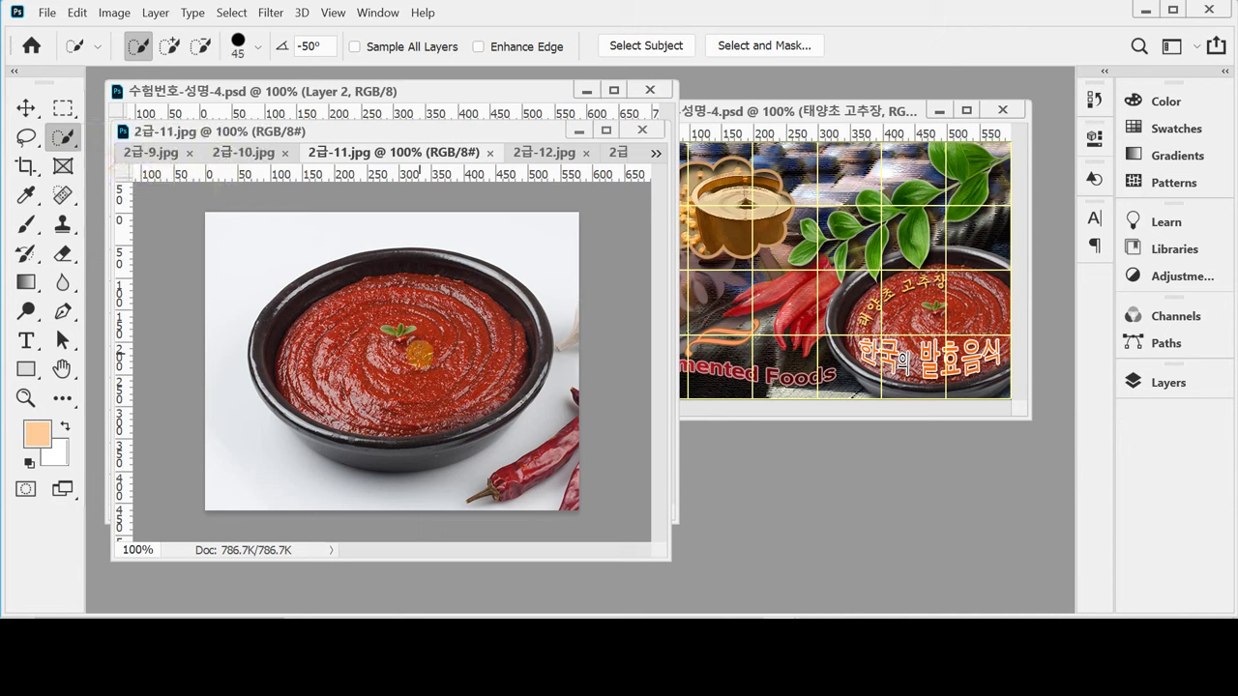
{"action": "key", "text": "bracketright"}
{"action": "mouse_move", "coordinate": [391, 298]}
{"action": "left_mouse_down"}
{"action": "mouse_move", "coordinate": [305, 348]}
{"action": "mouse_move", "coordinate": [285, 396]}
{"action": "mouse_move", "coordinate": [328, 416]}
{"action": "mouse_move", "coordinate": [449, 329]}
{"action": "mouse_move", "coordinate": [438, 288]}
{"action": "mouse_move", "coordinate": [455, 290]}
{"action": "mouse_move", "coordinate": [461, 369]}
{"action": "left_mouse_up"}
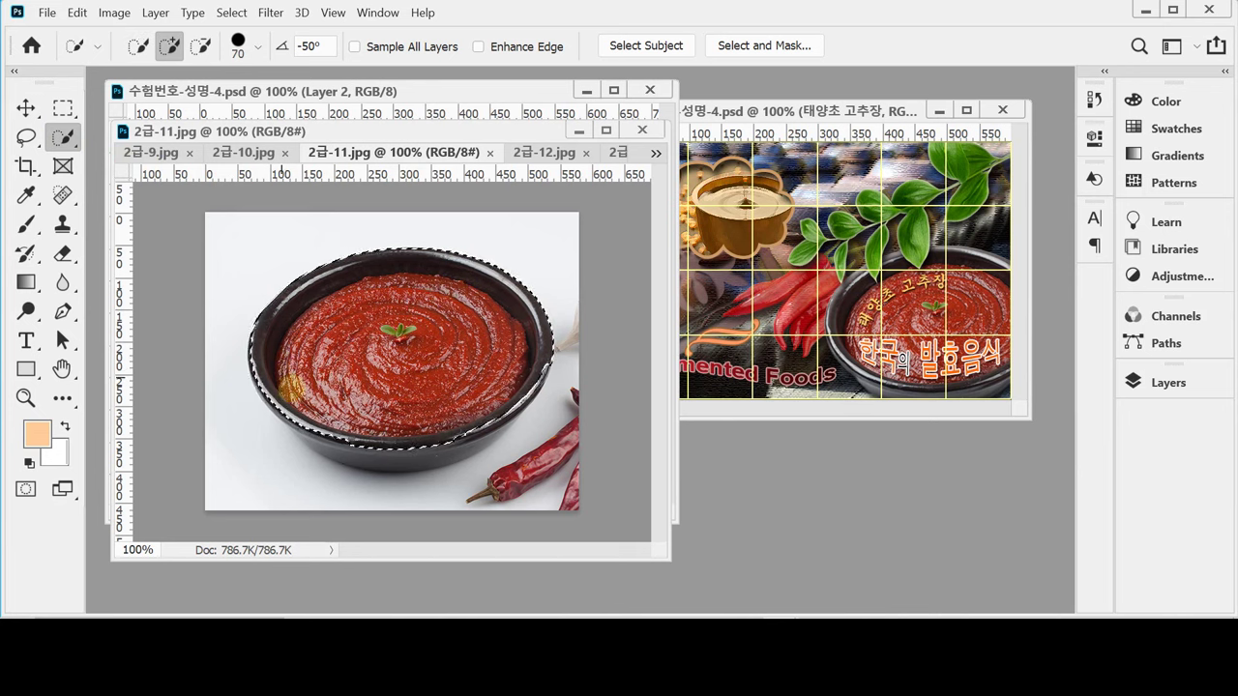
{"action": "mouse_move", "coordinate": [291, 387]}
{"action": "left_mouse_down"}
{"action": "mouse_move", "coordinate": [268, 353]}
{"action": "mouse_move", "coordinate": [328, 425]}
{"action": "mouse_move", "coordinate": [363, 439]}
{"action": "mouse_move", "coordinate": [496, 404]}
{"action": "mouse_move", "coordinate": [309, 403]}
{"action": "mouse_move", "coordinate": [284, 389]}
{"action": "mouse_move", "coordinate": [318, 423]}
{"action": "mouse_move", "coordinate": [283, 373]}
{"action": "left_mouse_up"}
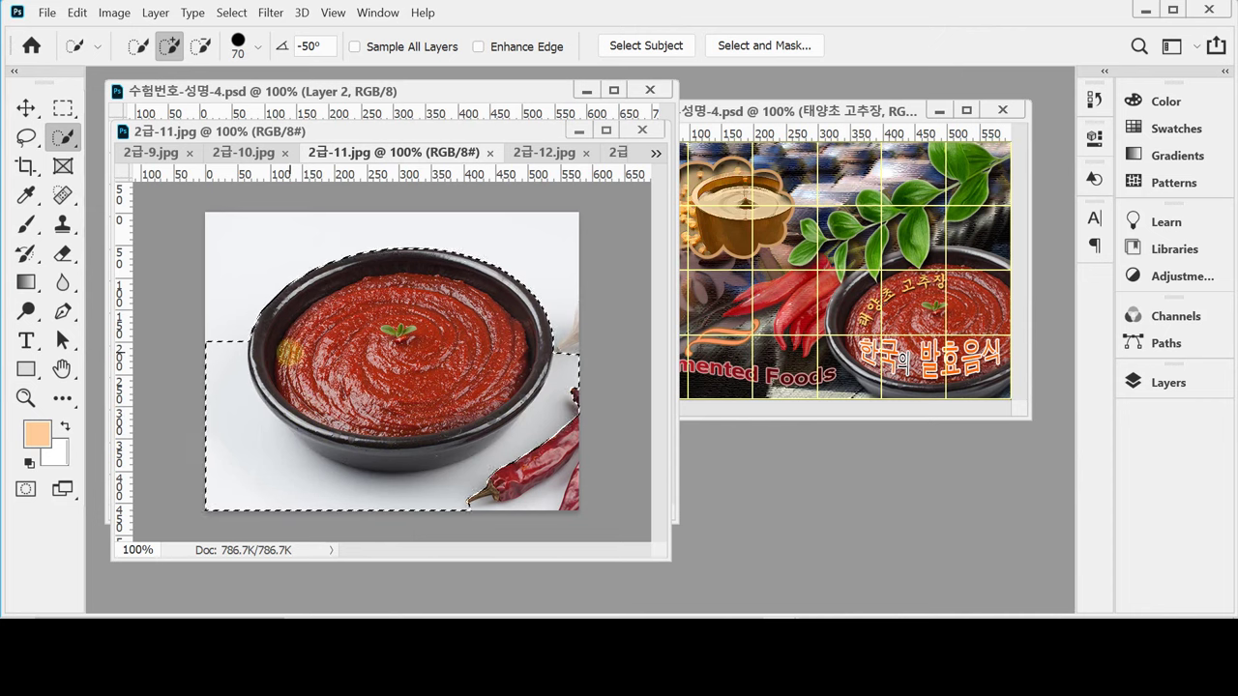
{"action": "key", "text": "ctrl+z"}
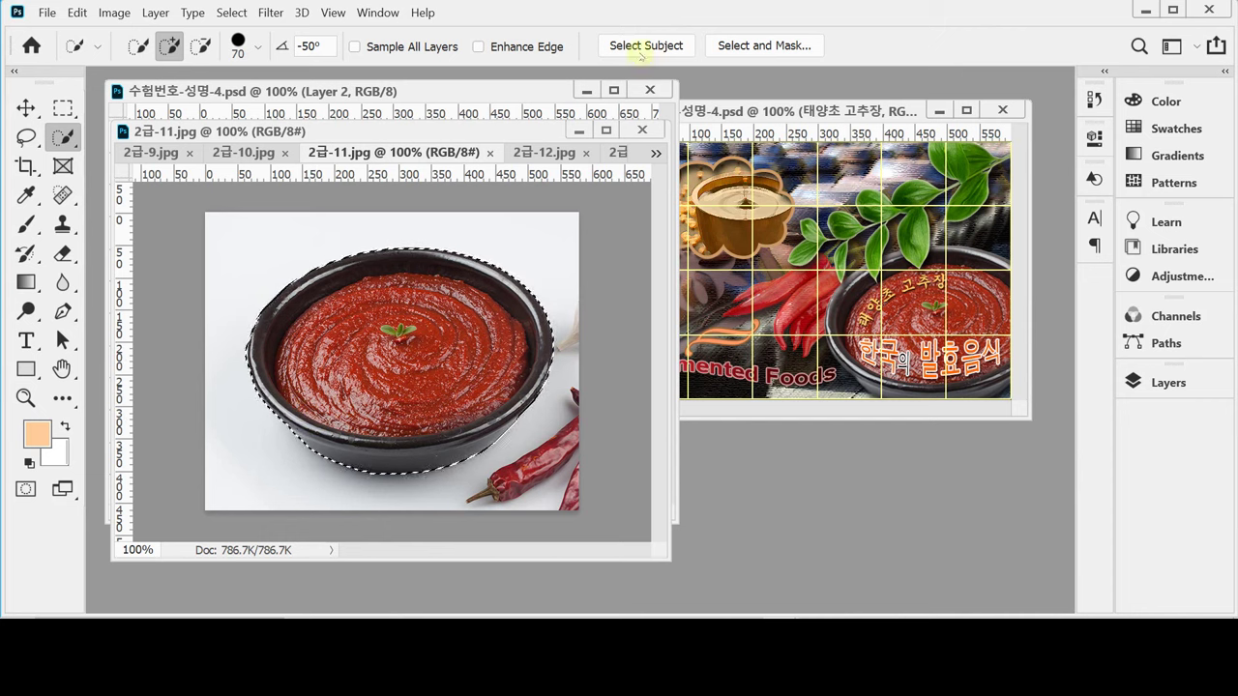
Refine the bowl selection in Select and Mask with an edge detection radius of 1 px and apply it.
{"action": "left_click", "coordinate": [764, 46]}
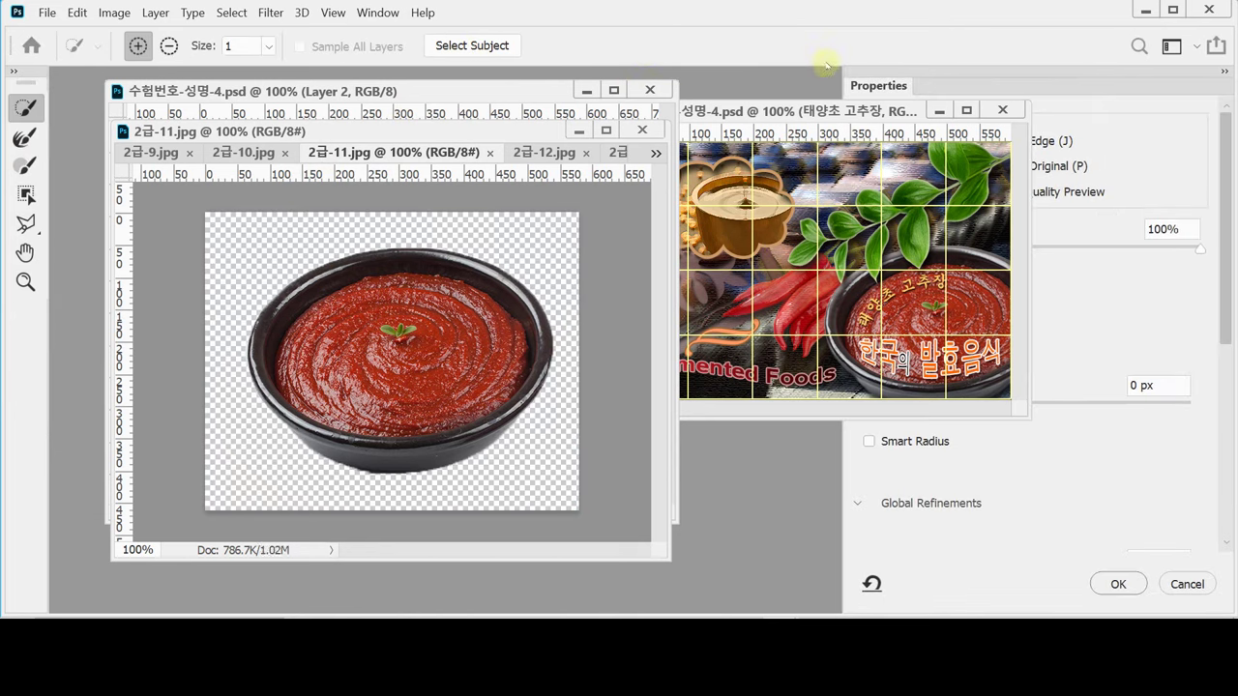
{"action": "left_click_drag", "start_coordinate": [910, 116], "coordinate": [721, 100]}
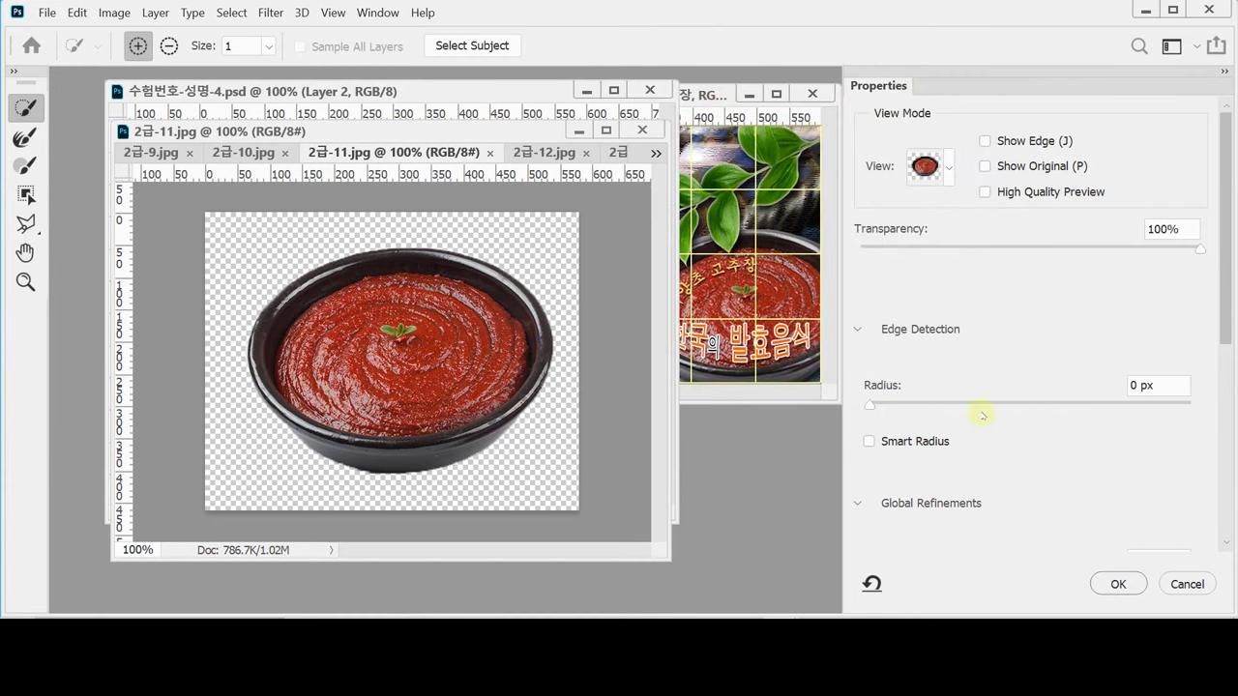
{"action": "left_click", "coordinate": [1136, 386]}
{"action": "type", "text": "1"}
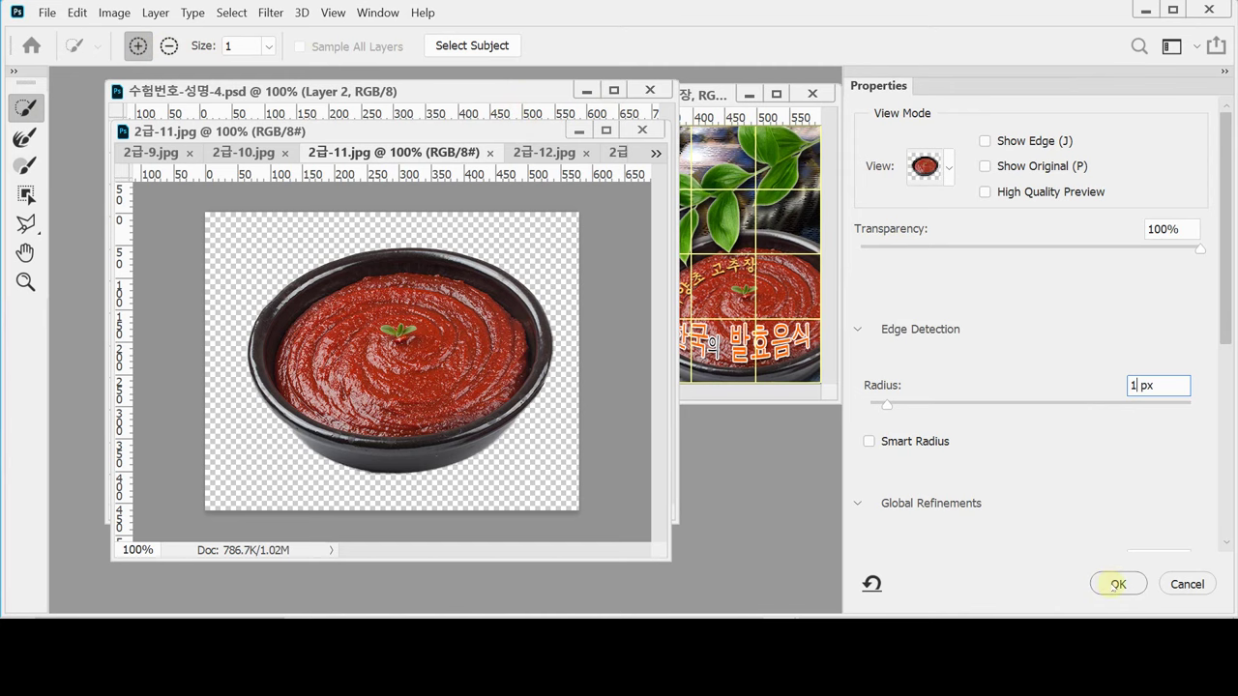
{"action": "left_click", "coordinate": [1117, 584]}
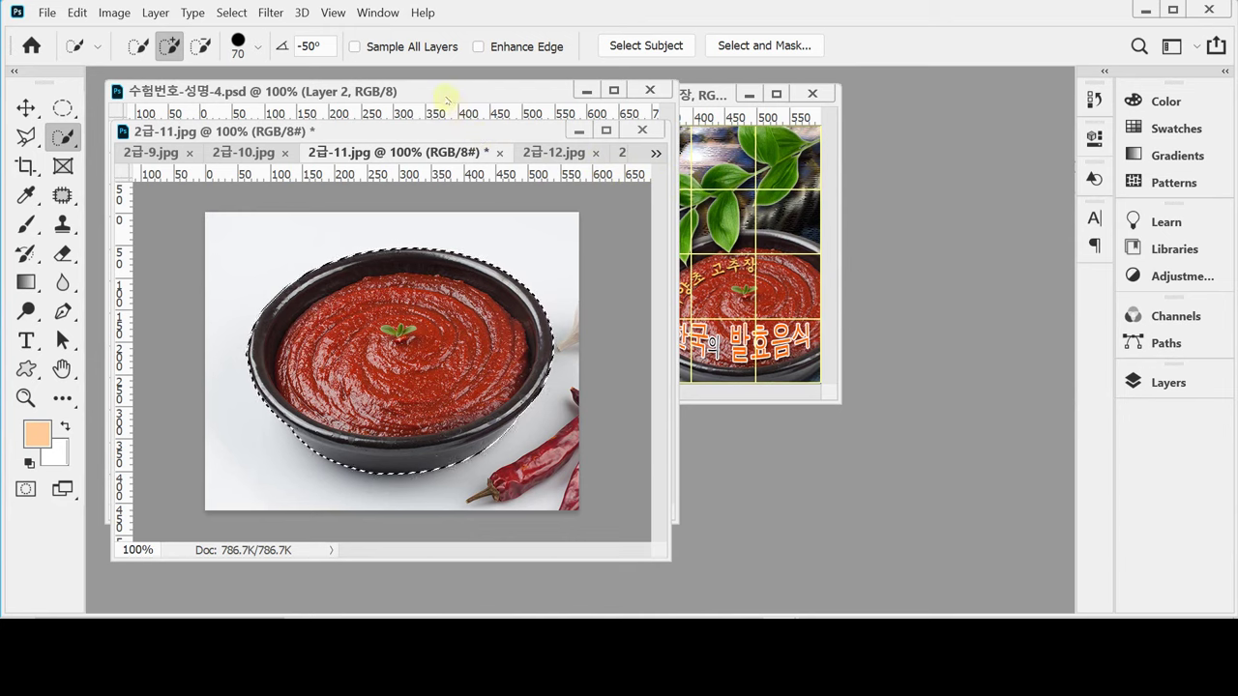
Copy the selected bowl from 2급-11.jpg into the composition 수험번호-성명-4 and move the source window clear of it.
{"action": "left_click_drag", "start_coordinate": [447, 133], "coordinate": [921, 277]}
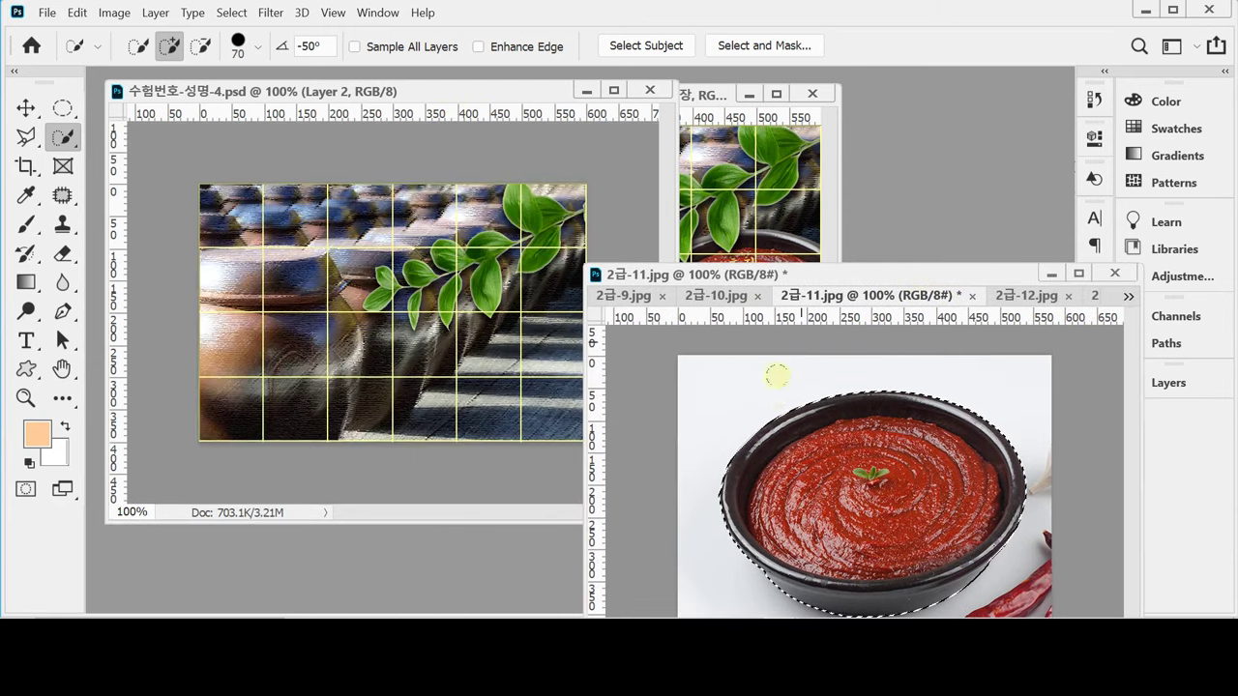
{"action": "left_click_drag", "start_coordinate": [817, 479], "coordinate": [384, 367]}
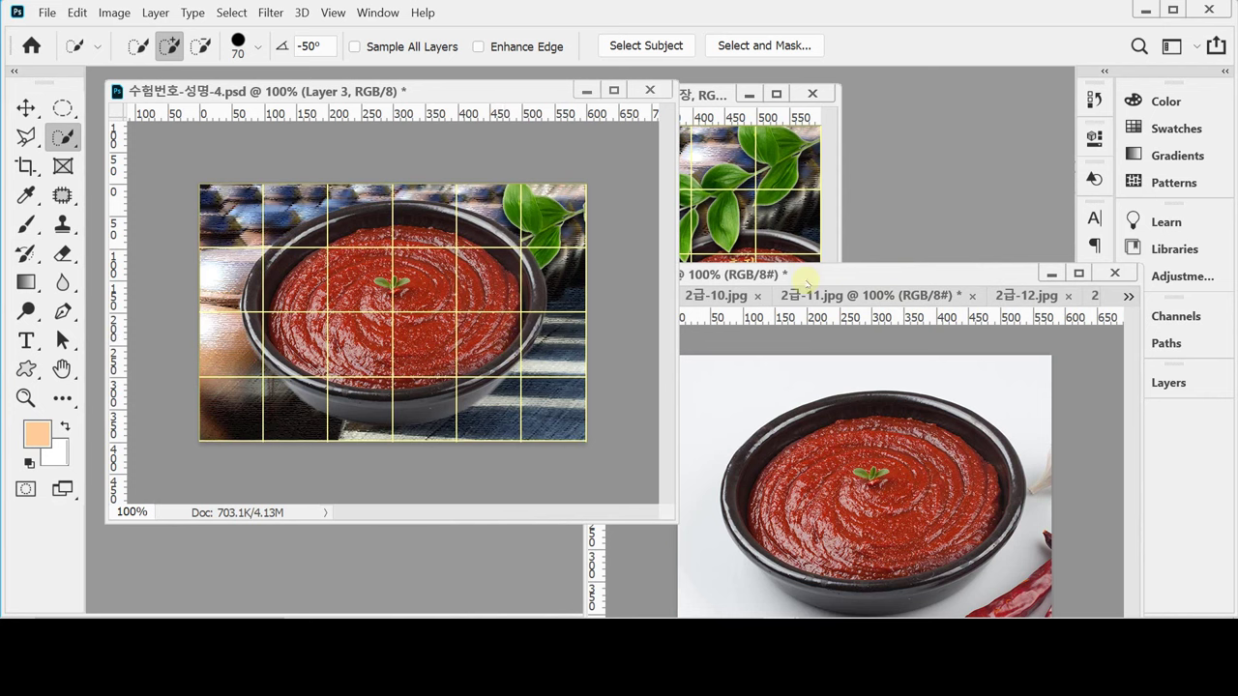
{"action": "left_click_drag", "start_coordinate": [961, 281], "coordinate": [836, 519]}
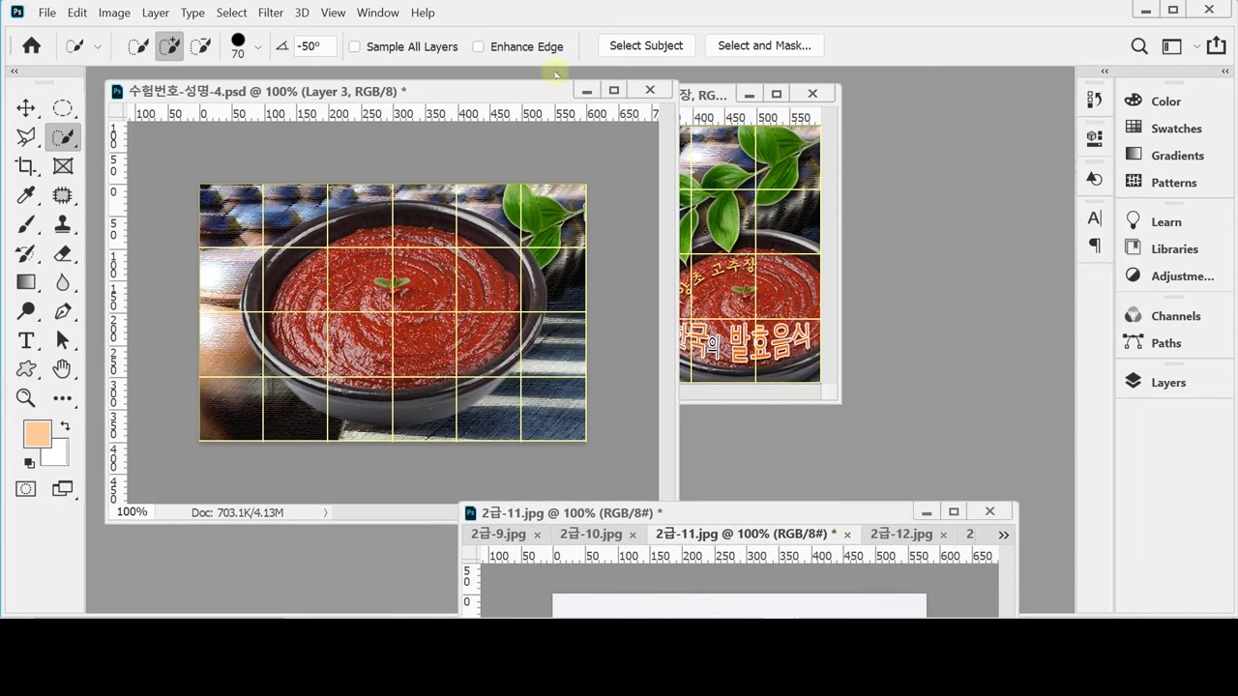
Narrow the composition window, place the whole reference image beside it, and make the composition active.
{"action": "left_click_drag", "start_coordinate": [675, 481], "coordinate": [572, 464]}
{"action": "left_click_drag", "start_coordinate": [619, 92], "coordinate": [802, 106]}
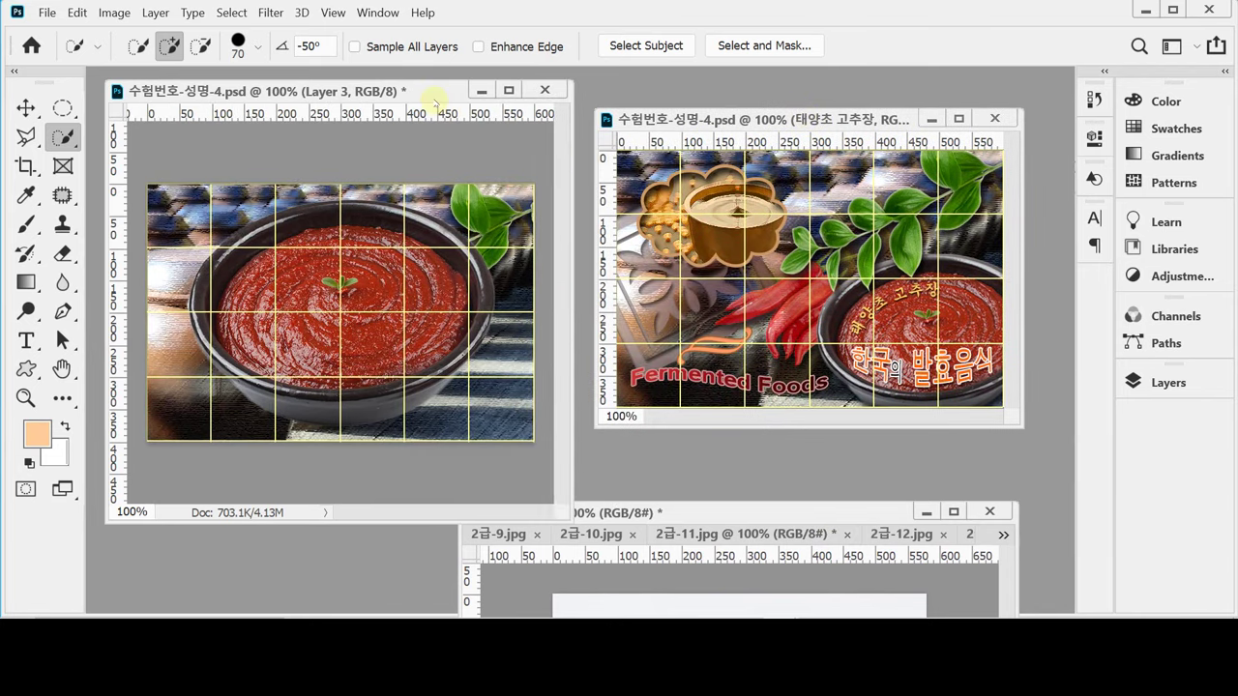
{"action": "left_click", "coordinate": [415, 93]}
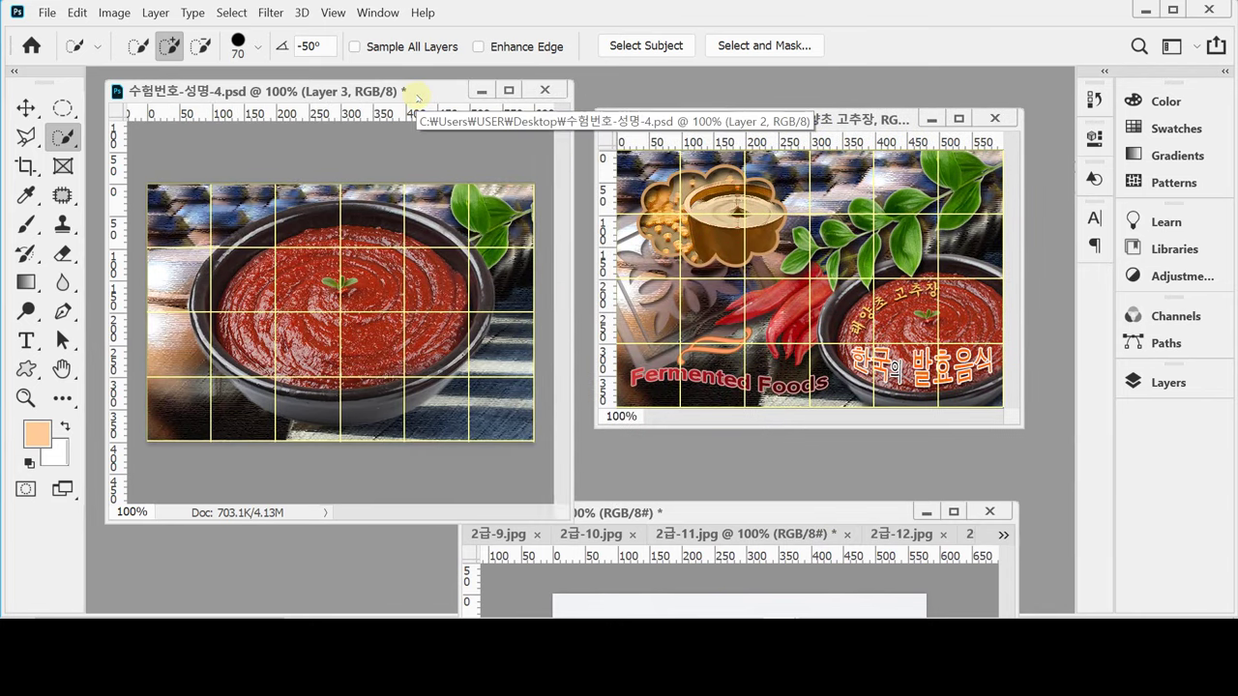
Scale the bowl proportionally to about 73.5% and move its centre to about X 414, Y 261 px, below the leaf branch.
{"action": "key", "text": "ctrl+t"}
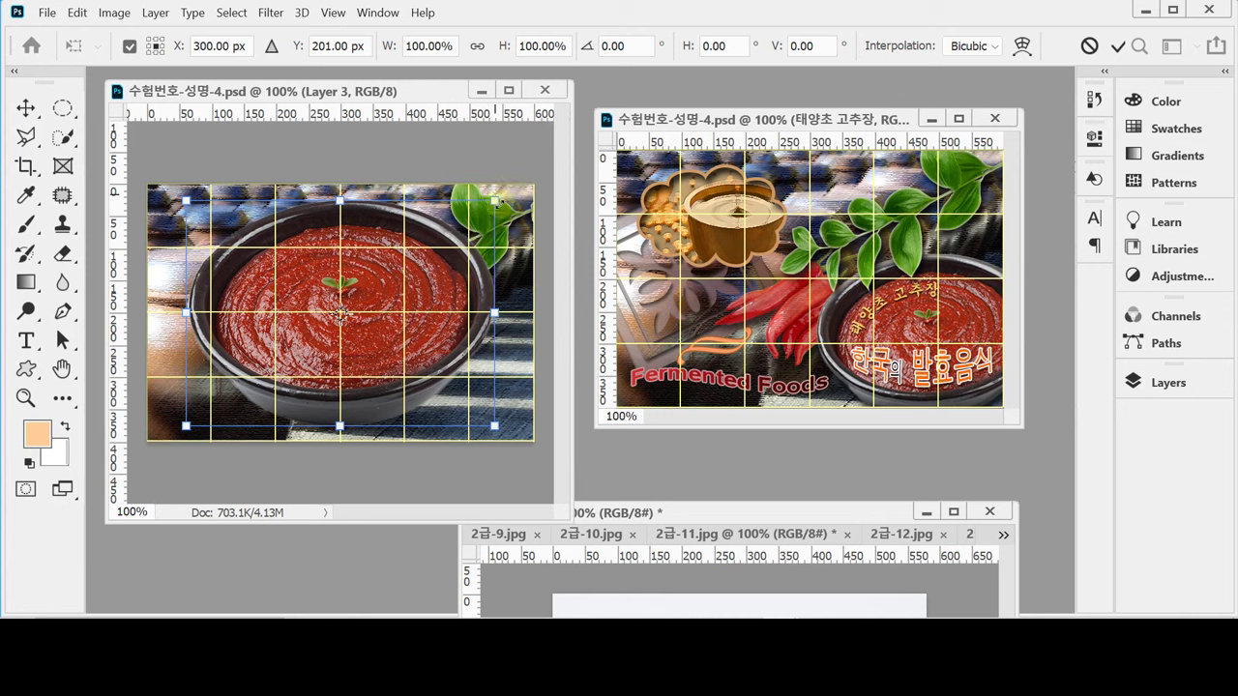
{"action": "left_click", "coordinate": [477, 46]}
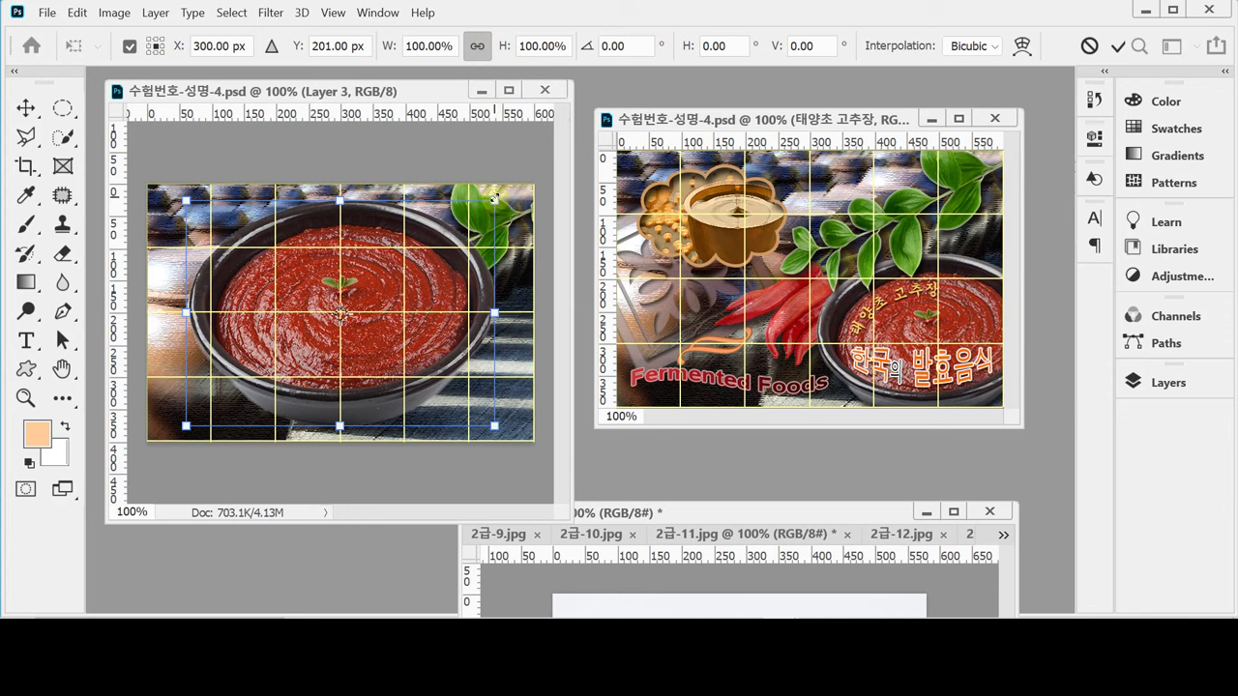
{"action": "left_click_drag", "start_coordinate": [494, 202], "coordinate": [412, 260]}
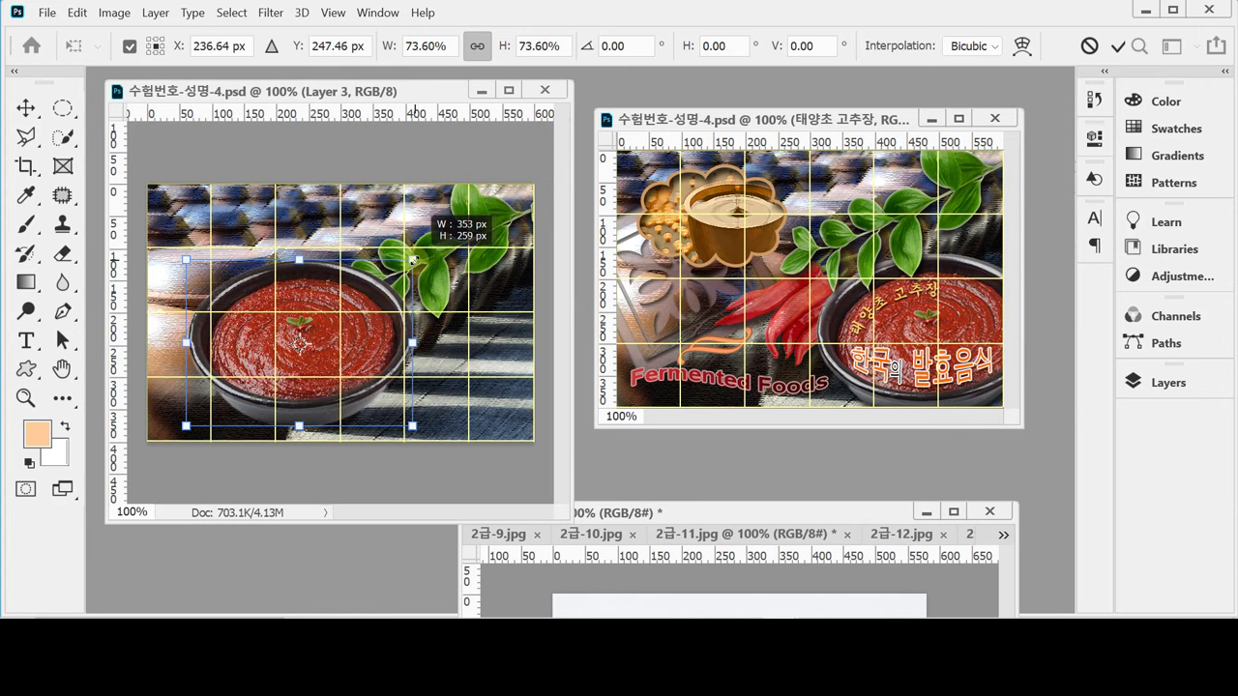
{"action": "left_click_drag", "start_coordinate": [412, 260], "coordinate": [413, 261]}
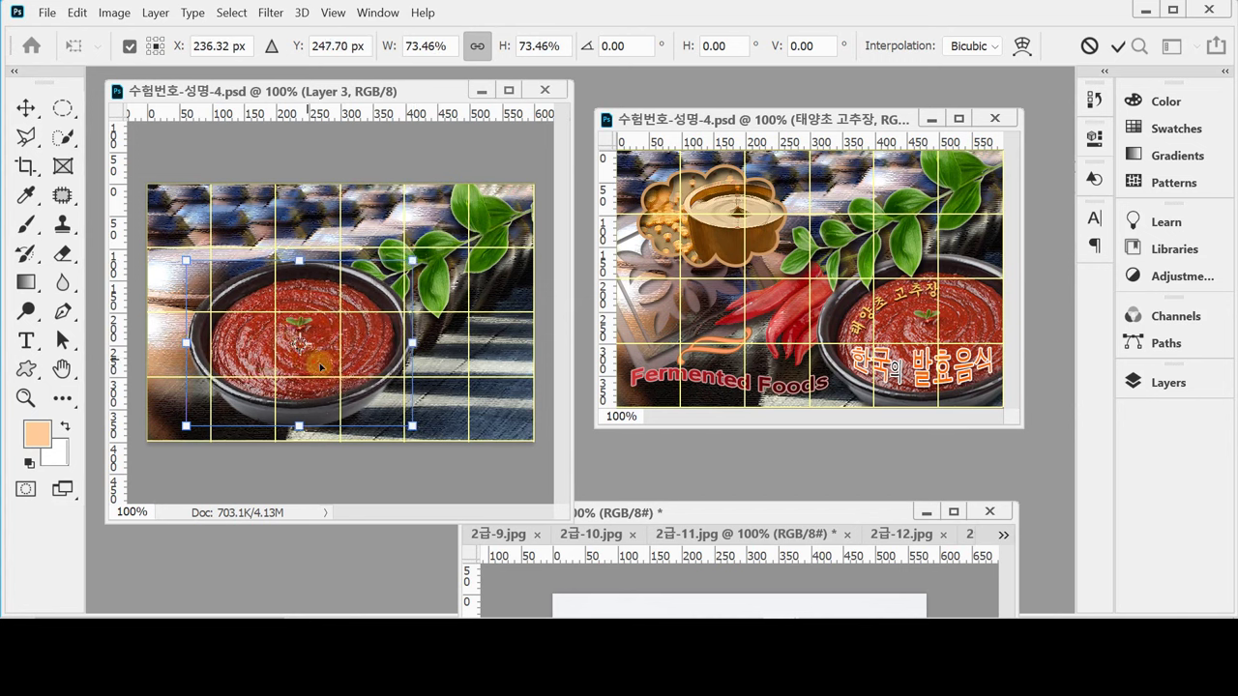
{"action": "left_click_drag", "start_coordinate": [306, 362], "coordinate": [425, 370]}
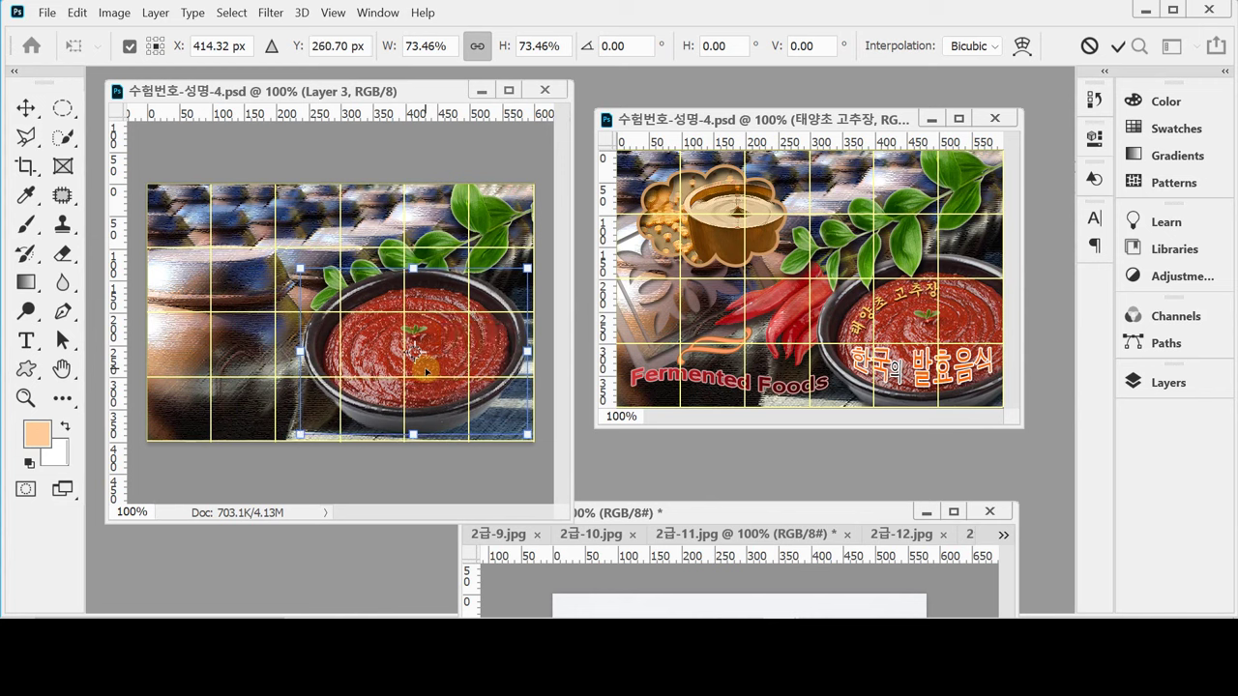
Move the red sauce bowl to the lower-right corner of the composition so it overhangs the canvas edge, and commit the transform.
{"action": "left_click_drag", "start_coordinate": [436, 327], "coordinate": [486, 357]}
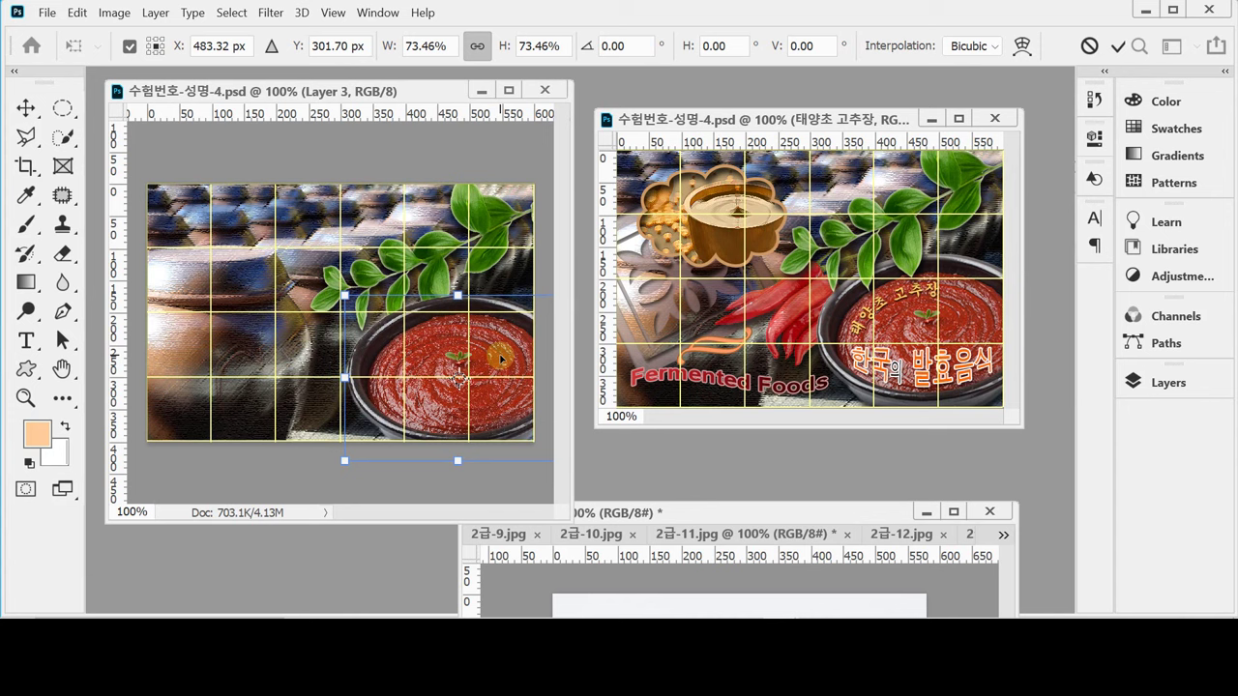
{"action": "left_click_drag", "start_coordinate": [500, 358], "coordinate": [501, 349]}
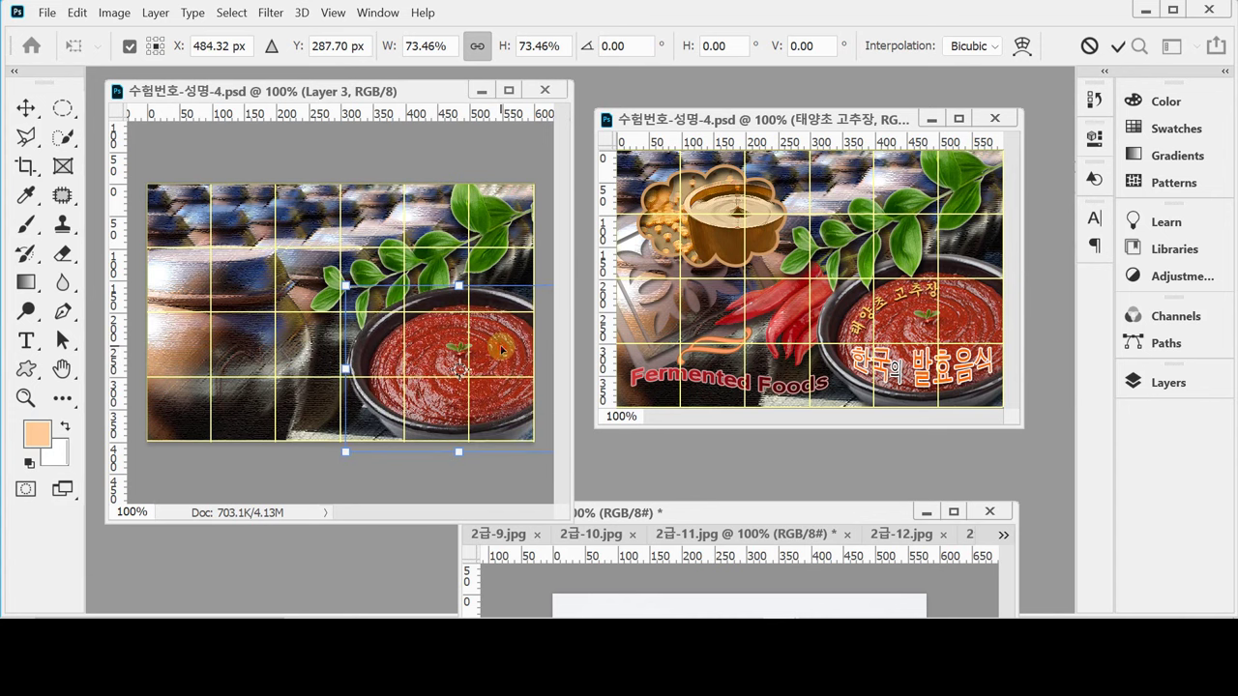
{"action": "key", "text": "Return"}
{"action": "key", "text": "w"}
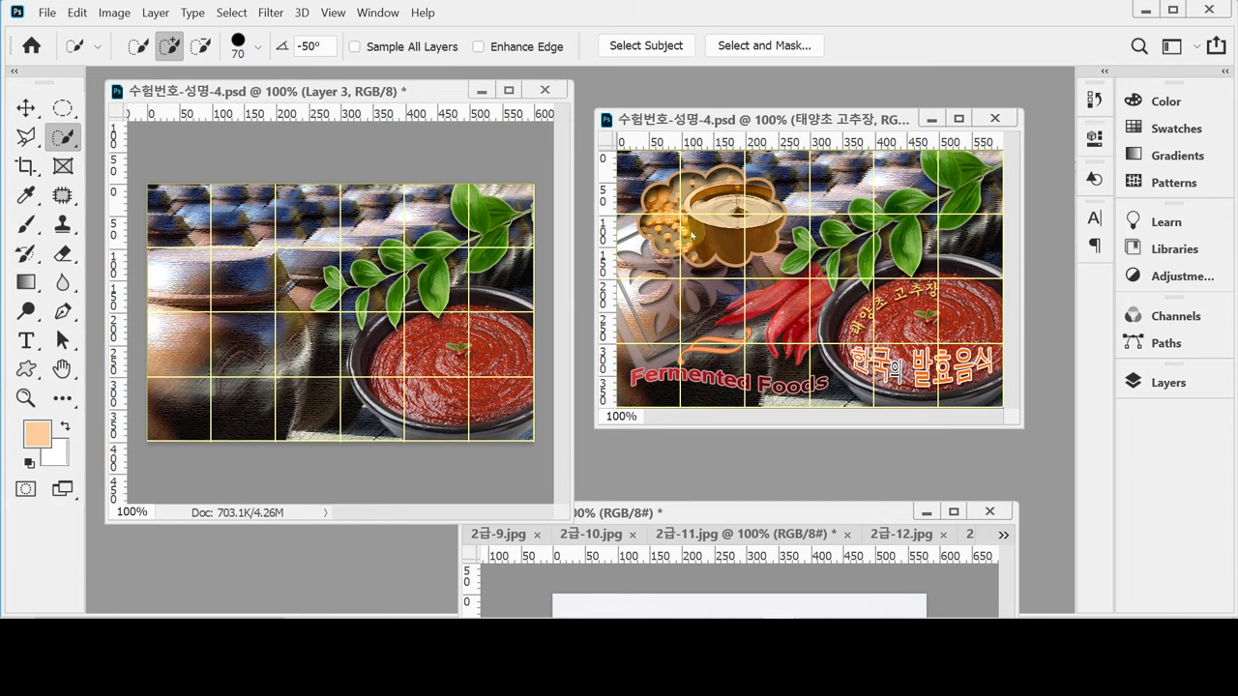
Add a Bevel & Emboss effect to the sauce bowl layer with Inner Bevel, Smooth technique, 100% depth and 10 px size.
{"action": "left_click", "coordinate": [1168, 383]}
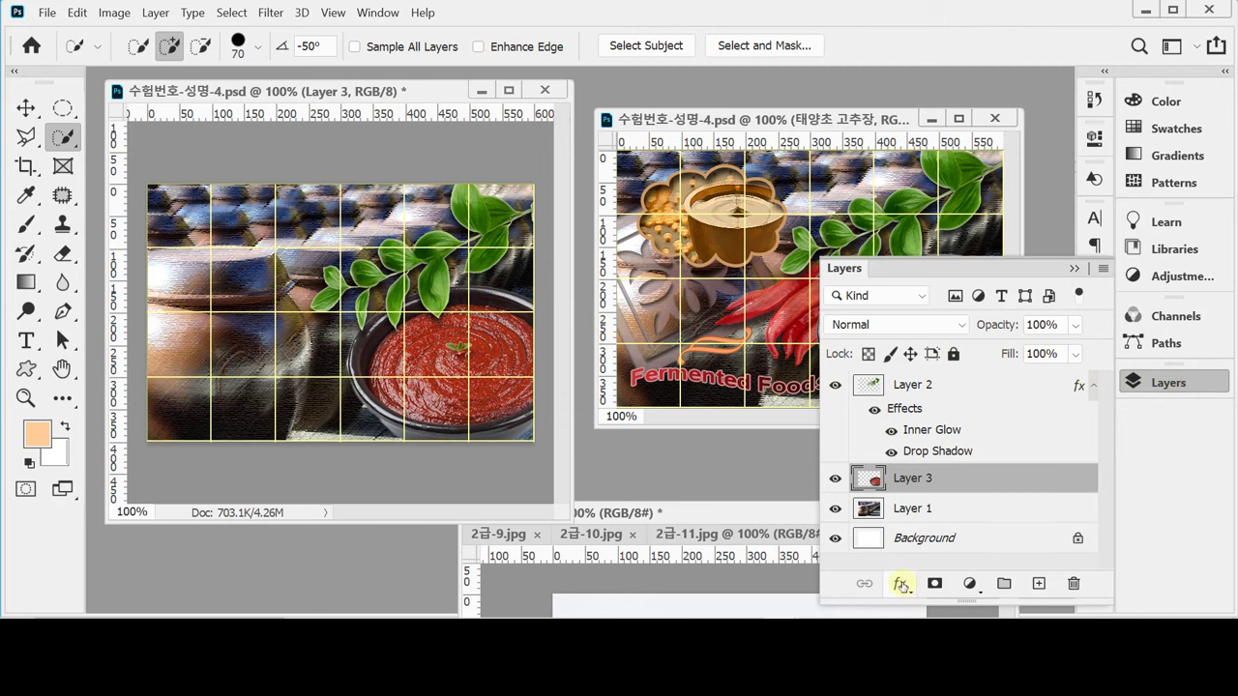
{"action": "left_click", "coordinate": [899, 584]}
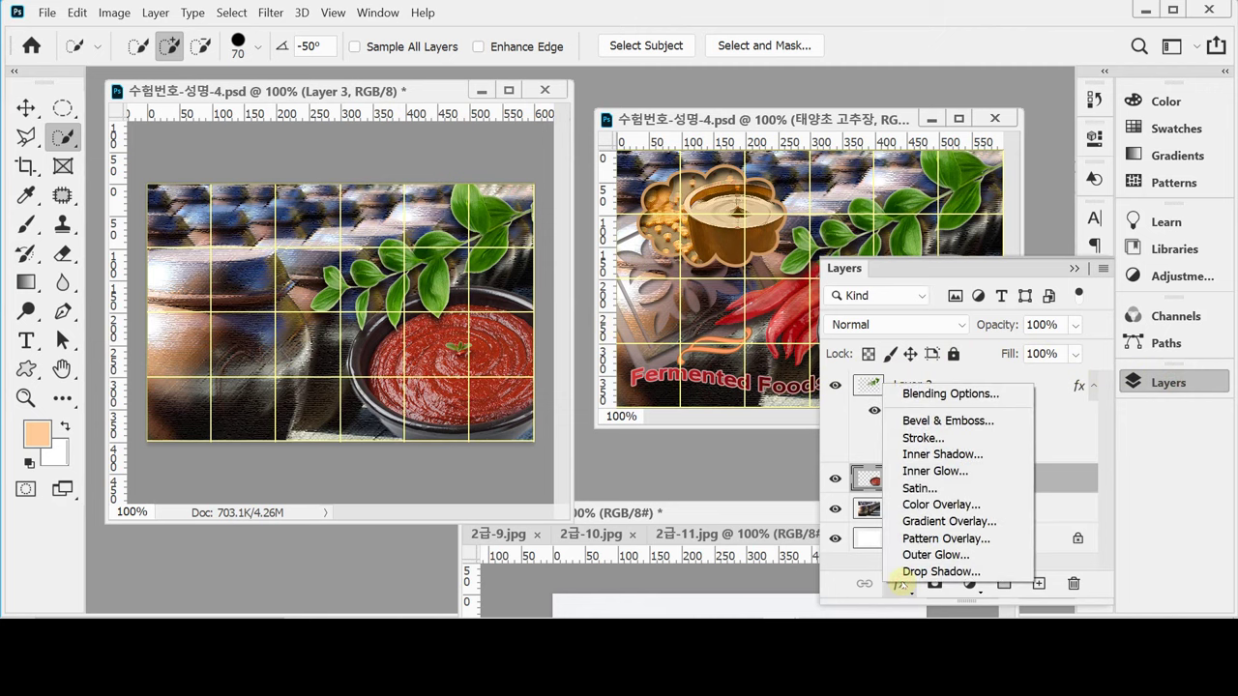
{"action": "left_click", "coordinate": [940, 421]}
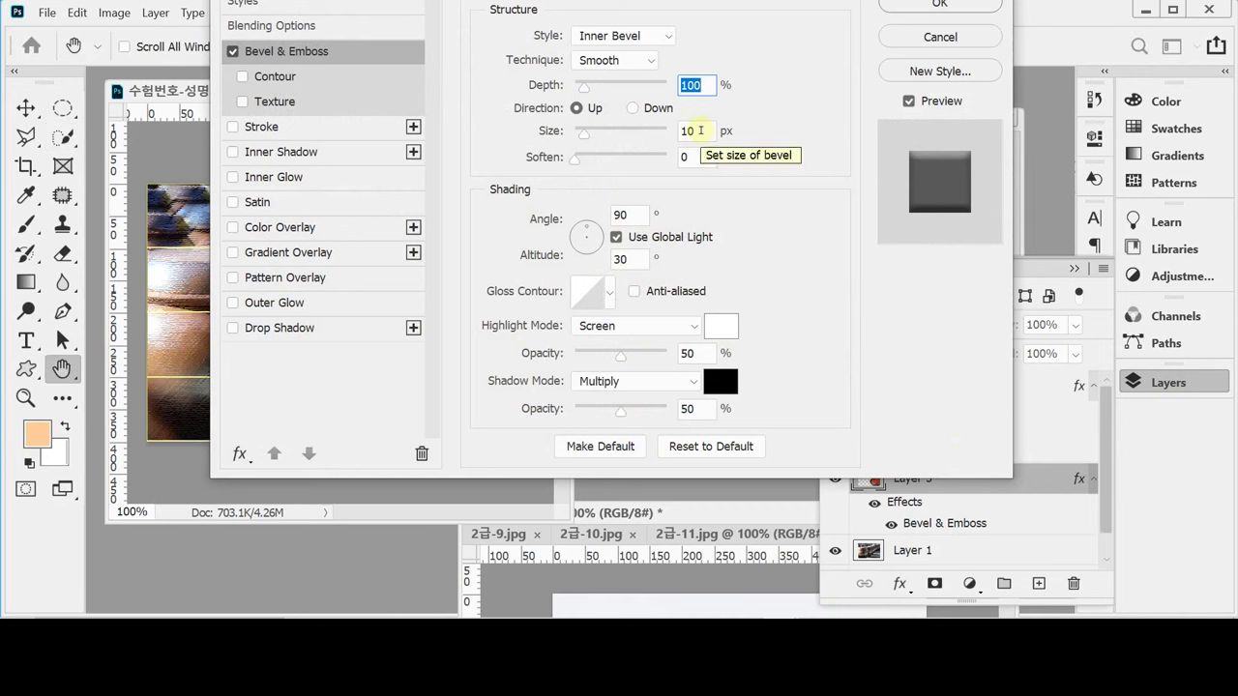
{"action": "key", "text": "Return"}
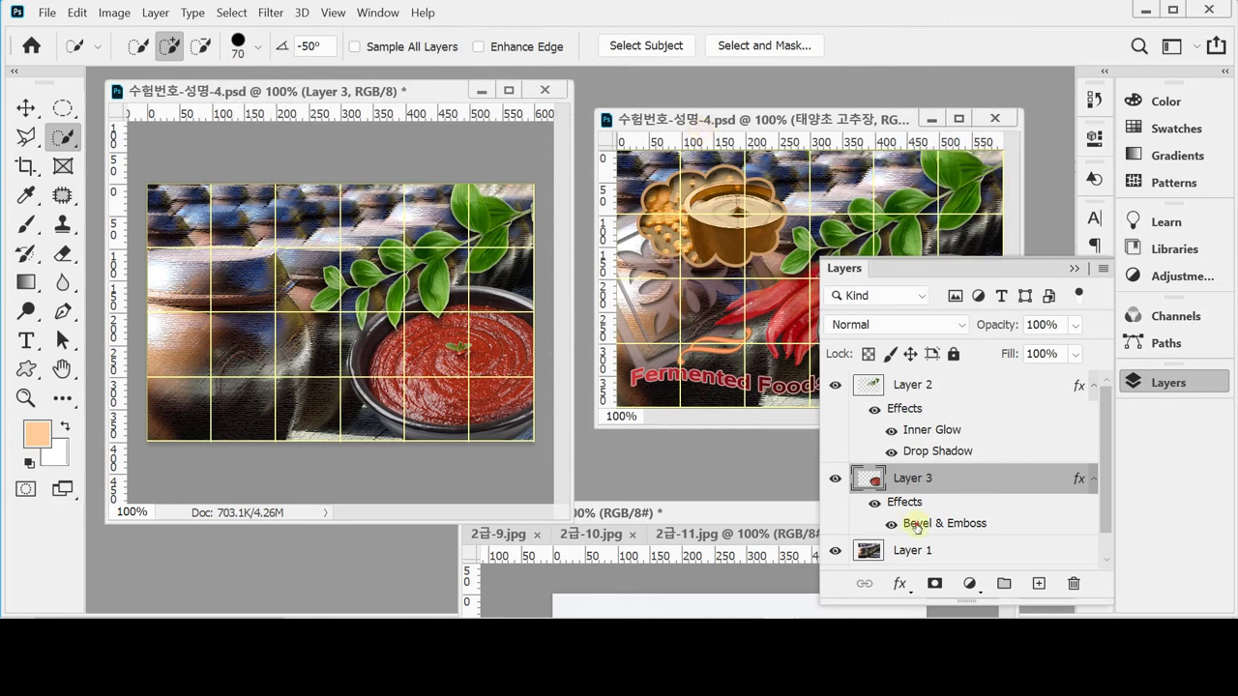
Add a Drop Shadow to the sauce bowl layer and set its angle to 120° with Use Global Light enabled.
{"action": "double_click", "coordinate": [876, 376]}
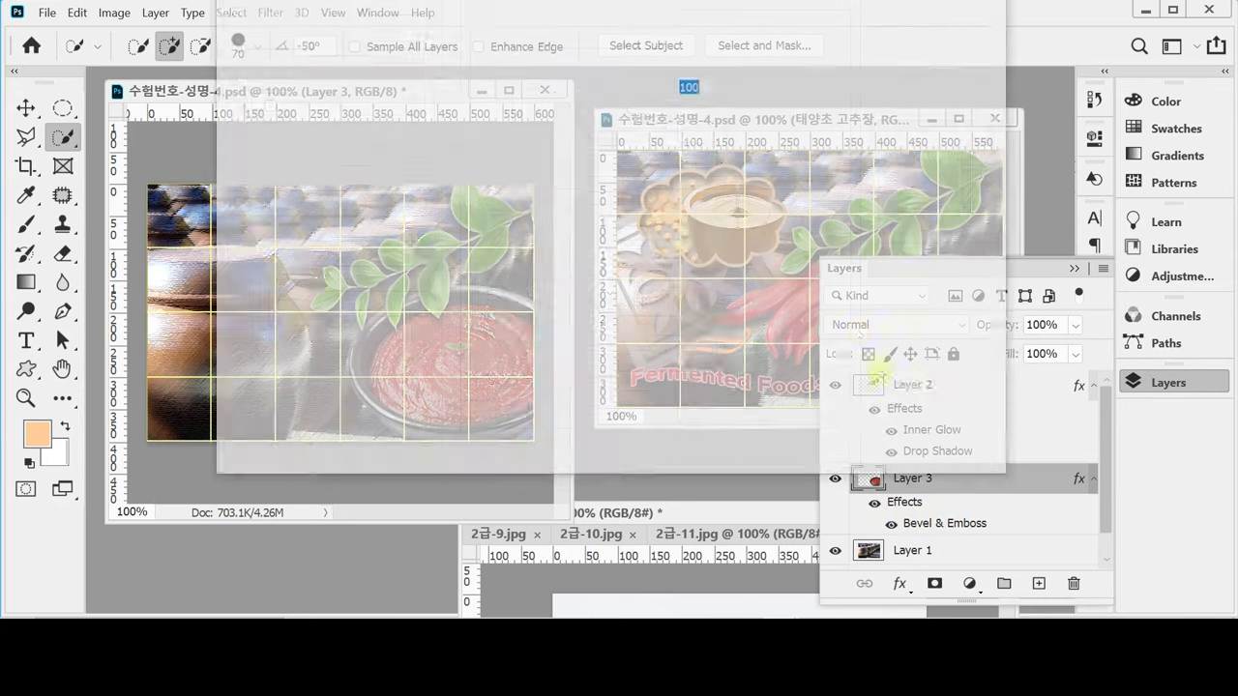
{"action": "left_click", "coordinate": [303, 328]}
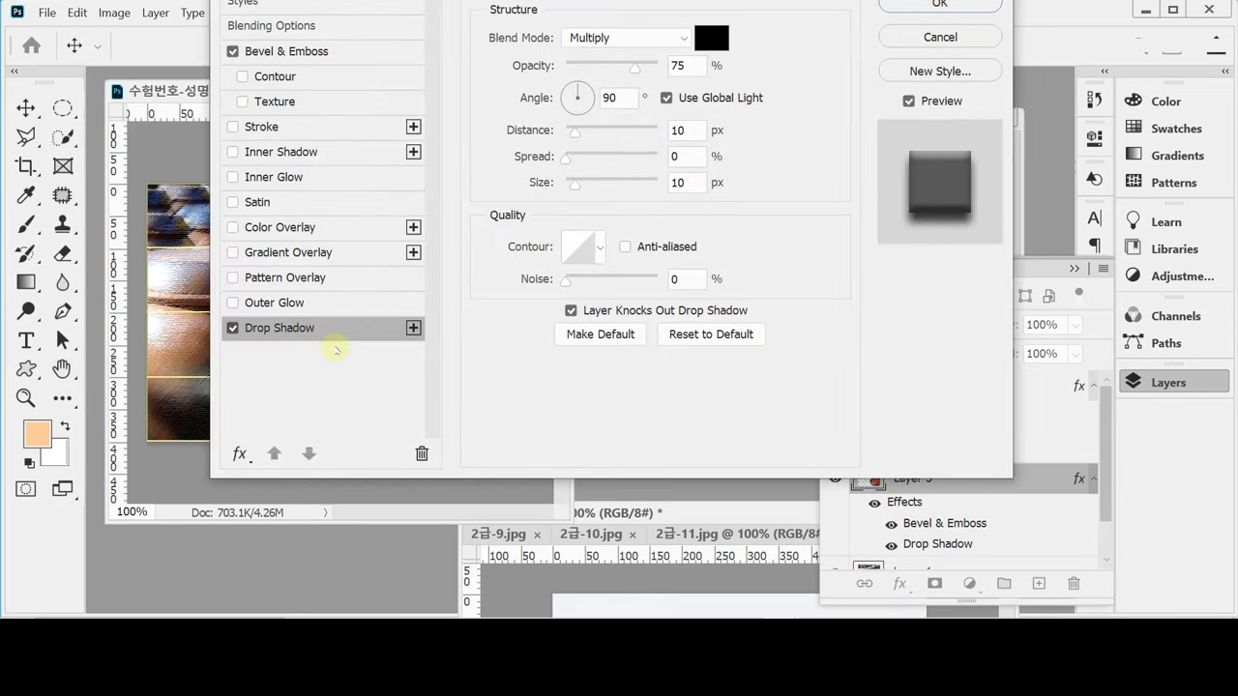
{"action": "left_click_drag", "start_coordinate": [712, 0], "coordinate": [790, 65]}
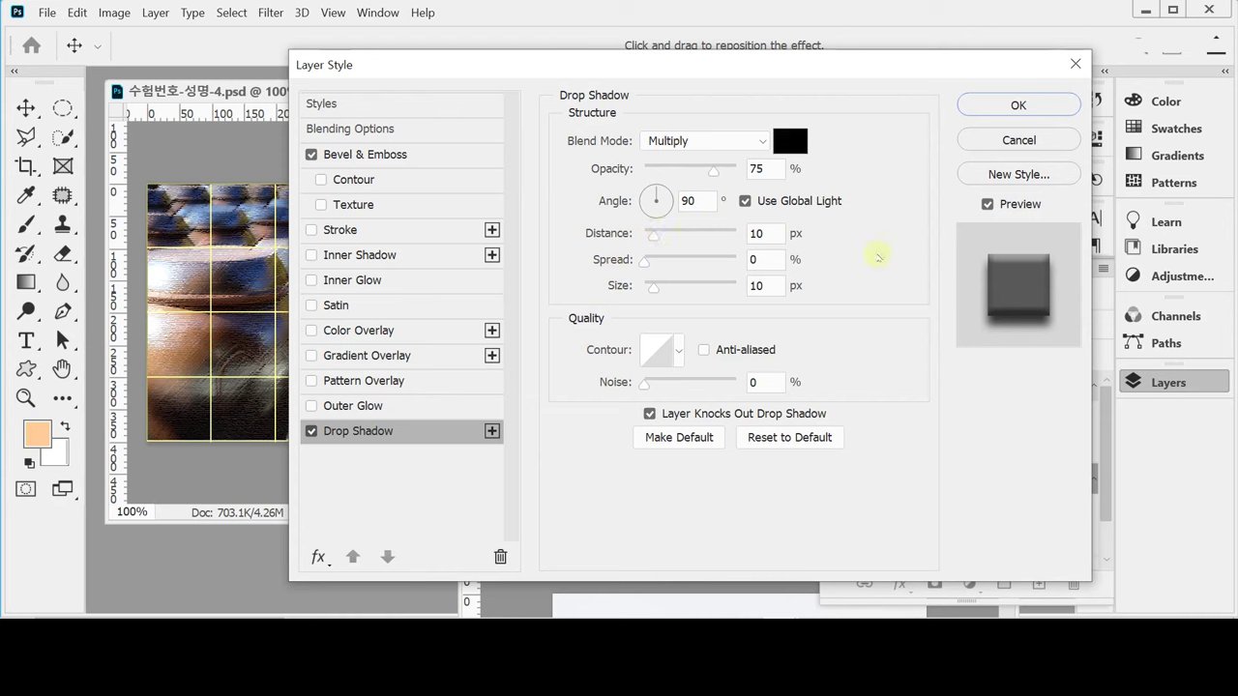
{"action": "left_click", "coordinate": [656, 200]}
{"action": "type", "text": "1"}
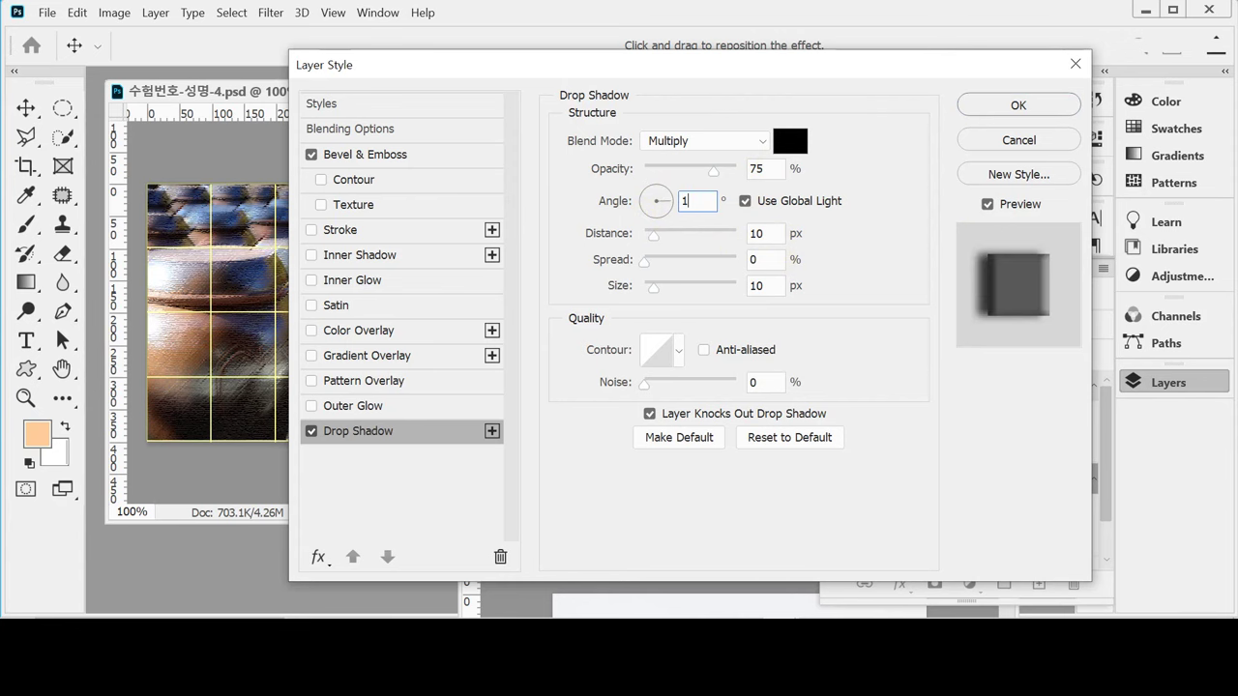
{"action": "type", "text": "20"}
{"action": "left_click_drag", "start_coordinate": [593, 65], "coordinate": [685, 110]}
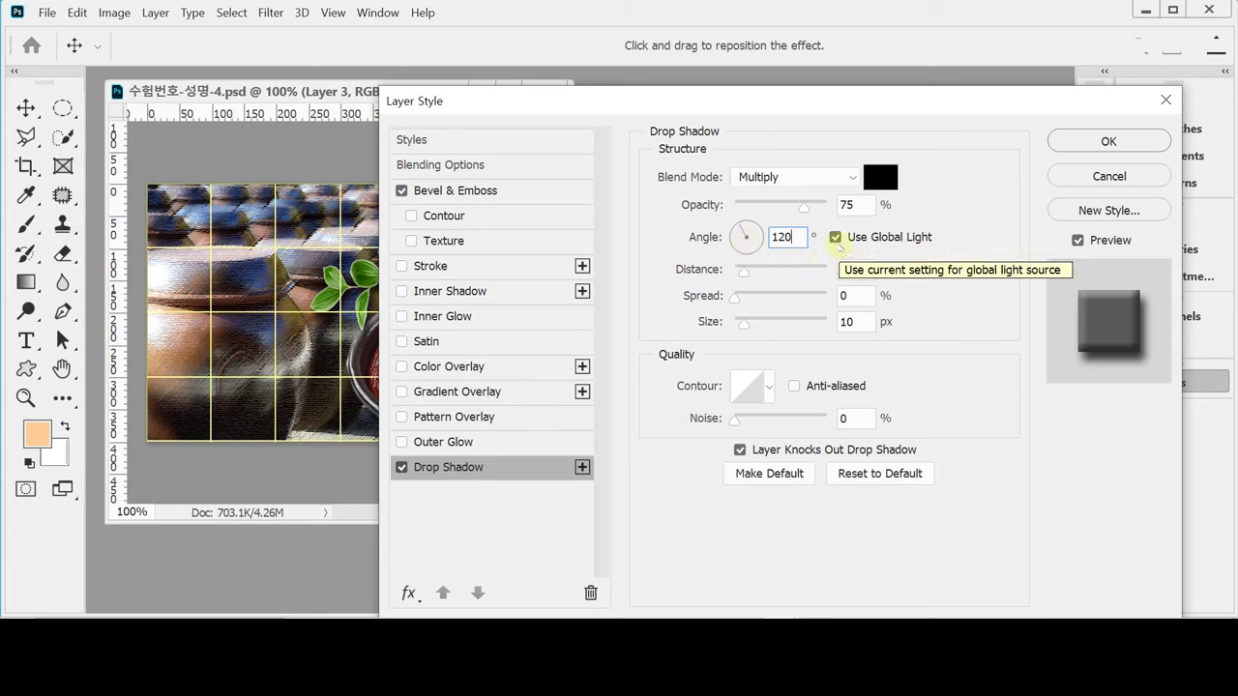
{"action": "left_click", "coordinate": [835, 237]}
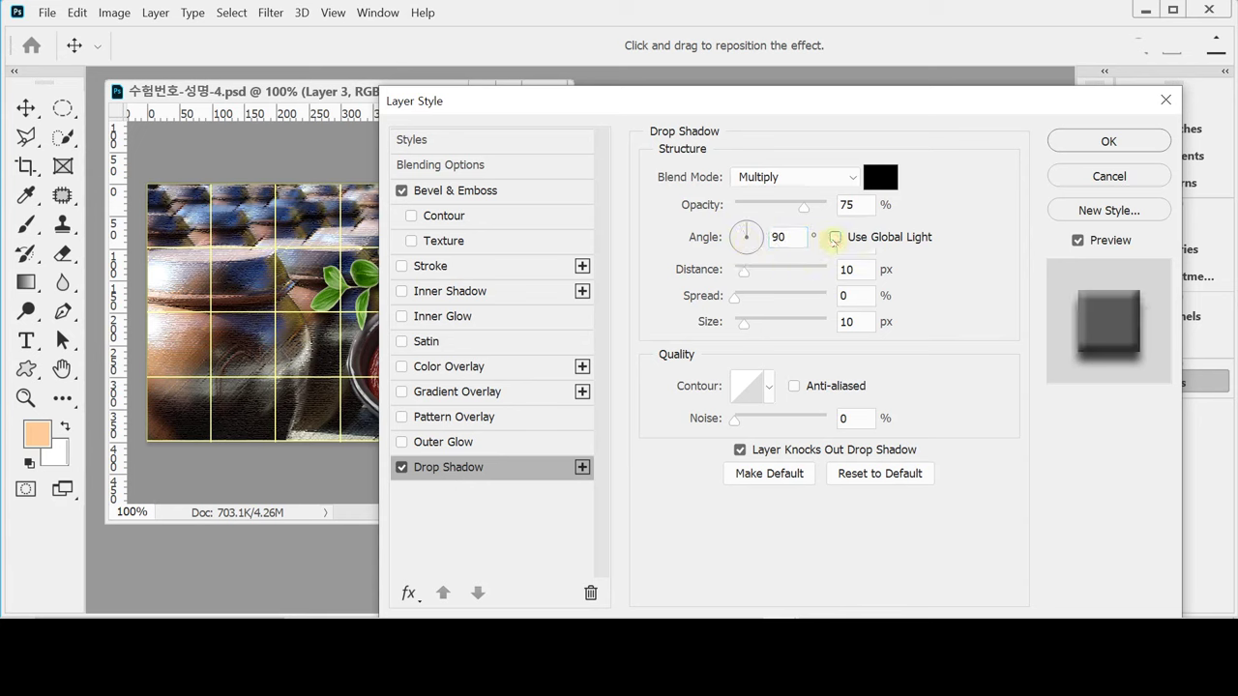
{"action": "left_click", "coordinate": [835, 238]}
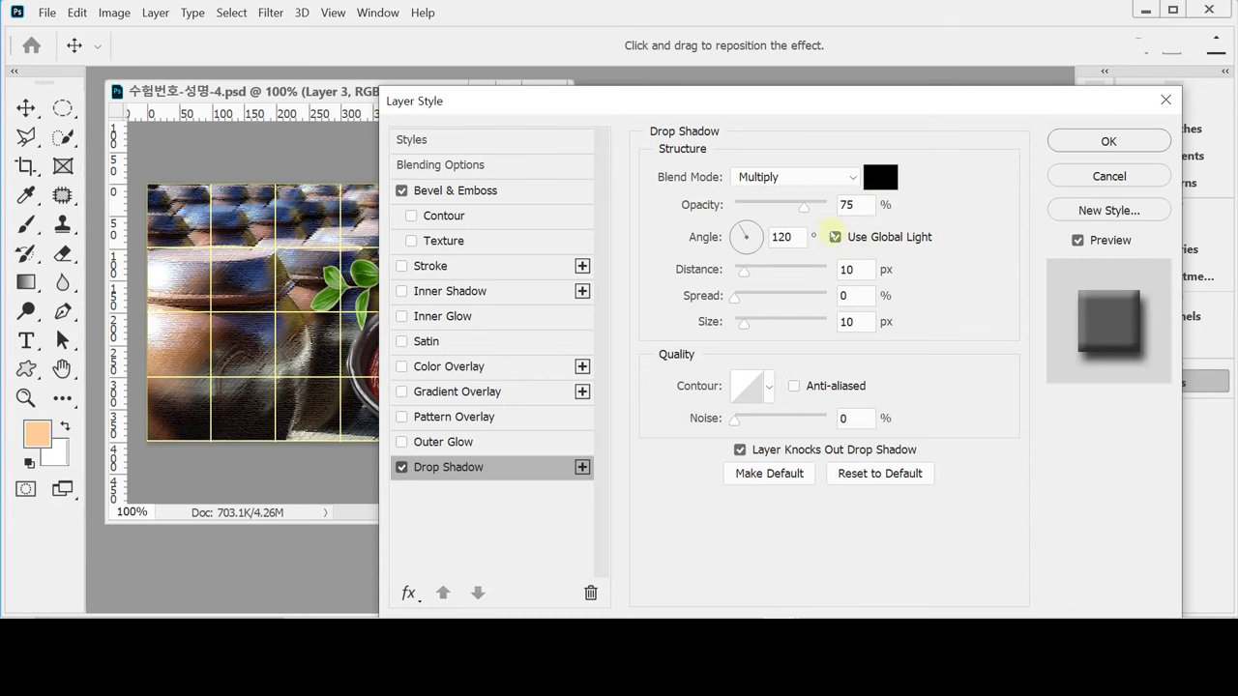
{"action": "key", "text": "Return"}
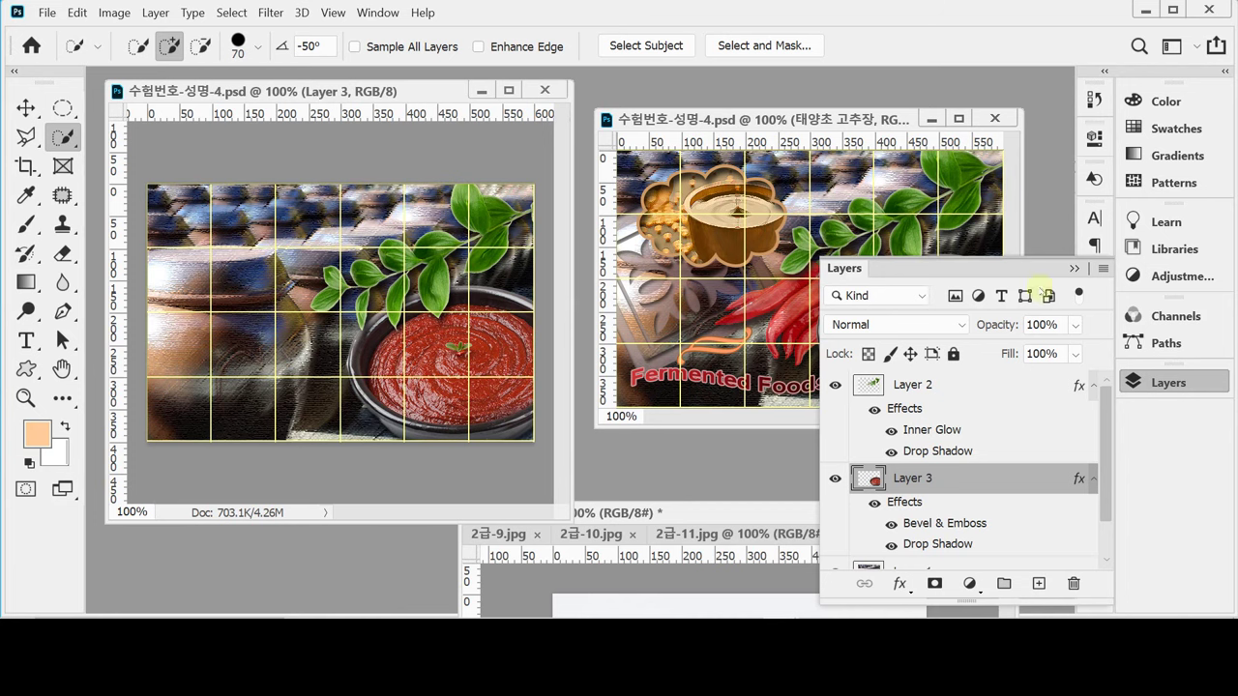
{"action": "left_click", "coordinate": [1150, 379]}
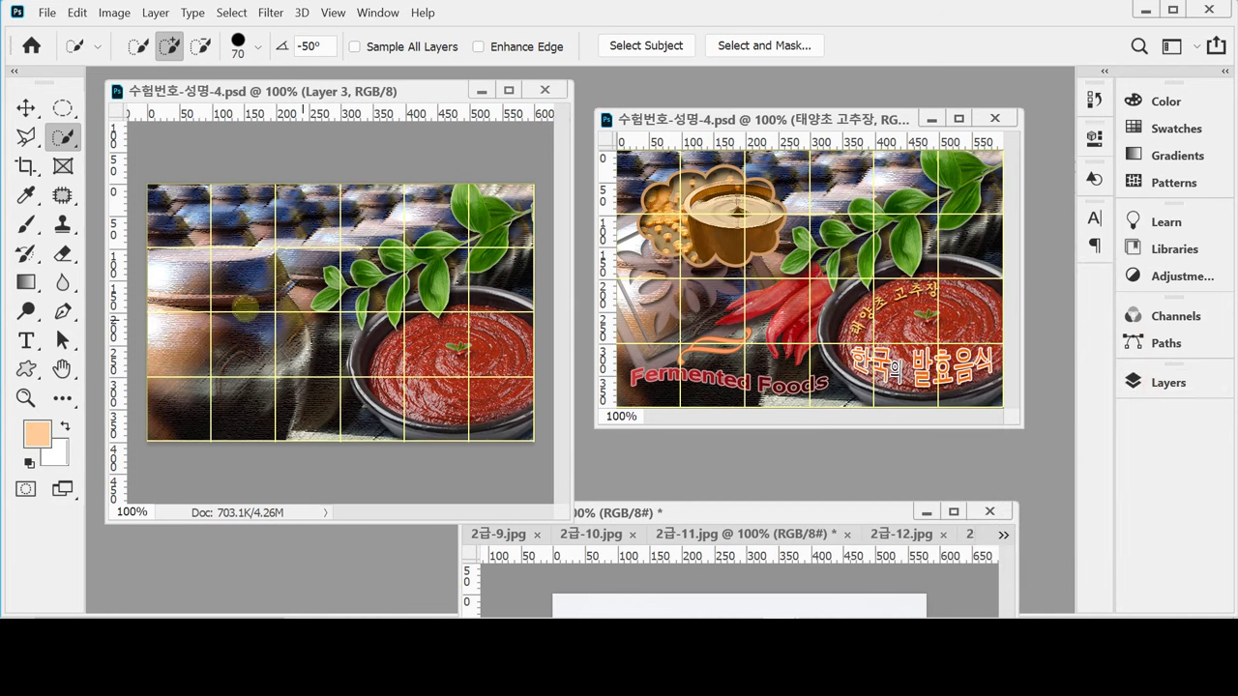
Draw the solid cloud custom shape from the Nature set, about 233 × 148 px, over the upper-left jars.
{"action": "left_click", "coordinate": [27, 369]}
{"action": "right_click", "coordinate": [27, 369]}
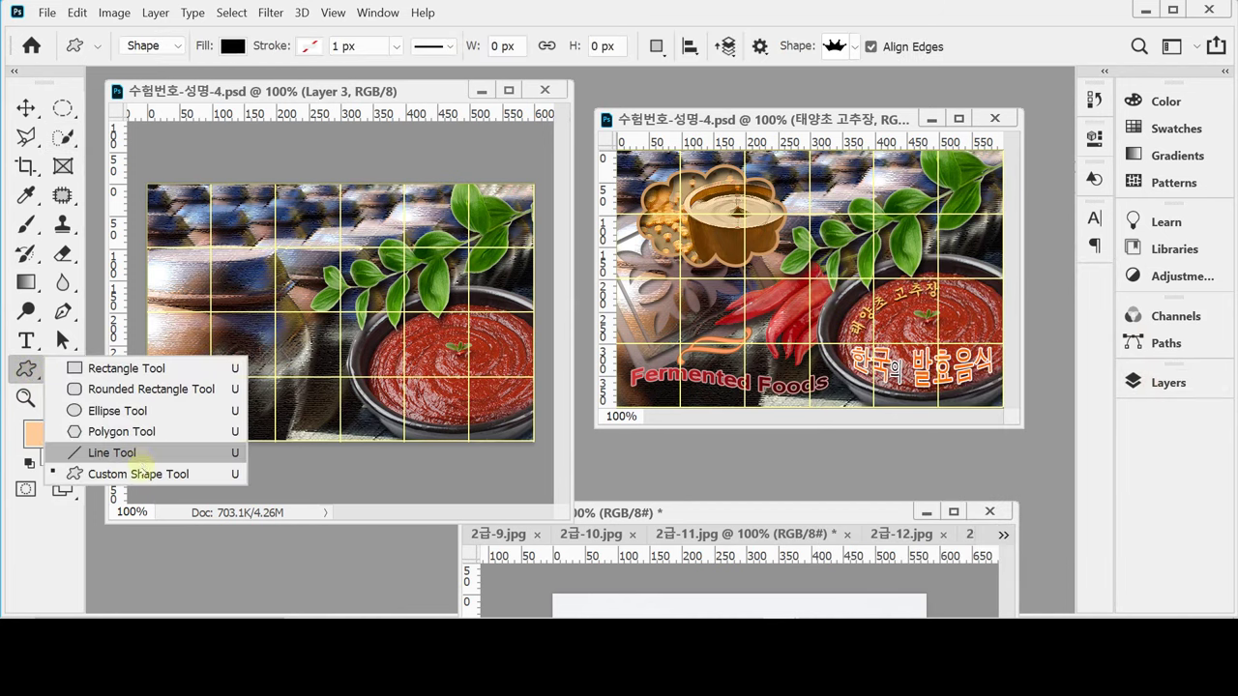
{"action": "left_click", "coordinate": [141, 474]}
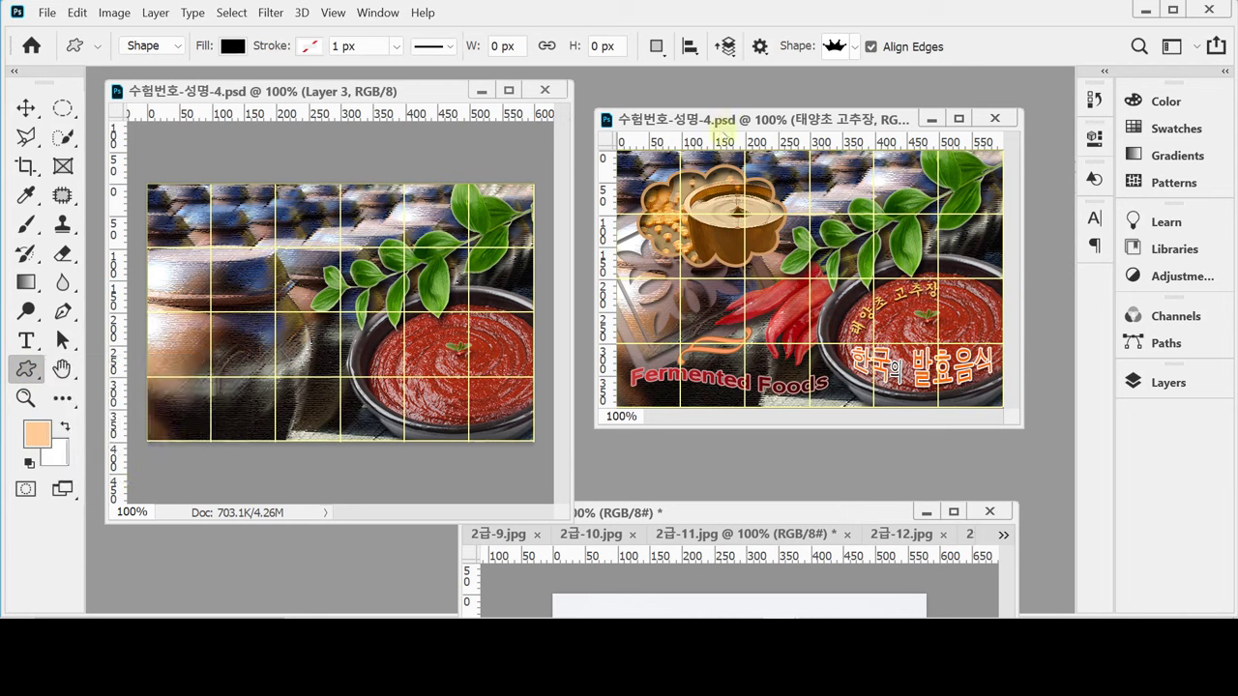
{"action": "left_click", "coordinate": [854, 46]}
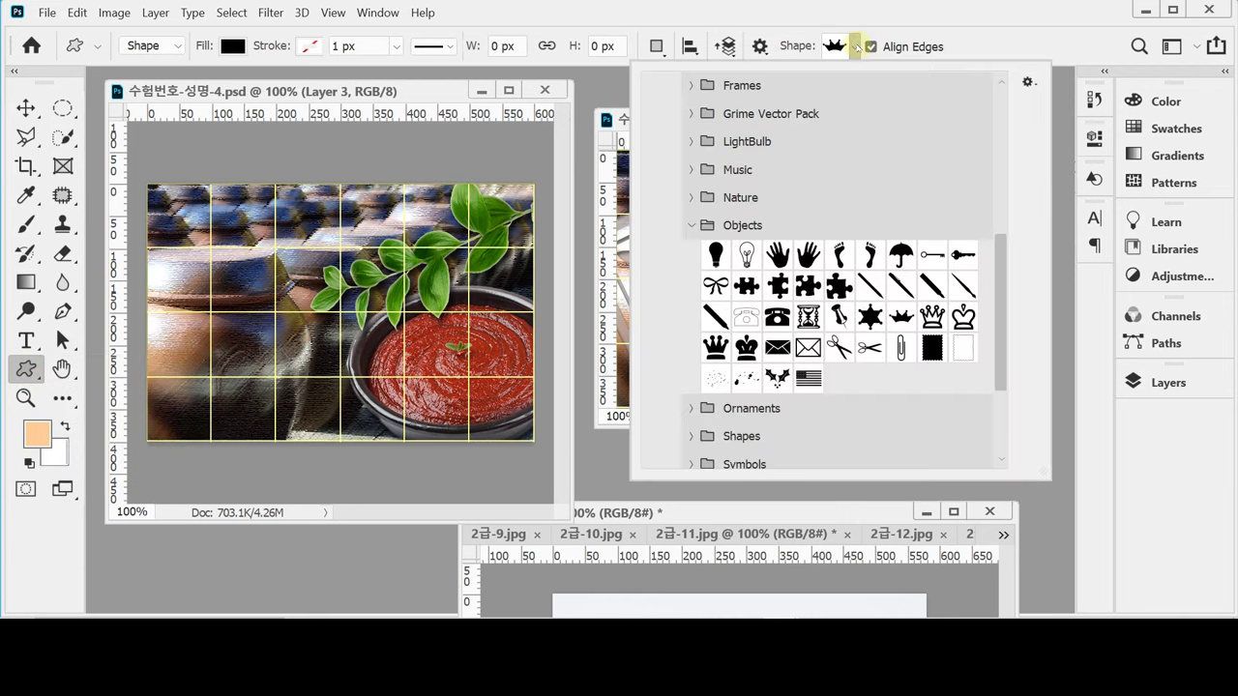
{"action": "left_click", "coordinate": [691, 224]}
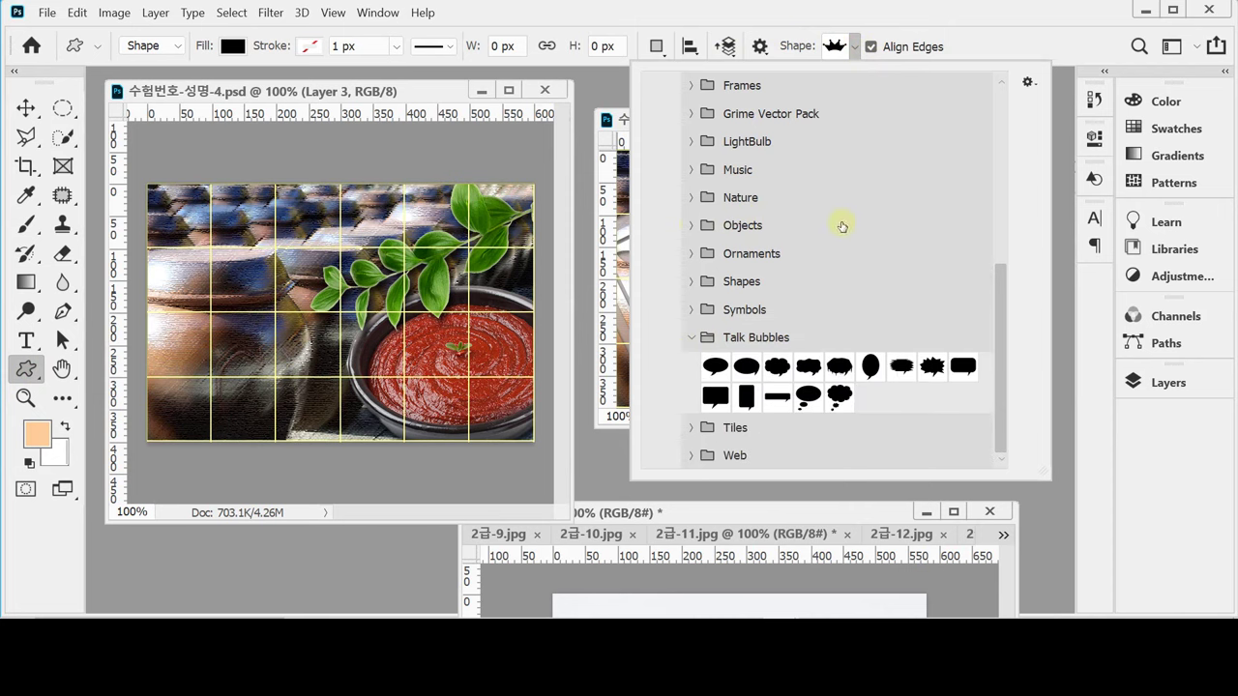
{"action": "left_click", "coordinate": [694, 341]}
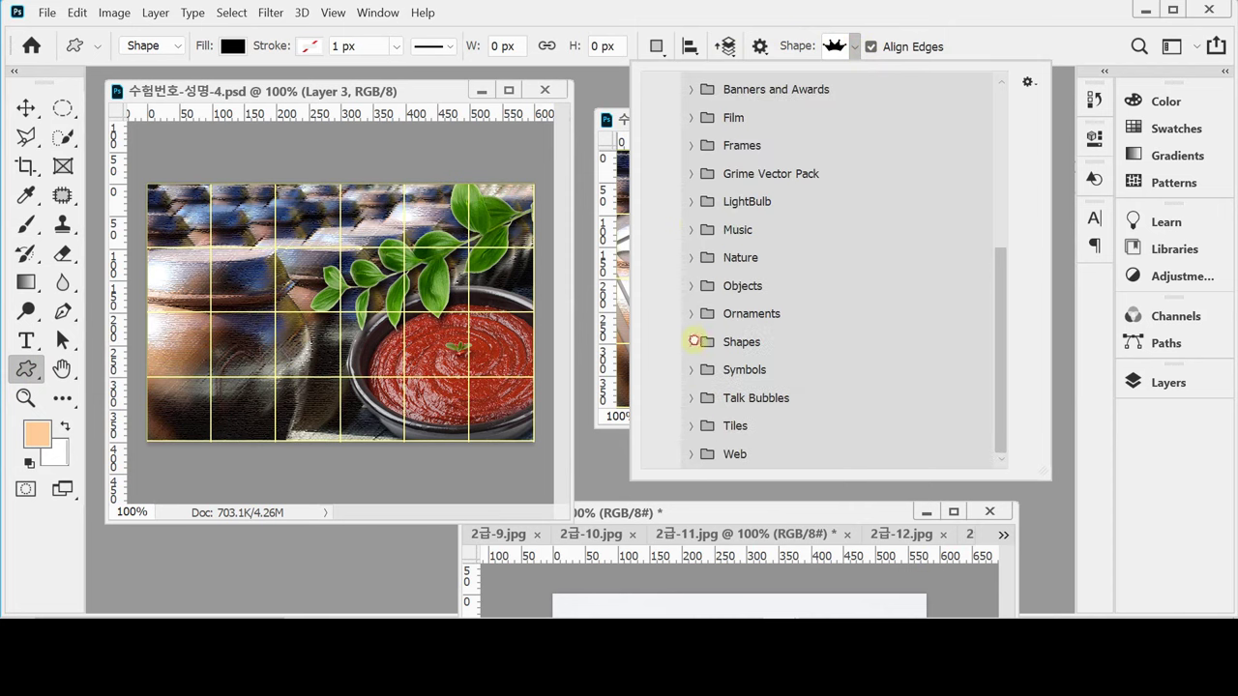
{"action": "left_click", "coordinate": [690, 258]}
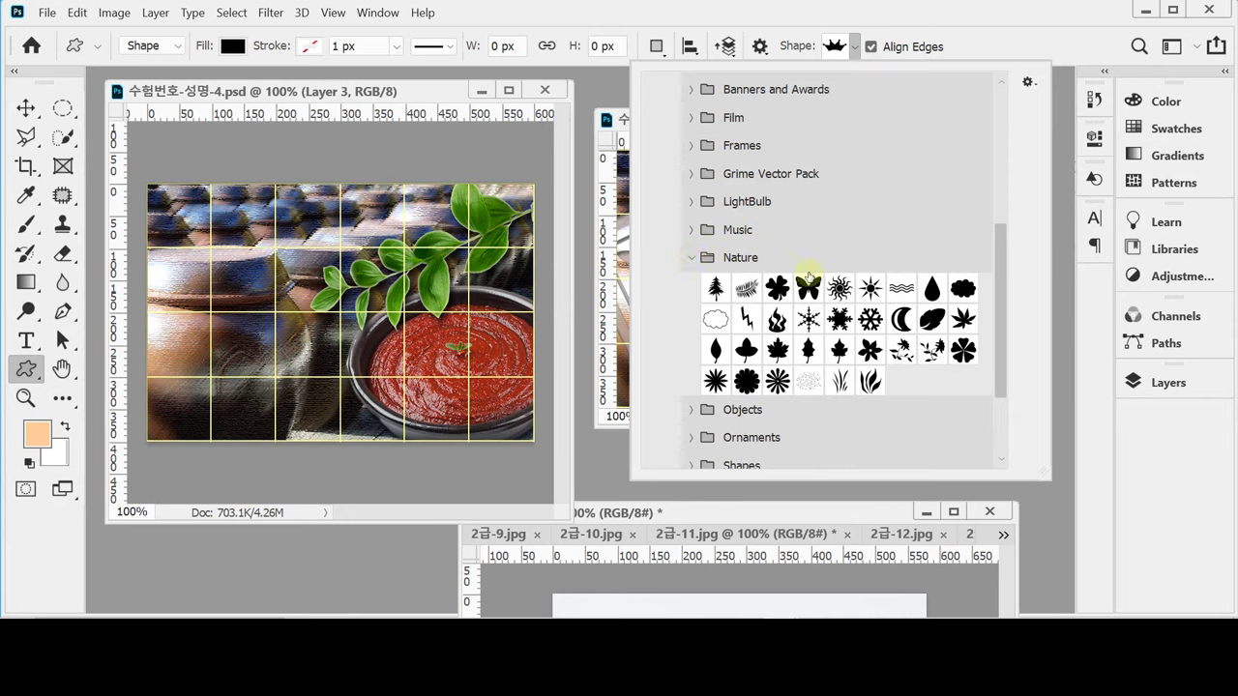
{"action": "left_click", "coordinate": [962, 288]}
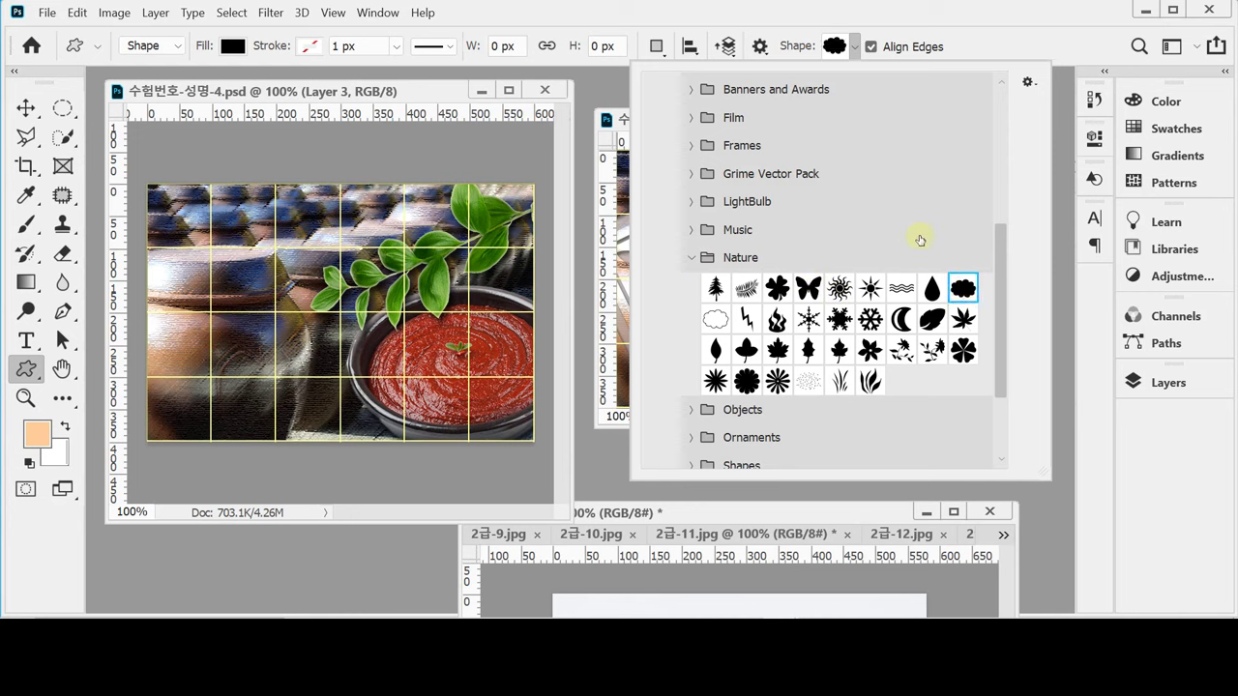
{"action": "left_click", "coordinate": [937, 16]}
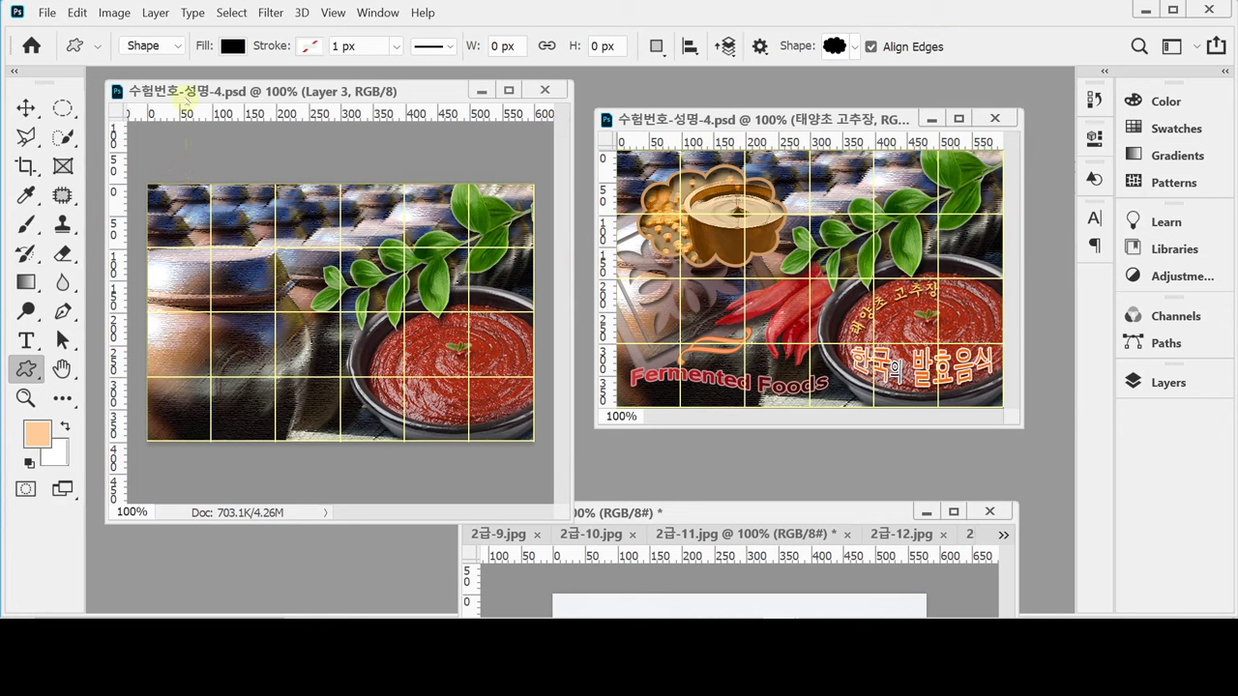
{"action": "left_click_drag", "start_coordinate": [178, 157], "coordinate": [300, 266]}
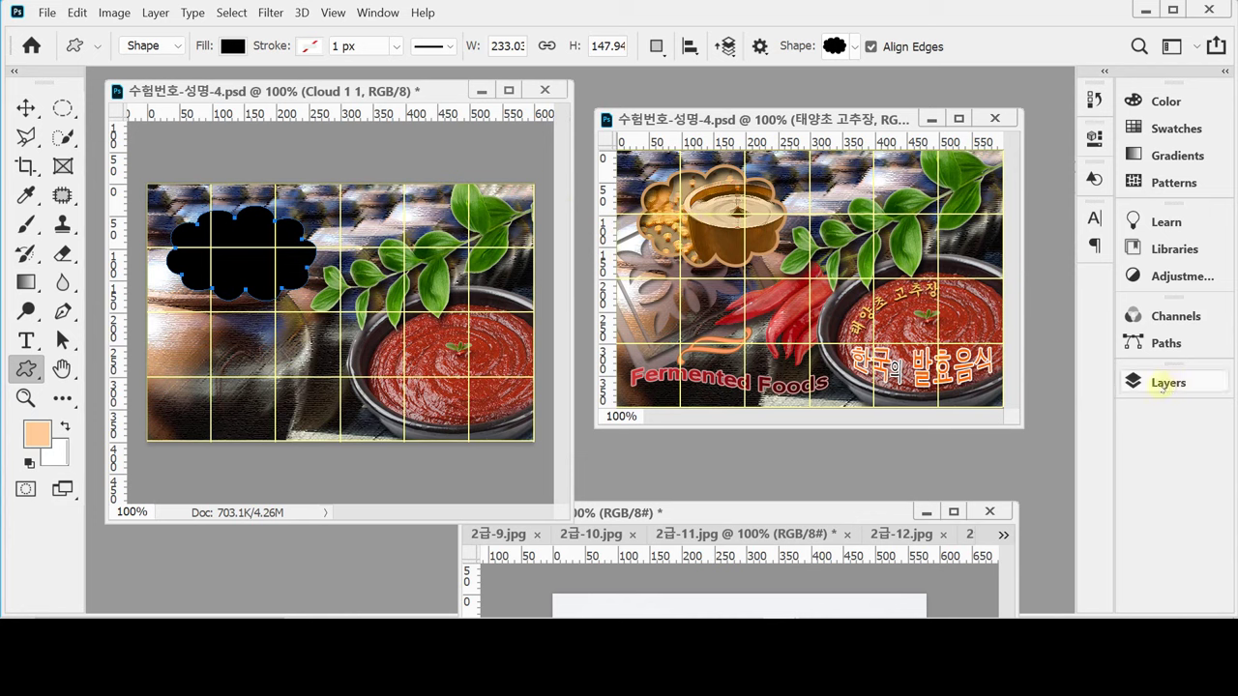
Set the cloud shape's fill color to hex f90.
{"action": "left_click", "coordinate": [1155, 385]}
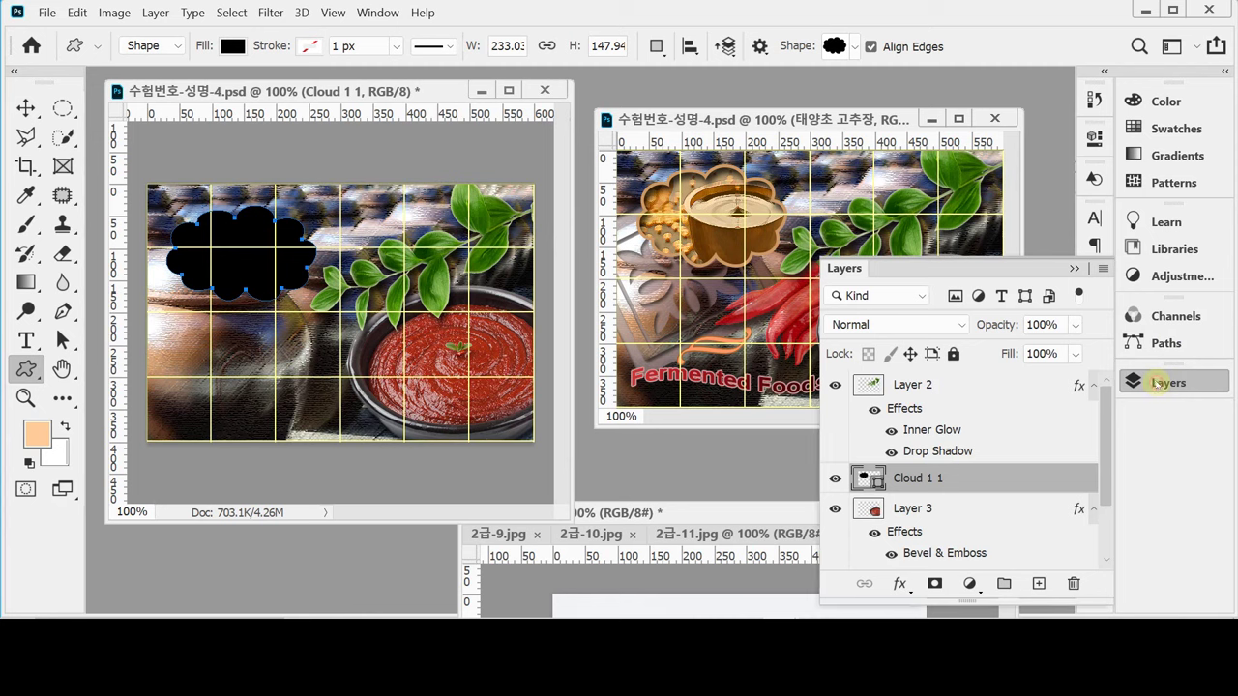
{"action": "double_click", "coordinate": [867, 478]}
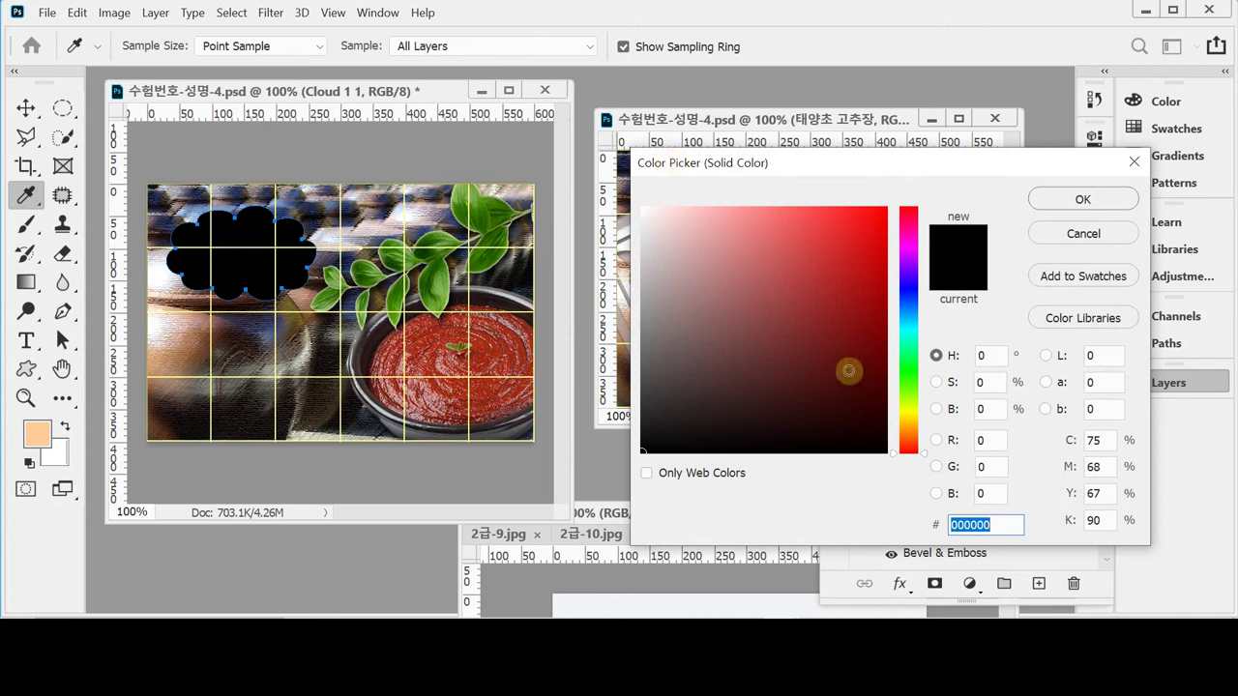
{"action": "type", "text": "f90"}
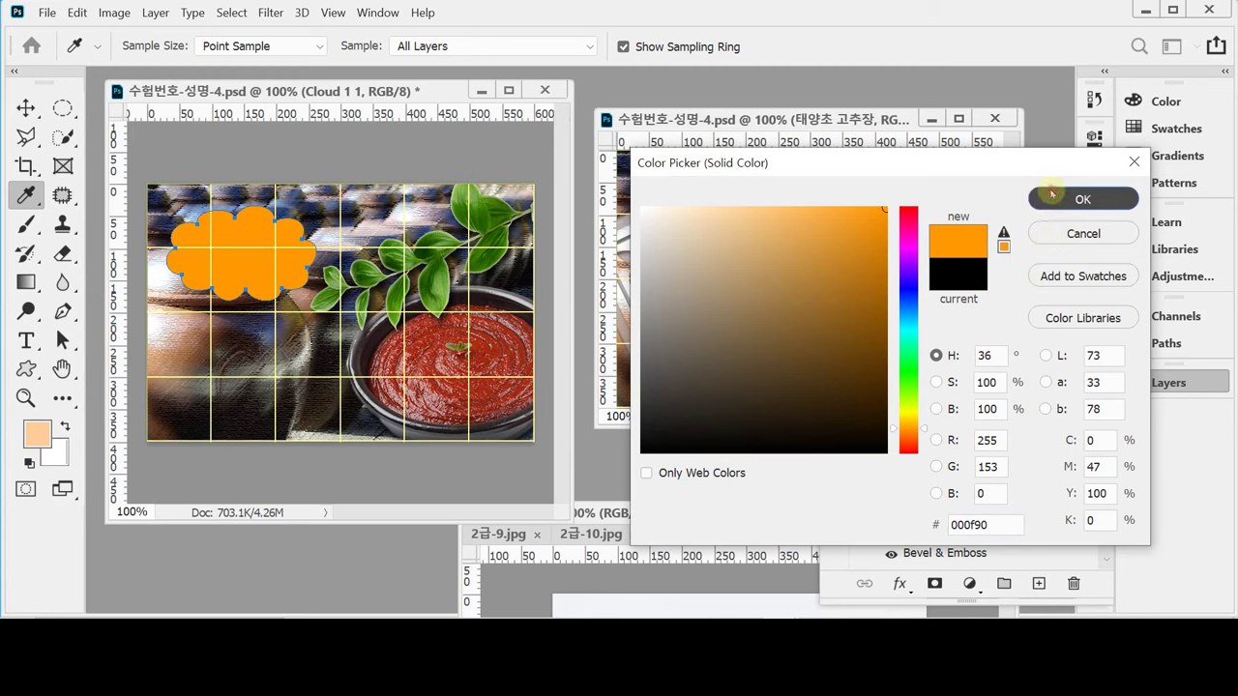
{"action": "left_click", "coordinate": [1083, 198]}
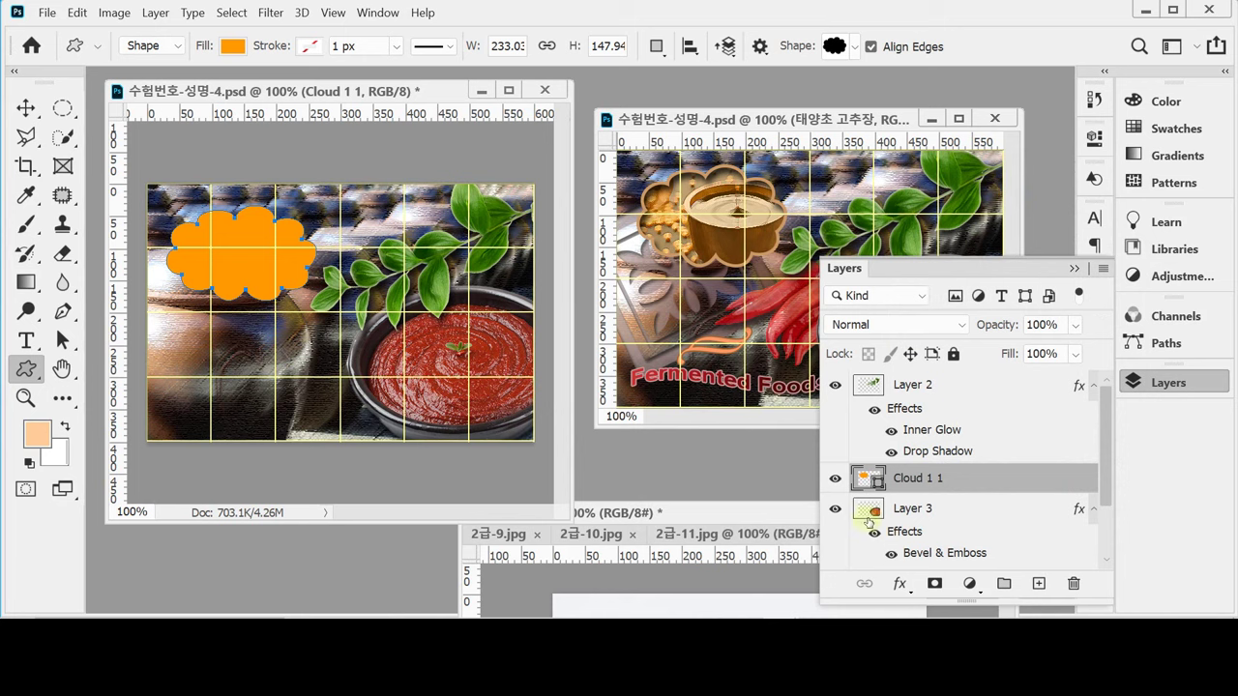
Add a 5 px outside Stroke effect to the cloud shape in hex color c96.
{"action": "left_click", "coordinate": [898, 584]}
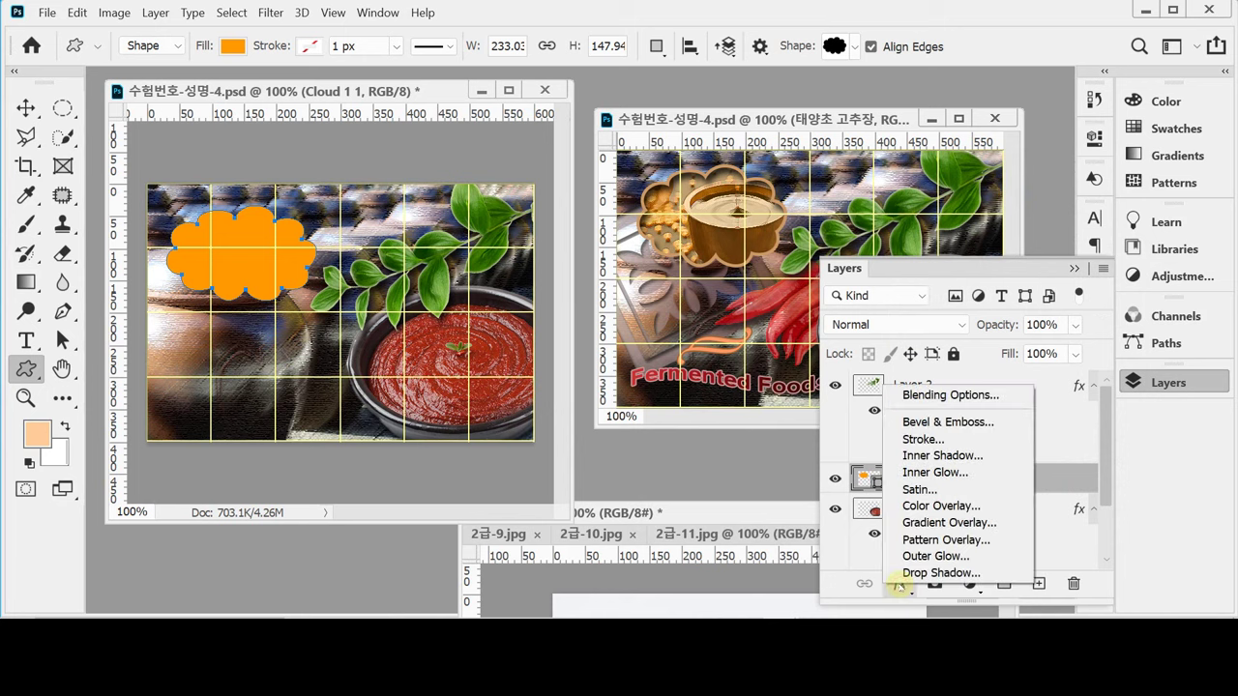
{"action": "left_click", "coordinate": [953, 421]}
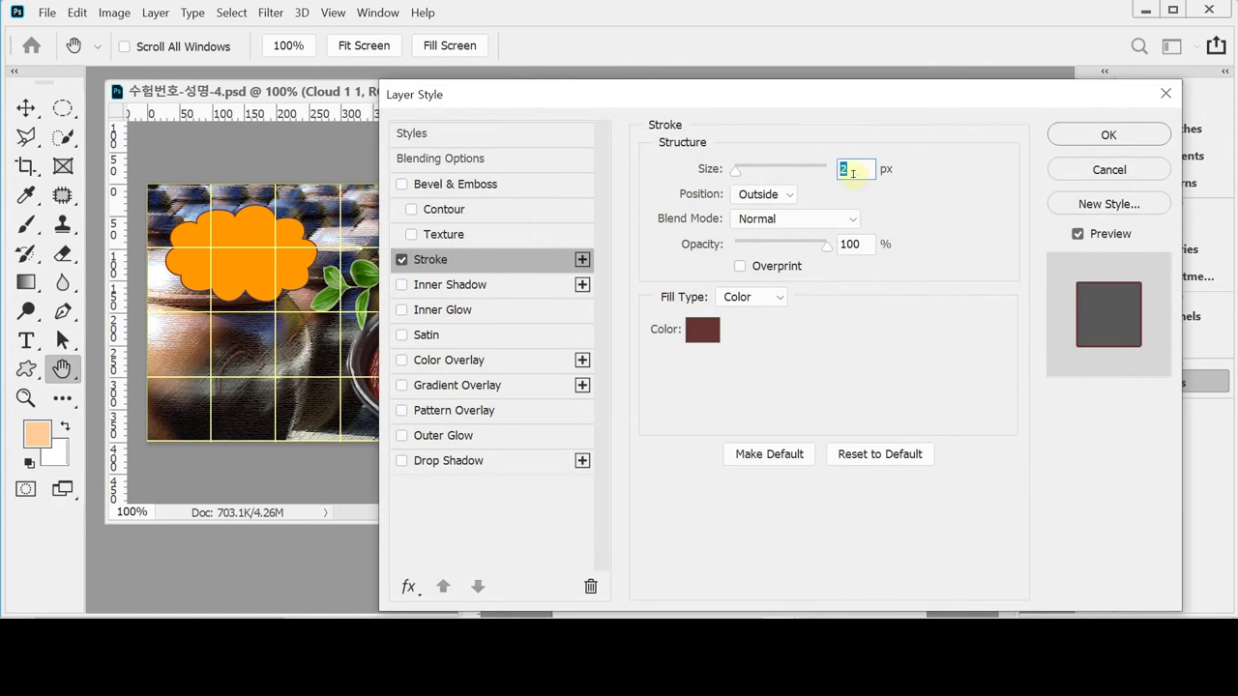
{"action": "type", "text": "5"}
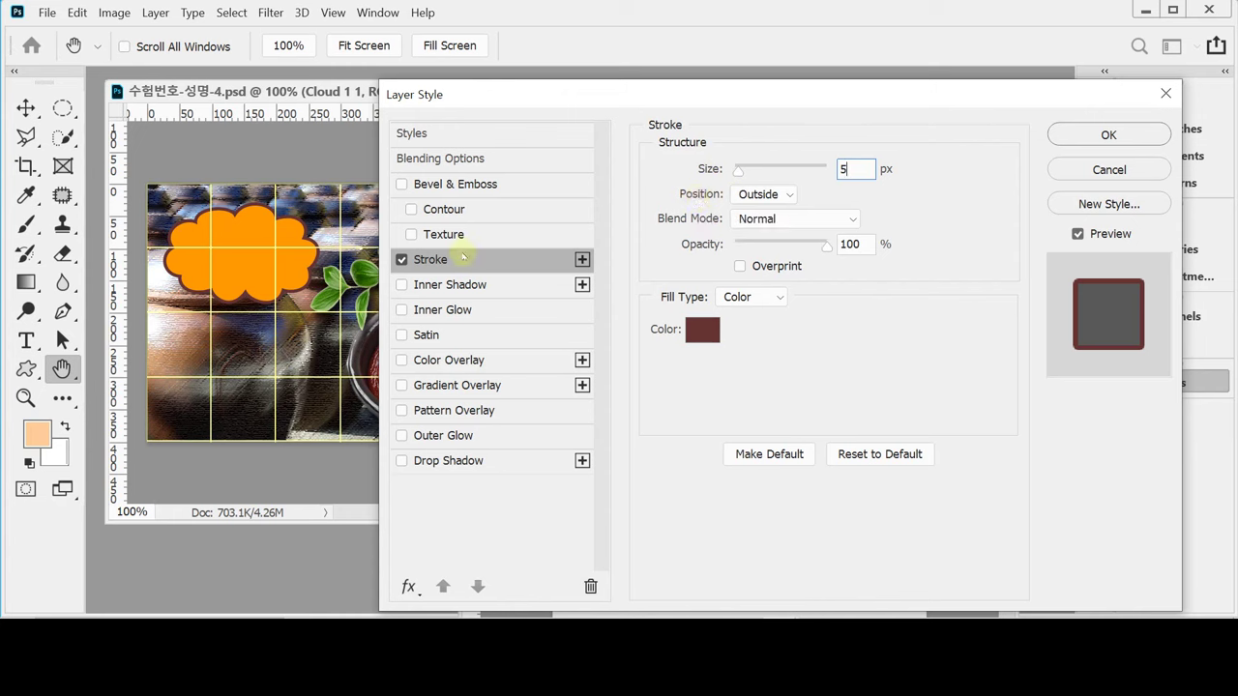
{"action": "left_click", "coordinate": [693, 329]}
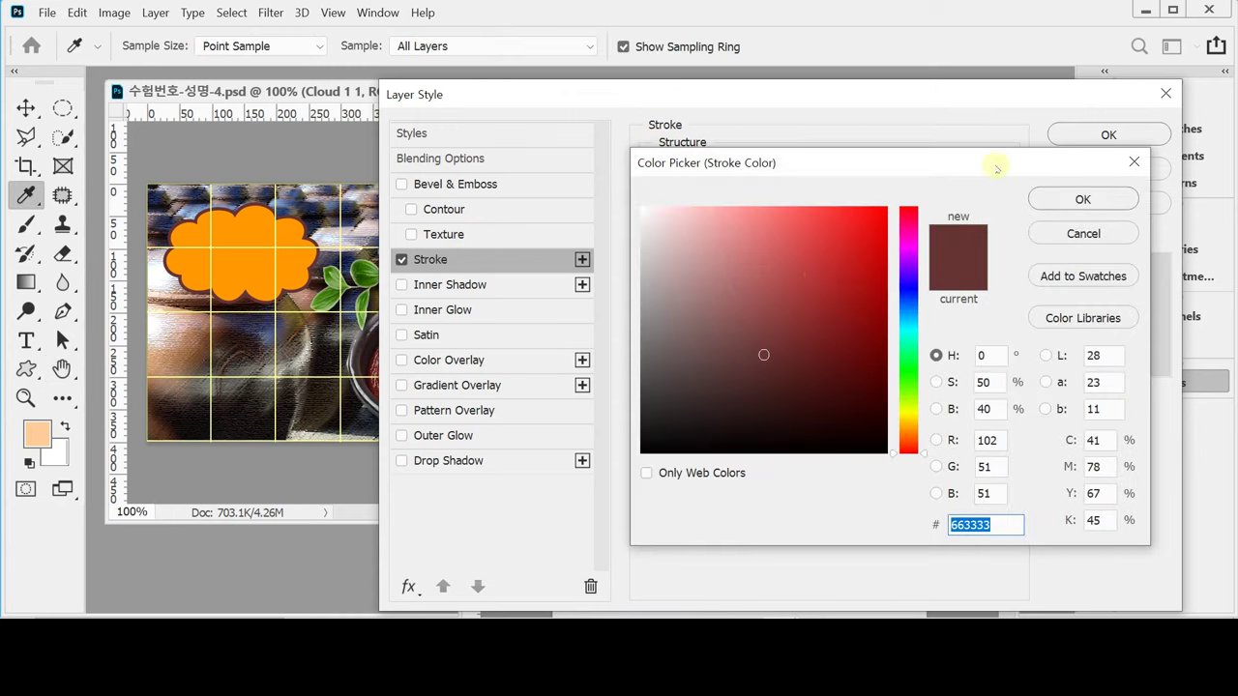
{"action": "type", "text": "c8"}
{"action": "key", "text": "BackSpace"}
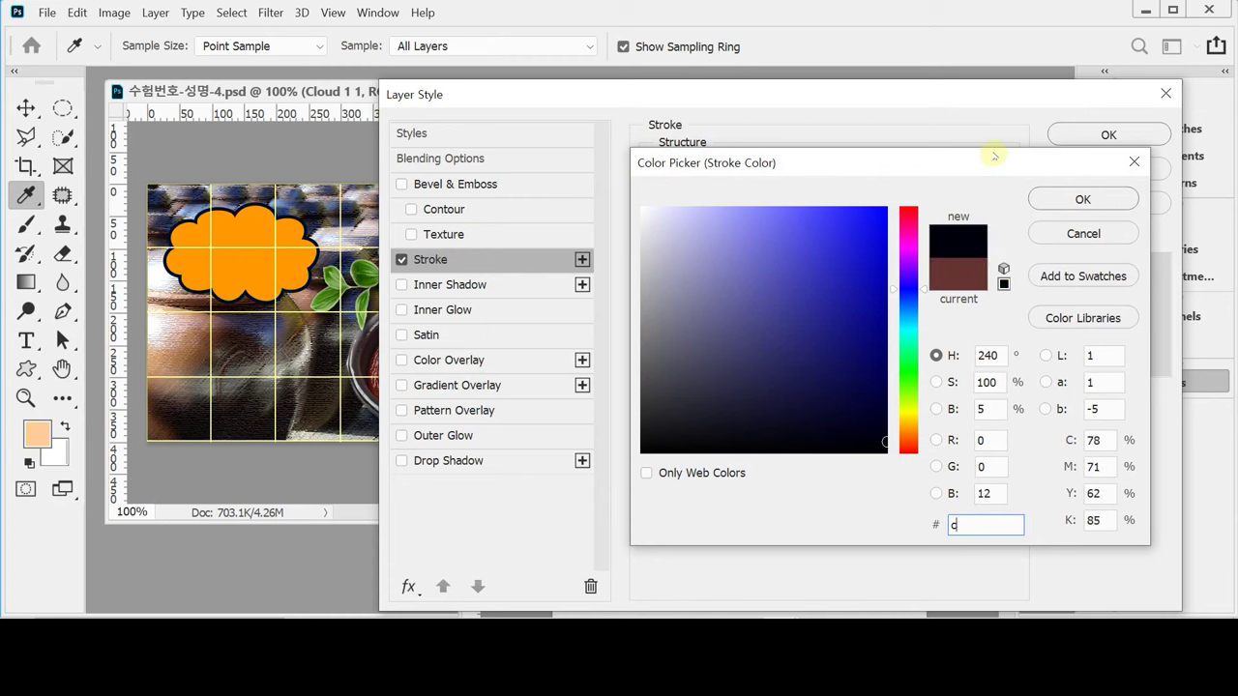
{"action": "type", "text": "96"}
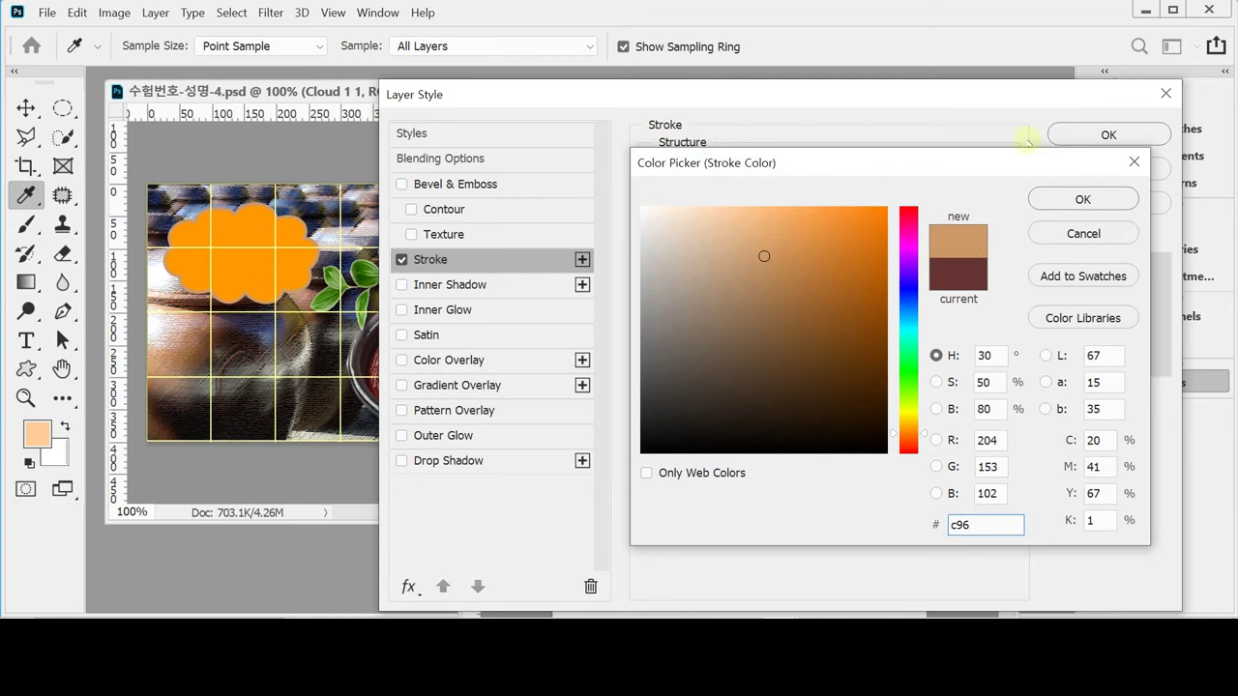
{"action": "left_click", "coordinate": [1053, 201]}
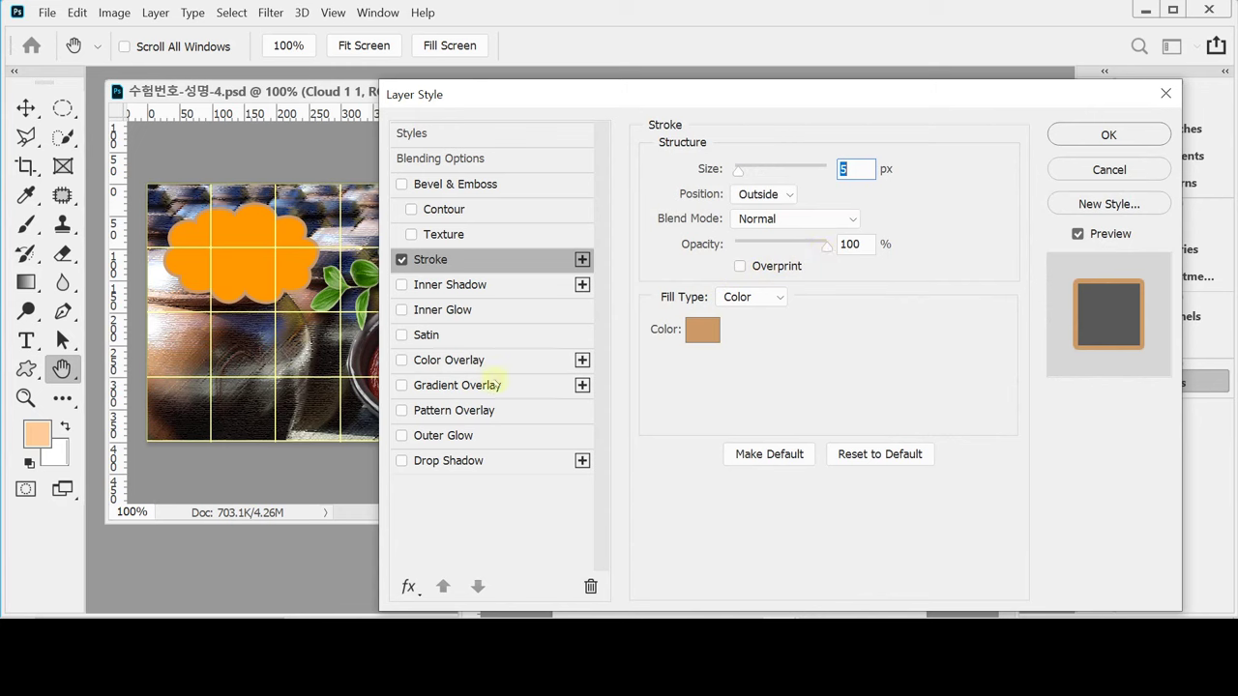
Add an Inner Shadow to the cloud shape with 10 px distance and 10 px size, and apply the layer style.
{"action": "left_click", "coordinate": [480, 288]}
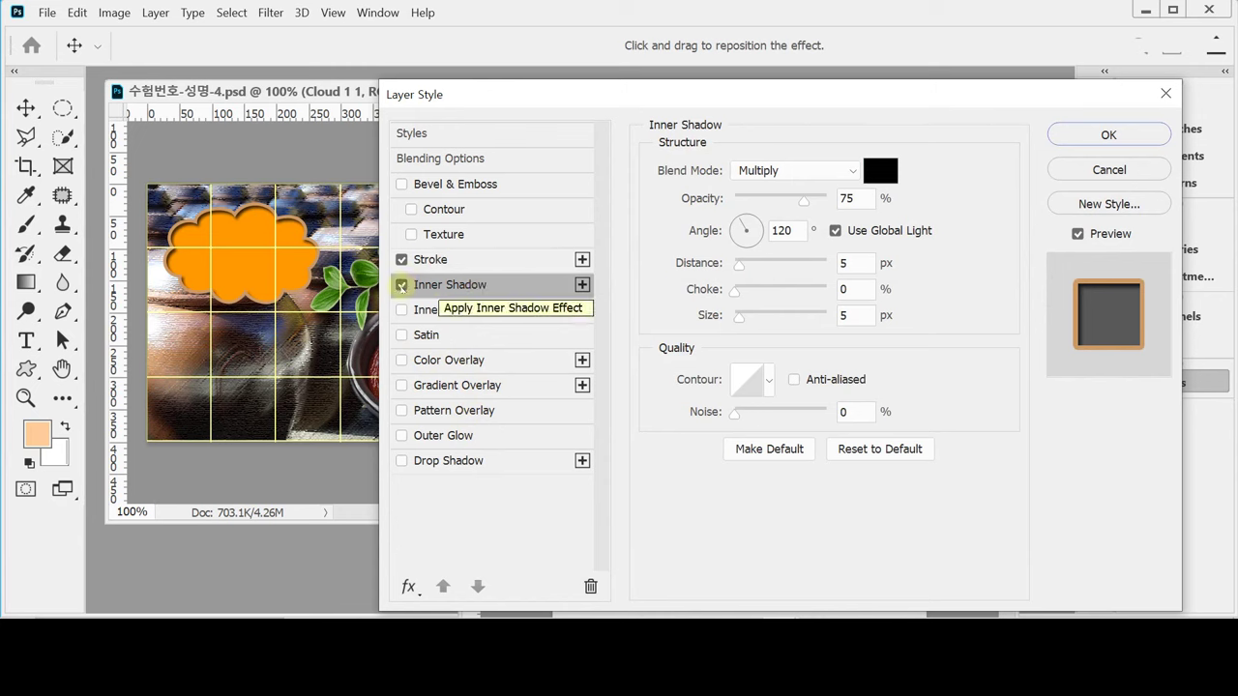
{"action": "left_click", "coordinate": [443, 286]}
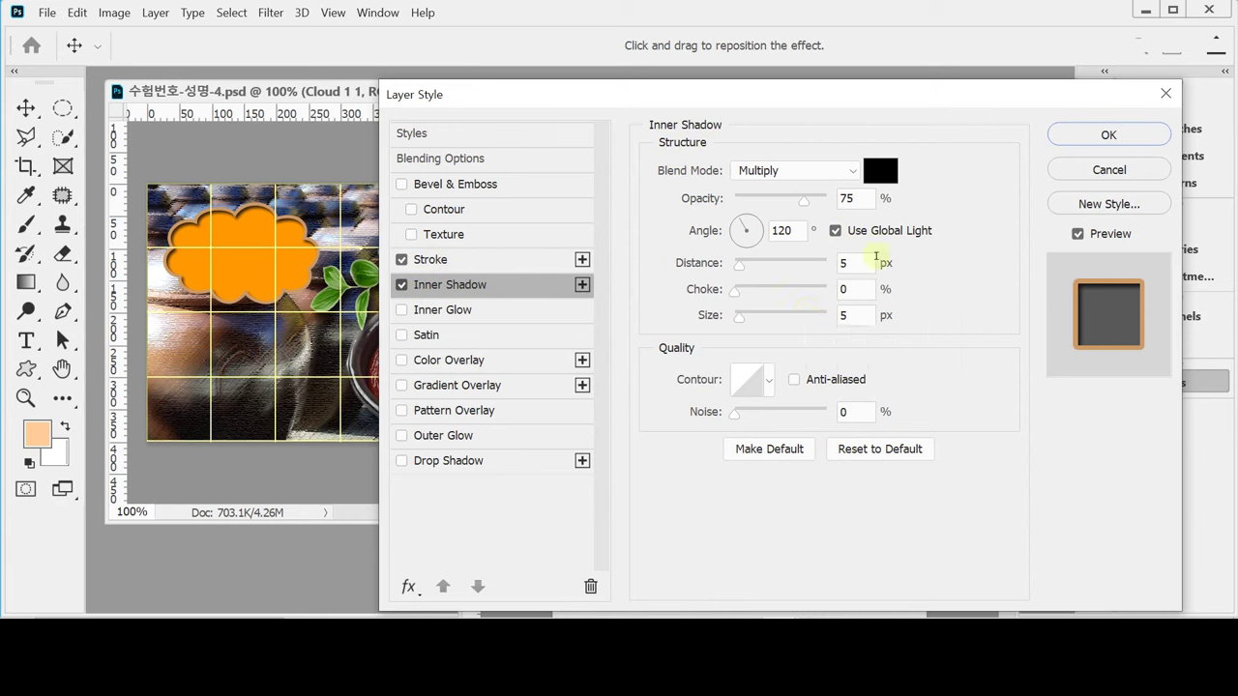
{"action": "double_click", "coordinate": [843, 263]}
{"action": "type", "text": "10"}
{"action": "left_click", "coordinate": [857, 312]}
{"action": "type", "text": "15"}
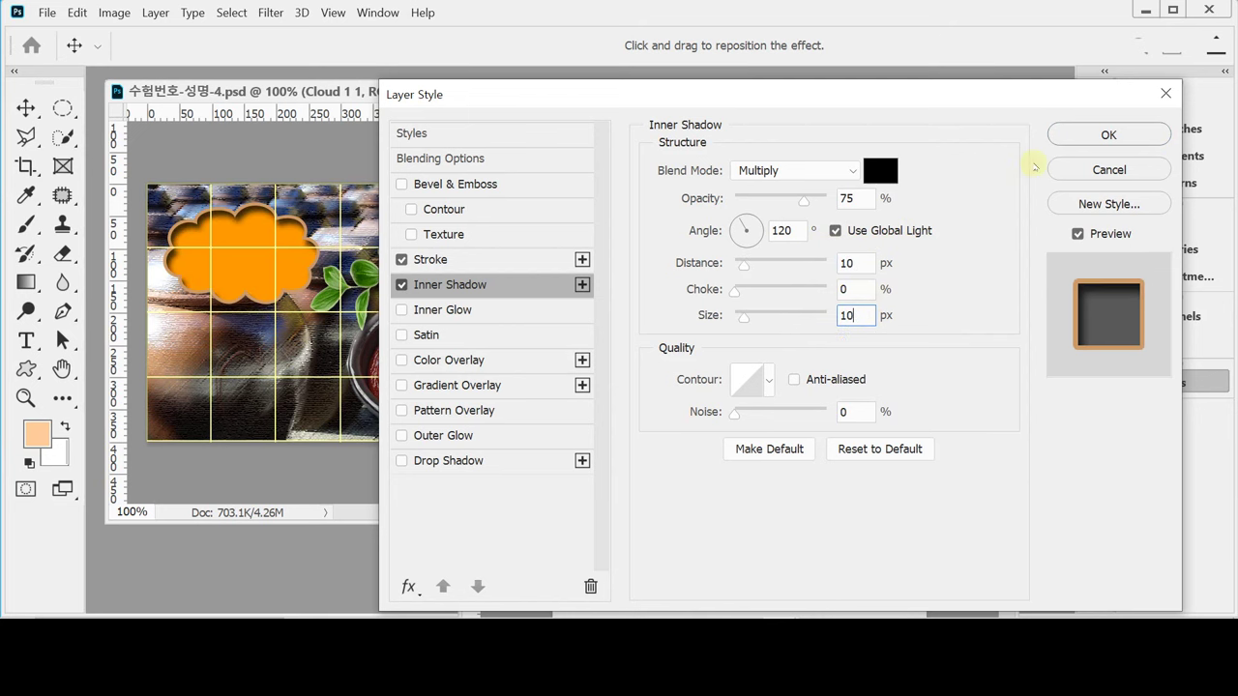
{"action": "left_click", "coordinate": [1059, 135]}
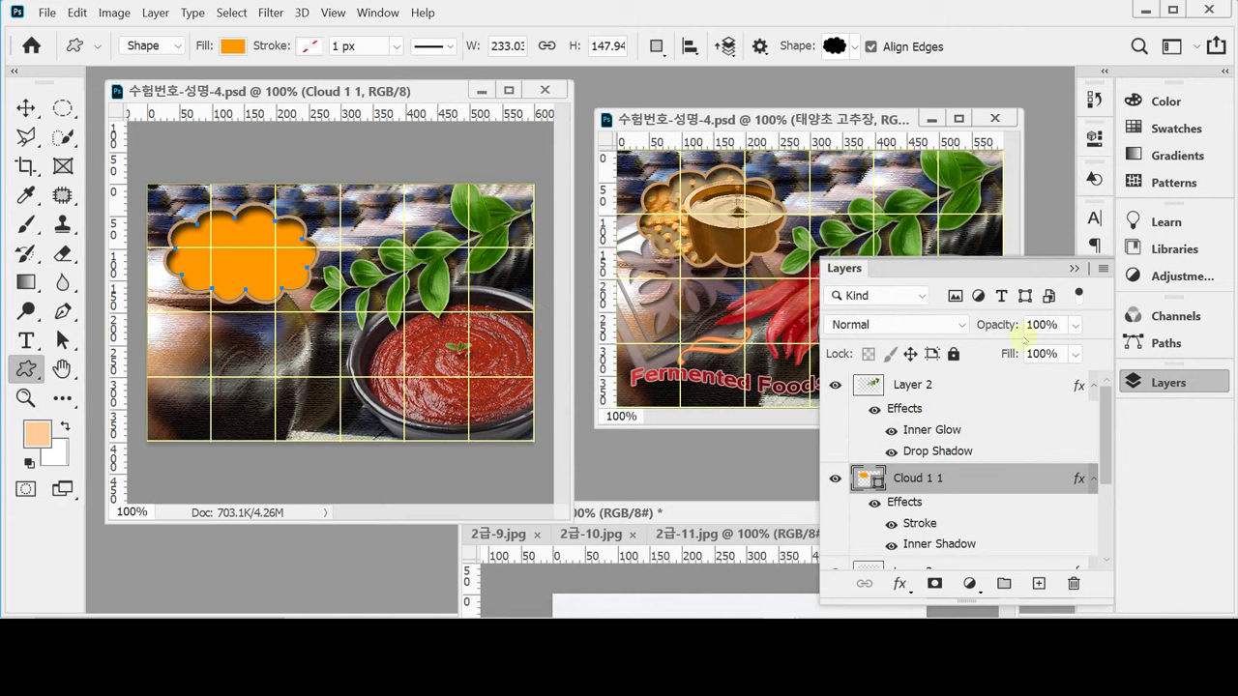
Copy the soy sauce bowl photo from 2급-12.jpg into the composition and position it over the cloud shape.
{"action": "left_click_drag", "start_coordinate": [745, 511], "coordinate": [731, 268]}
{"action": "left_click", "coordinate": [1160, 383]}
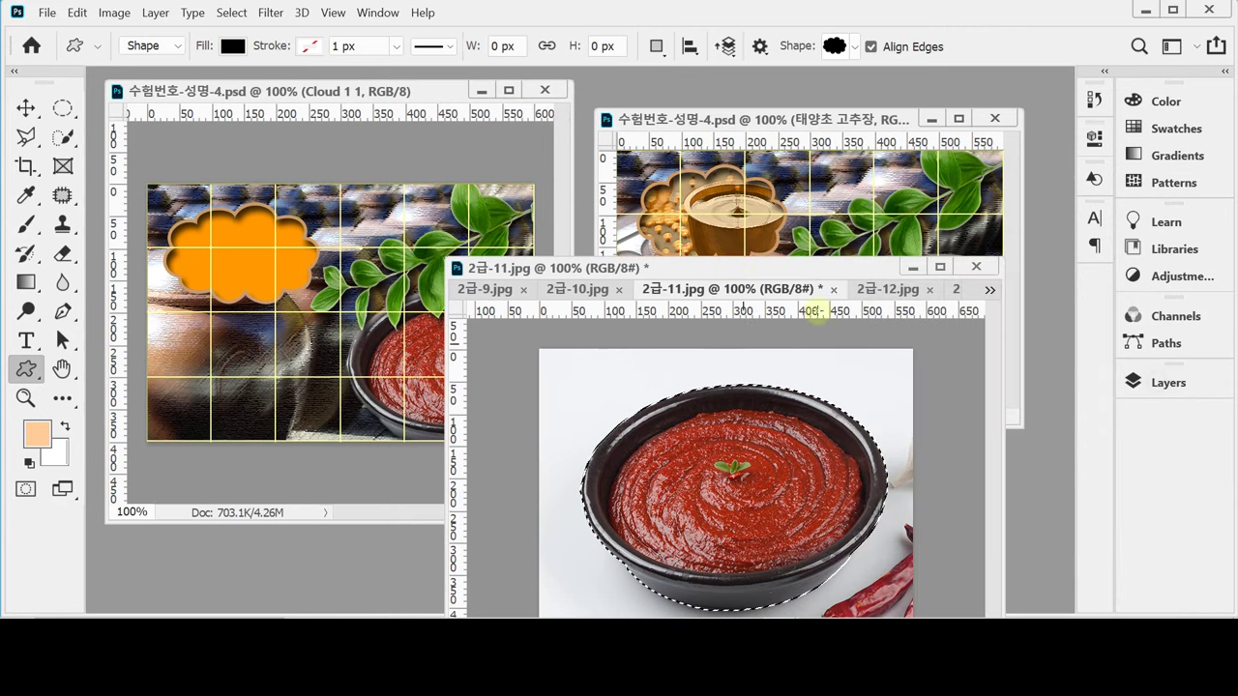
{"action": "left_click", "coordinate": [900, 289]}
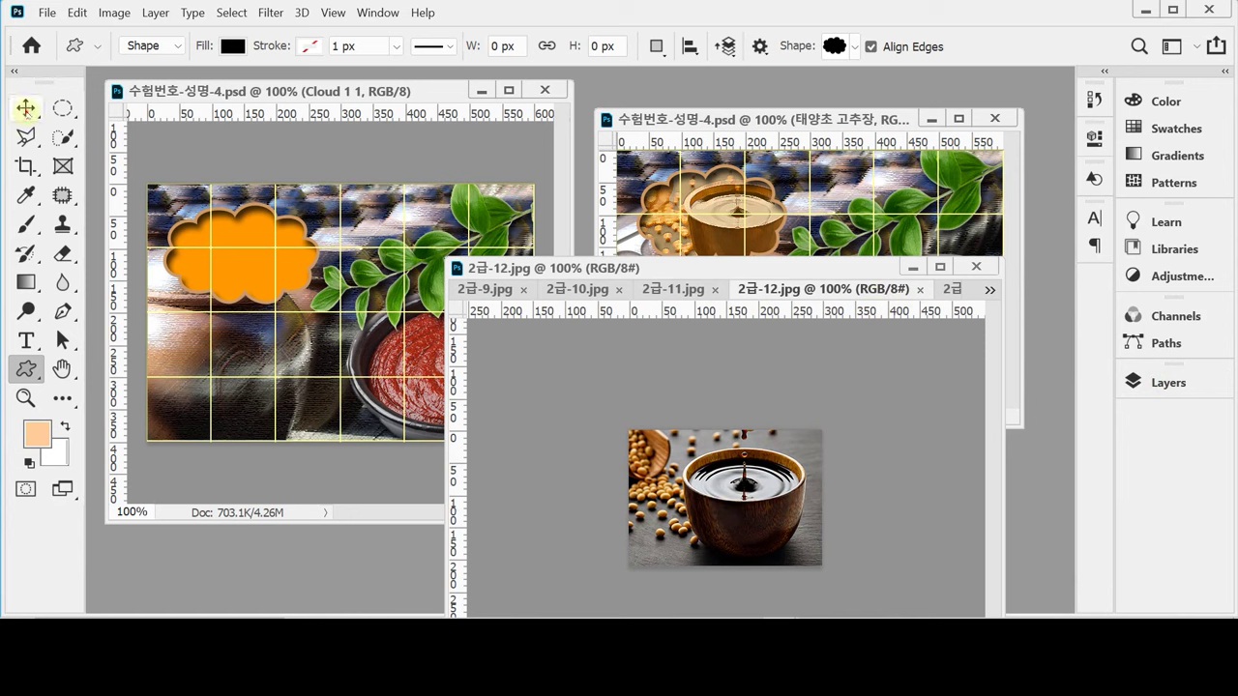
{"action": "left_click", "coordinate": [26, 107]}
{"action": "key", "text": "ctrl+v"}
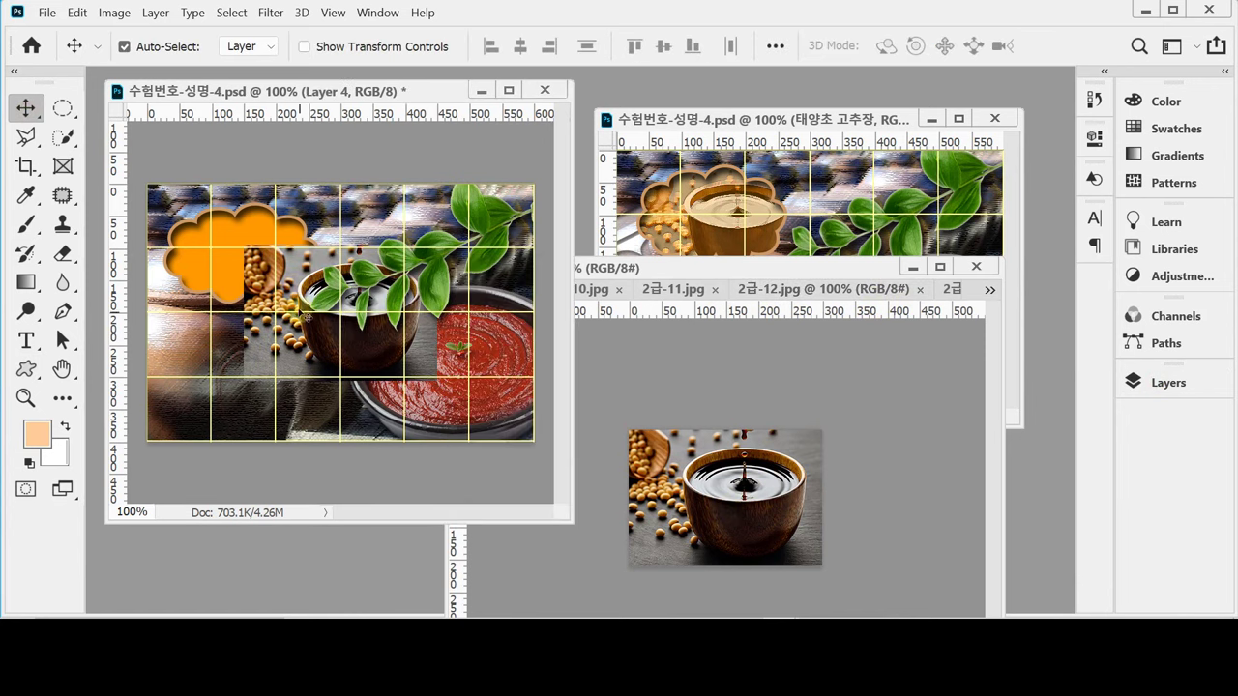
{"action": "left_click_drag", "start_coordinate": [258, 264], "coordinate": [226, 196]}
Clip the soy sauce photo layer to the cloud shape layer directly beneath it with a clipping mask.
{"action": "scroll", "coordinate": [289, 277], "scroll_direction": "up", "scroll_amount": 1}
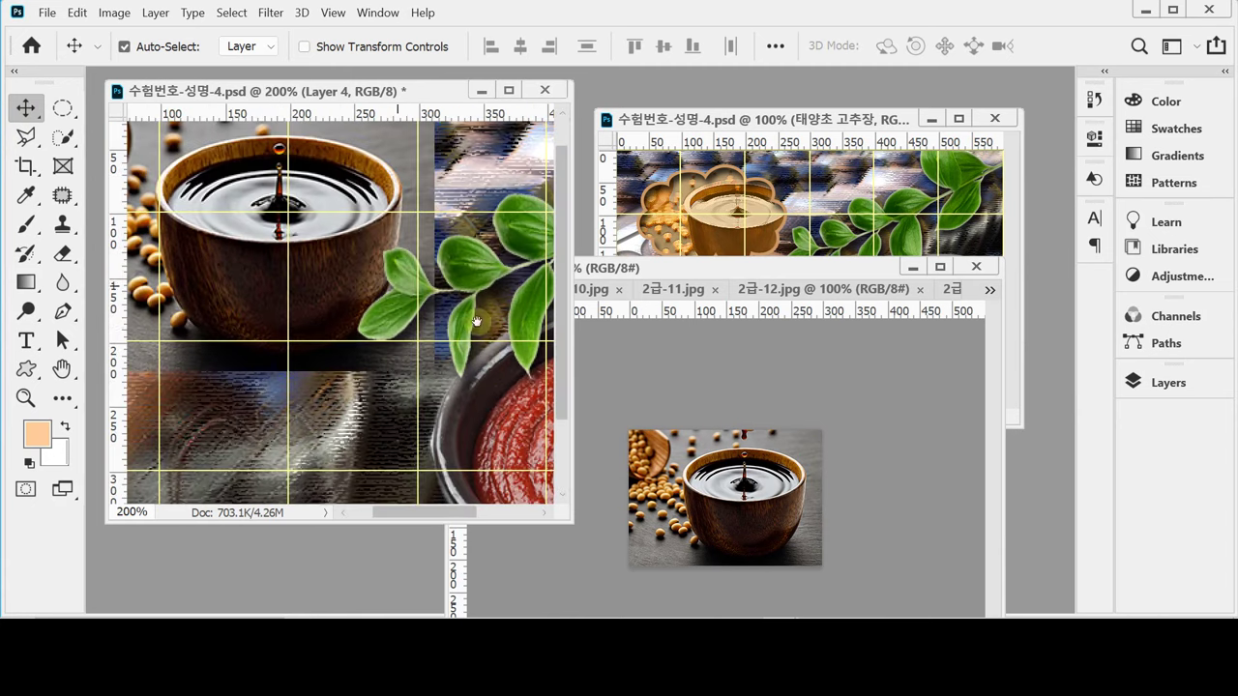
{"action": "left_click_drag", "start_coordinate": [591, 537], "coordinate": [703, 584]}
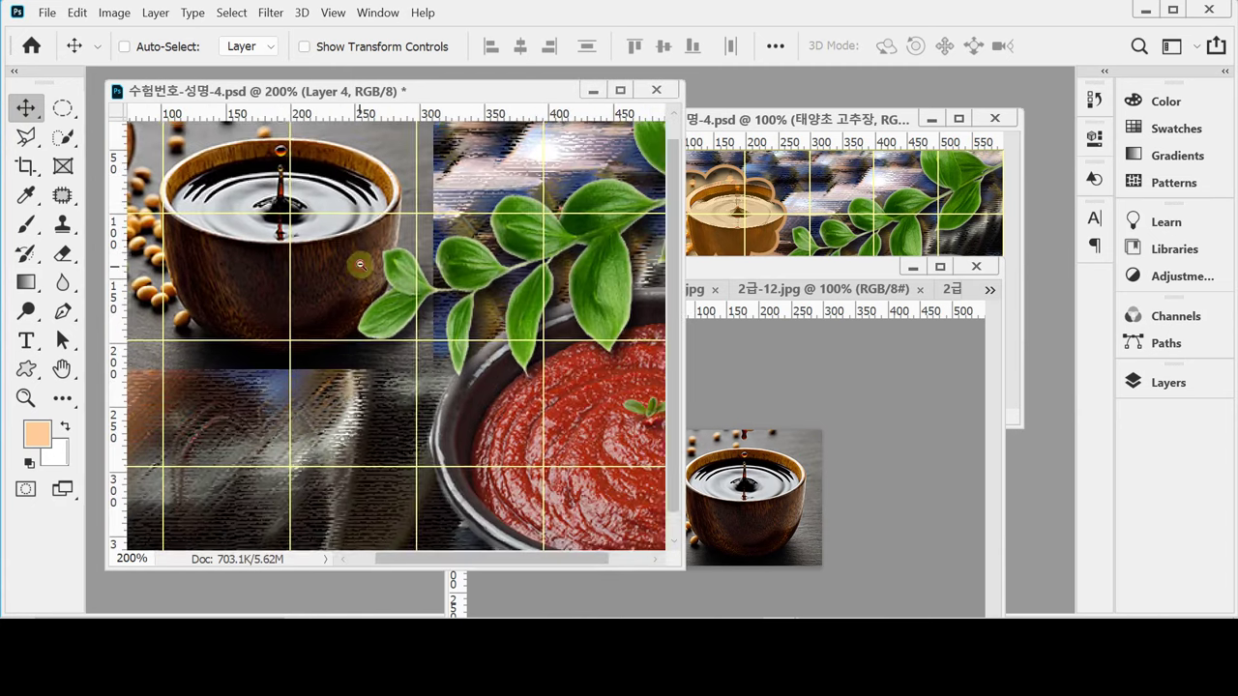
{"action": "scroll", "coordinate": [358, 262], "scroll_direction": "down", "scroll_amount": 1}
{"action": "left_click", "coordinate": [1134, 380]}
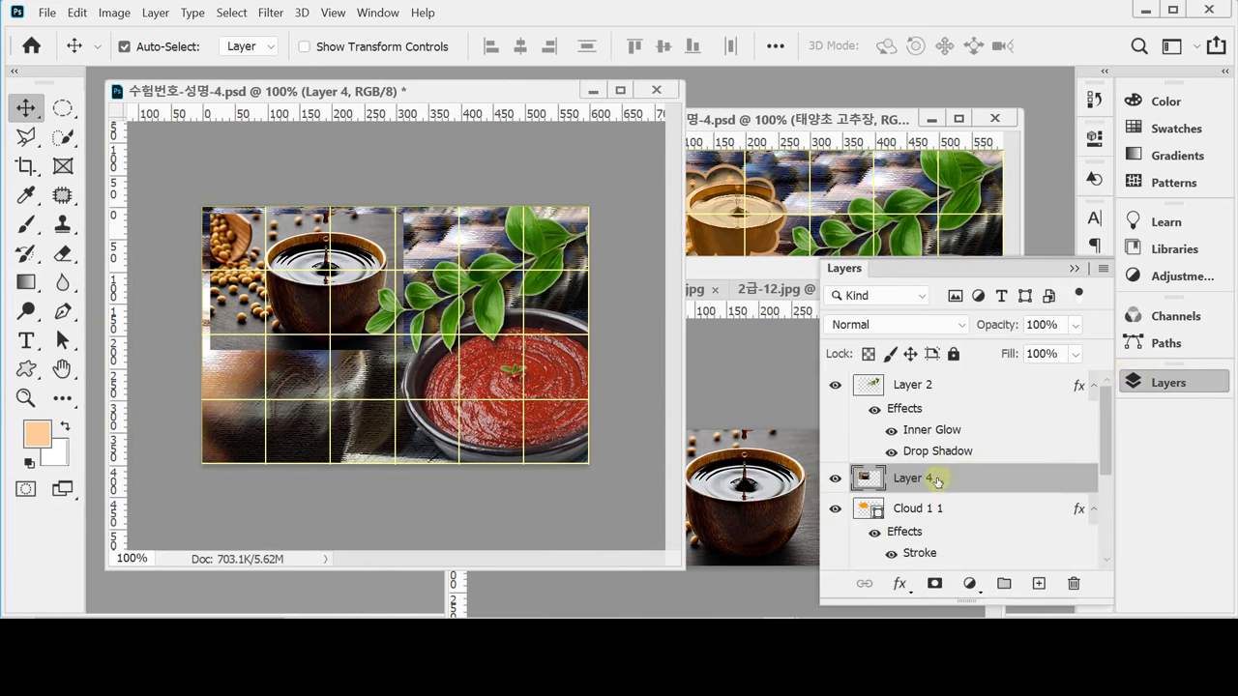
{"action": "scroll", "coordinate": [938, 481], "scroll_direction": "down", "scroll_amount": 1}
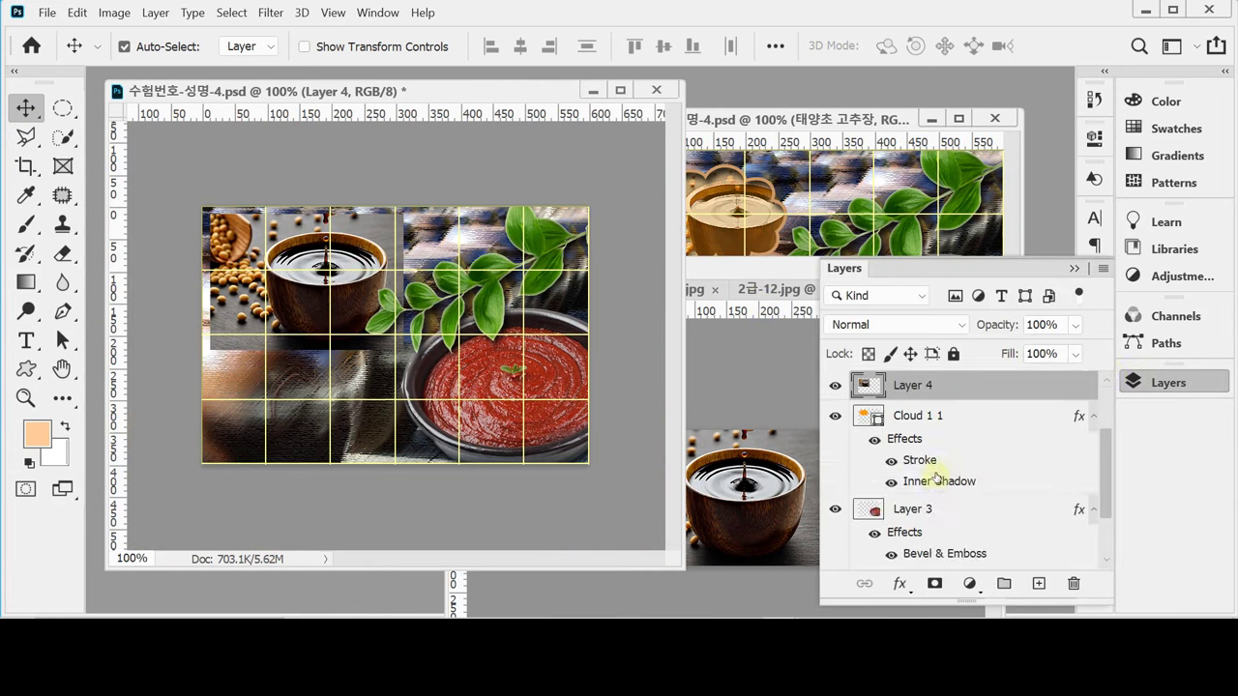
{"action": "left_click", "coordinate": [906, 418]}
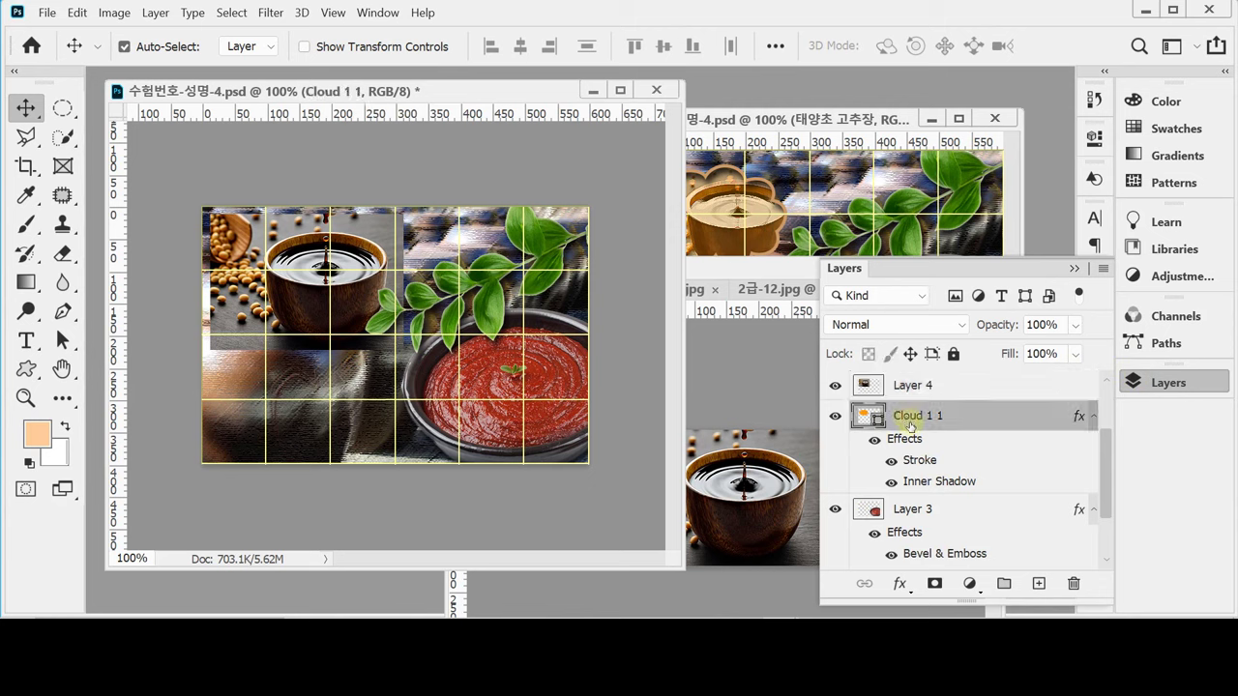
{"action": "left_click", "coordinate": [834, 385]}
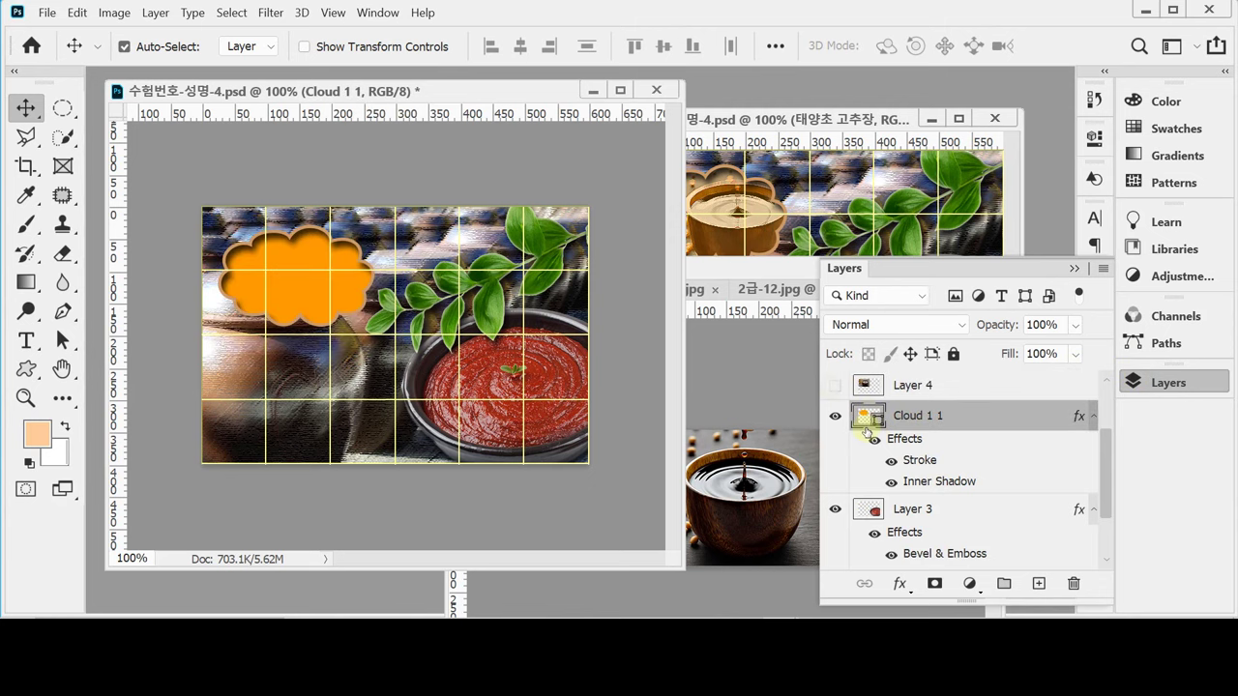
{"action": "left_click", "coordinate": [833, 386]}
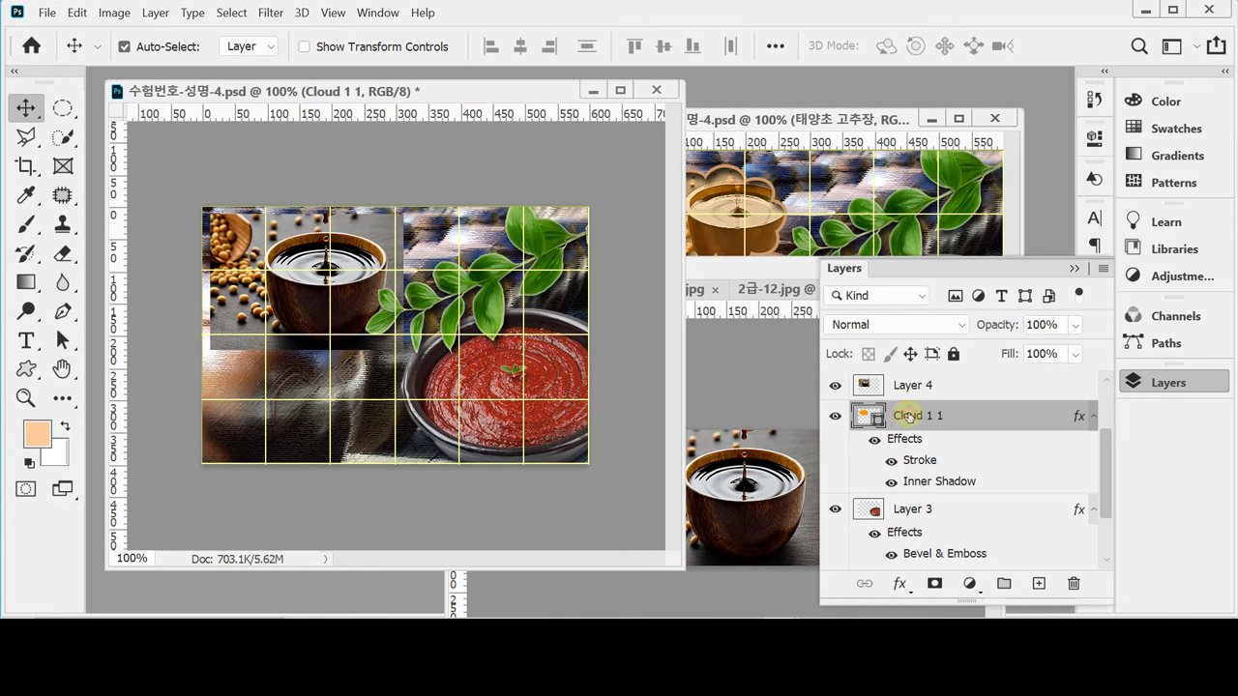
{"action": "left_click", "coordinate": [908, 390]}
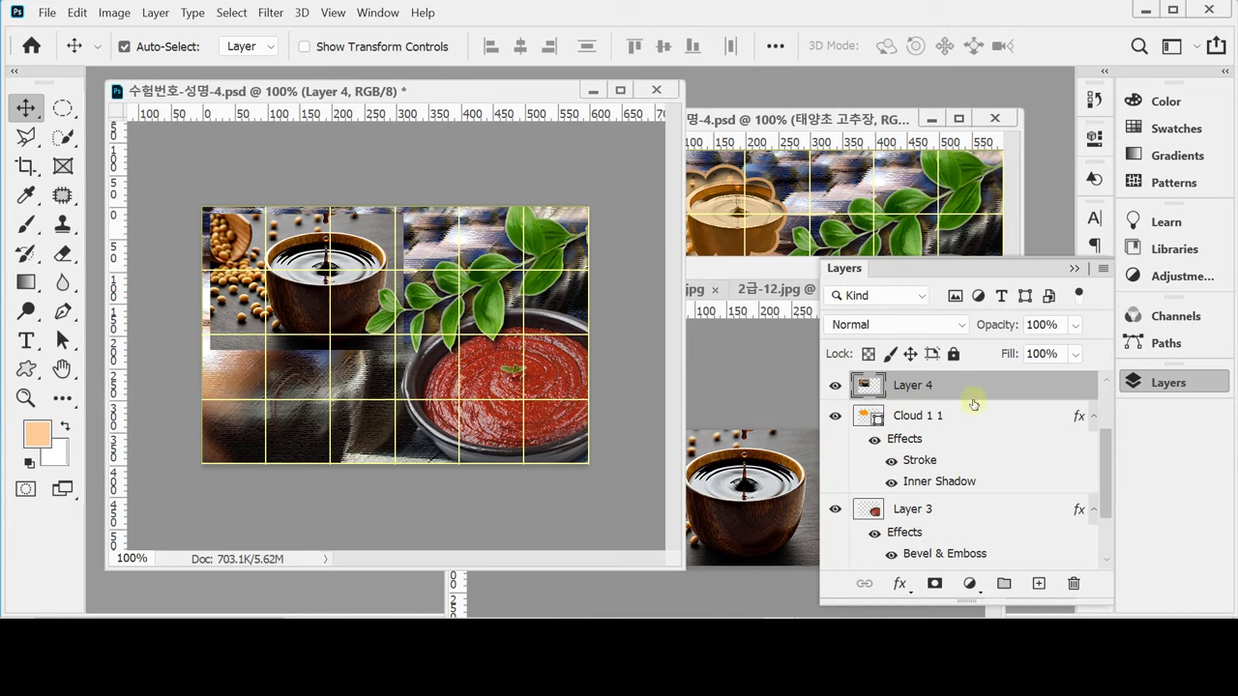
{"action": "left_click_drag", "start_coordinate": [971, 407], "coordinate": [936, 396]}
{"action": "left_click", "coordinate": [938, 400], "text": "alt"}
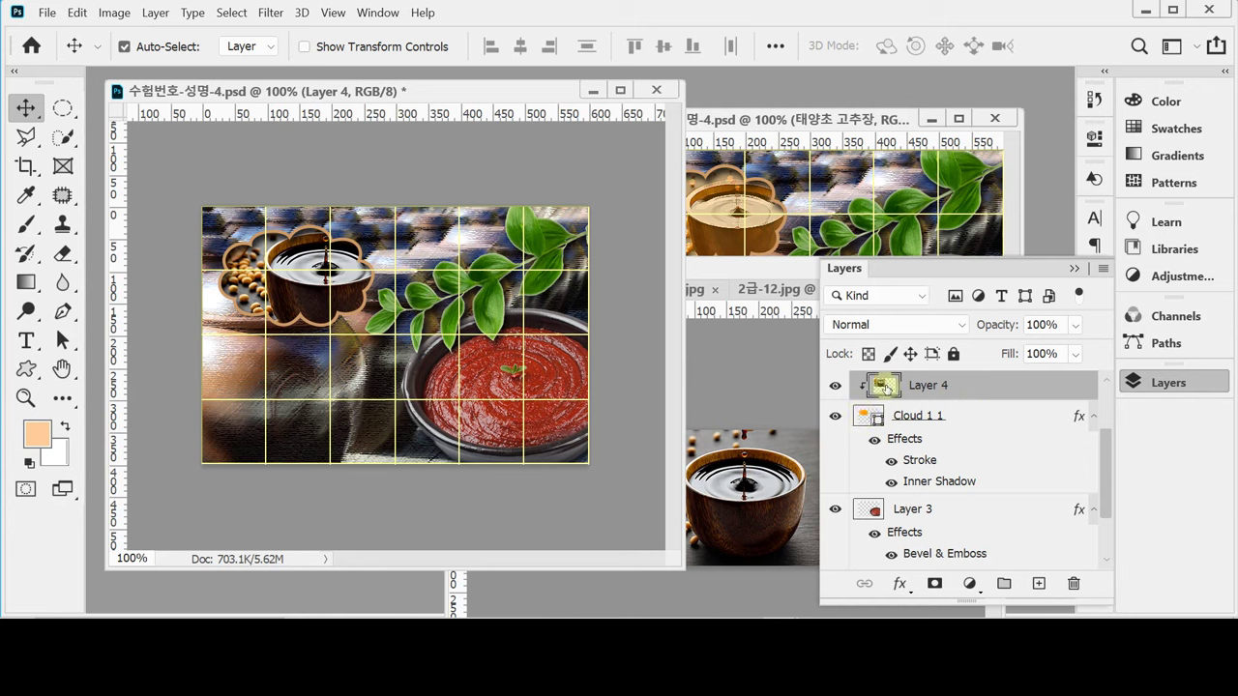
Scale the clipped soy sauce photo down proportionally, reposition it inside the cloud to match the reference, and save the document.
{"action": "left_click", "coordinate": [1132, 382]}
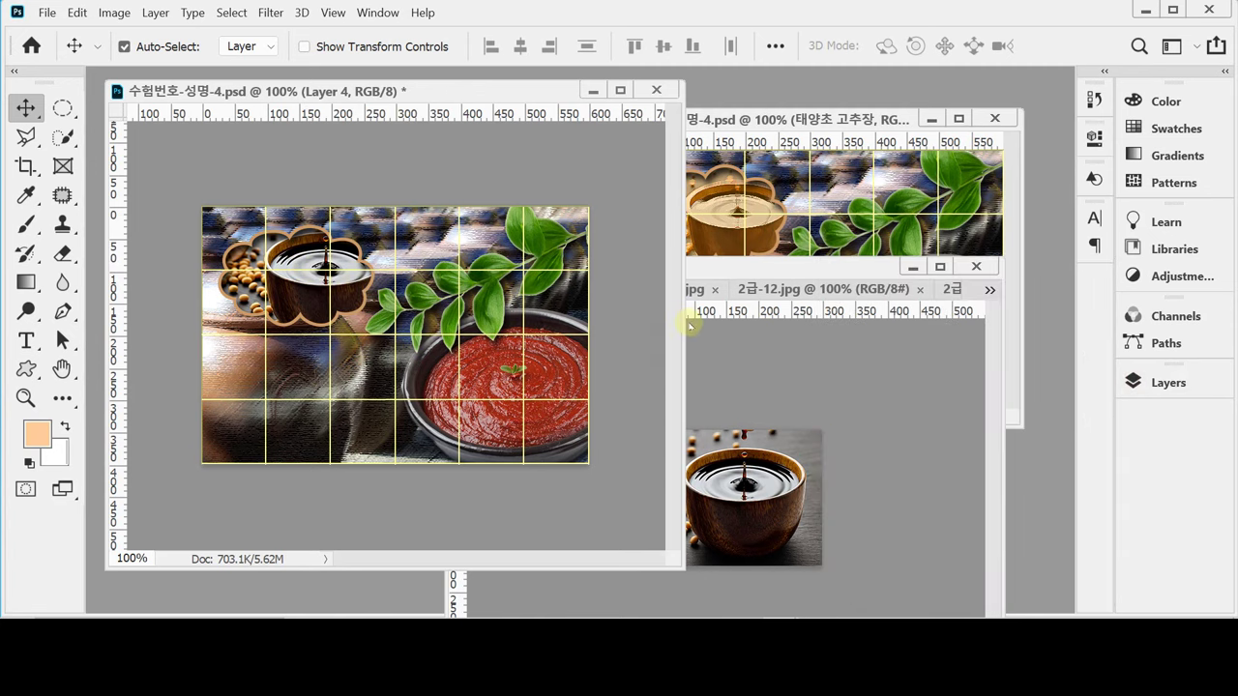
{"action": "left_click_drag", "start_coordinate": [683, 319], "coordinate": [629, 319]}
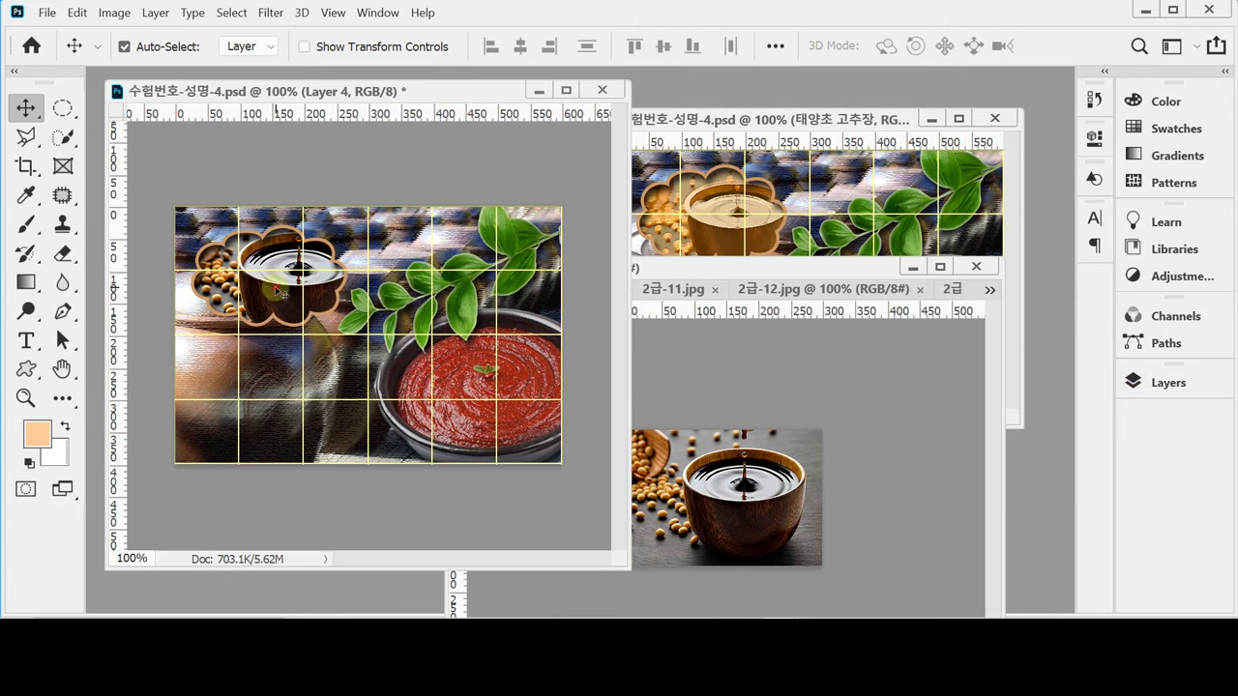
{"action": "key", "text": "ctrl"}
{"action": "key", "text": "ctrl+t"}
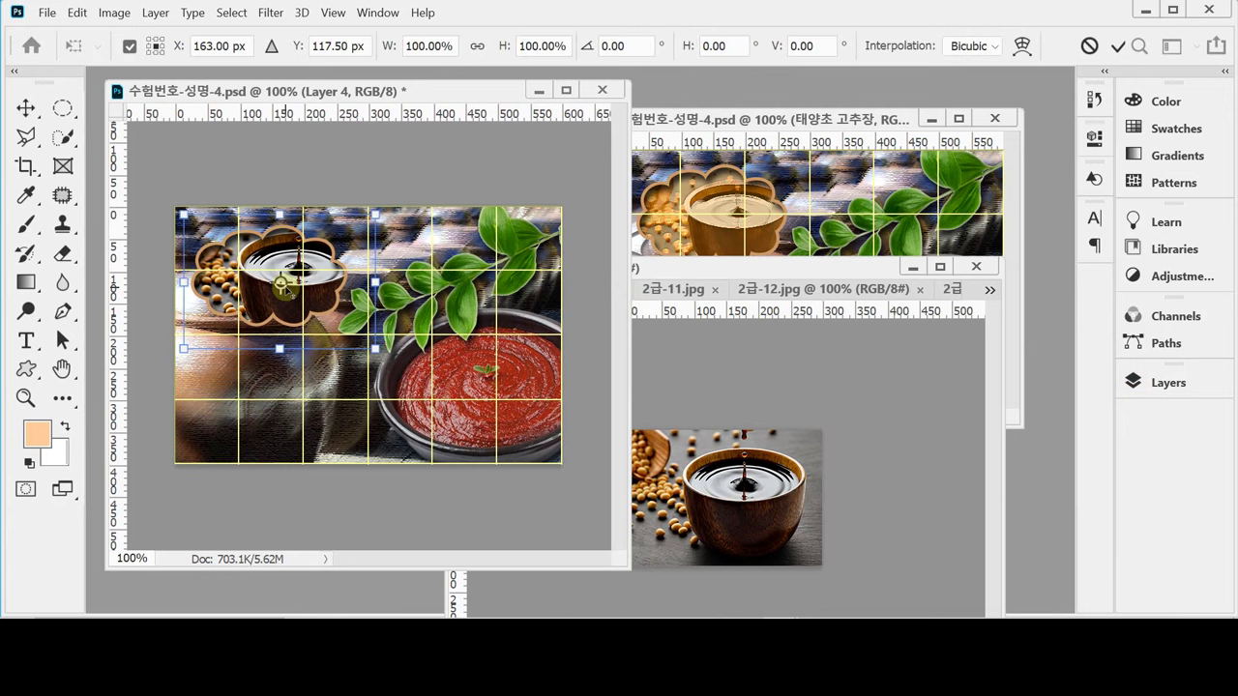
{"action": "left_click", "coordinate": [477, 46]}
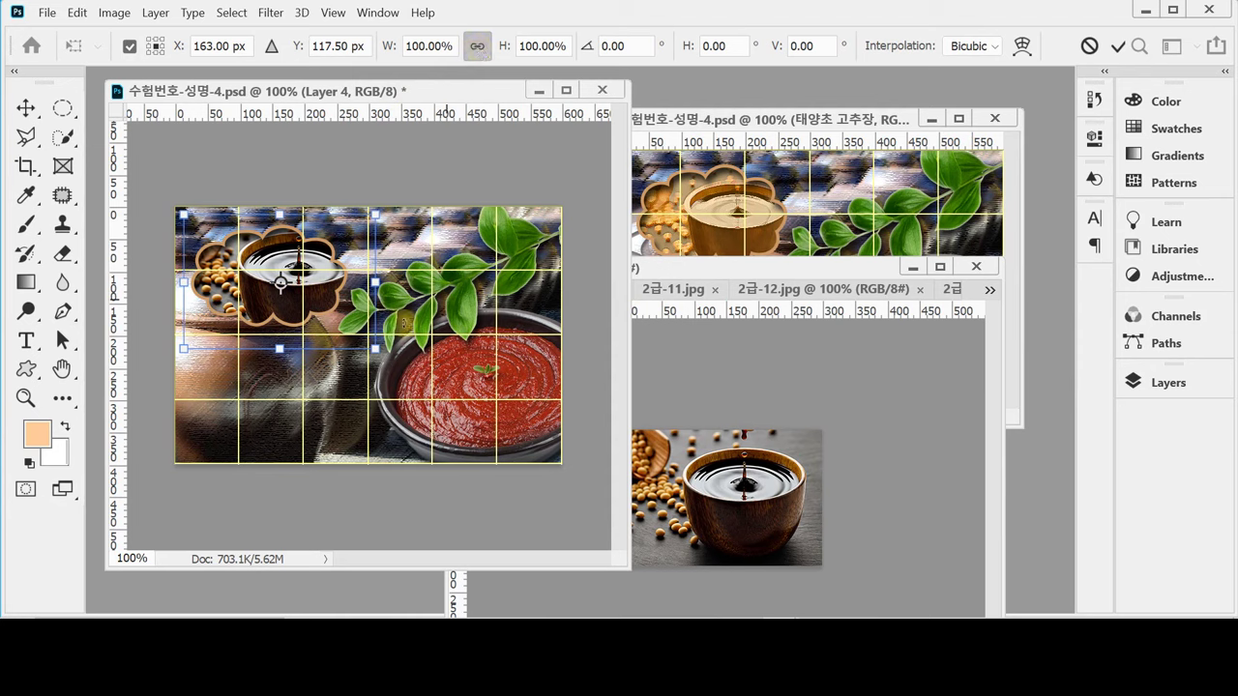
{"action": "left_click_drag", "start_coordinate": [375, 349], "coordinate": [345, 328]}
{"action": "left_click_drag", "start_coordinate": [296, 289], "coordinate": [311, 298]}
{"action": "key", "text": "Return"}
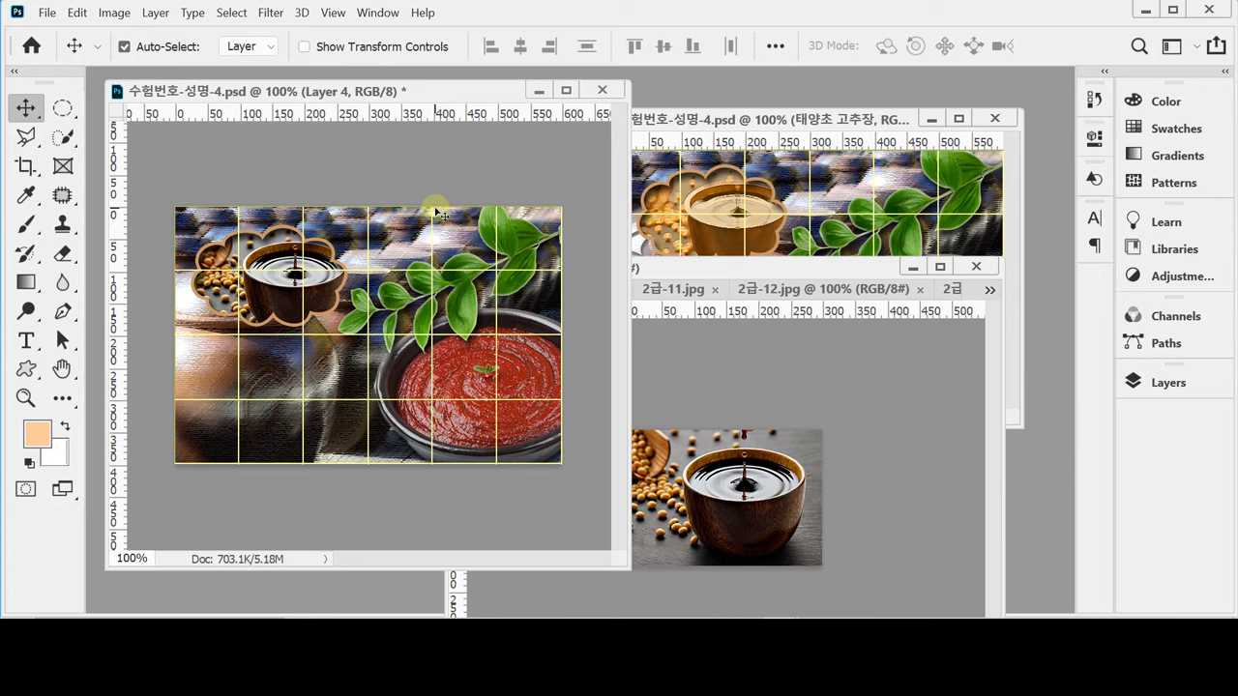
{"action": "key", "text": "ctrl+s"}
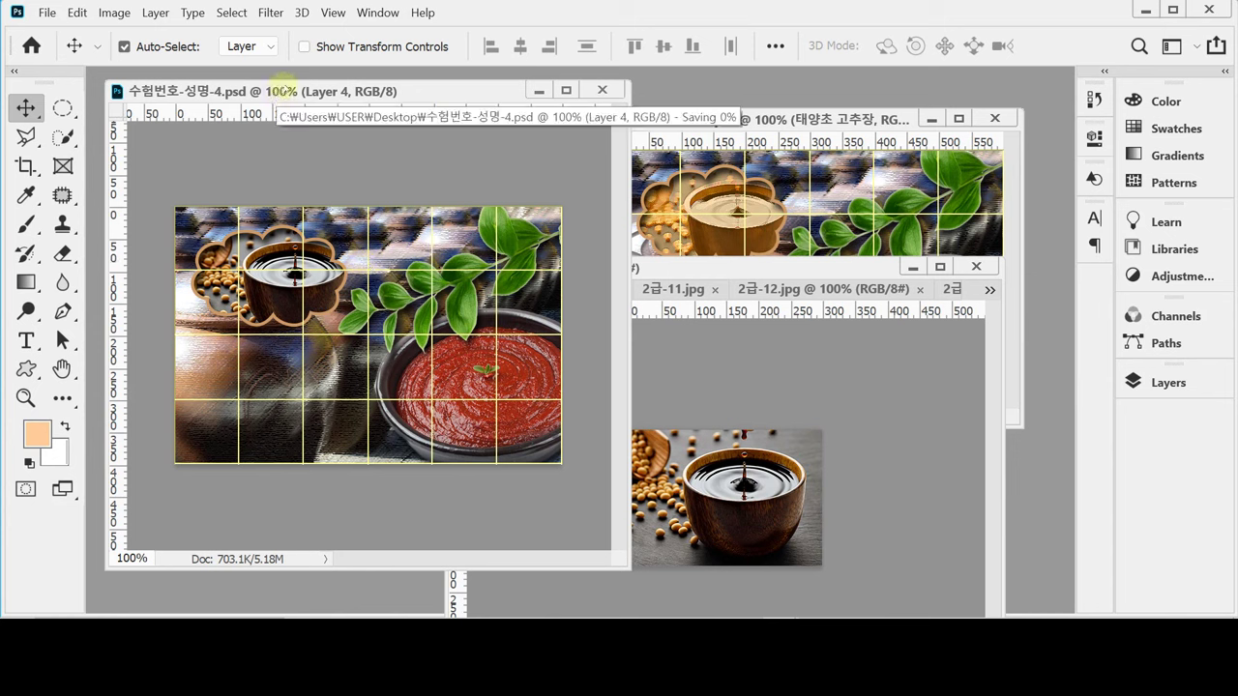
Apply the Paint Daubs artistic filter to the clipped soy sauce photo with brush size 8, sharpness 7 and Simple brush type.
{"action": "left_click", "coordinate": [271, 13]}
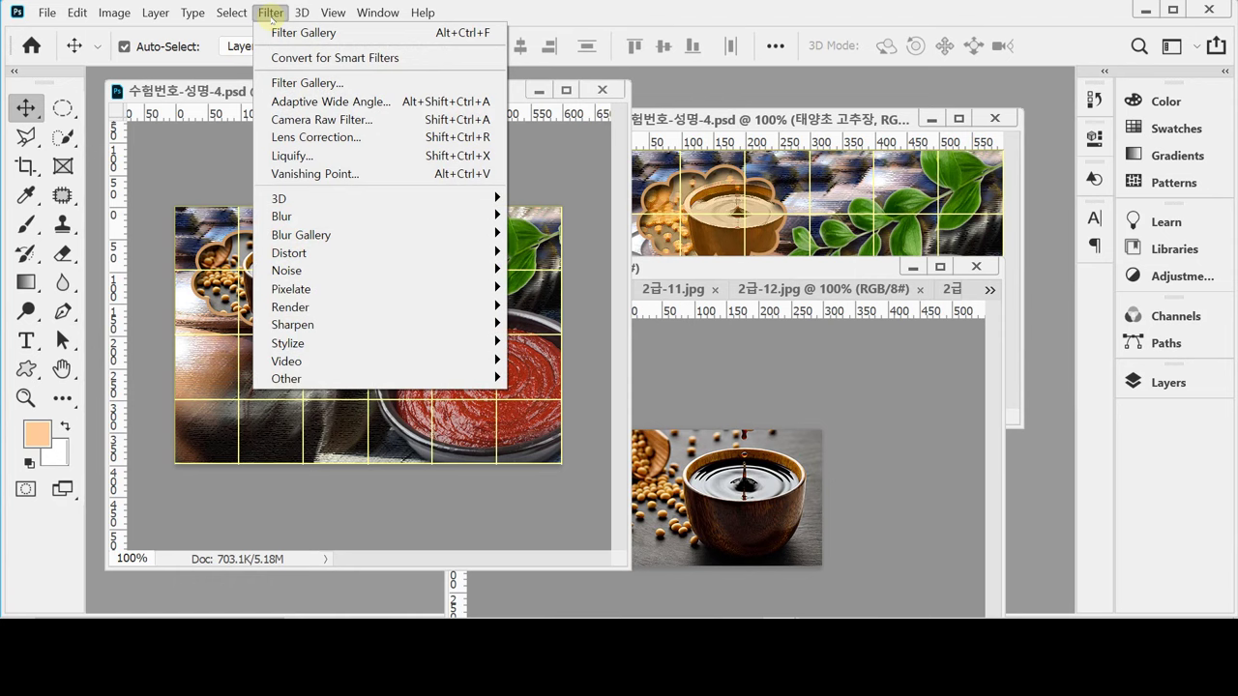
{"action": "left_click", "coordinate": [301, 88]}
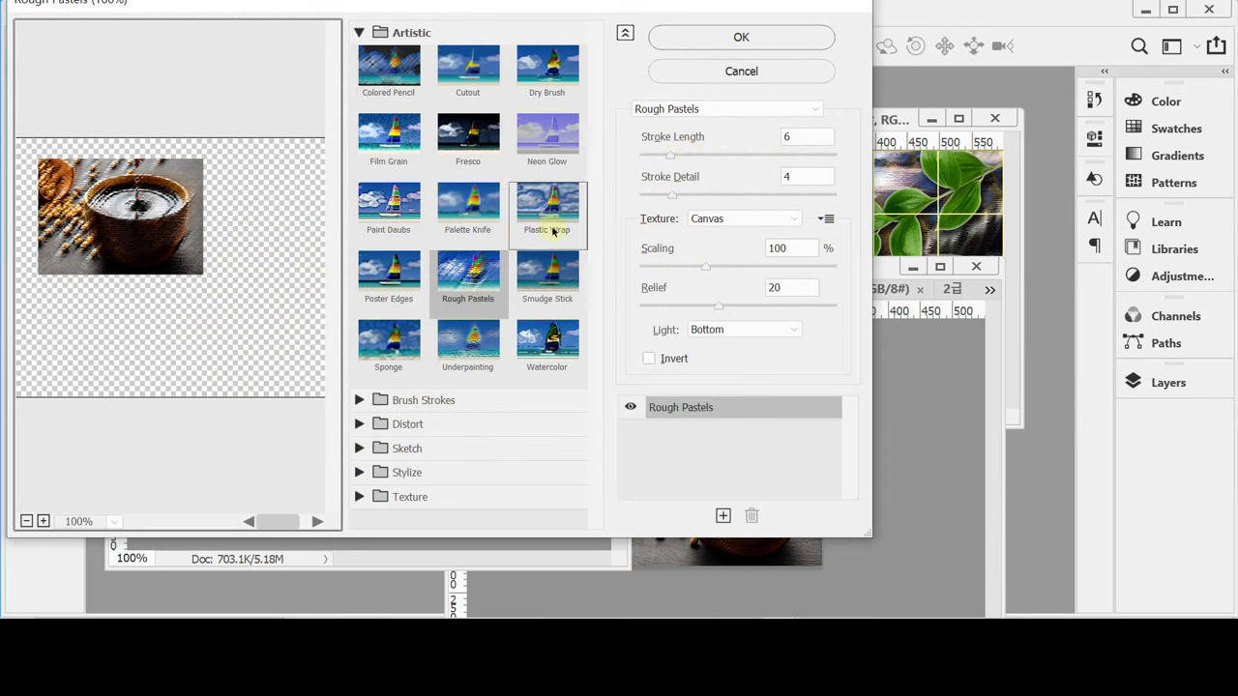
{"action": "left_click", "coordinate": [387, 203]}
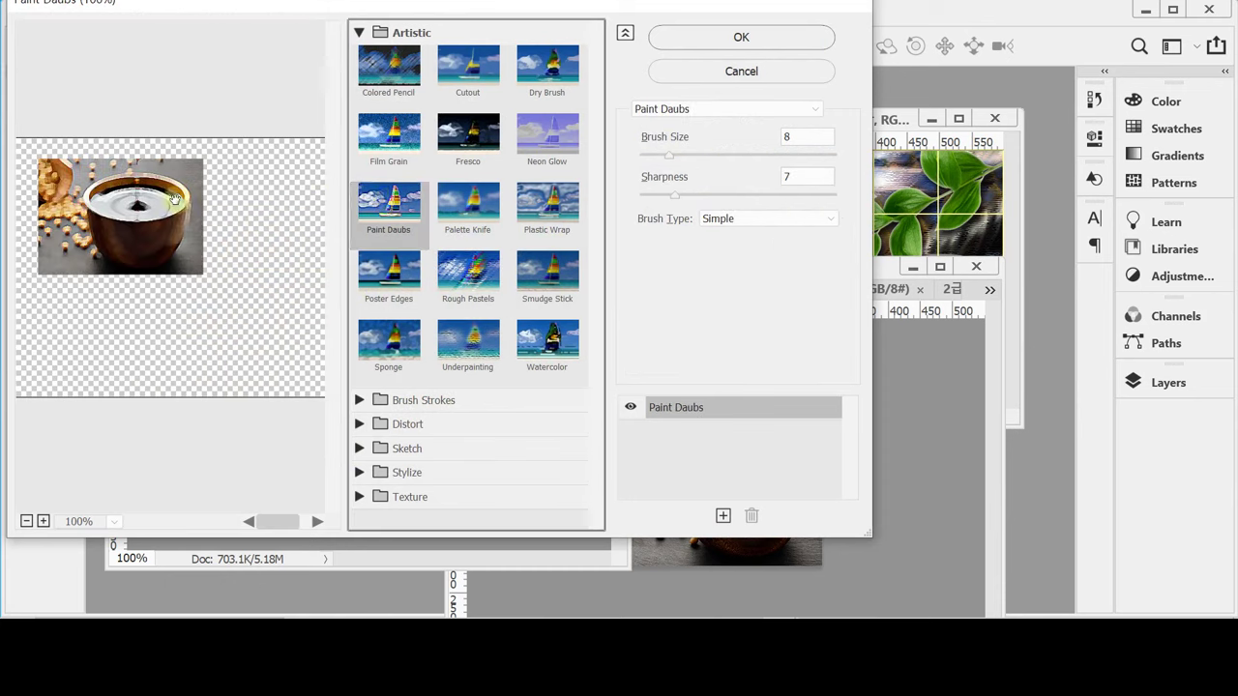
{"action": "left_click", "coordinate": [676, 41]}
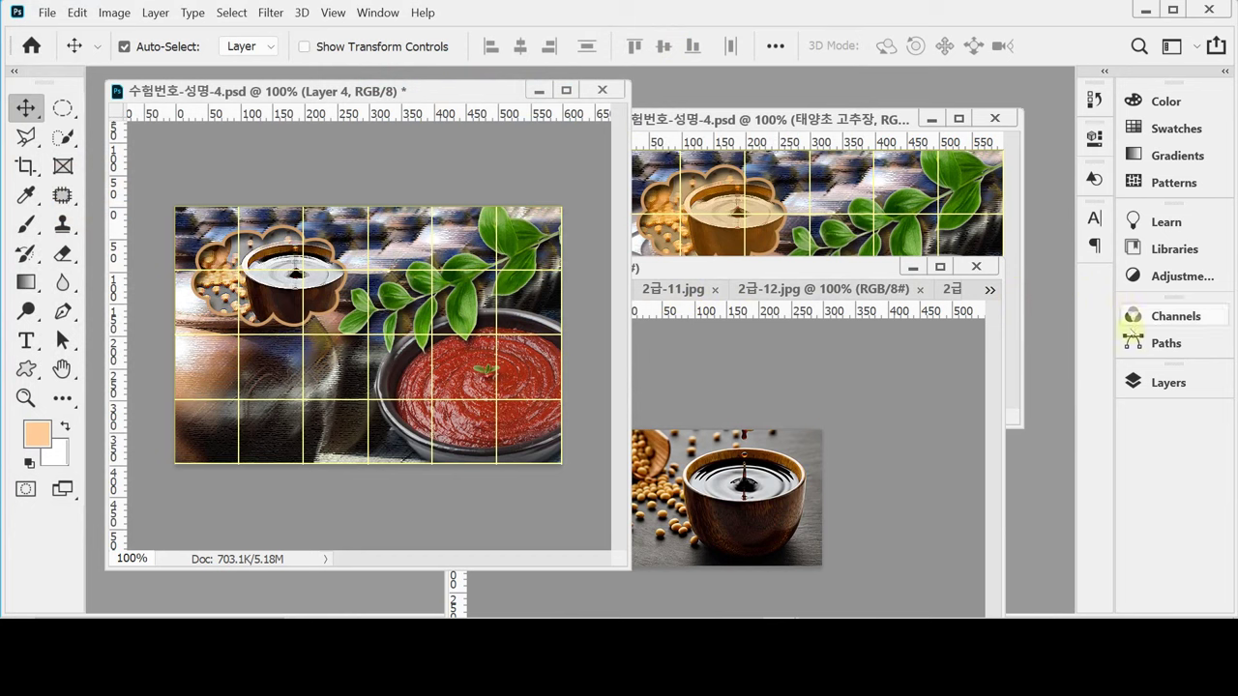
Set the clipped soy sauce photo layer's opacity to 70%.
{"action": "left_click", "coordinate": [1165, 382]}
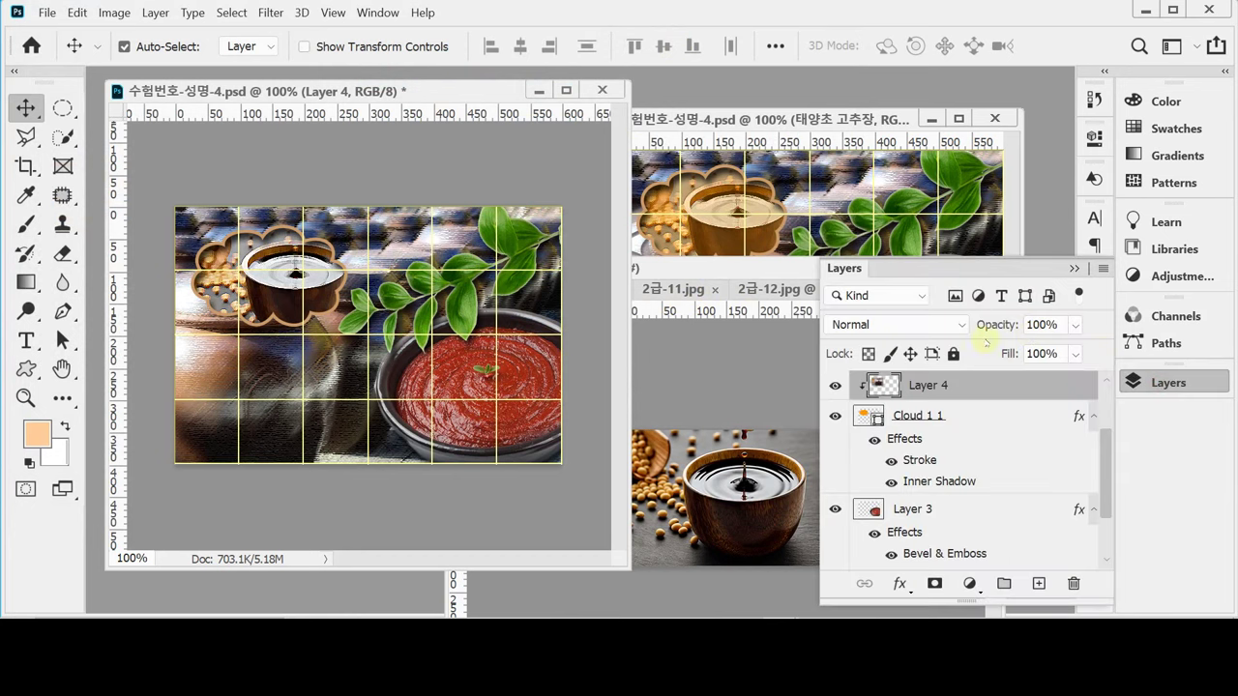
{"action": "left_click", "coordinate": [999, 326]}
{"action": "type", "text": "70"}
{"action": "key", "text": "Return"}
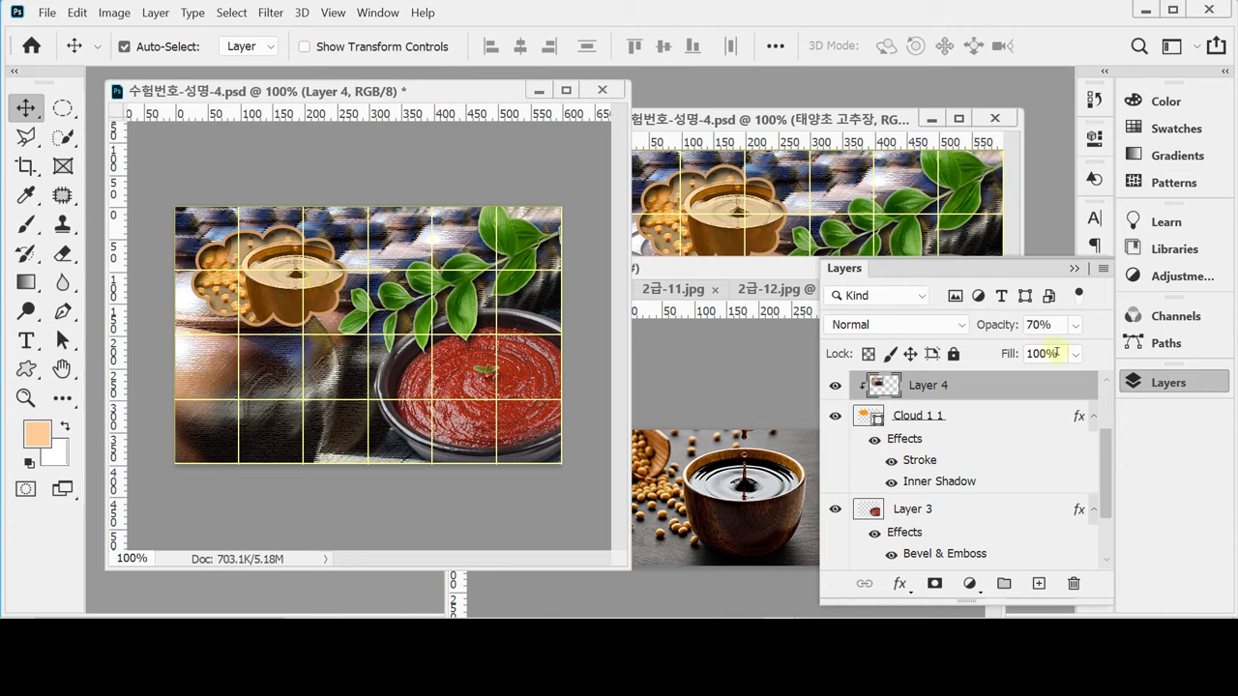
Save the composition and bring the red pepper photo 2급-13.jpg to the front at 200% zoom.
{"action": "left_click", "coordinate": [1127, 382]}
{"action": "key", "text": "ctrl+s"}
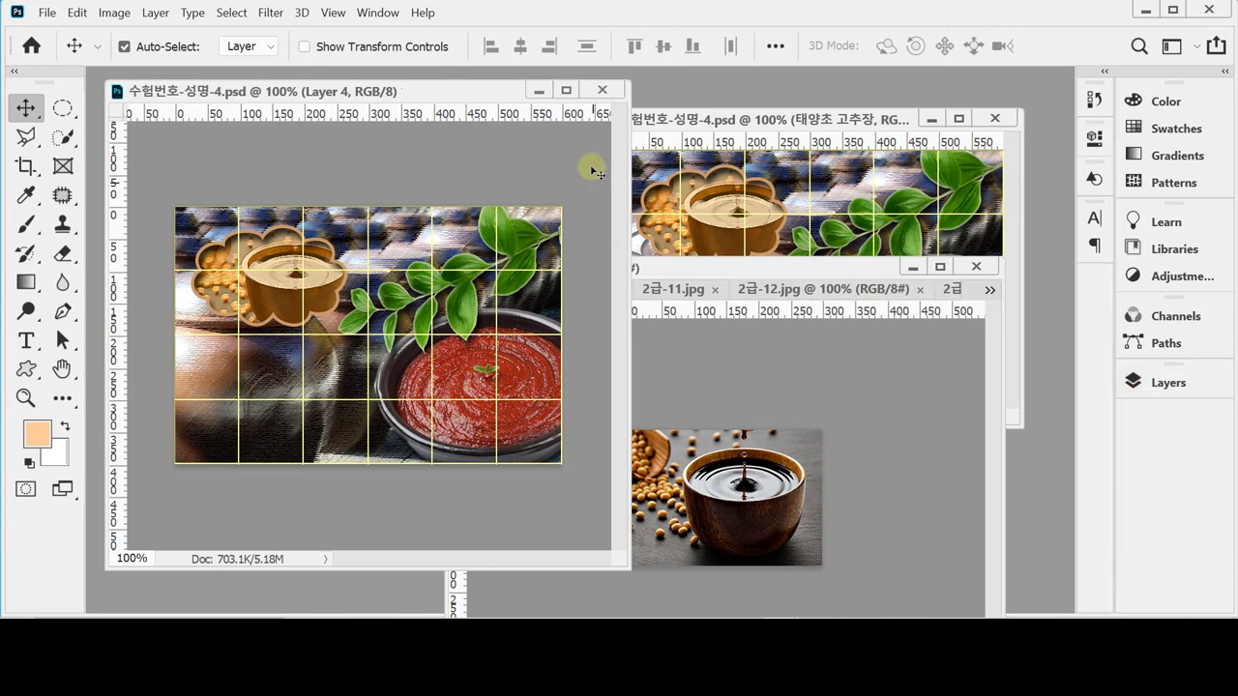
{"action": "left_click", "coordinate": [824, 290]}
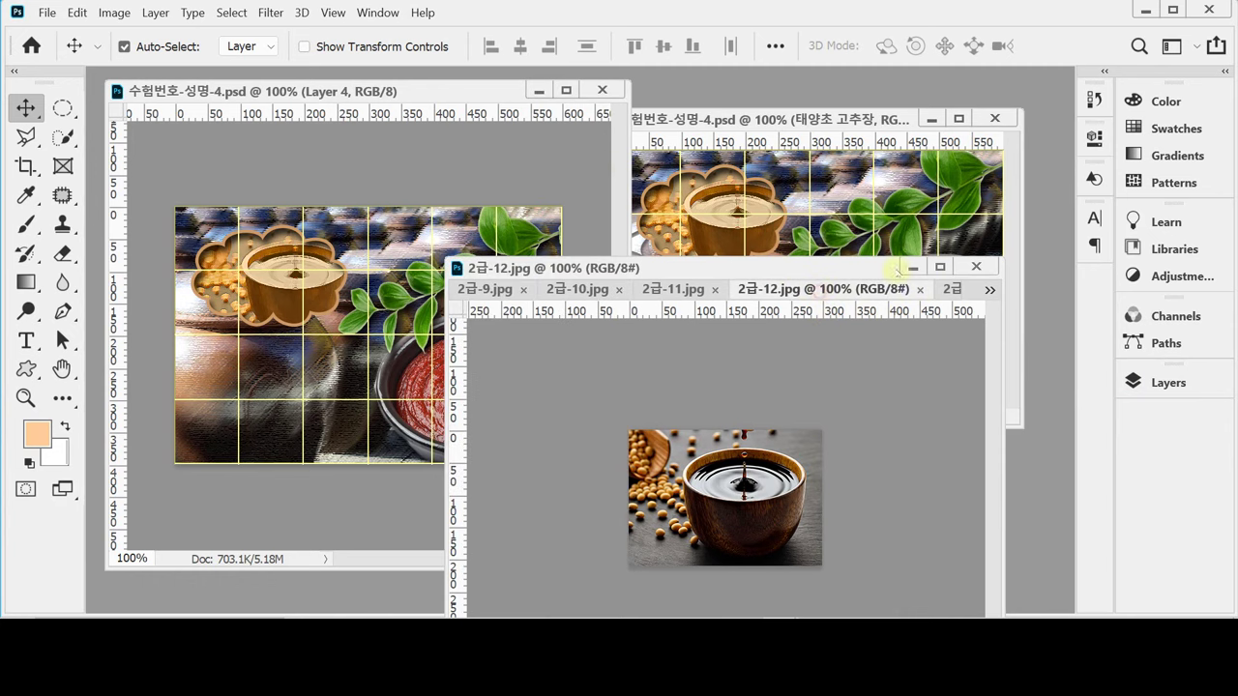
{"action": "left_click", "coordinate": [952, 288]}
{"action": "left_click_drag", "start_coordinate": [751, 268], "coordinate": [773, 404]}
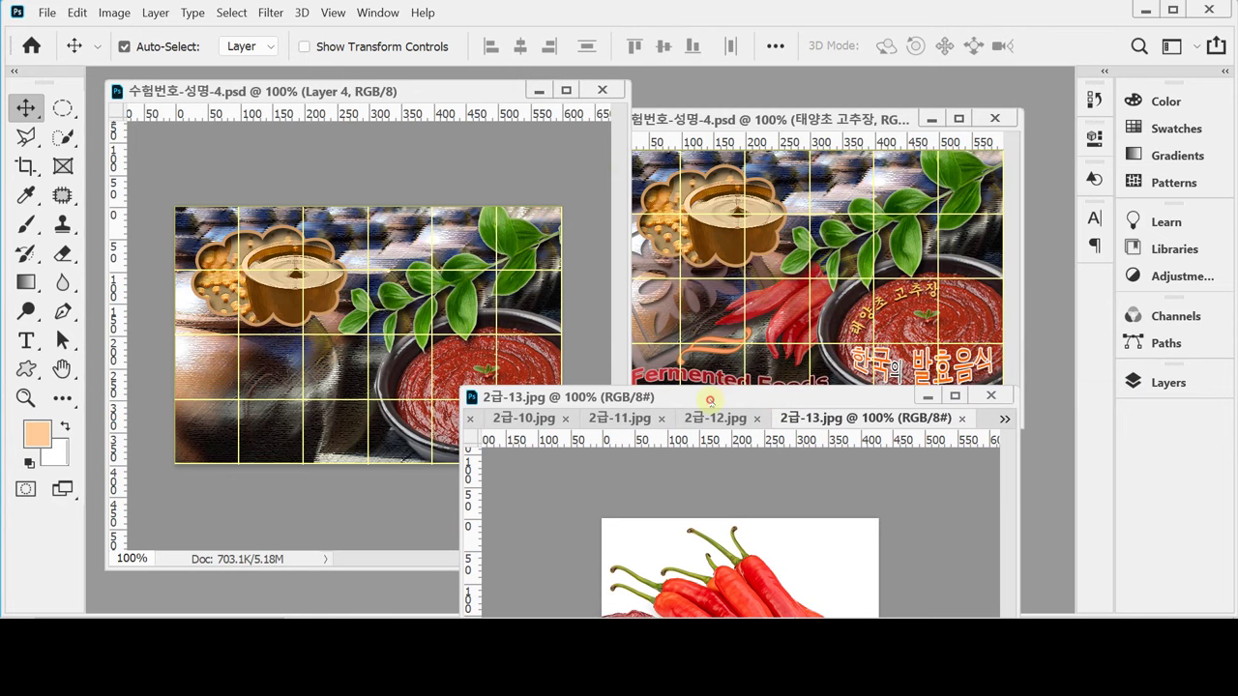
{"action": "left_click_drag", "start_coordinate": [710, 400], "coordinate": [458, 129]}
{"action": "left_click", "coordinate": [563, 281], "text": "ctrl"}
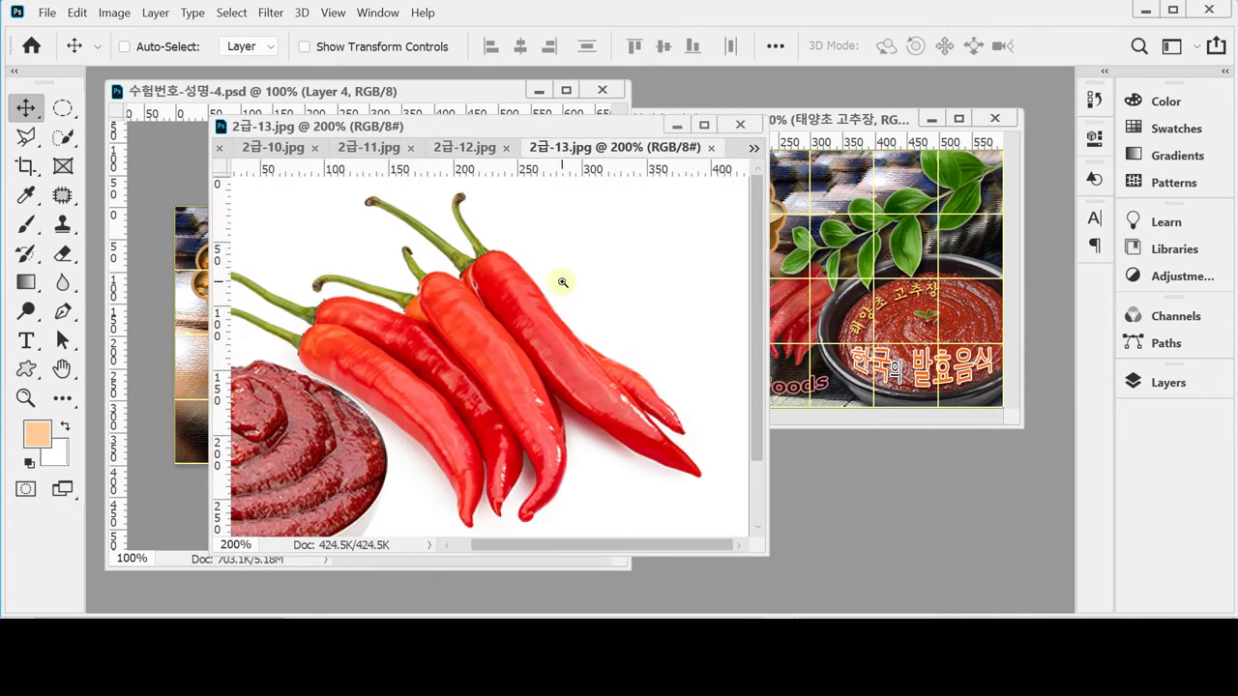
{"action": "left_click_drag", "start_coordinate": [756, 545], "coordinate": [793, 577]}
{"action": "left_click_drag", "start_coordinate": [452, 123], "coordinate": [438, 99]}
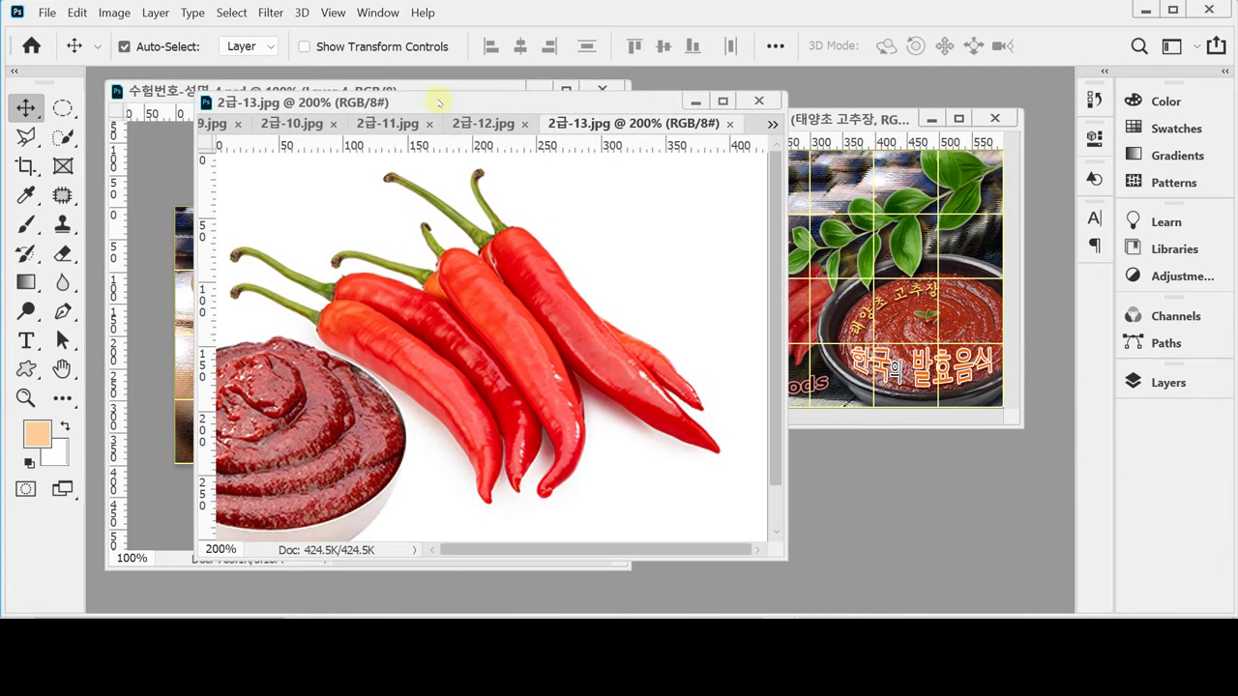
Select the bodies of all the red peppers with the Quick Selection tool, leaving out the sauce bowl.
{"action": "key", "text": "ctrl+minus"}
{"action": "left_click", "coordinate": [551, 307]}
{"action": "left_click", "coordinate": [61, 138]}
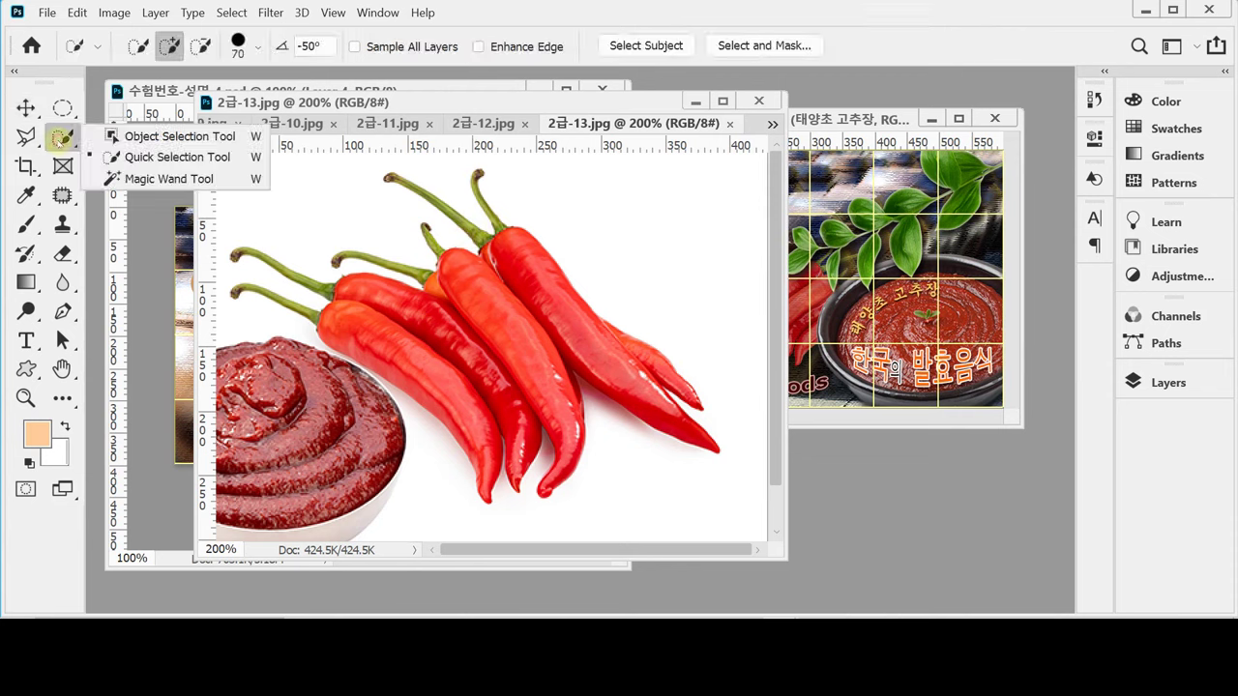
{"action": "left_click", "coordinate": [155, 157]}
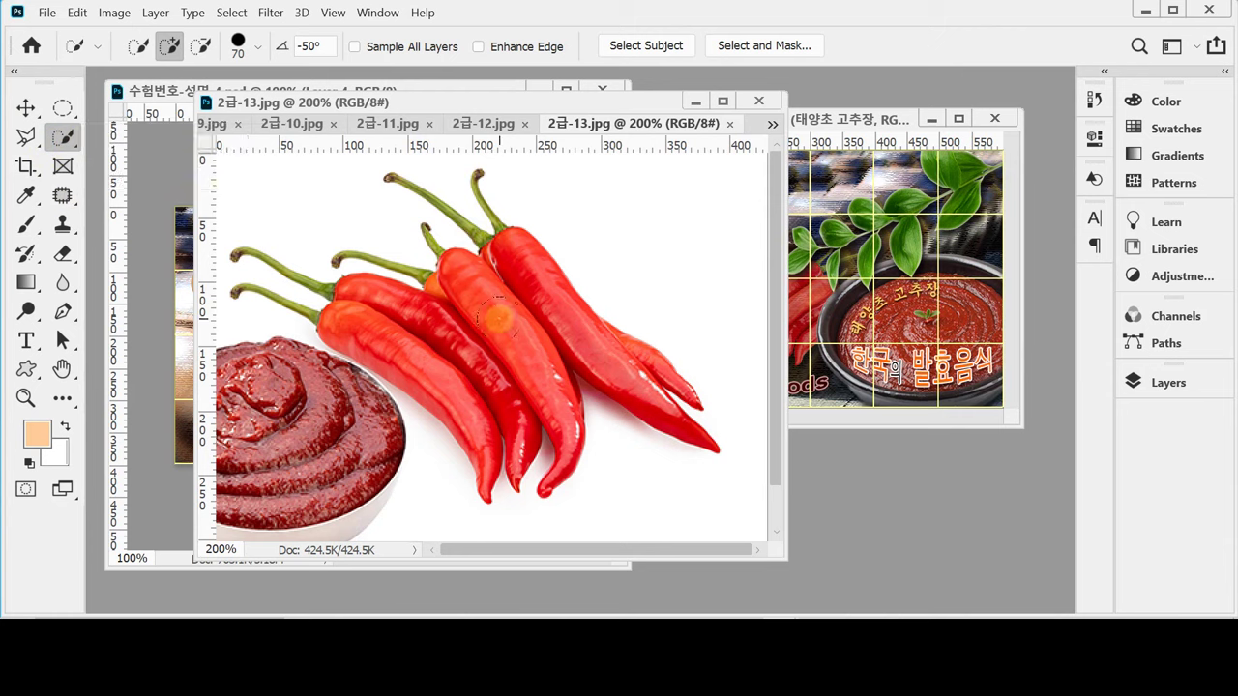
{"action": "key", "text": "bracketleft"}
{"action": "key", "text": "bracketleft"}
{"action": "mouse_move", "coordinate": [489, 301]}
{"action": "left_mouse_down"}
{"action": "mouse_move", "coordinate": [517, 342]}
{"action": "mouse_move", "coordinate": [529, 283]}
{"action": "mouse_move", "coordinate": [446, 344]}
{"action": "mouse_move", "coordinate": [420, 329]}
{"action": "mouse_move", "coordinate": [485, 313]}
{"action": "mouse_move", "coordinate": [553, 333]}
{"action": "left_mouse_up"}
Add all the green pepper stems to the selection using a 3-pixel Quick Selection brush.
{"action": "key", "text": "bracketleft"}
{"action": "key", "text": "bracketleft"}
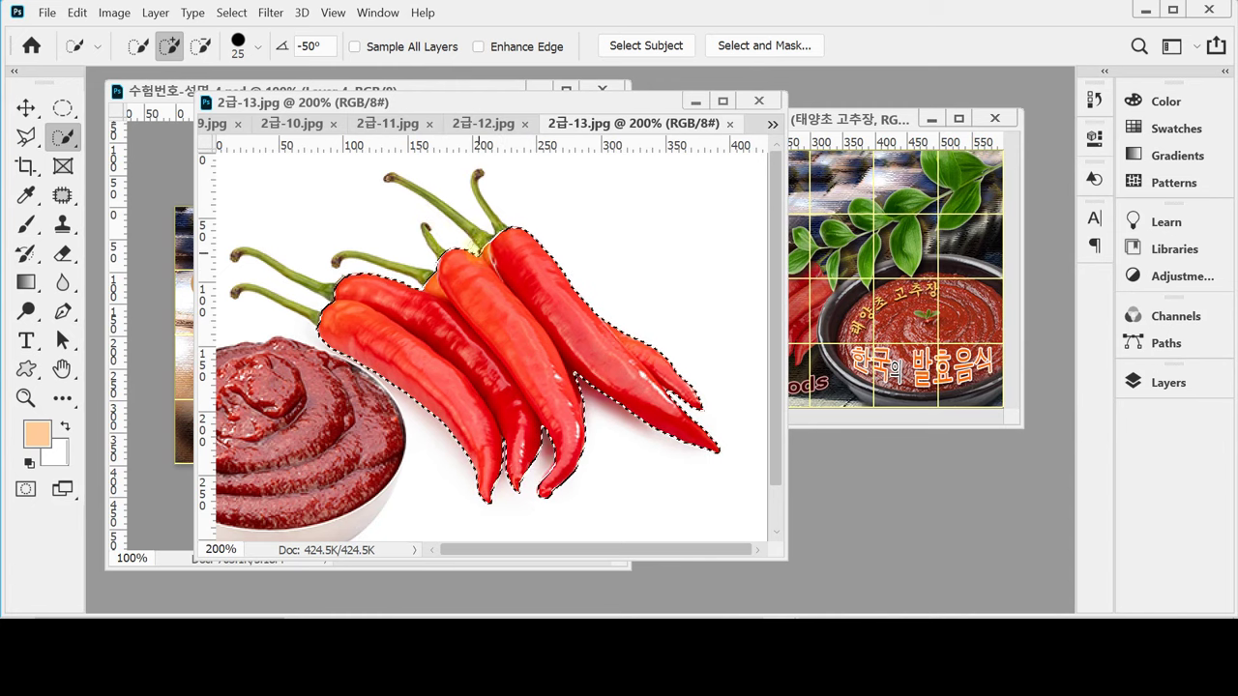
{"action": "key", "text": "bracketleft"}
{"action": "key", "text": "bracketleft"}
{"action": "key", "text": "bracketleft"}
{"action": "key", "text": "bracketleft"}
{"action": "key", "text": "bracketleft"}
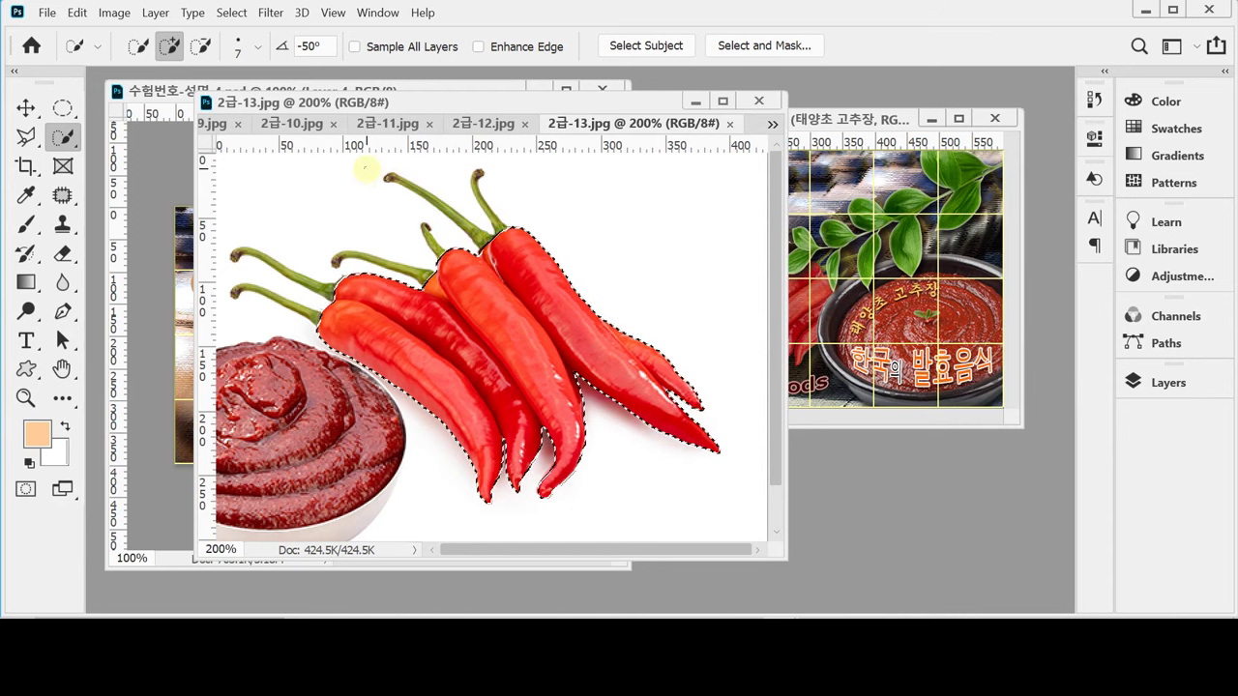
{"action": "key", "text": "bracketleft"}
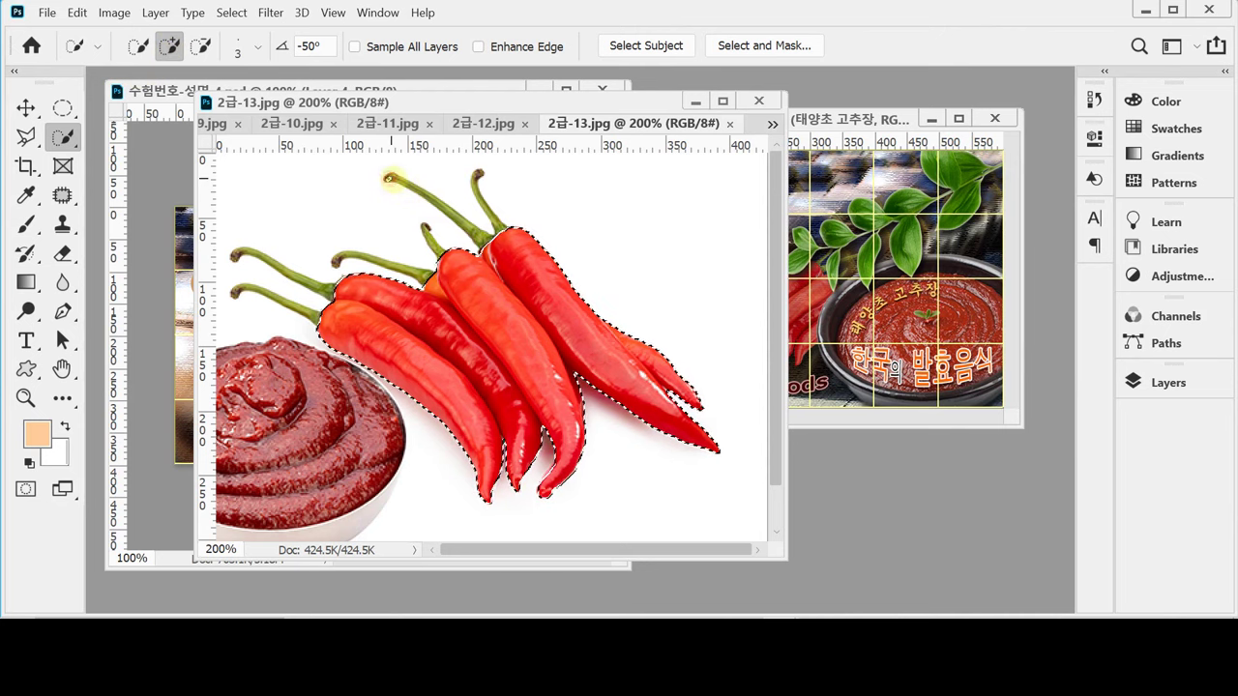
{"action": "left_click_drag", "start_coordinate": [411, 186], "coordinate": [504, 246]}
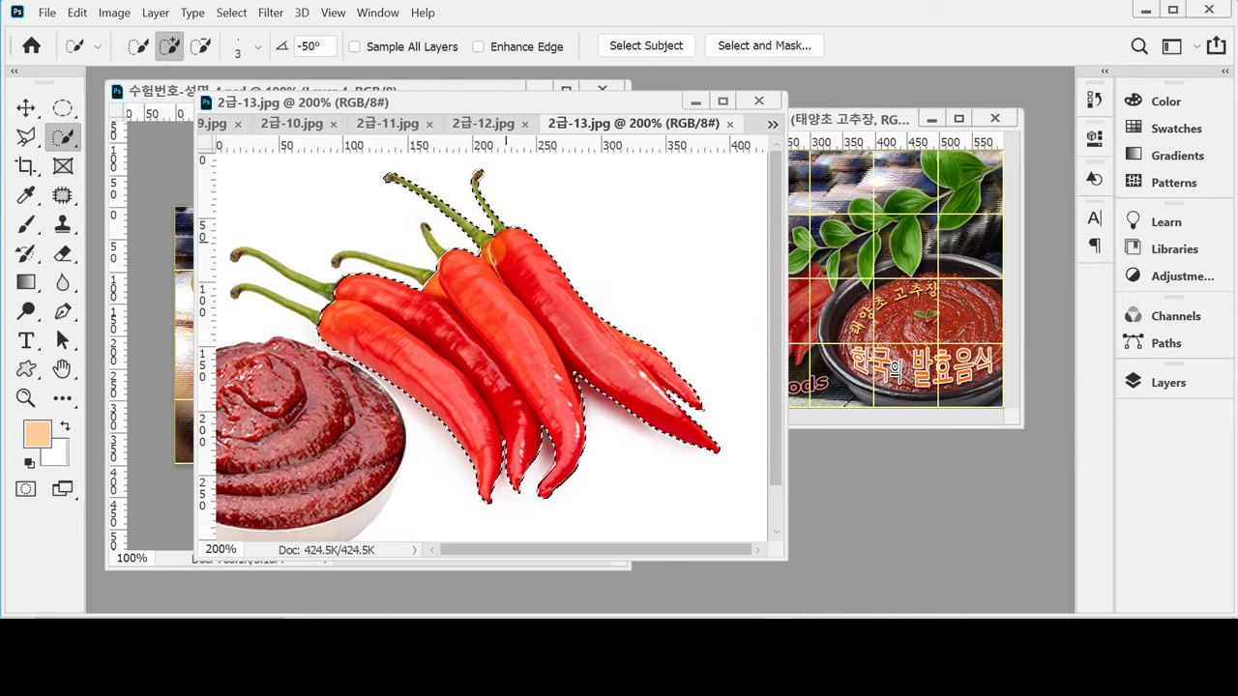
{"action": "left_click", "coordinate": [431, 244]}
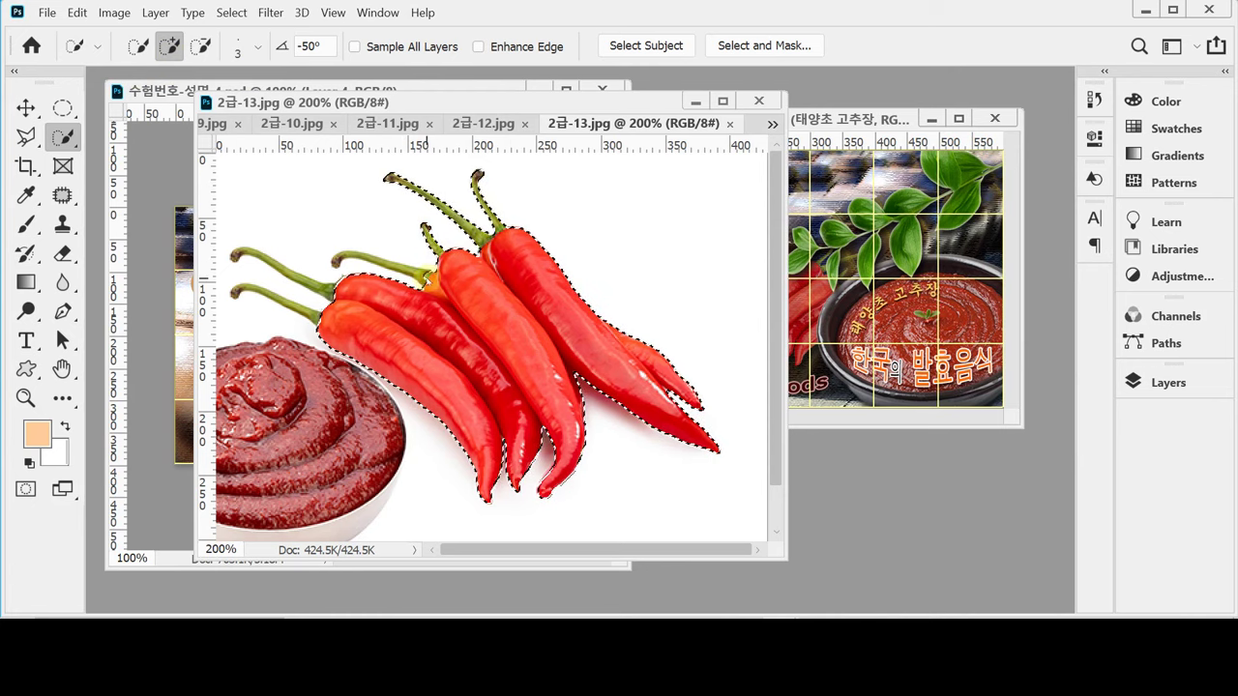
{"action": "left_click_drag", "start_coordinate": [418, 273], "coordinate": [239, 256]}
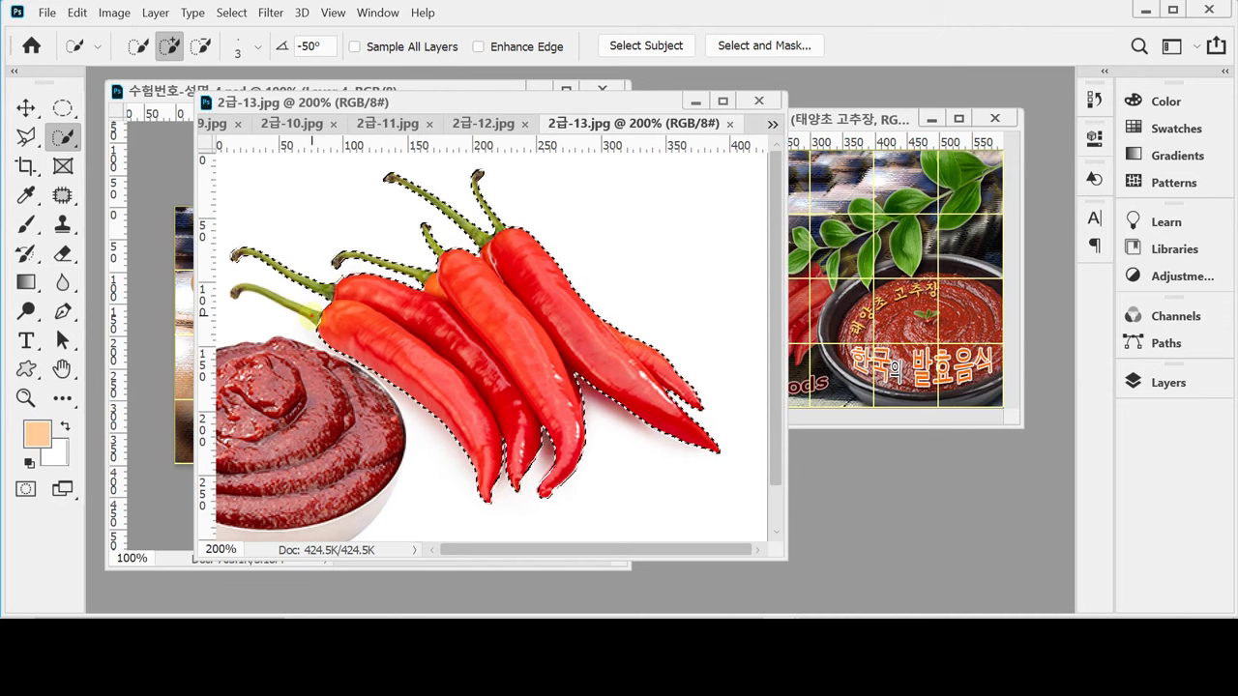
{"action": "left_click_drag", "start_coordinate": [309, 317], "coordinate": [237, 290]}
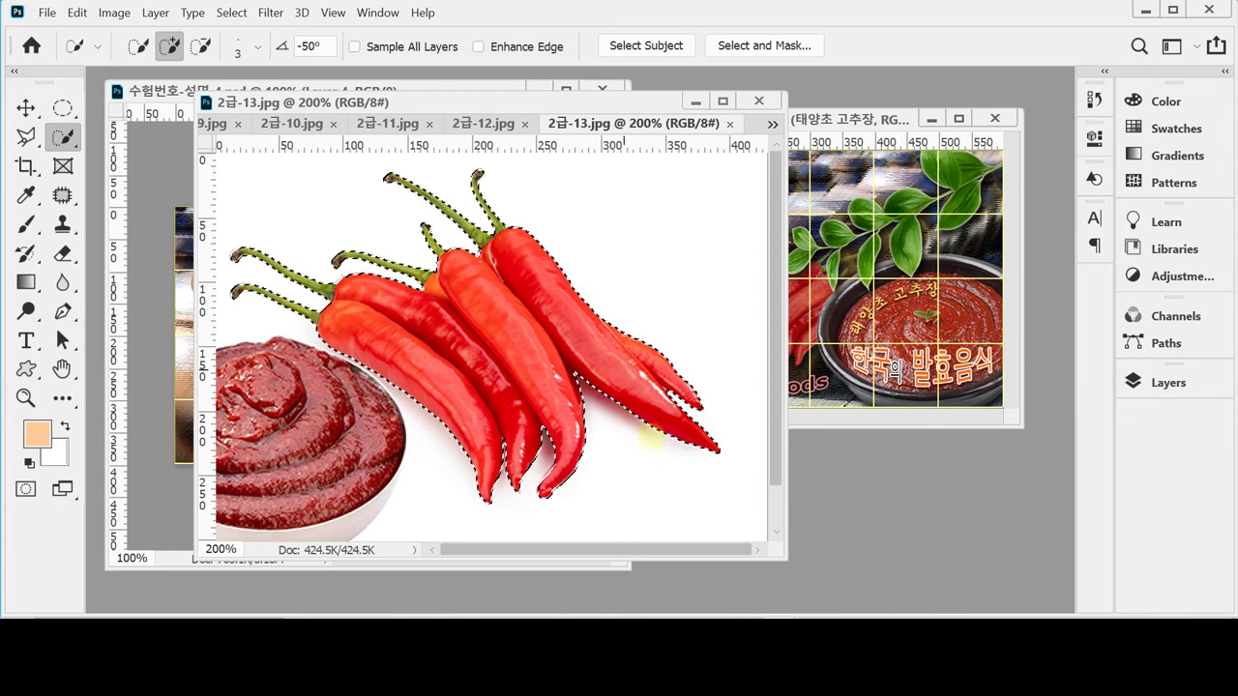
Subtract the white gap between the two rightmost pepper tips from the selection with a 1-pixel brush.
{"action": "scroll", "coordinate": [646, 430], "scroll_direction": "up", "scroll_amount": 4}
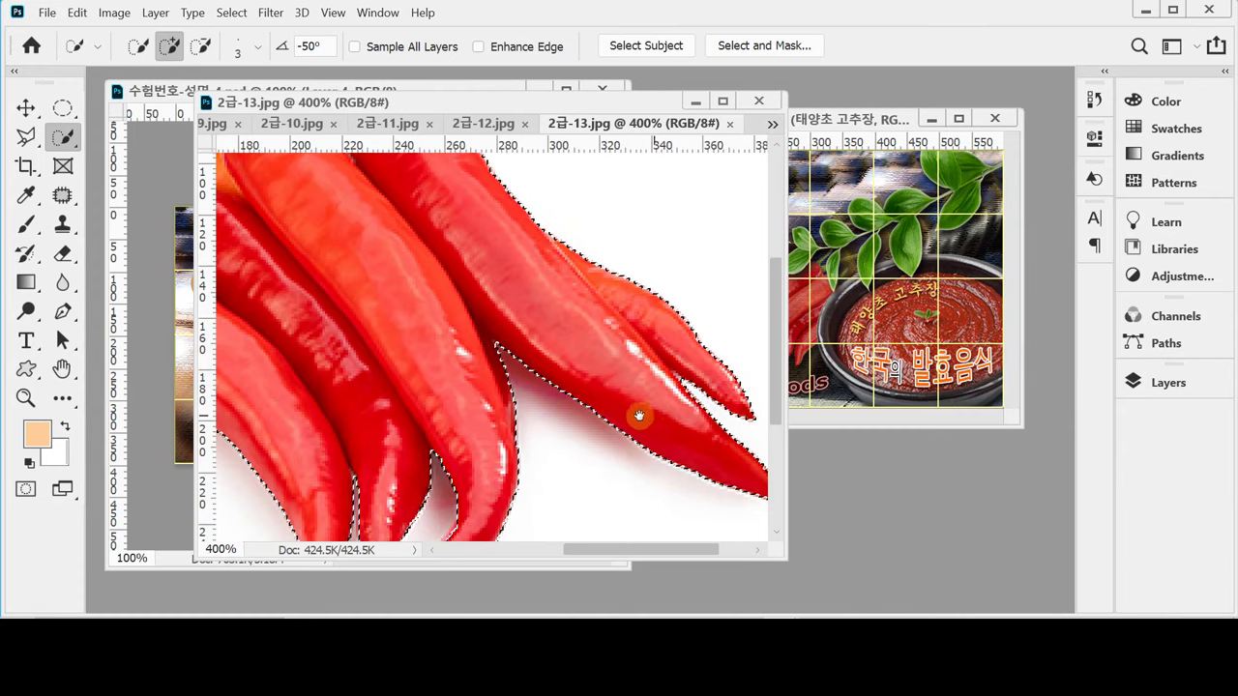
{"action": "left_click_drag", "start_coordinate": [639, 415], "coordinate": [574, 332]}
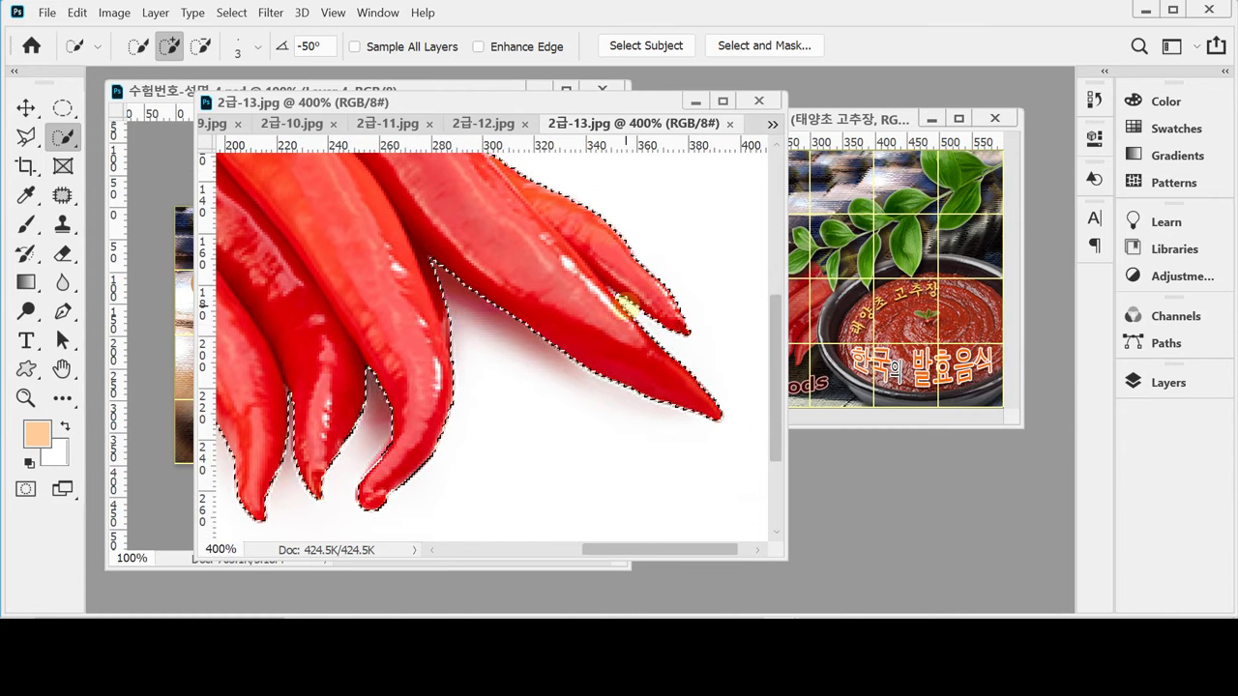
{"action": "key", "text": "bracketleft"}
{"action": "key", "text": "bracketleft"}
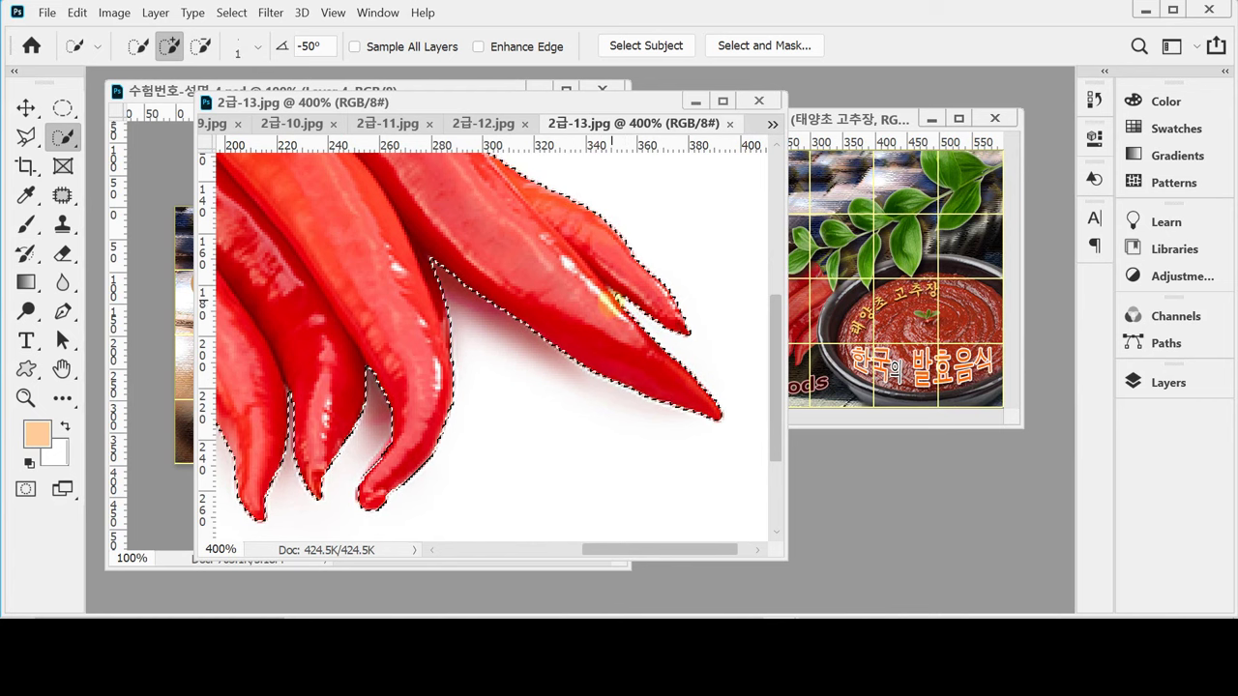
{"action": "key", "text": "alt"}
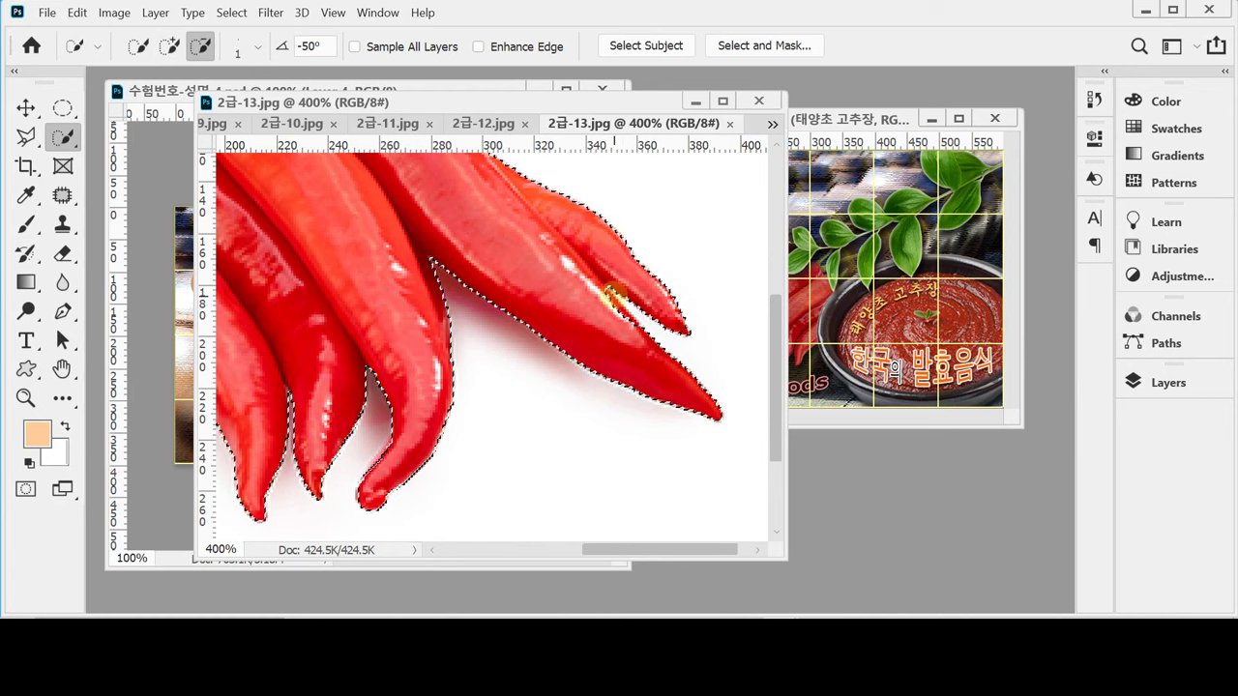
{"action": "left_click_drag", "start_coordinate": [613, 293], "coordinate": [624, 315]}
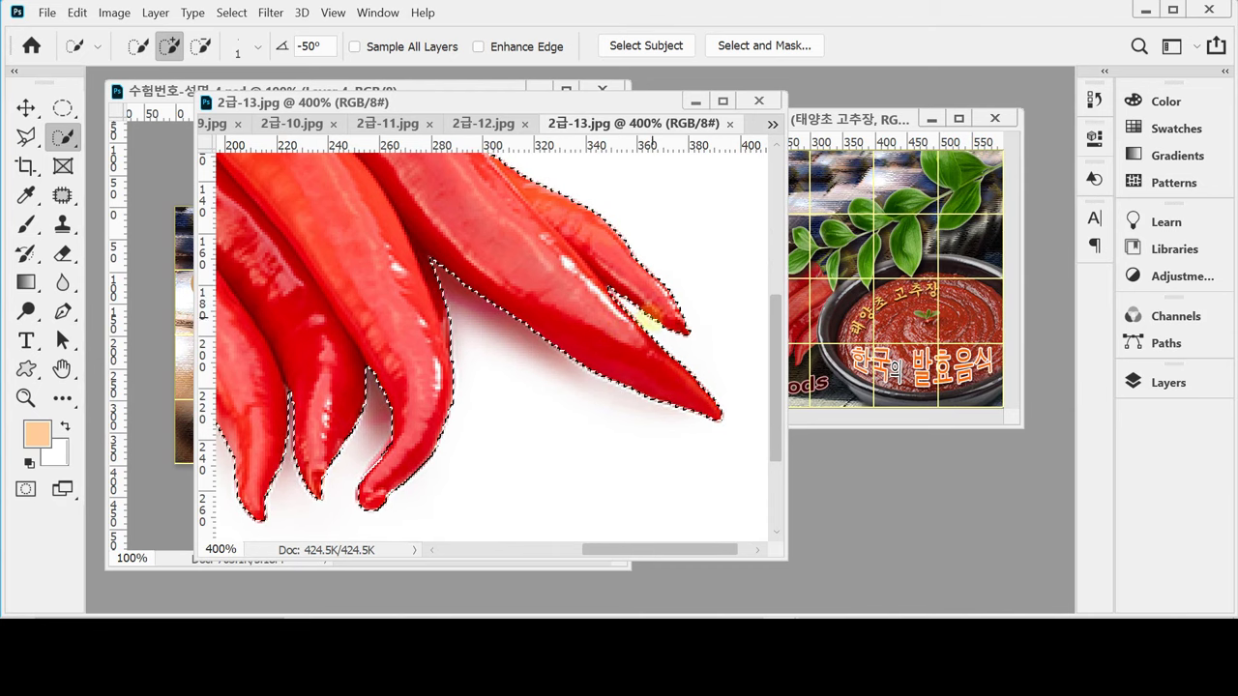
Copy the selected peppers into the composition as a new layer and save the document.
{"action": "key", "text": "ctrl+minus"}
{"action": "key", "text": "ctrl+minus"}
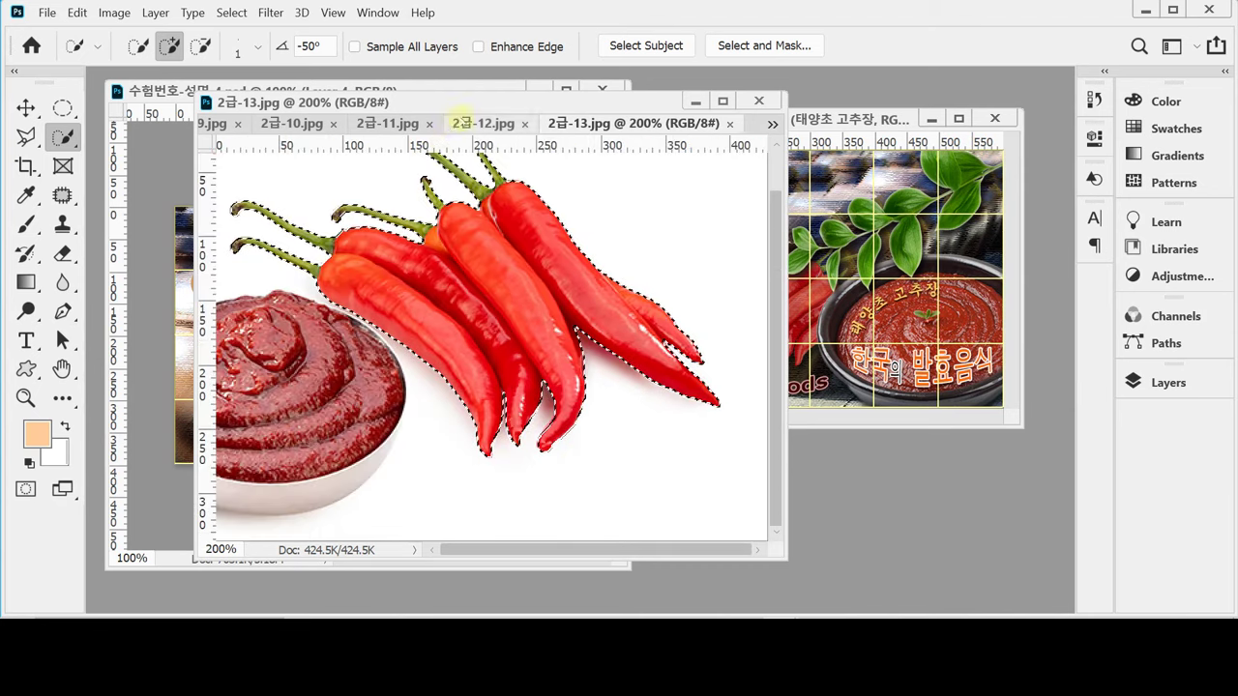
{"action": "left_click_drag", "start_coordinate": [462, 114], "coordinate": [723, 225]}
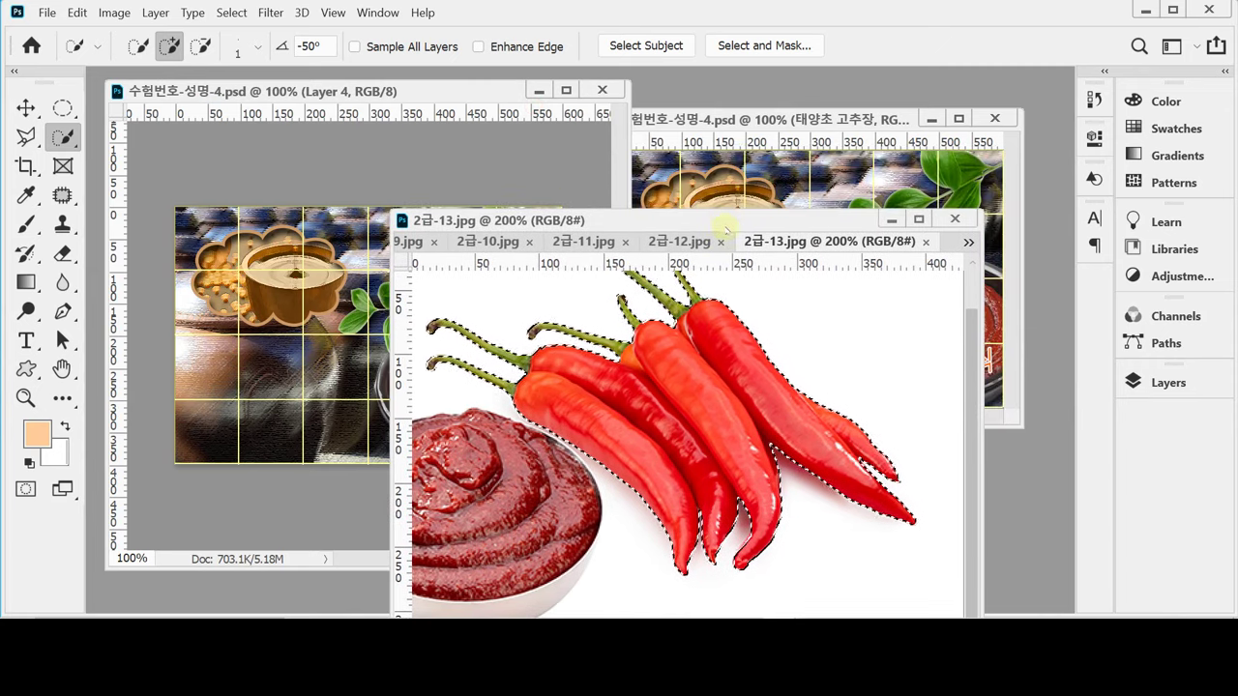
{"action": "left_click_drag", "start_coordinate": [774, 363], "coordinate": [480, 246]}
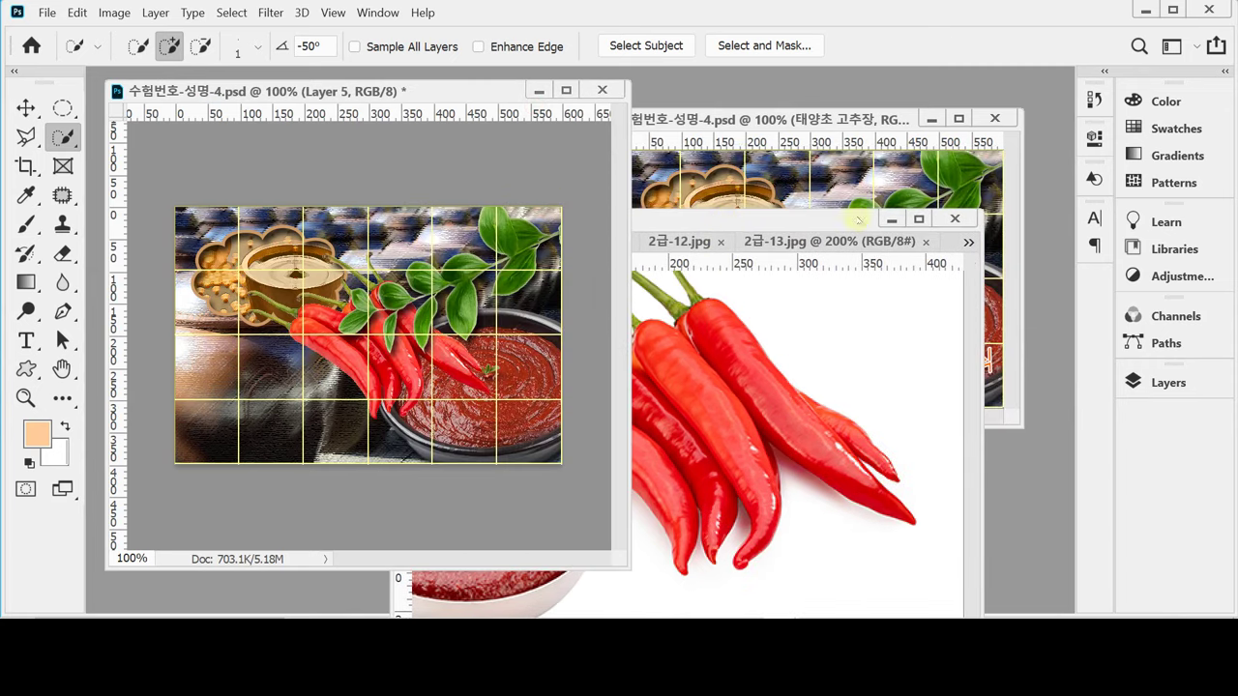
{"action": "left_click_drag", "start_coordinate": [858, 221], "coordinate": [848, 480]}
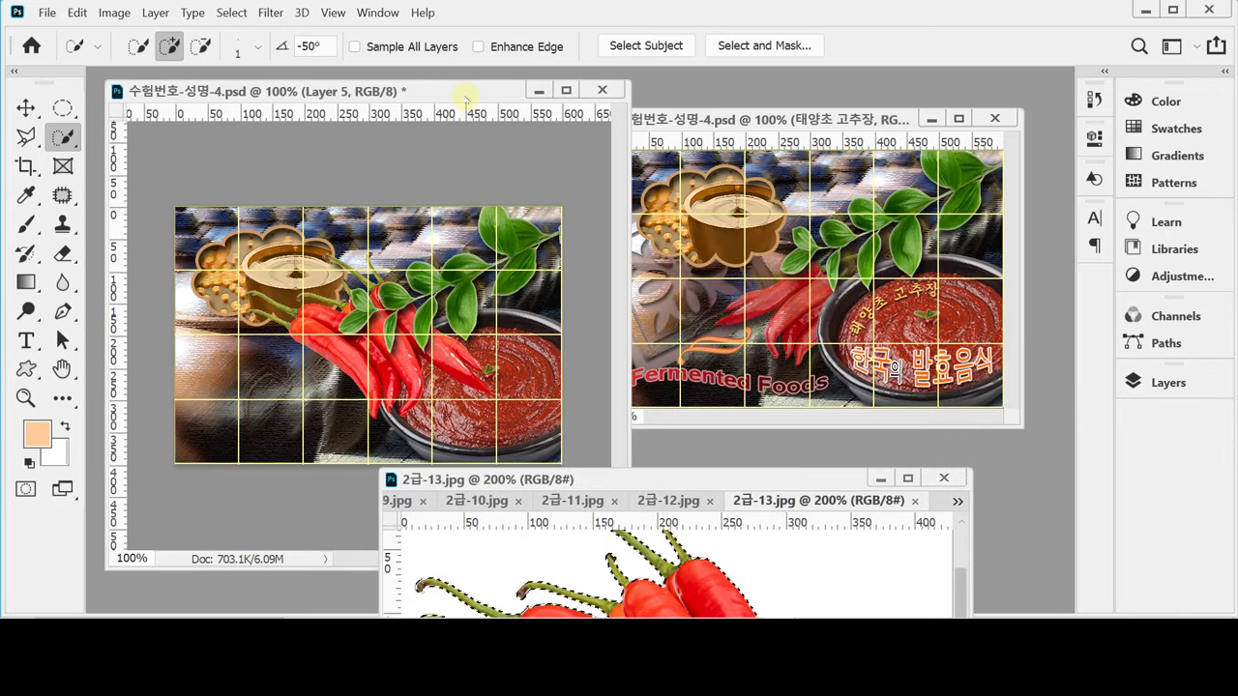
{"action": "left_click_drag", "start_coordinate": [465, 97], "coordinate": [465, 85]}
{"action": "key", "text": "ctrl+s"}
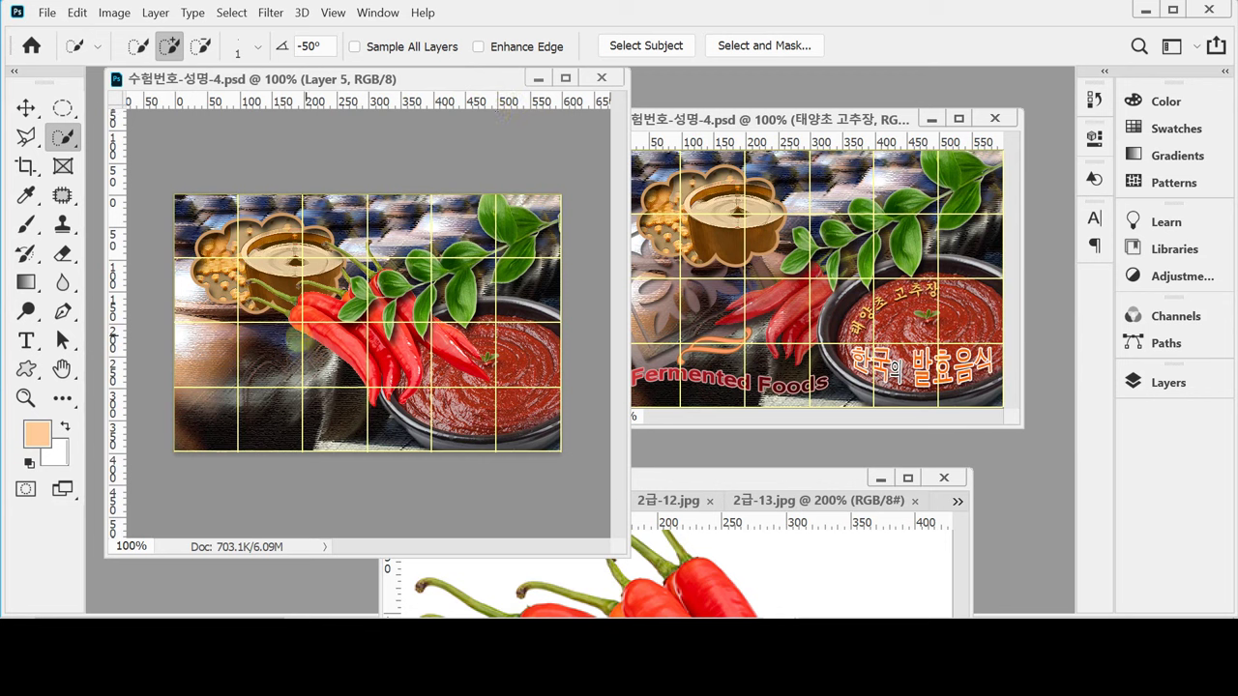
Try different stacking positions for the pepper layer, ending at the top of the layer stack.
{"action": "key", "text": "ctrl+z"}
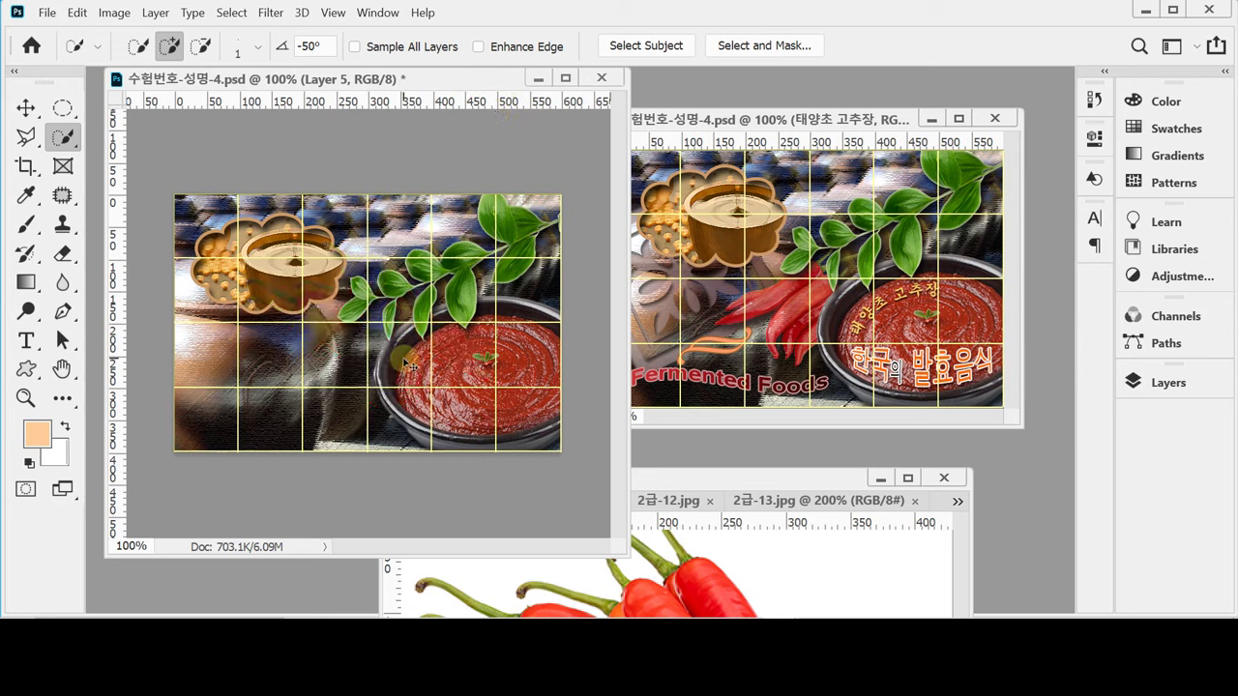
{"action": "key", "text": "ctrl+z"}
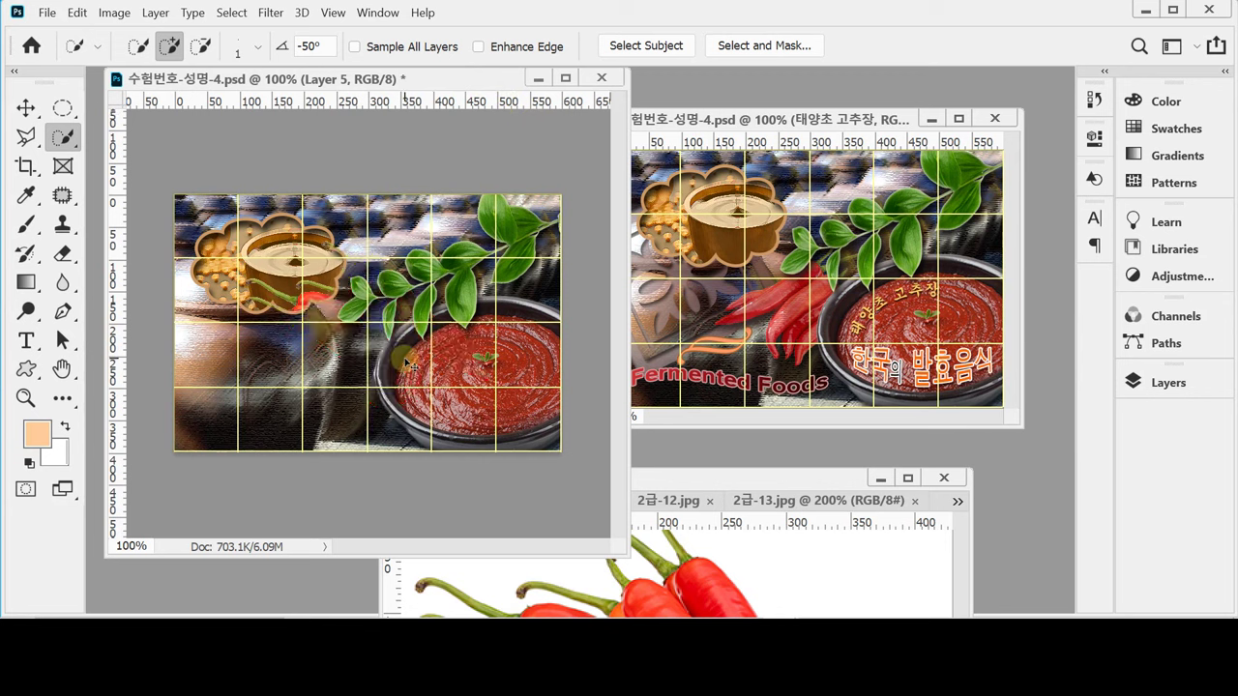
{"action": "key", "text": "ctrl+z"}
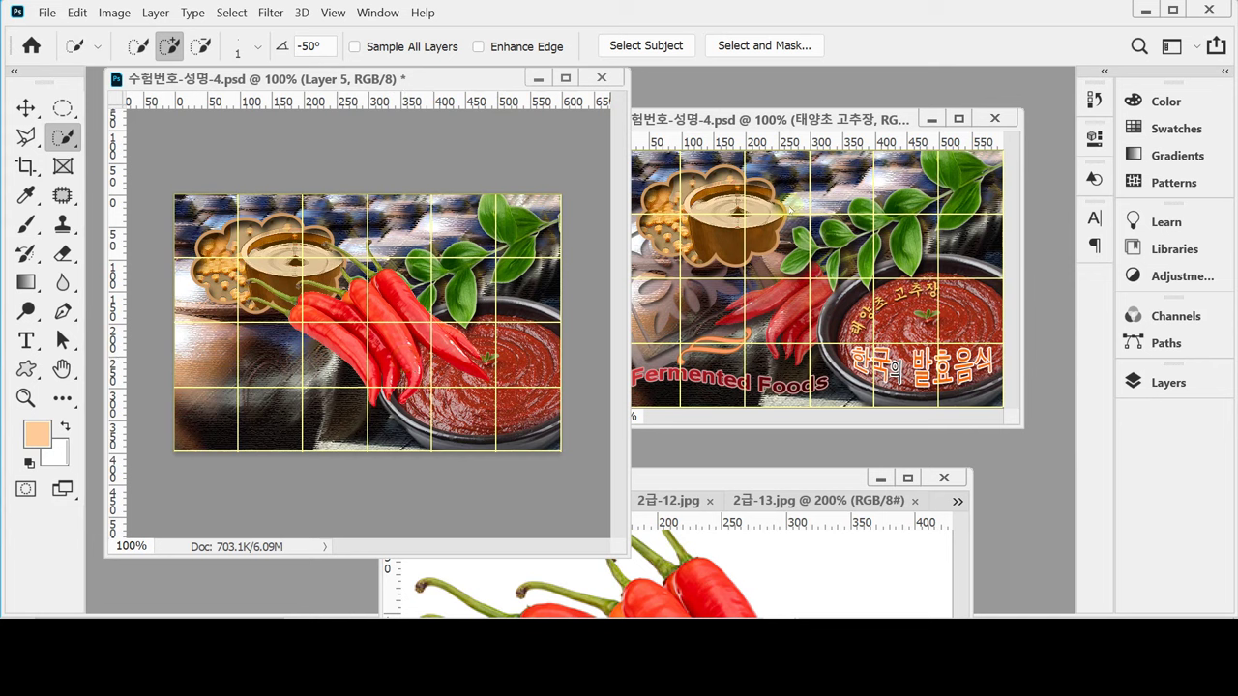
Move the pepper layer, Layer 5, beneath the sauce bowl's Layer 3 and directly above Layer 1, leaving it selected.
{"action": "left_click", "coordinate": [1146, 382]}
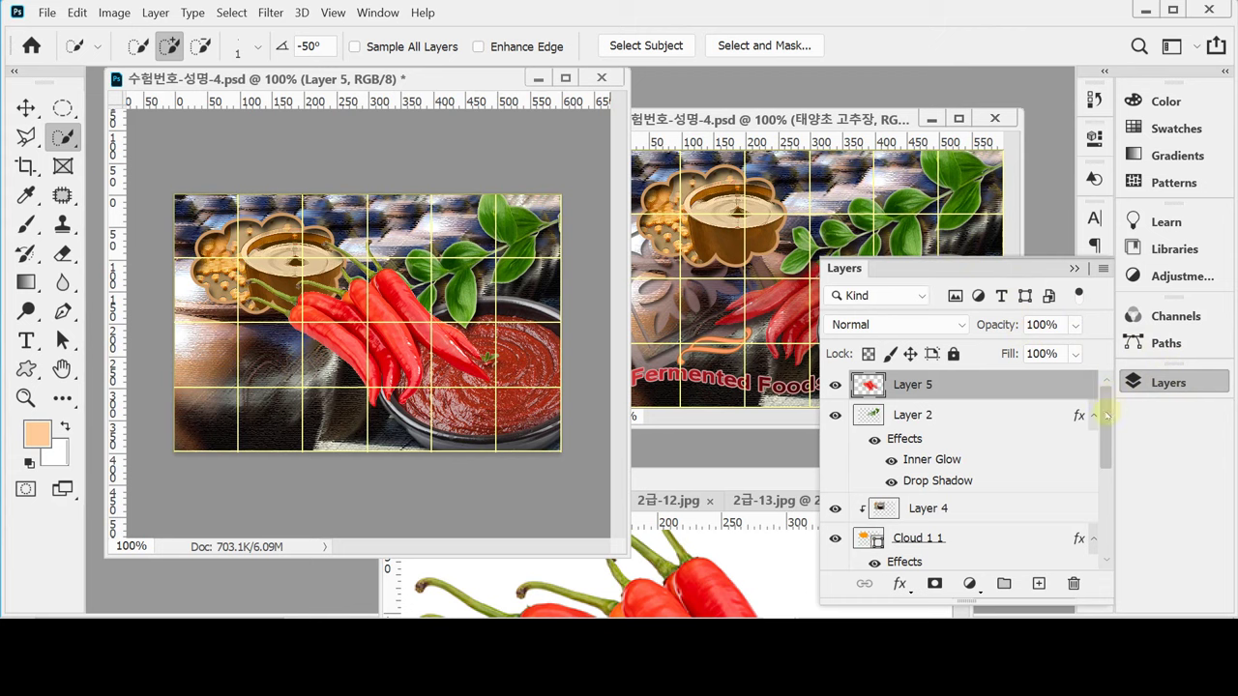
{"action": "left_click_drag", "start_coordinate": [1104, 416], "coordinate": [1105, 427]}
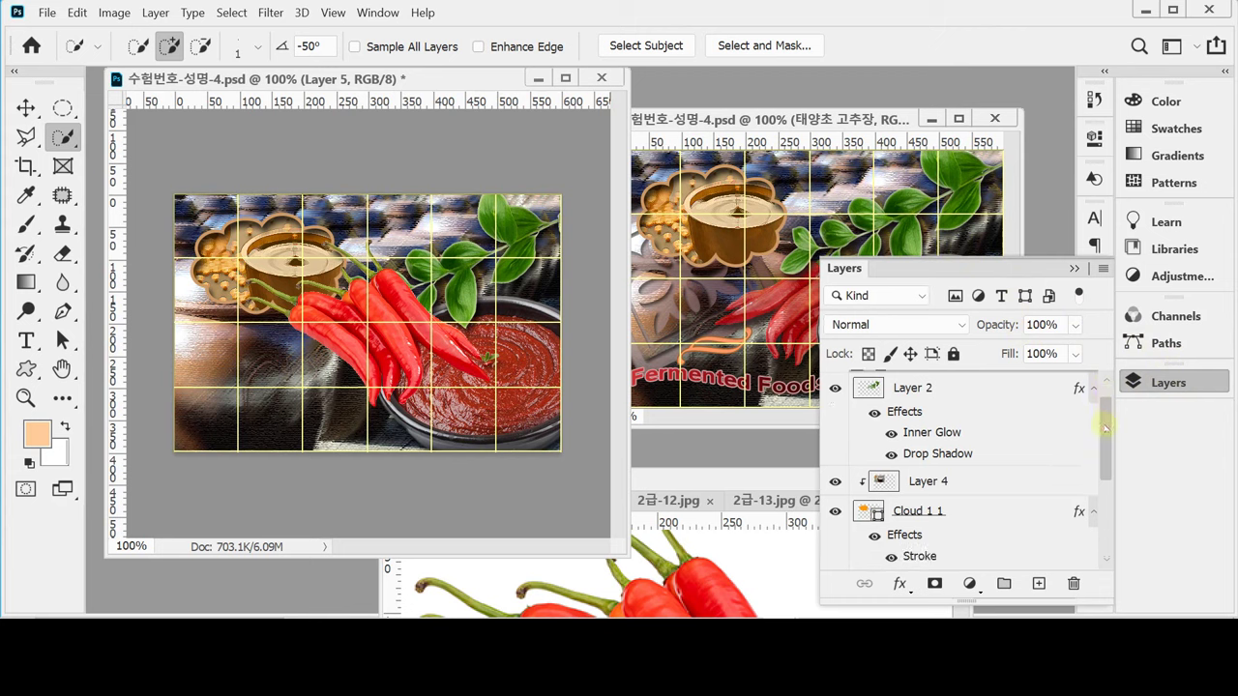
{"action": "scroll", "coordinate": [1007, 387], "scroll_direction": "up", "scroll_amount": 1}
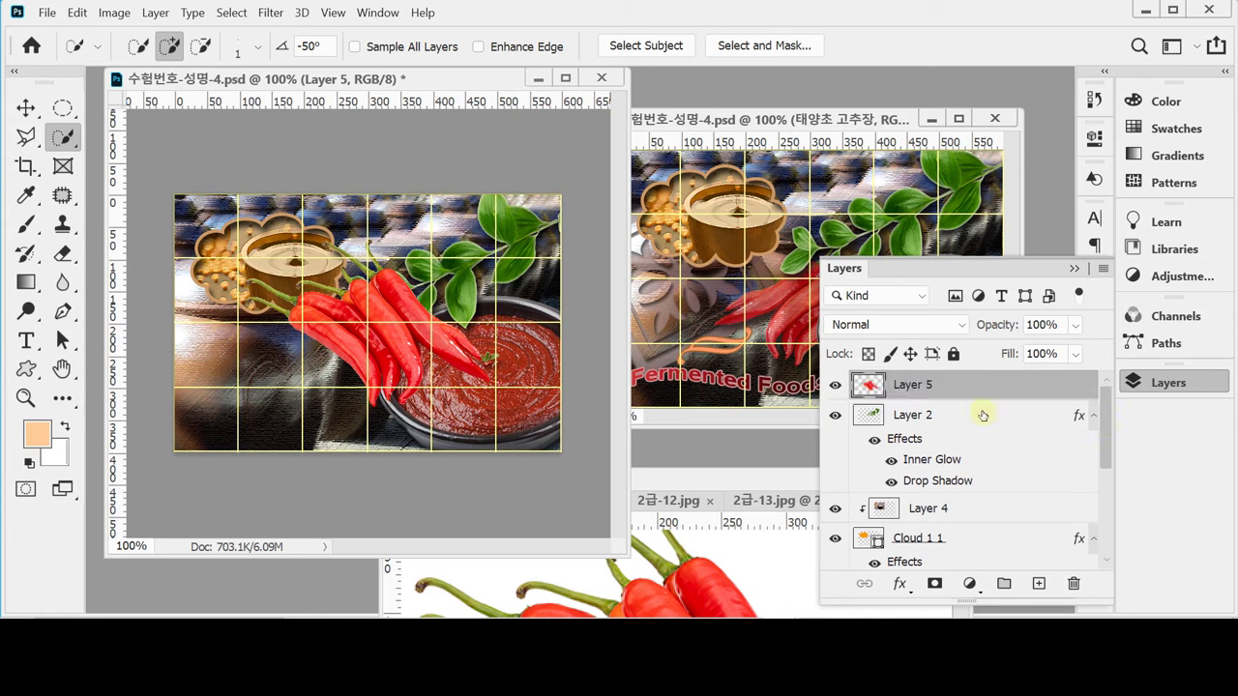
{"action": "left_click_drag", "start_coordinate": [962, 390], "coordinate": [949, 552]}
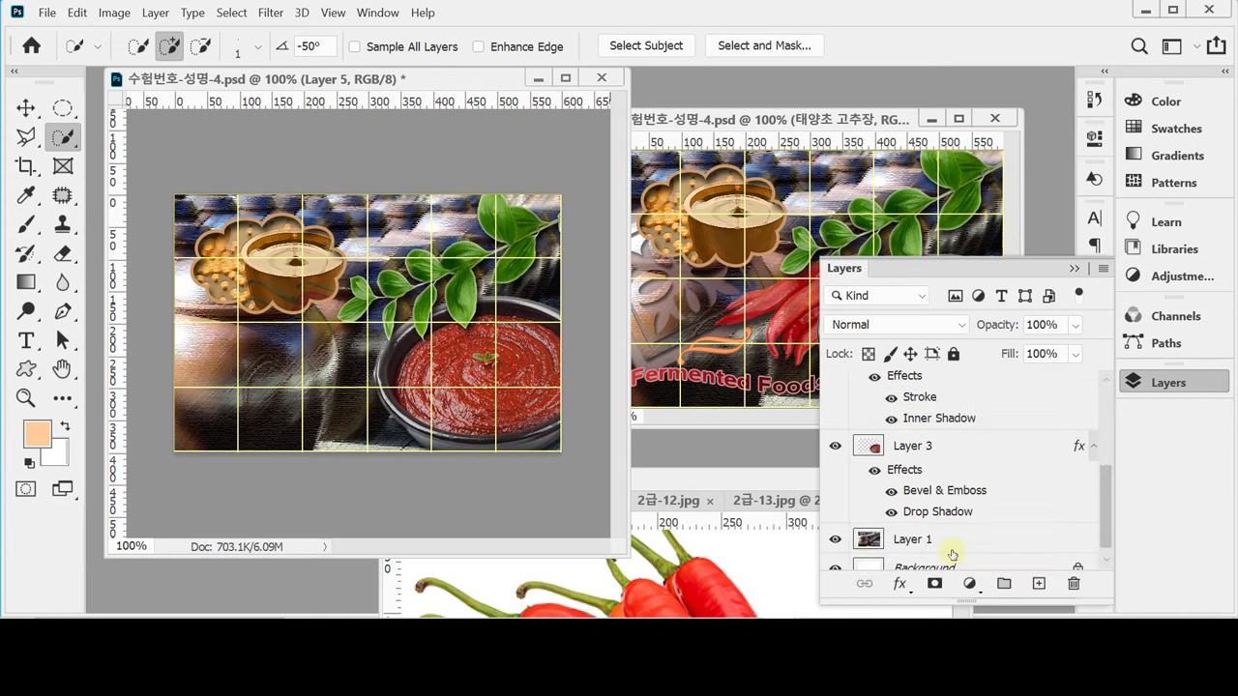
{"action": "left_click_drag", "start_coordinate": [926, 412], "coordinate": [929, 527]}
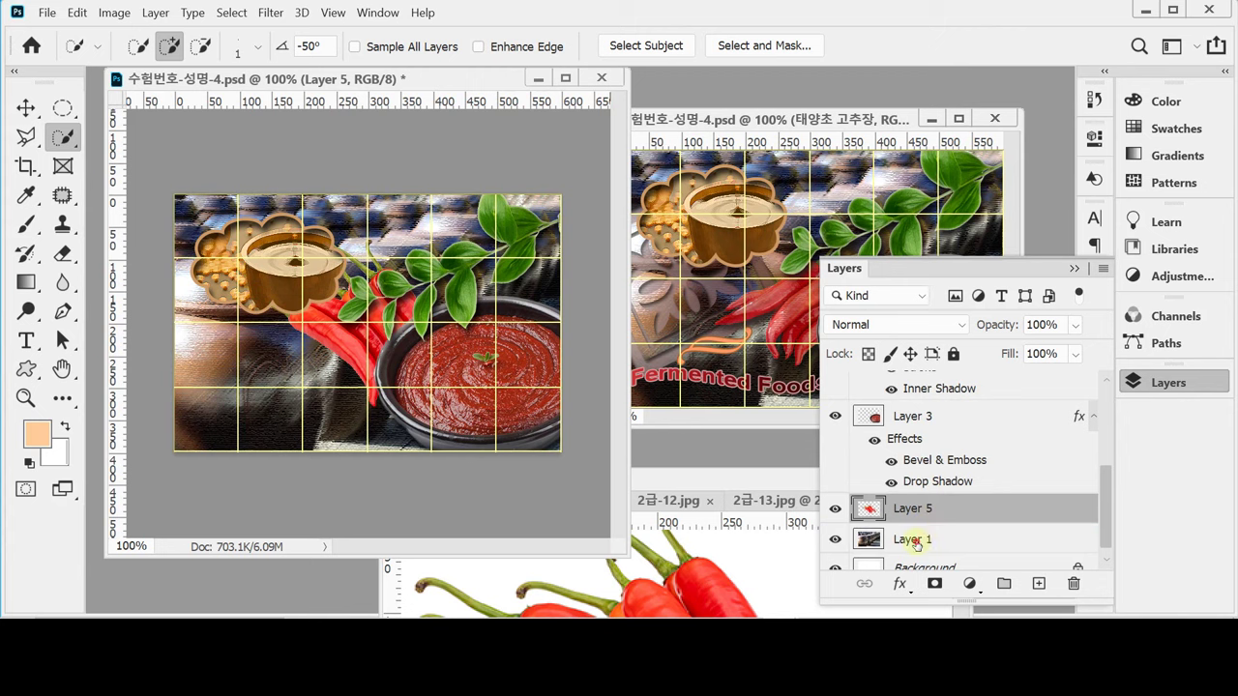
{"action": "left_click", "coordinate": [914, 539]}
{"action": "left_click", "coordinate": [915, 519]}
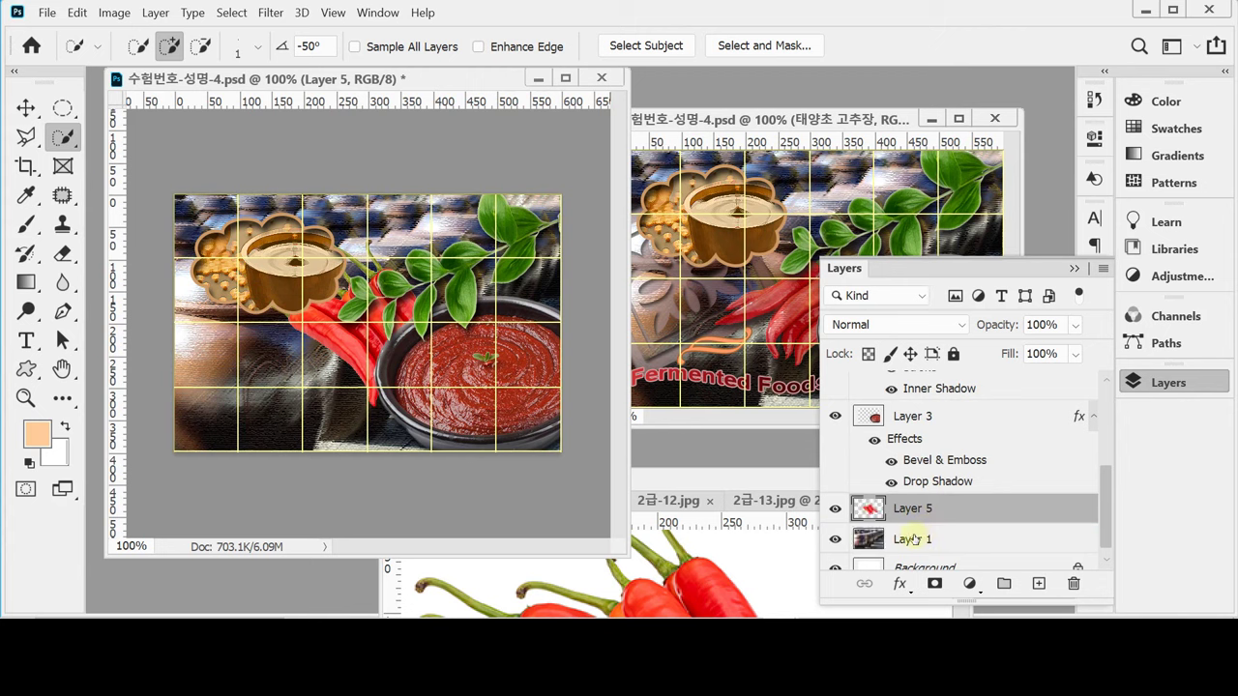
{"action": "left_click", "coordinate": [909, 542]}
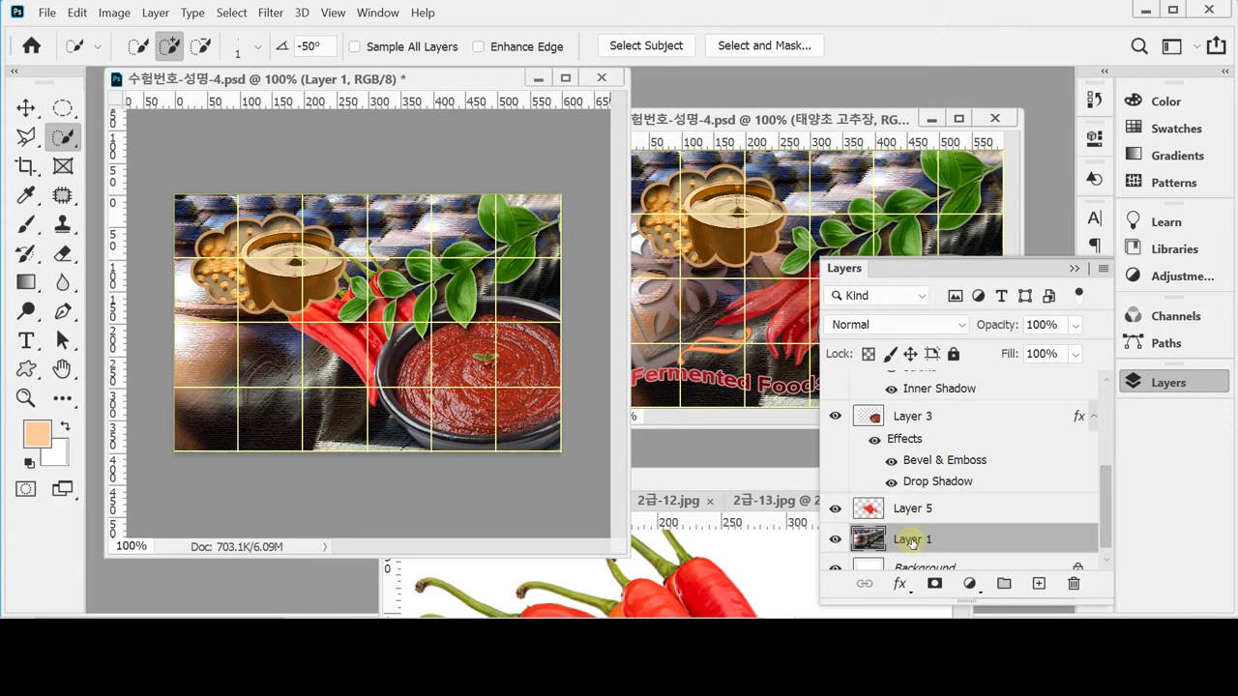
{"action": "left_click", "coordinate": [909, 509]}
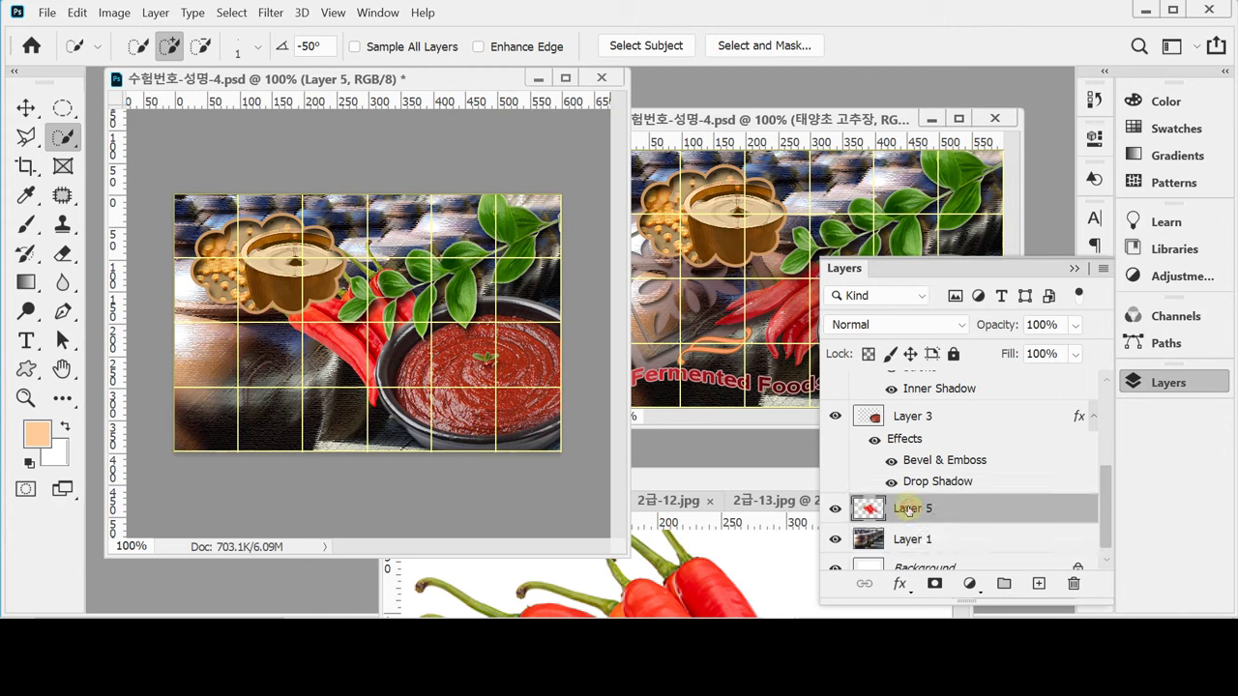
Flip the pepper layer horizontally and scale it proportionally to about 76%.
{"action": "left_click", "coordinate": [1146, 383]}
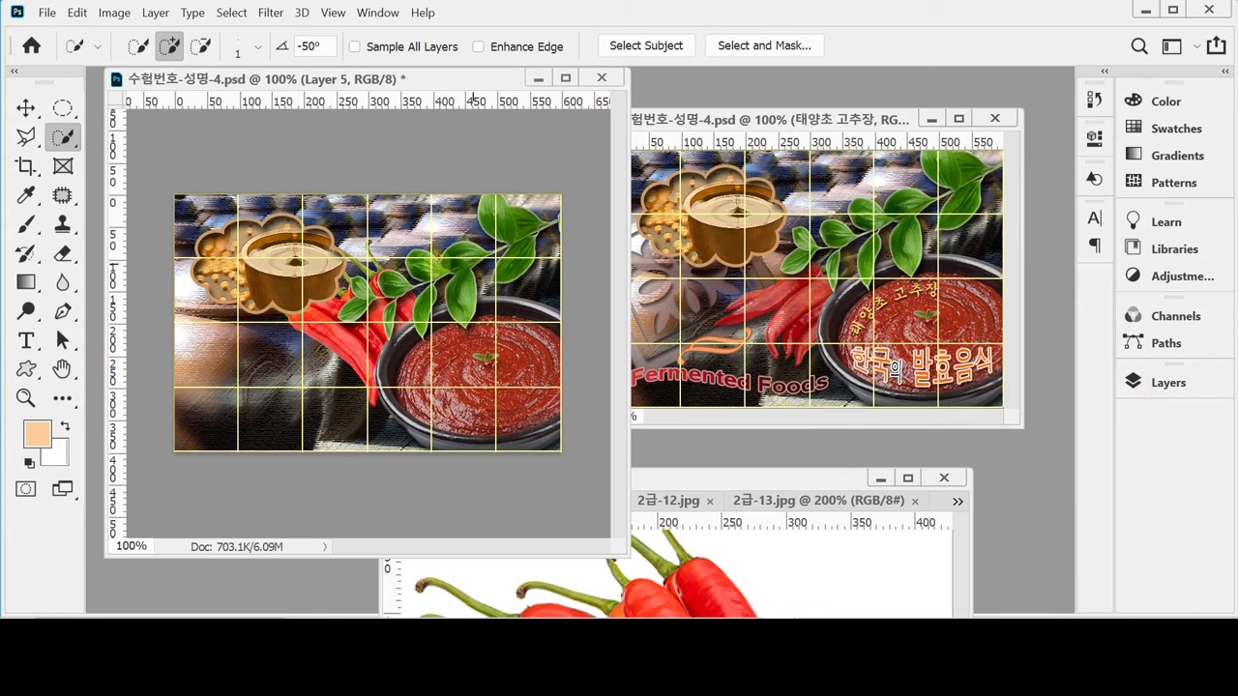
{"action": "key", "text": "ctrl+t"}
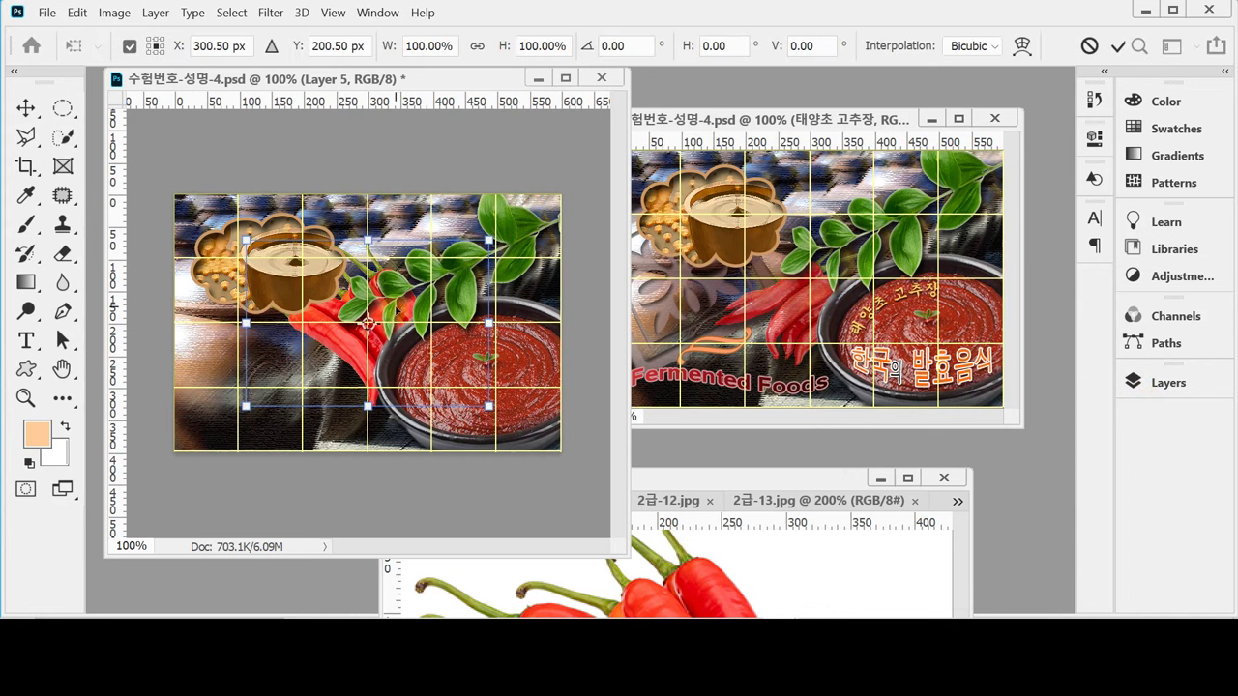
{"action": "right_click", "coordinate": [353, 342]}
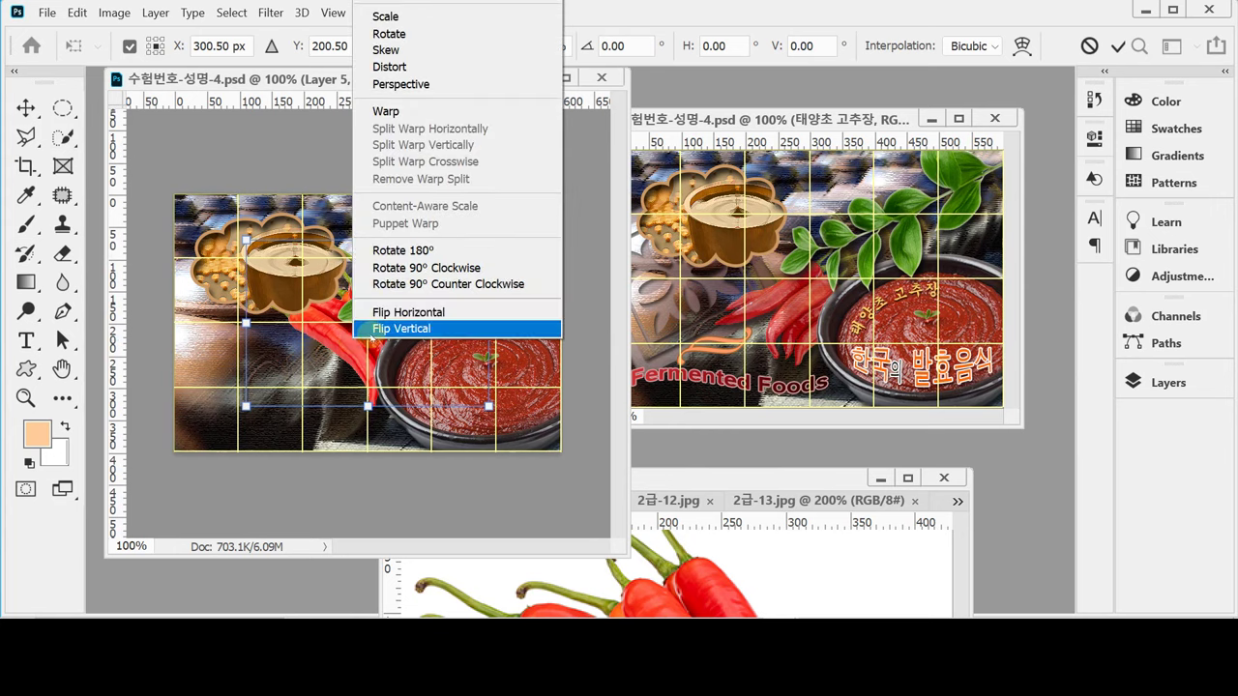
{"action": "left_click", "coordinate": [433, 320]}
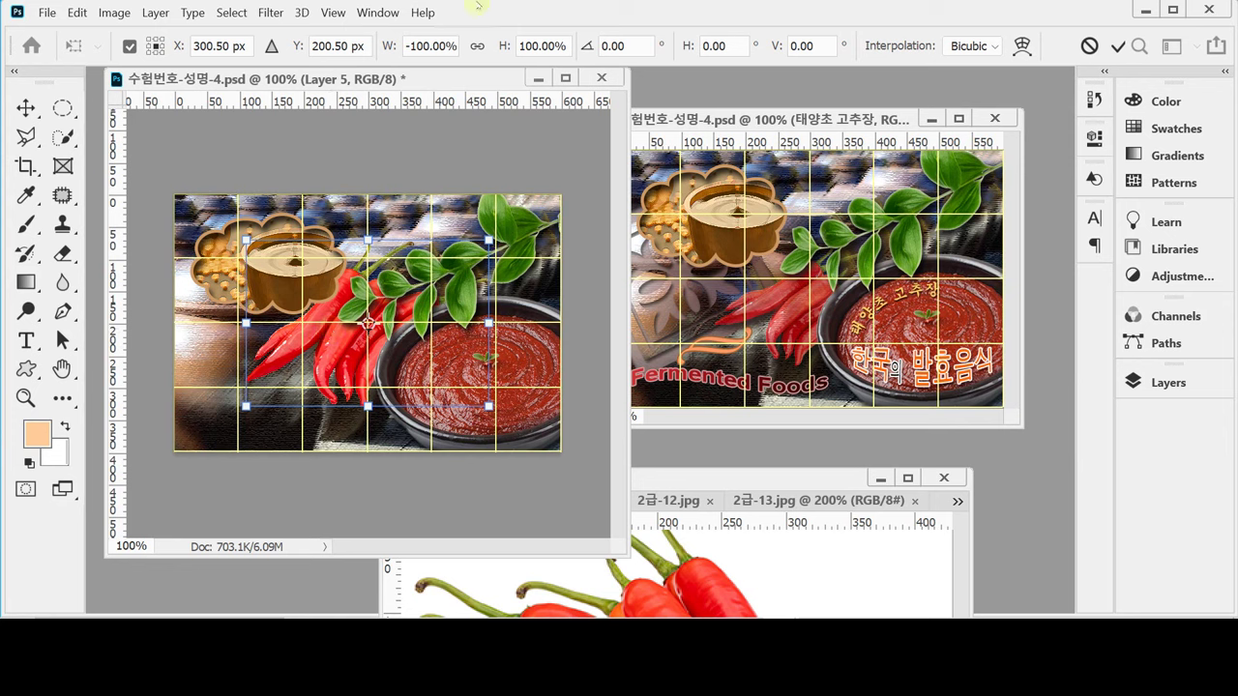
{"action": "left_click", "coordinate": [477, 48]}
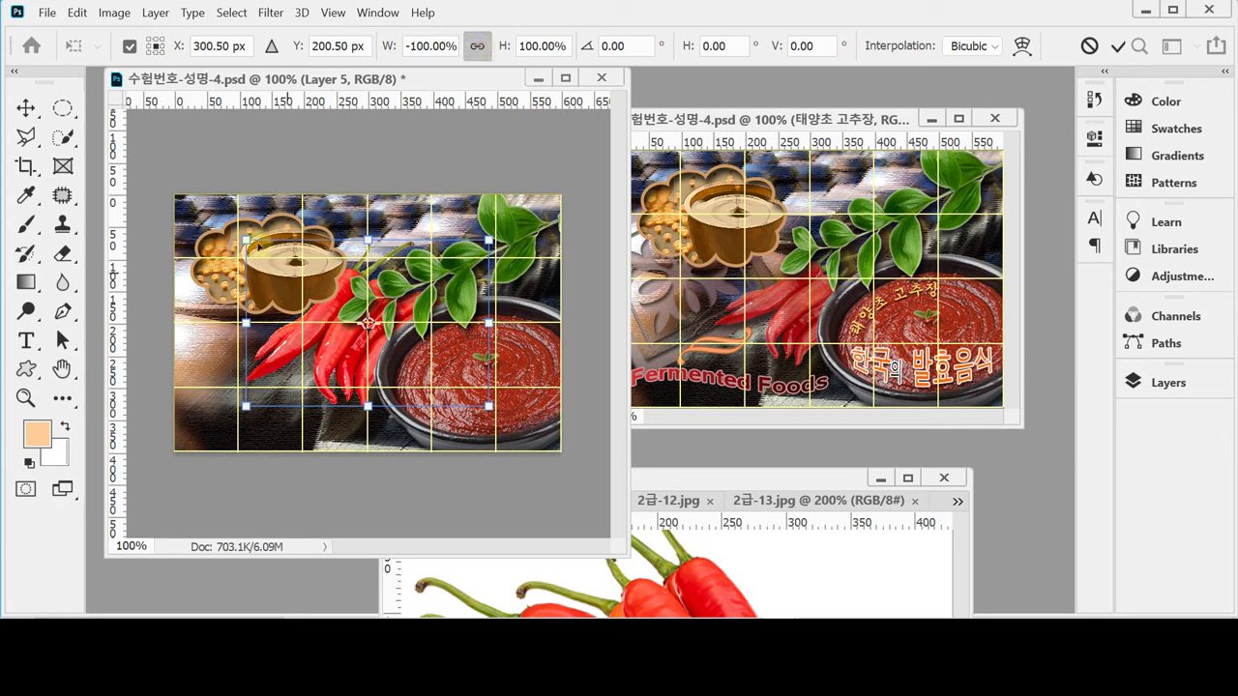
{"action": "left_click_drag", "start_coordinate": [246, 240], "coordinate": [311, 269]}
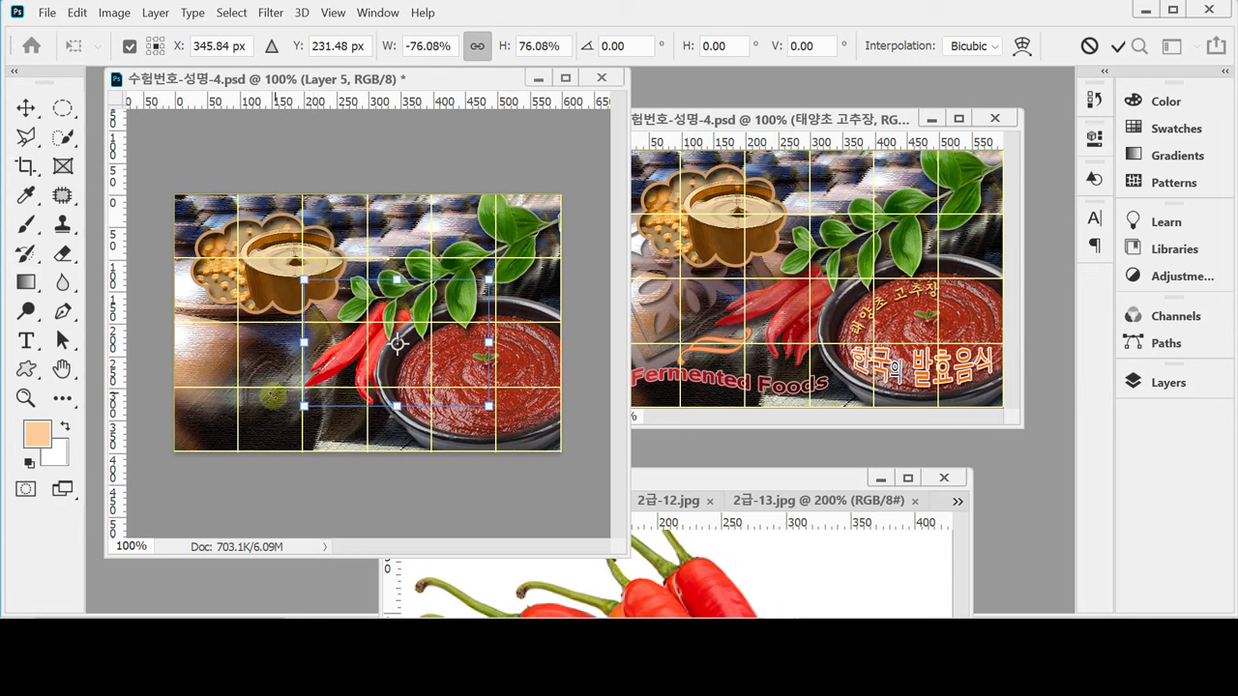
Rotate the peppers to about -166°, position them around X 320, Y 240 px beside the sauce bowl, apply the transform and save the document.
{"action": "left_click_drag", "start_coordinate": [276, 432], "coordinate": [264, 401]}
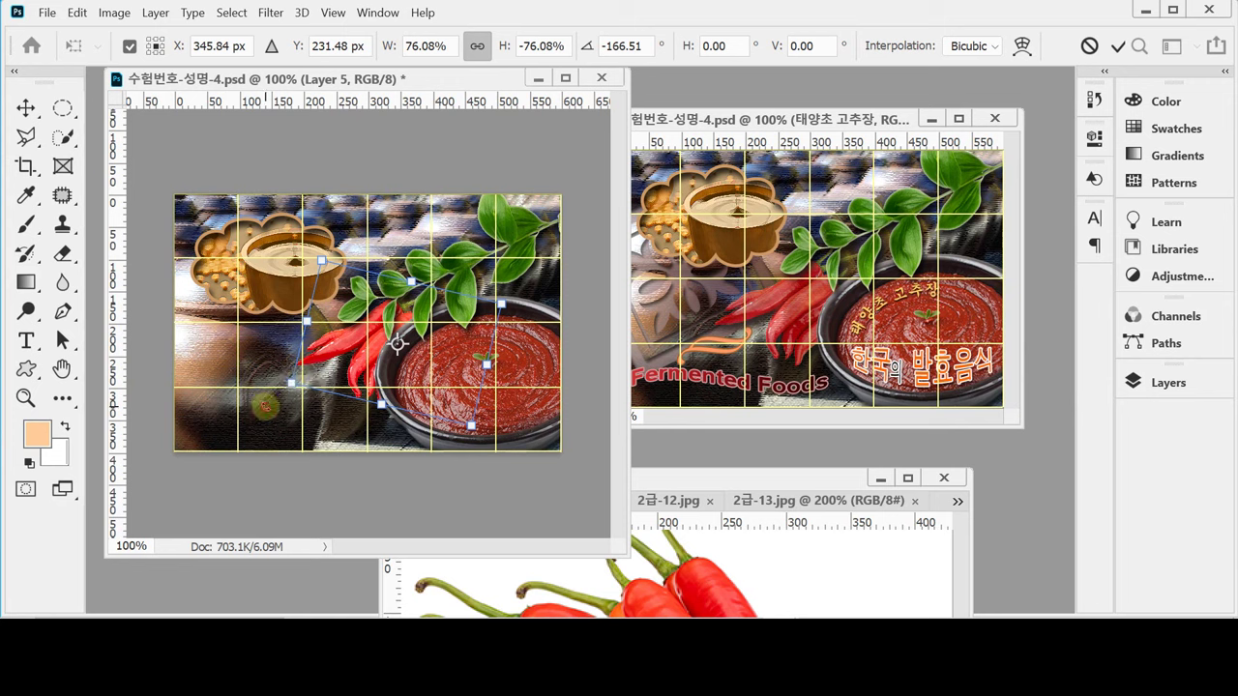
{"action": "left_click_drag", "start_coordinate": [265, 406], "coordinate": [263, 403]}
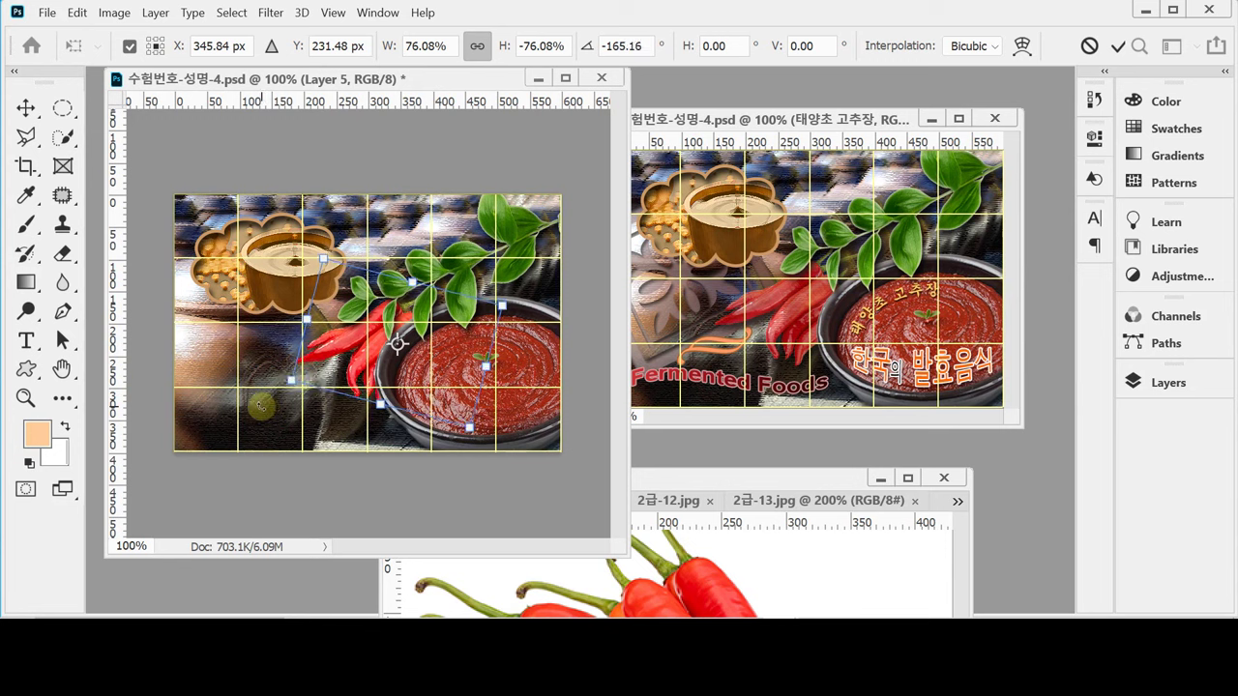
{"action": "mouse_move", "coordinate": [337, 347]}
{"action": "left_mouse_down"}
{"action": "mouse_move", "coordinate": [318, 364]}
{"action": "mouse_move", "coordinate": [331, 348]}
{"action": "left_mouse_up"}
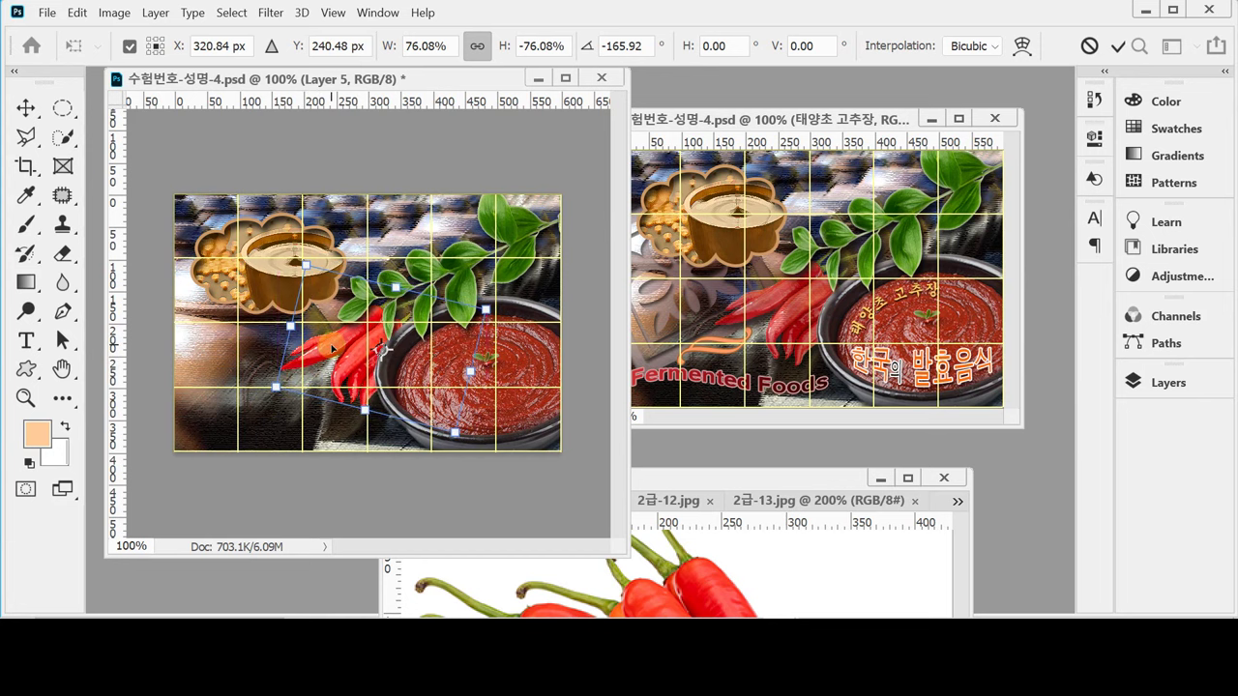
{"action": "left_click_drag", "start_coordinate": [332, 348], "coordinate": [330, 345]}
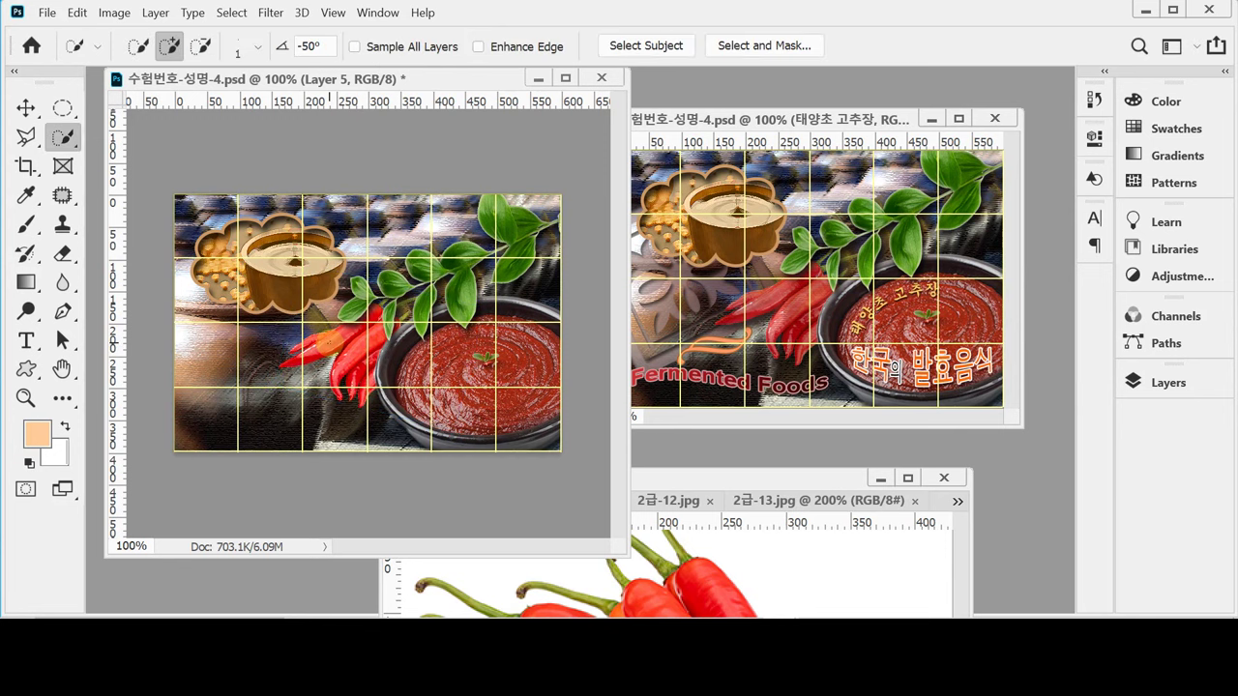
{"action": "key", "text": "ctrl+s"}
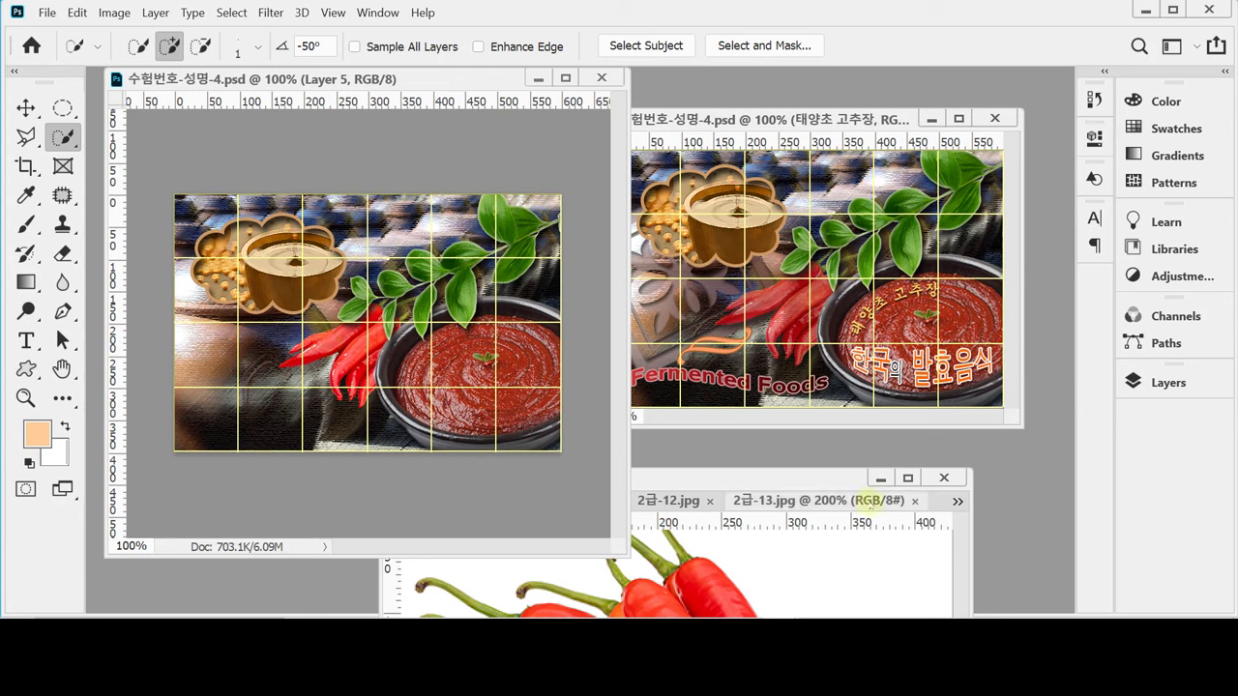
Add a Drop Shadow to Layer 5 with 75% opacity, 120° angle, 10 px distance and 10 px size.
{"action": "left_click", "coordinate": [1156, 382]}
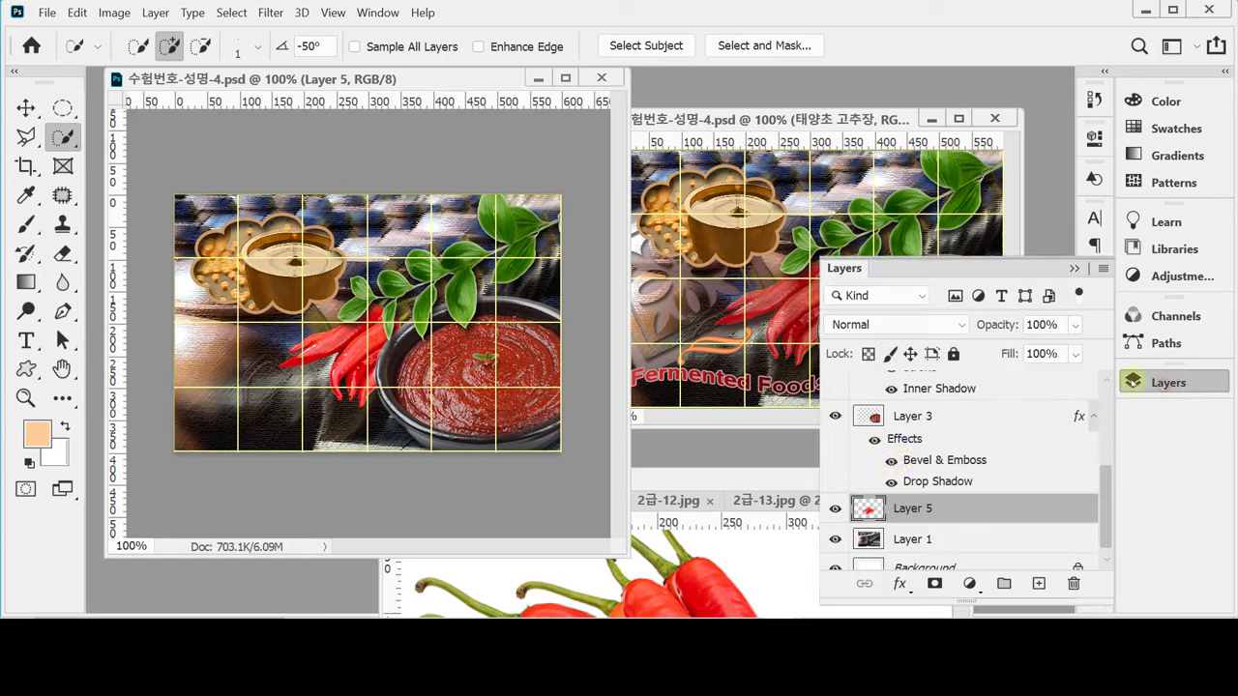
{"action": "left_click", "coordinate": [899, 584]}
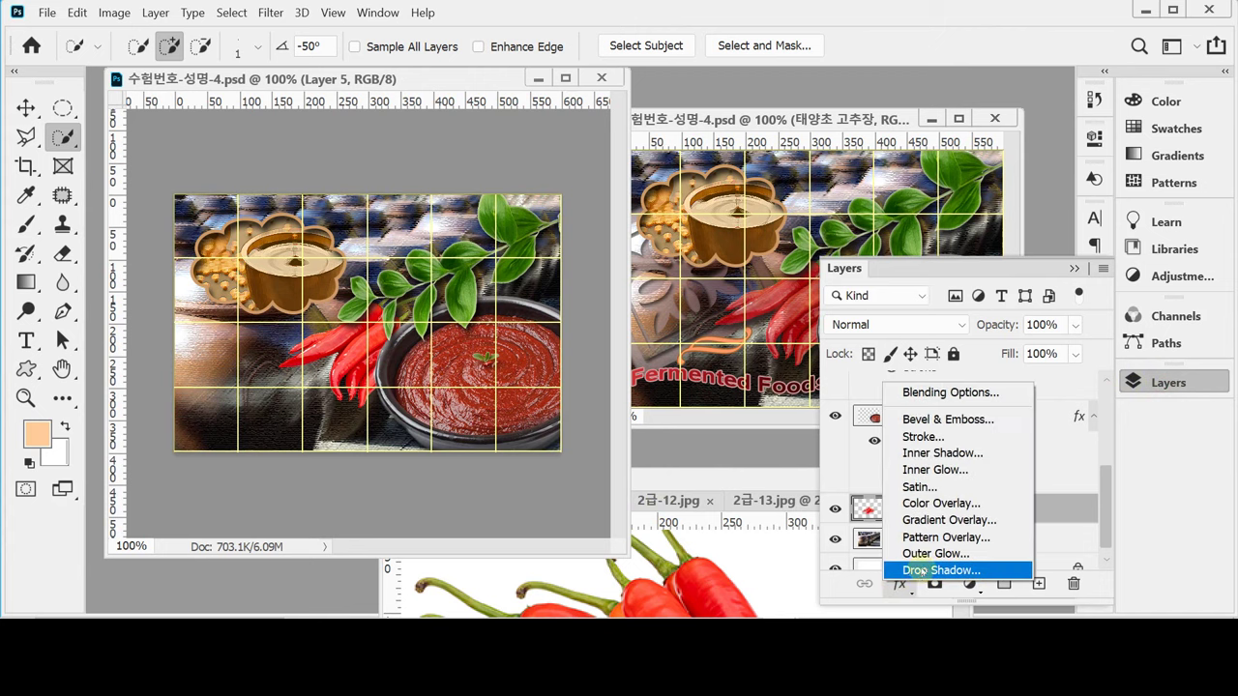
{"action": "left_click", "coordinate": [861, 504]}
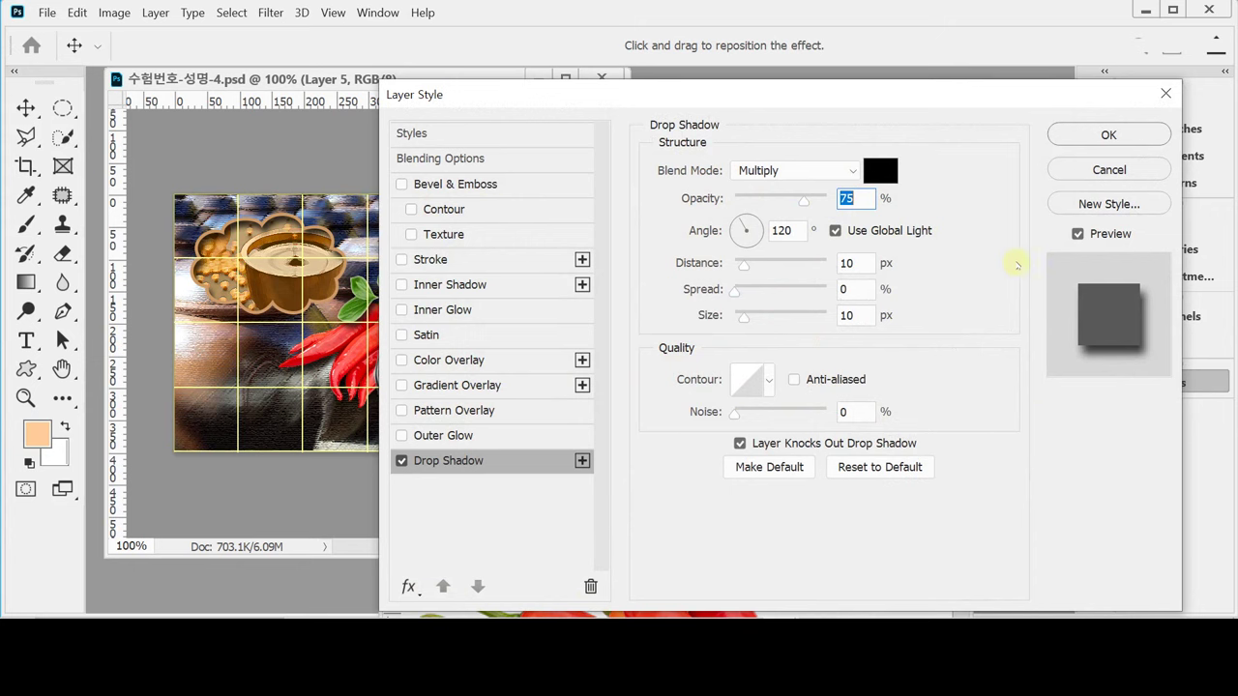
{"action": "left_click", "coordinate": [1108, 134]}
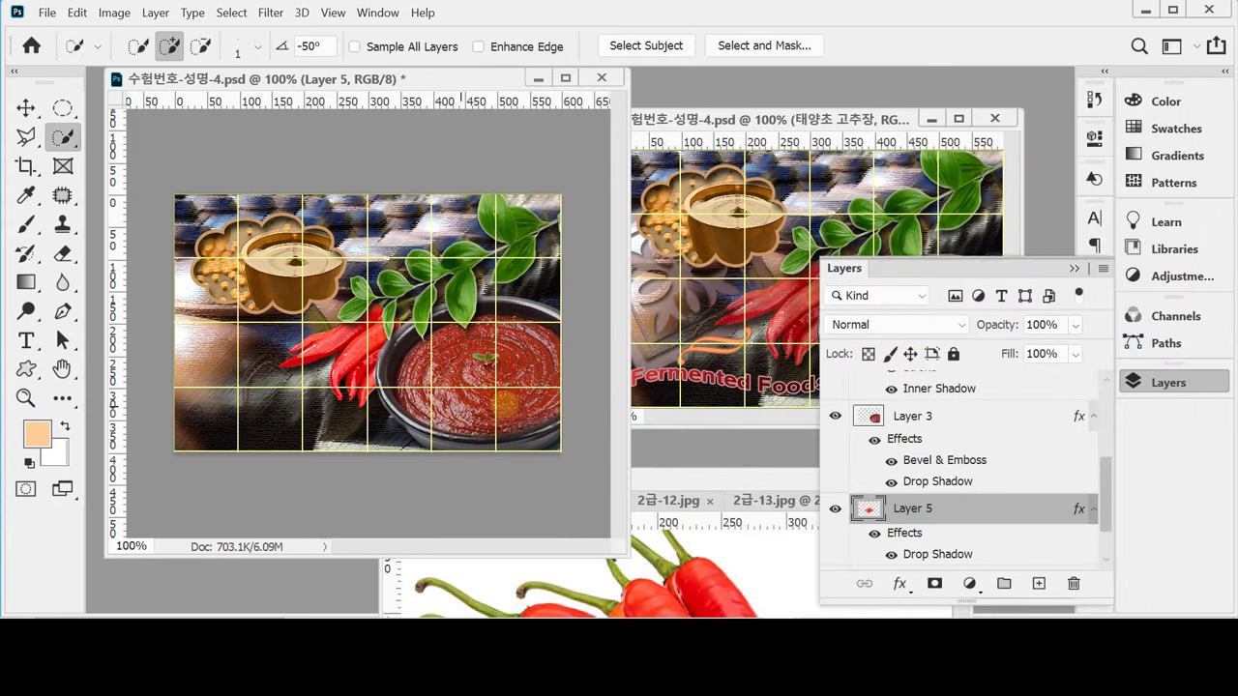
Set the opacity of the pepper layer, Layer 5, to 70% and save the document.
{"action": "left_click", "coordinate": [931, 325]}
{"action": "left_click", "coordinate": [986, 322]}
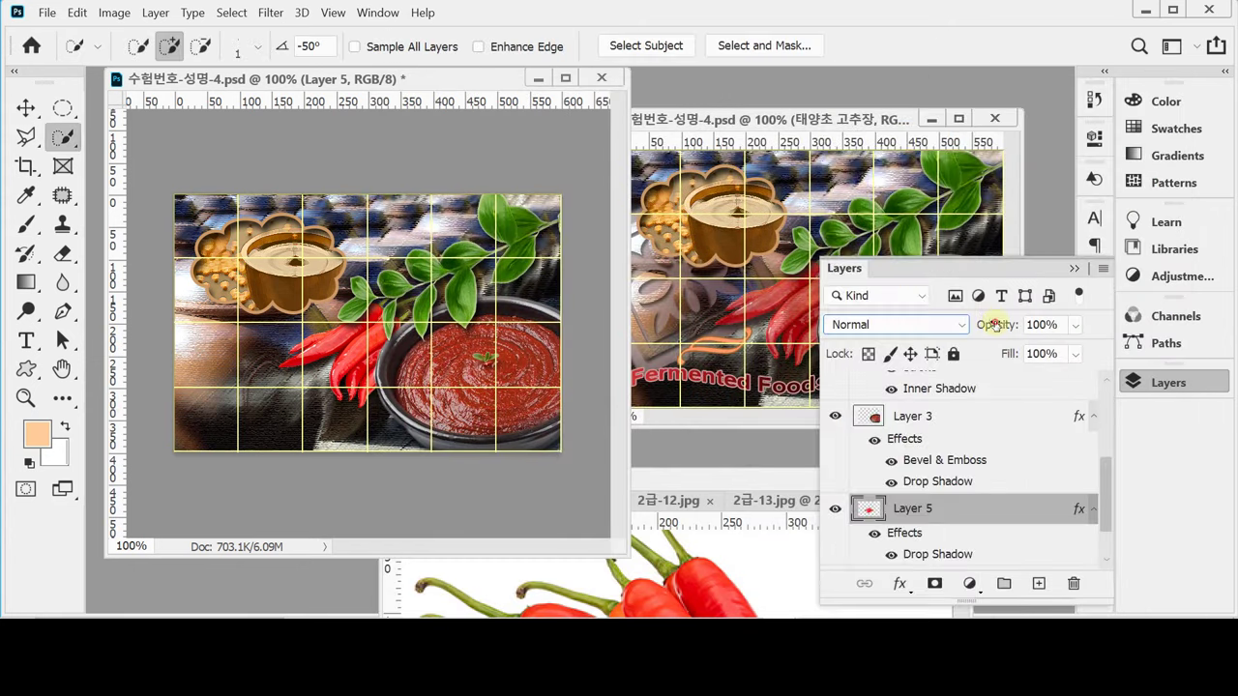
{"action": "left_click", "coordinate": [996, 327]}
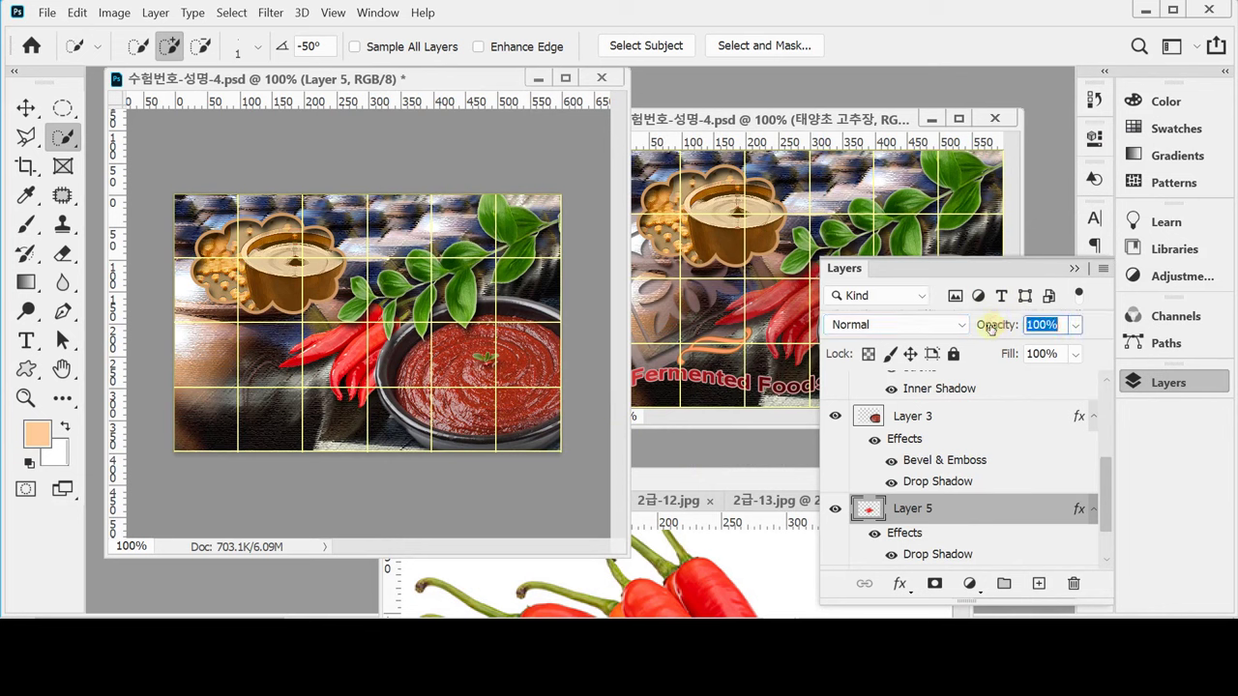
{"action": "type", "text": "70"}
{"action": "key", "text": "Return"}
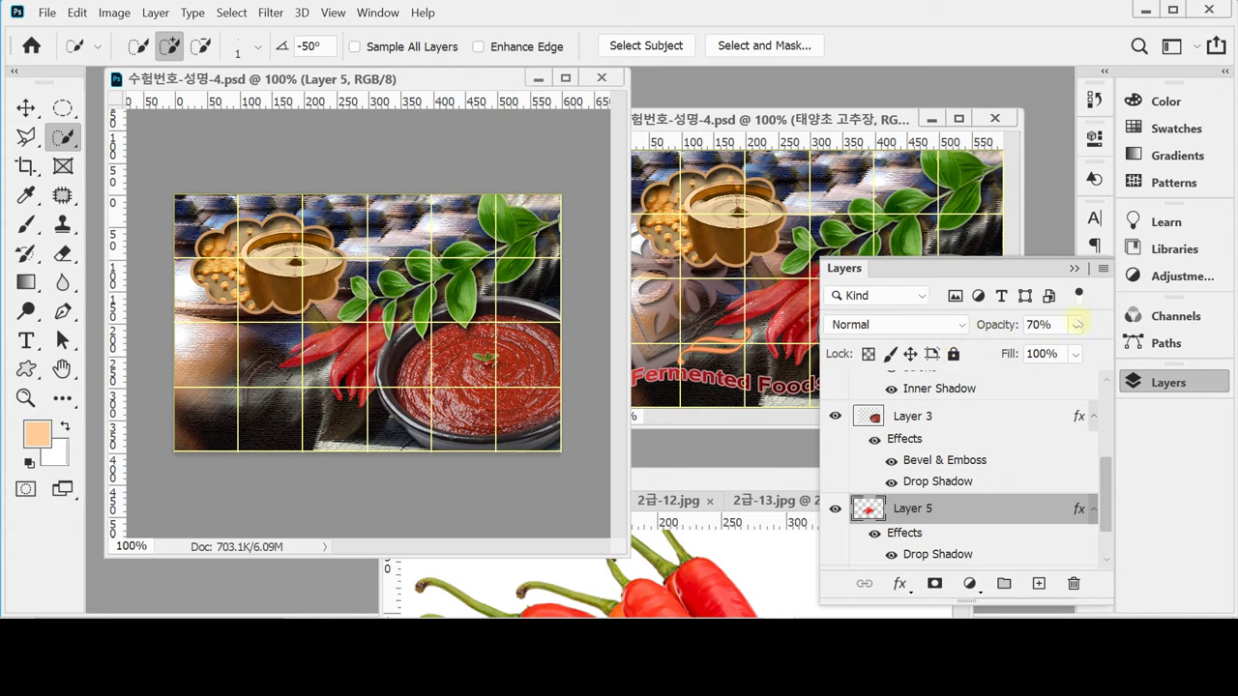
{"action": "left_click", "coordinate": [1137, 383]}
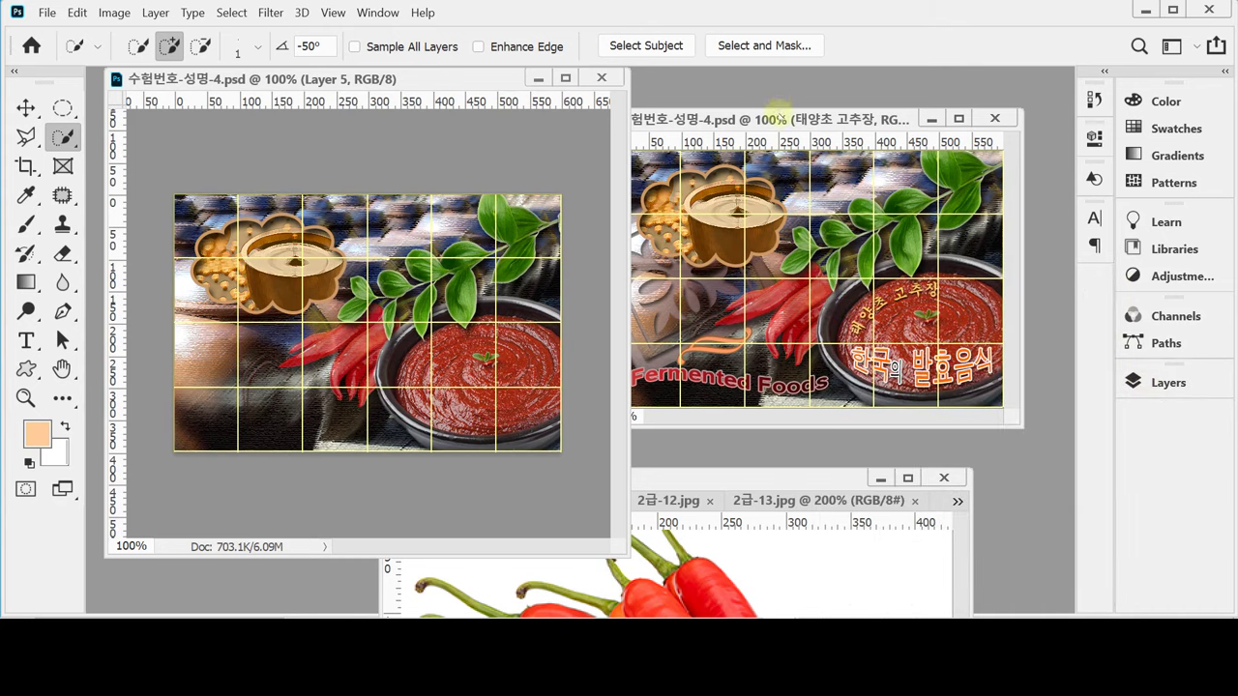
Move the reference window clear of the working document and choose the square-framed floral shape from the Ornaments set for the Custom Shape tool.
{"action": "left_click_drag", "start_coordinate": [779, 116], "coordinate": [810, 107]}
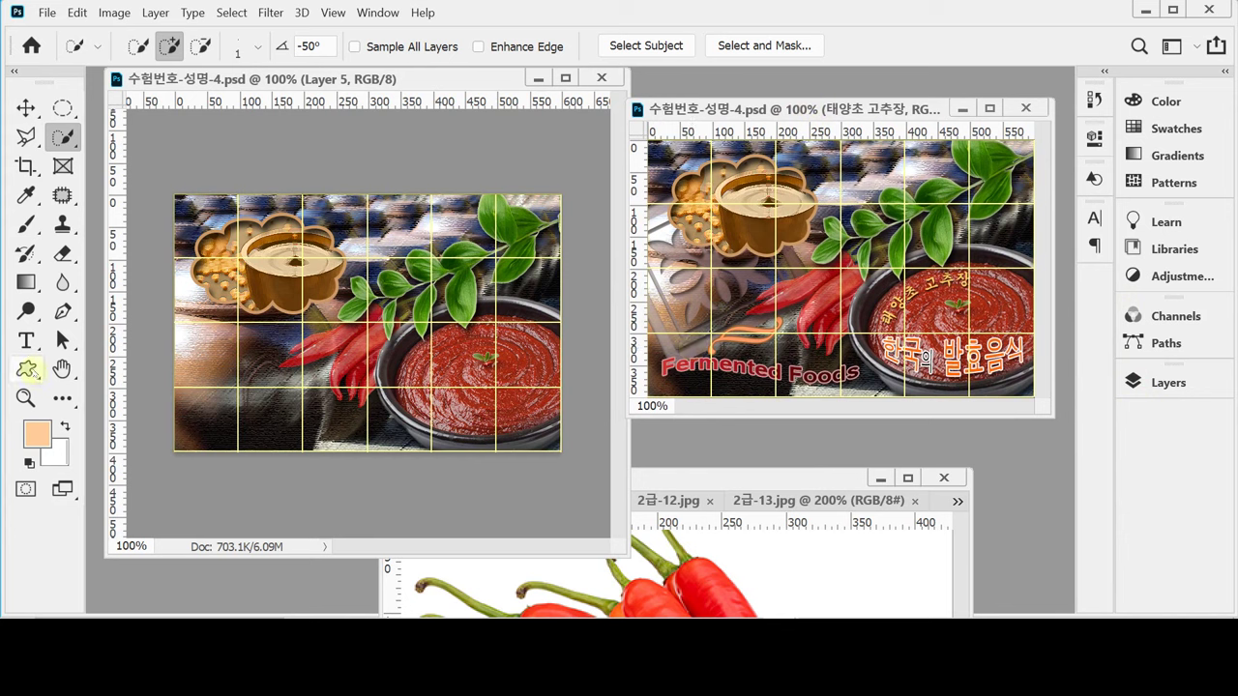
{"action": "left_click", "coordinate": [25, 367]}
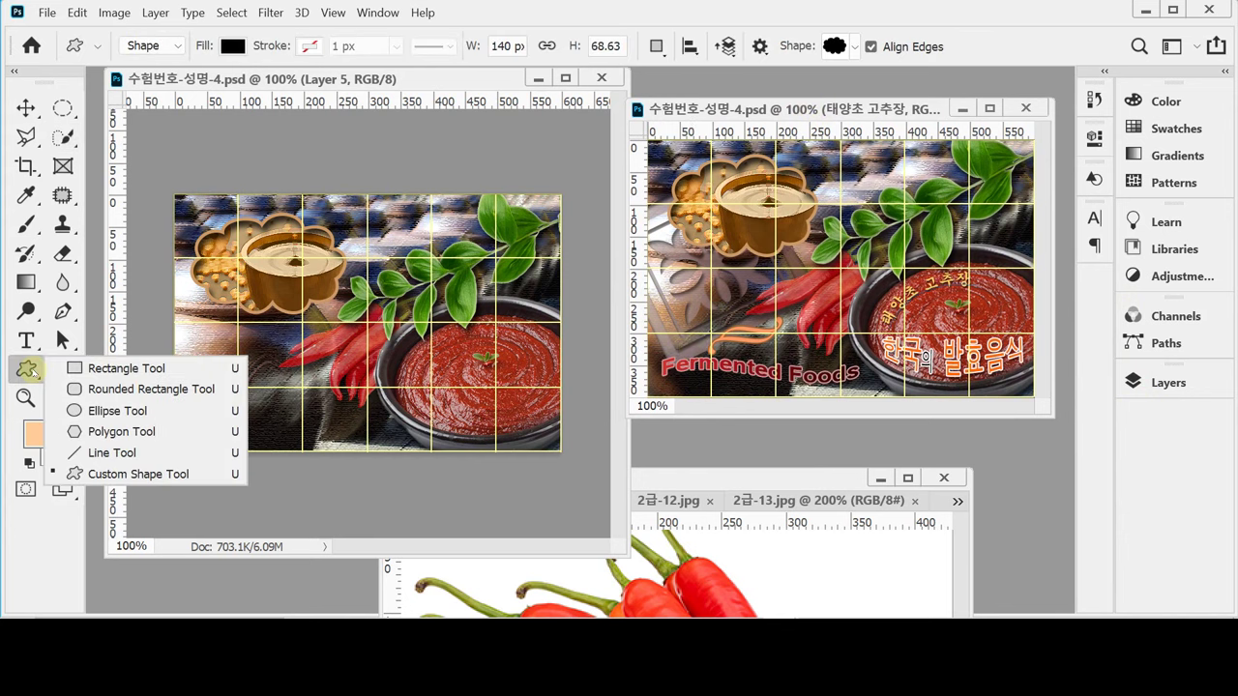
{"action": "left_click", "coordinate": [158, 477]}
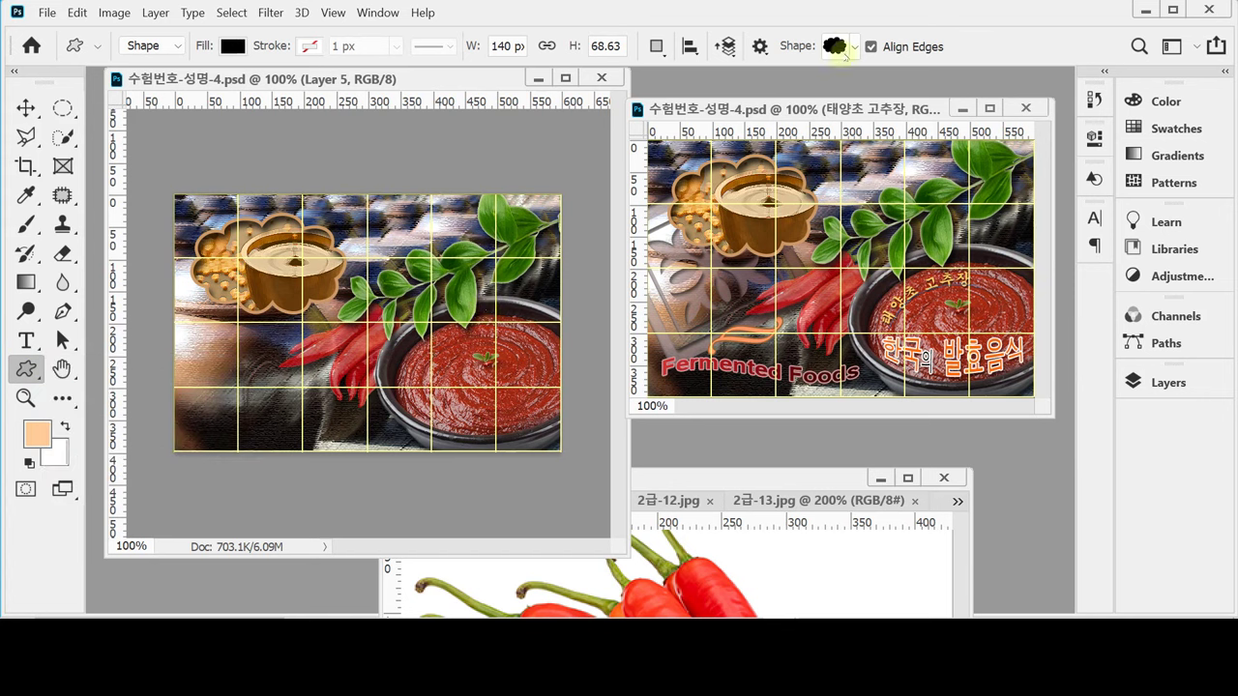
{"action": "left_click", "coordinate": [854, 47]}
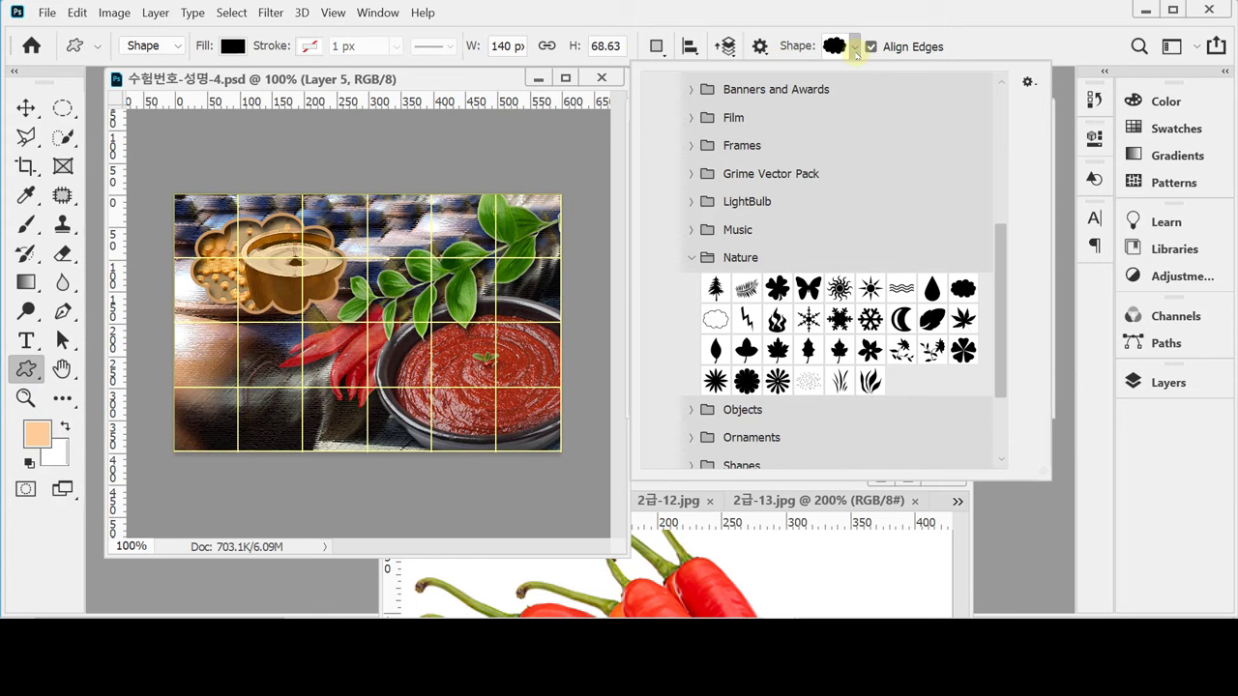
{"action": "left_click", "coordinate": [687, 259]}
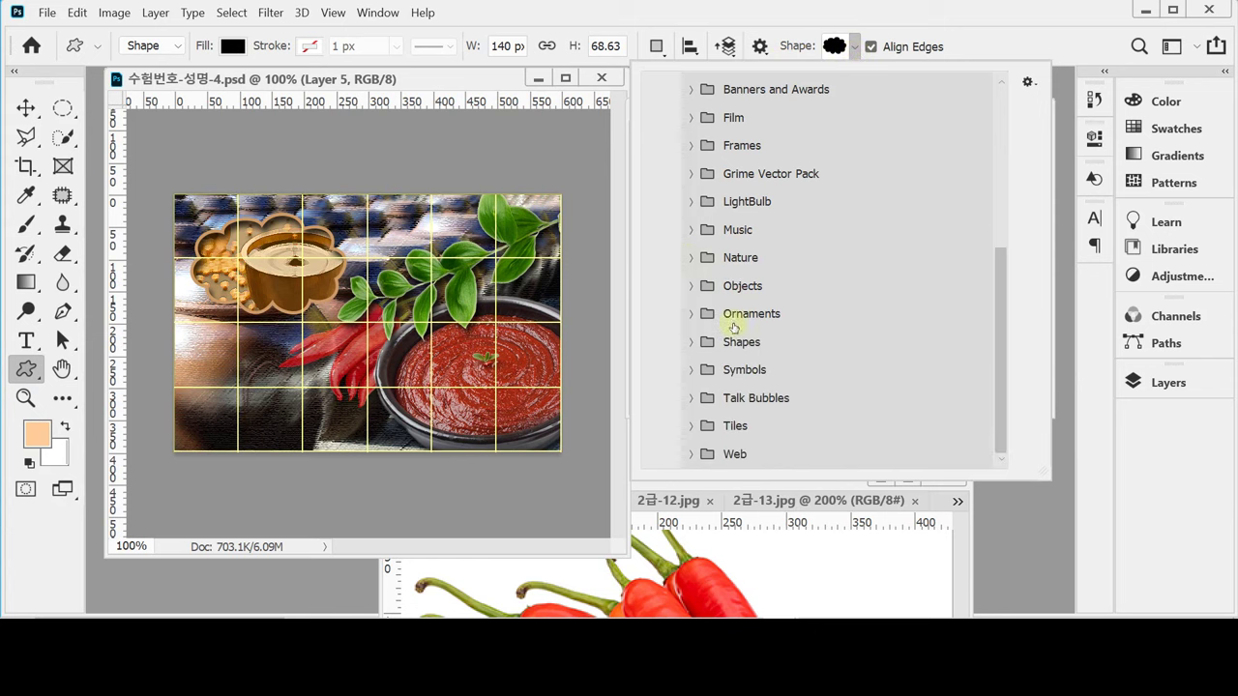
{"action": "left_click", "coordinate": [690, 313]}
{"action": "left_click_drag", "start_coordinate": [1000, 274], "coordinate": [1007, 319]}
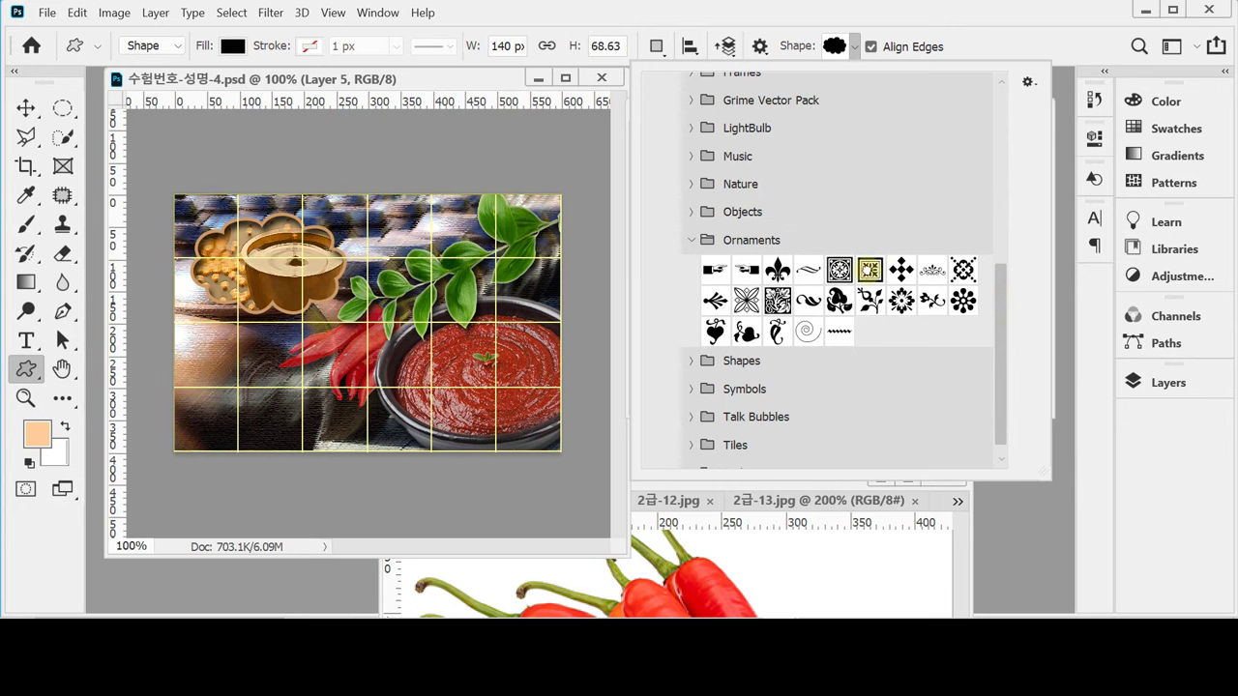
{"action": "left_click", "coordinate": [870, 270]}
{"action": "left_click", "coordinate": [965, 22]}
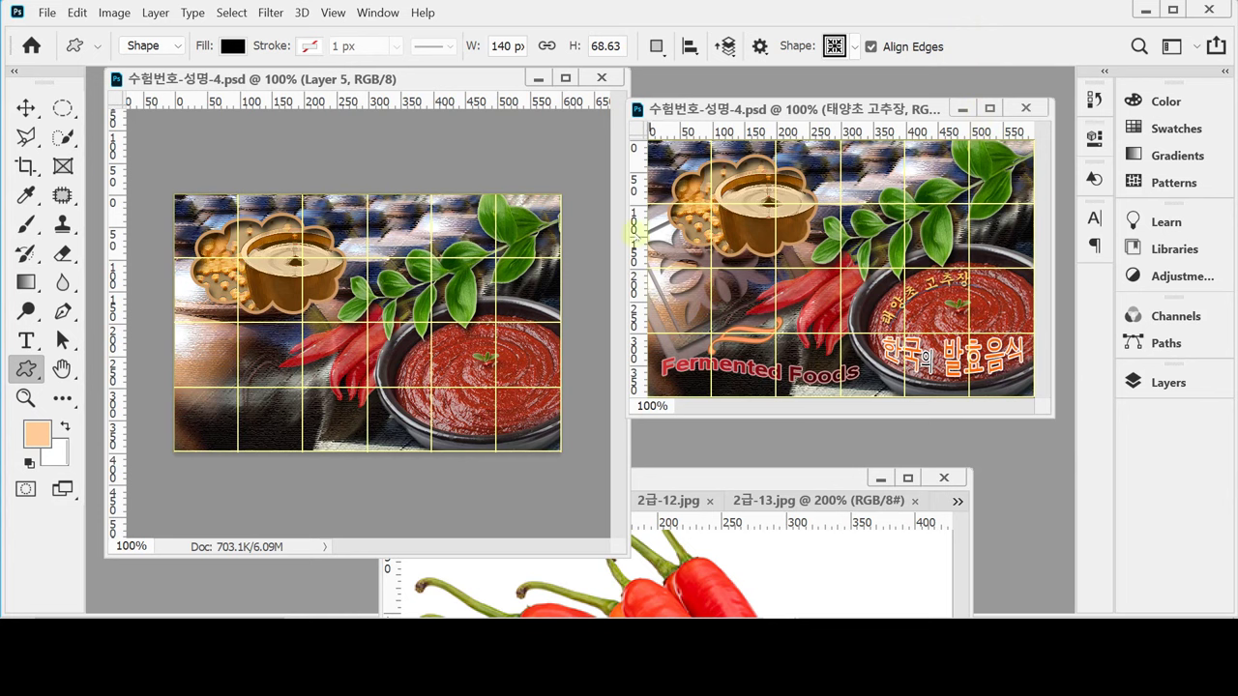
Shrink the working document's window and draw the framed ornament about 273 by 263 px over the composition's lower-left area.
{"action": "left_click_drag", "start_coordinate": [625, 555], "coordinate": [602, 462]}
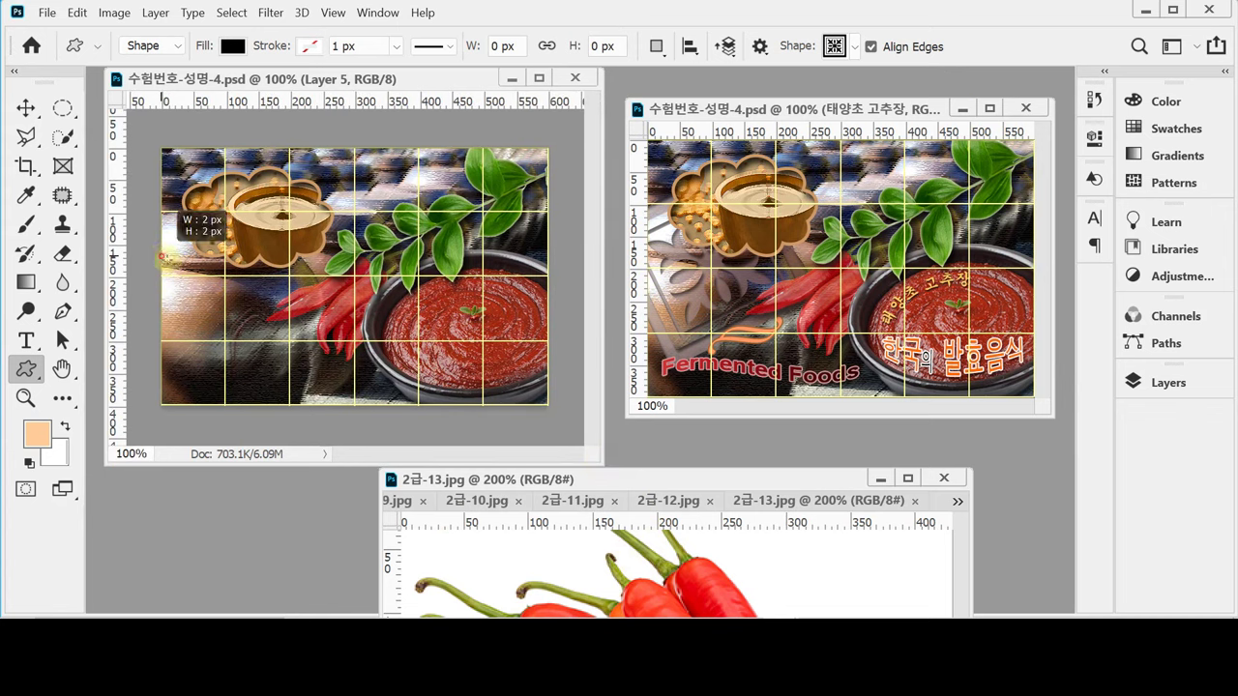
{"action": "left_click_drag", "start_coordinate": [162, 259], "coordinate": [354, 409]}
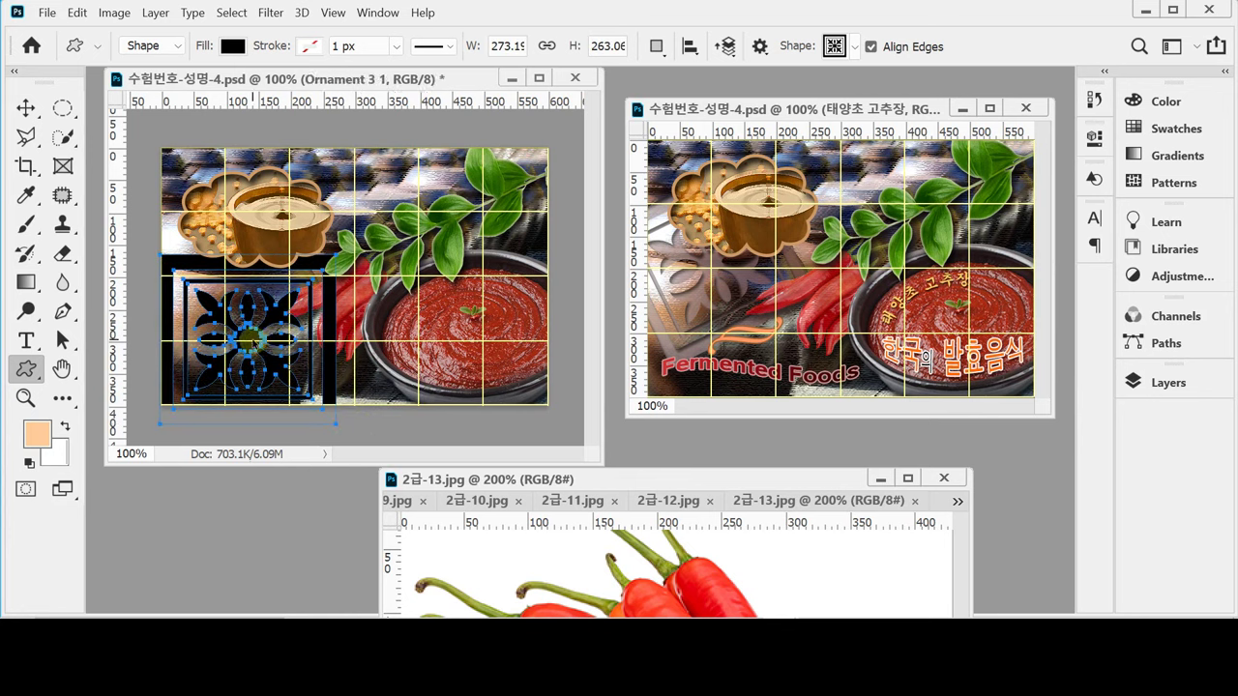
{"action": "left_click_drag", "start_coordinate": [249, 319], "coordinate": [251, 311]}
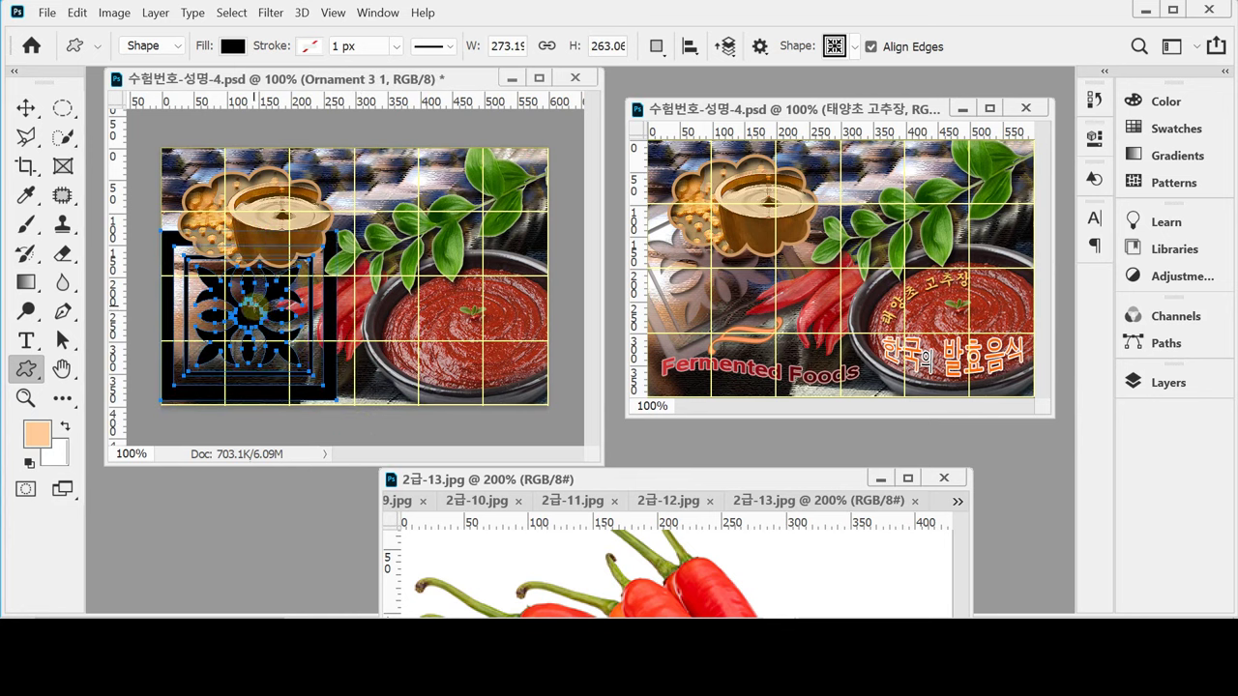
{"action": "left_click_drag", "start_coordinate": [252, 310], "coordinate": [255, 283]}
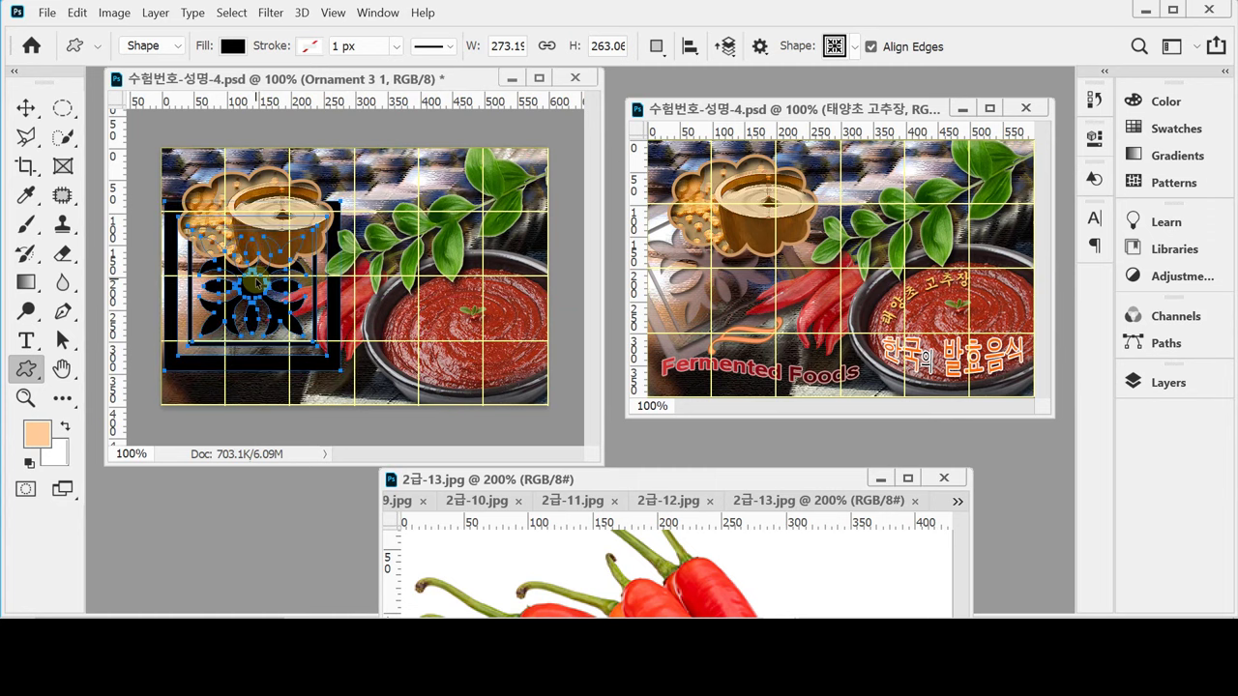
Enlarge the ornament shape to 297 by 285 px, reposition it around X 150, Y 233 px, and show the layer stack.
{"action": "key", "text": "ctrl+t"}
{"action": "left_click_drag", "start_coordinate": [338, 368], "coordinate": [352, 382]}
{"action": "left_click_drag", "start_coordinate": [333, 312], "coordinate": [329, 331]}
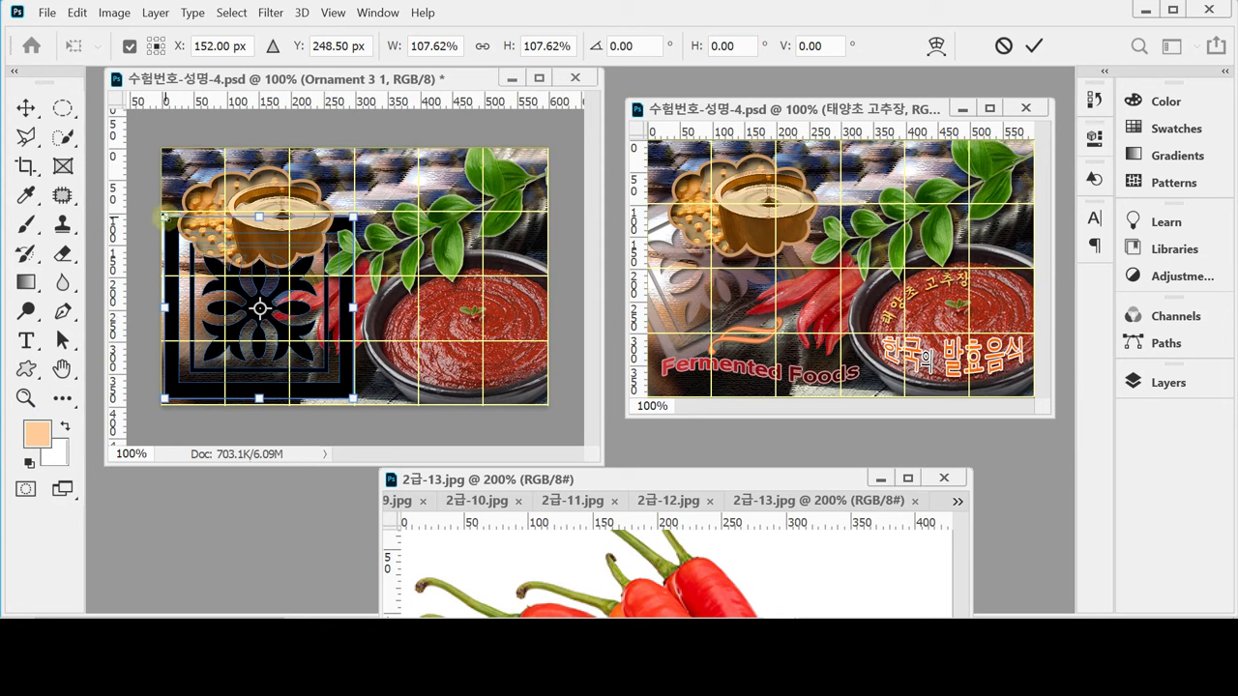
{"action": "left_click_drag", "start_coordinate": [272, 398], "coordinate": [269, 384]}
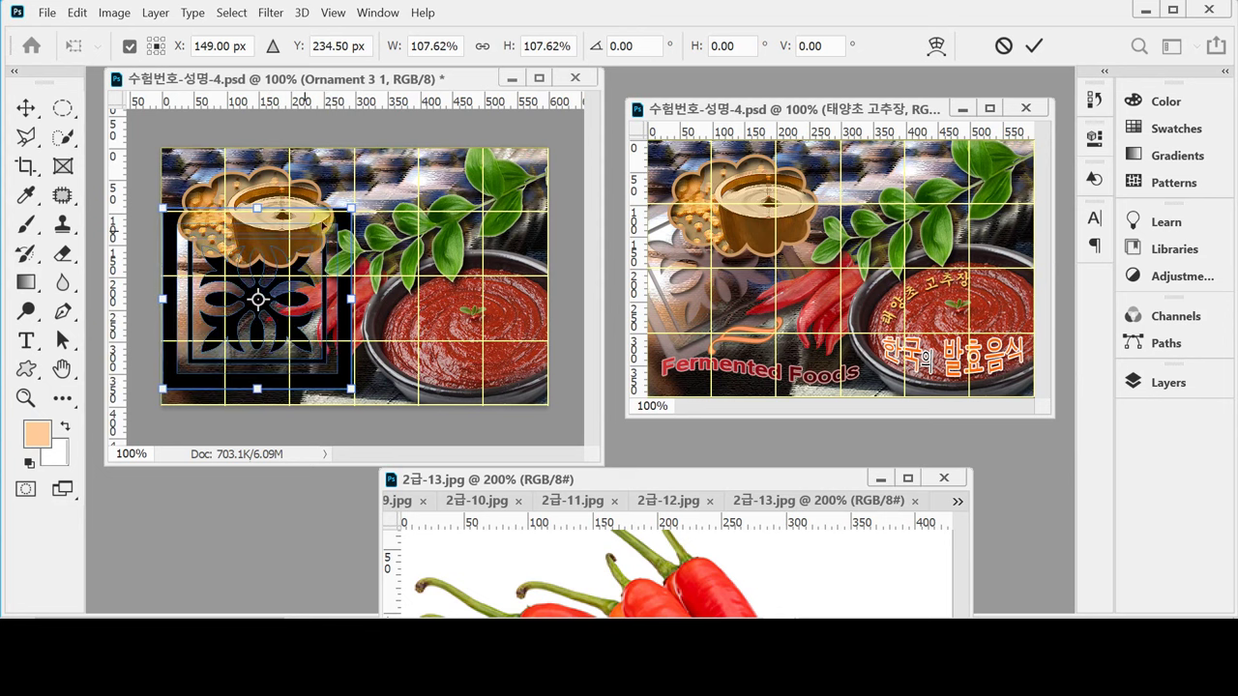
{"action": "left_click_drag", "start_coordinate": [351, 207], "coordinate": [354, 205]}
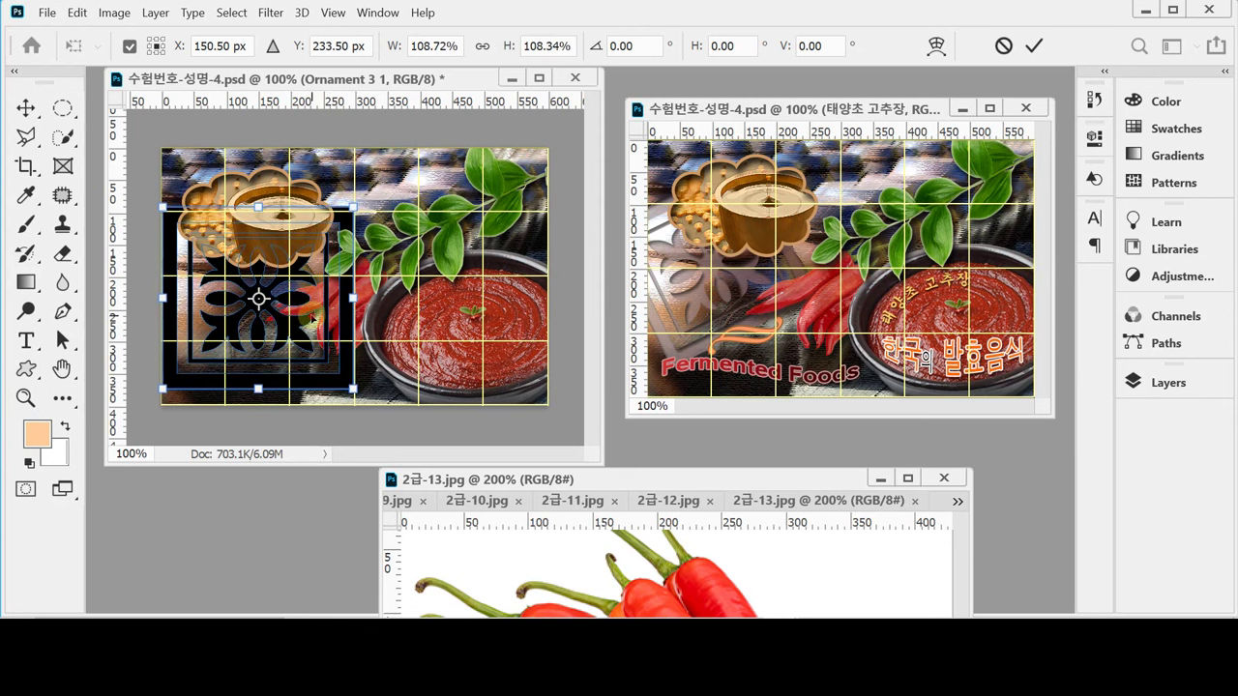
{"action": "key", "text": "Return"}
{"action": "key", "text": "u"}
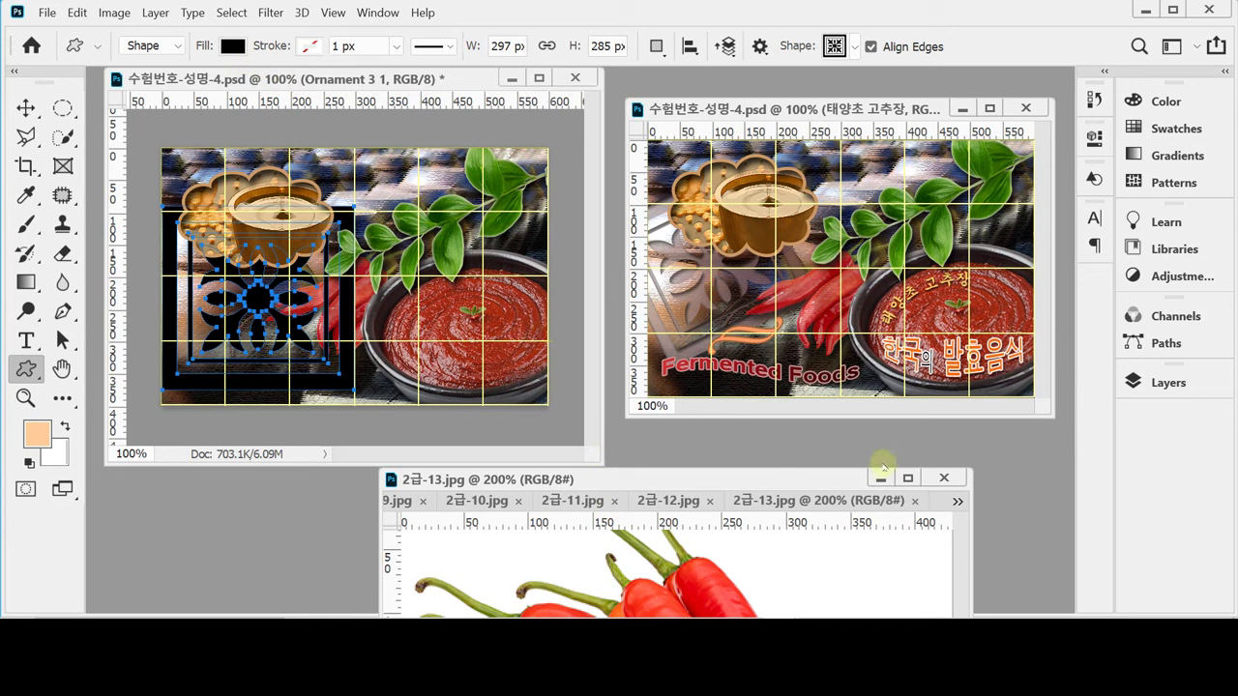
{"action": "left_click", "coordinate": [1141, 382]}
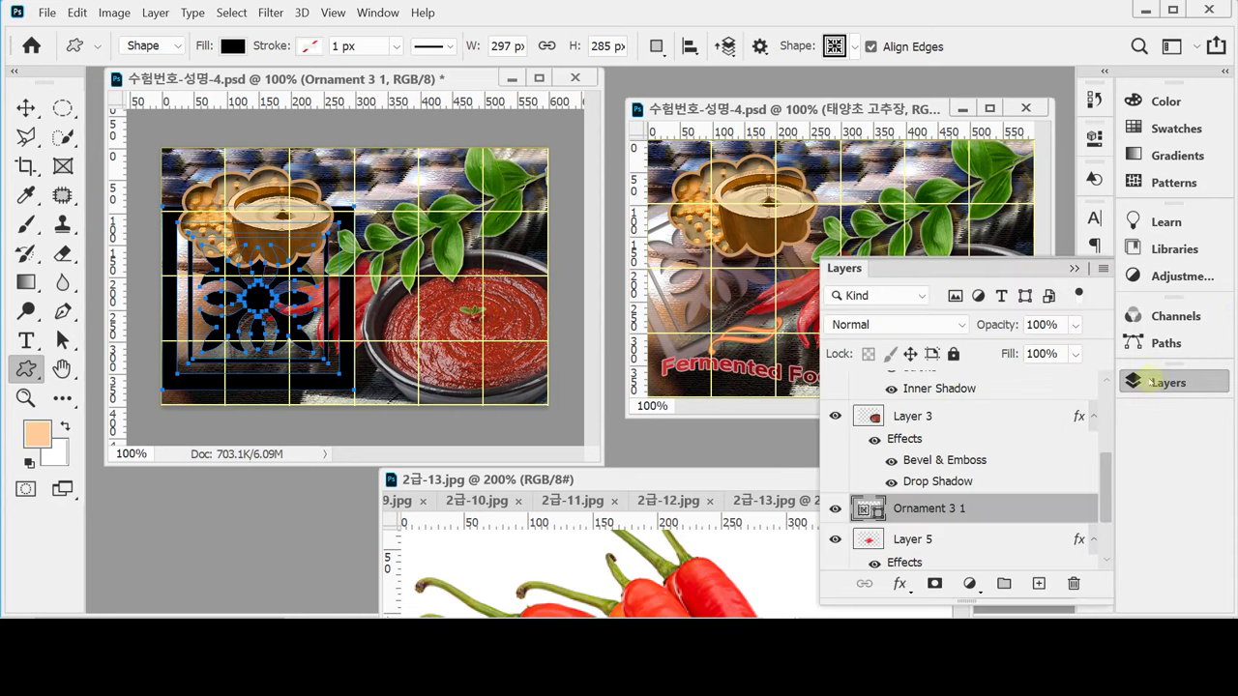
Add an Inner Shadow to the framed ornament layer with a distance of 5 px and a size of 5 px.
{"action": "left_click", "coordinate": [899, 584]}
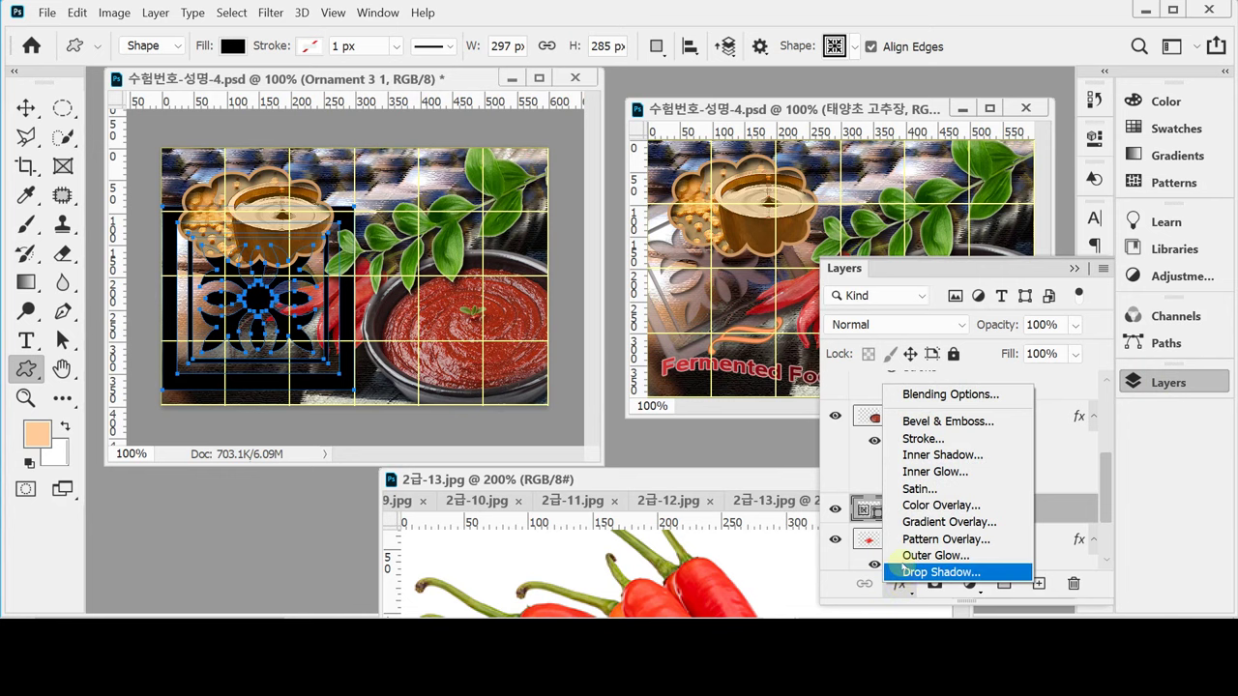
{"action": "left_click", "coordinate": [934, 455]}
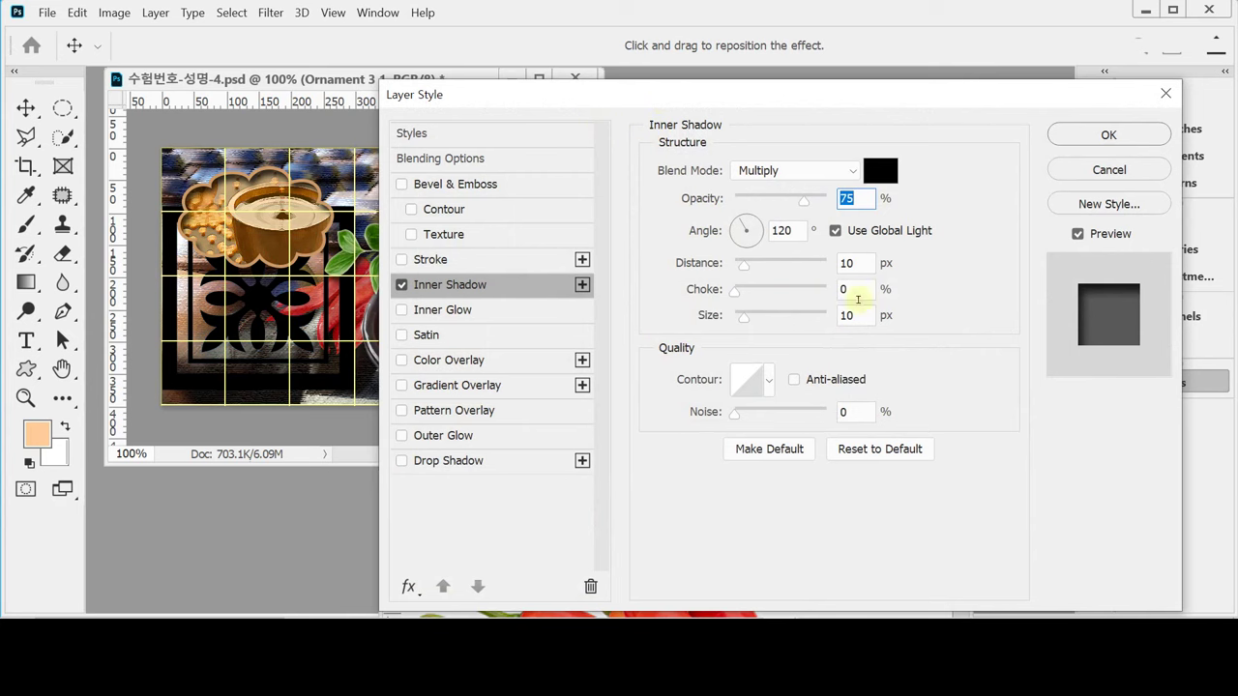
{"action": "left_click", "coordinate": [838, 263]}
{"action": "type", "text": "5"}
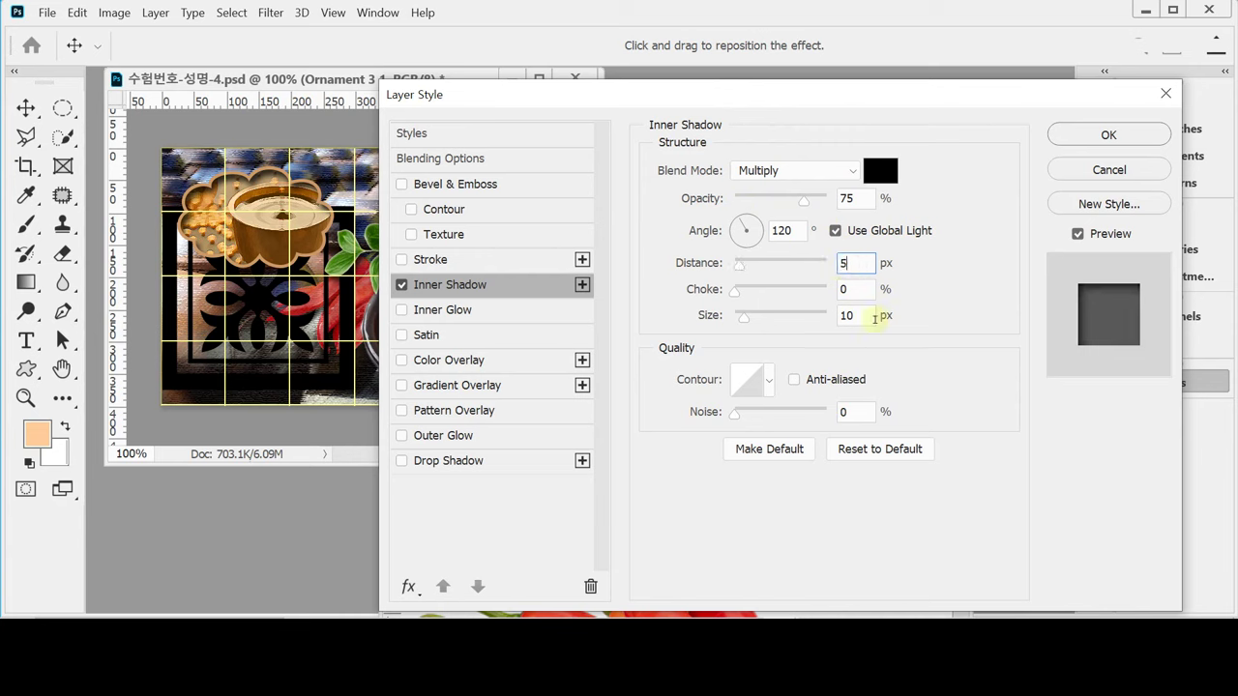
{"action": "left_click", "coordinate": [862, 315]}
{"action": "type", "text": "5"}
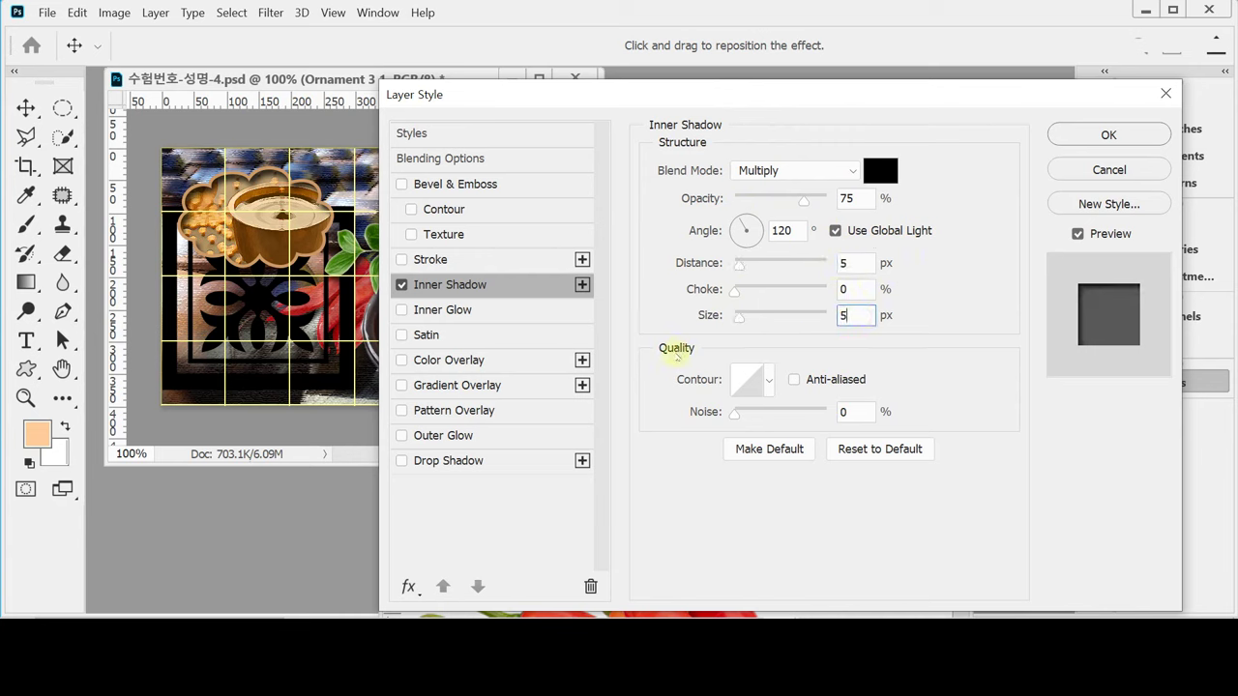
Enable a Gradient Overlay on the ornament and set the gradient's starting colour stop to #663333.
{"action": "left_click", "coordinate": [462, 387]}
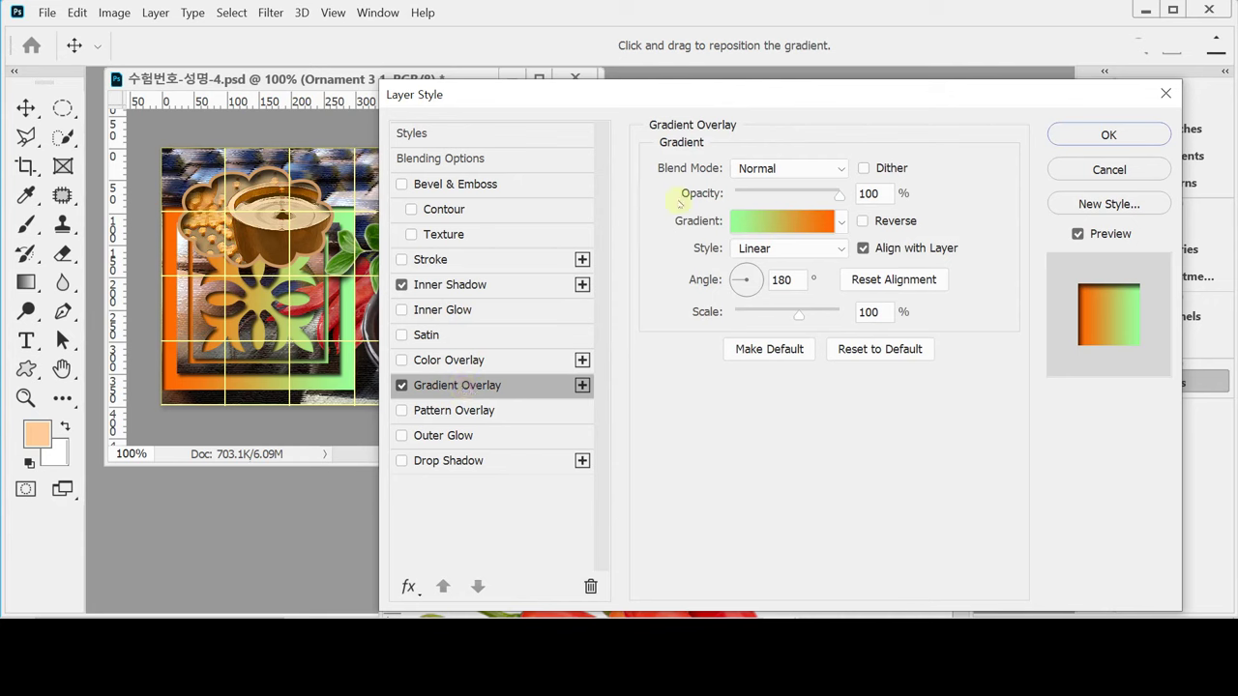
{"action": "left_click", "coordinate": [788, 228]}
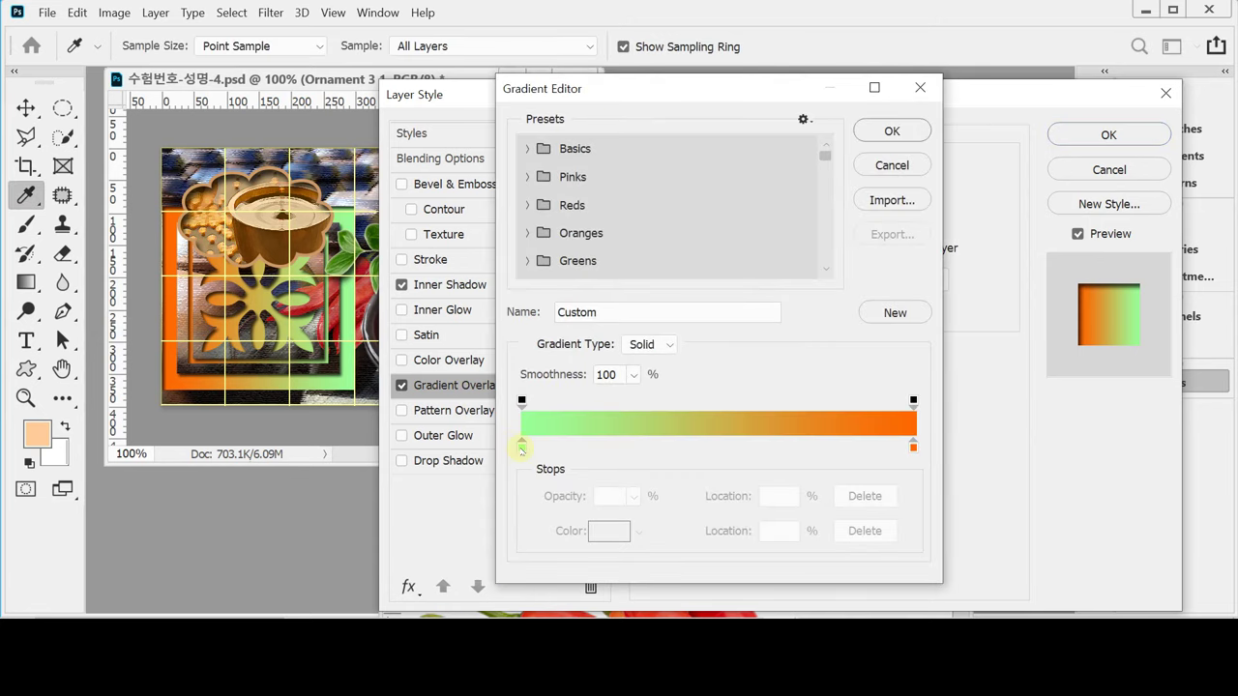
{"action": "left_click", "coordinate": [521, 445]}
{"action": "left_click", "coordinate": [608, 530]}
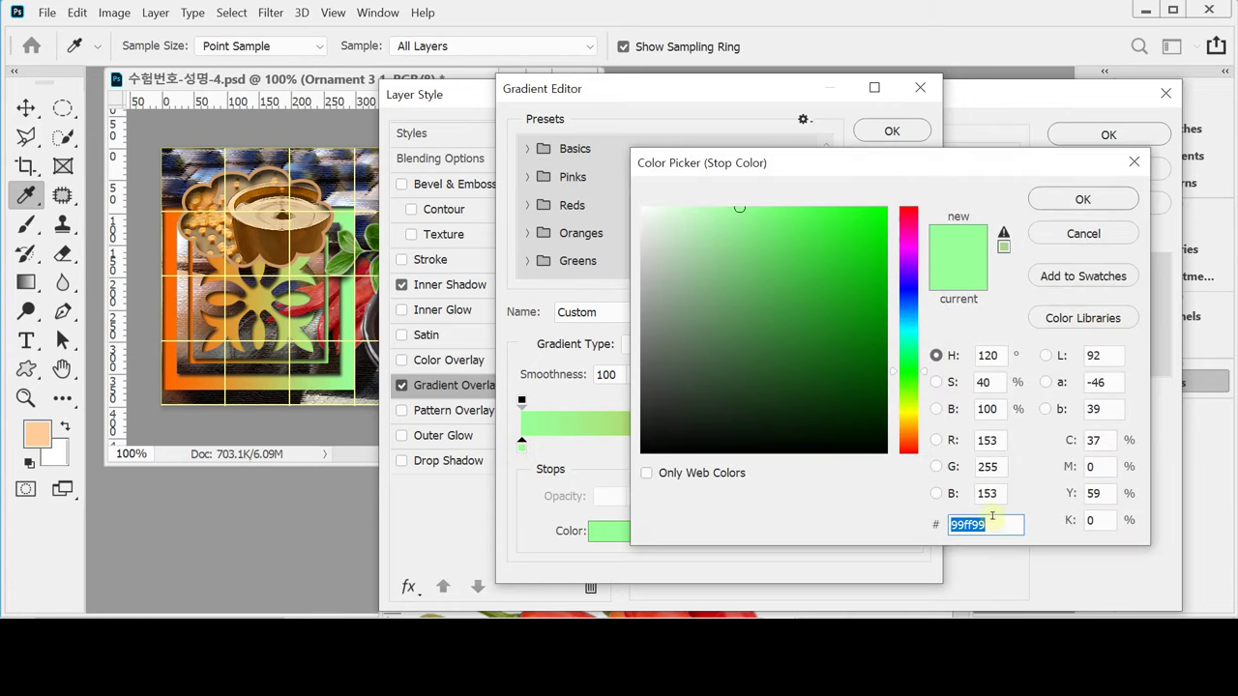
{"action": "type", "text": "633"}
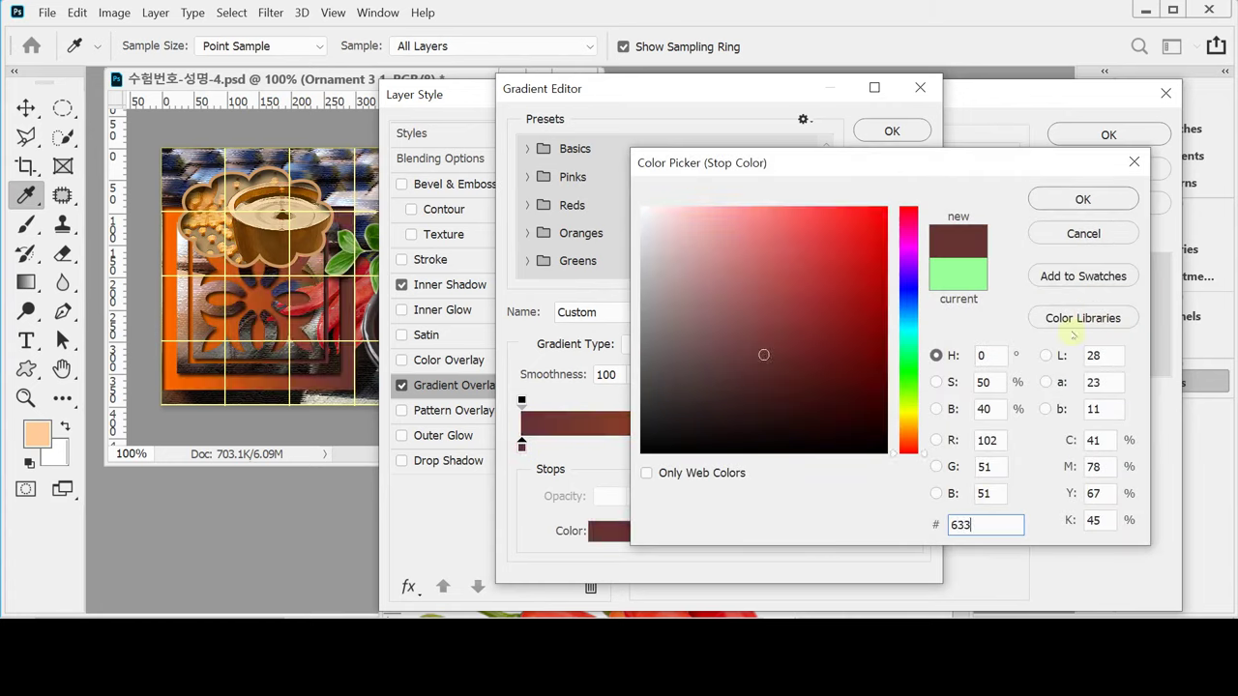
{"action": "left_click", "coordinate": [1039, 199]}
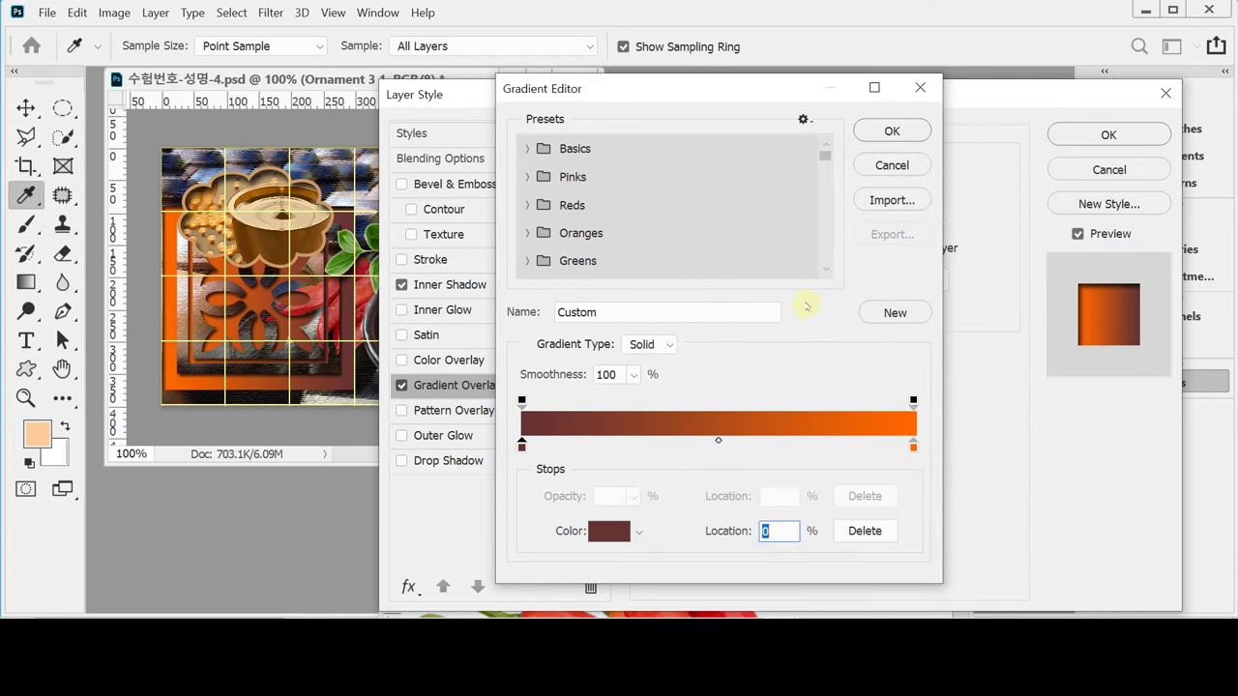
Set the gradient's end colour stop to #cccccc and accept the edited gradient.
{"action": "left_click", "coordinate": [913, 448]}
{"action": "double_click", "coordinate": [913, 449]}
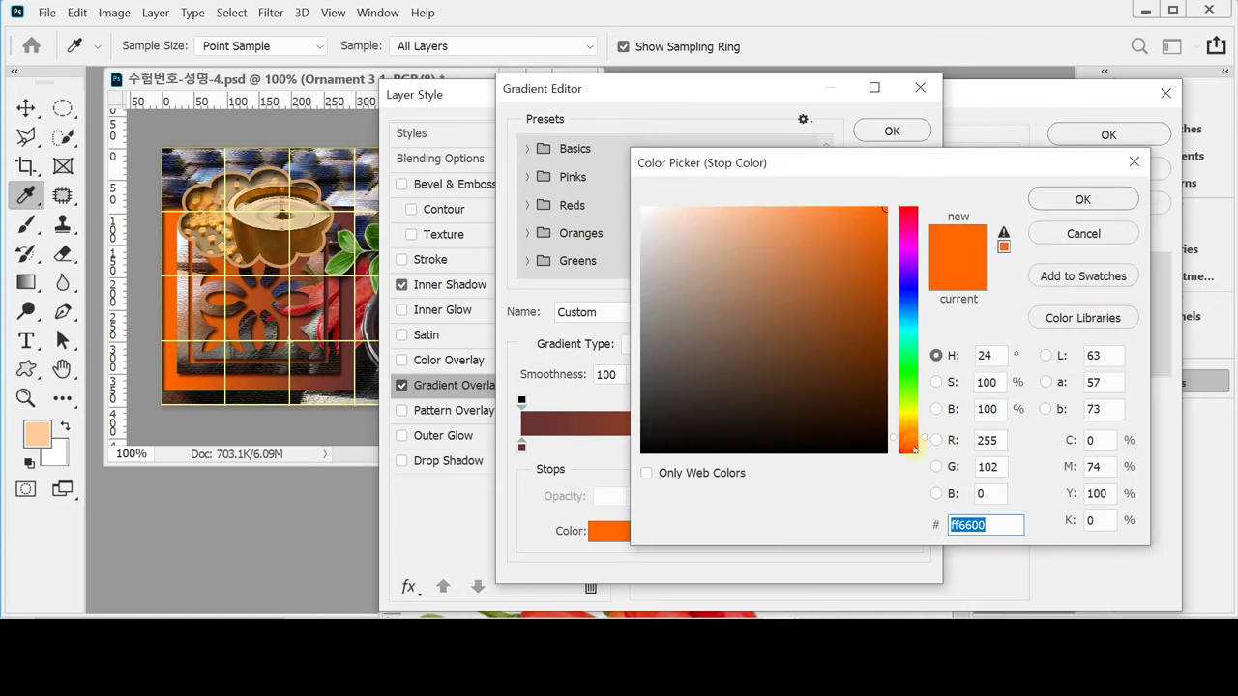
{"action": "type", "text": "ccc"}
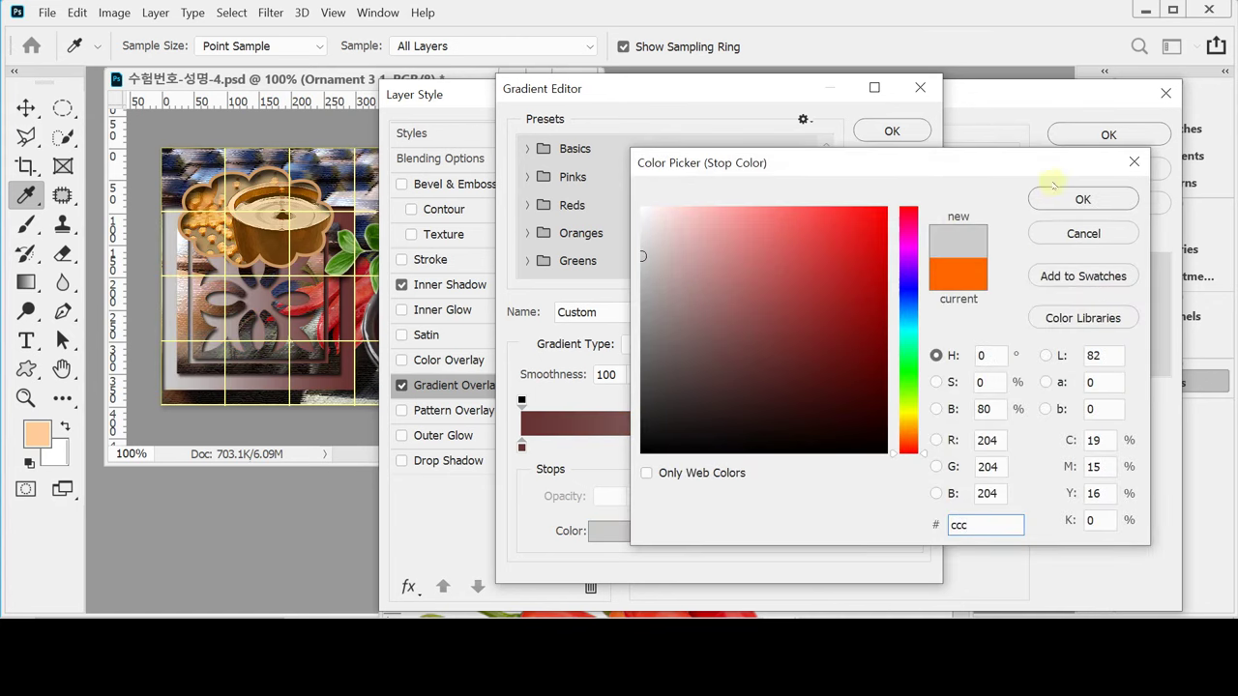
{"action": "left_click", "coordinate": [1050, 199]}
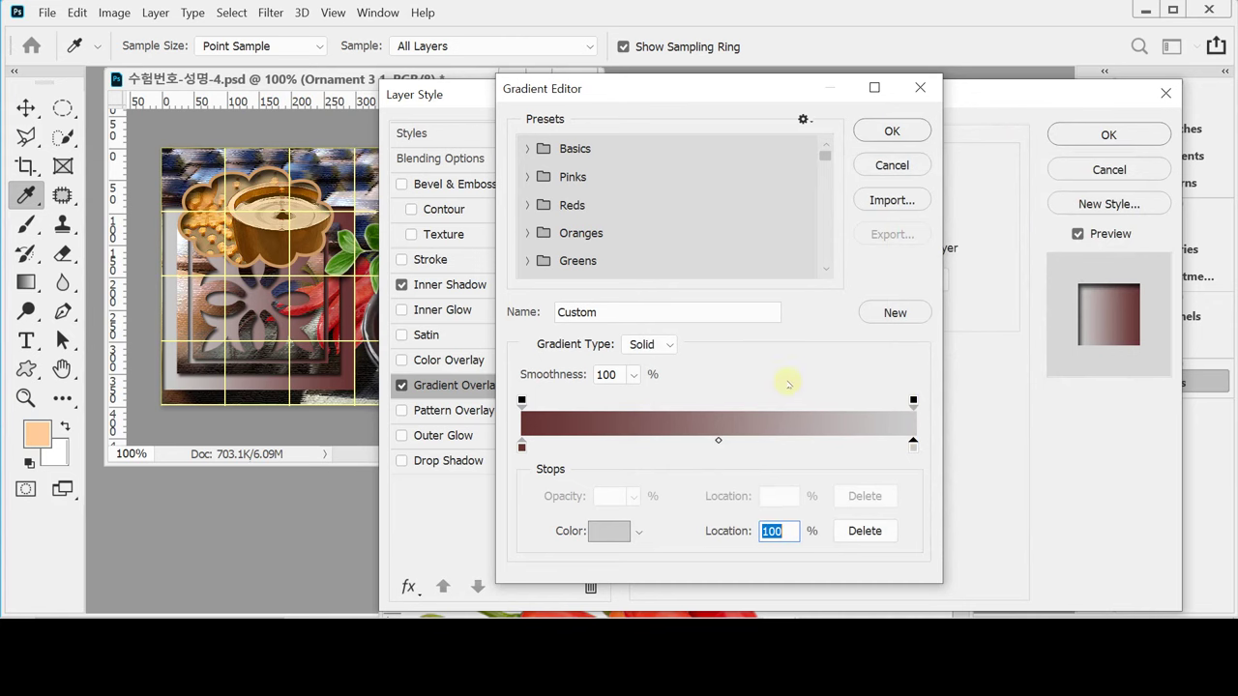
{"action": "left_click", "coordinate": [891, 131]}
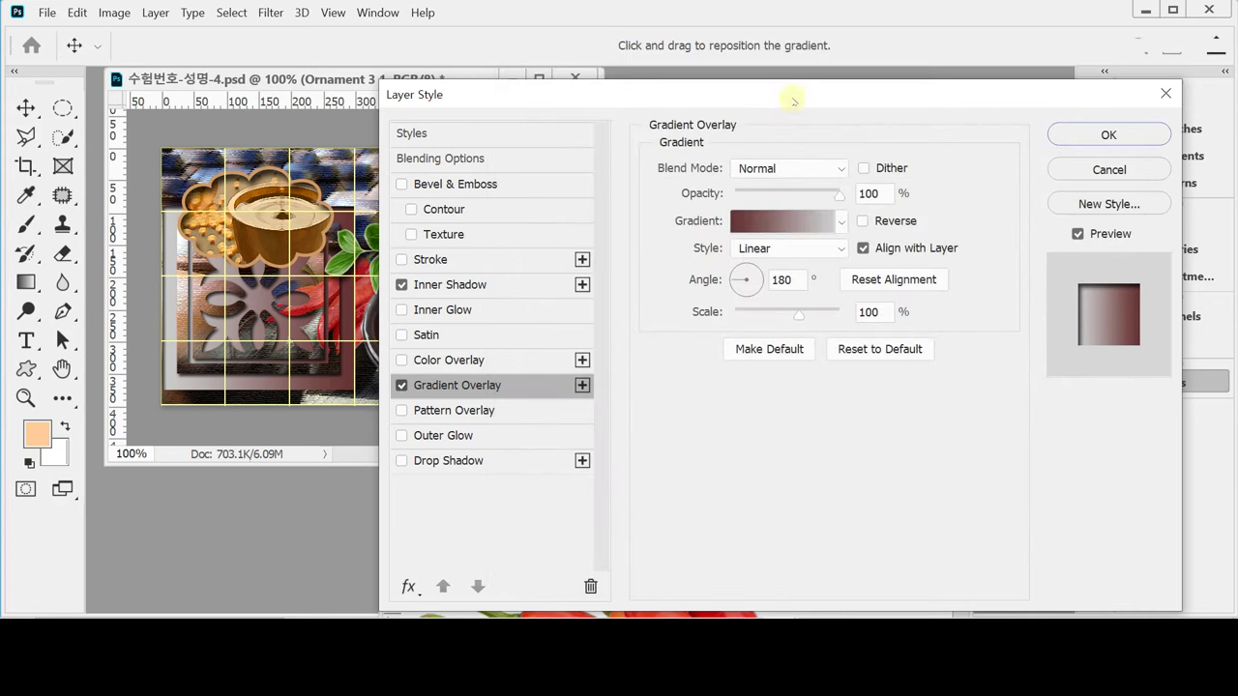
Set the Gradient Overlay's scale to 150% and apply the layer style to the ornament.
{"action": "left_click_drag", "start_coordinate": [789, 102], "coordinate": [787, 273]}
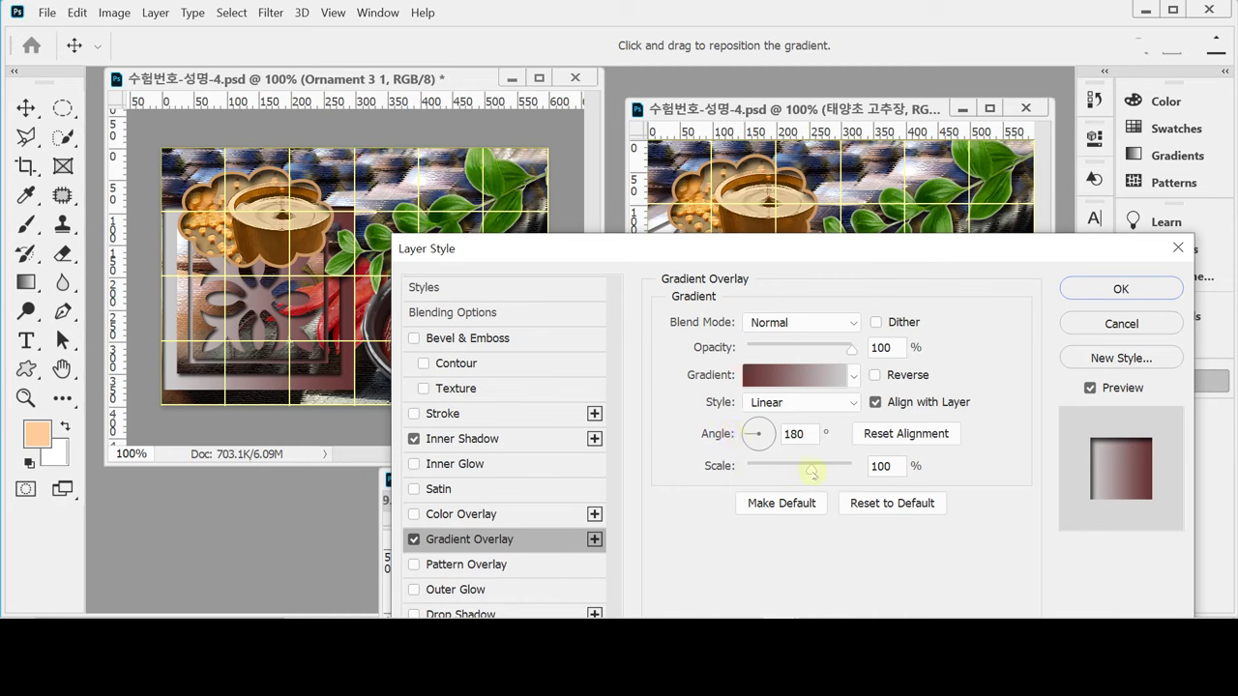
{"action": "mouse_move", "coordinate": [811, 470]}
{"action": "left_mouse_down"}
{"action": "mouse_move", "coordinate": [786, 470]}
{"action": "mouse_move", "coordinate": [815, 471]}
{"action": "left_mouse_up"}
{"action": "left_click_drag", "start_coordinate": [815, 471], "coordinate": [830, 471]}
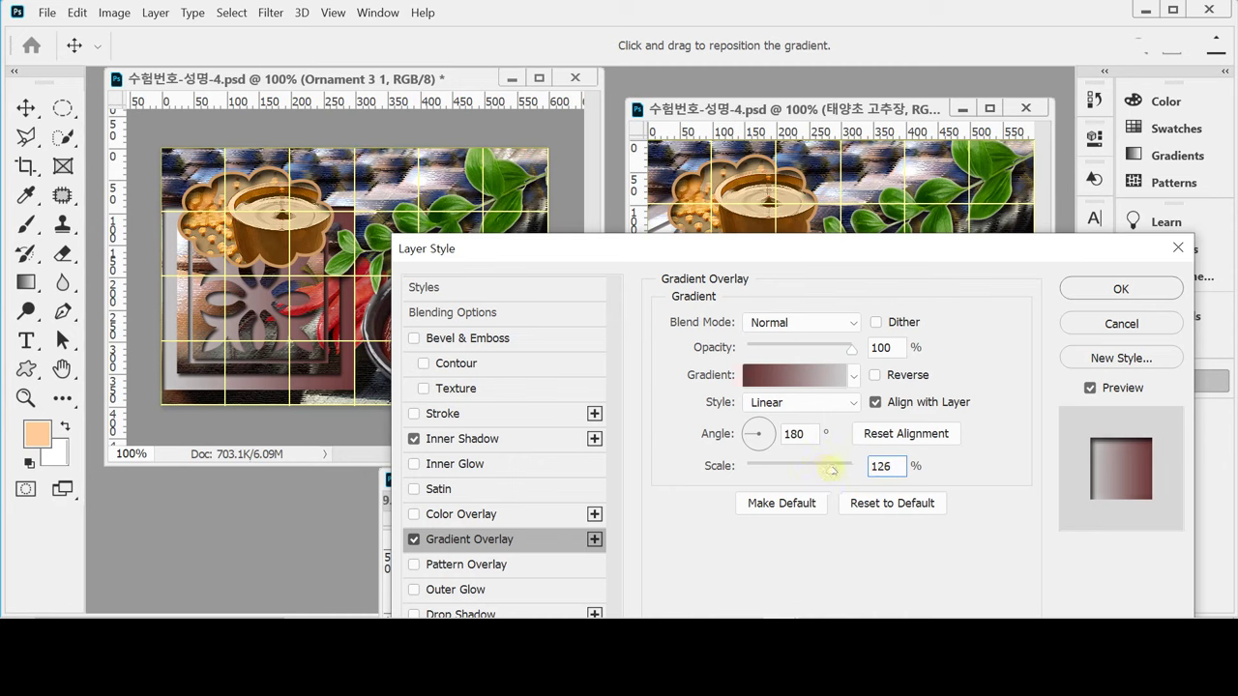
{"action": "double_click", "coordinate": [882, 466]}
{"action": "type", "text": "150"}
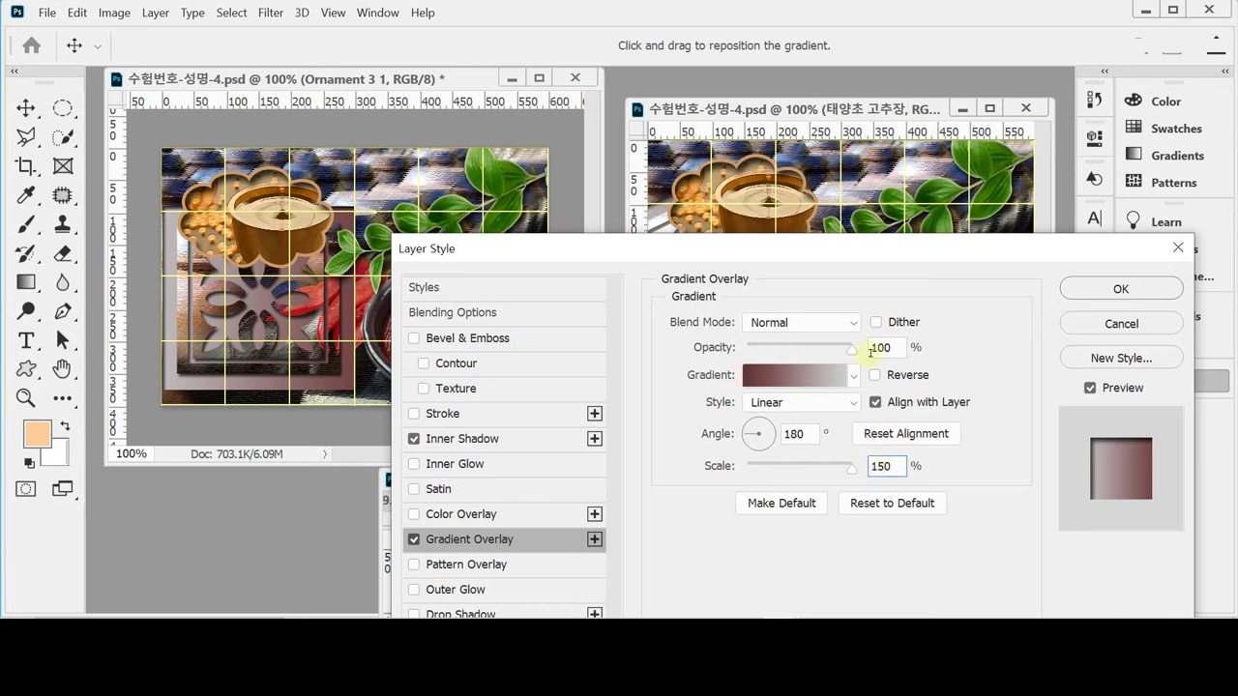
{"action": "left_click", "coordinate": [1084, 294]}
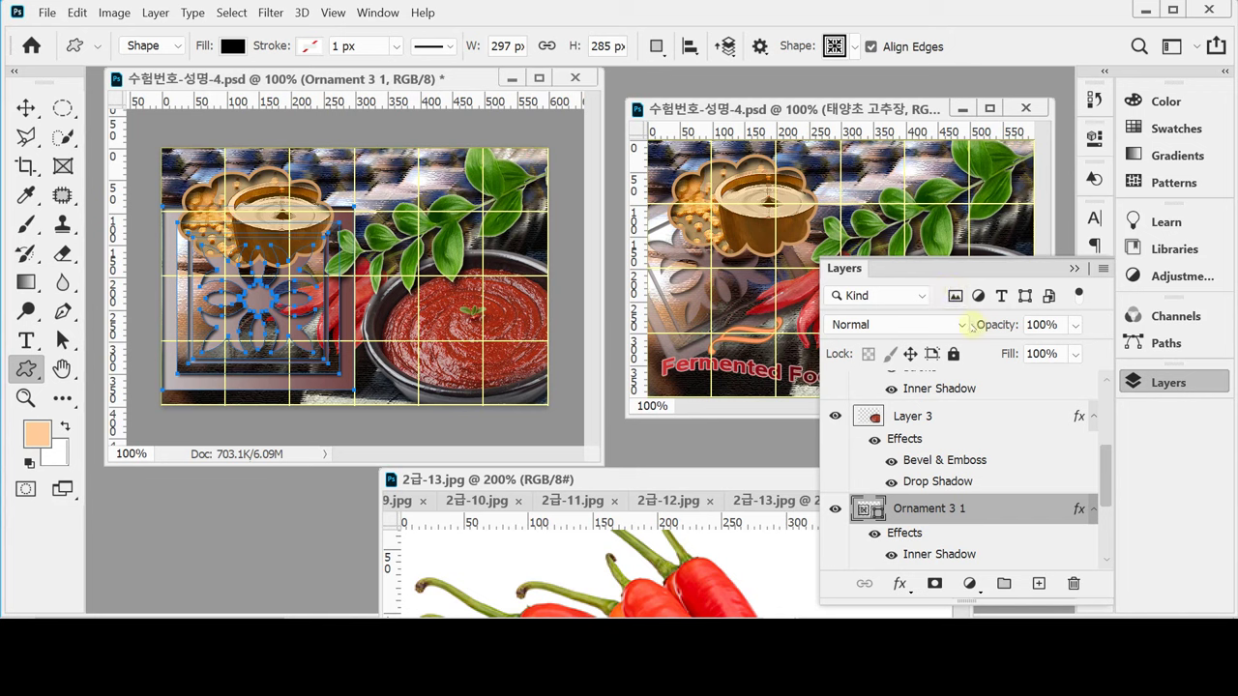
Set the framed ornament layer's opacity to 70% and hide its path outline.
{"action": "left_click", "coordinate": [989, 328]}
{"action": "type", "text": "70"}
{"action": "key", "text": "Return"}
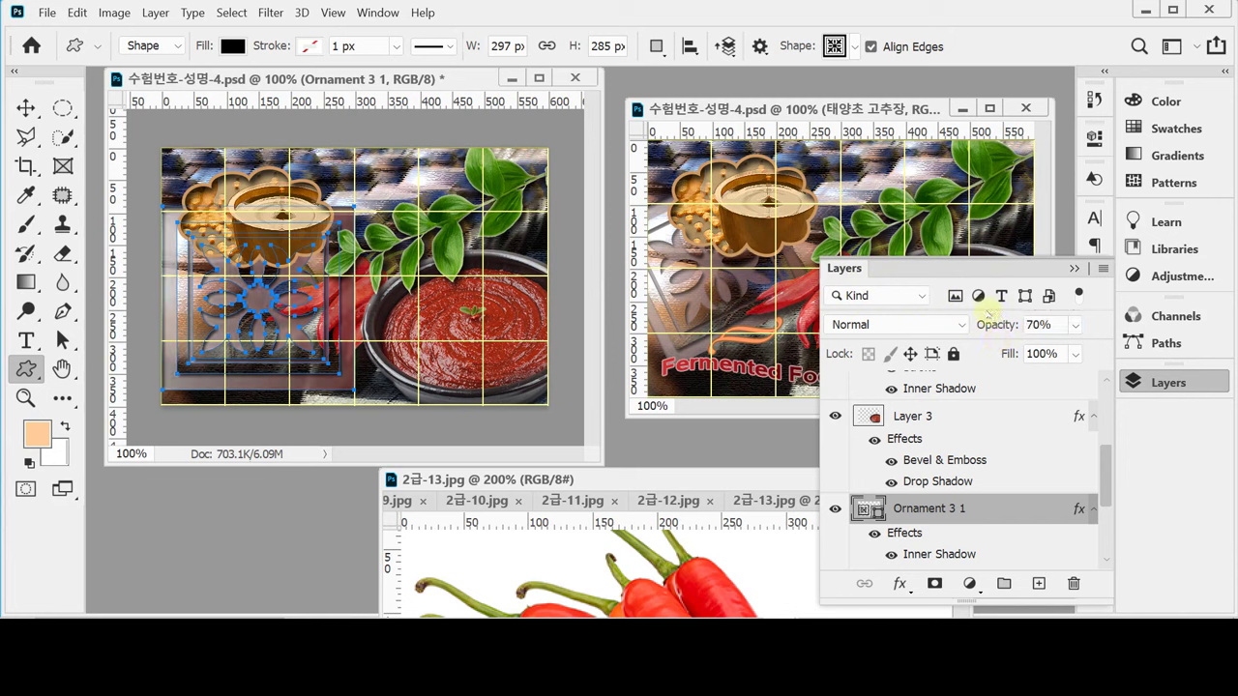
{"action": "key", "text": "Return"}
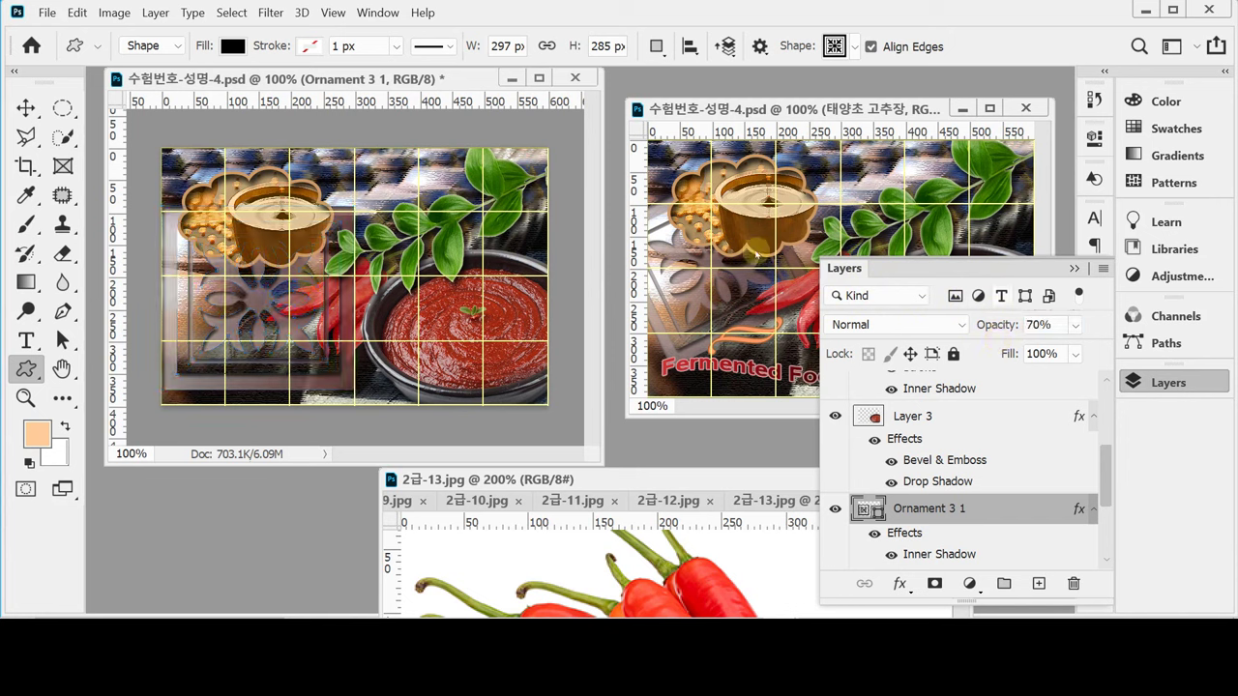
Free-transform the framed ornament to about 62.6° rotation and 88.7% scale, positioned around X 102, Y 199 px.
{"action": "key", "text": "ctrl+t"}
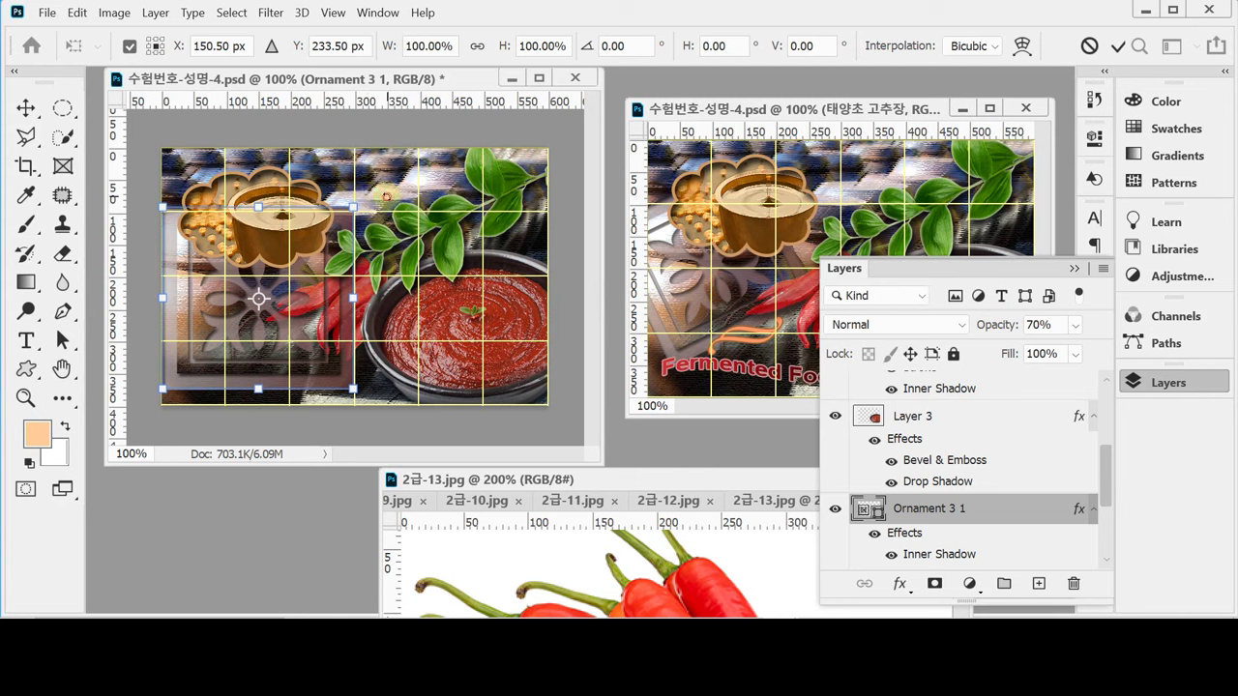
{"action": "left_click_drag", "start_coordinate": [386, 196], "coordinate": [412, 317]}
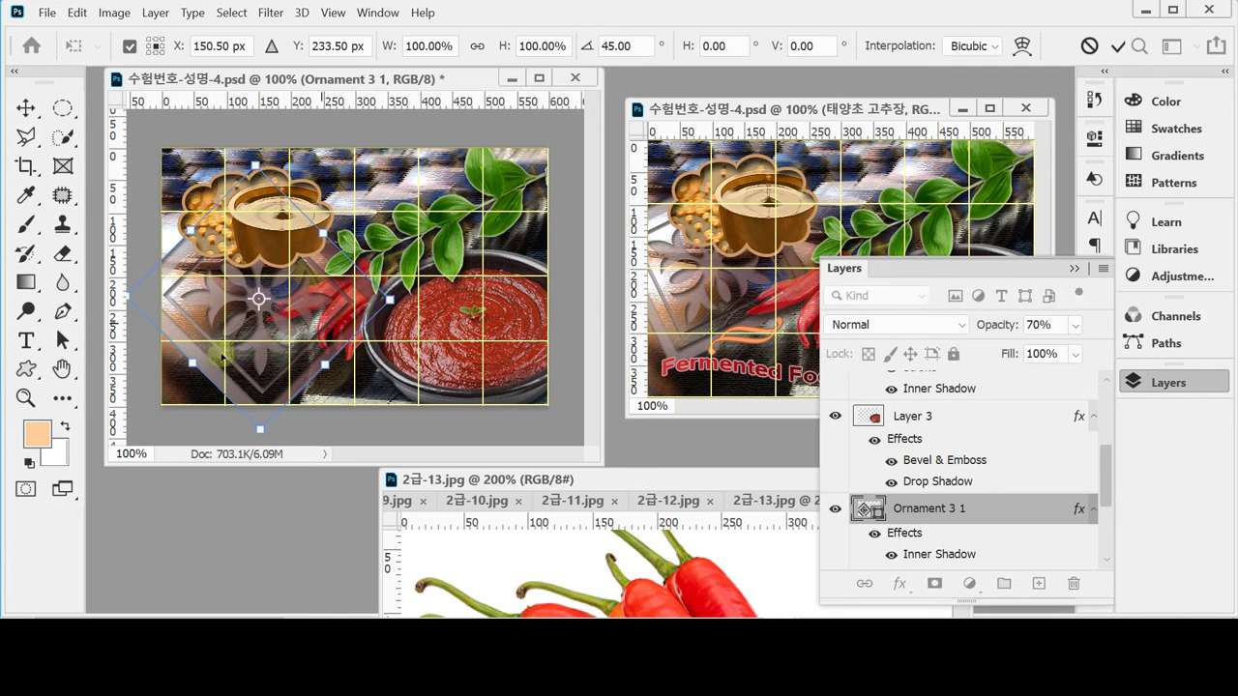
{"action": "left_click_drag", "start_coordinate": [232, 382], "coordinate": [219, 355]}
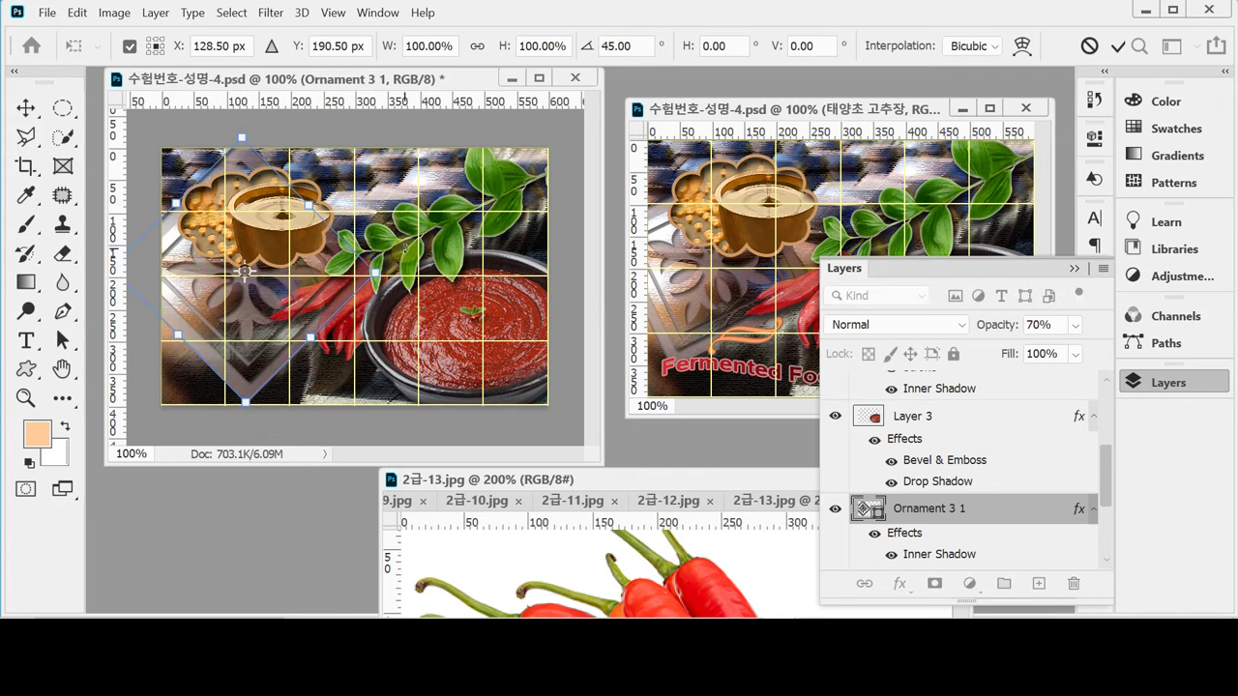
{"action": "left_click_drag", "start_coordinate": [404, 250], "coordinate": [413, 300]}
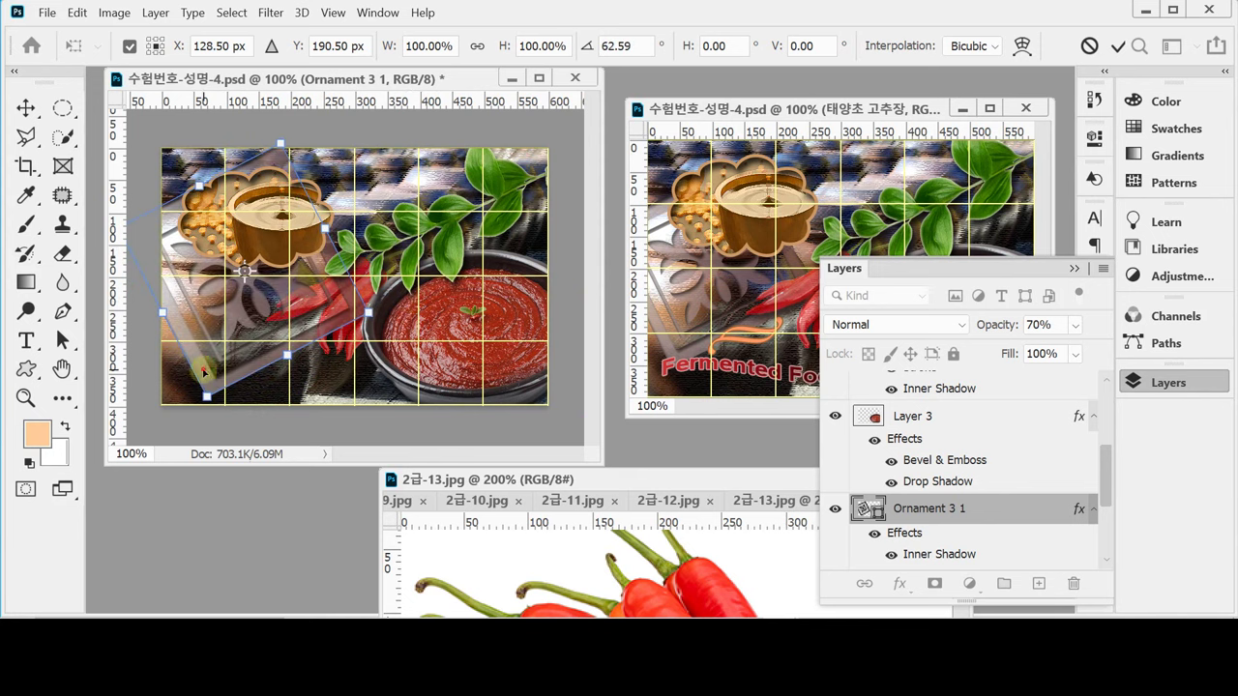
{"action": "left_click_drag", "start_coordinate": [214, 382], "coordinate": [193, 363]}
{"action": "left_click_drag", "start_coordinate": [263, 131], "coordinate": [258, 157]}
{"action": "mouse_move", "coordinate": [322, 309]}
{"action": "left_mouse_down"}
{"action": "mouse_move", "coordinate": [365, 316]}
{"action": "mouse_move", "coordinate": [333, 295]}
{"action": "left_mouse_up"}
{"action": "left_click_drag", "start_coordinate": [265, 144], "coordinate": [267, 170]}
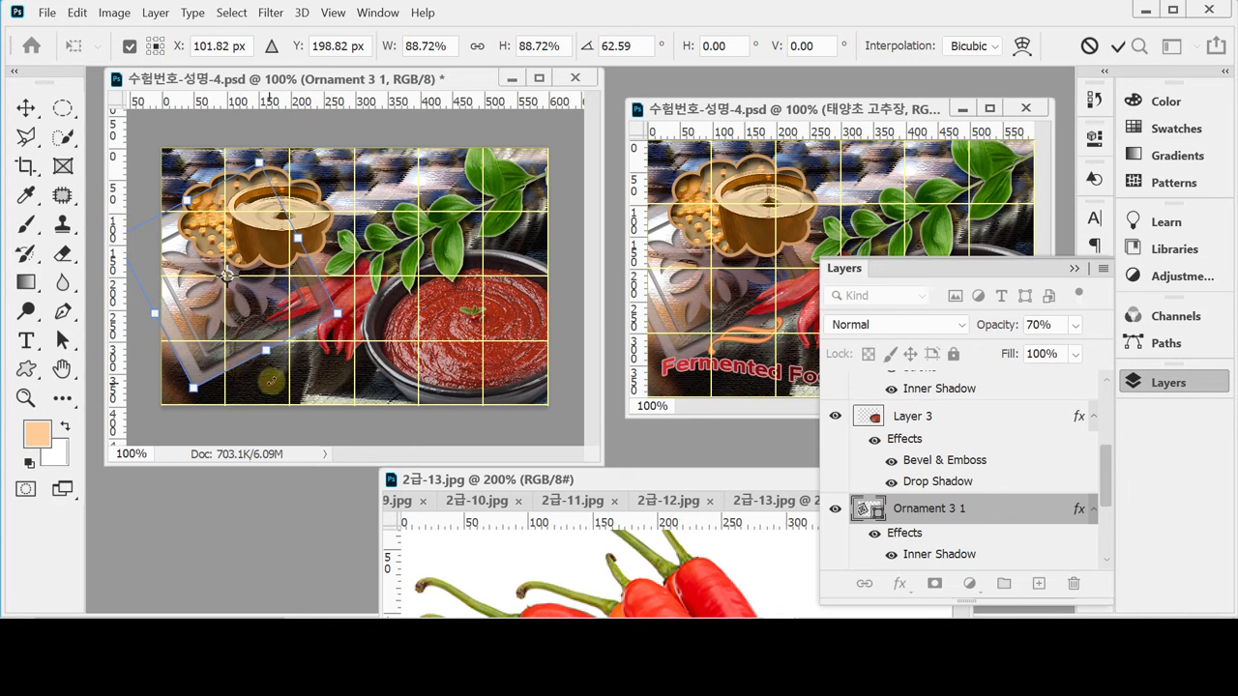
Rotate the ornament to about -33°, place its layer beneath Layer 5, and save the document.
{"action": "left_click_drag", "start_coordinate": [271, 382], "coordinate": [313, 203]}
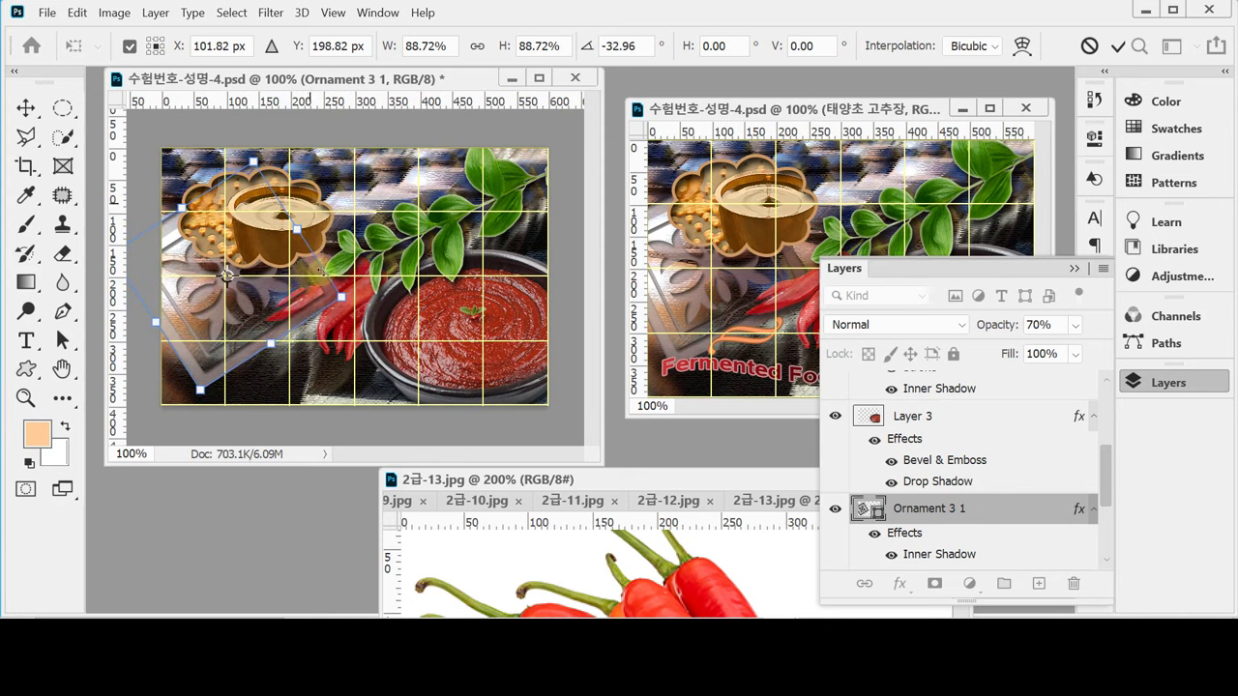
{"action": "key", "text": "u"}
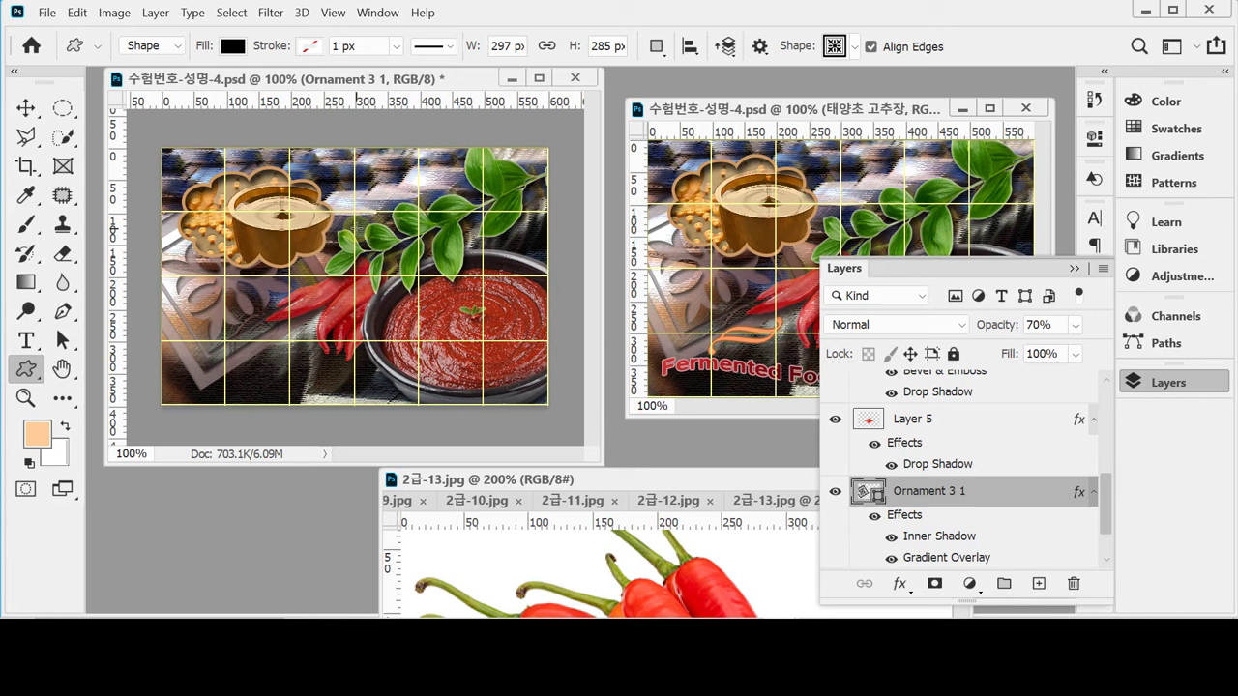
{"action": "key", "text": "ctrl+s"}
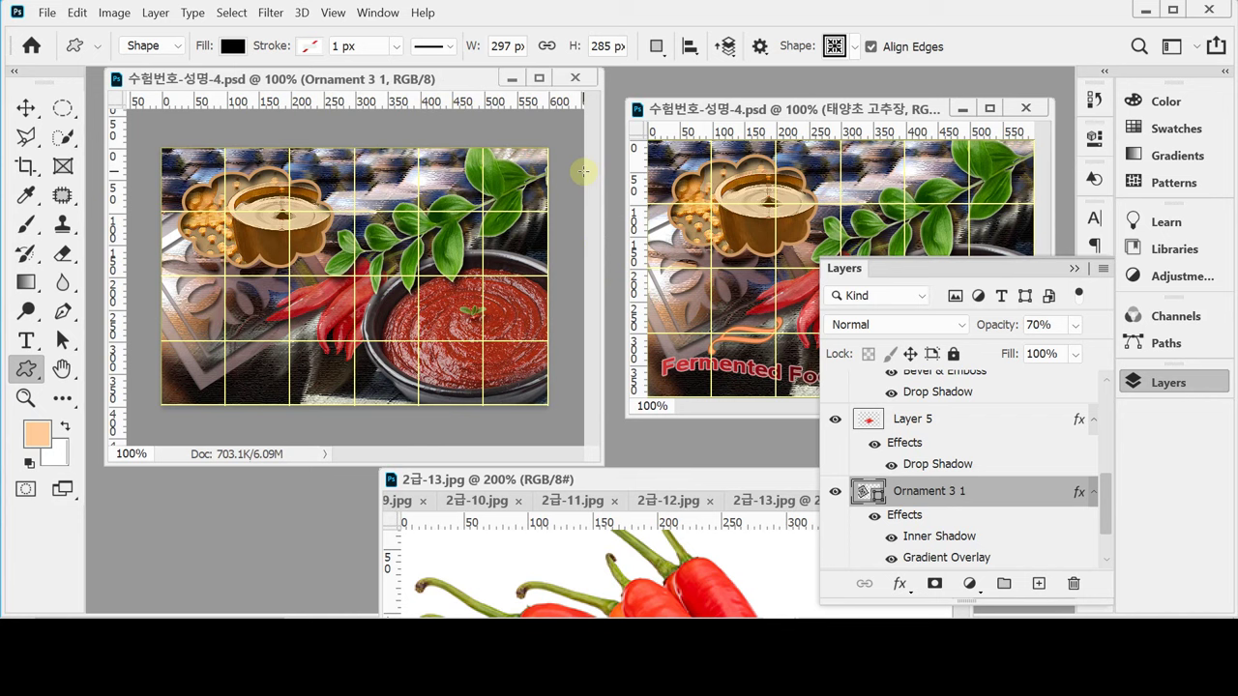
Choose the thin wavy shape from the Ornaments set and draw it about 155 by 42 px across the lower part of the peppers.
{"action": "left_click", "coordinate": [855, 47]}
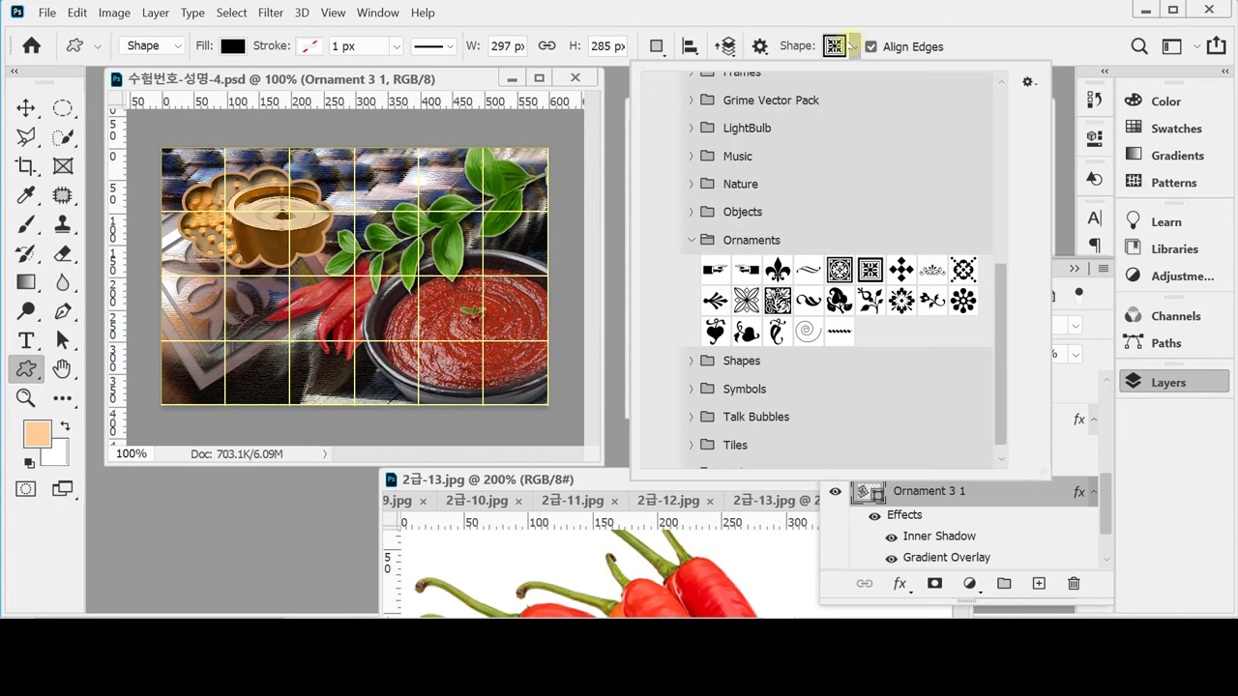
{"action": "left_click", "coordinate": [804, 276]}
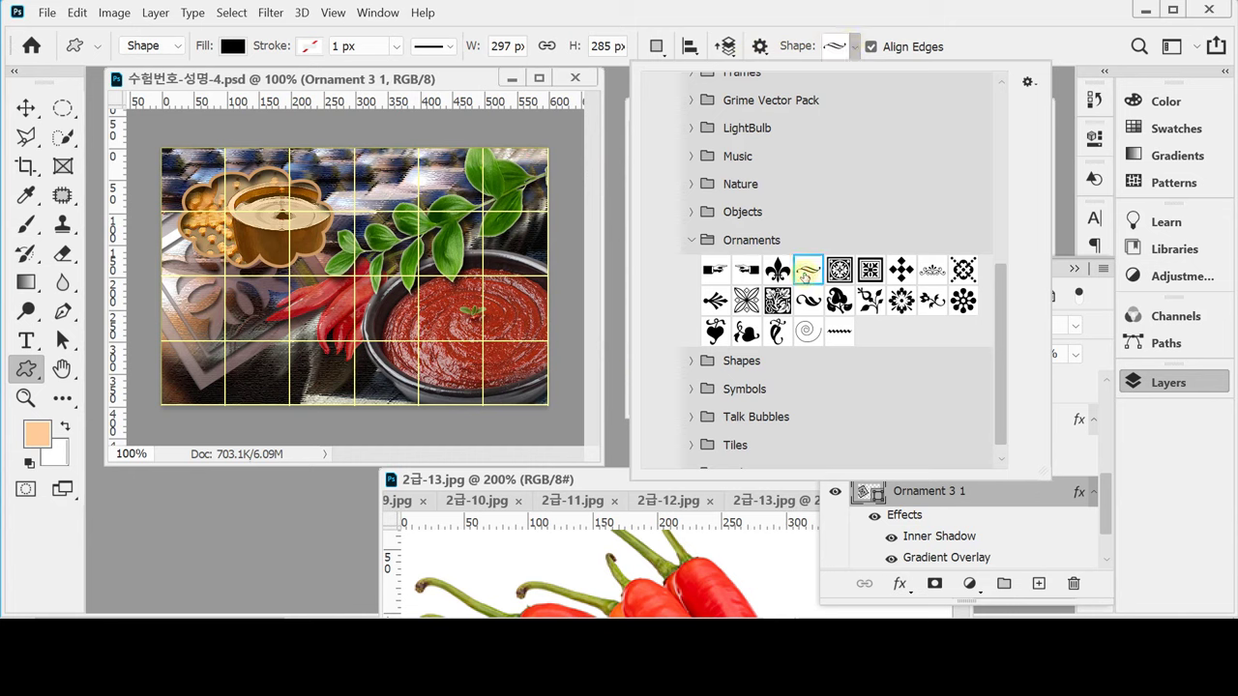
{"action": "left_click", "coordinate": [737, 250]}
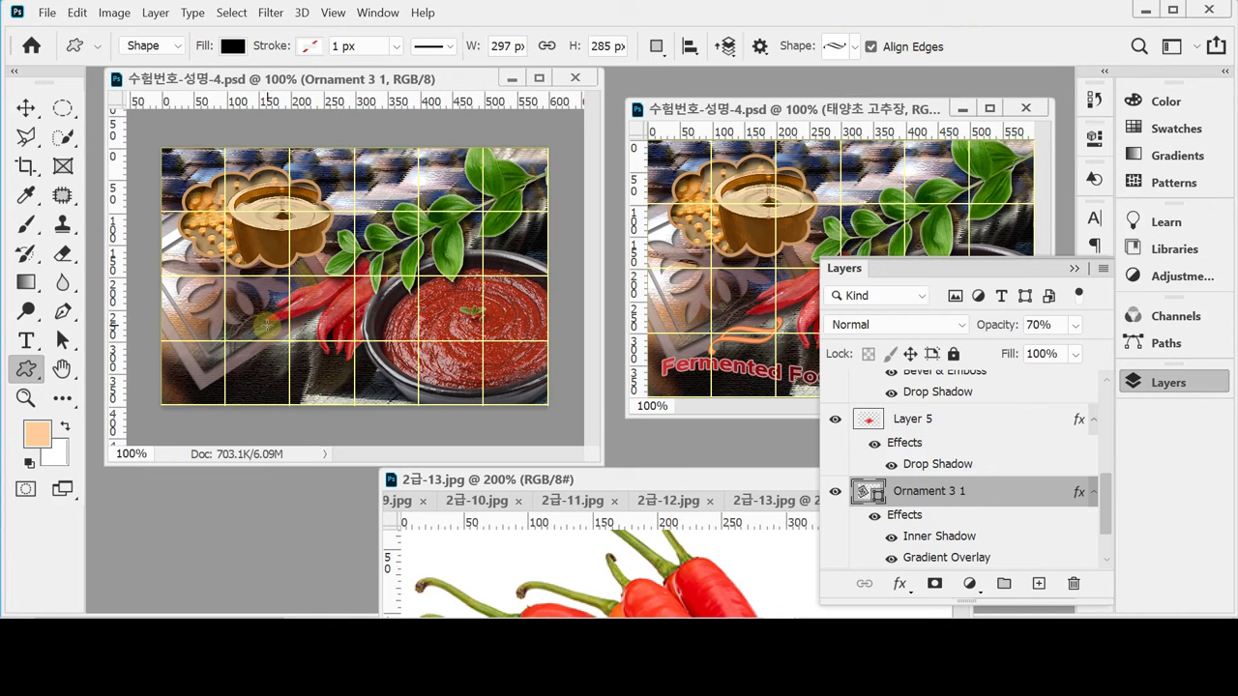
{"action": "left_click_drag", "start_coordinate": [275, 333], "coordinate": [366, 356]}
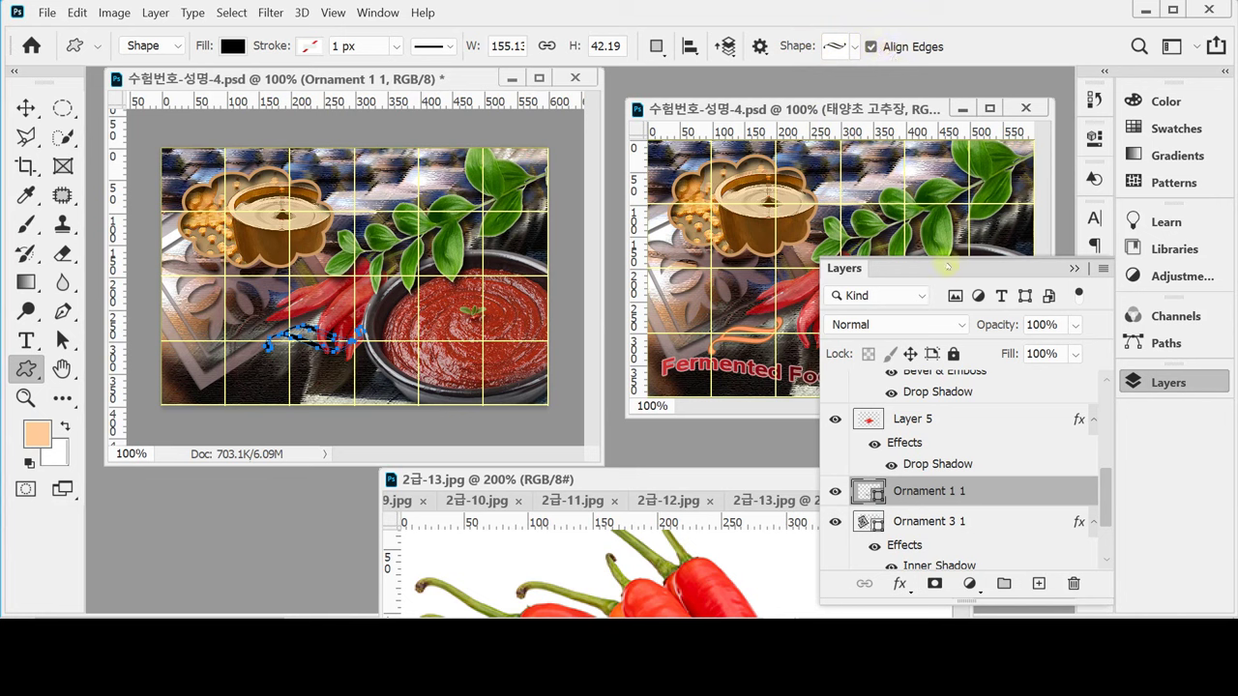
Set the wavy ornament's fill colour to #ff9966 and bring its layer to the top of the layer stack.
{"action": "double_click", "coordinate": [867, 491]}
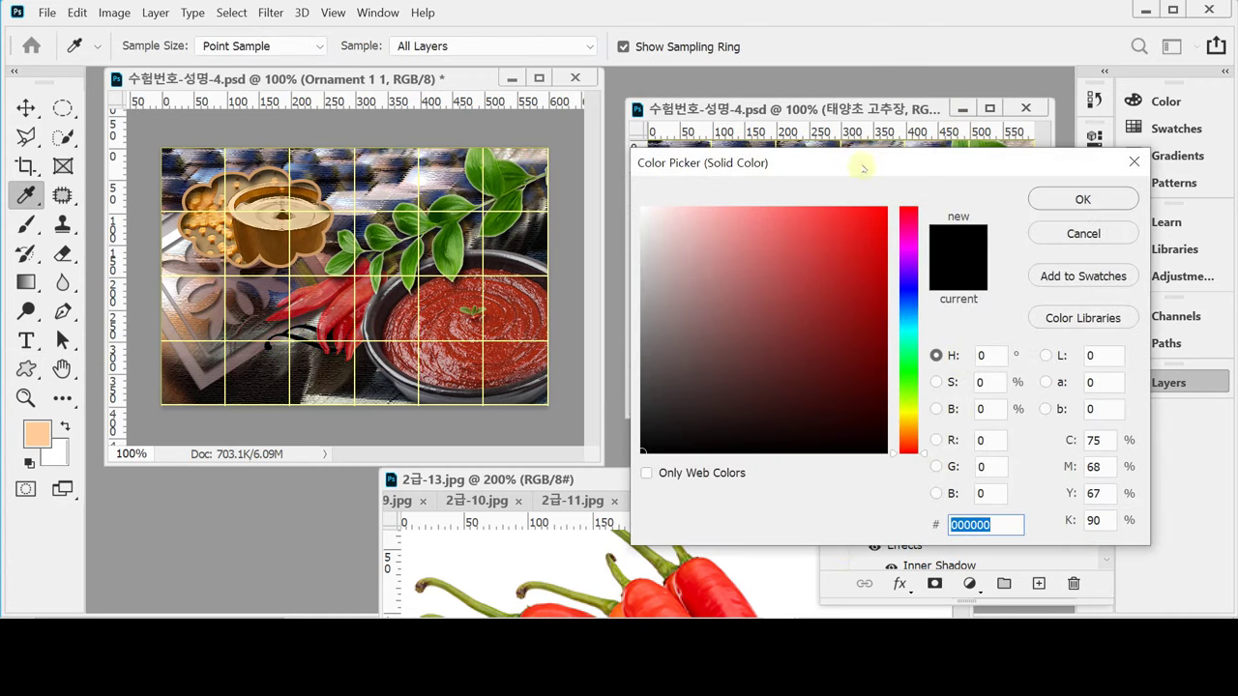
{"action": "left_click_drag", "start_coordinate": [864, 169], "coordinate": [826, 171]}
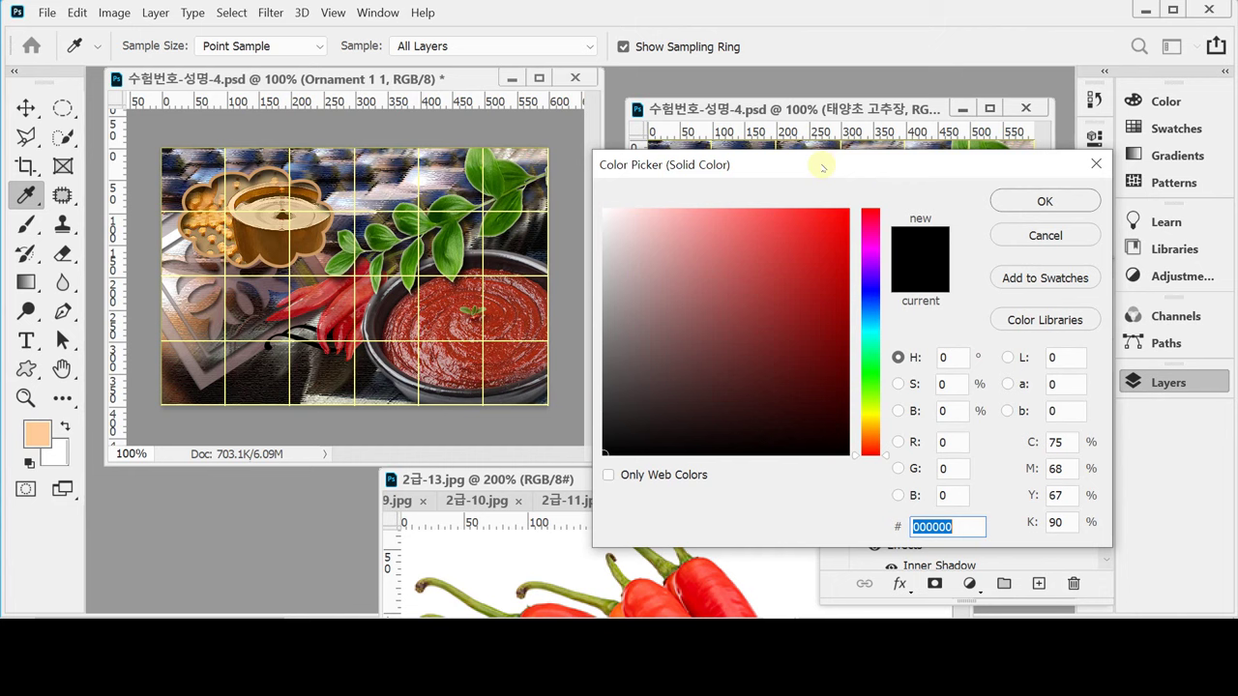
{"action": "type", "text": "f"}
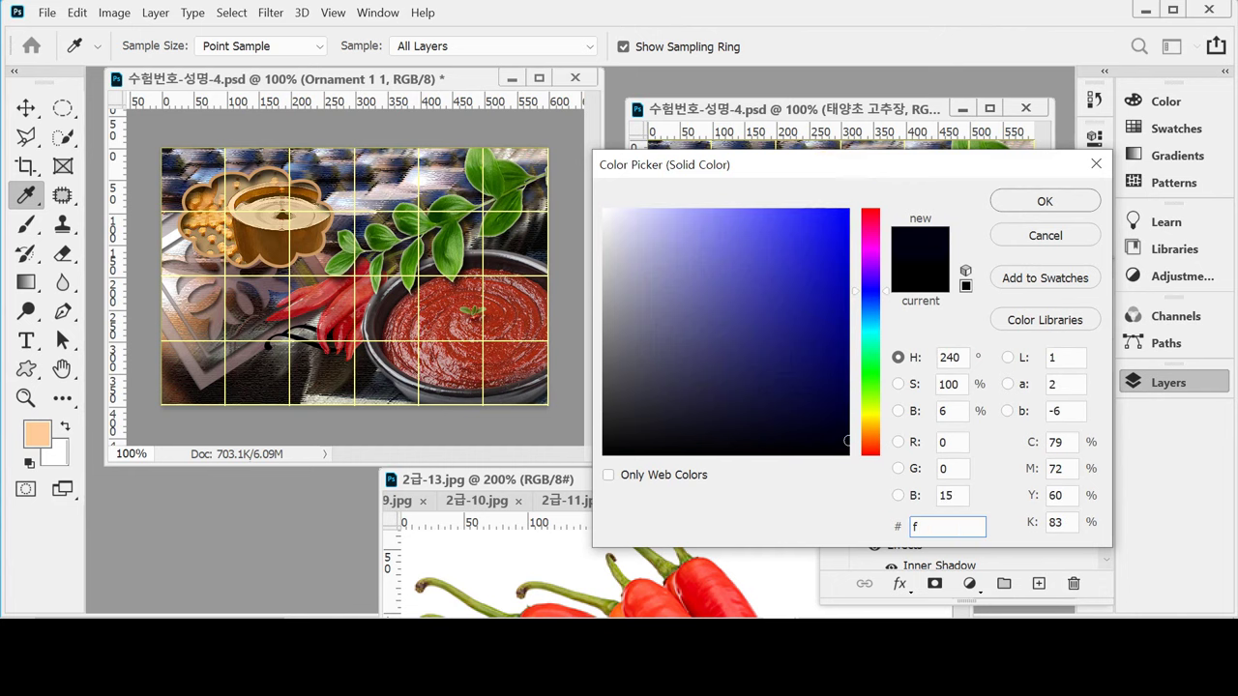
{"action": "type", "text": "96"}
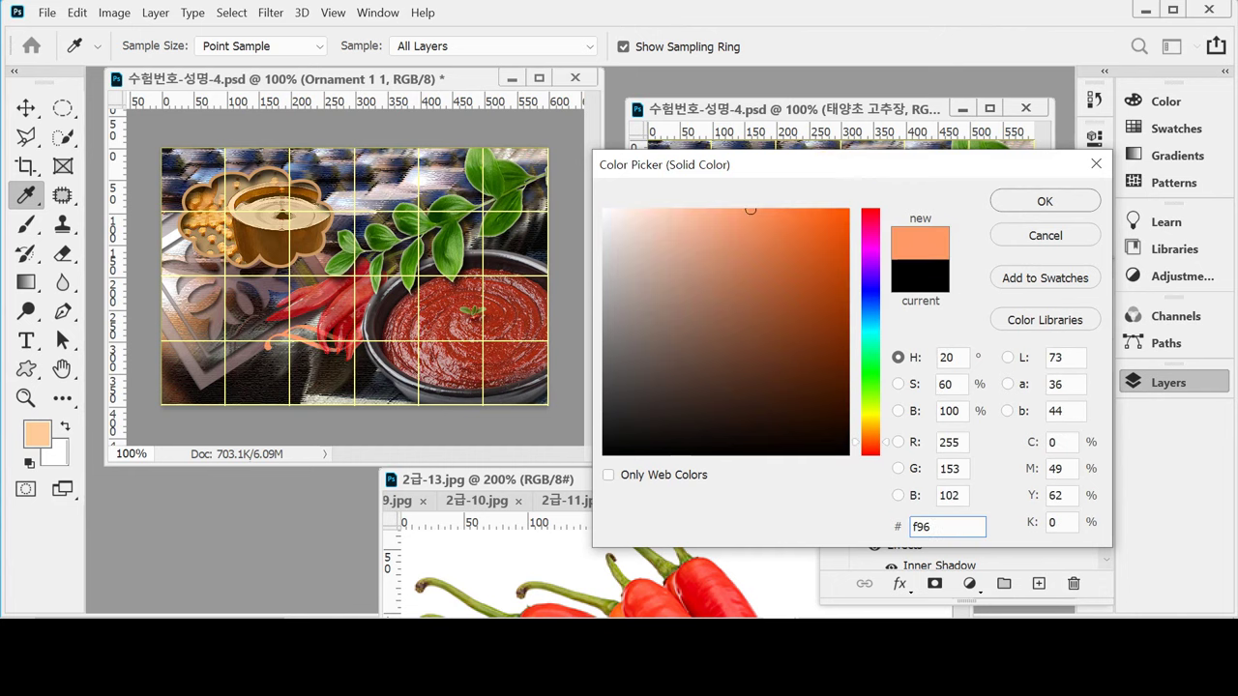
{"action": "key", "text": "Return"}
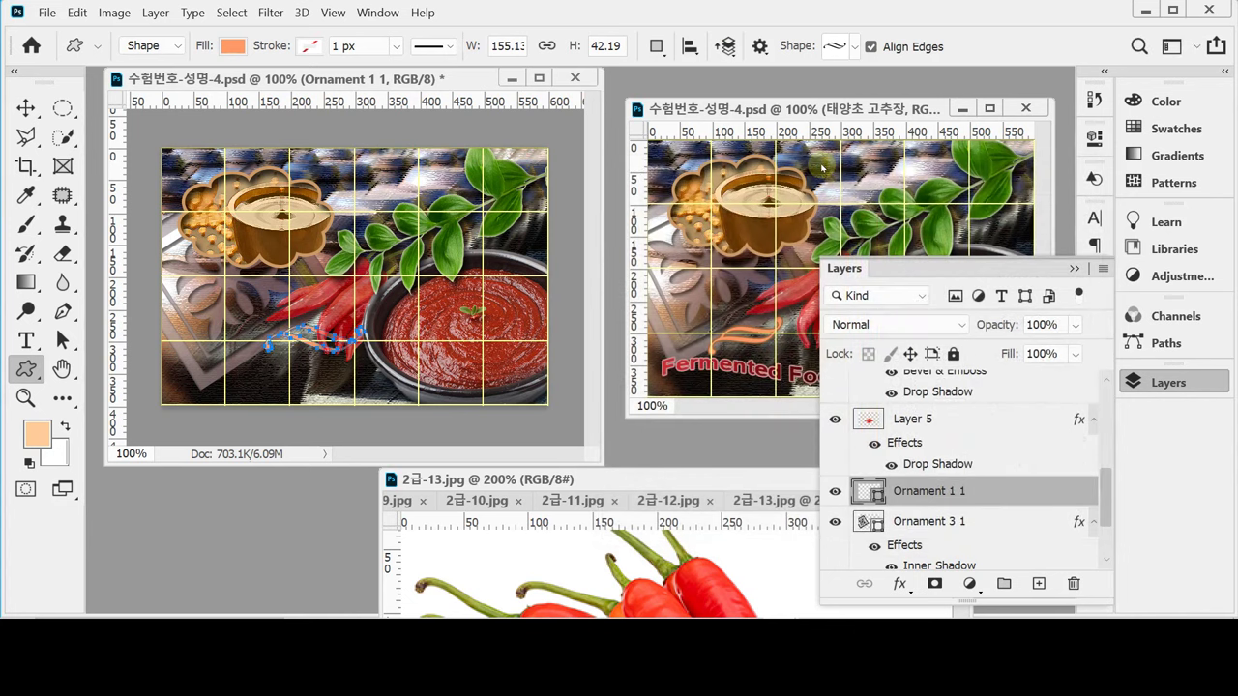
{"action": "key", "text": "ctrl+shift+bracketright"}
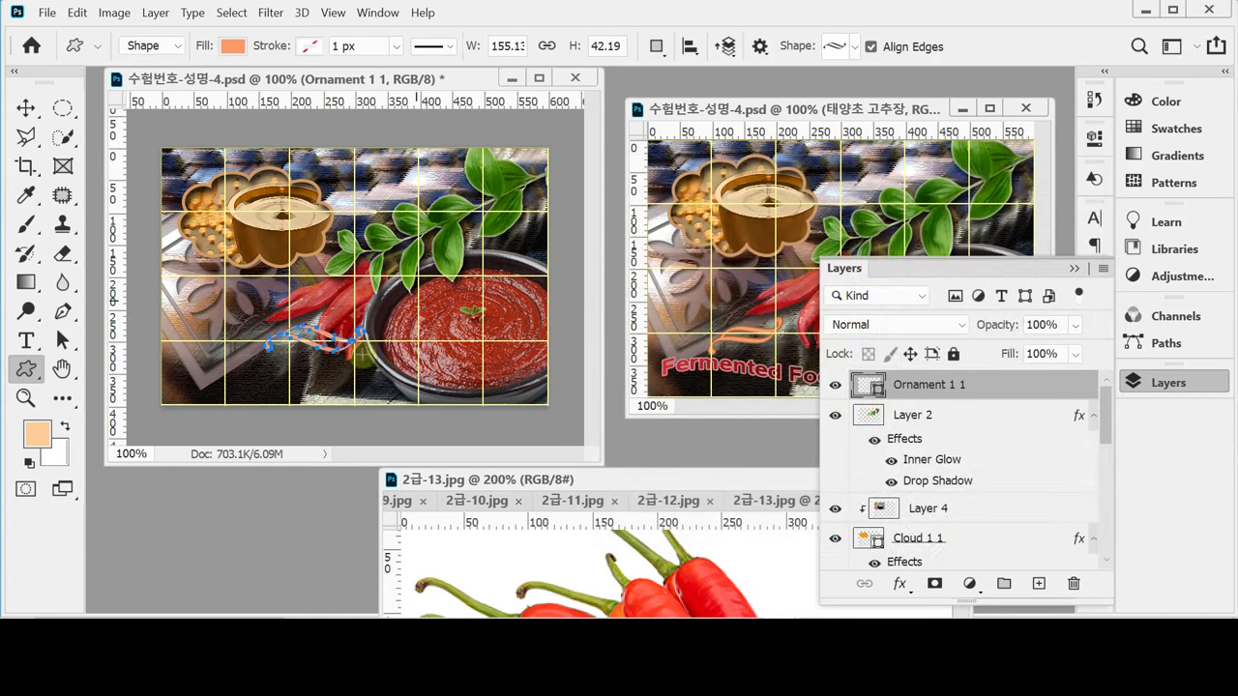
Rotate the wavy ornament to -15°.
{"action": "key", "text": "ctrl+t"}
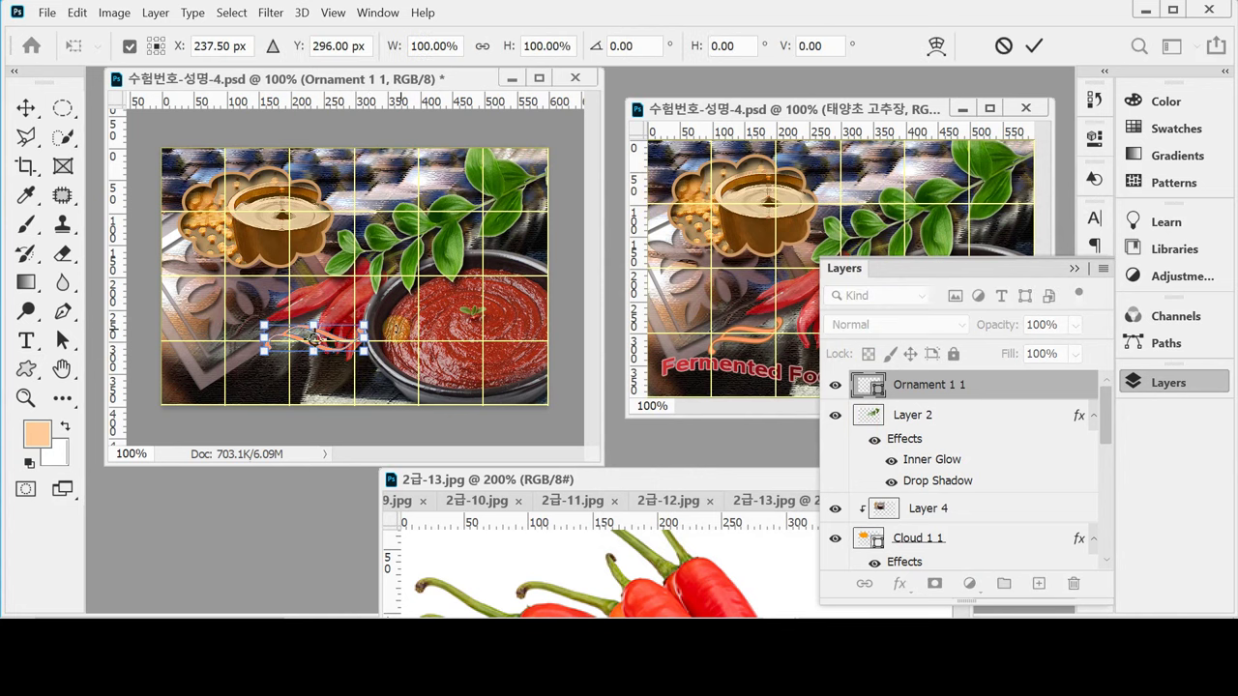
{"action": "left_click_drag", "start_coordinate": [411, 302], "coordinate": [385, 309]}
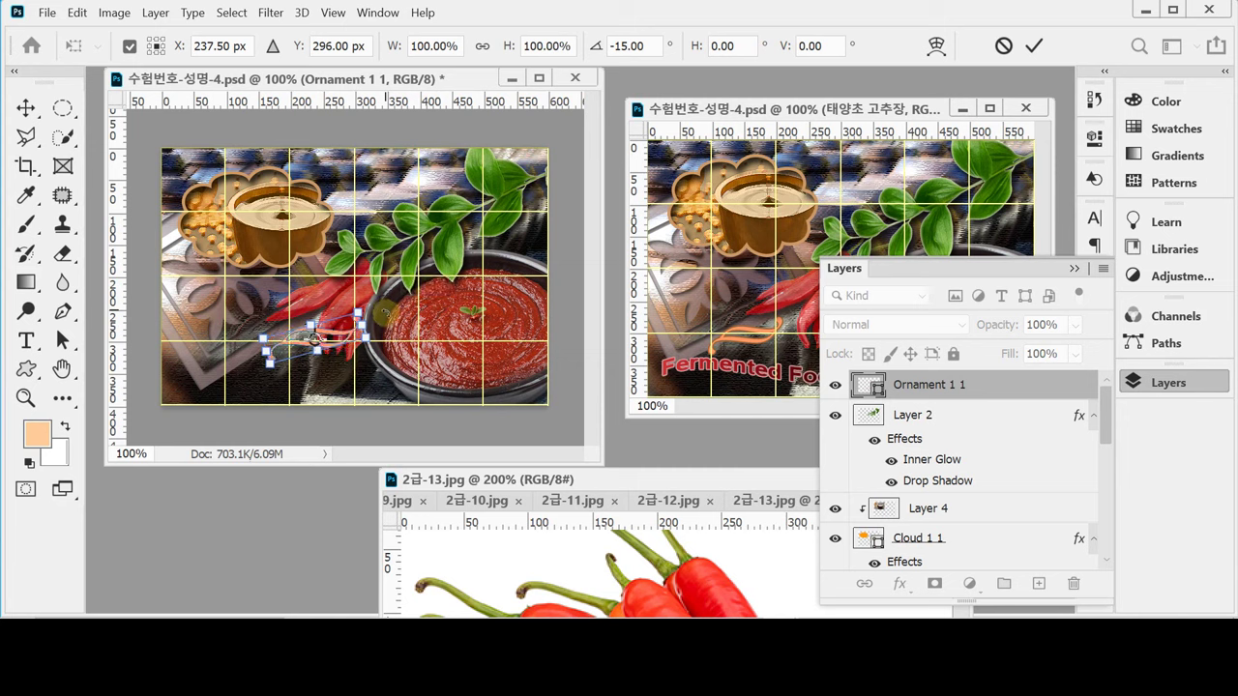
{"action": "left_click_drag", "start_coordinate": [387, 313], "coordinate": [357, 283]}
{"action": "mouse_move", "coordinate": [362, 280]}
{"action": "left_mouse_down"}
{"action": "mouse_move", "coordinate": [378, 316]}
{"action": "mouse_move", "coordinate": [371, 300]}
{"action": "left_mouse_up"}
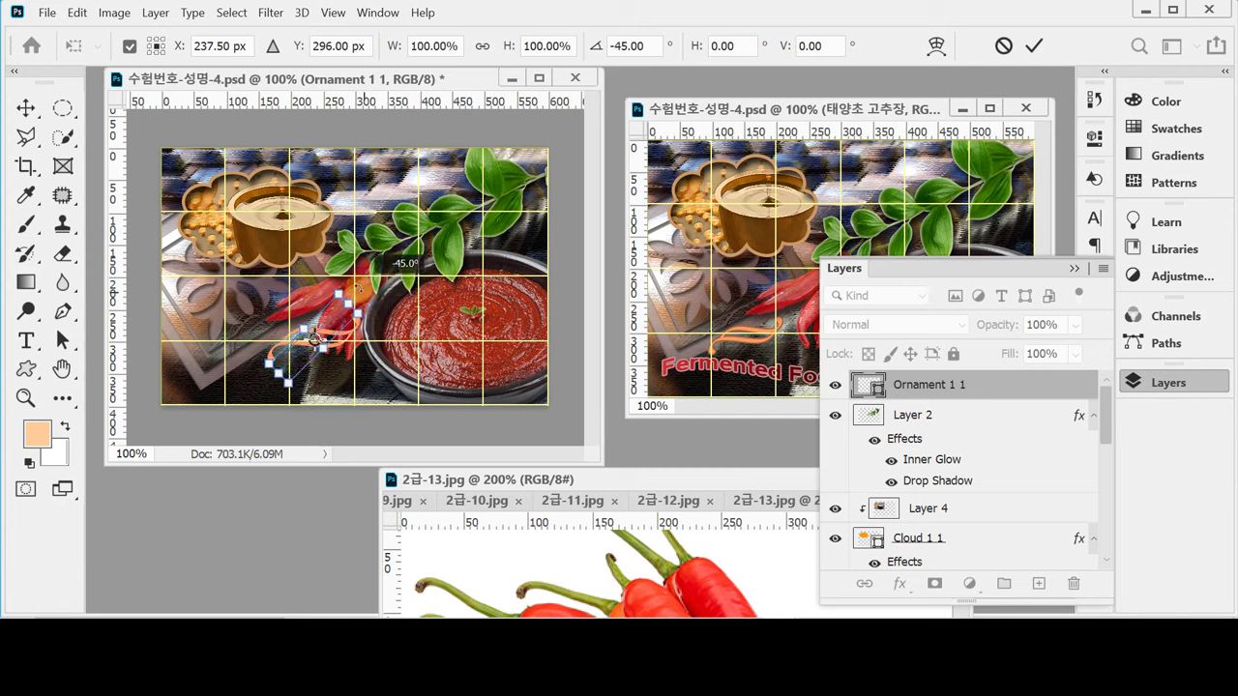
{"action": "left_click_drag", "start_coordinate": [372, 300], "coordinate": [378, 307]}
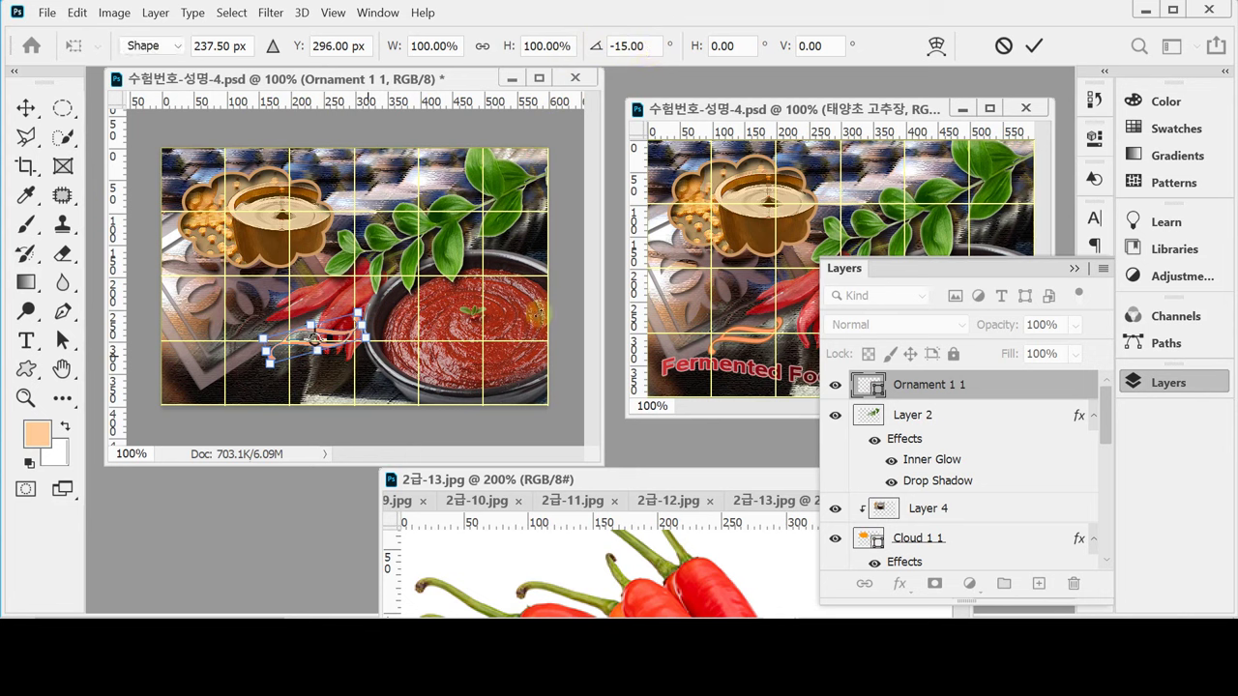
{"action": "key", "text": "Return"}
Nudge the wavy ornament left and down, off the peppers, to a centre of about X 158, Y 316 px.
{"action": "key", "text": "Left"}
{"action": "key", "text": "Left"}
{"action": "key", "text": "Left"}
{"action": "key", "text": "Left"}
{"action": "key", "text": "Left"}
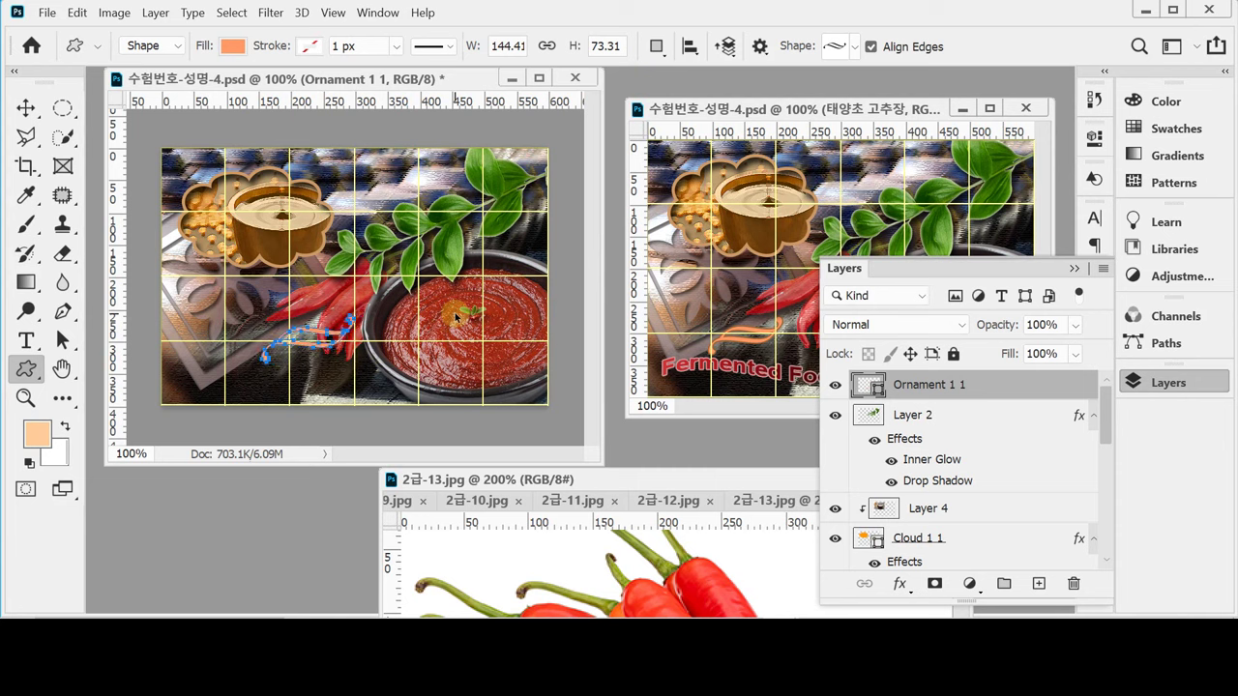
{"action": "key", "text": "Down"}
{"action": "key", "text": "Down"}
{"action": "key", "text": "Down"}
{"action": "key", "text": "Left"}
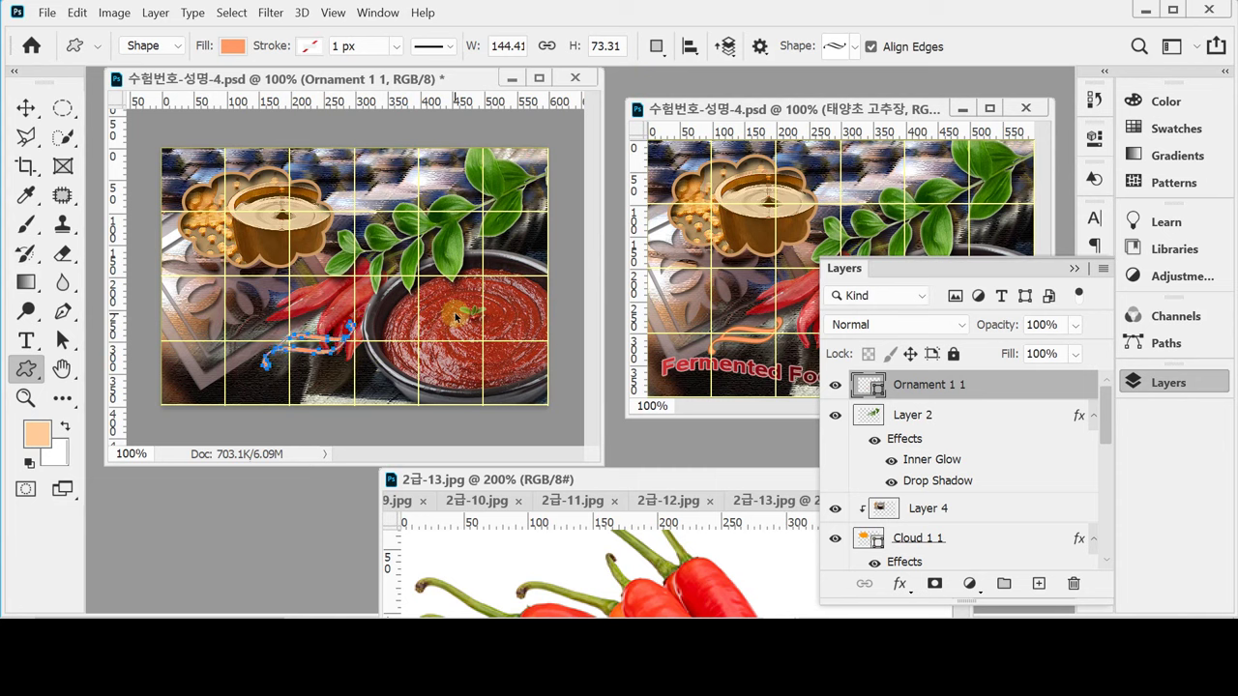
{"action": "key", "text": "Left"}
{"action": "key", "text": "Left"}
{"action": "key", "text": "Left"}
{"action": "key", "text": "Left"}
{"action": "key", "text": "Left"}
{"action": "key", "text": "Left"}
{"action": "key", "text": "Left"}
{"action": "key", "text": "Left"}
{"action": "key", "text": "Left"}
{"action": "key", "text": "Left"}
{"action": "key", "text": "Left"}
{"action": "key", "text": "Left"}
{"action": "key", "text": "Left"}
{"action": "key", "text": "Left"}
{"action": "key", "text": "Left"}
{"action": "key", "text": "Left"}
{"action": "key", "text": "Left"}
{"action": "key", "text": "Left"}
{"action": "key", "text": "Left"}
{"action": "key", "text": "Left"}
{"action": "key", "text": "Left"}
{"action": "key", "text": "Left"}
{"action": "key", "text": "Left"}
{"action": "key", "text": "Left"}
{"action": "key", "text": "Left"}
{"action": "key", "text": "Left"}
{"action": "key", "text": "Down"}
{"action": "key", "text": "Down"}
{"action": "key", "text": "Down"}
{"action": "key", "text": "Down"}
{"action": "key", "text": "Down"}
{"action": "key", "text": "Down"}
{"action": "key", "text": "Down"}
{"action": "key", "text": "Down"}
{"action": "key", "text": "Down"}
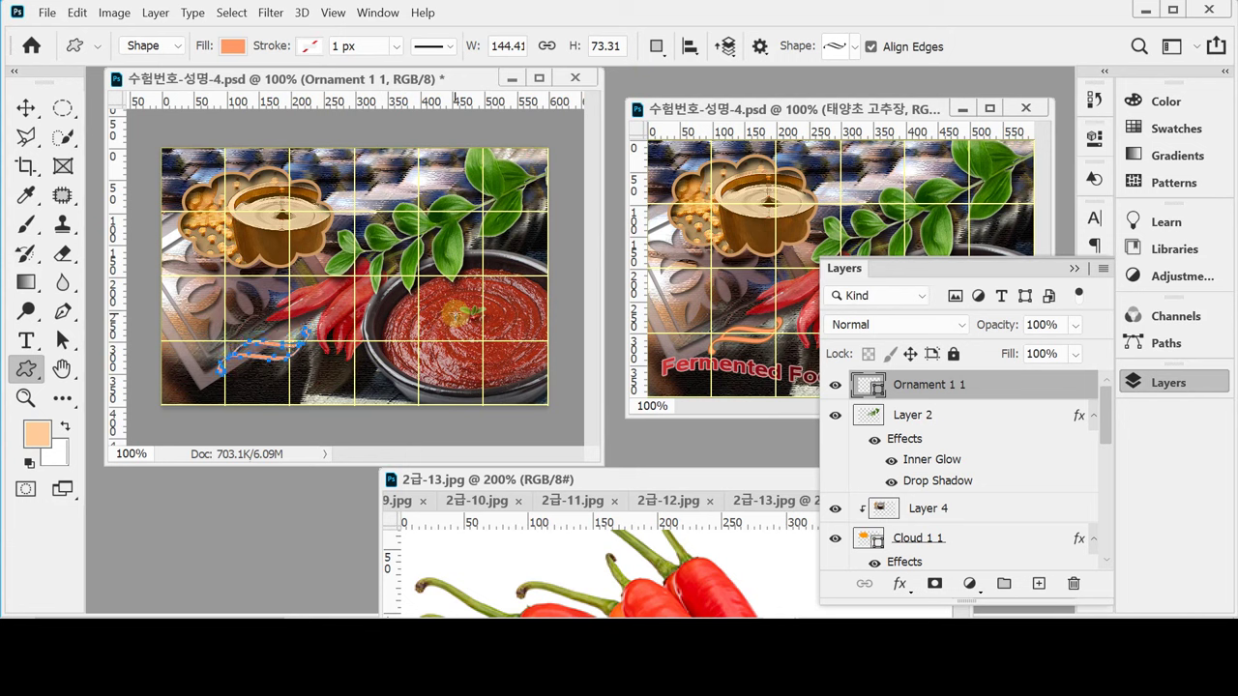
Scale the wavy ornament down to about 131 by 66 px.
{"action": "key", "text": "ctrl+t"}
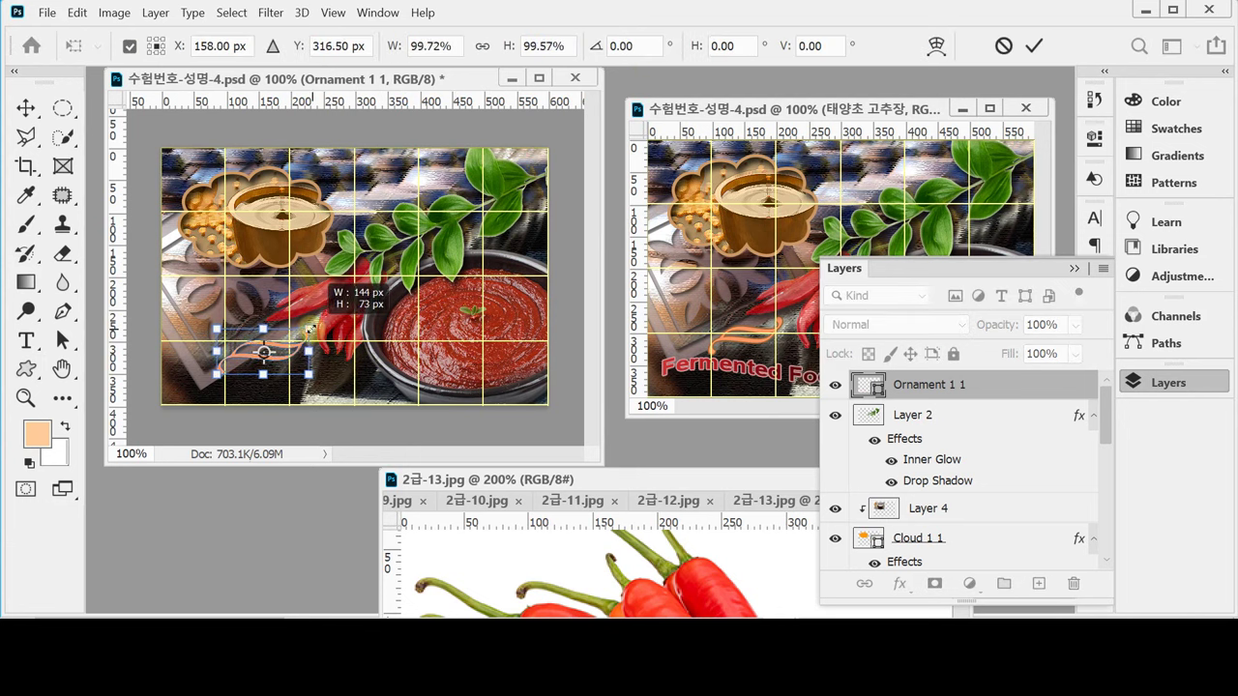
{"action": "left_click_drag", "start_coordinate": [309, 331], "coordinate": [282, 362]}
{"action": "key", "text": "Return"}
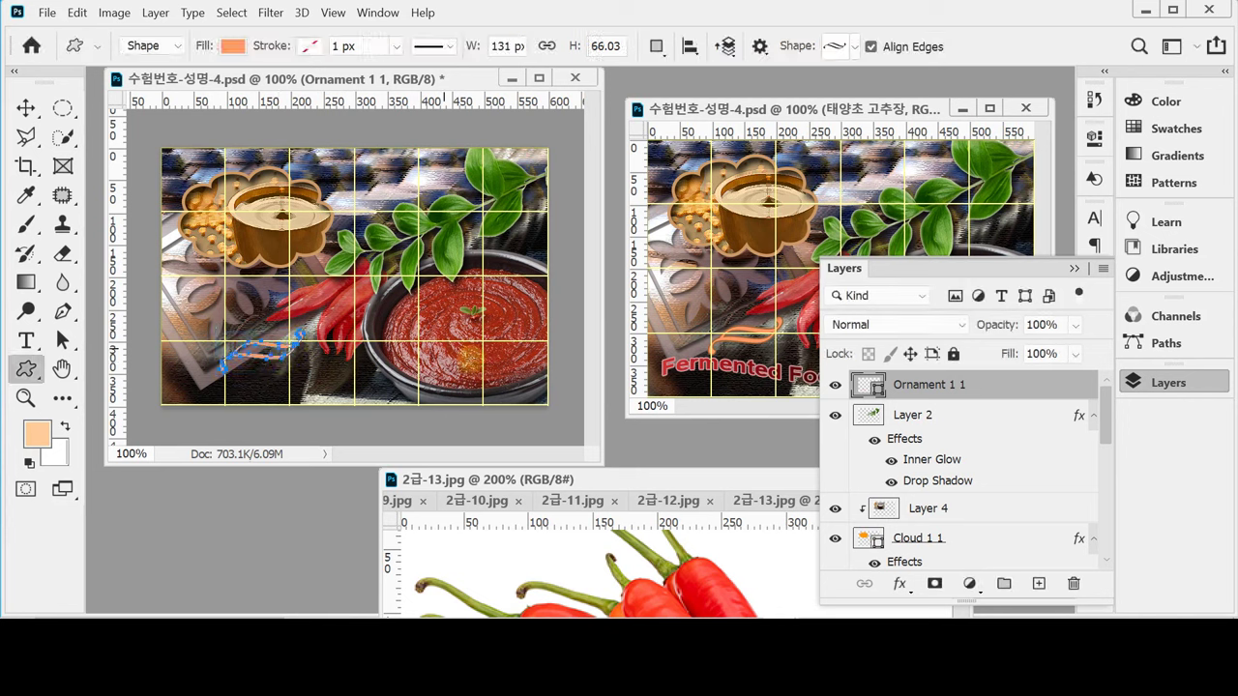
Add a 2 px stroke layer style in brown #996633 to the wavy ornament.
{"action": "left_click", "coordinate": [899, 584]}
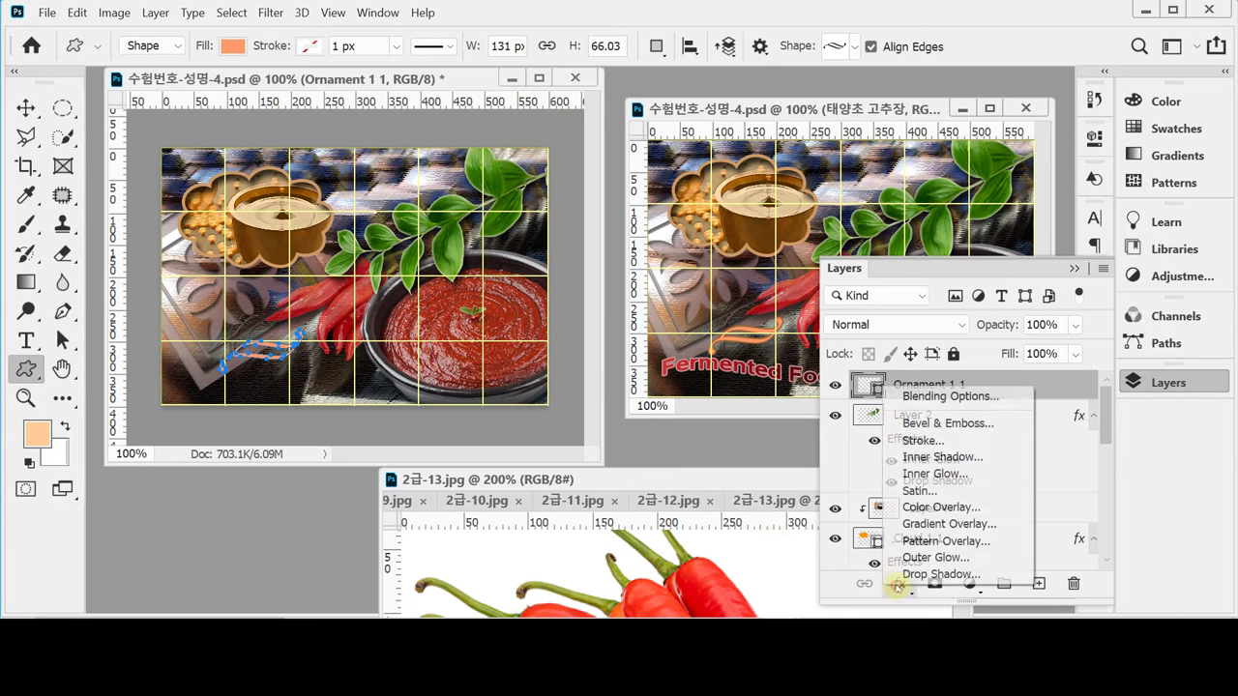
{"action": "left_click", "coordinate": [917, 440]}
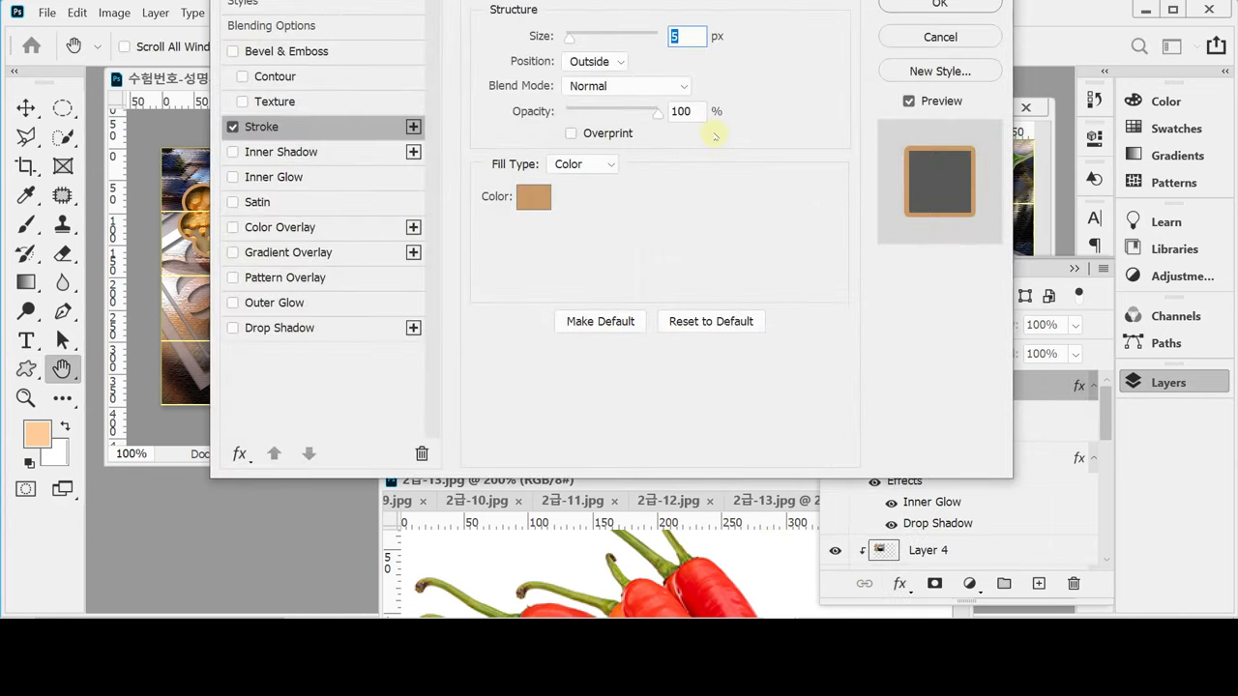
{"action": "type", "text": "2"}
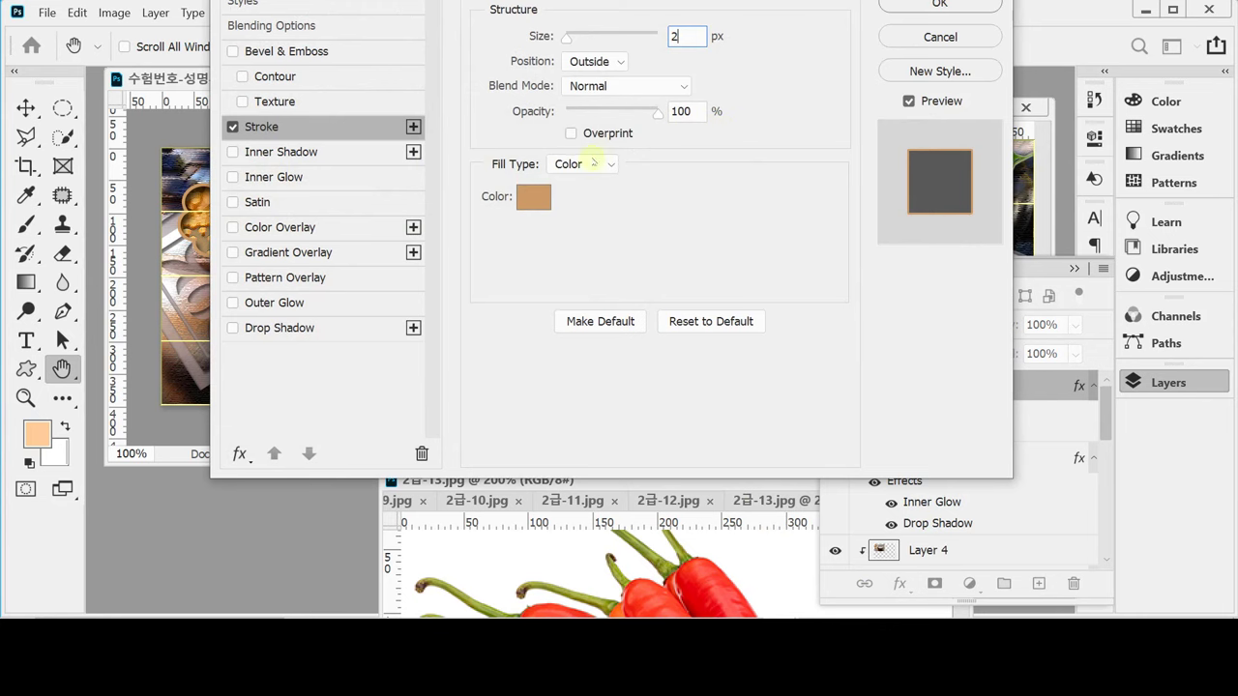
{"action": "left_click", "coordinate": [538, 198]}
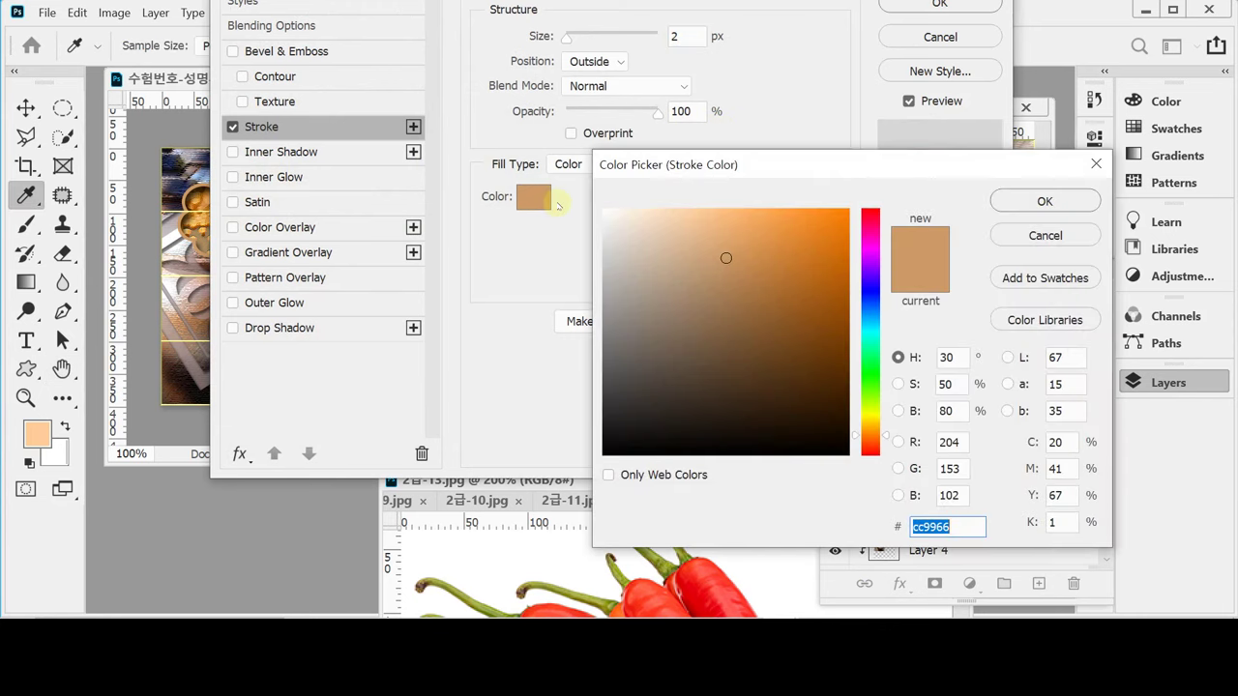
{"action": "type", "text": "996633"}
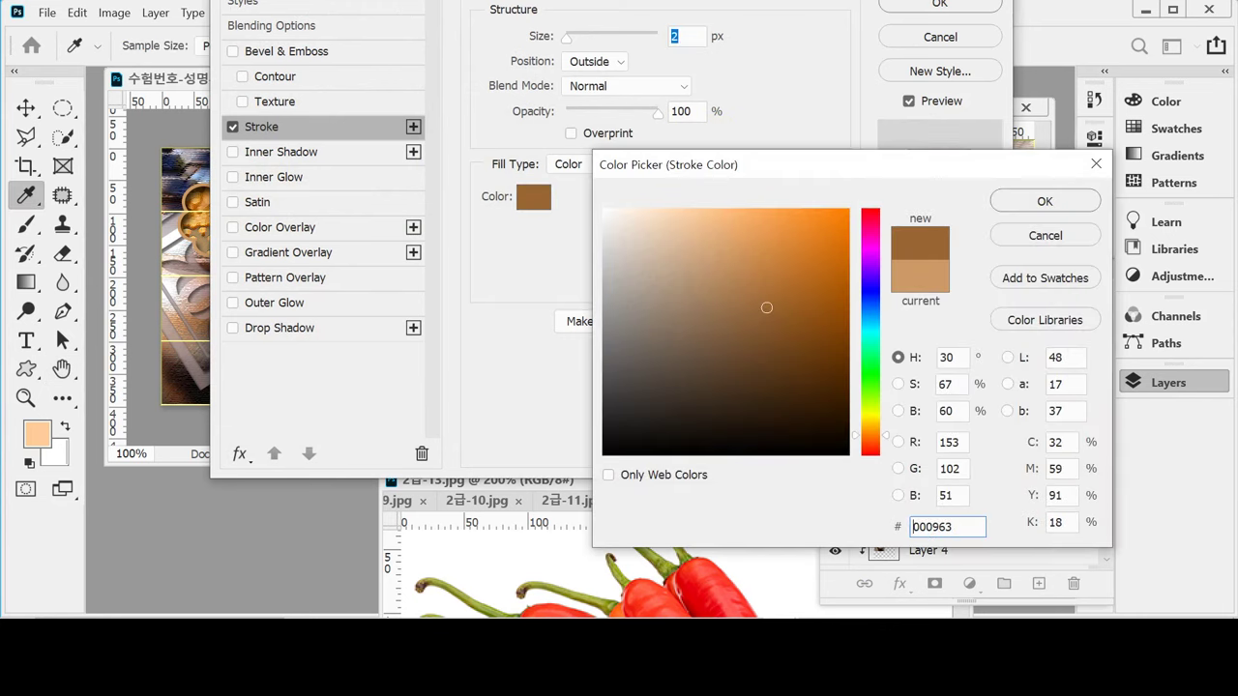
{"action": "key", "text": "Return"}
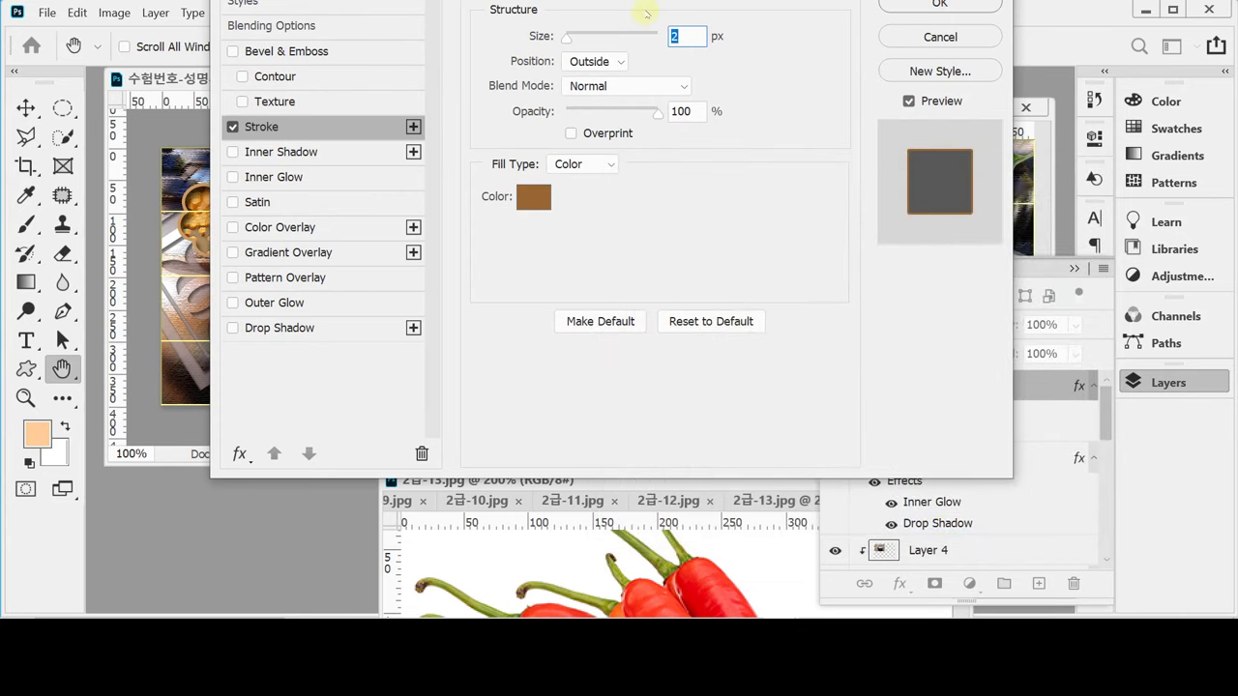
{"action": "left_click_drag", "start_coordinate": [682, 2], "coordinate": [819, 102]}
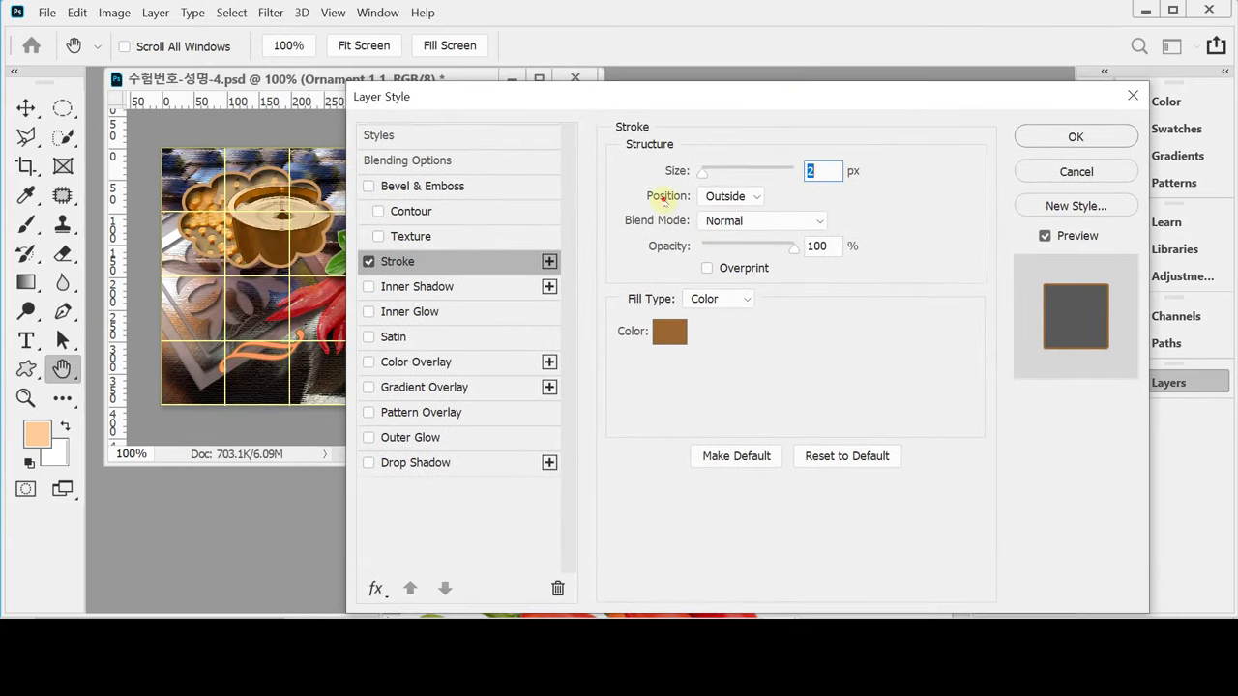
Try the Inside and Center positions for the ornament's stroke, and set it back to Outside.
{"action": "left_click", "coordinate": [755, 198]}
{"action": "left_click", "coordinate": [733, 229]}
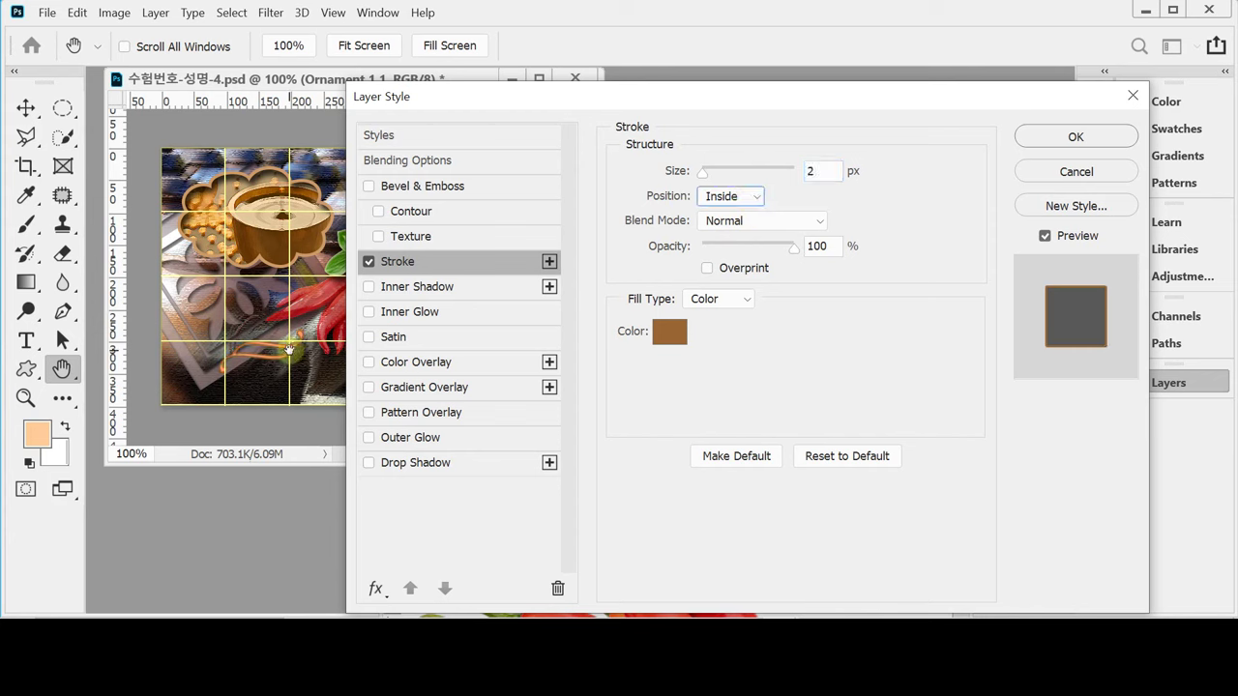
{"action": "left_click", "coordinate": [721, 196]}
{"action": "left_click", "coordinate": [712, 245]}
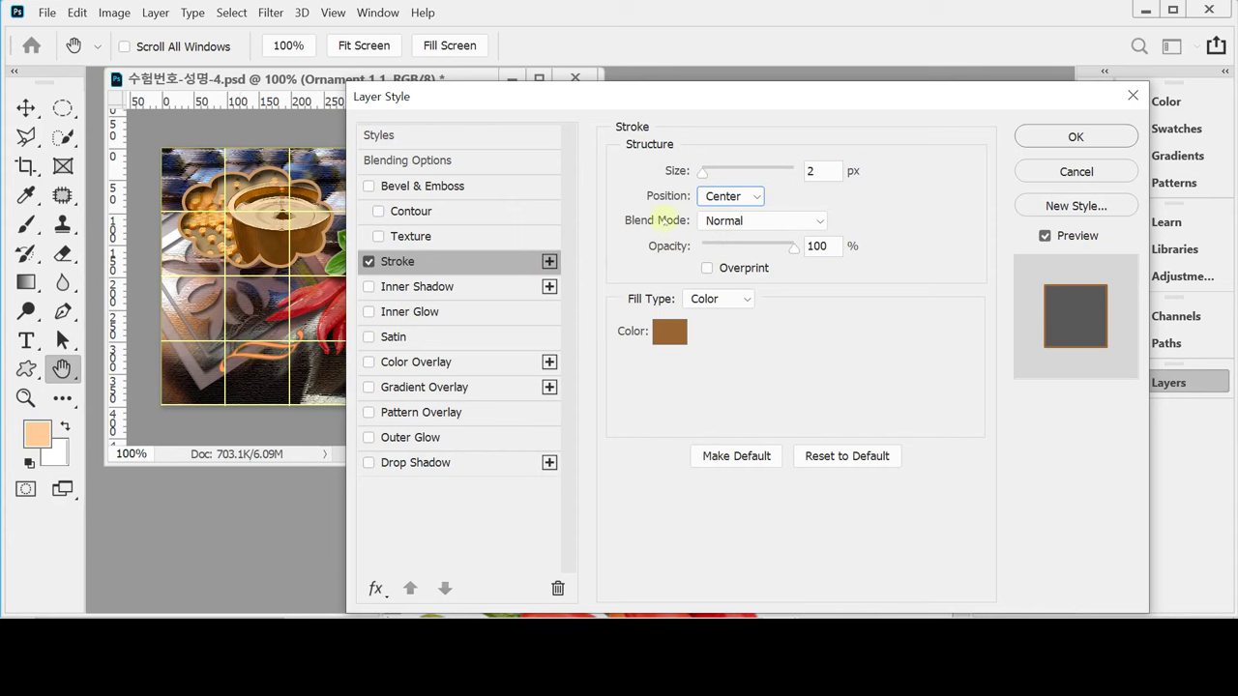
{"action": "left_click", "coordinate": [725, 195]}
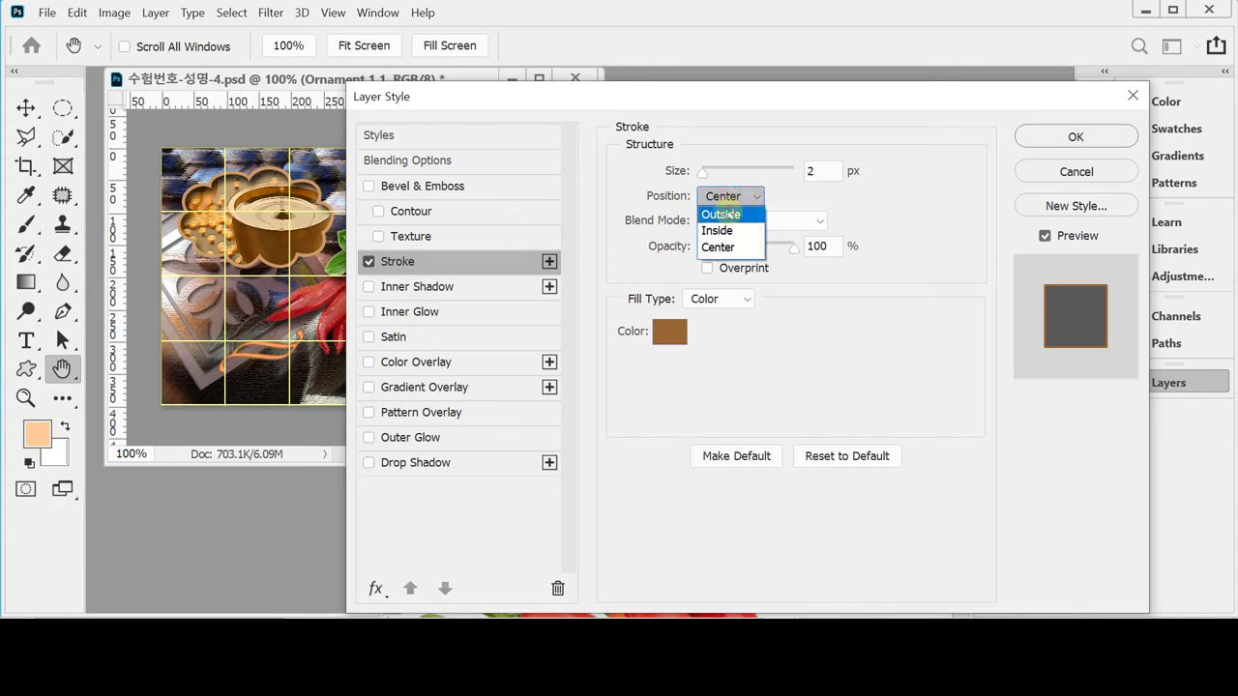
{"action": "left_click", "coordinate": [729, 214]}
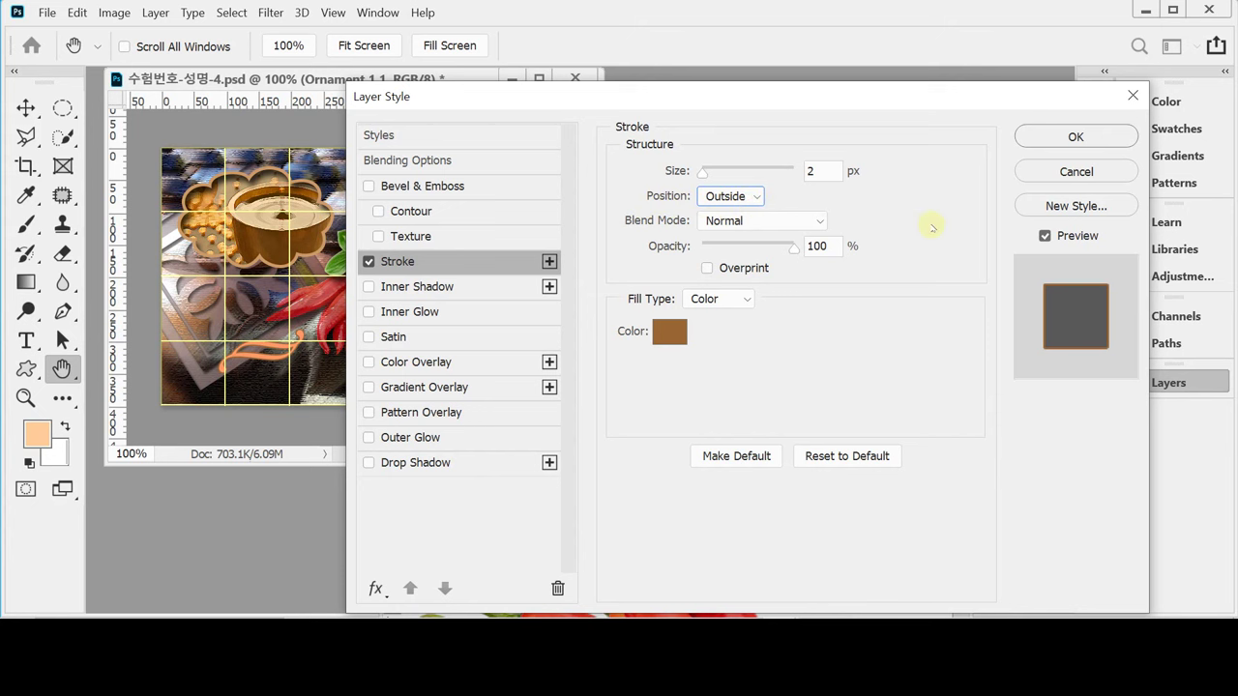
Apply the stroke style to the wavy ornament and save the document.
{"action": "left_click", "coordinate": [1075, 136]}
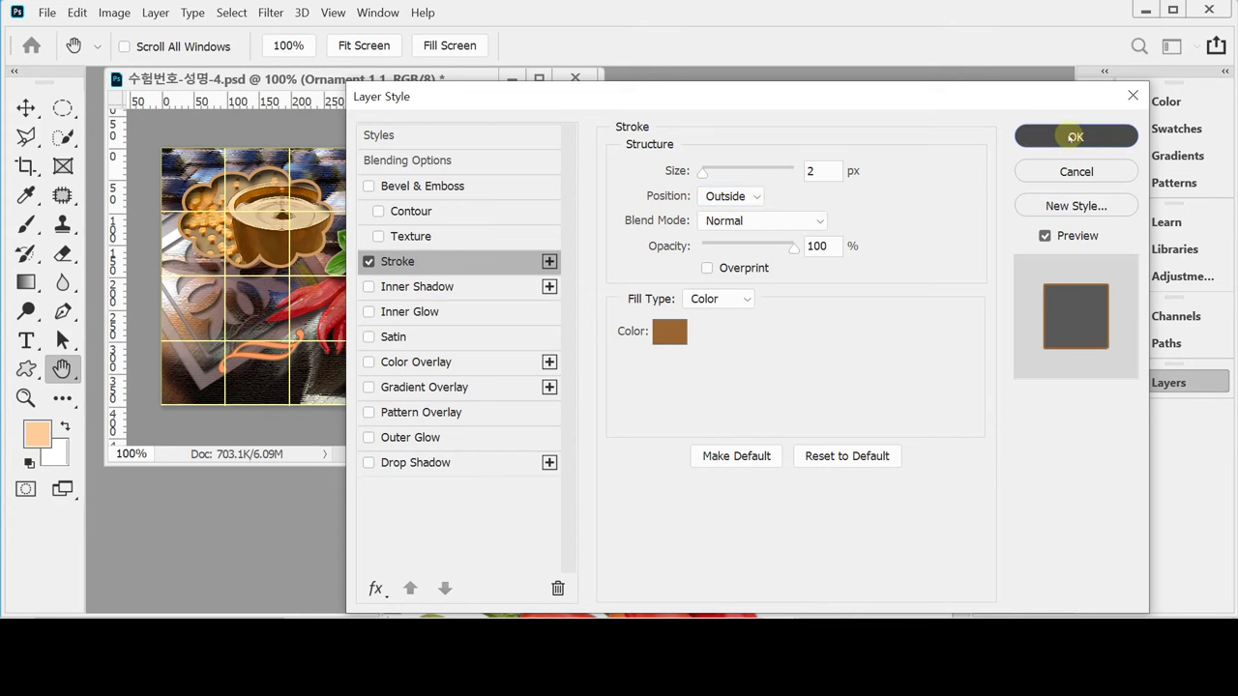
{"action": "key", "text": "u"}
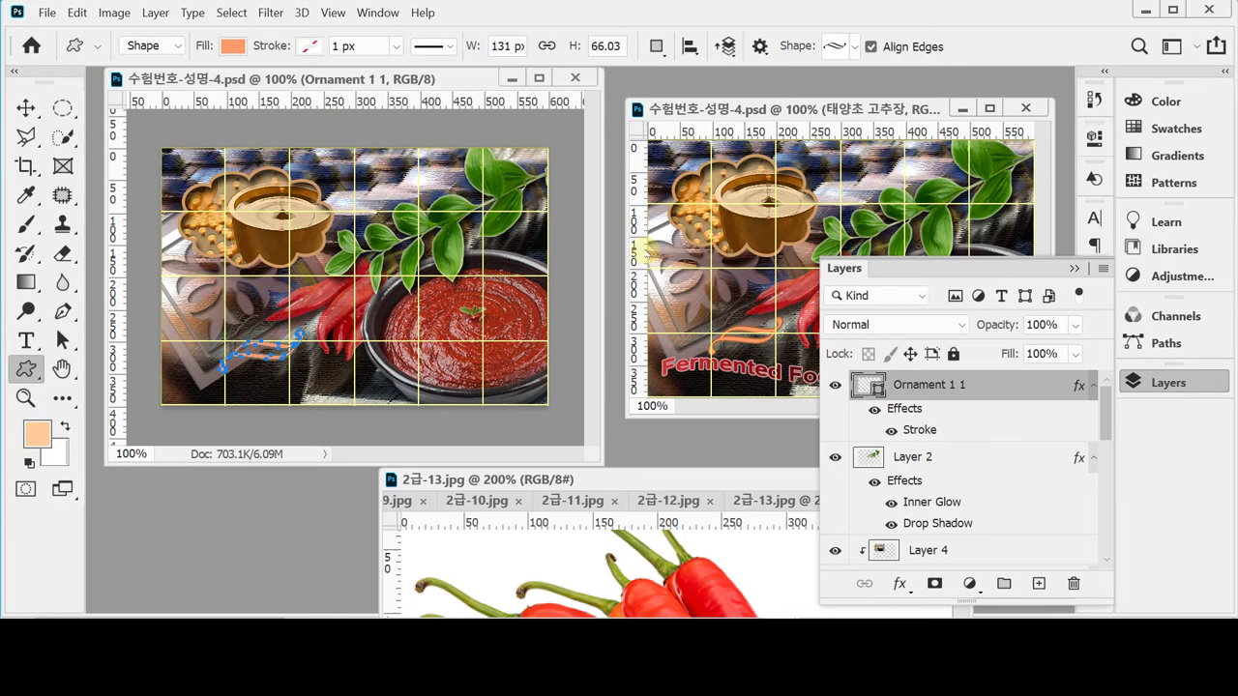
Start a horizontal text line at the lower left of the unfinished composition and set its font to Arial Bold.
{"action": "left_click", "coordinate": [1168, 382]}
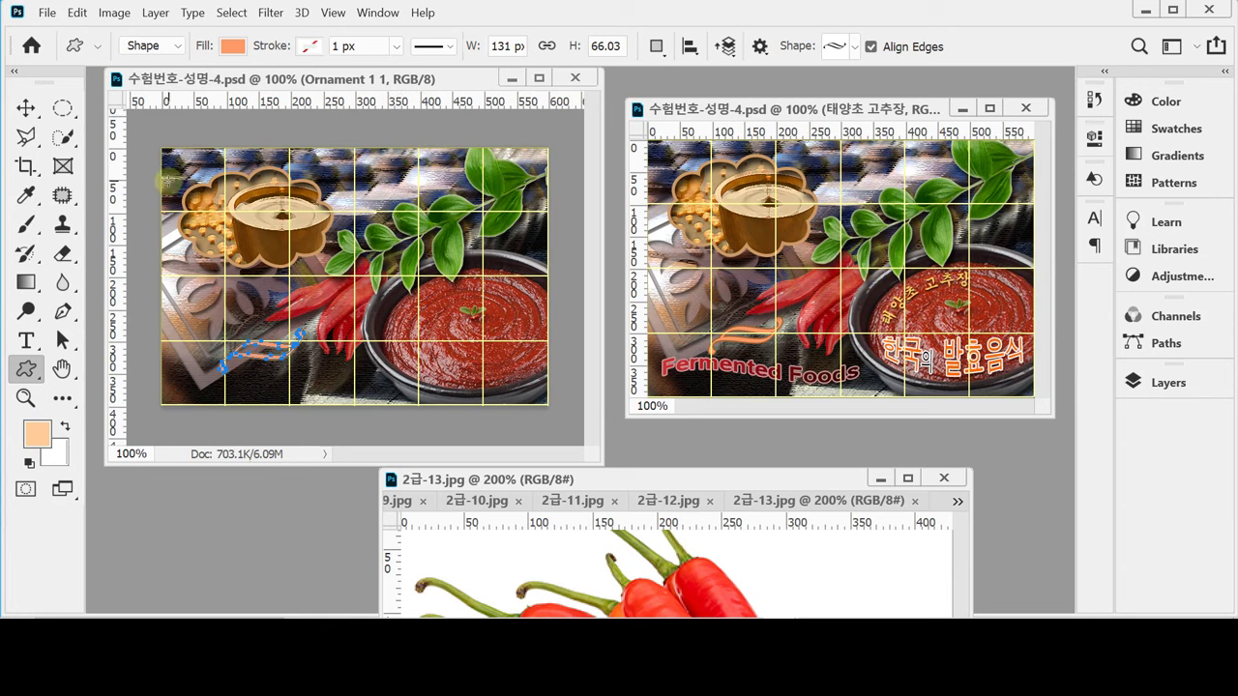
{"action": "left_click", "coordinate": [26, 340]}
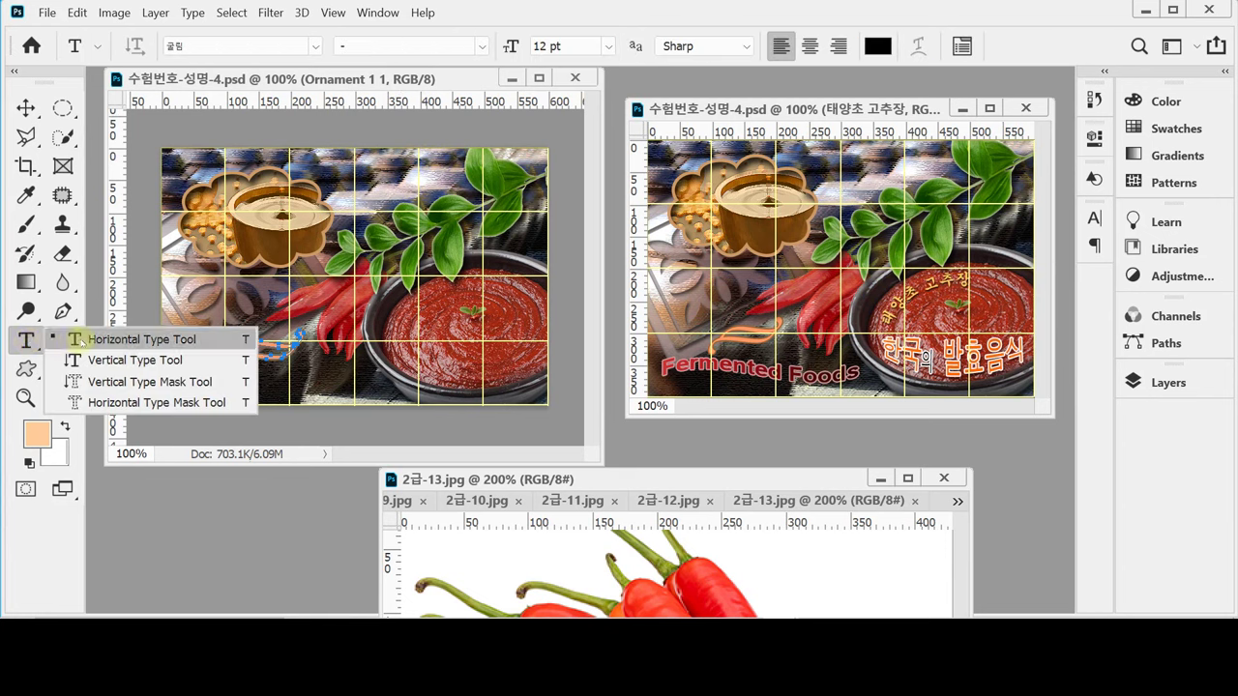
{"action": "left_click", "coordinate": [82, 341]}
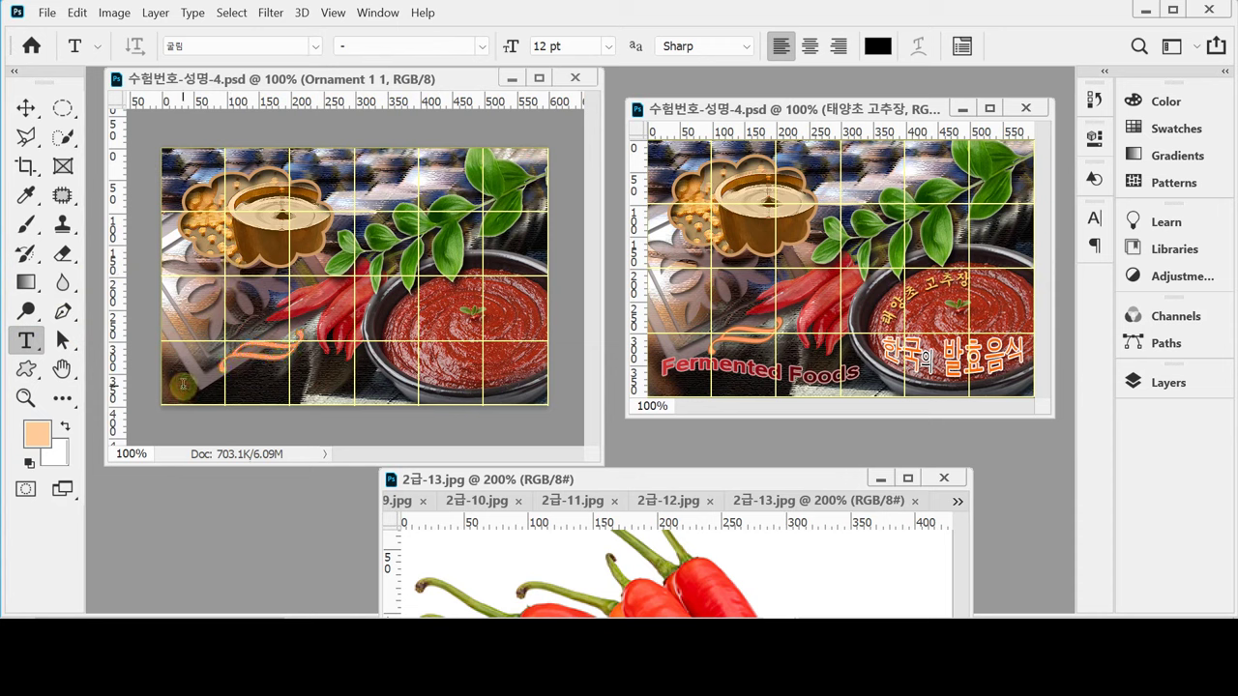
{"action": "left_click", "coordinate": [183, 383]}
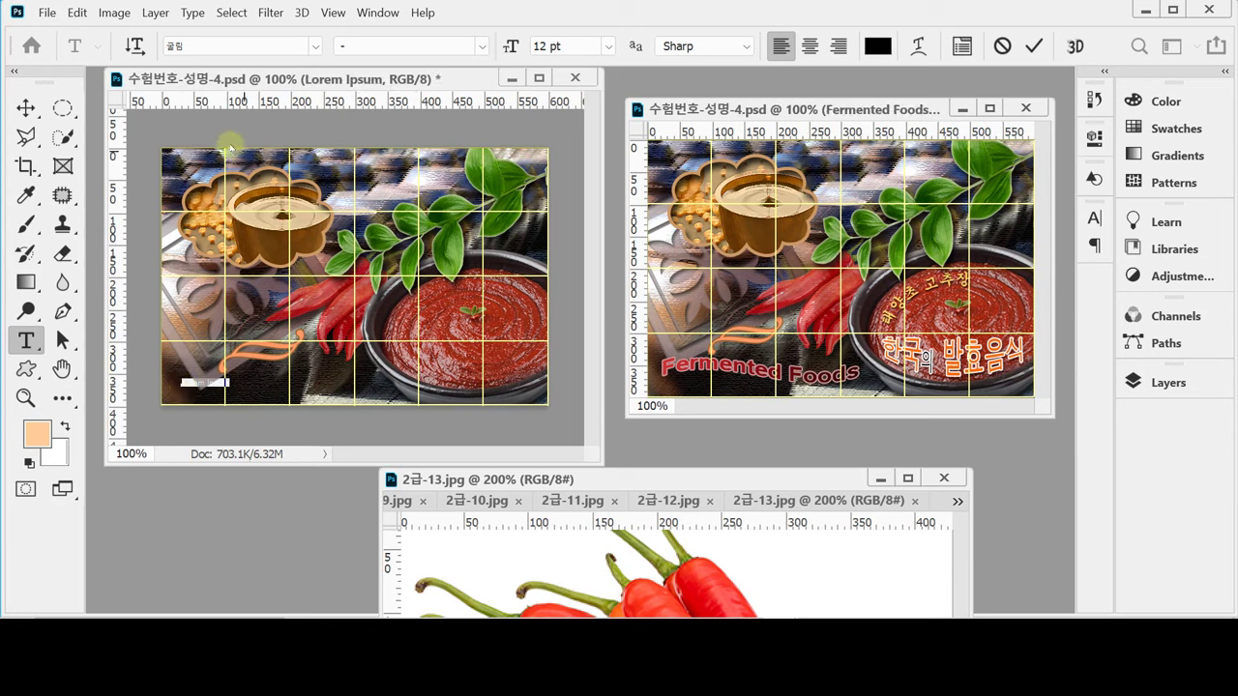
{"action": "left_click", "coordinate": [235, 50]}
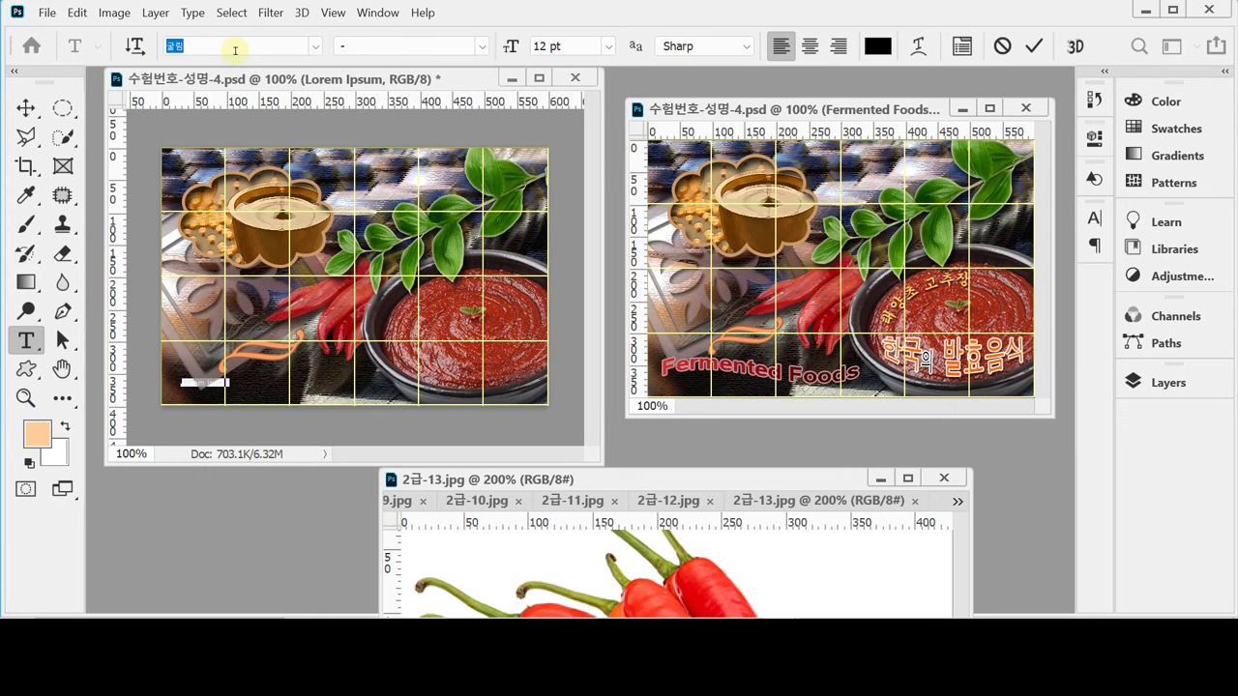
{"action": "type", "text": "ar"}
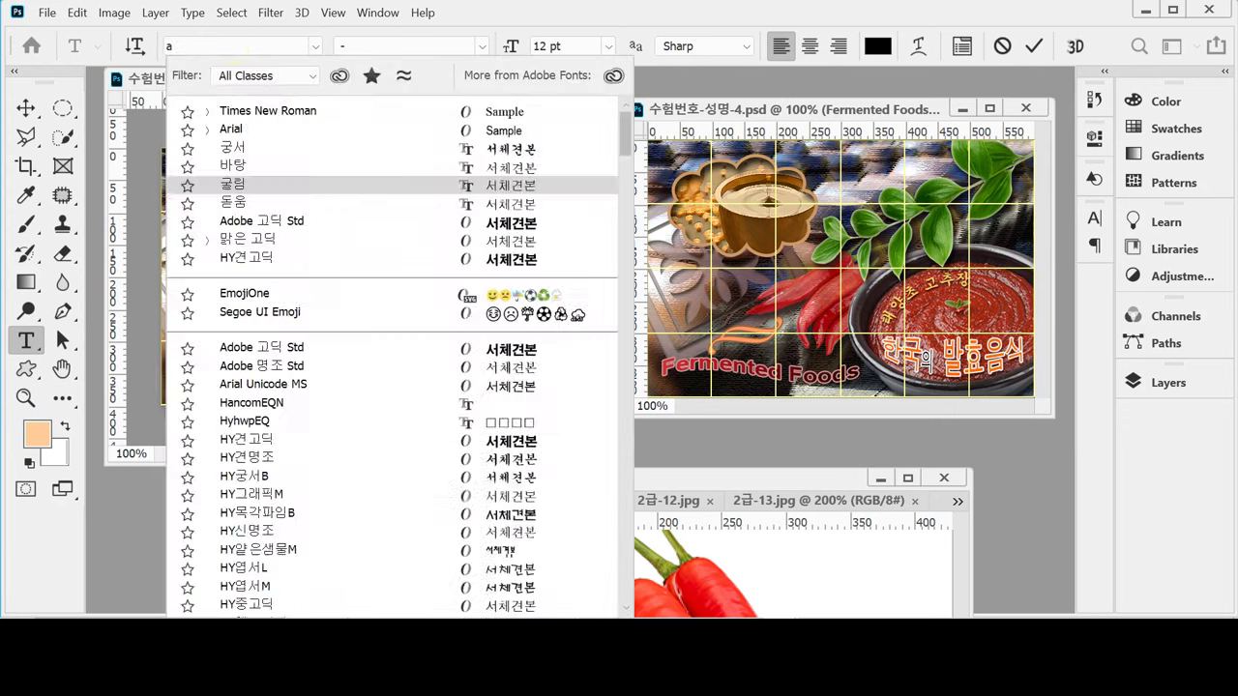
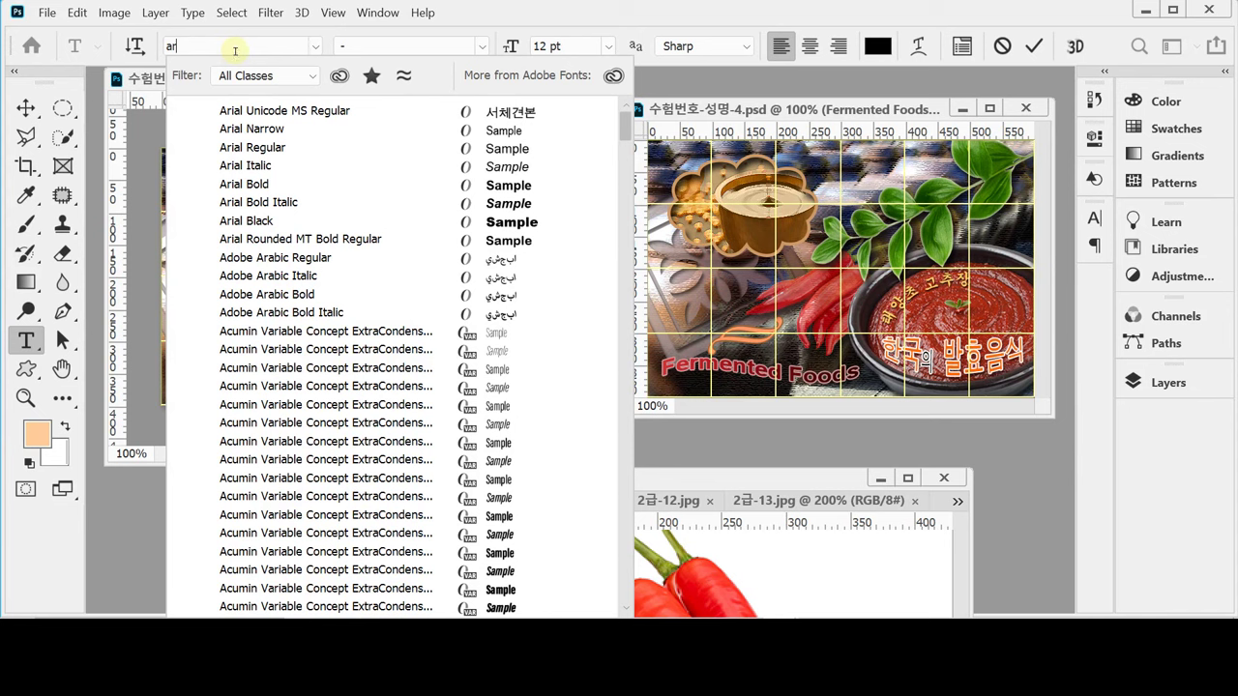
{"action": "left_click", "coordinate": [259, 185]}
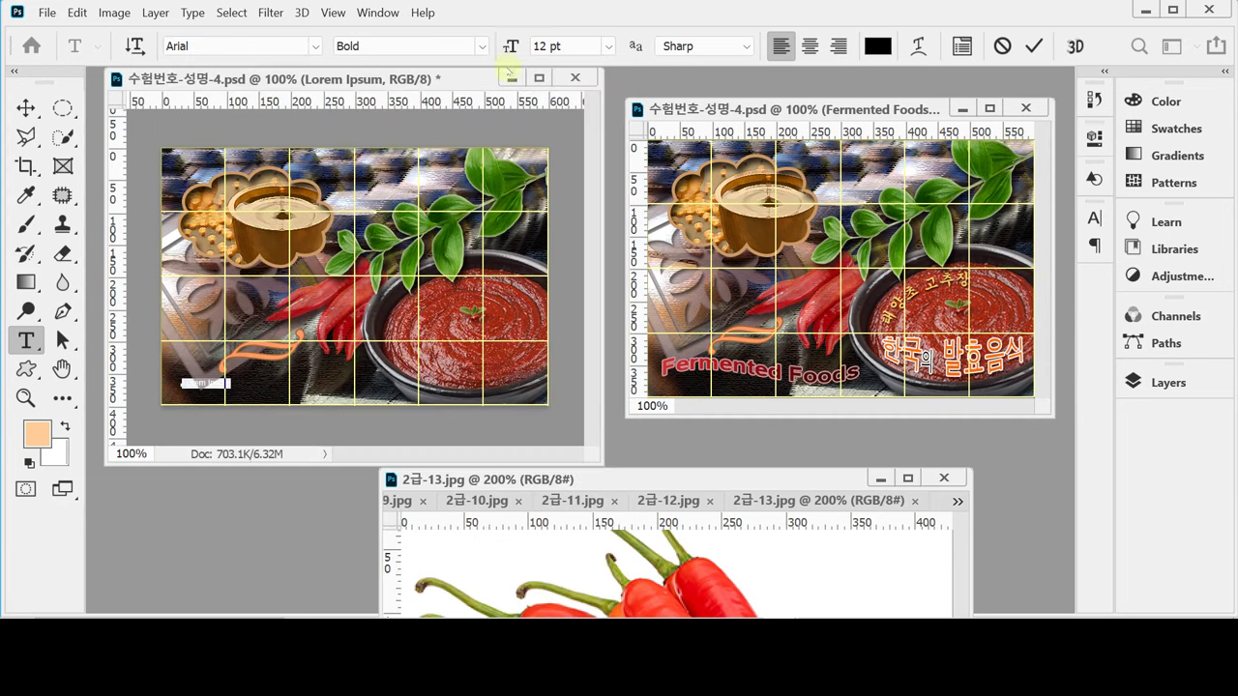
Enter "Fermented Foods" in white at 30 pt and shift the line slightly upward.
{"action": "left_click", "coordinate": [573, 46]}
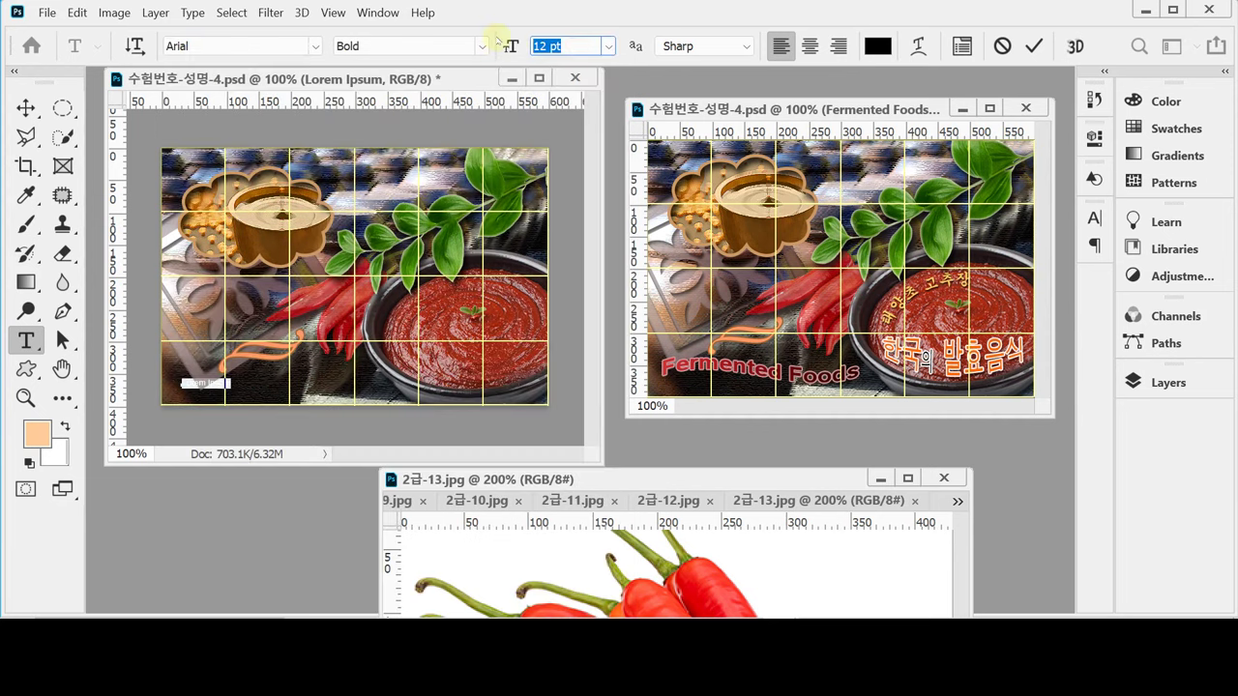
{"action": "type", "text": "30 pt"}
{"action": "key", "text": "Return"}
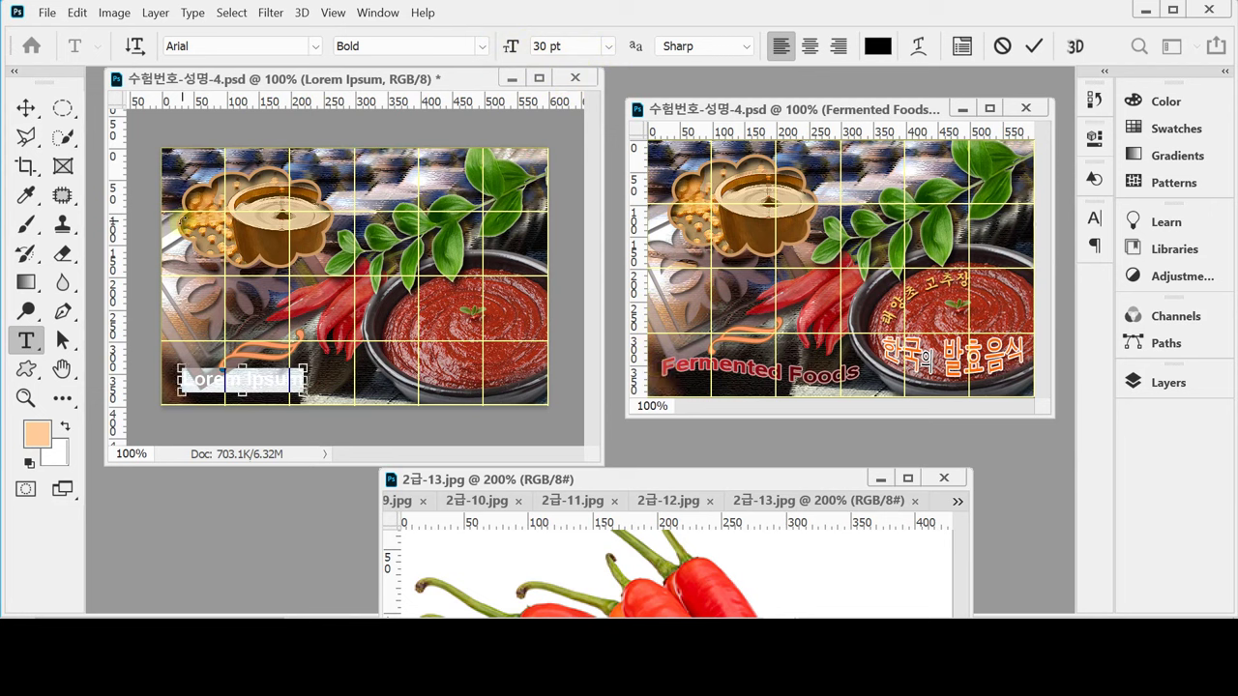
{"action": "key", "text": "ctrl"}
{"action": "type", "text": "Fermented Foods"}
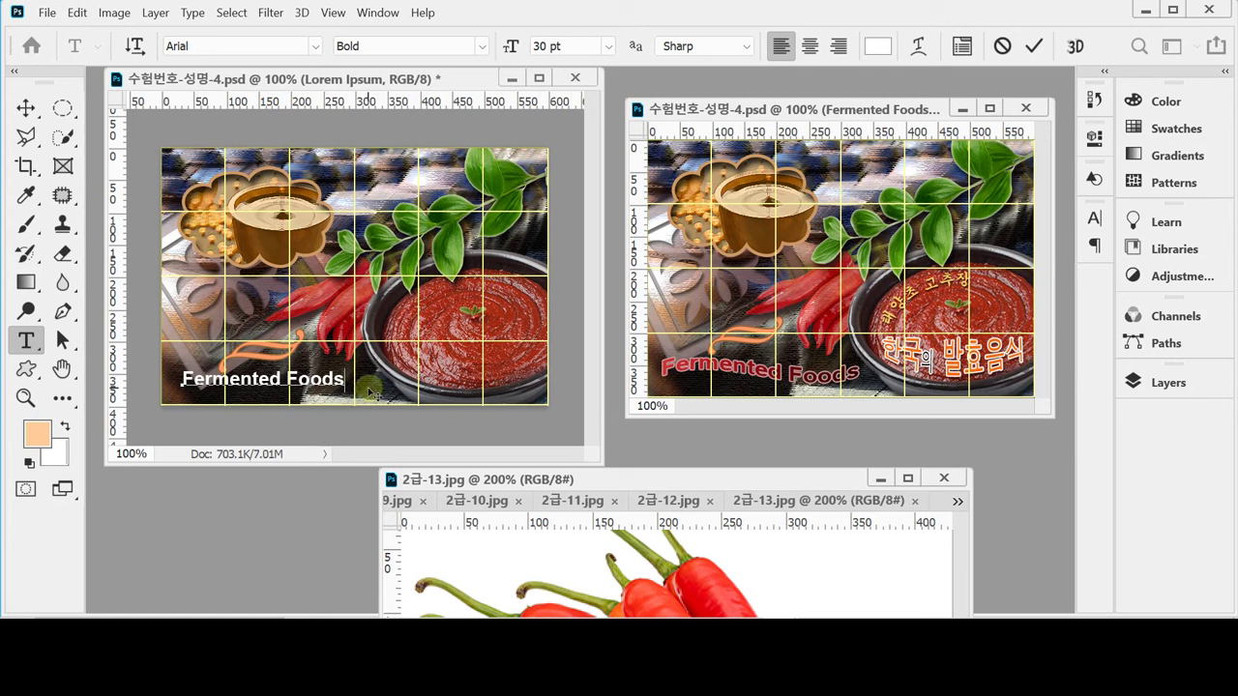
{"action": "left_click_drag", "start_coordinate": [370, 392], "coordinate": [371, 387]}
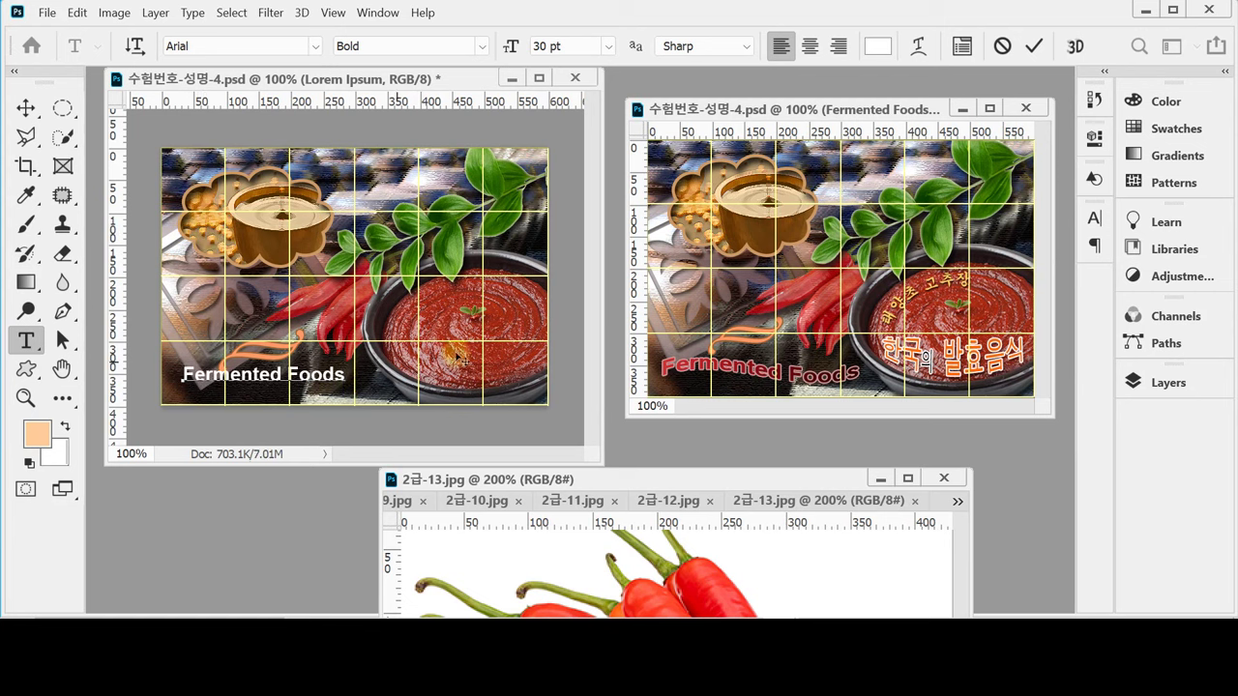
Warp the "Fermented Foods" text with the horizontal Flag style at +50% bend.
{"action": "left_click", "coordinate": [915, 48]}
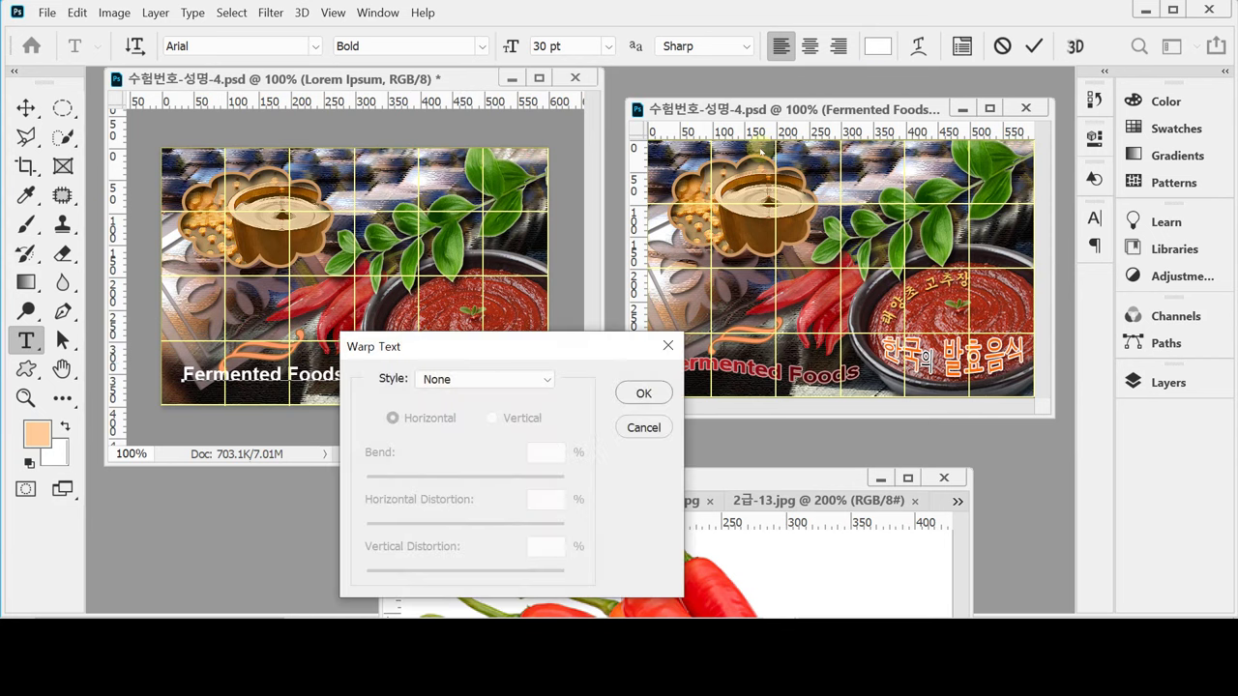
{"action": "left_click_drag", "start_coordinate": [512, 339], "coordinate": [653, 253]}
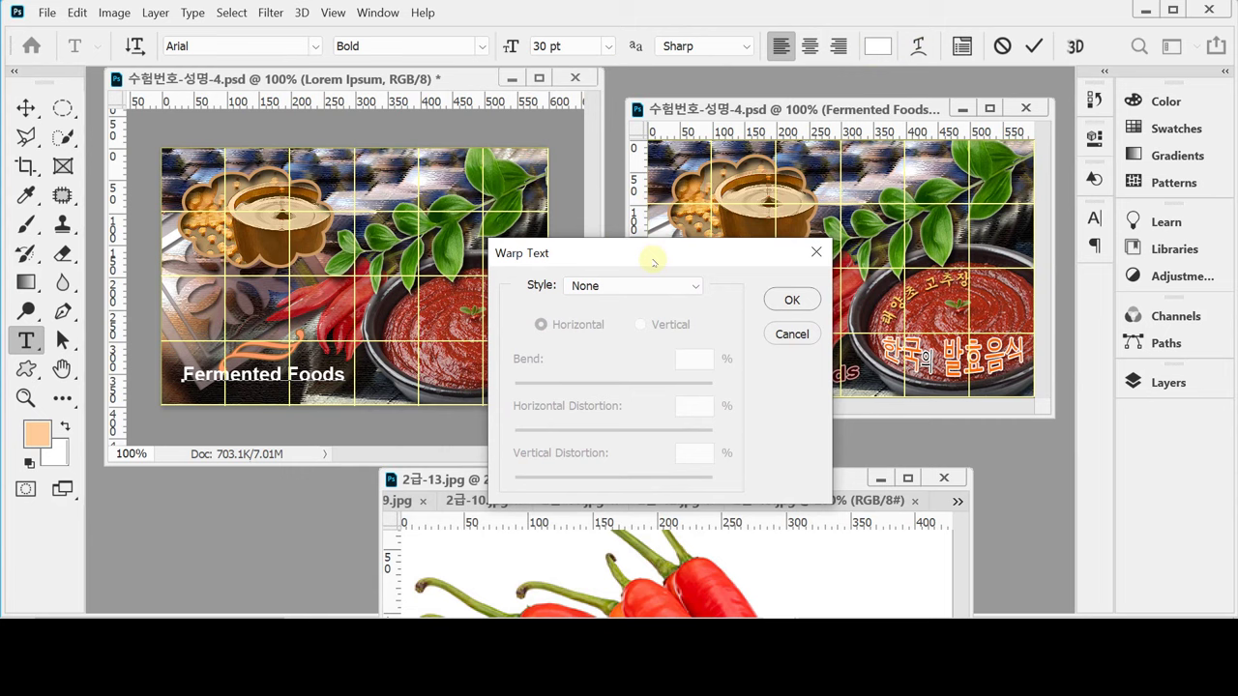
{"action": "left_click_drag", "start_coordinate": [707, 249], "coordinate": [602, 272]}
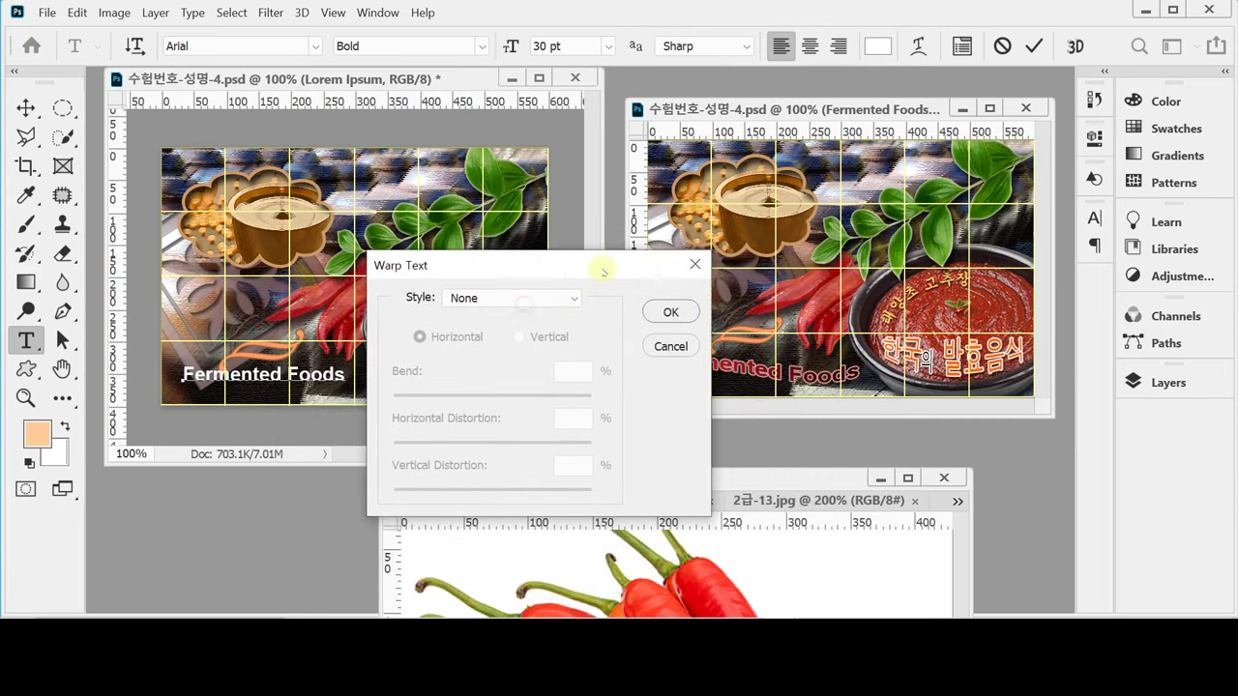
{"action": "left_click", "coordinate": [551, 301]}
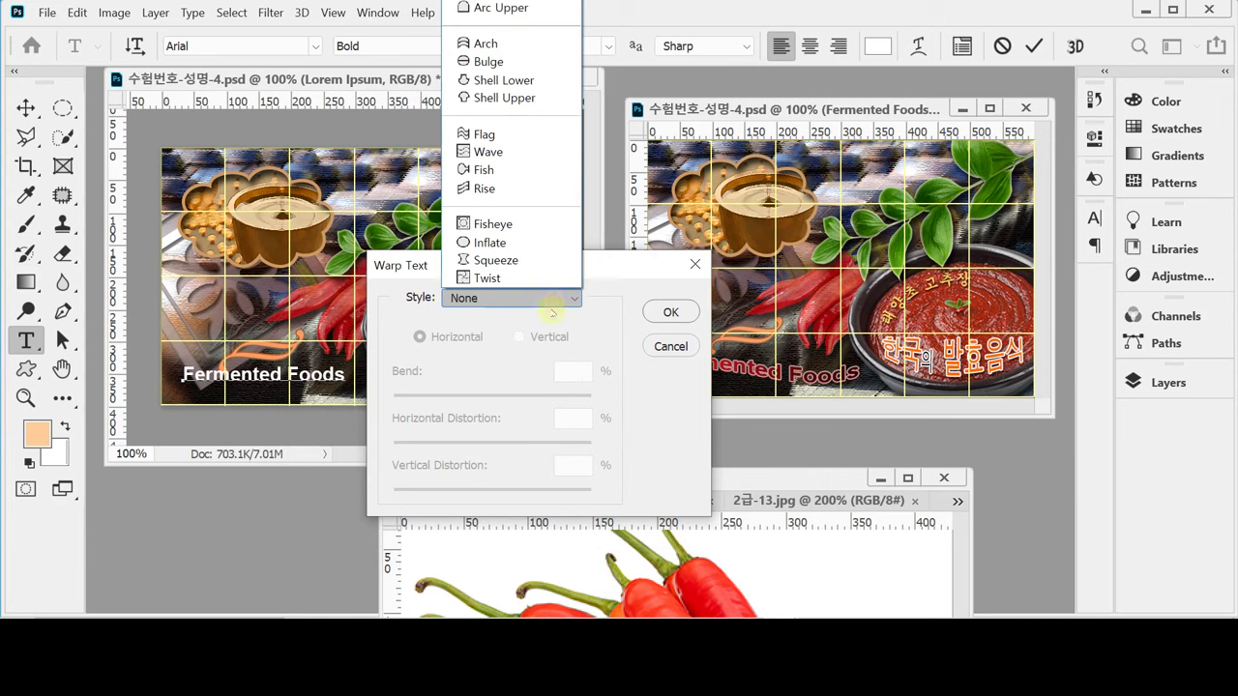
{"action": "left_click", "coordinate": [520, 137]}
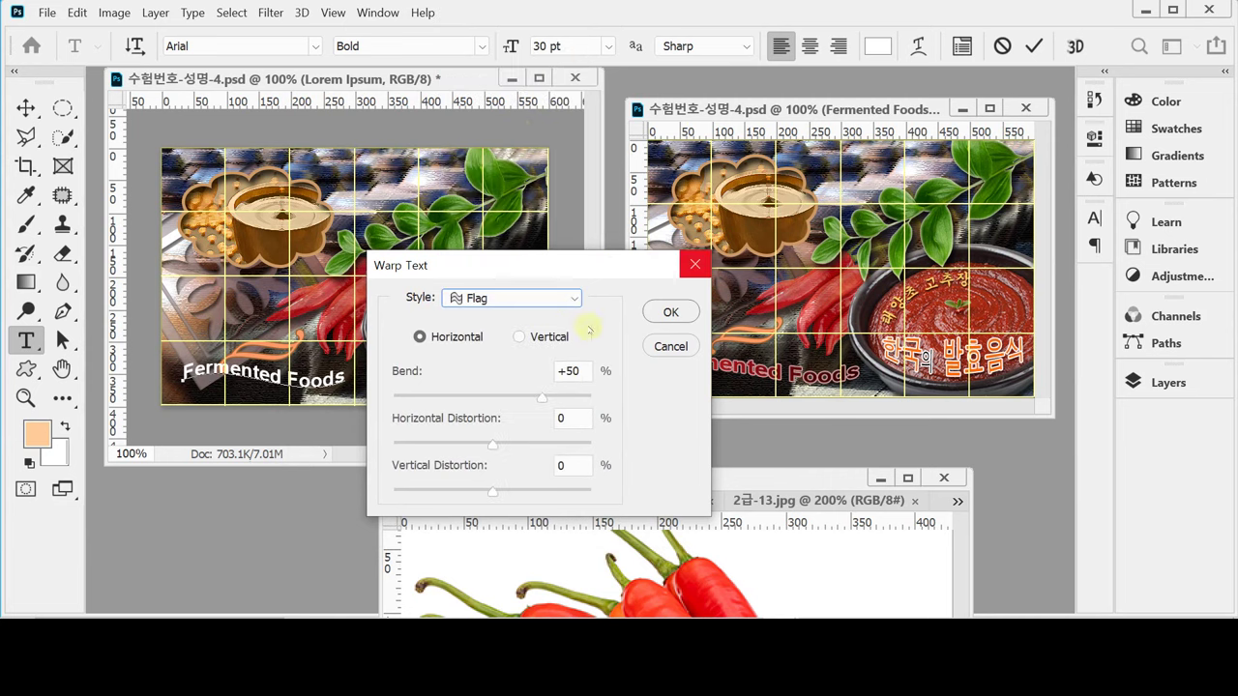
{"action": "left_click", "coordinate": [664, 314]}
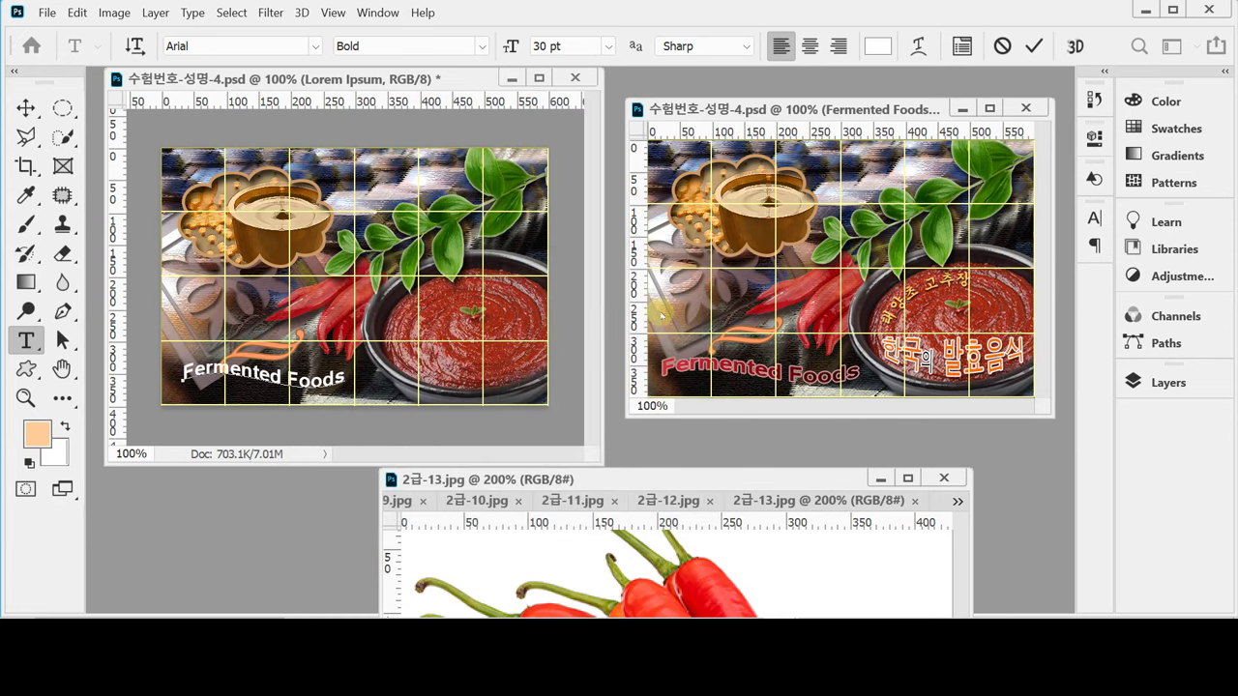
Add a 2 px Outside stroke layer style in dusty pink #c99 to the "Fermented Foods" text.
{"action": "left_click", "coordinate": [1156, 382]}
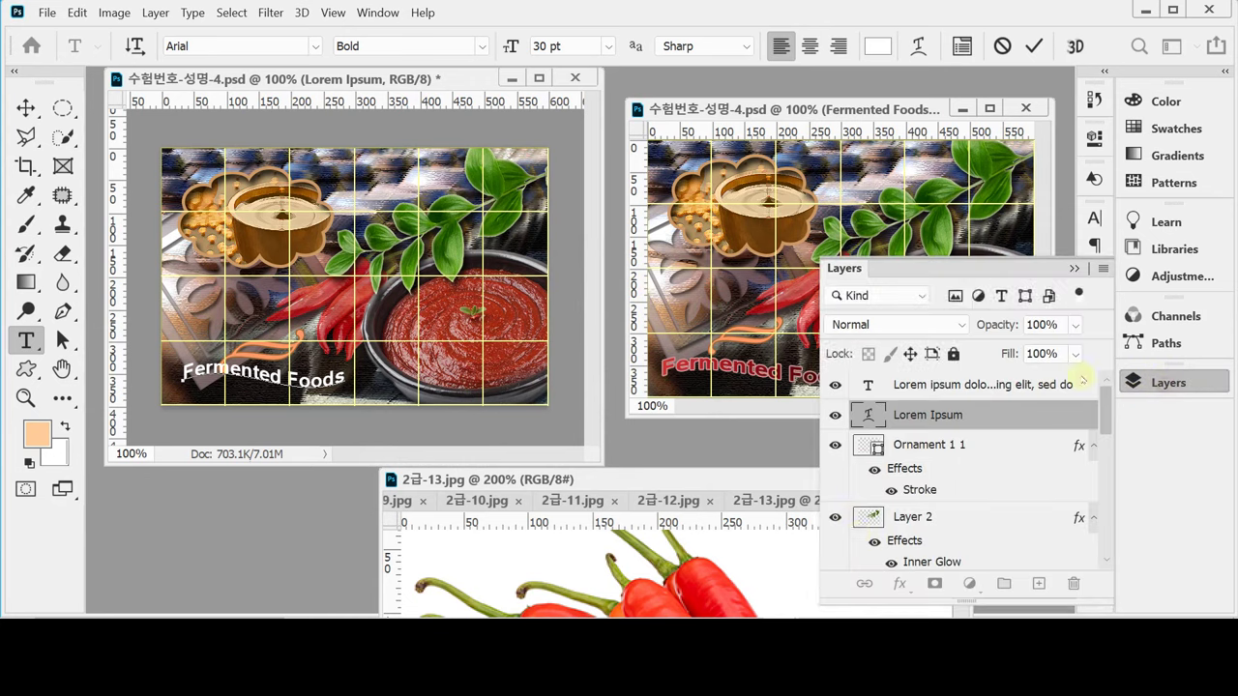
{"action": "left_click", "coordinate": [895, 586]}
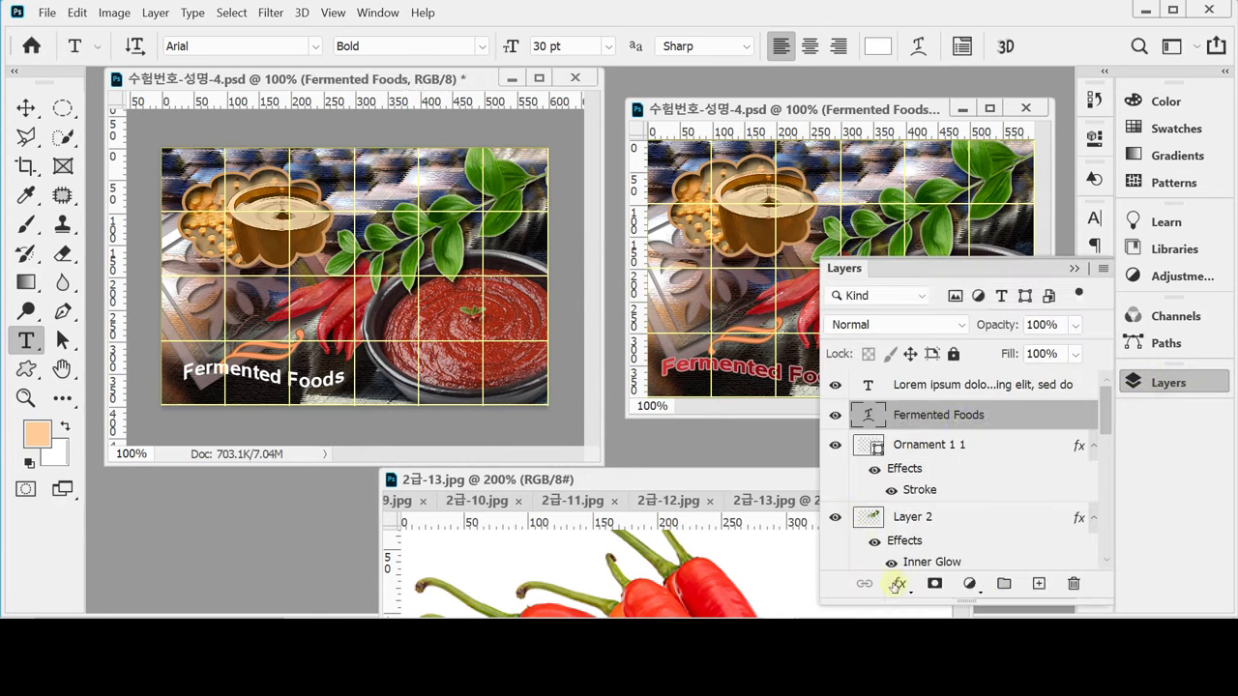
{"action": "left_click", "coordinate": [897, 585]}
{"action": "key", "text": "Escape"}
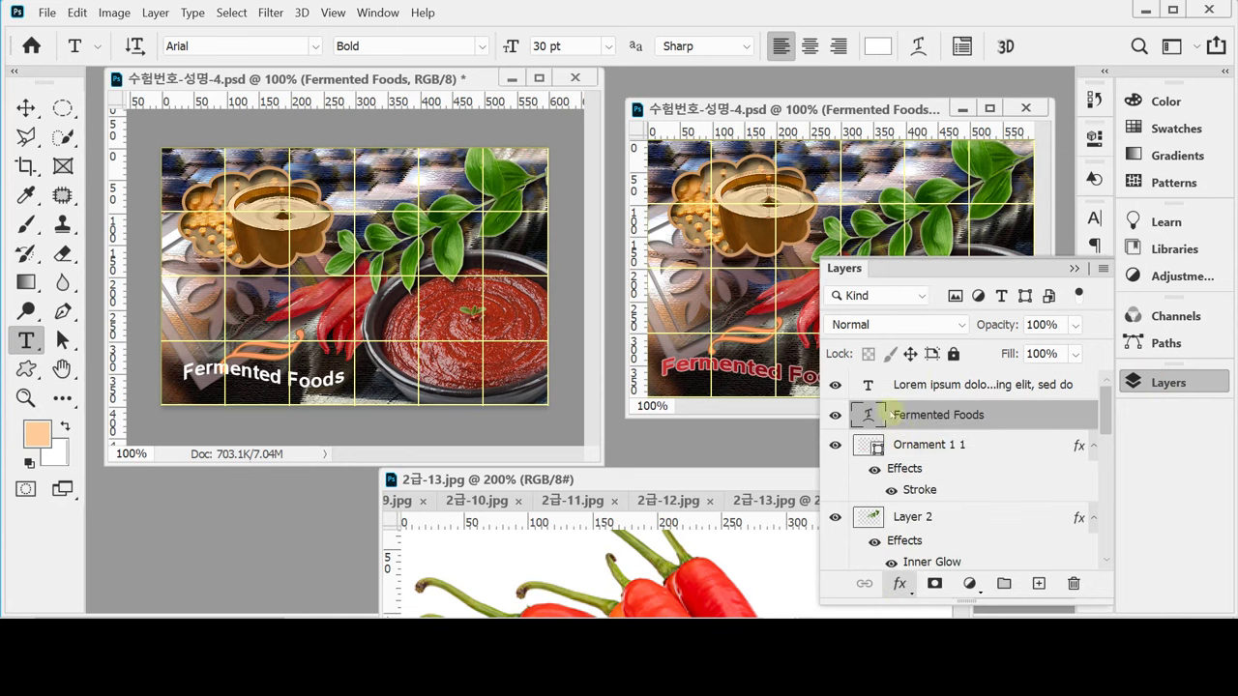
{"action": "double_click", "coordinate": [920, 489]}
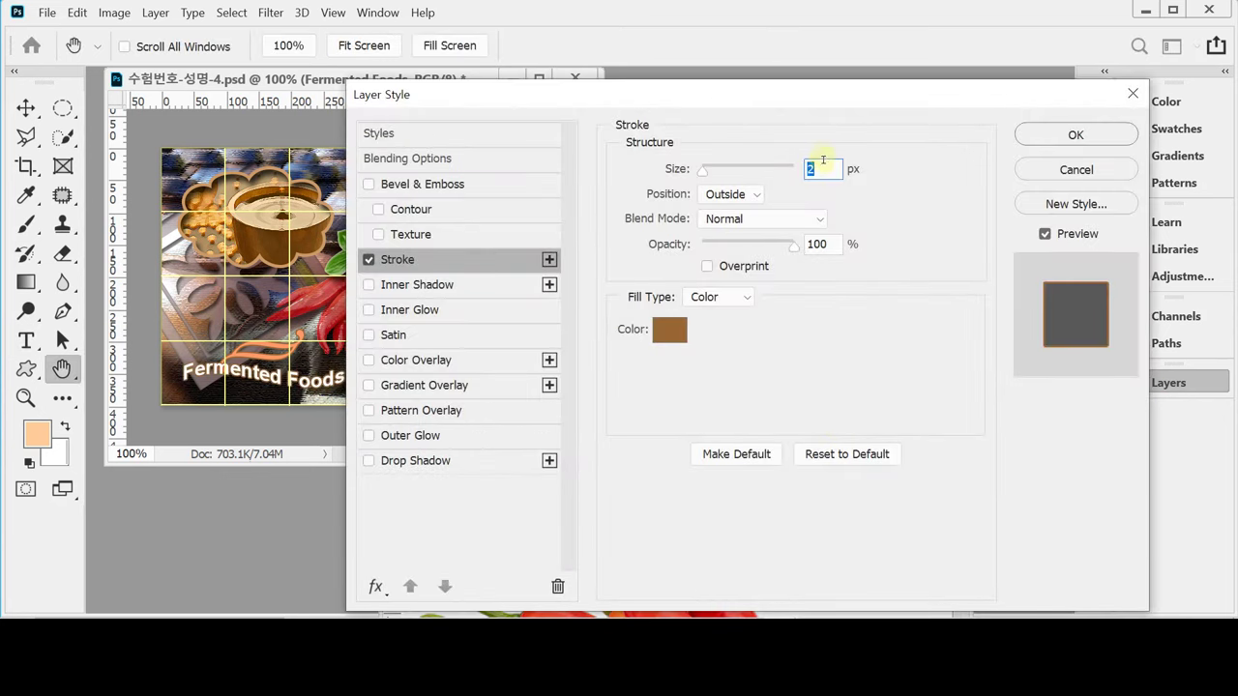
{"action": "left_click", "coordinate": [671, 328]}
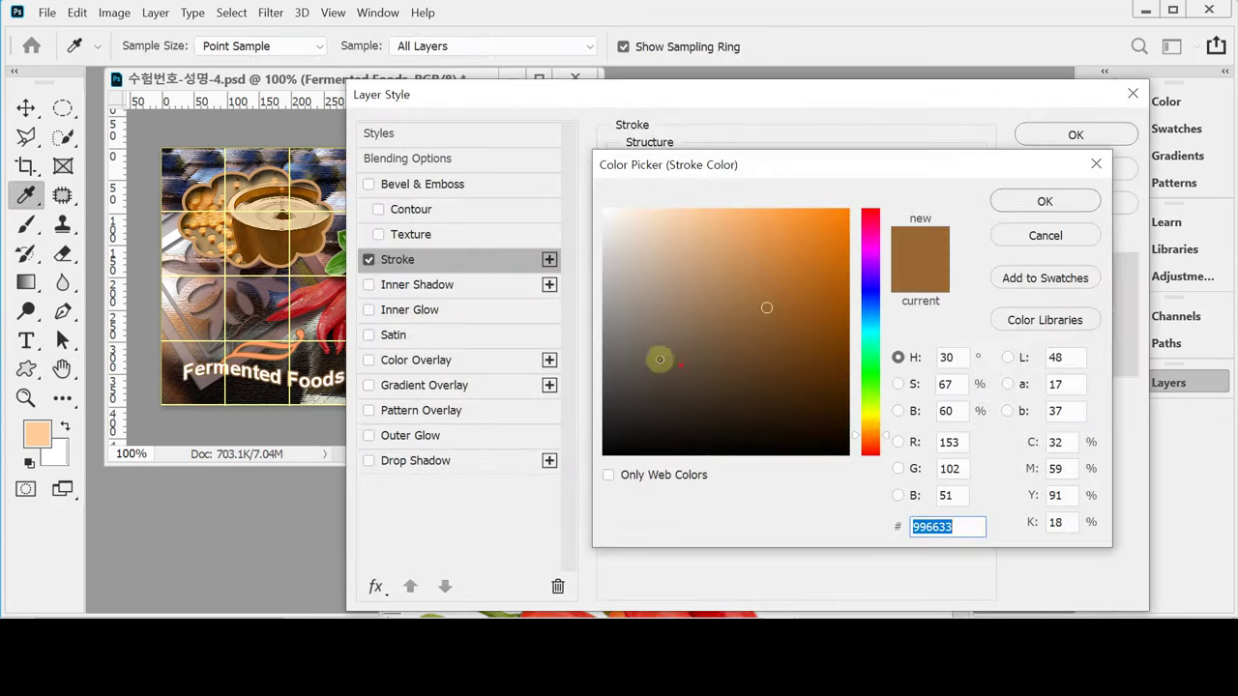
{"action": "left_click", "coordinate": [643, 357]}
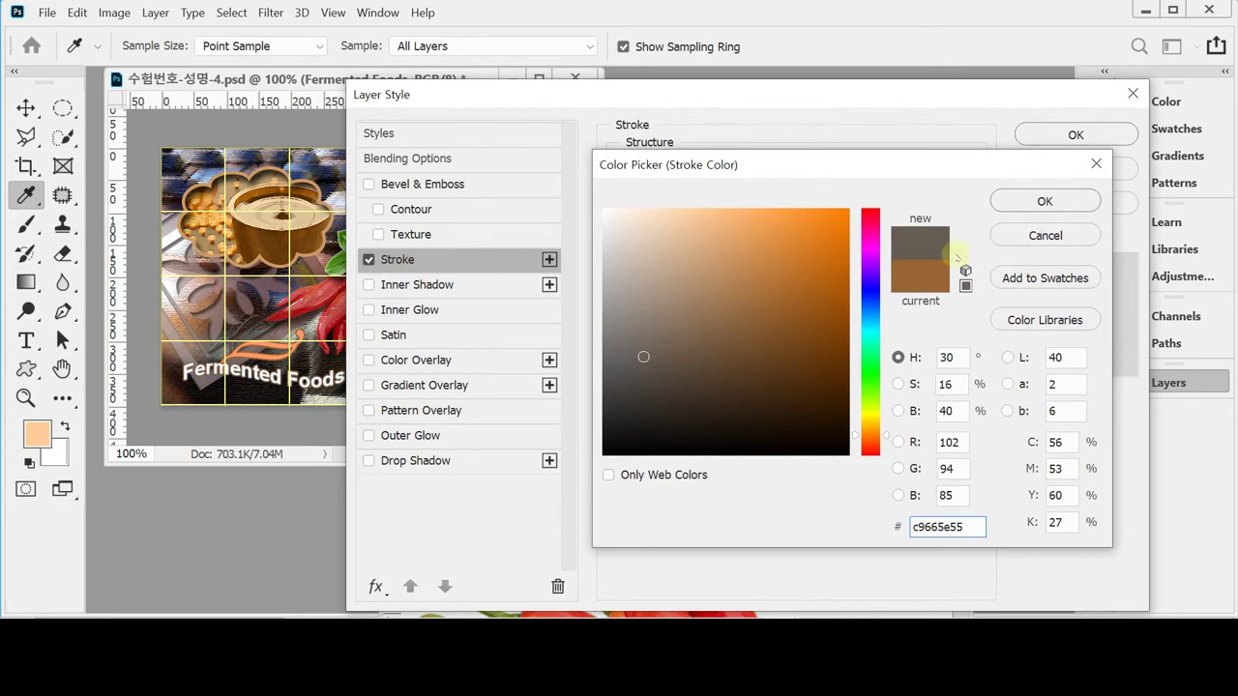
{"action": "left_click_drag", "start_coordinate": [971, 527], "coordinate": [878, 527]}
{"action": "type", "text": "c"}
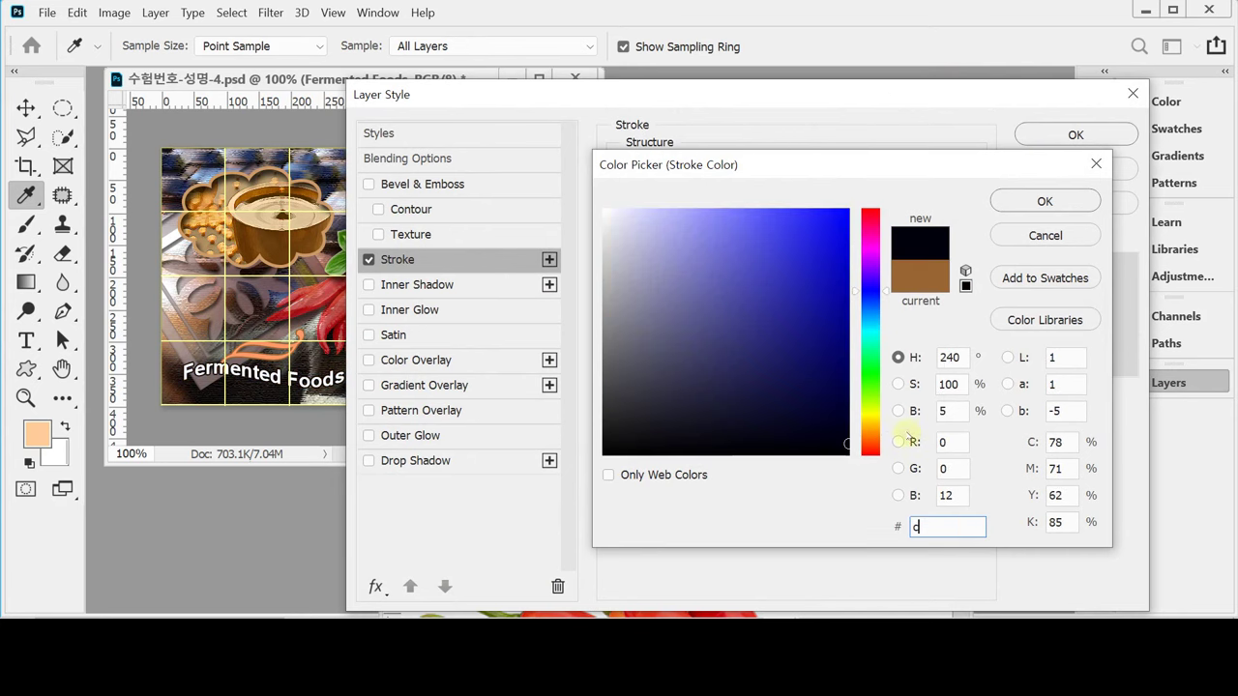
{"action": "type", "text": "99"}
{"action": "left_click", "coordinate": [1016, 208]}
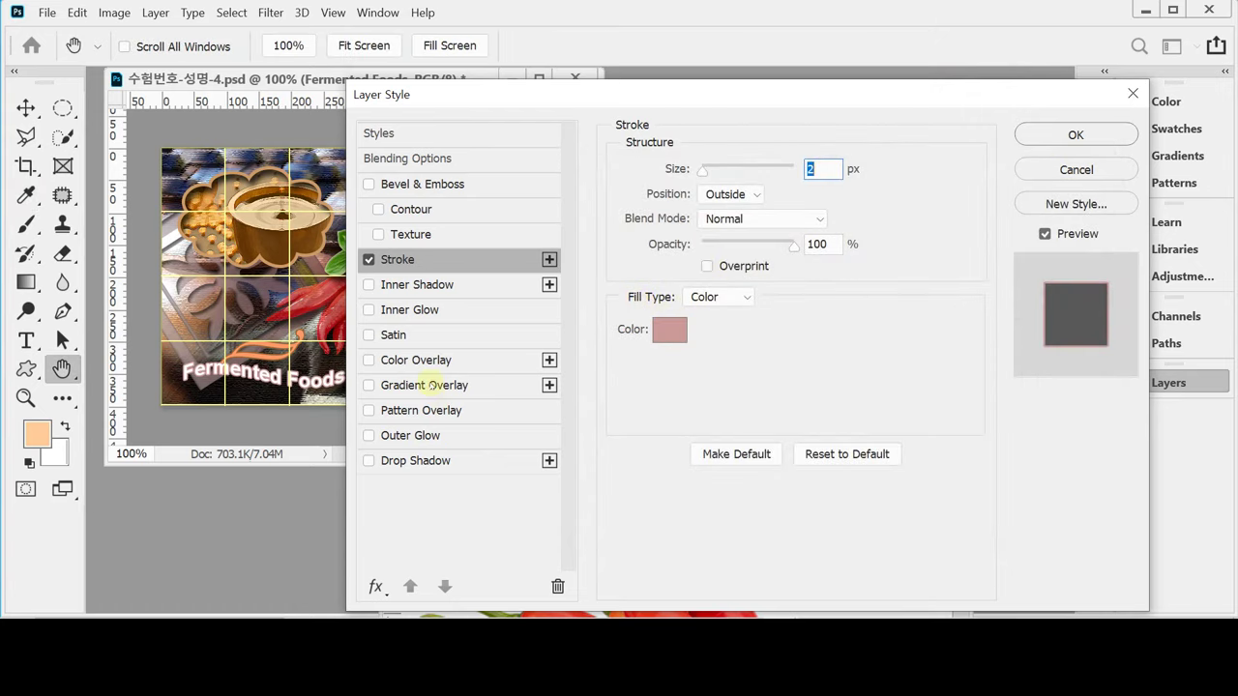
Add a Gradient Overlay to the "Fermented Foods" text and set the gradient's starting color stop to #cc3333.
{"action": "left_click", "coordinate": [428, 385]}
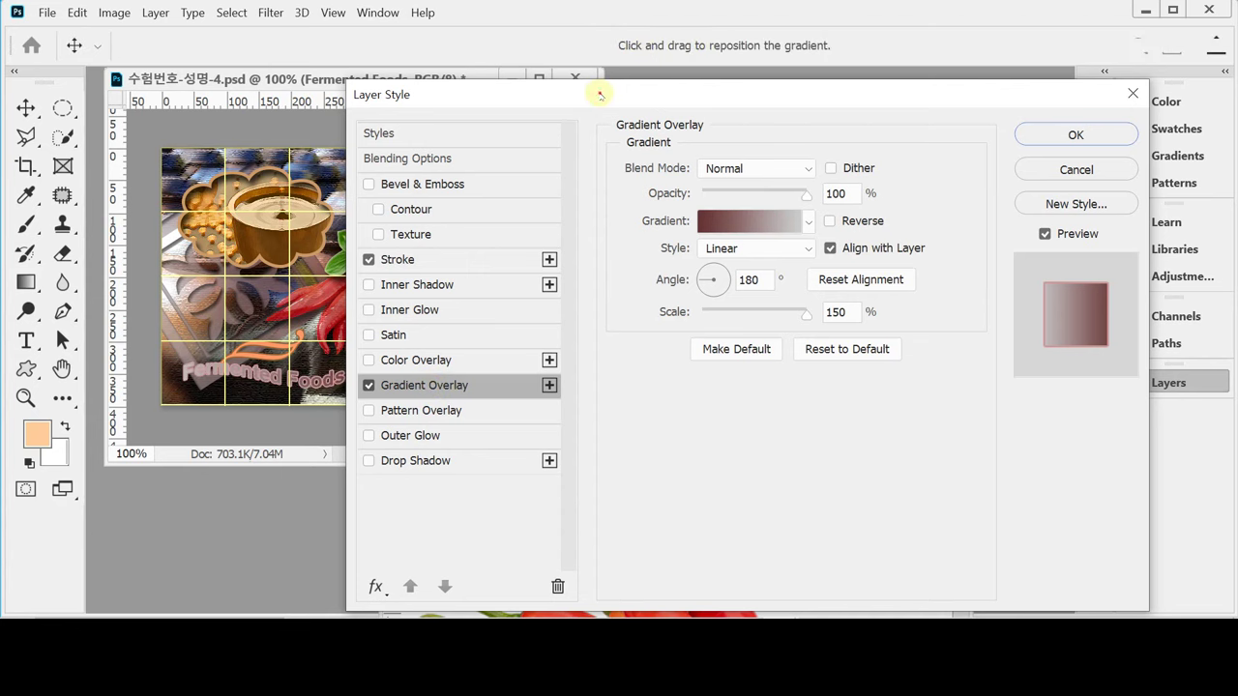
{"action": "left_click_drag", "start_coordinate": [599, 93], "coordinate": [751, 135]}
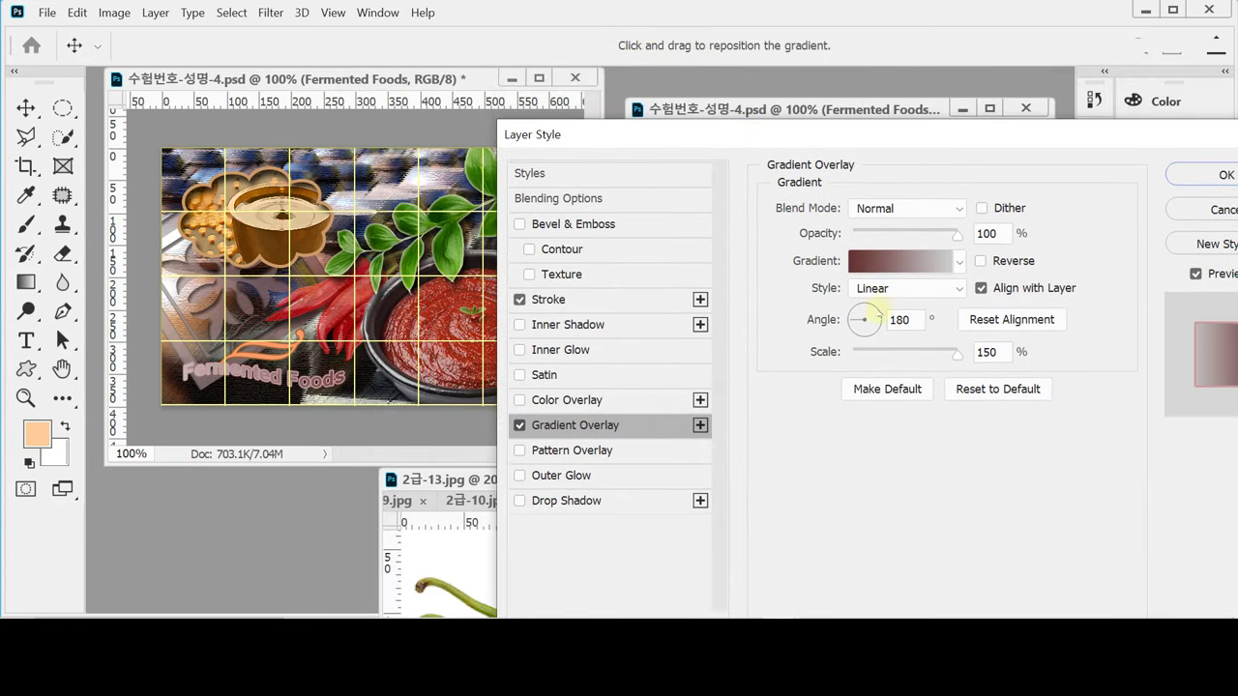
{"action": "left_click", "coordinate": [897, 263]}
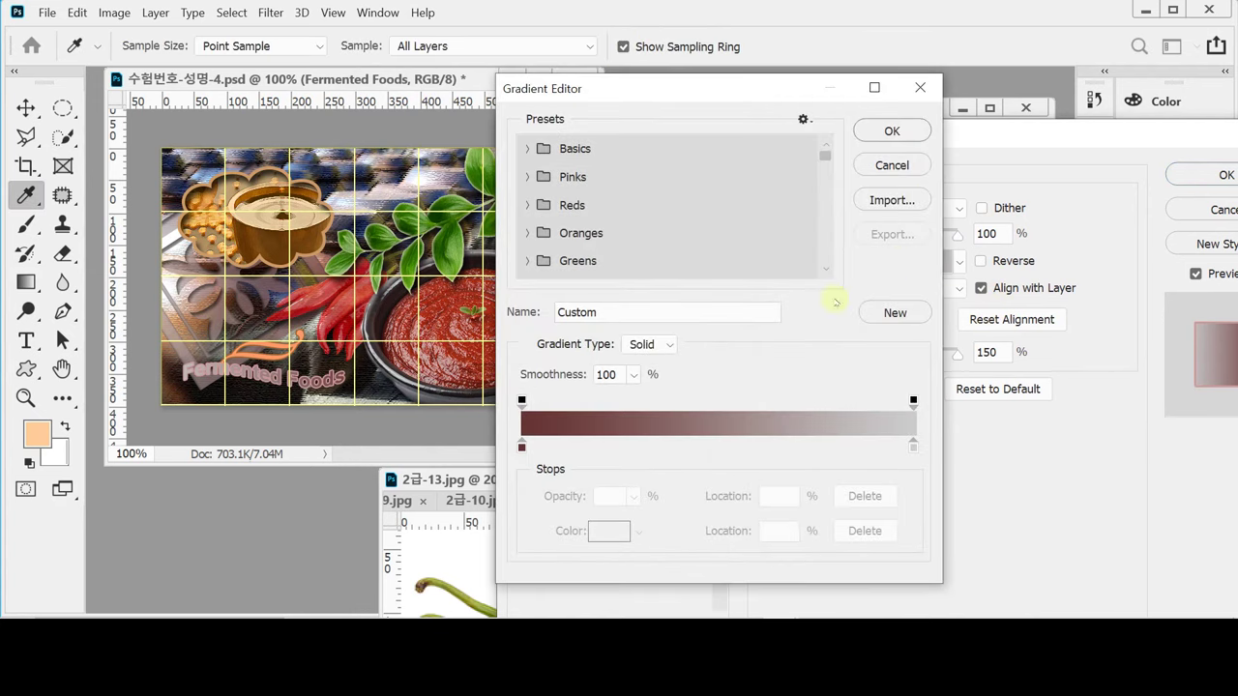
{"action": "left_click_drag", "start_coordinate": [631, 90], "coordinate": [674, 92]}
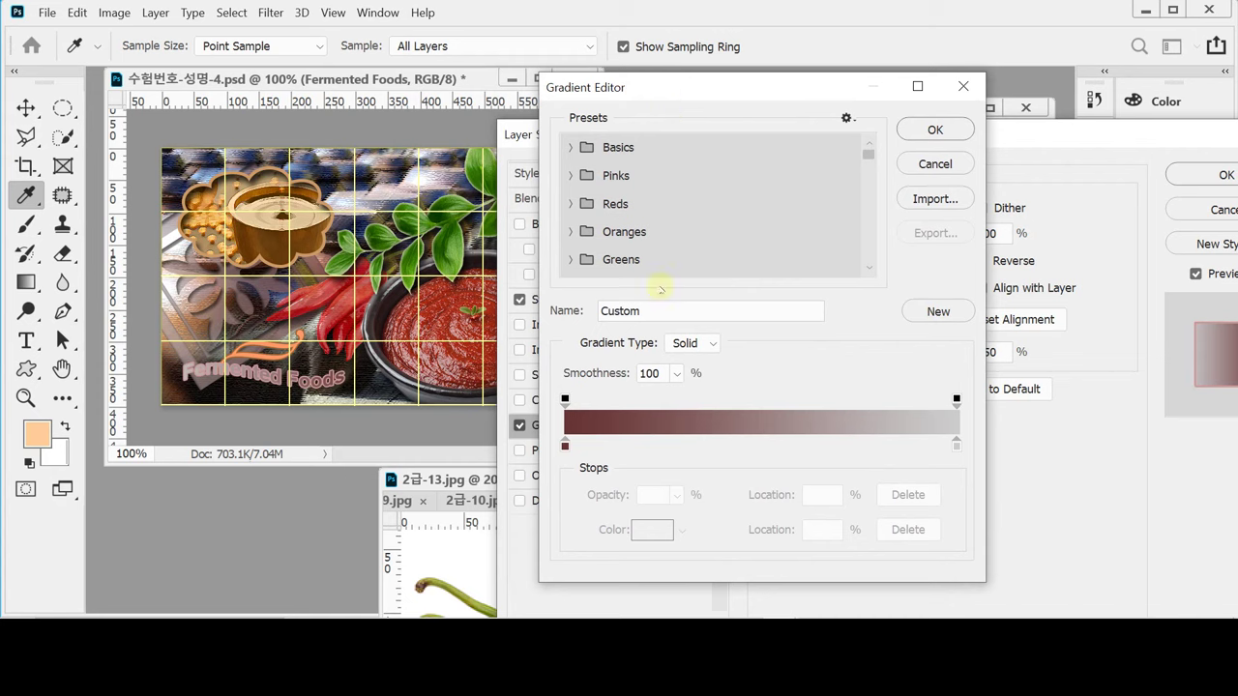
{"action": "double_click", "coordinate": [565, 445]}
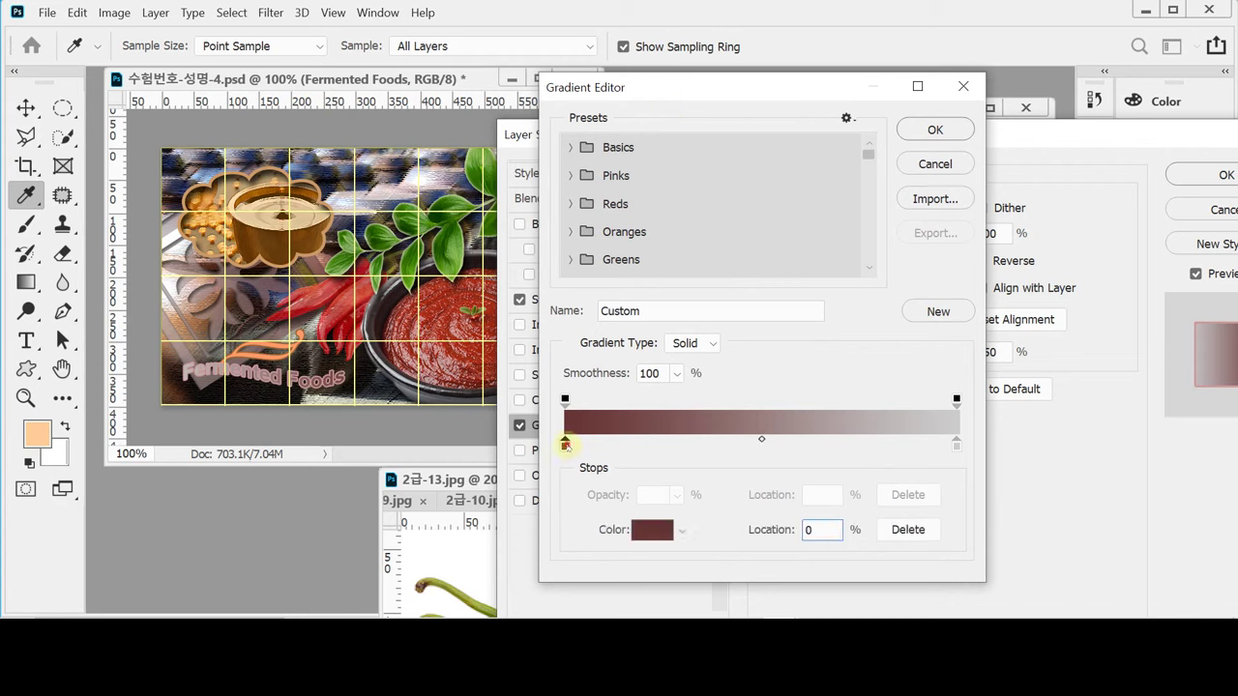
{"action": "type", "text": "c"}
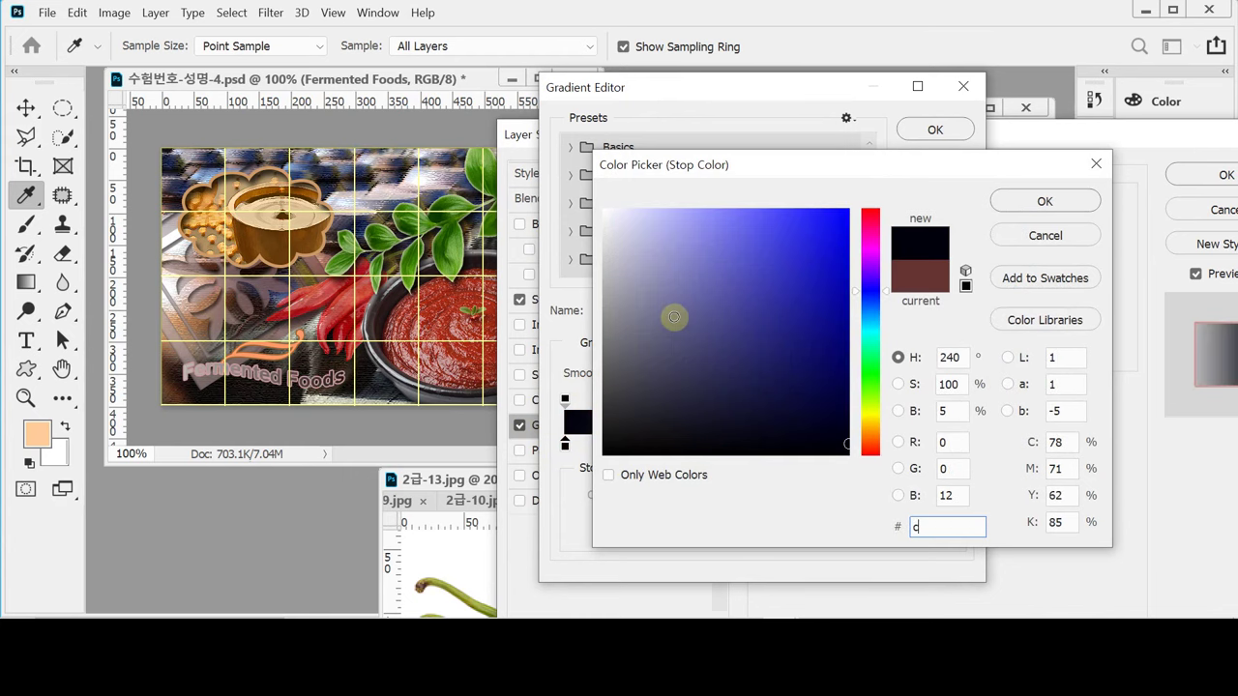
{"action": "type", "text": "c3333"}
{"action": "left_click", "coordinate": [1032, 200]}
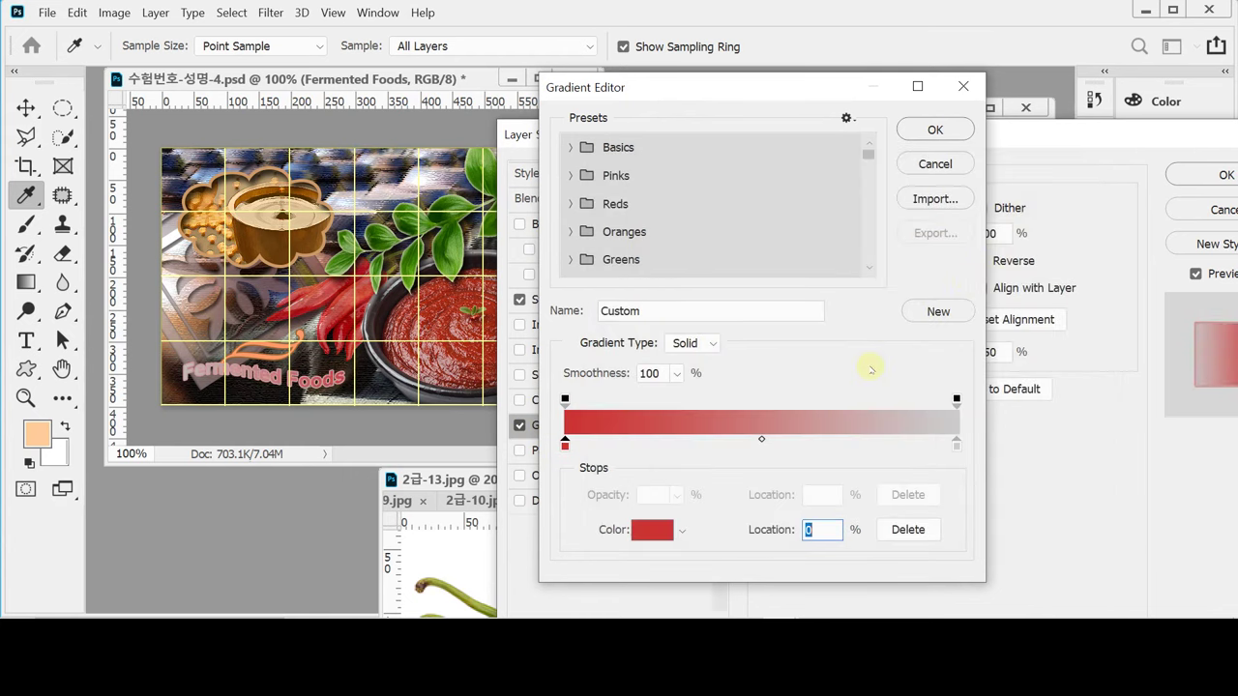
Set the gradient's ending color stop to dark red #300 and accept the edited gradient.
{"action": "double_click", "coordinate": [956, 446]}
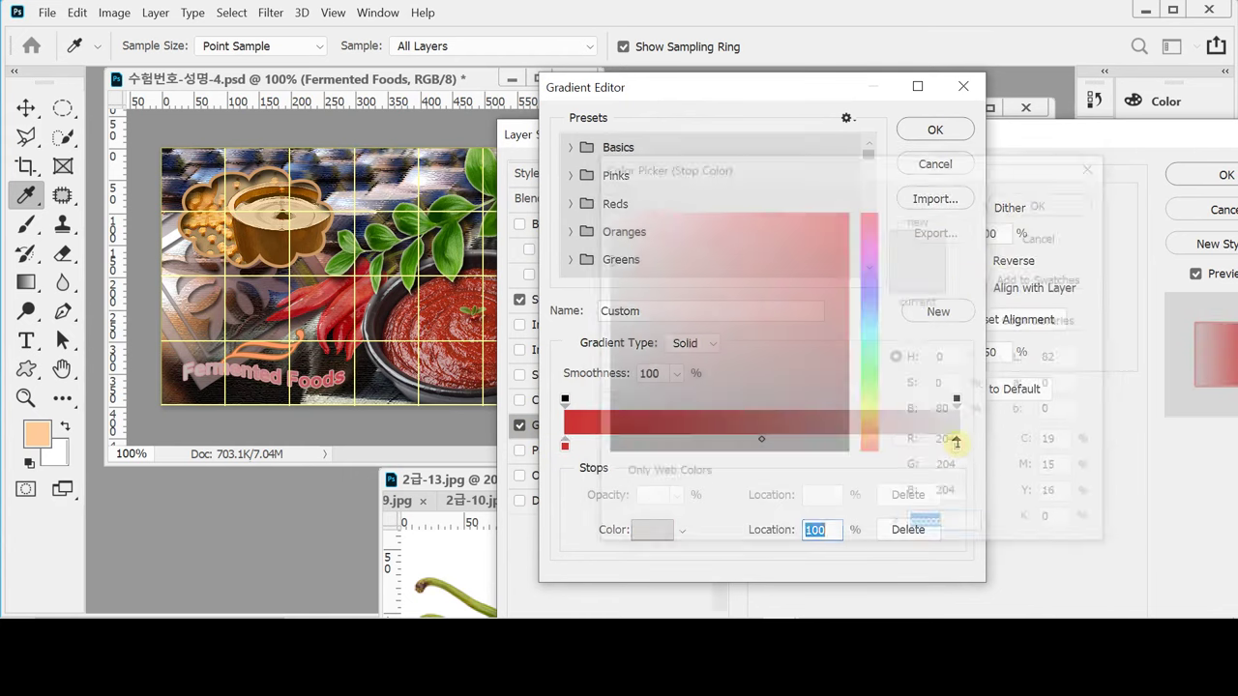
{"action": "type", "text": "300"}
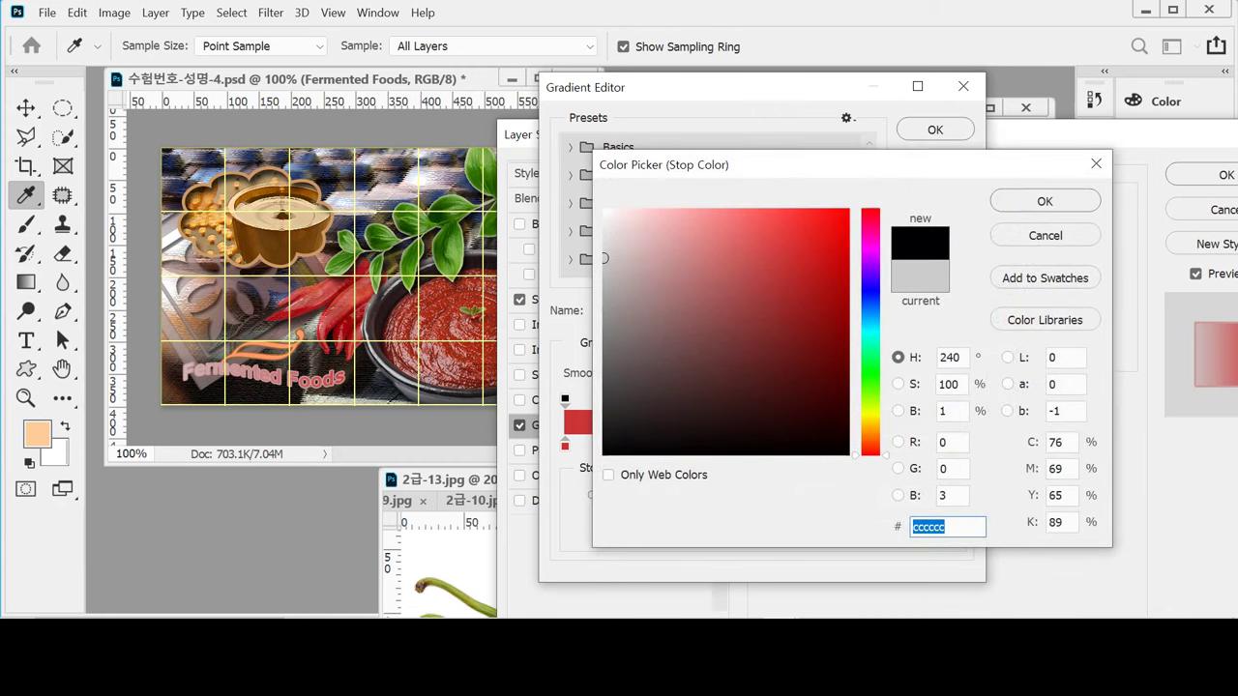
{"action": "left_click", "coordinate": [1044, 201]}
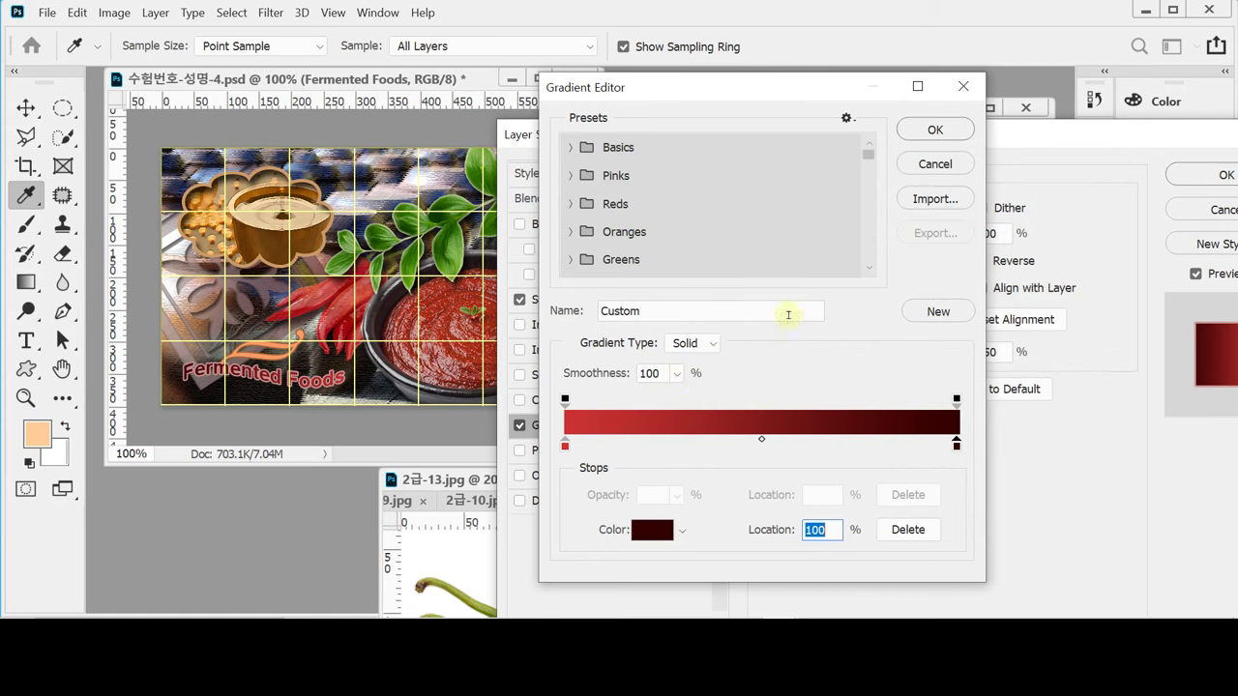
{"action": "left_click", "coordinate": [943, 129]}
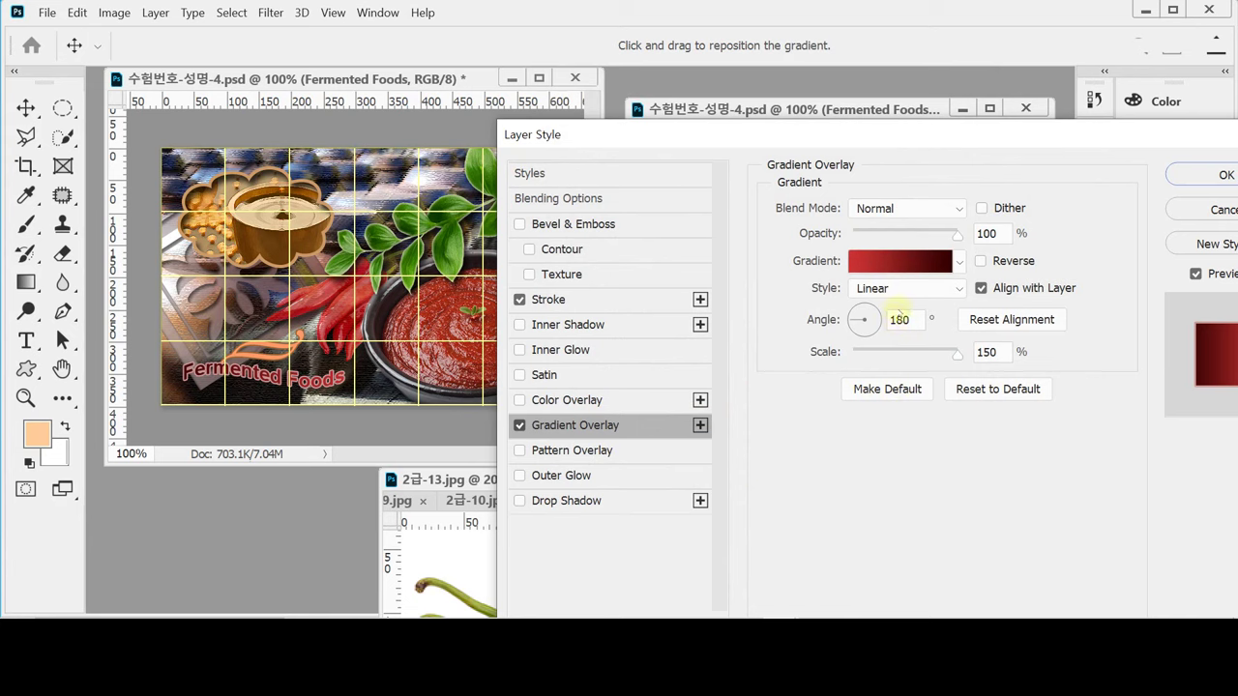
Set the gradient overlay's angle to 0° and scale to 100%, then apply the layer styles.
{"action": "left_click_drag", "start_coordinate": [752, 137], "coordinate": [706, 220]}
{"action": "left_click", "coordinate": [794, 411]}
{"action": "type", "text": "0"}
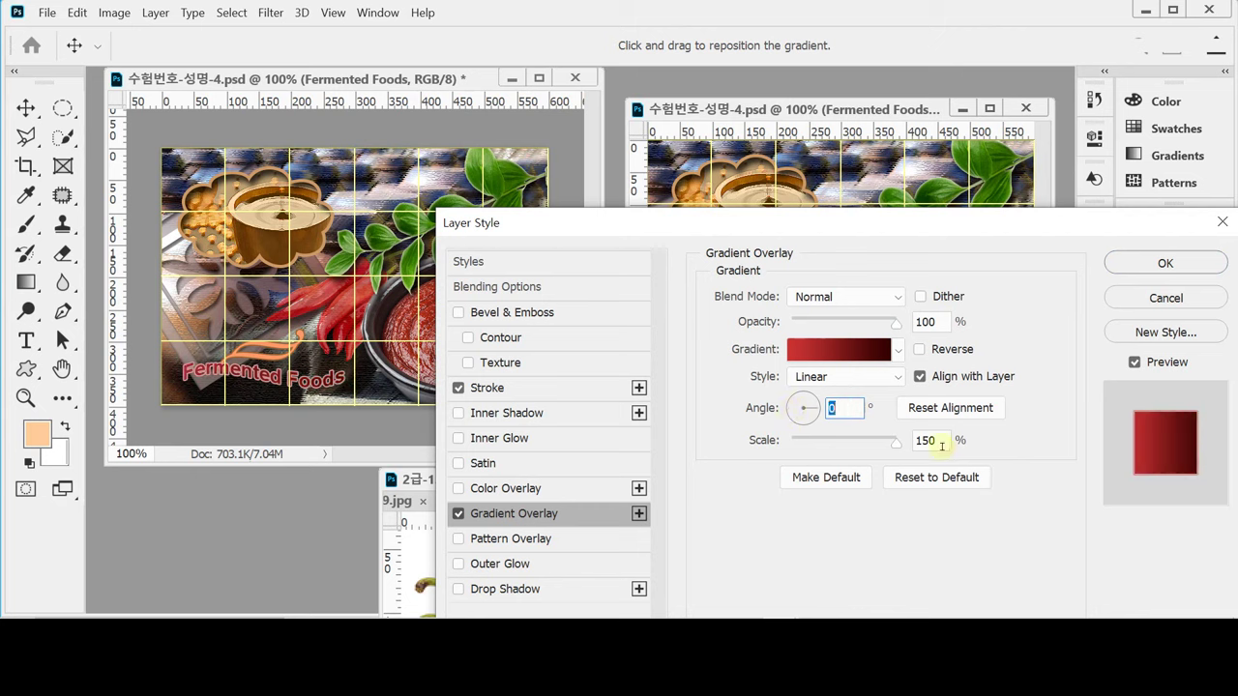
{"action": "left_click_drag", "start_coordinate": [941, 441], "coordinate": [879, 443]}
{"action": "type", "text": "100"}
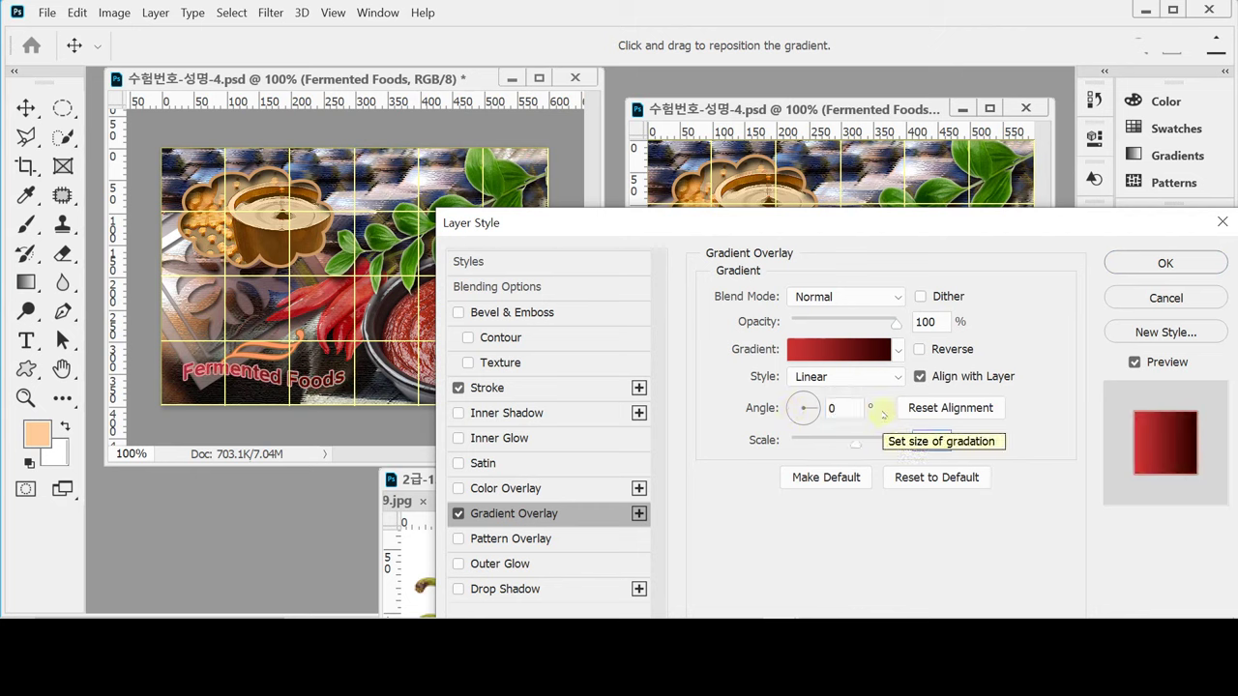
{"action": "left_click_drag", "start_coordinate": [723, 225], "coordinate": [679, 199]}
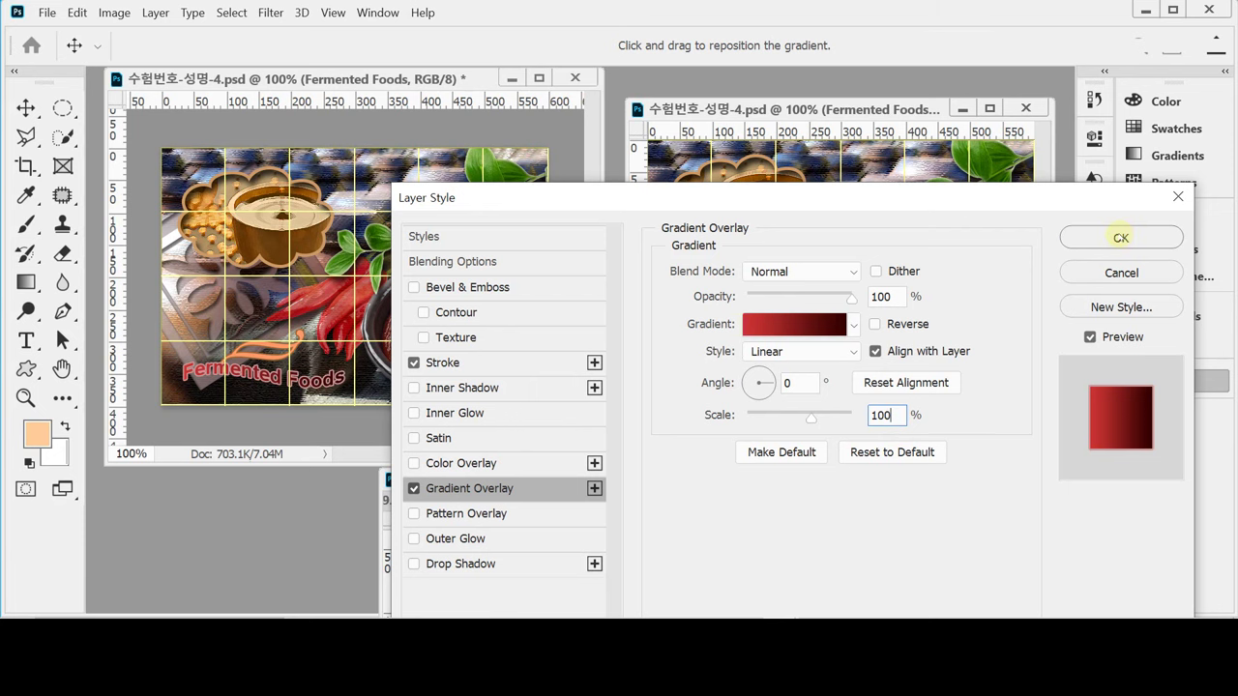
{"action": "left_click", "coordinate": [1120, 237]}
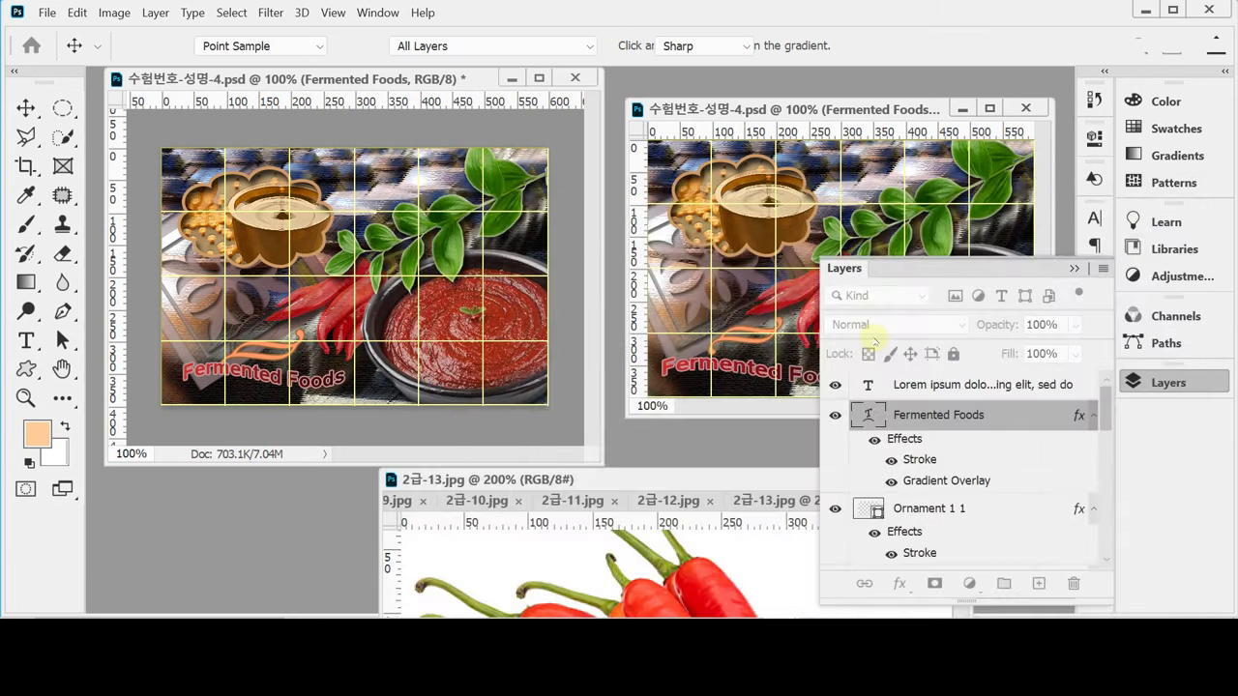
Select the red sauce bowl's layer, Layer 3, in the unfinished composition with the Move tool.
{"action": "key", "text": "t"}
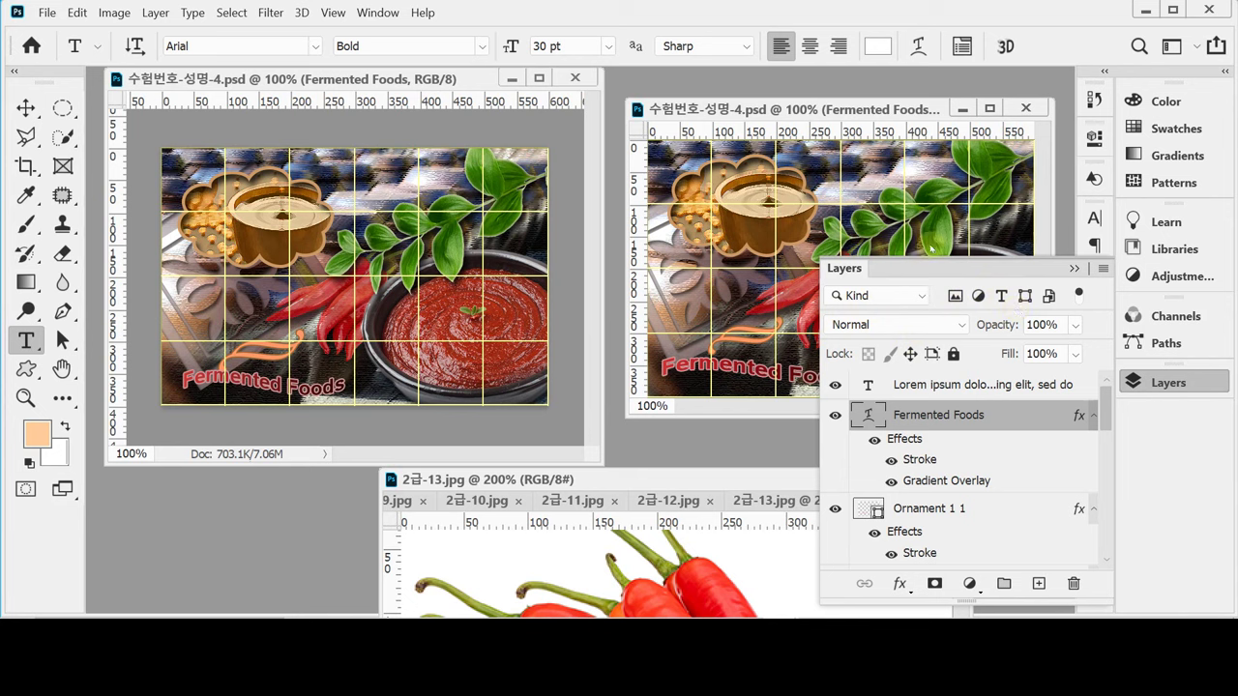
{"action": "left_click", "coordinate": [1153, 385]}
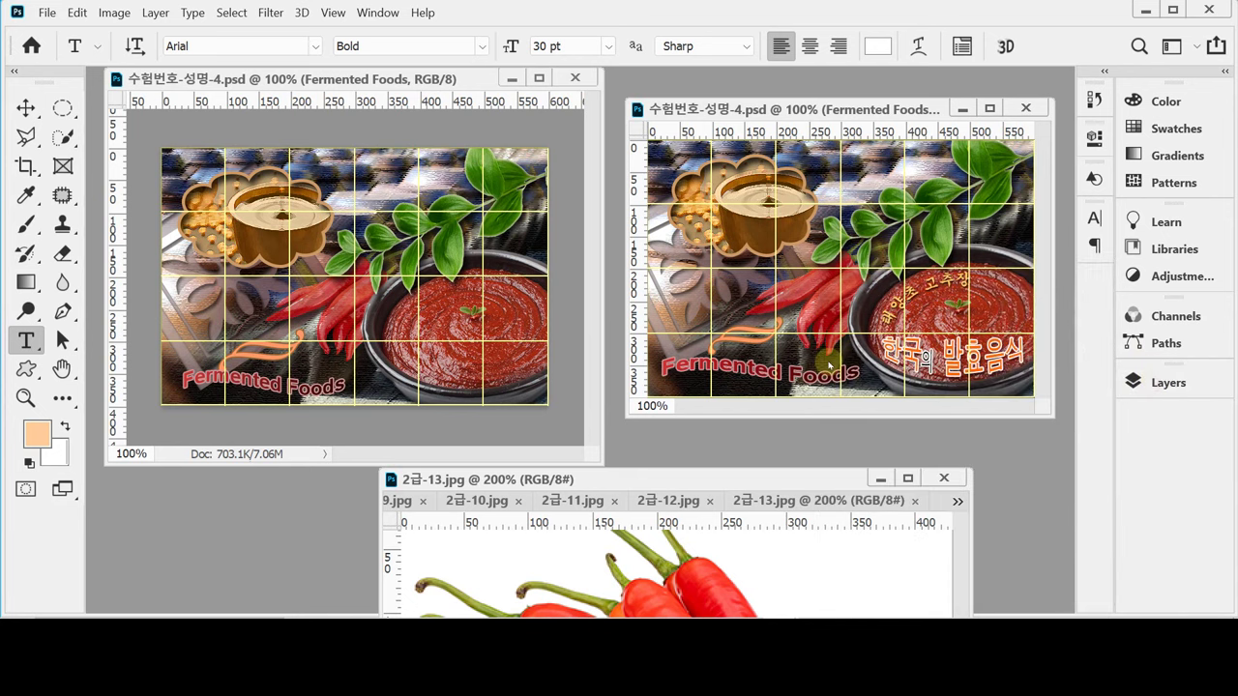
{"action": "left_click", "coordinate": [25, 109]}
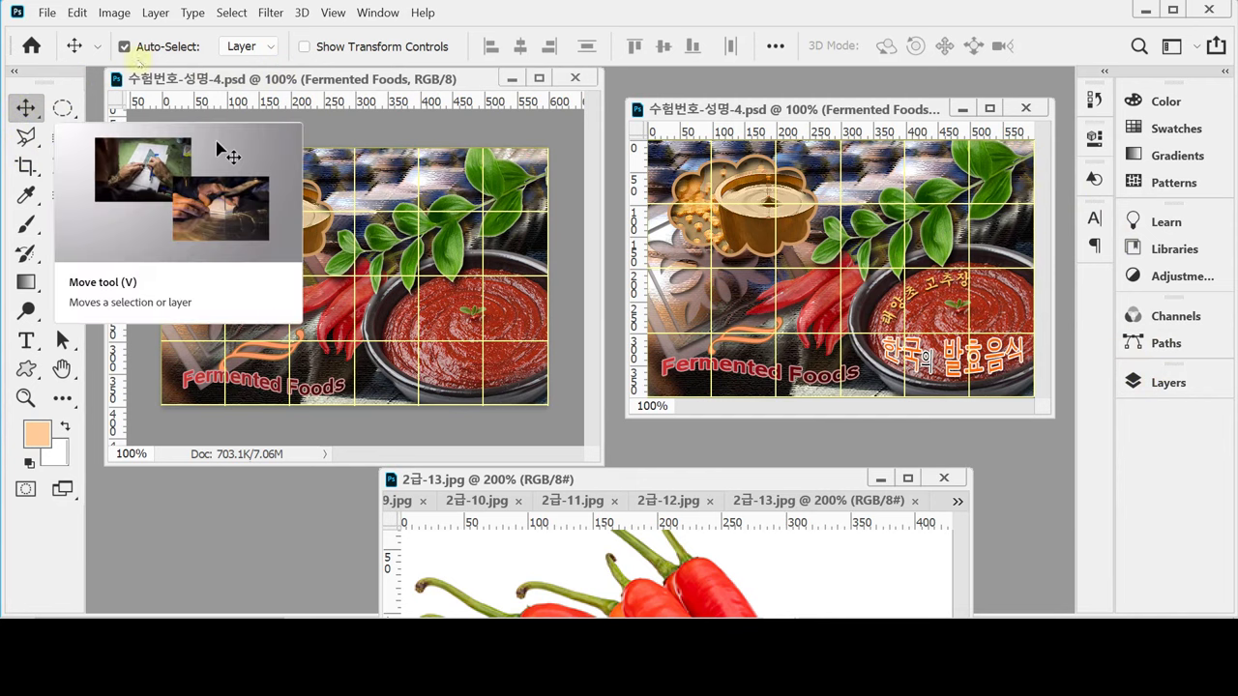
{"action": "left_click_drag", "start_coordinate": [451, 370], "coordinate": [903, 362]}
{"action": "left_click", "coordinate": [1127, 383]}
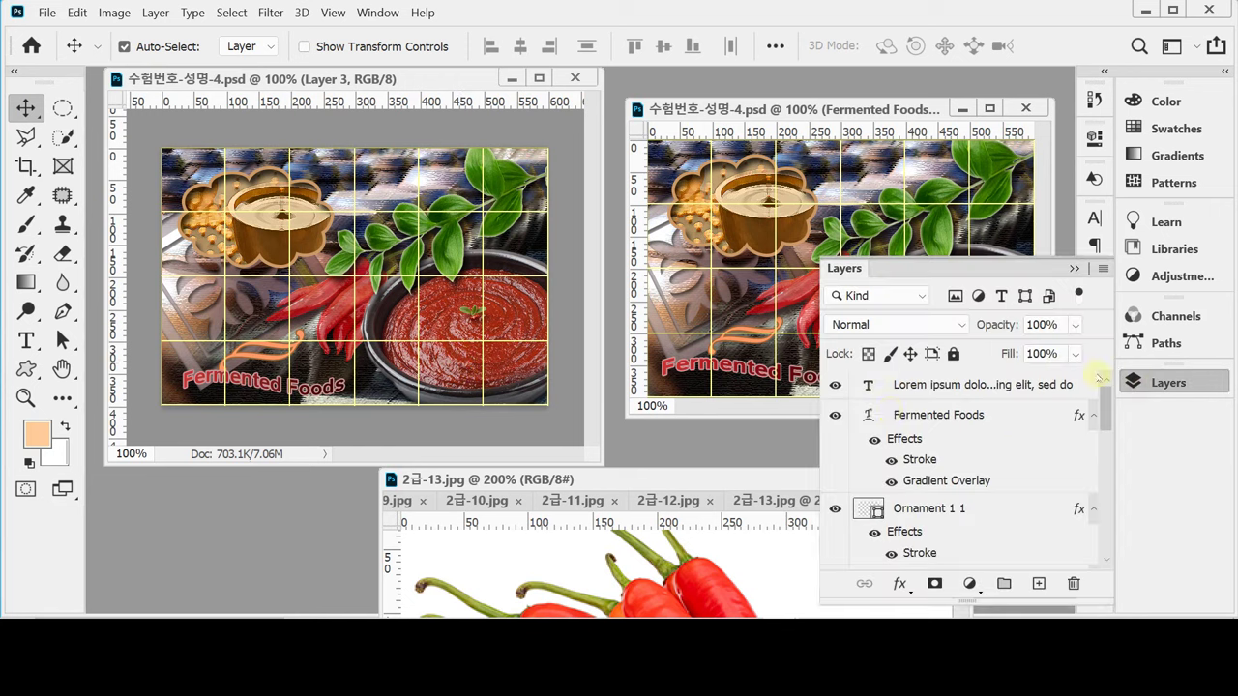
{"action": "scroll", "coordinate": [987, 489], "scroll_direction": "down", "scroll_amount": 3}
{"action": "scroll", "coordinate": [986, 492], "scroll_direction": "down", "scroll_amount": 5}
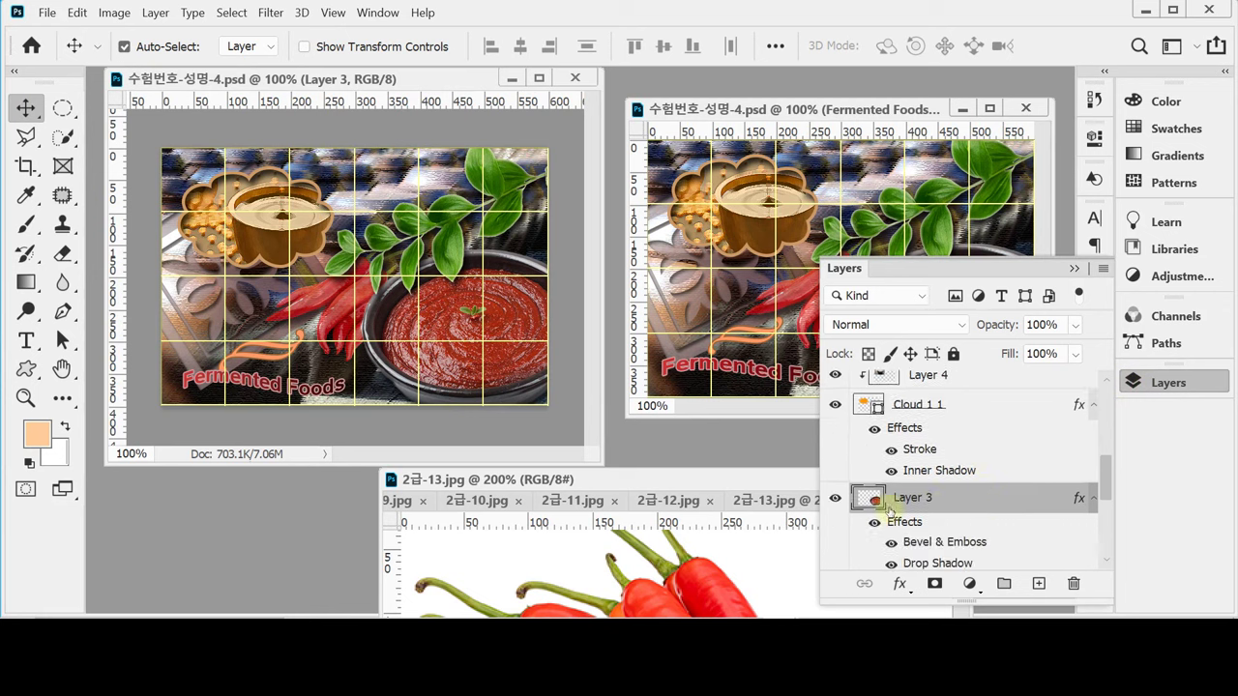
{"action": "left_click", "coordinate": [442, 242]}
{"action": "left_click", "coordinate": [499, 320]}
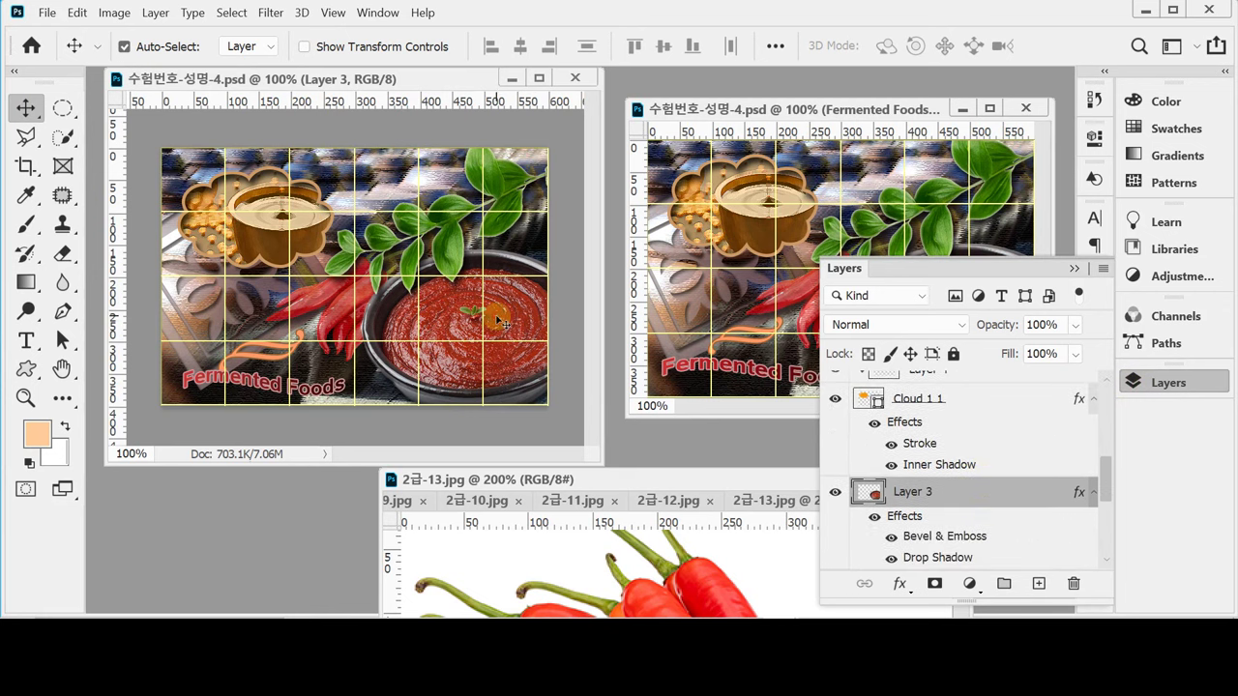
{"action": "left_click", "coordinate": [1134, 382]}
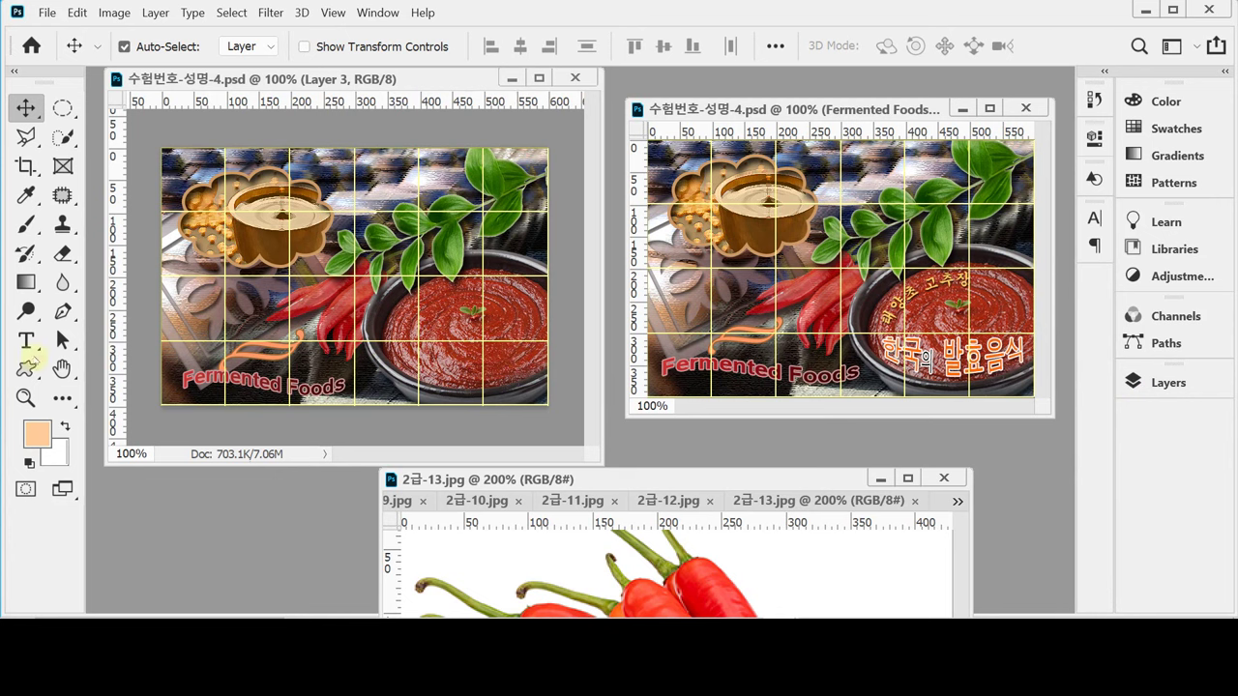
Start a horizontal text line over the lower part of the red sauce bowl in the unfinished composition.
{"action": "left_click", "coordinate": [26, 340]}
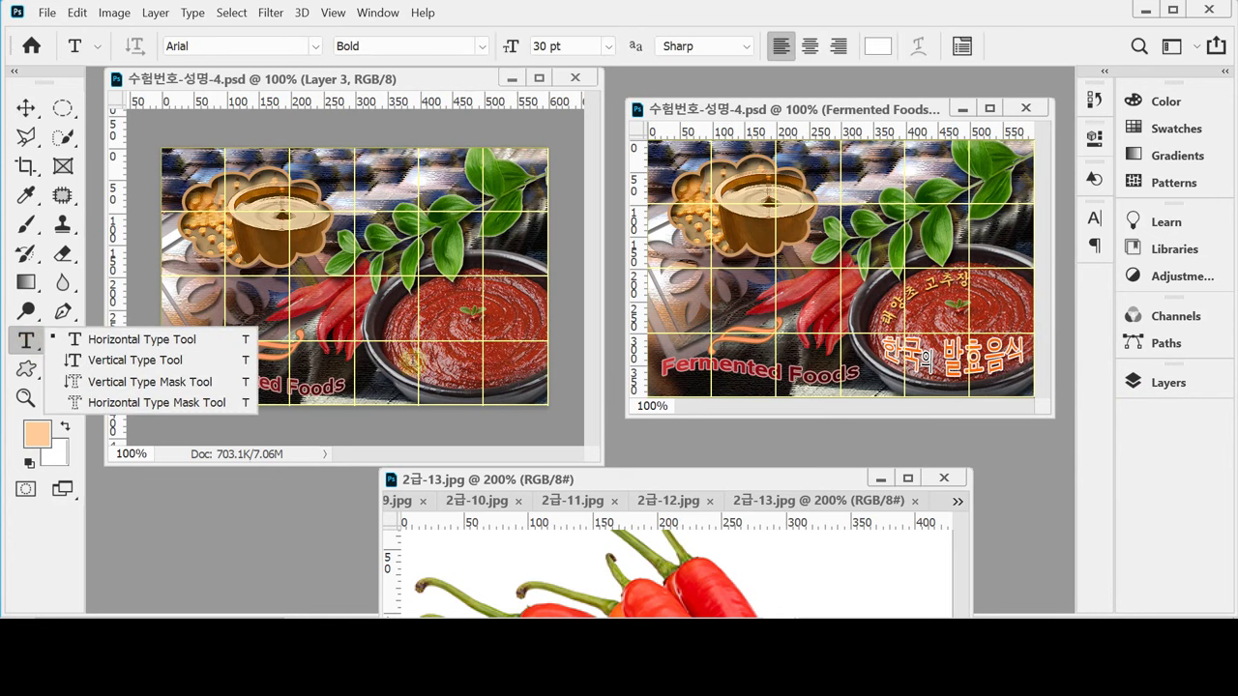
{"action": "left_click", "coordinate": [396, 353]}
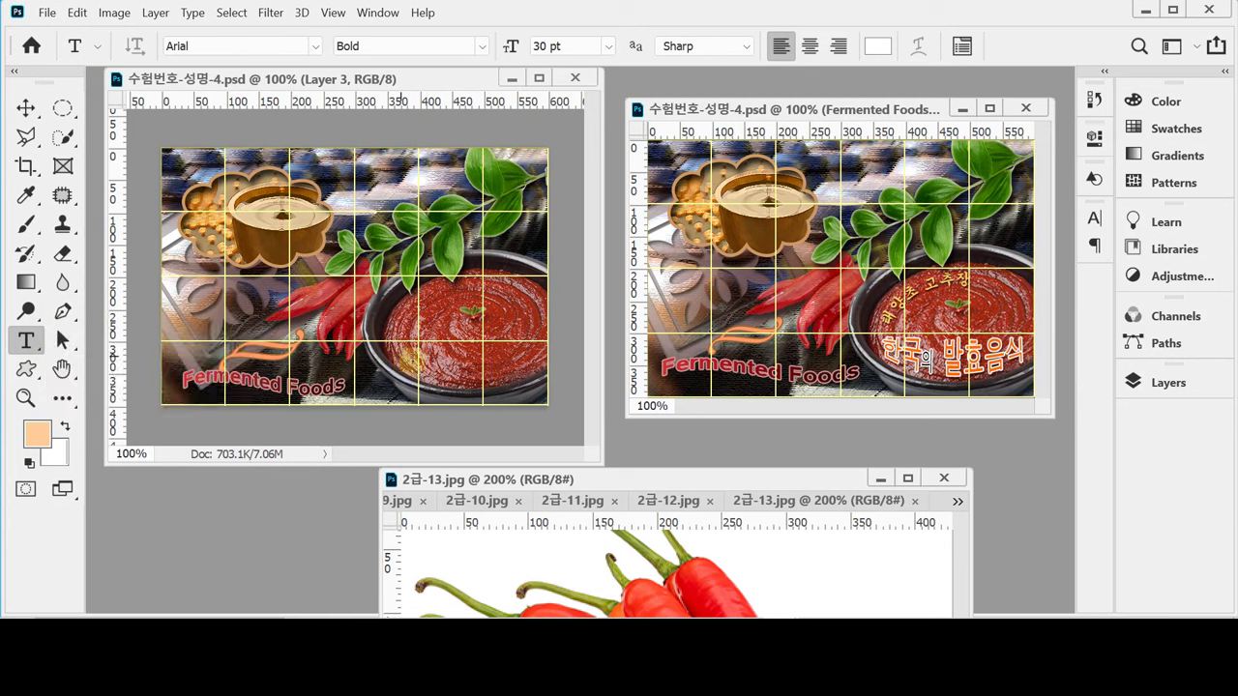
{"action": "left_click", "coordinate": [401, 353]}
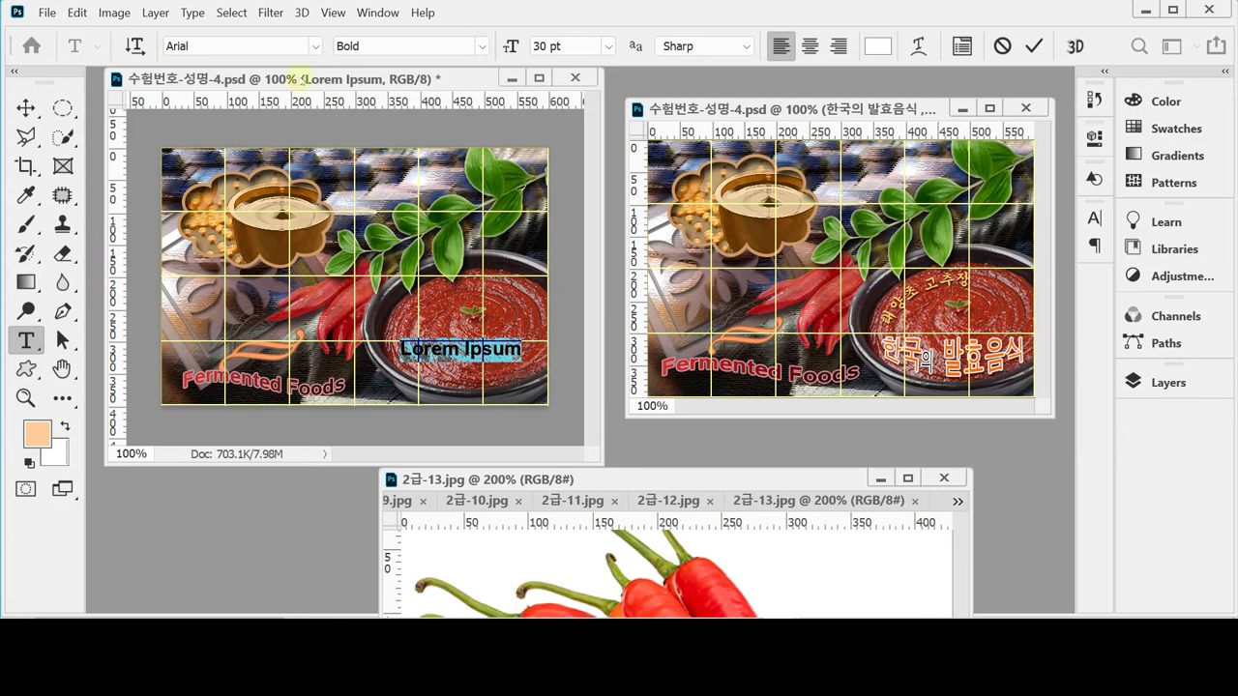
{"action": "left_click", "coordinate": [235, 46]}
{"action": "left_click", "coordinate": [315, 47]}
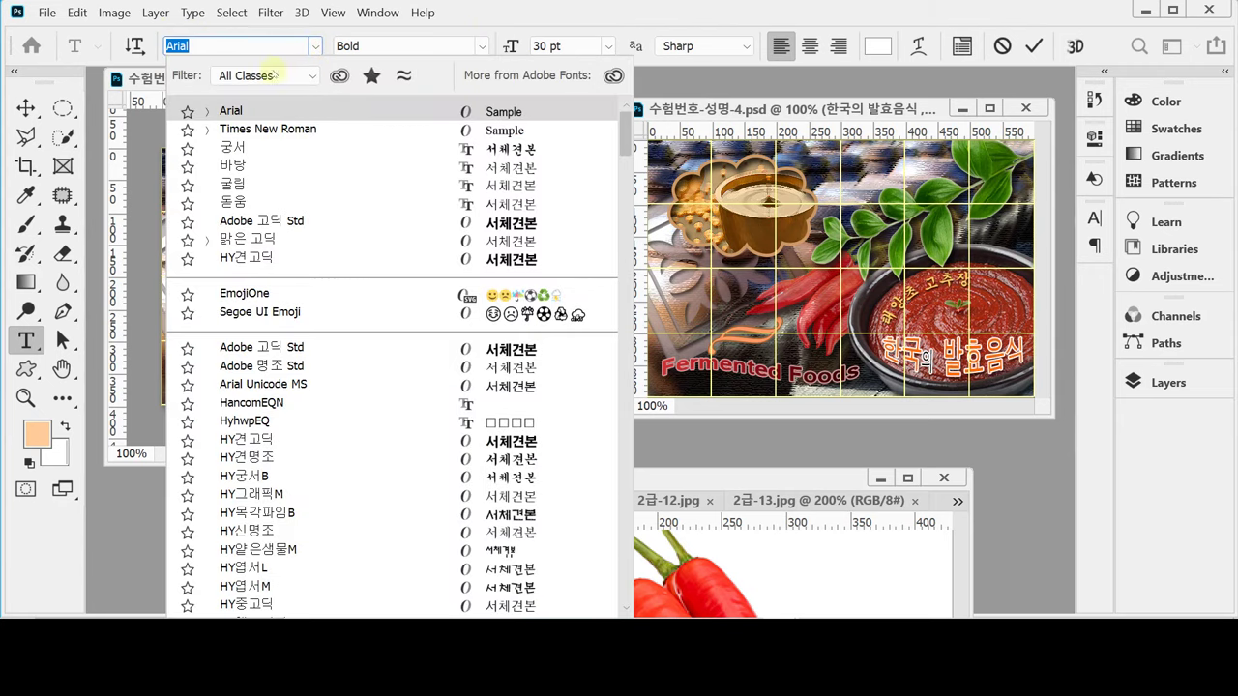
{"action": "type", "text": "궁서"}
{"action": "left_click", "coordinate": [270, 50]}
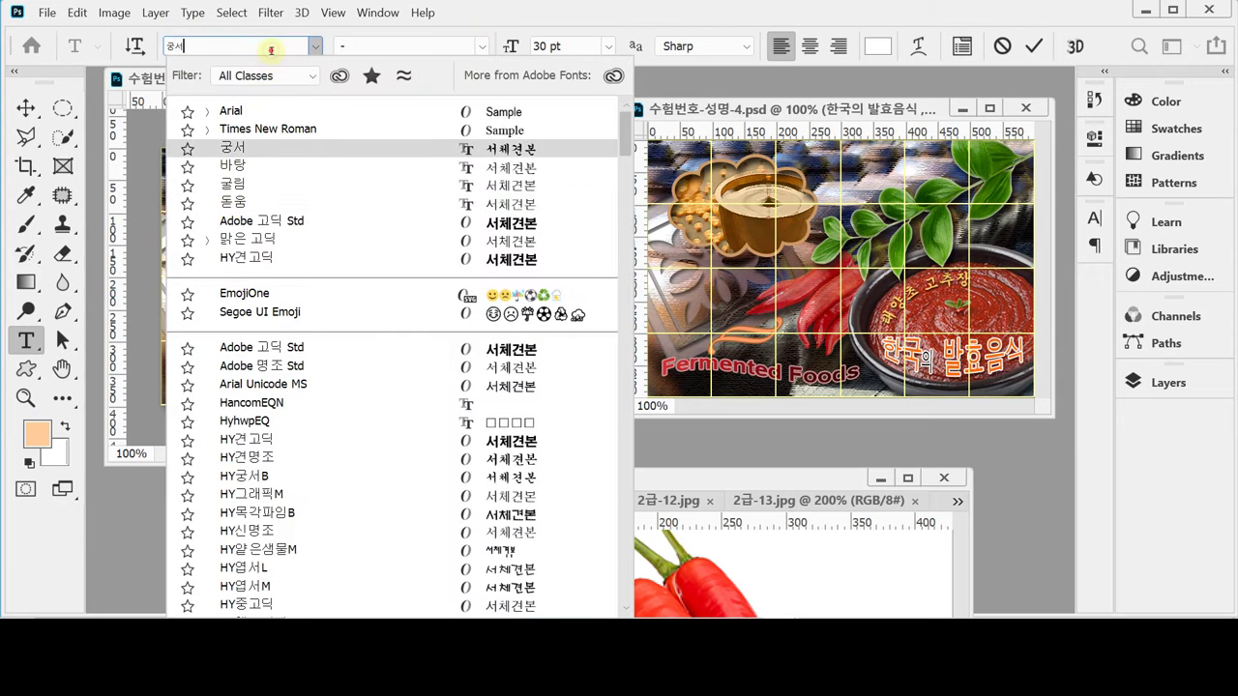
{"action": "double_click", "coordinate": [184, 49]}
{"action": "type", "text": "돋"}
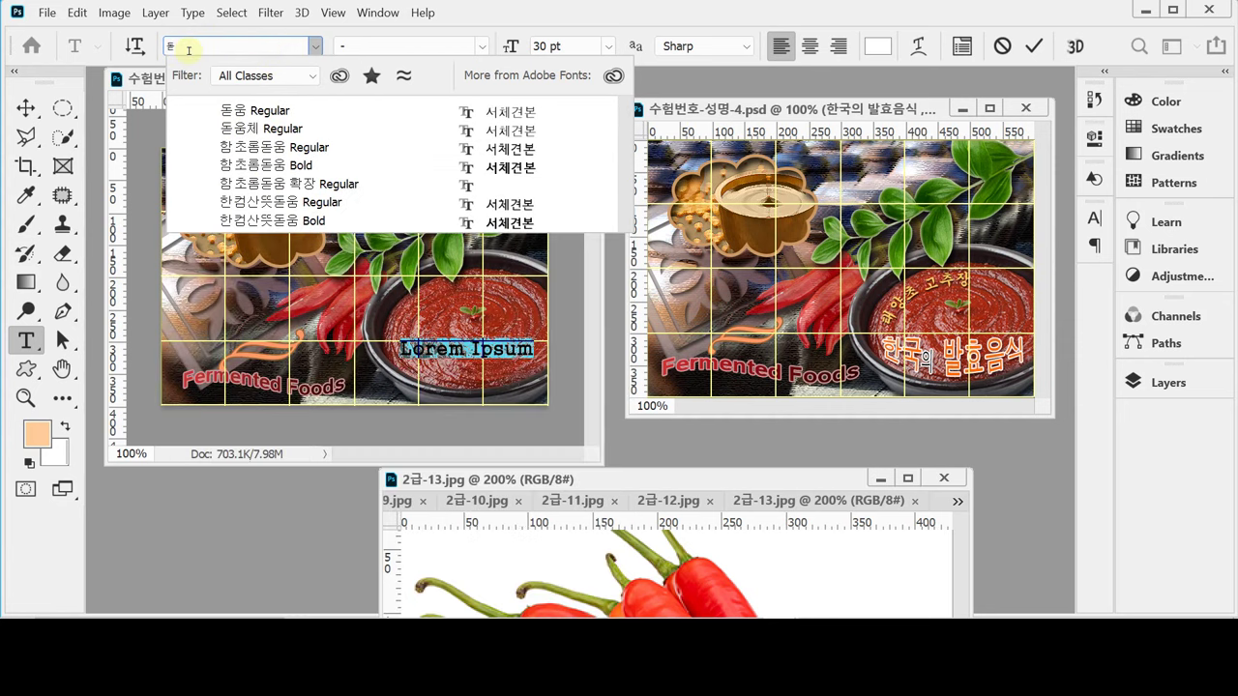
{"action": "type", "text": "움돋"}
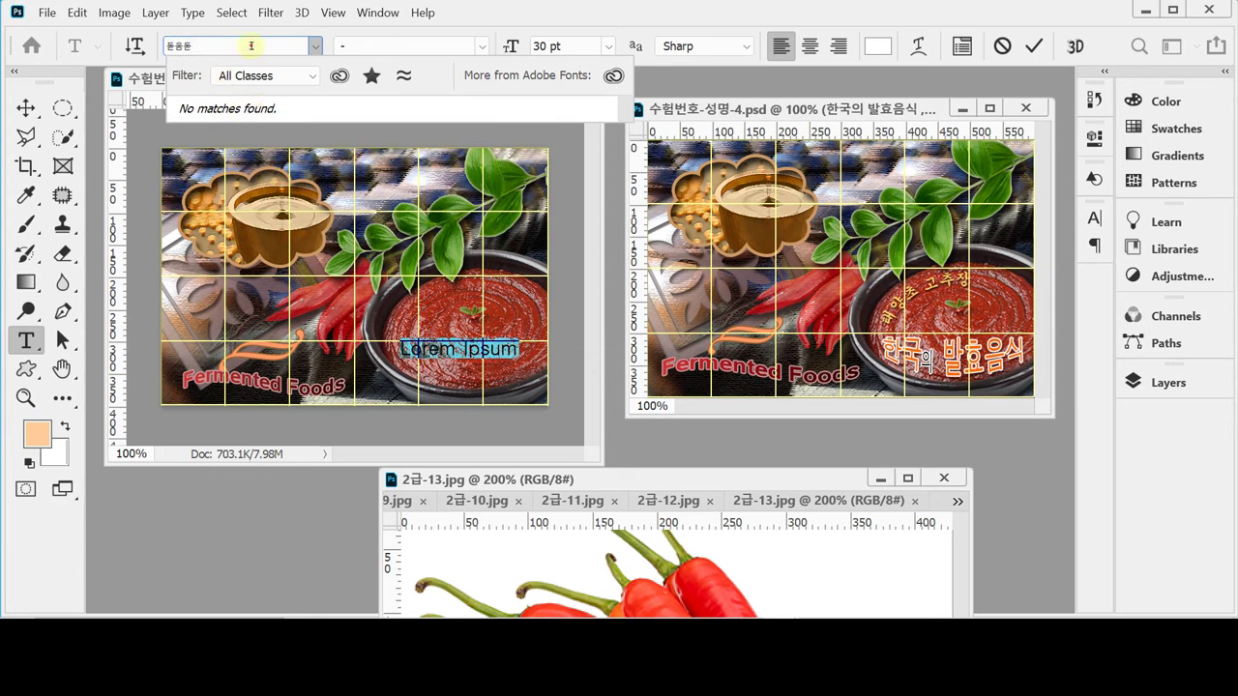
{"action": "key", "text": "BackSpace"}
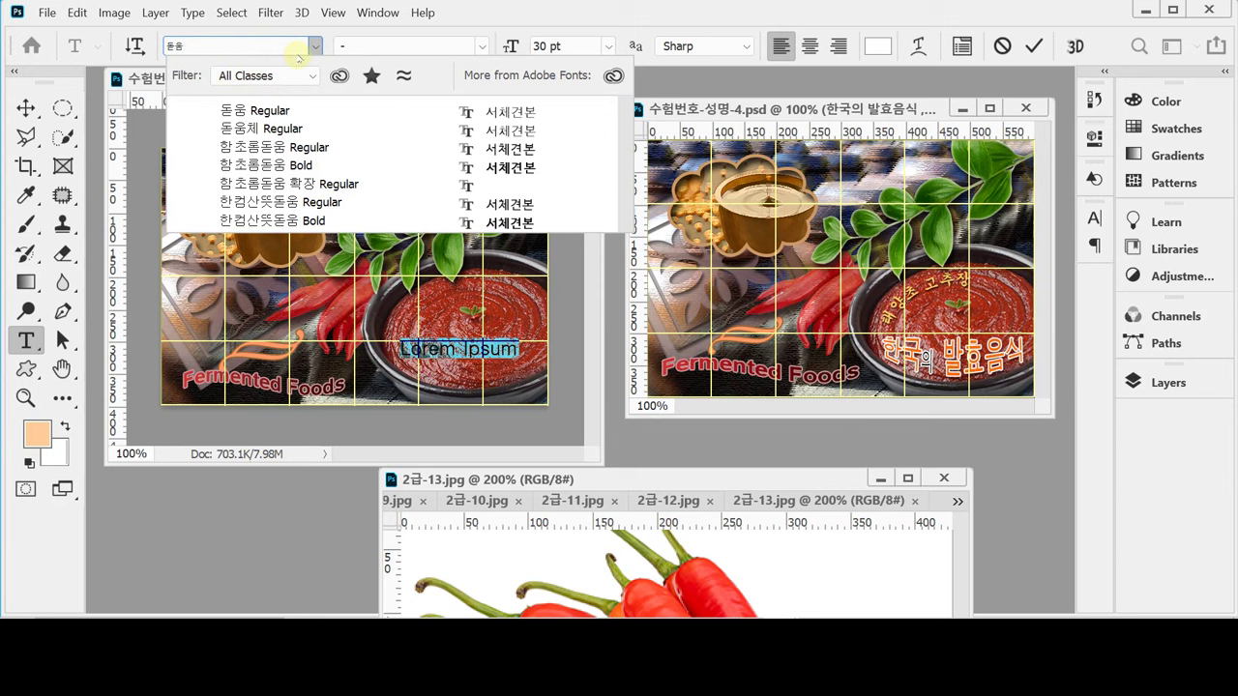
{"action": "key", "text": "Escape"}
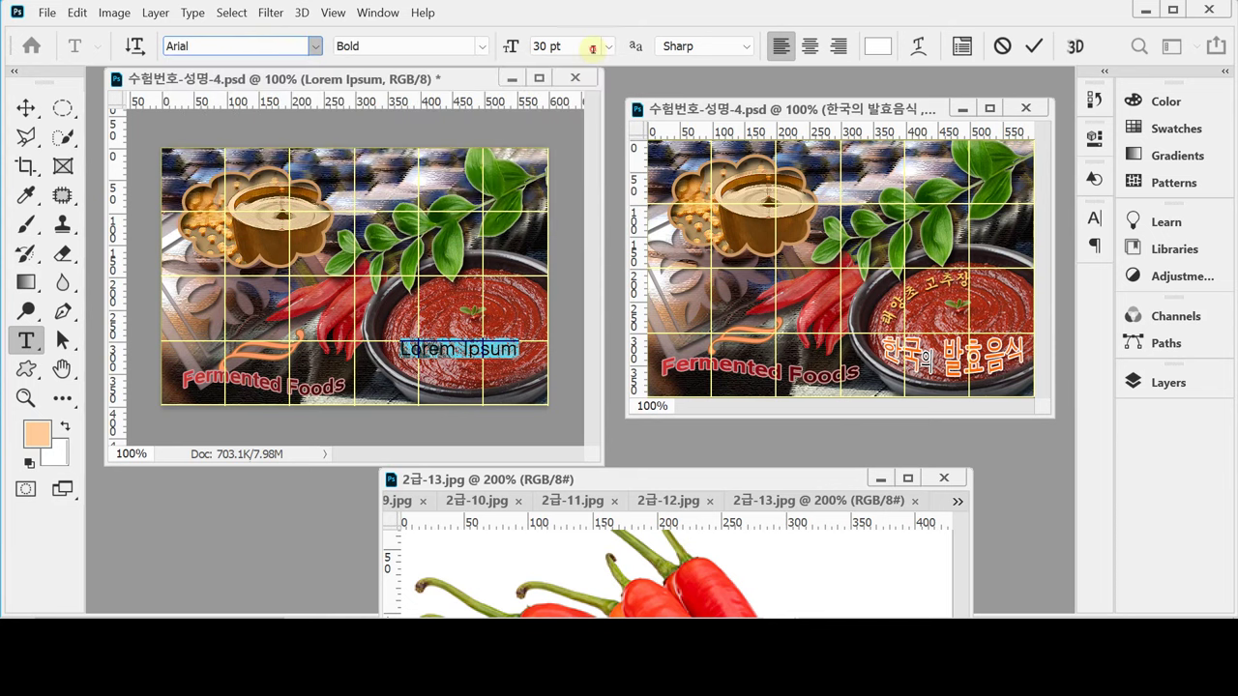
Format the new text line over the sauce bowl with the 돋움 font, 32 pt size and Strong anti-aliasing.
{"action": "left_click", "coordinate": [290, 46]}
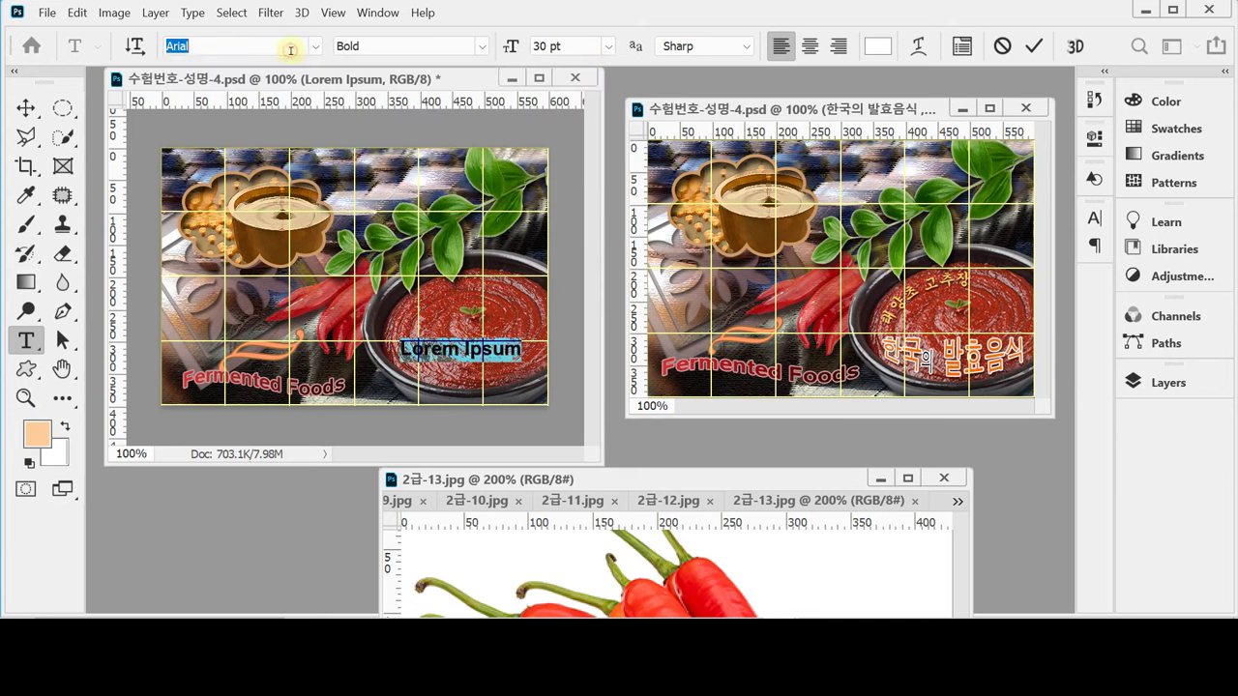
{"action": "left_click", "coordinate": [311, 46]}
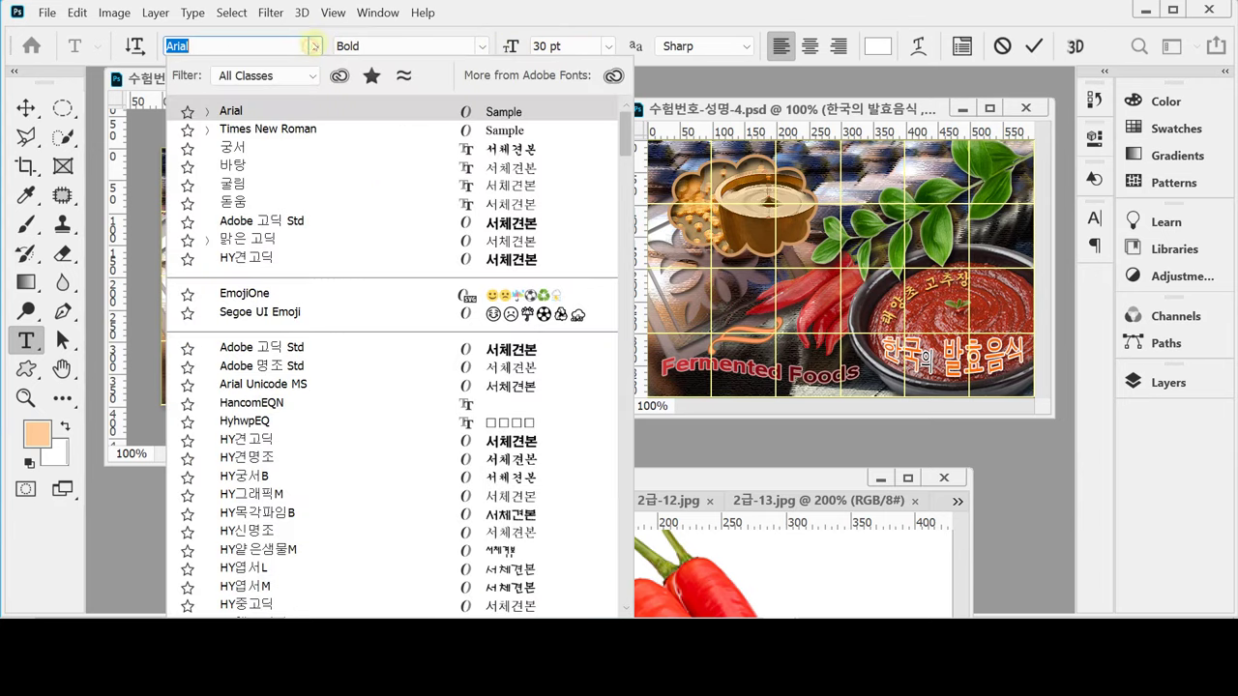
{"action": "left_click", "coordinate": [236, 203]}
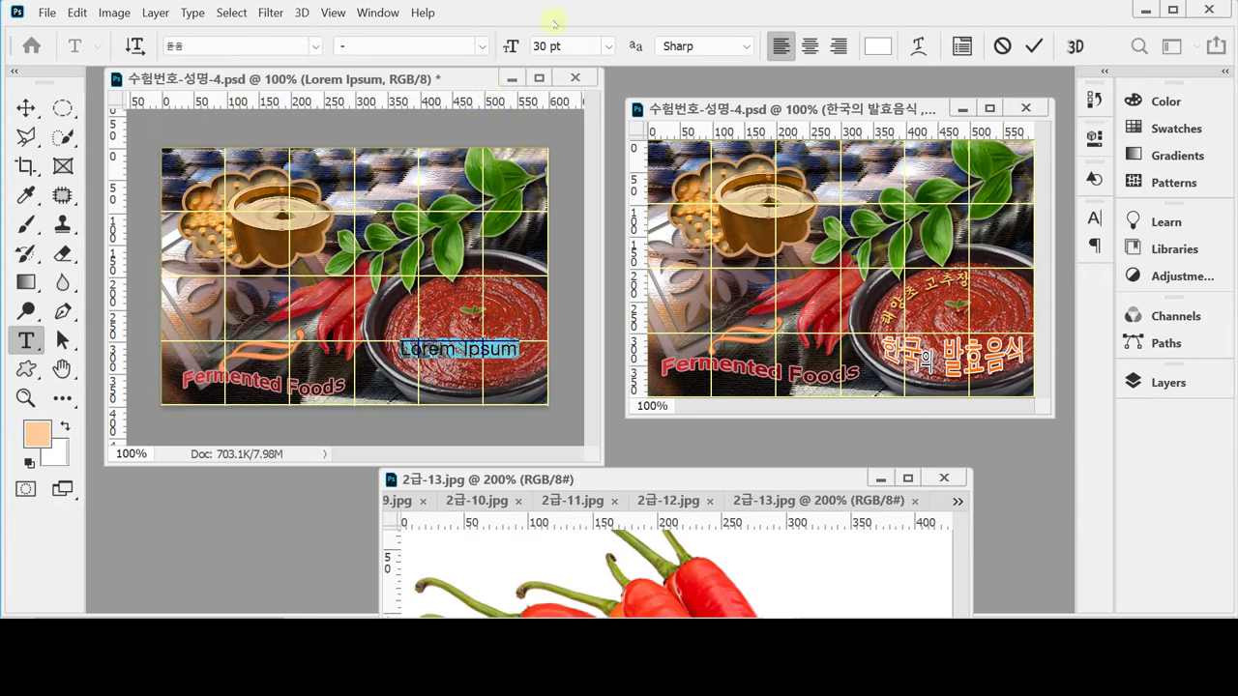
{"action": "left_click", "coordinate": [575, 47]}
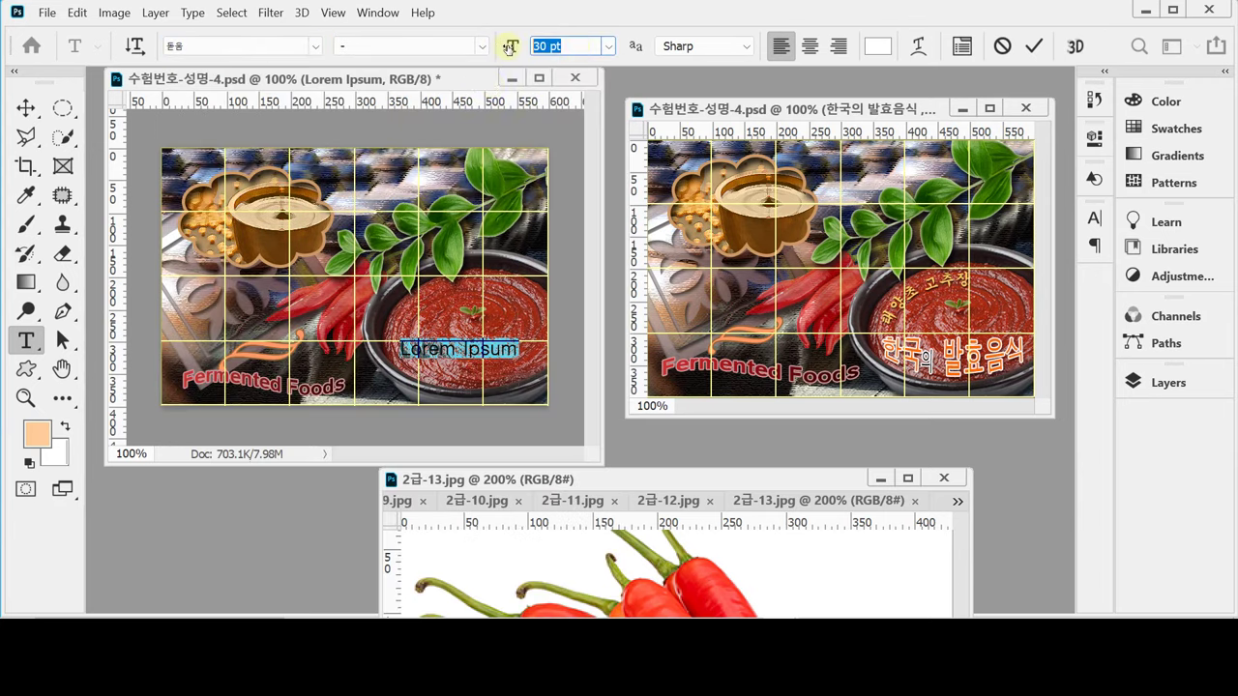
{"action": "type", "text": "32"}
{"action": "key", "text": "Return"}
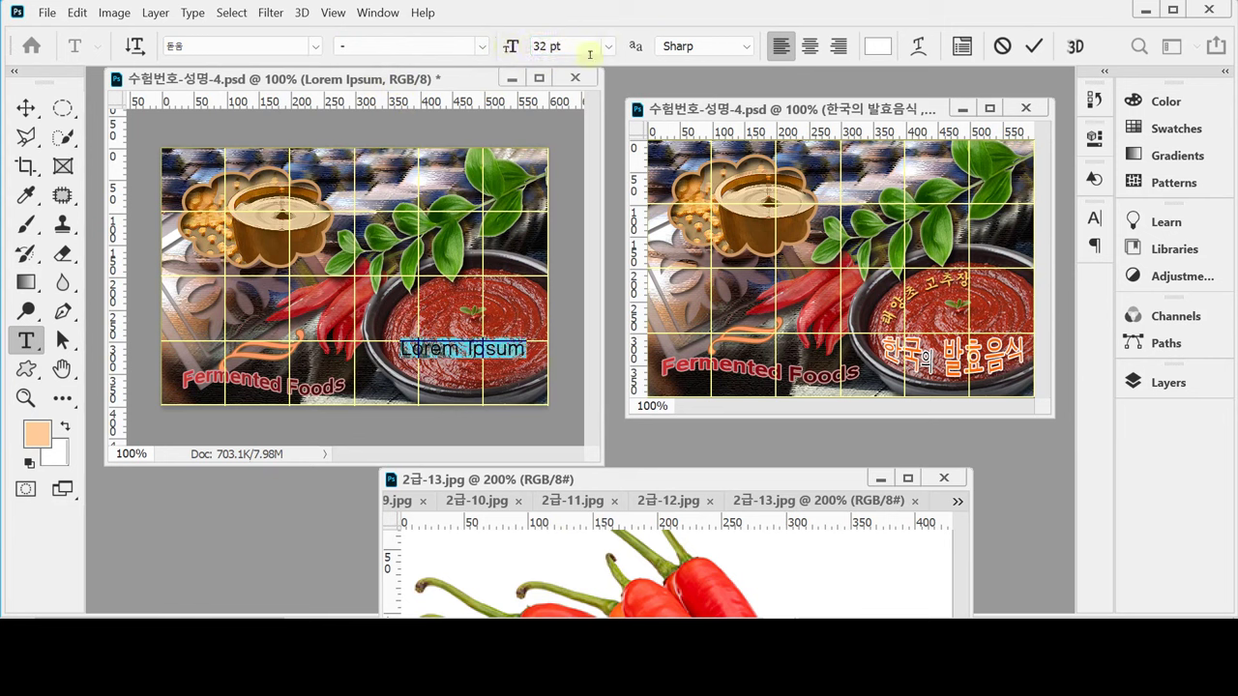
{"action": "left_click", "coordinate": [692, 46]}
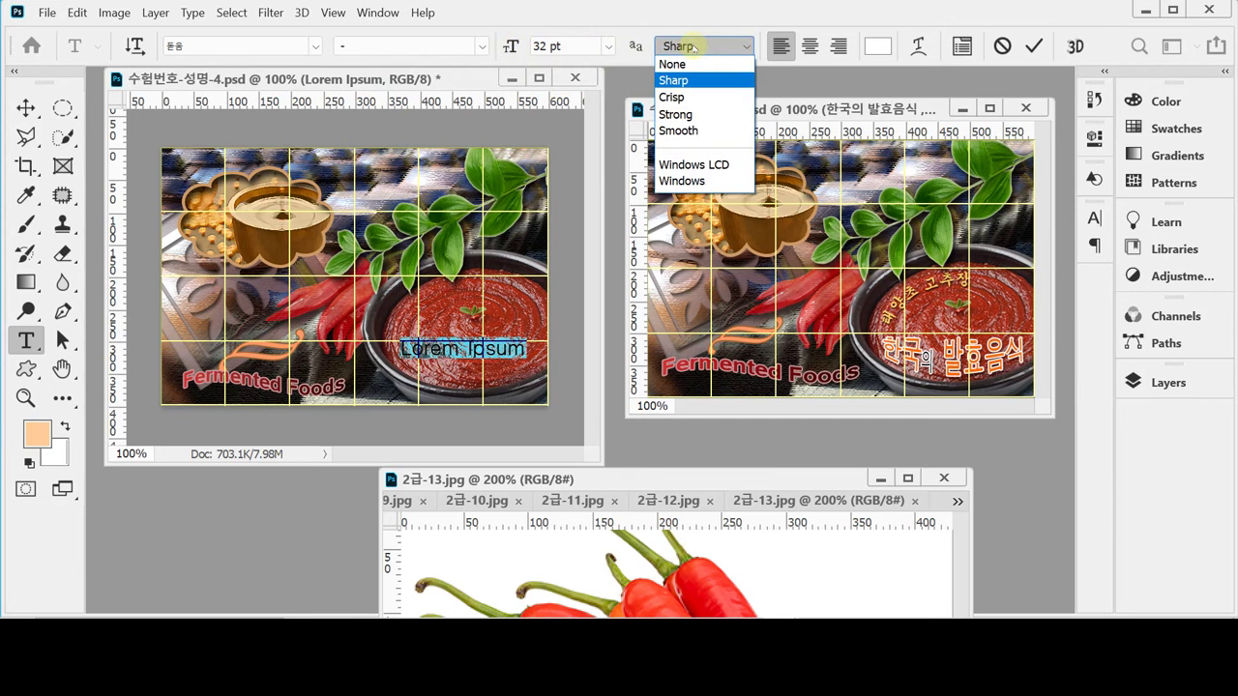
{"action": "left_click", "coordinate": [695, 113]}
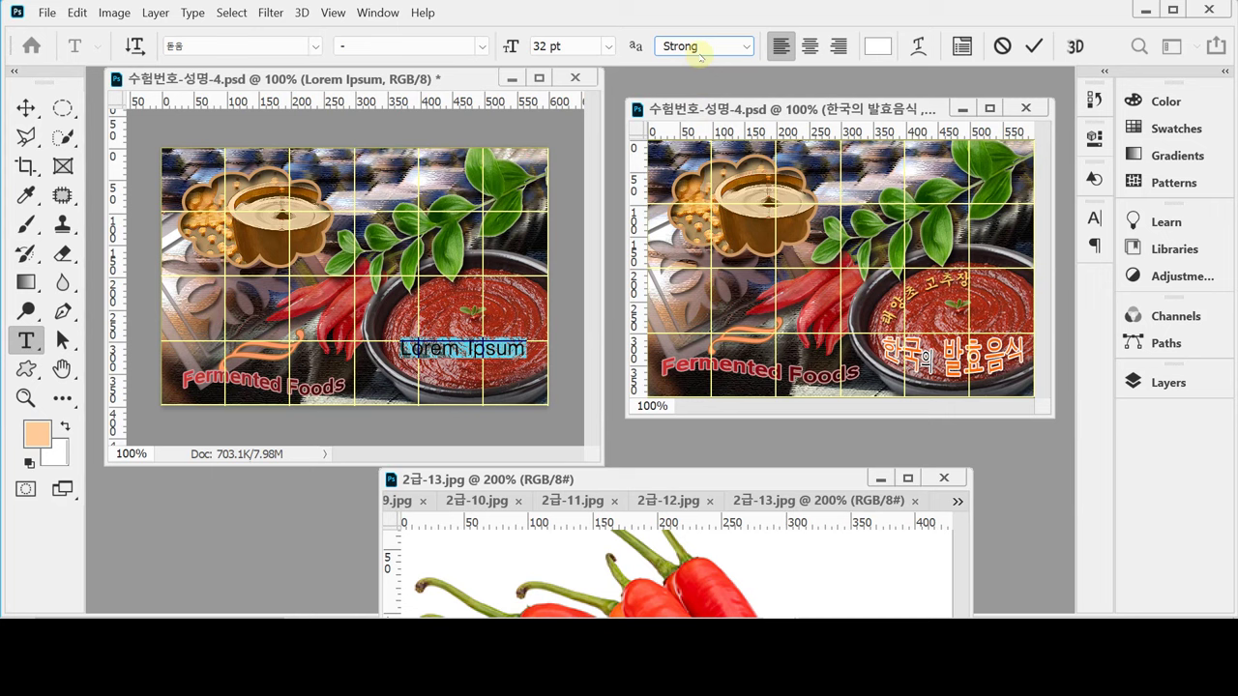
Color the text line orange #ff6600 and replace its placeholder text with "한국의 발효음식".
{"action": "left_click", "coordinate": [877, 46]}
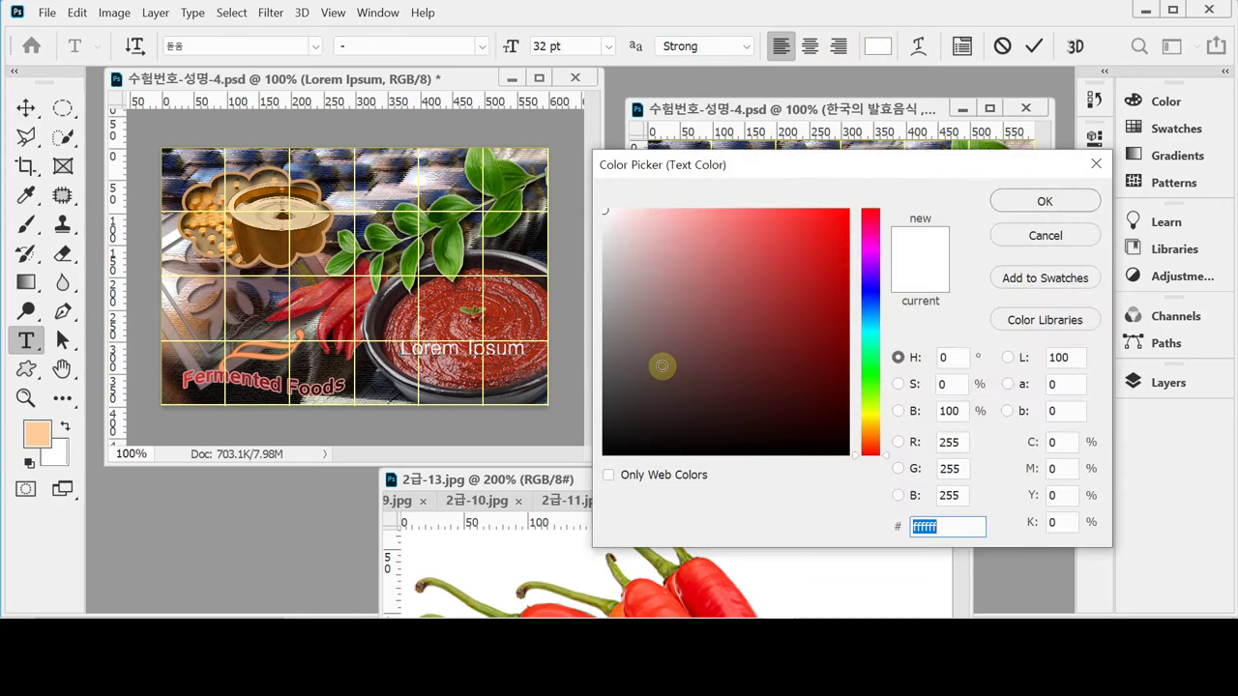
{"action": "type", "text": "f60"}
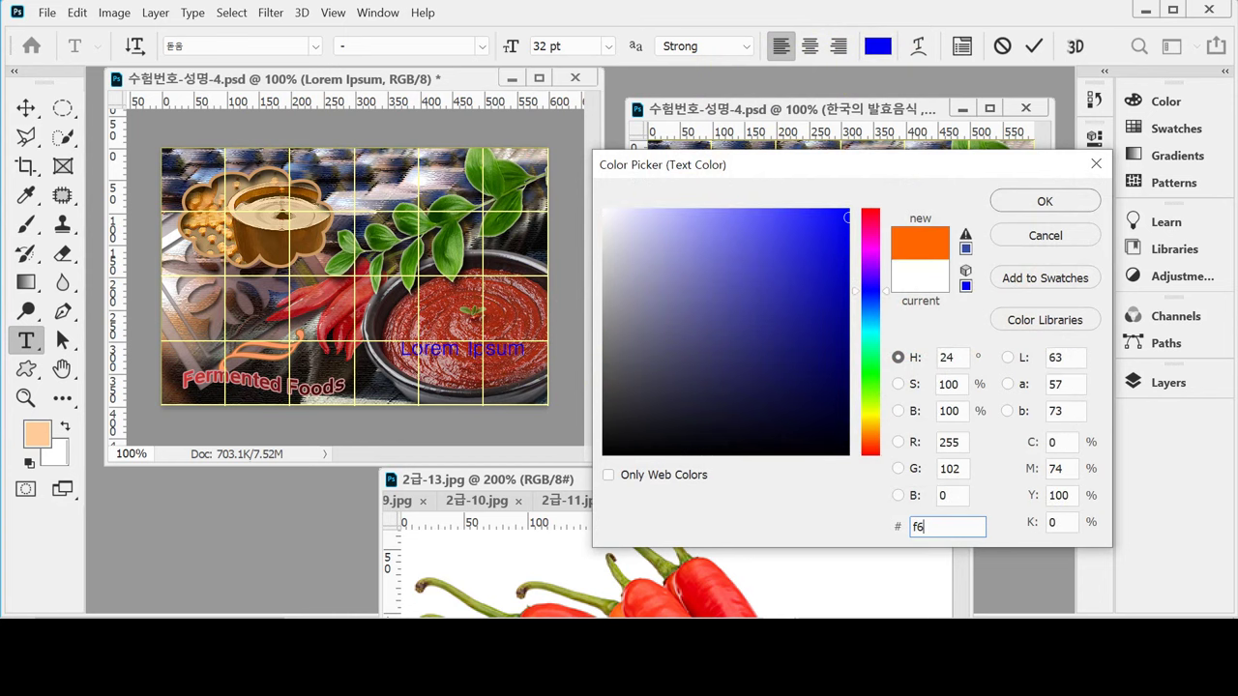
{"action": "left_click", "coordinate": [1030, 201]}
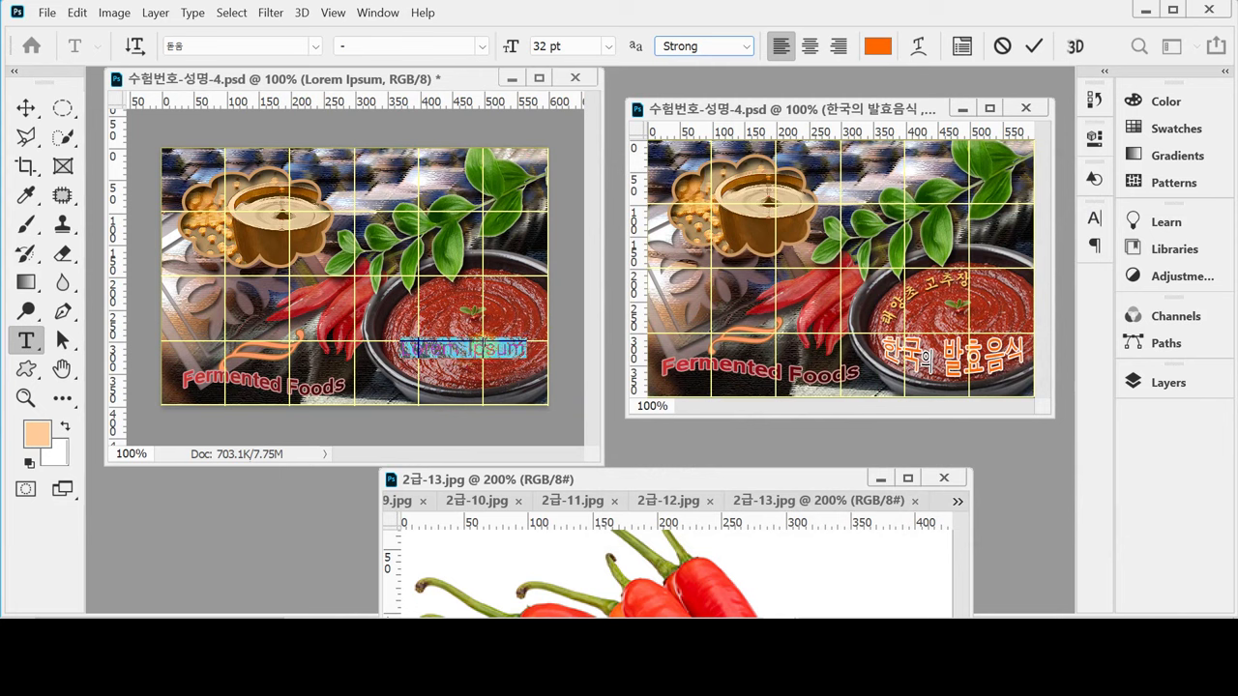
{"action": "left_click", "coordinate": [467, 354]}
{"action": "left_click_drag", "start_coordinate": [528, 349], "coordinate": [399, 349]}
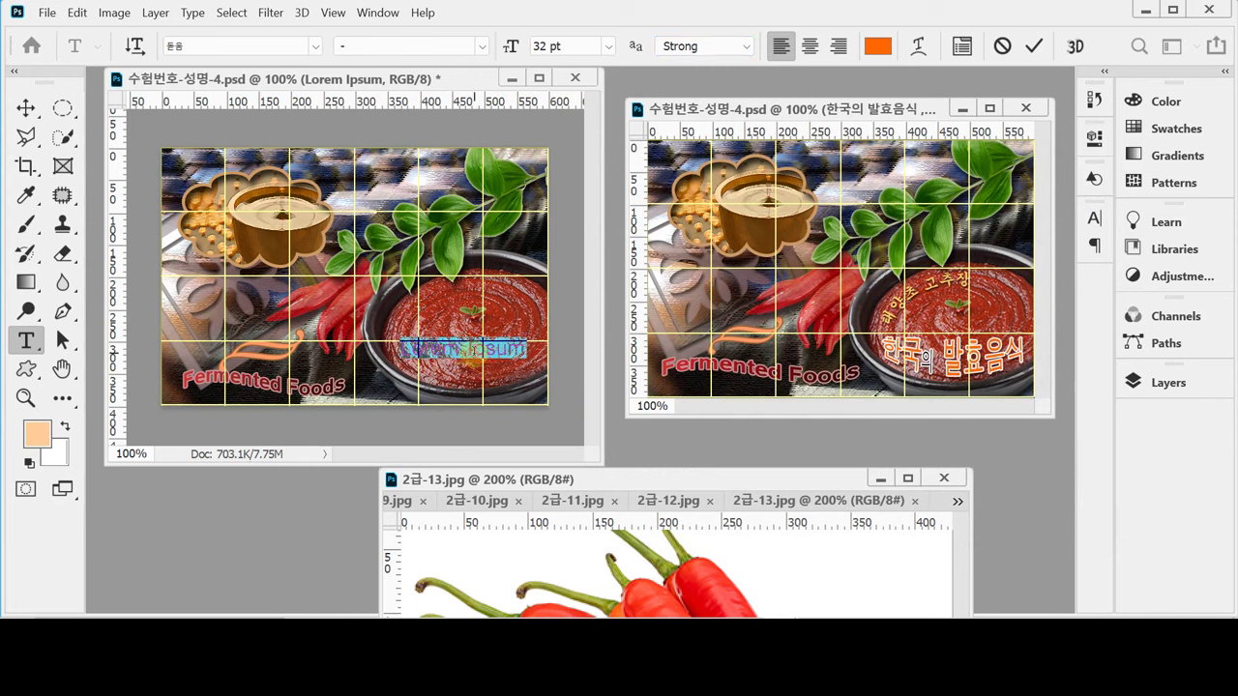
{"action": "key", "text": "BackSpace"}
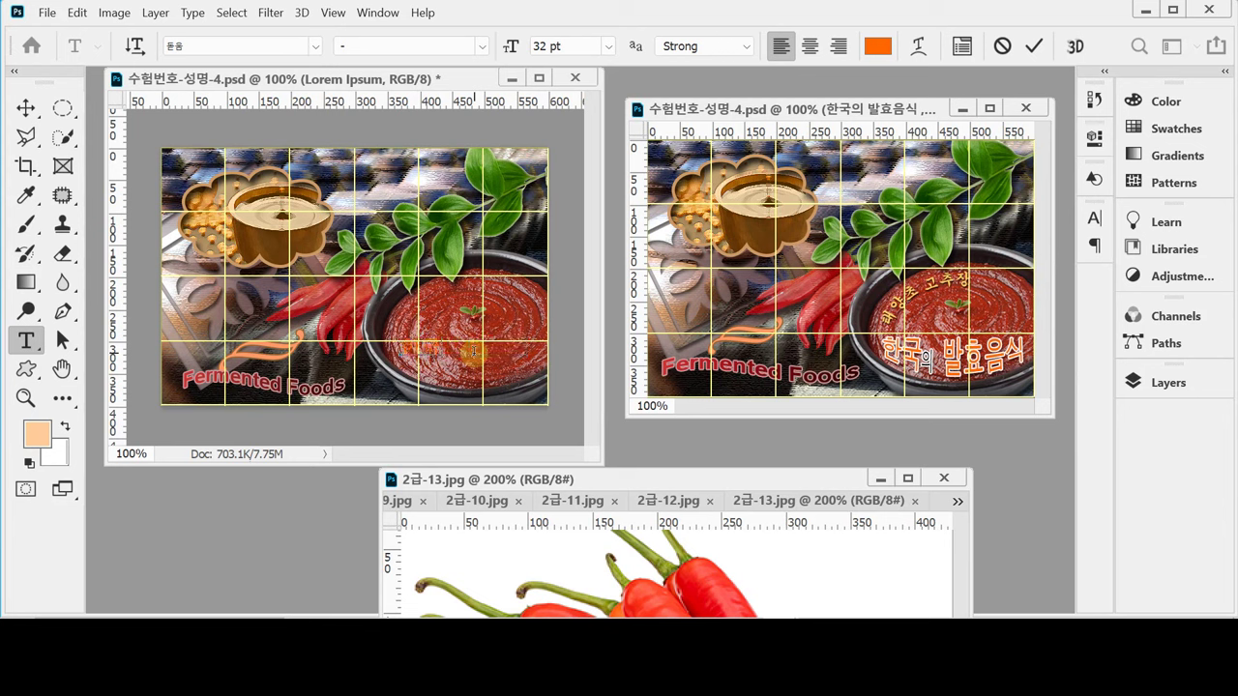
{"action": "type", "text": "한국의 발효음식"}
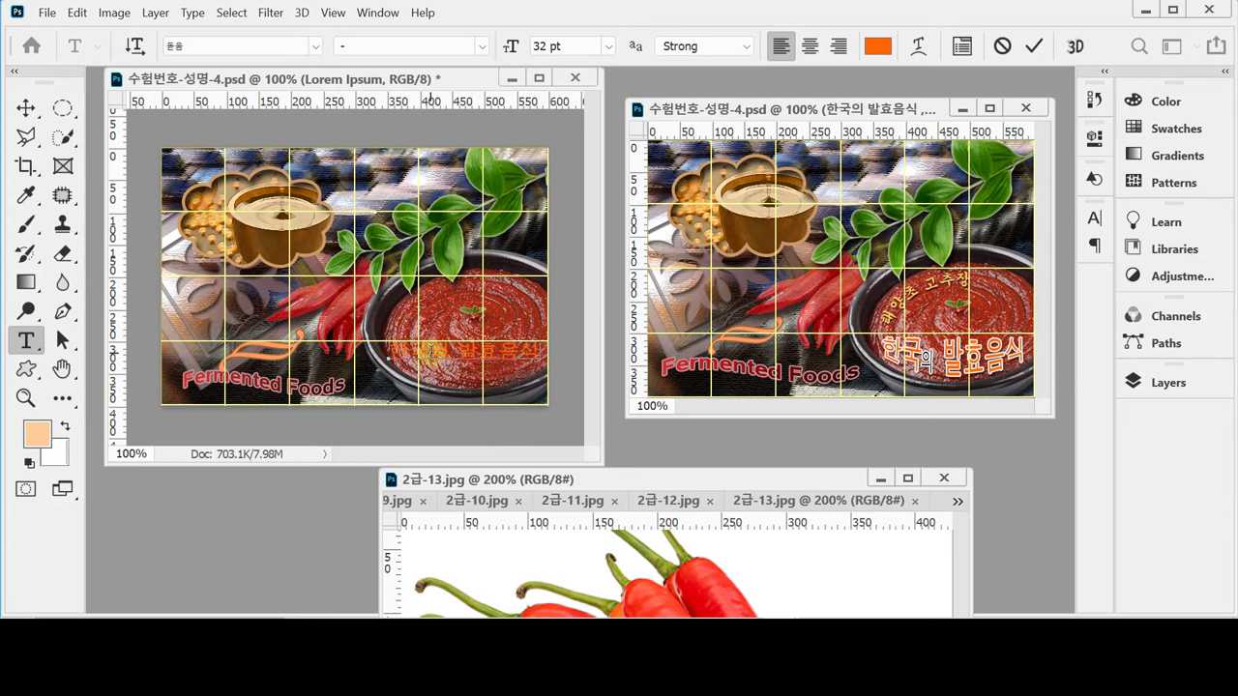
Set the single character "의" in the Korean title to 20 pt and color it black, #000000.
{"action": "left_click_drag", "start_coordinate": [431, 352], "coordinate": [451, 352]}
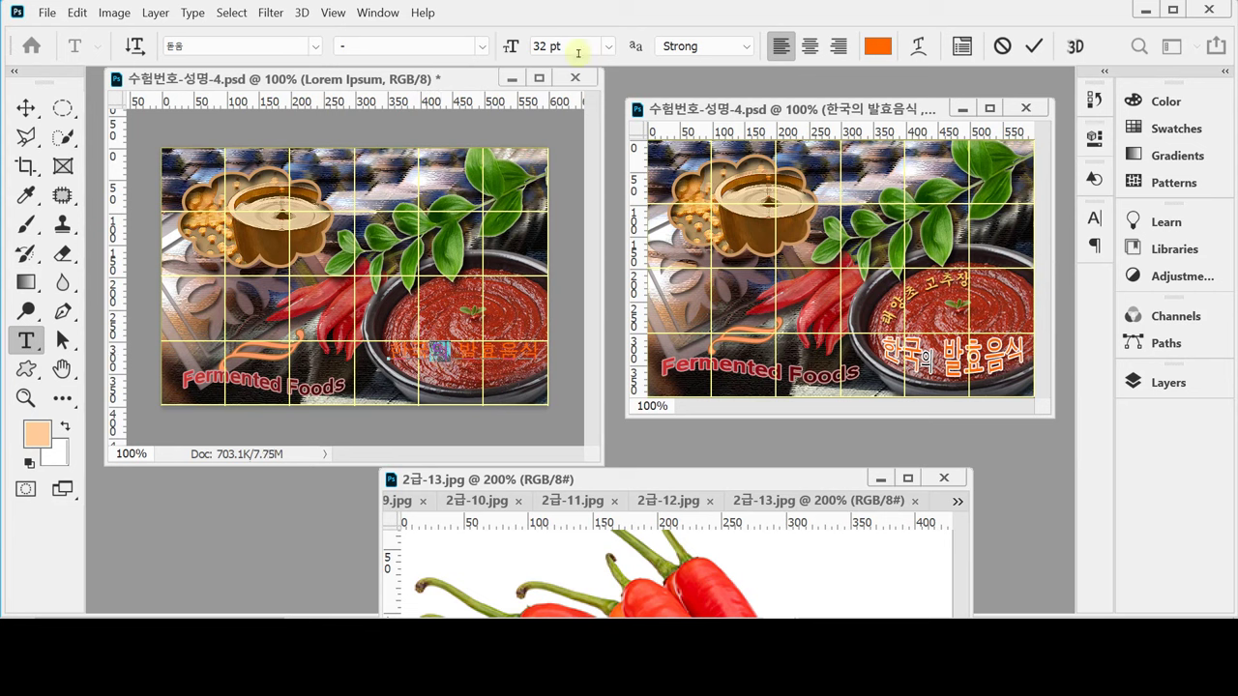
{"action": "left_click", "coordinate": [595, 48]}
{"action": "type", "text": "20"}
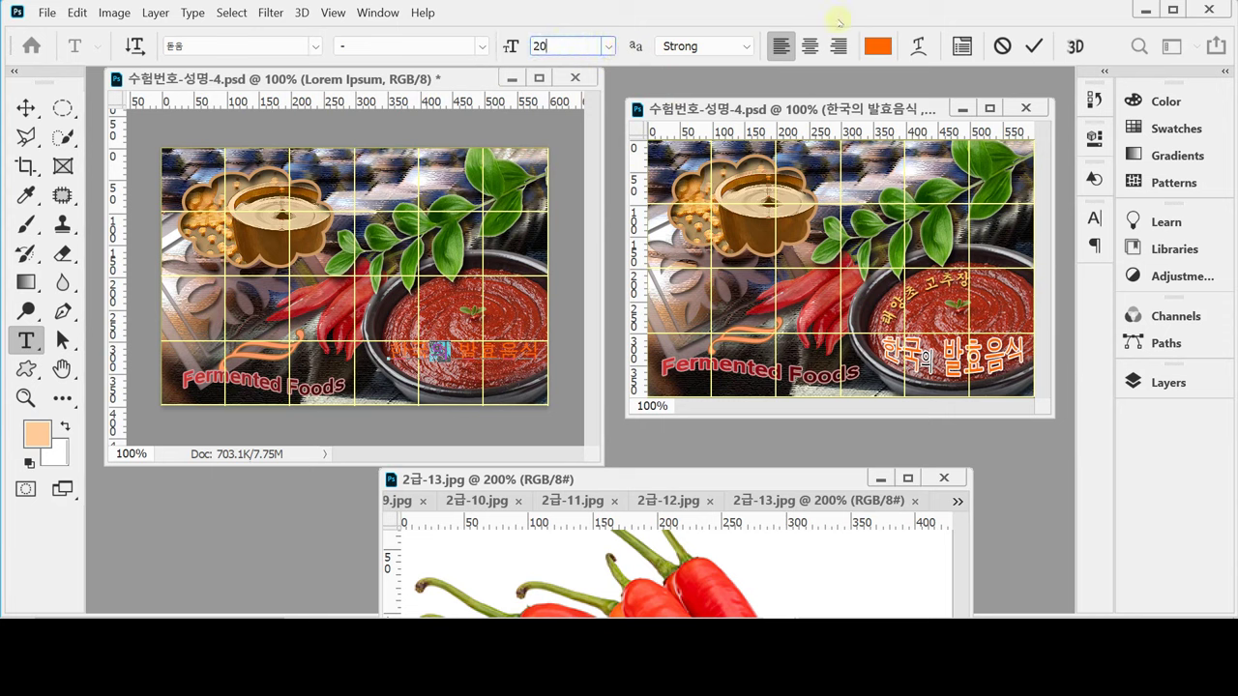
{"action": "key", "text": "Return"}
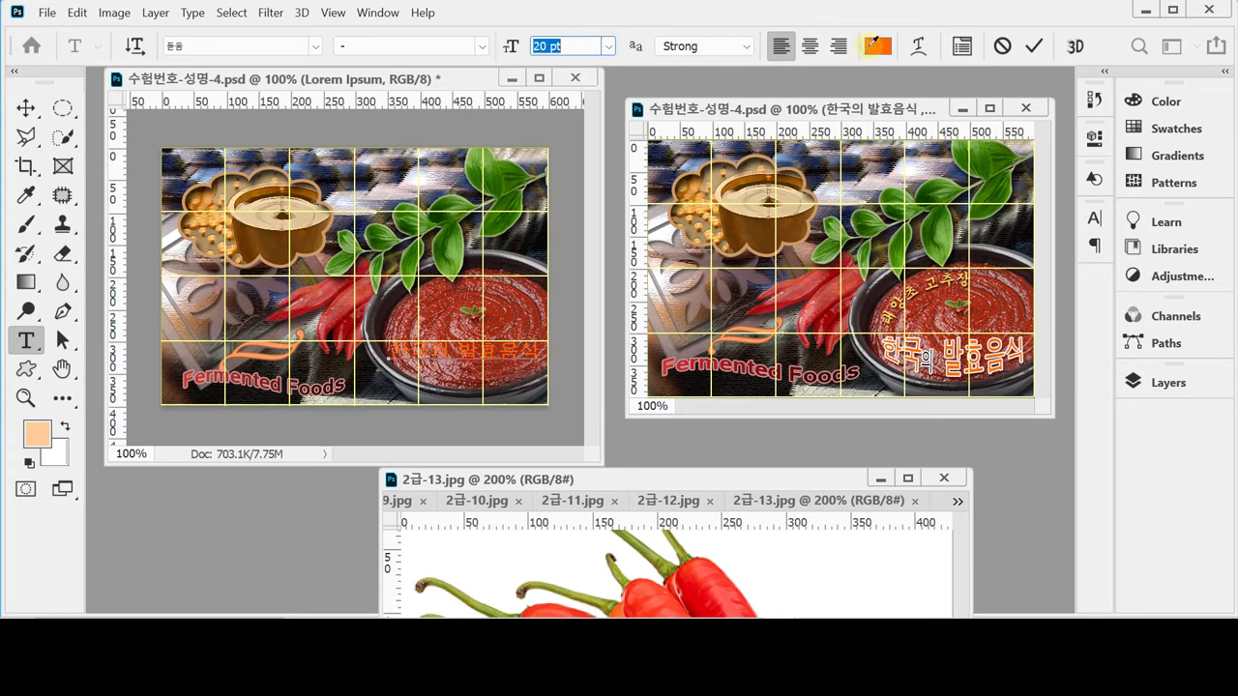
{"action": "left_click", "coordinate": [875, 46]}
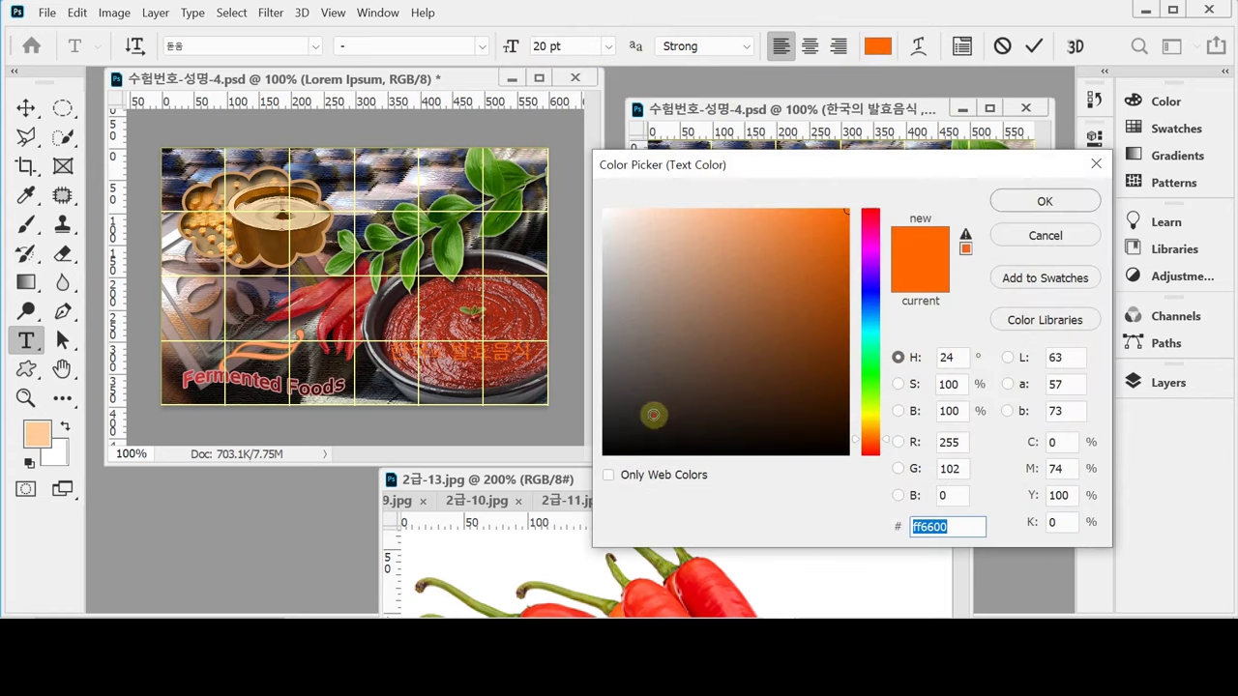
{"action": "left_click_drag", "start_coordinate": [655, 415], "coordinate": [595, 459]}
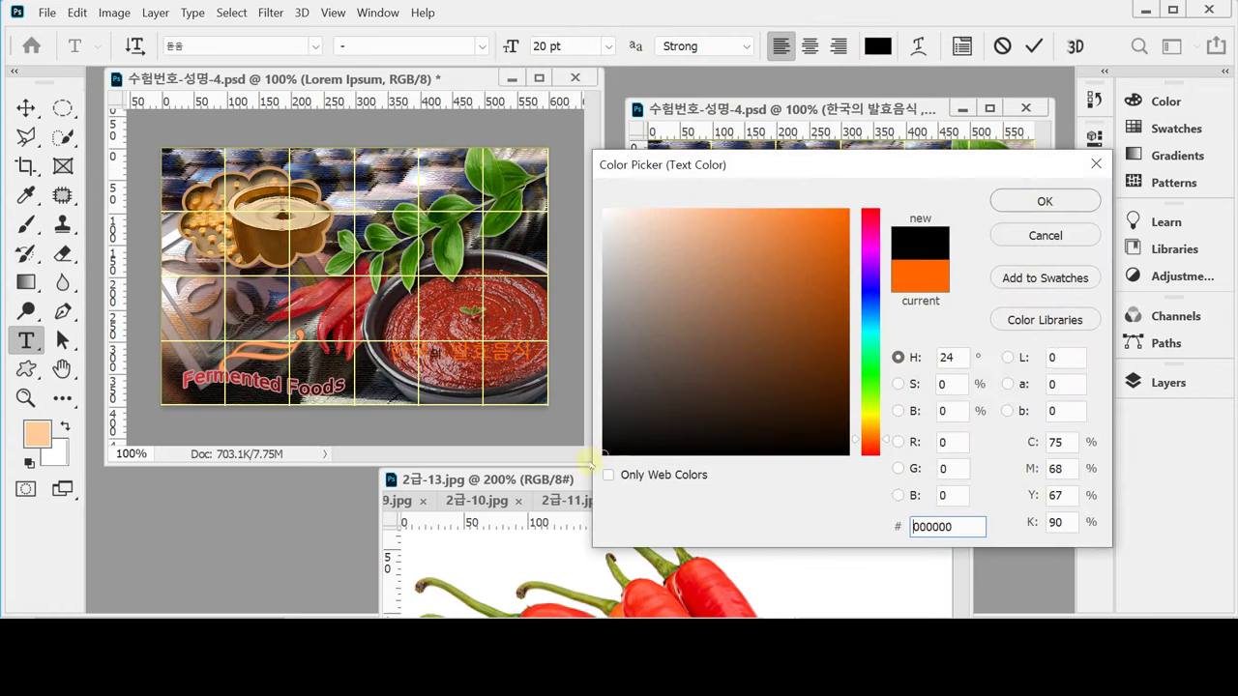
{"action": "left_click", "coordinate": [1045, 200]}
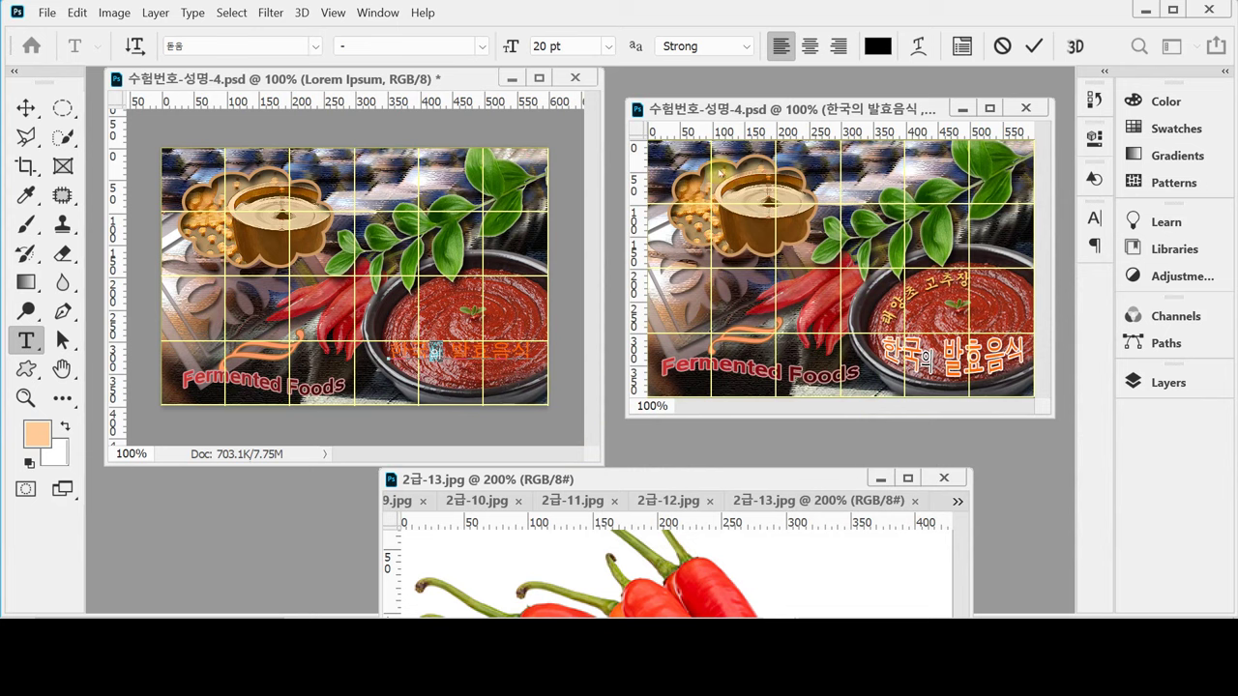
Warp the Korean title with the Arc Lower style, horizontal orientation and a bend of +40%.
{"action": "left_click", "coordinate": [919, 46]}
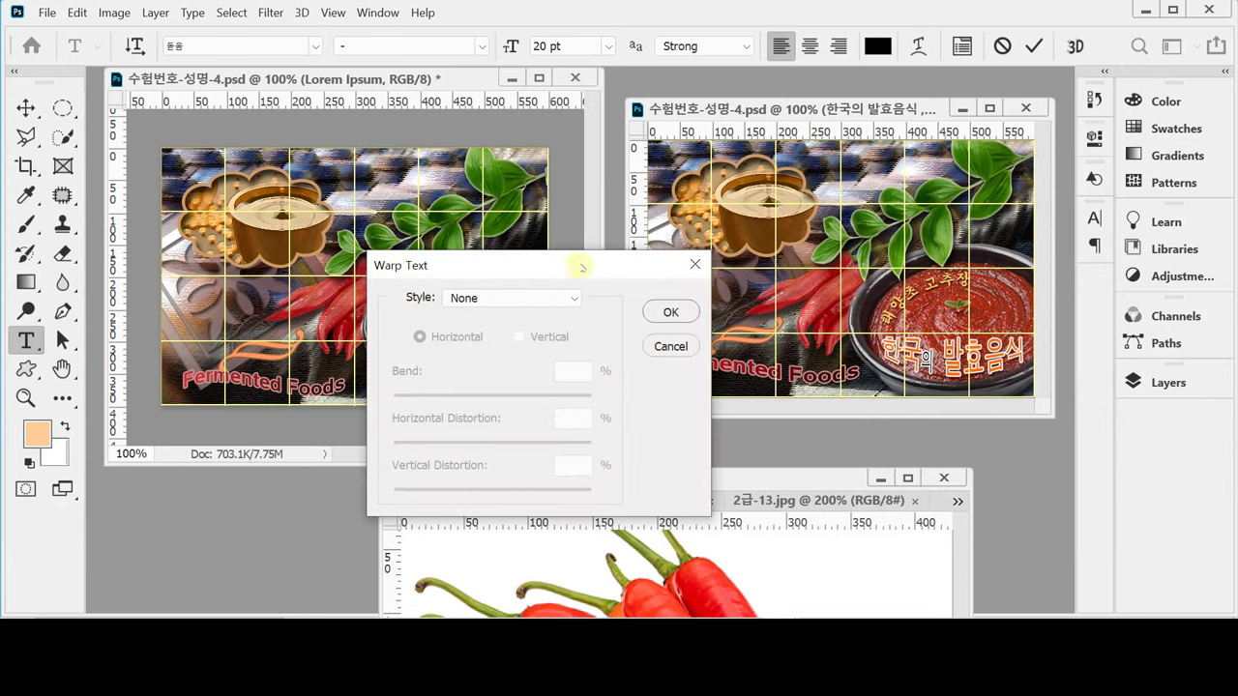
{"action": "left_click_drag", "start_coordinate": [575, 264], "coordinate": [623, 265]}
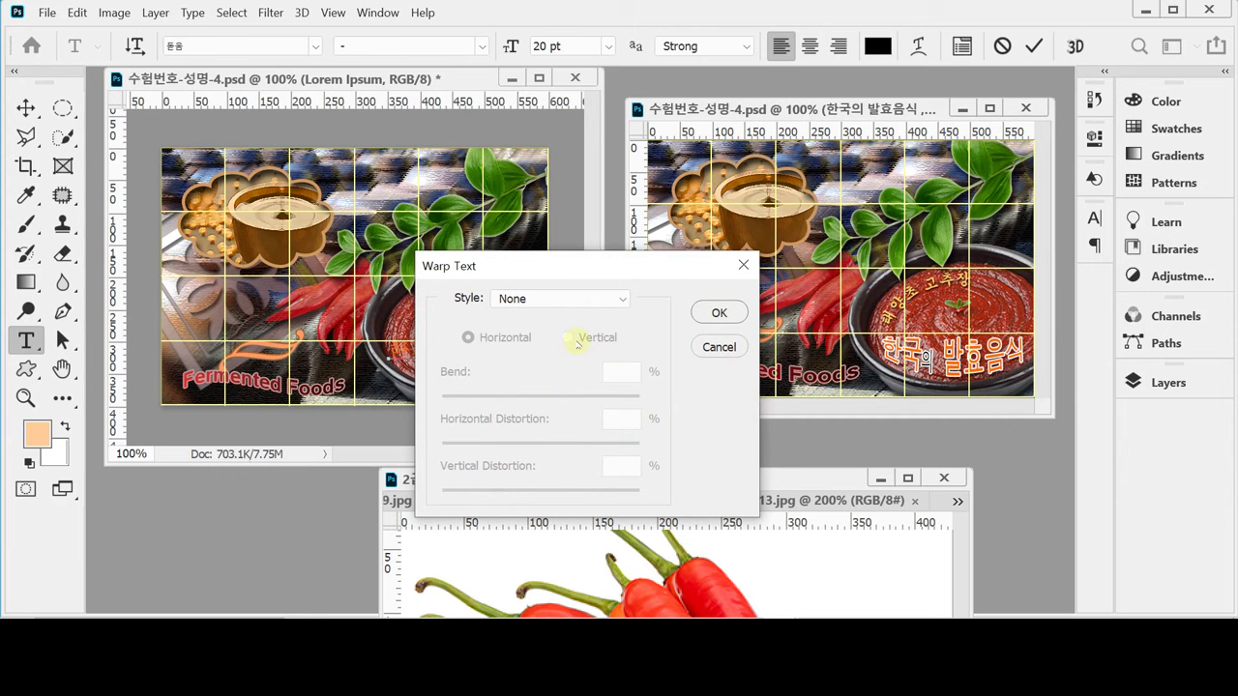
{"action": "left_click", "coordinate": [532, 298]}
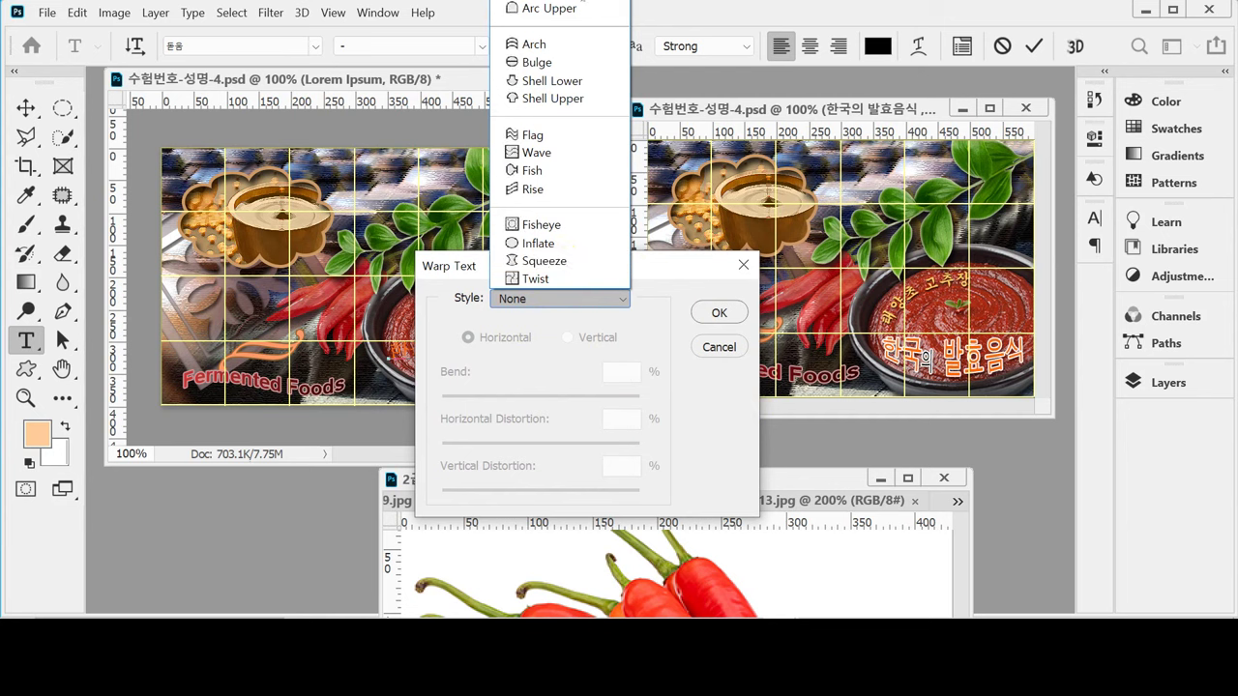
{"action": "left_click", "coordinate": [584, 8]}
{"action": "left_click_drag", "start_coordinate": [524, 265], "coordinate": [636, 274]}
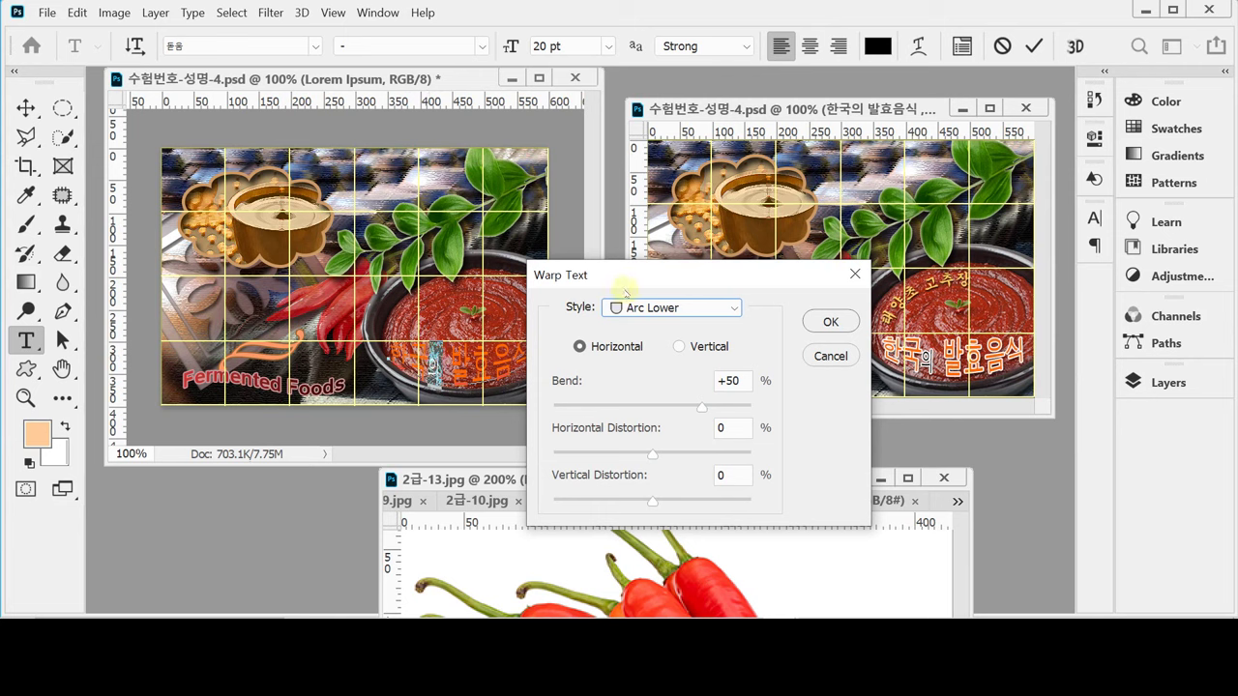
{"action": "left_click", "coordinate": [740, 381]}
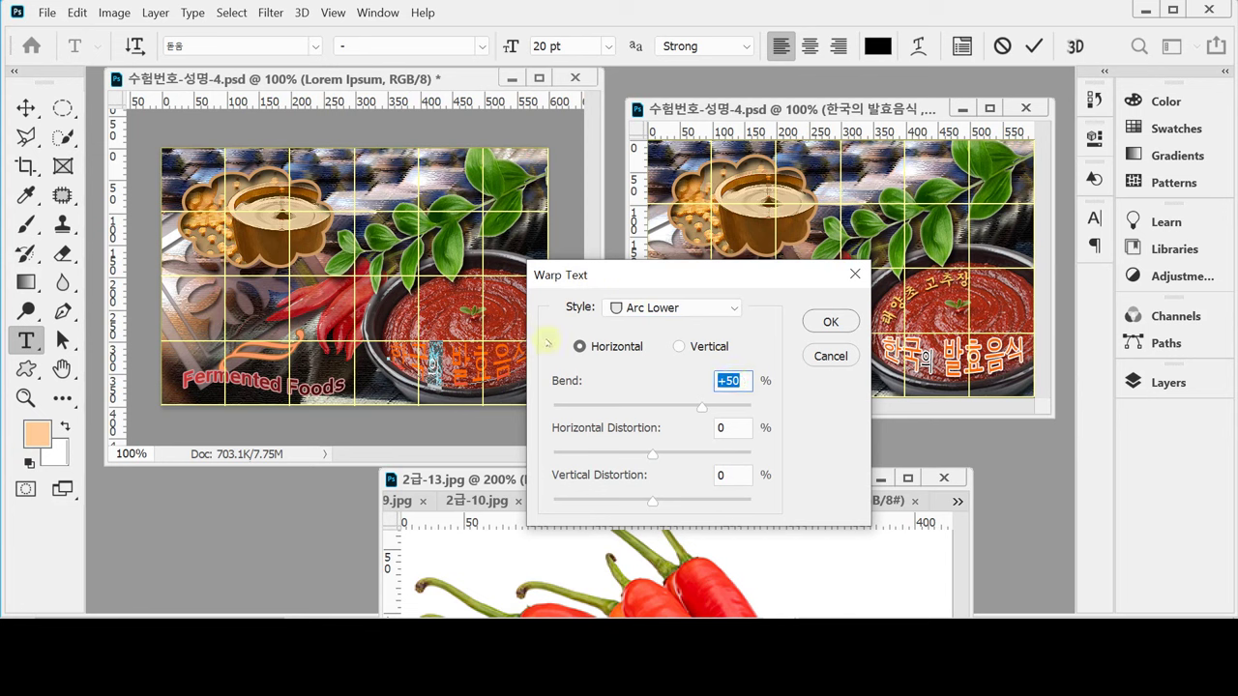
{"action": "key", "text": "shift+Down"}
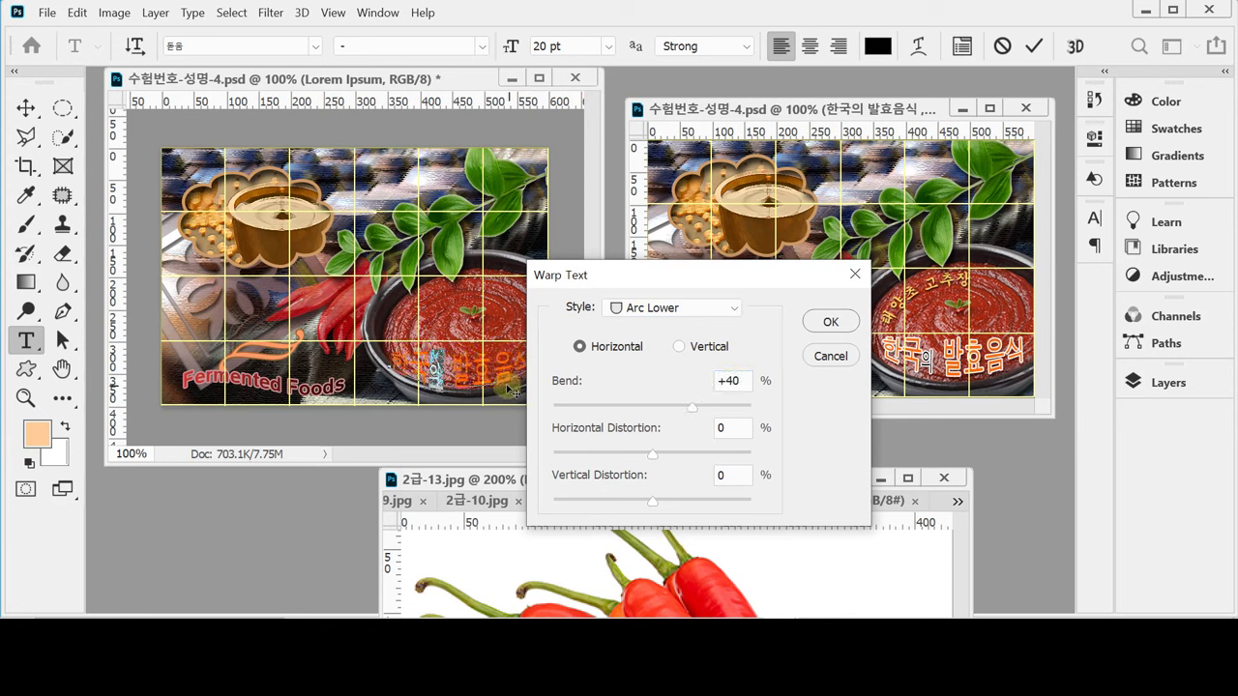
{"action": "left_click", "coordinate": [690, 383]}
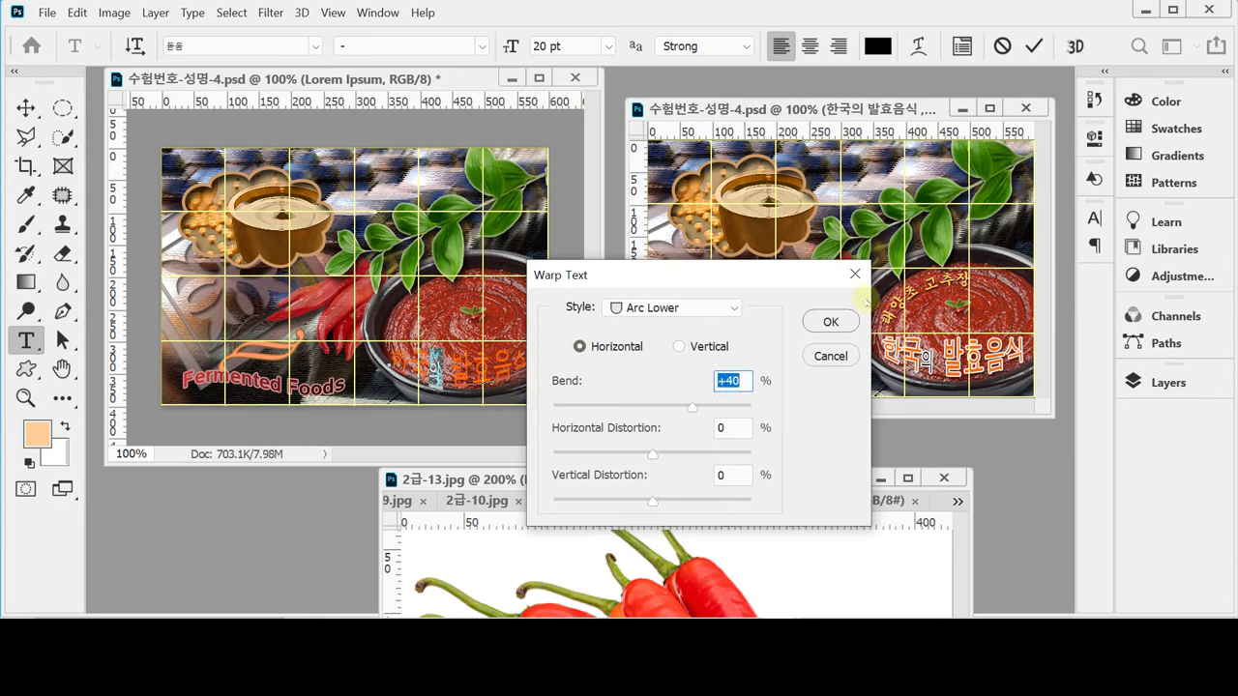
{"action": "left_click", "coordinate": [815, 324]}
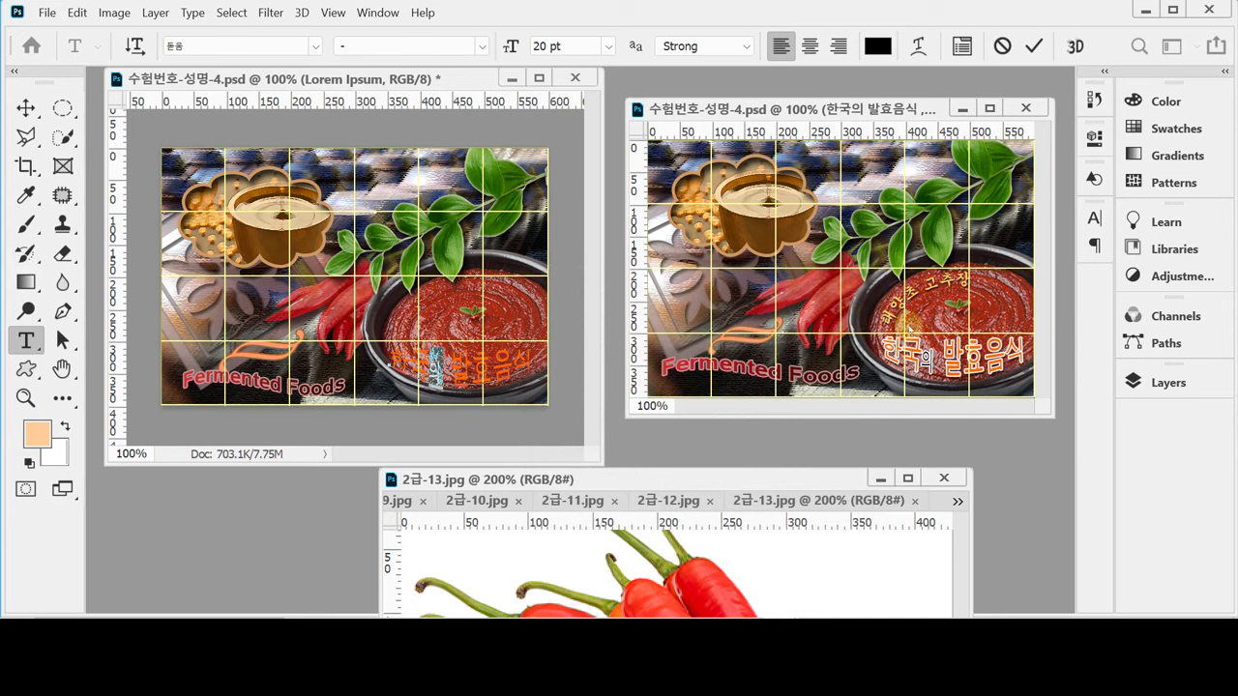
Commit the Korean title text and add a 2 px white #ffffff outside stroke to its layer.
{"action": "left_click", "coordinate": [1137, 383]}
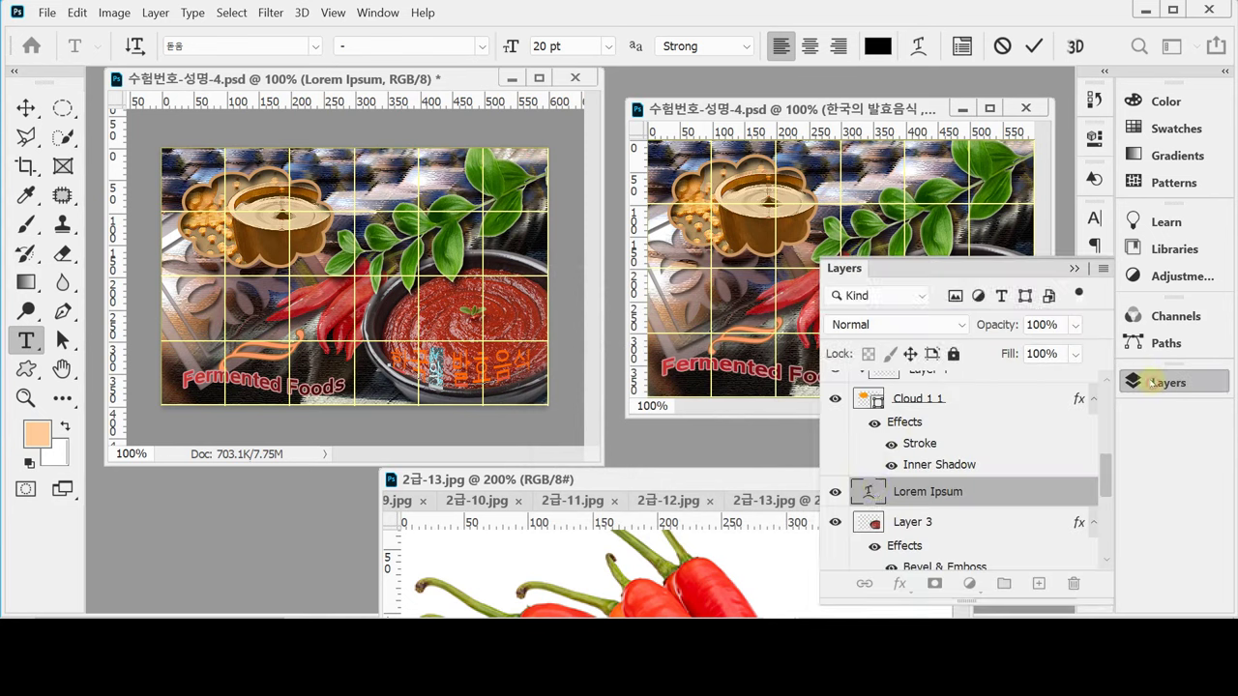
{"action": "left_click", "coordinate": [898, 585]}
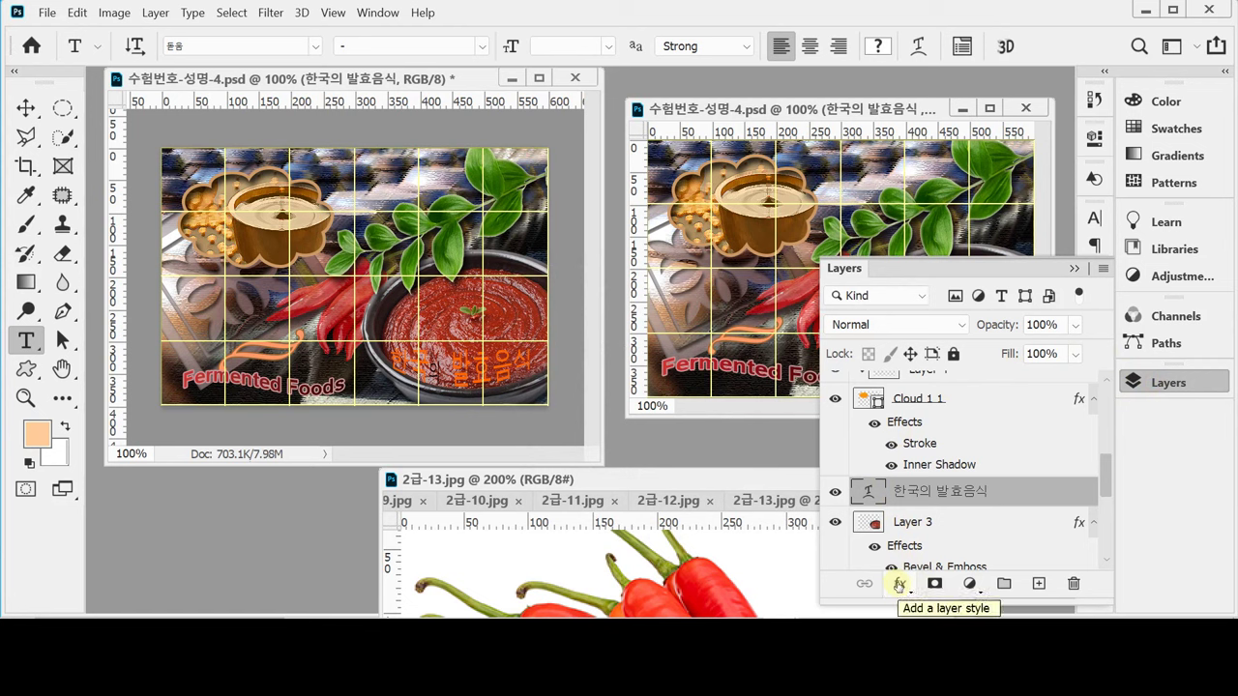
{"action": "left_click", "coordinate": [898, 584]}
{"action": "left_click", "coordinate": [914, 441]}
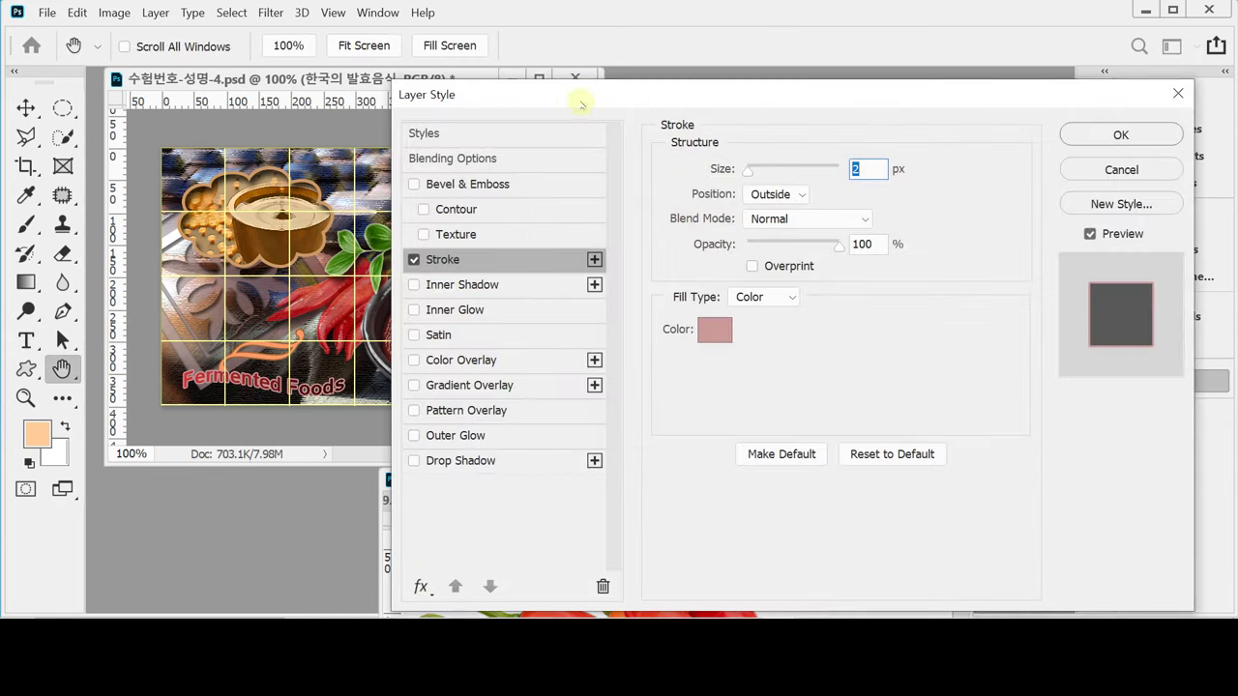
{"action": "left_click", "coordinate": [714, 329]}
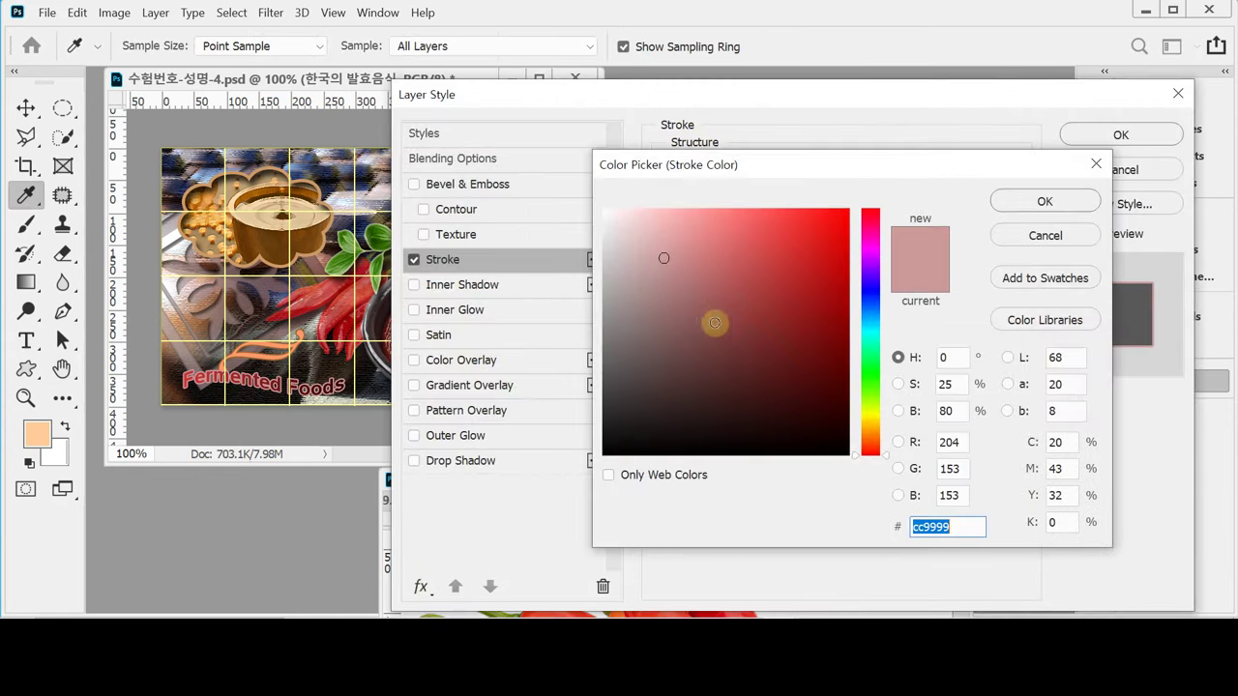
{"action": "left_click", "coordinate": [604, 206]}
{"action": "left_click", "coordinate": [602, 205]}
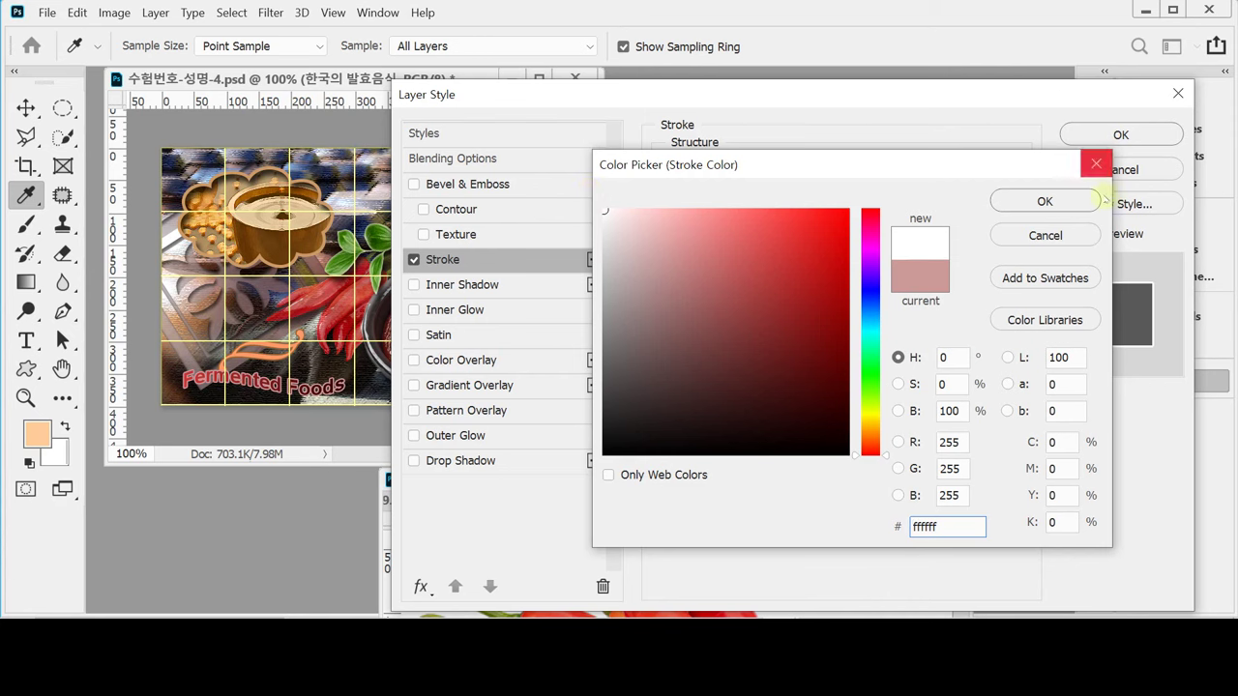
{"action": "left_click", "coordinate": [1015, 204]}
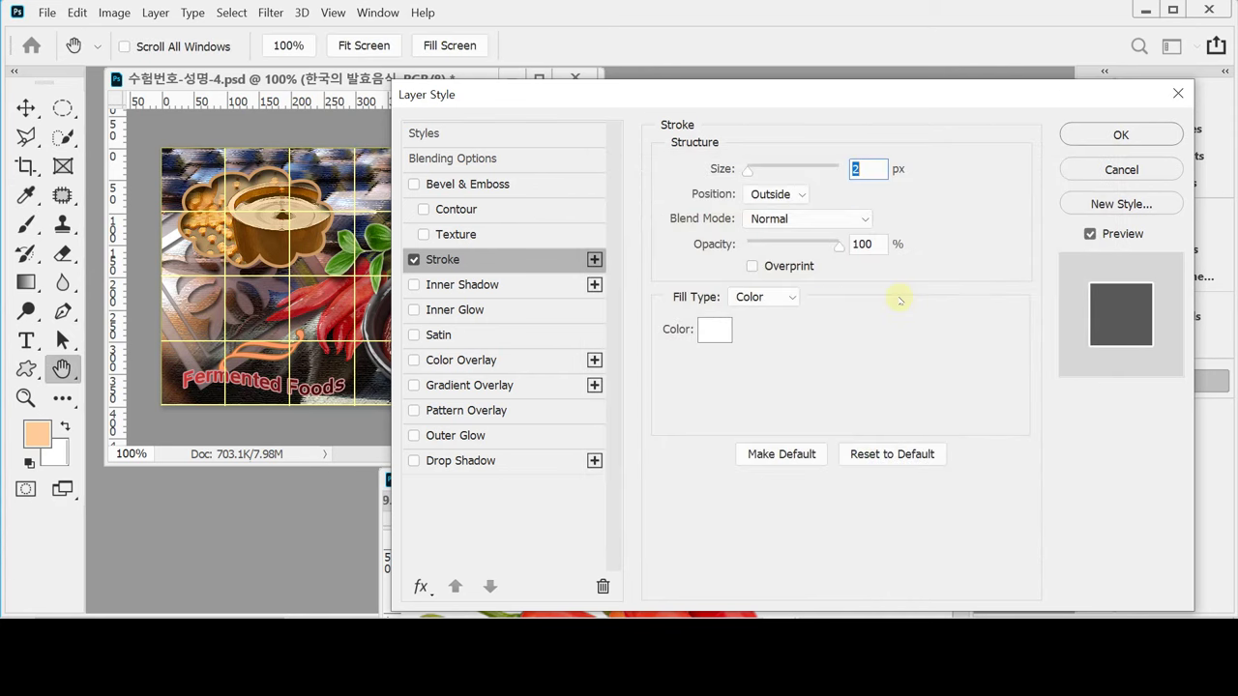
Add a drop shadow to the "한국의 발효음식" title with a distance of 5 px and a size of 5 px.
{"action": "left_click", "coordinate": [466, 461]}
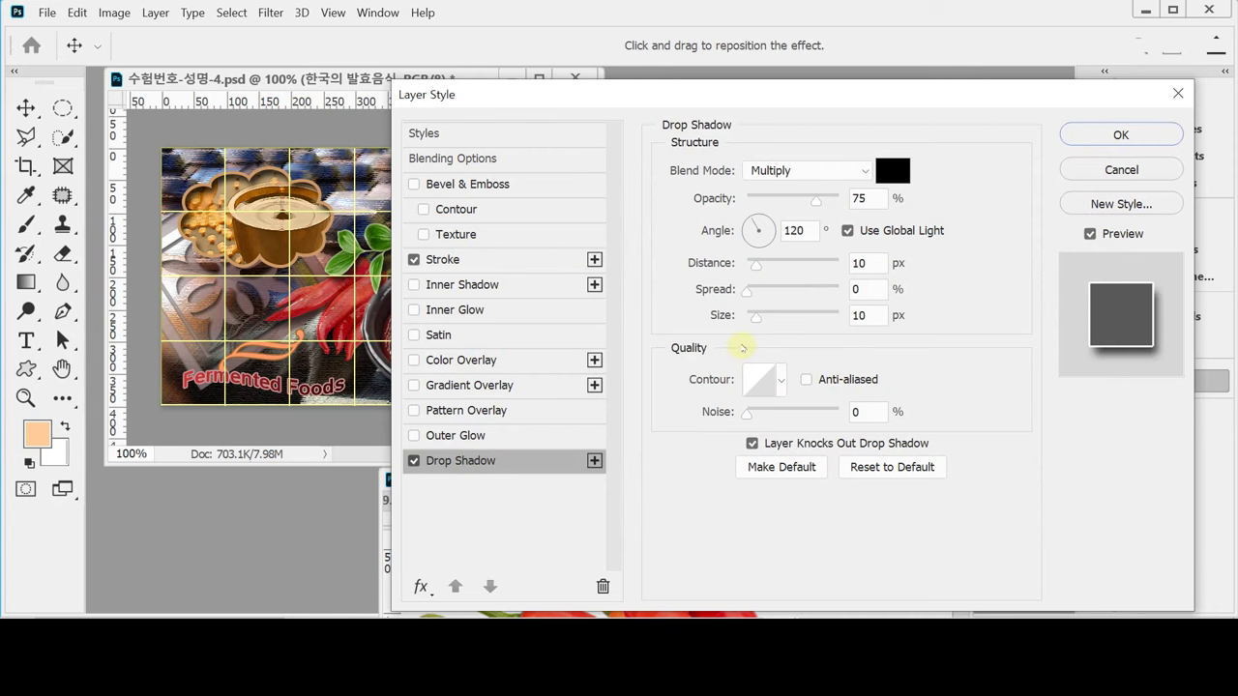
{"action": "double_click", "coordinate": [868, 262]}
{"action": "left_click_drag", "start_coordinate": [559, 96], "coordinate": [705, 98]}
{"action": "type", "text": "5"}
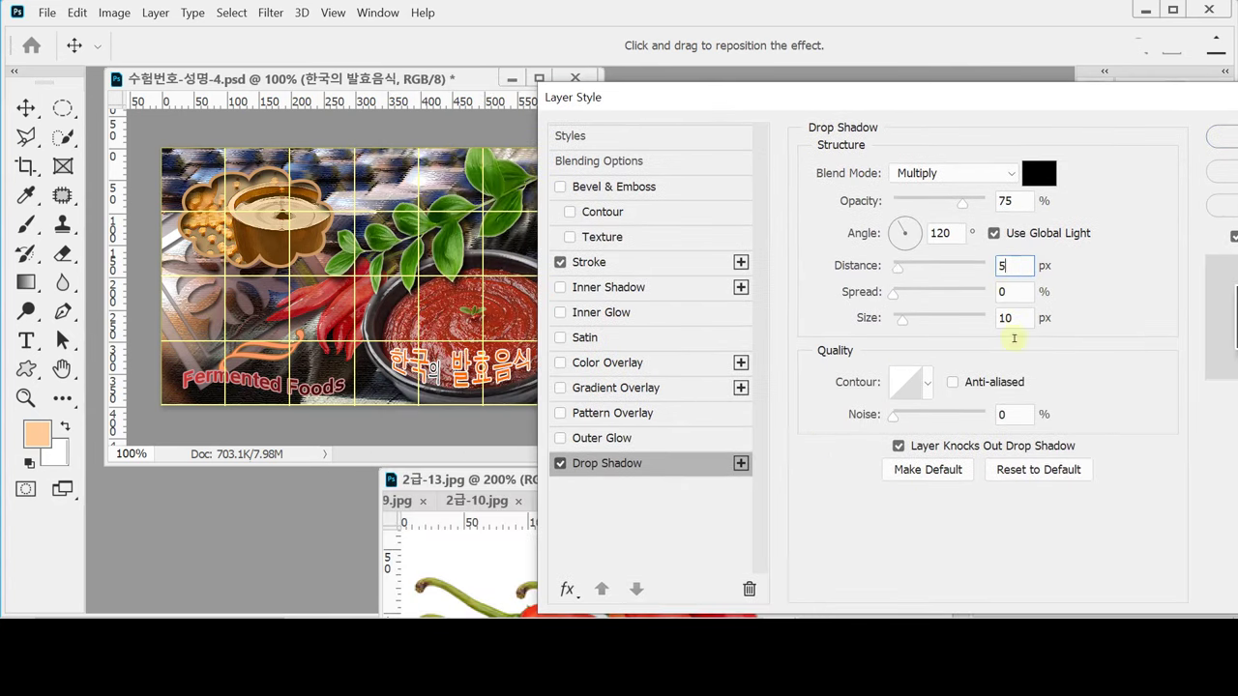
{"action": "double_click", "coordinate": [1006, 318]}
{"action": "type", "text": "5"}
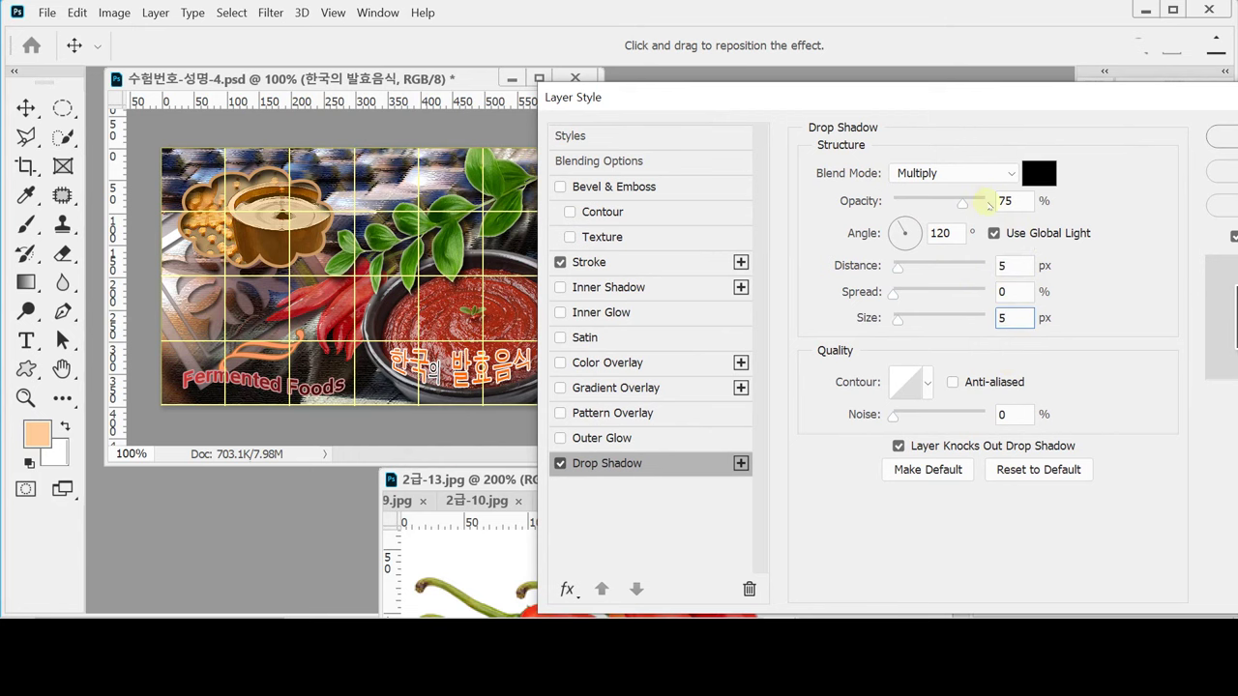
{"action": "key", "text": "Return"}
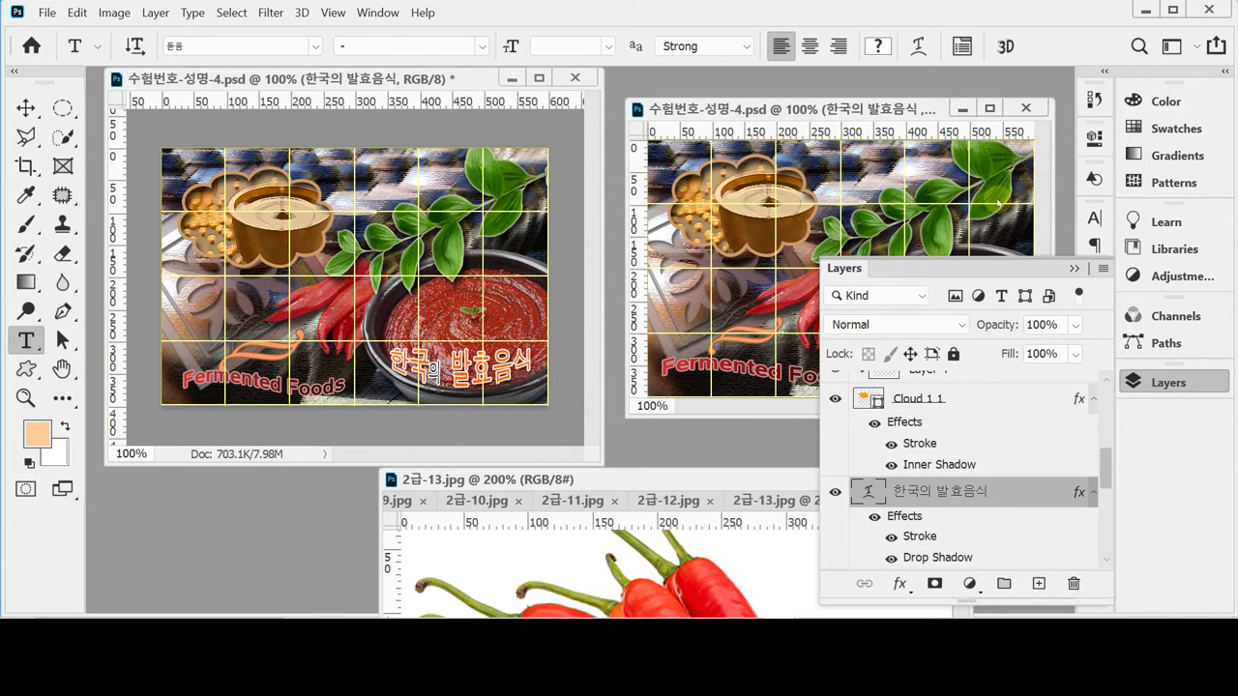
Shift the "한국의 발효음식" title slightly up and to the right over the bowl, commit it and save the document.
{"action": "left_click", "coordinate": [1141, 385]}
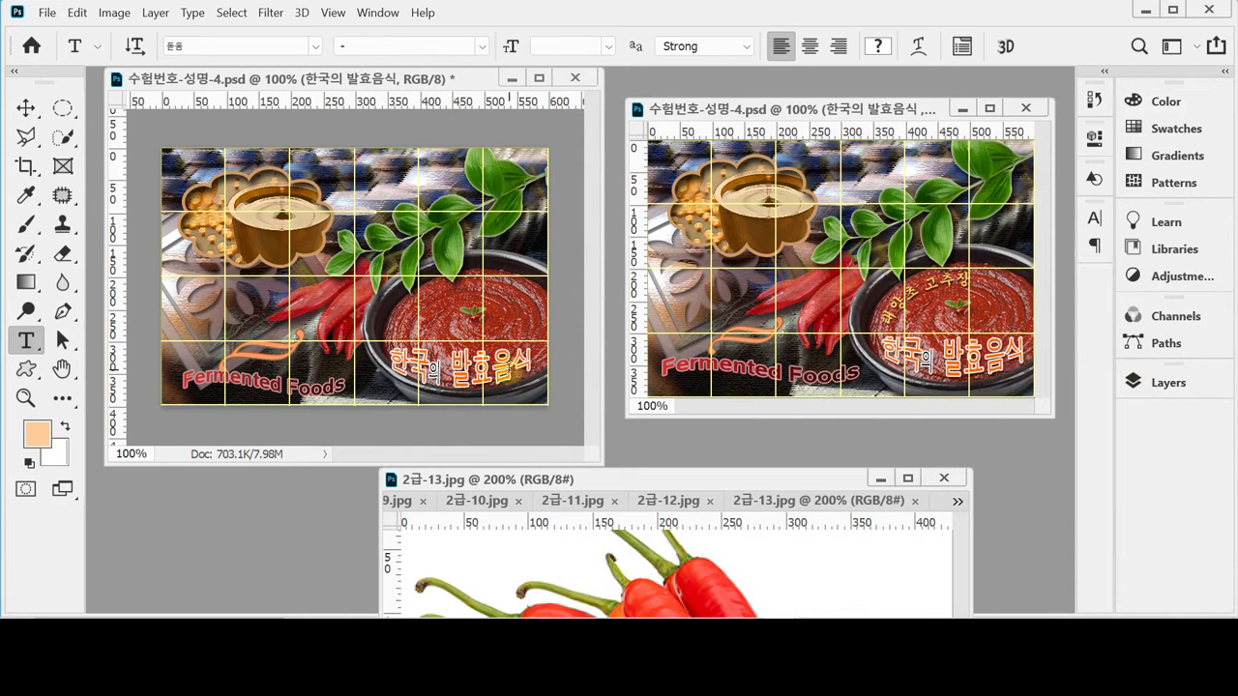
{"action": "left_click", "coordinate": [535, 397]}
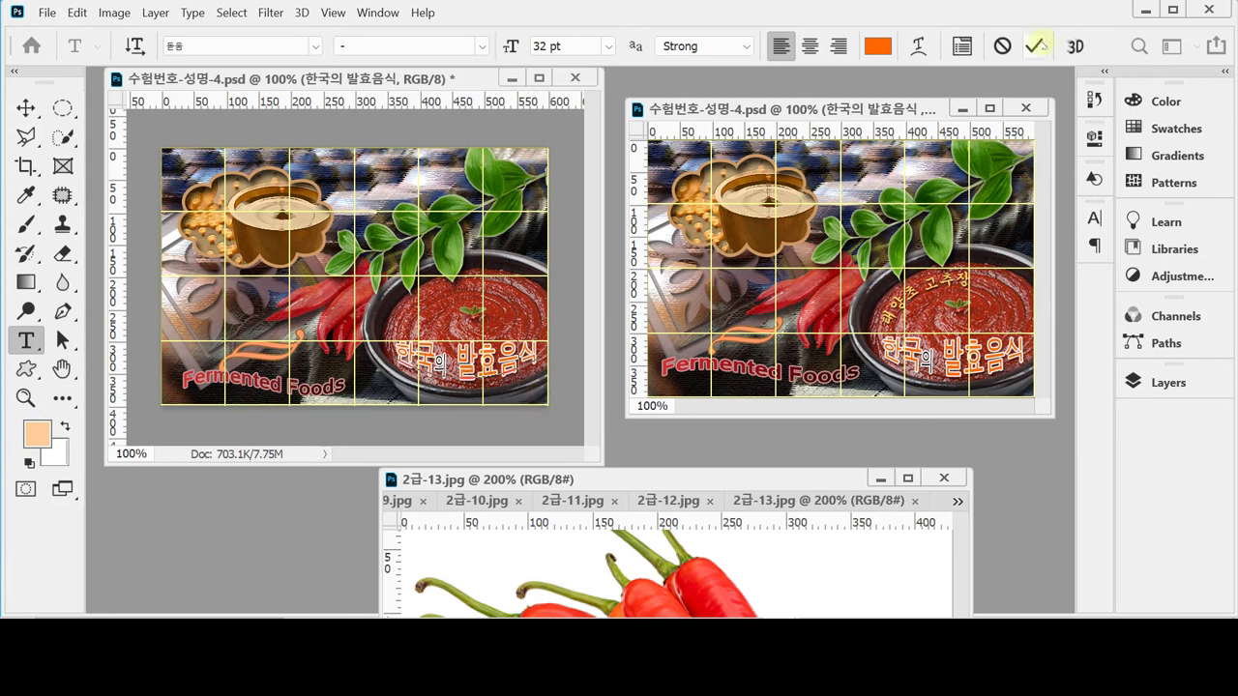
{"action": "left_click", "coordinate": [1039, 45]}
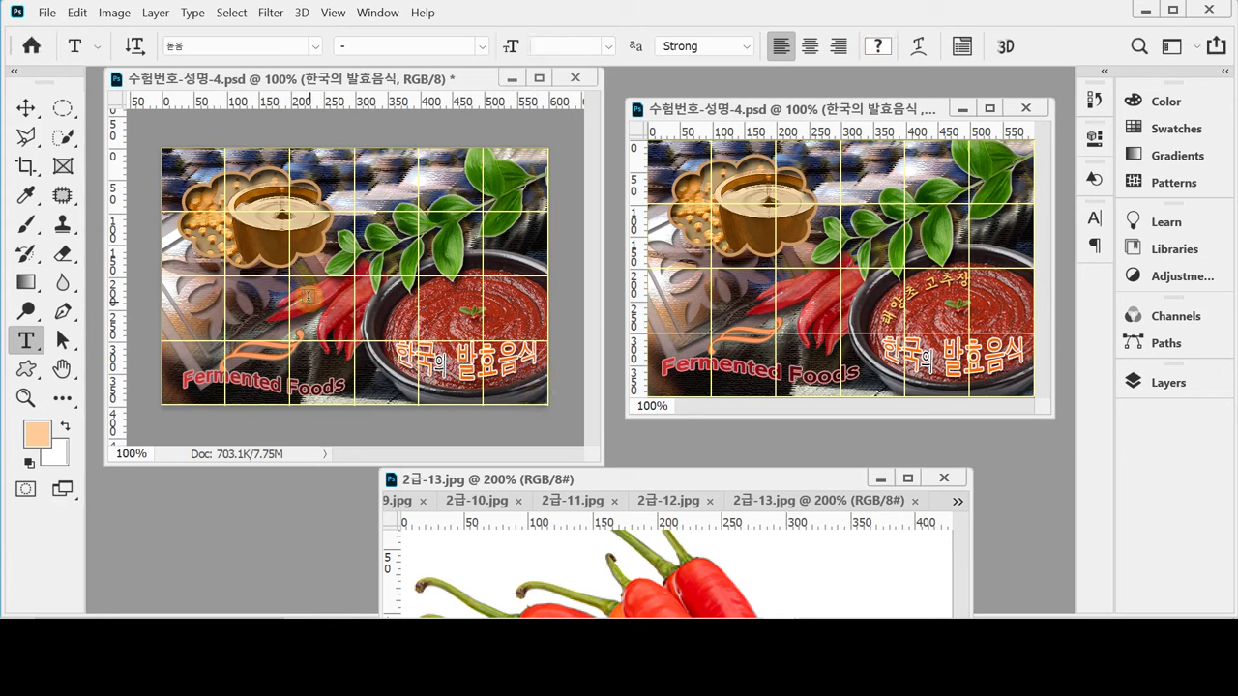
{"action": "key", "text": "ctrl+s"}
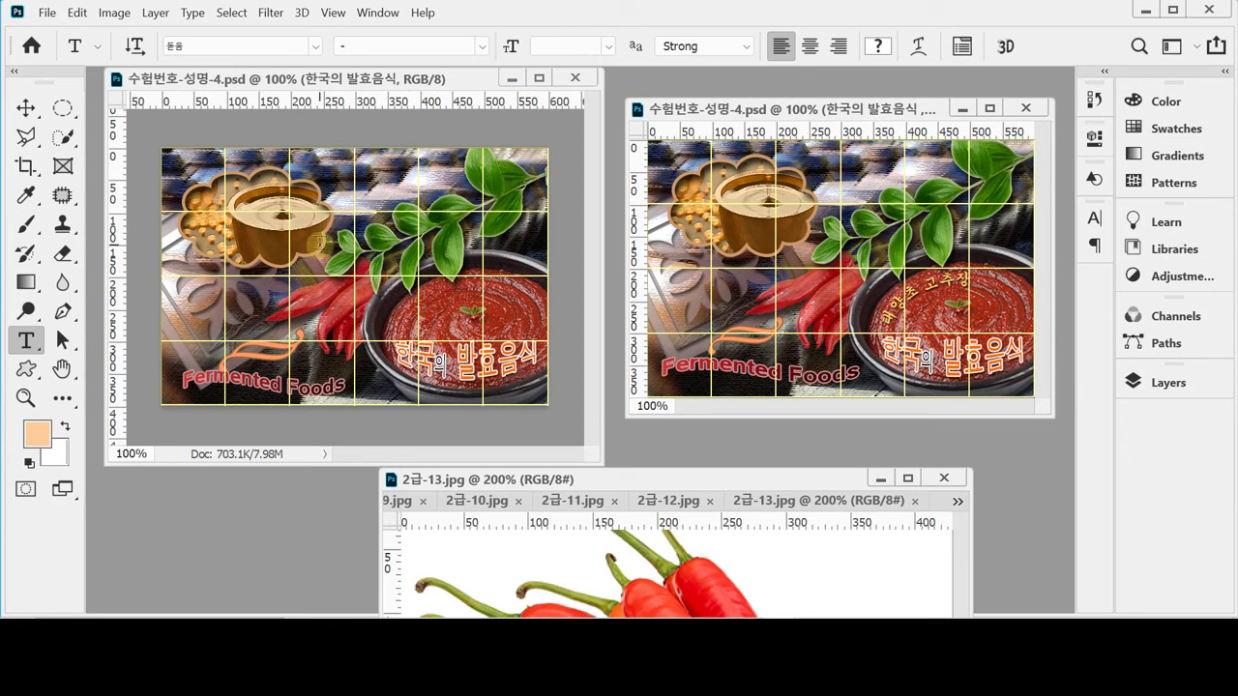
Draw an open curved path with the Pen tool, arching across the upper part of the sauce in the bowl.
{"action": "left_click", "coordinate": [62, 311]}
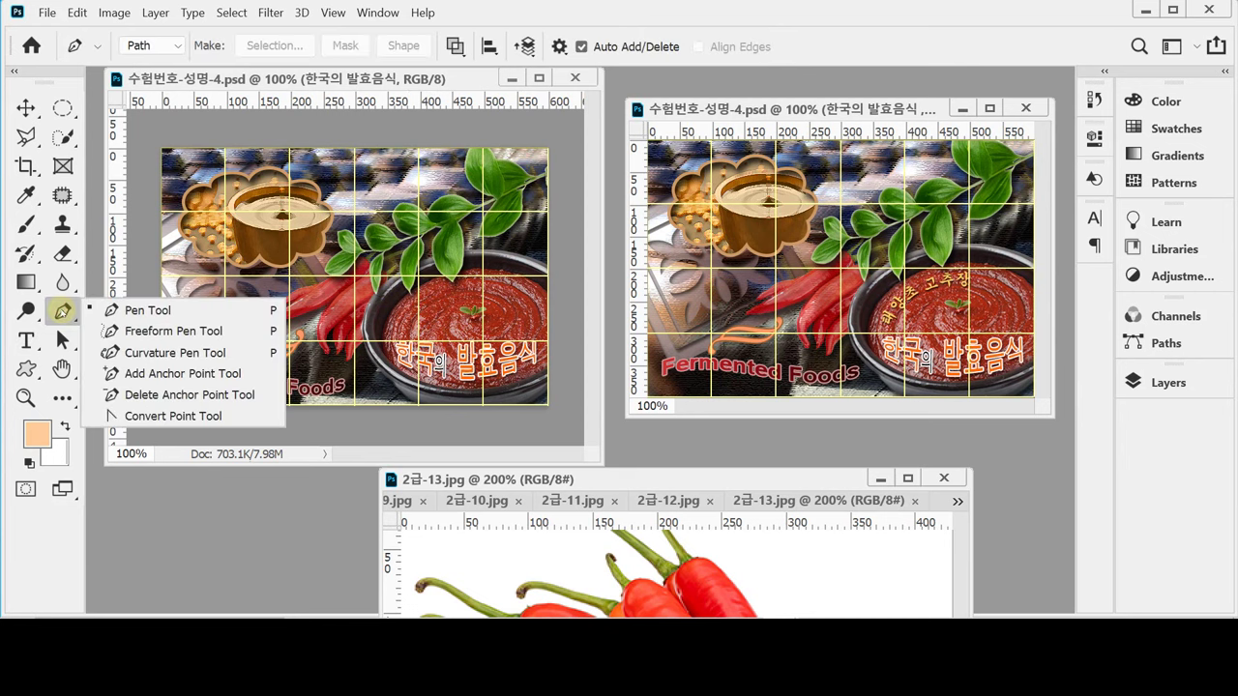
{"action": "left_click", "coordinate": [129, 313]}
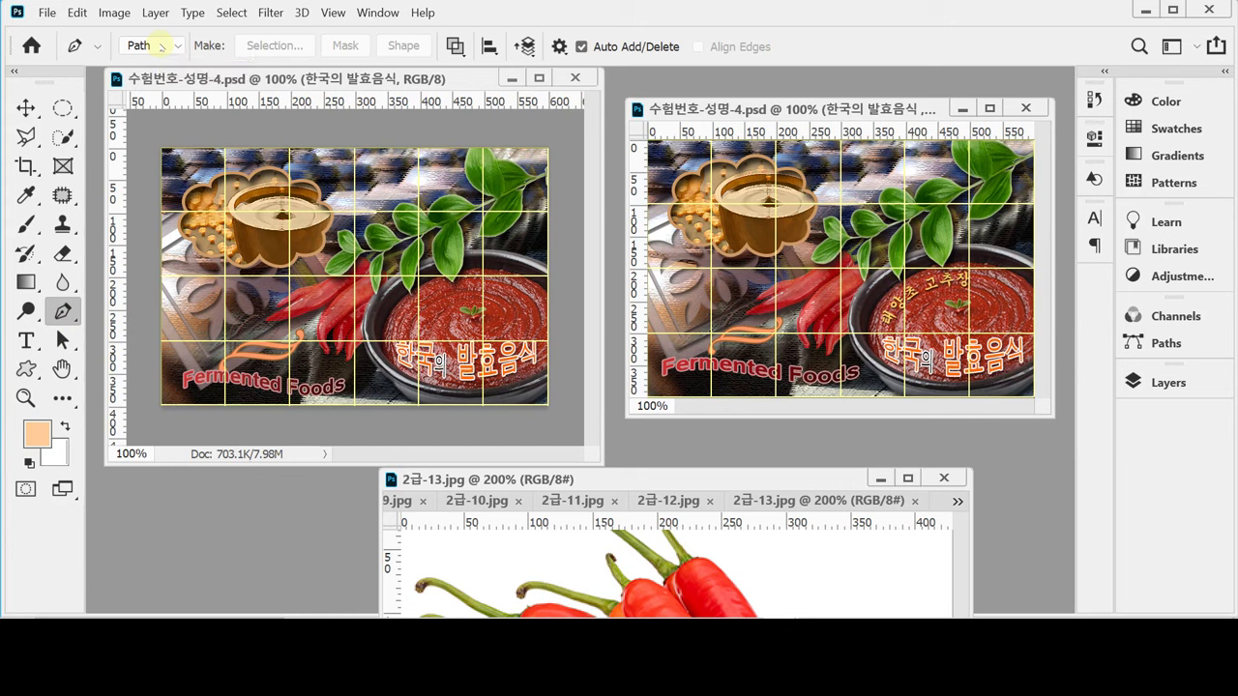
{"action": "key", "text": "ctrl+s"}
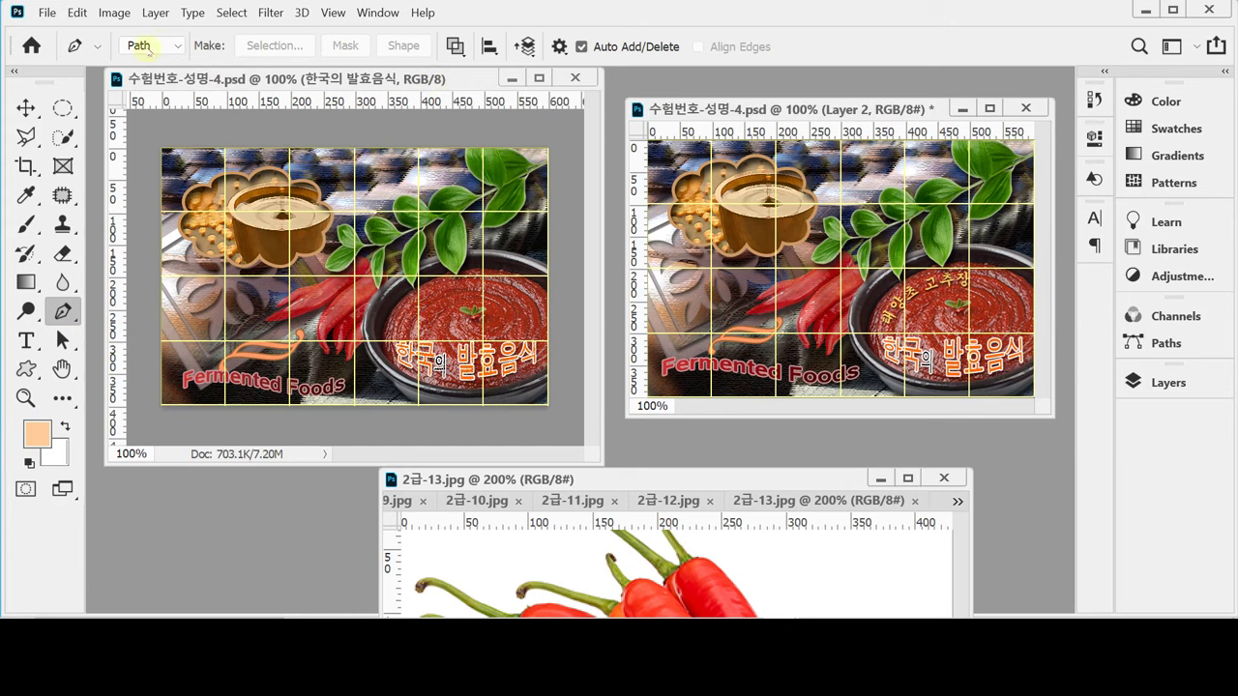
{"action": "scroll", "coordinate": [445, 213], "scroll_direction": "up", "scroll_amount": 2}
{"action": "scroll", "coordinate": [482, 233], "scroll_direction": "up", "scroll_amount": 2}
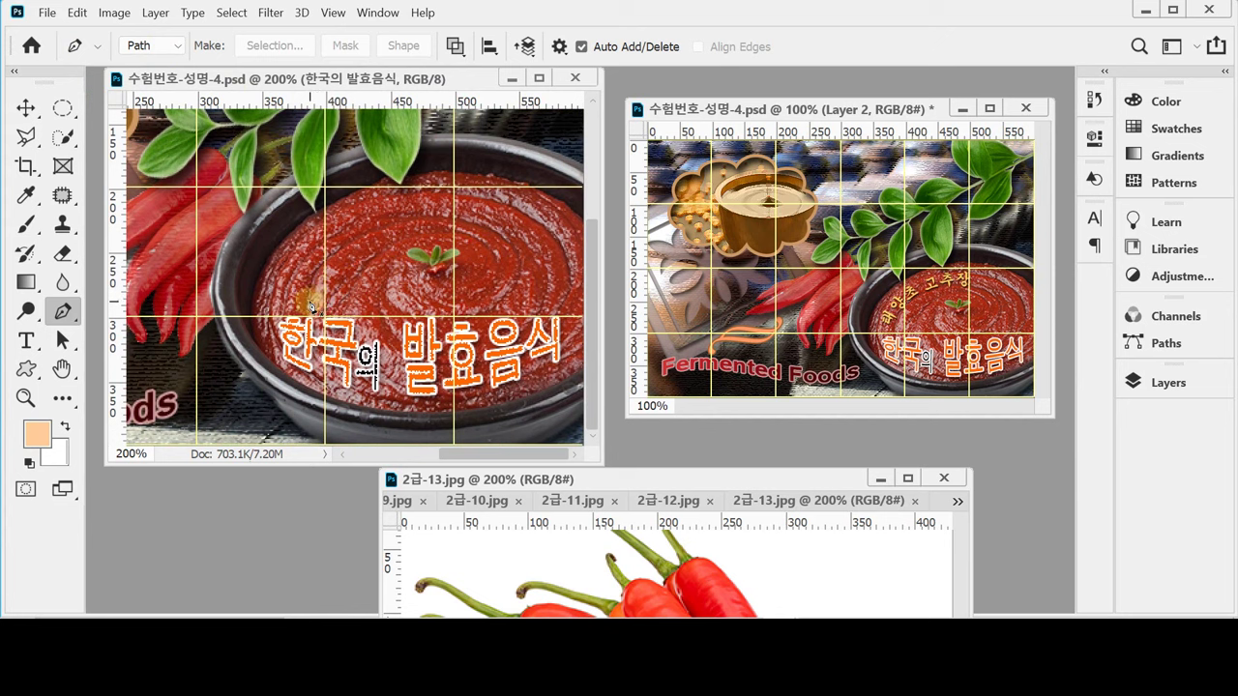
{"action": "left_click", "coordinate": [308, 297]}
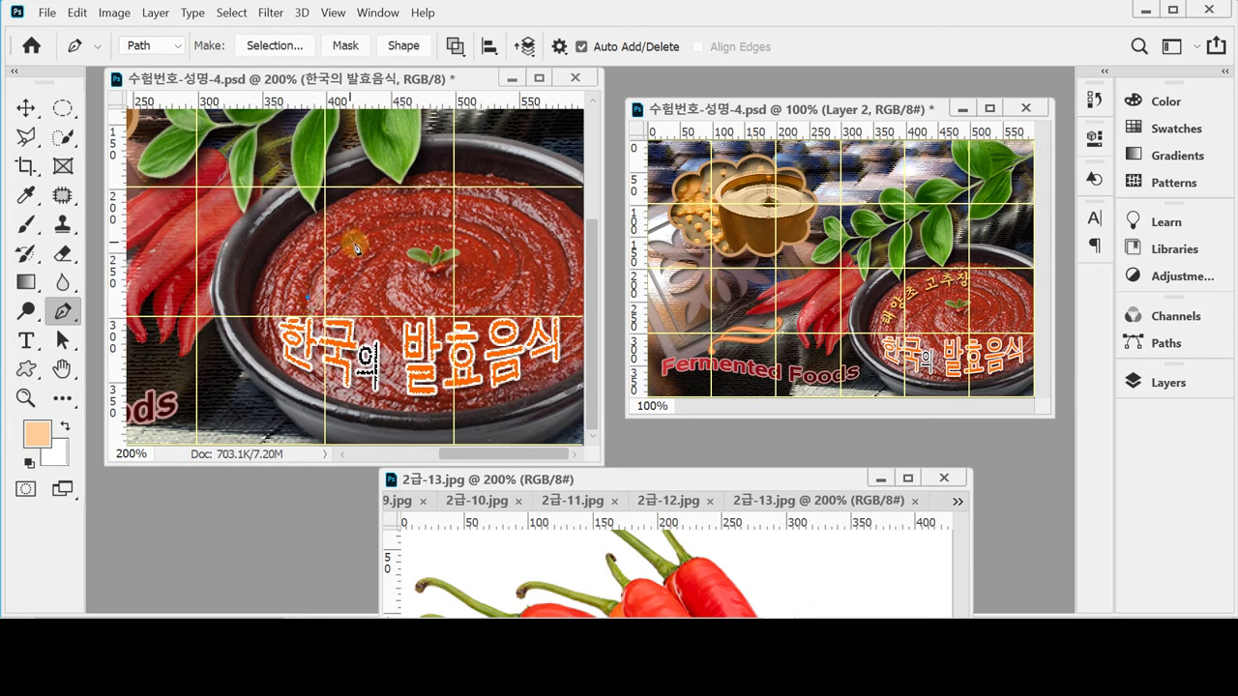
{"action": "left_click_drag", "start_coordinate": [355, 244], "coordinate": [382, 229]}
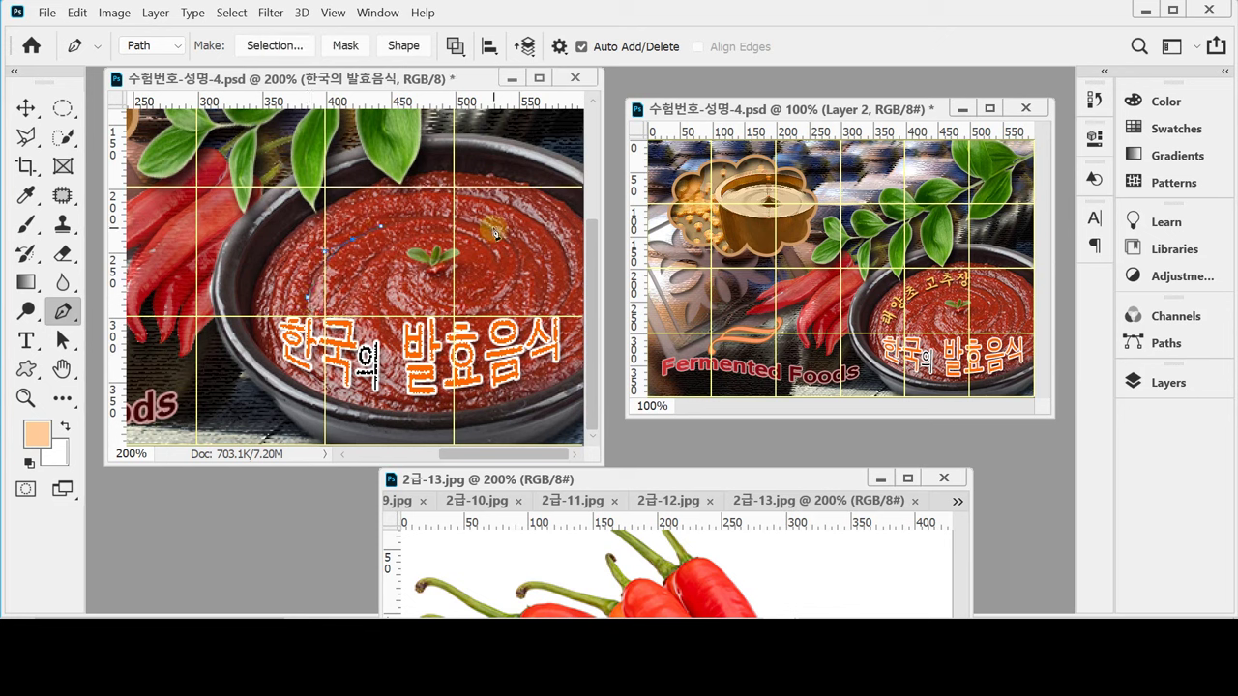
{"action": "left_click_drag", "start_coordinate": [490, 228], "coordinate": [529, 249]}
Start horizontal text on the curved path and set its font to 궁서 at 24 pt.
{"action": "left_click", "coordinate": [27, 341]}
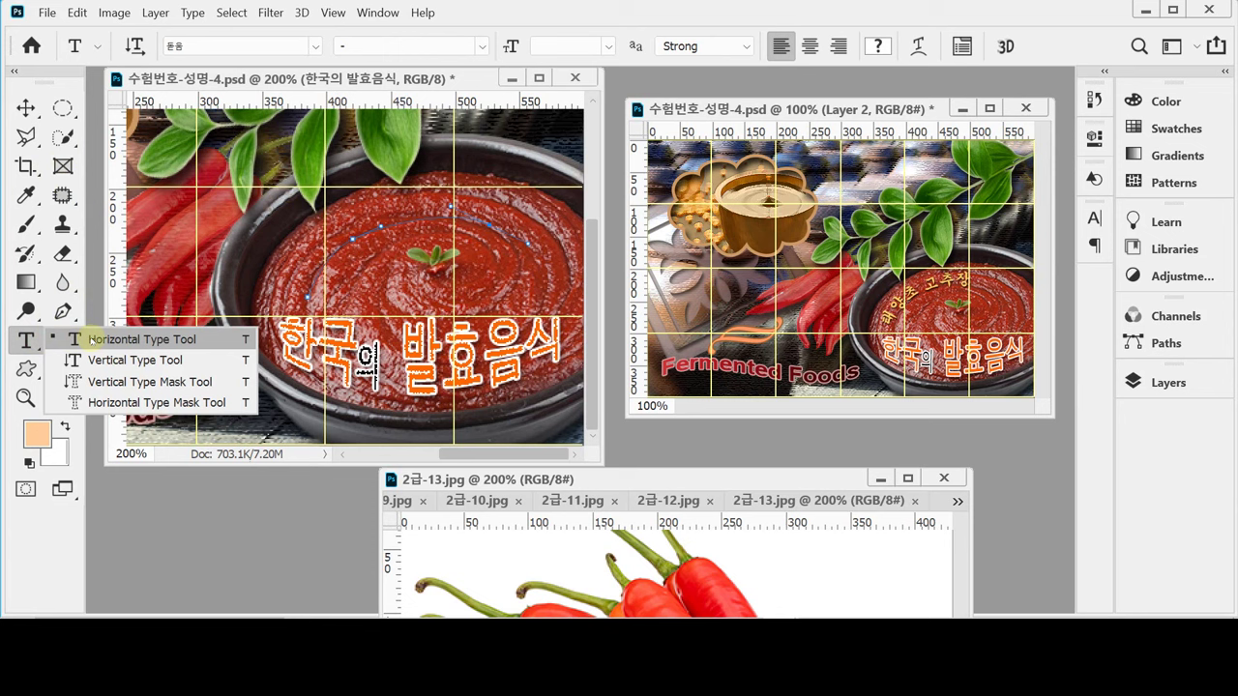
{"action": "left_click", "coordinate": [93, 339]}
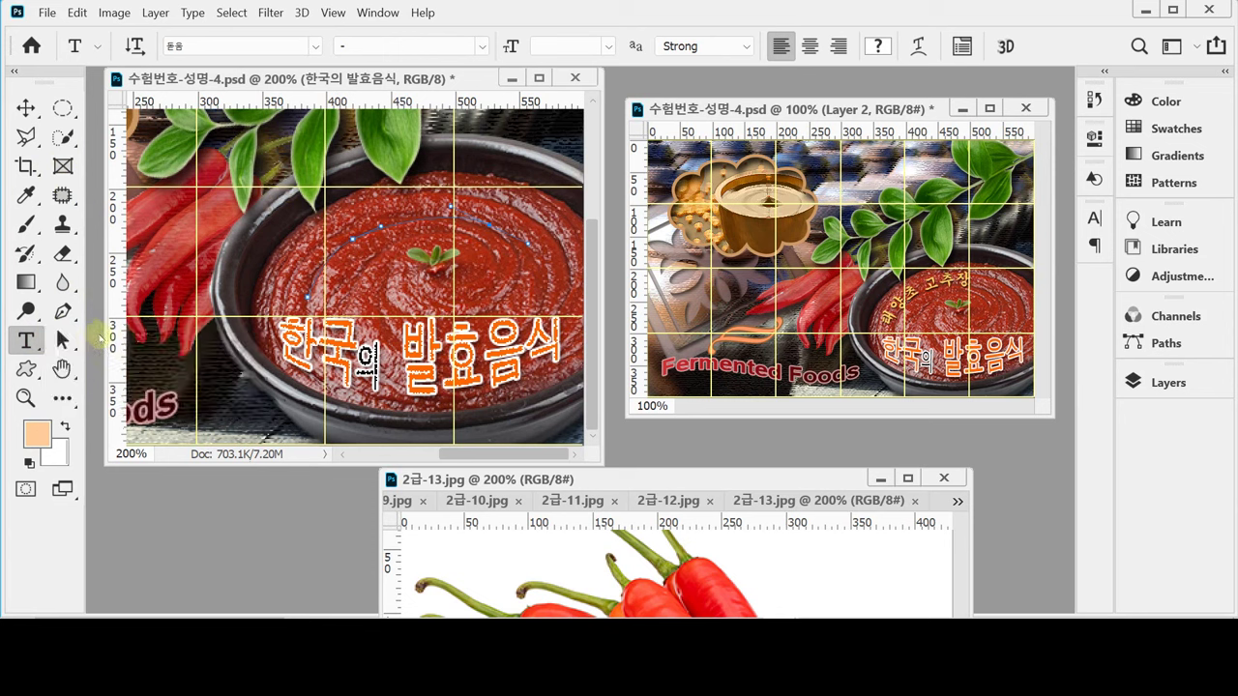
{"action": "left_click", "coordinate": [307, 287]}
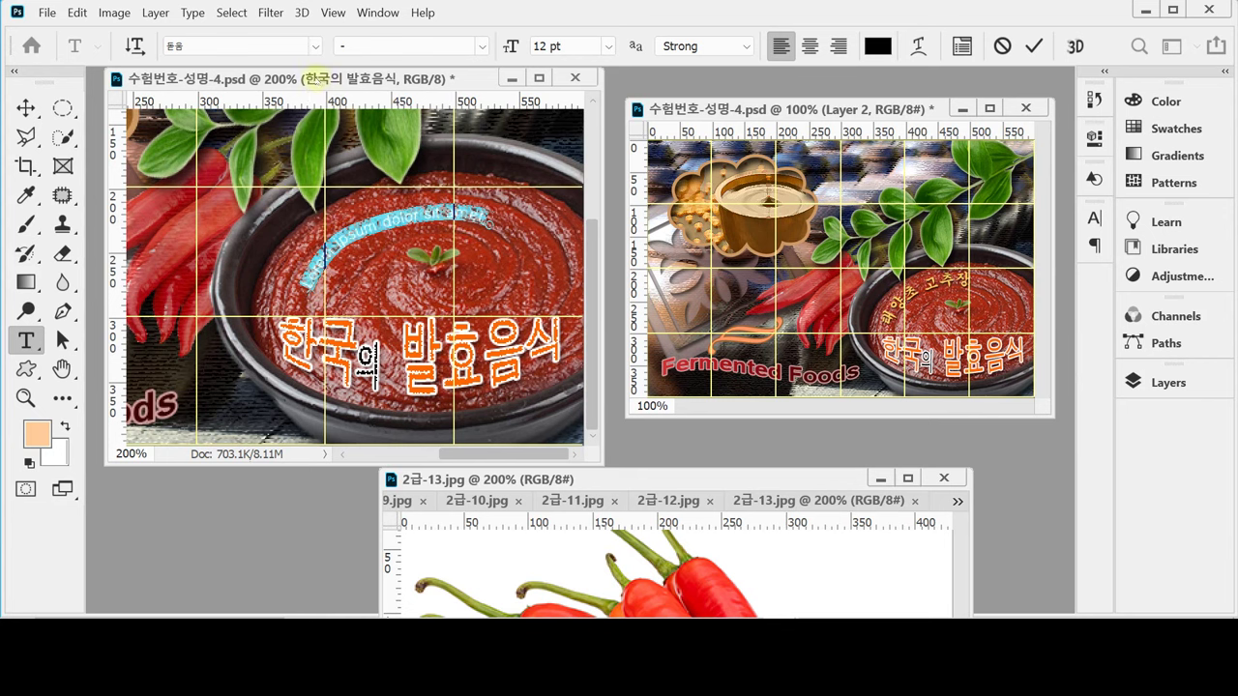
{"action": "left_click", "coordinate": [313, 45]}
{"action": "left_click", "coordinate": [253, 165]}
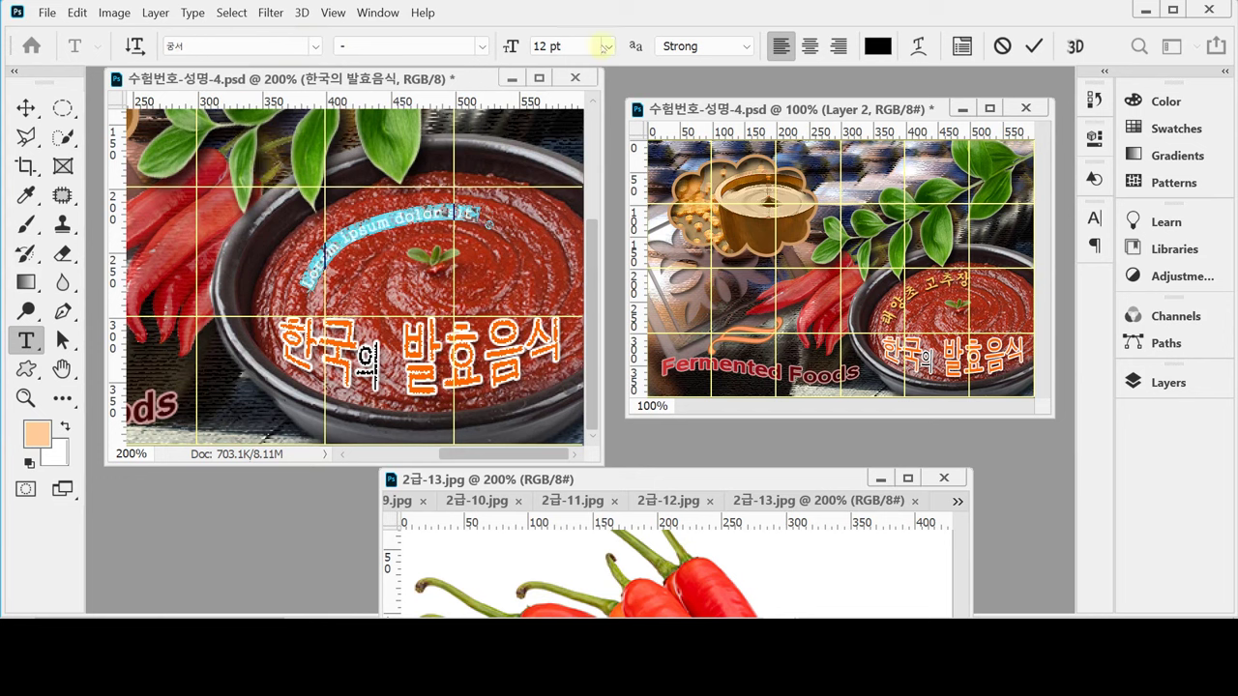
{"action": "left_click", "coordinate": [608, 45]}
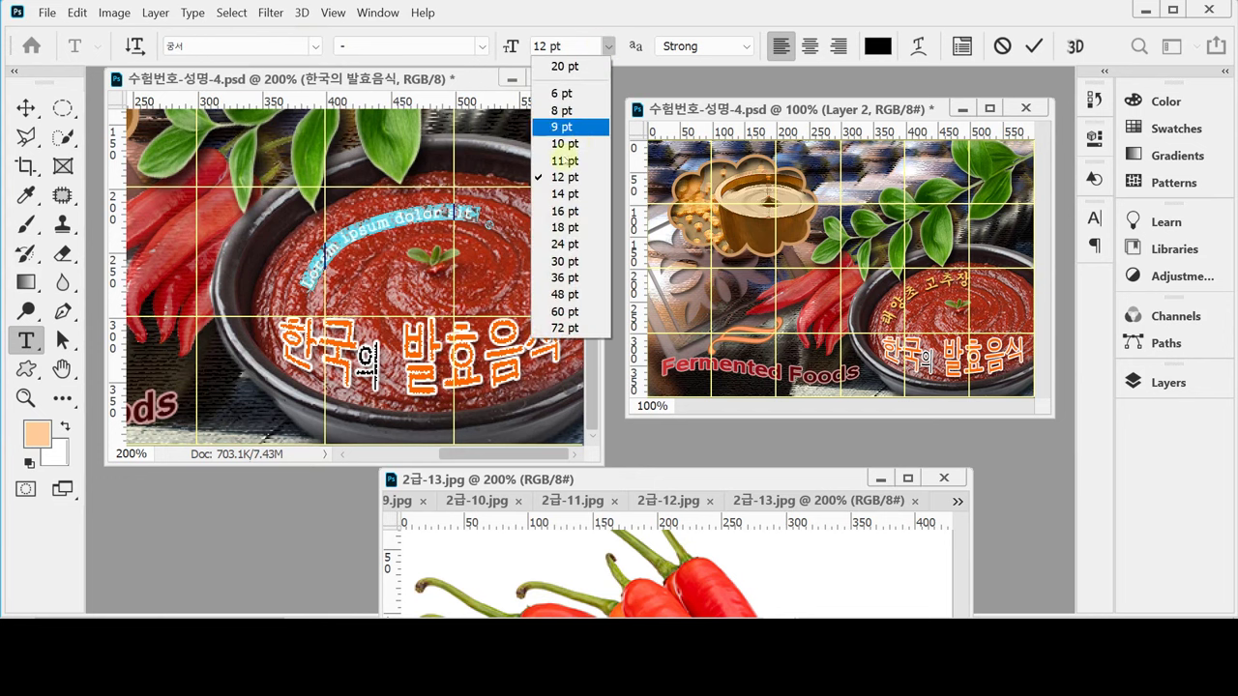
{"action": "left_click", "coordinate": [566, 243]}
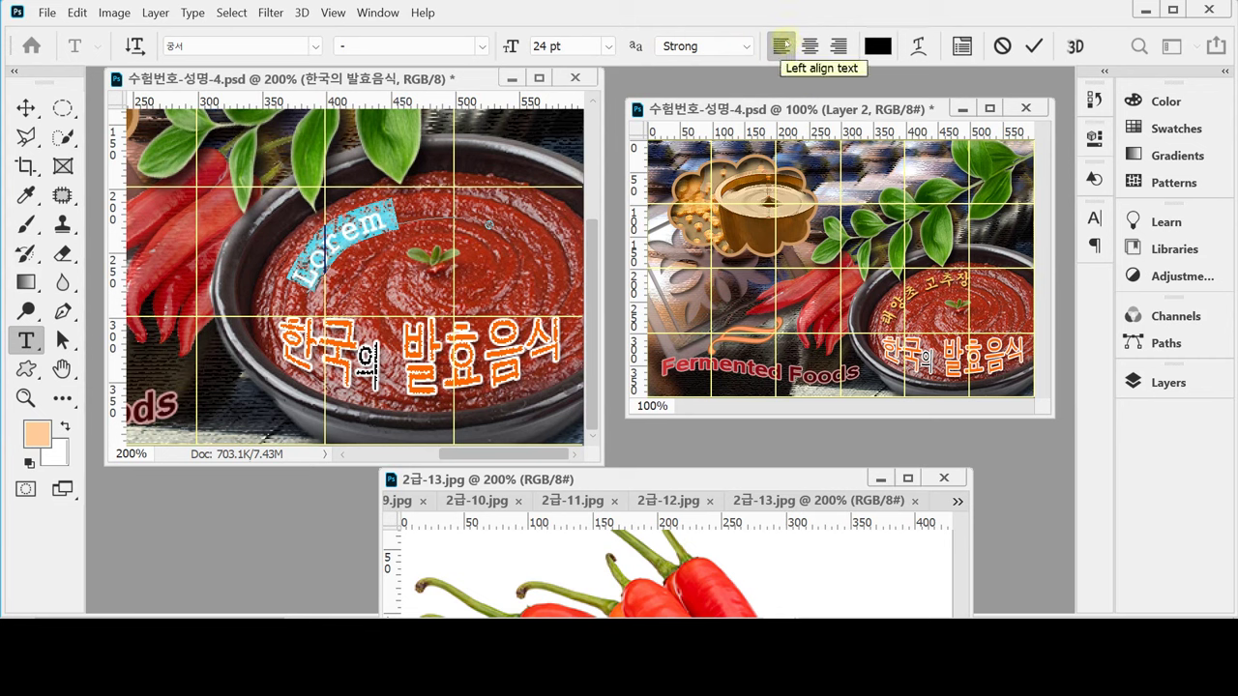
Set the path text's color to #ffcc66.
{"action": "left_click", "coordinate": [877, 46]}
{"action": "left_click", "coordinate": [753, 239]}
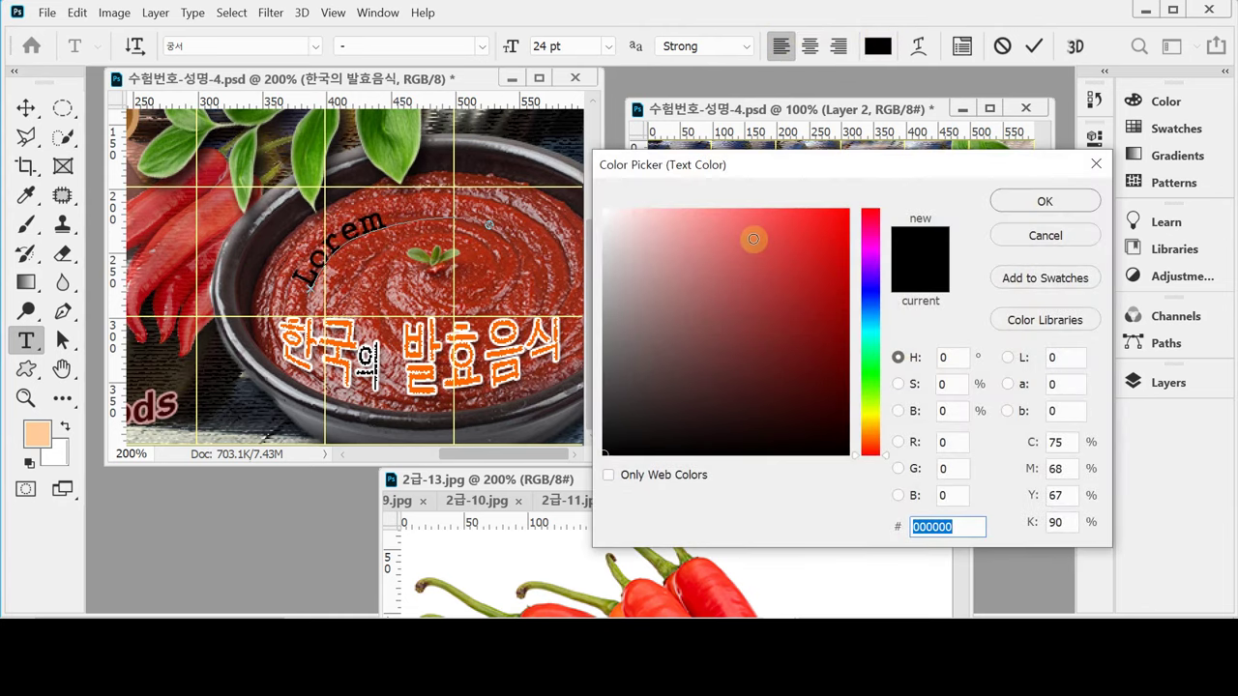
{"action": "type", "text": "f"}
{"action": "key", "text": "BackSpace"}
{"action": "type", "text": "f"}
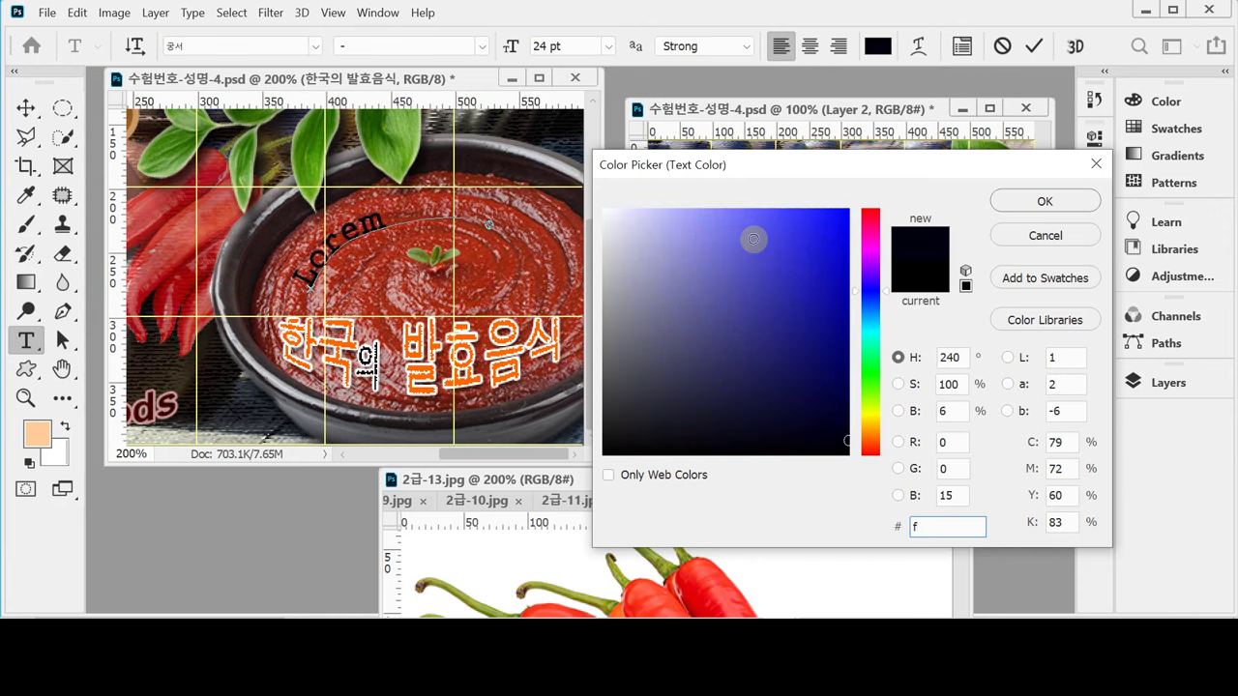
{"action": "type", "text": "fcc66"}
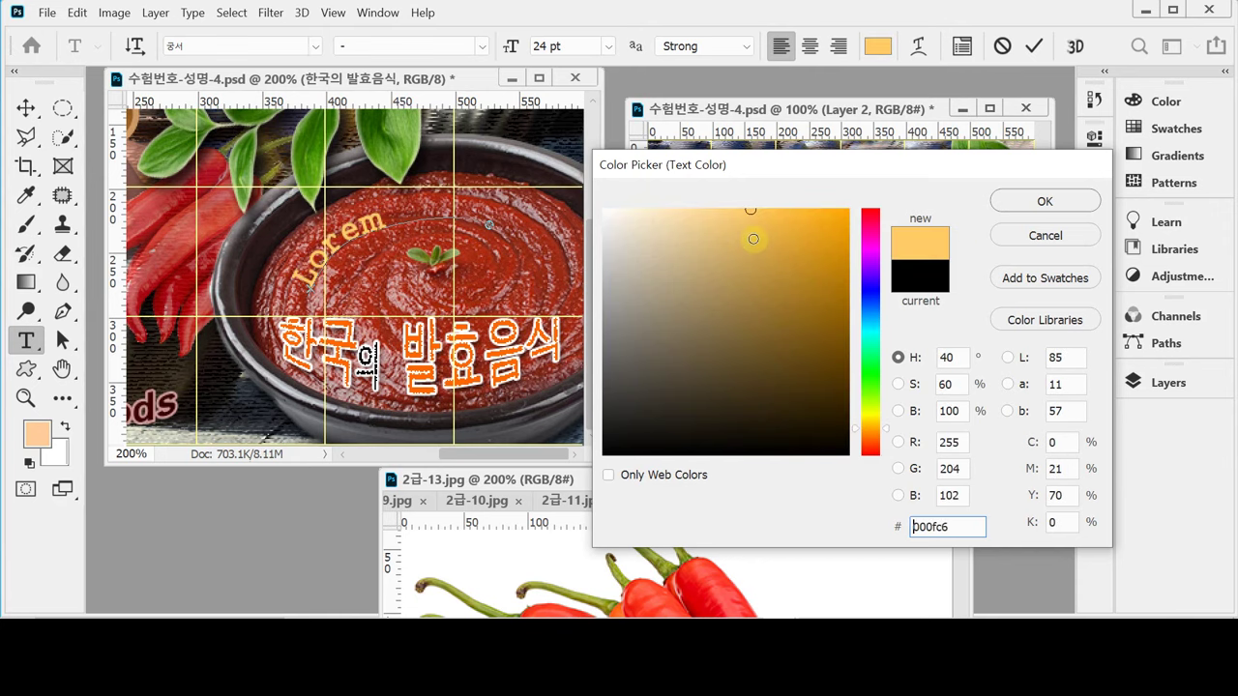
{"action": "key", "text": "Return"}
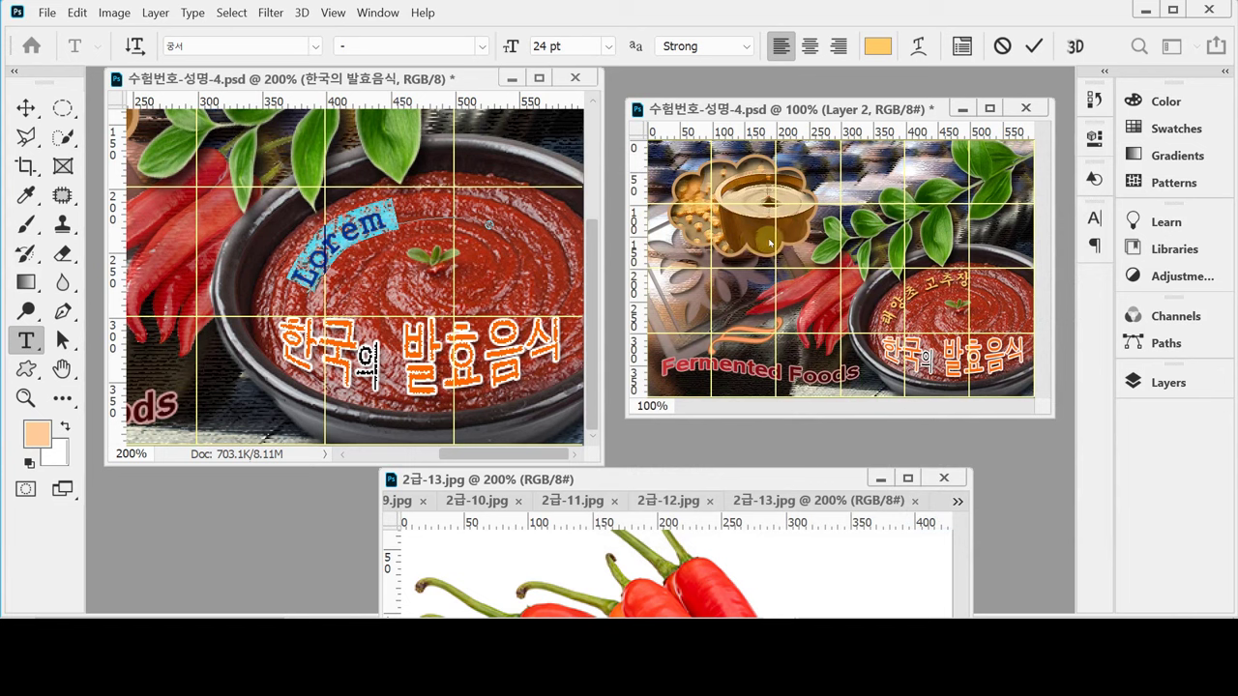
Replace the placeholder on the curved path with "태양초 고추장" and commit the text.
{"action": "type", "text": "태"}
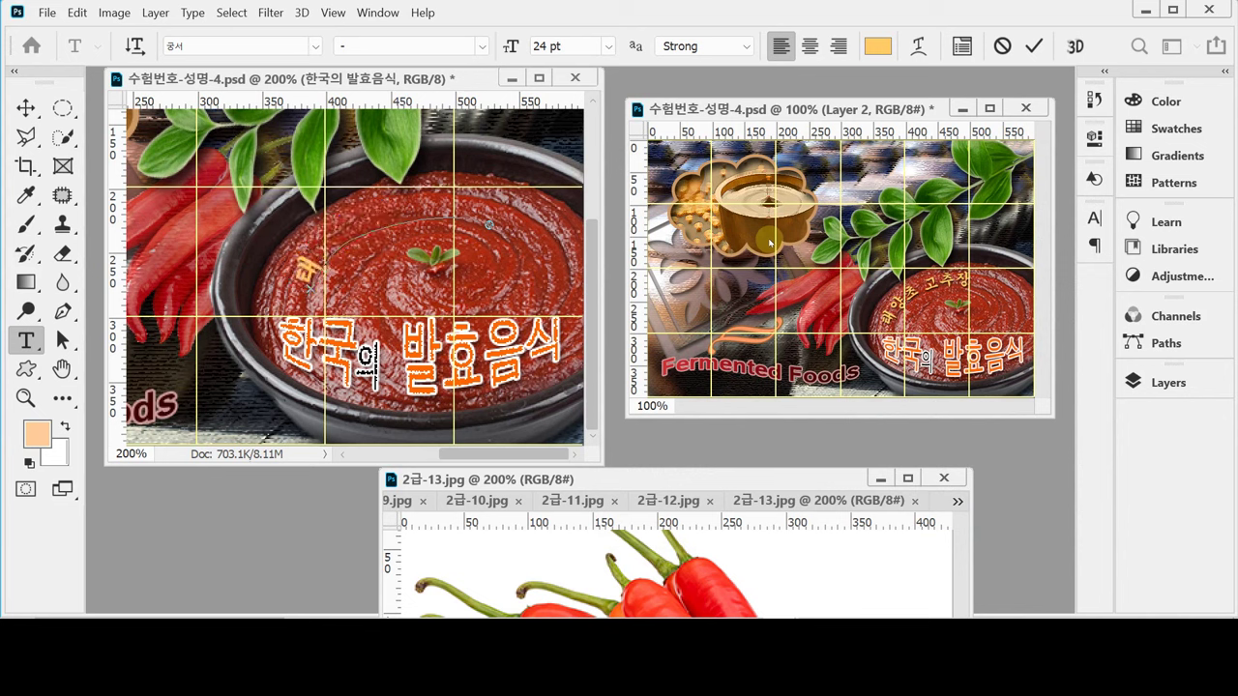
{"action": "type", "text": "양초 ㄱ"}
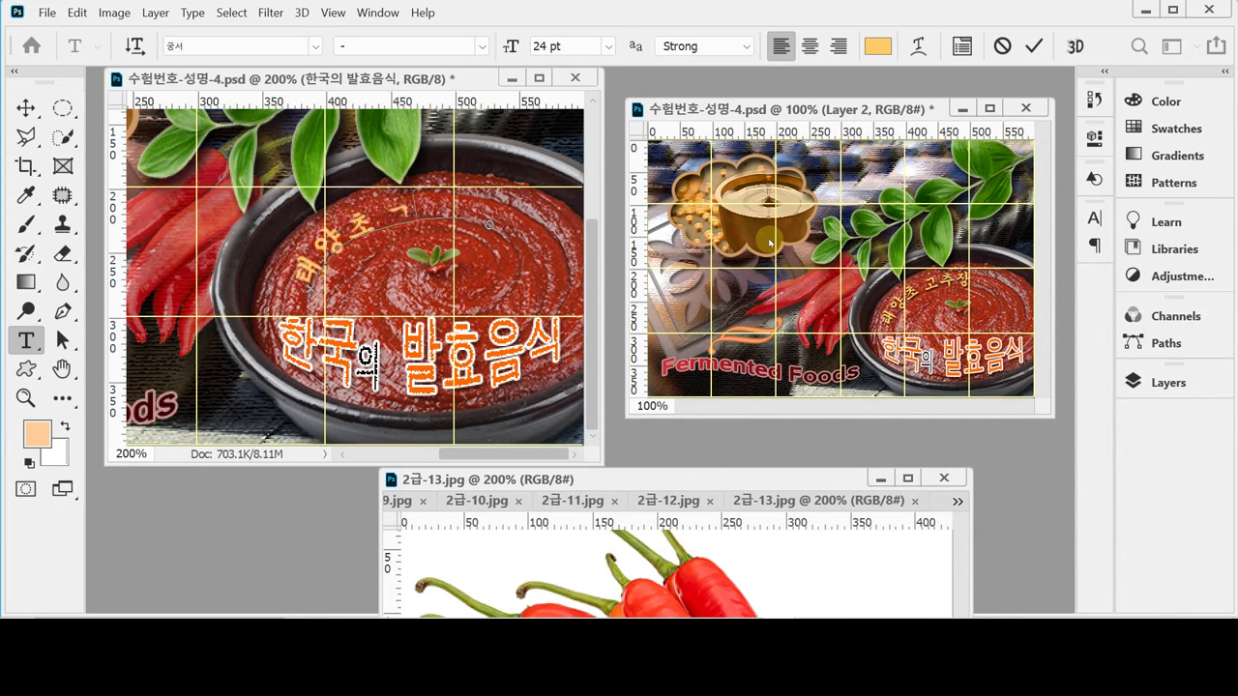
{"action": "type", "text": "ㅗ추장"}
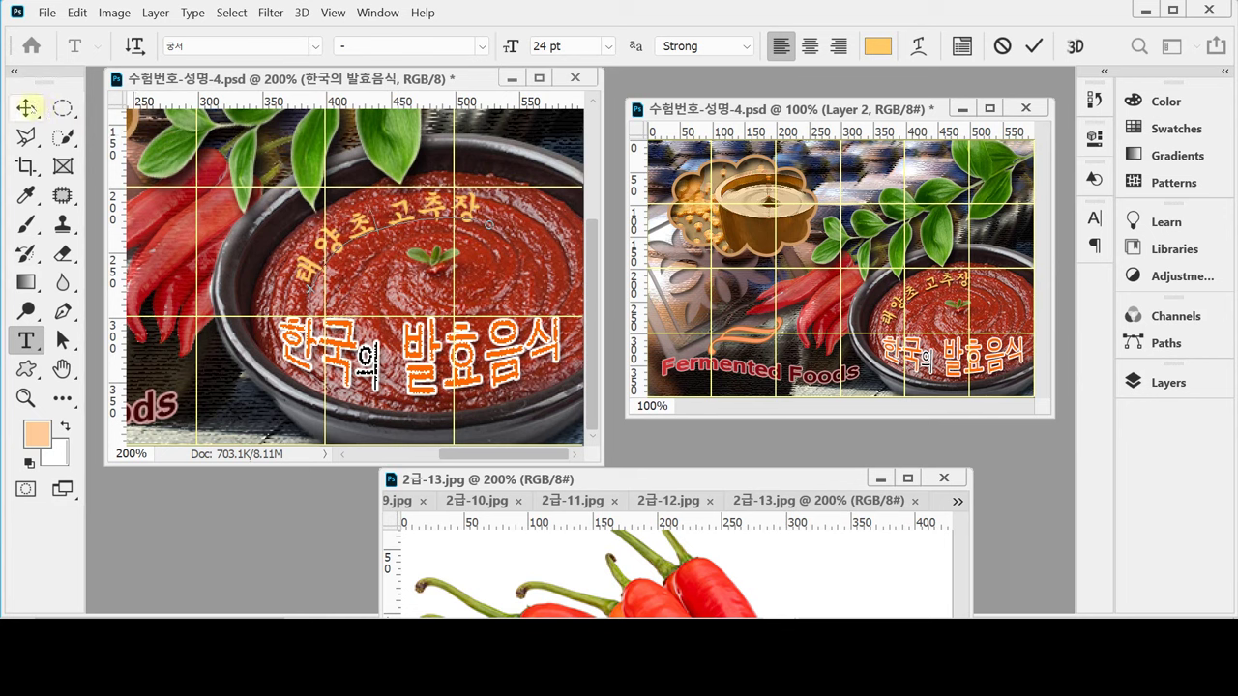
{"action": "left_click", "coordinate": [25, 107]}
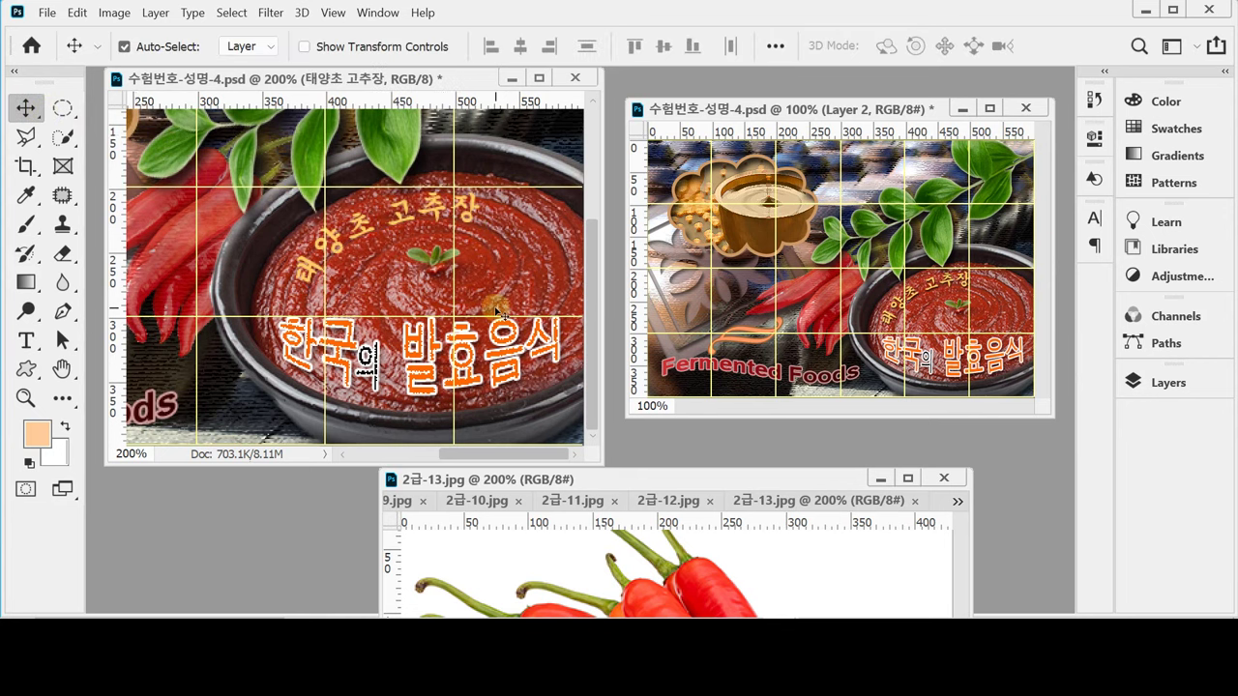
Give the "태양초 고추장" text a drop shadow with 2 px distance and 2 px size, and shift it slightly down and left.
{"action": "left_click", "coordinate": [1160, 382]}
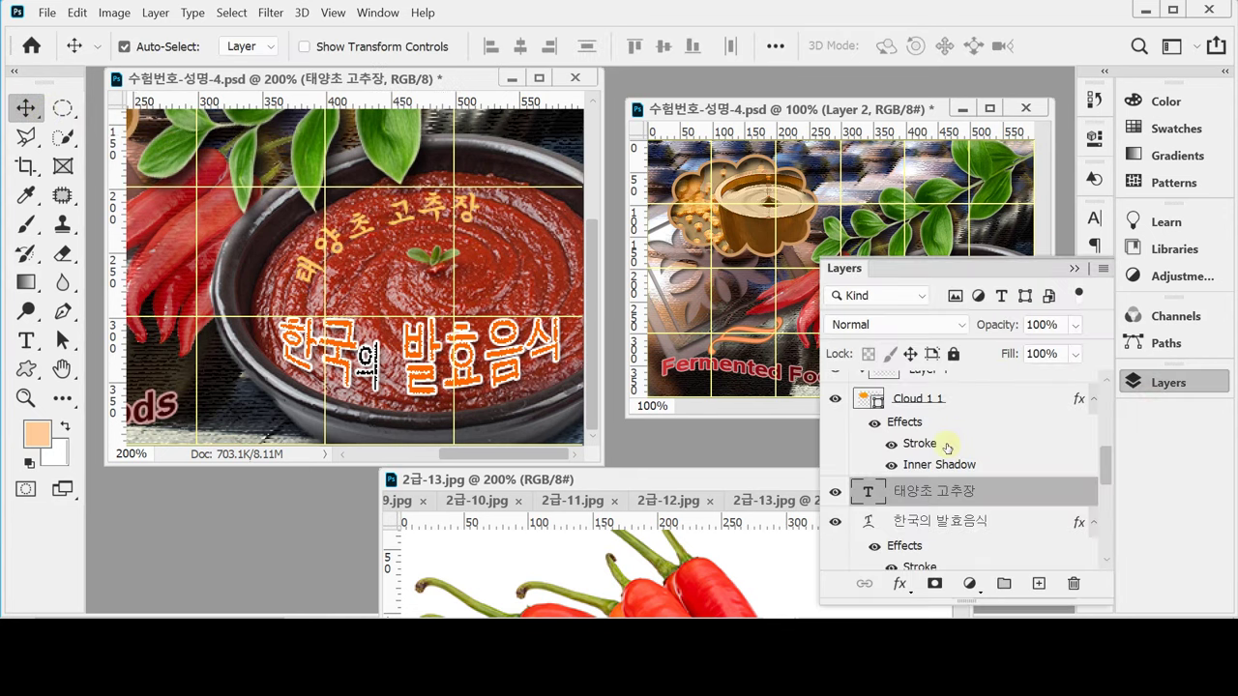
{"action": "left_click", "coordinate": [897, 583]}
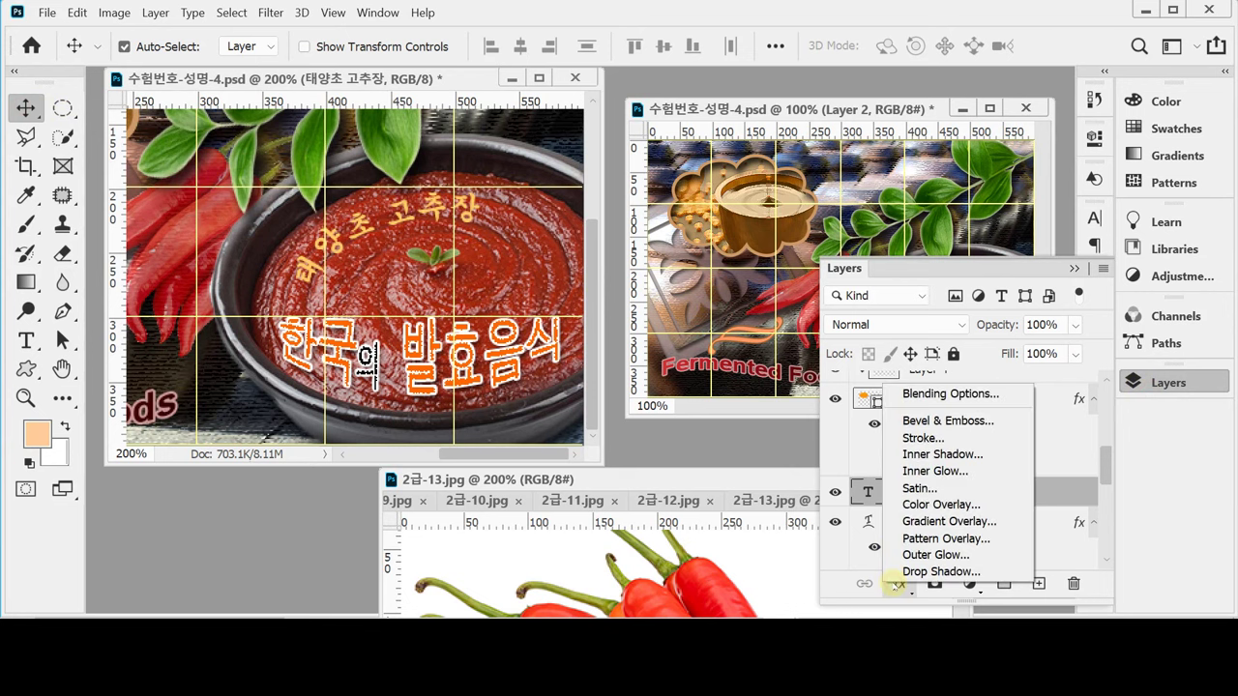
{"action": "left_click", "coordinate": [909, 573]}
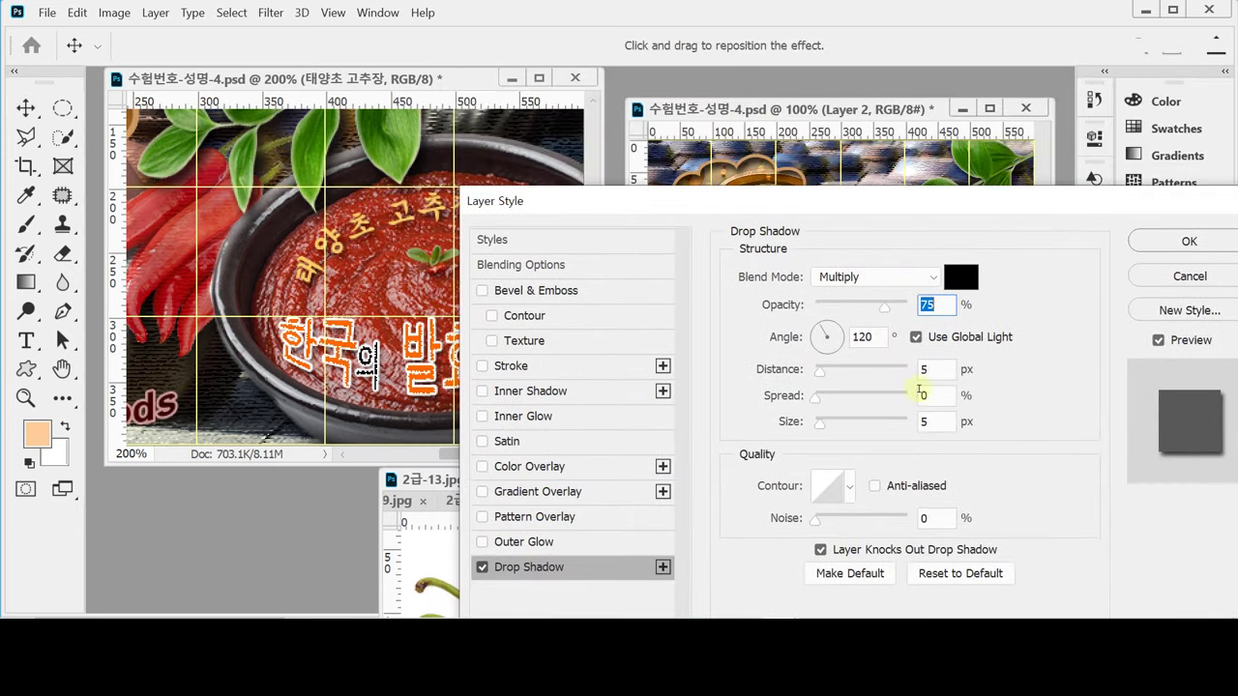
{"action": "left_click", "coordinate": [930, 369]}
{"action": "type", "text": "2"}
{"action": "key", "text": "Tab"}
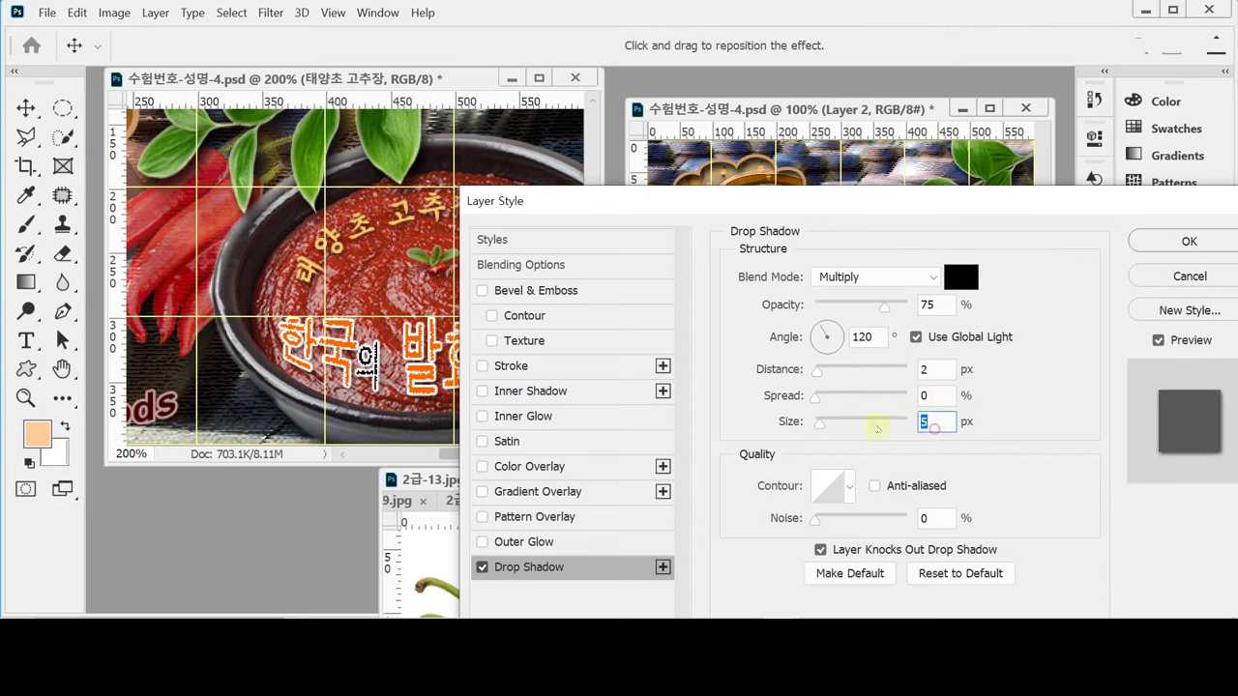
{"action": "type", "text": "2"}
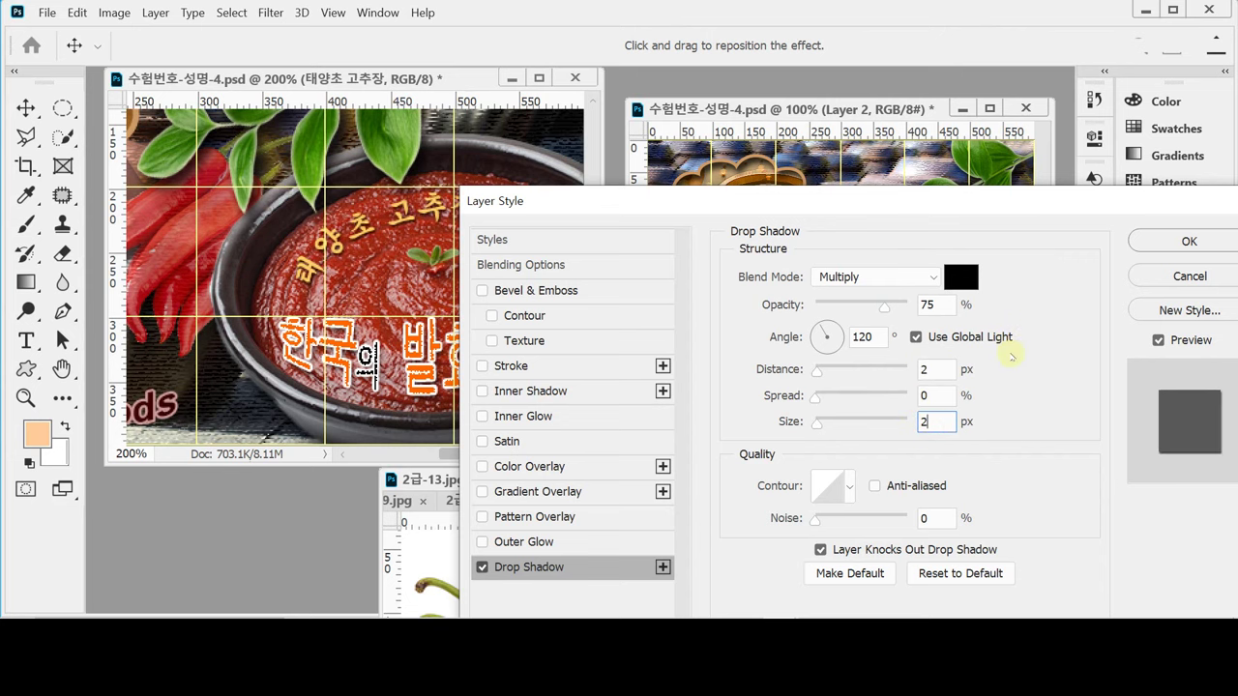
{"action": "left_click", "coordinate": [1145, 244]}
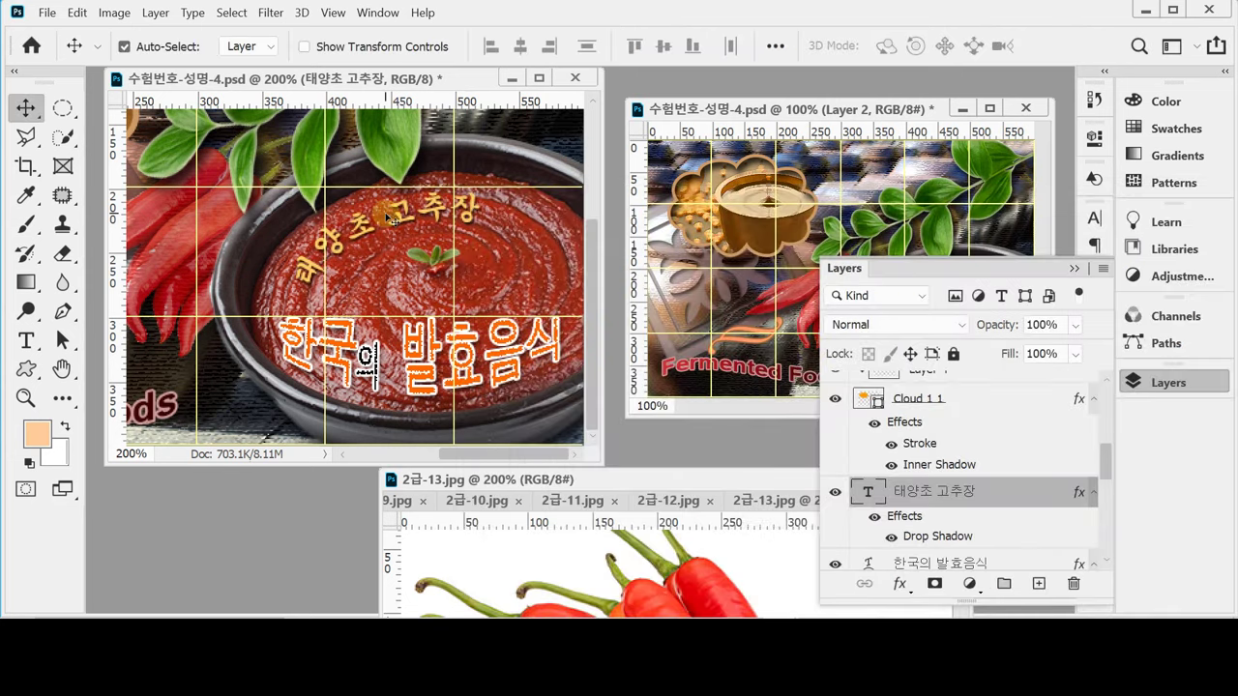
{"action": "left_click_drag", "start_coordinate": [370, 226], "coordinate": [359, 233]}
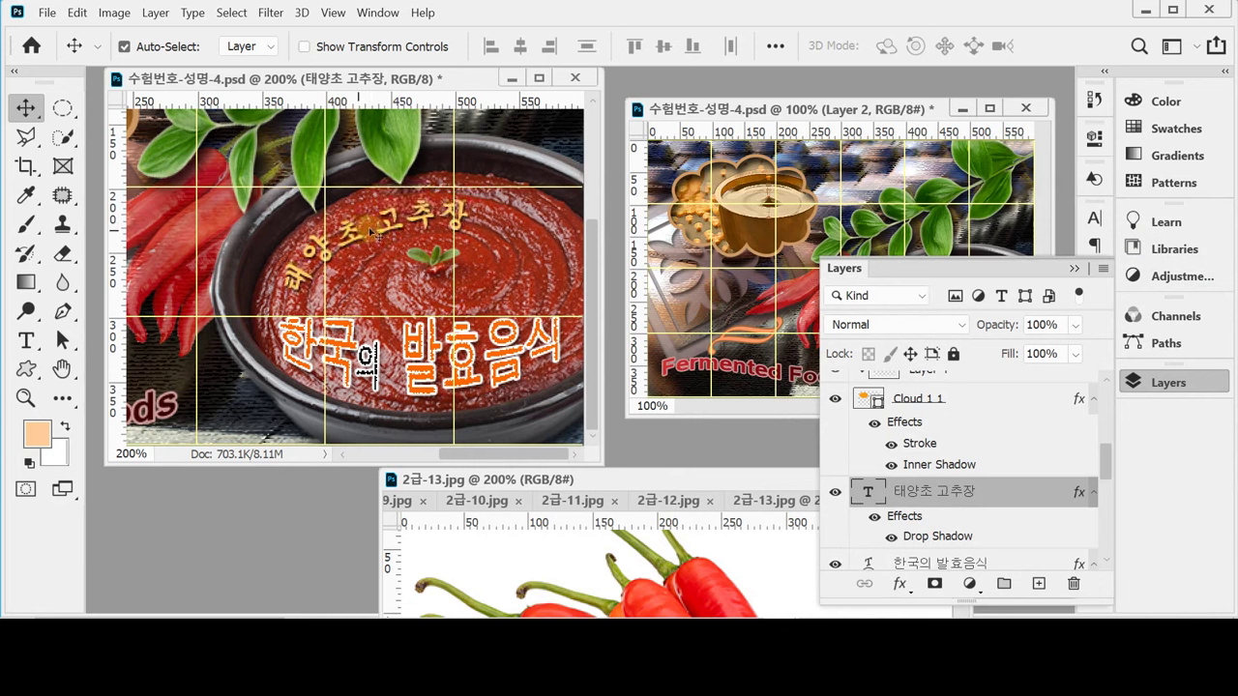
Rotate the "태양초 고추장" text by about -7.4° and shift it slightly down and left over the sauce bowl.
{"action": "left_click", "coordinate": [1141, 383]}
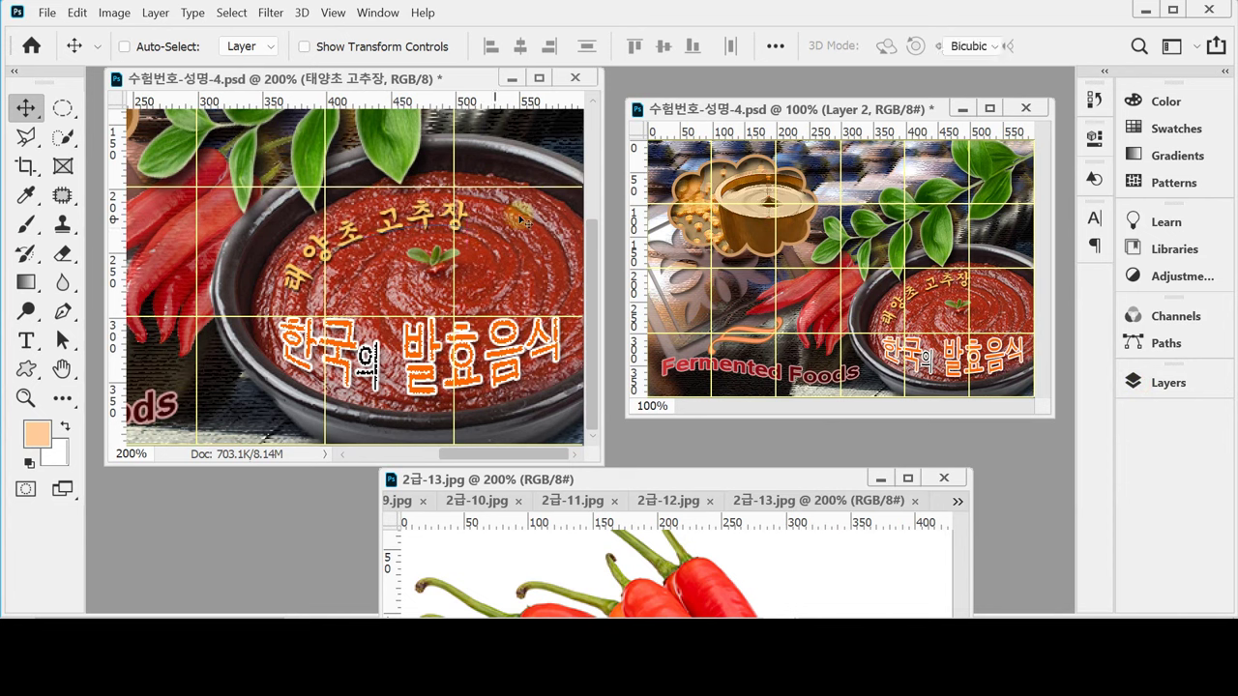
{"action": "key", "text": "ctrl+t"}
{"action": "left_click_drag", "start_coordinate": [503, 241], "coordinate": [503, 231]}
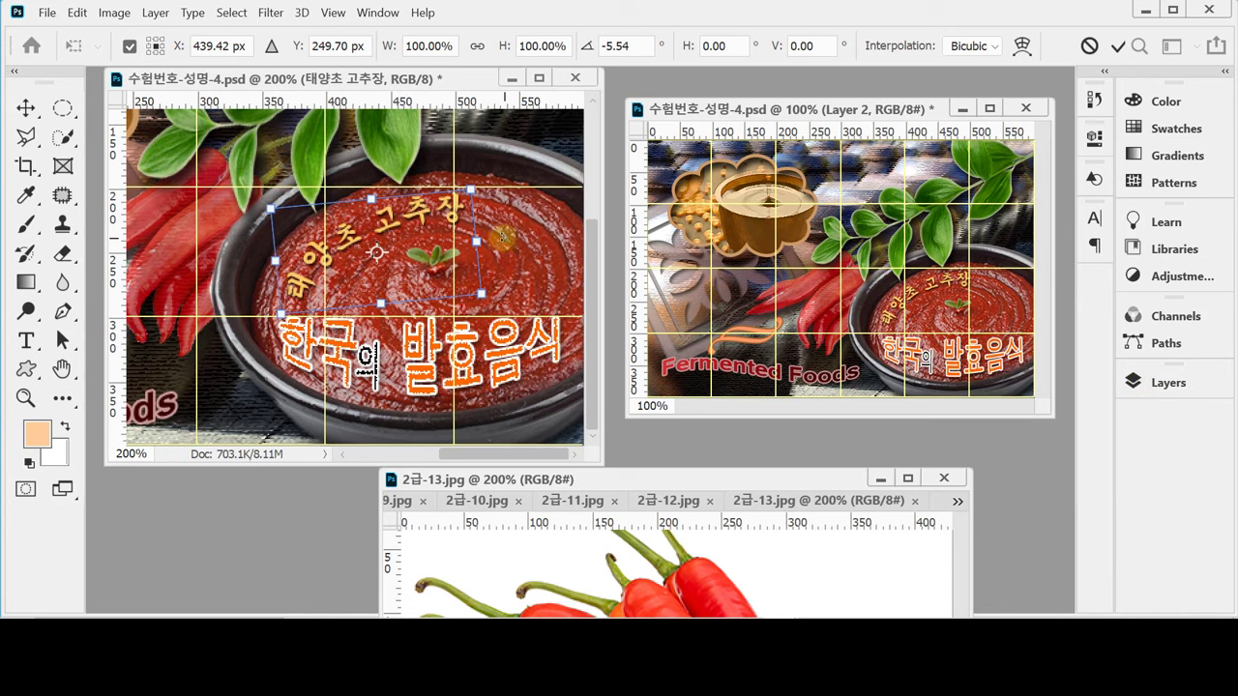
{"action": "left_click_drag", "start_coordinate": [421, 220], "coordinate": [418, 222]}
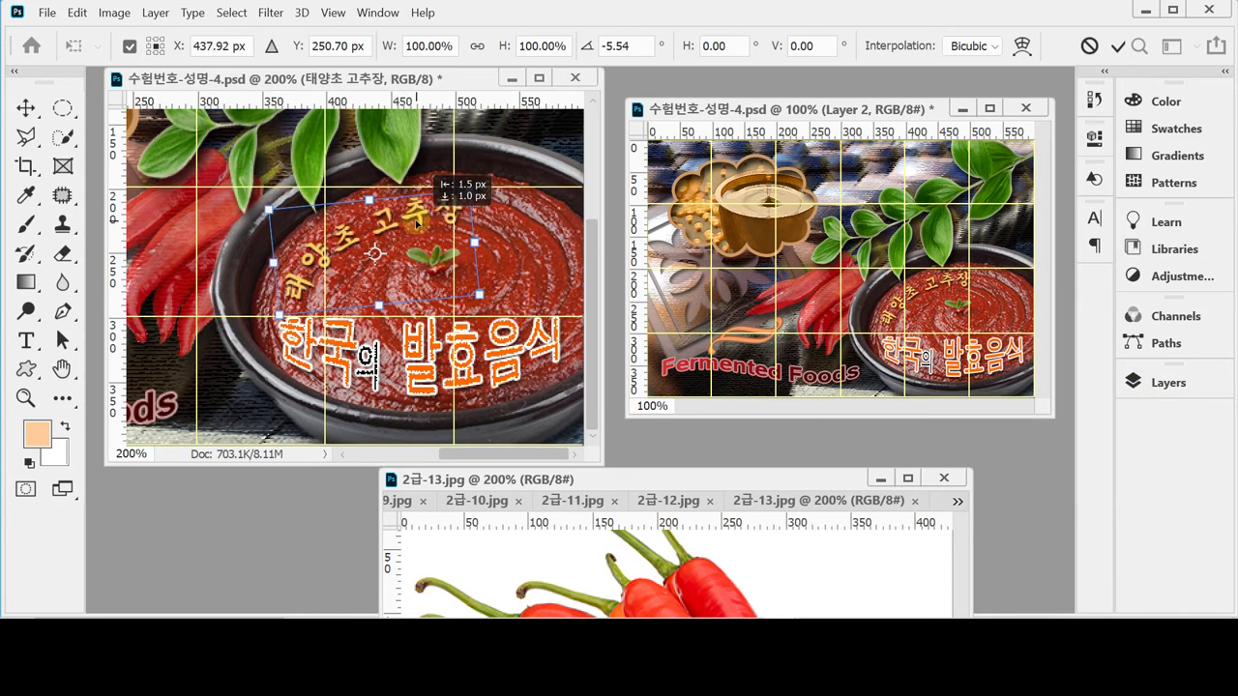
{"action": "left_click_drag", "start_coordinate": [507, 221], "coordinate": [512, 205]}
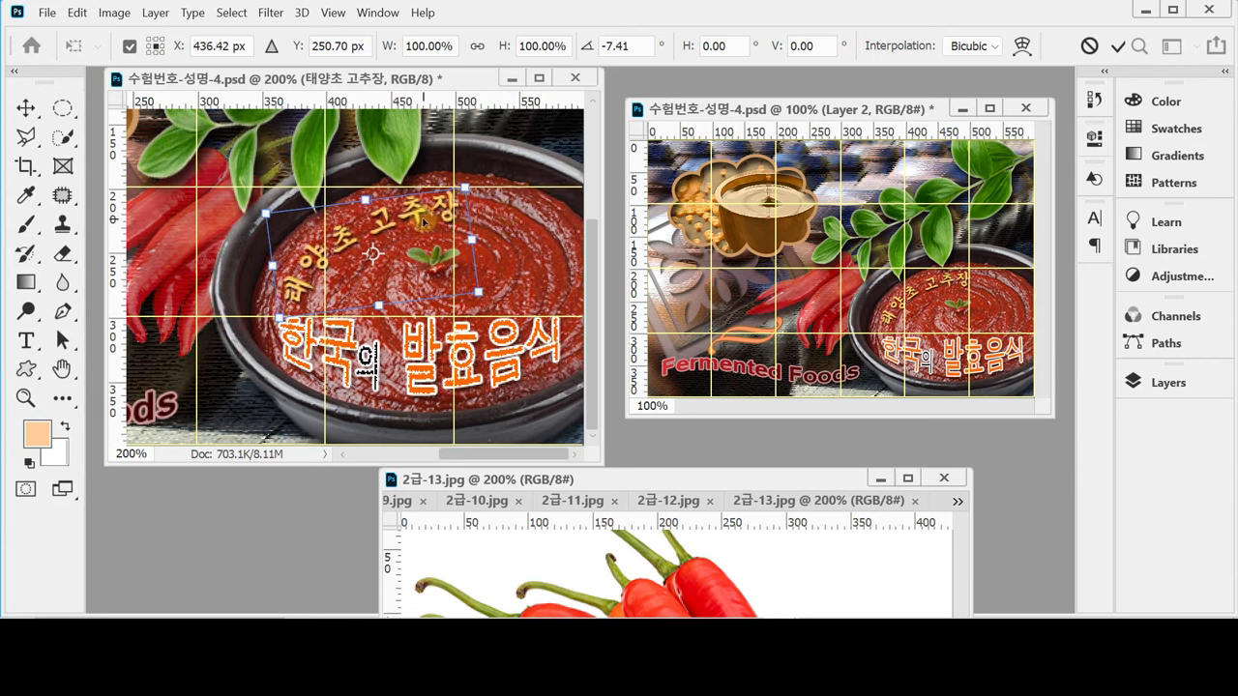
{"action": "key", "text": "Return"}
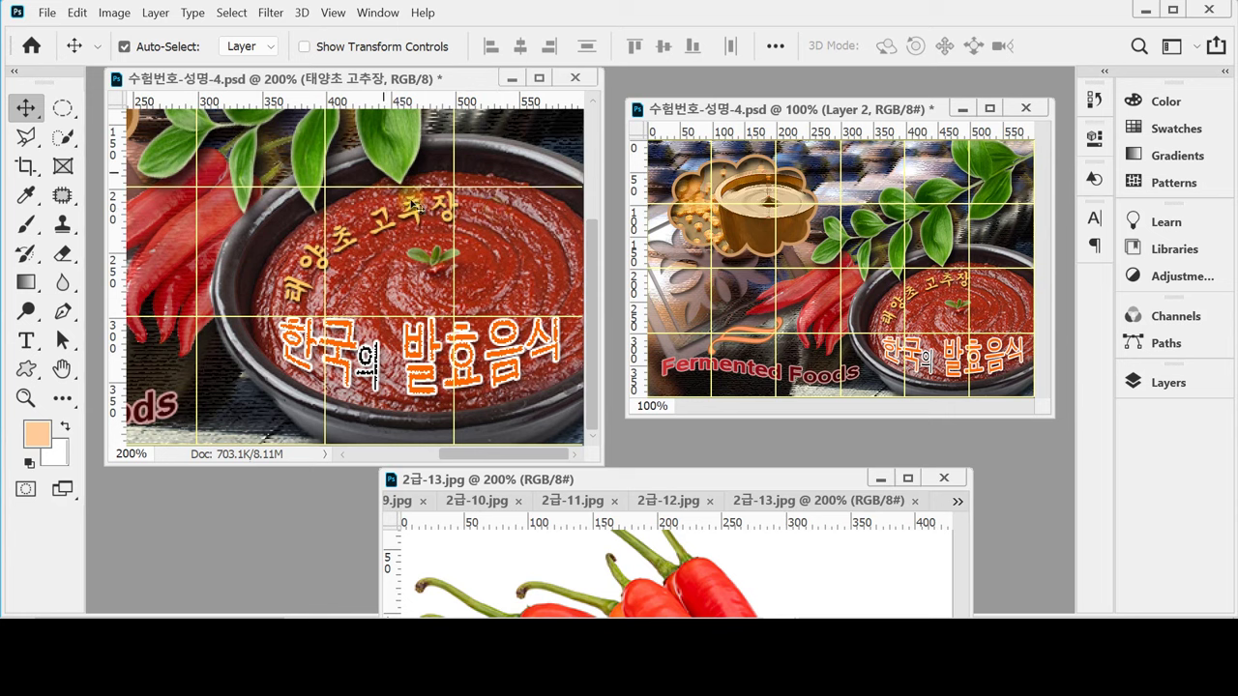
Move the large translucent flower ornament (Ornament 3 1) slightly upward.
{"action": "key", "text": "ctrl+space"}
{"action": "left_click", "coordinate": [444, 301], "text": "ctrl+alt"}
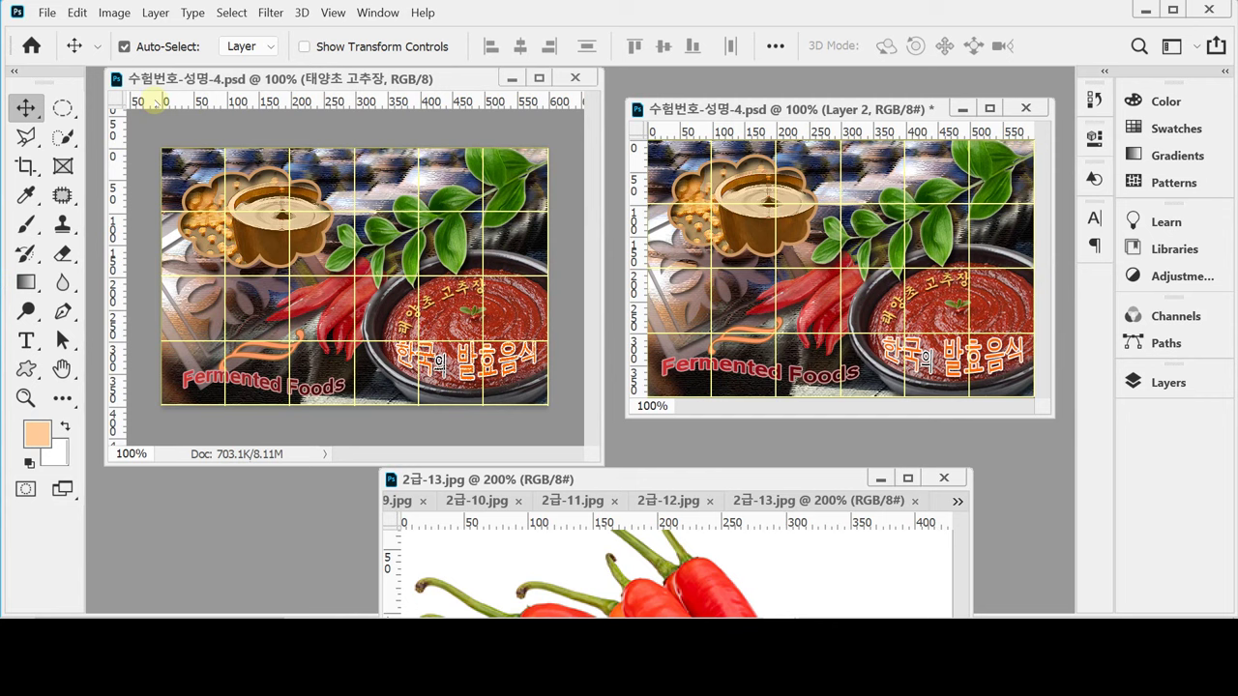
{"action": "left_click", "coordinate": [211, 319]}
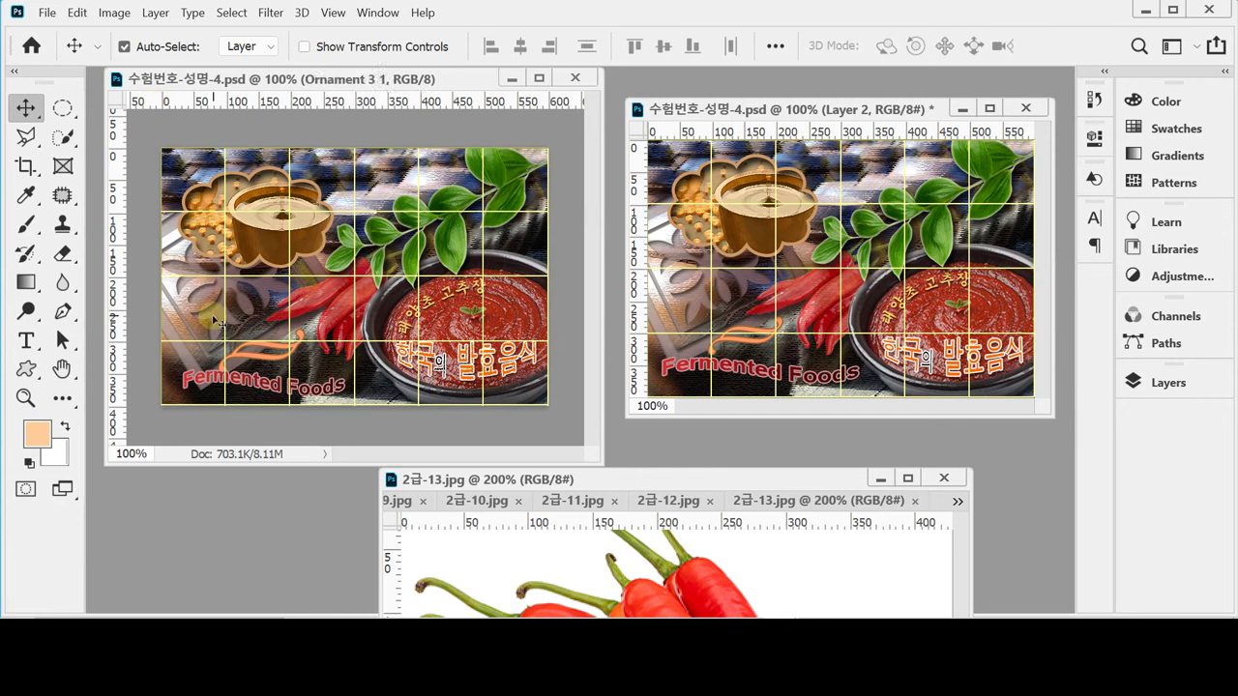
{"action": "left_click_drag", "start_coordinate": [211, 319], "coordinate": [210, 312]}
Scale the orange ornament above "Fermented Foods" to about 95% and nudge it 2 px up and 1 px right.
{"action": "left_click_drag", "start_coordinate": [304, 340], "coordinate": [295, 328]}
{"action": "key", "text": "ctrl+t"}
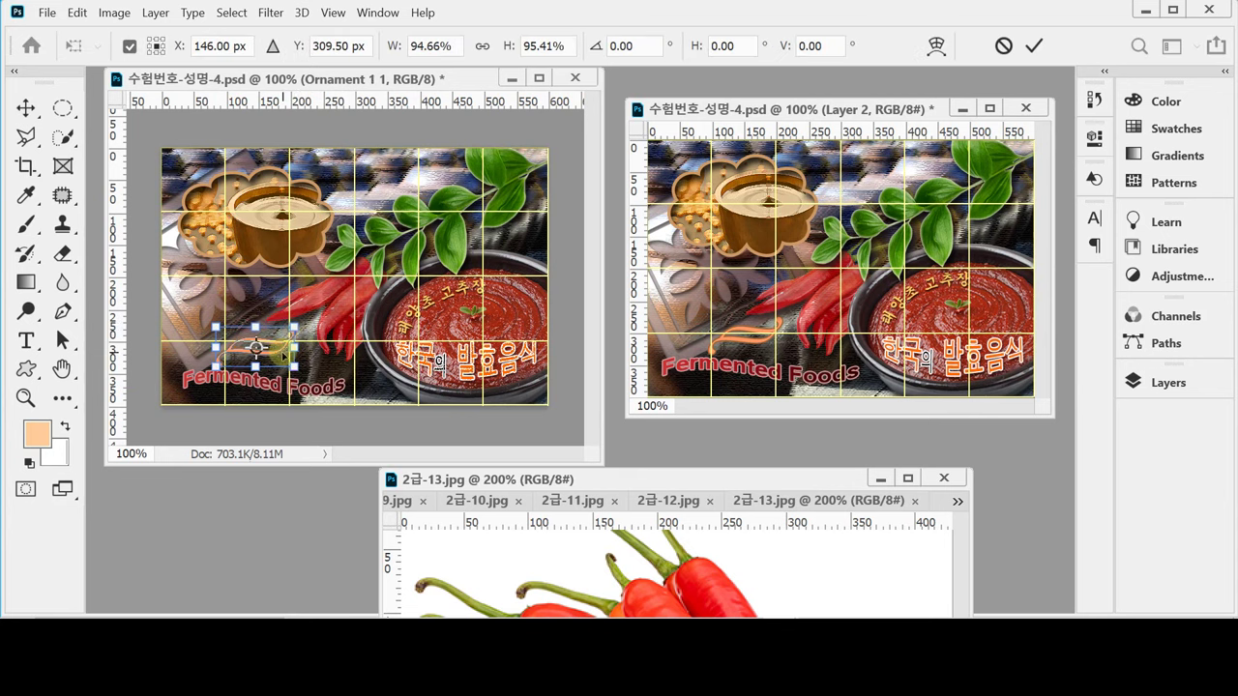
{"action": "key", "text": "Up"}
{"action": "key", "text": "Up"}
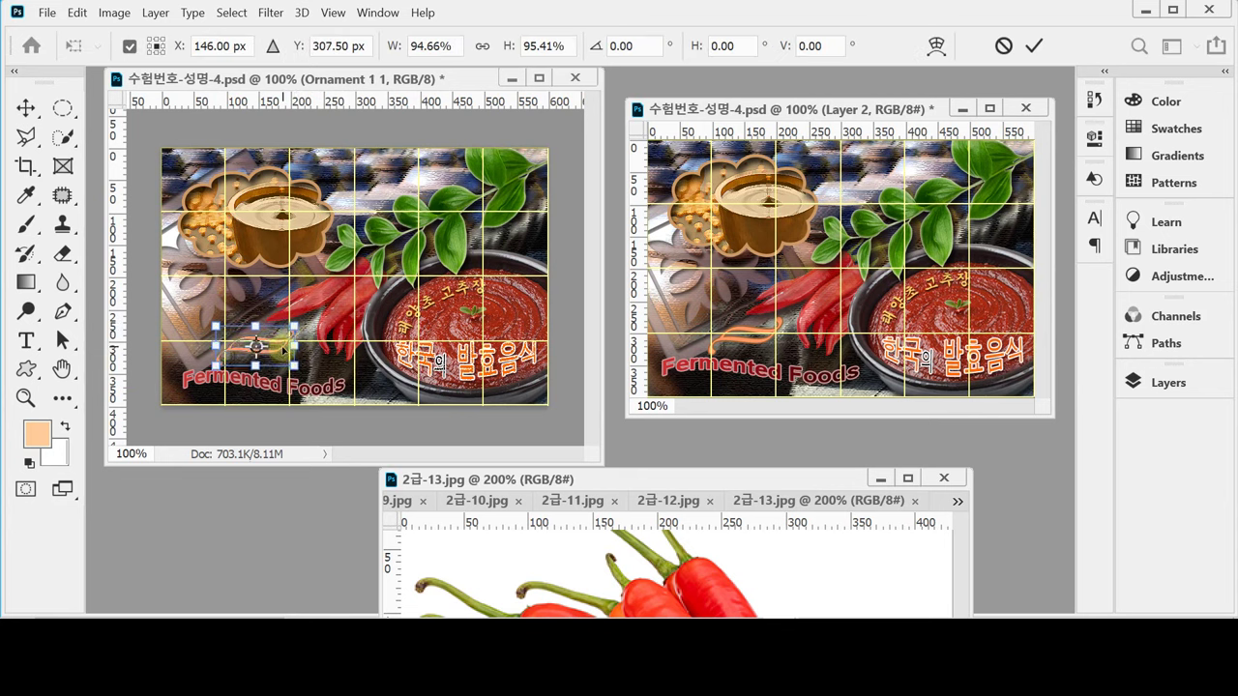
{"action": "key", "text": "Right"}
{"action": "key", "text": "Return"}
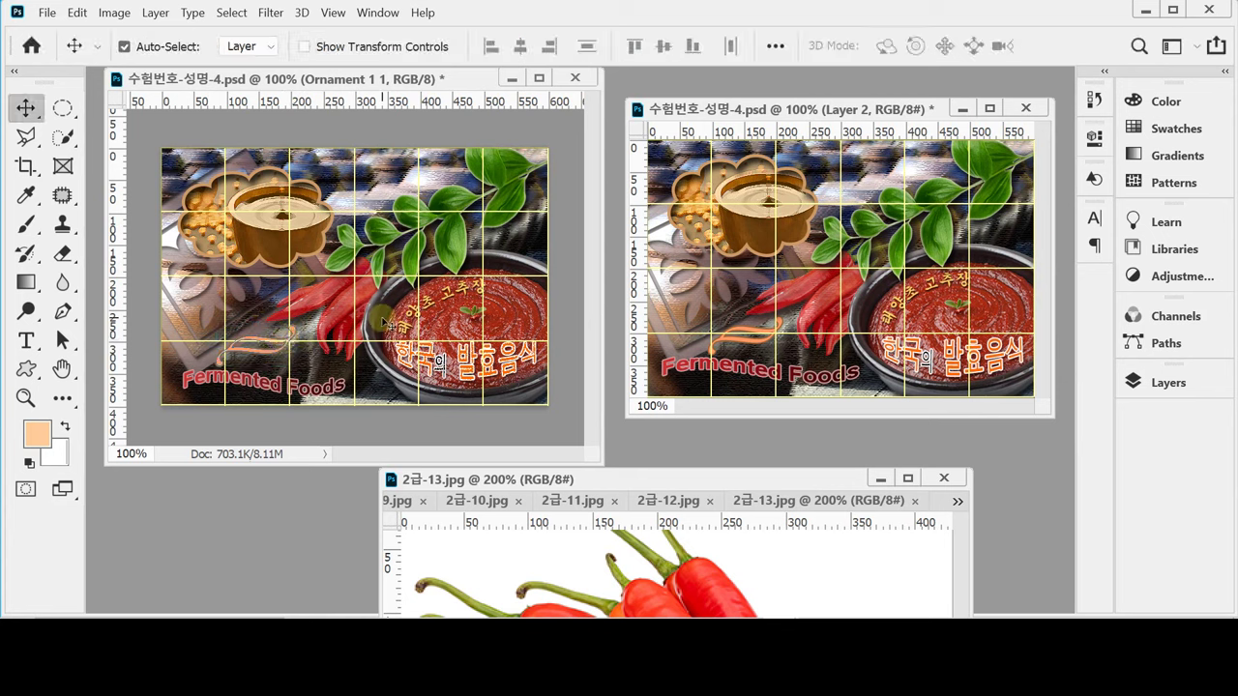
Shift the "Fermented Foods" text slightly up and left and save the document.
{"action": "left_click_drag", "start_coordinate": [276, 391], "coordinate": [270, 384]}
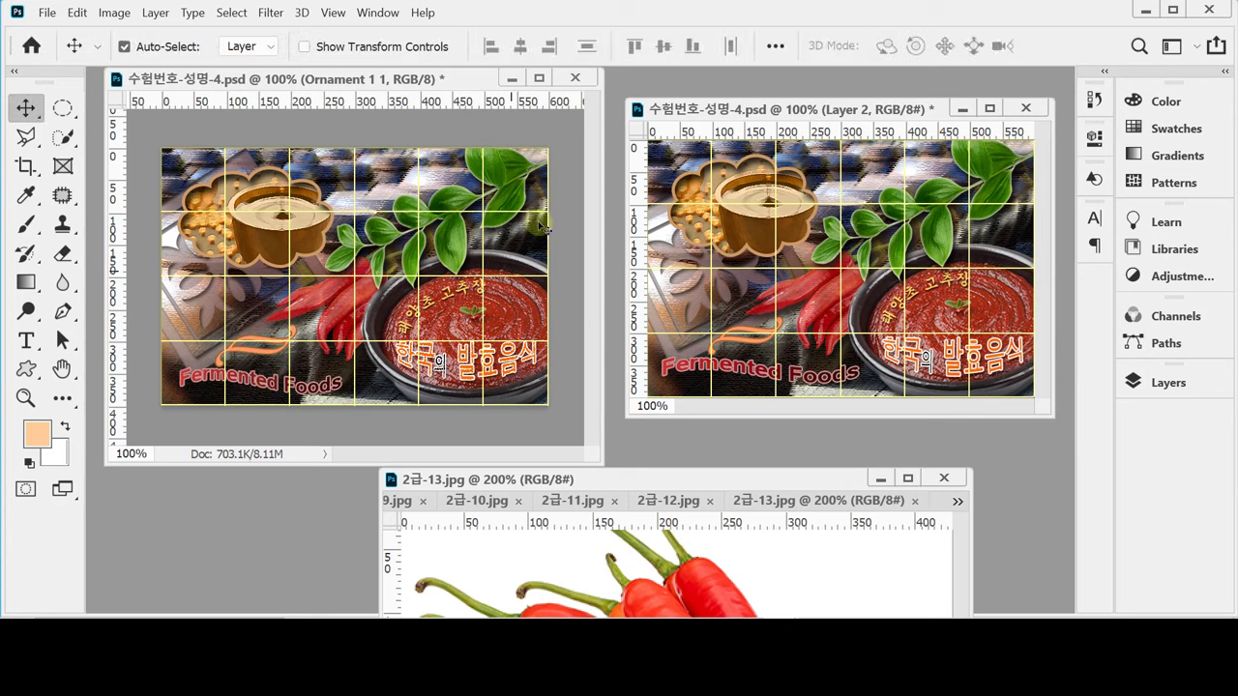
{"action": "key", "text": "ctrl+s"}
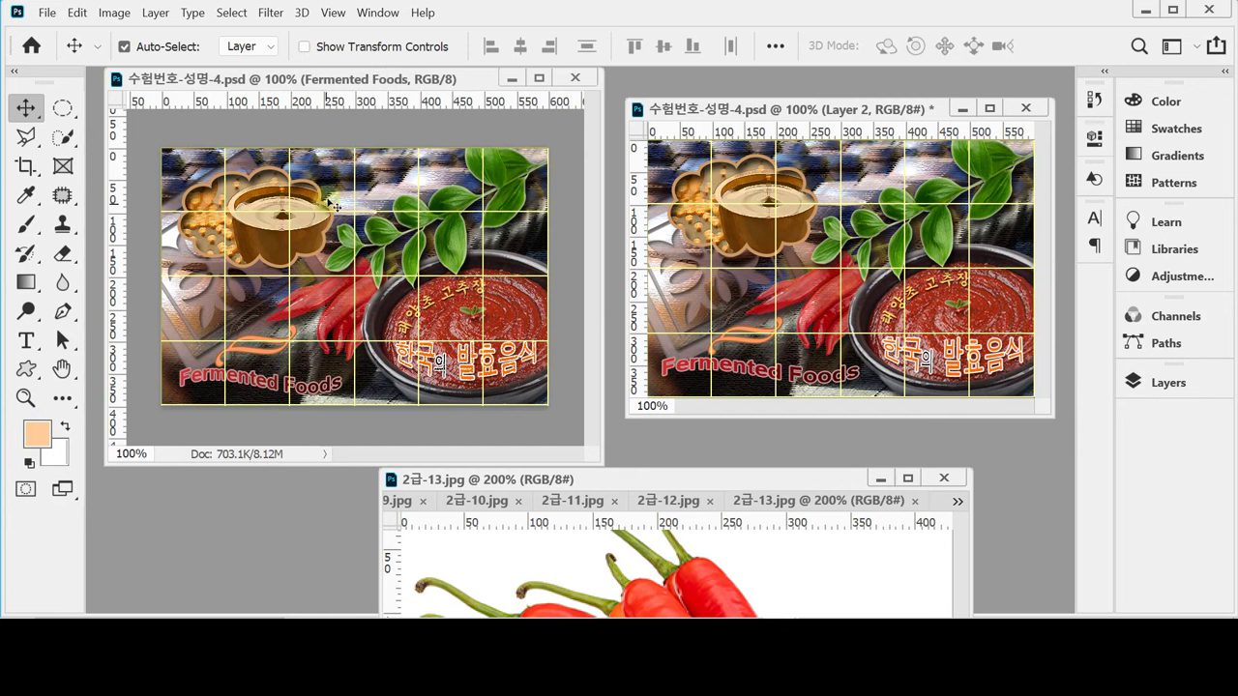
Hide the grid in the working 수험번호-성명-4.psd window.
{"action": "key", "text": "ctrl+apostrophe"}
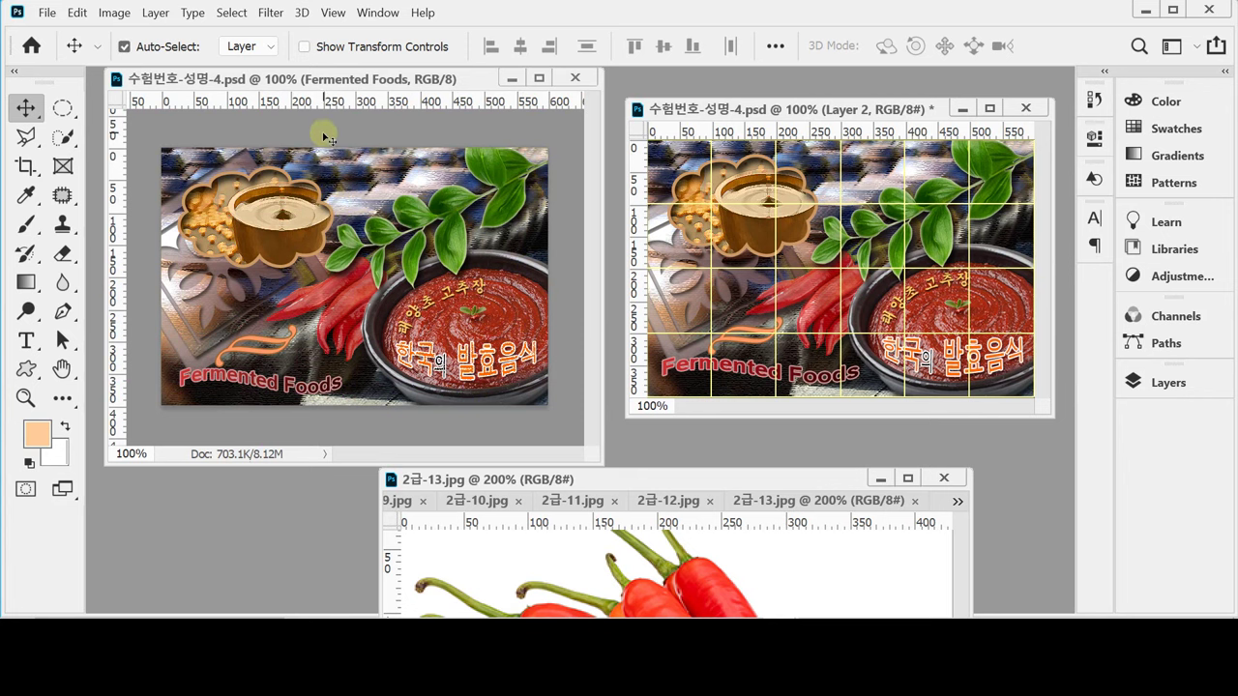
{"action": "left_click_drag", "start_coordinate": [363, 81], "coordinate": [359, 82]}
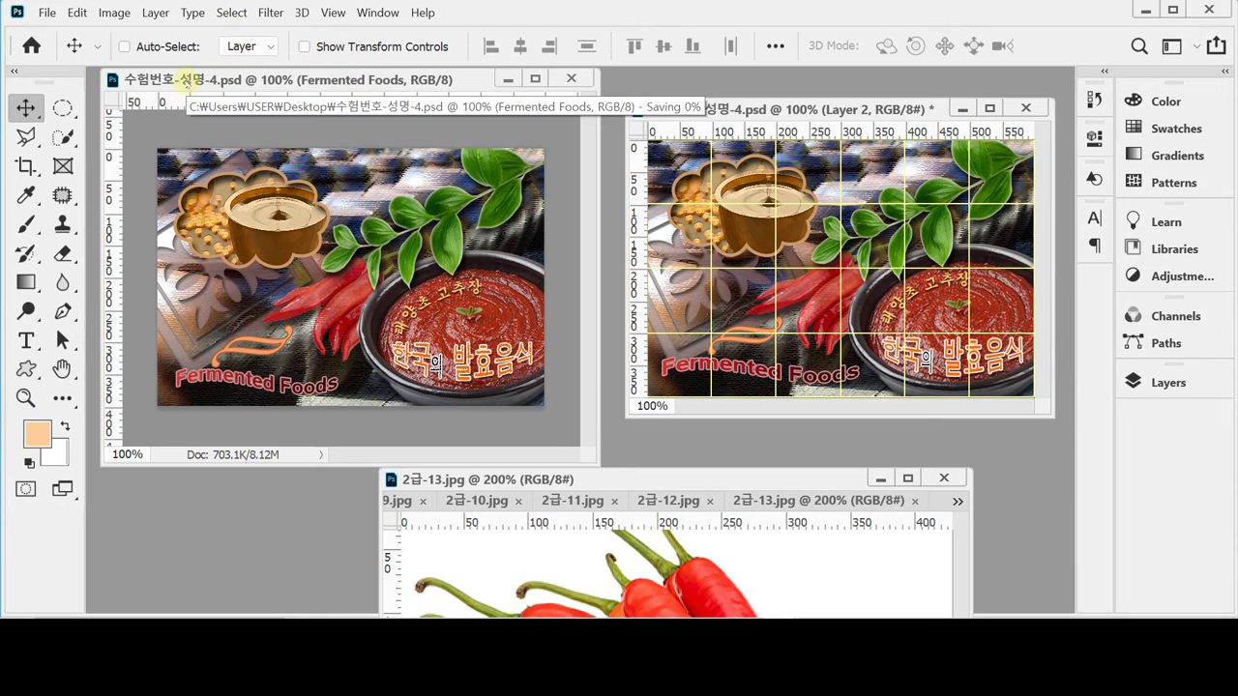
Save a JPEG copy of the composition as 수험번호-성명-4.jpg in the GTQ folder under 문서.
{"action": "key", "text": "ctrl+shift+s"}
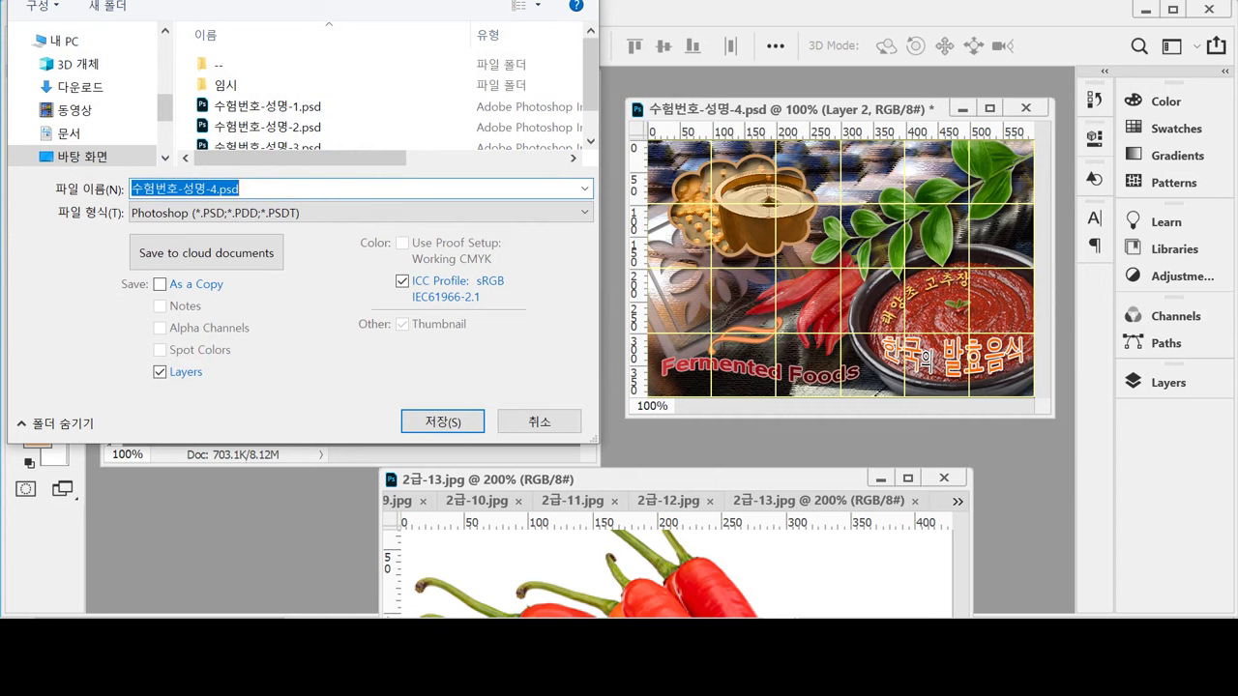
{"action": "left_click", "coordinate": [159, 213]}
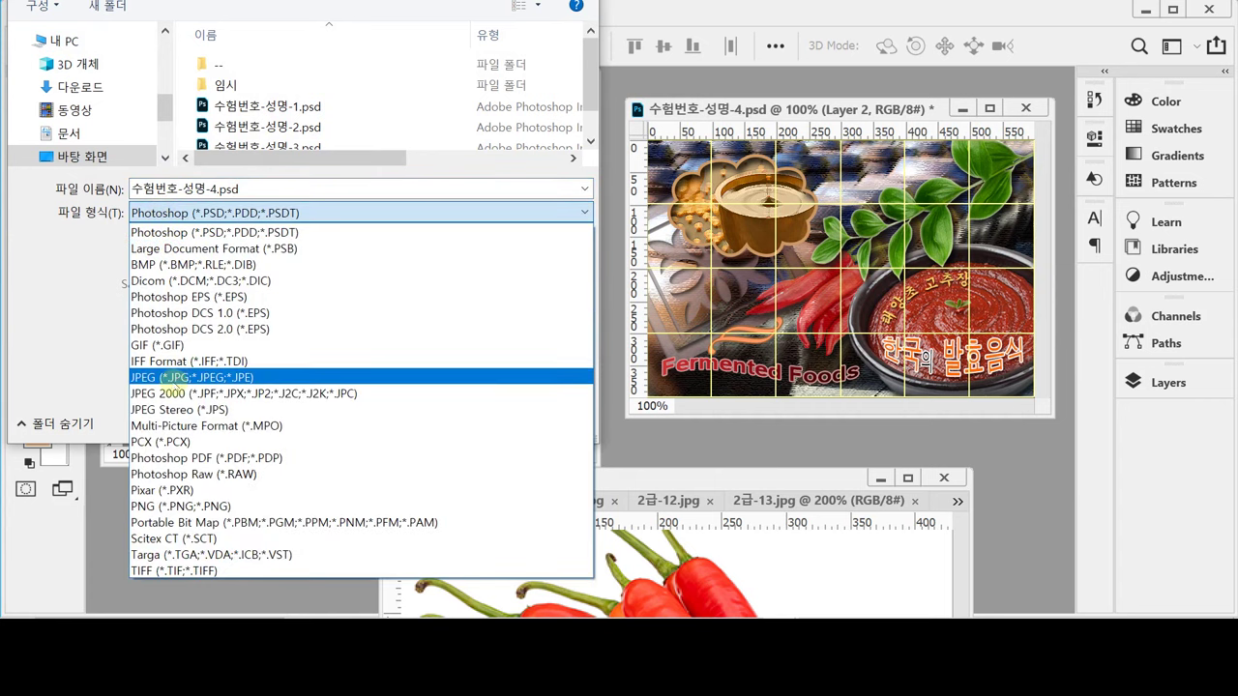
{"action": "left_click", "coordinate": [172, 377]}
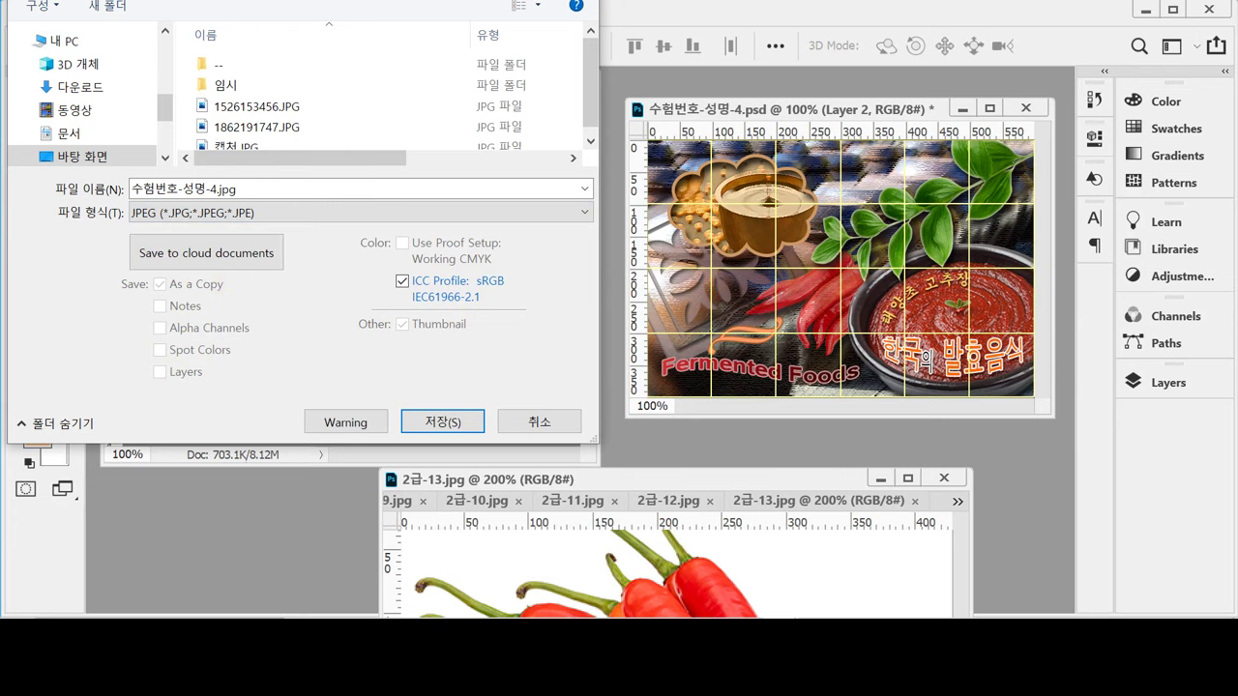
{"action": "left_click_drag", "start_coordinate": [63, 0], "coordinate": [184, 24]}
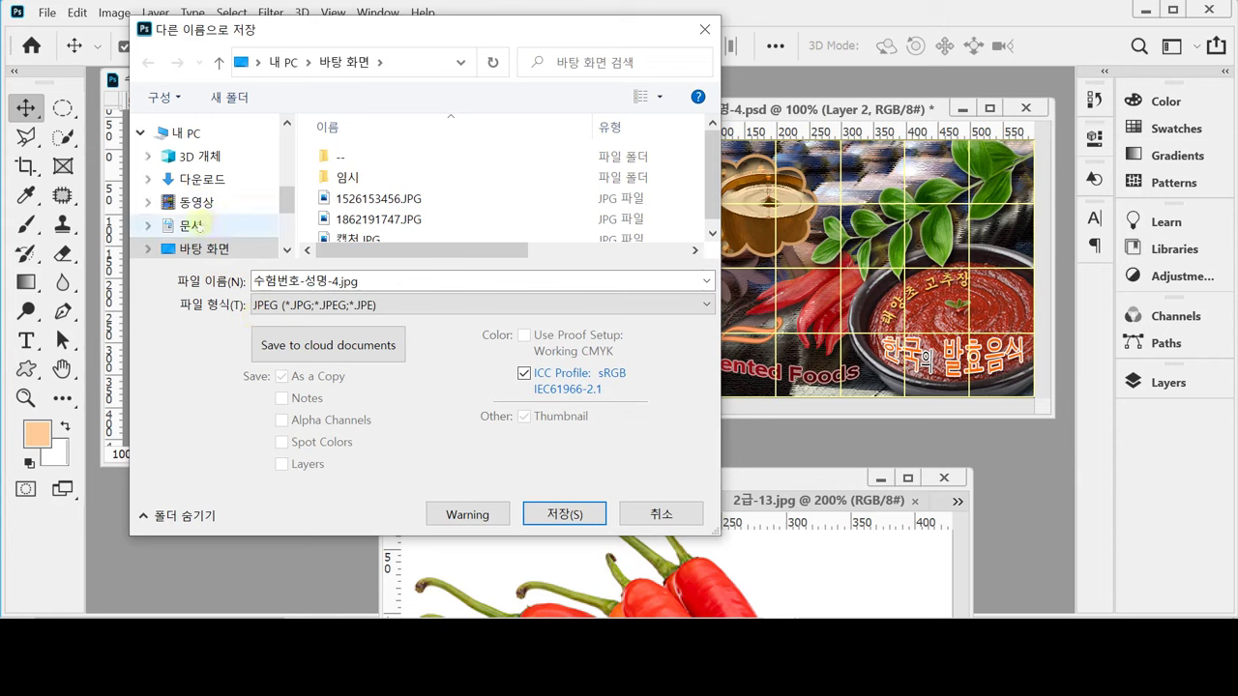
{"action": "left_click", "coordinate": [190, 225]}
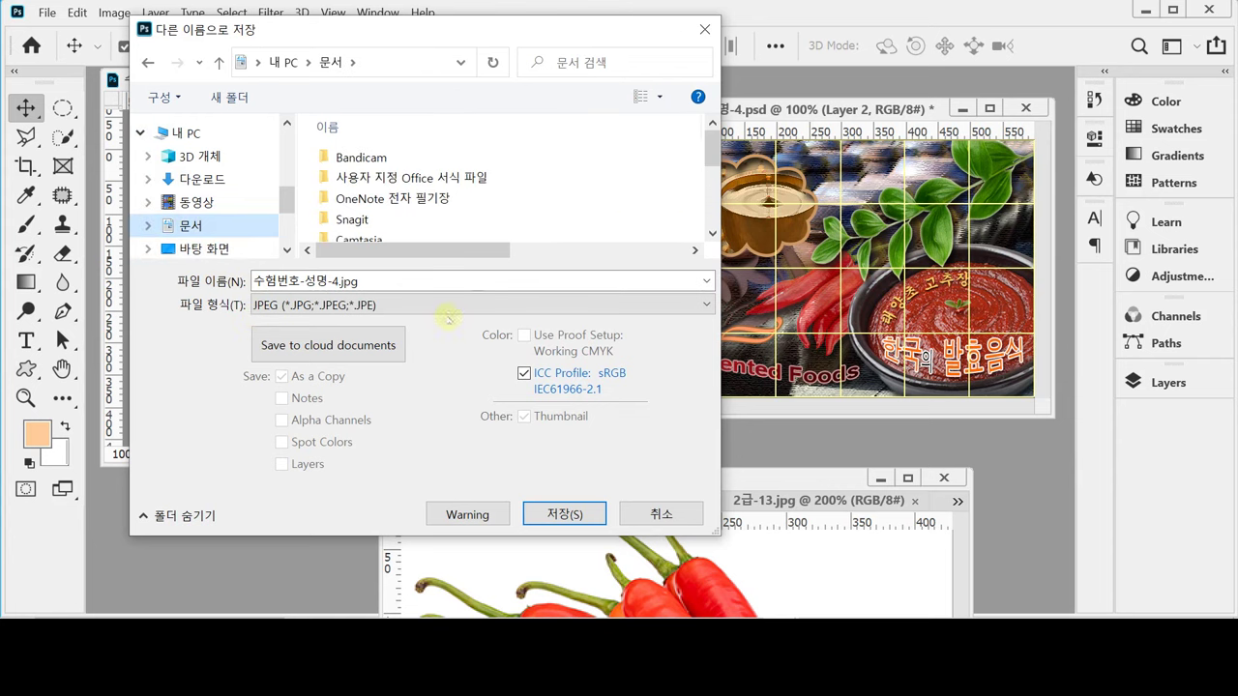
{"action": "scroll", "coordinate": [588, 226], "scroll_direction": "down", "scroll_amount": 5}
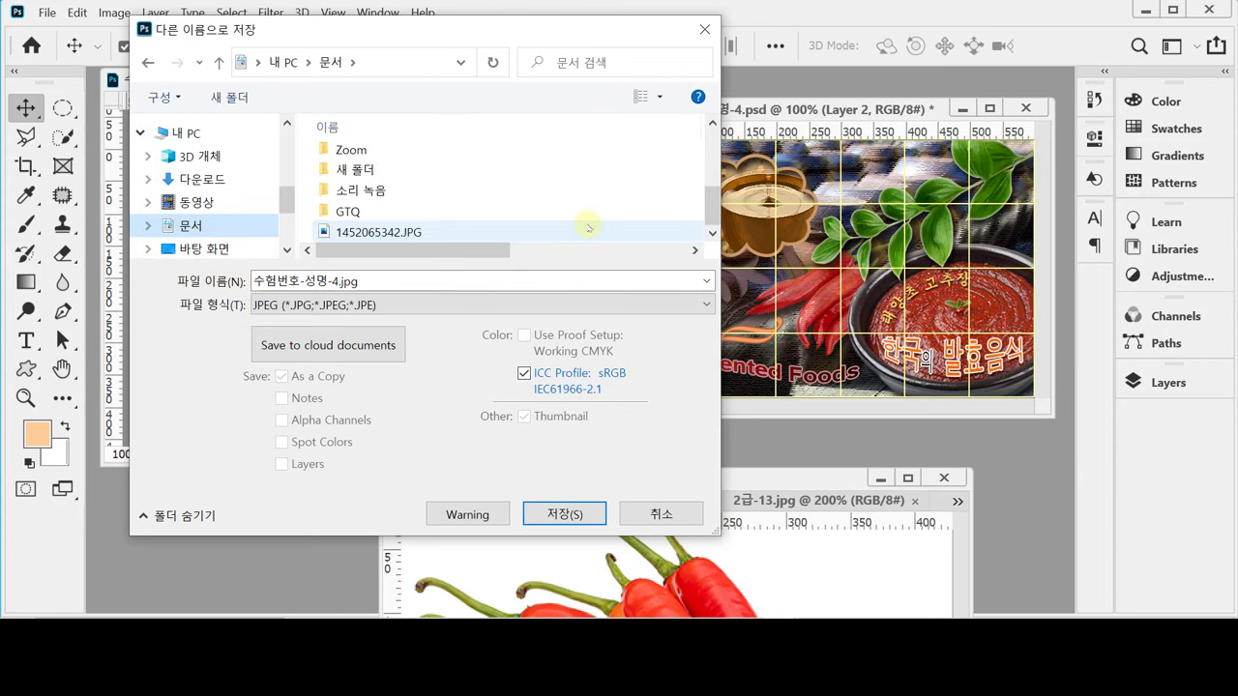
{"action": "double_click", "coordinate": [341, 211]}
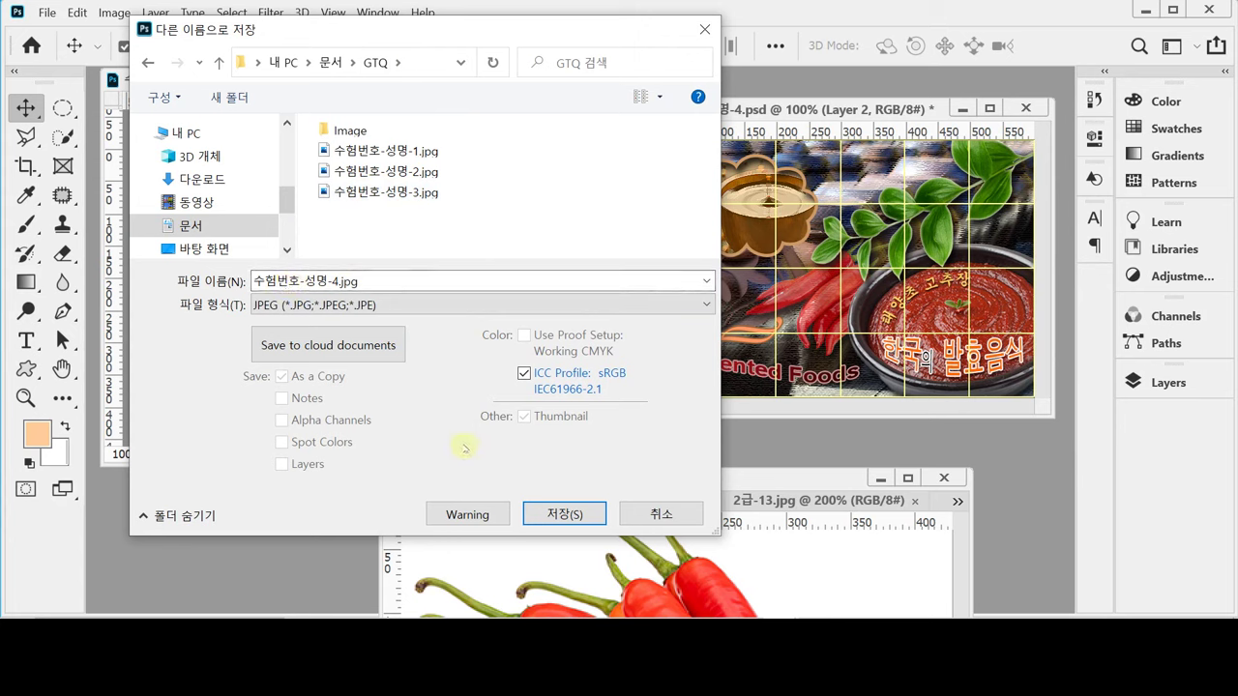
{"action": "left_click", "coordinate": [565, 514]}
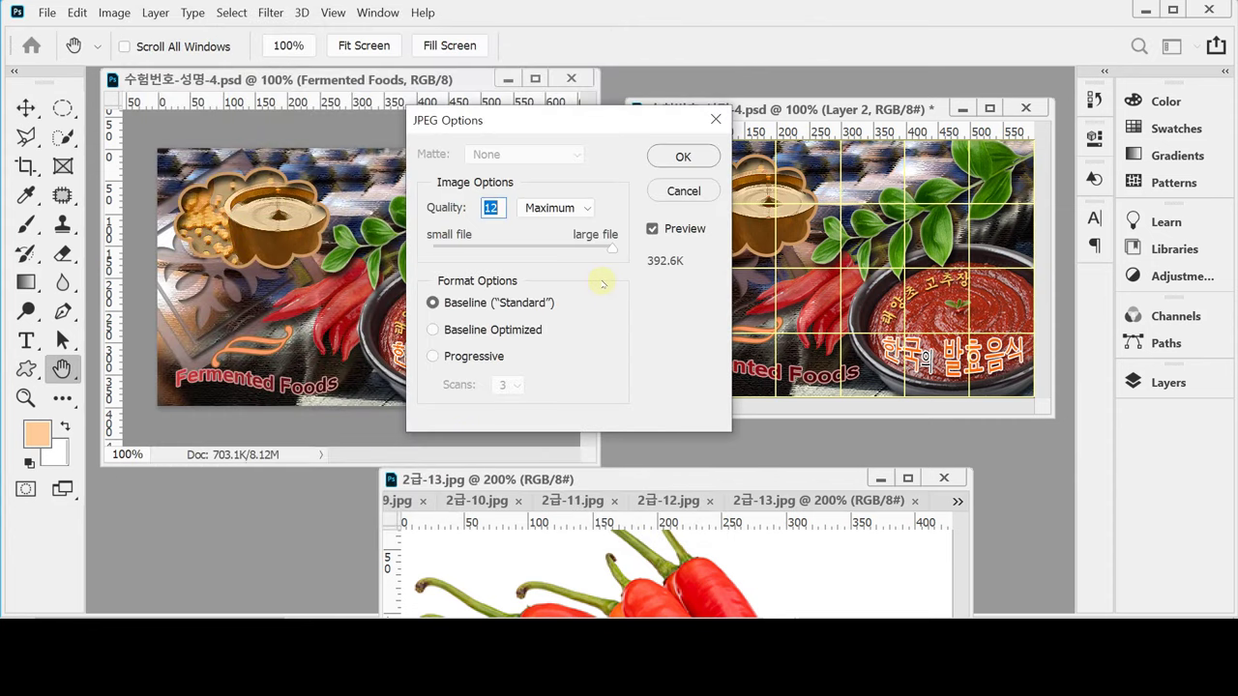
Set the JPEG quality to High (8) with the Baseline ("Standard") format and confirm the export.
{"action": "left_click", "coordinate": [556, 208]}
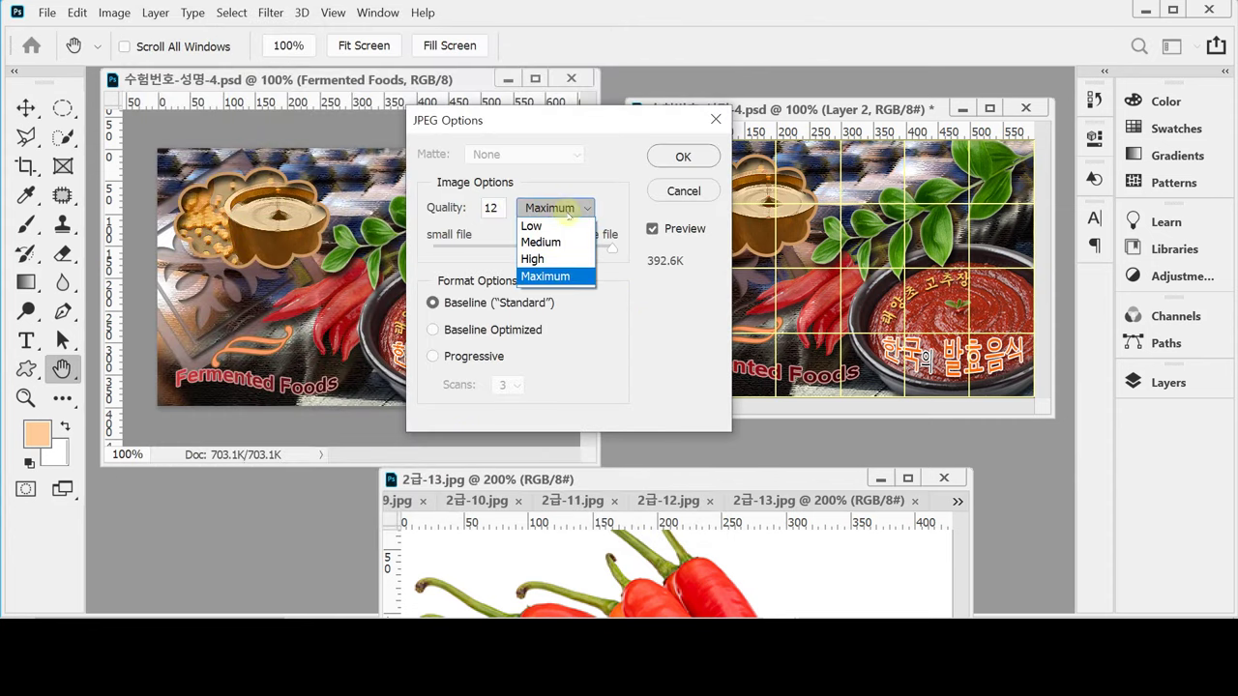
{"action": "left_click", "coordinate": [554, 260]}
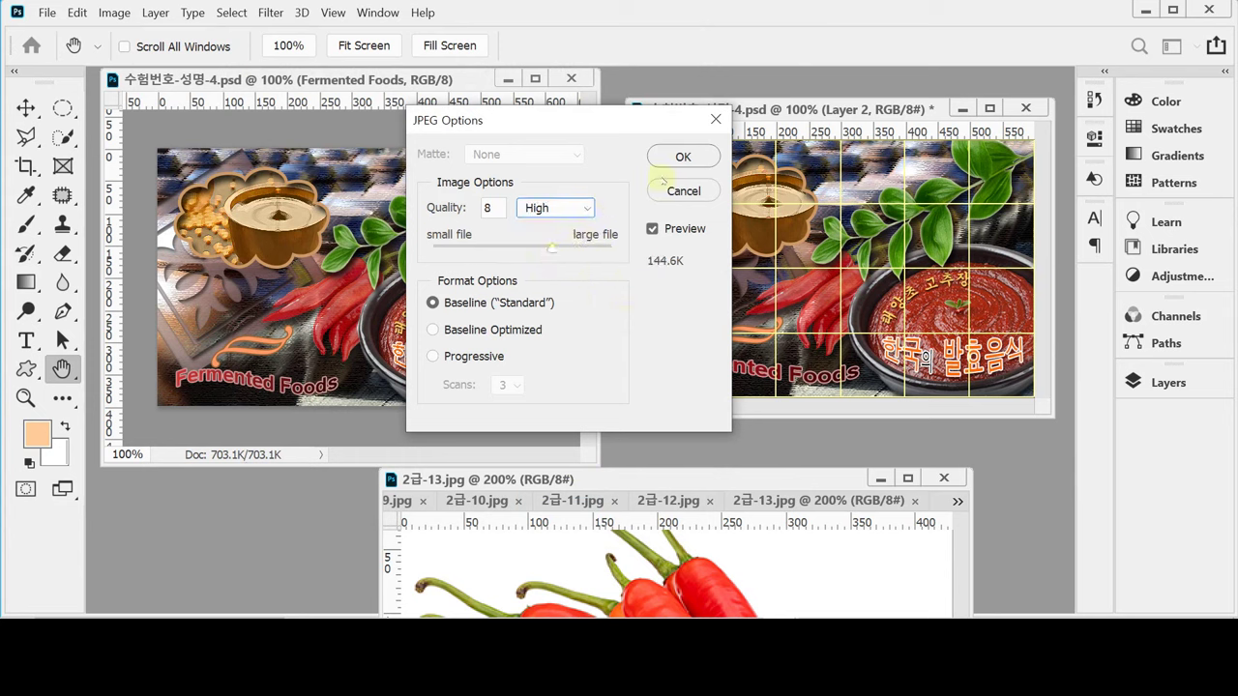
{"action": "left_click", "coordinate": [682, 157]}
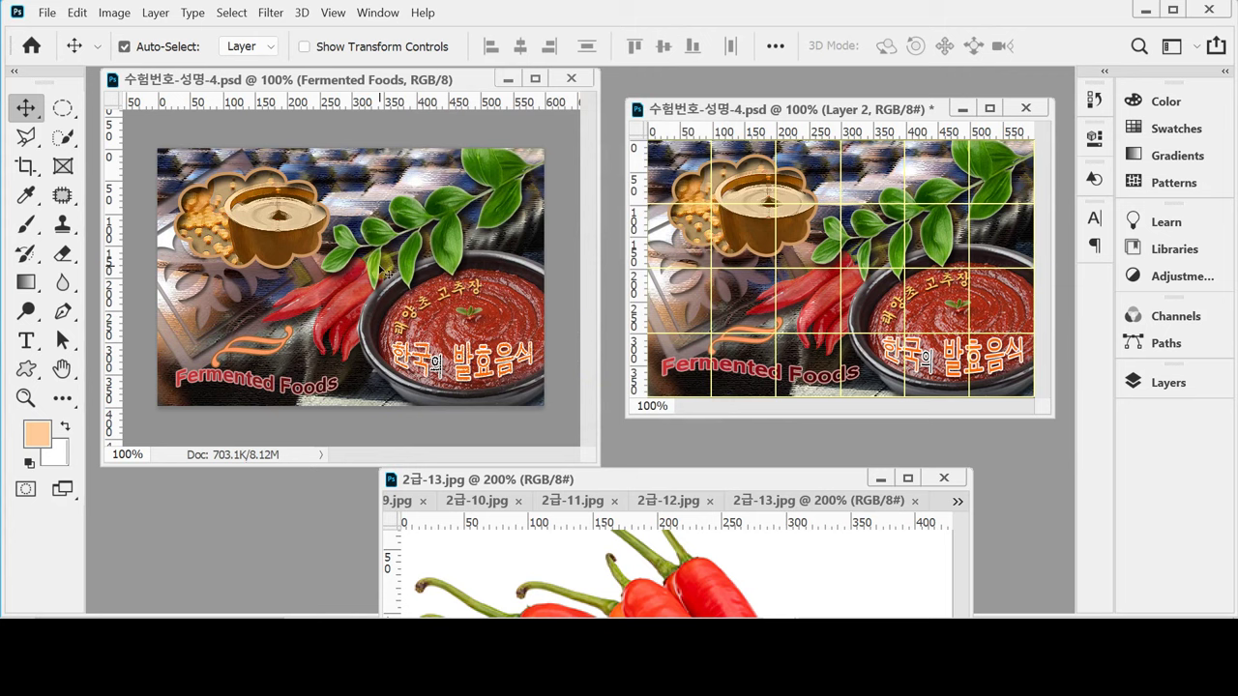
Resize the image to 60 × 40 pixels with its proportions kept.
{"action": "left_click", "coordinate": [114, 13]}
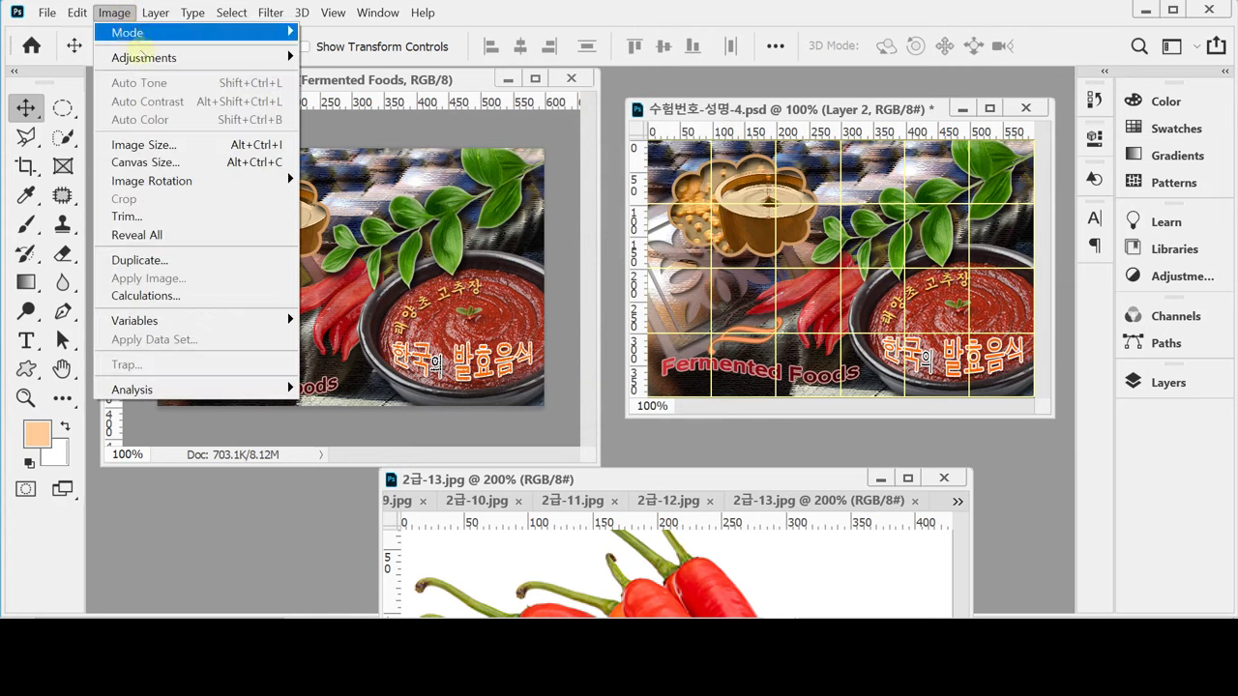
{"action": "left_click", "coordinate": [166, 145]}
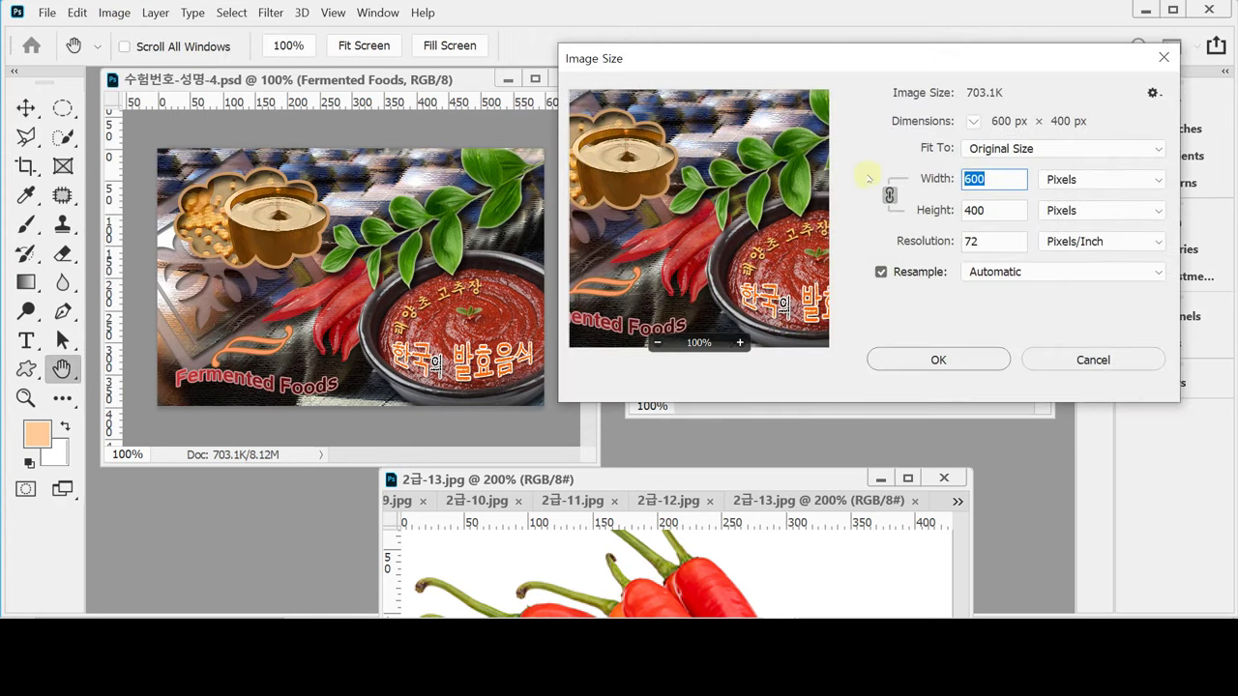
{"action": "type", "text": "60"}
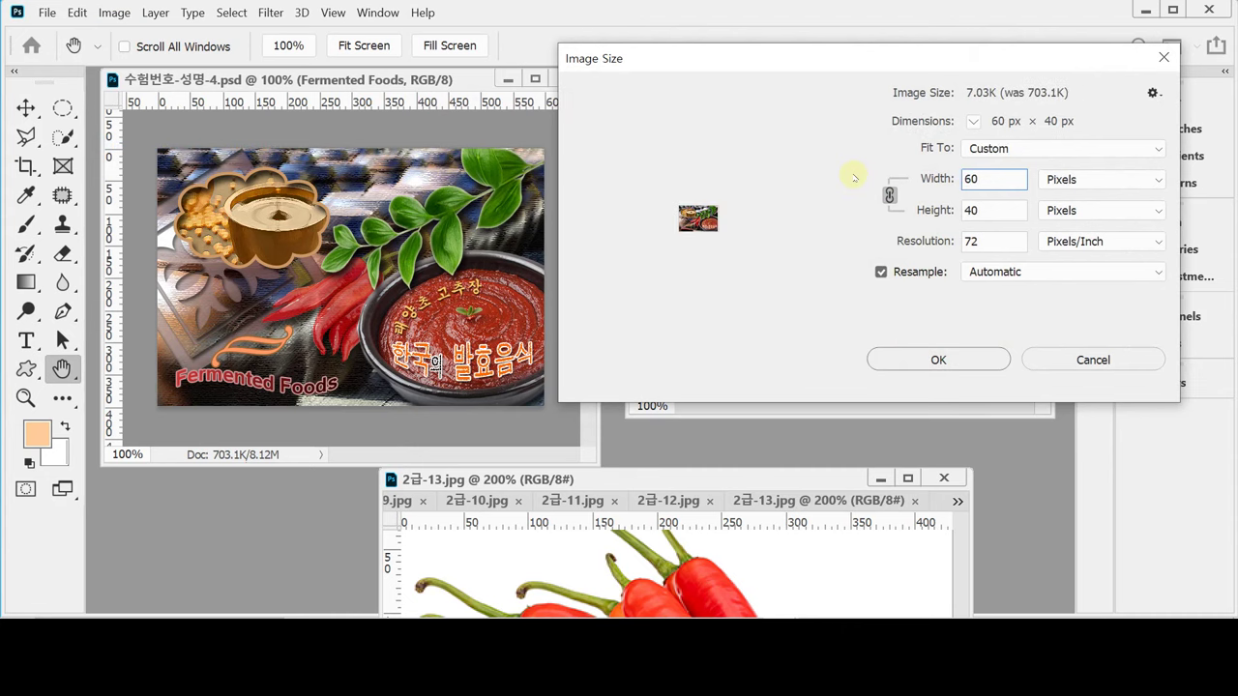
{"action": "mouse_move", "coordinate": [802, 238]}
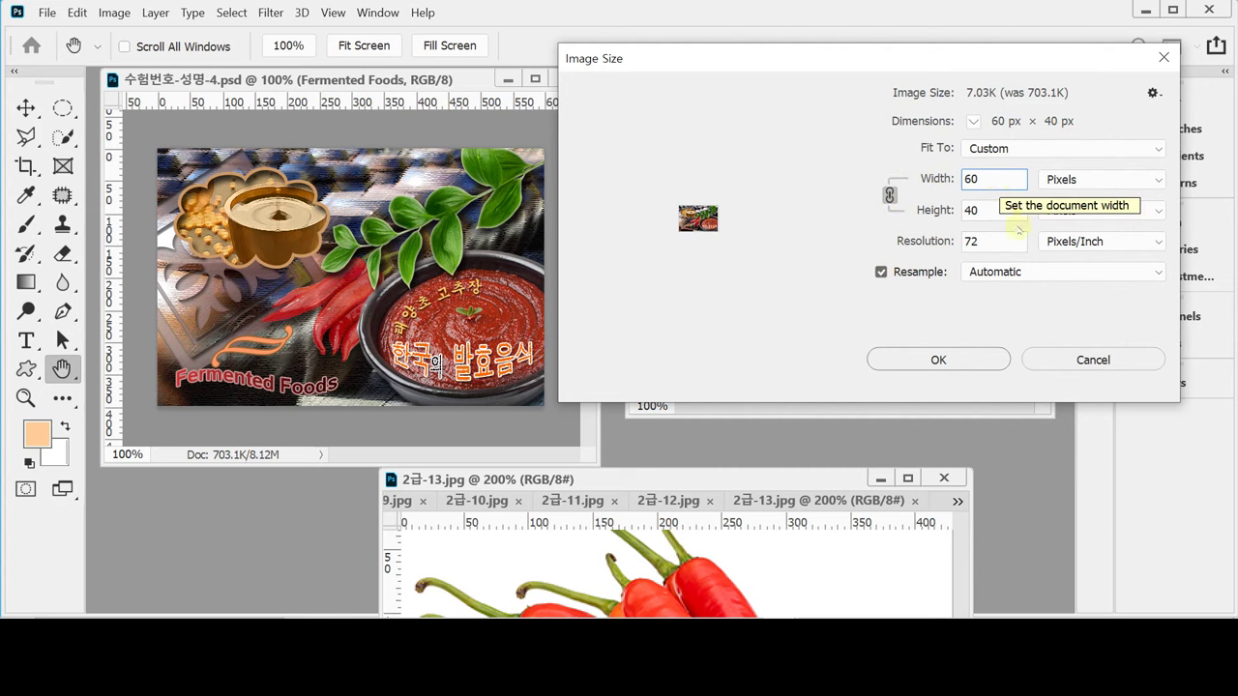
{"action": "left_click", "coordinate": [938, 360]}
{"action": "key", "text": "v"}
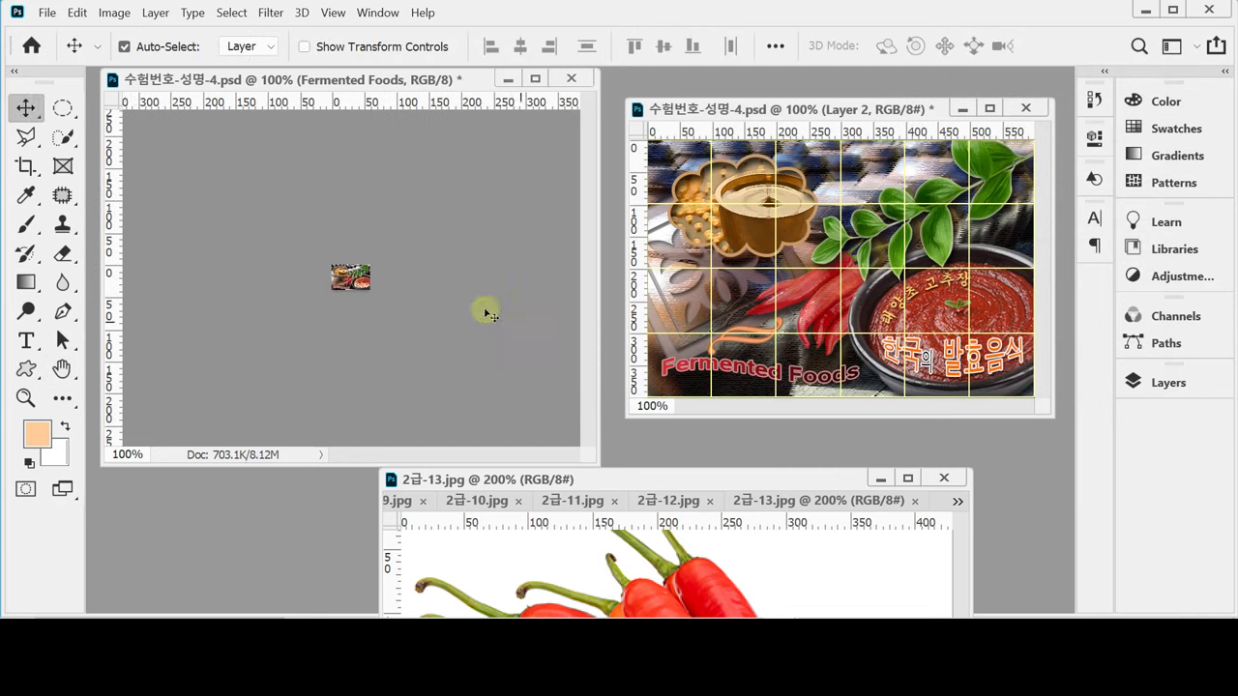
Save the reduced image as 수험번호-성명-4.psd in Photoshop format in the GTQ folder under 문서.
{"action": "left_click", "coordinate": [46, 12]}
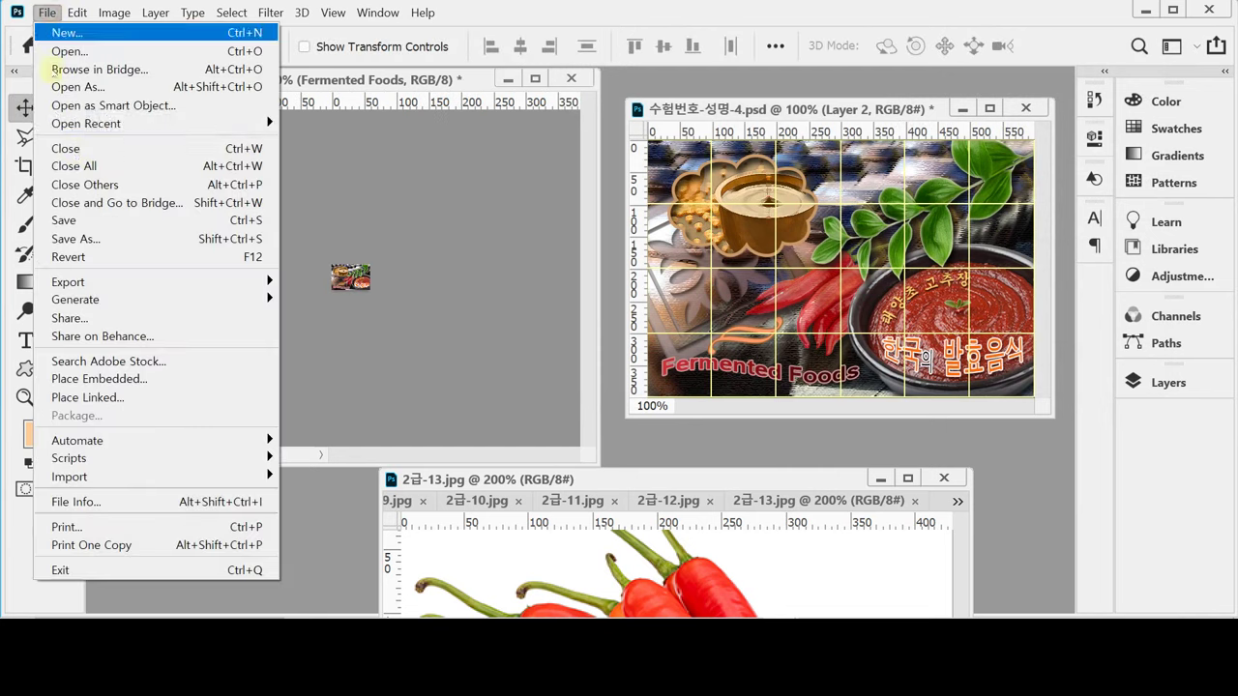
{"action": "left_click", "coordinate": [220, 239]}
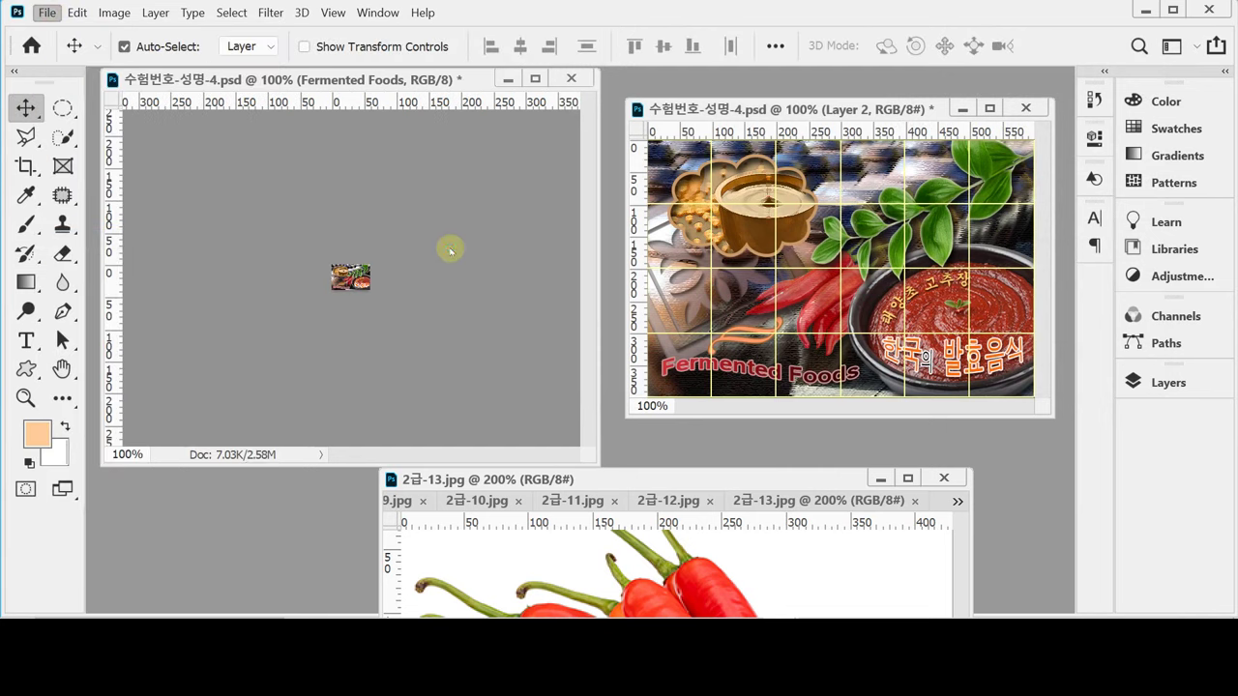
{"action": "left_click", "coordinate": [60, 132]}
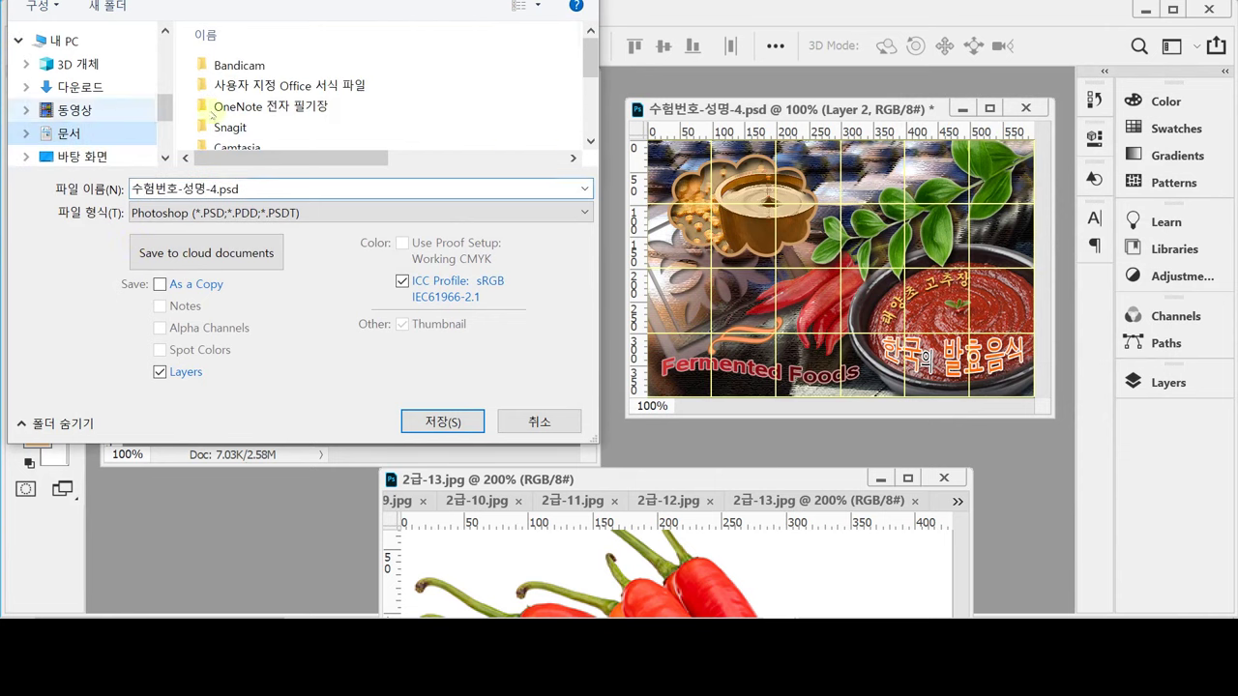
{"action": "scroll", "coordinate": [189, 140], "scroll_direction": "down", "scroll_amount": 2}
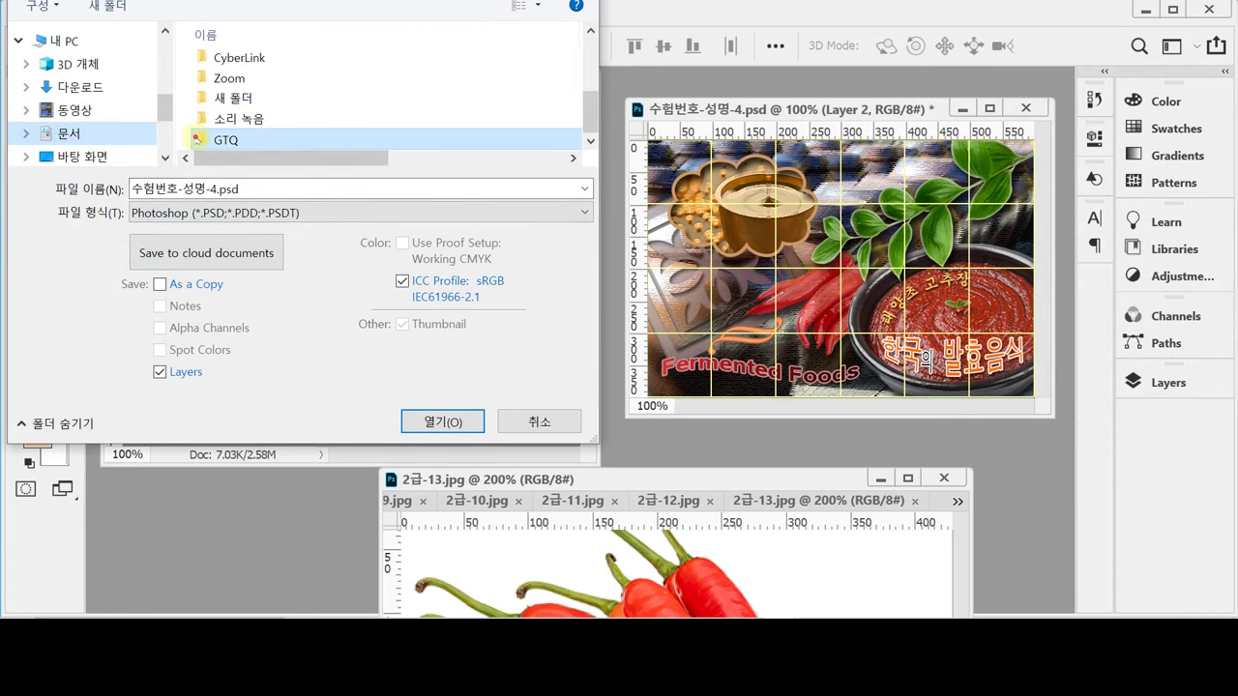
{"action": "double_click", "coordinate": [191, 140]}
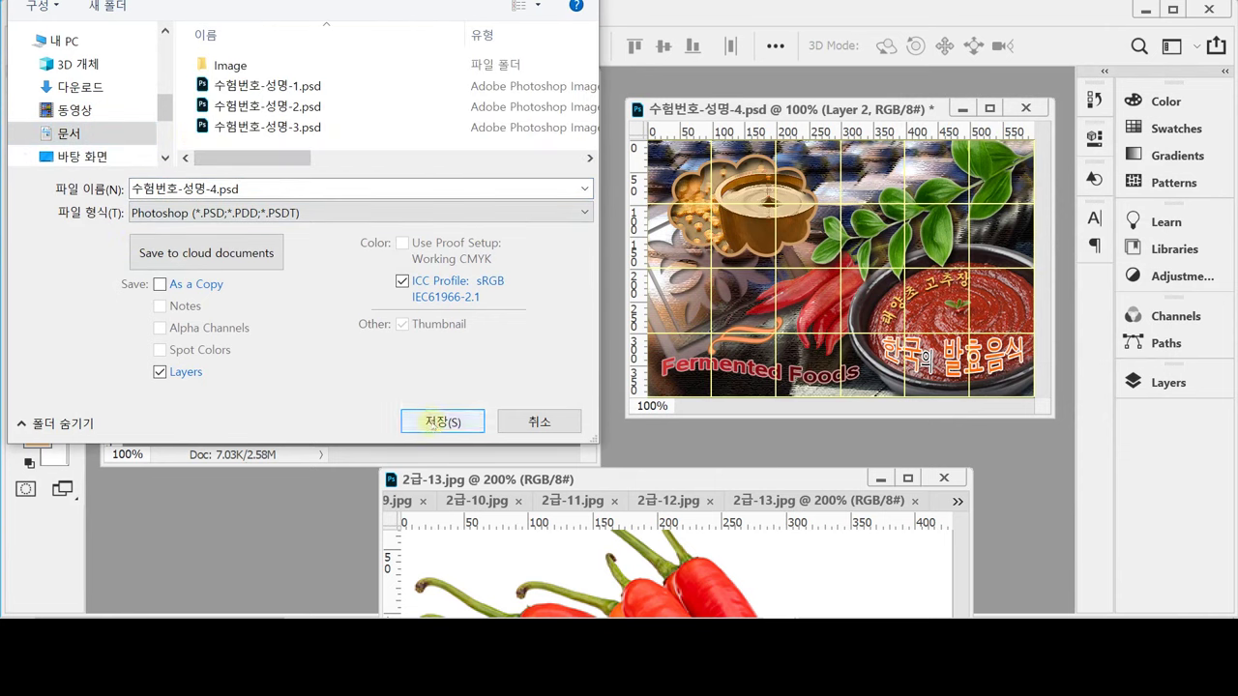
{"action": "left_click", "coordinate": [436, 423]}
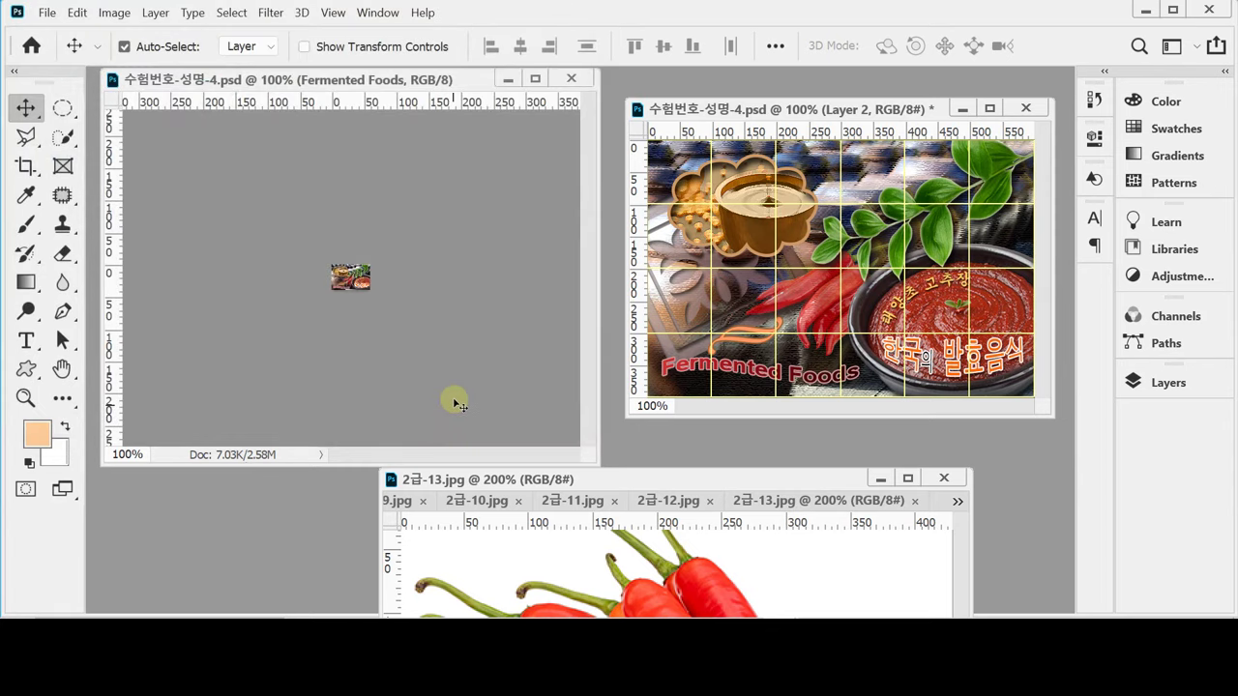